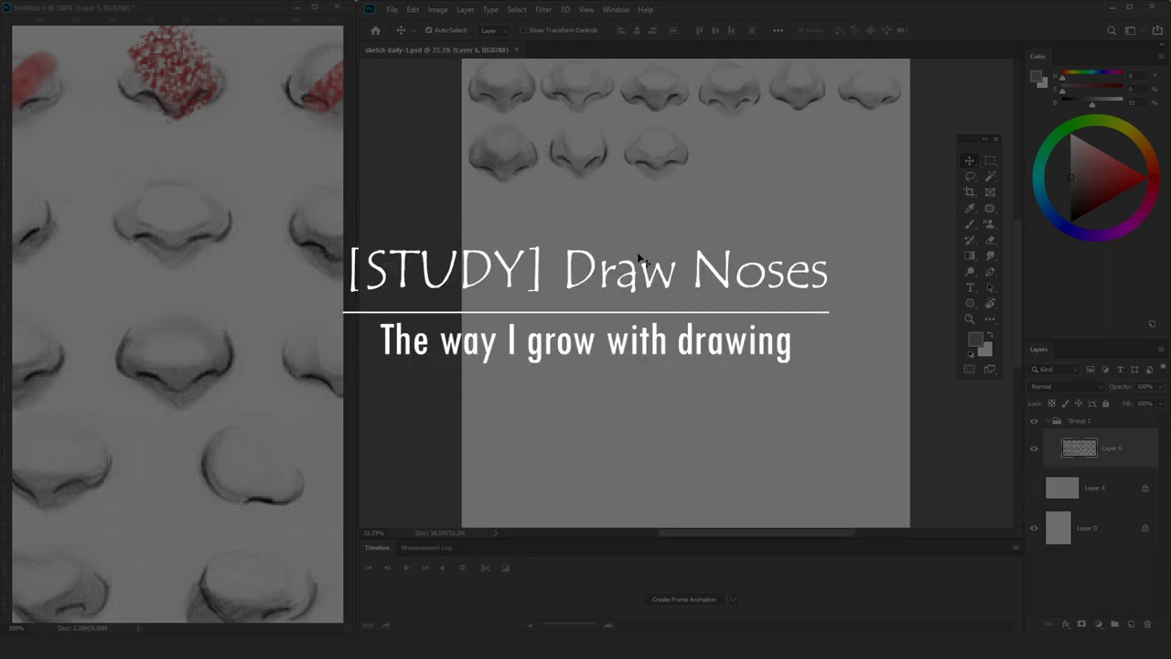
# Handwrite "brush → Alt" in gray beside "B :" below the rows of finished noses.
pyautogui.press('t')
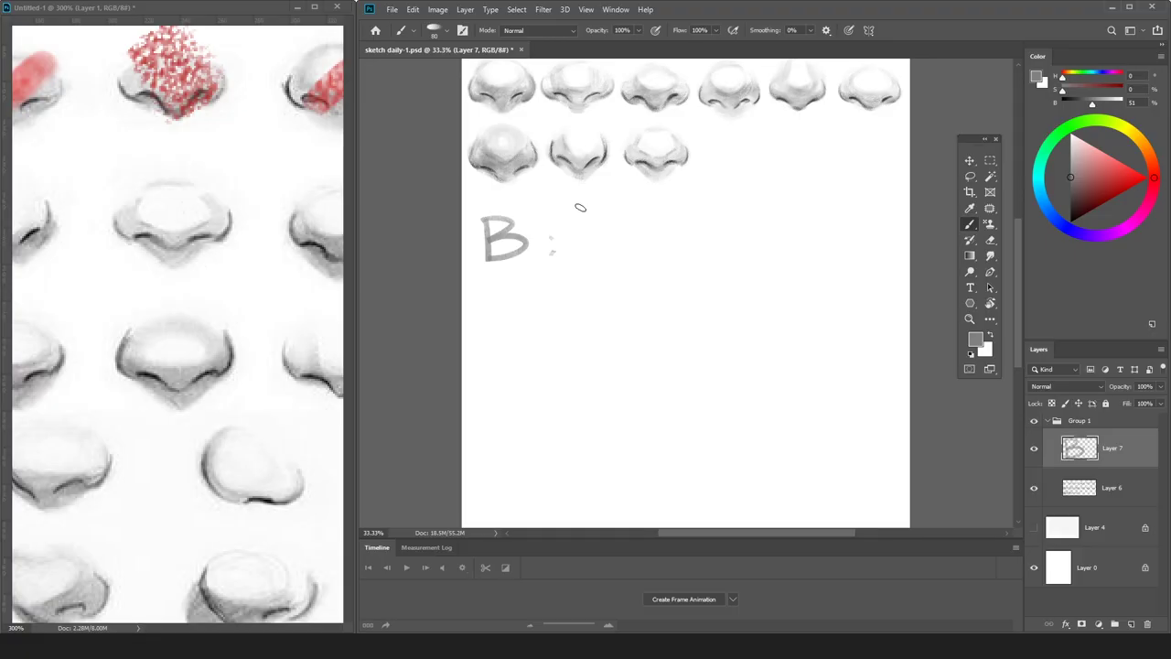
pyautogui.moveTo(579, 209)
pyautogui.mouseDown()
pyautogui.moveTo(576, 256)
pyautogui.moveTo(611, 234)
pyautogui.moveTo(638, 253)
pyautogui.mouseUp()
pyautogui.moveTo(655, 211); pyautogui.dragTo(681, 255)
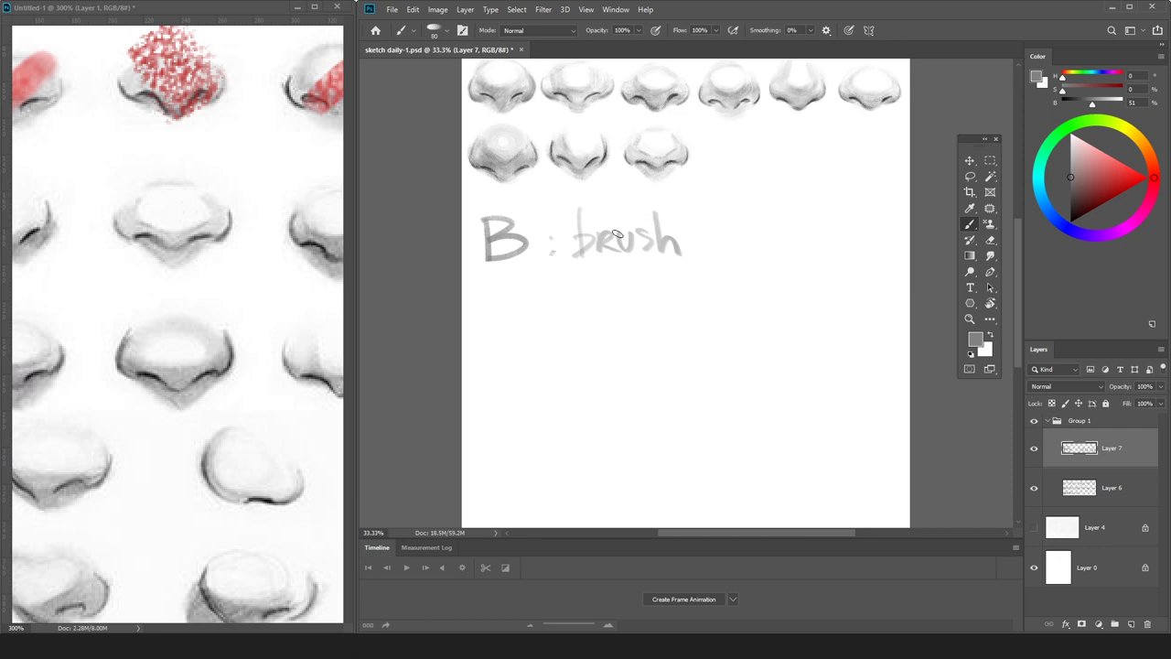
pyautogui.moveTo(698, 237)
pyautogui.mouseDown()
pyautogui.moveTo(741, 236)
pyautogui.moveTo(726, 249)
pyautogui.mouseUp()
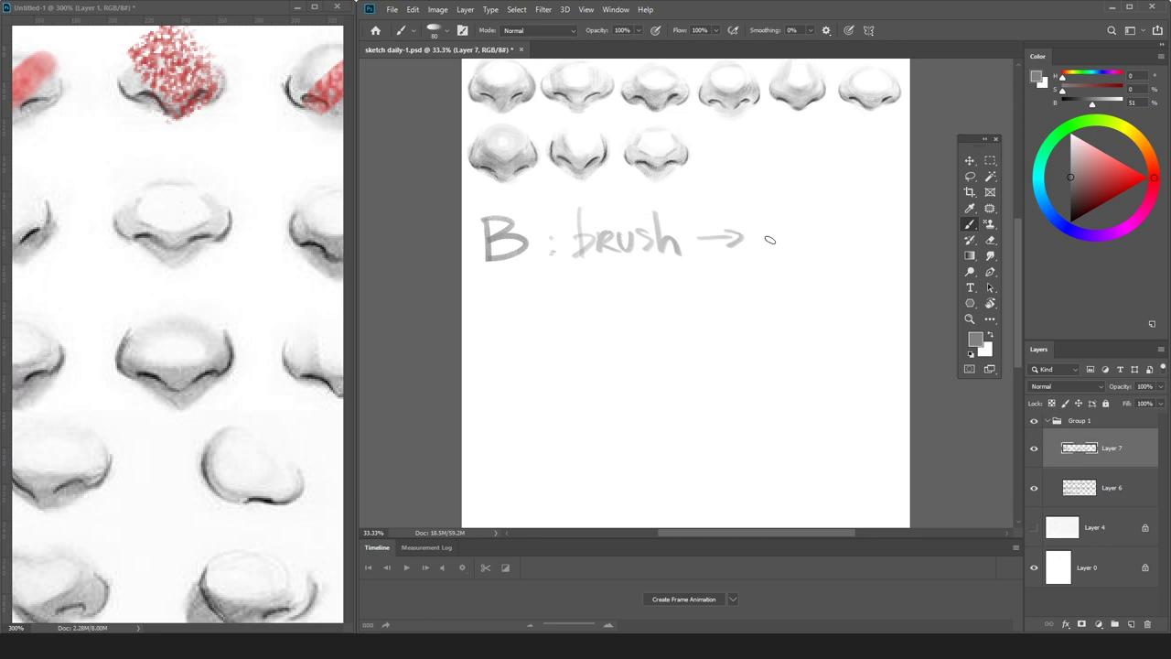
pyautogui.moveTo(777, 204); pyautogui.dragTo(749, 251)
pyautogui.moveTo(776, 202)
pyautogui.mouseDown()
pyautogui.moveTo(789, 246)
pyautogui.moveTo(785, 230)
pyautogui.mouseUp()
pyautogui.moveTo(796, 198)
pyautogui.mouseDown()
pyautogui.moveTo(792, 249)
pyautogui.moveTo(807, 244)
pyautogui.mouseUp()
pyautogui.moveTo(799, 227); pyautogui.dragTo(824, 223)
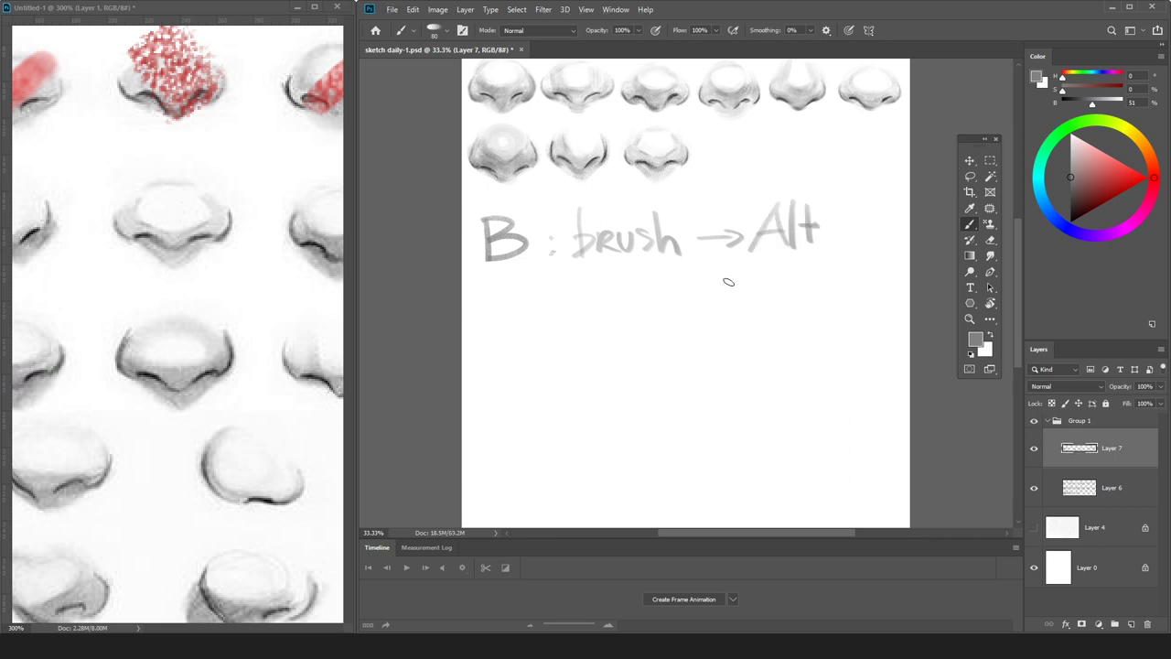
# Handwrite "(pick color)" below "Alt", switching the brush color to black and redoing the first gray letters.
pyautogui.moveTo(733, 270)
pyautogui.mouseDown()
pyautogui.moveTo(728, 300)
pyautogui.moveTo(746, 315)
pyautogui.mouseUp()
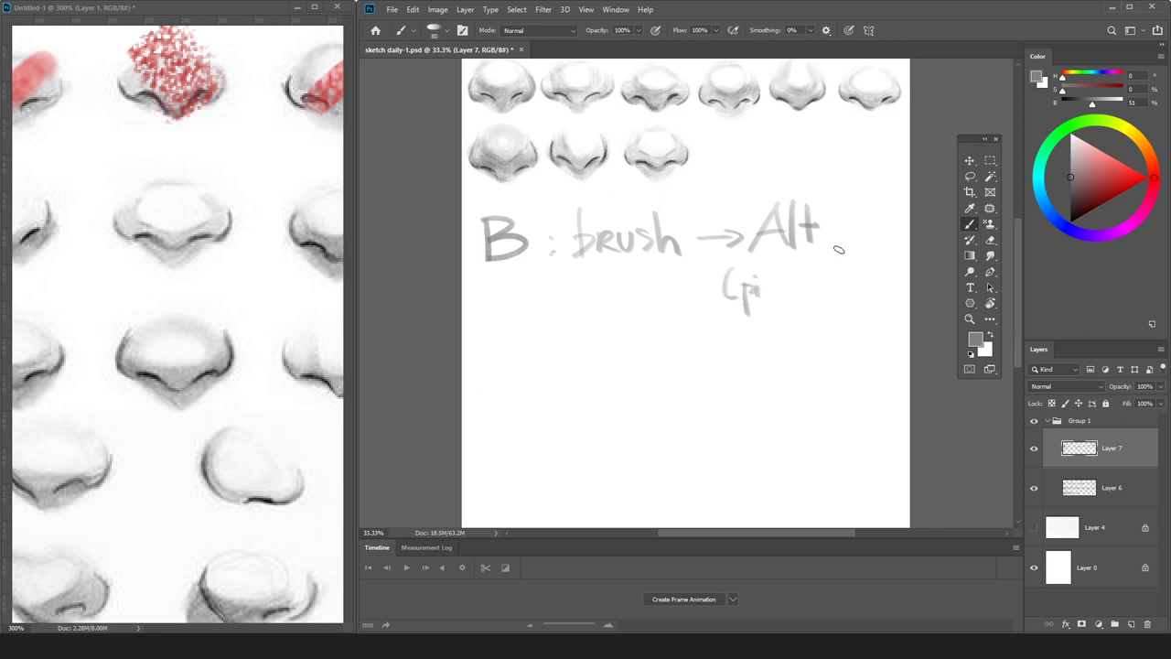
pyautogui.moveTo(1059, 203); pyautogui.dragTo(1040, 246)
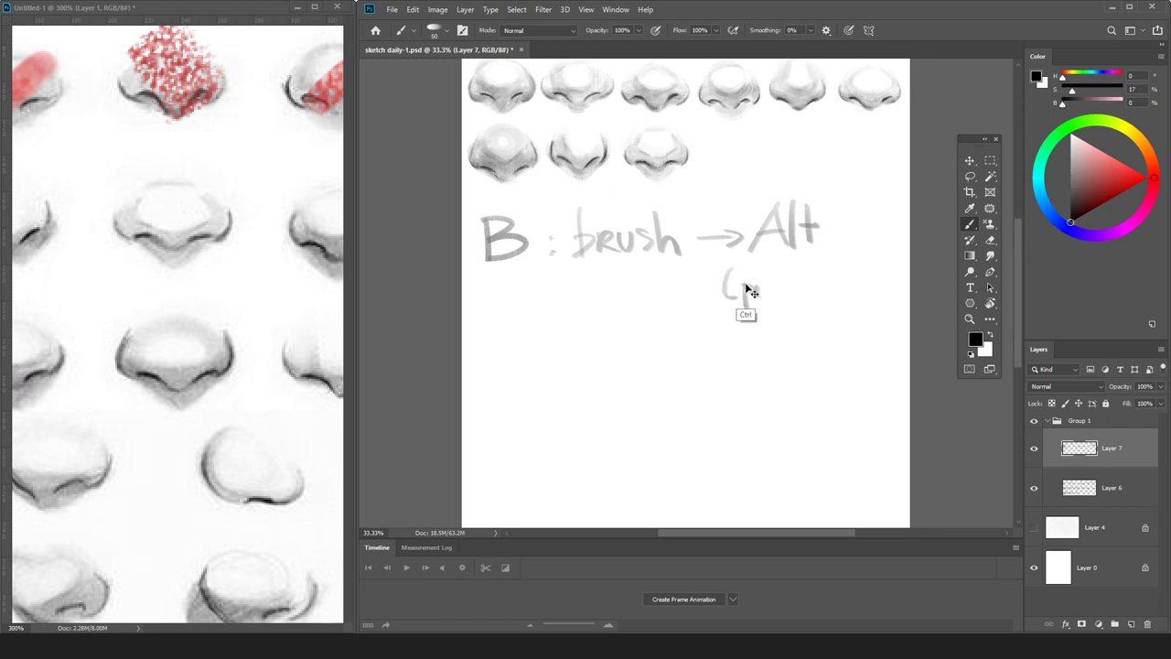
pyautogui.hotkey('ctrl', 'z')
pyautogui.hotkey('ctrl', 'z')
pyautogui.hotkey('ctrl', 'z')
pyautogui.moveTo(742, 283); pyautogui.dragTo(746, 314)
pyautogui.moveTo(743, 286); pyautogui.dragTo(746, 297)
pyautogui.moveTo(840, 259); pyautogui.dragTo(842, 286)
pyautogui.moveTo(851, 276); pyautogui.dragTo(892, 296)
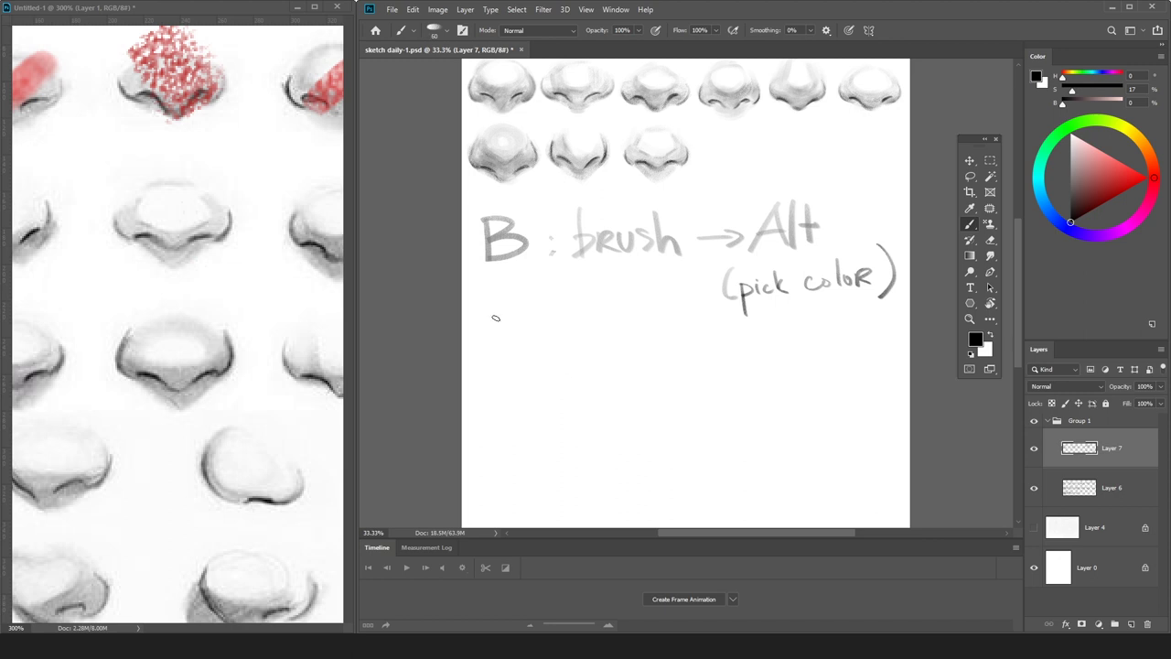
# Handwrite the line "Change the size of brush:" in black below the "B : brush" note.
pyautogui.moveTo(500, 317)
pyautogui.mouseDown()
pyautogui.moveTo(503, 342)
pyautogui.moveTo(523, 336)
pyautogui.moveTo(556, 352)
pyautogui.mouseUp()
pyautogui.moveTo(610, 316); pyautogui.dragTo(607, 340)
pyautogui.moveTo(599, 332); pyautogui.dragTo(614, 330)
pyautogui.moveTo(619, 316)
pyautogui.mouseDown()
pyautogui.moveTo(624, 338)
pyautogui.moveTo(659, 338)
pyautogui.mouseUp()
pyautogui.moveTo(678, 327)
pyautogui.mouseDown()
pyautogui.moveTo(678, 338)
pyautogui.moveTo(698, 337)
pyautogui.mouseUp()
pyautogui.moveTo(700, 333); pyautogui.dragTo(732, 350)
pyautogui.moveTo(762, 309); pyautogui.dragTo(785, 334)
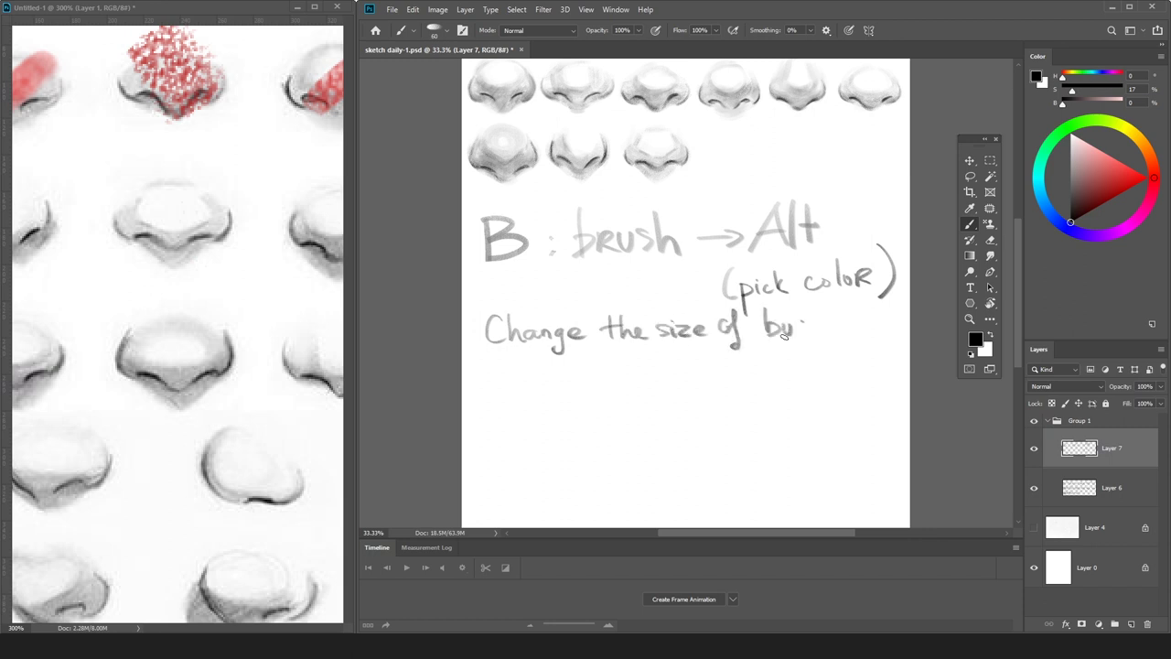
pyautogui.hotkey('ctrl', 'z')
# Handwrite "[ : smaller" under the brush size heading and add the label "] :" beneath it.
pyautogui.moveTo(532, 378); pyautogui.dragTo(539, 420)
pyautogui.click(560, 391)
pyautogui.click(560, 403)
pyautogui.moveTo(609, 388); pyautogui.dragTo(659, 406)
pyautogui.moveTo(670, 372)
pyautogui.mouseDown()
pyautogui.moveTo(668, 405)
pyautogui.moveTo(677, 316)
pyautogui.mouseUp()
pyautogui.moveTo(529, 367)
pyautogui.mouseDown()
pyautogui.moveTo(549, 365)
pyautogui.moveTo(531, 420)
pyautogui.mouseUp()
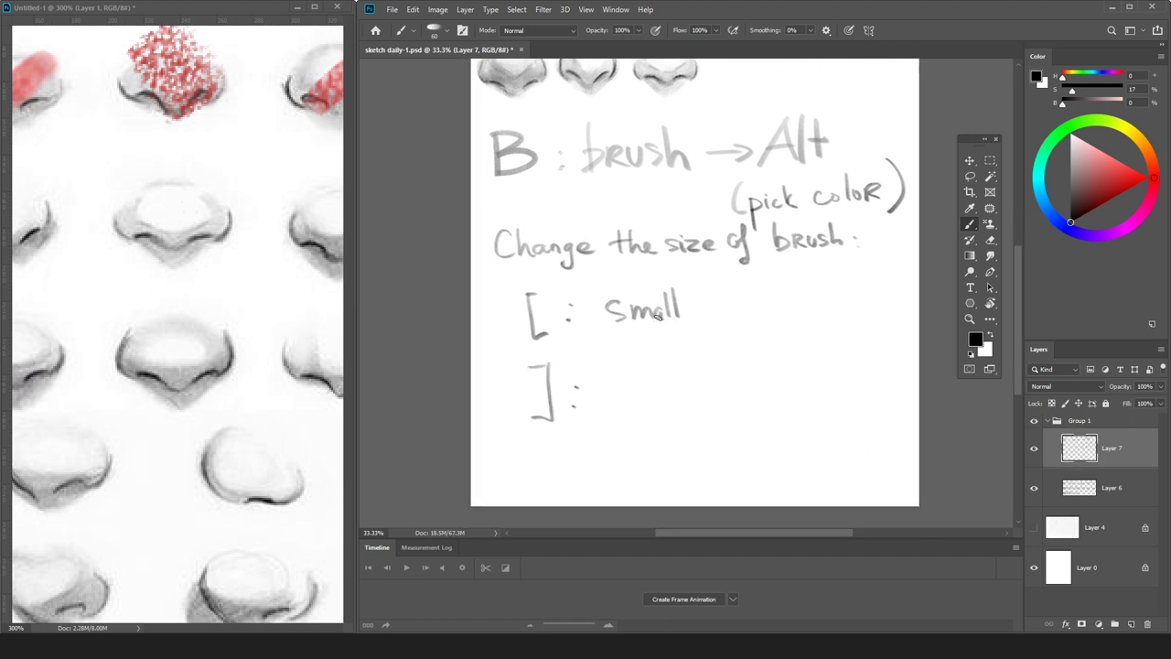
pyautogui.press('l')
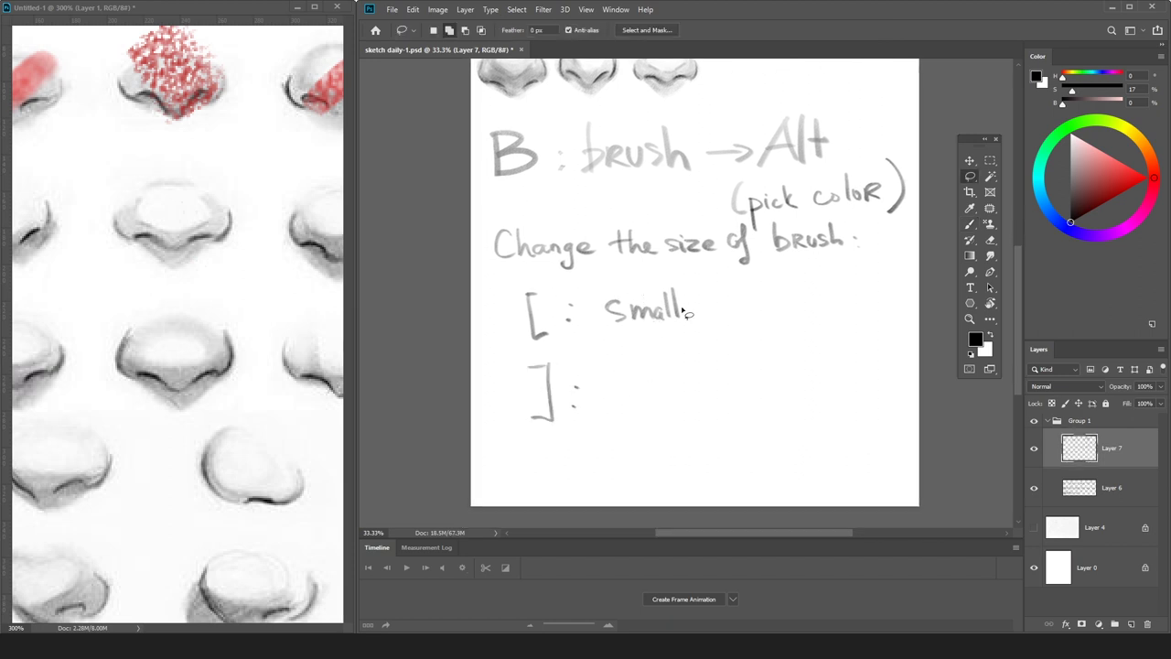
pyautogui.press('b')
pyautogui.moveTo(688, 311); pyautogui.dragTo(697, 318)
pyautogui.moveTo(703, 302)
pyautogui.mouseDown()
pyautogui.moveTo(703, 320)
pyautogui.moveTo(717, 320)
pyautogui.mouseUp()
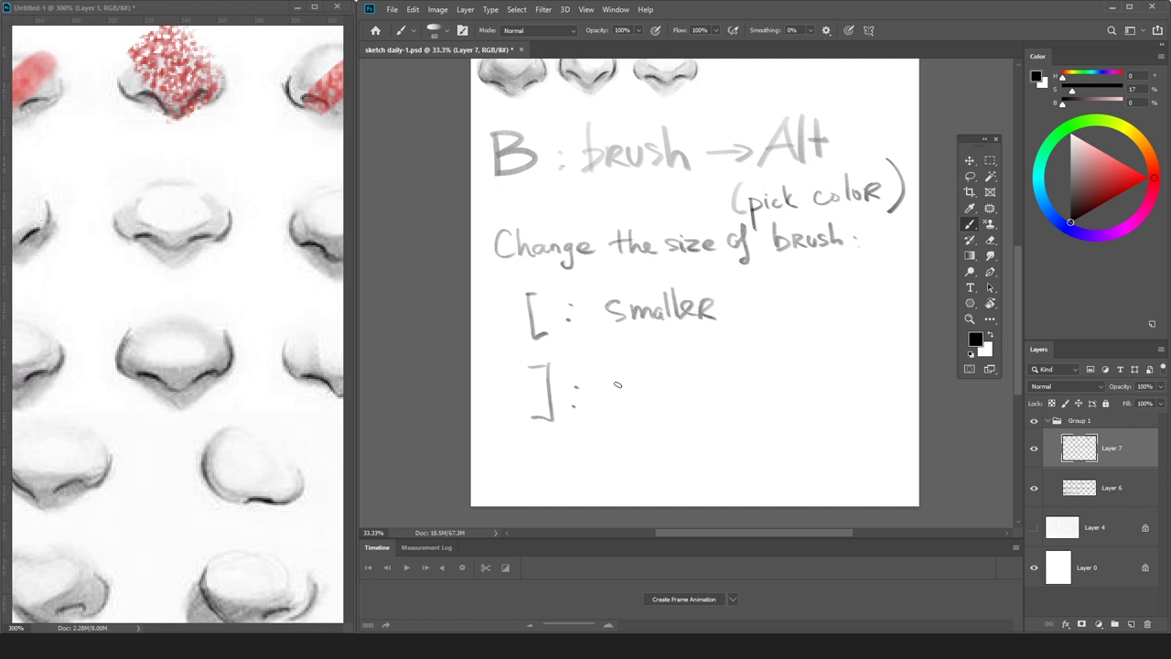
# Handwrite "bigger" beside the "] :" label.
pyautogui.moveTo(615, 371); pyautogui.dragTo(626, 408)
pyautogui.moveTo(642, 394); pyautogui.dragTo(653, 430)
pyautogui.moveTo(682, 393)
pyautogui.mouseDown()
pyautogui.moveTo(680, 427)
pyautogui.moveTo(702, 403)
pyautogui.mouseUp()
pyautogui.moveTo(707, 402)
pyautogui.mouseDown()
pyautogui.moveTo(714, 392)
pyautogui.moveTo(729, 403)
pyautogui.mouseUp()
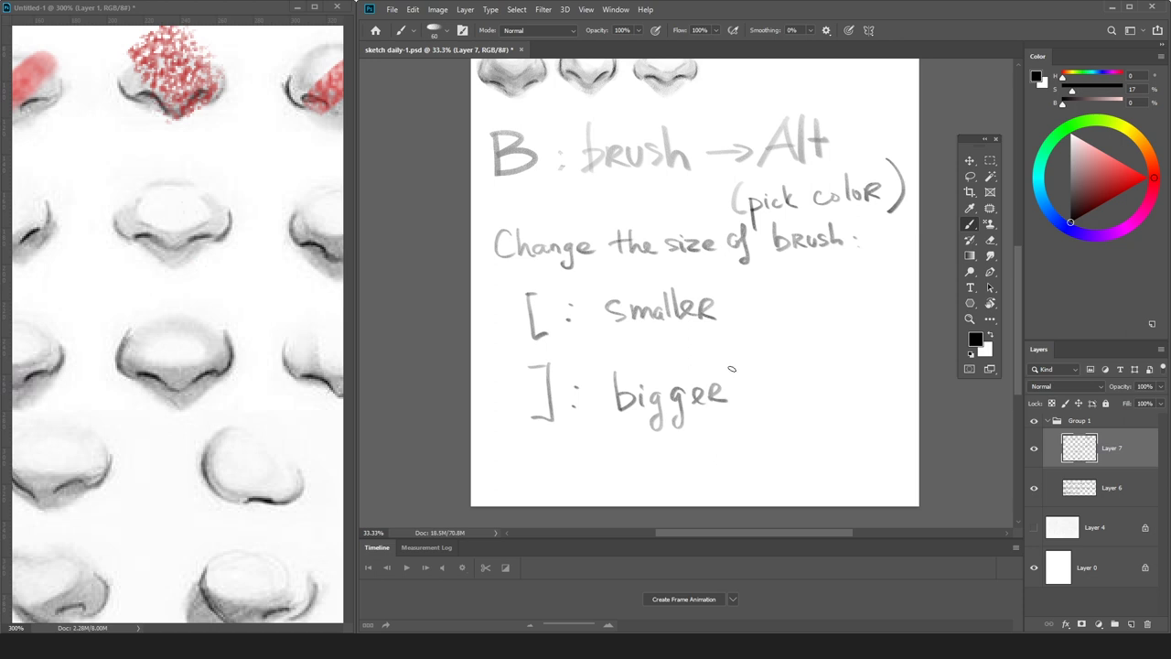
# Enlarge the brush tip in steps and reduce it back to size 70.
pyautogui.press(']')
pyautogui.press(']')
pyautogui.press(']')
pyautogui.press(']')
pyautogui.press(']')
pyautogui.press(']')
pyautogui.press(']')
pyautogui.press(']')
pyautogui.press(']')
pyautogui.press(']')
pyautogui.press(']')
pyautogui.press('[')
pyautogui.press('[')
pyautogui.press('[')
pyautogui.press('[')
pyautogui.press('[')
pyautogui.press('[')
pyautogui.press('[')
pyautogui.press('[')
pyautogui.press('[')
pyautogui.press('[')
pyautogui.press('[')
pyautogui.press('[')
pyautogui.press('[')
# Handwrite a shortcut note starting with "E :" below the "] : bigger" line.
pyautogui.moveTo(763, 324); pyautogui.dragTo(753, 418)
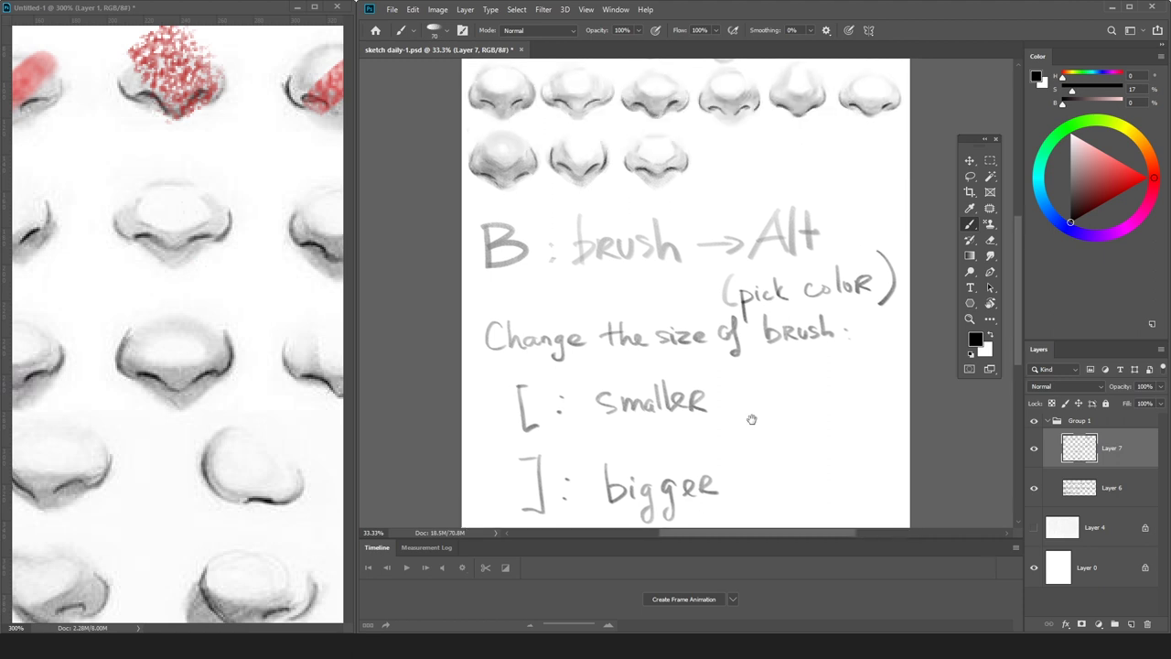
pyautogui.moveTo(747, 301)
pyautogui.mouseDown()
pyautogui.moveTo(735, 426)
pyautogui.moveTo(727, 264)
pyautogui.moveTo(753, 132)
pyautogui.mouseUp()
pyautogui.hotkey('ctrl', '+')
pyautogui.press('l')
pyautogui.press('b')
pyautogui.press('[')
pyautogui.press('[')
pyautogui.press('[')
pyautogui.moveTo(398, 394)
pyautogui.mouseDown()
pyautogui.moveTo(402, 465)
pyautogui.moveTo(445, 464)
pyautogui.mouseUp()
pyautogui.moveTo(400, 437); pyautogui.dragTo(435, 435)
pyautogui.moveTo(395, 393); pyautogui.dragTo(442, 394)
pyautogui.click(463, 424)
pyautogui.click(466, 454)
pyautogui.moveTo(518, 408)
pyautogui.mouseDown()
pyautogui.moveTo(559, 448)
pyautogui.moveTo(675, 446)
pyautogui.mouseUp()
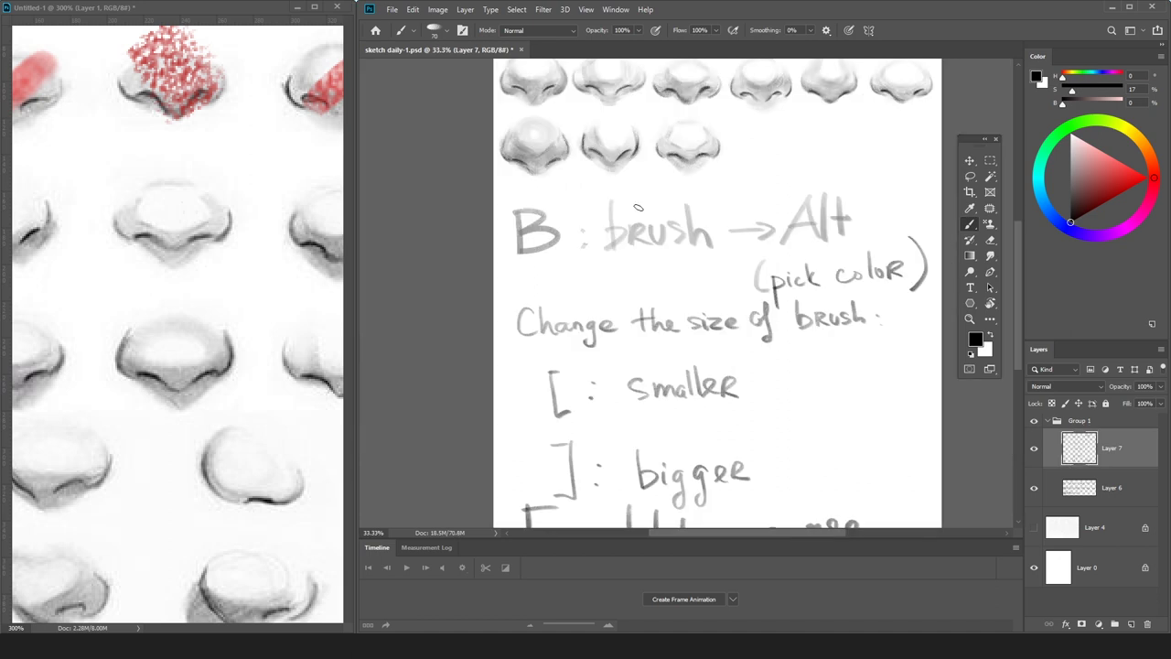
# Draw a second arrow branching upward after "brush" and handwrite "space : Move" beside it.
pyautogui.moveTo(728, 224)
pyautogui.mouseDown()
pyautogui.moveTo(779, 172)
pyautogui.moveTo(769, 181)
pyautogui.mouseUp()
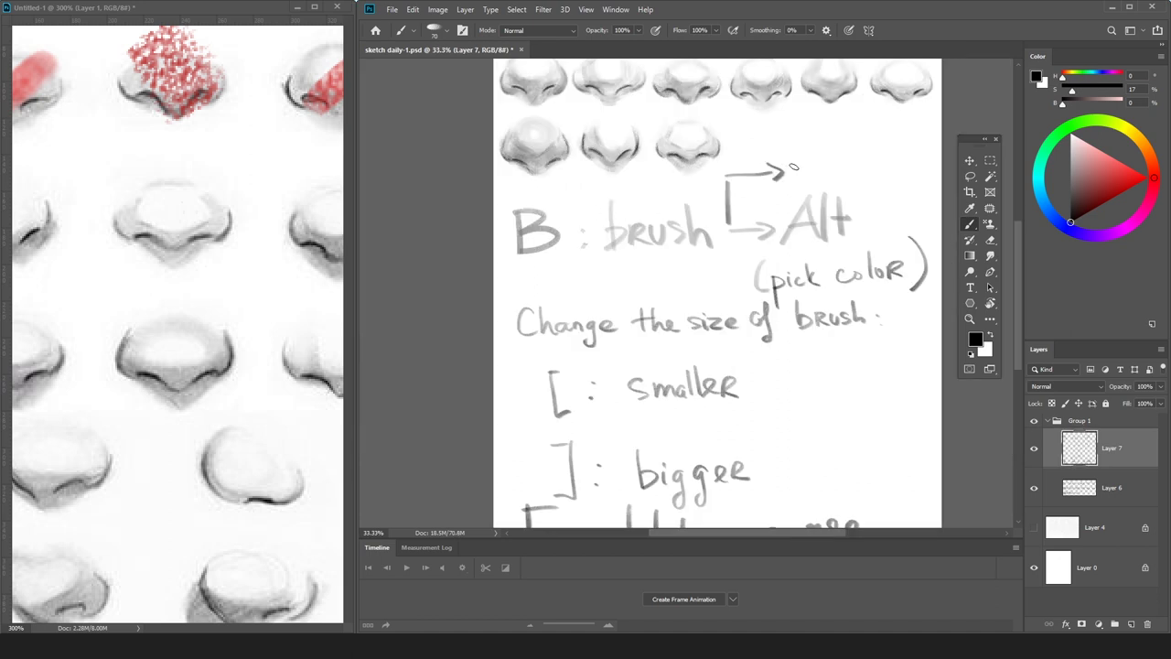
pyautogui.moveTo(793, 161)
pyautogui.mouseDown()
pyautogui.moveTo(804, 181)
pyautogui.moveTo(840, 169)
pyautogui.mouseUp()
pyautogui.click(849, 156)
pyautogui.click(849, 165)
pyautogui.moveTo(860, 167)
pyautogui.mouseDown()
pyautogui.moveTo(868, 139)
pyautogui.moveTo(884, 157)
pyautogui.mouseUp()
pyautogui.moveTo(890, 152); pyautogui.dragTo(897, 161)
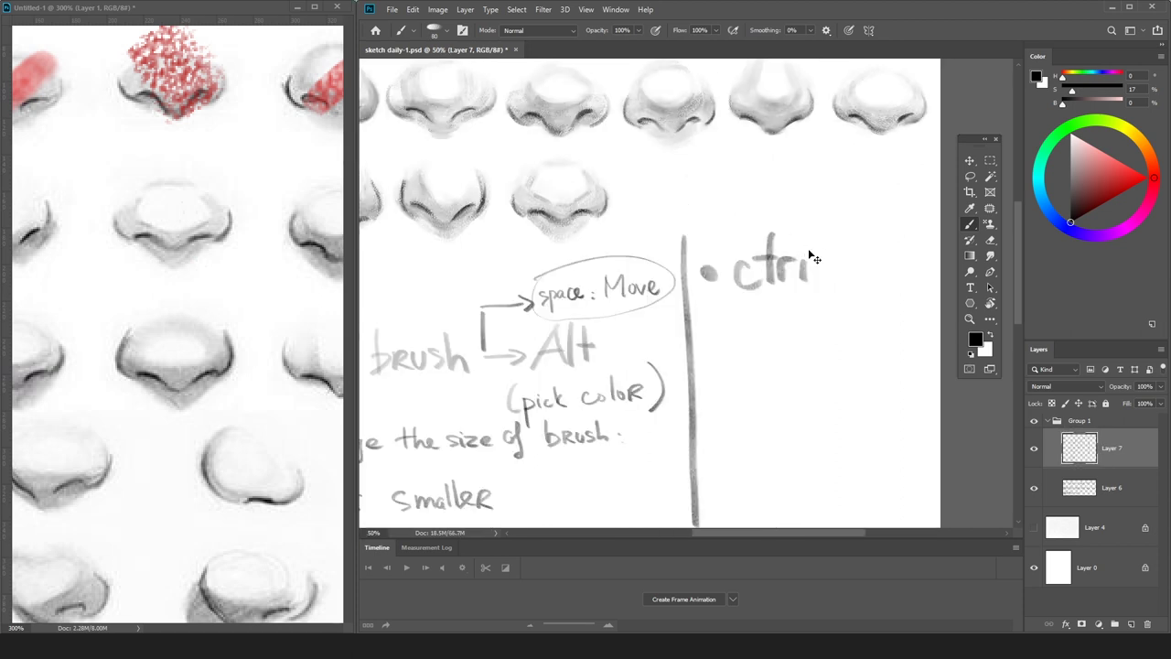
# Complete the bulleted note "ctrl + T" beside the vertical divider line.
pyautogui.moveTo(804, 233)
pyautogui.mouseDown()
pyautogui.moveTo(805, 288)
pyautogui.moveTo(856, 261)
pyautogui.mouseUp()
pyautogui.moveTo(835, 242); pyautogui.dragTo(838, 289)
pyautogui.moveTo(885, 233); pyautogui.dragTo(886, 291)
pyautogui.moveTo(858, 232); pyautogui.dragTo(920, 229)
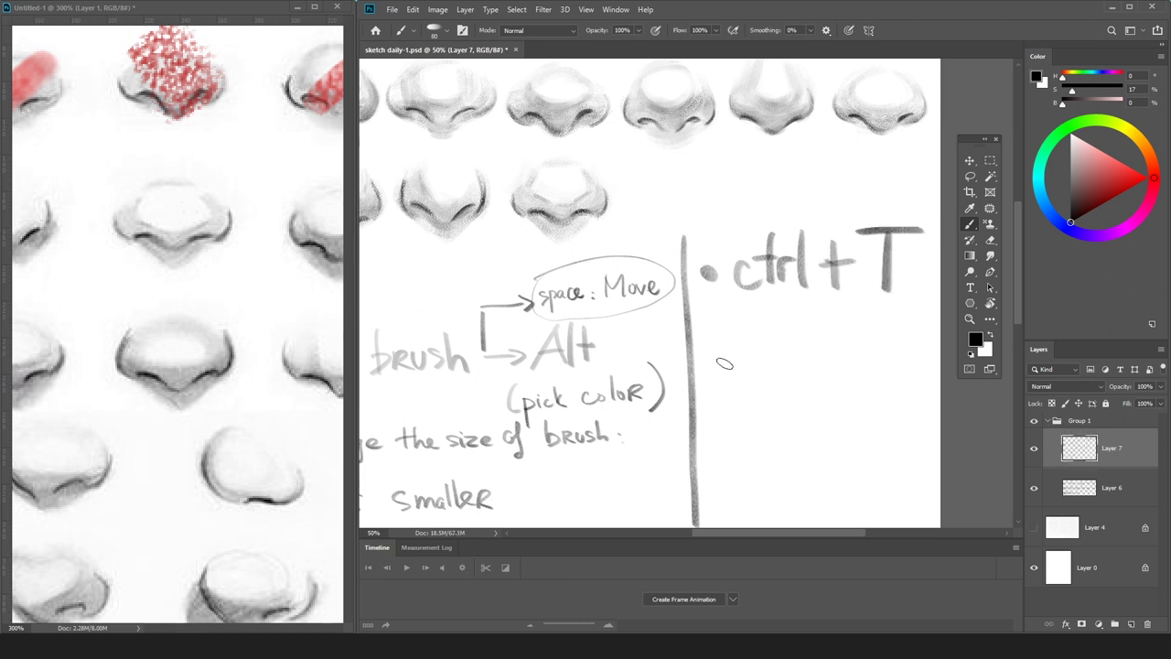
# Handwrite a second bulleted note below "ctrl + T" reading ctrl "+", redrawing the plus sign inside quotation marks.
pyautogui.moveTo(723, 357)
pyautogui.mouseDown()
pyautogui.moveTo(671, 292)
pyautogui.moveTo(688, 302)
pyautogui.mouseUp()
pyautogui.click(654, 297)
pyautogui.moveTo(701, 258); pyautogui.dragTo(705, 300)
pyautogui.moveTo(693, 275); pyautogui.dragTo(713, 272)
pyautogui.moveTo(712, 299)
pyautogui.mouseDown()
pyautogui.moveTo(716, 278)
pyautogui.moveTo(734, 300)
pyautogui.moveTo(771, 283)
pyautogui.mouseUp()
pyautogui.moveTo(759, 267); pyautogui.dragTo(761, 298)
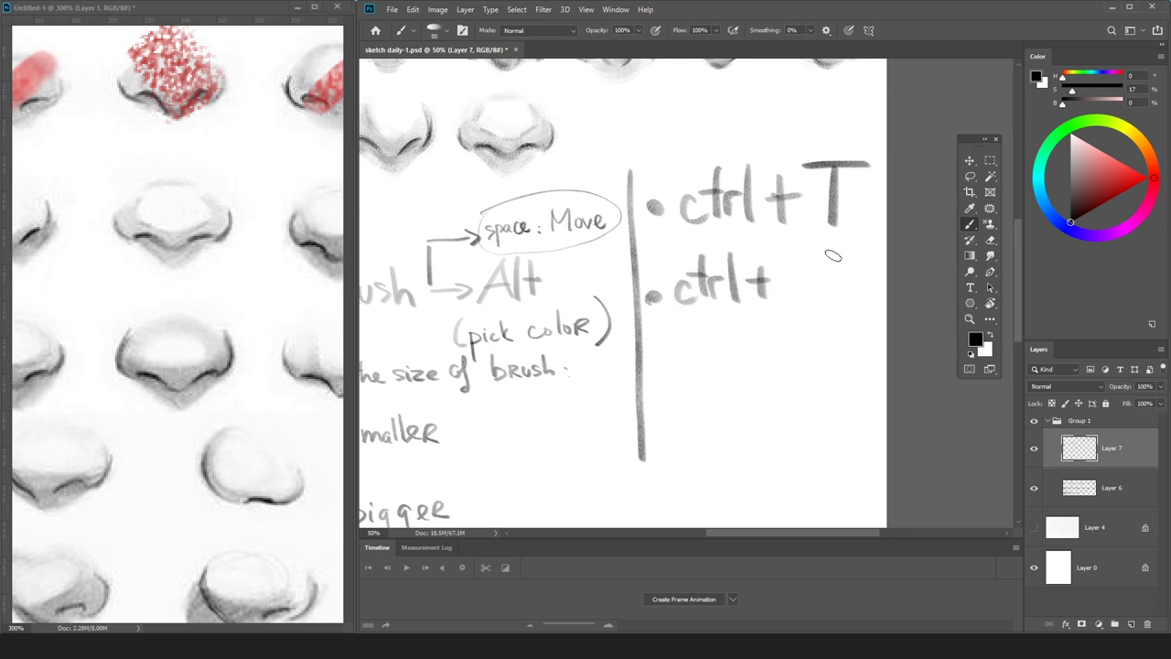
pyautogui.hotkey('ctrl', 'z')
pyautogui.hotkey('ctrl', 'z')
pyautogui.moveTo(775, 282)
pyautogui.mouseDown()
pyautogui.moveTo(823, 281)
pyautogui.moveTo(804, 303)
pyautogui.mouseUp()
pyautogui.moveTo(752, 259)
pyautogui.mouseDown()
pyautogui.moveTo(759, 243)
pyautogui.moveTo(762, 254)
pyautogui.mouseUp()
pyautogui.moveTo(834, 240); pyautogui.dragTo(837, 252)
pyautogui.moveTo(846, 239); pyautogui.dragTo(843, 251)
pyautogui.hotkey('ctrl', '+')
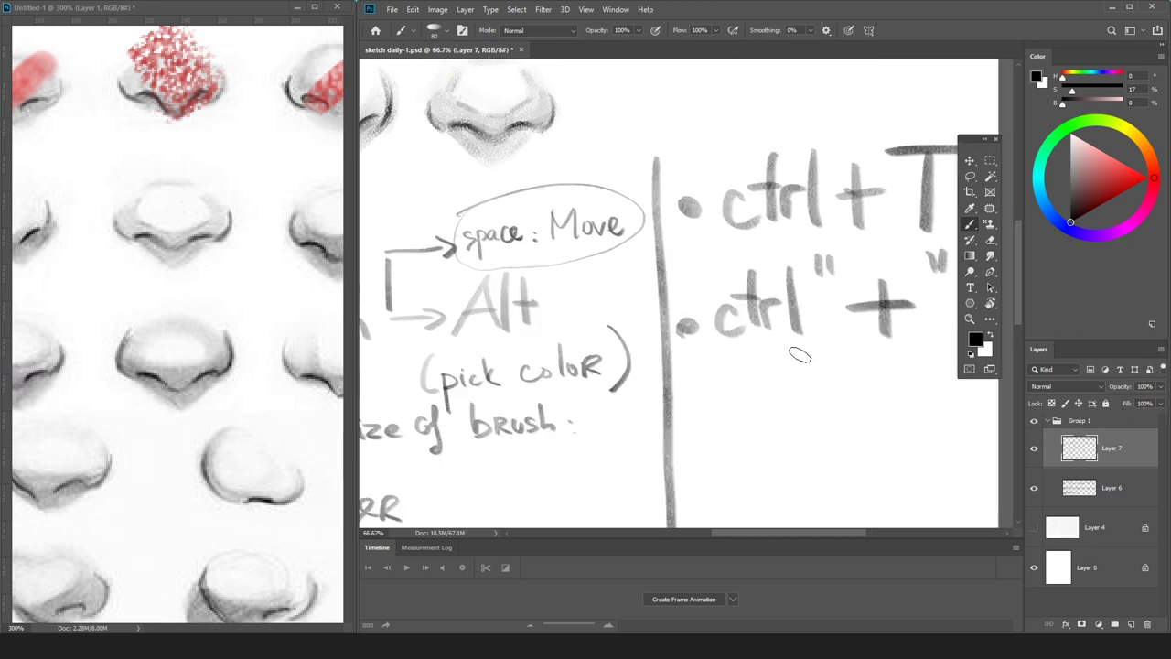
# Handwrite a short description under the ctrl "+" note, redoing its first stroke.
pyautogui.moveTo(743, 380); pyautogui.dragTo(775, 400)
pyautogui.hotkey('ctrl', 'z')
pyautogui.moveTo(734, 379)
pyautogui.mouseDown()
pyautogui.moveTo(767, 412)
pyautogui.moveTo(783, 385)
pyautogui.mouseUp()
pyautogui.moveTo(809, 386)
pyautogui.mouseDown()
pyautogui.moveTo(856, 406)
pyautogui.moveTo(936, 401)
pyautogui.mouseUp()
pyautogui.click(895, 368)
# Add another bulleted shortcut note with a description line beneath it, below the ctrl "+" note.
pyautogui.moveTo(806, 455)
pyautogui.mouseDown()
pyautogui.moveTo(737, 280)
pyautogui.moveTo(677, 292)
pyautogui.mouseUp()
pyautogui.click(624, 283)
pyautogui.moveTo(688, 249)
pyautogui.mouseDown()
pyautogui.moveTo(686, 292)
pyautogui.moveTo(701, 265)
pyautogui.mouseUp()
pyautogui.moveTo(704, 274)
pyautogui.mouseDown()
pyautogui.moveTo(725, 273)
pyautogui.moveTo(739, 291)
pyautogui.mouseUp()
pyautogui.moveTo(786, 255); pyautogui.dragTo(831, 283)
pyautogui.moveTo(857, 253); pyautogui.dragTo(863, 264)
pyautogui.moveTo(680, 333); pyautogui.dragTo(699, 358)
pyautogui.moveTo(715, 342); pyautogui.dragTo(737, 344)
pyautogui.moveTo(752, 341)
pyautogui.mouseDown()
pyautogui.moveTo(774, 340)
pyautogui.moveTo(782, 354)
pyautogui.mouseUp()
pyautogui.moveTo(816, 334); pyautogui.dragTo(857, 353)
pyautogui.moveTo(869, 307)
pyautogui.mouseDown()
pyautogui.moveTo(871, 352)
pyautogui.moveTo(883, 317)
pyautogui.mouseUp()
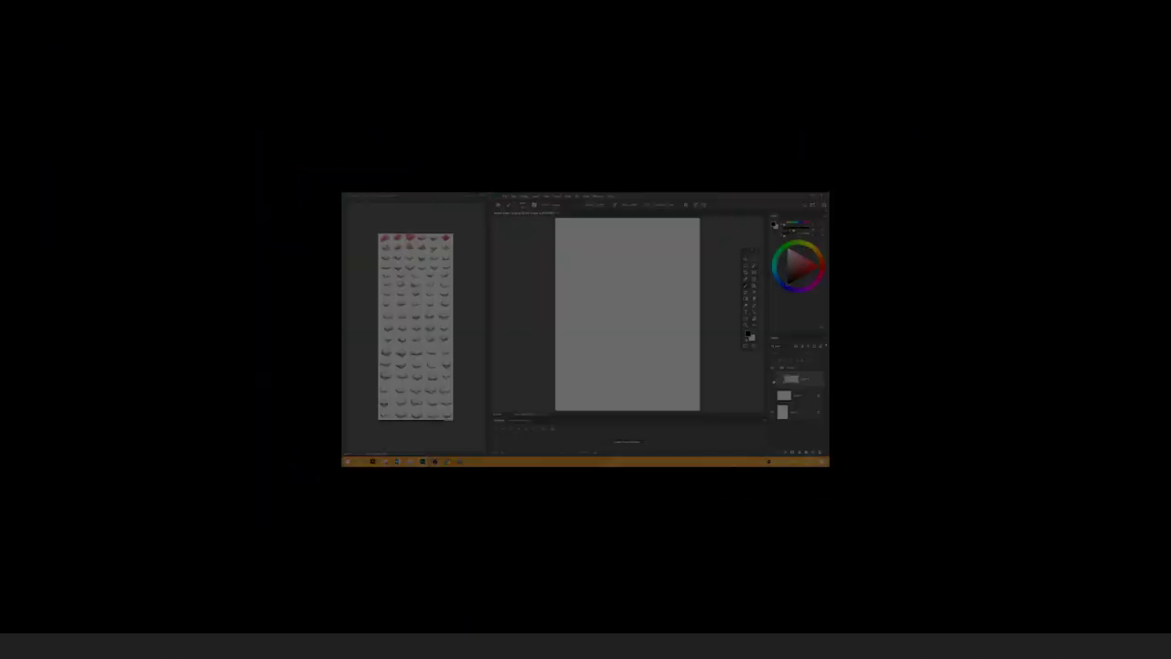
# Create a new layer above Layer 6 and enlarge the nose reference sheet to 300%.
pyautogui.hotkey('ctrl', 'shift', 'n')
pyautogui.press('Return')
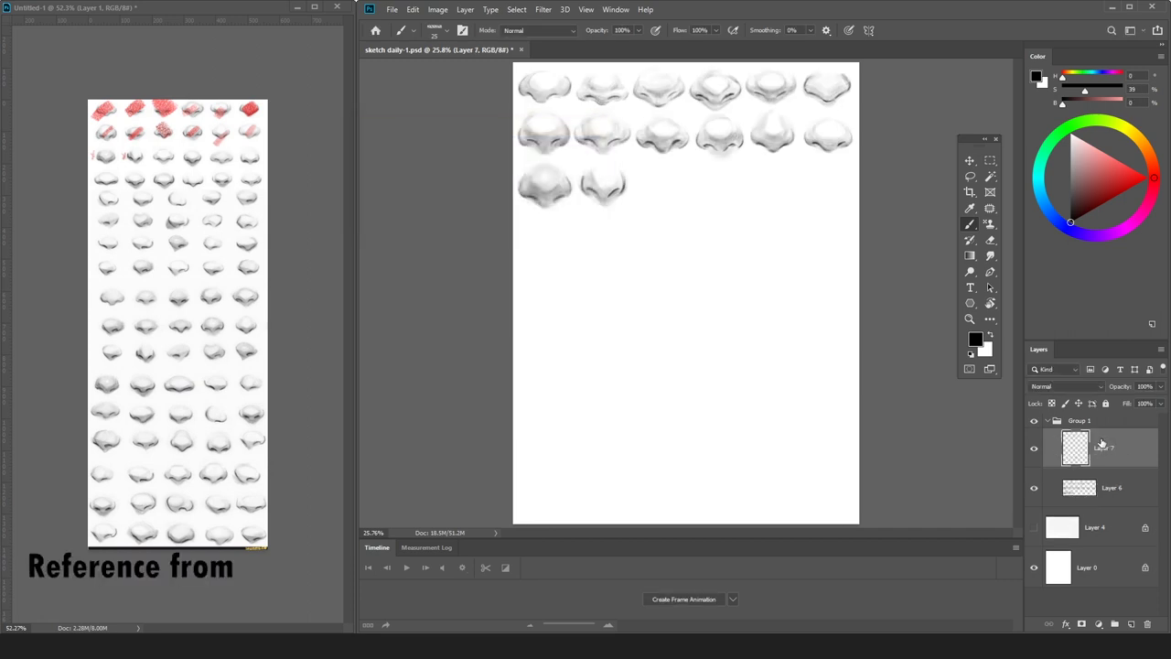
pyautogui.click(260, 131)
pyautogui.hotkey('ctrl', '+')
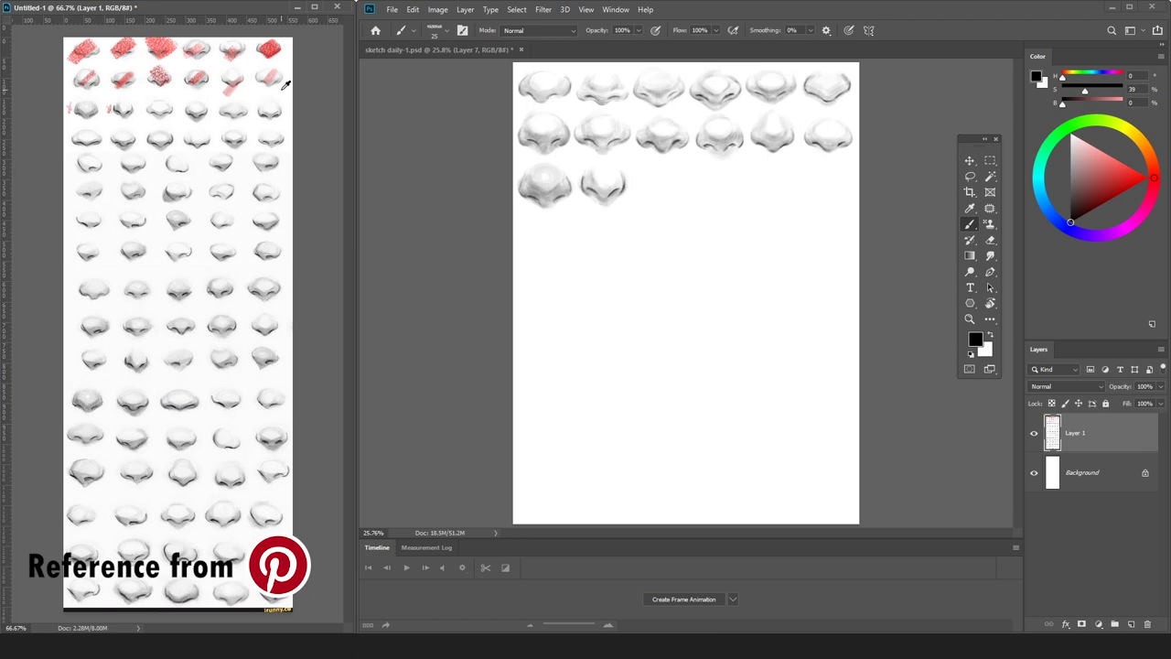
pyautogui.hotkey('ctrl', '+')
pyautogui.hotkey('ctrl', '+')
pyautogui.moveTo(143, 152); pyautogui.dragTo(118, 303)
pyautogui.hotkey('ctrl', '+')
pyautogui.moveTo(293, 331); pyautogui.dragTo(262, 353)
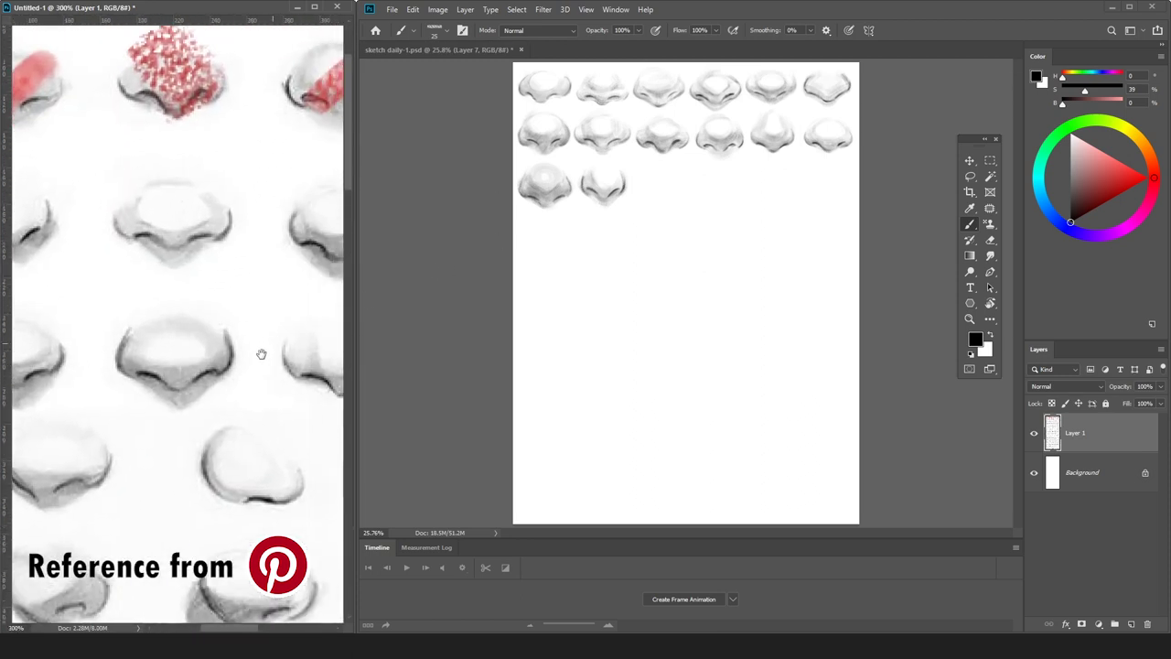
# Sketch both nostrils and the two outer wing contours of a new nose below the finished ones.
pyautogui.click(696, 243)
pyautogui.hotkey('ctrl', '+')
pyautogui.hotkey('ctrl', '+')
pyautogui.hotkey('ctrl', '+')
pyautogui.hotkey('ctrl', '+')
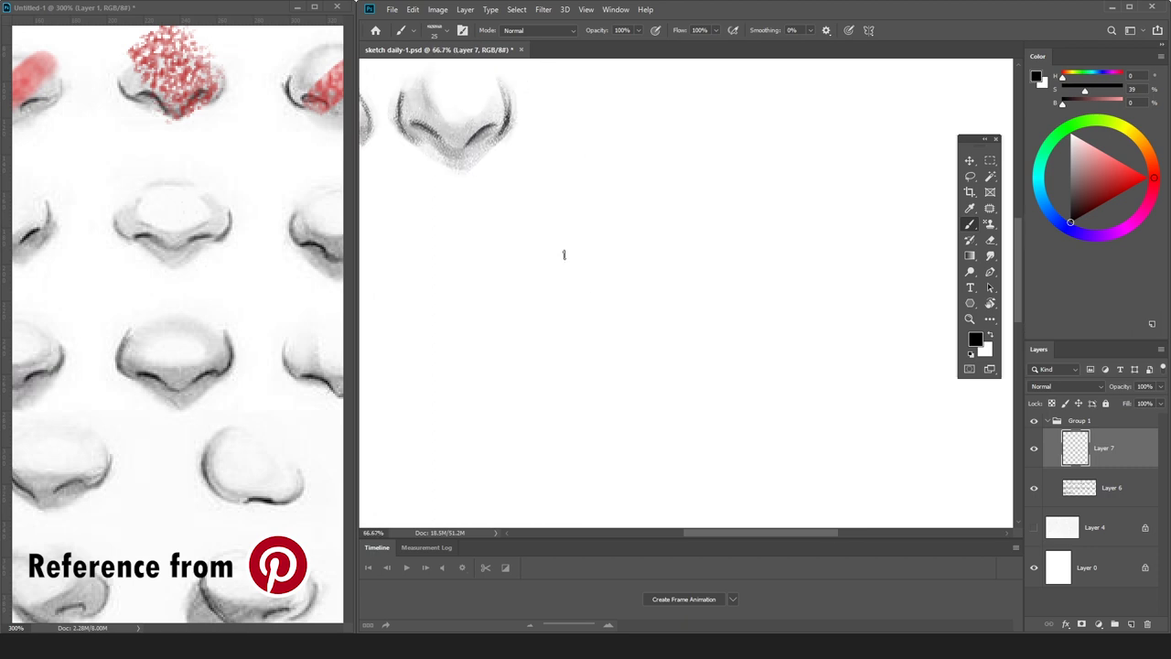
pyautogui.press(']')
pyautogui.moveTo(521, 273)
pyautogui.mouseDown()
pyautogui.moveTo(534, 299)
pyautogui.moveTo(616, 290)
pyautogui.mouseUp()
pyautogui.press('e')
pyautogui.press('b')
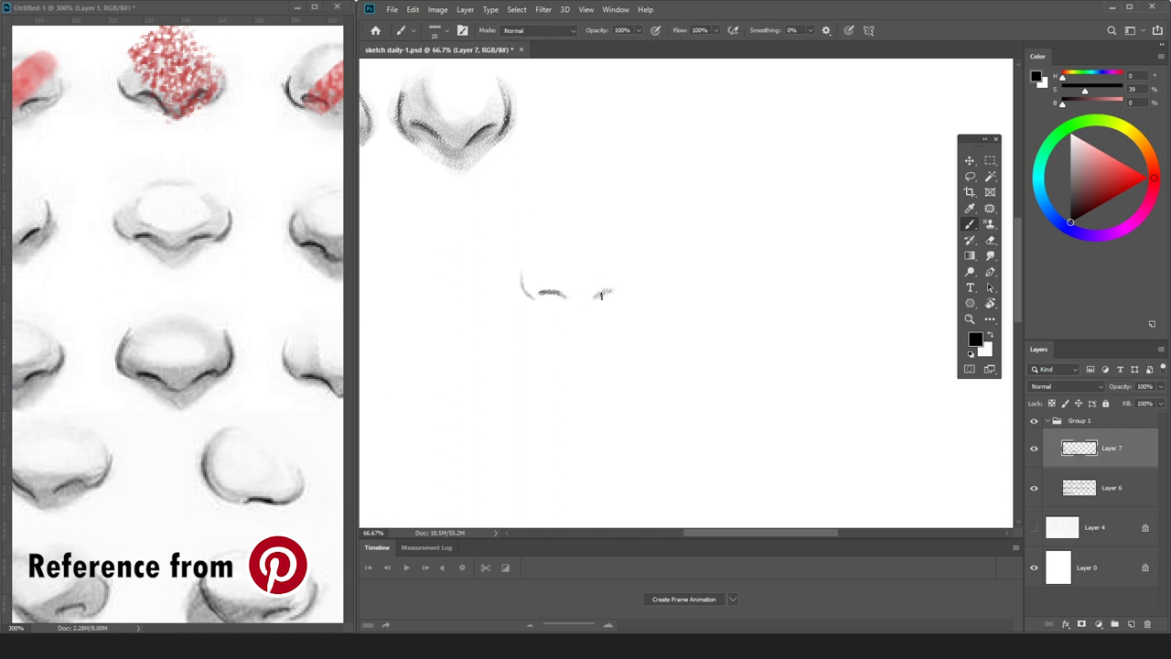
pyautogui.moveTo(639, 269); pyautogui.dragTo(635, 291)
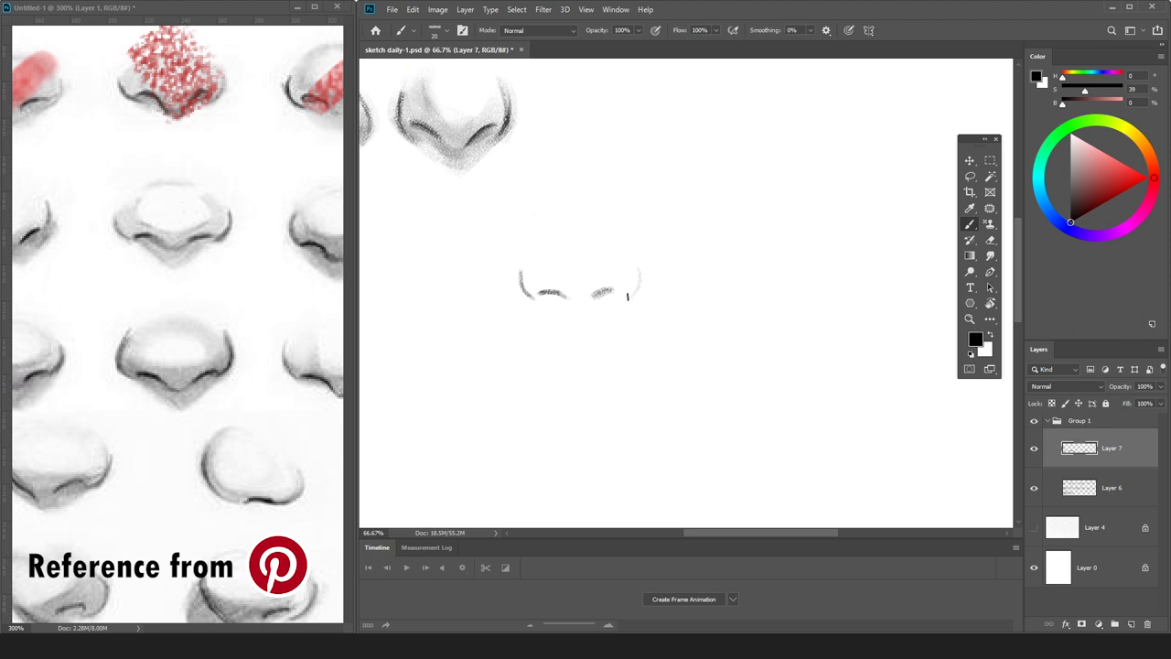
# Refine the new nose's nostril lines with the Eraser reduced to size 20 and darken its right wing contour.
pyautogui.press('e')
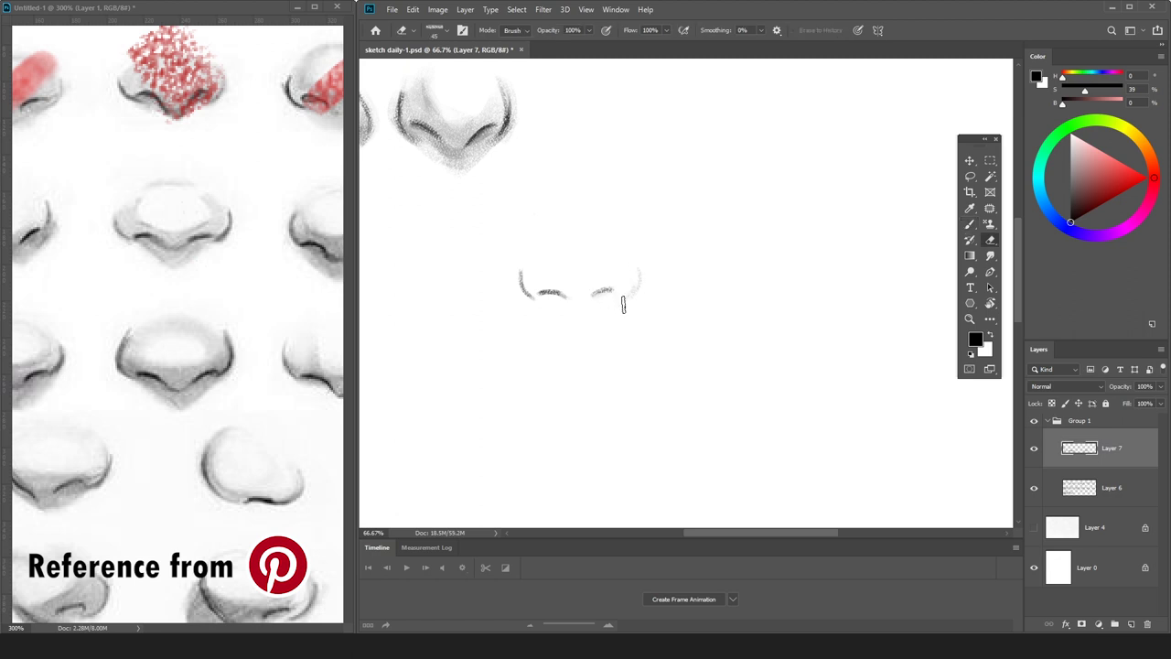
pyautogui.hotkey('ctrl', '-')
pyautogui.press('[')
pyautogui.press('[')
pyautogui.press('[')
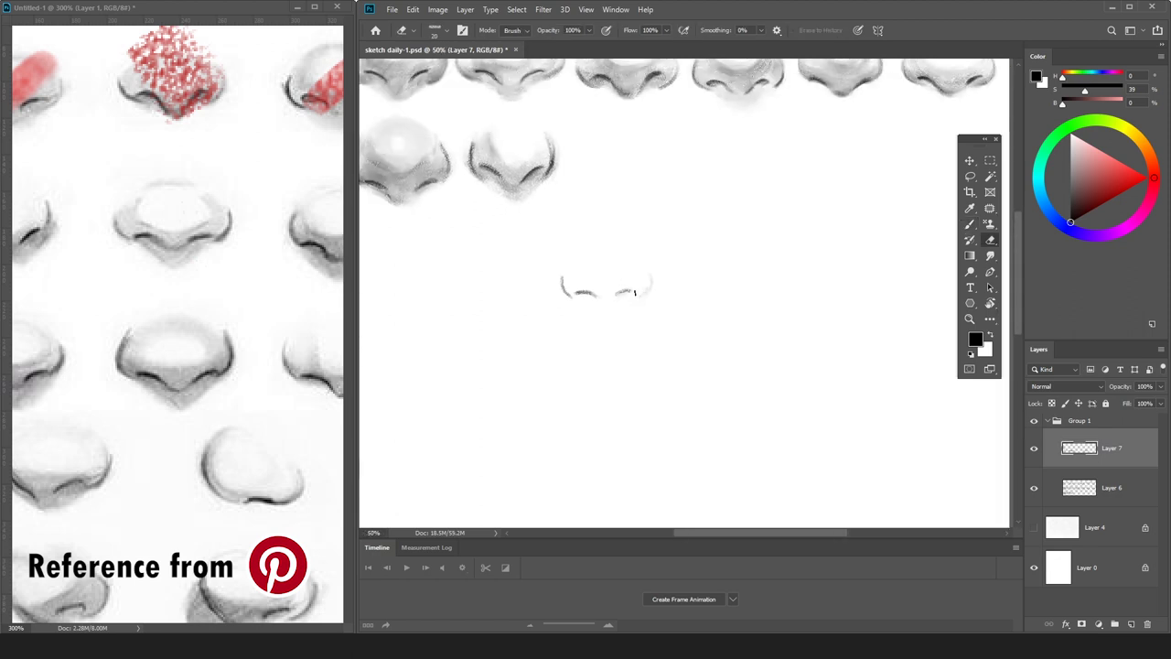
pyautogui.press('b')
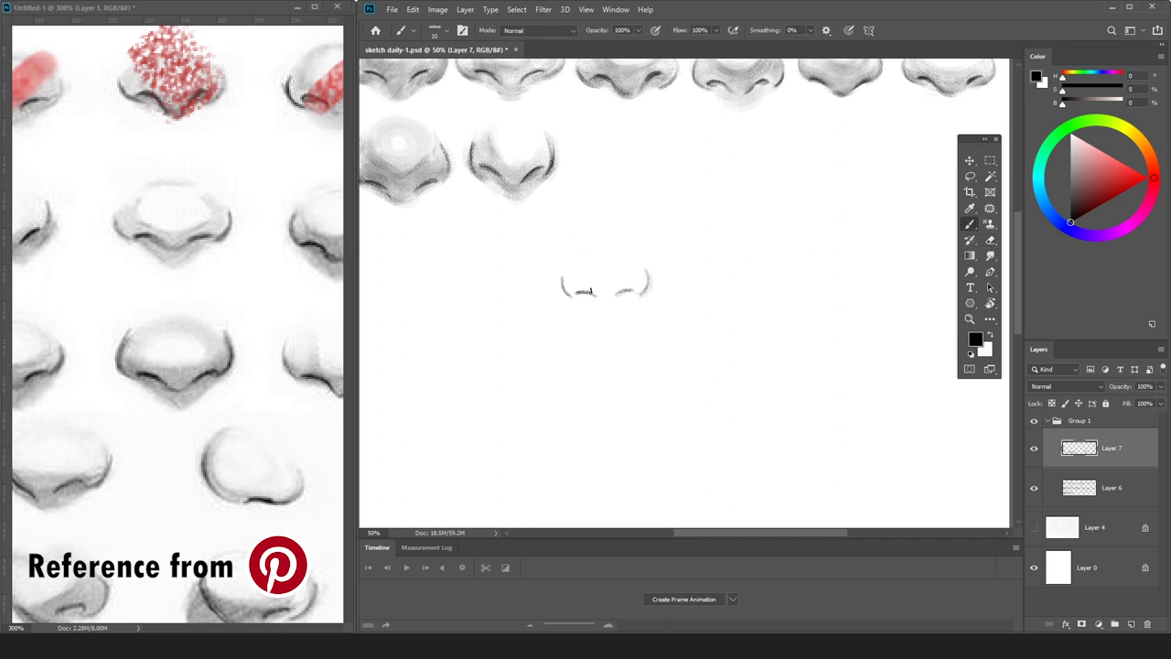
# Adjust the new nose's line work with Free Transform and apply it.
pyautogui.hotkey('ctrl', 't')
pyautogui.moveTo(704, 220); pyautogui.dragTo(708, 224)
pyautogui.press('Return')
# Add a new layer directly above Layer 6, beneath the new nose's line work.
pyautogui.click(1102, 492)
pyautogui.hotkey('ctrl', 'shift', 'n')
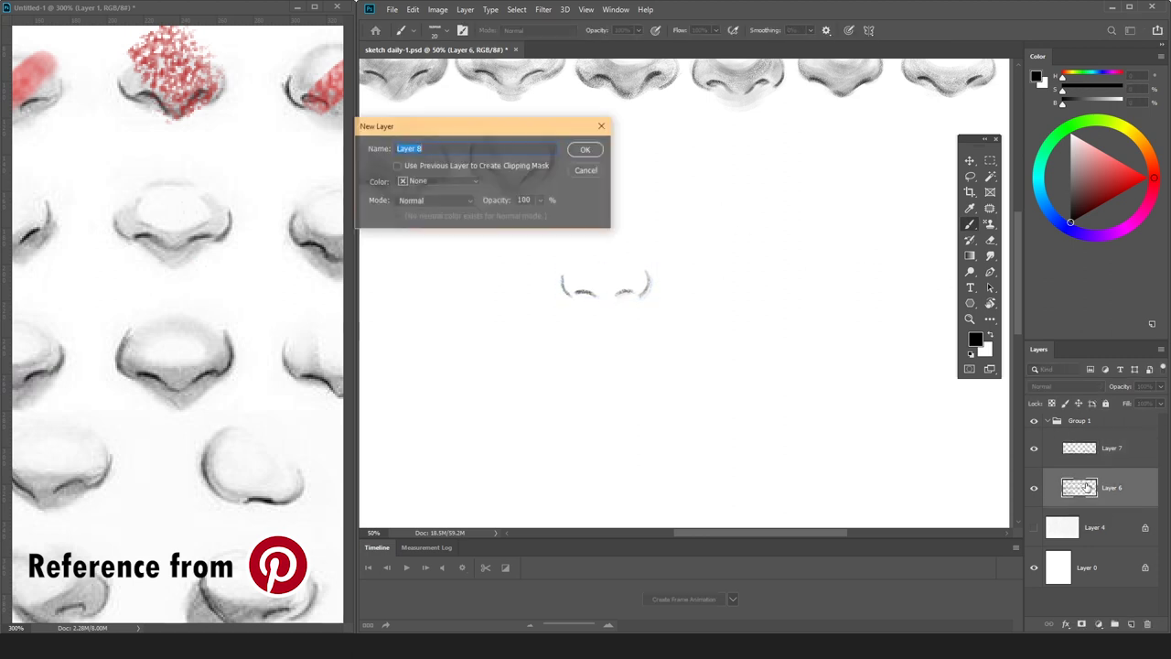
pyautogui.press('Return')
# Block in light grey shading at 81% brightness across the top of the nose's ball and above both nostrils.
pyautogui.hotkey('ctrl', '+')
pyautogui.press(']')
pyautogui.press(']')
pyautogui.press(']')
pyautogui.press(']')
pyautogui.press(']')
pyautogui.press(']')
pyautogui.press(']')
pyautogui.press(']')
pyautogui.moveTo(554, 227); pyautogui.dragTo(542, 251)
pyautogui.moveTo(1088, 189)
pyautogui.mouseDown()
pyautogui.moveTo(1048, 148)
pyautogui.moveTo(1062, 142)
pyautogui.mouseUp()
pyautogui.hotkey('ctrl', 'z')
pyautogui.moveTo(589, 228)
pyautogui.mouseDown()
pyautogui.moveTo(563, 230)
pyautogui.moveTo(603, 235)
pyautogui.mouseUp()
pyautogui.press('[')
pyautogui.moveTo(544, 269); pyautogui.dragTo(573, 280)
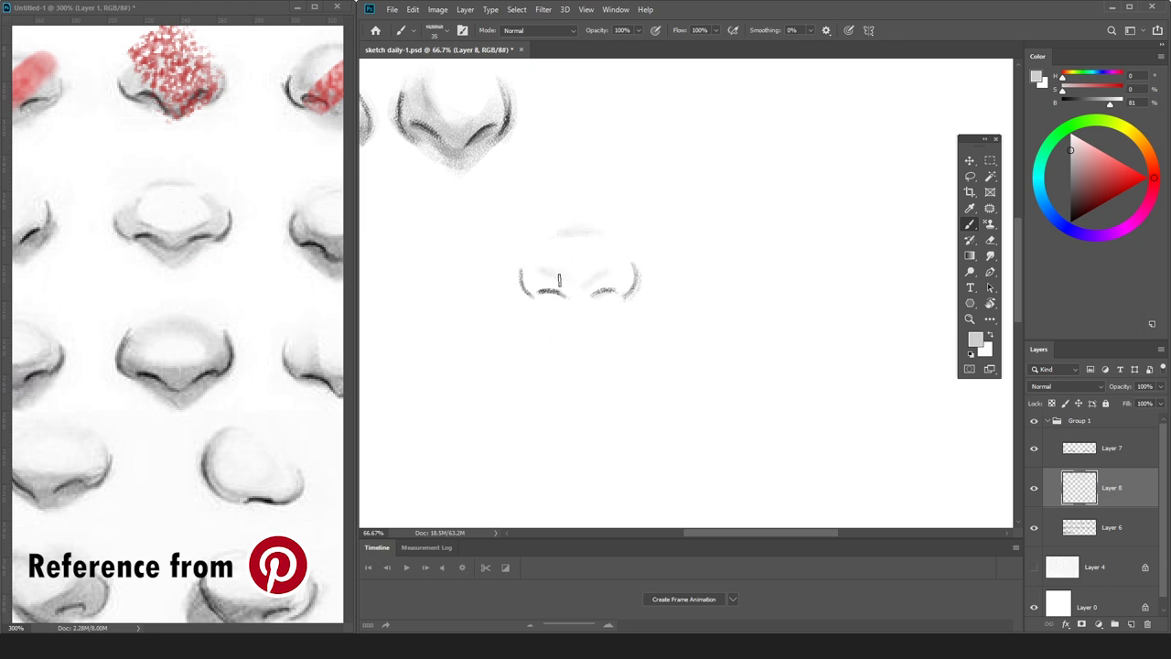
pyautogui.moveTo(579, 279)
pyautogui.mouseDown()
pyautogui.moveTo(557, 274)
pyautogui.moveTo(590, 278)
pyautogui.mouseUp()
# Shade the sides and lower rim of the nose's ball in light grey with the brush enlarged to size 80.
pyautogui.press(']')
pyautogui.press(']')
pyautogui.press(']')
pyautogui.press(']')
pyautogui.press(']')
pyautogui.press(']')
pyautogui.moveTo(523, 267)
pyautogui.mouseDown()
pyautogui.moveTo(539, 253)
pyautogui.moveTo(541, 274)
pyautogui.moveTo(617, 269)
pyautogui.moveTo(596, 288)
pyautogui.moveTo(627, 280)
pyautogui.mouseUp()
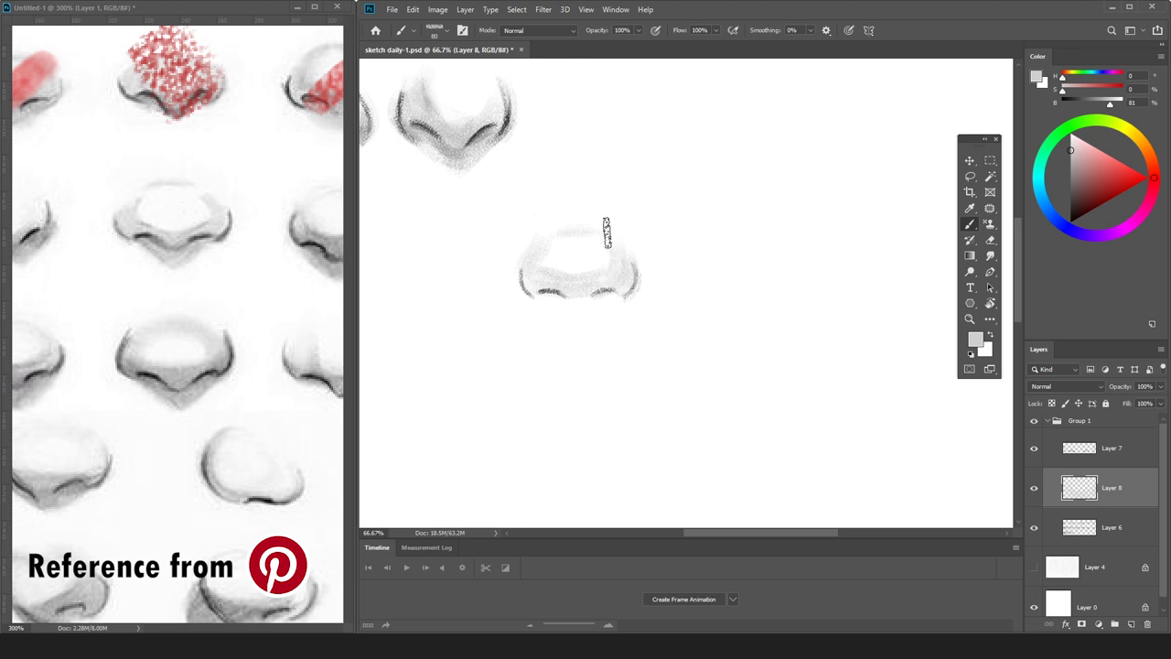
# Shade the nose's underside in light grey at brush size 125, and fill in the right wing with a smaller brush.
pyautogui.moveTo(548, 294)
pyautogui.mouseDown()
pyautogui.moveTo(591, 318)
pyautogui.moveTo(610, 296)
pyautogui.mouseUp()
pyautogui.press(']')
pyautogui.press(']')
pyautogui.press(']')
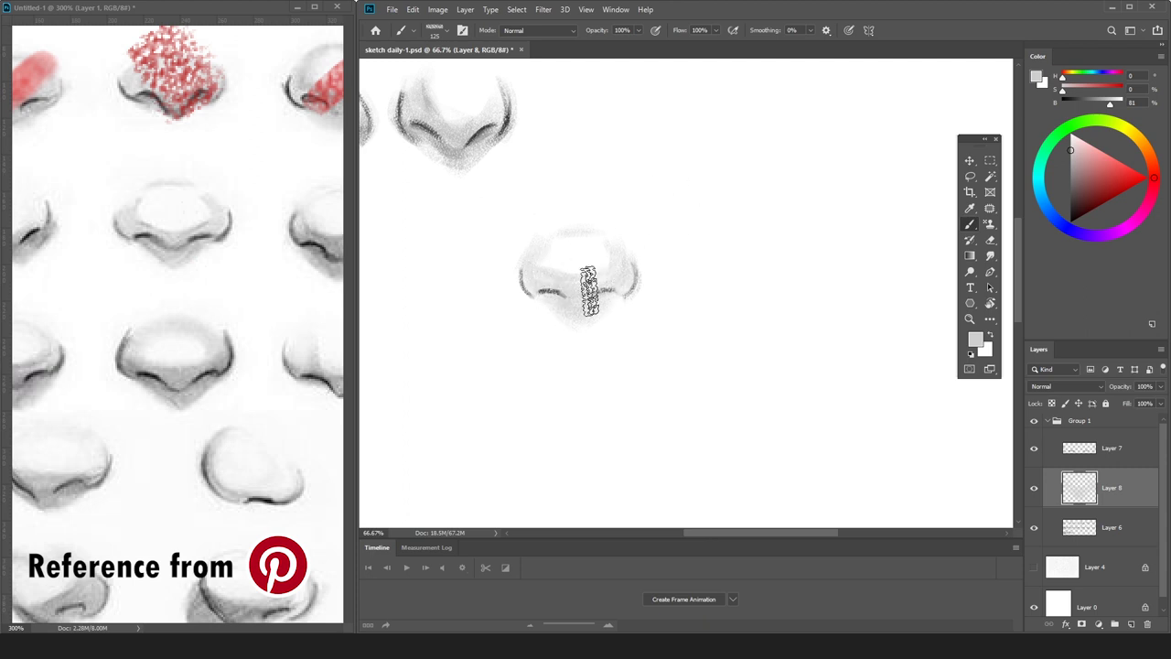
pyautogui.press('[')
pyautogui.press('[')
pyautogui.press('[')
pyautogui.press('[')
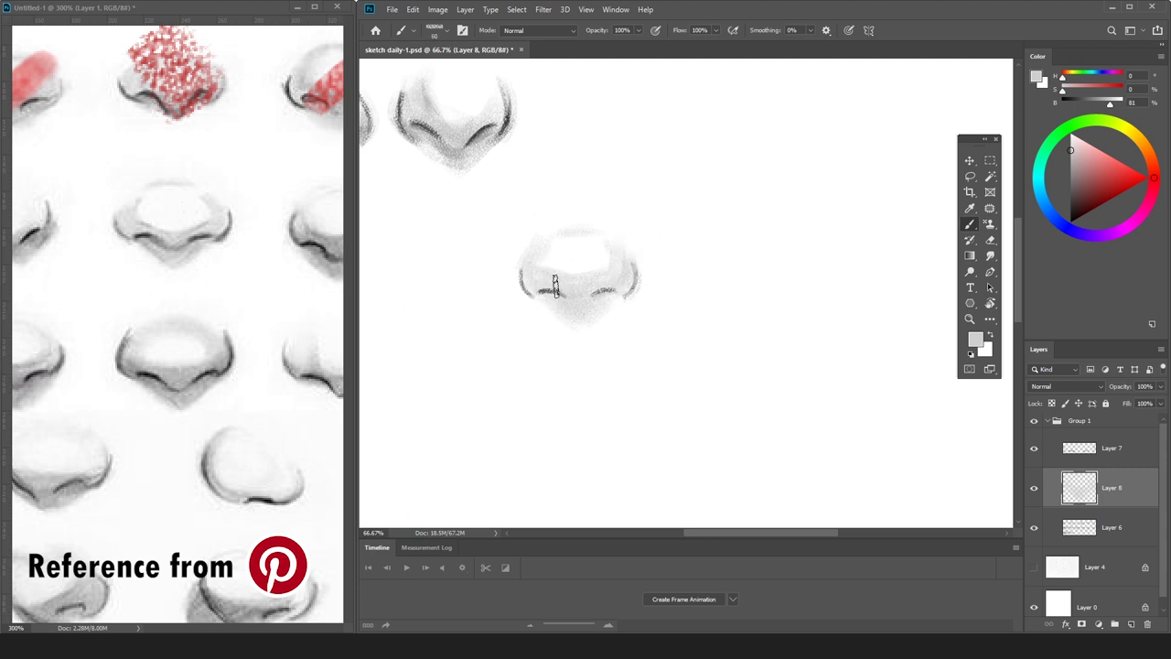
pyautogui.moveTo(637, 271); pyautogui.dragTo(629, 265)
# Define the lower and side edges of the nose's ball in mid grey at 62% brightness with brush size 25.
pyautogui.click(1070, 168)
pyautogui.press('[')
pyautogui.press('[')
pyautogui.press('[')
pyautogui.press('[')
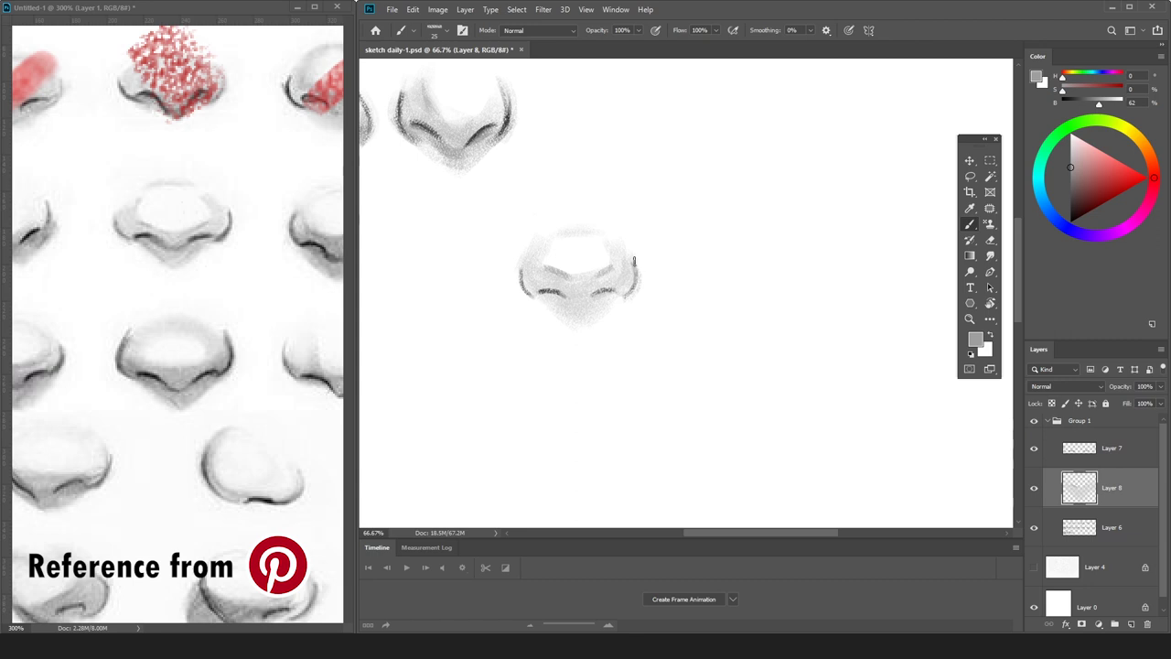
pyautogui.moveTo(536, 260); pyautogui.dragTo(549, 239)
# Shade the wings, the nostril bases and the underside of the nose in the same mid grey.
pyautogui.moveTo(563, 292)
pyautogui.mouseDown()
pyautogui.moveTo(590, 295)
pyautogui.moveTo(574, 307)
pyautogui.moveTo(520, 273)
pyautogui.mouseUp()
pyautogui.moveTo(617, 280); pyautogui.dragTo(626, 292)
pyautogui.press(']')
pyautogui.moveTo(547, 301); pyautogui.dragTo(570, 321)
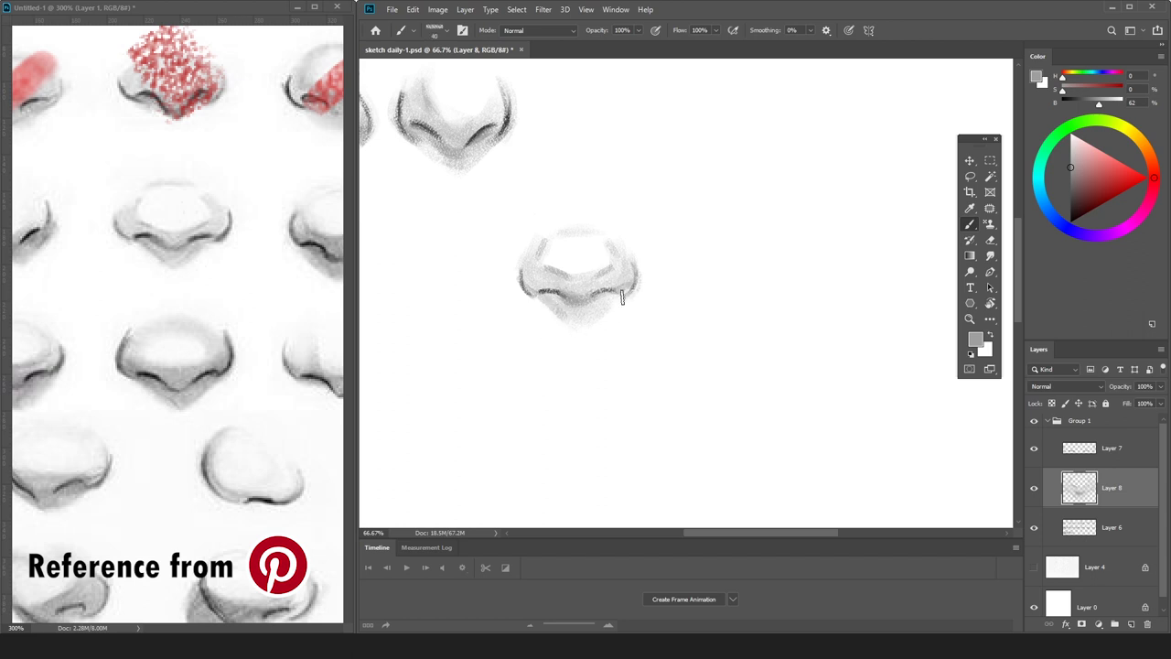
# Deepen the shadow around the nostrils and underside with dark grey at 27% brightness and brush size 25.
pyautogui.hotkey('ctrl', '-')
pyautogui.press(']')
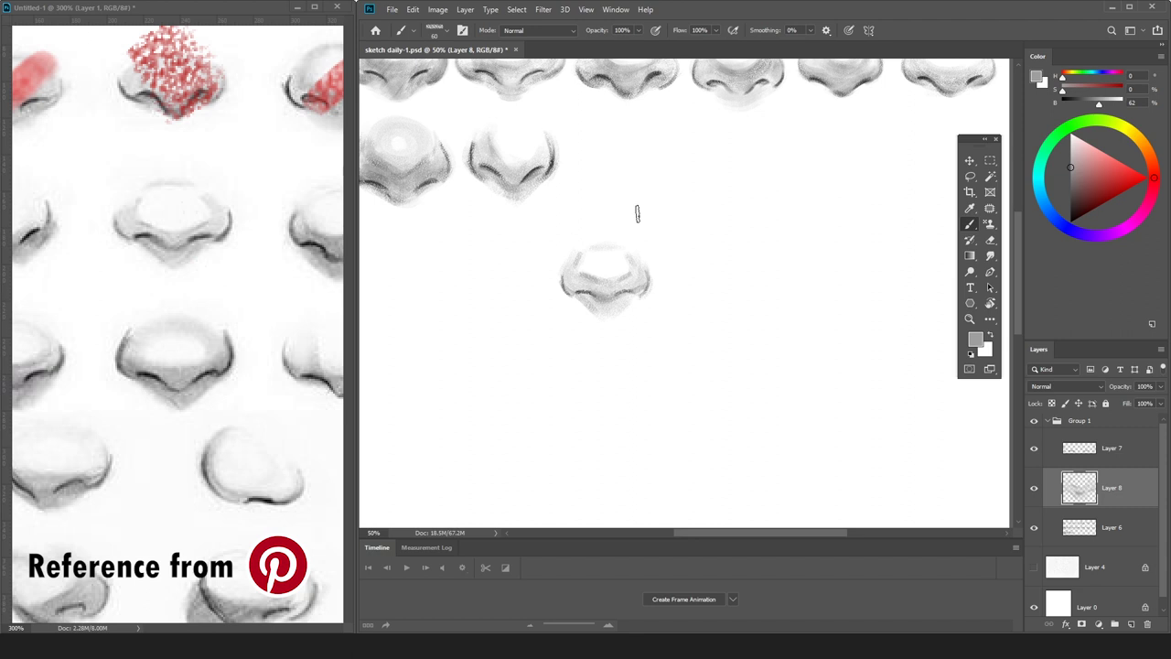
pyautogui.press(']')
pyautogui.moveTo(1073, 174); pyautogui.dragTo(1069, 197)
pyautogui.press('[')
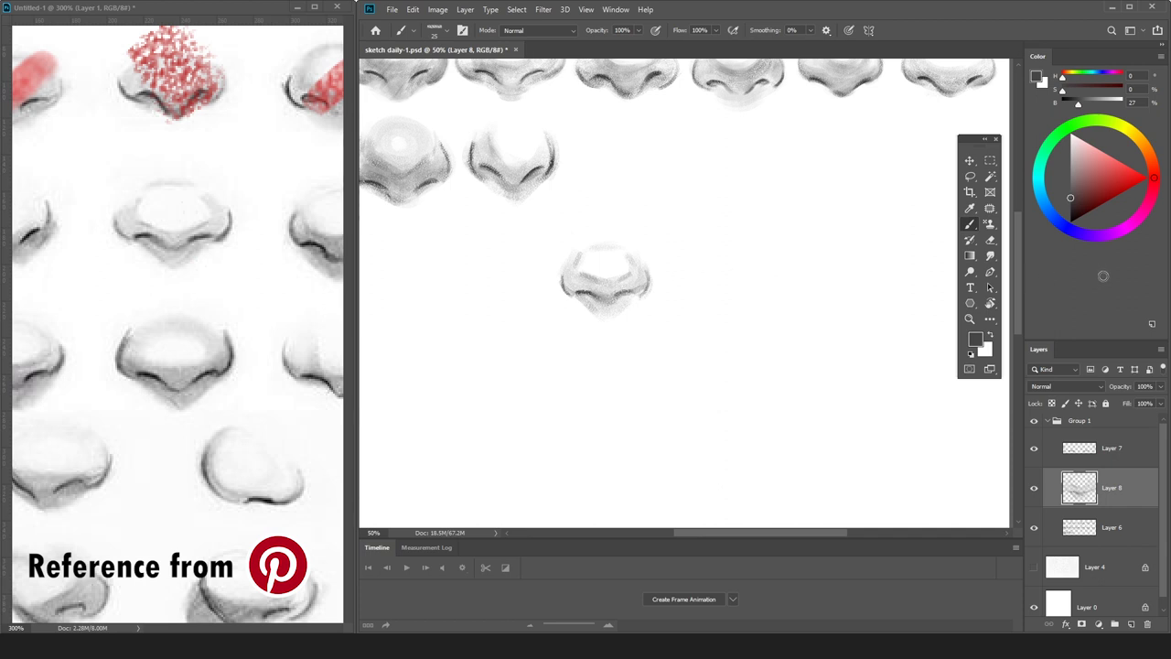
# Merge the shading layer with the line work in Layer 7 and reinforce the nostril lines in black at brush size 10.
pyautogui.hotkey('ctrl', 'e')
pyautogui.moveTo(1073, 189); pyautogui.dragTo(1041, 247)
pyautogui.hotkey('ctrl', '+')
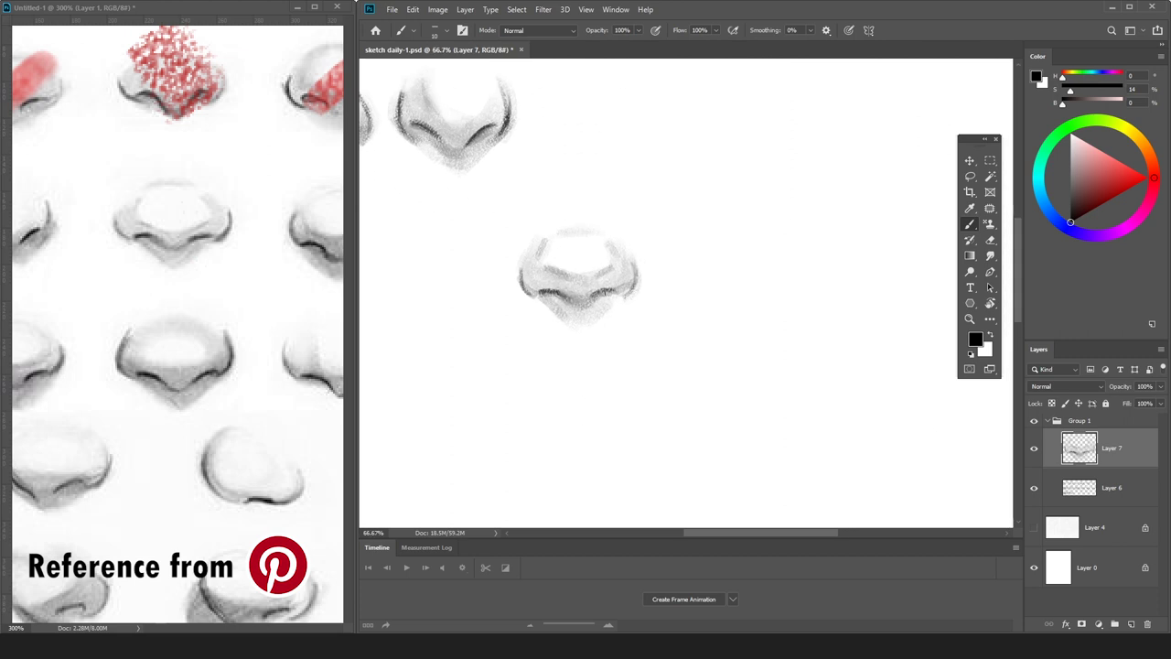
pyautogui.moveTo(592, 294); pyautogui.dragTo(620, 292)
# Blend the lower edge of the nose's ball with light and mid greys sampled from the drawing at brush size 45.
pyautogui.keyDown('alt'); pyautogui.click(543, 266); pyautogui.keyUp('alt')
pyautogui.press(']')
pyautogui.press(']')
pyautogui.press(']')
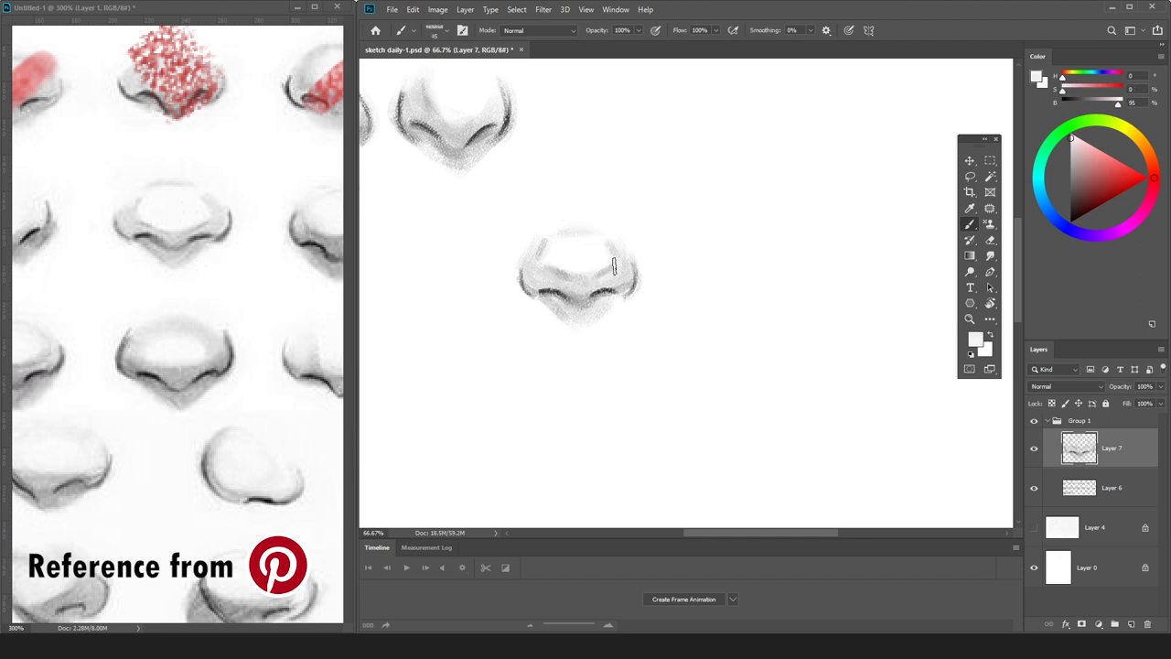
pyautogui.click(1072, 154)
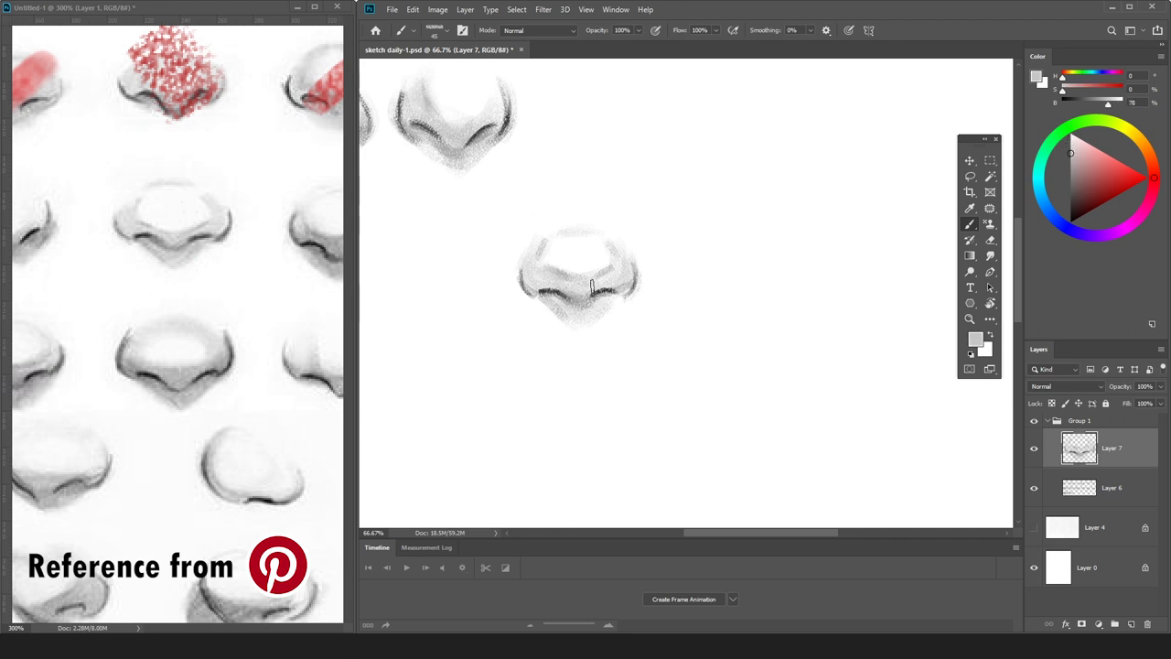
pyautogui.keyDown('alt'); pyautogui.click(563, 295); pyautogui.keyUp('alt')
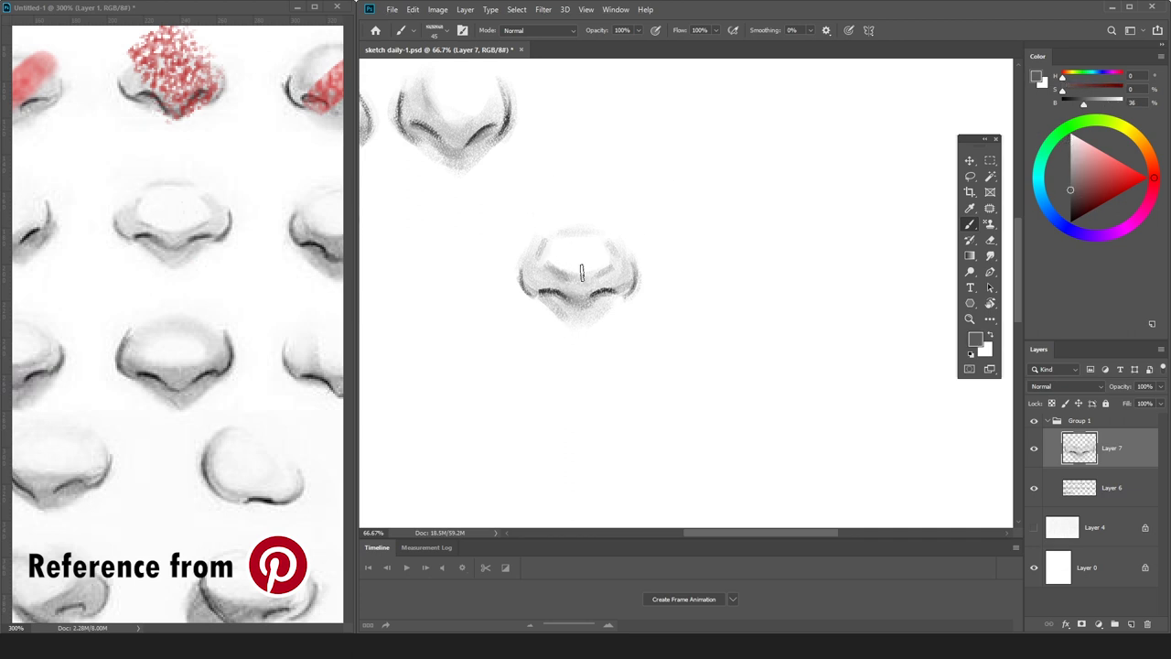
pyautogui.keyDown('alt'); pyautogui.click(544, 256); pyautogui.keyUp('alt')
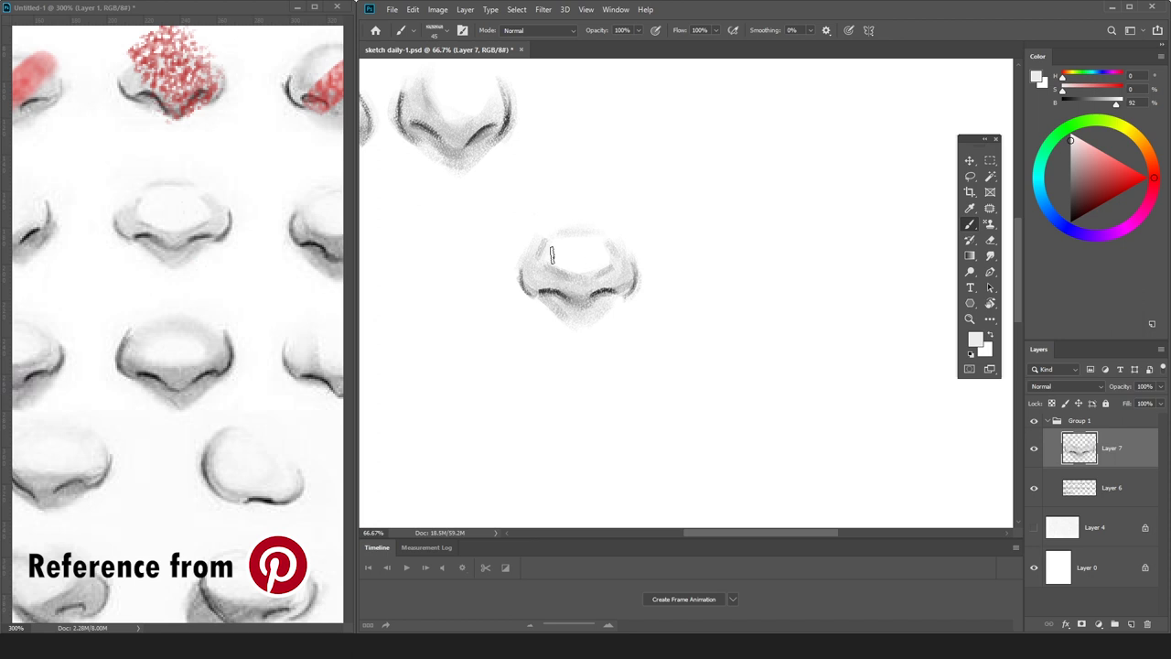
# Blend the shading on both wings and around the right nostril with greys sampled from those areas.
pyautogui.keyDown('alt'); pyautogui.click(523, 282); pyautogui.keyUp('alt')
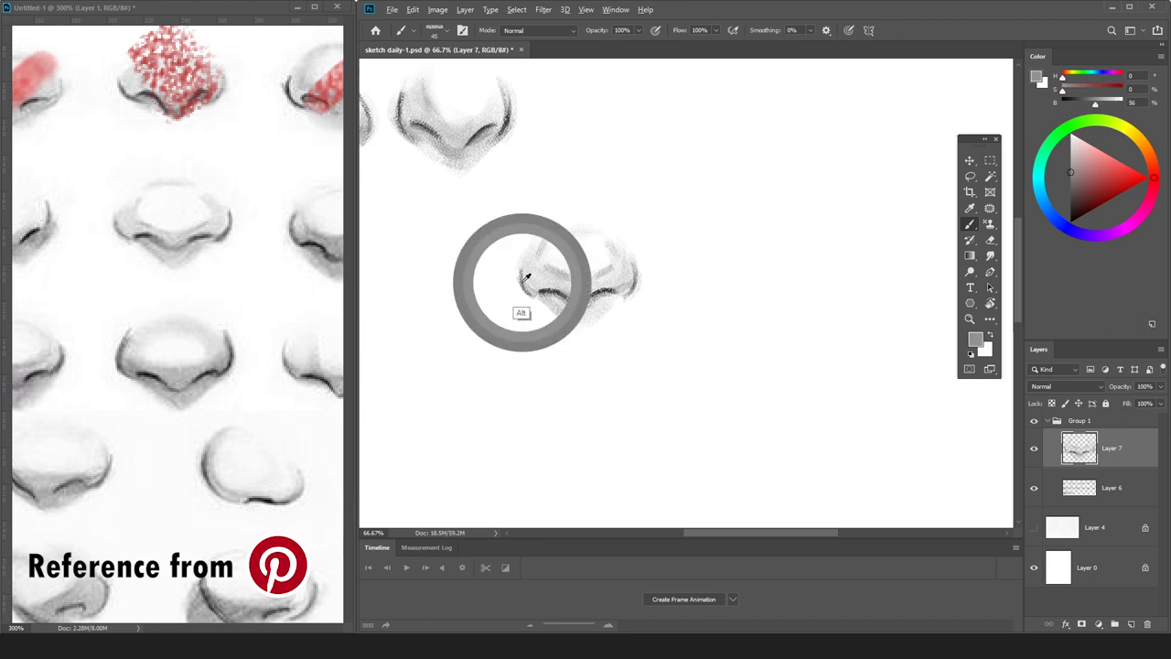
pyautogui.keyDown('alt'); pyautogui.click(618, 279); pyautogui.keyUp('alt')
pyautogui.keyDown('alt'); pyautogui.click(619, 279); pyautogui.keyUp('alt')
pyautogui.keyDown('alt'); pyautogui.click(607, 292); pyautogui.keyUp('alt')
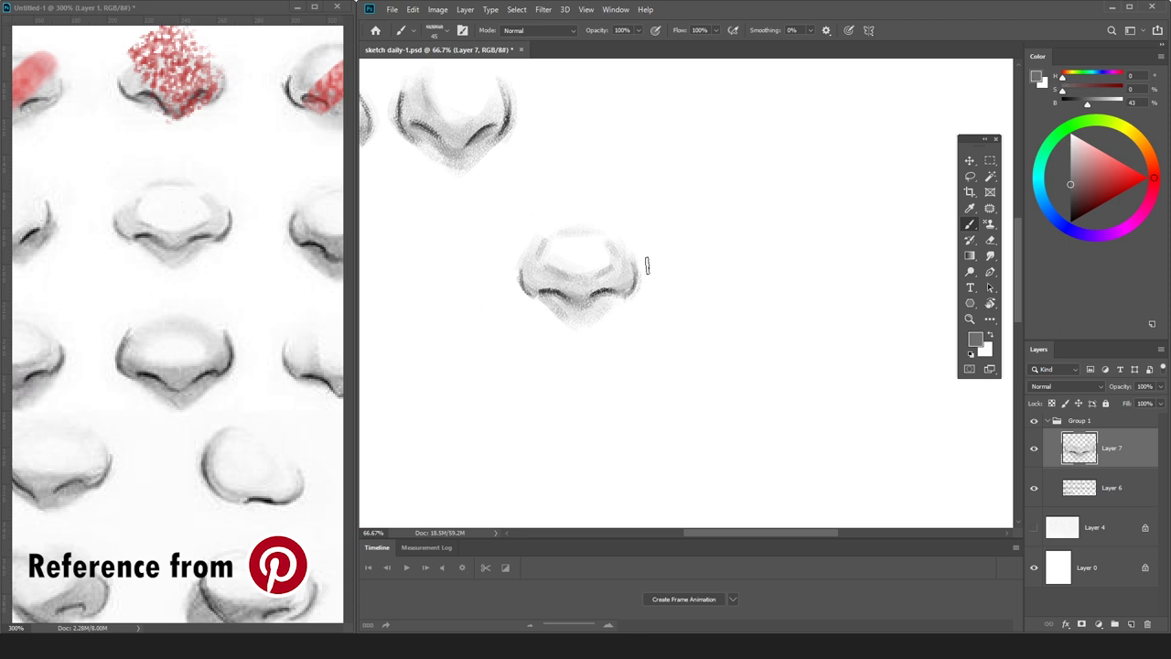
pyautogui.keyDown('alt'); pyautogui.click(594, 319); pyautogui.keyUp('alt')
pyautogui.press('[')
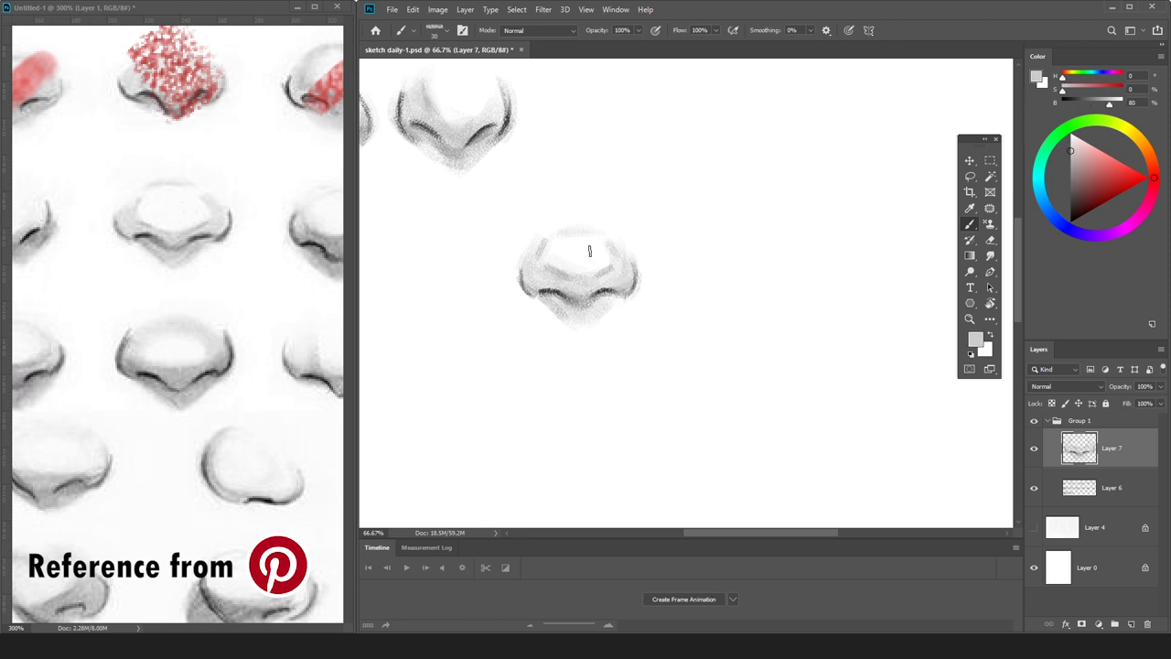
# Soften the ball's lower edge and the outer edges of both wings with sampled near-white at brush size 40.
pyautogui.keyDown('alt'); pyautogui.click(546, 285); pyautogui.keyUp('alt')
pyautogui.keyDown('alt'); pyautogui.click(563, 267); pyautogui.keyUp('alt')
pyautogui.press(']')
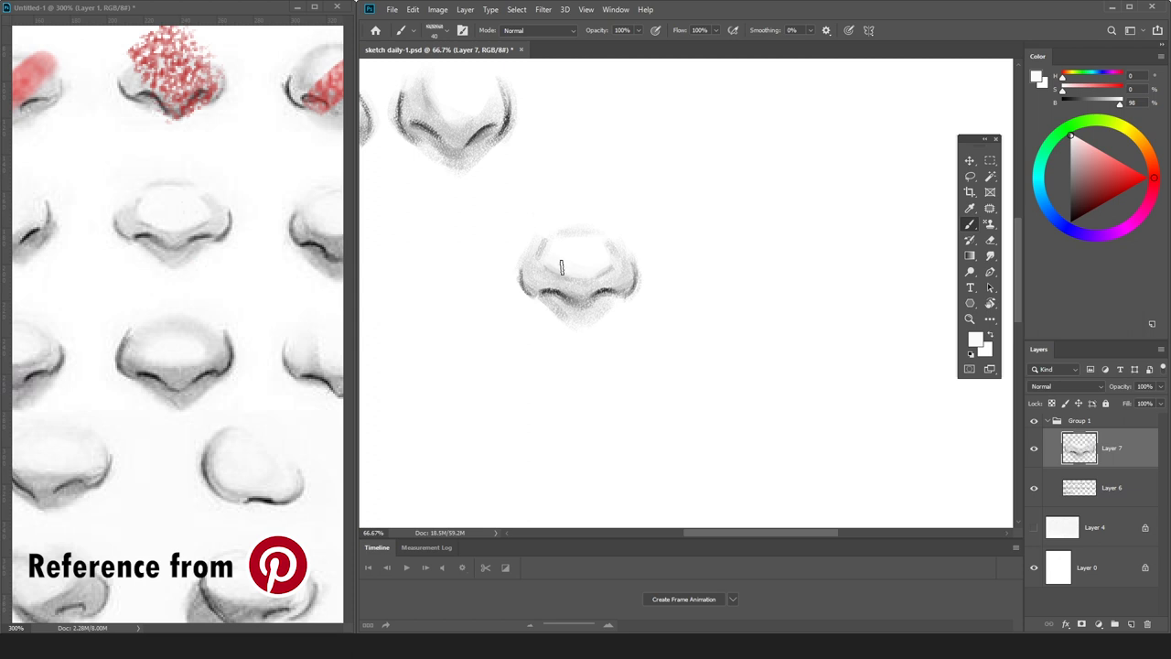
pyautogui.moveTo(529, 254); pyautogui.dragTo(514, 267)
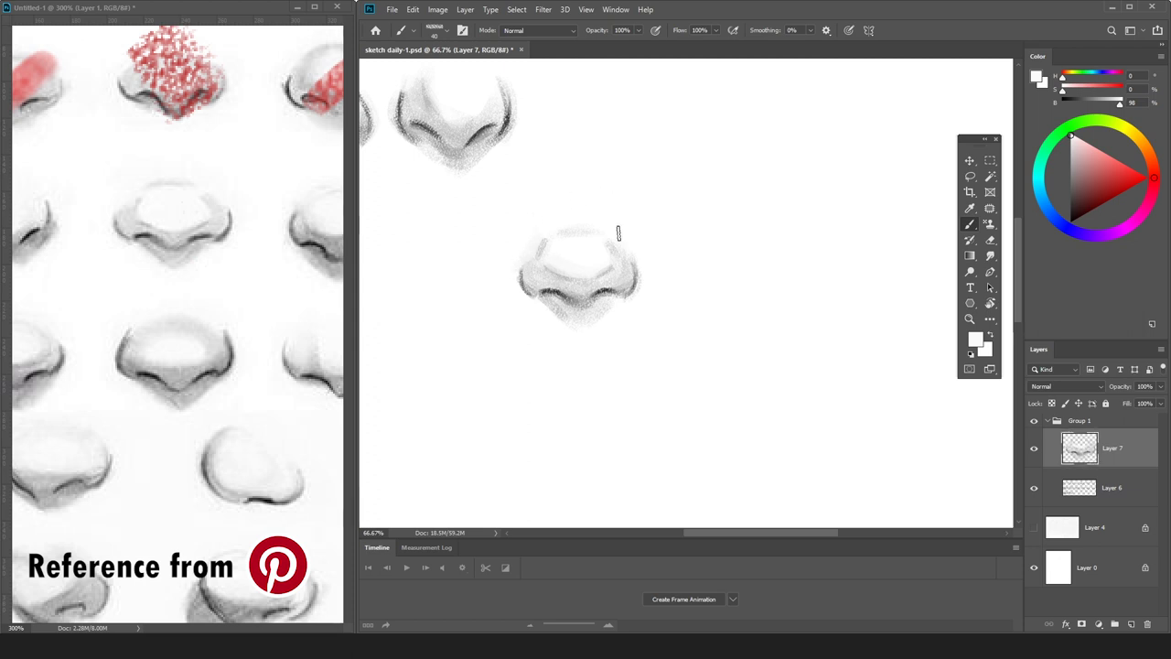
pyautogui.moveTo(624, 257); pyautogui.dragTo(649, 288)
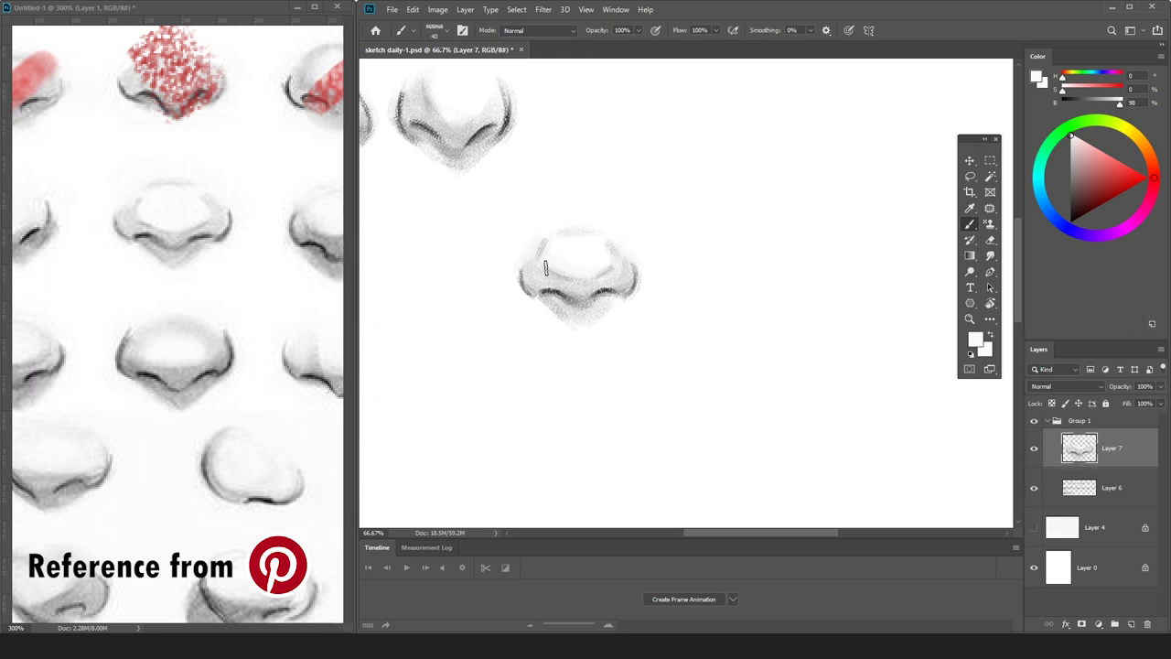
# Rework the side edges of the nose's ball and the area between the nostrils with sampled tones at brush size 30.
pyautogui.keyDown('alt'); pyautogui.click(574, 291); pyautogui.keyUp('alt')
pyautogui.keyDown('alt'); pyautogui.click(574, 291); pyautogui.keyUp('alt')
pyautogui.moveTo(611, 244); pyautogui.dragTo(620, 276)
pyautogui.keyDown('alt'); pyautogui.click(624, 240); pyautogui.keyUp('alt')
pyautogui.keyDown('alt'); pyautogui.click(577, 252); pyautogui.keyUp('alt')
pyautogui.keyDown('alt'); pyautogui.click(570, 284); pyautogui.keyUp('alt')
pyautogui.keyDown('alt'); pyautogui.click(569, 303); pyautogui.keyUp('alt')
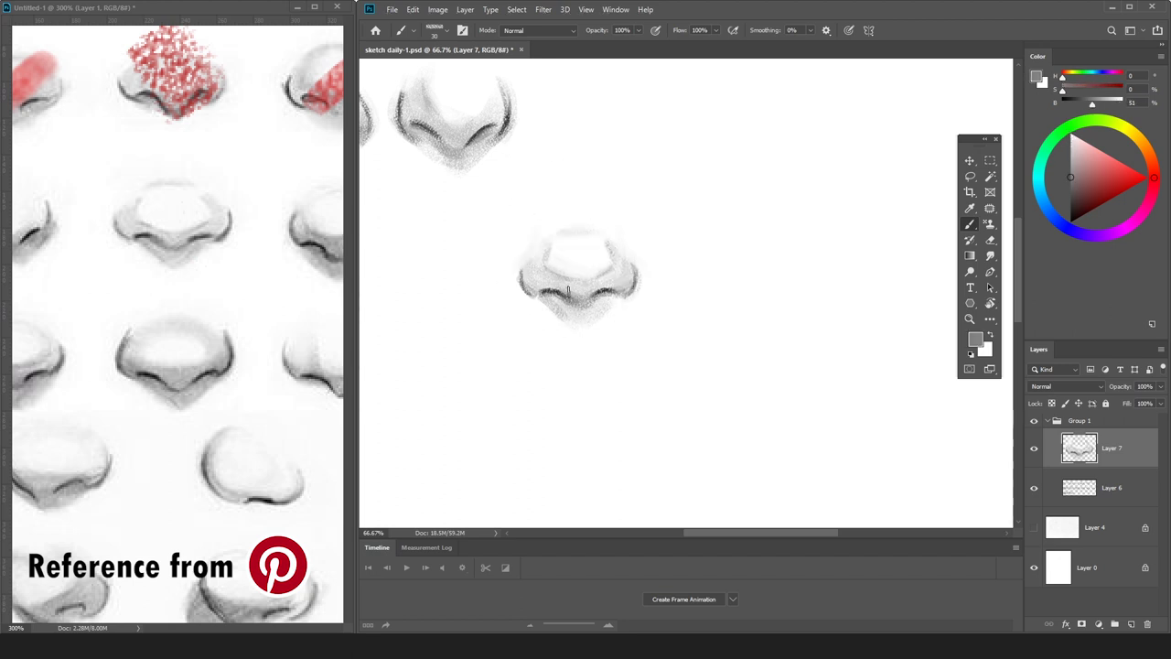
# Clean the area above the left wing with sampled white and deepen the left nostril with sampled dark grey.
pyautogui.keyDown('alt'); pyautogui.click(527, 252); pyautogui.keyUp('alt')
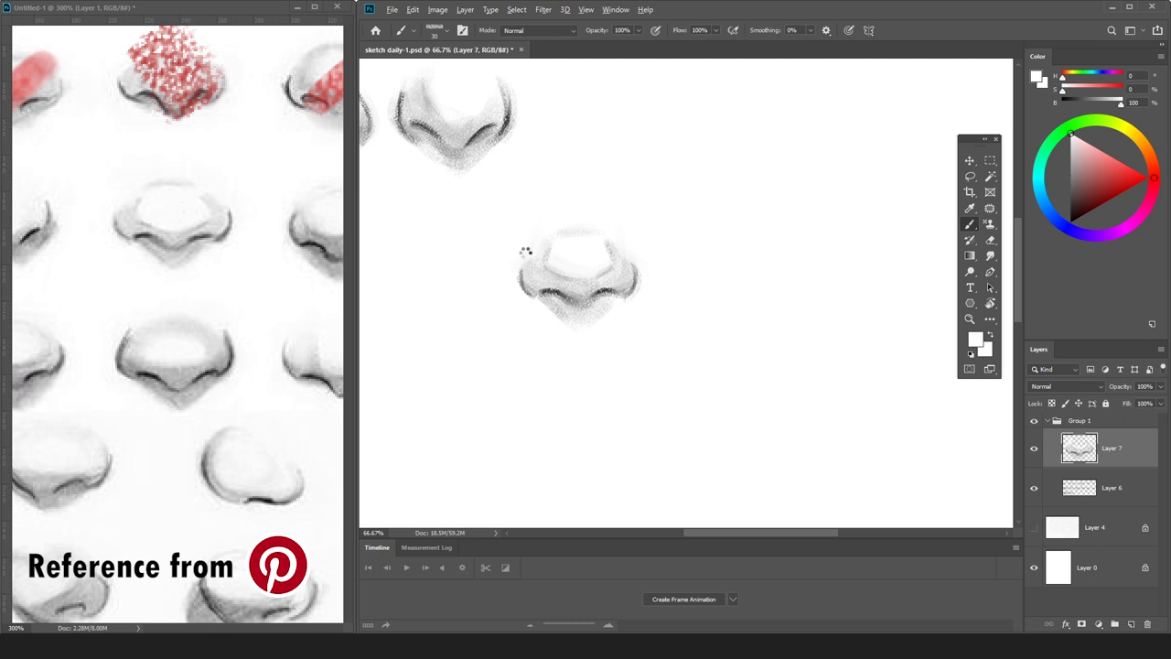
pyautogui.keyDown('alt'); pyautogui.click(552, 288); pyautogui.keyUp('alt')
pyautogui.keyDown('alt'); pyautogui.click(559, 299); pyautogui.keyUp('alt')
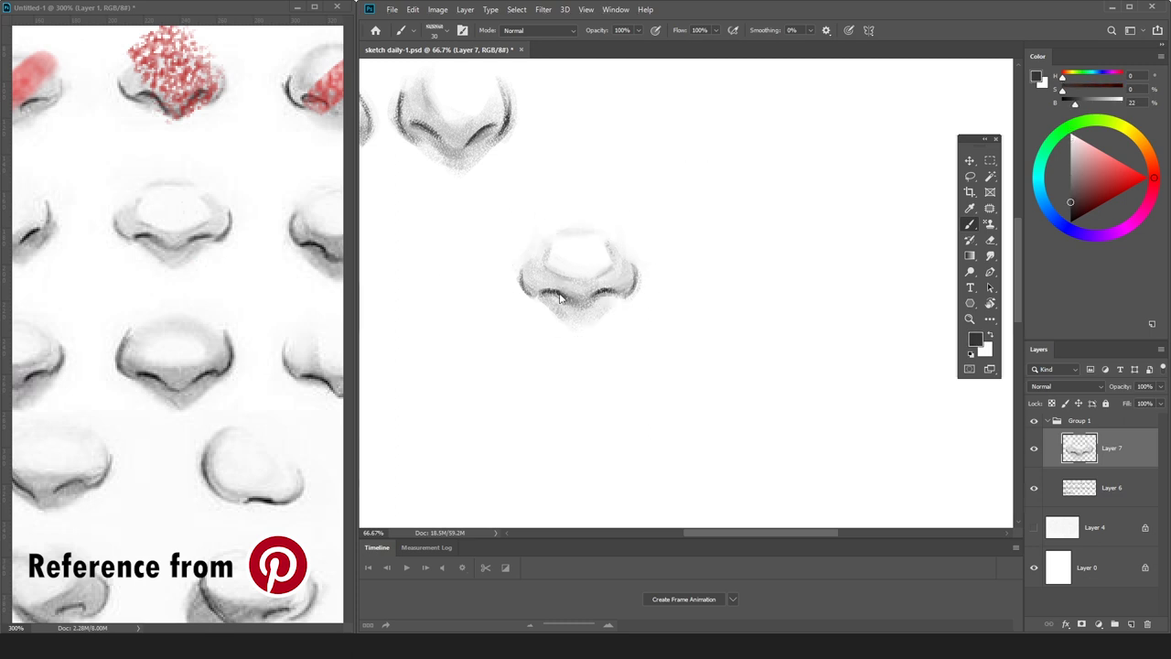
# Refine the nose's outer edges with sampled white and build up the underside shading in sampled grey at brush size 40.
pyautogui.hotkey('ctrl', '-')
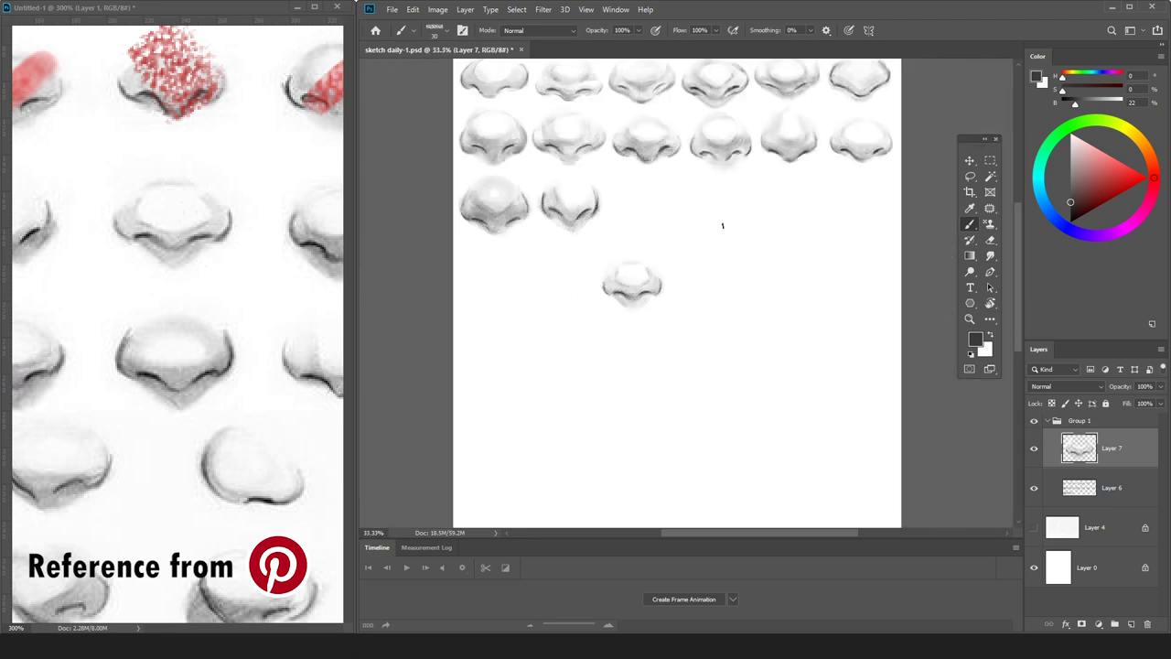
pyautogui.moveTo(722, 227); pyautogui.dragTo(604, 233)
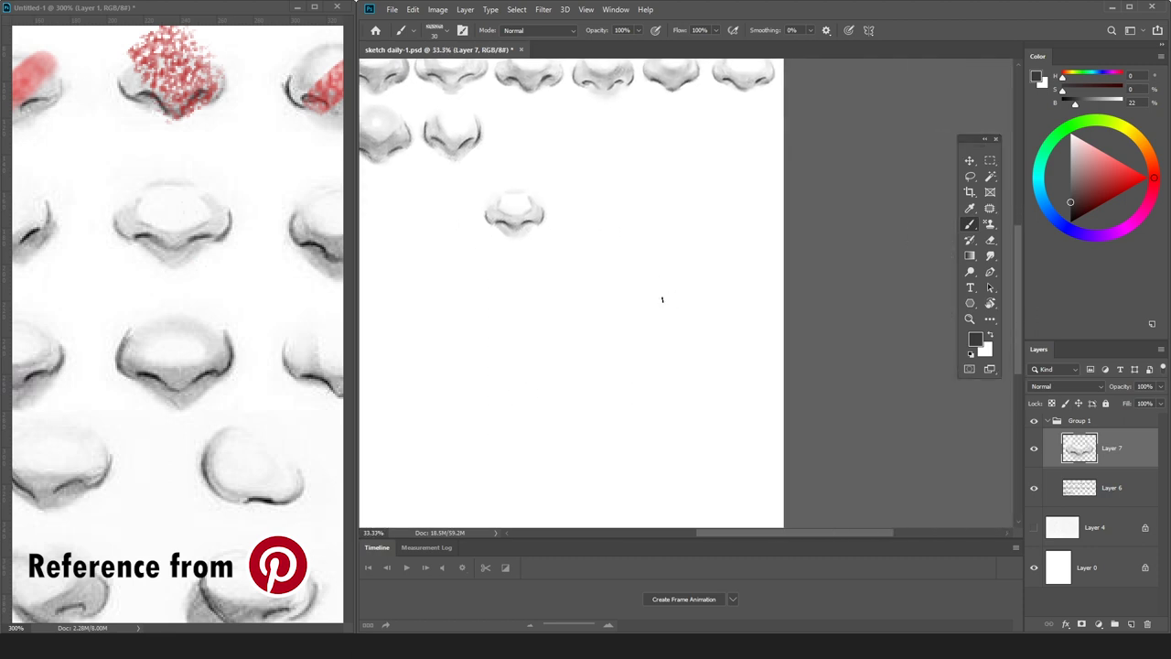
pyautogui.hotkey('ctrl', '+')
pyautogui.keyDown('alt'); pyautogui.click(650, 291); pyautogui.keyUp('alt')
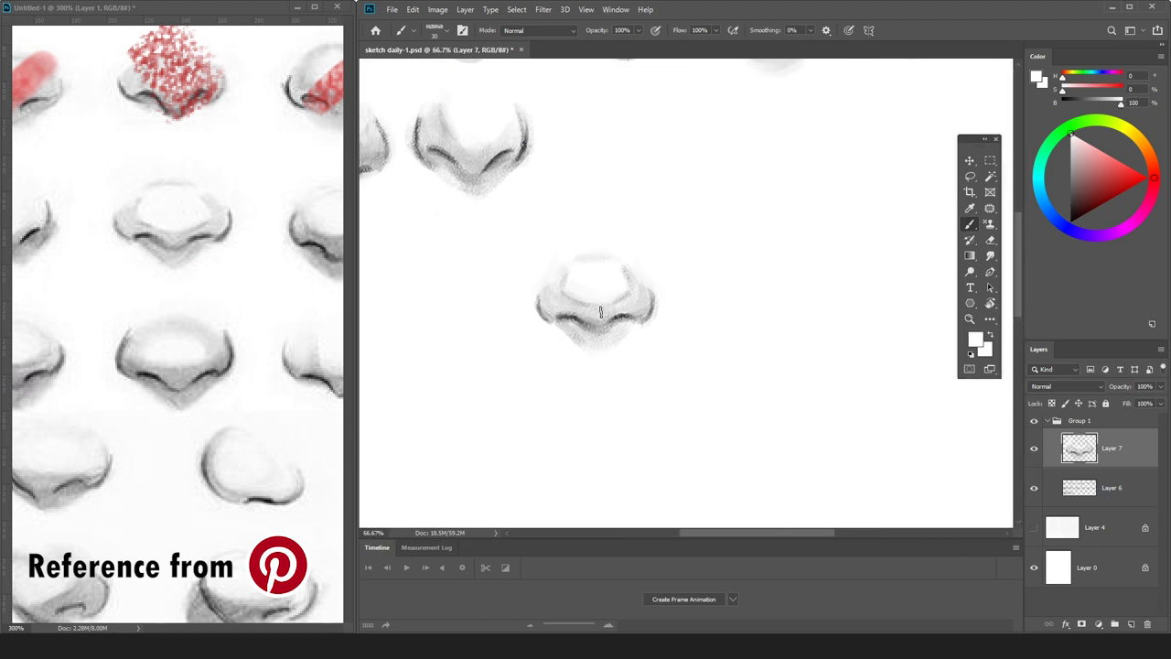
pyautogui.press(']')
pyautogui.press(']')
pyautogui.keyDown('alt'); pyautogui.click(590, 330); pyautogui.keyUp('alt')
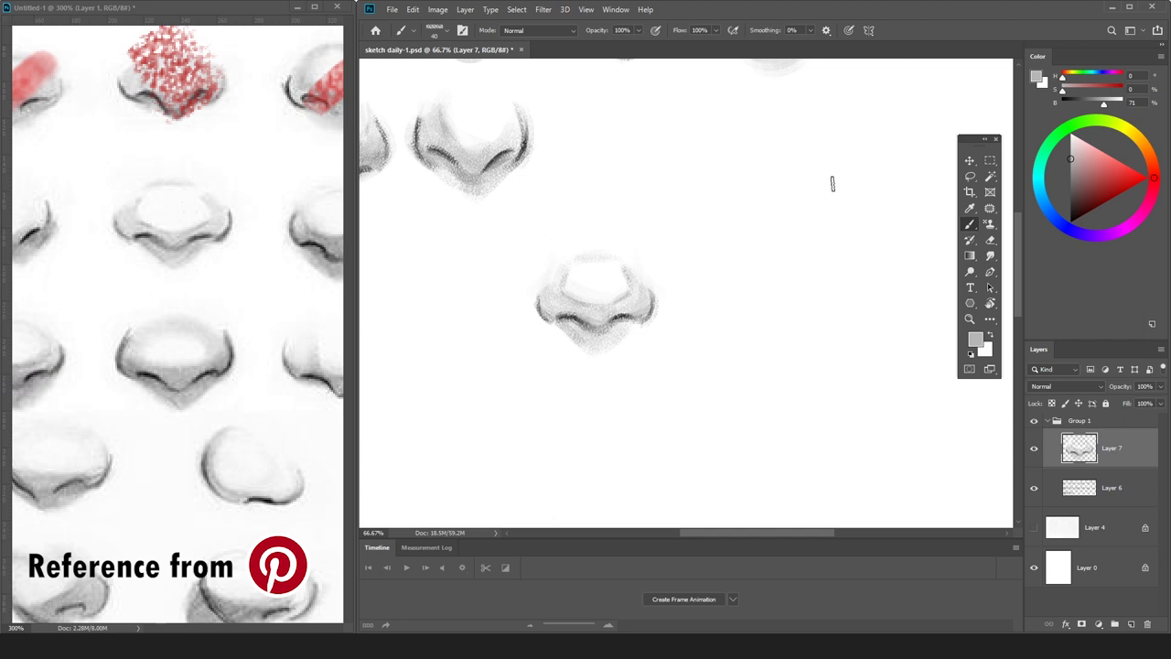
# Soften the lower edge of the nose's ball with the Eraser, reducing its size to 25.
pyautogui.press('e')
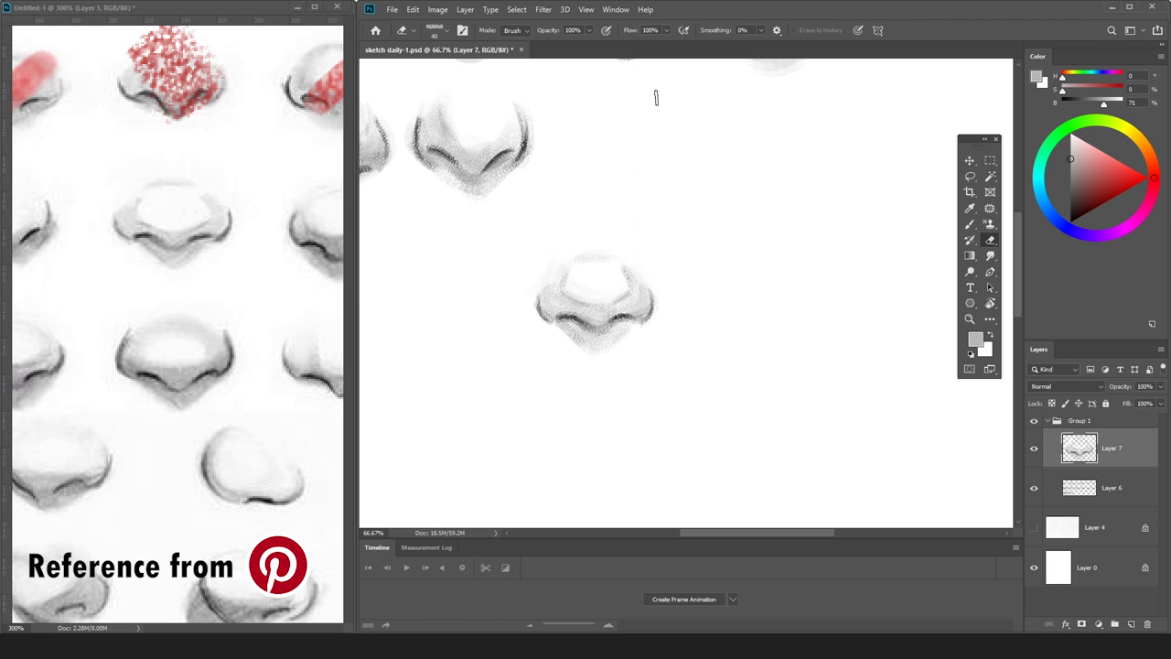
pyautogui.click(591, 280)
pyautogui.press('Return')
pyautogui.press('[')
pyautogui.moveTo(1065, 178)
pyautogui.mouseDown()
pyautogui.moveTo(1068, 196)
pyautogui.moveTo(1067, 177)
pyautogui.mouseUp()
pyautogui.press('[')
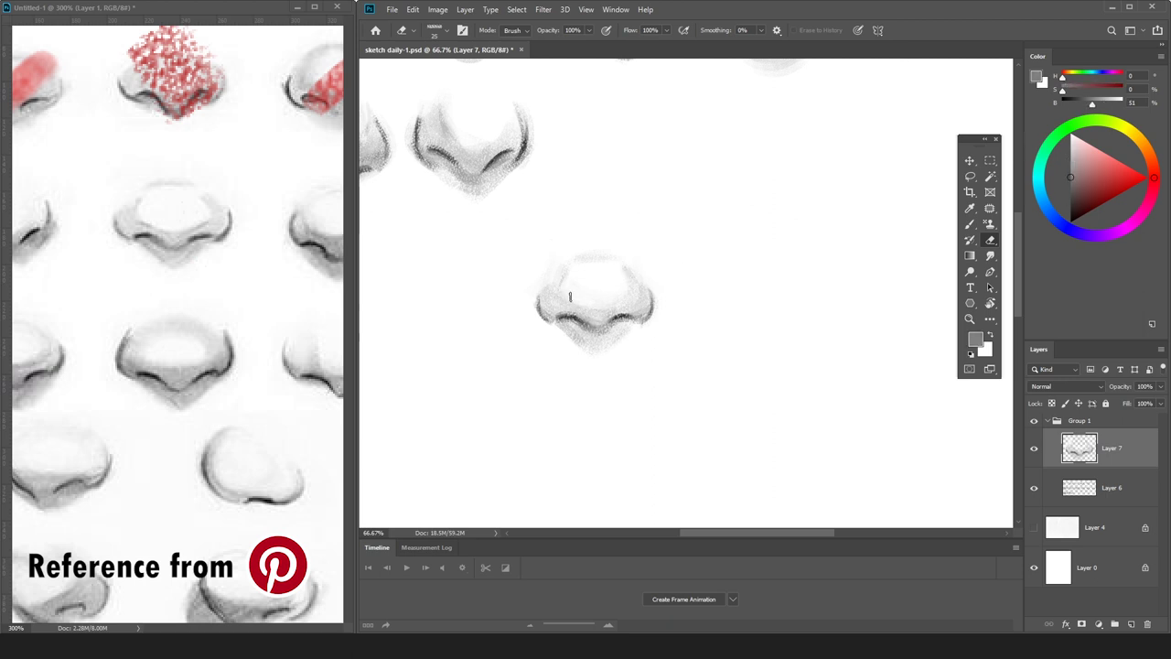
# Redefine the ball's side and lower edges with the Brush in mid grey at 51% brightness, starting at size 20.
pyautogui.press('b')
pyautogui.press('[')
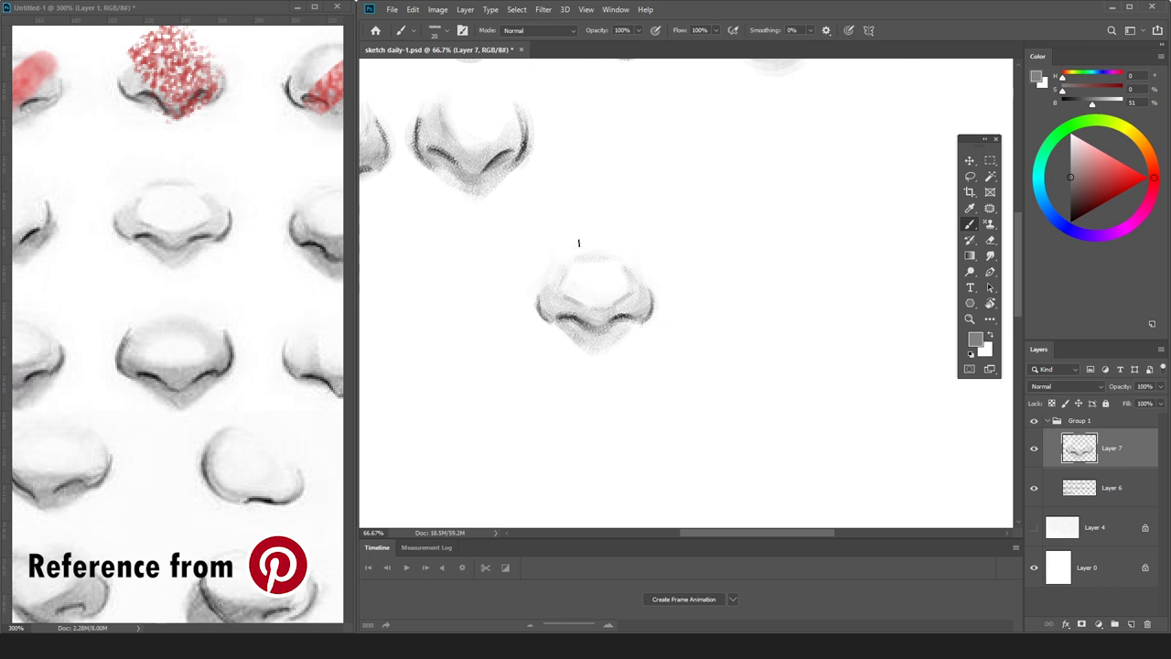
pyautogui.press(']')
pyautogui.press(']')
# Move the finished nose into the third row, to the right of the second nose.
pyautogui.press('v')
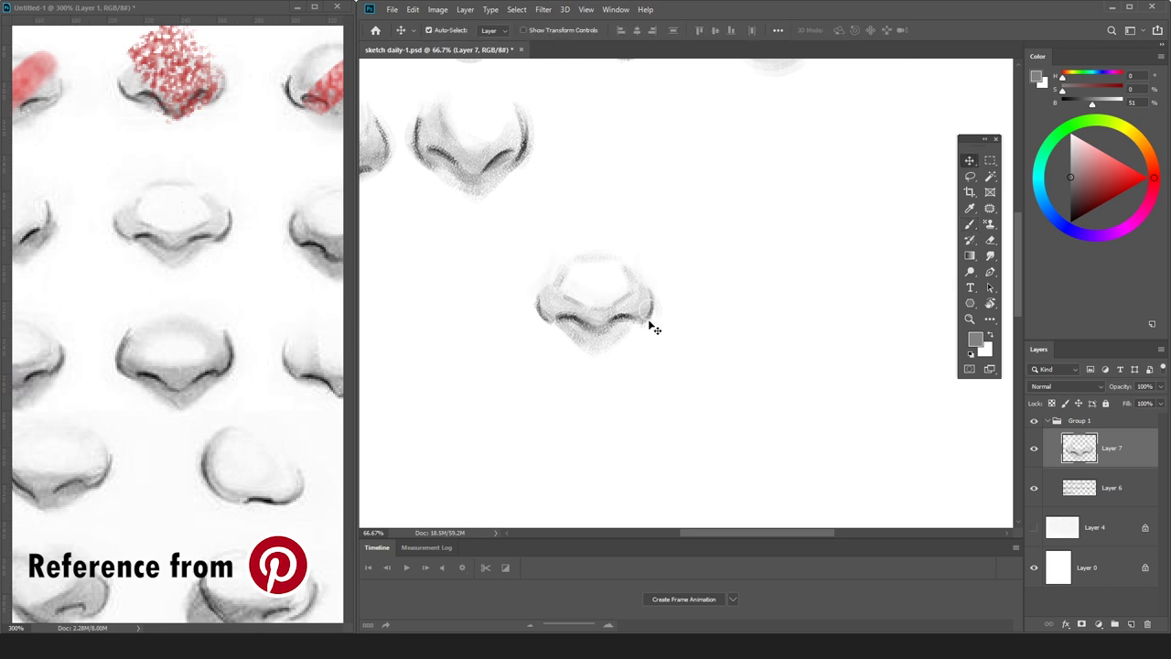
pyautogui.moveTo(649, 322); pyautogui.dragTo(700, 149)
pyautogui.scroll(3, 667, 354)
pyautogui.hotkey('ctrl', '-')
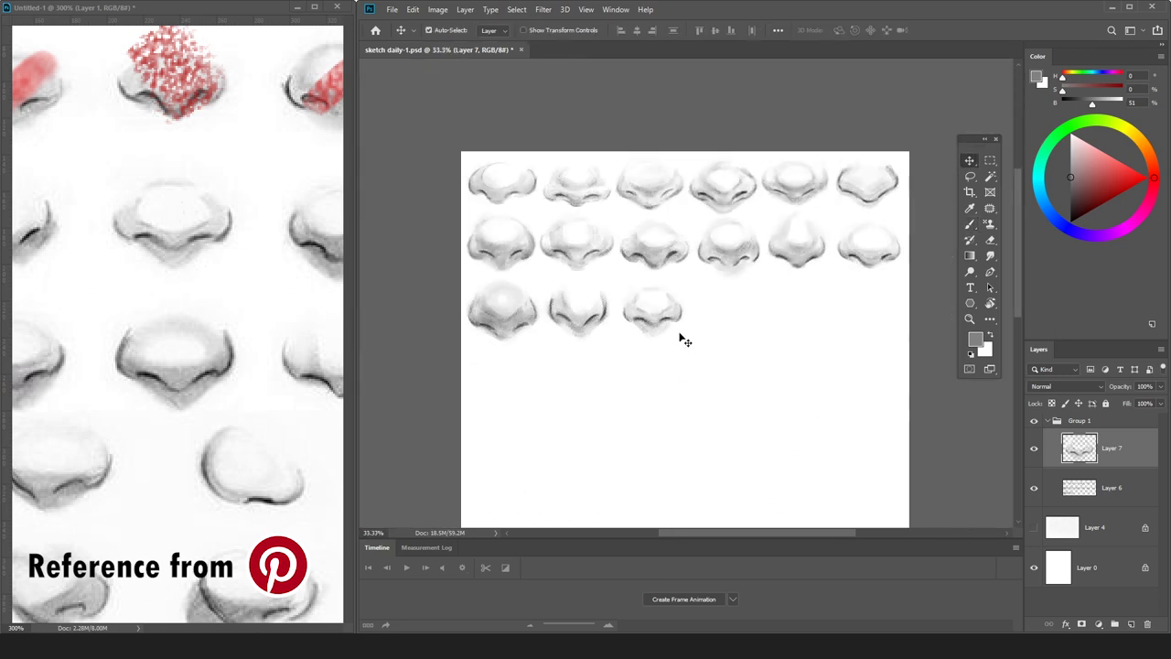
# Adjust the placed nose with Free Transform, apply it and merge the nose into Layer 6.
pyautogui.hotkey('ctrl', 't')
pyautogui.press('Return')
pyautogui.hotkey('ctrl', 'w')
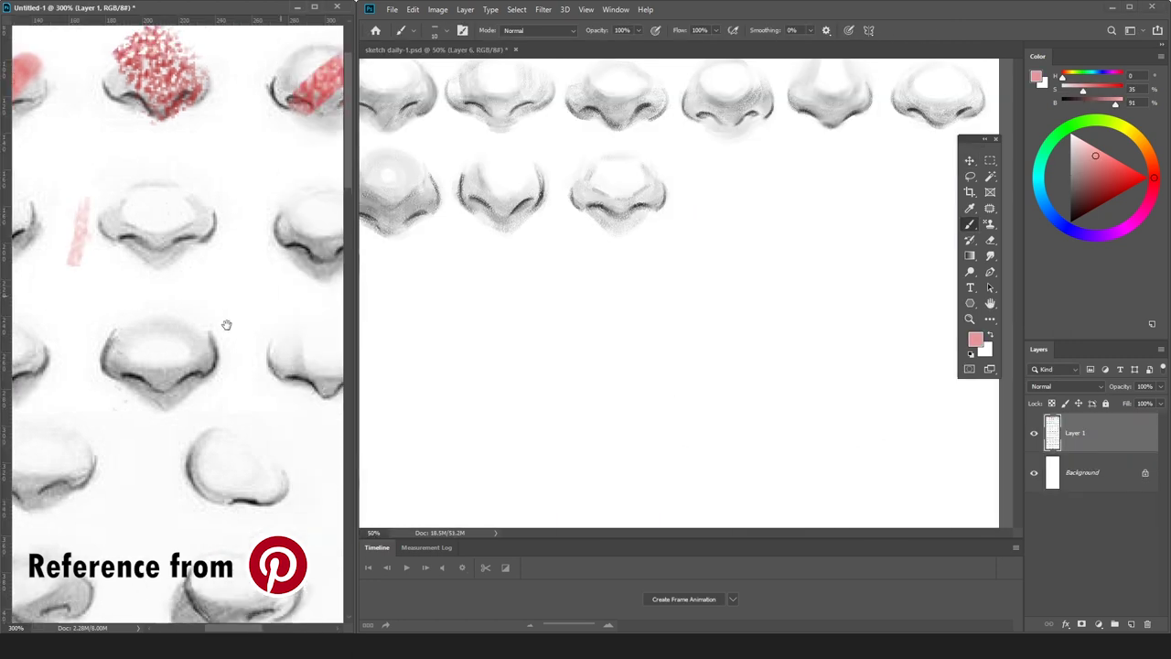
# Return to the sketch document and create a new layer above Layer 6 for another nose.
pyautogui.click(507, 243)
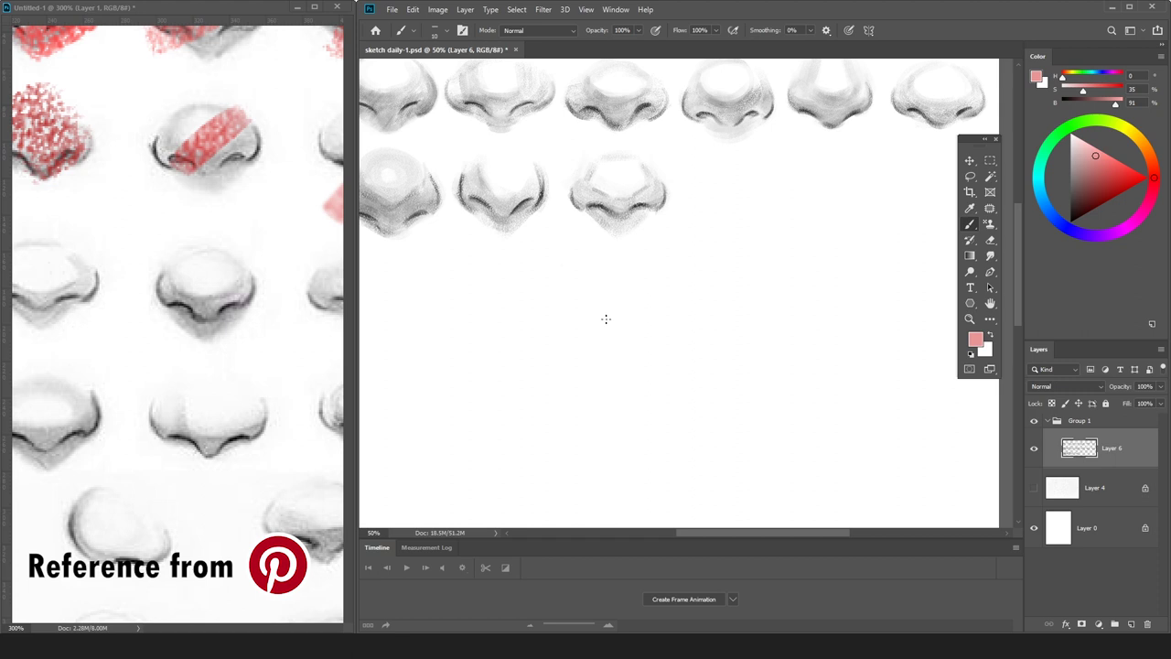
pyautogui.hotkey('ctrl', 'shift', 'n')
pyautogui.press('Return')
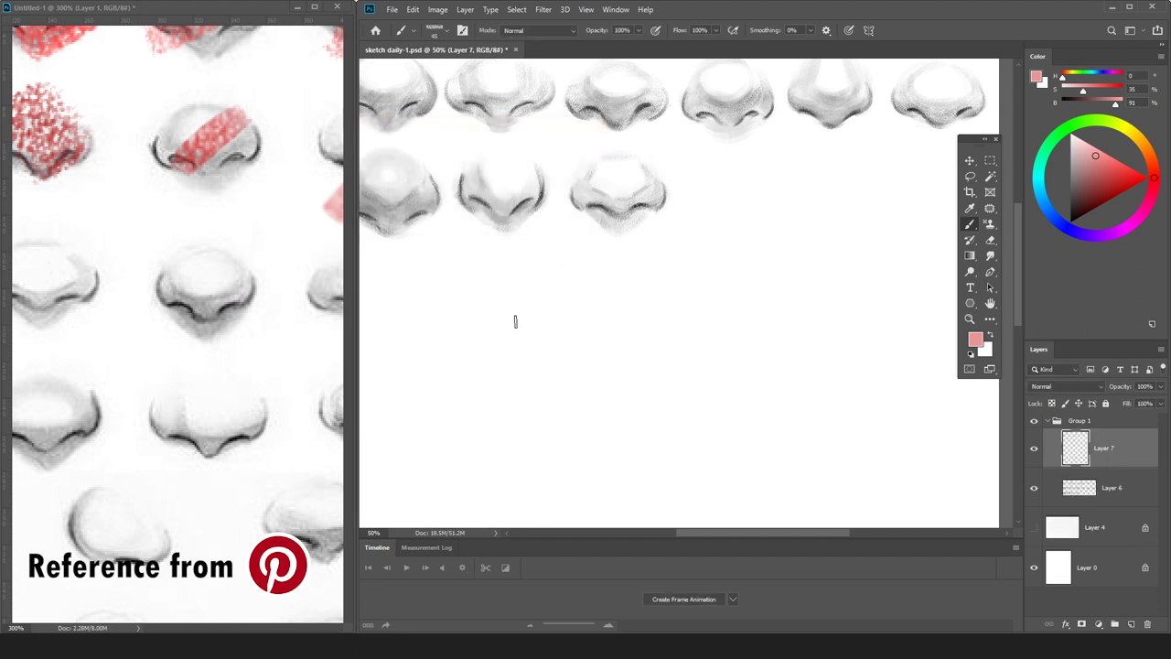
# Outline a new nose below the third row in black with the Brush at size 25: both wings, nostrils and base of the tip.
pyautogui.press('d')
pyautogui.press('[')
pyautogui.moveTo(488, 298); pyautogui.dragTo(486, 338)
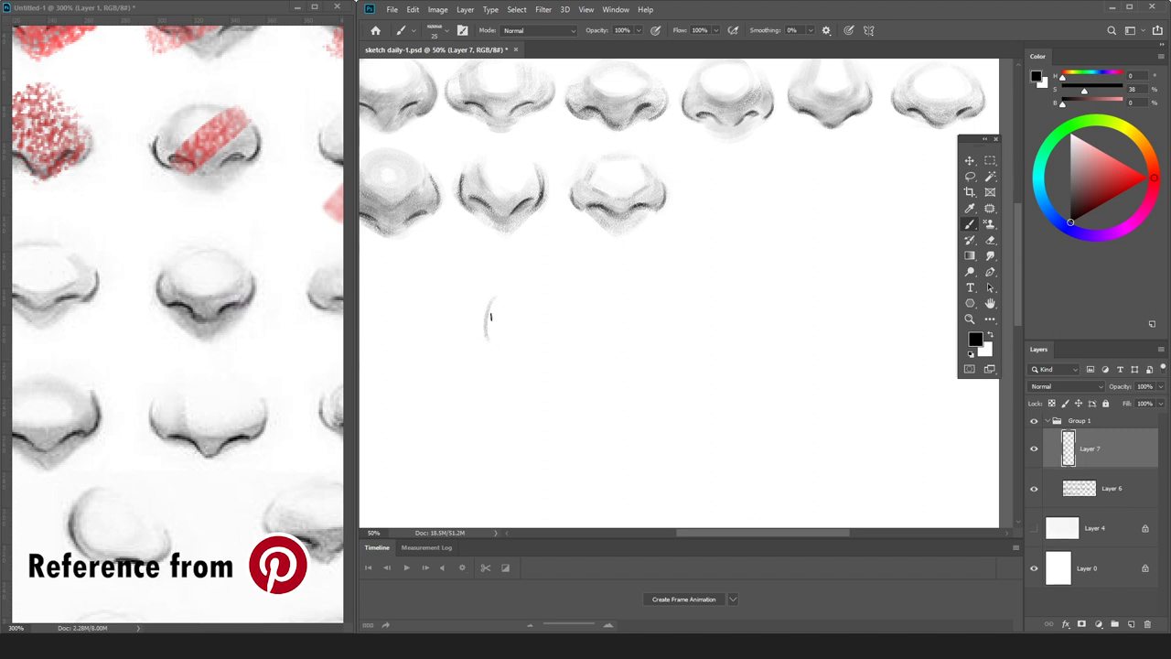
pyautogui.moveTo(501, 341)
pyautogui.mouseDown()
pyautogui.moveTo(561, 364)
pyautogui.moveTo(598, 338)
pyautogui.moveTo(567, 356)
pyautogui.moveTo(587, 339)
pyautogui.moveTo(610, 341)
pyautogui.moveTo(598, 345)
pyautogui.moveTo(612, 317)
pyautogui.moveTo(618, 329)
pyautogui.moveTo(605, 333)
pyautogui.moveTo(617, 326)
pyautogui.moveTo(603, 307)
pyautogui.moveTo(604, 345)
pyautogui.moveTo(606, 299)
pyautogui.mouseUp()
pyautogui.press('e')
pyautogui.press('b')
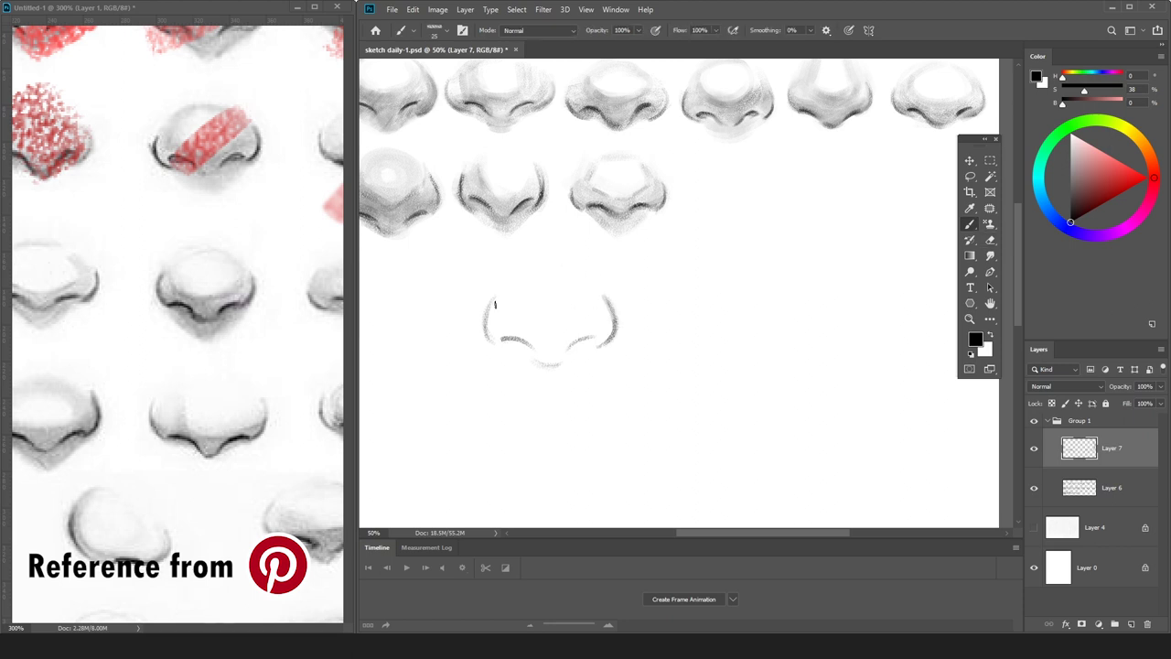
pyautogui.moveTo(489, 305); pyautogui.dragTo(484, 330)
pyautogui.moveTo(538, 355); pyautogui.dragTo(536, 357)
pyautogui.moveTo(591, 336); pyautogui.dragTo(579, 342)
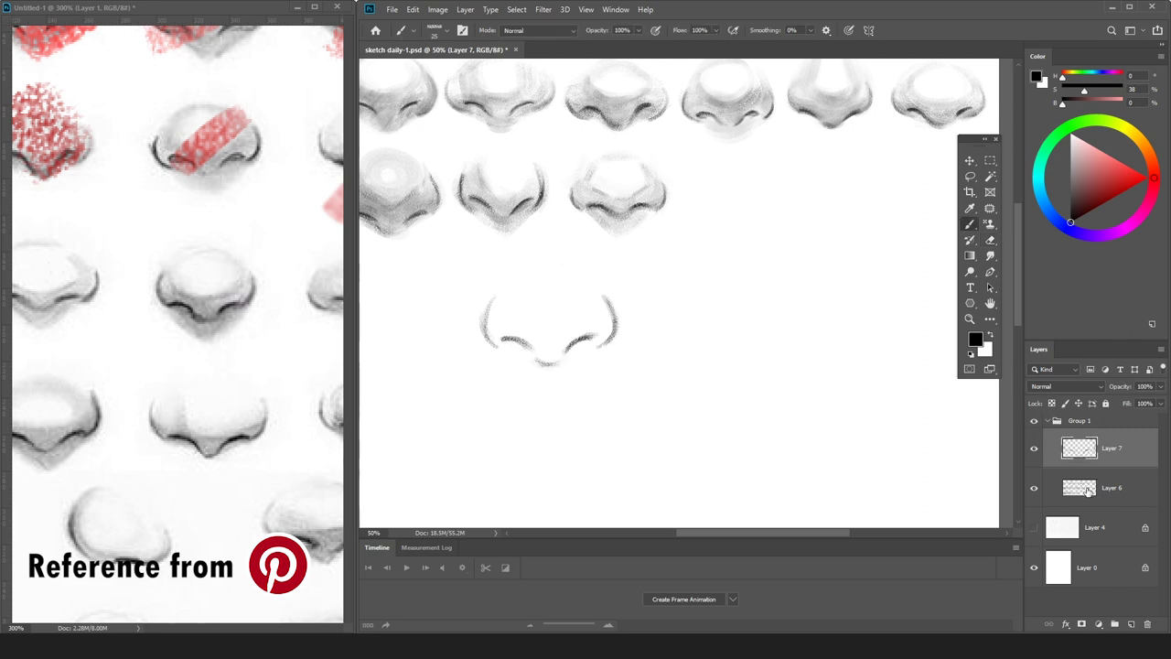
# Create a layer between Layer 6 and the outline layer and lay in light grey shading at 78% brightness around the ball.
pyautogui.click(1087, 491)
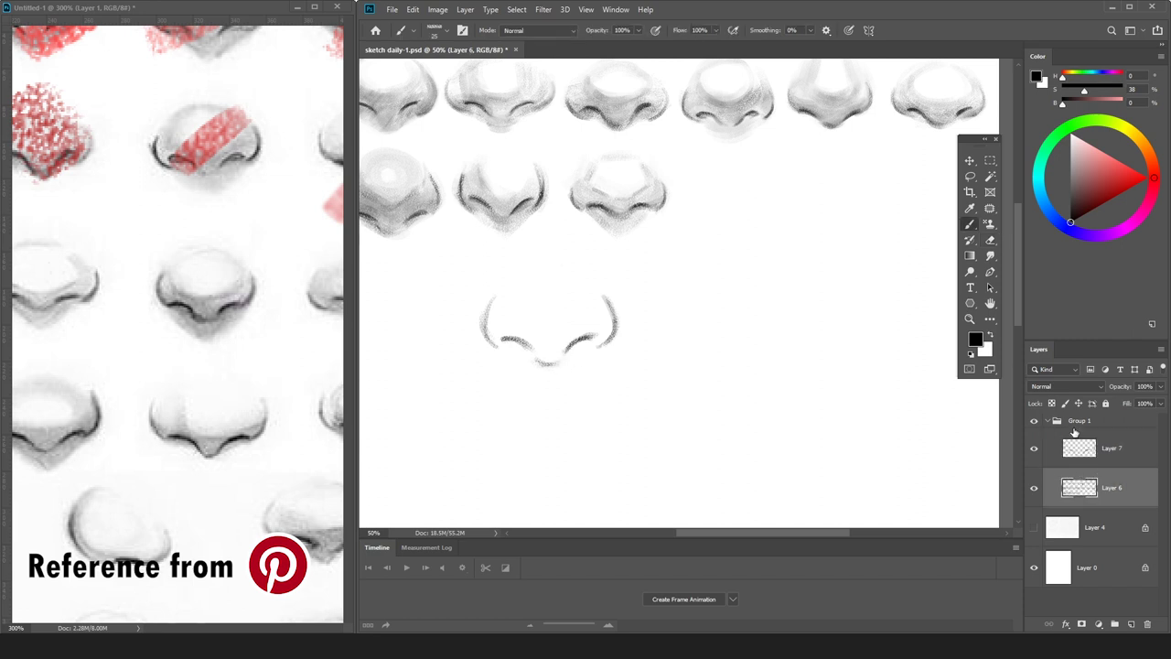
pyautogui.hotkey('ctrl', 'shift', 'alt', 'n')
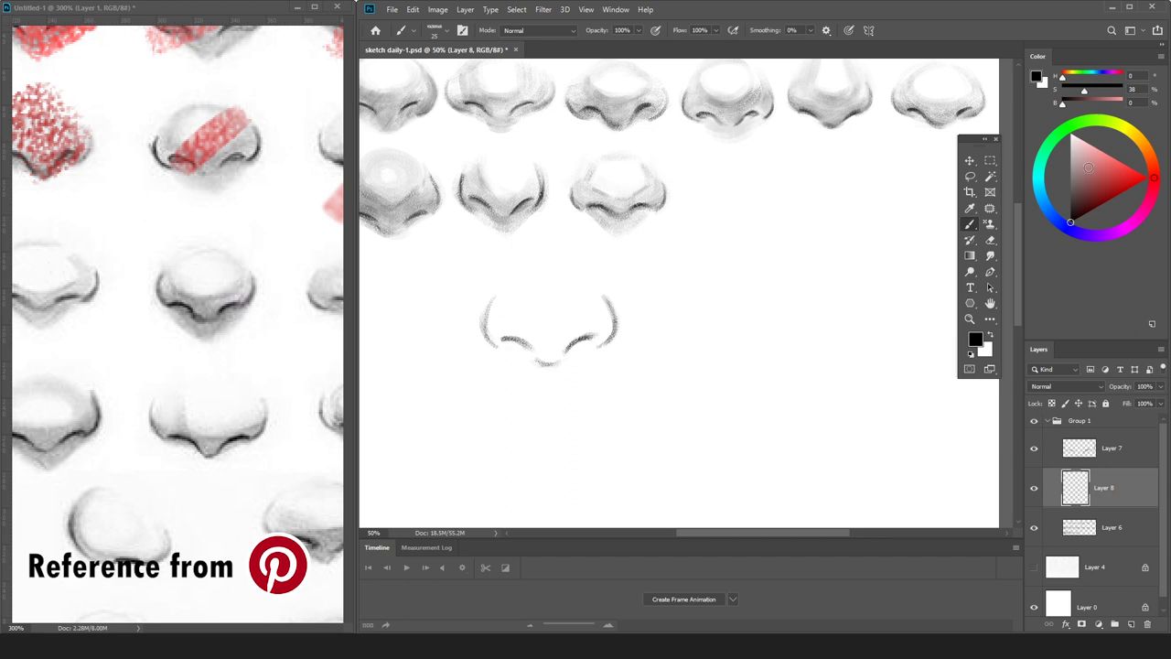
pyautogui.moveTo(1089, 168); pyautogui.dragTo(1070, 153)
pyautogui.press(']')
pyautogui.press(']')
pyautogui.press(']')
pyautogui.press(']')
pyautogui.press(']')
pyautogui.press(']')
pyautogui.press(']')
pyautogui.press('[')
pyautogui.press('[')
pyautogui.press('[')
pyautogui.press('[')
pyautogui.press('[')
pyautogui.press('[')
pyautogui.moveTo(515, 289)
pyautogui.mouseDown()
pyautogui.moveTo(565, 279)
pyautogui.moveTo(509, 302)
pyautogui.moveTo(568, 276)
pyautogui.moveTo(529, 275)
pyautogui.moveTo(510, 295)
pyautogui.moveTo(550, 290)
pyautogui.moveTo(523, 291)
pyautogui.moveTo(517, 311)
pyautogui.moveTo(502, 290)
pyautogui.moveTo(497, 312)
pyautogui.moveTo(541, 355)
pyautogui.moveTo(500, 326)
pyautogui.moveTo(603, 336)
pyautogui.moveTo(539, 346)
pyautogui.moveTo(600, 317)
pyautogui.moveTo(559, 348)
pyautogui.moveTo(494, 296)
pyautogui.moveTo(531, 329)
pyautogui.mouseUp()
# Enlarge the brush to size 175 and spread light grey shading over the ball's edges, the wings and the area under the nose.
pyautogui.press(']')
pyautogui.press(']')
pyautogui.press(']')
pyautogui.press(']')
pyautogui.press(']')
pyautogui.press(']')
pyautogui.press(']')
pyautogui.press(']')
pyautogui.moveTo(510, 290)
pyautogui.mouseDown()
pyautogui.moveTo(554, 344)
pyautogui.moveTo(514, 325)
pyautogui.moveTo(606, 311)
pyautogui.moveTo(497, 323)
pyautogui.moveTo(583, 358)
pyautogui.moveTo(601, 313)
pyautogui.moveTo(540, 338)
pyautogui.moveTo(545, 383)
pyautogui.moveTo(593, 365)
pyautogui.moveTo(564, 351)
pyautogui.moveTo(567, 385)
pyautogui.mouseUp()
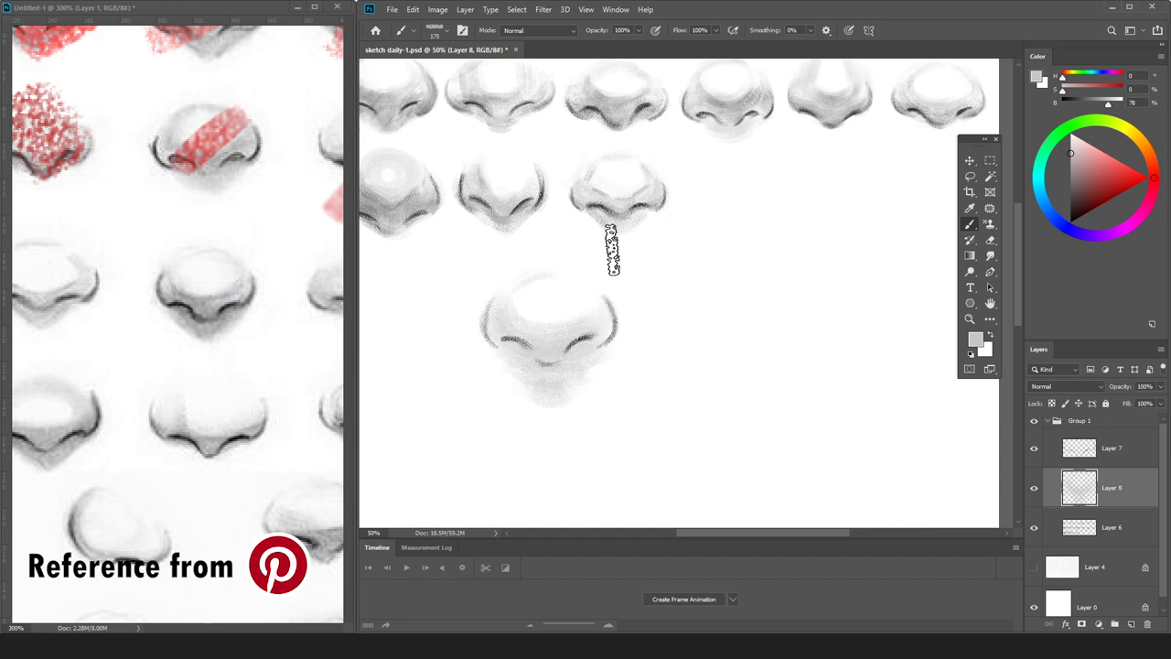
# Shade the lower edge of the nose's ball in mid grey at 54% brightness with a smaller brush.
pyautogui.click(1071, 175)
pyautogui.press('[')
pyautogui.press('[')
pyautogui.press('[')
pyautogui.press('[')
pyautogui.press('[')
pyautogui.press('[')
pyautogui.press('[')
pyautogui.press('[')
pyautogui.press('[')
pyautogui.moveTo(515, 314)
pyautogui.mouseDown()
pyautogui.moveTo(549, 330)
pyautogui.moveTo(585, 315)
pyautogui.mouseUp()
pyautogui.press(']')
pyautogui.press(']')
pyautogui.press(']')
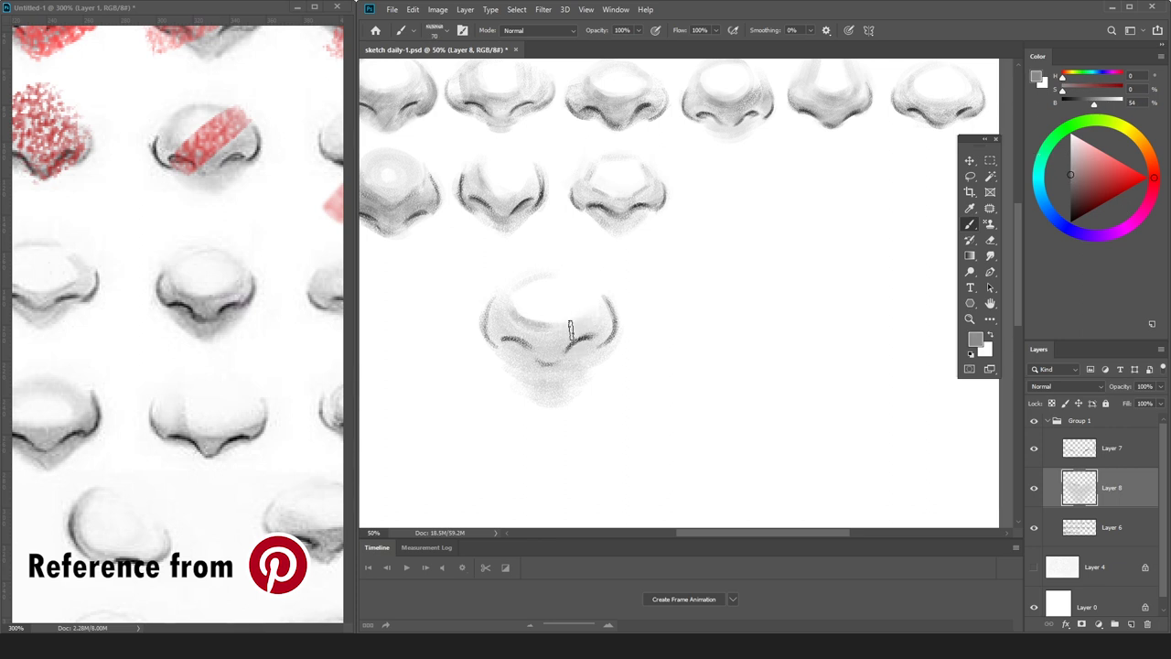
# Deepen both wings and the underside of the tip in mid grey, reducing the brush to size 40.
pyautogui.press('[')
pyautogui.moveTo(520, 346); pyautogui.dragTo(493, 342)
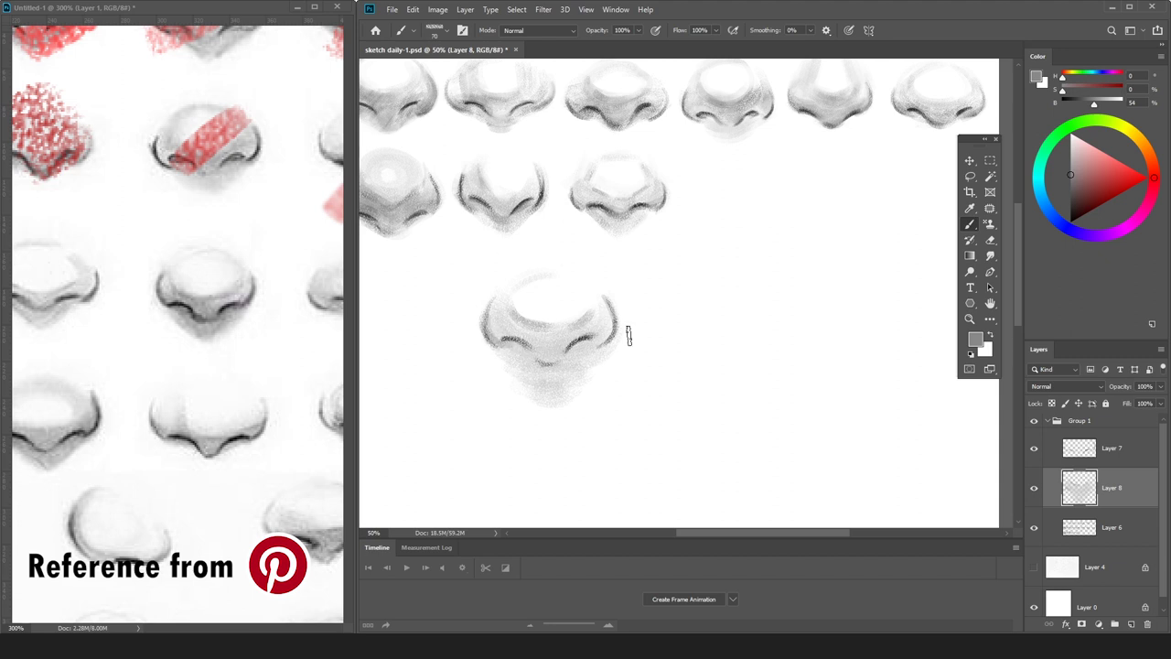
pyautogui.moveTo(595, 341)
pyautogui.mouseDown()
pyautogui.moveTo(567, 351)
pyautogui.moveTo(611, 306)
pyautogui.mouseUp()
pyautogui.moveTo(526, 344); pyautogui.dragTo(539, 361)
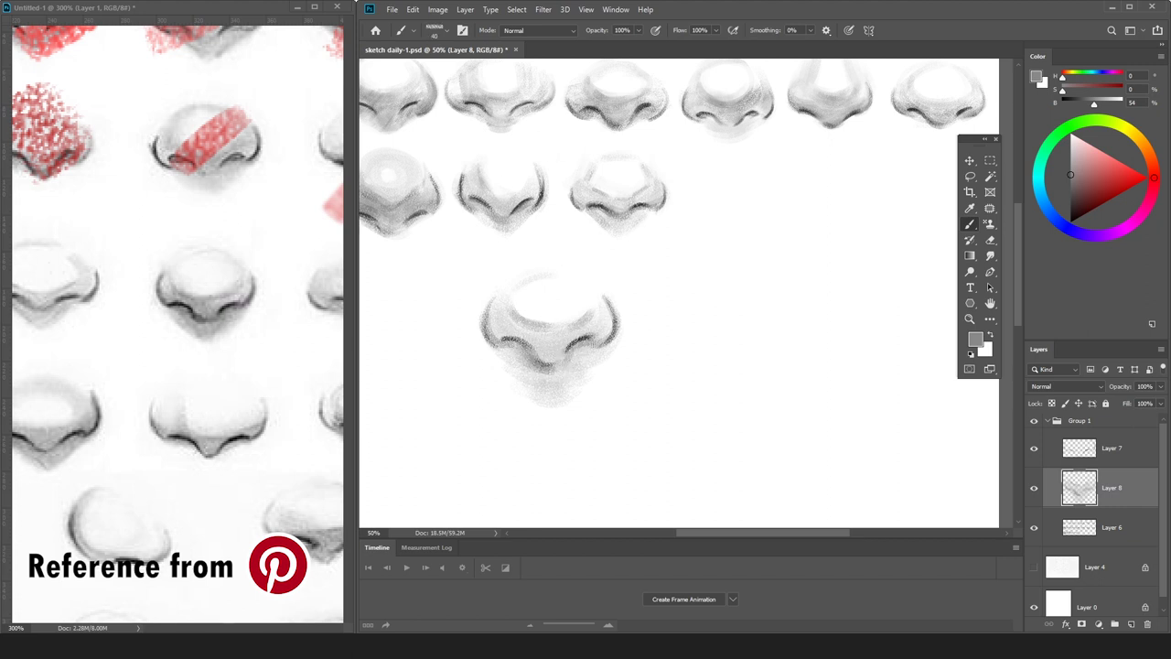
# Lighten the lower edge of the ball's highlight with the Eraser at size 60.
pyautogui.press(']')
pyautogui.press('e')
pyautogui.moveTo(529, 304); pyautogui.dragTo(528, 315)
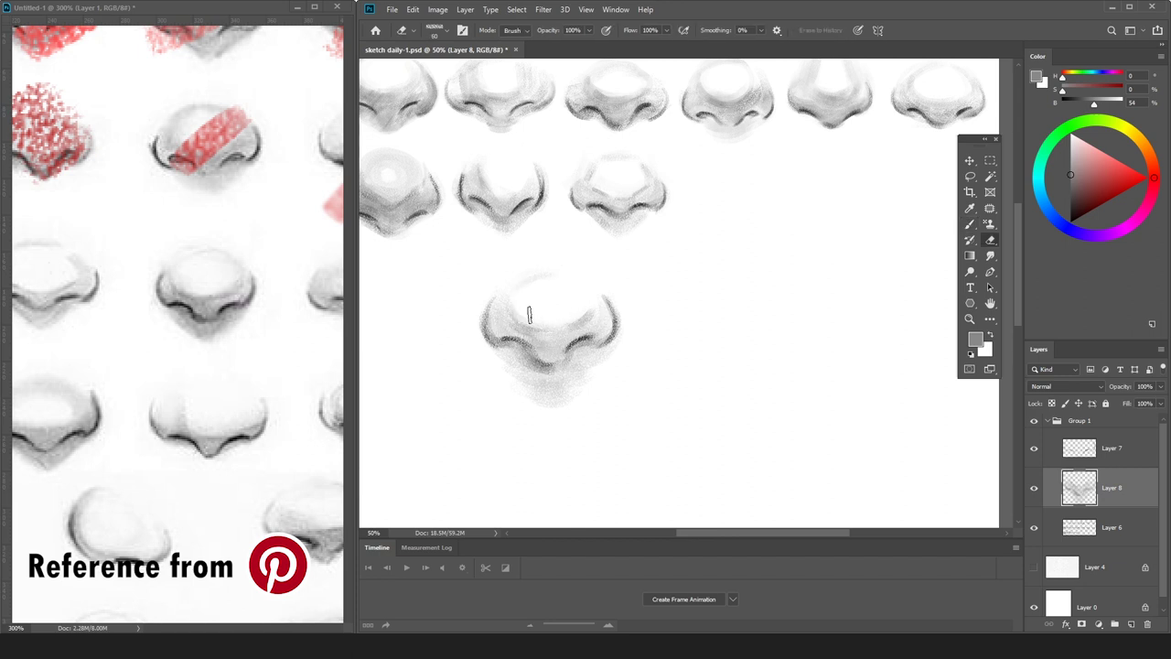
# Refine the left wing with a sampled dark grey and soften the ball's highlight with a sampled light grey.
pyautogui.press('b')
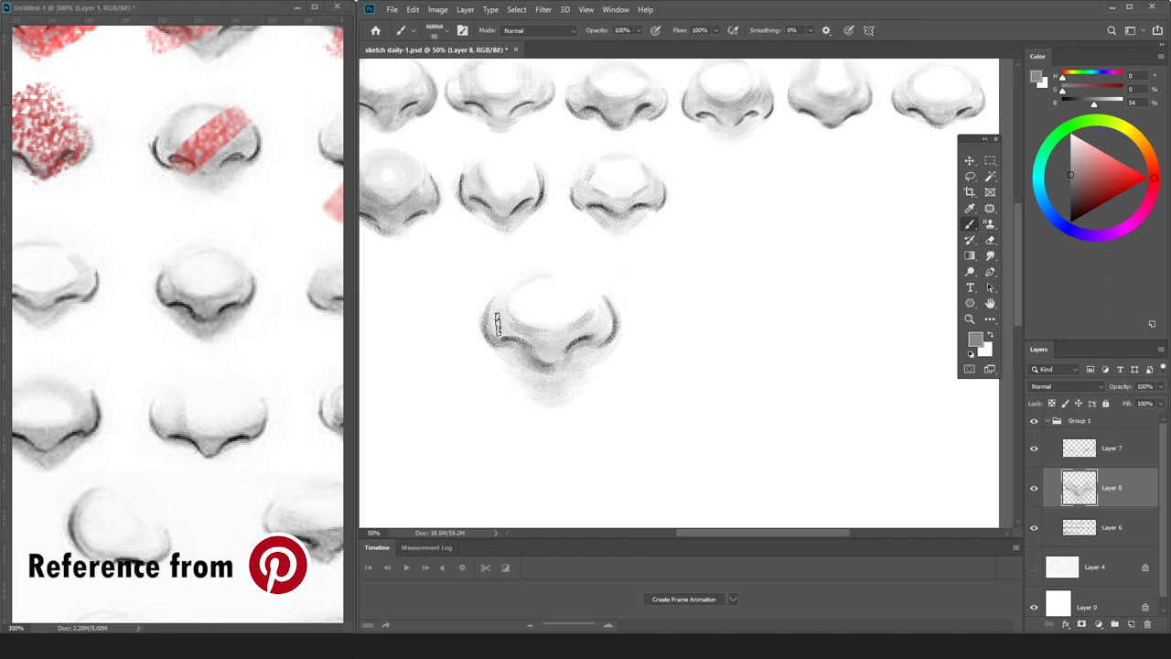
pyautogui.press('[')
pyautogui.press('[')
pyautogui.keyDown('alt'); pyautogui.click(558, 323); pyautogui.keyUp('alt')
pyautogui.keyDown('alt'); pyautogui.click(546, 334); pyautogui.keyUp('alt')
pyautogui.press('[')
pyautogui.press('[')
pyautogui.moveTo(486, 320); pyautogui.dragTo(496, 319)
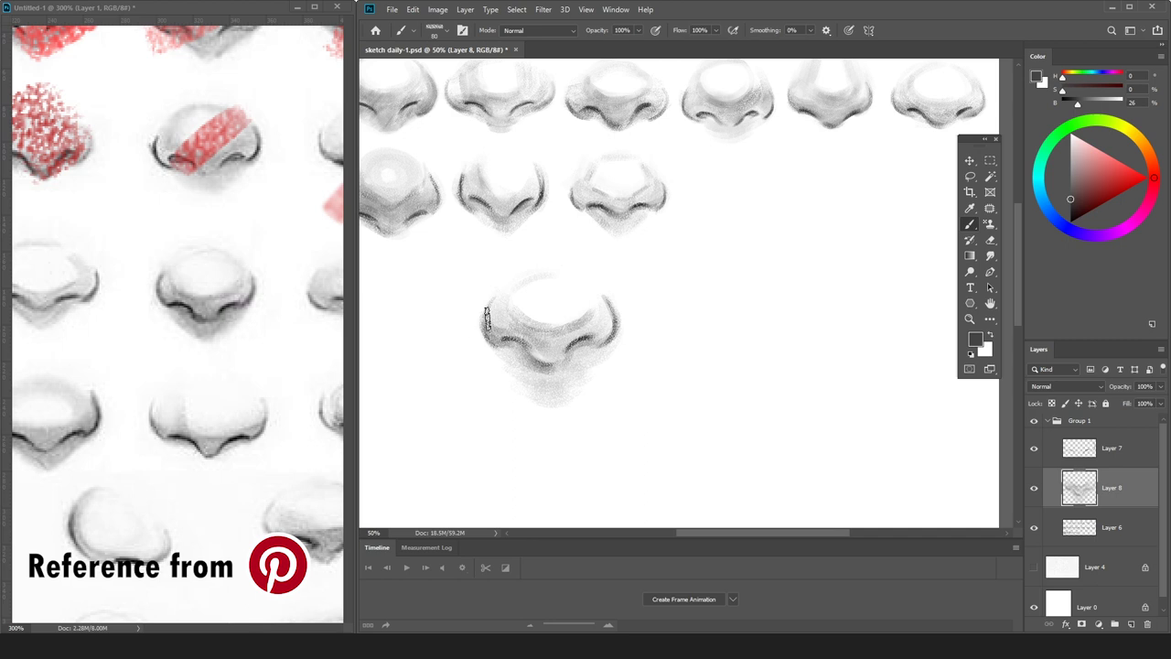
pyautogui.keyDown('alt'); pyautogui.click(524, 309); pyautogui.keyUp('alt')
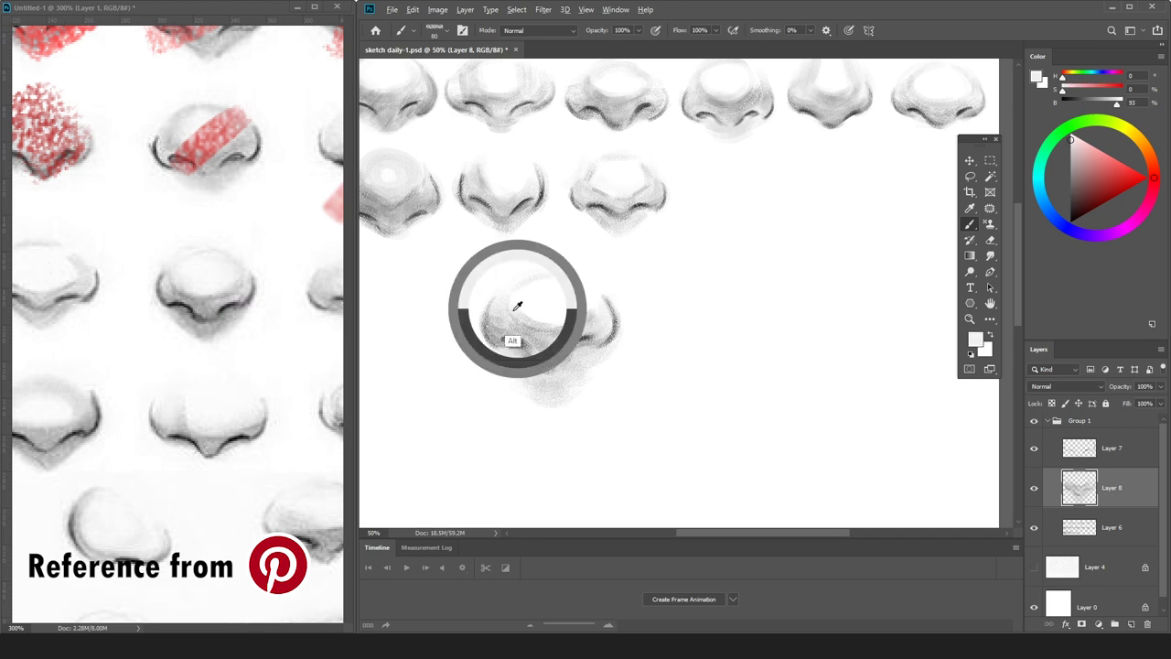
pyautogui.moveTo(552, 320)
pyautogui.mouseDown()
pyautogui.moveTo(582, 306)
pyautogui.moveTo(548, 309)
pyautogui.mouseUp()
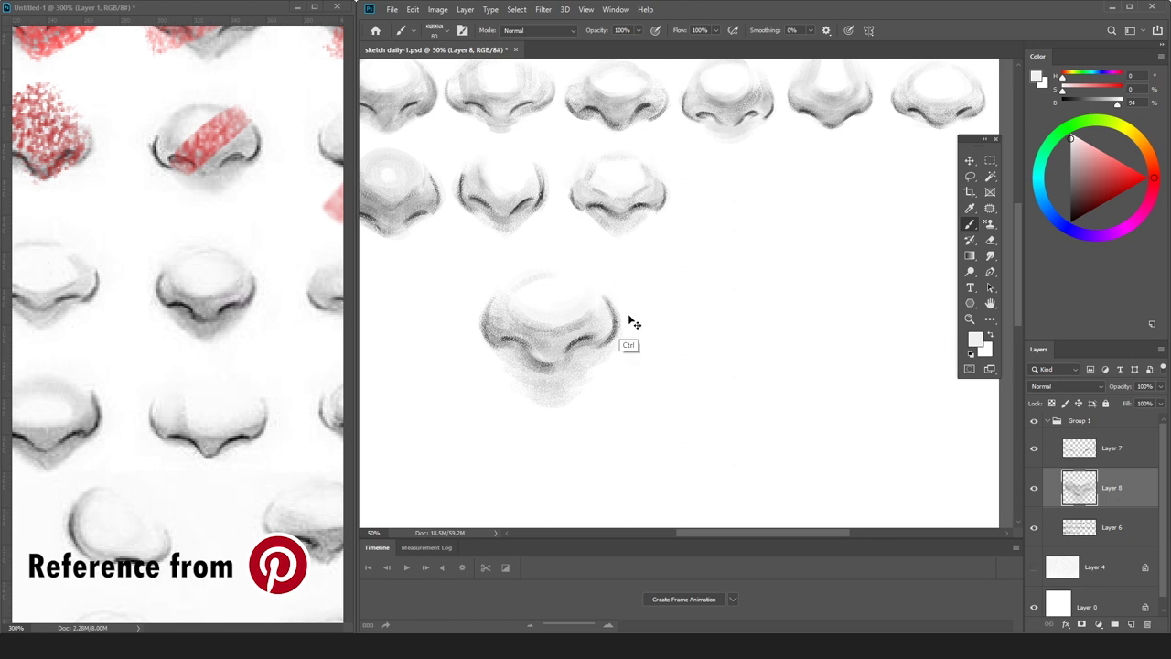
# Blend the nose's wings, underside and ball with tones sampled from the drawing, finishing with white.
pyautogui.hotkey('ctrl', '-')
pyautogui.keyDown('alt'); pyautogui.click(587, 318); pyautogui.keyUp('alt')
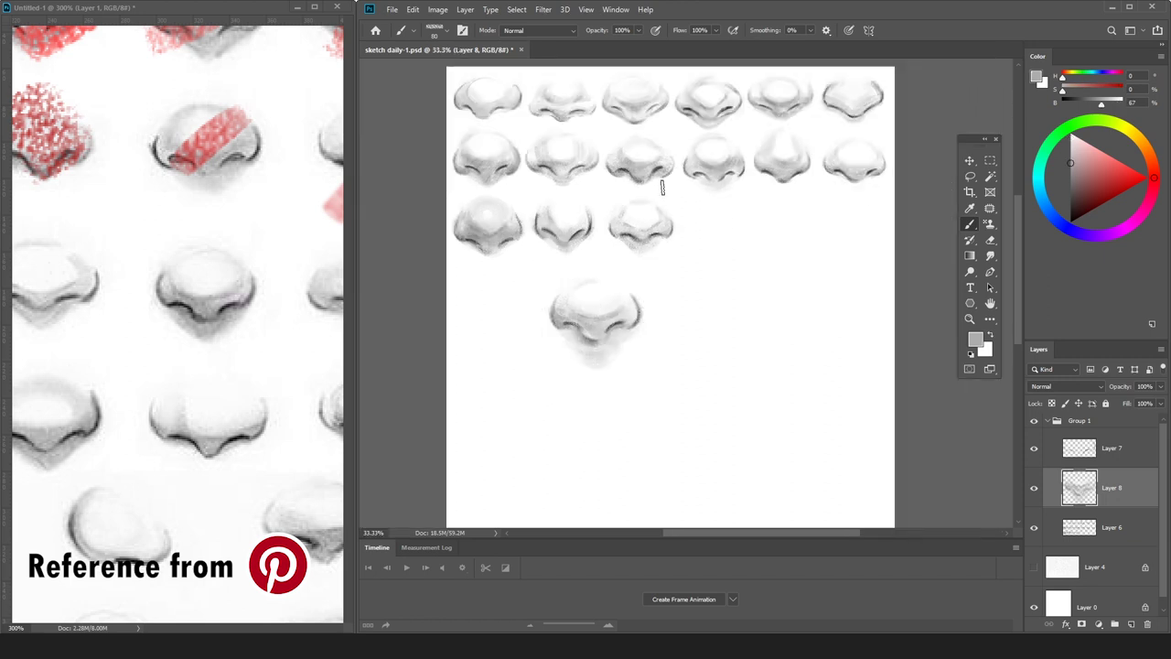
pyautogui.keyDown('alt'); pyautogui.click(560, 334); pyautogui.keyUp('alt')
pyautogui.keyDown('alt'); pyautogui.click(561, 316); pyautogui.keyUp('alt')
pyautogui.keyDown('alt'); pyautogui.click(630, 357); pyautogui.keyUp('alt')
pyautogui.keyDown('alt'); pyautogui.click(603, 332); pyautogui.keyUp('alt')
pyautogui.keyDown('alt'); pyautogui.click(595, 342); pyautogui.keyUp('alt')
pyautogui.hotkey('ctrl', '+')
pyautogui.keyDown('alt'); pyautogui.click(514, 315); pyautogui.keyUp('alt')
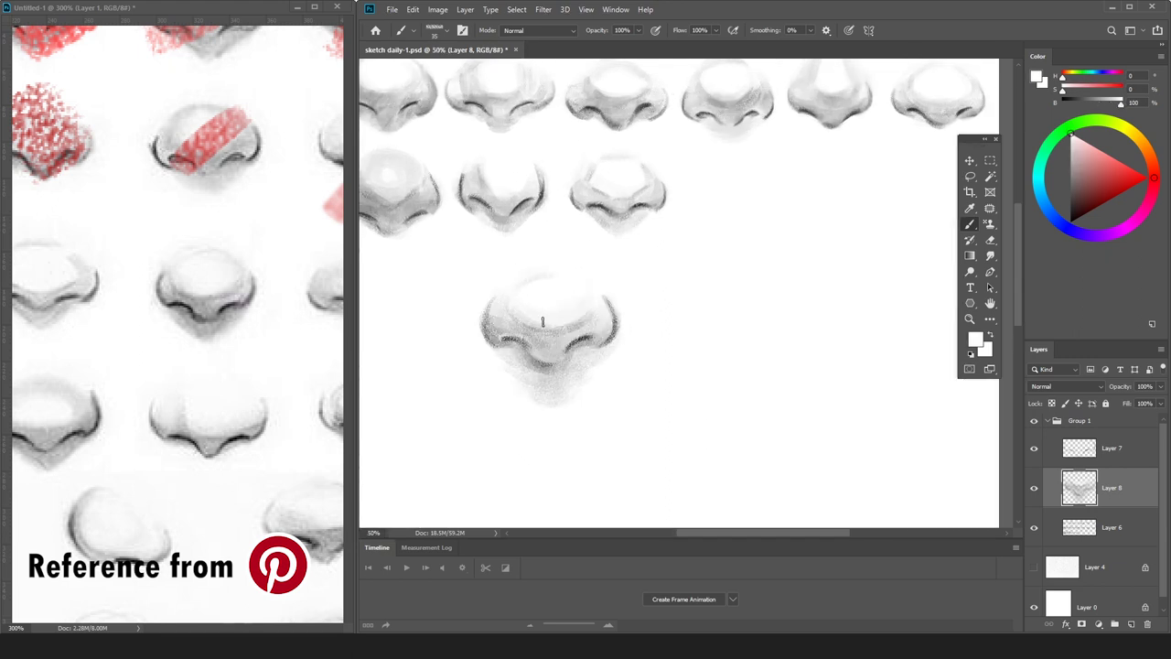
# Create a new layer named Layer 9 above Layer 7 for handwritten notes.
pyautogui.moveTo(749, 407); pyautogui.dragTo(802, 393)
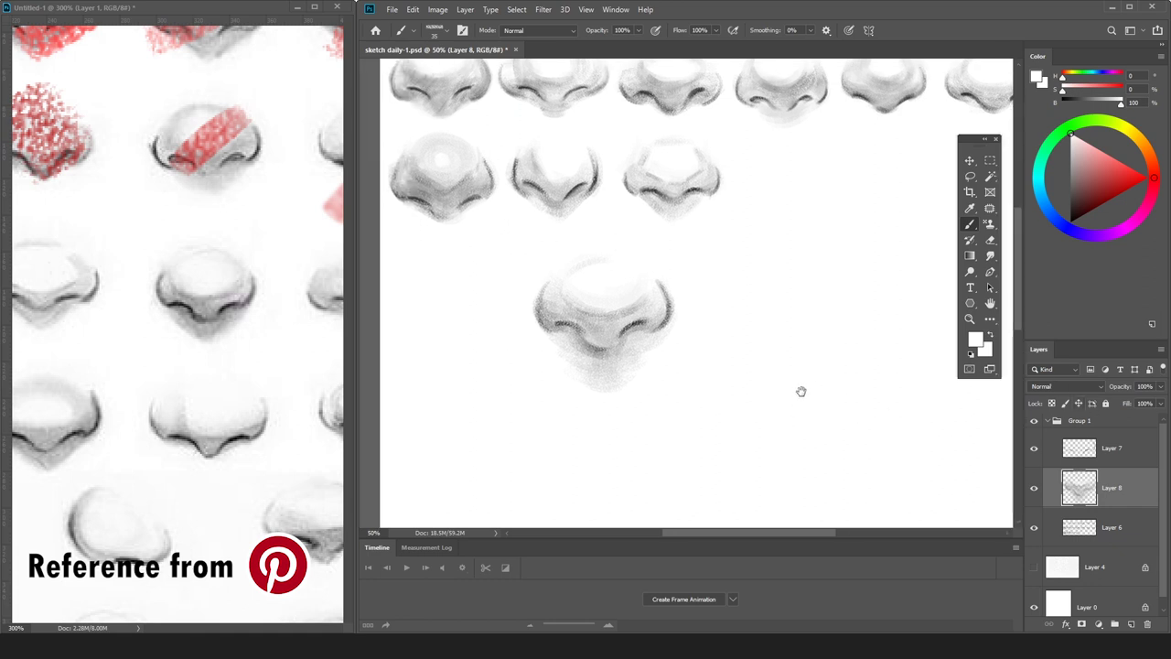
pyautogui.click(1109, 463)
pyautogui.keyDown('ctrl'); pyautogui.click(1116, 485); pyautogui.keyUp('ctrl')
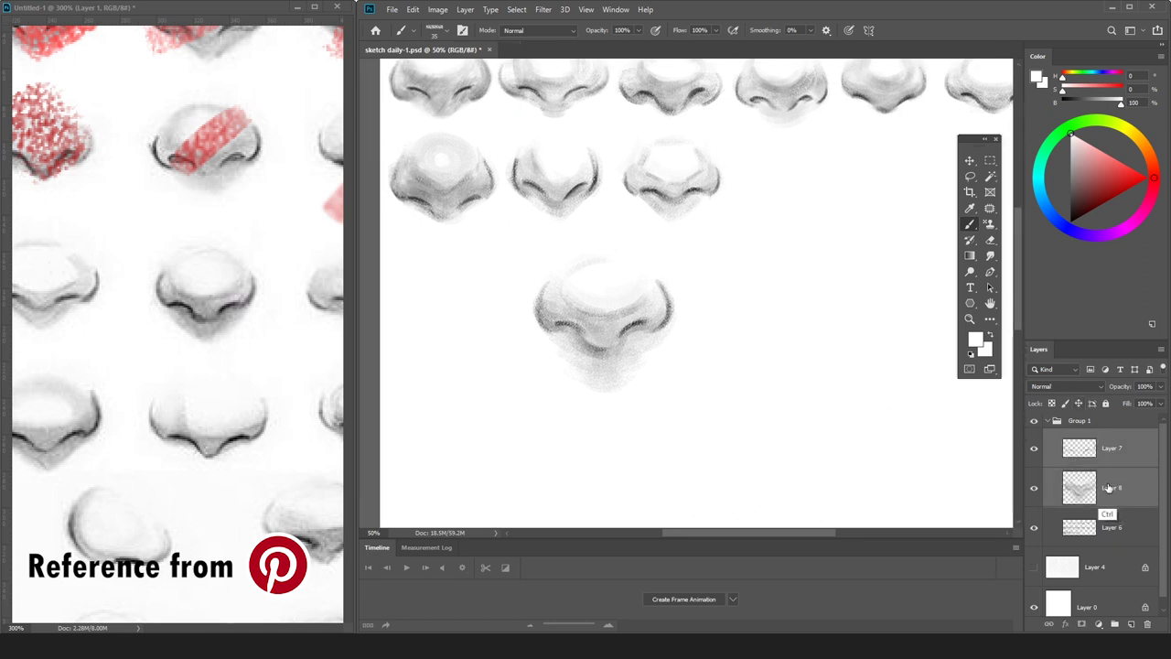
pyautogui.click(1108, 486)
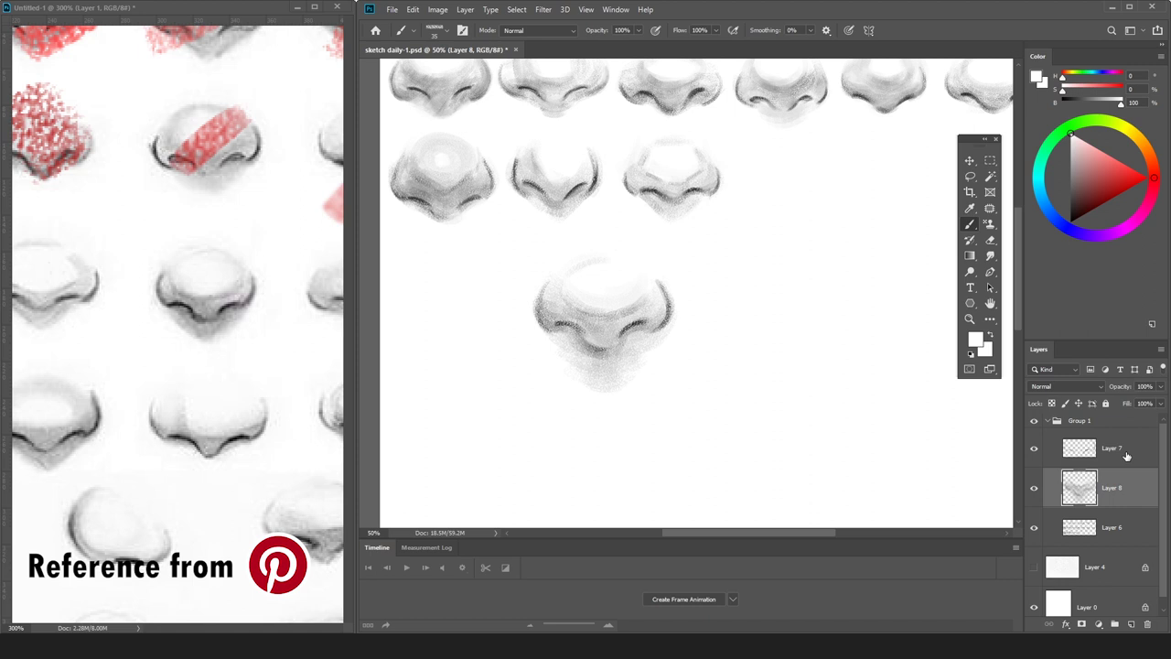
pyautogui.click(1110, 462)
pyautogui.hotkey('ctrl', 'shift', 'n')
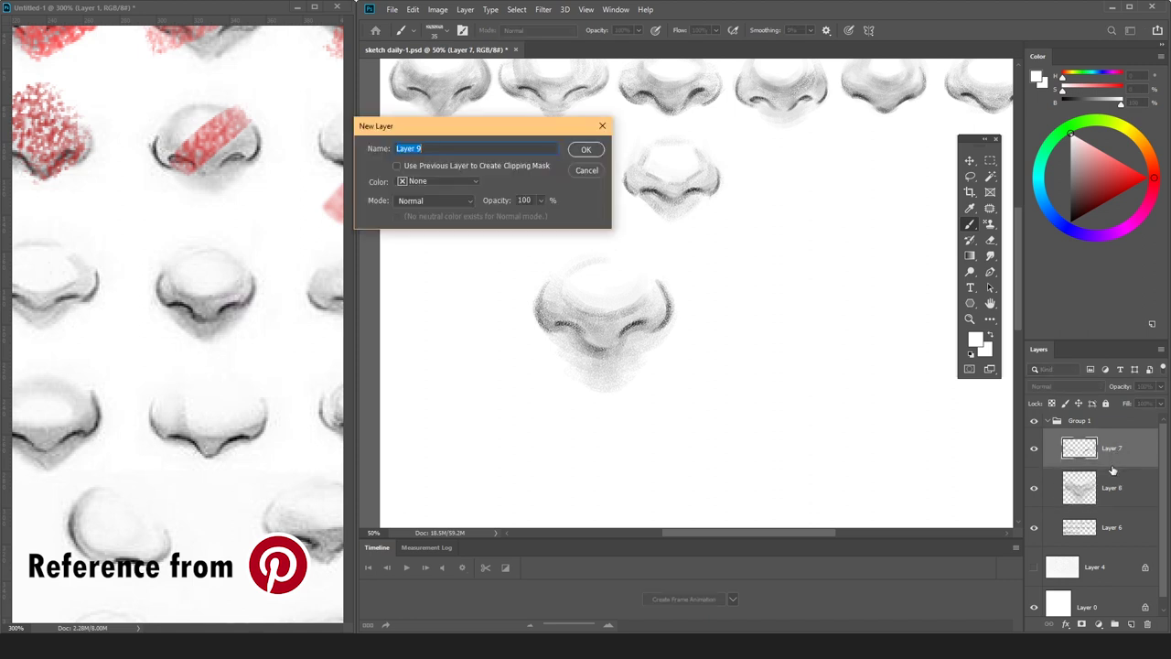
pyautogui.press('Return')
# Choose a different brush preset and handwrite "ctrl + E" in black below the nose.
pyautogui.rightClick(587, 464)
pyautogui.click(654, 542)
pyautogui.click(664, 525)
pyautogui.click(968, 34)
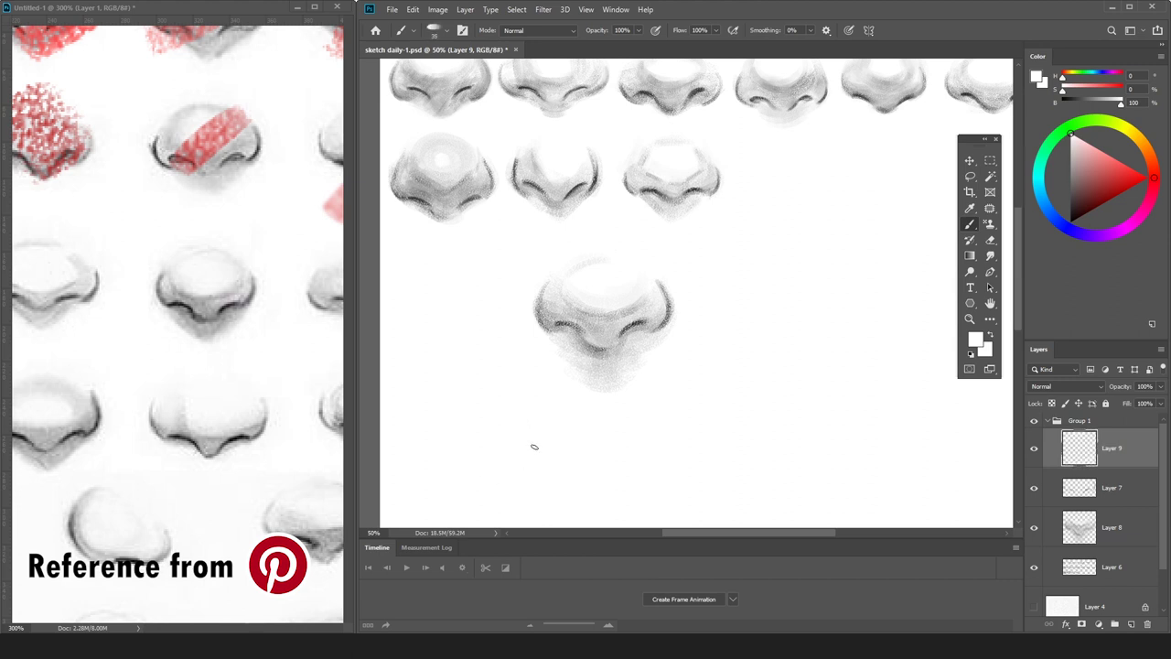
pyautogui.press('d')
pyautogui.moveTo(514, 473); pyautogui.dragTo(517, 498)
pyautogui.moveTo(528, 447)
pyautogui.mouseDown()
pyautogui.moveTo(528, 498)
pyautogui.moveTo(542, 469)
pyautogui.mouseUp()
pyautogui.moveTo(542, 497); pyautogui.dragTo(565, 494)
pyautogui.moveTo(571, 443); pyautogui.dragTo(580, 496)
pyautogui.moveTo(602, 477)
pyautogui.mouseDown()
pyautogui.moveTo(629, 476)
pyautogui.moveTo(622, 491)
pyautogui.mouseUp()
pyautogui.moveTo(648, 453); pyautogui.dragTo(679, 485)
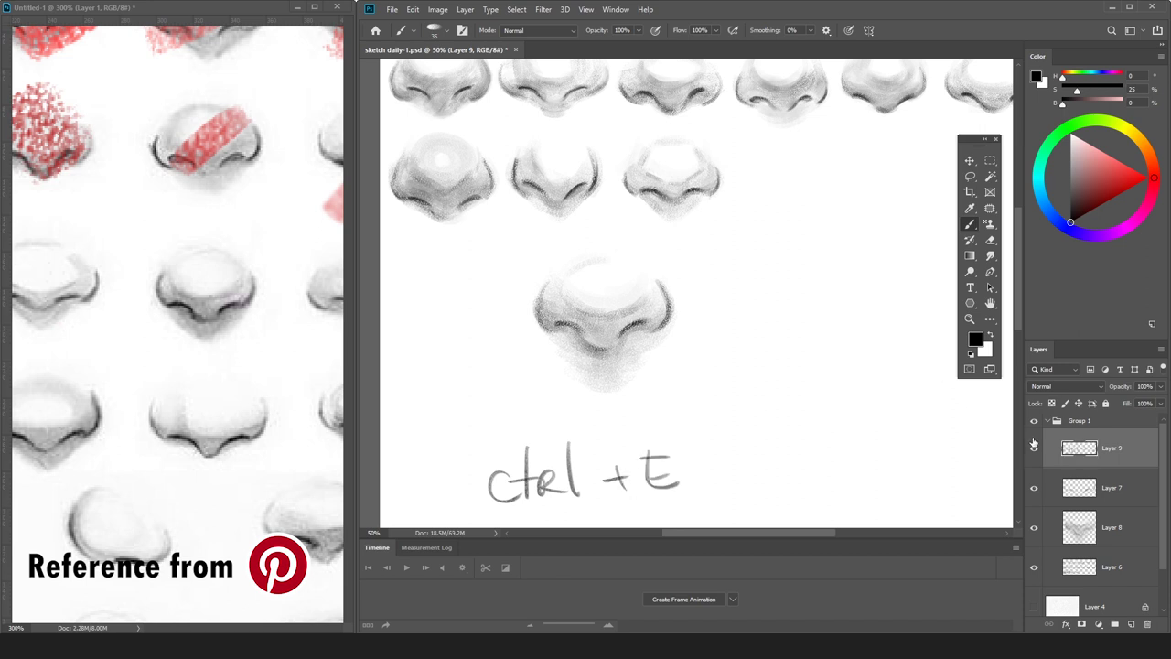
# Merge Layer 7 and Layer 8 into one layer.
pyautogui.click(1112, 491)
pyautogui.keyDown('shift'); pyautogui.click(1119, 530); pyautogui.keyUp('shift')
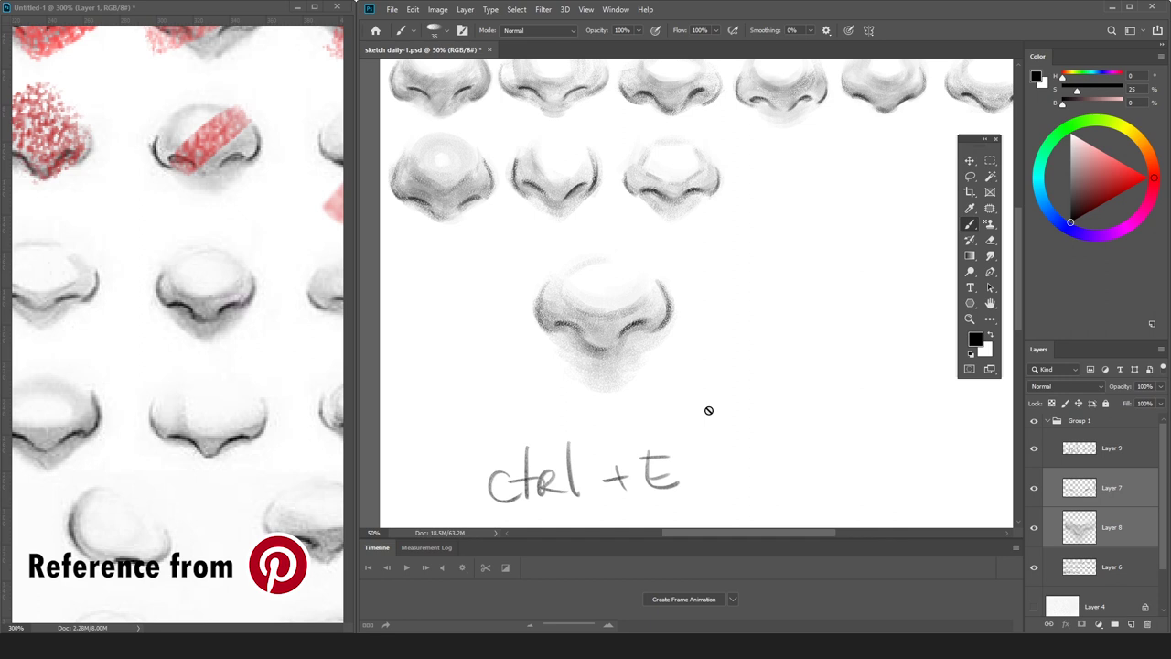
pyautogui.hotkey('ctrl', 'e')
# Toggle the merged nose layer's visibility off and on repeatedly, and undo and redo the last operation.
pyautogui.hotkey('ctrl', ',')
pyautogui.hotkey('ctrl', ',')
pyautogui.hotkey('ctrl', ',')
pyautogui.hotkey('ctrl', ',')
pyautogui.moveTo(734, 443); pyautogui.dragTo(652, 425)
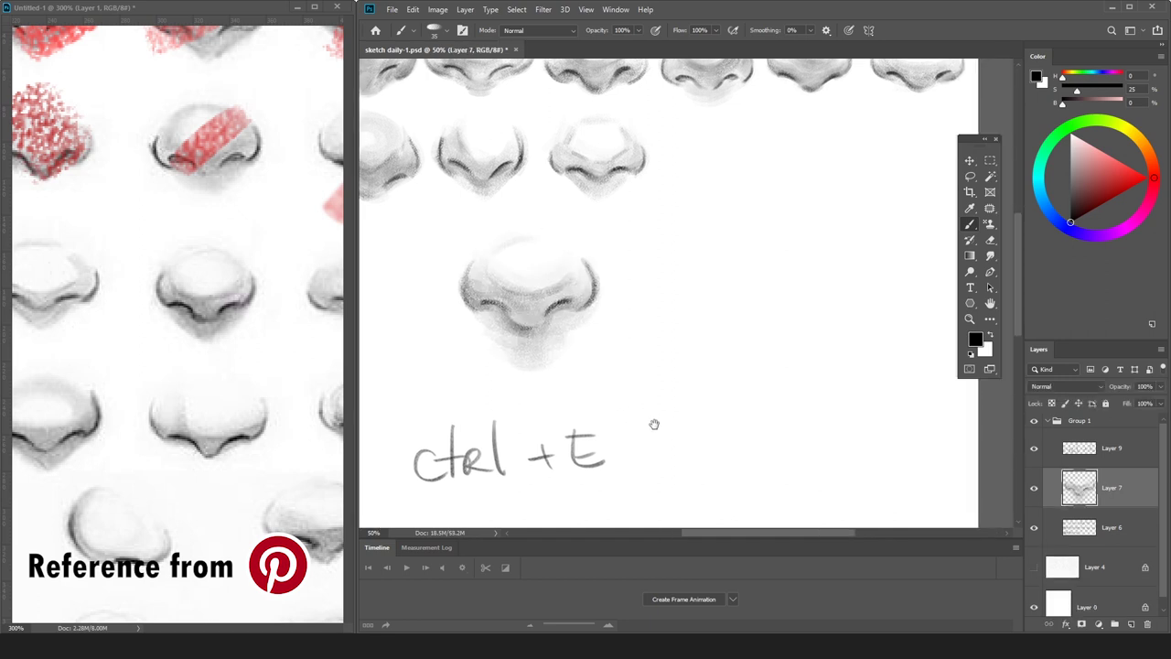
pyautogui.hotkey('ctrl', 'z')
pyautogui.hotkey('ctrl', 'shift', 'z')
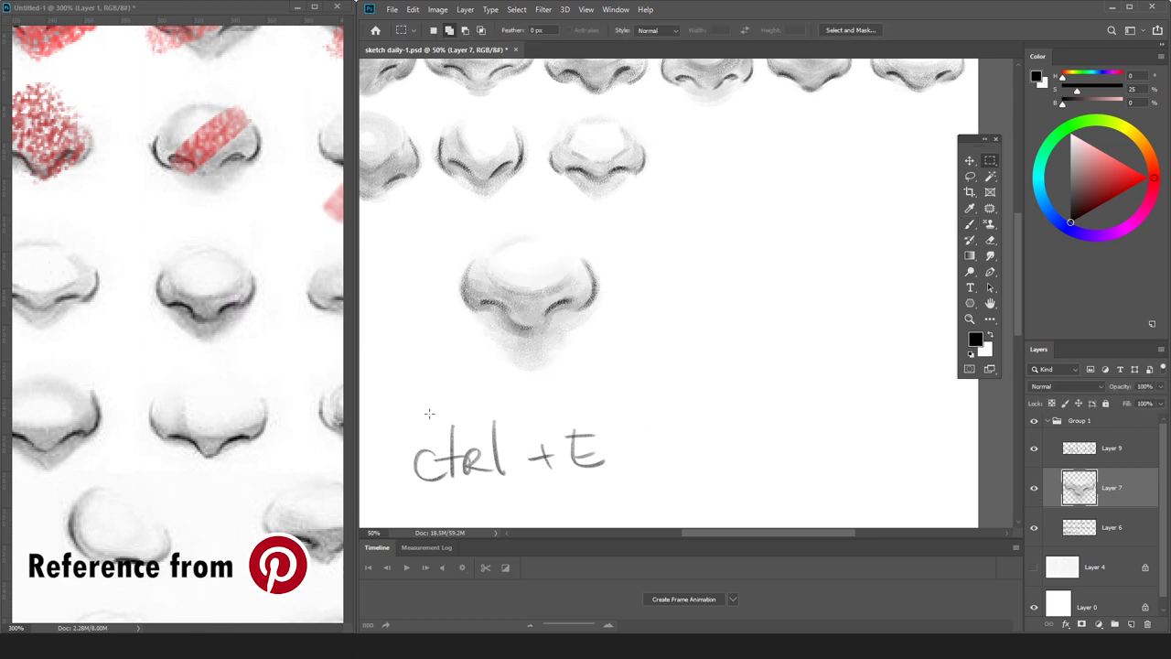
# Frame the "ctrl + E" note on Layer 9 and handwrite a framed "Ctrl + <" note beside it.
pyautogui.hotkey('alt', ']')
pyautogui.moveTo(391, 404)
pyautogui.mouseDown()
pyautogui.moveTo(619, 434)
pyautogui.moveTo(372, 413)
pyautogui.mouseUp()
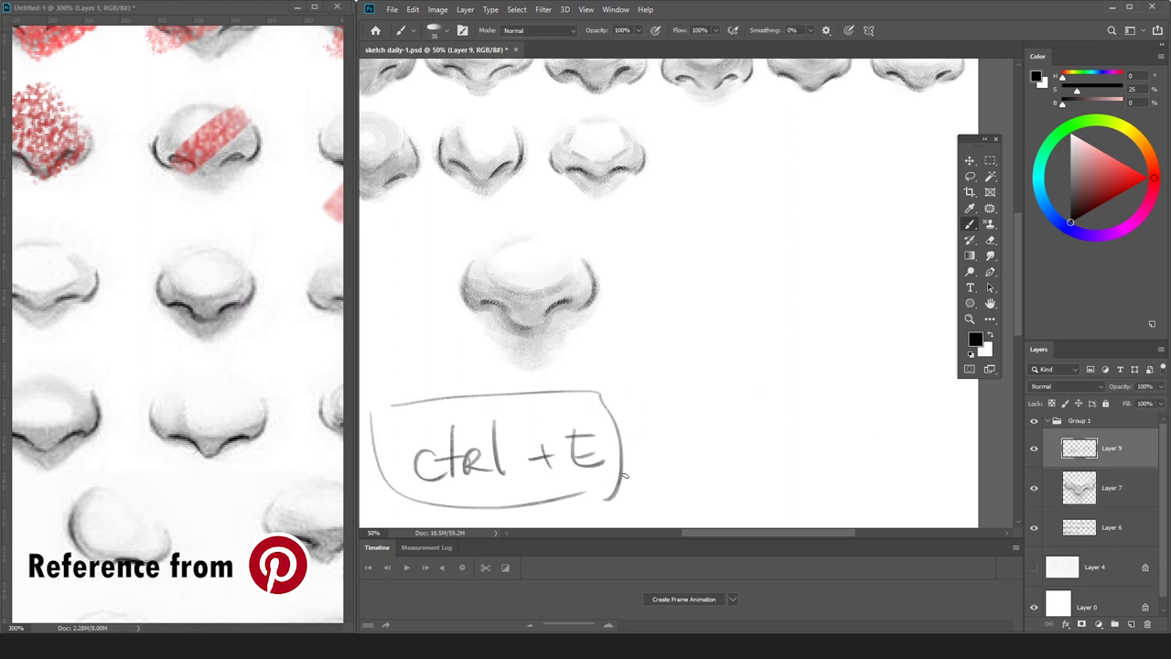
pyautogui.moveTo(700, 382)
pyautogui.mouseDown()
pyautogui.moveTo(694, 432)
pyautogui.moveTo(710, 432)
pyautogui.mouseUp()
pyautogui.moveTo(692, 406); pyautogui.dragTo(747, 410)
pyautogui.moveTo(754, 370)
pyautogui.mouseDown()
pyautogui.moveTo(758, 428)
pyautogui.moveTo(808, 403)
pyautogui.mouseUp()
pyautogui.moveTo(793, 377); pyautogui.dragTo(792, 425)
pyautogui.moveTo(895, 365); pyautogui.dragTo(894, 434)
pyautogui.moveTo(742, 436); pyautogui.dragTo(674, 446)
pyautogui.moveTo(578, 349); pyautogui.dragTo(840, 443)
# Handwrite "off Layer" above the "Ctrl + <" note and toggle Layer 9's visibility off and on.
pyautogui.moveTo(641, 294); pyautogui.dragTo(642, 295)
pyautogui.moveTo(660, 268)
pyautogui.mouseDown()
pyautogui.moveTo(651, 337)
pyautogui.moveTo(666, 338)
pyautogui.mouseUp()
pyautogui.moveTo(723, 262); pyautogui.dragTo(740, 295)
pyautogui.moveTo(759, 282); pyautogui.dragTo(765, 322)
pyautogui.moveTo(779, 282); pyautogui.dragTo(799, 290)
pyautogui.moveTo(804, 291); pyautogui.dragTo(821, 282)
pyautogui.hotkey('ctrl', ',')
pyautogui.hotkey('ctrl', ',')
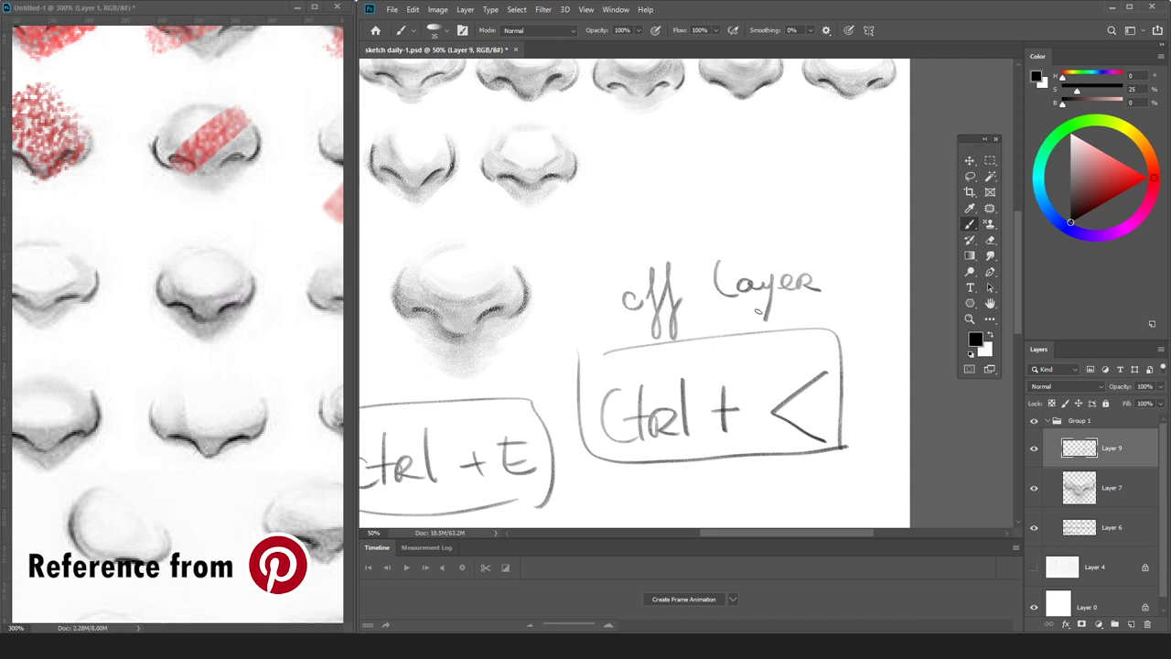
# Handwrite a framed "ctrl + >" note above "off Layer" and label it "on layer".
pyautogui.moveTo(640, 186); pyautogui.dragTo(640, 203)
pyautogui.moveTo(653, 174)
pyautogui.mouseDown()
pyautogui.moveTo(654, 201)
pyautogui.moveTo(662, 181)
pyautogui.mouseUp()
pyautogui.moveTo(664, 201); pyautogui.dragTo(676, 189)
pyautogui.moveTo(681, 172)
pyautogui.mouseDown()
pyautogui.moveTo(733, 181)
pyautogui.moveTo(725, 171)
pyautogui.moveTo(733, 201)
pyautogui.mouseUp()
pyautogui.moveTo(620, 157)
pyautogui.mouseDown()
pyautogui.moveTo(640, 226)
pyautogui.moveTo(626, 154)
pyautogui.mouseUp()
pyautogui.moveTo(788, 168)
pyautogui.mouseDown()
pyautogui.moveTo(870, 172)
pyautogui.moveTo(889, 143)
pyautogui.moveTo(881, 153)
pyautogui.mouseUp()
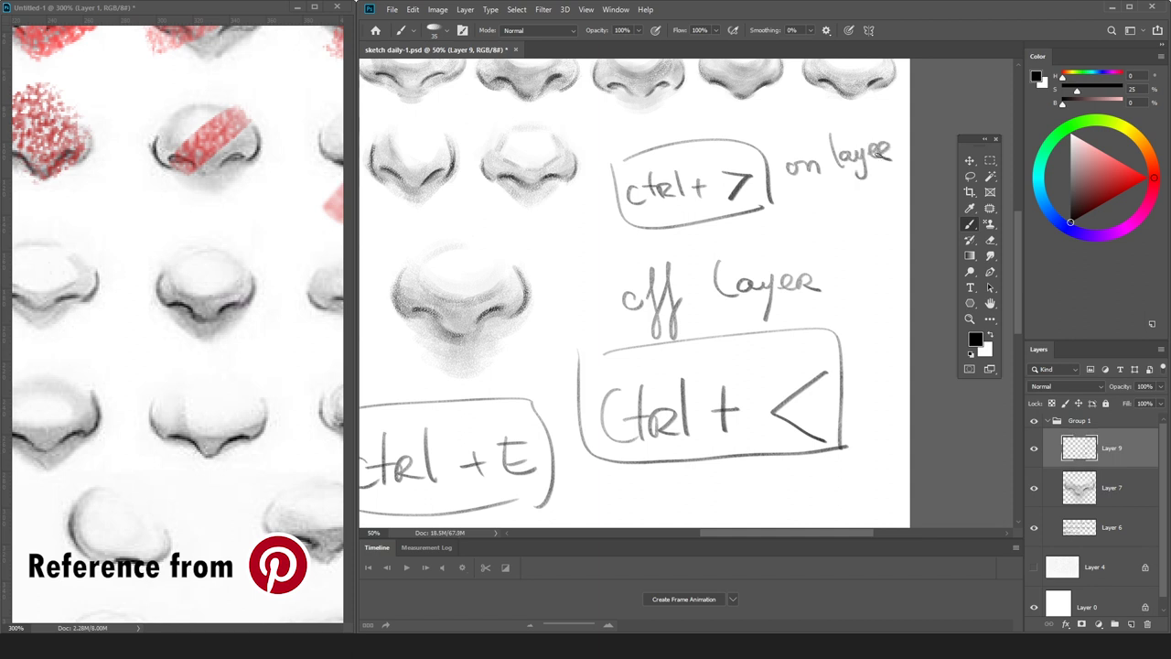
# Toggle Layer 9's visibility, lasso and delete the "ctrl + >" and "on layer" notes, and return to the Brush.
pyautogui.hotkey('ctrl', ',')
pyautogui.hotkey('ctrl', ',')
pyautogui.hotkey('ctrl', ',')
pyautogui.hotkey('ctrl', ',')
pyautogui.press('l')
pyautogui.moveTo(769, 227)
pyautogui.mouseDown()
pyautogui.moveTo(640, 253)
pyautogui.moveTo(863, 112)
pyautogui.moveTo(774, 216)
pyautogui.mouseUp()
pyautogui.press('Delete')
pyautogui.hotkey('ctrl', 'd')
pyautogui.press('b')
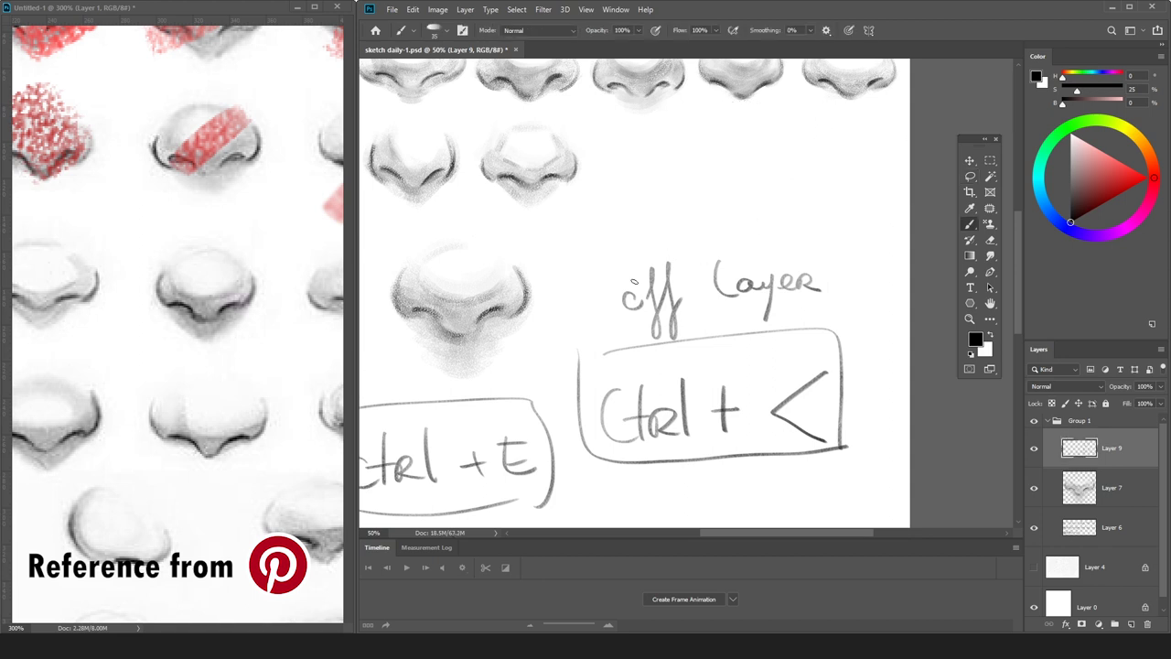
# Handwrite "on" above "off Layer" and join the two words with a bracket.
pyautogui.moveTo(609, 231); pyautogui.dragTo(610, 312)
pyautogui.moveTo(635, 216); pyautogui.dragTo(633, 218)
pyautogui.moveTo(646, 236)
pyautogui.mouseDown()
pyautogui.moveTo(660, 221)
pyautogui.moveTo(676, 236)
pyautogui.mouseUp()
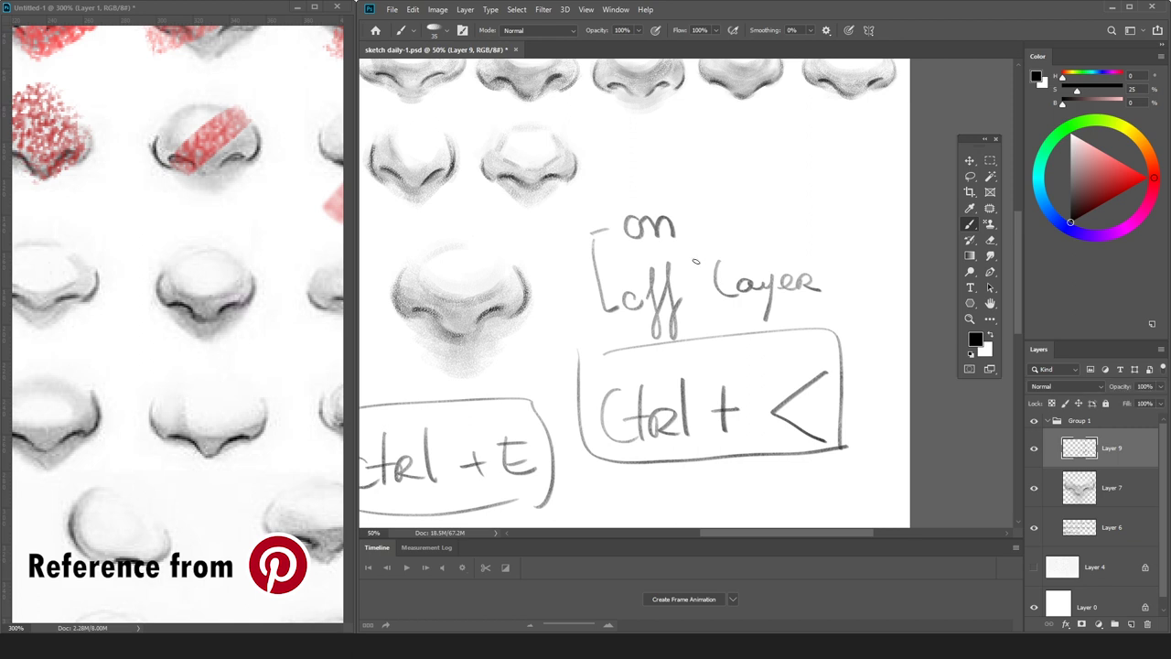
# Delete Layer 9 with all the handwritten shortcut notes.
pyautogui.press('Delete')
pyautogui.hotkey('ctrl', '-')
pyautogui.moveTo(602, 368); pyautogui.dragTo(689, 381)
pyautogui.hotkey('ctrl', '+')
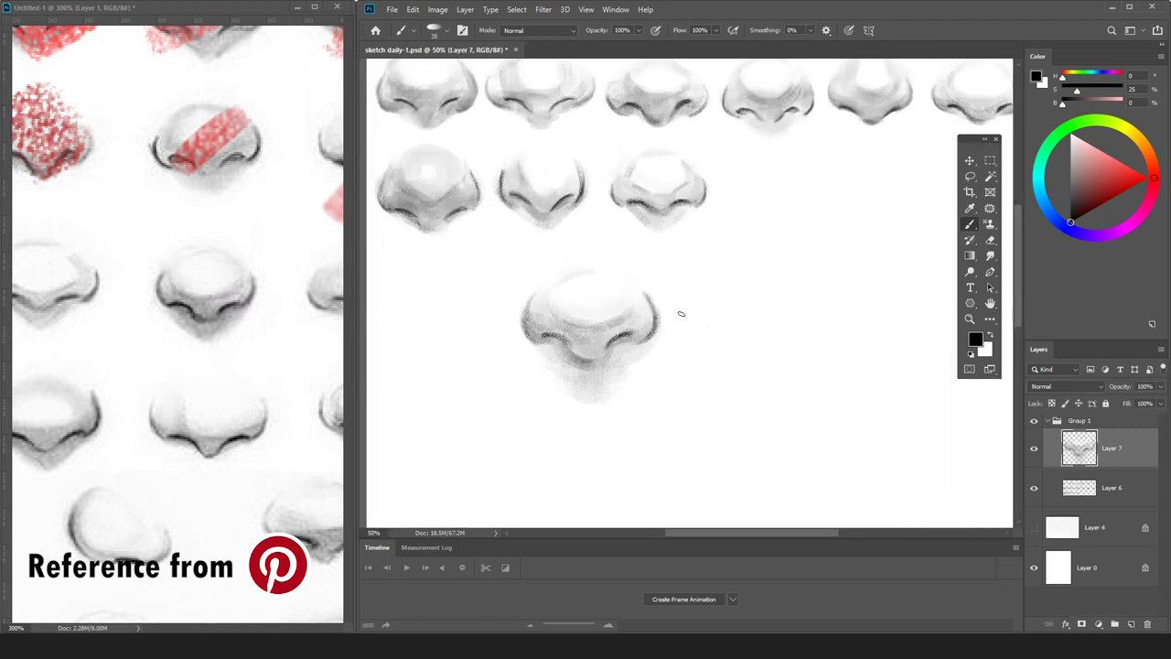
pyautogui.moveTo(675, 317); pyautogui.dragTo(701, 294)
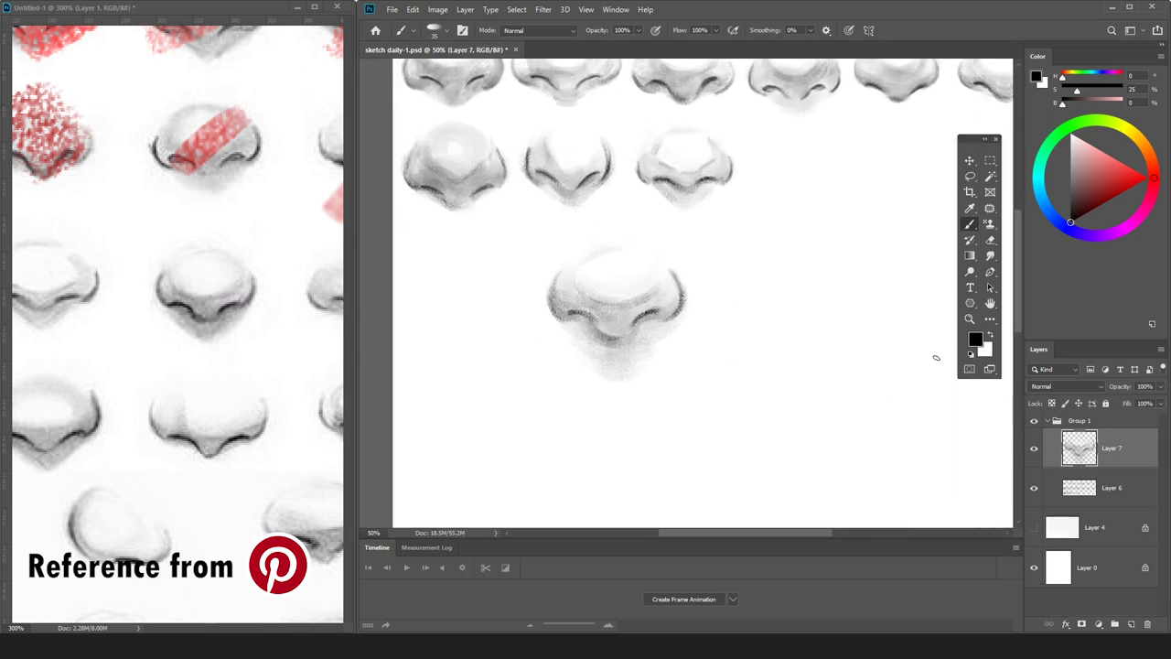
# Switch back to the textured shading brush and darken the nose's left nostril in black.
pyautogui.rightClick(798, 320)
pyautogui.click(822, 494)
pyautogui.click(948, 31)
pyautogui.press('[')
pyautogui.moveTo(1103, 185); pyautogui.dragTo(1071, 223)
pyautogui.moveTo(566, 314); pyautogui.dragTo(593, 322)
# Reinforce the left nostril's dark contour on the large nose and reset the brush colour to black.
pyautogui.keyDown('alt'); pyautogui.click(566, 346); pyautogui.keyUp('alt')
pyautogui.moveTo(563, 316); pyautogui.dragTo(579, 313)
pyautogui.press('d')
# Soften the shading around the ball of the nose with sampled light greys, enlarging the brush to 70.
pyautogui.keyDown('alt'); pyautogui.click(669, 305); pyautogui.keyUp('alt')
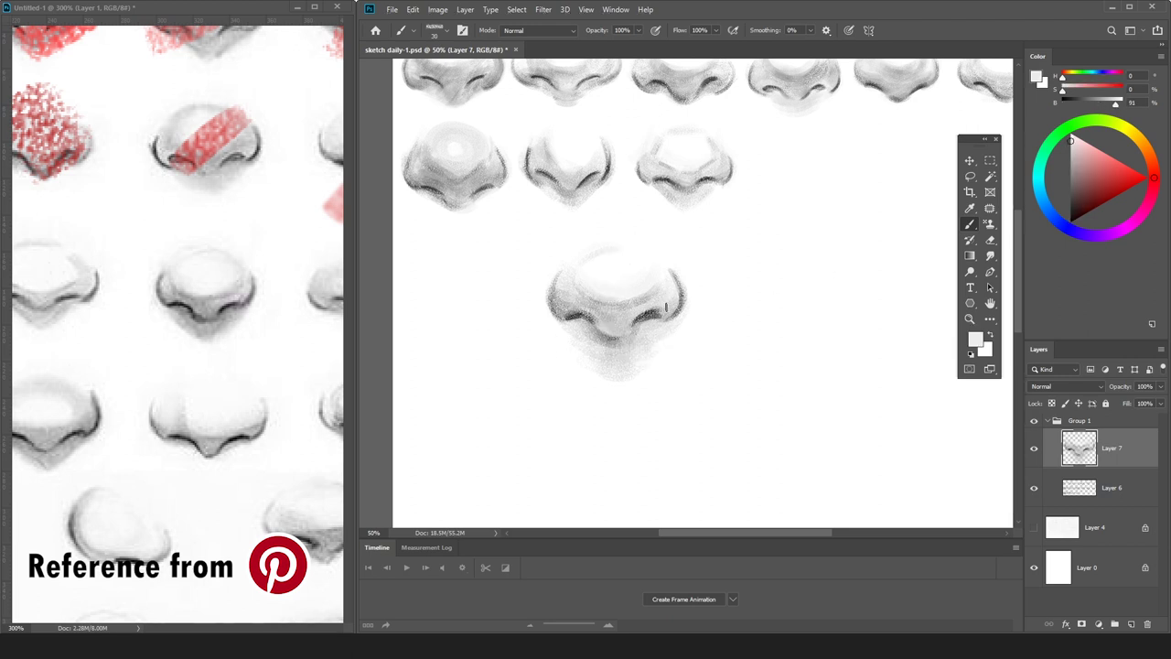
pyautogui.keyDown('alt'); pyautogui.click(631, 307); pyautogui.keyUp('alt')
pyautogui.keyDown('alt'); pyautogui.click(585, 290); pyautogui.keyUp('alt')
pyautogui.press(']')
pyautogui.press(']')
pyautogui.press(']')
pyautogui.press(']')
pyautogui.press(']')
pyautogui.press(']')
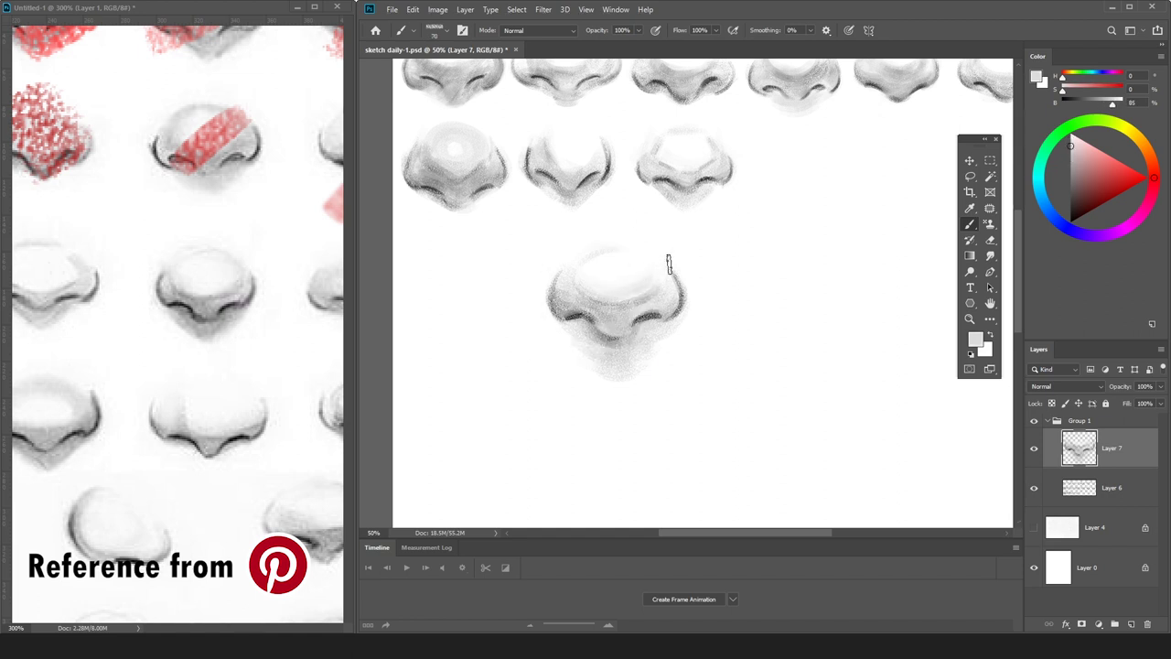
# Deepen the shadow beneath the nose tip with mid greys sampled from the drawing.
pyautogui.keyDown('alt'); pyautogui.click(557, 311); pyautogui.keyUp('alt')
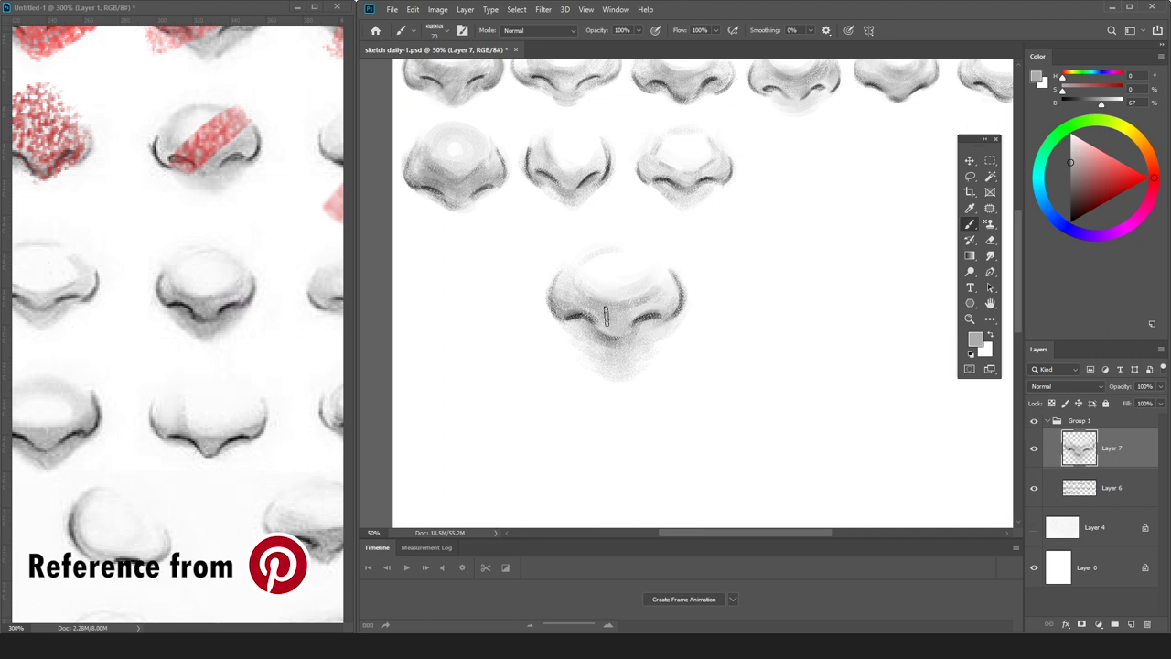
pyautogui.keyDown('alt'); pyautogui.click(599, 340); pyautogui.keyUp('alt')
pyautogui.keyDown('alt'); pyautogui.click(607, 341); pyautogui.keyUp('alt')
pyautogui.moveTo(587, 343); pyautogui.dragTo(633, 349)
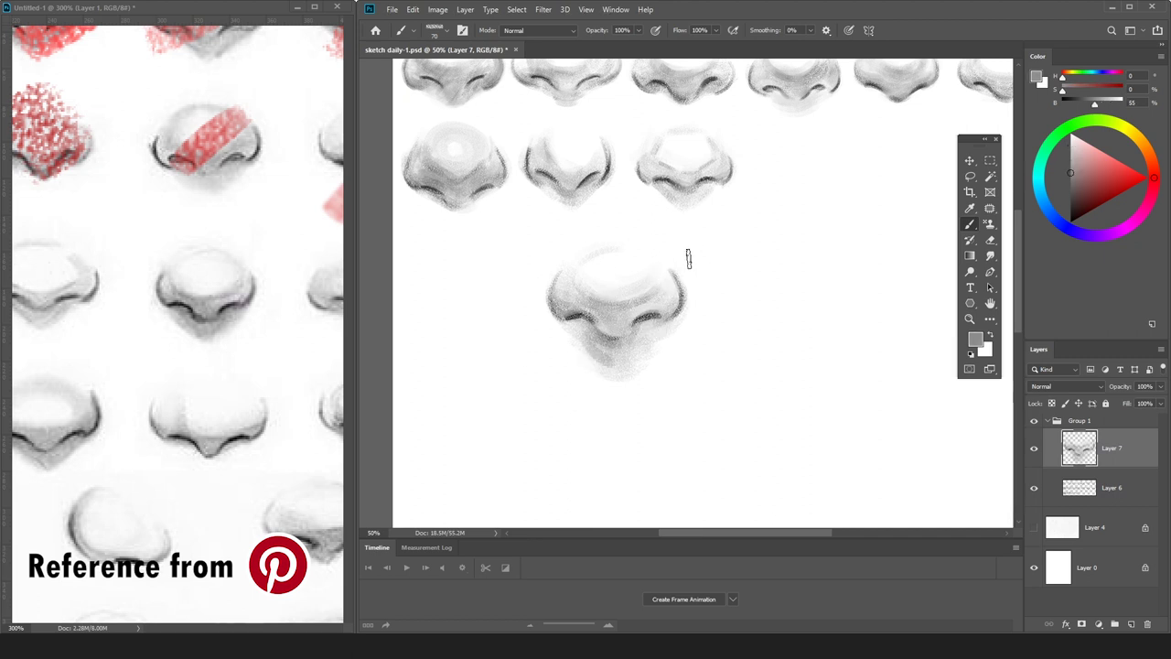
# Blend the shadow under the tip and define the septum's lower edge with tones sampled from the nose.
pyautogui.keyDown('alt'); pyautogui.click(629, 356); pyautogui.keyUp('alt')
pyautogui.scroll(-2, 604, 262)
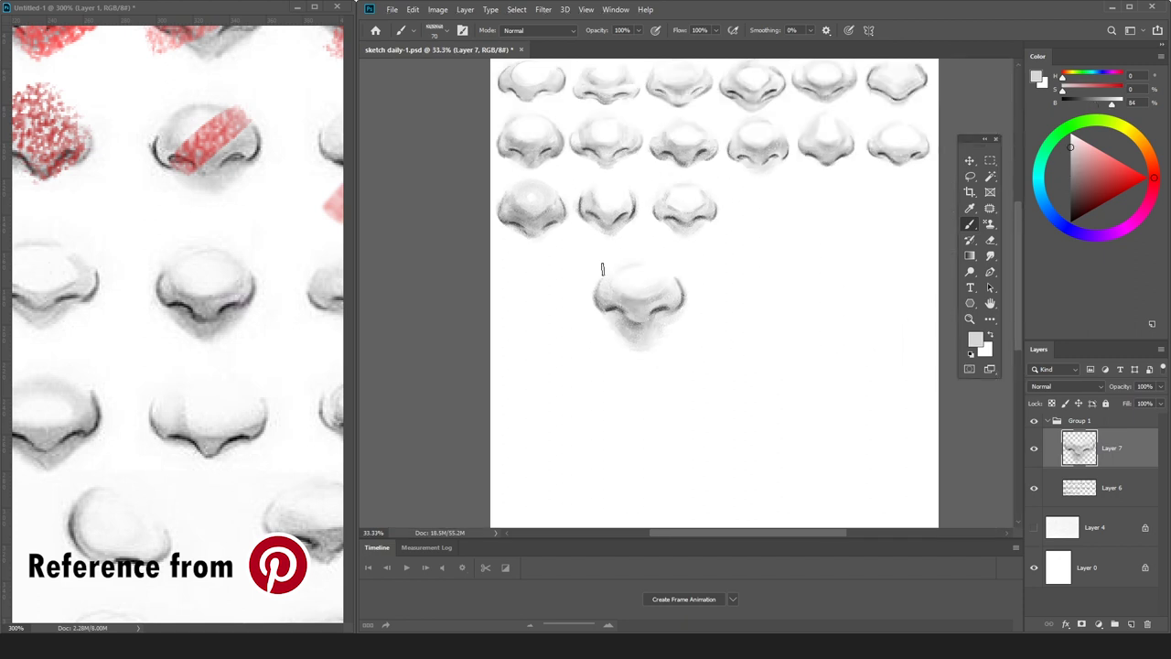
pyautogui.scroll(1, 613, 227)
pyautogui.scroll(1, 613, 227)
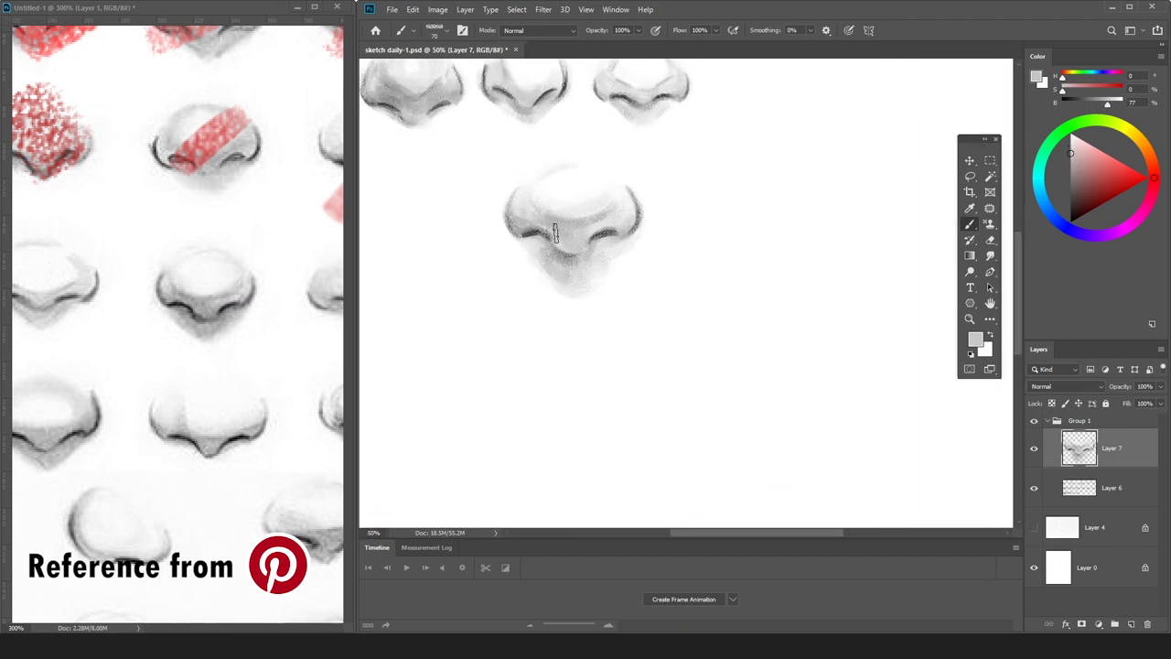
pyautogui.keyDown('alt'); pyautogui.click(608, 229); pyautogui.keyUp('alt')
pyautogui.keyDown('alt'); pyautogui.click(553, 227); pyautogui.keyUp('alt')
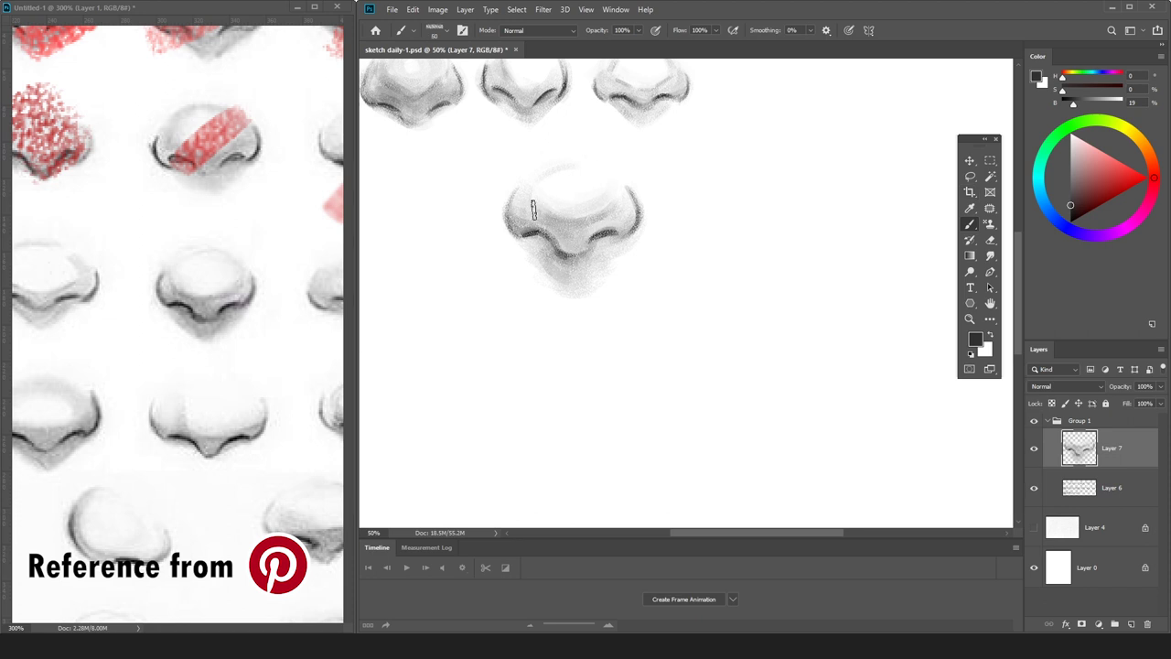
# Blend the shading across the wings, nostrils and septum with greys sampled from the nose.
pyautogui.moveTo(665, 206); pyautogui.dragTo(658, 307)
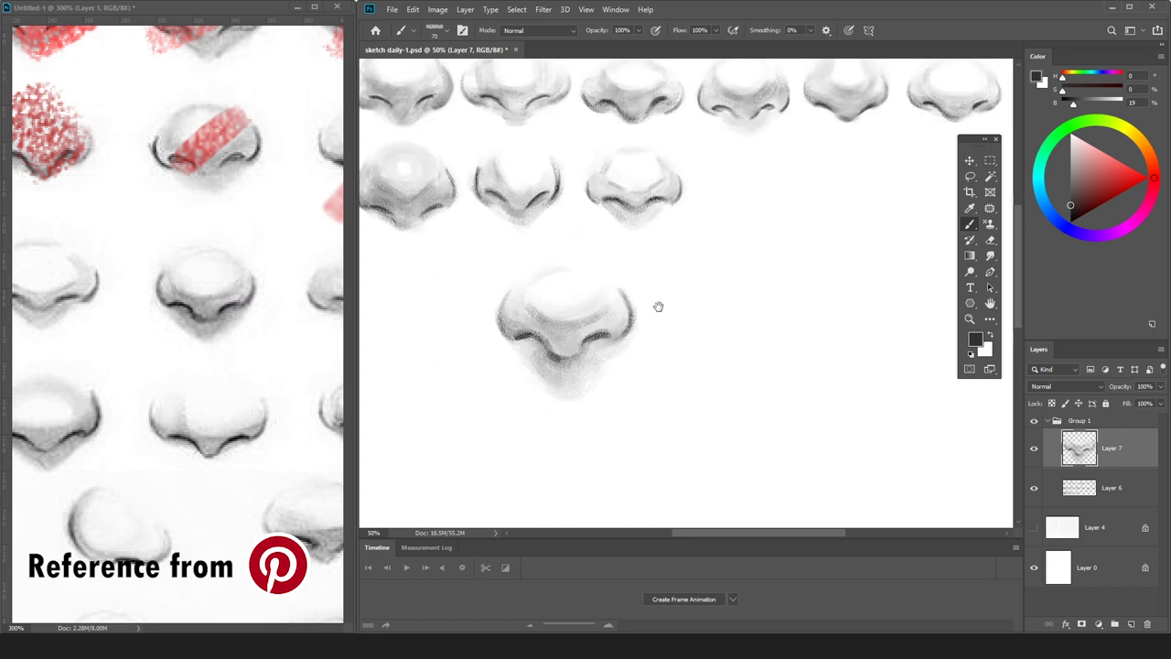
pyautogui.keyDown('alt'); pyautogui.click(591, 316); pyautogui.keyUp('alt')
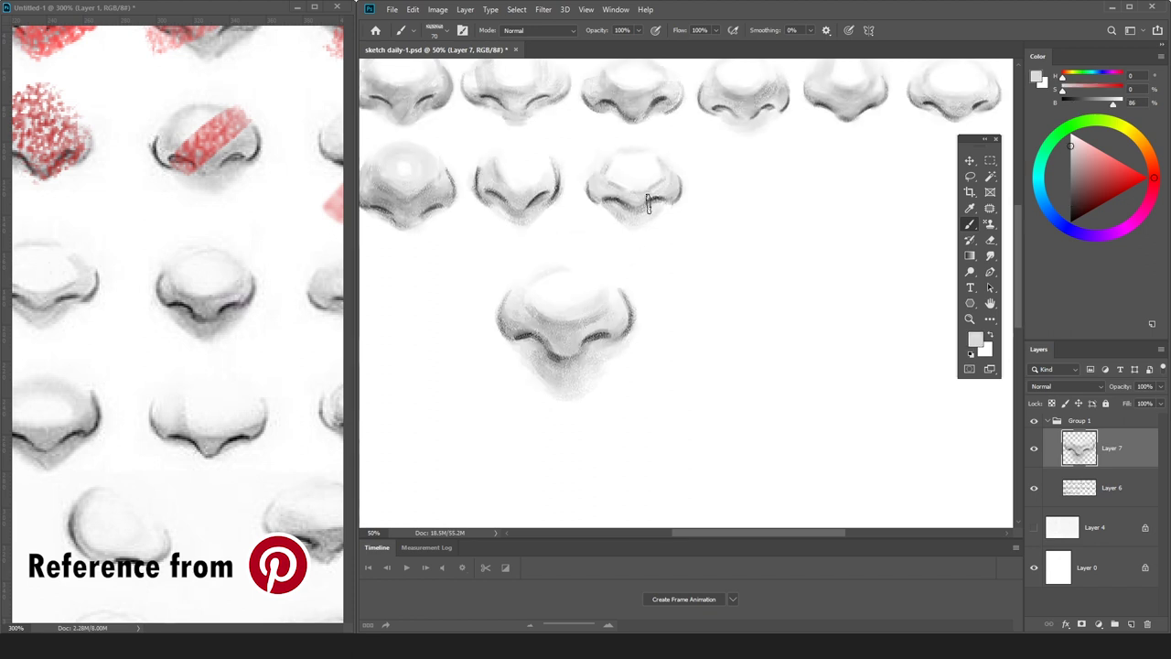
pyautogui.keyDown('alt'); pyautogui.click(576, 326); pyautogui.keyUp('alt')
pyautogui.keyDown('alt'); pyautogui.click(596, 322); pyautogui.keyUp('alt')
pyautogui.keyDown('alt'); pyautogui.click(519, 319); pyautogui.keyUp('alt')
pyautogui.keyDown('alt'); pyautogui.click(554, 347); pyautogui.keyUp('alt')
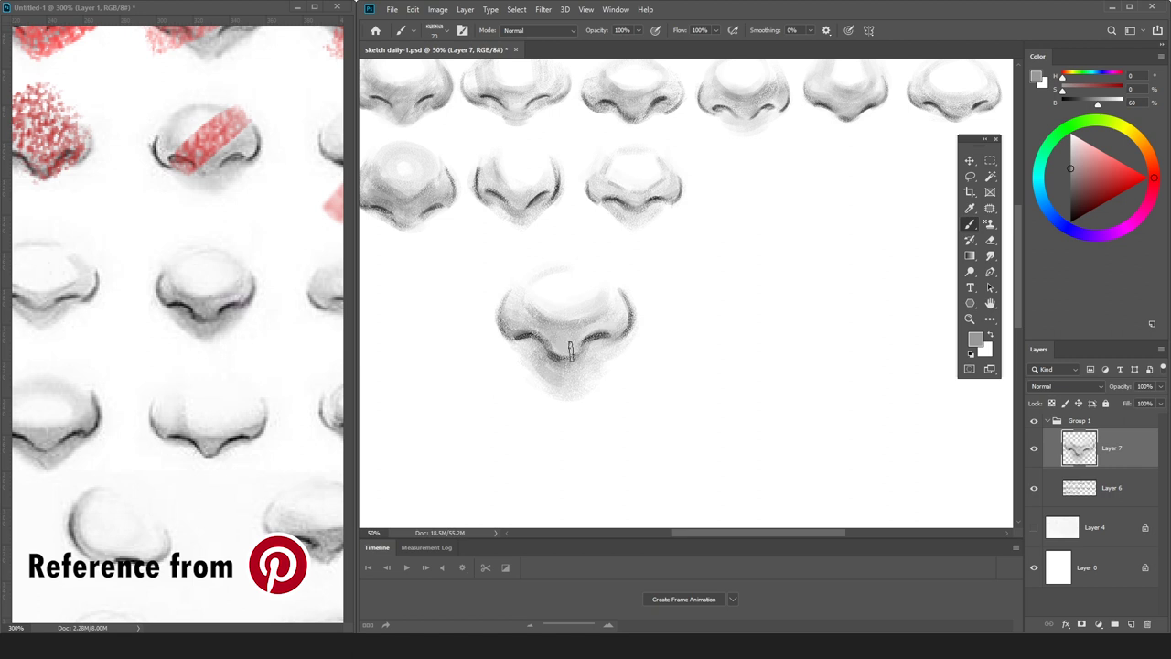
# Refine the nostril and wing contours with a size 30 brush, undoing a stray black stroke at the right nostril.
pyautogui.press('[')
pyautogui.press('d')
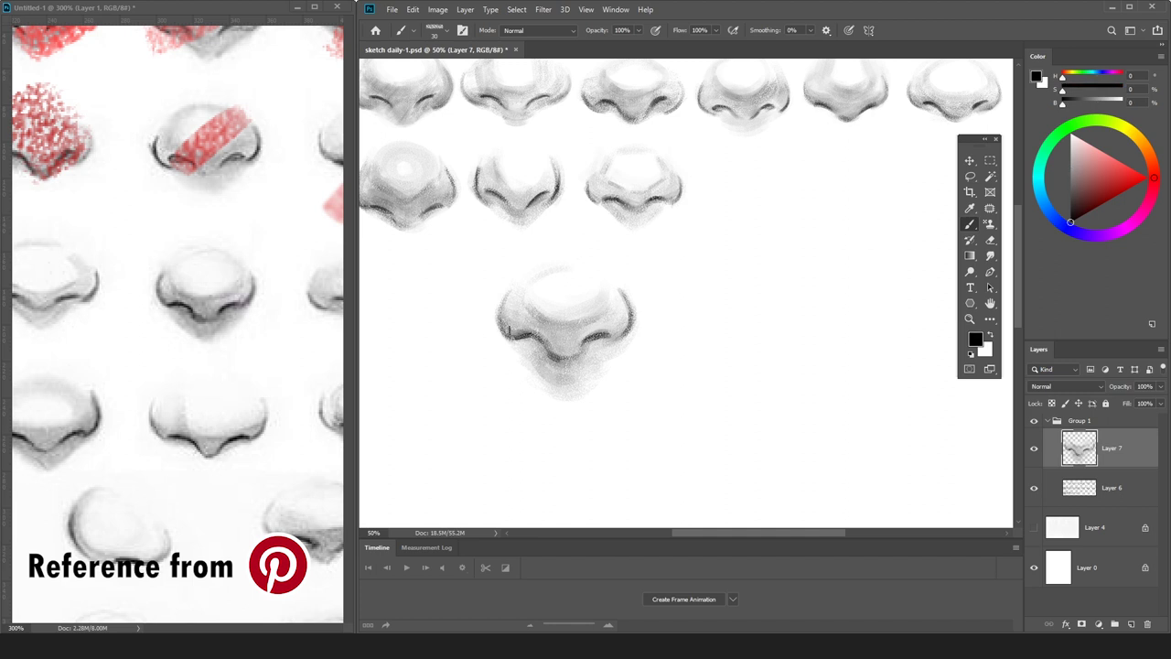
pyautogui.moveTo(592, 346); pyautogui.dragTo(609, 340)
pyautogui.hotkey('ctrl', 'z')
pyautogui.keyDown('alt'); pyautogui.click(533, 326); pyautogui.keyUp('alt')
pyautogui.keyDown('alt'); pyautogui.click(513, 343); pyautogui.keyUp('alt')
pyautogui.keyDown('alt'); pyautogui.click(619, 339); pyautogui.keyUp('alt')
# Clean up the nose's outer edges with the Eraser and retouch its wings with sampled dark and light greys.
pyautogui.hotkey('ctrl', '-')
pyautogui.hotkey('ctrl', '-')
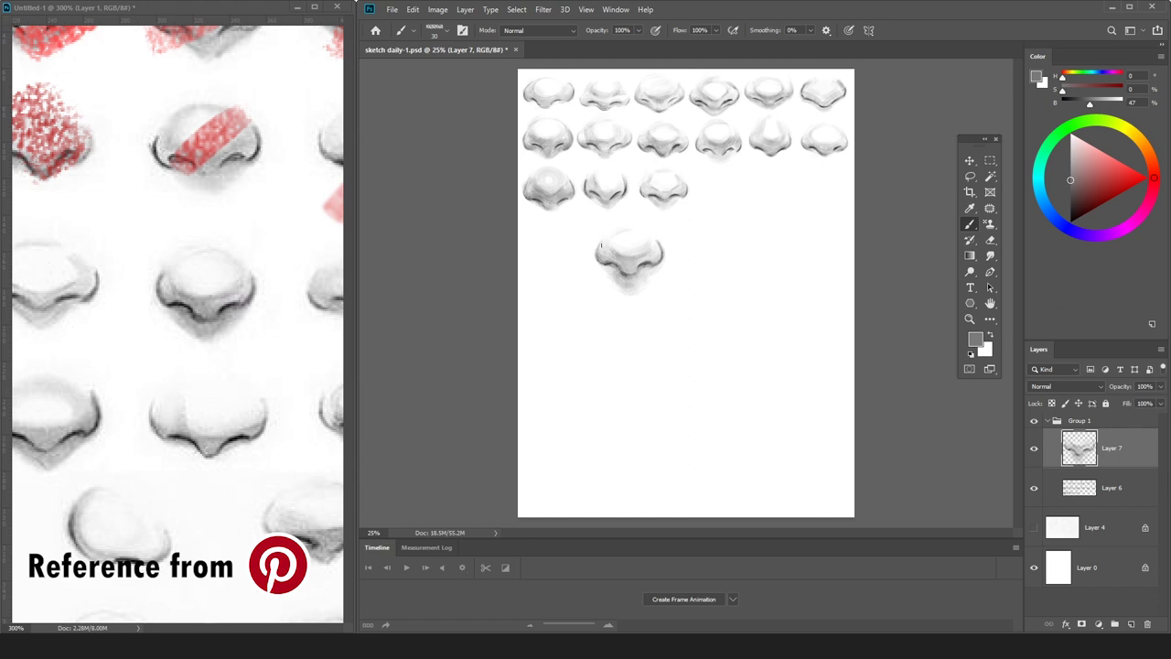
pyautogui.press('e')
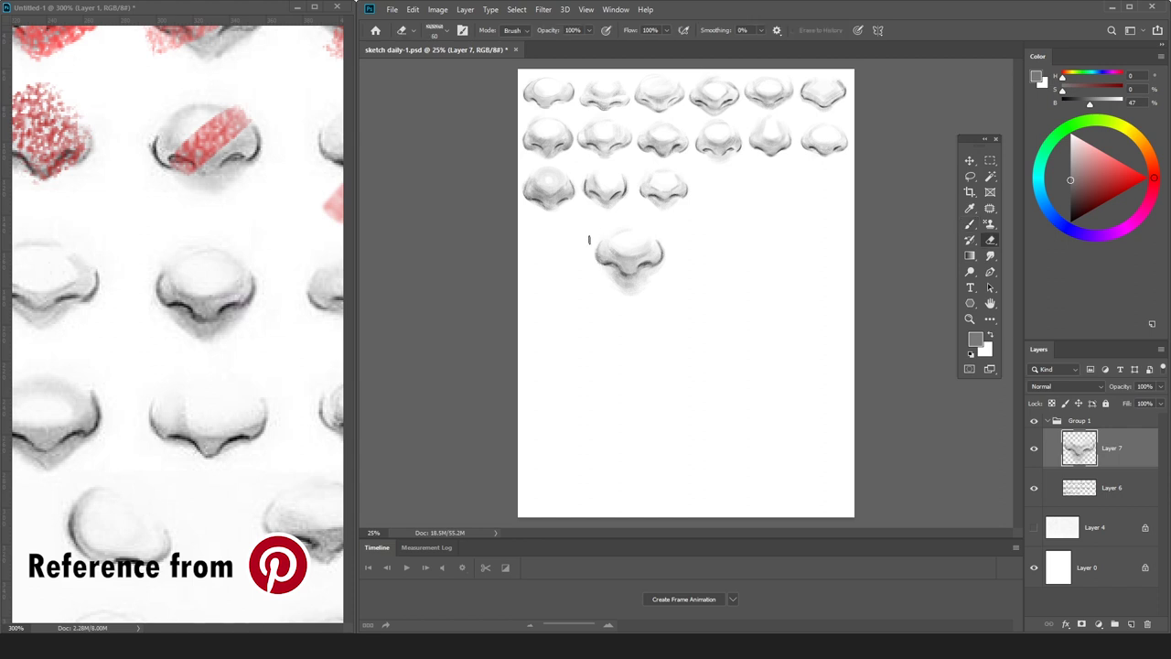
pyautogui.hotkey('ctrl', '+')
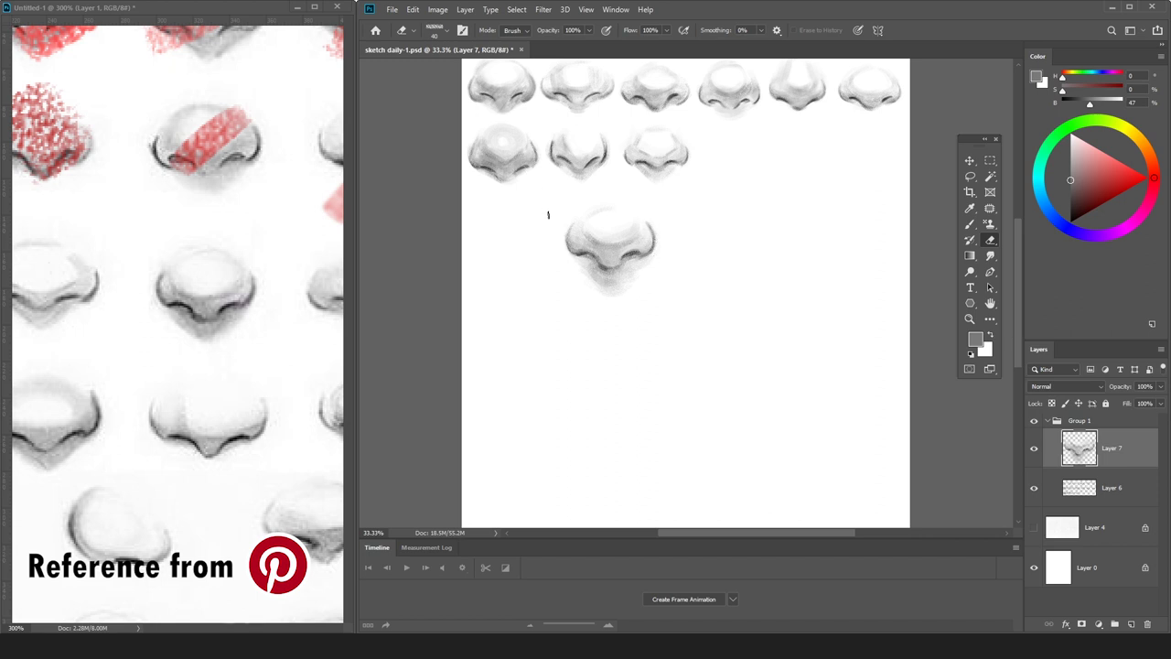
pyautogui.press('b')
pyautogui.keyDown('alt'); pyautogui.click(565, 232); pyautogui.keyUp('alt')
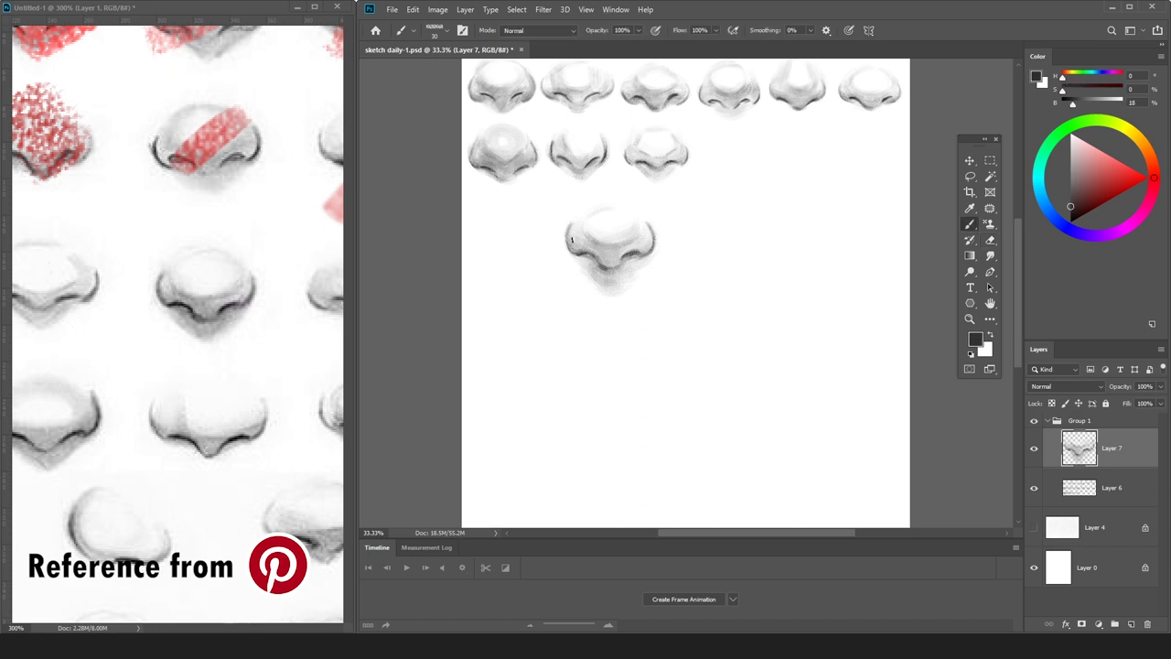
pyautogui.press('e')
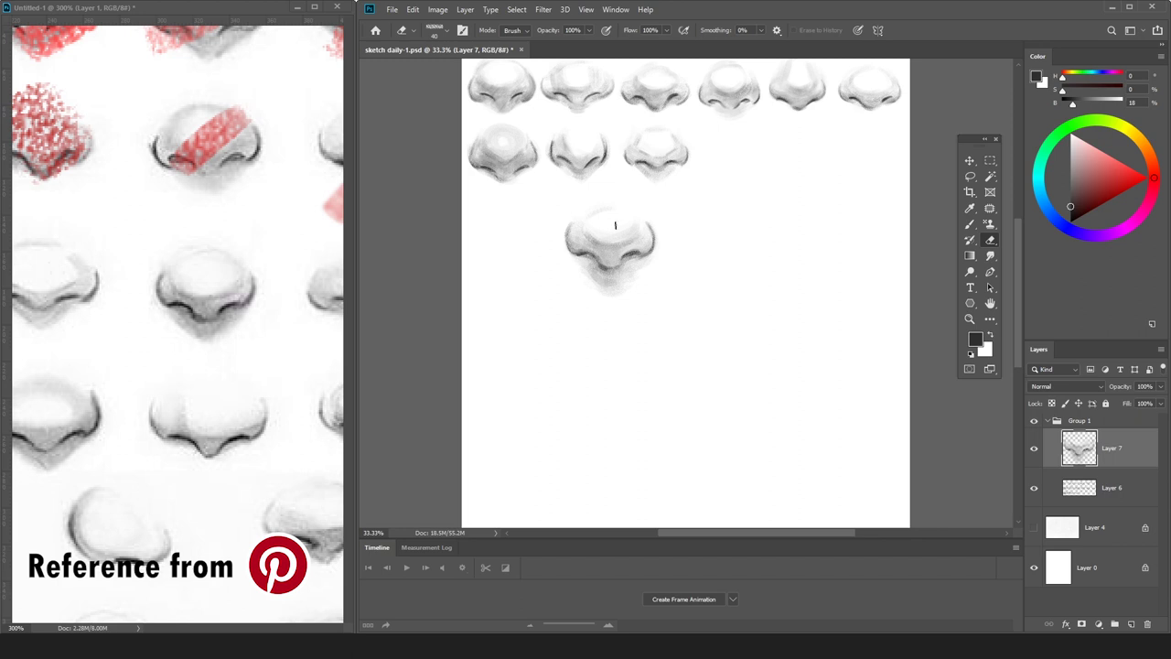
pyautogui.press('b')
pyautogui.keyDown('alt'); pyautogui.click(587, 233); pyautogui.keyUp('alt')
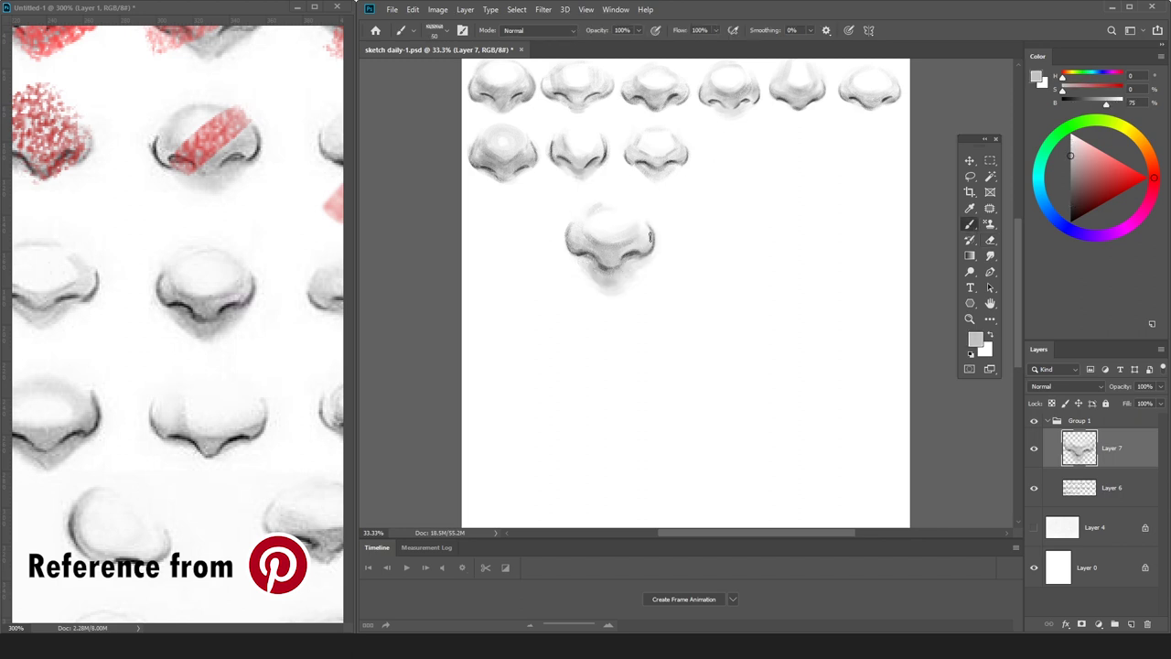
# Transform the finished nose, shrinking it and placing it fourth in the third row.
pyautogui.hotkey('ctrl', 't')
pyautogui.moveTo(601, 266); pyautogui.dragTo(734, 186)
pyautogui.moveTo(794, 117); pyautogui.dragTo(762, 151)
pyautogui.moveTo(733, 178); pyautogui.dragTo(734, 152)
pyautogui.press('Return')
# Pan the reference sheet to the next noses and set the brush colour to black.
pyautogui.click(206, 387)
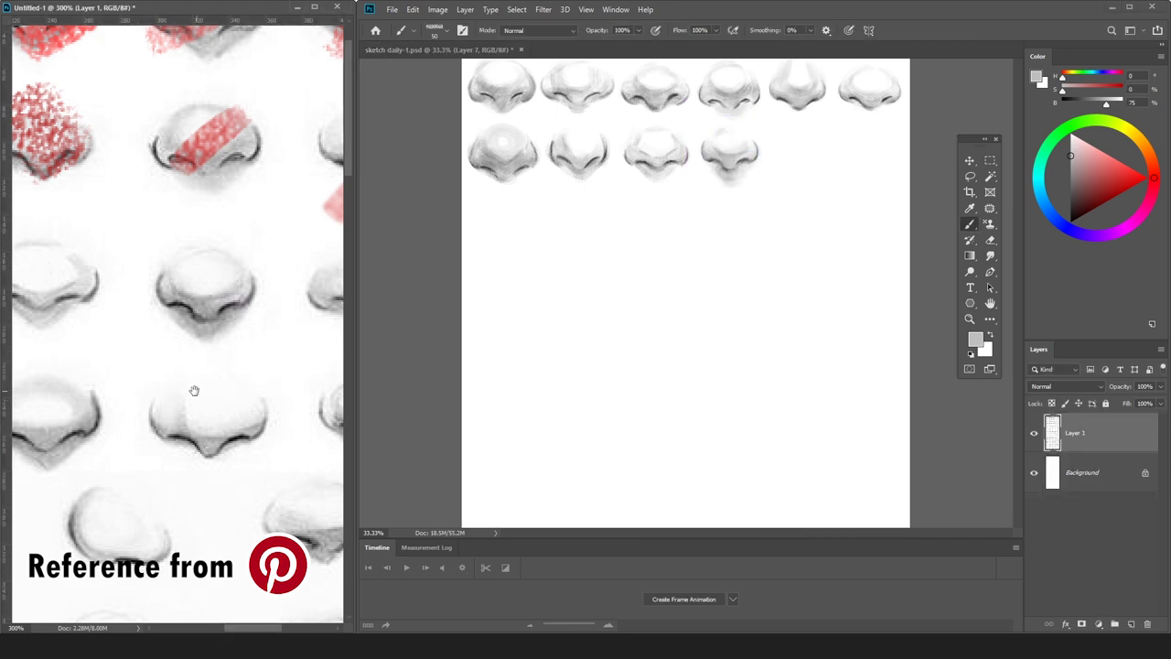
pyautogui.moveTo(207, 388); pyautogui.dragTo(318, 421)
pyautogui.keyDown('alt'); pyautogui.click(263, 127); pyautogui.keyUp('alt')
pyautogui.press('[')
pyautogui.press('[')
pyautogui.press('[')
pyautogui.press('[')
pyautogui.press('[')
pyautogui.press('[')
pyautogui.press('[')
pyautogui.press('[')
pyautogui.press('[')
pyautogui.press('[')
pyautogui.moveTo(1065, 91); pyautogui.dragTo(1118, 91)
pyautogui.moveTo(258, 305)
pyautogui.mouseDown()
pyautogui.moveTo(245, 343)
pyautogui.moveTo(250, 321)
pyautogui.mouseUp()
pyautogui.moveTo(242, 379); pyautogui.dragTo(189, 305)
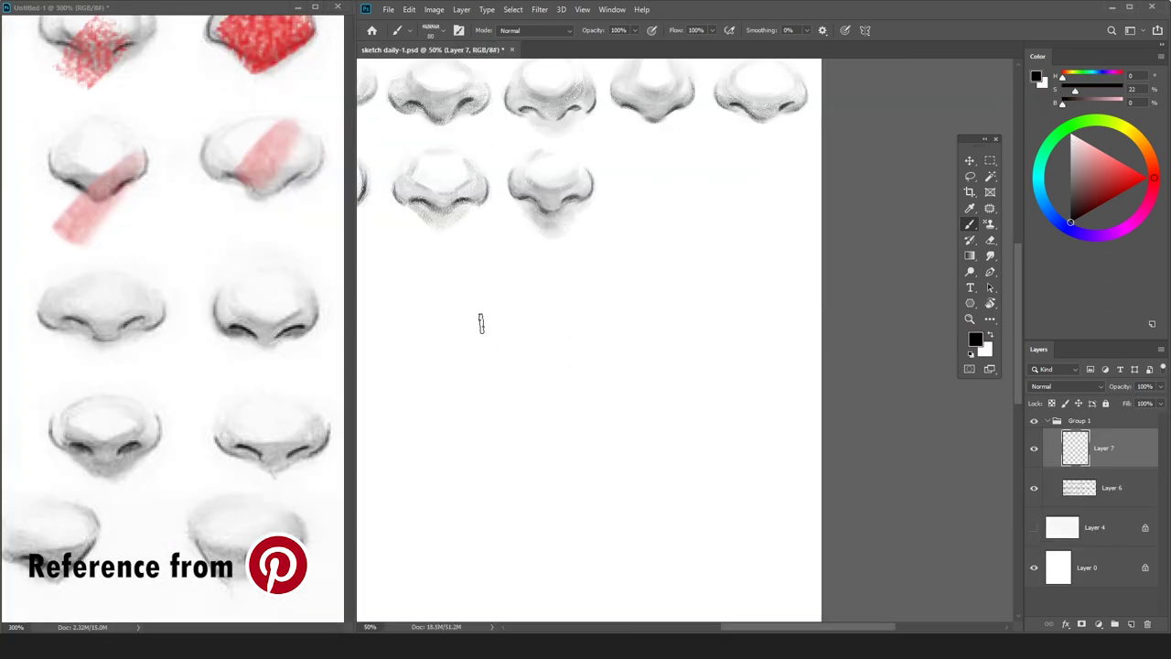
pyautogui.press(']')
pyautogui.moveTo(398, 375); pyautogui.dragTo(407, 389)
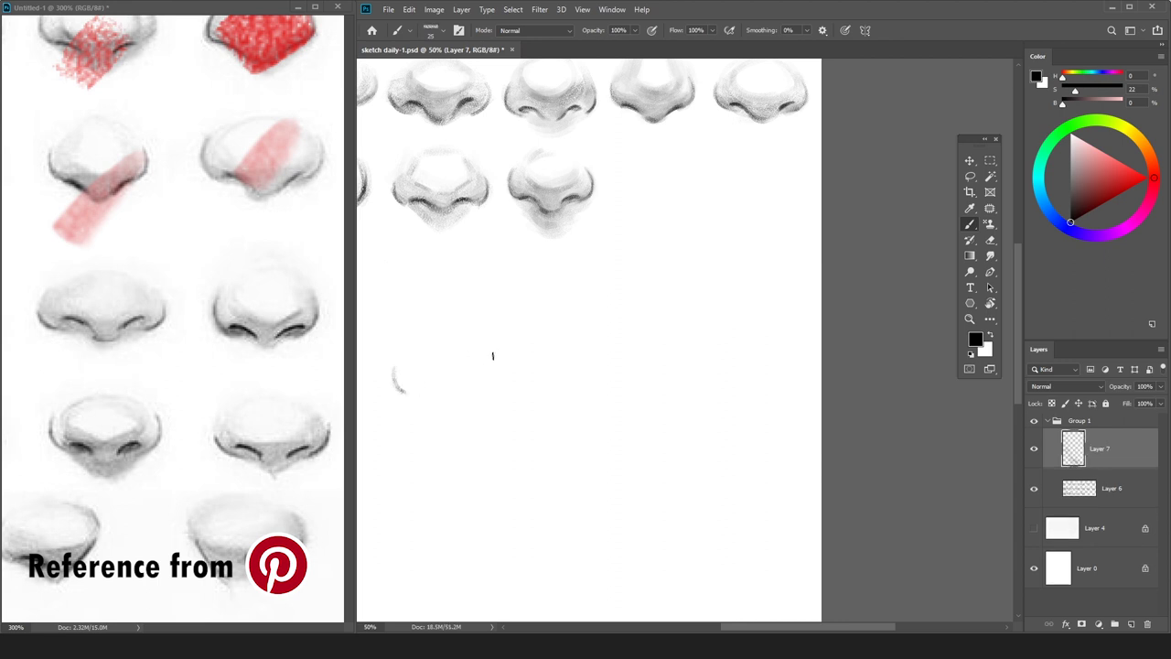
pyautogui.hotkey('ctrl', '-')
pyautogui.press('l')
pyautogui.moveTo(510, 351)
pyautogui.mouseDown()
pyautogui.moveTo(495, 404)
pyautogui.moveTo(528, 380)
pyautogui.mouseUp()
pyautogui.press('Delete')
pyautogui.click(496, 369)
pyautogui.press('b')
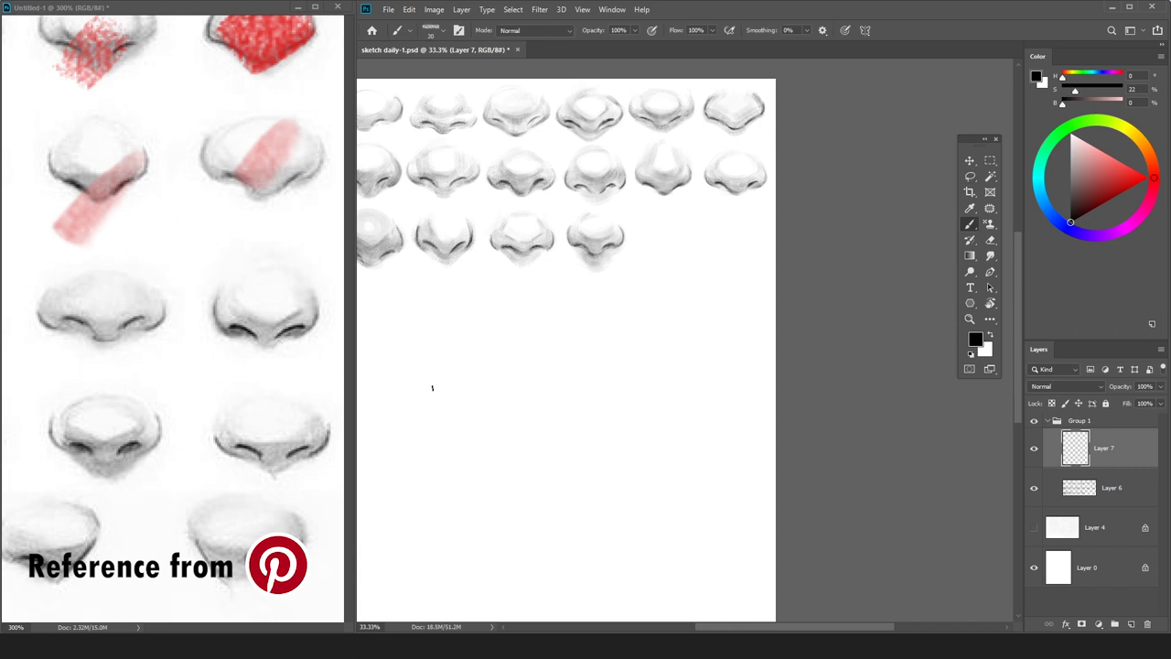
# Sketch a new nose below the rows in black: left wing curve, both nostril arcs and the septum's underside.
pyautogui.moveTo(436, 375)
pyautogui.mouseDown()
pyautogui.moveTo(445, 392)
pyautogui.moveTo(462, 388)
pyautogui.mouseUp()
pyautogui.moveTo(470, 390); pyautogui.dragTo(450, 392)
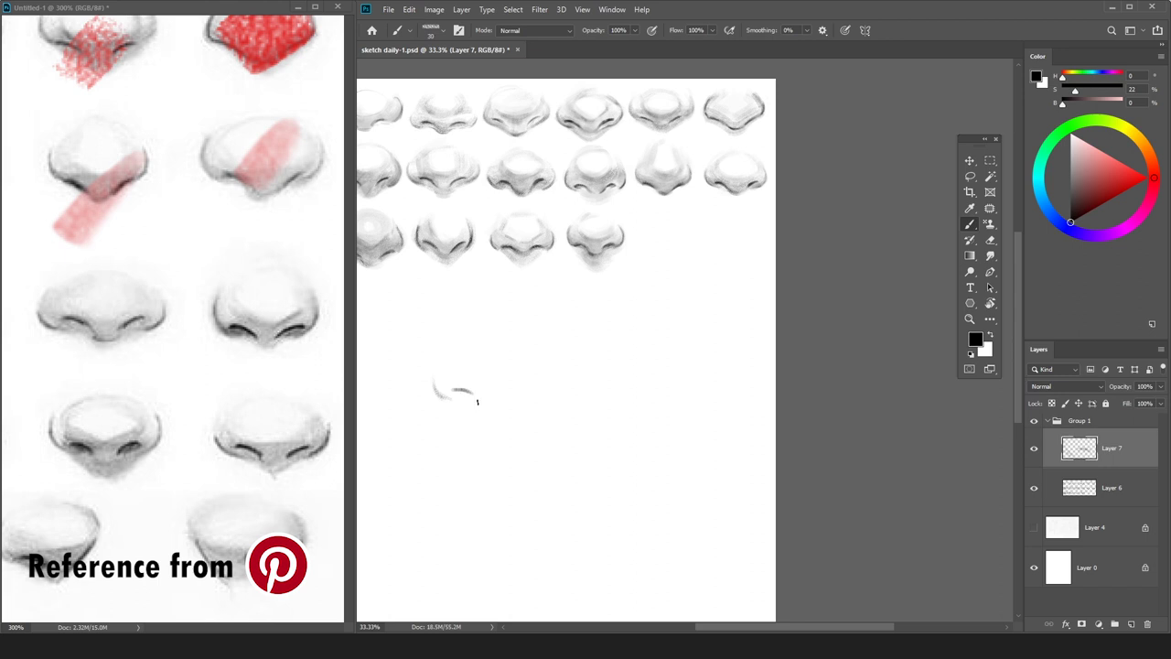
pyautogui.moveTo(494, 406); pyautogui.dragTo(478, 405)
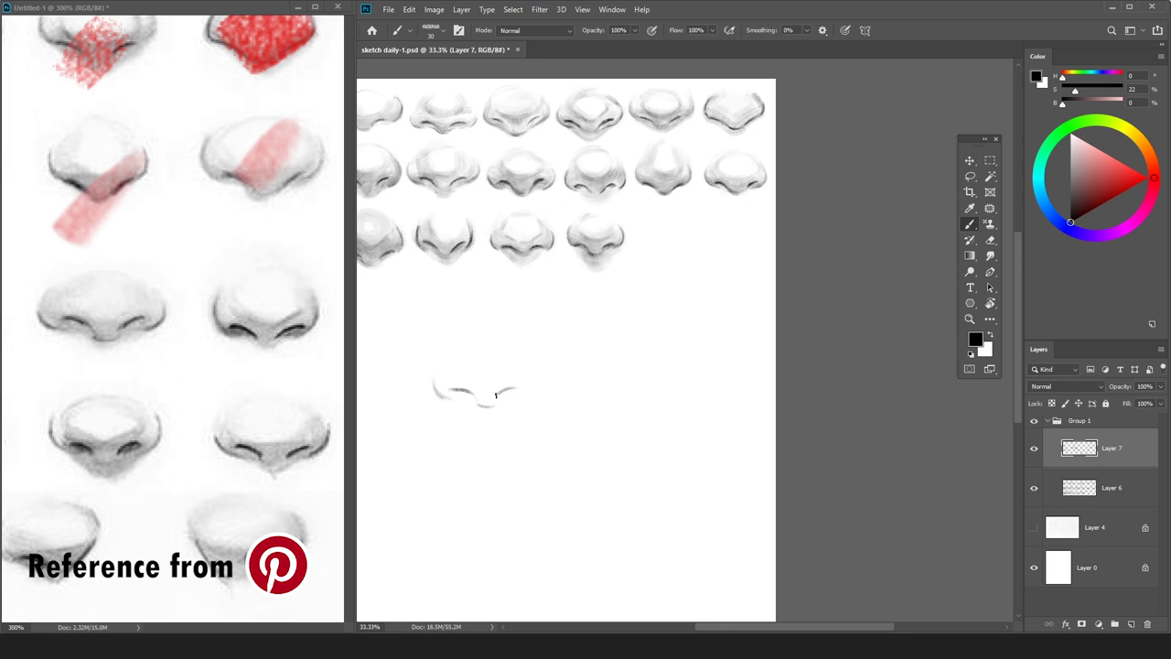
# Add the new nose's right wing curve and tidy the contour lines with the Eraser.
pyautogui.press('e')
pyautogui.press('b')
pyautogui.moveTo(526, 398); pyautogui.dragTo(539, 385)
pyautogui.hotkey('ctrl', 'z')
pyautogui.press('e')
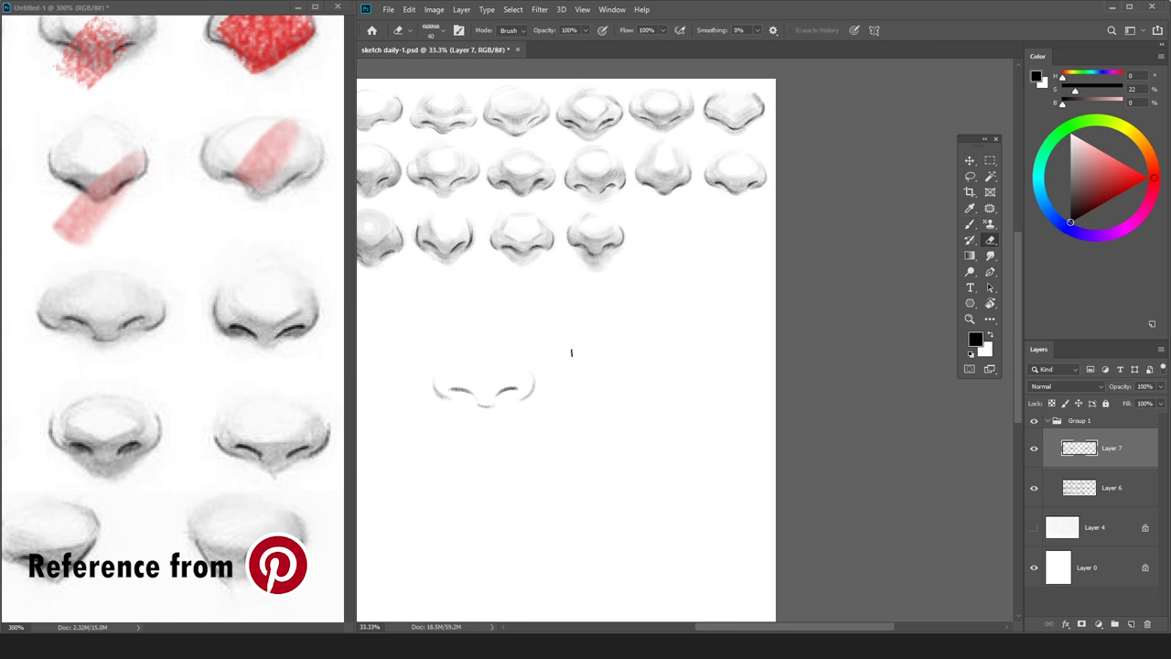
pyautogui.press('b')
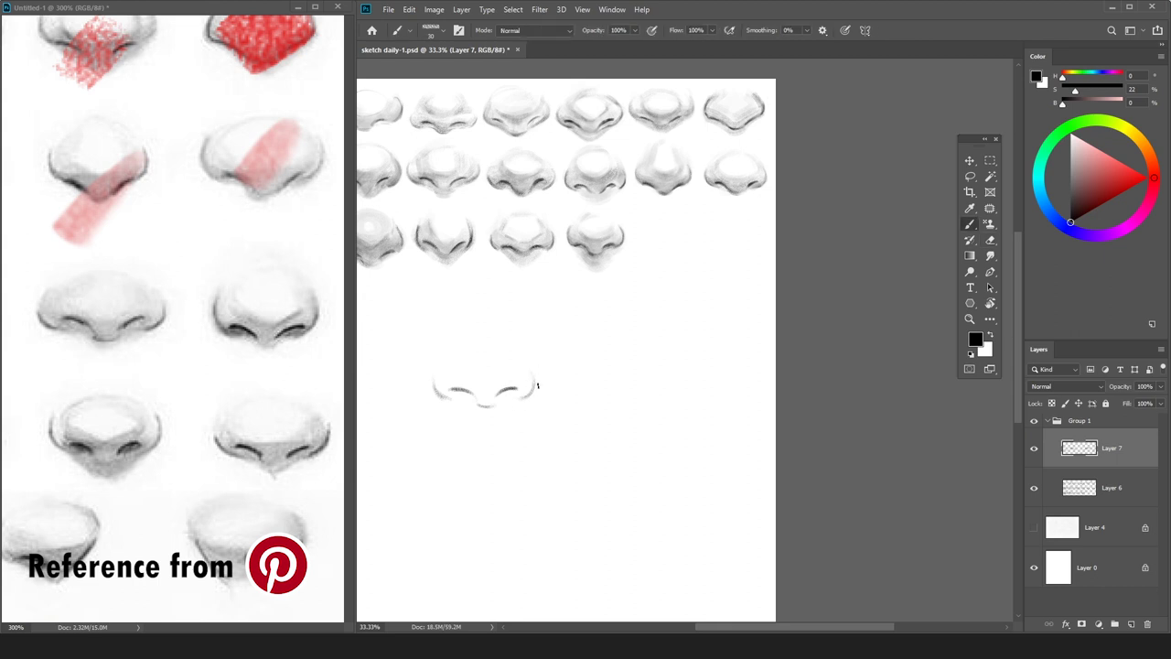
pyautogui.press('e')
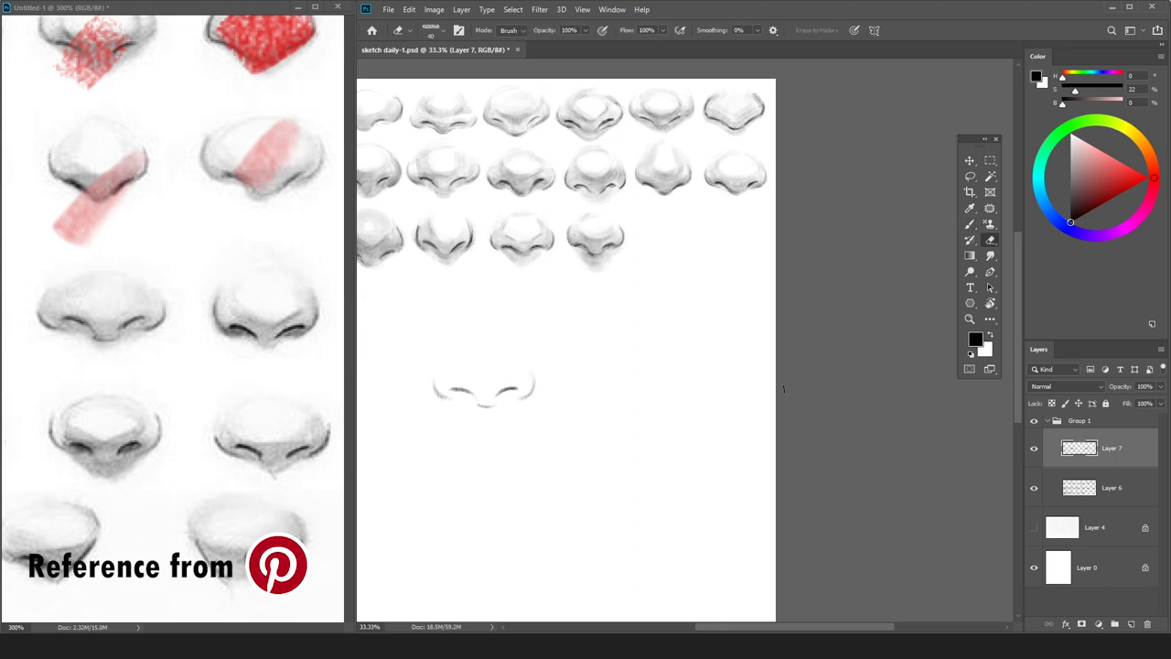
# Create a new layer directly above Layer 6, beneath the nose's line work.
pyautogui.click(1079, 485)
pyautogui.hotkey('ctrl', 'shift', 'n')
pyautogui.press('Return')
# Shade the rounded nose tip in light grey with a size 100 brush and erase a highlight in its centre.
pyautogui.click(1071, 150)
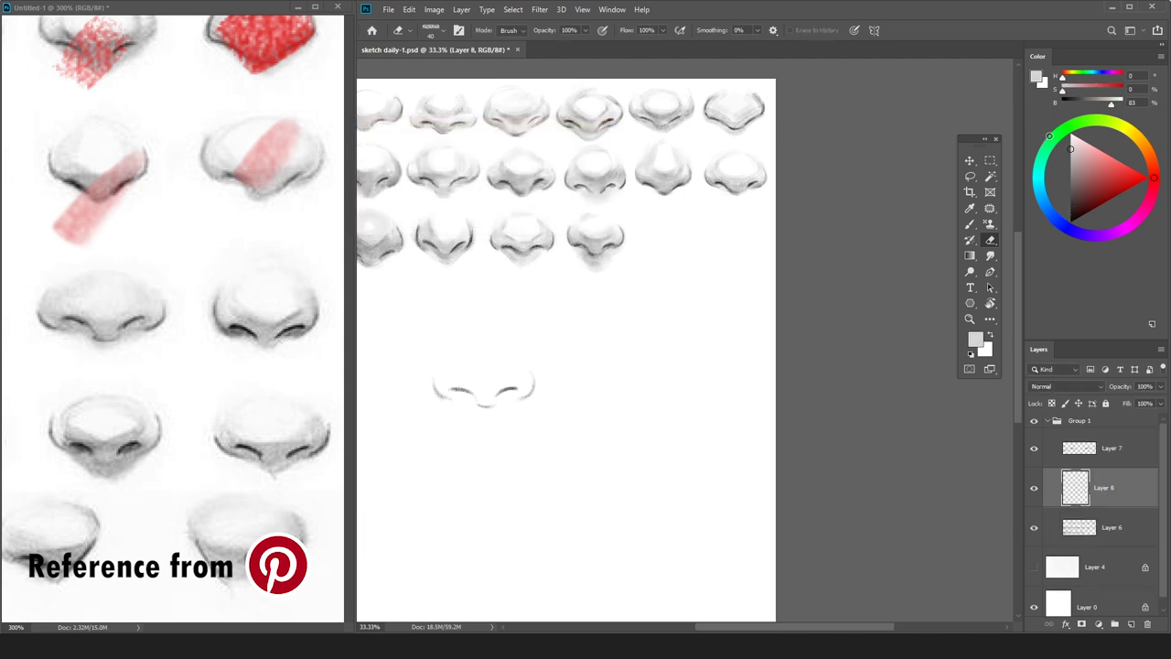
pyautogui.press('b')
pyautogui.press(']')
pyautogui.press(']')
pyautogui.press(']')
pyautogui.press(']')
pyautogui.press(']')
pyautogui.press(']')
pyautogui.press(']')
pyautogui.press(']')
pyautogui.press(']')
pyautogui.press(']')
pyautogui.press(']')
pyautogui.press(']')
pyautogui.press(']')
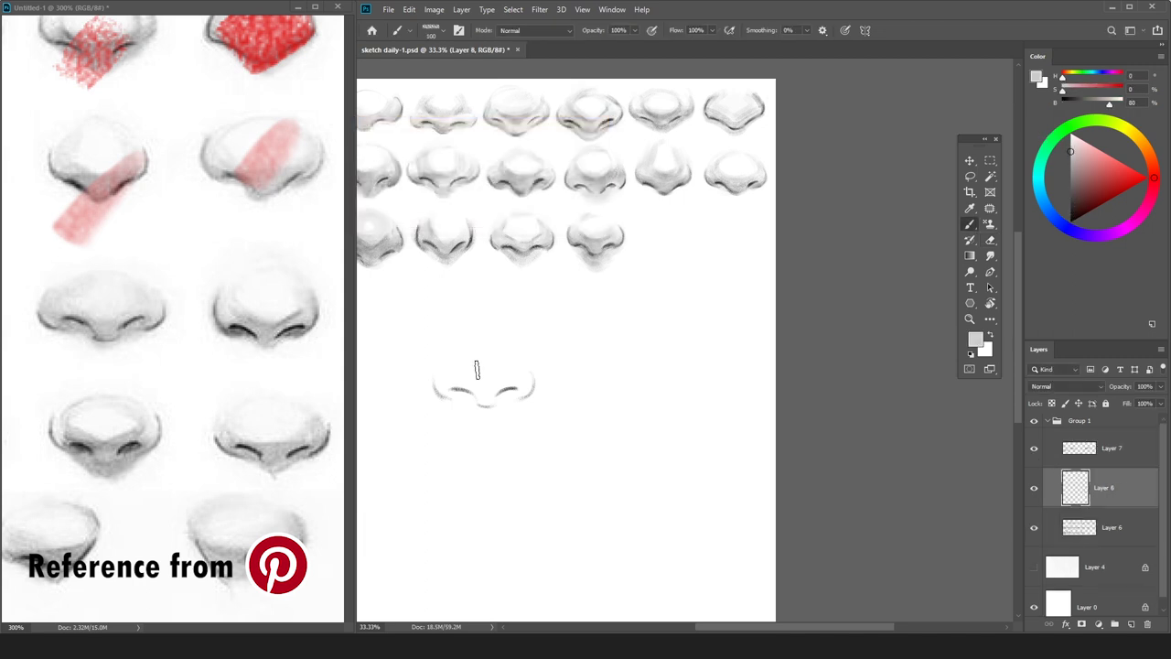
pyautogui.moveTo(477, 357)
pyautogui.mouseDown()
pyautogui.moveTo(507, 366)
pyautogui.moveTo(464, 358)
pyautogui.mouseUp()
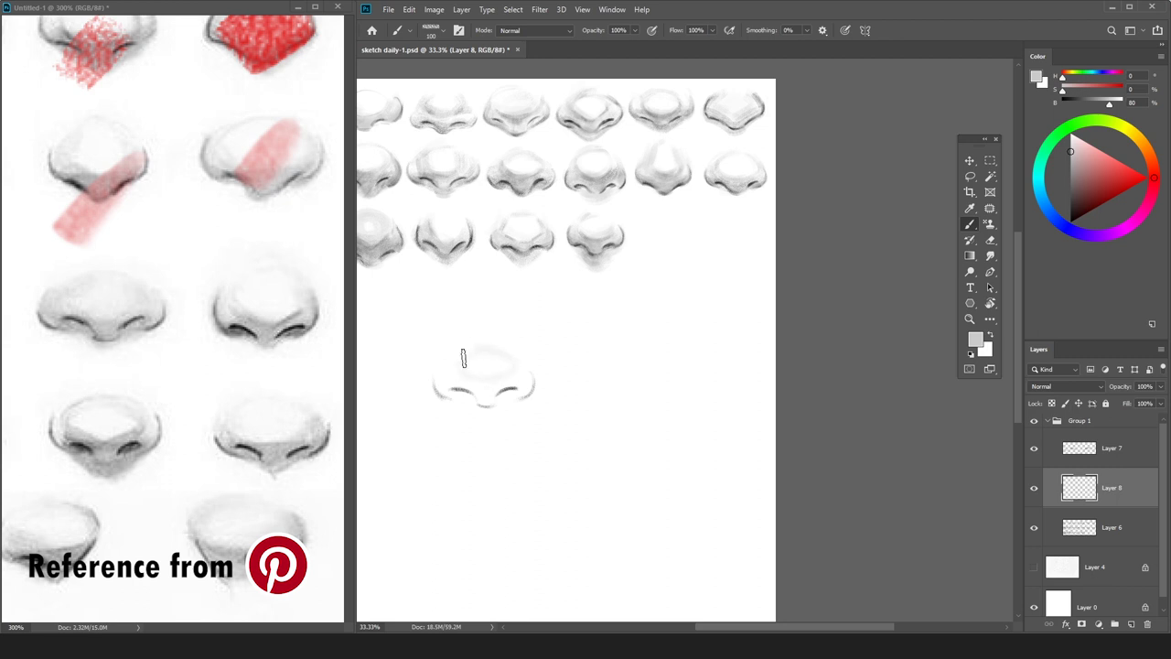
pyautogui.press('e')
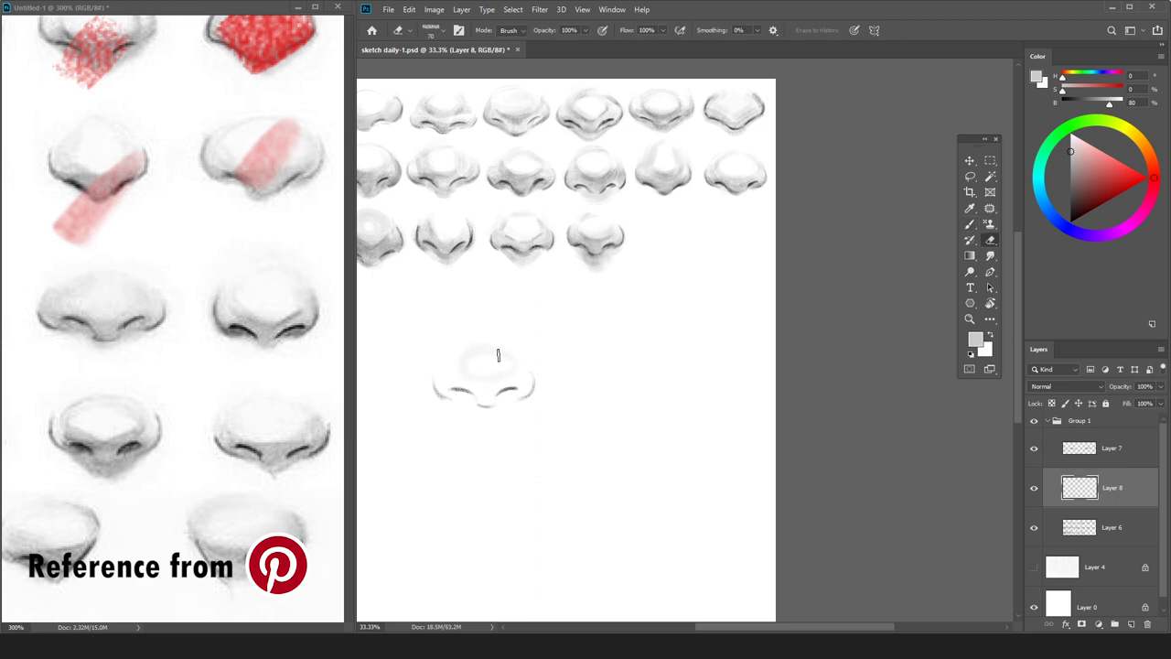
# Fill the wings and the area around the nostrils with soft light grey, using a size 150 brush.
pyautogui.press('b')
pyautogui.moveTo(456, 367); pyautogui.dragTo(440, 385)
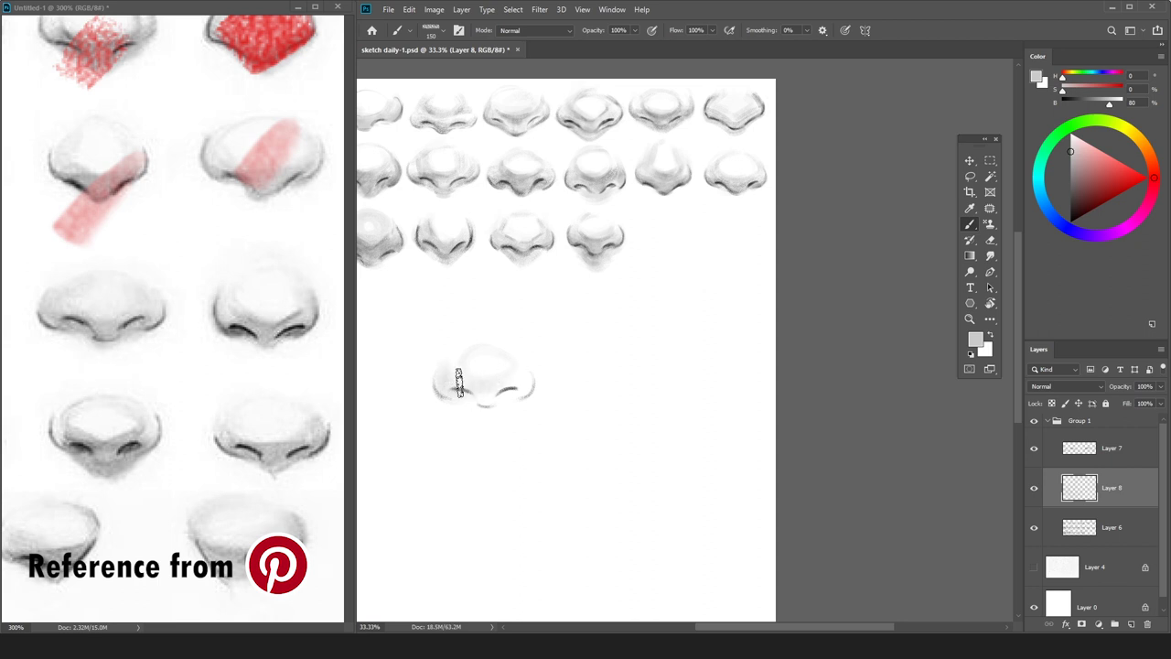
pyautogui.moveTo(499, 391)
pyautogui.mouseDown()
pyautogui.moveTo(529, 386)
pyautogui.moveTo(482, 391)
pyautogui.mouseUp()
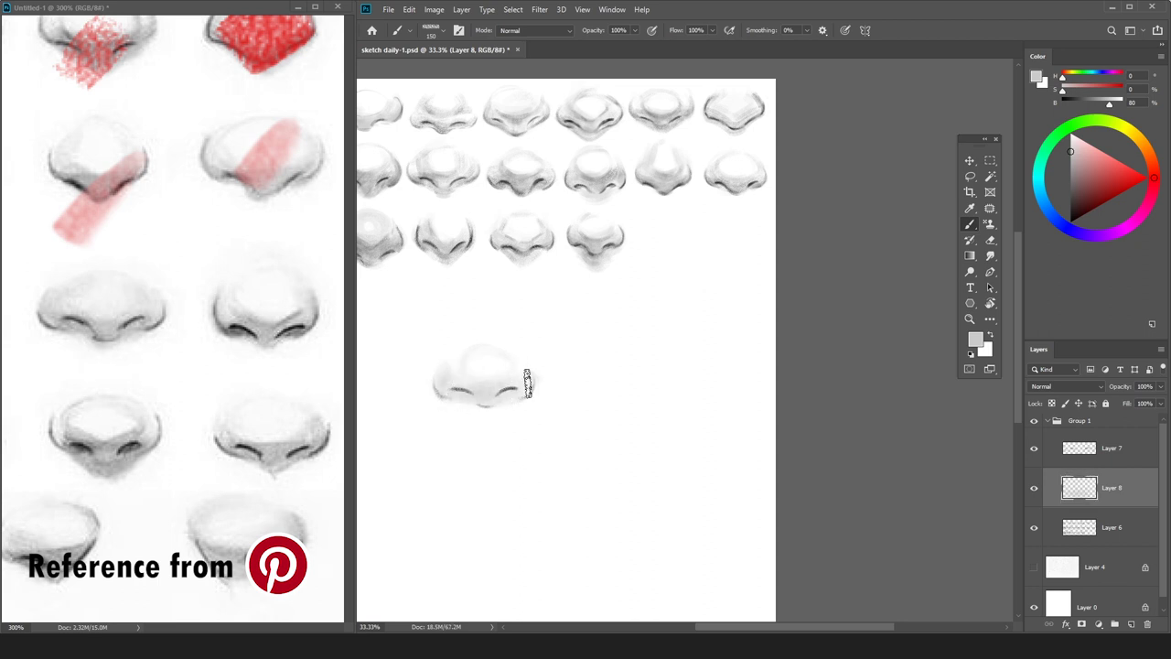
# Shade the right wing's underside and the septum's lower edge in light grey with a smaller brush.
pyautogui.press('[')
pyautogui.press('[')
pyautogui.press('[')
pyautogui.press('[')
pyautogui.press('[')
pyautogui.moveTo(523, 395)
pyautogui.mouseDown()
pyautogui.moveTo(479, 398)
pyautogui.moveTo(483, 407)
pyautogui.mouseUp()
pyautogui.press(']')
pyautogui.press(']')
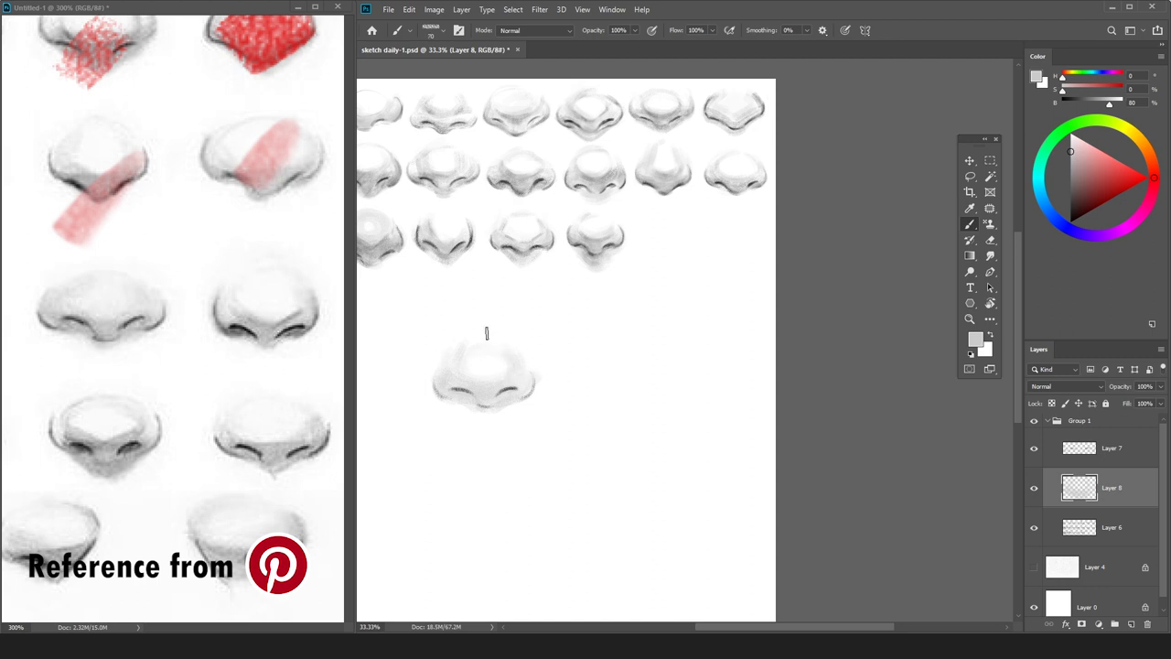
# Darken the shading around the nostrils and along the underside with a mid grey at 59% brightness.
pyautogui.press('e')
pyautogui.click(1071, 169)
pyautogui.press('b')
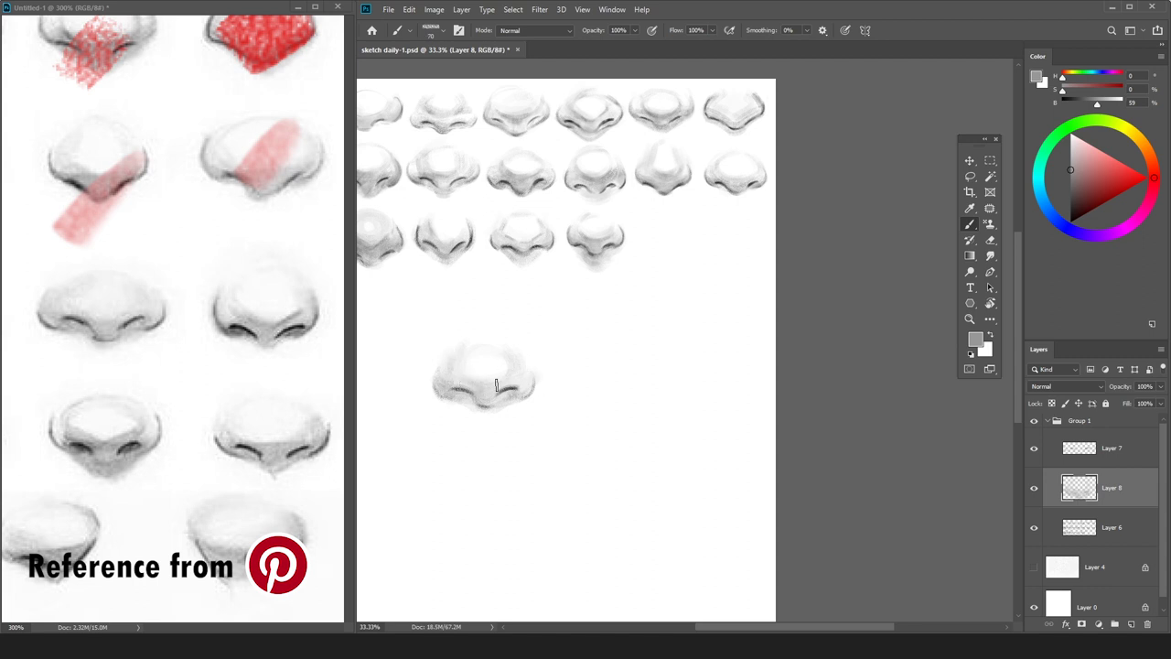
# Blend the shading on the left side of the nose tip with white and light grey tones sampled from the drawing.
pyautogui.press('alt')
pyautogui.keyDown('alt'); pyautogui.click(481, 372); pyautogui.keyUp('alt')
pyautogui.keyDown('alt'); pyautogui.click(459, 368); pyautogui.keyUp('alt')
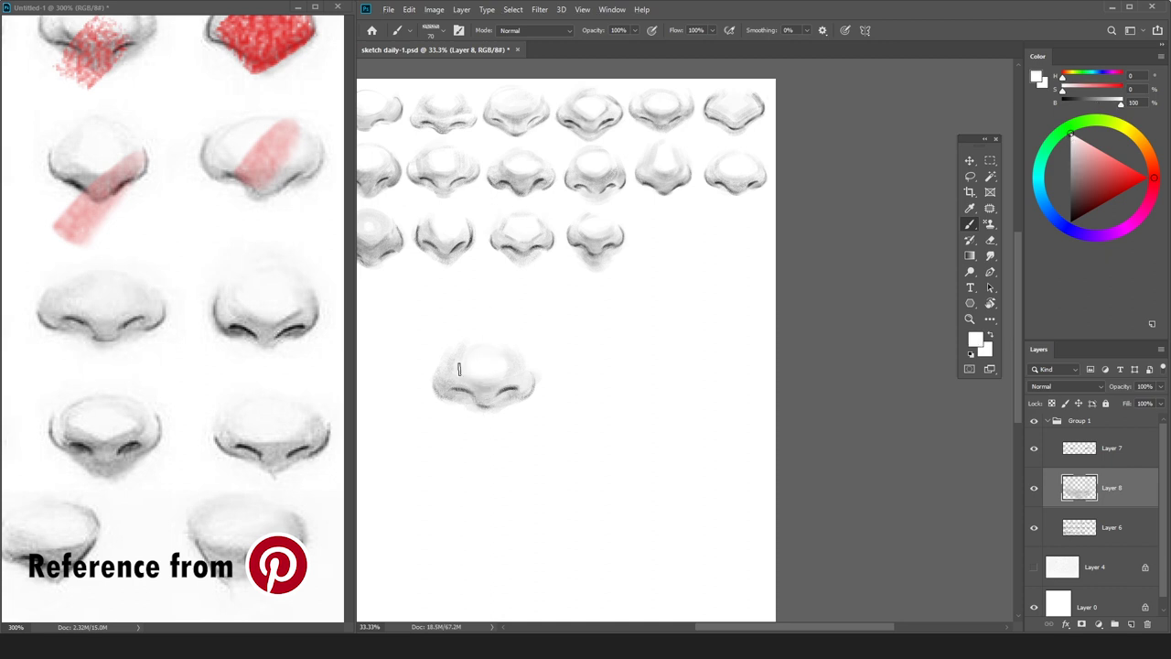
pyautogui.keyDown('alt'); pyautogui.click(477, 364); pyautogui.keyUp('alt')
pyautogui.keyDown('alt'); pyautogui.click(456, 355); pyautogui.keyUp('alt')
pyautogui.keyDown('alt'); pyautogui.click(454, 396); pyautogui.keyUp('alt')
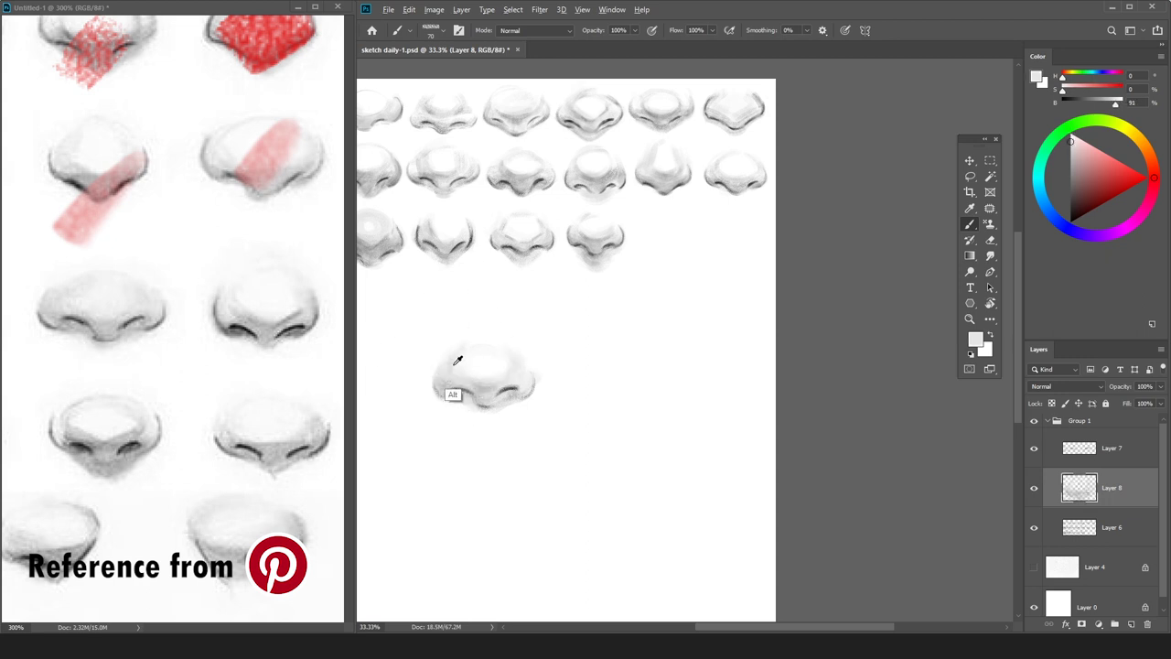
pyautogui.keyDown('alt'); pyautogui.click(462, 332); pyautogui.keyUp('alt')
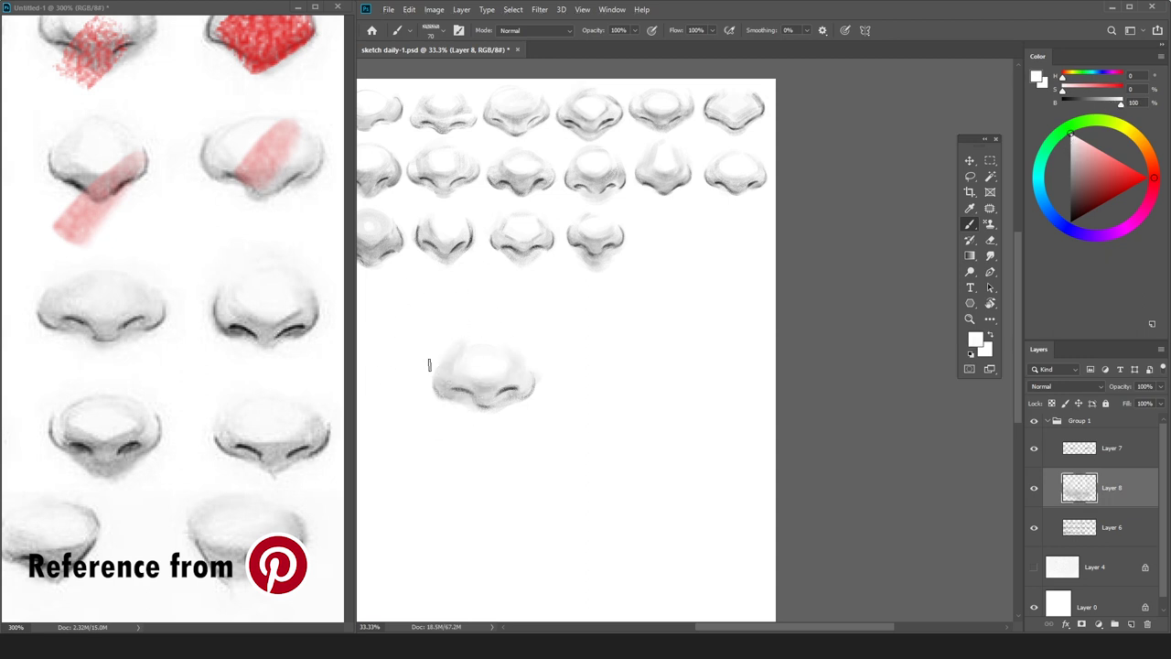
# Soften the upper contour of the nose and the transition into the left wing with sampled white and pale grey tones.
pyautogui.keyDown('alt'); pyautogui.click(461, 376); pyautogui.keyUp('alt')
pyautogui.moveTo(459, 355); pyautogui.dragTo(487, 340)
pyautogui.keyDown('alt'); pyautogui.click(491, 324); pyautogui.keyUp('alt')
pyautogui.keyDown('alt'); pyautogui.click(478, 348); pyautogui.keyUp('alt')
pyautogui.keyDown('alt'); pyautogui.click(448, 369); pyautogui.keyUp('alt')
pyautogui.keyDown('alt'); pyautogui.click(491, 328); pyautogui.keyUp('alt')
pyautogui.keyDown('alt'); pyautogui.click(488, 368); pyautogui.keyUp('alt')
# Merge the nose's line layer with its shading layer and choose a small size 10 brush.
pyautogui.click(1121, 456)
pyautogui.hotkey('ctrl', 'e')
pyautogui.rightClick(462, 364)
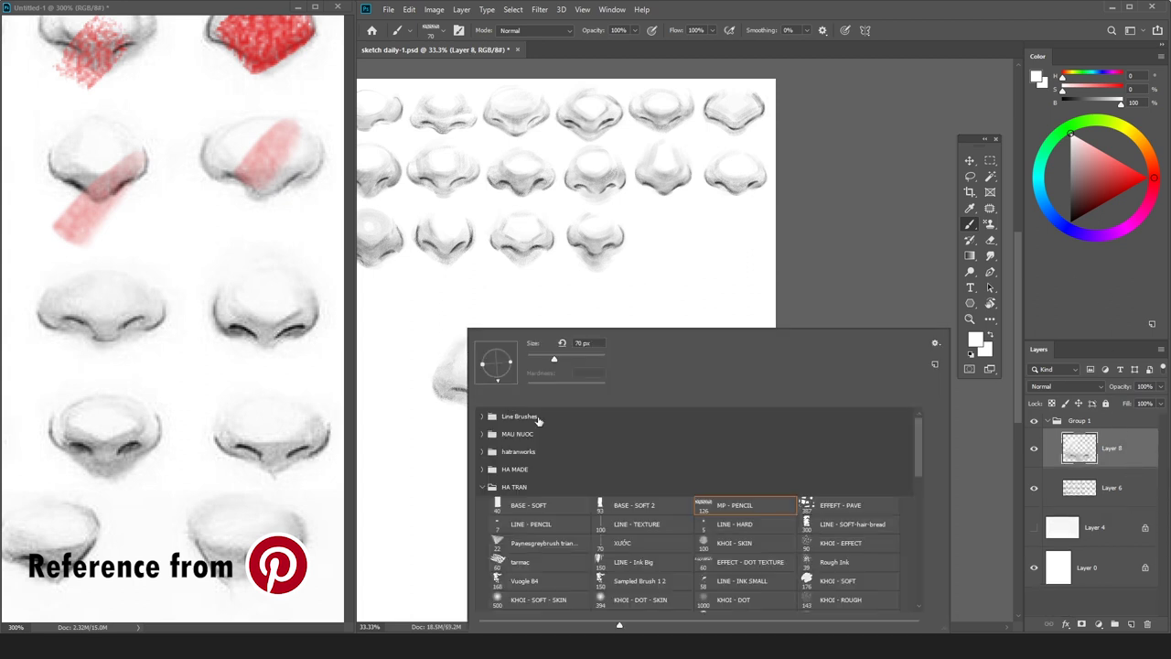
pyautogui.doubleClick(581, 528)
pyautogui.hotkey('ctrl', '+')
pyautogui.moveTo(650, 337); pyautogui.dragTo(849, 272)
# Darken the left nostril on the merged nose layer with a near-black grey at 12% brightness.
pyautogui.moveTo(1071, 218); pyautogui.dragTo(1036, 198)
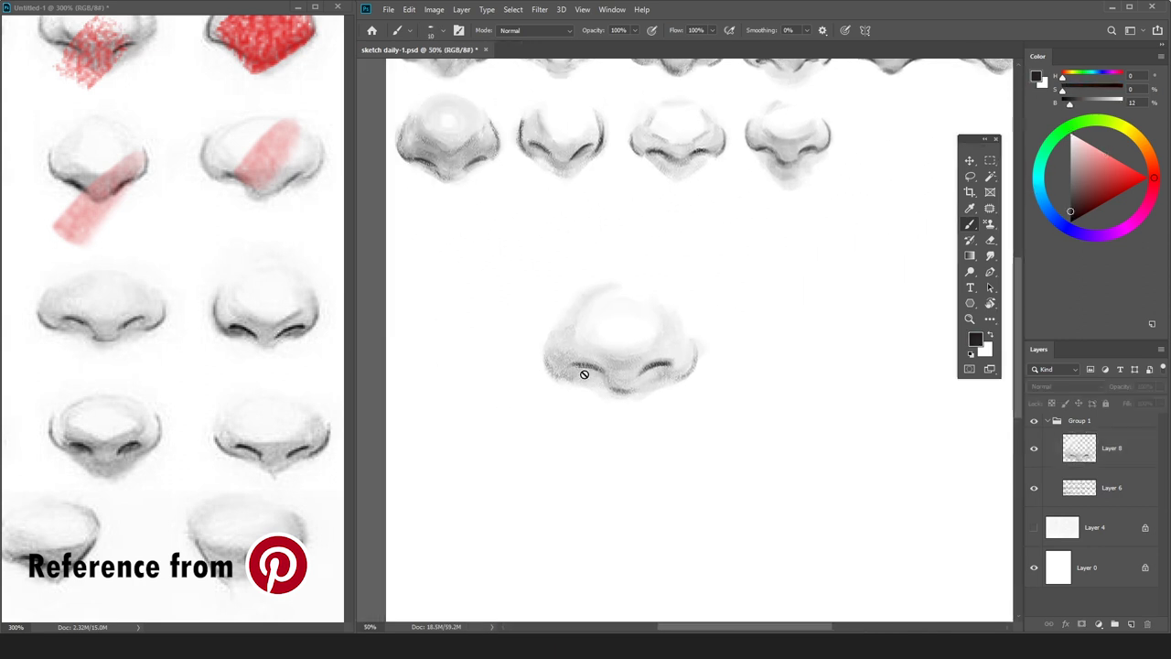
pyautogui.click(1077, 464)
pyautogui.press(']')
pyautogui.press(']')
pyautogui.press(']')
pyautogui.moveTo(576, 365); pyautogui.dragTo(606, 377)
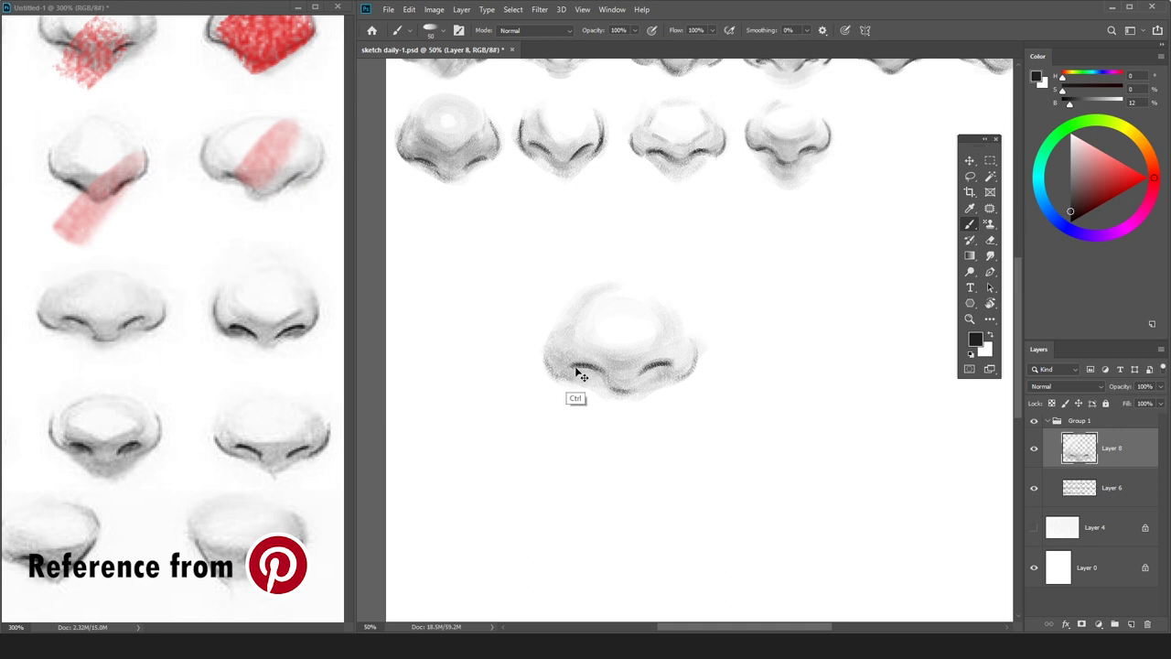
# Switch to the textured pencil brush and darken the left wing's outer contour and lower edge with progressively smaller sizes.
pyautogui.rightClick(691, 351)
pyautogui.click(931, 506)
pyautogui.click(910, 43)
pyautogui.press('[')
pyautogui.press('[')
pyautogui.press('[')
pyautogui.press('[')
pyautogui.press('[')
pyautogui.press('[')
pyautogui.press('[')
pyautogui.moveTo(547, 353); pyautogui.dragTo(556, 376)
pyautogui.press('[')
pyautogui.press('[')
pyautogui.press('[')
pyautogui.moveTo(553, 368); pyautogui.dragTo(575, 379)
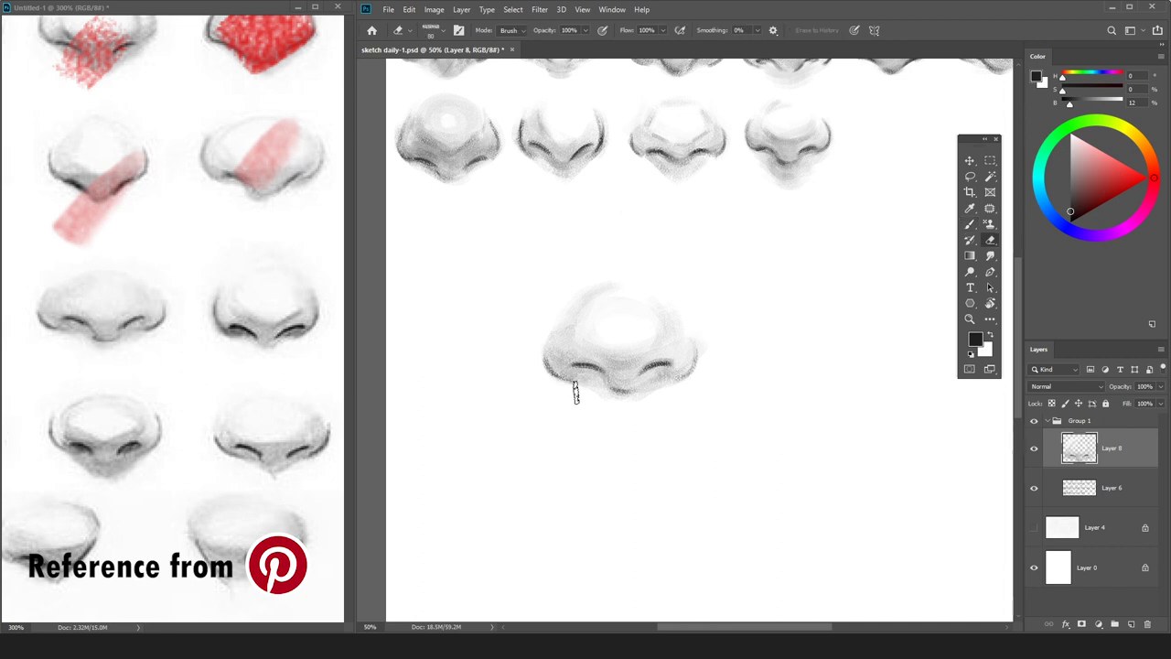
# Darken the right wing's contour and lower edge at brush size 45, cleaning up stray marks with the eraser.
pyautogui.press(']')
pyautogui.press(']')
pyautogui.press(']')
pyautogui.press(']')
pyautogui.moveTo(694, 370); pyautogui.dragTo(669, 378)
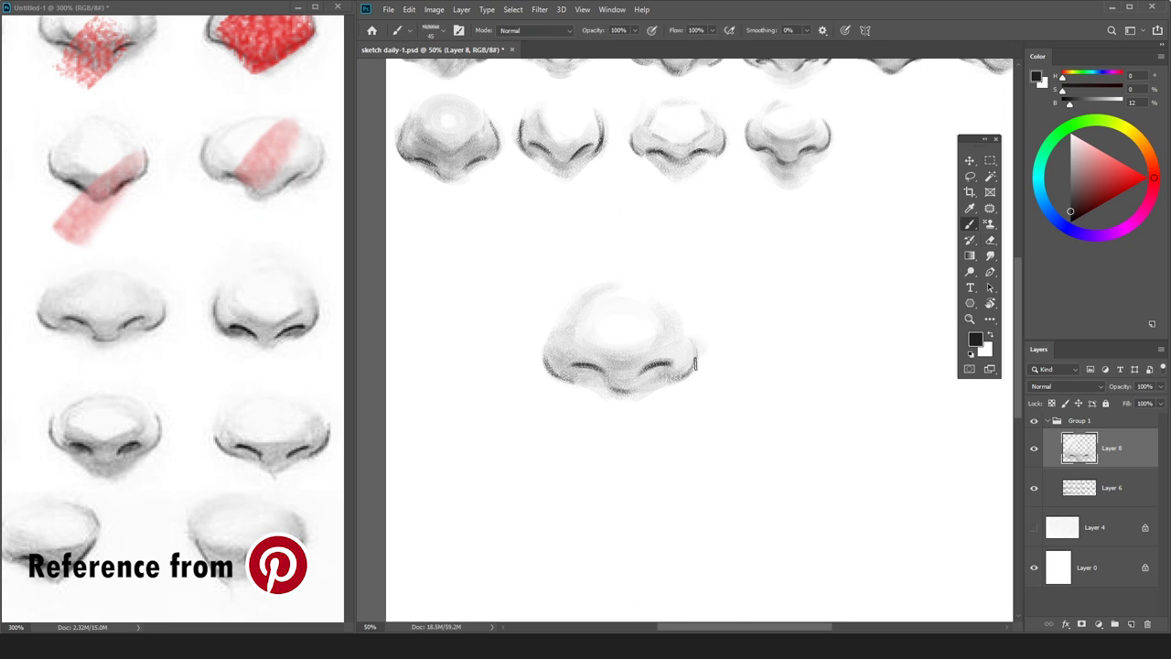
pyautogui.press('e')
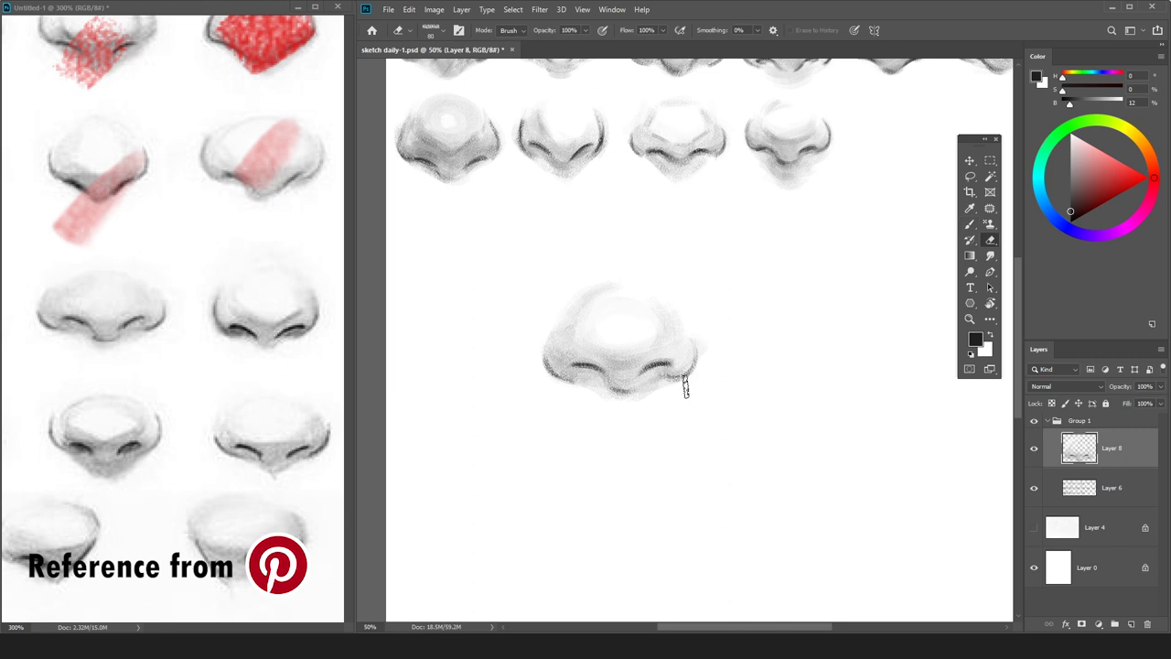
pyautogui.press('b')
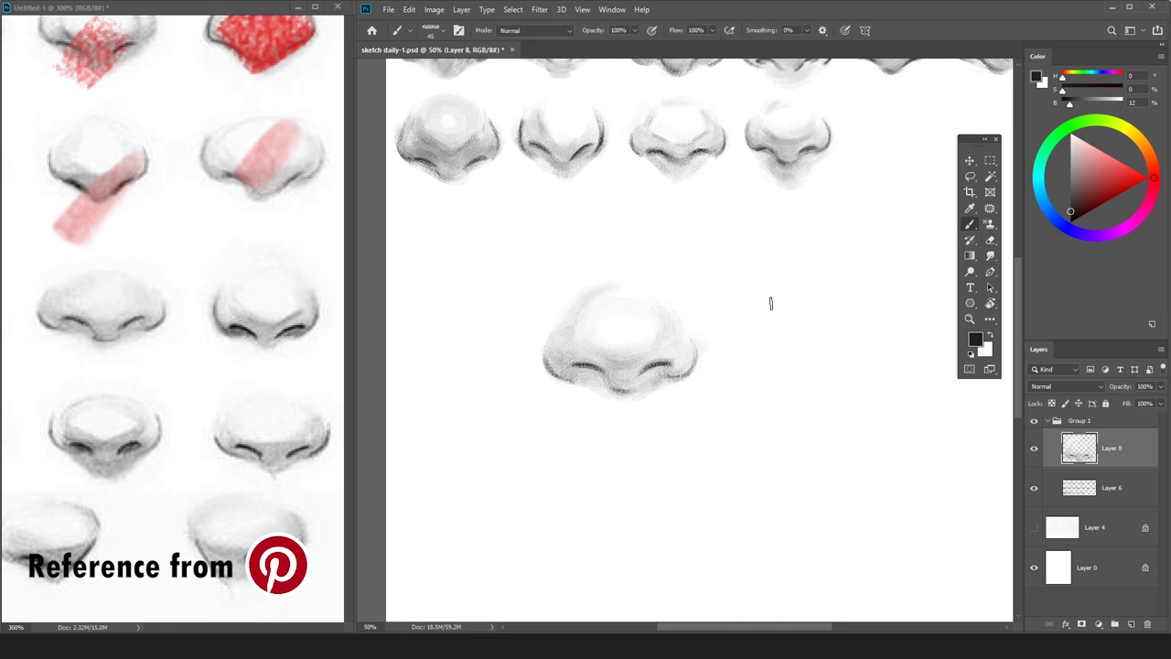
pyautogui.moveTo(667, 379); pyautogui.dragTo(687, 372)
pyautogui.press('e')
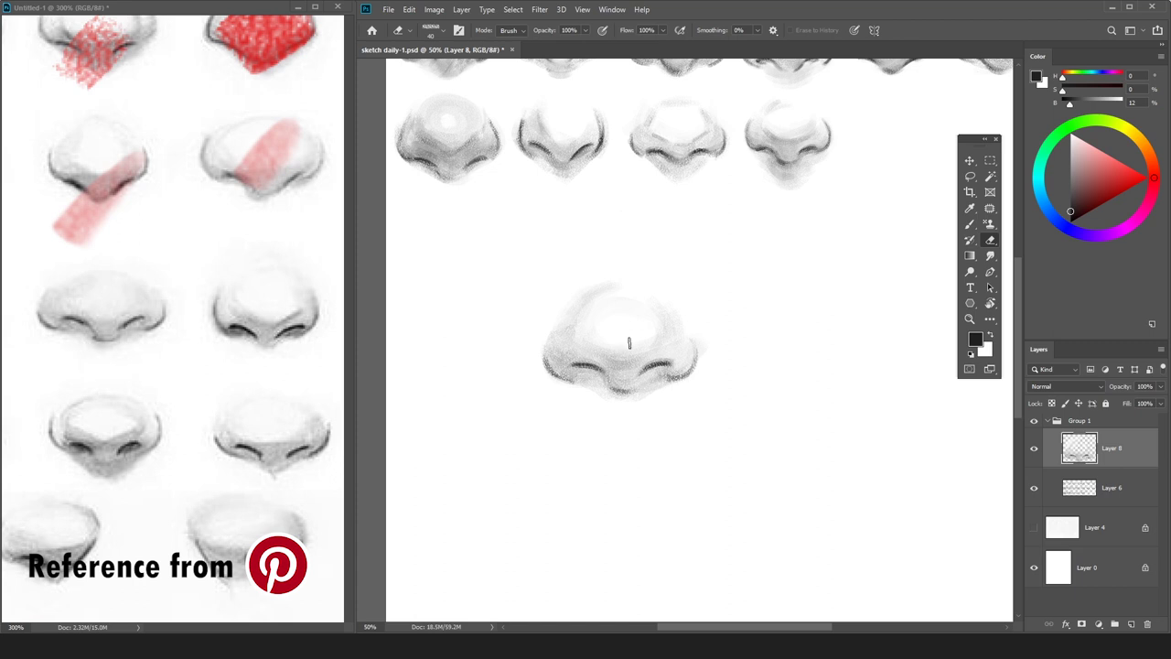
# Shade around the left nostril with a mid grey at 45% brightness and a brush near size 60.
pyautogui.press('b')
pyautogui.moveTo(1071, 201); pyautogui.dragTo(1071, 182)
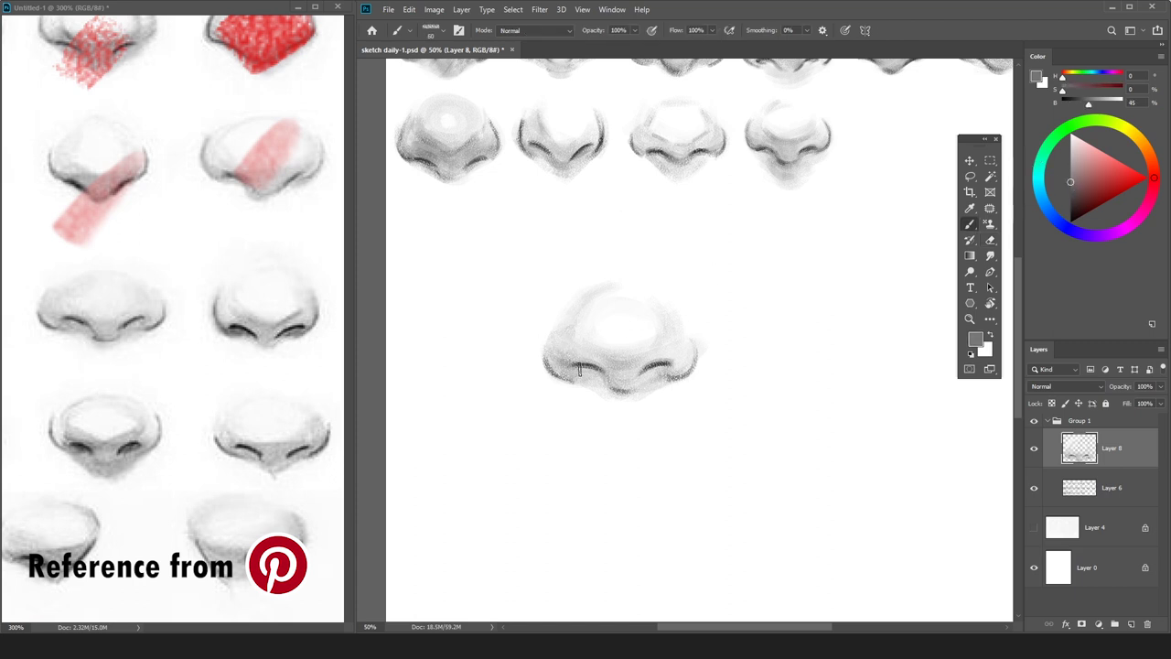
pyautogui.press(']')
pyautogui.press(']')
# Scale the finished nose down and place it in the fifth position of the third row.
pyautogui.hotkey('ctrl', '-')
pyautogui.hotkey('ctrl', '-')
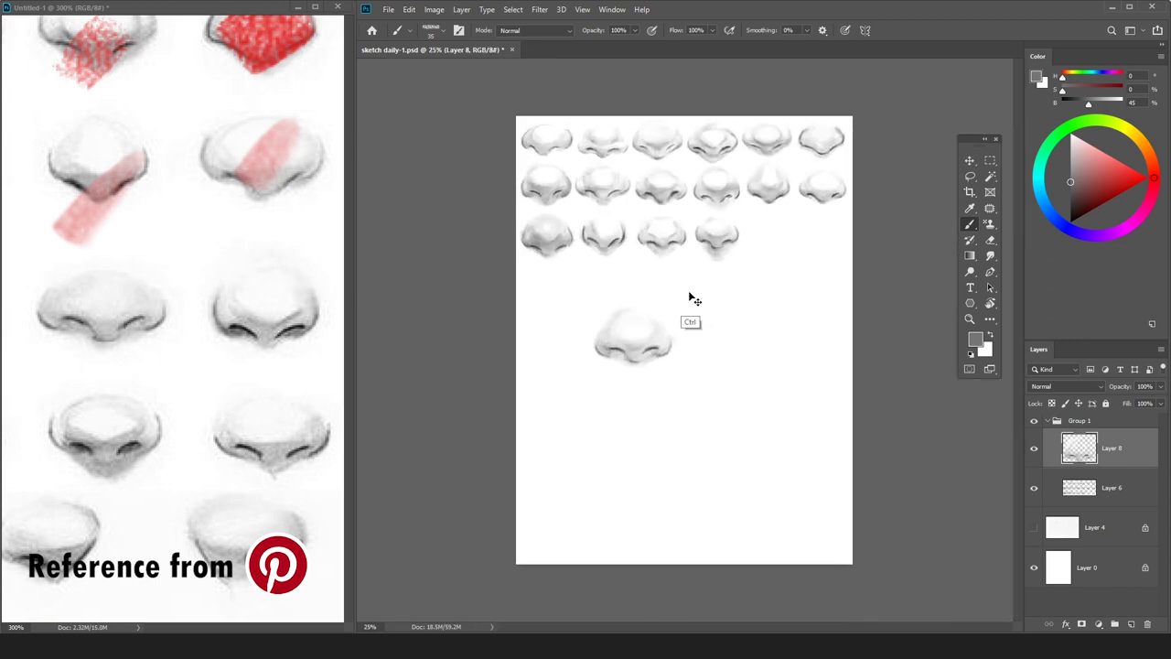
pyautogui.hotkey('ctrl', 't')
pyautogui.moveTo(634, 356); pyautogui.dragTo(781, 260)
pyautogui.moveTo(825, 200); pyautogui.dragTo(805, 226)
pyautogui.moveTo(768, 261); pyautogui.dragTo(788, 243)
pyautogui.press('Return')
# Mark the completed nose on the reference sheet with a red stroke, using the red sampled from the earlier marks.
pyautogui.click(158, 331)
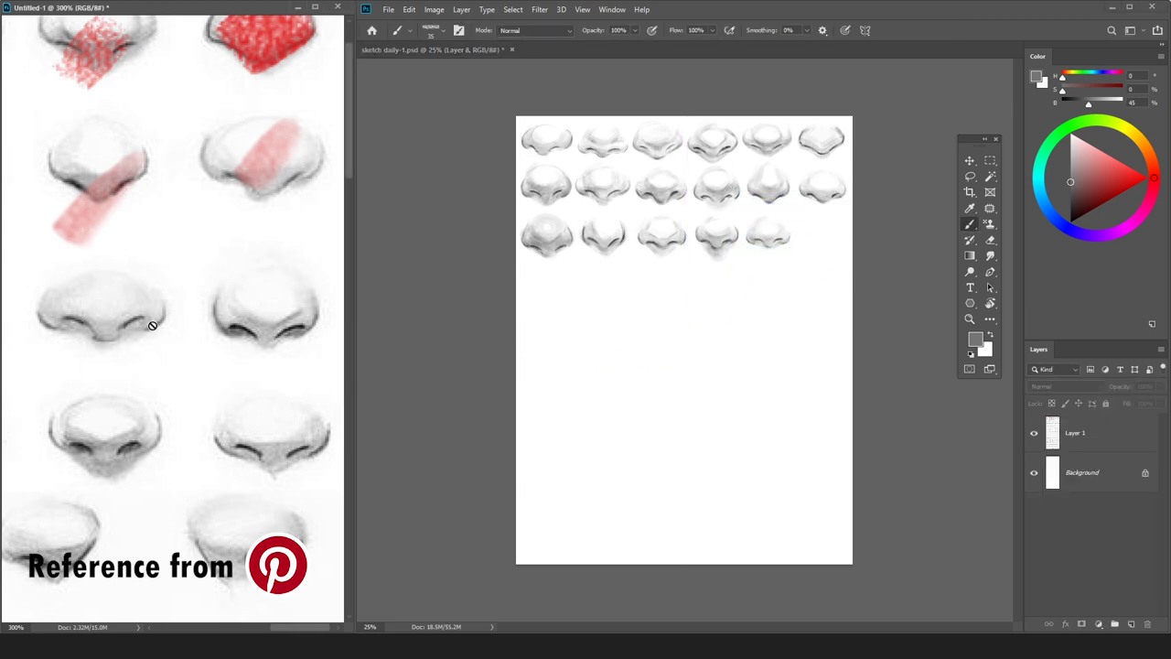
pyautogui.keyDown('alt'); pyautogui.click(260, 92); pyautogui.keyUp('alt')
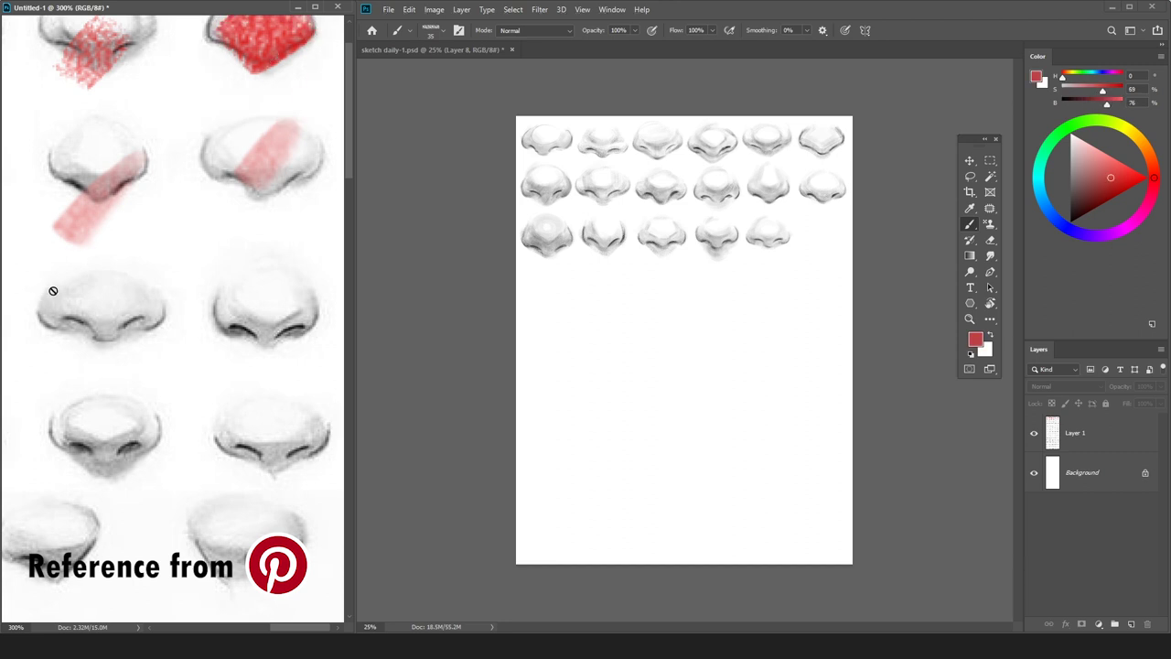
pyautogui.press('v')
pyautogui.click(99, 316)
pyautogui.press('p')
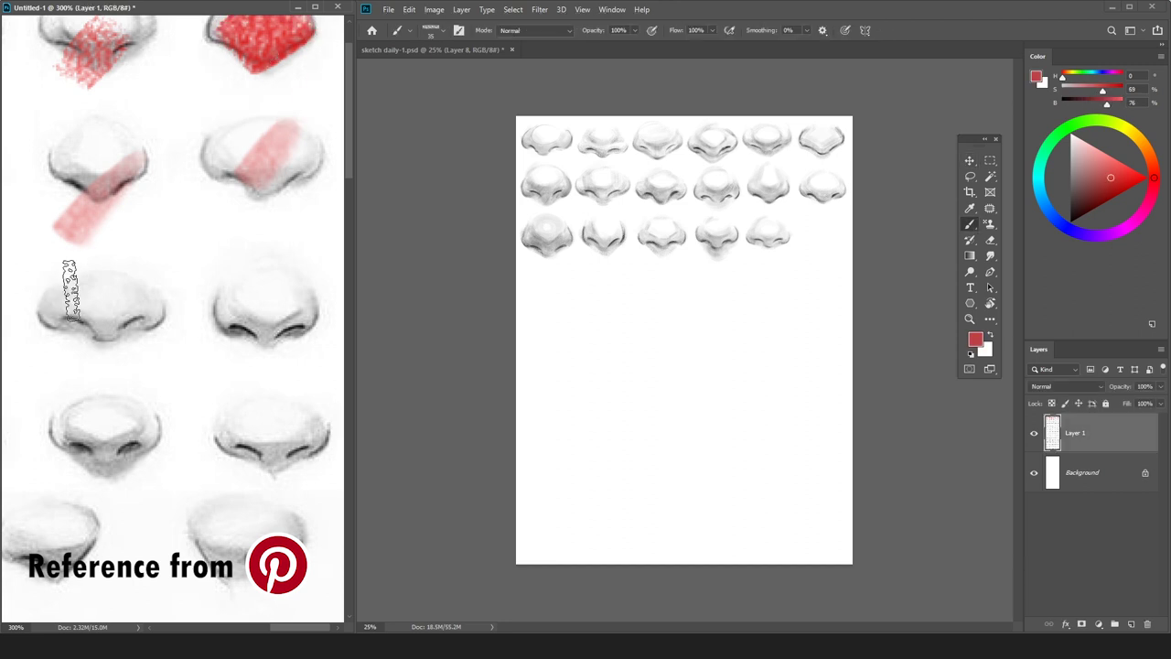
pyautogui.press('b')
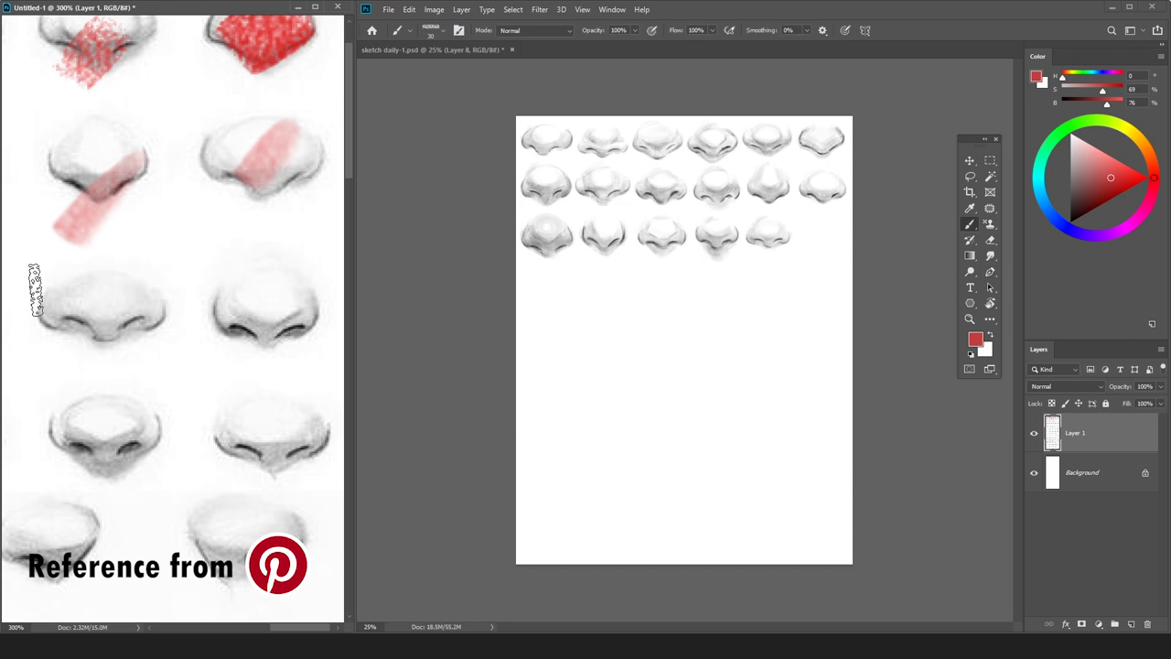
pyautogui.moveTo(33, 280); pyautogui.dragTo(36, 326)
# Examine the next nose on the reference sheet and the free area on the drawing page.
pyautogui.click(644, 424)
pyautogui.hotkey('ctrl', '+')
pyautogui.hotkey('ctrl', '+')
pyautogui.moveTo(716, 275); pyautogui.dragTo(604, 442)
pyautogui.click(320, 408)
pyautogui.hotkey('ctrl', '+')
pyautogui.moveTo(291, 416); pyautogui.dragTo(201, 443)
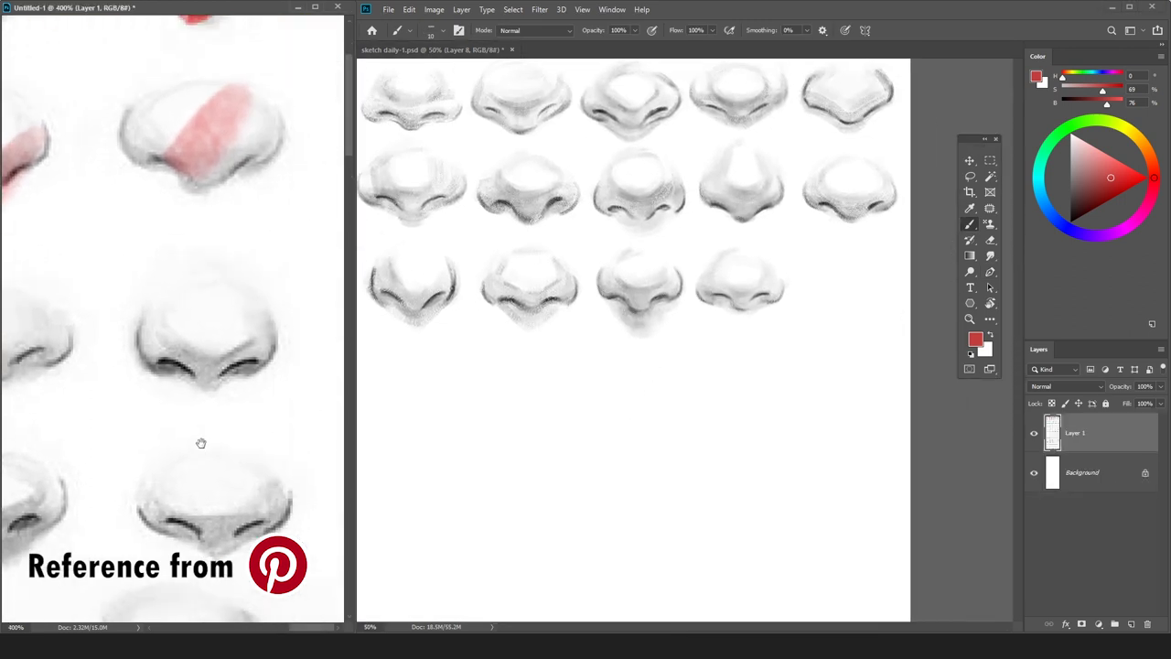
pyautogui.click(613, 388)
pyautogui.hotkey('ctrl', '-')
pyautogui.click(318, 450)
pyautogui.hotkey('ctrl', '-')
pyautogui.scroll(-1, 394, 471)
# Merge the finished nose into the layer holding the other noses and add a new layer for the next sketch.
pyautogui.click(603, 414)
pyautogui.hotkey('ctrl', 'e')
pyautogui.hotkey('ctrl', 'shift', 'n')
pyautogui.press('Return')
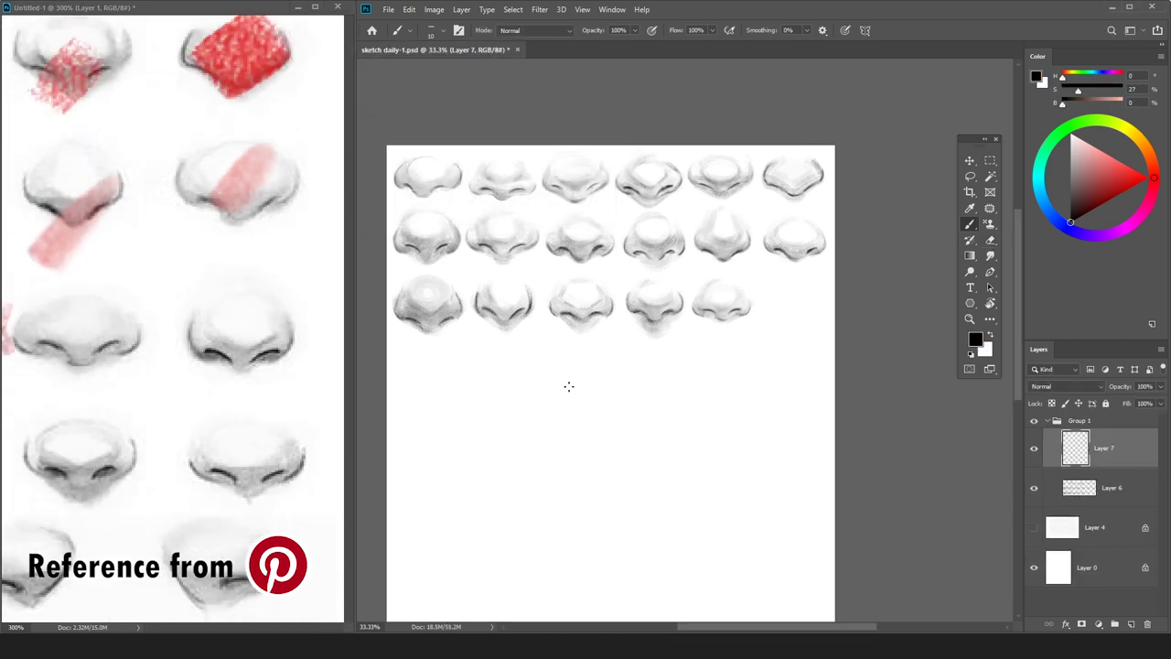
# Sketch the next nose's left wing contour and both nostril lines in black below the third row.
pyautogui.hotkey('ctrl', '+')
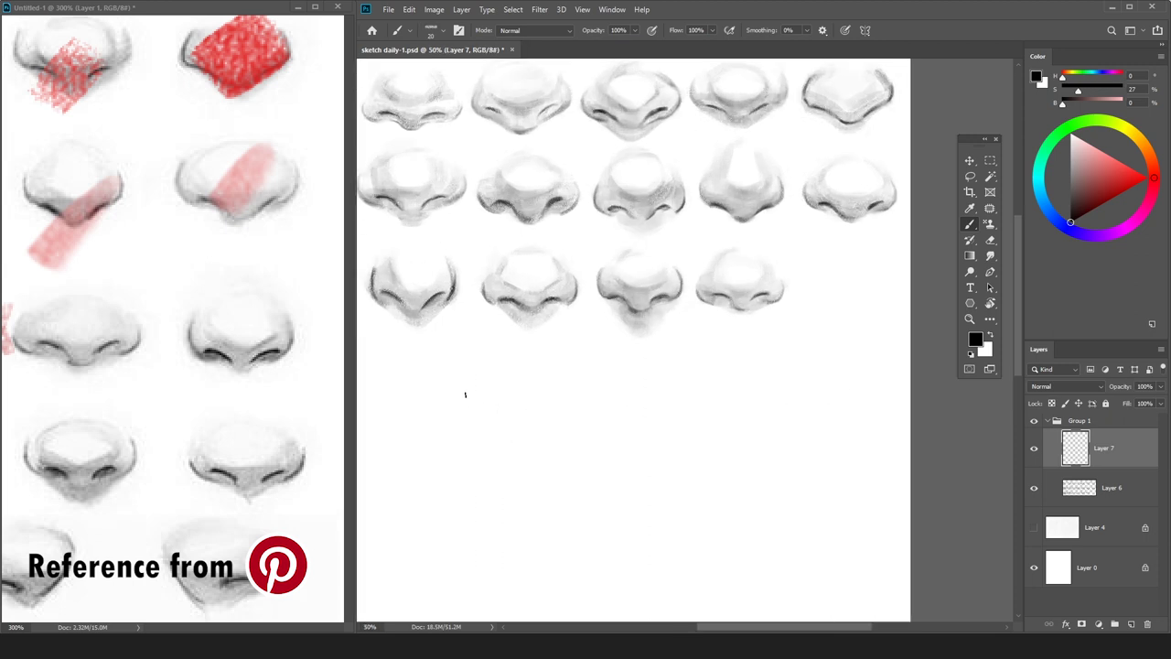
pyautogui.moveTo(468, 385); pyautogui.dragTo(462, 440)
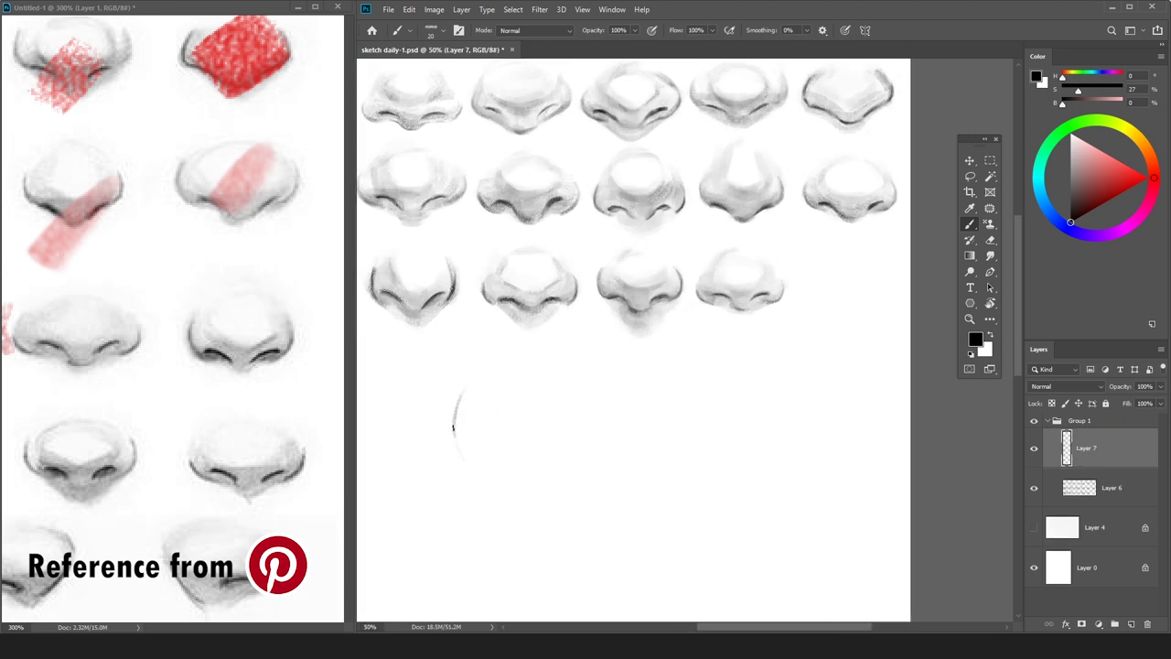
pyautogui.press(']')
pyautogui.hotkey('ctrl', '-')
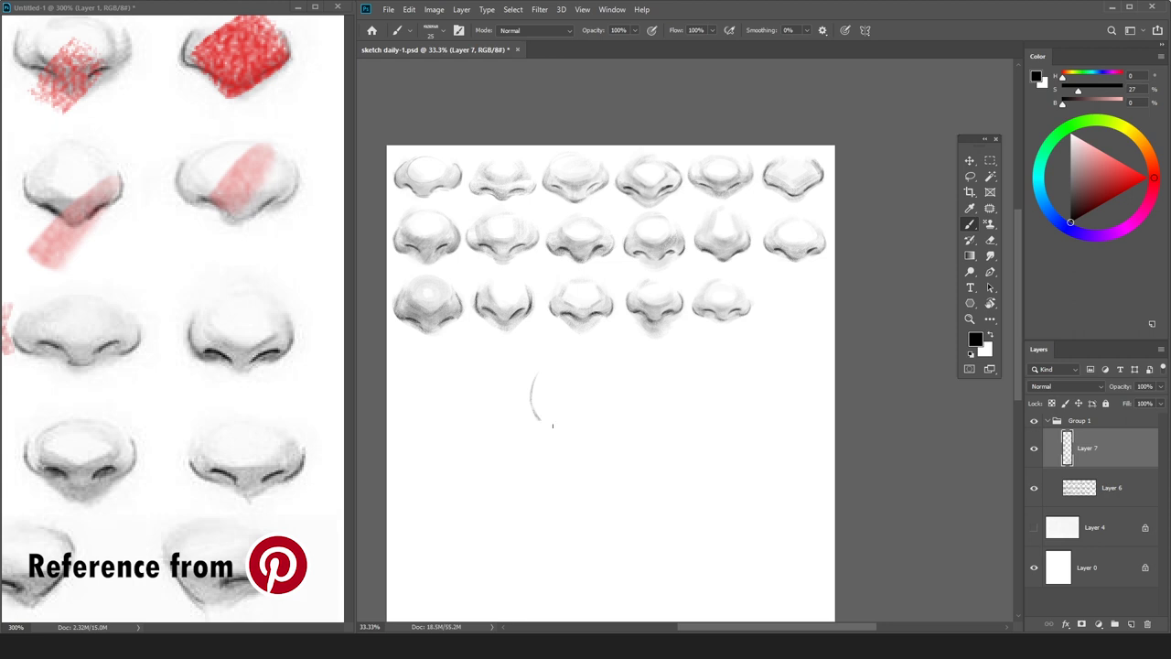
pyautogui.moveTo(543, 417)
pyautogui.mouseDown()
pyautogui.moveTo(586, 431)
pyautogui.moveTo(563, 414)
pyautogui.moveTo(589, 415)
pyautogui.moveTo(587, 430)
pyautogui.moveTo(631, 412)
pyautogui.moveTo(572, 417)
pyautogui.moveTo(634, 413)
pyautogui.moveTo(600, 425)
pyautogui.moveTo(635, 411)
pyautogui.moveTo(606, 421)
pyautogui.mouseUp()
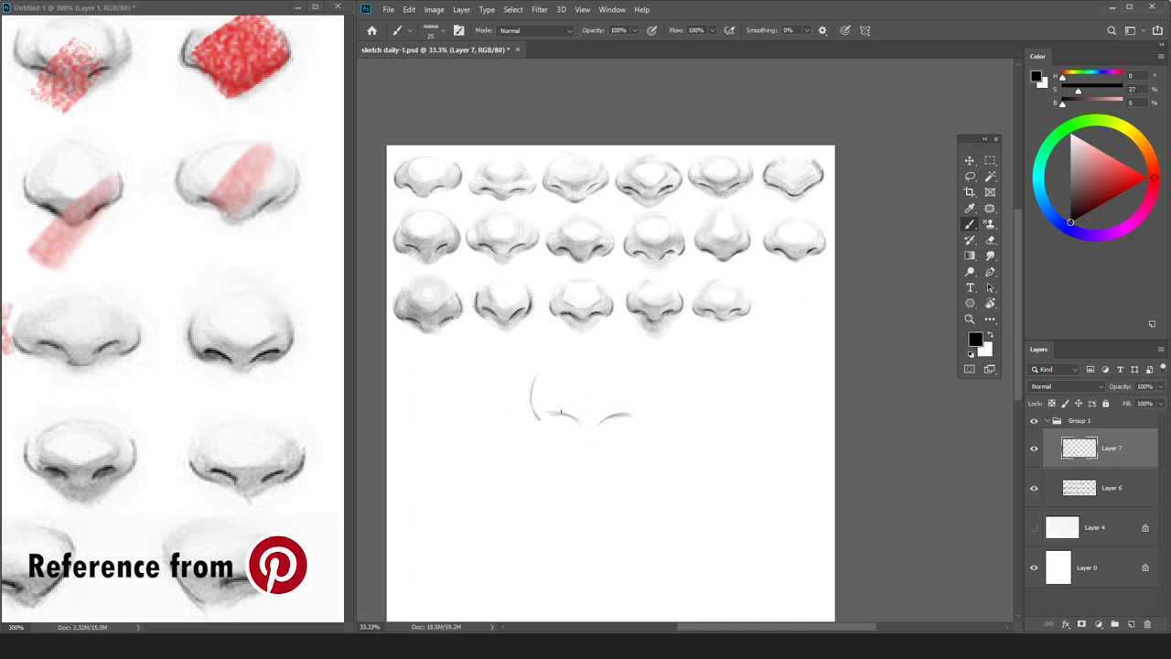
# Draw the curved right wing contour, thicken both nostril lines and tidy the strokes with the eraser.
pyautogui.moveTo(646, 409); pyautogui.dragTo(634, 417)
pyautogui.press(']')
pyautogui.moveTo(635, 425); pyautogui.dragTo(646, 404)
pyautogui.moveTo(572, 413); pyautogui.dragTo(552, 415)
pyautogui.moveTo(626, 415); pyautogui.dragTo(604, 416)
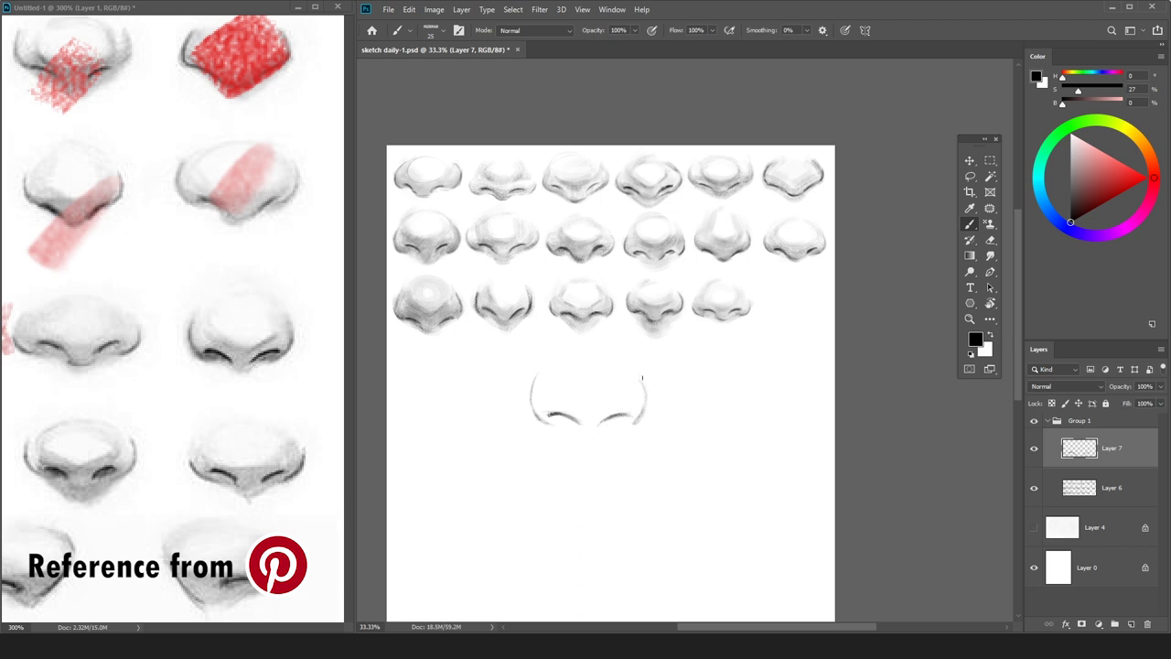
pyautogui.press('e')
pyautogui.press('b')
pyautogui.press('e')
pyautogui.press('b')
# Add a layer beneath the line art and start shading below the nose tip in light grey at 77% brightness.
pyautogui.click(1124, 490)
pyautogui.hotkey('ctrl', 'shift', 'n')
pyautogui.press('Return')
pyautogui.moveTo(1068, 167); pyautogui.dragTo(1058, 154)
pyautogui.click(1071, 152)
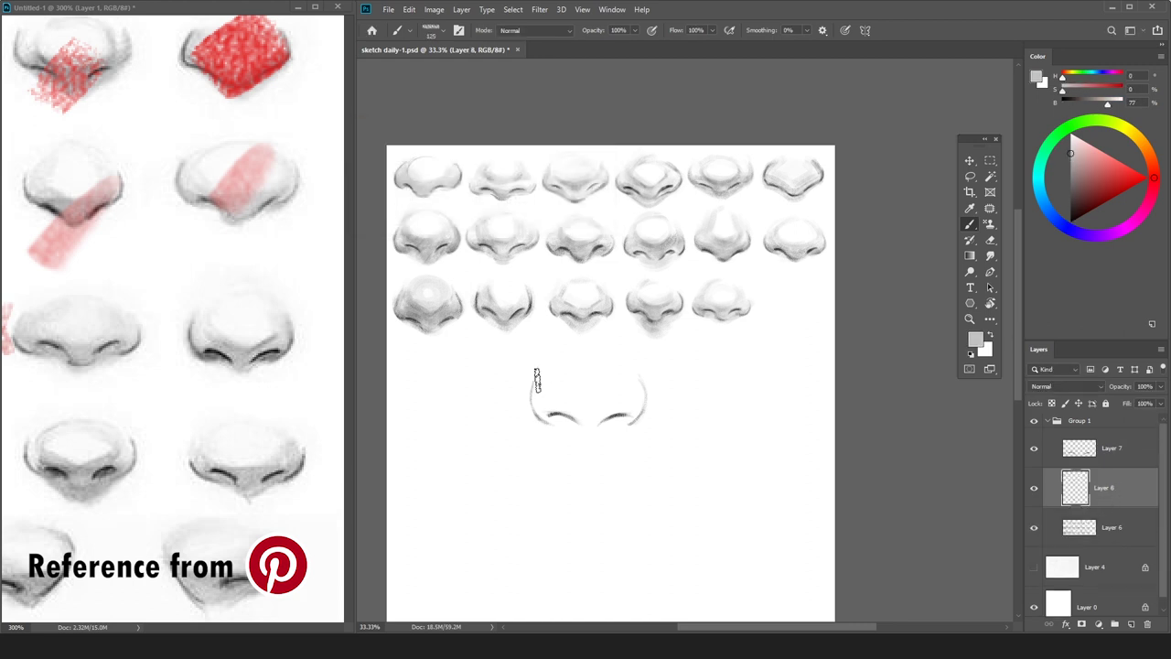
pyautogui.hotkey('ctrl', '-')
pyautogui.moveTo(652, 285)
pyautogui.mouseDown()
pyautogui.moveTo(684, 296)
pyautogui.moveTo(669, 314)
pyautogui.moveTo(640, 294)
pyautogui.moveTo(697, 295)
pyautogui.mouseUp()
pyautogui.press('[')
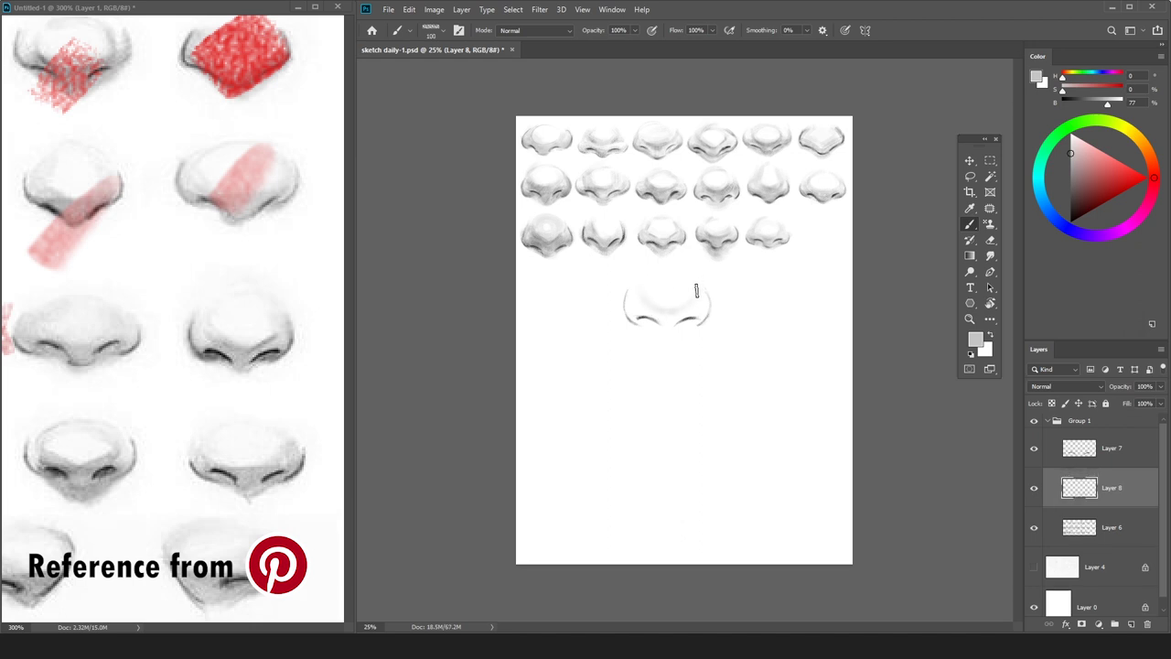
# Shade around the rounded tip and along the underside in light grey, then erase excess beneath the left nostril.
pyautogui.moveTo(659, 270)
pyautogui.mouseDown()
pyautogui.moveTo(690, 293)
pyautogui.moveTo(644, 297)
pyautogui.moveTo(658, 301)
pyautogui.moveTo(653, 318)
pyautogui.moveTo(698, 310)
pyautogui.moveTo(645, 329)
pyautogui.moveTo(689, 334)
pyautogui.moveTo(701, 305)
pyautogui.moveTo(652, 327)
pyautogui.moveTo(635, 311)
pyautogui.moveTo(623, 316)
pyautogui.moveTo(691, 334)
pyautogui.moveTo(673, 299)
pyautogui.moveTo(669, 330)
pyautogui.mouseUp()
pyautogui.press(']')
pyautogui.press(']')
pyautogui.press(']')
pyautogui.press('[')
pyautogui.press('[')
pyautogui.press('[')
pyautogui.press('[')
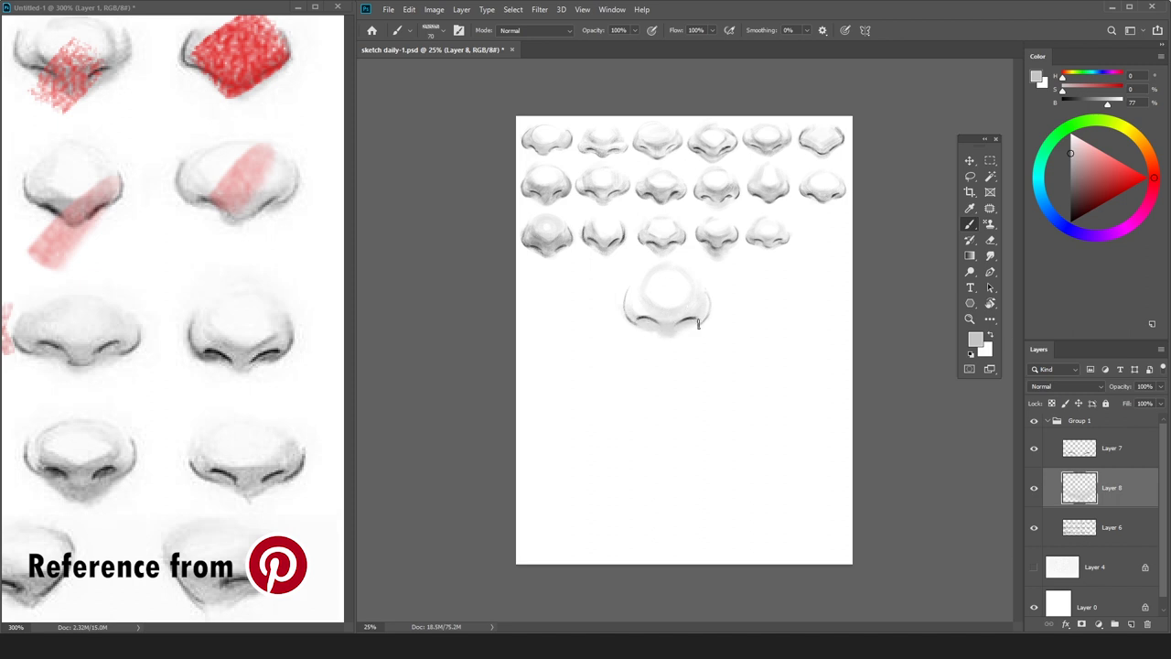
pyautogui.press('e')
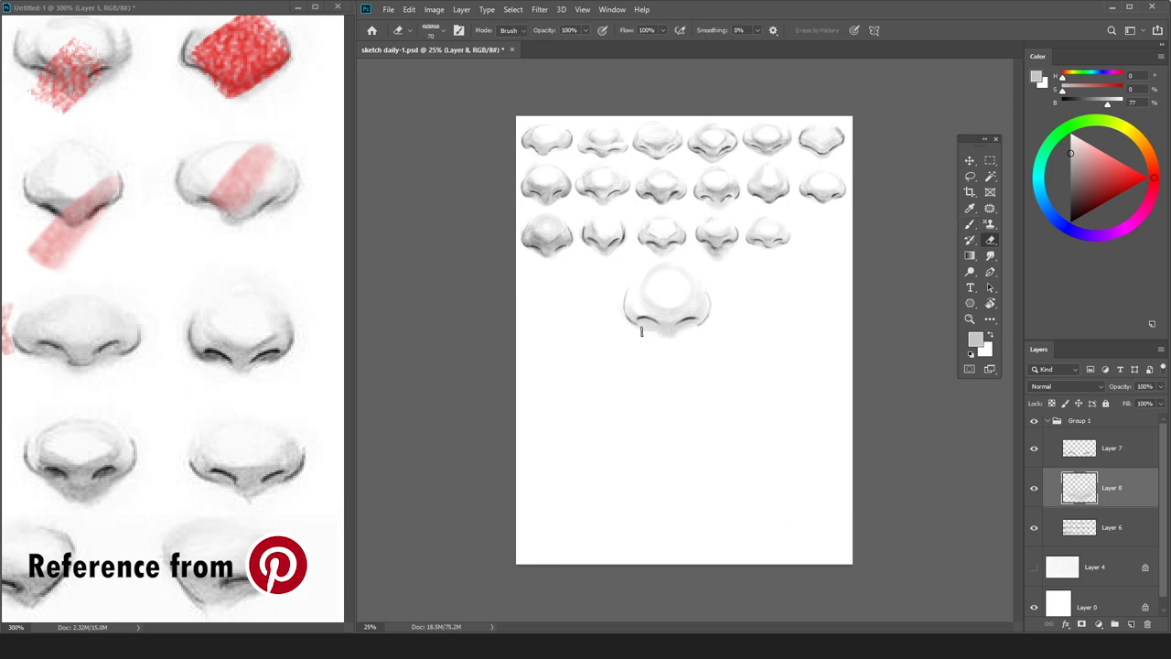
# Darken the wing edges with a mid grey at 58% brightness and soften the left side with a light grey at 82%.
pyautogui.press('b')
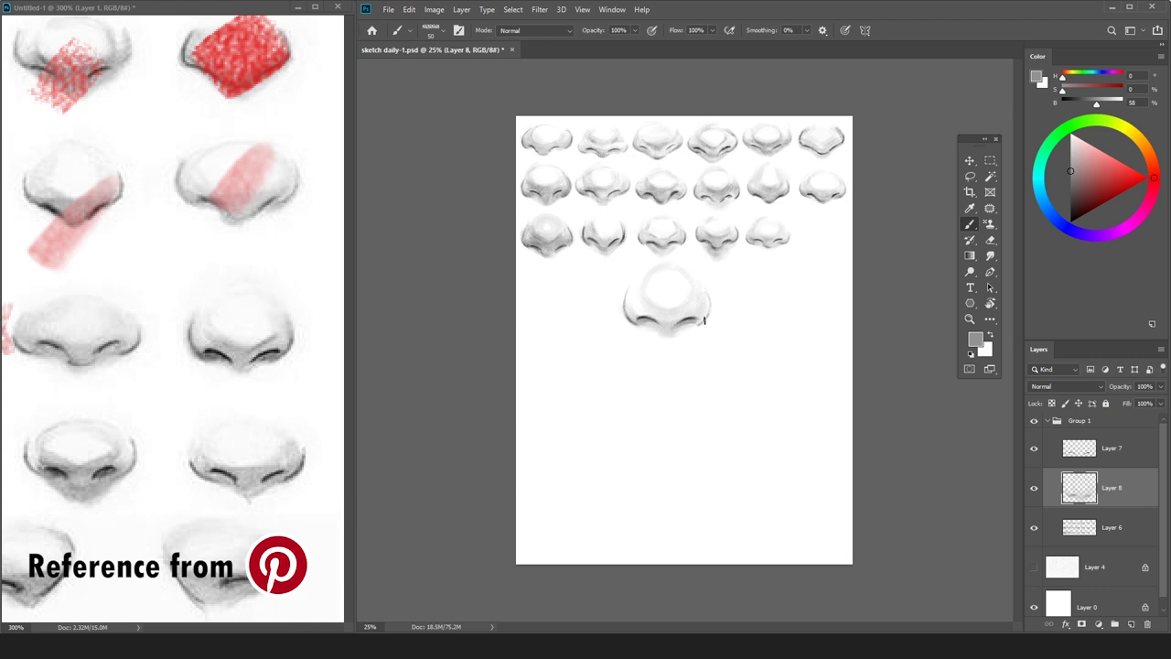
pyautogui.moveTo(703, 319); pyautogui.dragTo(705, 307)
pyautogui.press('[')
pyautogui.keyDown('alt'); pyautogui.click(670, 293); pyautogui.keyUp('alt')
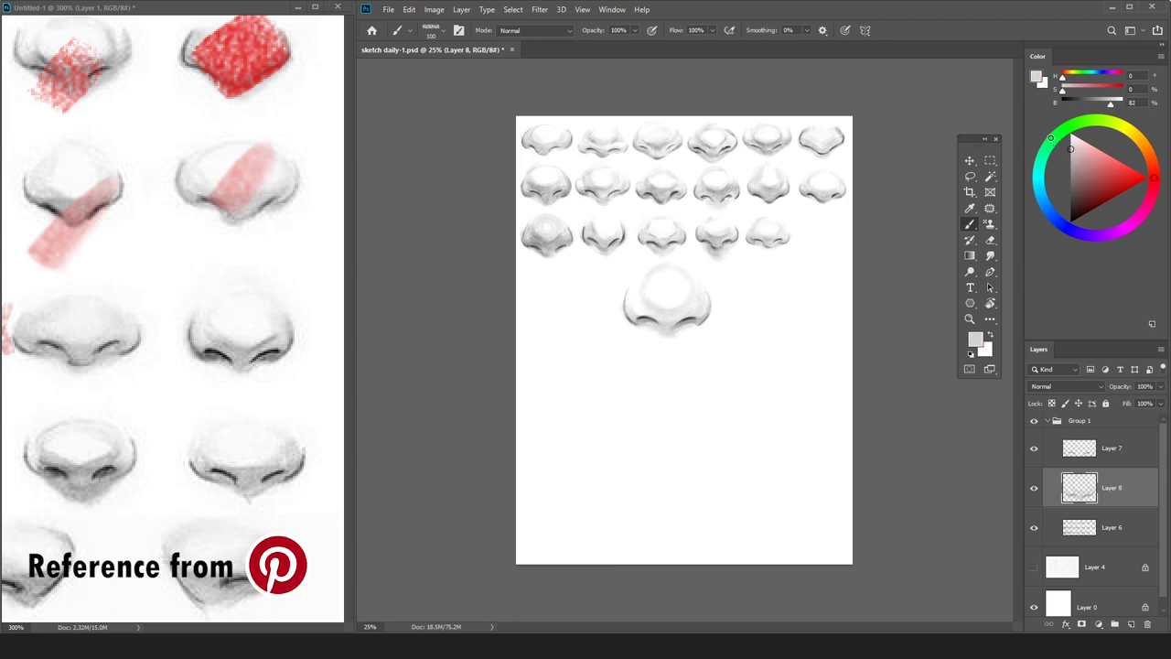
pyautogui.moveTo(640, 307)
pyautogui.mouseDown()
pyautogui.moveTo(645, 274)
pyautogui.moveTo(646, 302)
pyautogui.mouseUp()
# Deepen the shading around the wings and underside with dark grey at 39% brightness and blend it with sampled light grey.
pyautogui.press('[')
pyautogui.press('[')
pyautogui.moveTo(1071, 149); pyautogui.dragTo(1070, 187)
pyautogui.press('[')
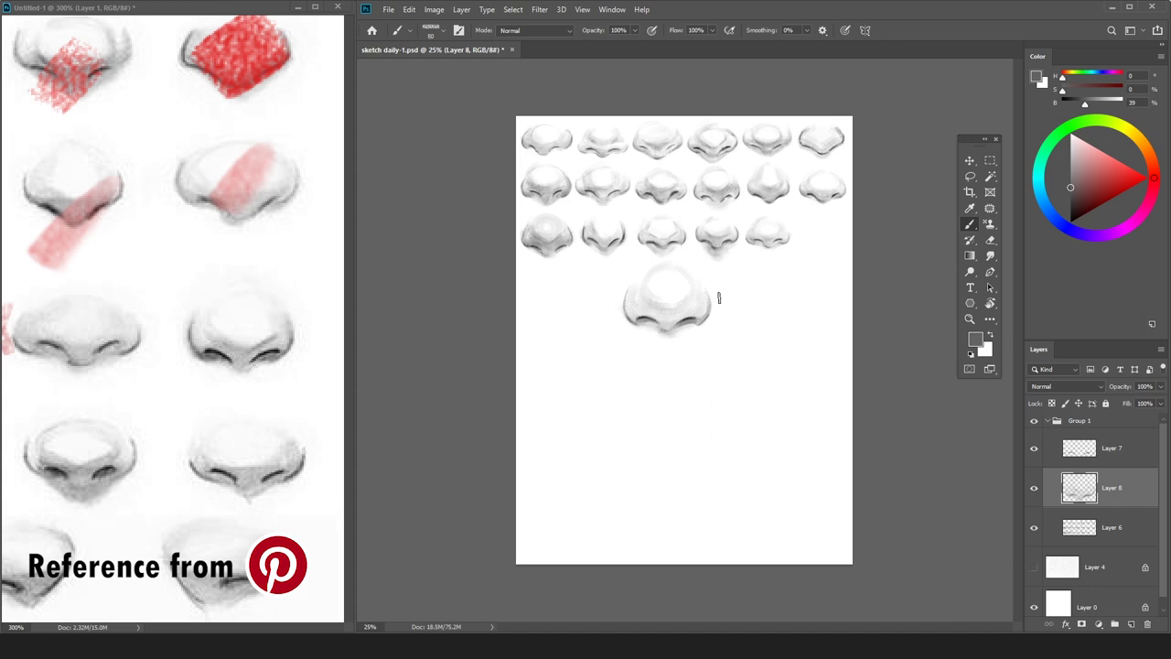
pyautogui.keyDown('alt'); pyautogui.click(664, 328); pyautogui.keyUp('alt')
pyautogui.keyDown('alt'); pyautogui.click(705, 316); pyautogui.keyUp('alt')
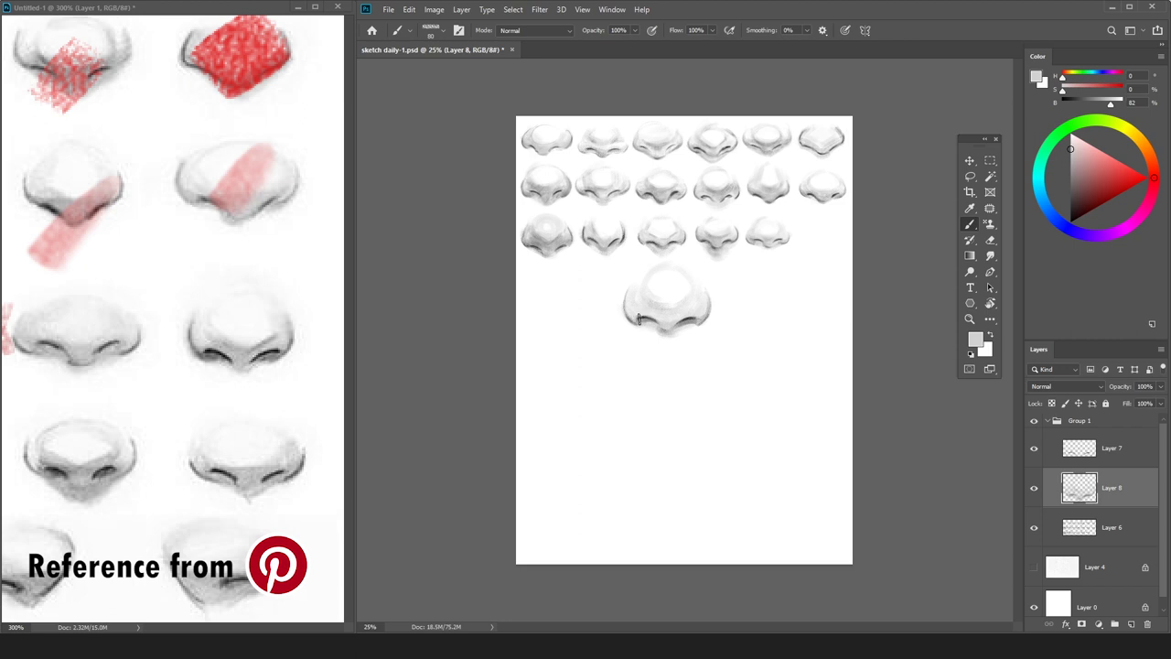
# Shade below the rounded nose tip in mid grey at 47% brightness and blend it with sampled lighter tones.
pyautogui.moveTo(1085, 153); pyautogui.dragTo(1069, 180)
pyautogui.press('[')
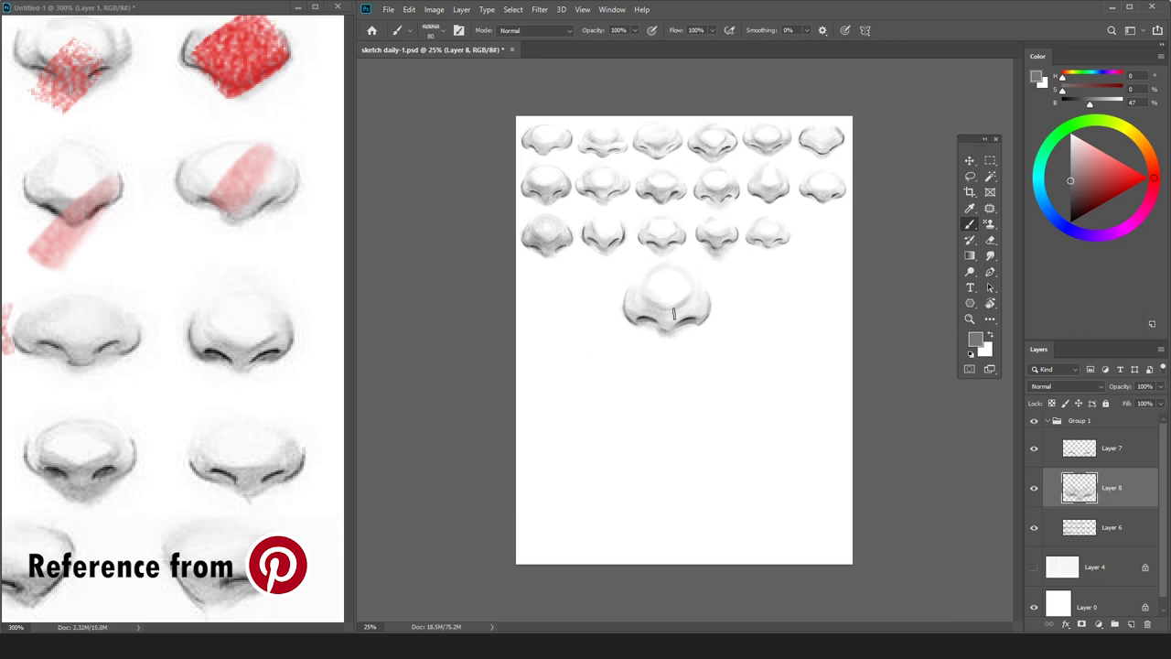
pyautogui.press('[')
pyautogui.keyDown('alt'); pyautogui.click(648, 293); pyautogui.keyUp('alt')
pyautogui.keyDown('alt'); pyautogui.click(637, 313); pyautogui.keyUp('alt')
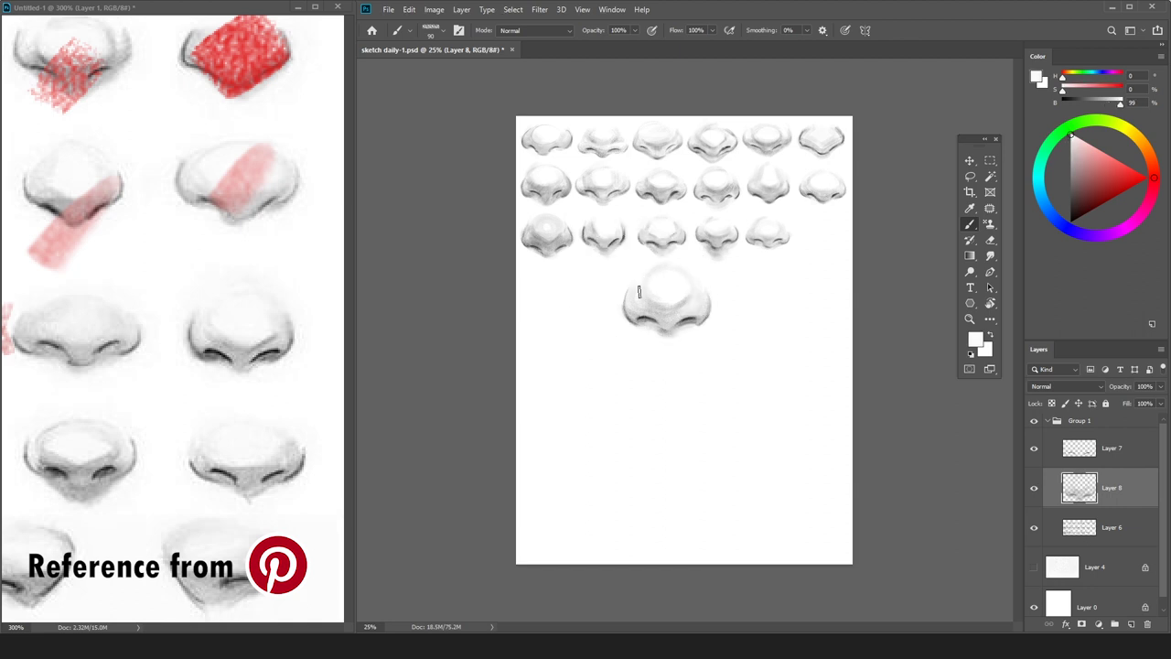
# Deepen the nostrils and wing edges with sampled dark grey and soften the transitions with sampled lighter greys.
pyautogui.keyDown('alt'); pyautogui.click(634, 313); pyautogui.keyUp('alt')
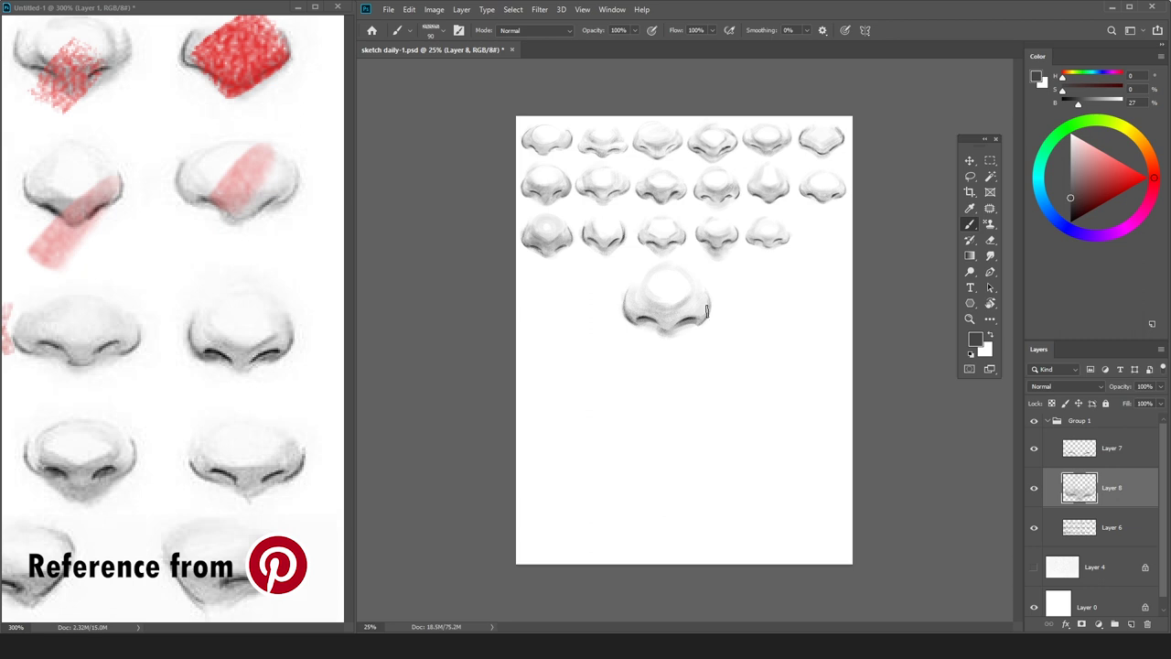
pyautogui.keyDown('alt'); pyautogui.click(701, 312); pyautogui.keyUp('alt')
pyautogui.keyDown('alt'); pyautogui.click(704, 307); pyautogui.keyUp('alt')
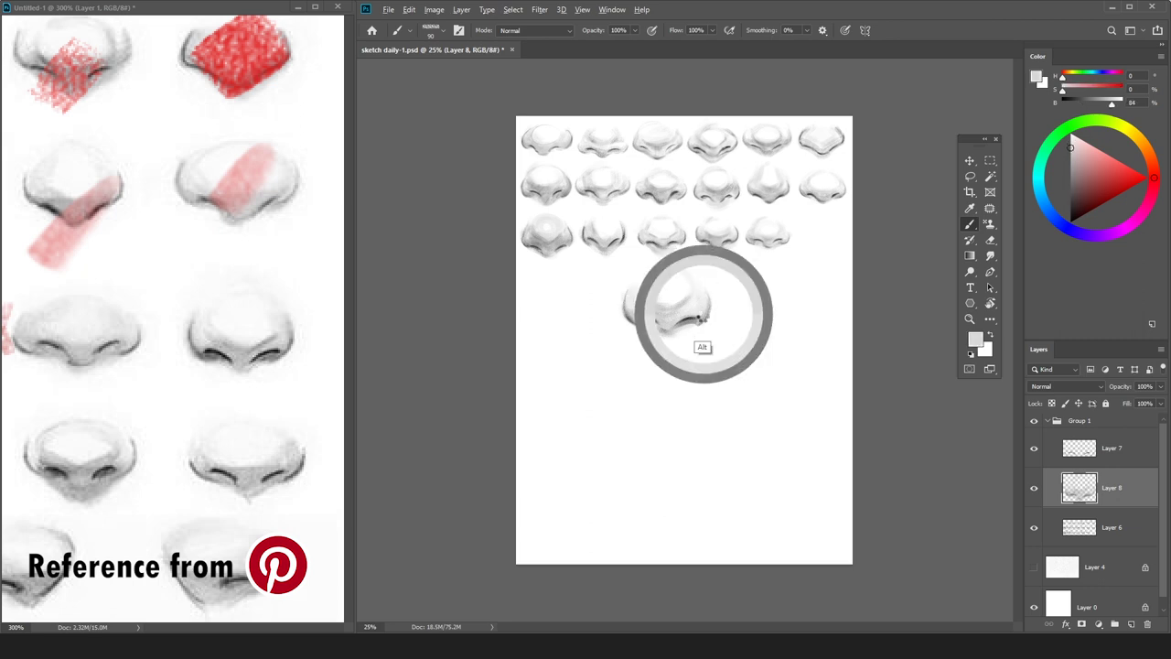
pyautogui.keyDown('alt'); pyautogui.click(657, 306); pyautogui.keyUp('alt')
pyautogui.keyDown('alt'); pyautogui.click(642, 318); pyautogui.keyUp('alt')
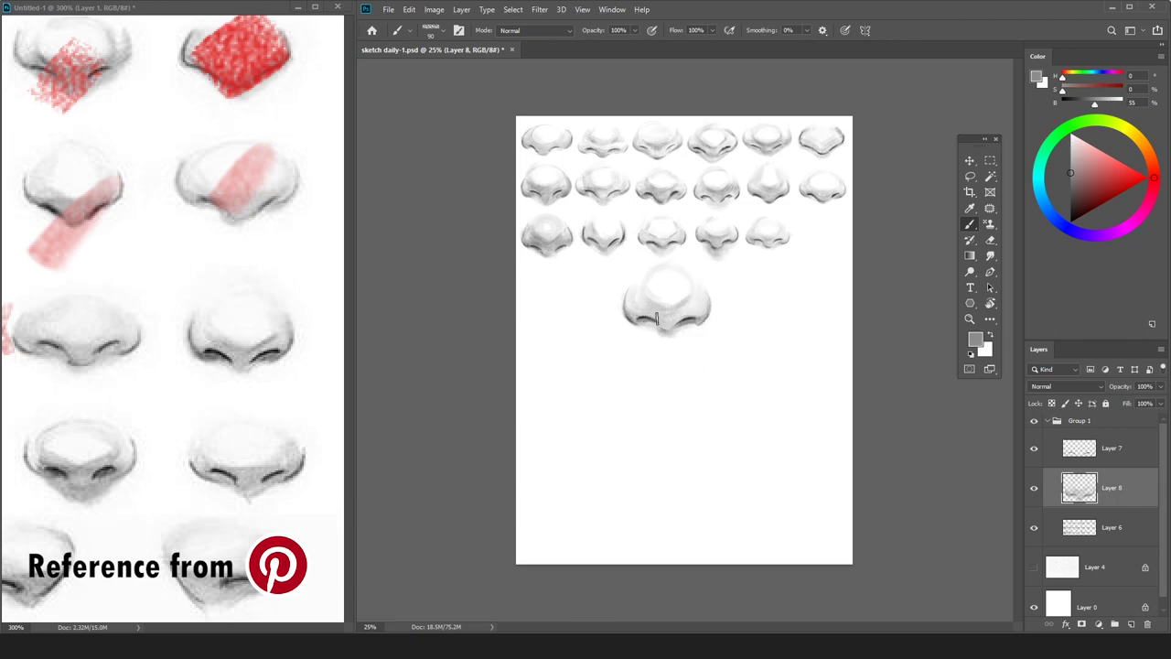
pyautogui.keyDown('alt'); pyautogui.click(642, 309); pyautogui.keyUp('alt')
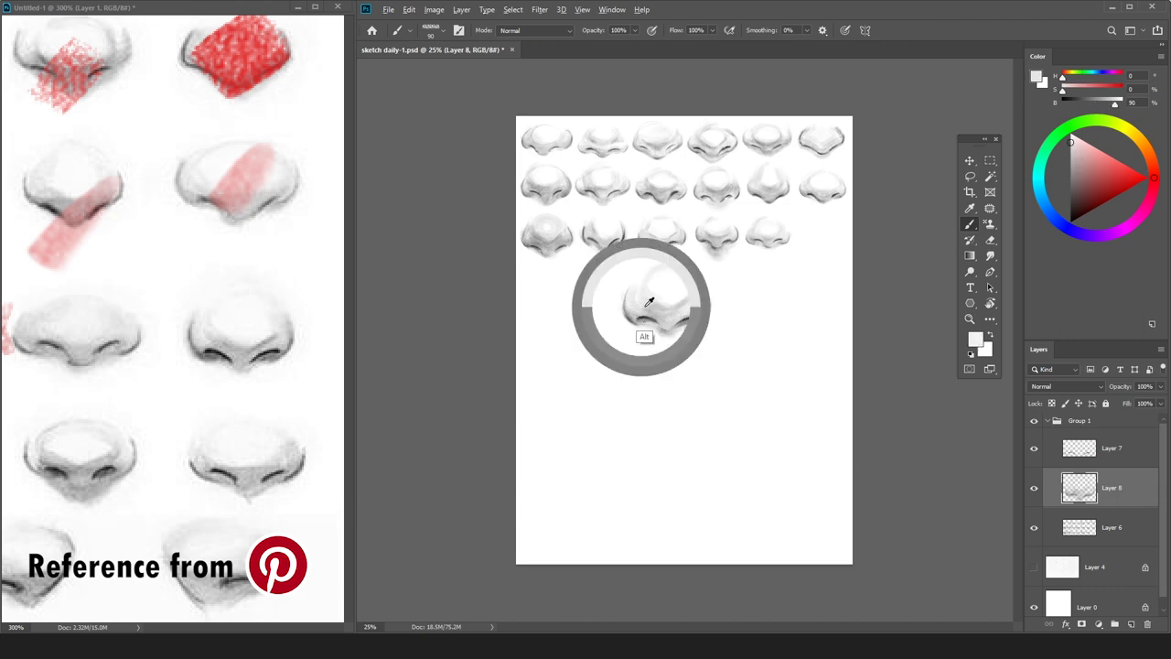
# Blend the left wing and underside with a larger brush in sampled greys, then clean up the tip highlight with the Eraser.
pyautogui.press(']')
pyautogui.moveTo(629, 295); pyautogui.dragTo(662, 314)
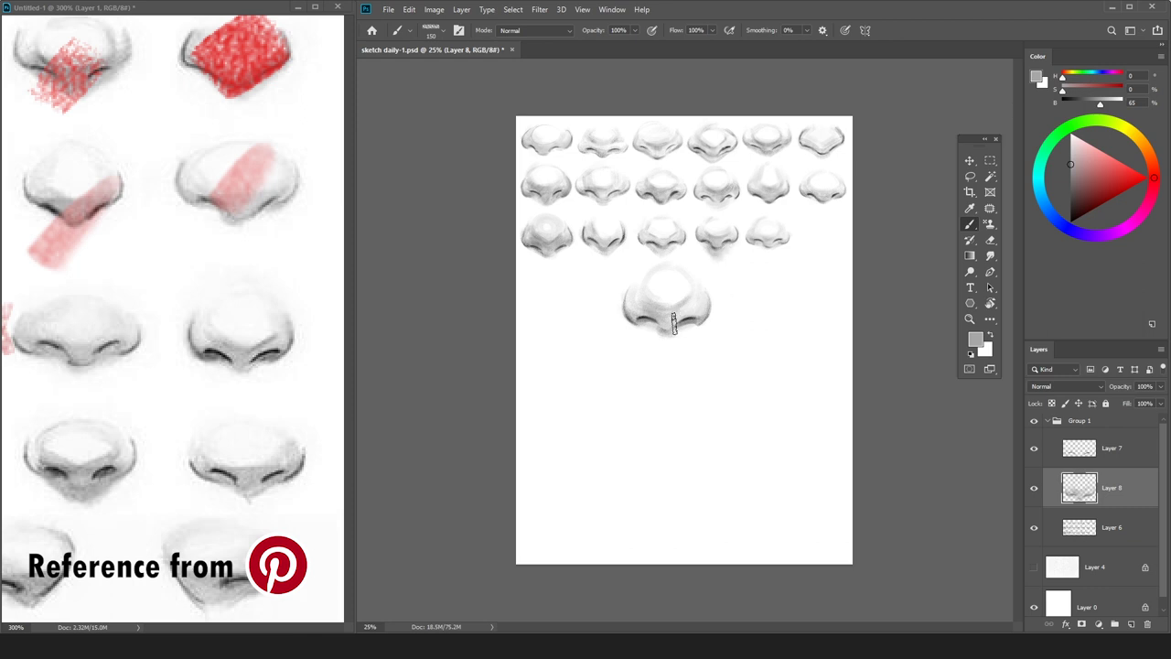
pyautogui.press('[')
pyautogui.press('[')
pyautogui.press('e')
pyautogui.keyDown('alt'); pyautogui.click(658, 283); pyautogui.keyUp('alt')
pyautogui.press('Return')
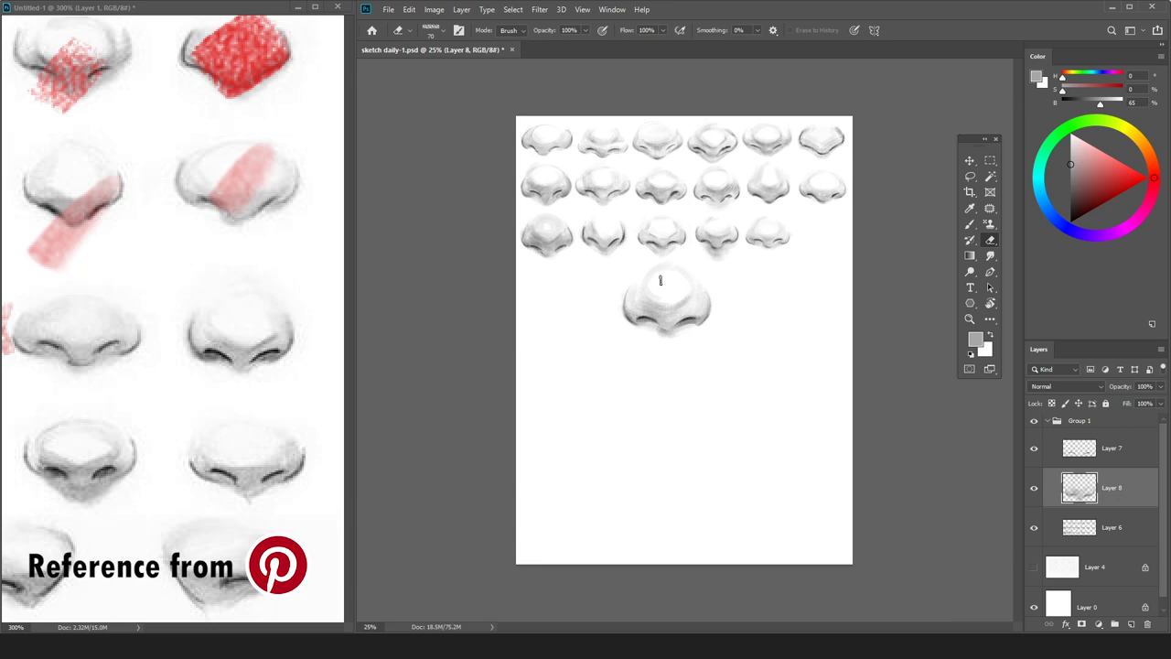
# Lighten the rounded tip with white and blend the wings and the area above the nostrils with sampled greys.
pyautogui.press('b')
pyautogui.press('x')
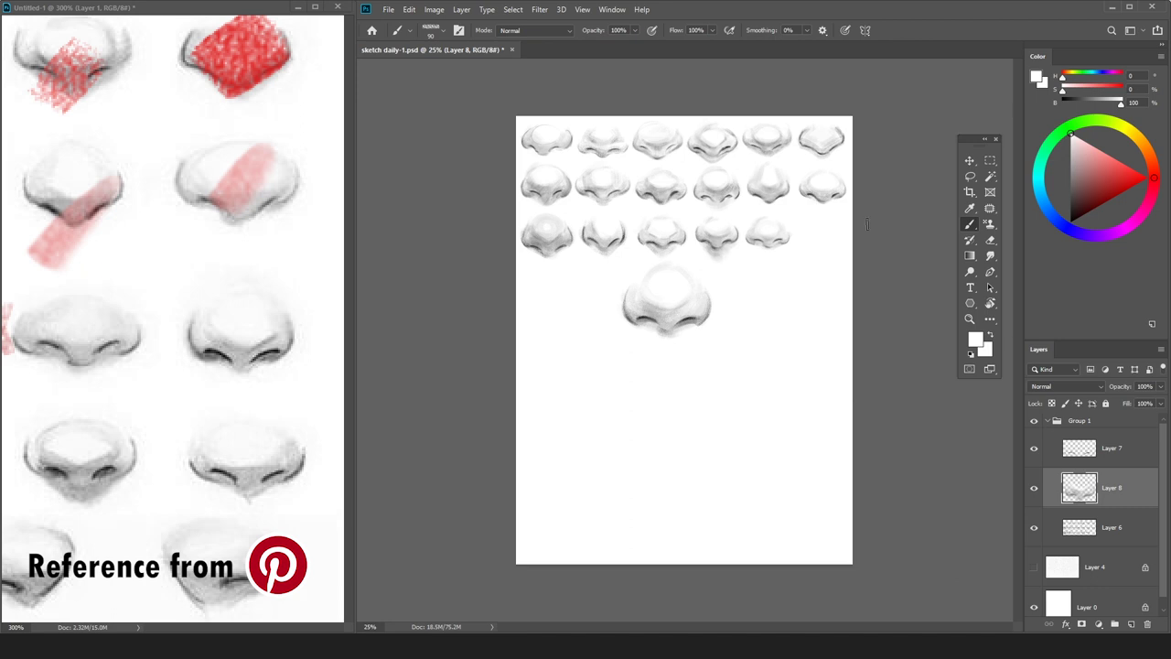
pyautogui.keyDown('alt'); pyautogui.click(694, 321); pyautogui.keyUp('alt')
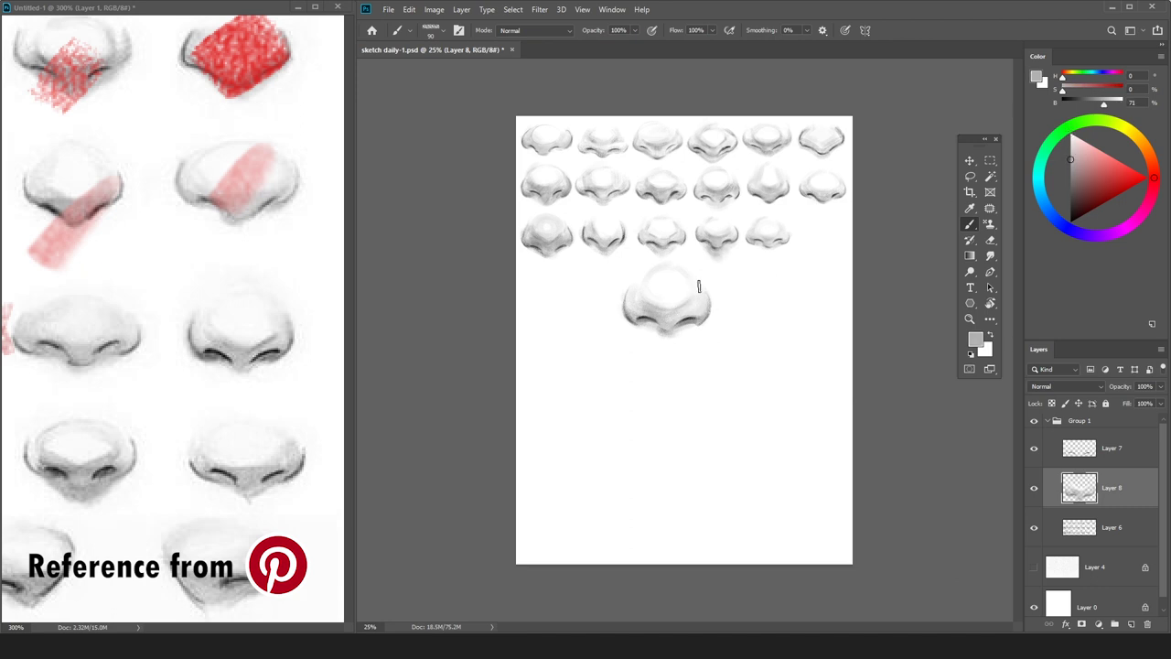
pyautogui.keyDown('alt'); pyautogui.click(648, 312); pyautogui.keyUp('alt')
pyautogui.keyDown('alt'); pyautogui.click(662, 315); pyautogui.keyUp('alt')
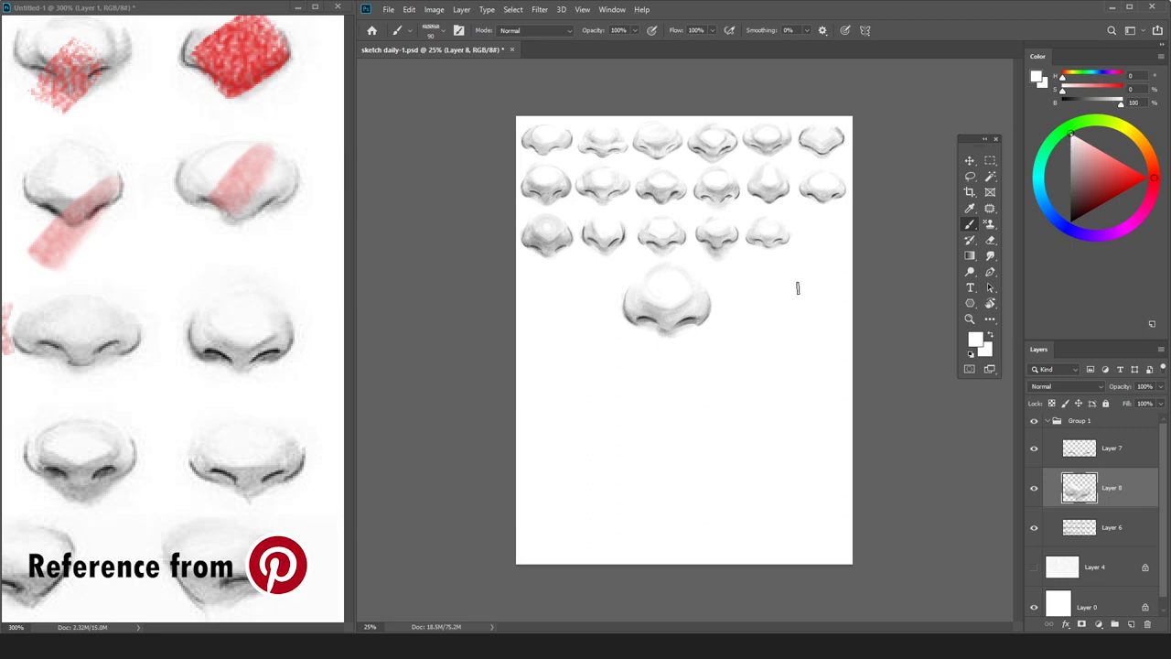
# Accent the nostrils and wing edges with a smaller near-black brush at 3% brightness, then switch to the Eraser for cleanup.
pyautogui.moveTo(1069, 188); pyautogui.dragTo(1070, 220)
pyautogui.press('[')
pyautogui.press('[')
pyautogui.press('[')
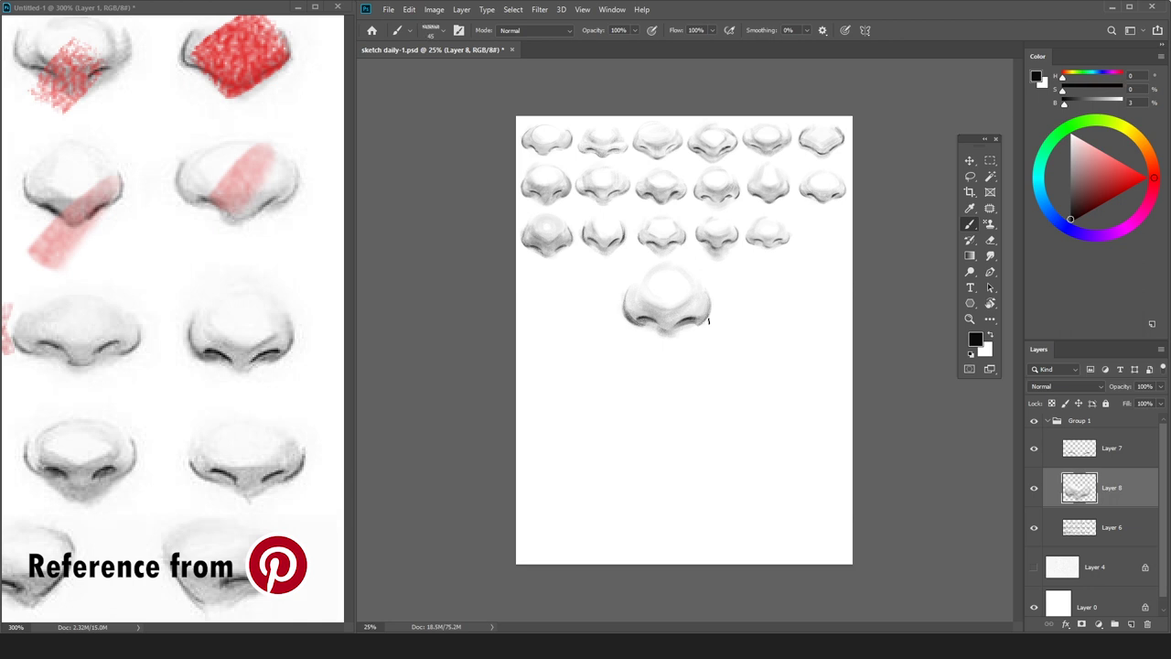
pyautogui.press('e')
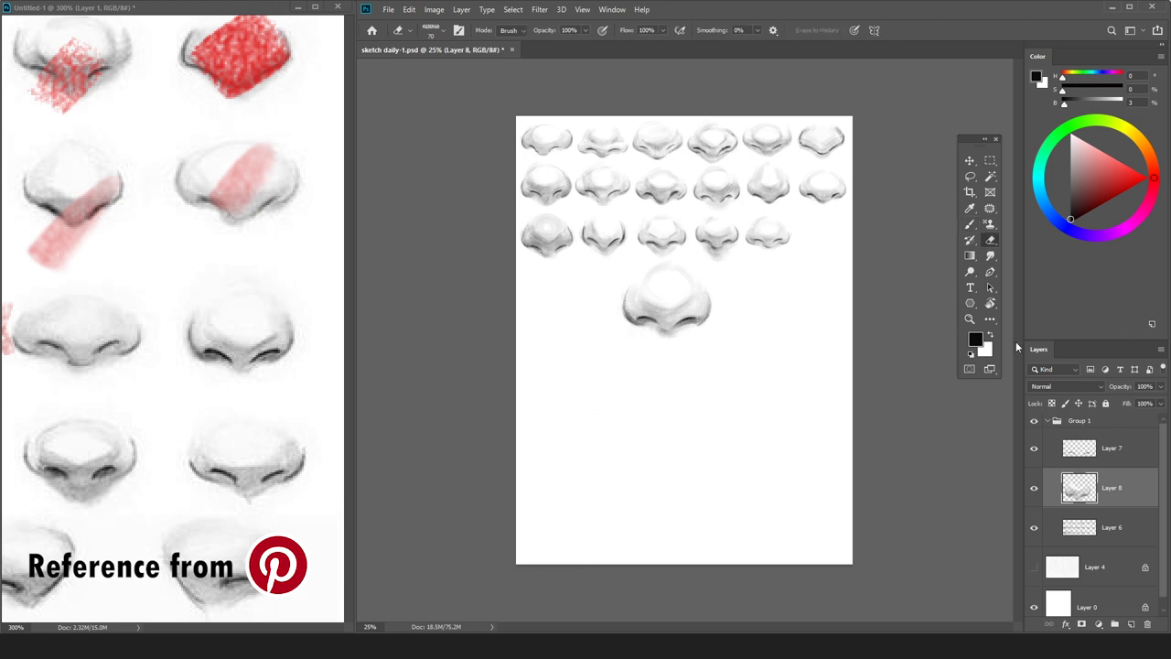
# Merge the nose's line art with its shading, scale it to 48.45% and place it at the end of the third row.
pyautogui.click(1118, 454)
pyautogui.hotkey('ctrl', 'e')
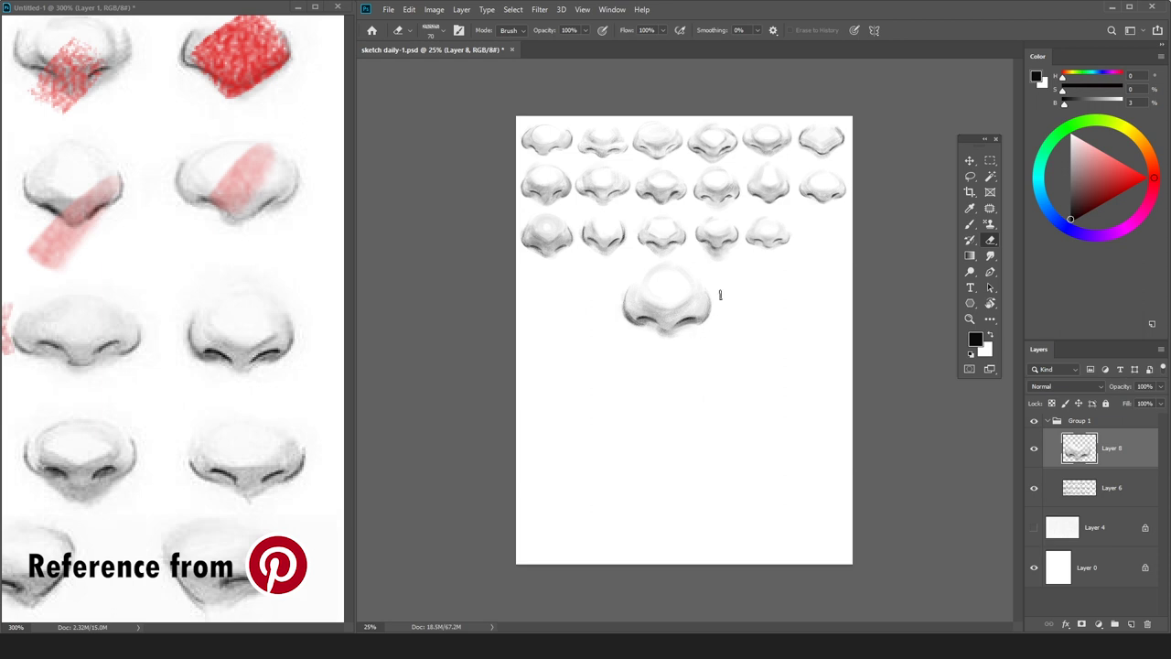
pyautogui.hotkey('ctrl', 't')
pyautogui.moveTo(730, 254); pyautogui.dragTo(826, 233)
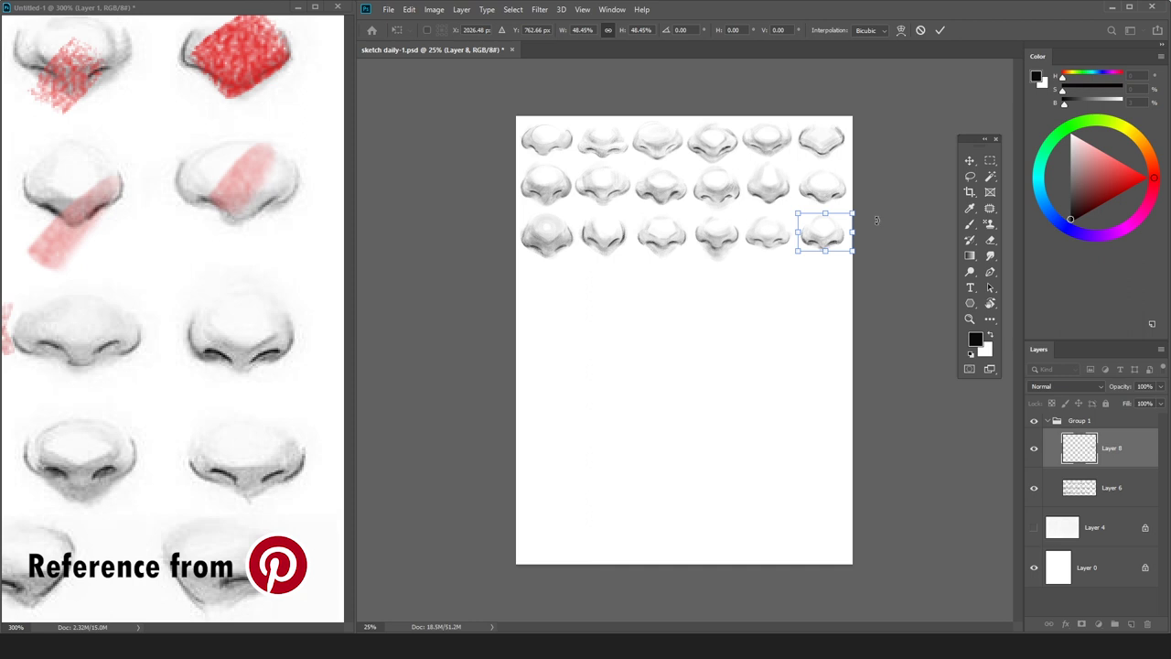
pyautogui.press('Return')
pyautogui.press('e')
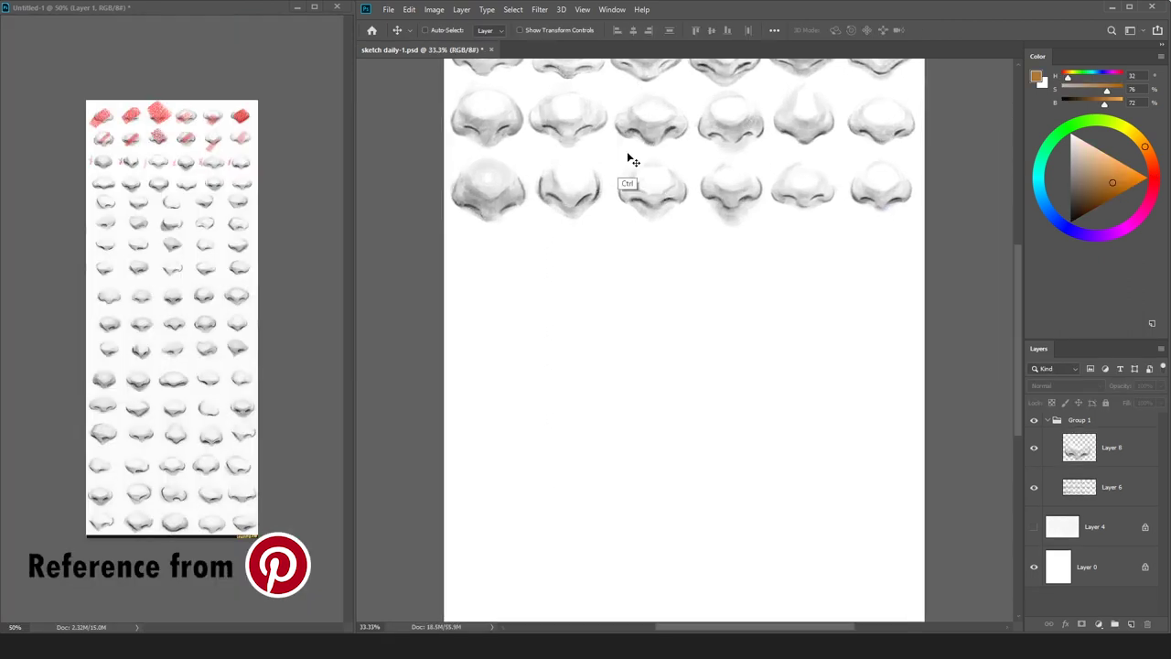
# Examine the wide nose with the broad oval tip up close on the reference sheet.
pyautogui.scroll(1, 628, 157)
pyautogui.hotkey('ctrl', '+')
pyautogui.click(248, 263)
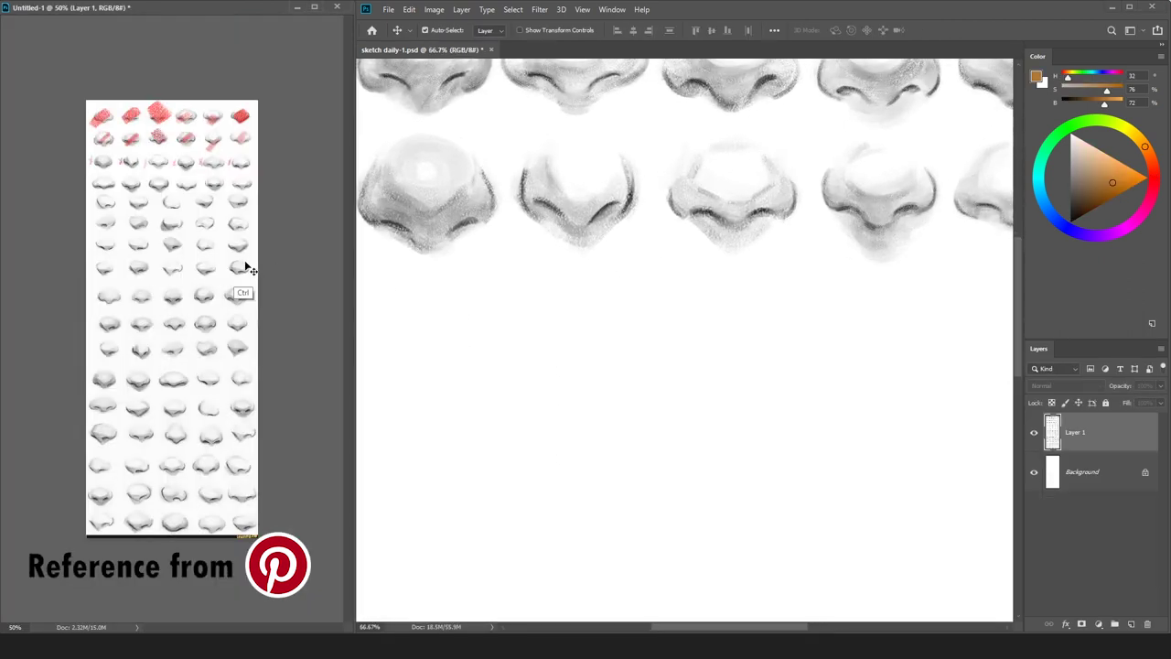
pyautogui.hotkey('ctrl', '+')
pyautogui.hotkey('ctrl', '+')
pyautogui.moveTo(196, 262); pyautogui.dragTo(249, 397)
pyautogui.hotkey('ctrl', '+')
pyautogui.scroll(3, 256, 410)
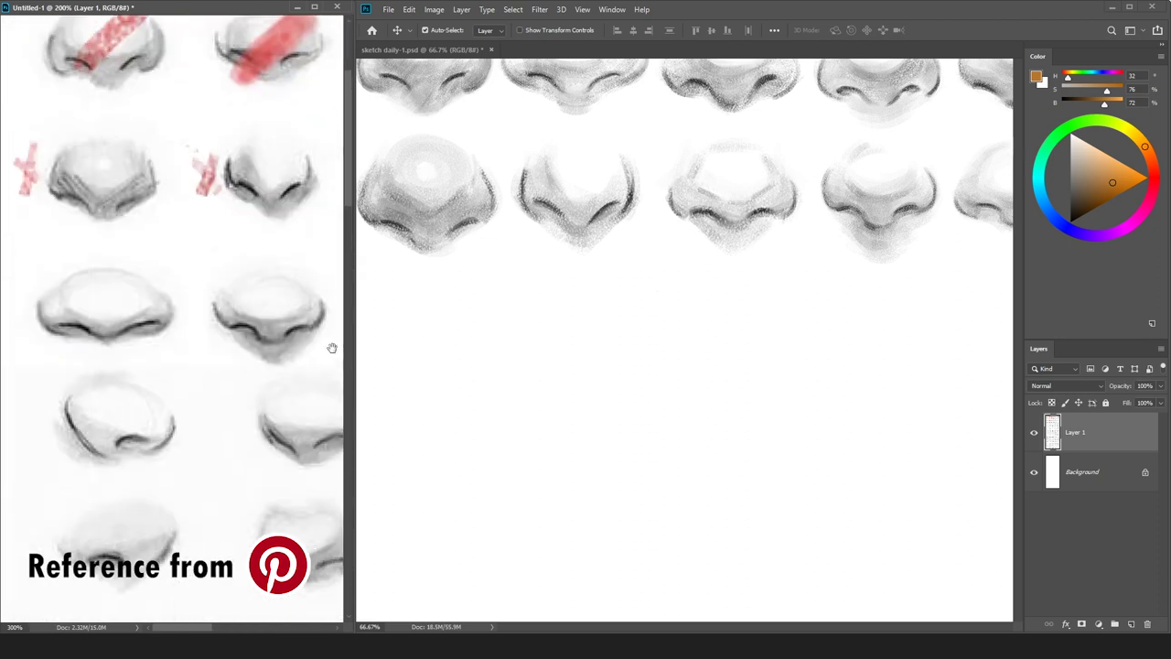
# Merge the finished nose into the layer of collected noses, add a new layer and reset the brush colour to black.
pyautogui.click(481, 332)
pyautogui.click(1134, 455)
pyautogui.hotkey('ctrl', 'e')
pyautogui.hotkey('ctrl', 'shift', 'n')
pyautogui.press('Return')
pyautogui.press('b')
pyautogui.press('d')
# Sketch the wide nose's two wing curves and the wavy underside with its nostrils in the empty area below the third row.
pyautogui.moveTo(402, 400)
pyautogui.mouseDown()
pyautogui.moveTo(416, 460)
pyautogui.moveTo(409, 435)
pyautogui.moveTo(464, 475)
pyautogui.moveTo(496, 478)
pyautogui.moveTo(427, 459)
pyautogui.moveTo(464, 470)
pyautogui.mouseUp()
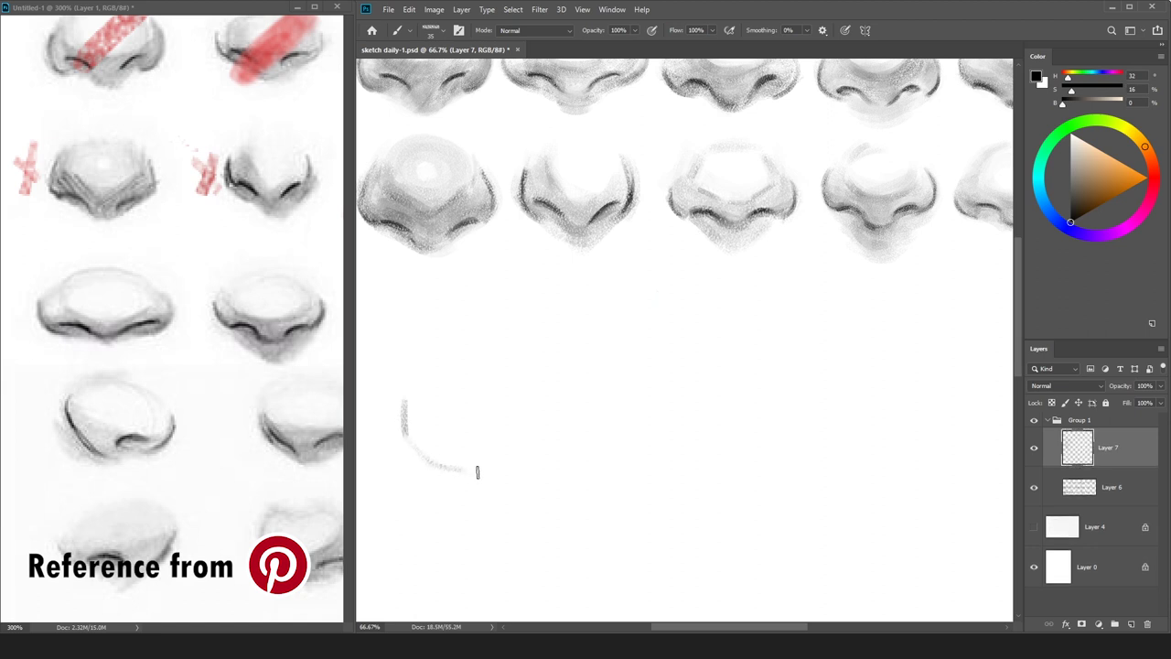
pyautogui.moveTo(404, 425)
pyautogui.mouseDown()
pyautogui.moveTo(433, 464)
pyautogui.moveTo(527, 454)
pyautogui.moveTo(543, 471)
pyautogui.mouseUp()
pyautogui.moveTo(454, 448); pyautogui.dragTo(583, 471)
pyautogui.moveTo(678, 444); pyautogui.dragTo(576, 470)
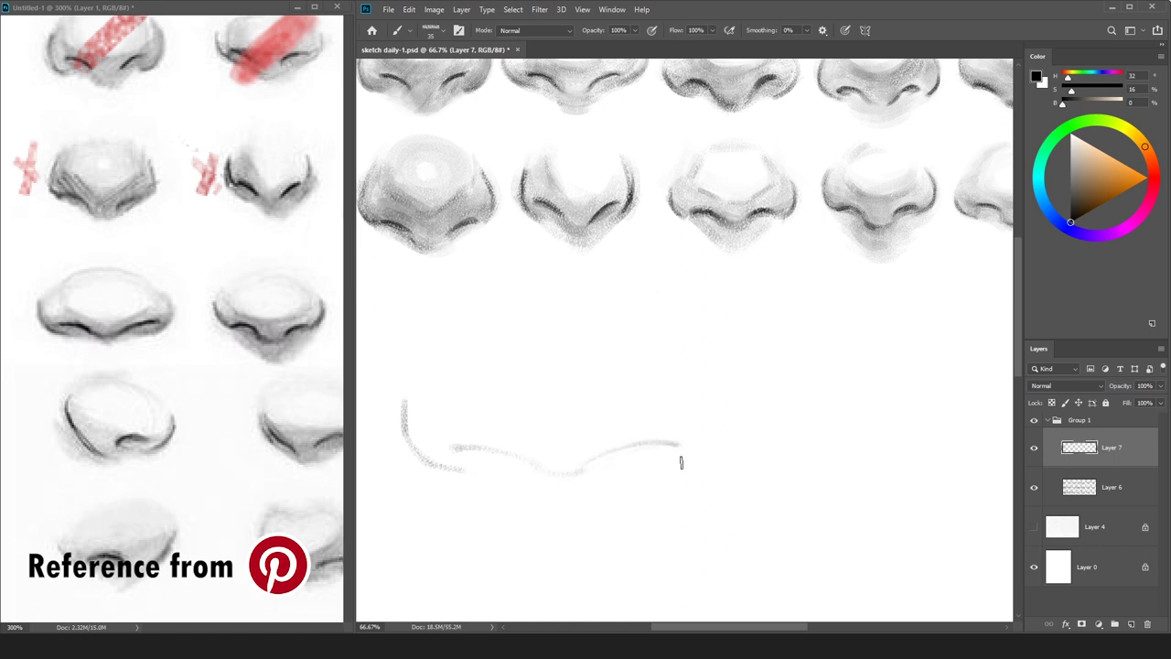
pyautogui.moveTo(657, 465)
pyautogui.mouseDown()
pyautogui.moveTo(722, 439)
pyautogui.moveTo(705, 386)
pyautogui.mouseUp()
pyautogui.hotkey('ctrl', 'z')
pyautogui.press('e')
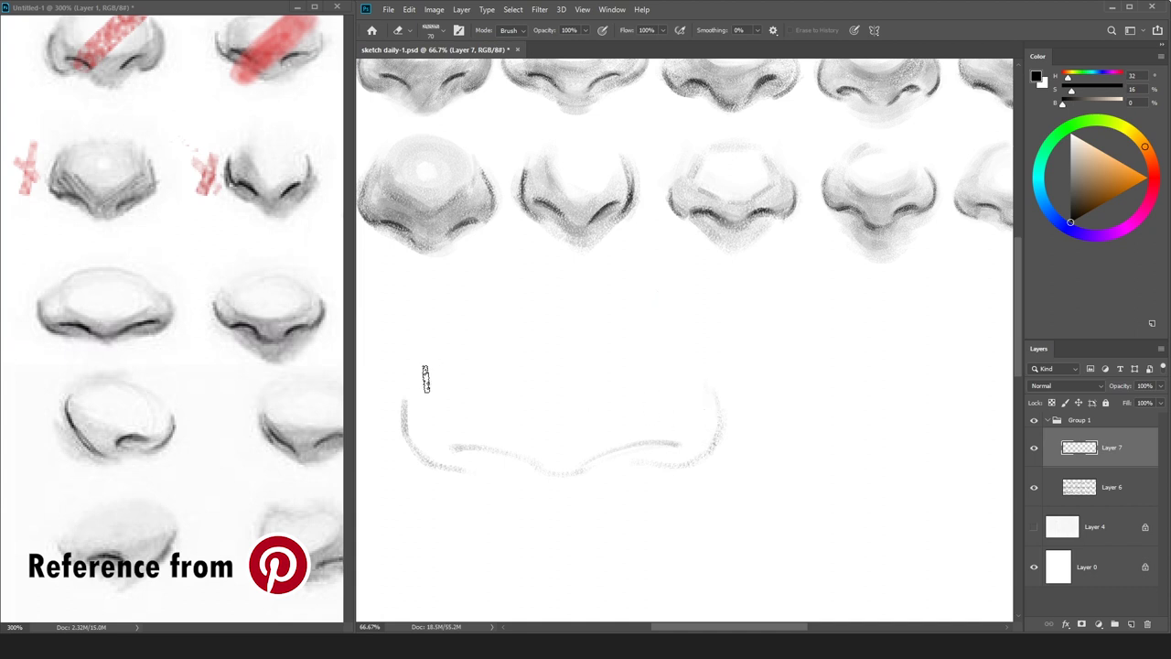
# Darken the two nostril lines and strengthen the wing curves of the wide nose sketch in black.
pyautogui.press('b')
pyautogui.moveTo(450, 450); pyautogui.dragTo(535, 463)
pyautogui.moveTo(676, 445)
pyautogui.mouseDown()
pyautogui.moveTo(577, 483)
pyautogui.moveTo(604, 455)
pyautogui.mouseUp()
pyautogui.hotkey('ctrl', '-')
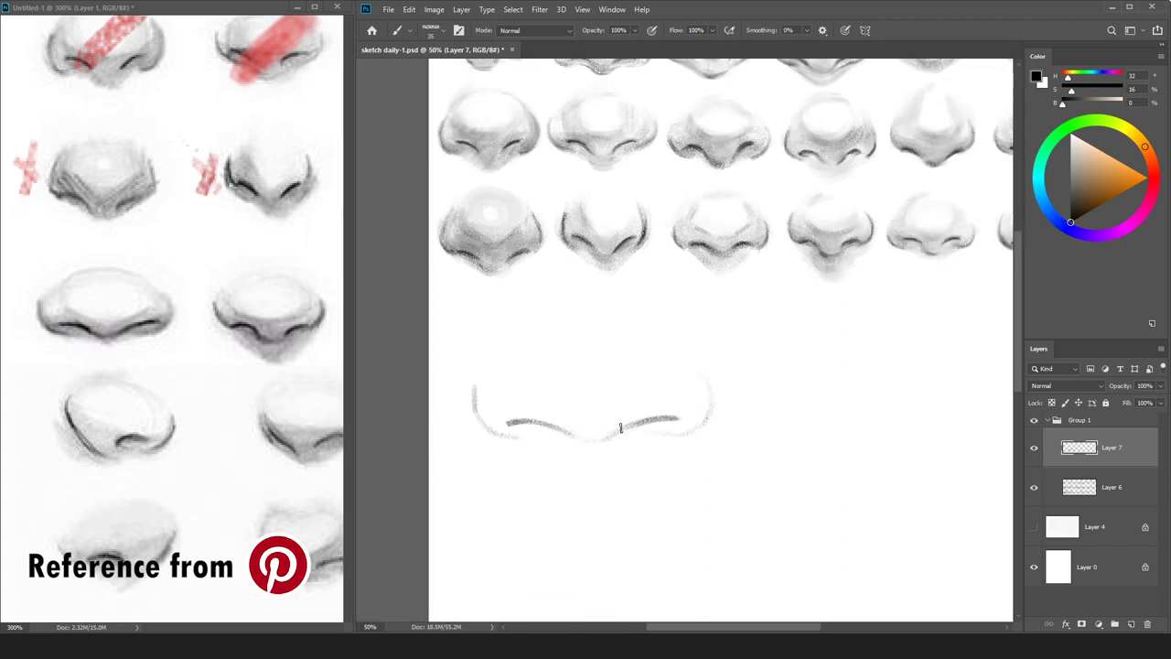
pyautogui.press('e')
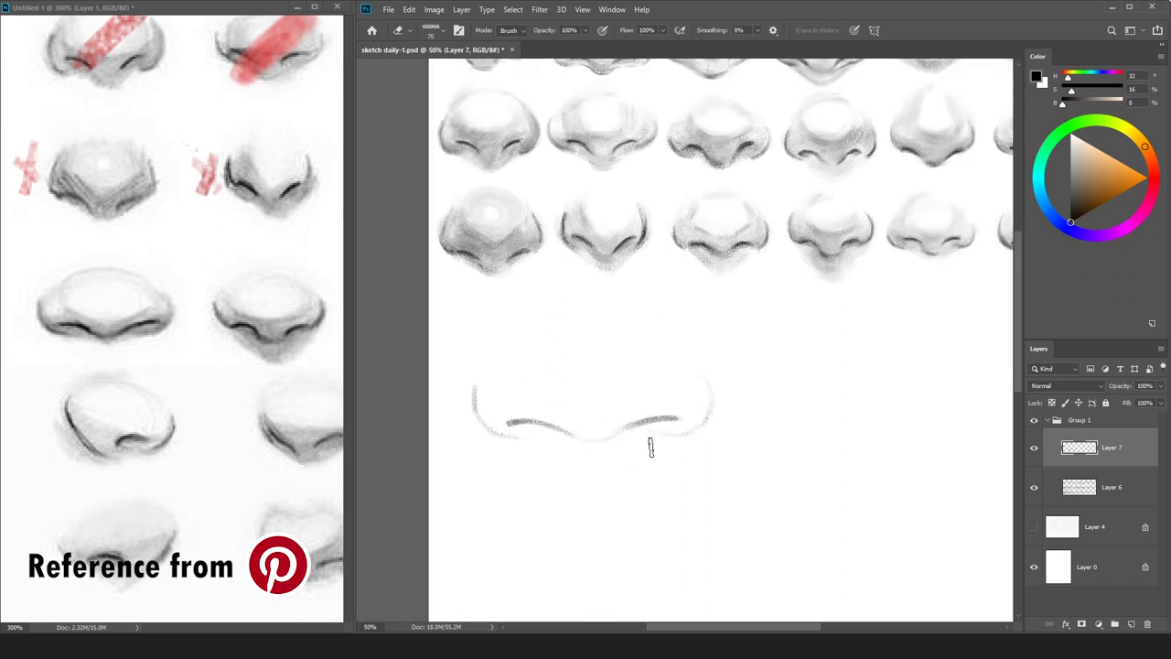
pyautogui.press('b')
pyautogui.hotkey('ctrl', '-')
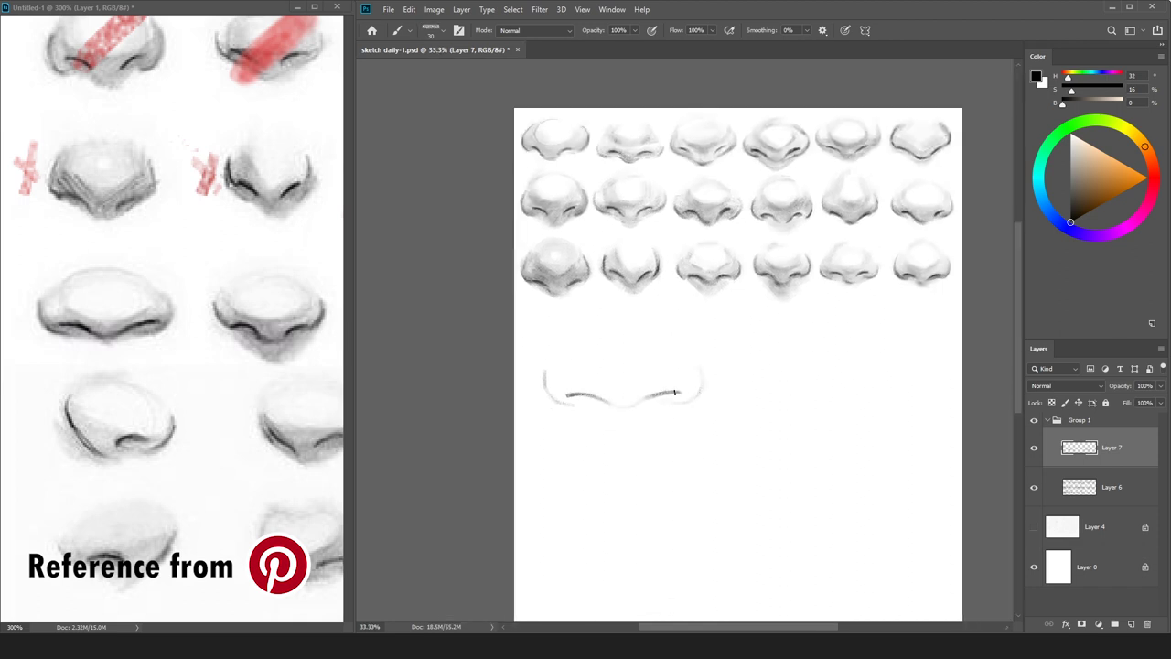
pyautogui.moveTo(676, 394); pyautogui.dragTo(647, 398)
pyautogui.hotkey('ctrl', 'z')
# Add a layer beneath the wide nose's line art and set the brush colour to light grey at 76% brightness.
pyautogui.click(1081, 481)
pyautogui.hotkey('ctrl', 'shift', 'n')
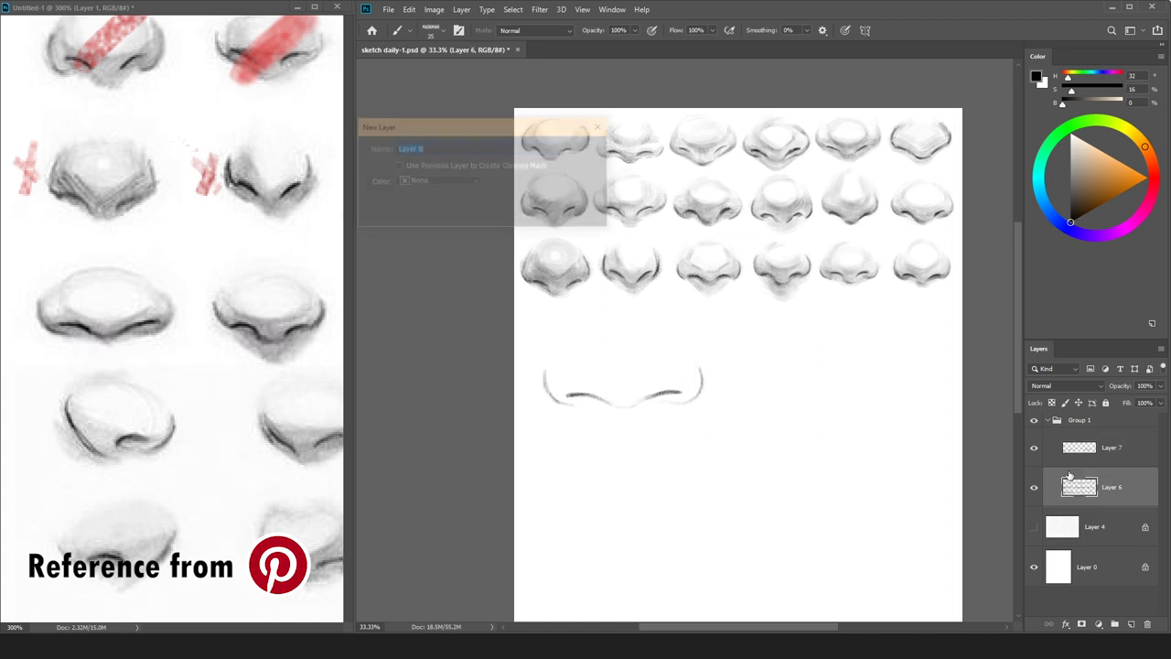
pyautogui.press('Return')
pyautogui.click(1071, 152)
# Outline the broad oval nose tip in light grey with a 60 px brush and erase the excess at both sides of the oval.
pyautogui.press(']')
pyautogui.press(']')
pyautogui.press(']')
pyautogui.press(']')
pyautogui.press(']')
pyautogui.press(']')
pyautogui.press(']')
pyautogui.press(']')
pyautogui.press(']')
pyautogui.press('[')
pyautogui.press('[')
pyautogui.press('[')
pyautogui.press('[')
pyautogui.press('[')
pyautogui.press('[')
pyautogui.press('[')
pyautogui.moveTo(602, 340)
pyautogui.mouseDown()
pyautogui.moveTo(670, 347)
pyautogui.moveTo(579, 348)
pyautogui.moveTo(591, 342)
pyautogui.mouseUp()
pyautogui.press('e')
pyautogui.press('b')
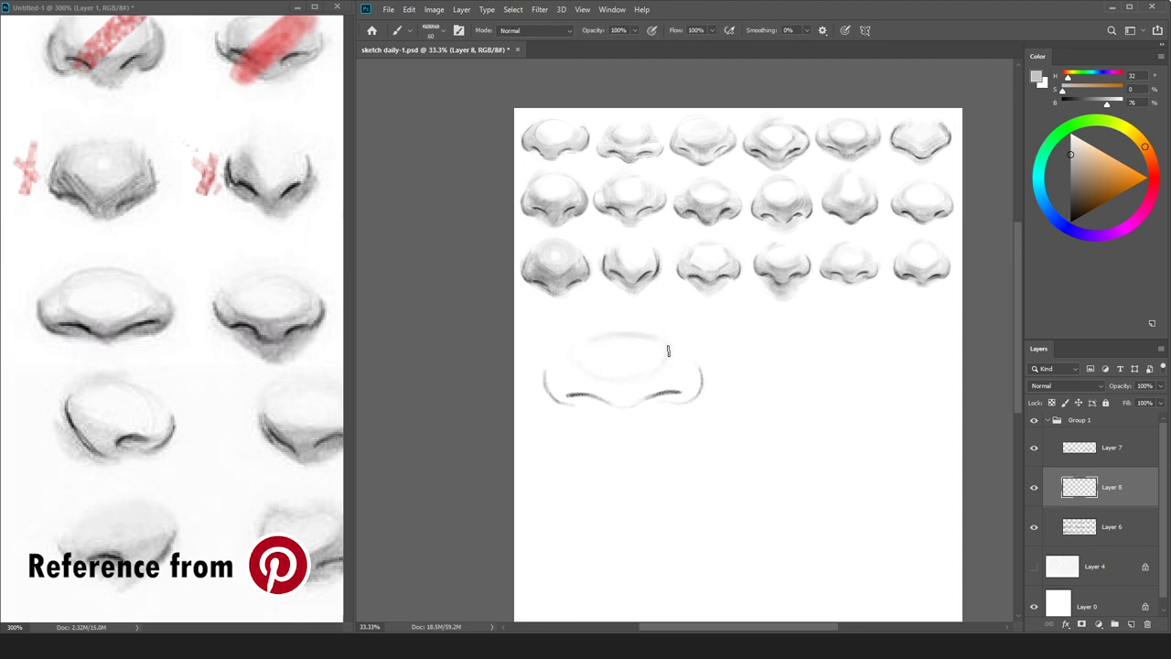
pyautogui.press('e')
pyautogui.moveTo(574, 347); pyautogui.dragTo(574, 357)
pyautogui.moveTo(664, 345); pyautogui.dragTo(671, 353)
# Shade around the oval tip, across both wings and along the underside in light grey with a larger brush.
pyautogui.press('b')
pyautogui.press(']')
pyautogui.press(']')
pyautogui.press(']')
pyautogui.press(']')
pyautogui.press(']')
pyautogui.press(']')
pyautogui.press(']')
pyautogui.press(']')
pyautogui.hotkey('ctrl', '-')
pyautogui.moveTo(571, 290); pyautogui.dragTo(548, 320)
pyautogui.moveTo(639, 305)
pyautogui.mouseDown()
pyautogui.moveTo(560, 323)
pyautogui.moveTo(569, 334)
pyautogui.moveTo(549, 327)
pyautogui.moveTo(579, 320)
pyautogui.moveTo(616, 334)
pyautogui.moveTo(607, 332)
pyautogui.moveTo(625, 328)
pyautogui.moveTo(570, 328)
pyautogui.moveTo(614, 319)
pyautogui.moveTo(568, 334)
pyautogui.mouseUp()
pyautogui.moveTo(647, 313)
pyautogui.mouseDown()
pyautogui.moveTo(614, 328)
pyautogui.moveTo(651, 324)
pyautogui.moveTo(604, 313)
pyautogui.moveTo(618, 327)
pyautogui.moveTo(674, 293)
pyautogui.moveTo(641, 315)
pyautogui.moveTo(651, 320)
pyautogui.moveTo(568, 310)
pyautogui.moveTo(647, 299)
pyautogui.moveTo(639, 317)
pyautogui.moveTo(574, 328)
pyautogui.moveTo(651, 316)
pyautogui.moveTo(534, 308)
pyautogui.moveTo(580, 299)
pyautogui.moveTo(591, 325)
pyautogui.moveTo(542, 322)
pyautogui.moveTo(615, 326)
pyautogui.moveTo(550, 337)
pyautogui.moveTo(566, 330)
pyautogui.moveTo(549, 326)
pyautogui.moveTo(589, 333)
pyautogui.moveTo(546, 326)
pyautogui.moveTo(621, 330)
pyautogui.moveTo(581, 335)
pyautogui.moveTo(615, 340)
pyautogui.moveTo(646, 327)
pyautogui.moveTo(636, 321)
pyautogui.moveTo(648, 334)
pyautogui.moveTo(608, 336)
pyautogui.moveTo(642, 326)
pyautogui.moveTo(654, 308)
pyautogui.moveTo(654, 319)
pyautogui.moveTo(558, 333)
pyautogui.moveTo(543, 324)
pyautogui.moveTo(578, 321)
pyautogui.moveTo(550, 319)
pyautogui.moveTo(545, 306)
pyautogui.moveTo(549, 329)
pyautogui.moveTo(593, 326)
pyautogui.moveTo(547, 319)
pyautogui.moveTo(649, 314)
pyautogui.moveTo(637, 299)
pyautogui.moveTo(554, 313)
pyautogui.mouseUp()
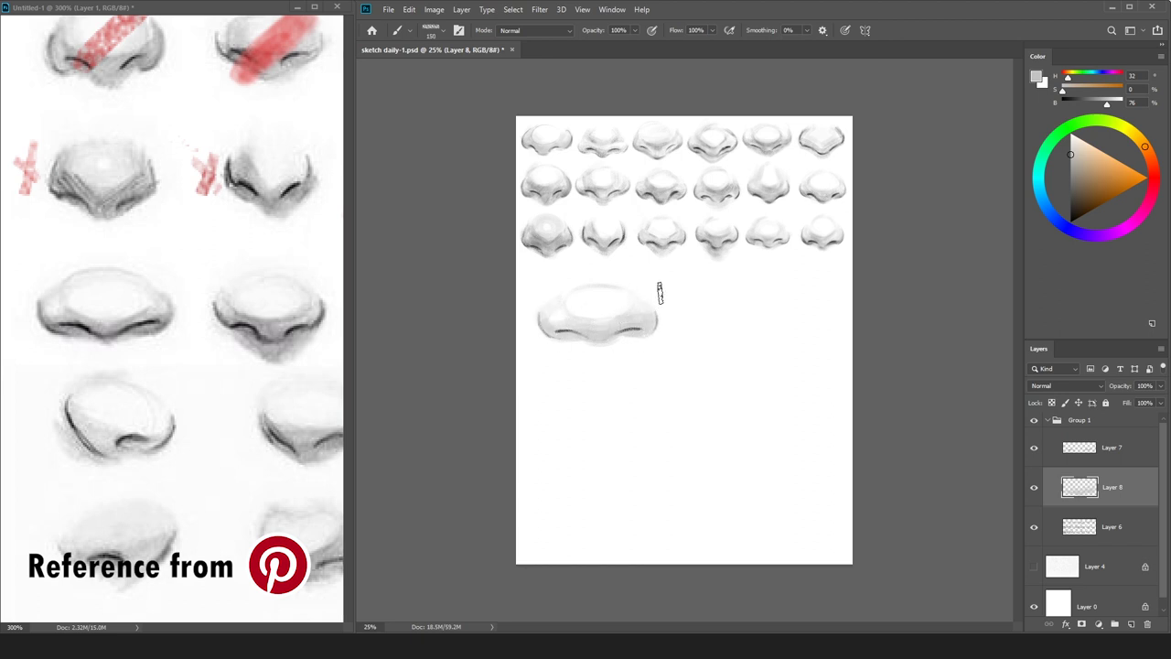
pyautogui.press(']')
# Darken the nostrils, underside and area around the tip with a smaller mid-grey brush at 55% brightness.
pyautogui.click(1069, 173)
pyautogui.press('[')
pyautogui.press('[')
pyautogui.press('[')
pyautogui.press('[')
pyautogui.press('[')
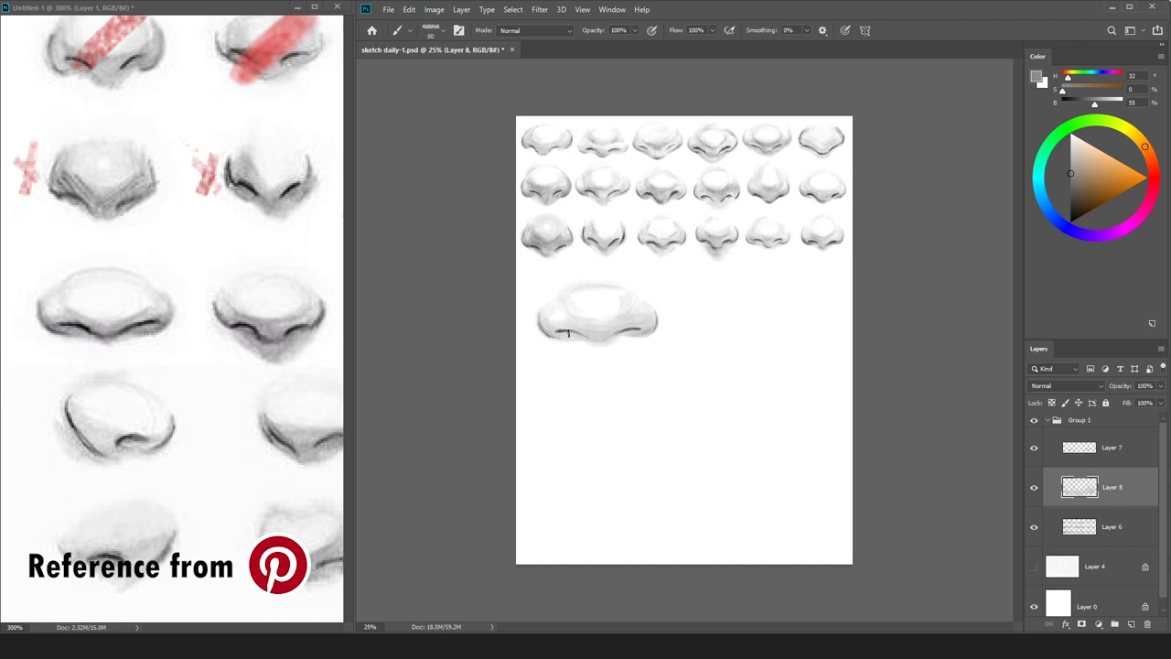
pyautogui.moveTo(561, 332); pyautogui.dragTo(577, 333)
pyautogui.moveTo(588, 319); pyautogui.dragTo(564, 313)
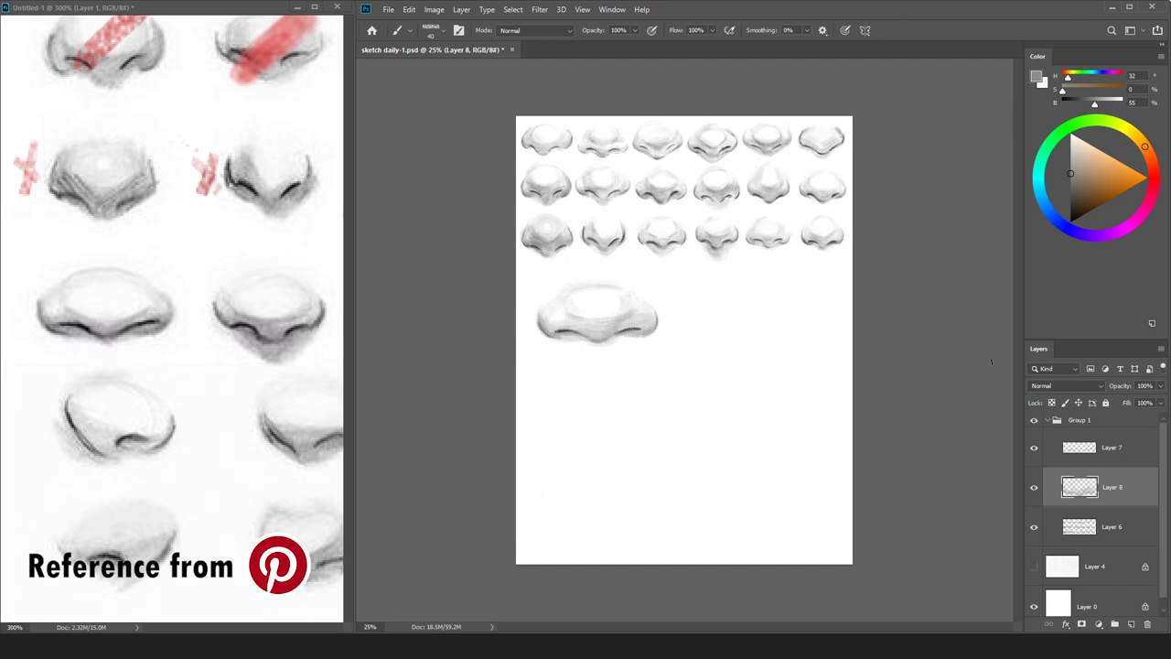
# Merge the wide nose's line art with its shading and blend the underside near the nostrils with sampled greys.
pyautogui.hotkey('ctrl', 'e')
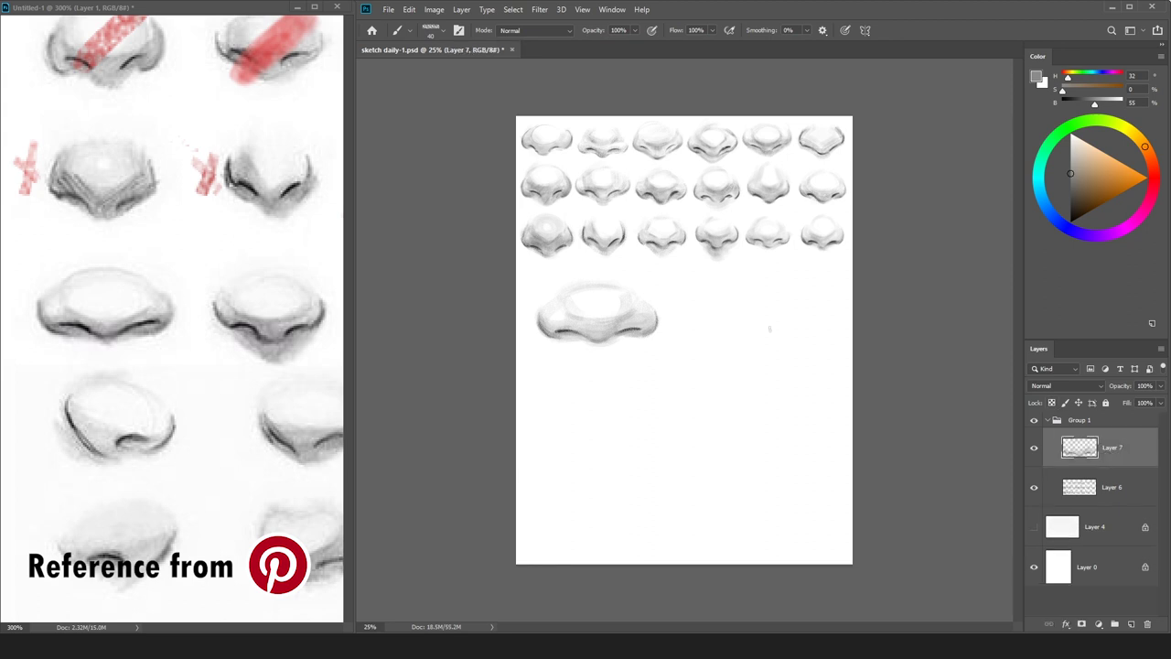
pyautogui.moveTo(1087, 178); pyautogui.dragTo(1037, 194)
pyautogui.keyDown('alt'); pyautogui.click(586, 339); pyautogui.keyUp('alt')
pyautogui.keyDown('alt'); pyautogui.click(617, 340); pyautogui.keyUp('alt')
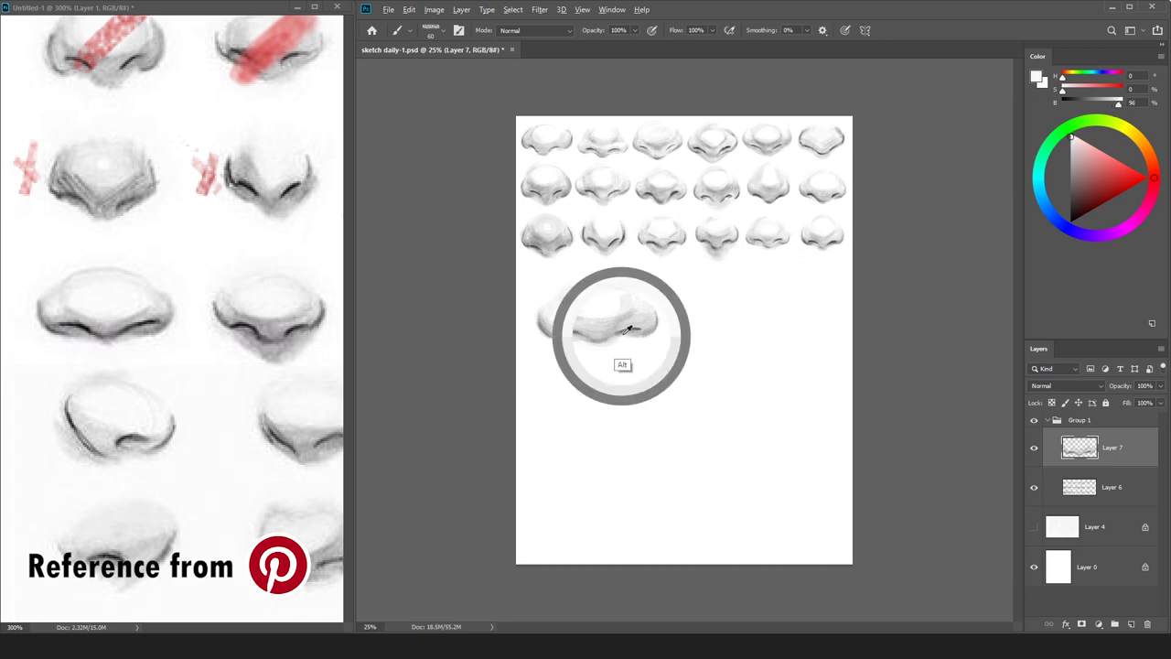
# Erase excess shading beneath the wide nose and accent its nostrils with near-black at 6% brightness.
pyautogui.press('e')
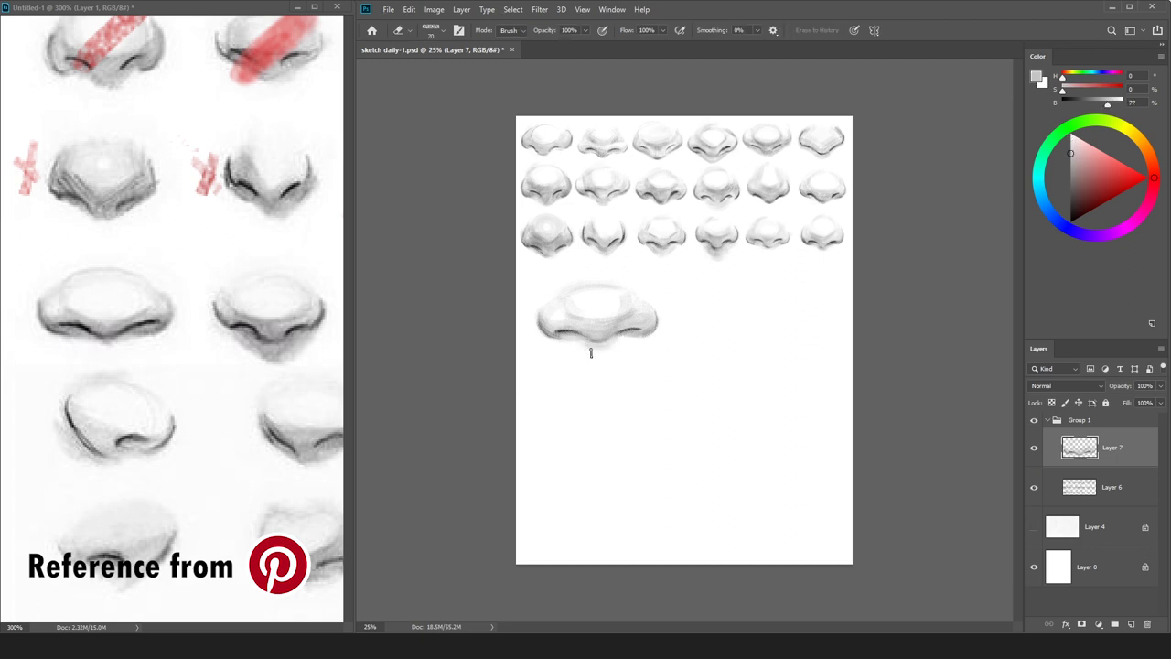
pyautogui.press('b')
pyautogui.click(1070, 215)
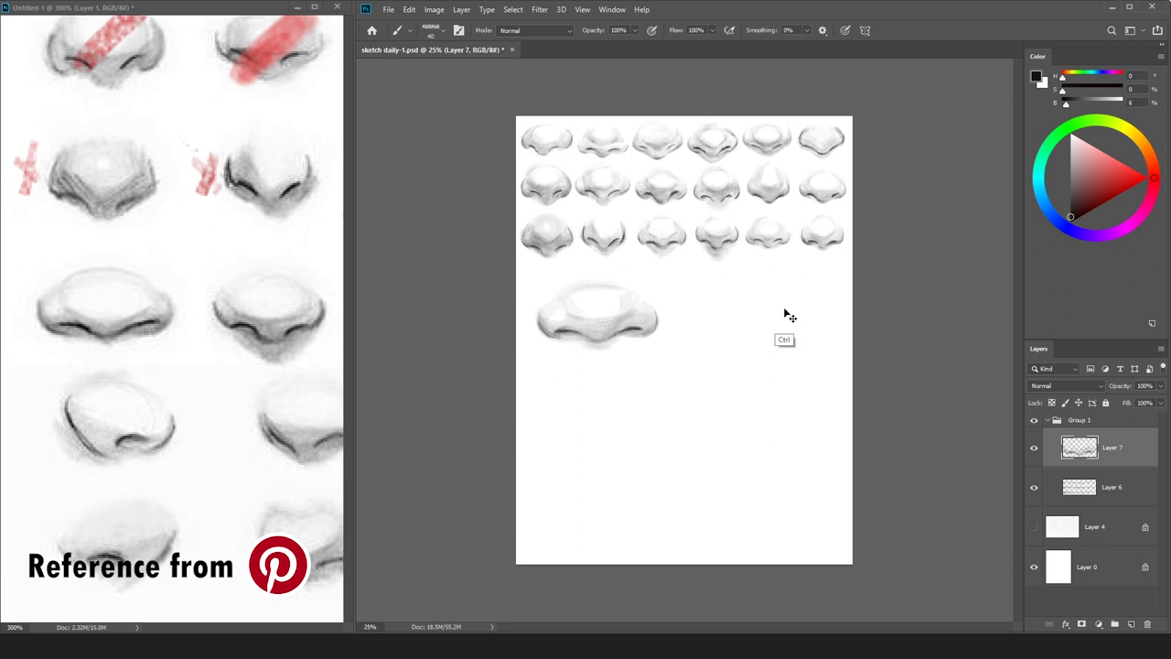
# Scale the wide nose to 39.85% and place it at the start of the fourth row.
pyautogui.hotkey('ctrl', 't')
pyautogui.moveTo(666, 275); pyautogui.dragTo(617, 321)
pyautogui.moveTo(580, 328); pyautogui.dragTo(568, 278)
pyautogui.moveTo(551, 285); pyautogui.dragTo(556, 281)
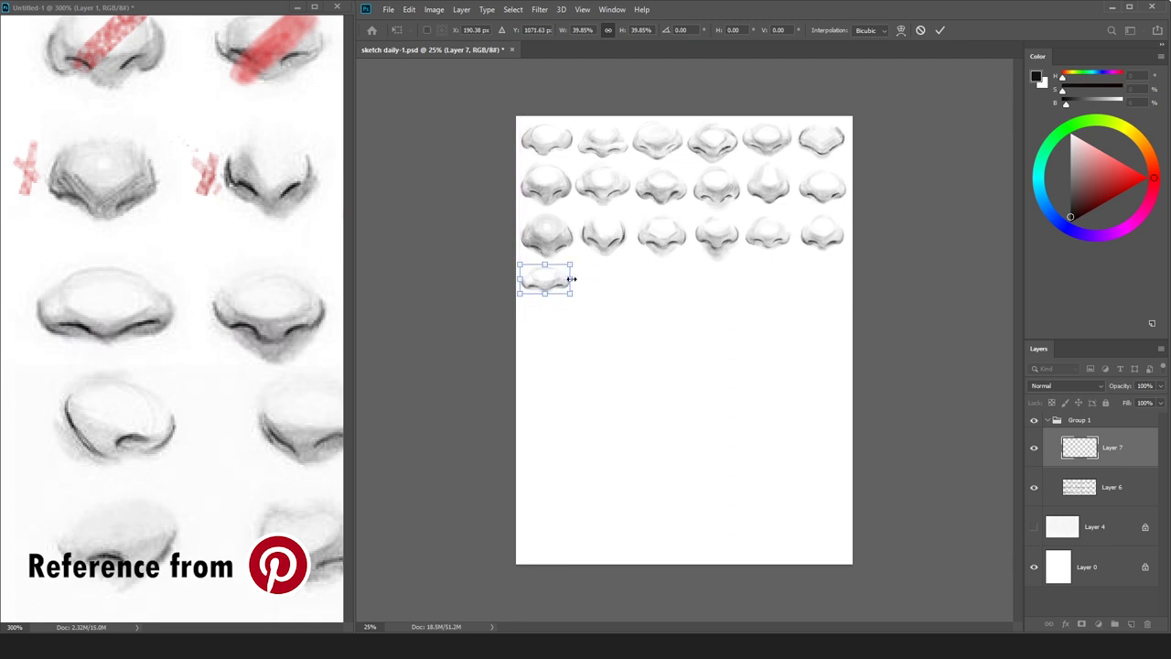
pyautogui.press('Return')
pyautogui.click(253, 495)
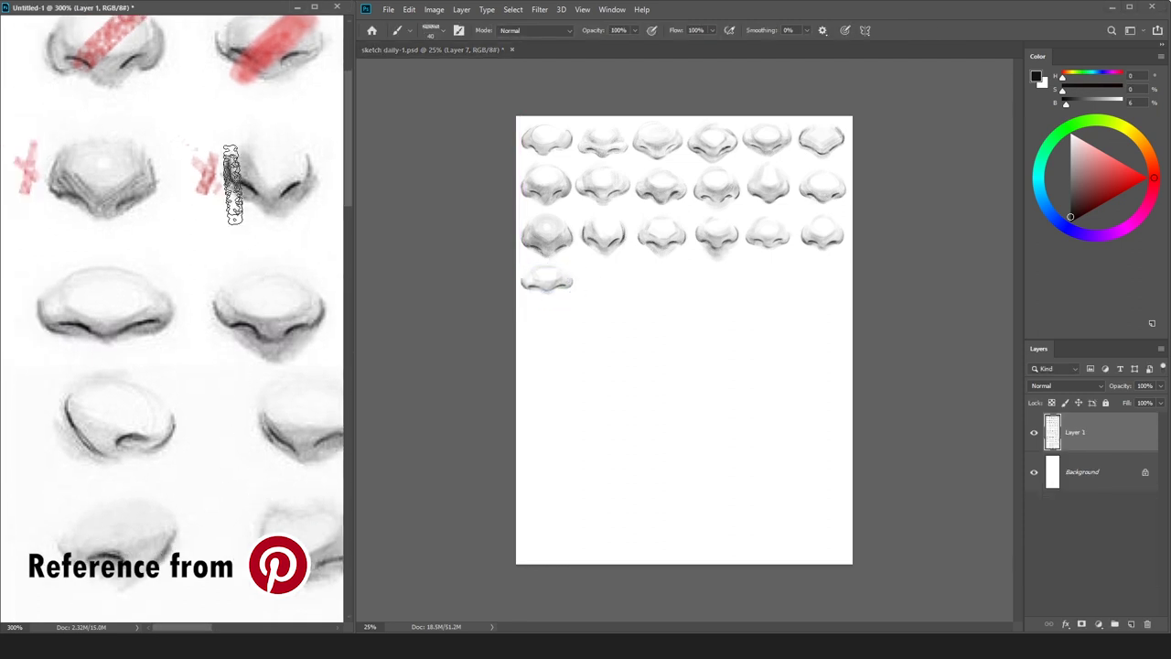
# Mark progress on the reference sheet with a small red brush at 69% brightness and bring the next nose into view.
pyautogui.click(1112, 184)
pyautogui.press('[')
pyautogui.press('[')
pyautogui.press('[')
pyautogui.press('[')
pyautogui.press('[')
pyautogui.press('[')
pyautogui.press('[')
pyautogui.press('[')
pyautogui.press('[')
pyautogui.press('[')
pyautogui.moveTo(22, 295)
pyautogui.mouseDown()
pyautogui.moveTo(15, 336)
pyautogui.moveTo(26, 317)
pyautogui.mouseUp()
pyautogui.moveTo(267, 343); pyautogui.dragTo(168, 339)
# Add a new layer above the finished noses and set the brush to the default black.
pyautogui.press('v')
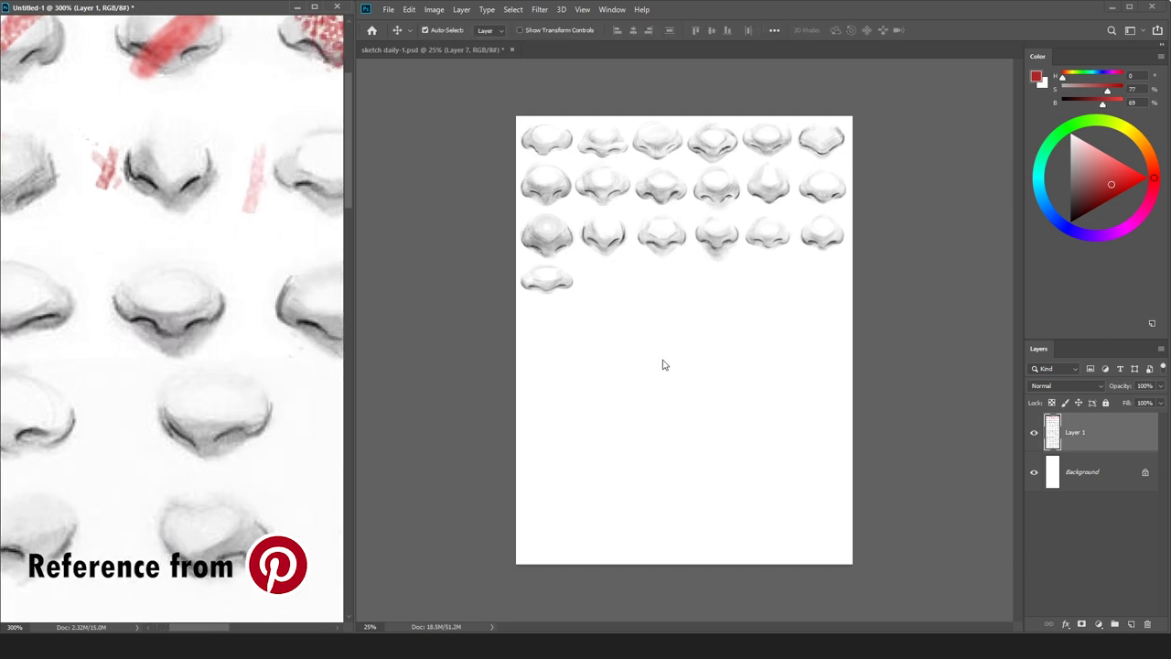
pyautogui.click(662, 361)
pyautogui.hotkey('ctrl', 'shift', 'n')
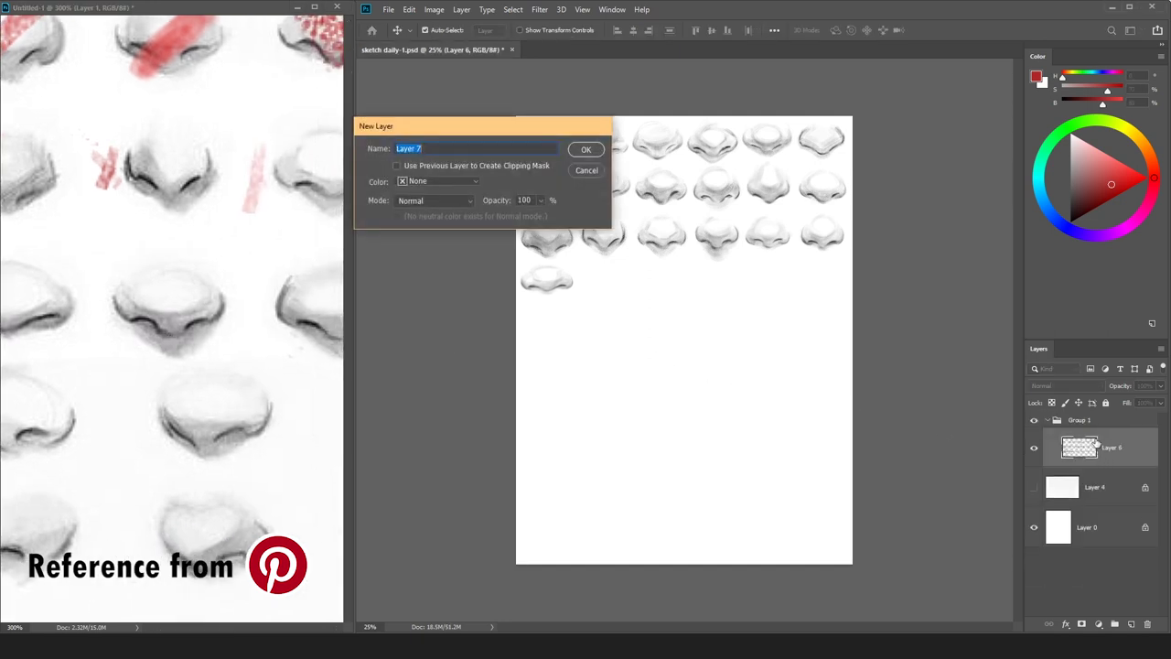
pyautogui.press('Return')
pyautogui.press('b')
pyautogui.press('d')
pyautogui.hotkey('ctrl', '+')
pyautogui.hotkey('ctrl', '+')
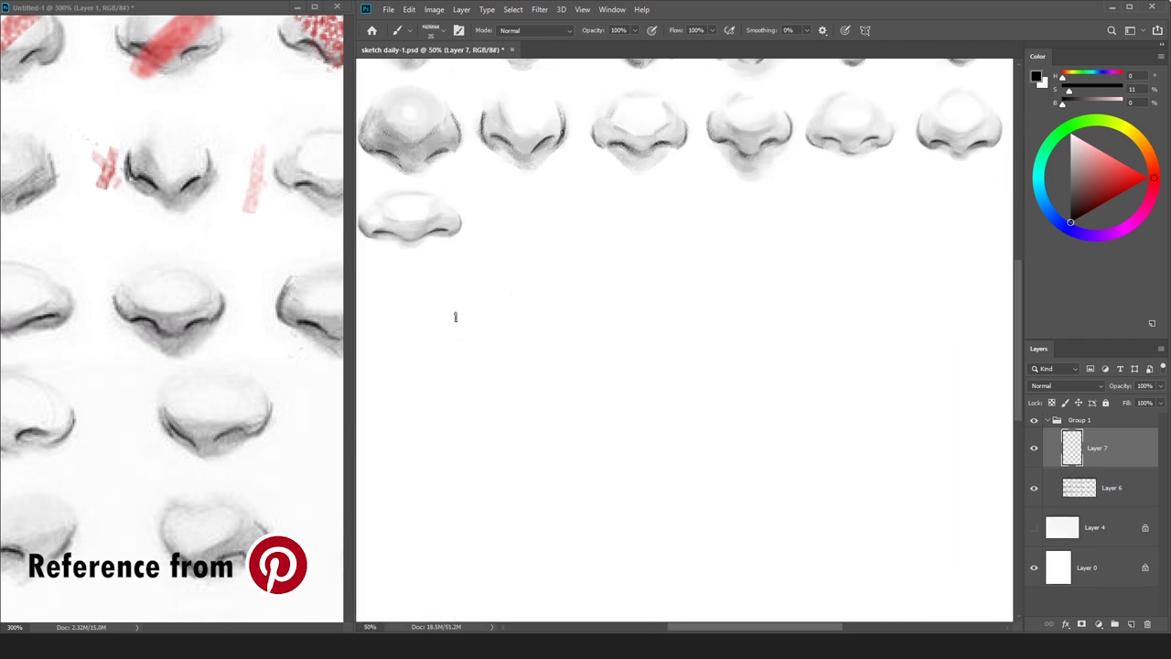
# Sketch the new nose's left wing, both nostril curves and the underside of the tip below the fourth row.
pyautogui.moveTo(457, 323)
pyautogui.mouseDown()
pyautogui.moveTo(480, 363)
pyautogui.moveTo(512, 351)
pyautogui.moveTo(586, 376)
pyautogui.moveTo(599, 351)
pyautogui.moveTo(630, 346)
pyautogui.mouseUp()
pyautogui.hotkey('ctrl', 'z')
pyautogui.hotkey('ctrl', 'z')
pyautogui.hotkey('ctrl', 'z')
pyautogui.hotkey('ctrl', 'z')
pyautogui.press('e')
pyautogui.moveTo(576, 375)
pyautogui.mouseDown()
pyautogui.moveTo(629, 361)
pyautogui.moveTo(578, 374)
pyautogui.mouseUp()
pyautogui.press('b')
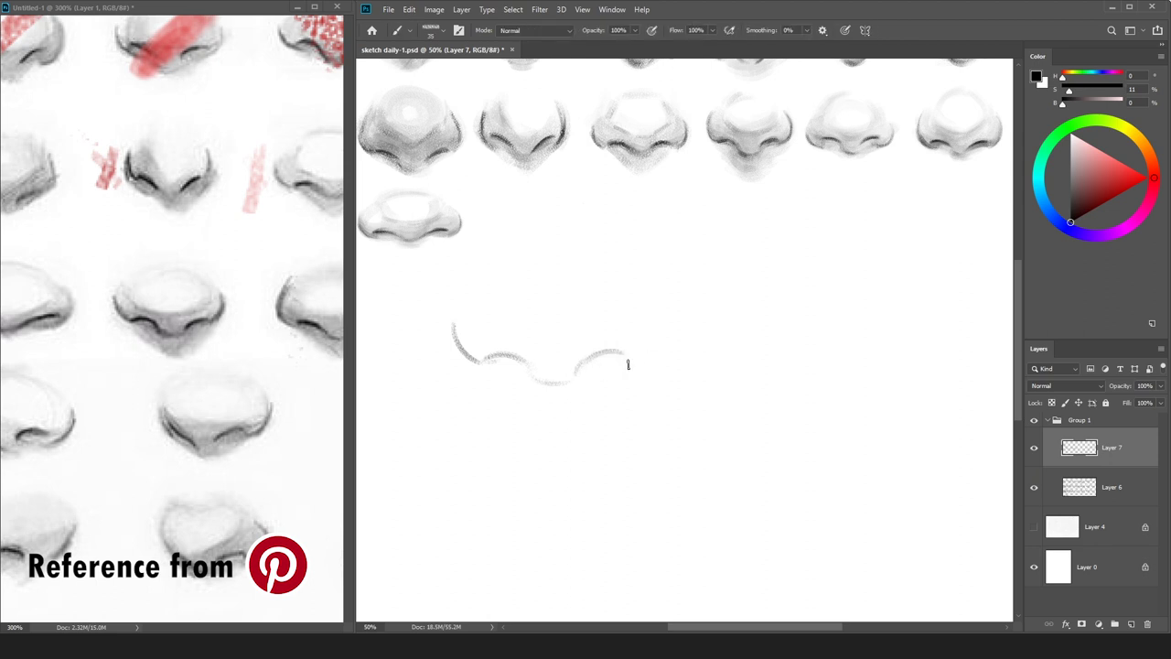
# Draw the right nose wing to mirror the left one, cleaning up both outlines with the eraser.
pyautogui.press('e')
pyautogui.moveTo(590, 342)
pyautogui.mouseDown()
pyautogui.moveTo(630, 353)
pyautogui.moveTo(573, 363)
pyautogui.moveTo(624, 360)
pyautogui.moveTo(593, 358)
pyautogui.moveTo(606, 368)
pyautogui.moveTo(636, 356)
pyautogui.moveTo(627, 351)
pyautogui.moveTo(637, 376)
pyautogui.moveTo(626, 361)
pyautogui.moveTo(642, 357)
pyautogui.moveTo(643, 308)
pyautogui.mouseUp()
pyautogui.press('b')
pyautogui.press('e')
pyautogui.press('b')
pyautogui.press('e')
pyautogui.press('b')
pyautogui.moveTo(648, 349); pyautogui.dragTo(644, 311)
pyautogui.press('e')
pyautogui.press('b')
# Darken the nostril curves and the underside of the tip with a smaller black brush, erasing stray edges.
pyautogui.moveTo(464, 358)
pyautogui.mouseDown()
pyautogui.moveTo(455, 326)
pyautogui.moveTo(479, 366)
pyautogui.moveTo(521, 360)
pyautogui.mouseUp()
pyautogui.hotkey('ctrl', 'z')
pyautogui.press('[')
pyautogui.press('[')
pyautogui.hotkey('ctrl', 'z')
pyautogui.hotkey('ctrl', 'z')
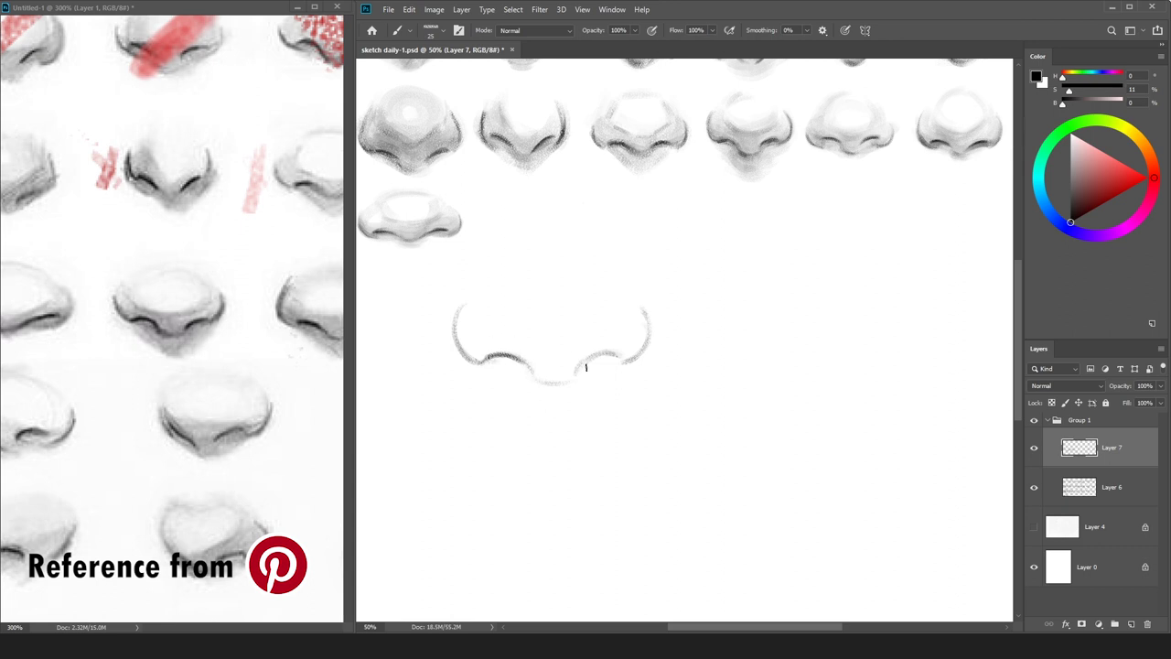
pyautogui.moveTo(620, 358)
pyautogui.mouseDown()
pyautogui.moveTo(572, 392)
pyautogui.moveTo(609, 360)
pyautogui.moveTo(603, 353)
pyautogui.moveTo(573, 389)
pyautogui.moveTo(591, 350)
pyautogui.moveTo(614, 345)
pyautogui.moveTo(591, 347)
pyautogui.moveTo(610, 357)
pyautogui.moveTo(582, 352)
pyautogui.moveTo(564, 378)
pyautogui.moveTo(613, 366)
pyautogui.moveTo(531, 369)
pyautogui.moveTo(562, 385)
pyautogui.mouseUp()
pyautogui.press('e')
pyautogui.press('b')
pyautogui.moveTo(626, 360); pyautogui.dragTo(647, 311)
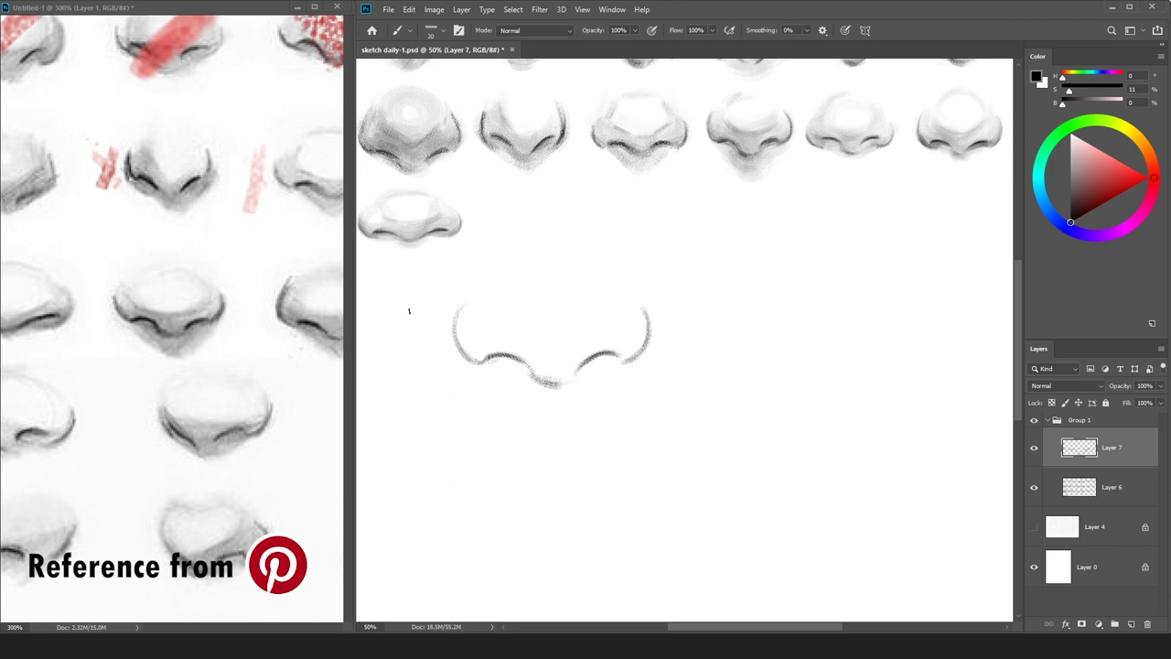
pyautogui.press('e')
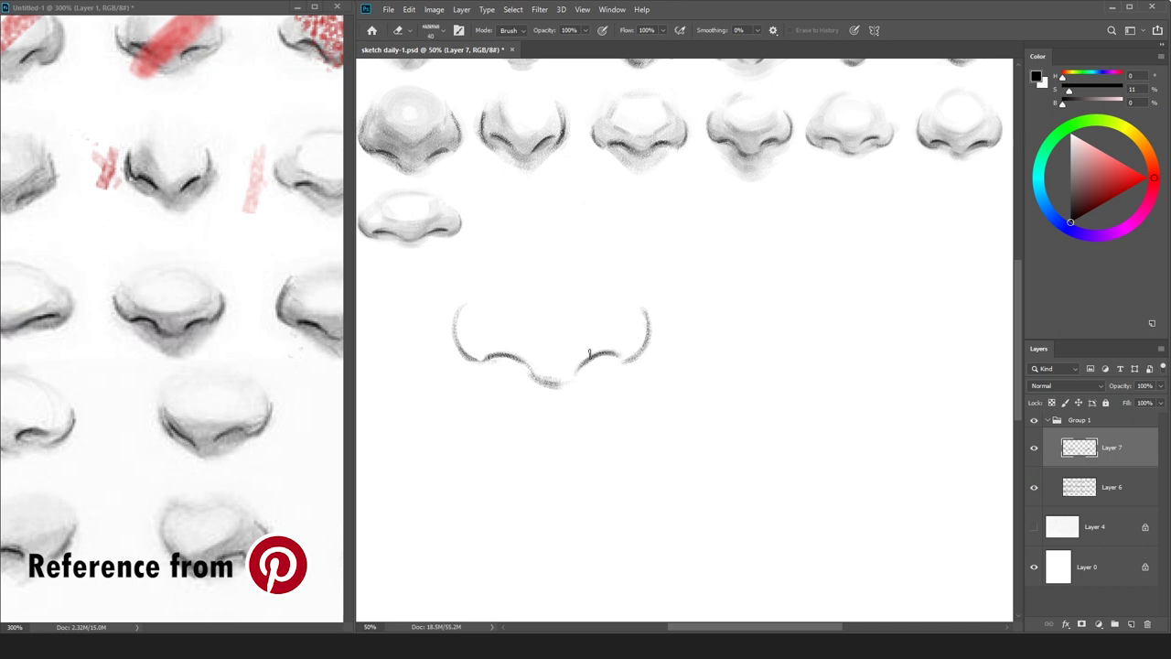
pyautogui.press('b')
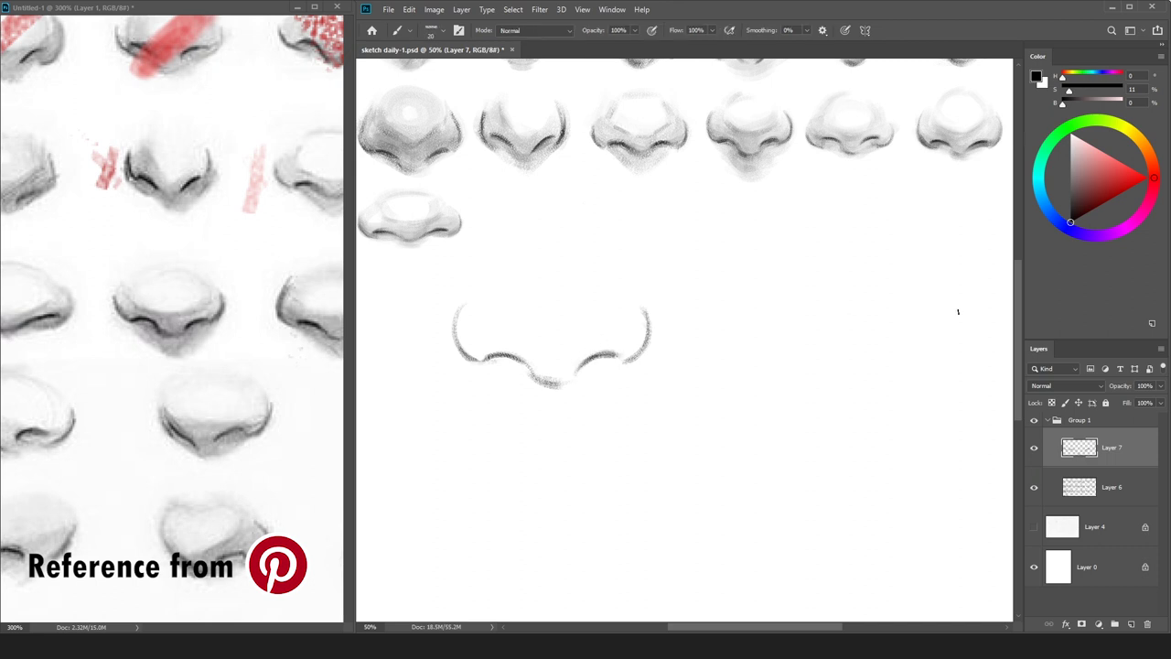
# Add a shading layer beneath the line art and draw the tip's oval in light grey at 70% brightness.
pyautogui.click(1135, 485)
pyautogui.hotkey('ctrl', 'shift', 'n')
pyautogui.press('Return')
pyautogui.click(1071, 160)
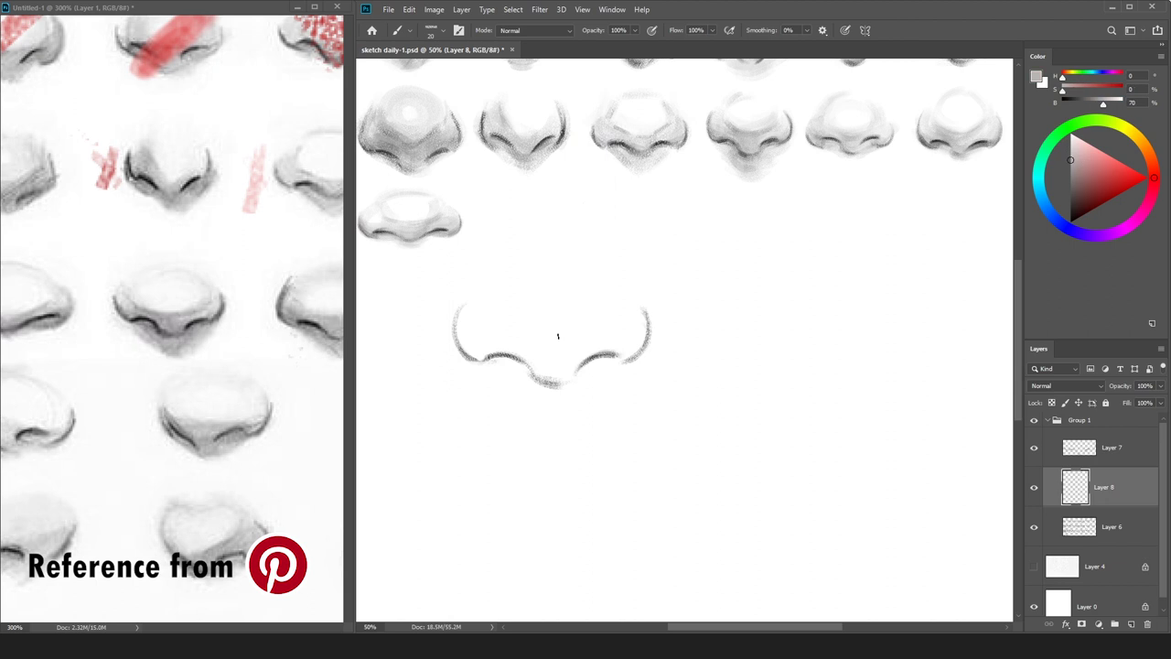
pyautogui.hotkey('ctrl', '-')
pyautogui.press(']')
pyautogui.moveTo(561, 324); pyautogui.dragTo(629, 325)
pyautogui.moveTo(550, 320)
pyautogui.mouseDown()
pyautogui.moveTo(591, 336)
pyautogui.moveTo(638, 320)
pyautogui.mouseUp()
pyautogui.moveTo(563, 300); pyautogui.dragTo(638, 315)
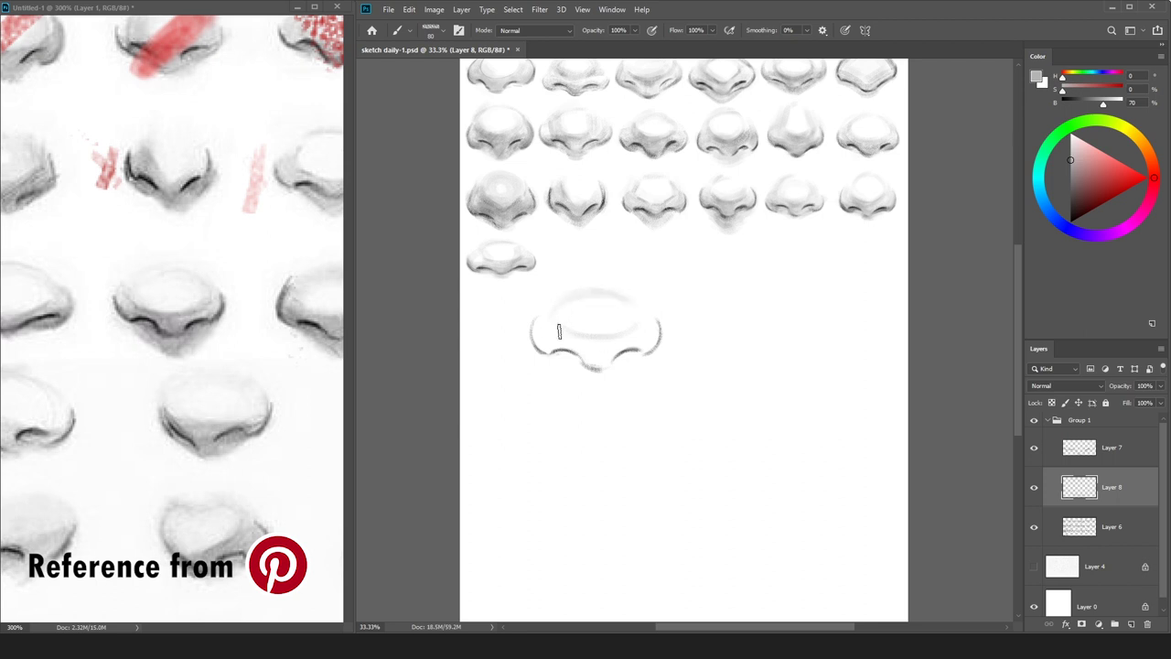
# Fill the nose's wings, body and the shadow below the nostrils with broad strokes of the light grey.
pyautogui.press(']')
pyautogui.press(']')
pyautogui.press(']')
pyautogui.press(']')
pyautogui.press(']')
pyautogui.press(']')
pyautogui.moveTo(554, 339); pyautogui.dragTo(645, 336)
pyautogui.moveTo(537, 321)
pyautogui.mouseDown()
pyautogui.moveTo(544, 349)
pyautogui.moveTo(635, 359)
pyautogui.moveTo(588, 347)
pyautogui.moveTo(616, 368)
pyautogui.moveTo(652, 338)
pyautogui.moveTo(587, 383)
pyautogui.moveTo(558, 351)
pyautogui.moveTo(635, 343)
pyautogui.mouseUp()
pyautogui.moveTo(561, 340)
pyautogui.mouseDown()
pyautogui.moveTo(630, 381)
pyautogui.moveTo(570, 376)
pyautogui.moveTo(632, 358)
pyautogui.moveTo(540, 357)
pyautogui.moveTo(613, 348)
pyautogui.moveTo(589, 358)
pyautogui.moveTo(590, 380)
pyautogui.moveTo(652, 340)
pyautogui.mouseUp()
pyautogui.press('[')
pyautogui.press('[')
pyautogui.press('[')
pyautogui.moveTo(586, 378); pyautogui.dragTo(570, 388)
# Darken the nostrils, the area under the tip and the tip's lower rim with grey at 43% brightness.
pyautogui.moveTo(1078, 162); pyautogui.dragTo(1070, 184)
pyautogui.press('[')
pyautogui.press('[')
pyautogui.press('[')
pyautogui.press('[')
pyautogui.press('[')
pyautogui.press('[')
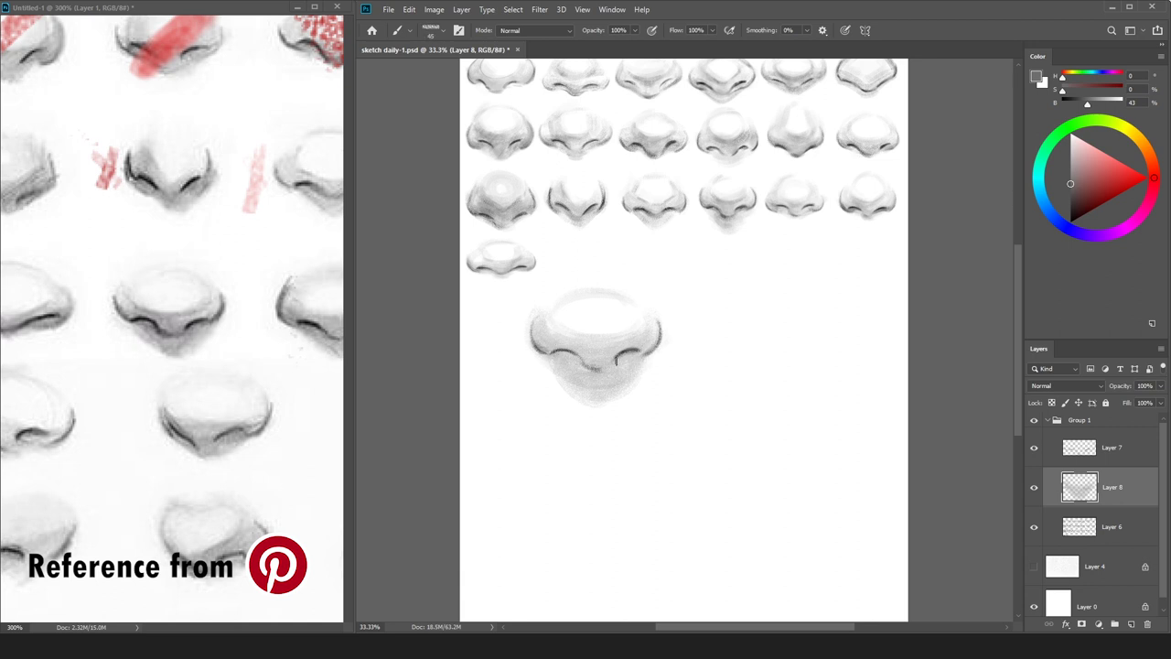
pyautogui.moveTo(579, 364)
pyautogui.mouseDown()
pyautogui.moveTo(605, 375)
pyautogui.moveTo(622, 345)
pyautogui.mouseUp()
pyautogui.moveTo(592, 396); pyautogui.dragTo(601, 395)
pyautogui.moveTo(566, 329); pyautogui.dragTo(587, 336)
# Shade along the lower edge of the tip's oval and soften it with sampled light greys.
pyautogui.press(']')
pyautogui.press(']')
pyautogui.press(']')
pyautogui.press('[')
pyautogui.press('[')
pyautogui.press('[')
pyautogui.press('[')
pyautogui.press('[')
pyautogui.press('[')
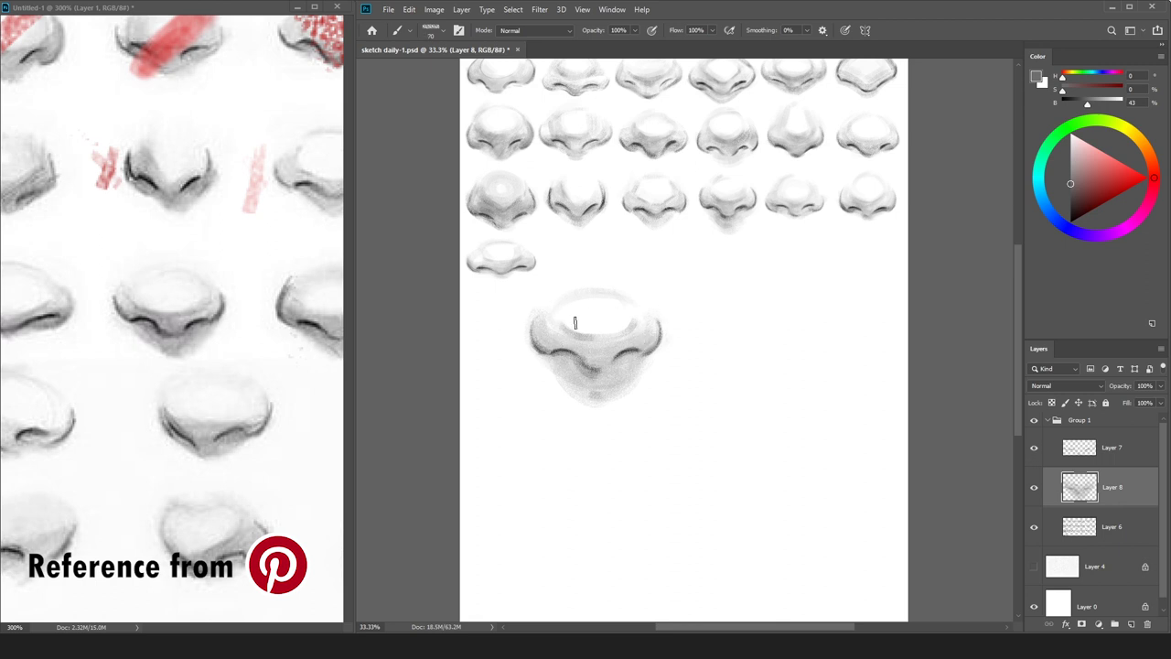
pyautogui.keyDown('alt'); pyautogui.click(547, 317); pyautogui.keyUp('alt')
pyautogui.keyDown('alt'); pyautogui.click(571, 338); pyautogui.keyUp('alt')
pyautogui.keyDown('alt'); pyautogui.click(585, 342); pyautogui.keyUp('alt')
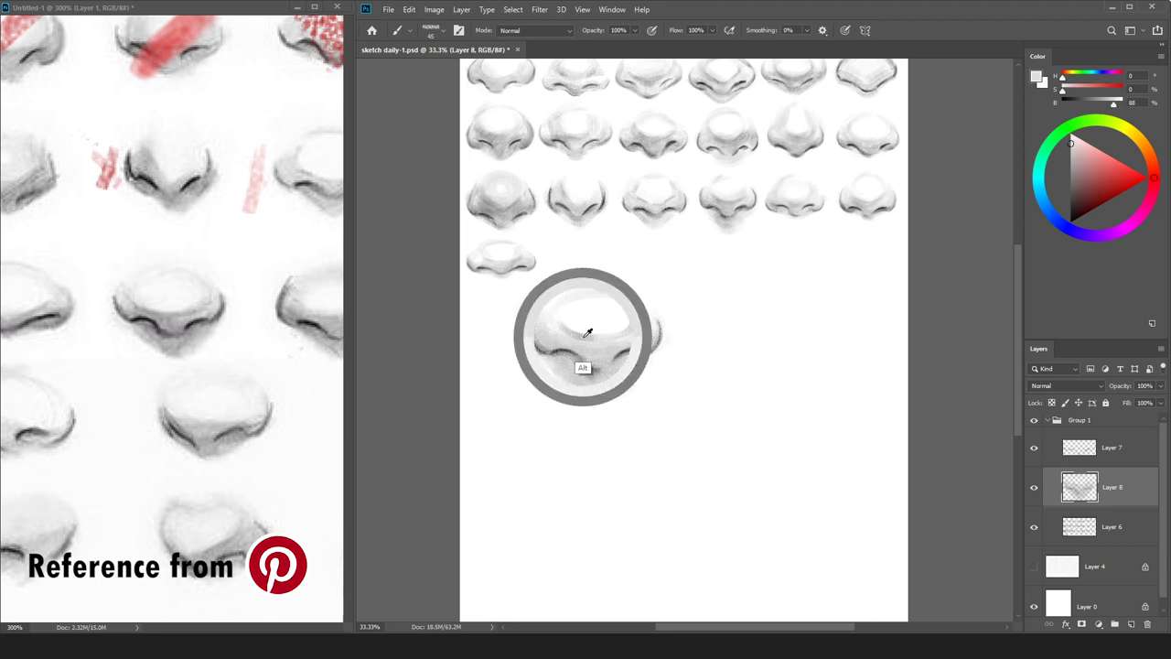
# Deepen the shading around the tip with a larger mid-grey brush at 44% brightness and lighten its edge with sampled tones.
pyautogui.click(1071, 183)
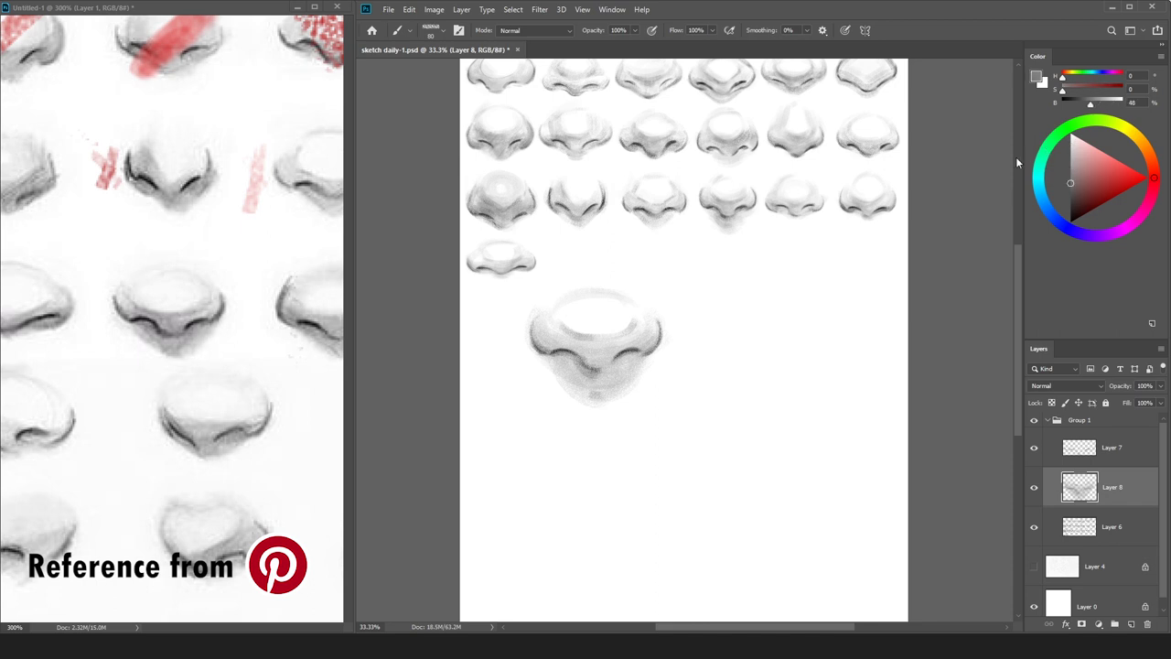
pyautogui.press(']')
pyautogui.press(']')
pyautogui.press(']')
pyautogui.press(']')
pyautogui.press(']')
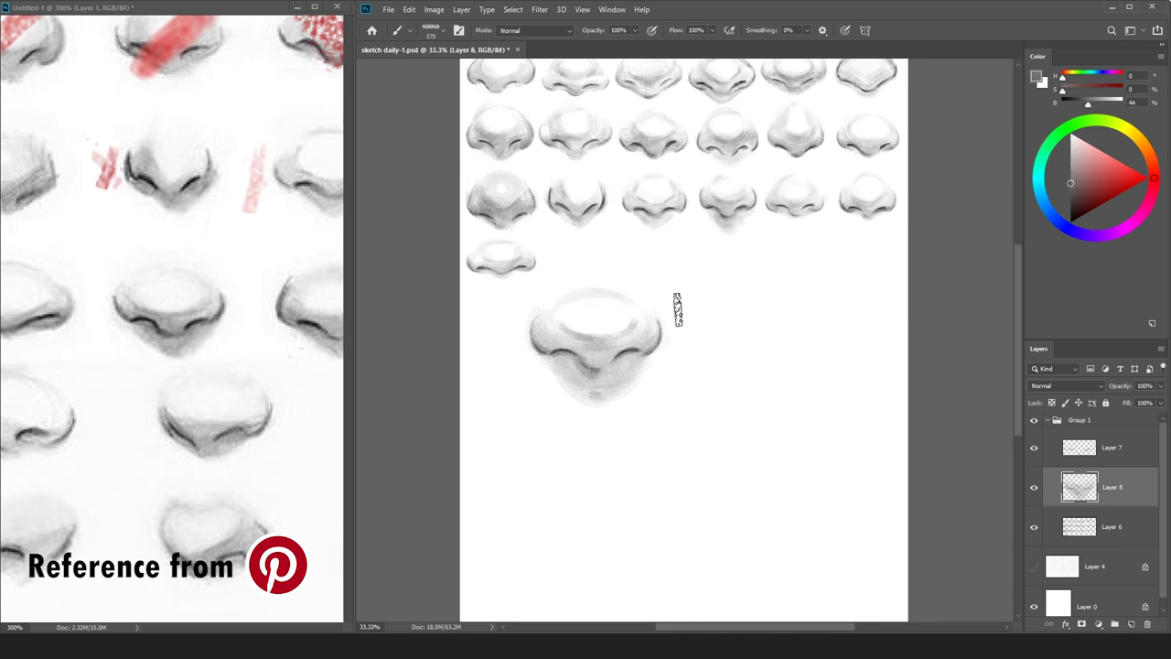
pyautogui.keyDown('alt'); pyautogui.click(628, 317); pyautogui.keyUp('alt')
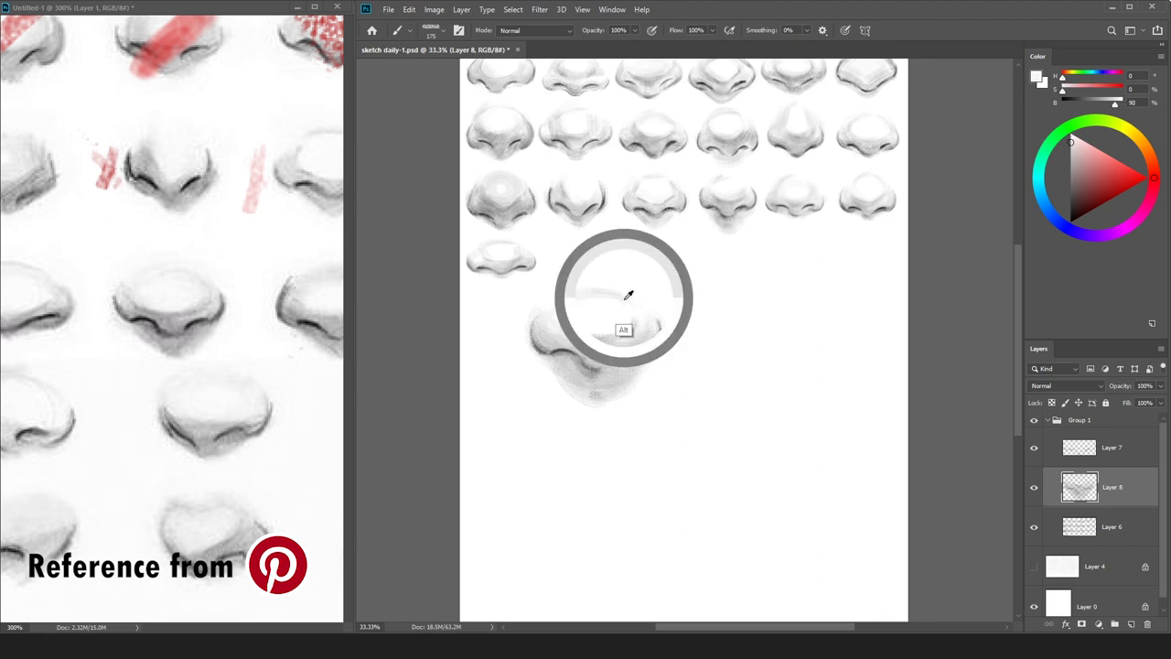
pyautogui.keyDown('alt'); pyautogui.click(632, 320); pyautogui.keyUp('alt')
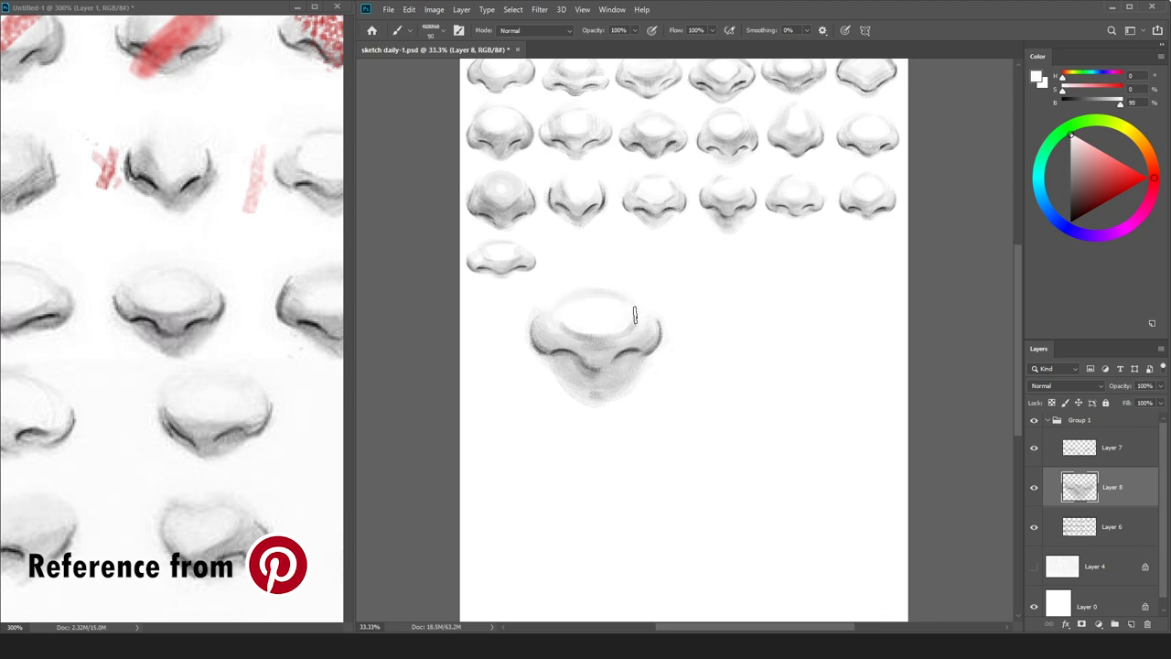
# Blend the tip's highlight into the surrounding shading with sampled greys and a 150-pixel brush.
pyautogui.keyDown('alt'); pyautogui.click(636, 339); pyautogui.keyUp('alt')
pyautogui.keyDown('alt'); pyautogui.click(611, 341); pyautogui.keyUp('alt')
pyautogui.keyDown('alt'); pyautogui.click(587, 331); pyautogui.keyUp('alt')
pyautogui.press(']')
pyautogui.press(']')
pyautogui.press(']')
pyautogui.keyDown('alt'); pyautogui.click(544, 333); pyautogui.keyUp('alt')
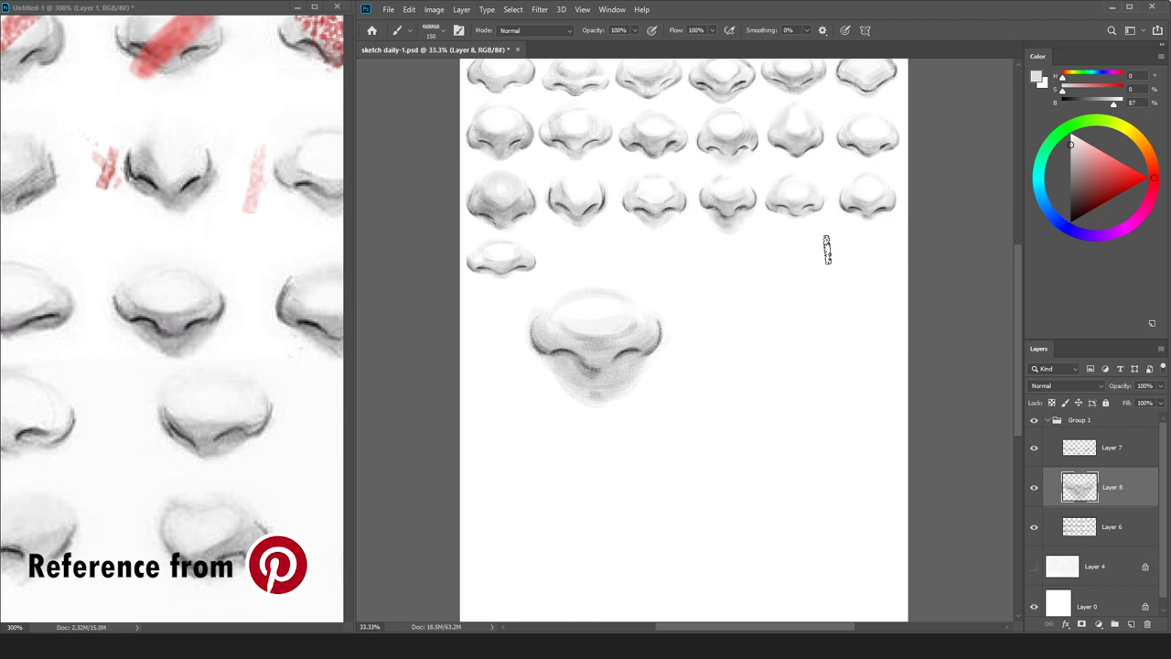
# Merge the line art with its shading and deepen the nostrils and underside with black and sampled dark grey.
pyautogui.keyDown('ctrl'); pyautogui.click(1111, 464); pyautogui.keyUp('ctrl')
pyautogui.hotkey('ctrl', 'e')
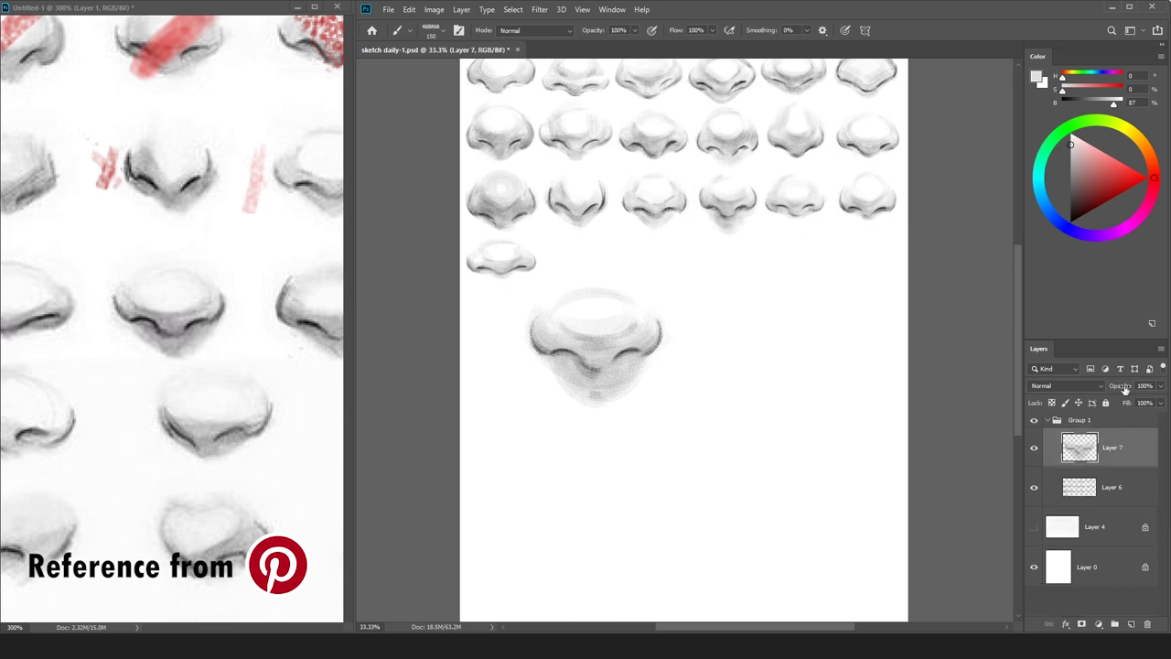
pyautogui.press('d')
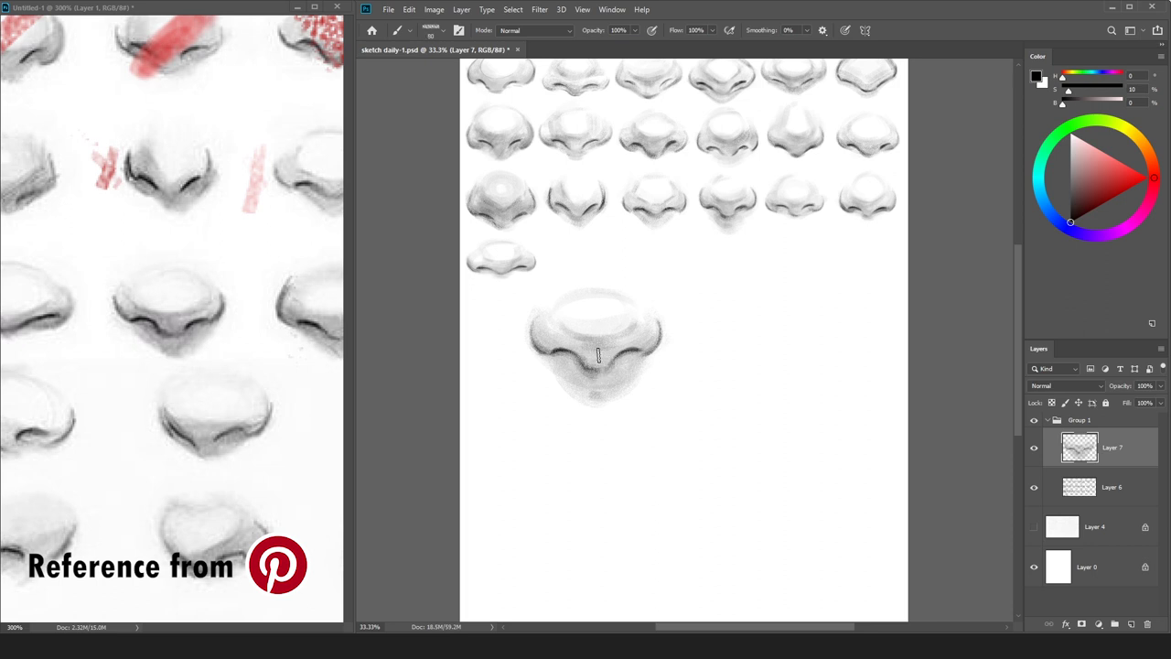
pyautogui.keyDown('alt'); pyautogui.click(590, 368); pyautogui.keyUp('alt')
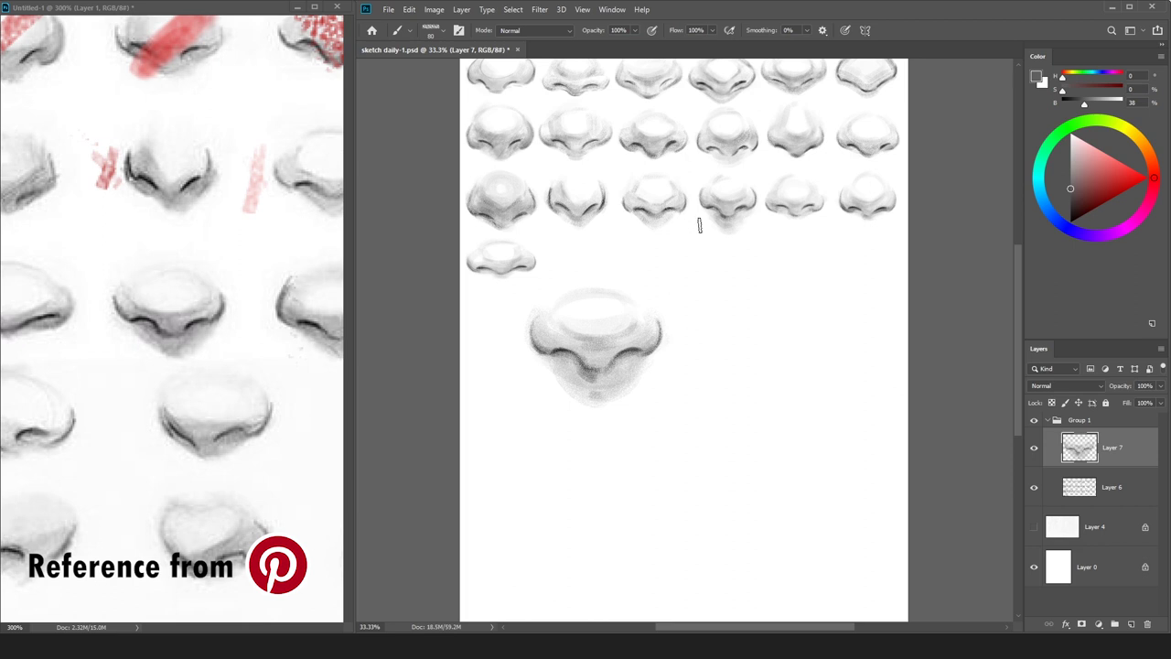
# Scale the nose down into second place in the fourth row and merge it with the finished noses.
pyautogui.hotkey('ctrl', 't')
pyautogui.moveTo(668, 300); pyautogui.dragTo(601, 348)
pyautogui.moveTo(582, 365); pyautogui.dragTo(604, 266)
pyautogui.press('Return')
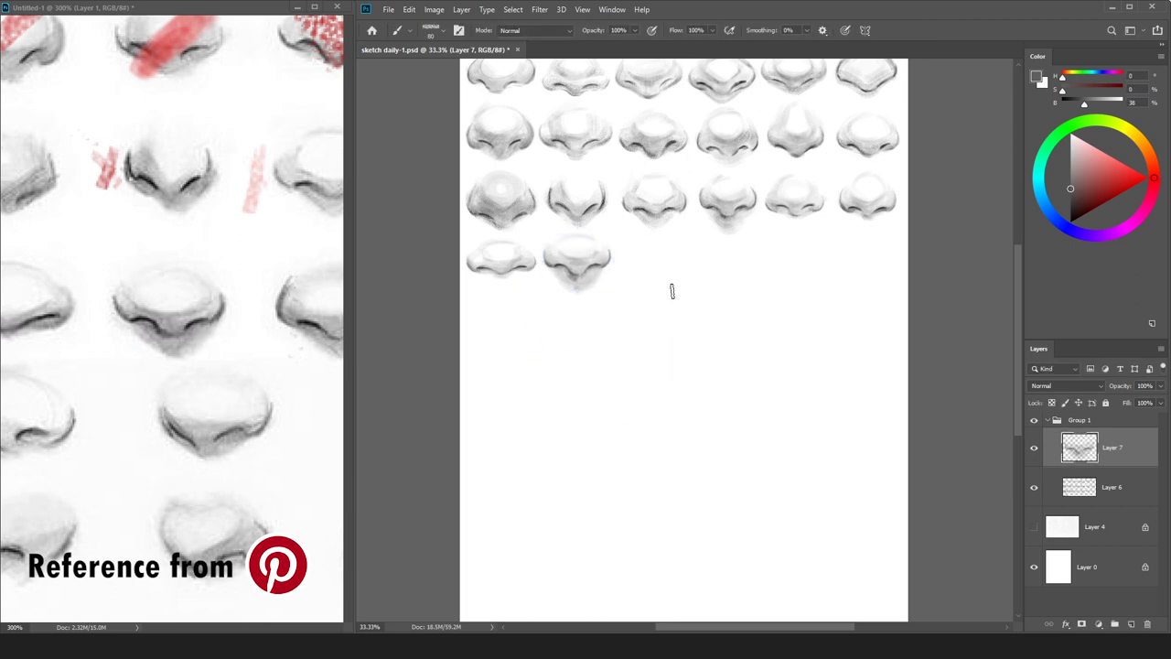
pyautogui.hotkey('ctrl', 'e')
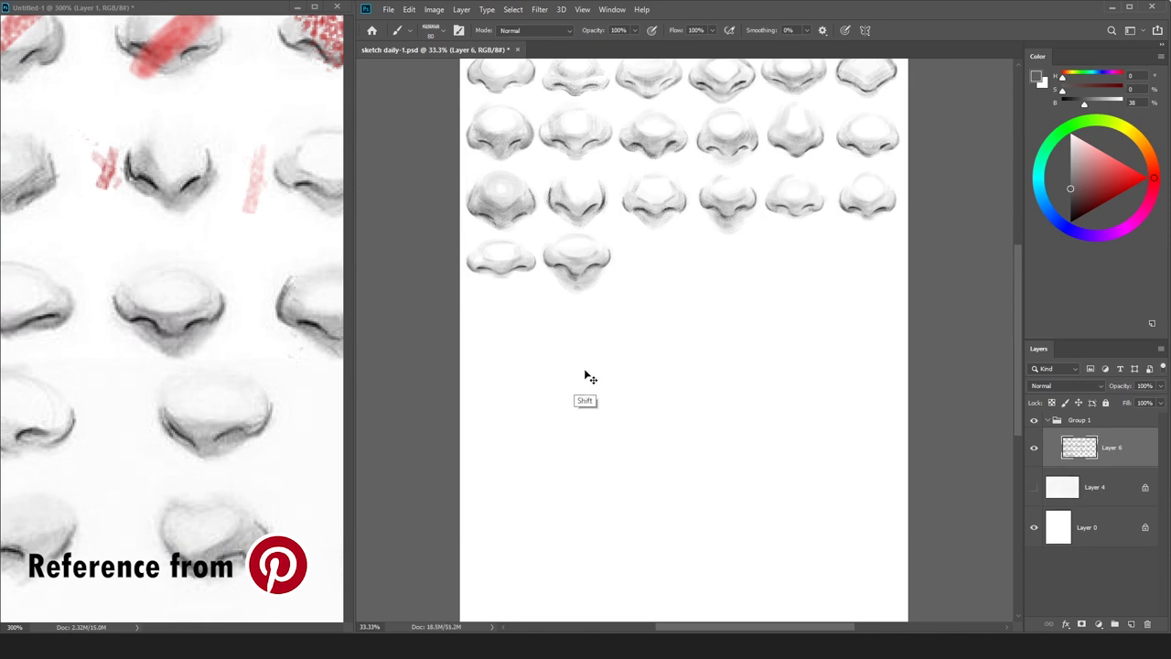
# Add a new layer for the next nose and mark progress on the reference in red at 77% brightness.
pyautogui.hotkey('ctrl', 'shift', 'n')
pyautogui.press('Return')
pyautogui.click(191, 352)
pyautogui.moveTo(190, 352); pyautogui.dragTo(170, 386)
pyautogui.click(1122, 183)
pyautogui.press('[')
pyautogui.press('[')
pyautogui.press('[')
pyautogui.press('[')
pyautogui.press('[')
pyautogui.press('[')
pyautogui.press('[')
pyautogui.press('[')
pyautogui.press('[')
pyautogui.press('[')
pyautogui.moveTo(133, 298)
pyautogui.mouseDown()
pyautogui.moveTo(110, 358)
pyautogui.moveTo(126, 342)
pyautogui.mouseUp()
pyautogui.moveTo(215, 347); pyautogui.dragTo(71, 357)
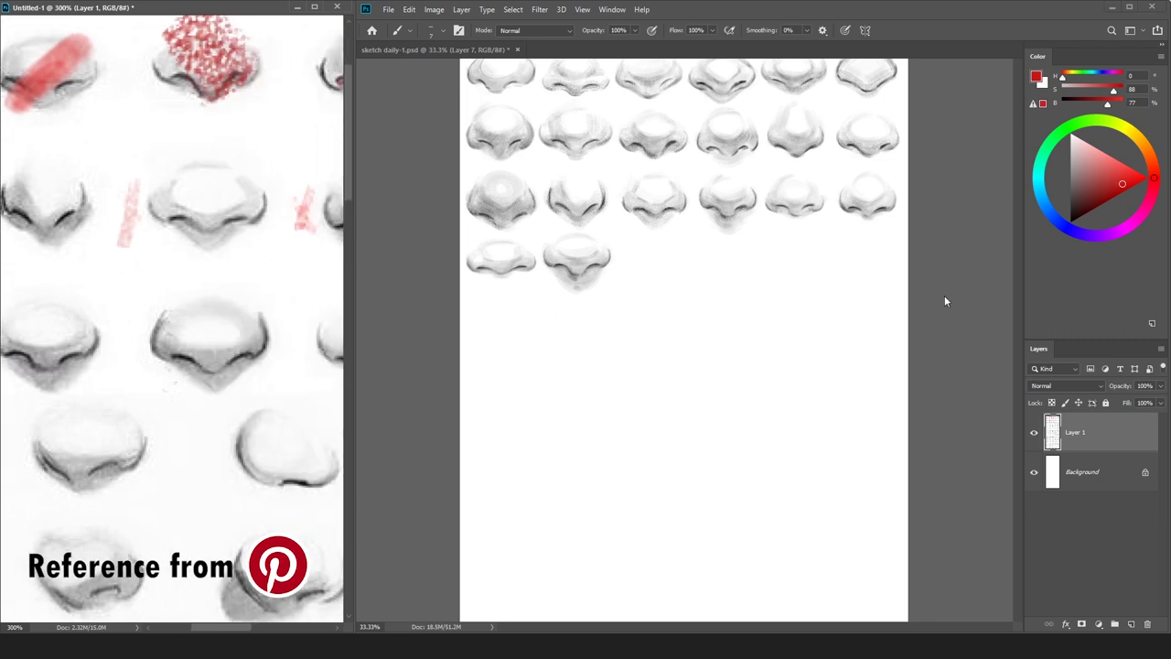
# Sketch the next nose's left wing, nostril curves, pointed underside and right wing in black below the fourth row.
pyautogui.click(943, 263)
pyautogui.press('v')
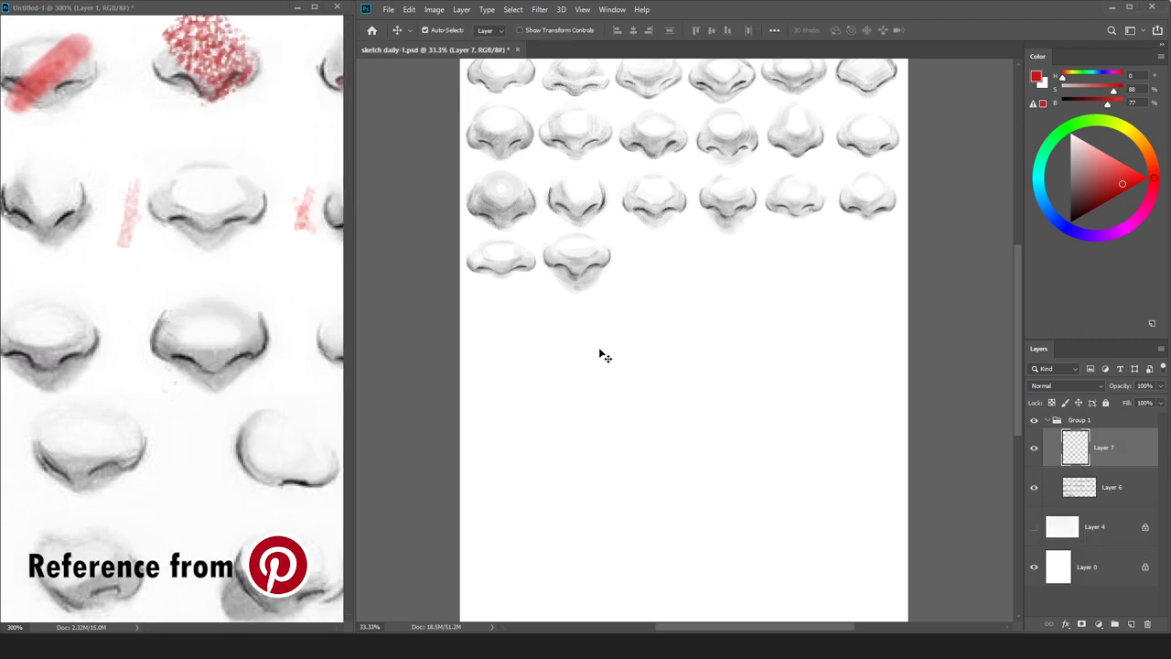
pyautogui.press('b')
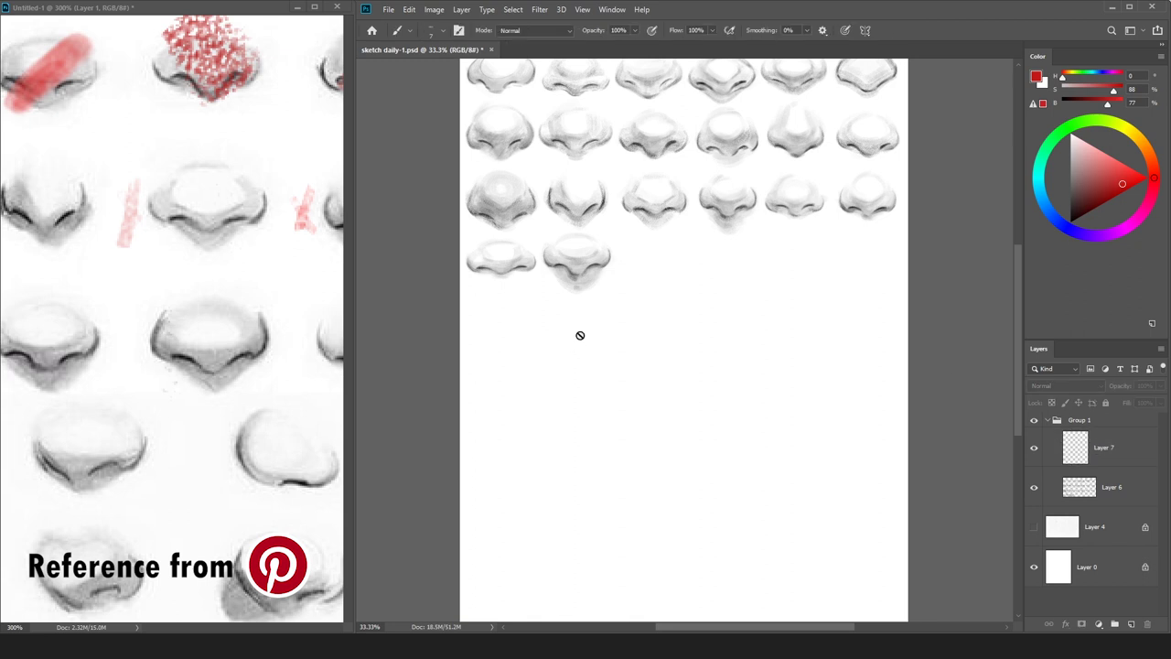
pyautogui.press('d')
pyautogui.hotkey('ctrl', '+')
pyautogui.hotkey('ctrl', '+')
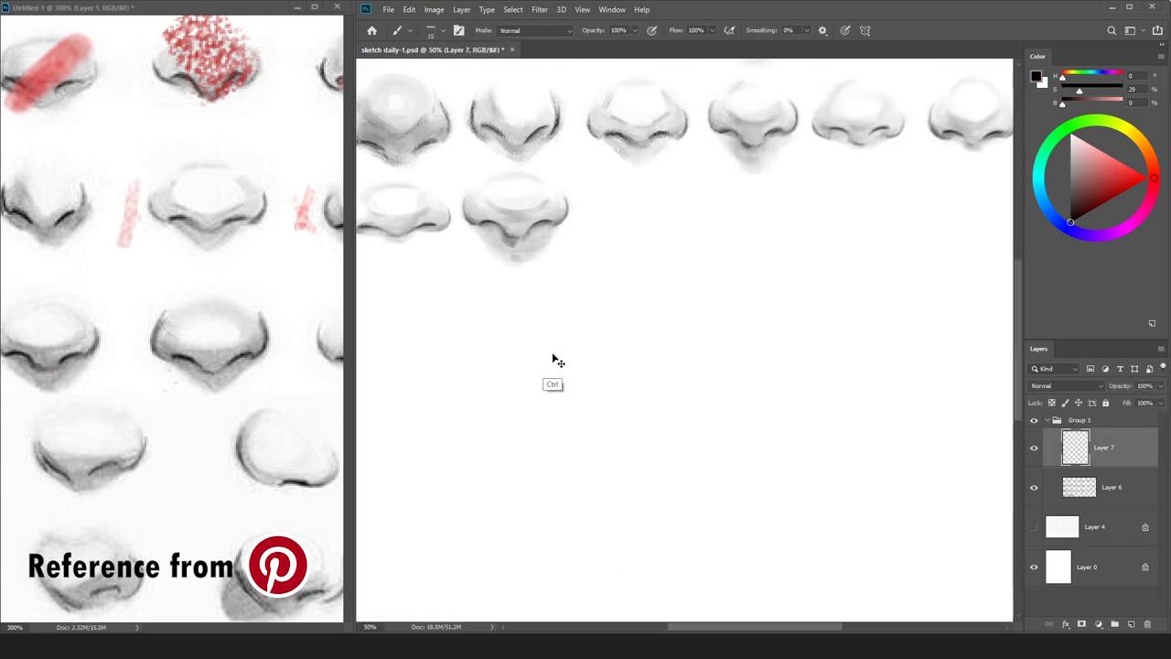
pyautogui.hotkey('ctrl', '-')
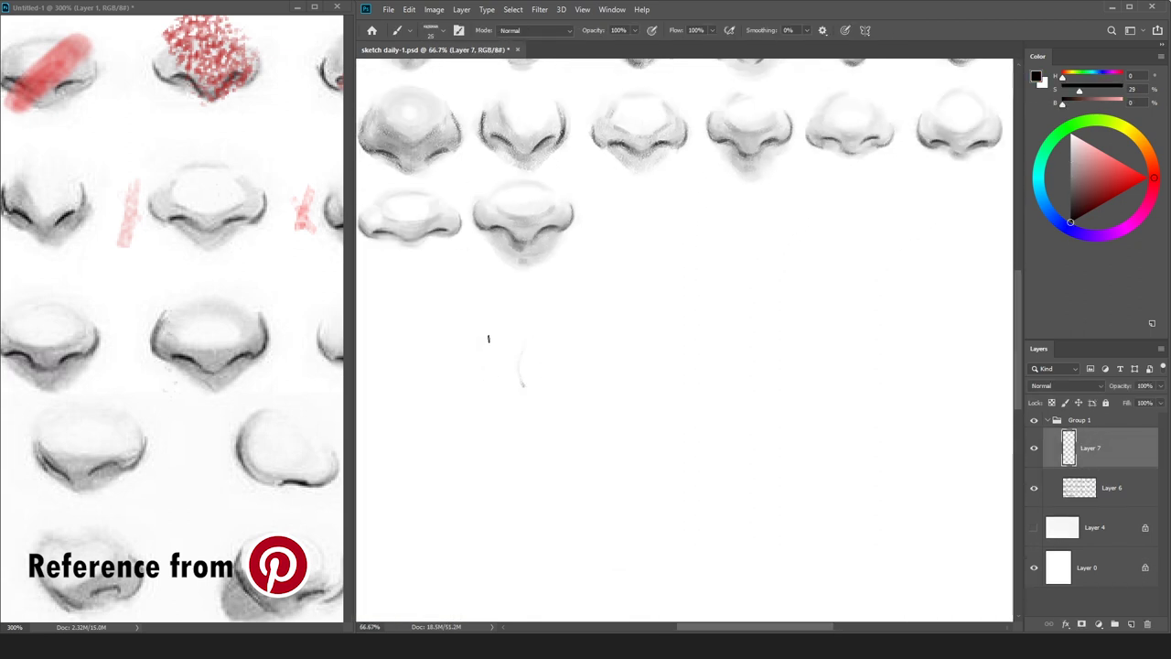
pyautogui.press(']')
pyautogui.moveTo(531, 327)
pyautogui.mouseDown()
pyautogui.moveTo(529, 392)
pyautogui.moveTo(576, 399)
pyautogui.mouseUp()
pyautogui.hotkey('ctrl', 'z')
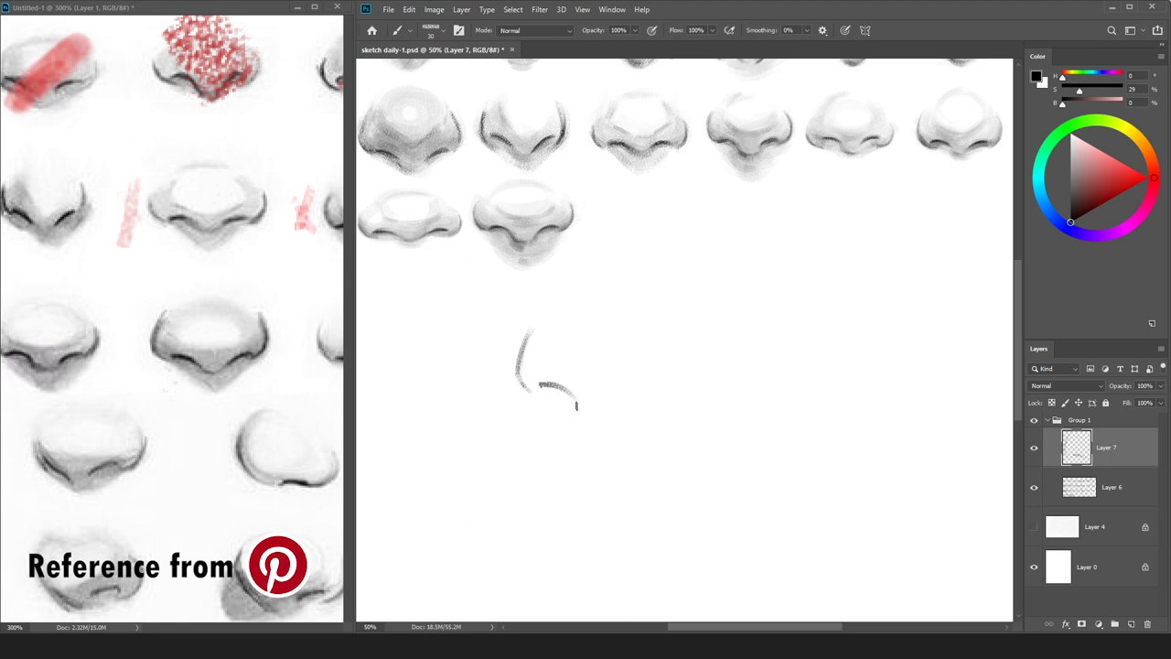
pyautogui.moveTo(647, 382); pyautogui.dragTo(617, 393)
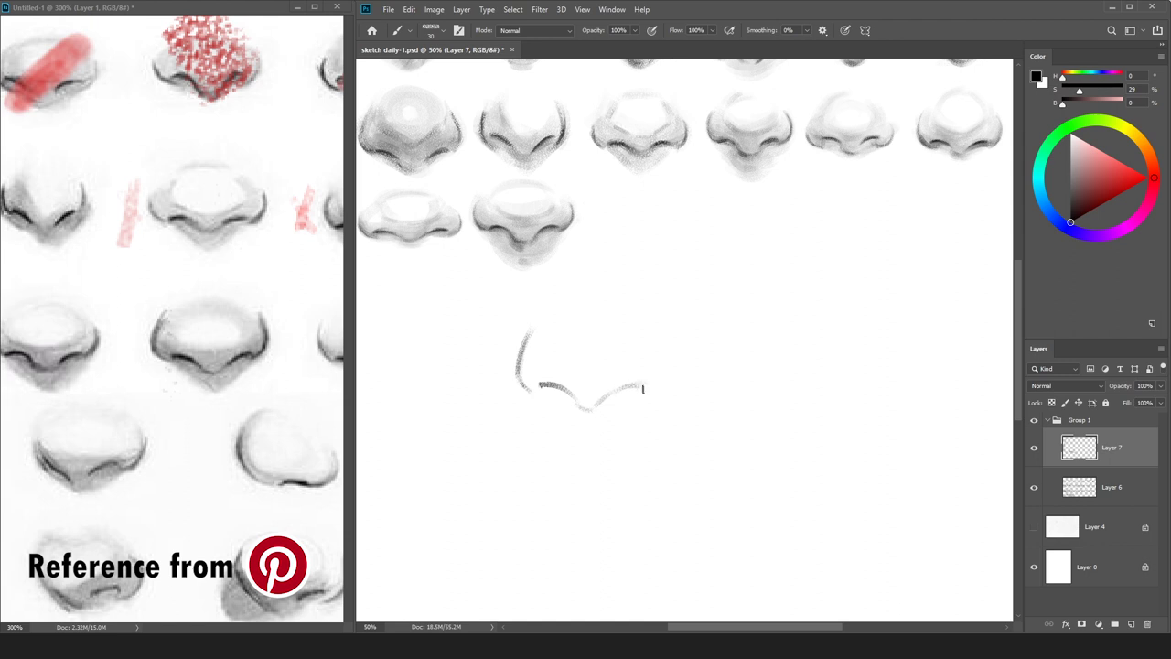
pyautogui.moveTo(642, 383); pyautogui.dragTo(604, 403)
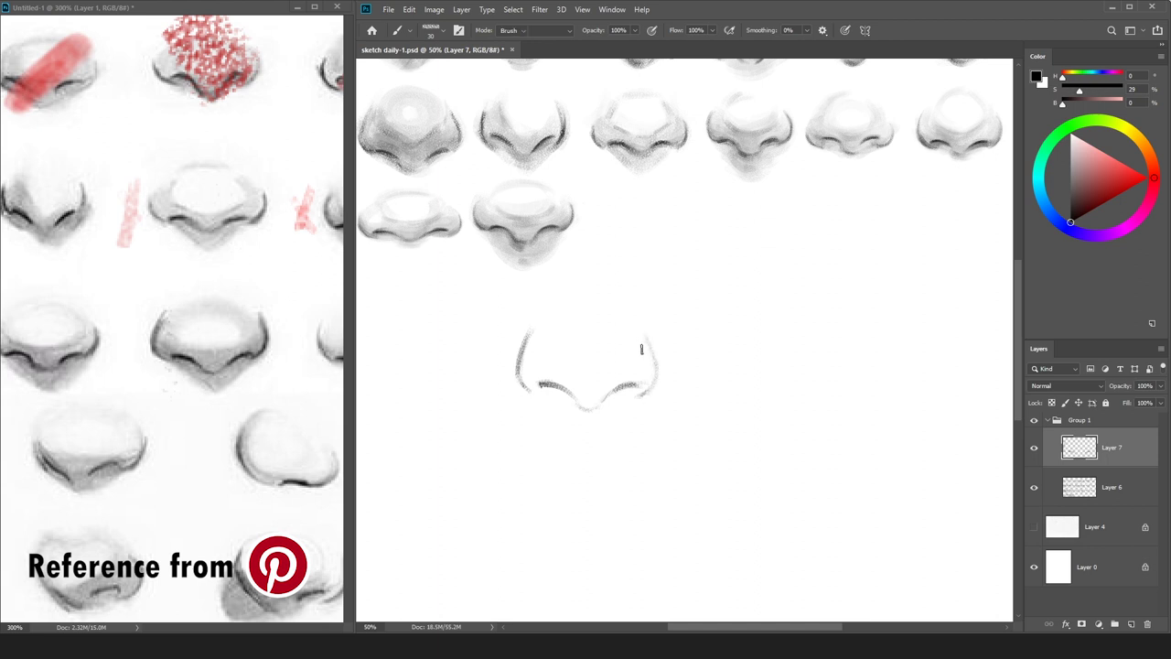
# Lasso the left nose wing, shift it slightly inward and clear the selection.
pyautogui.press('b')
pyautogui.press('l')
pyautogui.moveTo(549, 351)
pyautogui.mouseDown()
pyautogui.moveTo(538, 402)
pyautogui.moveTo(579, 295)
pyautogui.mouseUp()
pyautogui.press('v')
pyautogui.hotkey('ctrl', 'd')
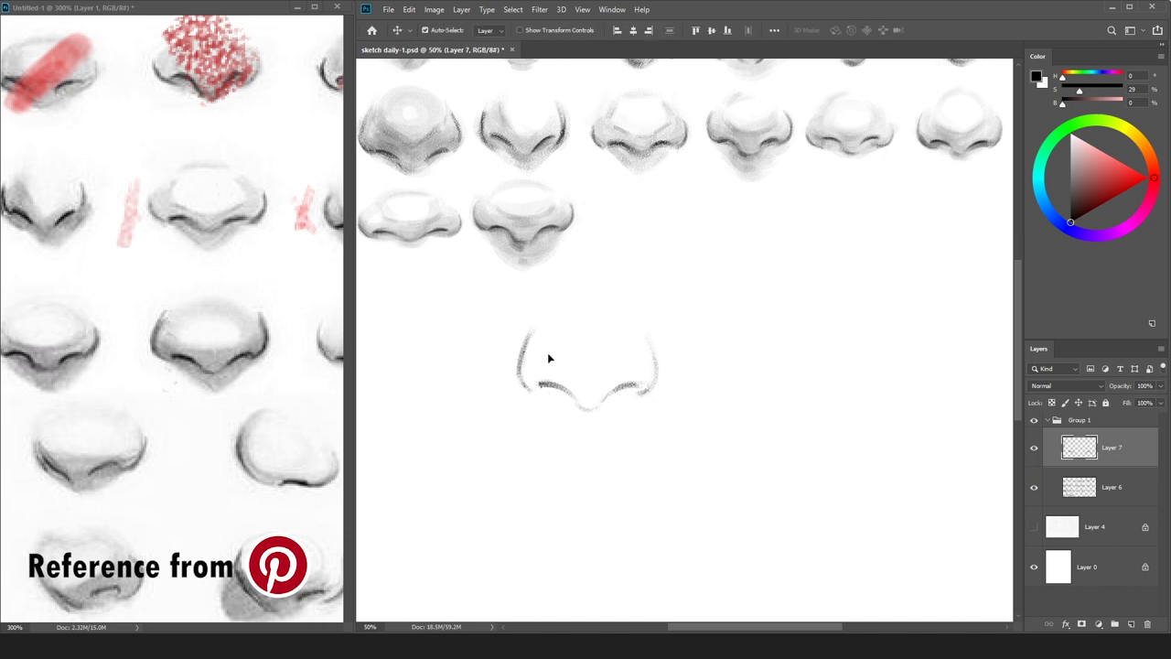
# Darken and refine the nose's right wing, nostril curves and pointed underside in black.
pyautogui.press('b')
pyautogui.moveTo(644, 328); pyautogui.dragTo(655, 370)
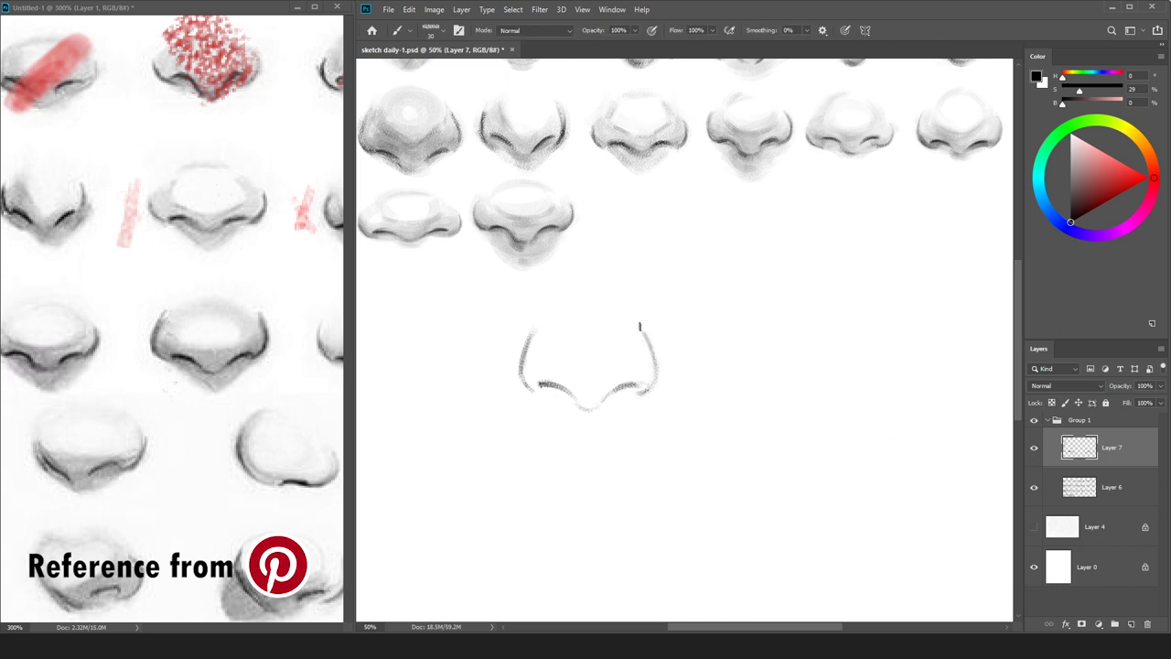
pyautogui.press('b')
pyautogui.press('b')
pyautogui.press('e')
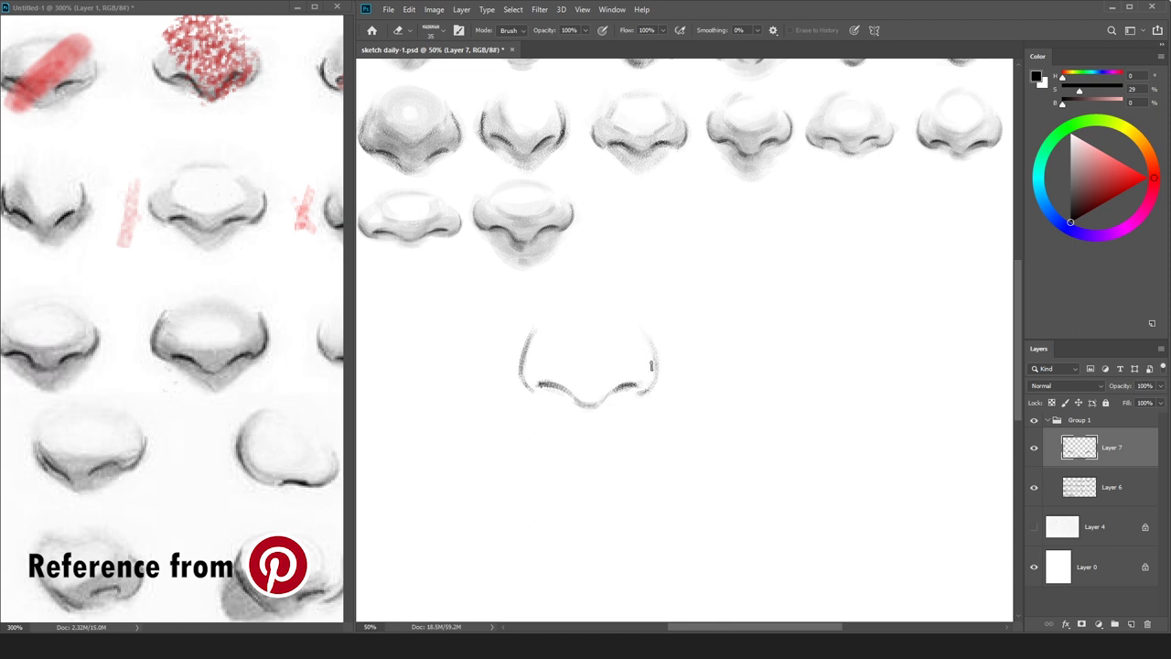
pyautogui.press('b')
pyautogui.moveTo(1107, 188); pyautogui.dragTo(1051, 229)
pyautogui.press('[')
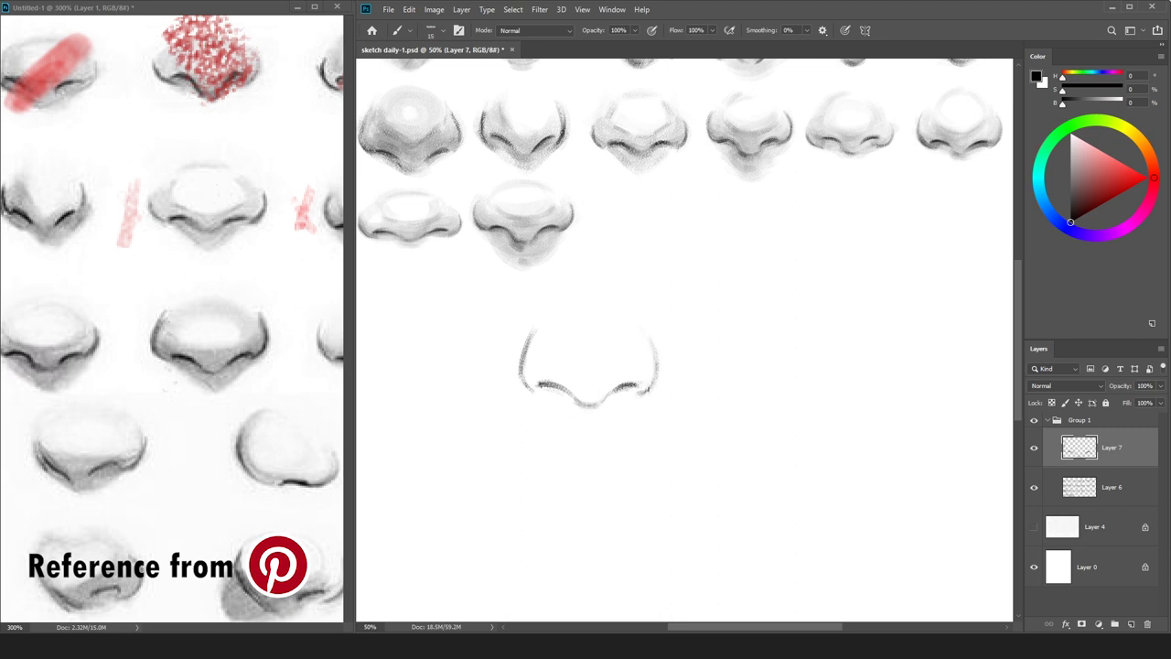
pyautogui.moveTo(651, 388); pyautogui.dragTo(655, 349)
# Add a new layer beneath the line art and shade the nose's rounded body in light grey at 77% brightness.
pyautogui.click(1109, 485)
pyautogui.hotkey('ctrl', 'shift', 'n')
pyautogui.press('Return')
pyautogui.moveTo(1077, 175); pyautogui.dragTo(1054, 141)
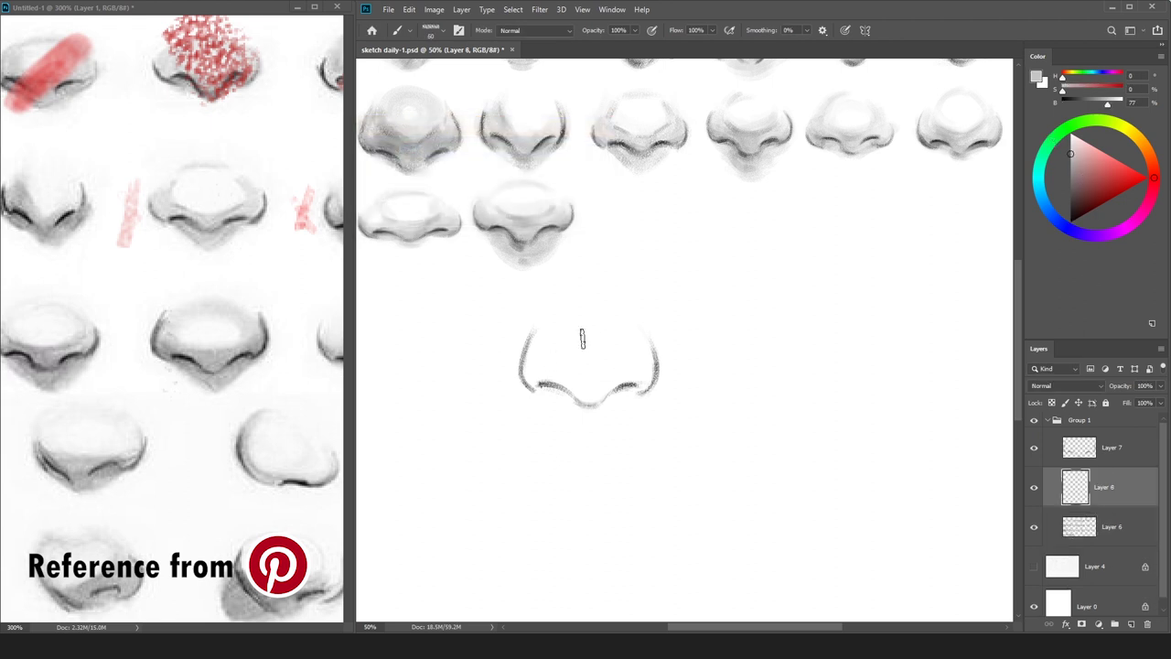
pyautogui.moveTo(634, 357)
pyautogui.mouseDown()
pyautogui.moveTo(596, 379)
pyautogui.moveTo(574, 337)
pyautogui.moveTo(642, 317)
pyautogui.moveTo(595, 346)
pyautogui.moveTo(578, 332)
pyautogui.moveTo(617, 347)
pyautogui.moveTo(606, 343)
pyautogui.moveTo(602, 371)
pyautogui.moveTo(589, 371)
pyautogui.moveTo(576, 338)
pyautogui.moveTo(593, 364)
pyautogui.moveTo(560, 344)
pyautogui.moveTo(578, 346)
pyautogui.moveTo(565, 361)
pyautogui.moveTo(592, 335)
pyautogui.moveTo(542, 349)
pyautogui.moveTo(554, 331)
pyautogui.moveTo(641, 331)
pyautogui.moveTo(533, 341)
pyautogui.moveTo(620, 345)
pyautogui.moveTo(542, 357)
pyautogui.moveTo(549, 382)
pyautogui.moveTo(568, 362)
pyautogui.moveTo(558, 335)
pyautogui.moveTo(524, 369)
pyautogui.moveTo(579, 388)
pyautogui.moveTo(640, 376)
pyautogui.moveTo(538, 369)
pyautogui.moveTo(607, 384)
pyautogui.moveTo(646, 374)
pyautogui.moveTo(530, 371)
pyautogui.moveTo(636, 375)
pyautogui.moveTo(605, 397)
pyautogui.moveTo(544, 391)
pyautogui.mouseUp()
pyautogui.press(']')
pyautogui.press(']')
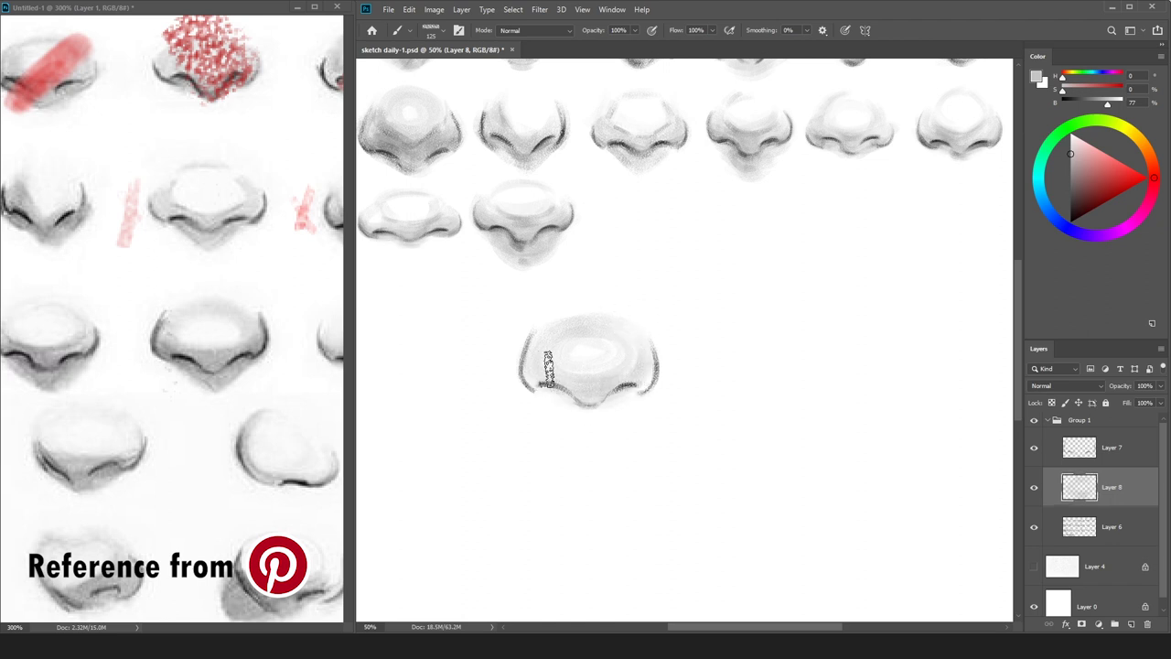
# Shade the pointed underside below the nostrils in the same light grey with a brush size of 150.
pyautogui.moveTo(558, 383); pyautogui.dragTo(620, 401)
pyautogui.press(']')
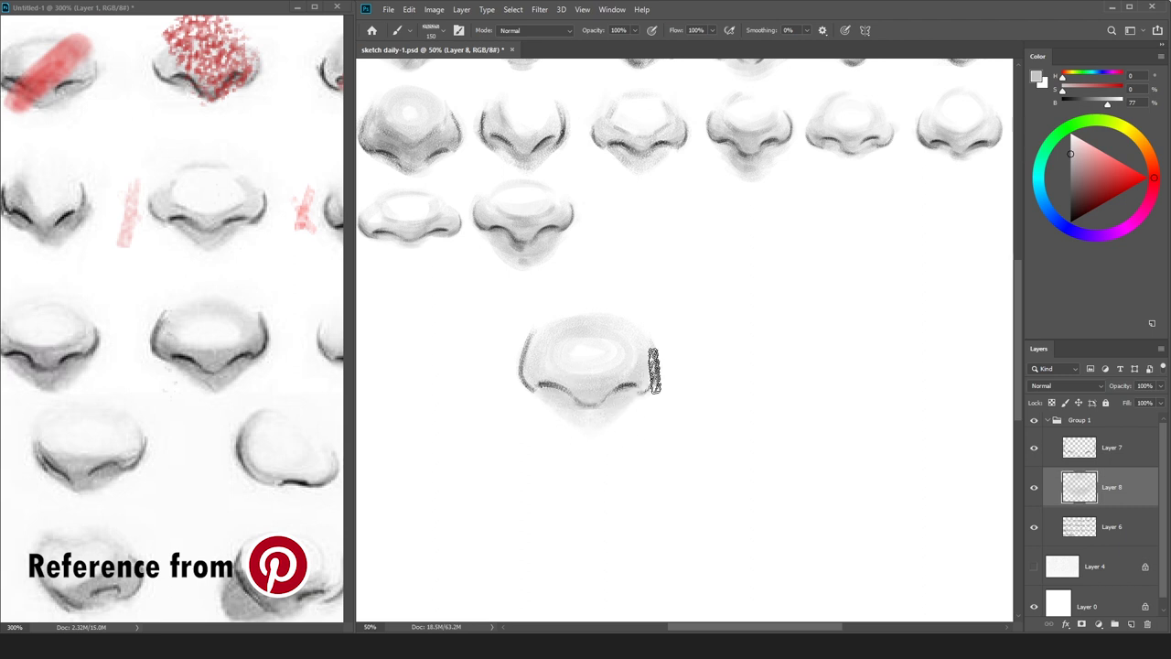
pyautogui.moveTo(590, 423)
pyautogui.mouseDown()
pyautogui.moveTo(605, 419)
pyautogui.moveTo(588, 406)
pyautogui.mouseUp()
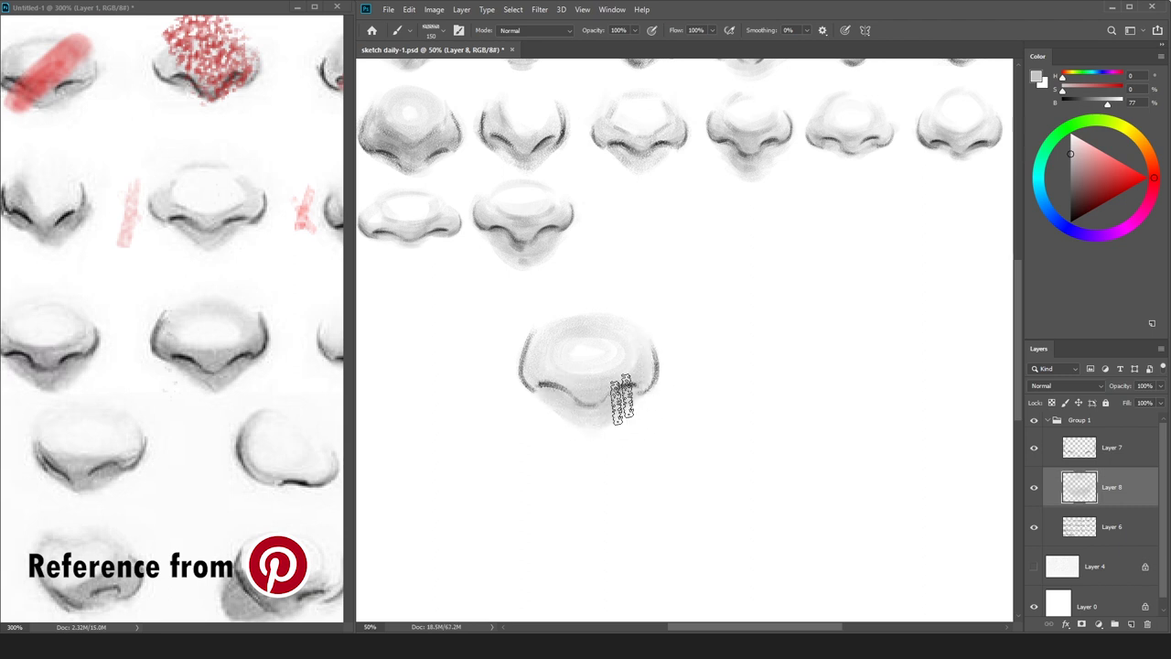
pyautogui.press('[')
pyautogui.press('[')
pyautogui.press('[')
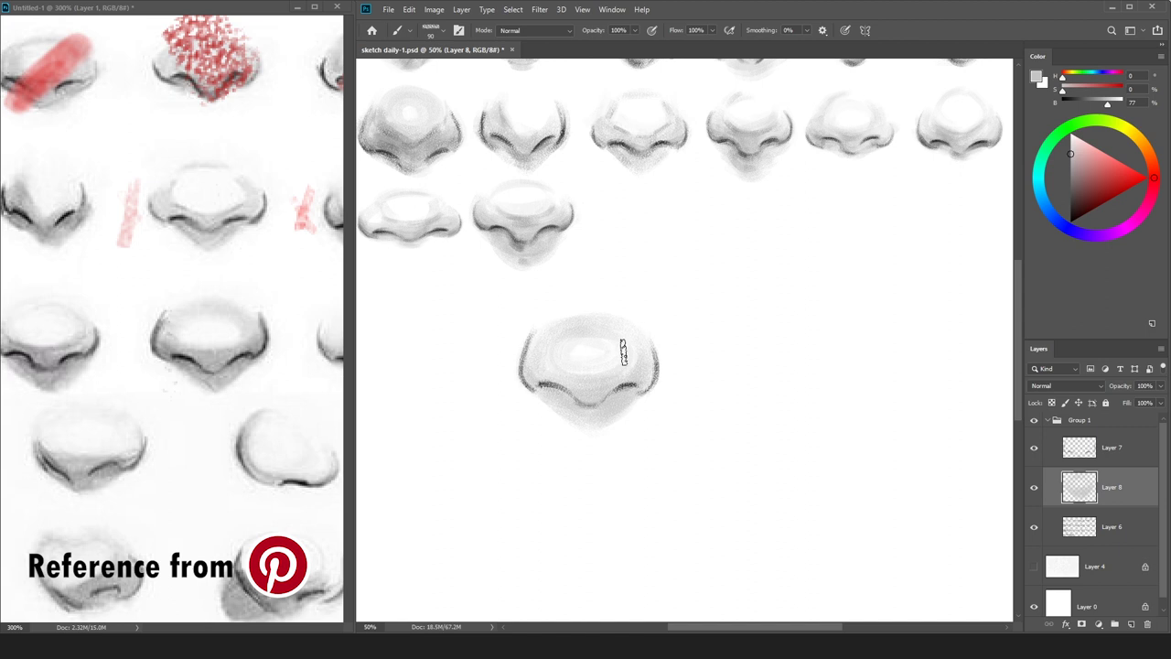
# Blend the nose body with sampled greys and darken the right nostril and right wing in grey at 28% brightness.
pyautogui.press(']')
pyautogui.press(']')
pyautogui.keyDown('alt'); pyautogui.click(619, 291); pyautogui.keyUp('alt')
pyautogui.keyDown('alt'); pyautogui.click(581, 376); pyautogui.keyUp('alt')
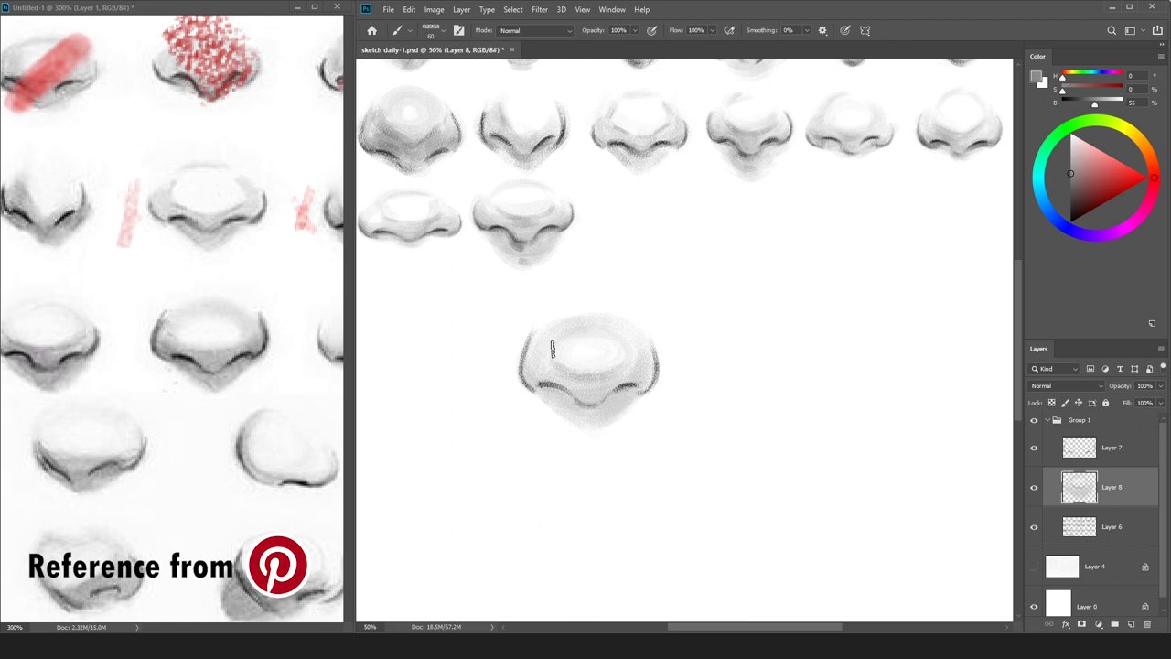
pyautogui.keyDown('alt'); pyautogui.click(560, 351); pyautogui.keyUp('alt')
pyautogui.moveTo(1084, 178); pyautogui.dragTo(1069, 196)
pyautogui.moveTo(638, 388); pyautogui.dragTo(608, 384)
pyautogui.moveTo(654, 364); pyautogui.dragTo(645, 392)
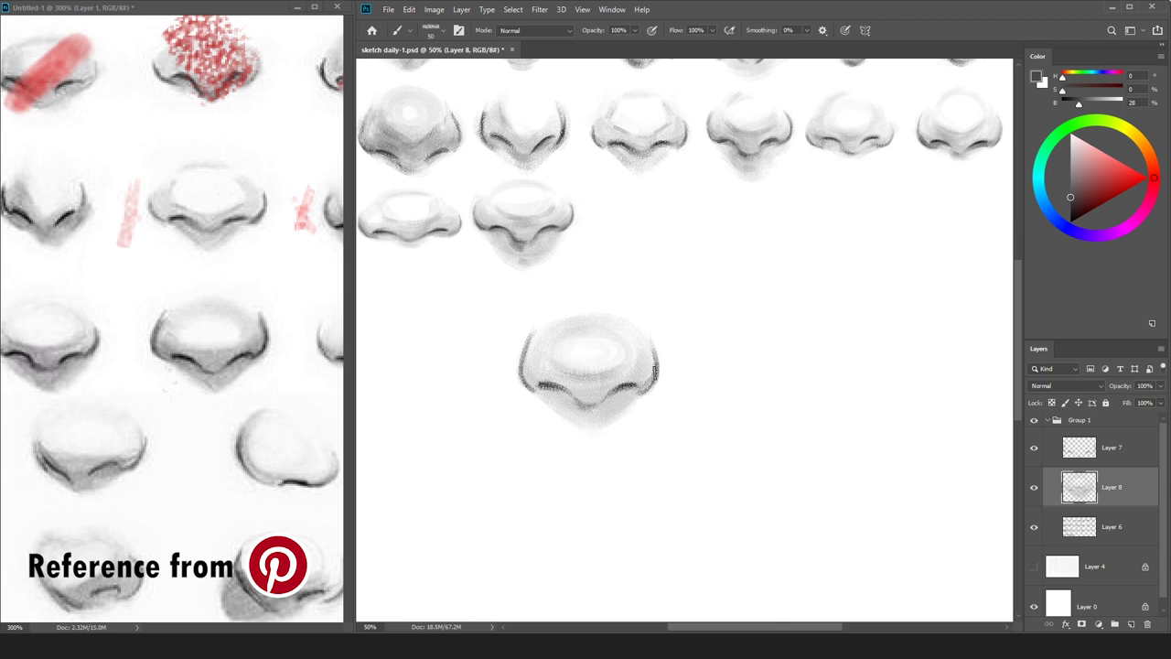
# Deepen the shading around the left wing and left nostril with a sampled grey at 44% brightness.
pyautogui.keyDown('alt'); pyautogui.click(640, 384); pyautogui.keyUp('alt')
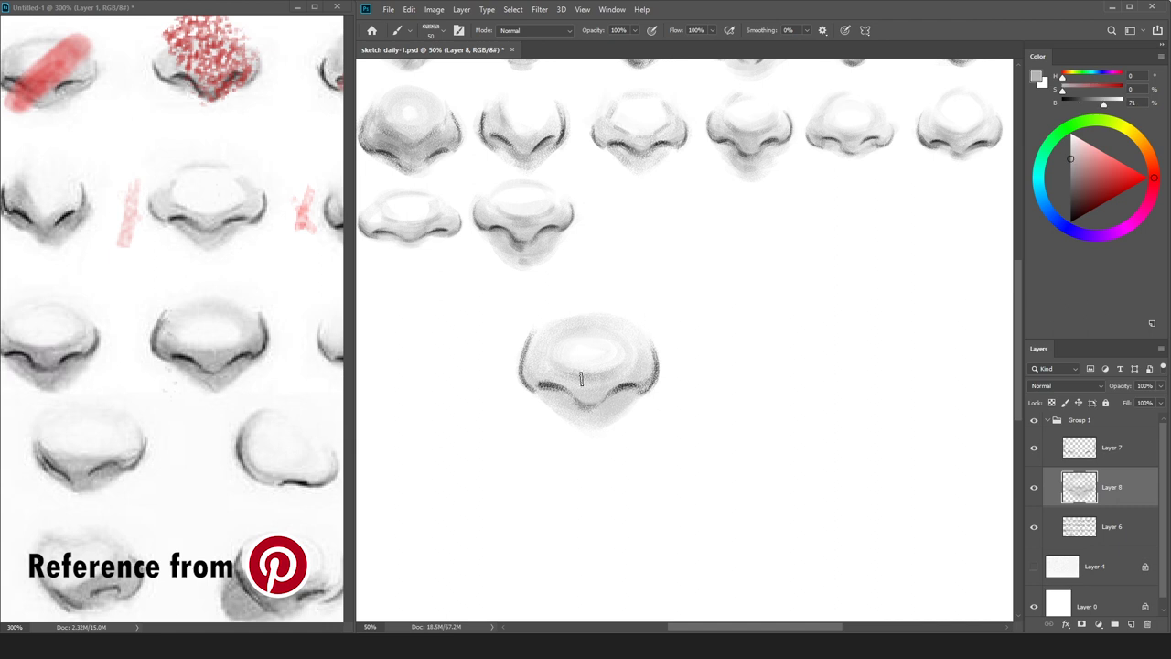
pyautogui.keyDown('alt'); pyautogui.click(541, 387); pyautogui.keyUp('alt')
pyautogui.moveTo(528, 387); pyautogui.dragTo(539, 385)
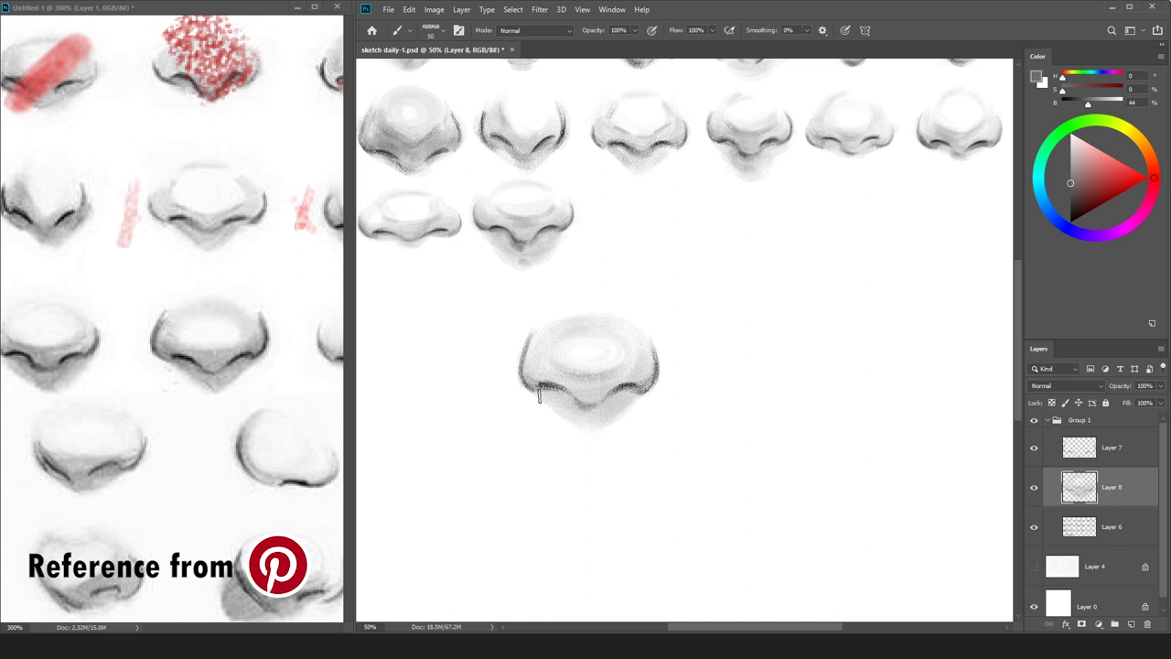
pyautogui.moveTo(560, 394)
pyautogui.mouseDown()
pyautogui.moveTo(579, 404)
pyautogui.moveTo(554, 385)
pyautogui.mouseUp()
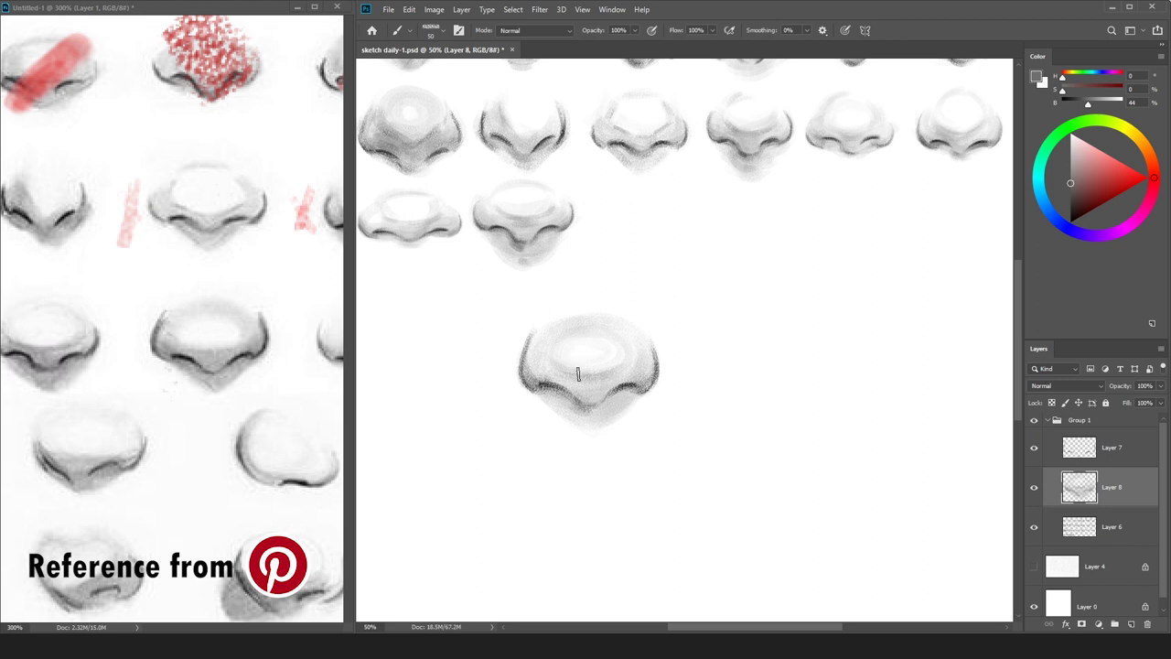
# Blend the shading across the nose tip and both wings with sampled greys and a brush size of 80.
pyautogui.keyDown('alt'); pyautogui.click(607, 384); pyautogui.keyUp('alt')
pyautogui.keyDown('alt'); pyautogui.click(531, 373); pyautogui.keyUp('alt')
pyautogui.press(']')
pyautogui.press(']')
pyautogui.press(']')
pyautogui.keyDown('alt'); pyautogui.click(538, 363); pyautogui.keyUp('alt')
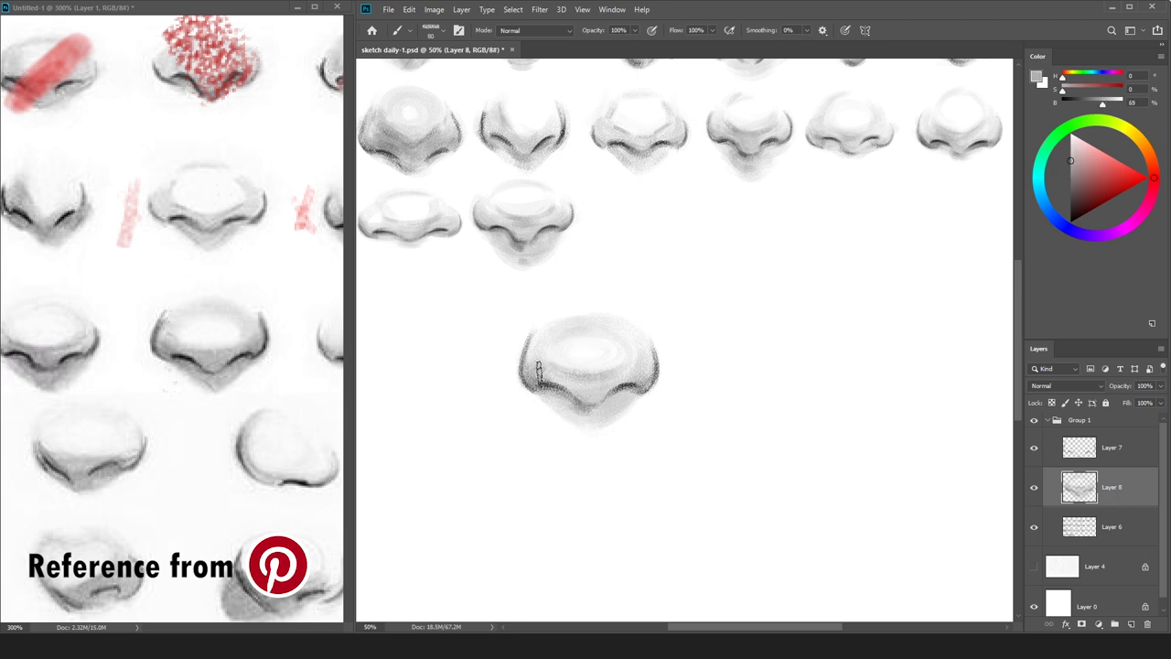
pyautogui.keyDown('alt'); pyautogui.click(640, 385); pyautogui.keyUp('alt')
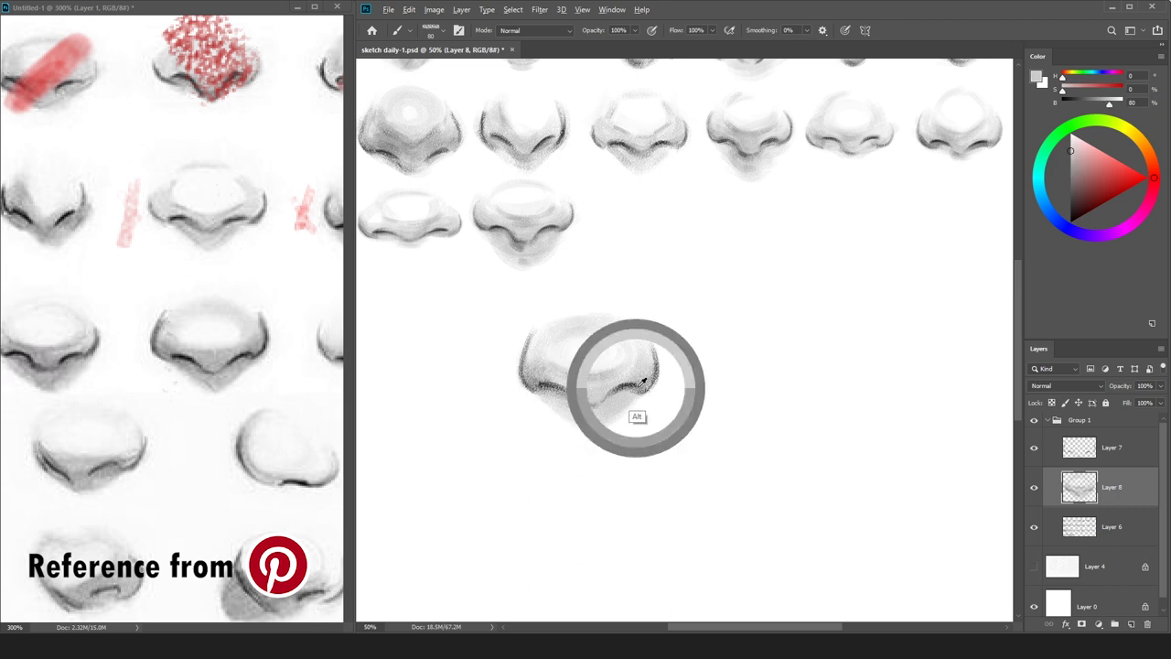
pyautogui.keyDown('alt'); pyautogui.click(635, 391); pyautogui.keyUp('alt')
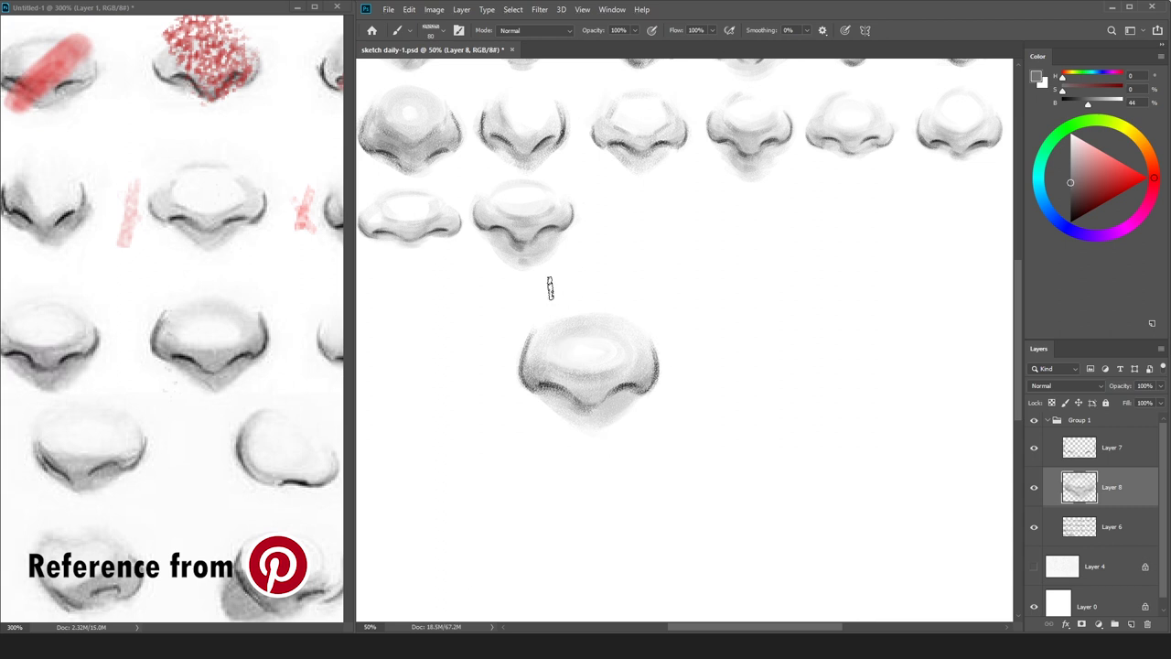
# Shade the left wing's edge and soften the nose body and underside with sampled lighter greys.
pyautogui.moveTo(532, 349); pyautogui.dragTo(521, 358)
pyautogui.keyDown('alt'); pyautogui.click(554, 365); pyautogui.keyUp('alt')
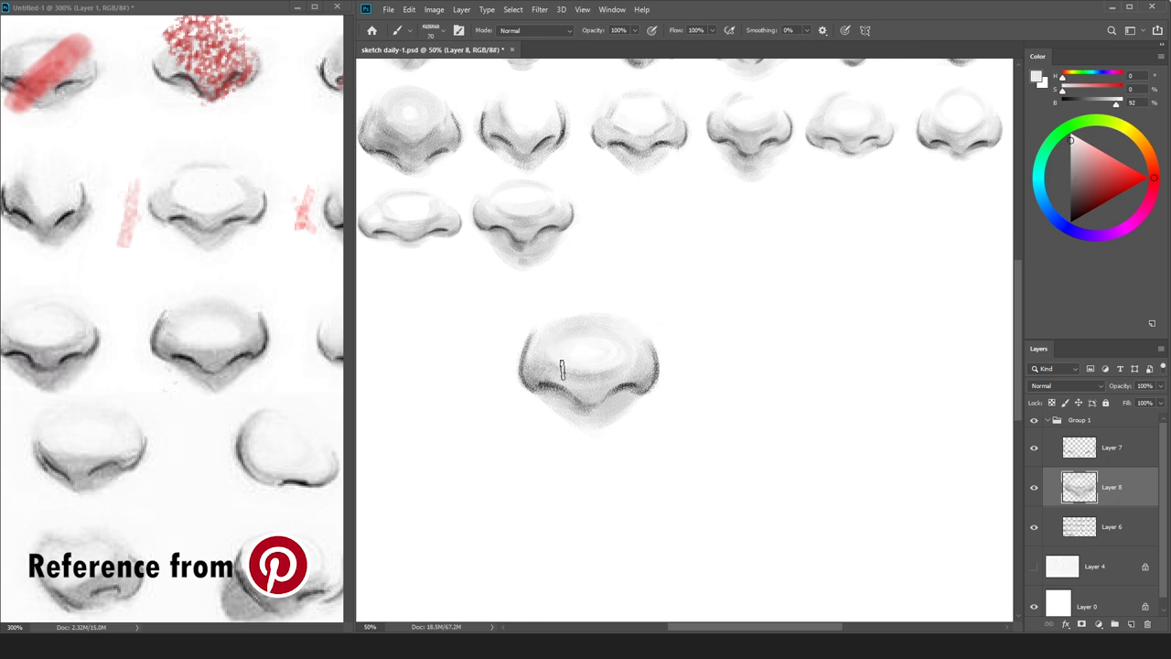
pyautogui.keyDown('alt'); pyautogui.click(535, 405); pyautogui.keyUp('alt')
pyautogui.press('[')
pyautogui.press('[')
pyautogui.press('[')
pyautogui.hotkey('ctrl', '-')
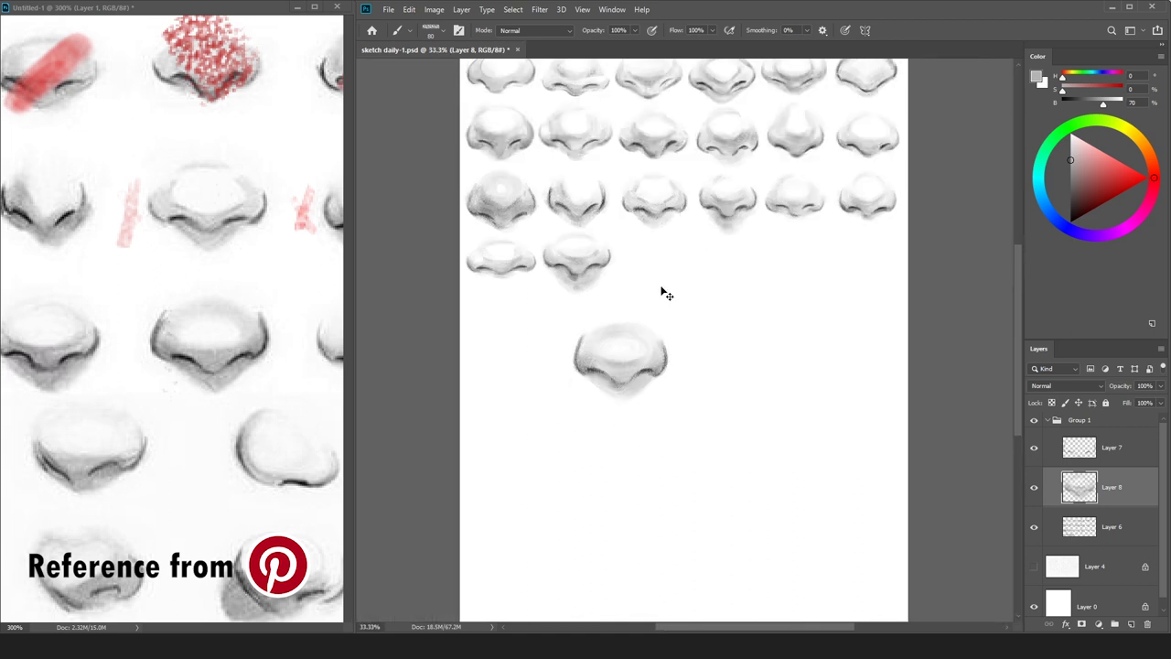
# Merge the shading layer with the line-art layer.
pyautogui.hotkey('ctrl', '+')
pyautogui.keyDown('shift'); pyautogui.click(1107, 447); pyautogui.keyUp('shift')
pyautogui.hotkey('ctrl', 'e')
# Reset the colour to black, strengthen the nose outline with a size 20 brush and clean up its edges with the Eraser.
pyautogui.press('d')
pyautogui.press('[')
pyautogui.press('[')
pyautogui.press('[')
pyautogui.press('[')
pyautogui.press('[')
pyautogui.press('[')
pyautogui.press('[')
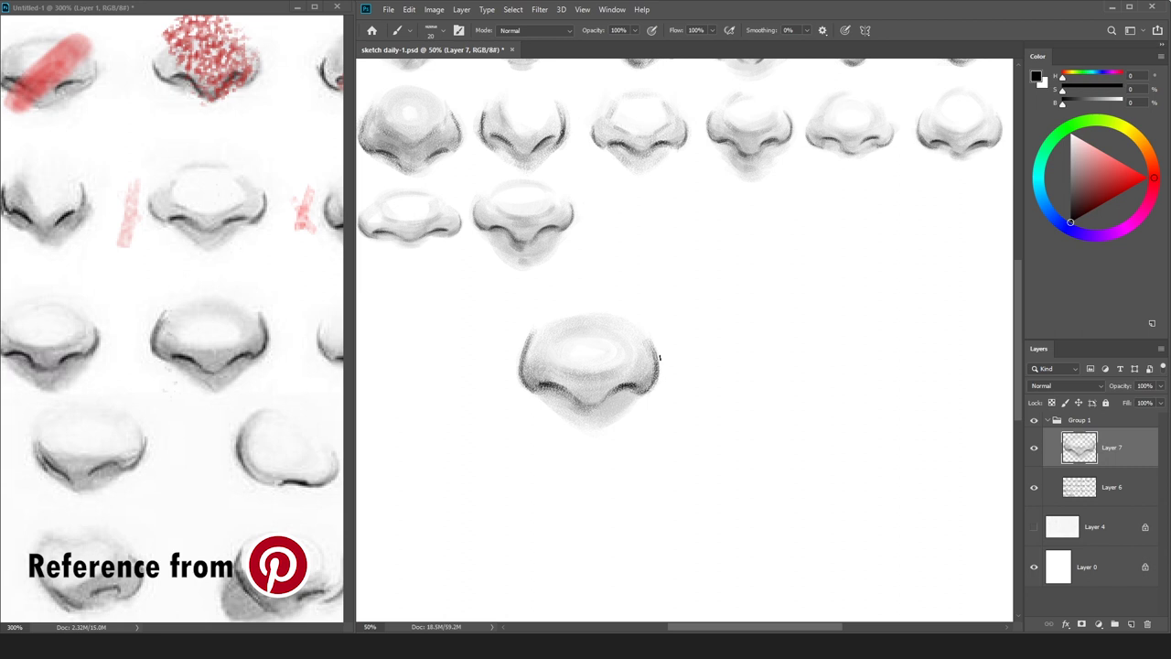
pyautogui.press('e')
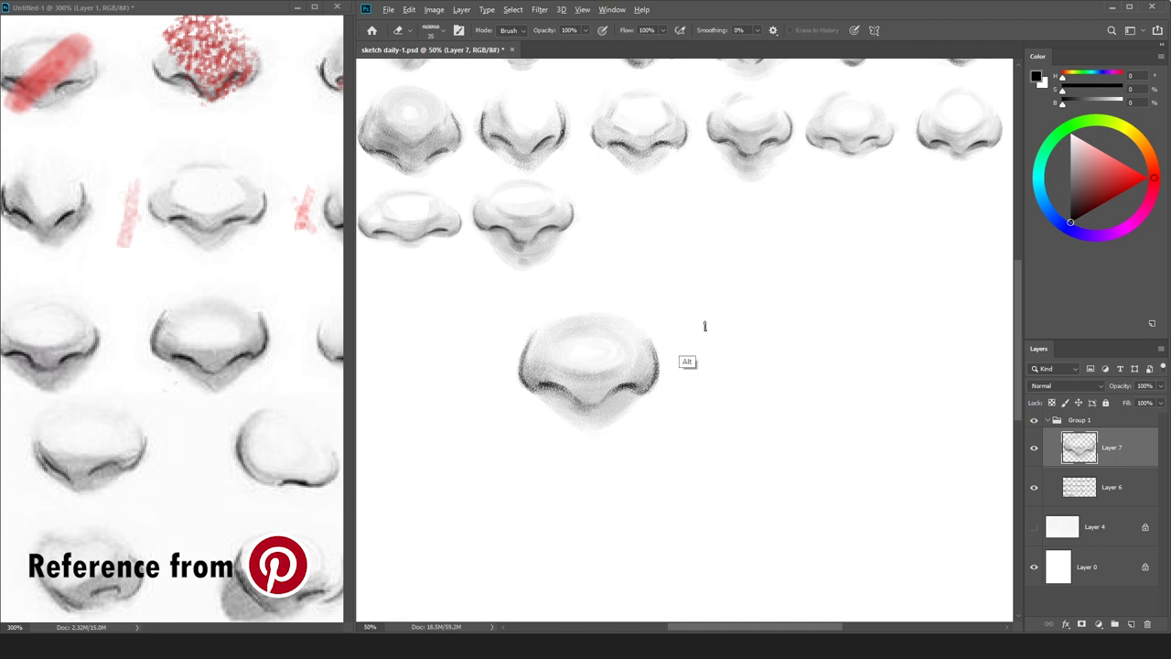
pyautogui.moveTo(1085, 205); pyautogui.dragTo(1062, 229)
pyautogui.press('b')
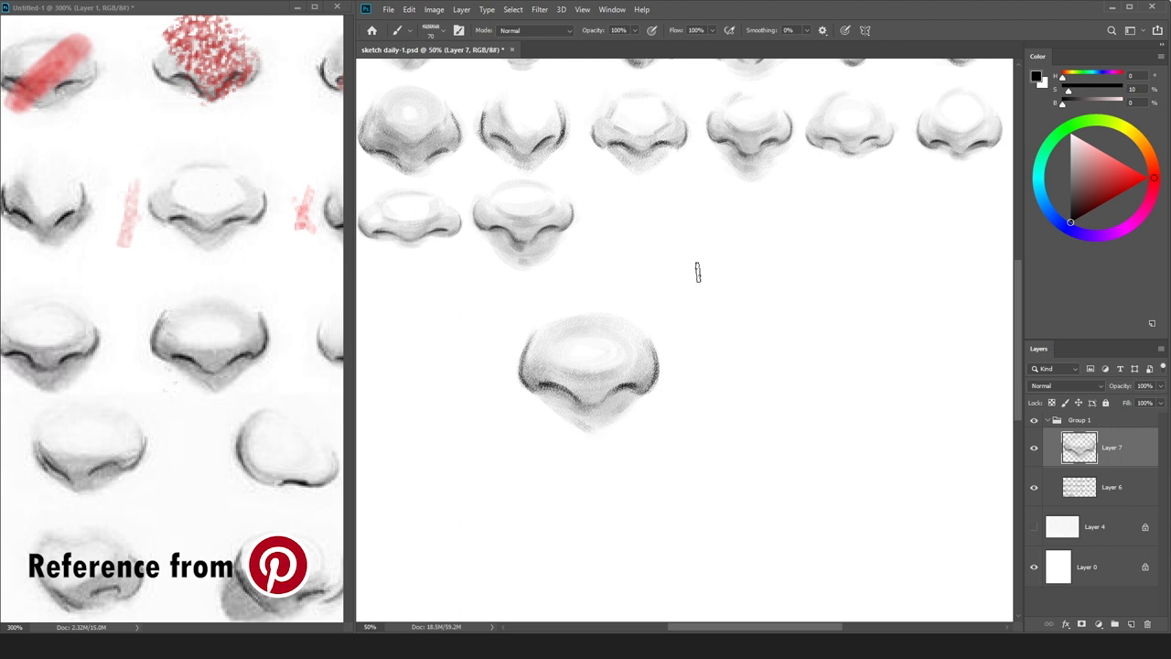
# Touch up the left nostril with a sampled grey and darken the right wing in near-black at 3% brightness.
pyautogui.hotkey('ctrl', '-')
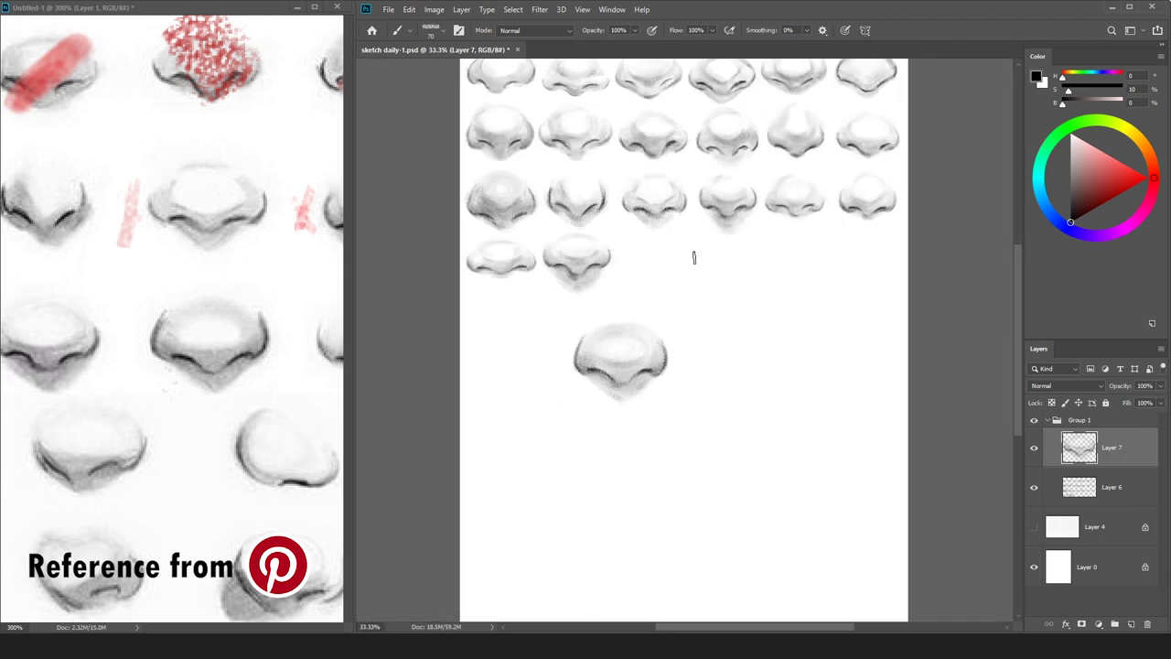
pyautogui.keyDown('alt'); pyautogui.click(581, 375); pyautogui.keyUp('alt')
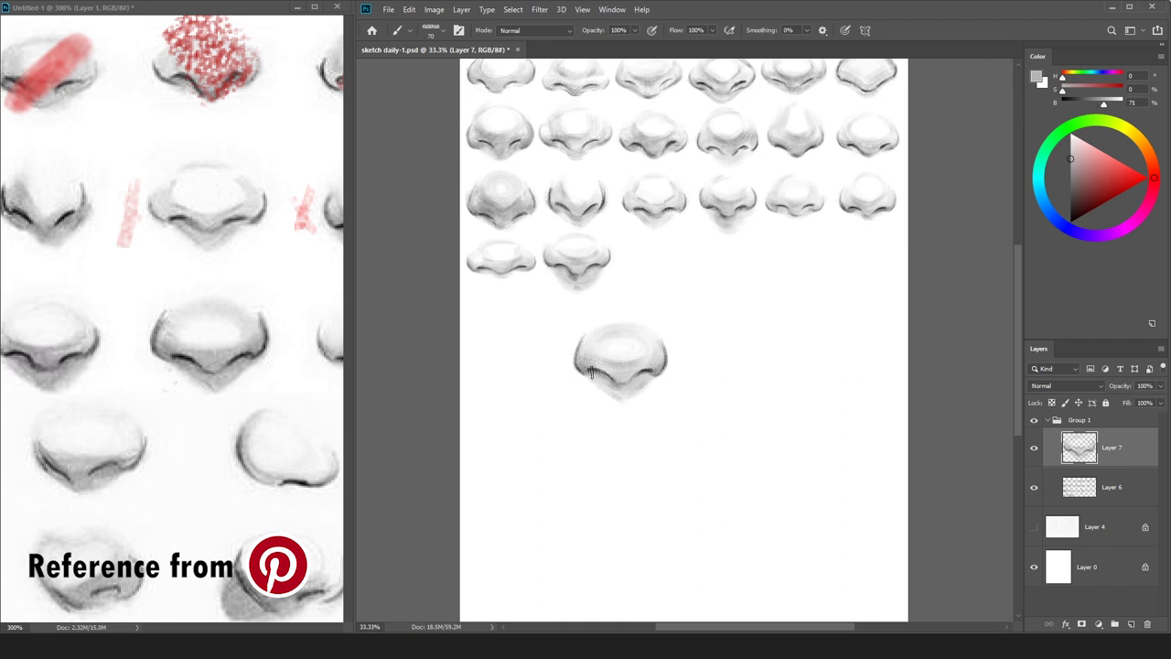
pyautogui.click(1071, 220)
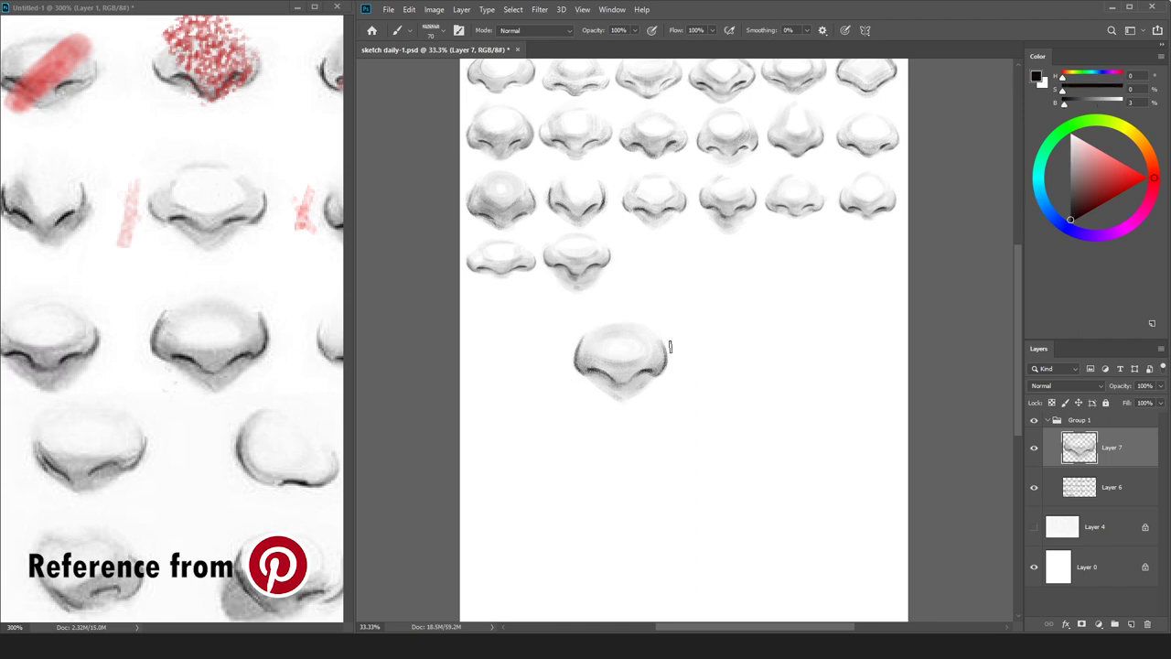
pyautogui.moveTo(661, 345); pyautogui.dragTo(664, 373)
# Scale the nose down into third place in the fourth row and merge it with the finished noses.
pyautogui.hotkey('ctrl', 't')
pyautogui.moveTo(669, 324); pyautogui.dragTo(649, 354)
pyautogui.moveTo(618, 371); pyautogui.dragTo(693, 234)
pyautogui.press('Return')
pyautogui.press('b')
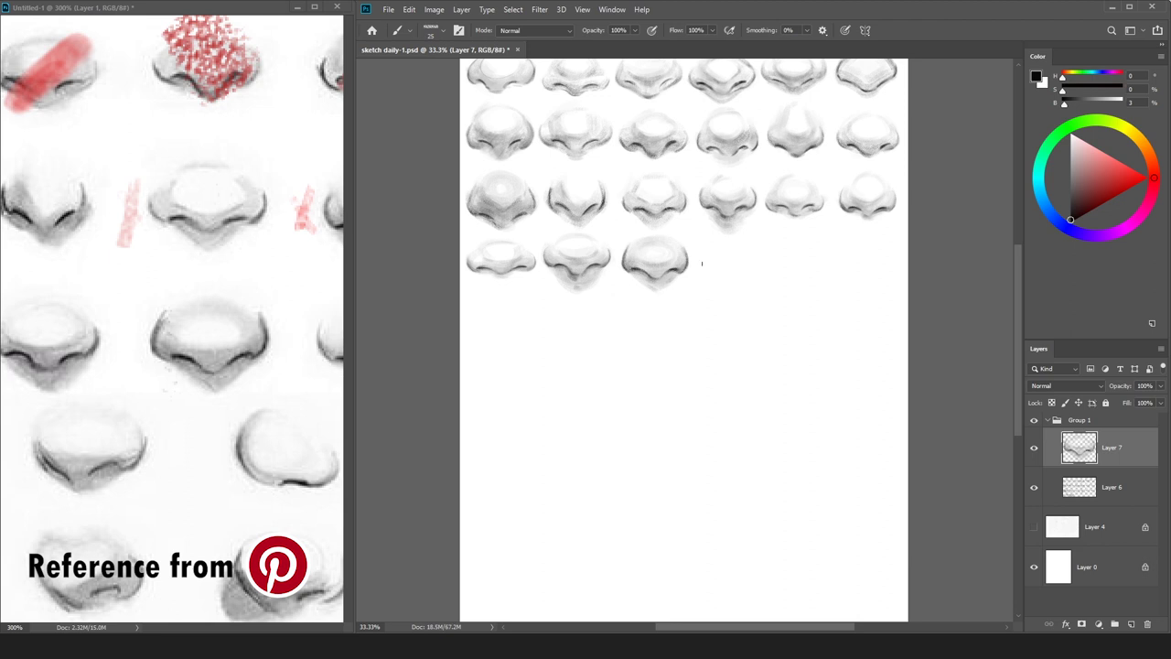
pyautogui.hotkey('ctrl', 'e')
# Mark progress on the reference sheet in red, add a new layer for the next nose and reset the colour to black.
pyautogui.moveTo(217, 351)
pyautogui.mouseDown()
pyautogui.moveTo(245, 407)
pyautogui.moveTo(193, 416)
pyautogui.mouseUp()
pyautogui.click(1118, 189)
pyautogui.moveTo(172, 347)
pyautogui.mouseDown()
pyautogui.moveTo(195, 345)
pyautogui.moveTo(181, 329)
pyautogui.moveTo(190, 342)
pyautogui.mouseUp()
pyautogui.hotkey('ctrl', 'z')
pyautogui.moveTo(279, 367)
pyautogui.mouseDown()
pyautogui.moveTo(75, 377)
pyautogui.moveTo(39, 344)
pyautogui.mouseUp()
pyautogui.click(629, 354)
pyautogui.hotkey('ctrl', 'shift', 'n')
pyautogui.press('Return')
pyautogui.press('d')
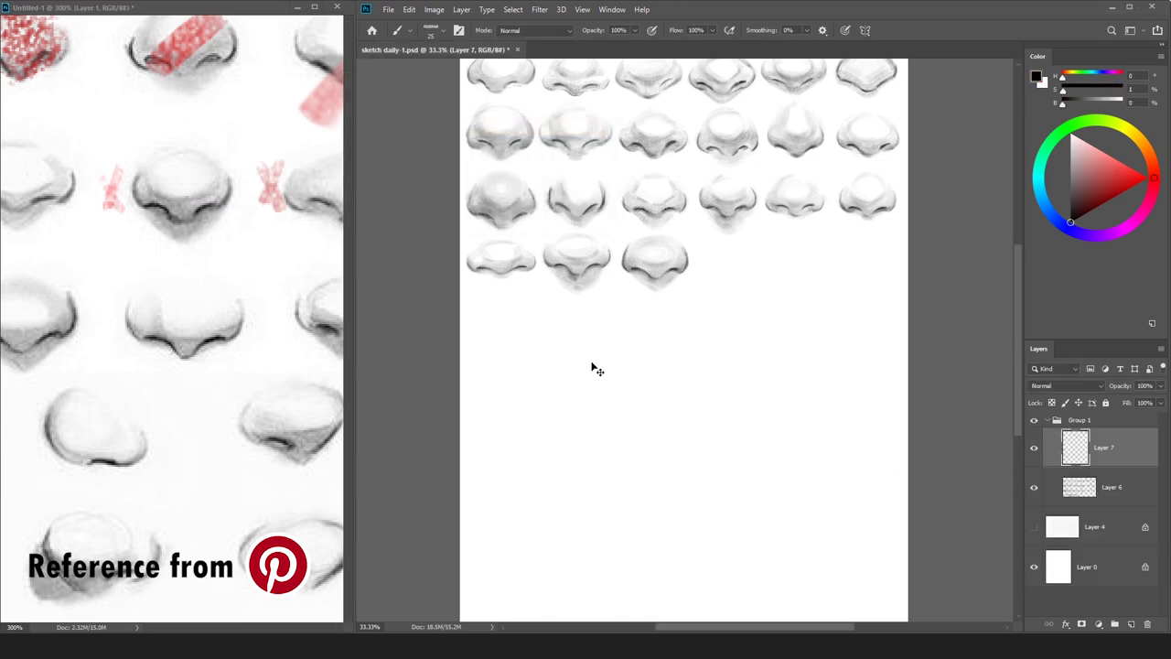
# Sketch the next nose's left wing, nostril curves, narrow underside tip and right wing in black below the fourth row.
pyautogui.hotkey('ctrl', '+')
pyautogui.hotkey('ctrl', '+')
pyautogui.moveTo(466, 345); pyautogui.dragTo(463, 398)
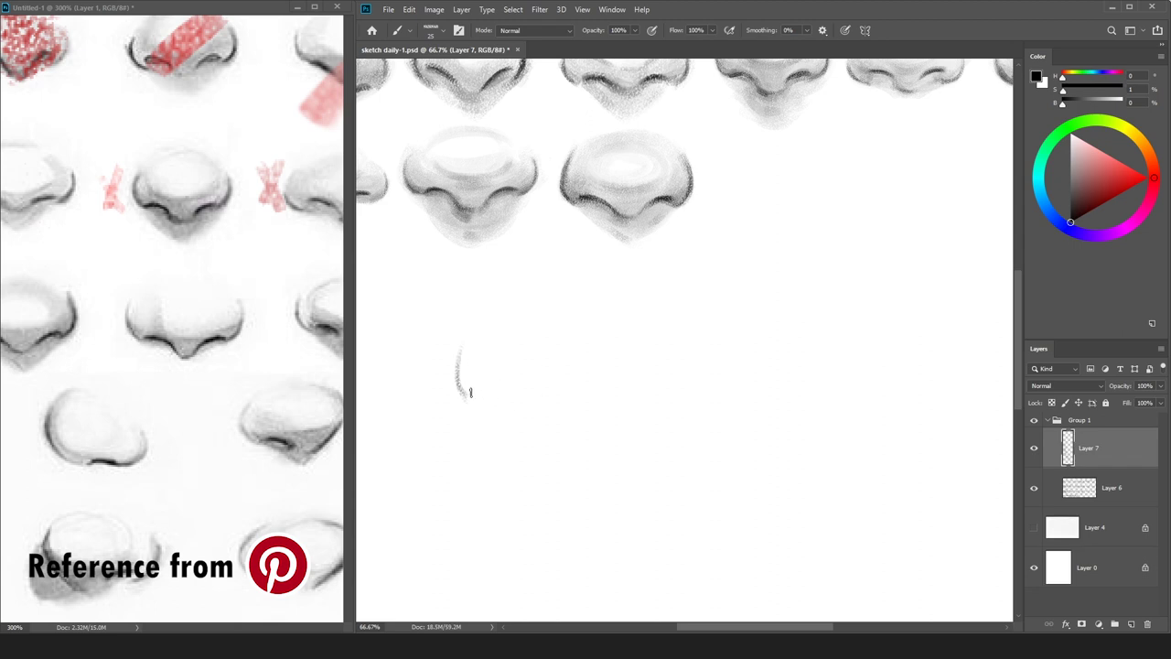
pyautogui.moveTo(480, 390); pyautogui.dragTo(530, 414)
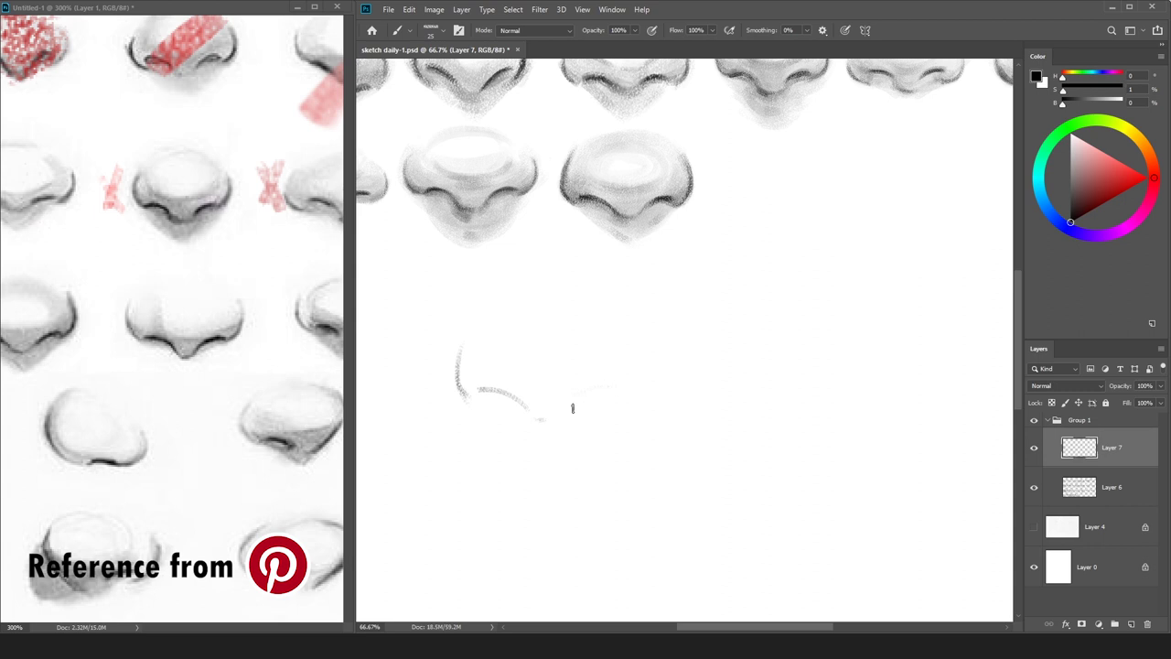
pyautogui.moveTo(605, 388); pyautogui.dragTo(553, 416)
pyautogui.moveTo(626, 344); pyautogui.dragTo(608, 400)
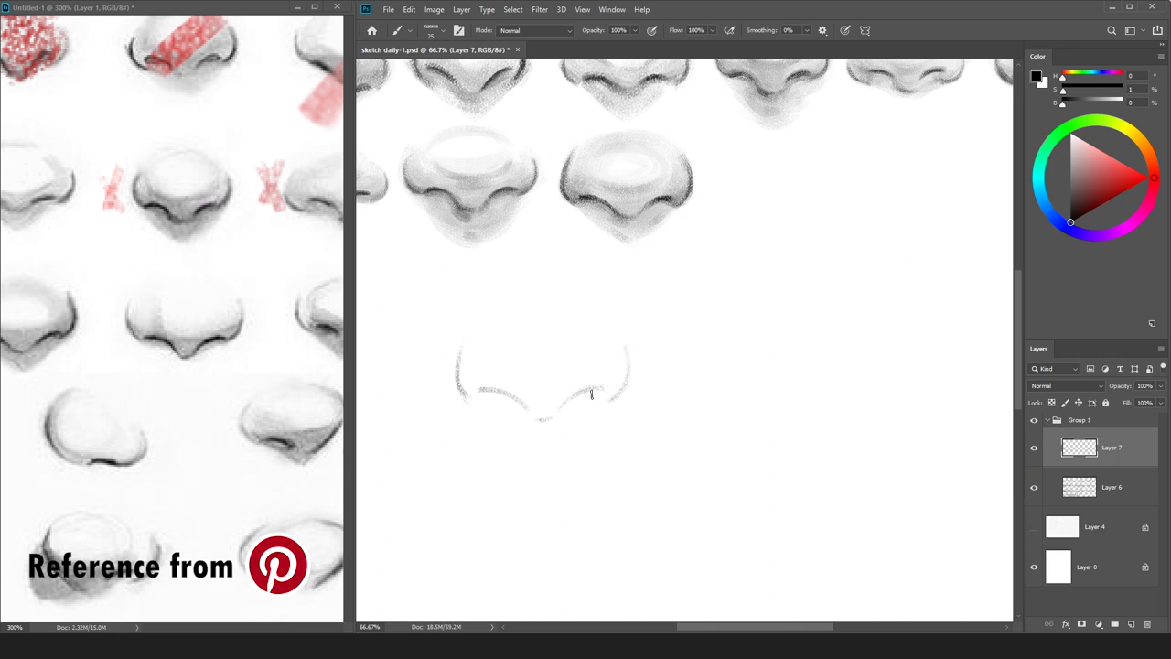
# Darken the right nostril curve with a smaller black brush, undoing the unwanted strokes.
pyautogui.press('e')
pyautogui.press('b')
pyautogui.moveTo(571, 397); pyautogui.dragTo(594, 391)
pyautogui.hotkey('ctrl', 'z')
pyautogui.press('[')
pyautogui.press('[')
pyautogui.moveTo(584, 395)
pyautogui.mouseDown()
pyautogui.moveTo(560, 411)
pyautogui.moveTo(569, 399)
pyautogui.mouseUp()
pyautogui.hotkey('ctrl', 'z')
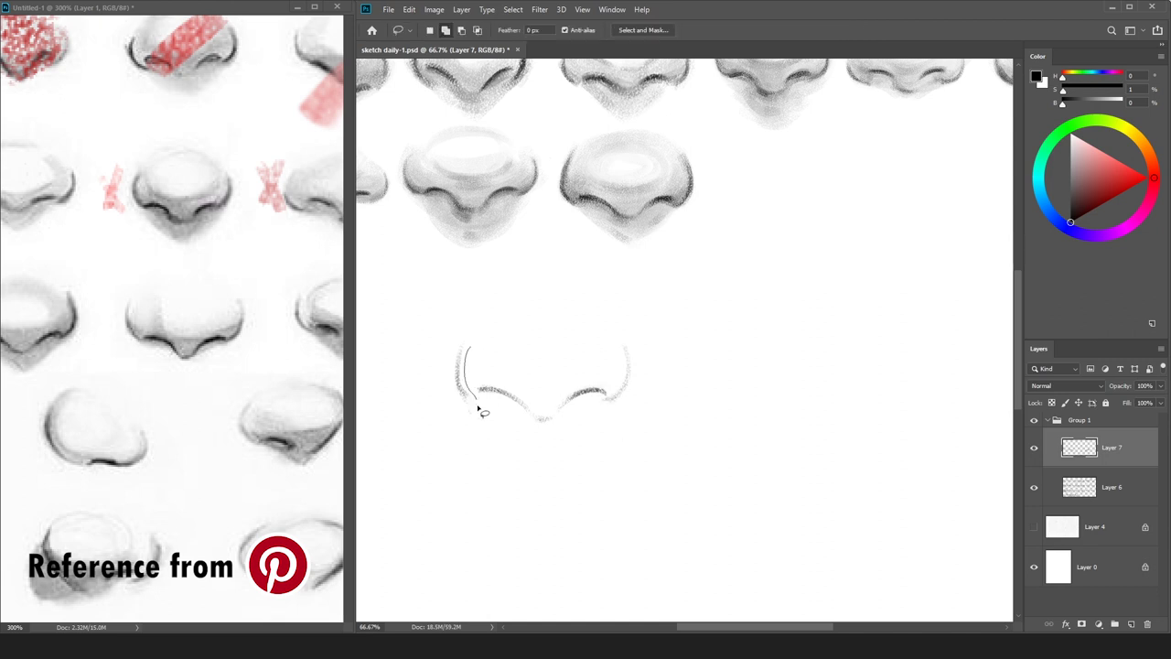
# Shift the lassoed left wing slightly inward and darken the left nostril curve.
pyautogui.press('v')
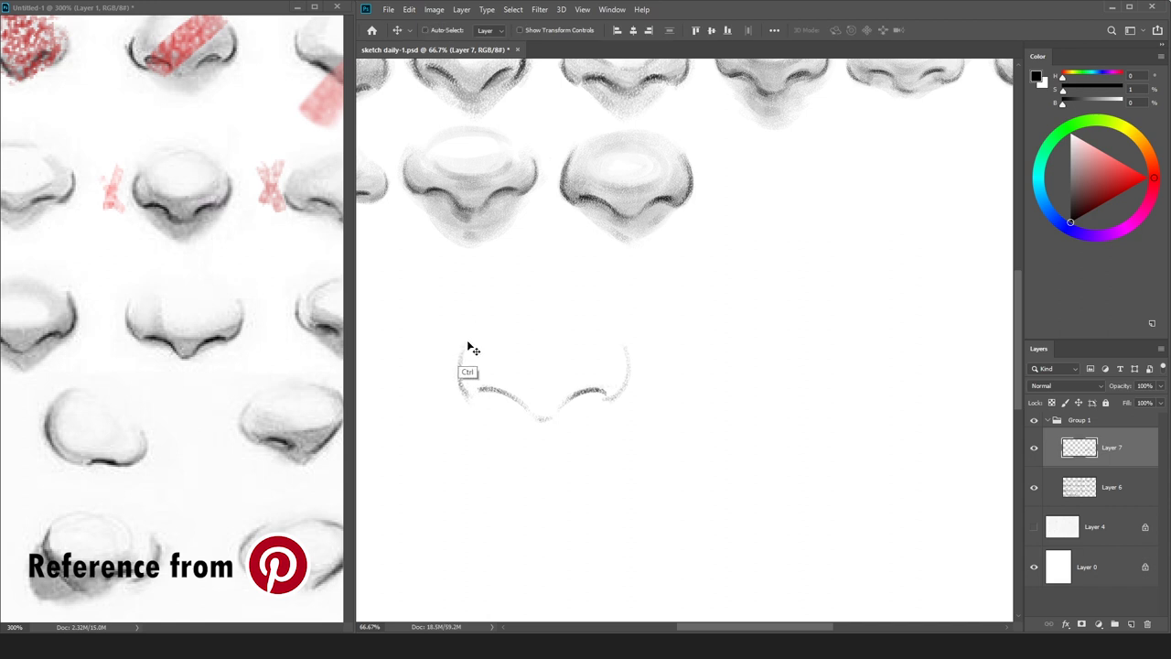
pyautogui.press('b')
pyautogui.press('e')
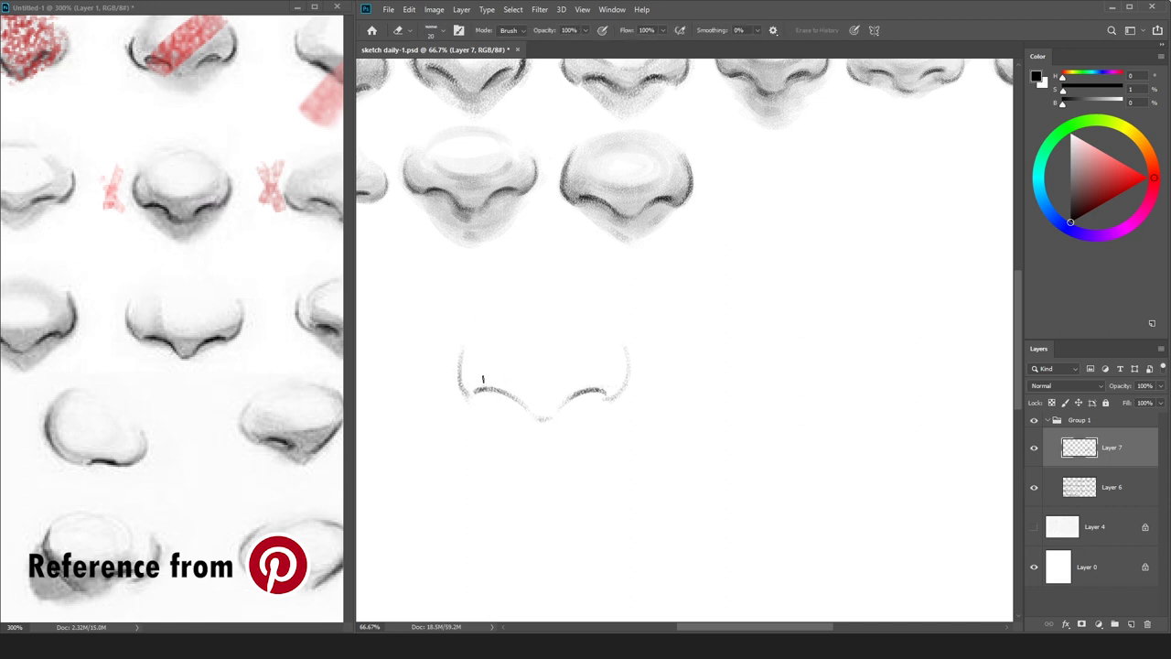
pyautogui.press('b')
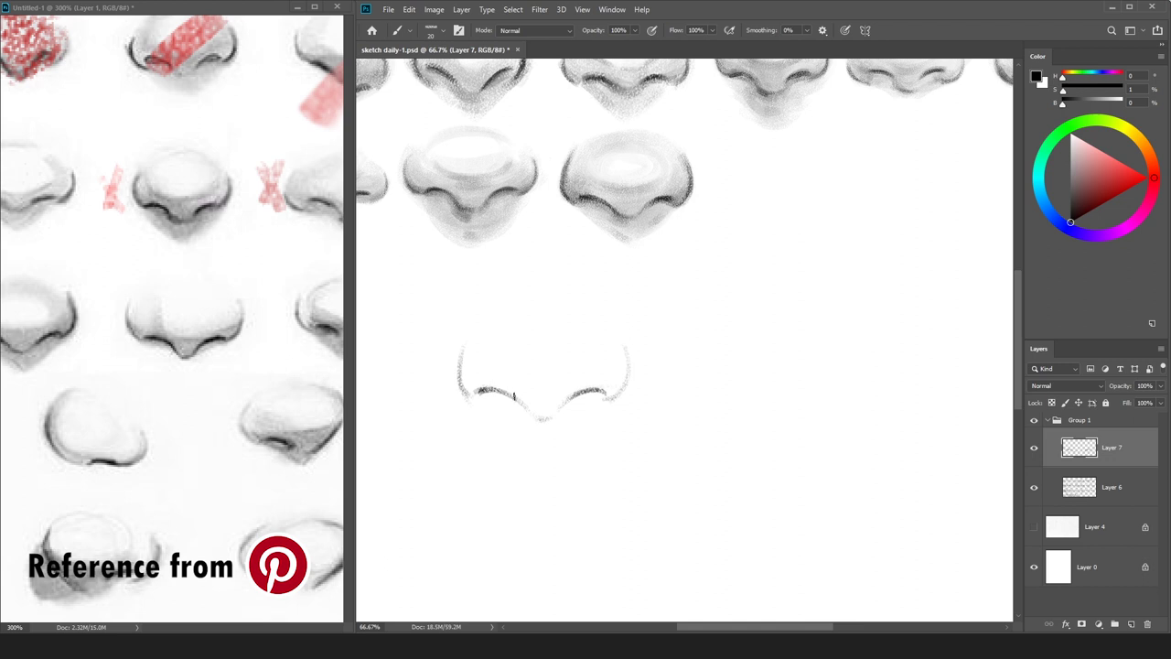
pyautogui.press('e')
pyautogui.press('b')
# Darken the right wing's outline in black with a slightly larger brush.
pyautogui.press(']')
pyautogui.press(']')
pyautogui.press(']')
pyautogui.press('[')
pyautogui.moveTo(630, 380)
pyautogui.mouseDown()
pyautogui.moveTo(614, 397)
pyautogui.moveTo(625, 353)
pyautogui.mouseUp()
pyautogui.press('[')
pyautogui.press('e')
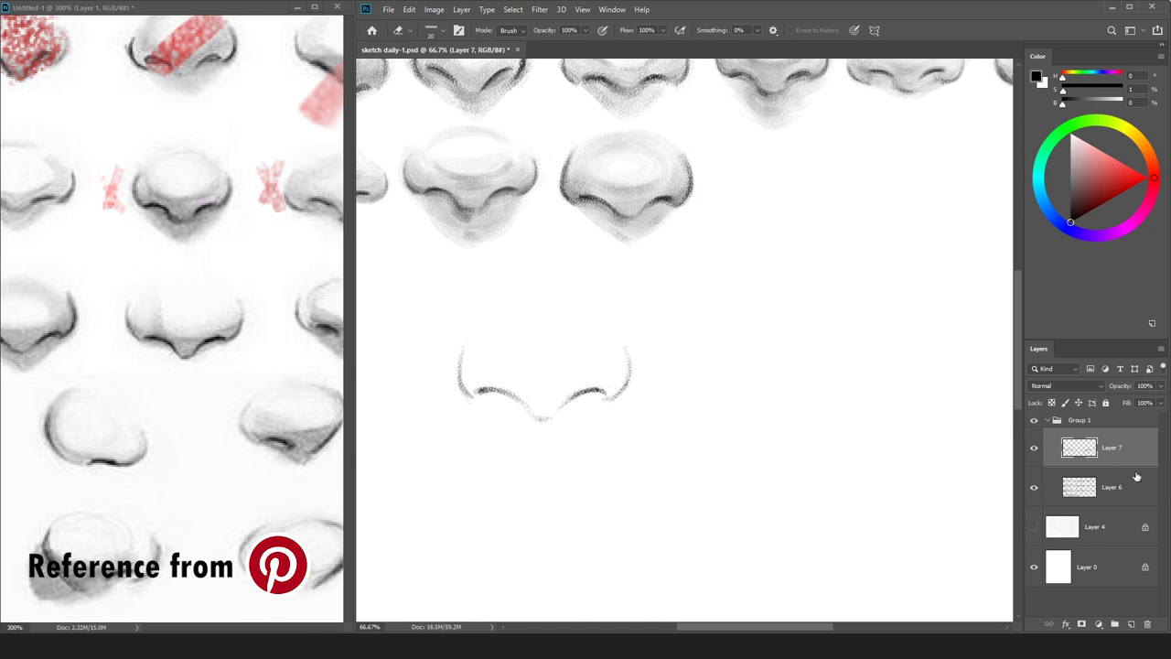
# Add a new shading layer beneath the line art and choose a light grey at 74% brightness.
pyautogui.click(1112, 487)
pyautogui.hotkey('ctrl', 'shift', 'n')
pyautogui.press('Return')
pyautogui.hotkey('ctrl', '-')
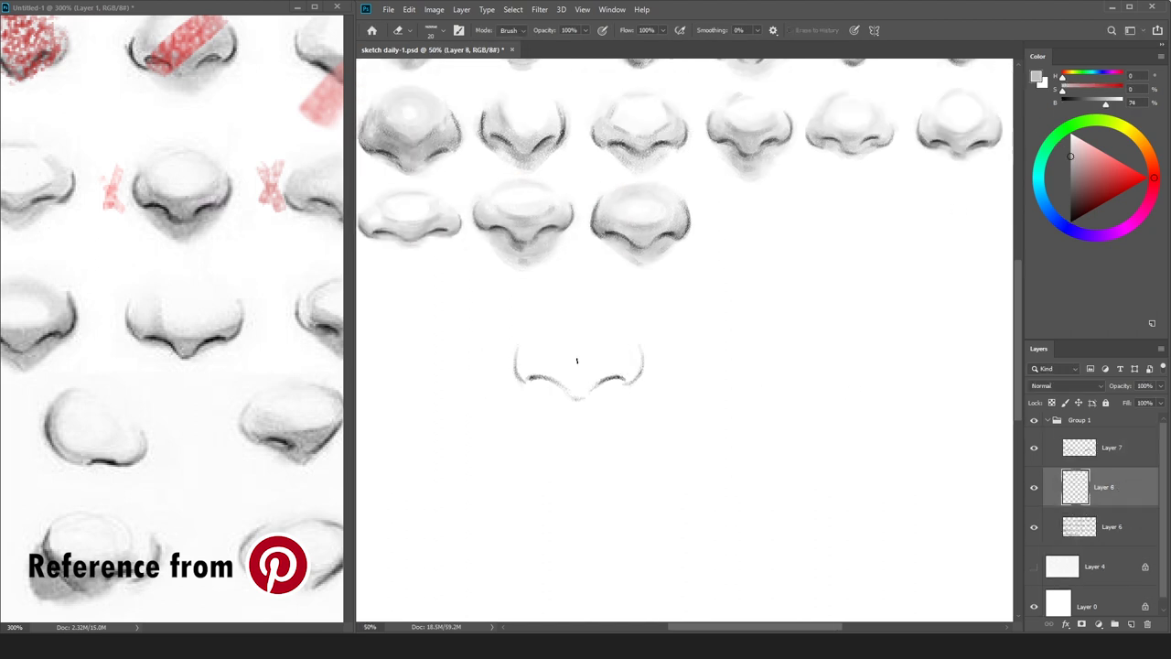
# Lay light-grey shading over the nose's left side and underside with a brush enlarged to about 100 px.
pyautogui.press('b')
pyautogui.press(']')
pyautogui.press(']')
pyautogui.press(']')
pyautogui.press(']')
pyautogui.moveTo(553, 338)
pyautogui.mouseDown()
pyautogui.moveTo(585, 382)
pyautogui.moveTo(551, 341)
pyautogui.moveTo(564, 379)
pyautogui.moveTo(547, 368)
pyautogui.moveTo(599, 384)
pyautogui.moveTo(548, 366)
pyautogui.moveTo(611, 350)
pyautogui.moveTo(553, 371)
pyautogui.moveTo(587, 387)
pyautogui.moveTo(590, 359)
pyautogui.moveTo(540, 351)
pyautogui.mouseUp()
pyautogui.press(']')
pyautogui.press(']')
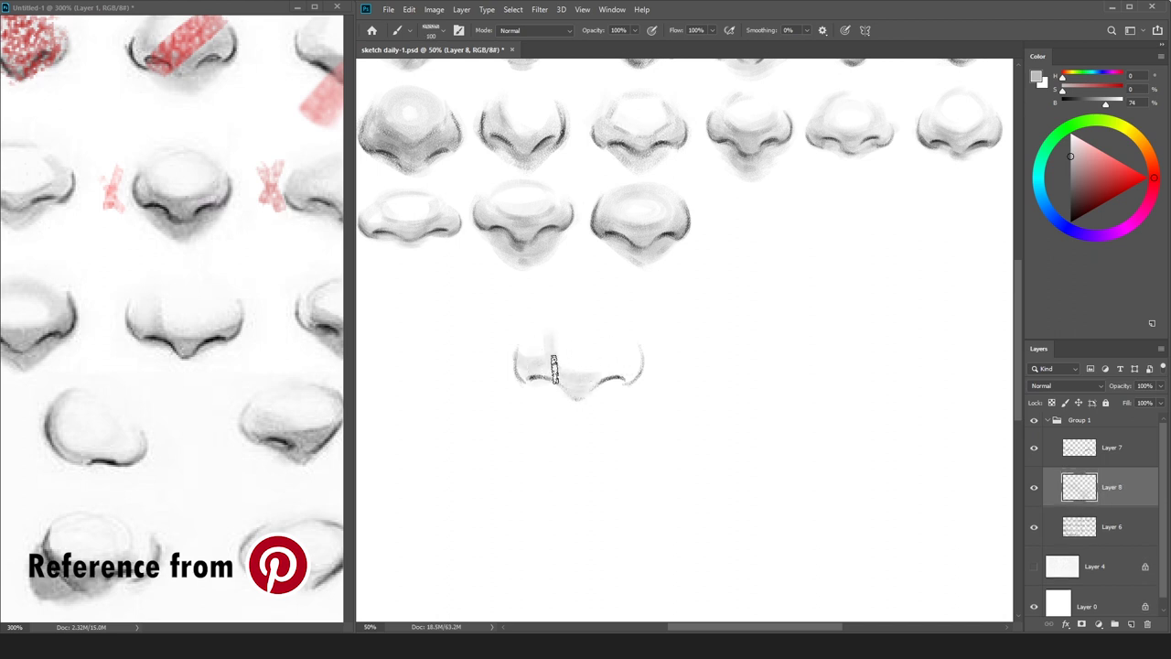
# Shade the right wing and spread soft light grey over both wings with a brush up to 125 px.
pyautogui.moveTo(608, 369)
pyautogui.mouseDown()
pyautogui.moveTo(637, 372)
pyautogui.moveTo(647, 355)
pyautogui.moveTo(619, 382)
pyautogui.moveTo(535, 394)
pyautogui.moveTo(543, 399)
pyautogui.moveTo(551, 385)
pyautogui.moveTo(526, 377)
pyautogui.moveTo(571, 401)
pyautogui.moveTo(628, 379)
pyautogui.mouseUp()
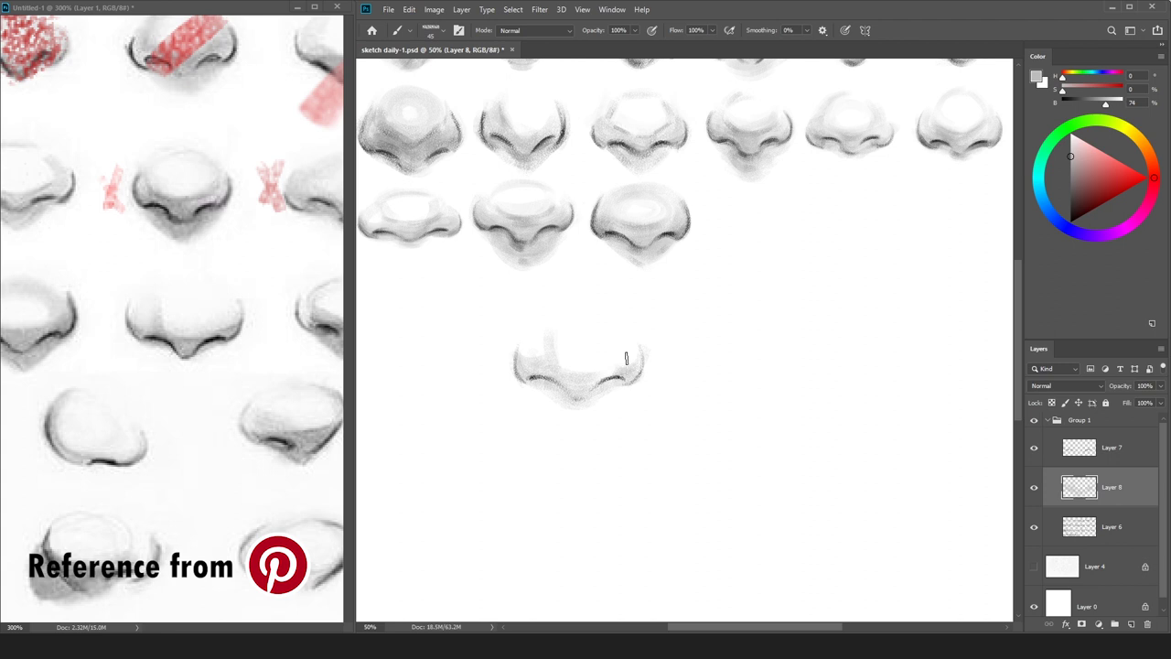
pyautogui.press(']')
pyautogui.press(']')
pyautogui.press(']')
pyautogui.press(']')
pyautogui.press(']')
pyautogui.press(']')
pyautogui.press(']')
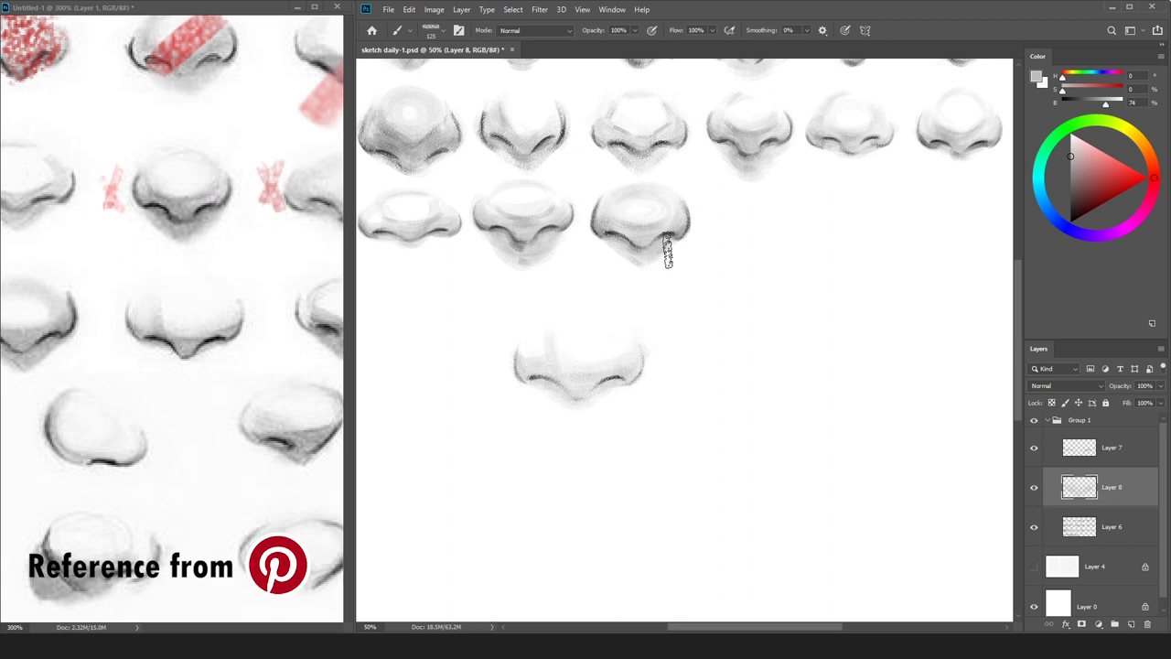
# Darken the left wing and the underside of the tip in black with a smaller brush, undoing the unwanted stroke.
pyautogui.moveTo(1073, 196); pyautogui.dragTo(1070, 223)
pyautogui.press('[')
pyautogui.moveTo(519, 352)
pyautogui.mouseDown()
pyautogui.moveTo(554, 365)
pyautogui.moveTo(602, 382)
pyautogui.moveTo(608, 363)
pyautogui.moveTo(566, 371)
pyautogui.moveTo(597, 376)
pyautogui.mouseUp()
pyautogui.press('[')
pyautogui.press('[')
pyautogui.press('[')
pyautogui.press('[')
pyautogui.press('[')
pyautogui.hotkey('ctrl', 'z')
# Darken the right wing's edge, the area under the nostrils and the septum's lower edge in black.
pyautogui.moveTo(641, 344); pyautogui.dragTo(641, 366)
pyautogui.press(']')
pyautogui.moveTo(534, 384)
pyautogui.mouseDown()
pyautogui.moveTo(579, 389)
pyautogui.moveTo(568, 379)
pyautogui.moveTo(533, 384)
pyautogui.moveTo(588, 409)
pyautogui.moveTo(616, 378)
pyautogui.mouseUp()
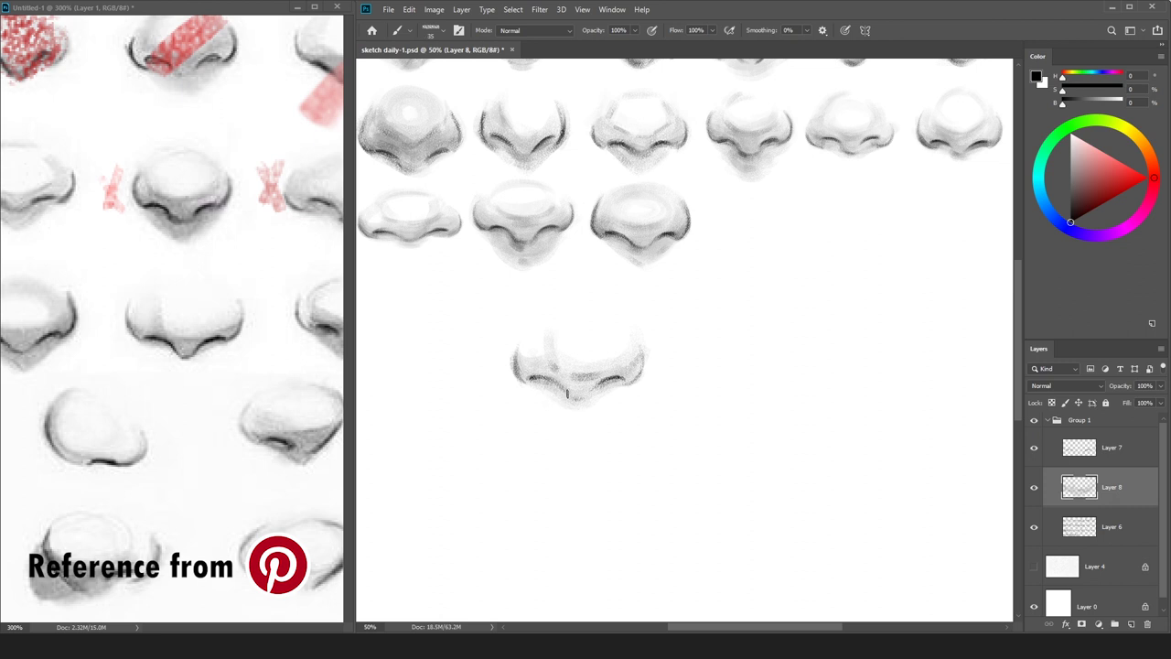
pyautogui.press(']')
pyautogui.press(']')
pyautogui.moveTo(571, 396); pyautogui.dragTo(585, 401)
pyautogui.click(1087, 447)
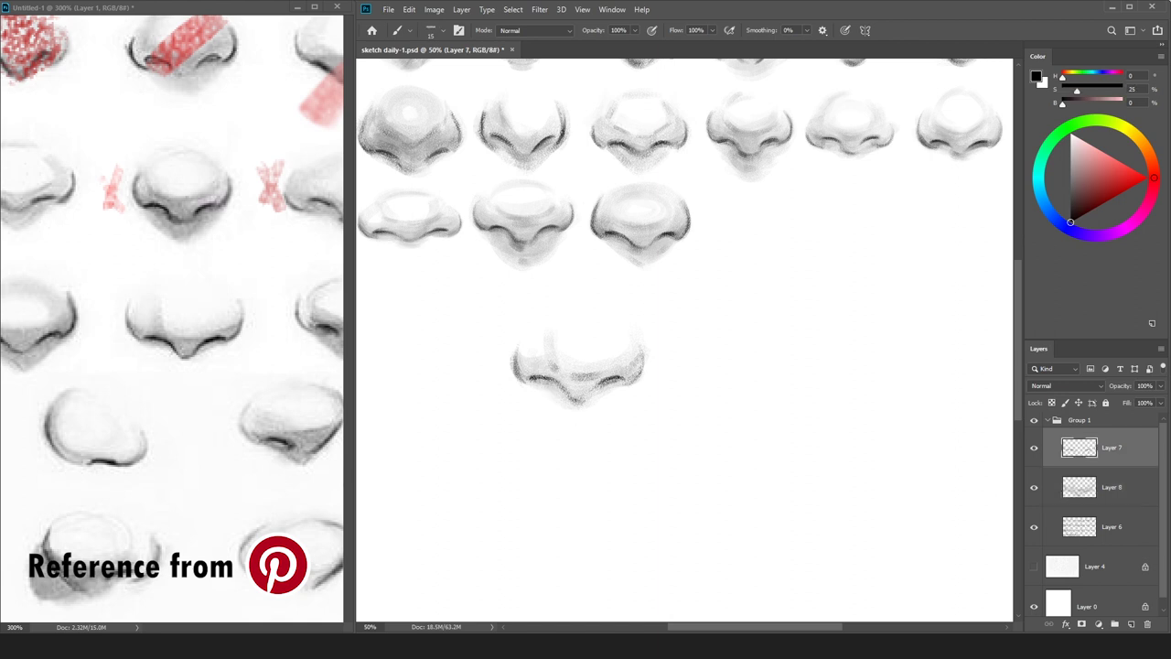
pyautogui.moveTo(547, 378); pyautogui.dragTo(574, 401)
pyautogui.hotkey('ctrl', 'z')
pyautogui.click(1078, 492)
# Deepen the shading between the nostrils with a larger brush, sampling dark and light greys from the nose.
pyautogui.keyDown('alt'); pyautogui.click(536, 382); pyautogui.keyUp('alt')
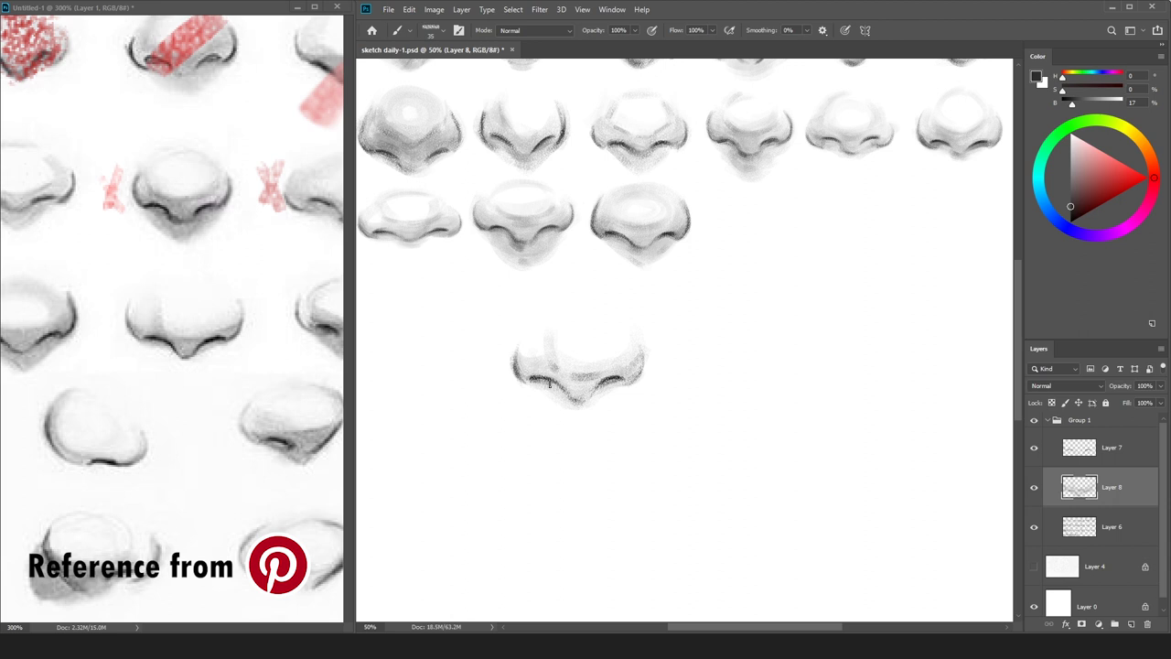
pyautogui.press(']')
pyautogui.press(']')
pyautogui.press(']')
pyautogui.press(']')
pyautogui.press(']')
pyautogui.moveTo(568, 384); pyautogui.dragTo(580, 384)
pyautogui.keyDown('alt'); pyautogui.click(611, 369); pyautogui.keyUp('alt')
pyautogui.keyDown('alt'); pyautogui.click(639, 364); pyautogui.keyUp('alt')
pyautogui.keyDown('alt'); pyautogui.click(635, 356); pyautogui.keyUp('alt')
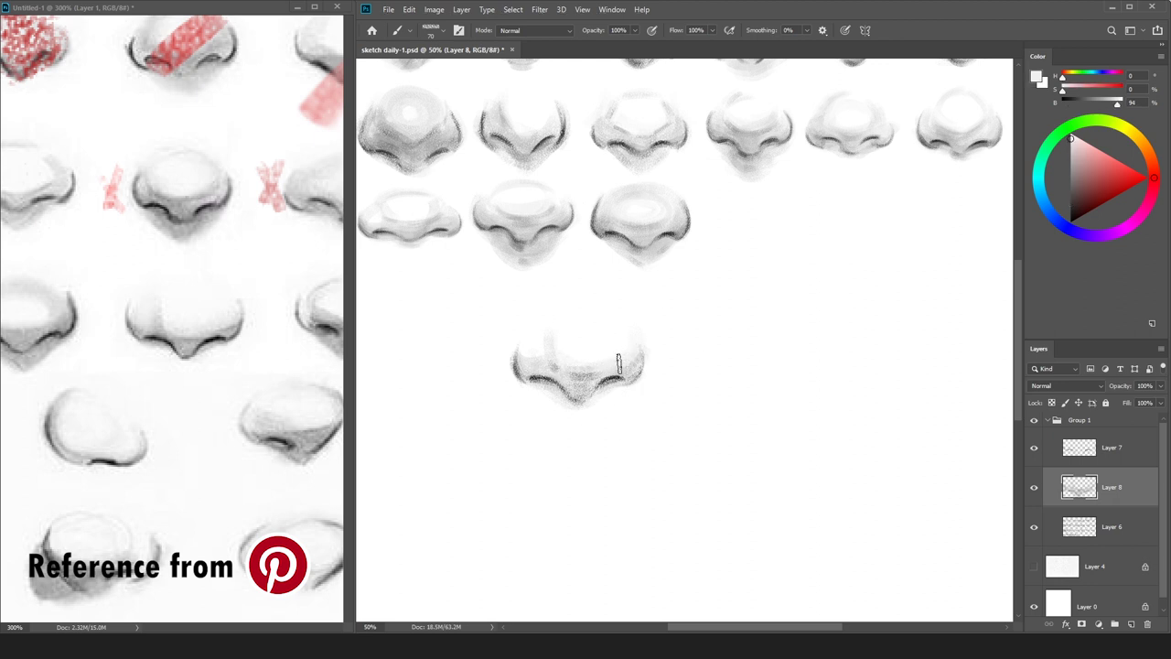
# Darken the right wing and nostril with a 35 px brush in dark grey at 12% brightness.
pyautogui.click(1069, 201)
pyautogui.press('[')
pyautogui.press('[')
pyautogui.press('[')
pyautogui.press('[')
pyautogui.press('[')
pyautogui.keyDown('alt'); pyautogui.click(622, 373); pyautogui.keyUp('alt')
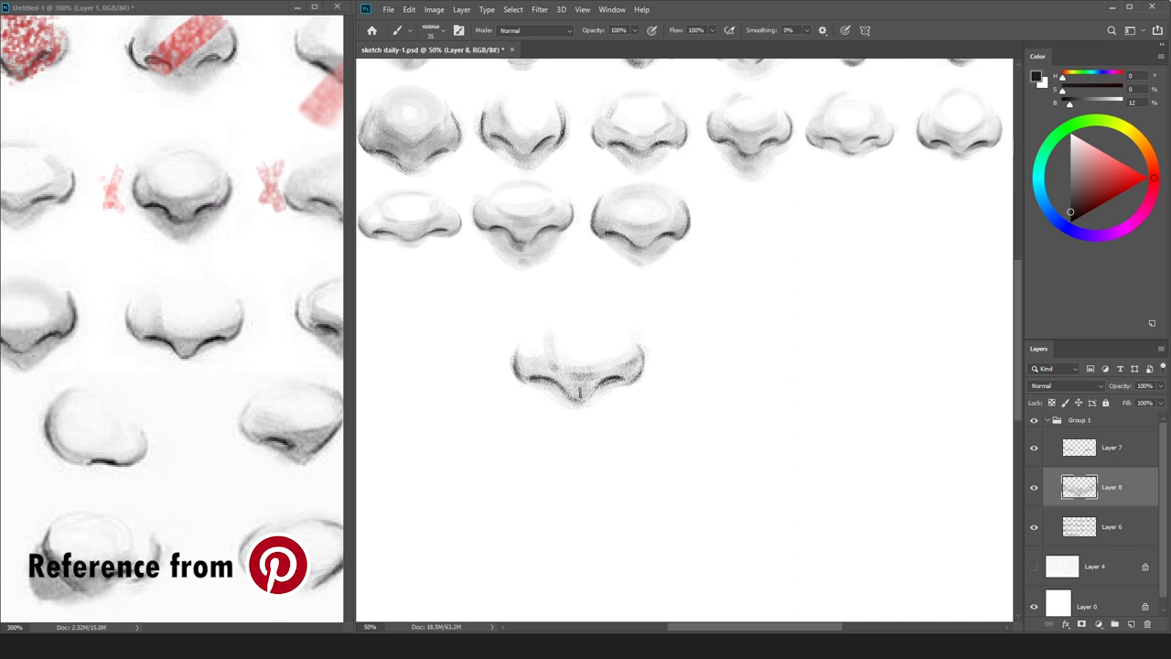
# Merge the shading layer with the line-art layer and reset the brush colour to black.
pyautogui.hotkey('ctrl', '-')
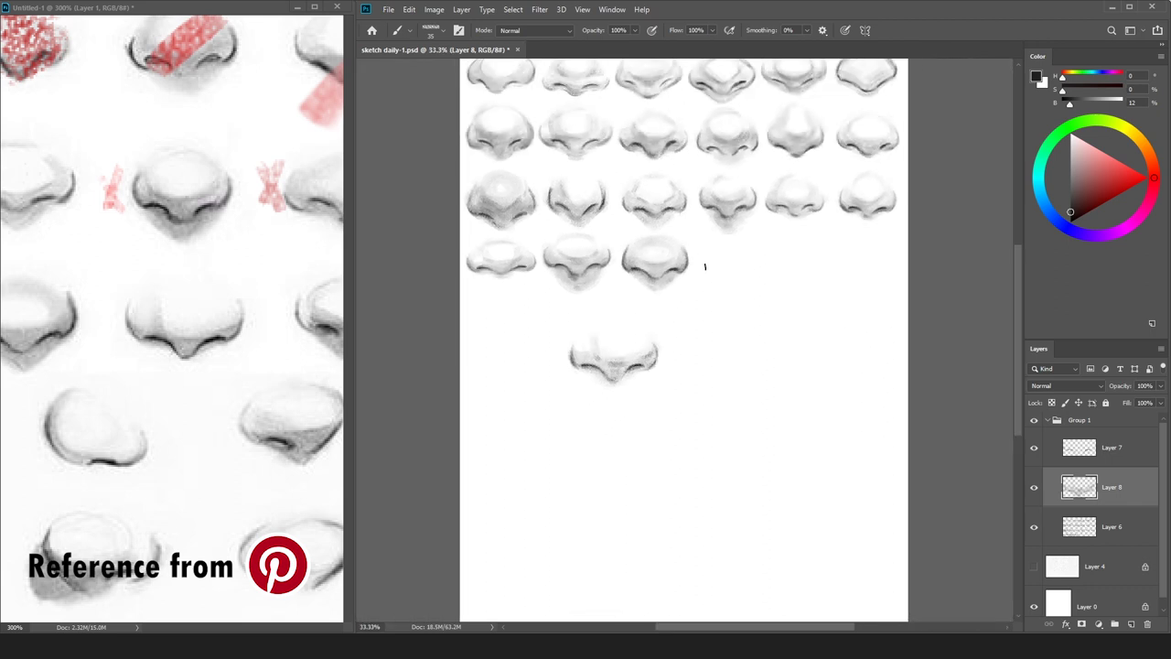
pyautogui.hotkey('shift', 'alt', ']')
pyautogui.hotkey('ctrl', 'e')
pyautogui.press('d')
pyautogui.hotkey('ctrl', '+')
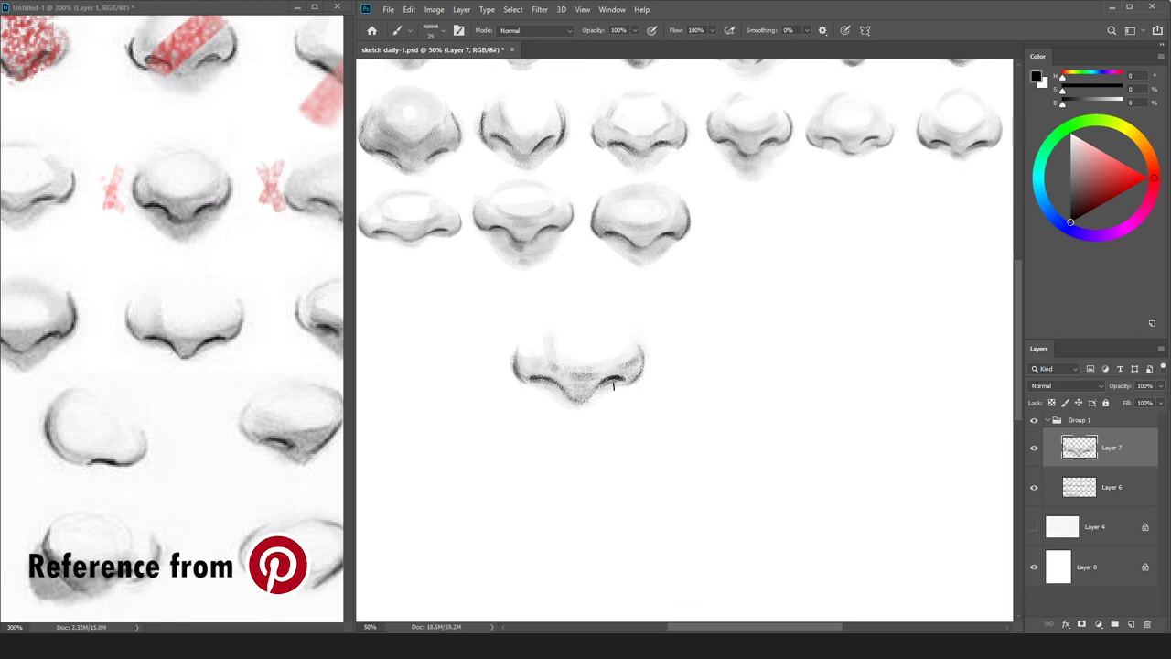
# Refine the septum and left side of the merged nose with greys sampled from its shading.
pyautogui.keyDown('alt'); pyautogui.click(586, 391); pyautogui.keyUp('alt')
pyautogui.moveTo(587, 390); pyautogui.dragTo(577, 397)
pyautogui.keyDown('alt'); pyautogui.click(598, 387); pyautogui.keyUp('alt')
pyautogui.keyDown('alt'); pyautogui.click(565, 380); pyautogui.keyUp('alt')
pyautogui.keyDown('alt'); pyautogui.click(528, 353); pyautogui.keyUp('alt')
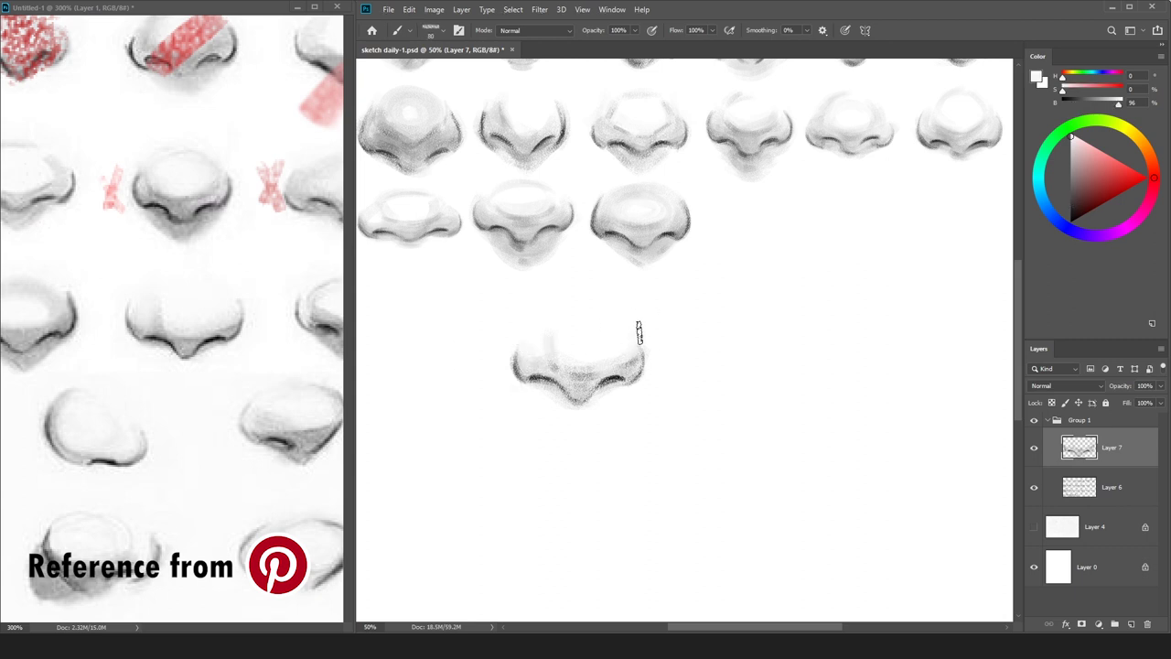
# Smooth the right wing's shading with a larger brush in a sampled light grey.
pyautogui.keyDown('alt'); pyautogui.click(620, 380); pyautogui.keyUp('alt')
pyautogui.press(']')
pyautogui.press(']')
pyautogui.press(']')
pyautogui.press(']')
pyautogui.press(']')
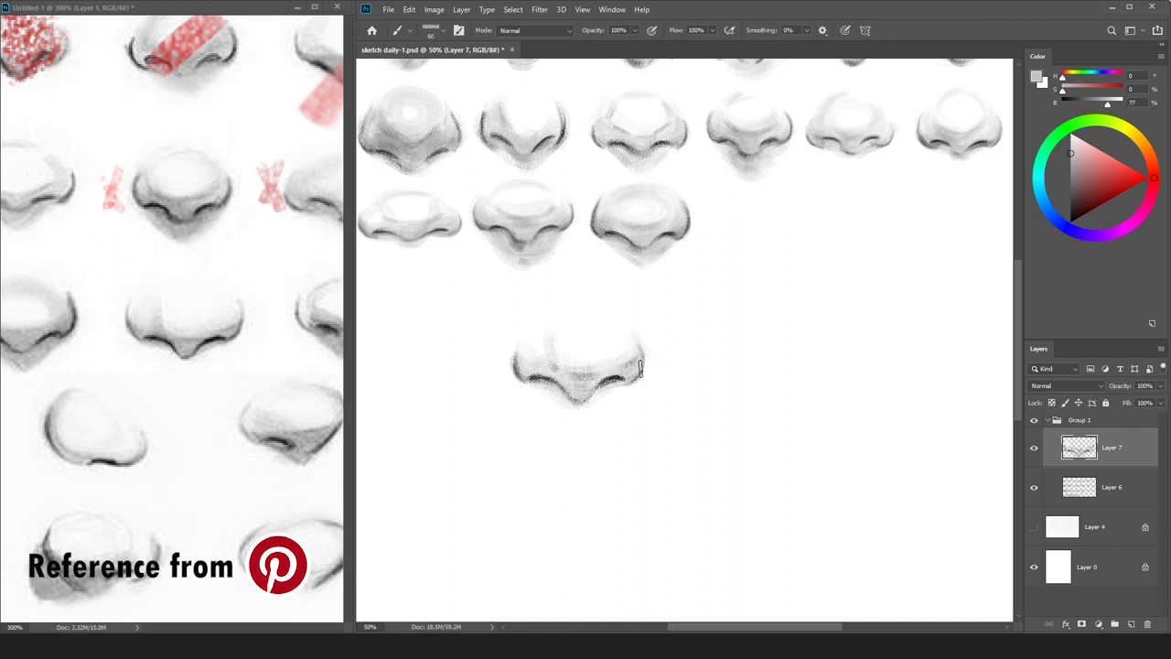
# Deepen the shading around the left side of the tip, using dark grey and tones sampled near the left nostril.
pyautogui.moveTo(1094, 177); pyautogui.dragTo(1071, 196)
pyautogui.keyDown('alt'); pyautogui.click(567, 378); pyautogui.keyUp('alt')
pyautogui.keyDown('alt'); pyautogui.click(553, 381); pyautogui.keyUp('alt')
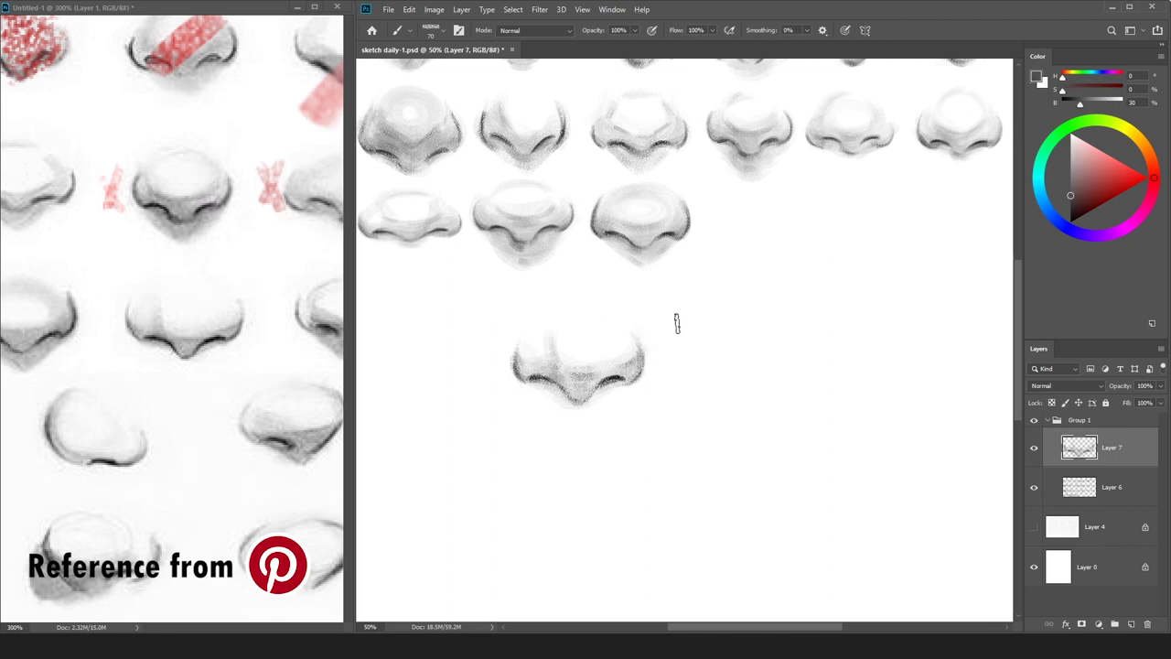
# Blend the vertical shadow on the left side of the tip with greys repeatedly sampled around it.
pyautogui.scroll(-1, 686, 334)
pyautogui.keyDown('alt'); pyautogui.click(583, 348); pyautogui.keyUp('alt')
pyautogui.keyDown('alt'); pyautogui.click(578, 344); pyautogui.keyUp('alt')
pyautogui.keyDown('alt'); pyautogui.click(578, 345); pyautogui.keyUp('alt')
pyautogui.keyDown('alt'); pyautogui.click(579, 345); pyautogui.keyUp('alt')
pyautogui.keyDown('alt'); pyautogui.click(582, 358); pyautogui.keyUp('alt')
pyautogui.keyDown('alt'); pyautogui.click(592, 337); pyautogui.keyUp('alt')
pyautogui.keyDown('alt'); pyautogui.click(598, 346); pyautogui.keyUp('alt')
pyautogui.keyDown('alt'); pyautogui.click(600, 341); pyautogui.keyUp('alt')
pyautogui.keyDown('alt'); pyautogui.click(597, 356); pyautogui.keyUp('alt')
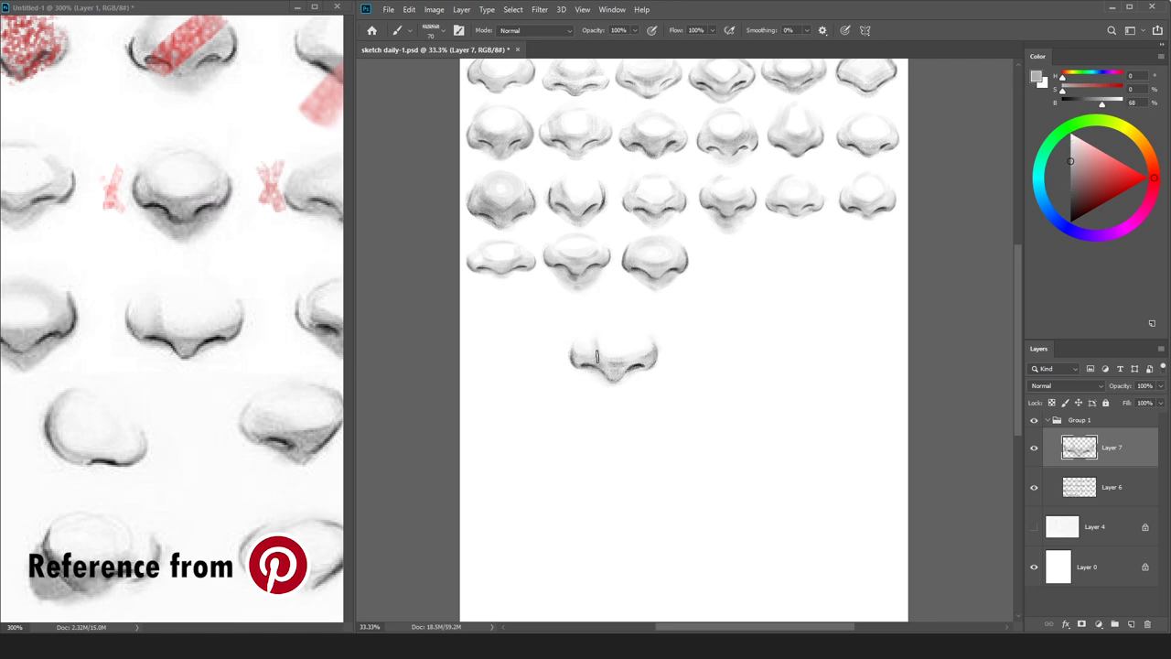
# Blend the middle of the nose and the area above the nostrils with sampled greys.
pyautogui.keyDown('alt'); pyautogui.click(611, 357); pyautogui.keyUp('alt')
pyautogui.keyDown('alt'); pyautogui.click(615, 337); pyautogui.keyUp('alt')
pyautogui.keyDown('alt'); pyautogui.click(610, 357); pyautogui.keyUp('alt')
pyautogui.keyDown('alt'); pyautogui.click(618, 362); pyautogui.keyUp('alt')
pyautogui.keyDown('alt'); pyautogui.click(622, 366); pyautogui.keyUp('alt')
pyautogui.keyDown('alt'); pyautogui.click(599, 357); pyautogui.keyUp('alt')
pyautogui.keyDown('alt'); pyautogui.click(577, 357); pyautogui.keyUp('alt')
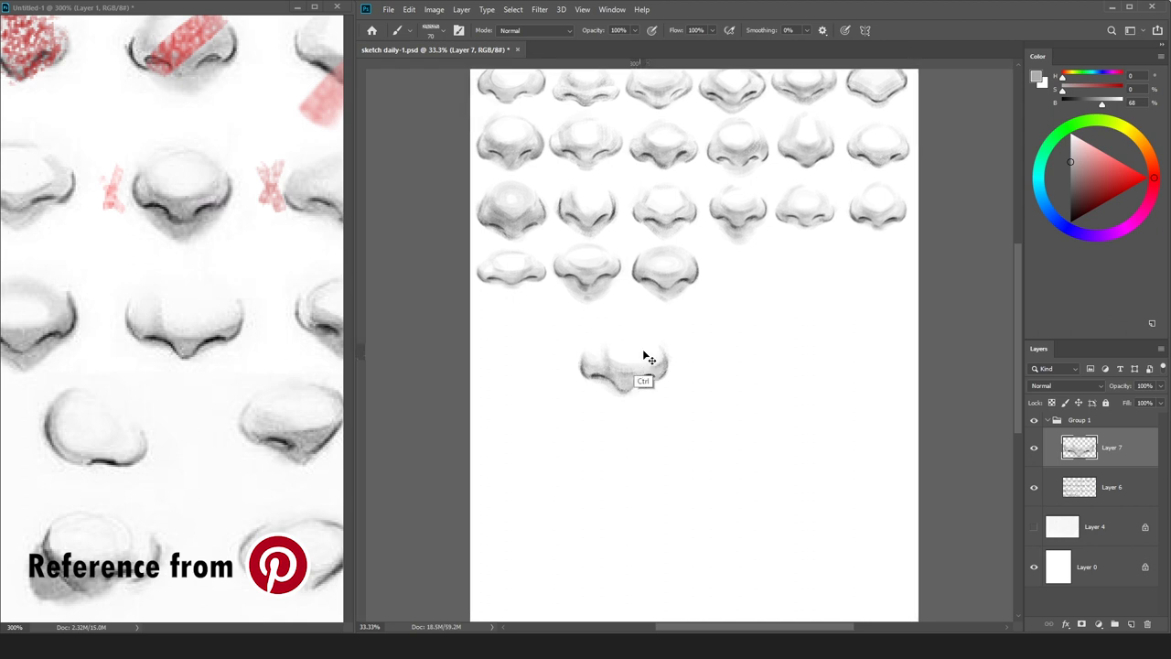
# Scale the nose down, place it fourth in the fourth row and merge it into the finished noses' layer.
pyautogui.hotkey('ctrl', 't')
pyautogui.moveTo(664, 326); pyautogui.dragTo(747, 249)
pyautogui.press('Return')
pyautogui.press('b')
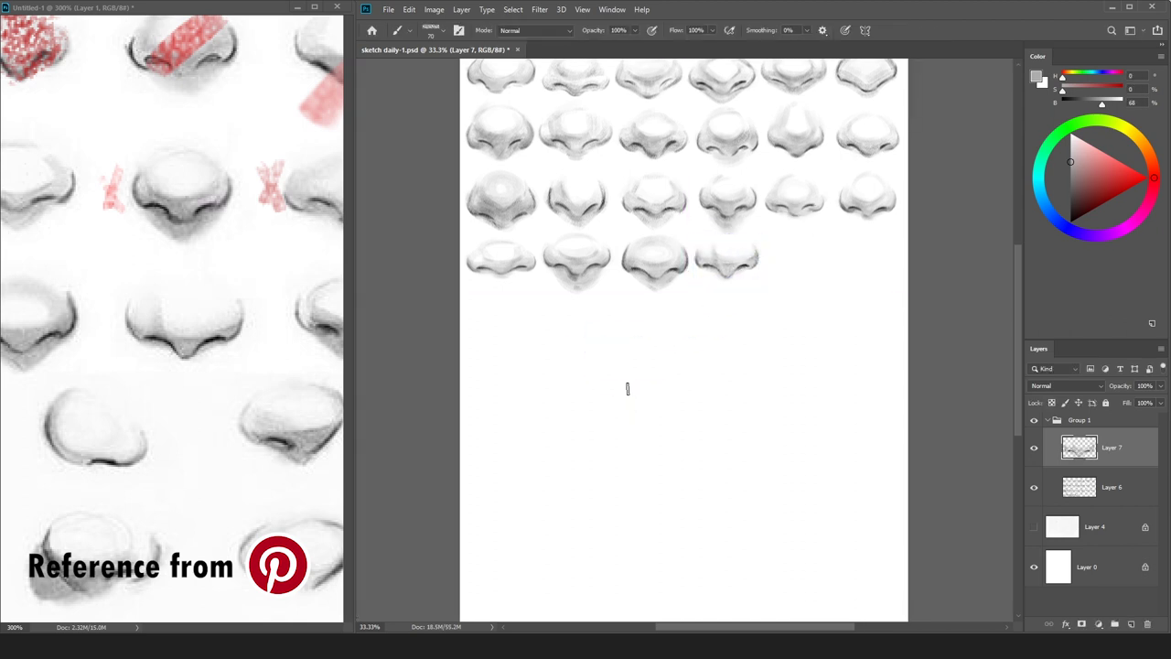
pyautogui.hotkey('ctrl', 'e')
# Switch to the reference sheet and mark the nose just drawn with a small red scribble beside its left wing.
pyautogui.click(306, 325)
pyautogui.click(1110, 181)
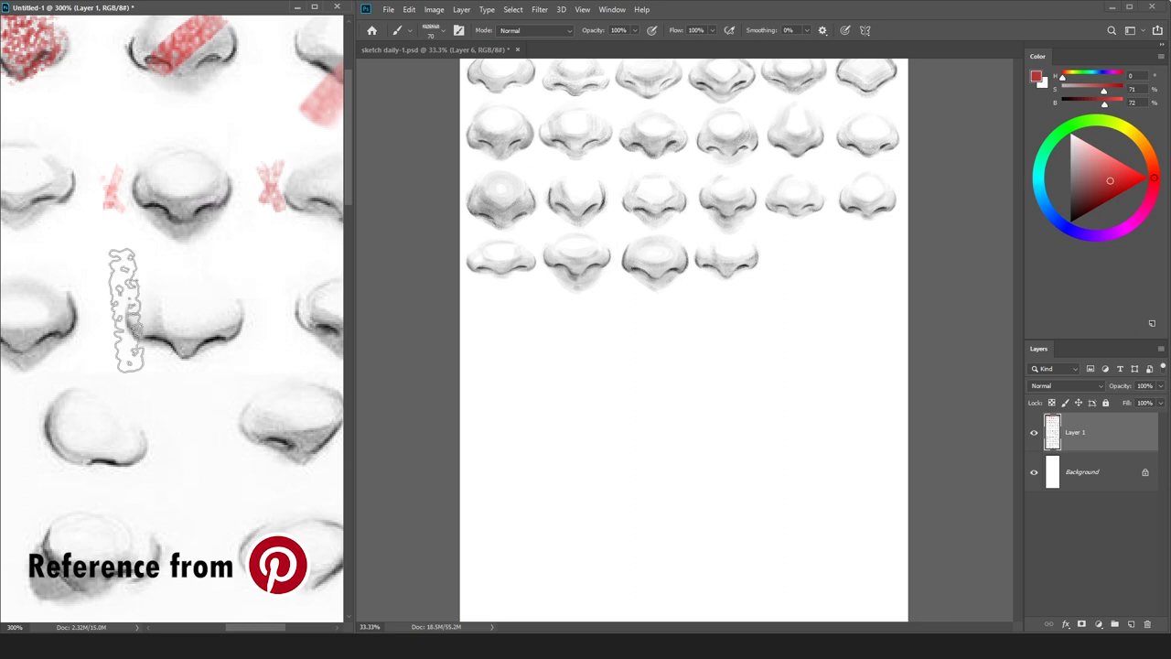
pyautogui.press('[')
pyautogui.press('[')
pyautogui.press('[')
pyautogui.press('[')
pyautogui.press('[')
pyautogui.press('[')
pyautogui.press('[')
pyautogui.moveTo(99, 306)
pyautogui.mouseDown()
pyautogui.moveTo(123, 318)
pyautogui.moveTo(181, 290)
pyautogui.moveTo(179, 279)
pyautogui.mouseUp()
pyautogui.hotkey('ctrl', 'z')
pyautogui.moveTo(250, 293); pyautogui.dragTo(113, 313)
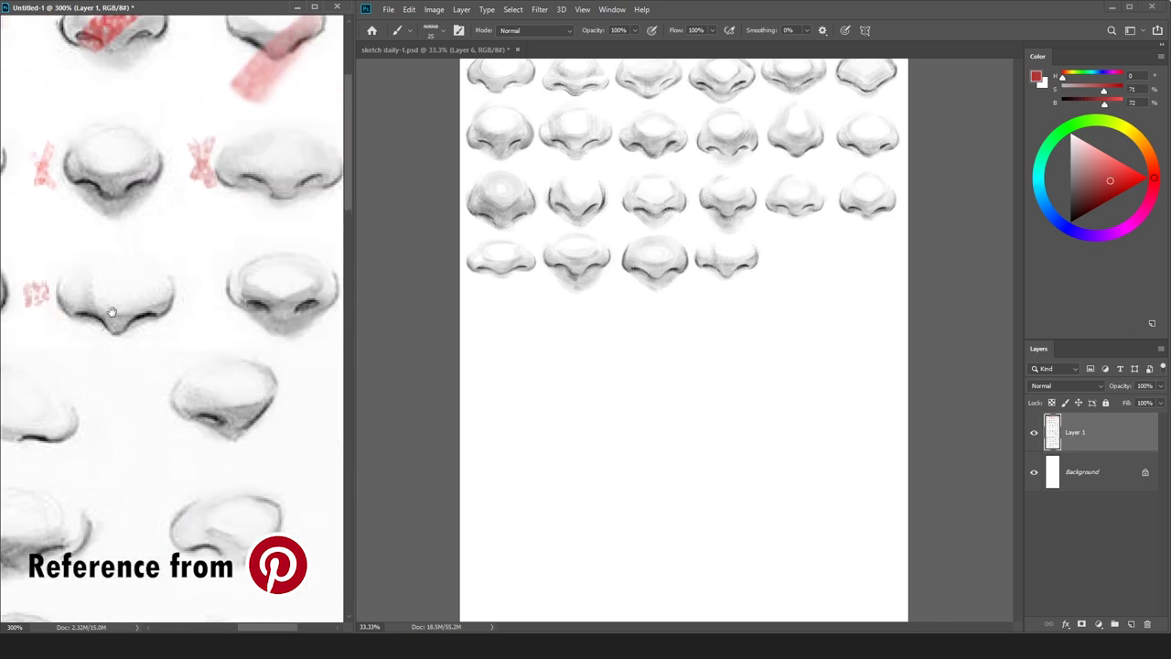
pyautogui.moveTo(192, 318); pyautogui.dragTo(136, 320)
pyautogui.moveTo(249, 346); pyautogui.dragTo(208, 354)
# Return to the drawing, add a new layer above the finished noses and choose black.
pyautogui.click(923, 345)
pyautogui.hotkey('ctrl', 'shift', 'n')
pyautogui.press('Return')
pyautogui.click(1071, 223)
pyautogui.hotkey('ctrl', '+')
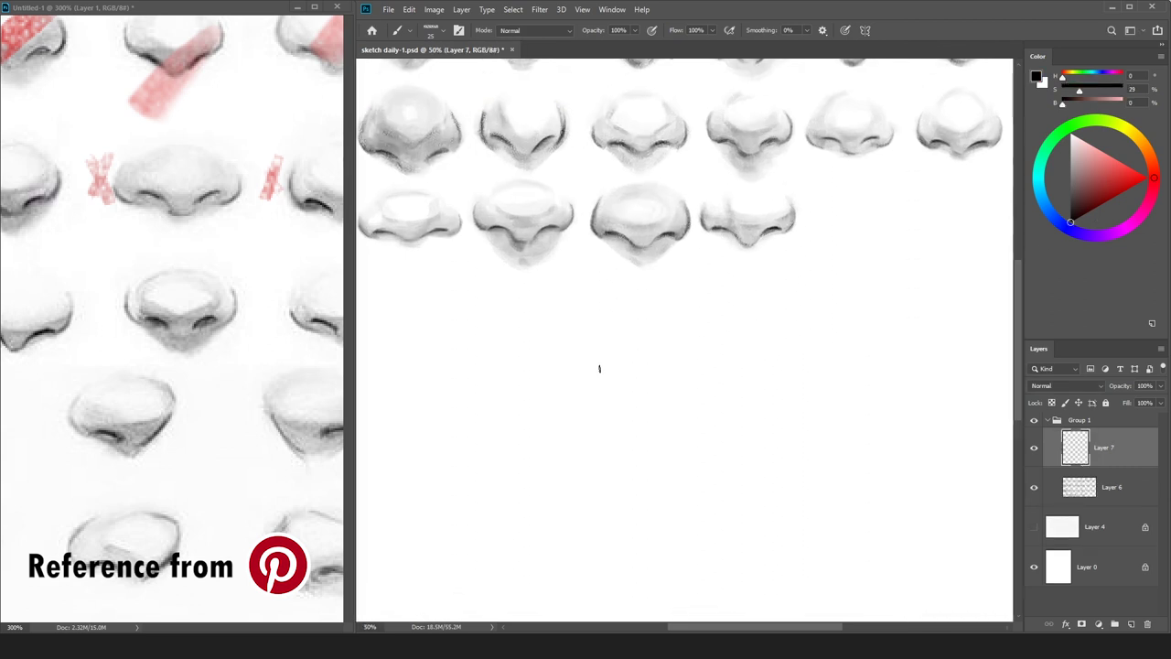
# Sketch both wings and nostril curves of the next nose below the fourth row, cleaning the outline with the eraser.
pyautogui.moveTo(542, 373); pyautogui.dragTo(549, 415)
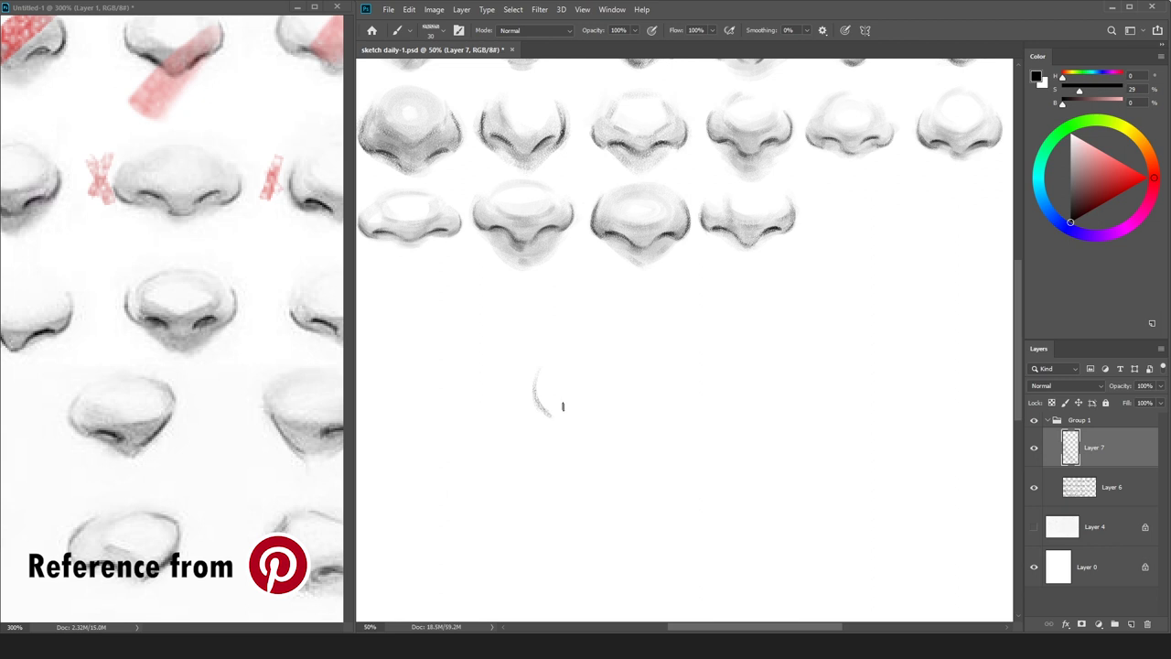
pyautogui.moveTo(553, 413); pyautogui.dragTo(579, 415)
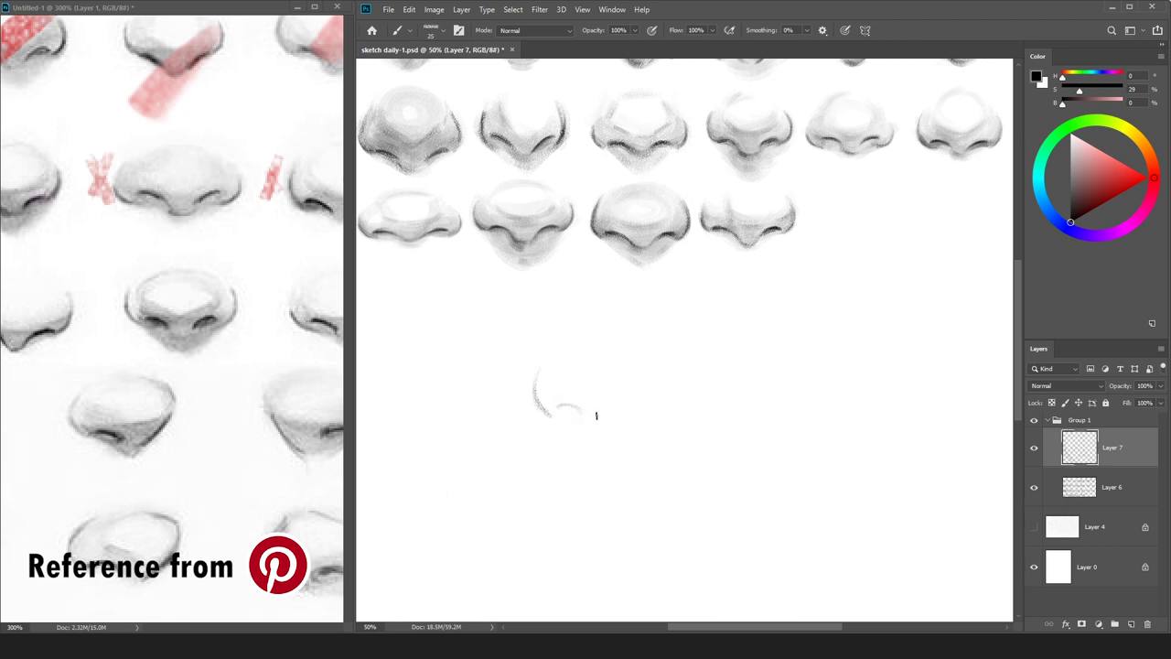
pyautogui.moveTo(605, 410)
pyautogui.mouseDown()
pyautogui.moveTo(650, 403)
pyautogui.moveTo(643, 414)
pyautogui.mouseUp()
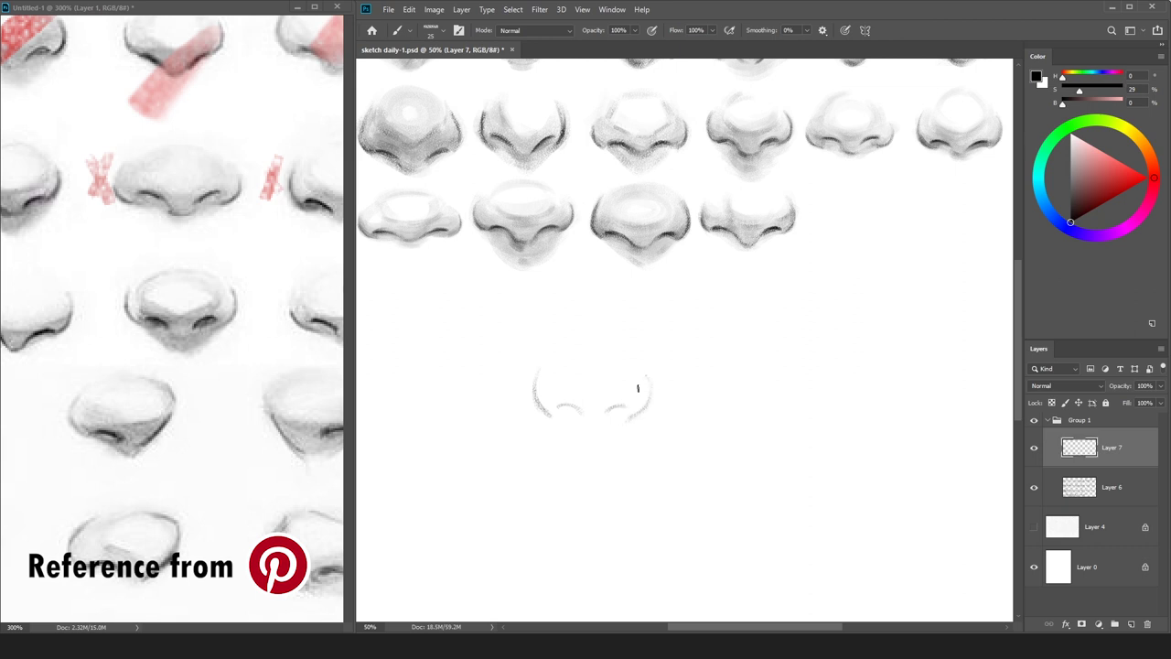
pyautogui.press('e')
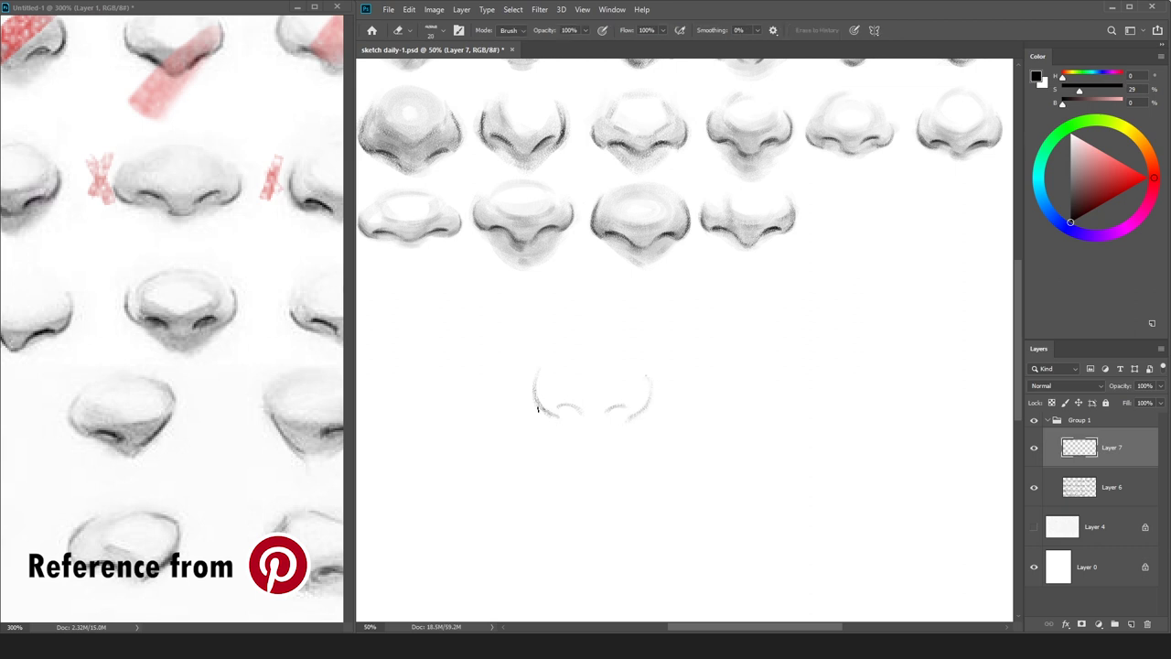
# Darken both nostril curves with a 20 px black brush, trimming the right one with the eraser.
pyautogui.press('b')
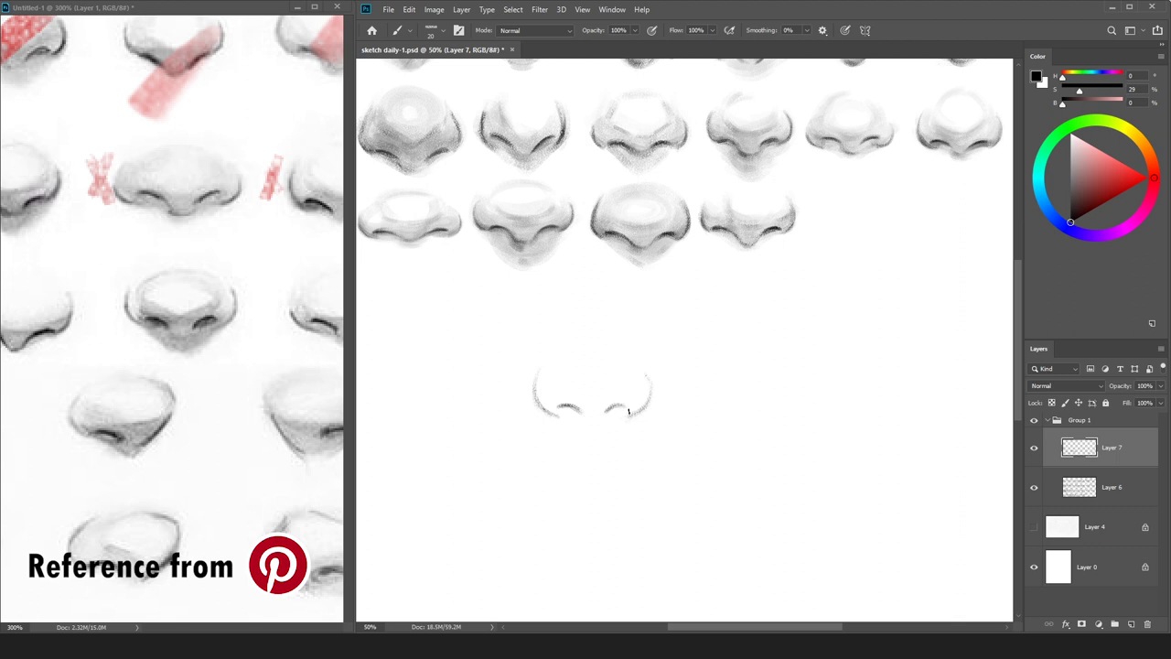
pyautogui.moveTo(625, 410); pyautogui.dragTo(605, 411)
pyautogui.press('e')
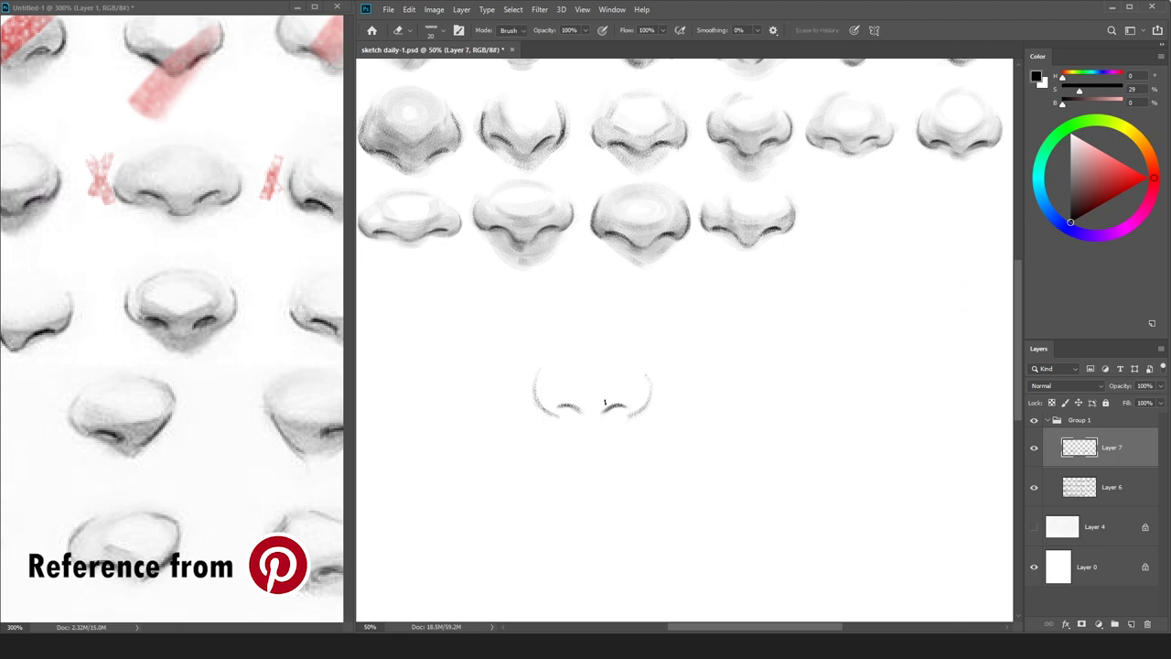
pyautogui.press('b')
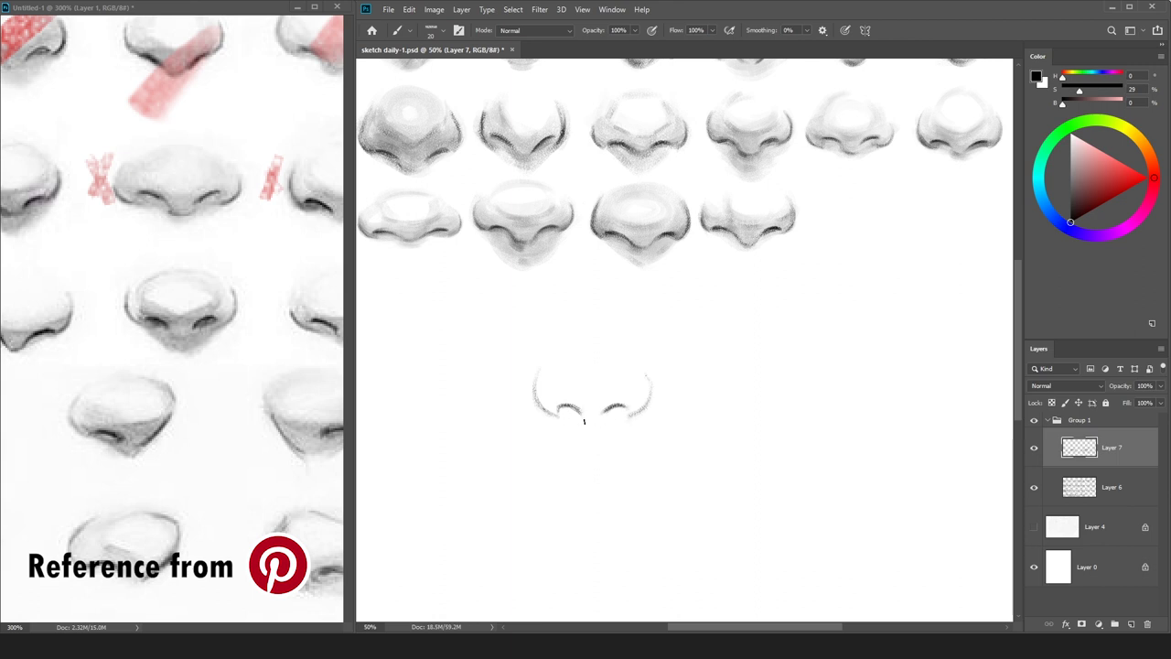
# Sketch the septum's lower edge between the nostrils with a larger brush and tidy it with the eraser.
pyautogui.press(']')
pyautogui.press(']')
pyautogui.press('e')
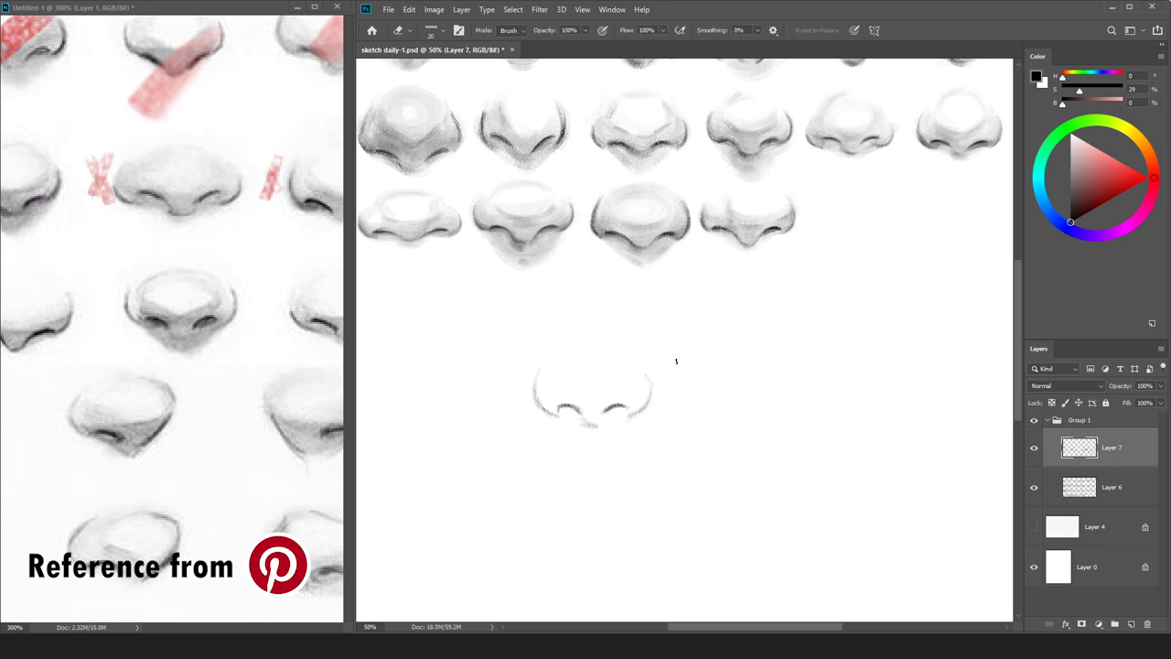
pyautogui.press('b')
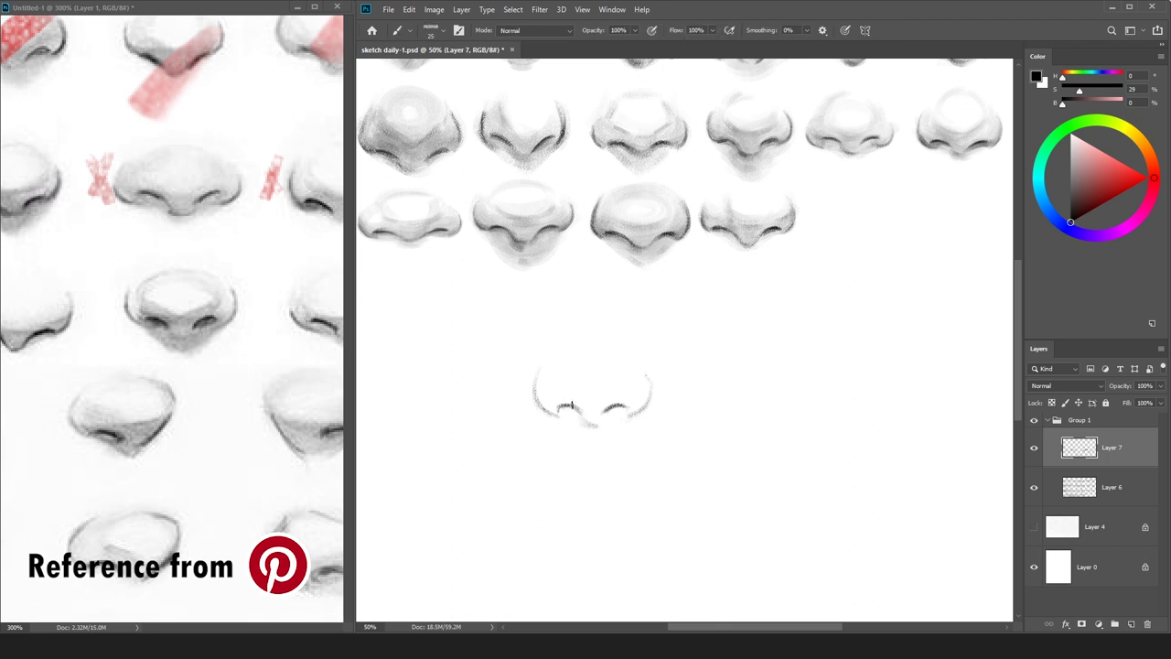
pyautogui.press('e')
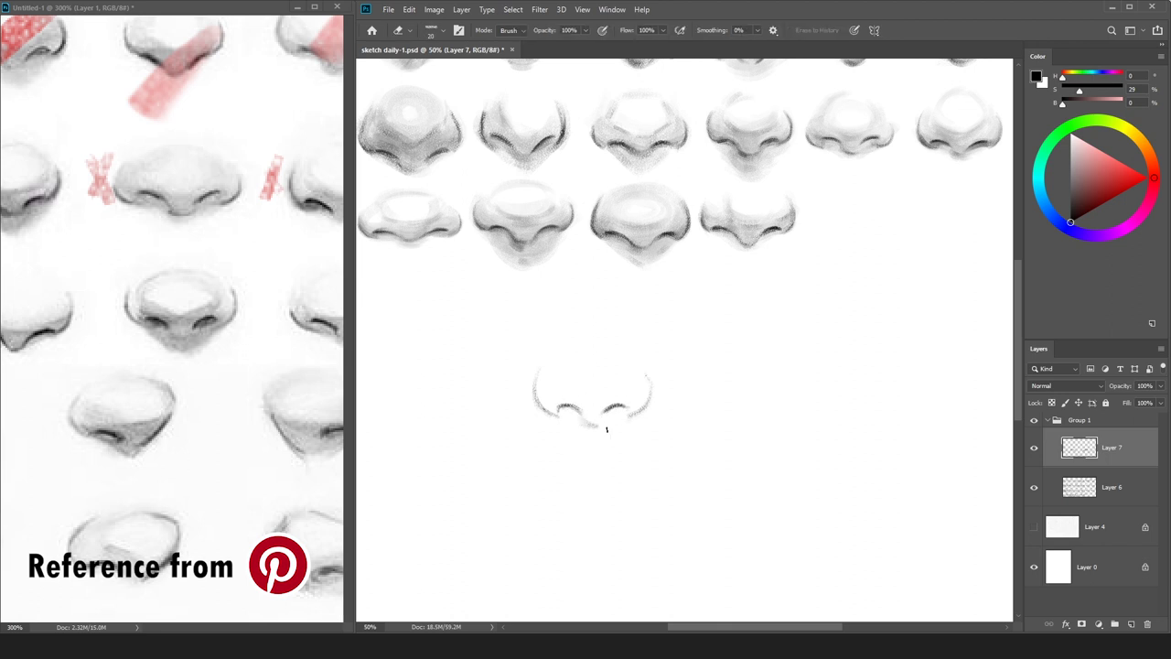
# Add a new shading layer beneath the line art and choose a grey at 65% brightness.
pyautogui.press(']')
pyautogui.press(']')
pyautogui.press(']')
pyautogui.press(']')
pyautogui.click(1104, 479)
pyautogui.hotkey('ctrl', 'shift', 'n')
pyautogui.press('Return')
pyautogui.click(1071, 164)
pyautogui.press('b')
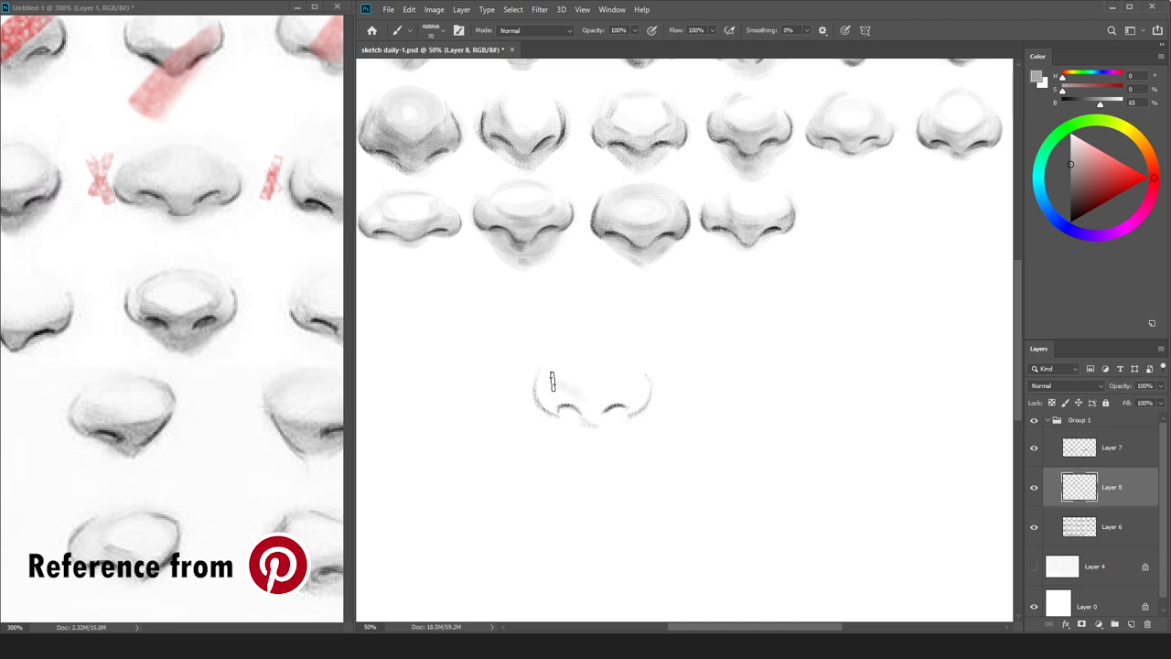
# Paint the V-shaped shadow edge beneath the tip in grey.
pyautogui.moveTo(571, 386)
pyautogui.mouseDown()
pyautogui.moveTo(598, 408)
pyautogui.moveTo(565, 375)
pyautogui.moveTo(572, 398)
pyautogui.moveTo(603, 408)
pyautogui.moveTo(577, 396)
pyautogui.moveTo(627, 384)
pyautogui.mouseUp()
pyautogui.press('e')
pyautogui.press('b')
# Shade both wings and the area below the tip with a 150 px brush in light grey at 77% brightness.
pyautogui.press(']')
pyautogui.press(']')
pyautogui.press(']')
pyautogui.press(']')
pyautogui.click(1108, 103)
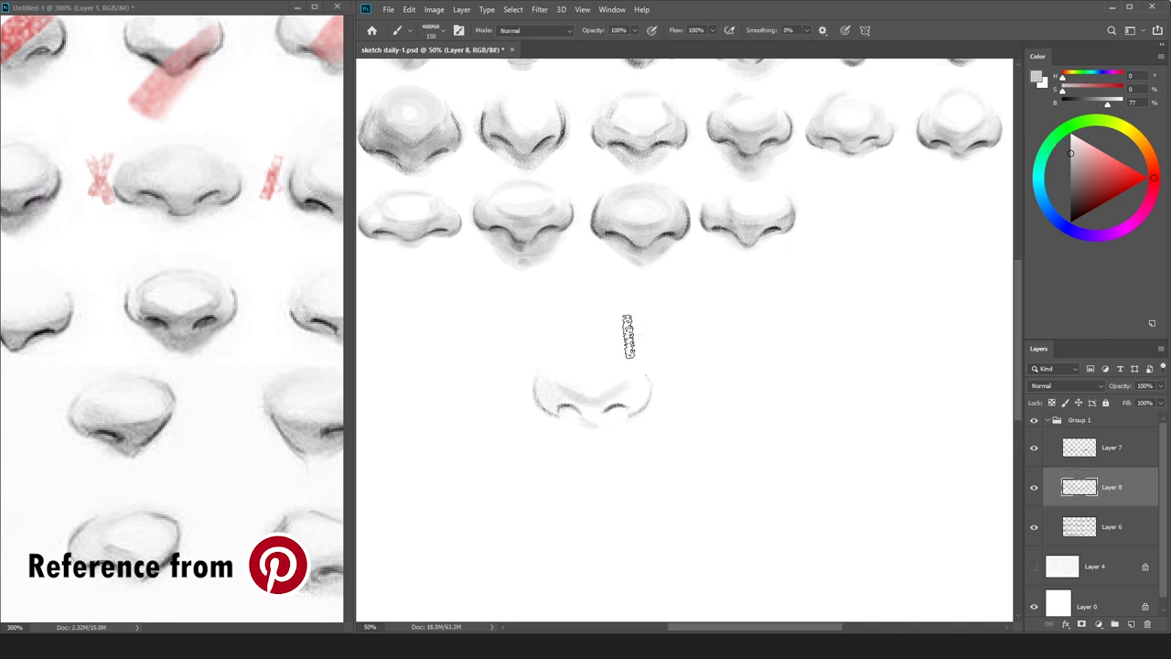
pyautogui.moveTo(553, 395)
pyautogui.mouseDown()
pyautogui.moveTo(594, 407)
pyautogui.moveTo(567, 397)
pyautogui.moveTo(600, 407)
pyautogui.moveTo(650, 377)
pyautogui.moveTo(607, 413)
pyautogui.moveTo(644, 381)
pyautogui.moveTo(631, 408)
pyautogui.moveTo(606, 410)
pyautogui.moveTo(633, 400)
pyautogui.moveTo(639, 381)
pyautogui.moveTo(620, 401)
pyautogui.moveTo(627, 411)
pyautogui.moveTo(651, 387)
pyautogui.moveTo(602, 419)
pyautogui.moveTo(630, 366)
pyautogui.moveTo(609, 413)
pyautogui.moveTo(650, 380)
pyautogui.moveTo(627, 389)
pyautogui.moveTo(639, 387)
pyautogui.moveTo(635, 409)
pyautogui.moveTo(630, 380)
pyautogui.mouseUp()
# Fill the underside around the nostrils and extend the light-grey shadow below the septum, adjusting the brush size.
pyautogui.press('[')
pyautogui.press('[')
pyautogui.press('[')
pyautogui.press('[')
pyautogui.moveTo(557, 385)
pyautogui.mouseDown()
pyautogui.moveTo(579, 413)
pyautogui.moveTo(552, 407)
pyautogui.moveTo(610, 425)
pyautogui.mouseUp()
pyautogui.press(']')
pyautogui.press(']')
pyautogui.press(']')
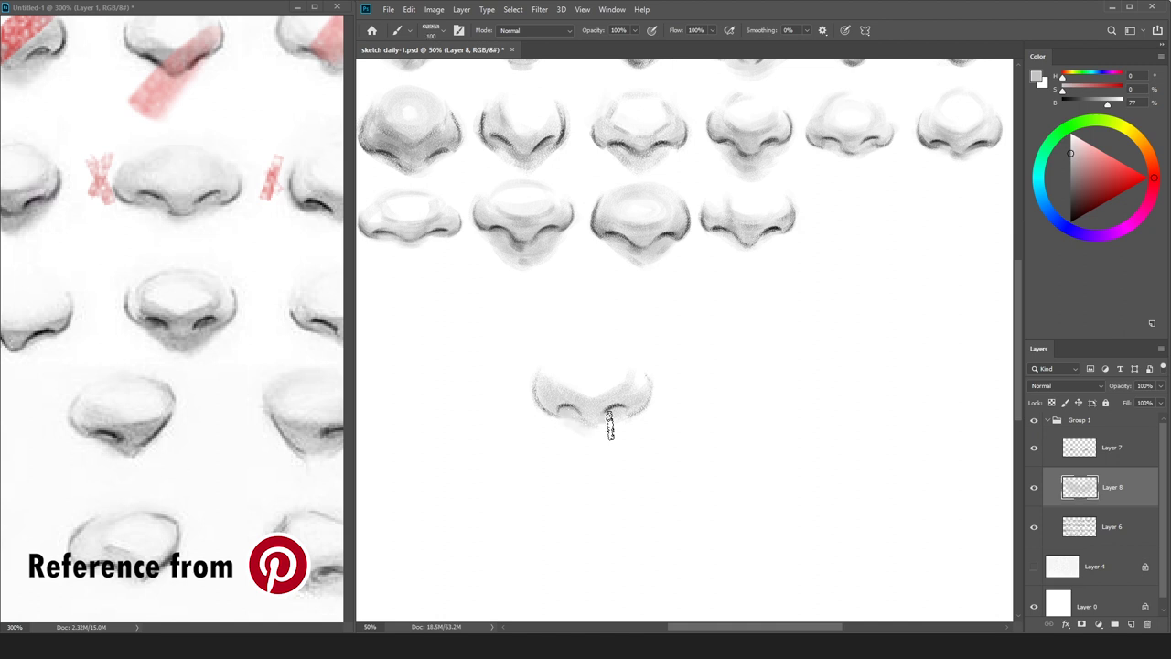
pyautogui.moveTo(579, 438); pyautogui.dragTo(602, 439)
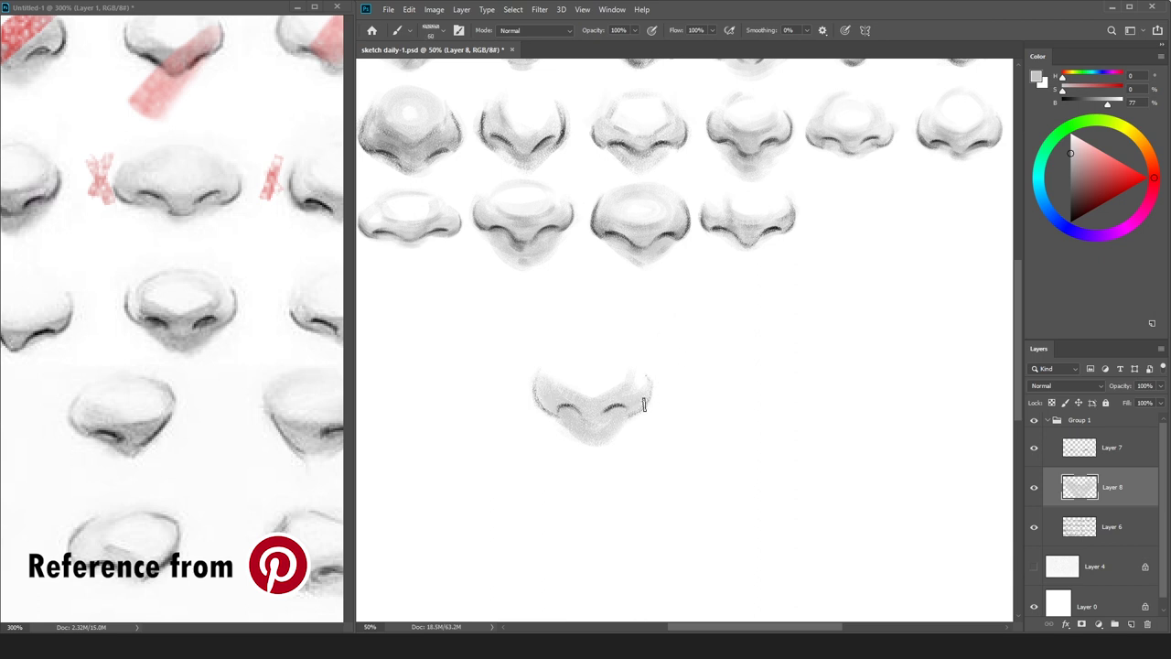
# Darken the wings and the area around the right nostril in grey at 37% brightness, reducing the brush size.
pyautogui.moveTo(1071, 164); pyautogui.dragTo(1030, 180)
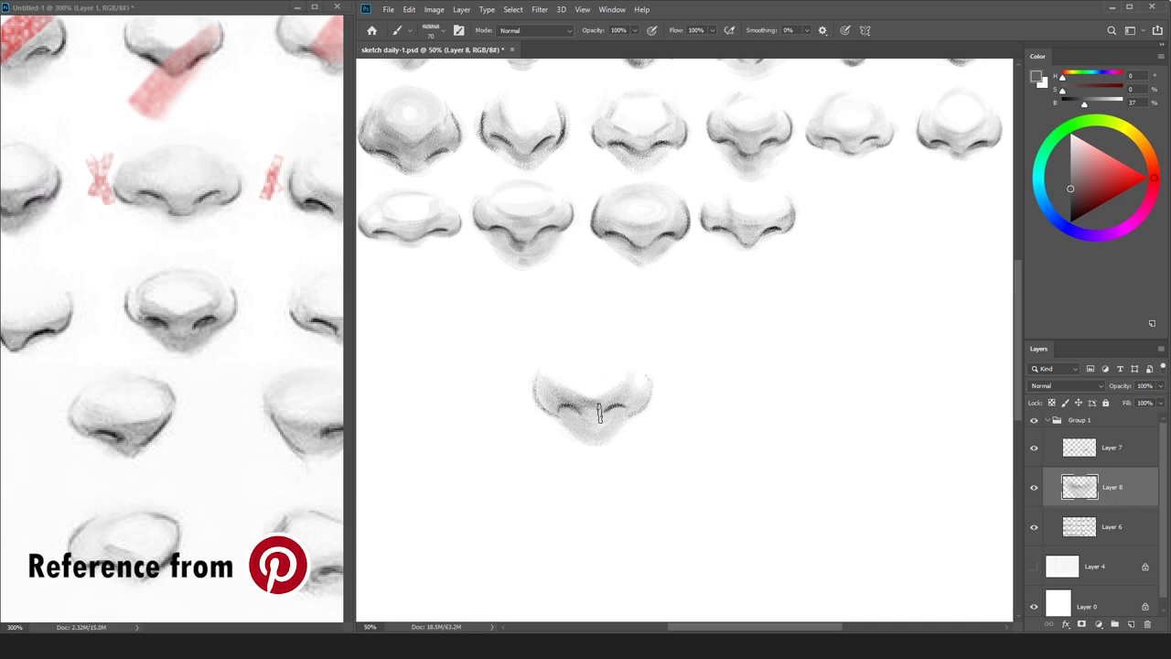
pyautogui.press('[')
pyautogui.press('[')
pyautogui.press('[')
pyautogui.press('[')
pyautogui.press('[')
pyautogui.press('[')
pyautogui.press('[')
pyautogui.press('[')
pyautogui.moveTo(627, 409); pyautogui.dragTo(606, 414)
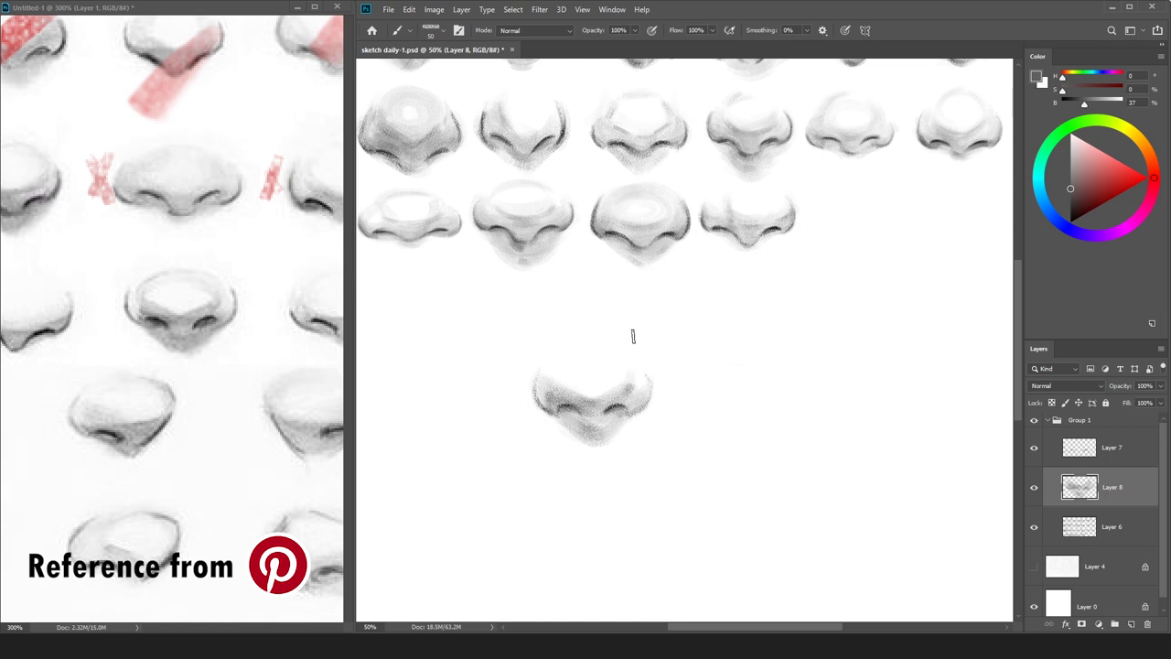
# Sample a light grey from the nose and shade the rounded upper contour of the tip.
pyautogui.keyDown('alt'); pyautogui.click(553, 387); pyautogui.keyUp('alt')
pyautogui.press(']')
pyautogui.press(']')
pyautogui.moveTo(564, 370)
pyautogui.mouseDown()
pyautogui.moveTo(596, 355)
pyautogui.moveTo(546, 376)
pyautogui.moveTo(617, 360)
pyautogui.moveTo(555, 367)
pyautogui.moveTo(626, 369)
pyautogui.moveTo(559, 367)
pyautogui.moveTo(621, 361)
pyautogui.moveTo(593, 354)
pyautogui.moveTo(549, 388)
pyautogui.moveTo(614, 361)
pyautogui.moveTo(631, 382)
pyautogui.moveTo(565, 353)
pyautogui.moveTo(554, 384)
pyautogui.moveTo(615, 358)
pyautogui.mouseUp()
pyautogui.press('[')
pyautogui.press('[')
pyautogui.press(']')
pyautogui.moveTo(558, 379)
pyautogui.mouseDown()
pyautogui.moveTo(607, 349)
pyautogui.moveTo(632, 368)
pyautogui.mouseUp()
pyautogui.moveTo(562, 358); pyautogui.dragTo(606, 349)
pyautogui.press('[')
# Deepen the shading between the tip and the right wing in grey at 30% brightness, sampling nearby tones to blend.
pyautogui.moveTo(1072, 159); pyautogui.dragTo(1070, 179)
pyautogui.press('[')
pyautogui.press('[')
pyautogui.press('[')
pyautogui.press('[')
pyautogui.press('[')
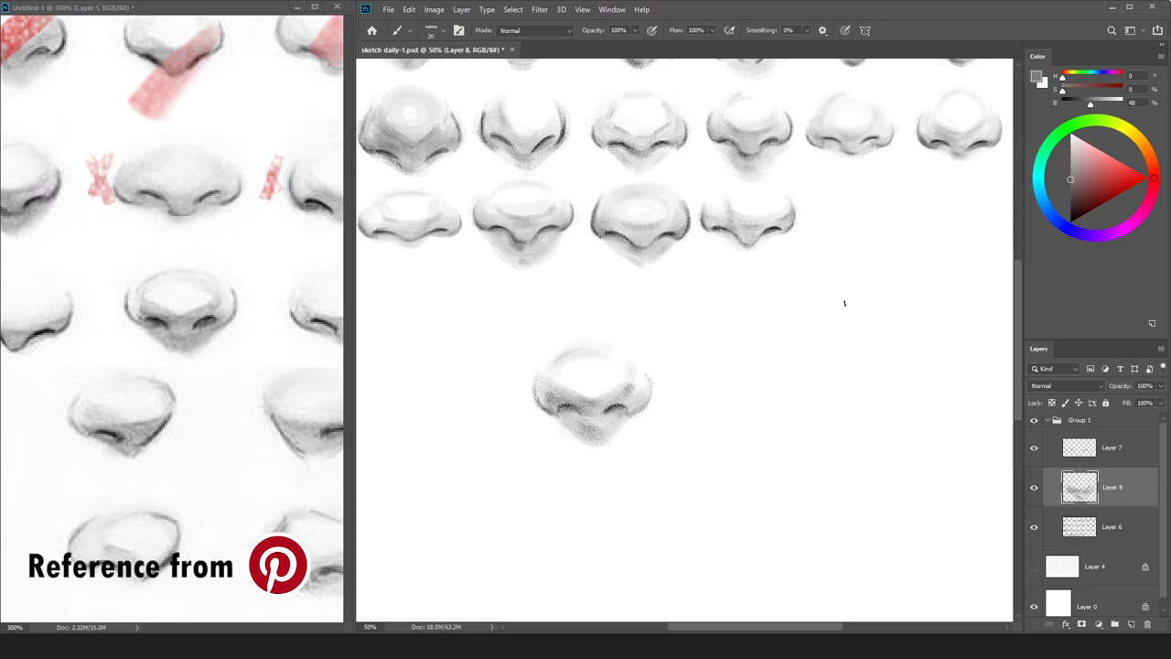
pyautogui.press(']')
pyautogui.moveTo(1071, 182); pyautogui.dragTo(1071, 196)
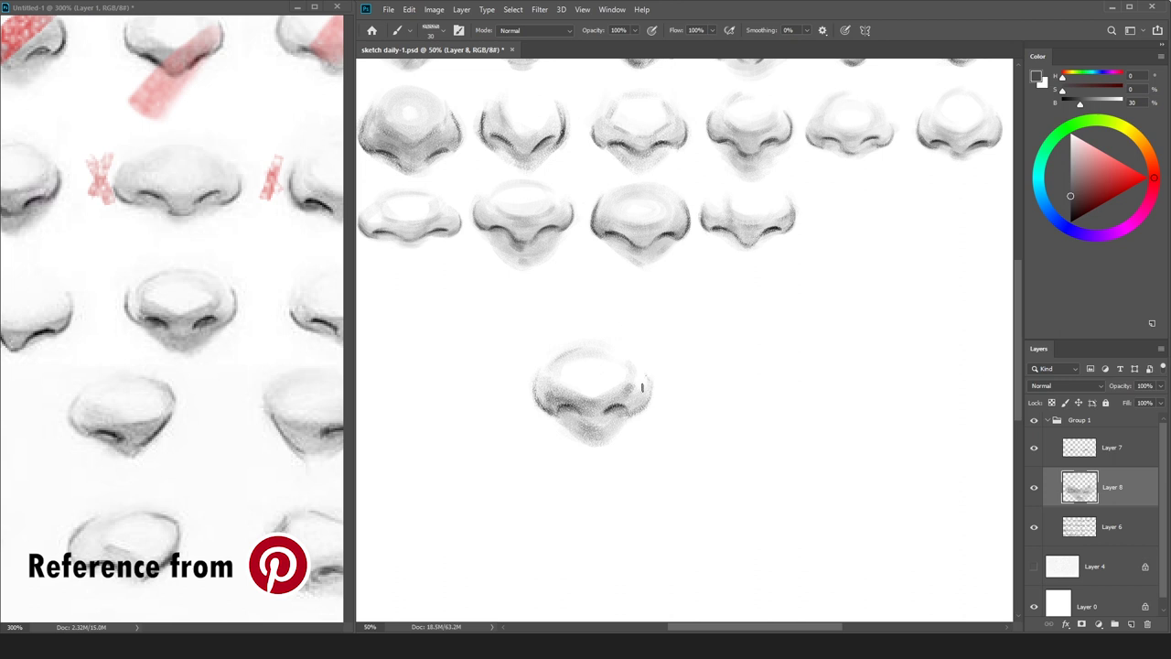
pyautogui.press(']')
pyautogui.moveTo(630, 395); pyautogui.dragTo(630, 380)
pyautogui.keyDown('alt'); pyautogui.click(626, 389); pyautogui.keyUp('alt')
pyautogui.keyDown('alt'); pyautogui.click(612, 349); pyautogui.keyUp('alt')
pyautogui.keyDown('alt'); pyautogui.click(575, 373); pyautogui.keyUp('alt')
# Darken the nostril openings with a near-black at 5% brightness, using a larger brush.
pyautogui.moveTo(1106, 191); pyautogui.dragTo(1069, 218)
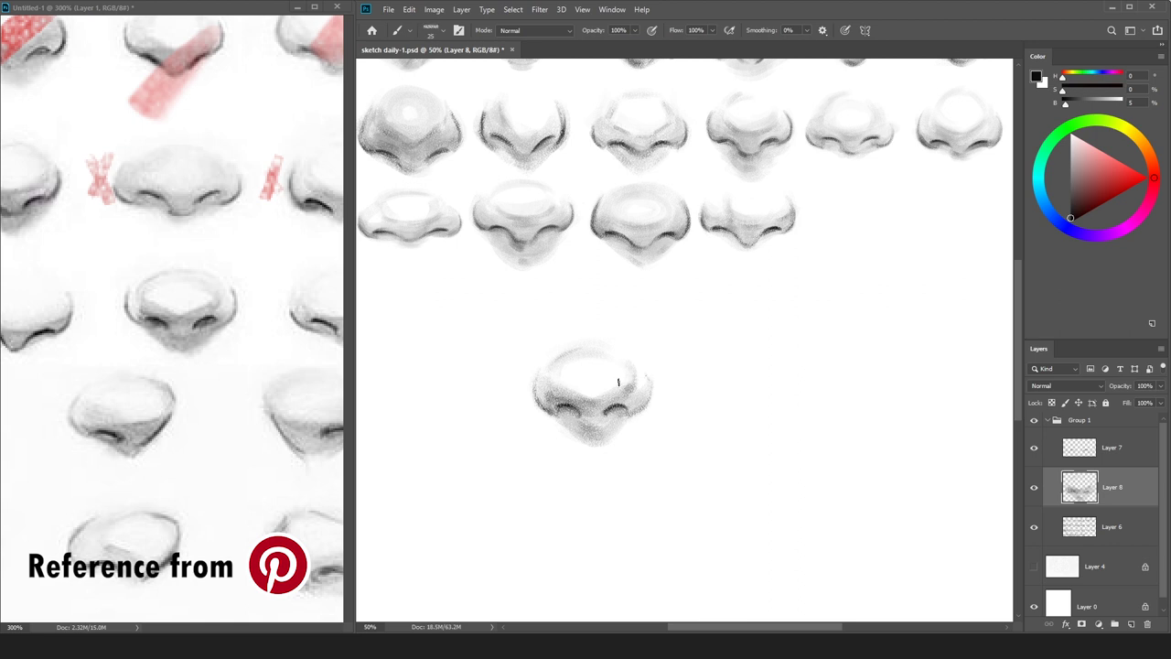
pyautogui.press(']')
pyautogui.press(']')
pyautogui.press(']')
pyautogui.moveTo(606, 408); pyautogui.dragTo(627, 411)
pyautogui.press('[')
# Select the line art layer above the shading and reinforce the wing outlines in near-black.
pyautogui.click(1079, 458)
pyautogui.press('[')
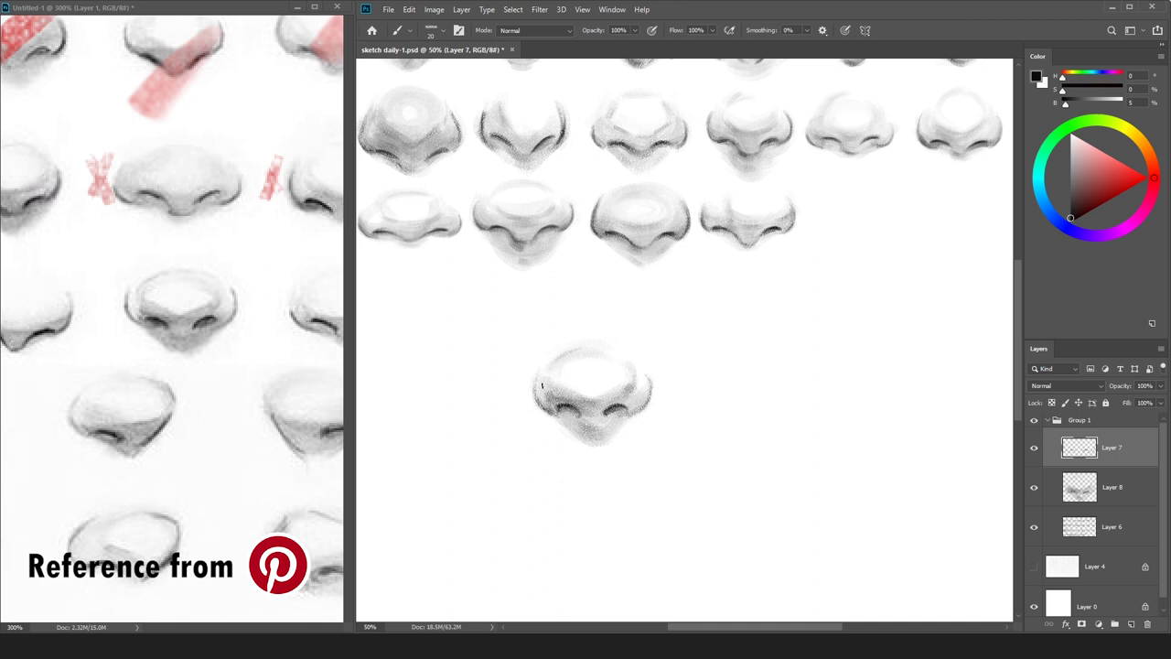
pyautogui.press(']')
pyautogui.press(']')
pyautogui.press(']')
pyautogui.press(']')
pyautogui.press(']')
pyautogui.moveTo(539, 392); pyautogui.dragTo(546, 397)
# Blend the right nostril and wing with sampled greys, and merge the line art layer into the shading layer.
pyautogui.keyDown('alt'); pyautogui.click(631, 433); pyautogui.keyUp('alt')
pyautogui.keyDown('alt'); pyautogui.click(622, 414); pyautogui.keyUp('alt')
pyautogui.press('[')
pyautogui.press('x')
pyautogui.keyDown('alt'); pyautogui.click(624, 410); pyautogui.keyUp('alt')
pyautogui.press(']')
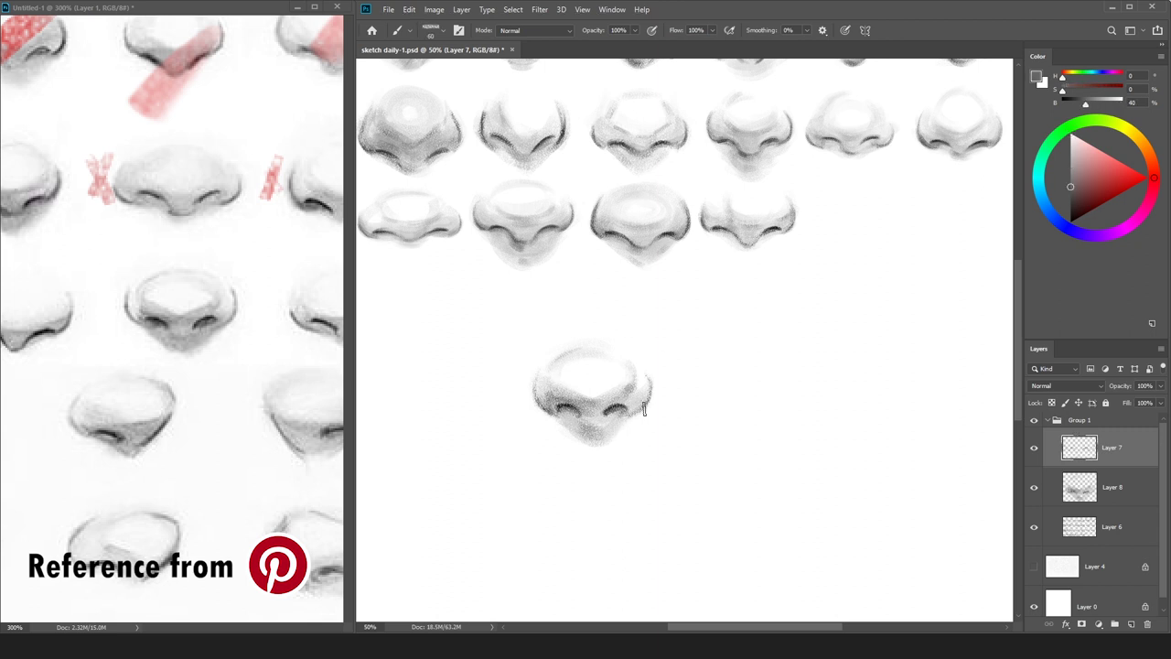
pyautogui.hotkey('ctrl', 'e')
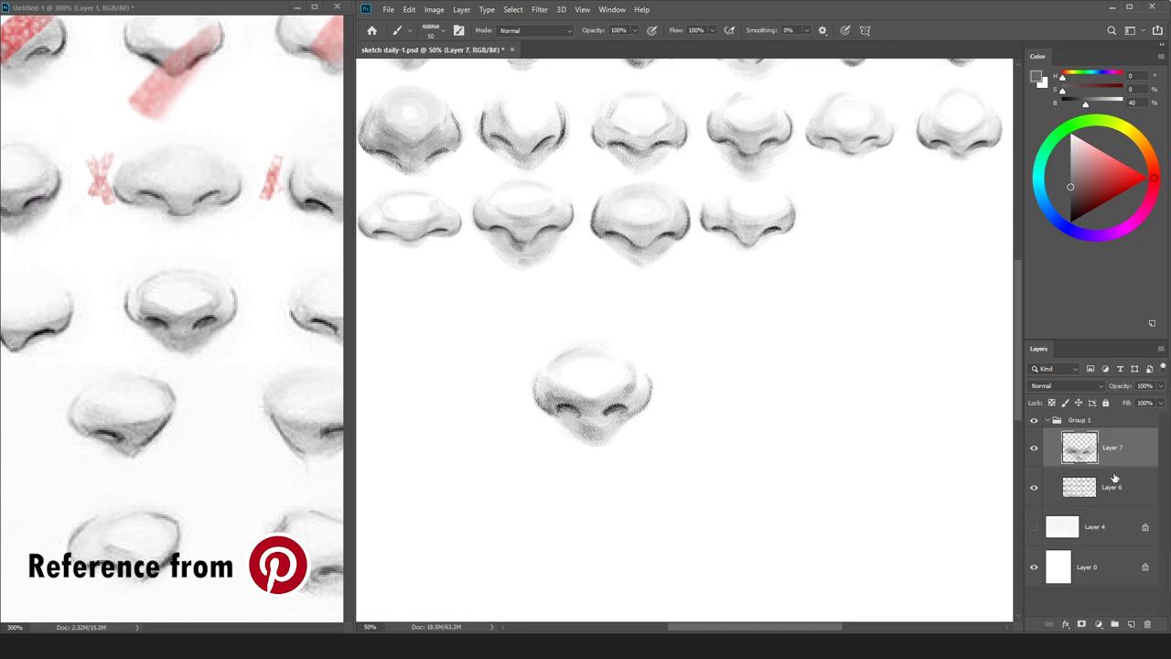
# Deepen the nostrils in black with a 35 px brush and blend the shading above them with sampled greys.
pyautogui.click(1070, 221)
pyautogui.press('[')
pyautogui.press('[')
pyautogui.press('[')
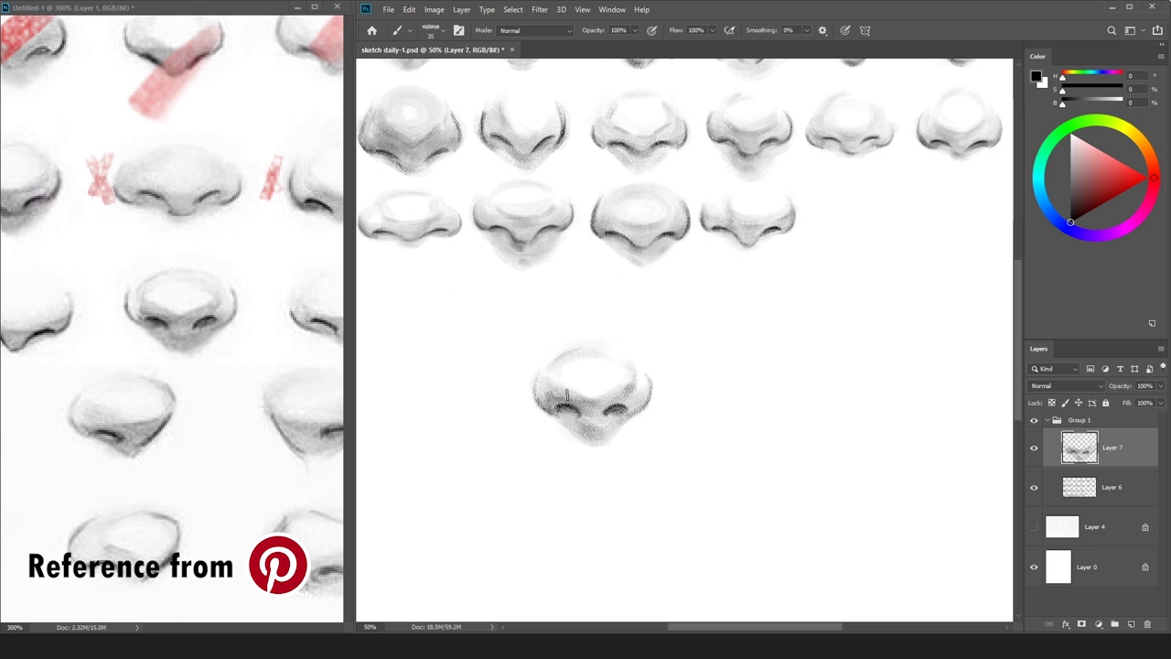
pyautogui.keyDown('alt'); pyautogui.click(554, 394); pyautogui.keyUp('alt')
pyautogui.keyDown('alt'); pyautogui.click(556, 393); pyautogui.keyUp('alt')
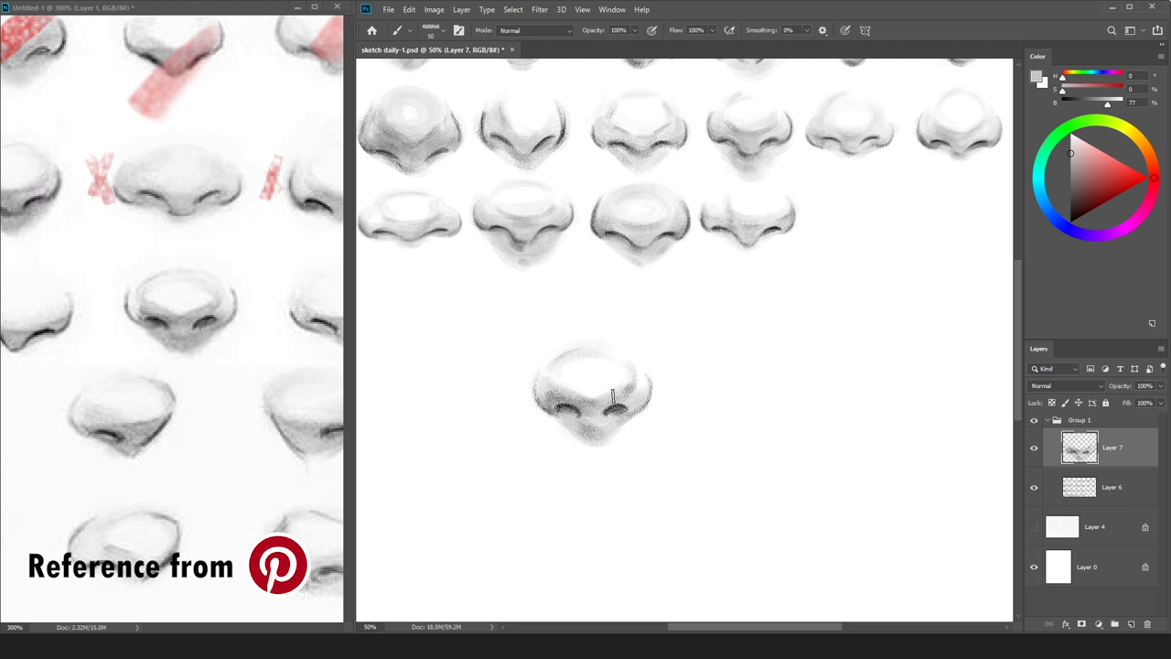
pyautogui.keyDown('alt'); pyautogui.click(557, 396); pyautogui.keyUp('alt')
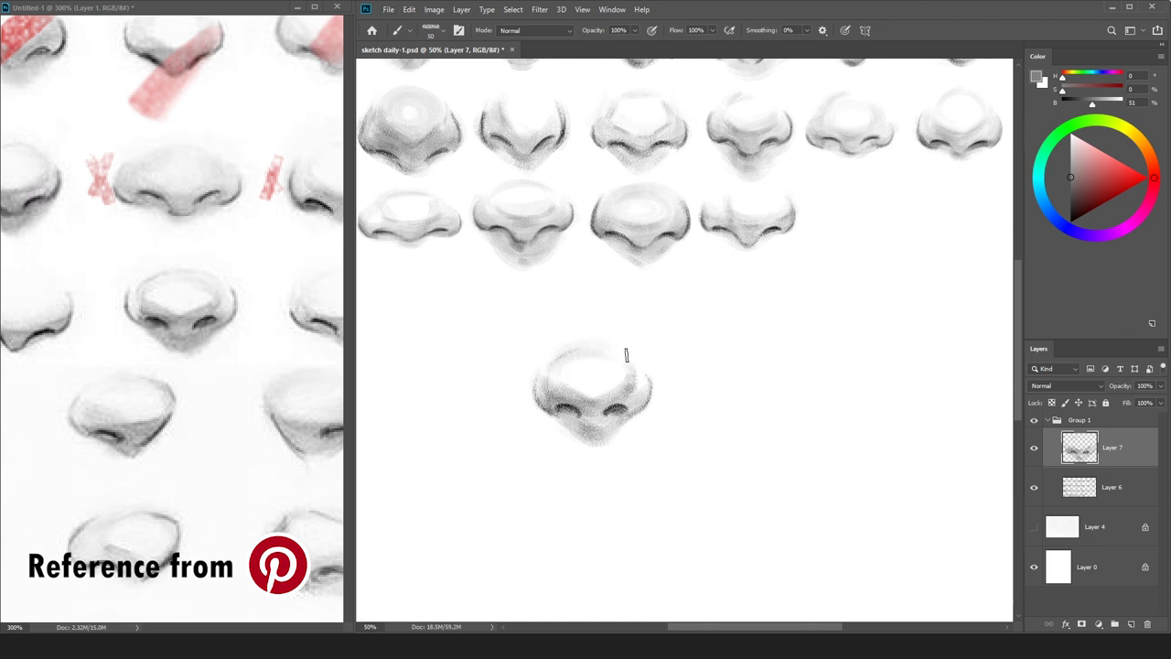
# Soften the shadow below the septum with a 90 px brush in grey at 45% brightness.
pyautogui.press('d')
pyautogui.press('[')
pyautogui.press('[')
pyautogui.press('[')
pyautogui.press(']')
pyautogui.press(']')
pyautogui.click(1043, 155)
pyautogui.click(1070, 182)
pyautogui.press(']')
pyautogui.press(']')
pyautogui.press(']')
pyautogui.press(']')
pyautogui.moveTo(583, 439); pyautogui.dragTo(600, 456)
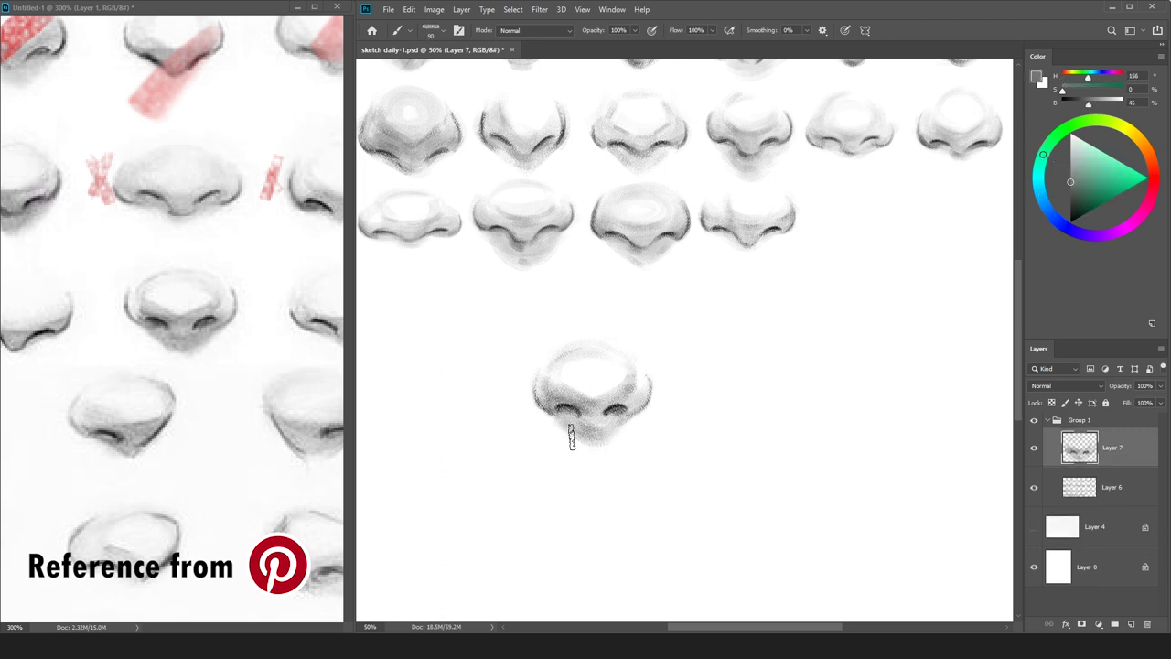
# Clean up and blend the edges of the tip and wings with tones sampled from the nose.
pyautogui.press('ctrl')
pyautogui.hotkey('ctrl', '-')
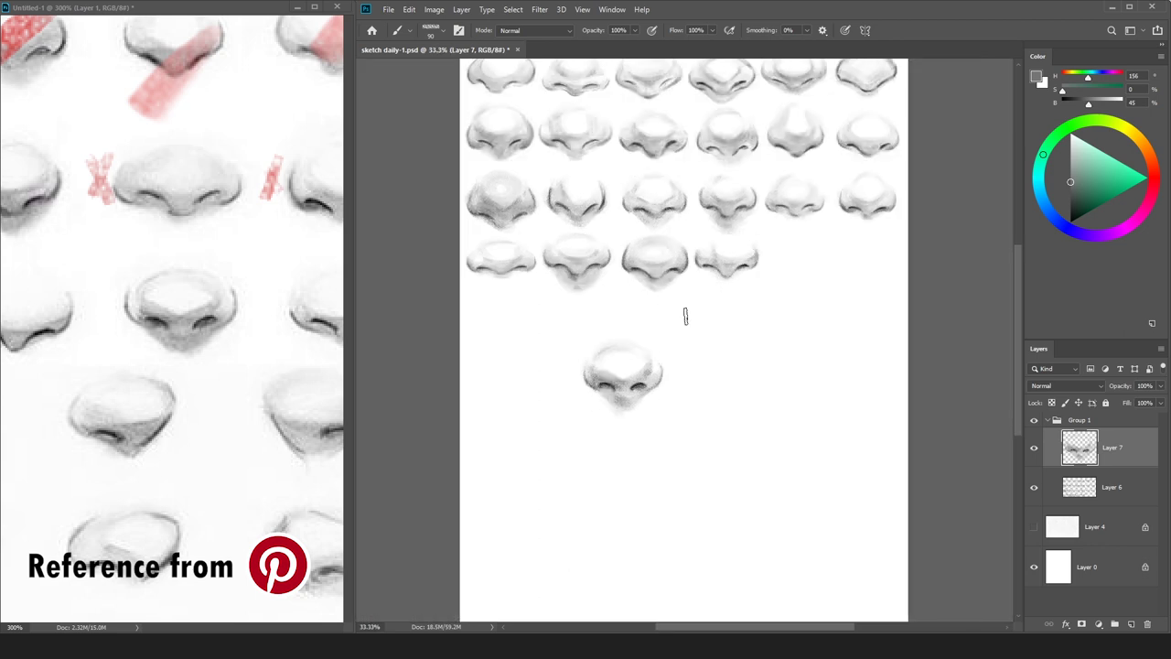
pyautogui.keyDown('alt'); pyautogui.click(591, 346); pyautogui.keyUp('alt')
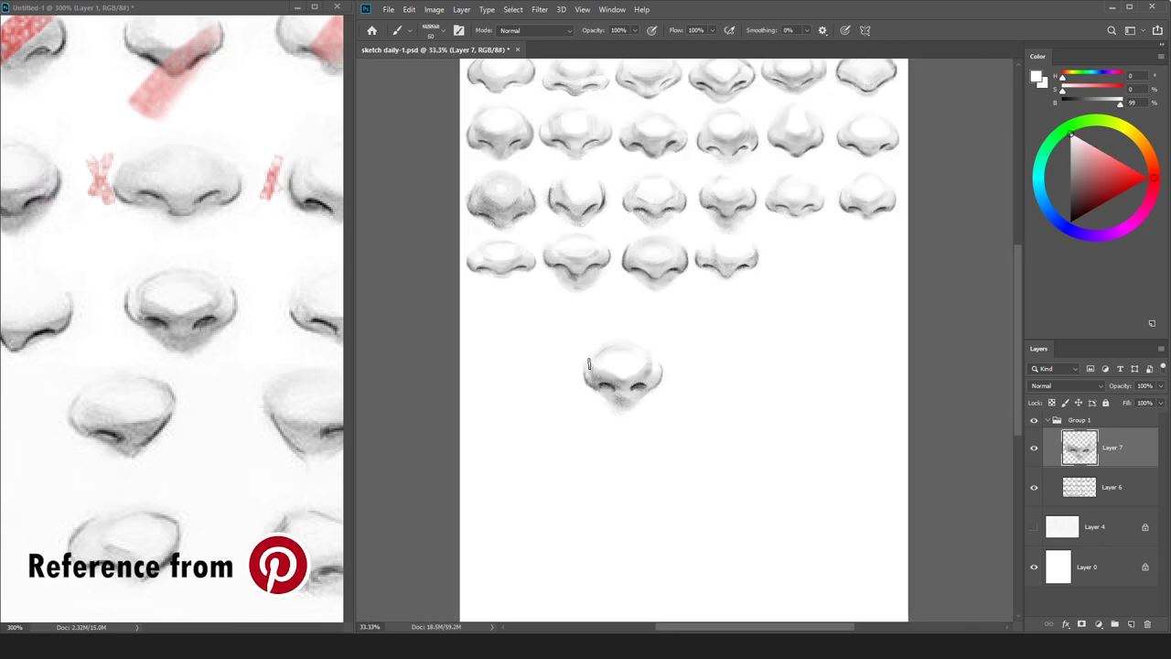
pyautogui.keyDown('alt'); pyautogui.click(588, 382); pyautogui.keyUp('alt')
pyautogui.keyDown('alt'); pyautogui.click(610, 370); pyautogui.keyUp('alt')
pyautogui.keyDown('alt'); pyautogui.click(655, 365); pyautogui.keyUp('alt')
# Scale the nose to 77.6%, place it fifth in the fourth row, and merge it into the layer below.
pyautogui.hotkey('ctrl', 't')
pyautogui.moveTo(623, 375); pyautogui.dragTo(799, 264)
pyautogui.moveTo(830, 227); pyautogui.dragTo(828, 227)
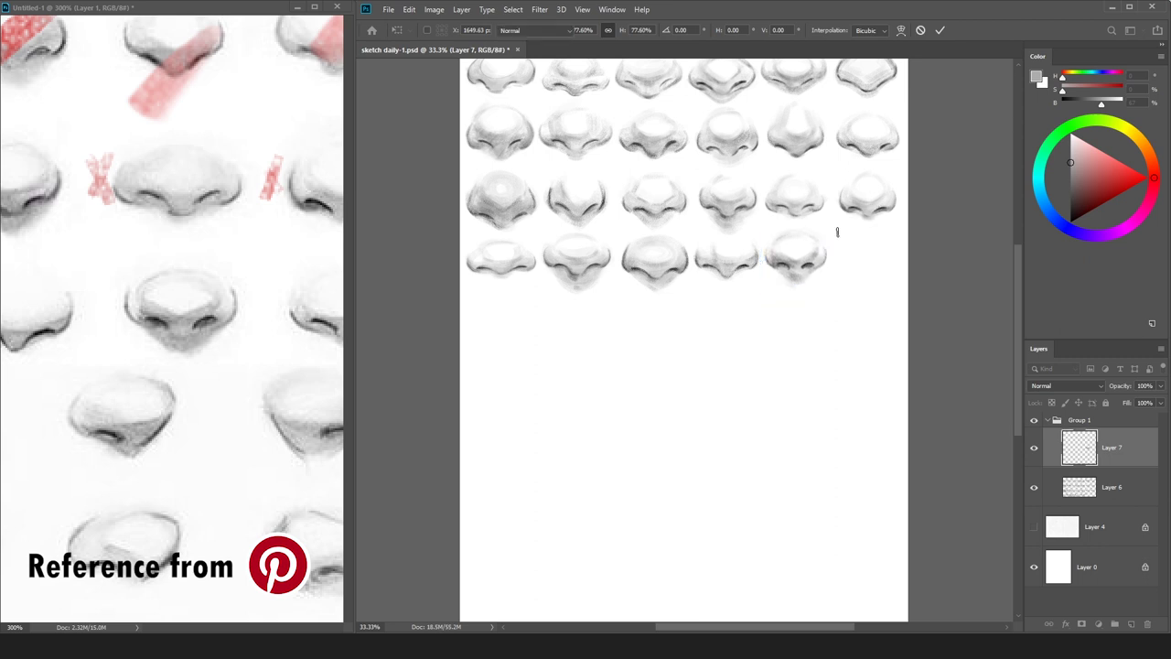
pyautogui.press('Return')
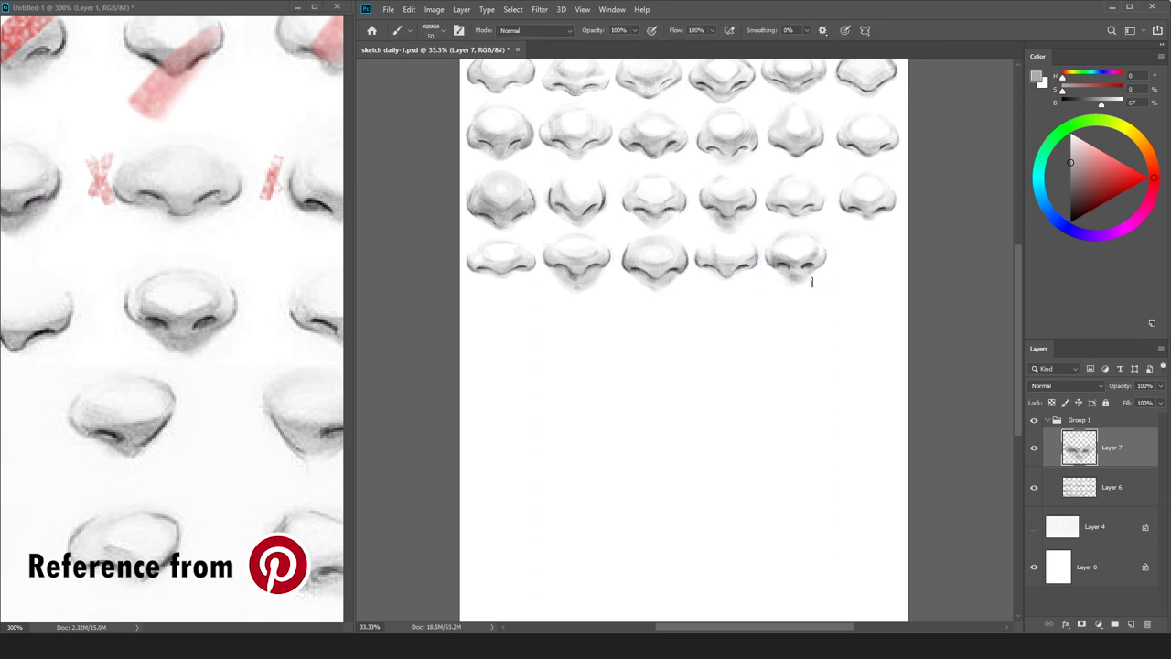
pyautogui.hotkey('ctrl', 'e')
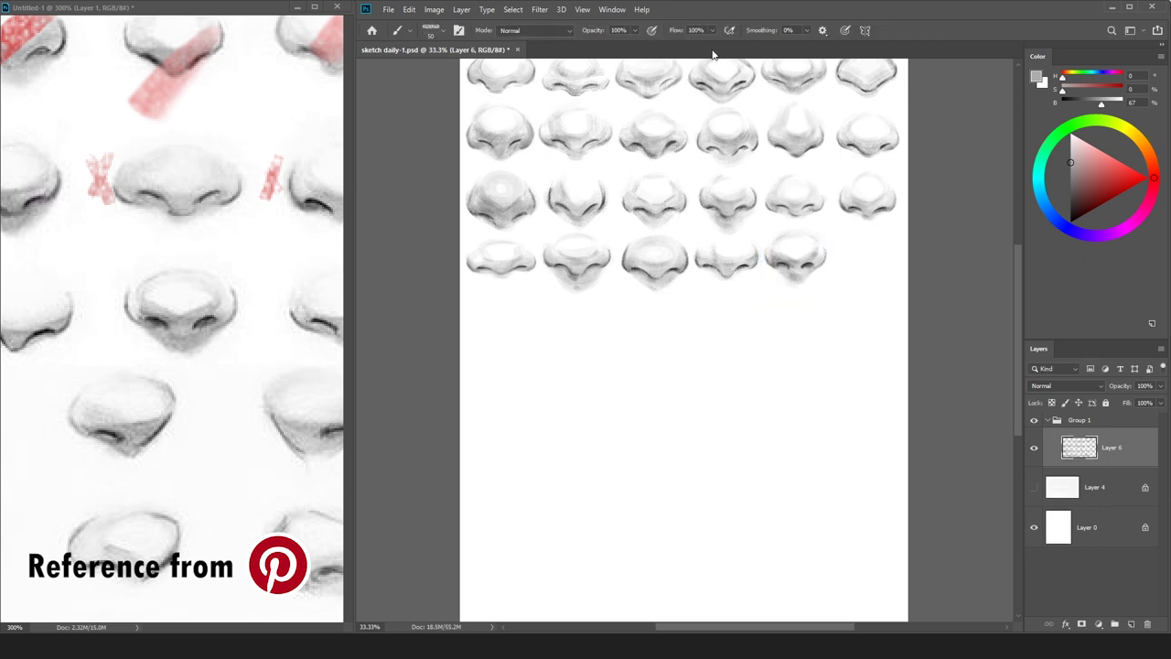
# Locate the next nose on the reference sheet and add a new layer to the drawing for its black line art.
pyautogui.click(217, 303)
pyautogui.moveTo(190, 366); pyautogui.dragTo(236, 364)
pyautogui.click(1124, 186)
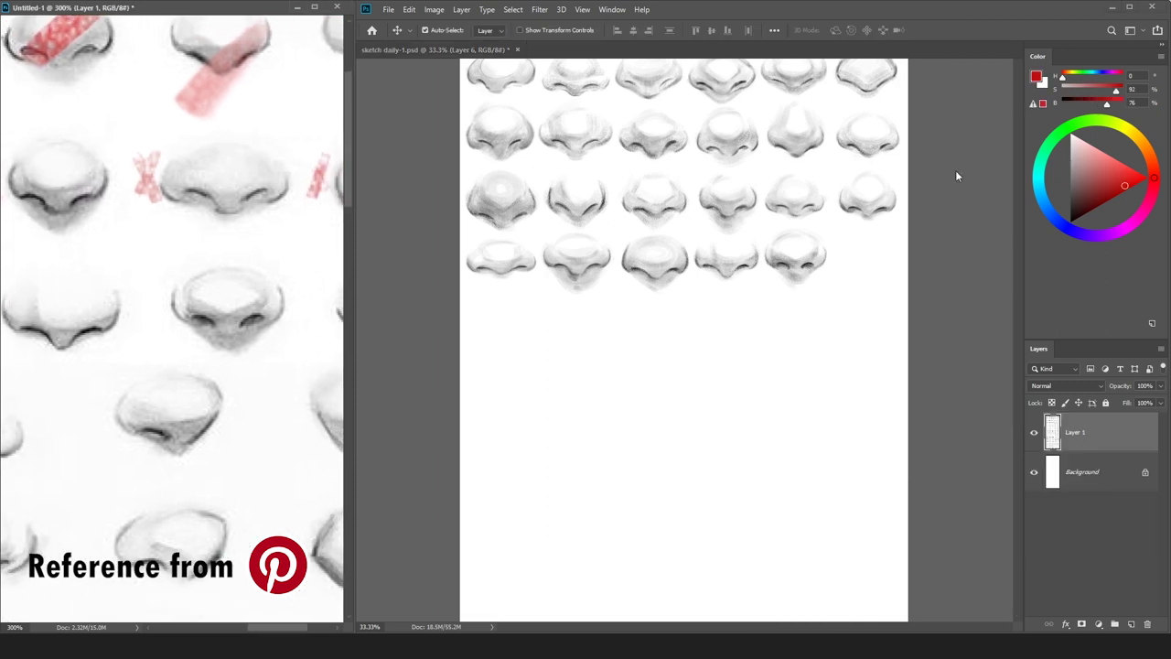
pyautogui.moveTo(294, 381)
pyautogui.mouseDown()
pyautogui.moveTo(169, 376)
pyautogui.moveTo(81, 389)
pyautogui.mouseUp()
pyautogui.hotkey('ctrl', '+')
pyautogui.click(878, 281)
pyautogui.press('v')
pyautogui.hotkey('ctrl', 'shift', 'n')
pyautogui.press('Return')
pyautogui.press('d')
pyautogui.press('b')
pyautogui.hotkey('ctrl', '+')
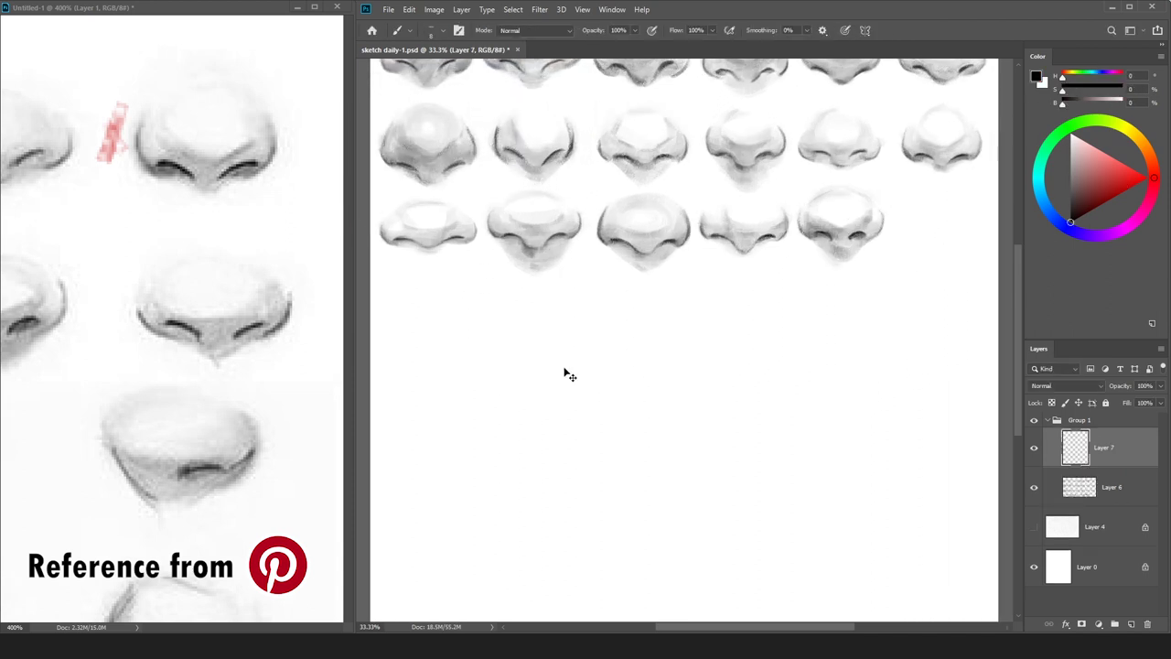
# Sketch the left wing curve and the two nostril arcs of the new nose in black below the fourth row.
pyautogui.hotkey('ctrl', '+')
pyautogui.moveTo(472, 382)
pyautogui.mouseDown()
pyautogui.moveTo(526, 420)
pyautogui.moveTo(470, 372)
pyautogui.moveTo(490, 411)
pyautogui.moveTo(469, 383)
pyautogui.moveTo(486, 409)
pyautogui.moveTo(561, 413)
pyautogui.moveTo(536, 403)
pyautogui.moveTo(581, 427)
pyautogui.moveTo(517, 405)
pyautogui.moveTo(580, 436)
pyautogui.moveTo(521, 404)
pyautogui.moveTo(575, 420)
pyautogui.mouseUp()
pyautogui.hotkey('ctrl', 'z')
pyautogui.hotkey('ctrl', 'z')
pyautogui.hotkey('ctrl', 'z')
pyautogui.moveTo(509, 401); pyautogui.dragTo(572, 419)
pyautogui.moveTo(644, 401)
pyautogui.mouseDown()
pyautogui.moveTo(677, 400)
pyautogui.moveTo(611, 423)
pyautogui.moveTo(671, 400)
pyautogui.moveTo(613, 425)
pyautogui.moveTo(642, 401)
pyautogui.moveTo(613, 420)
pyautogui.mouseUp()
pyautogui.press('e')
pyautogui.press('b')
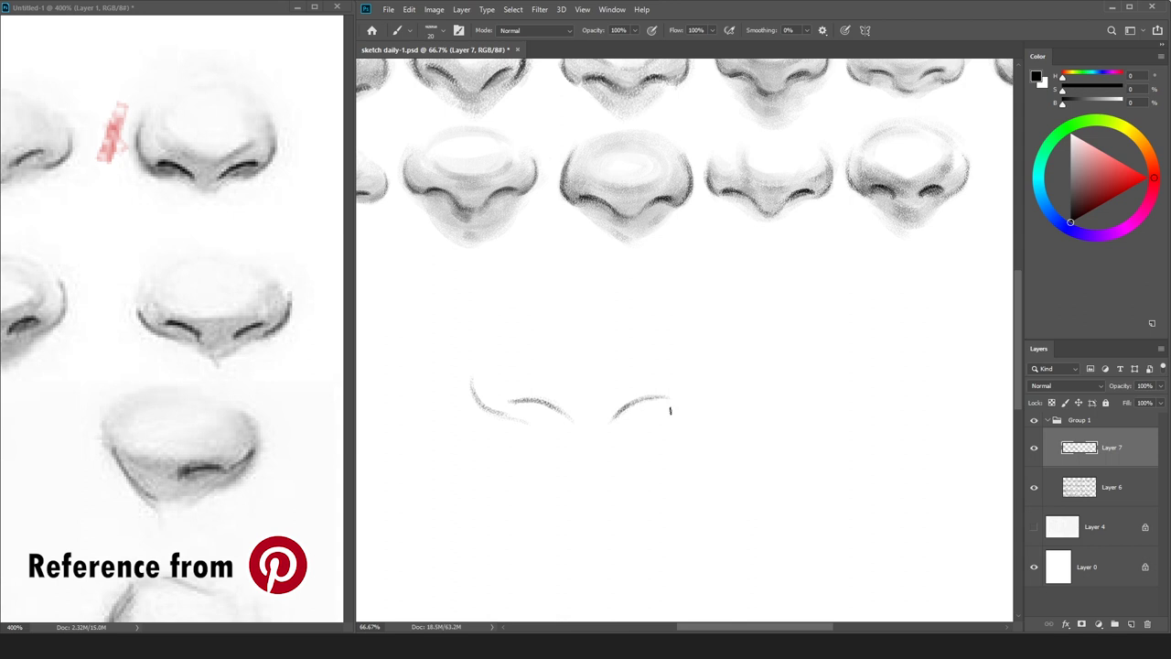
# Sketch the right wing curve and refine the left nostril arc with the brush and eraser.
pyautogui.moveTo(684, 412)
pyautogui.mouseDown()
pyautogui.moveTo(701, 385)
pyautogui.moveTo(676, 413)
pyautogui.moveTo(706, 361)
pyautogui.moveTo(678, 412)
pyautogui.moveTo(702, 392)
pyautogui.mouseUp()
pyautogui.hotkey('ctrl', 'z')
pyautogui.moveTo(562, 413); pyautogui.dragTo(551, 410)
pyautogui.press('e')
pyautogui.press('b')
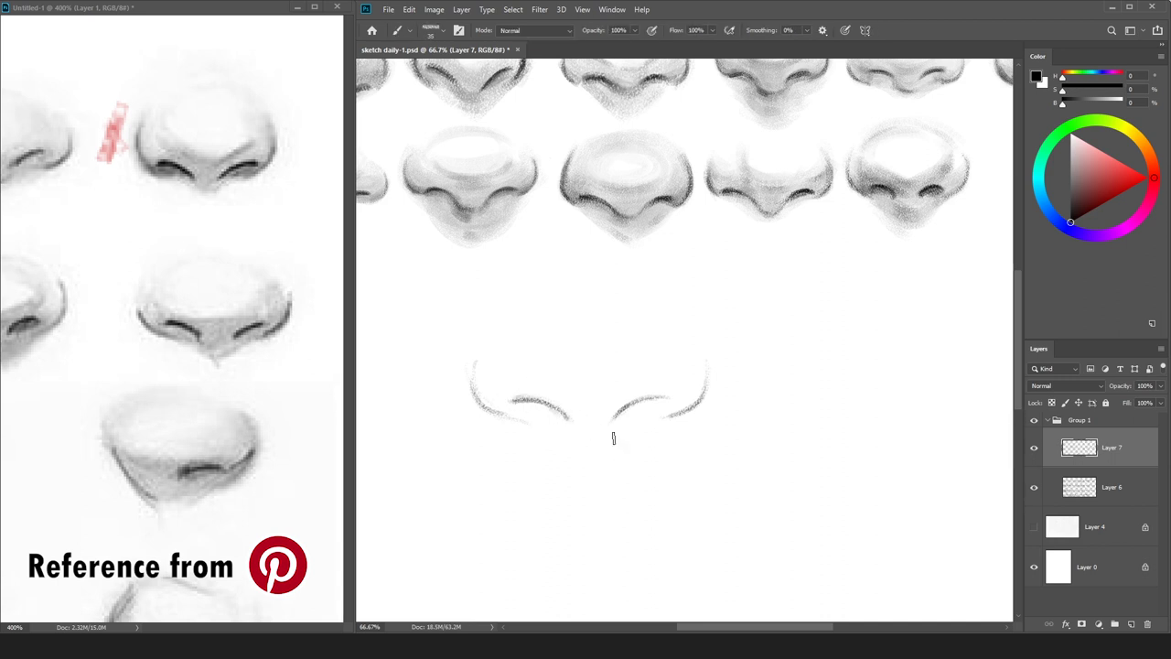
# Draw the curved lower edge of the septum between the nostrils and tidy it with the eraser.
pyautogui.moveTo(567, 450); pyautogui.dragTo(608, 443)
pyautogui.press('e')
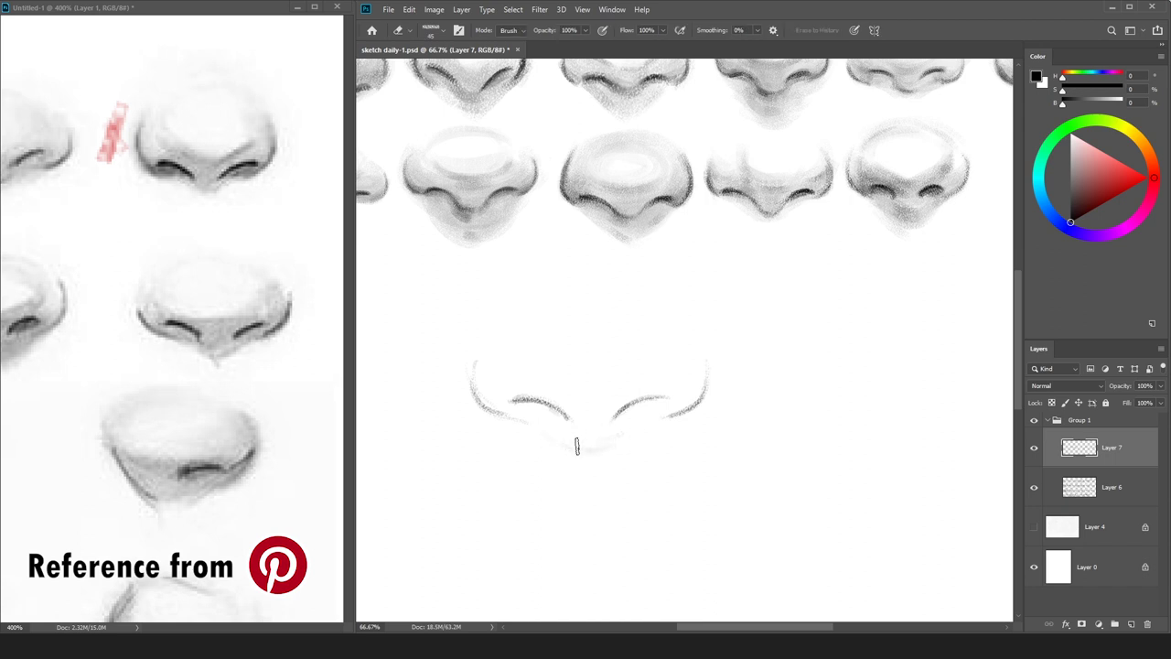
pyautogui.press('b')
pyautogui.press('b')
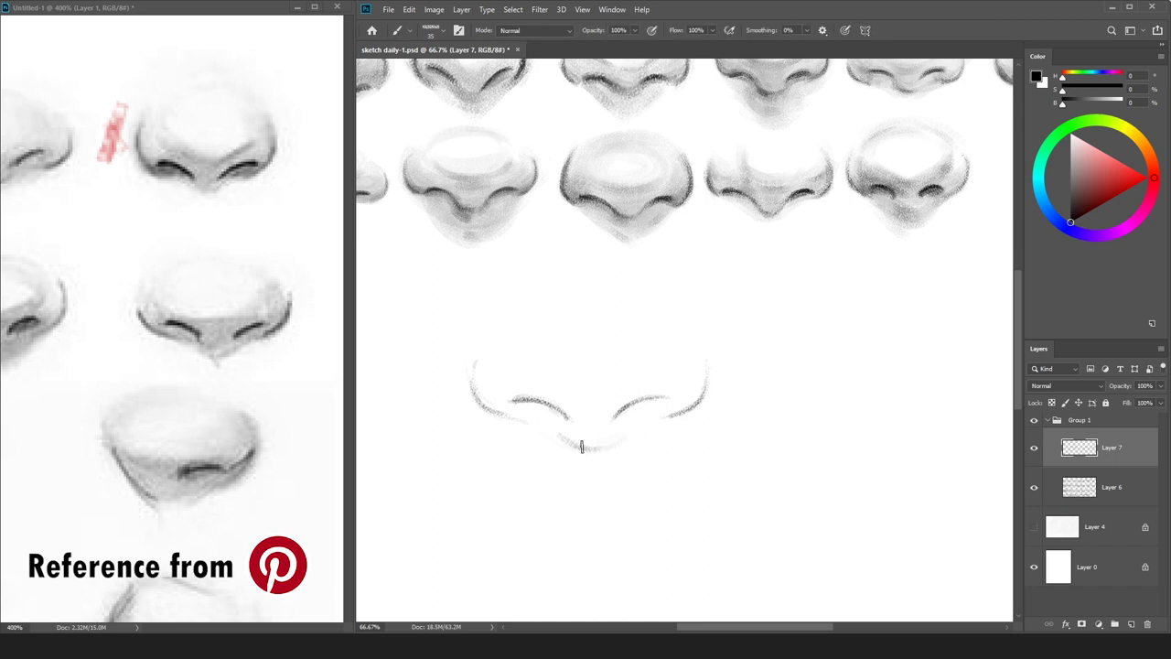
pyautogui.hotkey('ctrl', '-')
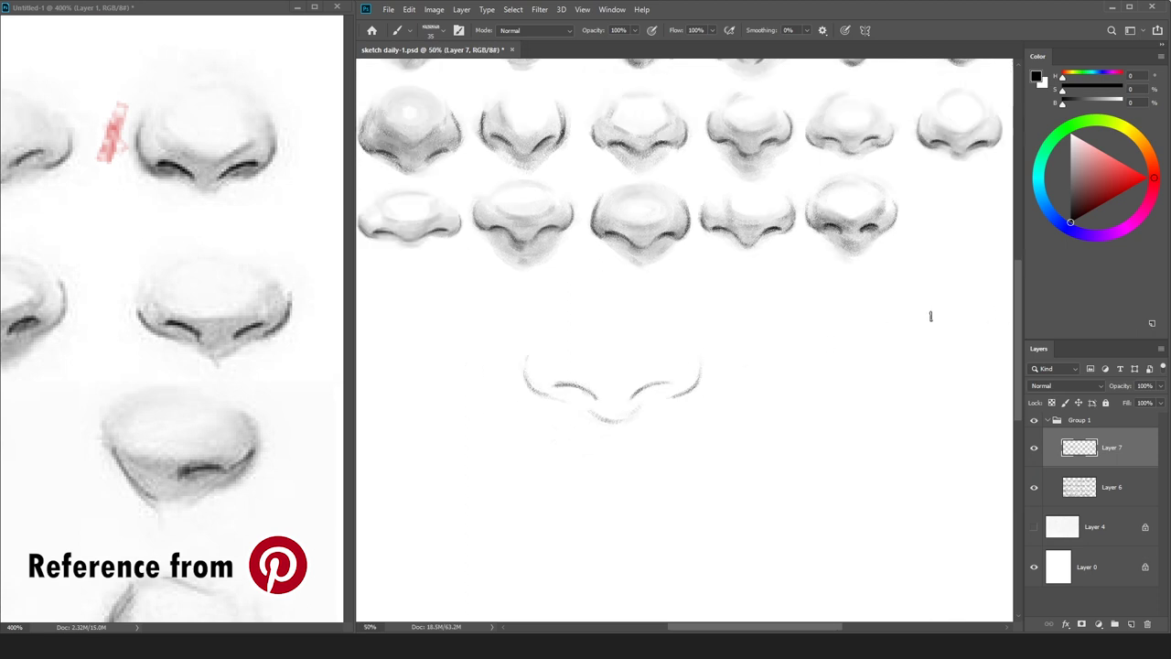
# Darken the nostril arcs and both wing outlines in black.
pyautogui.press('[')
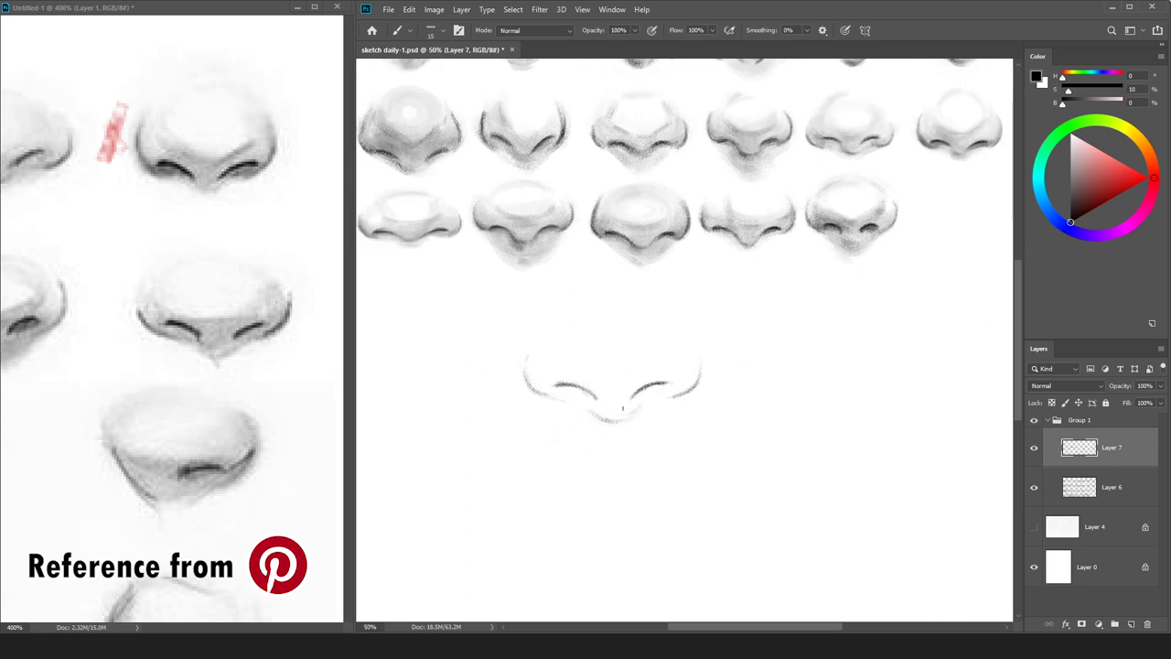
pyautogui.moveTo(555, 385); pyautogui.dragTo(596, 397)
pyautogui.moveTo(666, 383)
pyautogui.mouseDown()
pyautogui.moveTo(635, 396)
pyautogui.moveTo(697, 380)
pyautogui.moveTo(697, 346)
pyautogui.mouseUp()
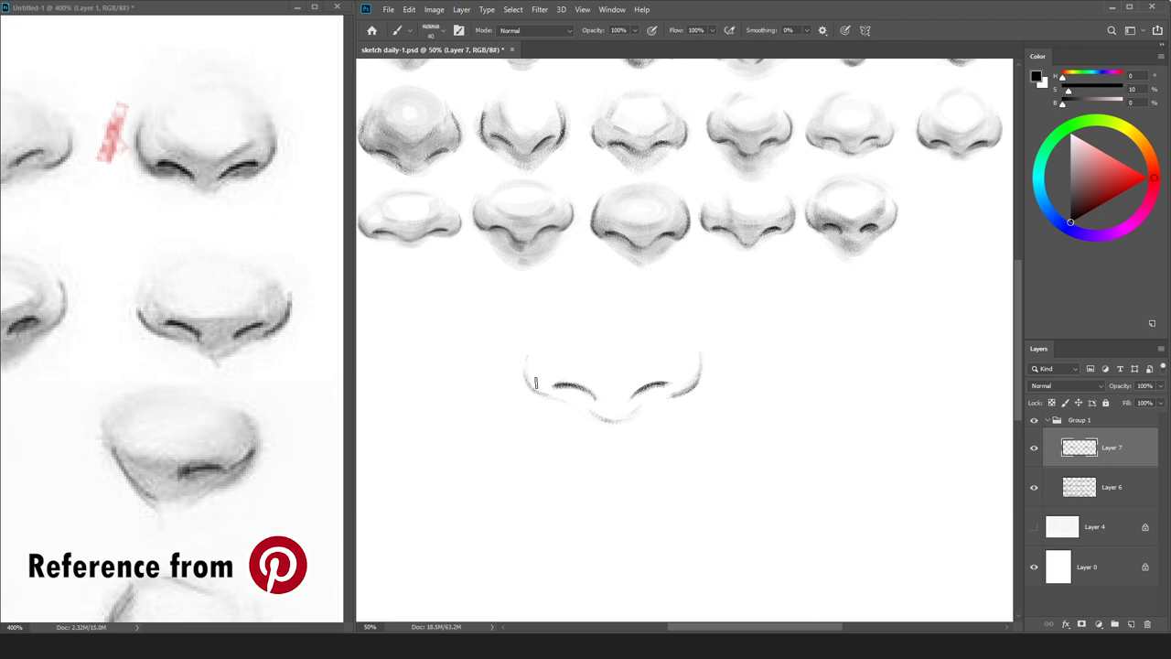
pyautogui.moveTo(540, 392); pyautogui.dragTo(554, 400)
# Add a shading layer beneath the line art and outline the tip's oval in light grey at 79% brightness.
pyautogui.click(1112, 487)
pyautogui.hotkey('ctrl', 'shift', 'n')
pyautogui.press('Return')
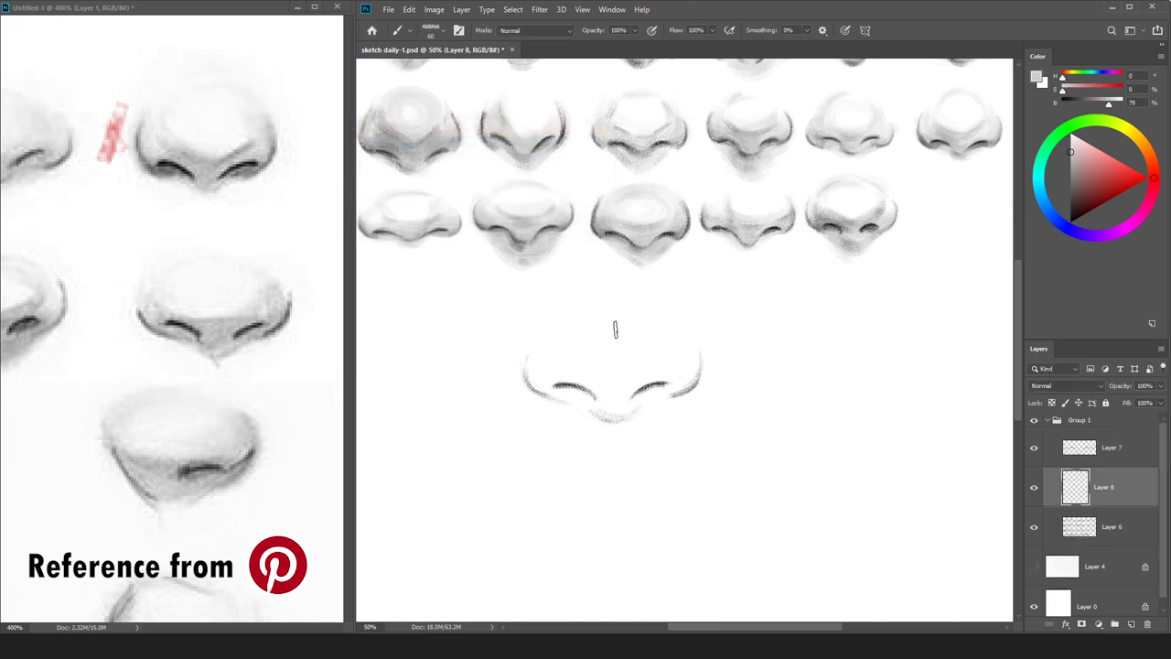
pyautogui.hotkey('ctrl', '-')
pyautogui.moveTo(653, 315)
pyautogui.mouseDown()
pyautogui.moveTo(655, 350)
pyautogui.moveTo(609, 358)
pyautogui.moveTo(664, 332)
pyautogui.moveTo(602, 351)
pyautogui.moveTo(643, 325)
pyautogui.moveTo(603, 328)
pyautogui.moveTo(654, 323)
pyautogui.moveTo(633, 355)
pyautogui.moveTo(659, 322)
pyautogui.moveTo(596, 345)
pyautogui.moveTo(613, 333)
pyautogui.moveTo(592, 335)
pyautogui.moveTo(609, 361)
pyautogui.moveTo(622, 358)
pyautogui.moveTo(611, 364)
pyautogui.moveTo(675, 344)
pyautogui.mouseUp()
pyautogui.hotkey('ctrl', 'z')
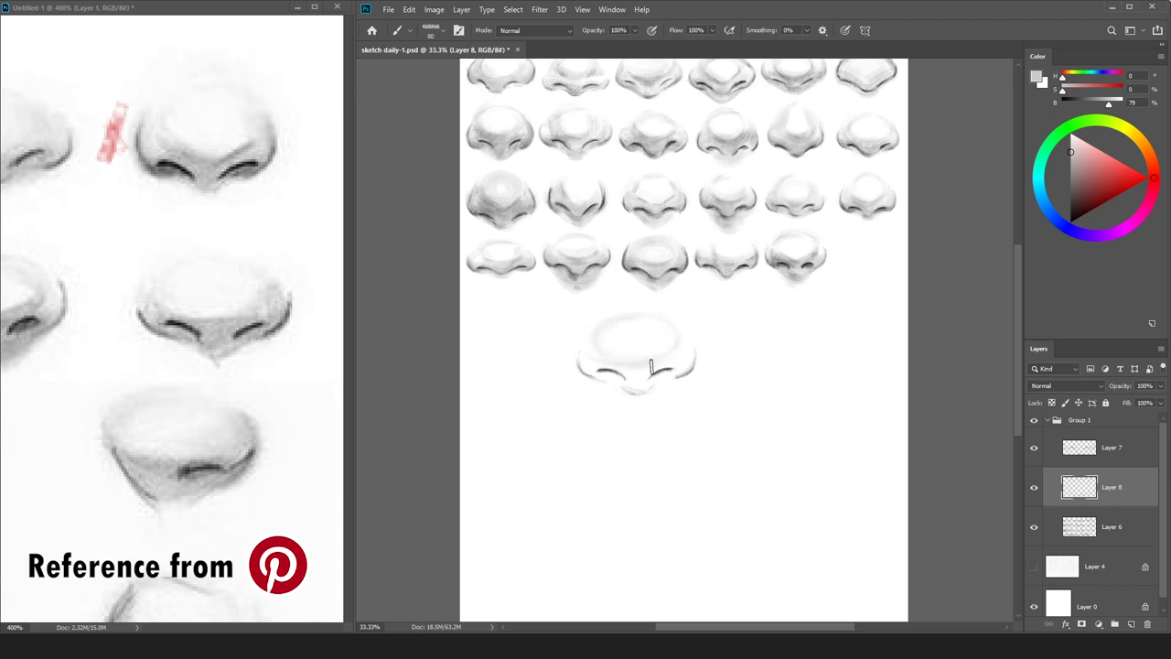
# Shade both wings and the underside around the nostrils in light grey, enlarging the brush to 125 px.
pyautogui.press(']')
pyautogui.press(']')
pyautogui.press(']')
pyautogui.moveTo(602, 357)
pyautogui.mouseDown()
pyautogui.moveTo(674, 339)
pyautogui.moveTo(658, 360)
pyautogui.moveTo(621, 360)
pyautogui.moveTo(656, 364)
pyautogui.moveTo(604, 359)
pyautogui.moveTo(679, 362)
pyautogui.moveTo(631, 380)
pyautogui.moveTo(599, 368)
pyautogui.moveTo(690, 361)
pyautogui.moveTo(606, 377)
pyautogui.moveTo(678, 372)
pyautogui.mouseUp()
pyautogui.press('[')
pyautogui.press('[')
pyautogui.press(']')
pyautogui.press(']')
pyautogui.moveTo(693, 335)
pyautogui.mouseDown()
pyautogui.moveTo(669, 377)
pyautogui.moveTo(693, 348)
pyautogui.mouseUp()
pyautogui.moveTo(583, 351)
pyautogui.mouseDown()
pyautogui.moveTo(597, 369)
pyautogui.moveTo(649, 365)
pyautogui.mouseUp()
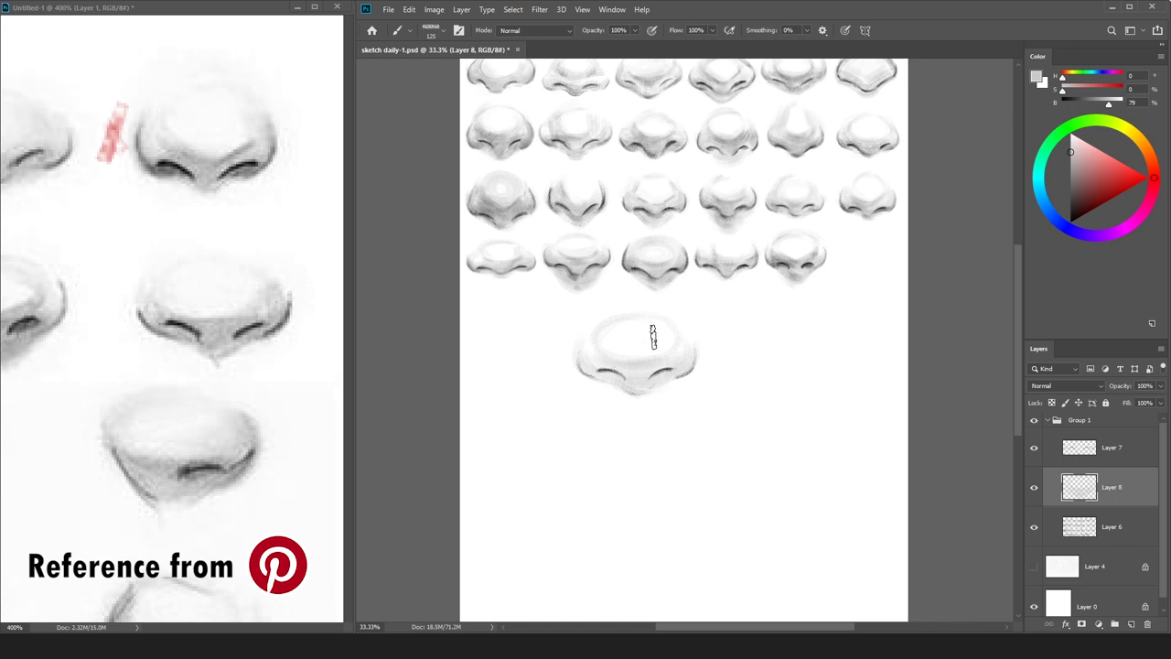
# Erase excess shading around the left wing and the tip.
pyautogui.press('e')
pyautogui.moveTo(575, 339)
pyautogui.mouseDown()
pyautogui.moveTo(569, 370)
pyautogui.moveTo(637, 366)
pyautogui.moveTo(653, 382)
pyautogui.mouseUp()
pyautogui.press('b')
pyautogui.press('[')
pyautogui.press('[')
# Lighten the tip with sampled white and deepen its surrounding shadow in grey at 68% brightness, using a 175 px brush.
pyautogui.press(']')
pyautogui.press(']')
pyautogui.press(']')
pyautogui.press(']')
pyautogui.keyDown('alt'); pyautogui.click(625, 348); pyautogui.keyUp('alt')
pyautogui.moveTo(607, 308); pyautogui.dragTo(613, 320)
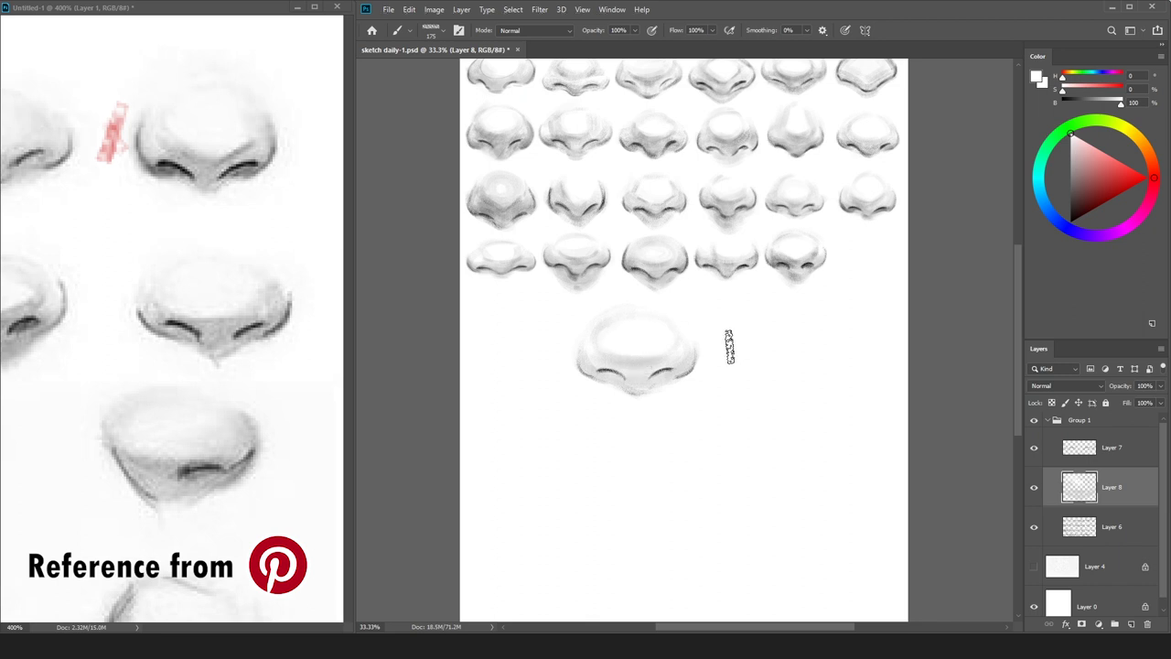
pyautogui.moveTo(1073, 184); pyautogui.dragTo(1044, 148)
pyautogui.moveTo(577, 361)
pyautogui.mouseDown()
pyautogui.moveTo(673, 392)
pyautogui.moveTo(659, 368)
pyautogui.moveTo(666, 350)
pyautogui.mouseUp()
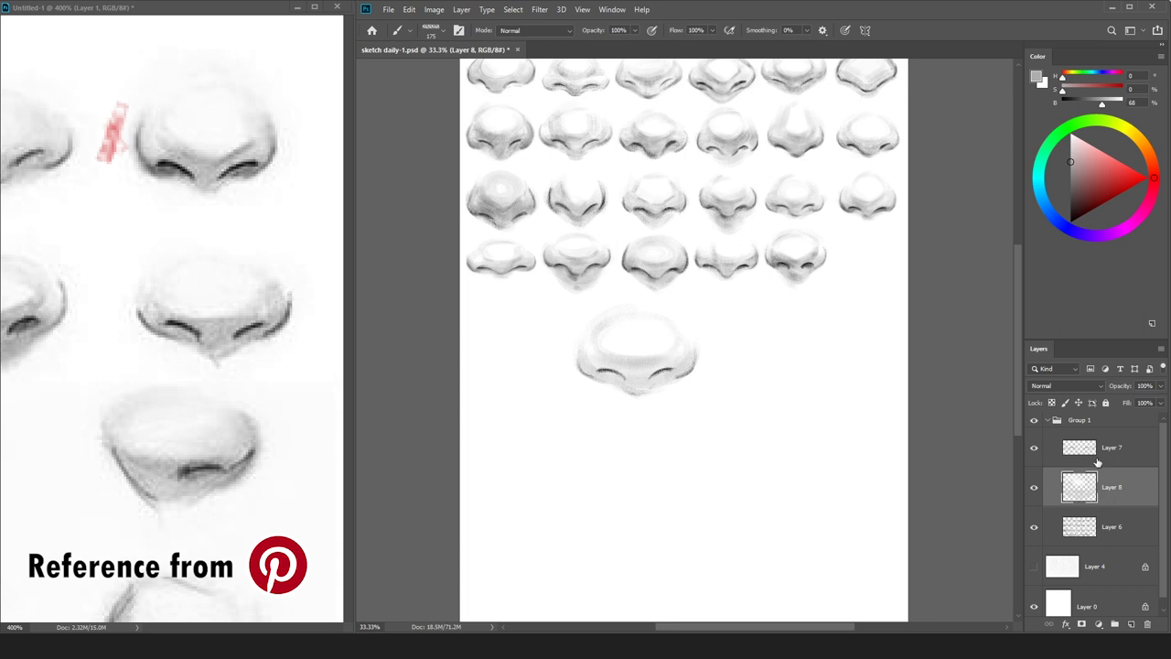
# Darken the nostrils and outer wing edges on the line art layer with a 35 px black brush, erasing excess, and reselect the shading layer.
pyautogui.click(1107, 448)
pyautogui.press('e')
pyautogui.press('d')
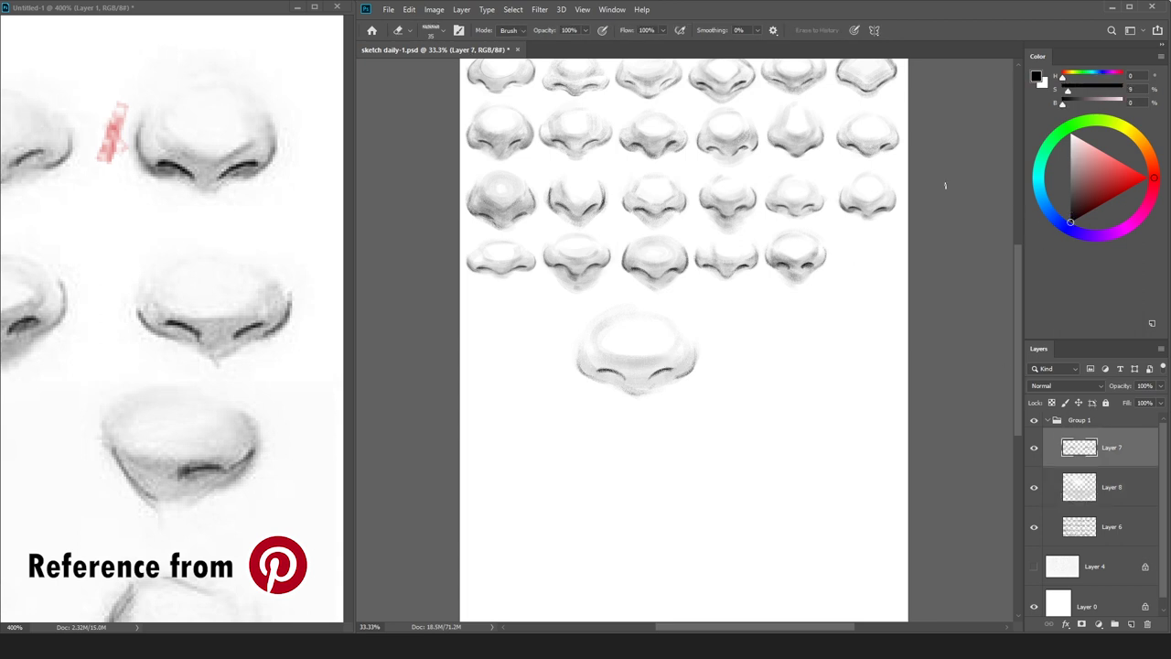
pyautogui.press('b')
pyautogui.press('[')
pyautogui.press('[')
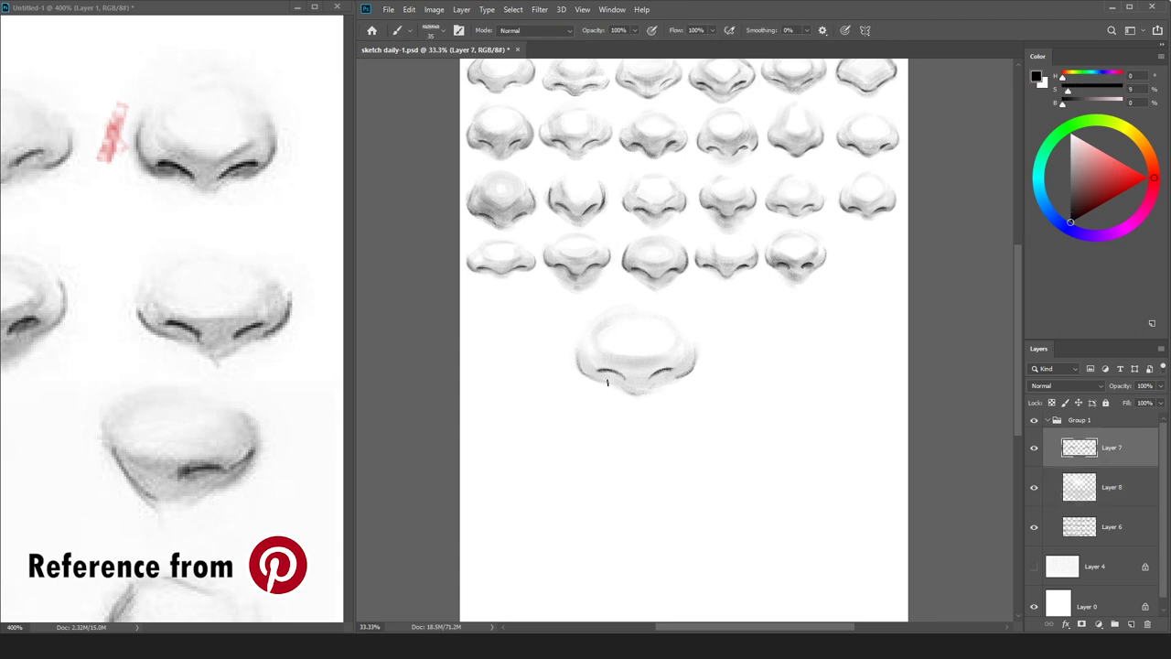
pyautogui.press('e')
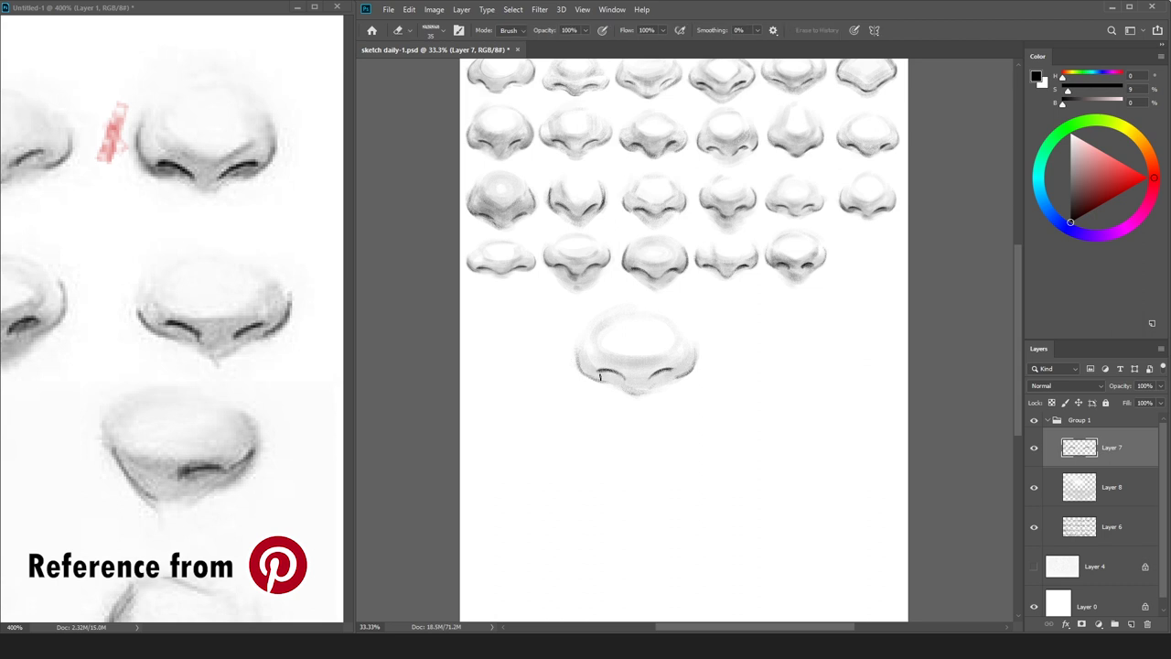
pyautogui.press('b')
pyautogui.press('e')
pyautogui.press('b')
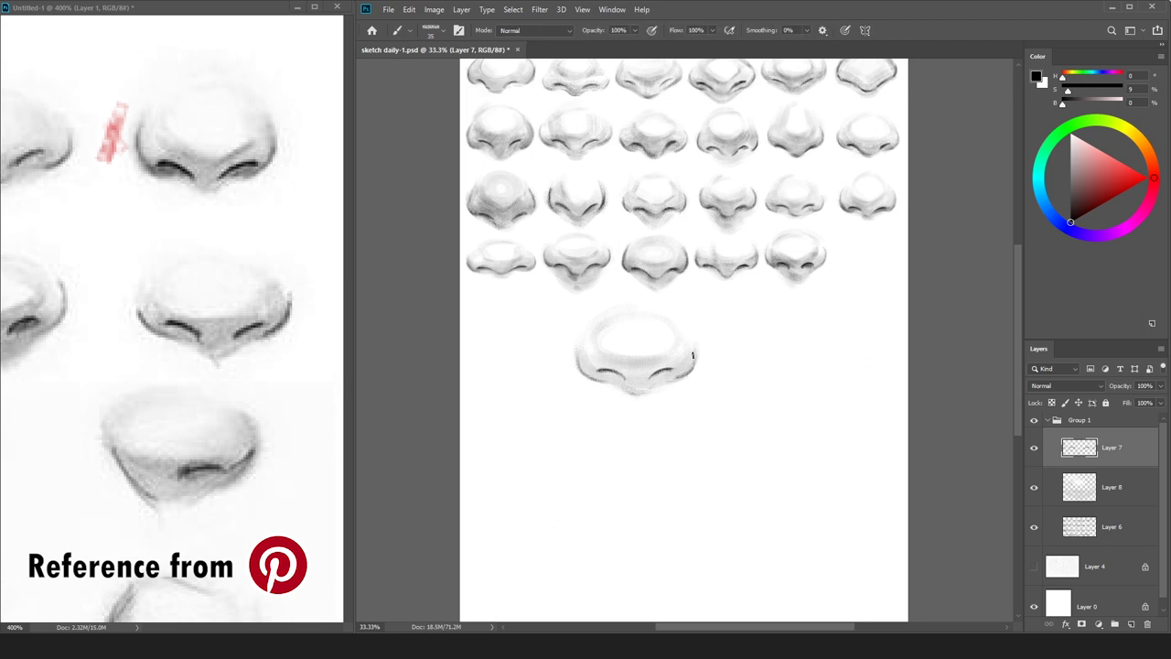
pyautogui.press('e')
pyautogui.click(1119, 495)
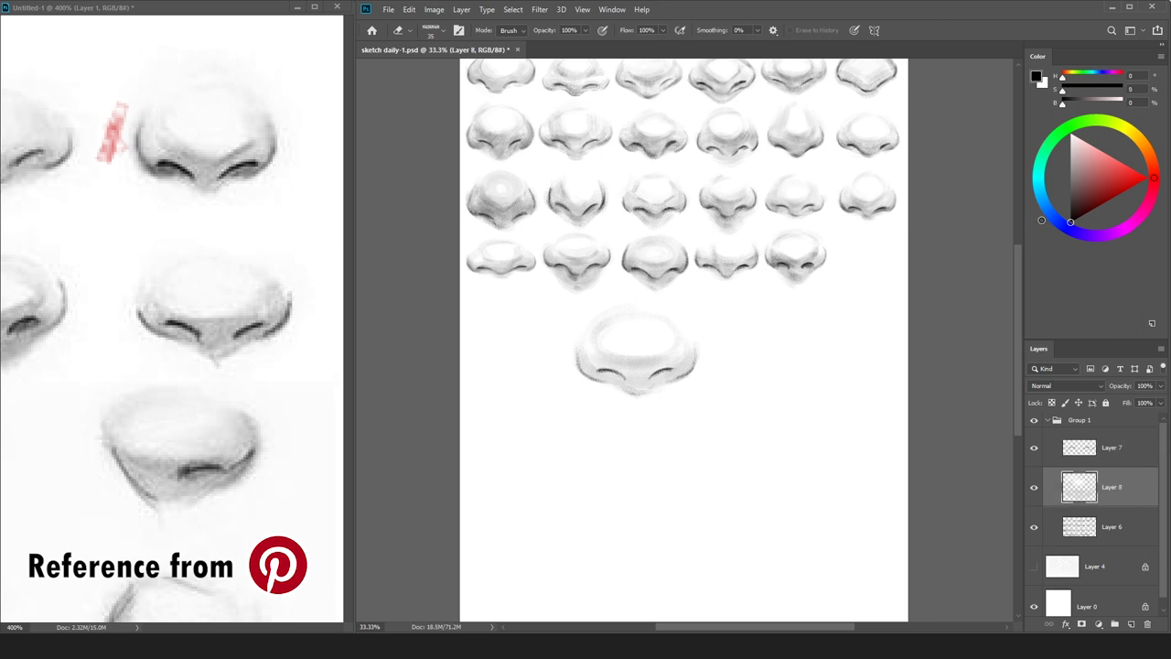
# Darken the nostrils and lower contour of the large nose on Layer 8 with mid-grey and near-black brush strokes.
pyautogui.moveTo(1072, 161); pyautogui.dragTo(1071, 180)
pyautogui.press('b')
pyautogui.moveTo(585, 369); pyautogui.dragTo(618, 374)
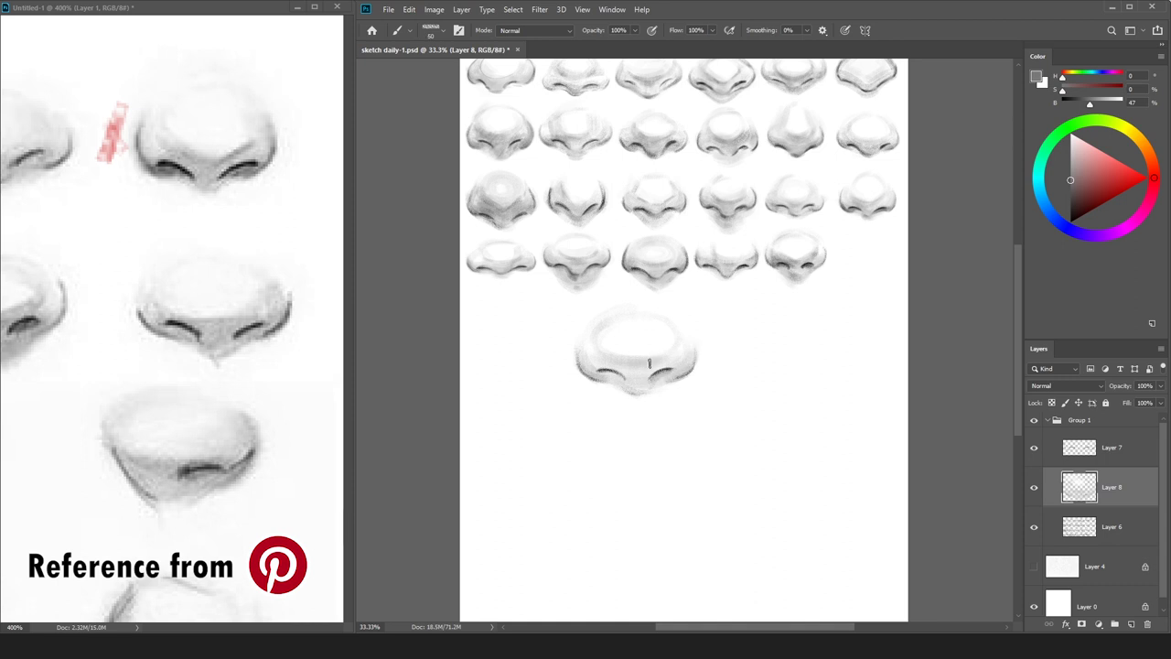
pyautogui.press(']')
pyautogui.press(']')
pyautogui.press('[')
pyautogui.press('[')
pyautogui.moveTo(1096, 193); pyautogui.dragTo(1042, 203)
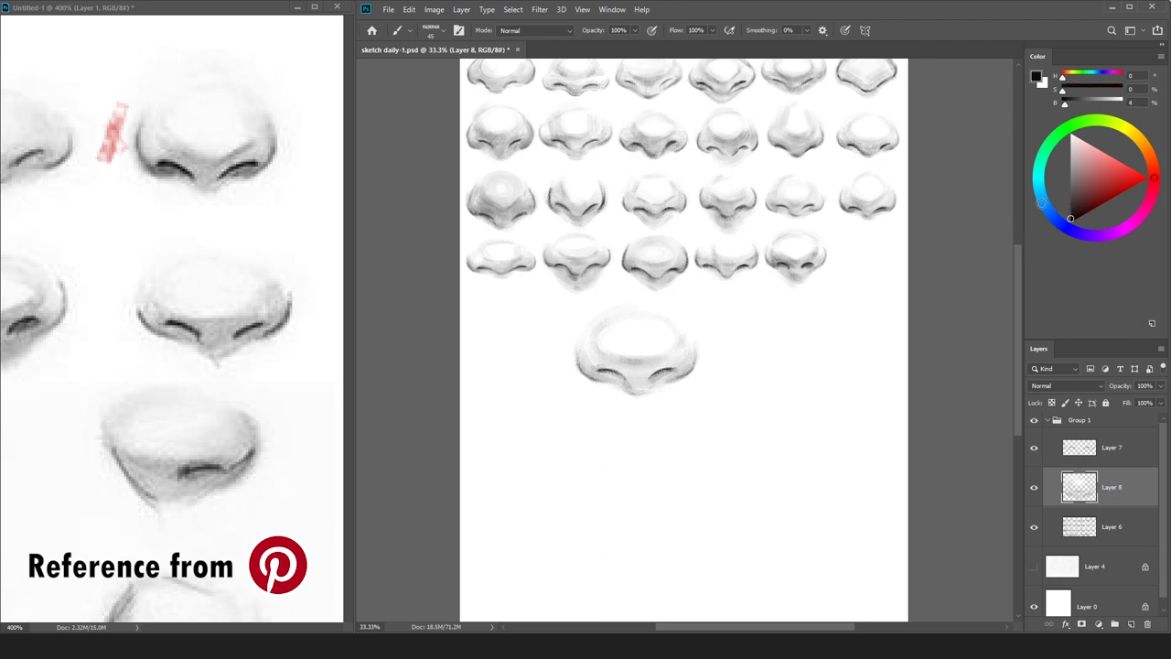
# Merge Layer 7 into Layer 8 and brush soft light-grey shading around the bottom tip of the large nose.
pyautogui.click(1082, 455)
pyautogui.hotkey('ctrl', 'e')
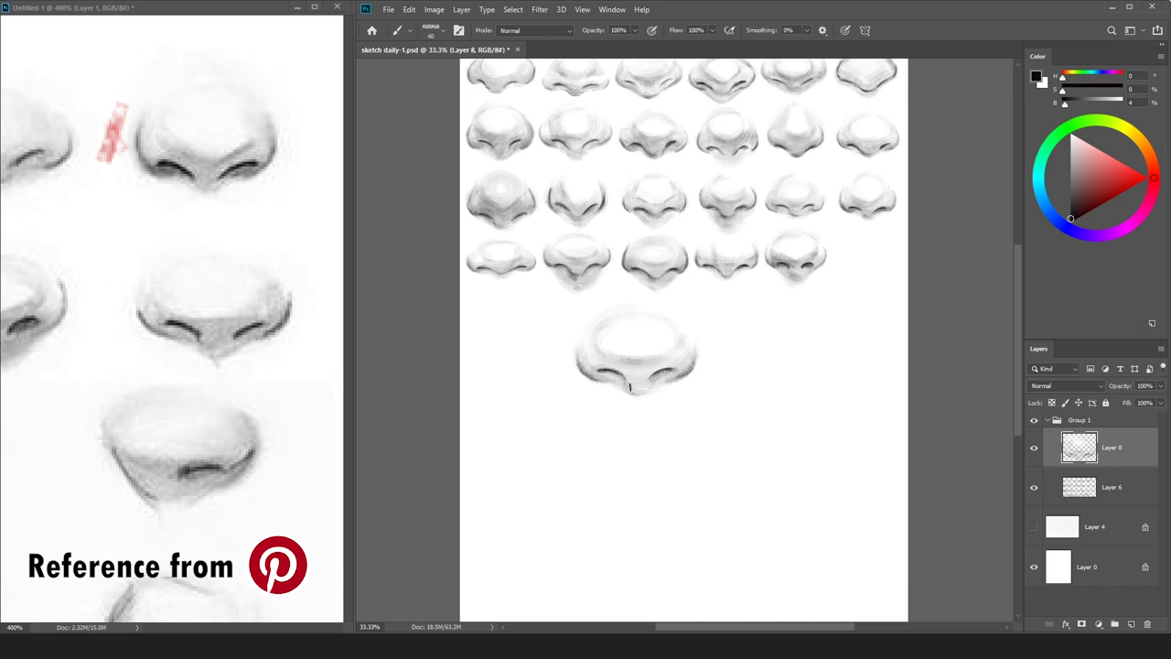
pyautogui.keyDown('alt'); pyautogui.click(630, 386); pyautogui.keyUp('alt')
pyautogui.moveTo(1074, 200); pyautogui.dragTo(1051, 238)
pyautogui.moveTo(1083, 162); pyautogui.dragTo(1068, 162)
pyautogui.press(']')
pyautogui.press(']')
pyautogui.moveTo(634, 403); pyautogui.dragTo(639, 405)
pyautogui.press(']')
pyautogui.press(']')
pyautogui.hotkey('ctrl', 'z')
pyautogui.moveTo(1073, 144); pyautogui.dragTo(1071, 146)
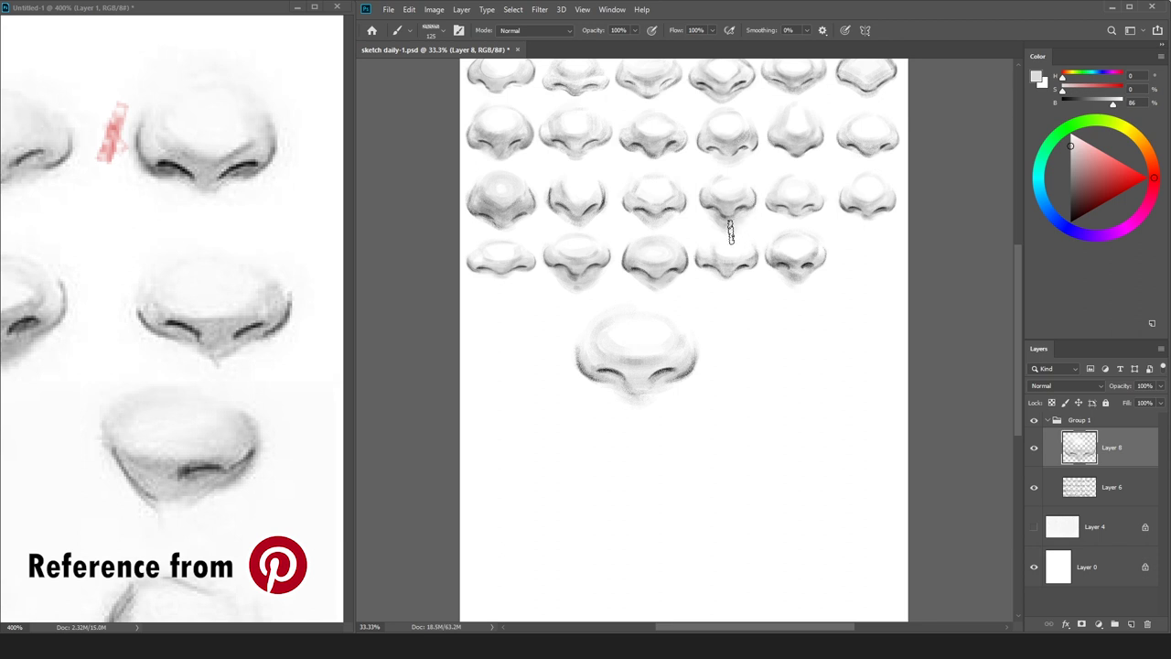
# Shade the large nose's right wing in mid-grey and deepen the nostrils with a dark tone sampled from them.
pyautogui.keyDown('alt'); pyautogui.click(689, 400); pyautogui.keyUp('alt')
pyautogui.click(1070, 173)
pyautogui.moveTo(693, 363)
pyautogui.mouseDown()
pyautogui.moveTo(682, 319)
pyautogui.moveTo(686, 330)
pyautogui.mouseUp()
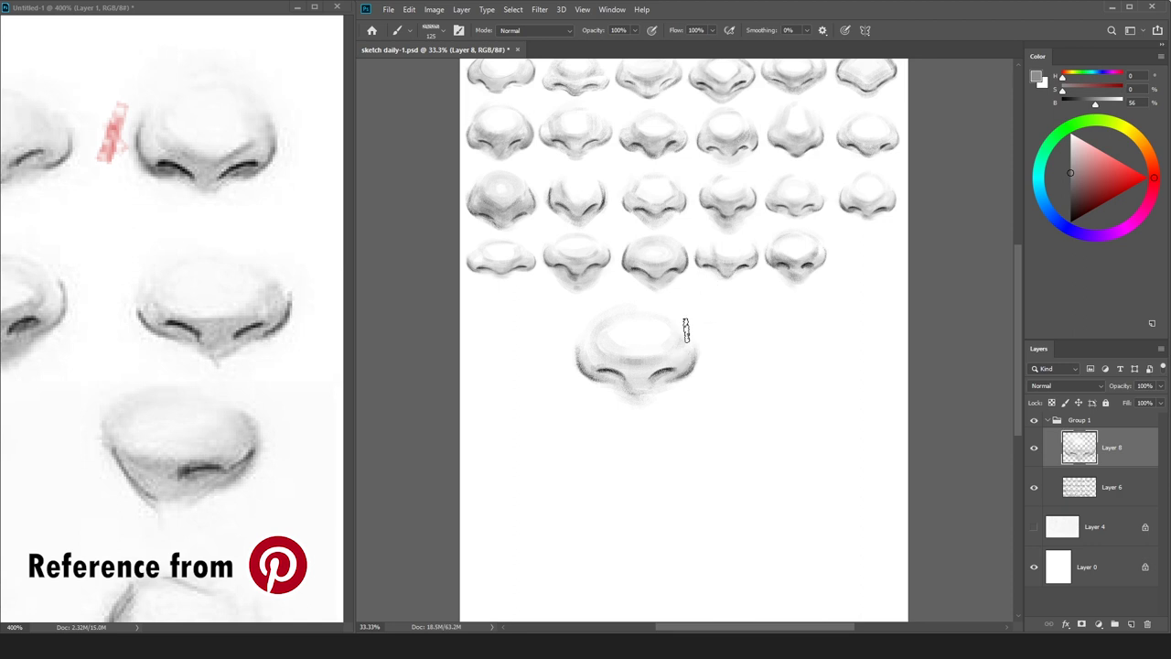
pyautogui.keyDown('alt'); pyautogui.click(617, 373); pyautogui.keyUp('alt')
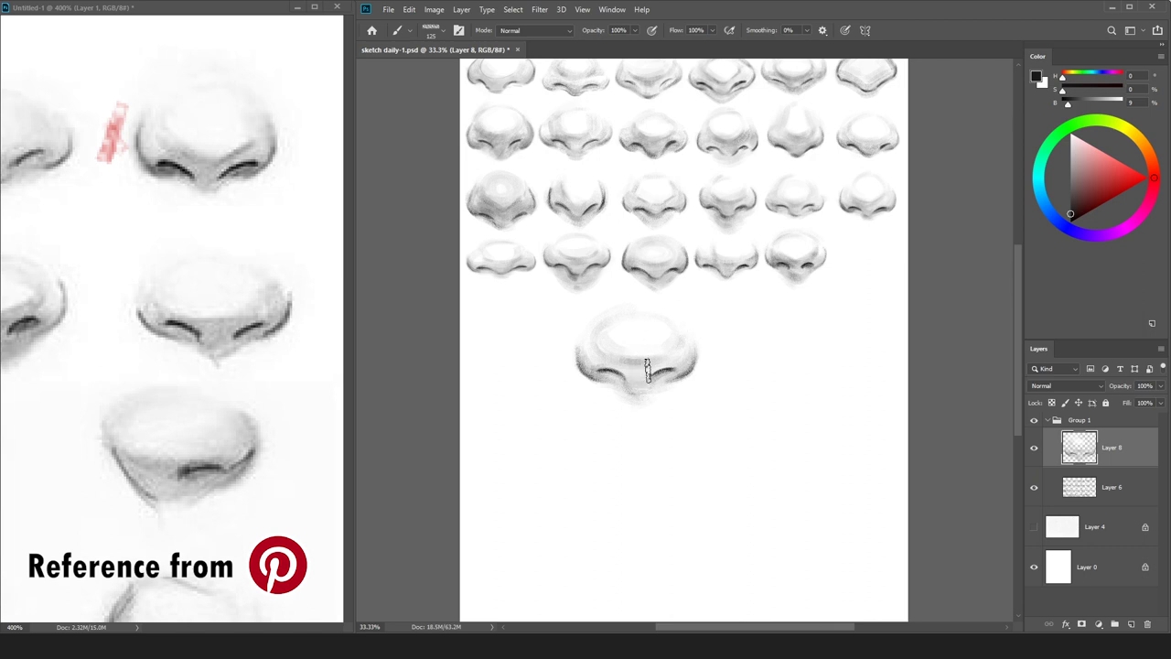
pyautogui.press('[')
pyautogui.press('[')
pyautogui.press(']')
pyautogui.press(']')
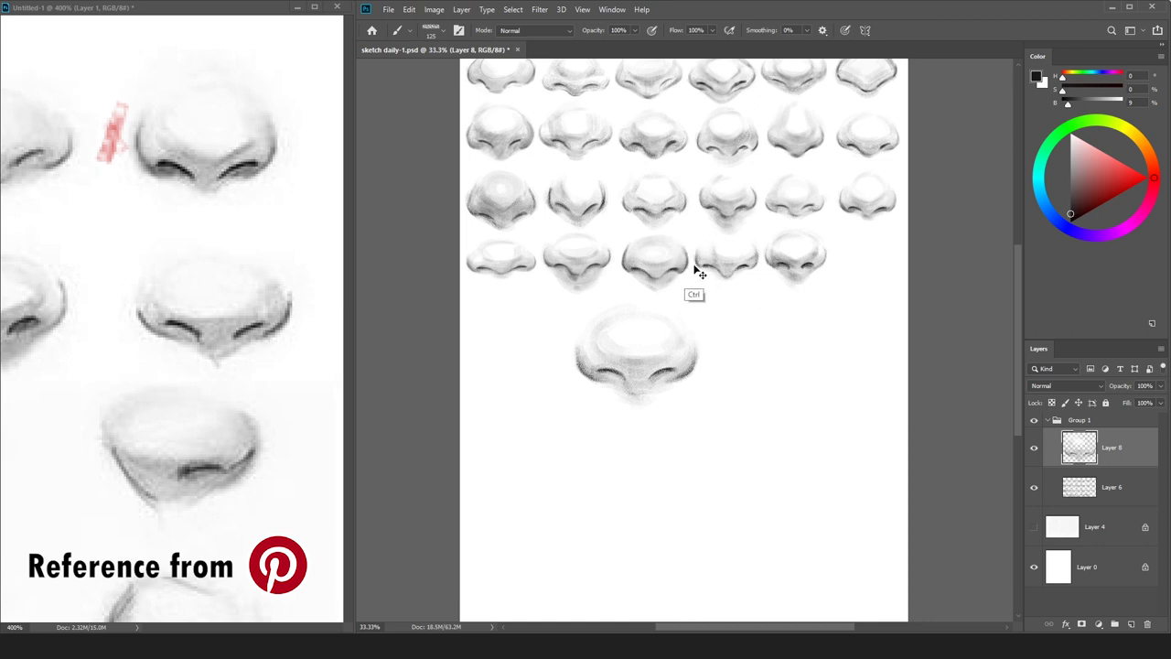
# Scale the finished nose down and place it in the sixth slot of the fourth row.
pyautogui.hotkey('ctrl', 'r')
pyautogui.hotkey('ctrl', 't')
pyautogui.moveTo(705, 305); pyautogui.dragTo(657, 378)
pyautogui.moveTo(629, 392); pyautogui.dragTo(886, 277)
pyautogui.moveTo(914, 235); pyautogui.dragTo(879, 273)
pyautogui.press('Return')
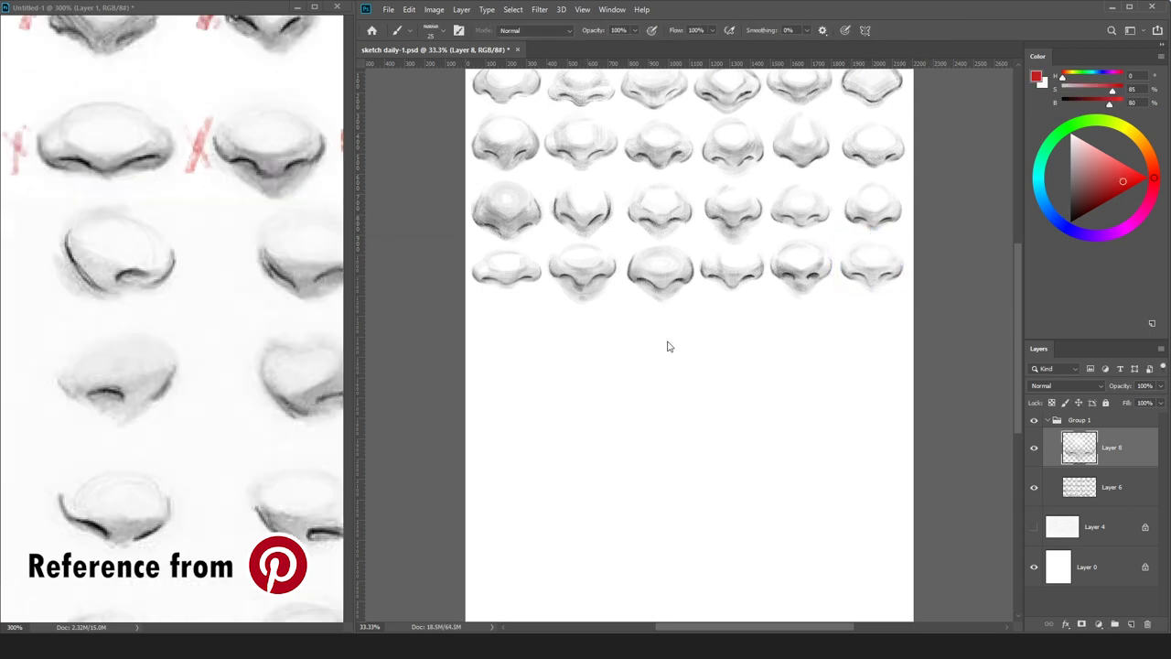
# Create a new layer and draw the curved black left contour of the next nose below the fourth row.
pyautogui.hotkey('ctrl', 'shift', 'n')
pyautogui.press('Return')
pyautogui.press('x')
pyautogui.hotkey('ctrl', '+')
pyautogui.hotkey('ctrl', '+')
pyautogui.hotkey('ctrl', '+')
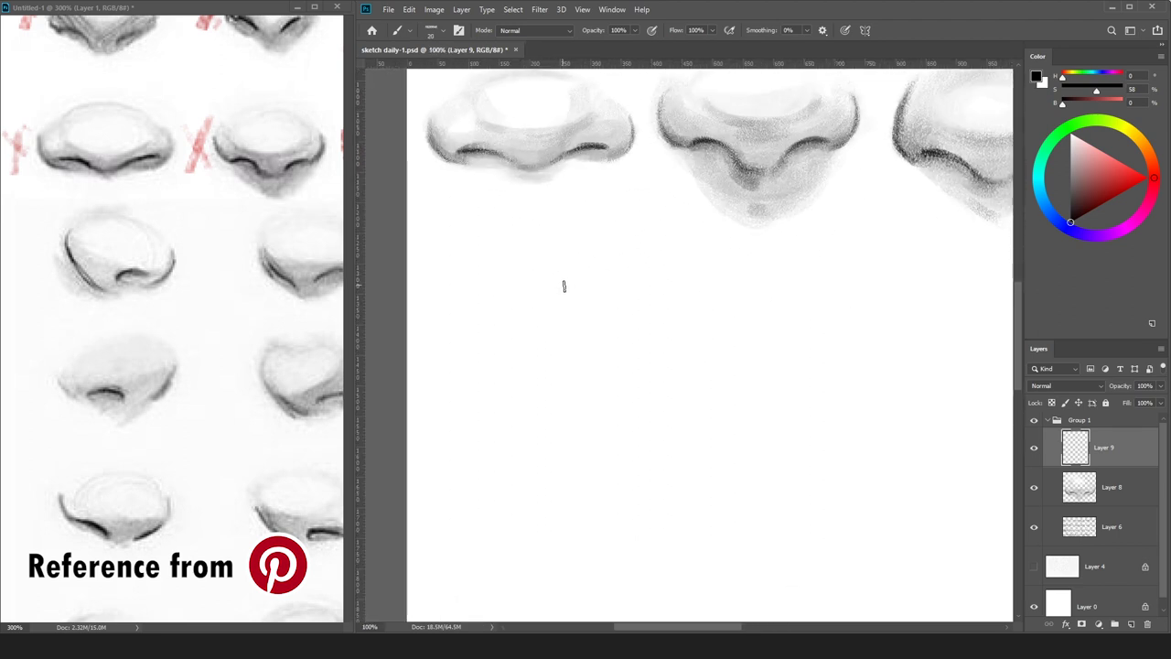
pyautogui.moveTo(477, 291)
pyautogui.mouseDown()
pyautogui.moveTo(492, 337)
pyautogui.moveTo(482, 326)
pyautogui.moveTo(508, 351)
pyautogui.mouseUp()
pyautogui.press('[')
pyautogui.moveTo(476, 284); pyautogui.dragTo(520, 358)
pyautogui.press('e')
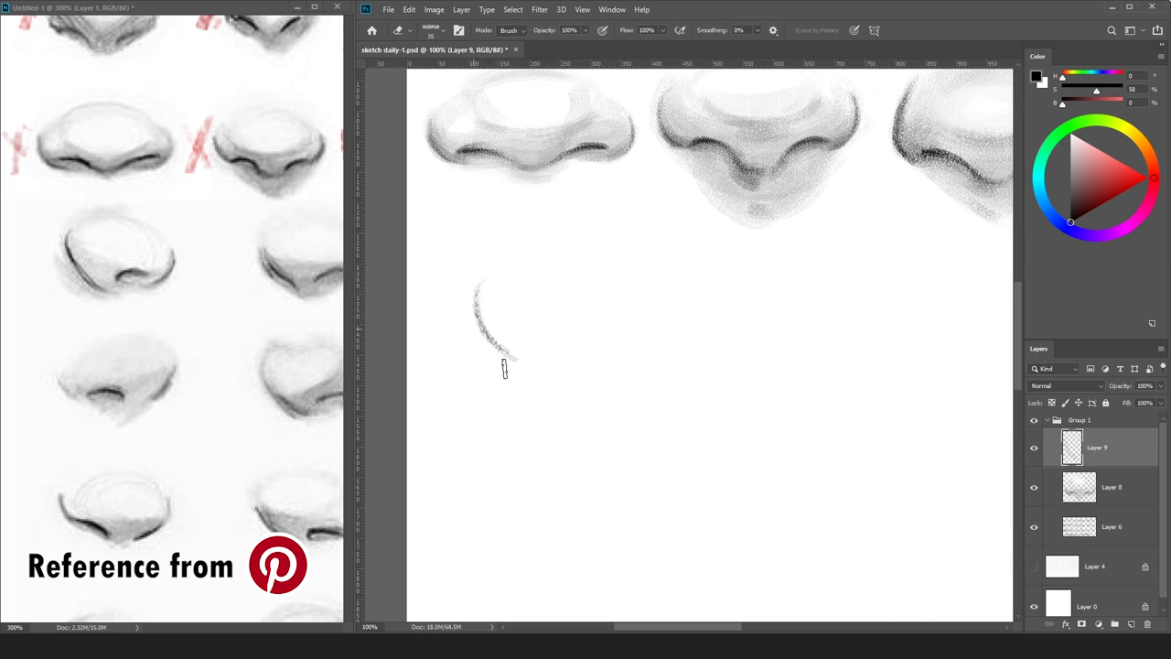
# Draw the nostril arch and the right wing contour of the new nose.
pyautogui.press('b')
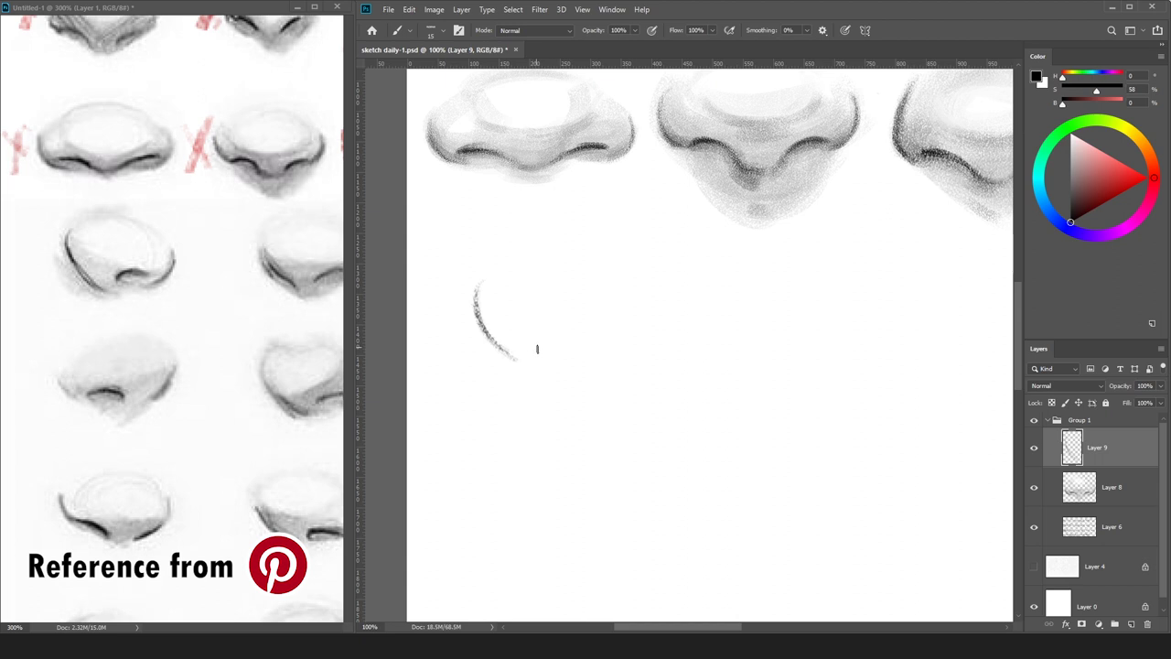
pyautogui.moveTo(532, 355)
pyautogui.mouseDown()
pyautogui.moveTo(628, 341)
pyautogui.moveTo(583, 370)
pyautogui.moveTo(616, 327)
pyautogui.moveTo(585, 349)
pyautogui.moveTo(591, 365)
pyautogui.moveTo(619, 320)
pyautogui.moveTo(603, 359)
pyautogui.moveTo(627, 326)
pyautogui.mouseUp()
pyautogui.press('e')
pyautogui.press('b')
pyautogui.moveTo(590, 364)
pyautogui.mouseDown()
pyautogui.moveTo(616, 335)
pyautogui.moveTo(610, 307)
pyautogui.mouseUp()
pyautogui.hotkey('ctrl', 'z')
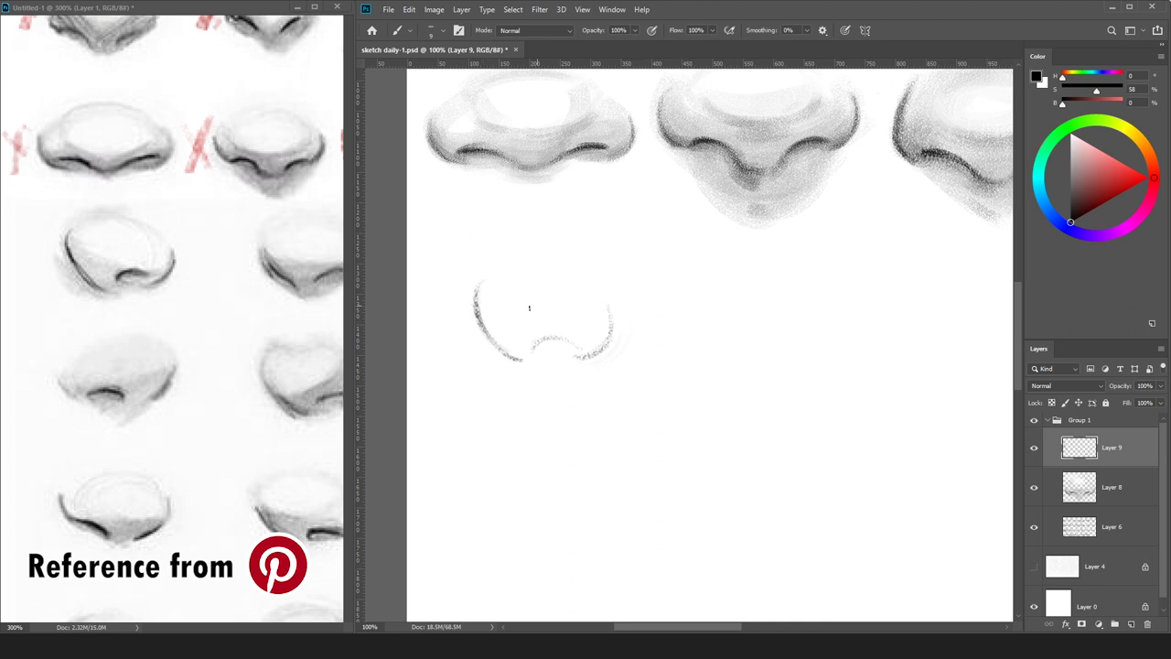
# Enlarge the nose outline with Free Transform and move it into the empty area below the rows.
pyautogui.moveTo(554, 360); pyautogui.dragTo(613, 399)
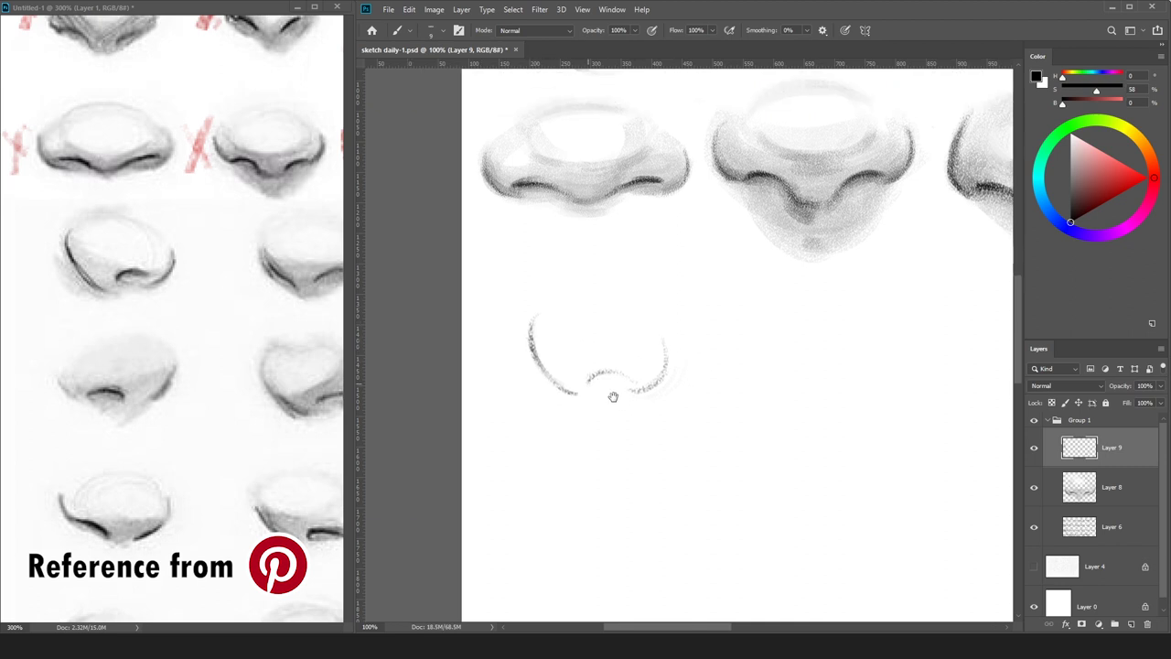
pyautogui.hotkey('ctrl', 't')
pyautogui.hotkey('ctrl', '-')
pyautogui.moveTo(687, 352); pyautogui.dragTo(833, 352)
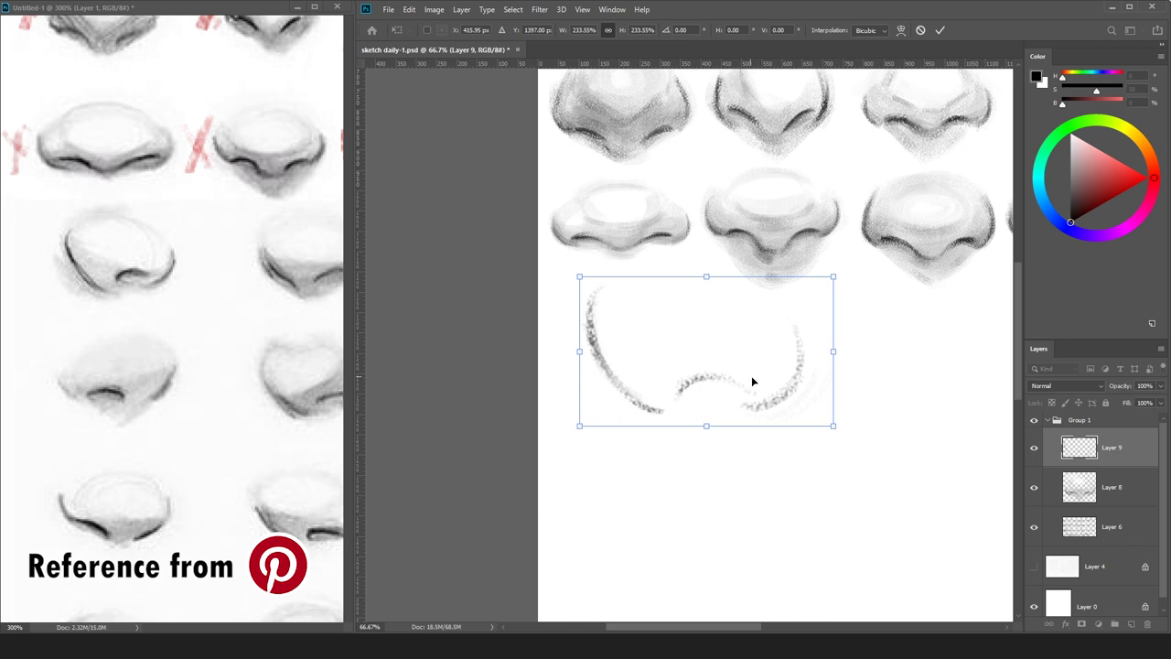
pyautogui.press('Return')
pyautogui.press('b')
pyautogui.hotkey('ctrl', '-')
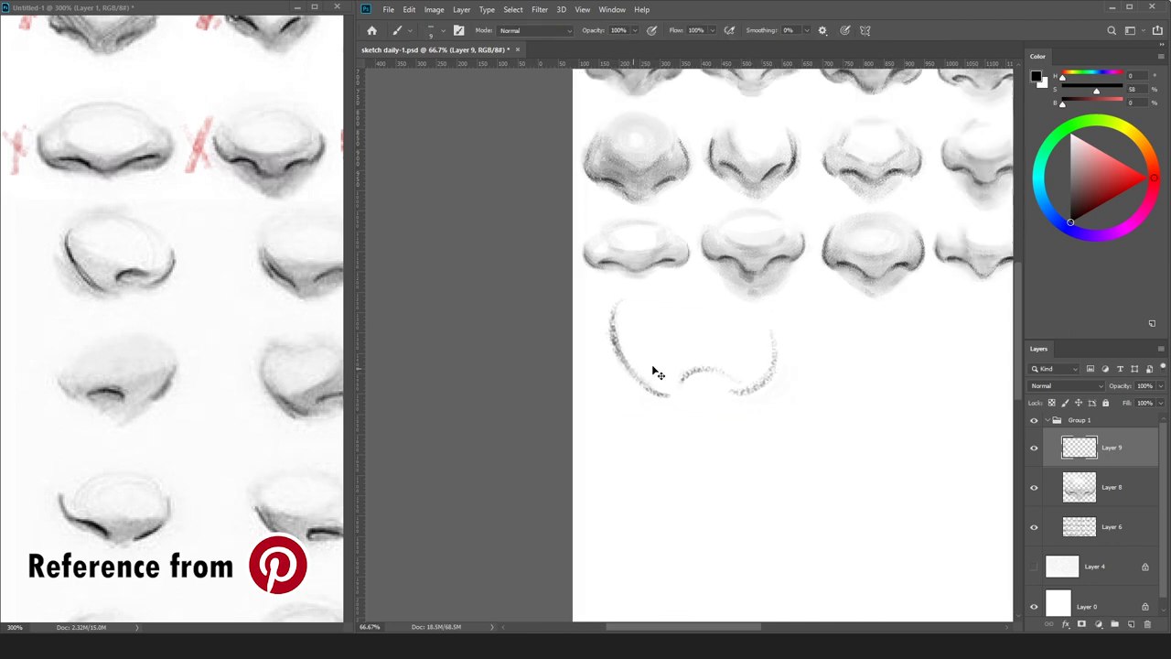
pyautogui.hotkey('ctrl', 't')
pyautogui.moveTo(685, 367); pyautogui.dragTo(751, 449)
pyautogui.moveTo(800, 493); pyautogui.dragTo(668, 411)
pyautogui.press('Return')
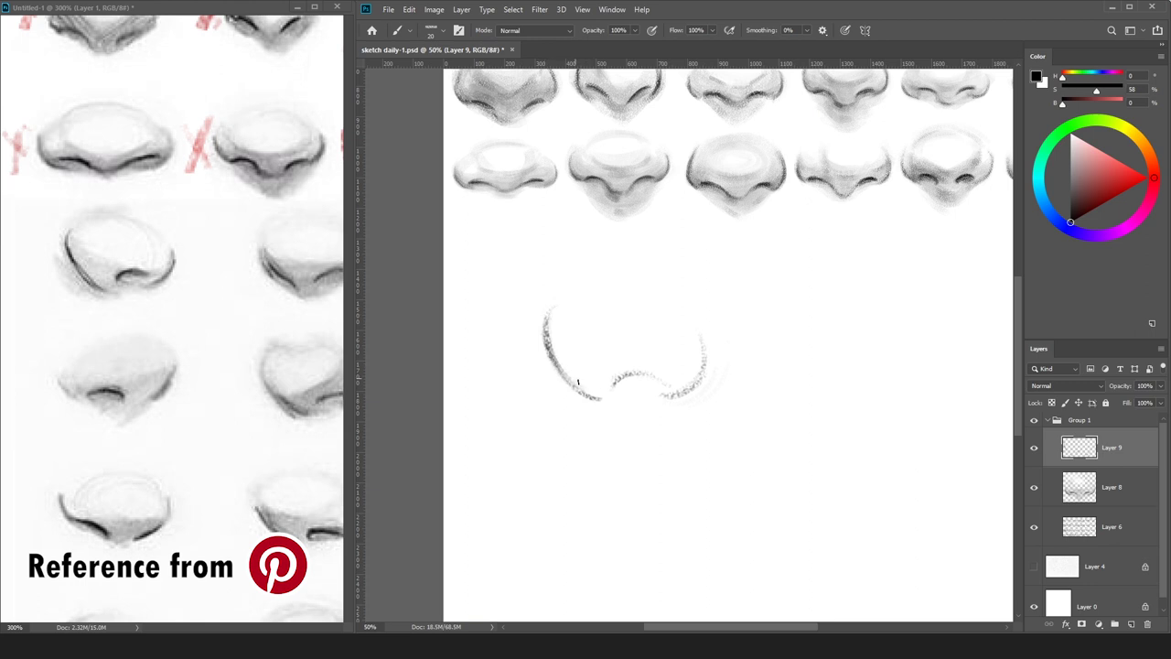
# Erase the lower end of the left contour and darken the nostril and right wing lines.
pyautogui.press('e')
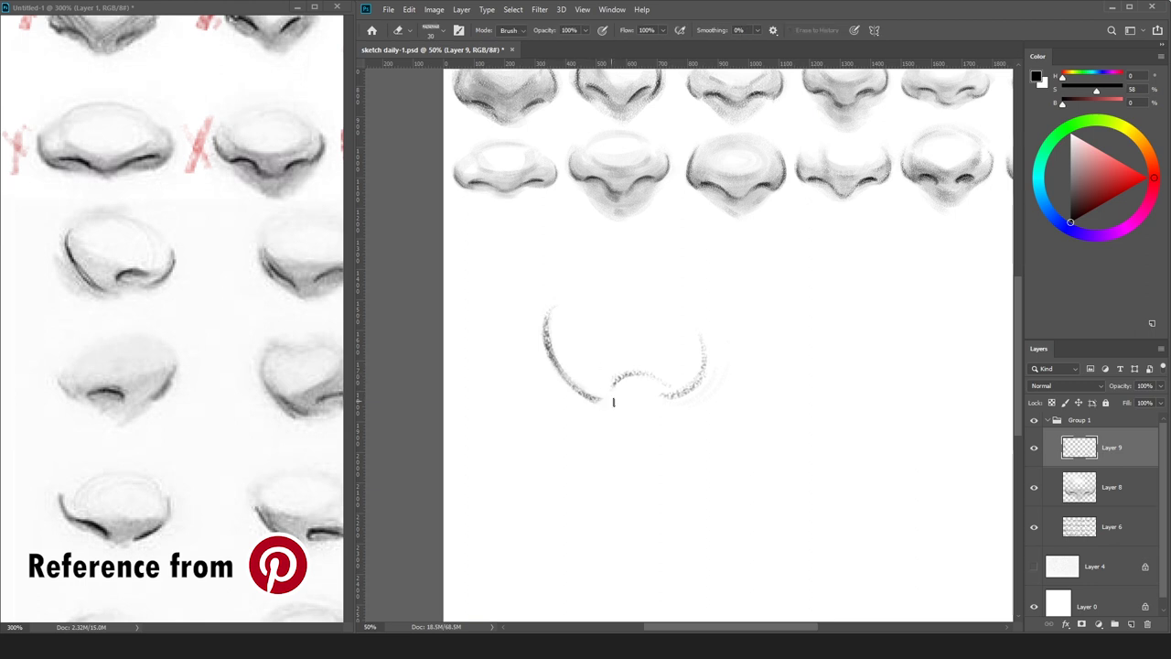
pyautogui.moveTo(608, 405); pyautogui.dragTo(573, 397)
pyautogui.press('b')
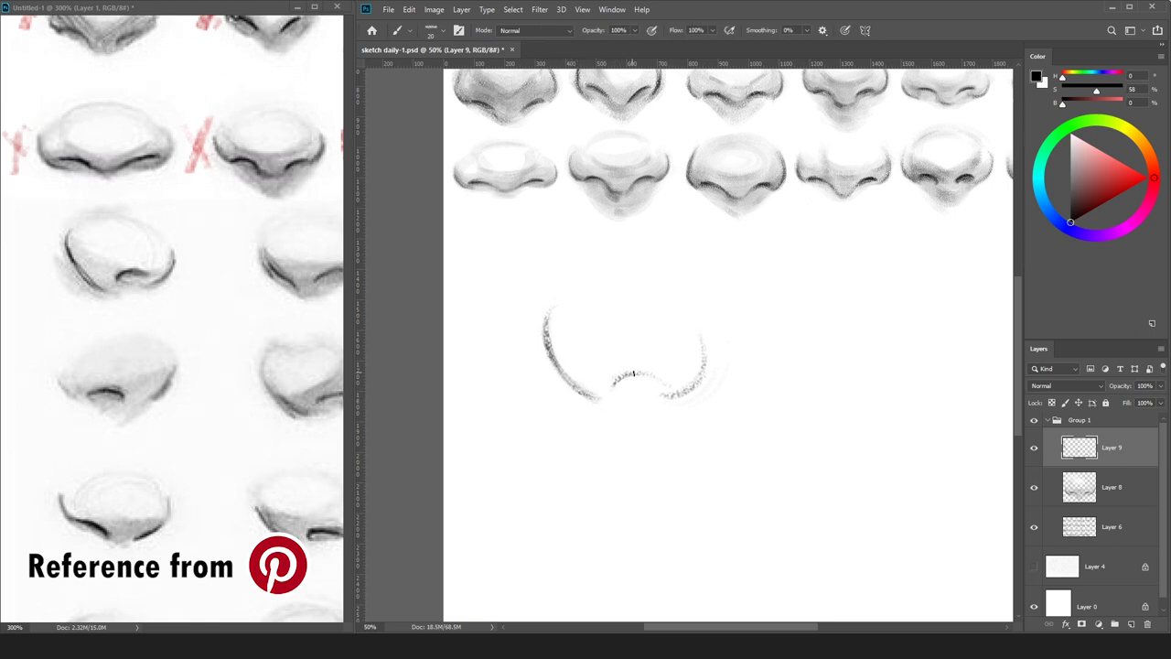
pyautogui.moveTo(632, 373)
pyautogui.mouseDown()
pyautogui.moveTo(667, 398)
pyautogui.moveTo(701, 376)
pyautogui.mouseUp()
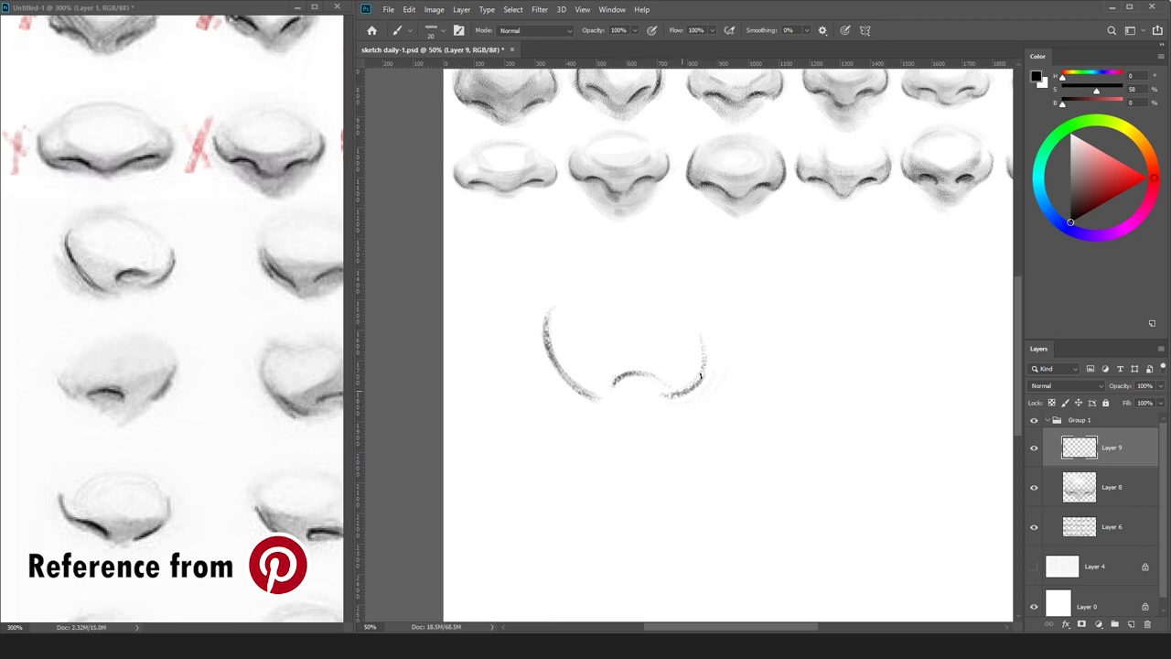
# Create a layer beneath the line drawing and block in light-grey shading inside the nose with a large brush.
pyautogui.click(1098, 487)
pyautogui.hotkey('ctrl', 'shift', 'n')
pyautogui.press('Return')
pyautogui.press(']')
pyautogui.press(']')
pyautogui.press(']')
pyautogui.press(']')
pyautogui.press(']')
pyautogui.press(']')
pyautogui.press(']')
pyautogui.press(']')
pyautogui.press(']')
pyautogui.press(']')
pyautogui.press(']')
pyautogui.press(']')
pyautogui.moveTo(540, 322)
pyautogui.mouseDown()
pyautogui.moveTo(617, 362)
pyautogui.moveTo(591, 374)
pyautogui.moveTo(543, 329)
pyautogui.moveTo(589, 336)
pyautogui.moveTo(613, 318)
pyautogui.moveTo(598, 327)
pyautogui.moveTo(613, 341)
pyautogui.moveTo(655, 317)
pyautogui.moveTo(603, 350)
pyautogui.mouseUp()
pyautogui.hotkey('ctrl', '-')
pyautogui.press('e')
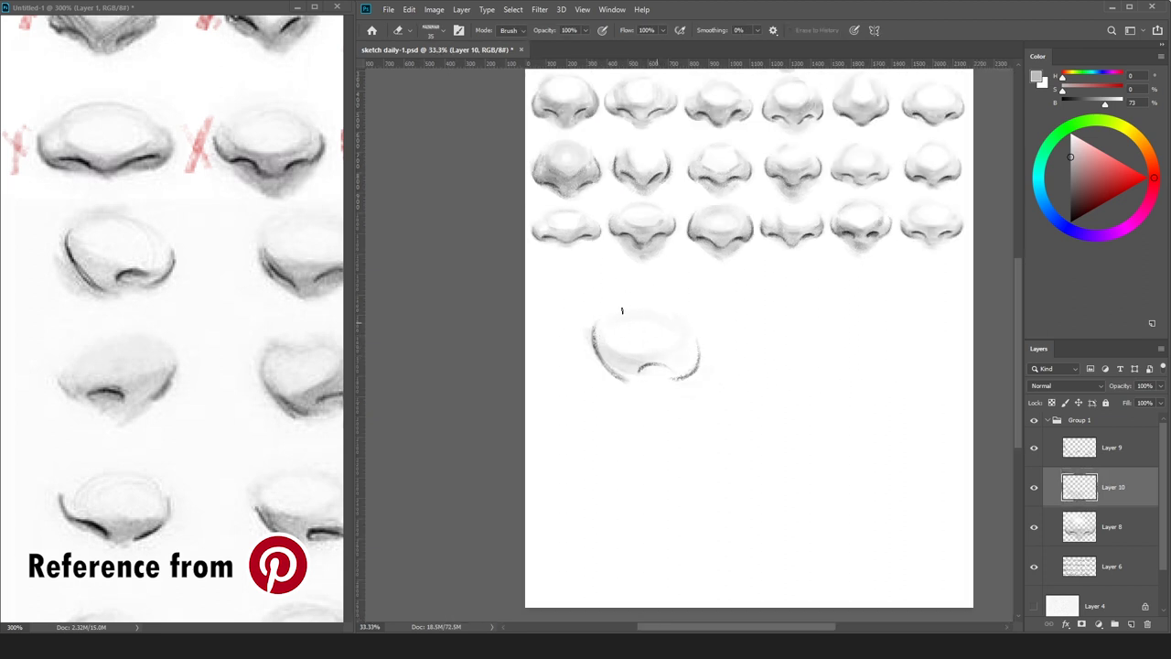
pyautogui.press('b')
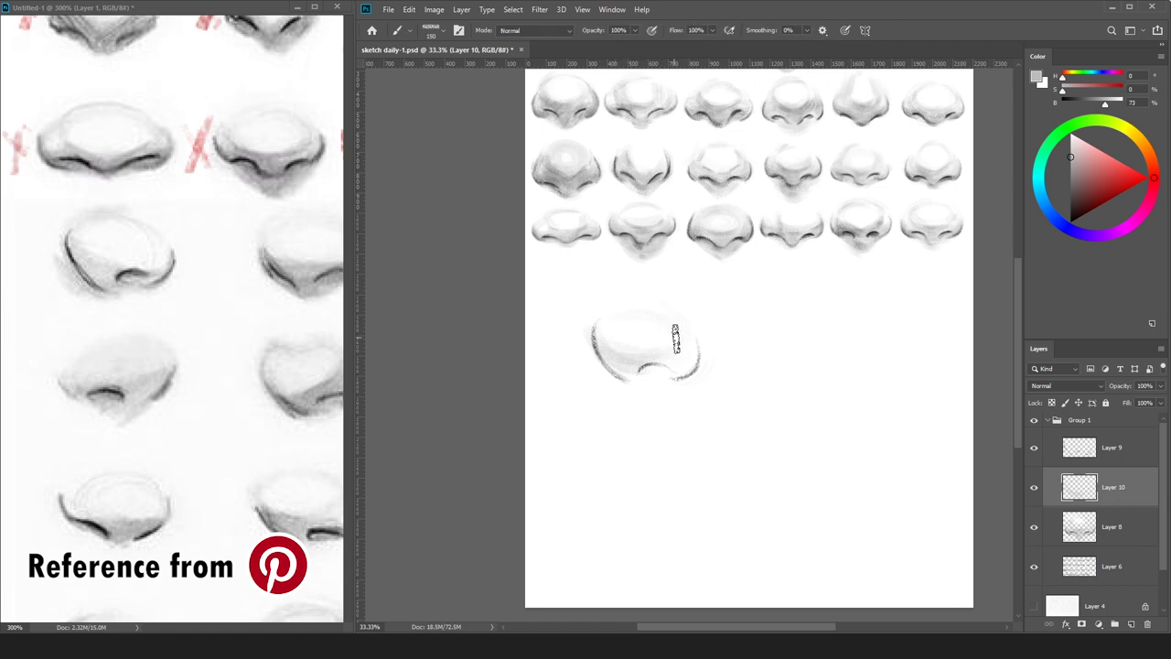
# Add light-grey shading along the nose's upper edge and around the nostril.
pyautogui.moveTo(634, 302); pyautogui.dragTo(664, 306)
pyautogui.press('[')
pyautogui.press('[')
pyautogui.moveTo(623, 290)
pyautogui.mouseDown()
pyautogui.moveTo(658, 312)
pyautogui.moveTo(633, 344)
pyautogui.moveTo(669, 313)
pyautogui.mouseUp()
pyautogui.moveTo(648, 374)
pyautogui.mouseDown()
pyautogui.moveTo(709, 349)
pyautogui.moveTo(642, 368)
pyautogui.moveTo(669, 374)
pyautogui.mouseUp()
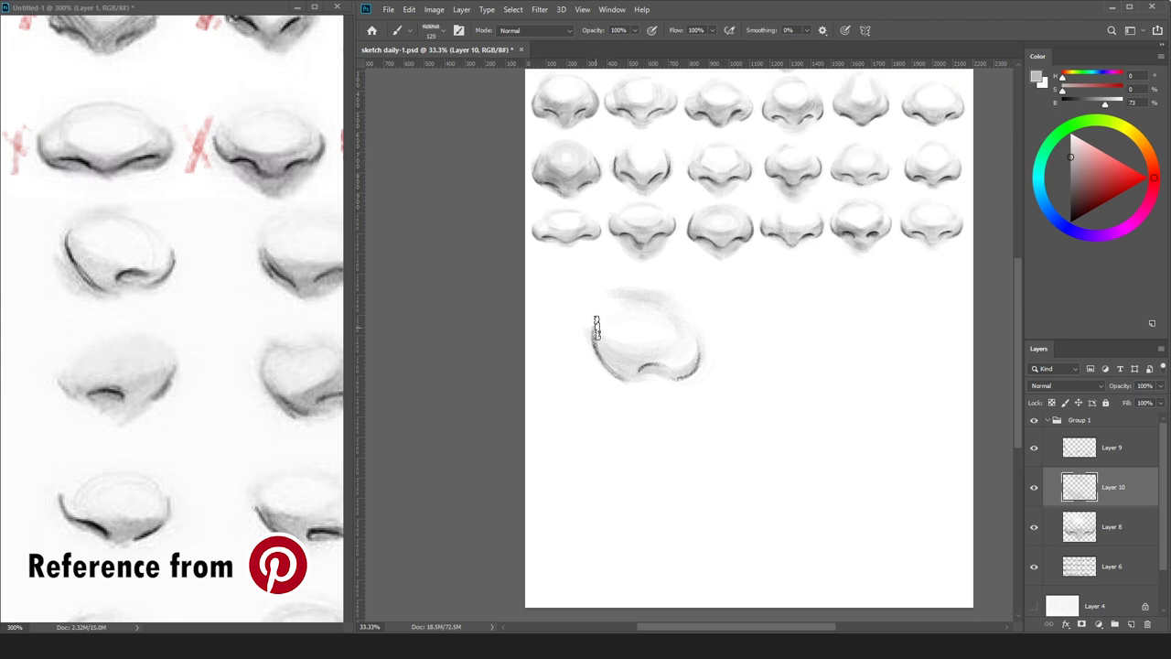
# Brush a soft light-grey shadow around the outer left and lower edges of the nose.
pyautogui.press(']')
pyautogui.press(']')
pyautogui.press(']')
pyautogui.press(']')
pyautogui.press('[')
pyautogui.press('[')
pyautogui.press('[')
pyautogui.press('[')
pyautogui.press('[')
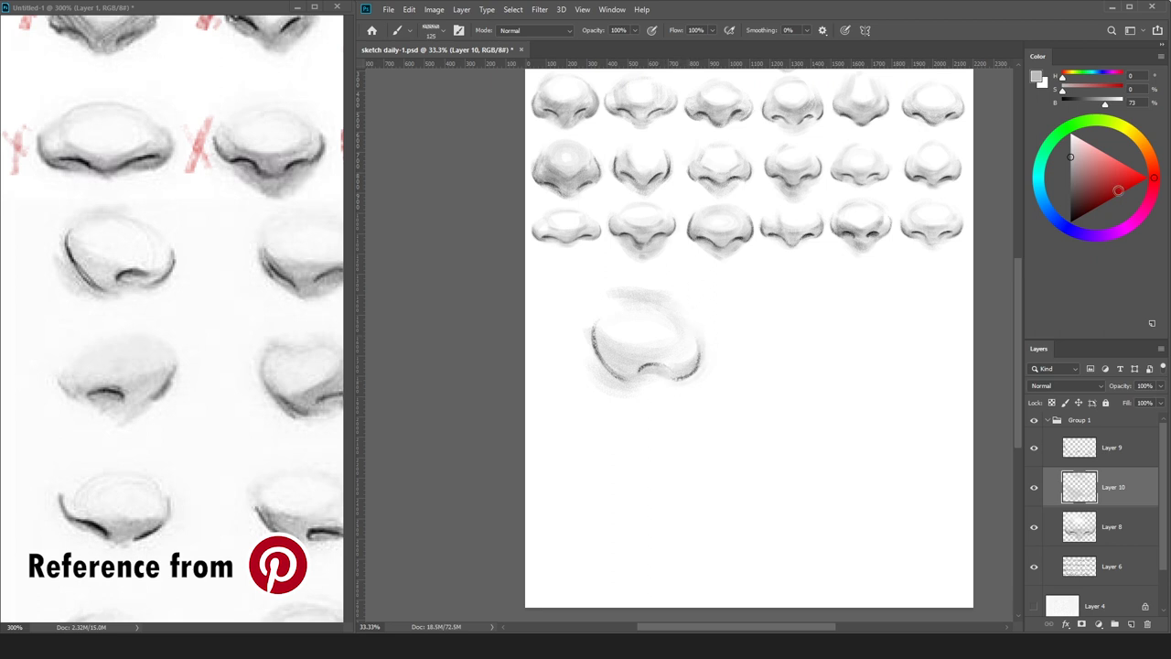
# Reset the brush colour to black and darken the nostril opening.
pyautogui.press('d')
pyautogui.moveTo(652, 364); pyautogui.dragTo(658, 367)
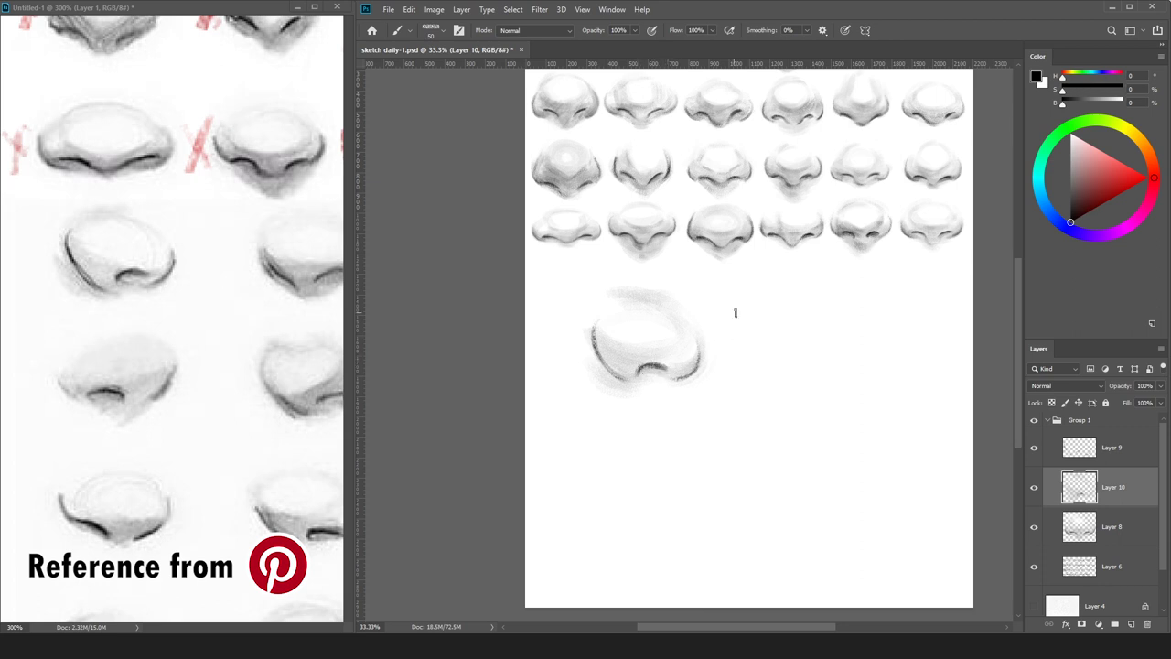
pyautogui.press('e')
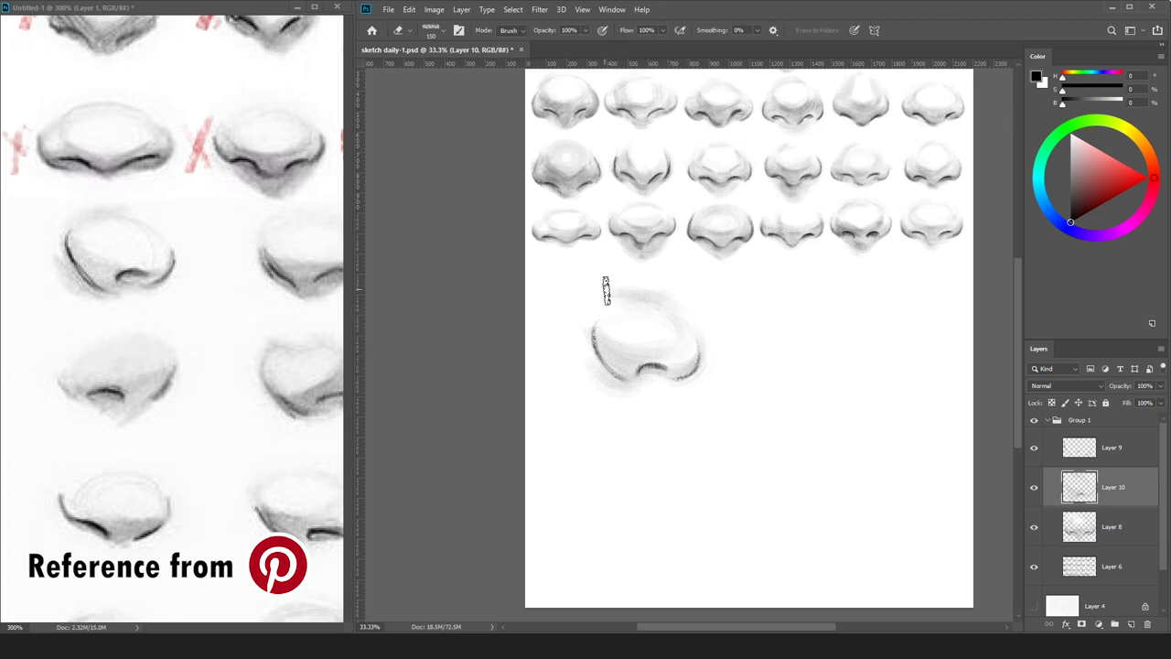
# Extend the light-grey shading along the nose's upper-left edge with an enlarged brush.
pyautogui.press('b')
pyautogui.press(']')
pyautogui.press(']')
pyautogui.press(']')
pyautogui.press(']')
pyautogui.press(']')
pyautogui.moveTo(612, 305); pyautogui.dragTo(591, 327)
pyautogui.press(']')
pyautogui.press(']')
pyautogui.press(']')
pyautogui.press(']')
pyautogui.press(']')
pyautogui.press(']')
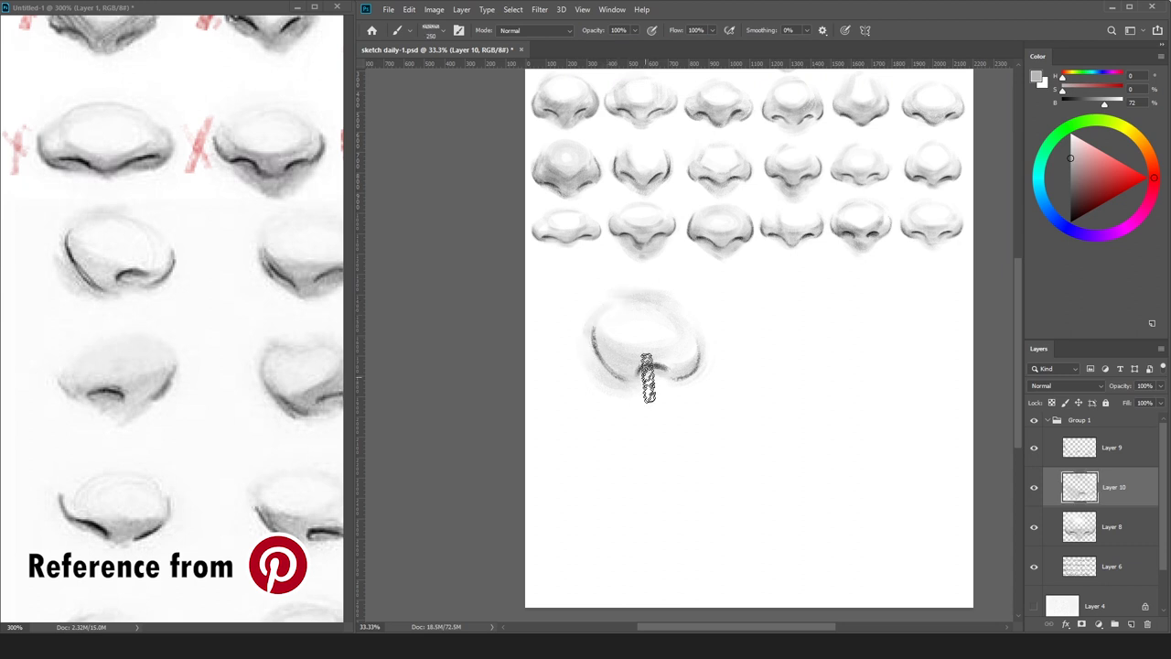
# Strengthen the nose's lower-left contour in dark grey with a smaller brush.
pyautogui.moveTo(1065, 195); pyautogui.dragTo(1059, 187)
pyautogui.press('[')
pyautogui.press('[')
pyautogui.press('[')
pyautogui.press('[')
pyautogui.press('[')
pyautogui.moveTo(606, 371)
pyautogui.mouseDown()
pyautogui.moveTo(641, 385)
pyautogui.moveTo(691, 313)
pyautogui.moveTo(686, 351)
pyautogui.moveTo(613, 384)
pyautogui.mouseUp()
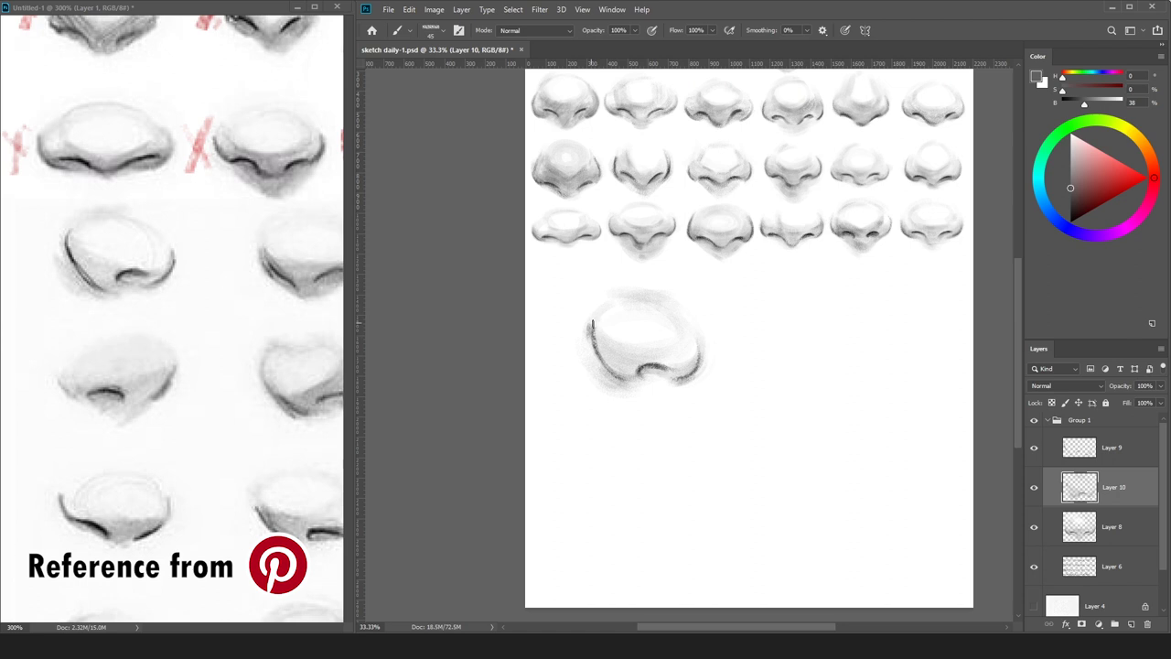
# Merge Layer 9 into Layer 10 and lighten the upper-left end of the outline with a sampled near-white tone.
pyautogui.click(1106, 448)
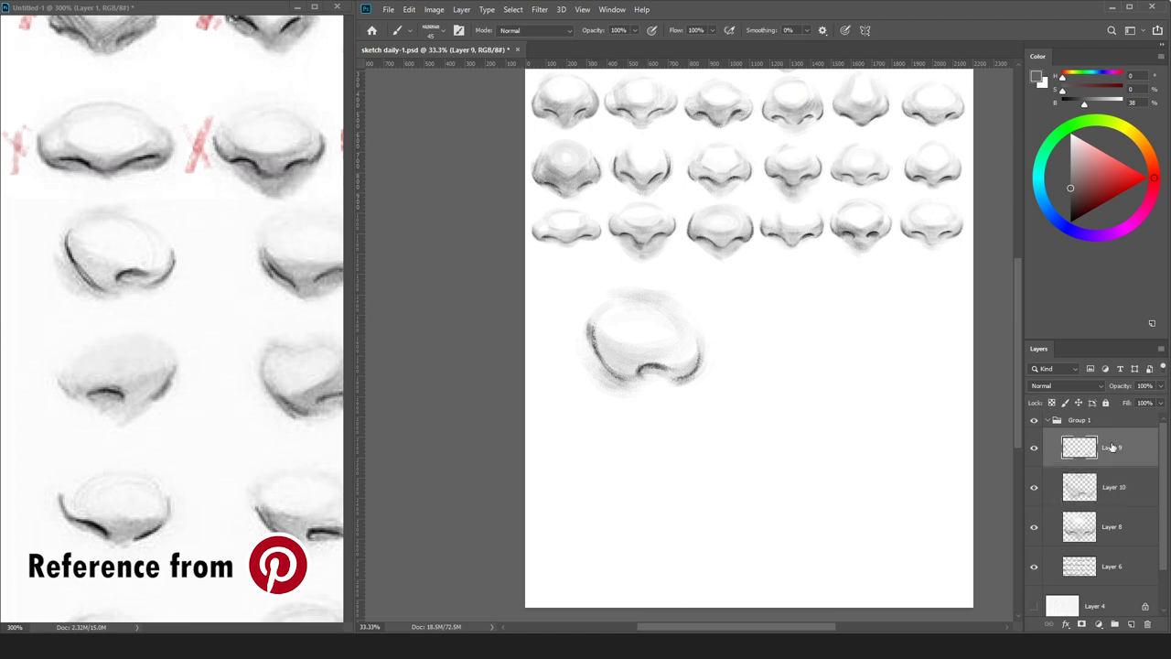
pyautogui.hotkey('ctrl', 'r')
pyautogui.hotkey('ctrl', 'e')
pyautogui.keyDown('alt'); pyautogui.click(536, 313); pyautogui.keyUp('alt')
pyautogui.moveTo(537, 308); pyautogui.dragTo(531, 310)
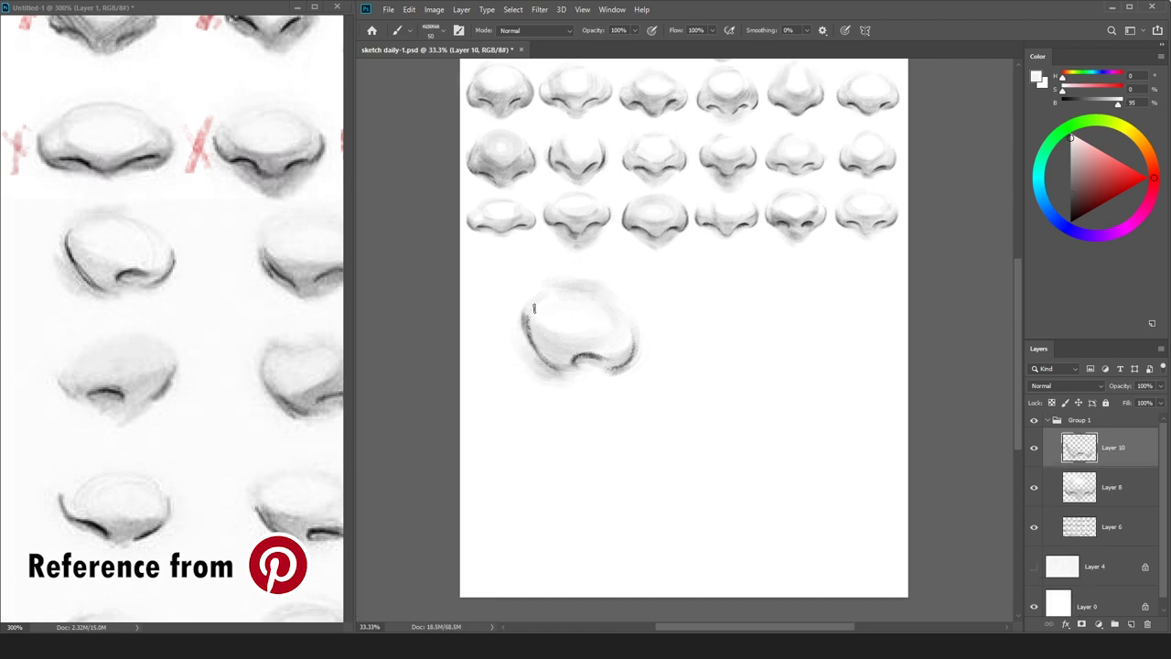
# Refine the nose's left and right contours using tones sampled from the drawing.
pyautogui.press('x')
pyautogui.moveTo(527, 308); pyautogui.dragTo(542, 357)
pyautogui.keyDown('alt'); pyautogui.click(540, 348); pyautogui.keyUp('alt')
pyautogui.keyDown('alt'); pyautogui.click(537, 339); pyautogui.keyUp('alt')
pyautogui.keyDown('alt'); pyautogui.click(529, 305); pyautogui.keyUp('alt')
pyautogui.keyDown('alt'); pyautogui.click(630, 354); pyautogui.keyUp('alt')
pyautogui.keyDown('alt'); pyautogui.click(631, 323); pyautogui.keyUp('alt')
pyautogui.keyDown('alt'); pyautogui.click(560, 370); pyautogui.keyUp('alt')
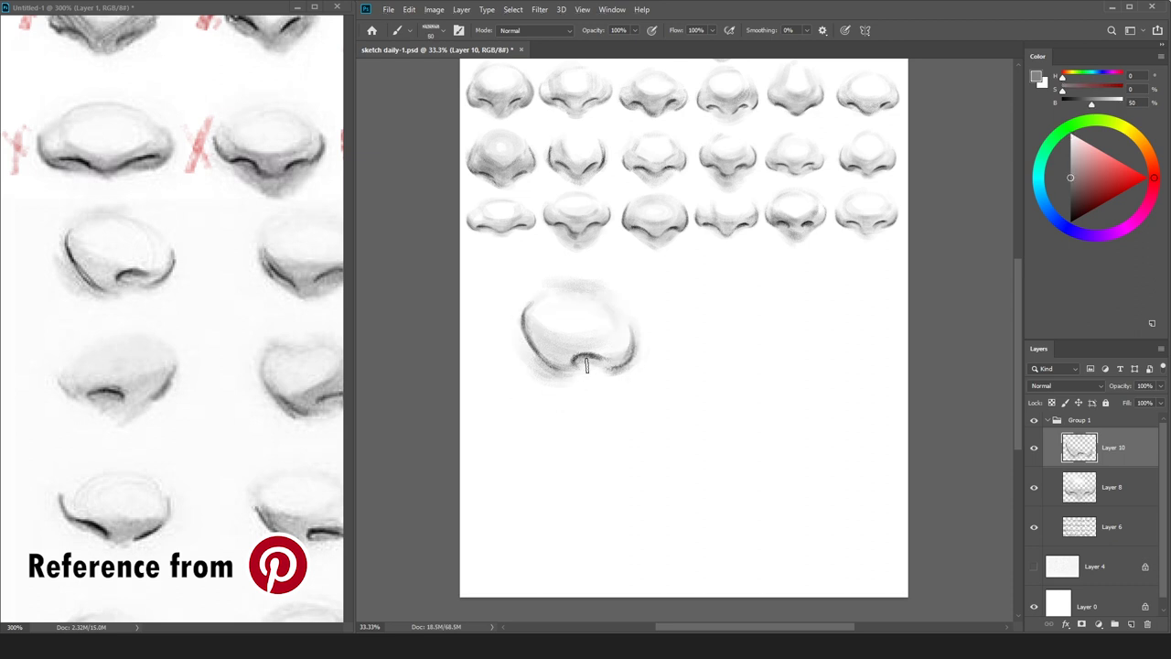
# Touch up the nostril rim and the shading of the nose's lower-left side with sampled greys.
pyautogui.moveTo(576, 361); pyautogui.dragTo(592, 357)
pyautogui.press('[')
pyautogui.press('[')
pyautogui.keyDown('alt'); pyautogui.click(602, 368); pyautogui.keyUp('alt')
pyautogui.keyDown('alt'); pyautogui.click(530, 359); pyautogui.keyUp('alt')
pyautogui.moveTo(532, 339)
pyautogui.mouseDown()
pyautogui.moveTo(551, 361)
pyautogui.moveTo(576, 361)
pyautogui.mouseUp()
# Scale the finished nose down and place it in the first slot of the fifth row.
pyautogui.hotkey('ctrl', 't')
pyautogui.moveTo(651, 275)
pyautogui.mouseDown()
pyautogui.moveTo(580, 329)
pyautogui.moveTo(604, 318)
pyautogui.moveTo(599, 324)
pyautogui.mouseUp()
pyautogui.moveTo(553, 356); pyautogui.dragTo(507, 288)
pyautogui.moveTo(552, 243); pyautogui.dragTo(549, 248)
pyautogui.click(940, 30)
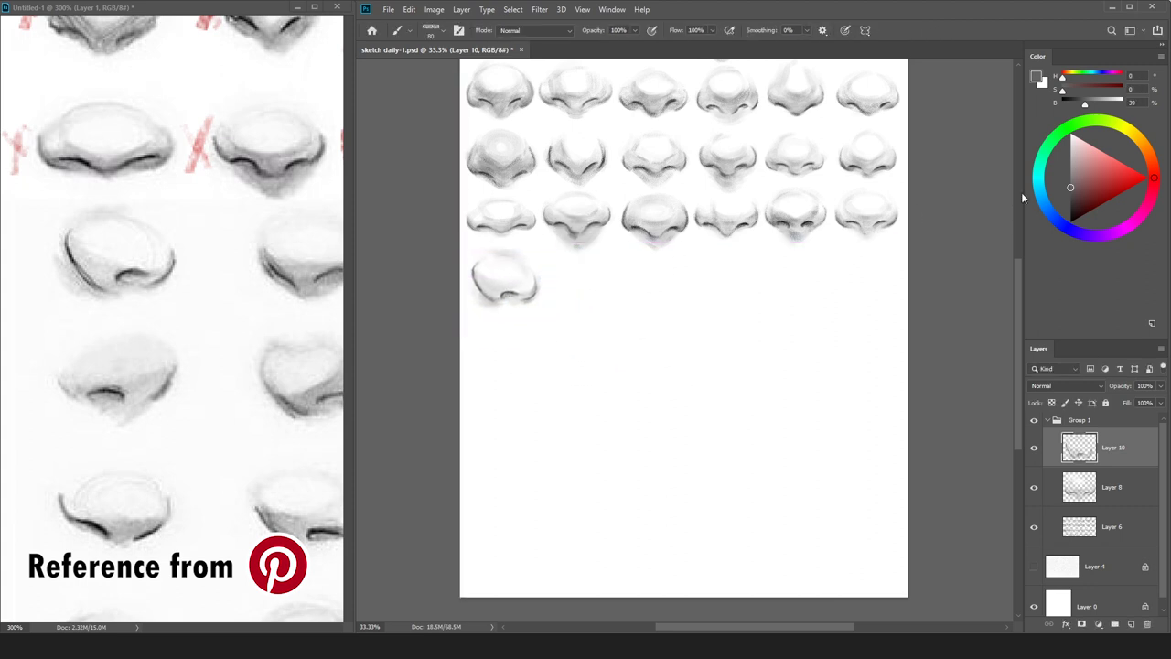
# Set the brush colour to red, bring the next nose of the reference image into view, and return to the sketch.
pyautogui.click(1125, 172)
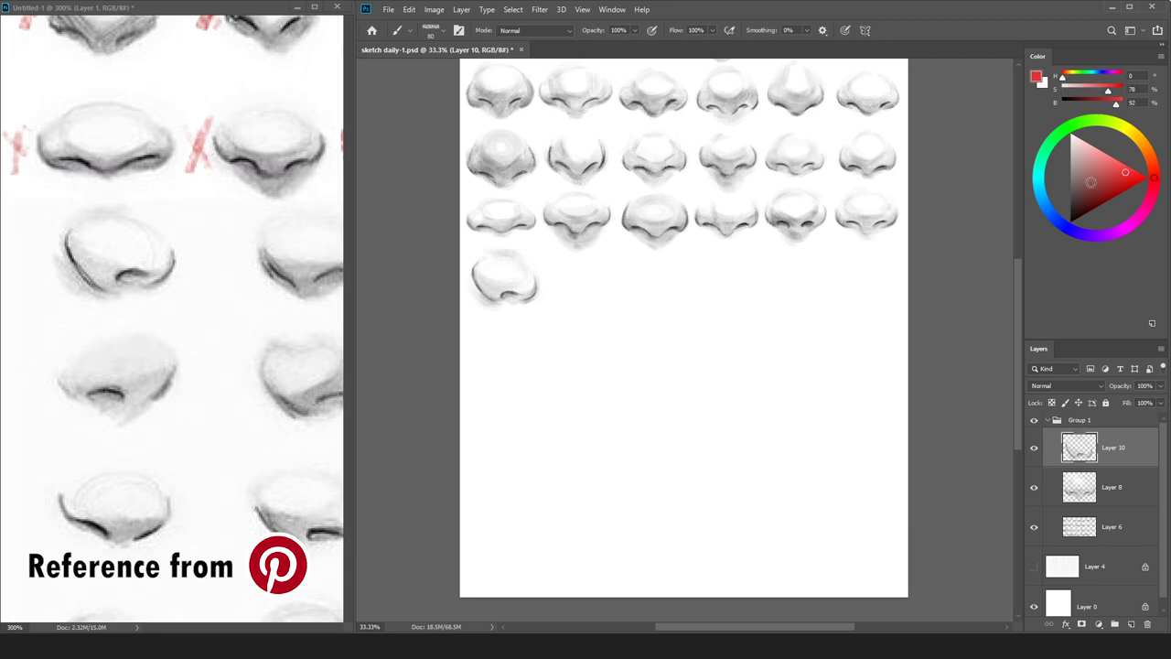
pyautogui.click(217, 61)
pyautogui.moveTo(239, 250); pyautogui.dragTo(122, 267)
pyautogui.click(948, 335)
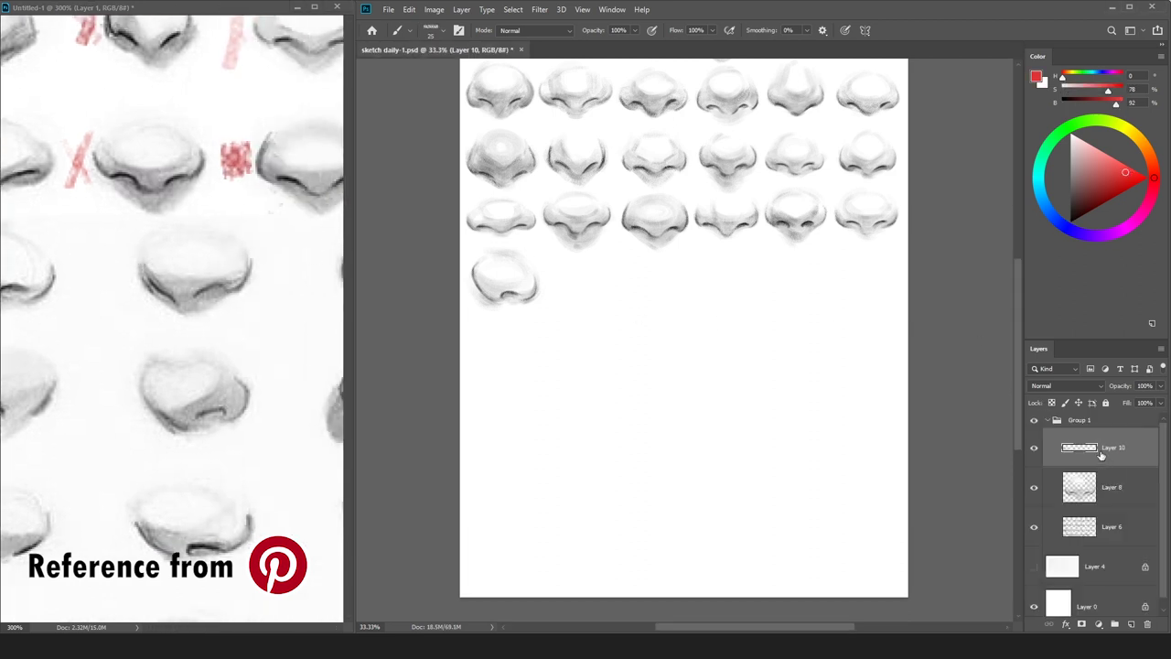
# Merge Layer 10 and Layer 8 down into Layer 6, and create a new layer for the next nose.
pyautogui.press('z')
pyautogui.hotkey('ctrl', 'e')
pyautogui.hotkey('ctrl', 'e')
pyautogui.hotkey('ctrl', 'shift', 'n')
pyautogui.press('Return')
pyautogui.press('b')
pyautogui.hotkey('ctrl', '+')
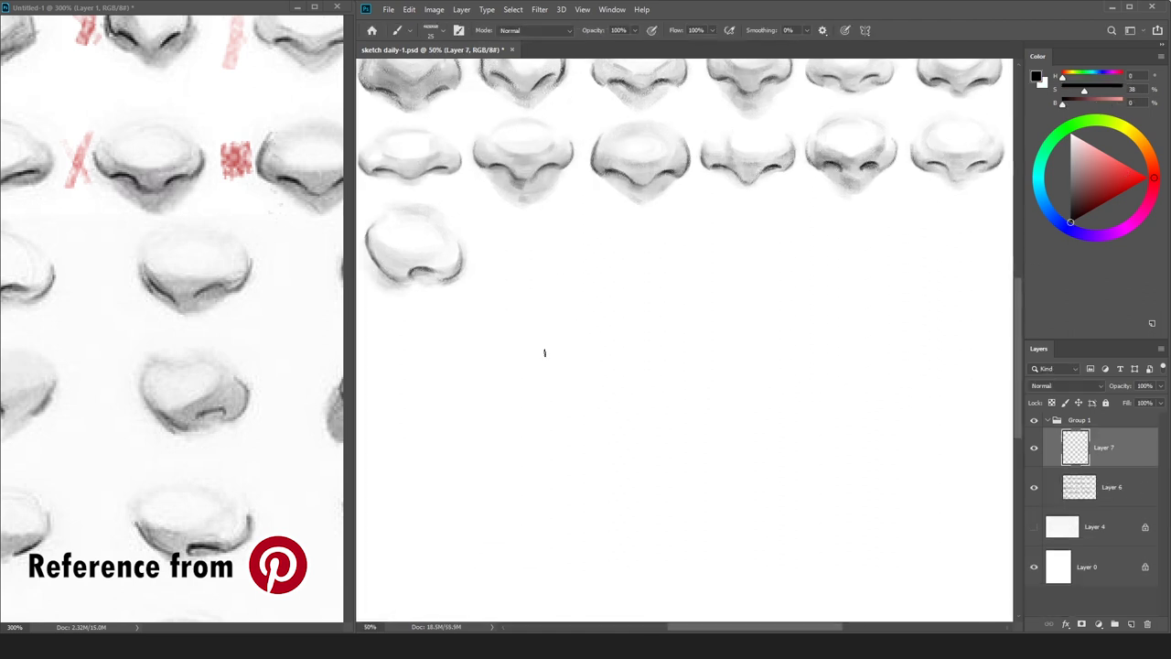
# Sketch the left wing's curve and the right nostril's arch of the next nose in black below the fifth row.
pyautogui.moveTo(533, 341)
pyautogui.mouseDown()
pyautogui.moveTo(535, 371)
pyautogui.moveTo(598, 393)
pyautogui.moveTo(586, 392)
pyautogui.moveTo(681, 361)
pyautogui.mouseUp()
pyautogui.press('e')
pyautogui.press('b')
pyautogui.press('e')
pyautogui.press('b')
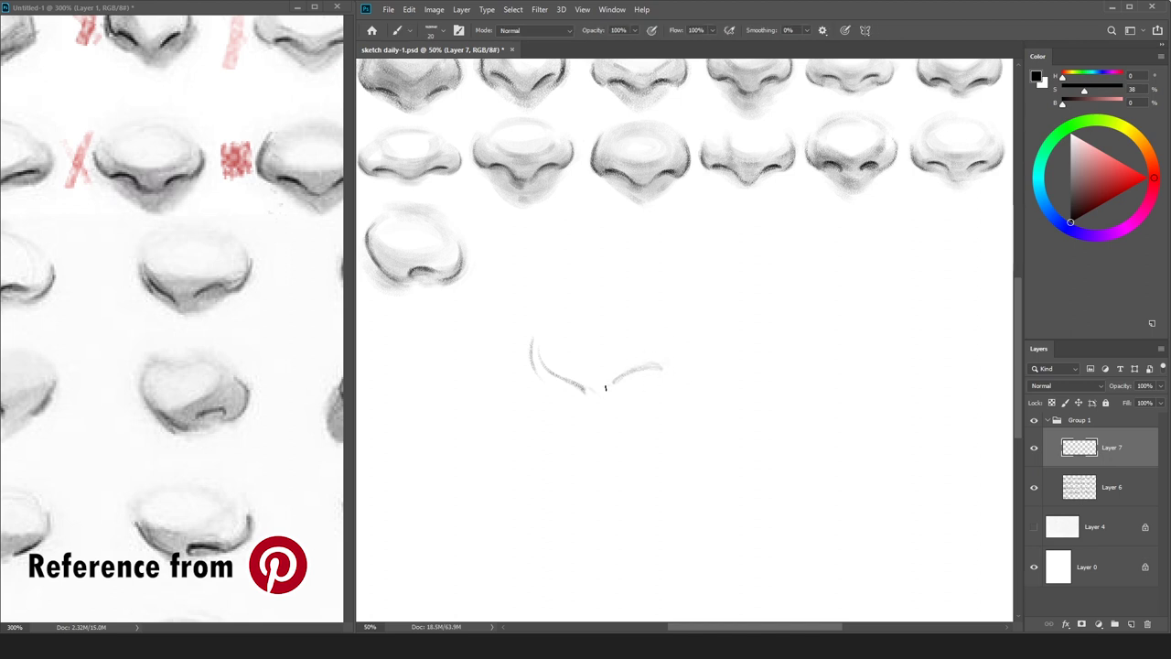
# Trim the ends of both sketched curves with the eraser and draw the right wing's outer curve.
pyautogui.press('e')
pyautogui.moveTo(555, 376)
pyautogui.mouseDown()
pyautogui.moveTo(575, 394)
pyautogui.moveTo(591, 382)
pyautogui.mouseUp()
pyautogui.moveTo(658, 368)
pyautogui.mouseDown()
pyautogui.moveTo(602, 387)
pyautogui.moveTo(619, 372)
pyautogui.moveTo(653, 374)
pyautogui.moveTo(661, 363)
pyautogui.moveTo(644, 372)
pyautogui.moveTo(686, 351)
pyautogui.mouseUp()
pyautogui.press('b')
pyautogui.press('e')
pyautogui.press('b')
pyautogui.moveTo(650, 385)
pyautogui.mouseDown()
pyautogui.moveTo(665, 334)
pyautogui.moveTo(680, 363)
pyautogui.moveTo(664, 376)
pyautogui.moveTo(666, 321)
pyautogui.moveTo(679, 392)
pyautogui.moveTo(675, 321)
pyautogui.mouseUp()
# Clean up the inside of the left wing's curve and redraw its outer contour.
pyautogui.press('e')
pyautogui.moveTo(538, 360); pyautogui.dragTo(552, 378)
pyautogui.press('b')
pyautogui.moveTo(534, 335); pyautogui.dragTo(542, 377)
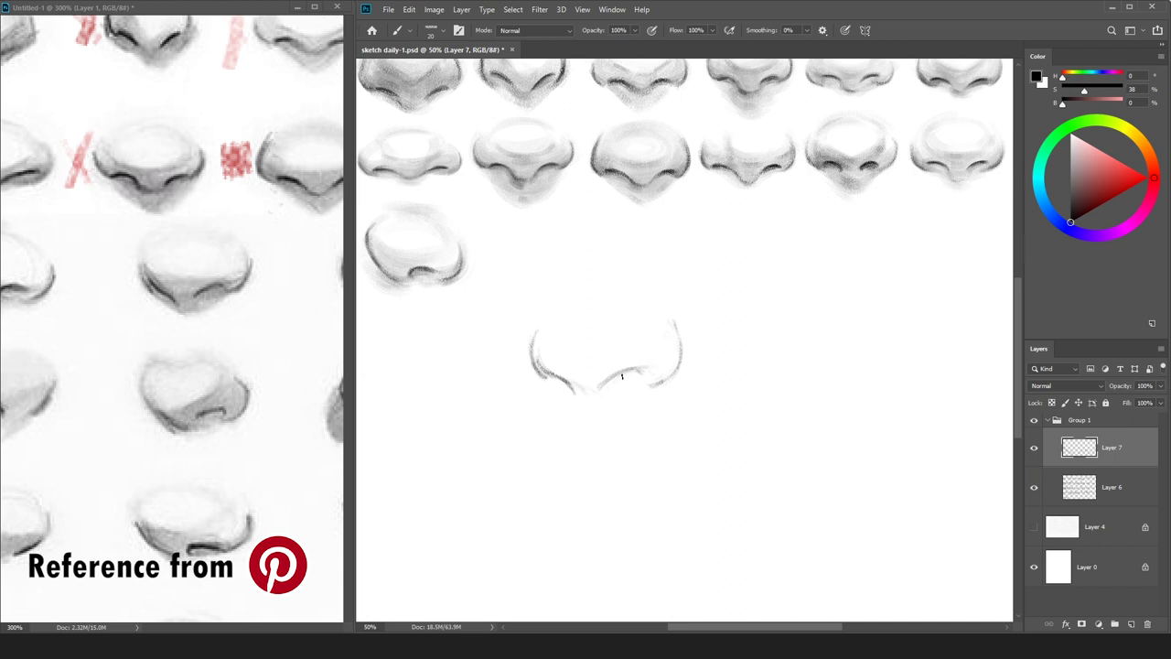
# Darken the nostril arch, strengthen the right wing's curve, and erase the excess along its outer edge.
pyautogui.moveTo(601, 386)
pyautogui.mouseDown()
pyautogui.moveTo(635, 371)
pyautogui.moveTo(644, 385)
pyautogui.moveTo(678, 341)
pyautogui.moveTo(659, 379)
pyautogui.mouseUp()
pyautogui.press('e')
pyautogui.press('b')
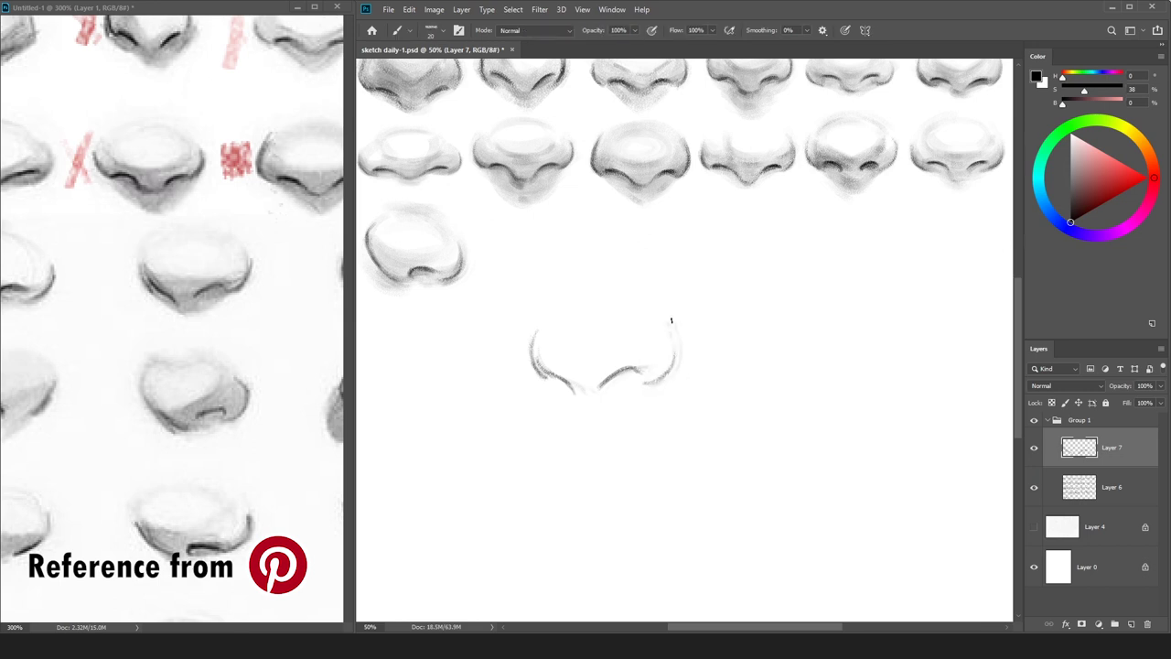
pyautogui.moveTo(671, 366); pyautogui.dragTo(672, 359)
pyautogui.press('e')
pyautogui.moveTo(651, 406); pyautogui.dragTo(688, 355)
pyautogui.press('b')
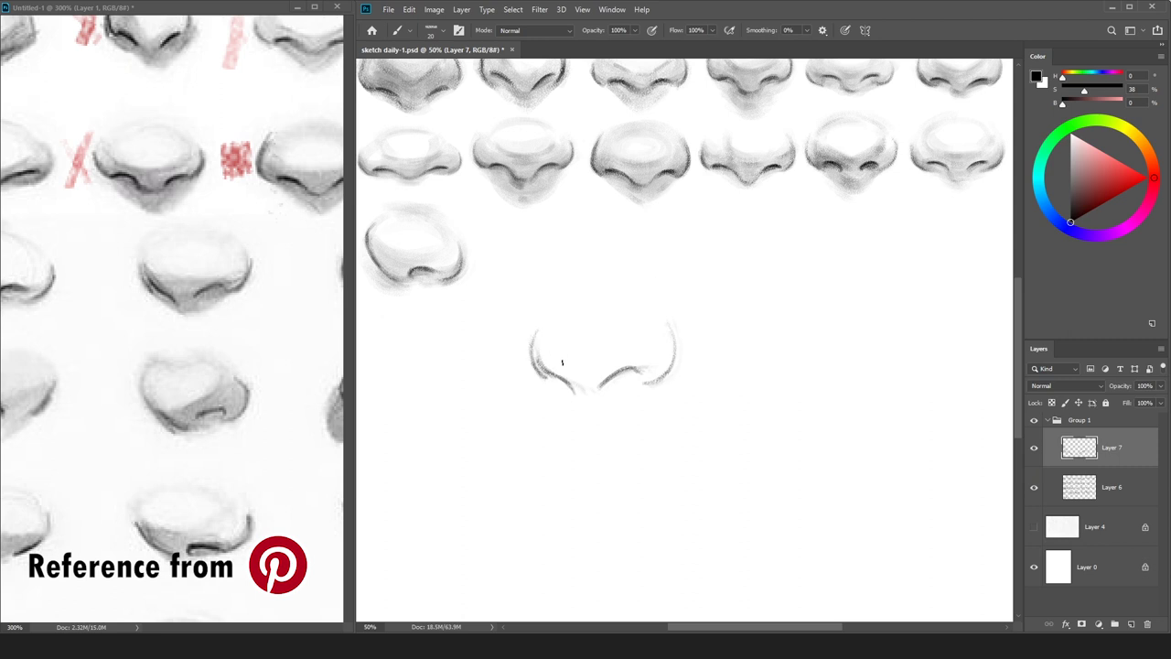
# Try to shade the inner side of the left wing with a larger brush.
pyautogui.moveTo(539, 345); pyautogui.dragTo(563, 378)
pyautogui.press(']')
pyautogui.press(']')
pyautogui.press(']')
pyautogui.moveTo(539, 347); pyautogui.dragTo(577, 380)
pyautogui.hotkey('ctrl', 'z')
pyautogui.hotkey('ctrl', 'z')
pyautogui.moveTo(541, 344); pyautogui.dragTo(574, 381)
pyautogui.hotkey('ctrl', 'z')
pyautogui.hotkey('ctrl', 'z')
# Select the right part of the nose outline with the Lasso and nudge it slightly to the left.
pyautogui.moveTo(733, 411); pyautogui.dragTo(645, 333)
pyautogui.press('l')
pyautogui.moveTo(560, 199)
pyautogui.mouseDown()
pyautogui.moveTo(512, 353)
pyautogui.moveTo(584, 168)
pyautogui.mouseUp()
pyautogui.press('v')
pyautogui.press('Left')
pyautogui.press('Left')
pyautogui.press('Left')
pyautogui.press('Left')
# Soften the left wing's strokes with a large eraser and undo the extra brush stroke.
pyautogui.press('e')
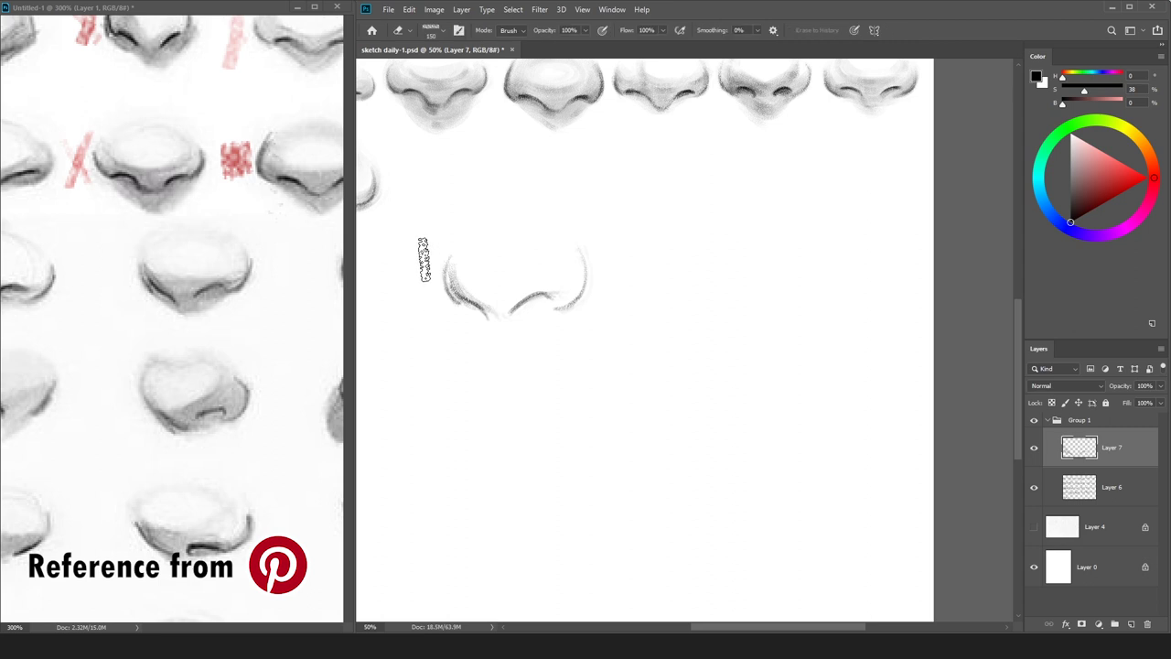
pyautogui.press(']')
pyautogui.press(']')
pyautogui.moveTo(451, 267); pyautogui.dragTo(452, 279)
pyautogui.press('b')
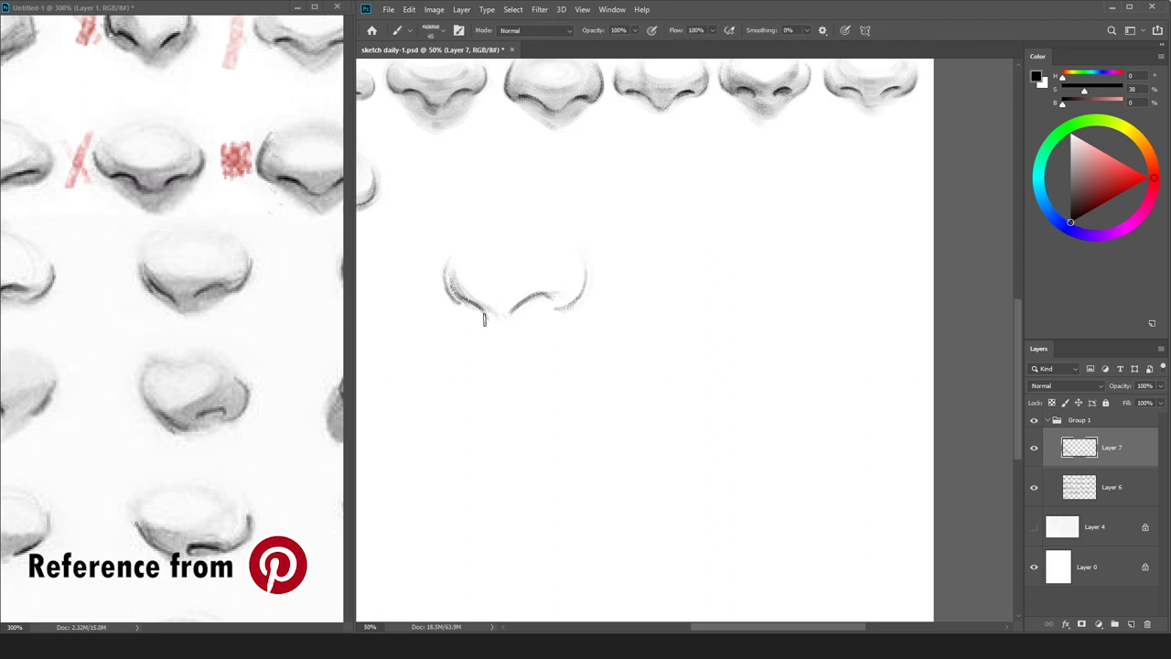
pyautogui.hotkey('ctrl', 'z')
pyautogui.press('e')
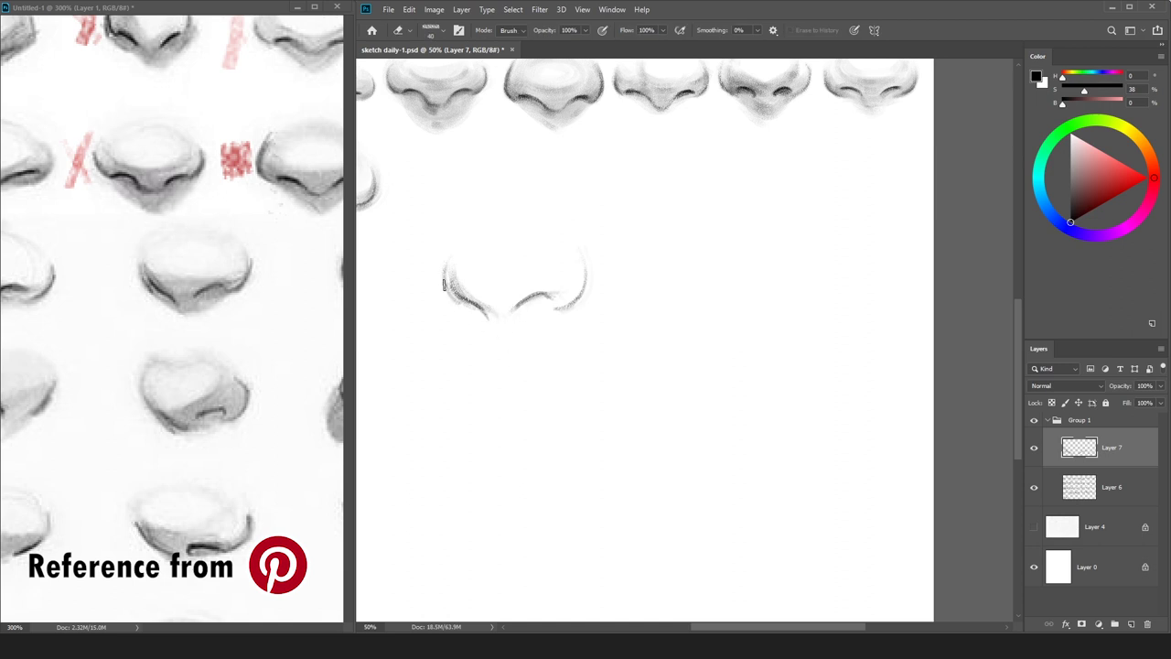
# Redraw the left wing's outer contour down to the nostril with a smaller black brush.
pyautogui.press('b')
pyautogui.press('[')
pyautogui.moveTo(444, 273); pyautogui.dragTo(481, 308)
pyautogui.press('e')
pyautogui.press('b')
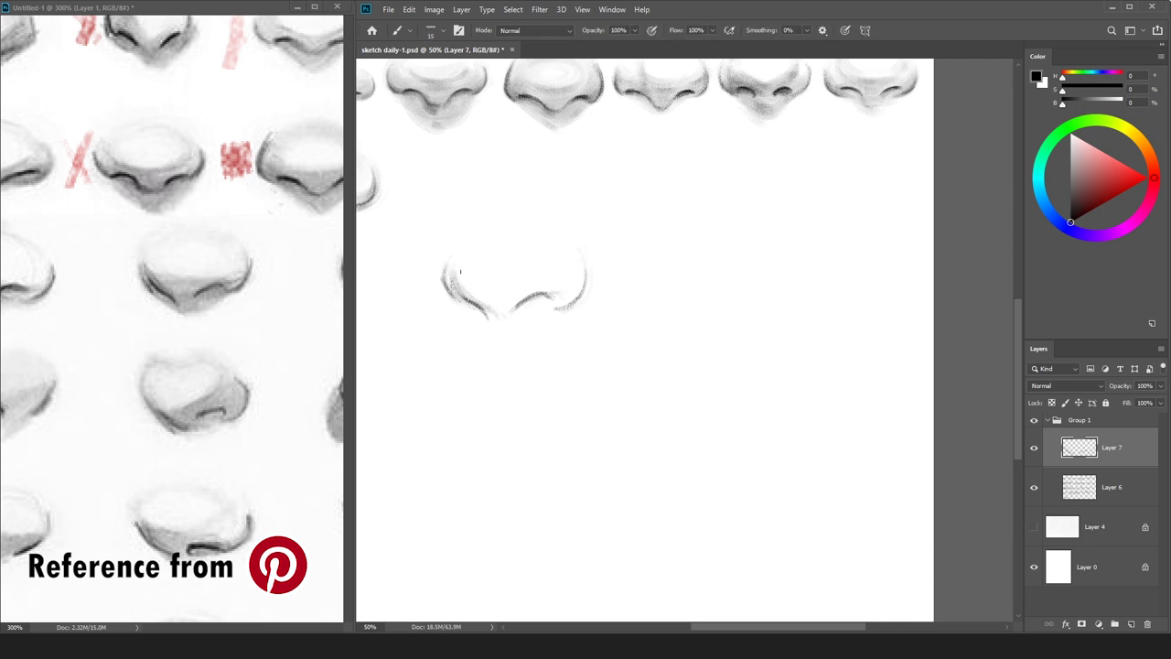
# Add a new layer directly above Layer 6 and paint the nose tip's soft dome outline in light grey.
pyautogui.click(1112, 487)
pyautogui.hotkey('ctrl', 'shift', 'n')
pyautogui.press('Return')
pyautogui.press('x')
pyautogui.press(']')
pyautogui.press(']')
pyautogui.press(']')
pyautogui.press(']')
pyautogui.press(']')
pyautogui.moveTo(485, 234)
pyautogui.mouseDown()
pyautogui.moveTo(537, 216)
pyautogui.moveTo(477, 227)
pyautogui.mouseUp()
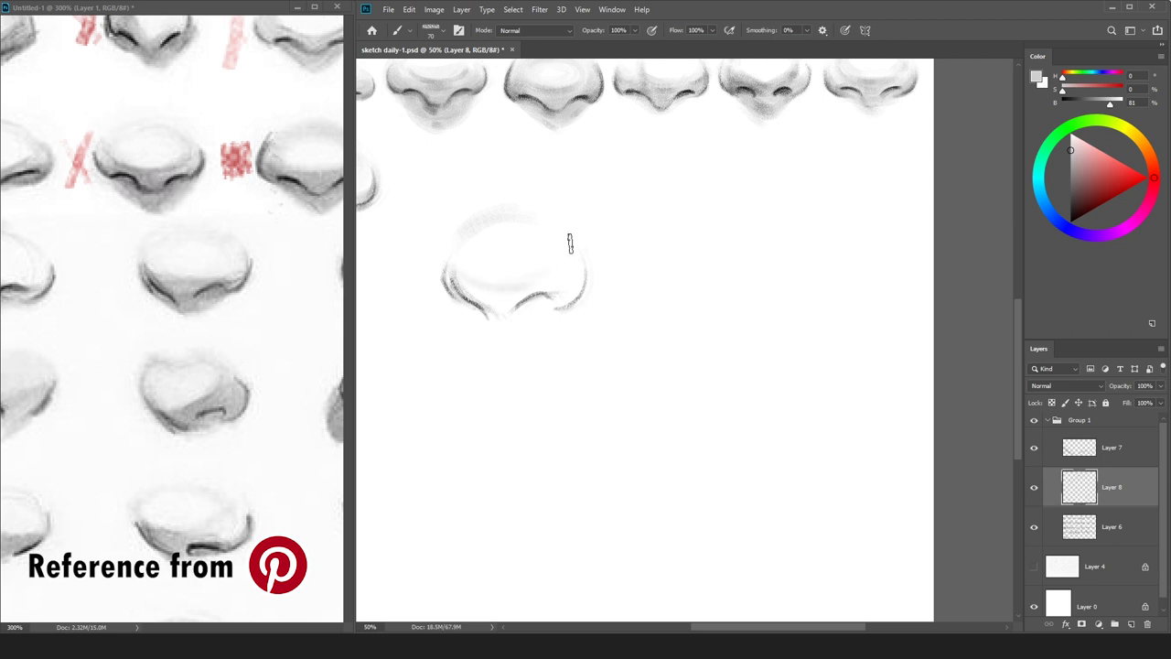
pyautogui.press('e')
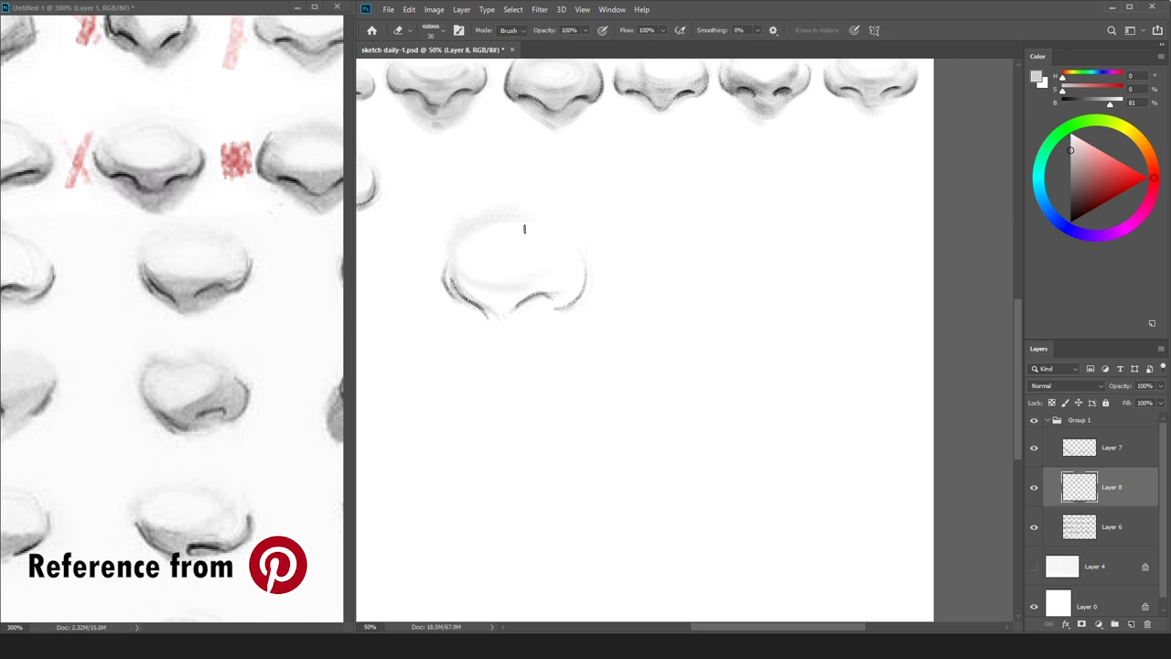
# Shade the underside of the nose between the two wings in light grey.
pyautogui.press('b')
pyautogui.moveTo(518, 288)
pyautogui.mouseDown()
pyautogui.moveTo(538, 294)
pyautogui.moveTo(538, 308)
pyautogui.moveTo(463, 297)
pyautogui.mouseUp()
pyautogui.moveTo(463, 298)
pyautogui.mouseDown()
pyautogui.moveTo(571, 290)
pyautogui.moveTo(511, 293)
pyautogui.mouseUp()
pyautogui.press('[')
pyautogui.press('[')
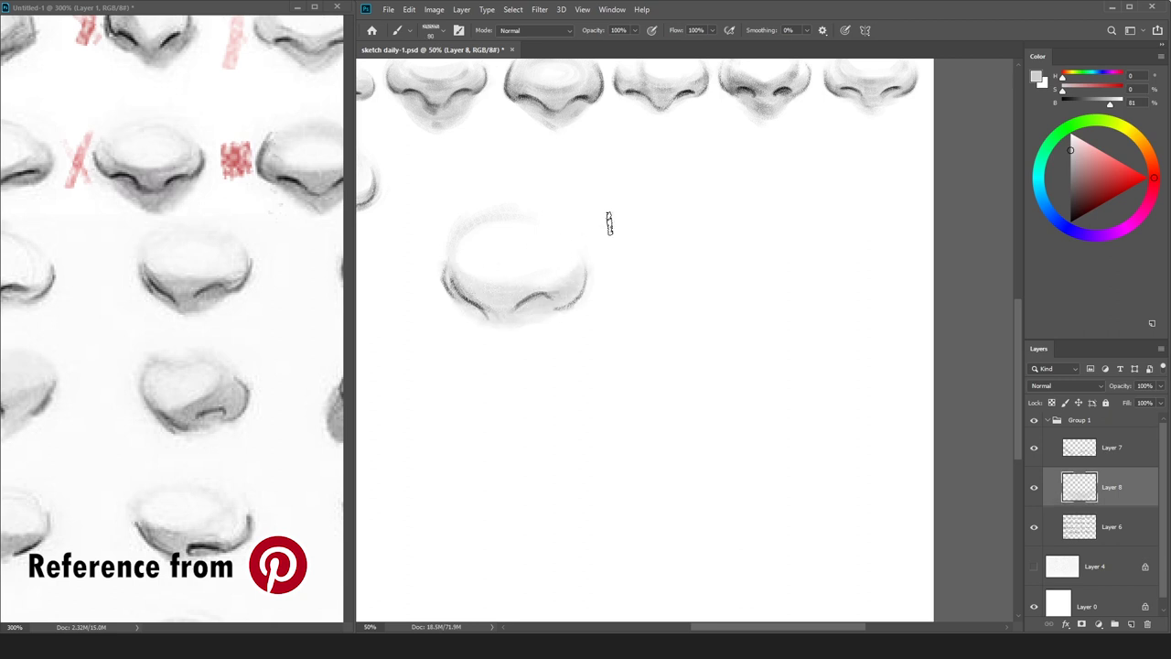
# Add faint grey strokes above the dome and up along the right wing's edge.
pyautogui.moveTo(509, 199); pyautogui.dragTo(461, 212)
pyautogui.press('[')
pyautogui.press('[')
pyautogui.moveTo(581, 278); pyautogui.dragTo(579, 234)
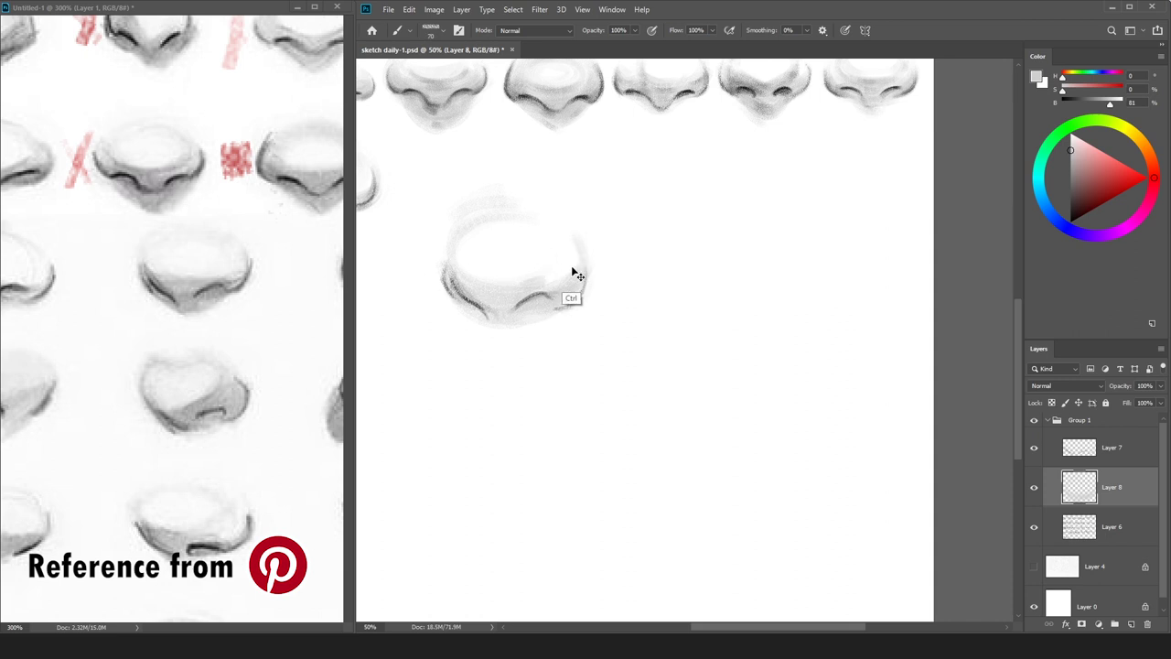
# Extend the light grey shading below the nose tip and deepen the underside with a brush around size 100.
pyautogui.press(']')
pyautogui.press(']')
pyautogui.press(']')
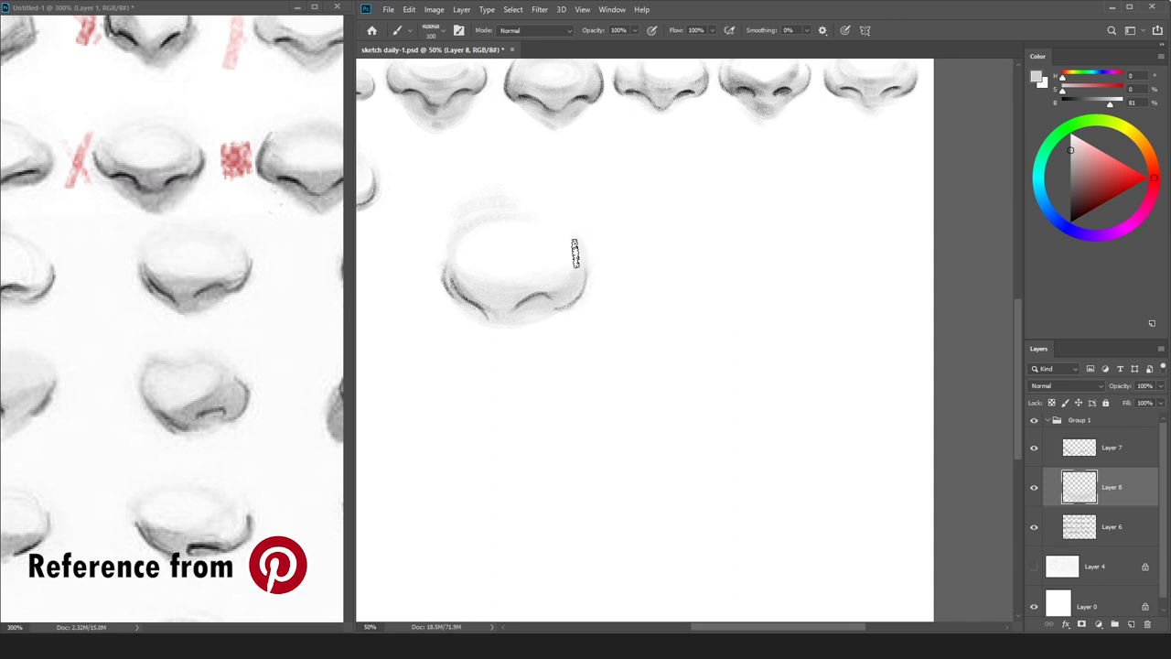
pyautogui.moveTo(498, 330); pyautogui.dragTo(510, 327)
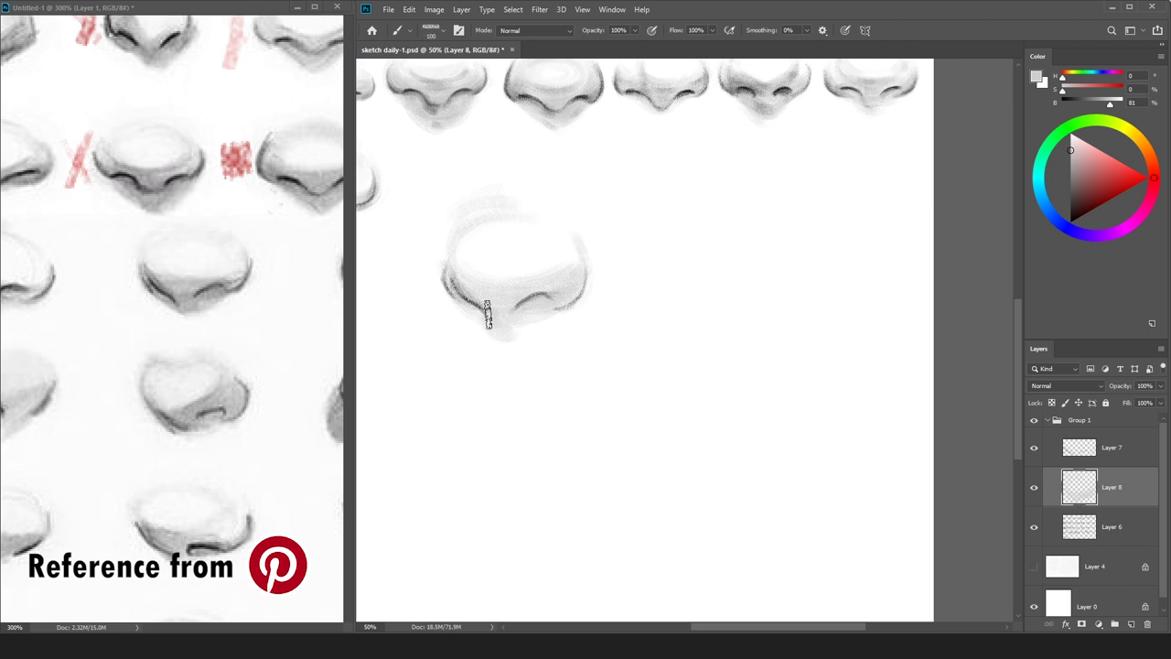
pyautogui.press('[')
pyautogui.press('[')
pyautogui.press('[')
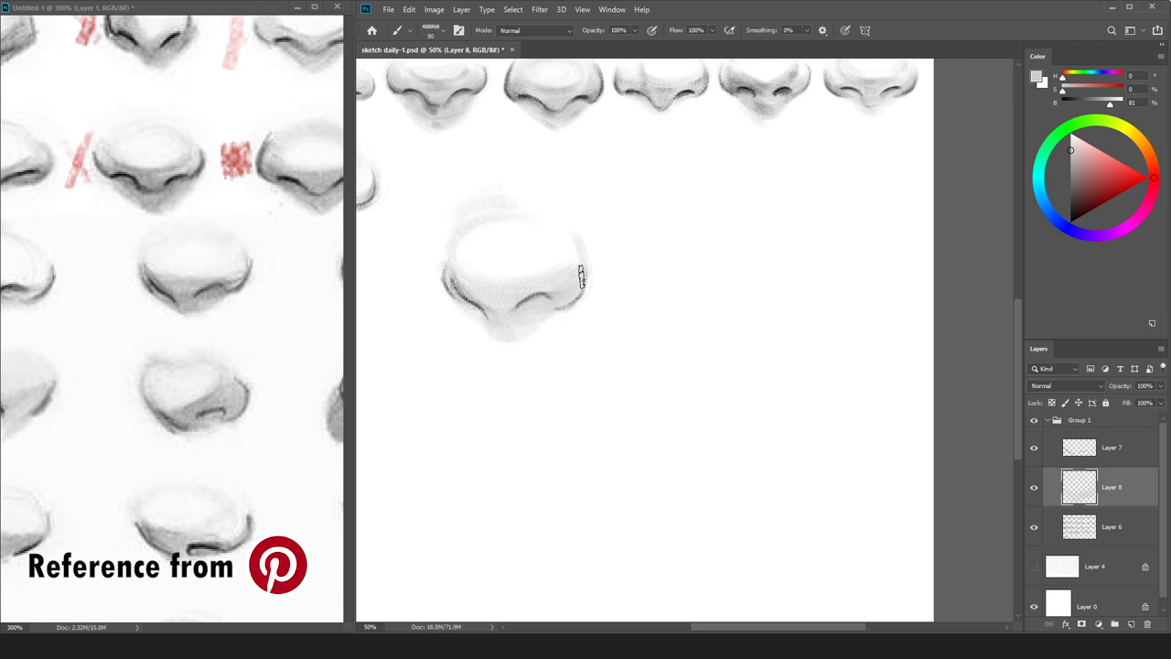
# Darken the nostril lines and the left wing's contour in black on Layer 7.
pyautogui.hotkey('alt', ']')
pyautogui.press('e')
pyautogui.press('[')
pyautogui.press('[')
pyautogui.press('x')
pyautogui.press('b')
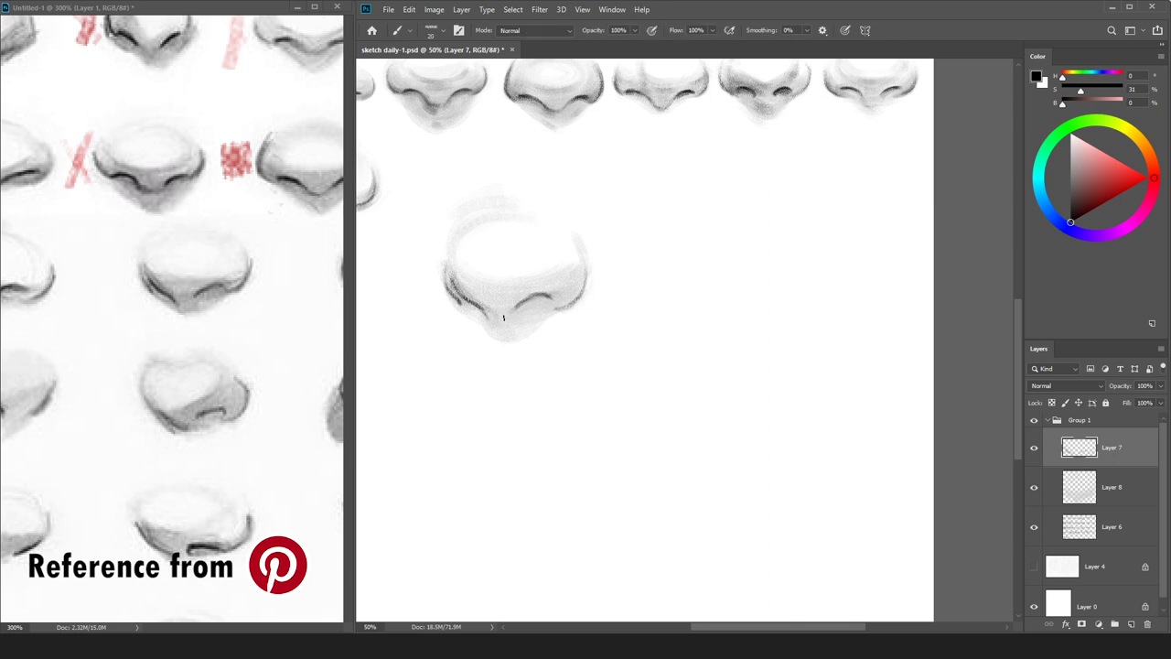
pyautogui.moveTo(550, 304)
pyautogui.mouseDown()
pyautogui.moveTo(522, 297)
pyautogui.moveTo(485, 313)
pyautogui.mouseUp()
# Shade the left wing on Layer 8 with dark grey at 15% brightness and greys sampled from the drawing.
pyautogui.click(1081, 488)
pyautogui.click(1071, 206)
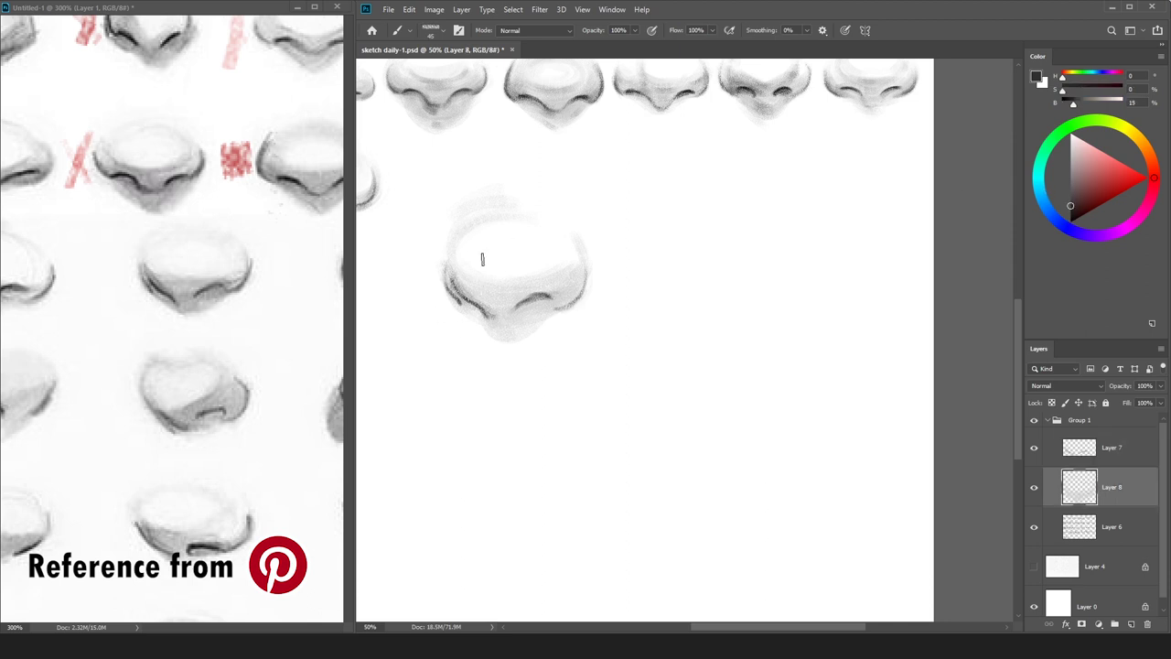
pyautogui.moveTo(457, 277); pyautogui.dragTo(480, 302)
pyautogui.keyDown('alt'); pyautogui.click(460, 267); pyautogui.keyUp('alt')
pyautogui.keyDown('alt'); pyautogui.click(457, 258); pyautogui.keyUp('alt')
# Deepen the underside shading from the left wing to the right nostril with sampled mid greys.
pyautogui.hotkey('ctrl', '-')
pyautogui.keyDown('alt'); pyautogui.click(533, 302); pyautogui.keyUp('alt')
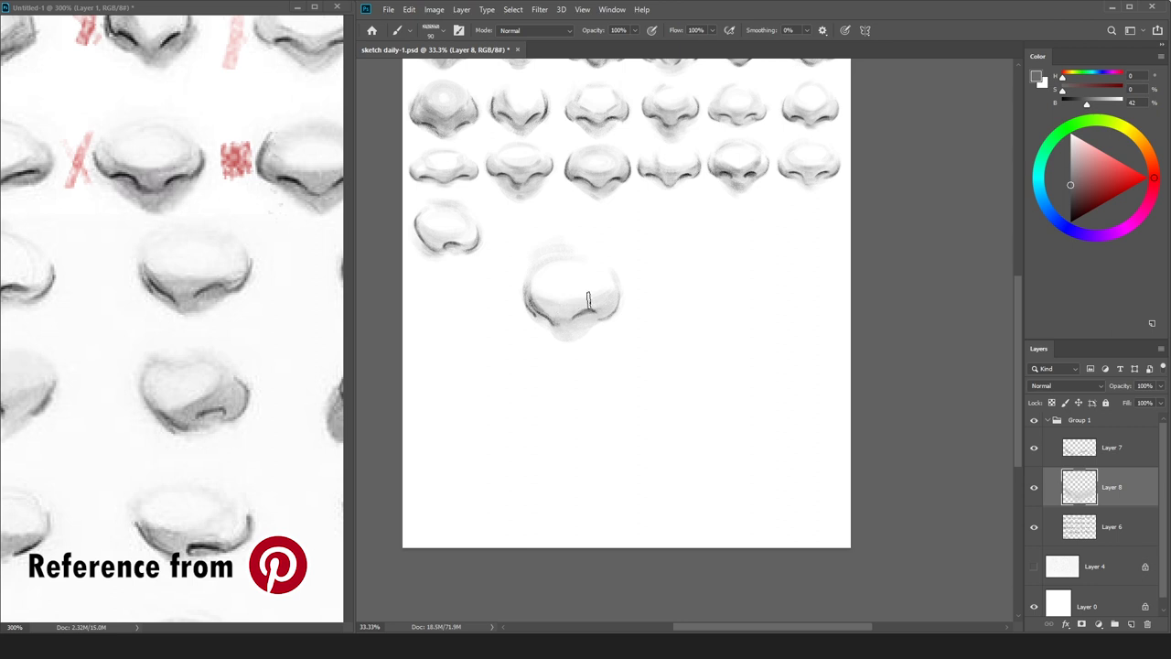
pyautogui.keyDown('alt'); pyautogui.click(553, 299); pyautogui.keyUp('alt')
pyautogui.moveTo(535, 284); pyautogui.dragTo(597, 303)
pyautogui.keyDown('alt'); pyautogui.click(544, 301); pyautogui.keyUp('alt')
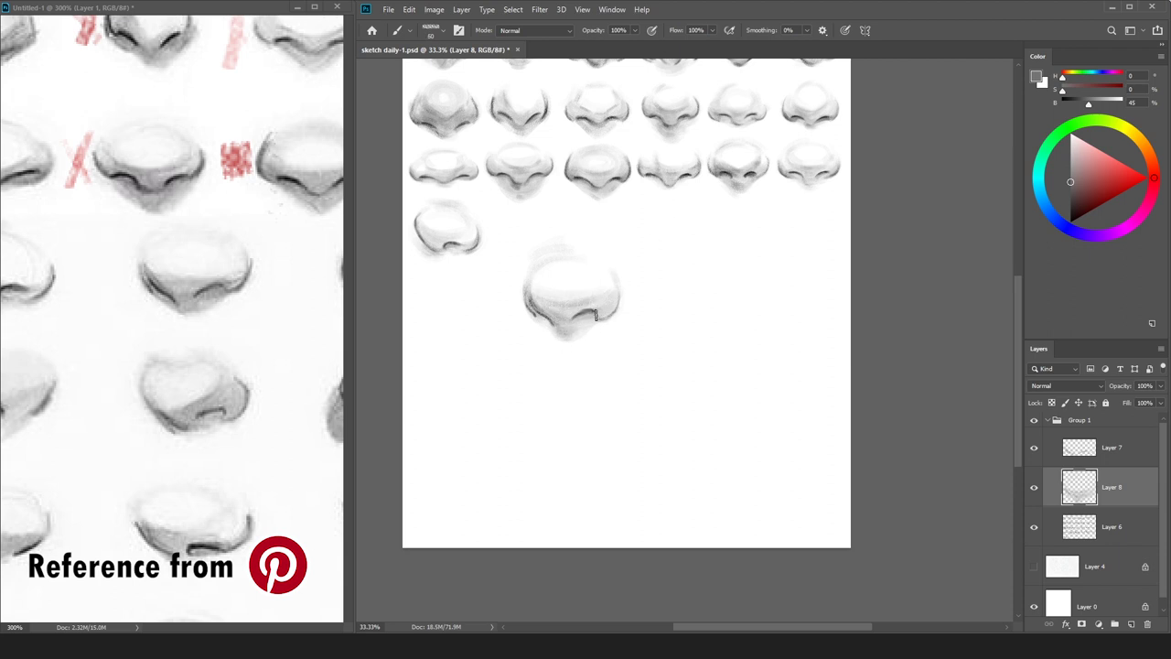
# Blend the left wing and the base of the nose with larger strokes of sampled greys.
pyautogui.press(']')
pyautogui.press(']')
pyautogui.keyDown('alt'); pyautogui.click(534, 291); pyautogui.keyUp('alt')
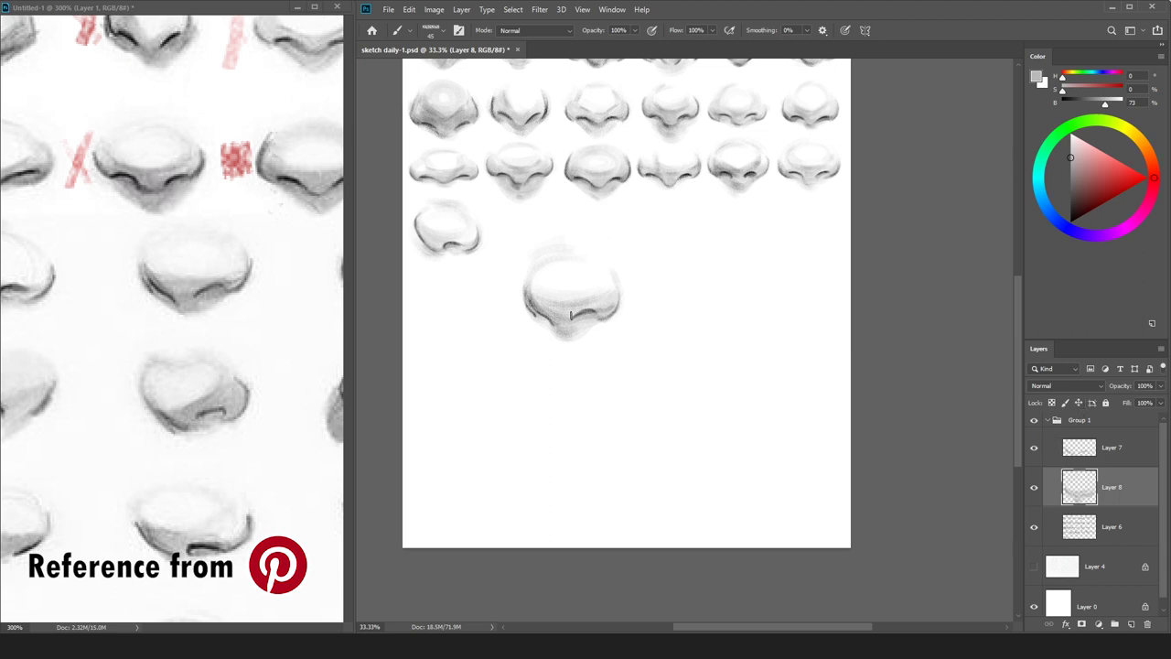
pyautogui.keyDown('alt'); pyautogui.click(571, 317); pyautogui.keyUp('alt')
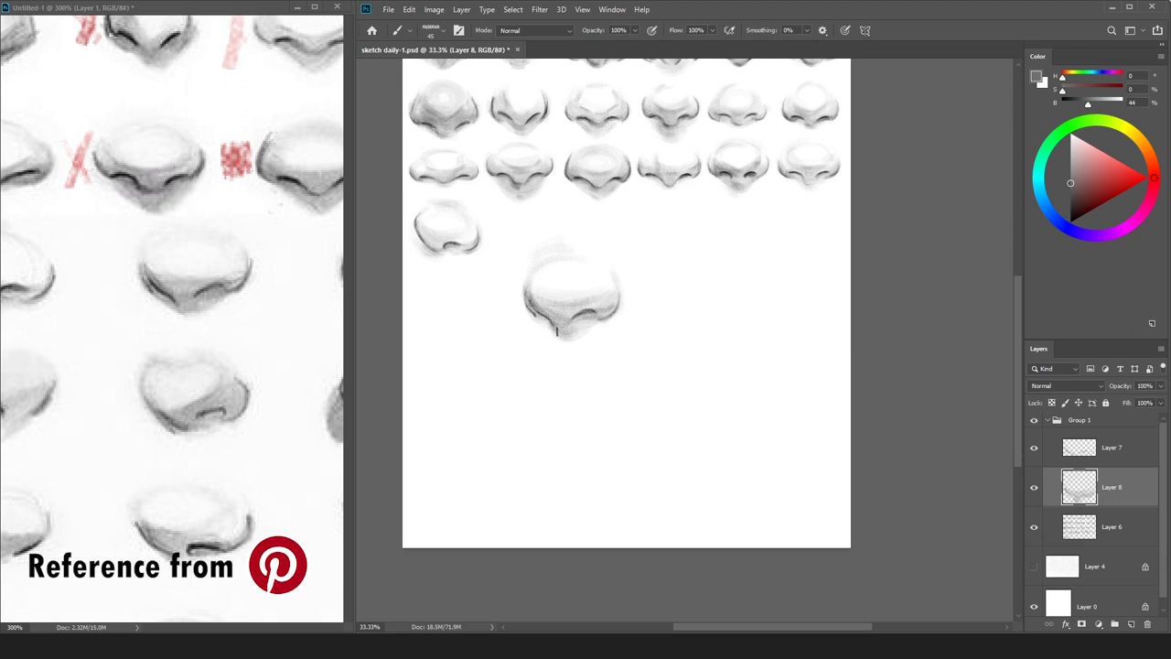
# Merge Layer 7 with Layer 8 and blend the shadow beneath the nose with sampled light greys.
pyautogui.keyDown('shift'); pyautogui.click(1126, 448); pyautogui.keyUp('shift')
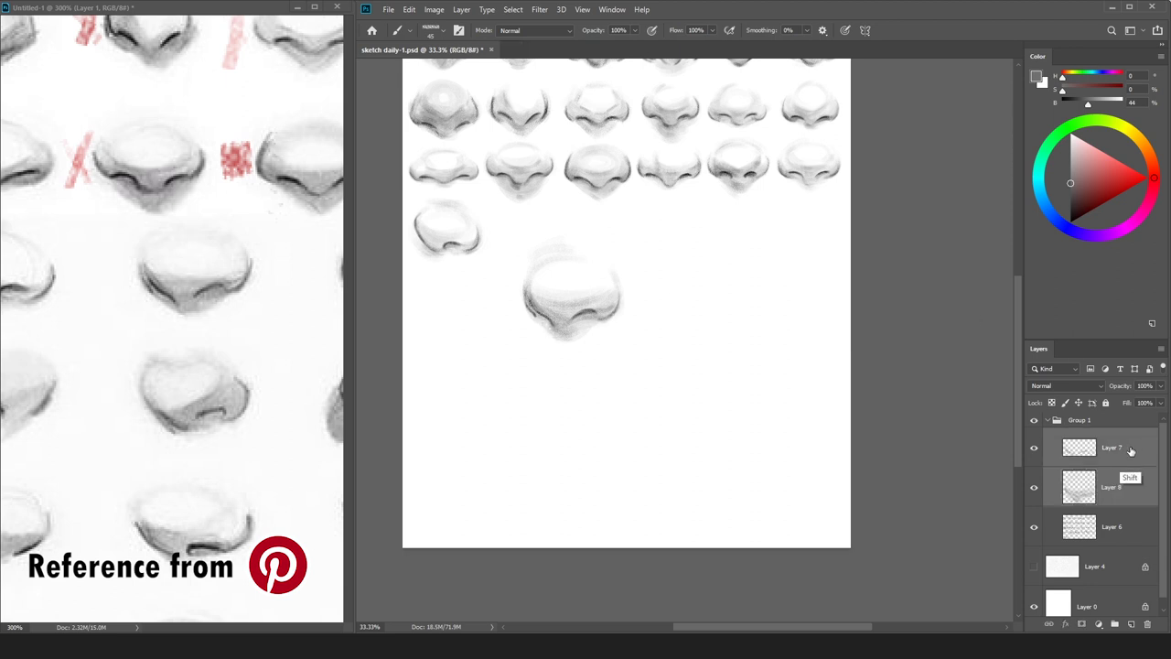
pyautogui.hotkey('ctrl', 'e')
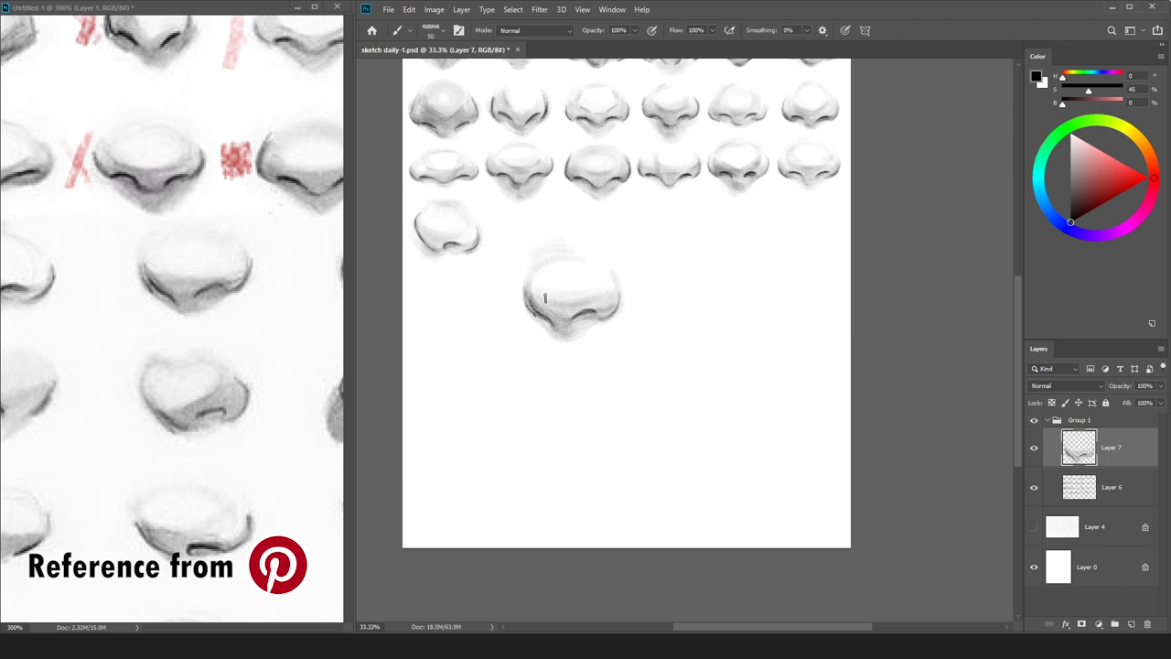
pyautogui.keyDown('alt'); pyautogui.click(542, 348); pyautogui.keyUp('alt')
pyautogui.keyDown('alt'); pyautogui.click(566, 346); pyautogui.keyUp('alt')
pyautogui.press(']')
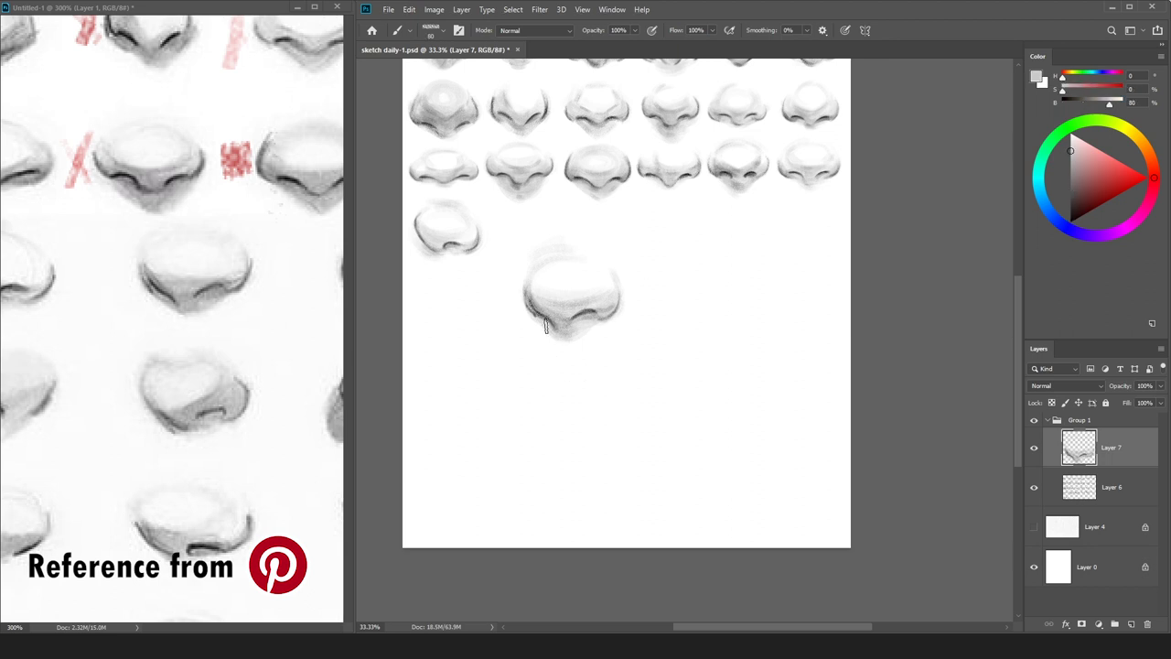
pyautogui.keyDown('alt'); pyautogui.click(575, 342); pyautogui.keyUp('alt')
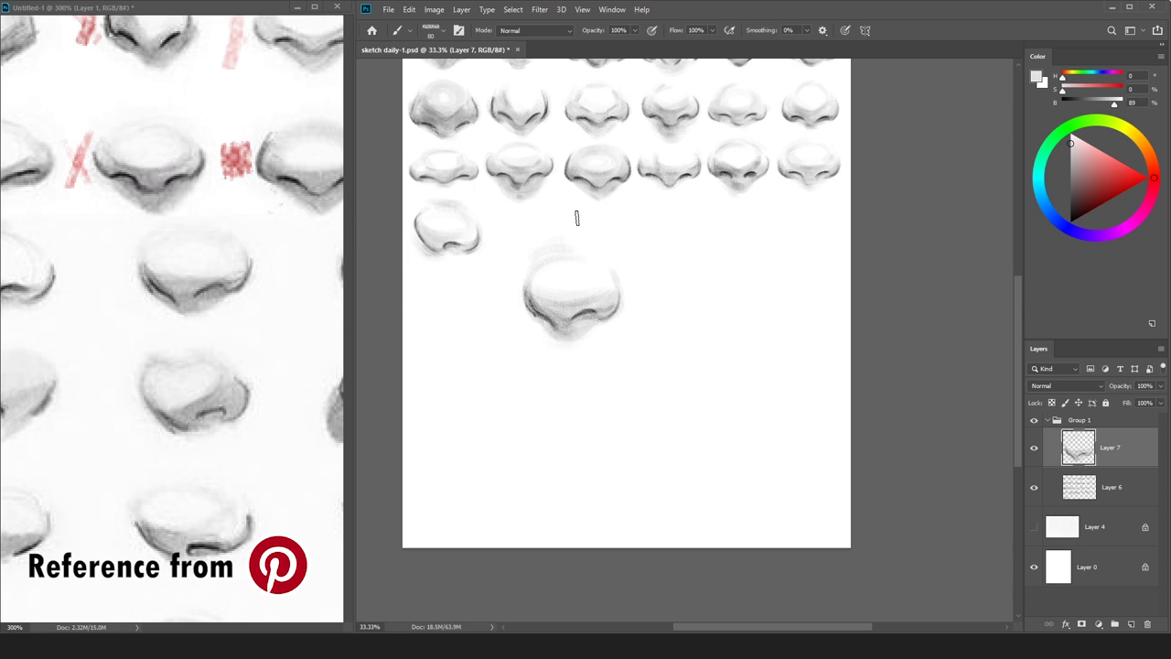
# Refine the left wing's edge and both nostril areas with the eraser and sampled greys.
pyautogui.keyDown('alt'); pyautogui.click(538, 285); pyautogui.keyUp('alt')
pyautogui.keyDown('alt'); pyautogui.click(527, 265); pyautogui.keyUp('alt')
pyautogui.press('e')
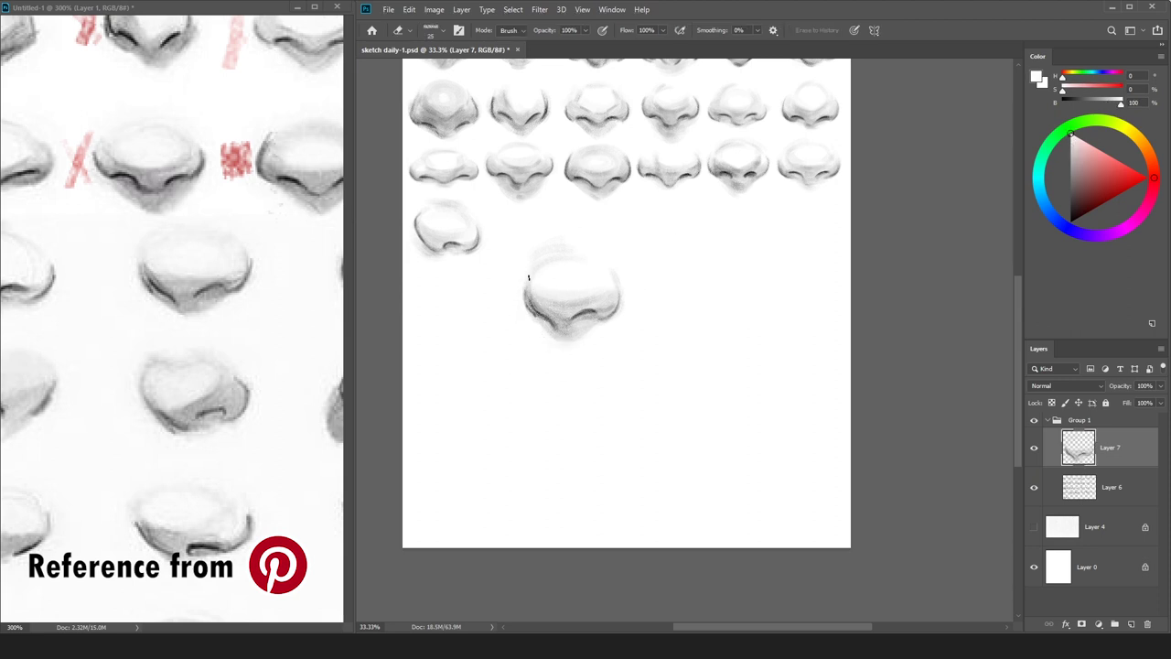
pyautogui.press('b')
pyautogui.keyDown('alt'); pyautogui.click(603, 310); pyautogui.keyUp('alt')
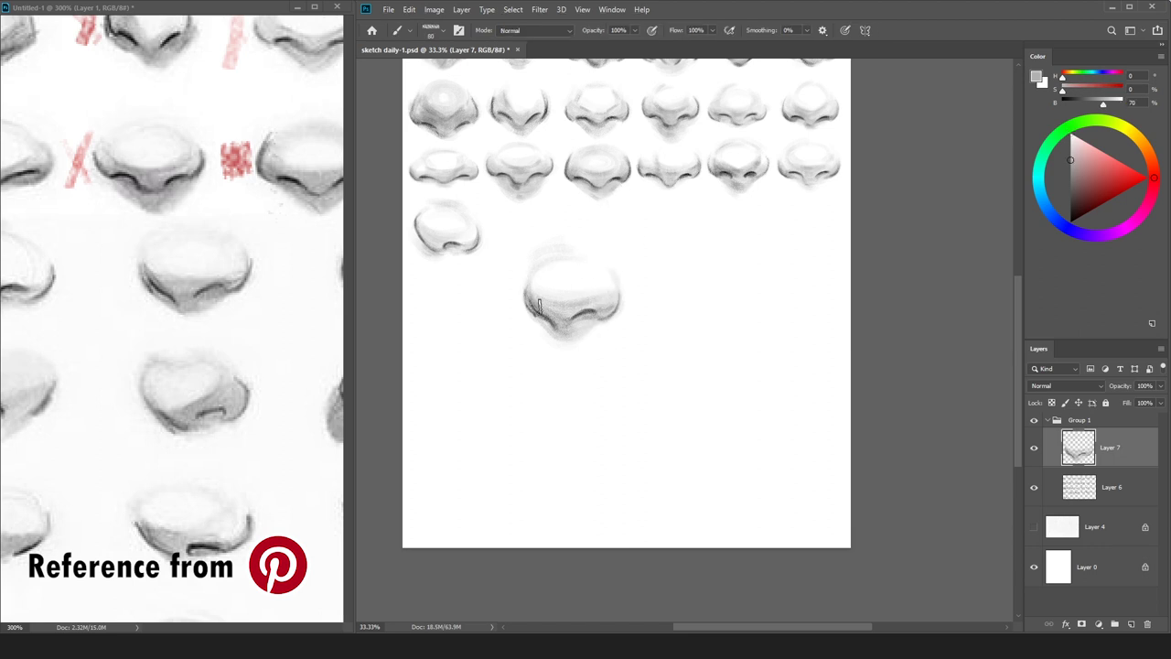
pyautogui.keyDown('alt'); pyautogui.click(542, 318); pyautogui.keyUp('alt')
pyautogui.keyDown('alt'); pyautogui.click(538, 305); pyautogui.keyUp('alt')
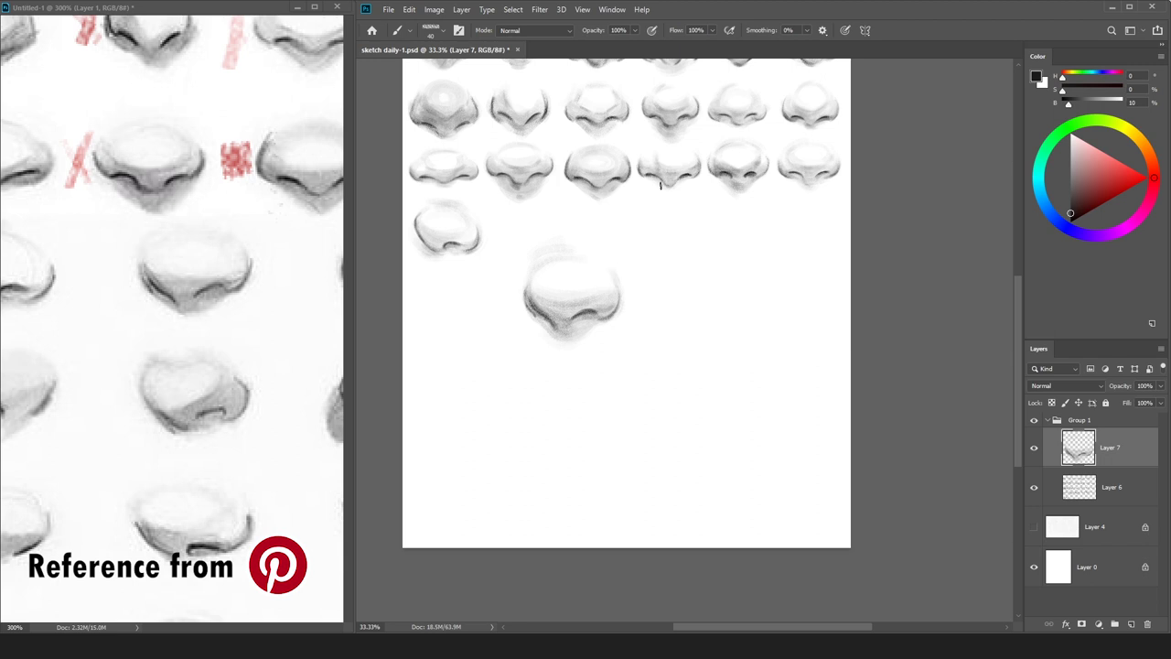
# Scale the finished nose down and place it in the second slot of the fifth row.
pyautogui.hotkey('ctrl', 't')
pyautogui.moveTo(626, 234); pyautogui.dragTo(588, 277)
pyautogui.moveTo(567, 323)
pyautogui.mouseDown()
pyautogui.moveTo(537, 250)
pyautogui.moveTo(556, 327)
pyautogui.mouseUp()
pyautogui.press('Return')
pyautogui.press('v')
pyautogui.hotkey('ctrl', 't')
pyautogui.moveTo(567, 284); pyautogui.dragTo(552, 326)
pyautogui.press('Return')
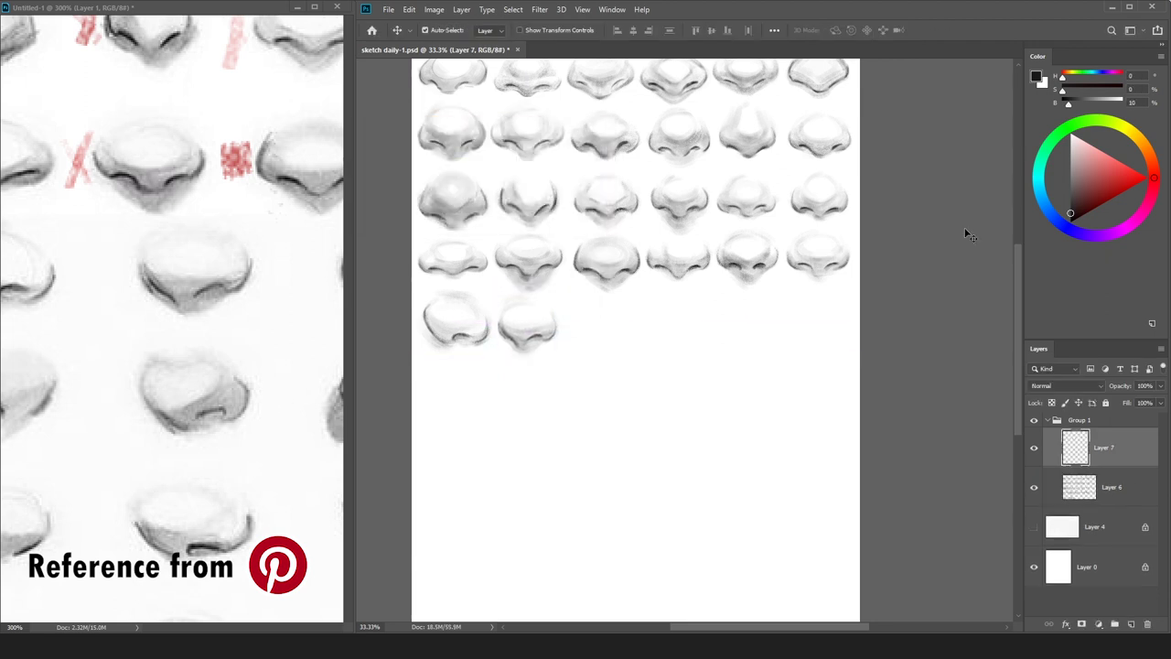
# Mark the copied nose with a red brush stroke in the reference image and bring the next nose into view.
pyautogui.click(1125, 182)
pyautogui.click(180, 255)
pyautogui.press('b')
pyautogui.moveTo(97, 252); pyautogui.dragTo(117, 264)
pyautogui.moveTo(241, 253); pyautogui.dragTo(64, 228)
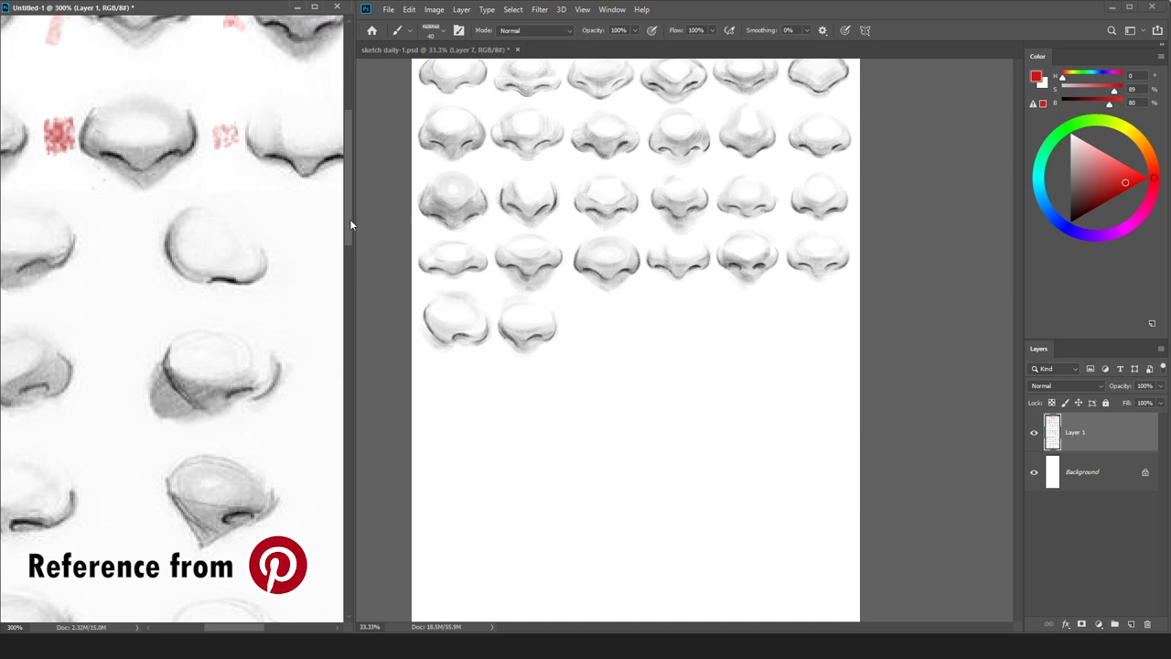
# Block in the next nose's round tip and right wing on the sketch page in very light grey.
pyautogui.click(869, 347)
pyautogui.click(1073, 216)
pyautogui.hotkey('ctrl', '+')
pyautogui.click(1071, 142)
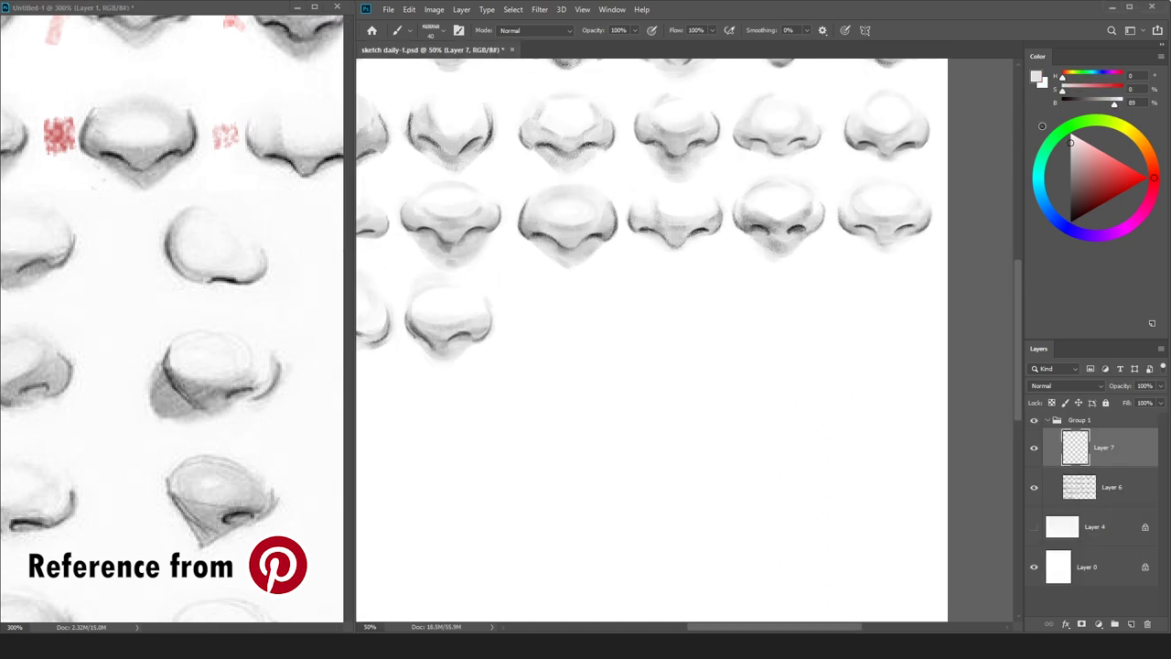
pyautogui.moveTo(641, 360); pyautogui.dragTo(635, 349)
pyautogui.moveTo(639, 391); pyautogui.dragTo(637, 396)
pyautogui.moveTo(567, 355)
pyautogui.mouseDown()
pyautogui.moveTo(648, 402)
pyautogui.moveTo(631, 414)
pyautogui.moveTo(614, 409)
pyautogui.moveTo(666, 401)
pyautogui.moveTo(673, 369)
pyautogui.mouseUp()
pyautogui.press('[')
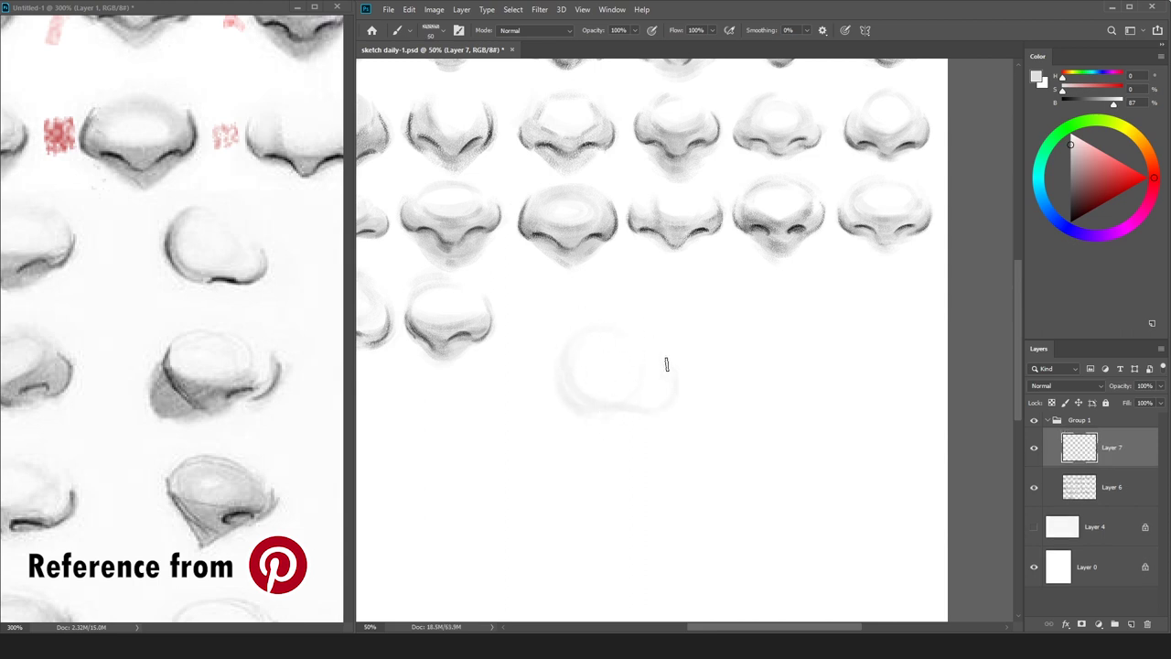
# Draw the new nose's lower nostril contour and left outline in near-black with a small brush.
pyautogui.click(1071, 217)
pyautogui.press('[')
pyautogui.moveTo(657, 410); pyautogui.dragTo(668, 397)
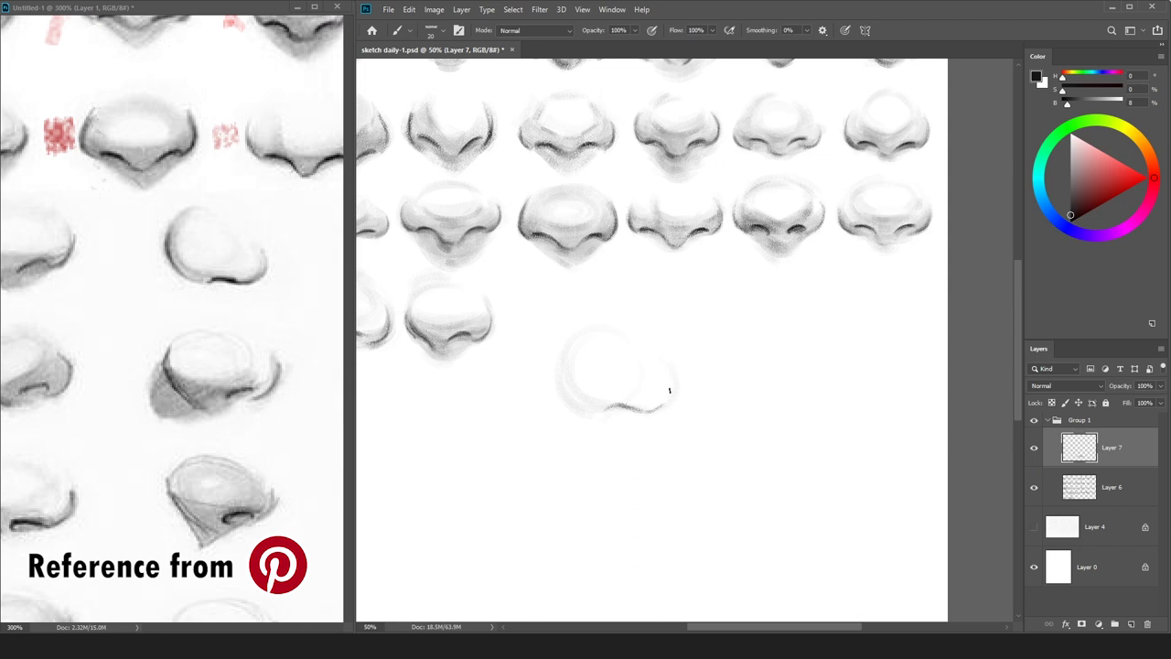
pyautogui.moveTo(591, 403)
pyautogui.mouseDown()
pyautogui.moveTo(562, 359)
pyautogui.moveTo(579, 408)
pyautogui.mouseUp()
pyautogui.moveTo(560, 361); pyautogui.dragTo(586, 419)
pyautogui.press('e')
pyautogui.press('b')
# Try to shade along the new nose's lower edge with a larger brush.
pyautogui.press(']')
pyautogui.press(']')
pyautogui.press(']')
pyautogui.press(']')
pyautogui.press(']')
pyautogui.press(']')
pyautogui.moveTo(644, 405)
pyautogui.mouseDown()
pyautogui.moveTo(667, 405)
pyautogui.moveTo(601, 415)
pyautogui.mouseUp()
pyautogui.hotkey('ctrl', 'z')
# Shade the inner left side of the new nose's tip with mid grey and blend it with a sampled grey.
pyautogui.press('[')
pyautogui.press('[')
pyautogui.press('[')
pyautogui.press('x')
pyautogui.moveTo(1074, 165); pyautogui.dragTo(1071, 190)
pyautogui.press(']')
pyautogui.press(']')
pyautogui.moveTo(565, 364); pyautogui.dragTo(582, 396)
pyautogui.moveTo(573, 346); pyautogui.dragTo(584, 393)
pyautogui.keyDown('alt'); pyautogui.click(561, 360); pyautogui.keyUp('alt')
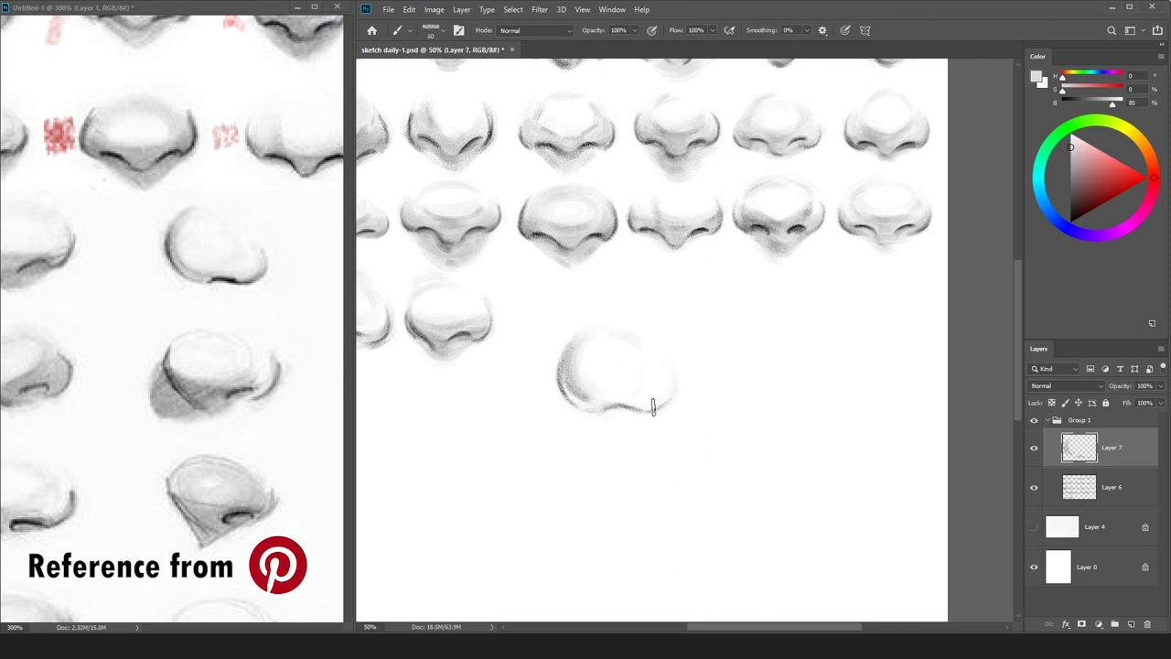
# Shade the right wing of the new nose with a sampled dark grey.
pyautogui.keyDown('alt'); pyautogui.click(602, 402); pyautogui.keyUp('alt')
pyautogui.press('[')
pyautogui.press('[')
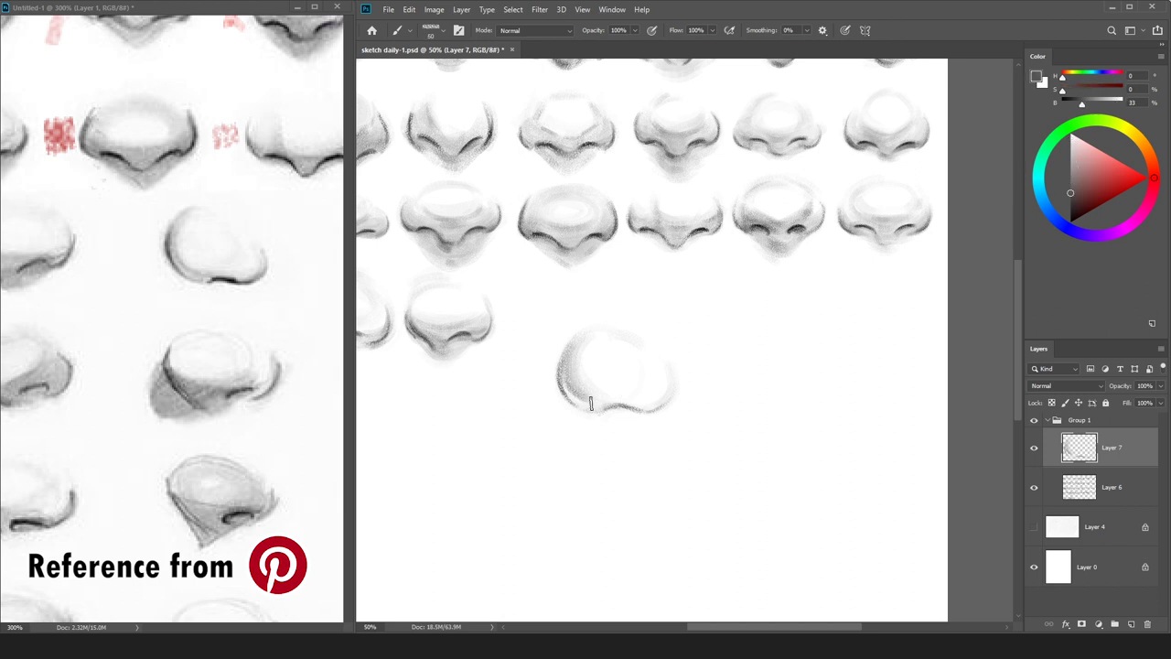
pyautogui.press(']')
pyautogui.press(']')
pyautogui.moveTo(660, 393); pyautogui.dragTo(675, 361)
# Darken the nostril contour along the new nose's lower edge with a small black brush.
pyautogui.click(1071, 222)
pyautogui.press('[')
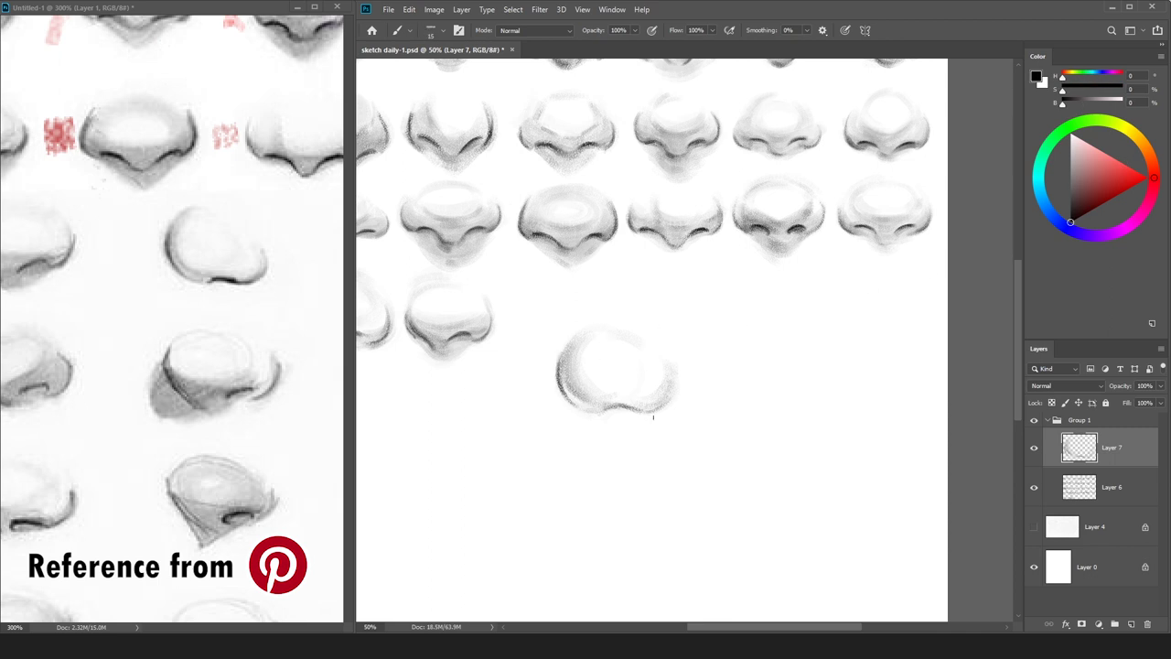
pyautogui.press(']')
pyautogui.moveTo(619, 405); pyautogui.dragTo(656, 405)
pyautogui.press('x')
pyautogui.press('e')
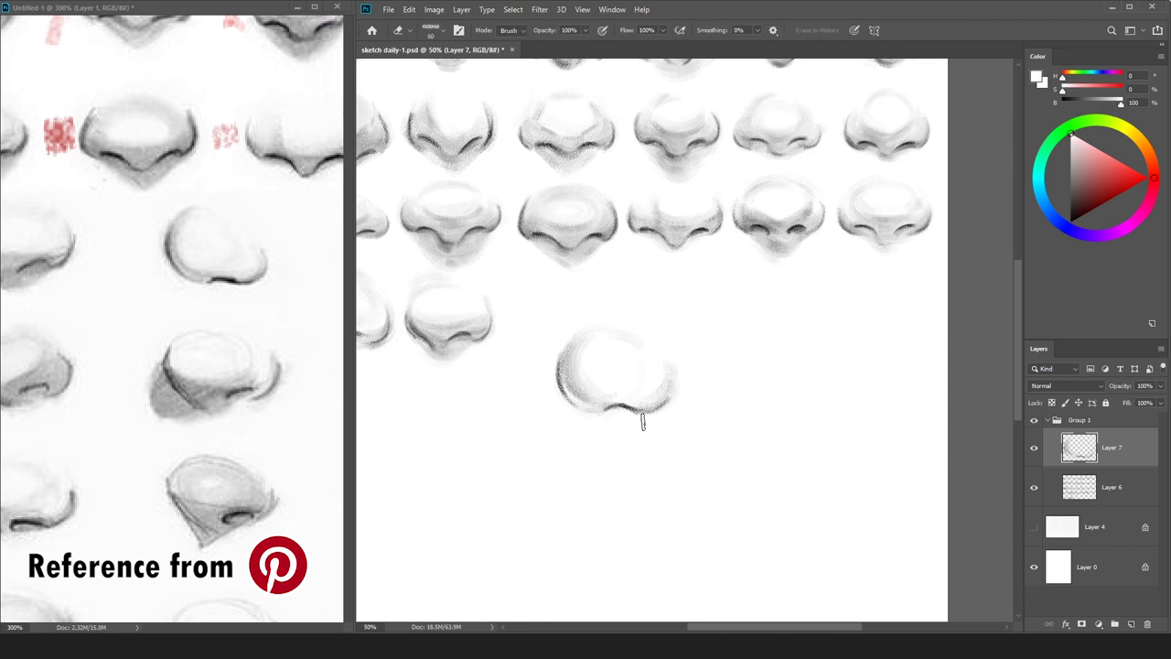
# Deepen the shading on the left side of the nose tip with mid grey at 42% brightness.
pyautogui.press('b')
pyautogui.keyDown('alt'); pyautogui.click(584, 395); pyautogui.keyUp('alt')
pyautogui.moveTo(1072, 163); pyautogui.dragTo(1070, 185)
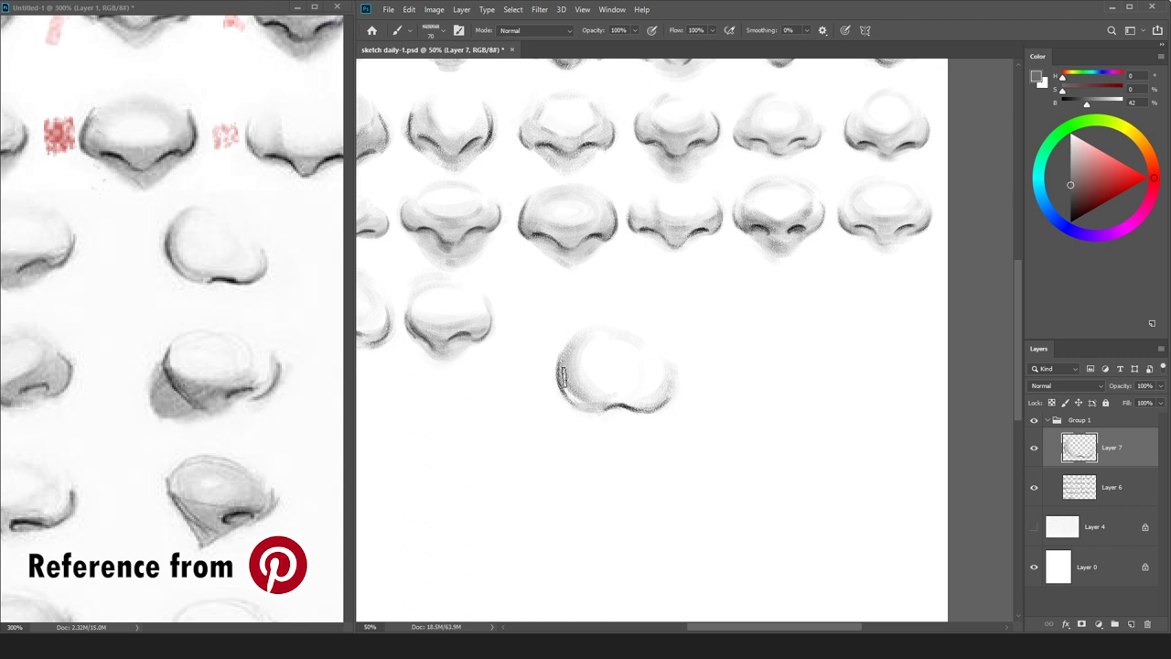
pyautogui.hotkey('ctrl', '-')
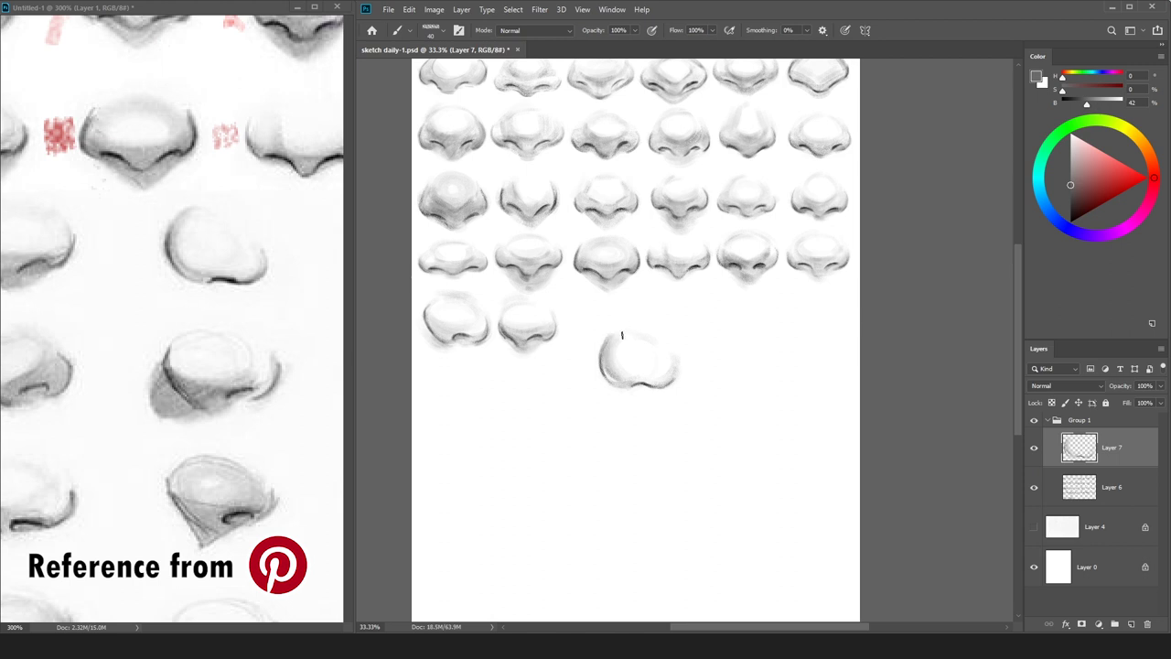
pyautogui.press('e')
pyautogui.press('b')
pyautogui.press('d')
pyautogui.hotkey('ctrl', 'z')
# Scale the finished nose down and place it third in the fifth row of the sketch page.
pyautogui.hotkey('ctrl', 't')
pyautogui.moveTo(685, 330); pyautogui.dragTo(643, 295)
pyautogui.press('Return')
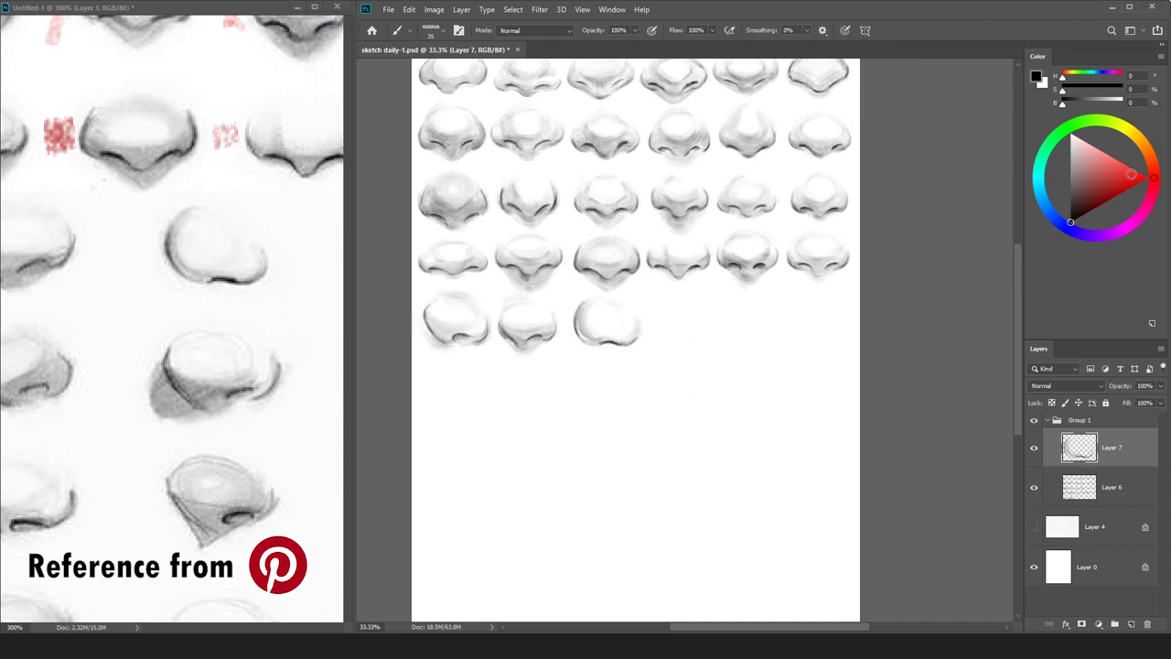
# Merge the finished nose down into the sketch layer and create a new empty layer for the next nose.
pyautogui.click(1132, 174)
pyautogui.click(159, 222)
pyautogui.moveTo(284, 265); pyautogui.dragTo(52, 294)
pyautogui.click(695, 321)
pyautogui.hotkey('ctrl', 'e')
pyautogui.hotkey('ctrl', 'shift', 'n')
pyautogui.press('Return')
# Sketch the next nose's left wing, nostril curve and right edges in black below the last row.
pyautogui.click(1071, 222)
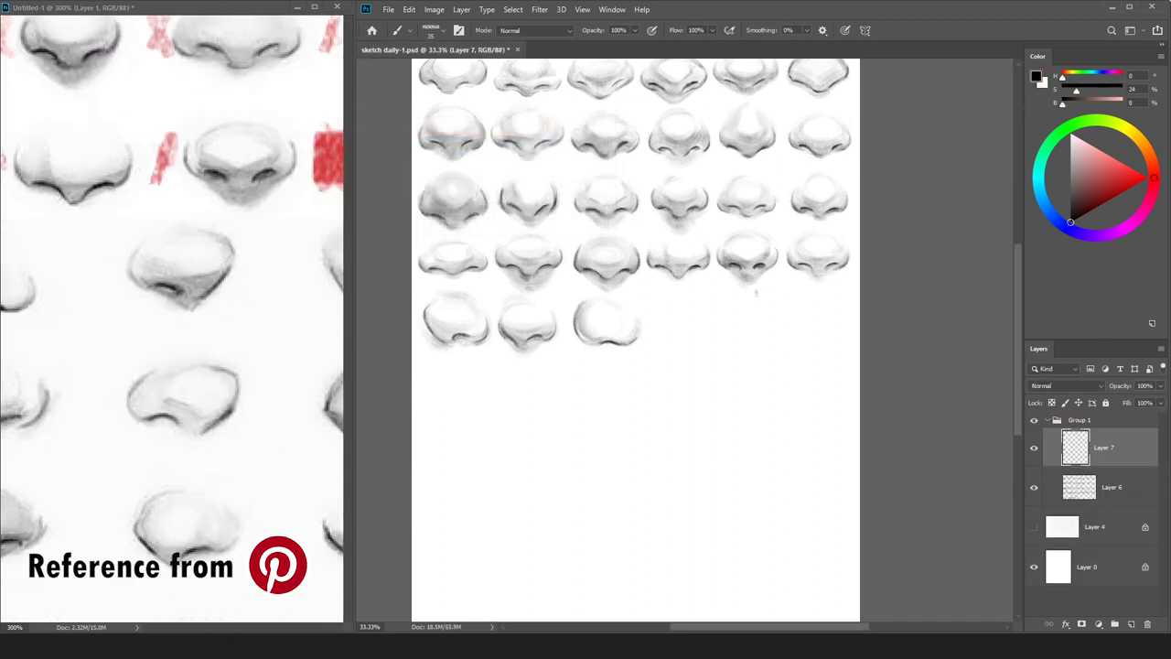
pyautogui.click(1071, 155)
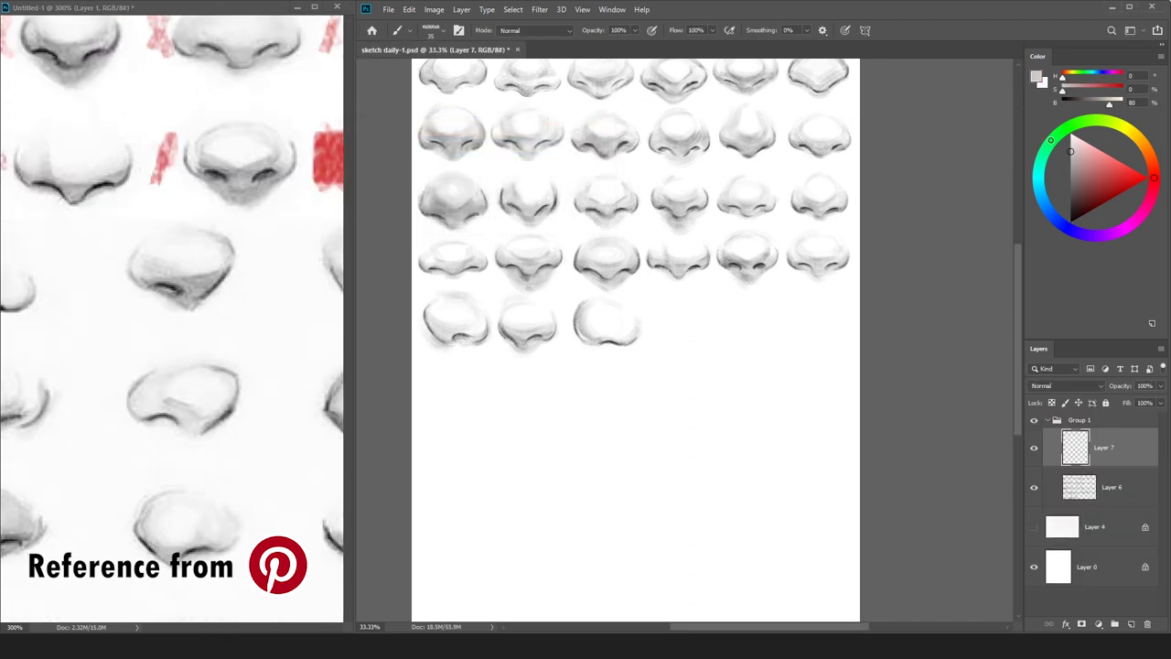
pyautogui.press(']')
pyautogui.press('d')
pyautogui.hotkey('ctrl', '+')
pyautogui.scroll(-3, 596, 364)
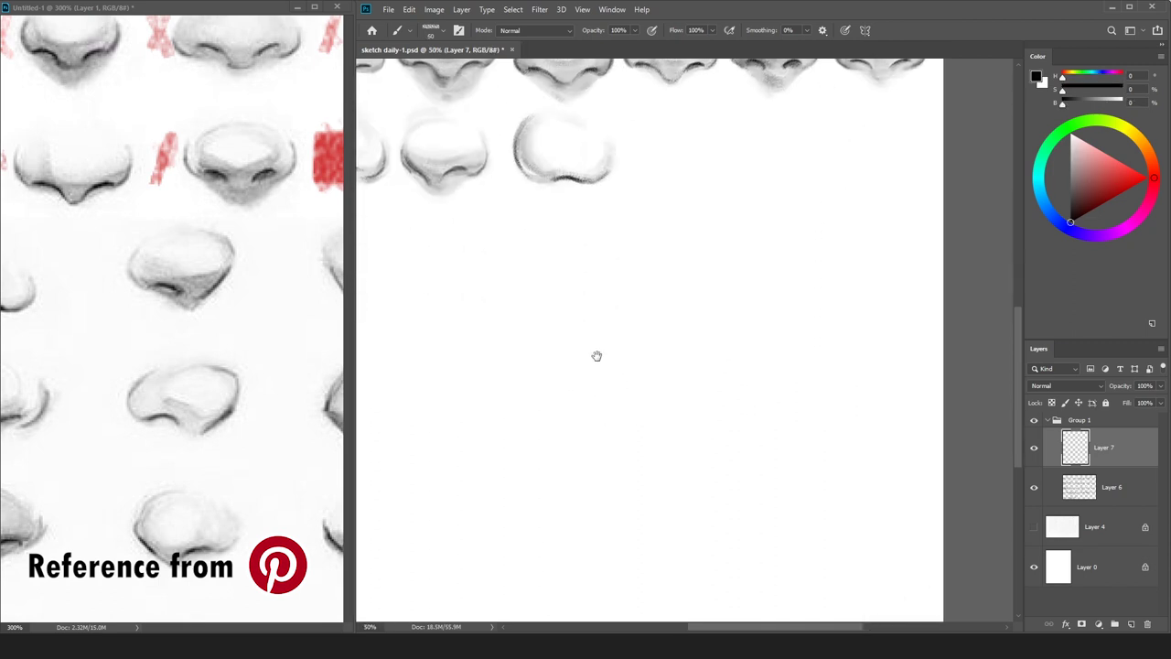
pyautogui.moveTo(516, 340)
pyautogui.mouseDown()
pyautogui.moveTo(501, 364)
pyautogui.moveTo(557, 380)
pyautogui.moveTo(532, 372)
pyautogui.moveTo(613, 355)
pyautogui.mouseUp()
pyautogui.hotkey('ctrl', 'z')
pyautogui.hotkey('ctrl', 'z')
pyautogui.moveTo(578, 392)
pyautogui.mouseDown()
pyautogui.moveTo(619, 346)
pyautogui.moveTo(600, 319)
pyautogui.moveTo(621, 338)
pyautogui.mouseUp()
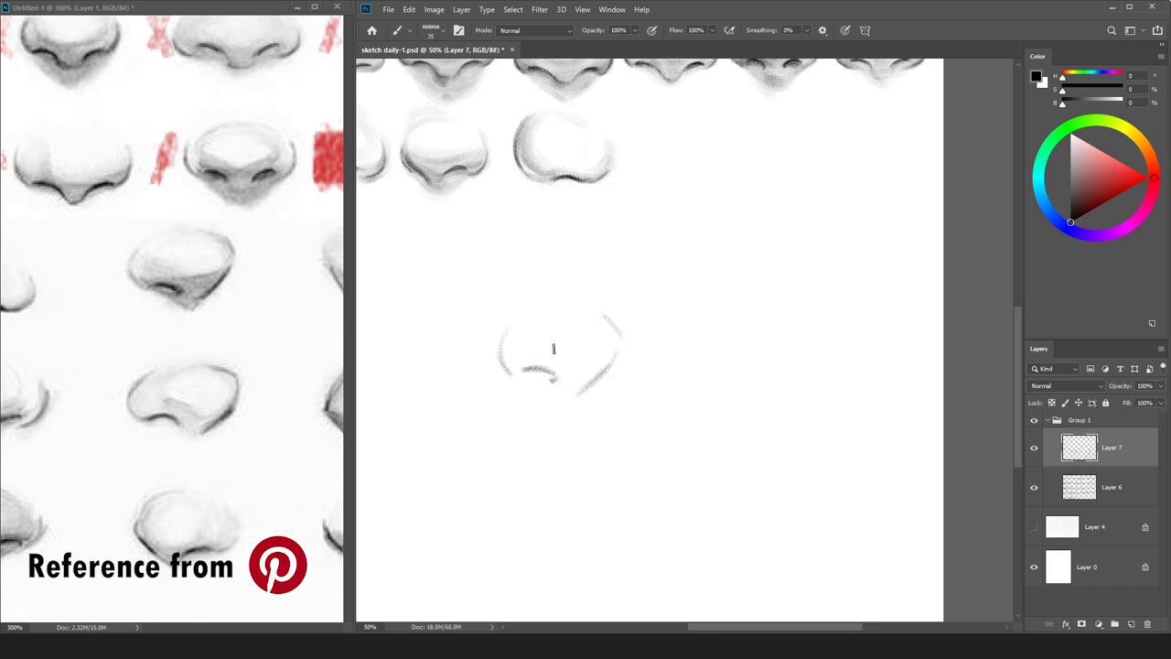
# Add faint strokes for the curve under the nose tip and the nose's lower edge.
pyautogui.moveTo(547, 351); pyautogui.dragTo(613, 348)
pyautogui.moveTo(570, 399); pyautogui.dragTo(605, 371)
pyautogui.press('[')
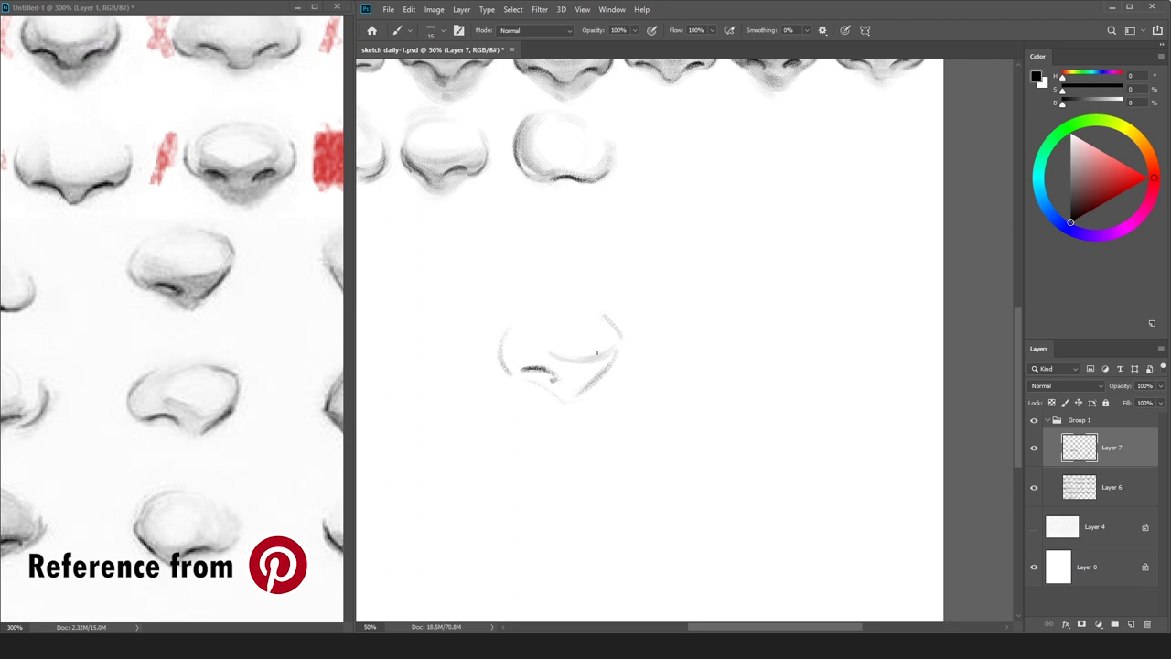
# Scale the sketched nose outline up to about 145%.
pyautogui.hotkey('ctrl', 't')
pyautogui.moveTo(630, 358); pyautogui.dragTo(687, 363)
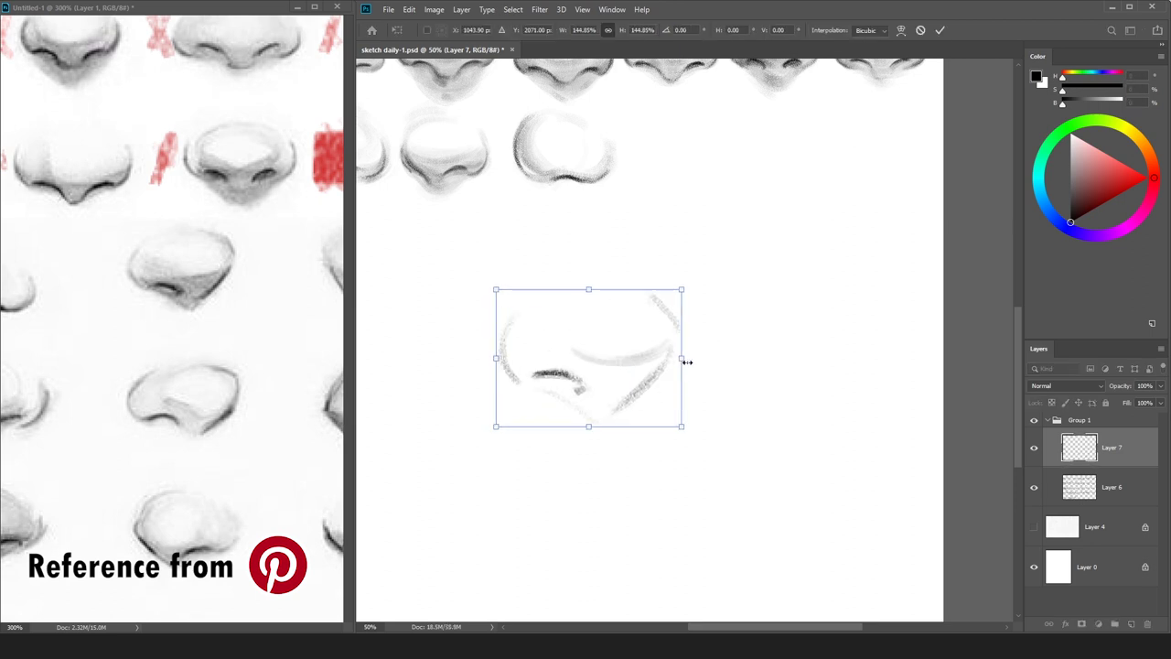
pyautogui.press('Return')
# Refine the nose's nostril curve, right edge and under-tip curve in black, tidying the lines with the Eraser.
pyautogui.moveTo(556, 371)
pyautogui.mouseDown()
pyautogui.moveTo(577, 377)
pyautogui.moveTo(549, 384)
pyautogui.mouseUp()
pyautogui.hotkey('ctrl', '-')
pyautogui.moveTo(678, 341)
pyautogui.mouseDown()
pyautogui.moveTo(641, 384)
pyautogui.moveTo(677, 340)
pyautogui.mouseUp()
pyautogui.moveTo(642, 385)
pyautogui.mouseDown()
pyautogui.moveTo(685, 329)
pyautogui.moveTo(646, 365)
pyautogui.moveTo(686, 335)
pyautogui.moveTo(587, 348)
pyautogui.moveTo(691, 317)
pyautogui.moveTo(657, 336)
pyautogui.moveTo(674, 346)
pyautogui.moveTo(629, 352)
pyautogui.mouseUp()
pyautogui.press('e')
pyautogui.press('b')
pyautogui.press('e')
pyautogui.press('b')
pyautogui.moveTo(665, 349); pyautogui.dragTo(612, 349)
pyautogui.press('e')
pyautogui.press('b')
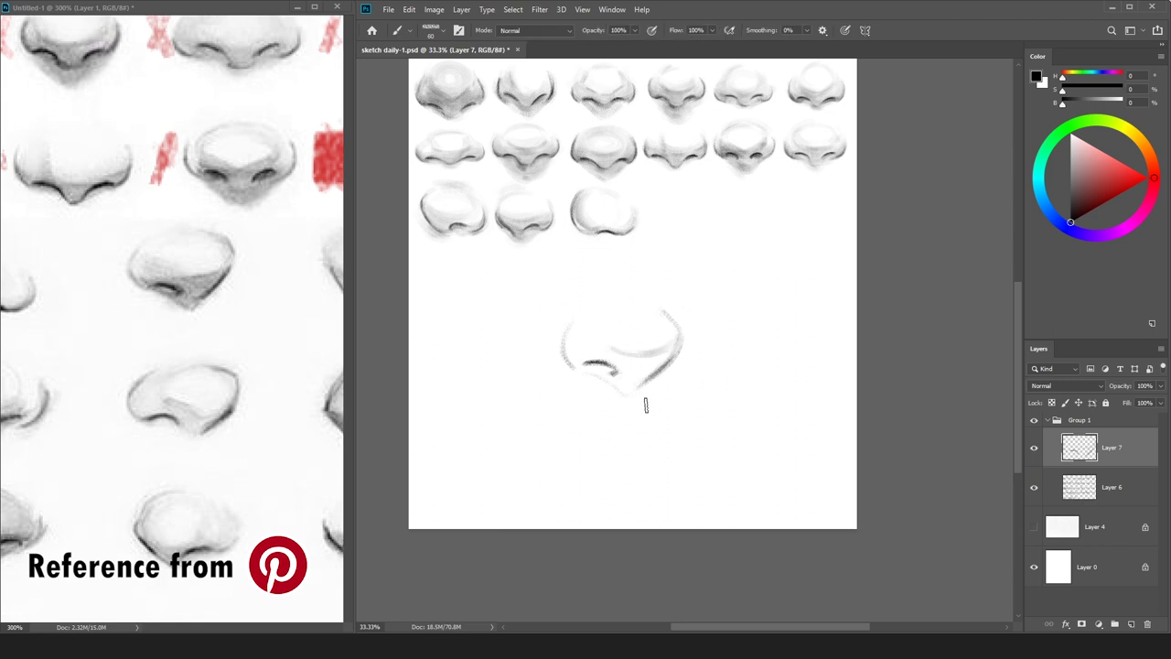
# Create a new layer beneath the nose outline and shade the left wing in light grey with a large brush.
pyautogui.click(1084, 490)
pyautogui.hotkey('ctrl', 'shift', 'n')
pyautogui.press('Return')
pyautogui.click(1070, 154)
pyautogui.press(']')
pyautogui.press(']')
pyautogui.press(']')
pyautogui.press(']')
pyautogui.moveTo(569, 349)
pyautogui.mouseDown()
pyautogui.moveTo(615, 353)
pyautogui.moveTo(600, 352)
pyautogui.mouseUp()
# Fill the nose's underside around the nostril with light grey at 77% brightness using a 150 px brush.
pyautogui.press(']')
pyautogui.press(']')
pyautogui.press(']')
pyautogui.press('[')
pyautogui.press('[')
pyautogui.press('[')
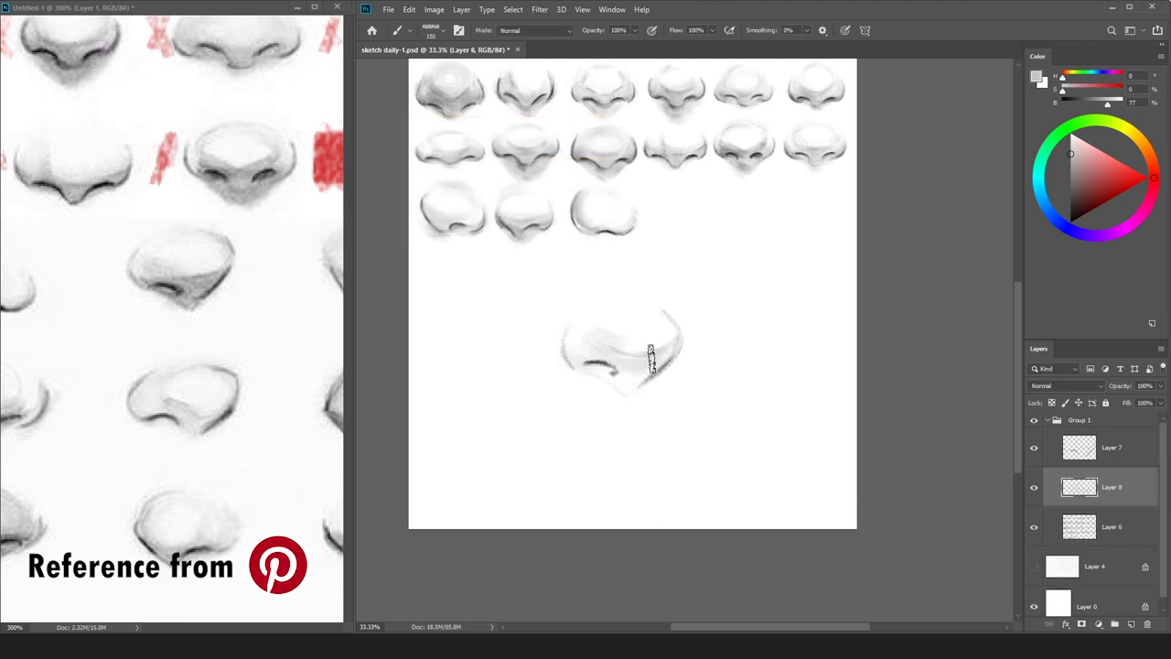
pyautogui.moveTo(646, 378); pyautogui.dragTo(596, 382)
pyautogui.moveTo(596, 382); pyautogui.dragTo(675, 343)
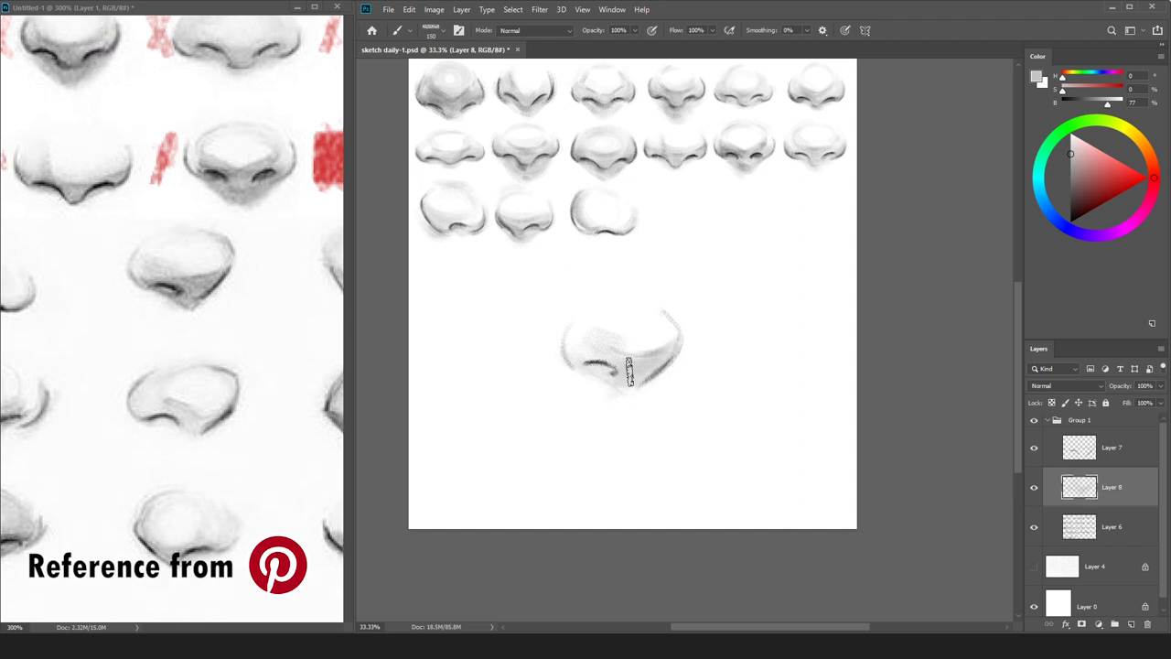
pyautogui.moveTo(575, 361); pyautogui.dragTo(628, 396)
# Shade the upper right edge of the nose tip in light grey with a smaller brush.
pyautogui.press('[')
pyautogui.press('[')
pyautogui.press('[')
pyautogui.press('[')
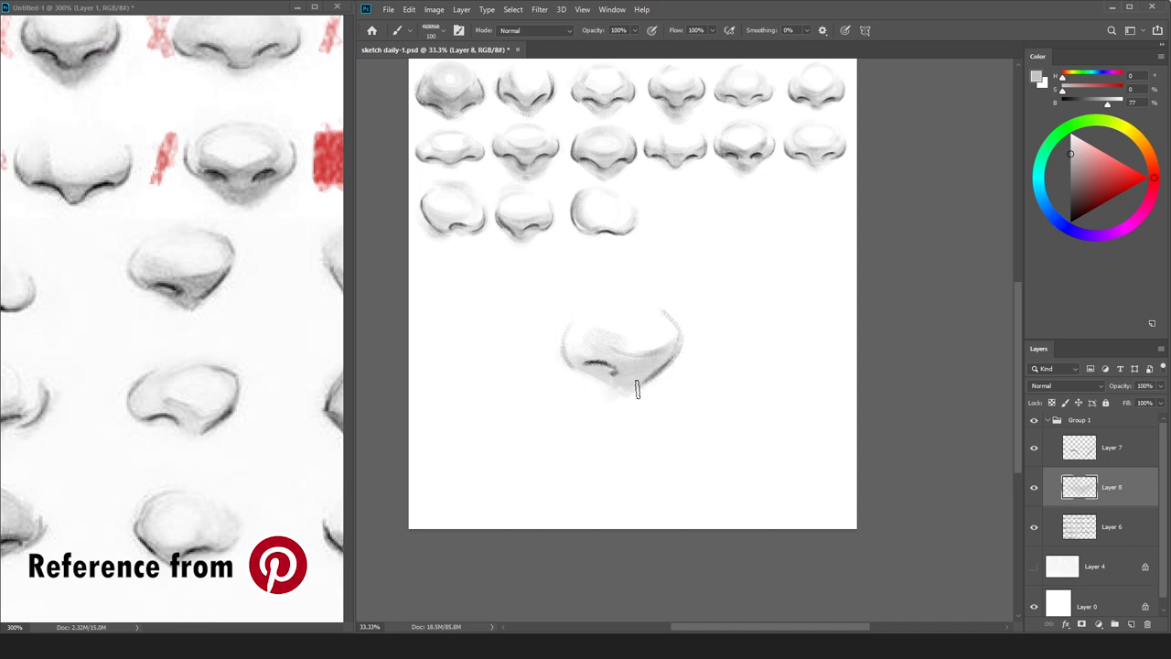
pyautogui.moveTo(657, 306)
pyautogui.mouseDown()
pyautogui.moveTo(681, 334)
pyautogui.moveTo(679, 320)
pyautogui.mouseUp()
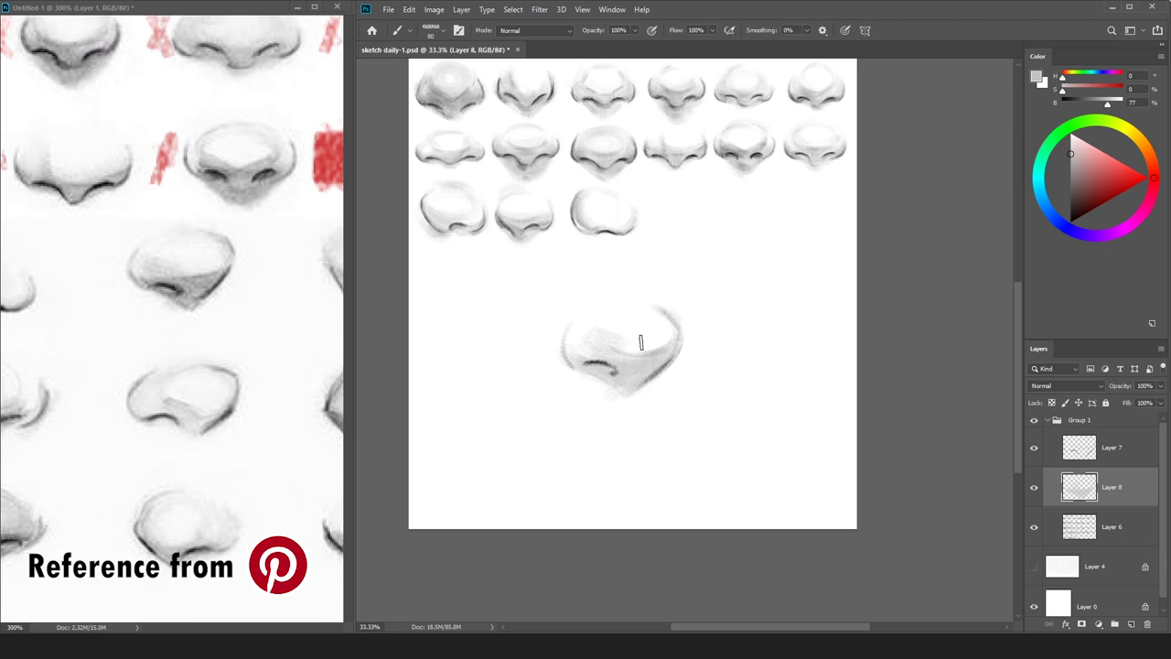
# Soften the outline at the nose's upper right on Layer 7 with the Eraser, and return to painting on Layer 8.
pyautogui.click(1082, 462)
pyautogui.press('e')
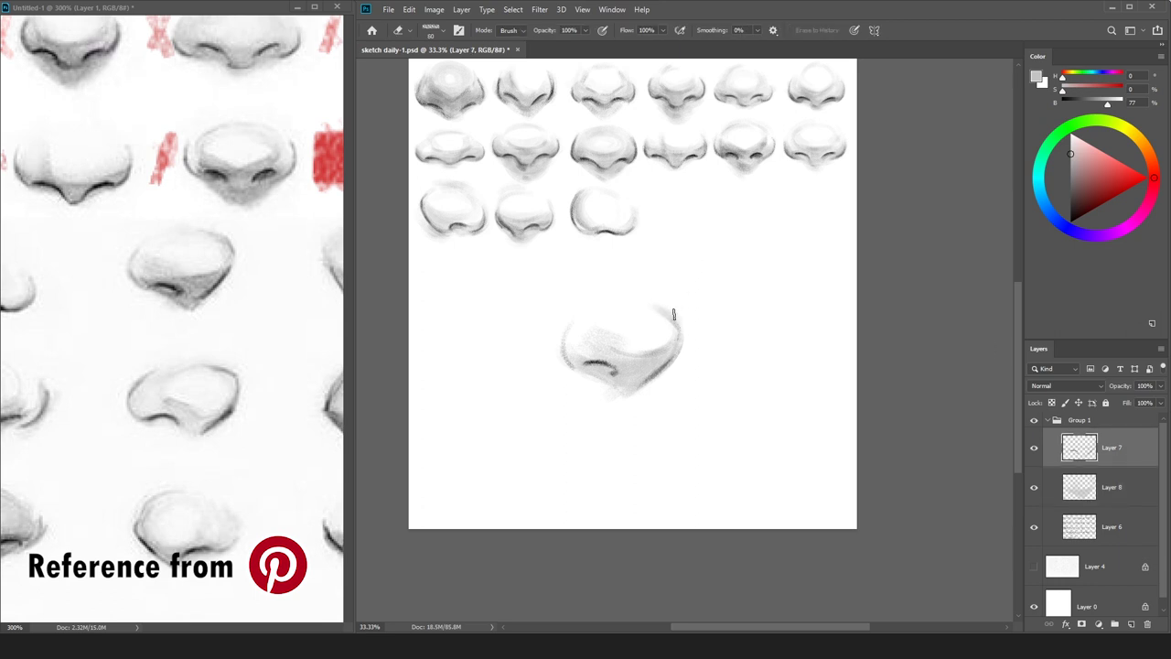
pyautogui.click(1076, 479)
pyautogui.press('b')
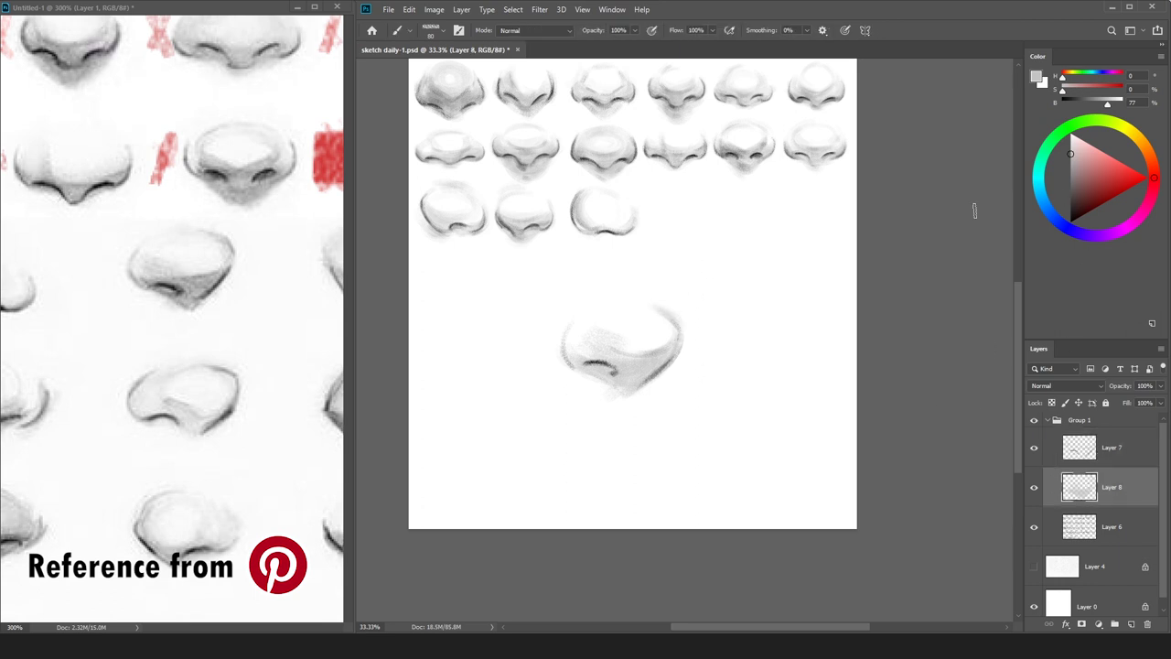
# Darken around the nostril and the lower edge beside it with a sampled dark grey.
pyautogui.keyDown('alt'); pyautogui.click(640, 375); pyautogui.keyUp('alt')
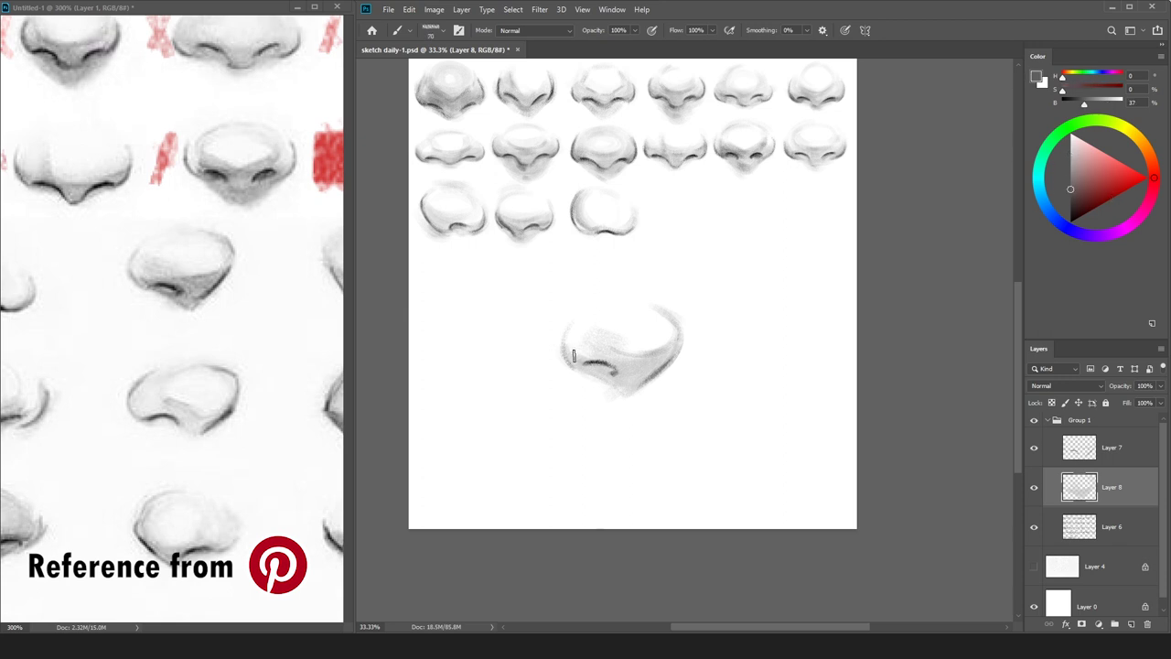
pyautogui.moveTo(583, 360); pyautogui.dragTo(607, 368)
pyautogui.moveTo(597, 357); pyautogui.dragTo(617, 368)
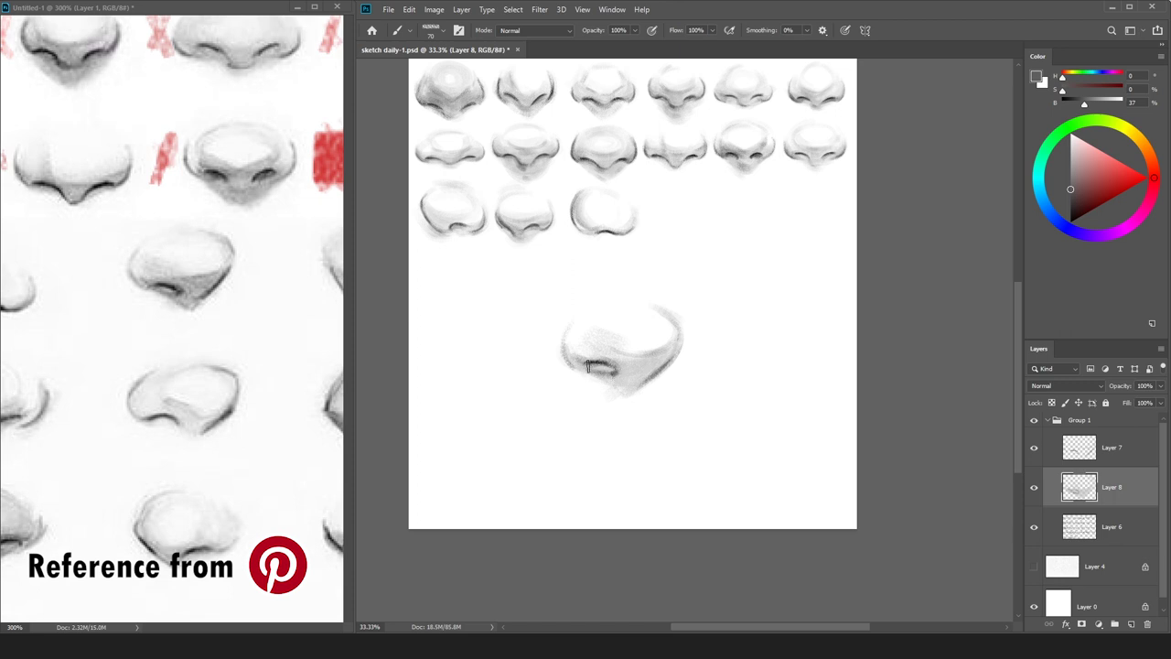
pyautogui.press(']')
pyautogui.press(']')
pyautogui.moveTo(611, 375); pyautogui.dragTo(625, 383)
# Blend the boundary between the nose tip and its underside with sampled white and greys.
pyautogui.moveTo(675, 351)
pyautogui.mouseDown()
pyautogui.moveTo(687, 336)
pyautogui.moveTo(600, 345)
pyautogui.mouseUp()
pyautogui.keyDown('alt'); pyautogui.click(617, 346); pyautogui.keyUp('alt')
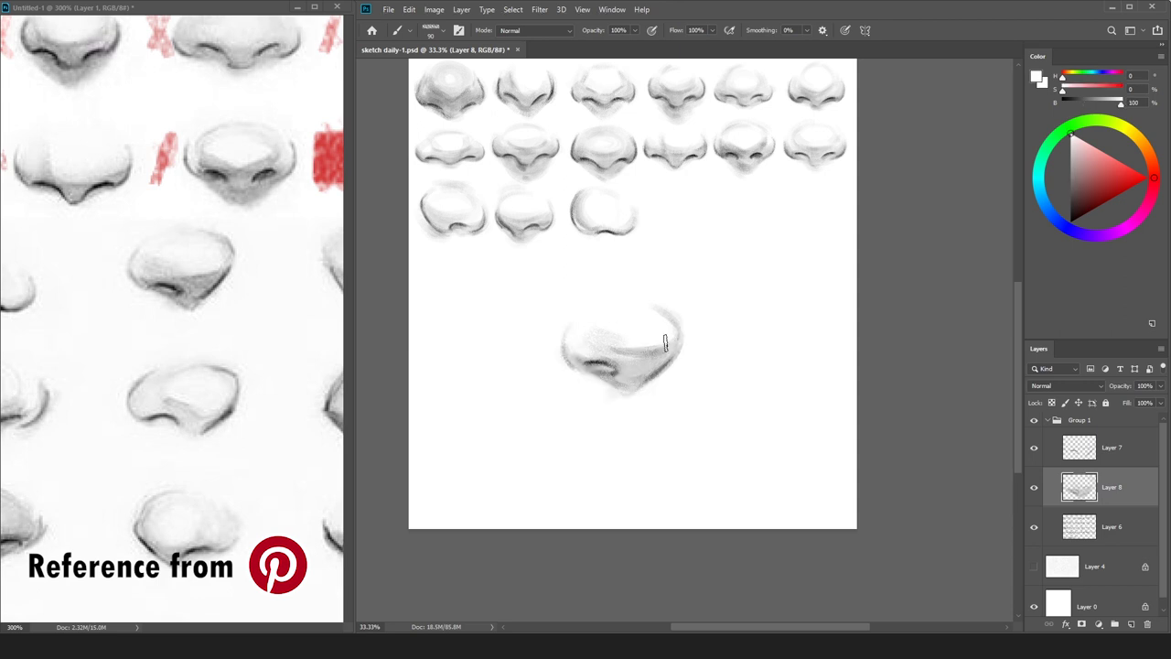
pyautogui.keyDown('alt'); pyautogui.click(641, 353); pyautogui.keyUp('alt')
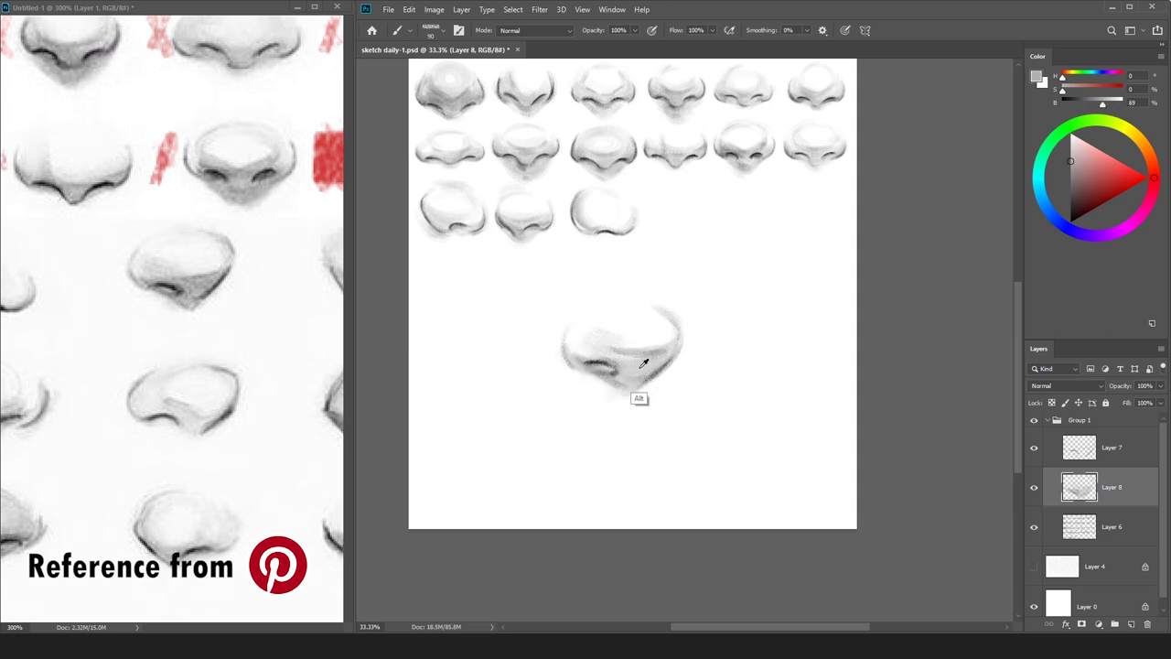
pyautogui.keyDown('alt'); pyautogui.click(587, 357); pyautogui.keyUp('alt')
# Strengthen the lower right edge, left wing and upper right contour with mid grey at 51% brightness.
pyautogui.keyDown('alt'); pyautogui.click(658, 371); pyautogui.keyUp('alt')
pyautogui.moveTo(671, 358); pyautogui.dragTo(644, 373)
pyautogui.moveTo(567, 348); pyautogui.dragTo(586, 363)
pyautogui.moveTo(678, 322); pyautogui.dragTo(637, 312)
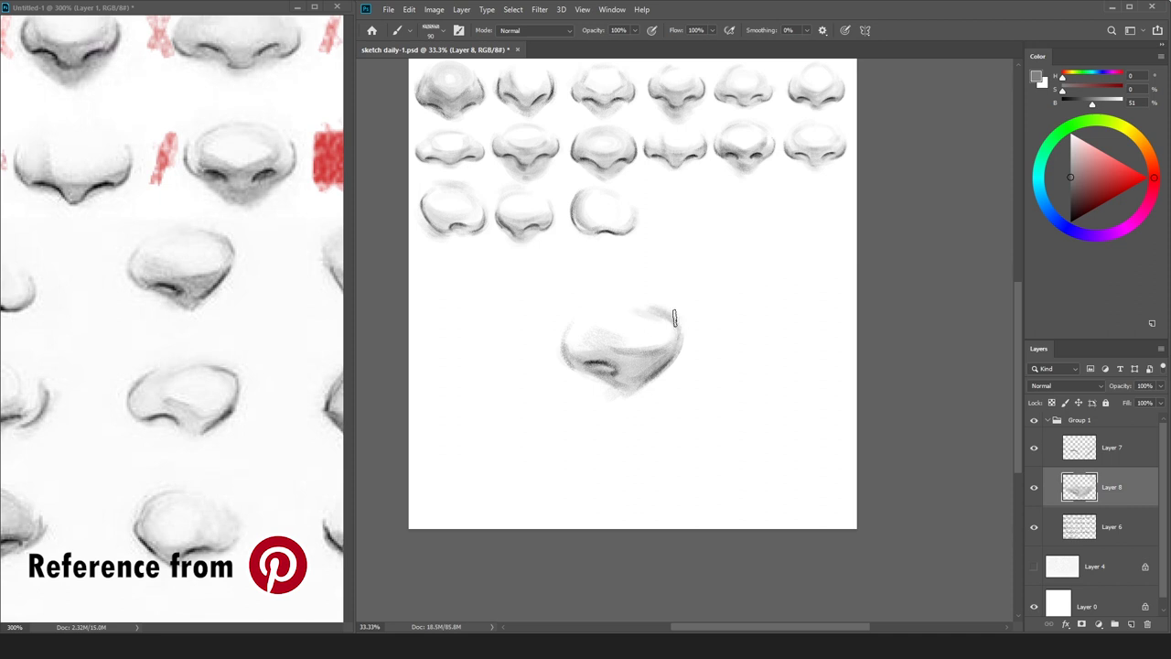
pyautogui.press('e')
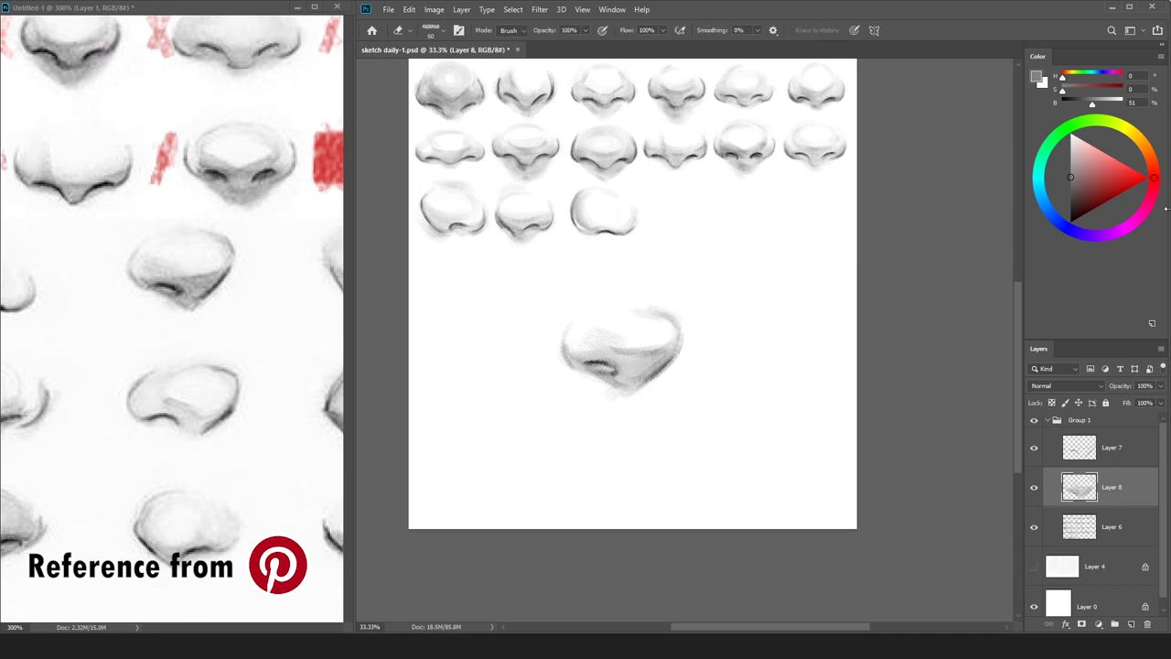
pyautogui.press('b')
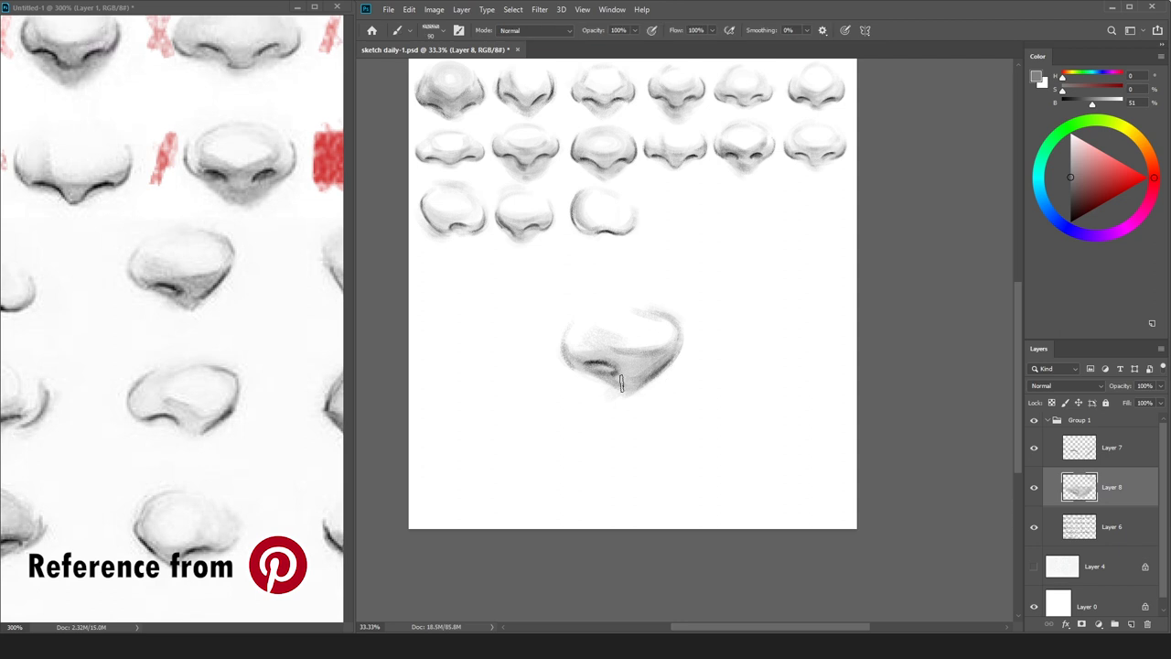
# Deepen the shading above the nostril and across the underside with dark grey and sampled greys.
pyautogui.click(1070, 209)
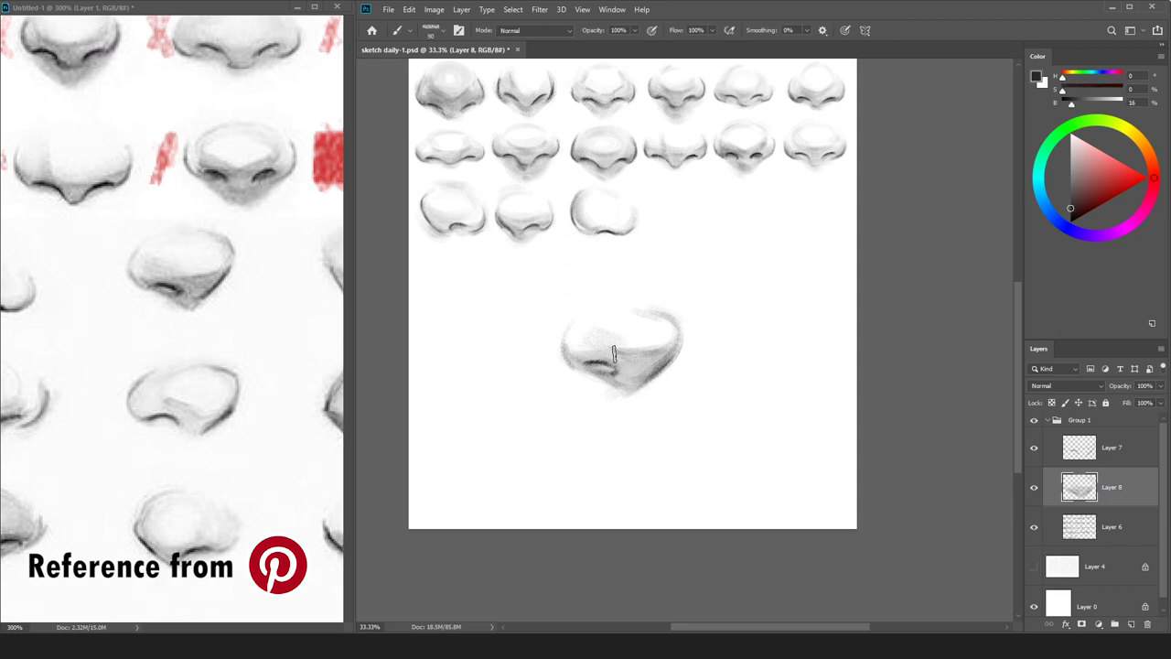
pyautogui.keyDown('alt'); pyautogui.click(578, 349); pyautogui.keyUp('alt')
pyautogui.keyDown('alt'); pyautogui.click(609, 355); pyautogui.keyUp('alt')
pyautogui.keyDown('alt'); pyautogui.click(593, 363); pyautogui.keyUp('alt')
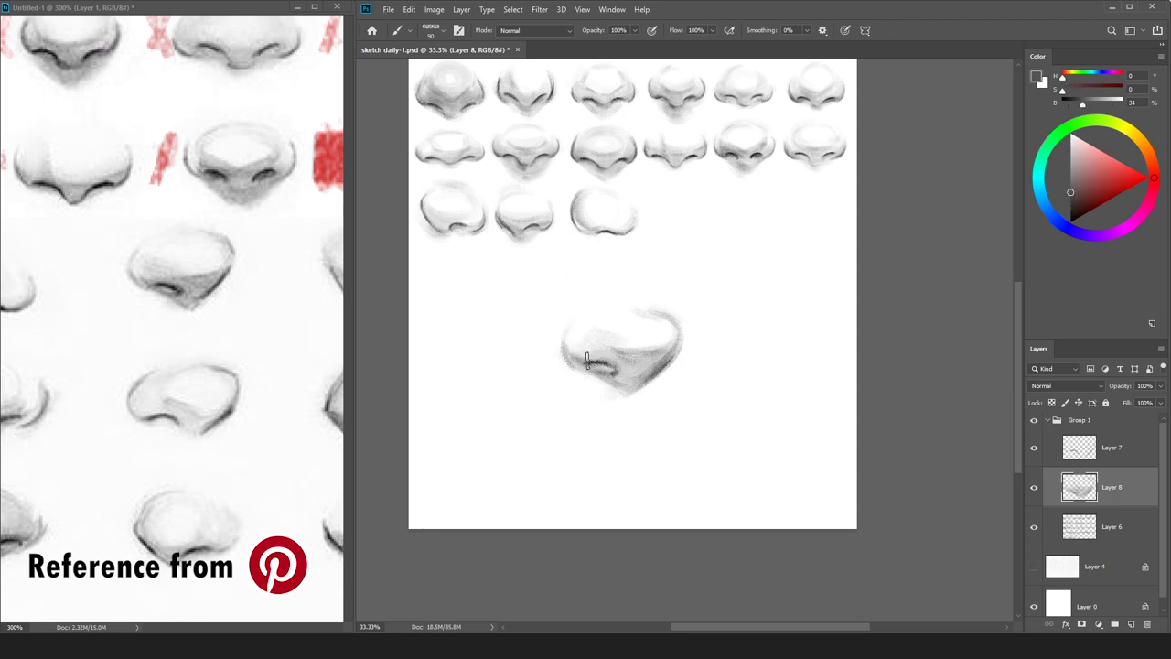
# Accent the nostril and lower right edge in near-black and soften them with sampled greys.
pyautogui.click(1071, 218)
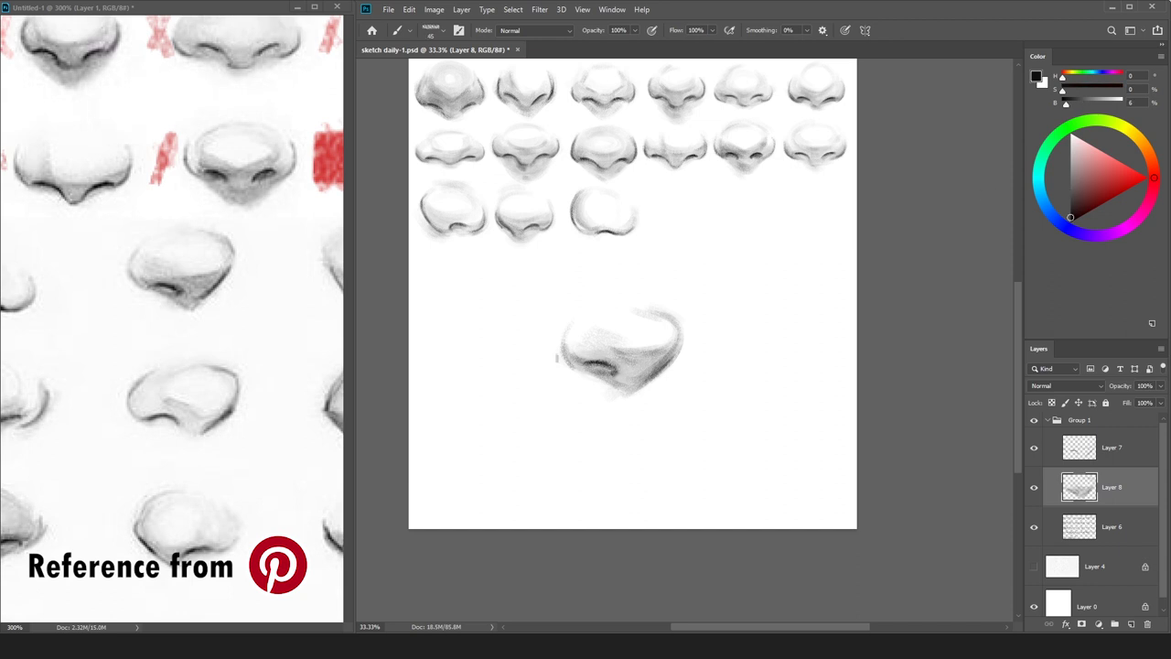
pyautogui.moveTo(643, 382); pyautogui.dragTo(617, 362)
pyautogui.keyDown('alt'); pyautogui.click(568, 391); pyautogui.keyUp('alt')
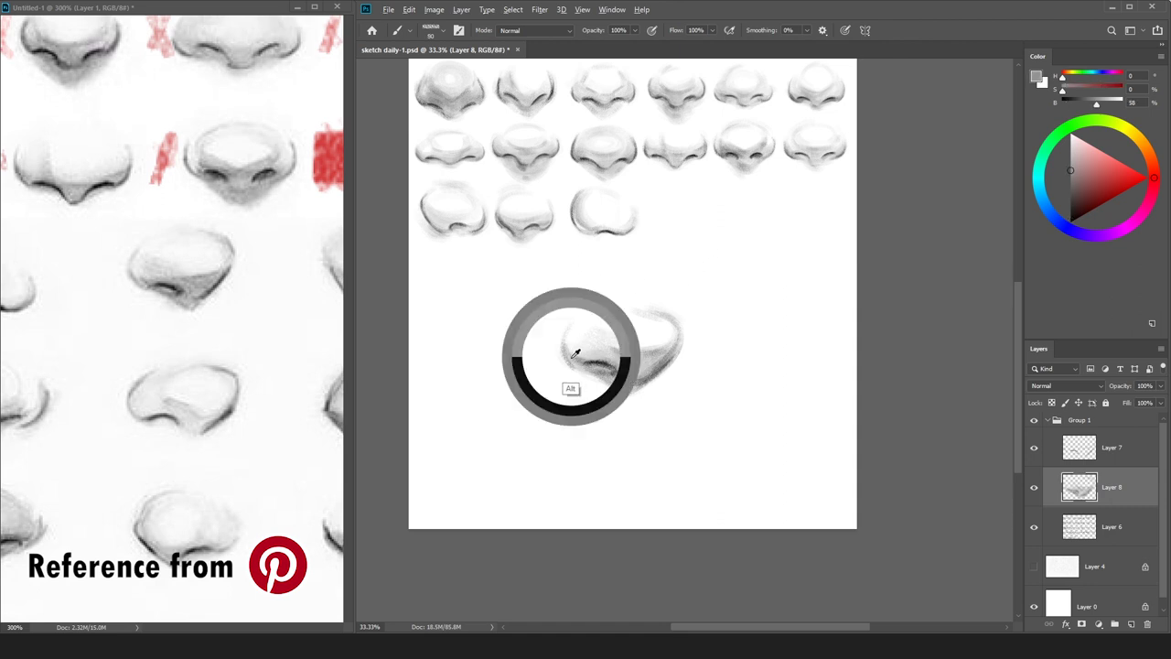
pyautogui.keyDown('alt'); pyautogui.click(600, 359); pyautogui.keyUp('alt')
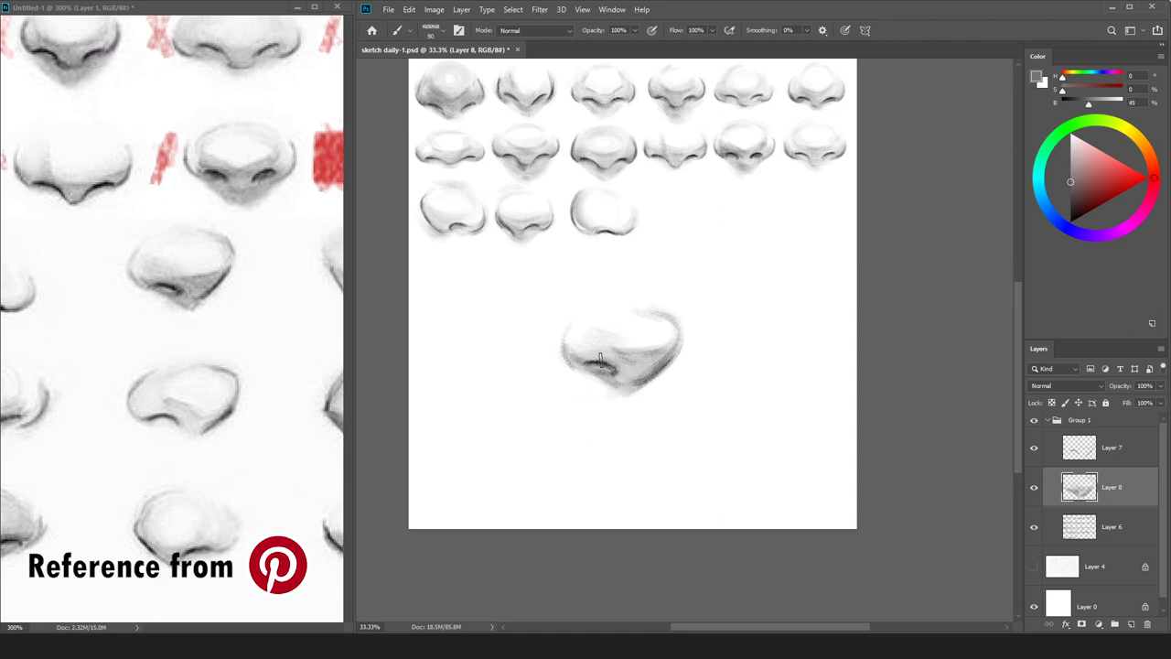
# Lighten the inside of the nostril with white and rework its lower rim with a sampled grey.
pyautogui.press('x')
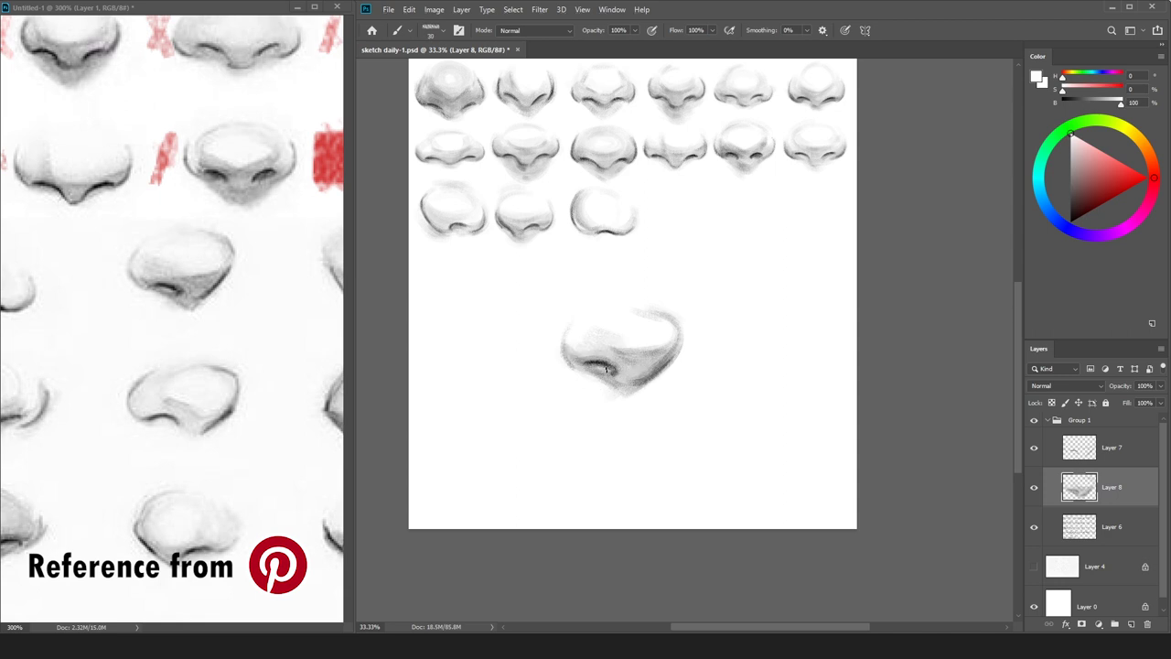
pyautogui.keyDown('alt'); pyautogui.click(615, 403); pyautogui.keyUp('alt')
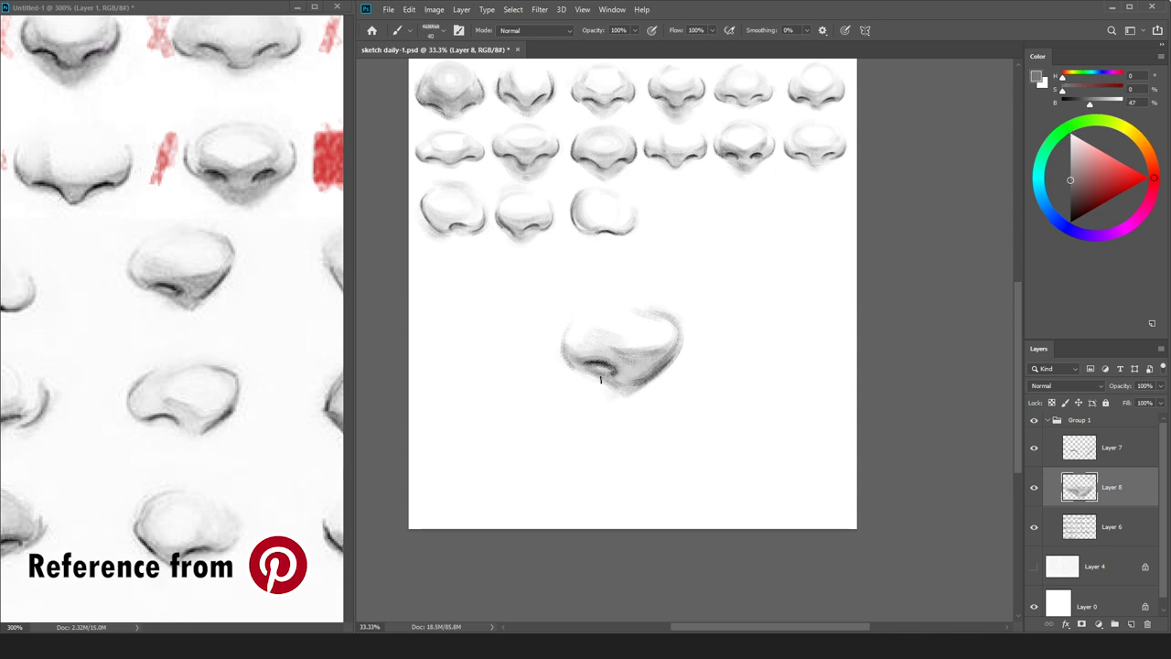
pyautogui.keyDown('alt'); pyautogui.click(637, 384); pyautogui.keyUp('alt')
# Smooth the shading at the tip's right edge, the underside and above the nostril with sampled greys.
pyautogui.keyDown('alt'); pyautogui.click(673, 338); pyautogui.keyUp('alt')
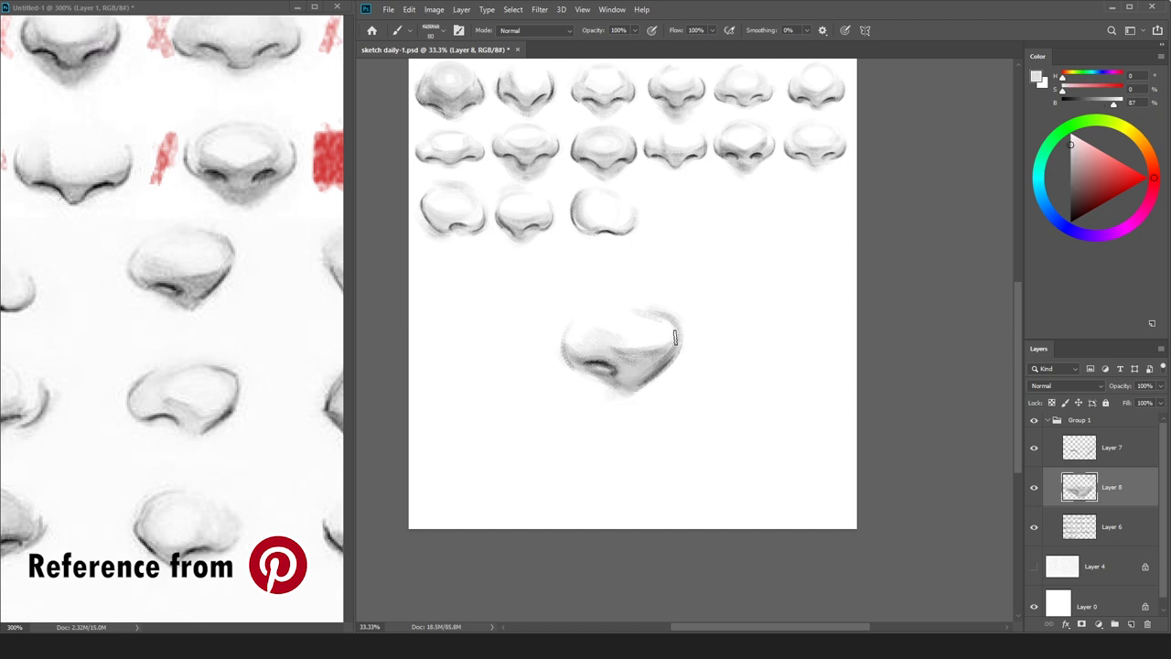
pyautogui.keyDown('alt'); pyautogui.click(657, 357); pyautogui.keyUp('alt')
pyautogui.keyDown('alt'); pyautogui.click(604, 345); pyautogui.keyUp('alt')
pyautogui.keyDown('alt'); pyautogui.click(608, 350); pyautogui.keyUp('alt')
pyautogui.keyDown('alt'); pyautogui.click(647, 364); pyautogui.keyUp('alt')
# Clean up the outer upper right edge of the nose tip with sampled white.
pyautogui.keyDown('alt'); pyautogui.click(665, 308); pyautogui.keyUp('alt')
pyautogui.keyDown('alt'); pyautogui.click(664, 293); pyautogui.keyUp('alt')
pyautogui.moveTo(653, 298); pyautogui.dragTo(693, 326)
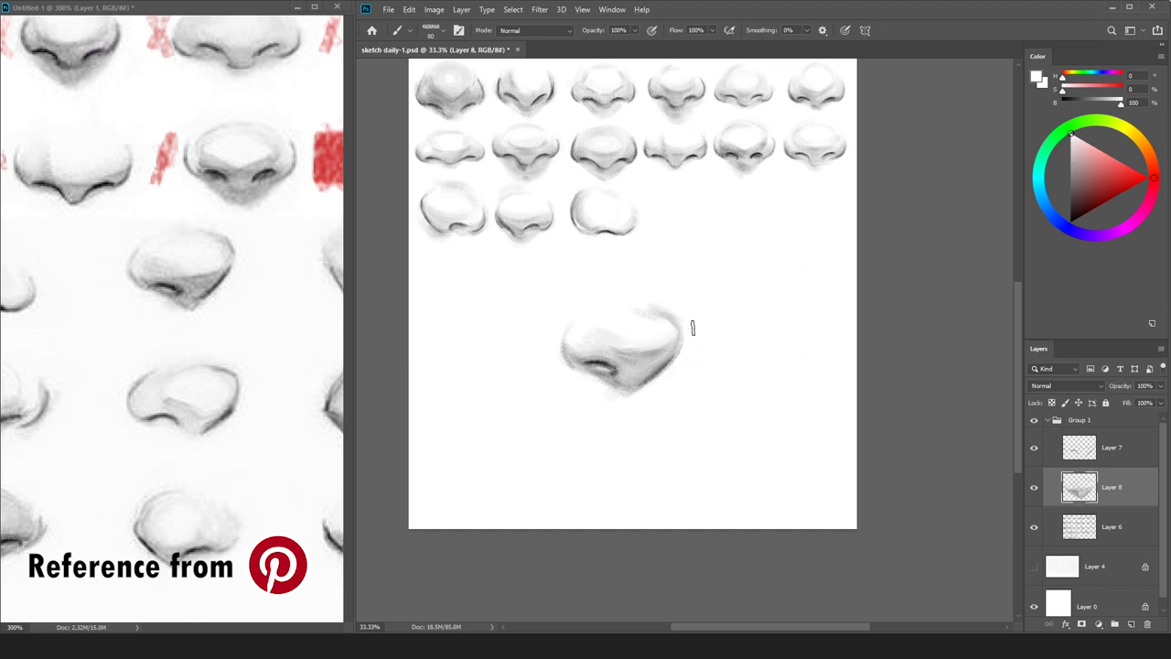
# Blend the nose's underside and the area above the nostril with sampled greys.
pyautogui.keyDown('alt'); pyautogui.click(669, 328); pyautogui.keyUp('alt')
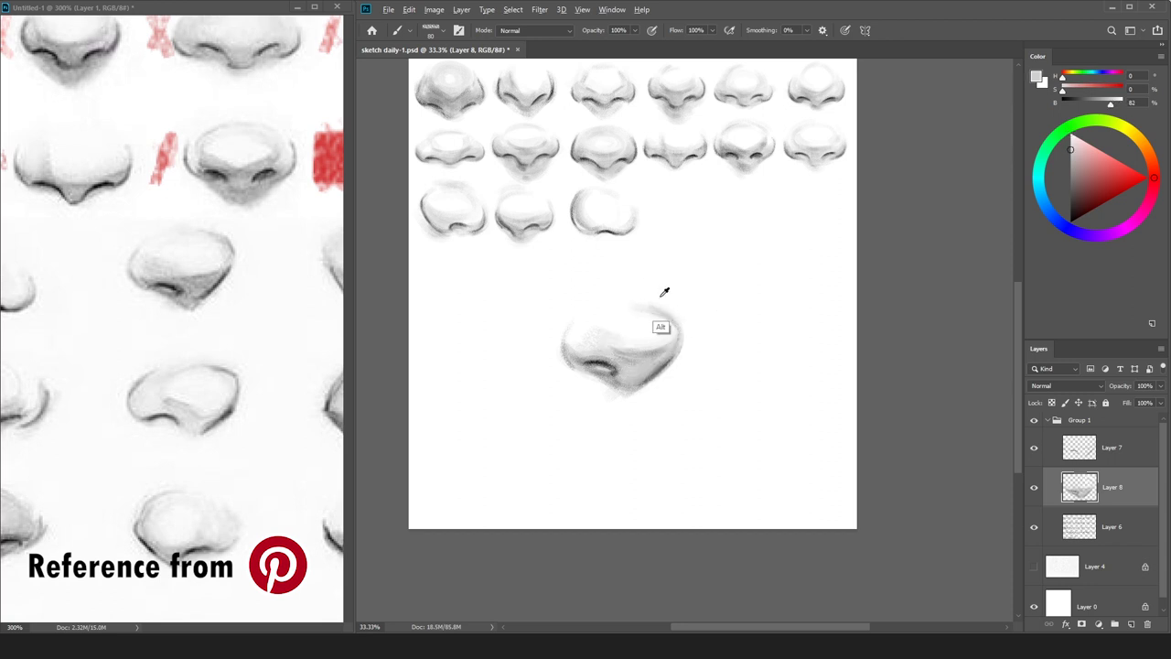
pyautogui.keyDown('alt'); pyautogui.click(570, 359); pyautogui.keyUp('alt')
pyautogui.keyDown('alt'); pyautogui.click(616, 343); pyautogui.keyUp('alt')
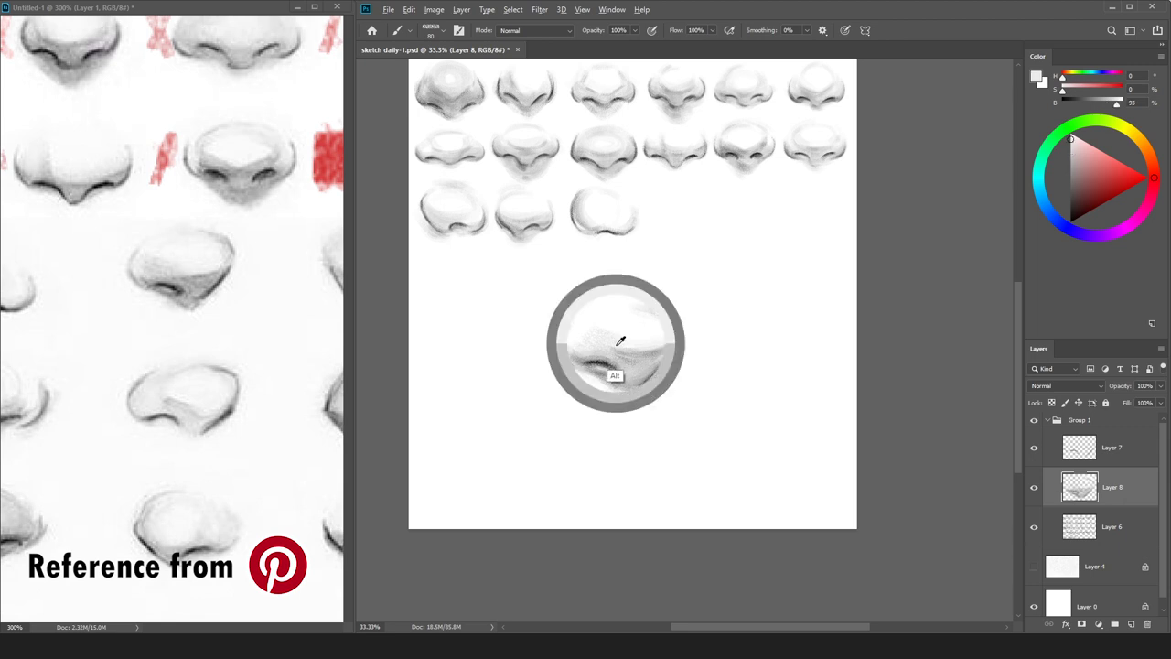
pyautogui.keyDown('alt'); pyautogui.click(652, 354); pyautogui.keyUp('alt')
pyautogui.keyDown('alt'); pyautogui.click(606, 370); pyautogui.keyUp('alt')
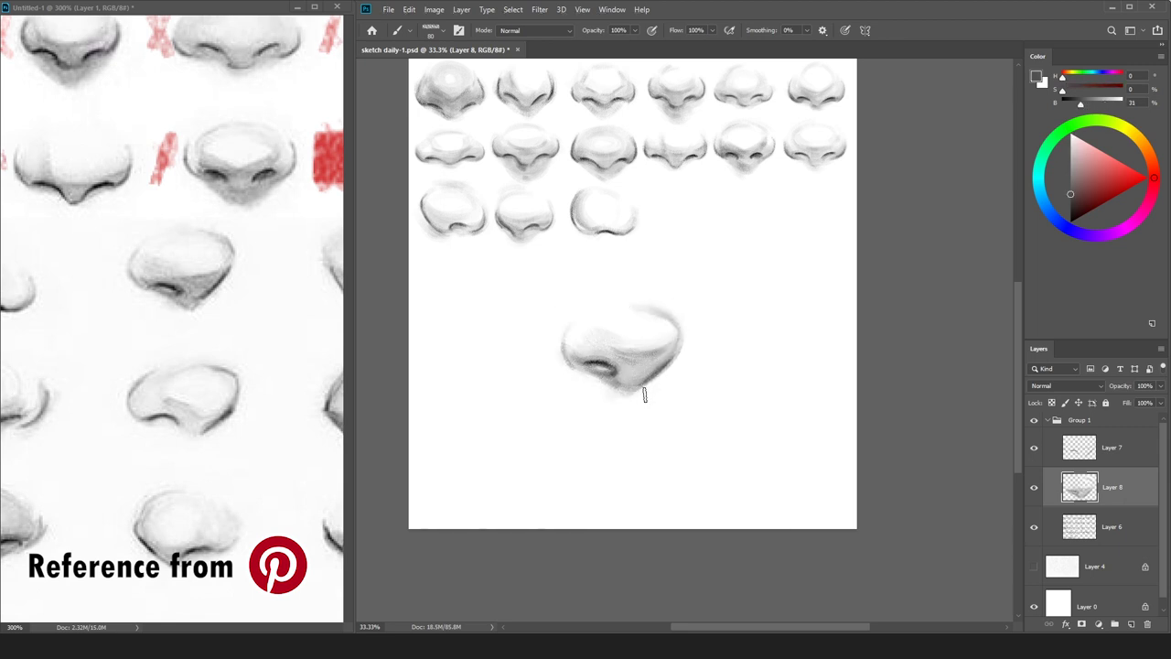
pyautogui.keyDown('alt'); pyautogui.click(599, 395); pyautogui.keyUp('alt')
pyautogui.keyDown('alt'); pyautogui.click(580, 353); pyautogui.keyUp('alt')
pyautogui.moveTo(597, 353); pyautogui.dragTo(575, 351)
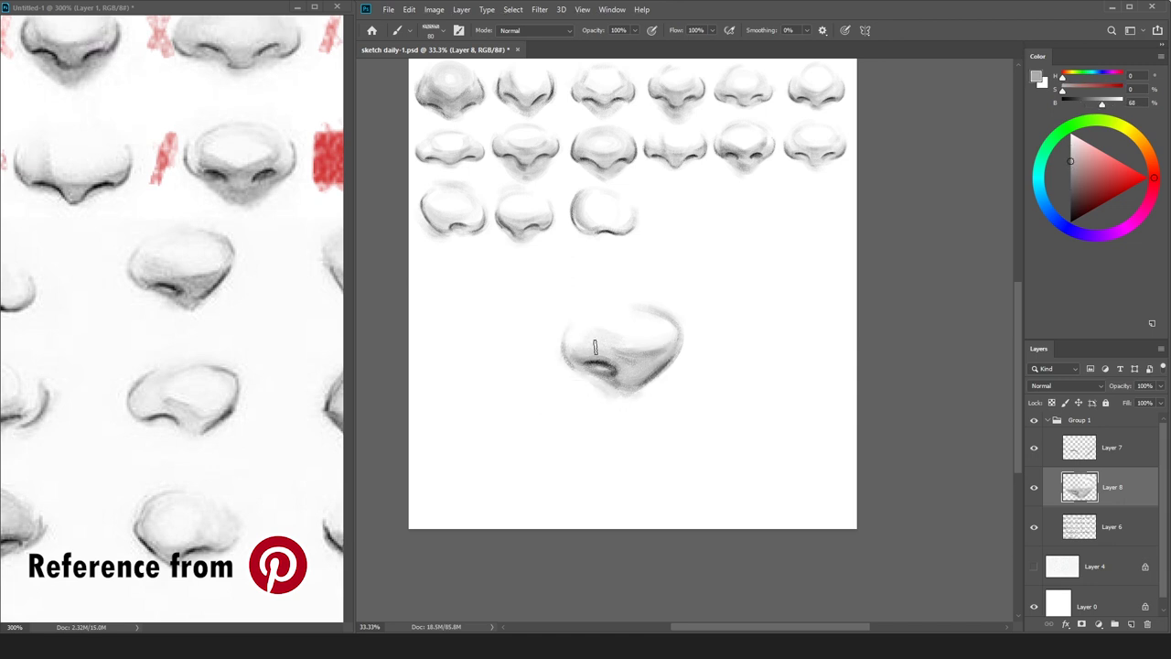
# Extend faint grey shading around the tip's upper left edge and blend it with sampled tones.
pyautogui.keyDown('alt'); pyautogui.click(585, 317); pyautogui.keyUp('alt')
pyautogui.keyDown('alt'); pyautogui.click(632, 354); pyautogui.keyUp('alt')
pyautogui.moveTo(1058, 144); pyautogui.dragTo(1059, 147)
pyautogui.moveTo(600, 300); pyautogui.dragTo(555, 335)
pyautogui.keyDown('alt'); pyautogui.click(585, 332); pyautogui.keyUp('alt')
pyautogui.keyDown('alt'); pyautogui.click(588, 336); pyautogui.keyUp('alt')
pyautogui.keyDown('alt'); pyautogui.click(645, 338); pyautogui.keyUp('alt')
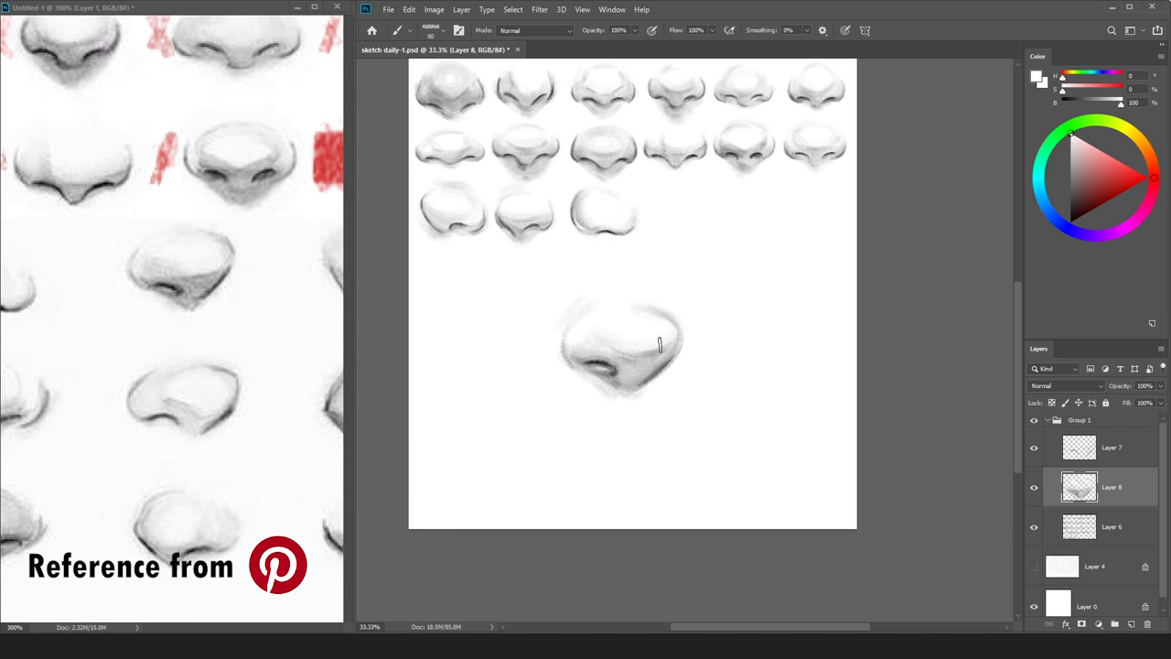
# Refine the shading at the tip's lower boundary and along its upper right edge with sampled greys.
pyautogui.keyDown('alt'); pyautogui.click(654, 352); pyautogui.keyUp('alt')
pyautogui.keyDown('alt'); pyautogui.click(662, 359); pyautogui.keyUp('alt')
pyautogui.keyDown('alt'); pyautogui.click(652, 340); pyautogui.keyUp('alt')
pyautogui.keyDown('alt'); pyautogui.click(609, 357); pyautogui.keyUp('alt')
pyautogui.keyDown('alt'); pyautogui.click(655, 319); pyautogui.keyUp('alt')
pyautogui.moveTo(666, 323); pyautogui.dragTo(642, 310)
# Soften the shading at the nose's bottom point with sampled greys and clean its outer edge with white.
pyautogui.keyDown('alt'); pyautogui.click(607, 403); pyautogui.keyUp('alt')
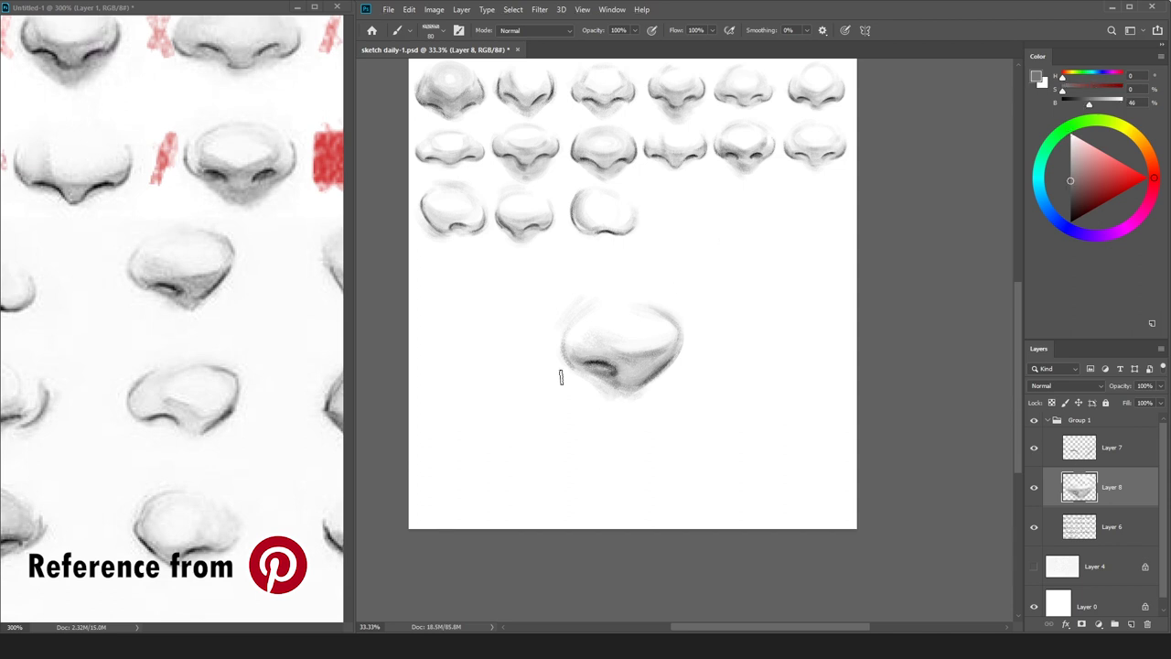
pyautogui.keyDown('alt'); pyautogui.click(623, 400); pyautogui.keyUp('alt')
pyautogui.keyDown('alt'); pyautogui.click(612, 388); pyautogui.keyUp('alt')
pyautogui.keyDown('alt'); pyautogui.click(614, 390); pyautogui.keyUp('alt')
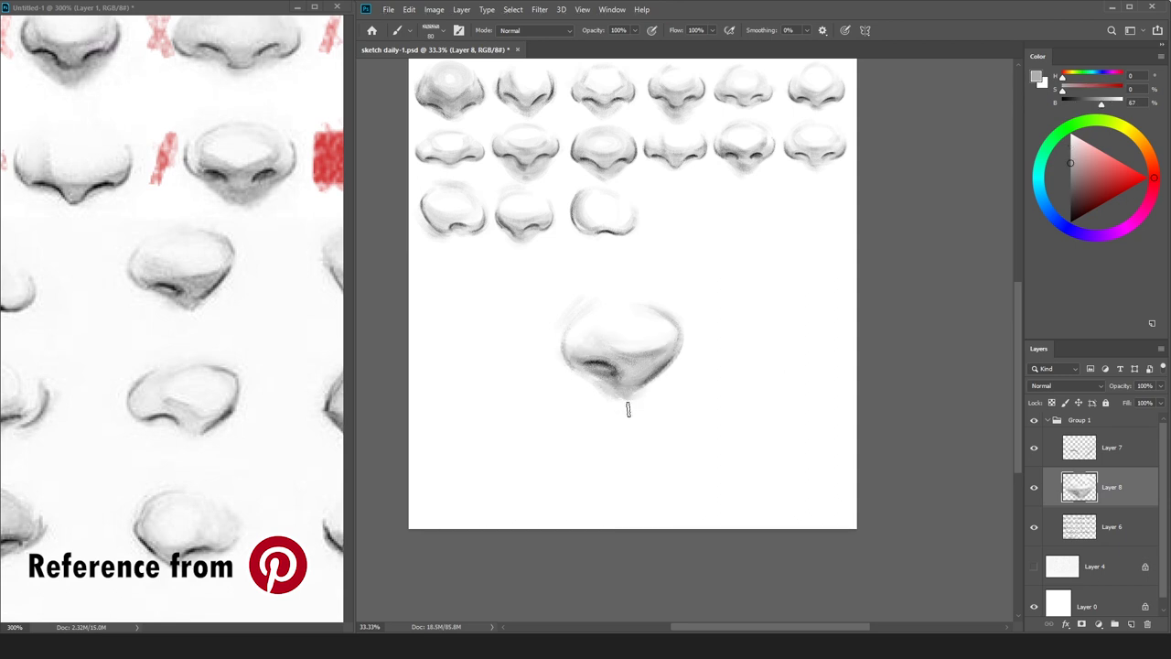
pyautogui.keyDown('alt'); pyautogui.click(647, 405); pyautogui.keyUp('alt')
pyautogui.scroll(-1, 715, 253)
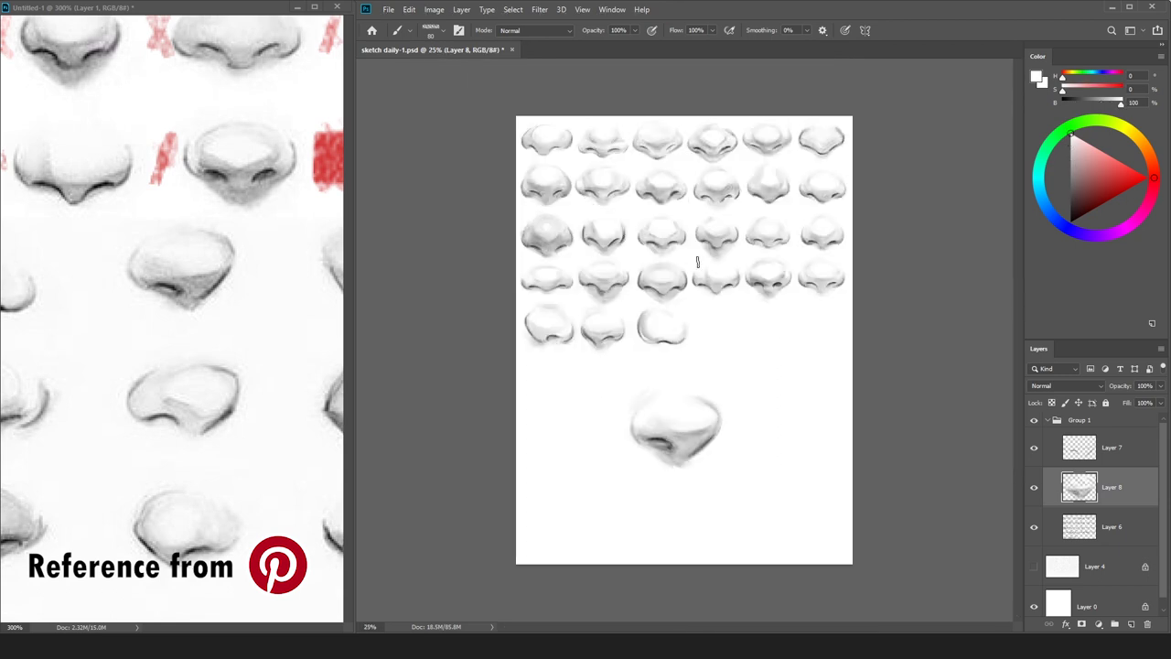
pyautogui.hotkey('ctrl', 'r')
pyautogui.hotkey('ctrl', 'r')
pyautogui.hotkey('ctrl', 't')
pyautogui.moveTo(726, 389); pyautogui.dragTo(692, 434)
pyautogui.moveTo(670, 448); pyautogui.dragTo(724, 385)
pyautogui.press('Escape')
# Merge the nose's outline and shading layers, then scale the nose down into the fourth place of the fifth row.
pyautogui.click(1125, 447)
pyautogui.hotkey('ctrl', 'e')
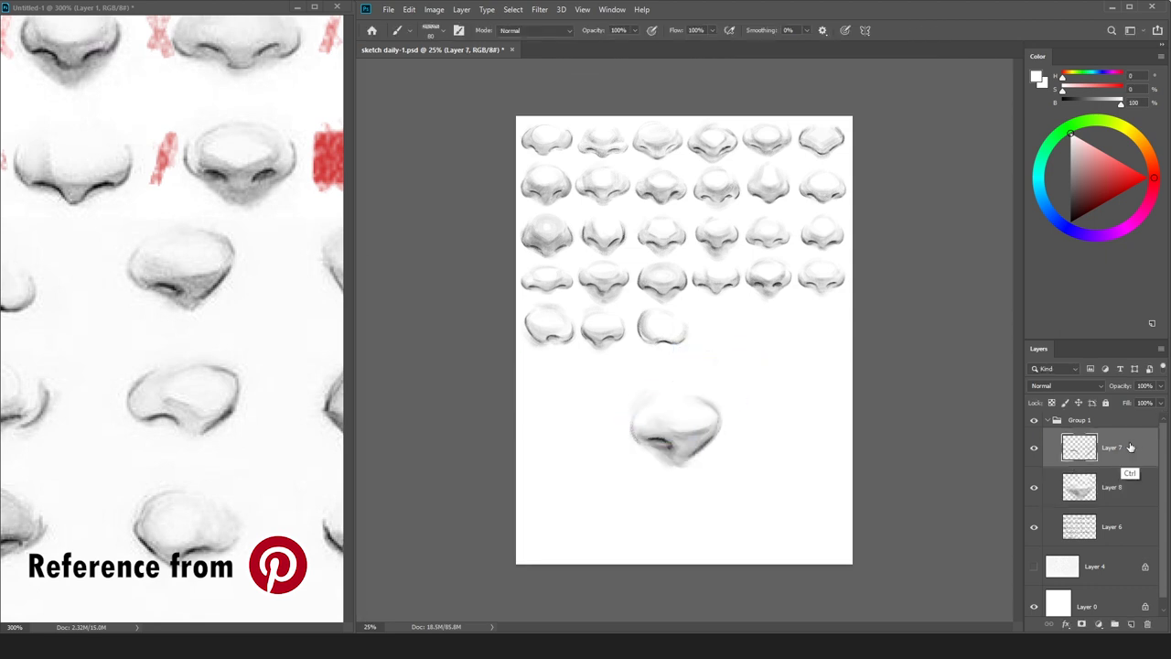
pyautogui.hotkey('ctrl', 't')
pyautogui.moveTo(682, 462); pyautogui.dragTo(728, 359)
pyautogui.moveTo(773, 284); pyautogui.dragTo(726, 335)
pyautogui.press('Return')
pyautogui.press('Return')
# Mark the copied nose as done with a red brush patch beside it in the reference image.
pyautogui.click(1122, 189)
pyautogui.click(93, 253)
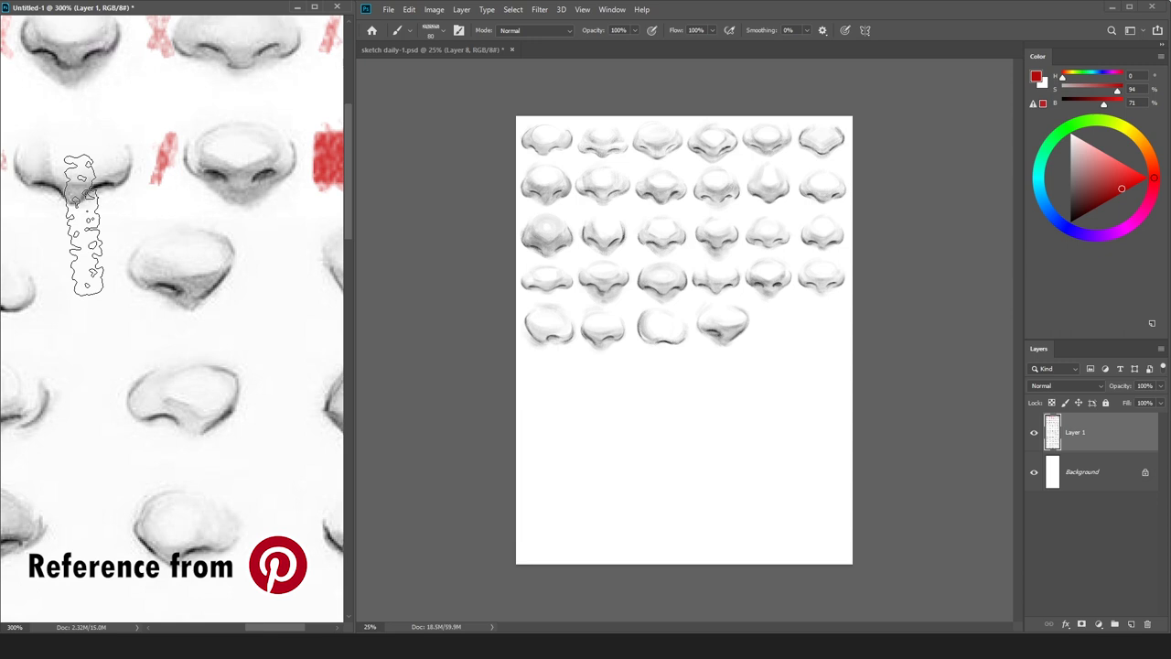
pyautogui.press('[')
pyautogui.press('[')
pyautogui.press('[')
pyautogui.press('[')
pyautogui.press('[')
pyautogui.press('[')
pyautogui.press('[')
pyautogui.moveTo(89, 280); pyautogui.dragTo(112, 283)
pyautogui.press('space')
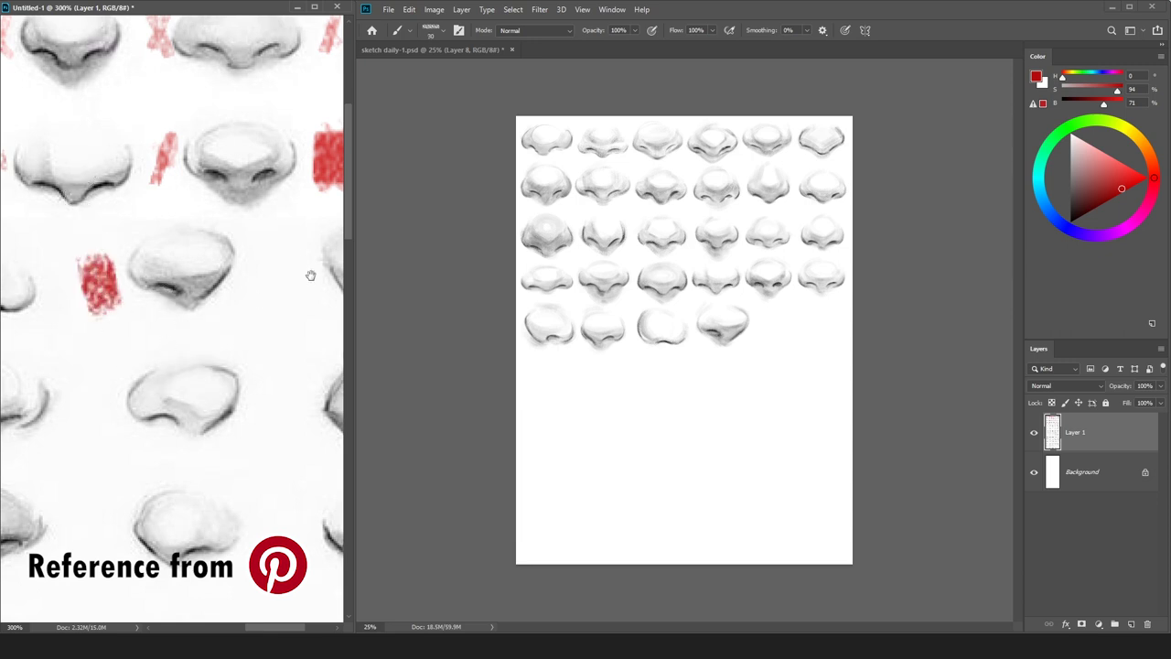
pyautogui.moveTo(276, 291); pyautogui.dragTo(118, 319)
# Merge the finished nose into the layer of completed studies and add a new empty layer, with black as the colour.
pyautogui.click(762, 343)
pyautogui.hotkey('ctrl', '+')
pyautogui.press('space')
pyautogui.moveTo(803, 390); pyautogui.dragTo(680, 351)
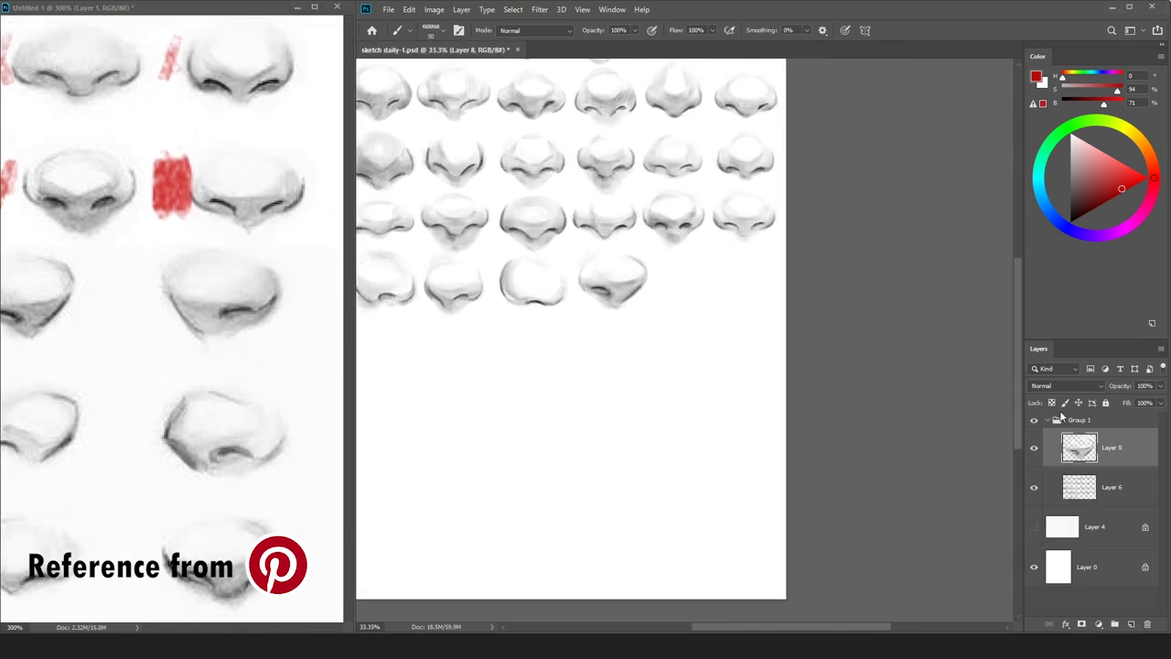
pyautogui.hotkey('ctrl', 'e')
pyautogui.moveTo(1097, 178); pyautogui.dragTo(1059, 243)
pyautogui.press('d')
pyautogui.hotkey('ctrl', 'shift', 'alt', 'n')
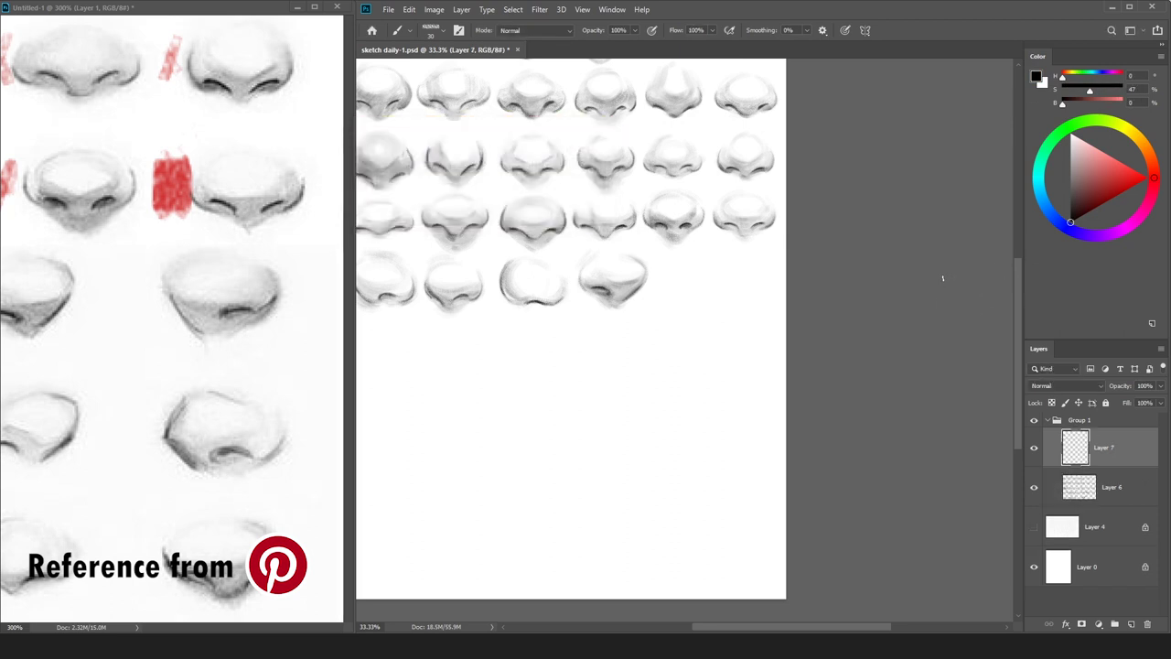
# Sketch the next nose's left edge, nostril arch and right edge in black in the empty area below the rows.
pyautogui.hotkey('ctrl', '+')
pyautogui.hotkey('ctrl', '+')
pyautogui.press('space')
pyautogui.moveTo(513, 432); pyautogui.dragTo(716, 249)
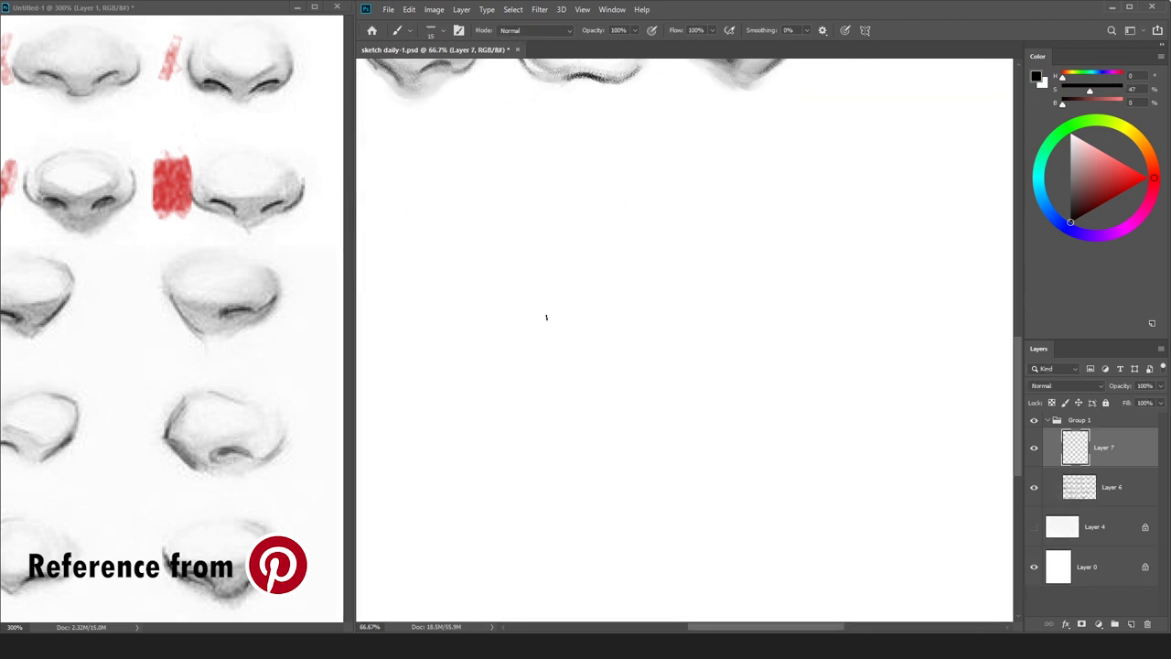
pyautogui.moveTo(567, 355)
pyautogui.mouseDown()
pyautogui.moveTo(536, 287)
pyautogui.moveTo(535, 302)
pyautogui.mouseUp()
pyautogui.moveTo(608, 339)
pyautogui.mouseDown()
pyautogui.moveTo(666, 326)
pyautogui.moveTo(633, 330)
pyautogui.moveTo(664, 339)
pyautogui.moveTo(695, 310)
pyautogui.mouseUp()
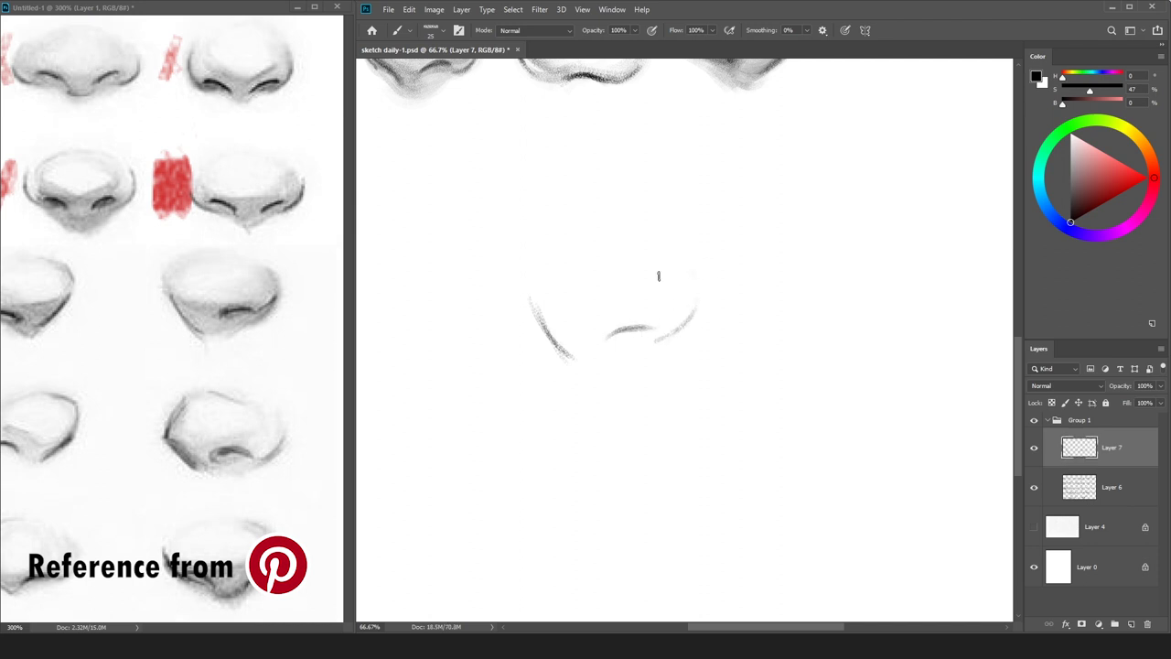
pyautogui.moveTo(667, 340); pyautogui.dragTo(691, 297)
pyautogui.hotkey('ctrl', 'z')
pyautogui.moveTo(666, 343); pyautogui.dragTo(693, 312)
pyautogui.hotkey('ctrl', 'z')
pyautogui.hotkey('ctrl', '-')
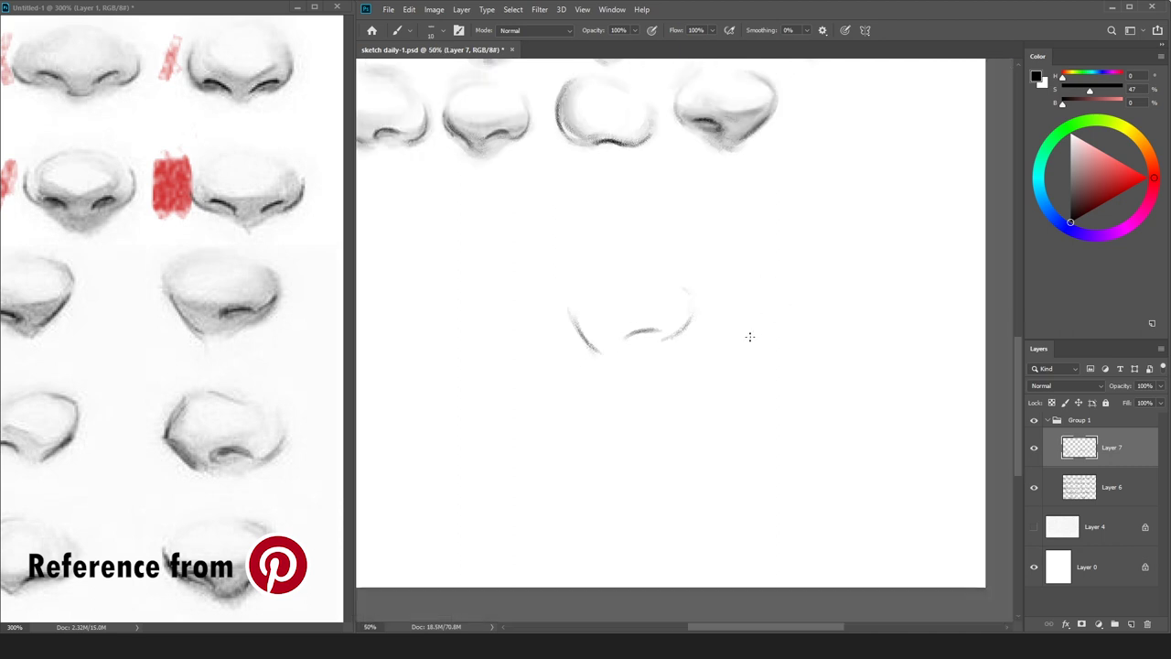
# Add a new layer directly beneath the outline layer for the shading.
pyautogui.click(1121, 492)
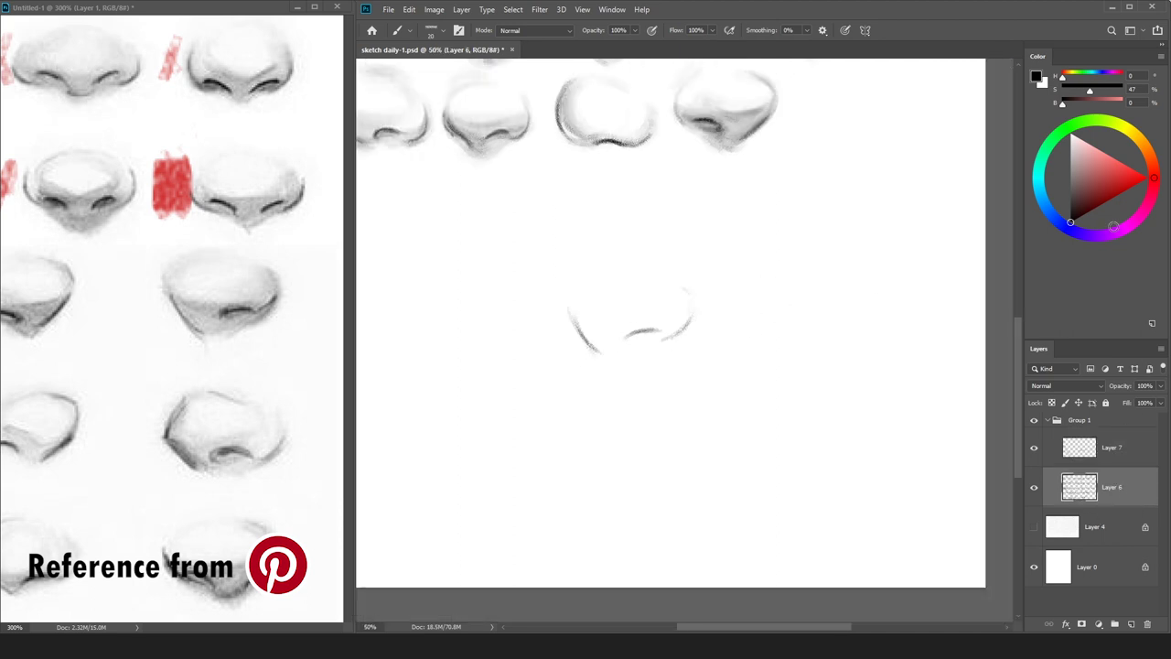
pyautogui.hotkey('ctrl', 'shift', 'n')
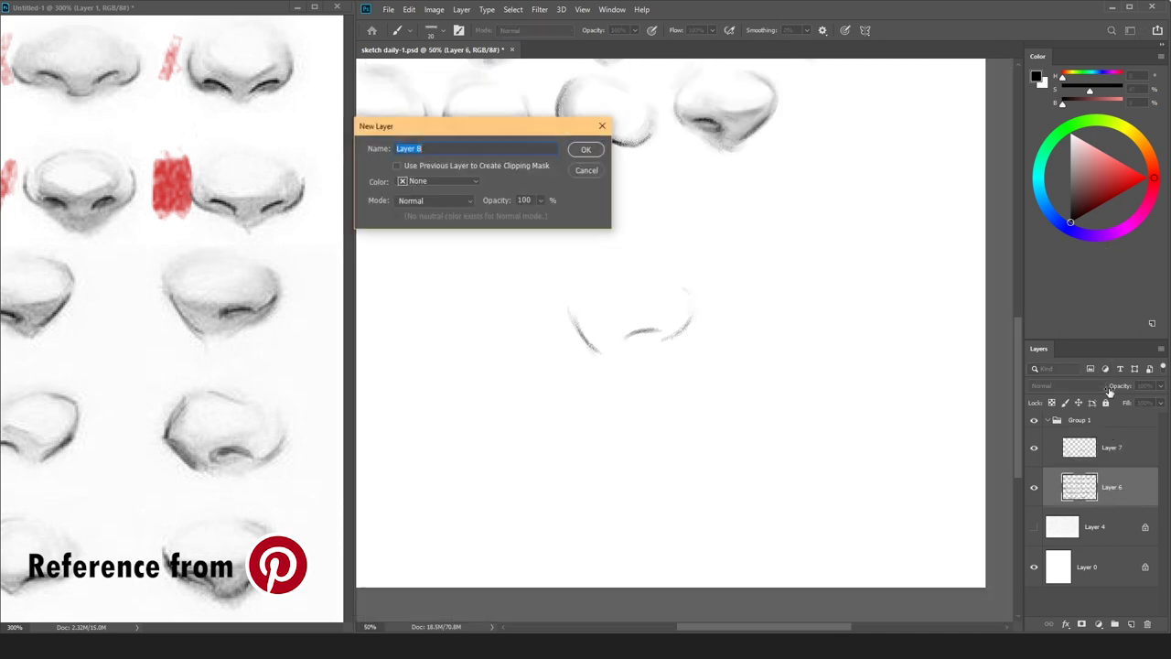
pyautogui.press('Return')
# Shade the nose's underside, sides and upper rim in light grey, leaving the tip white.
pyautogui.moveTo(602, 279)
pyautogui.mouseDown()
pyautogui.moveTo(599, 318)
pyautogui.moveTo(604, 279)
pyautogui.moveTo(630, 268)
pyautogui.moveTo(619, 265)
pyautogui.moveTo(649, 270)
pyautogui.moveTo(602, 324)
pyautogui.moveTo(636, 330)
pyautogui.moveTo(591, 328)
pyautogui.moveTo(630, 348)
pyautogui.moveTo(622, 357)
pyautogui.moveTo(675, 285)
pyautogui.moveTo(685, 308)
pyautogui.moveTo(654, 334)
pyautogui.moveTo(596, 285)
pyautogui.moveTo(687, 309)
pyautogui.moveTo(586, 331)
pyautogui.mouseUp()
pyautogui.press('e')
pyautogui.press('b')
pyautogui.press('[')
pyautogui.moveTo(672, 329)
pyautogui.mouseDown()
pyautogui.moveTo(622, 344)
pyautogui.moveTo(682, 337)
pyautogui.moveTo(642, 315)
pyautogui.mouseUp()
pyautogui.moveTo(570, 305); pyautogui.dragTo(626, 314)
pyautogui.press('[')
pyautogui.press('[')
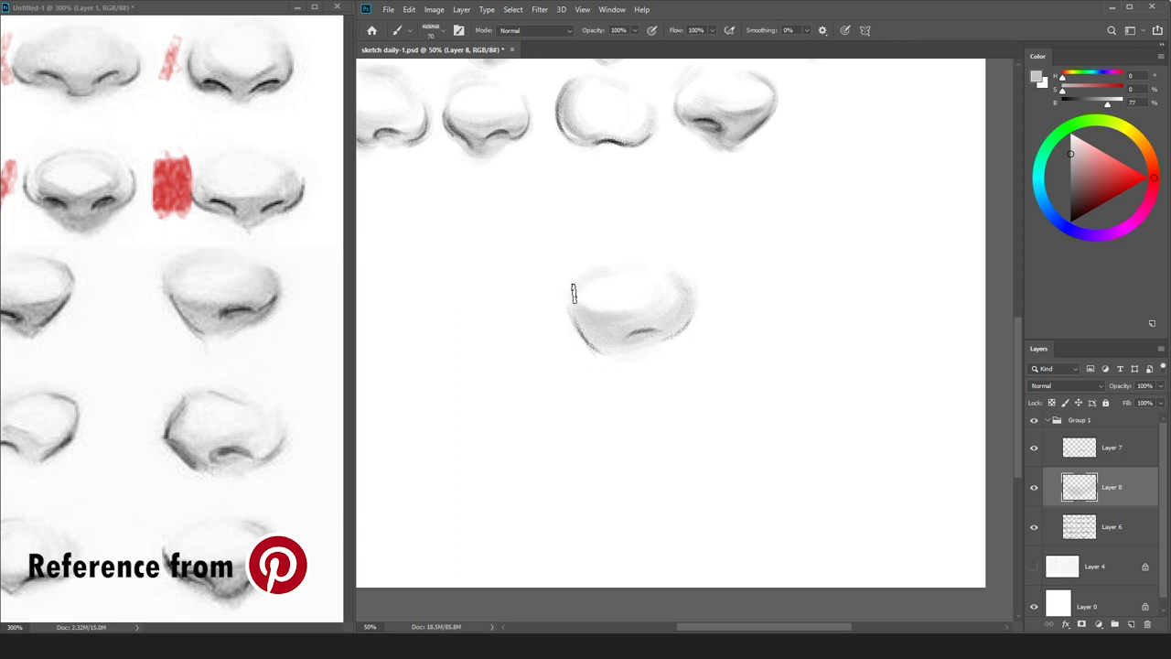
# Erase the shading's edge around the tip's highlight and round out the grey along its upper left rim.
pyautogui.press('e')
pyautogui.moveTo(584, 303)
pyautogui.mouseDown()
pyautogui.moveTo(632, 314)
pyautogui.moveTo(614, 279)
pyautogui.moveTo(593, 301)
pyautogui.moveTo(565, 303)
pyautogui.moveTo(651, 288)
pyautogui.moveTo(633, 243)
pyautogui.moveTo(639, 316)
pyautogui.mouseUp()
pyautogui.press('b')
pyautogui.press('e')
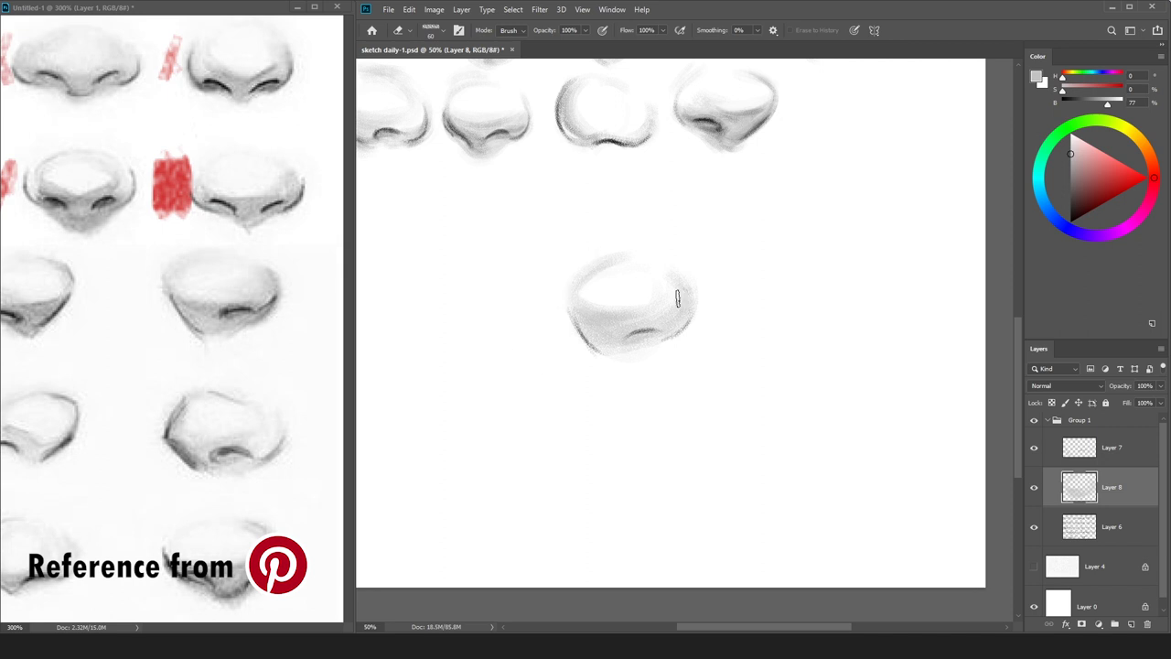
pyautogui.press('b')
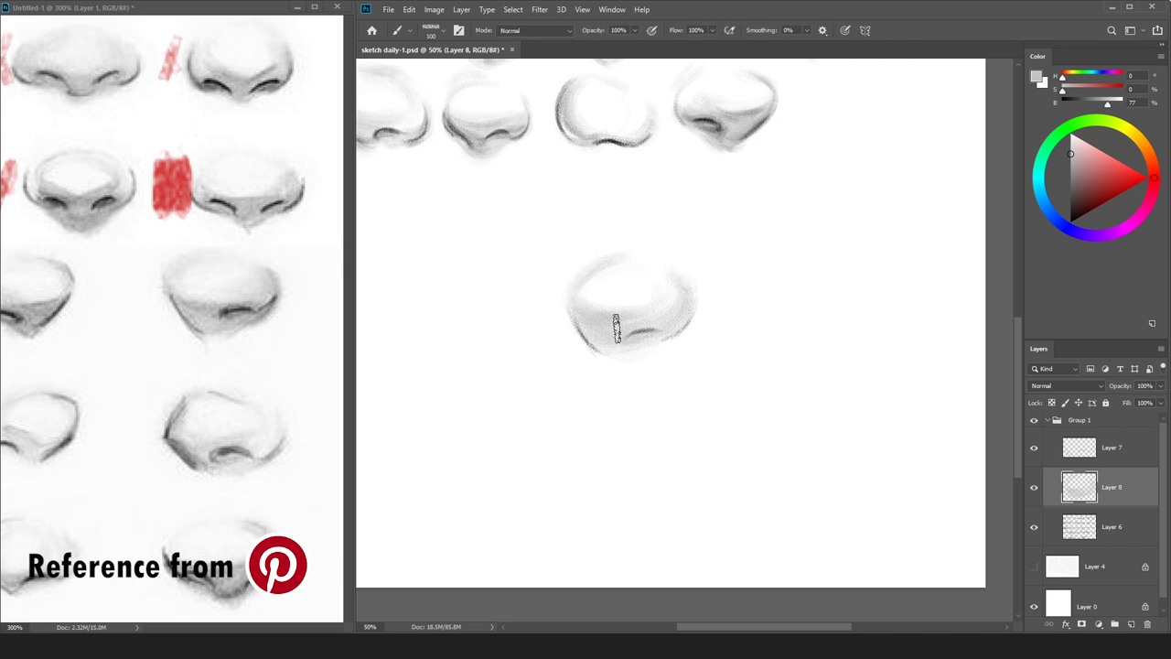
# Erase back the lower left outline on the outline layer and redraw it in black.
pyautogui.click(1111, 448)
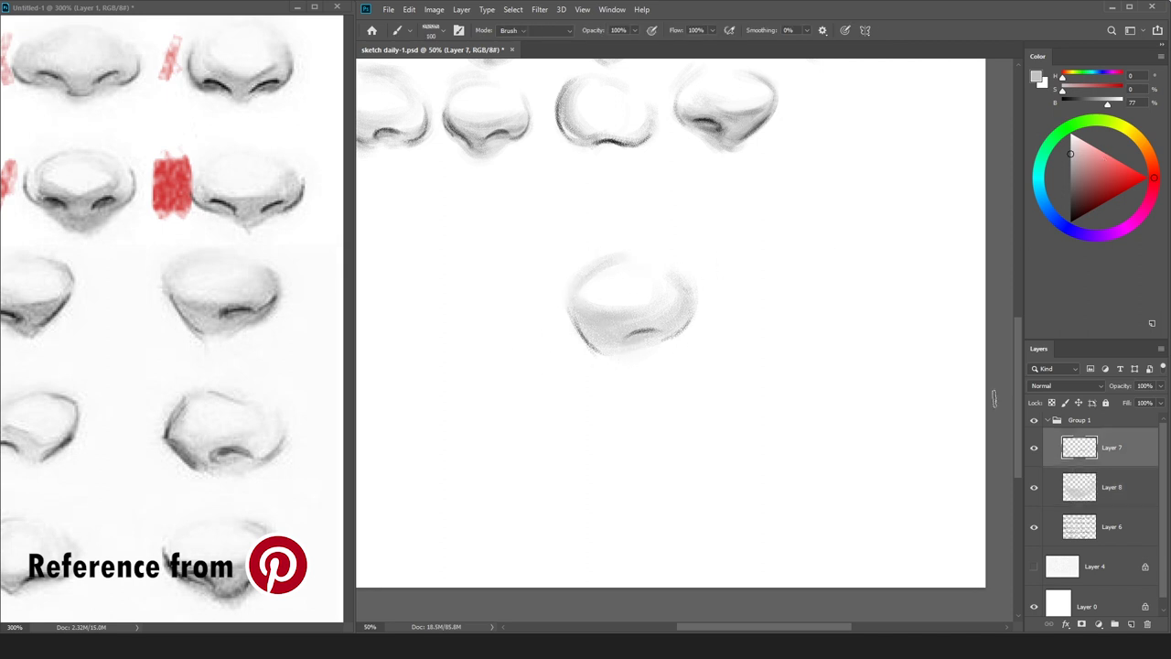
pyautogui.press('e')
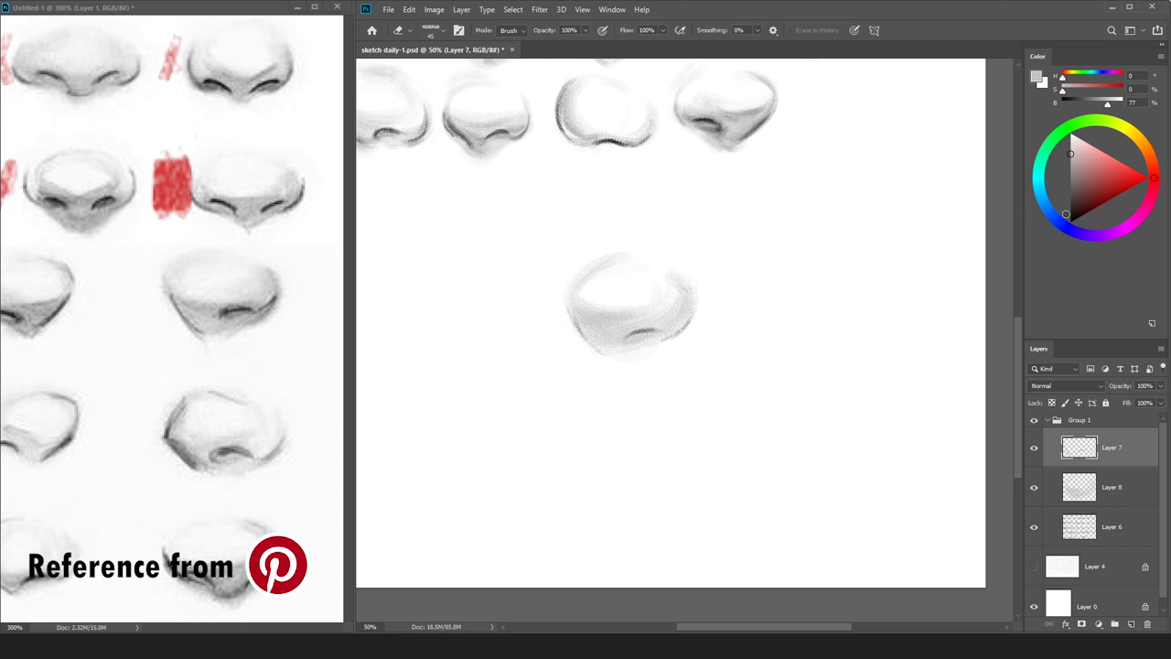
pyautogui.press('b')
pyautogui.press('d')
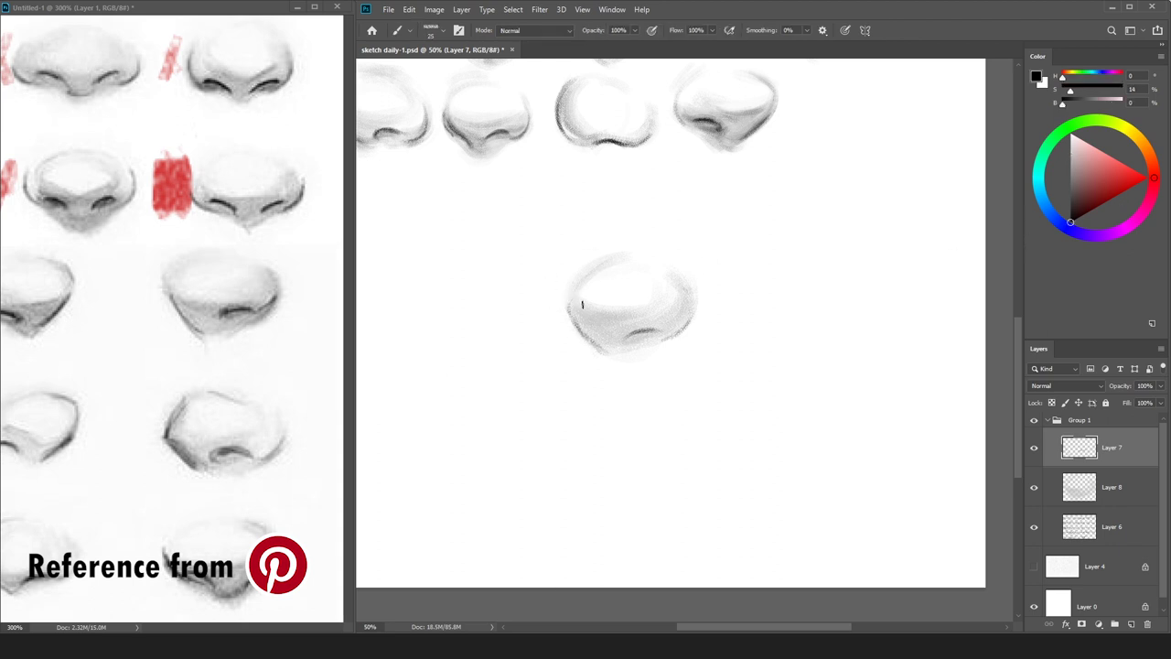
pyautogui.moveTo(591, 343); pyautogui.dragTo(613, 355)
pyautogui.press('e')
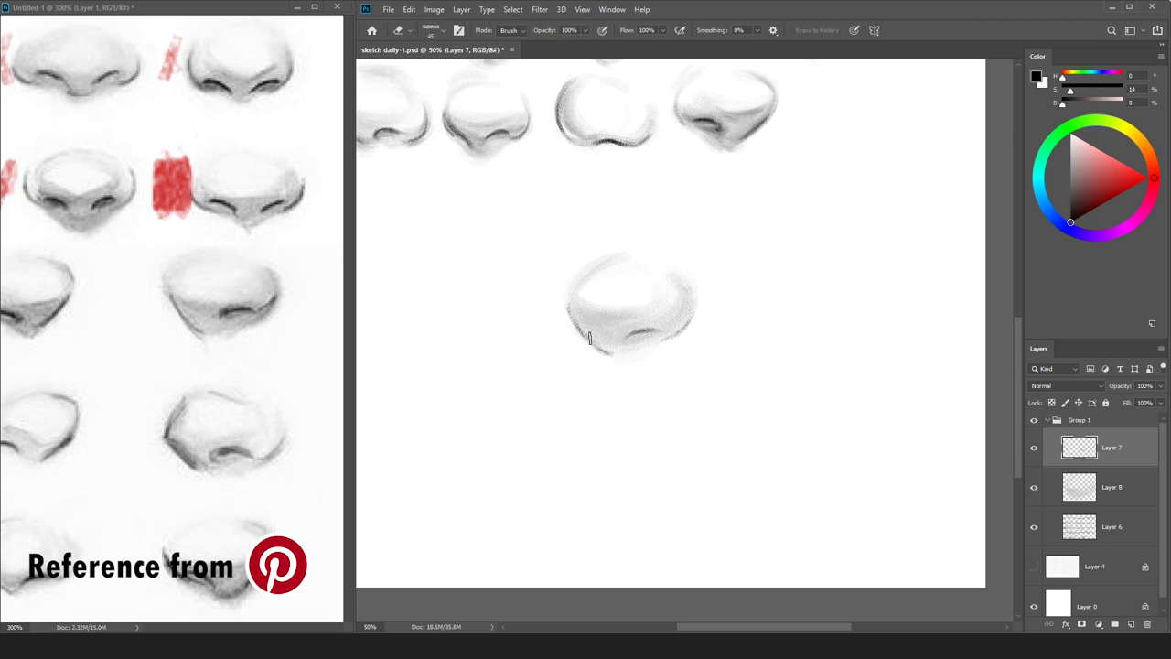
pyautogui.press('b')
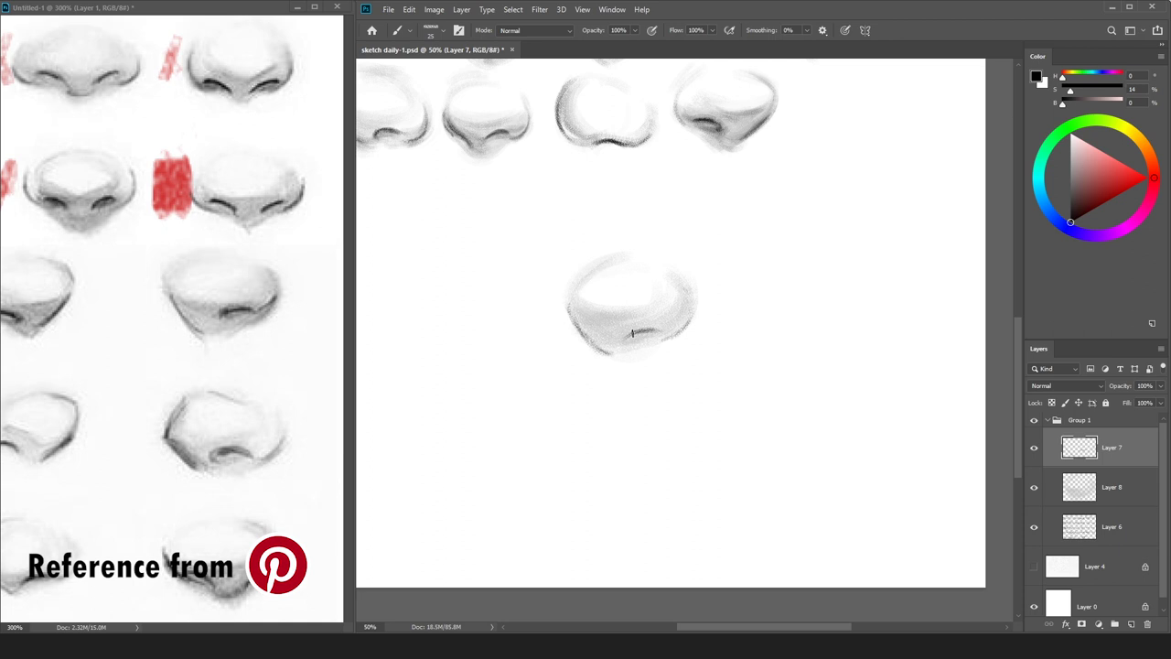
# Darken the nostril with black on the outline layer and fill it with dark grey on the shading layer.
pyautogui.moveTo(619, 340); pyautogui.dragTo(657, 340)
pyautogui.click(1083, 492)
pyautogui.moveTo(622, 336); pyautogui.dragTo(655, 335)
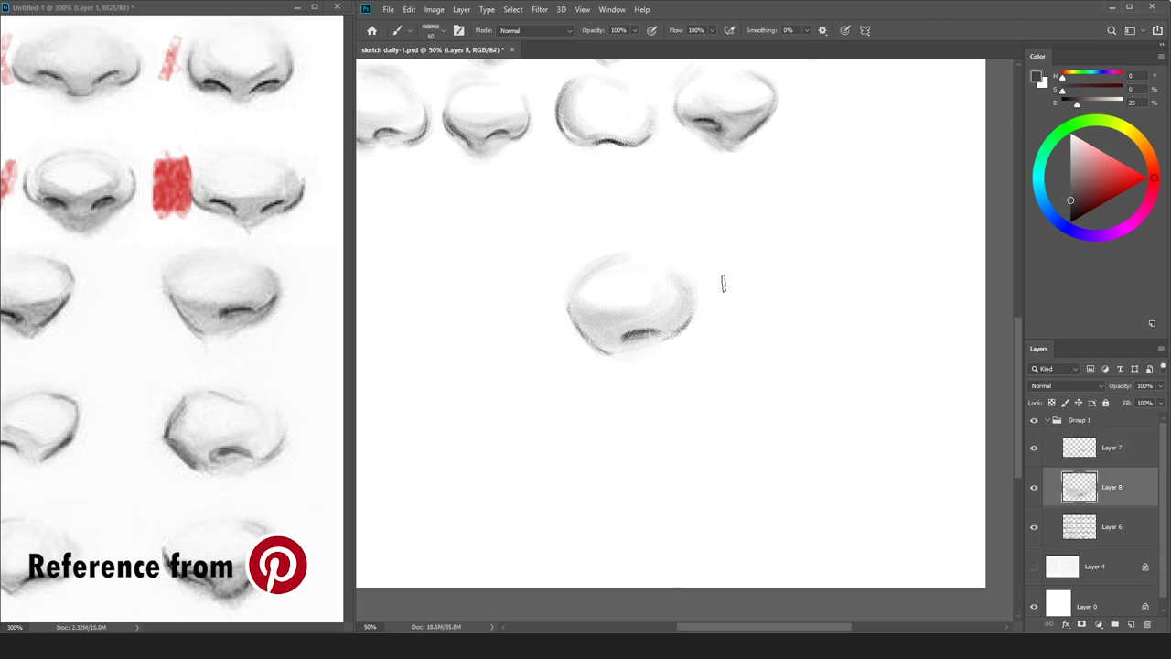
# Deepen the shading under the tip and along the left edge with a mid grey of 41% brightness.
pyautogui.moveTo(1090, 172); pyautogui.dragTo(1069, 185)
pyautogui.hotkey('ctrl', 'z')
pyautogui.moveTo(653, 331)
pyautogui.mouseDown()
pyautogui.moveTo(624, 346)
pyautogui.moveTo(616, 317)
pyautogui.moveTo(577, 305)
pyautogui.moveTo(616, 317)
pyautogui.mouseUp()
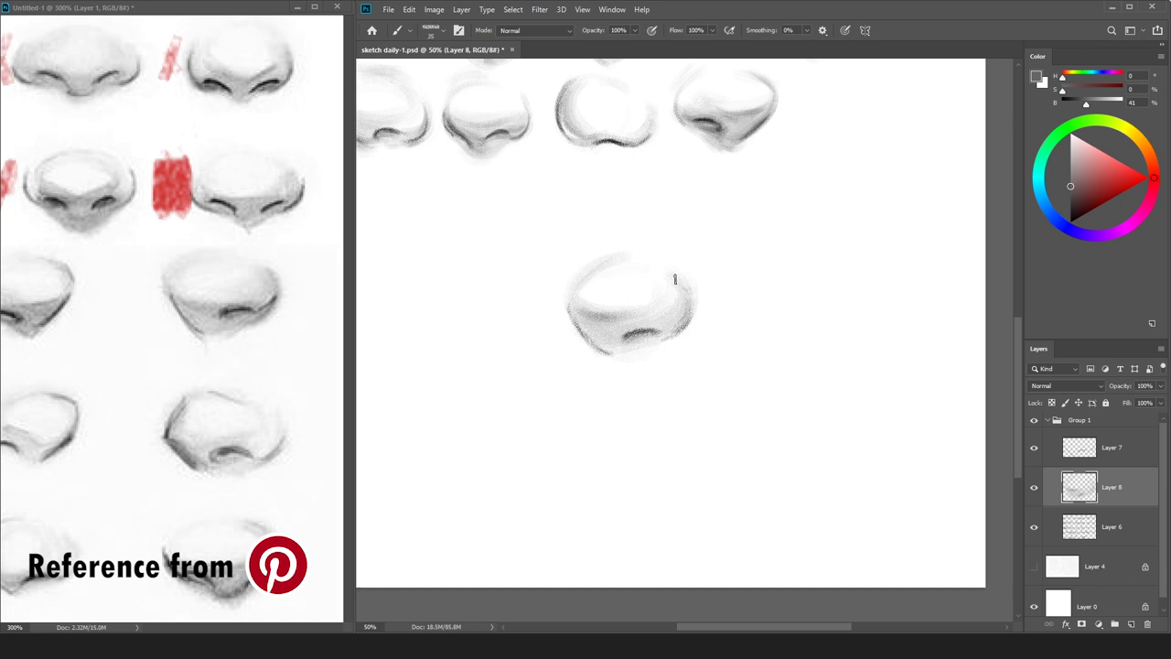
pyautogui.press(']')
pyautogui.press(']')
pyautogui.moveTo(590, 331); pyautogui.dragTo(611, 351)
pyautogui.moveTo(563, 282); pyautogui.dragTo(574, 320)
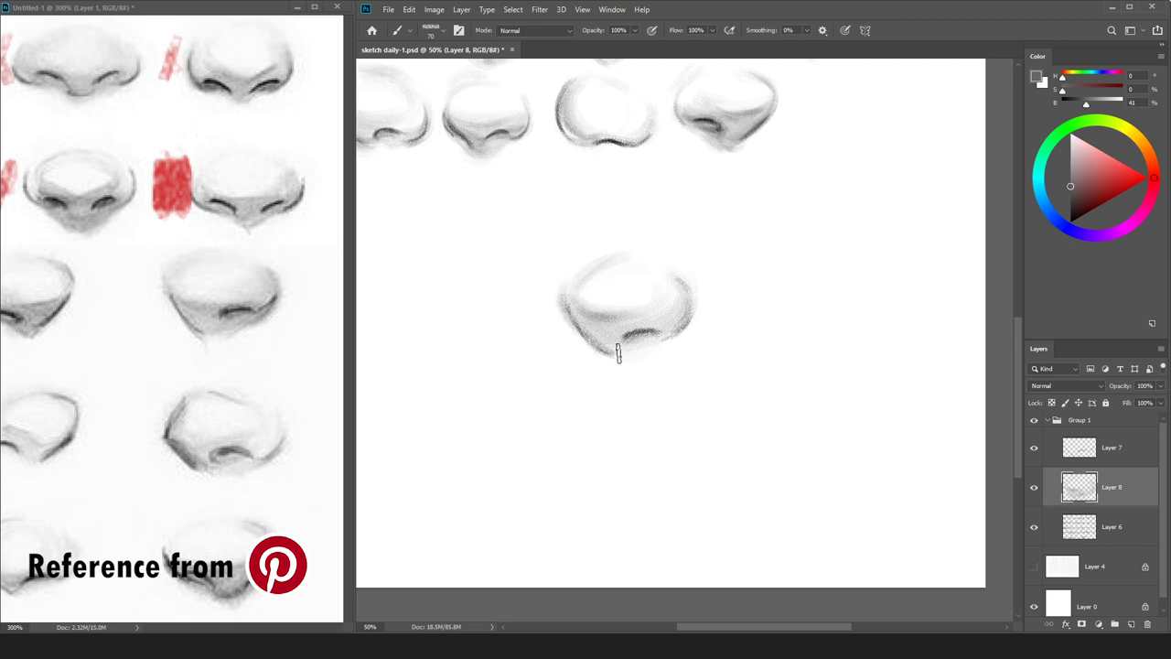
# Trim the outer left edge with the eraser and shade the lower edge and below the nostril with a sampled grey.
pyautogui.press('e')
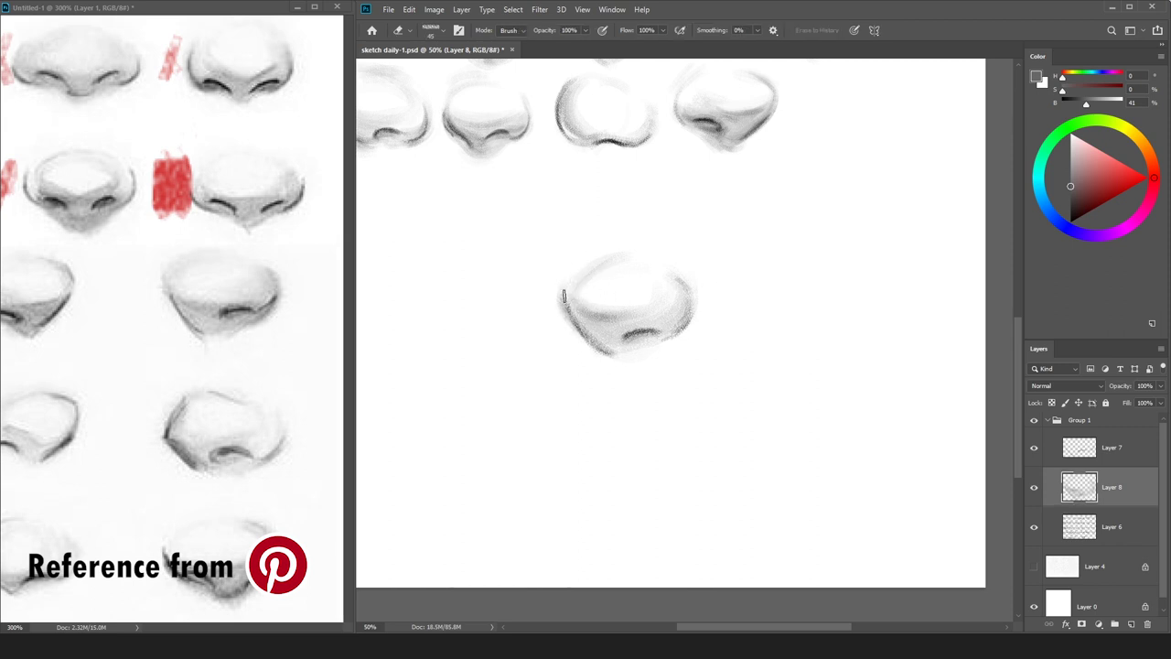
pyautogui.press('b')
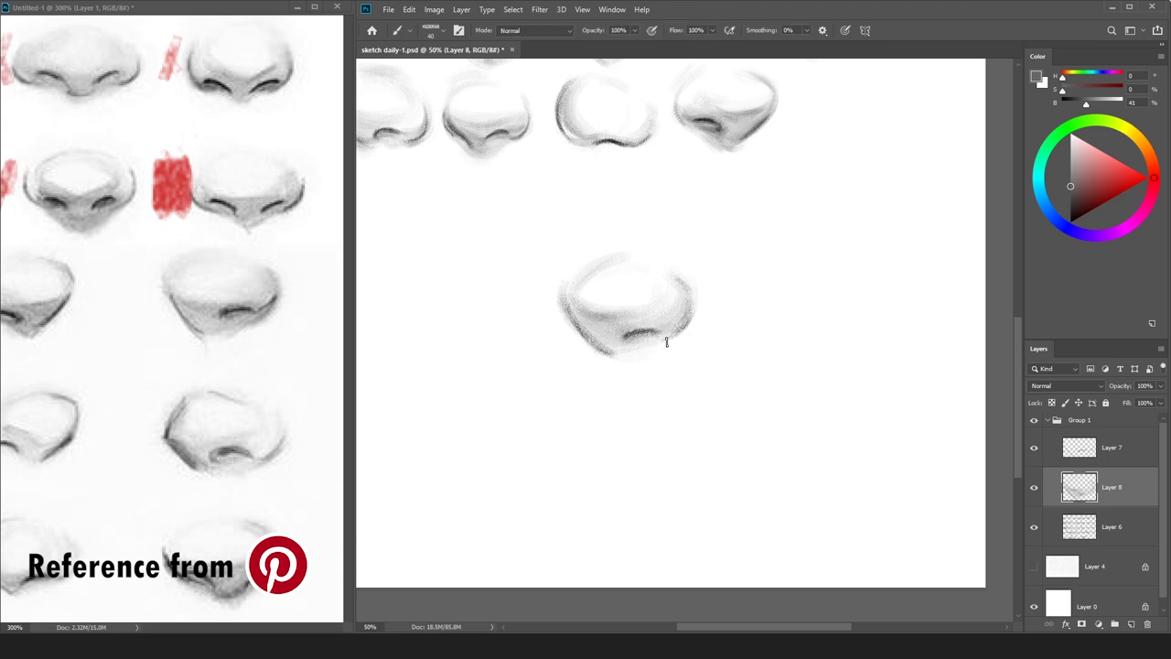
pyautogui.keyDown('alt'); pyautogui.click(653, 338); pyautogui.keyUp('alt')
pyautogui.moveTo(592, 345); pyautogui.dragTo(601, 352)
pyautogui.press('[')
pyautogui.moveTo(672, 337); pyautogui.dragTo(646, 345)
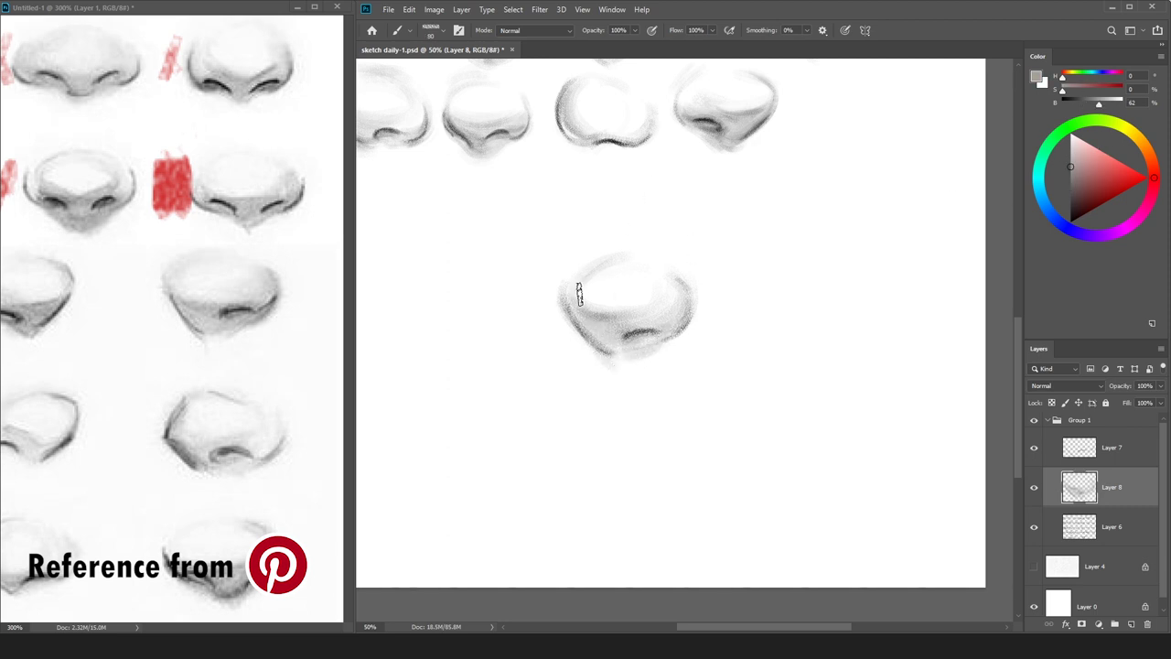
# Soften the upper rim with sampled tones and merge the shading and outline layers.
pyautogui.keyDown('alt'); pyautogui.click(582, 316); pyautogui.keyUp('alt')
pyautogui.keyDown('alt'); pyautogui.click(644, 260); pyautogui.keyUp('alt')
pyautogui.hotkey('ctrl', 'e')
pyautogui.press('x')
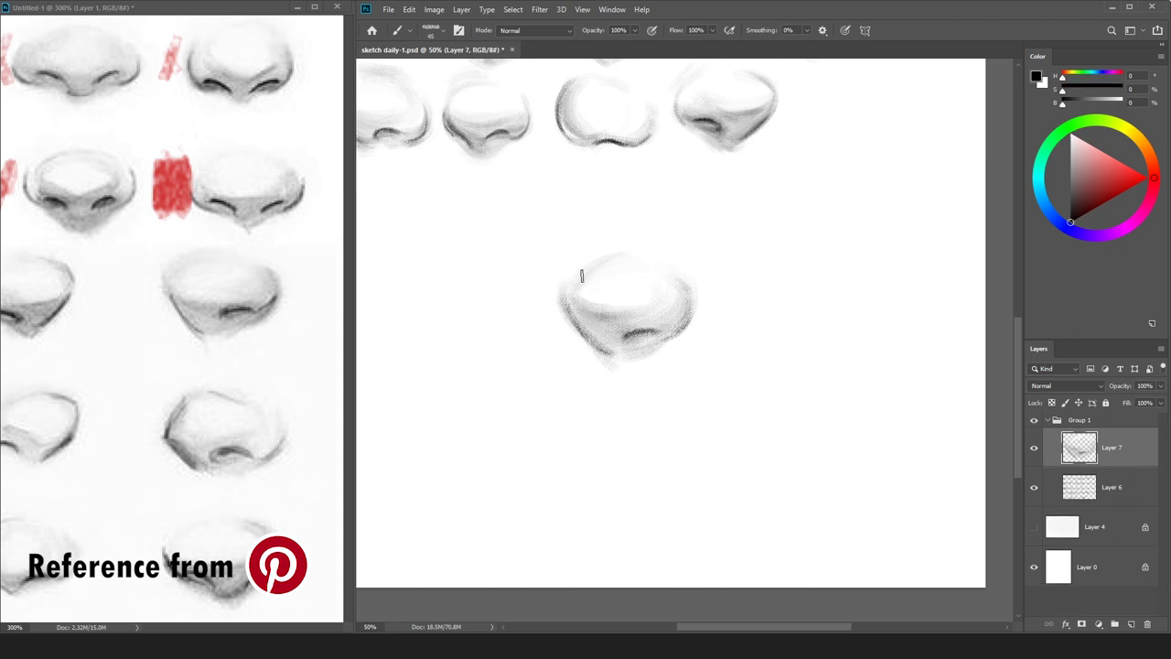
# Slim the outer left edge with the eraser and darken the nose's right edge.
pyautogui.press('e')
pyautogui.press('b')
pyautogui.press('x')
pyautogui.moveTo(1062, 162); pyautogui.dragTo(1047, 182)
pyautogui.moveTo(666, 340); pyautogui.dragTo(680, 280)
# Deepen the underside beside the nostril with a larger brush in dark grey of 31% brightness.
pyautogui.press('x')
pyautogui.moveTo(1101, 196); pyautogui.dragTo(1070, 194)
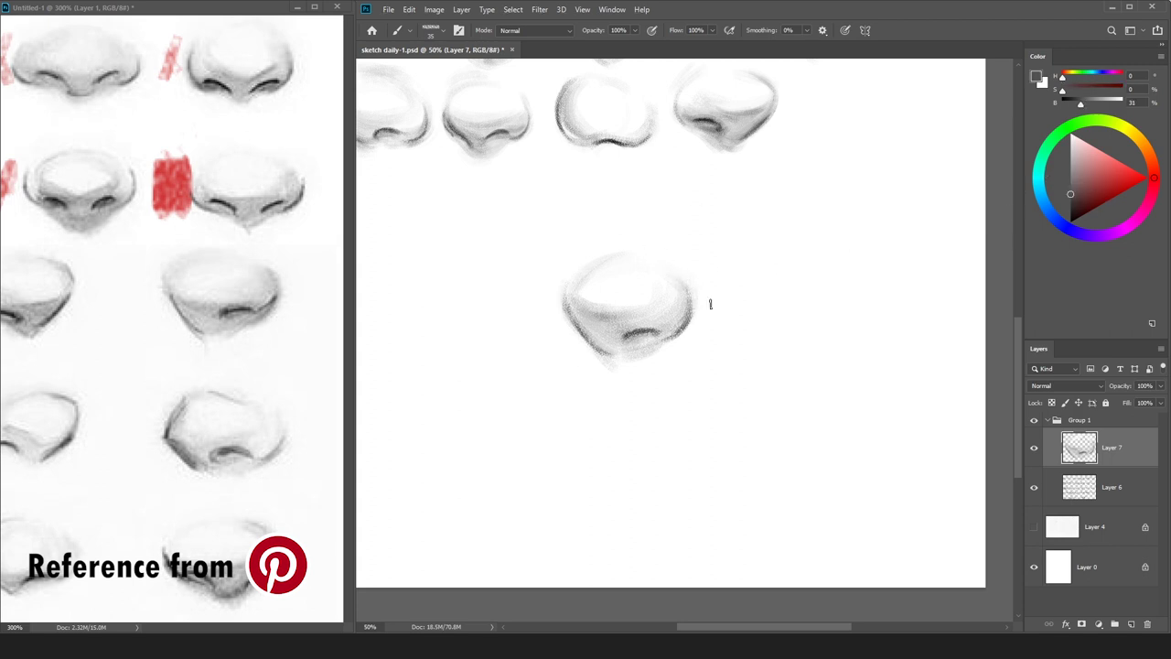
pyautogui.press(']')
pyautogui.press(']')
pyautogui.press(']')
pyautogui.moveTo(597, 320); pyautogui.dragTo(631, 319)
pyautogui.hotkey('ctrl', '-')
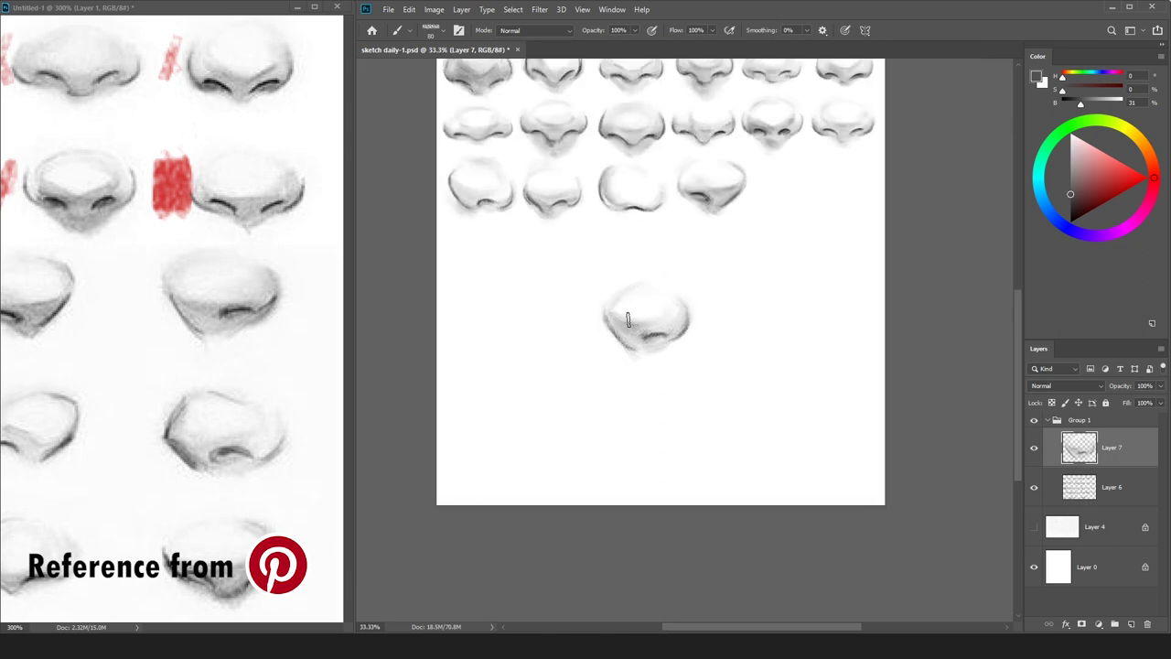
# Darken the nose's left edge and shade the right edge with greys sampled from the drawing.
pyautogui.press('x')
pyautogui.keyDown('alt'); pyautogui.click(610, 333); pyautogui.keyUp('alt')
pyautogui.moveTo(608, 312); pyautogui.dragTo(611, 332)
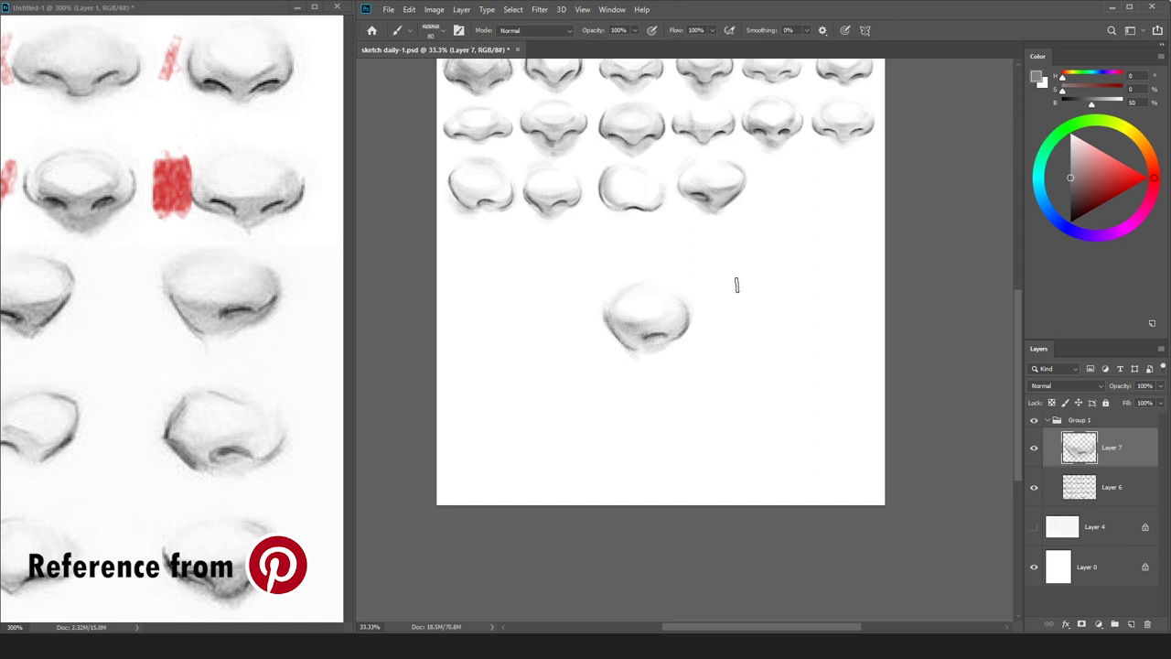
pyautogui.keyDown('alt'); pyautogui.click(682, 297); pyautogui.keyUp('alt')
pyautogui.keyDown('alt'); pyautogui.click(688, 325); pyautogui.keyUp('alt')
pyautogui.keyDown('alt'); pyautogui.click(667, 313); pyautogui.keyUp('alt')
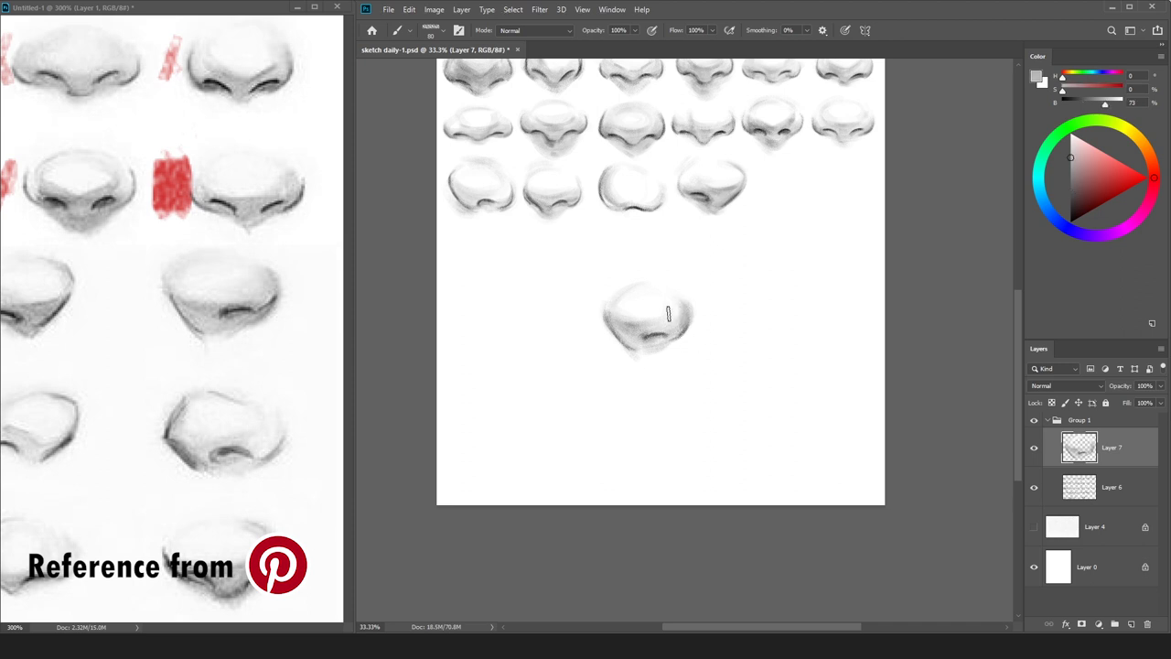
pyautogui.keyDown('alt'); pyautogui.click(676, 319); pyautogui.keyUp('alt')
# Shade the lower right edge and lightly tone the upper rim with sampled greys, using a larger brush.
pyautogui.keyDown('alt'); pyautogui.click(647, 336); pyautogui.keyUp('alt')
pyautogui.press(']')
pyautogui.moveTo(673, 343); pyautogui.dragTo(690, 327)
pyautogui.press(']')
pyautogui.press(']')
pyautogui.press(']')
pyautogui.keyDown('alt'); pyautogui.click(640, 327); pyautogui.keyUp('alt')
pyautogui.keyDown('alt'); pyautogui.click(606, 354); pyautogui.keyUp('alt')
pyautogui.keyDown('alt'); pyautogui.click(622, 300); pyautogui.keyUp('alt')
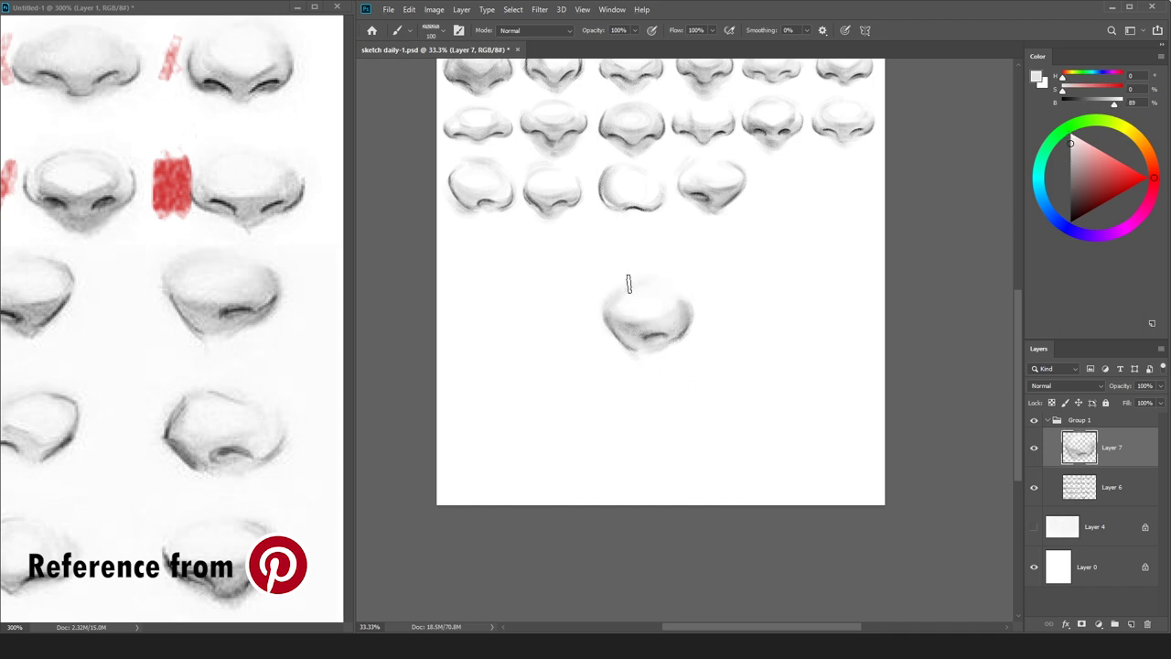
# Blend the nose's top and right side with sampled light tones and clean the lower left edge with white.
pyautogui.keyDown('alt'); pyautogui.click(613, 346); pyautogui.keyUp('alt')
pyautogui.keyDown('alt'); pyautogui.click(654, 309); pyautogui.keyUp('alt')
pyautogui.moveTo(680, 297); pyautogui.dragTo(670, 326)
pyautogui.keyDown('alt'); pyautogui.click(613, 357); pyautogui.keyUp('alt')
pyautogui.keyDown('alt'); pyautogui.click(600, 355); pyautogui.keyUp('alt')
pyautogui.keyDown('alt'); pyautogui.click(631, 304); pyautogui.keyUp('alt')
pyautogui.keyDown('alt'); pyautogui.click(625, 344); pyautogui.keyUp('alt')
pyautogui.keyDown('alt'); pyautogui.click(666, 340); pyautogui.keyUp('alt')
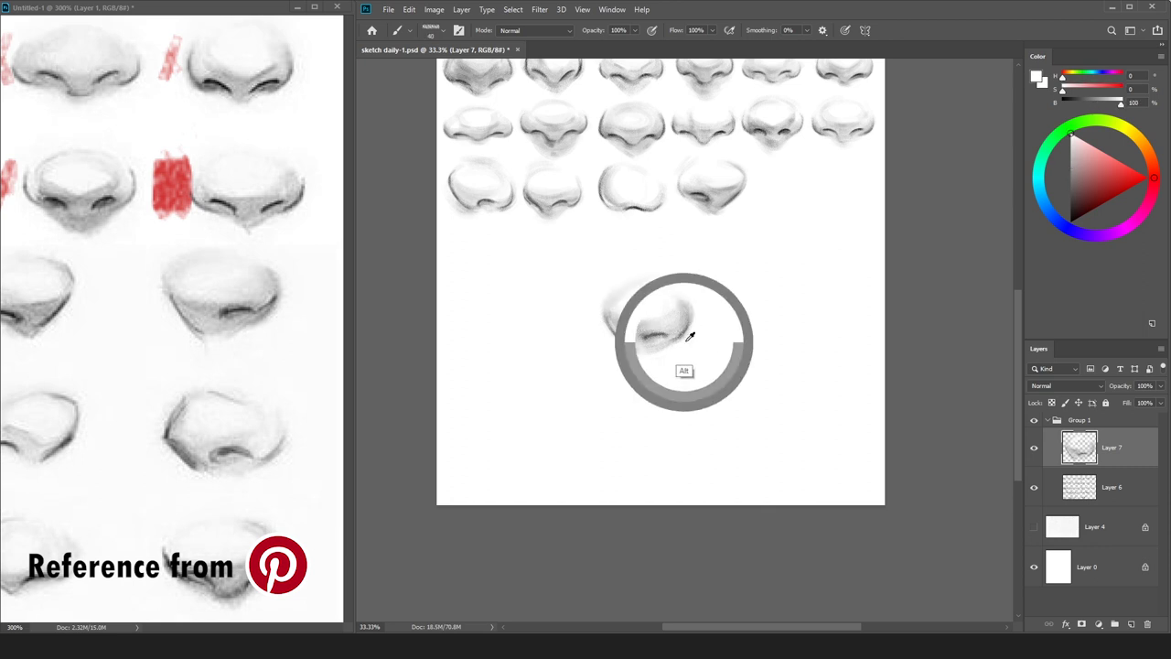
# Deepen the nostril with a small brush in a sampled dark grey of 28% brightness and black.
pyautogui.keyDown('alt'); pyautogui.click(653, 329); pyautogui.keyUp('alt')
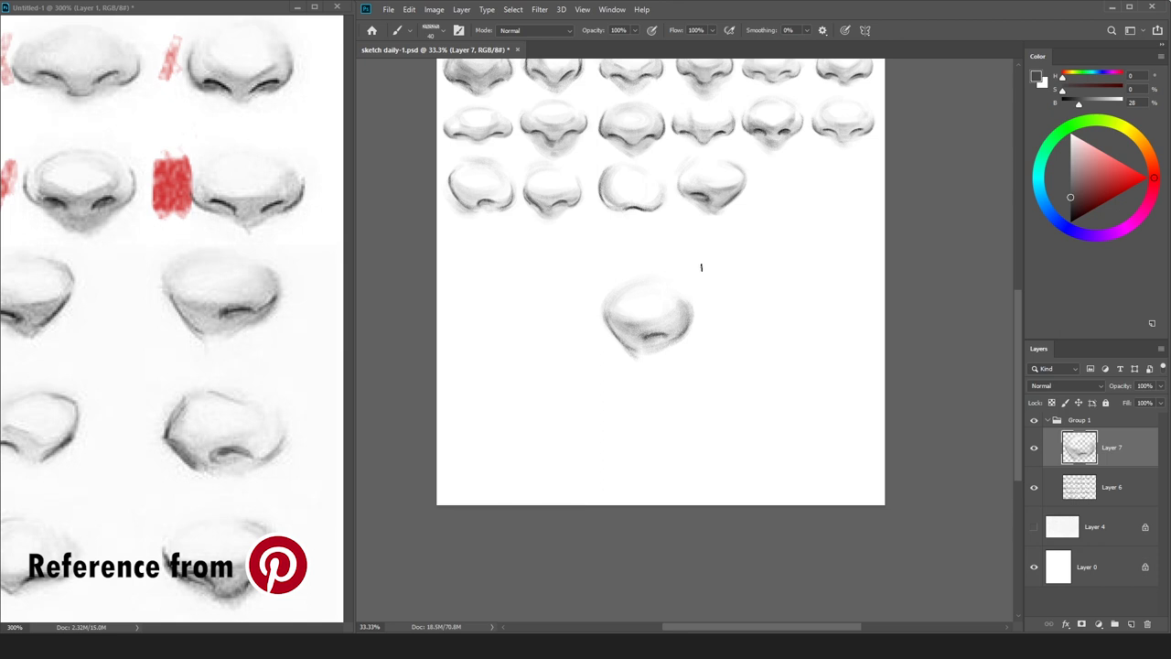
pyautogui.press('d')
pyautogui.keyDown('alt'); pyautogui.click(664, 346); pyautogui.keyUp('alt')
# Try scaling down the nose and placing it at the end of the lowest row of studies.
pyautogui.hotkey('ctrl', 't')
pyautogui.moveTo(730, 271); pyautogui.dragTo(694, 300)
pyautogui.moveTo(654, 338); pyautogui.dragTo(787, 194)
pyautogui.moveTo(824, 149); pyautogui.dragTo(794, 184)
pyautogui.press('Return')
pyautogui.press('b')
pyautogui.click(256, 307)
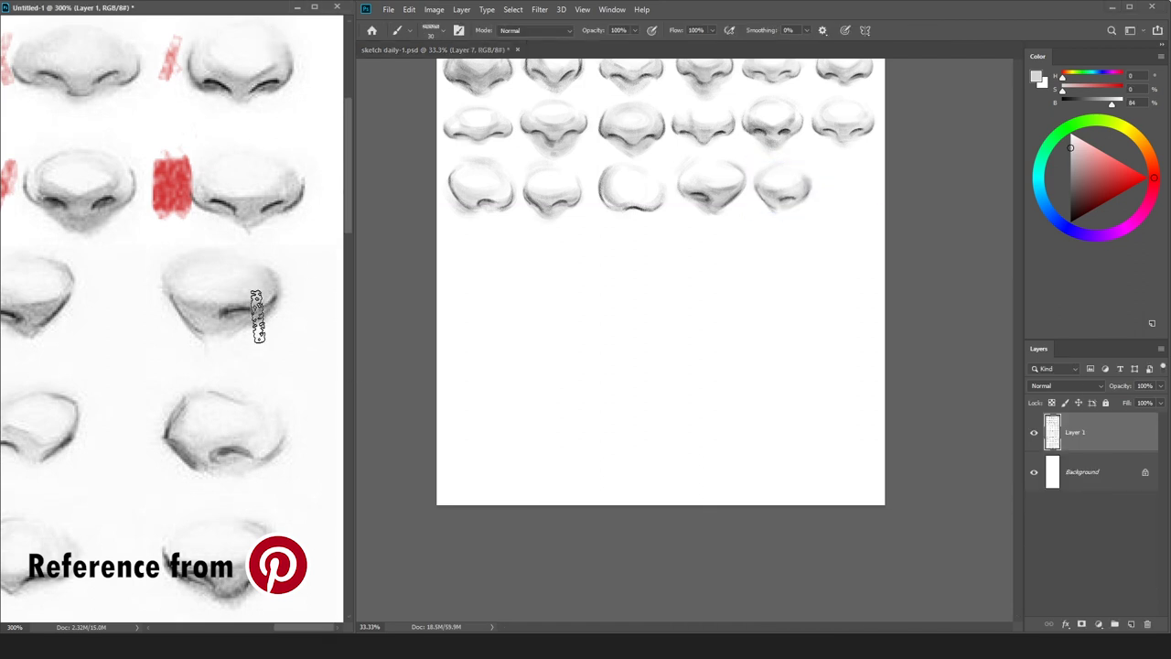
pyautogui.scroll(-5, 259, 333)
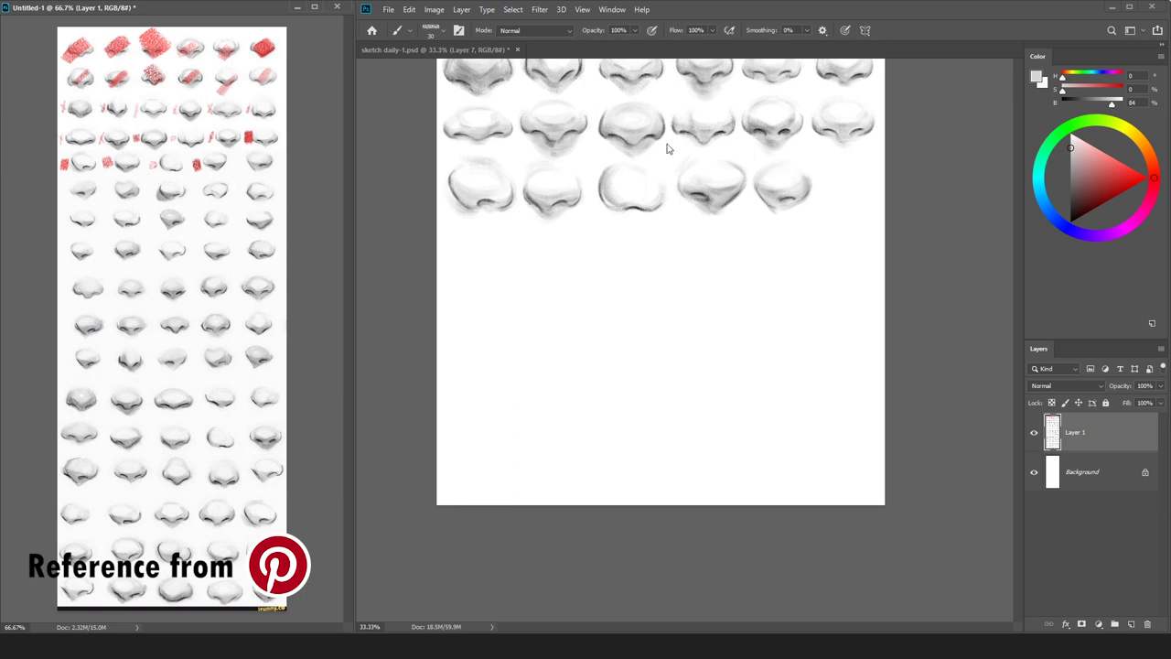
pyautogui.click(835, 178)
pyautogui.hotkey('ctrl', 'z')
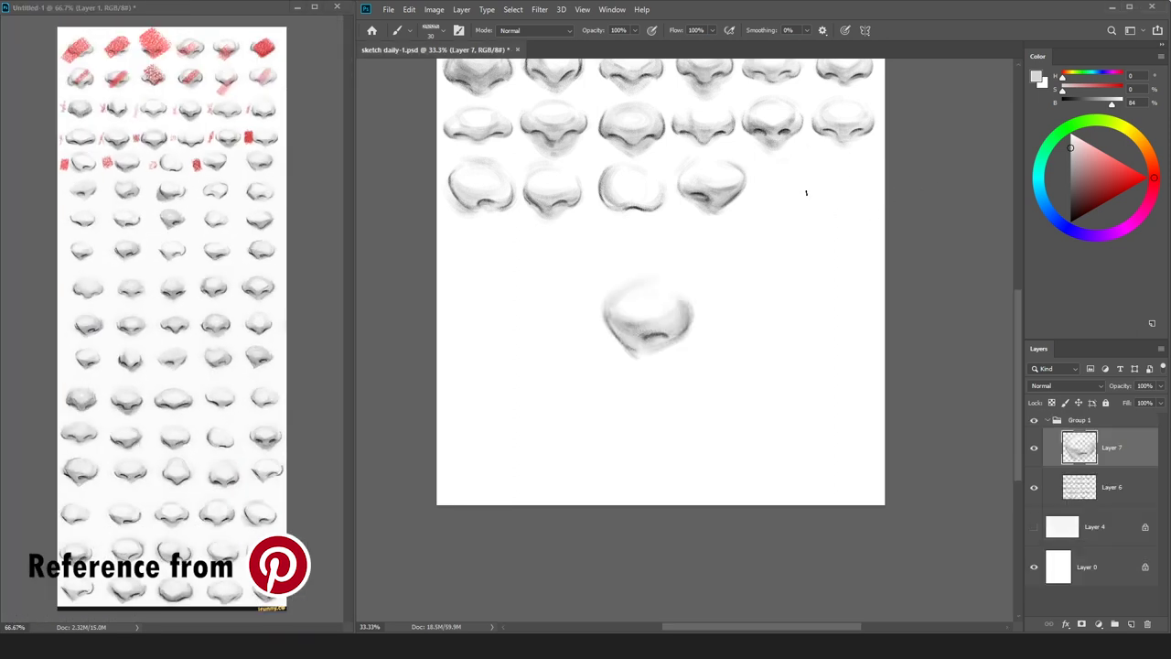
# Transform the finished nose and place it as the fifth study in the lowest row.
pyautogui.hotkey('ctrl', 't')
pyautogui.moveTo(685, 280); pyautogui.dragTo(821, 183)
pyautogui.press('Return')
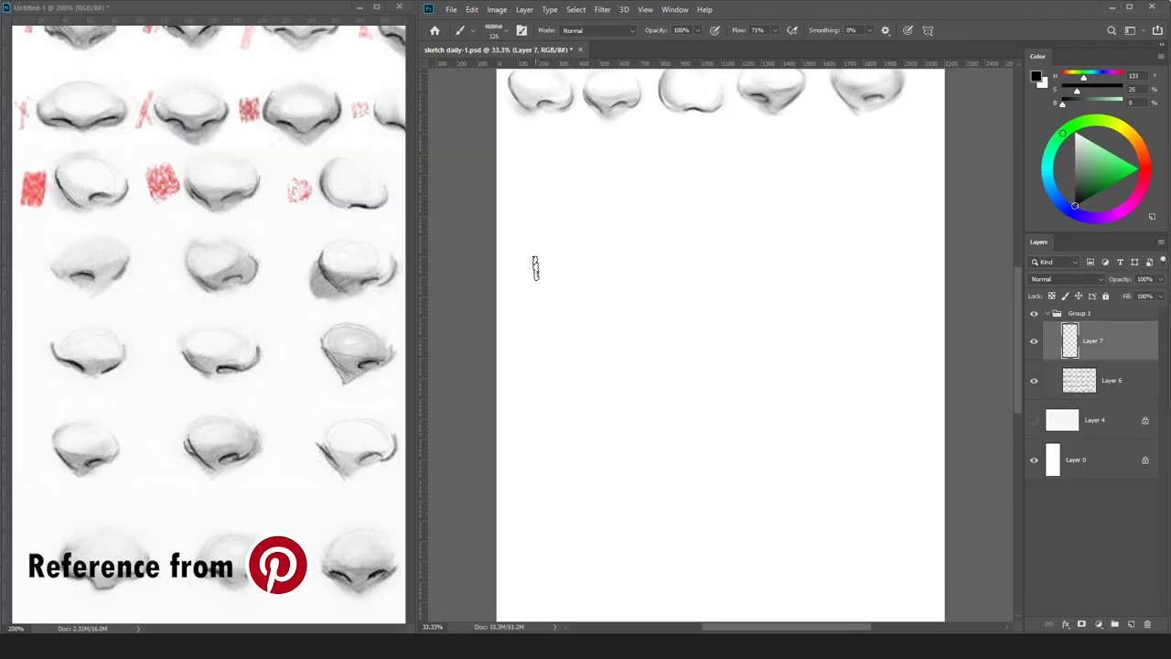
# Sketch the left wing curve and the arched nostril of a new nose below the row with a 25 px brush.
pyautogui.hotkey('ctrl', '+')
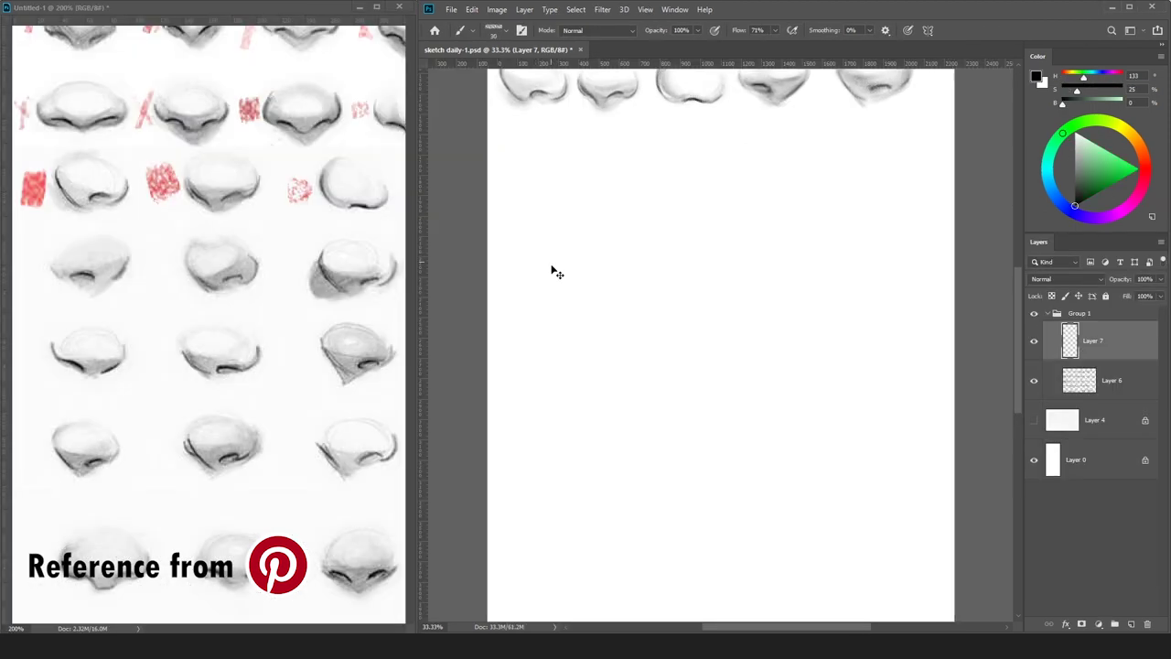
pyautogui.moveTo(521, 278); pyautogui.dragTo(514, 254)
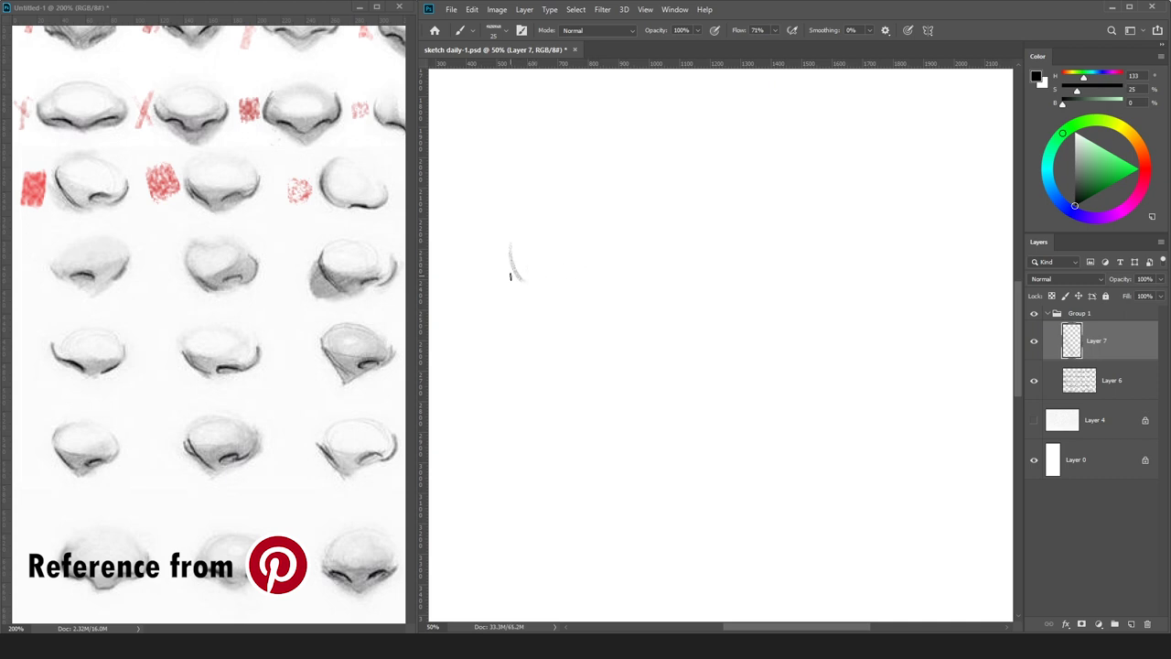
pyautogui.press('e')
pyautogui.press('b')
pyautogui.press('e')
pyautogui.press('b')
pyautogui.moveTo(510, 238)
pyautogui.mouseDown()
pyautogui.moveTo(530, 280)
pyautogui.moveTo(574, 267)
pyautogui.moveTo(586, 277)
pyautogui.moveTo(580, 290)
pyautogui.moveTo(589, 275)
pyautogui.moveTo(566, 277)
pyautogui.mouseUp()
pyautogui.hotkey('ctrl', 'z')
pyautogui.hotkey('ctrl', 'z')
pyautogui.hotkey('ctrl', 'z')
pyautogui.hotkey('ctrl', 'z')
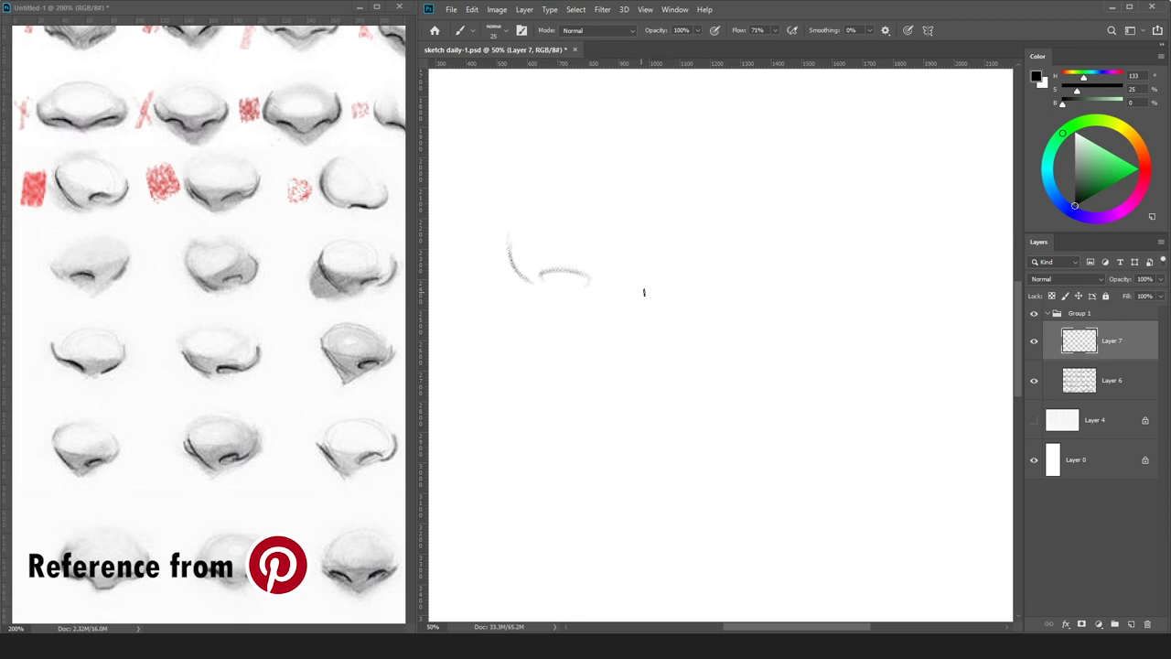
# Draw the new nose's right outer curve and refine the ends of the curves with the eraser.
pyautogui.moveTo(639, 295)
pyautogui.mouseDown()
pyautogui.moveTo(688, 256)
pyautogui.moveTo(660, 279)
pyautogui.moveTo(689, 238)
pyautogui.moveTo(653, 293)
pyautogui.moveTo(693, 233)
pyautogui.mouseUp()
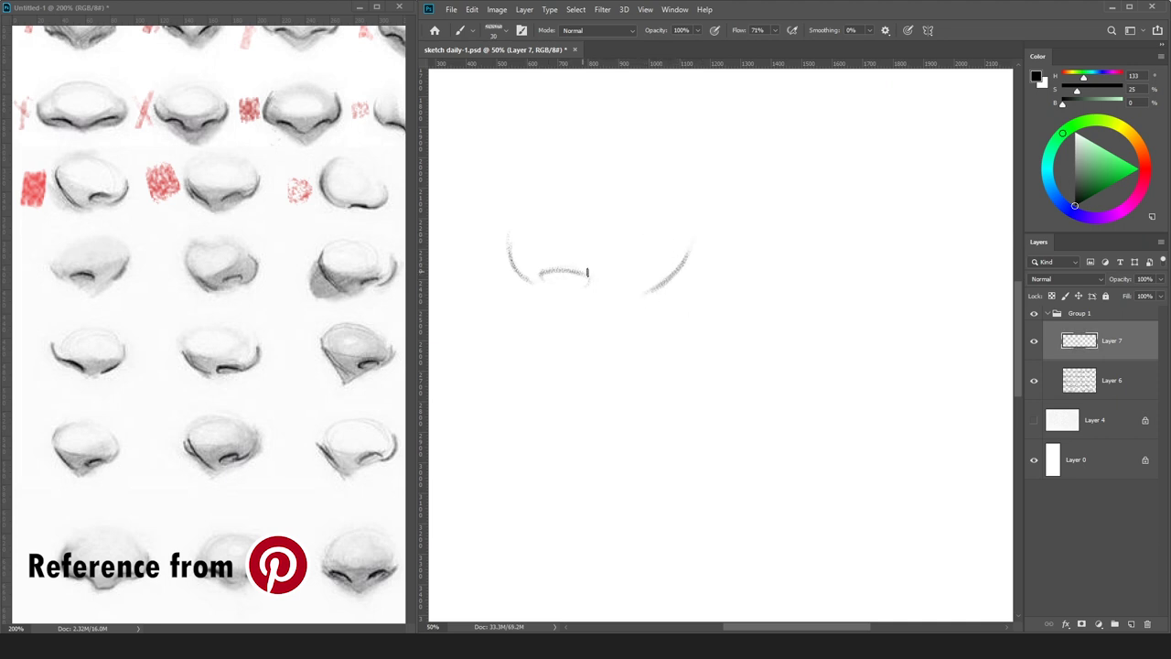
pyautogui.press('e')
pyautogui.moveTo(541, 277)
pyautogui.mouseDown()
pyautogui.moveTo(595, 278)
pyautogui.moveTo(542, 277)
pyautogui.mouseUp()
pyautogui.press('b')
pyautogui.press('e')
pyautogui.press('b')
pyautogui.moveTo(709, 219)
pyautogui.mouseDown()
pyautogui.moveTo(679, 272)
pyautogui.moveTo(700, 235)
pyautogui.mouseUp()
pyautogui.press('e')
pyautogui.moveTo(653, 289)
pyautogui.mouseDown()
pyautogui.moveTo(686, 265)
pyautogui.moveTo(657, 287)
pyautogui.mouseUp()
# Complete the nostril arch, then erase and redraw the right outer curve closer to the nostril.
pyautogui.hotkey('ctrl', '-')
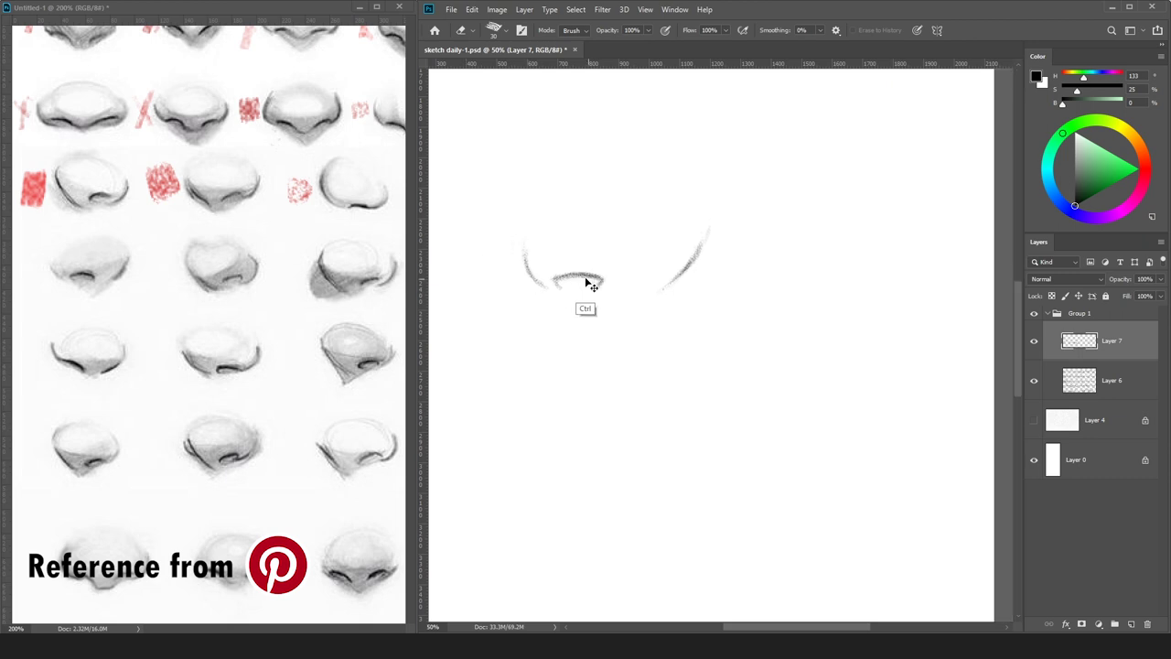
pyautogui.hotkey('ctrl', '-')
pyautogui.press('b')
pyautogui.moveTo(605, 297)
pyautogui.mouseDown()
pyautogui.moveTo(628, 298)
pyautogui.moveTo(603, 303)
pyautogui.mouseUp()
pyautogui.press('e')
pyautogui.press('b')
pyautogui.press('e')
pyautogui.moveTo(709, 271); pyautogui.dragTo(686, 299)
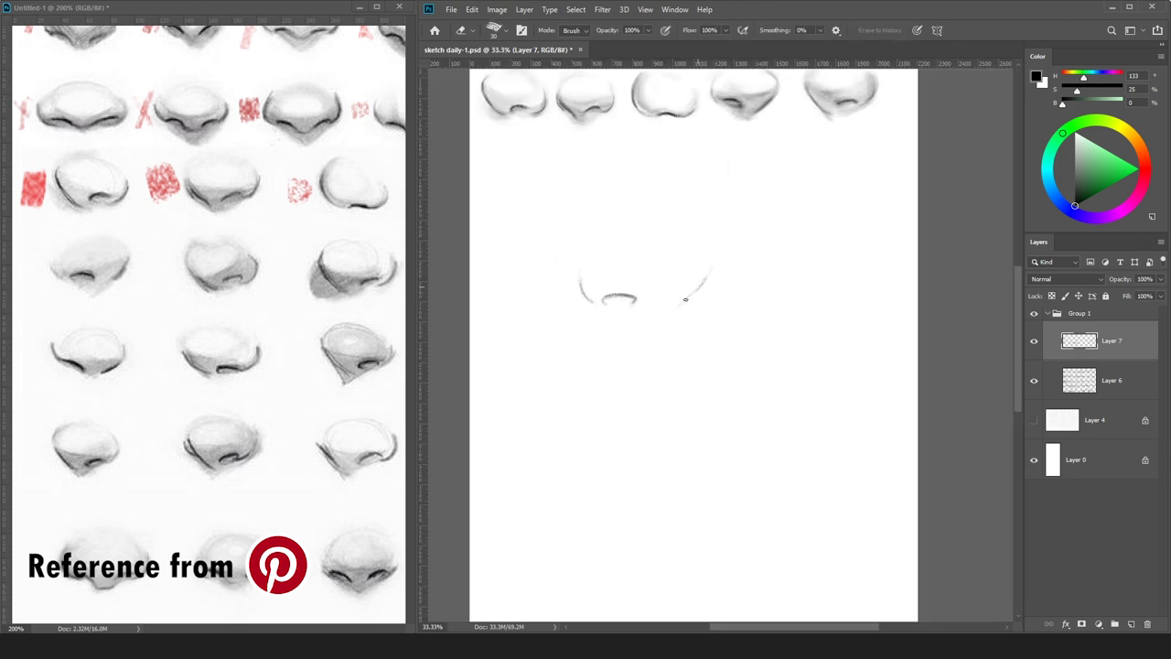
pyautogui.press('b')
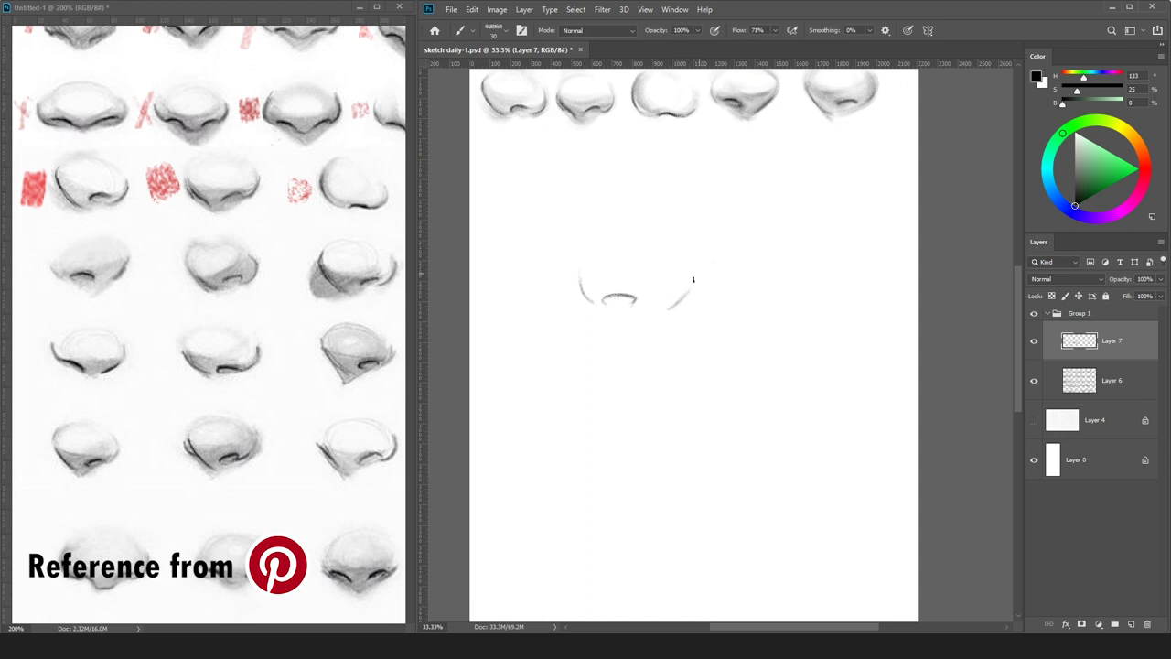
pyautogui.press('e')
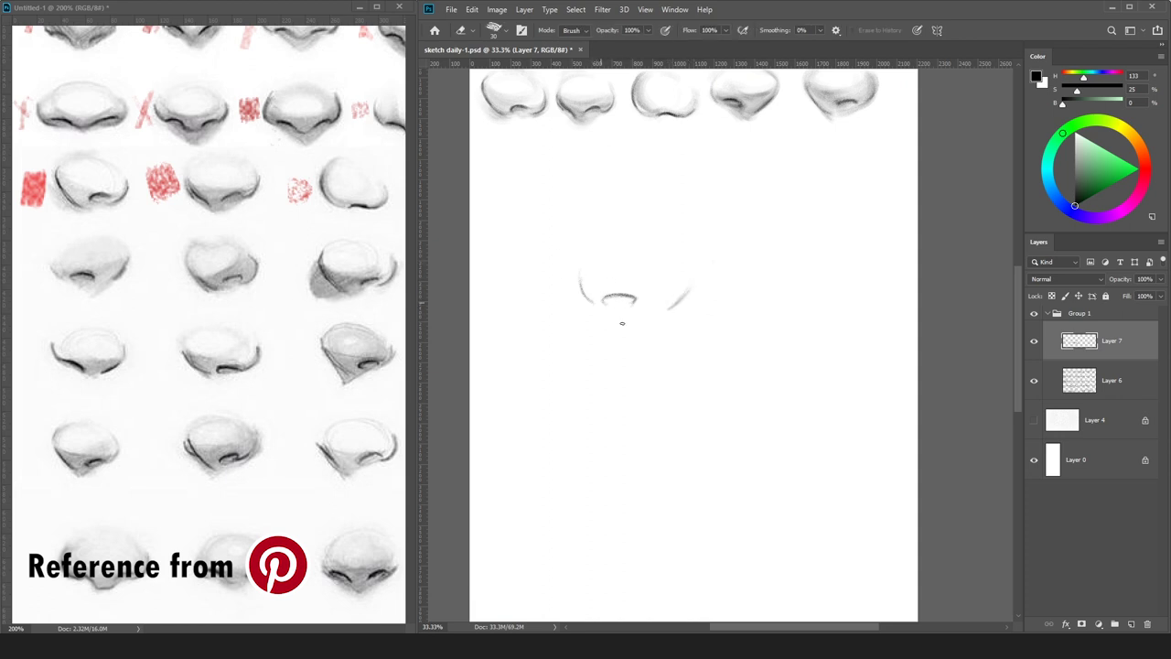
pyautogui.press('b')
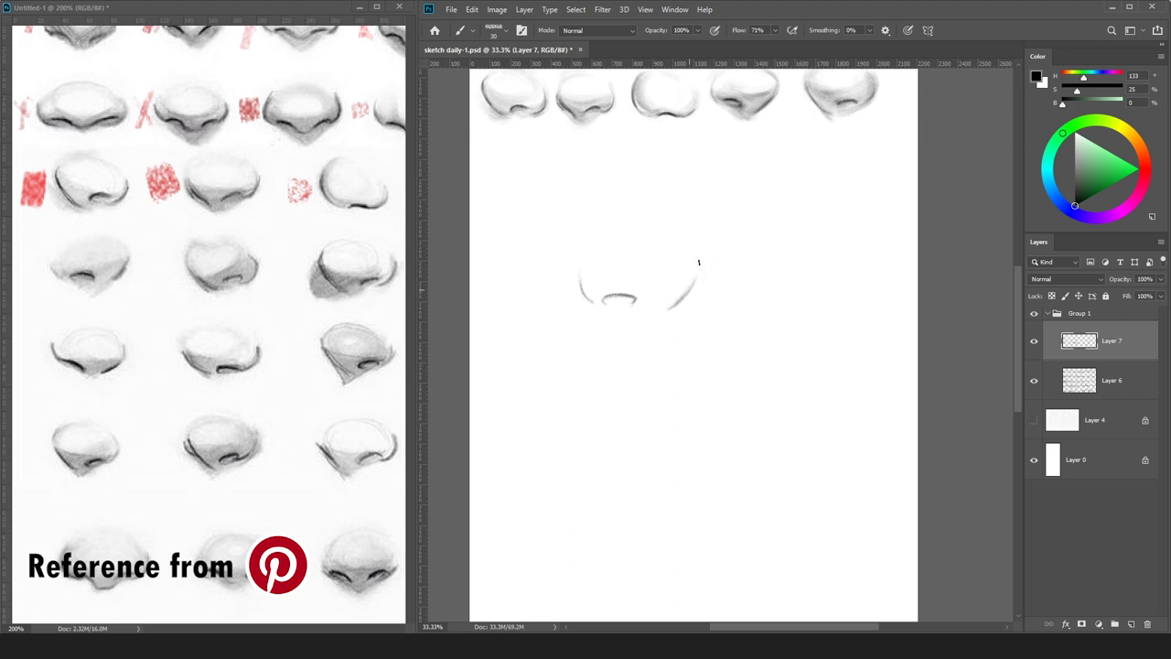
# Add a layer beneath the outline and block in the nose shape with a large brush in light grey of 85% brightness.
pyautogui.click(1089, 374)
pyautogui.hotkey('ctrl', 'shift', 'n')
pyautogui.press('Return')
pyautogui.moveTo(1074, 153); pyautogui.dragTo(1069, 143)
pyautogui.press(']')
pyautogui.press(']')
pyautogui.press(']')
pyautogui.press(']')
pyautogui.press(']')
pyautogui.press(']')
pyautogui.press(']')
pyautogui.press(']')
pyautogui.press(']')
pyautogui.press(']')
pyautogui.press(']')
pyautogui.moveTo(659, 251)
pyautogui.mouseDown()
pyautogui.moveTo(596, 282)
pyautogui.moveTo(676, 273)
pyautogui.moveTo(583, 283)
pyautogui.moveTo(679, 276)
pyautogui.moveTo(616, 297)
pyautogui.moveTo(651, 300)
pyautogui.moveTo(691, 270)
pyautogui.moveTo(613, 302)
pyautogui.moveTo(711, 245)
pyautogui.moveTo(690, 278)
pyautogui.moveTo(609, 292)
pyautogui.moveTo(696, 275)
pyautogui.moveTo(629, 311)
pyautogui.moveTo(681, 299)
pyautogui.mouseUp()
pyautogui.press('[')
pyautogui.press('[')
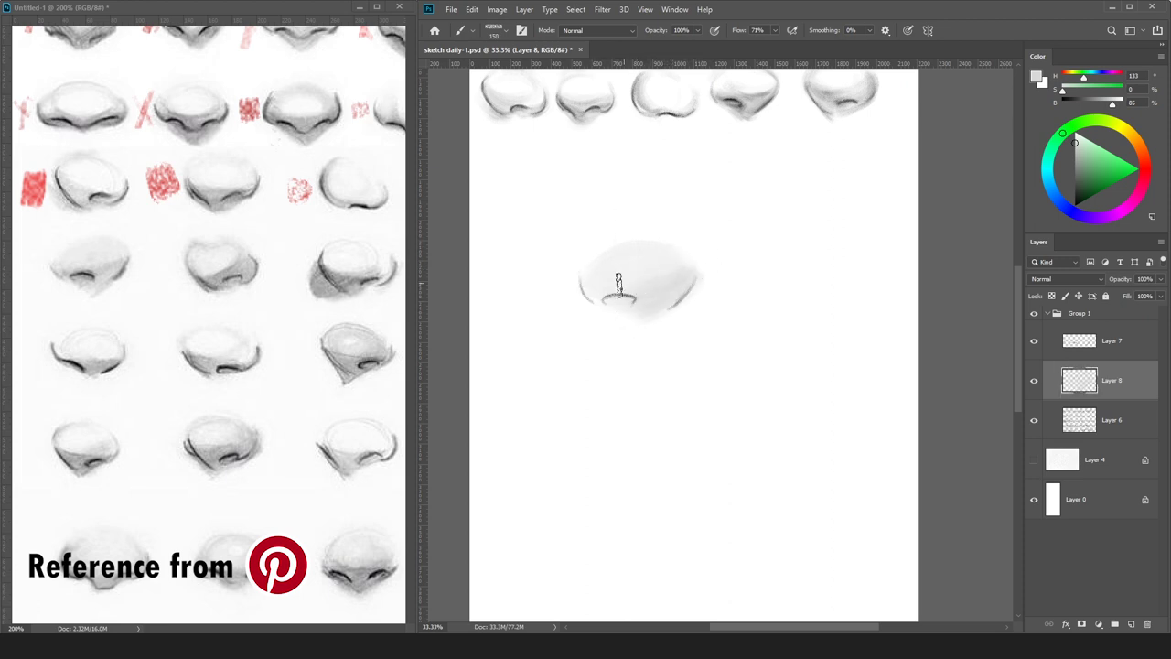
# Shade the nose's right side plane in grey of 73% brightness.
pyautogui.press(']')
pyautogui.press(']')
pyautogui.press(']')
pyautogui.click(1076, 151)
pyautogui.press('[')
pyautogui.press('[')
pyautogui.press('[')
pyautogui.press('[')
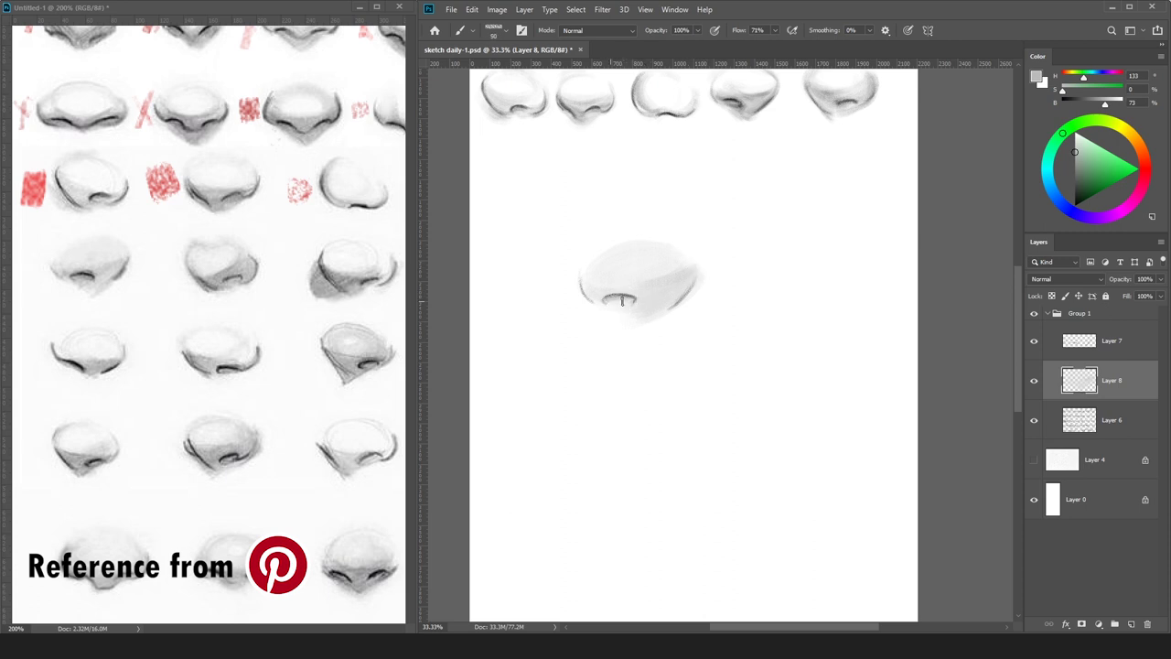
# Fill the inside of the nostril with a darker grey, using a smaller brush.
pyautogui.moveTo(1078, 161); pyautogui.dragTo(1075, 173)
pyautogui.press('[')
pyautogui.press('[')
pyautogui.press('[')
pyautogui.moveTo(602, 300); pyautogui.dragTo(635, 299)
# Shade the underside from the right edge to the nostril in mid grey of 66% brightness.
pyautogui.moveTo(1068, 169); pyautogui.dragTo(1049, 151)
pyautogui.press(']')
pyautogui.press(']')
pyautogui.press(']')
pyautogui.press(']')
pyautogui.press(']')
pyautogui.press(']')
pyautogui.press(']')
pyautogui.press('[')
pyautogui.press('[')
pyautogui.press('[')
pyautogui.press('[')
pyautogui.press('[')
pyautogui.press('[')
pyautogui.moveTo(677, 300)
pyautogui.mouseDown()
pyautogui.moveTo(641, 322)
pyautogui.moveTo(678, 294)
pyautogui.moveTo(640, 321)
pyautogui.moveTo(602, 304)
pyautogui.mouseUp()
# Merge the shading and outline layers and darken the nostril's upper rim in black.
pyautogui.press('Delete')
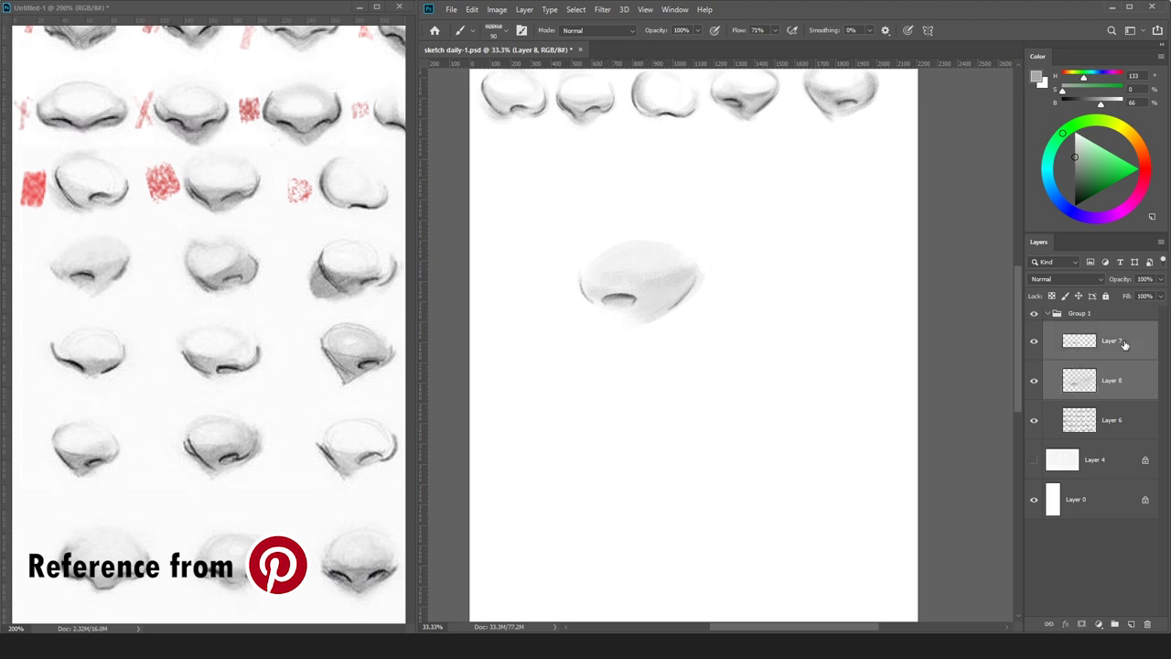
pyautogui.press('d')
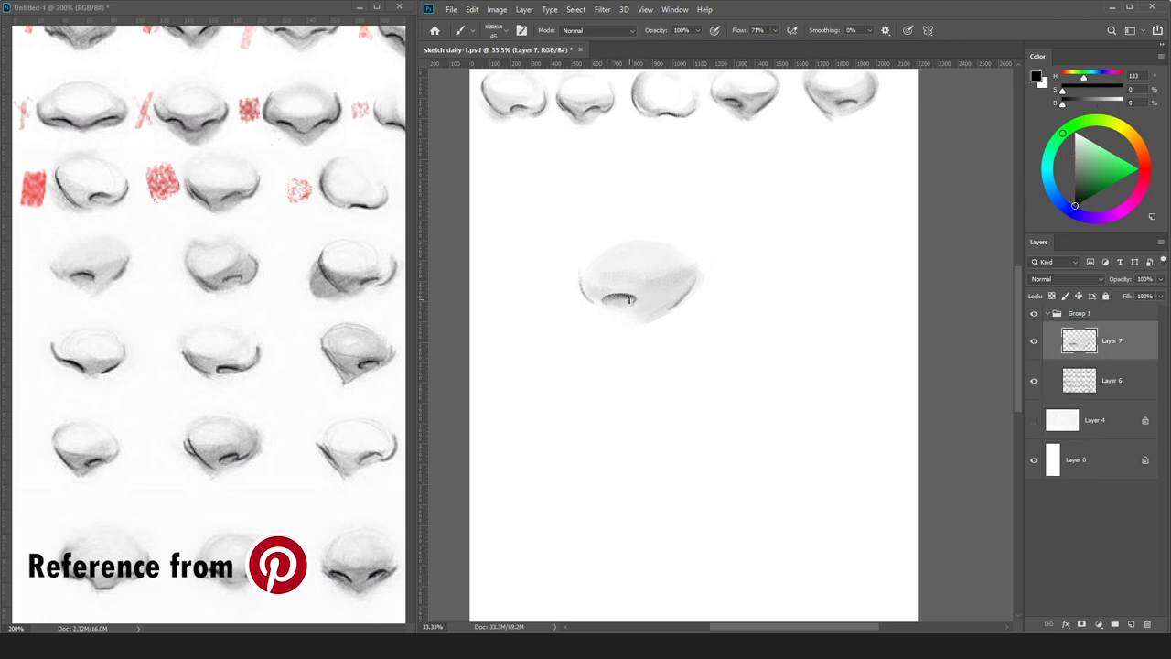
pyautogui.moveTo(606, 295); pyautogui.dragTo(633, 294)
# Deepen the right edge in grey of 24% brightness and the side plane and underside in grey of 44% brightness.
pyautogui.click(1074, 188)
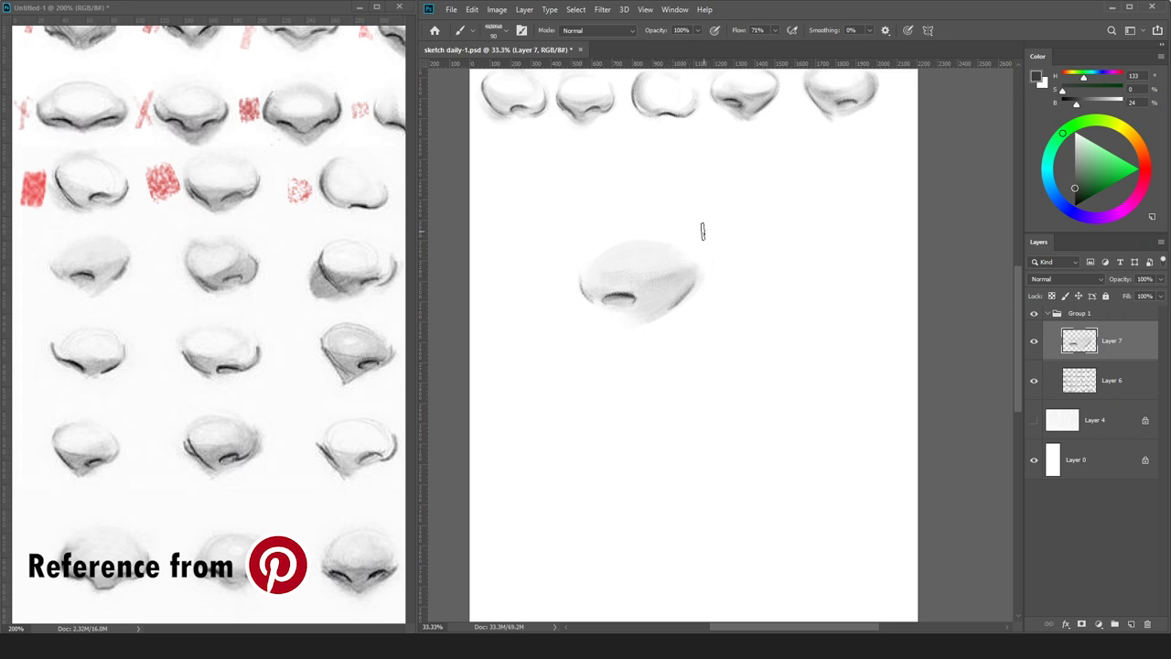
pyautogui.press(']')
pyautogui.press(']')
pyautogui.press(']')
pyautogui.press('[')
pyautogui.press('[')
pyautogui.press(']')
pyautogui.press(']')
pyautogui.moveTo(1077, 177); pyautogui.dragTo(1073, 171)
pyautogui.press(']')
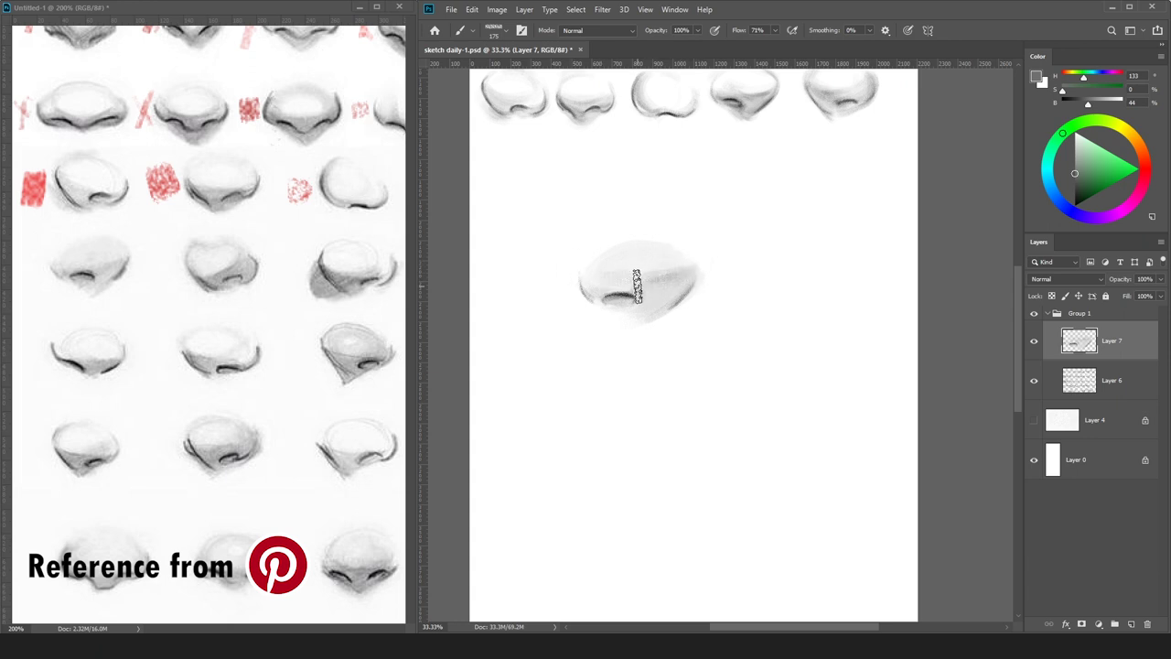
pyautogui.press('[')
pyautogui.press('[')
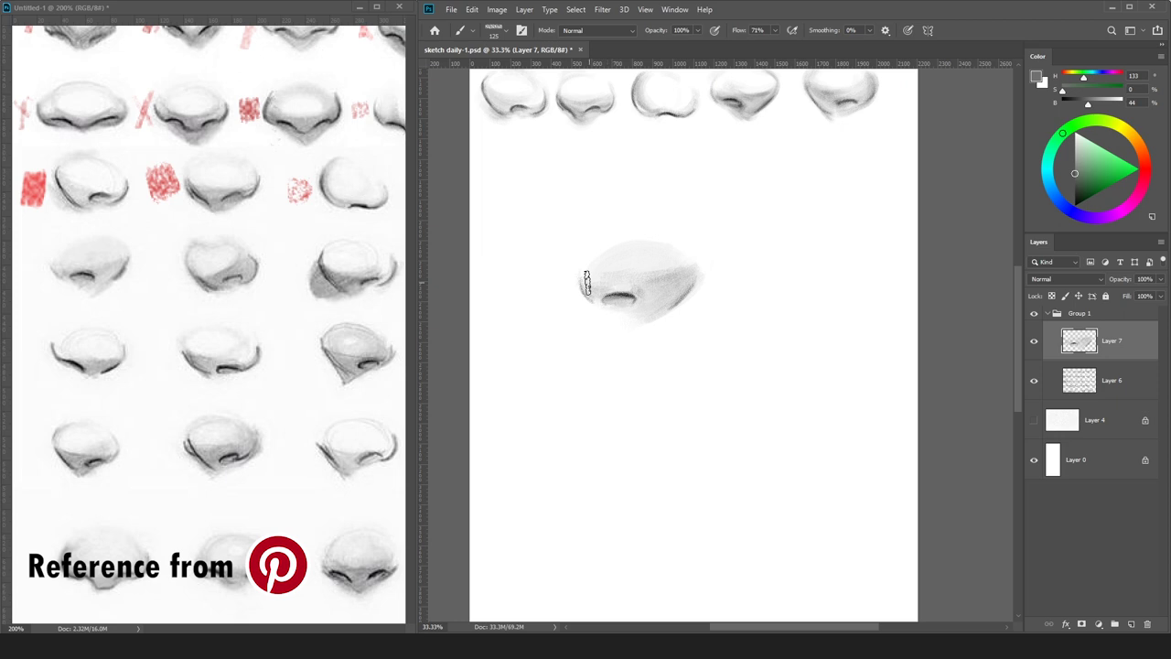
# Clean the lower edge below the nostril and soften the top of the nose with sampled light tones.
pyautogui.keyDown('alt'); pyautogui.click(591, 316); pyautogui.keyUp('alt')
pyautogui.keyDown('alt'); pyautogui.click(636, 287); pyautogui.keyUp('alt')
pyautogui.keyDown('alt'); pyautogui.click(682, 298); pyautogui.keyUp('alt')
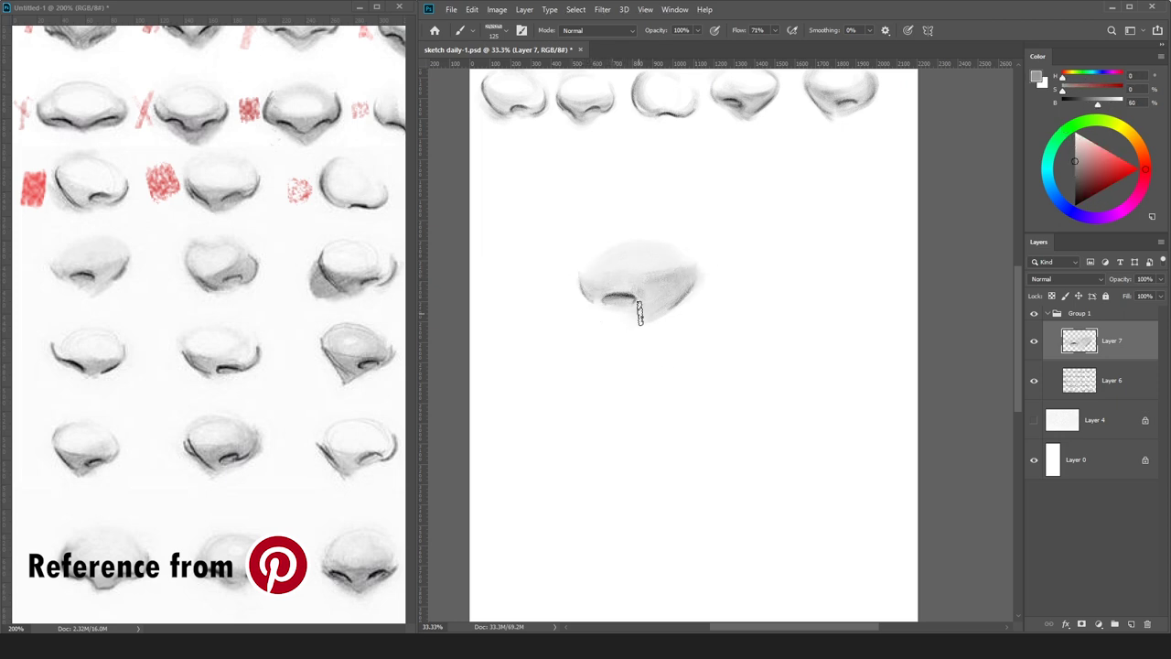
pyautogui.keyDown('alt'); pyautogui.click(669, 307); pyautogui.keyUp('alt')
pyautogui.press(']')
pyautogui.keyDown('alt'); pyautogui.click(676, 261); pyautogui.keyUp('alt')
pyautogui.moveTo(611, 279); pyautogui.dragTo(698, 207)
pyautogui.keyDown('alt'); pyautogui.click(647, 226); pyautogui.keyUp('alt')
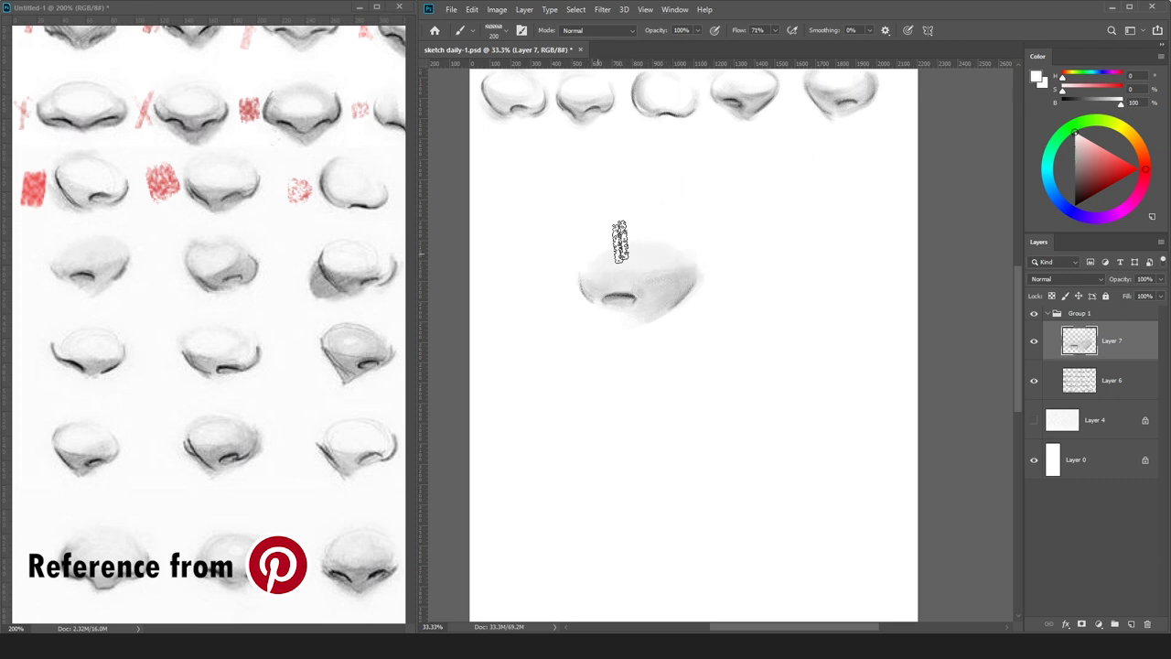
pyautogui.hotkey('ctrl', '-')
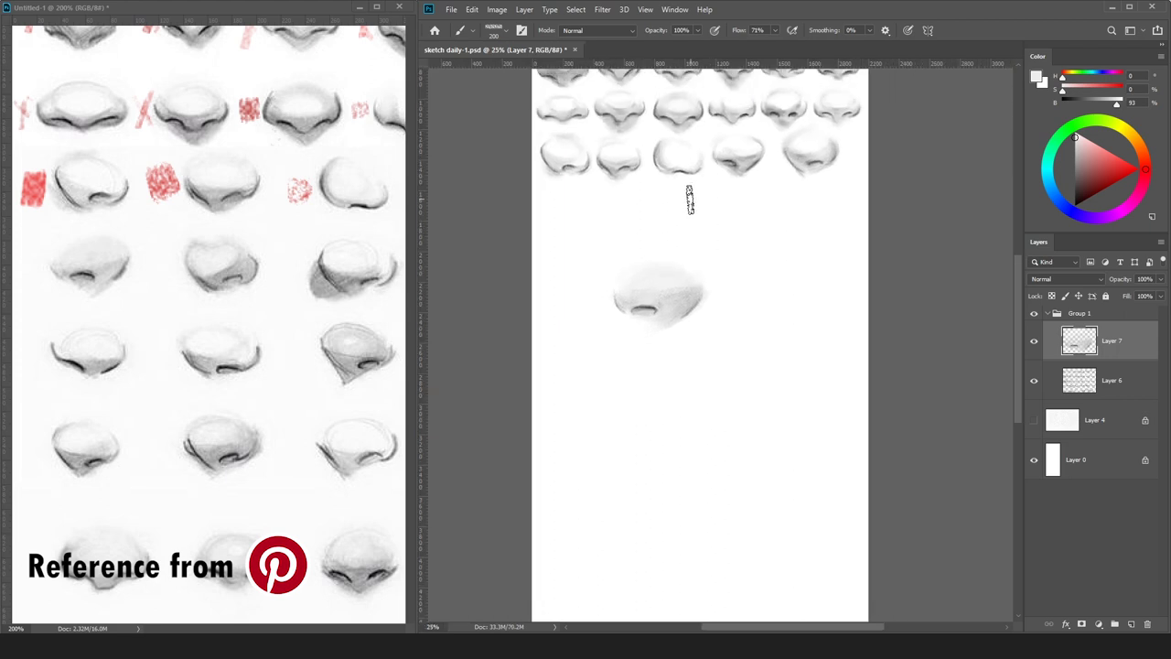
# Switch to a different brush preset and darken the nostril rim in black at 50 px.
pyautogui.rightClick(692, 298)
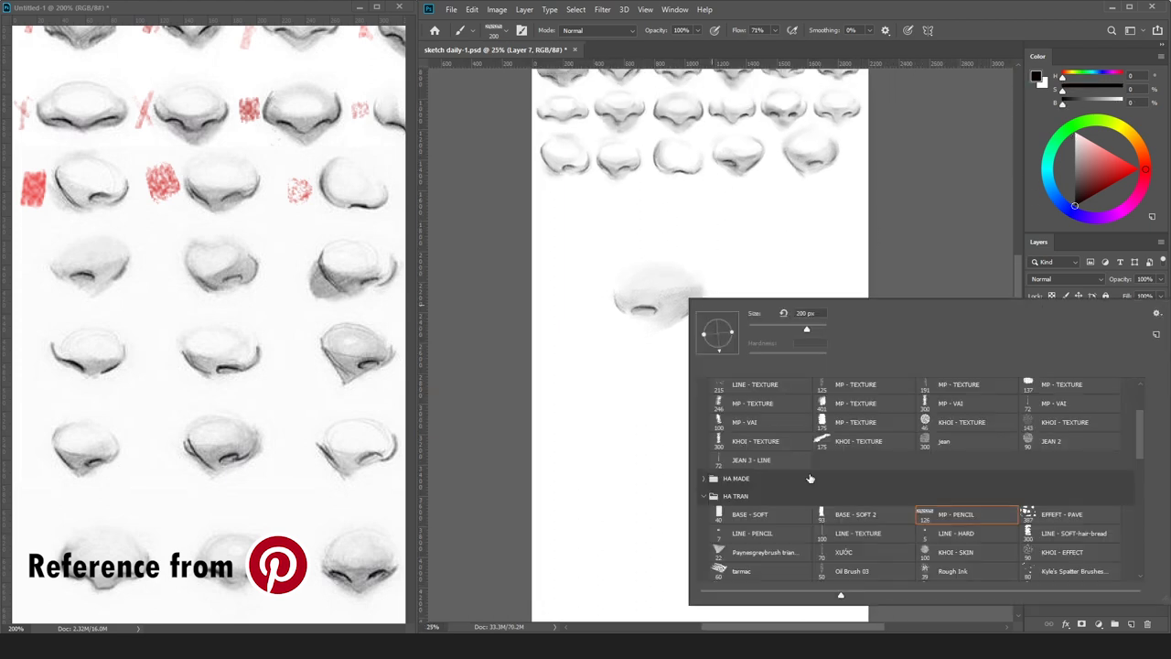
pyautogui.click(774, 538)
pyautogui.hotkey('ctrl', '+')
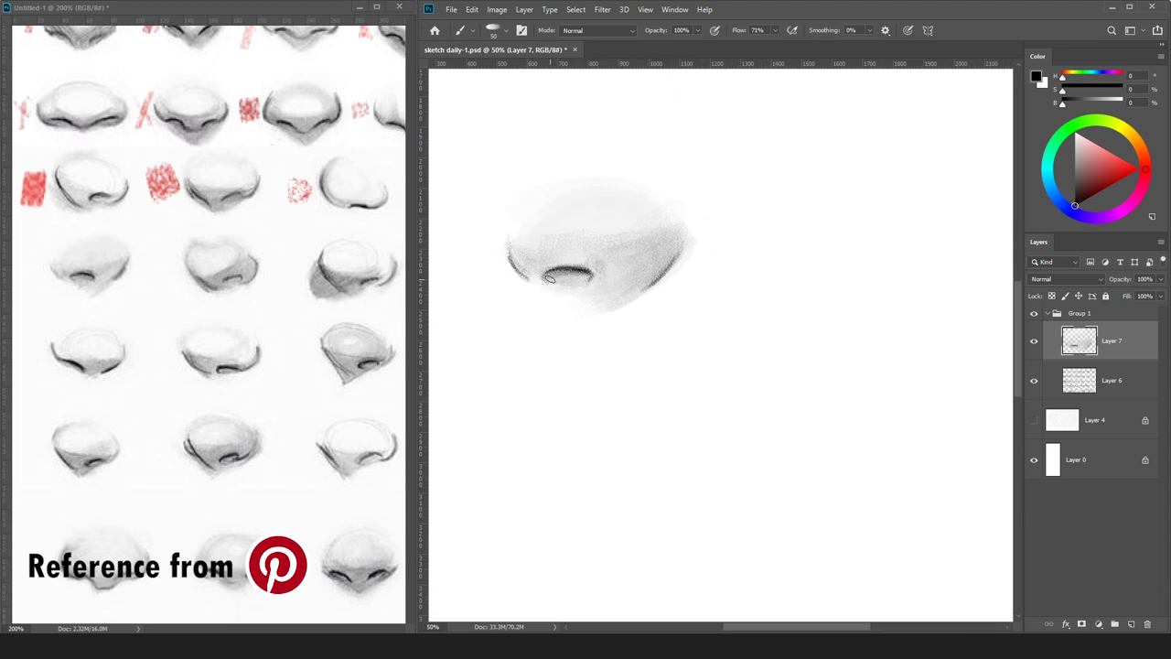
pyautogui.hotkey('ctrl', '-')
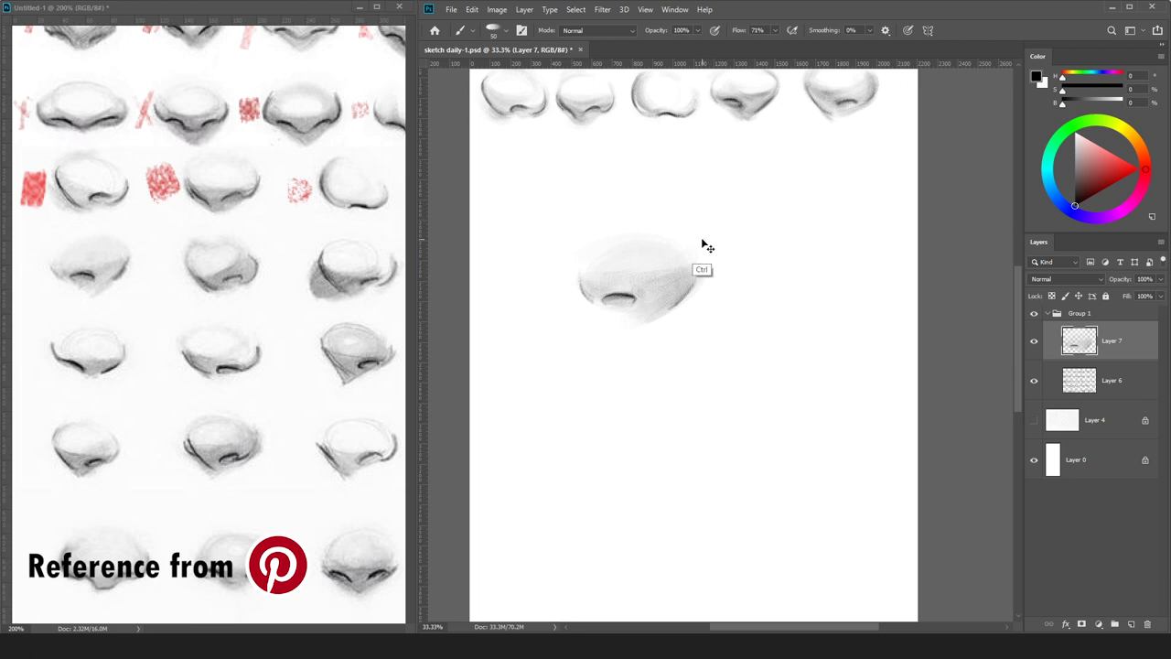
# Scale down the finished nose and place it as the first study of a new row.
pyautogui.hotkey('ctrl', 't')
pyautogui.moveTo(715, 222)
pyautogui.mouseDown()
pyautogui.moveTo(683, 260)
pyautogui.moveTo(559, 121)
pyautogui.mouseUp()
pyautogui.press('Return')
pyautogui.press('b')
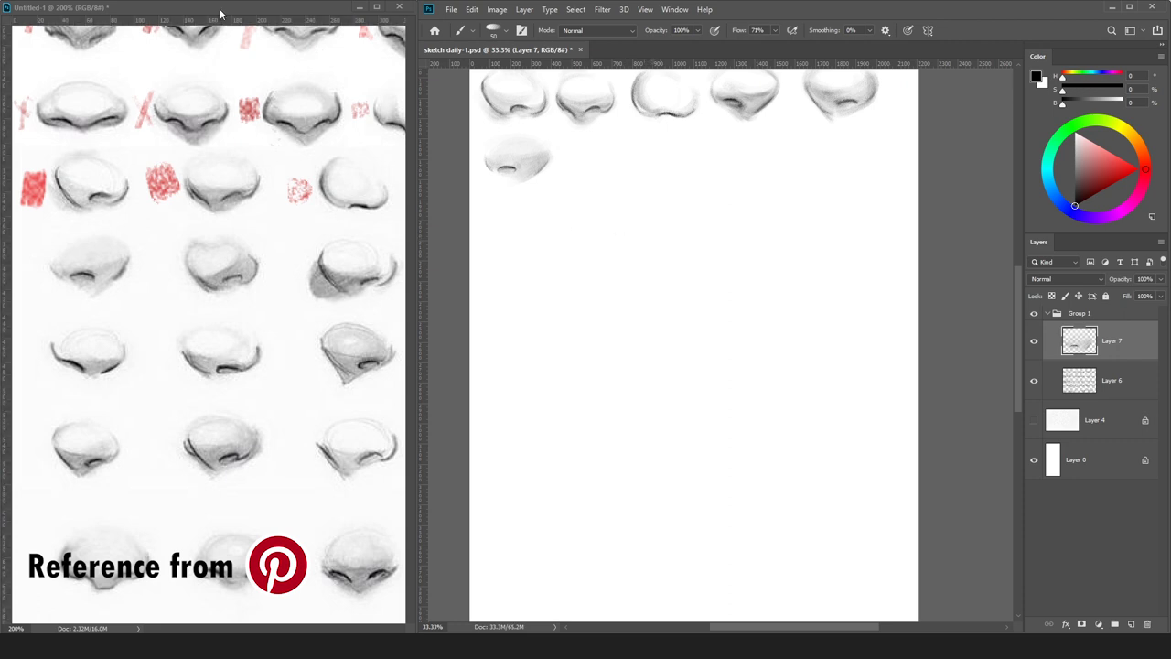
# Switch to the reference image and mark the copied nose with a red patch beside it.
pyautogui.click(220, 10)
pyautogui.click(1115, 180)
pyautogui.click(25, 253)
pyautogui.press('Return')
pyautogui.click(1097, 340)
pyautogui.moveTo(22, 249); pyautogui.dragTo(29, 267)
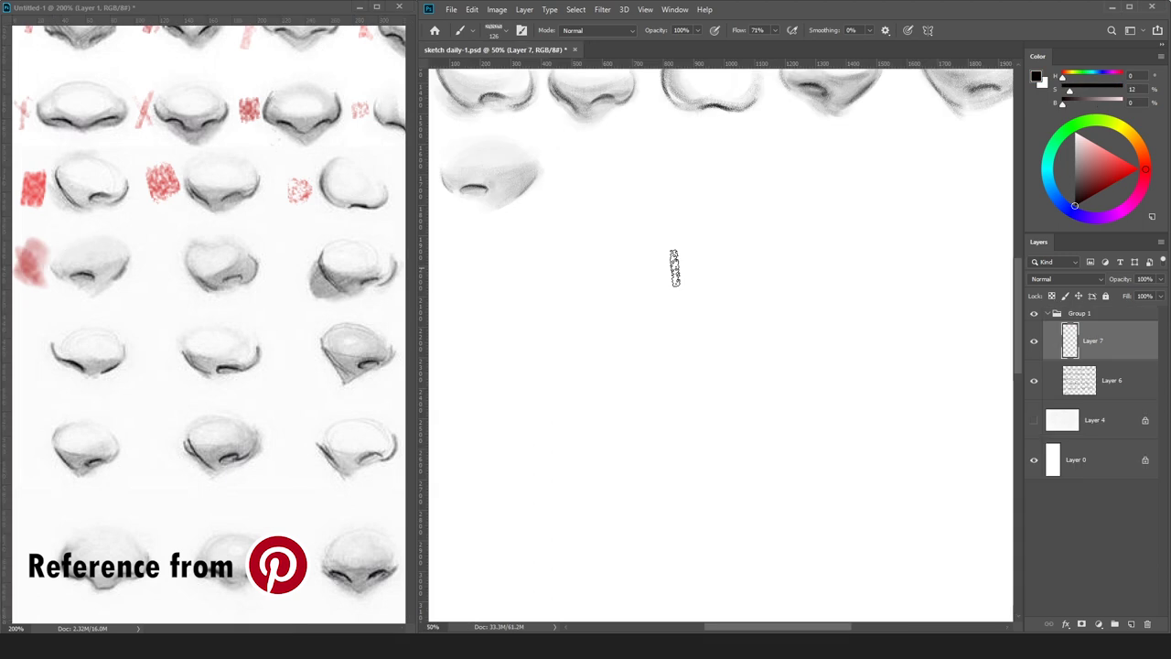
pyautogui.hotkey('ctrl', '-')
pyautogui.hotkey('ctrl', '+')
pyautogui.hotkey('ctrl', '+')
pyautogui.press('[')
pyautogui.press('[')
pyautogui.press('[')
pyautogui.press('[')
pyautogui.press('[')
pyautogui.press('[')
pyautogui.press('[')
pyautogui.press('[')
pyautogui.moveTo(643, 223)
pyautogui.mouseDown()
pyautogui.moveTo(599, 272)
pyautogui.moveTo(653, 280)
pyautogui.mouseUp()
pyautogui.moveTo(665, 226); pyautogui.dragTo(631, 279)
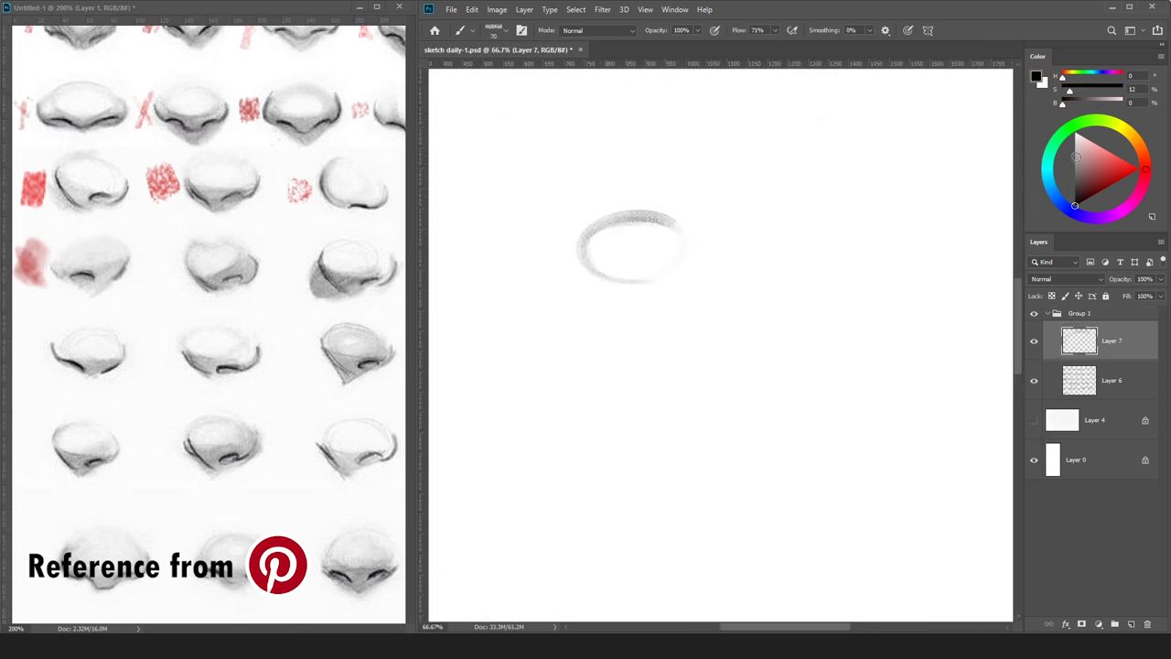
pyautogui.hotkey('ctrl', 'z')
pyautogui.hotkey('ctrl', 'z')
# Lightly sketch the new nose's outer left contour and the top of its tip in black at 45 px.
pyautogui.press('[')
pyautogui.press('[')
pyautogui.press('[')
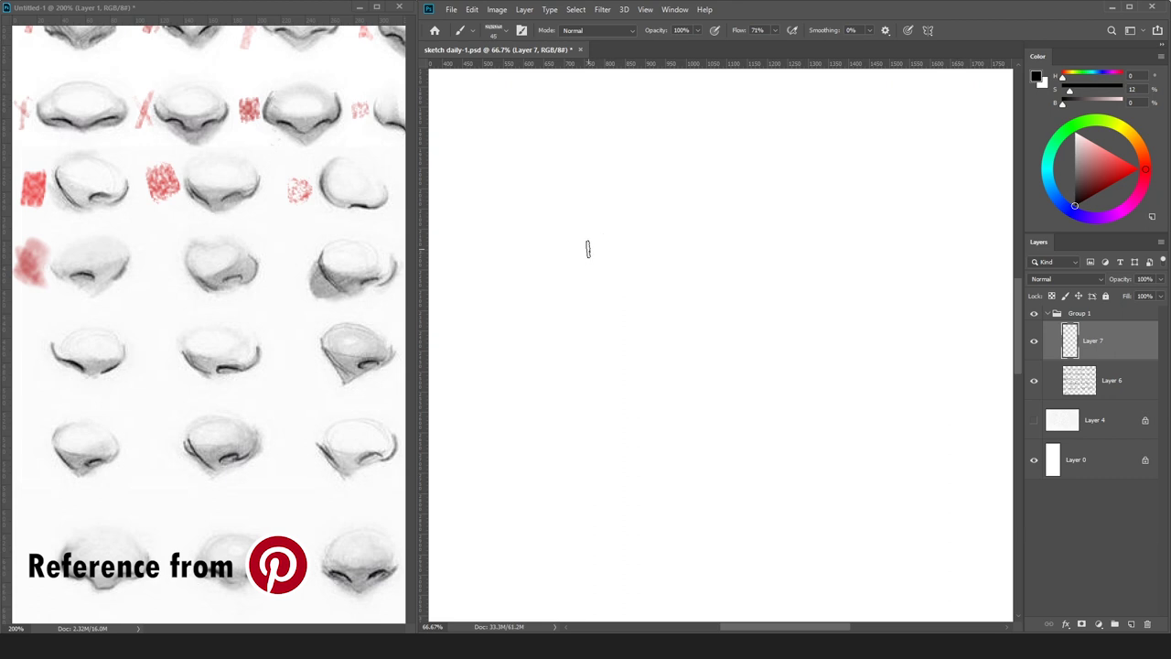
pyautogui.moveTo(582, 236); pyautogui.dragTo(588, 345)
pyautogui.hotkey('ctrl', 'z')
pyautogui.moveTo(577, 230)
pyautogui.mouseDown()
pyautogui.moveTo(568, 322)
pyautogui.moveTo(609, 373)
pyautogui.moveTo(640, 372)
pyautogui.moveTo(565, 347)
pyautogui.moveTo(632, 300)
pyautogui.mouseUp()
pyautogui.hotkey('ctrl', '-')
pyautogui.press(']')
pyautogui.moveTo(529, 276); pyautogui.dragTo(641, 291)
# Sketch the rounded lower edge of the nose tip and a faint nostril line beneath it.
pyautogui.press(']')
pyautogui.press(']')
pyautogui.press(']')
pyautogui.moveTo(537, 272); pyautogui.dragTo(632, 283)
pyautogui.moveTo(504, 274)
pyautogui.mouseDown()
pyautogui.moveTo(552, 265)
pyautogui.moveTo(628, 277)
pyautogui.moveTo(510, 294)
pyautogui.moveTo(585, 273)
pyautogui.moveTo(561, 260)
pyautogui.mouseUp()
pyautogui.hotkey('ctrl', 'z')
pyautogui.press('e')
pyautogui.press('b')
pyautogui.press('e')
pyautogui.press('b')
pyautogui.moveTo(624, 284); pyautogui.dragTo(584, 327)
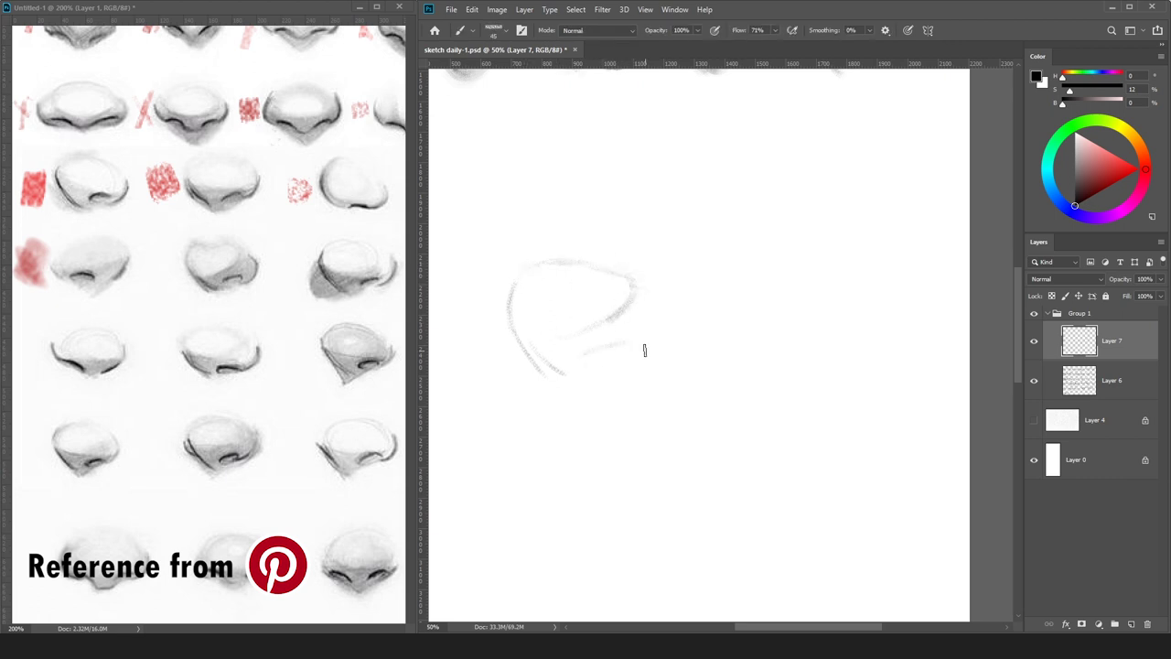
# Sketch the curved outer edge of the nose wing in black at 40 px and clean up the stroke.
pyautogui.moveTo(692, 308)
pyautogui.mouseDown()
pyautogui.moveTo(664, 371)
pyautogui.moveTo(691, 357)
pyautogui.moveTo(699, 312)
pyautogui.moveTo(700, 345)
pyautogui.mouseUp()
pyautogui.press('e')
pyautogui.press('b')
pyautogui.hotkey('ctrl', 'z')
pyautogui.press('[')
pyautogui.hotkey('ctrl', 'z')
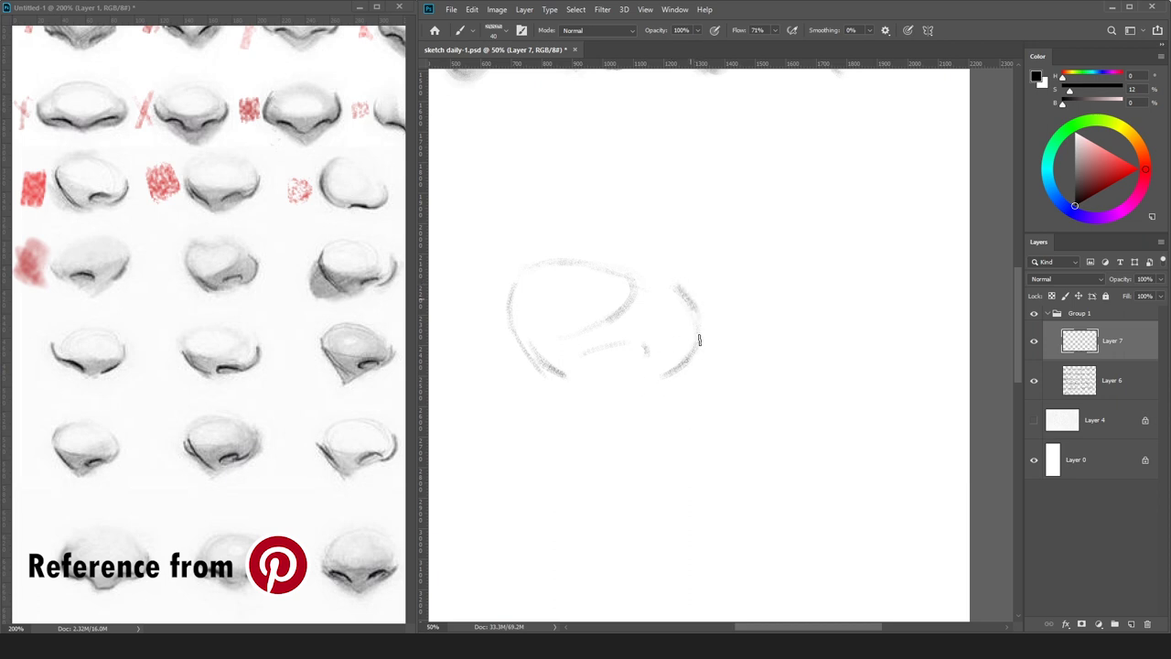
pyautogui.moveTo(680, 286); pyautogui.dragTo(699, 338)
pyautogui.hotkey('ctrl', 'z')
pyautogui.press('e')
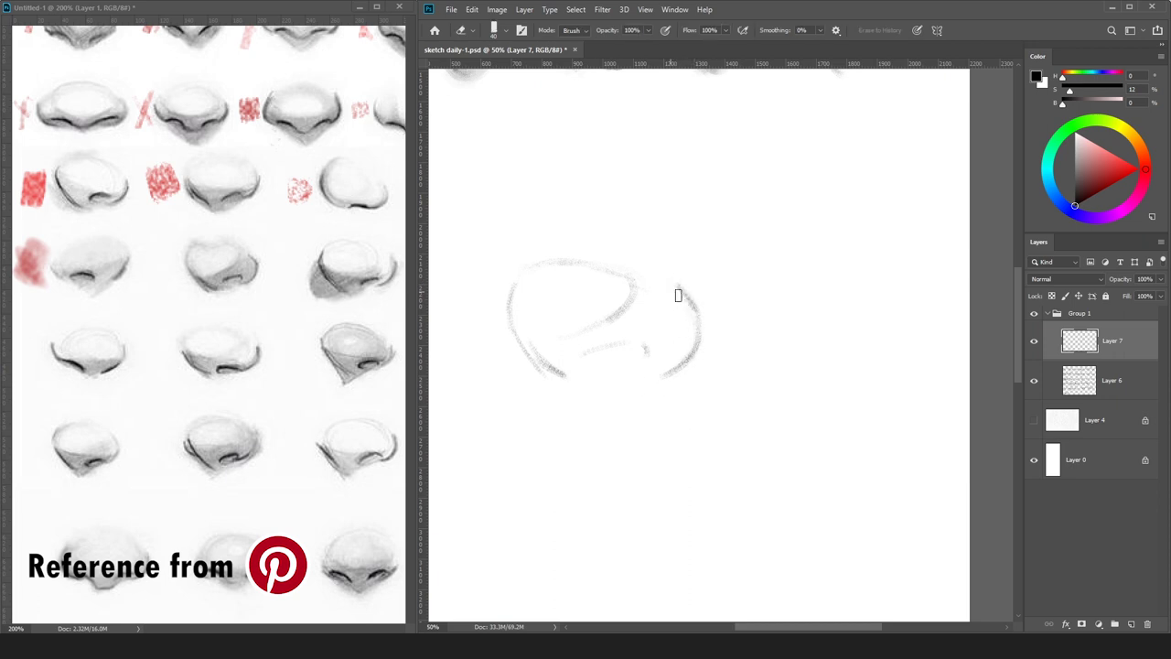
pyautogui.press('b')
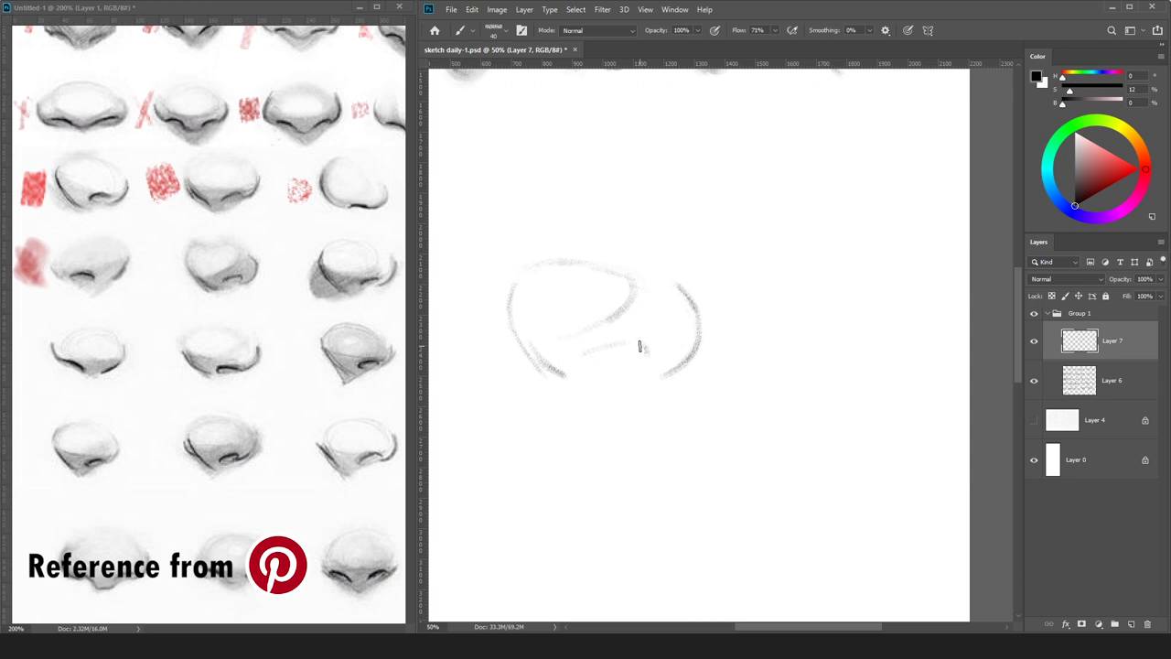
# Darken the nostril rim and the lower left contour, and lighten the tip's upper outline with the eraser.
pyautogui.moveTo(580, 355)
pyautogui.mouseDown()
pyautogui.moveTo(647, 351)
pyautogui.moveTo(642, 365)
pyautogui.moveTo(569, 366)
pyautogui.moveTo(641, 348)
pyautogui.mouseUp()
pyautogui.press(']')
pyautogui.press(']')
pyautogui.moveTo(536, 345); pyautogui.dragTo(563, 374)
pyautogui.press('e')
pyautogui.press('b')
pyautogui.moveTo(526, 339); pyautogui.dragTo(555, 373)
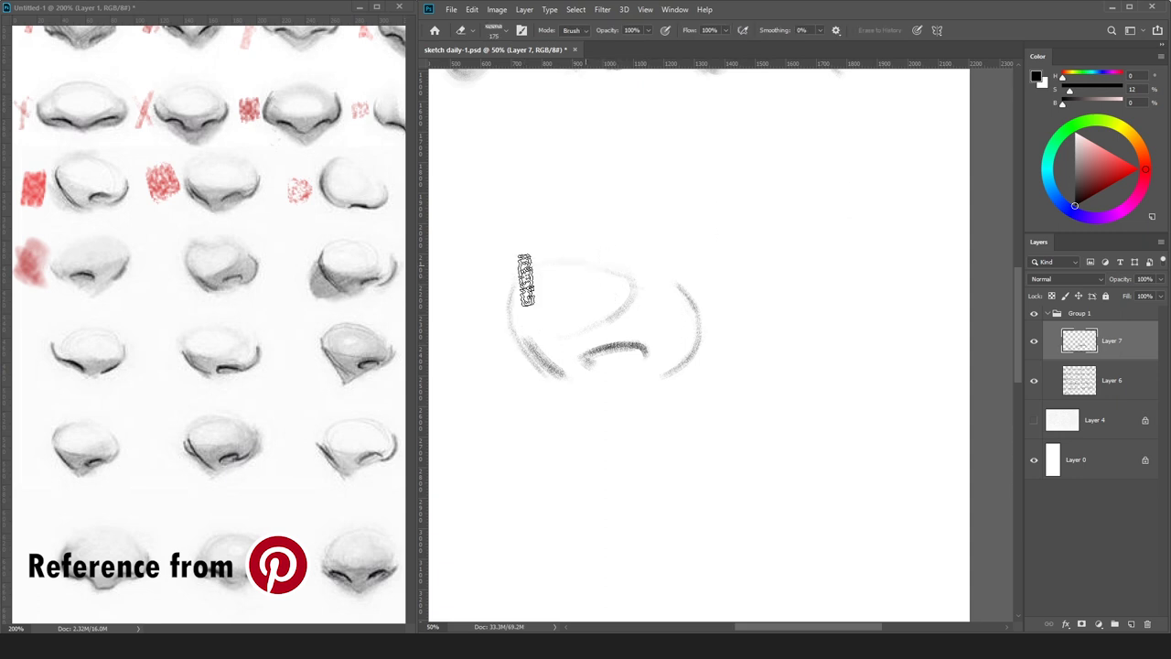
pyautogui.press('e')
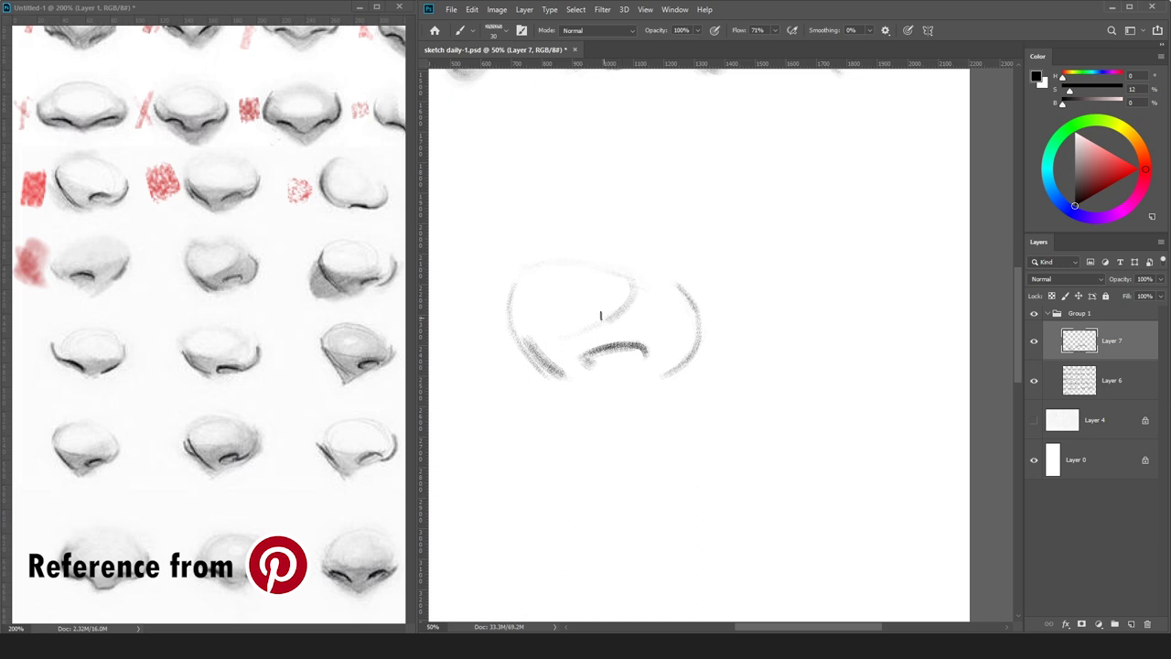
pyautogui.press('b')
# Lasso the outer wing curve and transform it to sit slightly closer to the nostril.
pyautogui.press('l')
pyautogui.moveTo(698, 214)
pyautogui.mouseDown()
pyautogui.moveTo(701, 392)
pyautogui.moveTo(704, 216)
pyautogui.moveTo(759, 225)
pyautogui.mouseUp()
pyautogui.hotkey('ctrl', 't')
pyautogui.moveTo(724, 293); pyautogui.dragTo(722, 286)
pyautogui.rightClick(723, 287)
pyautogui.click(732, 369)
pyautogui.moveTo(686, 245); pyautogui.dragTo(687, 242)
pyautogui.press('Return')
# Add a new layer beneath the nose linework and shade the top and side of the tip in light grey.
pyautogui.click(1044, 364)
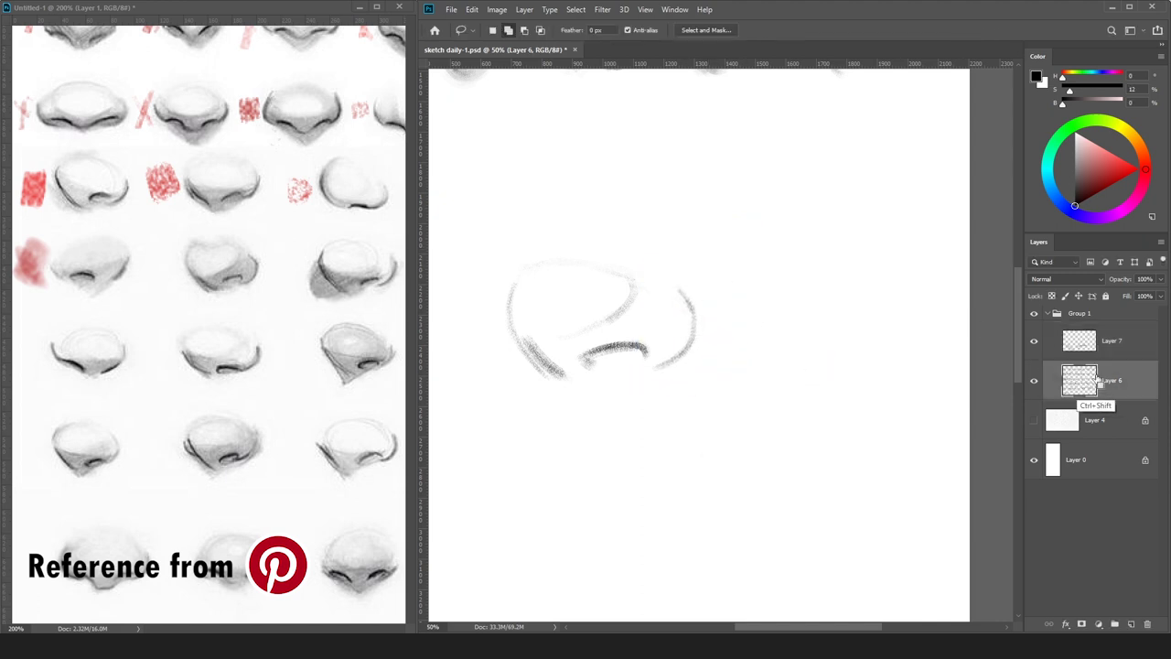
pyautogui.hotkey('ctrl', 'shift', 'n')
pyautogui.press('Return')
pyautogui.press('b')
pyautogui.press(']')
pyautogui.moveTo(525, 285)
pyautogui.mouseDown()
pyautogui.moveTo(577, 265)
pyautogui.moveTo(633, 288)
pyautogui.mouseUp()
pyautogui.press(']')
pyautogui.moveTo(530, 263)
pyautogui.mouseDown()
pyautogui.moveTo(647, 290)
pyautogui.moveTo(546, 338)
pyautogui.mouseUp()
# Shade around the tip, the underside and the wing around the nostril in light grey, working up to 175 px.
pyautogui.press('e')
pyautogui.press('b')
pyautogui.press('[')
pyautogui.press('[')
pyautogui.press('[')
pyautogui.moveTo(627, 309); pyautogui.dragTo(504, 309)
pyautogui.press(']')
pyautogui.press(']')
pyautogui.press(']')
pyautogui.press(']')
pyautogui.moveTo(621, 344)
pyautogui.mouseDown()
pyautogui.moveTo(641, 353)
pyautogui.moveTo(627, 327)
pyautogui.moveTo(623, 366)
pyautogui.moveTo(649, 355)
pyautogui.mouseUp()
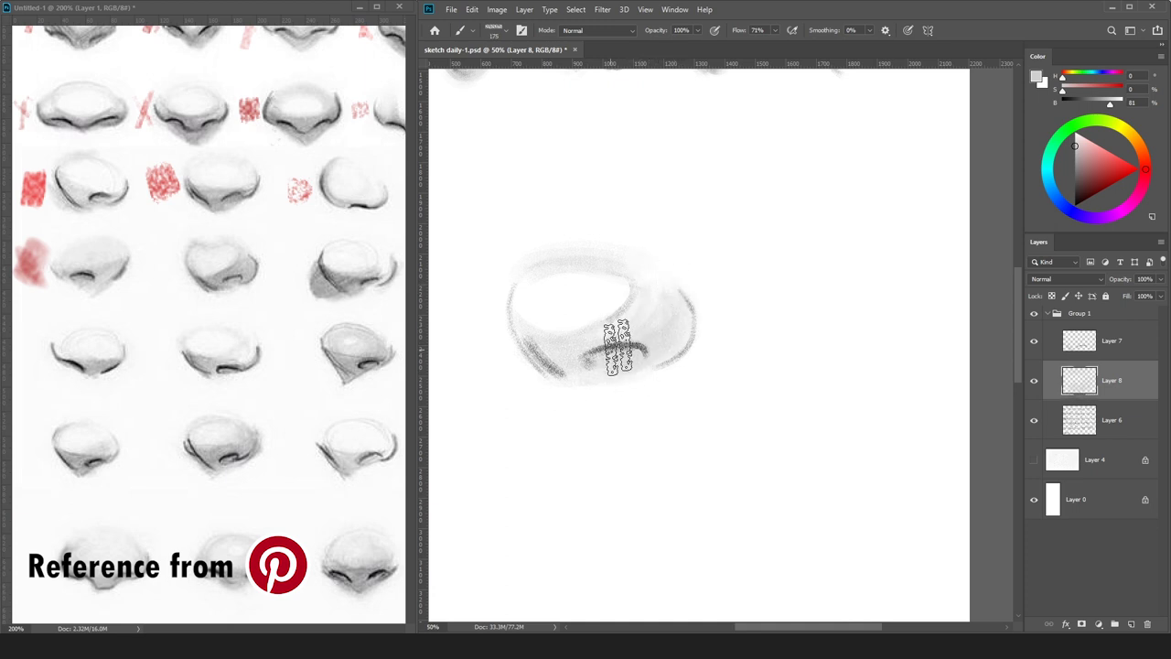
# Deepen the shadows along the lower left side and under the nostril, using a mid grey of 56% brightness.
pyautogui.press('[')
pyautogui.moveTo(556, 368)
pyautogui.mouseDown()
pyautogui.moveTo(524, 331)
pyautogui.moveTo(591, 365)
pyautogui.moveTo(581, 372)
pyautogui.moveTo(525, 346)
pyautogui.mouseUp()
pyautogui.click(1076, 164)
pyautogui.press('[')
pyautogui.press('[')
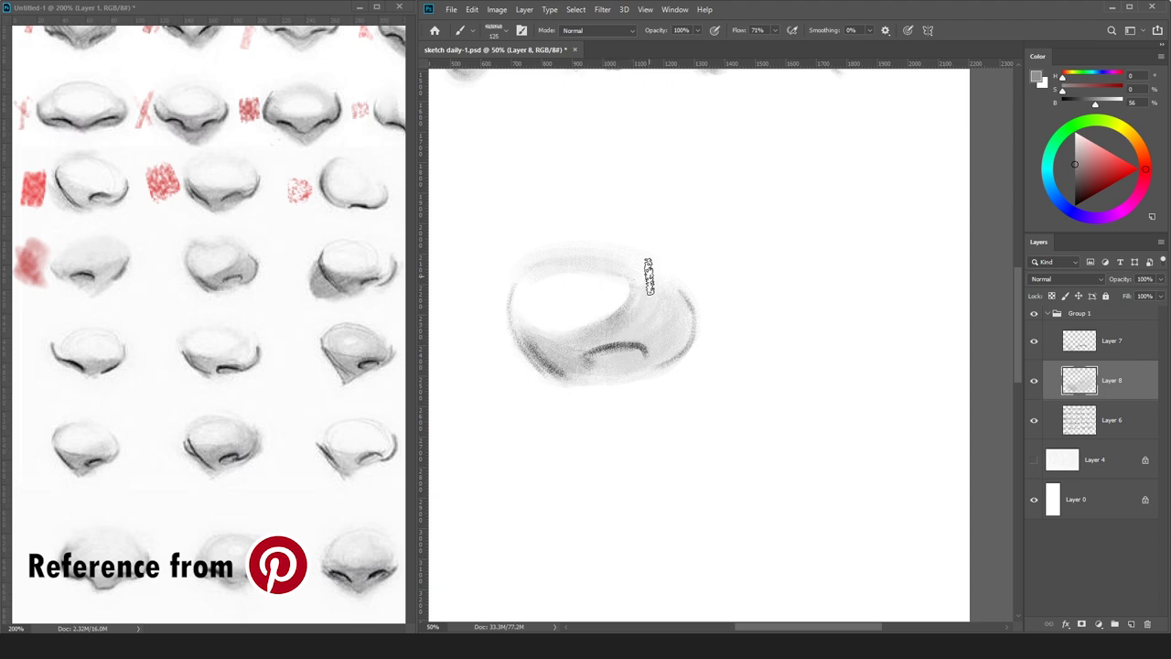
pyautogui.press(']')
pyautogui.moveTo(628, 349)
pyautogui.mouseDown()
pyautogui.moveTo(693, 309)
pyautogui.moveTo(648, 361)
pyautogui.mouseUp()
# Shade around the tip to shrink its highlight, and soften the upper wing with a sampled white at 150 px.
pyautogui.press('[')
pyautogui.press('[')
pyautogui.press('[')
pyautogui.press('[')
pyautogui.press('[')
pyautogui.press('[')
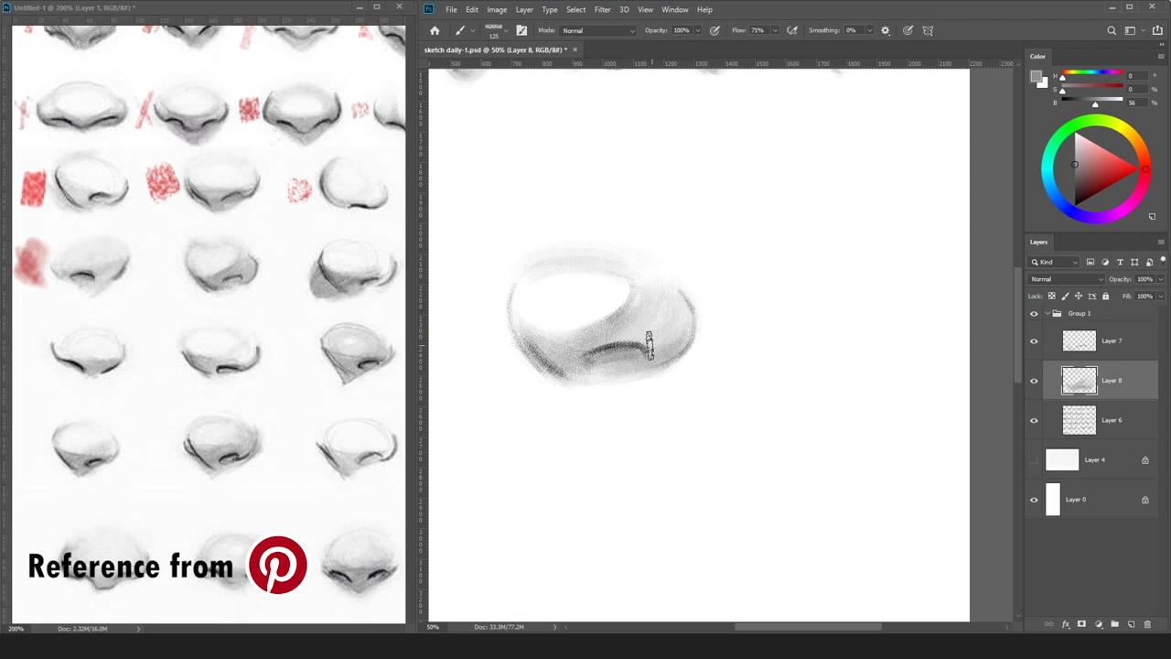
pyautogui.hotkey('ctrl', '-')
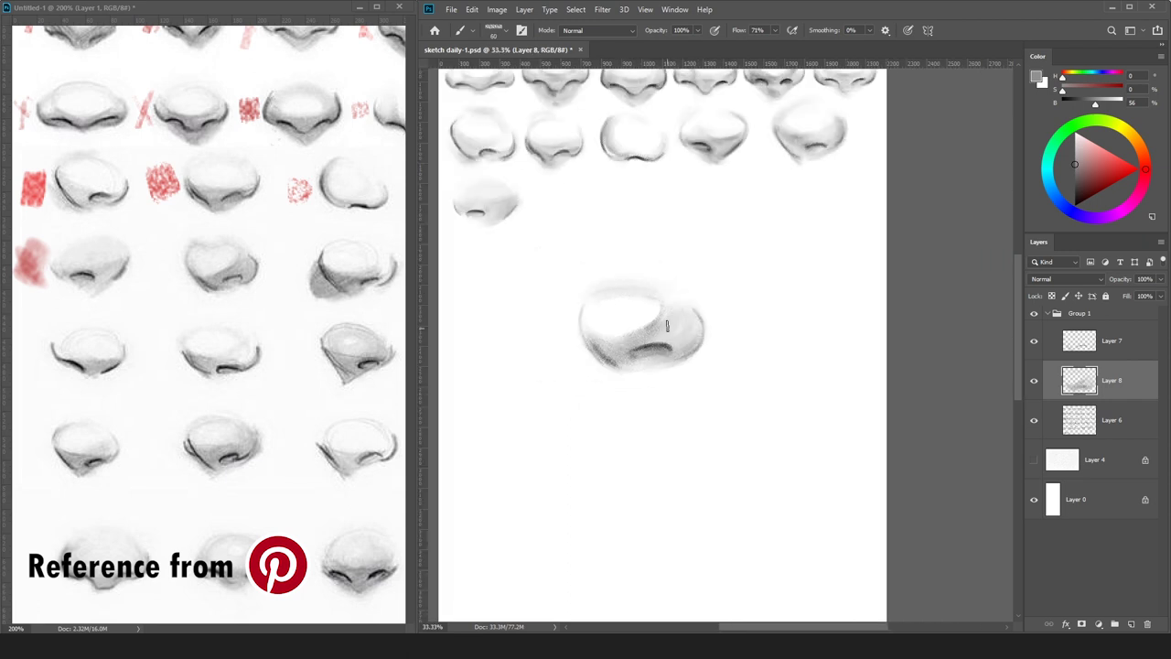
pyautogui.click(1075, 152)
pyautogui.press(']')
pyautogui.press(']')
pyautogui.press(']')
pyautogui.press(']')
pyautogui.press(']')
pyautogui.moveTo(637, 336)
pyautogui.mouseDown()
pyautogui.moveTo(575, 320)
pyautogui.moveTo(676, 300)
pyautogui.moveTo(589, 302)
pyautogui.moveTo(601, 331)
pyautogui.mouseUp()
pyautogui.keyDown('alt'); pyautogui.click(618, 315); pyautogui.keyUp('alt')
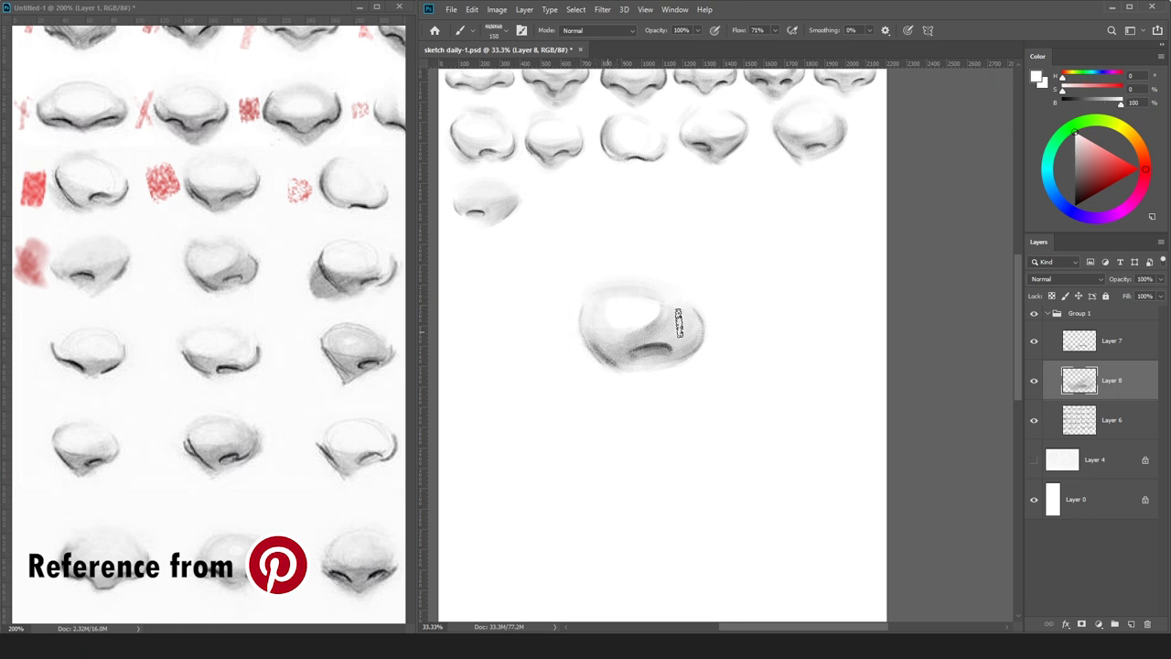
pyautogui.moveTo(676, 323); pyautogui.dragTo(672, 310)
# Darken the lower left contour in black at 20 px on the line layer, and merge the linework with the shading layer.
pyautogui.click(1094, 357)
pyautogui.press('e')
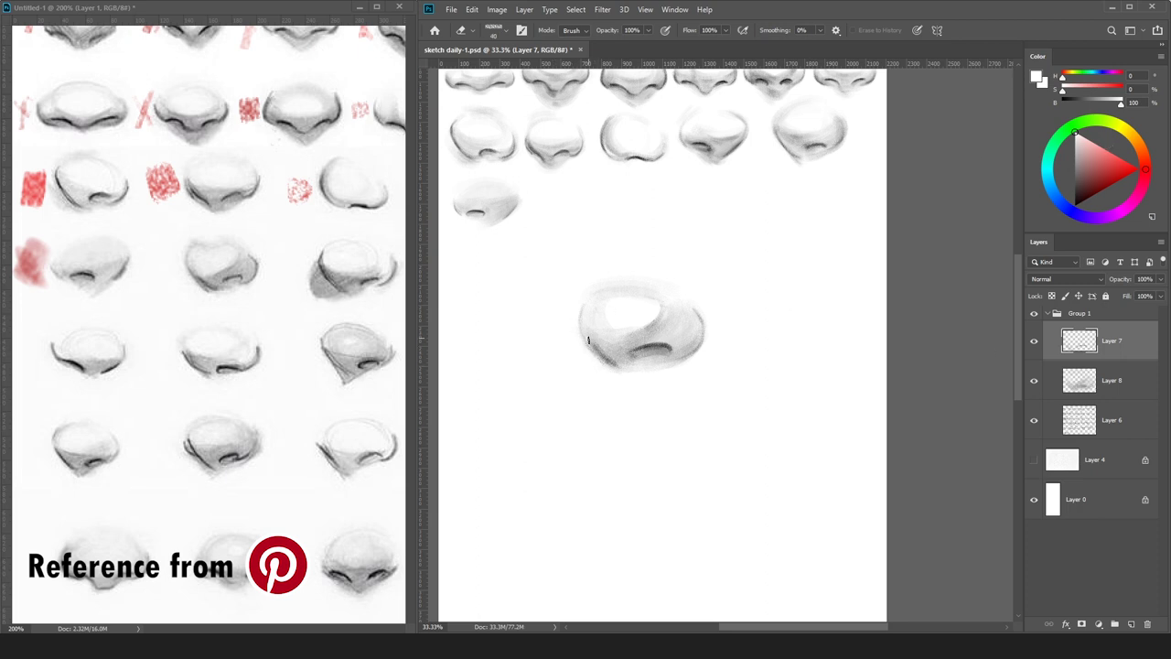
pyautogui.press('b')
pyautogui.press('d')
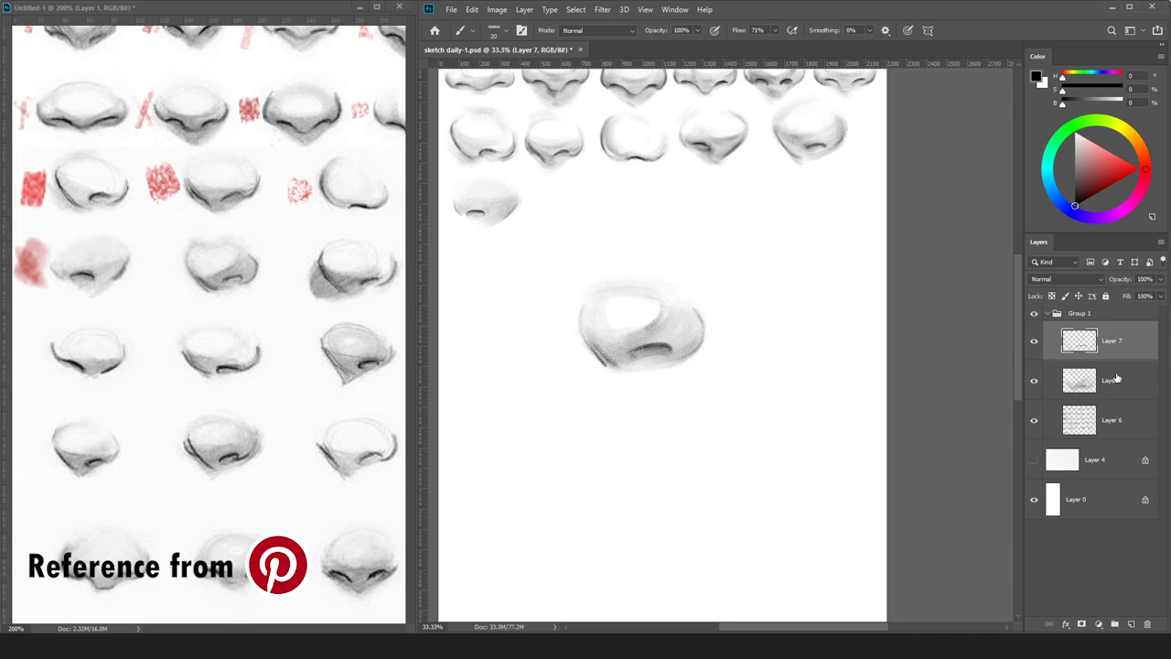
pyautogui.hotkey('ctrl', 'e')
# Blend the shading on the tip and the side of the nose with tones sampled from the drawing.
pyautogui.keyDown('alt'); pyautogui.click(666, 377); pyautogui.keyUp('alt')
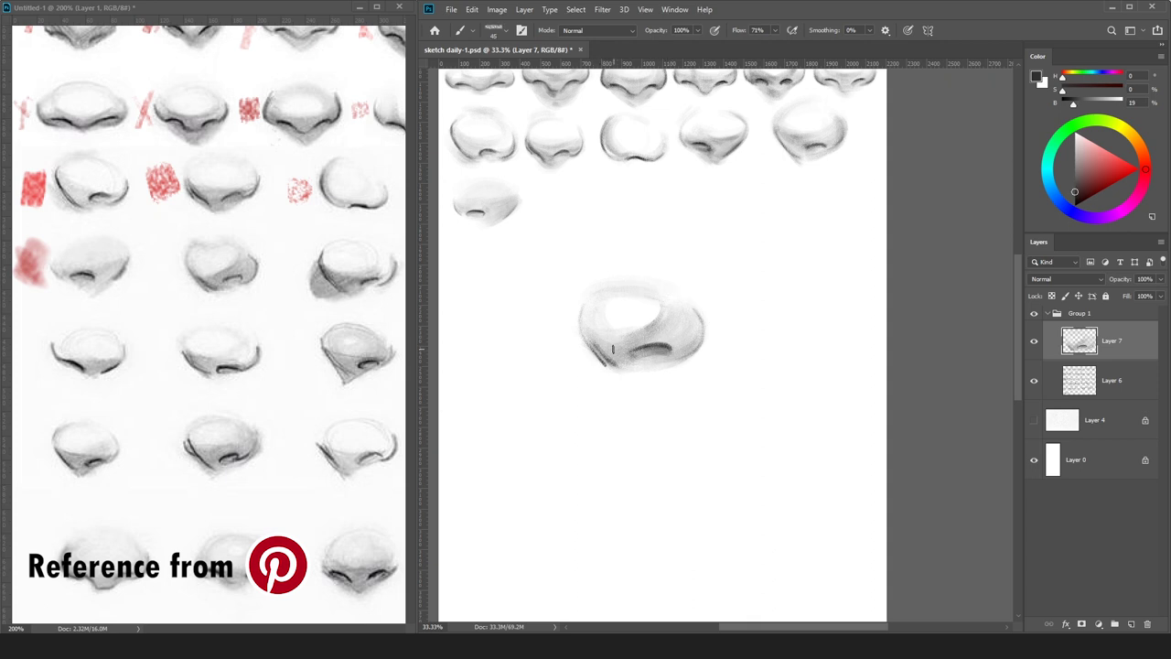
pyautogui.keyDown('alt'); pyautogui.click(596, 371); pyautogui.keyUp('alt')
pyautogui.keyDown('alt'); pyautogui.click(625, 353); pyautogui.keyUp('alt')
pyautogui.press(']')
pyautogui.moveTo(600, 339)
pyautogui.mouseDown()
pyautogui.moveTo(638, 340)
pyautogui.moveTo(651, 318)
pyautogui.mouseUp()
pyautogui.keyDown('alt'); pyautogui.click(606, 355); pyautogui.keyUp('alt')
pyautogui.keyDown('alt'); pyautogui.click(612, 325); pyautogui.keyUp('alt')
pyautogui.keyDown('alt'); pyautogui.click(611, 303); pyautogui.keyUp('alt')
# Smooth the nostril area and clean the nose's lower edge with sampled grey and white tones.
pyautogui.keyDown('alt'); pyautogui.click(649, 360); pyautogui.keyUp('alt')
pyautogui.moveTo(648, 356)
pyautogui.mouseDown()
pyautogui.moveTo(682, 322)
pyautogui.moveTo(656, 356)
pyautogui.moveTo(699, 316)
pyautogui.moveTo(697, 350)
pyautogui.moveTo(716, 340)
pyautogui.moveTo(587, 365)
pyautogui.mouseUp()
pyautogui.keyDown('alt'); pyautogui.click(643, 358); pyautogui.keyUp('alt')
pyautogui.keyDown('alt'); pyautogui.click(692, 364); pyautogui.keyUp('alt')
pyautogui.keyDown('alt'); pyautogui.click(600, 374); pyautogui.keyUp('alt')
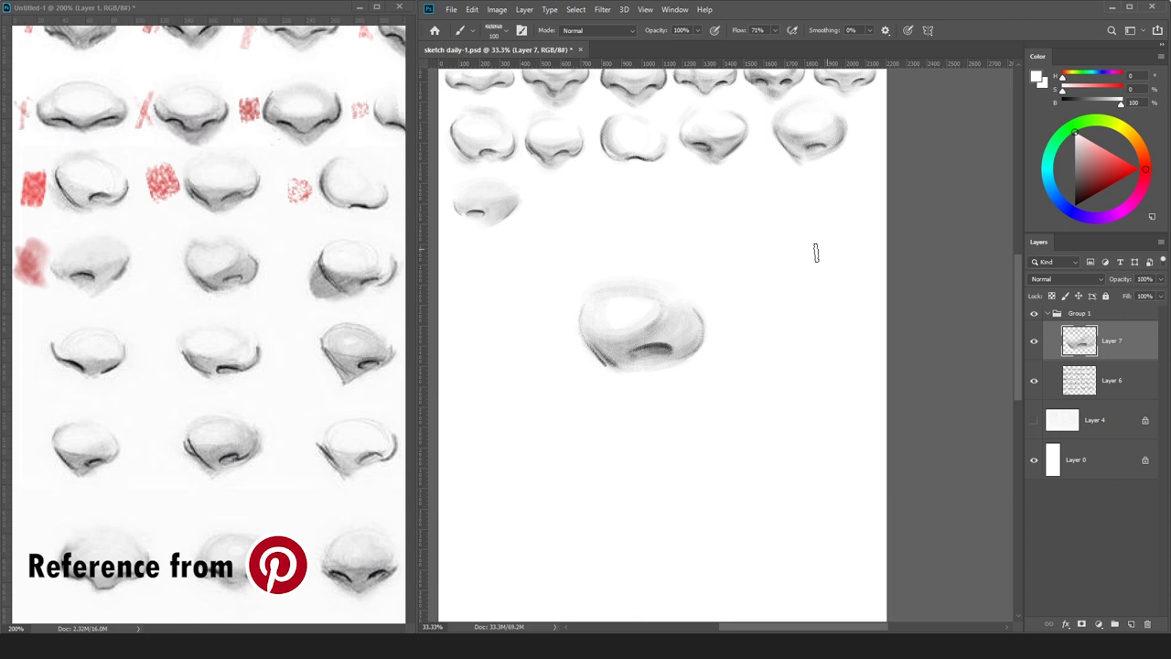
pyautogui.keyDown('alt'); pyautogui.click(609, 393); pyautogui.keyUp('alt')
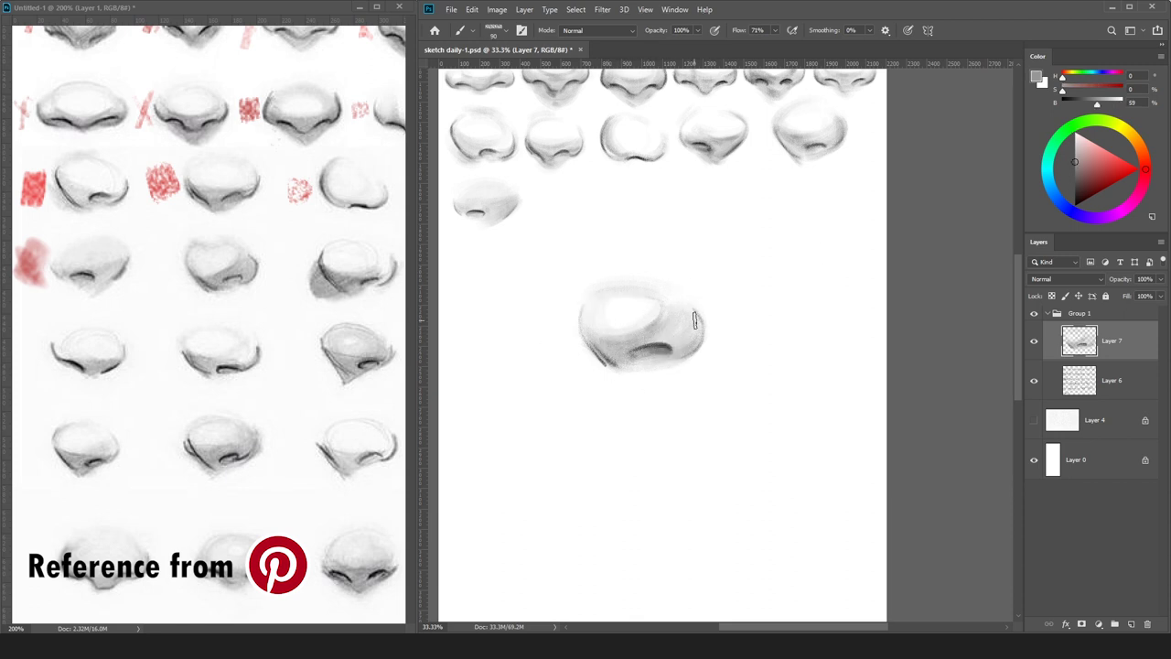
# Refine the shading of the wing and nostril with sampled greys, enlarging the brush to 125 px.
pyautogui.hotkey('ctrl', '-')
pyautogui.keyDown('alt'); pyautogui.click(684, 311); pyautogui.keyUp('alt')
pyautogui.keyDown('alt'); pyautogui.click(678, 320); pyautogui.keyUp('alt')
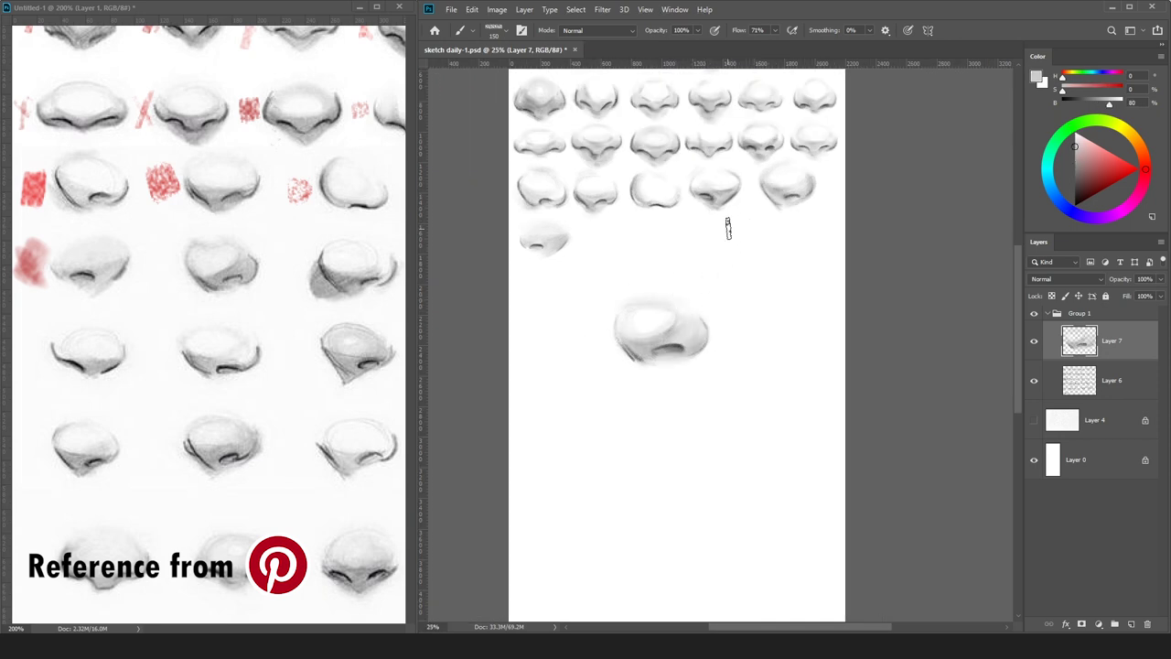
pyautogui.keyDown('alt'); pyautogui.click(675, 352); pyautogui.keyUp('alt')
pyautogui.hotkey('ctrl', '+')
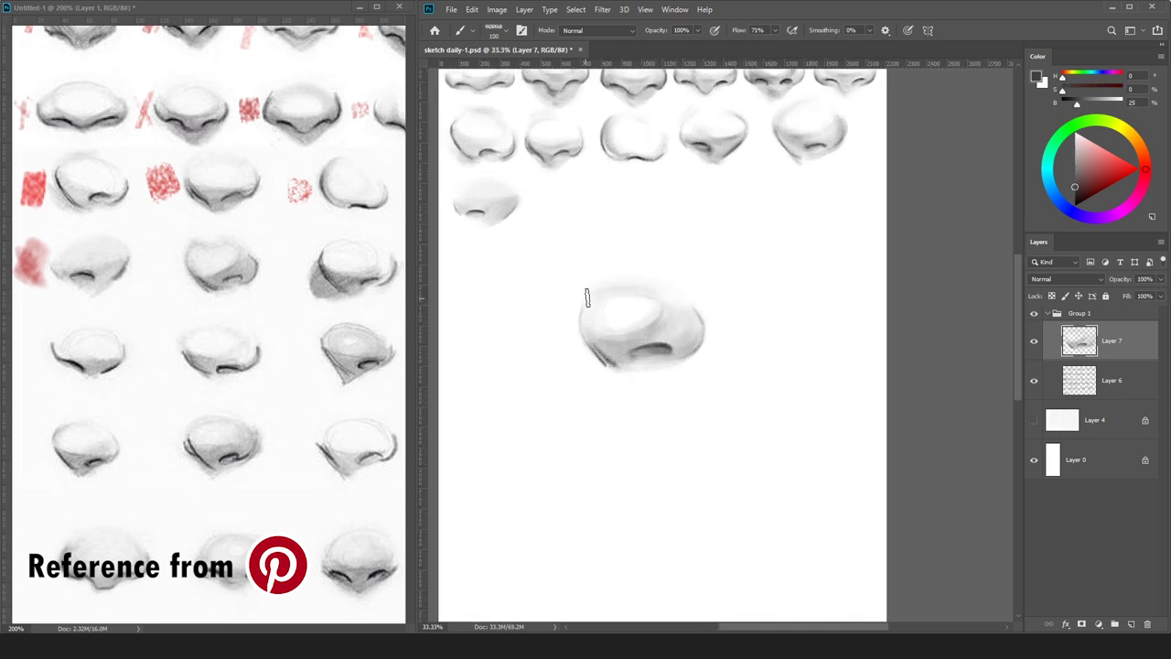
pyautogui.press(']')
pyautogui.press(']')
pyautogui.hotkey('ctrl', '-')
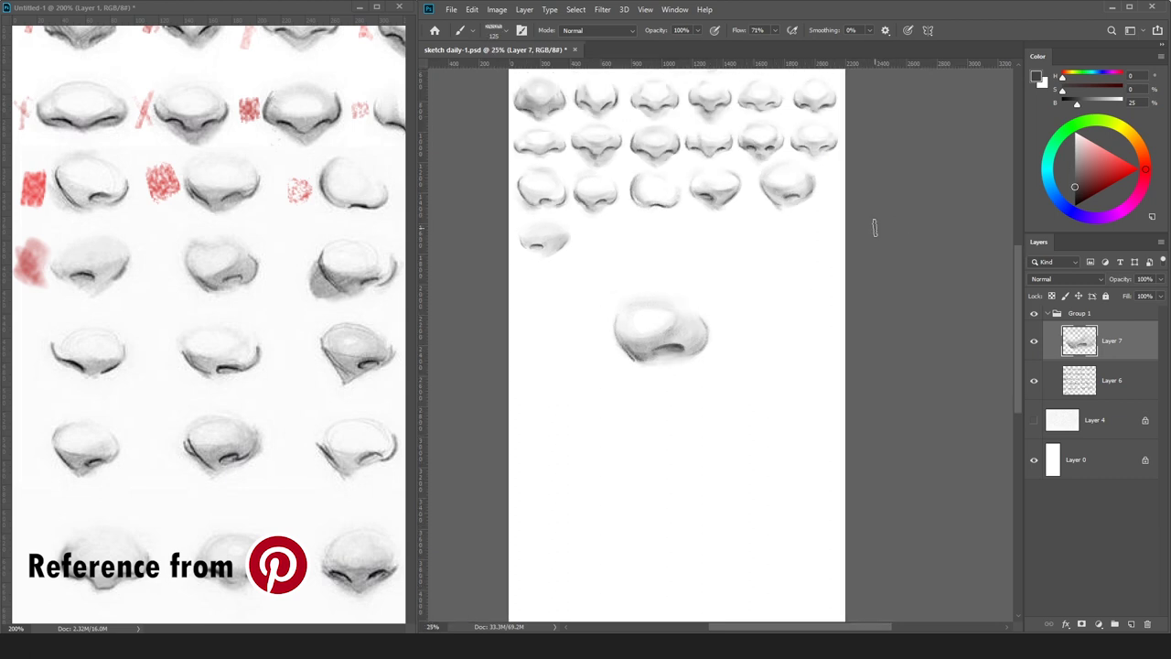
# Scale the finished nose down to 52.55% and place it as the second study of the newest row.
pyautogui.hotkey('ctrl', 't')
pyautogui.moveTo(712, 294); pyautogui.dragTo(663, 335)
pyautogui.moveTo(656, 342)
pyautogui.mouseDown()
pyautogui.moveTo(619, 230)
pyautogui.moveTo(630, 218)
pyautogui.mouseUp()
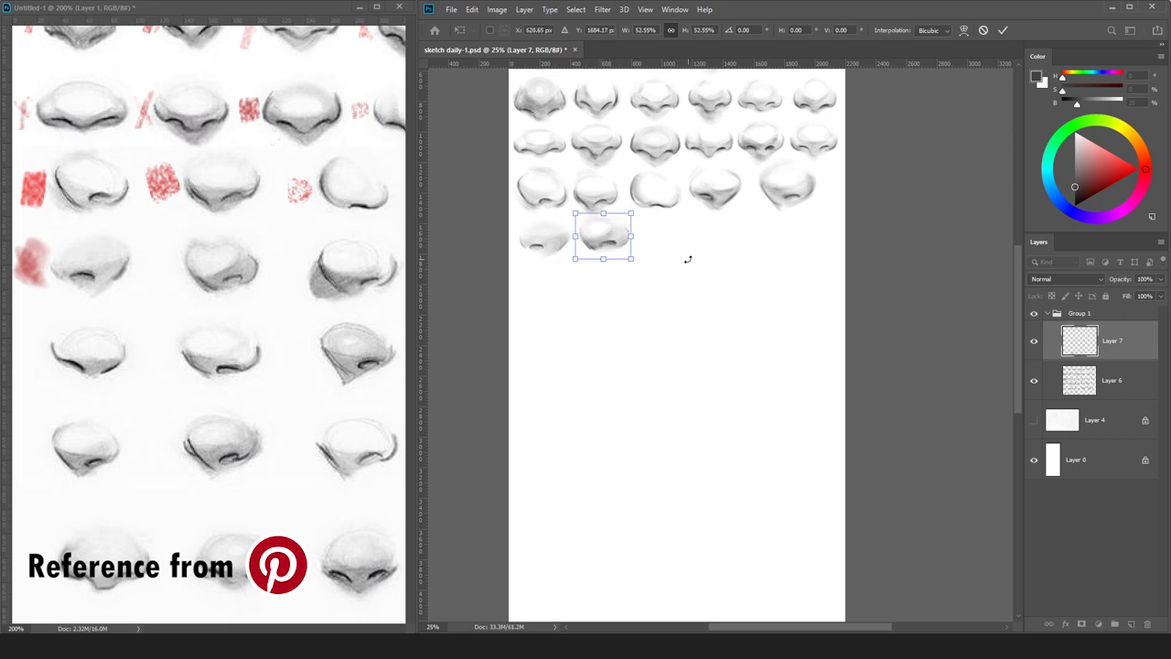
pyautogui.press('Return')
pyautogui.press('b')
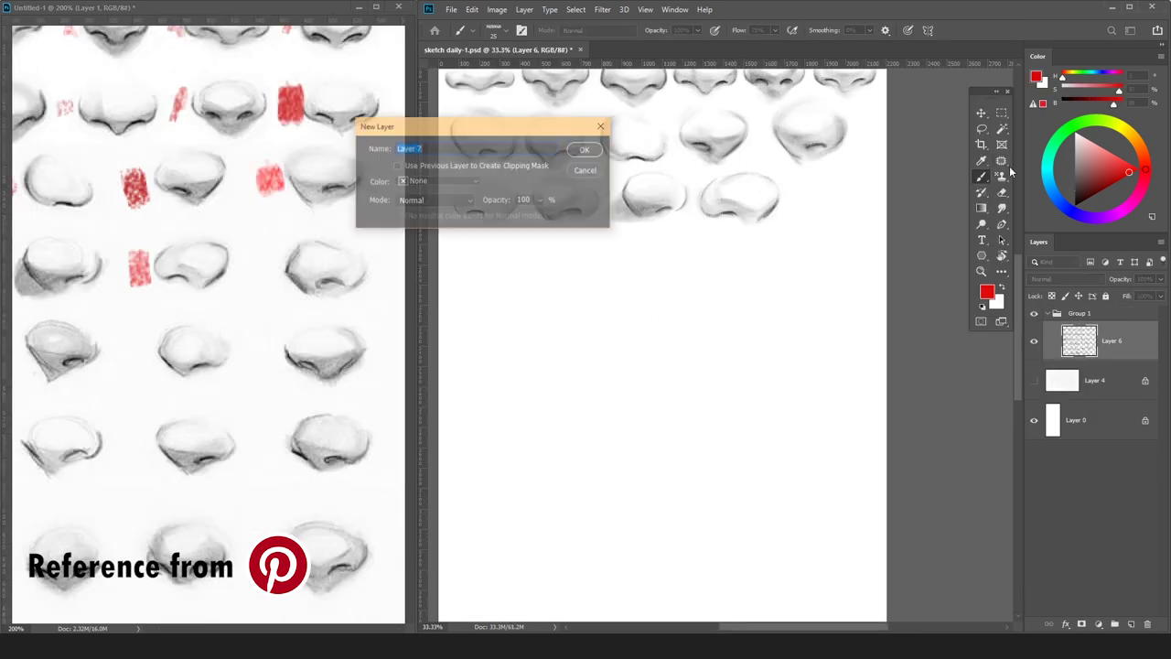
# Sketch the next nose's angled side contour and its nostril and wing line in black at 25 px.
pyautogui.hotkey('ctrl', '+')
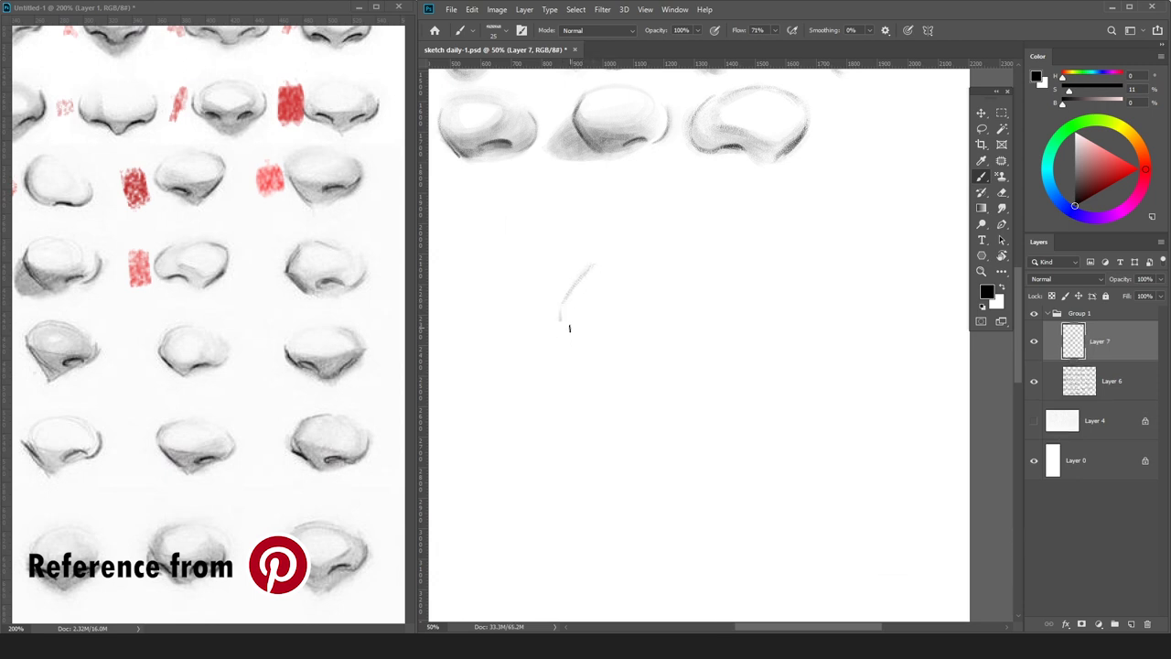
pyautogui.moveTo(560, 315); pyautogui.dragTo(593, 353)
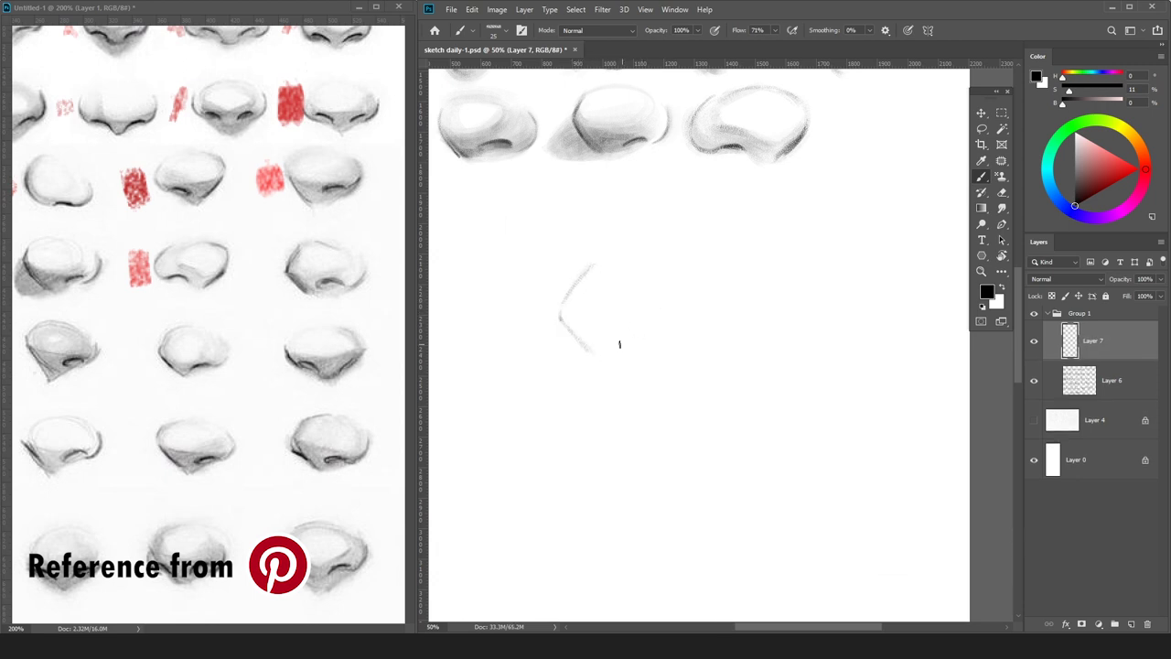
pyautogui.moveTo(630, 337)
pyautogui.mouseDown()
pyautogui.moveTo(712, 339)
pyautogui.moveTo(627, 343)
pyautogui.moveTo(679, 346)
pyautogui.moveTo(726, 328)
pyautogui.mouseUp()
# Strengthen the side contour and the nostril rim with thicker black strokes at 40 to 50 px.
pyautogui.press(']')
pyautogui.press(']')
pyautogui.press(']')
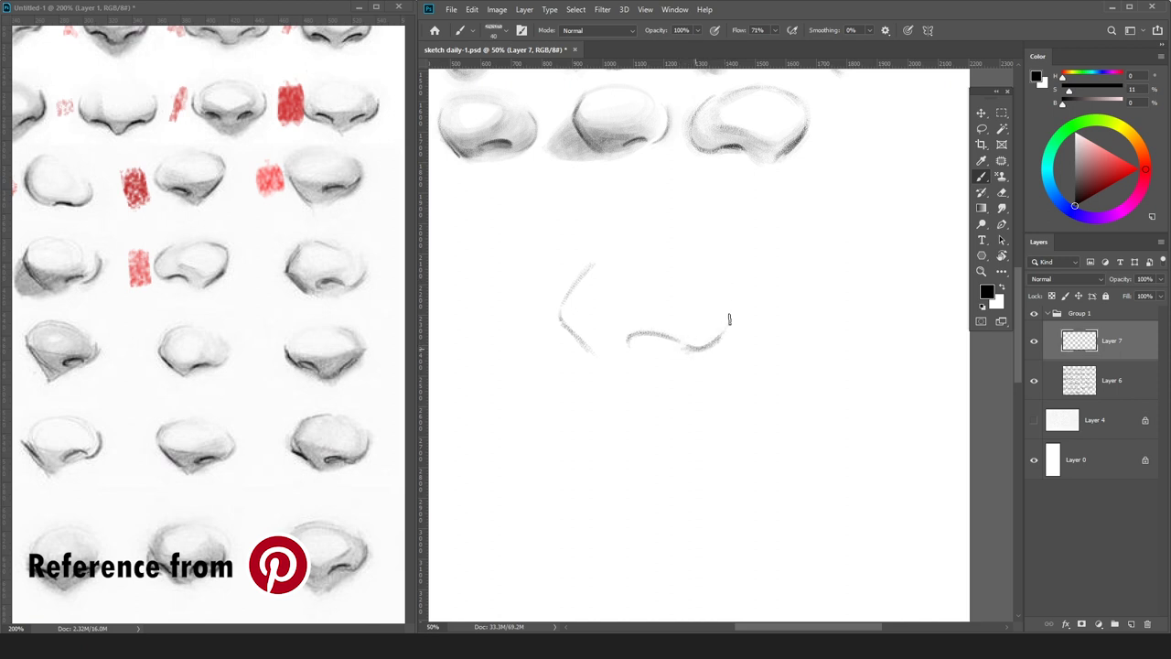
pyautogui.moveTo(560, 319); pyautogui.dragTo(588, 343)
pyautogui.moveTo(659, 338)
pyautogui.mouseDown()
pyautogui.moveTo(632, 350)
pyautogui.moveTo(646, 337)
pyautogui.moveTo(685, 352)
pyautogui.moveTo(629, 358)
pyautogui.moveTo(667, 348)
pyautogui.moveTo(637, 337)
pyautogui.mouseUp()
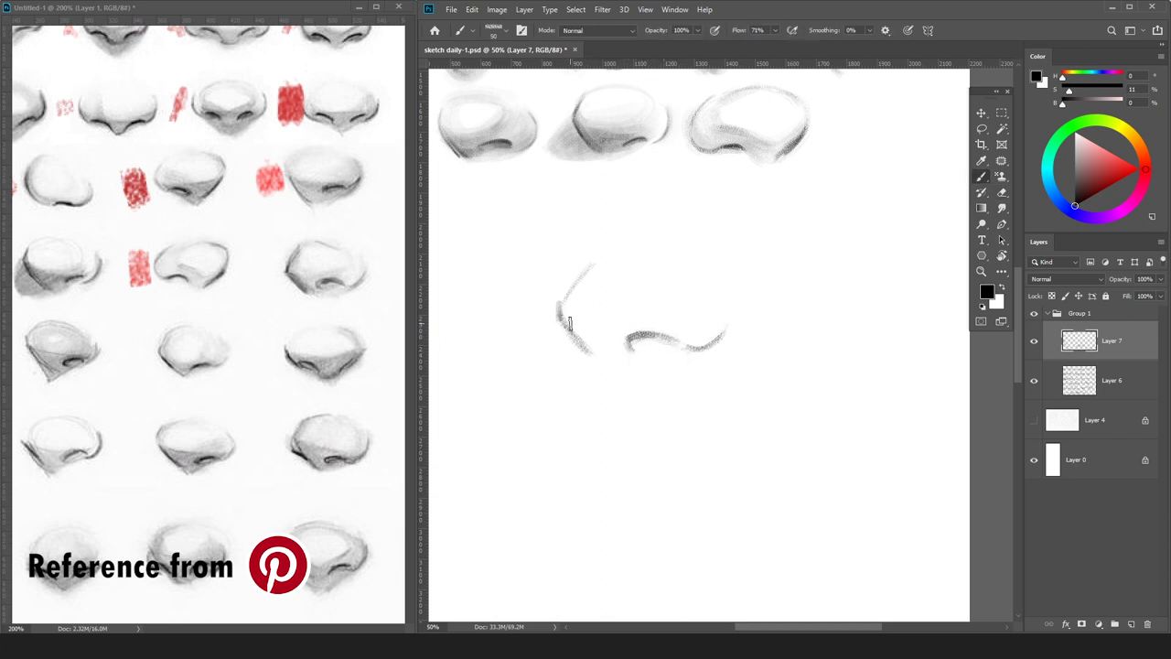
pyautogui.moveTo(564, 318); pyautogui.dragTo(590, 344)
pyautogui.press('e')
pyautogui.press('b')
pyautogui.moveTo(550, 303); pyautogui.dragTo(562, 314)
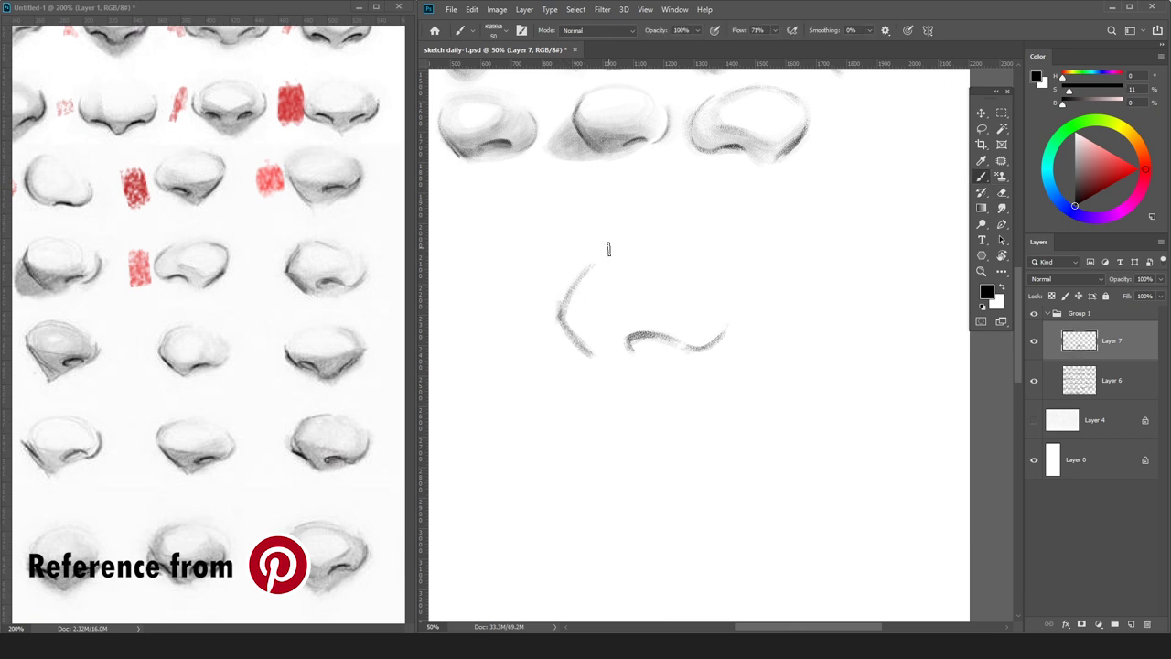
# Add a layer beneath the line layer and lightly shade the nose's upper contour with a sampled light grey.
pyautogui.click(1119, 385)
pyautogui.hotkey('ctrl', 'shift', 'n')
pyautogui.press('Return')
pyautogui.keyDown('alt'); pyautogui.click(590, 143); pyautogui.keyUp('alt')
pyautogui.moveTo(616, 246); pyautogui.dragTo(664, 257)
pyautogui.moveTo(600, 248)
pyautogui.mouseDown()
pyautogui.moveTo(654, 249)
pyautogui.moveTo(609, 260)
pyautogui.moveTo(635, 245)
pyautogui.moveTo(573, 309)
pyautogui.mouseUp()
# Block in light grey shading along the side plane and underside of the nose, enlarging the brush from 90 to 125 px.
pyautogui.press(']')
pyautogui.press(']')
pyautogui.press(']')
pyautogui.press(']')
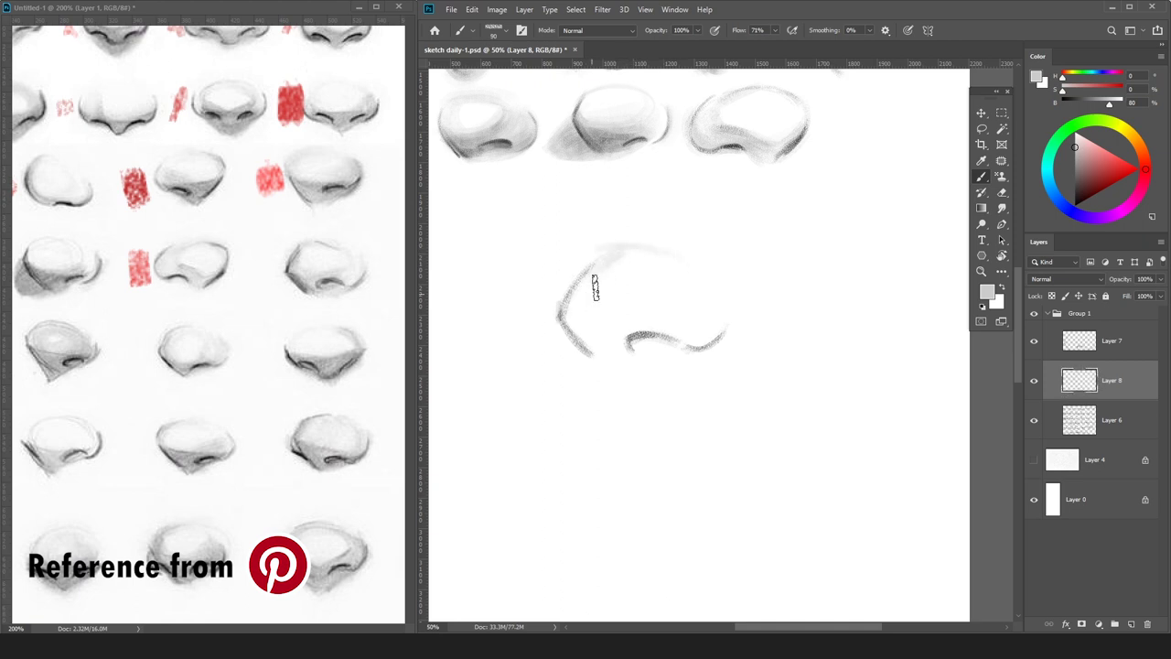
pyautogui.moveTo(605, 260)
pyautogui.mouseDown()
pyautogui.moveTo(566, 332)
pyautogui.moveTo(603, 297)
pyautogui.moveTo(572, 299)
pyautogui.moveTo(628, 321)
pyautogui.moveTo(665, 306)
pyautogui.moveTo(635, 315)
pyautogui.moveTo(709, 312)
pyautogui.moveTo(635, 323)
pyautogui.moveTo(708, 306)
pyautogui.moveTo(599, 334)
pyautogui.moveTo(672, 311)
pyautogui.mouseUp()
pyautogui.moveTo(587, 316)
pyautogui.mouseDown()
pyautogui.moveTo(699, 300)
pyautogui.moveTo(666, 327)
pyautogui.moveTo(705, 348)
pyautogui.moveTo(623, 342)
pyautogui.moveTo(668, 346)
pyautogui.mouseUp()
pyautogui.press(']')
pyautogui.press(']')
pyautogui.moveTo(563, 311); pyautogui.dragTo(605, 353)
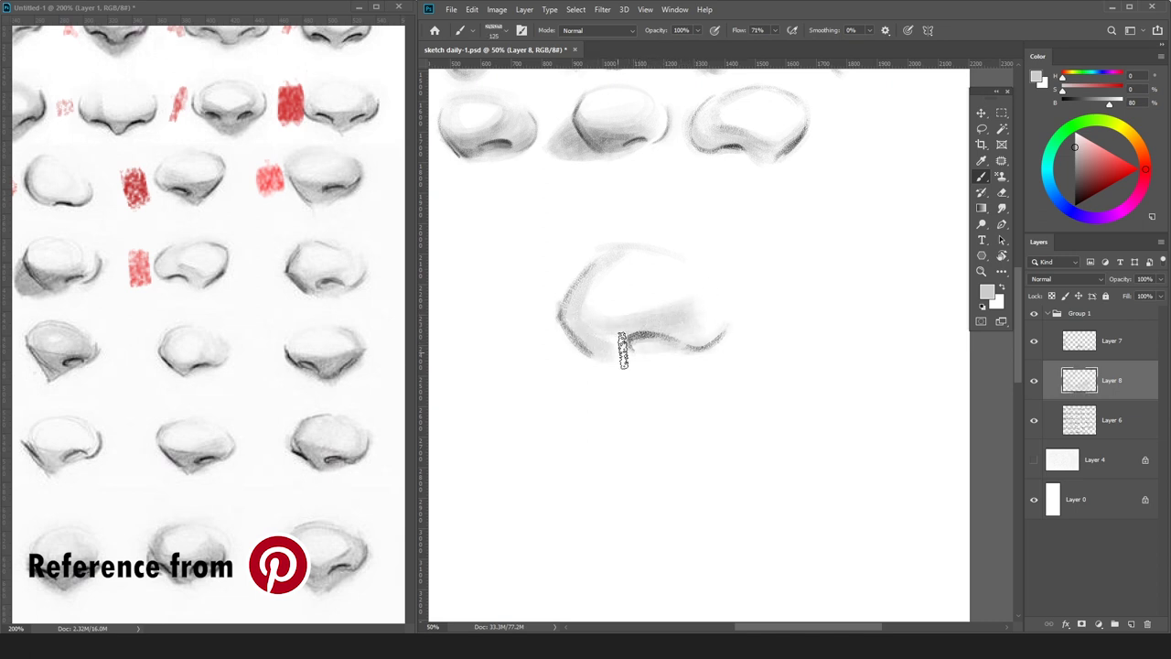
pyautogui.scroll(-2, 664, 302)
pyautogui.moveTo(633, 322); pyautogui.dragTo(674, 316)
# Deepen the nose's side contour and lower shadow in near-black, working with the brush at 60 to 100 px.
pyautogui.moveTo(1074, 163); pyautogui.dragTo(1076, 202)
pyautogui.moveTo(618, 326)
pyautogui.mouseDown()
pyautogui.moveTo(635, 341)
pyautogui.moveTo(624, 352)
pyautogui.moveTo(611, 316)
pyautogui.moveTo(631, 362)
pyautogui.mouseUp()
pyautogui.hotkey('ctrl', 'z')
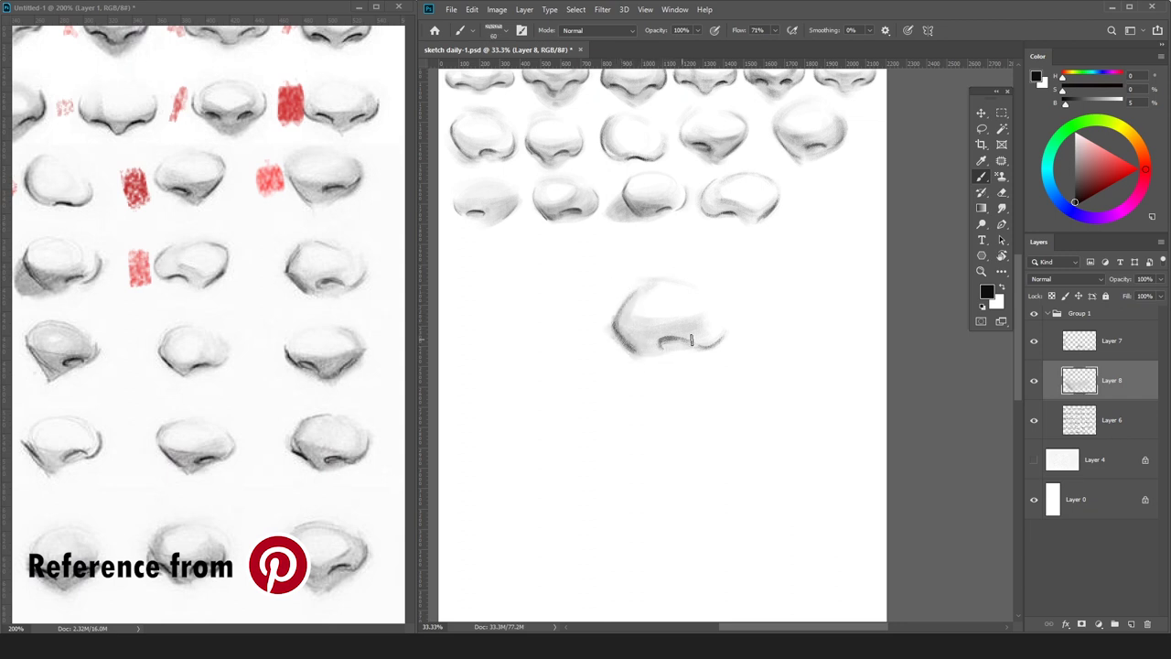
pyautogui.moveTo(703, 344); pyautogui.dragTo(714, 341)
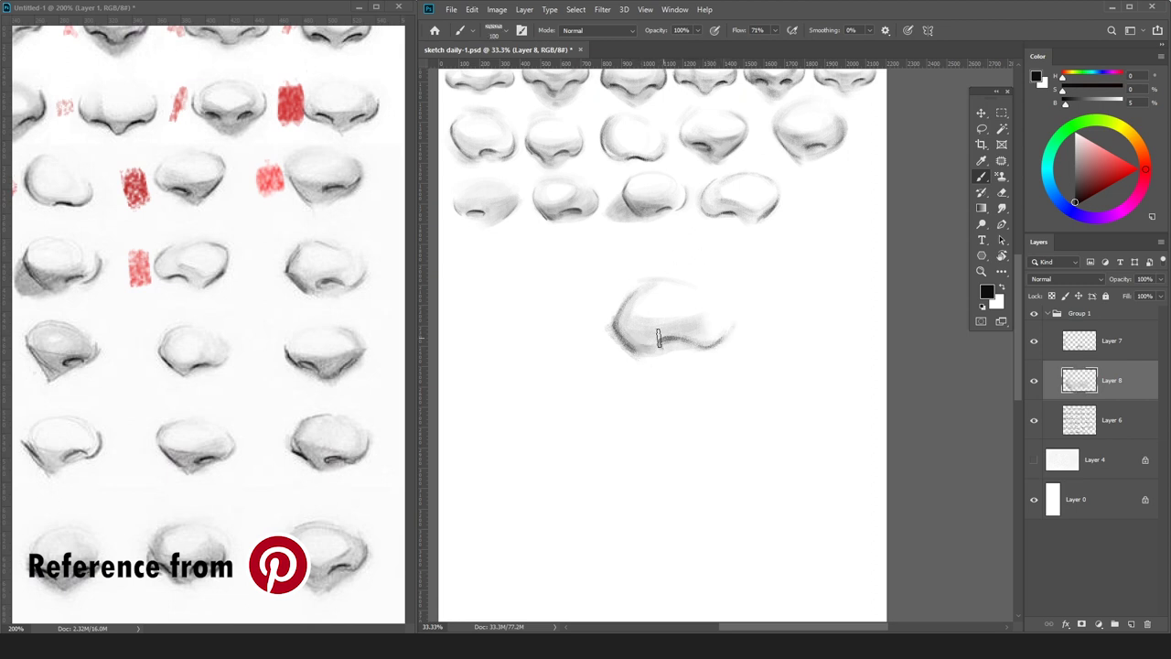
pyautogui.moveTo(629, 337)
pyautogui.mouseDown()
pyautogui.moveTo(651, 349)
pyautogui.moveTo(638, 345)
pyautogui.moveTo(653, 338)
pyautogui.moveTo(611, 329)
pyautogui.mouseUp()
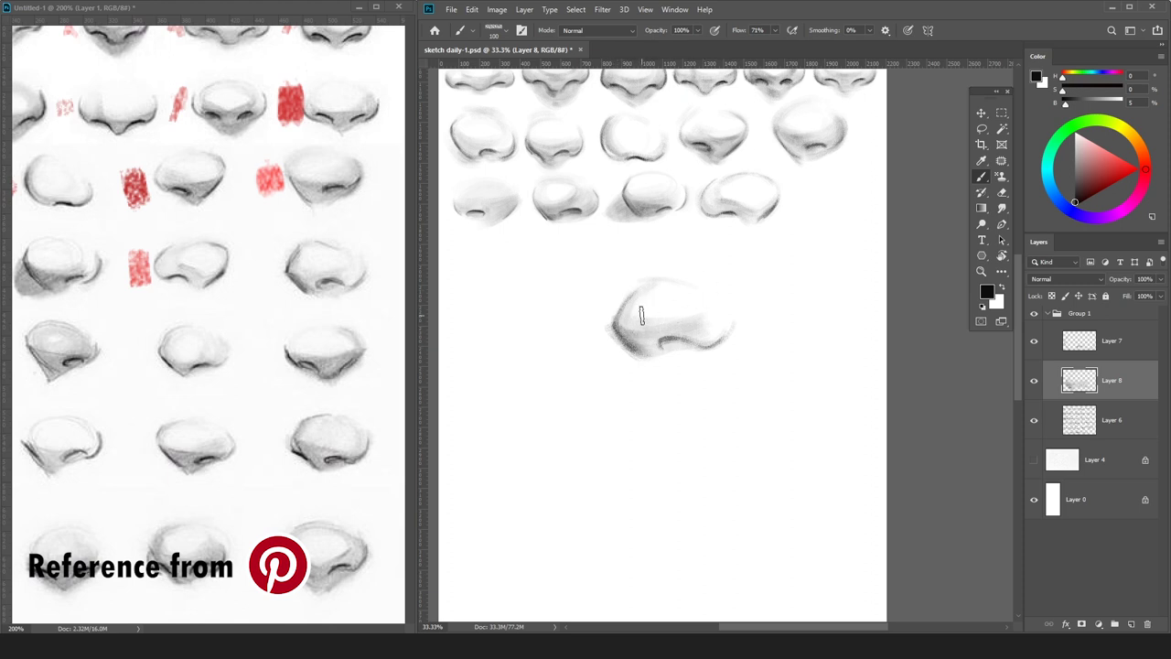
# Refine the nose's tones around the nostril and wing with sampled greys, varying the brush between 100 and 35 px.
pyautogui.keyDown('alt'); pyautogui.click(646, 279); pyautogui.keyUp('alt')
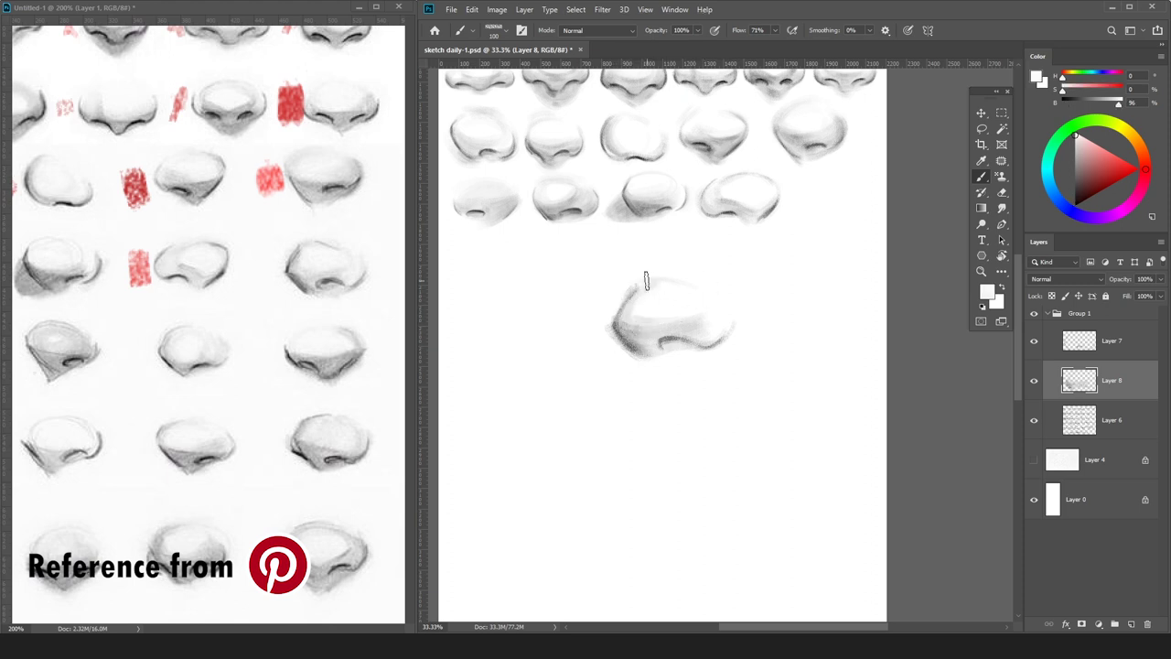
pyautogui.keyDown('alt'); pyautogui.click(627, 331); pyautogui.keyUp('alt')
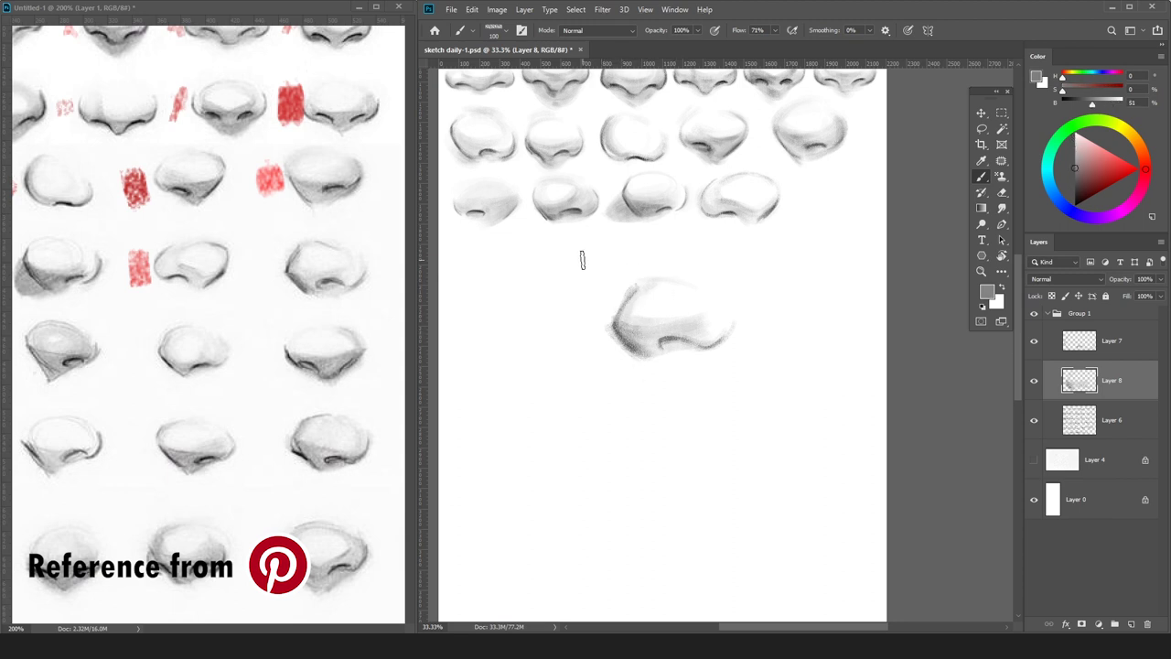
pyautogui.press('d')
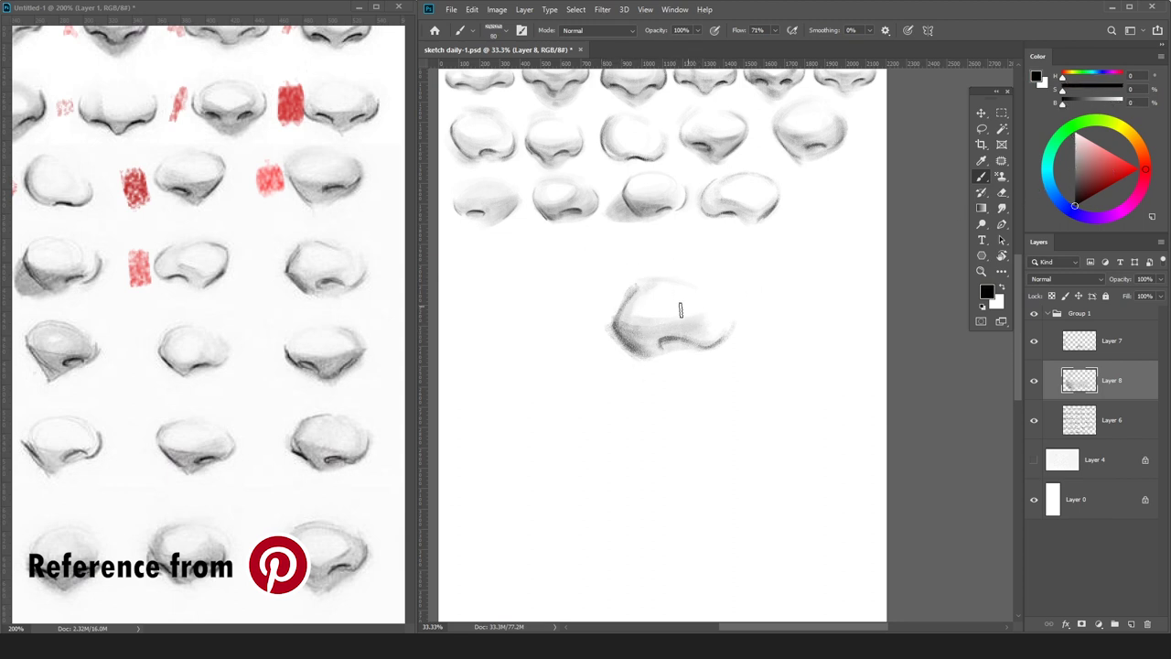
pyautogui.keyDown('alt'); pyautogui.click(668, 331); pyautogui.keyUp('alt')
pyautogui.press(']')
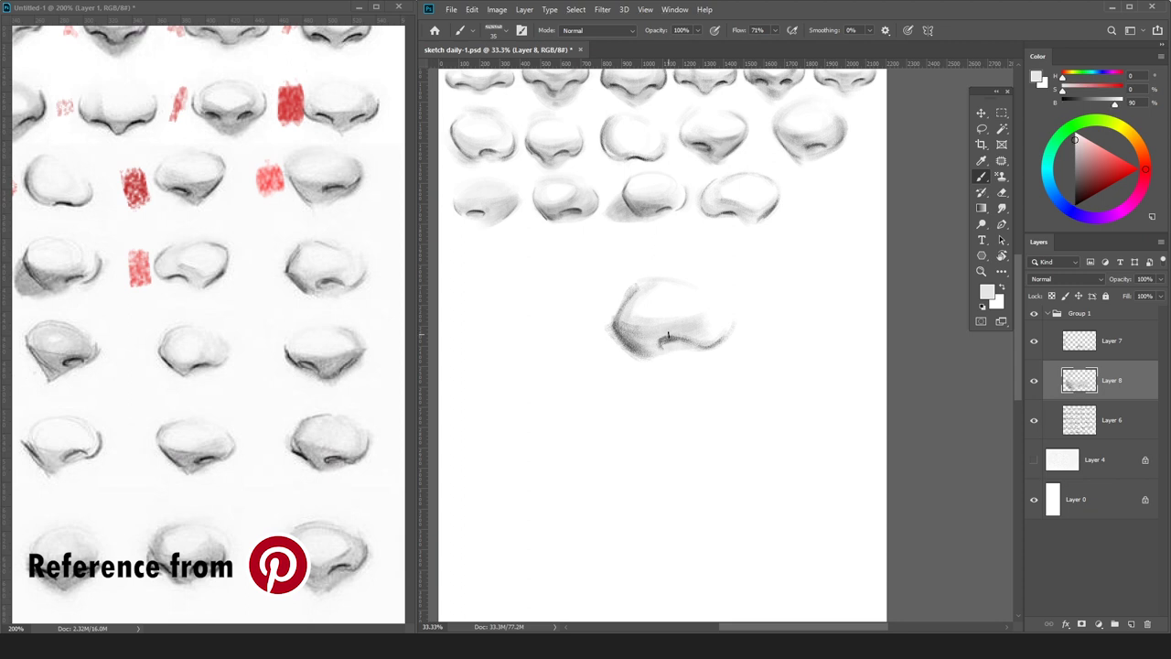
pyautogui.keyDown('alt'); pyautogui.click(723, 379); pyautogui.keyUp('alt')
pyautogui.keyDown('alt'); pyautogui.click(723, 339); pyautogui.keyUp('alt')
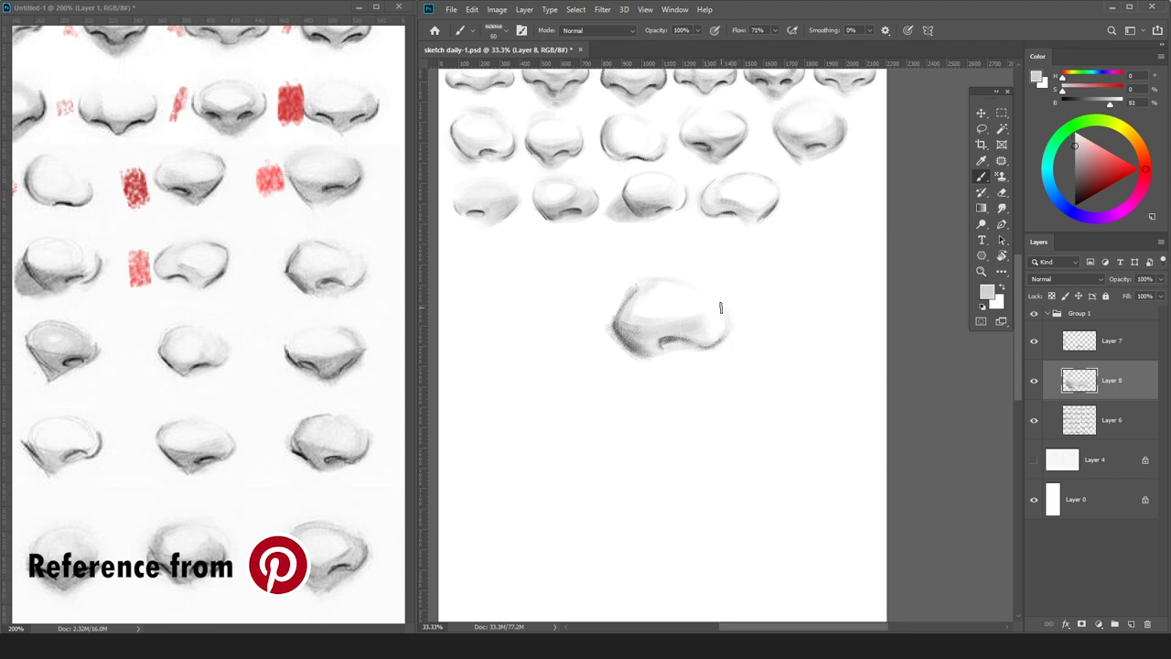
# Sharpen the wing edge in black, undo the last nostril stroke in grey, and erase stray shading outside the side contour.
pyautogui.press('d')
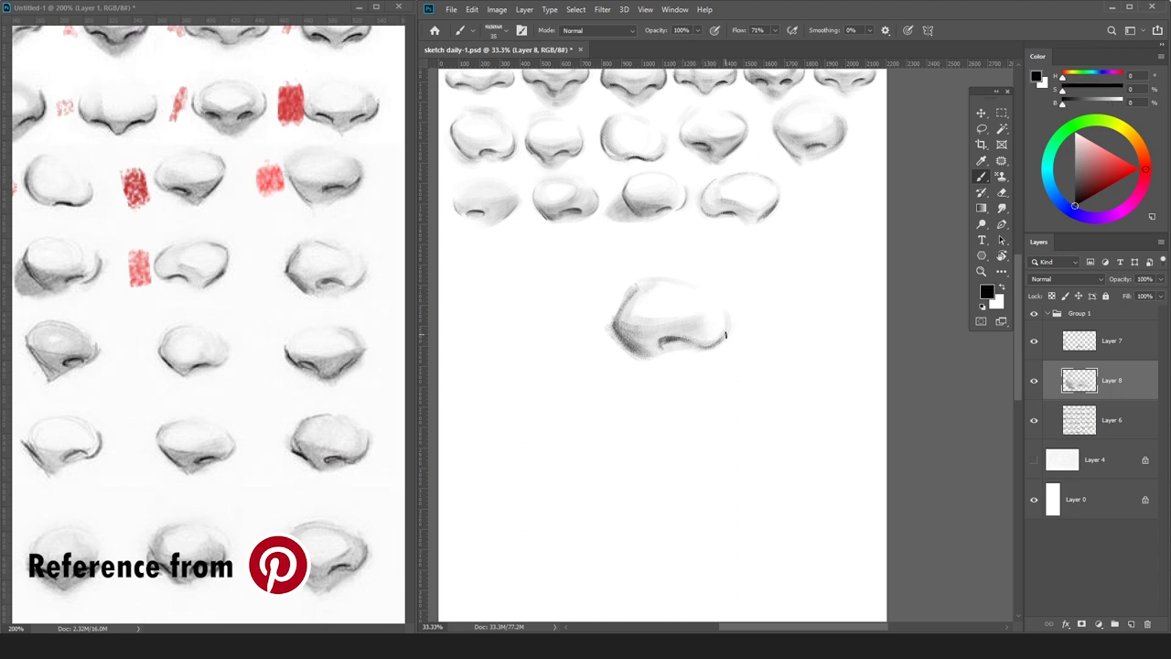
pyautogui.keyDown('alt'); pyautogui.click(666, 346); pyautogui.keyUp('alt')
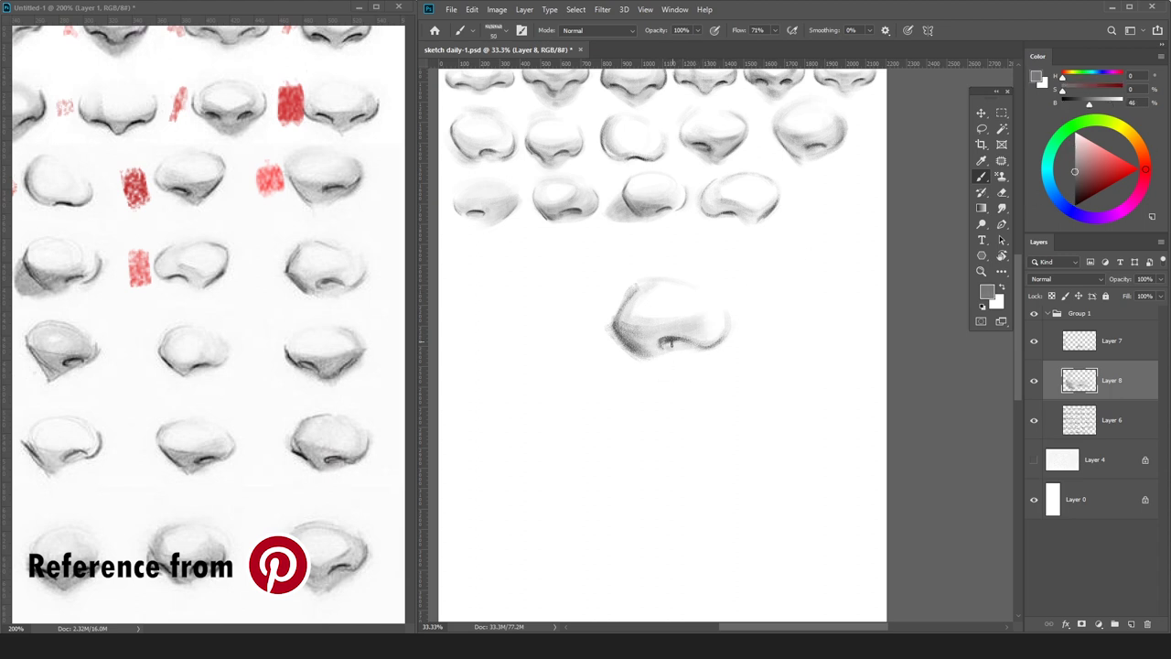
pyautogui.hotkey('ctrl', 'z')
pyautogui.press('e')
pyautogui.moveTo(605, 320); pyautogui.dragTo(643, 367)
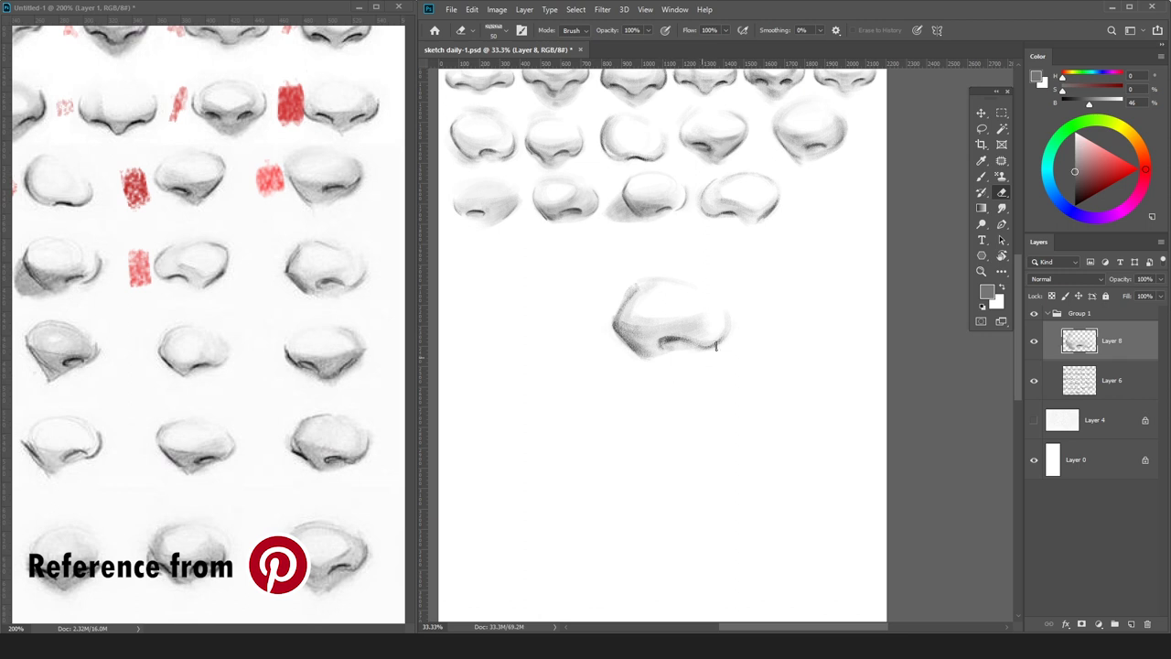
# Scale the finished nose down and place it as the fifth study of the newest row.
pyautogui.hotkey('ctrl', 't')
pyautogui.moveTo(739, 277); pyautogui.dragTo(693, 303)
pyautogui.moveTo(648, 338); pyautogui.dragTo(833, 204)
pyautogui.press('Return')
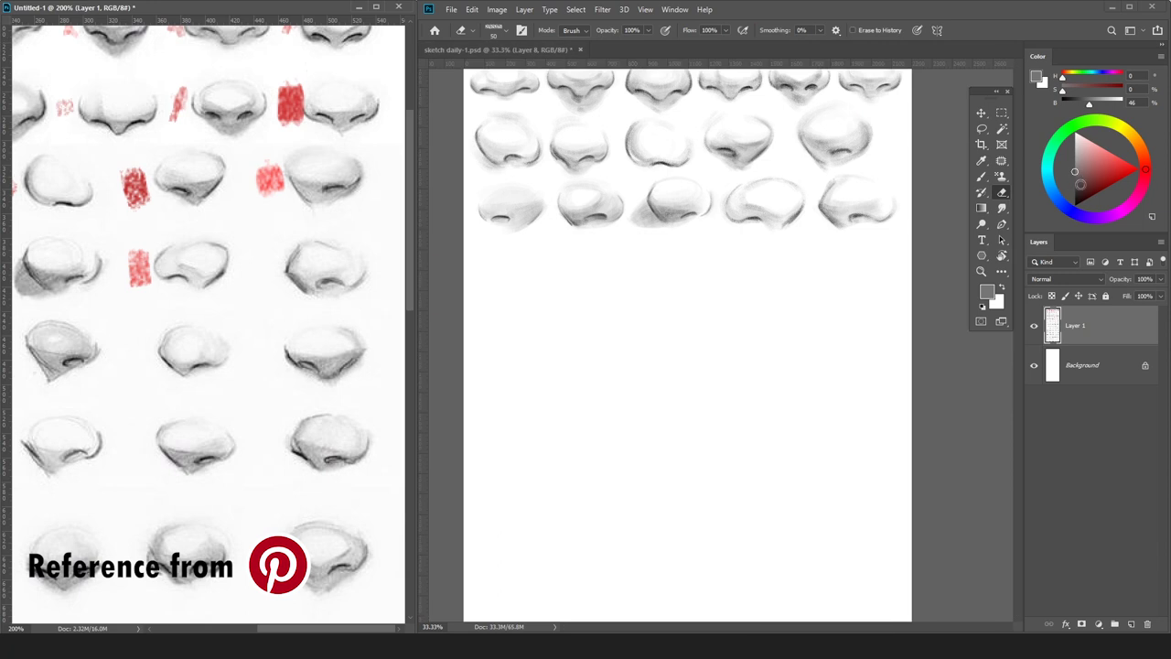
# Mark the copied nose in the reference image with bright red brush strokes and bring the next row of uncopied noses into view.
pyautogui.click(1128, 166)
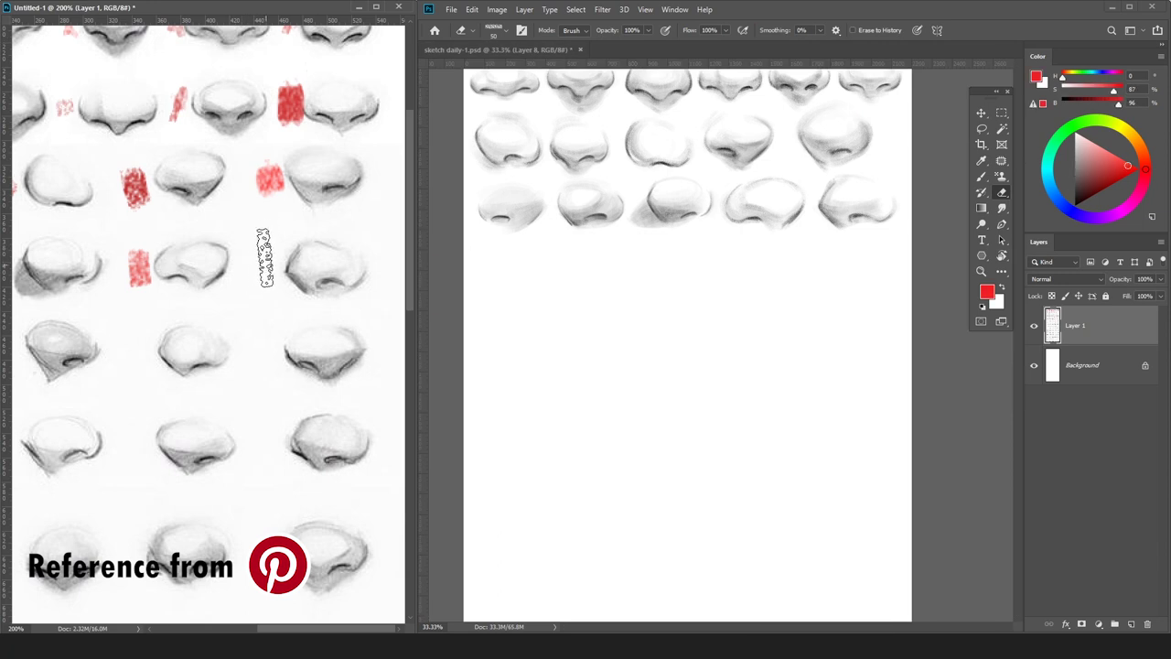
pyautogui.moveTo(273, 285); pyautogui.dragTo(276, 264)
pyautogui.press('b')
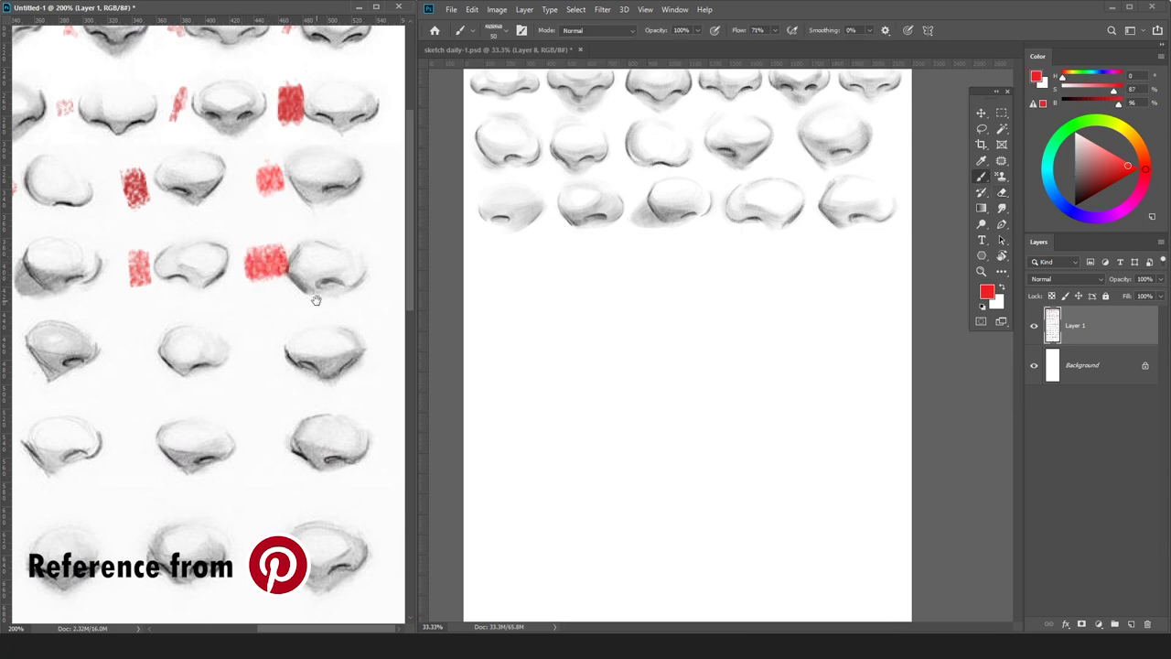
pyautogui.moveTo(317, 299); pyautogui.dragTo(317, 320)
pyautogui.moveTo(123, 355); pyautogui.dragTo(402, 128)
pyautogui.moveTo(217, 425); pyautogui.dragTo(236, 492)
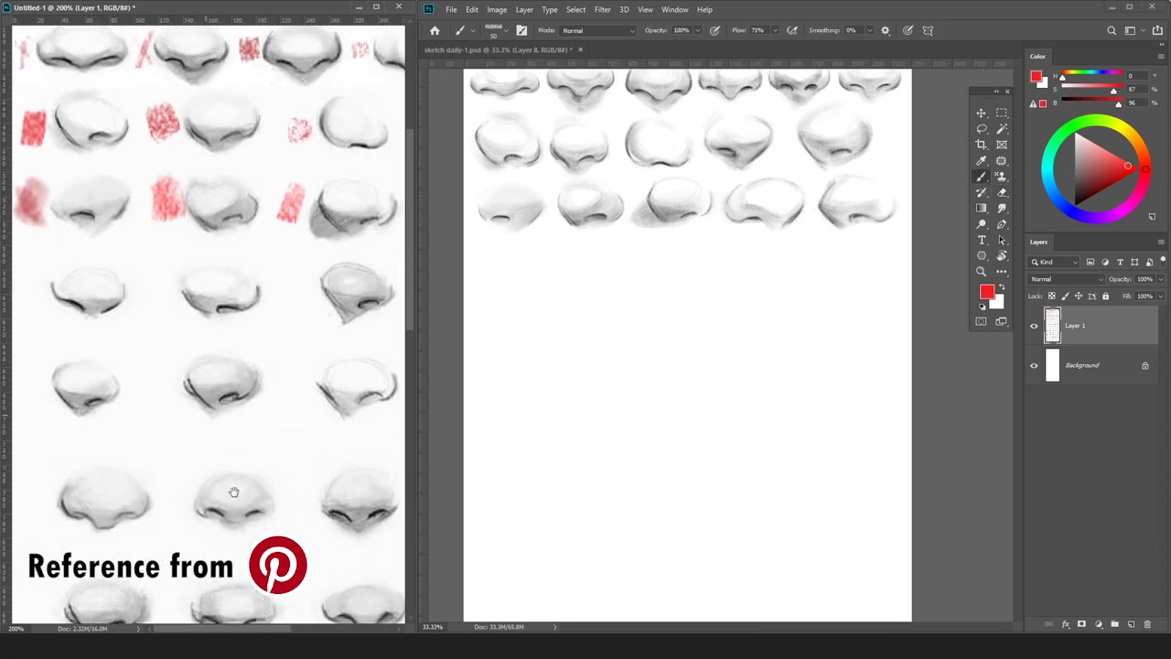
# Merge the placed nose into the sketches layer and add a new layer above it, with black as the drawing colour.
pyautogui.click(928, 298)
pyautogui.hotkey('ctrl', 'e')
pyautogui.moveTo(1110, 191); pyautogui.dragTo(1066, 222)
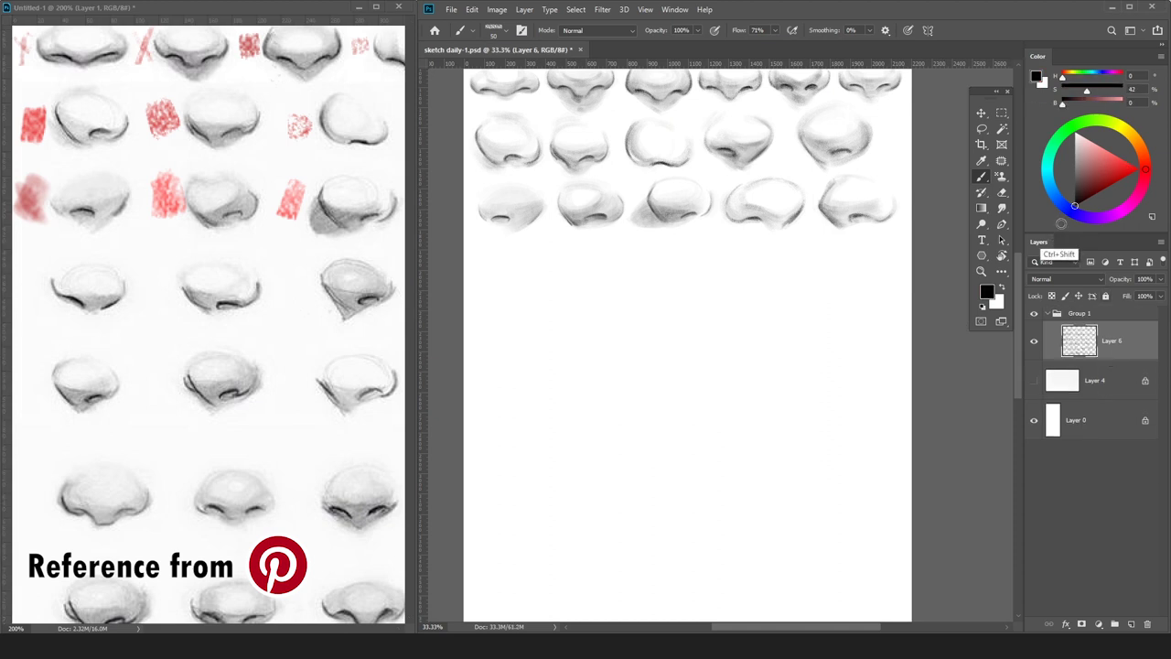
pyautogui.hotkey('ctrl', 'shift', 'n')
pyautogui.press('Return')
# Sketch the next nose's curved wing contour in black below the finished rows, undoing misplaced strokes and reducing the brush to 25 px.
pyautogui.scroll(2, 616, 319)
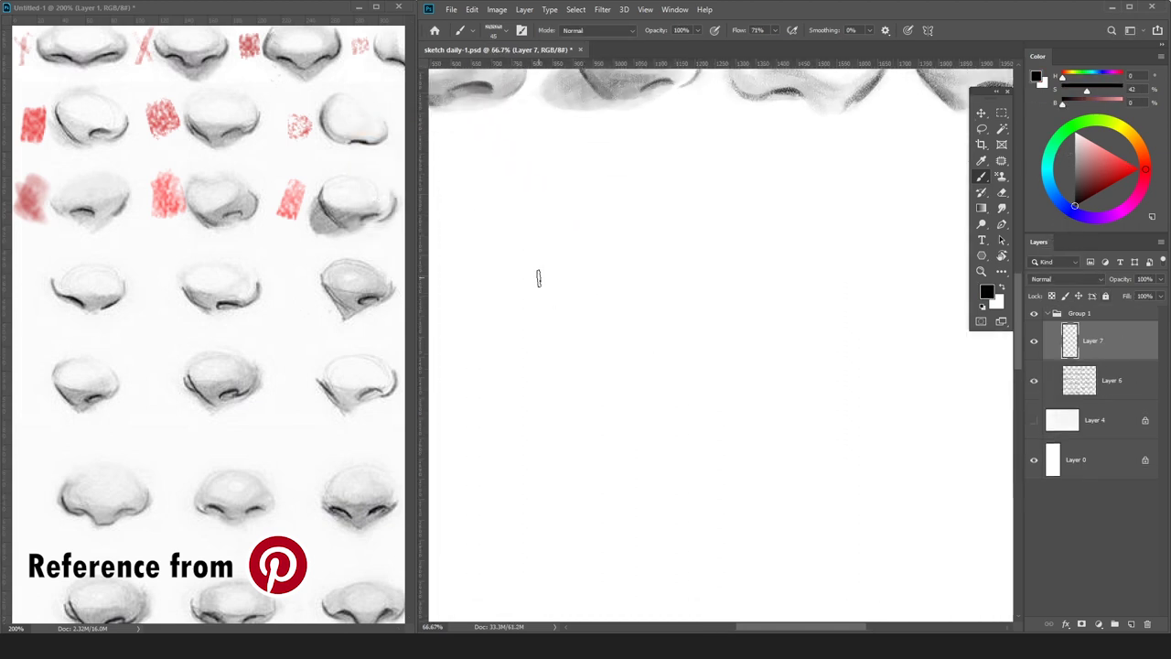
pyautogui.moveTo(474, 271); pyautogui.dragTo(509, 319)
pyautogui.hotkey('ctrl', 'z')
pyautogui.moveTo(475, 250); pyautogui.dragTo(502, 316)
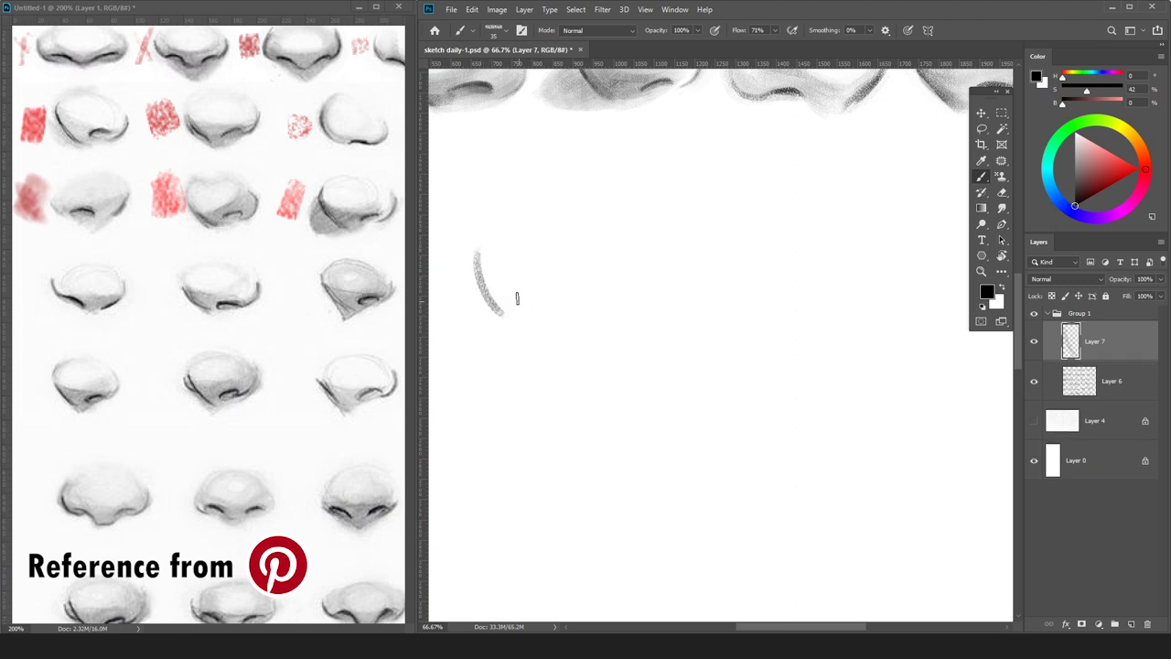
pyautogui.hotkey('ctrl', 'z')
pyautogui.moveTo(500, 297)
pyautogui.mouseDown()
pyautogui.moveTo(482, 232)
pyautogui.moveTo(506, 299)
pyautogui.moveTo(469, 227)
pyautogui.moveTo(543, 301)
pyautogui.moveTo(515, 300)
pyautogui.moveTo(617, 325)
pyautogui.moveTo(522, 302)
pyautogui.mouseUp()
pyautogui.hotkey('ctrl', 'z')
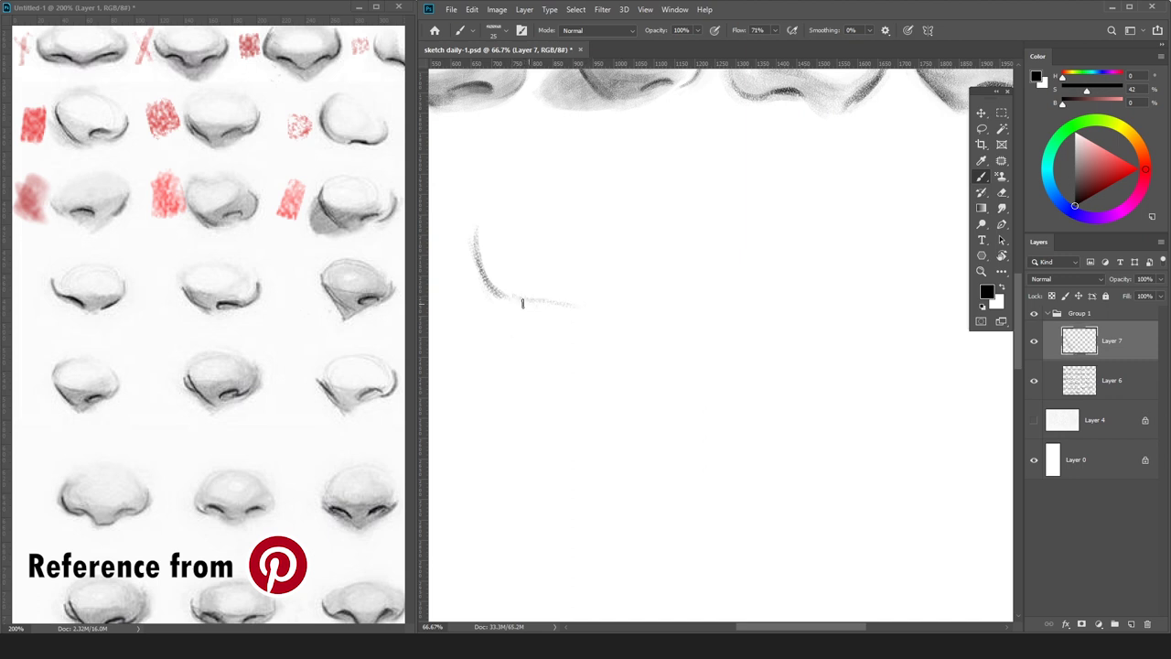
# Draw the nose's lower nostril line and the opposite lower contour in black at 25 px, and darken the nostril line.
pyautogui.moveTo(604, 322); pyautogui.dragTo(526, 300)
pyautogui.hotkey('ctrl', 'z')
pyautogui.moveTo(600, 320); pyautogui.dragTo(528, 302)
pyautogui.moveTo(664, 317)
pyautogui.mouseDown()
pyautogui.moveTo(714, 286)
pyautogui.moveTo(730, 219)
pyautogui.moveTo(732, 253)
pyautogui.mouseUp()
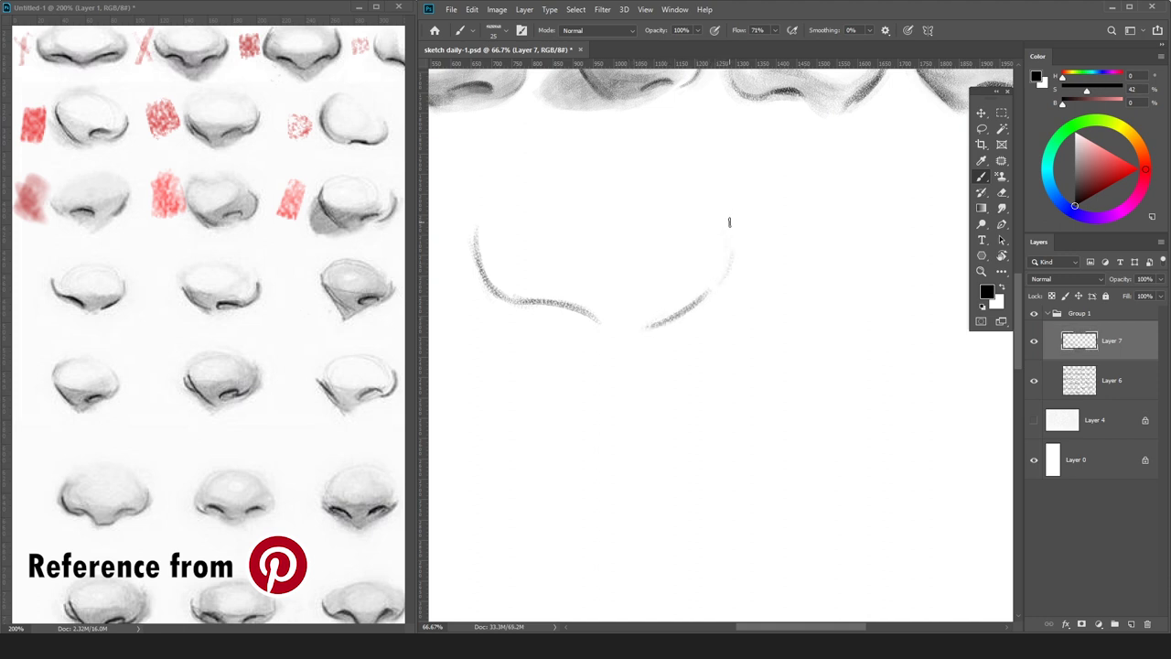
pyautogui.hotkey('ctrl', '-')
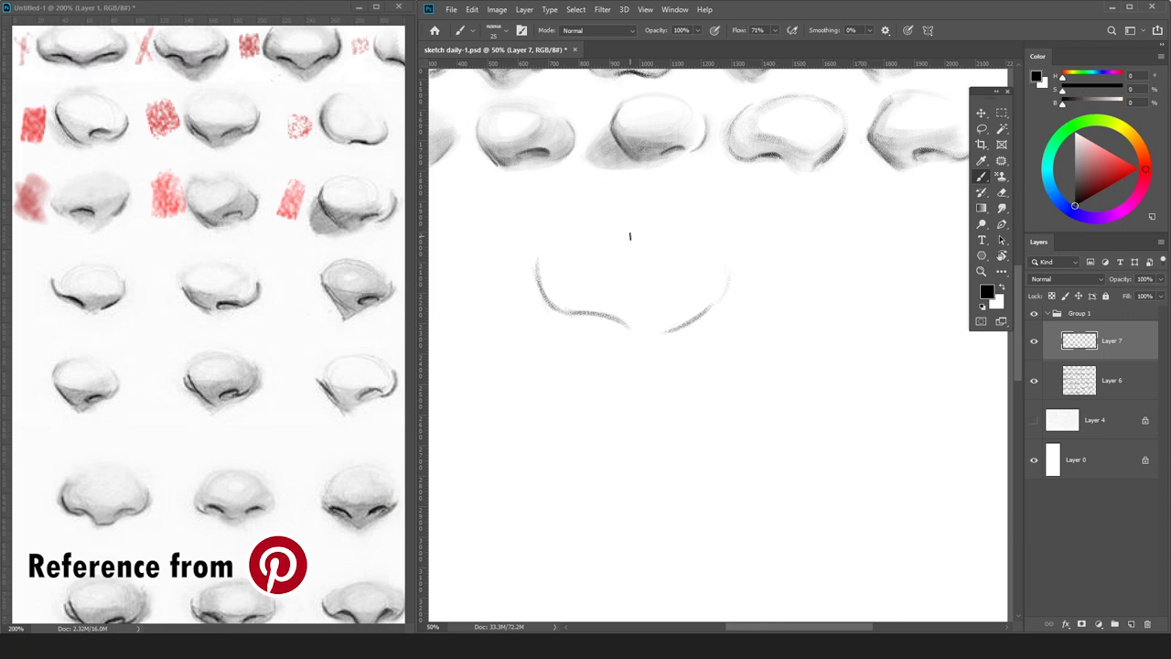
pyautogui.moveTo(578, 312); pyautogui.dragTo(628, 326)
# Add a layer beneath the contour lines and shade the nose's underside in light grey with an enlarged brush.
pyautogui.click(1098, 381)
pyautogui.hotkey('ctrl', 'shift', 'alt', 'n')
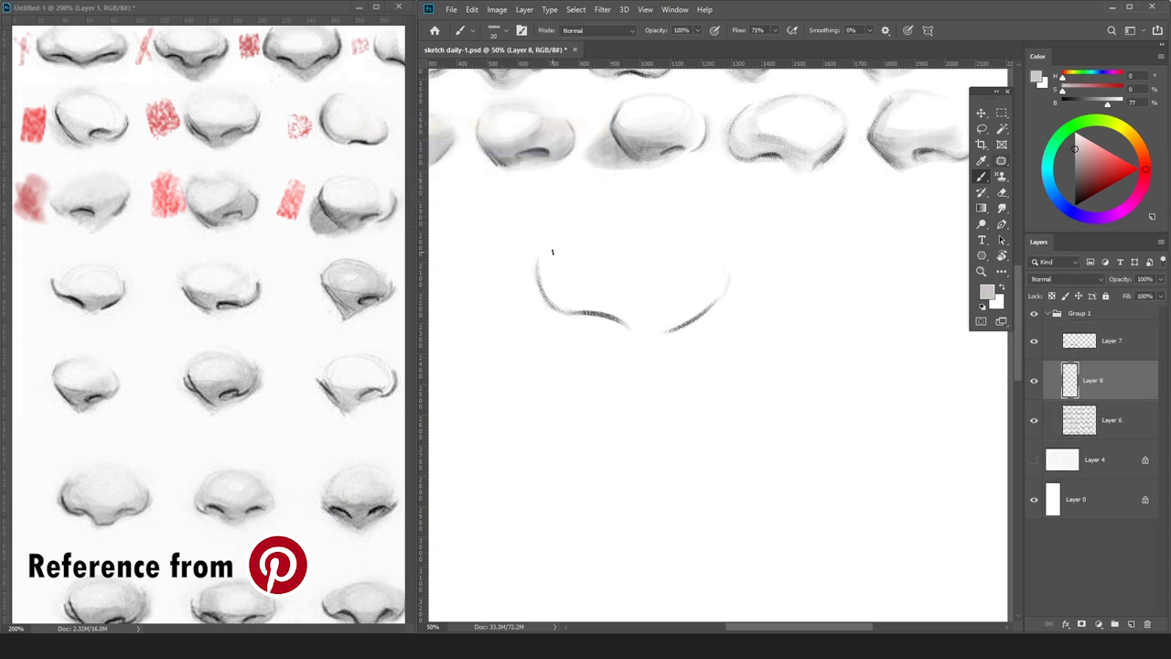
pyautogui.press(']')
pyautogui.press(']')
pyautogui.press(']')
pyautogui.press(']')
pyautogui.press(']')
pyautogui.press(']')
pyautogui.press(']')
pyautogui.press(']')
pyautogui.press(']')
pyautogui.press(']')
pyautogui.press(']')
pyautogui.moveTo(542, 286)
pyautogui.mouseDown()
pyautogui.moveTo(643, 327)
pyautogui.moveTo(666, 314)
pyautogui.moveTo(564, 288)
pyautogui.moveTo(695, 293)
pyautogui.moveTo(601, 318)
pyautogui.mouseUp()
# Shade the rounded top contour and both sides of the nose in light grey with the brush at 60 to 90 px.
pyautogui.press('[')
pyautogui.press('[')
pyautogui.press('[')
pyautogui.press('[')
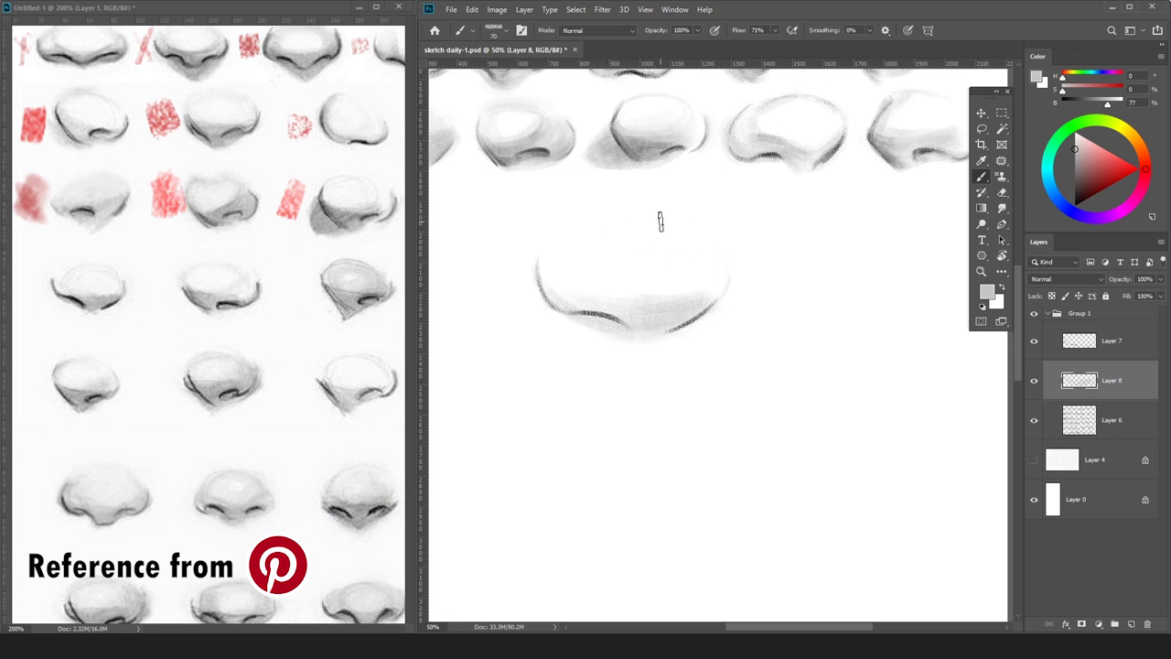
pyautogui.press('[')
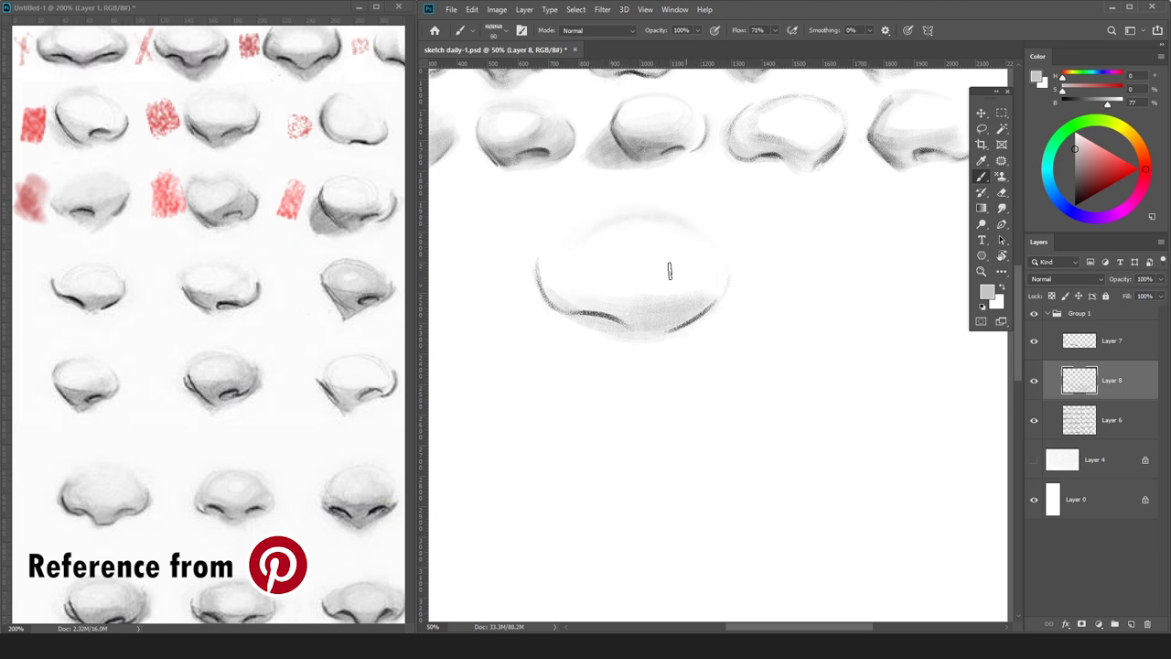
pyautogui.press(']')
pyautogui.press(']')
pyautogui.press(']')
pyautogui.press(']')
pyautogui.press('[')
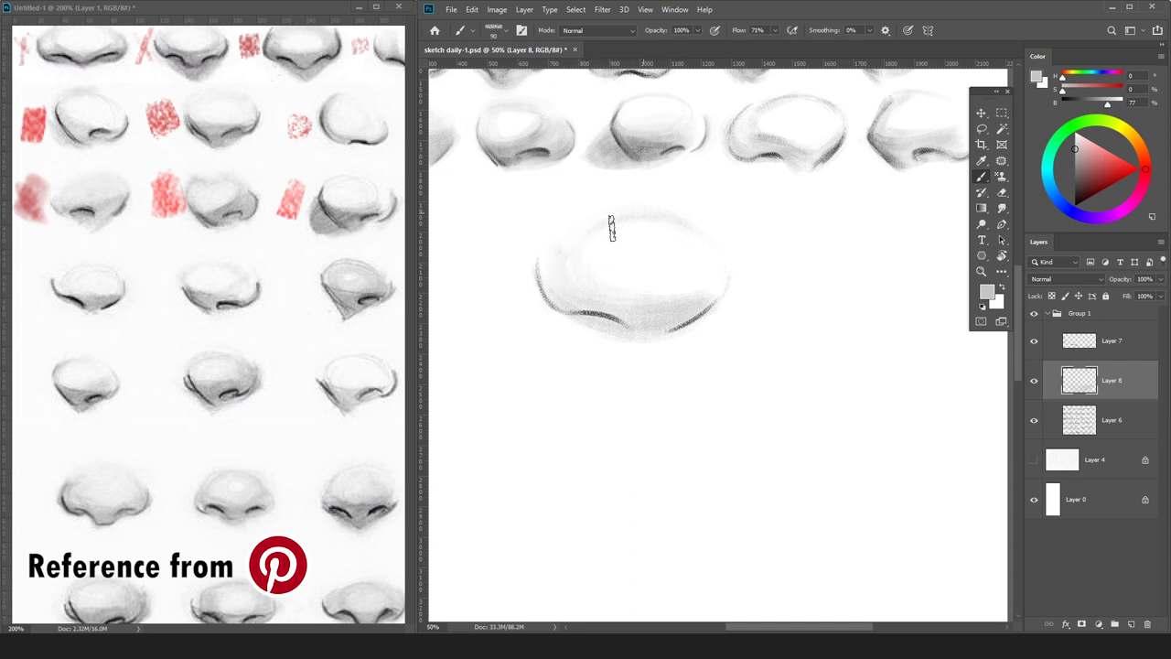
pyautogui.moveTo(722, 285); pyautogui.dragTo(715, 279)
pyautogui.moveTo(718, 223); pyautogui.dragTo(706, 295)
# Build up the underside and the edges around the nose tip with a darker 41% grey at 125 px, undoing one stroke.
pyautogui.click(1073, 171)
pyautogui.click(1074, 175)
pyautogui.press('[')
pyautogui.press('[')
pyautogui.press('[')
pyautogui.press(']')
pyautogui.press(']')
pyautogui.press(']')
pyautogui.press(']')
pyautogui.press(']')
pyautogui.moveTo(708, 300); pyautogui.dragTo(638, 300)
pyautogui.hotkey('ctrl', 'z')
pyautogui.press('[')
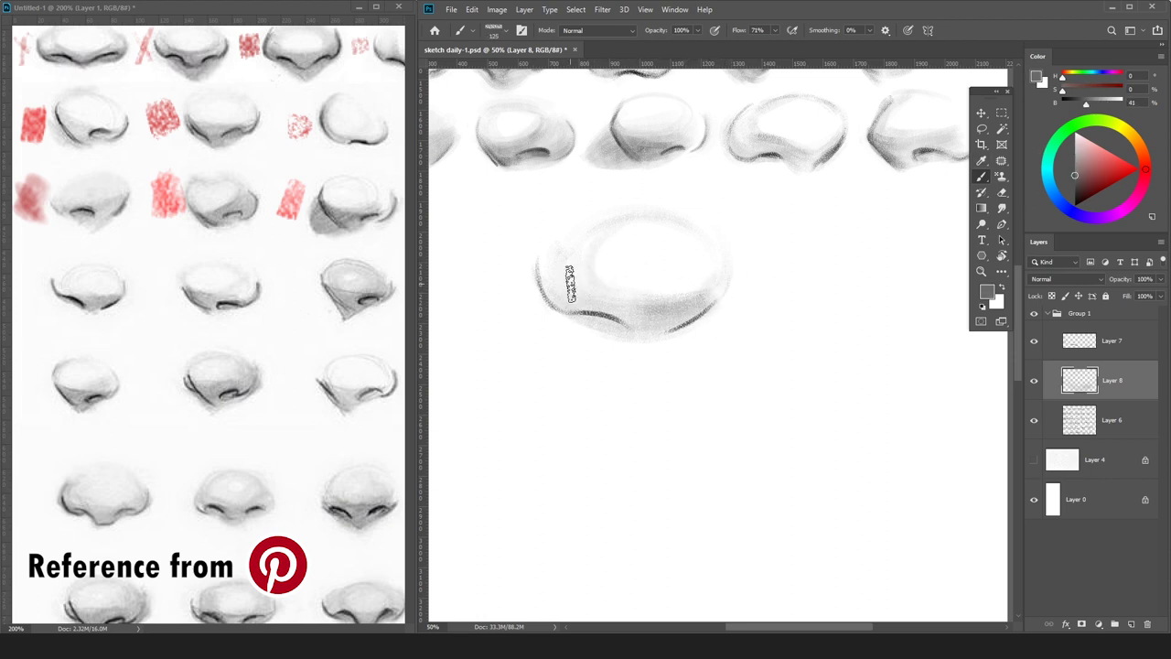
# Darken the nostril line with a smaller brush in the same grey and enlarge the brush to 100 px for the underside.
pyautogui.press('[')
pyautogui.press('[')
pyautogui.press('[')
pyautogui.press('[')
pyautogui.moveTo(624, 324); pyautogui.dragTo(569, 314)
pyautogui.press(']')
pyautogui.press(']')
pyautogui.press(']')
pyautogui.press(']')
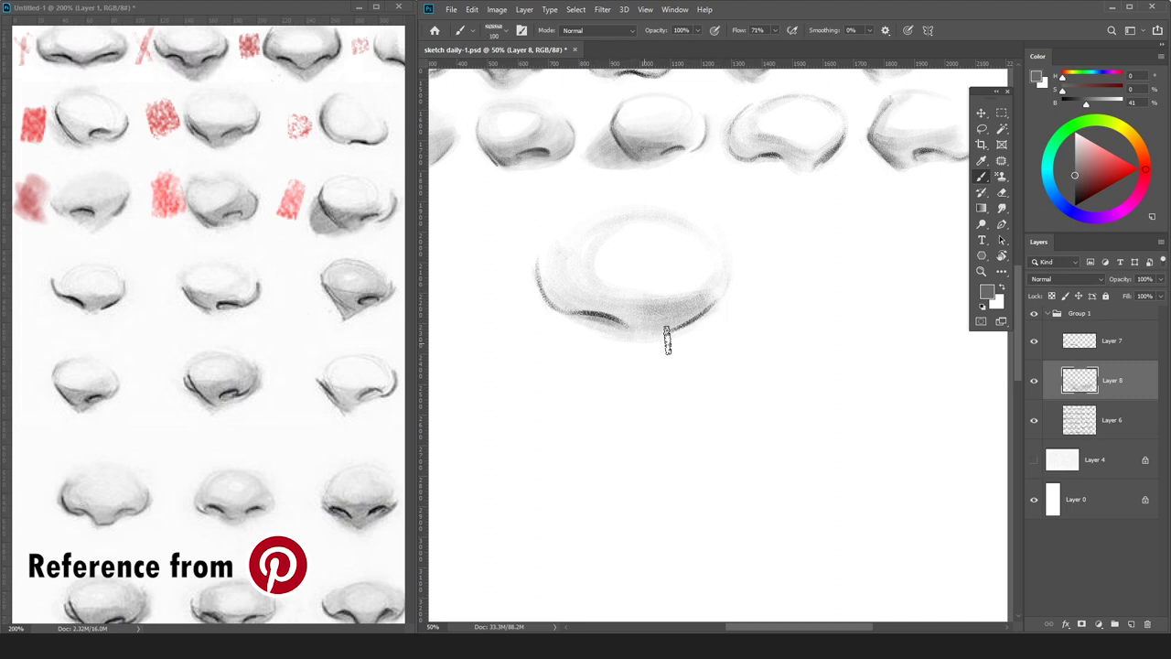
# Soften the shading under the nose tip with a 150 px brush, using a 56% grey and a near-white tone.
pyautogui.hotkey('ctrl', '-')
pyautogui.press(']')
pyautogui.press(']')
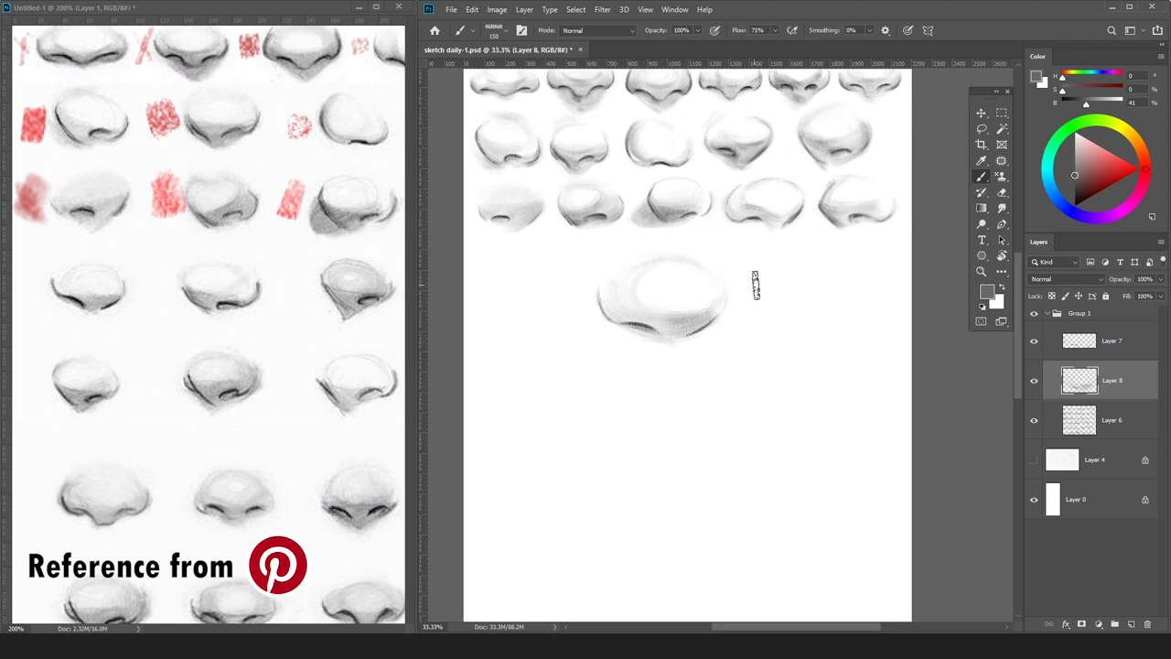
pyautogui.click(1074, 165)
pyautogui.moveTo(644, 292); pyautogui.dragTo(690, 300)
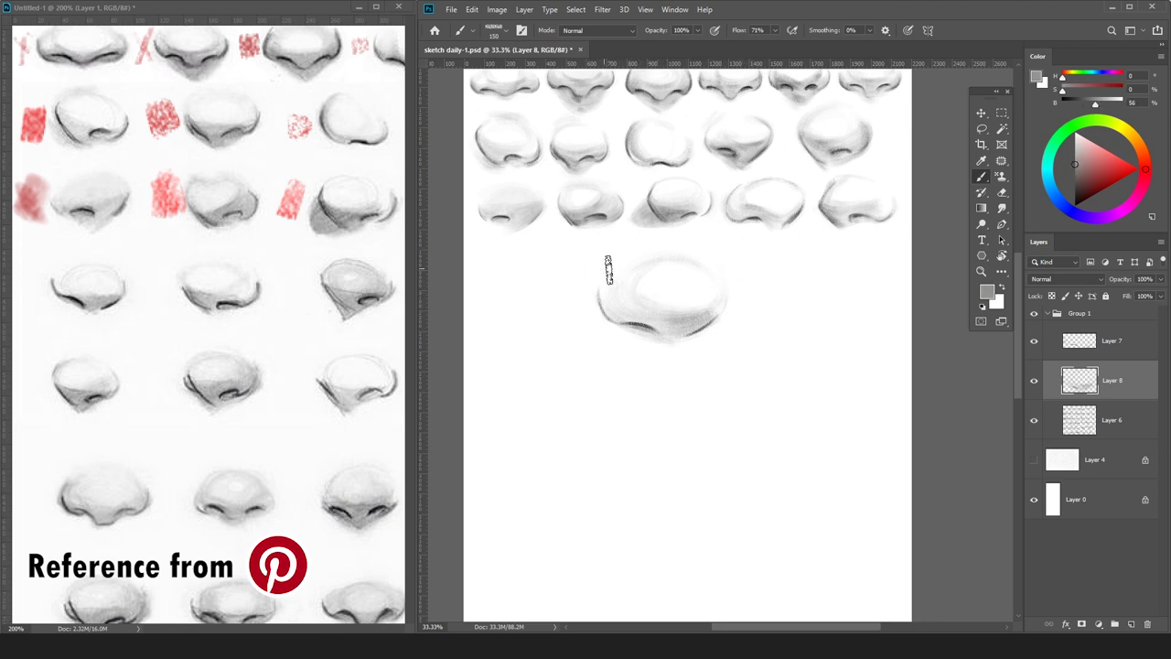
pyautogui.click(1076, 139)
pyautogui.moveTo(636, 297); pyautogui.dragTo(707, 322)
# Shade the underside near the lower contour with a 43% grey, resizing the brush to 90 px.
pyautogui.keyDown('alt'); pyautogui.click(691, 338); pyautogui.keyUp('alt')
pyautogui.click(1075, 174)
pyautogui.press('[')
pyautogui.press('[')
pyautogui.press('[')
pyautogui.press('[')
pyautogui.press('[')
pyautogui.press('[')
pyautogui.press(']')
pyautogui.press(']')
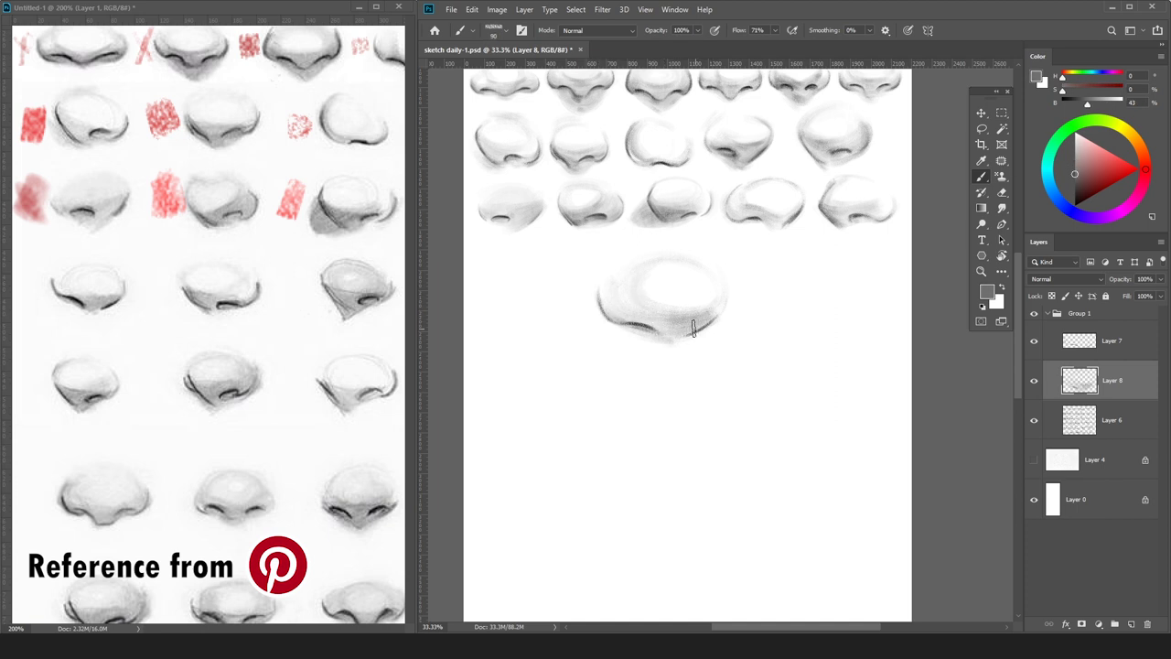
# Merge the contour layer into the shading layer and reinforce the nose's lower contour in black.
pyautogui.moveTo(1075, 190); pyautogui.dragTo(1073, 209)
pyautogui.click(1107, 341)
pyautogui.hotkey('ctrl', 'e')
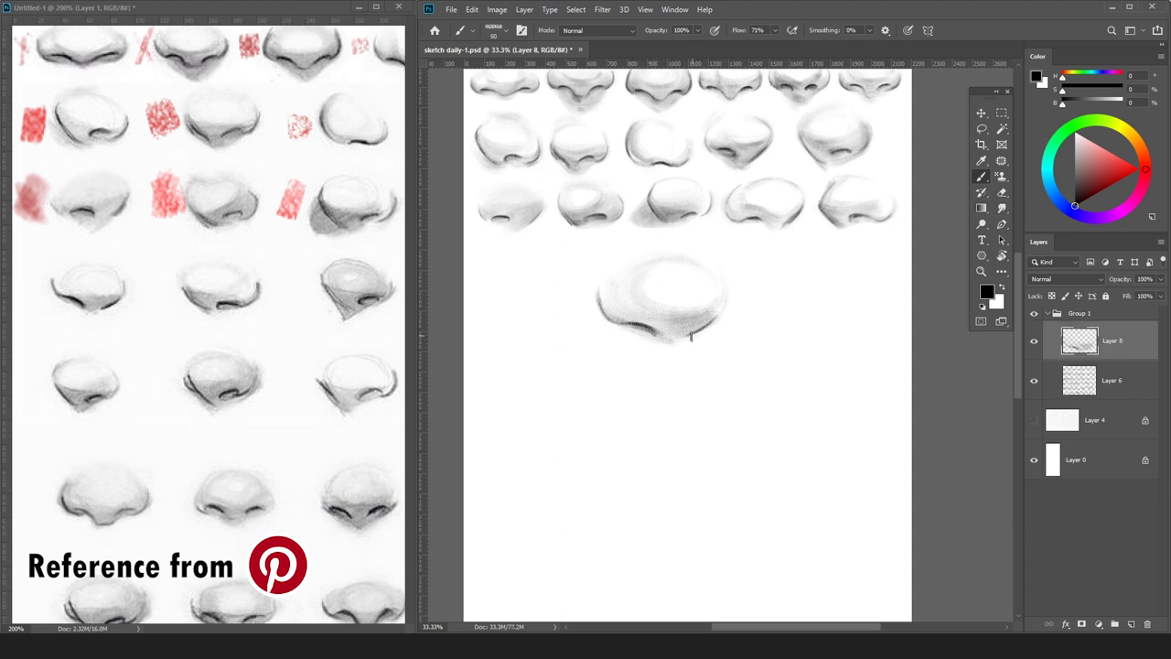
# Refine the underside and side edges of the nose with a sampled mid grey at 100 px and a 59% grey at 50 px.
pyautogui.keyDown('alt'); pyautogui.click(700, 316); pyautogui.keyUp('alt')
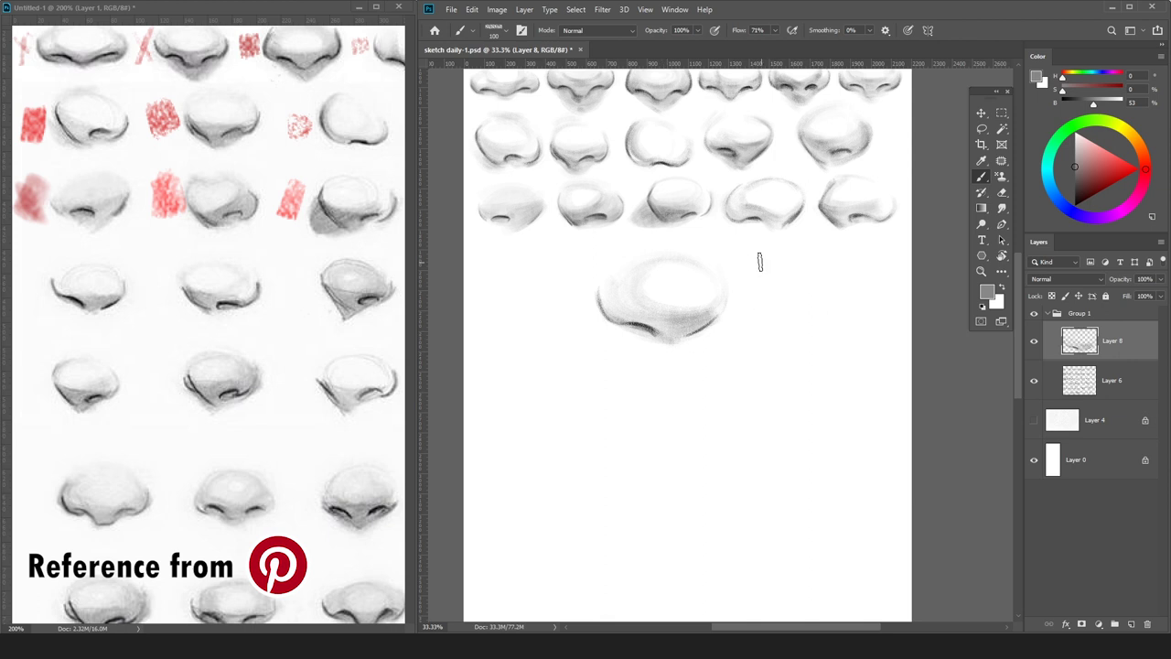
pyautogui.moveTo(1063, 164); pyautogui.dragTo(1071, 163)
pyautogui.press('[')
pyautogui.press('[')
pyautogui.press('[')
pyautogui.press('[')
pyautogui.press(']')
pyautogui.press(']')
pyautogui.press(']')
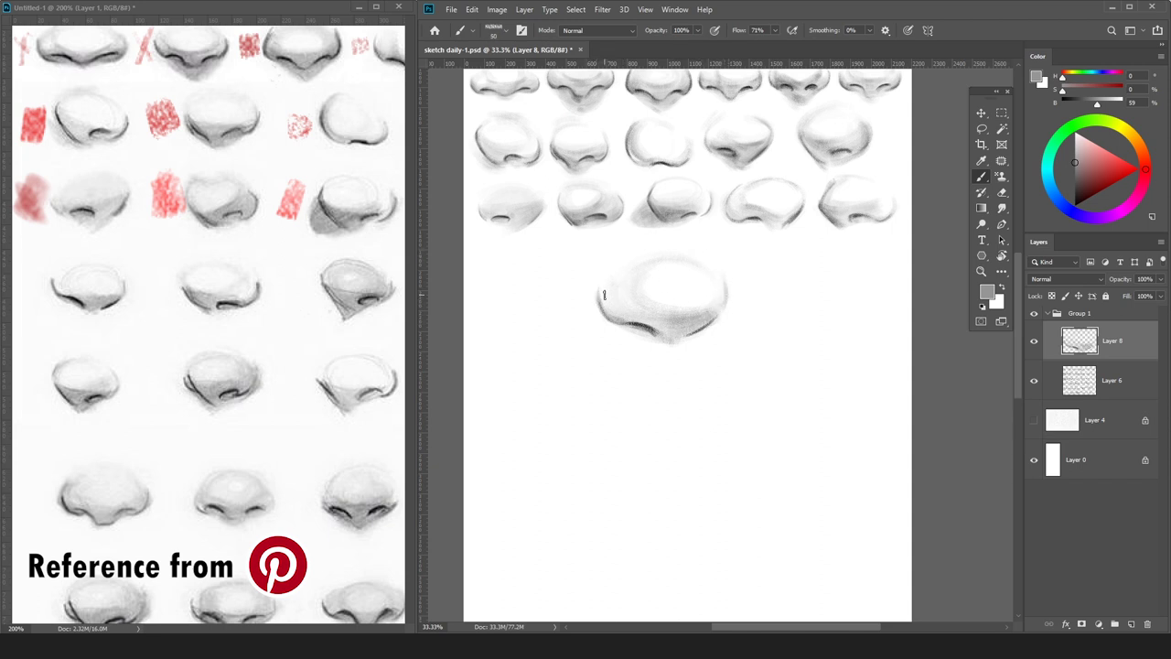
# Scale the finished nose down to about 63% and place it at the start of a new row under the existing noses.
pyautogui.hotkey('ctrl', '-')
pyautogui.hotkey('ctrl', 't')
pyautogui.moveTo(732, 275)
pyautogui.mouseDown()
pyautogui.moveTo(692, 301)
pyautogui.moveTo(589, 296)
pyautogui.mouseUp()
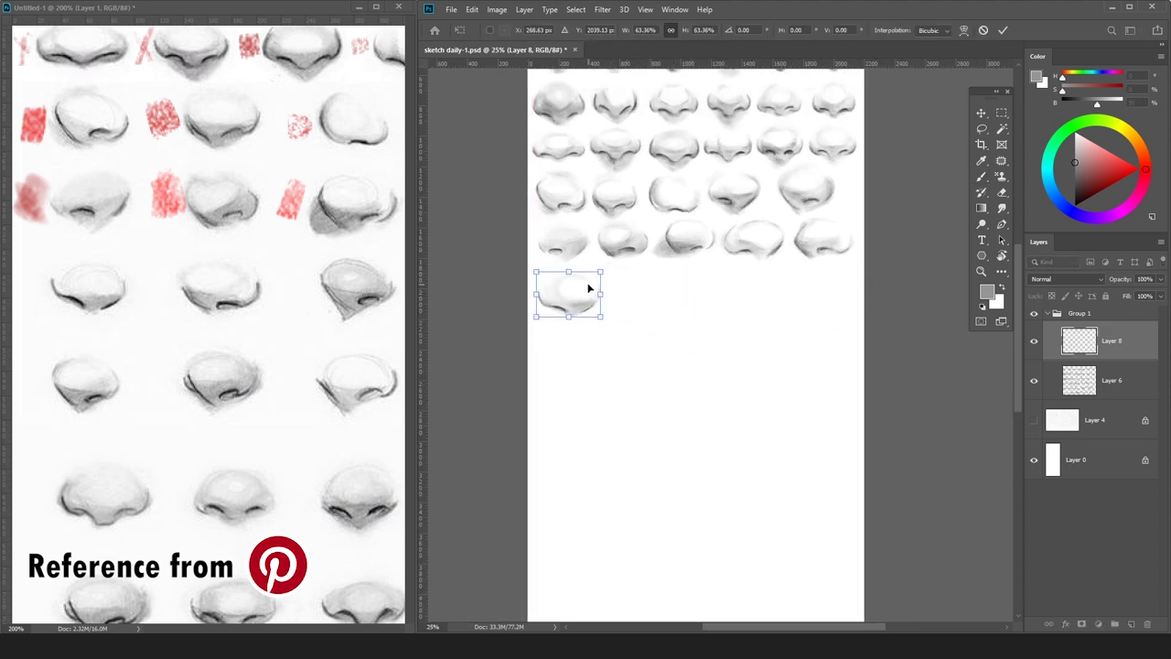
pyautogui.press('Return')
# Mark the nose just copied in the reference image with a red patch, using a smaller brush.
pyautogui.click(273, 10)
pyautogui.click(1122, 164)
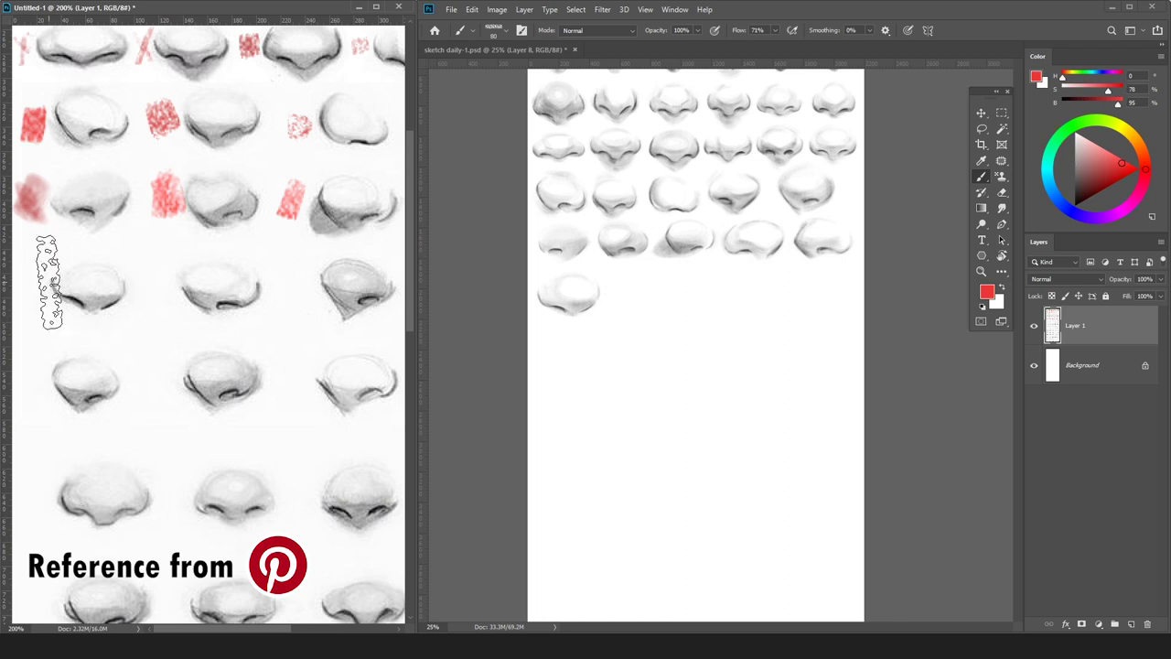
pyautogui.press('[')
pyautogui.press('[')
pyautogui.press('[')
pyautogui.press('[')
pyautogui.moveTo(30, 279); pyautogui.dragTo(20, 282)
# Nudge the placed nose slightly left and up, and merge its layer into the layer of finished noses.
pyautogui.press('v')
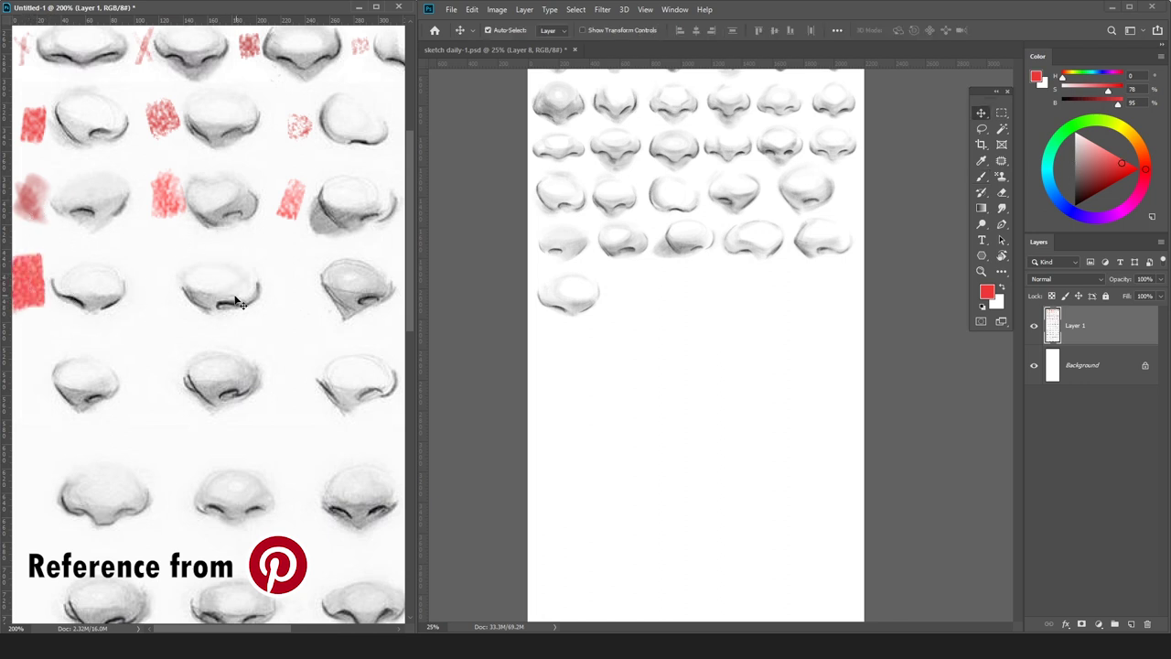
pyautogui.click(1006, 357)
pyautogui.hotkey('ctrl', 'j')
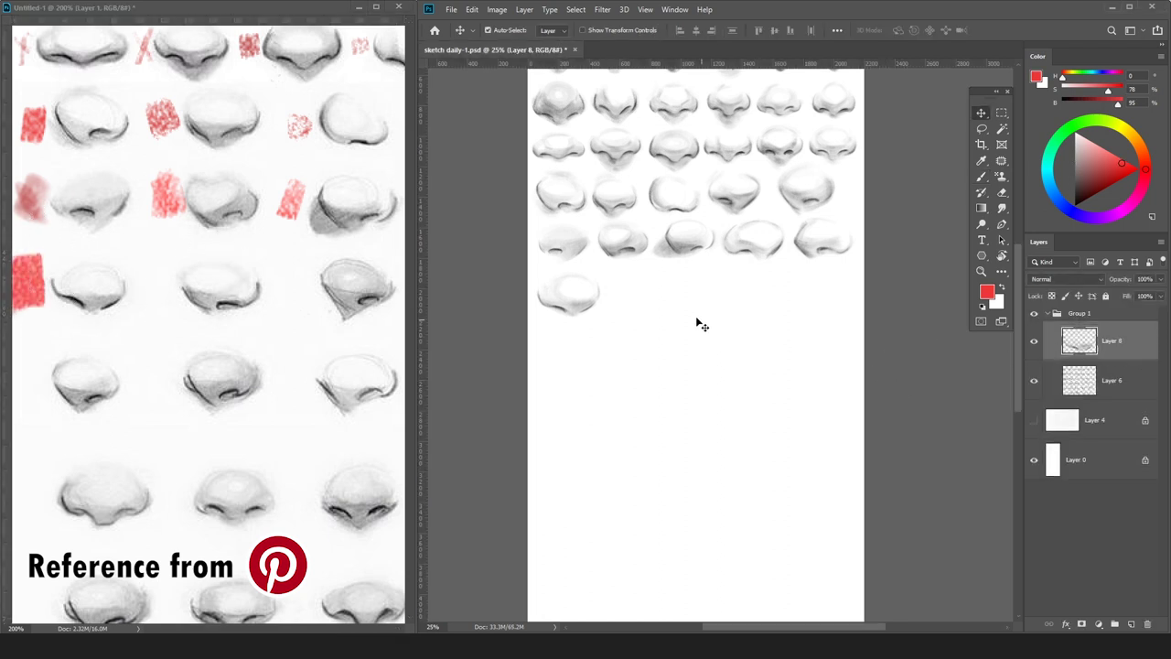
pyautogui.hotkey('ctrl', 't')
pyautogui.rightClick(606, 294)
pyautogui.click(640, 280)
pyautogui.click(575, 295)
pyautogui.click(583, 309)
pyautogui.hotkey('shift', 'Left')
pyautogui.hotkey('shift', 'Left')
pyautogui.hotkey('shift', 'Up')
pyautogui.hotkey('ctrl', 'e')
# Create a new layer and sketch the lower-left contour of the next nose in black.
pyautogui.hotkey('ctrl', 'shift', 'n')
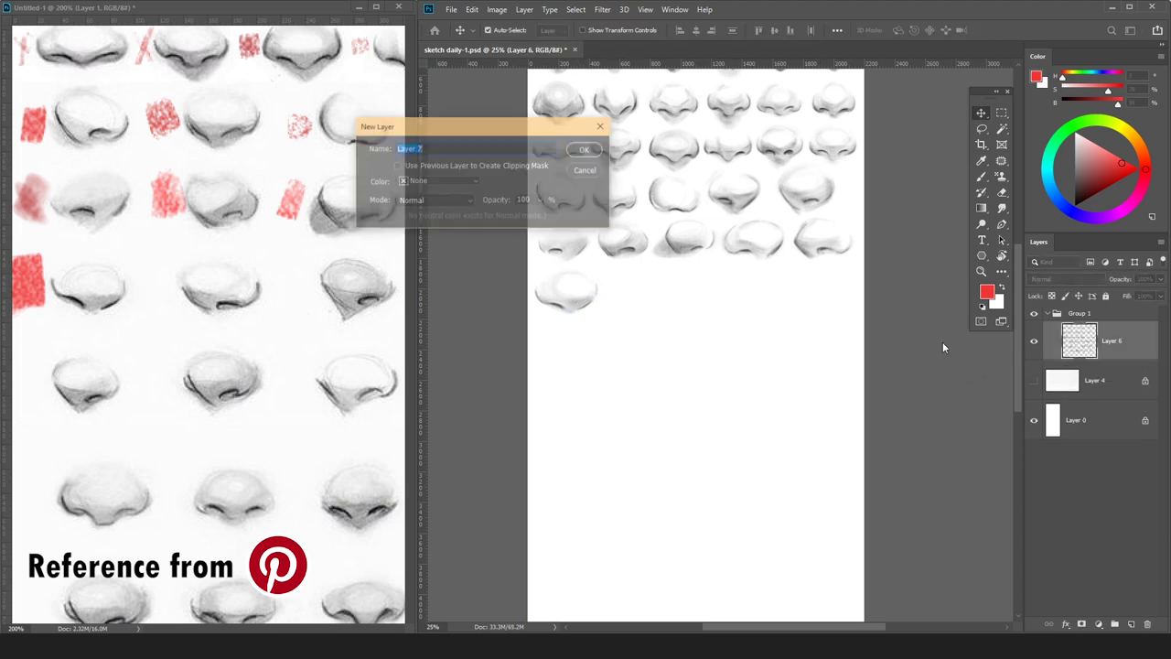
pyautogui.press('Return')
pyautogui.press('d')
pyautogui.press('b')
pyautogui.scroll(3, 677, 328)
pyautogui.scroll(-2, 577, 344)
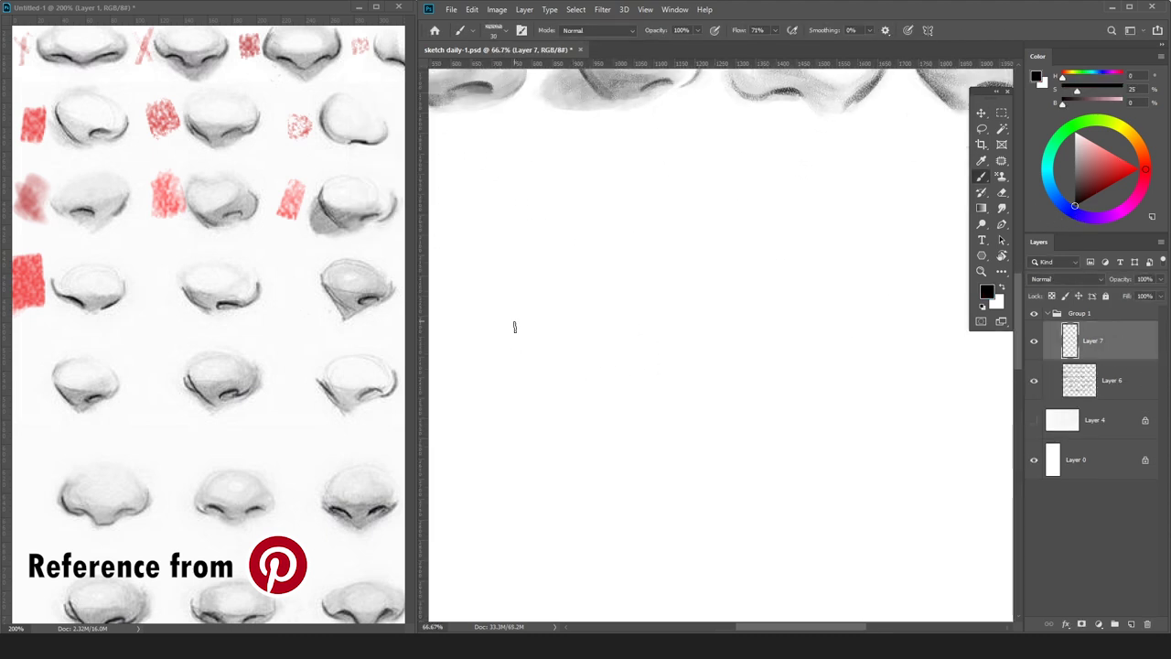
pyautogui.moveTo(508, 308)
pyautogui.mouseDown()
pyautogui.moveTo(523, 358)
pyautogui.moveTo(559, 377)
pyautogui.mouseUp()
pyautogui.moveTo(505, 302); pyautogui.dragTo(575, 384)
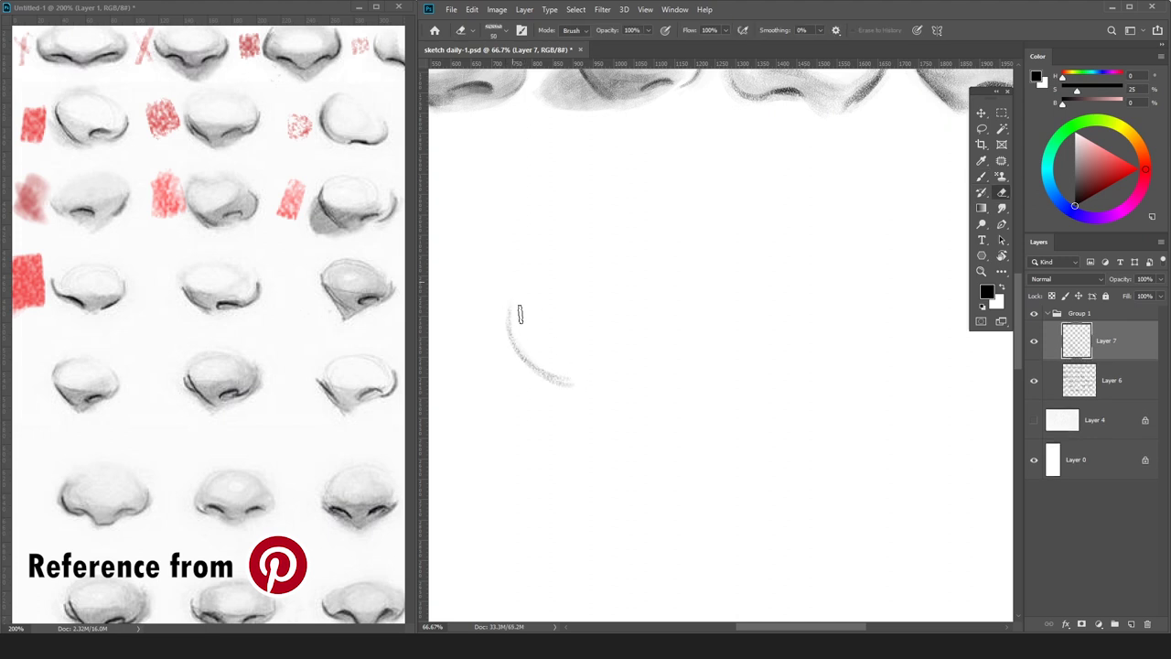
# Sketch the rest of the lower contour with the nostril line and right wing, redoing strokes and cleaning up with the eraser.
pyautogui.moveTo(510, 316)
pyautogui.mouseDown()
pyautogui.moveTo(539, 358)
pyautogui.moveTo(707, 388)
pyautogui.moveTo(686, 386)
pyautogui.moveTo(768, 291)
pyautogui.moveTo(774, 325)
pyautogui.moveTo(725, 378)
pyautogui.moveTo(770, 333)
pyautogui.moveTo(733, 376)
pyautogui.moveTo(775, 299)
pyautogui.moveTo(761, 355)
pyautogui.moveTo(735, 363)
pyautogui.moveTo(770, 302)
pyautogui.mouseUp()
pyautogui.press('e')
pyautogui.moveTo(748, 346); pyautogui.dragTo(774, 300)
pyautogui.press('b')
pyautogui.hotkey('ctrl', 'z')
pyautogui.moveTo(608, 367)
pyautogui.mouseDown()
pyautogui.moveTo(606, 382)
pyautogui.moveTo(729, 373)
pyautogui.moveTo(758, 339)
pyautogui.mouseUp()
pyautogui.hotkey('ctrl', 'z')
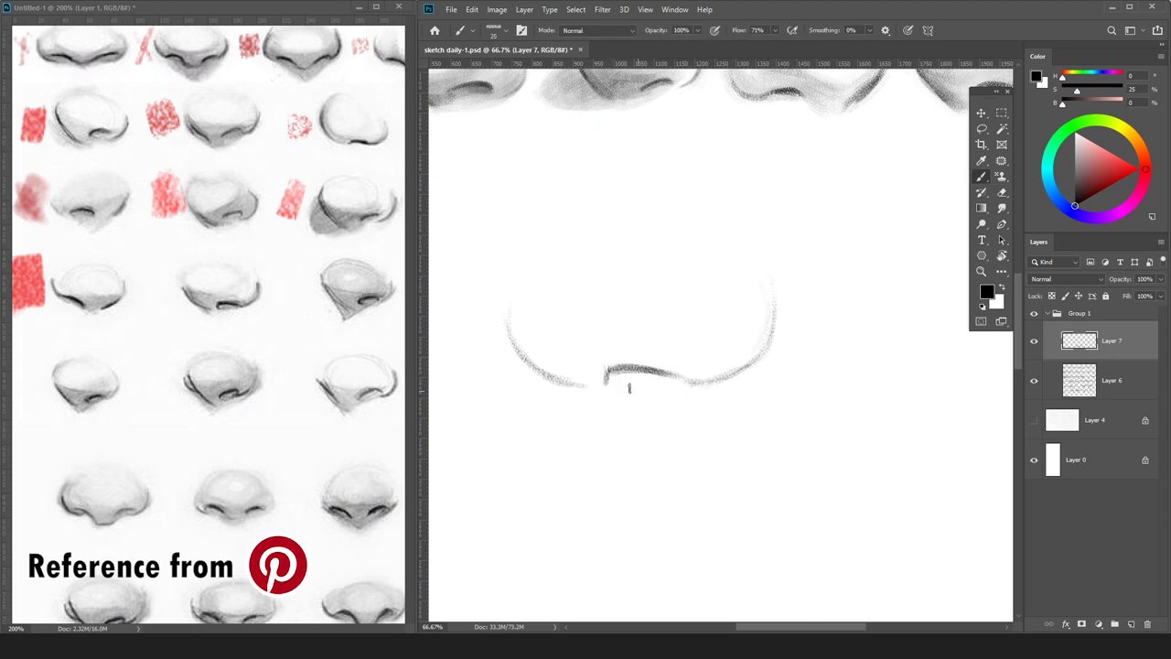
pyautogui.hotkey('ctrl', '-')
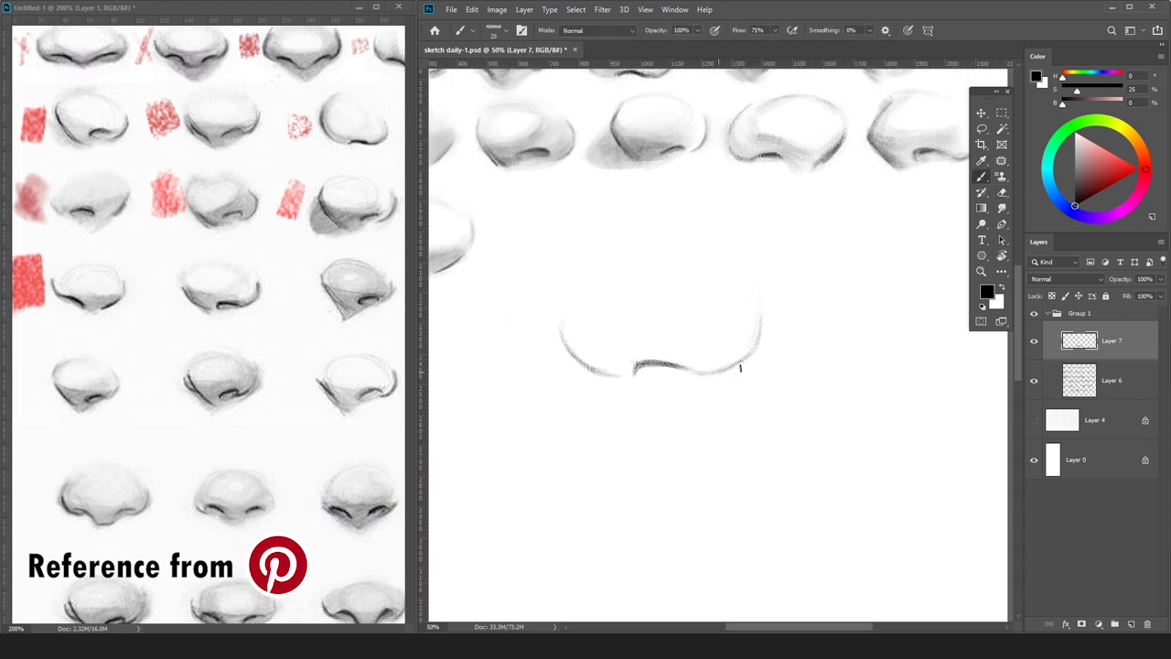
pyautogui.press('e')
pyautogui.press('b')
# Add a layer beneath the contour and outline the oval nose tip in 76% grey at 50 px, softening its upper edge with the eraser.
pyautogui.click(1107, 387)
pyautogui.hotkey('ctrl', 'shift', 'n')
pyautogui.press('Return')
pyautogui.click(1075, 149)
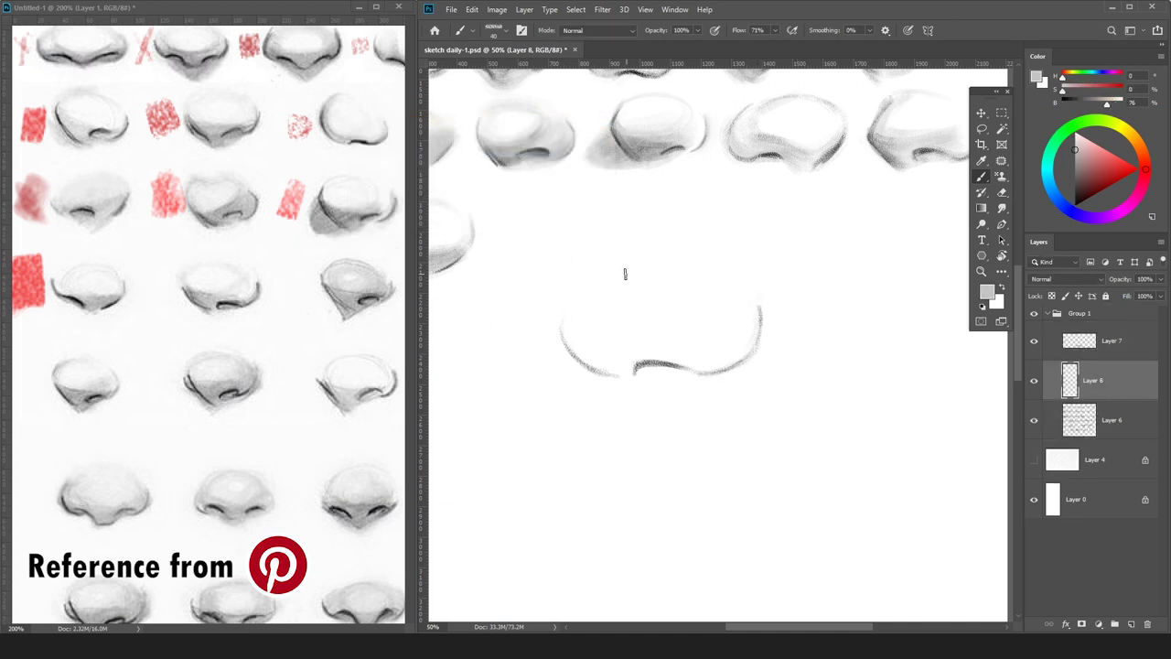
pyautogui.moveTo(702, 287); pyautogui.dragTo(740, 274)
pyautogui.moveTo(573, 273); pyautogui.dragTo(710, 276)
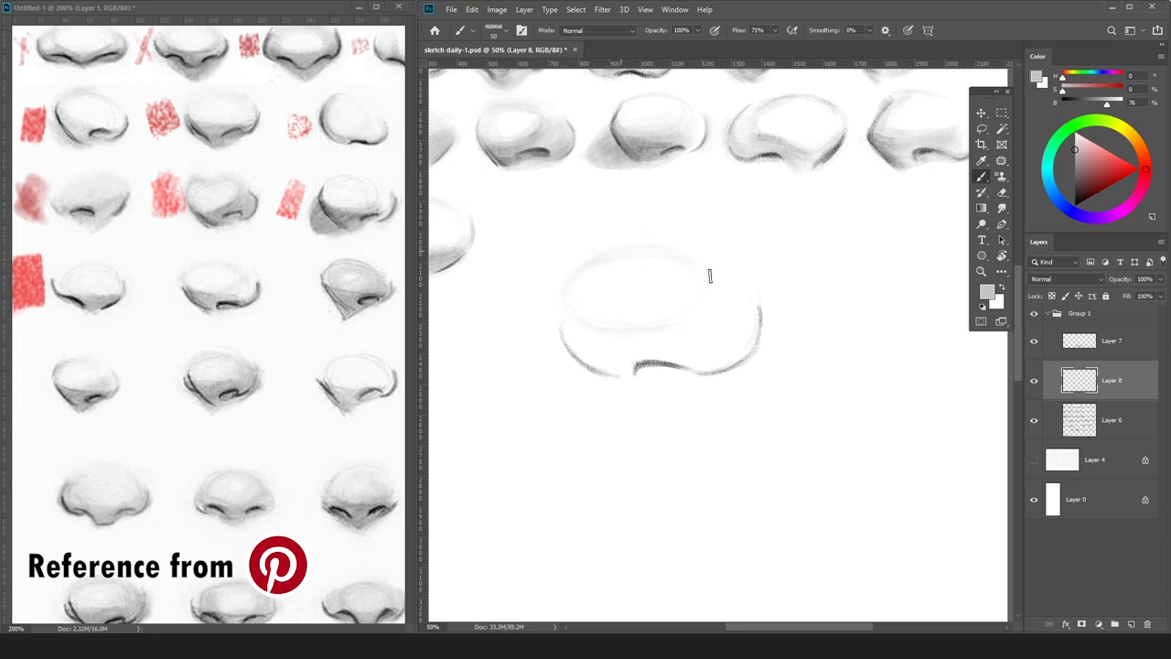
pyautogui.press('e')
pyautogui.moveTo(578, 252)
pyautogui.mouseDown()
pyautogui.moveTo(695, 239)
pyautogui.moveTo(692, 267)
pyautogui.mouseUp()
# Shade the left side and the area under the nose tip in light grey, enlarging the brush between strokes.
pyautogui.press('b')
pyautogui.press(']')
pyautogui.press(']')
pyautogui.moveTo(557, 305); pyautogui.dragTo(614, 343)
pyautogui.moveTo(589, 352)
pyautogui.mouseDown()
pyautogui.moveTo(638, 375)
pyautogui.moveTo(654, 347)
pyautogui.mouseUp()
pyautogui.press(']')
pyautogui.press(']')
pyautogui.press(']')
pyautogui.moveTo(575, 327); pyautogui.dragTo(666, 347)
# Shade the right wing of the nose with an 81% grey, resizing the brush.
pyautogui.press('[')
pyautogui.press('[')
pyautogui.press('[')
pyautogui.press('[')
pyautogui.press('[')
pyautogui.press(']')
pyautogui.press(']')
pyautogui.moveTo(1077, 156); pyautogui.dragTo(1075, 146)
pyautogui.press(']')
pyautogui.moveTo(704, 322); pyautogui.dragTo(760, 332)
pyautogui.press('[')
pyautogui.press('[')
pyautogui.press('[')
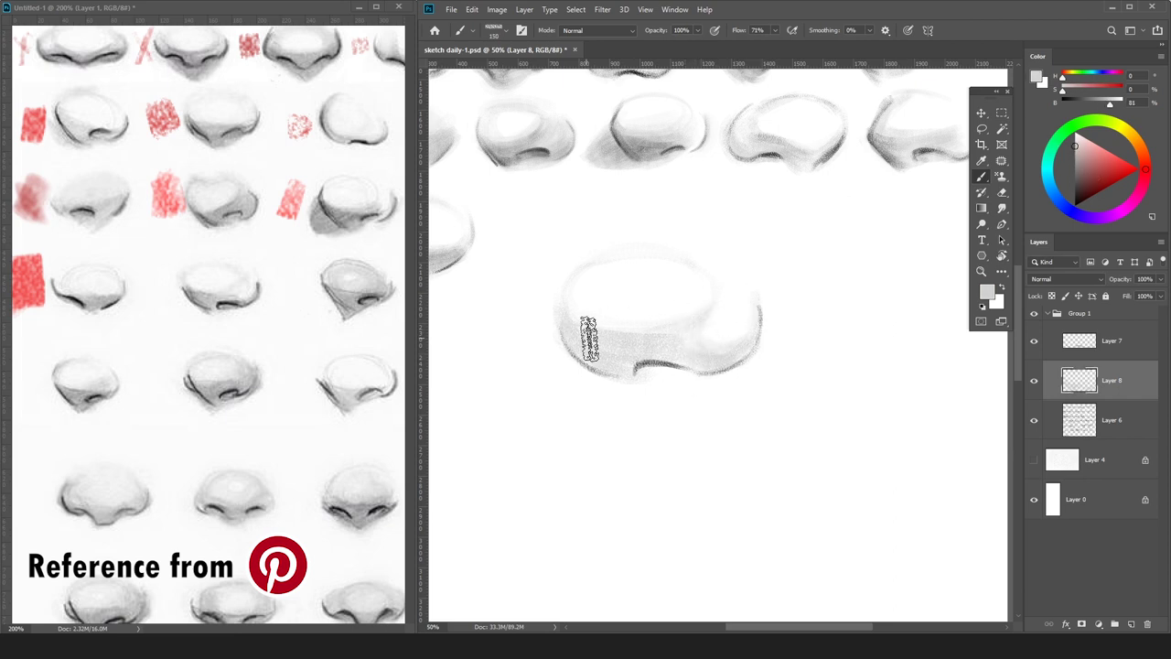
# Deepen the shading along the lower left and underside with a sampled 46% grey at 90 px.
pyautogui.keyDown('alt'); pyautogui.click(632, 367); pyautogui.keyUp('alt')
pyautogui.moveTo(573, 344); pyautogui.dragTo(600, 366)
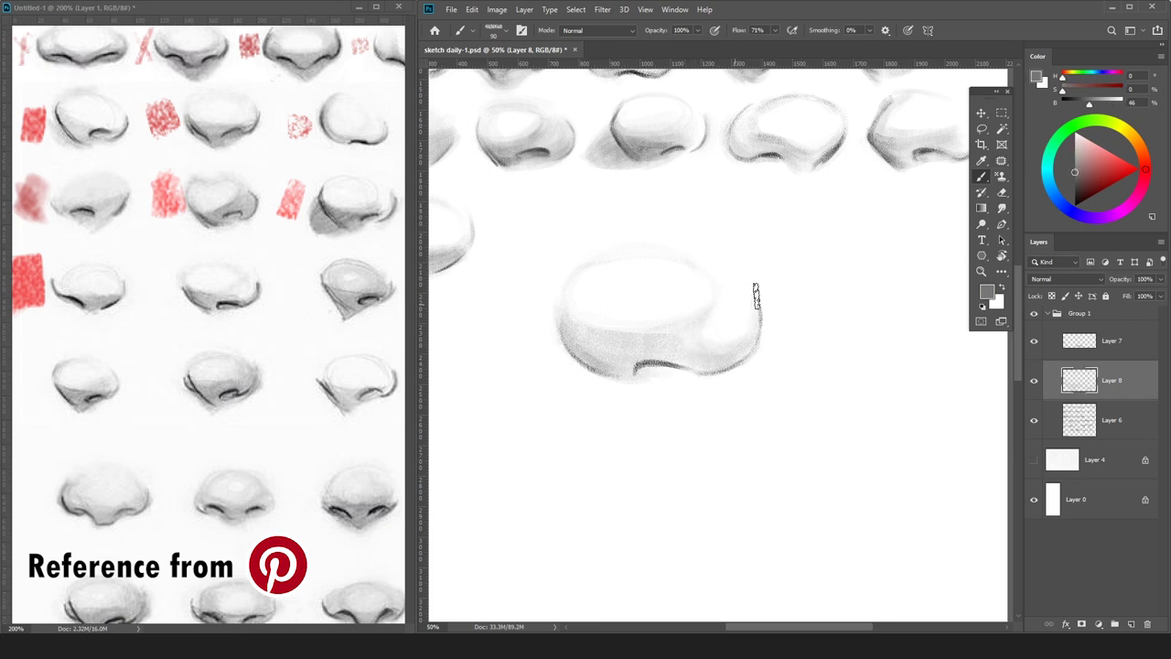
pyautogui.press(']')
pyautogui.press(']')
pyautogui.press(']')
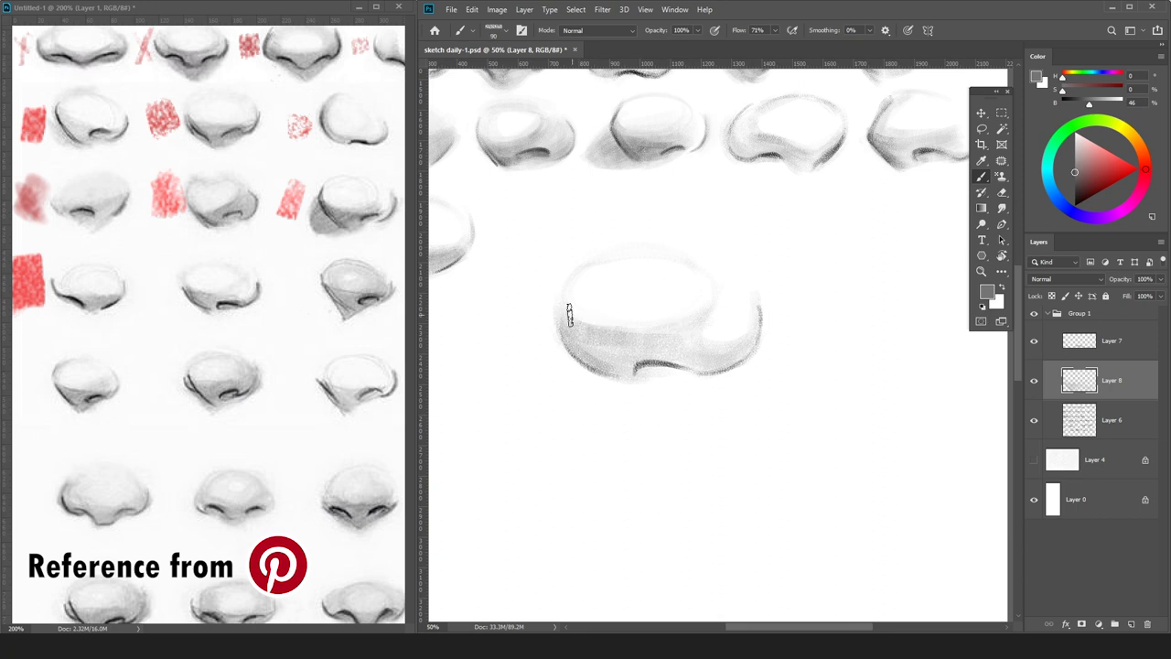
pyautogui.moveTo(577, 330); pyautogui.dragTo(634, 374)
# Darken the nose's left edge with a 24% grey at 60 px and soften the underside with a 71% grey at 100 px.
pyautogui.click(1075, 188)
pyautogui.press('[')
pyautogui.press('[')
pyautogui.press('[')
pyautogui.press('[')
pyautogui.press('[')
pyautogui.press('[')
pyautogui.press('[')
pyautogui.press('[')
pyautogui.moveTo(574, 329); pyautogui.dragTo(610, 377)
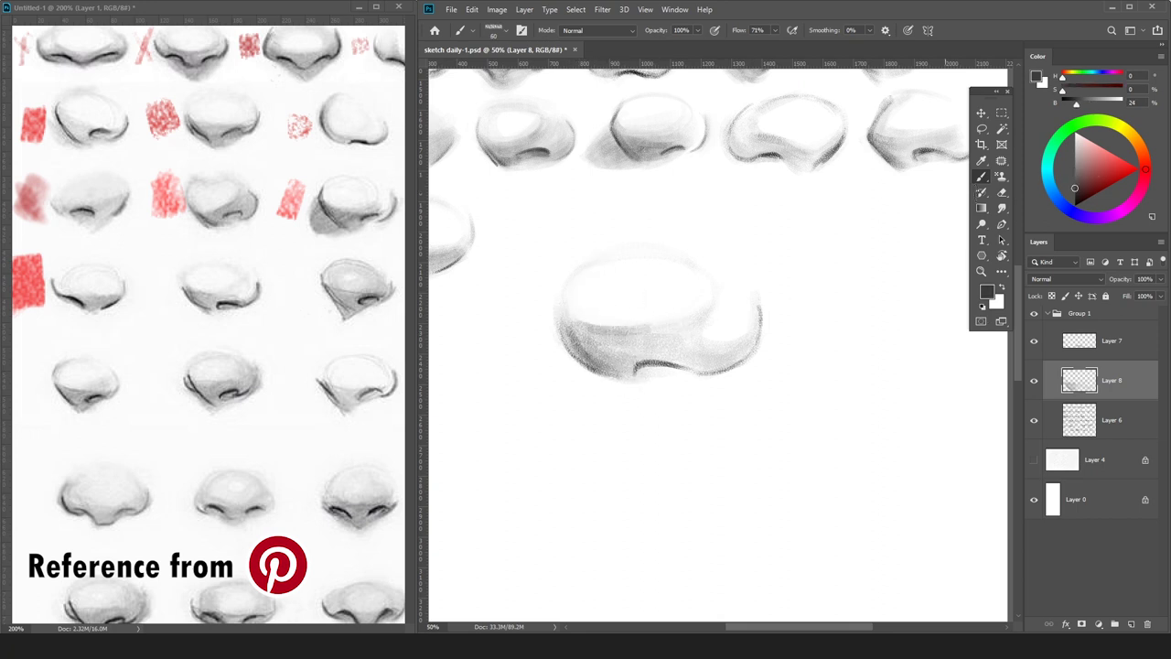
pyautogui.click(1119, 356)
pyautogui.press('e')
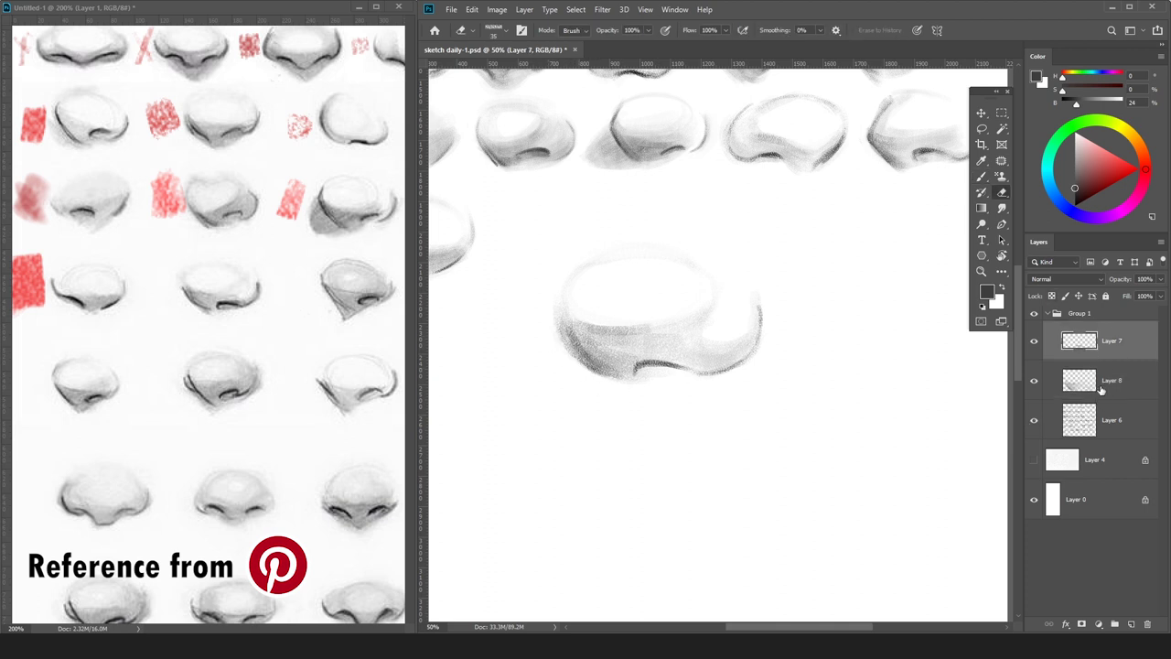
pyautogui.click(1103, 381)
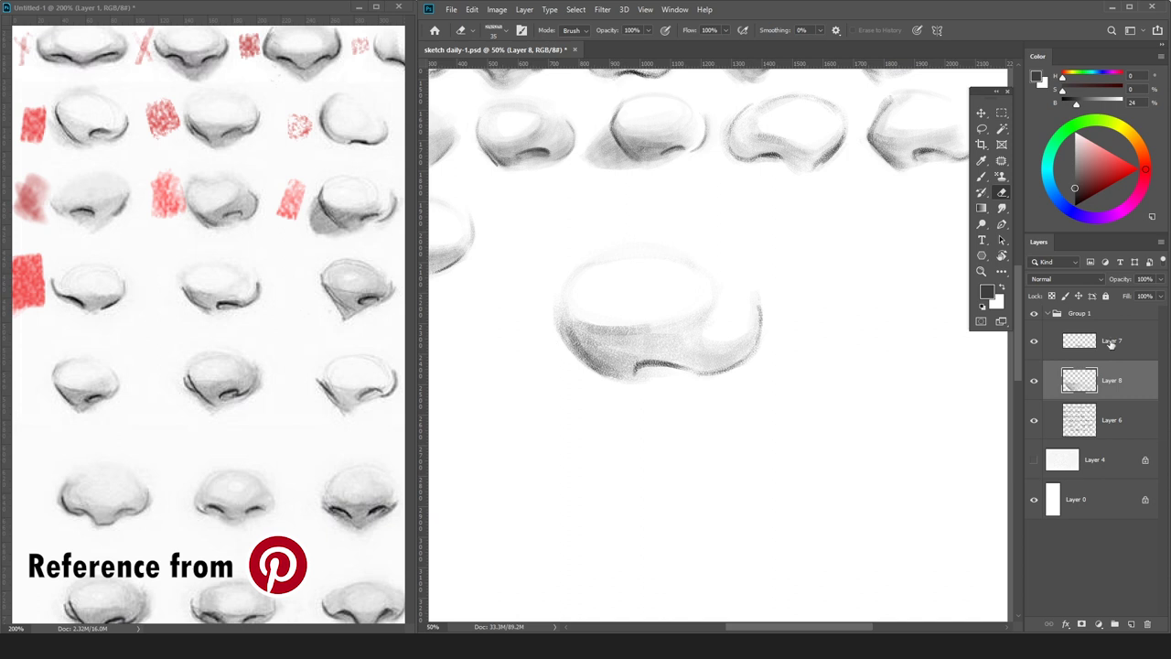
pyautogui.press('b')
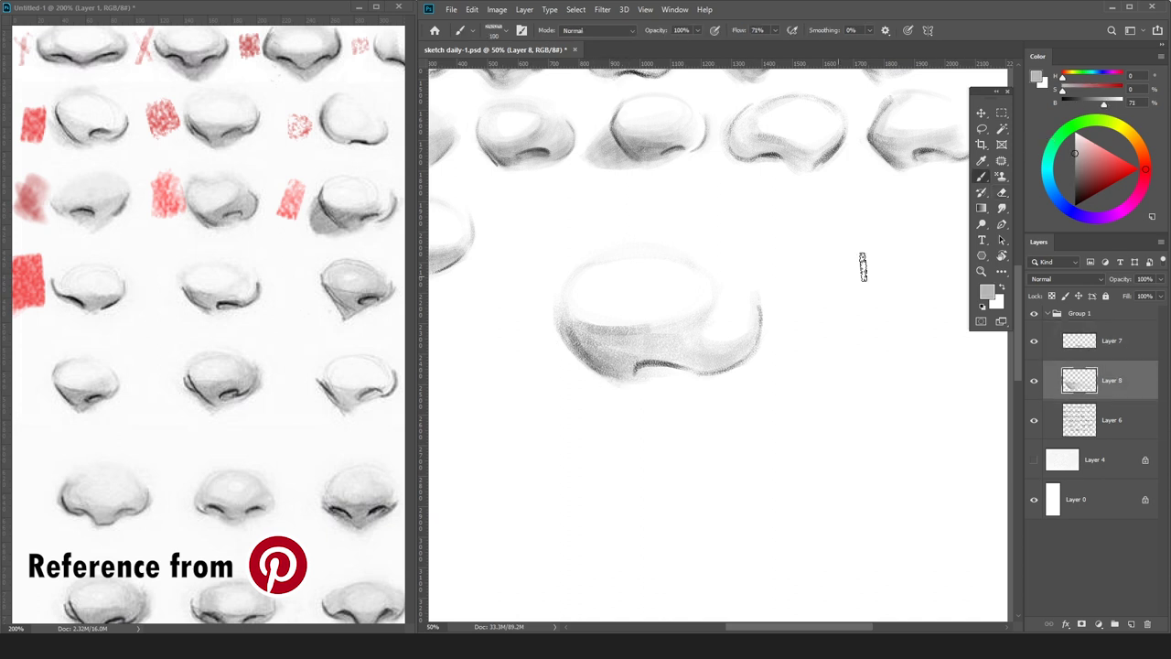
# Reinforce the left contour and outline the nostril in black on the contour layer with a 20 px brush.
pyautogui.click(1124, 339)
pyautogui.press('d')
pyautogui.moveTo(556, 307); pyautogui.dragTo(626, 384)
pyautogui.moveTo(571, 338); pyautogui.dragTo(590, 360)
pyautogui.hotkey('ctrl', 'z')
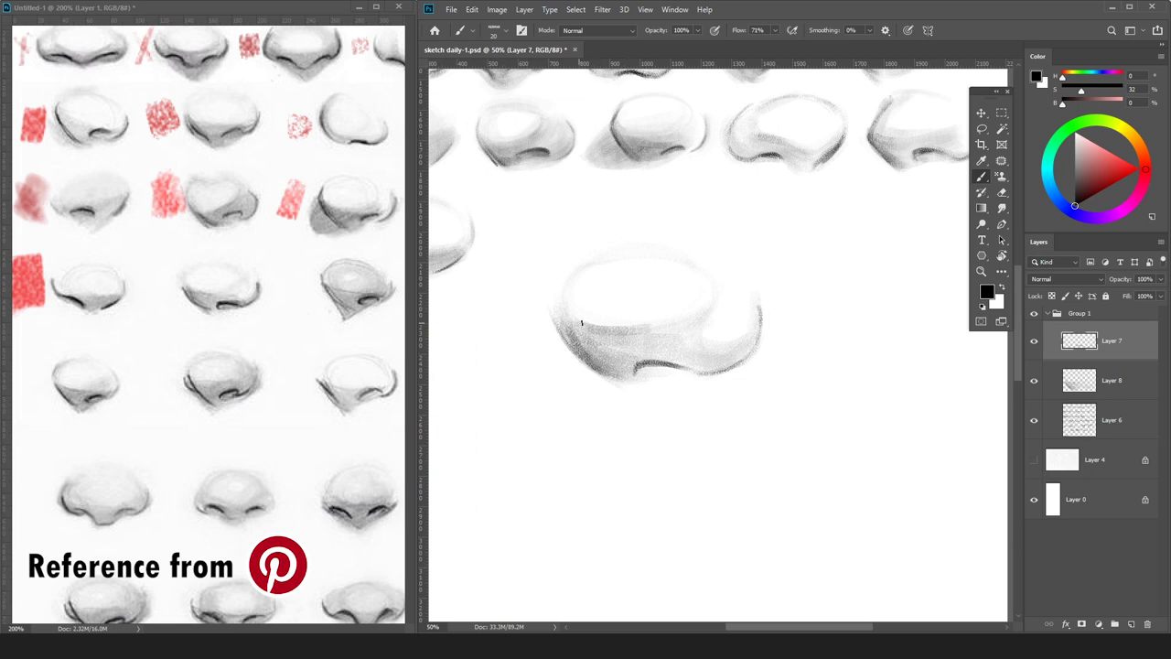
pyautogui.moveTo(552, 311); pyautogui.dragTo(593, 366)
pyautogui.moveTo(654, 366)
pyautogui.mouseDown()
pyautogui.moveTo(636, 372)
pyautogui.moveTo(703, 373)
pyautogui.mouseUp()
# Thicken the nostril shadow and the right wing's lower edge with a 33% grey at about 45 px.
pyautogui.click(1074, 181)
pyautogui.press(']')
pyautogui.press(']')
pyautogui.press(']')
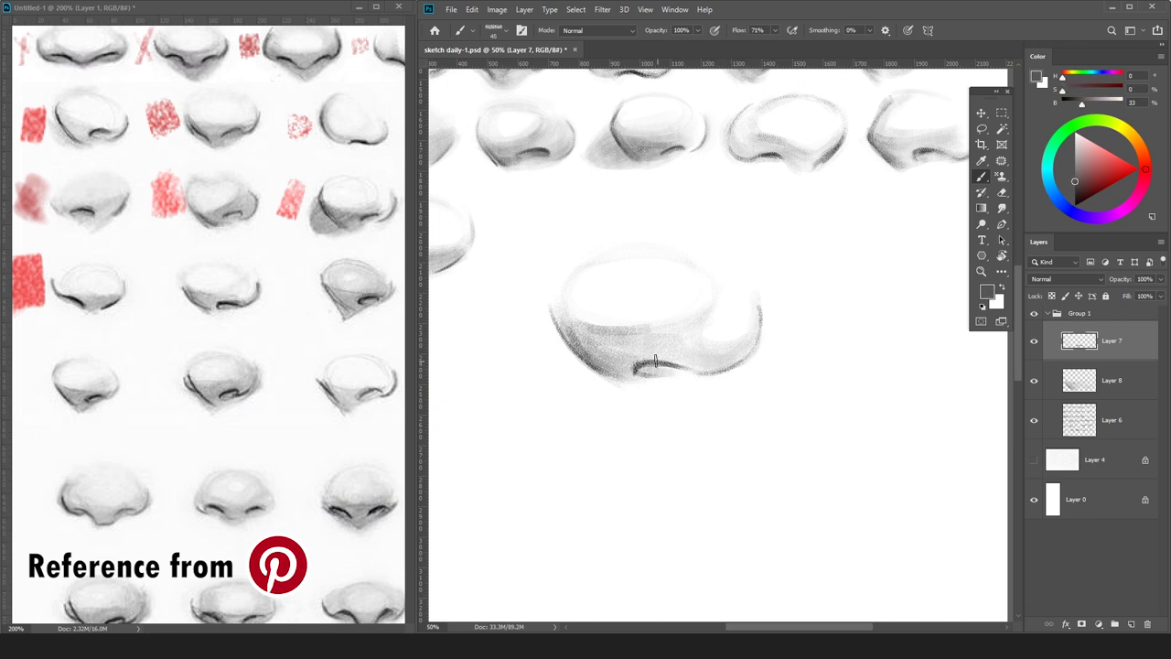
pyautogui.moveTo(693, 364)
pyautogui.mouseDown()
pyautogui.moveTo(649, 361)
pyautogui.moveTo(698, 364)
pyautogui.moveTo(735, 347)
pyautogui.moveTo(741, 369)
pyautogui.moveTo(708, 365)
pyautogui.moveTo(742, 341)
pyautogui.mouseUp()
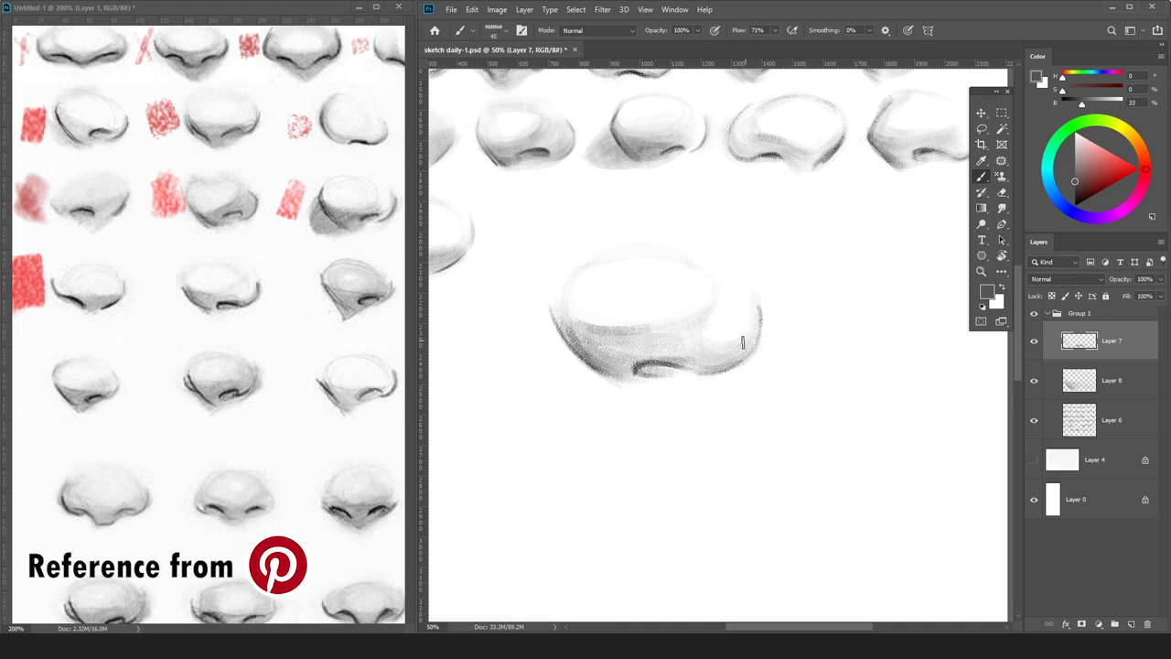
pyautogui.hotkey('ctrl', '-')
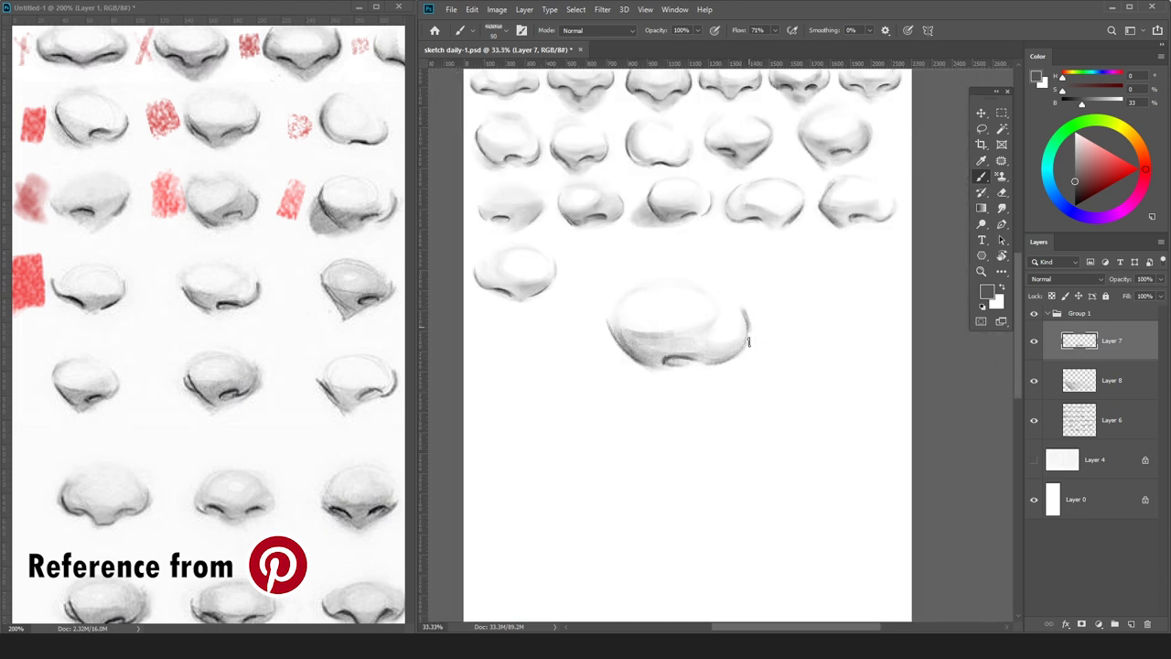
# Soften the nose on the shading layer with an 87% grey, resizing the brush.
pyautogui.click(1091, 383)
pyautogui.click(1075, 140)
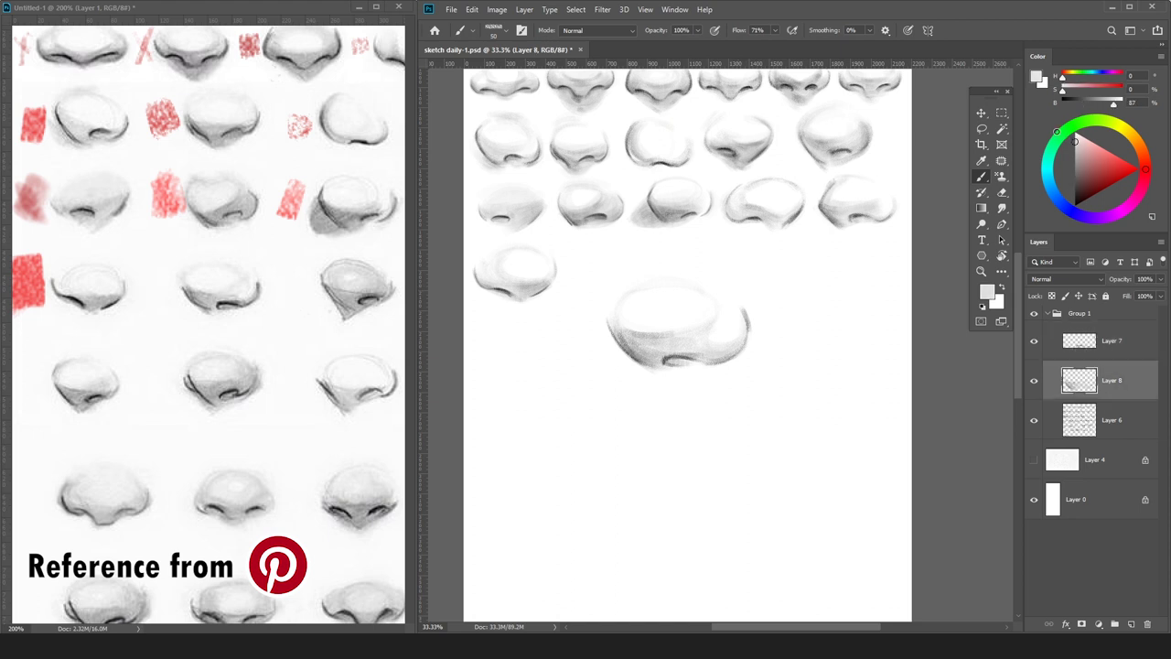
pyautogui.press(']')
pyautogui.press(']')
pyautogui.press(']')
pyautogui.press(']')
pyautogui.press(']')
pyautogui.press(']')
pyautogui.press('[')
pyautogui.press('[')
pyautogui.press('[')
pyautogui.press('[')
pyautogui.press('[')
# Merge the contour layer into the shading layer and choose a near-black at 5% brightness with a 40 px brush.
pyautogui.moveTo(1098, 177)
pyautogui.mouseDown()
pyautogui.moveTo(1076, 196)
pyautogui.moveTo(1048, 181)
pyautogui.moveTo(1072, 201)
pyautogui.mouseUp()
pyautogui.click(1137, 354)
pyautogui.hotkey('ctrl', 'e')
pyautogui.press('[')
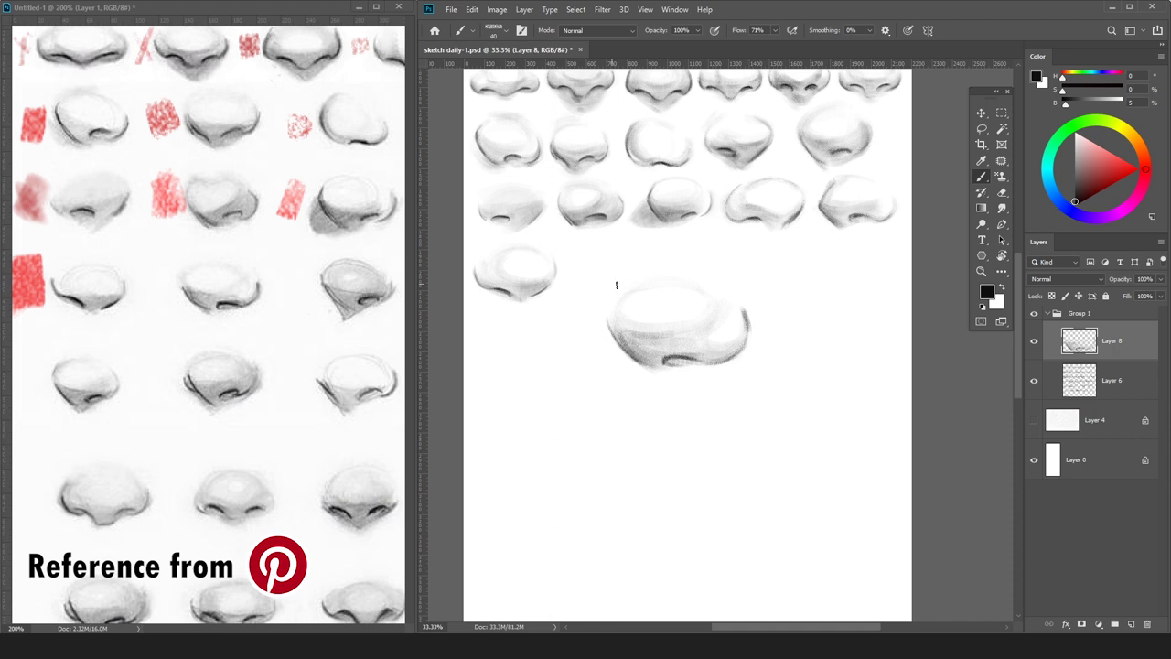
pyautogui.press(']')
pyautogui.press(']')
pyautogui.press(']')
pyautogui.press(']')
pyautogui.press(']')
pyautogui.press(']')
pyautogui.press(']')
pyautogui.press(']')
pyautogui.moveTo(634, 336)
pyautogui.mouseDown()
pyautogui.moveTo(711, 328)
pyautogui.moveTo(670, 371)
pyautogui.moveTo(667, 362)
pyautogui.moveTo(745, 368)
pyautogui.moveTo(705, 360)
pyautogui.mouseUp()
pyautogui.press('[')
pyautogui.press('[')
pyautogui.press('[')
pyautogui.hotkey('ctrl', 'z')
pyautogui.press('[')
pyautogui.press('[')
pyautogui.press('[')
# Scale the finished nose down and place it second in the new row.
pyautogui.hotkey('ctrl', 't')
pyautogui.moveTo(754, 275); pyautogui.dragTo(652, 244)
pyautogui.press('Return')
pyautogui.press('b')
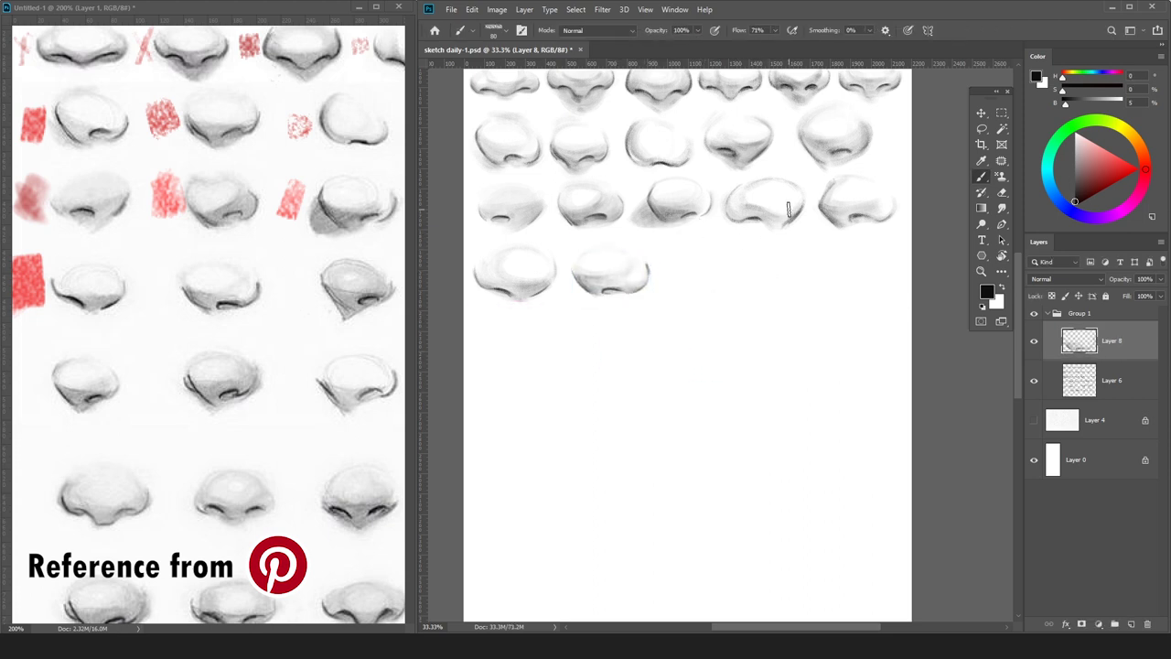
# Merge the placed nose into the layer of finished noses and create a new layer.
pyautogui.hotkey('ctrl', 'e')
pyautogui.hotkey('ctrl', 'shift', 'n')
pyautogui.press('Return')
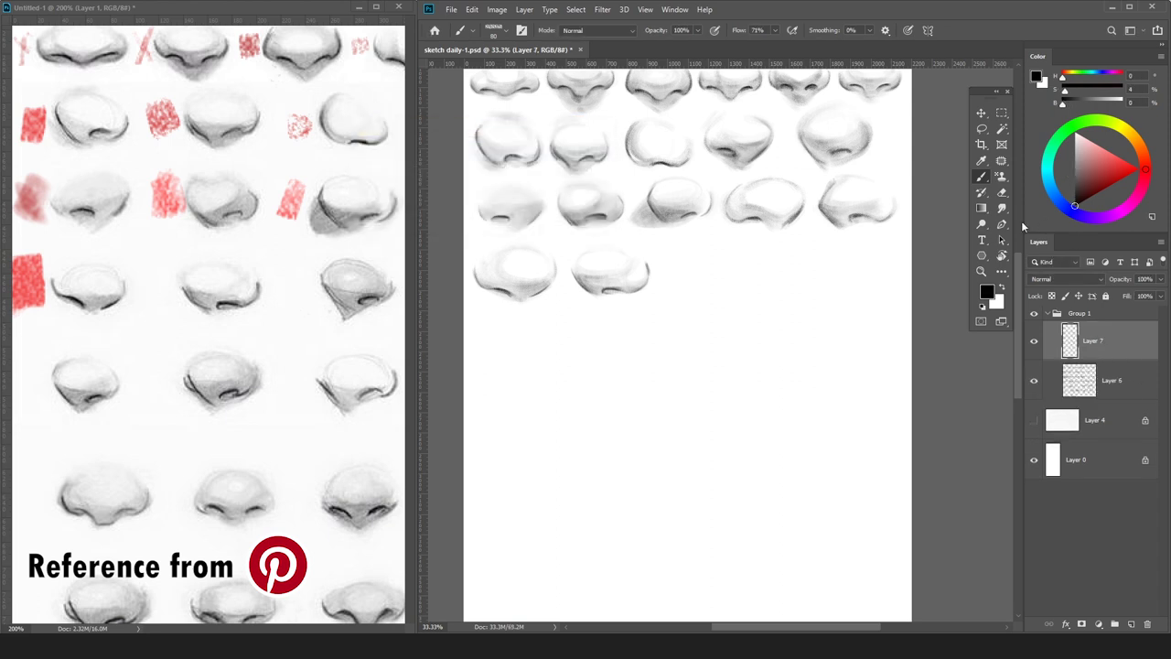
# Mark the second nose of the row in the reference image with a red patch, using a smaller brush.
pyautogui.click(342, 9)
pyautogui.click(1135, 171)
pyautogui.press('[')
pyautogui.press('[')
pyautogui.press('[')
pyautogui.press('[')
pyautogui.press('[')
pyautogui.moveTo(161, 274); pyautogui.dragTo(160, 305)
# Bring the third nose of the row into view in the reference and sketch its faint left contour in black below the finished noses.
pyautogui.moveTo(247, 343); pyautogui.dragTo(220, 342)
pyautogui.moveTo(322, 330); pyautogui.dragTo(207, 328)
pyautogui.hotkey('ctrl', '+')
pyautogui.click(930, 319)
pyautogui.press('d')
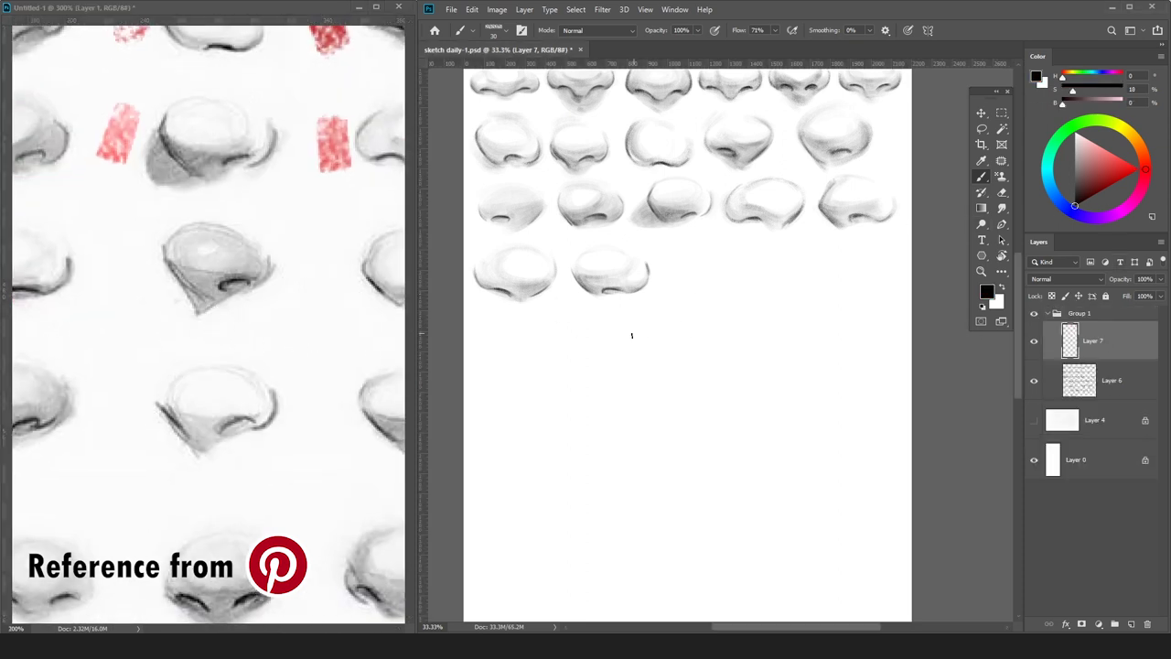
pyautogui.hotkey('ctrl', '+')
pyautogui.moveTo(650, 426); pyautogui.dragTo(560, 326)
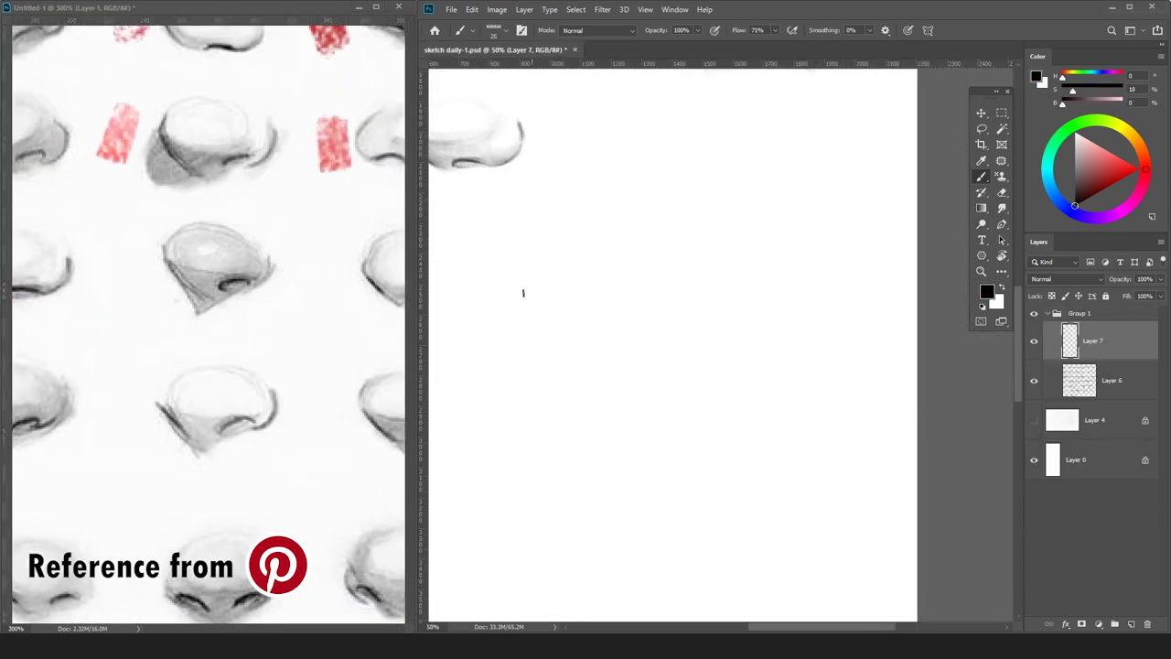
pyautogui.moveTo(524, 367); pyautogui.dragTo(491, 266)
pyautogui.hotkey('ctrl', 'z')
pyautogui.moveTo(499, 349)
pyautogui.mouseDown()
pyautogui.moveTo(482, 274)
pyautogui.moveTo(480, 309)
pyautogui.moveTo(540, 371)
pyautogui.mouseUp()
pyautogui.hotkey('ctrl', 'z')
pyautogui.press('e')
pyautogui.press('b')
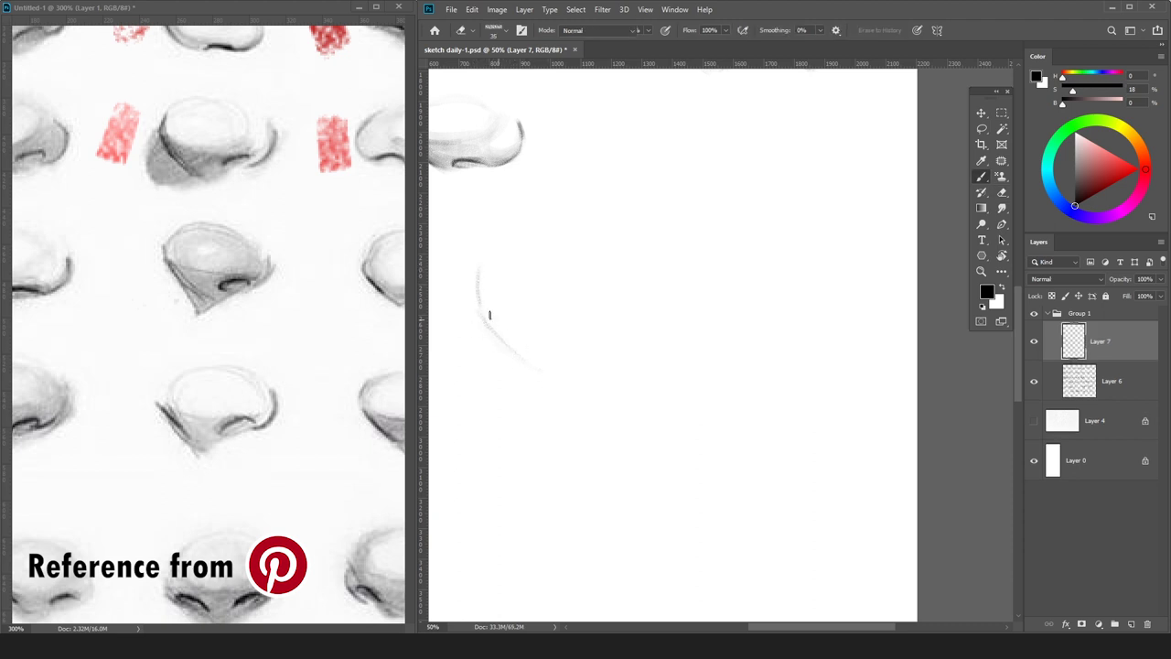
# Strengthen the left contour and draw the faint underplane line, the nostril arch and the right wing of the nose.
pyautogui.moveTo(552, 366); pyautogui.dragTo(494, 325)
pyautogui.moveTo(472, 264)
pyautogui.mouseDown()
pyautogui.moveTo(505, 338)
pyautogui.moveTo(478, 278)
pyautogui.moveTo(472, 287)
pyautogui.moveTo(590, 331)
pyautogui.moveTo(666, 333)
pyautogui.moveTo(590, 338)
pyautogui.moveTo(599, 332)
pyautogui.moveTo(612, 351)
pyautogui.moveTo(605, 345)
pyautogui.moveTo(642, 323)
pyautogui.moveTo(595, 331)
pyautogui.mouseUp()
pyautogui.moveTo(688, 335); pyautogui.dragTo(661, 351)
pyautogui.moveTo(701, 284); pyautogui.dragTo(683, 338)
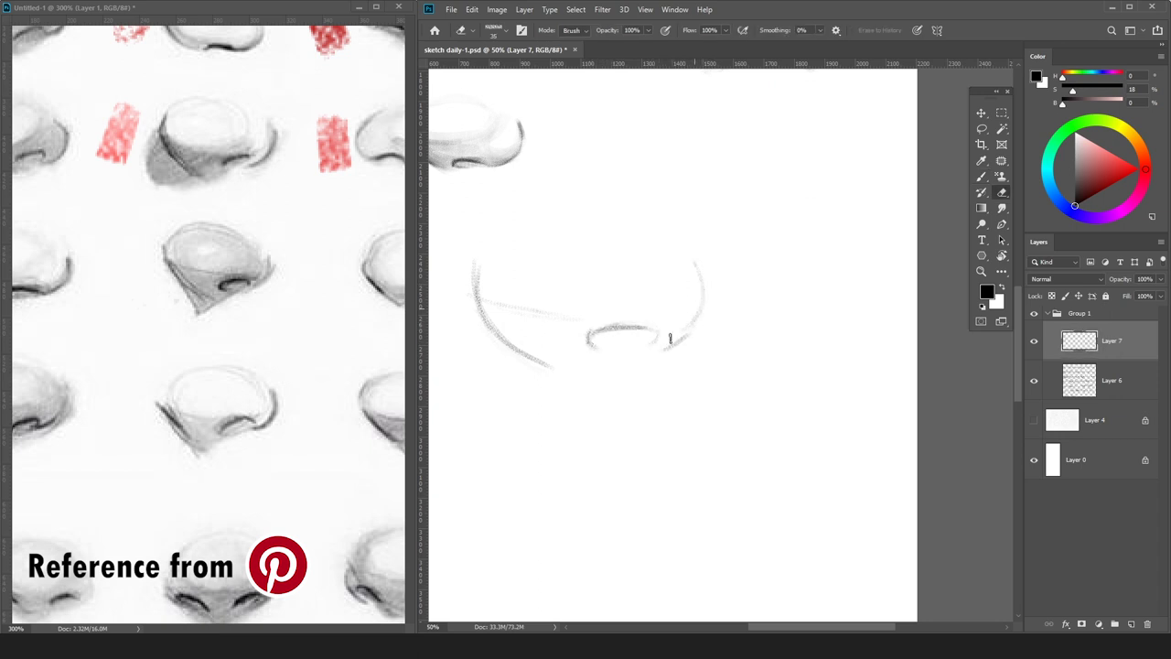
pyautogui.moveTo(699, 267); pyautogui.dragTo(675, 342)
pyautogui.press('e')
pyautogui.press('b')
pyautogui.moveTo(550, 364); pyautogui.dragTo(479, 309)
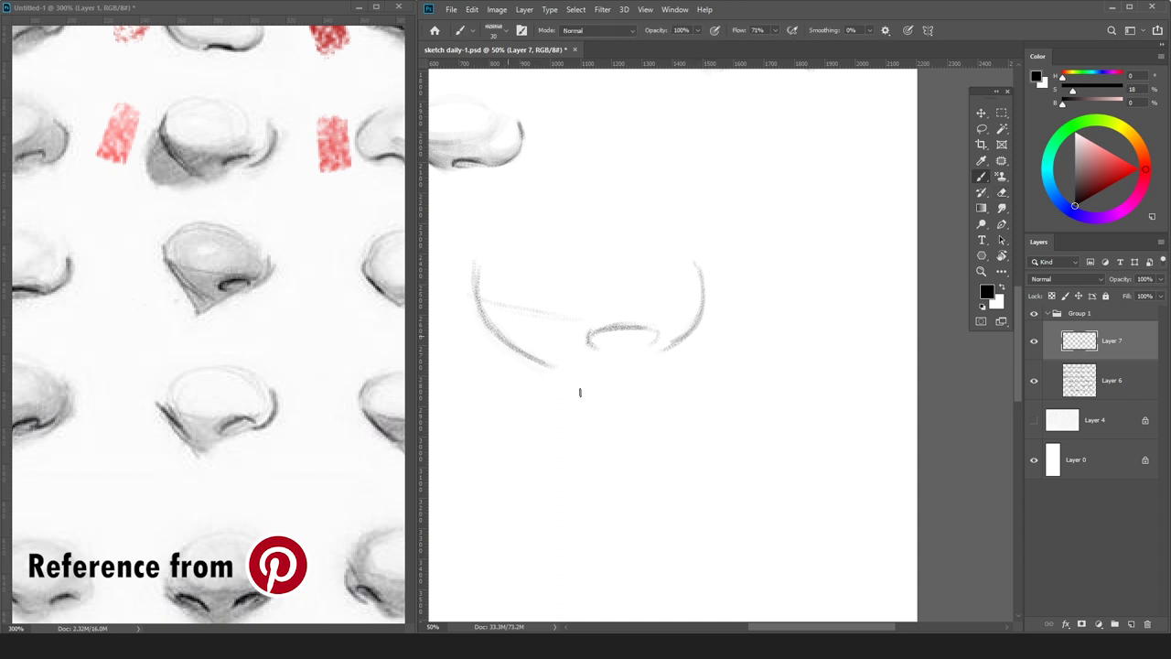
# Refine the left contour with the eraser and extend its lower end down to the nose's pointed base.
pyautogui.hotkey('ctrl', '-')
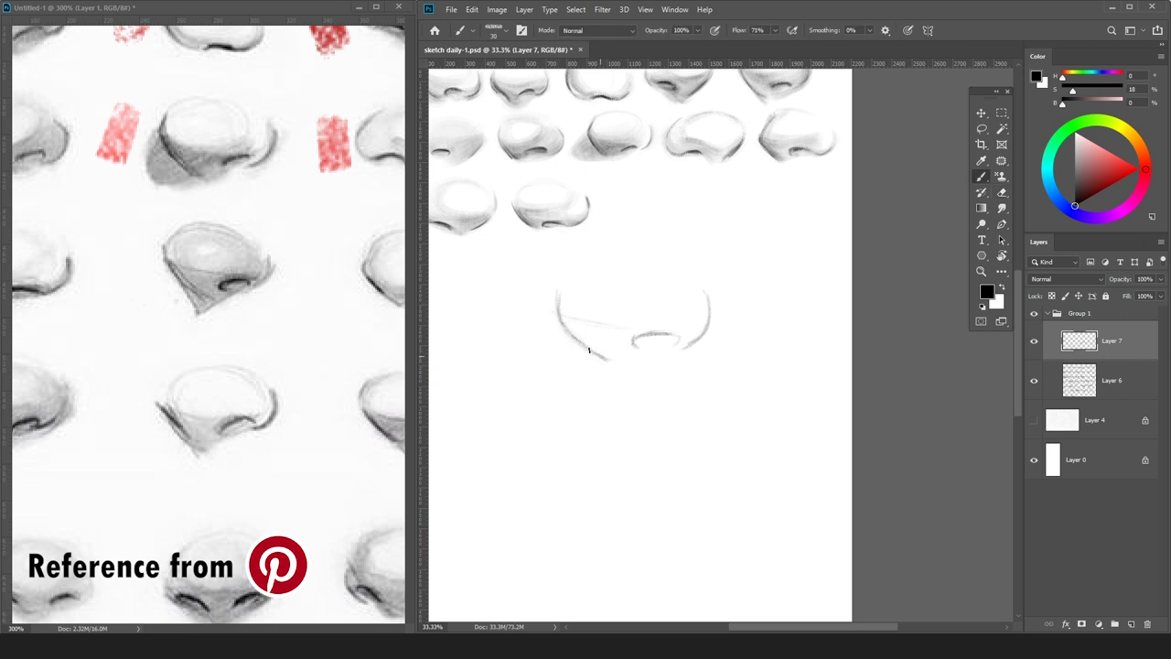
pyautogui.press('e')
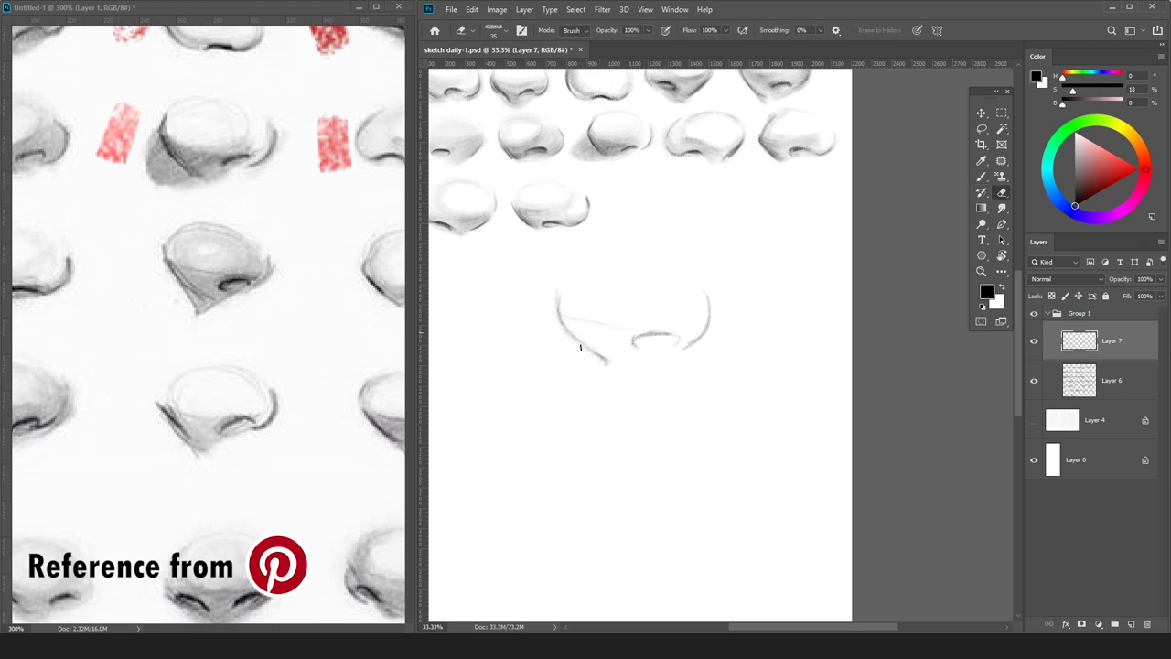
pyautogui.press('b')
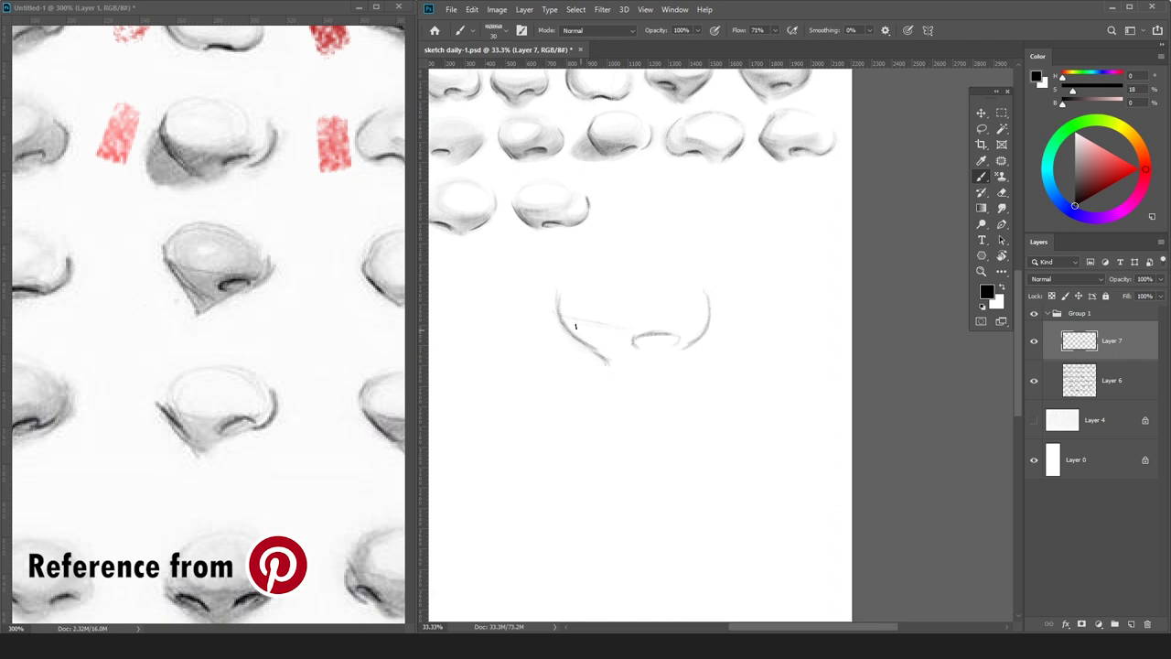
pyautogui.moveTo(599, 352); pyautogui.dragTo(609, 370)
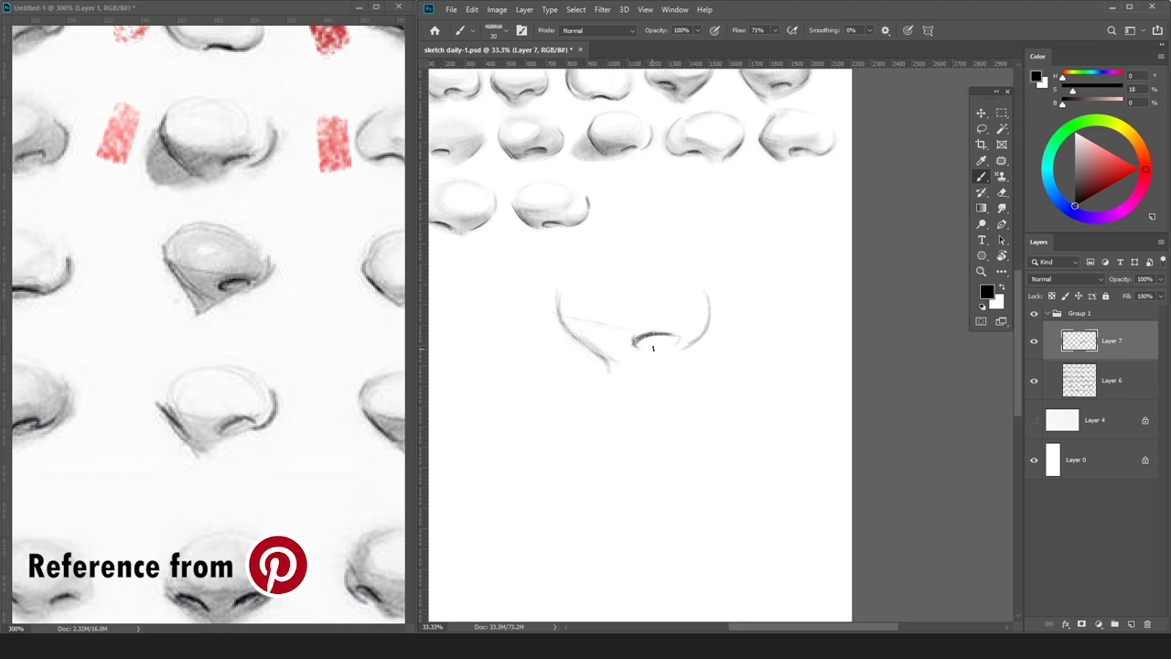
# Darken the nostril arch and reinforce both side contours with a larger brush.
pyautogui.press(']')
pyautogui.moveTo(679, 337); pyautogui.dragTo(653, 335)
pyautogui.press(']')
pyautogui.press(']')
pyautogui.press(']')
pyautogui.moveTo(557, 297); pyautogui.dragTo(605, 355)
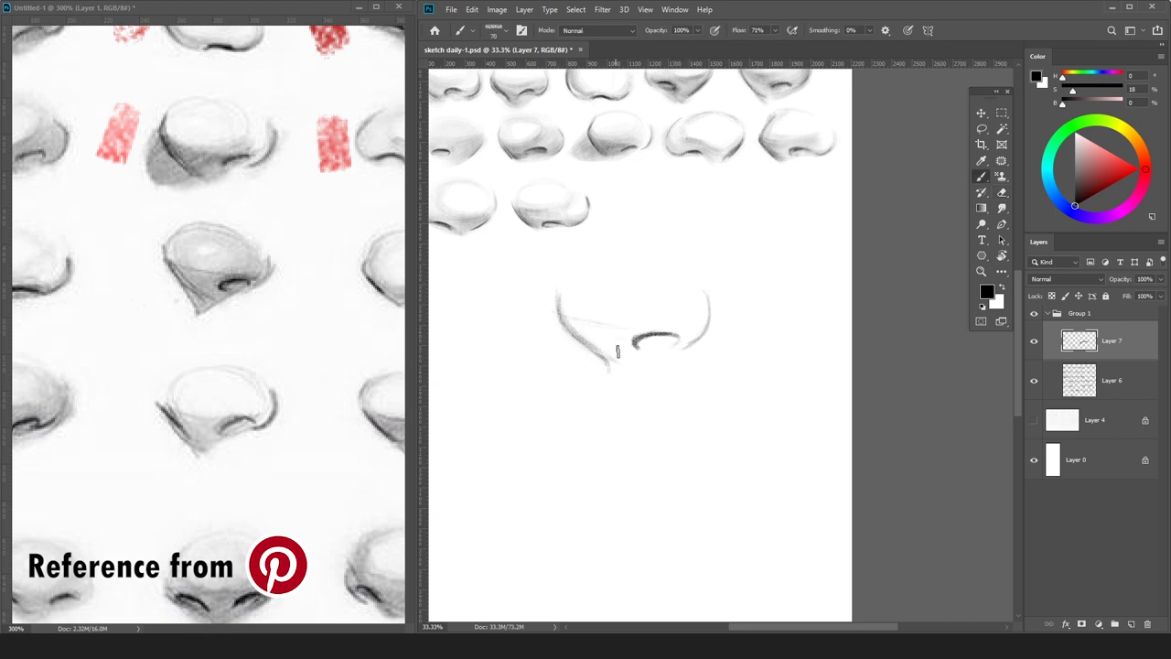
pyautogui.moveTo(680, 347); pyautogui.dragTo(699, 296)
pyautogui.press('e')
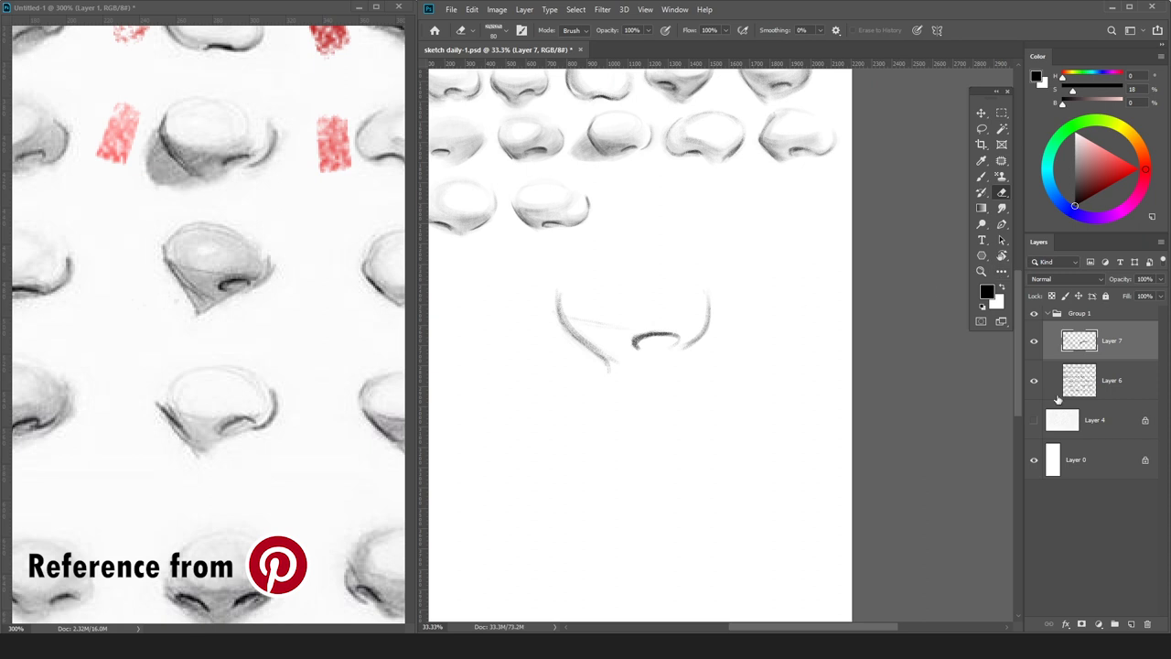
# Create a new layer beneath the contour layer and choose a light grey at 82% brightness for shading.
pyautogui.click(1109, 387)
pyautogui.hotkey('ctrl', 'shift', 'n')
pyautogui.press('Return')
pyautogui.click(1075, 145)
pyautogui.press('b')
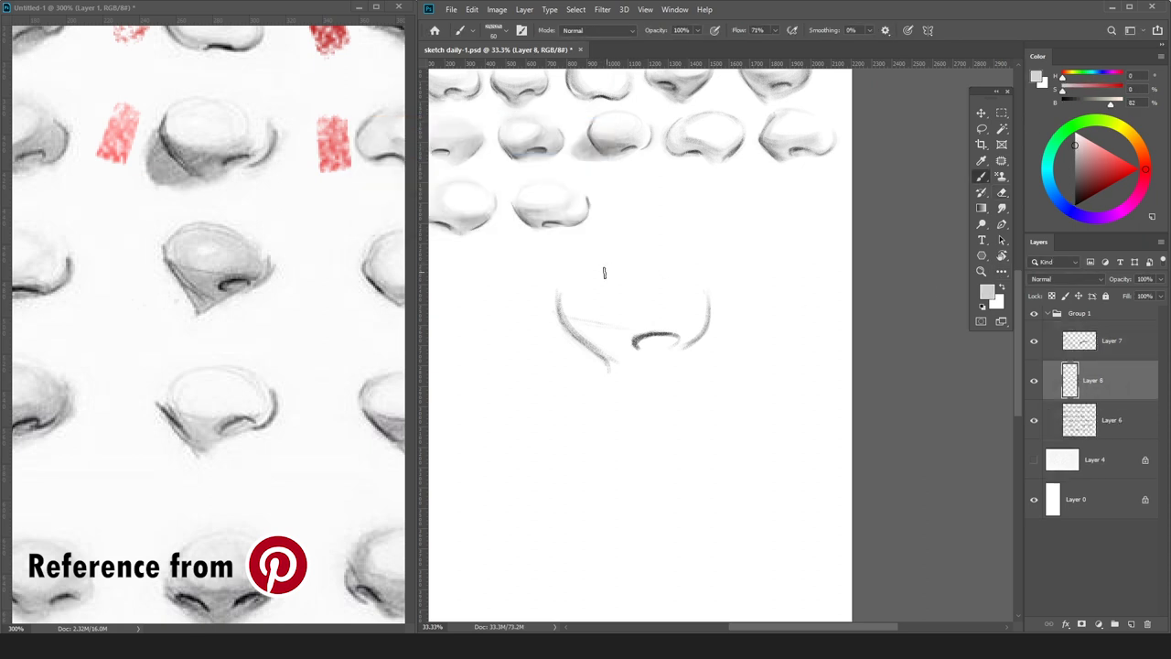
# Fill the nose with a light grey base tone using a 250 px brush, leaving a highlight on the tip.
pyautogui.hotkey('ctrl', '-')
pyautogui.press(']')
pyautogui.press(']')
pyautogui.press(']')
pyautogui.press(']')
pyautogui.press(']')
pyautogui.press(']')
pyautogui.press(']')
pyautogui.press(']')
pyautogui.press(']')
pyautogui.press(']')
pyautogui.moveTo(693, 299)
pyautogui.mouseDown()
pyautogui.moveTo(600, 318)
pyautogui.moveTo(660, 289)
pyautogui.moveTo(610, 298)
pyautogui.moveTo(653, 326)
pyautogui.moveTo(619, 314)
pyautogui.moveTo(733, 289)
pyautogui.moveTo(666, 330)
pyautogui.moveTo(637, 320)
pyautogui.moveTo(690, 310)
pyautogui.moveTo(608, 317)
pyautogui.moveTo(636, 334)
pyautogui.moveTo(698, 326)
pyautogui.moveTo(625, 343)
pyautogui.moveTo(651, 354)
pyautogui.mouseUp()
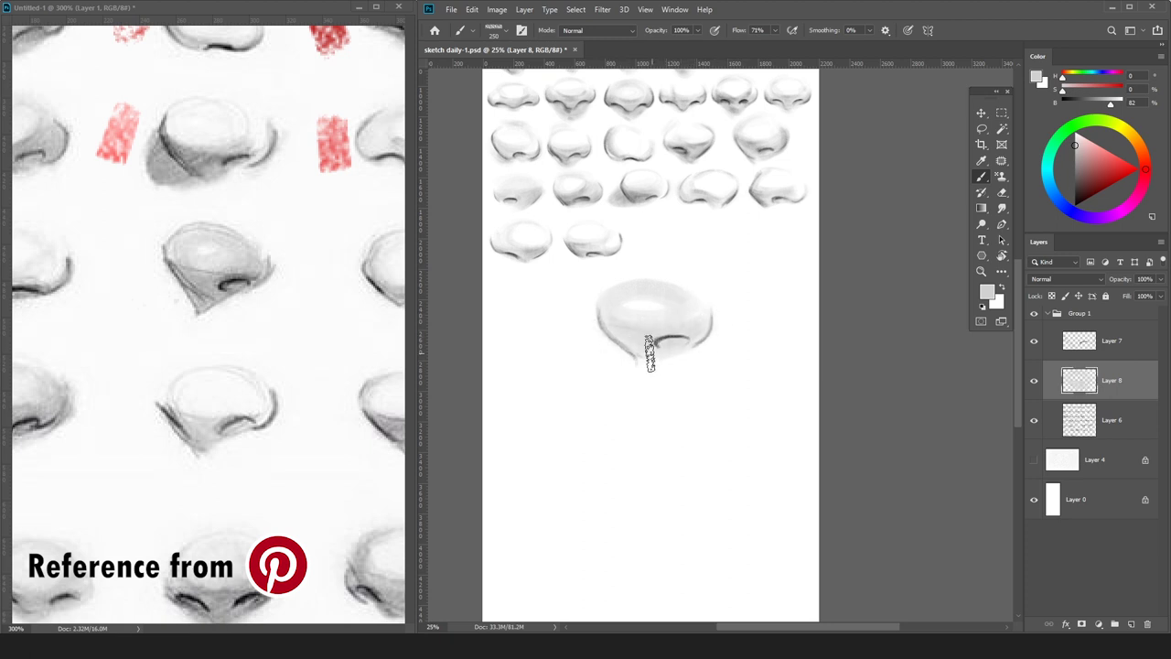
# Shade the underplane, the nostril and the wing edge with darker greys, varying the brush size.
pyautogui.press('[')
pyautogui.press('[')
pyautogui.moveTo(1095, 185); pyautogui.dragTo(1008, 167)
pyautogui.moveTo(643, 341)
pyautogui.mouseDown()
pyautogui.moveTo(598, 311)
pyautogui.moveTo(618, 321)
pyautogui.moveTo(703, 293)
pyautogui.moveTo(630, 335)
pyautogui.moveTo(654, 352)
pyautogui.moveTo(644, 351)
pyautogui.moveTo(723, 290)
pyautogui.moveTo(685, 283)
pyautogui.moveTo(634, 333)
pyautogui.moveTo(655, 357)
pyautogui.mouseUp()
pyautogui.press(']')
pyautogui.press(']')
pyautogui.press('[')
pyautogui.press('[')
pyautogui.press('[')
pyautogui.press('[')
pyautogui.press(']')
pyautogui.press(']')
pyautogui.press(']')
pyautogui.press('[')
pyautogui.press('[')
pyautogui.press(']')
pyautogui.moveTo(700, 343); pyautogui.dragTo(711, 317)
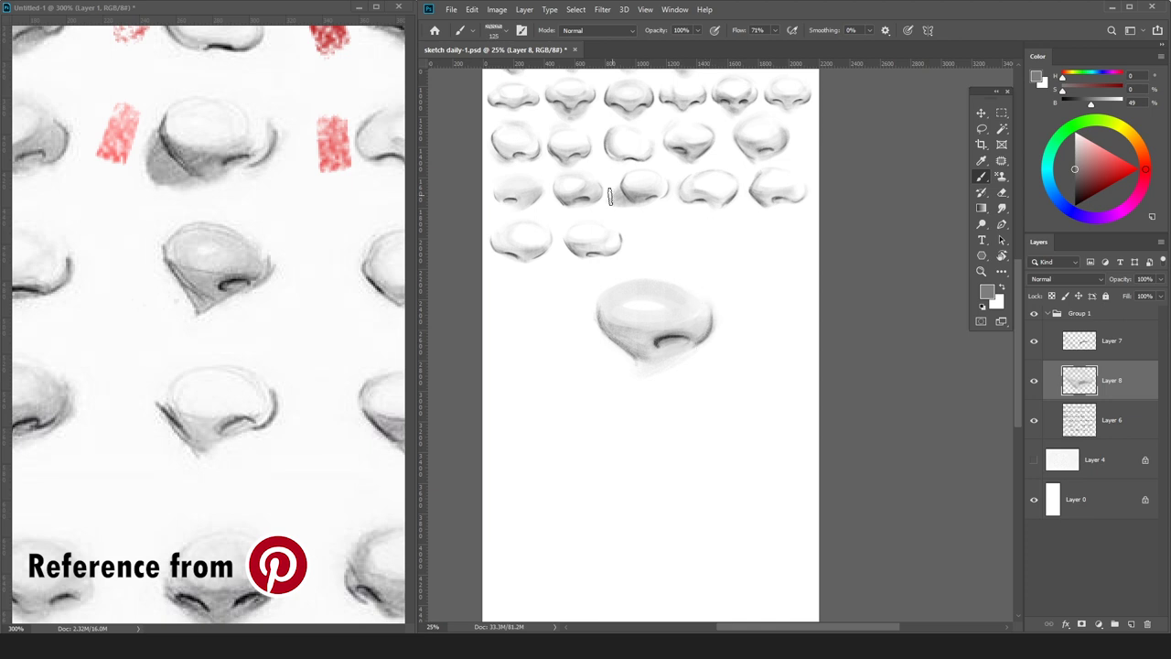
# Return to the contour layer and deepen the lower-left contour in black with a 70 px brush.
pyautogui.press(']')
pyautogui.press(']')
pyautogui.press(']')
pyautogui.click(1126, 343)
pyautogui.hotkey('ctrl', '+')
pyautogui.moveTo(562, 310); pyautogui.dragTo(607, 356)
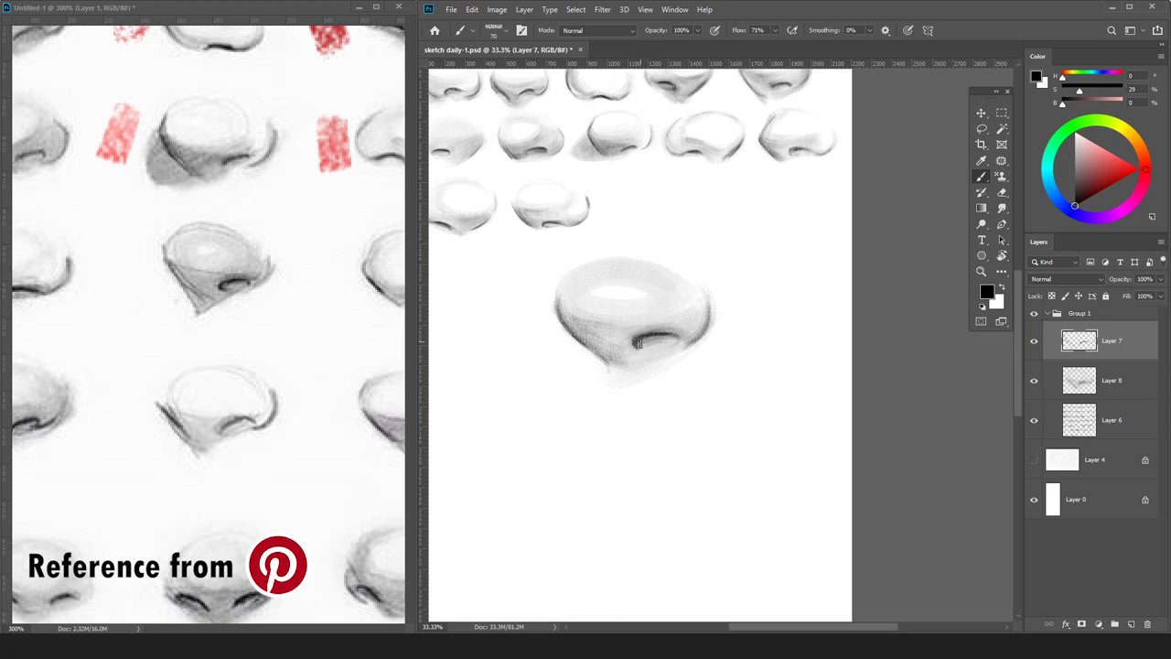
# Merge the contour layer into the shading layer of the third nose.
pyautogui.hotkey('ctrl', '-')
pyautogui.hotkey('ctrl', 't')
pyautogui.press('Escape')
pyautogui.hotkey('ctrl', 'e')
# Scale the nose down to third place in the row and merge it into the layer of finished noses.
pyautogui.hotkey('ctrl', 't')
pyautogui.moveTo(728, 278); pyautogui.dragTo(669, 326)
pyautogui.moveTo(632, 347); pyautogui.dragTo(697, 218)
pyautogui.press('Return')
pyautogui.press('b')
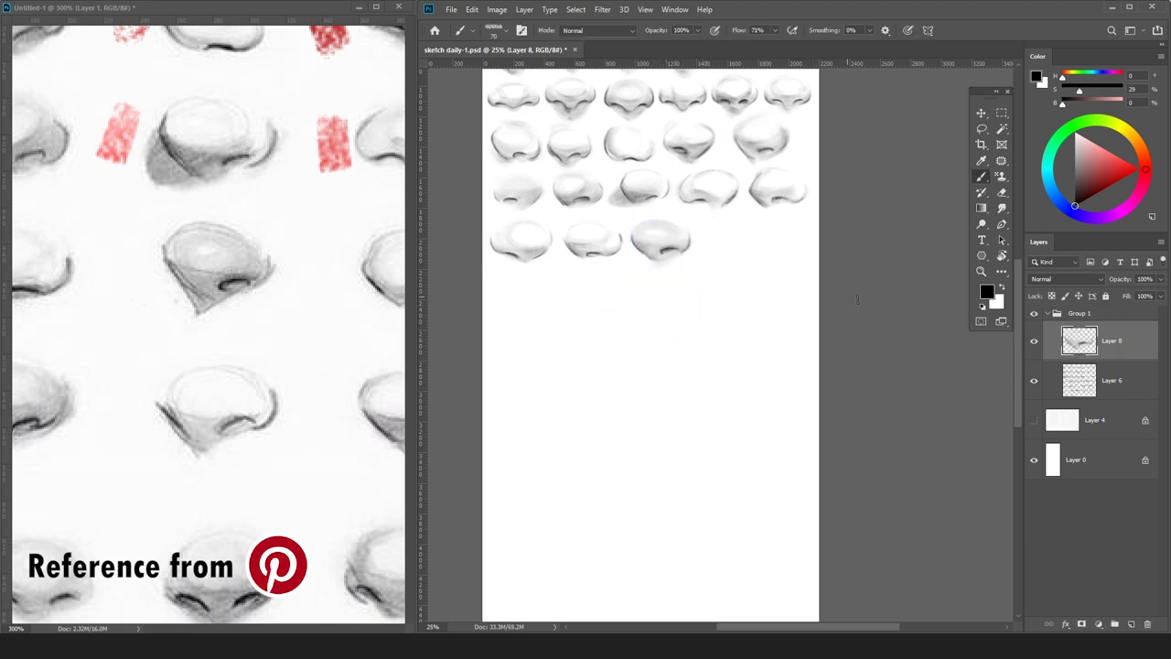
pyautogui.hotkey('ctrl', 'e')
# Mark the copied third nose in the reference image with a small red patch, using a 20 px brush.
pyautogui.moveTo(92, 260); pyautogui.dragTo(340, 269)
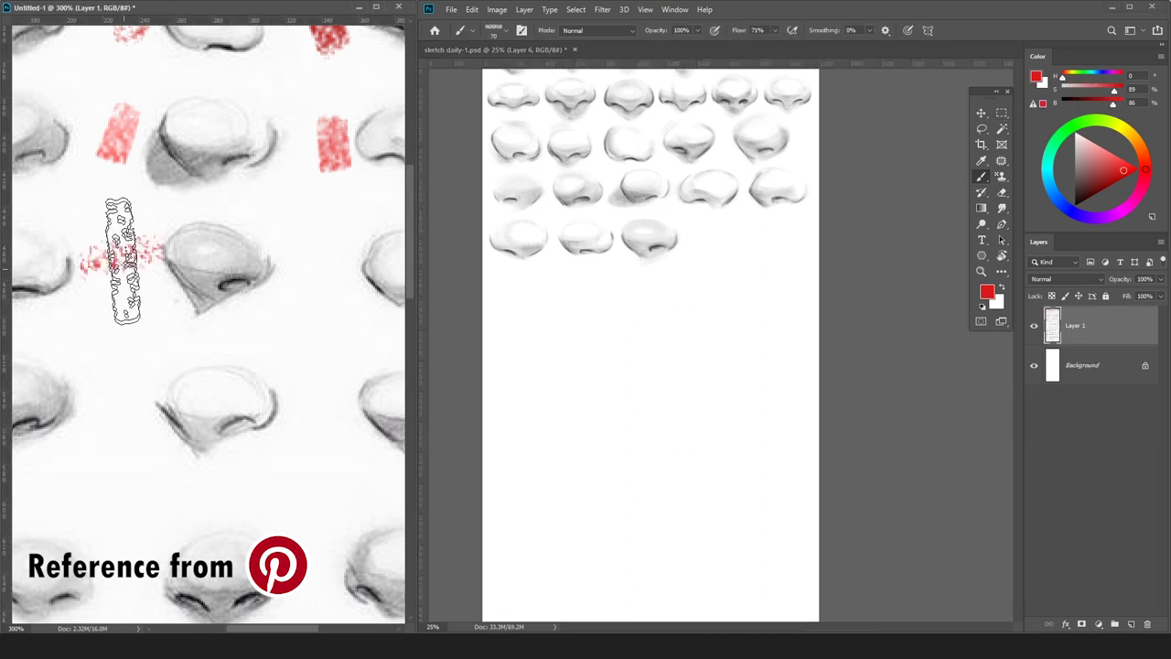
pyautogui.hotkey('ctrl', 'z')
pyautogui.moveTo(283, 224); pyautogui.dragTo(282, 270)
pyautogui.moveTo(302, 274); pyautogui.dragTo(72, 267)
pyautogui.moveTo(53, 225); pyautogui.dragTo(58, 273)
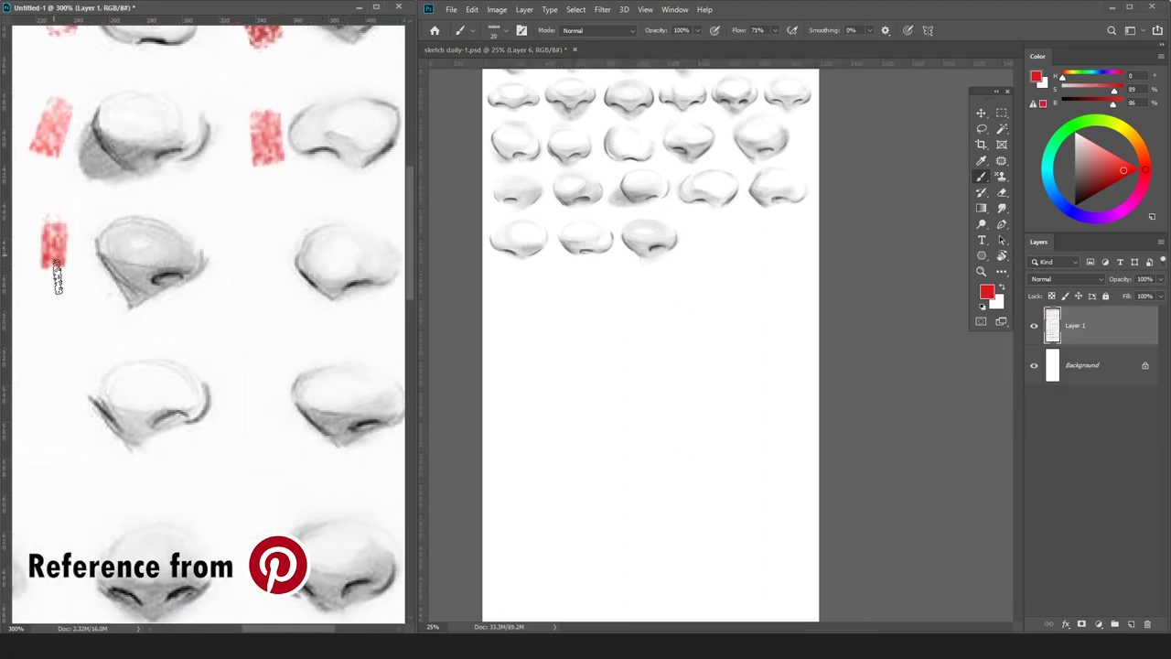
# Bring the next reference nose into view, create a new layer on the sketch page and choose black.
pyautogui.moveTo(238, 270); pyautogui.dragTo(109, 252)
pyautogui.click(614, 261)
pyautogui.hotkey('ctrl', 'shift', 'n')
pyautogui.press('Return')
pyautogui.moveTo(1080, 198); pyautogui.dragTo(1052, 237)
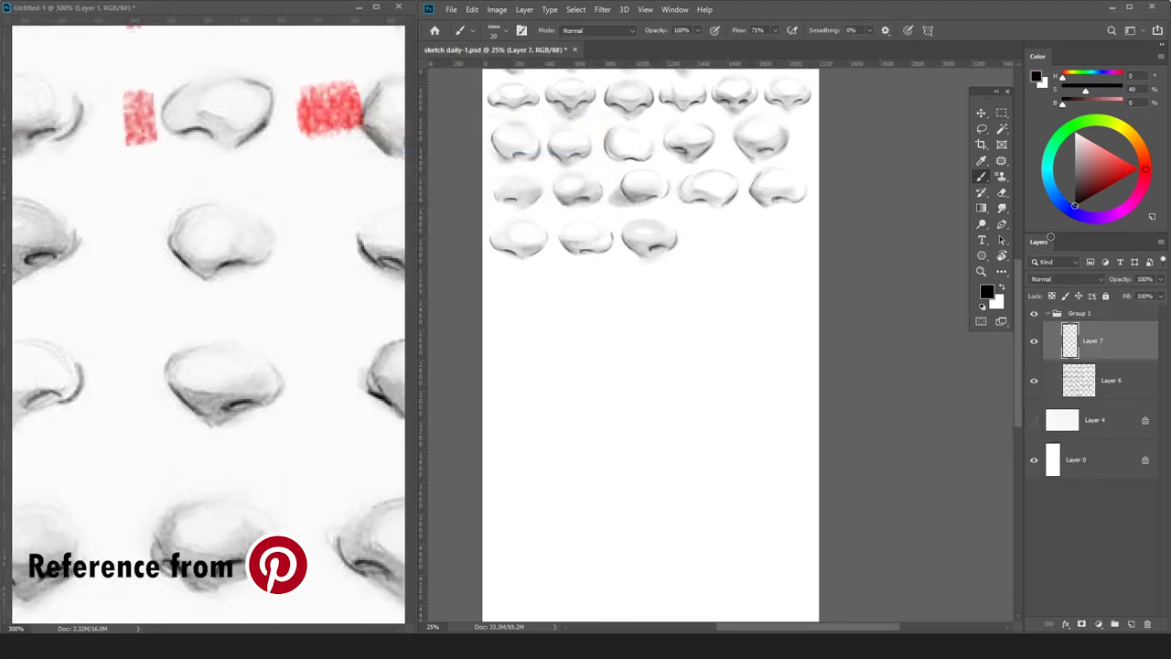
# Sketch the lower-left contour, the nostril arch and the base of the right wing of the fourth nose.
pyautogui.hotkey('ctrl', '+')
pyautogui.hotkey('ctrl', '+')
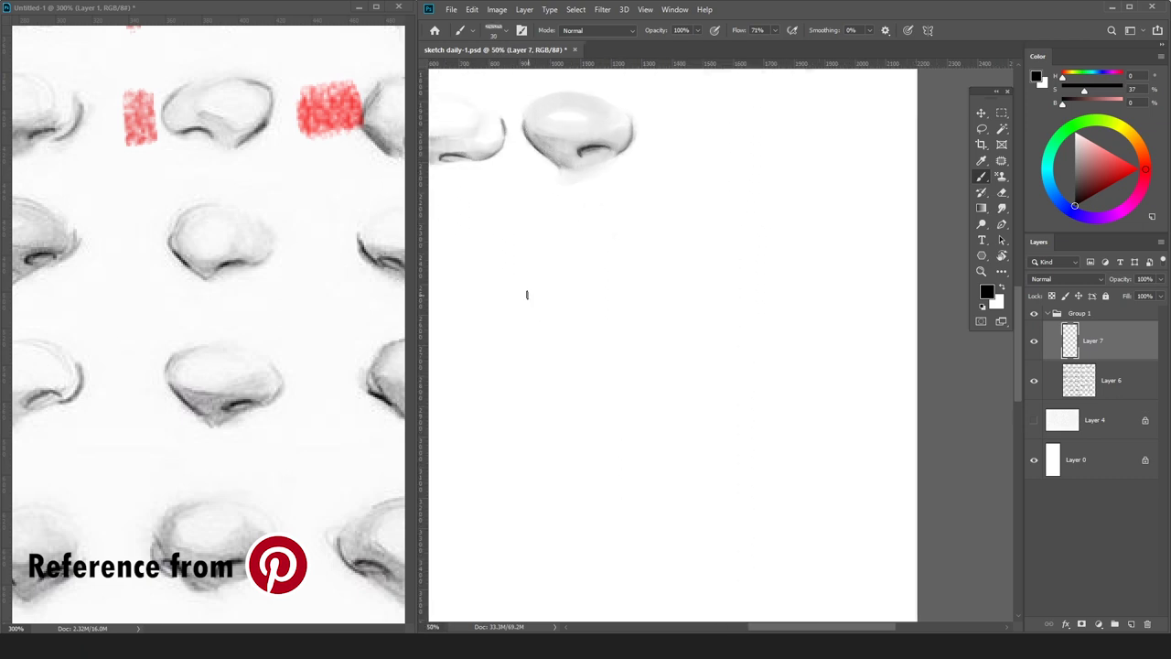
pyautogui.moveTo(508, 295)
pyautogui.mouseDown()
pyautogui.moveTo(503, 325)
pyautogui.moveTo(507, 295)
pyautogui.mouseUp()
pyautogui.press('e')
pyautogui.press('b')
pyautogui.moveTo(539, 367)
pyautogui.mouseDown()
pyautogui.moveTo(557, 386)
pyautogui.moveTo(664, 364)
pyautogui.moveTo(638, 362)
pyautogui.moveTo(586, 376)
pyautogui.moveTo(703, 362)
pyautogui.moveTo(710, 344)
pyautogui.mouseUp()
pyautogui.press('e')
pyautogui.press('b')
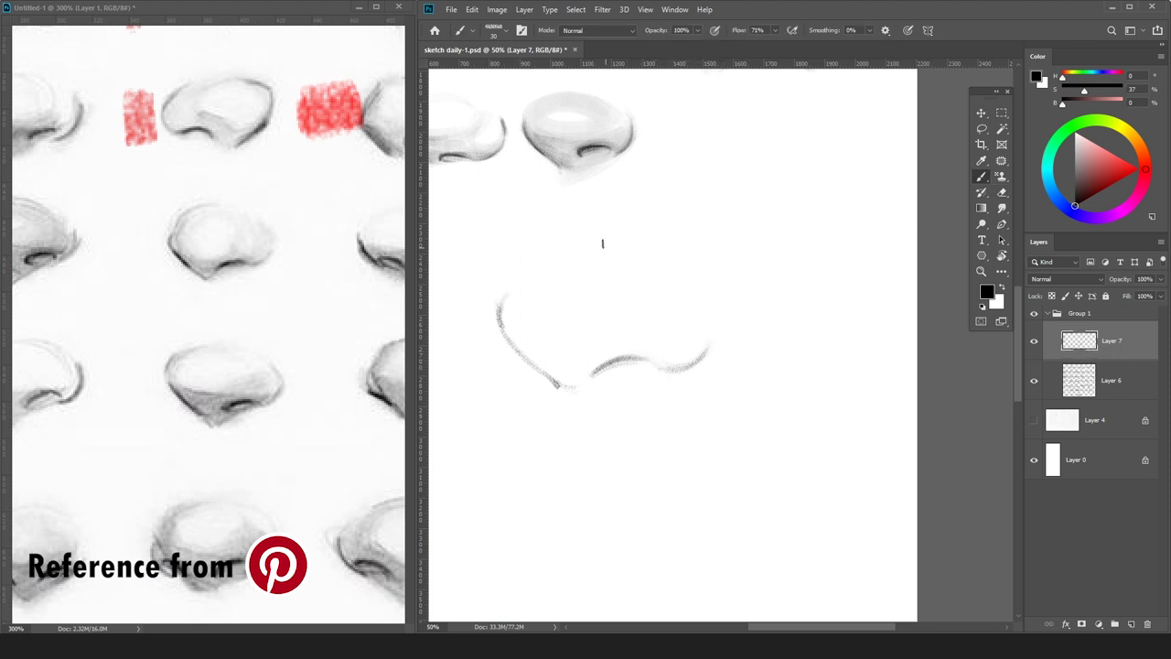
# Draw the rounded upper contour of the nose tip with a 45 px brush and darken the nostril arch and lower-left edge.
pyautogui.moveTo(535, 261); pyautogui.dragTo(510, 302)
pyautogui.press(']')
pyautogui.press(']')
pyautogui.press(']')
pyautogui.moveTo(597, 243); pyautogui.dragTo(530, 261)
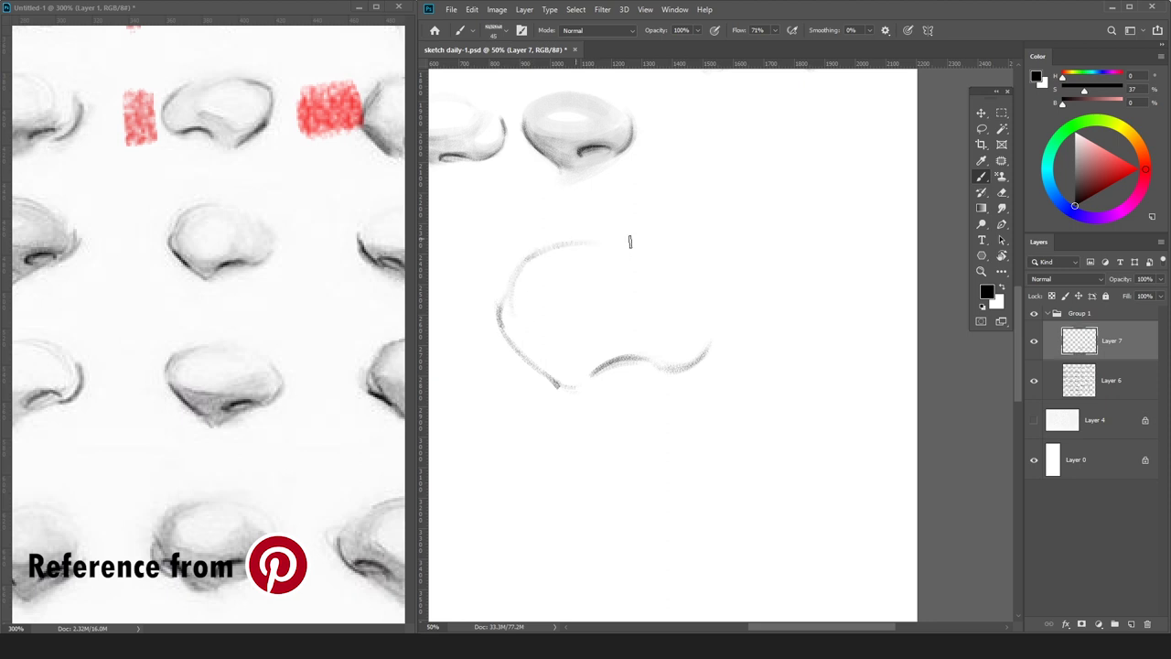
pyautogui.moveTo(648, 362); pyautogui.dragTo(593, 373)
pyautogui.press('e')
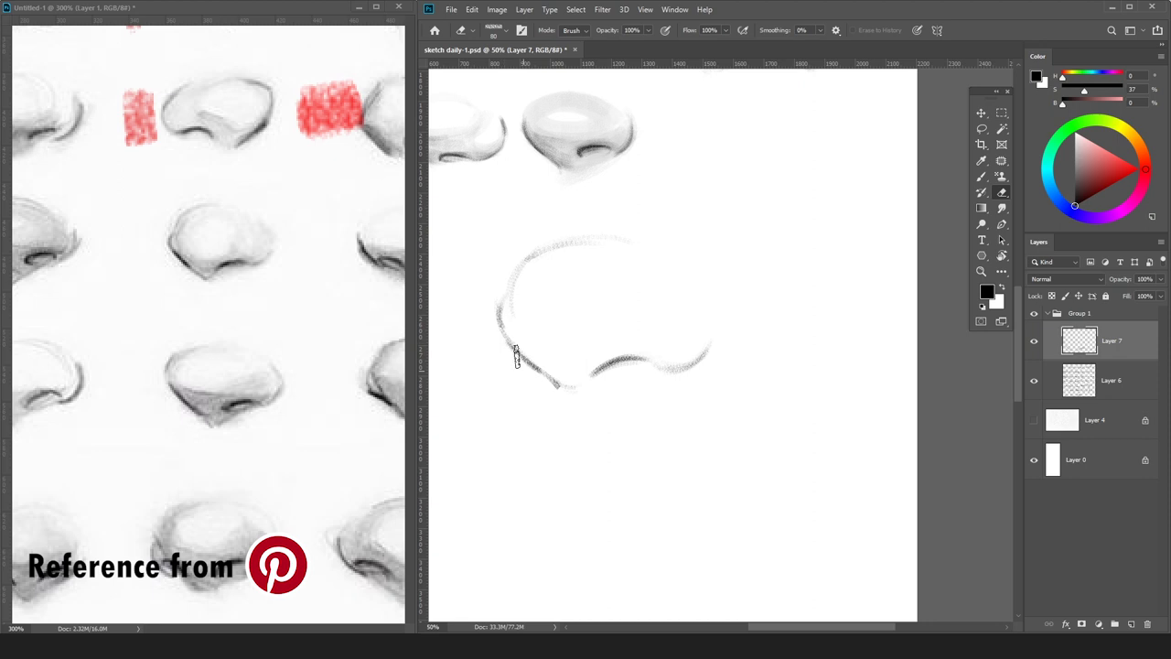
pyautogui.press('b')
# Create a new shading layer beneath the fourth nose's contour and choose a light grey at 82% brightness.
pyautogui.hotkey('ctrl', '-')
pyautogui.click(1103, 381)
pyautogui.hotkey('ctrl', 'shift', 'n')
pyautogui.press('Return')
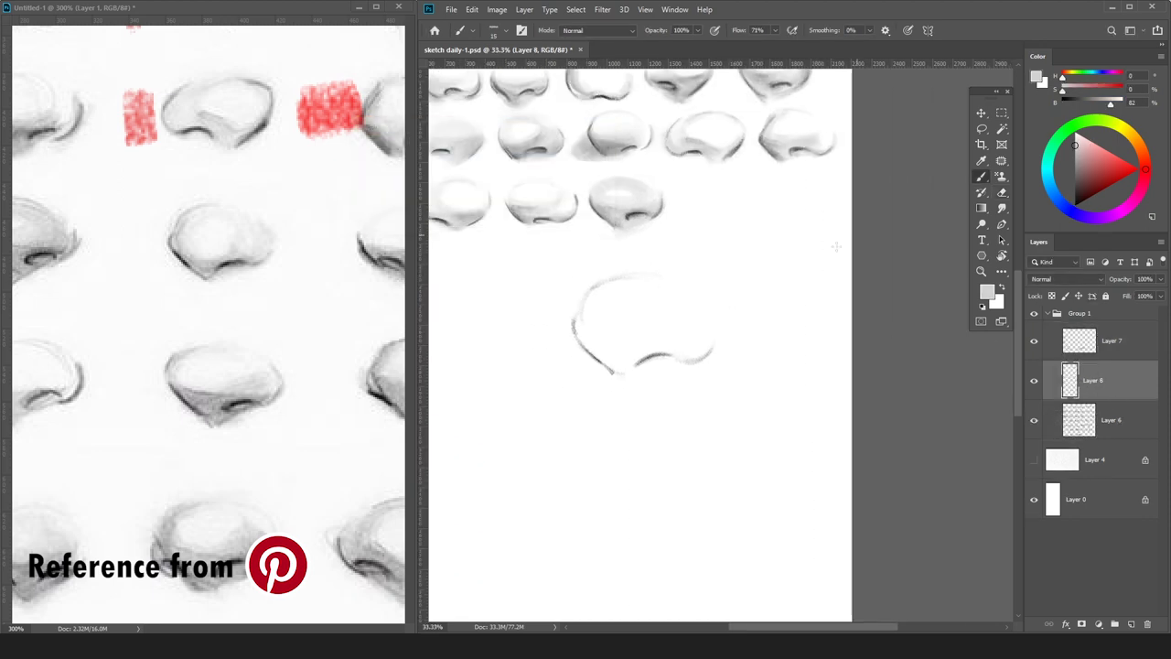
# Lay a light grey base tone around the tip and over the right wing with a 175 px brush.
pyautogui.press(']')
pyautogui.press(']')
pyautogui.press(']')
pyautogui.press(']')
pyautogui.press(']')
pyautogui.press(']')
pyautogui.press(']')
pyautogui.press(']')
pyautogui.press(']')
pyautogui.press(']')
pyautogui.moveTo(589, 301); pyautogui.dragTo(633, 342)
pyautogui.moveTo(626, 283)
pyautogui.mouseDown()
pyautogui.moveTo(604, 305)
pyautogui.moveTo(667, 311)
pyautogui.moveTo(594, 291)
pyautogui.moveTo(623, 339)
pyautogui.moveTo(647, 285)
pyautogui.moveTo(587, 324)
pyautogui.moveTo(636, 280)
pyautogui.moveTo(646, 331)
pyautogui.moveTo(672, 305)
pyautogui.moveTo(600, 323)
pyautogui.moveTo(652, 351)
pyautogui.moveTo(601, 358)
pyautogui.moveTo(629, 326)
pyautogui.moveTo(660, 340)
pyautogui.moveTo(695, 335)
pyautogui.mouseUp()
pyautogui.hotkey('ctrl', 'z')
pyautogui.press('e')
pyautogui.press('b')
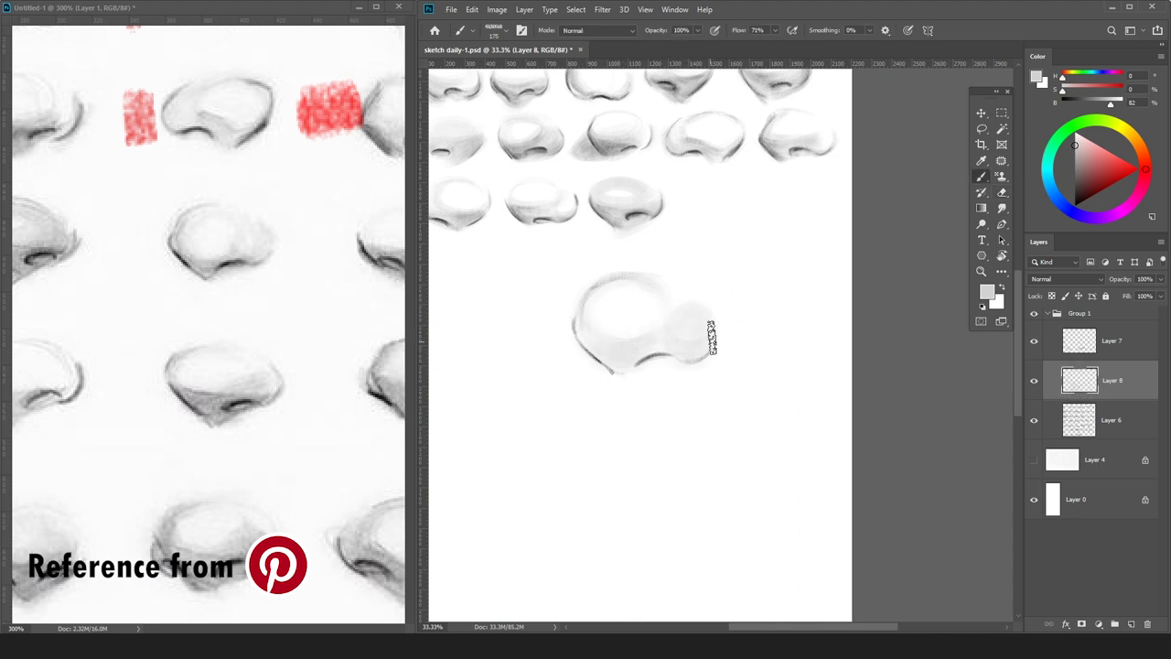
# Build up the light tone on the underside and erase a highlight in the centre of the right wing.
pyautogui.moveTo(579, 339)
pyautogui.mouseDown()
pyautogui.moveTo(613, 359)
pyautogui.moveTo(694, 340)
pyautogui.moveTo(667, 331)
pyautogui.mouseUp()
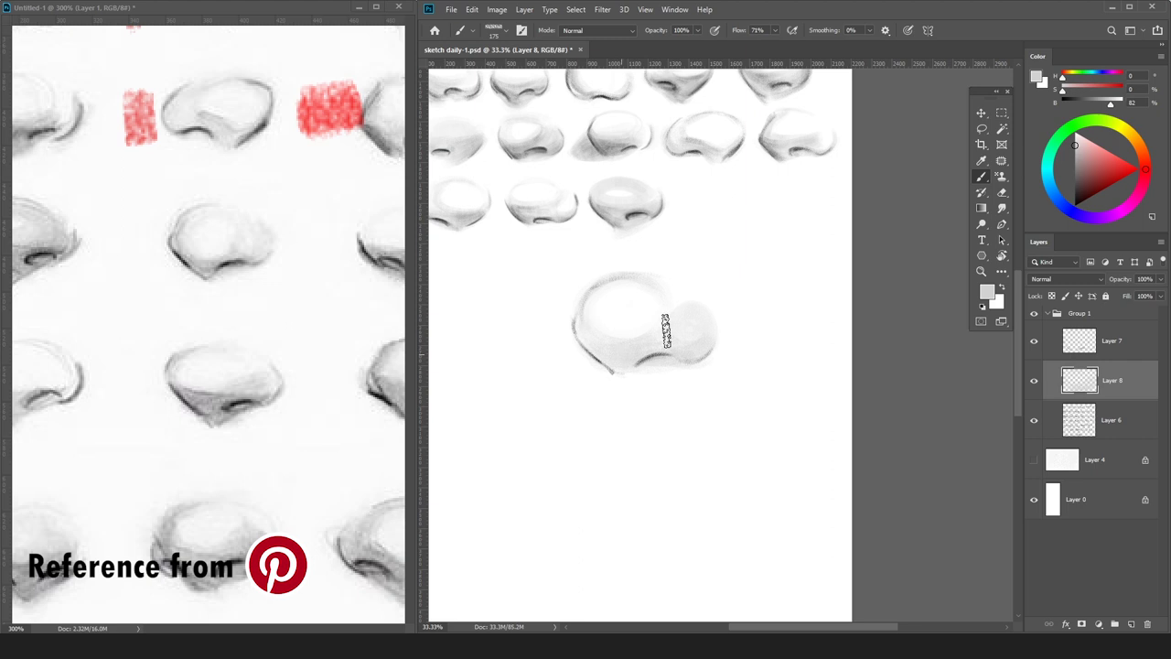
pyautogui.press('e')
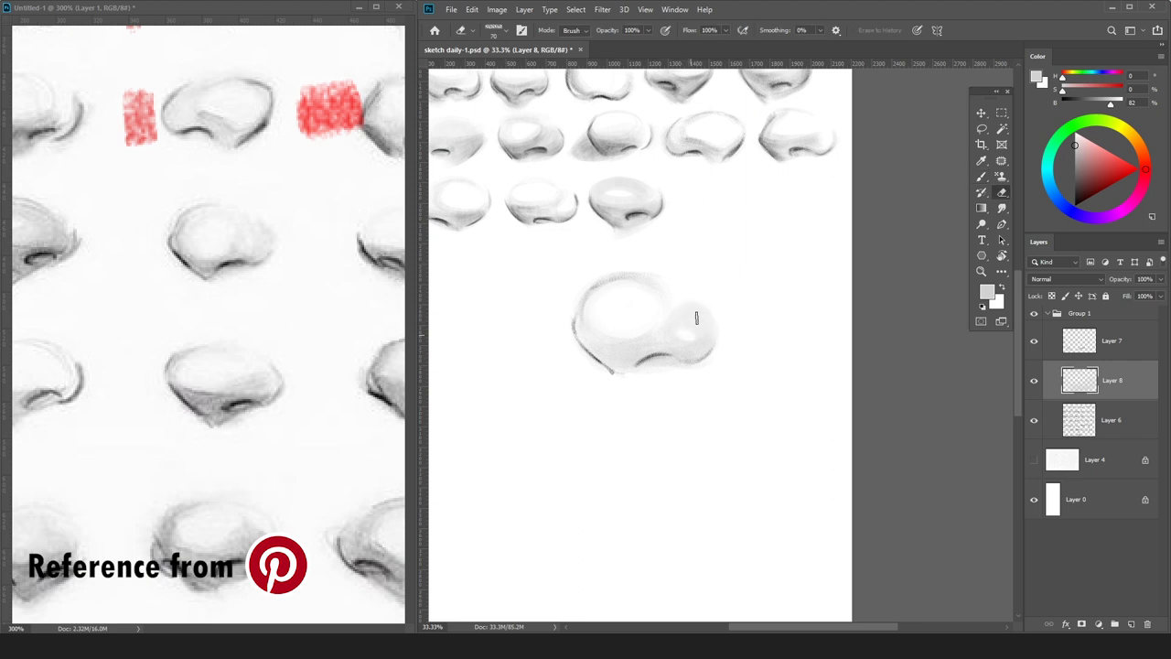
pyautogui.press('b')
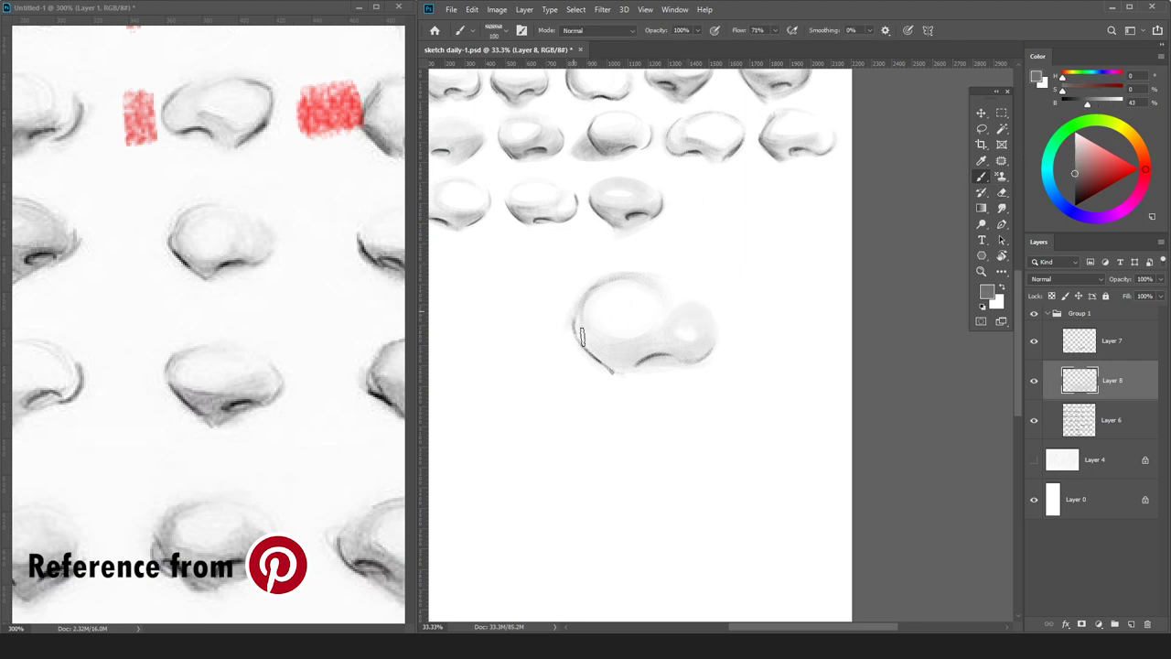
# Shade the left side of the tip and the underplane in mid grey at 61% brightness, cleaning up with the eraser.
pyautogui.click(1075, 160)
pyautogui.press(']')
pyautogui.press(']')
pyautogui.moveTo(592, 297); pyautogui.dragTo(594, 327)
pyautogui.press('[')
pyautogui.press('[')
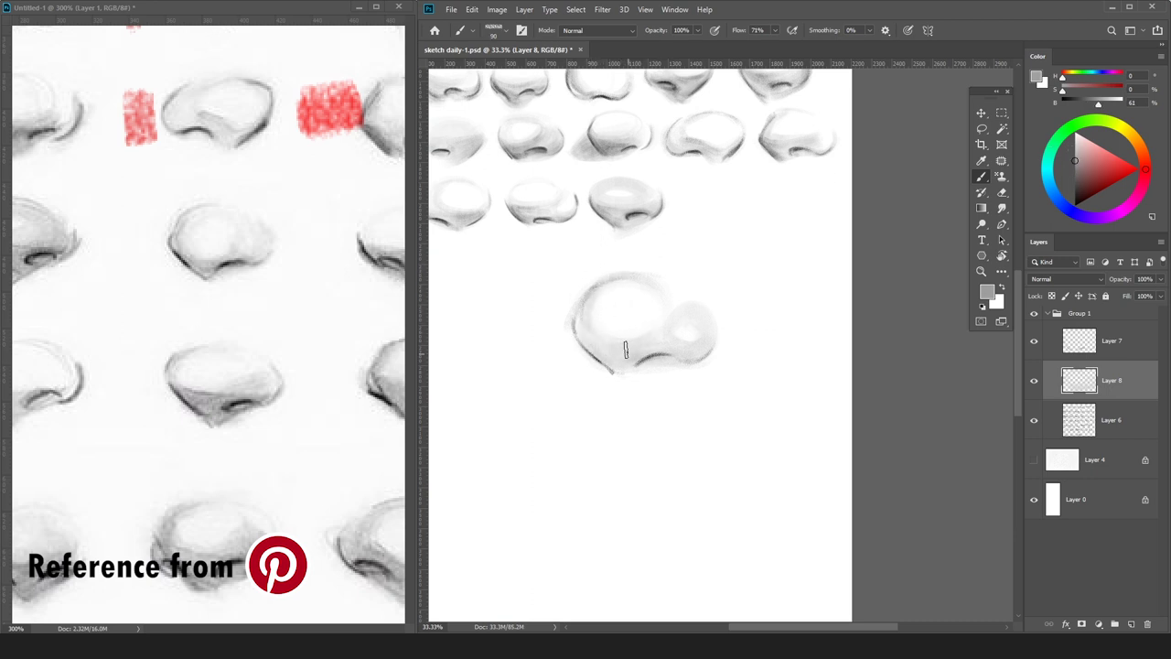
pyautogui.press(']')
pyautogui.press(']')
pyautogui.press(']')
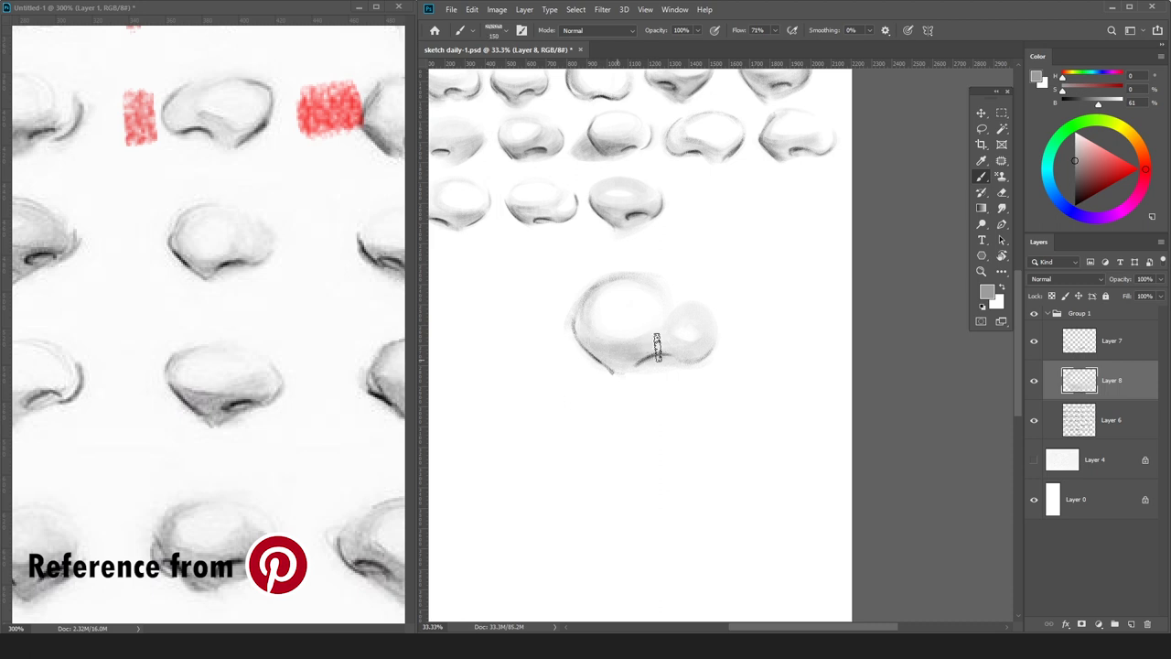
pyautogui.press('e')
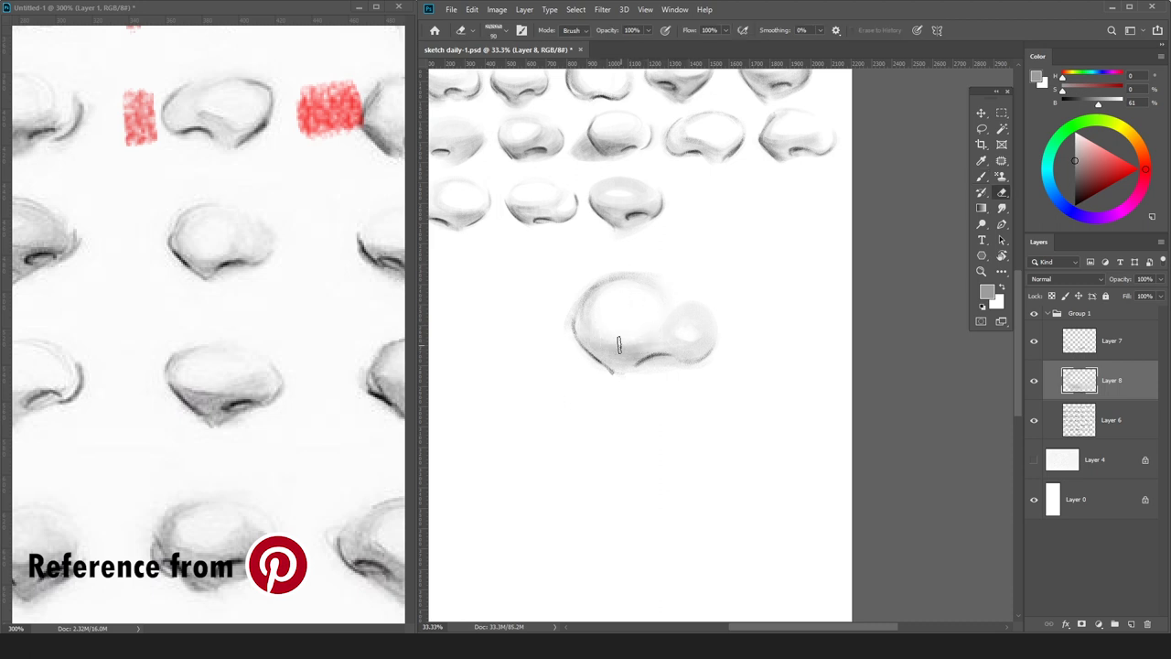
pyautogui.press('b')
# Sample a dark grey from the contour and darken the lower-left edge, the nostril and the wing's base with a 45 px brush.
pyautogui.keyDown('alt'); pyautogui.click(575, 320); pyautogui.keyUp('alt')
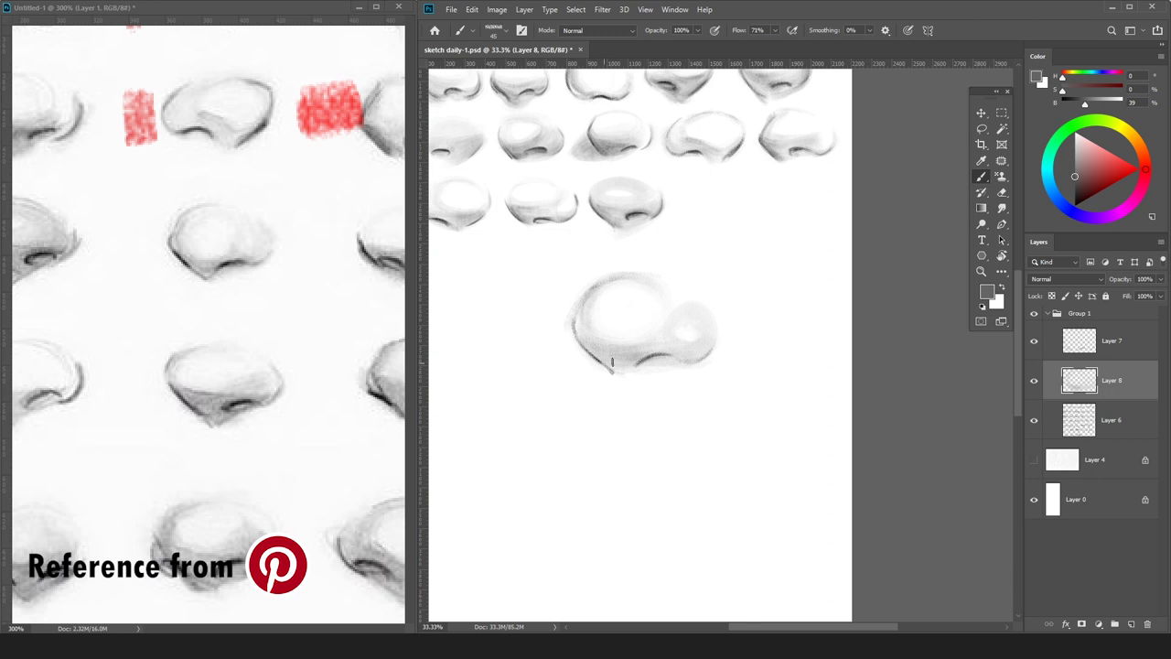
pyautogui.moveTo(618, 368); pyautogui.dragTo(606, 353)
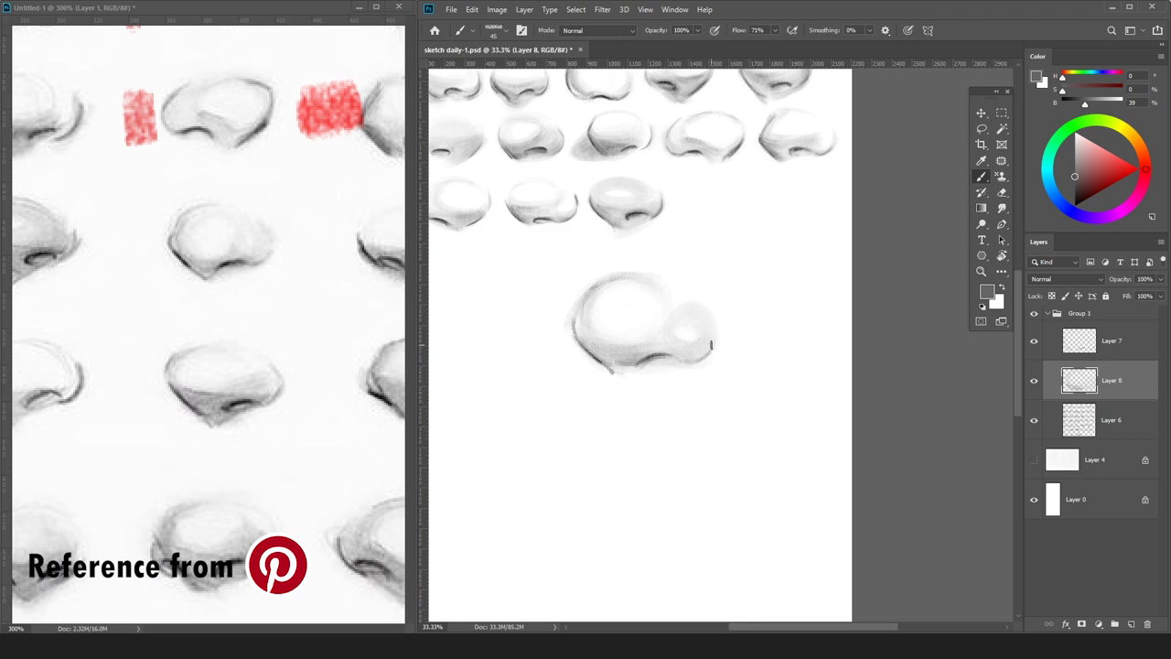
pyautogui.moveTo(683, 356)
pyautogui.mouseDown()
pyautogui.moveTo(665, 344)
pyautogui.moveTo(708, 344)
pyautogui.mouseUp()
# On the contour layer, sample light greys from the wing and soften its lower contour.
pyautogui.click(1103, 344)
pyautogui.keyDown('alt'); pyautogui.click(700, 352); pyautogui.keyUp('alt')
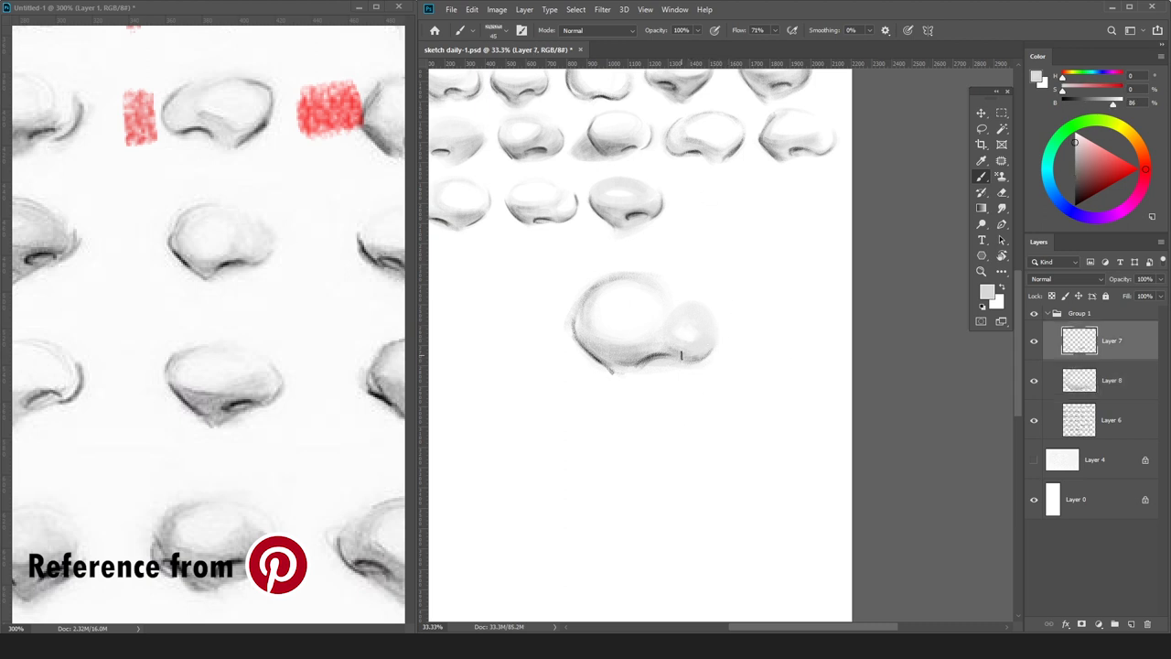
pyautogui.keyDown('alt'); pyautogui.click(704, 355); pyautogui.keyUp('alt')
pyautogui.press('e')
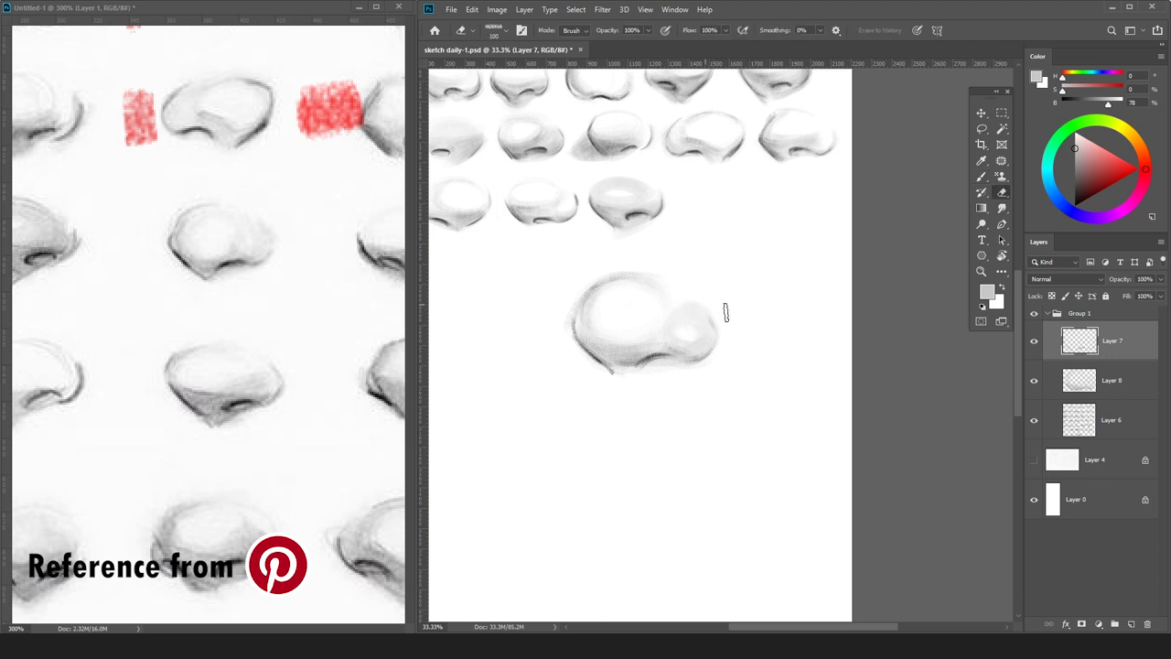
# Merge the contour layer into the shading layer and soften the right wing's outer edge in light grey at 71% brightness.
pyautogui.hotkey('ctrl', 'e')
pyautogui.press(']')
pyautogui.click(1075, 152)
pyautogui.press('b')
pyautogui.press(']')
pyautogui.press(']')
pyautogui.press(']')
pyautogui.press(']')
pyautogui.press(']')
pyautogui.press(']')
pyautogui.press(']')
pyautogui.press(']')
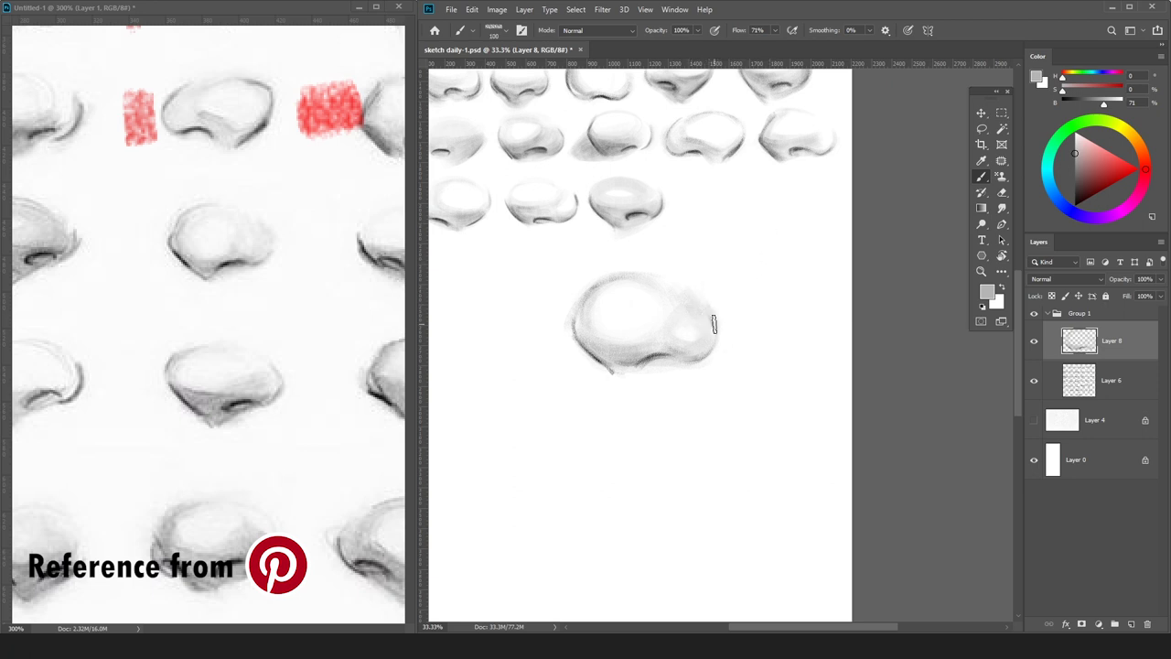
pyautogui.press('e')
pyautogui.press('alt')
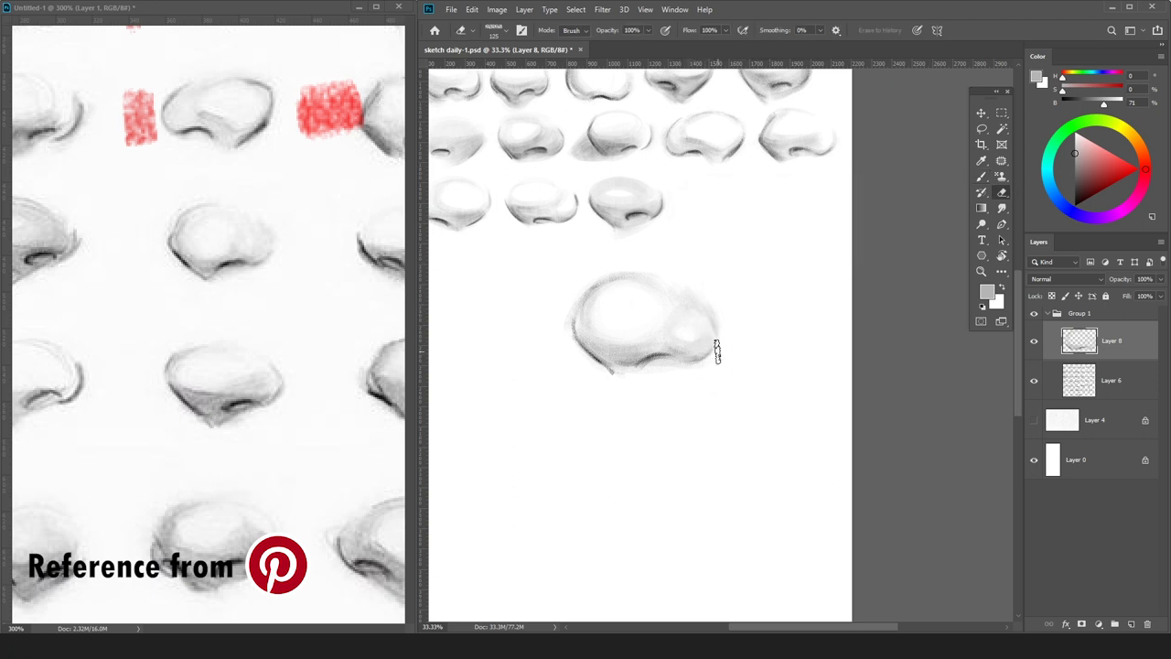
# Sample greys from the nose and blend the transition between the tip and the right wing.
pyautogui.press('b')
pyautogui.keyDown('alt'); pyautogui.click(699, 361); pyautogui.keyUp('alt')
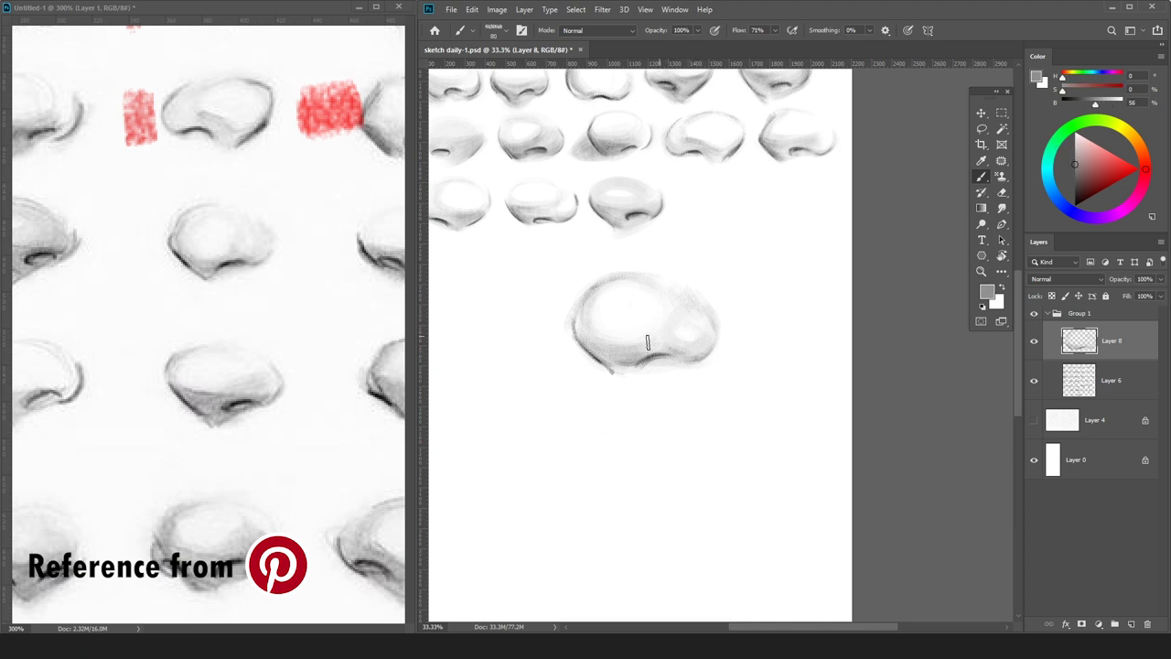
pyautogui.keyDown('alt'); pyautogui.click(675, 318); pyautogui.keyUp('alt')
pyautogui.moveTo(664, 316); pyautogui.dragTo(668, 309)
pyautogui.keyDown('alt'); pyautogui.click(637, 345); pyautogui.keyUp('alt')
pyautogui.keyDown('alt'); pyautogui.click(638, 320); pyautogui.keyUp('alt')
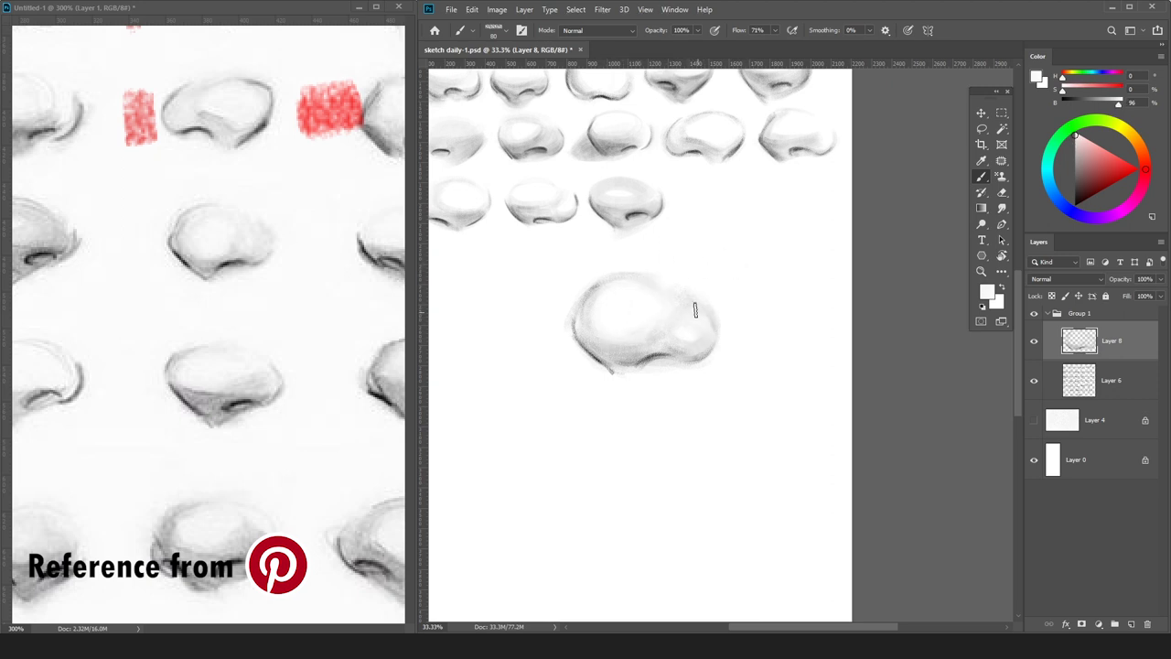
# Darken the nostril and lower contour with mid grey and black, cleaning up the bottom edge with the eraser.
pyautogui.keyDown('alt'); pyautogui.click(689, 353); pyautogui.keyUp('alt')
pyautogui.click(1076, 168)
pyautogui.press('[')
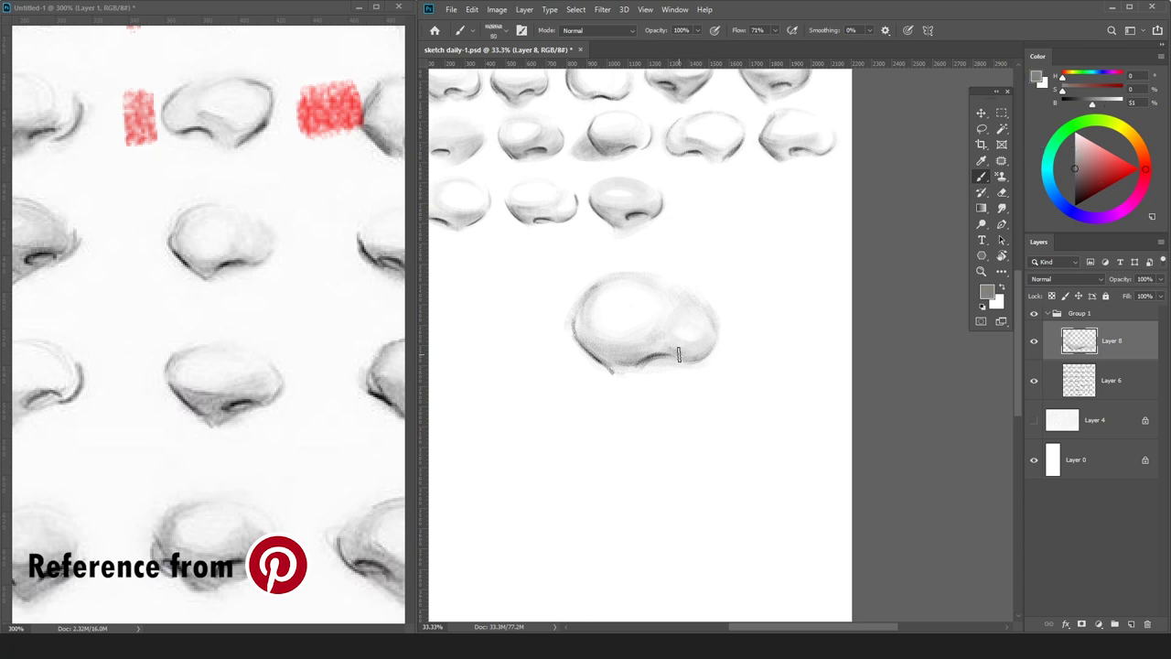
pyautogui.press('d')
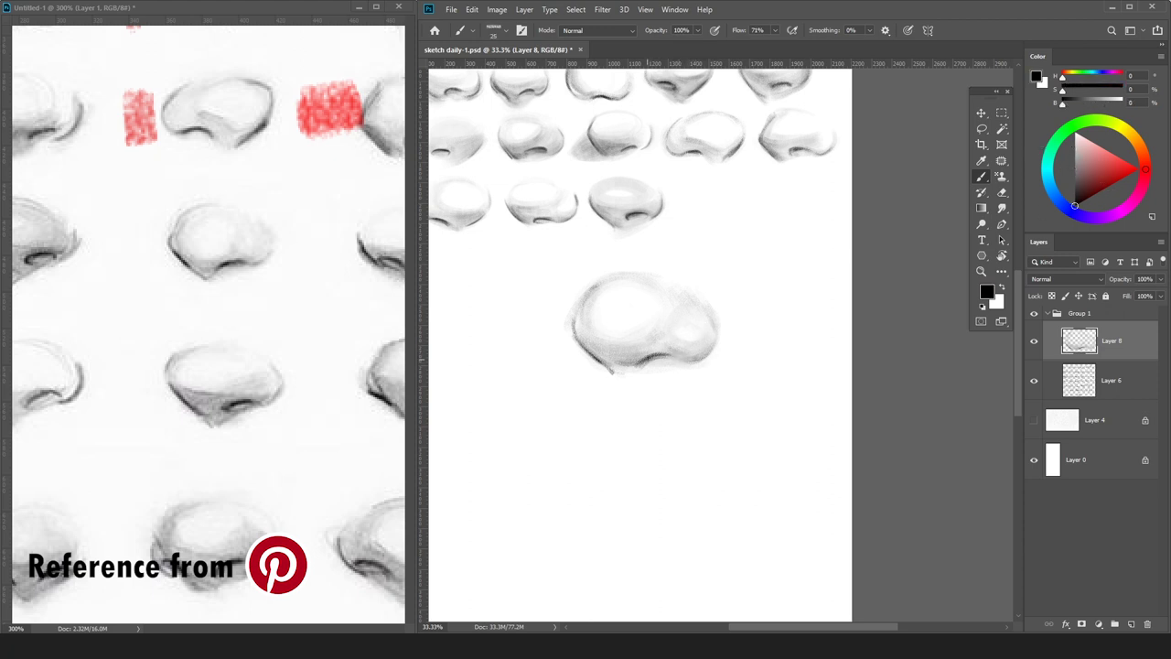
pyautogui.keyDown('alt'); pyautogui.click(643, 367); pyautogui.keyUp('alt')
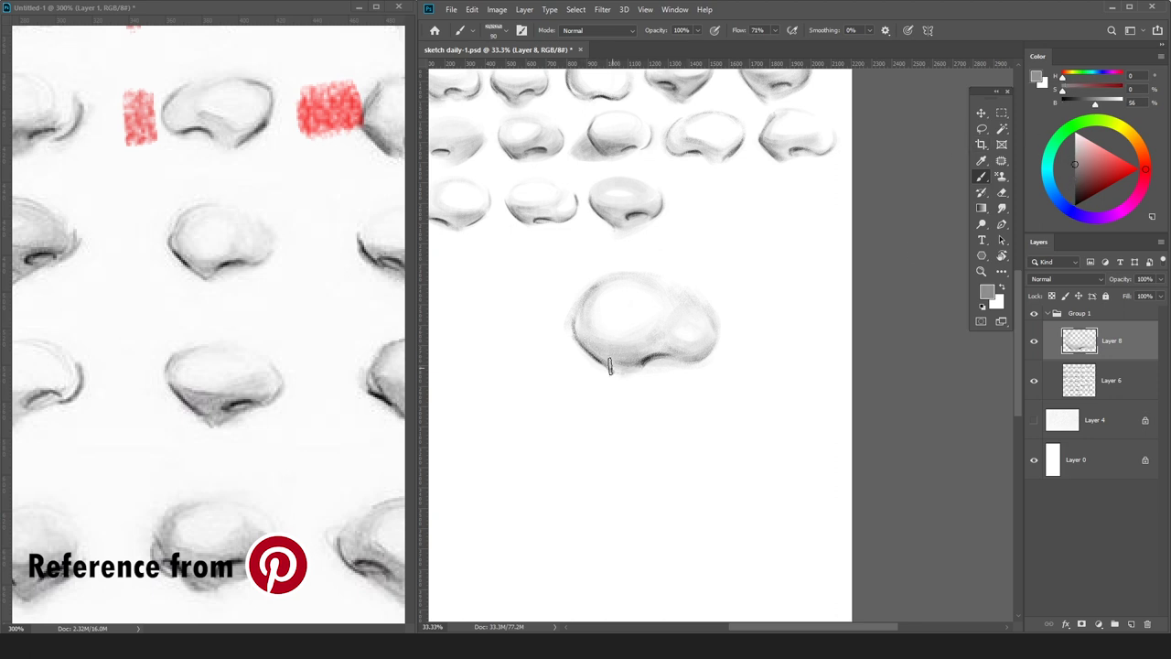
pyautogui.press('e')
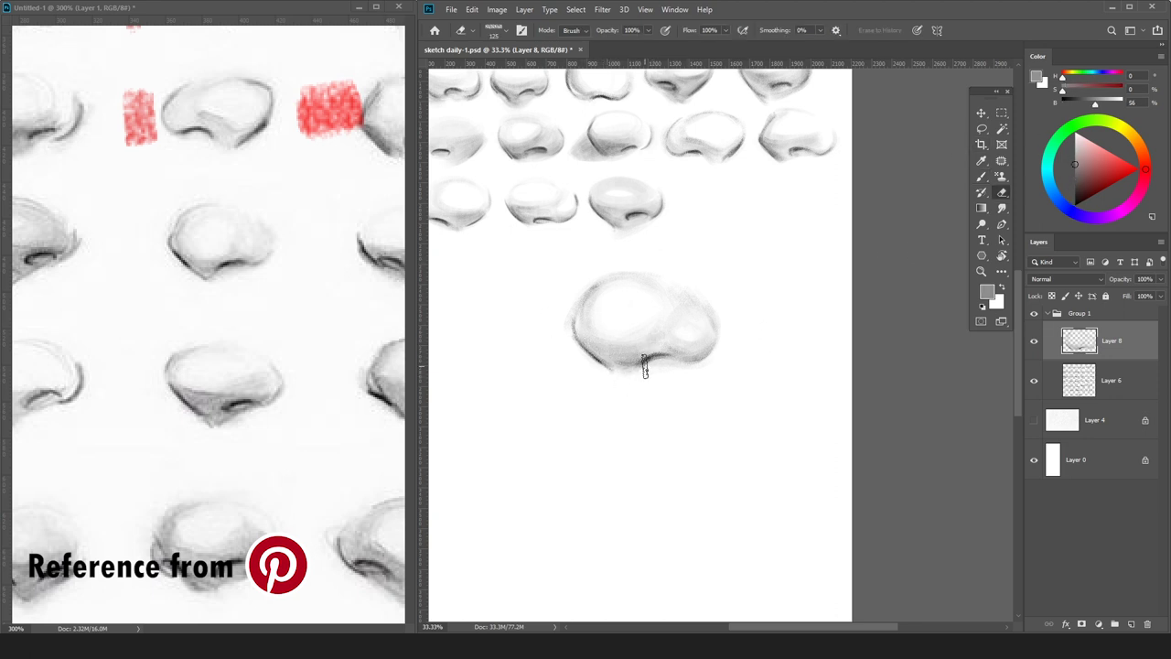
pyautogui.press('b')
pyautogui.keyDown('alt'); pyautogui.click(640, 376); pyautogui.keyUp('alt')
# Scale the finished nose to about 54% and place it fourth in the bottom row of studies.
pyautogui.moveTo(671, 266); pyautogui.dragTo(742, 321)
pyautogui.hotkey('ctrl', 't')
pyautogui.moveTo(732, 327); pyautogui.dragTo(810, 220)
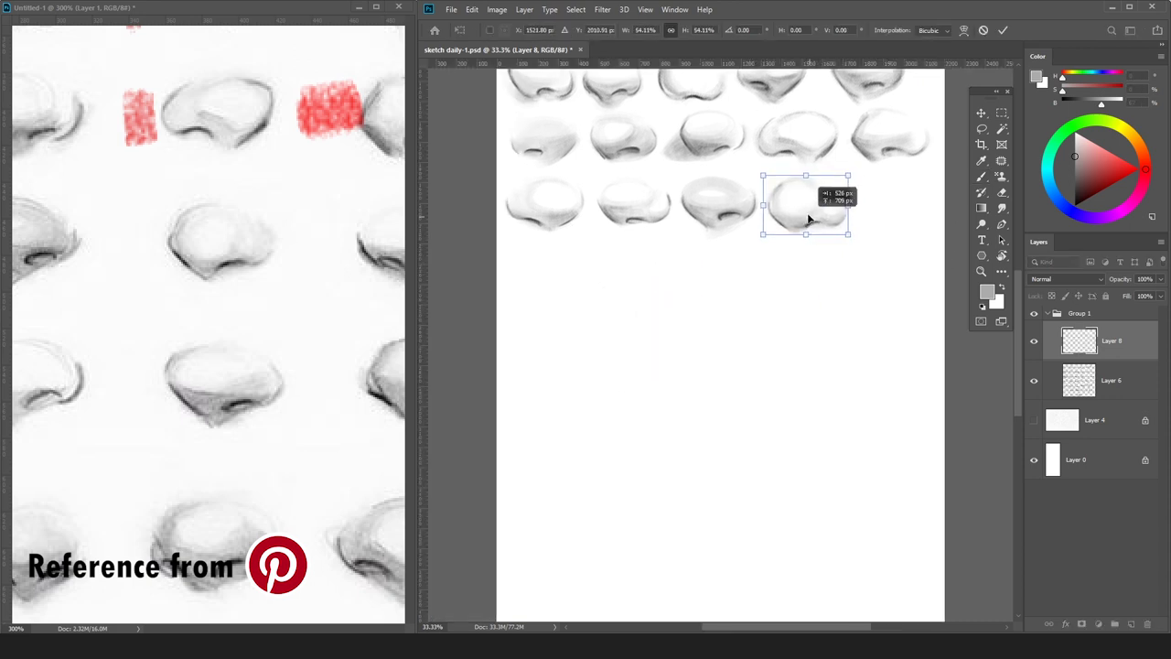
pyautogui.press('Return')
# Mark the copied nose in red on the reference image and bring the next nose into view.
pyautogui.click(266, 161)
pyautogui.click(1117, 171)
pyautogui.moveTo(125, 239); pyautogui.dragTo(140, 241)
pyautogui.moveTo(290, 252); pyautogui.dragTo(156, 291)
# On a new layer, sketch the next nose's left wing, left nostril and base in black with a 25 px brush.
pyautogui.moveTo(843, 421); pyautogui.dragTo(721, 384)
pyautogui.hotkey('ctrl', '+')
pyautogui.hotkey('ctrl', 'shift', 'n')
pyautogui.press('Return')
pyautogui.press('d')
pyautogui.moveTo(575, 277); pyautogui.dragTo(590, 331)
pyautogui.moveTo(575, 279)
pyautogui.mouseDown()
pyautogui.moveTo(591, 330)
pyautogui.moveTo(604, 335)
pyautogui.mouseUp()
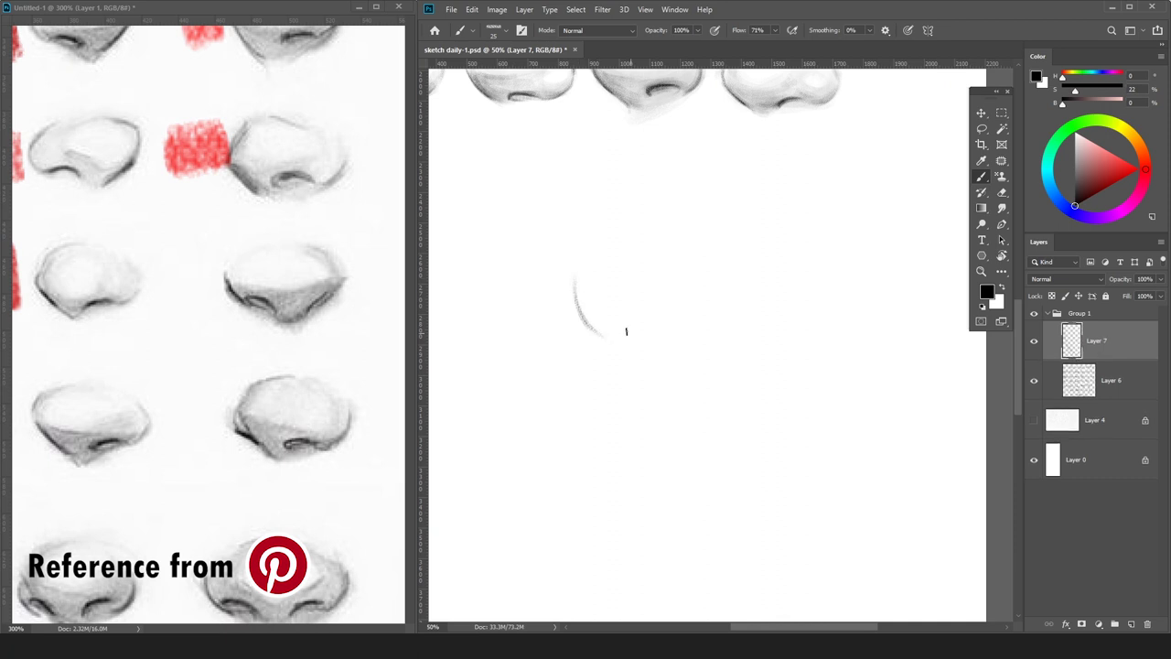
pyautogui.moveTo(610, 320); pyautogui.dragTo(686, 351)
pyautogui.moveTo(574, 267); pyautogui.dragTo(601, 335)
pyautogui.moveTo(574, 270)
pyautogui.mouseDown()
pyautogui.moveTo(574, 301)
pyautogui.moveTo(603, 346)
pyautogui.moveTo(594, 331)
pyautogui.moveTo(598, 341)
pyautogui.moveTo(558, 341)
pyautogui.moveTo(608, 338)
pyautogui.moveTo(677, 291)
pyautogui.mouseUp()
pyautogui.moveTo(620, 326); pyautogui.dragTo(676, 292)
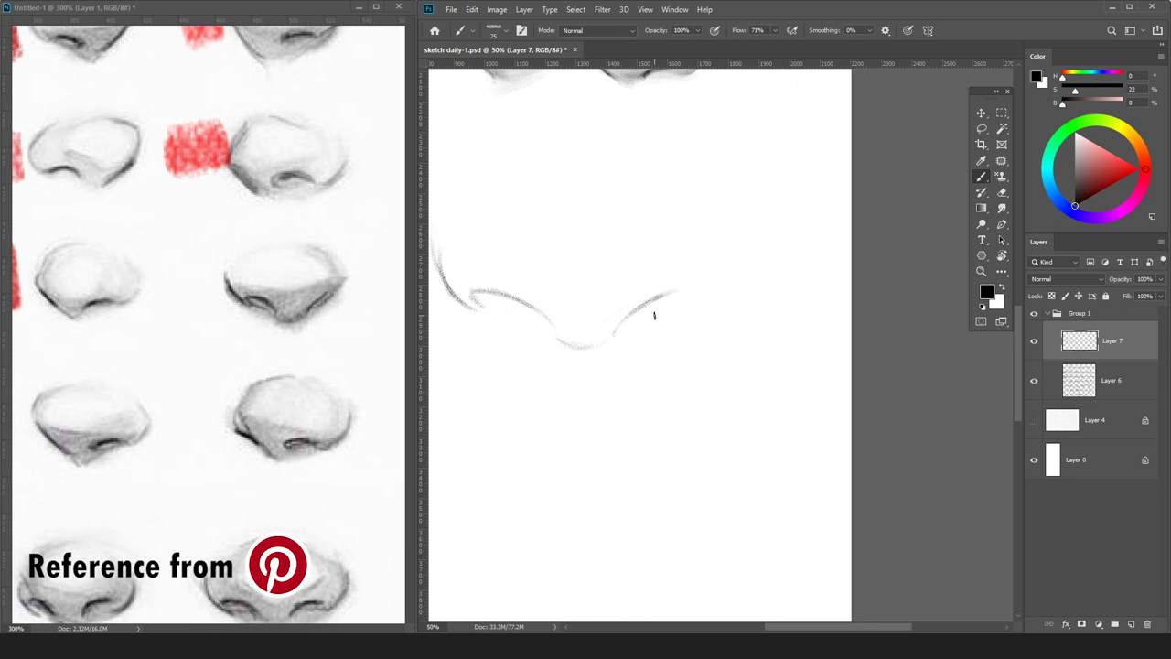
# Sketch the right nostril and wing contour, trimming the stray lines with the eraser.
pyautogui.moveTo(642, 322)
pyautogui.mouseDown()
pyautogui.moveTo(701, 247)
pyautogui.moveTo(787, 253)
pyautogui.mouseUp()
pyautogui.press('e')
pyautogui.moveTo(731, 339); pyautogui.dragTo(718, 368)
pyautogui.press('b')
pyautogui.press('b')
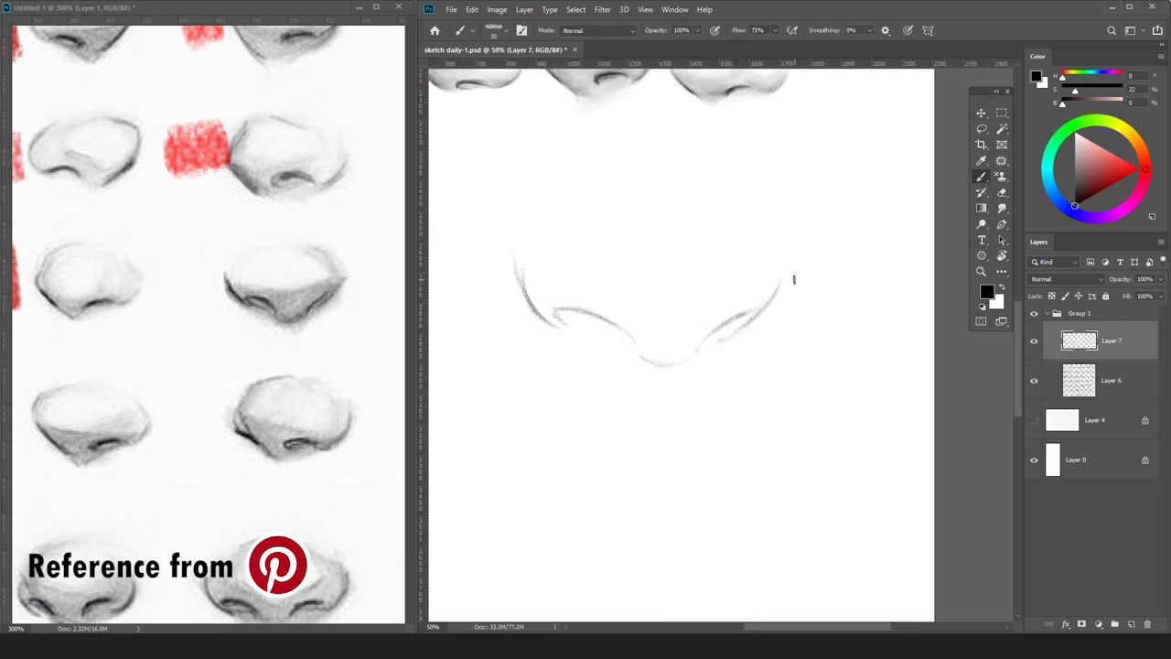
# Thicken and darken both nostril lines and the left wing contour in black, refining the edges with the eraser.
pyautogui.moveTo(557, 312)
pyautogui.mouseDown()
pyautogui.moveTo(608, 322)
pyautogui.moveTo(633, 346)
pyautogui.mouseUp()
pyautogui.press('e')
pyautogui.press('b')
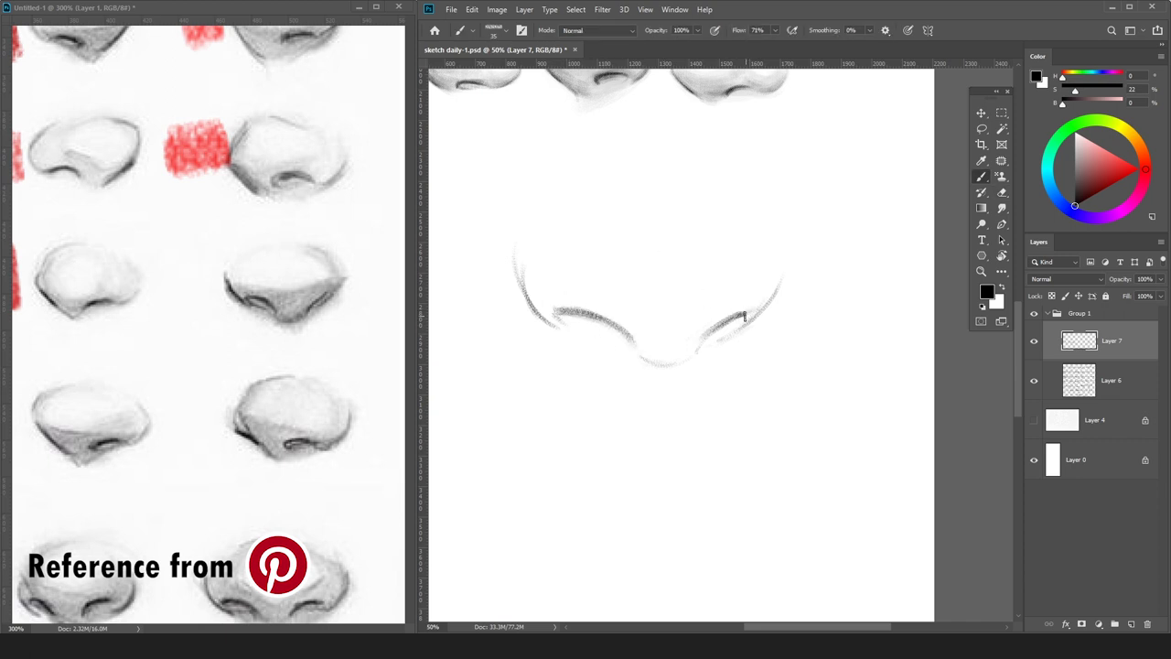
pyautogui.press('e')
pyautogui.press('b')
pyautogui.moveTo(516, 274)
pyautogui.mouseDown()
pyautogui.moveTo(553, 328)
pyautogui.moveTo(518, 269)
pyautogui.moveTo(552, 327)
pyautogui.moveTo(532, 311)
pyautogui.moveTo(525, 300)
pyautogui.moveTo(565, 329)
pyautogui.mouseUp()
pyautogui.press('e')
pyautogui.press('b')
pyautogui.press('e')
pyautogui.press('b')
pyautogui.click(1075, 206)
pyautogui.press('[')
pyautogui.press('[')
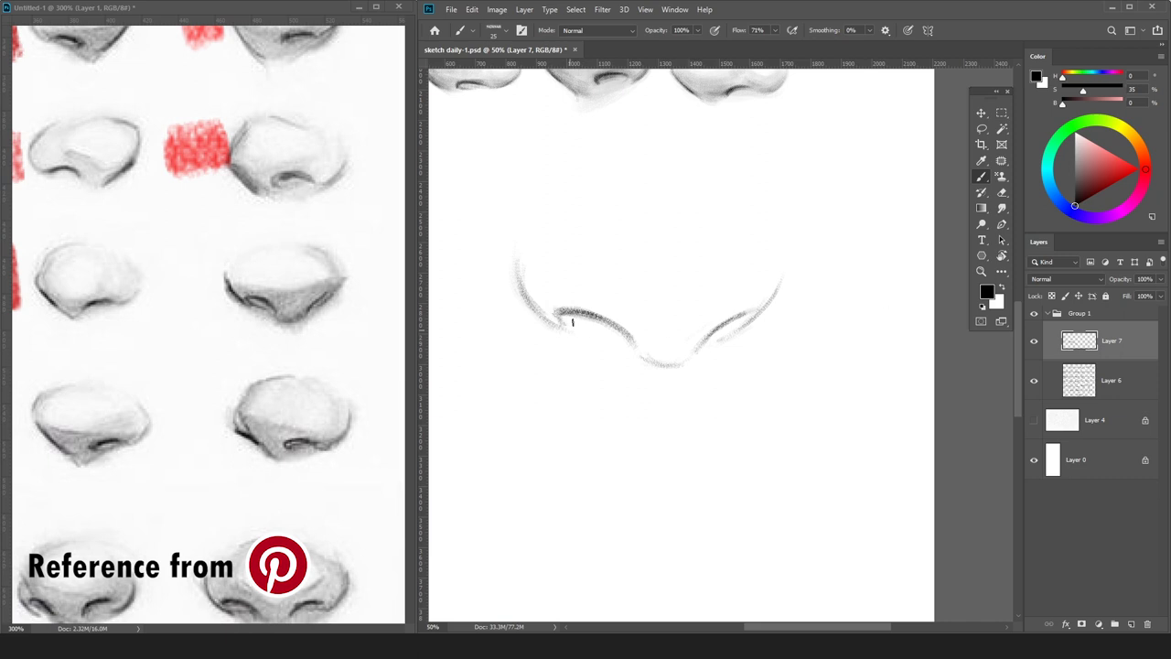
# Lasso the right half of the contour, rotate it about 7° counter-clockwise, and tidy the join at the base.
pyautogui.hotkey('ctrl', '-')
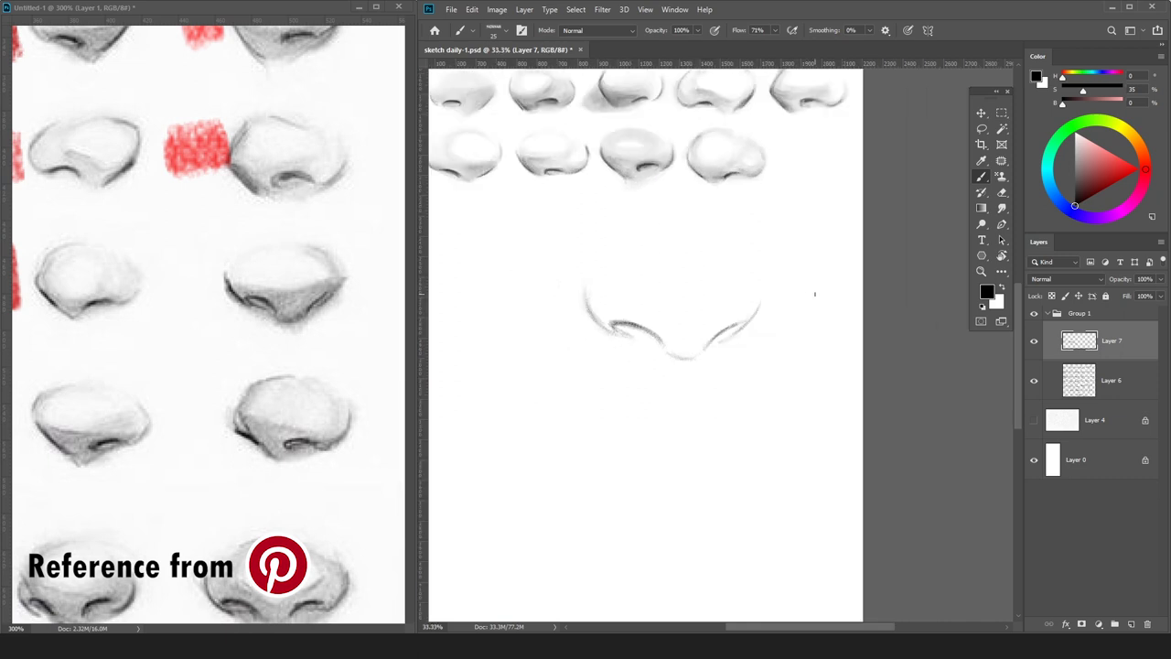
pyautogui.press('l')
pyautogui.moveTo(776, 253)
pyautogui.mouseDown()
pyautogui.moveTo(688, 346)
pyautogui.moveTo(810, 261)
pyautogui.moveTo(830, 220)
pyautogui.moveTo(844, 229)
pyautogui.moveTo(826, 239)
pyautogui.mouseUp()
pyautogui.hotkey('ctrl', 't')
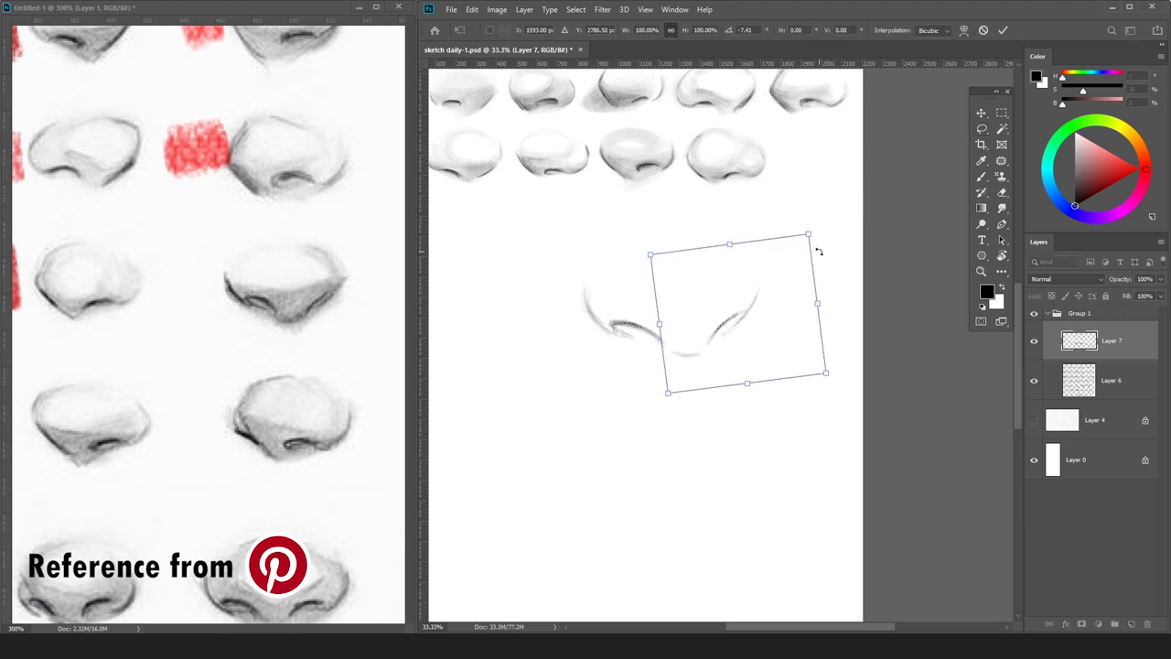
pyautogui.press('Return')
pyautogui.press('e')
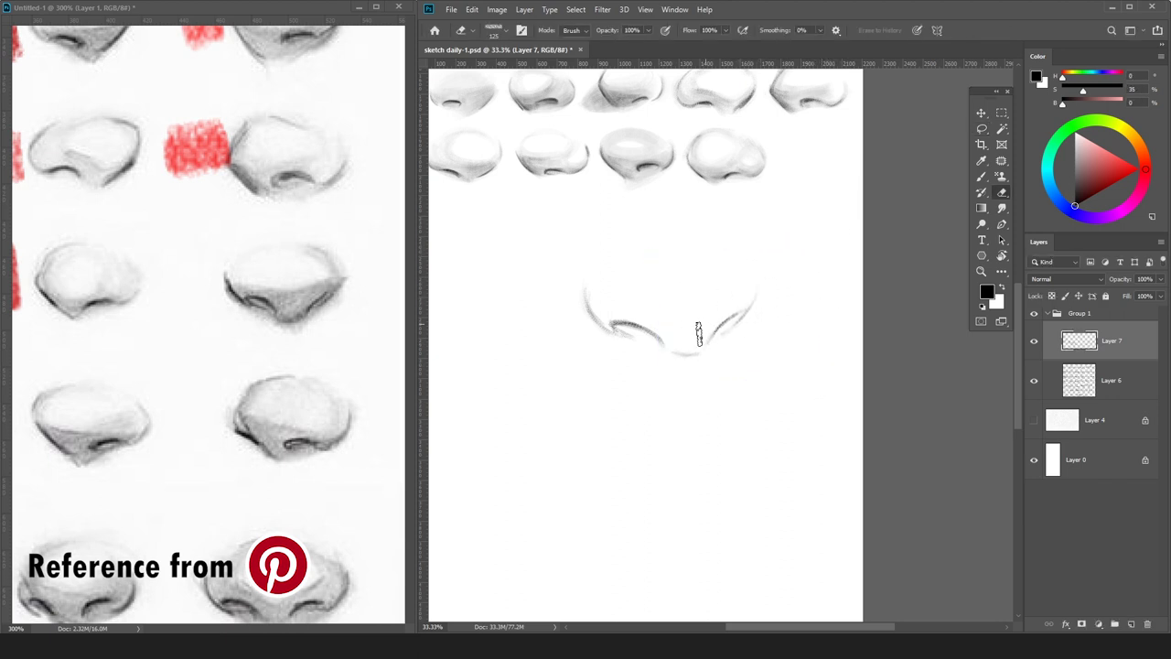
pyautogui.press('b')
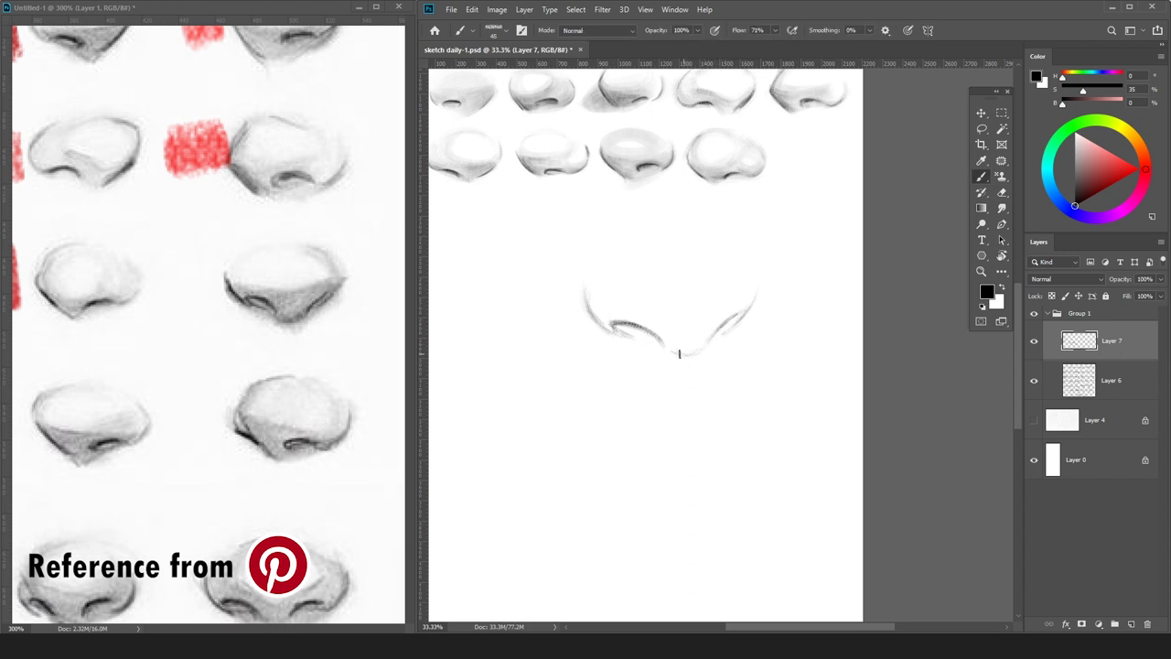
# Add a layer beneath the contour and block in the rounded top of the nose in light grey at 83% brightness.
pyautogui.click(1105, 384)
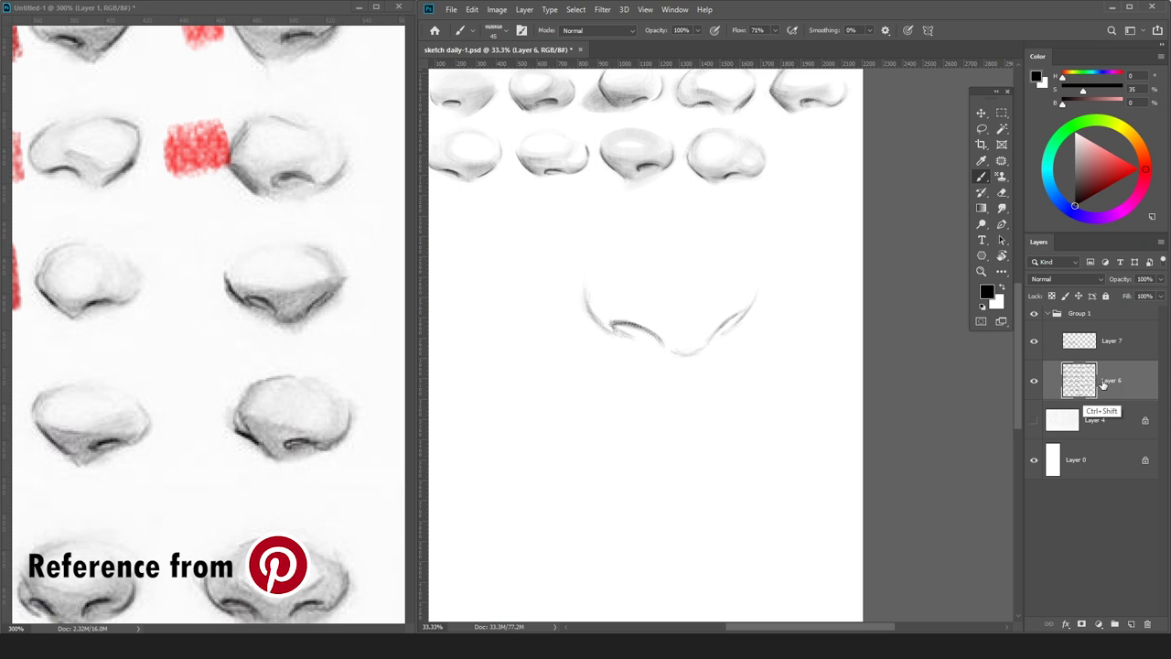
pyautogui.hotkey('ctrl', 'shift', 'n')
pyautogui.press('Return')
pyautogui.click(1075, 145)
pyautogui.press(']')
pyautogui.press(']')
pyautogui.press(']')
pyautogui.press(']')
pyautogui.press(']')
pyautogui.press(']')
pyautogui.press(']')
pyautogui.hotkey('ctrl', '-')
pyautogui.hotkey('ctrl', '-')
pyautogui.moveTo(682, 270)
pyautogui.mouseDown()
pyautogui.moveTo(652, 294)
pyautogui.moveTo(723, 303)
pyautogui.moveTo(697, 292)
pyautogui.moveTo(710, 315)
pyautogui.moveTo(710, 280)
pyautogui.moveTo(670, 317)
pyautogui.moveTo(713, 291)
pyautogui.moveTo(674, 296)
pyautogui.mouseUp()
# Lighten the top plane with the eraser and lay light grey over the underside with a brush up to 250 px.
pyautogui.press('e')
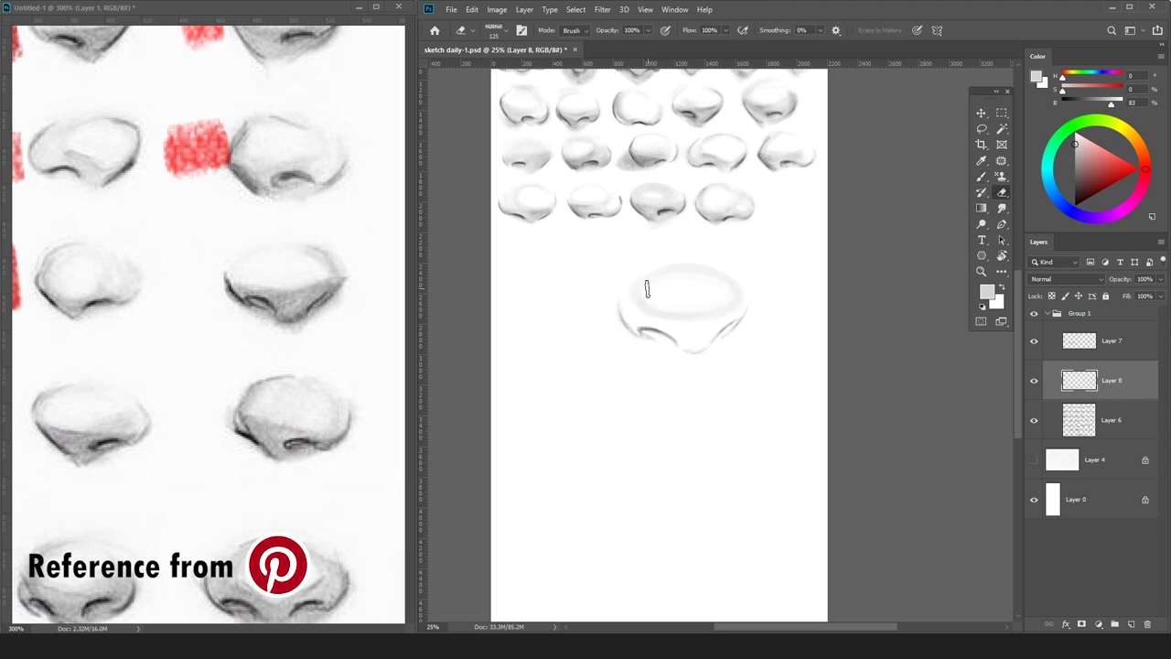
pyautogui.press('b')
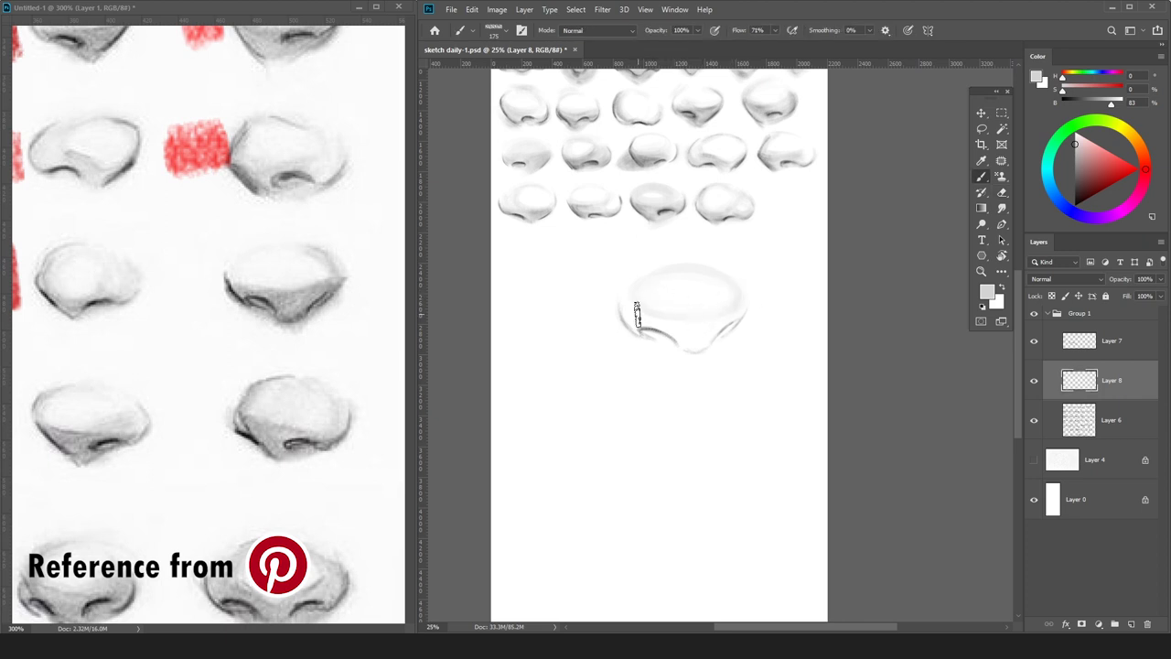
pyautogui.moveTo(678, 333); pyautogui.dragTo(666, 316)
pyautogui.press('[')
pyautogui.press(']')
pyautogui.press(']')
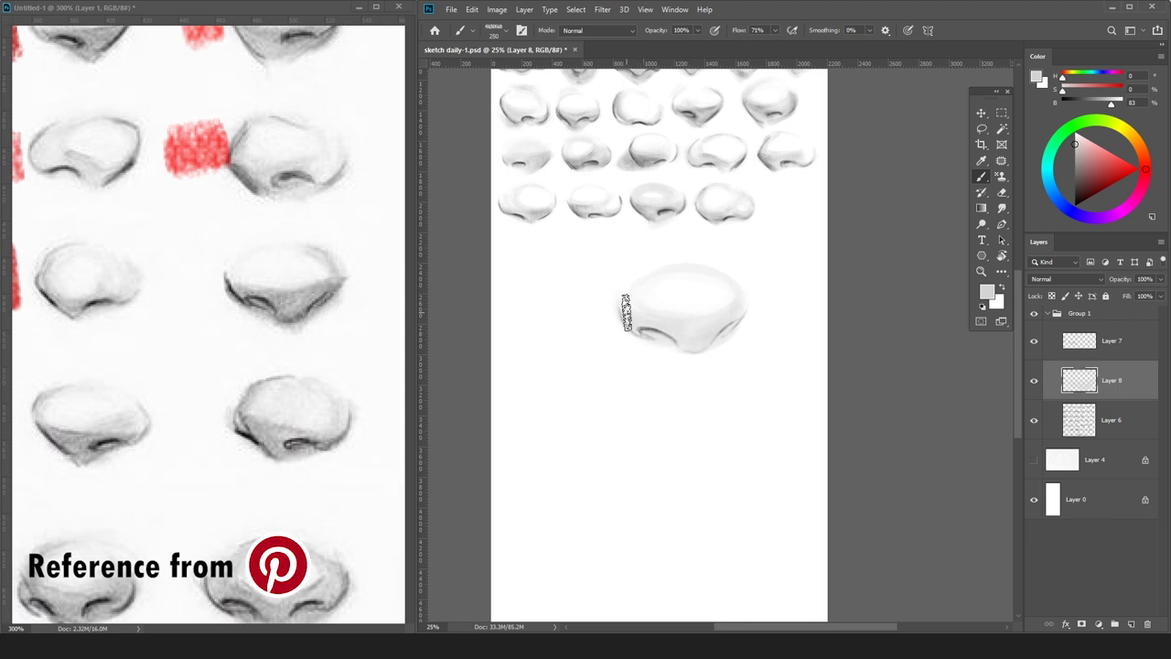
# Set the brush flow to 100% and build up the light grey on the wings and underplane.
pyautogui.moveTo(775, 30); pyautogui.dragTo(880, 34)
pyautogui.moveTo(668, 329); pyautogui.dragTo(713, 350)
pyautogui.press('[')
pyautogui.press('[')
pyautogui.press('[')
pyautogui.press('[')
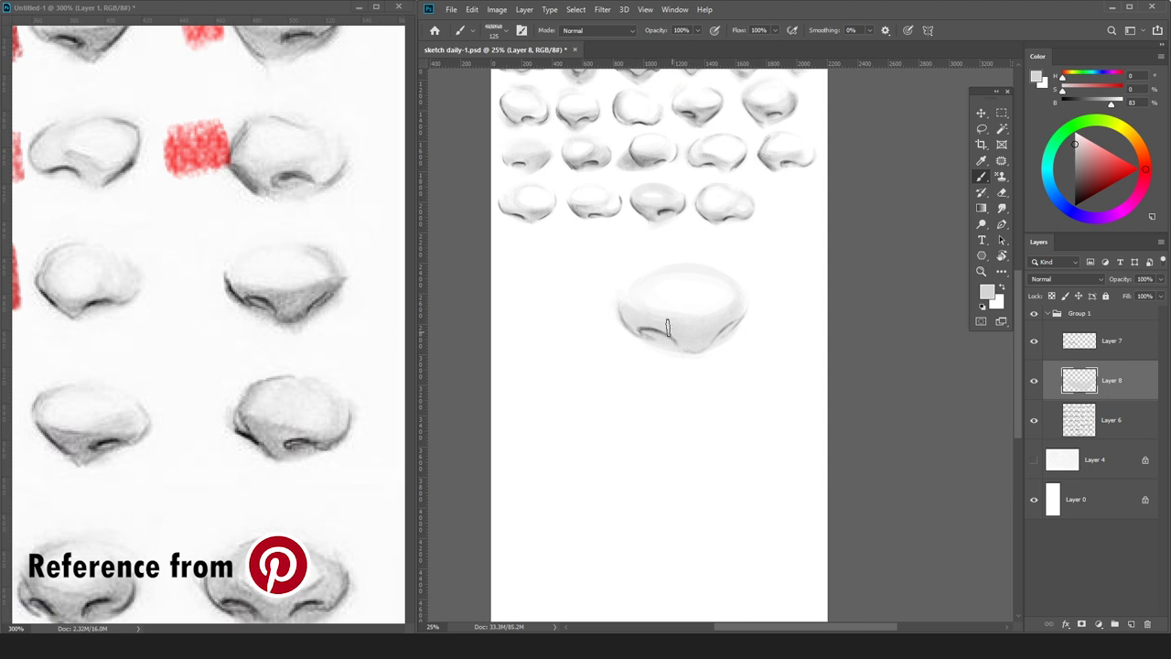
# Sample a mid grey at 58% brightness from the contour and darken the left wing edge and left nostril.
pyautogui.keyDown('alt'); pyautogui.click(616, 304); pyautogui.keyUp('alt')
pyautogui.press('[')
pyautogui.press('[')
pyautogui.press('[')
pyautogui.press('[')
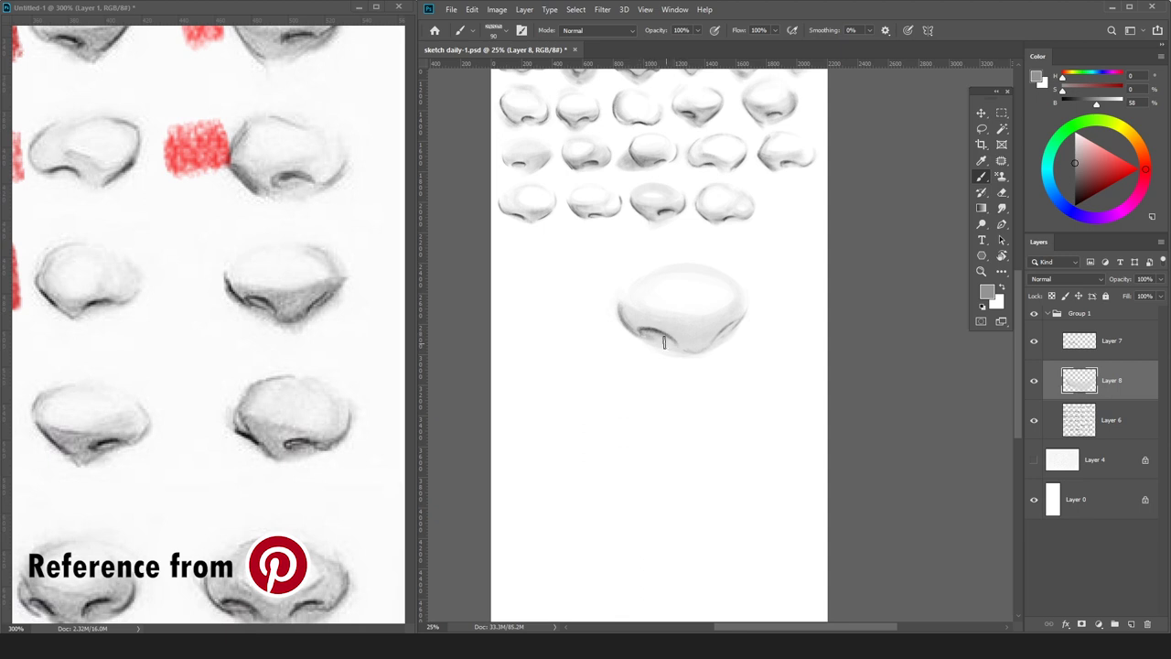
# Shade the underside between the nostrils and around the base in a lighter grey with a larger brush.
pyautogui.press(']')
pyautogui.moveTo(1074, 142); pyautogui.dragTo(1074, 152)
pyautogui.press(']')
pyautogui.press(']')
pyautogui.press(']')
pyautogui.moveTo(652, 334); pyautogui.dragTo(736, 325)
# Darken both nostrils in dark grey at 36% brightness with a 45 px brush.
pyautogui.moveTo(1075, 206); pyautogui.dragTo(1075, 180)
pyautogui.press('[')
pyautogui.press('[')
pyautogui.press('[')
pyautogui.press('[')
pyautogui.press('[')
pyautogui.press('[')
pyautogui.press('[')
pyautogui.press('[')
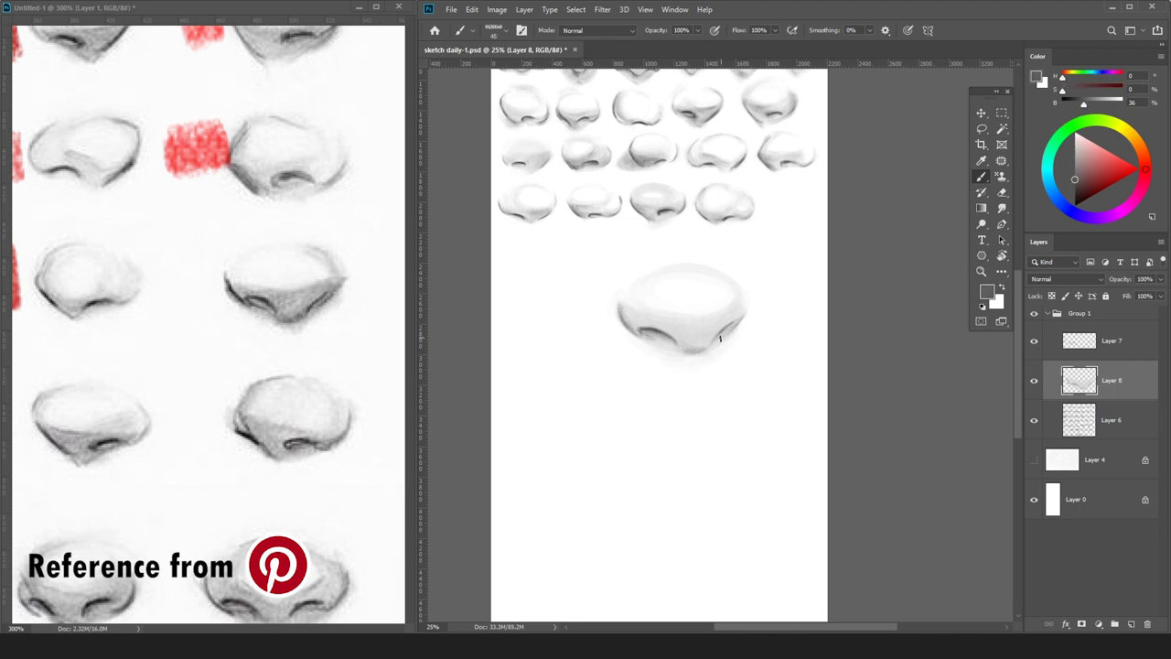
# Enlarge the brush to about 150 px and shade the right wing's edge and the underplane across the base.
pyautogui.press(']')
pyautogui.press(']')
pyautogui.press(']')
pyautogui.press(']')
pyautogui.press(']')
pyautogui.press(']')
pyautogui.press(']')
pyautogui.press(']')
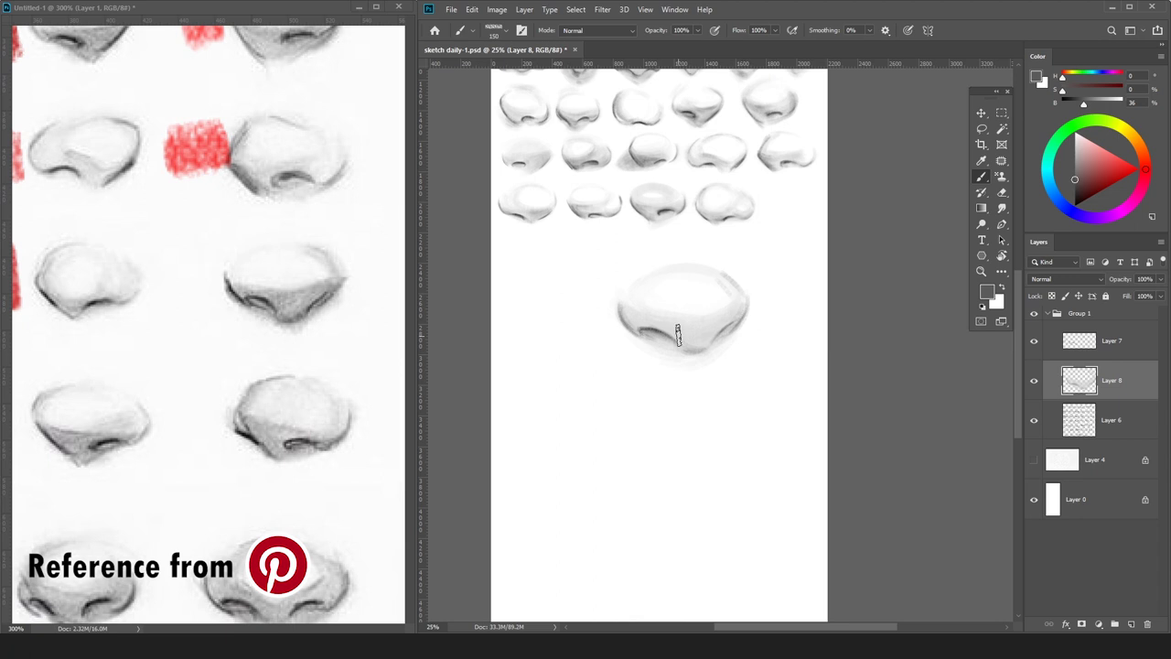
pyautogui.press(']')
pyautogui.press(']')
pyautogui.press(']')
pyautogui.moveTo(671, 329); pyautogui.dragTo(729, 317)
pyautogui.press('[')
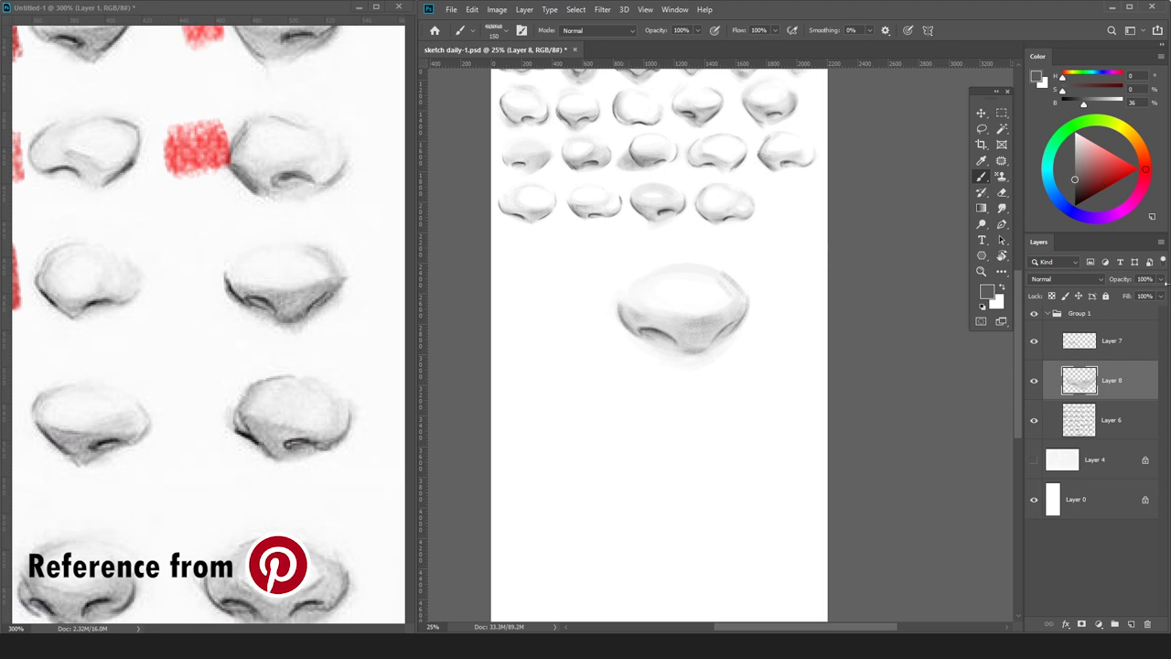
# On the contour layer, darken the nostrils, wing edges and base with black and a sampled dark grey at 28% brightness.
pyautogui.click(1122, 344)
pyautogui.press('d')
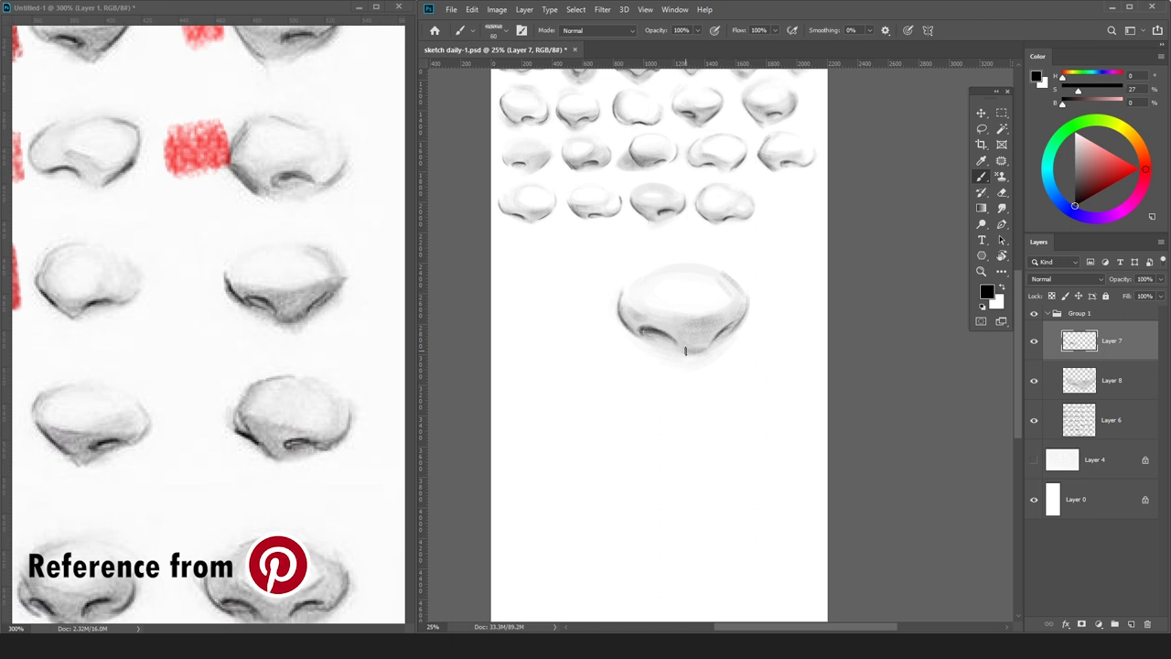
pyautogui.keyDown('alt'); pyautogui.click(700, 350); pyautogui.keyUp('alt')
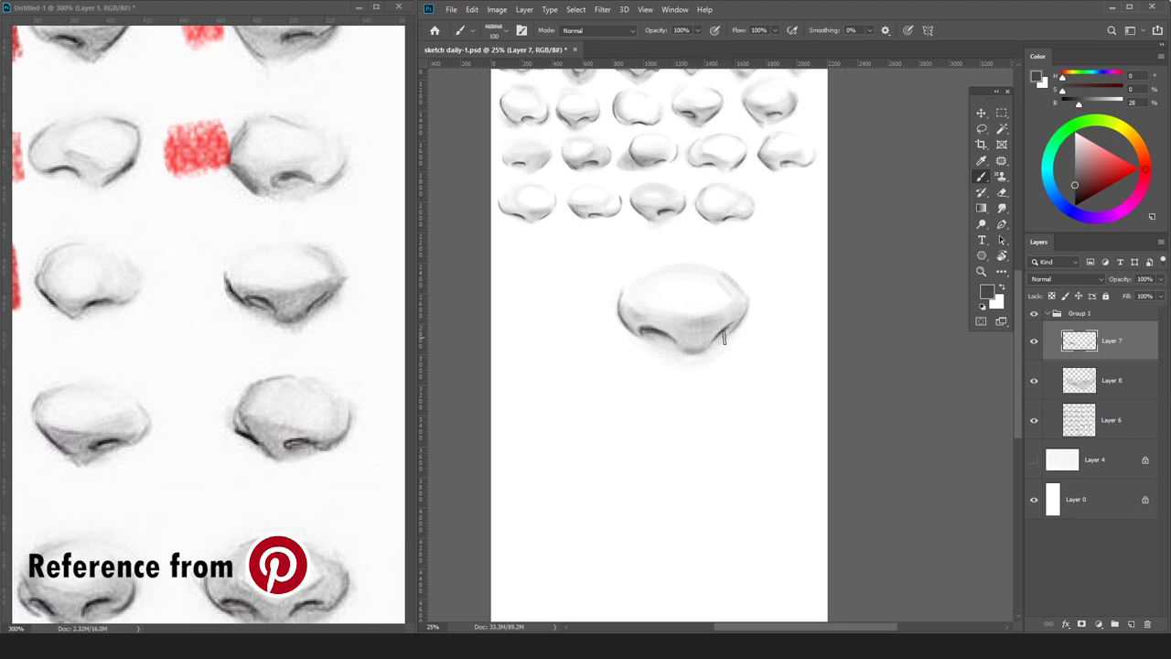
pyautogui.press(']')
pyautogui.press(']')
pyautogui.press(']')
pyautogui.press(']')
pyautogui.moveTo(625, 318); pyautogui.dragTo(653, 336)
# Merge the contour into the shading layer, erase highlights on the top plane, and set a grey at 46% brightness for its edge.
pyautogui.hotkey('ctrl', 'e')
pyautogui.press('e')
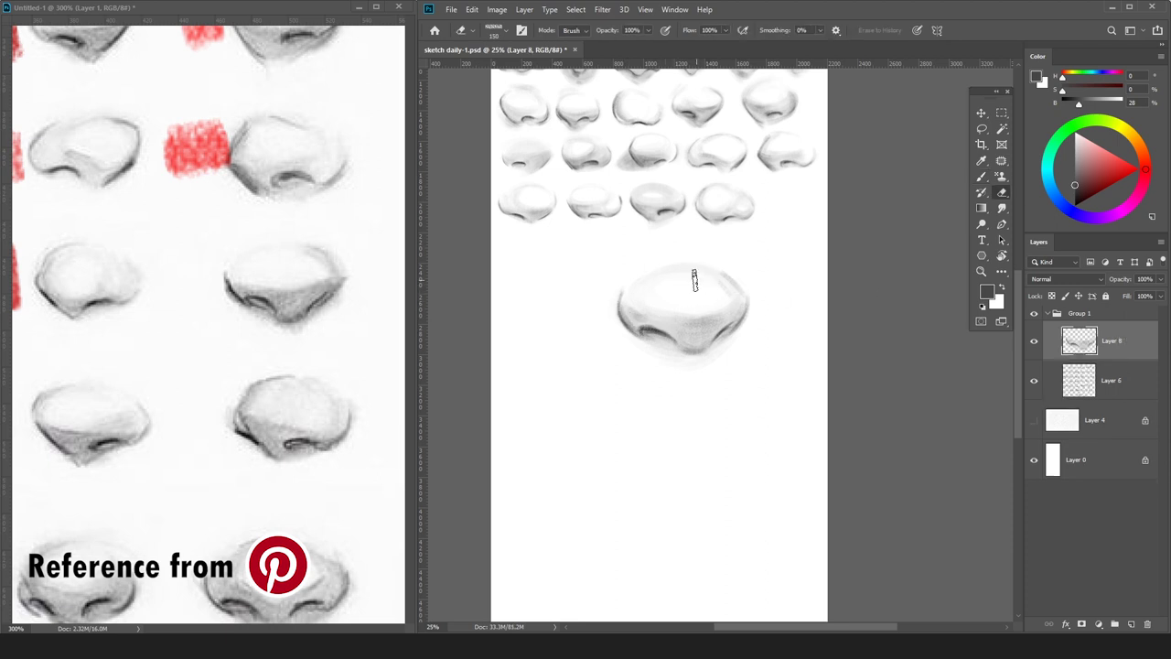
pyautogui.click(1075, 171)
pyautogui.press('b')
pyautogui.moveTo(664, 309)
pyautogui.mouseDown()
pyautogui.moveTo(735, 302)
pyautogui.moveTo(735, 277)
pyautogui.mouseUp()
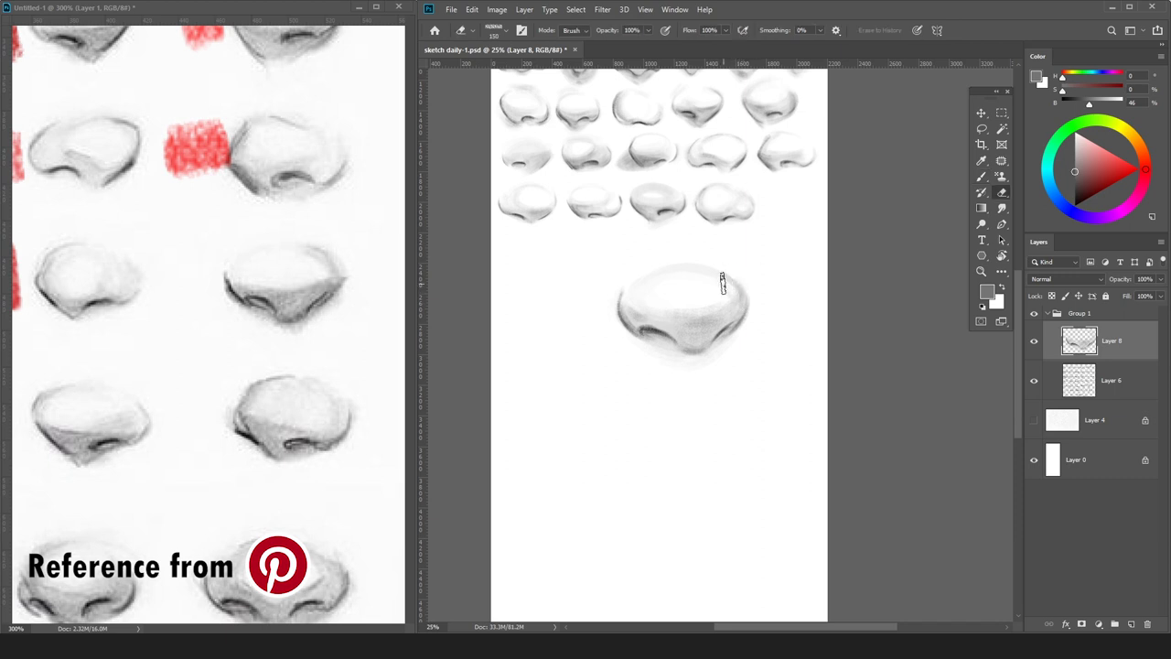
# Clean up the top plane with the eraser and soften its upper-right edge in light grey at 78% brightness.
pyautogui.press('e')
pyautogui.press('b')
pyautogui.click(1075, 149)
pyautogui.press('[')
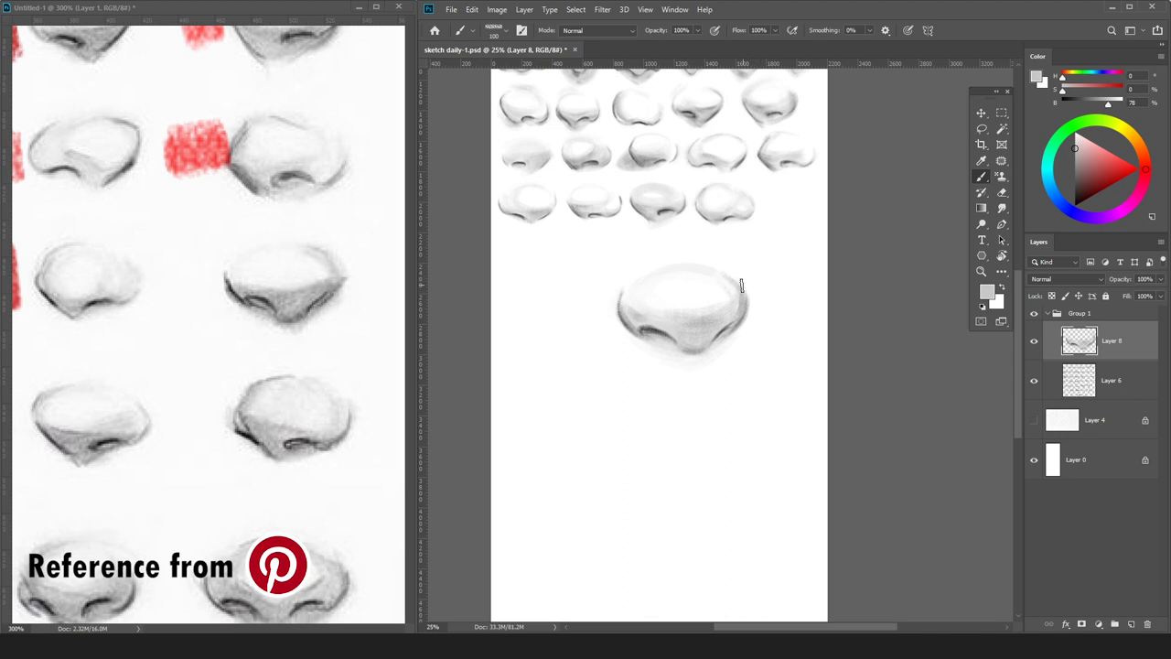
# Scale the nose down, place it at the end of the bottom row and merge it with the finished studies.
pyautogui.hotkey('ctrl', '-')
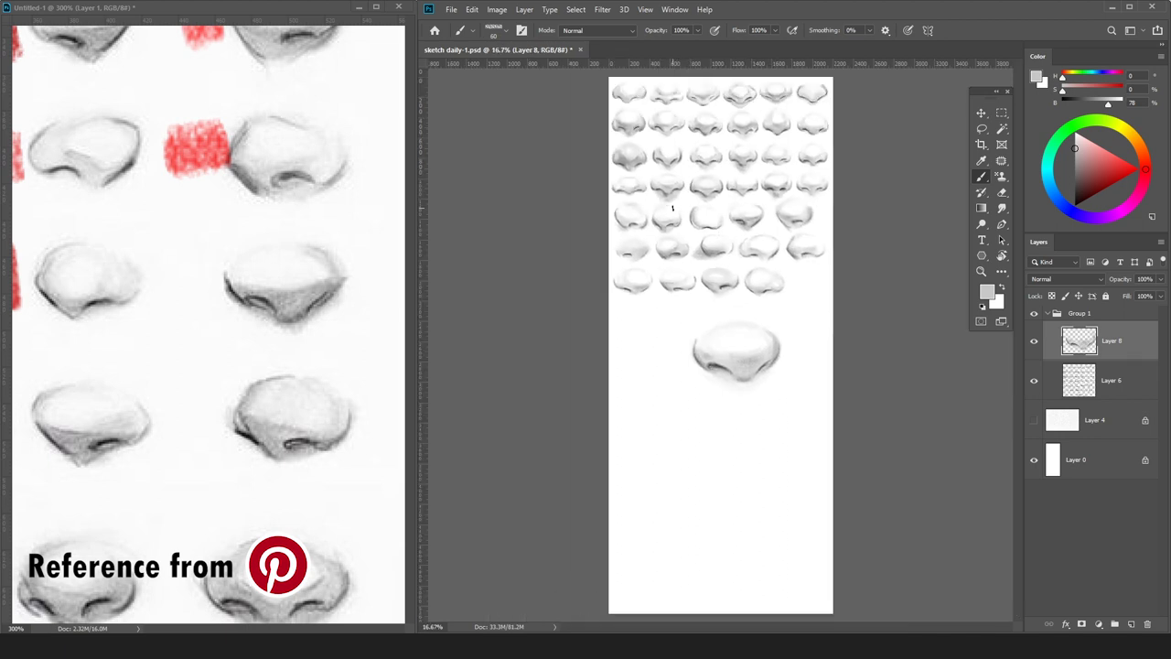
pyautogui.hotkey('ctrl', 't')
pyautogui.moveTo(782, 319); pyautogui.dragTo(731, 358)
pyautogui.moveTo(709, 378); pyautogui.dragTo(806, 286)
pyautogui.press('Return')
pyautogui.hotkey('ctrl', '+')
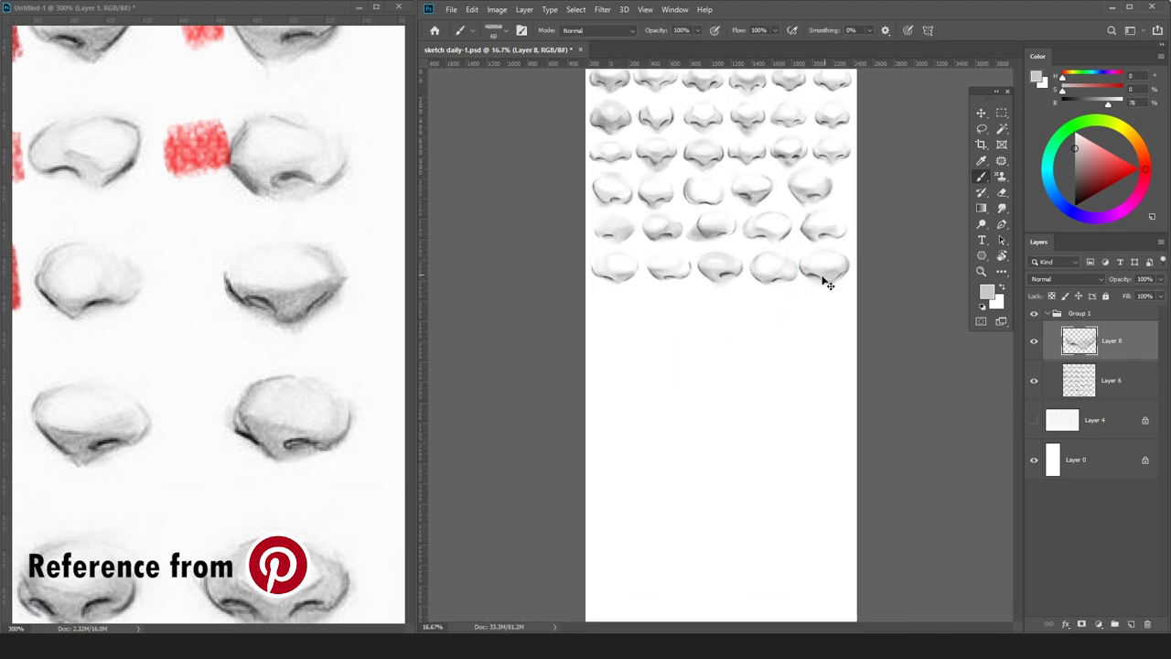
pyautogui.press('v')
pyautogui.click(1122, 382)
pyautogui.click(855, 251)
pyautogui.click(855, 258)
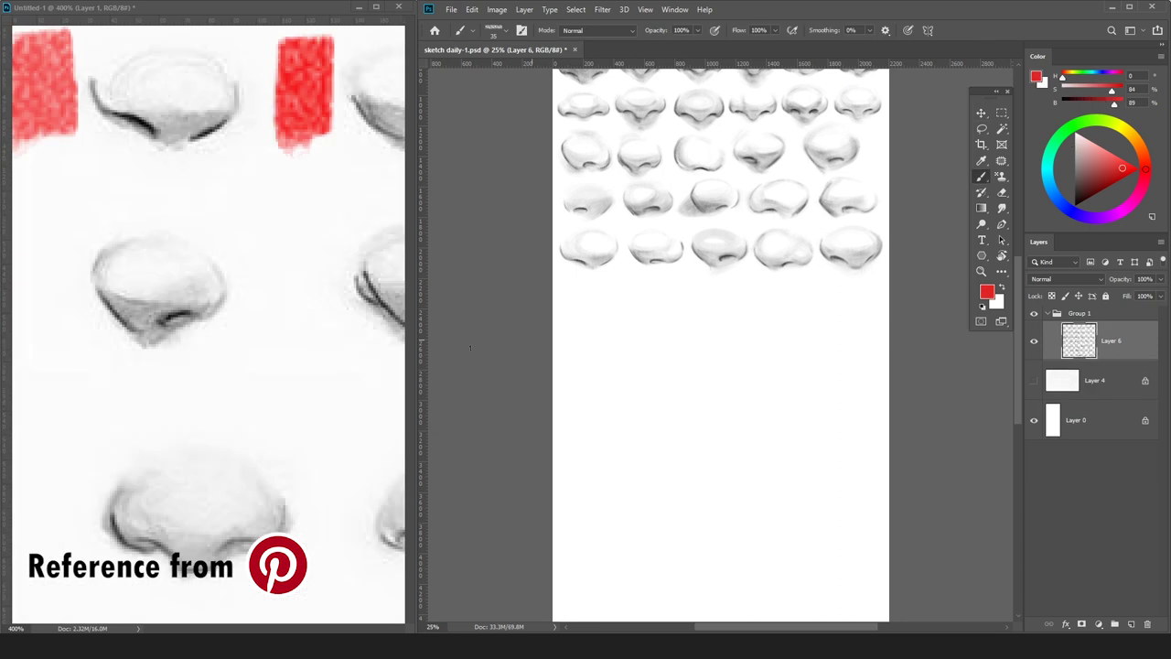
# Add a new layer above the finished nose studies and reset the foreground colour to black for the next nose.
pyautogui.click(269, 16)
pyautogui.hotkey('ctrl', '-')
pyautogui.hotkey('ctrl', '-')
pyautogui.moveTo(376, 297); pyautogui.dragTo(180, 304)
pyautogui.hotkey('ctrl', '+')
pyautogui.click(684, 326)
pyautogui.hotkey('ctrl', 'shift', 'n')
pyautogui.press('Return')
pyautogui.press('d')
pyautogui.hotkey('ctrl', '+')
pyautogui.hotkey('ctrl', '+')
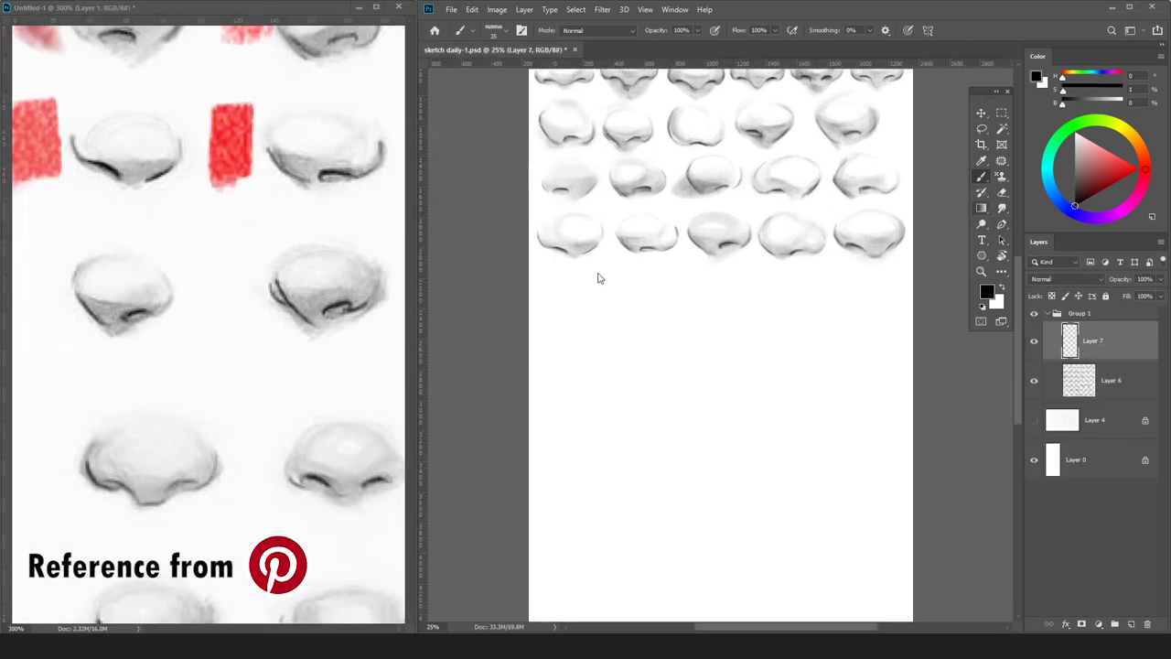
# Sketch the left contour of a new nose below the last row, with a short upper curve and a slanting lower edge.
pyautogui.moveTo(550, 278); pyautogui.dragTo(525, 317)
pyautogui.moveTo(547, 280); pyautogui.dragTo(523, 315)
pyautogui.moveTo(525, 358); pyautogui.dragTo(559, 428)
pyautogui.hotkey('ctrl', 'z')
pyautogui.moveTo(523, 355); pyautogui.dragTo(570, 419)
pyautogui.hotkey('ctrl', '-')
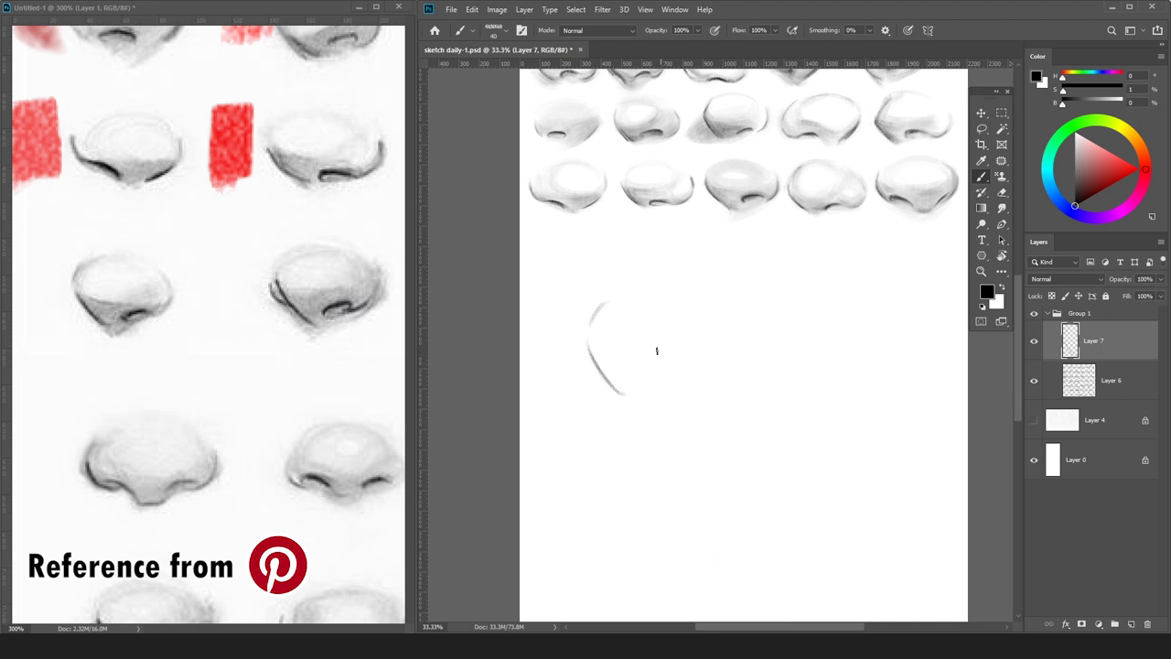
# Sketch the dark nostril curve beside the slanted left contour of the new nose, redrawing the first stroke.
pyautogui.moveTo(658, 378)
pyautogui.mouseDown()
pyautogui.moveTo(694, 377)
pyautogui.moveTo(653, 385)
pyautogui.mouseUp()
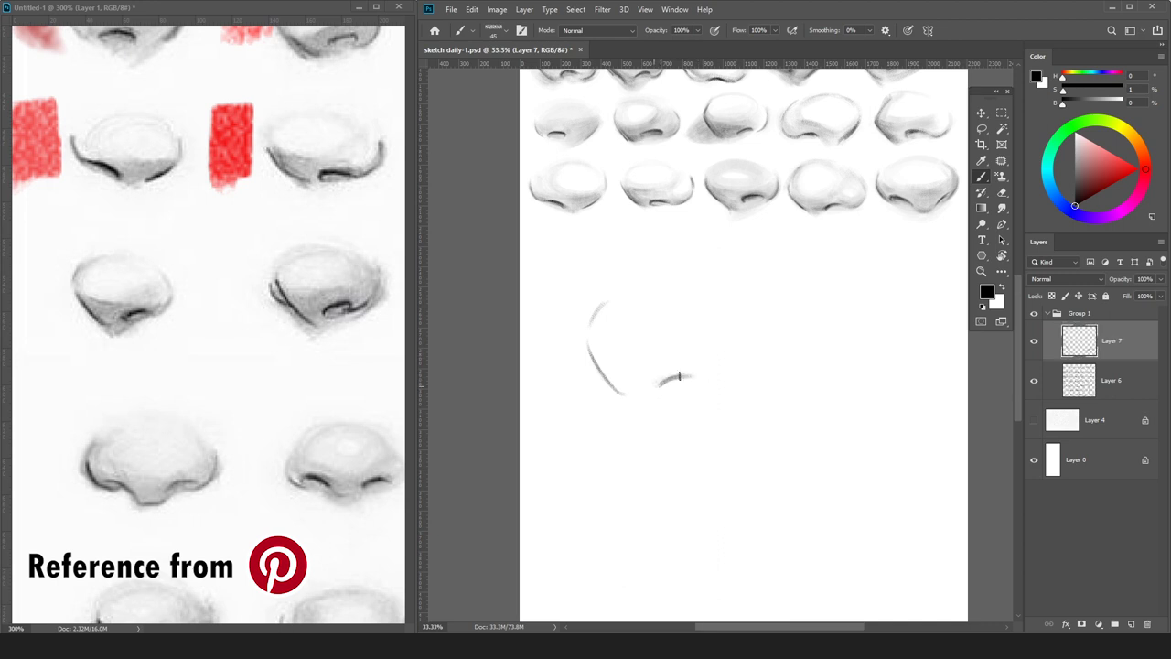
pyautogui.hotkey('ctrl', 'z')
pyautogui.moveTo(684, 375)
pyautogui.mouseDown()
pyautogui.moveTo(653, 390)
pyautogui.moveTo(679, 380)
pyautogui.mouseUp()
pyautogui.press('e')
pyautogui.press('b')
# Squash the nose sketch vertically to about 89% of its height with Free Transform.
pyautogui.hotkey('ctrl', 't')
pyautogui.moveTo(642, 398); pyautogui.dragTo(643, 386)
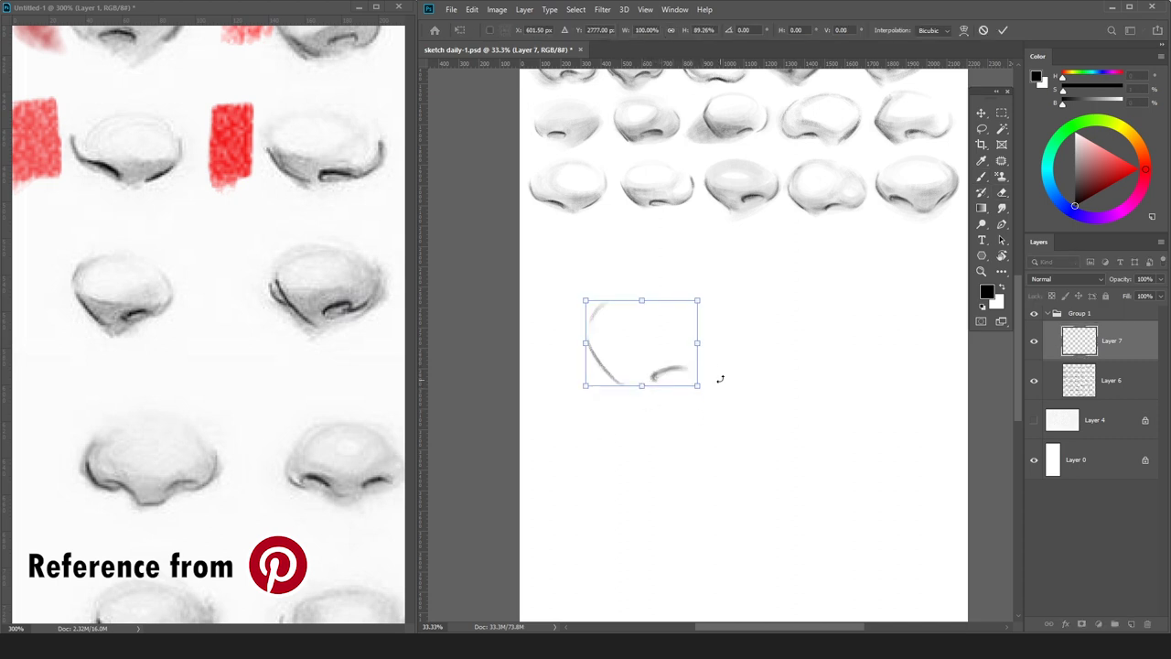
pyautogui.press('Return')
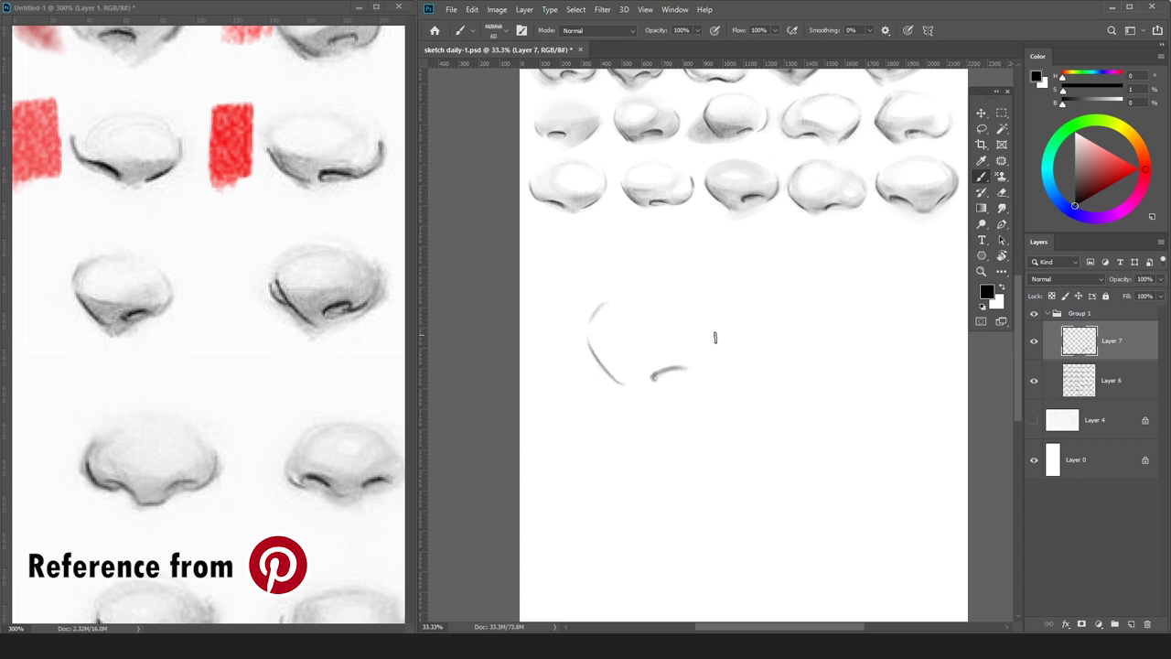
# Draw the right nostril wing and the lower edge of the nose ball, using a dark gray of 24% brightness.
pyautogui.moveTo(699, 374); pyautogui.dragTo(715, 360)
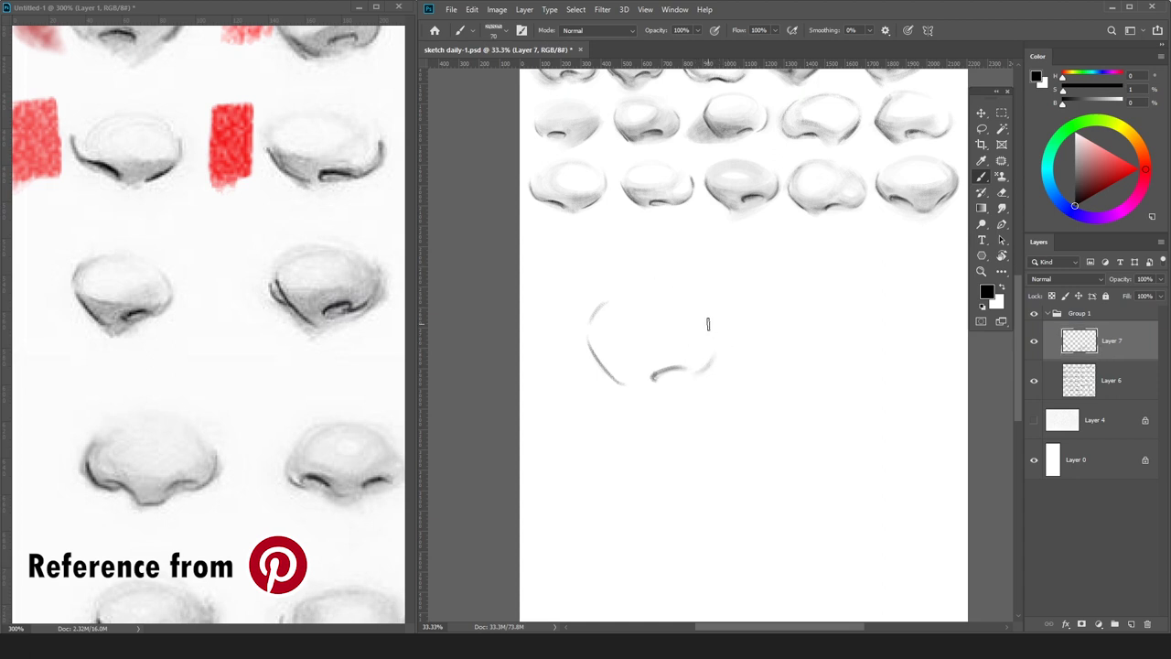
pyautogui.moveTo(595, 348)
pyautogui.mouseDown()
pyautogui.moveTo(654, 352)
pyautogui.moveTo(630, 386)
pyautogui.moveTo(690, 373)
pyautogui.mouseUp()
pyautogui.click(1075, 188)
pyautogui.press('[')
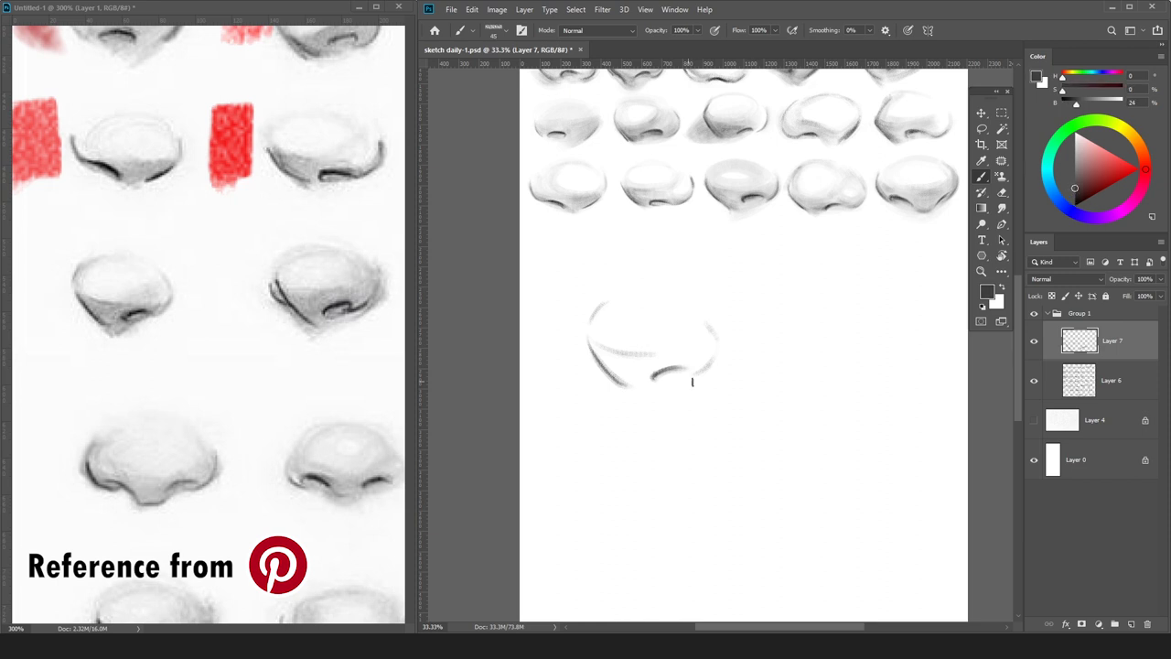
pyautogui.moveTo(656, 379)
pyautogui.mouseDown()
pyautogui.moveTo(686, 371)
pyautogui.moveTo(681, 385)
pyautogui.moveTo(704, 353)
pyautogui.mouseUp()
pyautogui.press('e')
pyautogui.press('b')
pyautogui.hotkey('ctrl', 'z')
pyautogui.press(']')
# Add a new layer beneath the line layer and shade the underside with a large brush in light gray of 82% brightness.
pyautogui.click(1114, 386)
pyautogui.hotkey('ctrl', 'shift', 'n')
pyautogui.press('Return')
pyautogui.click(1075, 146)
pyautogui.press(']')
pyautogui.press(']')
pyautogui.press(']')
pyautogui.press(']')
pyautogui.press(']')
pyautogui.press(']')
pyautogui.press(']')
pyautogui.moveTo(612, 300)
pyautogui.mouseDown()
pyautogui.moveTo(640, 360)
pyautogui.moveTo(594, 336)
pyautogui.moveTo(675, 359)
pyautogui.moveTo(686, 349)
pyautogui.moveTo(628, 367)
pyautogui.moveTo(709, 319)
pyautogui.moveTo(642, 363)
pyautogui.moveTo(698, 337)
pyautogui.moveTo(707, 320)
pyautogui.moveTo(627, 400)
pyautogui.moveTo(714, 353)
pyautogui.mouseUp()
pyautogui.press('[')
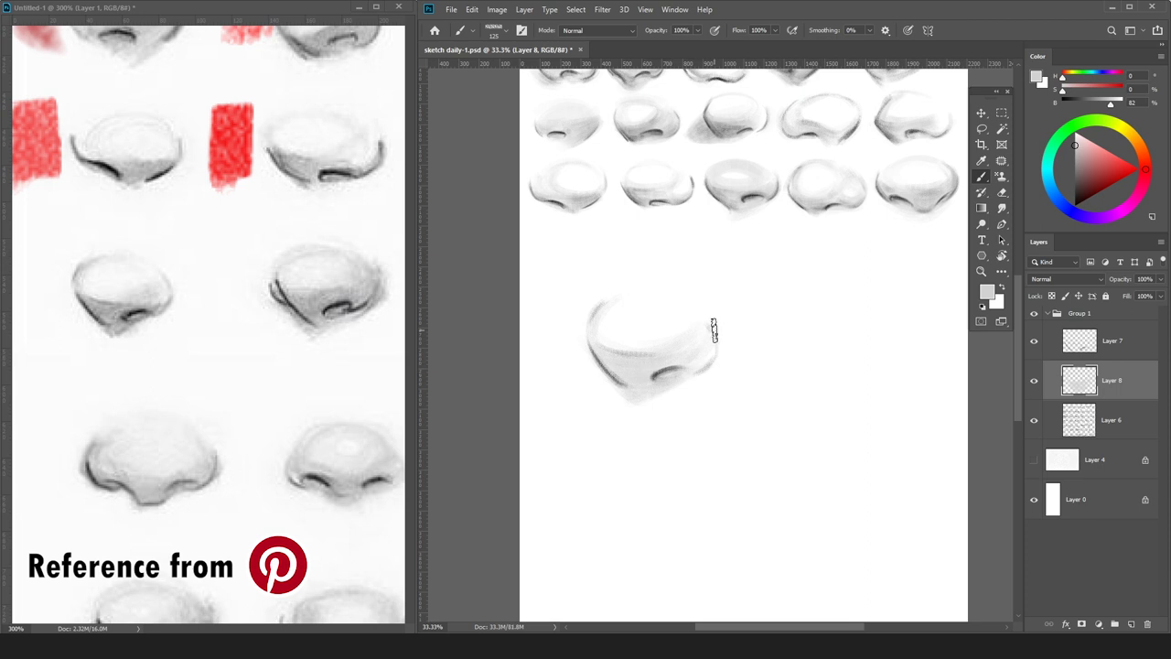
# On Layer 7, soften the nose outlines with the Eraser and touch them up with a black brush.
pyautogui.click(1049, 340)
pyautogui.press('e')
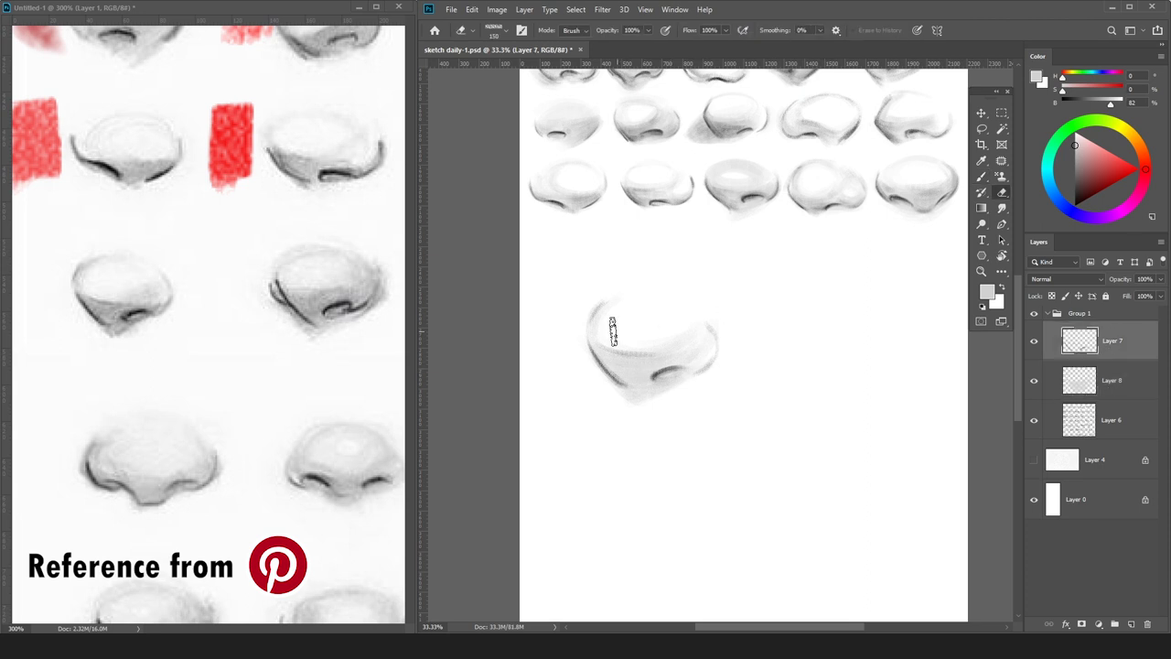
pyautogui.press('d')
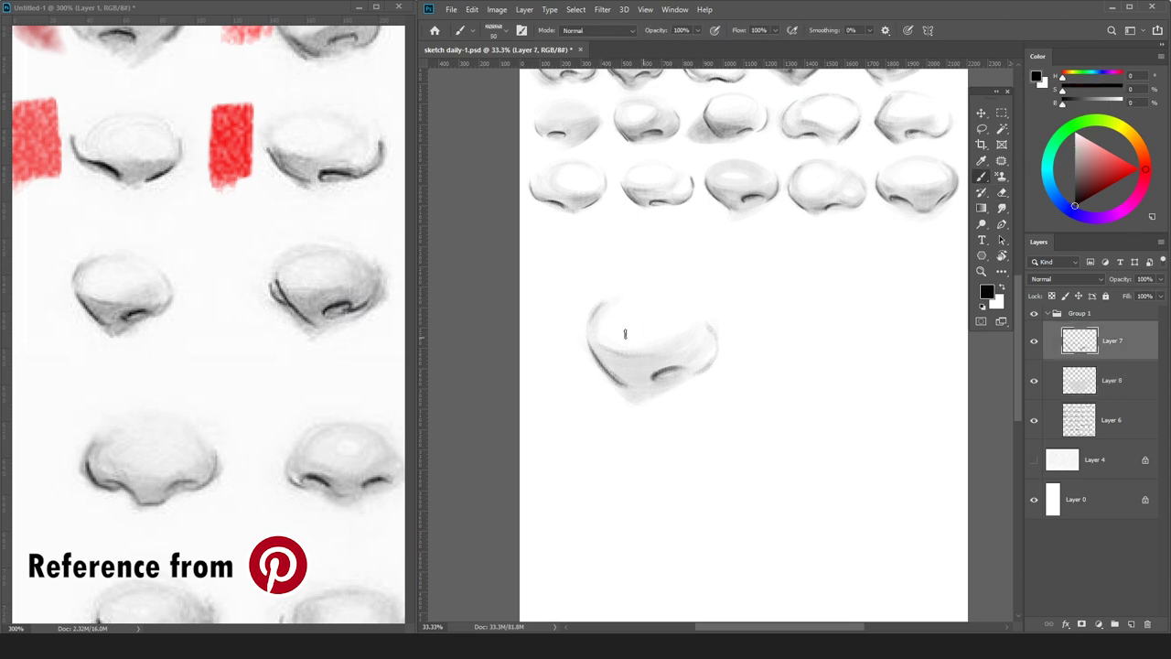
pyautogui.press('e')
pyautogui.press('b')
pyautogui.press('e')
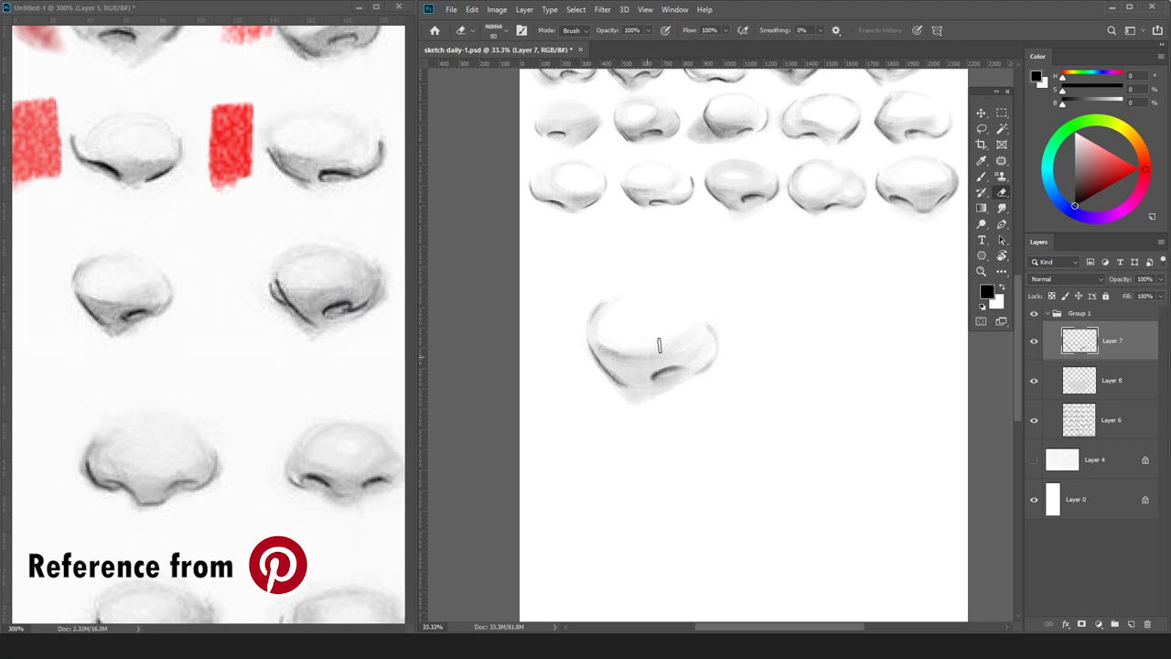
pyautogui.press('b')
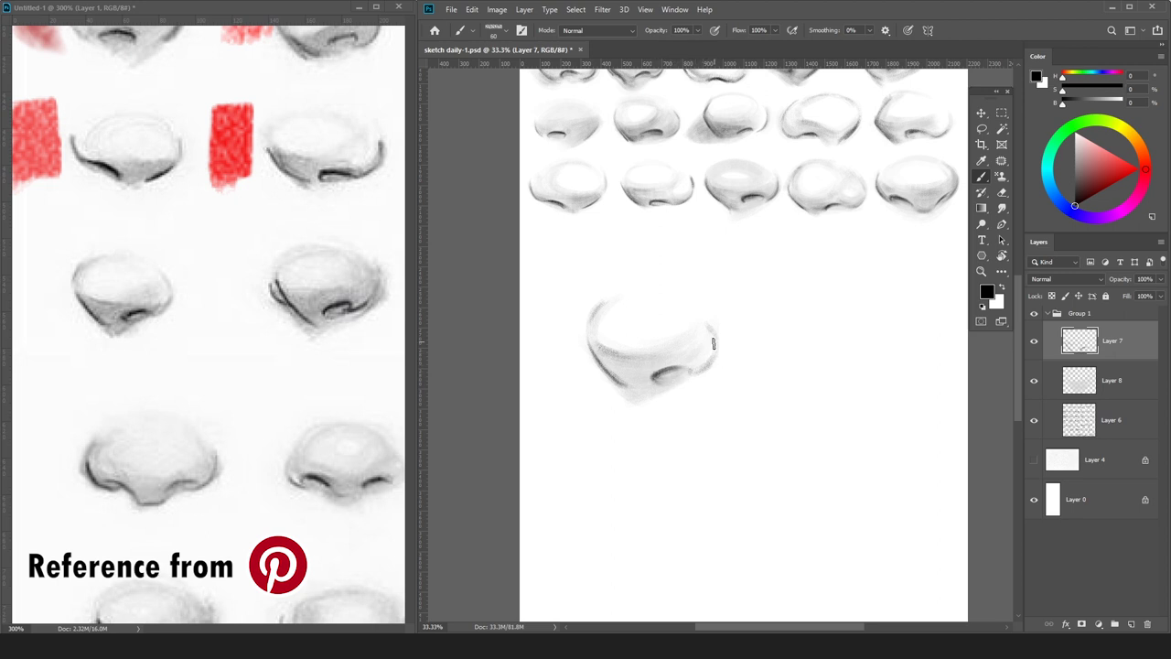
# Merge the line layer into the shading layer and add a new layer above it.
pyautogui.hotkey('ctrl', 'e')
pyautogui.hotkey('ctrl', 'shift', 'n')
pyautogui.press('Return')
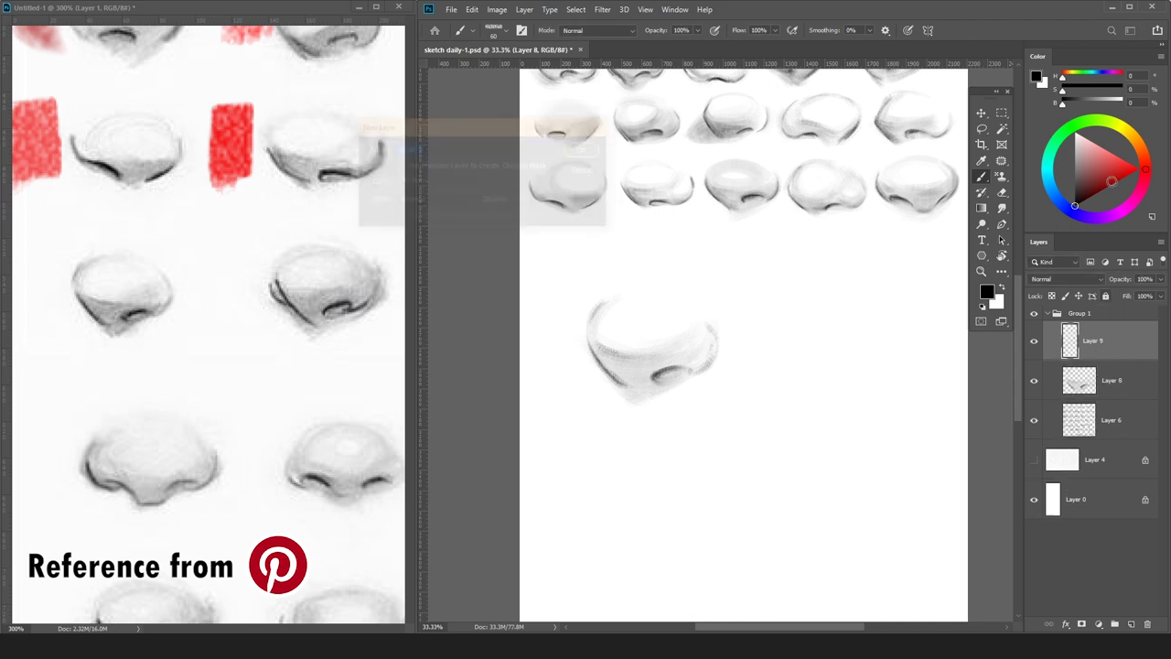
# Shade the fold under the nose ball and the right wing on the new layer, using gray tones sampled from the drawing.
pyautogui.moveTo(593, 348)
pyautogui.mouseDown()
pyautogui.moveTo(661, 387)
pyautogui.moveTo(669, 369)
pyautogui.moveTo(645, 388)
pyautogui.moveTo(669, 367)
pyautogui.moveTo(622, 380)
pyautogui.moveTo(649, 392)
pyautogui.moveTo(642, 380)
pyautogui.moveTo(697, 366)
pyautogui.moveTo(683, 360)
pyautogui.moveTo(715, 343)
pyautogui.moveTo(709, 356)
pyautogui.moveTo(684, 360)
pyautogui.moveTo(706, 329)
pyautogui.mouseUp()
pyautogui.press(']')
pyautogui.press(']')
pyautogui.press(']')
pyautogui.keyDown('alt'); pyautogui.click(706, 361); pyautogui.keyUp('alt')
pyautogui.keyDown('alt'); pyautogui.click(707, 368); pyautogui.keyUp('alt')
pyautogui.press('[')
pyautogui.press('[')
pyautogui.press('[')
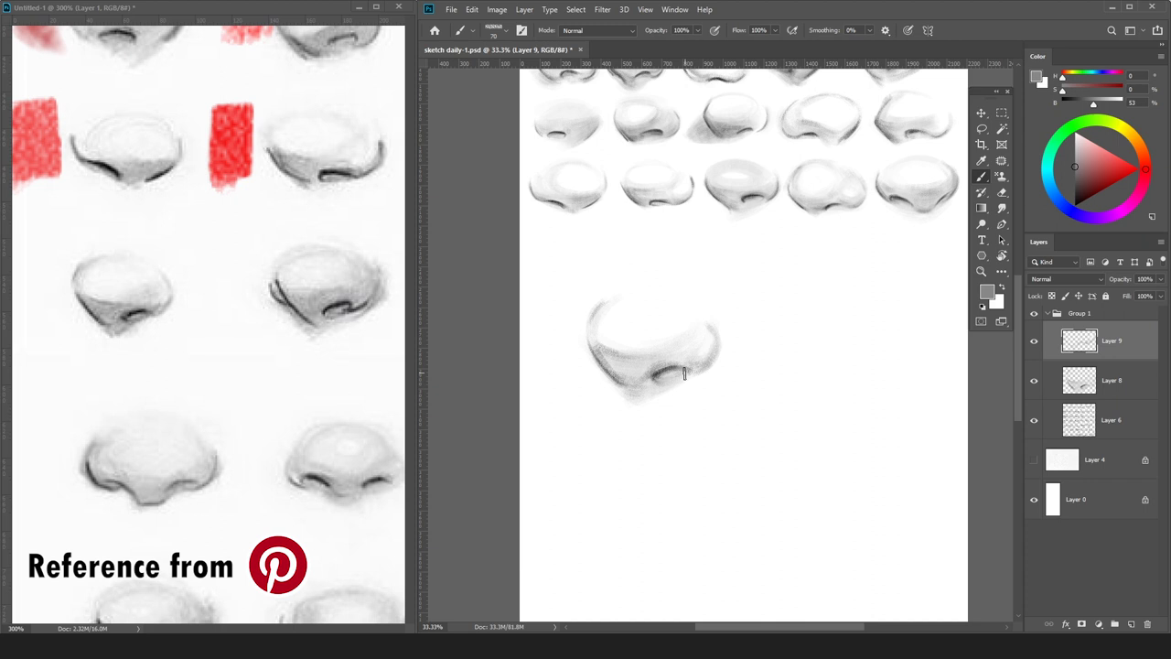
# Blend the nostril edge and right wing with sampled tones, lighten the wing's inner side, and reset the brush color to black.
pyautogui.keyDown('alt'); pyautogui.click(688, 372); pyautogui.keyUp('alt')
pyautogui.keyDown('alt'); pyautogui.click(712, 370); pyautogui.keyUp('alt')
pyautogui.keyDown('alt'); pyautogui.click(708, 339); pyautogui.keyUp('alt')
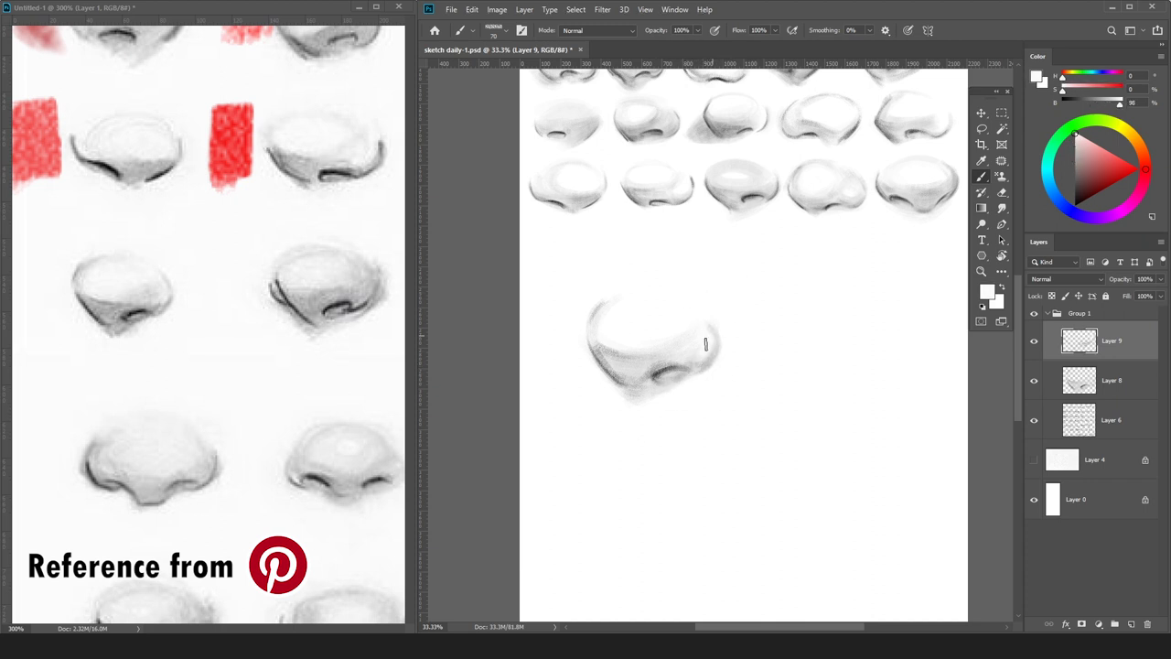
pyautogui.keyDown('alt'); pyautogui.click(600, 354); pyautogui.keyUp('alt')
pyautogui.press('d')
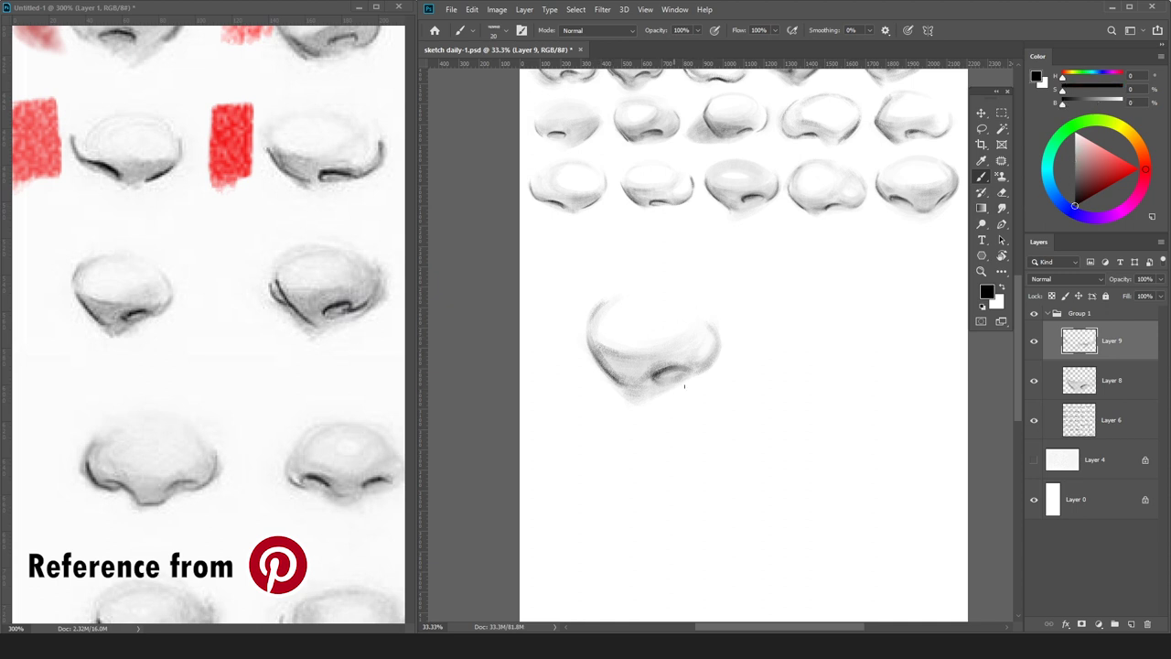
# Soften the shading and outer edge of the right wing with a larger brush and gray tones sampled from the drawing.
pyautogui.hotkey('ctrl', '-')
pyautogui.press(']')
pyautogui.press(']')
pyautogui.press(']')
pyautogui.click(1073, 173)
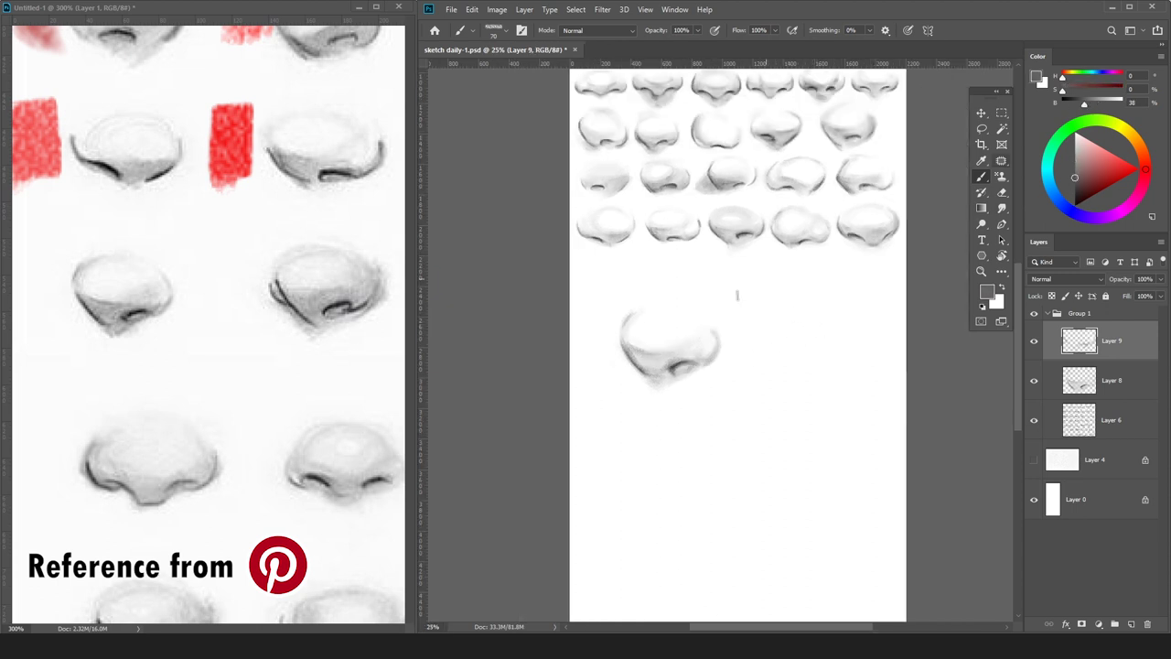
pyautogui.moveTo(1087, 166); pyautogui.dragTo(1068, 161)
pyautogui.keyDown('alt'); pyautogui.click(694, 366); pyautogui.keyUp('alt')
pyautogui.keyDown('alt'); pyautogui.click(720, 326); pyautogui.keyUp('alt')
pyautogui.keyDown('alt'); pyautogui.click(712, 331); pyautogui.keyUp('alt')
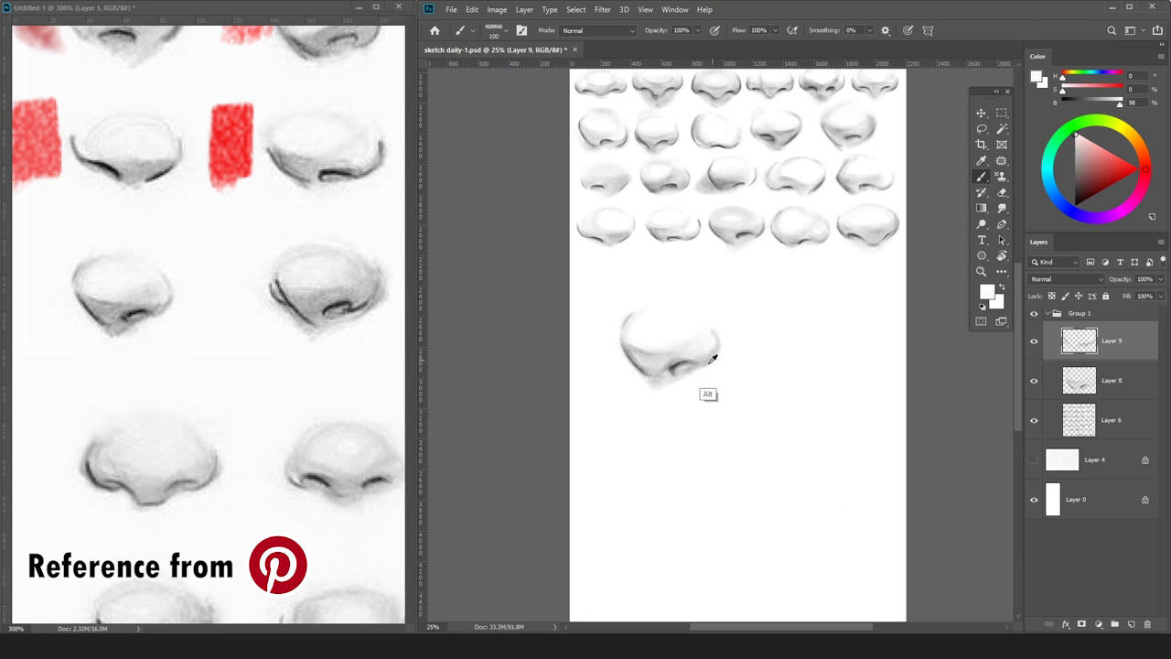
pyautogui.keyDown('alt'); pyautogui.click(712, 358); pyautogui.keyUp('alt')
pyautogui.keyDown('alt'); pyautogui.click(708, 333); pyautogui.keyUp('alt')
pyautogui.press('e')
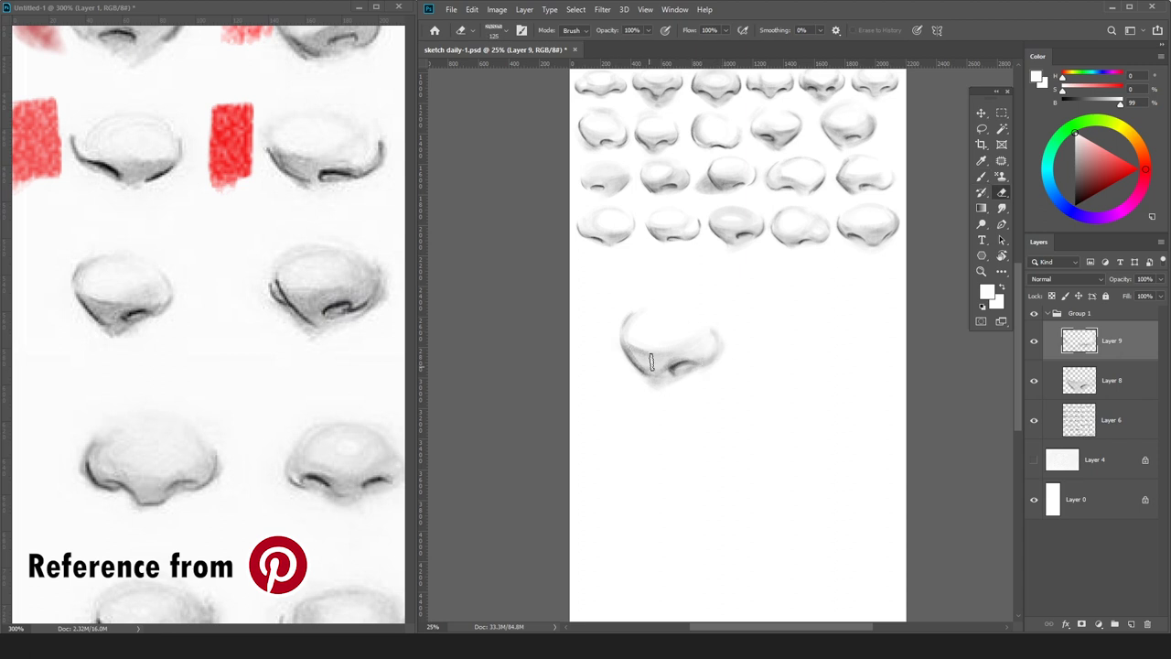
# Deepen the shading along the left side and base of the nose with a mid gray sampled from a finished nose.
pyautogui.press('b')
pyautogui.keyDown('alt'); pyautogui.click(937, 187); pyautogui.keyUp('alt')
pyautogui.press(']')
pyautogui.press(']')
pyautogui.moveTo(657, 377); pyautogui.dragTo(630, 343)
pyautogui.press('[')
pyautogui.press('[')
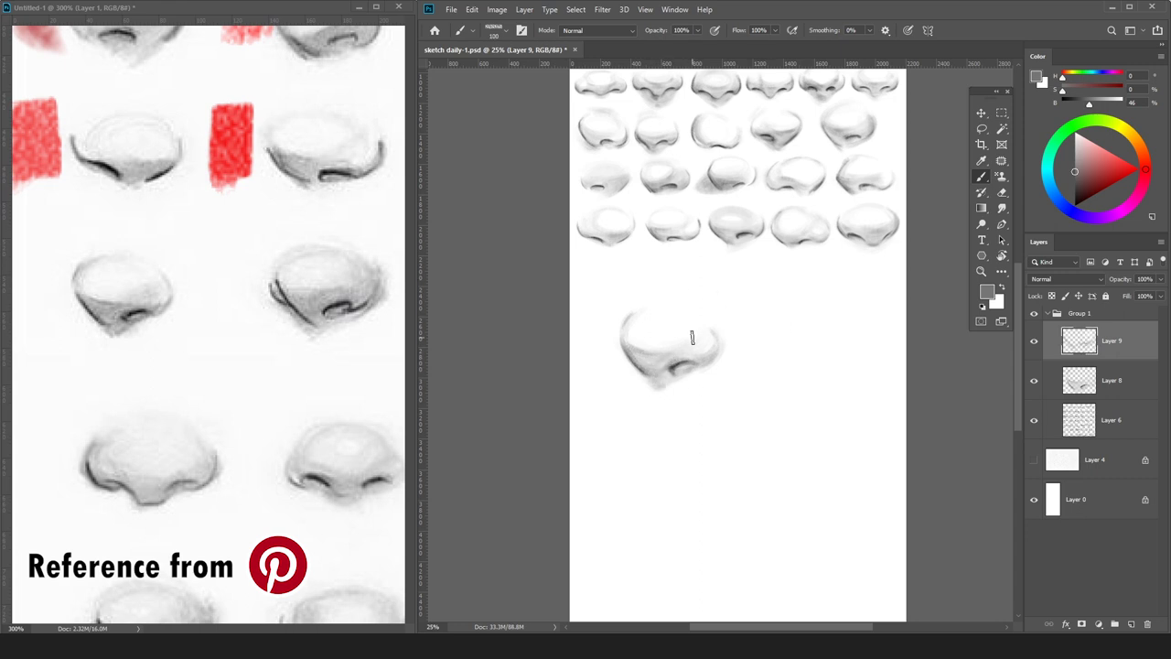
# Retouch the right wing's edge with a sampled tone and darken the nostril with a small black brush.
pyautogui.press('ctrl')
pyautogui.keyDown('alt'); pyautogui.click(720, 346); pyautogui.keyUp('alt')
pyautogui.press('d')
pyautogui.hotkey('ctrl', '+')
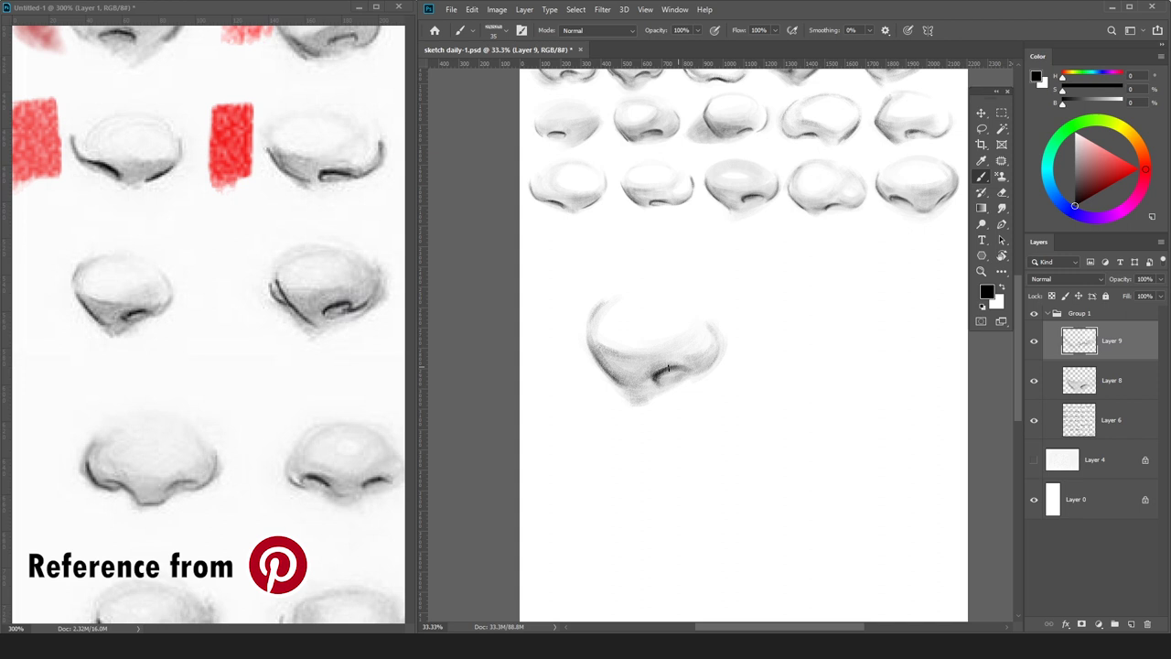
# Paint the soft top edge of the nose ball with a large brush in light gray of 76% brightness.
pyautogui.hotkey('ctrl', '-')
pyautogui.click(1075, 150)
pyautogui.press(']')
pyautogui.press(']')
pyautogui.press(']')
pyautogui.press(']')
pyautogui.press(']')
pyautogui.moveTo(646, 309); pyautogui.dragTo(671, 308)
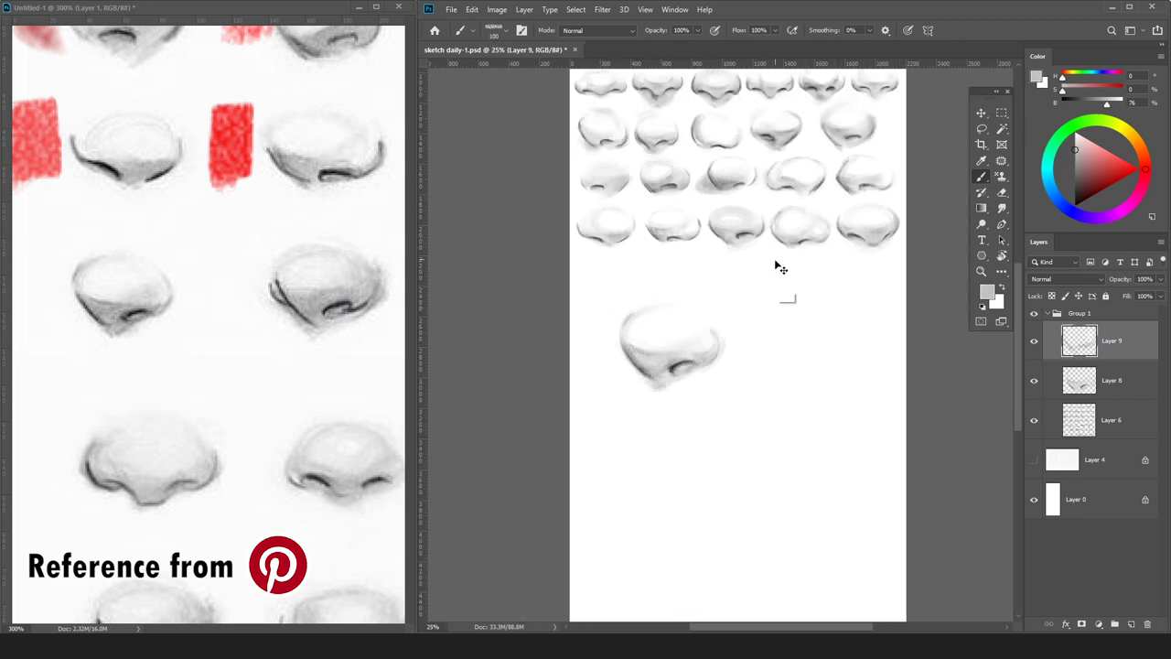
pyautogui.hotkey('ctrl', '+')
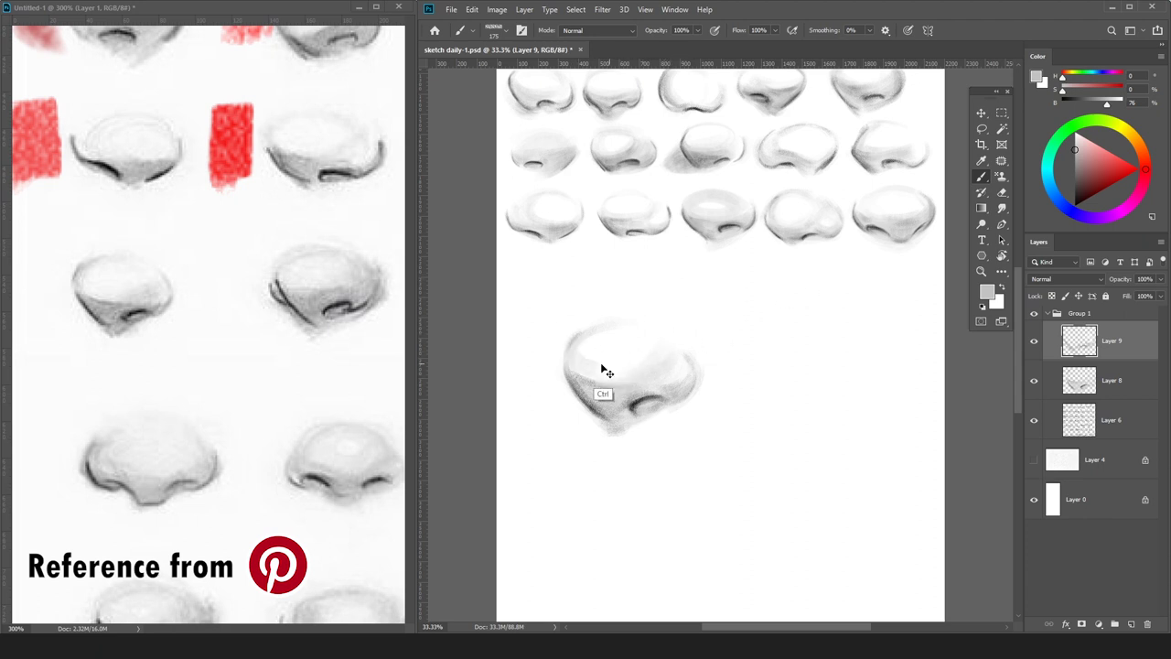
# Refine the shading at the base of the nose with a smaller brush and a sampled gray.
pyautogui.press('[')
pyautogui.press('[')
pyautogui.press('[')
pyautogui.press('[')
pyautogui.hotkey('ctrl', '-')
pyautogui.keyDown('alt'); pyautogui.click(667, 391); pyautogui.keyUp('alt')
pyautogui.hotkey('ctrl', '-')
pyautogui.hotkey('ctrl', 't')
pyautogui.moveTo(714, 330); pyautogui.dragTo(659, 304)
pyautogui.press('Escape')
# Merge the shading into the nose layer, then scale the nose down and place it at the start of a new row.
pyautogui.hotkey('ctrl', 'e')
pyautogui.hotkey('ctrl', 't')
pyautogui.press('Return')
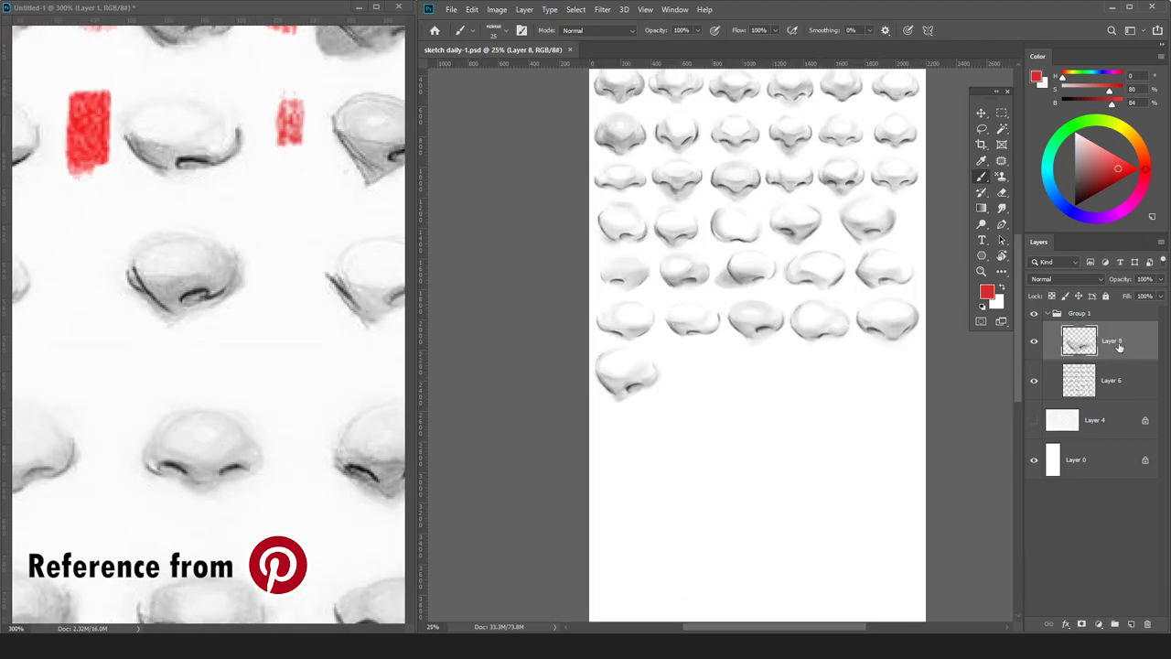
# Merge the finished nose into Layer 6, add a new layer, and pick black for the next nose.
pyautogui.hotkey('ctrl', 'e')
pyautogui.hotkey('ctrl', 'shift', 'alt', 'n')
pyautogui.click(1076, 204)
pyautogui.hotkey('ctrl', '+')
pyautogui.hotkey('ctrl', '+')
pyautogui.hotkey('ctrl', '+')
pyautogui.moveTo(799, 512); pyautogui.dragTo(777, 200)
# Sketch the left contour and left wing of the next nose with thin black strokes, undoing the stray stroke.
pyautogui.moveTo(538, 285)
pyautogui.mouseDown()
pyautogui.moveTo(569, 334)
pyautogui.moveTo(560, 348)
pyautogui.mouseUp()
pyautogui.press('e')
pyautogui.press('b')
pyautogui.press('e')
pyautogui.press('b')
pyautogui.moveTo(538, 306)
pyautogui.mouseDown()
pyautogui.moveTo(571, 333)
pyautogui.moveTo(560, 357)
pyautogui.mouseUp()
pyautogui.press('e')
pyautogui.press('b')
pyautogui.hotkey('ctrl', '-')
pyautogui.moveTo(595, 282); pyautogui.dragTo(639, 361)
pyautogui.hotkey('ctrl', 'z')
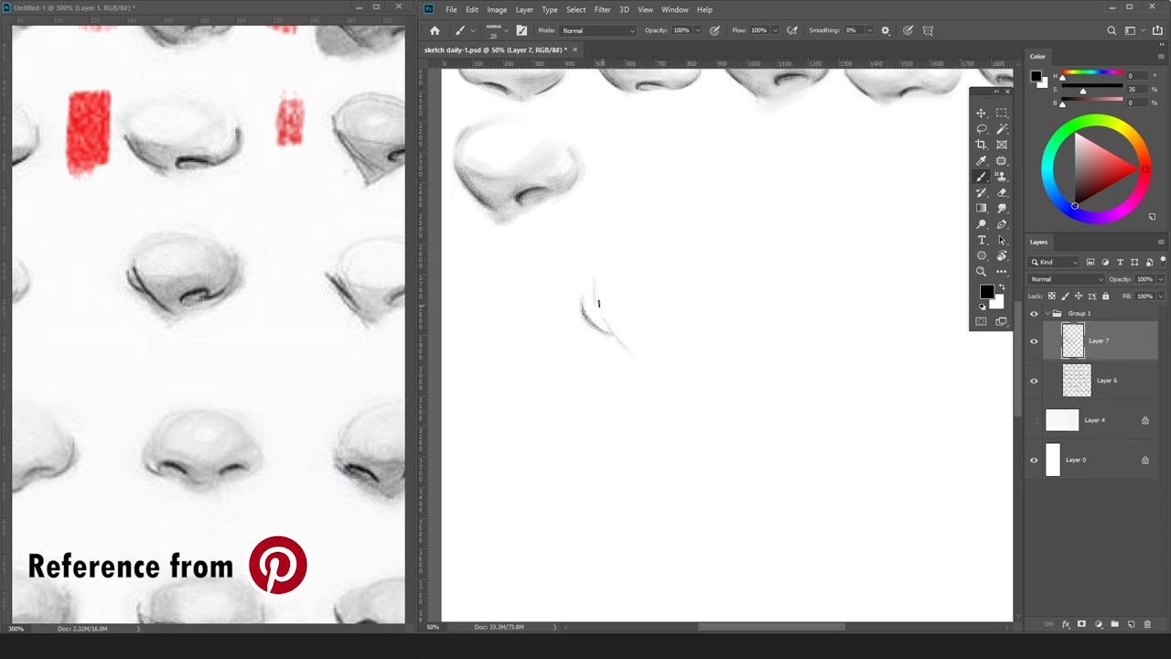
# Draw the right wing and nostril curve of the new nose and thicken its left contour.
pyautogui.moveTo(598, 305)
pyautogui.mouseDown()
pyautogui.moveTo(644, 363)
pyautogui.moveTo(688, 335)
pyautogui.moveTo(699, 335)
pyautogui.moveTo(659, 346)
pyautogui.moveTo(726, 344)
pyautogui.moveTo(753, 314)
pyautogui.moveTo(749, 267)
pyautogui.mouseUp()
pyautogui.moveTo(697, 351)
pyautogui.mouseDown()
pyautogui.moveTo(738, 331)
pyautogui.moveTo(665, 353)
pyautogui.mouseUp()
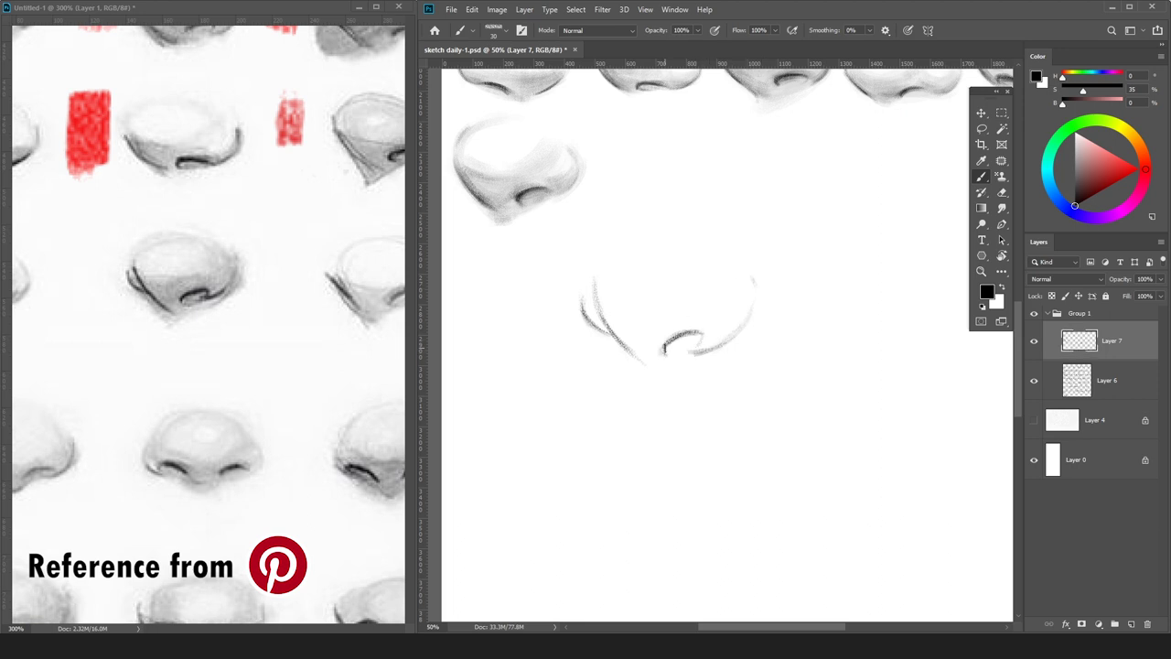
pyautogui.moveTo(595, 293); pyautogui.dragTo(631, 351)
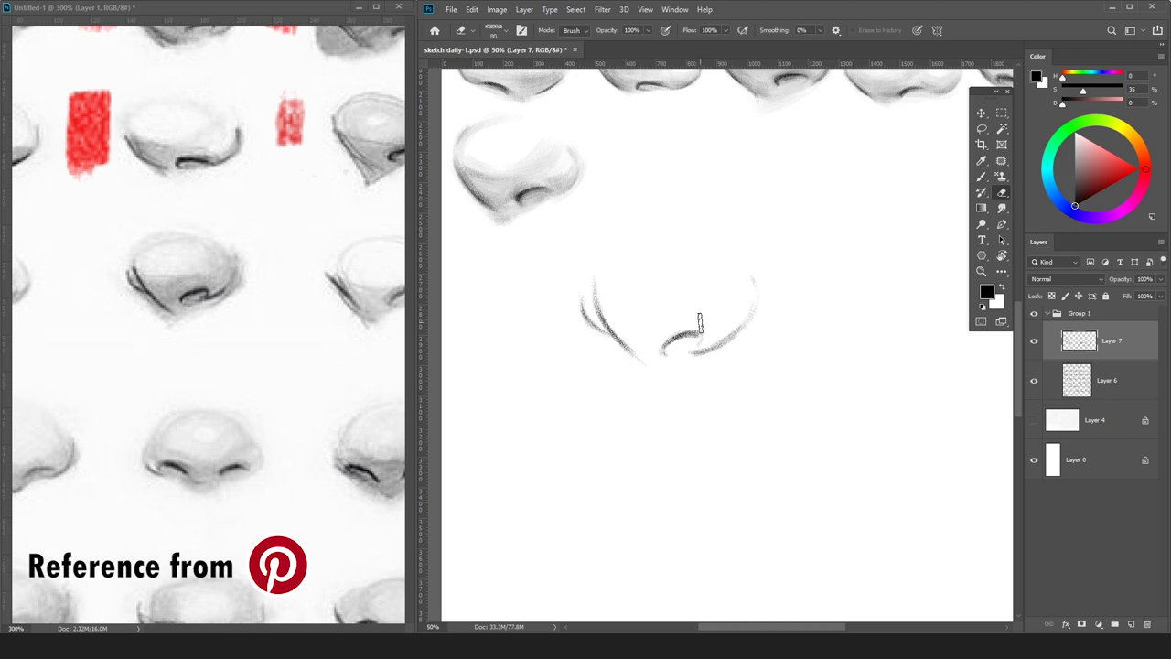
# Clean up the right end of the nostril curve with the Eraser and redraw the nostril line.
pyautogui.moveTo(704, 334)
pyautogui.mouseDown()
pyautogui.moveTo(663, 353)
pyautogui.moveTo(705, 339)
pyautogui.mouseUp()
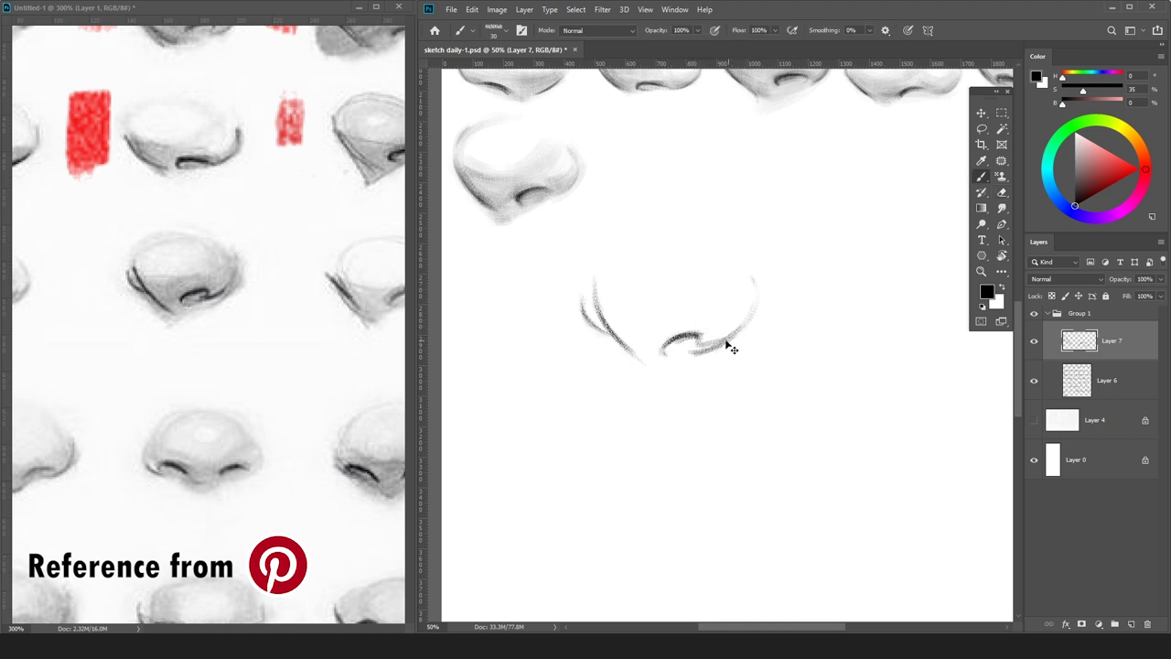
pyautogui.press('e')
pyautogui.press('b')
pyautogui.moveTo(657, 357); pyautogui.dragTo(660, 353)
# Add a new layer beneath the lines and paint the oval nose ball in light gray of 78% brightness.
pyautogui.click(1088, 377)
pyautogui.hotkey('ctrl', 'shift', 'n')
pyautogui.press('Return')
pyautogui.click(1075, 149)
pyautogui.hotkey('ctrl', '-')
pyautogui.press(']')
pyautogui.press(']')
pyautogui.press(']')
pyautogui.moveTo(694, 281)
pyautogui.mouseDown()
pyautogui.moveTo(642, 291)
pyautogui.moveTo(691, 275)
pyautogui.moveTo(723, 310)
pyautogui.moveTo(736, 295)
pyautogui.mouseUp()
pyautogui.press('e')
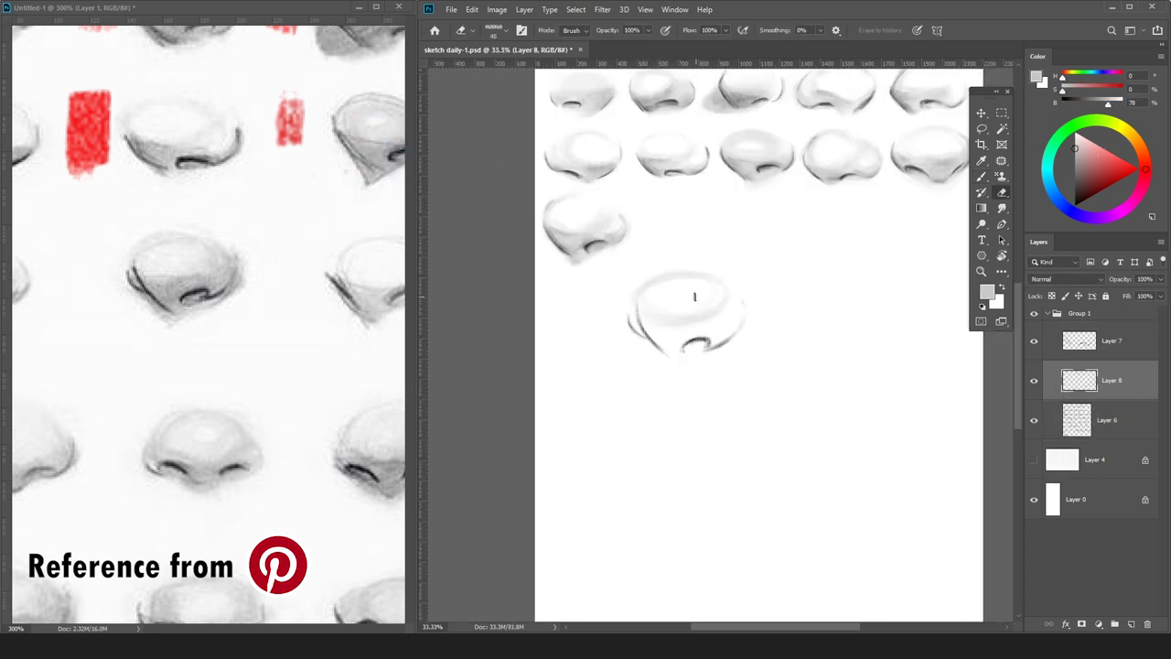
# Shade the nose's underside and the area below it in light gray, and tone the inside of the ball.
pyautogui.press('b')
pyautogui.moveTo(639, 320)
pyautogui.mouseDown()
pyautogui.moveTo(685, 337)
pyautogui.moveTo(719, 322)
pyautogui.mouseUp()
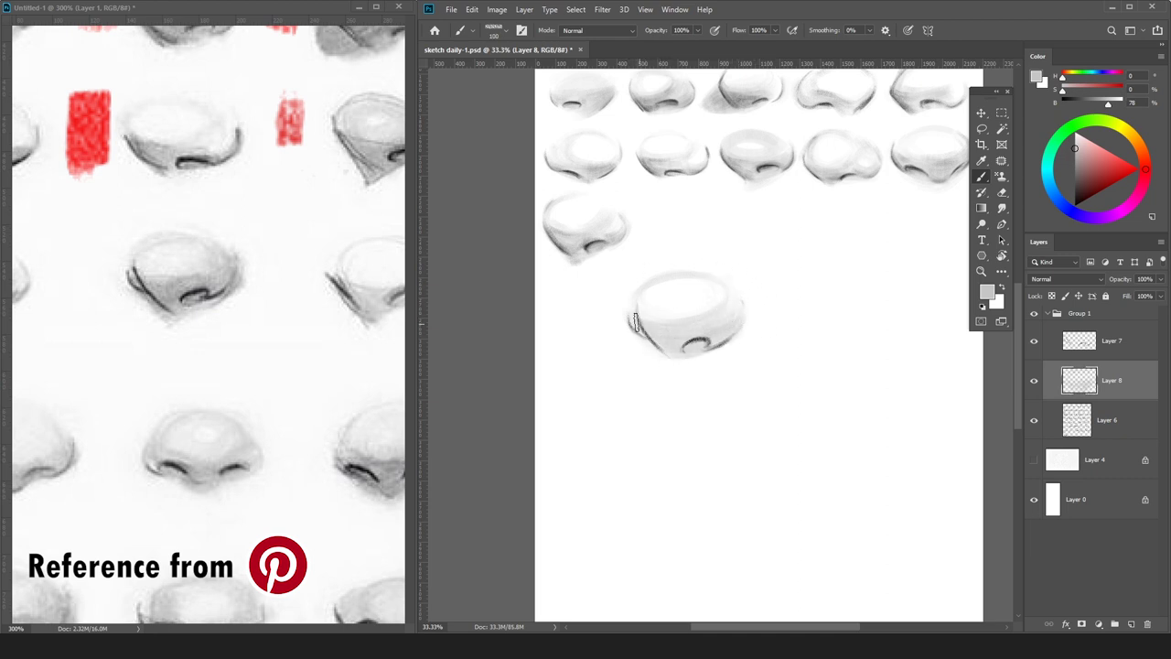
pyautogui.scroll(1, 714, 348)
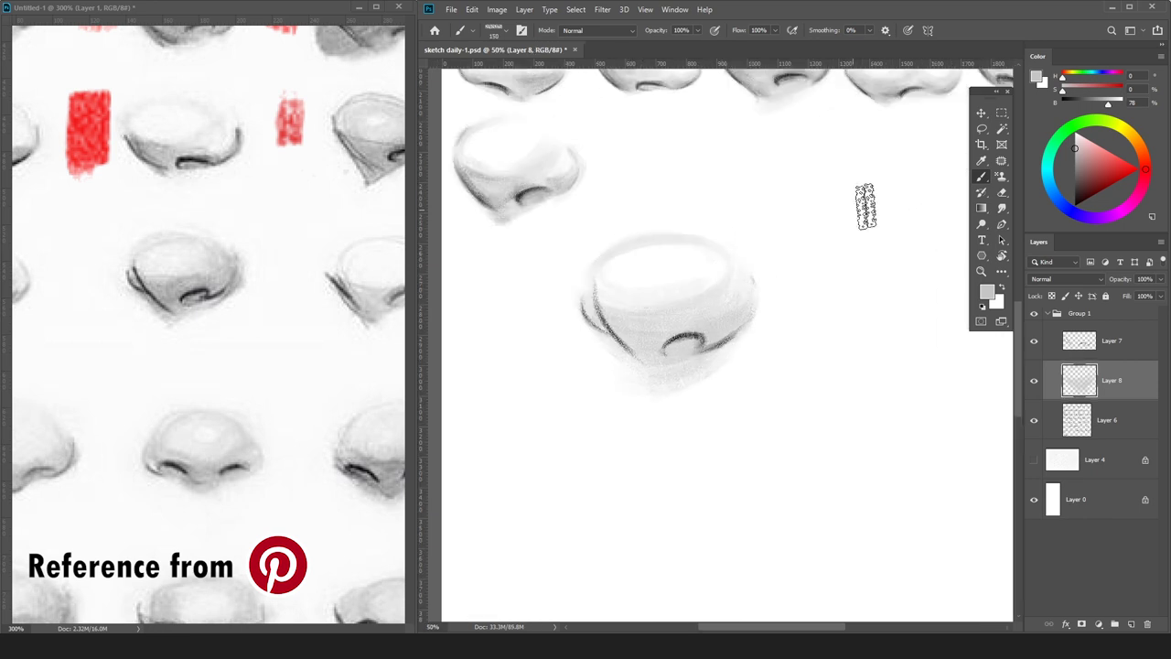
pyautogui.moveTo(663, 269); pyautogui.dragTo(718, 283)
# Shade the outer edge of the right wing with a smaller brush and a tone sampled from the wing.
pyautogui.press('[')
pyautogui.press('[')
pyautogui.press('[')
pyautogui.keyDown('alt'); pyautogui.click(743, 325); pyautogui.keyUp('alt')
pyautogui.moveTo(739, 329); pyautogui.dragTo(747, 282)
# Fill in the nostril opening with a small brush, picking a dark gray for its deepest shadow.
pyautogui.press('[')
pyautogui.press('[')
pyautogui.press('[')
pyautogui.moveTo(701, 341); pyautogui.dragTo(673, 348)
pyautogui.press(']')
pyautogui.click(1075, 175)
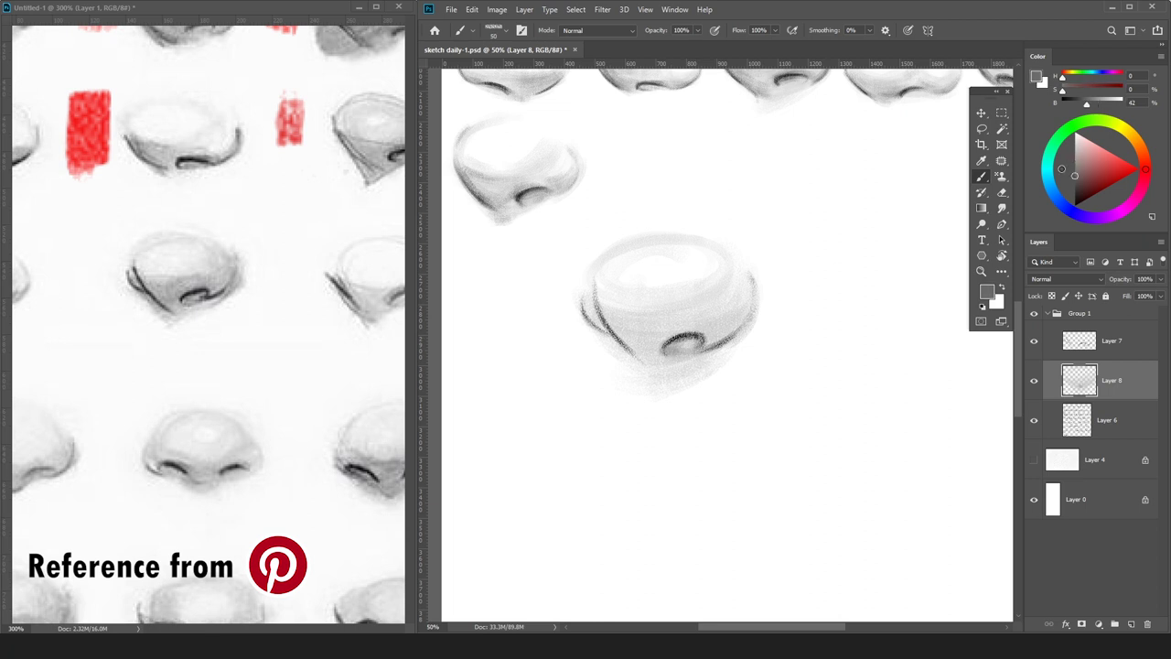
pyautogui.press('[')
pyautogui.keyDown('alt'); pyautogui.click(679, 346); pyautogui.keyUp('alt')
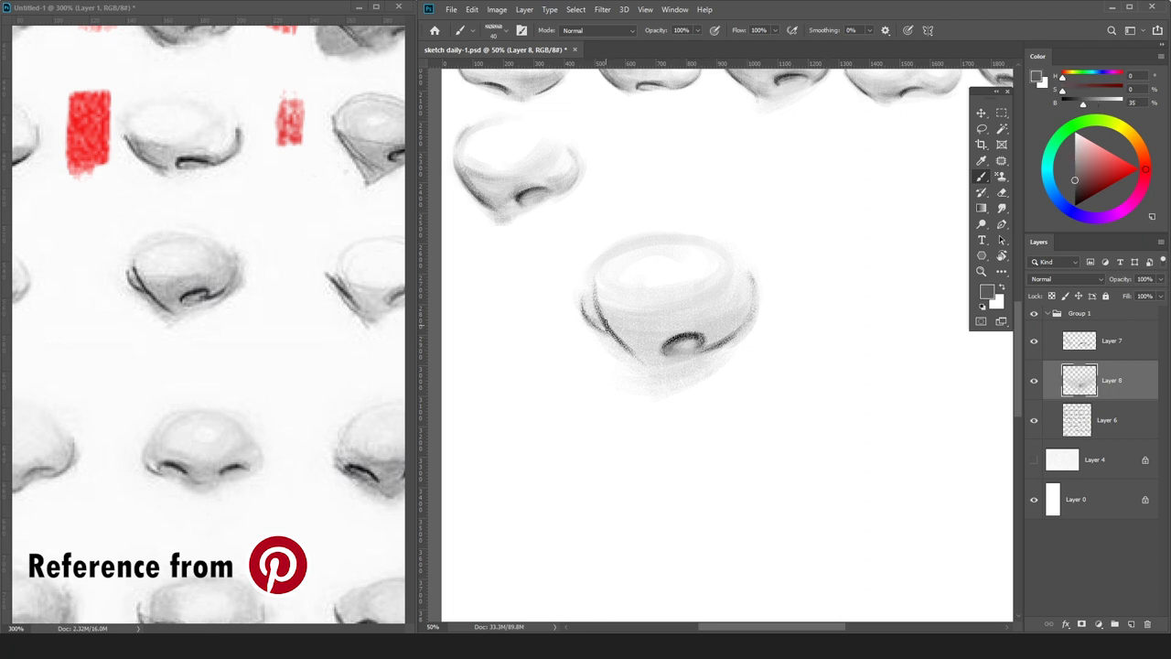
# Shade the band under the nose ball and the side contours with a larger gray brush.
pyautogui.hotkey('ctrl', '-')
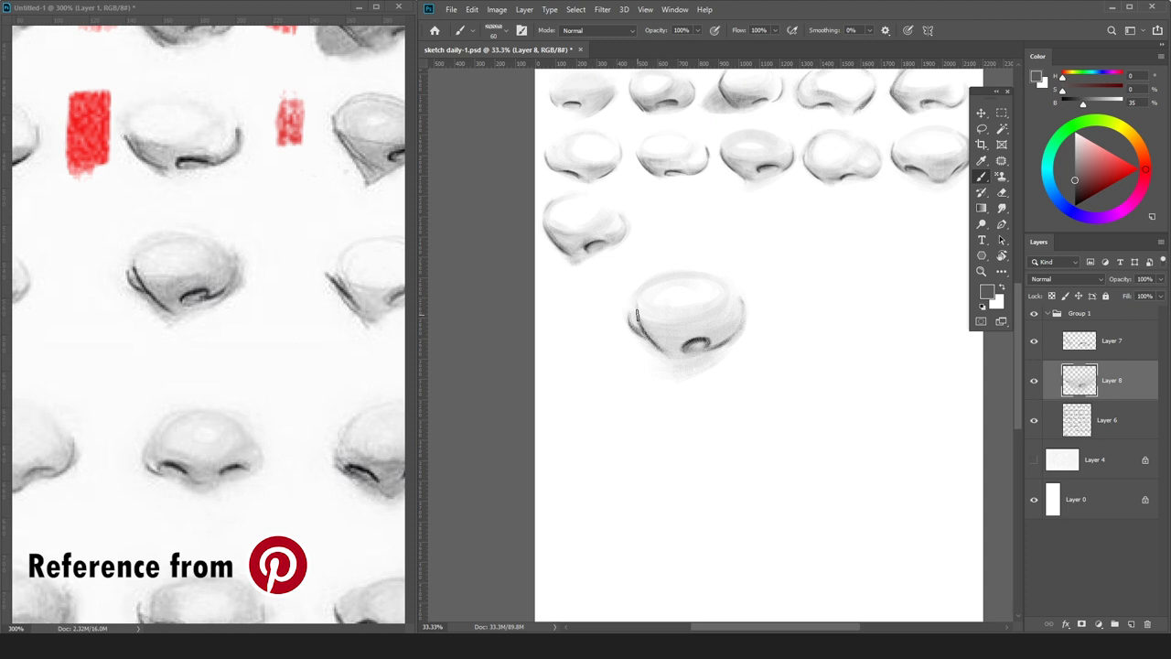
pyautogui.press(']')
pyautogui.moveTo(662, 329)
pyautogui.mouseDown()
pyautogui.moveTo(729, 315)
pyautogui.moveTo(668, 327)
pyautogui.moveTo(731, 313)
pyautogui.mouseUp()
pyautogui.keyDown('alt'); pyautogui.click(699, 348); pyautogui.keyUp('alt')
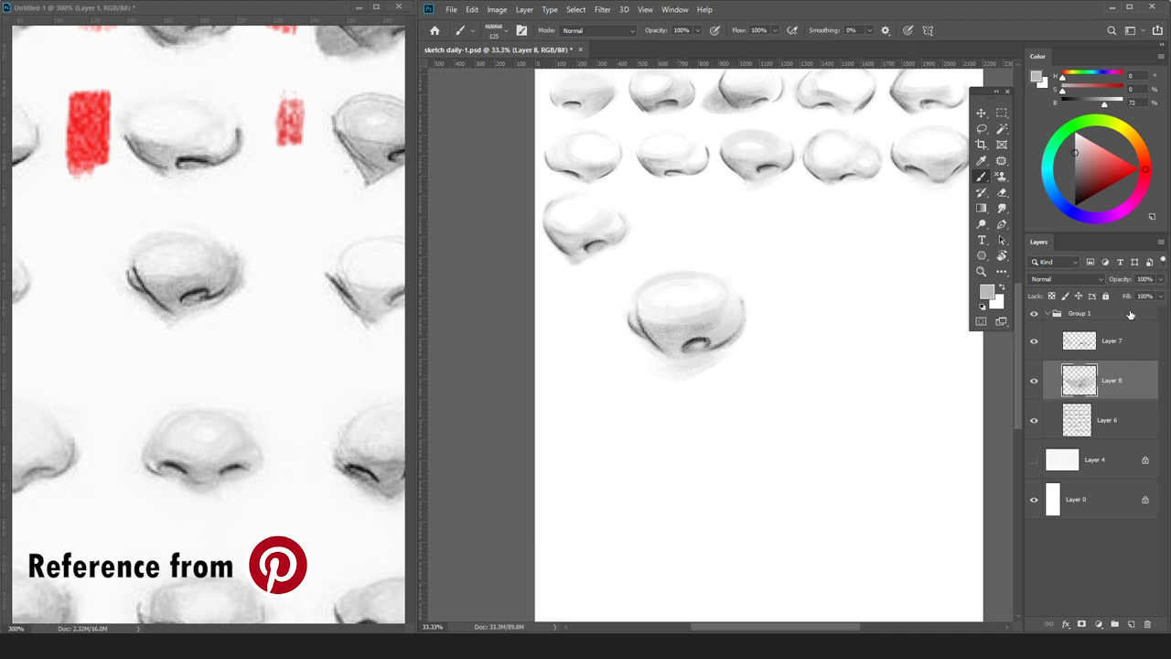
# Darken the nostril rim and its shadow in black with a small brush on Layer 7.
pyautogui.click(1129, 352)
pyautogui.hotkey('ctrl', '+')
pyautogui.press('e')
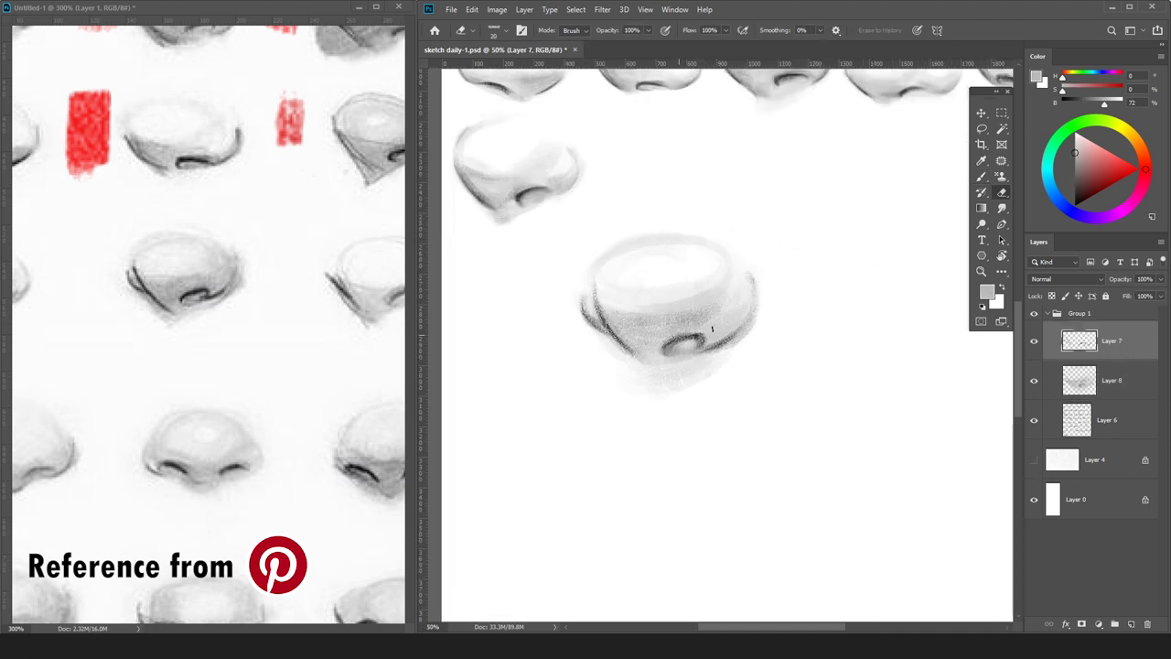
pyautogui.press('d')
pyautogui.press('b')
pyautogui.moveTo(705, 344); pyautogui.dragTo(698, 352)
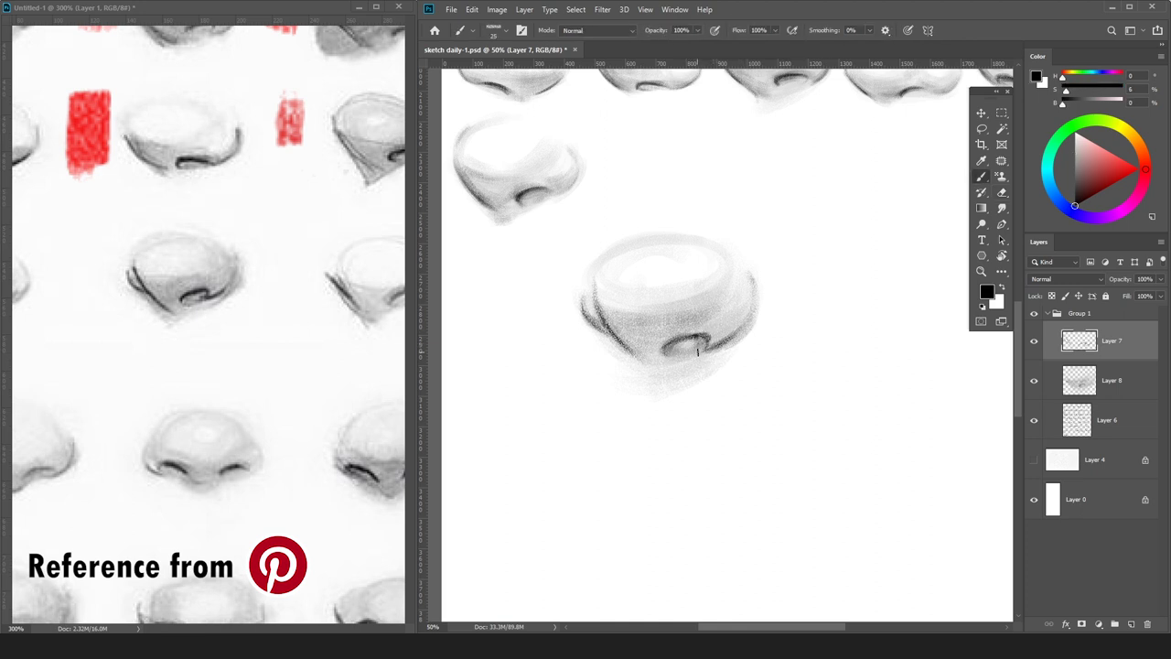
pyautogui.moveTo(703, 337); pyautogui.dragTo(661, 346)
pyautogui.press('e')
pyautogui.press('b')
pyautogui.hotkey('ctrl', '-')
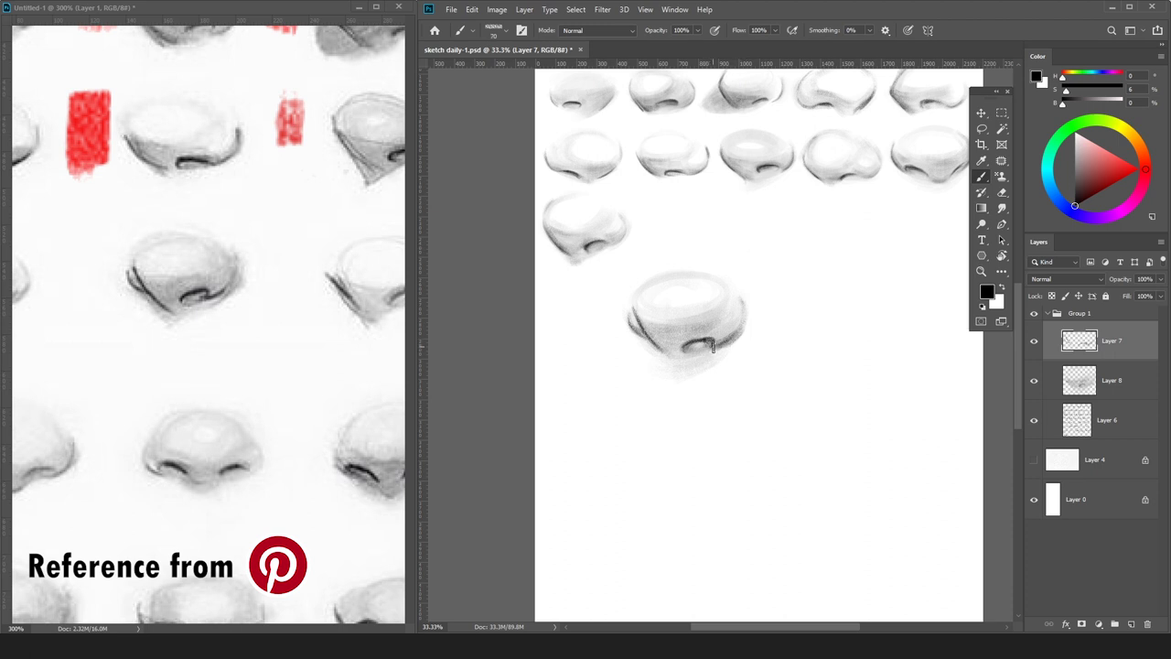
# Merge Layer 7 into the shading layer and shade the right wing beside the nostril in a sampled gray.
pyautogui.keyDown('alt'); pyautogui.click(731, 331); pyautogui.keyUp('alt')
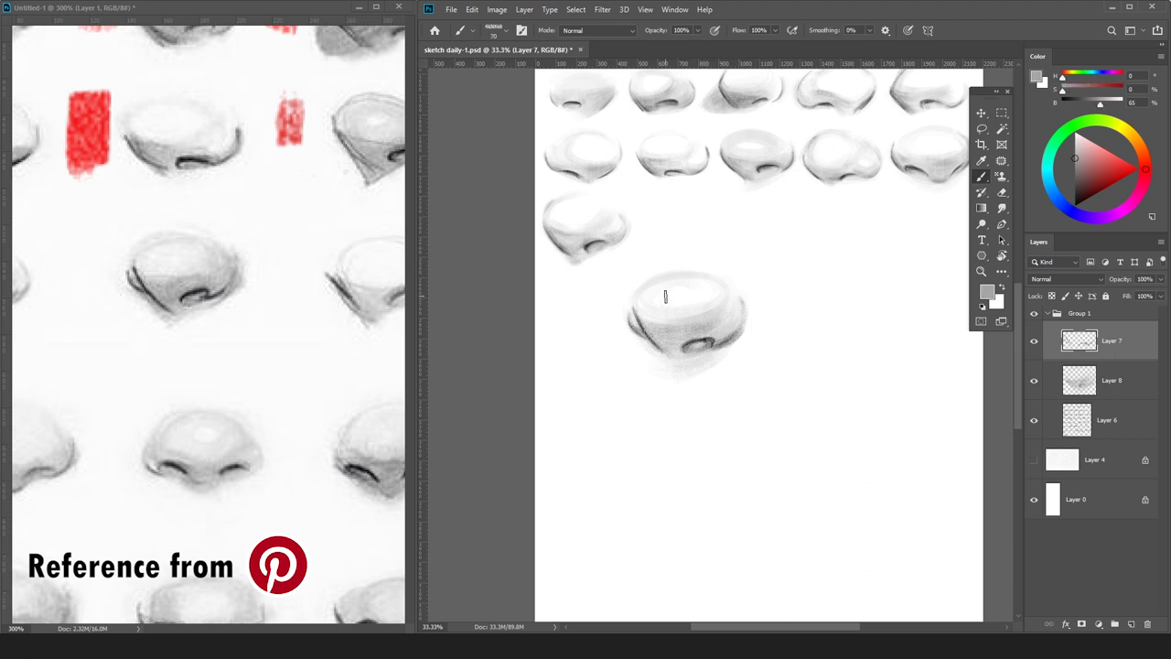
pyautogui.hotkey('ctrl', 'e')
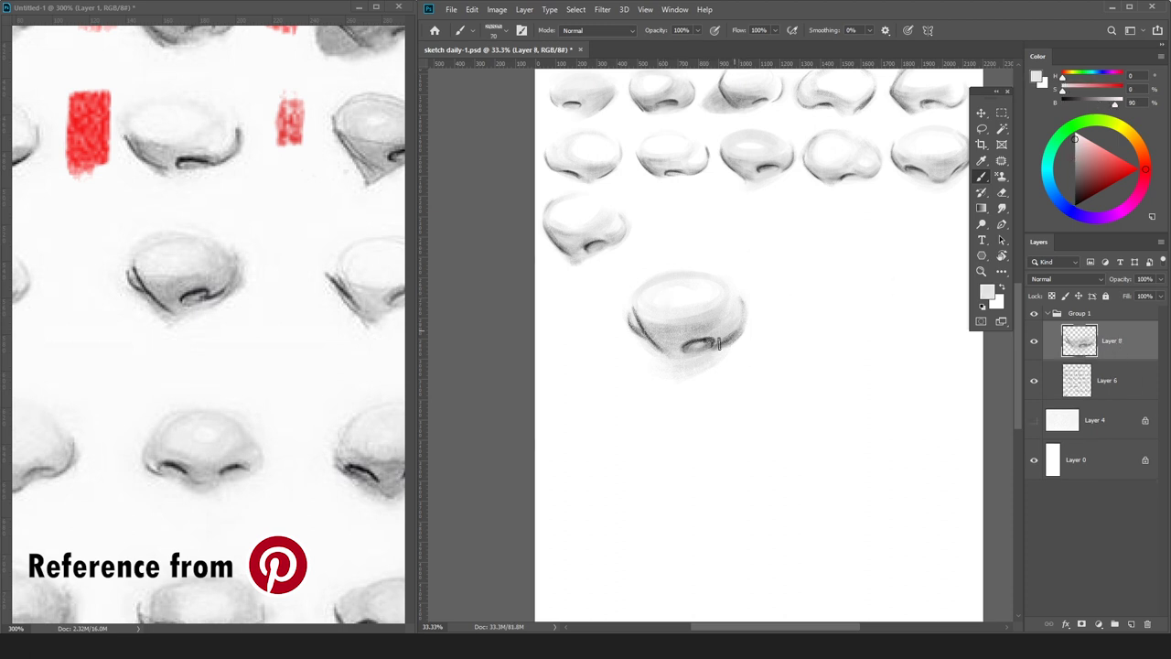
pyautogui.keyDown('alt'); pyautogui.click(720, 317); pyautogui.keyUp('alt')
pyautogui.moveTo(719, 316); pyautogui.dragTo(720, 353)
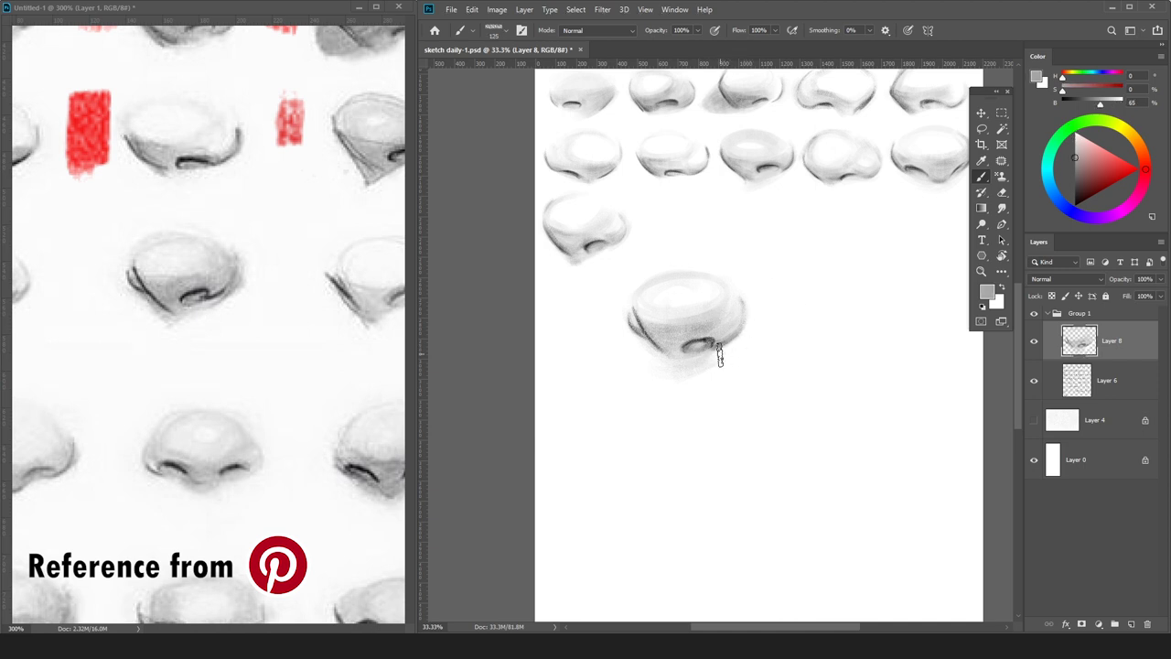
# Blend the nostril's right side and the right wing's outer edge with tones sampled from the nose.
pyautogui.press('d')
pyautogui.keyDown('alt'); pyautogui.click(710, 342); pyautogui.keyUp('alt')
pyautogui.keyDown('alt'); pyautogui.click(712, 364); pyautogui.keyUp('alt')
pyautogui.keyDown('alt'); pyautogui.click(705, 353); pyautogui.keyUp('alt')
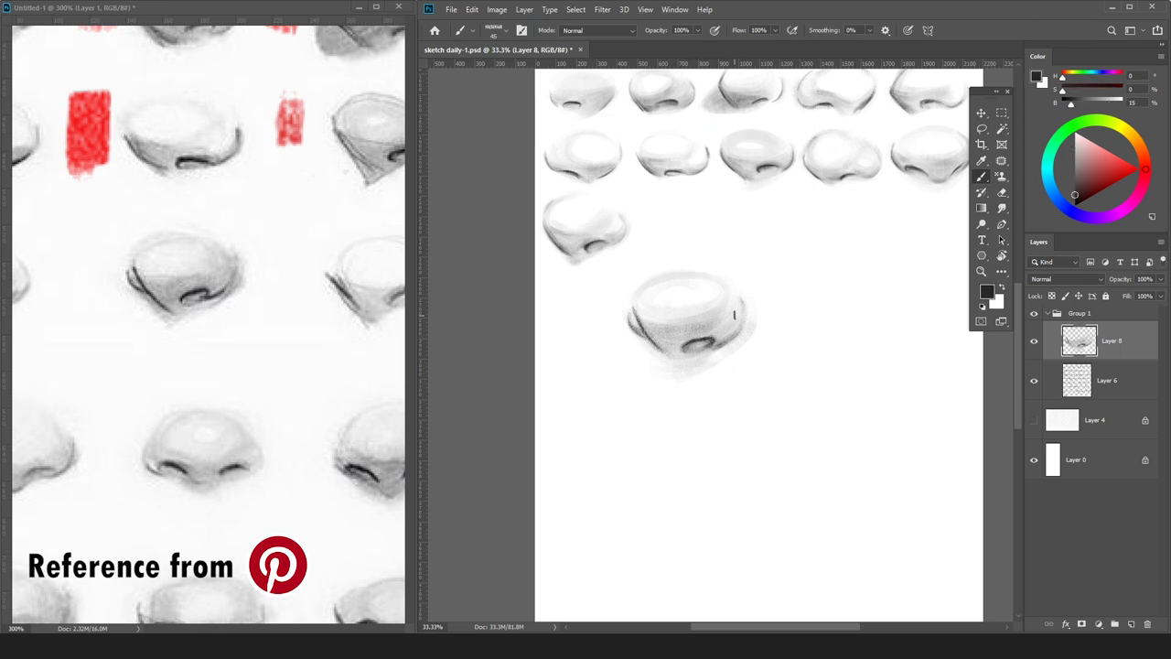
pyautogui.keyDown('alt'); pyautogui.click(747, 322); pyautogui.keyUp('alt')
# Darken the left contour down to the tip in black and blend it with sampled grays.
pyautogui.press('d')
pyautogui.moveTo(648, 344); pyautogui.dragTo(673, 361)
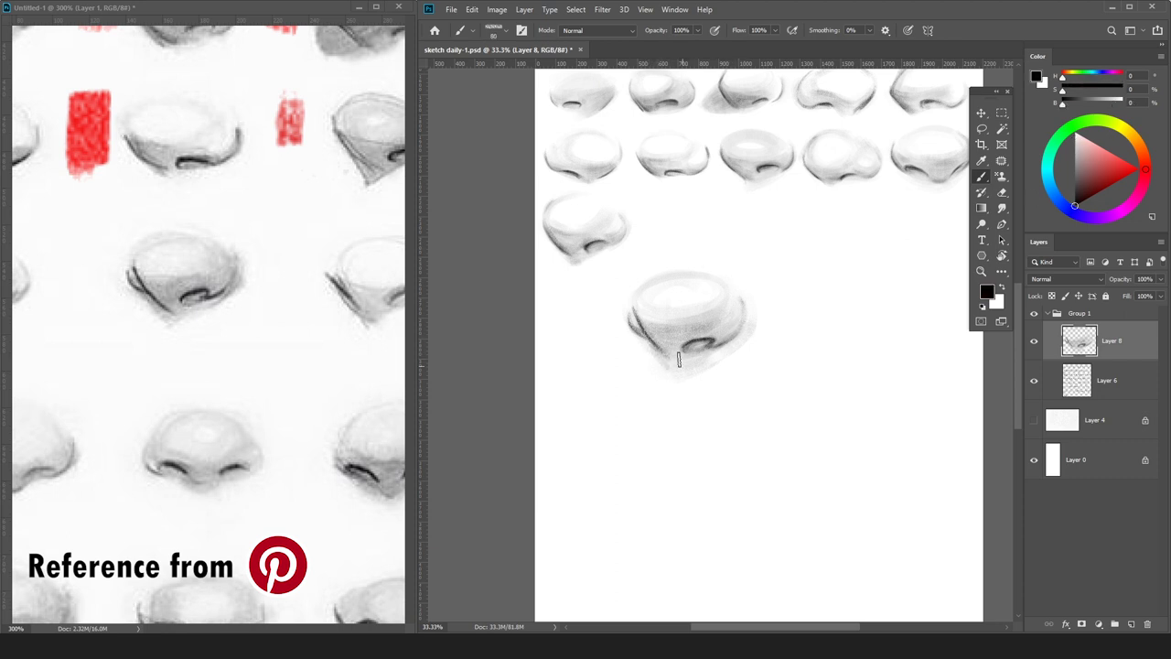
pyautogui.keyDown('alt'); pyautogui.click(681, 383); pyautogui.keyUp('alt')
pyautogui.keyDown('alt'); pyautogui.click(659, 348); pyautogui.keyUp('alt')
pyautogui.keyDown('alt'); pyautogui.click(671, 374); pyautogui.keyUp('alt')
pyautogui.moveTo(673, 363); pyautogui.dragTo(647, 325)
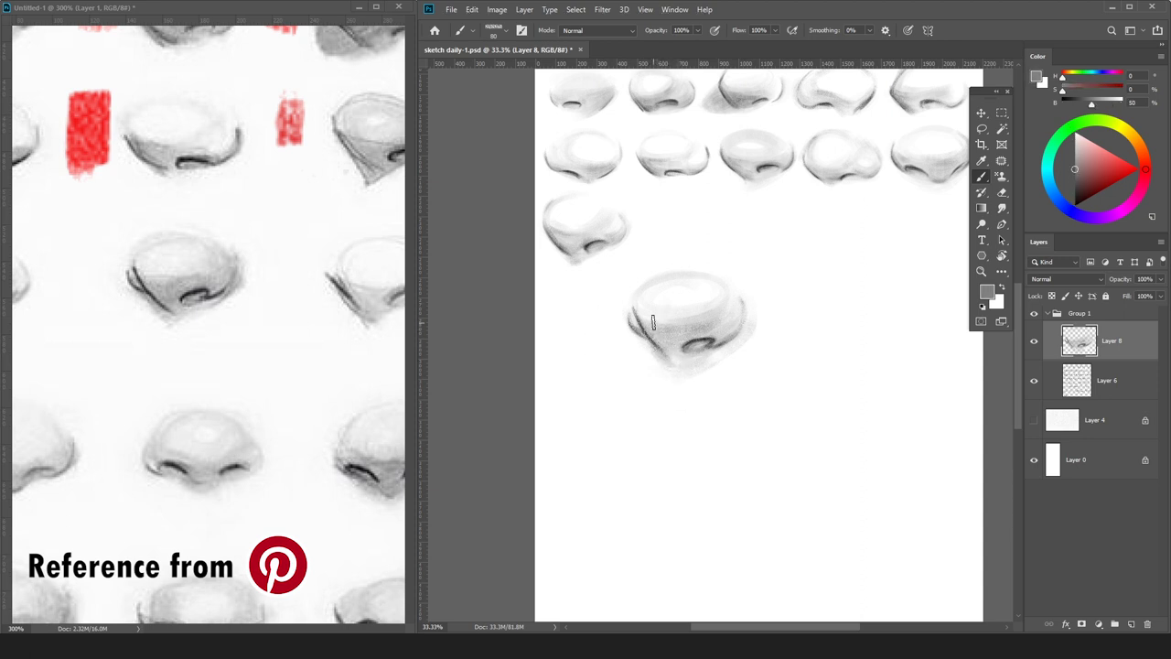
# Sharpen the lower left contour in black and soften the base with lighter sampled tones and a larger brush.
pyautogui.press('d')
pyautogui.hotkey('ctrl', '+')
pyautogui.keyDown('alt'); pyautogui.click(646, 357); pyautogui.keyUp('alt')
pyautogui.keyDown('alt'); pyautogui.click(651, 393); pyautogui.keyUp('alt')
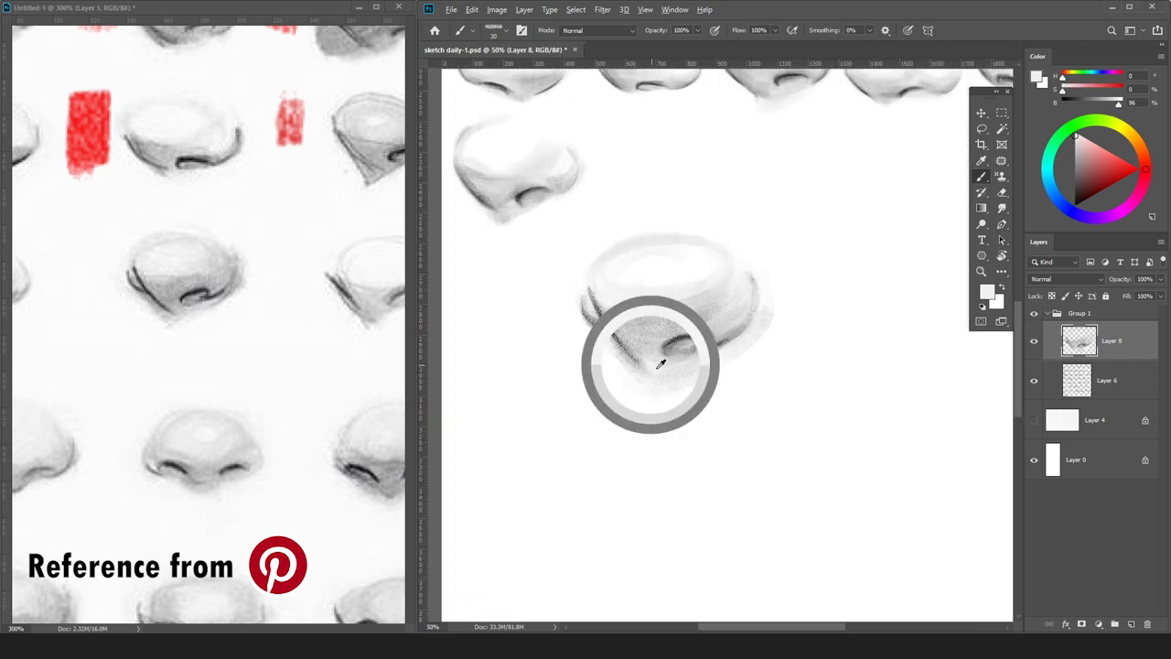
pyautogui.press(']')
pyautogui.press(']')
pyautogui.press(']')
pyautogui.press(']')
pyautogui.keyDown('alt'); pyautogui.click(677, 320); pyautogui.keyUp('alt')
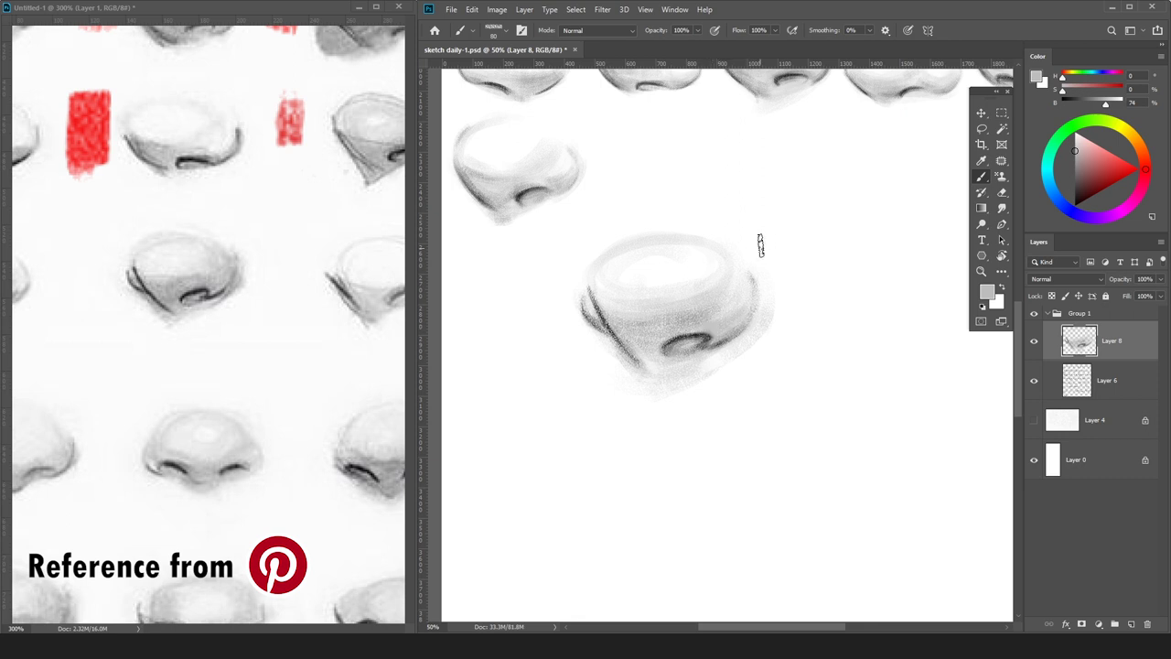
# Shade the right wing's outer side and contour, sampling grays from the wing and a light tone from the ball.
pyautogui.hotkey('ctrl', '-')
pyautogui.moveTo(740, 296); pyautogui.dragTo(745, 328)
pyautogui.keyDown('alt'); pyautogui.click(742, 278); pyautogui.keyUp('alt')
pyautogui.keyDown('alt'); pyautogui.click(730, 368); pyautogui.keyUp('alt')
pyautogui.keyDown('alt'); pyautogui.click(742, 318); pyautogui.keyUp('alt')
pyautogui.keyDown('alt'); pyautogui.click(722, 337); pyautogui.keyUp('alt')
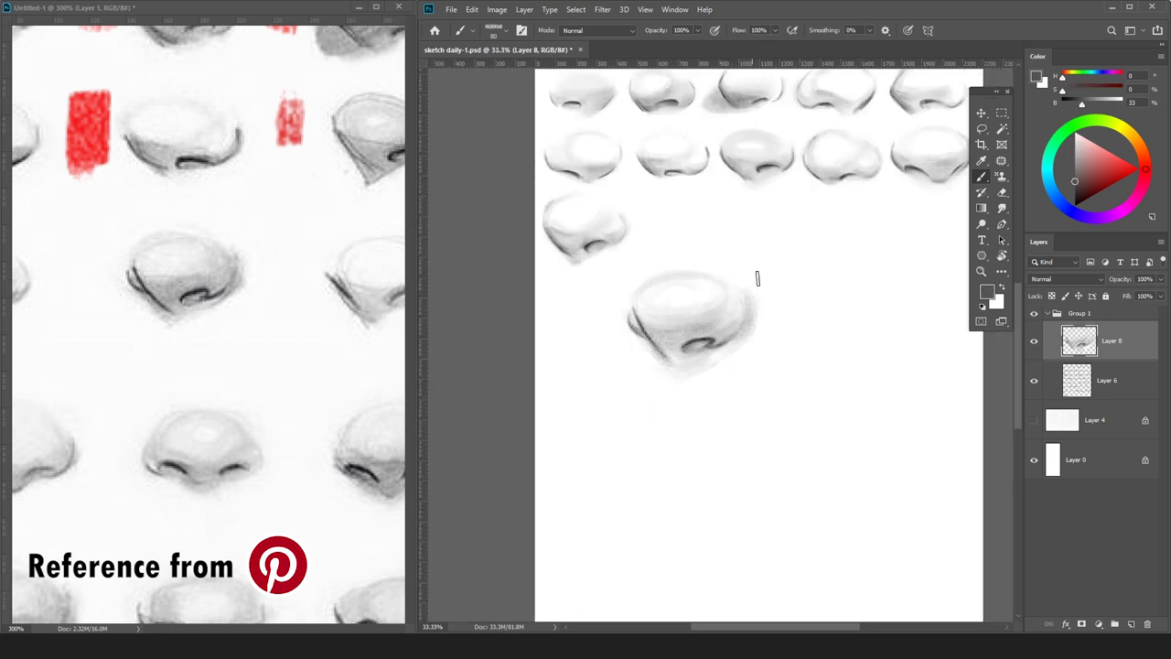
pyautogui.keyDown('alt'); pyautogui.click(740, 332); pyautogui.keyUp('alt')
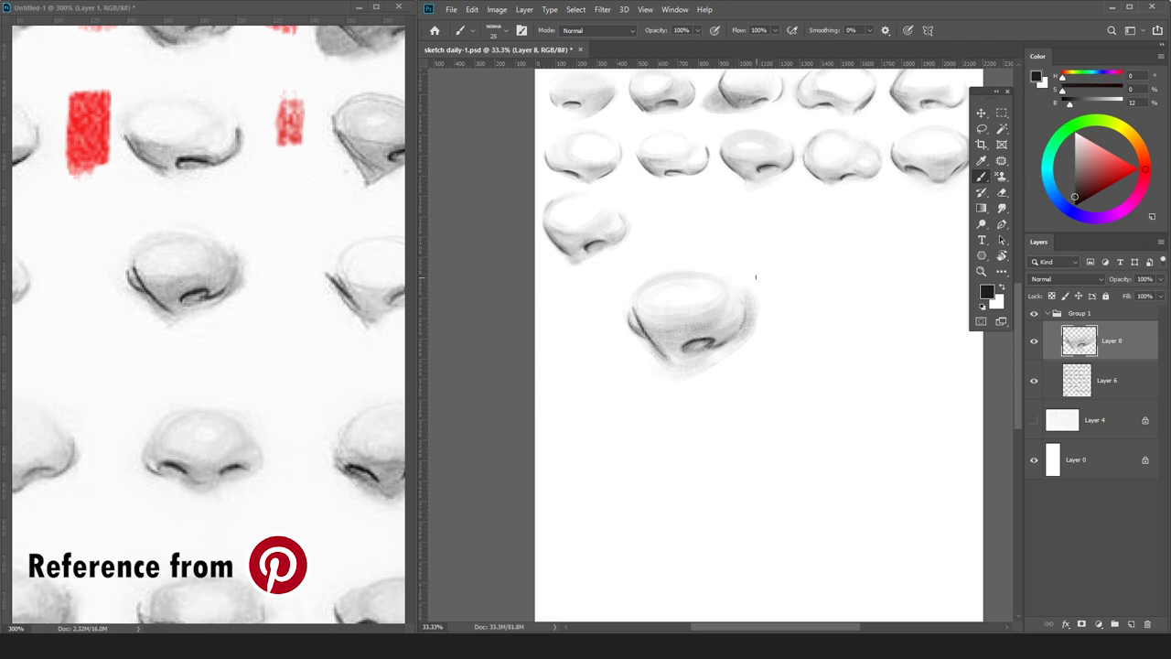
pyautogui.keyDown('alt'); pyautogui.click(690, 280); pyautogui.keyUp('alt')
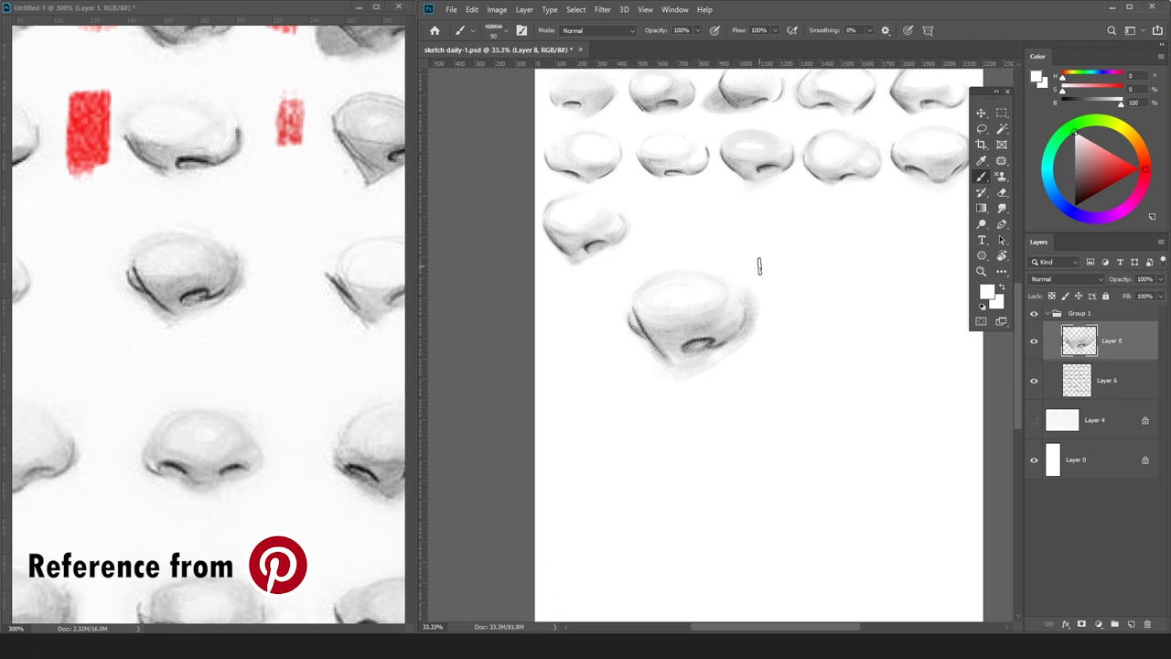
# Scale the finished nose to about 66.5% and place it second in the third row of the sheet.
pyautogui.hotkey('ctrl', 'r')
pyautogui.hotkey('ctrl', 'r')
pyautogui.hotkey('ctrl', 't')
pyautogui.moveTo(726, 271); pyautogui.dragTo(657, 323)
pyautogui.moveTo(636, 341); pyautogui.dragTo(691, 186)
pyautogui.moveTo(660, 221); pyautogui.dragTo(651, 228)
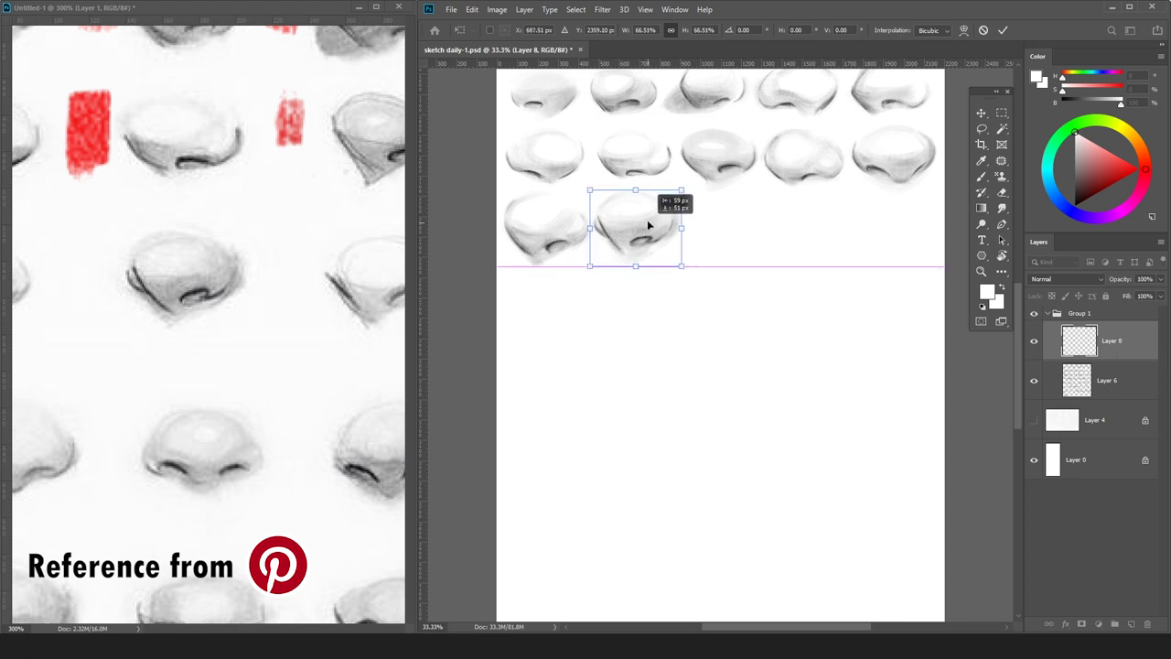
pyautogui.press('Return')
# Mark the copied nose in the reference document with a red patch and bring the next reference nose into view.
pyautogui.click(322, 16)
pyautogui.keyDown('alt'); pyautogui.click(89, 133); pyautogui.keyUp('alt')
pyautogui.moveTo(96, 243); pyautogui.dragTo(66, 284)
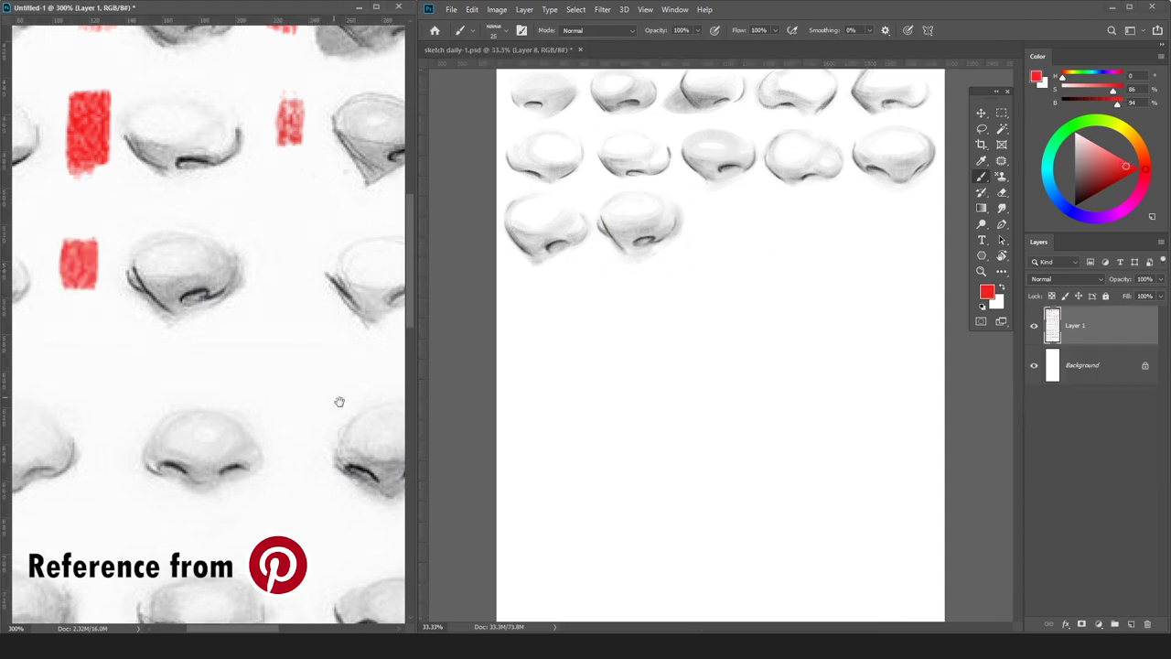
pyautogui.moveTo(339, 401); pyautogui.dragTo(214, 397)
# Merge the finished nose into the sheet layer, add a new layer for the next nose and choose black.
pyautogui.click(976, 379)
pyautogui.hotkey('ctrl', 'e')
pyautogui.hotkey('ctrl', 'shift', 'n')
pyautogui.press('Return')
pyautogui.click(1075, 205)
pyautogui.hotkey('ctrl', '+')
pyautogui.hotkey('ctrl', '+')
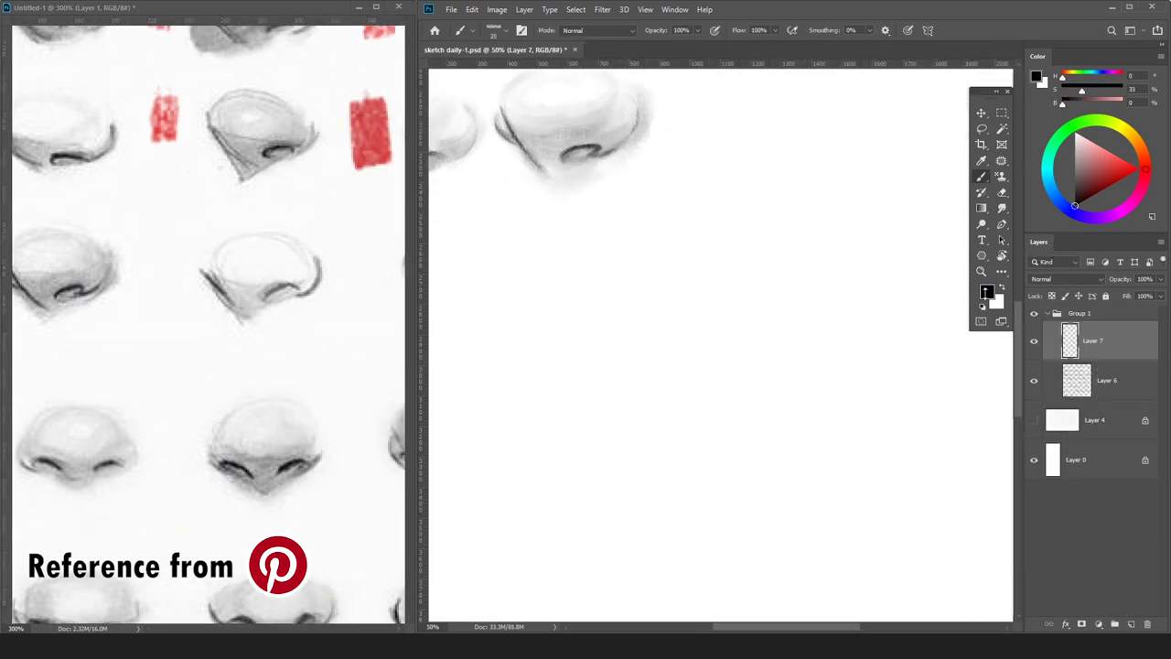
# Draw the slanting left contour of the next nose below the third row and reposition it.
pyautogui.moveTo(528, 313); pyautogui.dragTo(569, 361)
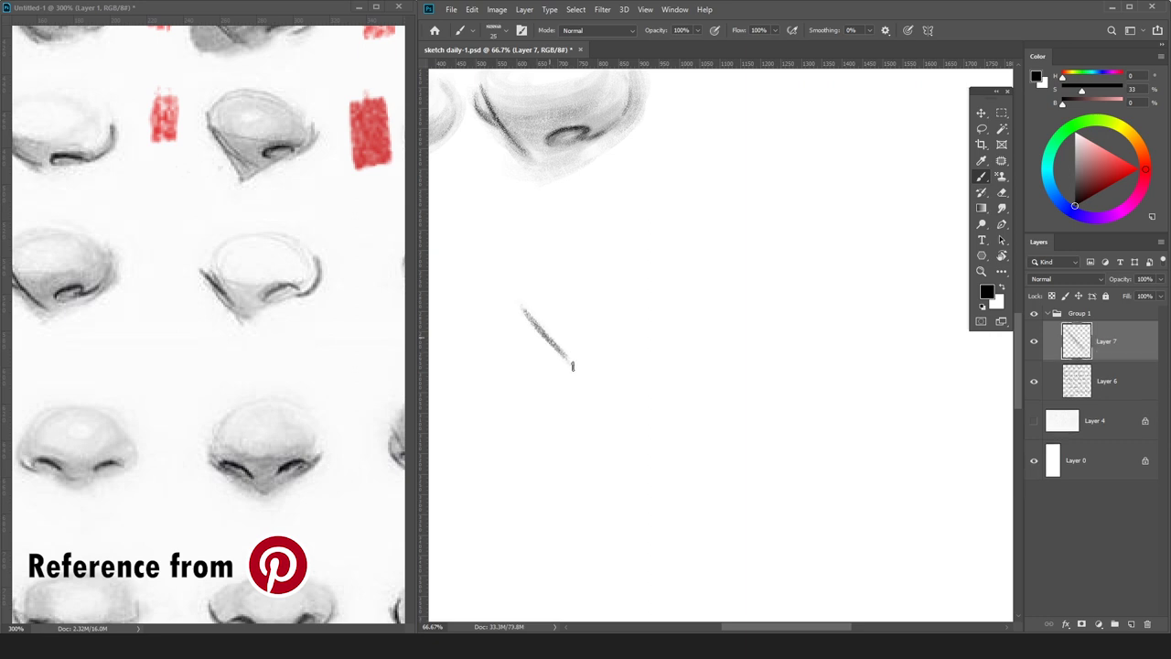
pyautogui.hotkey('ctrl', '-')
pyautogui.press('l')
pyautogui.moveTo(641, 389); pyautogui.dragTo(613, 301)
pyautogui.hotkey('ctrl', 't')
pyautogui.hotkey('ctrl', 'd')
pyautogui.press('b')
# Sketch the nose's bottom curve, the nostril arch and the curve of the right wing.
pyautogui.moveTo(543, 350)
pyautogui.mouseDown()
pyautogui.moveTo(575, 392)
pyautogui.moveTo(634, 422)
pyautogui.mouseUp()
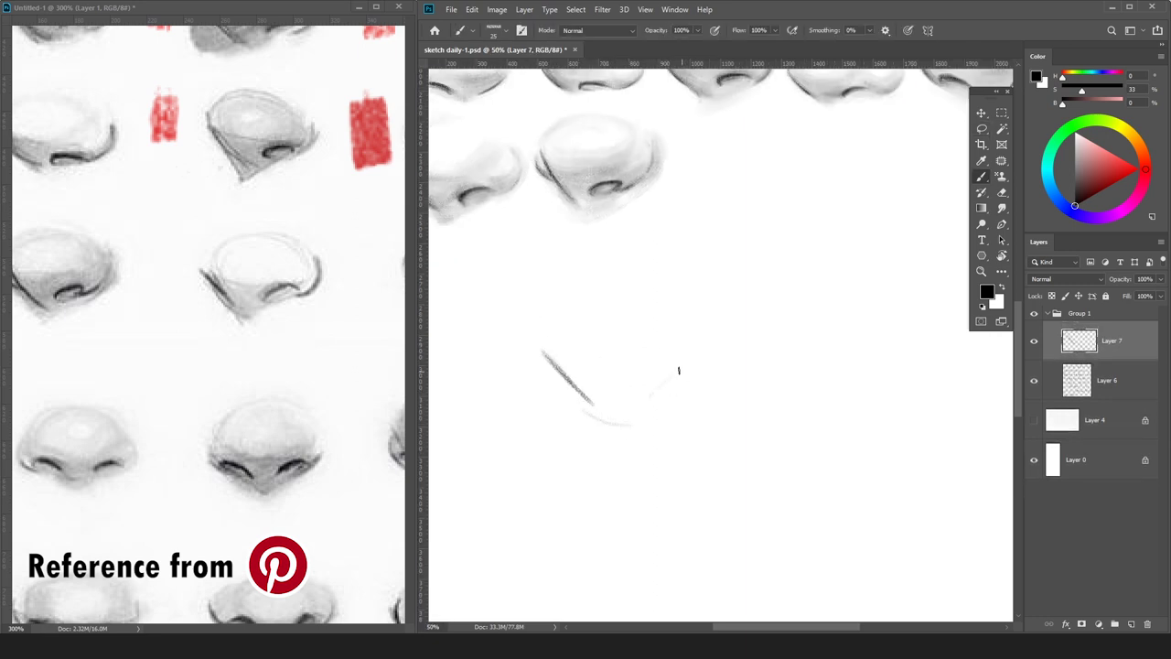
pyautogui.moveTo(716, 366); pyautogui.dragTo(651, 398)
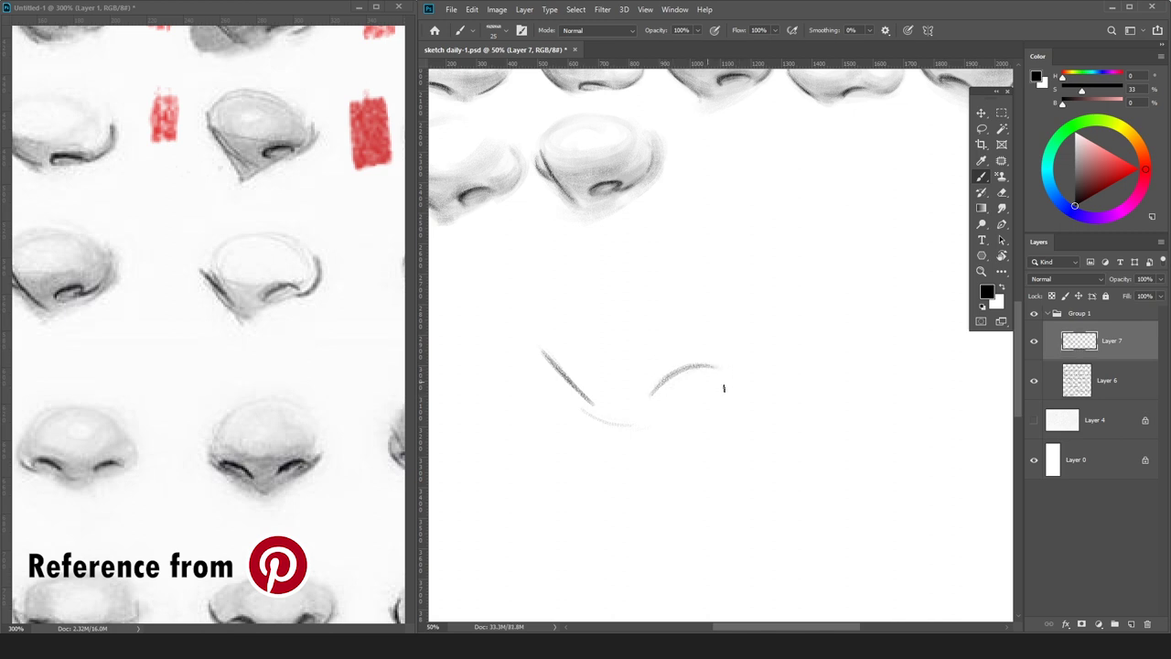
pyautogui.moveTo(728, 388); pyautogui.dragTo(760, 314)
# Thin the left contour with the eraser and darken the nostril arch and right wing lines.
pyautogui.press('e')
pyautogui.press('b')
pyautogui.press('e')
pyautogui.moveTo(546, 357)
pyautogui.mouseDown()
pyautogui.moveTo(597, 397)
pyautogui.moveTo(587, 389)
pyautogui.mouseUp()
pyautogui.press('b')
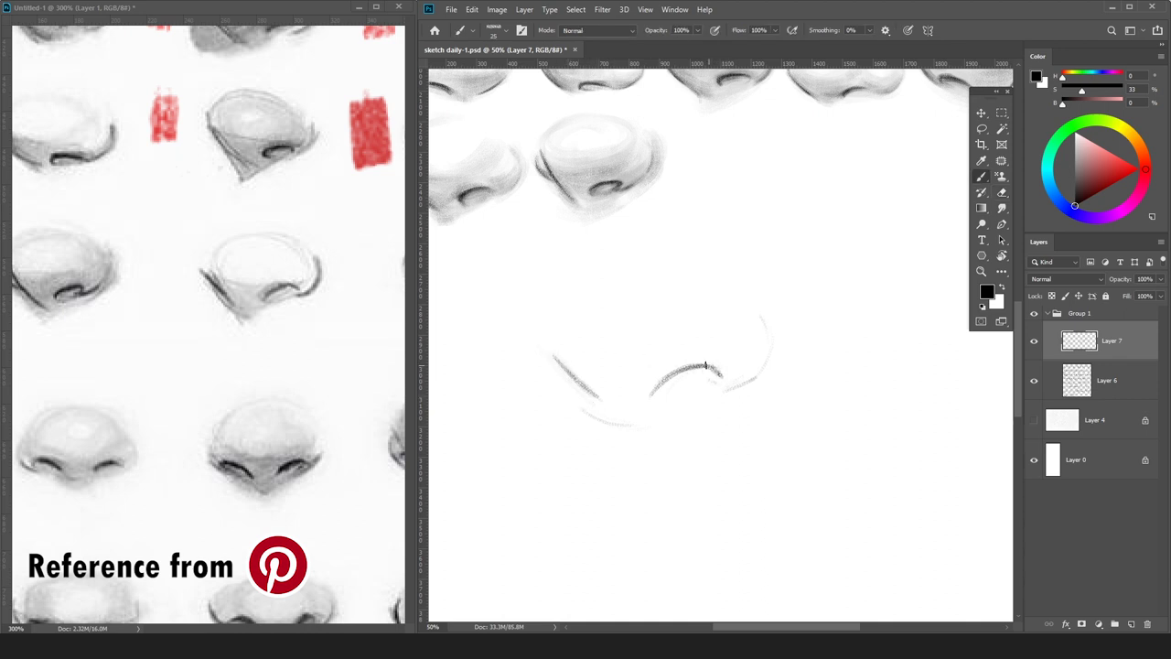
pyautogui.moveTo(702, 367)
pyautogui.mouseDown()
pyautogui.moveTo(665, 378)
pyautogui.moveTo(770, 337)
pyautogui.mouseUp()
pyautogui.hotkey('ctrl', '-')
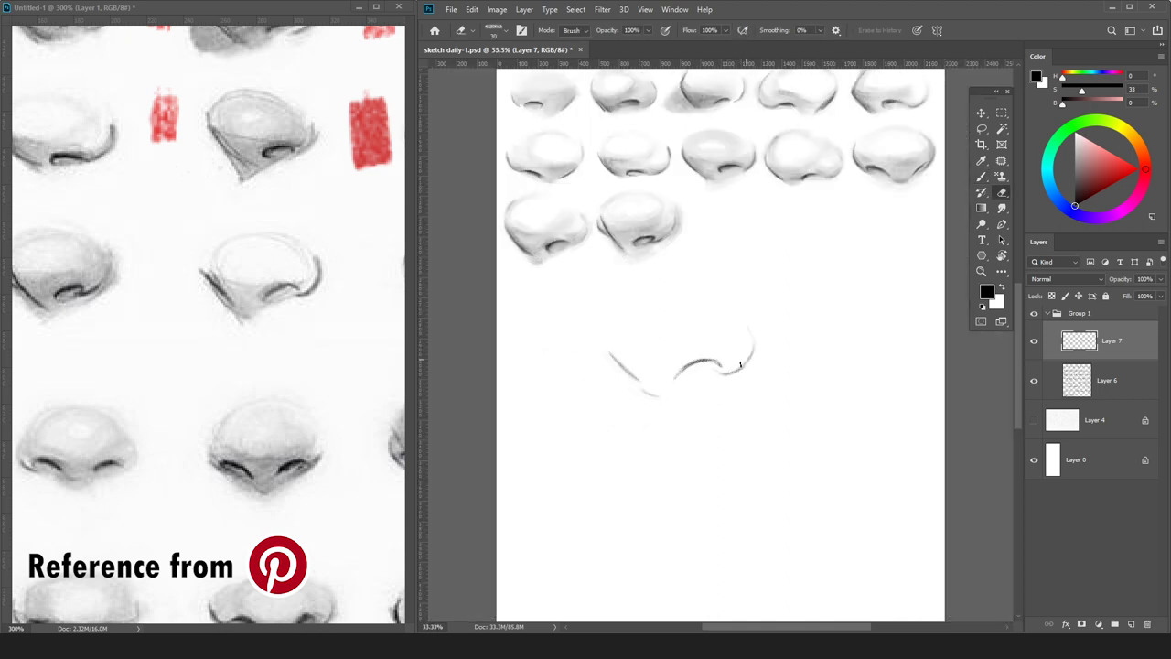
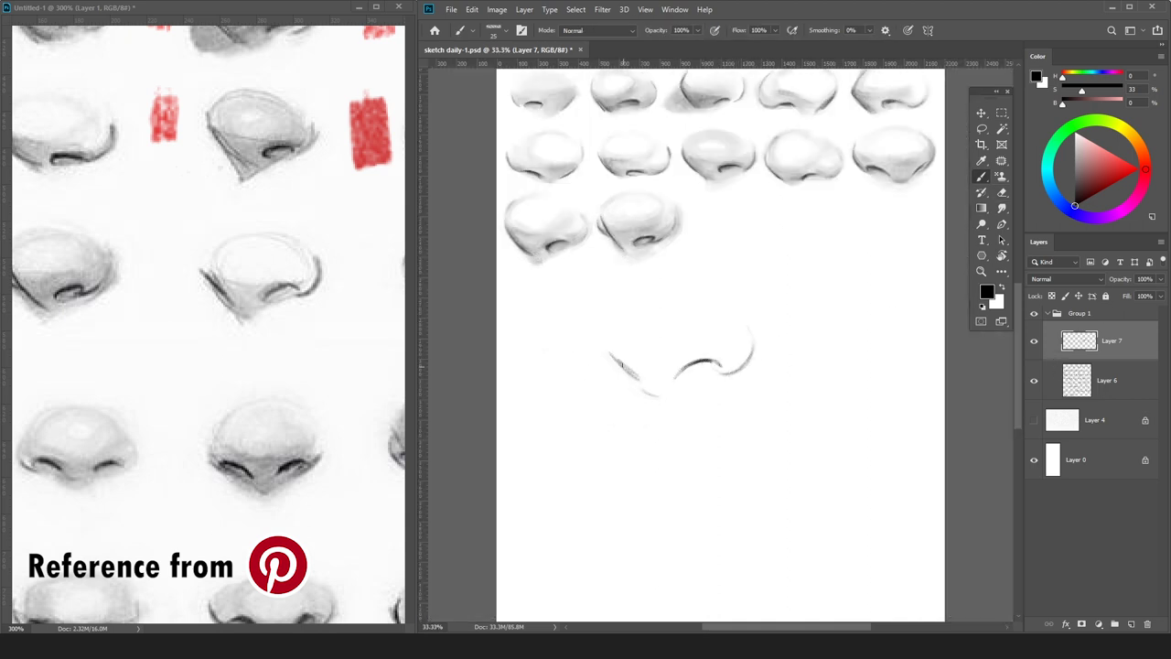
# Add a layer beneath the line layer and draw the nose ball as a wide ellipse in 74% brightness gray.
pyautogui.click(1104, 379)
pyautogui.hotkey('ctrl', 'shift', 'alt', 'n')
pyautogui.click(1072, 150)
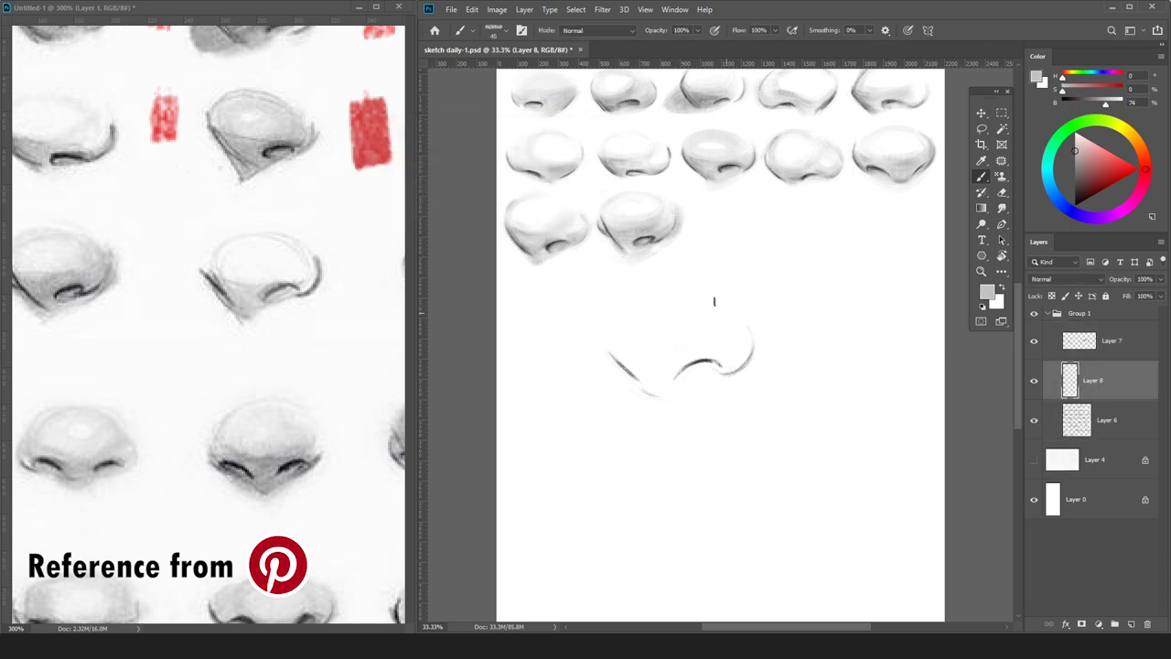
pyautogui.moveTo(696, 346); pyautogui.dragTo(687, 306)
pyautogui.press('e')
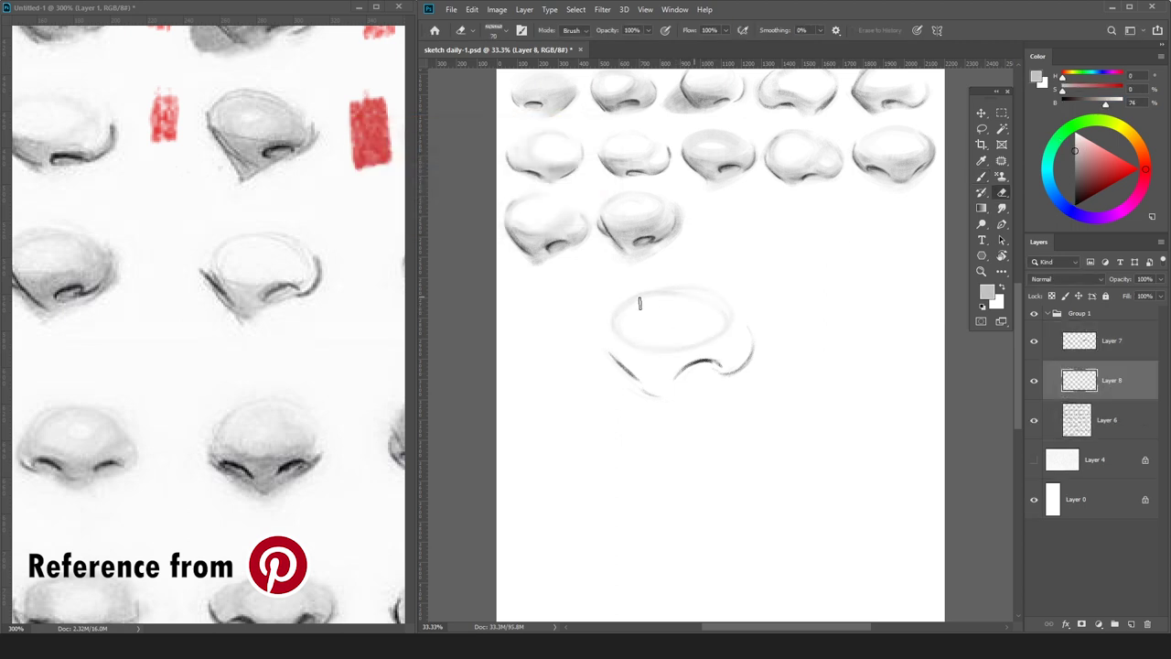
pyautogui.press('b')
pyautogui.moveTo(612, 328)
pyautogui.mouseDown()
pyautogui.moveTo(627, 327)
pyautogui.moveTo(683, 379)
pyautogui.moveTo(717, 337)
pyautogui.moveTo(723, 291)
pyautogui.mouseUp()
# Shade the underside between ball and nostril and the left edge in light gray, softening with the eraser.
pyautogui.moveTo(655, 360)
pyautogui.mouseDown()
pyautogui.moveTo(718, 372)
pyautogui.moveTo(667, 392)
pyautogui.moveTo(731, 364)
pyautogui.moveTo(709, 310)
pyautogui.moveTo(745, 349)
pyautogui.moveTo(712, 373)
pyautogui.moveTo(730, 343)
pyautogui.mouseUp()
pyautogui.press('e')
pyautogui.press('b')
pyautogui.moveTo(589, 333)
pyautogui.mouseDown()
pyautogui.moveTo(659, 335)
pyautogui.moveTo(625, 320)
pyautogui.moveTo(711, 332)
pyautogui.moveTo(612, 347)
pyautogui.mouseUp()
pyautogui.press('e')
pyautogui.press('b')
# Deepen the nostril edge, left contour and right wing with a smaller brush in 42% brightness gray.
pyautogui.press('[')
pyautogui.press('[')
pyautogui.press('[')
pyautogui.press('[')
pyautogui.press('[')
pyautogui.press('[')
pyautogui.press('[')
pyautogui.click(1075, 174)
pyautogui.moveTo(674, 381); pyautogui.dragTo(694, 376)
pyautogui.moveTo(602, 344); pyautogui.dragTo(637, 373)
pyautogui.moveTo(746, 370); pyautogui.dragTo(730, 367)
pyautogui.press('e')
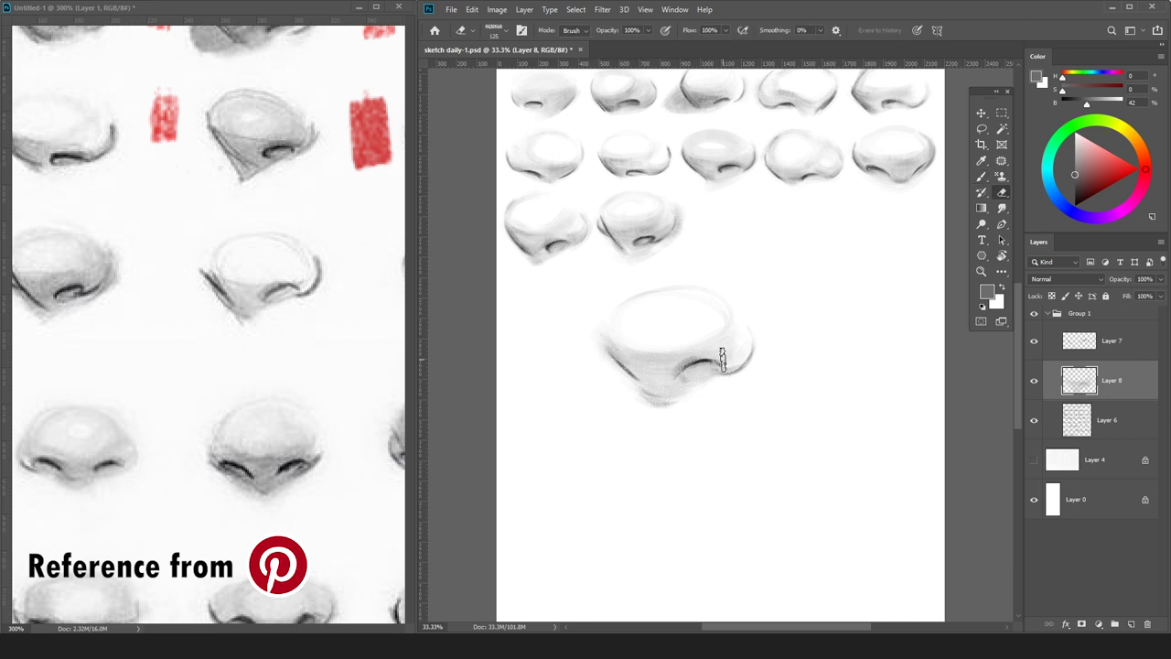
# Refine the right wing edge and the nose base with sampled grays, cleaning up with the eraser.
pyautogui.press('b')
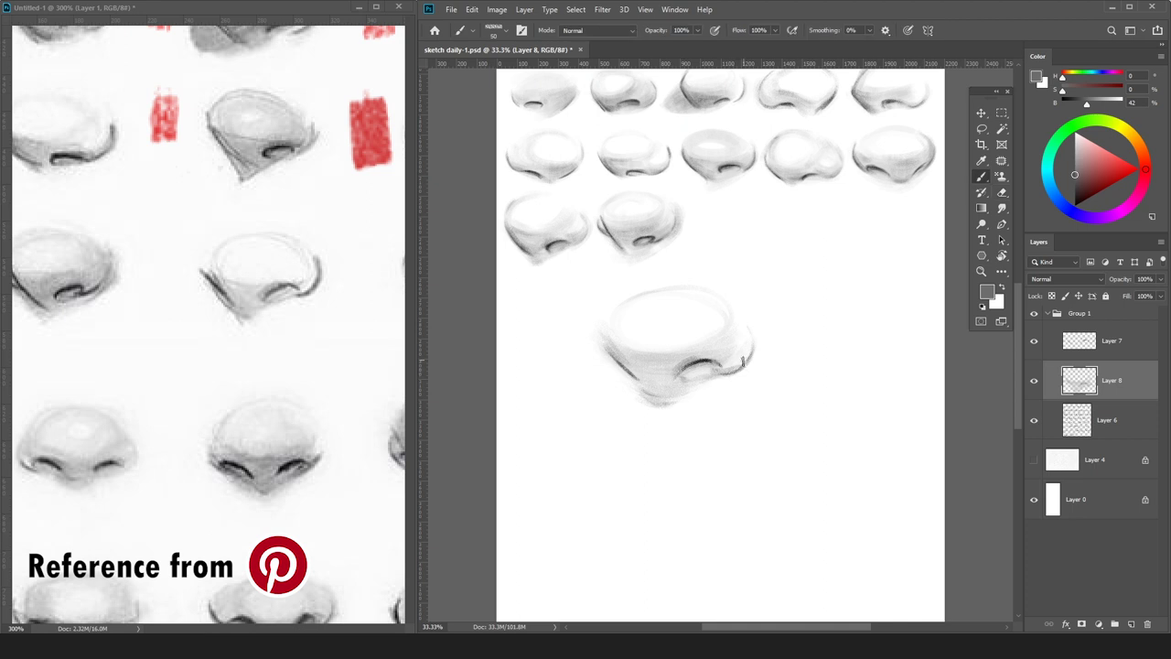
pyautogui.keyDown('alt'); pyautogui.click(736, 366); pyautogui.keyUp('alt')
pyautogui.keyDown('alt'); pyautogui.click(663, 388); pyautogui.keyUp('alt')
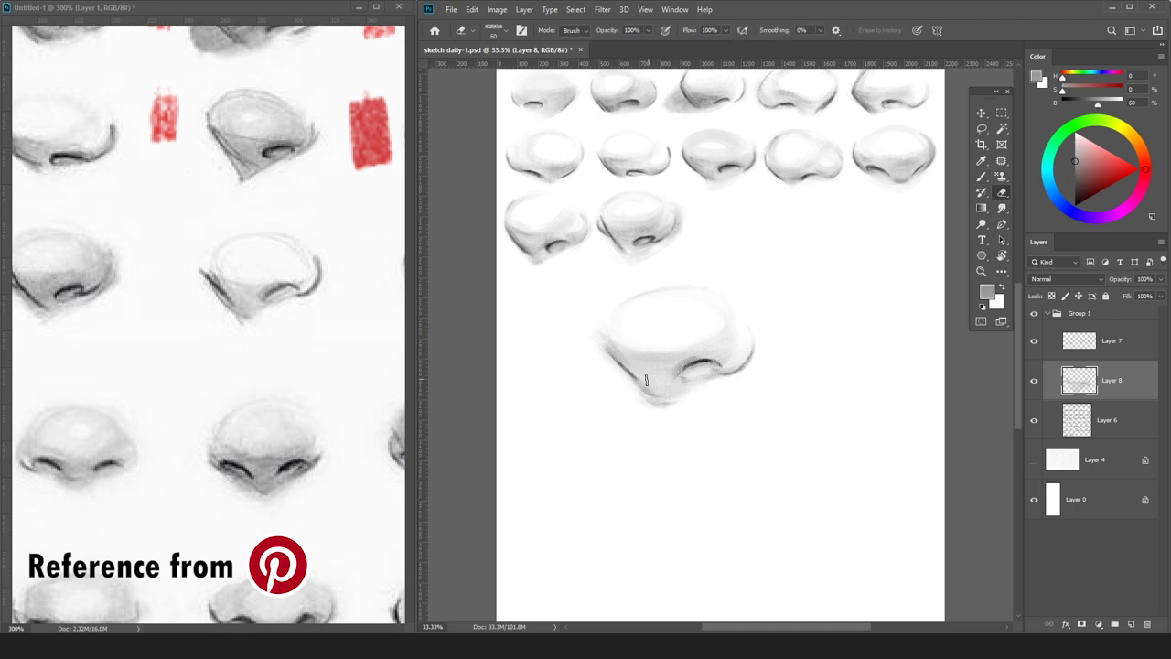
pyautogui.press('e')
pyautogui.press('b')
# Shade around the nostril's left end and along the right wing in a sampled darker gray.
pyautogui.keyDown('alt'); pyautogui.click(678, 378); pyautogui.keyUp('alt')
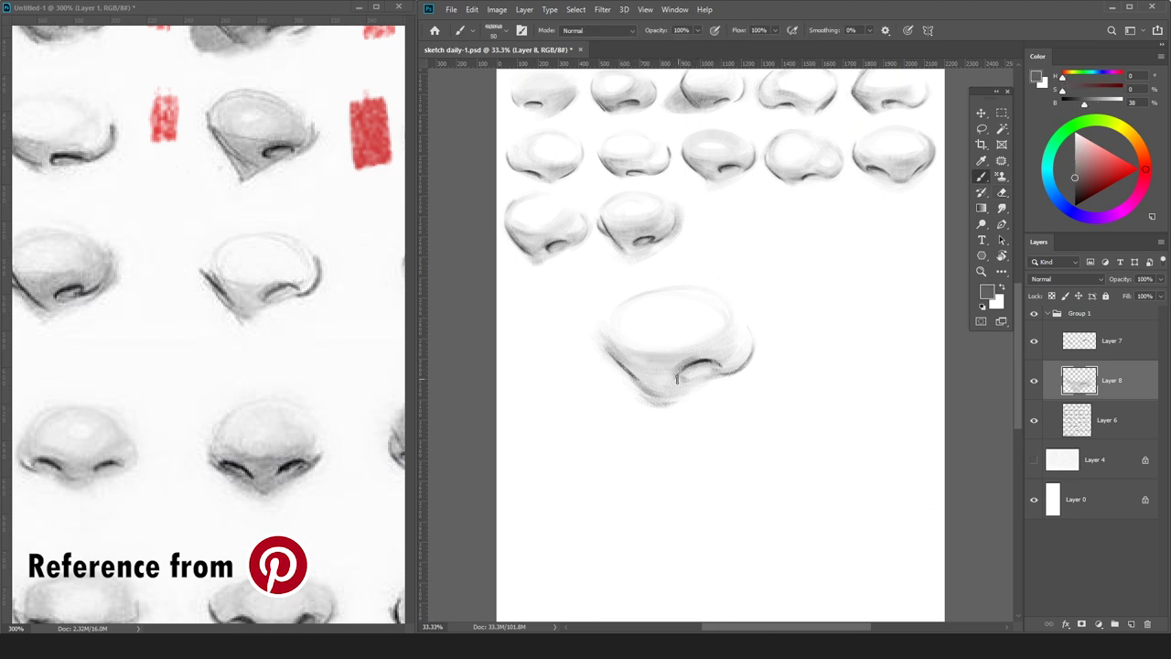
pyautogui.press('e')
pyautogui.press('b')
pyautogui.press('e')
pyautogui.press('b')
pyautogui.press(']')
pyautogui.moveTo(736, 368); pyautogui.dragTo(753, 349)
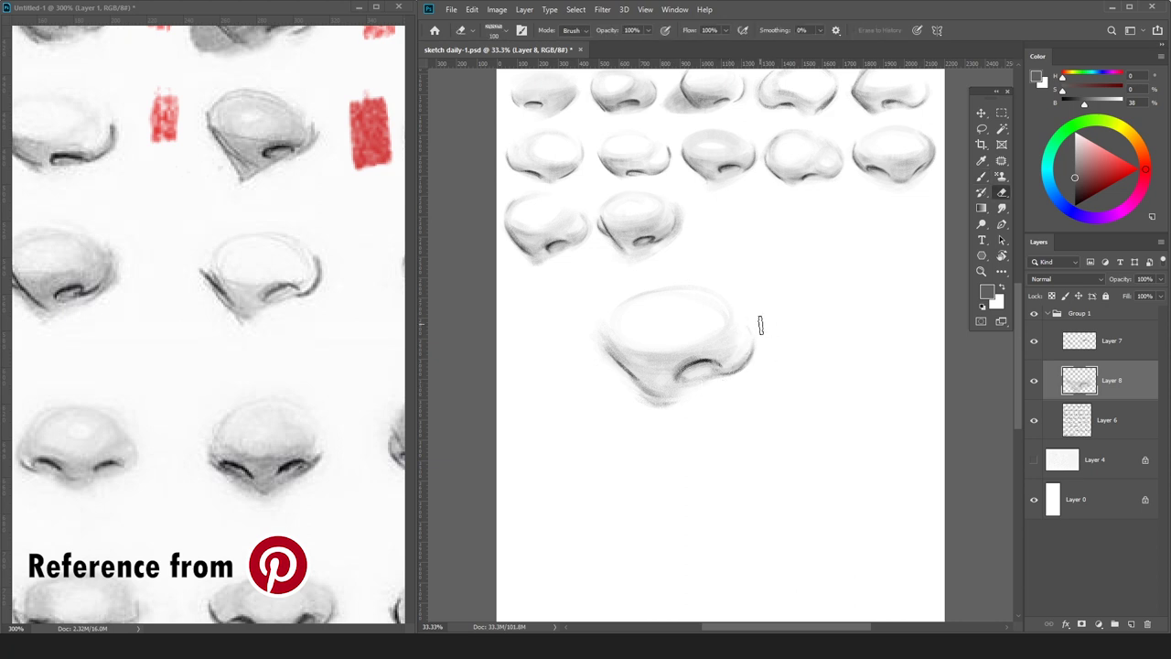
# Strengthen the right wing contour, nostril and base lines in black on the line layer.
pyautogui.hotkey('alt', ']')
pyautogui.press('d')
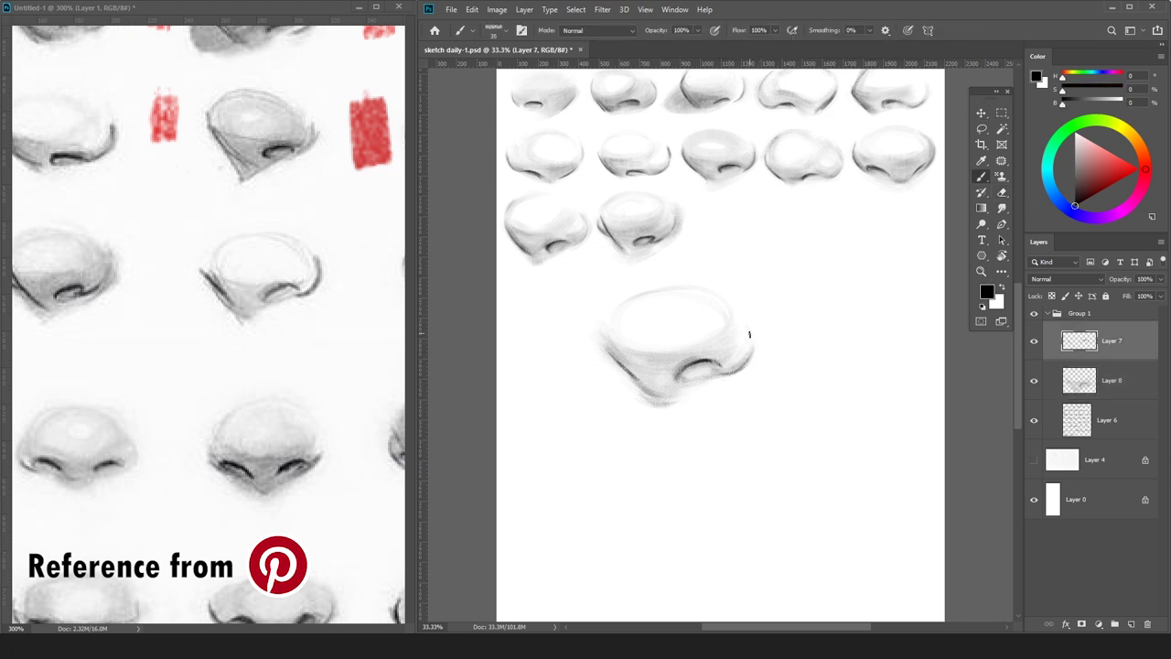
pyautogui.moveTo(745, 322); pyautogui.dragTo(744, 321)
pyautogui.hotkey('ctrl', '-')
pyautogui.moveTo(699, 364)
pyautogui.mouseDown()
pyautogui.moveTo(754, 347)
pyautogui.moveTo(662, 369)
pyautogui.moveTo(663, 400)
pyautogui.mouseUp()
pyautogui.press('e')
# Tone the nose's left side with sampled grays and a large brush in 78% brightness gray.
pyautogui.hotkey('ctrl', '+')
pyautogui.click(1103, 379)
pyautogui.click(1108, 335)
pyautogui.press('b')
pyautogui.keyDown('alt'); pyautogui.click(653, 394); pyautogui.keyUp('alt')
pyautogui.keyDown('alt'); pyautogui.click(645, 396); pyautogui.keyUp('alt')
pyautogui.click(1075, 144)
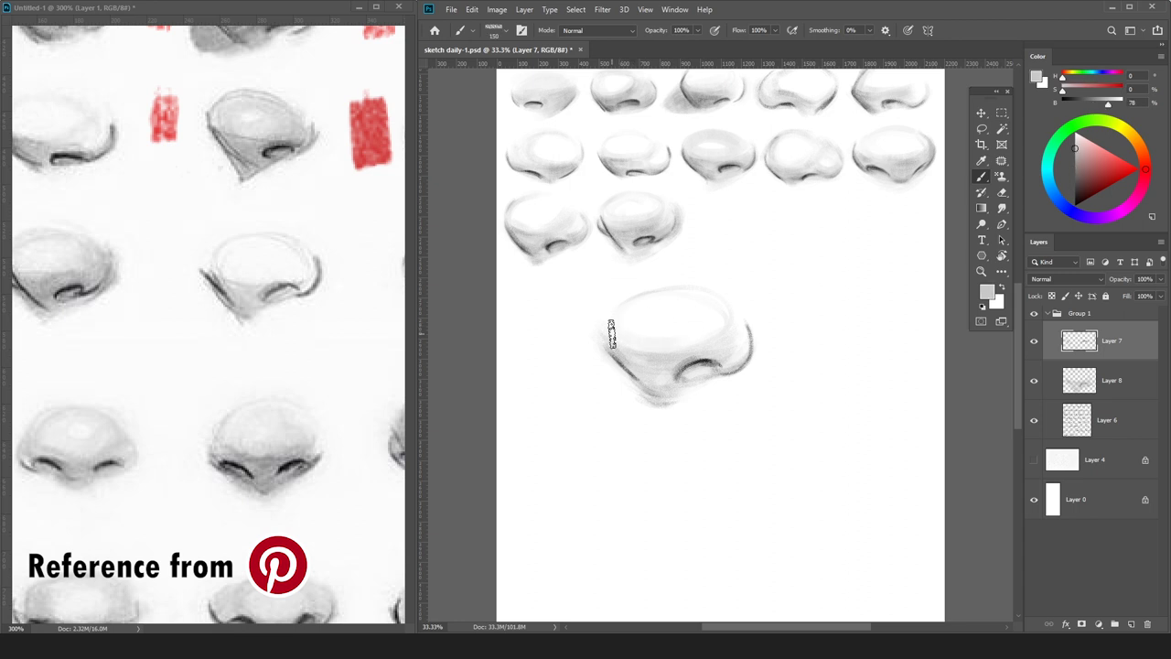
# Merge the line layer with the shading layer beneath it.
pyautogui.press('e')
pyautogui.hotkey('ctrl', 'e')
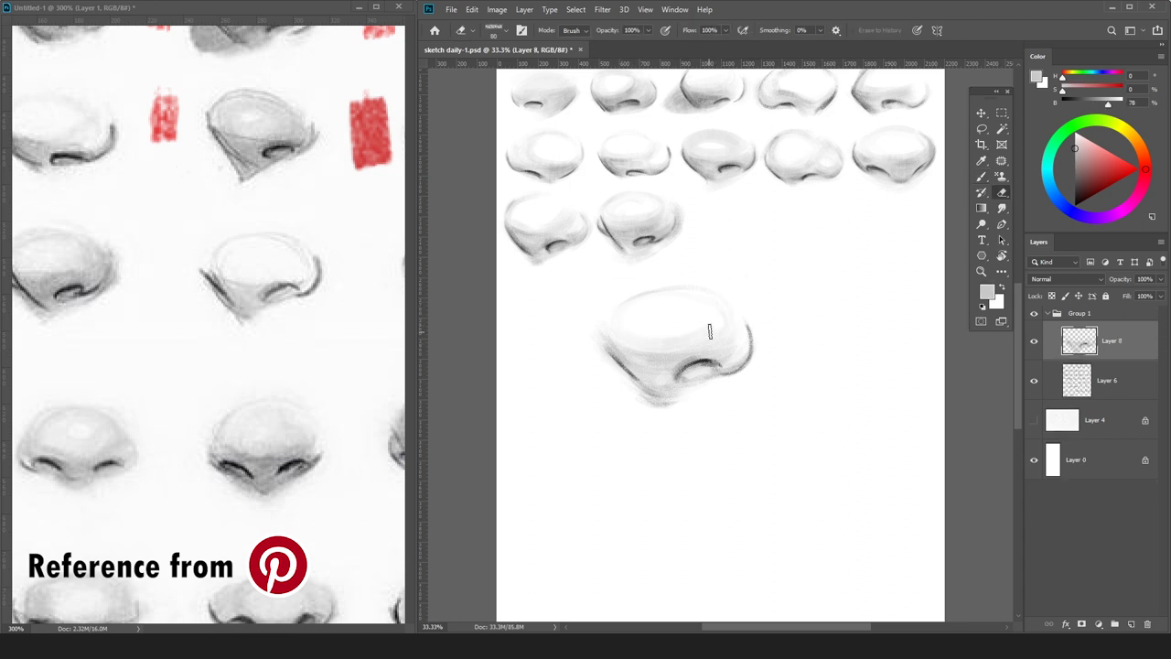
pyautogui.press('b')
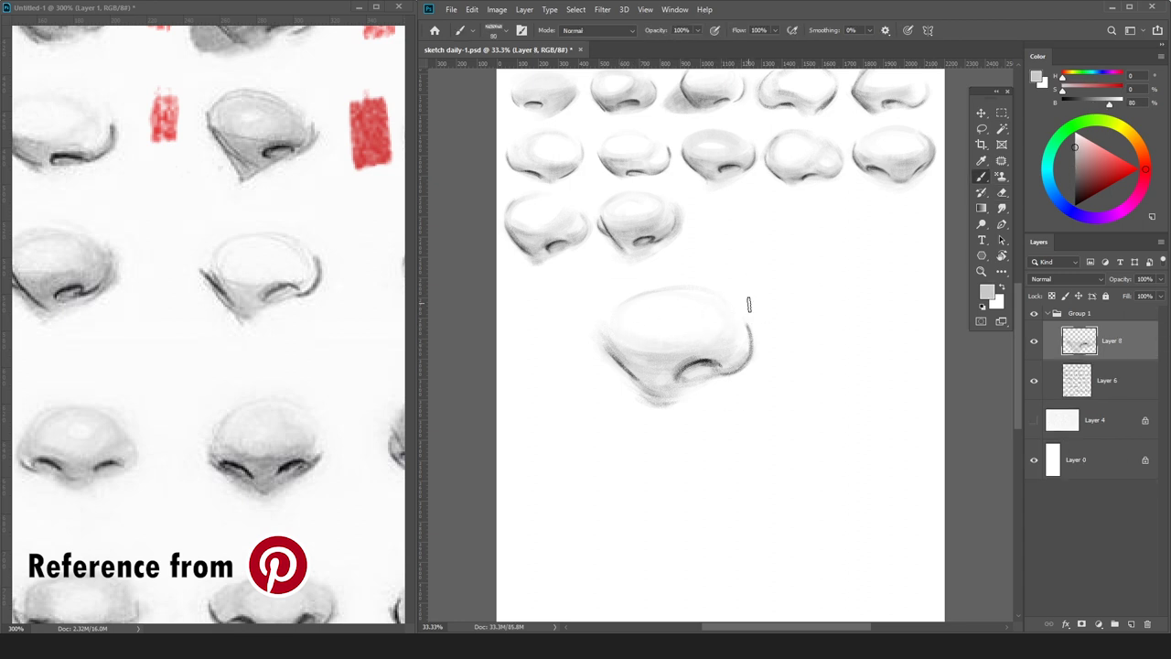
# Darken the nostril in black and rework the nose's left contour with the eraser, black and sampled gray.
pyautogui.press('d')
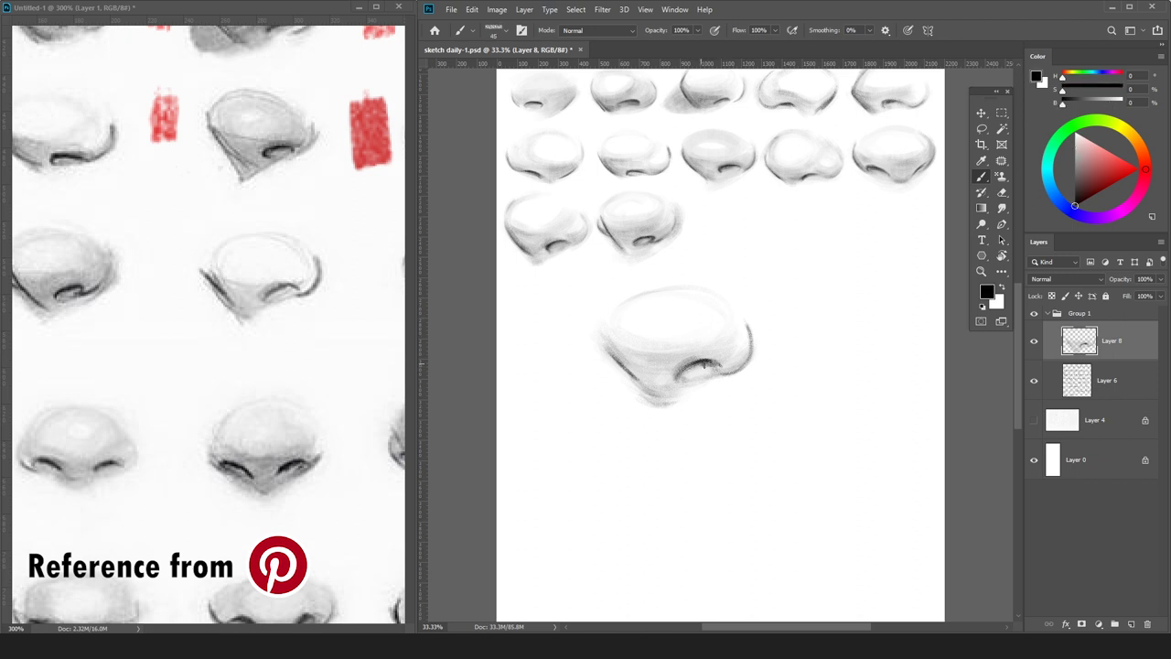
pyautogui.click(1075, 156)
pyautogui.press('e')
pyautogui.moveTo(610, 339); pyautogui.dragTo(633, 375)
pyautogui.press('b')
pyautogui.press('d')
pyautogui.press('e')
pyautogui.press('b')
pyautogui.keyDown('alt'); pyautogui.click(618, 349); pyautogui.keyUp('alt')
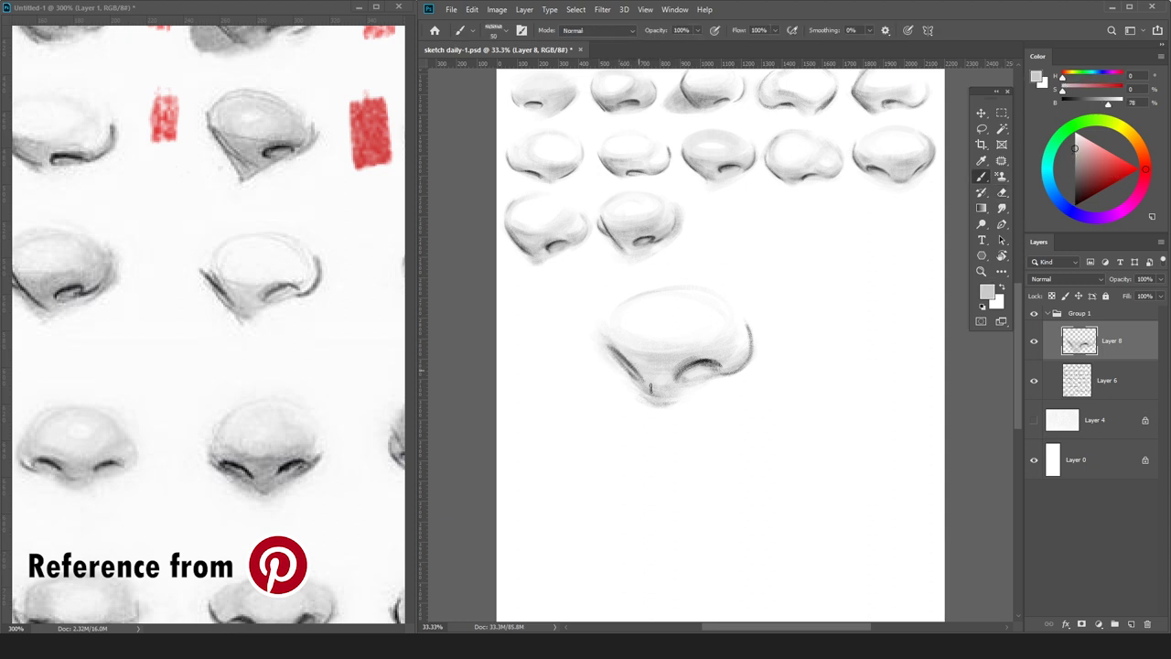
# Blend the underside, the nostril's surroundings and the right wing with tones sampled from the drawing.
pyautogui.keyDown('alt'); pyautogui.click(671, 325); pyautogui.keyUp('alt')
pyautogui.keyDown('alt'); pyautogui.click(702, 370); pyautogui.keyUp('alt')
pyautogui.keyDown('alt'); pyautogui.click(710, 367); pyautogui.keyUp('alt')
pyautogui.keyDown('alt'); pyautogui.click(729, 393); pyautogui.keyUp('alt')
pyautogui.press(']')
pyautogui.keyDown('alt'); pyautogui.click(655, 353); pyautogui.keyUp('alt')
pyautogui.click(1075, 172)
pyautogui.keyDown('alt'); pyautogui.click(750, 346); pyautogui.keyUp('alt')
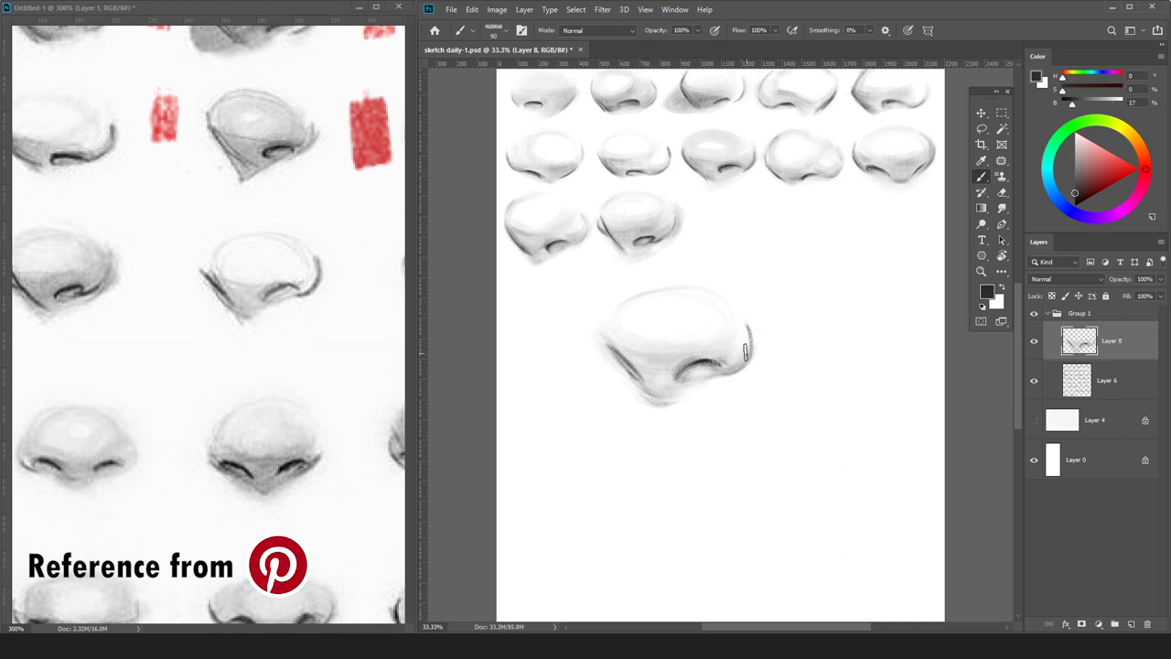
pyautogui.keyDown('alt'); pyautogui.click(741, 351); pyautogui.keyUp('alt')
pyautogui.keyDown('alt'); pyautogui.click(734, 351); pyautogui.keyUp('alt')
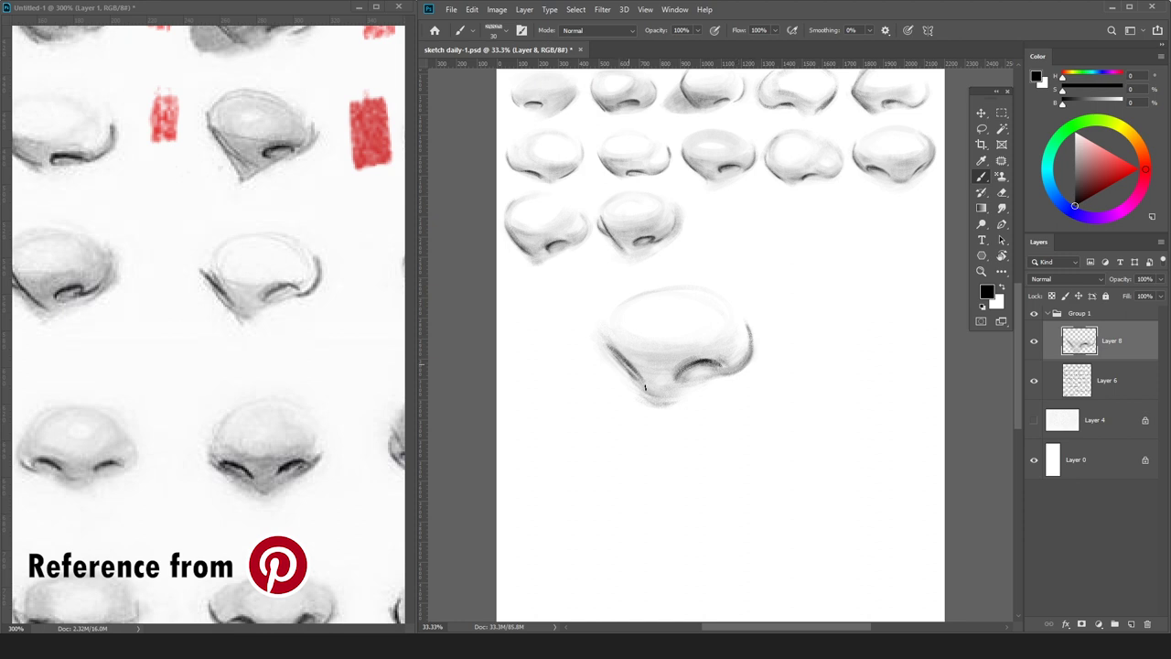
# Touch up the left contour and the nose base with sampled tones and darker grays.
pyautogui.keyDown('alt'); pyautogui.click(605, 339); pyautogui.keyUp('alt')
pyautogui.moveTo(614, 348); pyautogui.dragTo(635, 371)
pyautogui.hotkey('ctrl', '-')
pyautogui.hotkey('ctrl', '-')
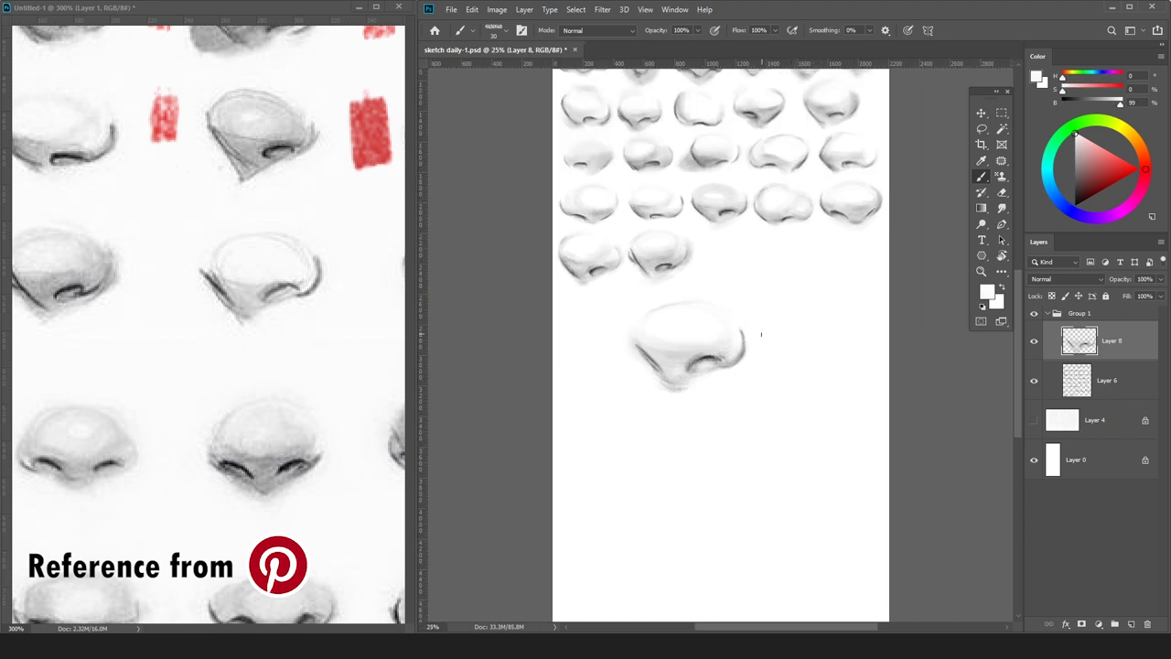
pyautogui.click(1075, 153)
pyautogui.keyDown('alt'); pyautogui.click(674, 381); pyautogui.keyUp('alt')
pyautogui.moveTo(1075, 163); pyautogui.dragTo(1075, 176)
pyautogui.press('[')
pyautogui.keyDown('alt'); pyautogui.click(705, 413); pyautogui.keyUp('alt')
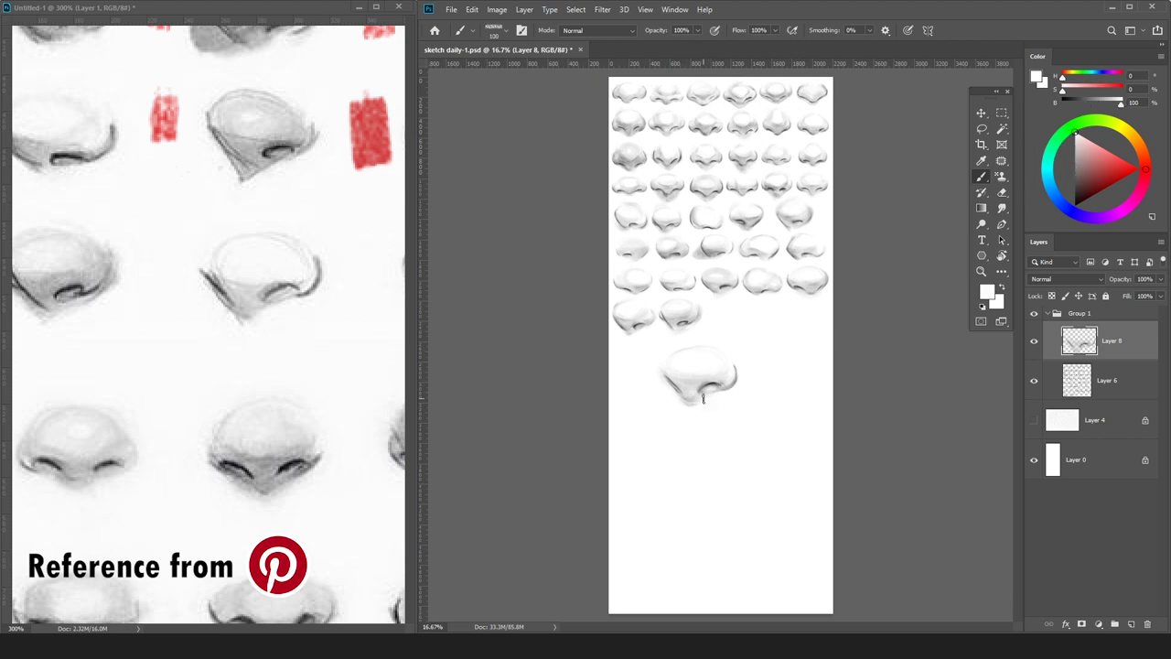
# Clean up the nose's outer edges with the eraser and sampled light and dark tones.
pyautogui.keyDown('alt'); pyautogui.click(684, 380); pyautogui.keyUp('alt')
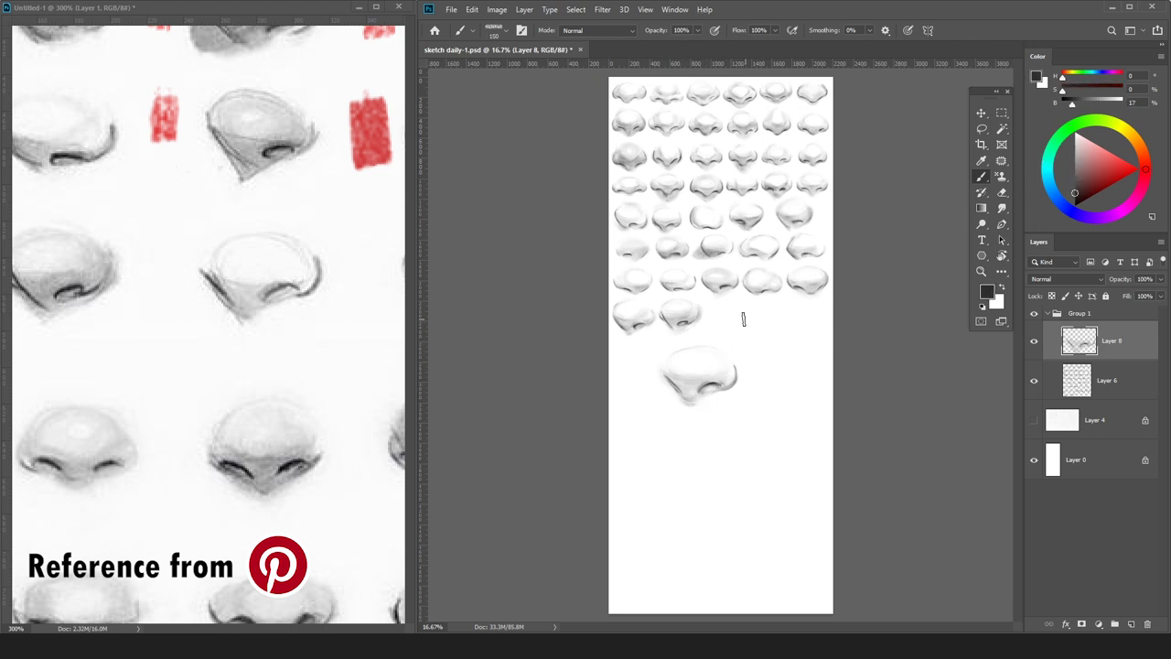
pyautogui.press('e')
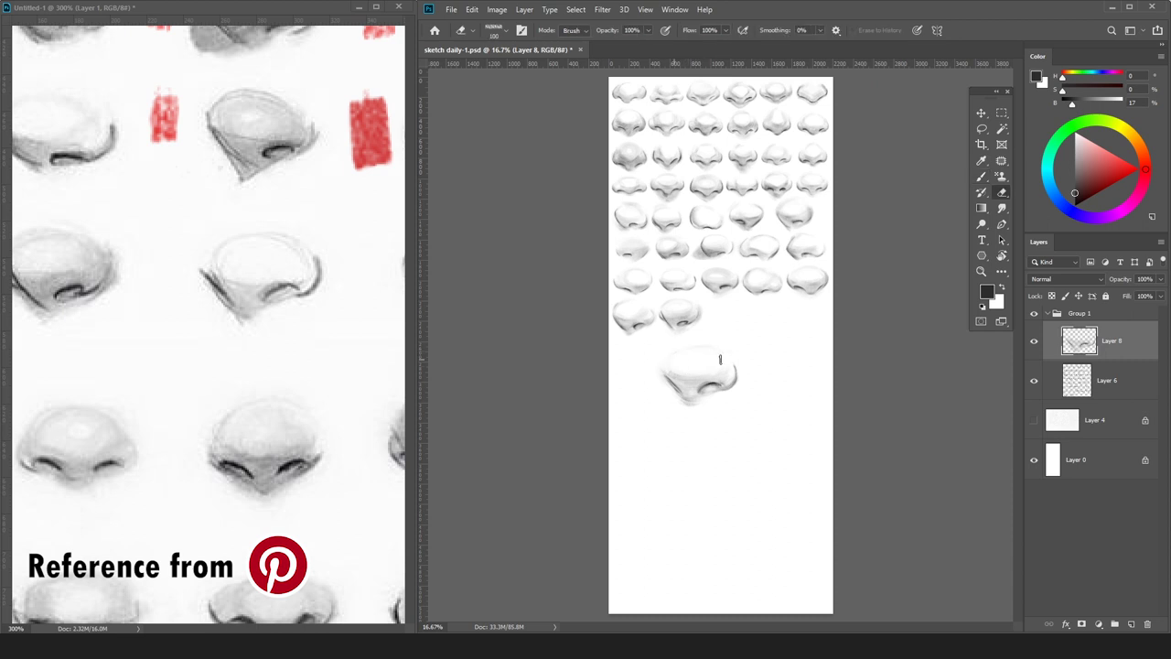
pyautogui.press('b')
pyautogui.keyDown('alt'); pyautogui.click(720, 344); pyautogui.keyUp('alt')
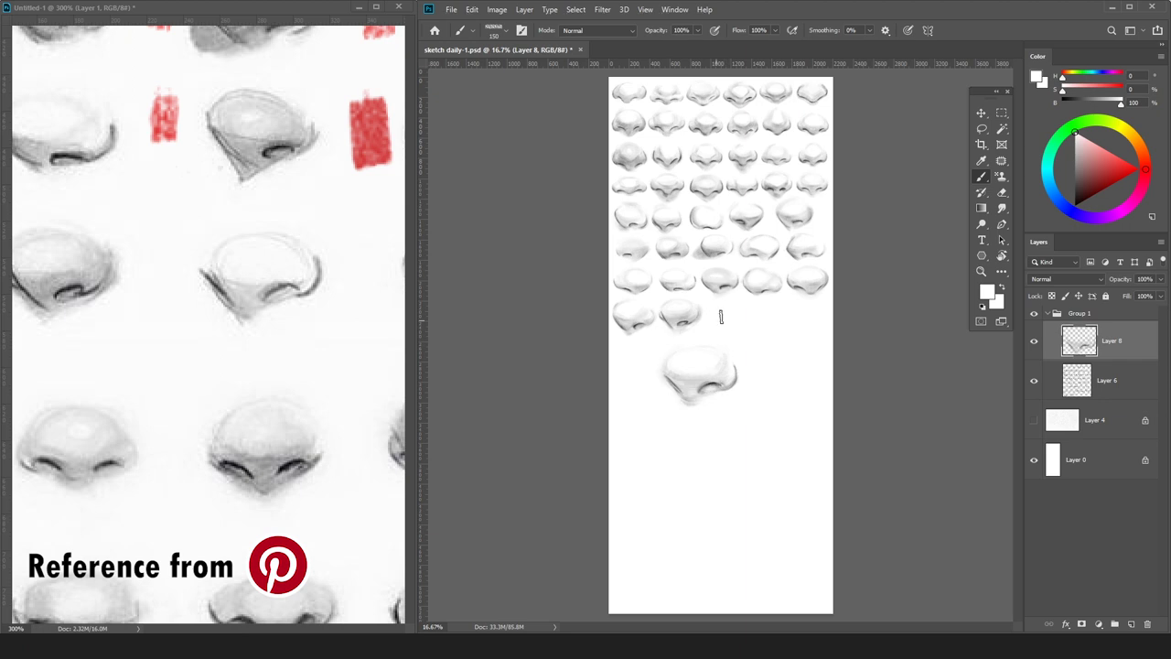
pyautogui.keyDown('alt'); pyautogui.click(735, 371); pyautogui.keyUp('alt')
pyautogui.keyDown('alt'); pyautogui.click(653, 420); pyautogui.keyUp('alt')
# Scale the finished nose to about 52.76% and place it third in the last row.
pyautogui.hotkey('ctrl', '+')
pyautogui.press('[')
pyautogui.press('[')
pyautogui.press('[')
pyautogui.press('[')
pyautogui.press('[')
pyautogui.press('[')
pyautogui.press('[')
pyautogui.press('[')
pyautogui.hotkey('ctrl', 't')
pyautogui.moveTo(771, 348); pyautogui.dragTo(698, 374)
pyautogui.moveTo(659, 409); pyautogui.dragTo(730, 303)
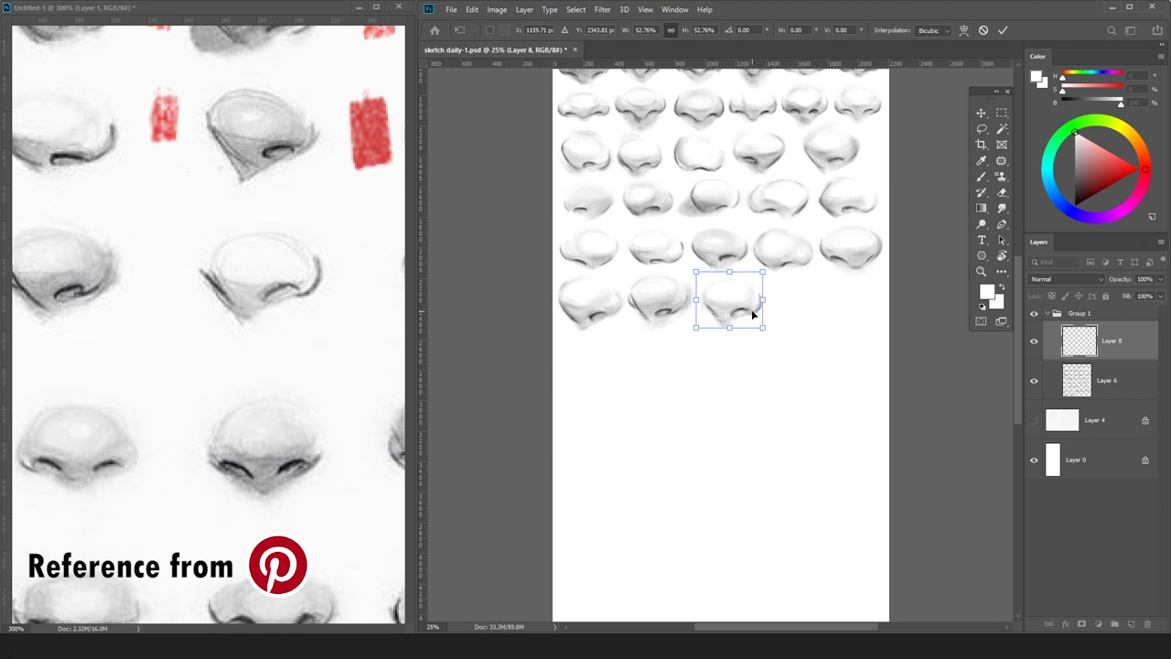
pyautogui.press('Return')
# Merge the placed nose into the layer of finished noses and add a new layer for the next nose.
pyautogui.press('v')
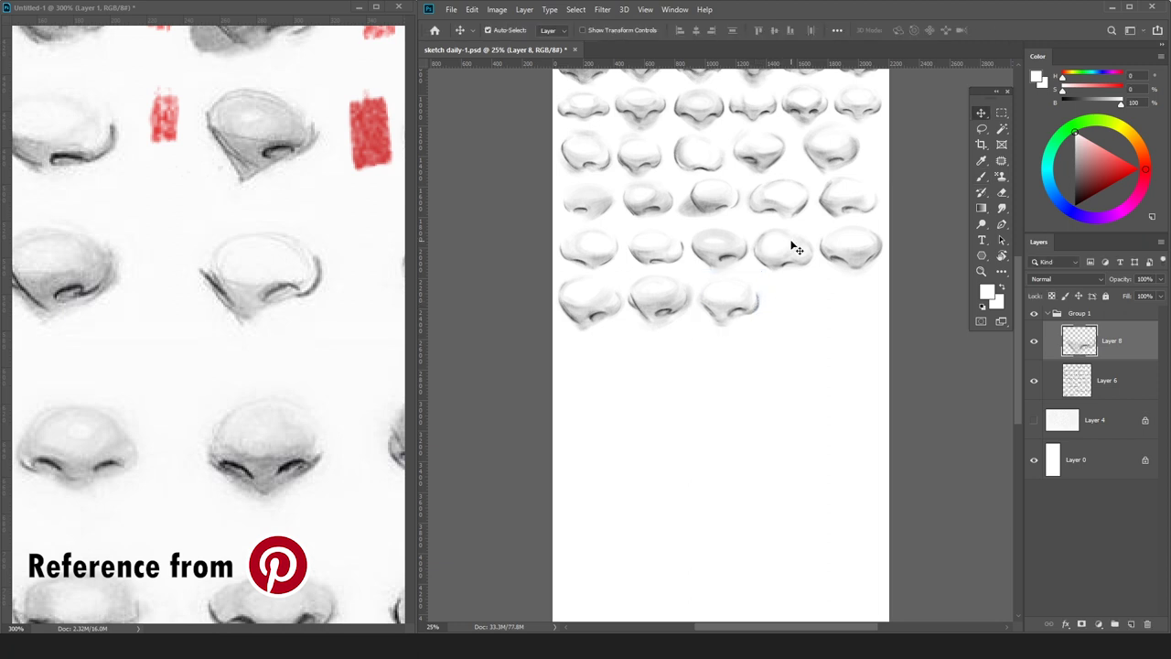
pyautogui.hotkey('ctrl', 'e')
pyautogui.hotkey('ctrl', 'shift', 'n')
pyautogui.press('Return')
# Mark the spot beside the copied nose on the reference sheet with the red brush.
pyautogui.click(324, 9)
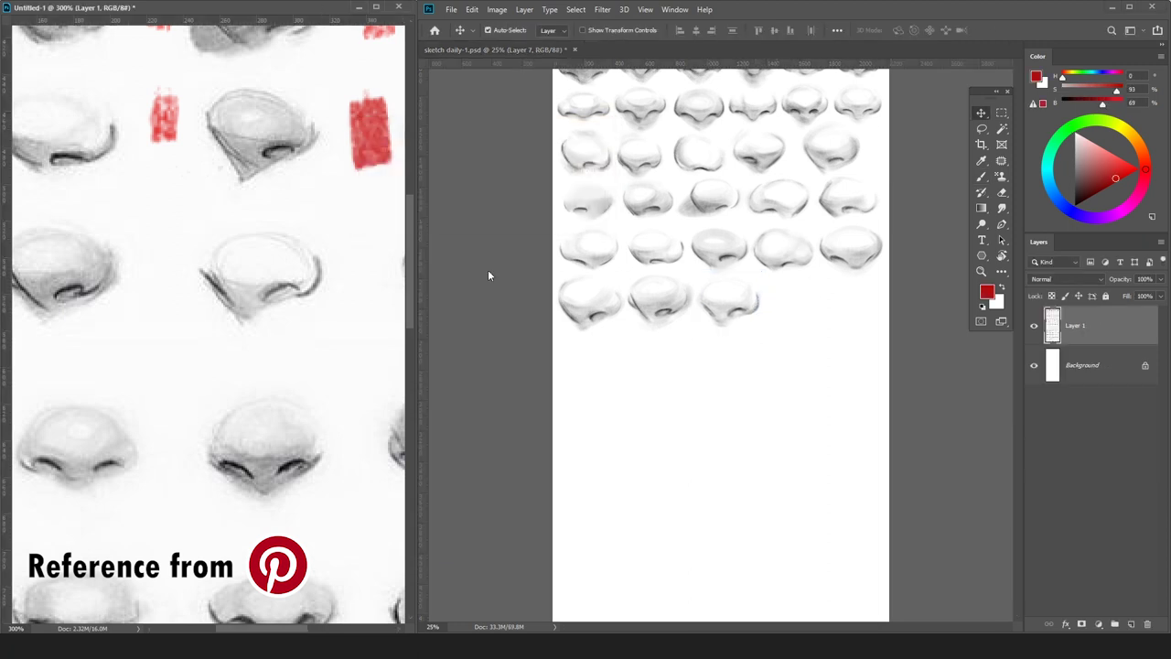
pyautogui.press('b')
pyautogui.click(163, 268)
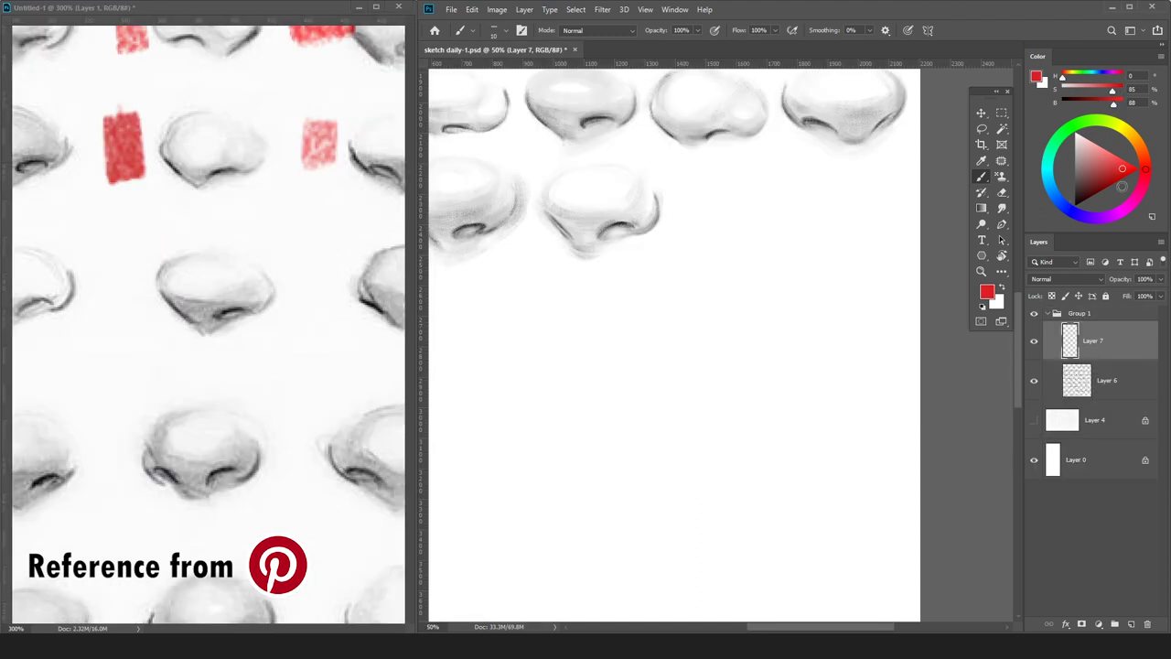
# Sketch the next nose's left side, tip crease, nostril and lower right wing in black below the last row.
pyautogui.press('d')
pyautogui.moveTo(510, 374)
pyautogui.mouseDown()
pyautogui.moveTo(531, 283)
pyautogui.moveTo(542, 377)
pyautogui.mouseUp()
pyautogui.hotkey('ctrl', '-')
pyautogui.hotkey('ctrl', '-')
pyautogui.hotkey('ctrl', 'z')
pyautogui.moveTo(495, 335)
pyautogui.mouseDown()
pyautogui.moveTo(510, 359)
pyautogui.moveTo(488, 325)
pyautogui.moveTo(579, 369)
pyautogui.moveTo(567, 368)
pyautogui.moveTo(598, 368)
pyautogui.moveTo(554, 375)
pyautogui.moveTo(627, 342)
pyautogui.mouseUp()
pyautogui.press(']')
pyautogui.press(']')
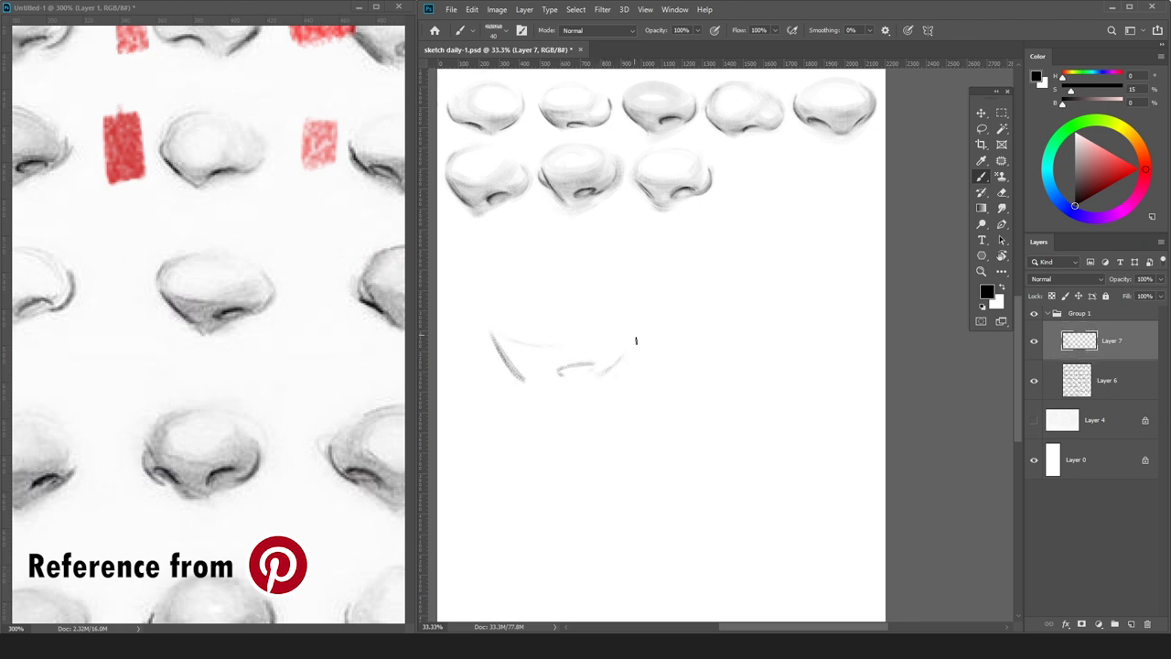
# Draw the rounded upper-left outline and extend the left contour toward the base, tidying with the eraser.
pyautogui.moveTo(494, 313); pyautogui.dragTo(540, 300)
pyautogui.press('e')
pyautogui.press('b')
pyautogui.press('e')
pyautogui.press('b')
pyautogui.moveTo(491, 361); pyautogui.dragTo(527, 382)
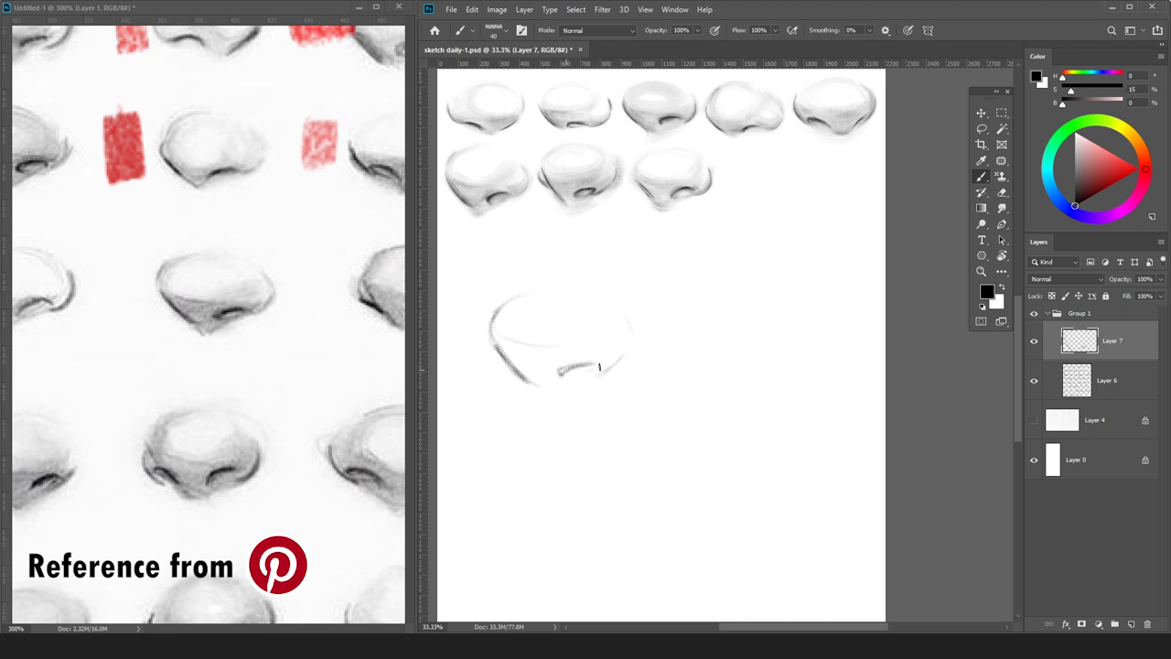
pyautogui.press('e')
pyautogui.press('b')
# Strengthen the right wing in a sampled gray with a larger brush and close the nostril's outline in black.
pyautogui.moveTo(560, 376)
pyautogui.mouseDown()
pyautogui.moveTo(597, 367)
pyautogui.moveTo(561, 376)
pyautogui.mouseUp()
pyautogui.hotkey('ctrl', 'z')
pyautogui.keyDown('alt'); pyautogui.click(628, 351); pyautogui.keyUp('alt')
pyautogui.keyDown('alt'); pyautogui.click(628, 350); pyautogui.keyUp('alt')
pyautogui.press(']')
pyautogui.press(']')
pyautogui.press(']')
pyautogui.moveTo(613, 370); pyautogui.dragTo(630, 332)
pyautogui.press('d')
pyautogui.moveTo(561, 372)
pyautogui.mouseDown()
pyautogui.moveTo(594, 368)
pyautogui.moveTo(554, 391)
pyautogui.mouseUp()
pyautogui.press('e')
pyautogui.press('b')
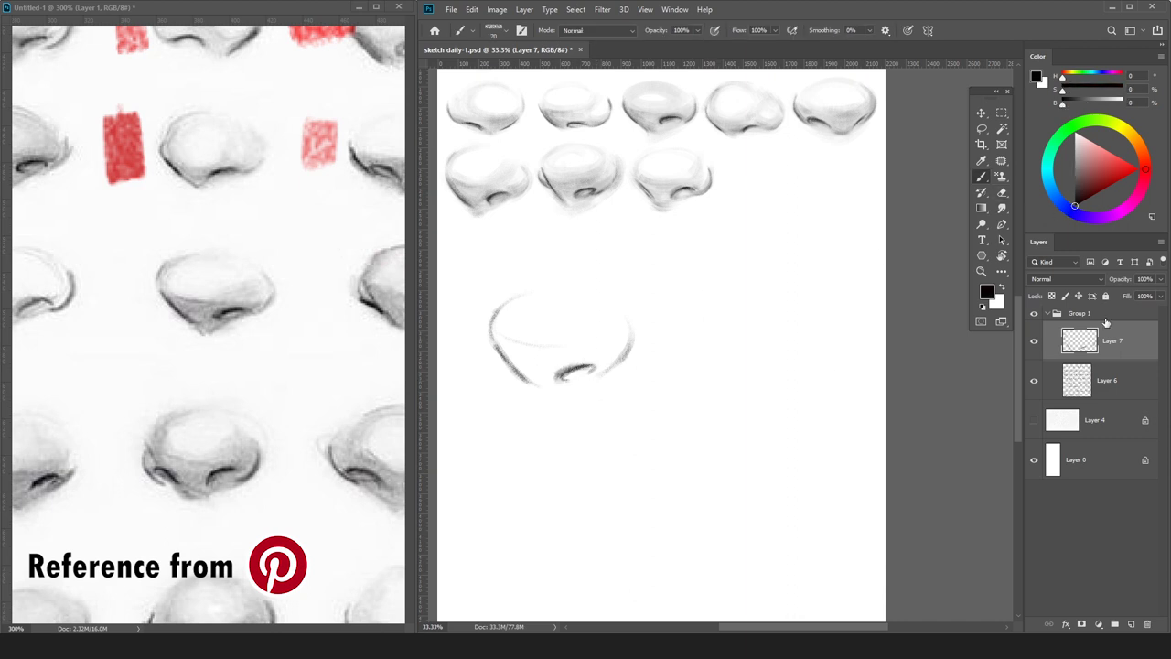
# Add a layer beneath the lines and tone the nose's underside and right side in 83% brightness gray.
pyautogui.click(1118, 389)
pyautogui.hotkey('ctrl', 'shift', 'n')
pyautogui.press('Return')
pyautogui.keyDown('alt'); pyautogui.click(528, 298); pyautogui.keyUp('alt')
pyautogui.press(']')
pyautogui.press(']')
pyautogui.press(']')
pyautogui.press(']')
pyautogui.moveTo(526, 300)
pyautogui.mouseDown()
pyautogui.moveTo(542, 339)
pyautogui.moveTo(621, 314)
pyautogui.moveTo(596, 338)
pyautogui.moveTo(508, 354)
pyautogui.moveTo(494, 341)
pyautogui.moveTo(602, 362)
pyautogui.moveTo(612, 348)
pyautogui.moveTo(570, 369)
pyautogui.moveTo(627, 321)
pyautogui.mouseUp()
pyautogui.press(']')
pyautogui.press(']')
pyautogui.press('e')
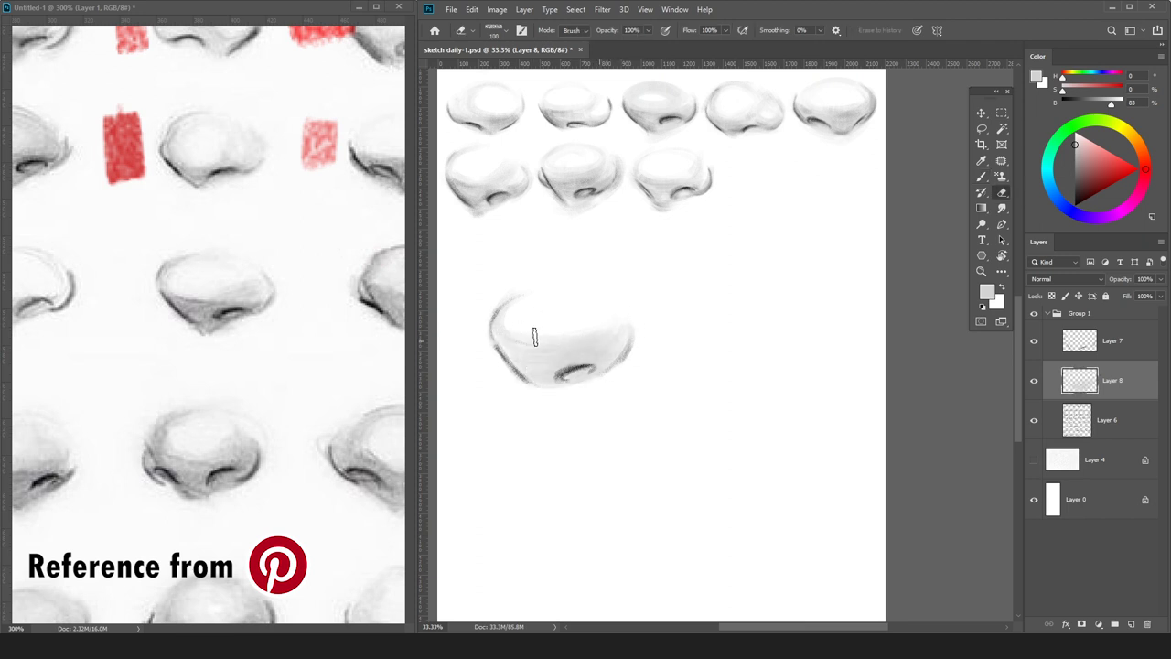
# Extend the shading below the nose base and shade around the nostril in 34% brightness gray.
pyautogui.press('b')
pyautogui.moveTo(560, 393); pyautogui.dragTo(543, 386)
pyautogui.click(1075, 180)
pyautogui.press('[')
pyautogui.press('[')
pyautogui.press('[')
pyautogui.press('[')
pyautogui.press('[')
pyautogui.press('[')
pyautogui.press('[')
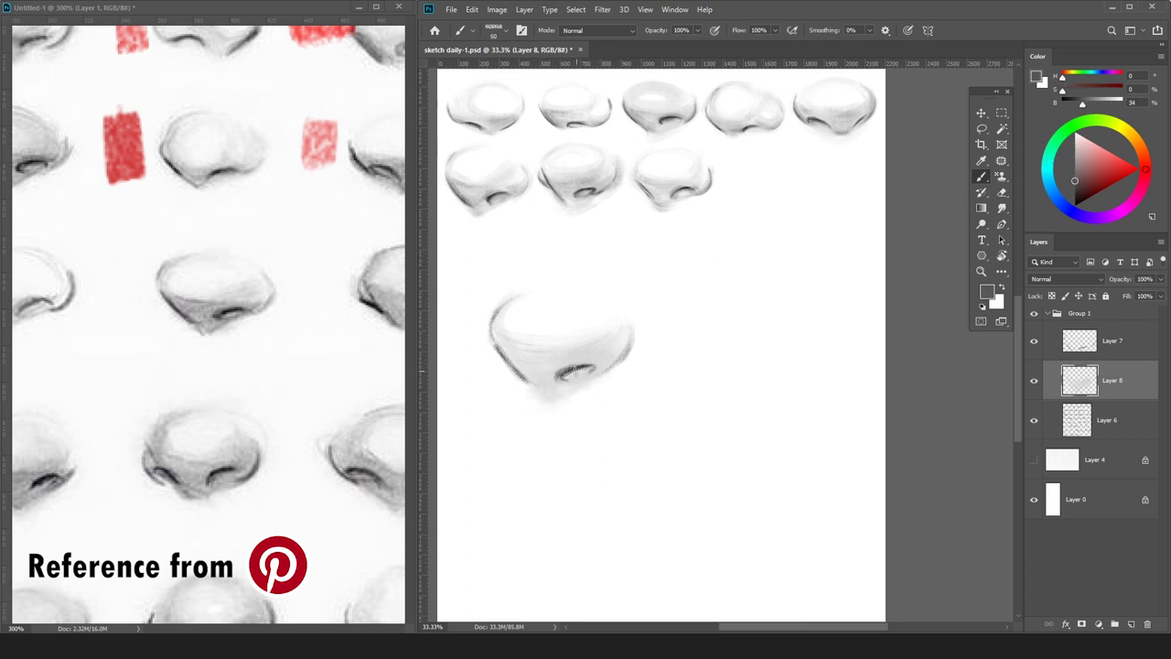
pyautogui.moveTo(601, 368); pyautogui.dragTo(564, 374)
# Erase the right wing contour on the line layer and redraw it slightly wider in 34% brightness gray.
pyautogui.click(1112, 343)
pyautogui.press('[')
pyautogui.press('[')
pyautogui.press('[')
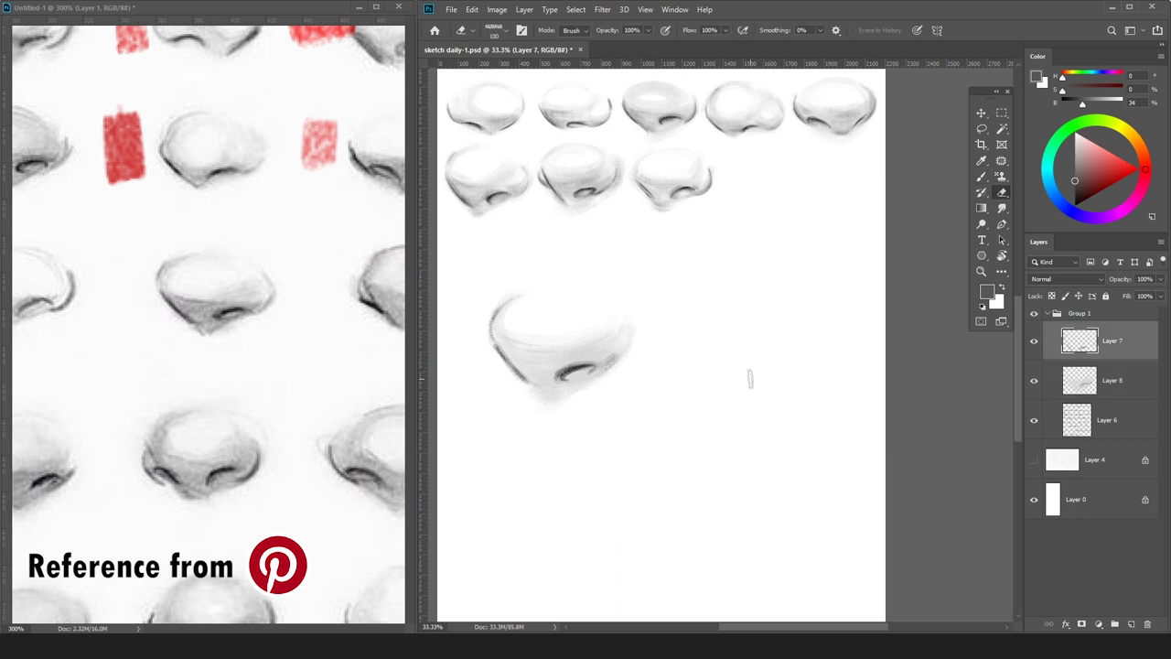
pyautogui.moveTo(632, 335); pyautogui.dragTo(618, 368)
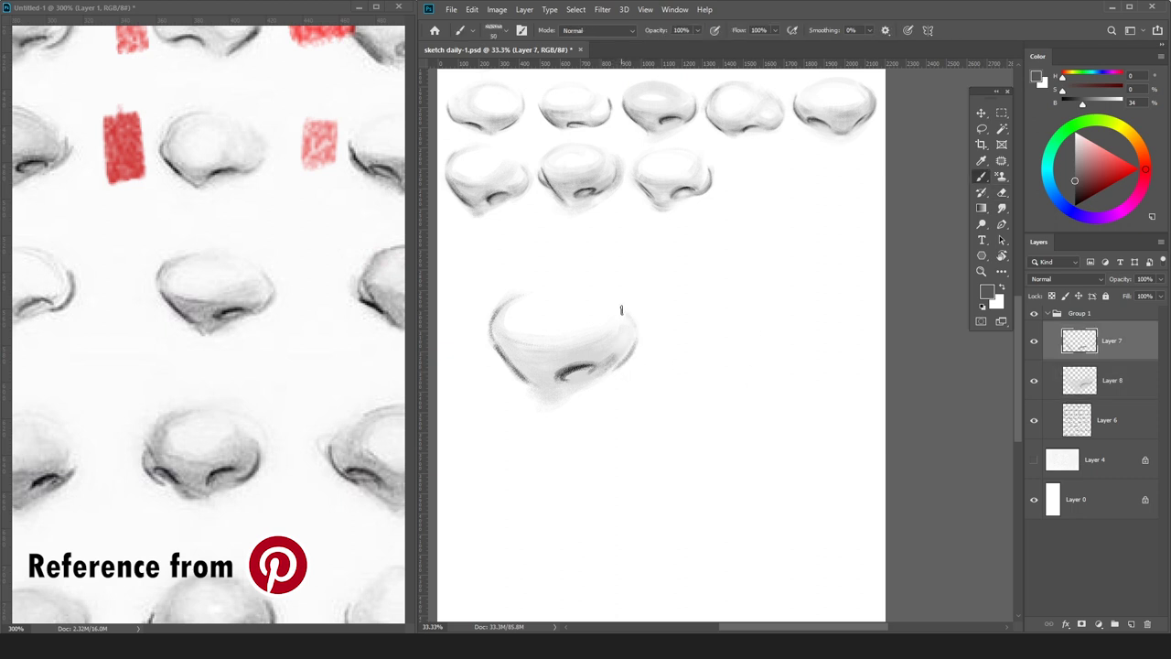
pyautogui.moveTo(625, 312); pyautogui.dragTo(639, 343)
# Shade the nostril, left edge and underside on the shading layer in 45% brightness gray.
pyautogui.hotkey('alt', '[')
pyautogui.press('e')
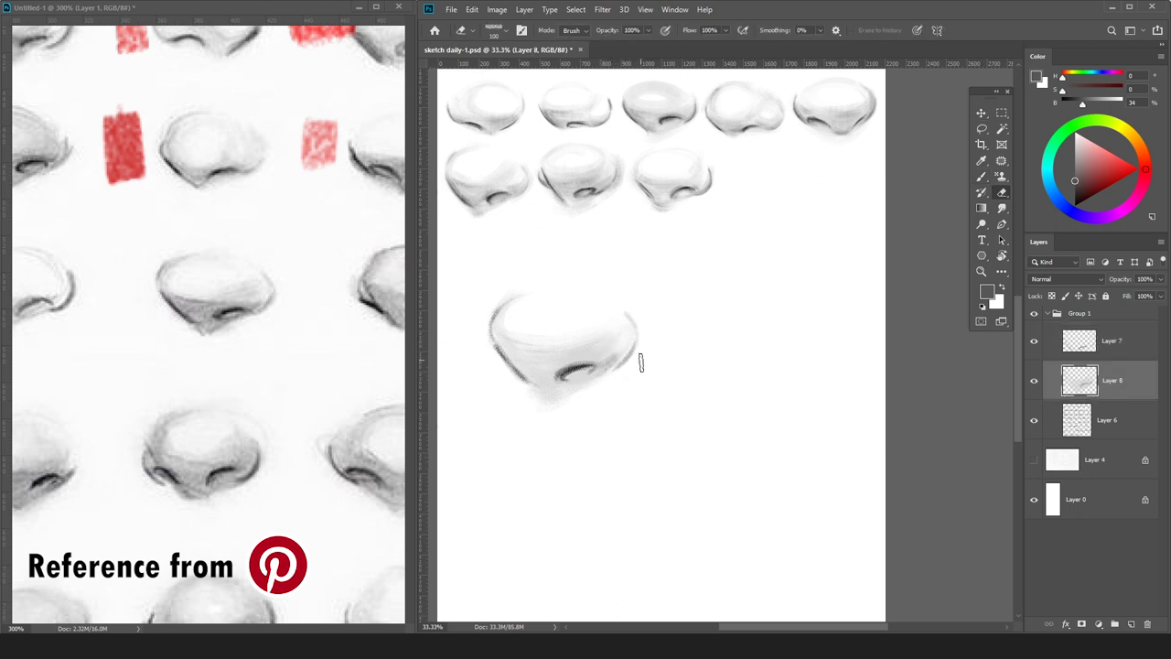
pyautogui.press('b')
pyautogui.click(1075, 172)
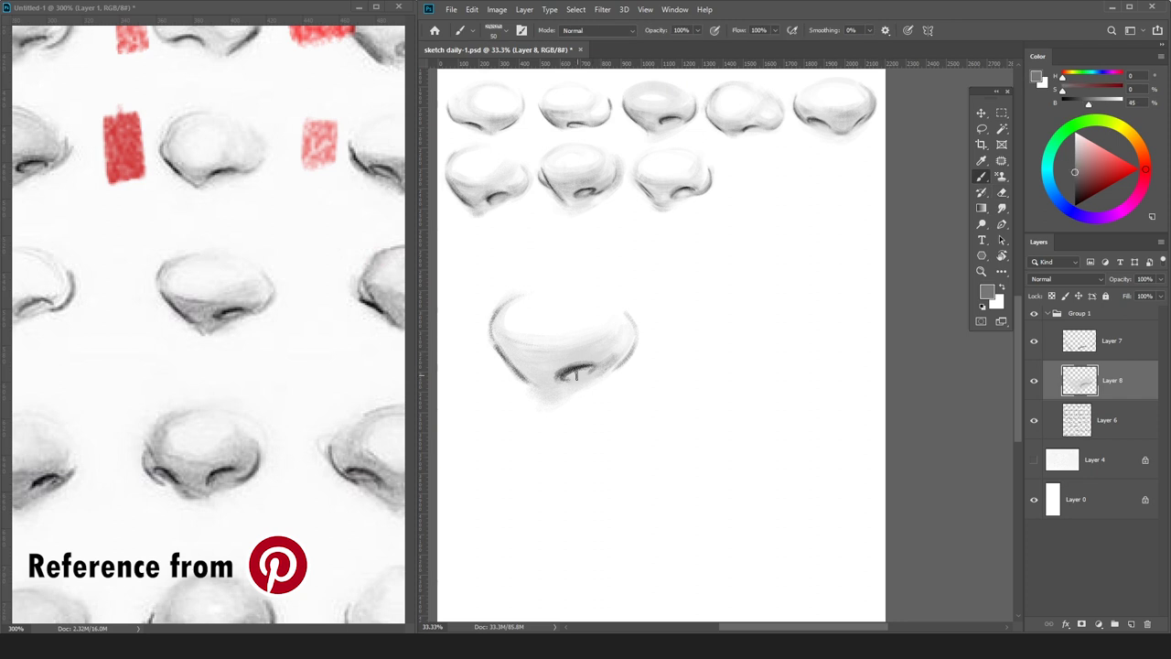
pyautogui.moveTo(578, 368)
pyautogui.mouseDown()
pyautogui.moveTo(544, 392)
pyautogui.moveTo(502, 349)
pyautogui.moveTo(544, 384)
pyautogui.moveTo(549, 352)
pyautogui.moveTo(590, 346)
pyautogui.moveTo(584, 353)
pyautogui.moveTo(602, 334)
pyautogui.mouseUp()
pyautogui.press('e')
pyautogui.press('b')
pyautogui.moveTo(500, 317)
pyautogui.mouseDown()
pyautogui.moveTo(527, 364)
pyautogui.moveTo(492, 330)
pyautogui.moveTo(604, 334)
pyautogui.mouseUp()
pyautogui.moveTo(513, 362)
pyautogui.mouseDown()
pyautogui.moveTo(549, 377)
pyautogui.moveTo(590, 358)
pyautogui.moveTo(562, 376)
pyautogui.mouseUp()
pyautogui.hotkey('ctrl', '-')
pyautogui.hotkey('ctrl', '+')
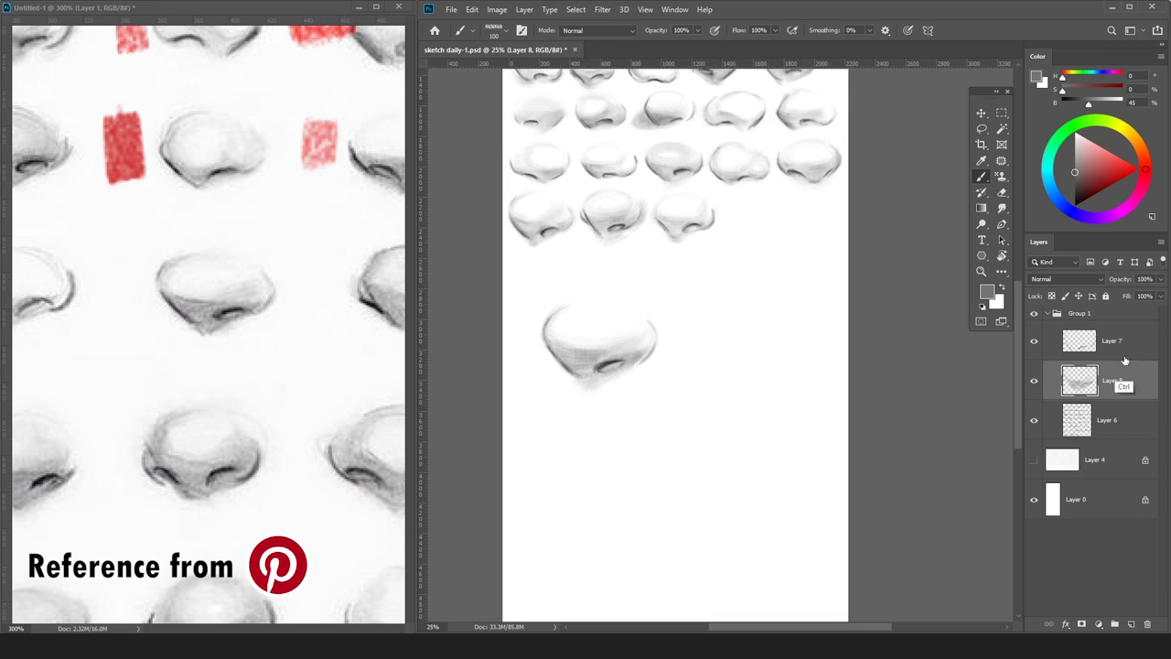
# Reinforce the nostril rim and contour lines in near-black on the line layer, refining with the eraser.
pyautogui.click(1124, 350)
pyautogui.click(1074, 205)
pyautogui.press('[')
pyautogui.moveTo(600, 367); pyautogui.dragTo(573, 370)
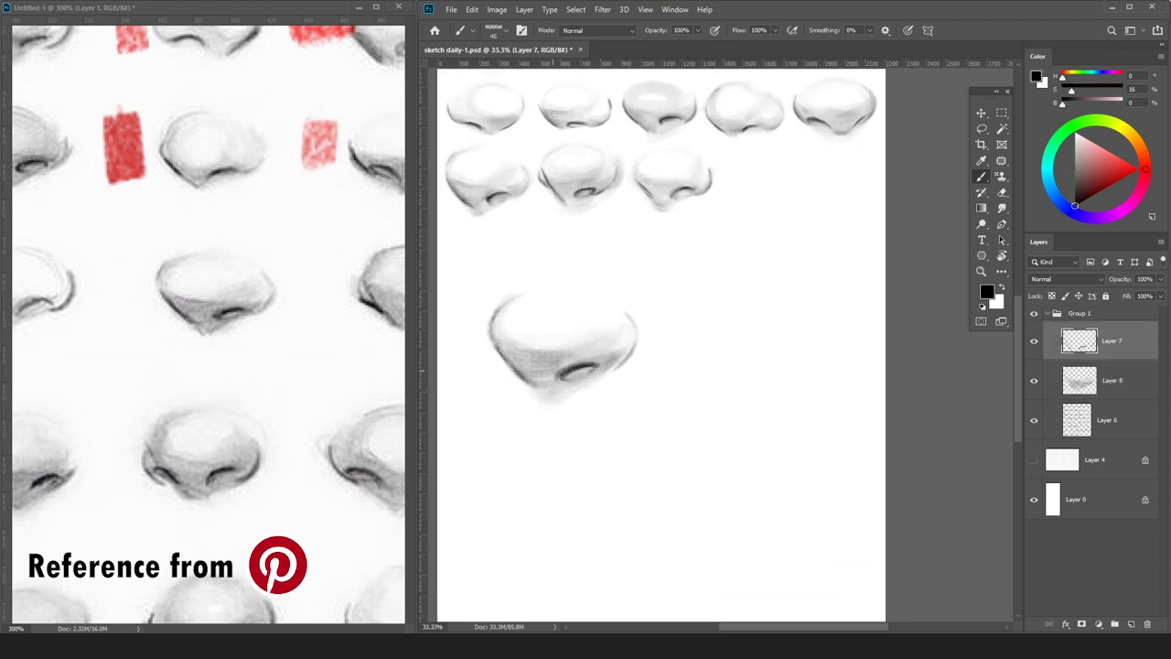
pyautogui.press('e')
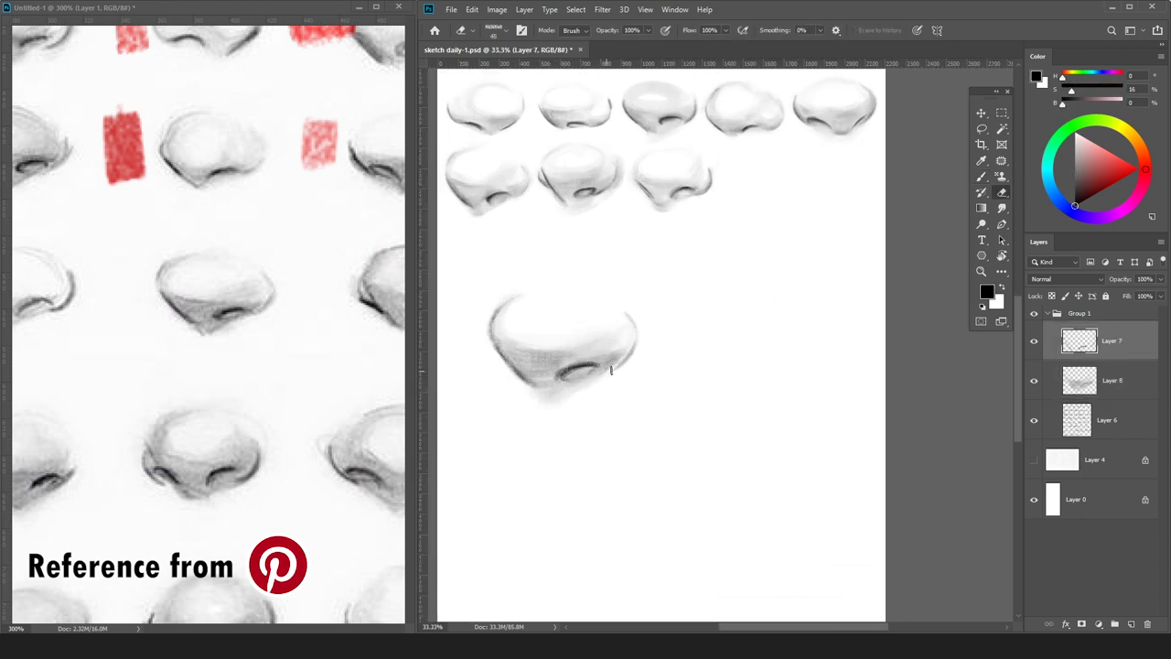
pyautogui.press('b')
pyautogui.press('e')
# Merge the new nose's line layer into its shading layer.
pyautogui.hotkey('alt', '[')
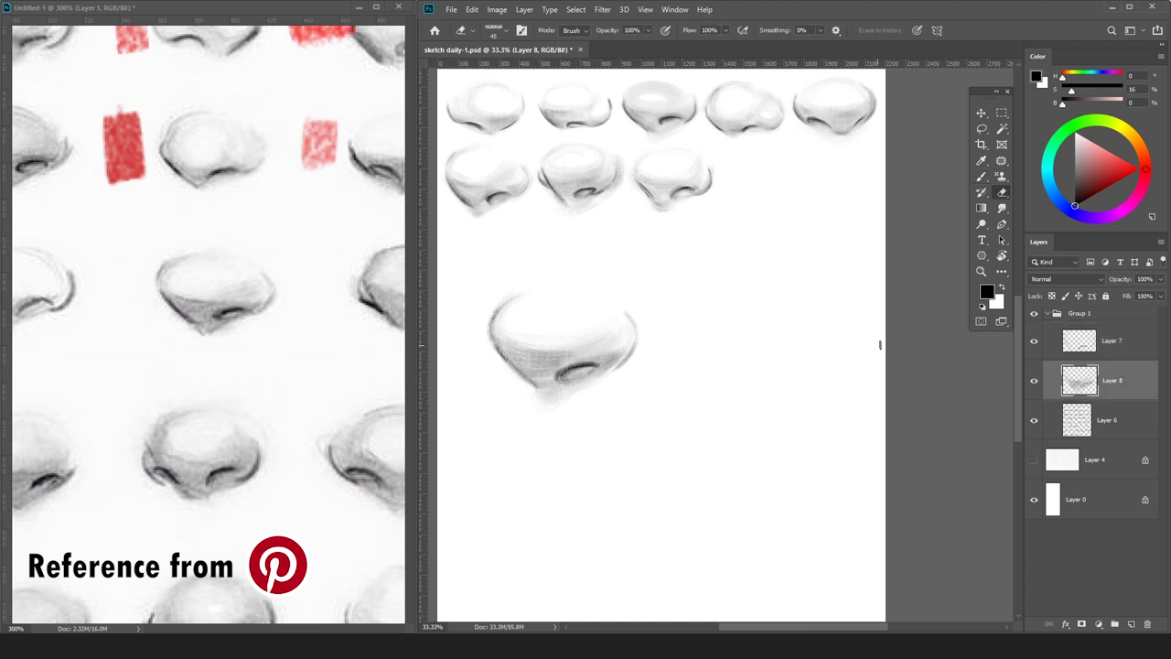
pyautogui.click(1150, 351)
pyautogui.hotkey('ctrl', 'e')
pyautogui.press('b')
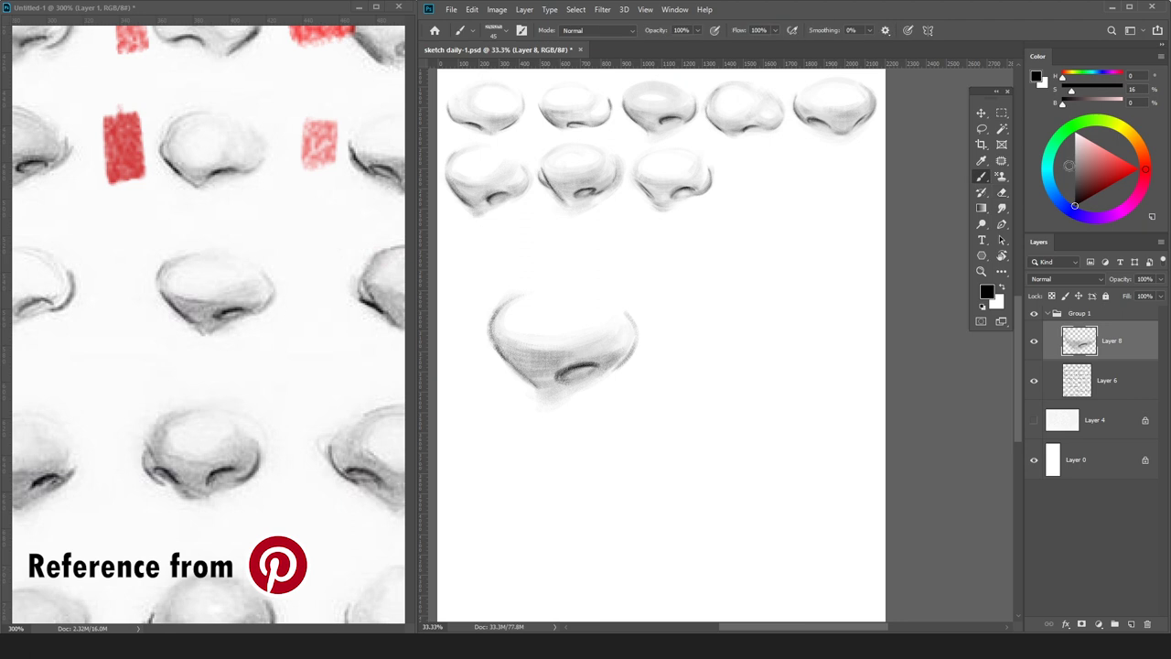
# Tone the nose's upper contour and blend the right wing and underside with sampled grays.
pyautogui.keyDown('alt'); pyautogui.click(608, 337); pyautogui.keyUp('alt')
pyautogui.keyDown('alt'); pyautogui.click(611, 352); pyautogui.keyUp('alt')
pyautogui.press('[')
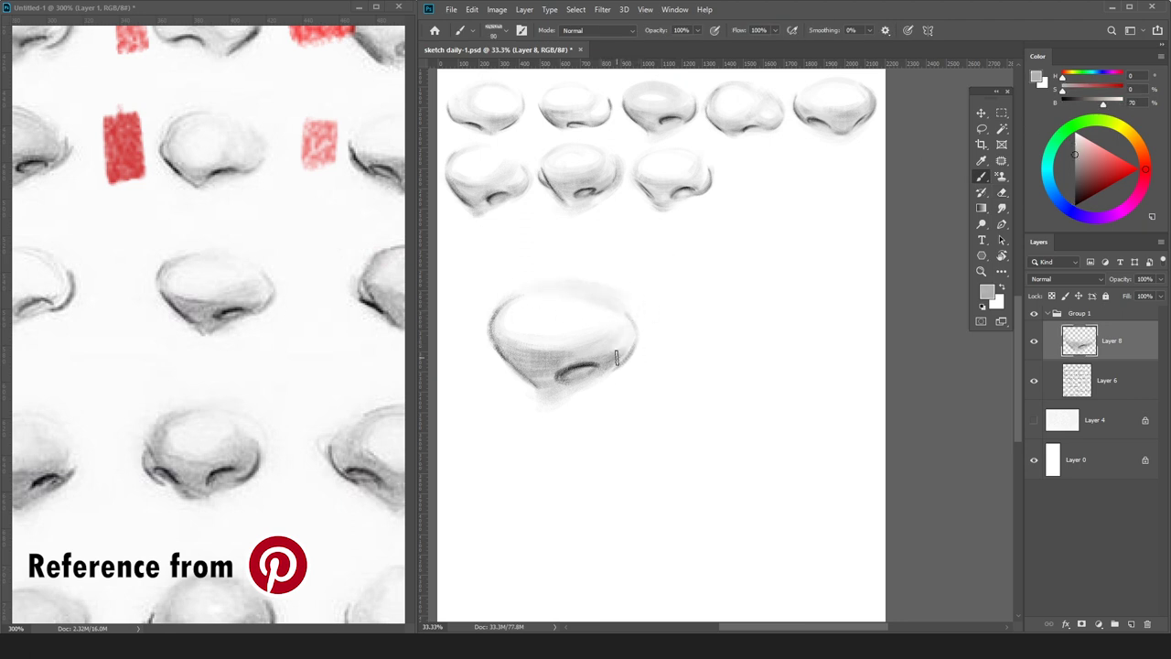
pyautogui.keyDown('alt'); pyautogui.click(551, 332); pyautogui.keyUp('alt')
pyautogui.moveTo(551, 363)
pyautogui.mouseDown()
pyautogui.moveTo(577, 350)
pyautogui.moveTo(540, 354)
pyautogui.mouseUp()
pyautogui.keyDown('alt'); pyautogui.click(593, 346); pyautogui.keyUp('alt')
pyautogui.press(']')
pyautogui.keyDown('alt'); pyautogui.click(655, 329); pyautogui.keyUp('alt')
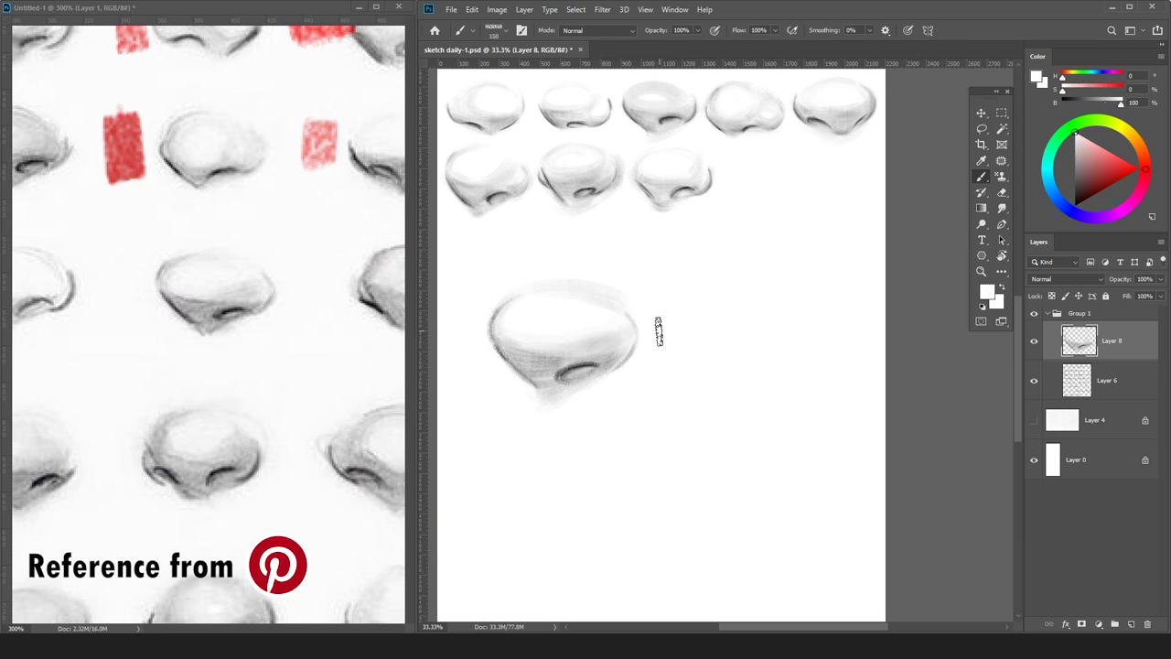
# Refine the shading at the nose base with a smaller brush in 65% brightness gray.
pyautogui.keyDown('alt'); pyautogui.click(600, 343); pyautogui.keyUp('alt')
pyautogui.press('[')
pyautogui.press('[')
pyautogui.press('[')
pyautogui.press('[')
pyautogui.press('[')
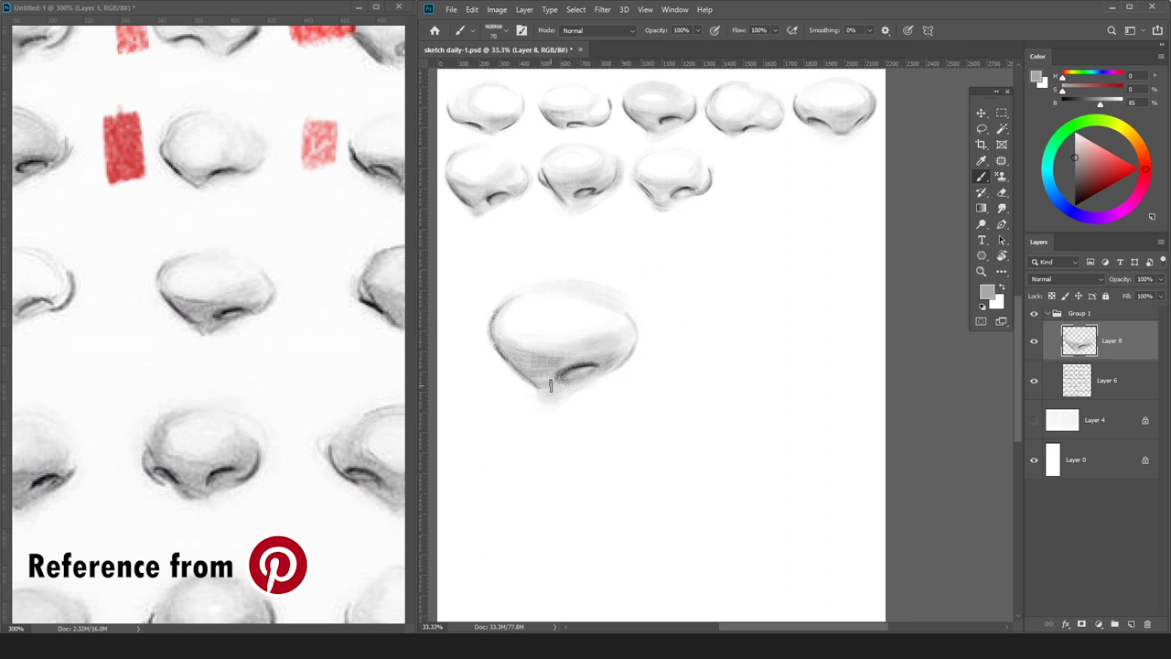
# Soften the nostril and blend the left half of the underside with sampled grays.
pyautogui.keyDown('alt'); pyautogui.click(596, 352); pyautogui.keyUp('alt')
pyautogui.press(']')
pyautogui.press(']')
pyautogui.press(']')
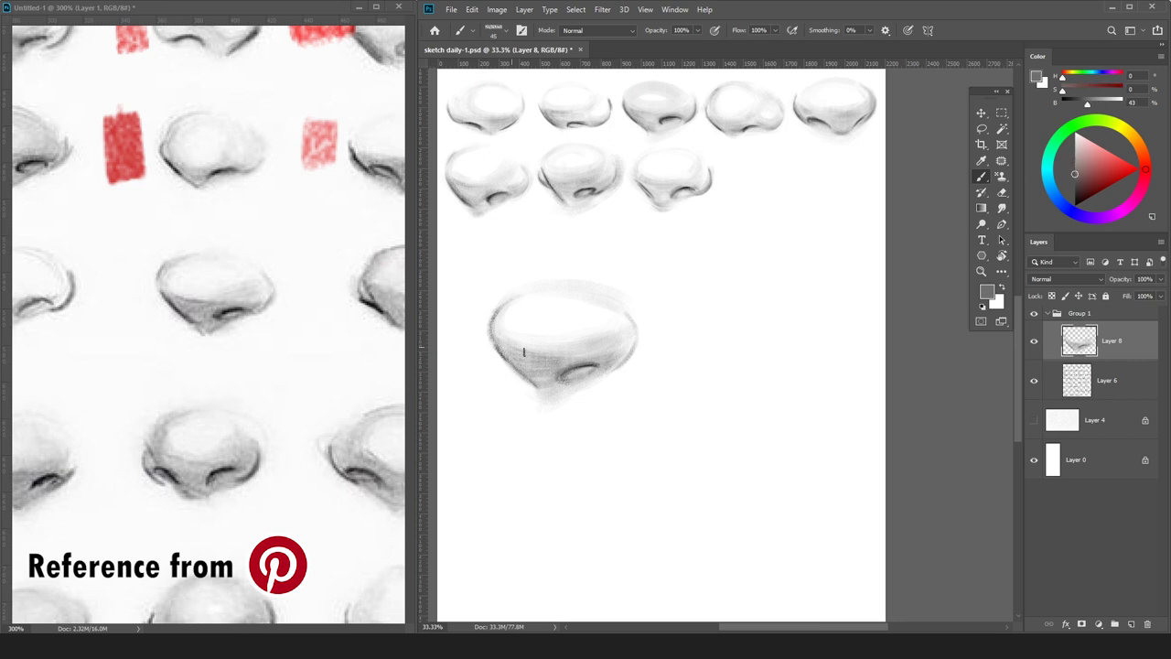
pyautogui.keyDown('alt'); pyautogui.click(527, 365); pyautogui.keyUp('alt')
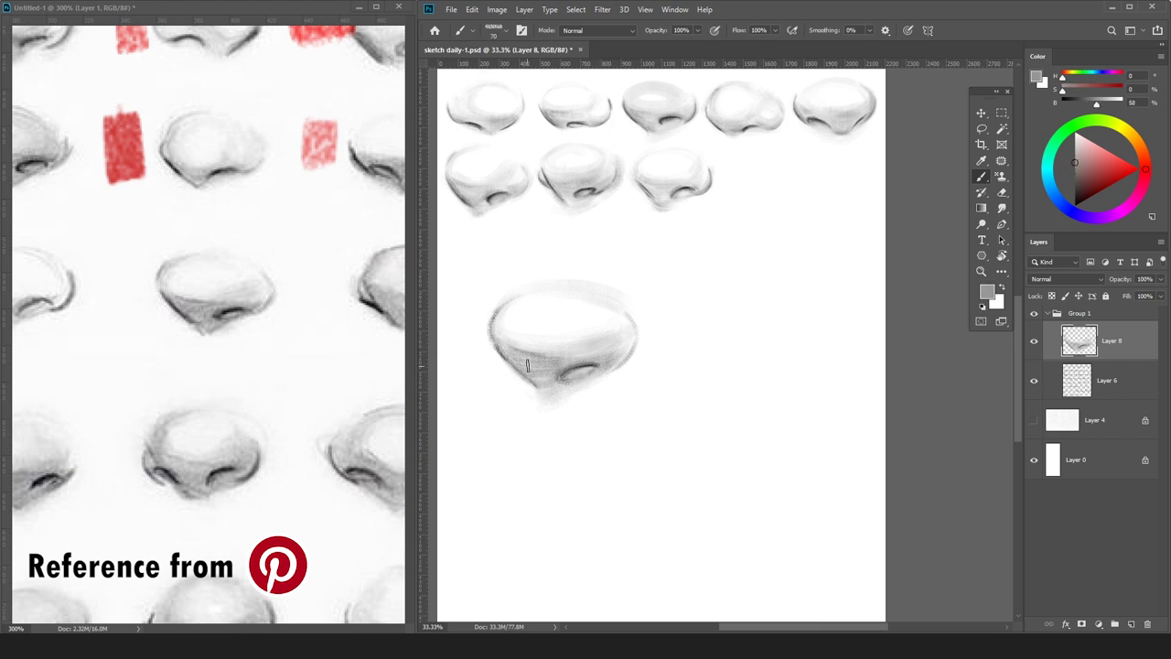
pyautogui.keyDown('alt'); pyautogui.click(535, 359); pyautogui.keyUp('alt')
pyautogui.keyDown('alt'); pyautogui.click(535, 361); pyautogui.keyUp('alt')
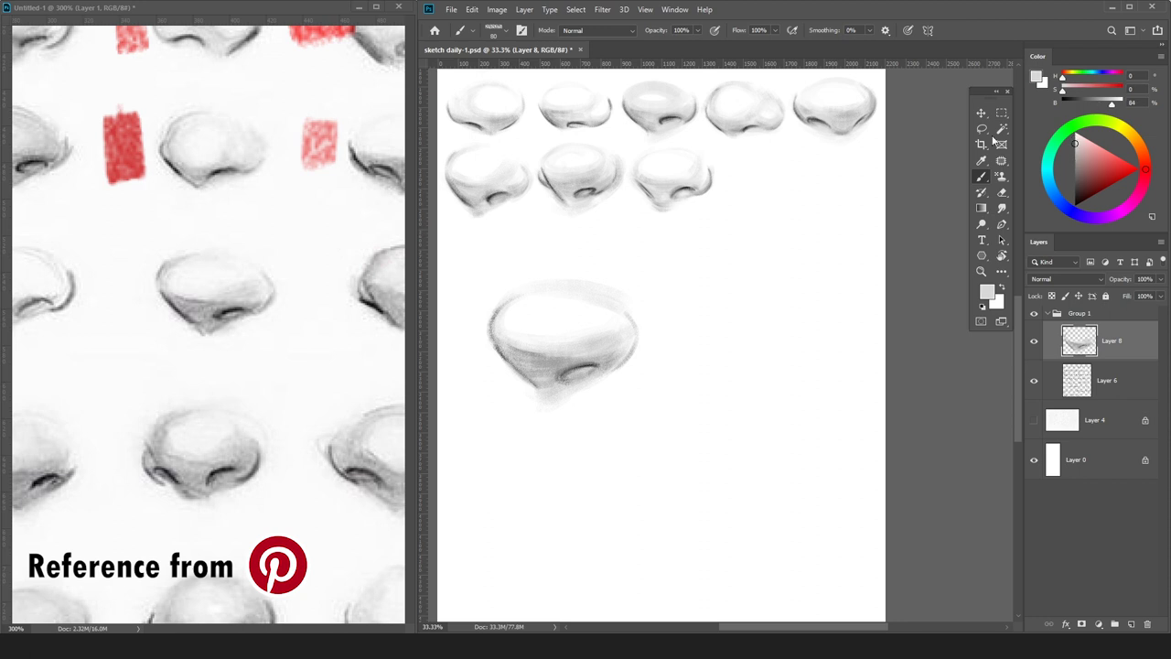
# Darken the nose's left contour and nostril with gray at 20% brightness, cleaning up the lower-left edge.
pyautogui.keyDown('alt'); pyautogui.click(617, 374); pyautogui.keyUp('alt')
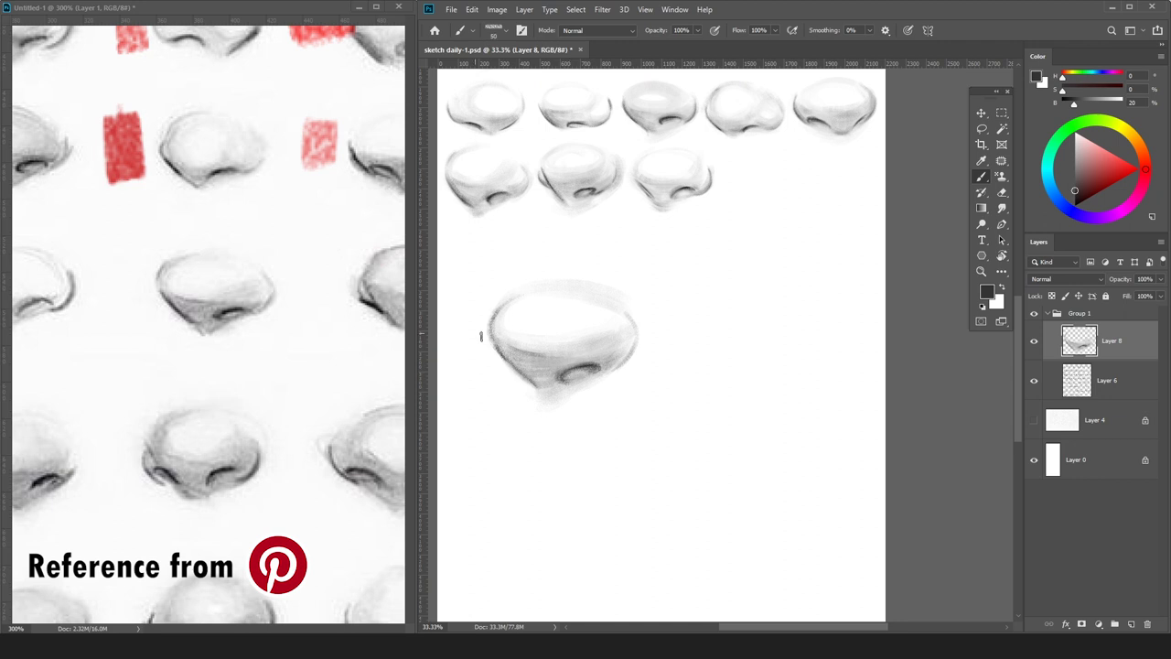
pyautogui.moveTo(497, 333); pyautogui.dragTo(535, 383)
pyautogui.press('e')
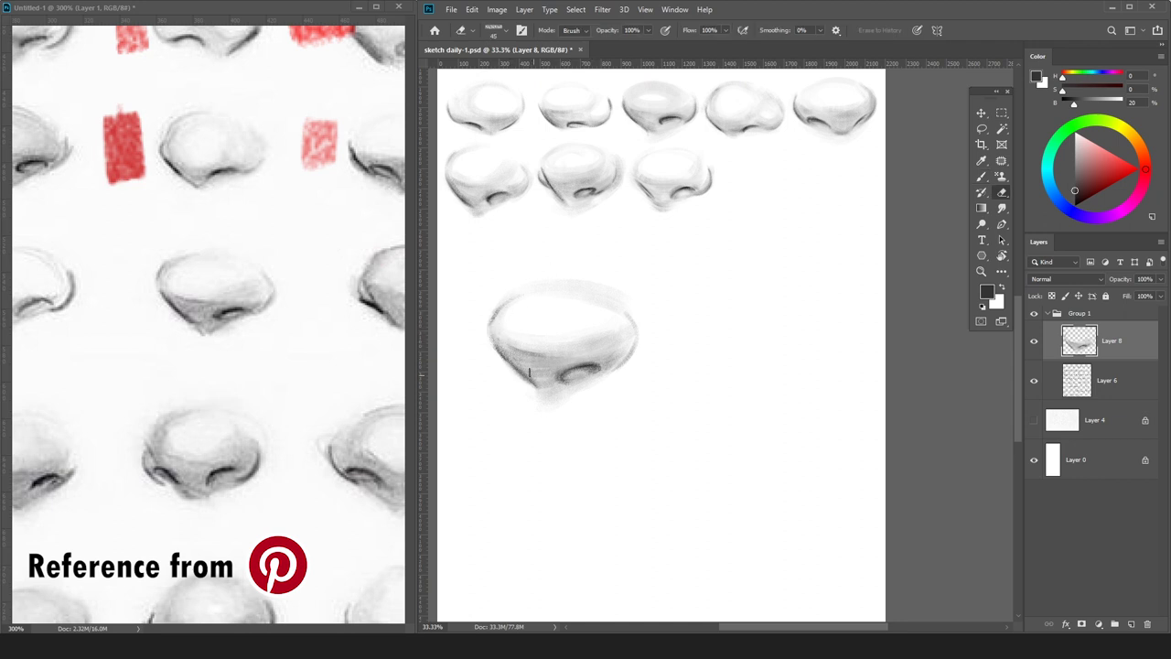
pyautogui.press('b')
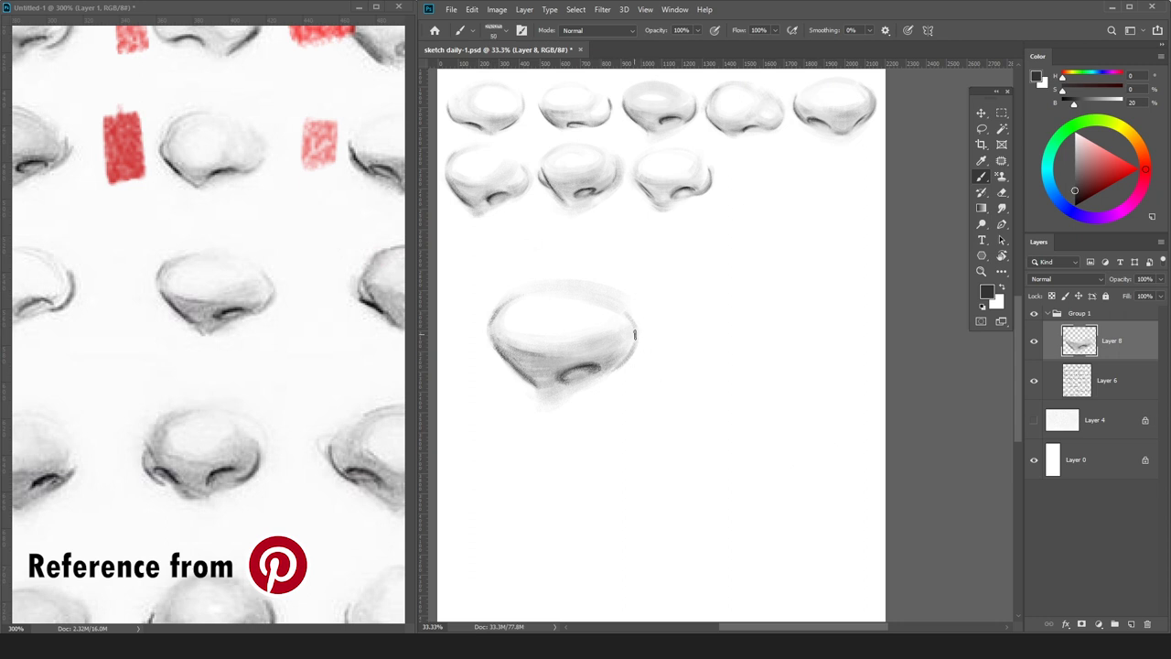
# Strengthen the nose's right contour with dark strokes, trimming the edge with the Eraser.
pyautogui.press('e')
pyautogui.press('b')
pyautogui.moveTo(622, 312); pyautogui.dragTo(633, 330)
pyautogui.press('e')
pyautogui.press('b')
# Blend the underside with sampled gray and deepen the tone around the nostril in 41% brightness gray.
pyautogui.keyDown('alt'); pyautogui.click(624, 325); pyautogui.keyUp('alt')
pyautogui.keyDown('alt'); pyautogui.click(547, 359); pyautogui.keyUp('alt')
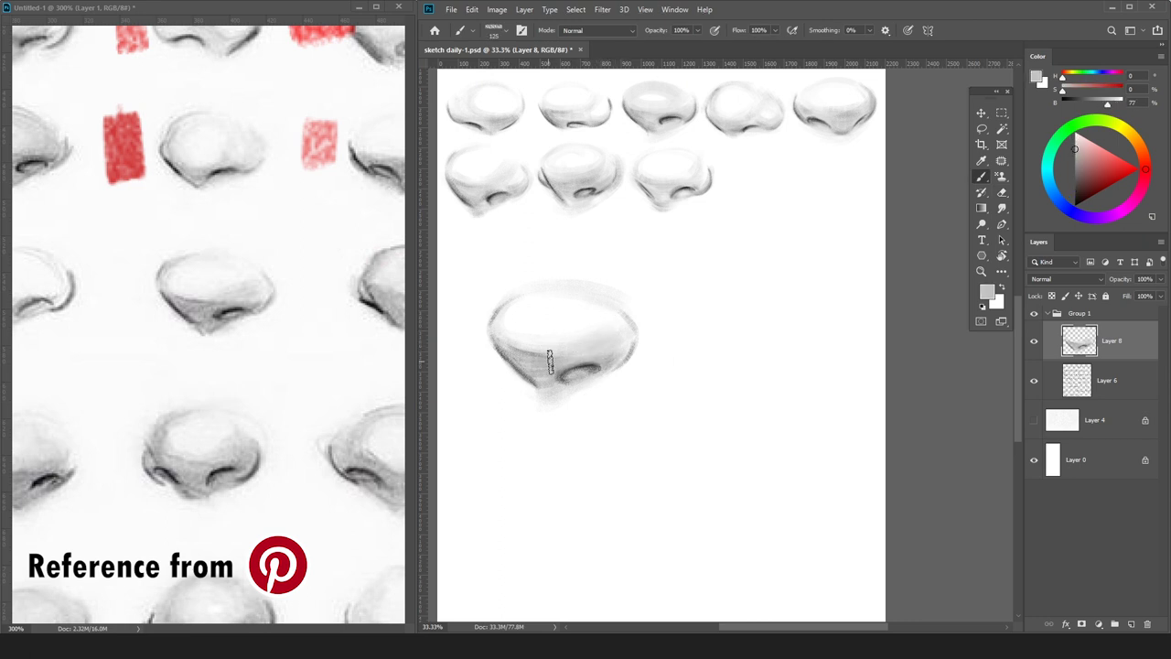
pyautogui.click(1075, 175)
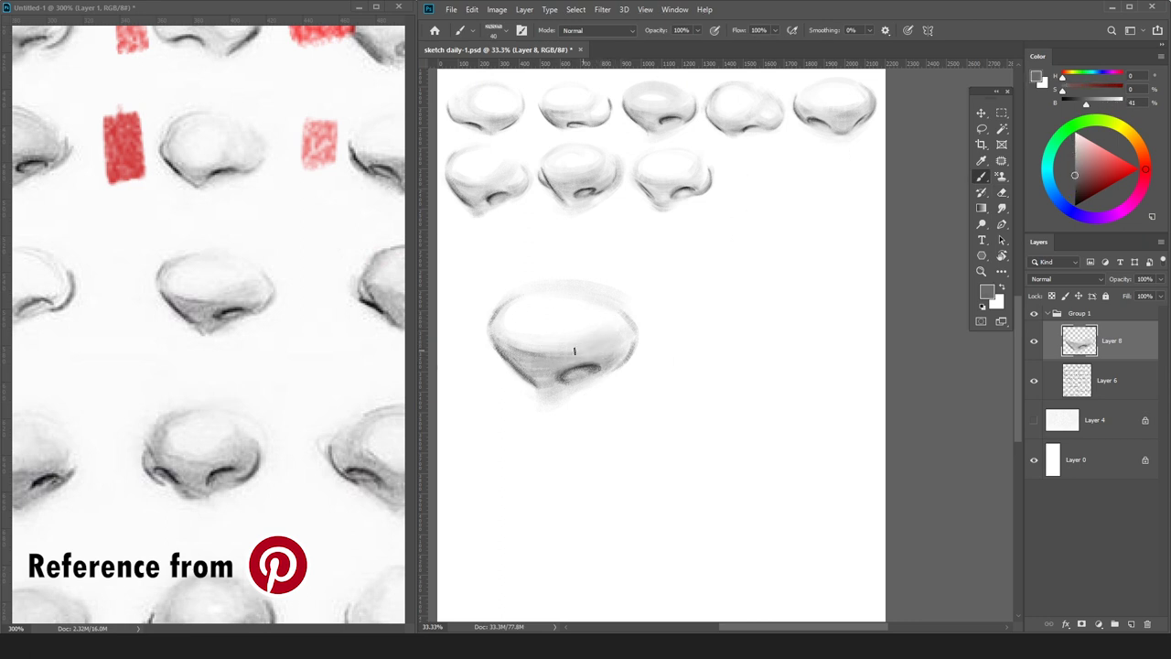
pyautogui.moveTo(582, 358)
pyautogui.mouseDown()
pyautogui.moveTo(535, 364)
pyautogui.moveTo(584, 377)
pyautogui.mouseUp()
# Accent the nose's base in black with a small brush and undo the last stroke.
pyautogui.hotkey('ctrl', '-')
pyautogui.press('d')
pyautogui.press(']')
pyautogui.press('[')
pyautogui.press('[')
pyautogui.press('[')
pyautogui.press('[')
pyautogui.hotkey('ctrl', 'z')
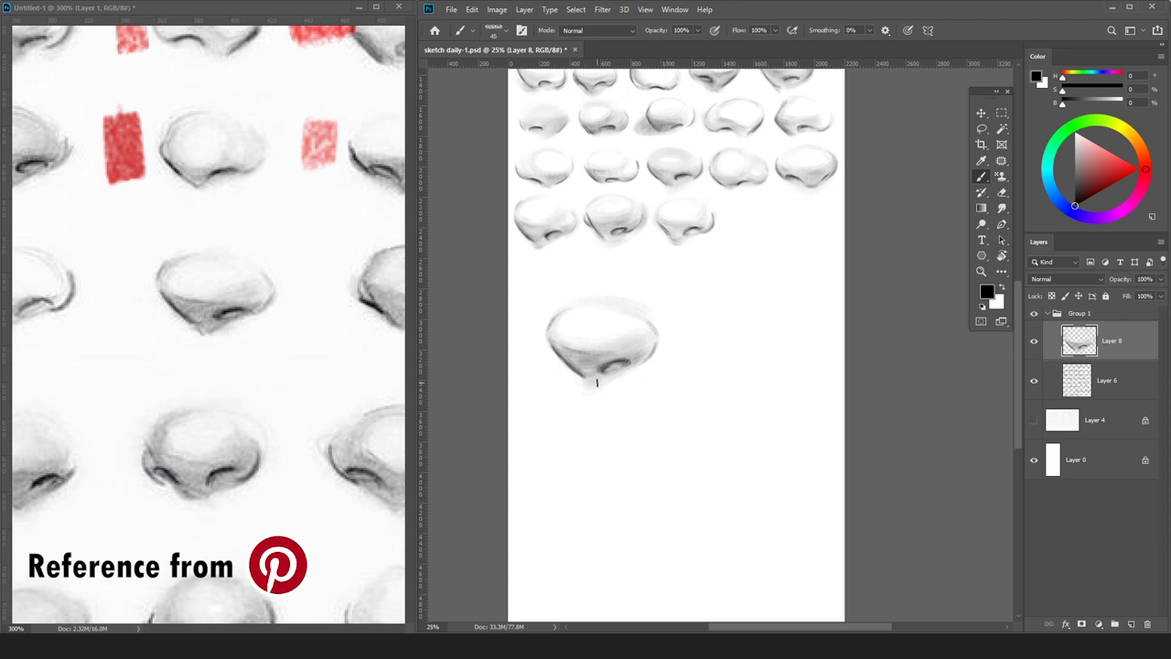
# Blend the nostril, base and lower-left underside of the nose with sampled tones.
pyautogui.keyDown('alt'); pyautogui.click(609, 359); pyautogui.keyUp('alt')
pyautogui.keyDown('alt'); pyautogui.click(599, 361); pyautogui.keyUp('alt')
pyautogui.moveTo(606, 378)
pyautogui.mouseDown()
pyautogui.moveTo(595, 385)
pyautogui.moveTo(586, 362)
pyautogui.mouseUp()
pyautogui.keyDown('alt'); pyautogui.click(624, 382); pyautogui.keyUp('alt')
pyautogui.keyDown('alt'); pyautogui.click(585, 360); pyautogui.keyUp('alt')
pyautogui.keyDown('alt'); pyautogui.click(603, 369); pyautogui.keyUp('alt')
pyautogui.keyDown('alt'); pyautogui.click(578, 369); pyautogui.keyUp('alt')
# Smooth the transitions across the nose's front plane and side contours with sampled grays.
pyautogui.keyDown('alt'); pyautogui.click(600, 339); pyautogui.keyUp('alt')
pyautogui.keyDown('alt'); pyautogui.click(588, 352); pyautogui.keyUp('alt')
pyautogui.keyDown('alt'); pyautogui.click(646, 343); pyautogui.keyUp('alt')
pyautogui.keyDown('alt'); pyautogui.click(655, 322); pyautogui.keyUp('alt')
pyautogui.keyDown('alt'); pyautogui.click(560, 356); pyautogui.keyUp('alt')
pyautogui.keyDown('alt'); pyautogui.click(562, 330); pyautogui.keyUp('alt')
pyautogui.keyDown('alt'); pyautogui.click(586, 361); pyautogui.keyUp('alt')
# Scale the finished nose down and place it fourth in the last row of noses.
pyautogui.hotkey('ctrl', '-')
pyautogui.hotkey('ctrl', 't')
pyautogui.moveTo(713, 368); pyautogui.dragTo(820, 295)
pyautogui.hotkey('ctrl', '+')
pyautogui.hotkey('ctrl', '+')
pyautogui.press('Return')
# Merge the placed nose into the sheet layer and add a new layer for the next reference nose.
pyautogui.hotkey('ctrl', '-')
pyautogui.moveTo(274, 366); pyautogui.dragTo(149, 380)
pyautogui.hotkey('ctrl', 'e')
pyautogui.hotkey('ctrl', 'shift', 'n')
pyautogui.press('Return')
# Sketch the next nose's left wing contour and nostril in black below the rows, undoing stray strokes.
pyautogui.moveTo(1083, 196); pyautogui.dragTo(1054, 231)
pyautogui.hotkey('ctrl', '+')
pyautogui.hotkey('ctrl', '+')
pyautogui.hotkey('ctrl', '-')
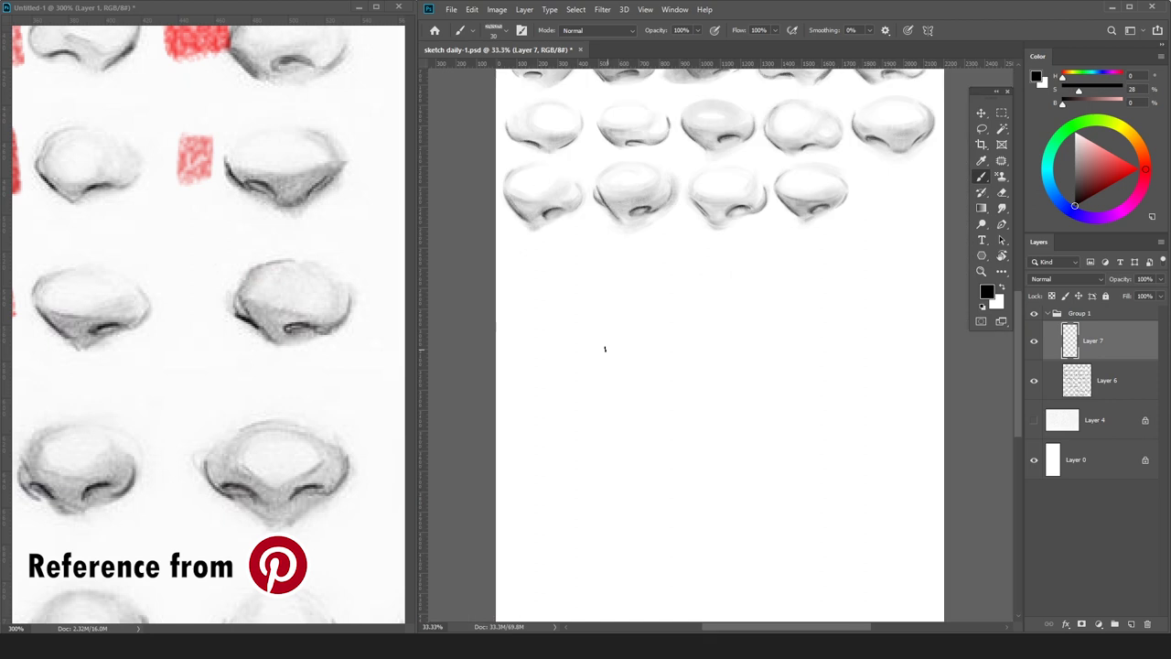
pyautogui.moveTo(600, 340)
pyautogui.mouseDown()
pyautogui.moveTo(551, 334)
pyautogui.moveTo(599, 360)
pyautogui.moveTo(596, 370)
pyautogui.mouseUp()
pyautogui.moveTo(580, 293)
pyautogui.mouseDown()
pyautogui.moveTo(561, 348)
pyautogui.moveTo(560, 337)
pyautogui.moveTo(603, 373)
pyautogui.moveTo(682, 374)
pyautogui.moveTo(653, 362)
pyautogui.moveTo(680, 373)
pyautogui.mouseUp()
pyautogui.press('e')
pyautogui.press('b')
pyautogui.hotkey('ctrl', 'z')
pyautogui.press('e')
pyautogui.press('b')
pyautogui.hotkey('ctrl', 'z')
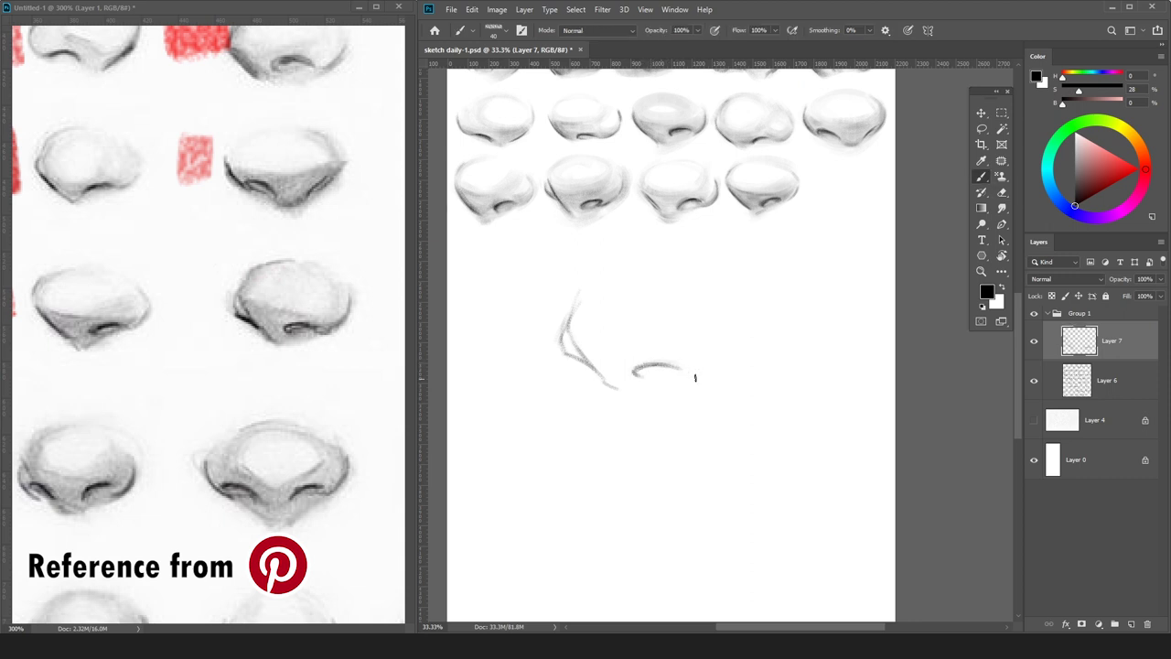
# Draw the nose's right wing curve and refine the upper-left and lower-left contour lines.
pyautogui.moveTo(679, 374); pyautogui.dragTo(716, 359)
pyautogui.press('e')
pyautogui.press('b')
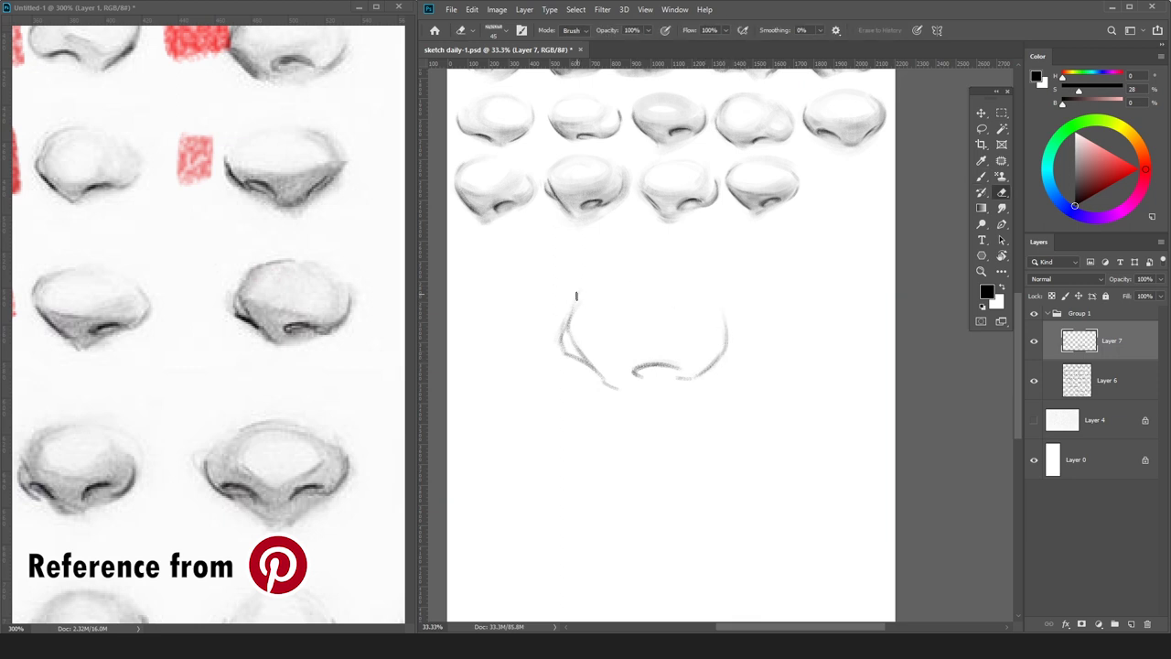
pyautogui.moveTo(575, 313); pyautogui.dragTo(589, 285)
pyautogui.moveTo(575, 341); pyautogui.dragTo(602, 379)
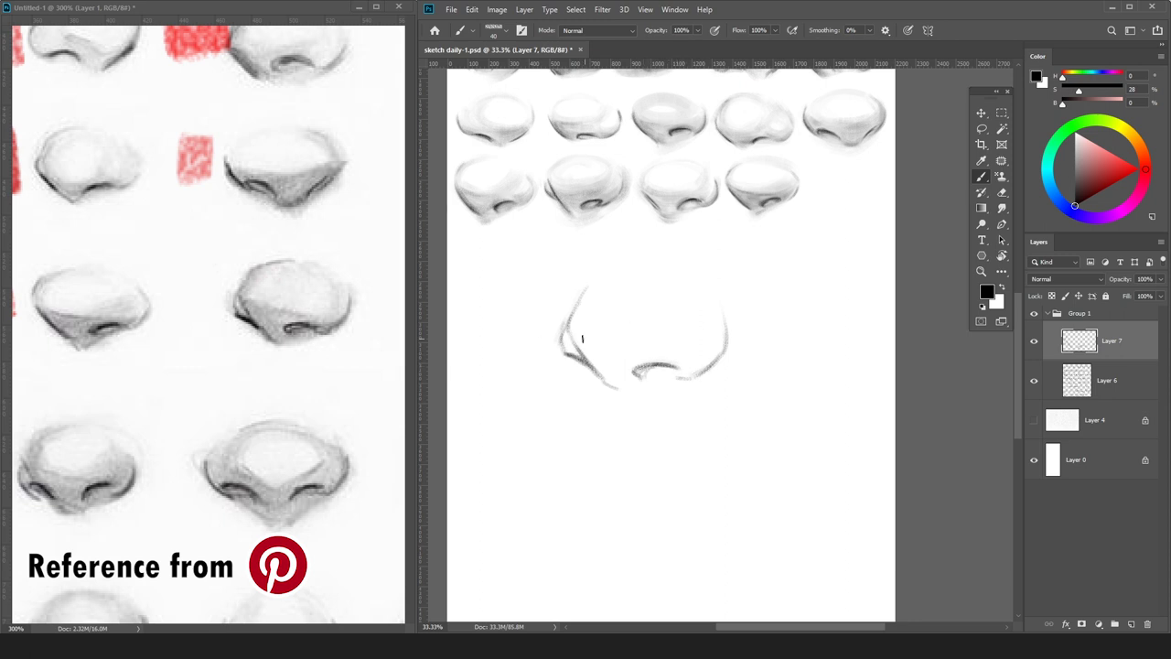
pyautogui.moveTo(593, 368); pyautogui.dragTo(613, 385)
# Add a layer below the line drawing and block in the nose with 80% brightness gray using a large brush.
pyautogui.click(1082, 377)
pyautogui.hotkey('ctrl', 'shift', 'n')
pyautogui.press('Return')
pyautogui.press(']')
pyautogui.press(']')
pyautogui.press(']')
pyautogui.press(']')
pyautogui.press(']')
pyautogui.press(']')
pyautogui.press(']')
pyautogui.moveTo(600, 287)
pyautogui.mouseDown()
pyautogui.moveTo(670, 283)
pyautogui.moveTo(573, 327)
pyautogui.moveTo(680, 344)
pyautogui.moveTo(643, 319)
pyautogui.moveTo(591, 335)
pyautogui.moveTo(630, 360)
pyautogui.moveTo(569, 339)
pyautogui.moveTo(705, 321)
pyautogui.moveTo(601, 348)
pyautogui.moveTo(614, 367)
pyautogui.moveTo(688, 373)
pyautogui.mouseUp()
pyautogui.press(']')
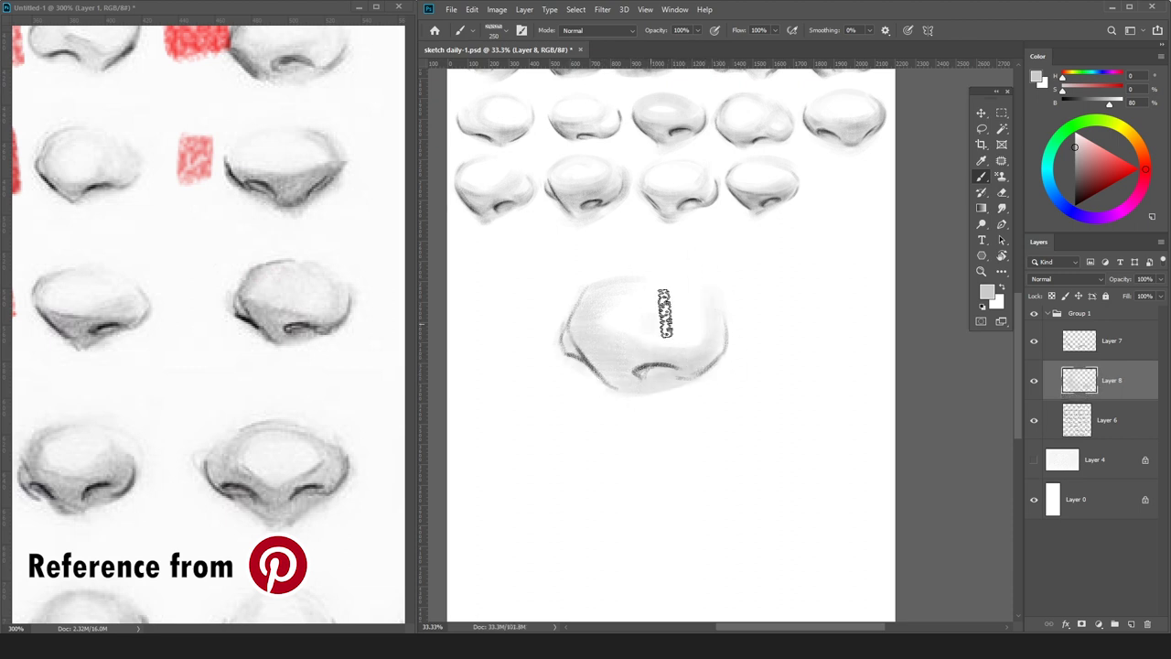
pyautogui.moveTo(659, 271); pyautogui.dragTo(722, 306)
pyautogui.moveTo(600, 296); pyautogui.dragTo(621, 351)
# Shade around the nostril and right wing in 56% brightness gray with a smaller brush.
pyautogui.click(1074, 161)
pyautogui.press('[')
pyautogui.press('[')
pyautogui.press('[')
pyautogui.press('[')
pyautogui.press('[')
pyautogui.press('[')
pyautogui.press('[')
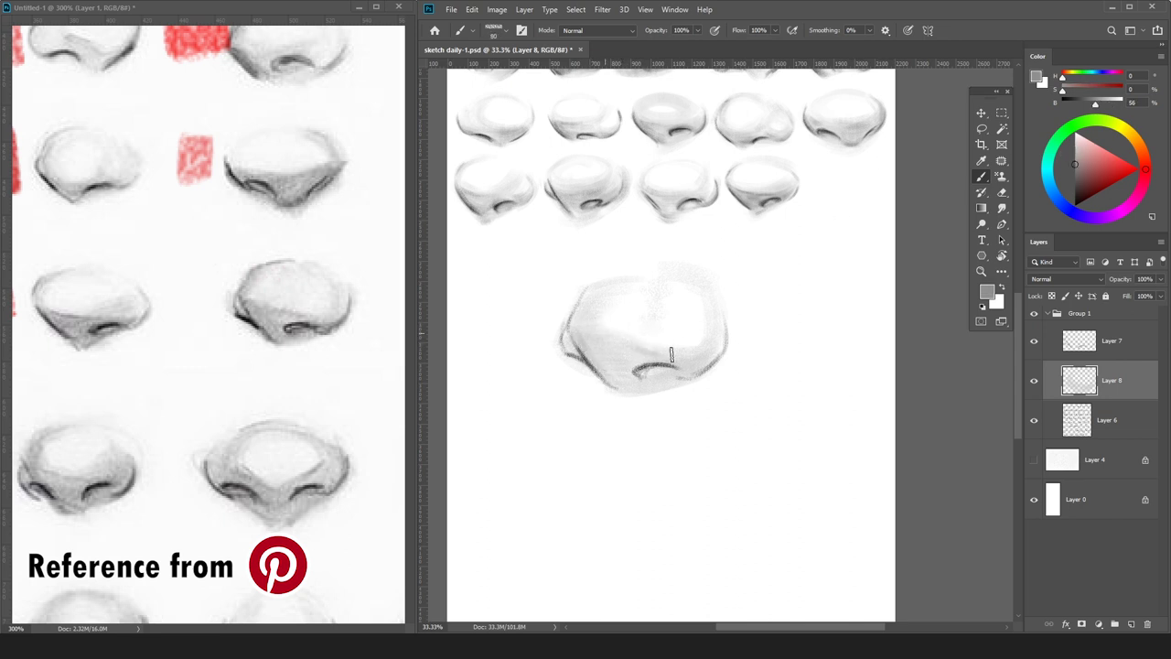
pyautogui.moveTo(652, 368)
pyautogui.mouseDown()
pyautogui.moveTo(640, 374)
pyautogui.moveTo(726, 356)
pyautogui.mouseUp()
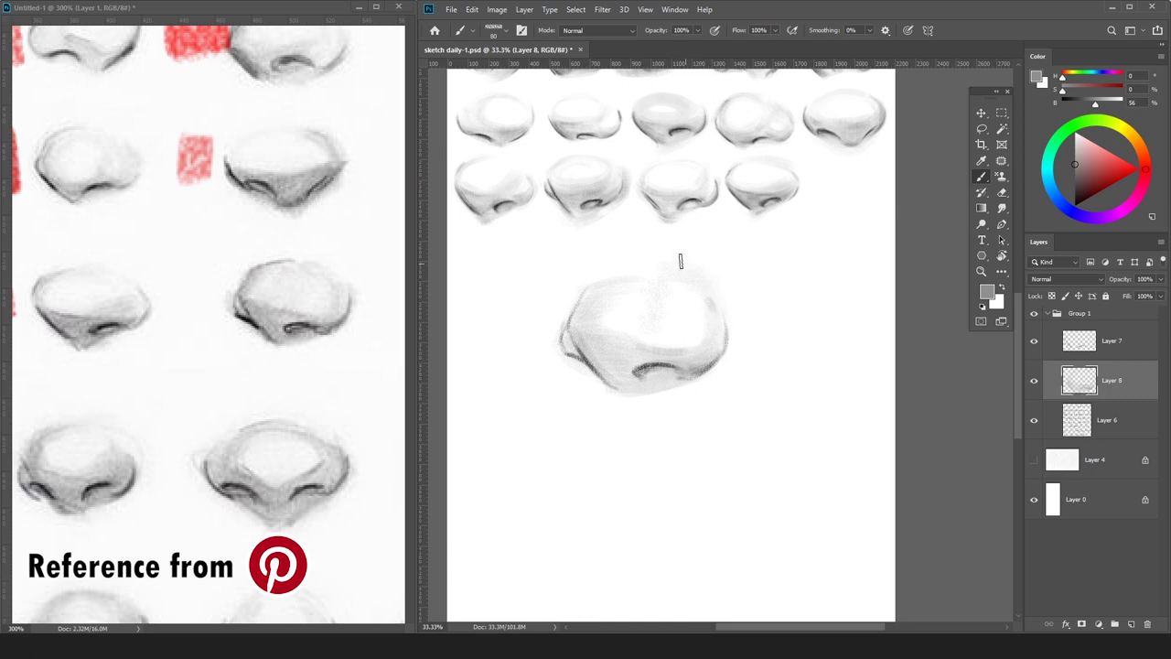
# Shade the nose's upper-left contour and top edge with varied brush sizes, lightening the edge with the Eraser.
pyautogui.press(']')
pyautogui.press(']')
pyautogui.press(']')
pyautogui.press('[')
pyautogui.press('[')
pyautogui.press('[')
pyautogui.press('[')
pyautogui.press('[')
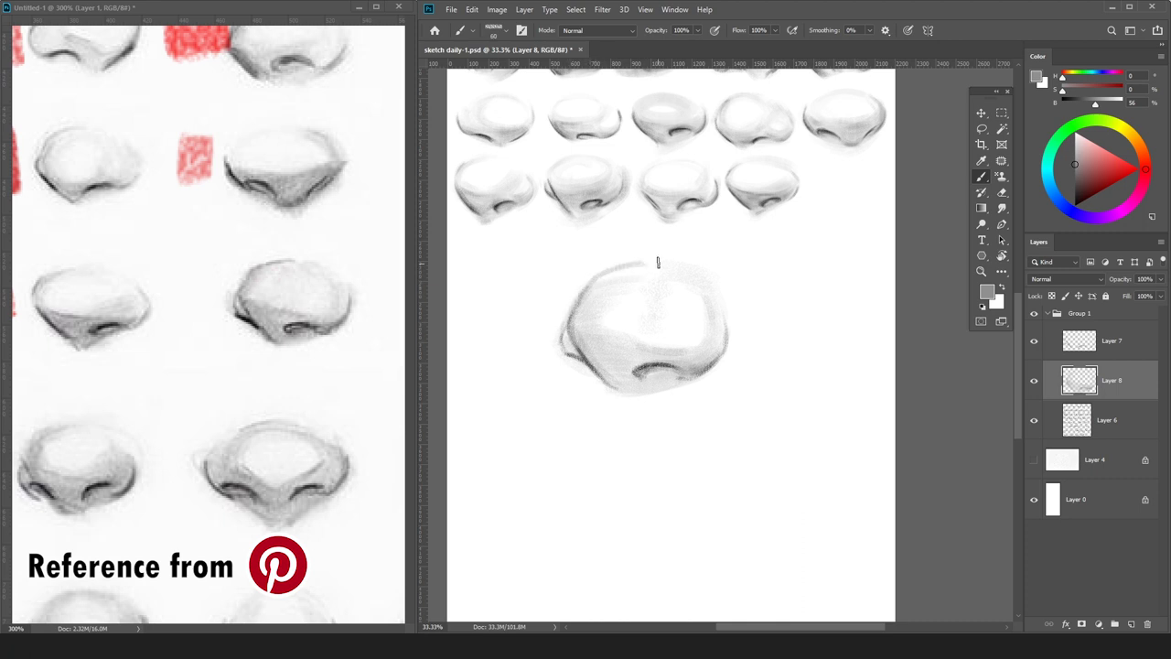
pyautogui.press('e')
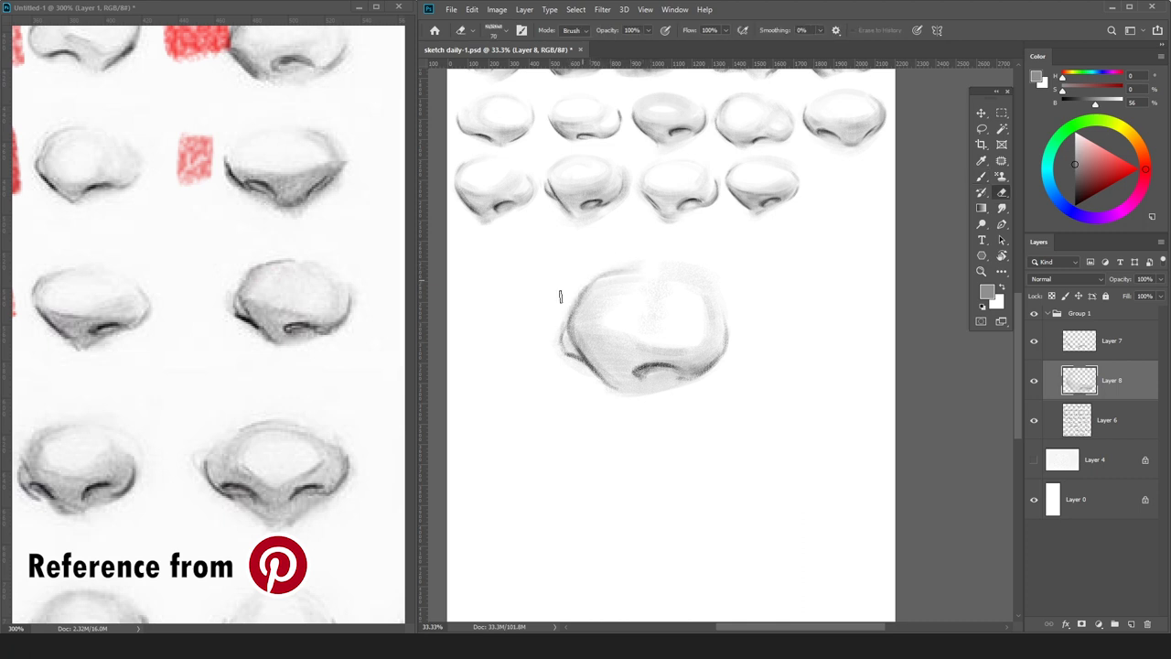
pyautogui.press('b')
# Tone the lower contour from the left wing to the nostril and clean up the line layer with the Eraser.
pyautogui.moveTo(562, 347)
pyautogui.mouseDown()
pyautogui.moveTo(636, 392)
pyautogui.moveTo(623, 396)
pyautogui.moveTo(603, 371)
pyautogui.moveTo(642, 391)
pyautogui.moveTo(597, 367)
pyautogui.moveTo(654, 380)
pyautogui.moveTo(667, 366)
pyautogui.moveTo(692, 378)
pyautogui.moveTo(649, 372)
pyautogui.moveTo(677, 369)
pyautogui.moveTo(644, 377)
pyautogui.moveTo(681, 376)
pyautogui.mouseUp()
pyautogui.click(1057, 351)
pyautogui.press('e')
pyautogui.click(1062, 381)
pyautogui.press('b')
# Deepen the nose's base contour and nostril with varied brush sizes, and reset the paint color to black.
pyautogui.press('[')
pyautogui.press(']')
pyautogui.press(']')
pyautogui.press(']')
pyautogui.press(']')
pyautogui.press('[')
pyautogui.press('[')
pyautogui.press('[')
pyautogui.press('d')
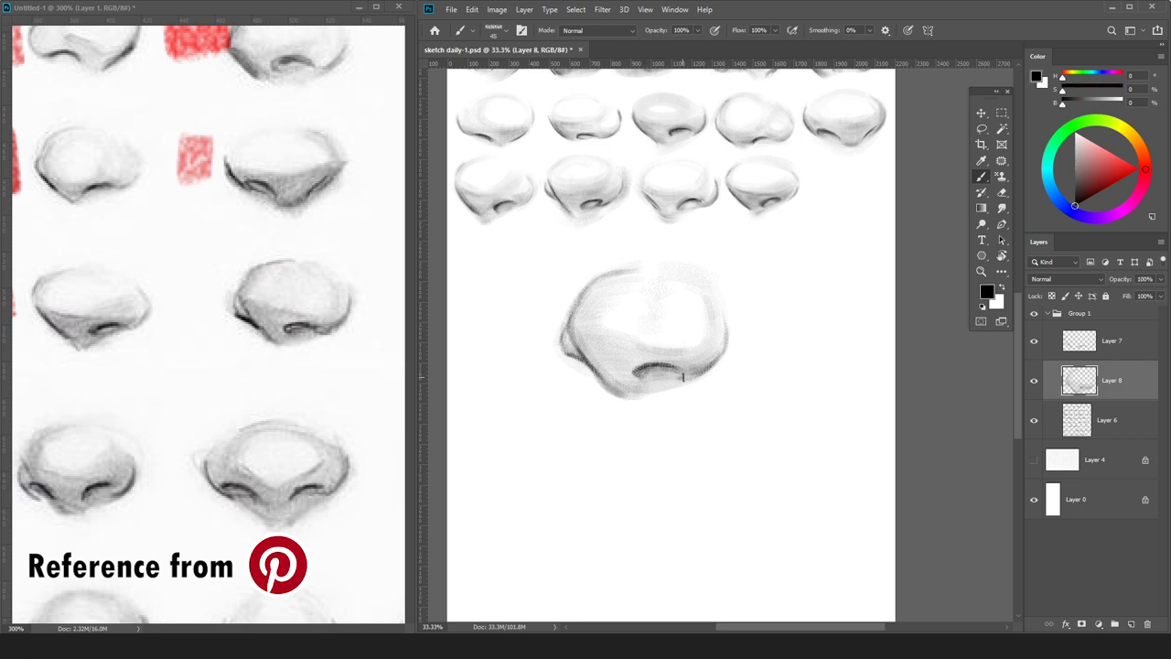
# Soften the right wing's shading with lighter gray and a larger brush.
pyautogui.moveTo(1077, 174); pyautogui.dragTo(1054, 138)
pyautogui.press(']')
pyautogui.press(']')
pyautogui.press(']')
pyautogui.moveTo(708, 372)
pyautogui.mouseDown()
pyautogui.moveTo(727, 335)
pyautogui.moveTo(723, 301)
pyautogui.moveTo(724, 331)
pyautogui.mouseUp()
pyautogui.press(']')
pyautogui.press(']')
pyautogui.press(']')
# Shade the nose's left side from the upper contour to the underside in 43% brightness gray.
pyautogui.moveTo(1077, 143)
pyautogui.mouseDown()
pyautogui.moveTo(1061, 129)
pyautogui.moveTo(1074, 174)
pyautogui.mouseUp()
pyautogui.press(']')
pyautogui.press(']')
pyautogui.press('[')
pyautogui.press('[')
pyautogui.moveTo(605, 281)
pyautogui.mouseDown()
pyautogui.moveTo(577, 331)
pyautogui.moveTo(625, 344)
pyautogui.moveTo(646, 326)
pyautogui.moveTo(582, 321)
pyautogui.moveTo(596, 364)
pyautogui.mouseUp()
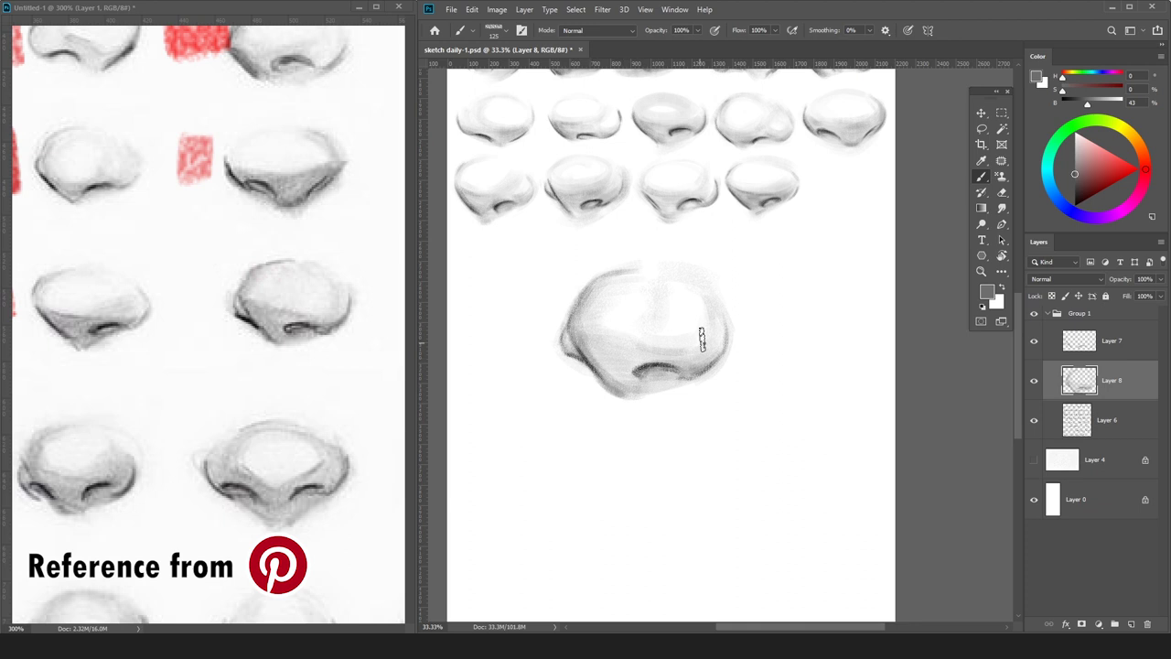
# Undo the last stroke beside the nostril and shade the right wing's lower edge with a smaller brush.
pyautogui.moveTo(679, 368)
pyautogui.mouseDown()
pyautogui.moveTo(747, 340)
pyautogui.moveTo(696, 298)
pyautogui.moveTo(673, 350)
pyautogui.moveTo(702, 358)
pyautogui.mouseUp()
pyautogui.hotkey('ctrl', 'z')
pyautogui.press('[')
pyautogui.press('[')
pyautogui.press('[')
pyautogui.press('[')
pyautogui.press('[')
pyautogui.moveTo(706, 368); pyautogui.dragTo(725, 344)
# Build up the left underside and nostril shading in 43% brightness gray with varied brush sizes.
pyautogui.press(']')
pyautogui.press(']')
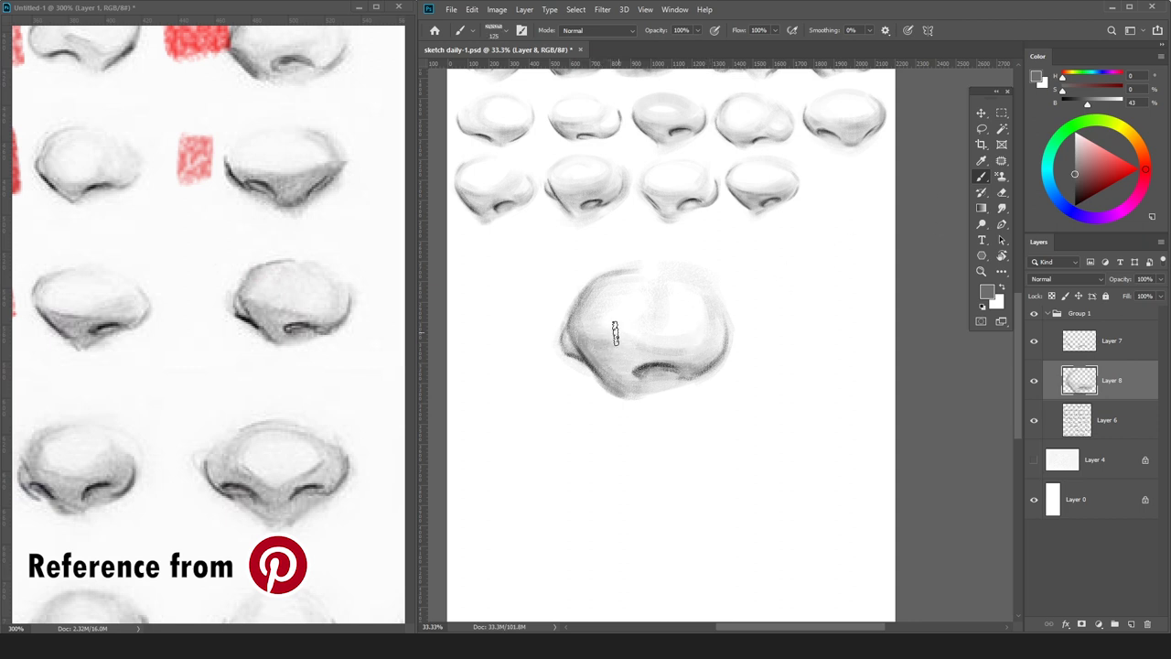
pyautogui.press('[')
pyautogui.press(']')
pyautogui.press(']')
pyautogui.press('[')
pyautogui.press('[')
pyautogui.press('[')
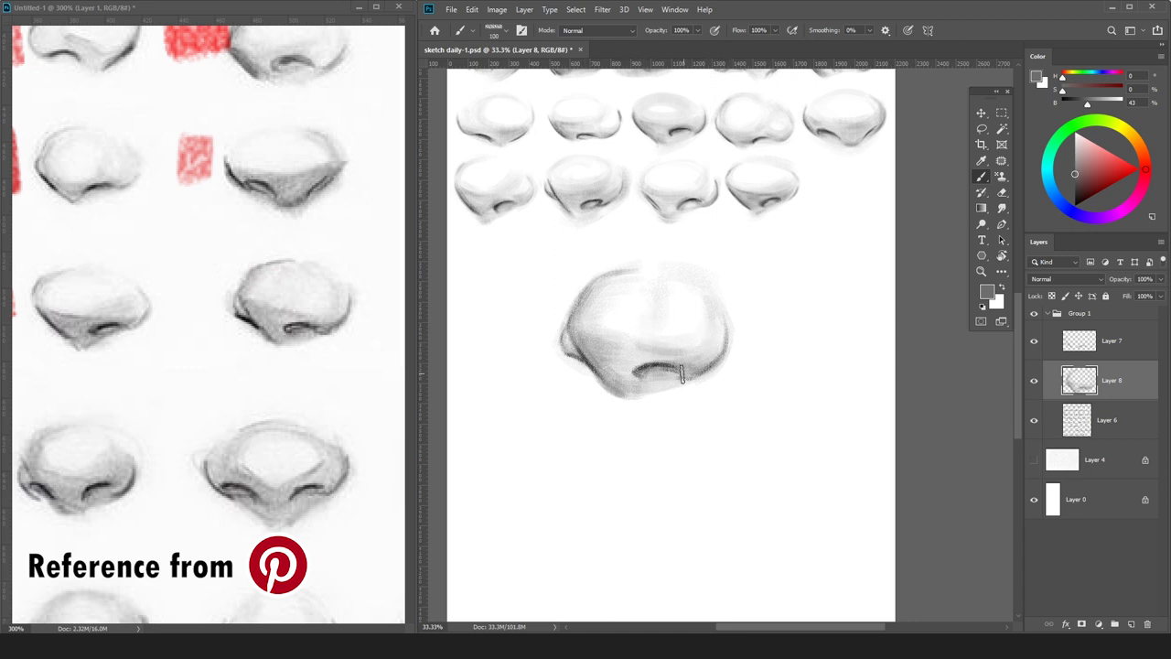
# Darken the nostril and the area beside it in near-black at 3% brightness.
pyautogui.hotkey('ctrl', '-')
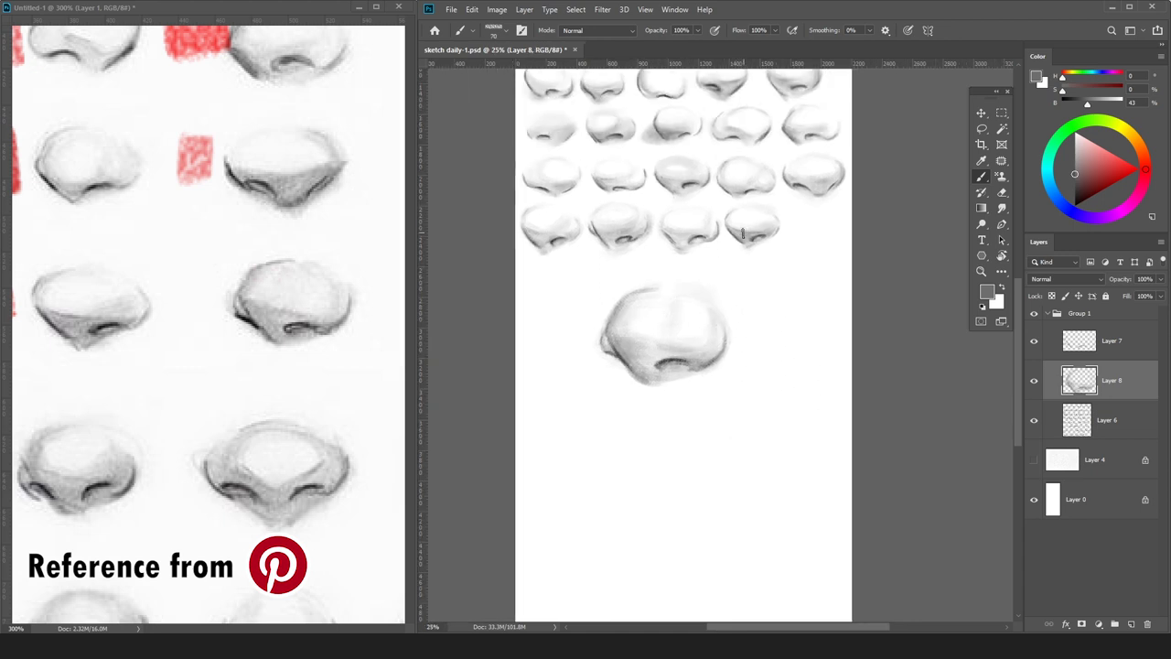
pyautogui.click(1075, 202)
pyautogui.press(']')
pyautogui.moveTo(660, 371); pyautogui.dragTo(688, 361)
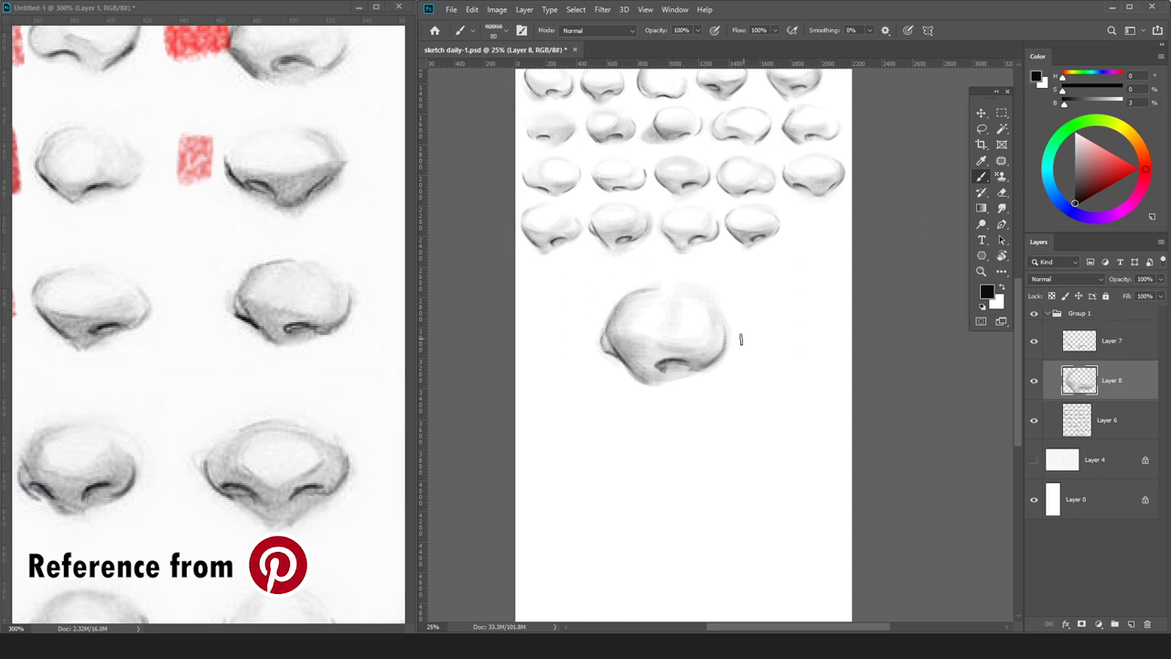
# Sample white from the canvas and merge the nose's line layer into its shading layer.
pyautogui.hotkey('alt', ']')
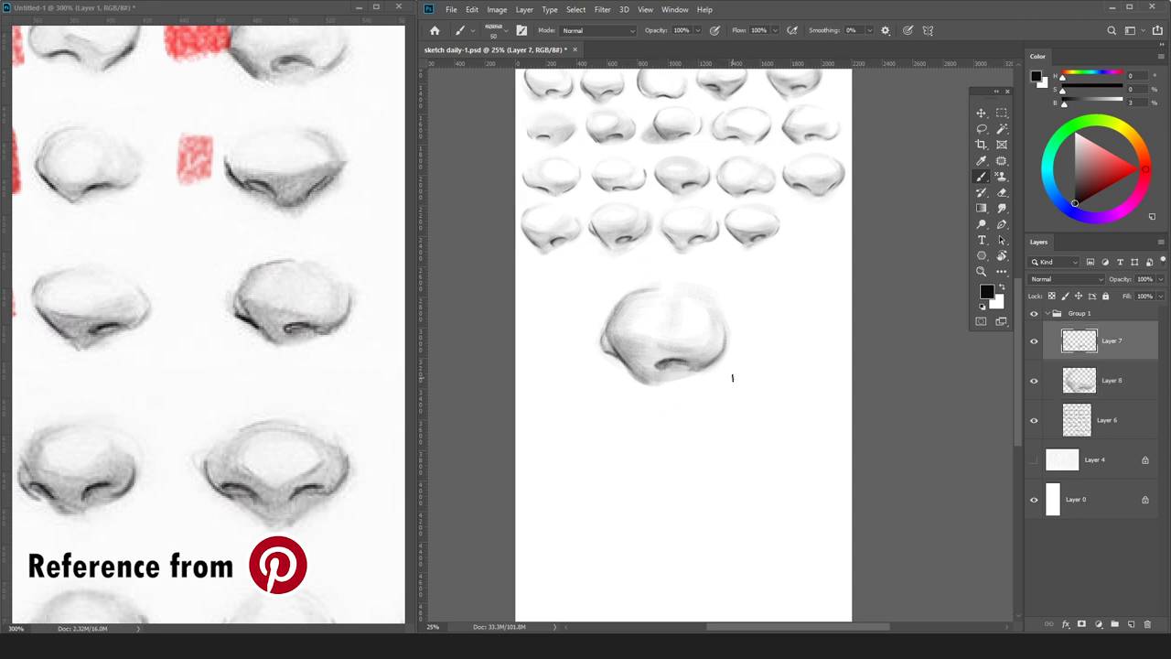
pyautogui.keyDown('alt'); pyautogui.click(695, 405); pyautogui.keyUp('alt')
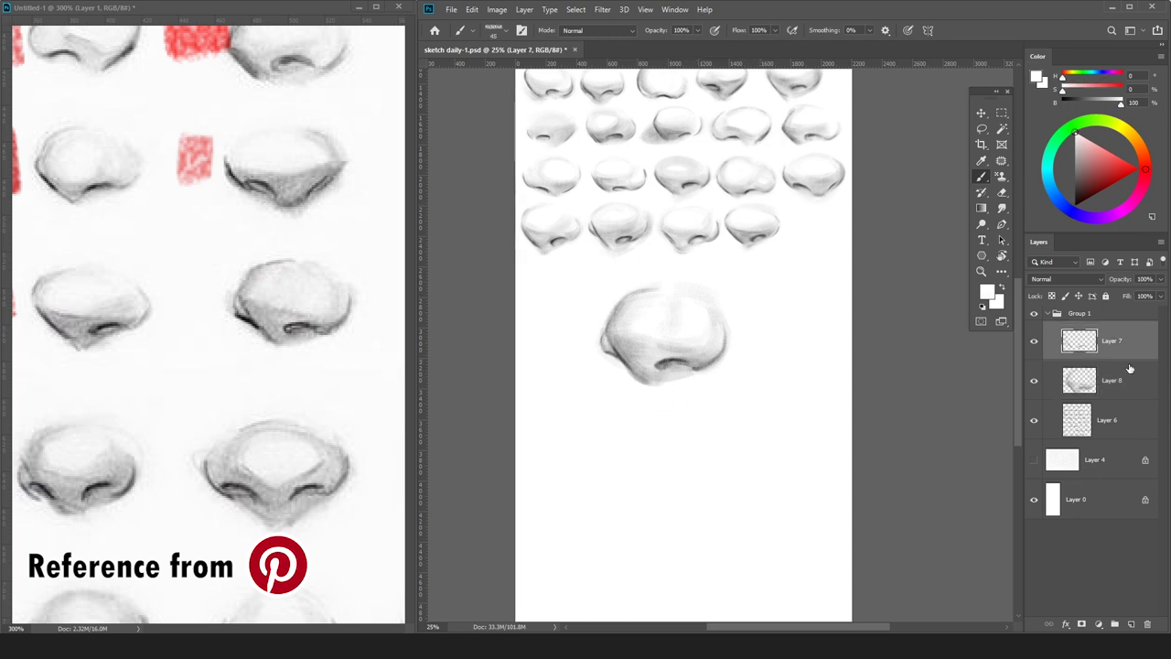
pyautogui.hotkey('ctrl', 'e')
# Clean the nose's outer edge with the Eraser and blend the underside and right wing with sampled tones.
pyautogui.press('e')
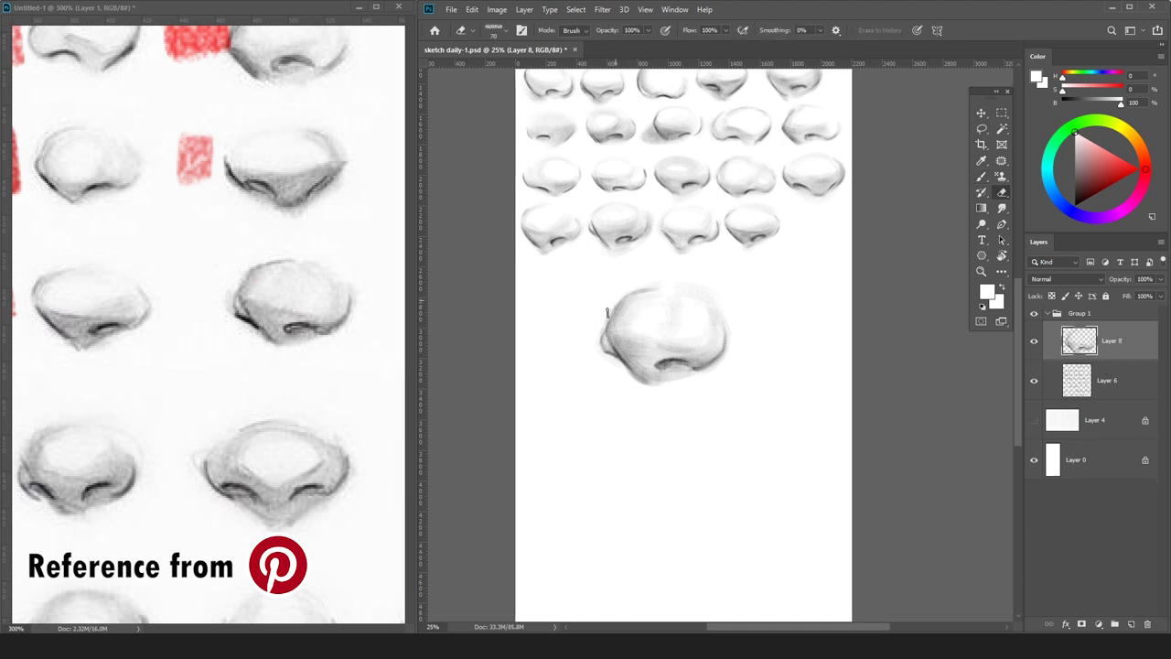
pyautogui.press('b')
pyautogui.keyDown('alt'); pyautogui.click(652, 384); pyautogui.keyUp('alt')
pyautogui.keyDown('alt'); pyautogui.click(682, 381); pyautogui.keyUp('alt')
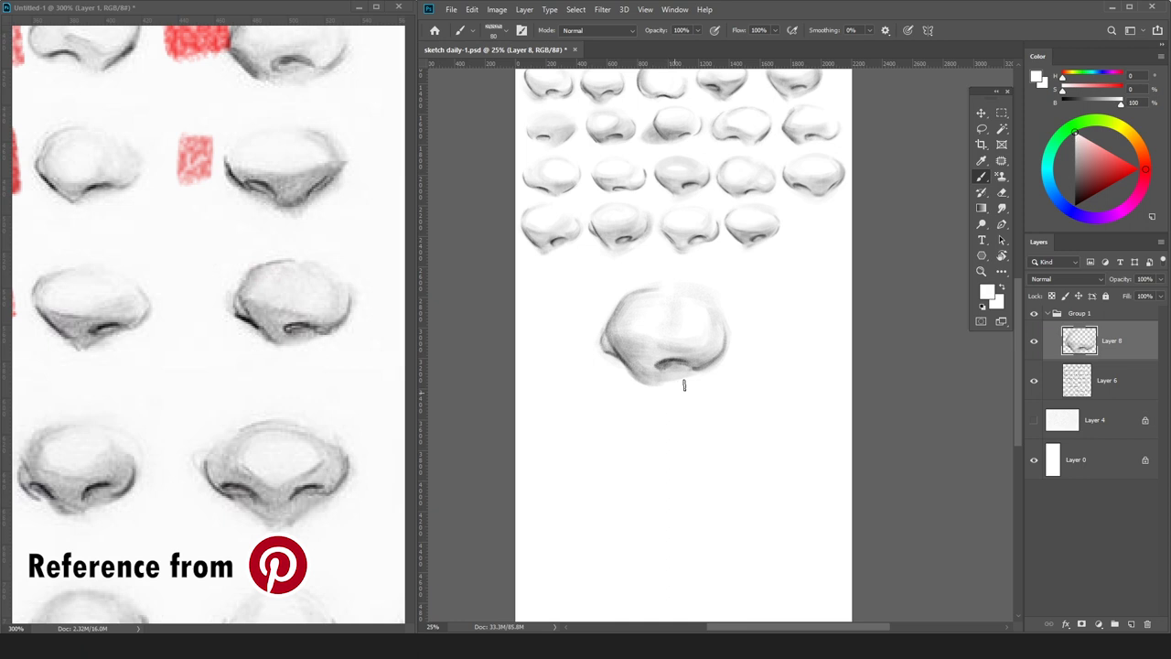
pyautogui.keyDown('alt'); pyautogui.click(692, 400); pyautogui.keyUp('alt')
pyautogui.keyDown('alt'); pyautogui.click(713, 353); pyautogui.keyUp('alt')
# Darken the nose's left wing crease in black and touch up the shading in 55% brightness gray at brush size 90.
pyautogui.press('d')
pyautogui.press('[')
pyautogui.press('[')
pyautogui.press('[')
pyautogui.press('[')
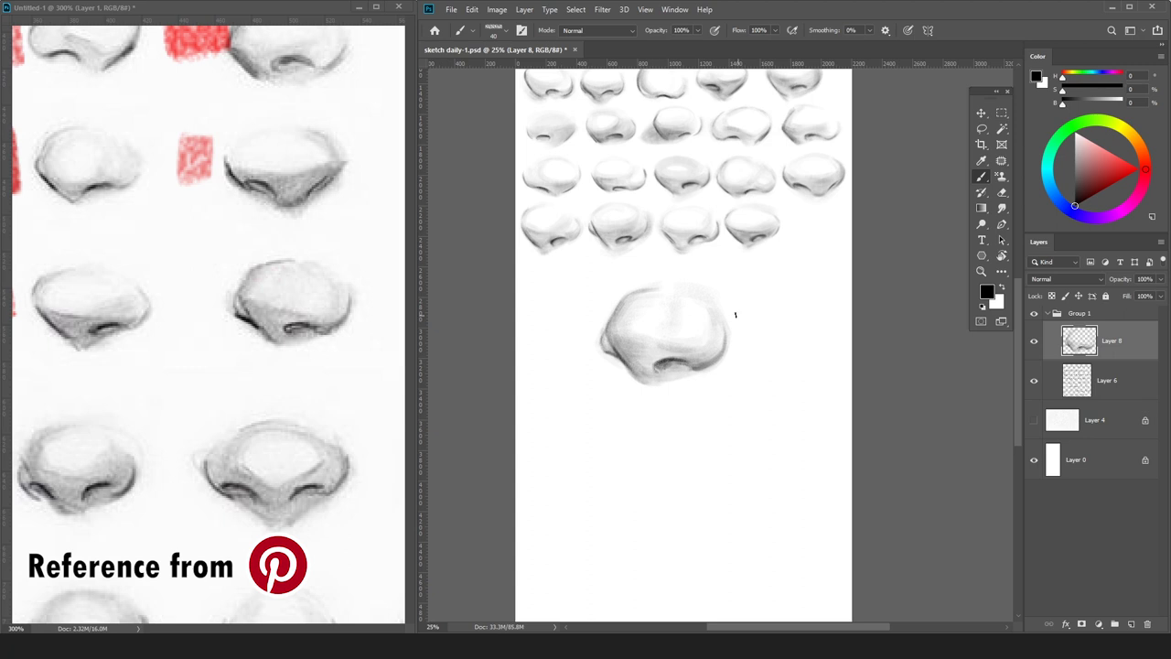
pyautogui.press(']')
pyautogui.press(']')
pyautogui.press(']')
pyautogui.press(']')
pyautogui.moveTo(615, 335); pyautogui.dragTo(623, 336)
pyautogui.click(1074, 165)
pyautogui.press(']')
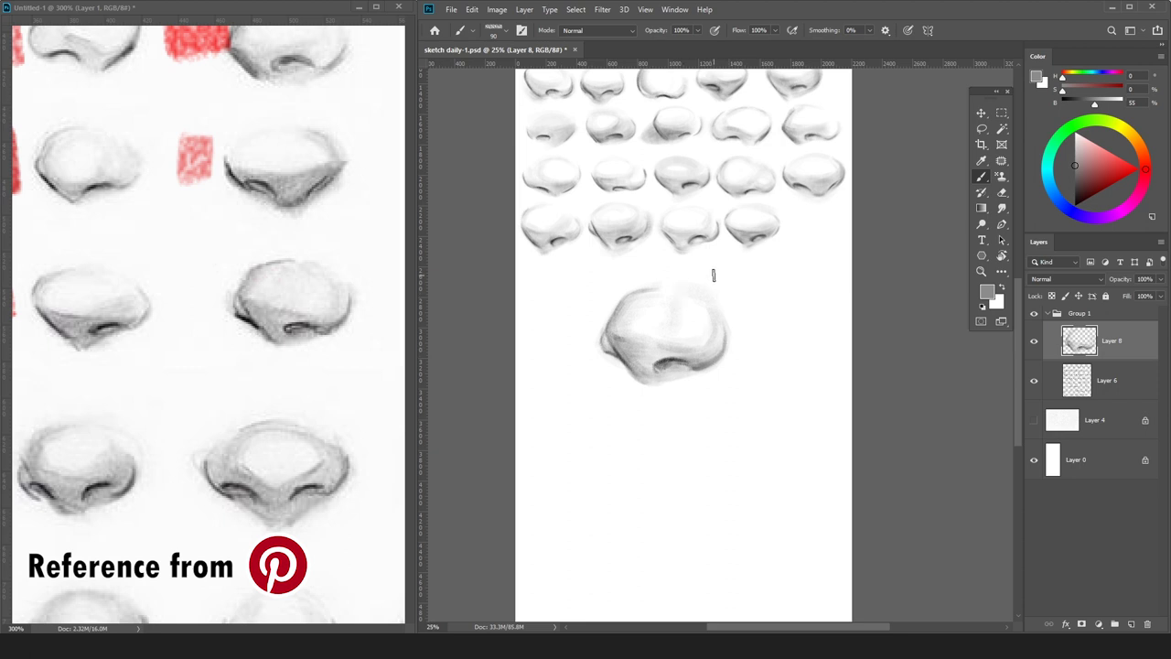
# Scale the finished nose down and place it at the end of the last row.
pyautogui.hotkey('ctrl', 't')
pyautogui.moveTo(735, 281); pyautogui.dragTo(845, 205)
pyautogui.press('Return')
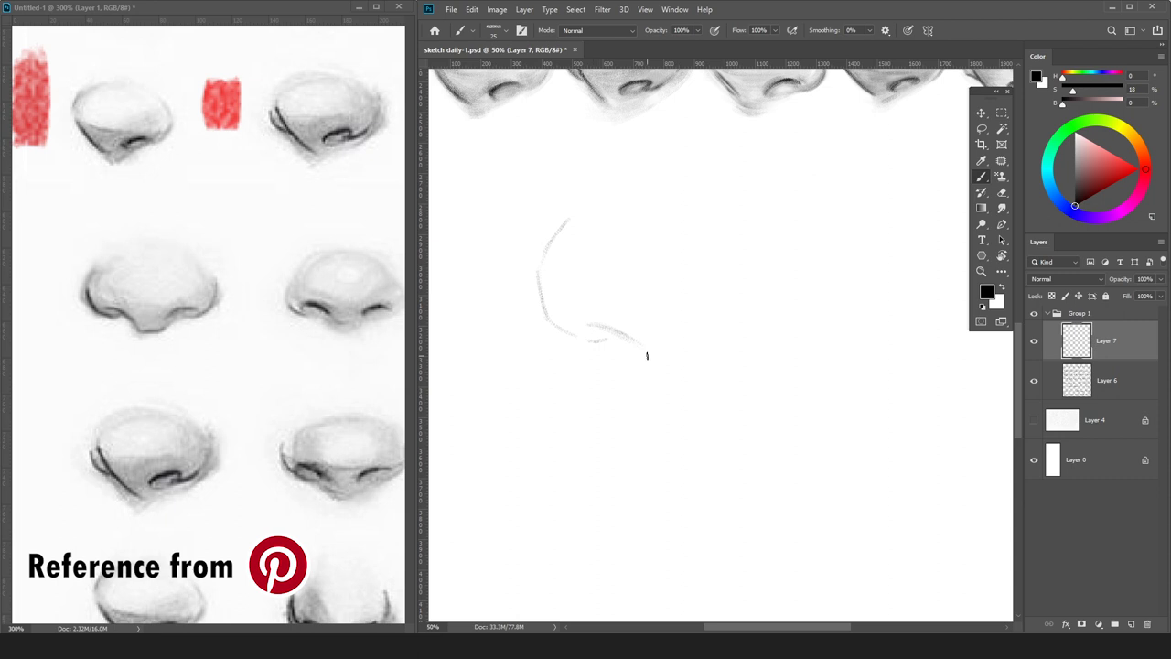
# Sketch the outline of a wide front-view nose in black below the rows, with side curves, nostrils and base.
pyautogui.moveTo(644, 374); pyautogui.dragTo(681, 373)
pyautogui.moveTo(704, 335)
pyautogui.mouseDown()
pyautogui.moveTo(741, 347)
pyautogui.moveTo(789, 318)
pyautogui.mouseUp()
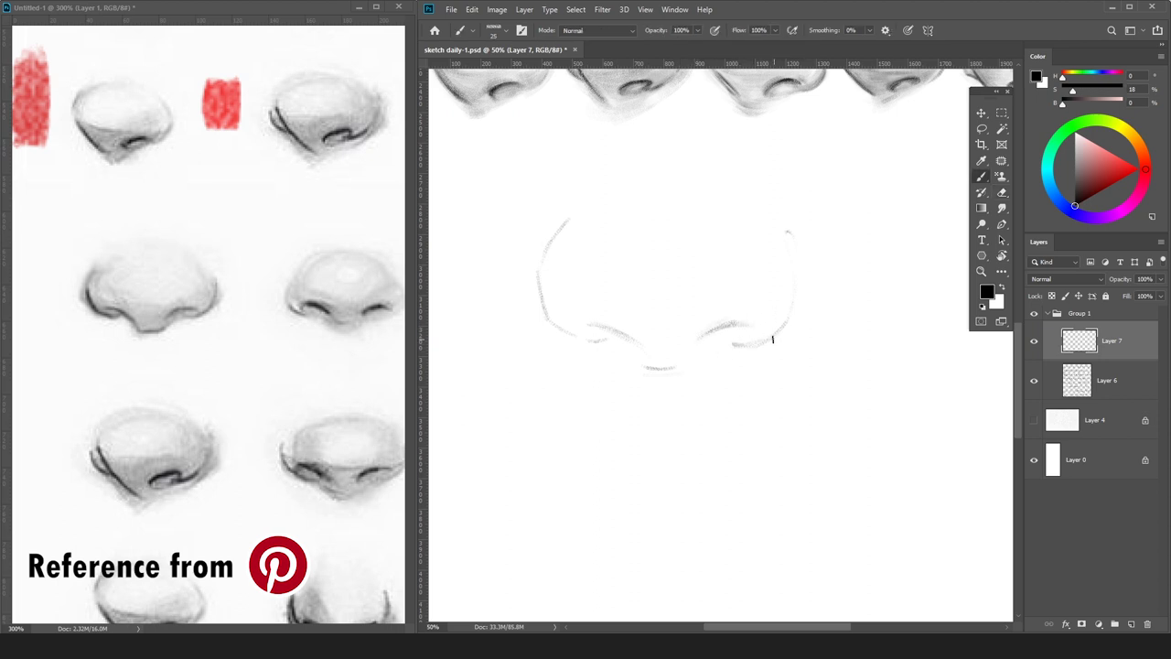
pyautogui.moveTo(794, 306); pyautogui.dragTo(788, 233)
pyautogui.moveTo(593, 326)
pyautogui.mouseDown()
pyautogui.moveTo(632, 347)
pyautogui.moveTo(650, 338)
pyautogui.moveTo(674, 372)
pyautogui.moveTo(643, 352)
pyautogui.moveTo(667, 370)
pyautogui.moveTo(637, 359)
pyautogui.moveTo(643, 366)
pyautogui.moveTo(629, 369)
pyautogui.moveTo(643, 355)
pyautogui.moveTo(687, 366)
pyautogui.mouseUp()
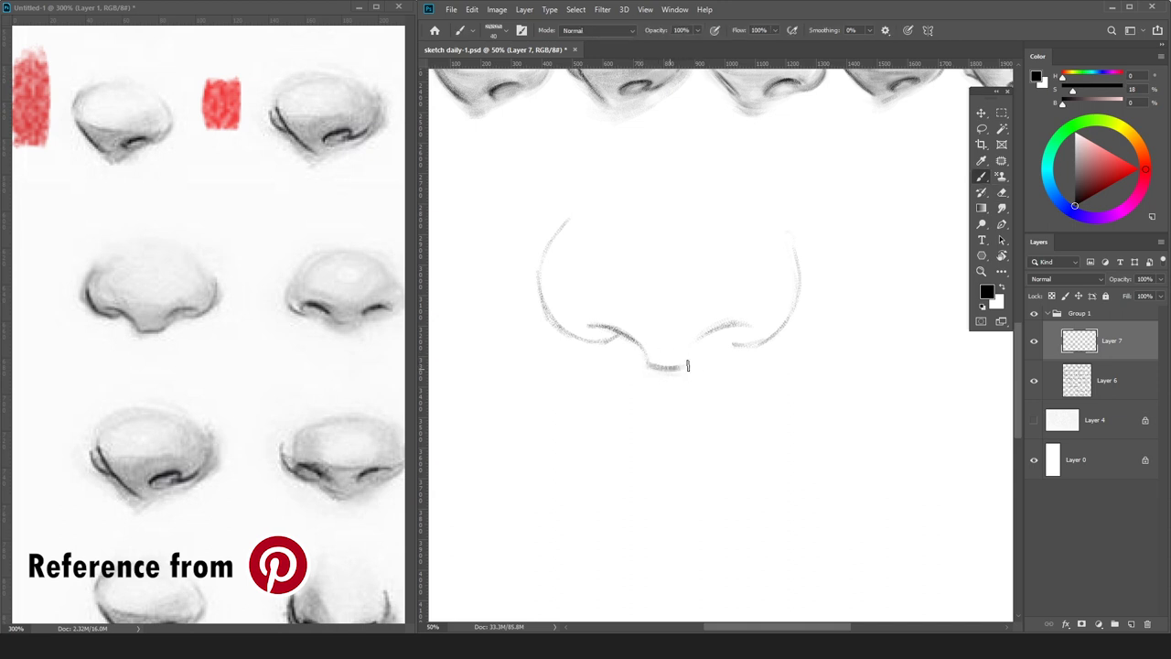
pyautogui.moveTo(756, 345); pyautogui.dragTo(791, 316)
pyautogui.hotkey('ctrl', '-')
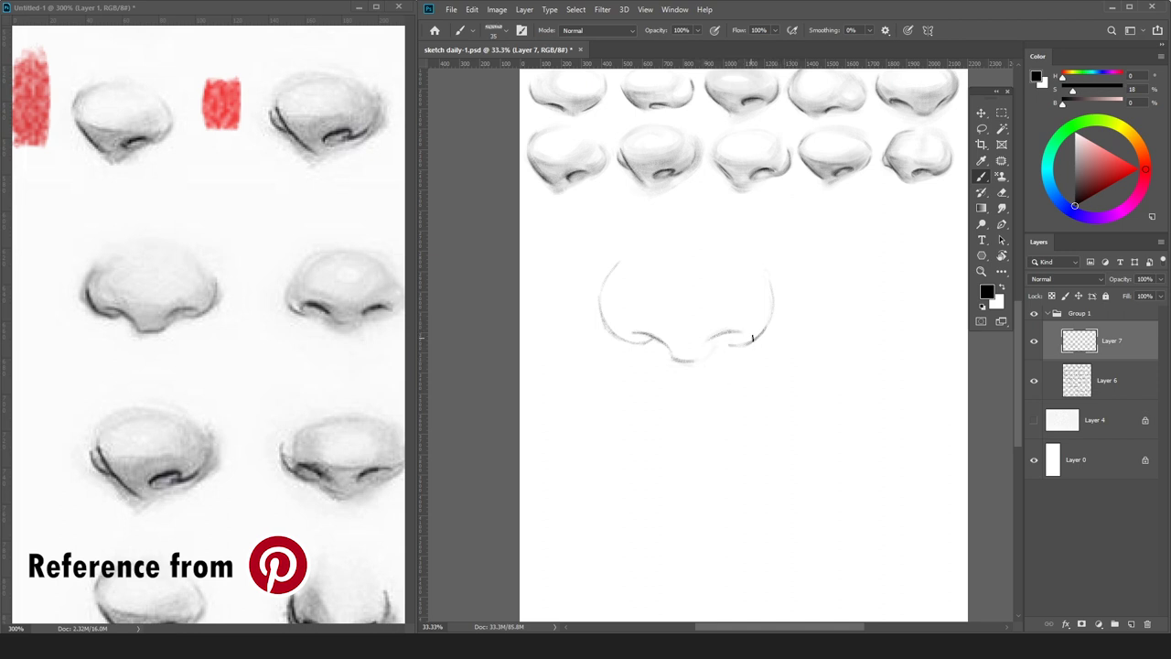
pyautogui.press('e')
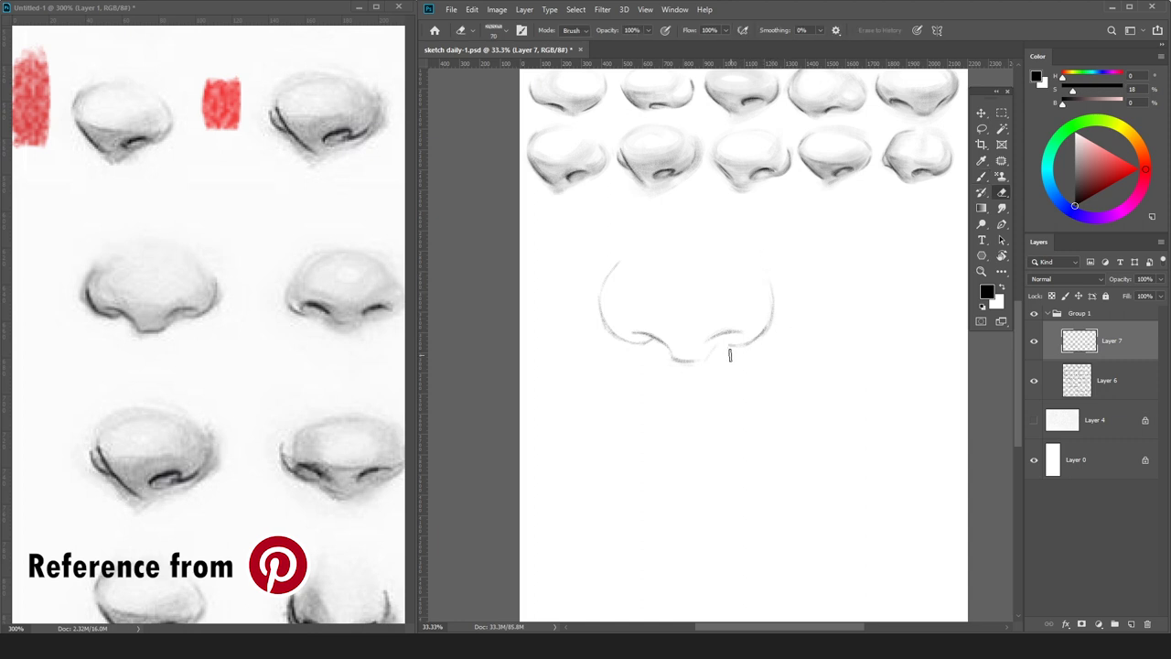
pyautogui.press('b')
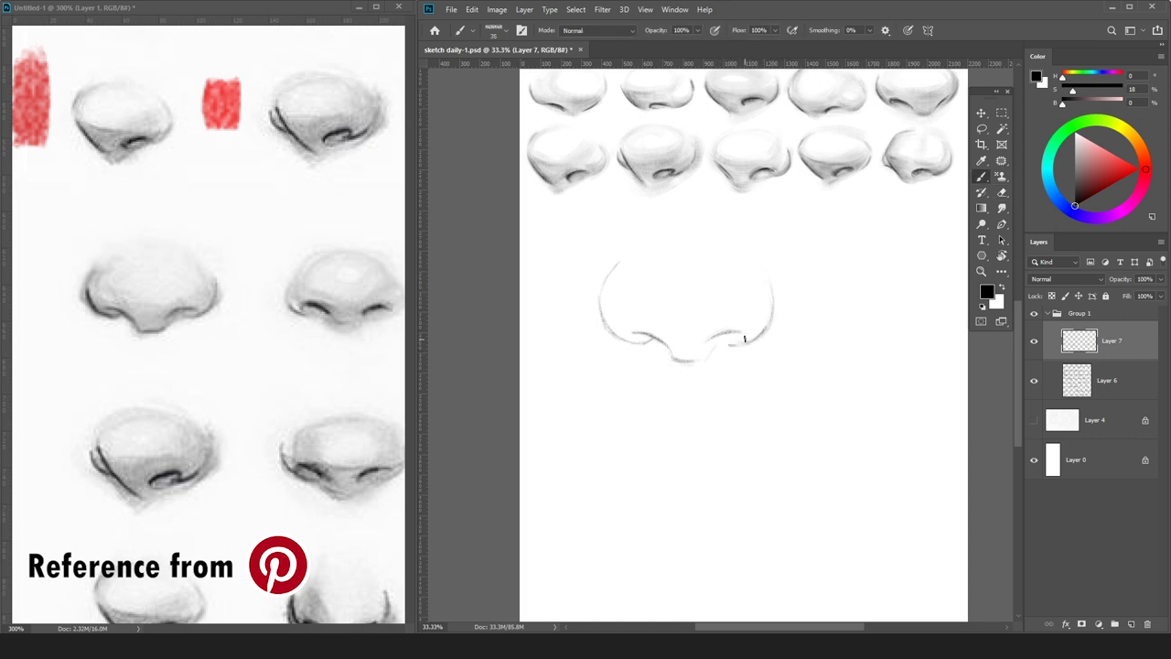
# Create a new layer between the nose's line layer and the layer of finished noses.
pyautogui.click(1098, 377)
pyautogui.hotkey('ctrl', 'shift', 'n')
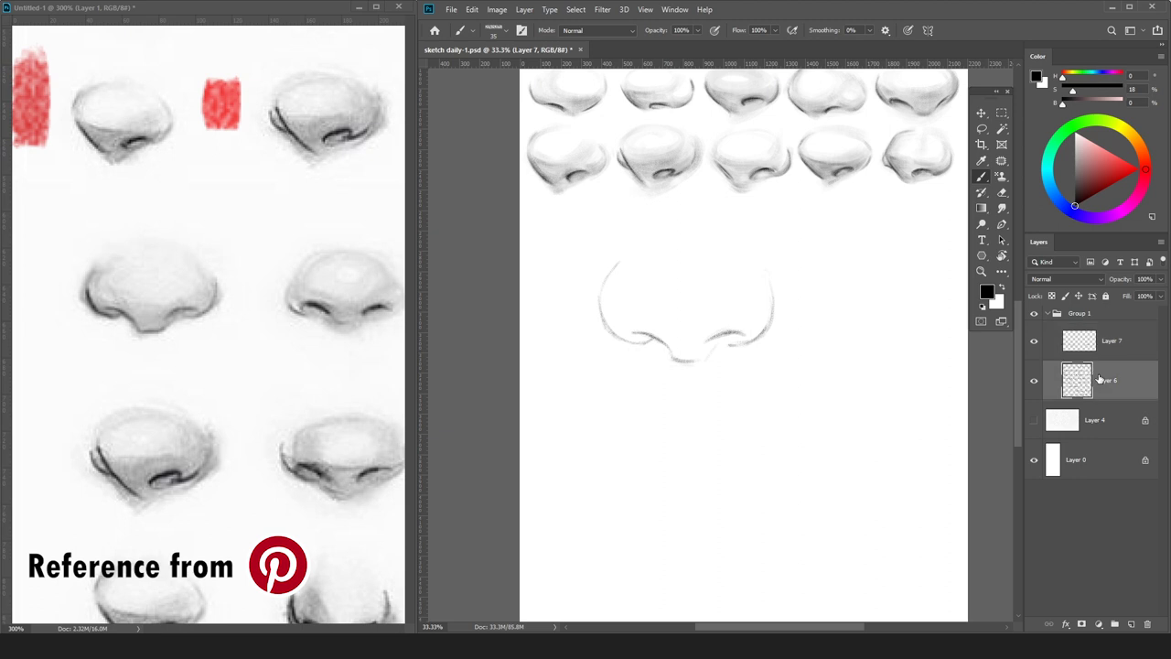
pyautogui.press('Return')
# Block in light gray shading at 81% brightness around the ball of the nose, enlarging the brush to 200.
pyautogui.keyDown('alt'); pyautogui.click(599, 263); pyautogui.keyUp('alt')
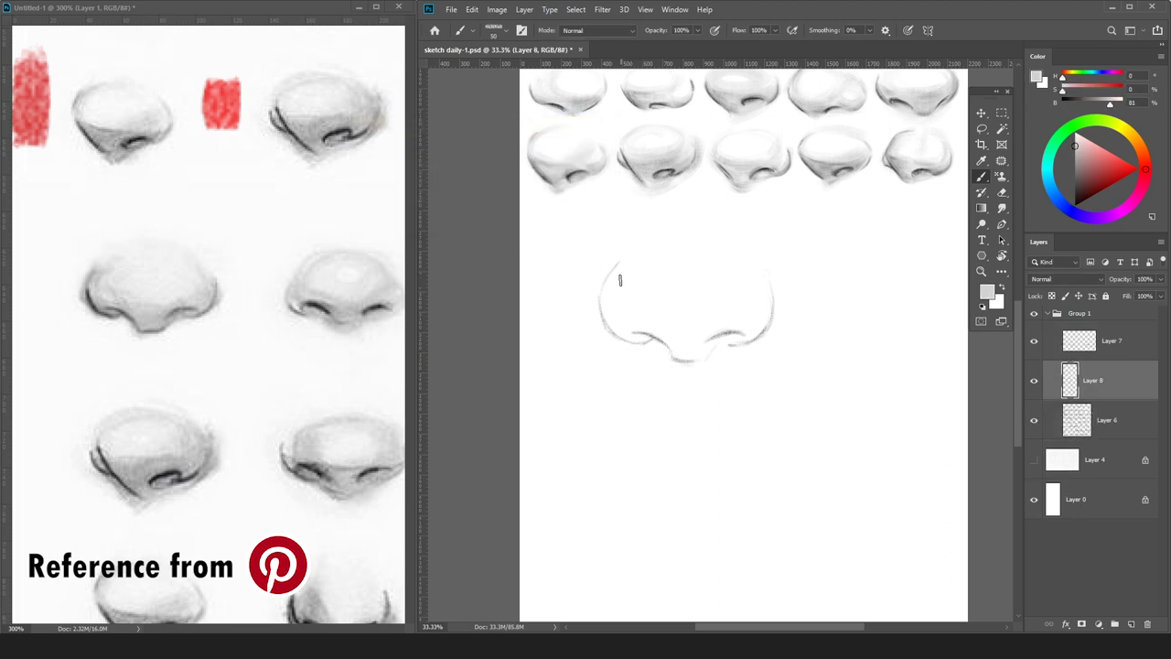
pyautogui.moveTo(624, 283)
pyautogui.mouseDown()
pyautogui.moveTo(689, 266)
pyautogui.moveTo(688, 318)
pyautogui.moveTo(733, 287)
pyautogui.moveTo(658, 242)
pyautogui.moveTo(632, 283)
pyautogui.moveTo(692, 311)
pyautogui.moveTo(695, 246)
pyautogui.moveTo(737, 284)
pyautogui.moveTo(754, 263)
pyautogui.moveTo(731, 253)
pyautogui.moveTo(644, 291)
pyautogui.moveTo(670, 319)
pyautogui.moveTo(625, 300)
pyautogui.moveTo(647, 322)
pyautogui.moveTo(755, 323)
pyautogui.moveTo(693, 343)
pyautogui.moveTo(611, 319)
pyautogui.moveTo(641, 329)
pyautogui.moveTo(645, 296)
pyautogui.moveTo(719, 317)
pyautogui.mouseUp()
pyautogui.press(']')
pyautogui.press(']')
pyautogui.press(']')
pyautogui.press(']')
pyautogui.press(']')
pyautogui.moveTo(630, 304)
pyautogui.mouseDown()
pyautogui.moveTo(608, 283)
pyautogui.moveTo(689, 333)
pyautogui.moveTo(723, 343)
pyautogui.mouseUp()
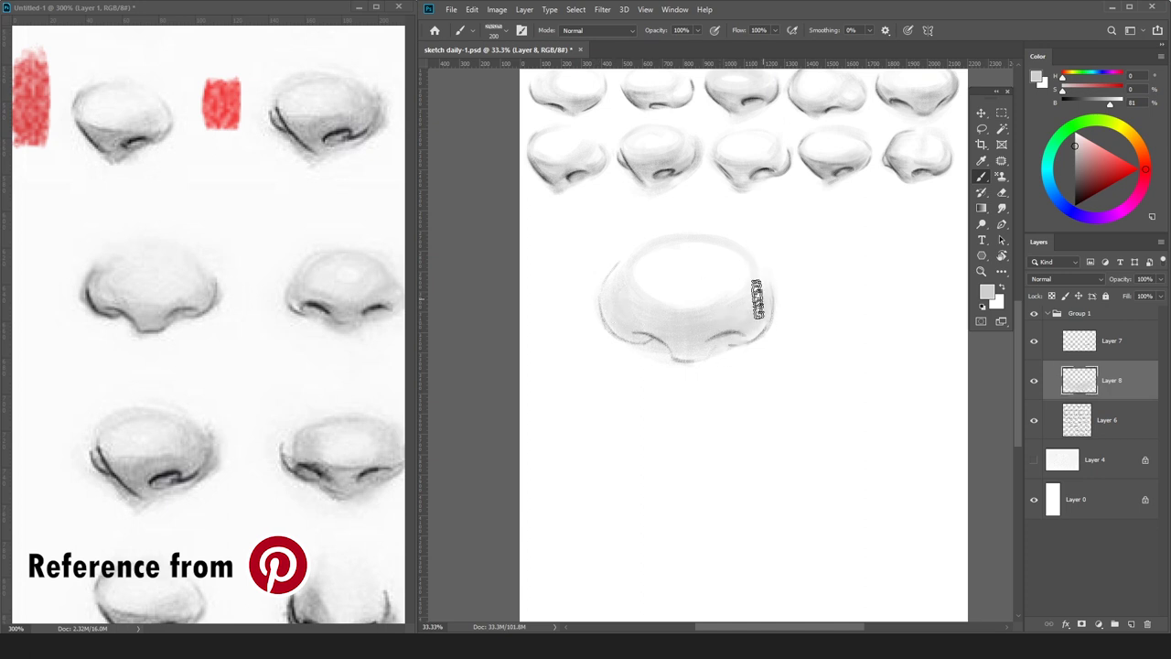
# Soften the highlight's border with the Eraser and extend the light gray shading over the lower wings at brush size 100.
pyautogui.press('e')
pyautogui.moveTo(641, 272)
pyautogui.mouseDown()
pyautogui.moveTo(724, 289)
pyautogui.moveTo(725, 255)
pyautogui.moveTo(744, 258)
pyautogui.moveTo(734, 292)
pyautogui.mouseUp()
pyautogui.press('b')
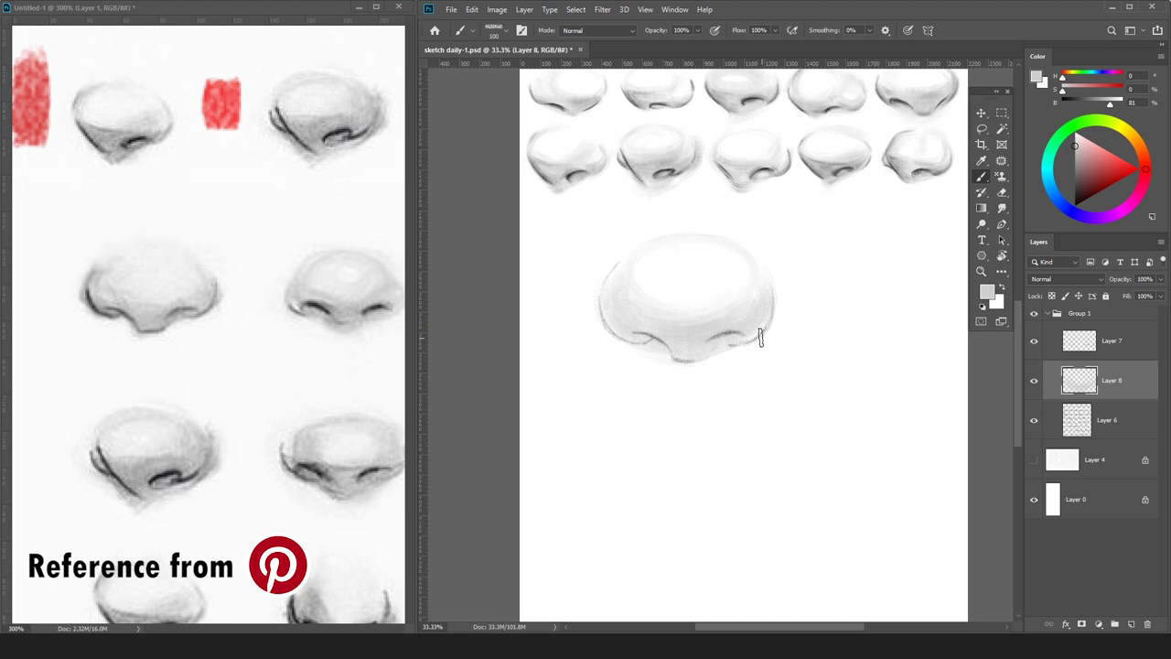
pyautogui.moveTo(611, 334); pyautogui.dragTo(627, 347)
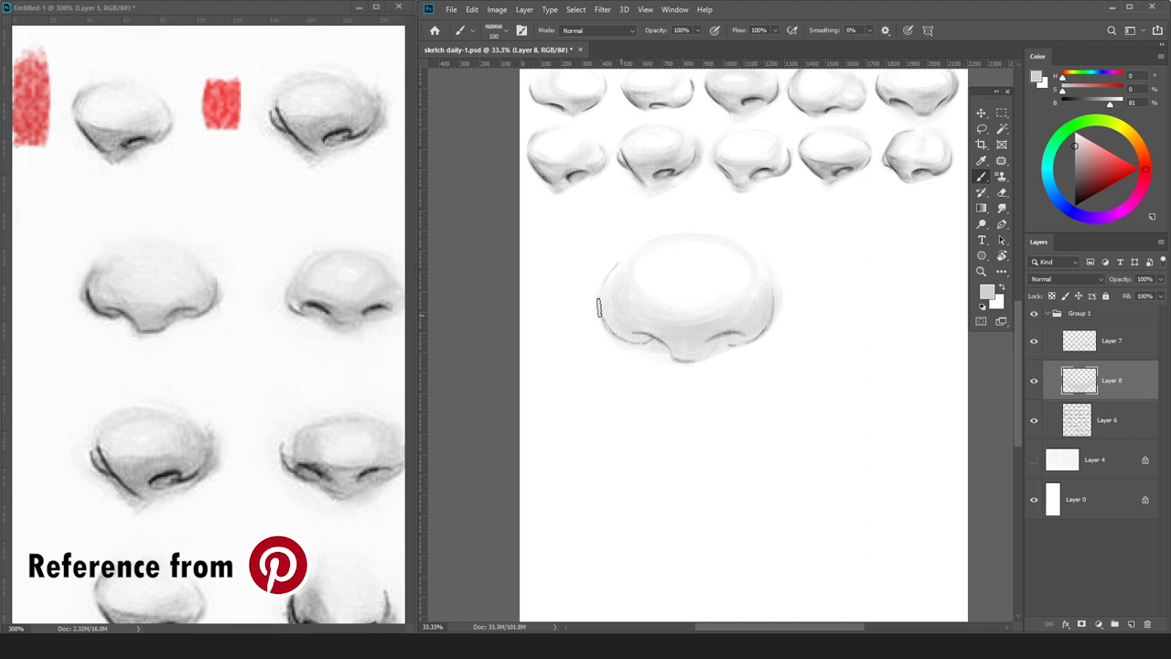
pyautogui.press(']')
pyautogui.press(']')
# Darken both outer wings, the left nostril and the base in 54% brightness gray at brush size 70.
pyautogui.click(1075, 165)
pyautogui.press('[')
pyautogui.press('[')
pyautogui.press('[')
pyautogui.press('[')
pyautogui.press('[')
pyautogui.press('[')
pyautogui.moveTo(761, 338); pyautogui.dragTo(775, 293)
pyautogui.moveTo(602, 291); pyautogui.dragTo(662, 343)
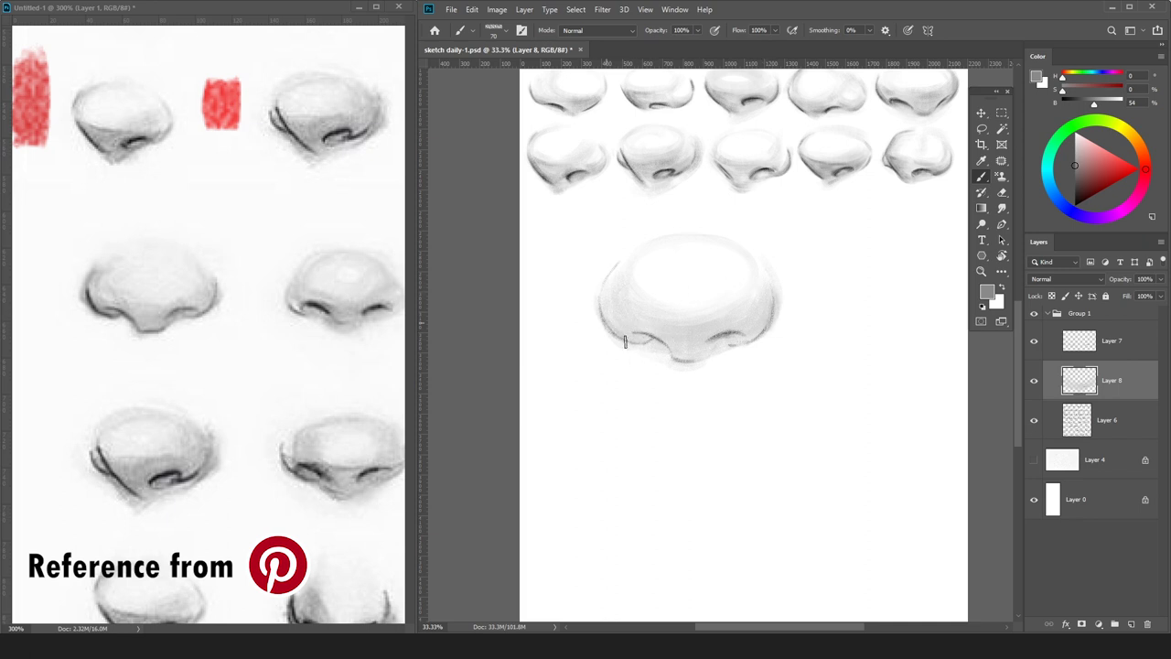
pyautogui.moveTo(670, 354); pyautogui.dragTo(712, 360)
# Shade the front plane below the highlight at brush size 150 and lighten the left wing with the Eraser.
pyautogui.press(']')
pyautogui.press(']')
pyautogui.moveTo(632, 302); pyautogui.dragTo(701, 313)
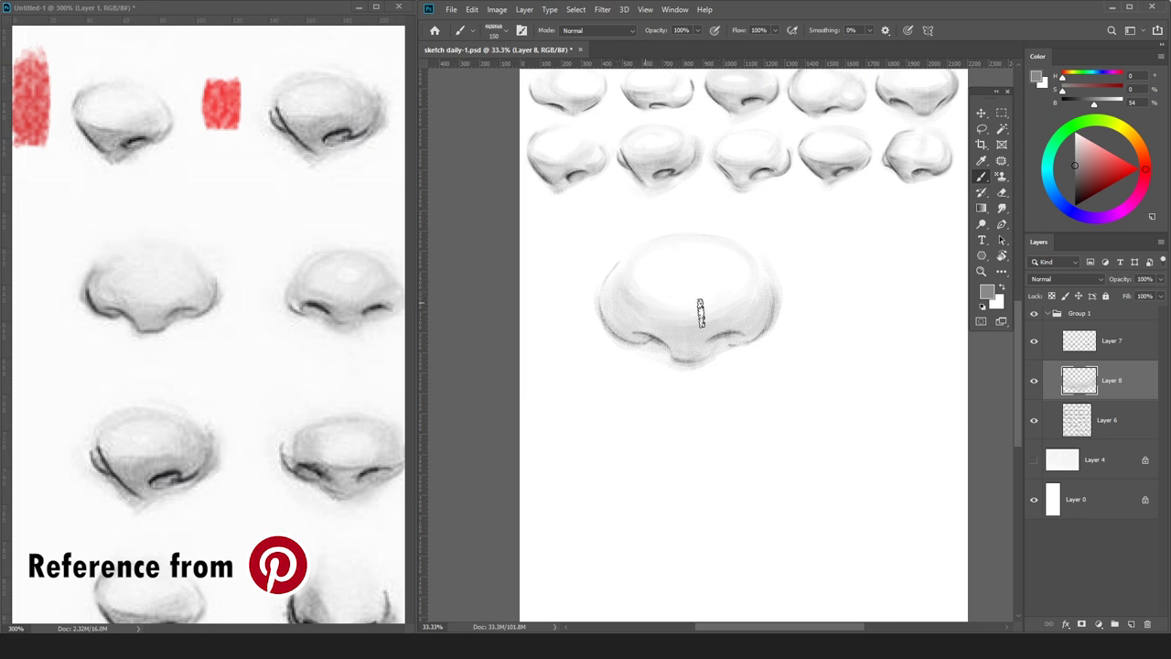
pyautogui.press('e')
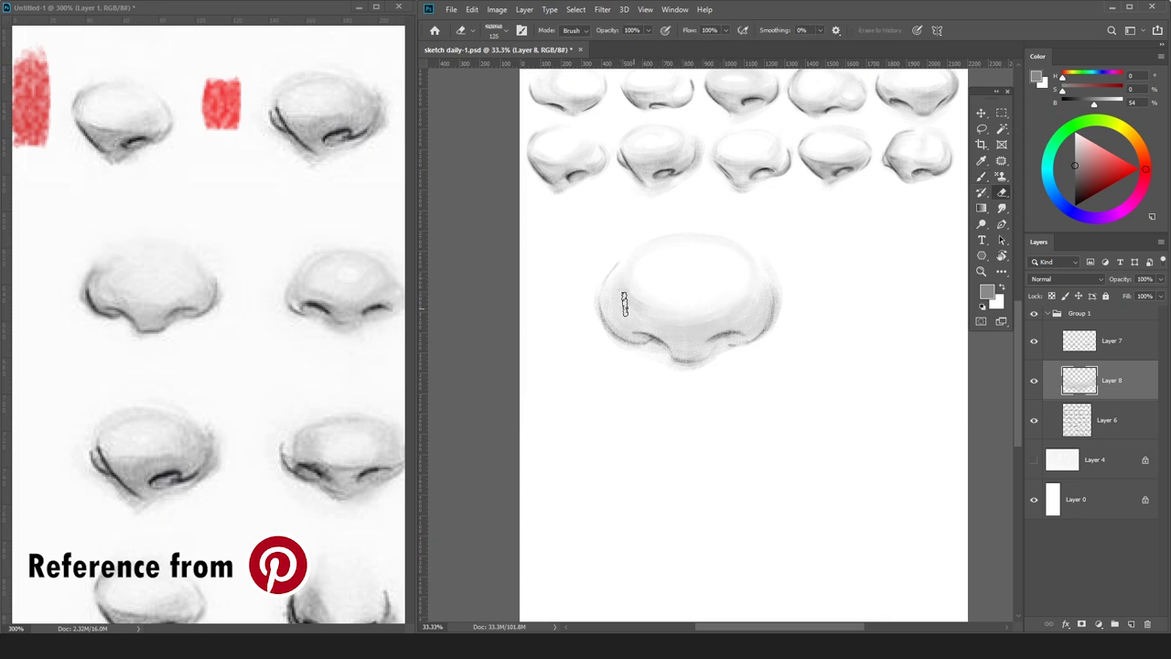
pyautogui.press('b')
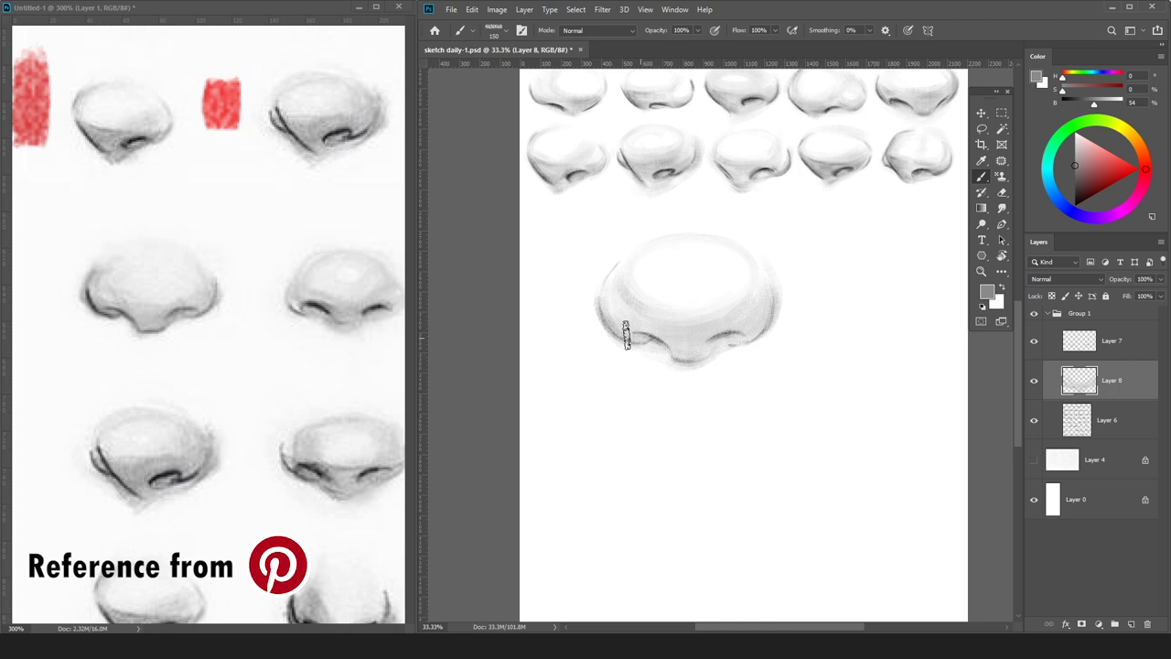
pyautogui.press('e')
pyautogui.press('b')
# Shade a lighter gray band around the lower edge of the highlight with a larger brush.
pyautogui.click(1075, 148)
pyautogui.press(']')
pyautogui.moveTo(648, 283)
pyautogui.mouseDown()
pyautogui.moveTo(651, 319)
pyautogui.moveTo(828, 219)
pyautogui.moveTo(728, 304)
pyautogui.mouseUp()
# Darken the left wing's contour in 57% brightness gray at brush size 90 and clean the outer edge with the Eraser.
pyautogui.click(1053, 145)
pyautogui.click(1074, 159)
pyautogui.press('[')
pyautogui.press('[')
pyautogui.press('[')
pyautogui.press('[')
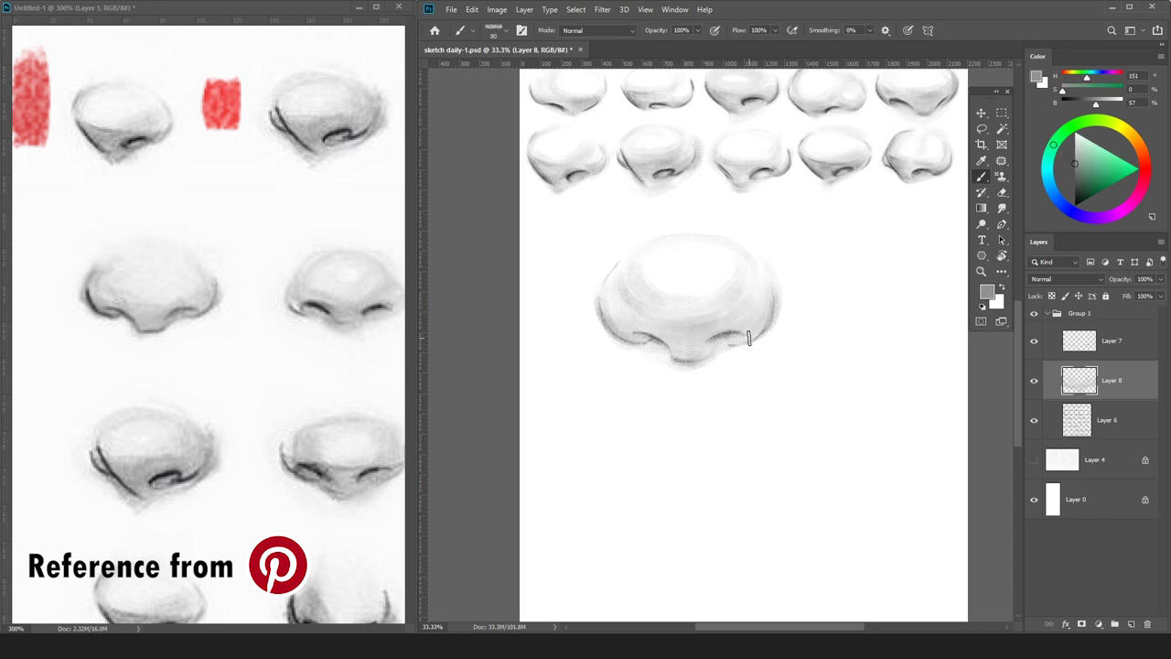
pyautogui.moveTo(605, 278); pyautogui.dragTo(617, 350)
pyautogui.press('e')
pyautogui.press('b')
pyautogui.press('e')
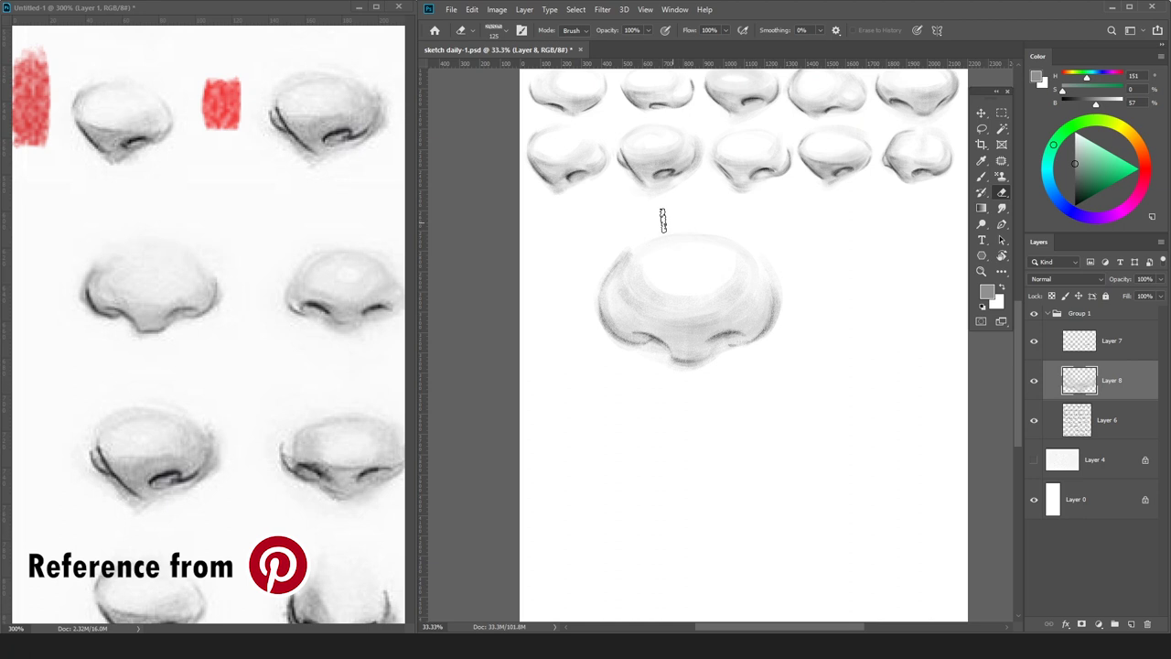
pyautogui.press('b')
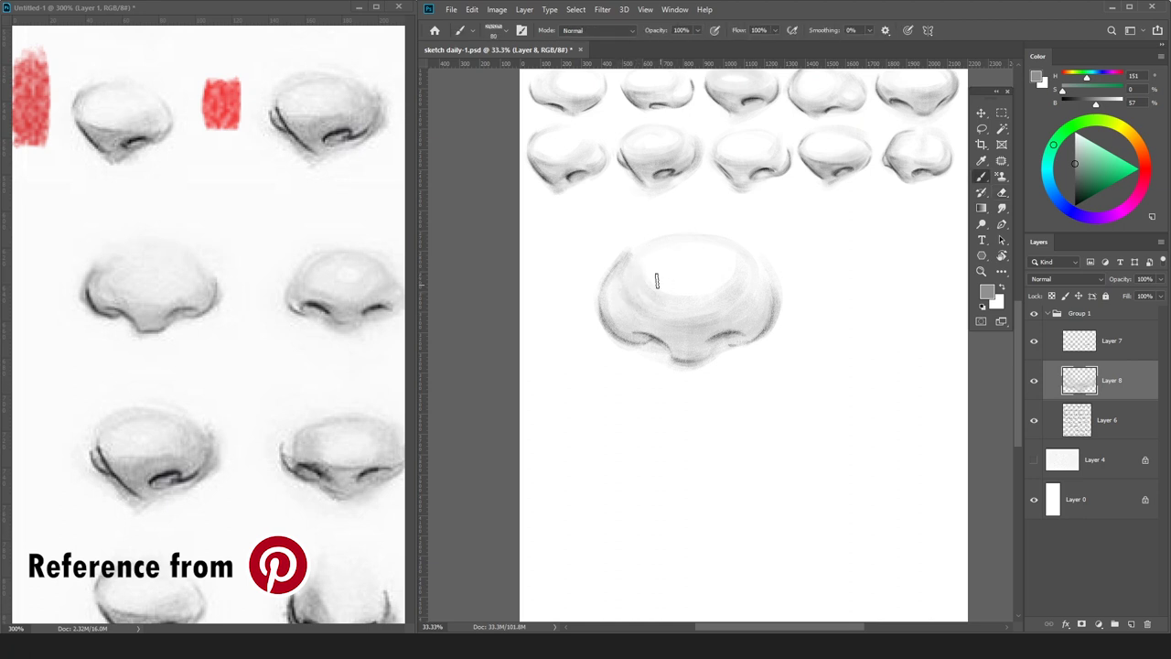
# Deepen the front plane below the highlight at brush size 150 and the base between the nostrils at size 80.
pyautogui.press(']')
pyautogui.press(']')
pyautogui.press(']')
pyautogui.press(']')
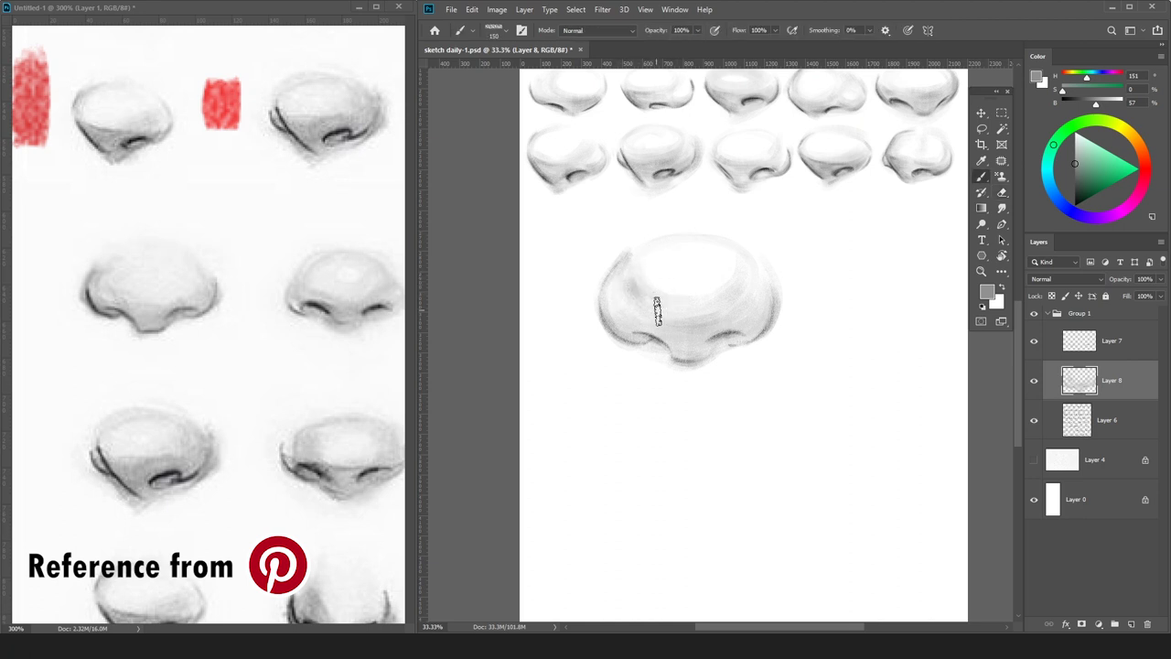
pyautogui.press('[')
pyautogui.press('[')
pyautogui.press('[')
pyautogui.press('[')
pyautogui.press('[')
pyautogui.press('[')
pyautogui.press('[')
pyautogui.press('[')
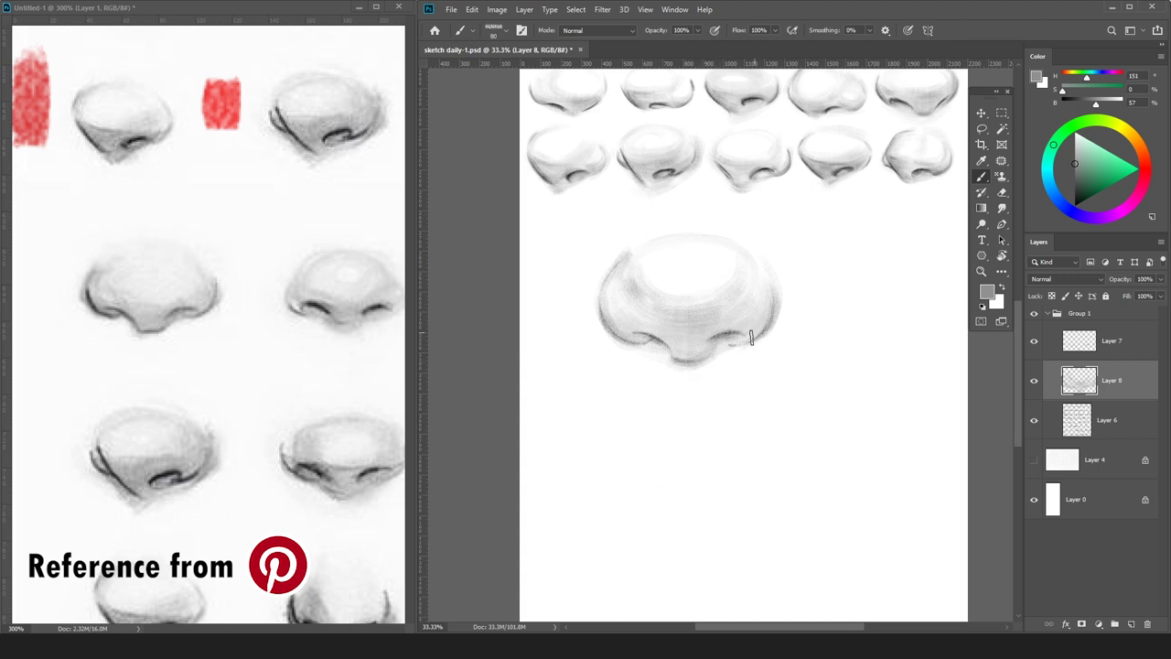
pyautogui.moveTo(665, 342); pyautogui.dragTo(686, 359)
# Blend the base, front plane and upper ball with gray tones sampled from the nose.
pyautogui.keyDown('alt'); pyautogui.click(713, 358); pyautogui.keyUp('alt')
pyautogui.keyDown('alt'); pyautogui.click(680, 362); pyautogui.keyUp('alt')
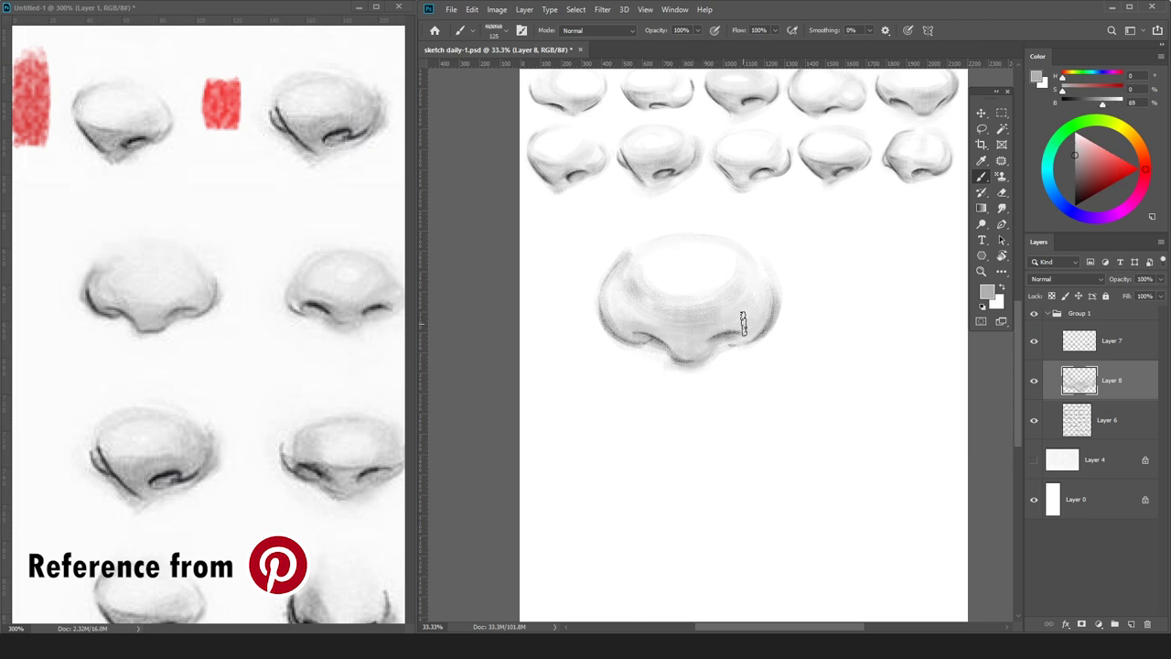
pyautogui.hotkey('ctrl', '-')
pyautogui.keyDown('alt'); pyautogui.click(661, 322); pyautogui.keyUp('alt')
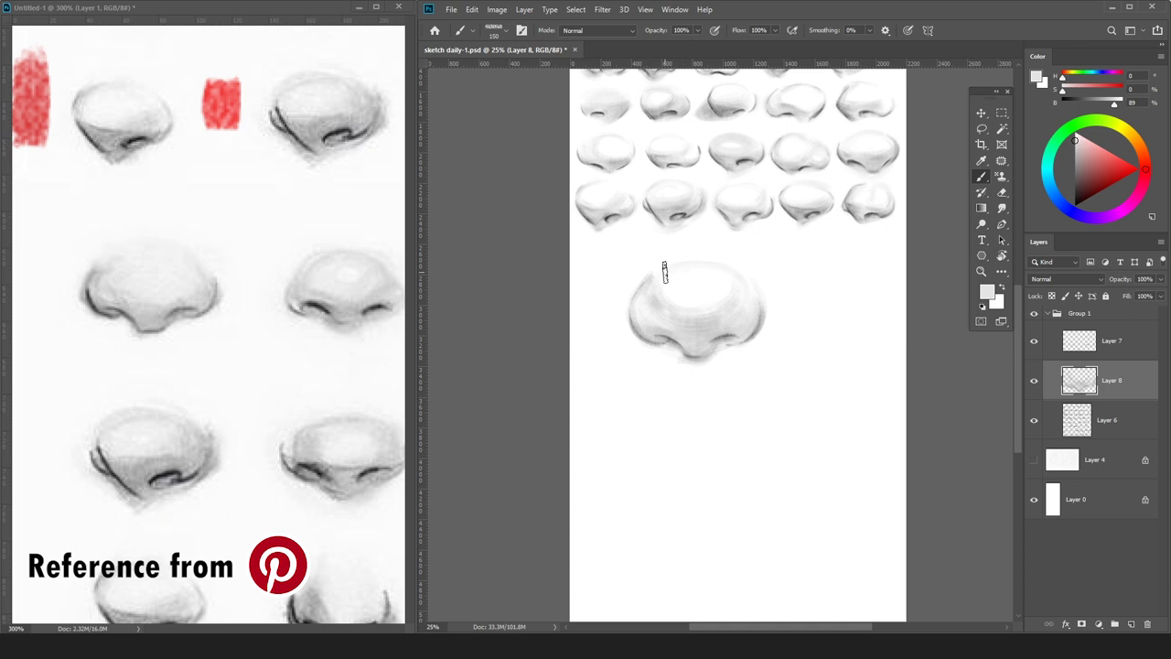
pyautogui.keyDown('alt'); pyautogui.click(673, 324); pyautogui.keyUp('alt')
pyautogui.keyDown('alt'); pyautogui.click(663, 324); pyautogui.keyUp('alt')
pyautogui.keyDown('alt'); pyautogui.click(655, 339); pyautogui.keyUp('alt')
# Darken the nose's side contours in 49% brightness gray with a smaller brush at size 90.
pyautogui.press('[')
pyautogui.press('[')
pyautogui.press('[')
pyautogui.press('[')
pyautogui.press('[')
pyautogui.press('[')
pyautogui.press('[')
pyautogui.click(1076, 170)
pyautogui.press('[')
pyautogui.press('[')
pyautogui.press('[')
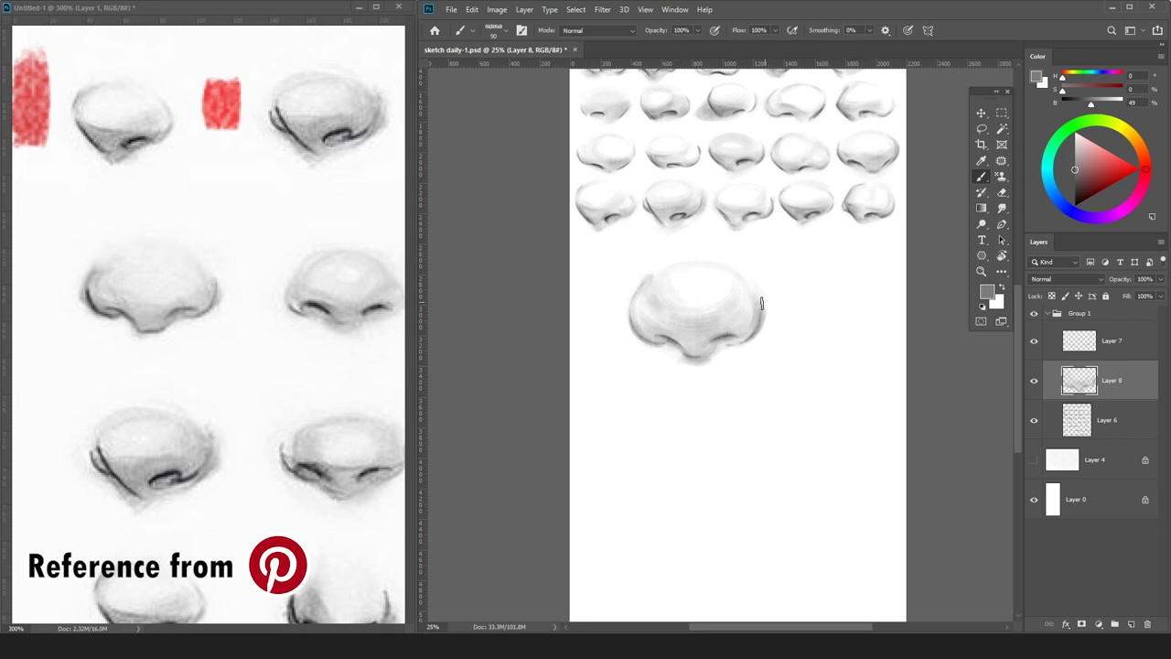
# Merge the nose's line layer into its shading layer and clean the outer edge with the Eraser.
pyautogui.click(1099, 338)
pyautogui.press('Delete')
pyautogui.press('e')
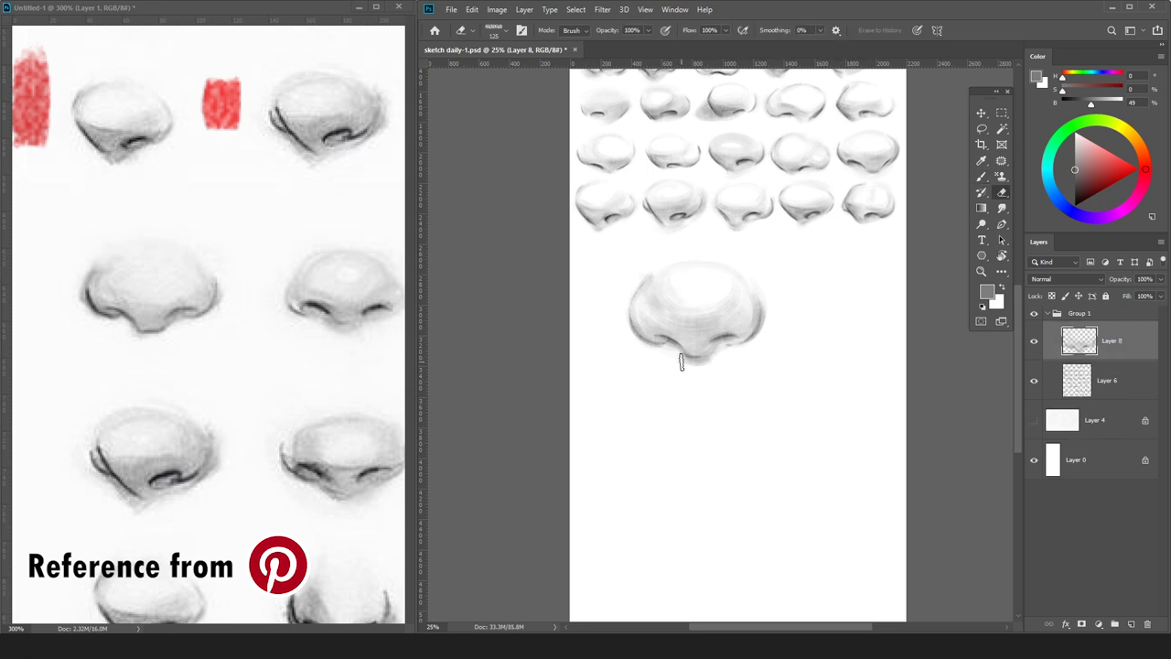
pyautogui.hotkey('ctrl', 't')
pyautogui.press('Escape')
pyautogui.press('b')
pyautogui.press('e')
# Scale the nose down and place it as the first nose of a new row.
pyautogui.hotkey('ctrl', 't')
pyautogui.moveTo(768, 264); pyautogui.dragTo(692, 320)
pyautogui.moveTo(670, 348); pyautogui.dragTo(615, 276)
pyautogui.press('Return')
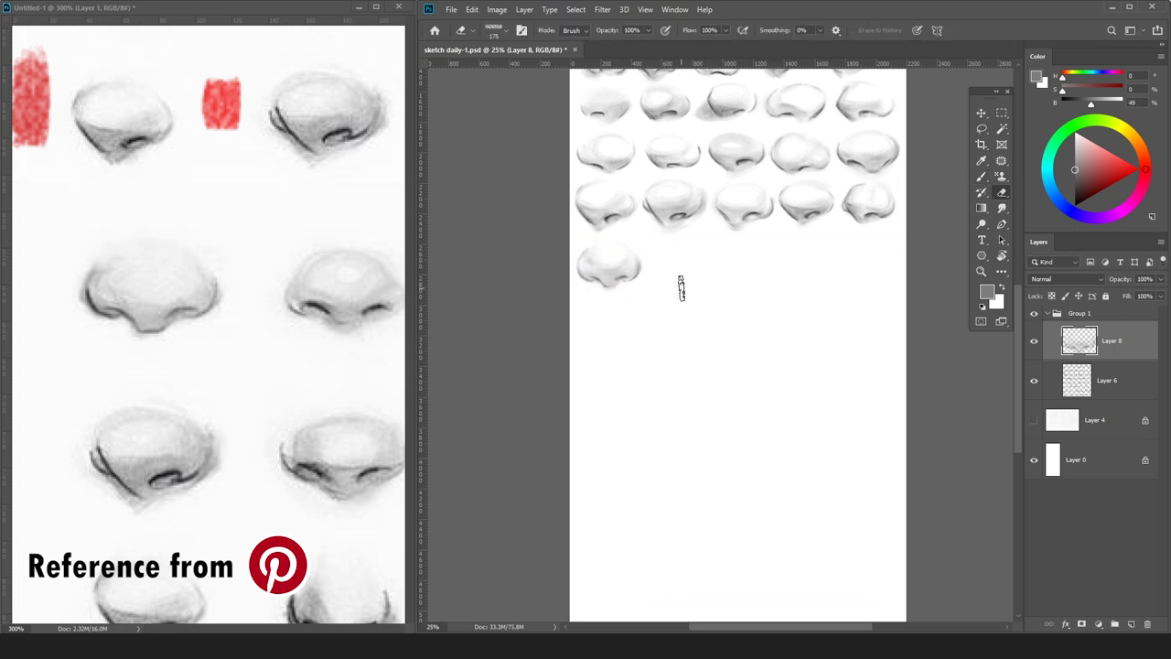
# Merge the placed nose into the layer of finished noses and create a new layer above it.
pyautogui.press('v')
pyautogui.hotkey('ctrl', 'shift', 'n')
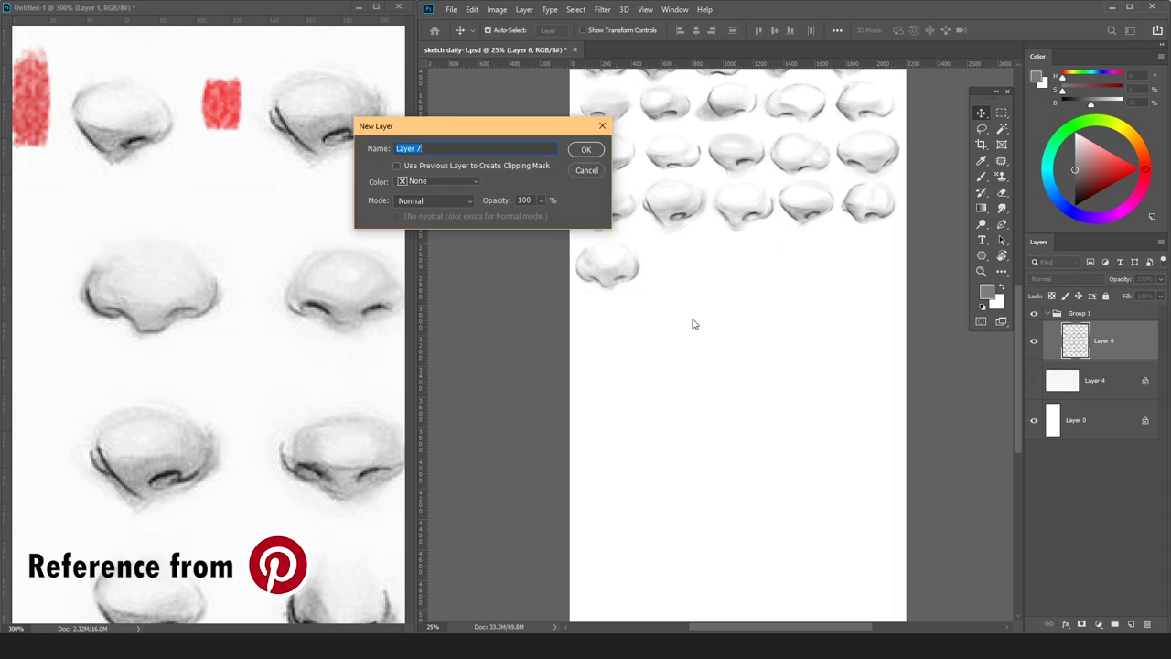
pyautogui.press('Return')
# Sketch the next front-view reference nose in black below the new row, with side curves, nostril arches and base.
pyautogui.click(335, 382)
pyautogui.press('b')
pyautogui.press('space')
pyautogui.moveTo(179, 291); pyautogui.dragTo(55, 280)
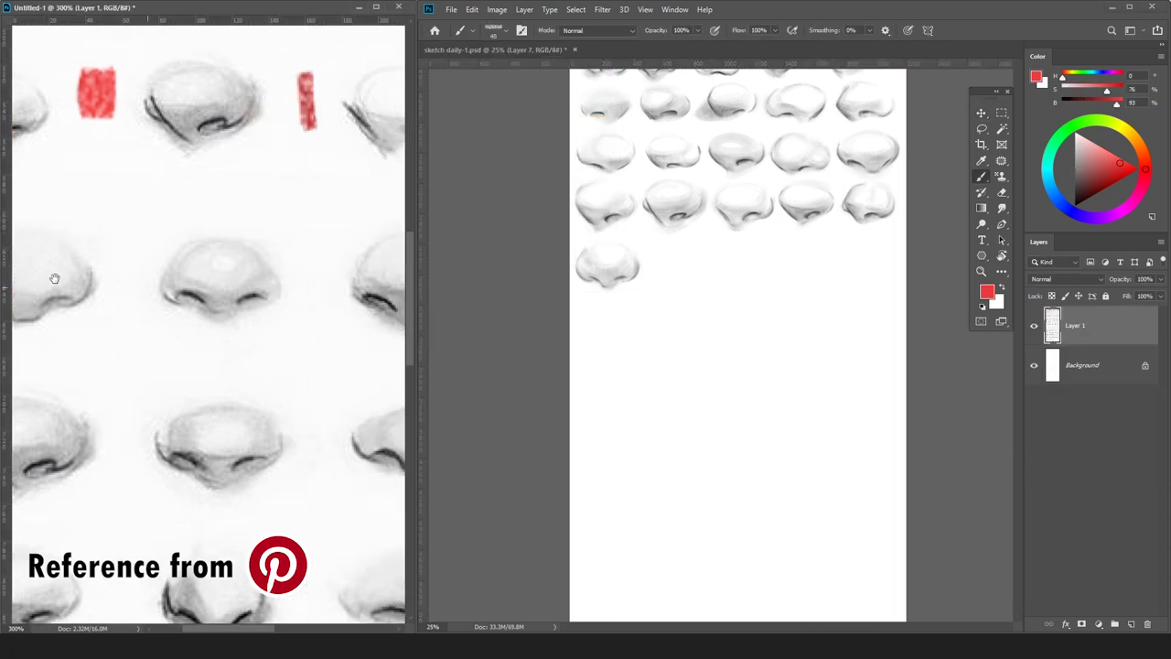
pyautogui.click(1010, 420)
pyautogui.press('d')
pyautogui.hotkey('ctrl', '+')
pyautogui.moveTo(544, 333); pyautogui.dragTo(552, 399)
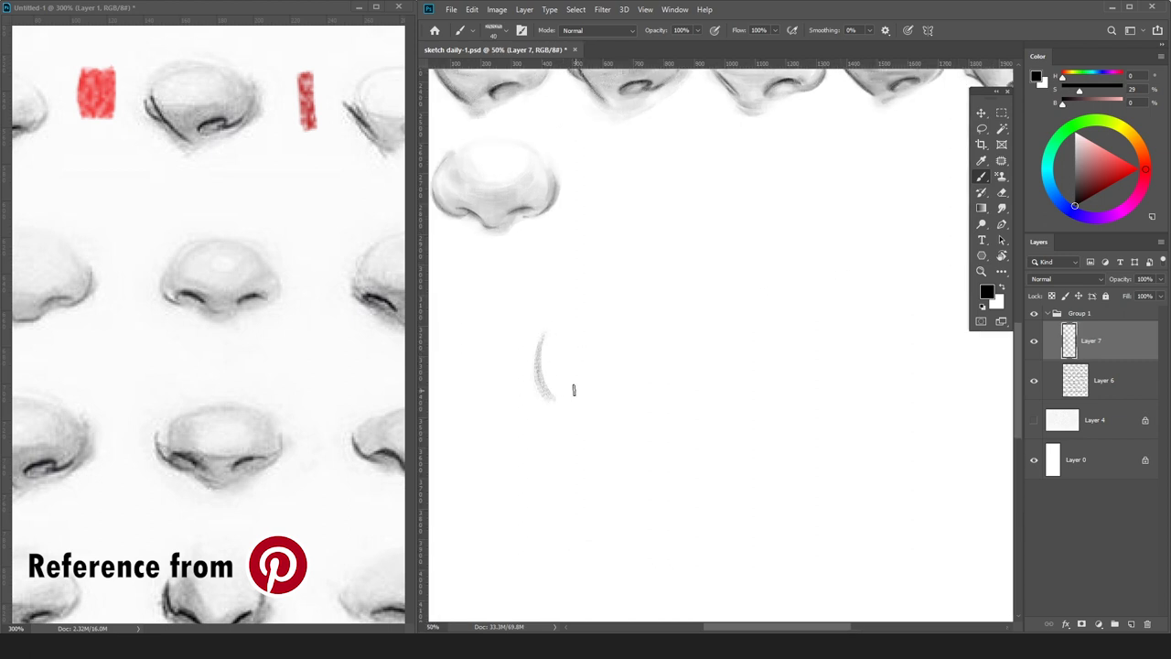
pyautogui.hotkey('ctrl', 'z')
pyautogui.moveTo(568, 309); pyautogui.dragTo(538, 373)
pyautogui.moveTo(574, 421)
pyautogui.mouseDown()
pyautogui.moveTo(537, 386)
pyautogui.moveTo(607, 406)
pyautogui.moveTo(580, 399)
pyautogui.moveTo(616, 434)
pyautogui.moveTo(619, 414)
pyautogui.moveTo(635, 438)
pyautogui.moveTo(648, 416)
pyautogui.moveTo(680, 435)
pyautogui.moveTo(663, 431)
pyautogui.moveTo(723, 405)
pyautogui.moveTo(749, 399)
pyautogui.moveTo(695, 419)
pyautogui.moveTo(758, 418)
pyautogui.moveTo(685, 423)
pyautogui.moveTo(734, 401)
pyautogui.mouseUp()
pyautogui.moveTo(693, 412)
pyautogui.mouseDown()
pyautogui.moveTo(735, 400)
pyautogui.moveTo(762, 409)
pyautogui.moveTo(698, 389)
pyautogui.moveTo(691, 422)
pyautogui.moveTo(748, 413)
pyautogui.moveTo(689, 432)
pyautogui.moveTo(788, 404)
pyautogui.moveTo(785, 359)
pyautogui.mouseUp()
pyautogui.press('e')
pyautogui.press('b')
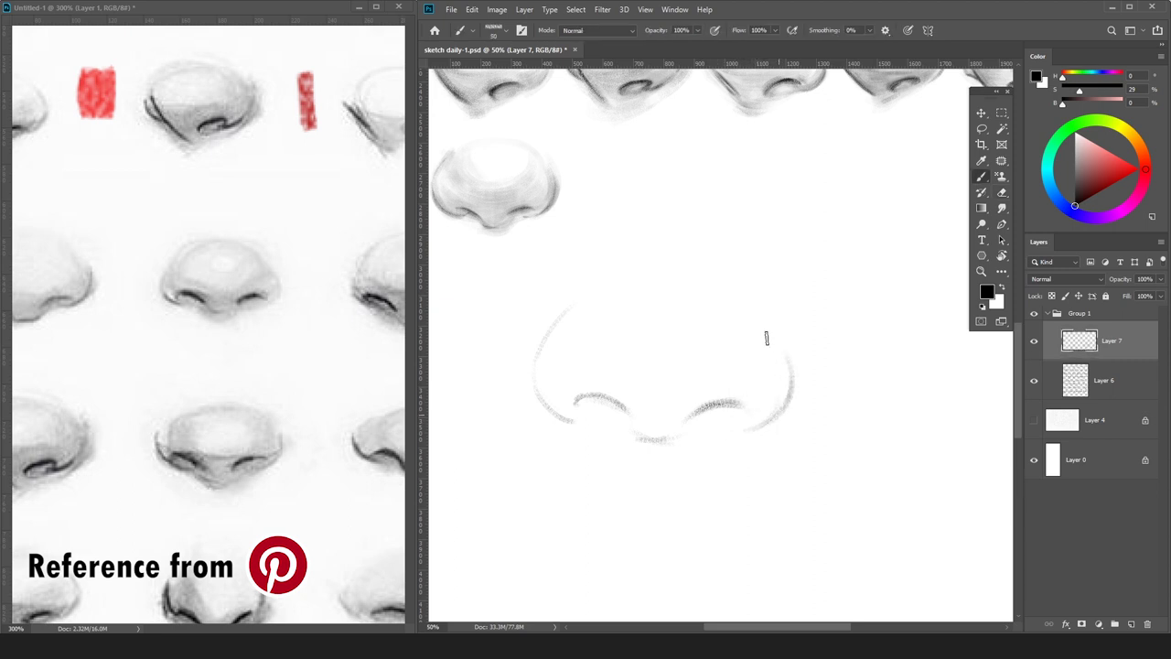
# Draw the curved upper contour of the nose's ball in faint strokes at brush size 100.
pyautogui.hotkey('ctrl', '-')
pyautogui.moveTo(633, 309)
pyautogui.mouseDown()
pyautogui.moveTo(617, 334)
pyautogui.moveTo(723, 312)
pyautogui.mouseUp()
pyautogui.moveTo(626, 323)
pyautogui.mouseDown()
pyautogui.moveTo(664, 305)
pyautogui.moveTo(721, 314)
pyautogui.moveTo(631, 318)
pyautogui.moveTo(703, 299)
pyautogui.mouseUp()
pyautogui.press('e')
pyautogui.press('b')
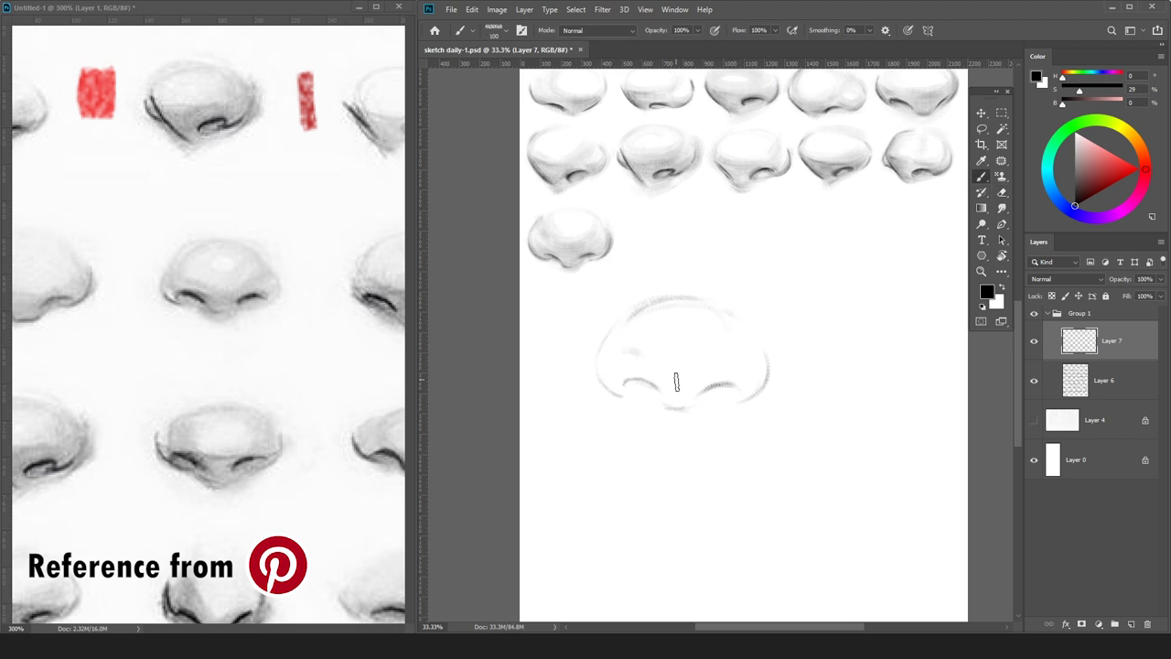
# Sketch the wing folds above both nostrils and strengthen the nostril lines, tidying strokes with the Eraser.
pyautogui.moveTo(746, 355)
pyautogui.mouseDown()
pyautogui.moveTo(707, 373)
pyautogui.moveTo(776, 350)
pyautogui.moveTo(743, 345)
pyautogui.moveTo(702, 385)
pyautogui.moveTo(756, 339)
pyautogui.mouseUp()
pyautogui.press('e')
pyautogui.press('b')
pyautogui.press('e')
pyautogui.press('b')
pyautogui.moveTo(627, 352); pyautogui.dragTo(659, 364)
pyautogui.moveTo(730, 354); pyautogui.dragTo(699, 370)
pyautogui.moveTo(750, 347)
pyautogui.mouseDown()
pyautogui.moveTo(714, 361)
pyautogui.moveTo(749, 359)
pyautogui.mouseUp()
pyautogui.press('e')
pyautogui.press('b')
pyautogui.press('e')
pyautogui.moveTo(626, 355)
pyautogui.mouseDown()
pyautogui.moveTo(675, 373)
pyautogui.moveTo(643, 364)
pyautogui.moveTo(794, 299)
pyautogui.moveTo(774, 357)
pyautogui.moveTo(752, 331)
pyautogui.moveTo(630, 384)
pyautogui.moveTo(665, 402)
pyautogui.moveTo(689, 397)
pyautogui.moveTo(796, 305)
pyautogui.moveTo(660, 349)
pyautogui.moveTo(667, 412)
pyautogui.mouseUp()
pyautogui.press('b')
pyautogui.press('e')
# Darken the nostril arches and base line of the sketched nose in black at brush size 35.
pyautogui.click(1075, 206)
pyautogui.press('b')
pyautogui.press('[')
pyautogui.press('[')
pyautogui.press('[')
pyautogui.press('[')
pyautogui.press('[')
pyautogui.press('[')
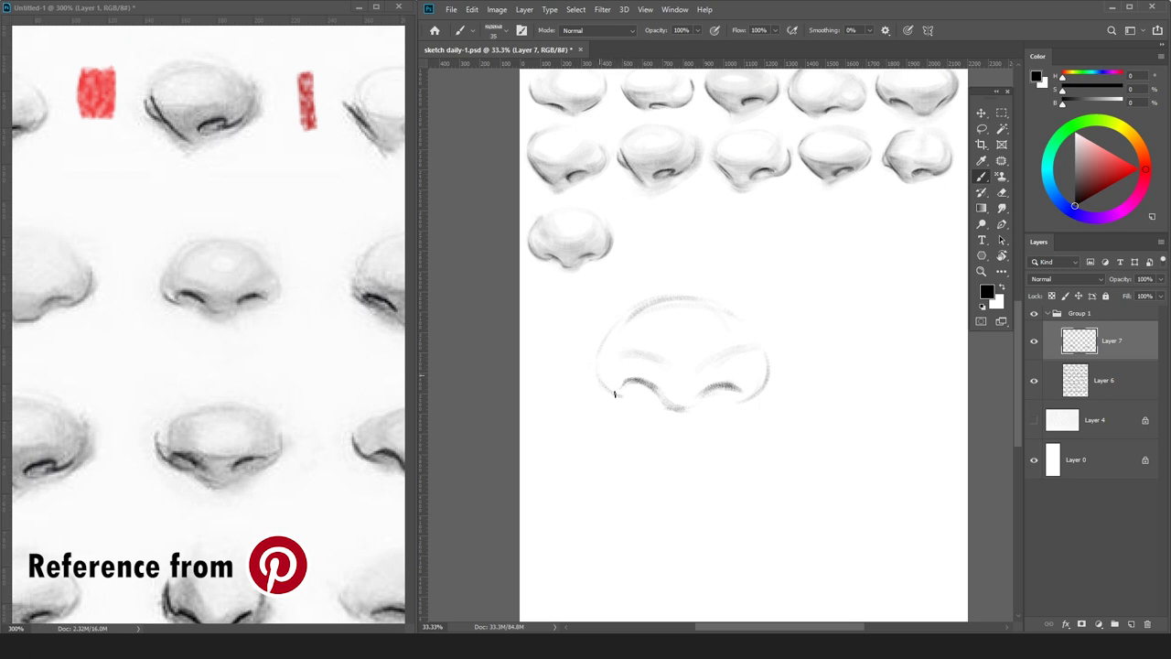
# Add a new layer between the nose sketch and the layer of finished noses.
pyautogui.click(1086, 379)
pyautogui.hotkey('ctrl', 'shift', 'n')
pyautogui.press('Return')
# Shade the nose's ball, wings and base in light grey at 90% brightness with brush sizes 200 and 175.
pyautogui.moveTo(1075, 149); pyautogui.dragTo(1076, 139)
pyautogui.press(']')
pyautogui.press(']')
pyautogui.press(']')
pyautogui.press(']')
pyautogui.press(']')
pyautogui.press(']')
pyautogui.press(']')
pyautogui.press(']')
pyautogui.press(']')
pyautogui.press(']')
pyautogui.press(']')
pyautogui.press(']')
pyautogui.hotkey('ctrl', '-')
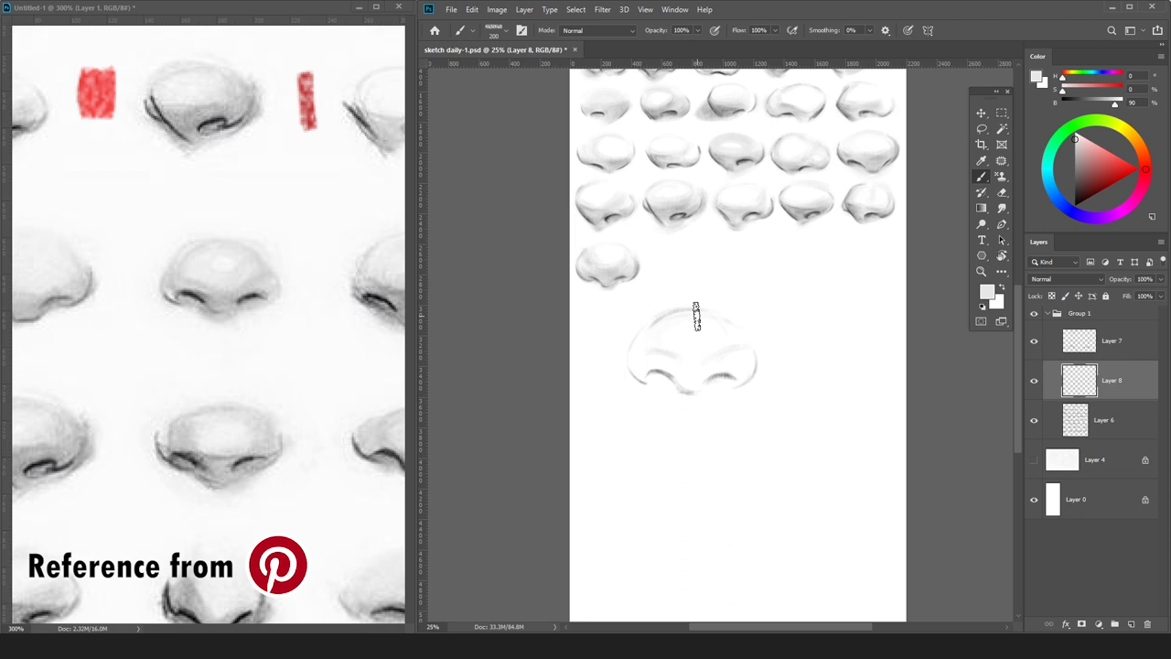
pyautogui.moveTo(687, 371)
pyautogui.mouseDown()
pyautogui.moveTo(720, 379)
pyautogui.moveTo(754, 358)
pyautogui.mouseUp()
pyautogui.moveTo(635, 375); pyautogui.dragTo(638, 345)
pyautogui.moveTo(745, 348); pyautogui.dragTo(753, 342)
pyautogui.press('[')
pyautogui.moveTo(666, 332)
pyautogui.mouseDown()
pyautogui.moveTo(738, 336)
pyautogui.moveTo(674, 307)
pyautogui.mouseUp()
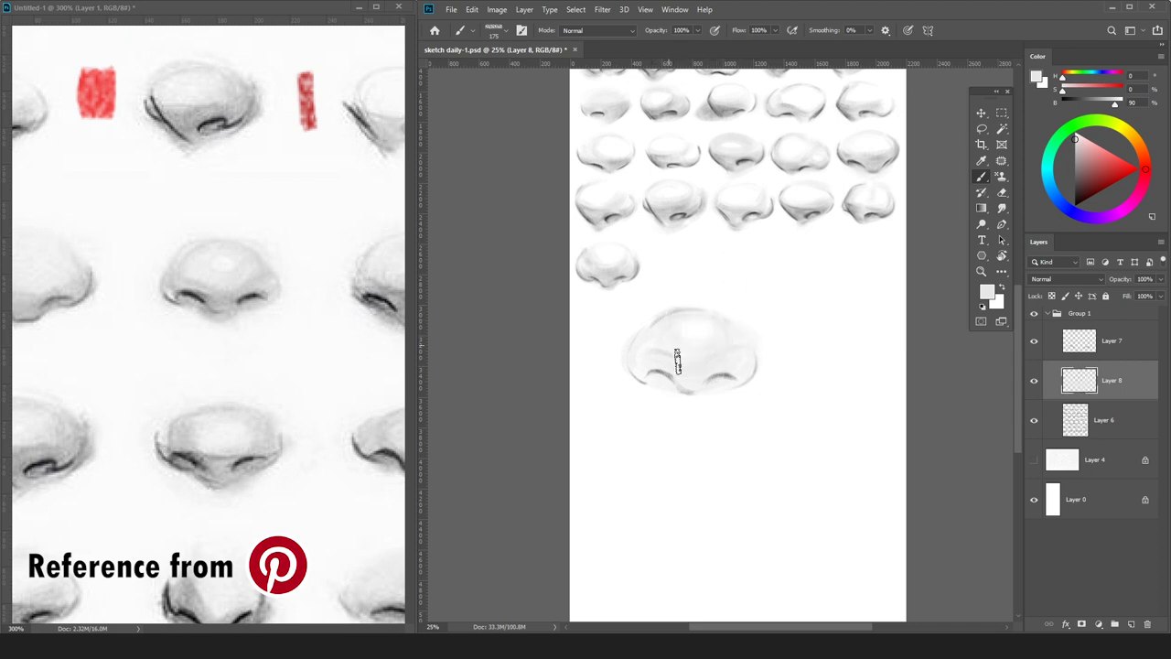
pyautogui.moveTo(679, 396); pyautogui.dragTo(715, 388)
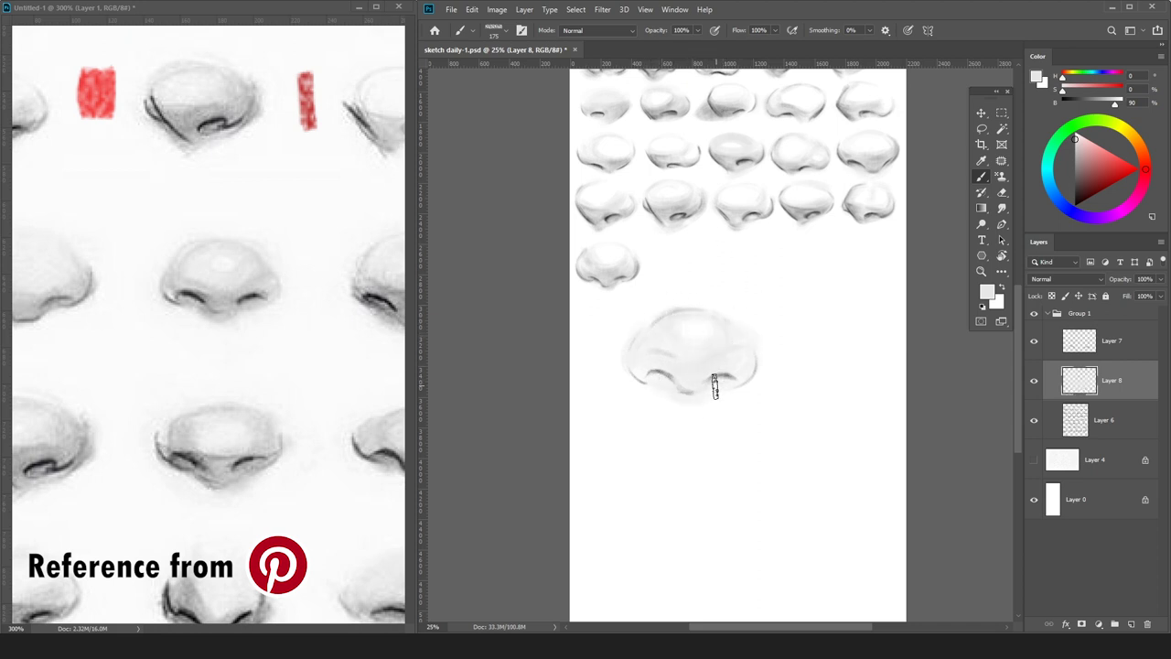
# Deepen the shading around the nose's left wing and side in grey at 76% brightness.
pyautogui.moveTo(1090, 151); pyautogui.dragTo(1071, 149)
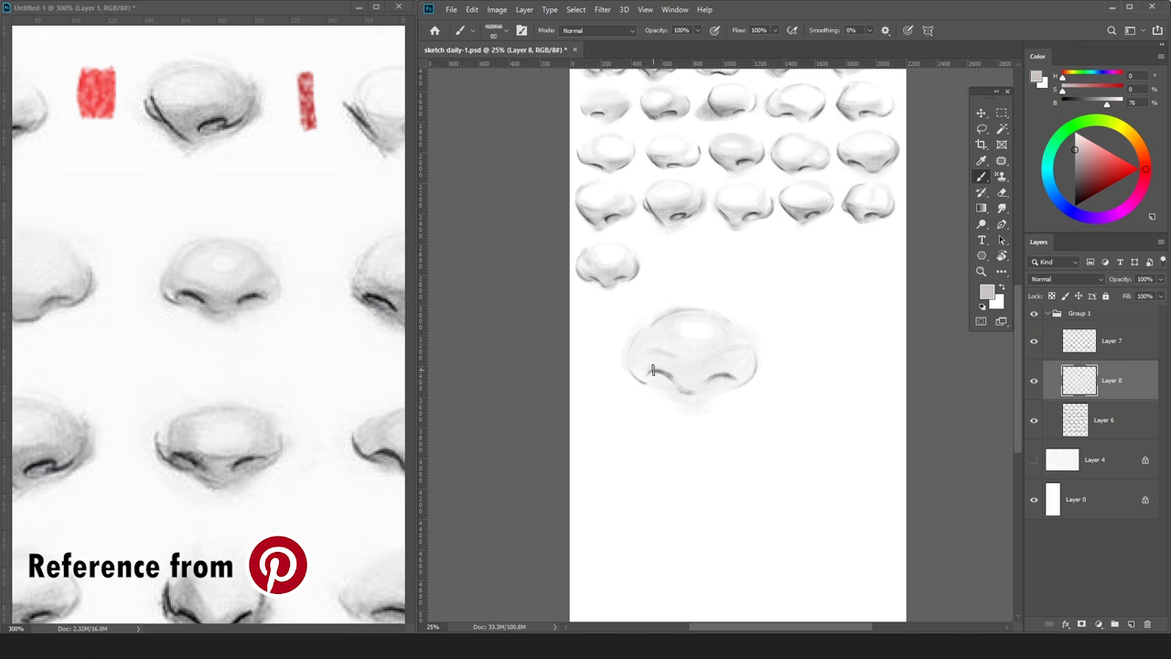
pyautogui.press(']')
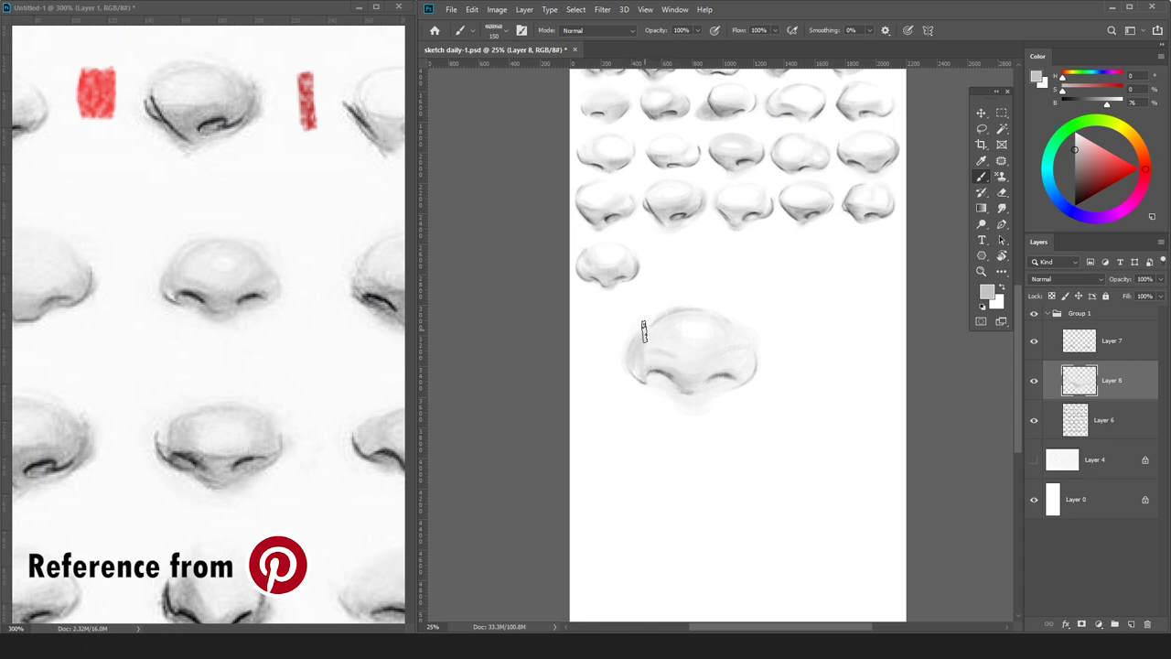
pyautogui.press(']')
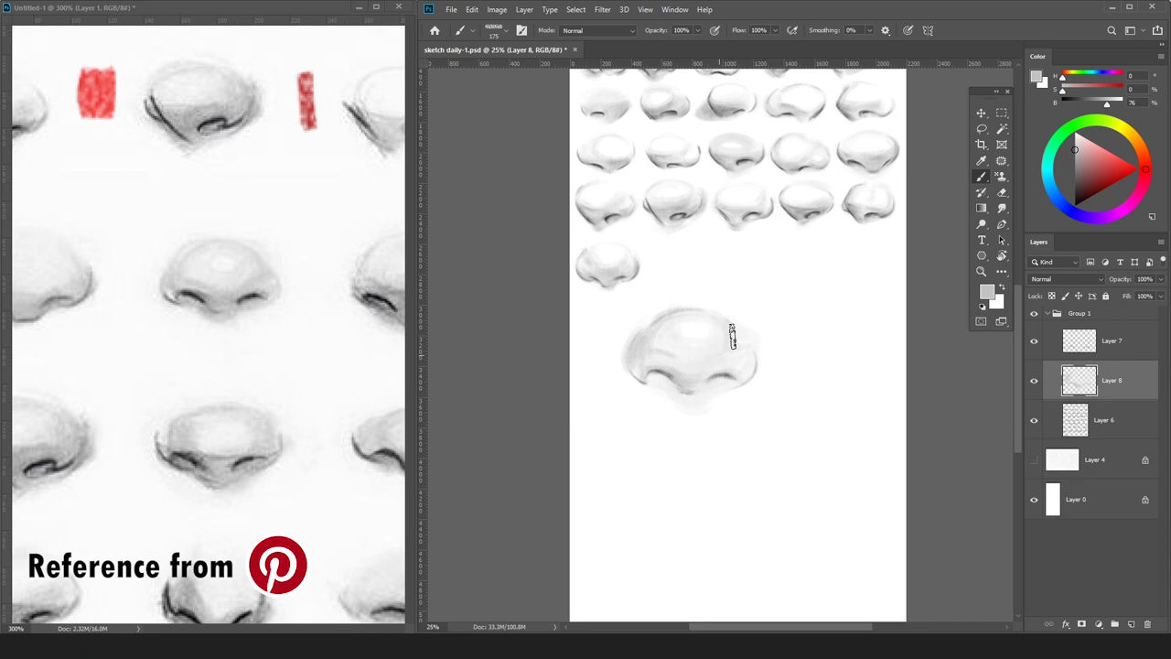
# Build up the same grey along the right wing and upper contour, varying the brush size.
pyautogui.press('[')
pyautogui.press('[')
pyautogui.press(']')
pyautogui.press(']')
pyautogui.press(']')
pyautogui.moveTo(735, 335); pyautogui.dragTo(757, 347)
pyautogui.press('[')
pyautogui.press('[')
pyautogui.press('[')
pyautogui.press('[')
pyautogui.press(']')
pyautogui.press(']')
pyautogui.press(']')
pyautogui.press(']')
pyautogui.press('[')
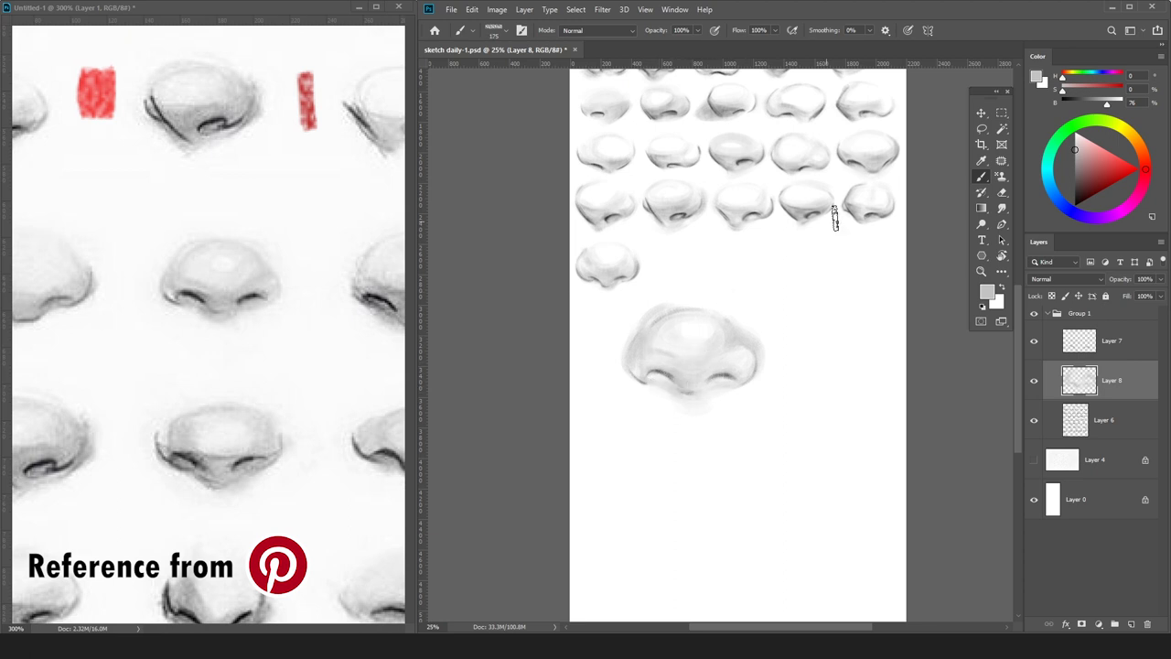
# Darken both nostrils in black at brush size 100 on a new layer above the sketch.
pyautogui.press(']')
pyautogui.press(']')
pyautogui.press('[')
pyautogui.press('[')
pyautogui.press('[')
pyautogui.press('[')
pyautogui.press('[')
pyautogui.press('[')
pyautogui.press('[')
pyautogui.press('[')
pyautogui.press('d')
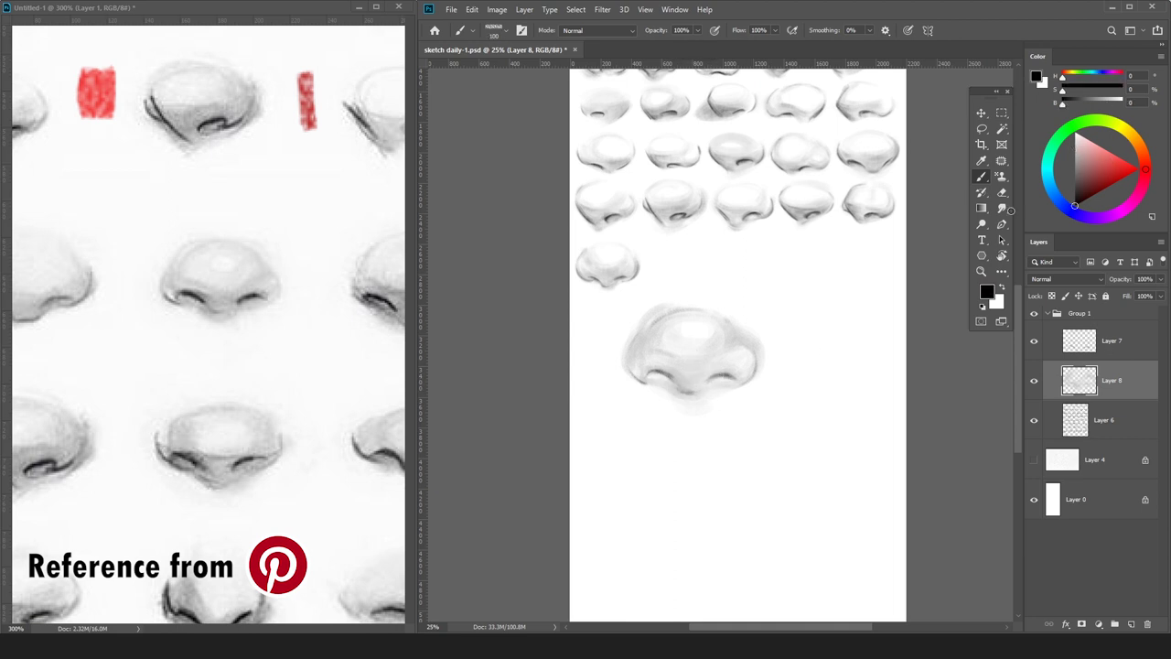
pyautogui.hotkey('ctrl', 'alt', 'shift', 'n')
pyautogui.moveTo(654, 379); pyautogui.dragTo(724, 377)
pyautogui.press('[')
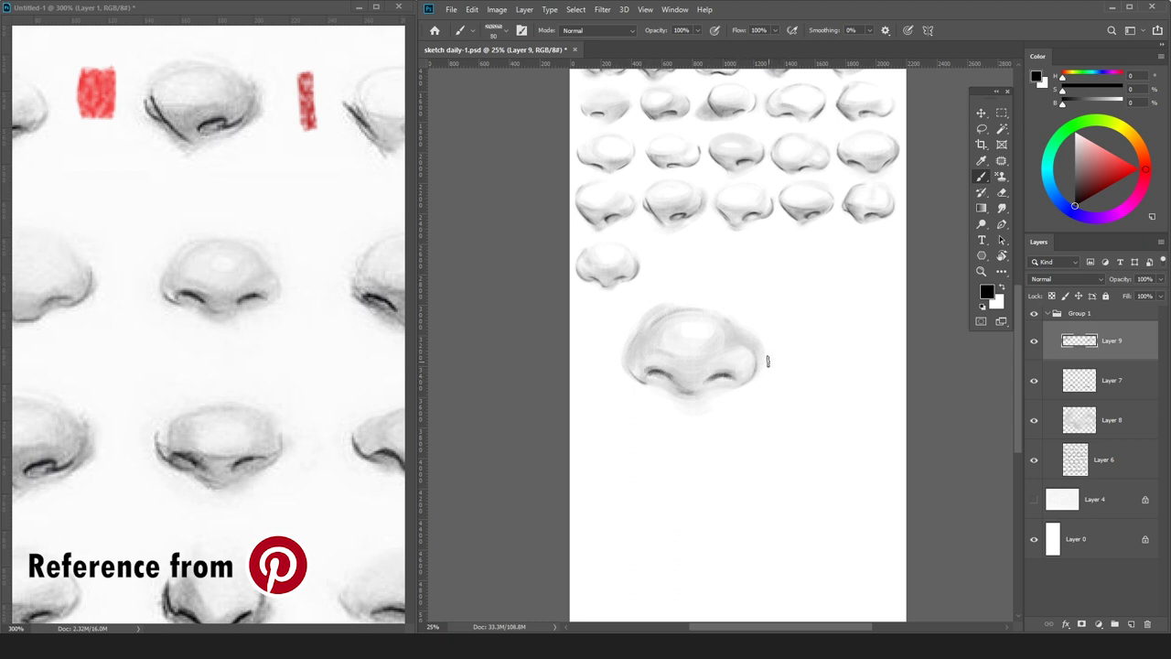
# Merge the nose's line and shading layers, and refine the nostril and base shading with greys sampled from the drawing.
pyautogui.hotkey('ctrl', 'e')
pyautogui.hotkey('ctrl', 'e')
pyautogui.press('e')
pyautogui.press('b')
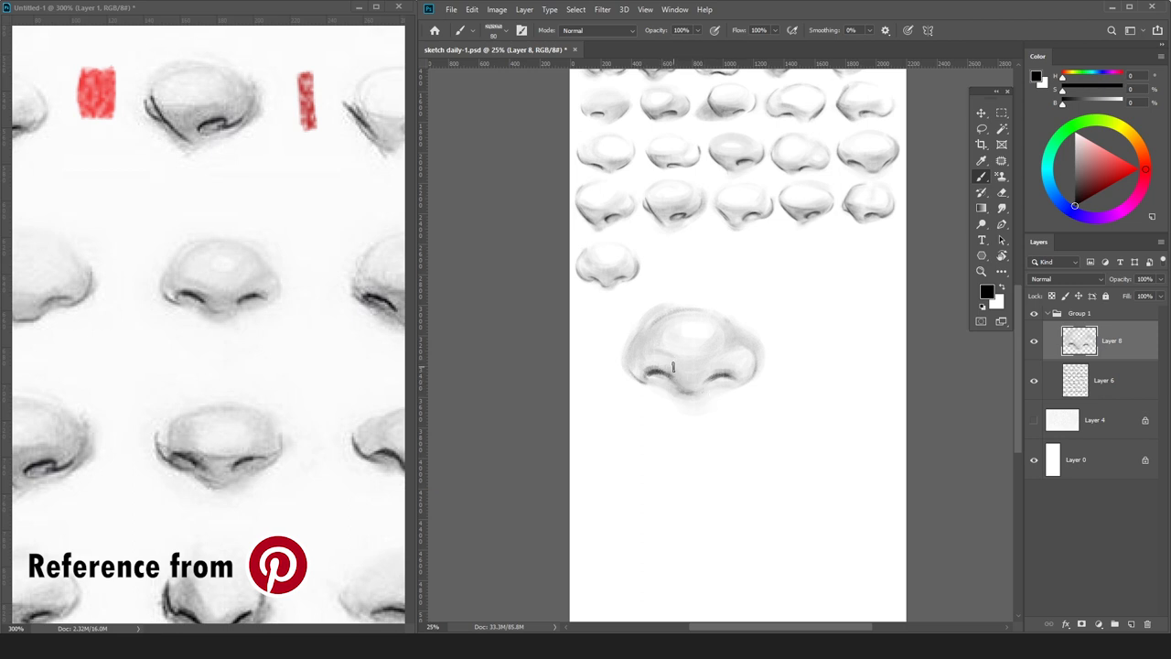
pyautogui.keyDown('alt'); pyautogui.click(742, 368); pyautogui.keyUp('alt')
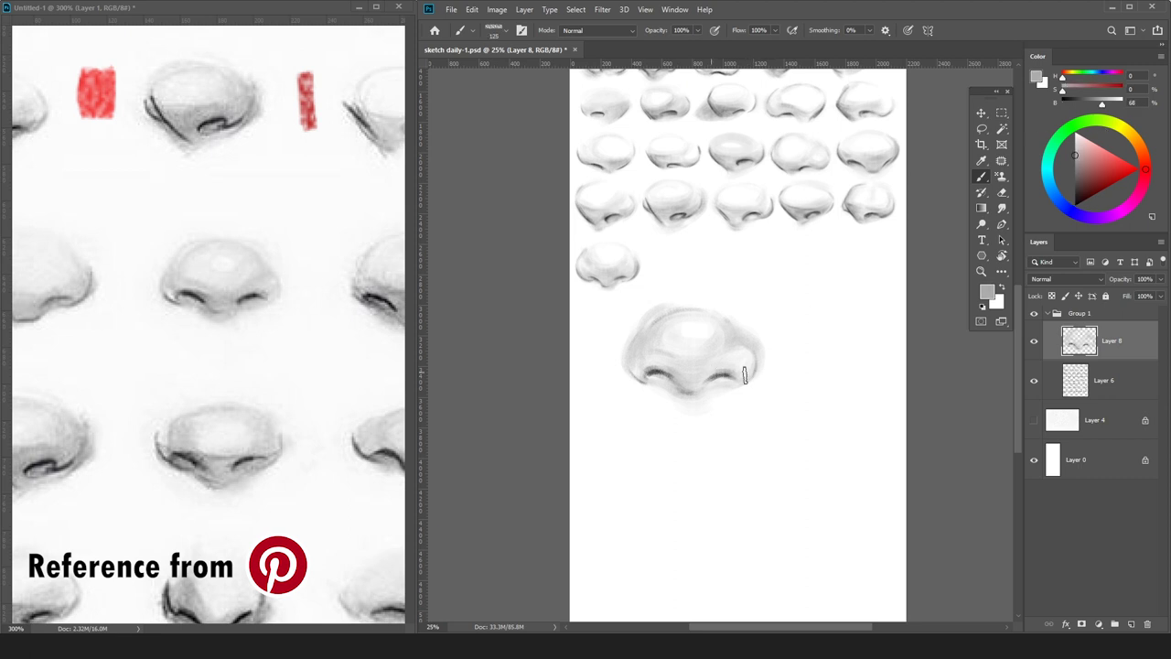
pyautogui.keyDown('alt'); pyautogui.click(697, 389); pyautogui.keyUp('alt')
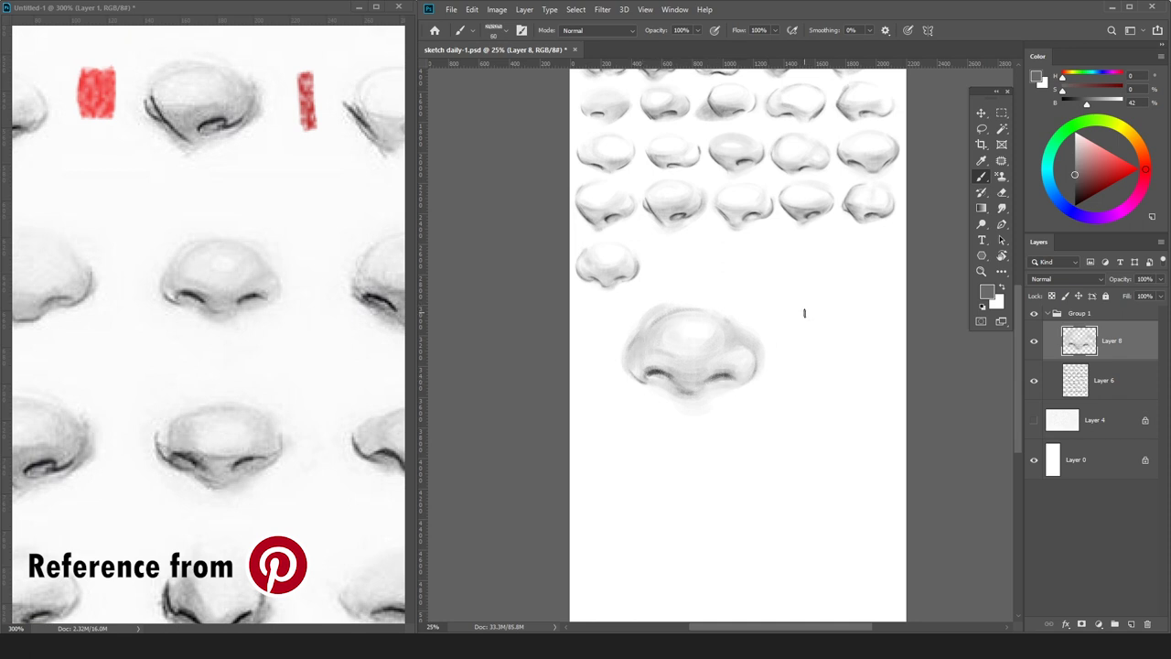
# Scale the nose down into the second place of the new row and merge it into the finished-noses layer.
pyautogui.hotkey('ctrl', 't')
pyautogui.moveTo(767, 302); pyautogui.dragTo(713, 247)
pyautogui.press('Return')
pyautogui.press('b')
pyautogui.hotkey('ctrl', 'e')
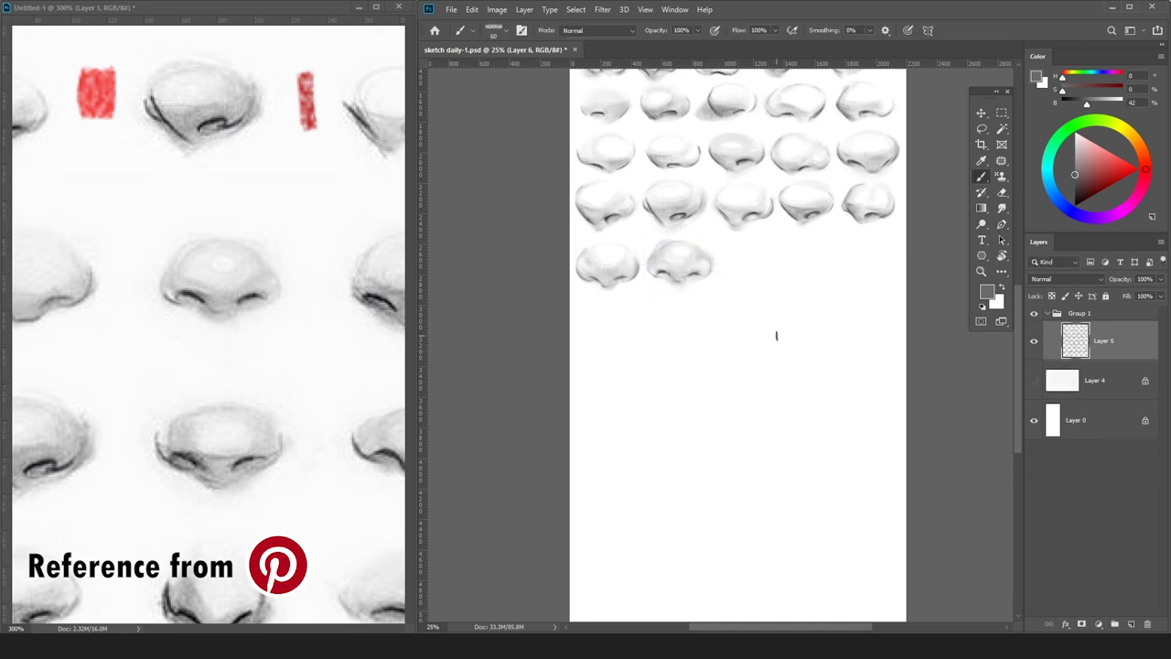
# Set a red brush at size 20 on the reference sheet for marking copied noses, and bring the next reference nose into view.
pyautogui.click(1128, 166)
pyautogui.click(320, 9)
pyautogui.press('[')
pyautogui.press('[')
pyautogui.press('[')
pyautogui.press('[')
pyautogui.press('[')
pyautogui.press('[')
pyautogui.press('[')
pyautogui.press('[')
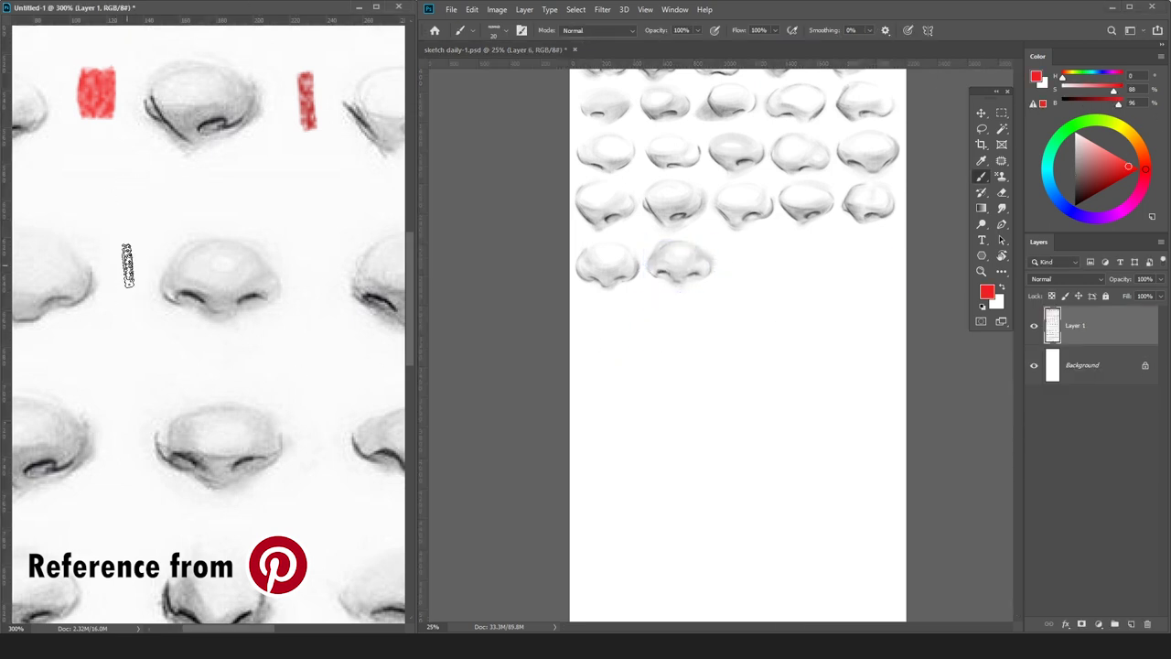
pyautogui.moveTo(293, 266); pyautogui.dragTo(110, 275)
# Create a new layer above the finished noses and set the drawing colour to black.
pyautogui.click(965, 387)
pyautogui.click(1131, 624)
pyautogui.click(1075, 206)
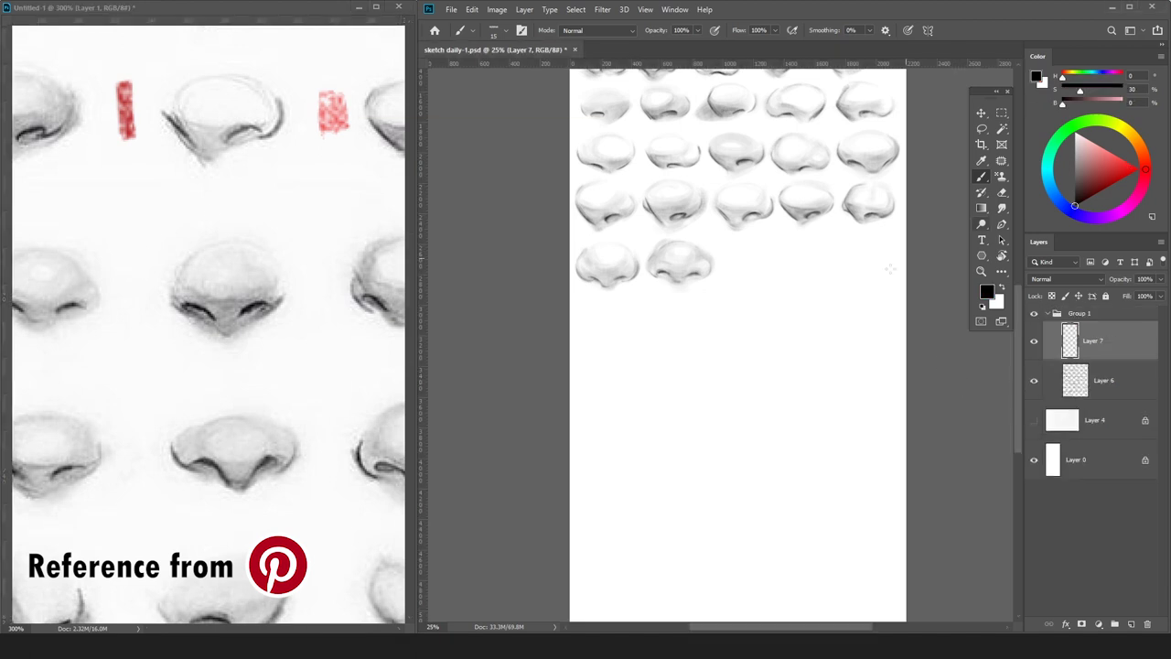
# Sketch the left side contour of the next reference nose below the new row at brush size 35.
pyautogui.hotkey('ctrl', '+')
pyautogui.scroll(1, 698, 348)
pyautogui.scroll(-1, 640, 367)
pyautogui.scroll(1, 604, 317)
pyautogui.moveTo(583, 345); pyautogui.dragTo(606, 319)
pyautogui.hotkey('ctrl', 'z')
pyautogui.moveTo(583, 356); pyautogui.dragTo(620, 296)
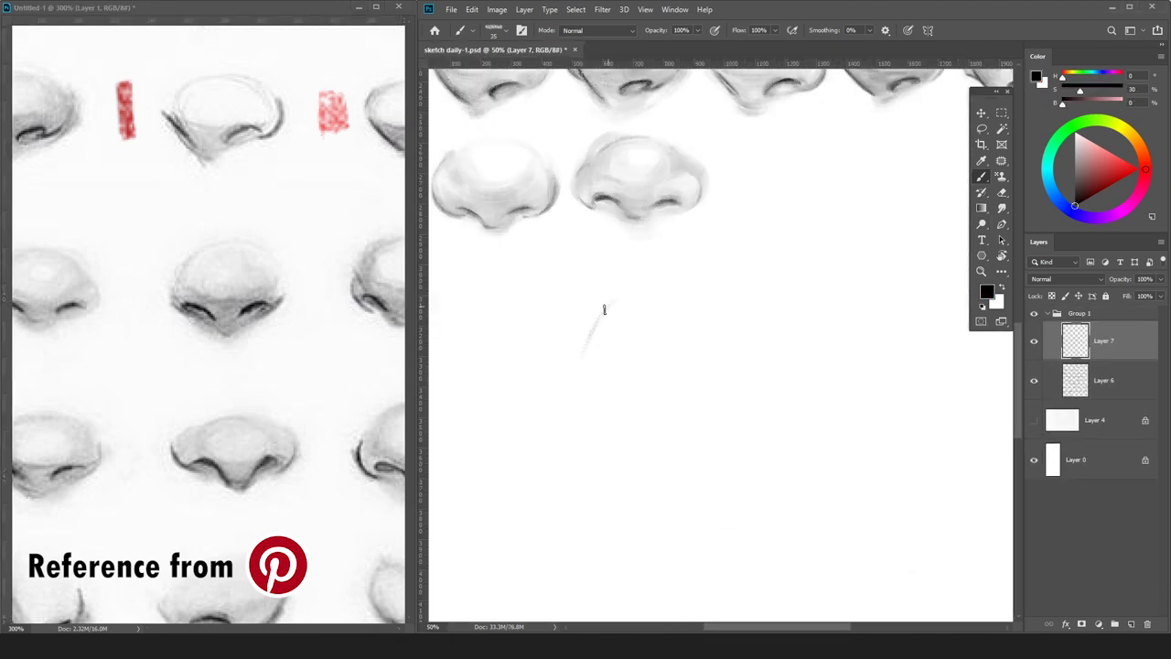
# Sketch the nose's left and right wing curves, nostril arches and short base line, redoing misplaced strokes.
pyautogui.moveTo(573, 381)
pyautogui.mouseDown()
pyautogui.moveTo(581, 414)
pyautogui.moveTo(614, 402)
pyautogui.mouseUp()
pyautogui.hotkey('ctrl', 'z')
pyautogui.moveTo(596, 394)
pyautogui.mouseDown()
pyautogui.moveTo(622, 406)
pyautogui.moveTo(593, 392)
pyautogui.mouseUp()
pyautogui.moveTo(693, 413)
pyautogui.mouseDown()
pyautogui.moveTo(647, 440)
pyautogui.moveTo(714, 397)
pyautogui.mouseUp()
pyautogui.hotkey('ctrl', 'z')
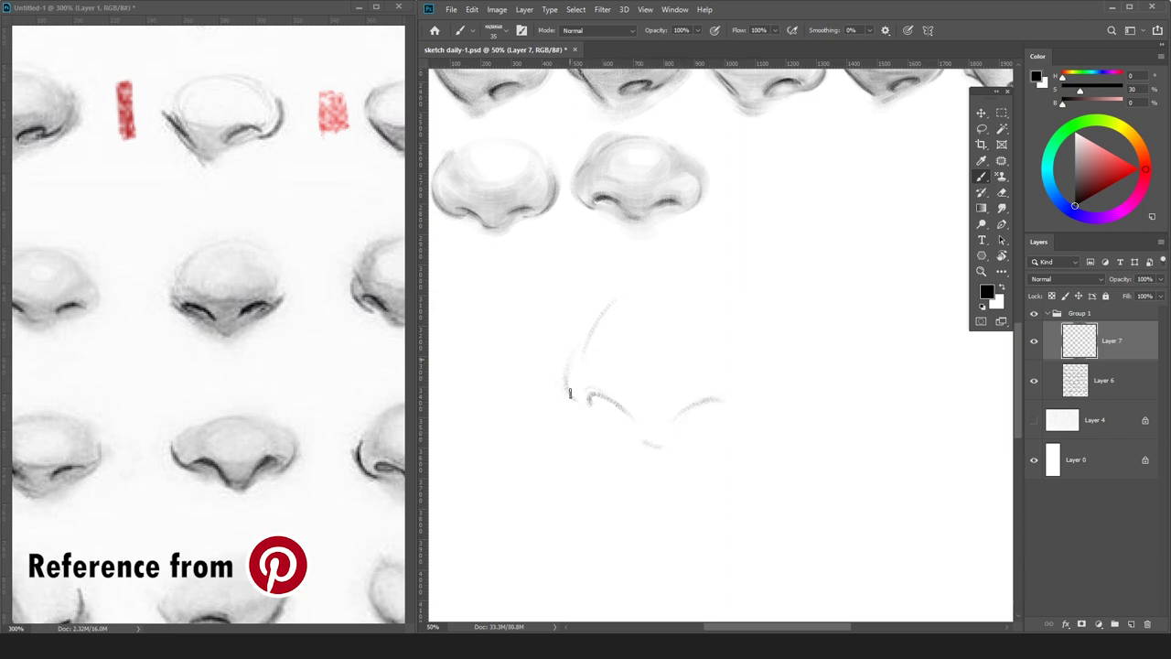
pyautogui.moveTo(734, 417); pyautogui.dragTo(756, 392)
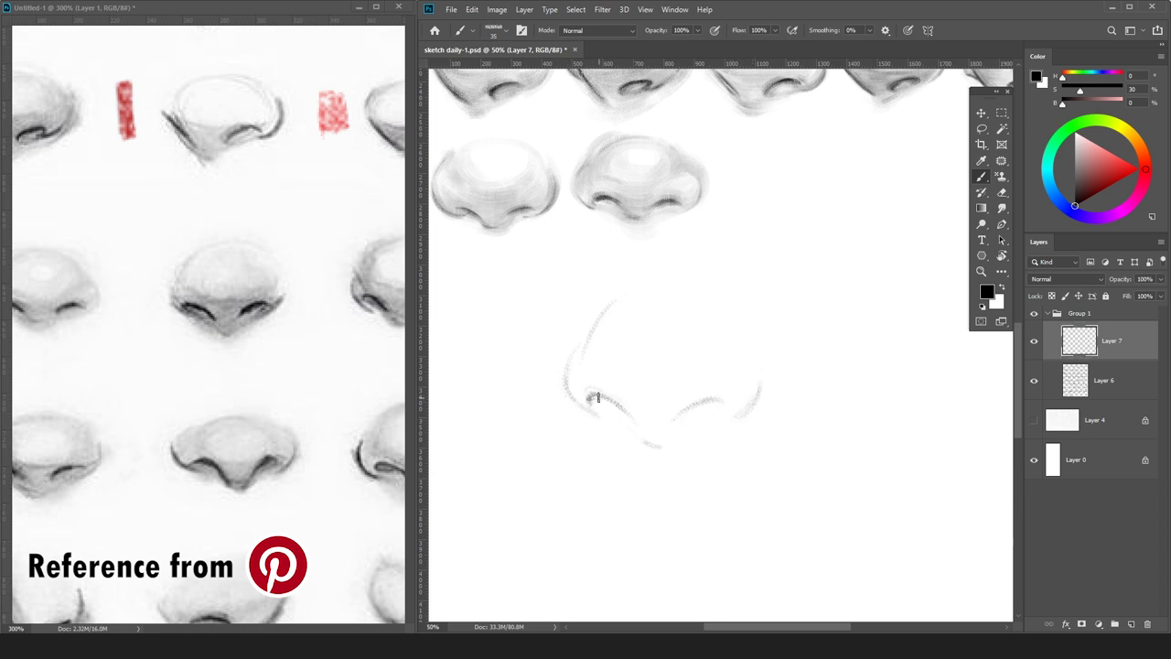
# Strengthen the nostril arches, base line and right wing curve, tidying strokes with the Eraser.
pyautogui.moveTo(614, 404); pyautogui.dragTo(631, 416)
pyautogui.moveTo(723, 403)
pyautogui.mouseDown()
pyautogui.moveTo(681, 418)
pyautogui.moveTo(697, 401)
pyautogui.moveTo(681, 408)
pyautogui.mouseUp()
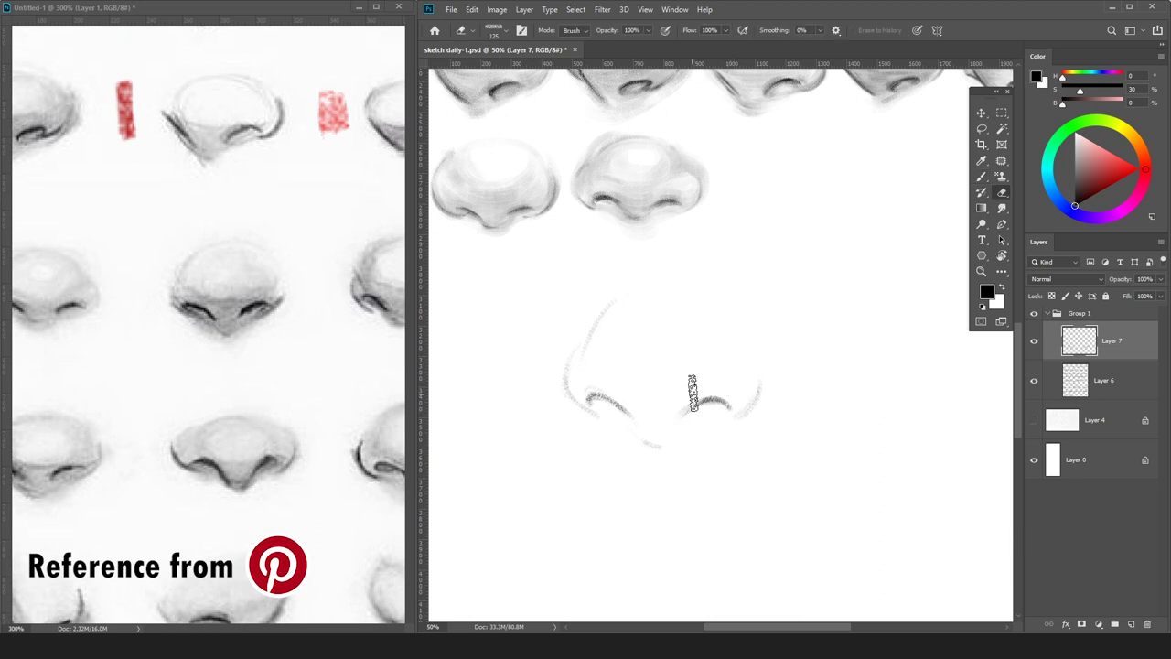
pyautogui.moveTo(587, 395); pyautogui.dragTo(659, 447)
pyautogui.moveTo(761, 377); pyautogui.dragTo(730, 422)
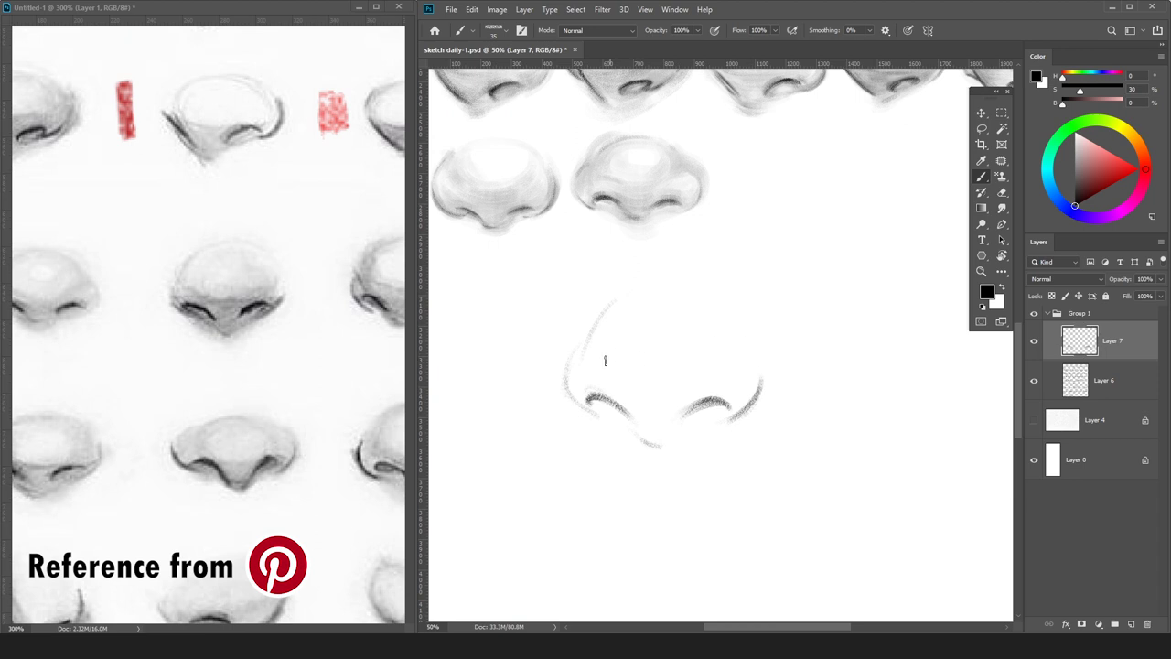
# Add a new layer beneath the nose sketch for shading.
pyautogui.click(1114, 382)
pyautogui.hotkey('ctrl', 'shift', 'n')
pyautogui.press('Return')
# Shade the nose's ball and underside with a larger brush in a light grey sampled from a finished nose.
pyautogui.keyDown('alt'); pyautogui.click(879, 92); pyautogui.keyUp('alt')
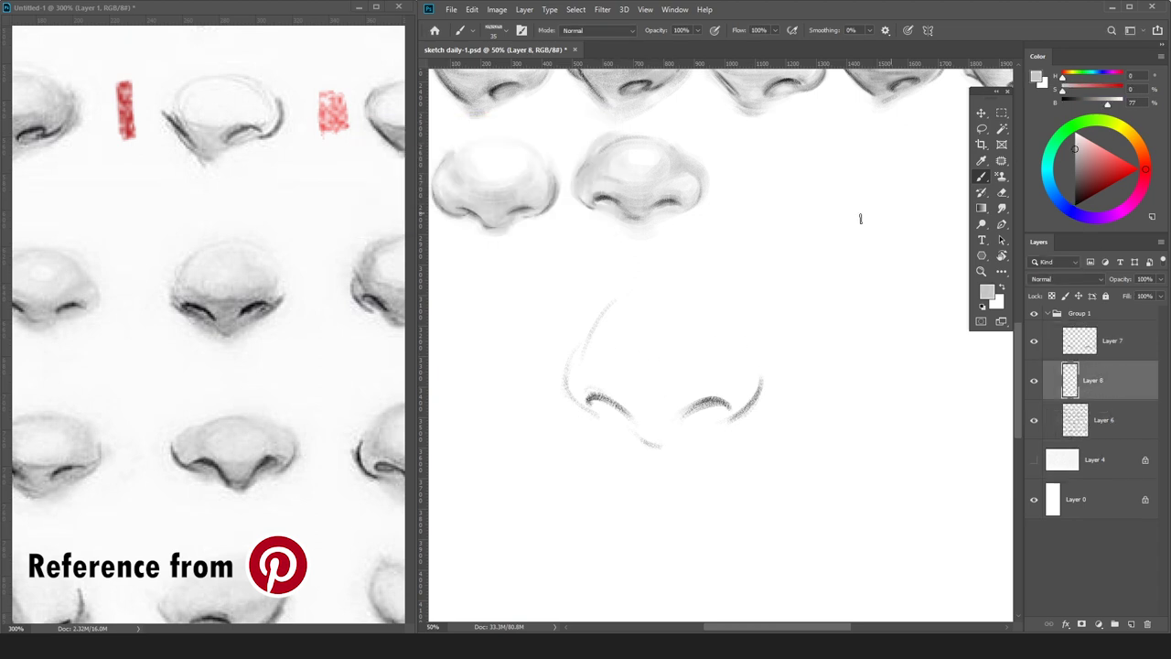
pyautogui.hotkey('ctrl', '-')
pyautogui.press(']')
pyautogui.press(']')
pyautogui.press(']')
pyautogui.press(']')
pyautogui.press(']')
pyautogui.press(']')
pyautogui.press(']')
pyautogui.press(']')
pyautogui.moveTo(670, 366)
pyautogui.mouseDown()
pyautogui.moveTo(716, 353)
pyautogui.moveTo(704, 318)
pyautogui.moveTo(666, 367)
pyautogui.moveTo(705, 380)
pyautogui.moveTo(629, 368)
pyautogui.moveTo(728, 389)
pyautogui.mouseUp()
# Adjust the grey tone and shade the right side of the ball and the left wing.
pyautogui.click(1074, 144)
pyautogui.press(']')
pyautogui.press(']')
pyautogui.moveTo(735, 335)
pyautogui.mouseDown()
pyautogui.moveTo(663, 391)
pyautogui.moveTo(649, 373)
pyautogui.moveTo(682, 413)
pyautogui.moveTo(742, 372)
pyautogui.moveTo(627, 357)
pyautogui.moveTo(761, 342)
pyautogui.moveTo(629, 356)
pyautogui.moveTo(720, 355)
pyautogui.mouseUp()
pyautogui.press('[')
pyautogui.press('[')
pyautogui.press('[')
pyautogui.moveTo(639, 377); pyautogui.dragTo(622, 377)
# Shade the nose's ball, wings and underside in a darker grey, varying the brush size.
pyautogui.moveTo(1074, 149); pyautogui.dragTo(1075, 161)
pyautogui.press('[')
pyautogui.press('[')
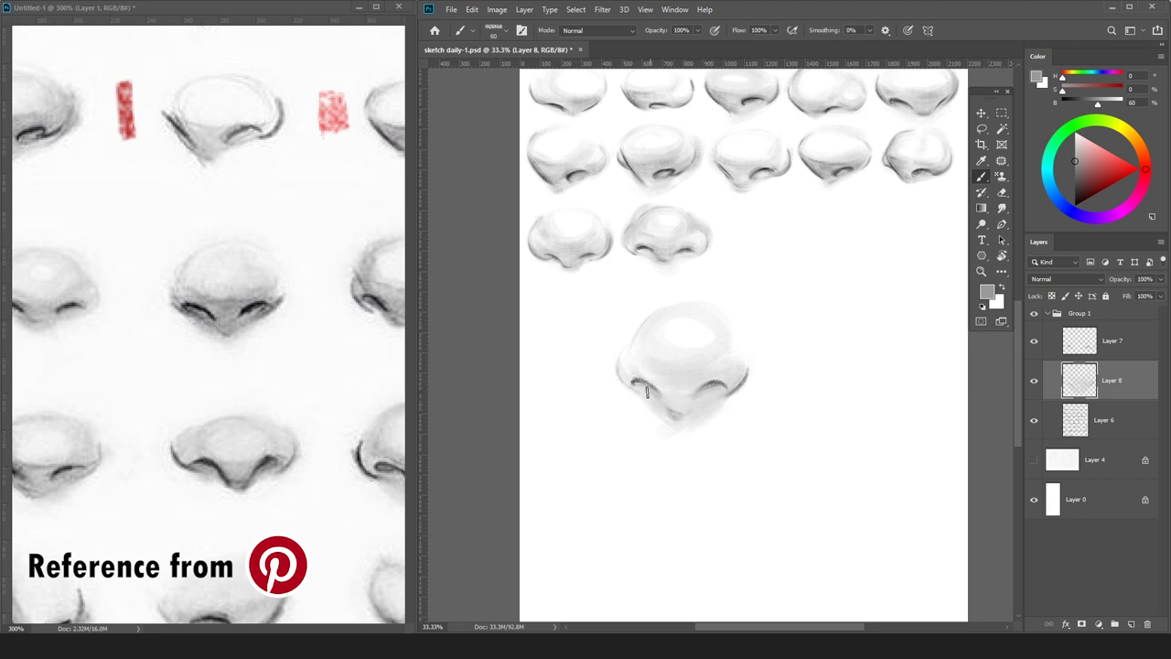
pyautogui.press(']')
pyautogui.press(']')
pyautogui.press(']')
pyautogui.press('[')
pyautogui.press('[')
pyautogui.press('[')
pyautogui.press(']')
pyautogui.press(']')
pyautogui.press(']')
pyautogui.press(']')
pyautogui.press(']')
pyautogui.press(']')
# Deepen and blend the shading along the ball's lower edge and left wing with greys sampled from the nose.
pyautogui.keyDown('alt'); pyautogui.click(692, 371); pyautogui.keyUp('alt')
pyautogui.keyDown('alt'); pyautogui.click(660, 368); pyautogui.keyUp('alt')
pyautogui.moveTo(678, 322)
pyautogui.mouseDown()
pyautogui.moveTo(670, 355)
pyautogui.moveTo(647, 356)
pyautogui.mouseUp()
pyautogui.keyDown('alt'); pyautogui.click(654, 346); pyautogui.keyUp('alt')
pyautogui.keyDown('alt'); pyautogui.click(663, 373); pyautogui.keyUp('alt')
pyautogui.press('[')
pyautogui.press('[')
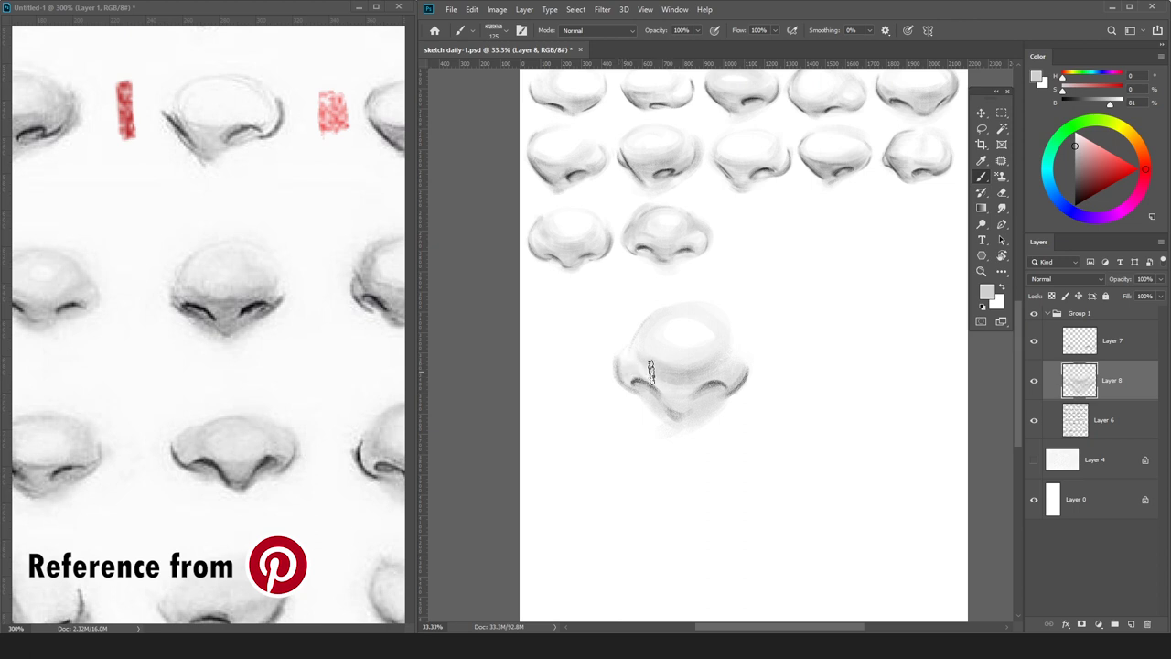
# Darken the right wing and base edge, blending the underside with dark and light greys sampled from the nose.
pyautogui.keyDown('alt'); pyautogui.click(741, 382); pyautogui.keyUp('alt')
pyautogui.keyDown('alt'); pyautogui.click(746, 375); pyautogui.keyUp('alt')
pyautogui.press('[')
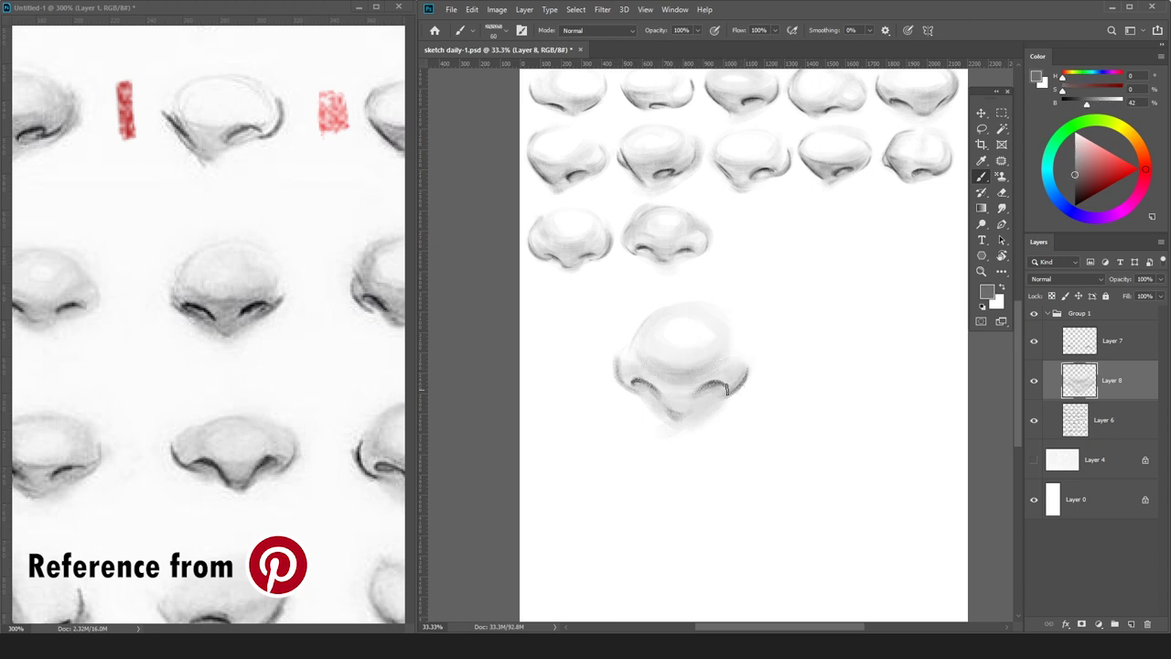
pyautogui.moveTo(714, 400); pyautogui.dragTo(744, 367)
pyautogui.moveTo(700, 411); pyautogui.dragTo(663, 413)
pyautogui.keyDown('alt'); pyautogui.click(704, 446); pyautogui.keyUp('alt')
pyautogui.keyDown('alt'); pyautogui.click(678, 409); pyautogui.keyUp('alt')
pyautogui.keyDown('alt'); pyautogui.click(706, 409); pyautogui.keyUp('alt')
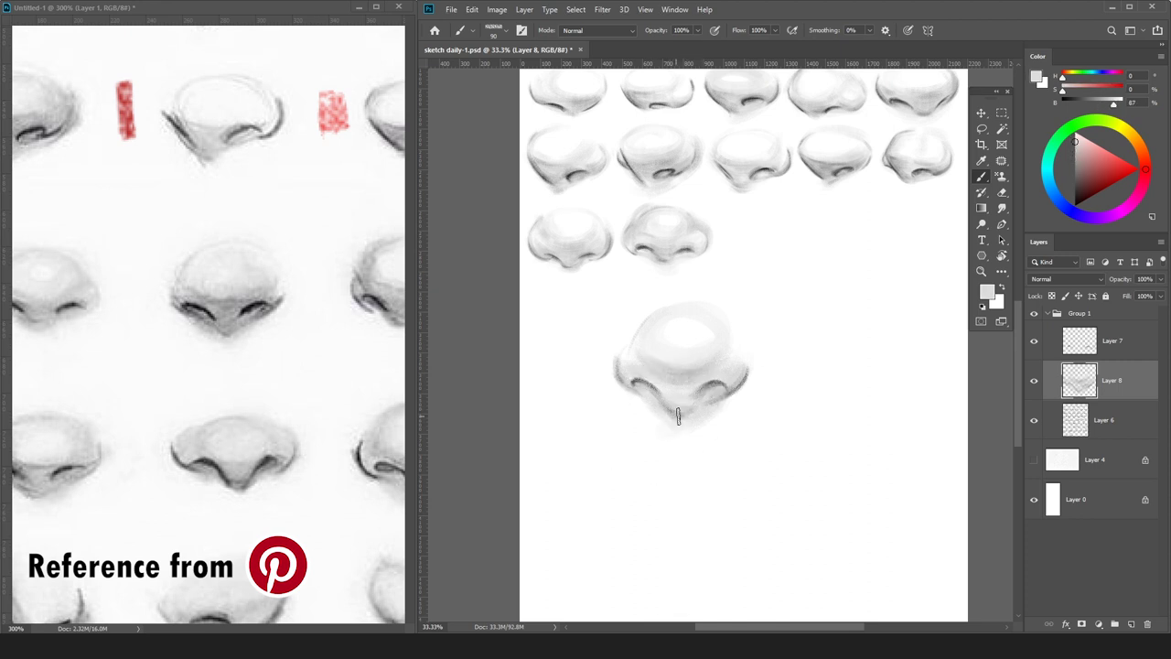
pyautogui.keyDown('alt'); pyautogui.click(646, 384); pyautogui.keyUp('alt')
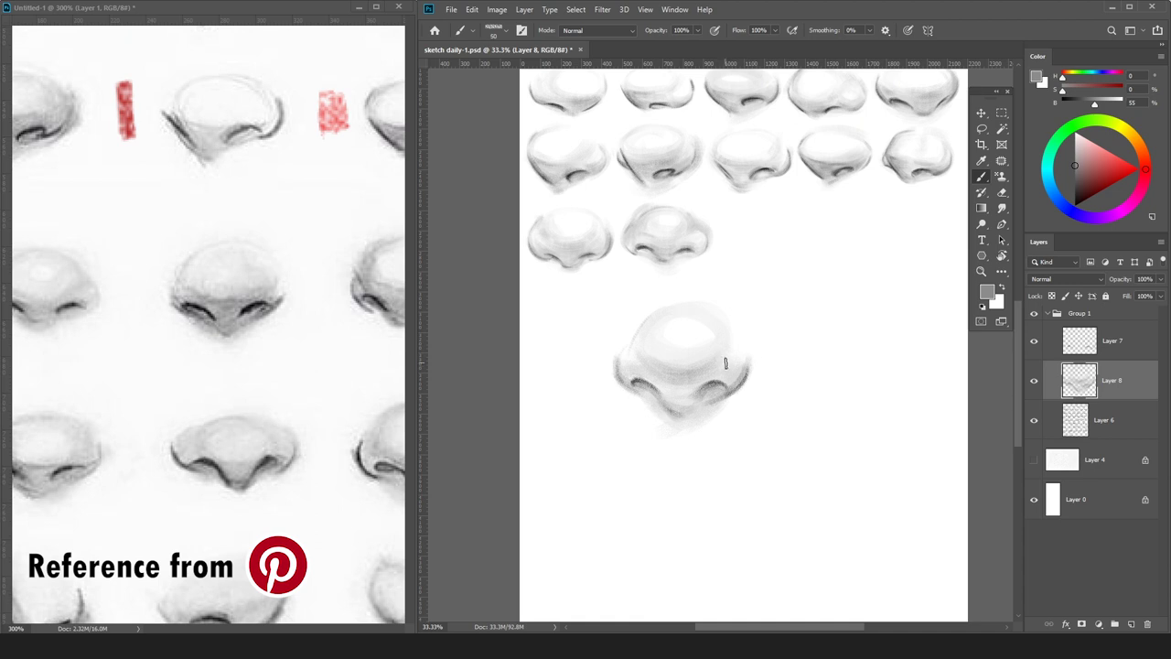
pyautogui.press('[')
pyautogui.press('[')
# Reinforce the nostril lines in black on the line layer, Layer 7, tidying strokes with the Eraser.
pyautogui.press('e')
pyautogui.hotkey('alt', ']')
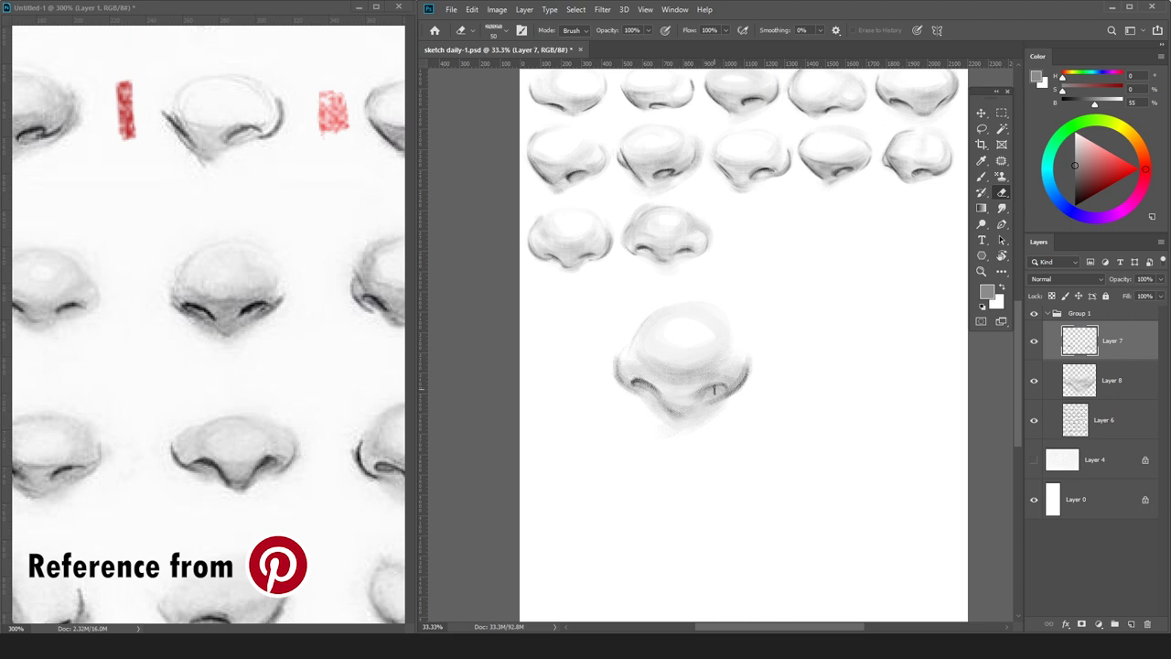
pyautogui.press('d')
pyautogui.press('b')
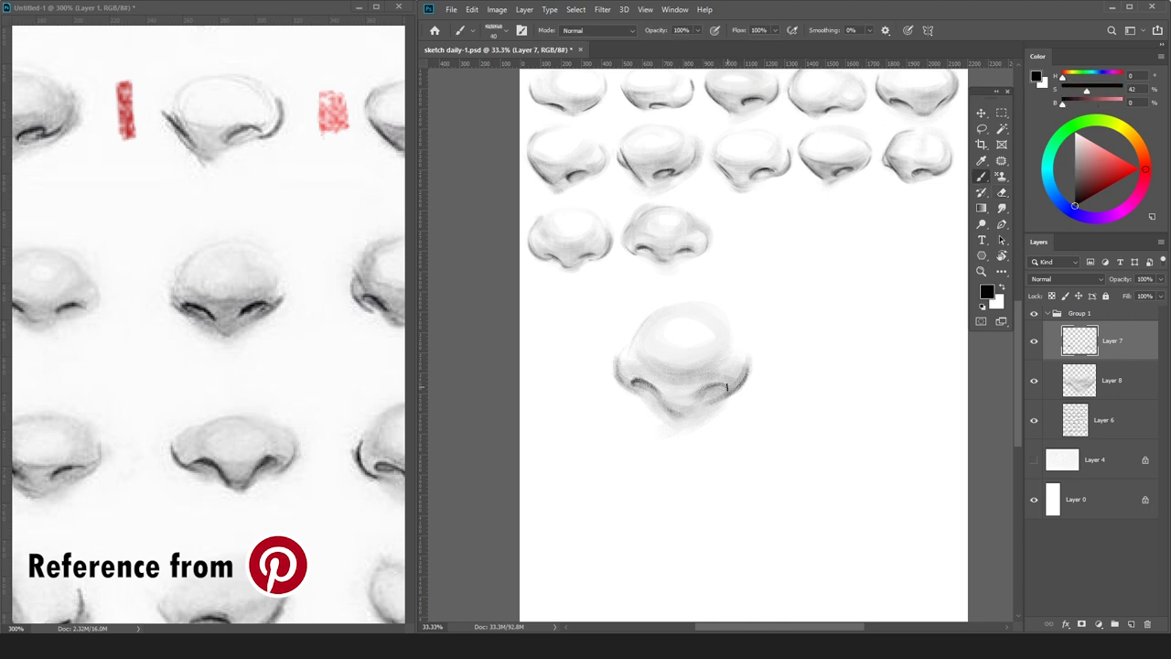
pyautogui.press('e')
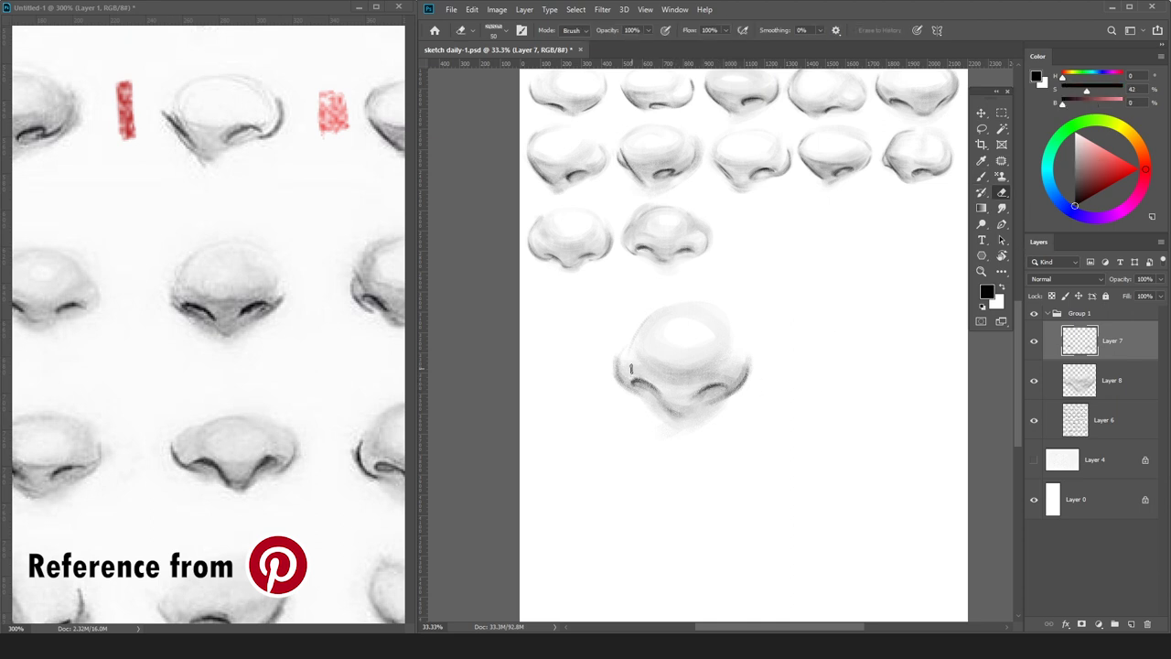
pyautogui.press('b')
pyautogui.press('e')
pyautogui.press('b')
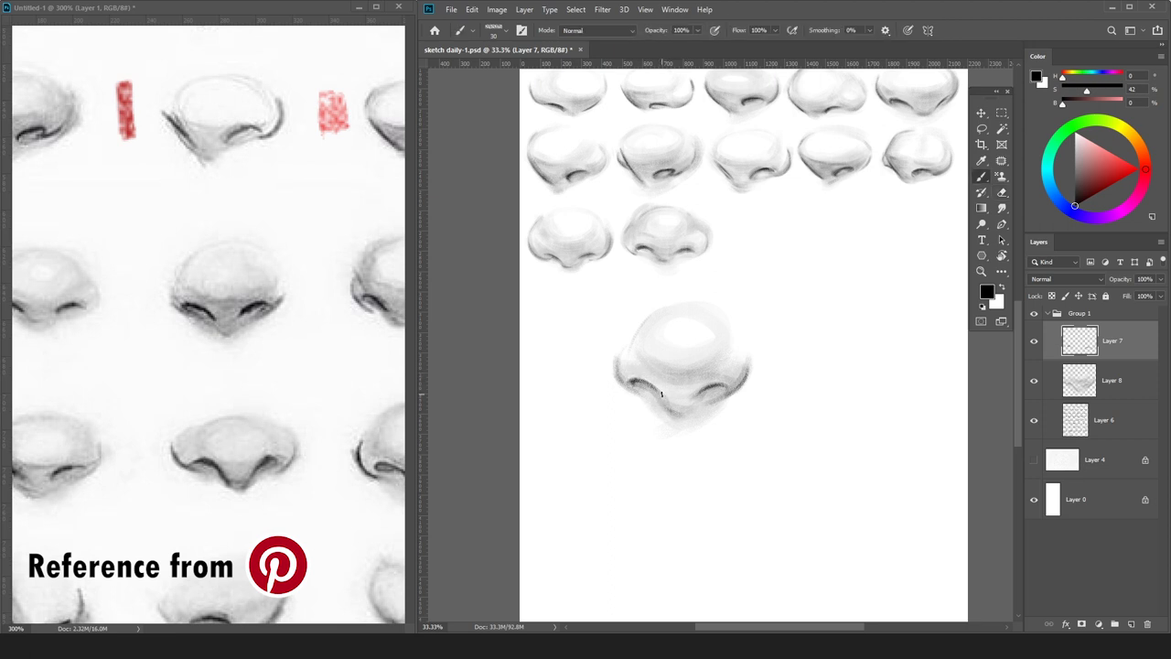
# Refine the base and wing shading on Layer 8 with sampled greys, and merge the line layer into it.
pyautogui.hotkey('alt', '[')
pyautogui.keyDown('alt'); pyautogui.click(671, 414); pyautogui.keyUp('alt')
pyautogui.keyDown('alt'); pyautogui.click(615, 381); pyautogui.keyUp('alt')
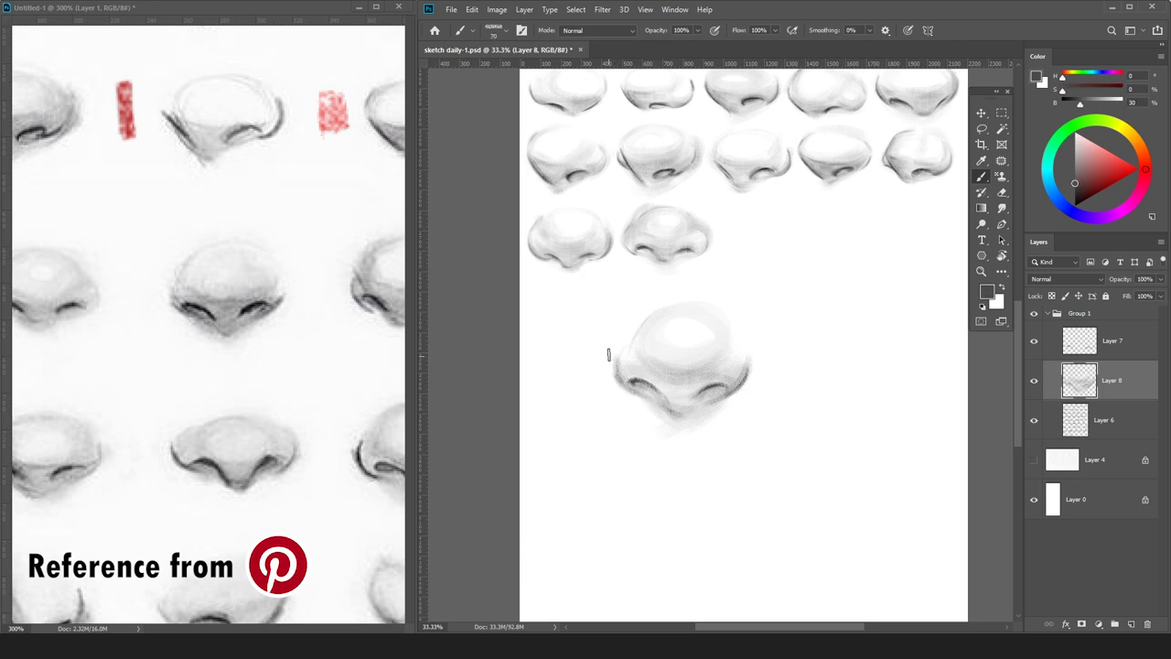
pyautogui.keyDown('alt'); pyautogui.click(656, 394); pyautogui.keyUp('alt')
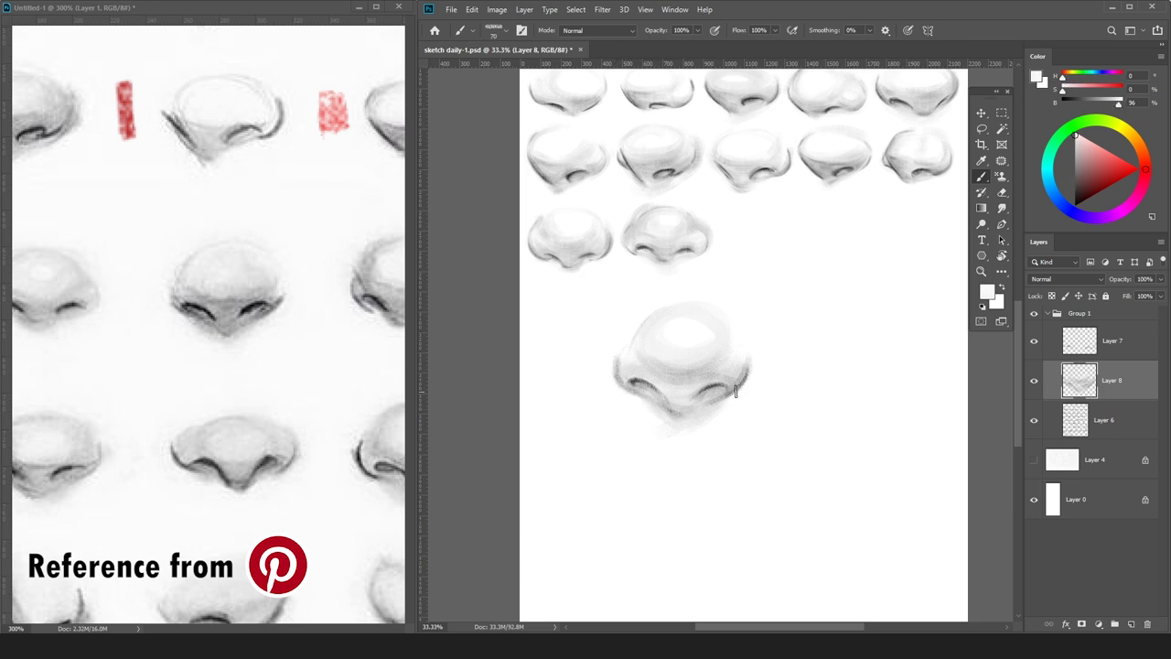
pyautogui.moveTo(1076, 188)
pyautogui.mouseDown()
pyautogui.moveTo(1075, 203)
pyautogui.moveTo(1076, 169)
pyautogui.mouseUp()
pyautogui.click(1127, 351)
pyautogui.hotkey('ctrl', 'e')
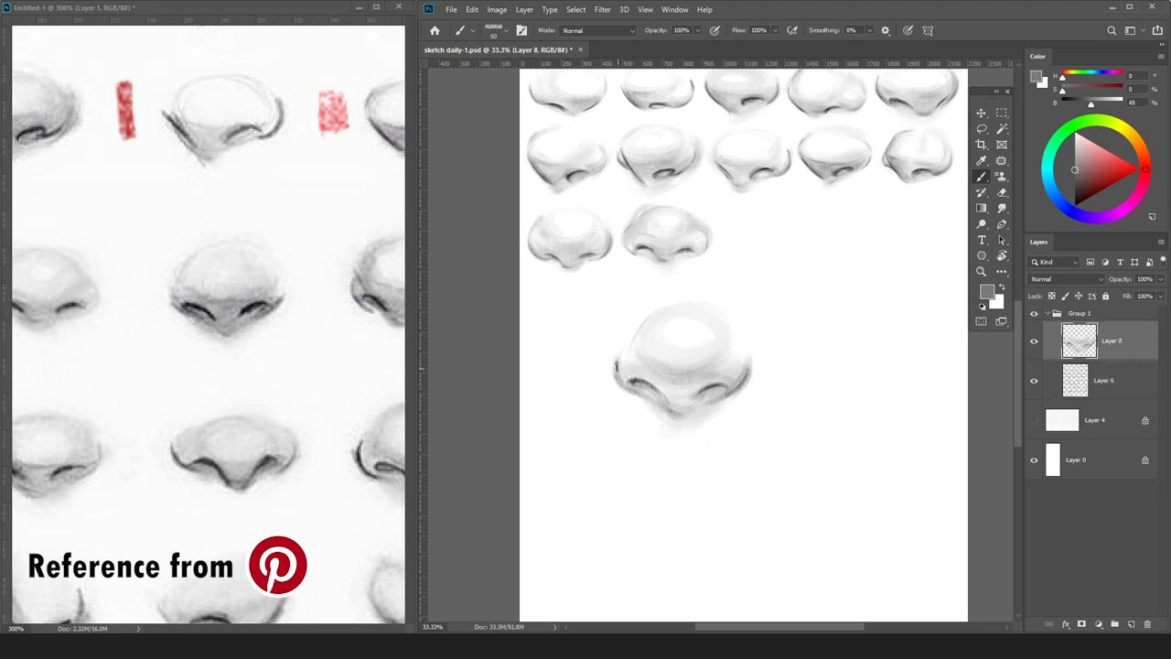
# Darken the outer wing contours and blend the nostrils and underside with greys sampled from the nose.
pyautogui.keyDown('alt'); pyautogui.click(635, 379); pyautogui.keyUp('alt')
pyautogui.moveTo(632, 388); pyautogui.dragTo(615, 368)
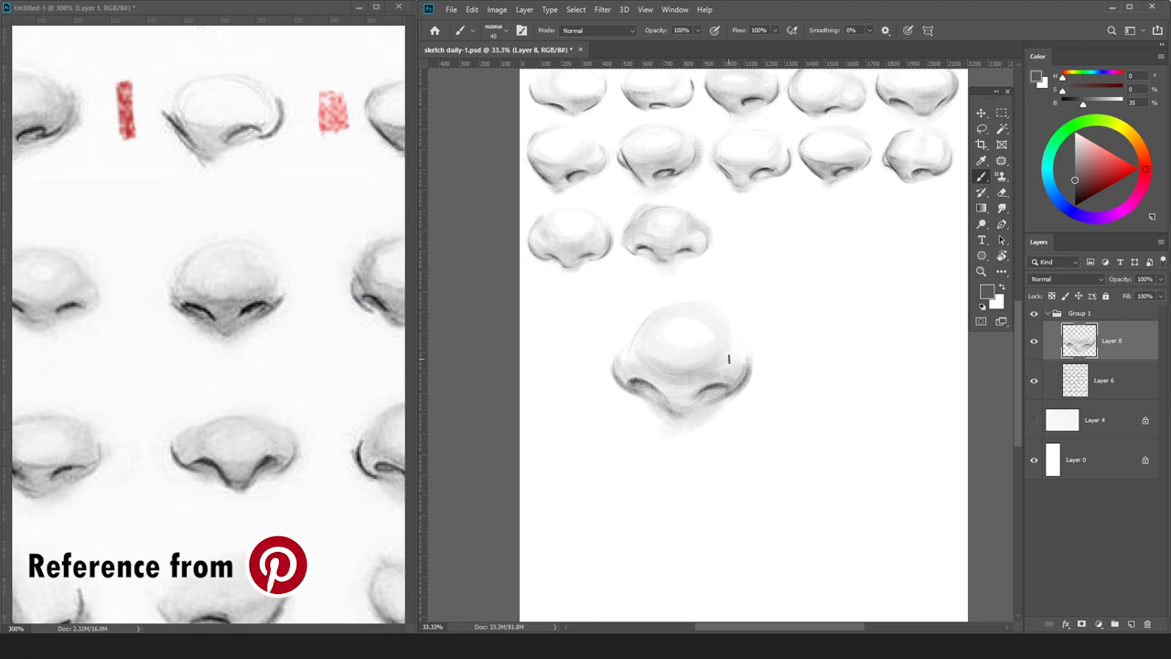
pyautogui.keyDown('alt'); pyautogui.click(649, 385); pyautogui.keyUp('alt')
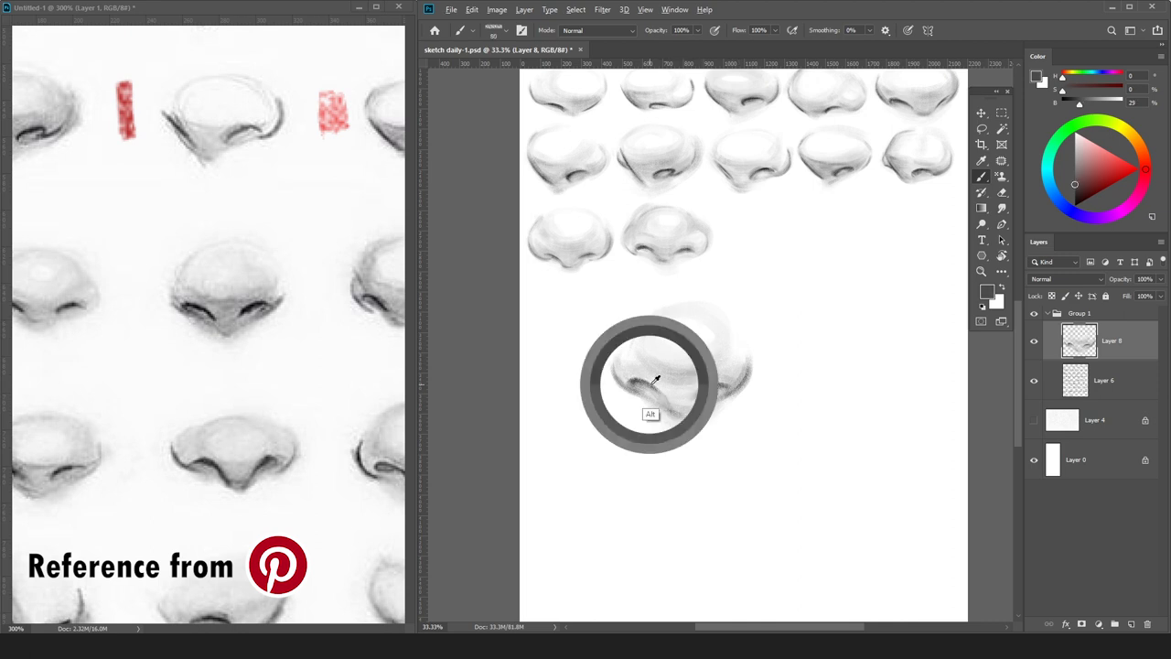
pyautogui.keyDown('alt'); pyautogui.click(688, 419); pyautogui.keyUp('alt')
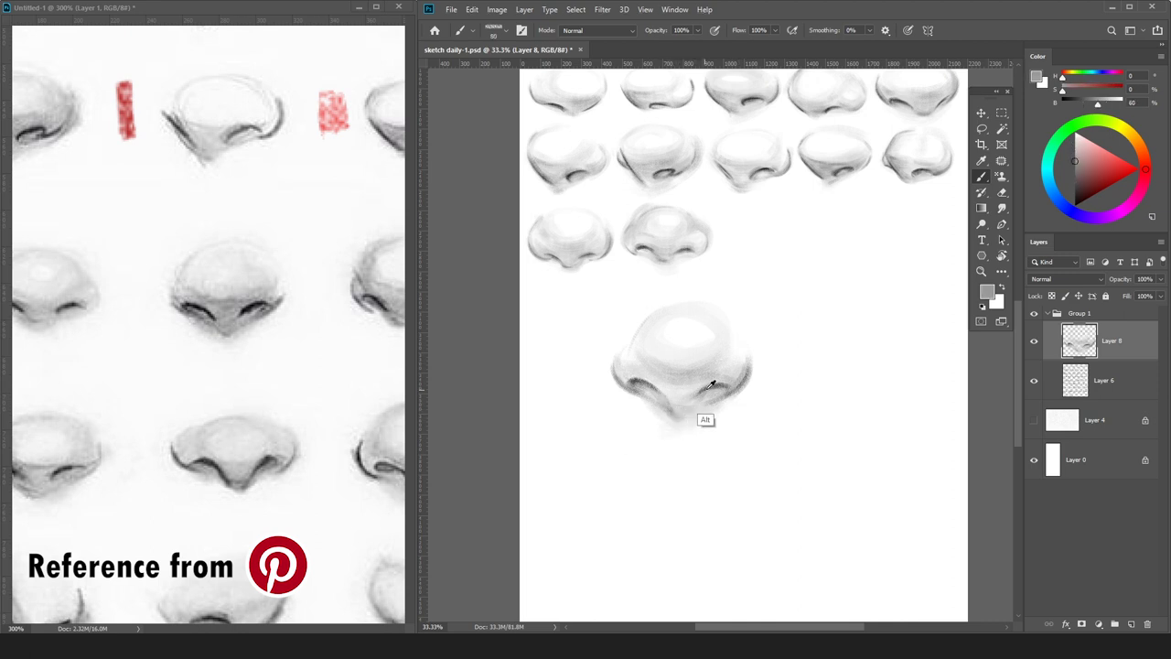
pyautogui.keyDown('alt'); pyautogui.click(677, 412); pyautogui.keyUp('alt')
pyautogui.moveTo(704, 396); pyautogui.dragTo(721, 392)
pyautogui.keyDown('alt'); pyautogui.click(755, 337); pyautogui.keyUp('alt')
# Scale the nose down into third place in the bottom row, save, and merge it with the finished noses.
pyautogui.hotkey('ctrl', '-')
pyautogui.hotkey('ctrl', 't')
pyautogui.moveTo(747, 314); pyautogui.dragTo(703, 355)
pyautogui.moveTo(679, 386); pyautogui.dragTo(771, 255)
pyautogui.press('Return')
pyautogui.hotkey('ctrl', 's')
pyautogui.hotkey('ctrl', 'e')
# Mark the copied nose in the reference document with a smaller red brush and bring the next reference nose into view.
pyautogui.click(1128, 168)
pyautogui.click(139, 258)
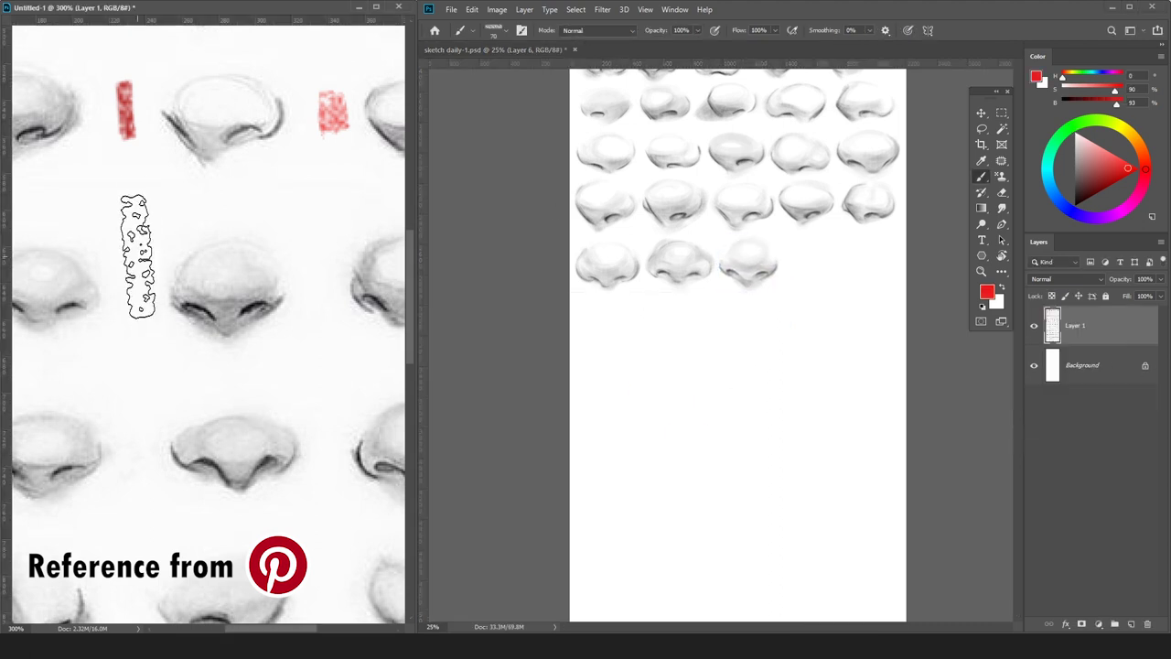
pyautogui.press('[')
pyautogui.press('[')
pyautogui.press('[')
pyautogui.press('[')
pyautogui.press('[')
pyautogui.press('[')
pyautogui.press('[')
pyautogui.moveTo(135, 260); pyautogui.dragTo(145, 304)
pyautogui.hotkey('ctrl', '-')
pyautogui.moveTo(364, 392)
pyautogui.mouseDown()
pyautogui.moveTo(173, 392)
pyautogui.moveTo(211, 379)
pyautogui.mouseUp()
pyautogui.hotkey('ctrl', '+')
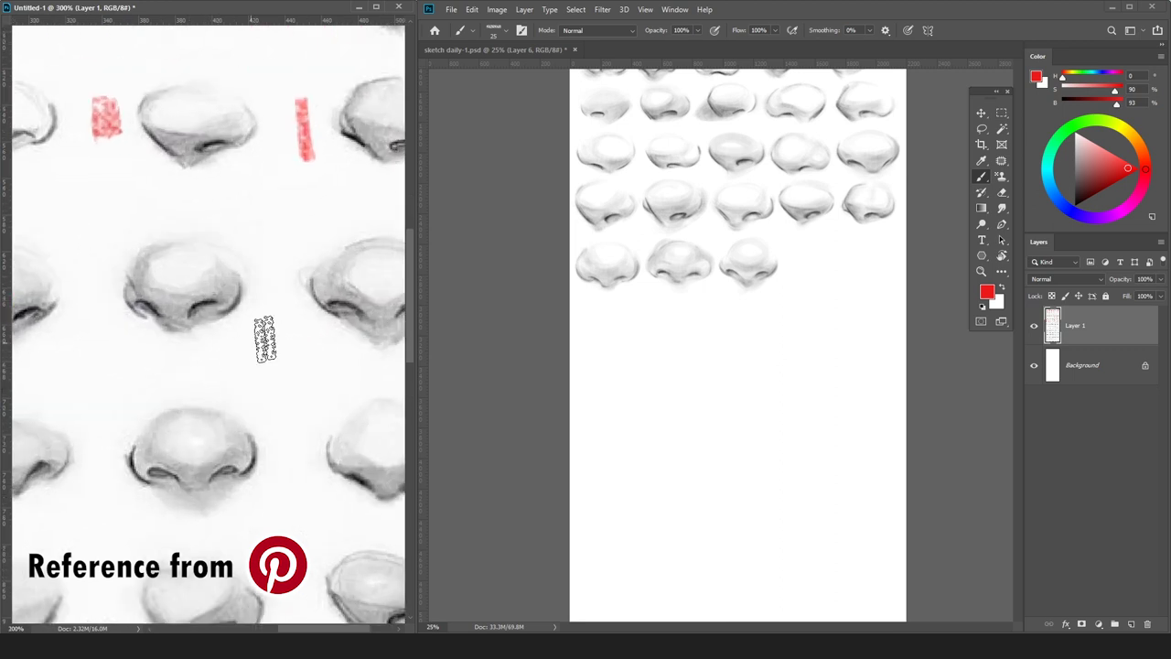
# Add a new layer above the finished noses in the practice sheet and choose black for the next sketch.
pyautogui.click(659, 377)
pyautogui.hotkey('ctrl', 'shift', 'n')
pyautogui.press('Return')
pyautogui.click(1075, 205)
pyautogui.hotkey('ctrl', '+')
pyautogui.hotkey('ctrl', '+')
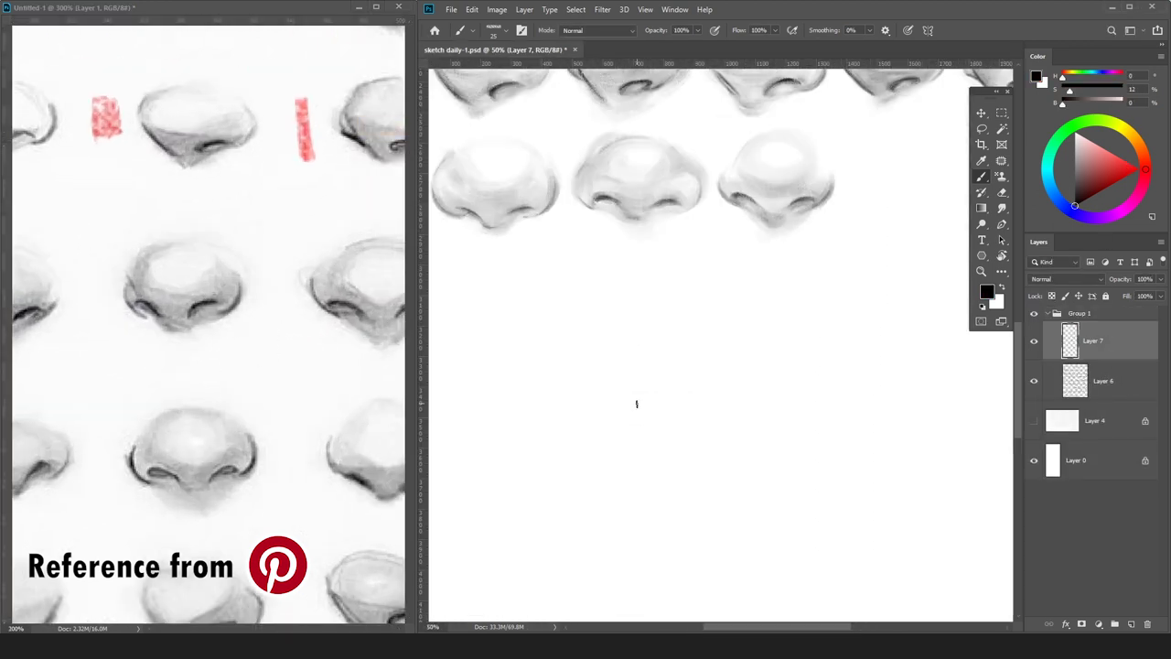
# Sketch the wing curves and both nostril arches of a wide nose below the bottom row, cleaning up with the Eraser.
pyautogui.hotkey('ctrl', '-')
pyautogui.press(']')
pyautogui.press(']')
pyautogui.moveTo(631, 370)
pyautogui.mouseDown()
pyautogui.moveTo(646, 416)
pyautogui.moveTo(674, 424)
pyautogui.moveTo(743, 405)
pyautogui.moveTo(774, 376)
pyautogui.mouseUp()
pyautogui.press('e')
pyautogui.press('b')
pyautogui.press('e')
pyautogui.press('b')
pyautogui.press('e')
pyautogui.press('b')
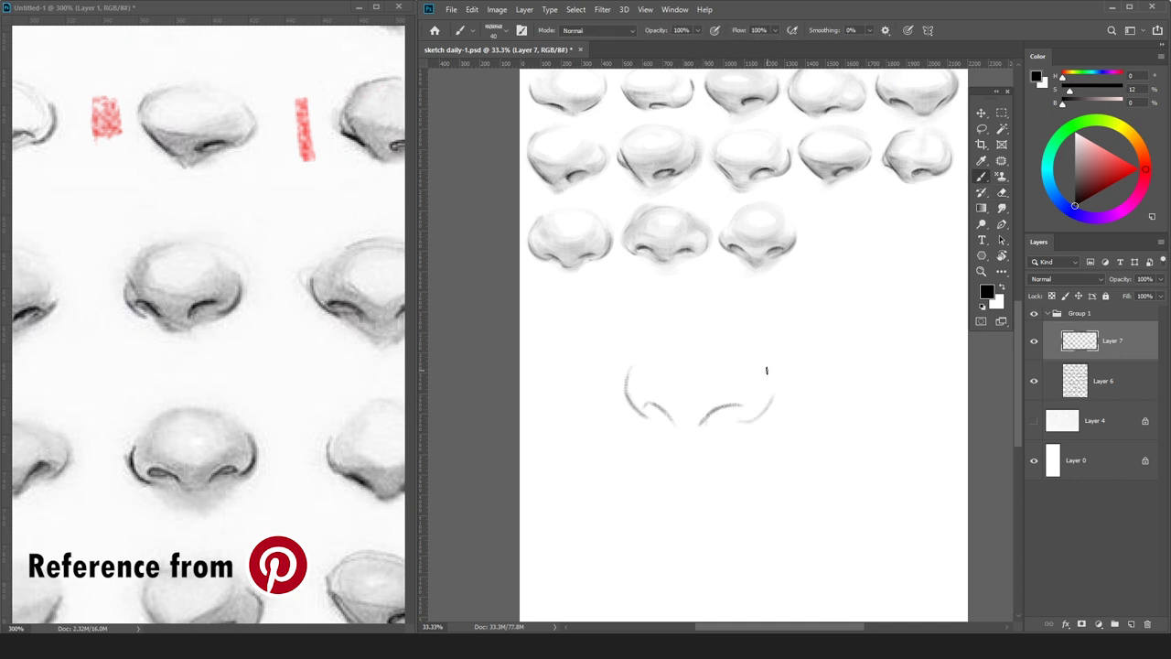
# Complete the right wing curve and strengthen the left nostril arch, tidying with the Eraser.
pyautogui.moveTo(741, 421)
pyautogui.mouseDown()
pyautogui.moveTo(766, 370)
pyautogui.moveTo(758, 409)
pyautogui.mouseUp()
pyautogui.press('e')
pyautogui.press('b')
pyautogui.press('e')
pyautogui.press('b')
pyautogui.moveTo(645, 404); pyautogui.dragTo(668, 417)
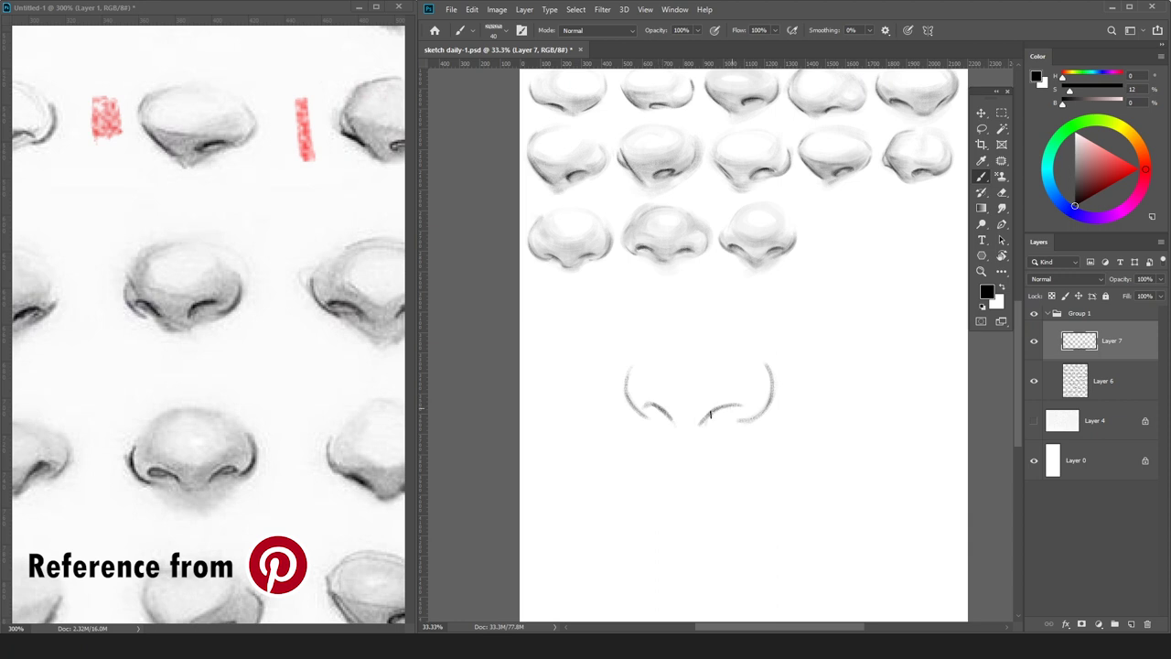
# Sketch the base line below the left nostril in grey with a larger brush and trim the right nostril's inner end.
pyautogui.click(1076, 155)
pyautogui.press(']')
pyautogui.press(']')
pyautogui.moveTo(674, 420); pyautogui.dragTo(682, 439)
pyautogui.press('e')
pyautogui.moveTo(701, 418); pyautogui.dragTo(700, 427)
# Darken the right nostril arch and right wing curve in black, refining the lines with the Eraser.
pyautogui.click(1075, 205)
pyautogui.press('b')
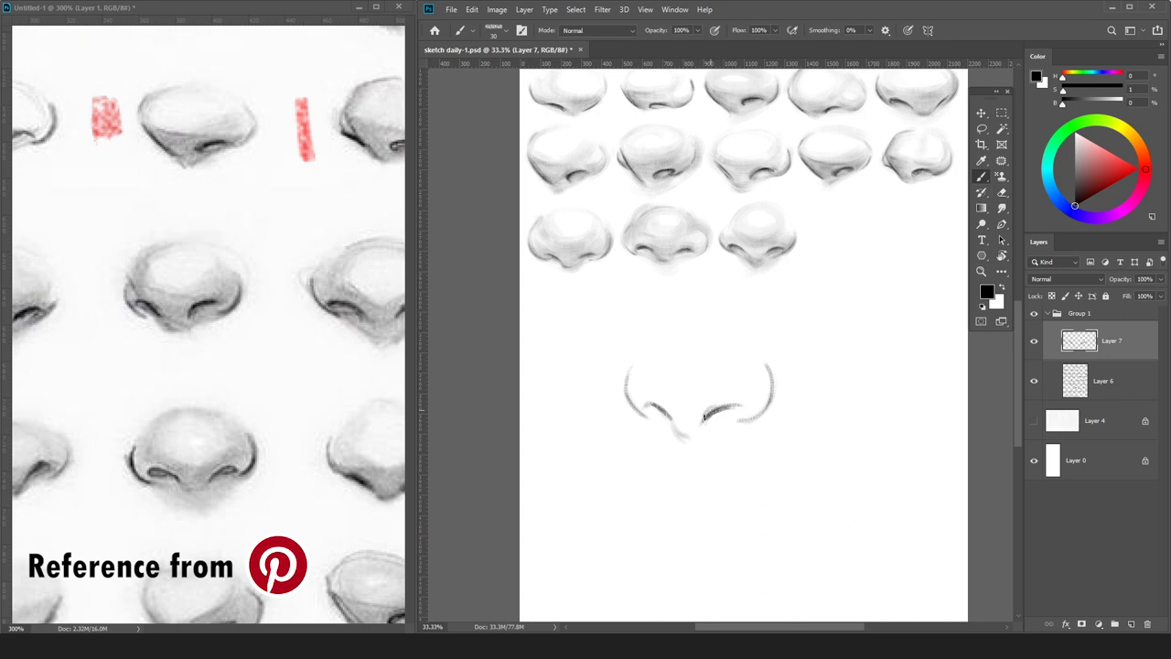
pyautogui.press('e')
pyautogui.press('b')
pyautogui.moveTo(742, 422); pyautogui.dragTo(774, 381)
pyautogui.press('e')
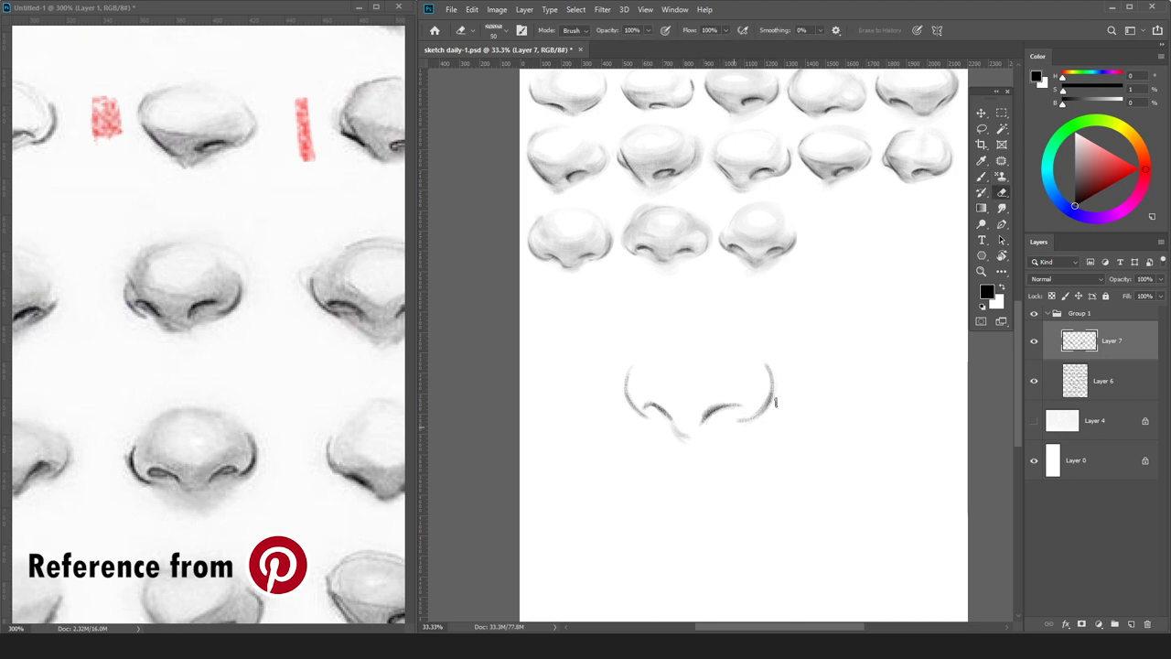
# Add a layer beneath the nose sketch and shade the ball, wings and underside in light grey, leaving a highlight.
pyautogui.click(1105, 382)
pyautogui.click(1131, 624)
pyautogui.click(1075, 142)
pyautogui.press('b')
pyautogui.moveTo(654, 338)
pyautogui.mouseDown()
pyautogui.moveTo(671, 387)
pyautogui.moveTo(741, 350)
pyautogui.moveTo(648, 382)
pyautogui.moveTo(744, 363)
pyautogui.moveTo(709, 406)
pyautogui.moveTo(664, 416)
pyautogui.moveTo(713, 422)
pyautogui.moveTo(731, 388)
pyautogui.moveTo(664, 412)
pyautogui.moveTo(755, 393)
pyautogui.moveTo(705, 417)
pyautogui.moveTo(747, 345)
pyautogui.moveTo(755, 410)
pyautogui.moveTo(749, 350)
pyautogui.moveTo(646, 350)
pyautogui.moveTo(664, 346)
pyautogui.moveTo(651, 338)
pyautogui.moveTo(676, 338)
pyautogui.moveTo(693, 382)
pyautogui.moveTo(713, 309)
pyautogui.moveTo(674, 405)
pyautogui.moveTo(646, 406)
pyautogui.moveTo(737, 416)
pyautogui.moveTo(746, 370)
pyautogui.moveTo(643, 377)
pyautogui.moveTo(638, 406)
pyautogui.mouseUp()
pyautogui.press(']')
pyautogui.press('[')
pyautogui.press('[')
pyautogui.press('[')
pyautogui.press('[')
# Shade around the wings and nostrils with a smaller brush in greys sampled from the right wing.
pyautogui.keyDown('alt'); pyautogui.click(769, 391); pyautogui.keyUp('alt')
pyautogui.keyDown('alt'); pyautogui.click(767, 393); pyautogui.keyUp('alt')
pyautogui.press('[')
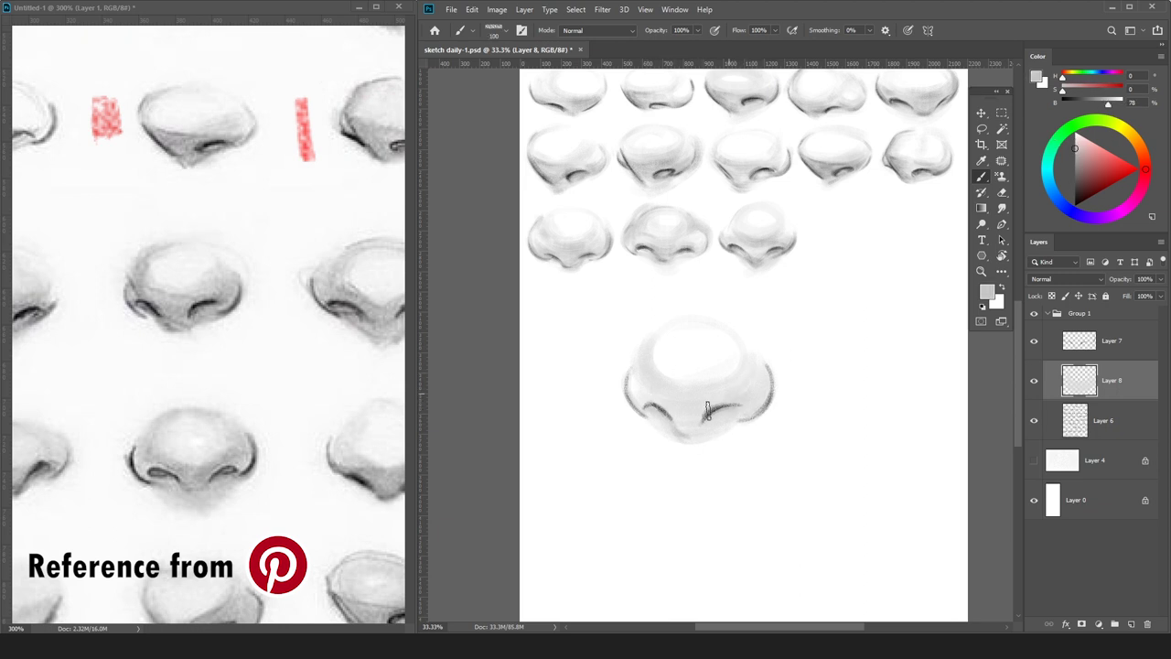
pyautogui.keyDown('alt'); pyautogui.click(771, 394); pyautogui.keyUp('alt')
pyautogui.press('[')
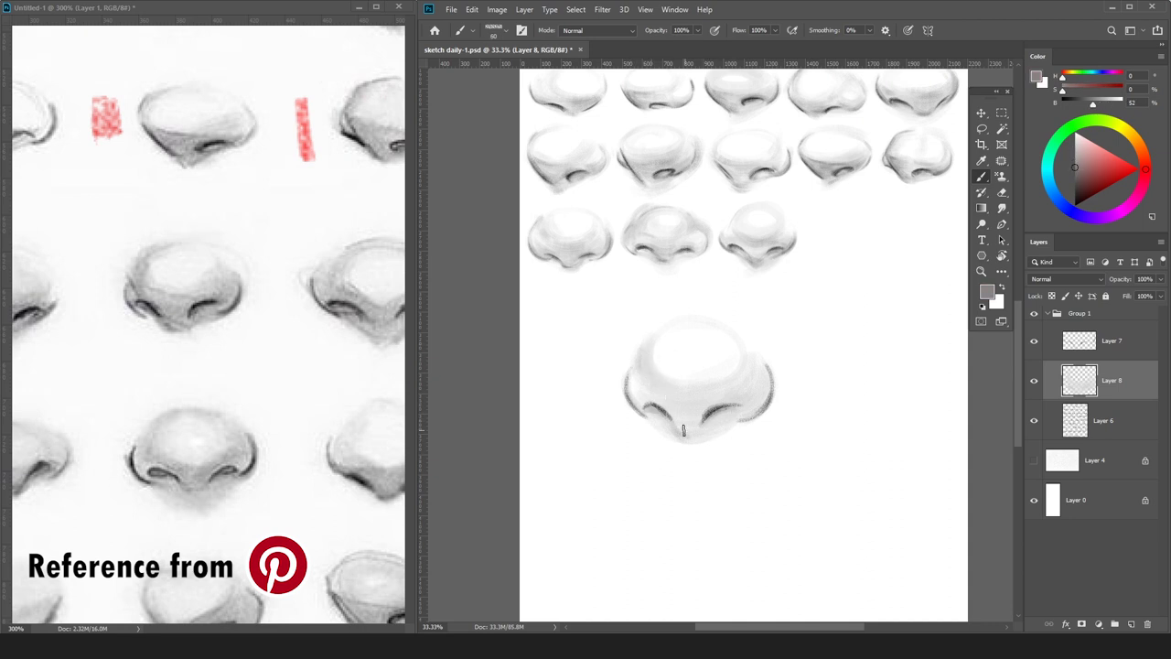
# Shade the ball's lower edge with a larger brush and adjust the colour to a light grey.
pyautogui.press(']')
pyautogui.press(']')
pyautogui.press(']')
pyautogui.keyDown('alt'); pyautogui.click(728, 331); pyautogui.keyUp('alt')
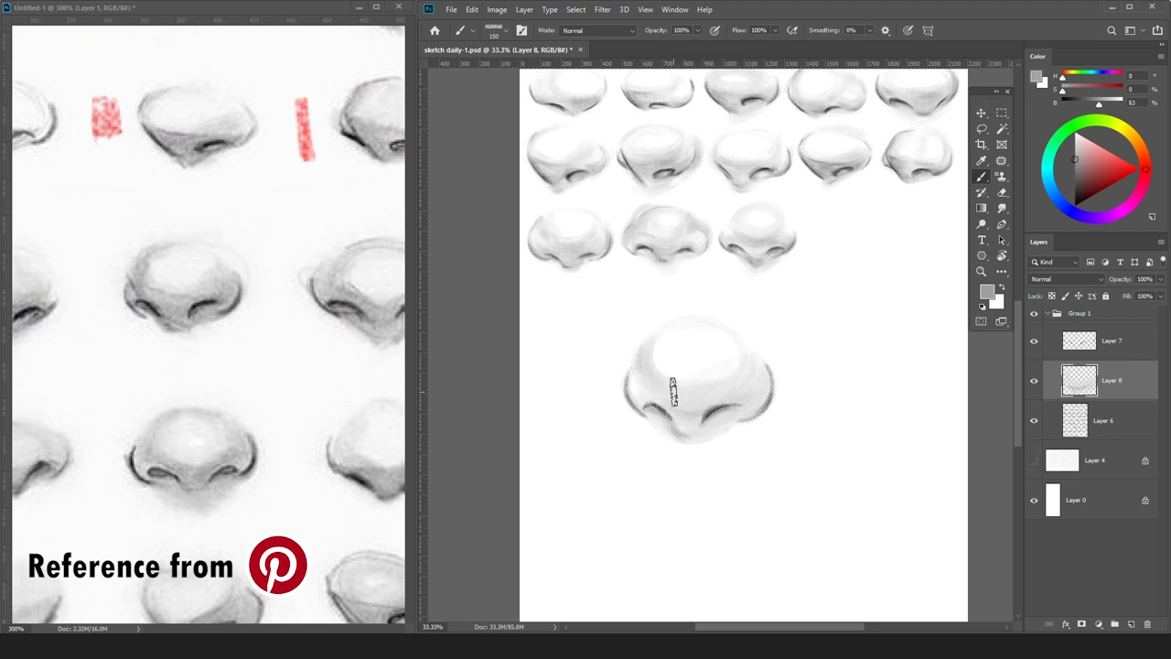
pyautogui.moveTo(663, 375); pyautogui.dragTo(743, 368)
pyautogui.click(1077, 144)
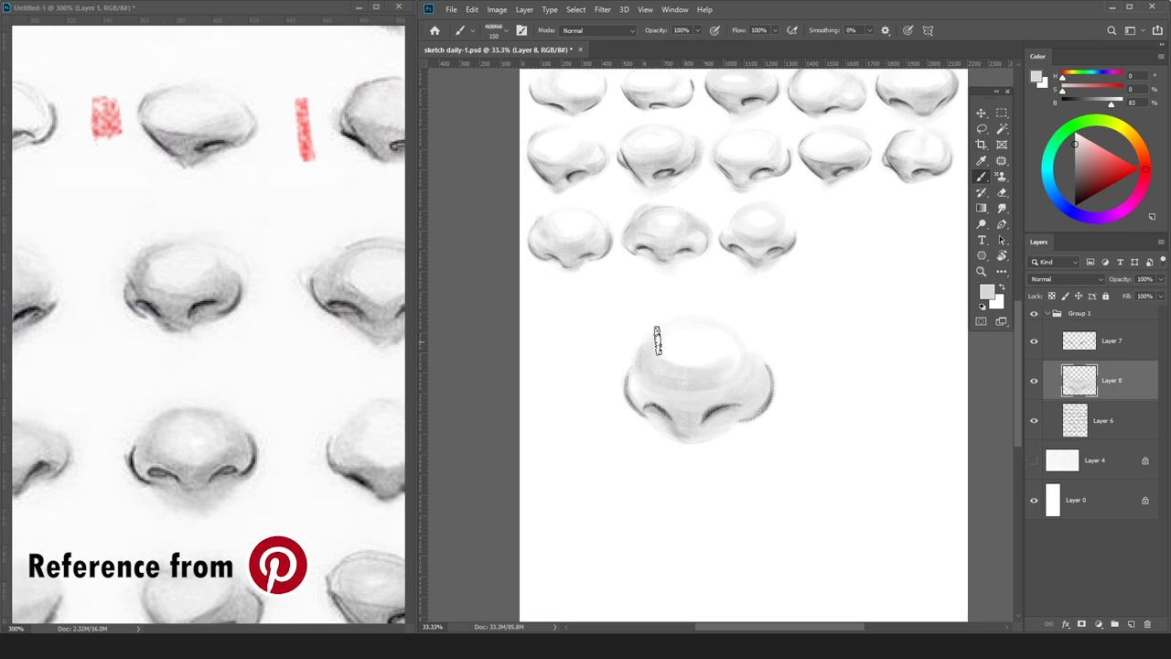
# Soften the ball's shading with white and deepen the wings and underside with greys sampled from the nose.
pyautogui.keyDown('alt'); pyautogui.click(674, 413); pyautogui.keyUp('alt')
pyautogui.keyDown('alt'); pyautogui.click(734, 372); pyautogui.keyUp('alt')
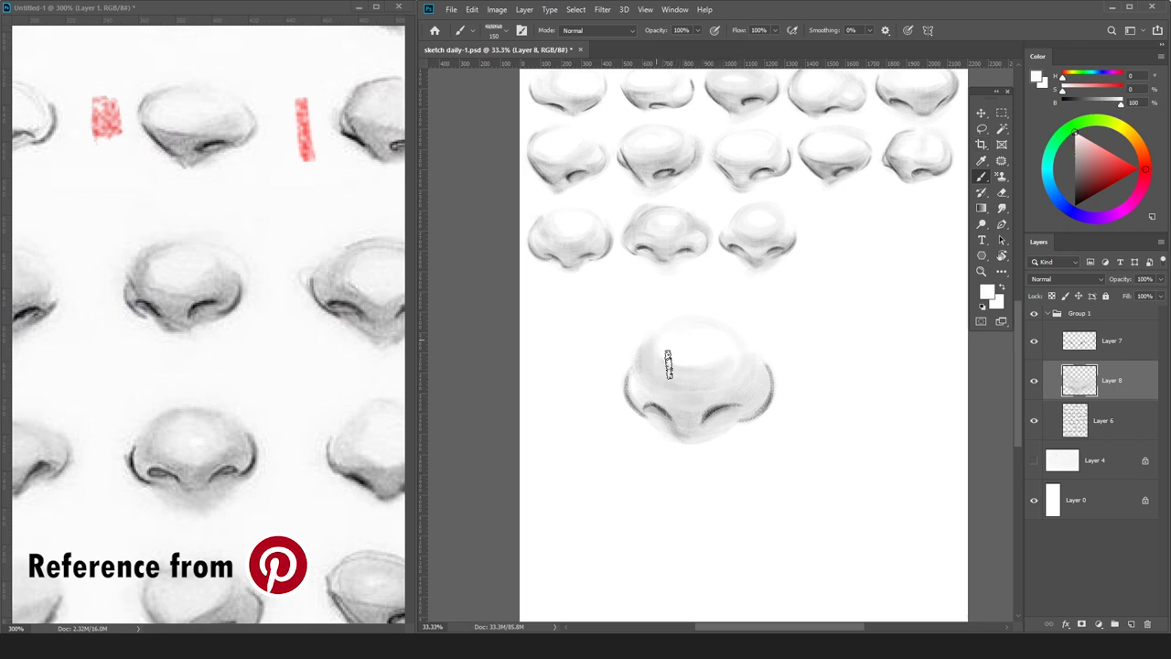
pyautogui.keyDown('alt'); pyautogui.click(703, 447); pyautogui.keyUp('alt')
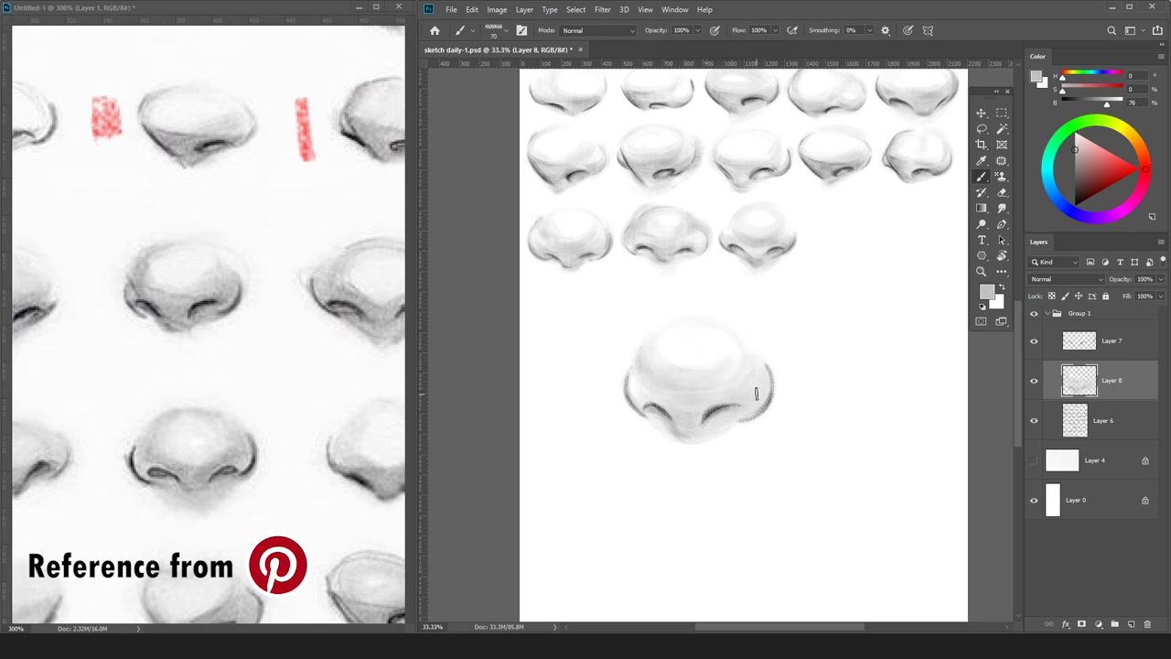
pyautogui.keyDown('alt'); pyautogui.click(678, 432); pyautogui.keyUp('alt')
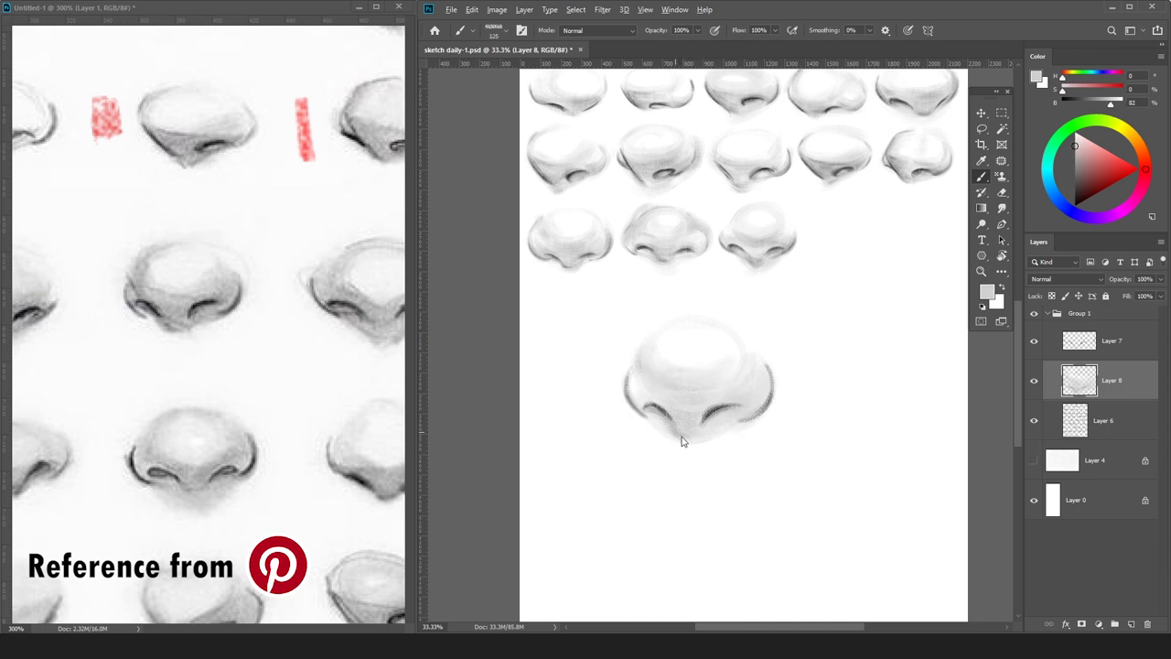
pyautogui.moveTo(675, 414); pyautogui.dragTo(629, 393)
# Darken both wings and the nostril area with a grey of 54% brightness, varying the brush size.
pyautogui.moveTo(1076, 146); pyautogui.dragTo(1076, 167)
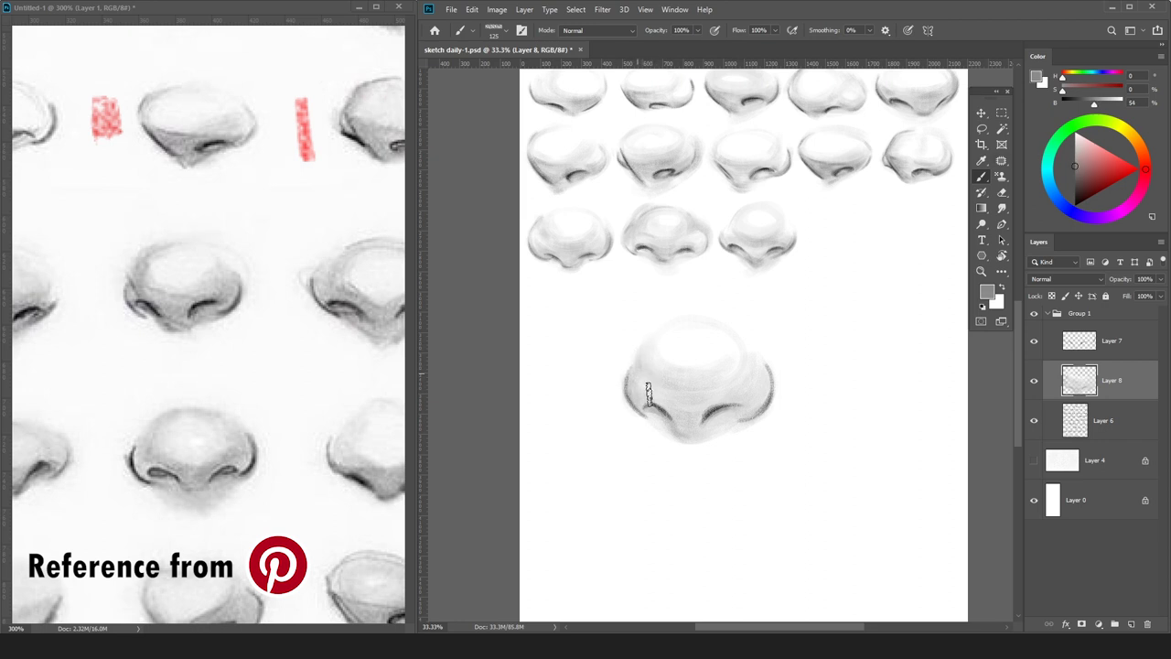
pyautogui.press('[')
pyautogui.press('[')
pyautogui.press(']')
pyautogui.press(']')
pyautogui.moveTo(771, 364); pyautogui.dragTo(751, 383)
pyautogui.press(']')
pyautogui.press(']')
pyautogui.press('[')
pyautogui.press('[')
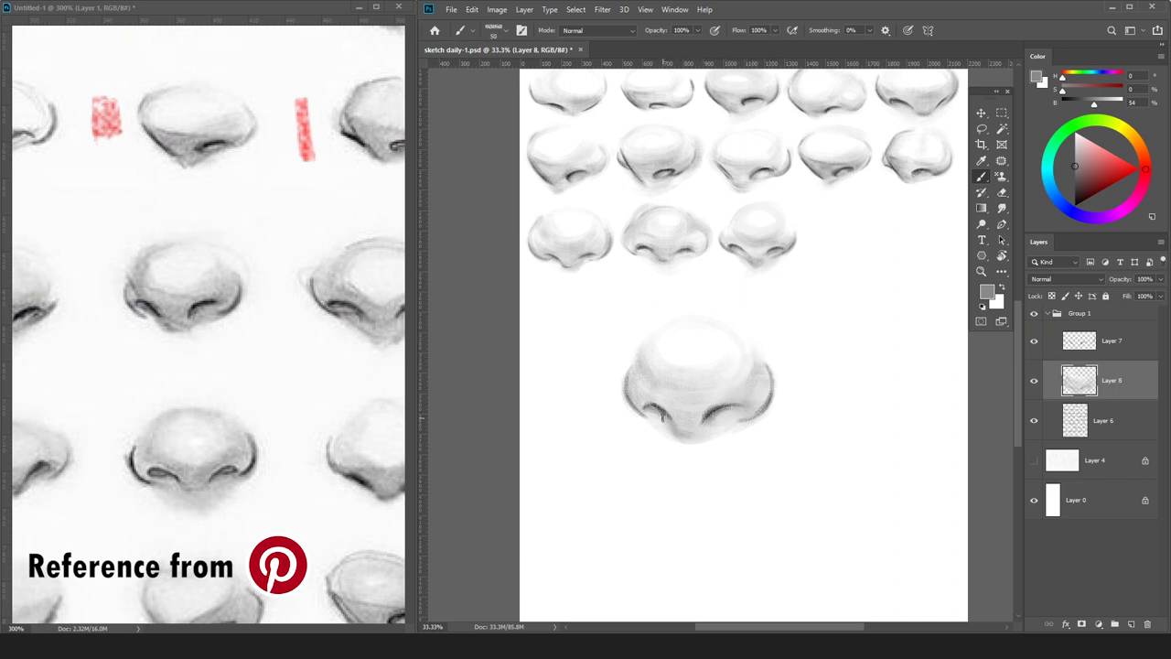
# Shade the ball's lower edge with a larger brush and the right wing's base with sampled greys.
pyautogui.press(']')
pyautogui.press(']')
pyautogui.press(']')
pyautogui.moveTo(663, 387)
pyautogui.mouseDown()
pyautogui.moveTo(693, 392)
pyautogui.moveTo(732, 370)
pyautogui.moveTo(712, 388)
pyautogui.mouseUp()
pyautogui.keyDown('alt'); pyautogui.click(665, 374); pyautogui.keyUp('alt')
pyautogui.keyDown('alt'); pyautogui.click(655, 392); pyautogui.keyUp('alt')
pyautogui.moveTo(742, 416); pyautogui.dragTo(764, 407)
# Deepen the nostrils and the right wing's lower edge with black and sampled dark greys using a small brush.
pyautogui.press('d')
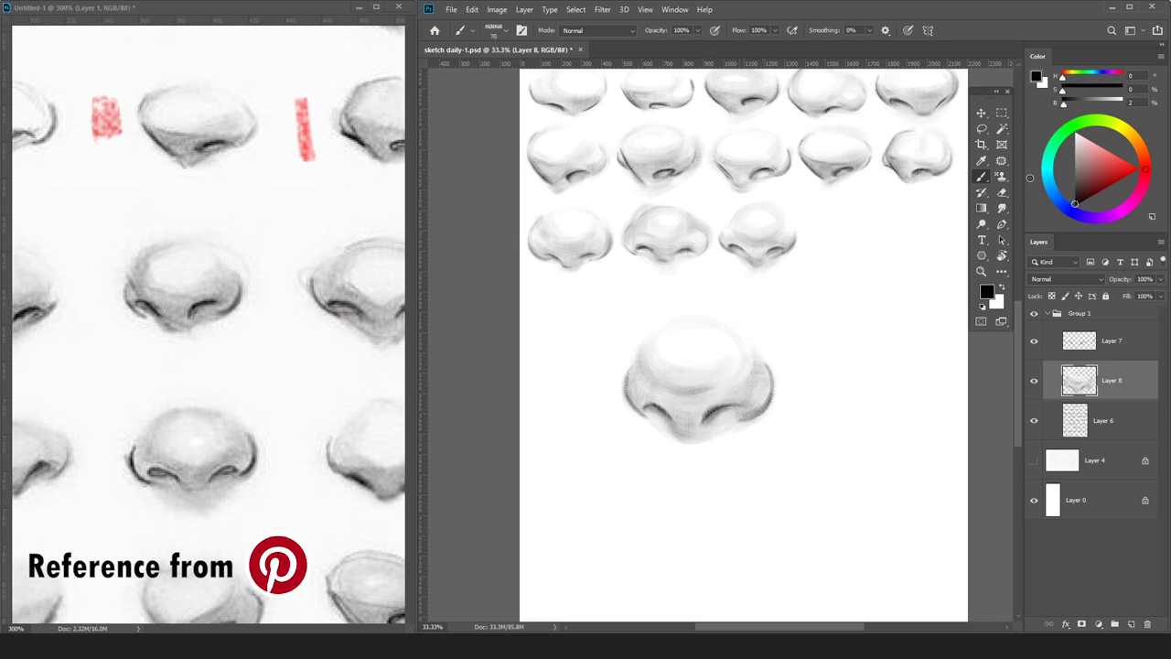
pyautogui.keyDown('alt'); pyautogui.click(732, 407); pyautogui.keyUp('alt')
pyautogui.keyDown('alt'); pyautogui.click(742, 423); pyautogui.keyUp('alt')
pyautogui.keyDown('alt'); pyautogui.click(749, 407); pyautogui.keyUp('alt')
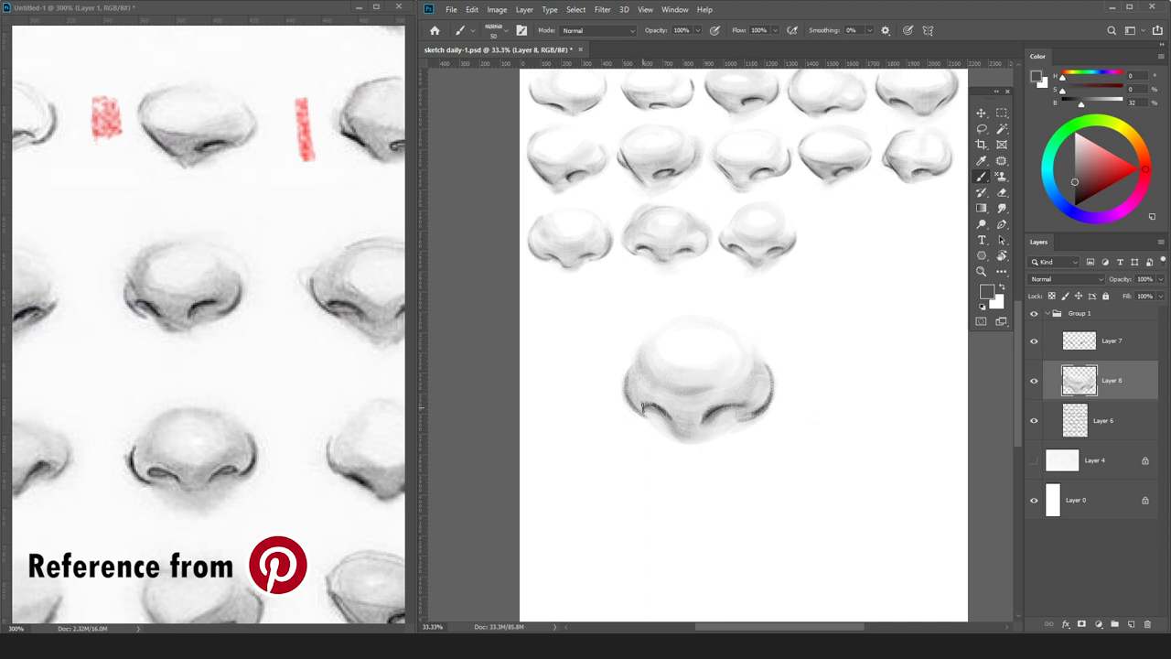
pyautogui.keyDown('alt'); pyautogui.click(661, 407); pyautogui.keyUp('alt')
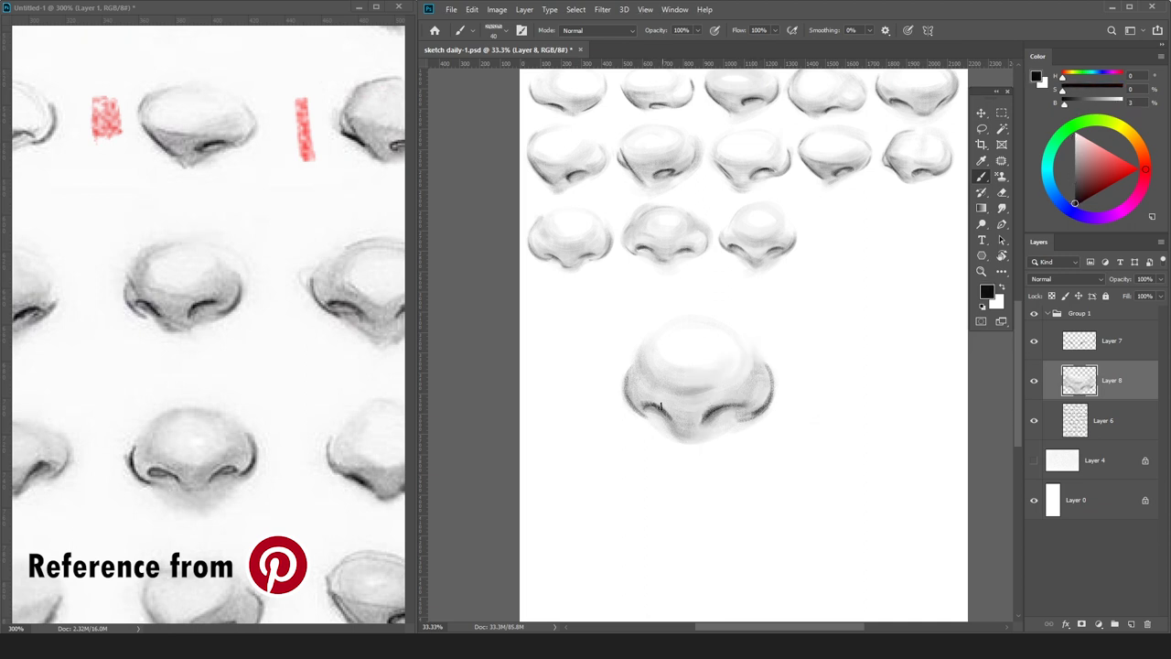
# Blend the shadow under the ball with a 125 px brush and greys sampled from the ball's edges.
pyautogui.keyDown('alt'); pyautogui.click(737, 360); pyautogui.keyUp('alt')
pyautogui.press(']')
pyautogui.press(']')
pyautogui.press(']')
pyautogui.press(']')
pyautogui.moveTo(688, 391)
pyautogui.mouseDown()
pyautogui.moveTo(716, 391)
pyautogui.moveTo(686, 392)
pyautogui.mouseUp()
pyautogui.keyDown('alt'); pyautogui.click(729, 351); pyautogui.keyUp('alt')
pyautogui.keyDown('alt'); pyautogui.click(685, 393); pyautogui.keyUp('alt')
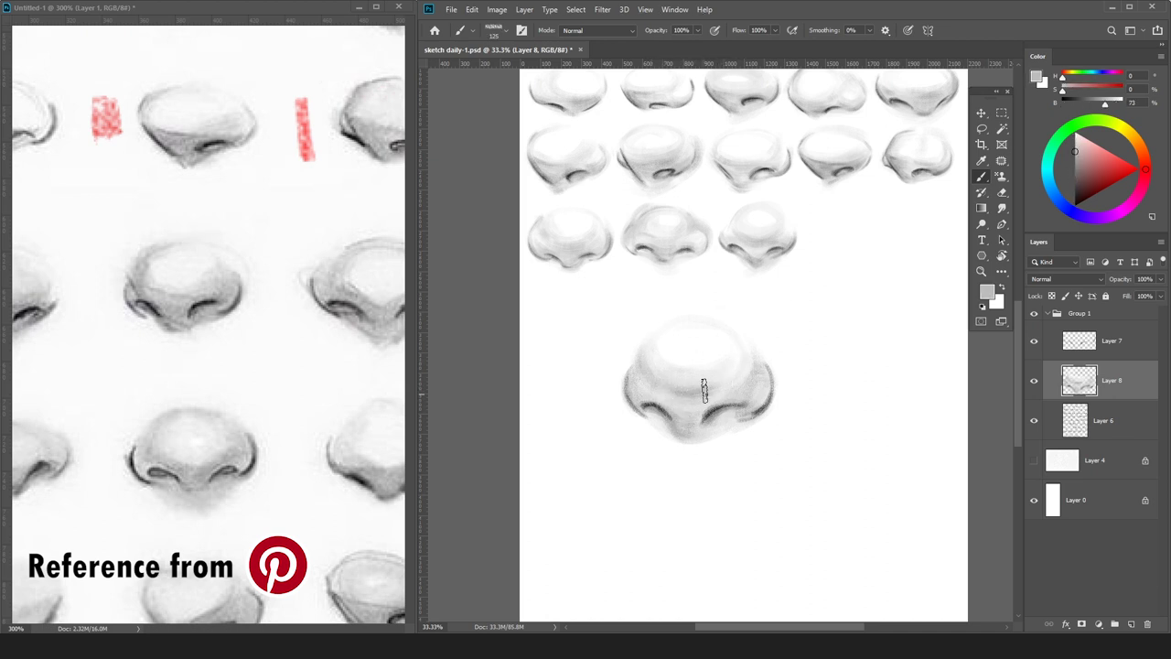
# Touch up the nostrils and clean the right wing's outer edge in white, and merge the line layer with the shading layer.
pyautogui.keyDown('alt'); pyautogui.click(668, 407); pyautogui.keyUp('alt')
pyautogui.keyDown('alt'); pyautogui.click(752, 411); pyautogui.keyUp('alt')
pyautogui.keyDown('alt'); pyautogui.click(762, 353); pyautogui.keyUp('alt')
pyautogui.press('[')
pyautogui.press('[')
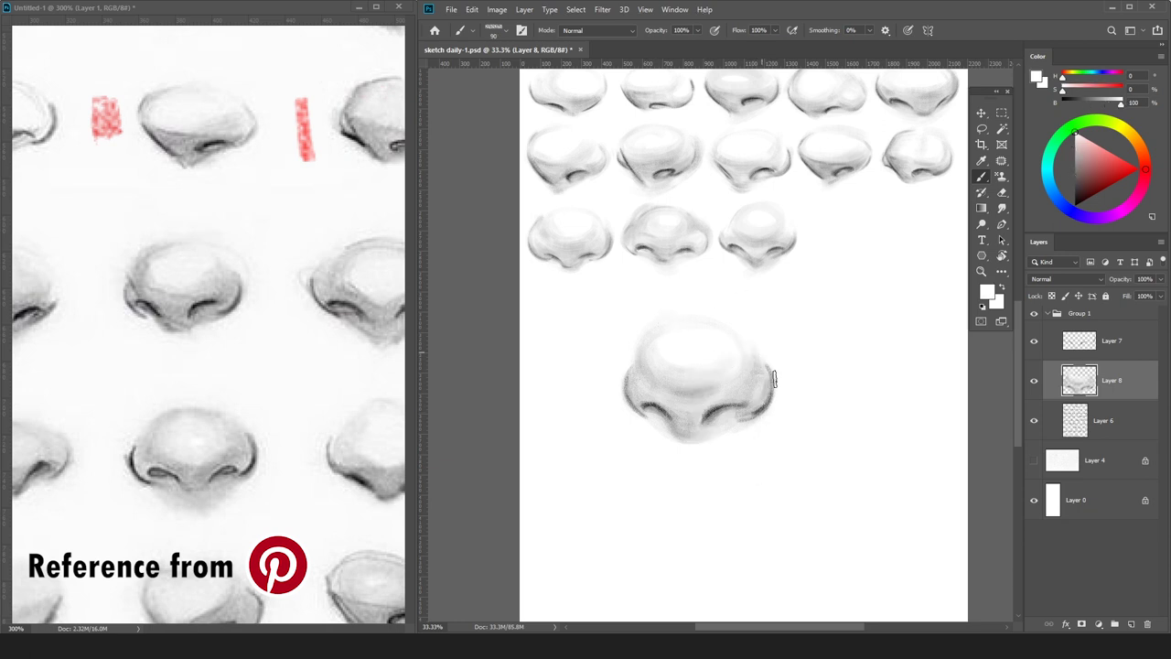
pyautogui.click(1120, 353)
pyautogui.hotkey('ctrl', 'e')
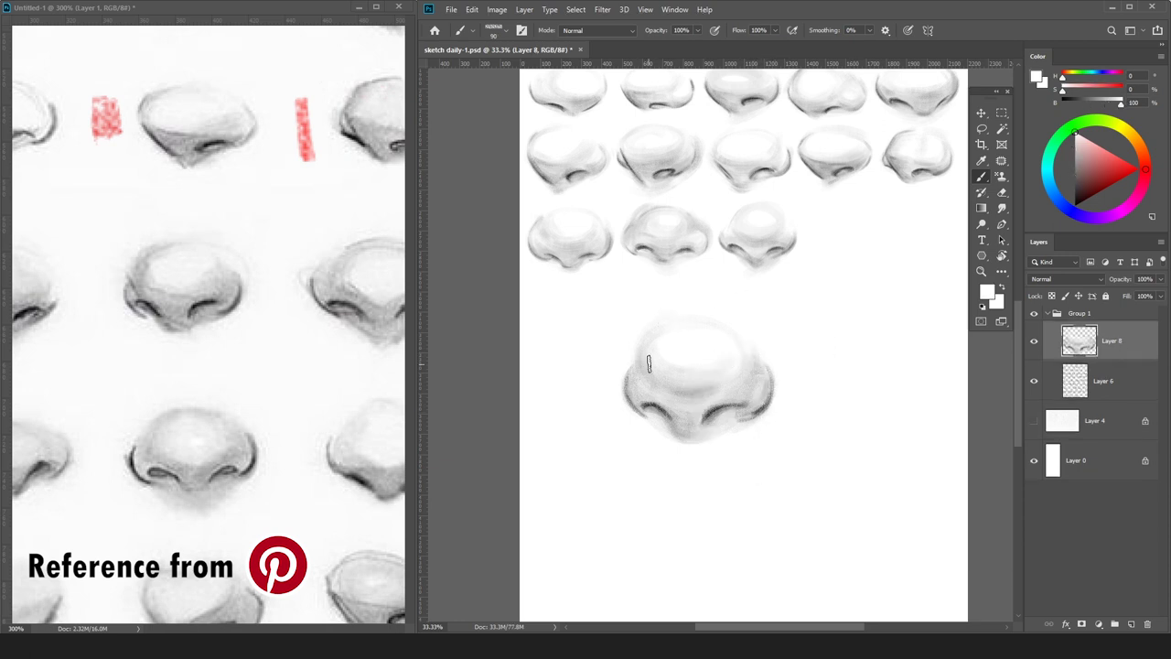
# Refine the ball's outline and the right wing on the merged layer with white and sampled greys.
pyautogui.keyDown('alt'); pyautogui.click(631, 394); pyautogui.keyUp('alt')
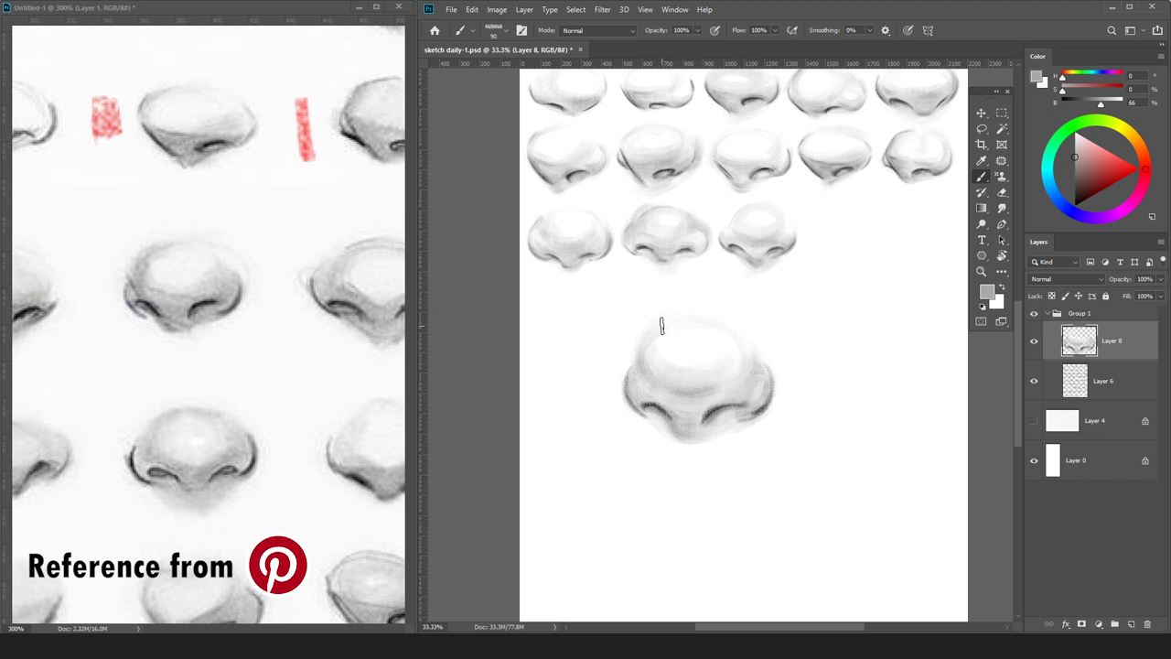
pyautogui.press(']')
pyautogui.press(']')
pyautogui.press('[')
pyautogui.press('[')
pyautogui.press('[')
pyautogui.press('[')
pyautogui.keyDown('alt'); pyautogui.click(779, 413); pyautogui.keyUp('alt')
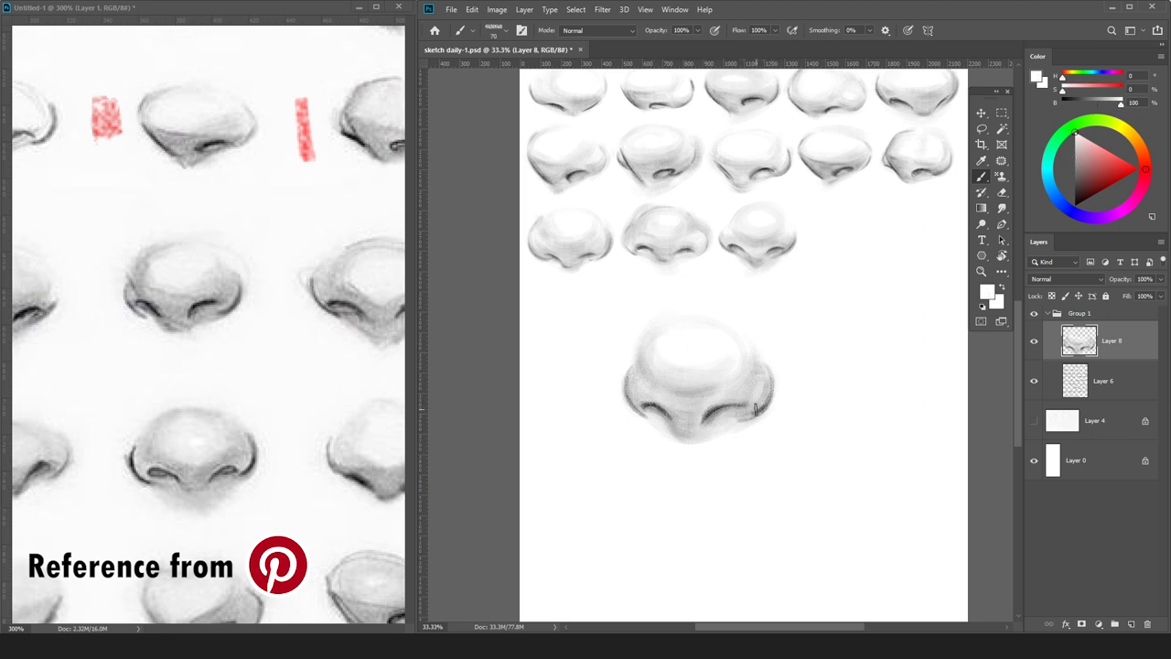
pyautogui.keyDown('alt'); pyautogui.click(768, 379); pyautogui.keyUp('alt')
pyautogui.keyDown('alt'); pyautogui.click(769, 385); pyautogui.keyUp('alt')
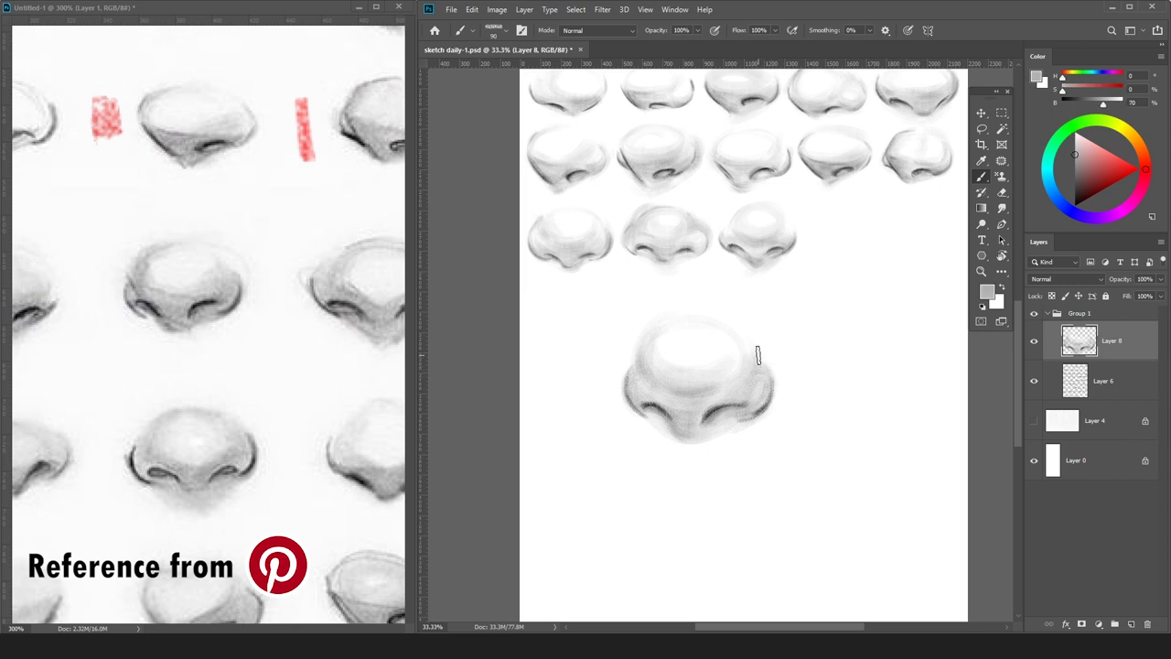
# Scale the finished nose down, place it fourth in the bottom row, and merge it into the sheet layer.
pyautogui.hotkey('ctrl', '-')
pyautogui.hotkey('ctrl', 't')
pyautogui.moveTo(758, 324); pyautogui.dragTo(711, 366)
pyautogui.moveTo(682, 397)
pyautogui.mouseDown()
pyautogui.moveTo(835, 266)
pyautogui.moveTo(812, 263)
pyautogui.mouseUp()
pyautogui.press('Return')
pyautogui.press('b')
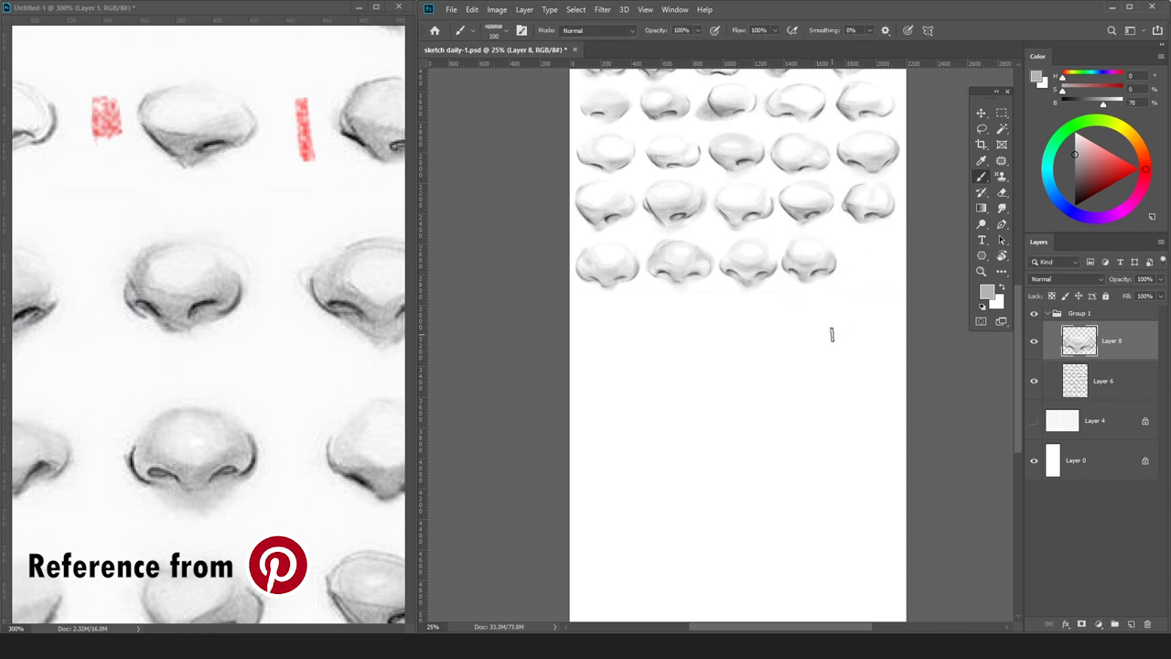
pyautogui.hotkey('ctrl', 'e')
# Add a new layer for the next nose, bring the wide-winged reference nose into view, and set a small black brush.
pyautogui.hotkey('ctrl', 'shift', 'alt', 'n')
pyautogui.click(305, 130)
pyautogui.keyDown('alt'); pyautogui.click(305, 130); pyautogui.keyUp('alt')
pyautogui.press('[')
pyautogui.press('[')
pyautogui.press('[')
pyautogui.press('[')
pyautogui.press('[')
pyautogui.press('[')
pyautogui.press('[')
pyautogui.press('[')
pyautogui.press('[')
pyautogui.press('[')
pyautogui.press('[')
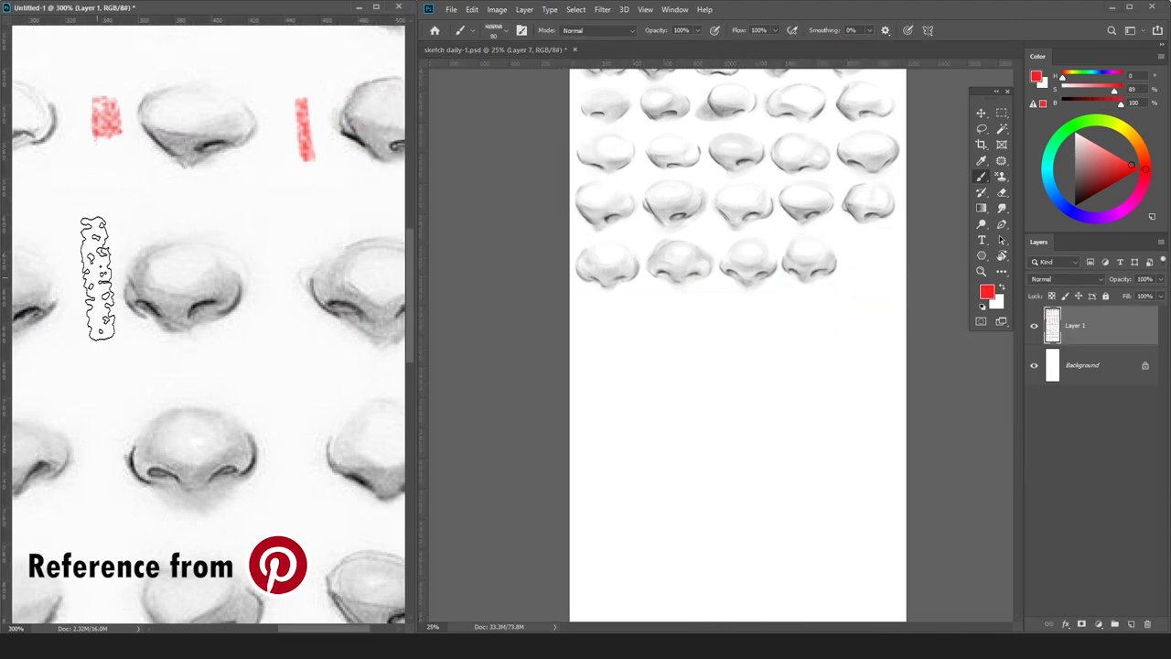
pyautogui.moveTo(202, 279); pyautogui.dragTo(94, 276)
pyautogui.click(984, 388)
pyautogui.click(1075, 206)
pyautogui.hotkey('ctrl', '+')
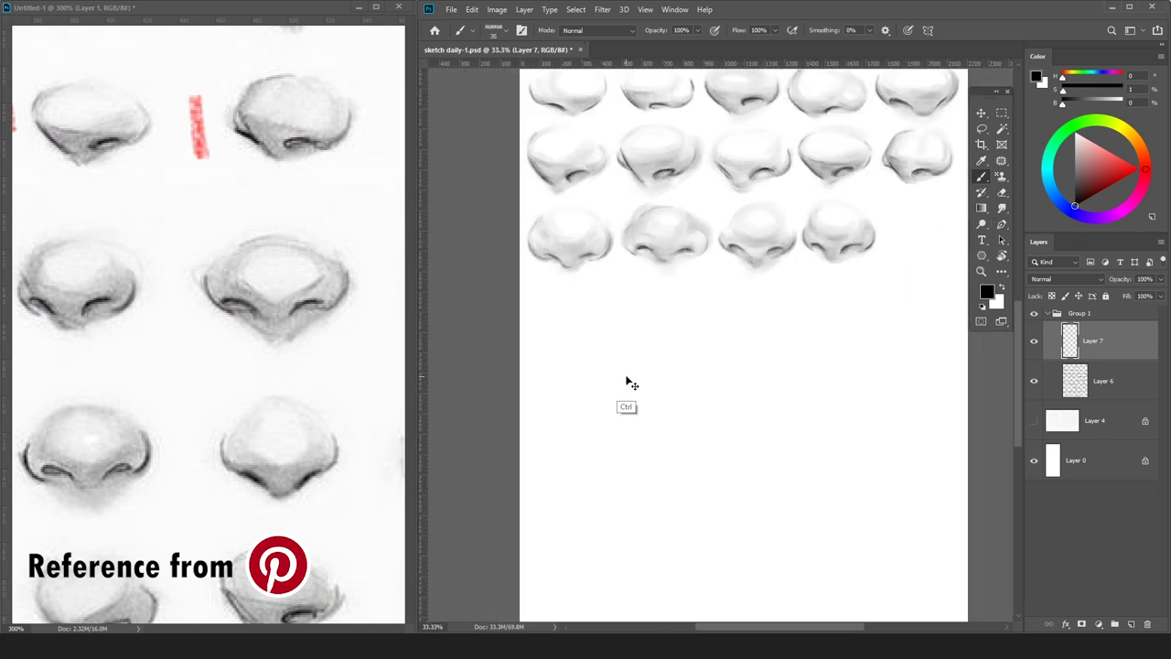
# Sketch the next nose's left wing curve, both nostril arches and the tip's underside in black below the bottom row.
pyautogui.hotkey('ctrl', '+')
pyautogui.moveTo(628, 382); pyautogui.dragTo(596, 318)
pyautogui.press(']')
pyautogui.press(']')
pyautogui.moveTo(546, 353); pyautogui.dragTo(558, 400)
pyautogui.moveTo(543, 355)
pyautogui.mouseDown()
pyautogui.moveTo(598, 412)
pyautogui.moveTo(568, 395)
pyautogui.moveTo(591, 398)
pyautogui.moveTo(579, 391)
pyautogui.moveTo(600, 414)
pyautogui.moveTo(641, 418)
pyautogui.moveTo(678, 399)
pyautogui.mouseUp()
pyautogui.hotkey('ctrl', 'z')
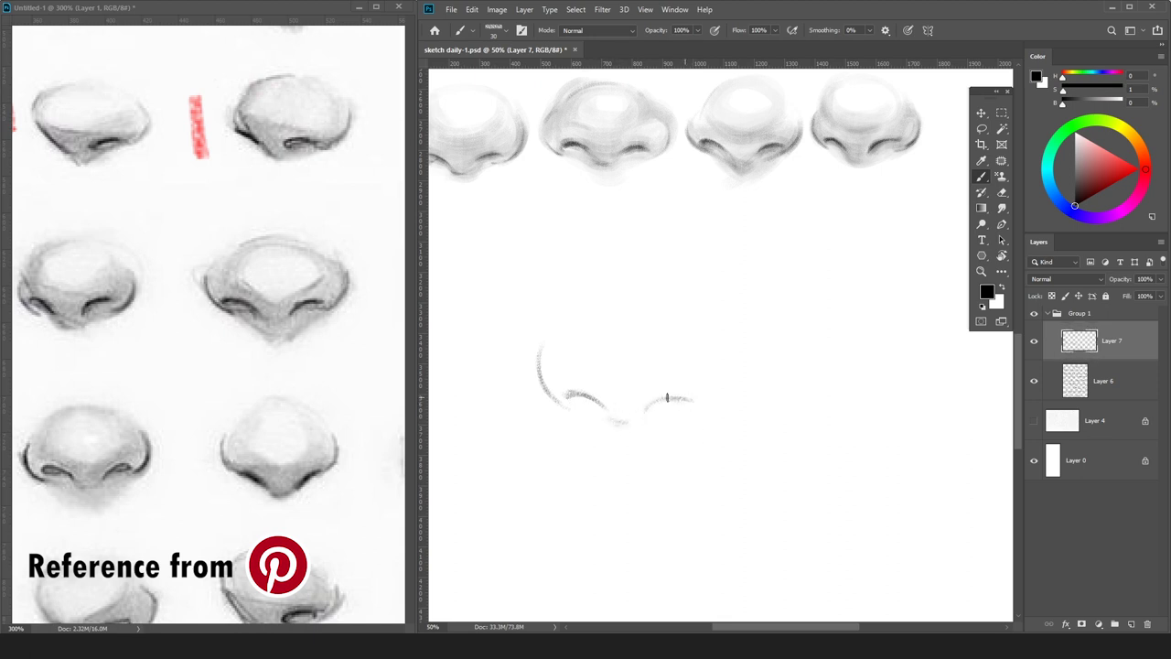
# Draw the right wing curve in black and thin the left wing and nostril lines with the Eraser.
pyautogui.press('e')
pyautogui.press('b')
pyautogui.moveTo(723, 370)
pyautogui.mouseDown()
pyautogui.moveTo(699, 410)
pyautogui.moveTo(726, 393)
pyautogui.moveTo(698, 414)
pyautogui.moveTo(736, 348)
pyautogui.mouseUp()
pyautogui.press('e')
pyautogui.press('b')
pyautogui.press('e')
pyautogui.moveTo(571, 410); pyautogui.dragTo(560, 409)
pyautogui.press('b')
pyautogui.press('e')
pyautogui.moveTo(542, 335); pyautogui.dragTo(536, 351)
pyautogui.press('b')
pyautogui.press('e')
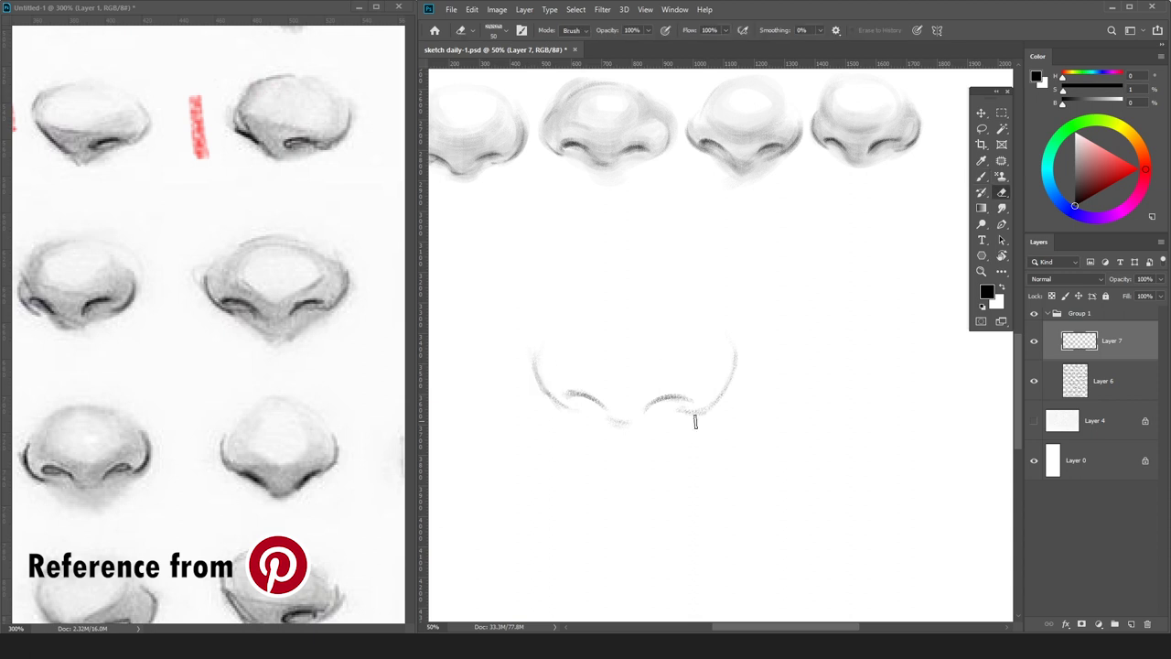
# Join the right wing's base to its nostril, strengthen the tip line, and clean the lines with the Eraser.
pyautogui.press('b')
pyautogui.moveTo(679, 409); pyautogui.dragTo(711, 407)
pyautogui.press('e')
pyautogui.press('b')
pyautogui.press('e')
pyautogui.moveTo(562, 397); pyautogui.dragTo(631, 428)
pyautogui.press('b')
pyautogui.press('e')
pyautogui.press('b')
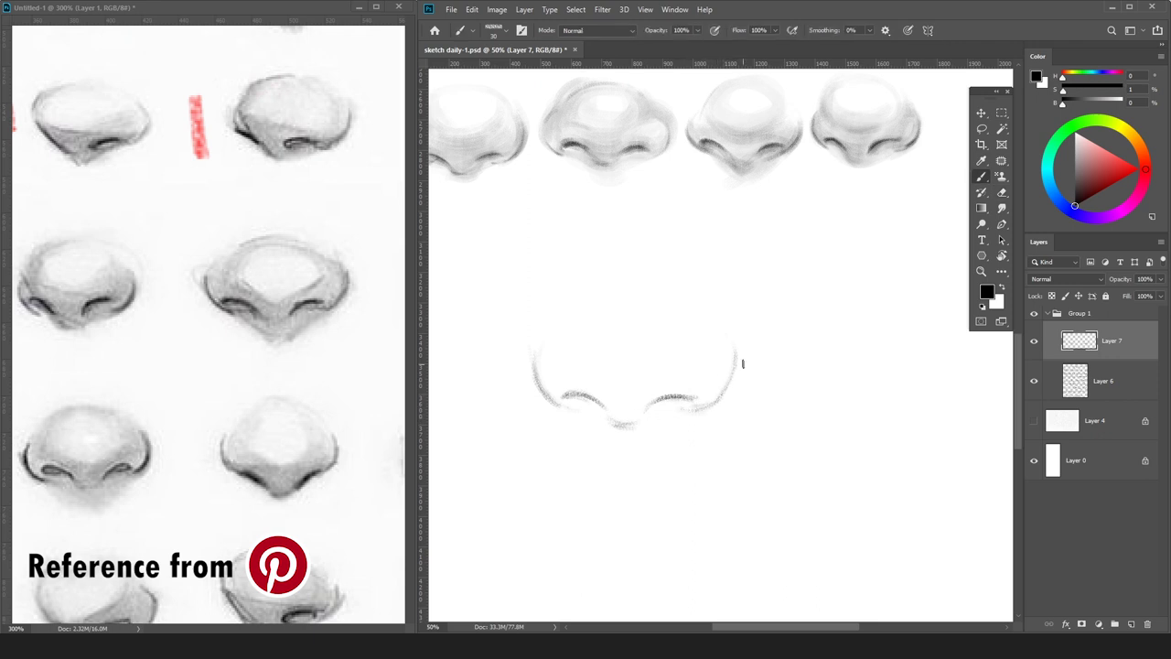
pyautogui.press('e')
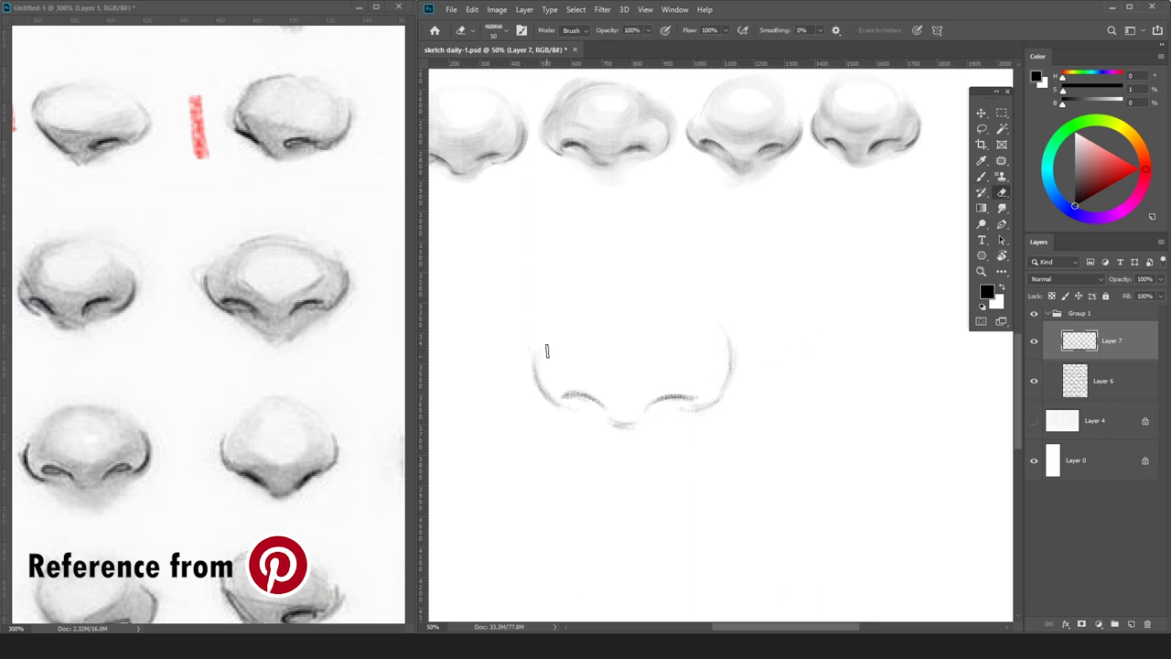
pyautogui.press('b')
pyautogui.press('e')
# Lasso the right wing and nostril, nudge them outward to widen the nose, and deselect.
pyautogui.press('l')
pyautogui.moveTo(693, 297)
pyautogui.mouseDown()
pyautogui.moveTo(785, 362)
pyautogui.moveTo(745, 269)
pyautogui.mouseUp()
pyautogui.press('v')
pyautogui.press('Right')
pyautogui.press('Right')
pyautogui.press('Right')
pyautogui.press('Right')
pyautogui.press('Right')
pyautogui.press('Right')
pyautogui.hotkey('ctrl', 'd')
# Add a layer beneath the lines and shade the nose in light grey with a large brush, leaving the ball's centre white.
pyautogui.click(1122, 375)
pyautogui.hotkey('ctrl', 'shift', 'alt', 'n')
pyautogui.press('b')
pyautogui.moveTo(612, 384)
pyautogui.mouseDown()
pyautogui.moveTo(649, 394)
pyautogui.moveTo(555, 353)
pyautogui.moveTo(577, 306)
pyautogui.moveTo(586, 373)
pyautogui.moveTo(673, 402)
pyautogui.mouseUp()
pyautogui.press(']')
pyautogui.press(']')
pyautogui.press(']')
pyautogui.press(']')
pyautogui.press(']')
pyautogui.moveTo(549, 371)
pyautogui.mouseDown()
pyautogui.moveTo(632, 457)
pyautogui.moveTo(659, 439)
pyautogui.moveTo(583, 409)
pyautogui.moveTo(712, 377)
pyautogui.moveTo(726, 327)
pyautogui.mouseUp()
pyautogui.press('[')
pyautogui.moveTo(566, 353)
pyautogui.mouseDown()
pyautogui.moveTo(581, 300)
pyautogui.moveTo(665, 317)
pyautogui.moveTo(595, 380)
pyautogui.mouseUp()
pyautogui.press('[')
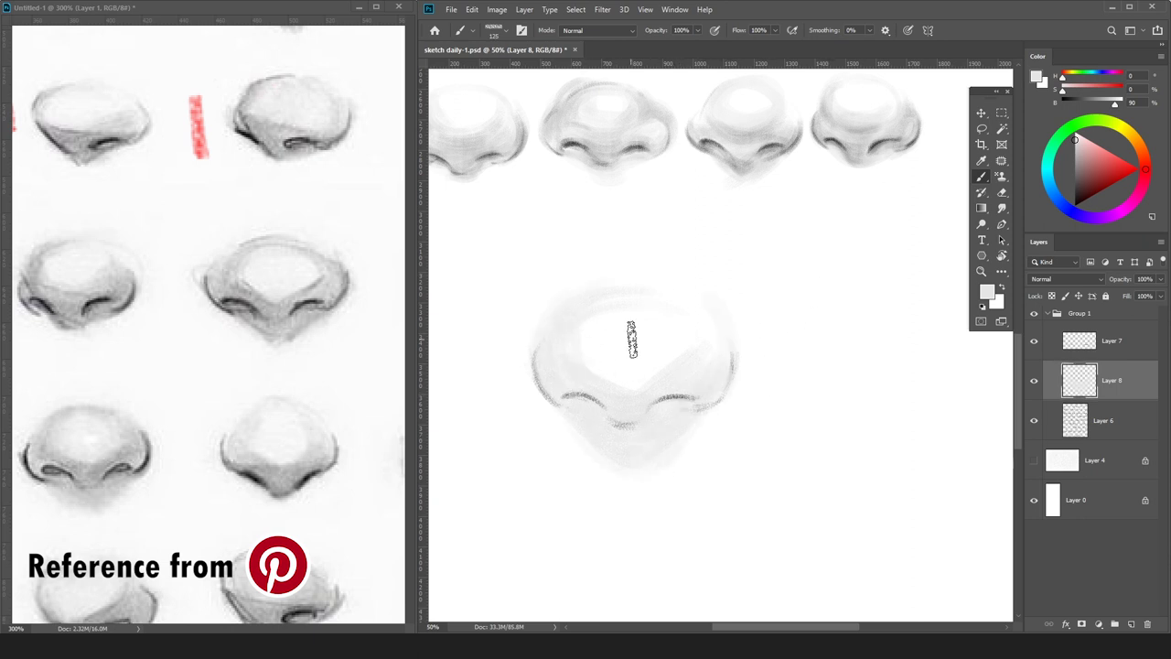
pyautogui.press('e')
pyautogui.moveTo(601, 389)
pyautogui.mouseDown()
pyautogui.moveTo(589, 355)
pyautogui.moveTo(544, 372)
pyautogui.moveTo(579, 407)
pyautogui.moveTo(549, 371)
pyautogui.mouseUp()
# Shade the wings and underside with a smaller brush in a grey of 67% brightness, trimming the right wing with the Eraser.
pyautogui.click(1076, 157)
pyautogui.press('b')
pyautogui.press('[')
pyautogui.press('[')
pyautogui.press('[')
pyautogui.press('[')
pyautogui.moveTo(693, 408)
pyautogui.mouseDown()
pyautogui.moveTo(661, 405)
pyautogui.moveTo(705, 393)
pyautogui.moveTo(731, 363)
pyautogui.mouseUp()
pyautogui.moveTo(601, 414)
pyautogui.mouseDown()
pyautogui.moveTo(630, 417)
pyautogui.moveTo(604, 418)
pyautogui.moveTo(599, 450)
pyautogui.moveTo(635, 466)
pyautogui.moveTo(680, 460)
pyautogui.mouseUp()
pyautogui.press('e')
pyautogui.moveTo(734, 340); pyautogui.dragTo(718, 398)
pyautogui.press('b')
# Shade around the ball's lower edges and upper-right rim in light grey of 90% brightness with a large brush.
pyautogui.moveTo(598, 356); pyautogui.dragTo(621, 395)
pyautogui.moveTo(671, 347); pyautogui.dragTo(630, 400)
pyautogui.press(']')
pyautogui.moveTo(700, 321); pyautogui.dragTo(673, 308)
# Darken the tip's edge between the ball and the left nostril with a much smaller brush.
pyautogui.press('[')
pyautogui.press('[')
pyautogui.press('[')
pyautogui.press('[')
pyautogui.press('[')
pyautogui.press('[')
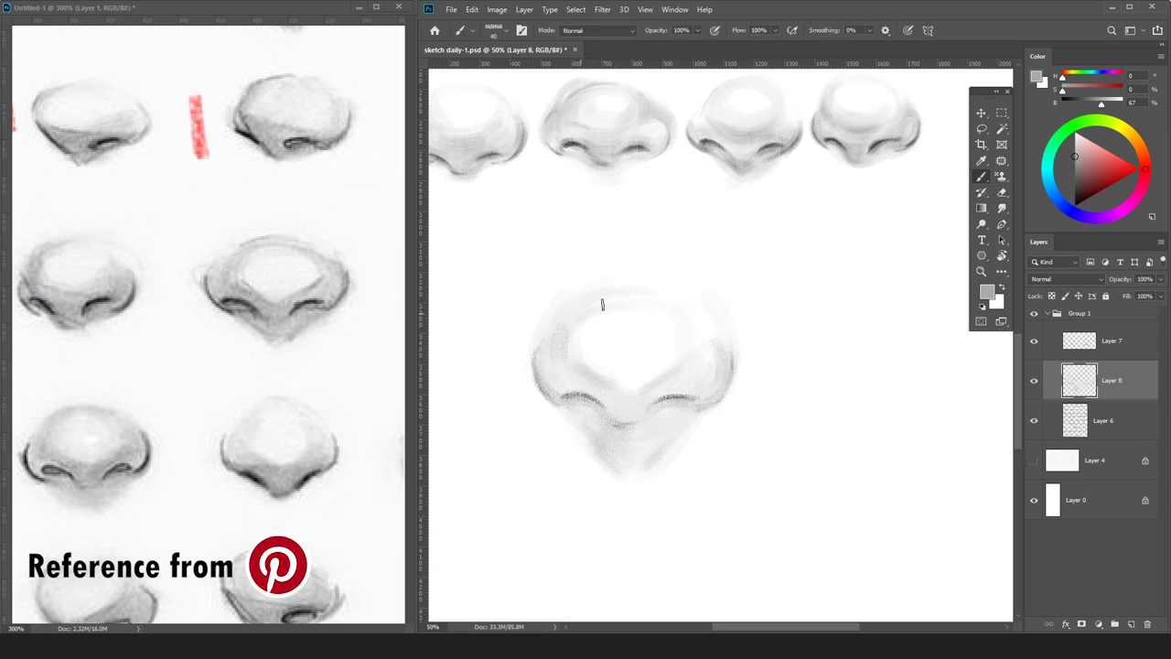
pyautogui.moveTo(606, 384); pyautogui.dragTo(635, 393)
pyautogui.keyDown('alt'); pyautogui.click(588, 409); pyautogui.keyUp('alt')
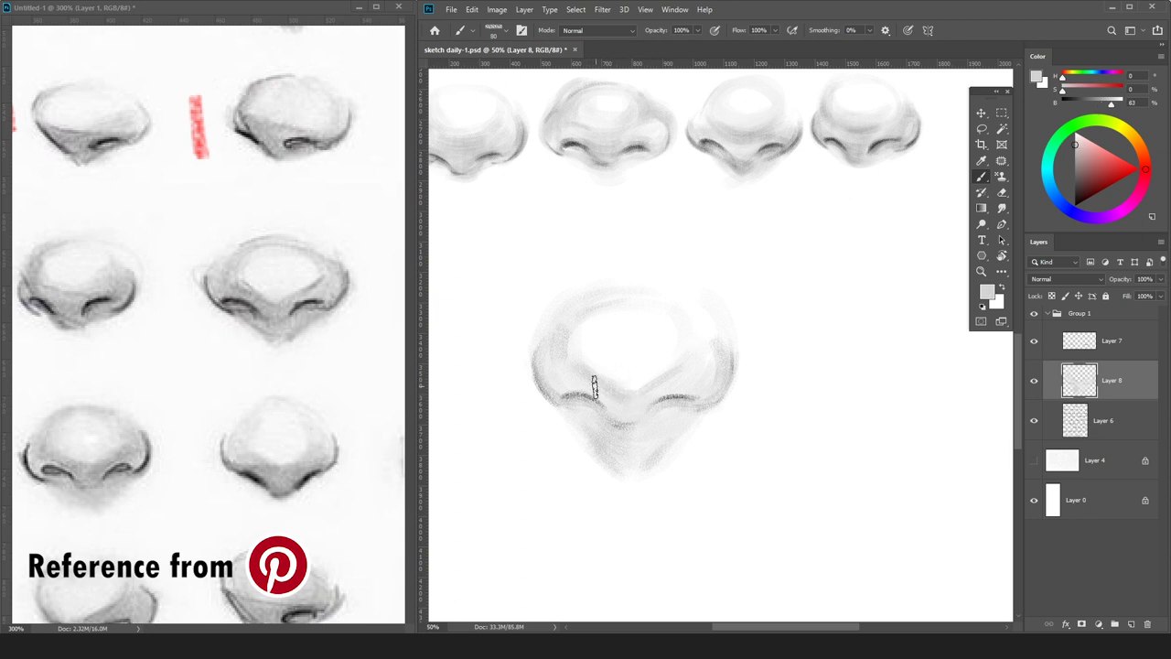
# Deepen the left wing's base, left nostril and tip line with a sampled grey of 62% brightness.
pyautogui.keyDown('alt'); pyautogui.click(578, 396); pyautogui.keyUp('alt')
pyautogui.moveTo(558, 394)
pyautogui.mouseDown()
pyautogui.moveTo(637, 415)
pyautogui.moveTo(604, 407)
pyautogui.moveTo(634, 429)
pyautogui.mouseUp()
pyautogui.press('[')
pyautogui.press('[')
pyautogui.press('[')
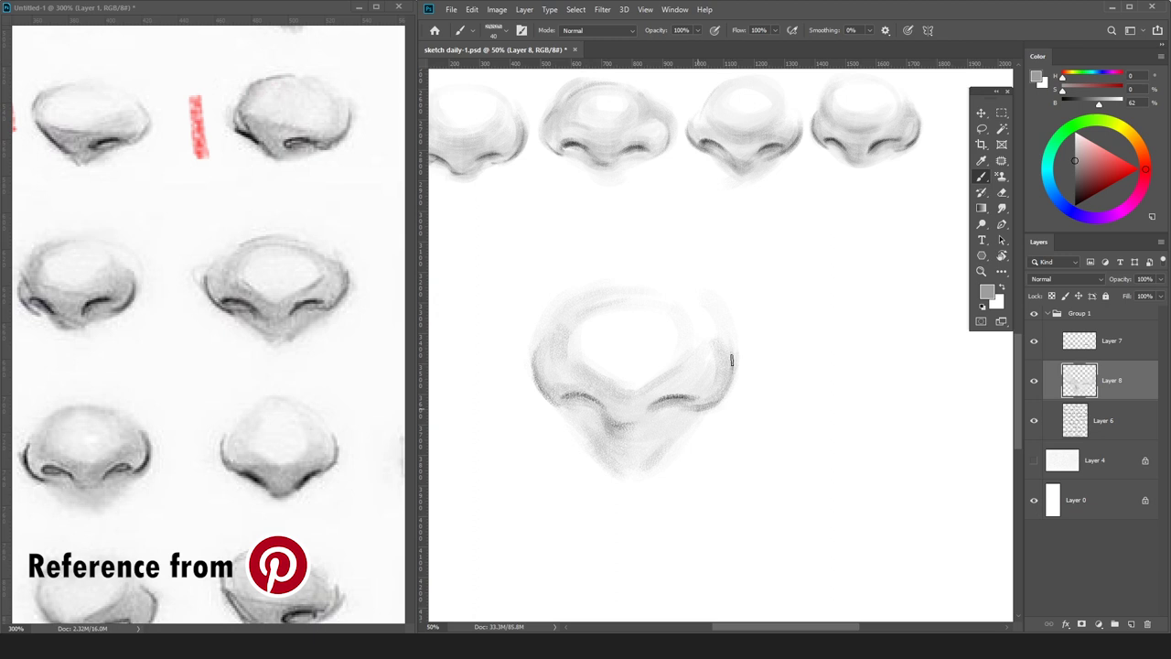
pyautogui.moveTo(537, 376); pyautogui.dragTo(566, 409)
pyautogui.press(']')
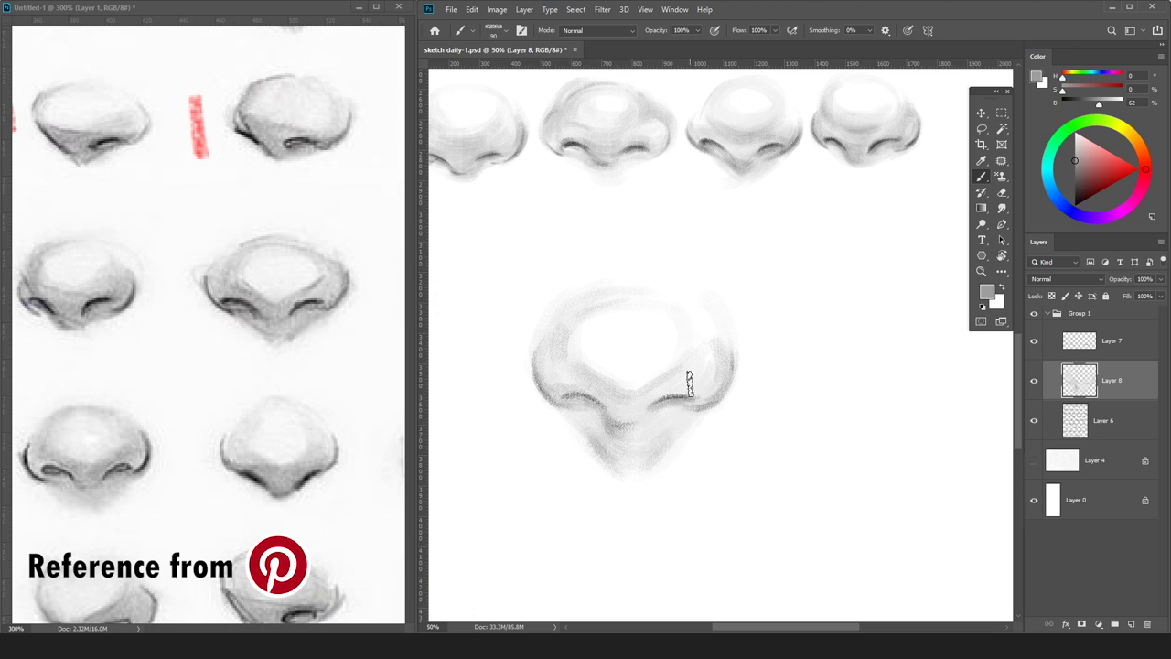
# Select the line layer and shade the right wing's inner side up towards the ball with a larger brush.
pyautogui.hotkey('ctrl', '-')
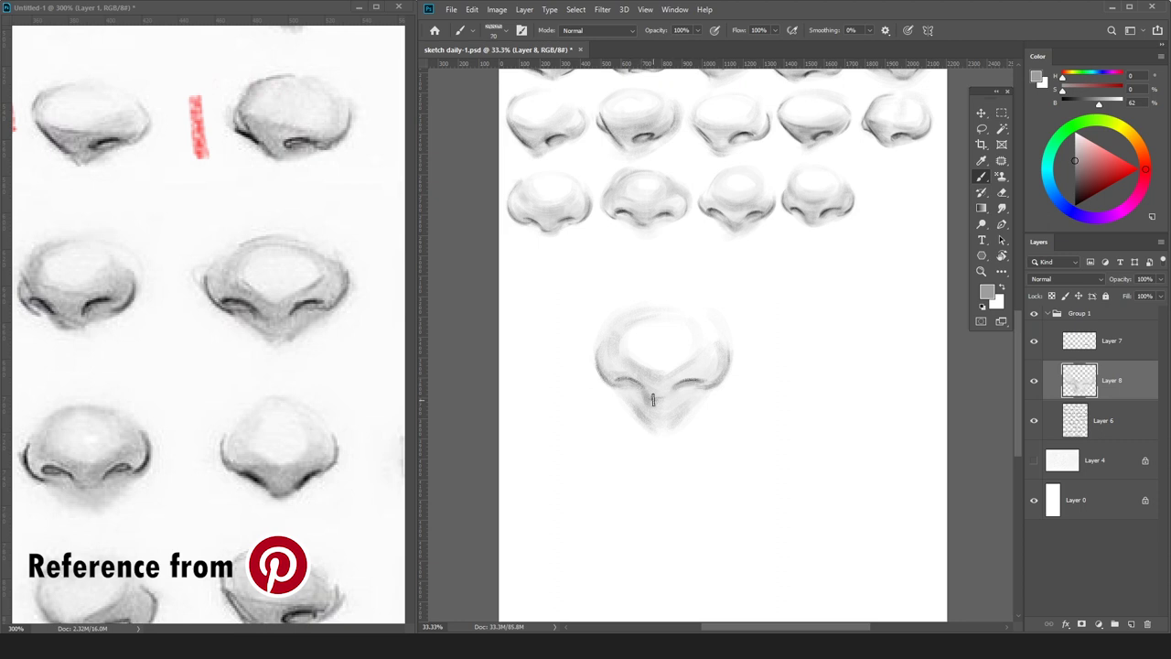
pyautogui.keyDown('alt'); pyautogui.click(663, 393); pyautogui.keyUp('alt')
pyautogui.click(1139, 339)
pyautogui.keyDown('alt'); pyautogui.click(715, 385); pyautogui.keyUp('alt')
pyautogui.press(']')
pyautogui.press(']')
pyautogui.moveTo(713, 362)
pyautogui.mouseDown()
pyautogui.moveTo(693, 320)
pyautogui.moveTo(719, 359)
pyautogui.moveTo(702, 336)
pyautogui.mouseUp()
# Blend the right wing into the ball's edge using sampled greys and a brush of size 125.
pyautogui.keyDown('alt'); pyautogui.click(716, 358); pyautogui.keyUp('alt')
pyautogui.keyDown('alt'); pyautogui.click(702, 401); pyautogui.keyUp('alt')
pyautogui.keyDown('alt'); pyautogui.click(712, 381); pyautogui.keyUp('alt')
pyautogui.keyDown('alt'); pyautogui.click(705, 341); pyautogui.keyUp('alt')
pyautogui.keyDown('alt'); pyautogui.click(705, 371); pyautogui.keyUp('alt')
pyautogui.press(']')
pyautogui.keyDown('alt'); pyautogui.click(615, 373); pyautogui.keyUp('alt')
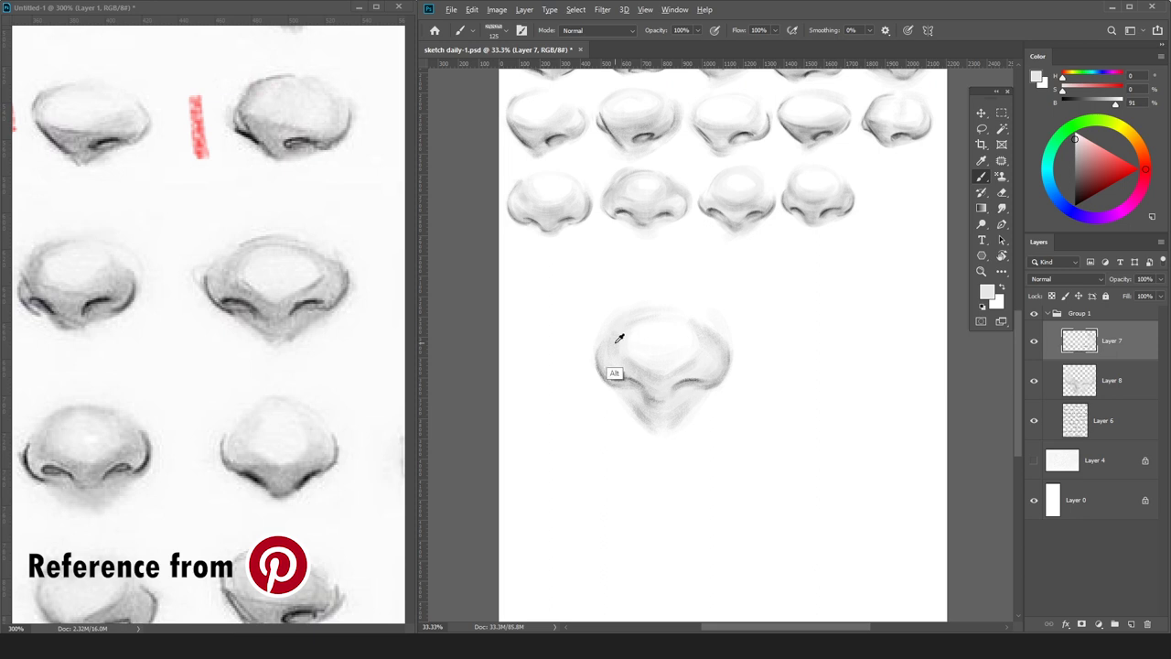
pyautogui.keyDown('alt'); pyautogui.click(652, 396); pyautogui.keyUp('alt')
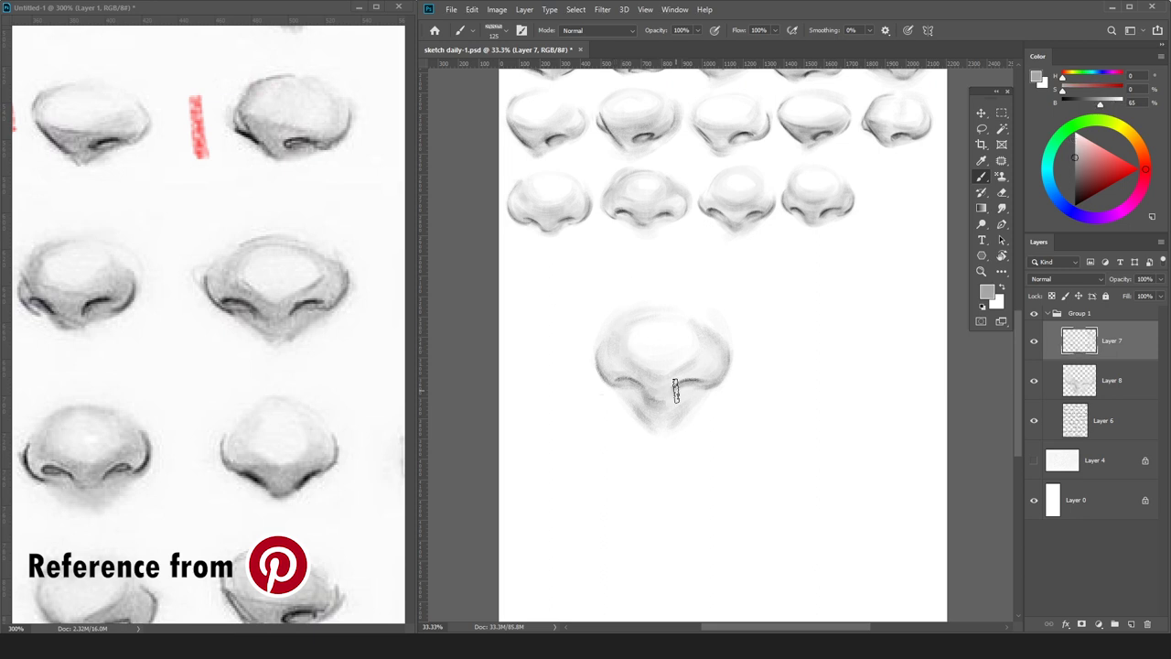
# Merge the lines into the shading layer and darken the nostrils and wing outlines with a small black brush, undoing the stray stroke.
pyautogui.hotkey('ctrl', 'e')
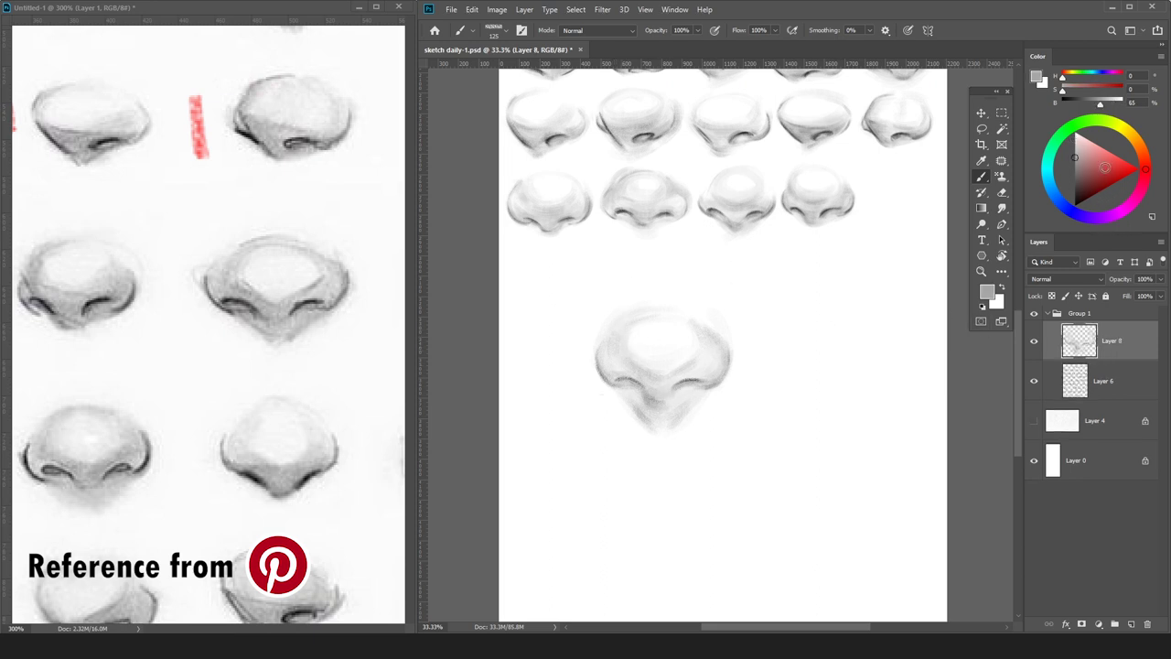
pyautogui.click(1075, 206)
pyautogui.press('[')
pyautogui.press('[')
pyautogui.press('[')
pyautogui.press('[')
pyautogui.press('[')
pyautogui.press('[')
pyautogui.press('[')
pyautogui.hotkey('ctrl', '+')
pyautogui.moveTo(567, 396); pyautogui.dragTo(584, 393)
pyautogui.press('[')
pyautogui.moveTo(698, 405); pyautogui.dragTo(729, 389)
pyautogui.press('[')
pyautogui.moveTo(538, 346); pyautogui.dragTo(568, 399)
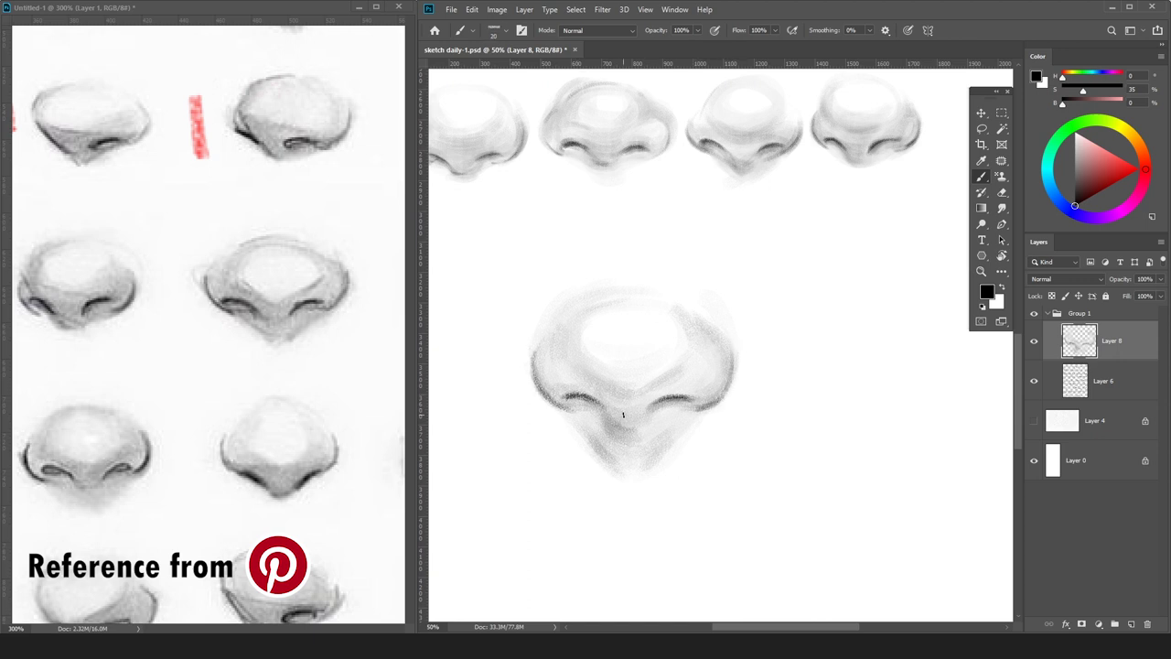
pyautogui.moveTo(579, 366)
pyautogui.mouseDown()
pyautogui.moveTo(604, 388)
pyautogui.moveTo(645, 373)
pyautogui.mouseUp()
pyautogui.hotkey('ctrl', 'z')
# Shade the underside beside the left nostril with dark grey and a brush of size 70.
pyautogui.click(1075, 181)
pyautogui.hotkey('ctrl', '-')
pyautogui.press(']')
pyautogui.press(']')
pyautogui.press(']')
pyautogui.press(']')
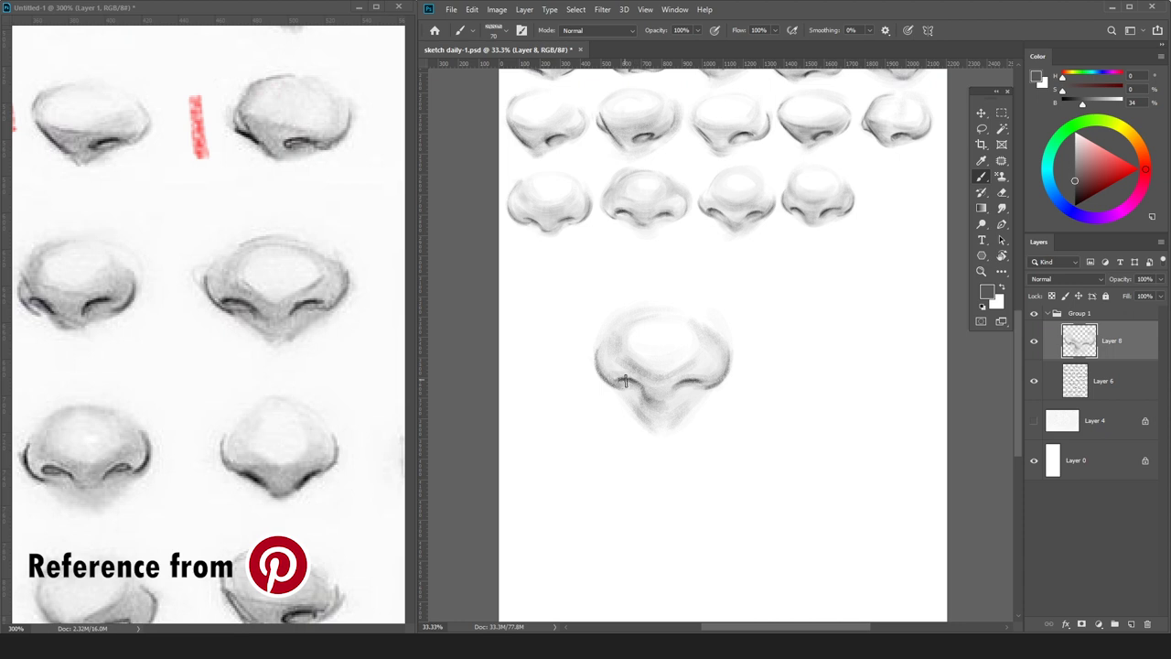
pyautogui.keyDown('alt'); pyautogui.click(673, 420); pyautogui.keyUp('alt')
pyautogui.moveTo(646, 396); pyautogui.dragTo(651, 405)
# Build up the shadow beneath the tip in grey of 38% brightness with a larger brush.
pyautogui.keyDown('alt'); pyautogui.click(648, 387); pyautogui.keyUp('alt')
pyautogui.press(']')
pyautogui.press(']')
pyautogui.click(1076, 165)
pyautogui.keyDown('alt'); pyautogui.click(652, 396); pyautogui.keyUp('alt')
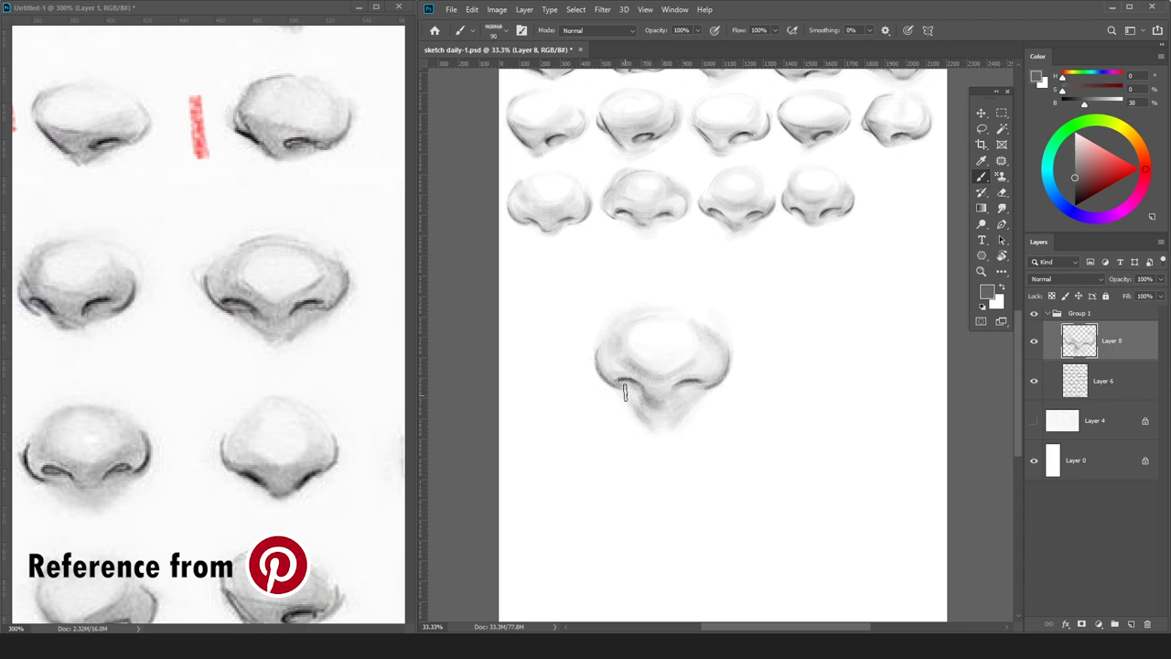
pyautogui.moveTo(632, 397)
pyautogui.mouseDown()
pyautogui.moveTo(680, 392)
pyautogui.moveTo(644, 403)
pyautogui.mouseUp()
pyautogui.press('[')
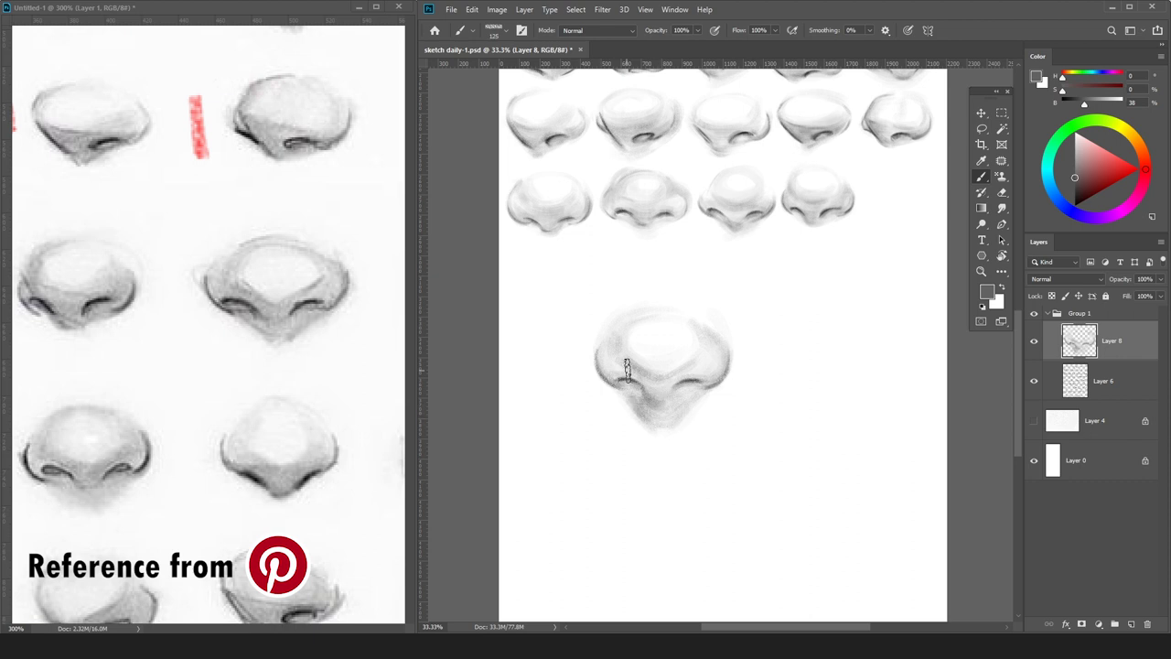
# Blend the ball's lower-left edge into the left wing and nostril with sampled light and dark greys.
pyautogui.keyDown('alt'); pyautogui.click(617, 382); pyautogui.keyUp('alt')
pyautogui.keyDown('alt'); pyautogui.click(675, 355); pyautogui.keyUp('alt')
pyautogui.keyDown('alt'); pyautogui.click(656, 368); pyautogui.keyUp('alt')
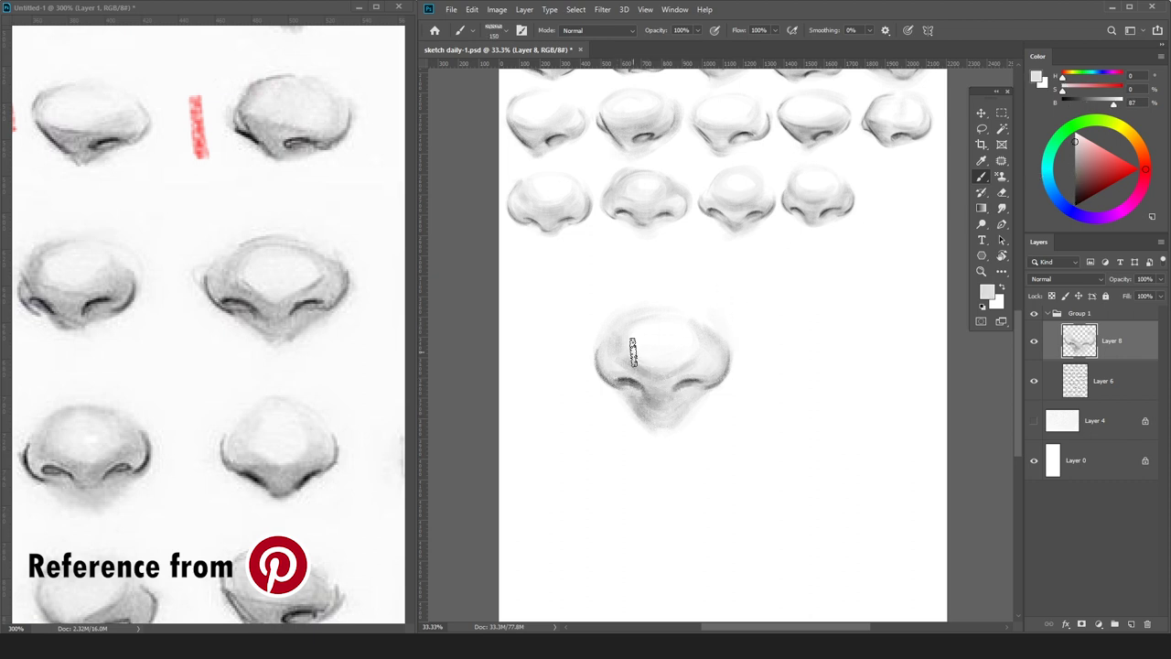
pyautogui.keyDown('alt'); pyautogui.click(633, 353); pyautogui.keyUp('alt')
pyautogui.keyDown('alt'); pyautogui.click(638, 378); pyautogui.keyUp('alt')
pyautogui.keyDown('alt'); pyautogui.click(644, 377); pyautogui.keyUp('alt')
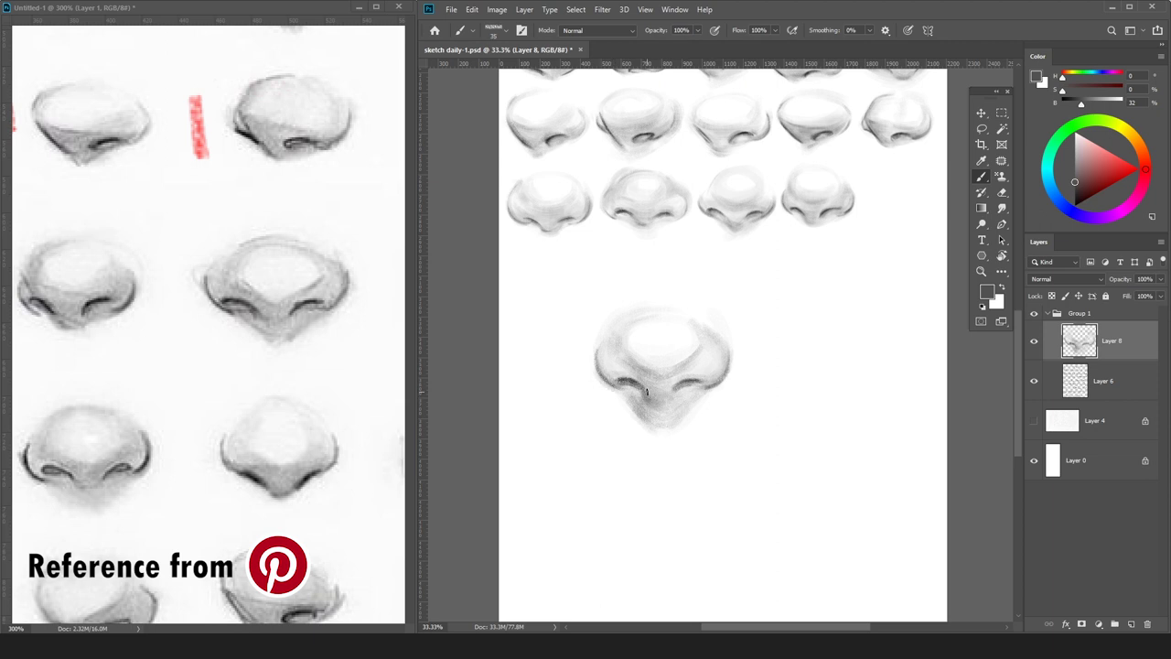
# Join the right nostril to the tip's shadow and blend the ball's right edge with sampled greys.
pyautogui.keyDown('alt'); pyautogui.click(688, 429); pyautogui.keyUp('alt')
pyautogui.keyDown('alt'); pyautogui.click(677, 391); pyautogui.keyUp('alt')
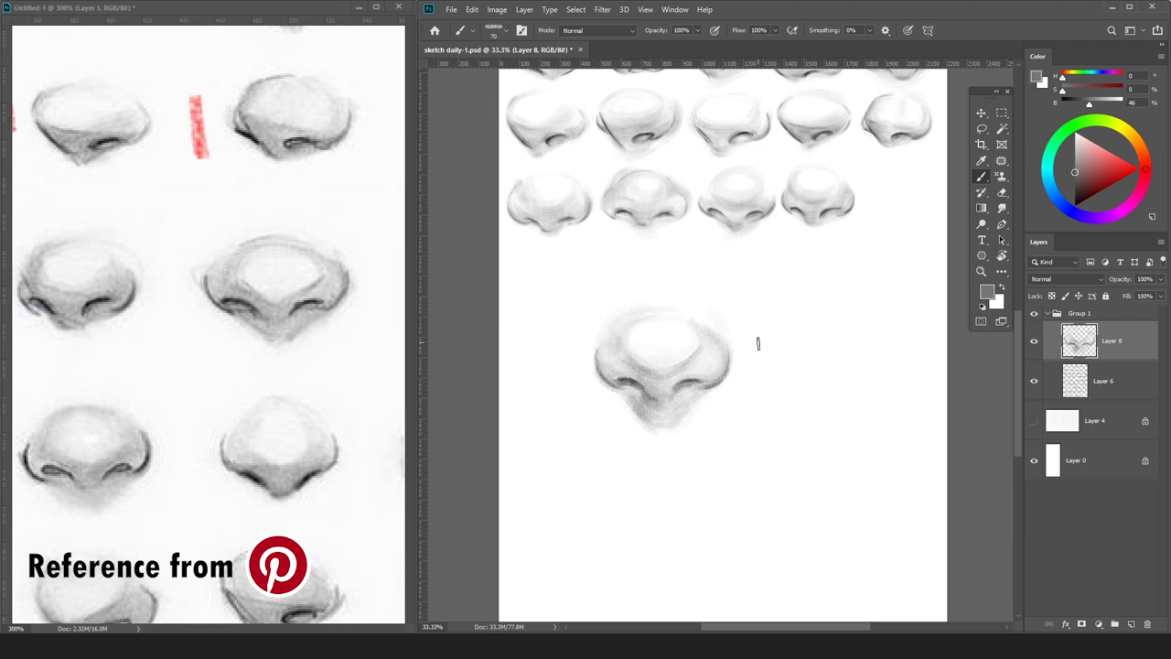
pyautogui.keyDown('alt'); pyautogui.click(630, 355); pyautogui.keyUp('alt')
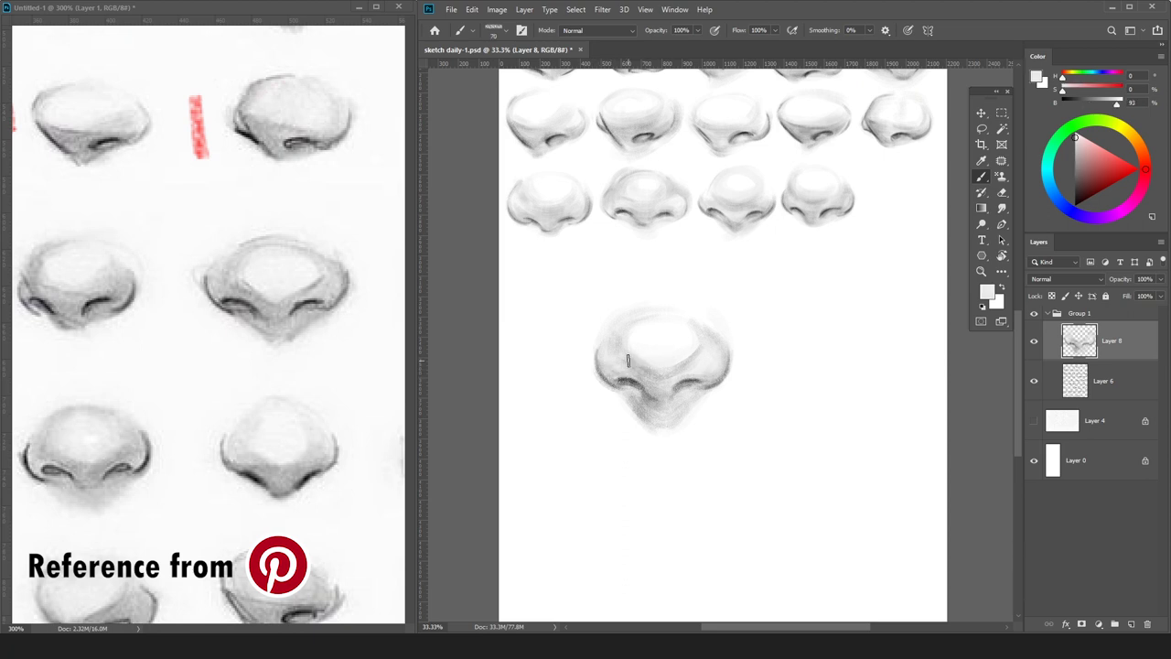
pyautogui.keyDown('alt'); pyautogui.click(648, 392); pyautogui.keyUp('alt')
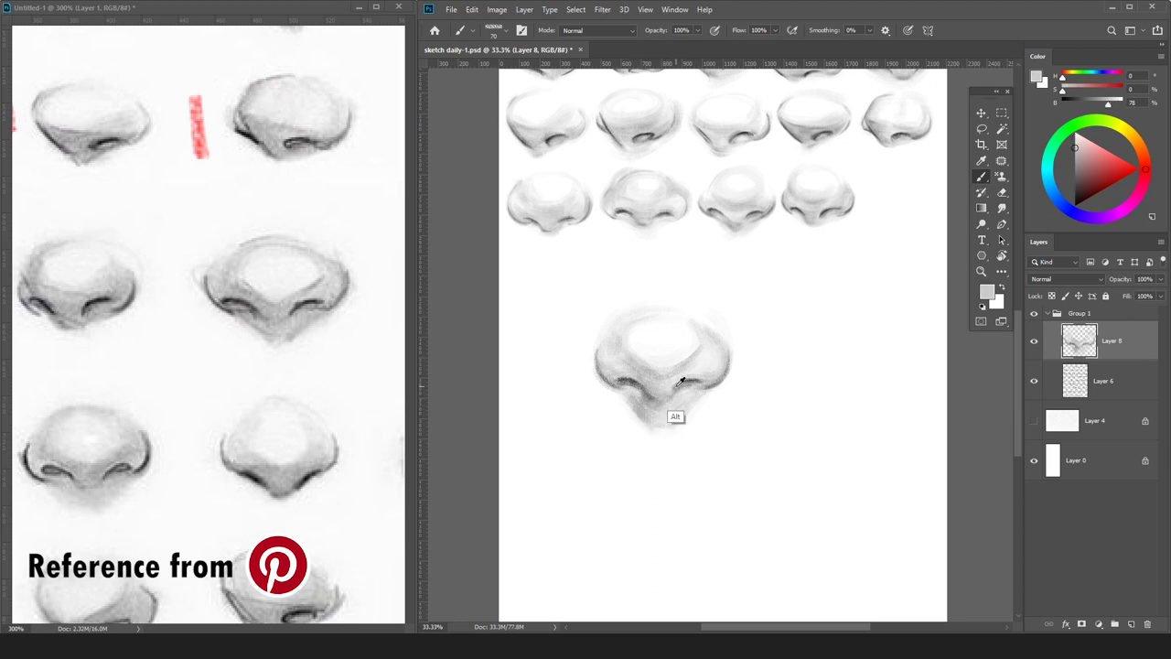
pyautogui.keyDown('alt'); pyautogui.click(682, 371); pyautogui.keyUp('alt')
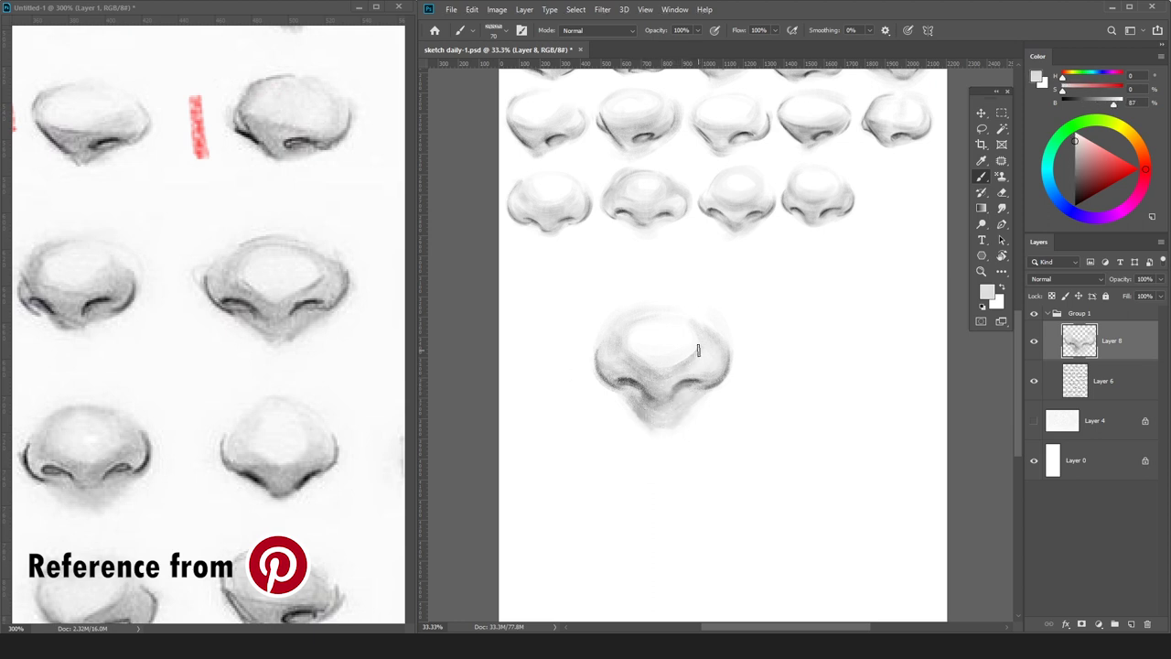
pyautogui.keyDown('alt'); pyautogui.click(640, 370); pyautogui.keyUp('alt')
pyautogui.keyDown('alt'); pyautogui.click(650, 374); pyautogui.keyUp('alt')
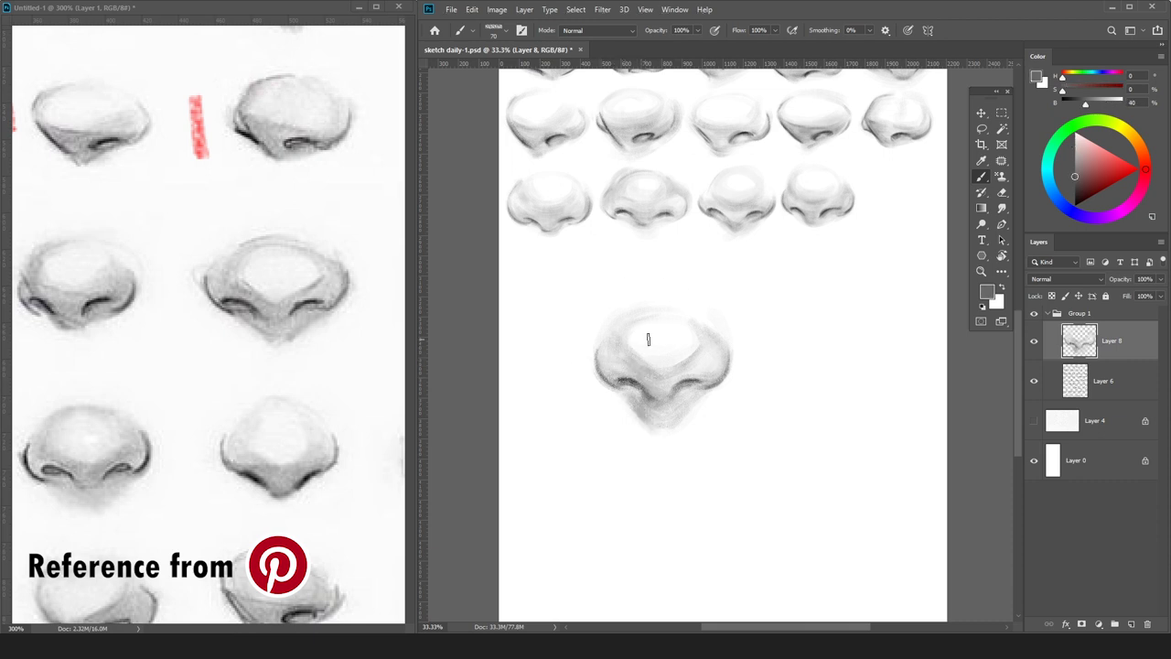
# Brighten the ball's highlight in near-white of 98% brightness and blend its rim with sampled greys.
pyautogui.keyDown('alt'); pyautogui.click(644, 332); pyautogui.keyUp('alt')
pyautogui.keyDown('alt'); pyautogui.click(639, 389); pyautogui.keyUp('alt')
pyautogui.keyDown('alt'); pyautogui.click(642, 330); pyautogui.keyUp('alt')
pyautogui.keyDown('alt'); pyautogui.click(631, 383); pyautogui.keyUp('alt')
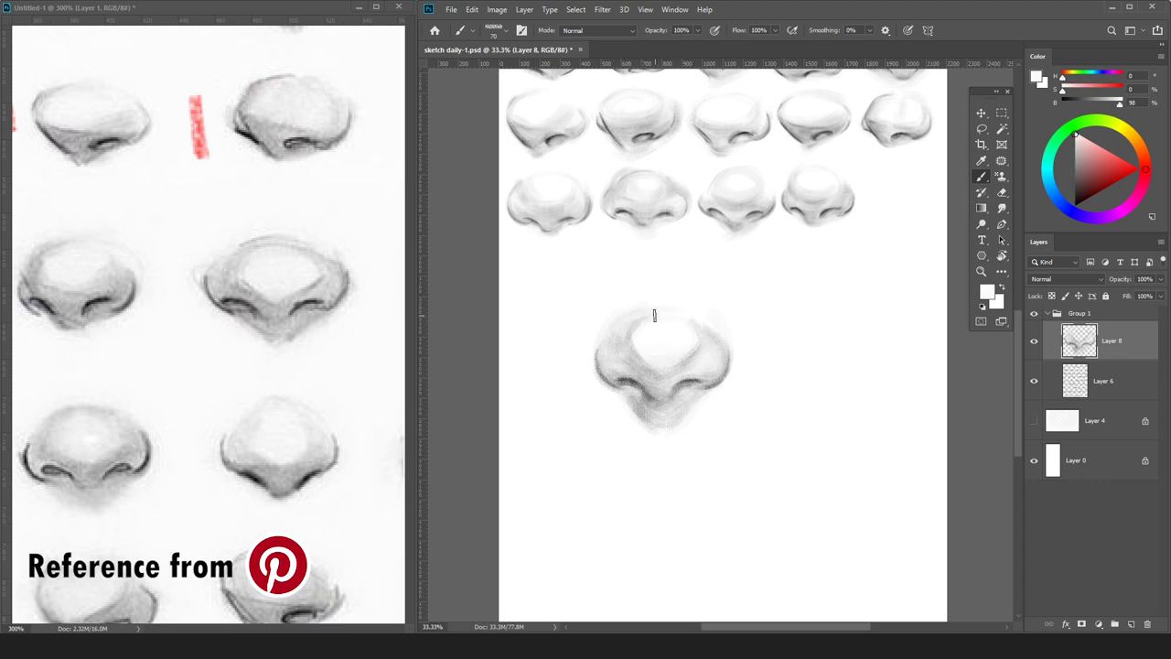
pyautogui.keyDown('alt'); pyautogui.click(654, 341); pyautogui.keyUp('alt')
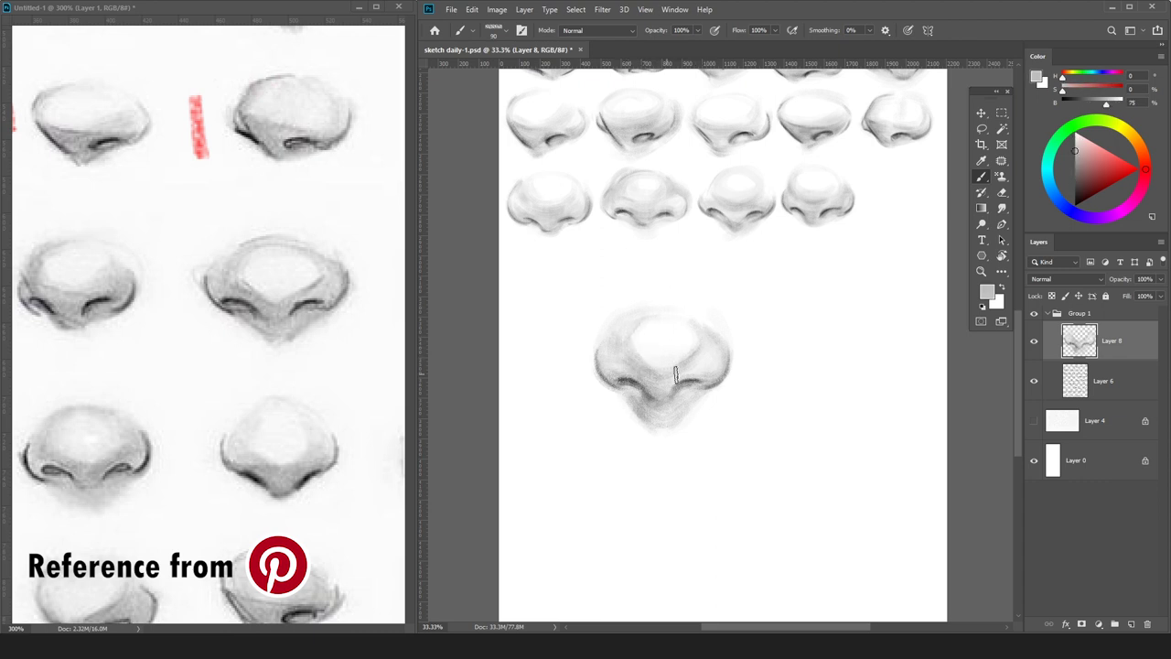
pyautogui.keyDown('alt'); pyautogui.click(657, 394); pyautogui.keyUp('alt')
# Touch up the nostrils with a tiny near-black brush and soften the ball's edges in light grey of 92% brightness.
pyautogui.click(1076, 205)
pyautogui.press('[')
pyautogui.press('[')
pyautogui.press('[')
pyautogui.press('[')
pyautogui.press('[')
pyautogui.press('[')
pyautogui.press('[')
pyautogui.press('[')
pyautogui.press('[')
pyautogui.keyDown('alt'); pyautogui.click(606, 348); pyautogui.keyUp('alt')
pyautogui.keyDown('alt'); pyautogui.click(640, 344); pyautogui.keyUp('alt')
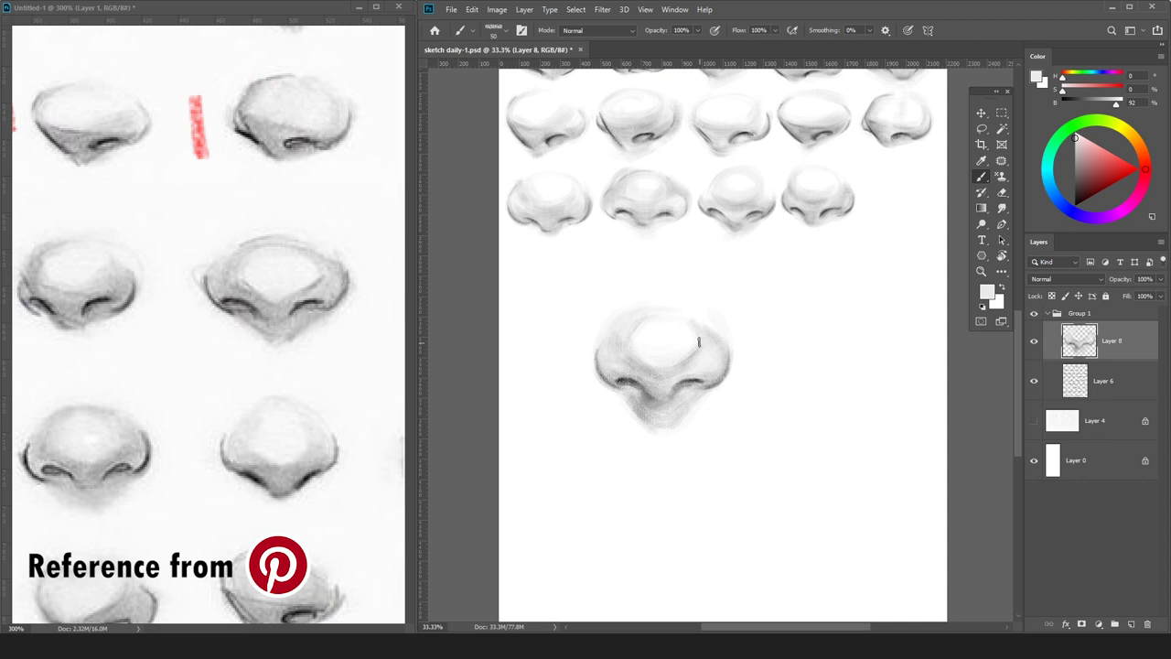
pyautogui.keyDown('alt'); pyautogui.click(655, 362); pyautogui.keyUp('alt')
# Smooth the shading below the ball and around the left nostril and underside with sampled greys.
pyautogui.hotkey('ctrl', '-')
pyautogui.keyDown('alt'); pyautogui.click(676, 363); pyautogui.keyUp('alt')
pyautogui.keyDown('alt'); pyautogui.click(656, 334); pyautogui.keyUp('alt')
pyautogui.keyDown('alt'); pyautogui.click(666, 371); pyautogui.keyUp('alt')
pyautogui.press('[')
pyautogui.press('[')
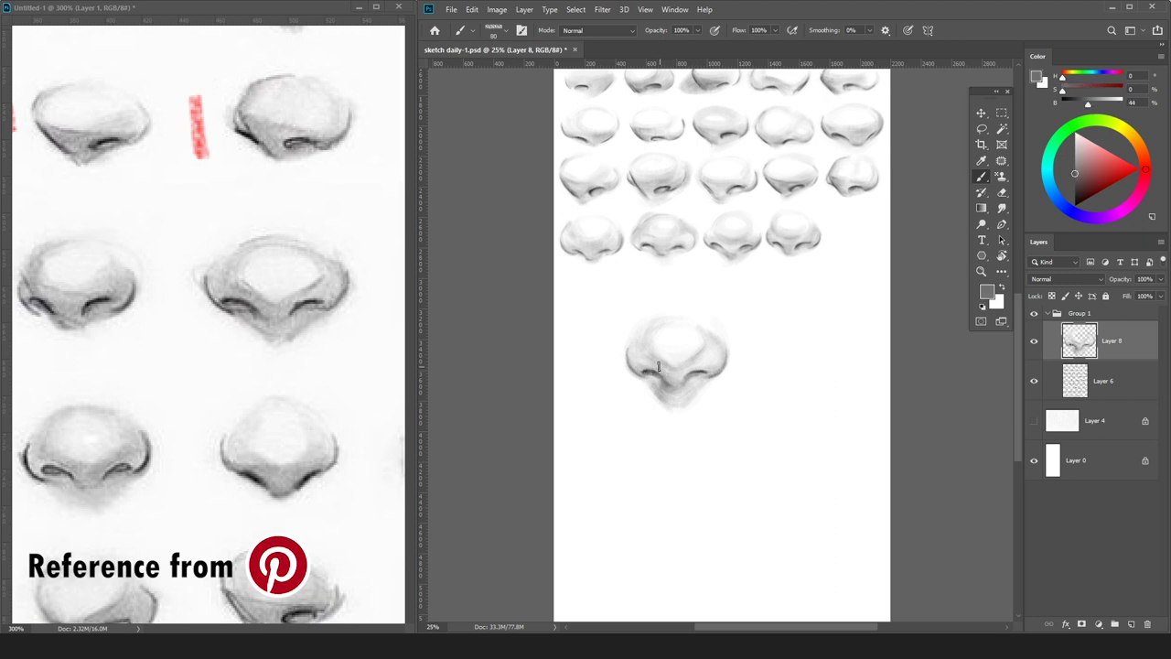
pyautogui.keyDown('alt'); pyautogui.click(661, 392); pyautogui.keyUp('alt')
pyautogui.press(']')
pyautogui.press(']')
pyautogui.keyDown('alt'); pyautogui.click(649, 384); pyautogui.keyUp('alt')
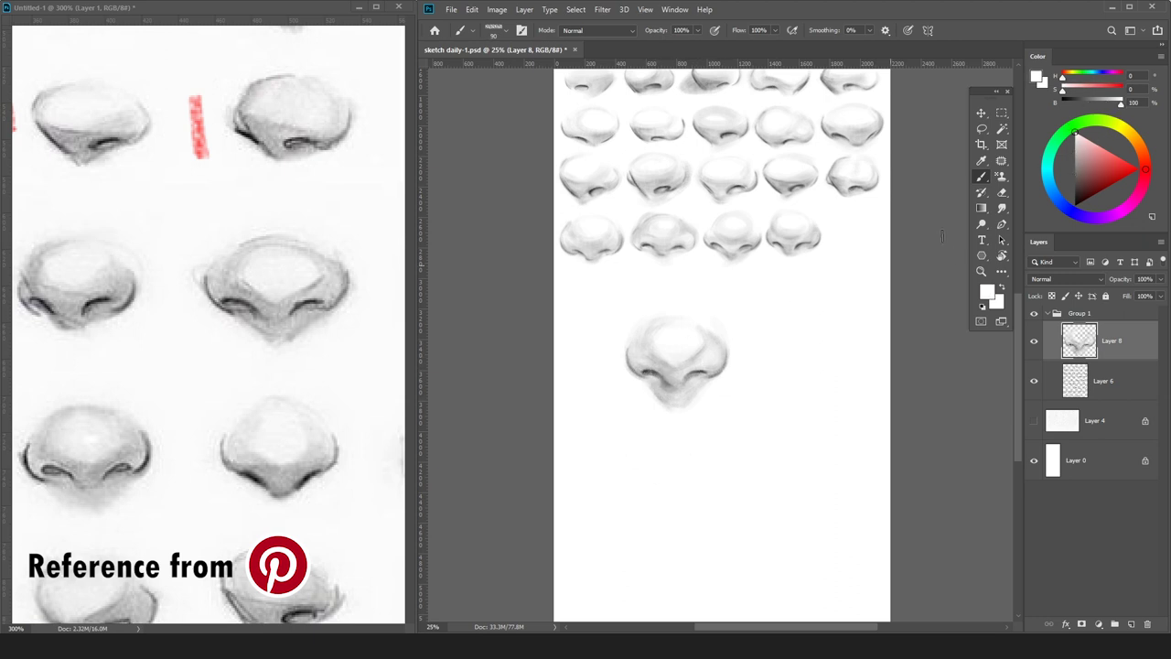
# Deepen the left nostril with a small black brush and move the finished nose to the end of the last row.
pyautogui.press('d')
pyautogui.press('[')
pyautogui.press('[')
pyautogui.hotkey('ctrl', '=')
pyautogui.keyDown('alt'); pyautogui.click(599, 365); pyautogui.keyUp('alt')
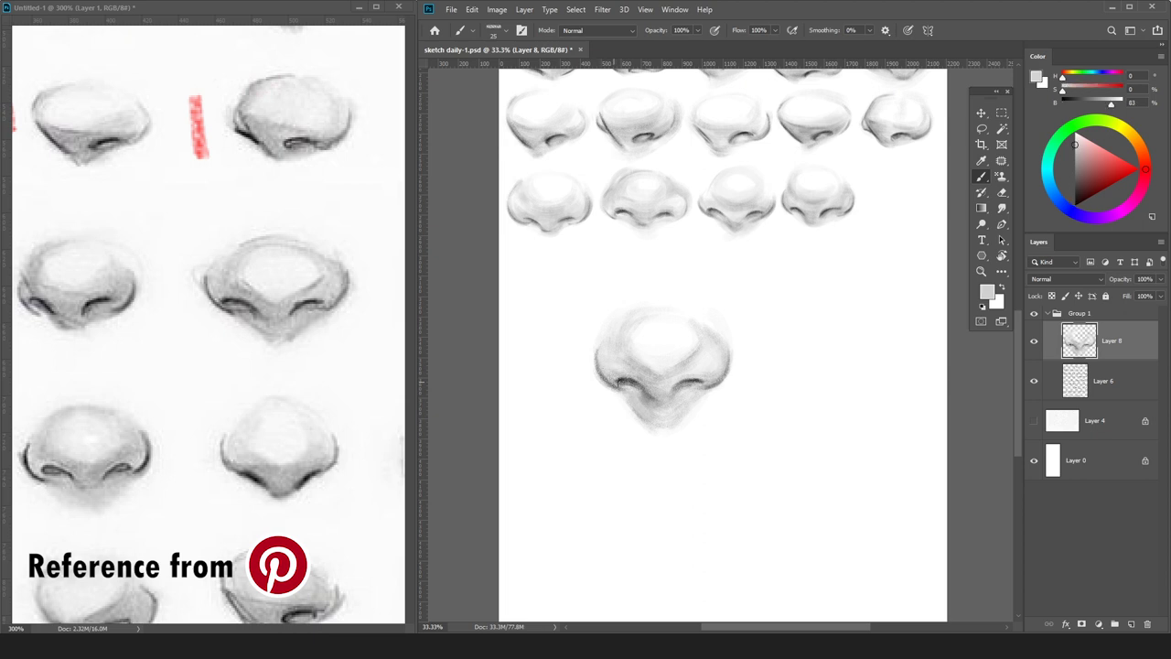
pyautogui.hotkey('ctrl', '-')
pyautogui.moveTo(709, 334); pyautogui.dragTo(860, 224)
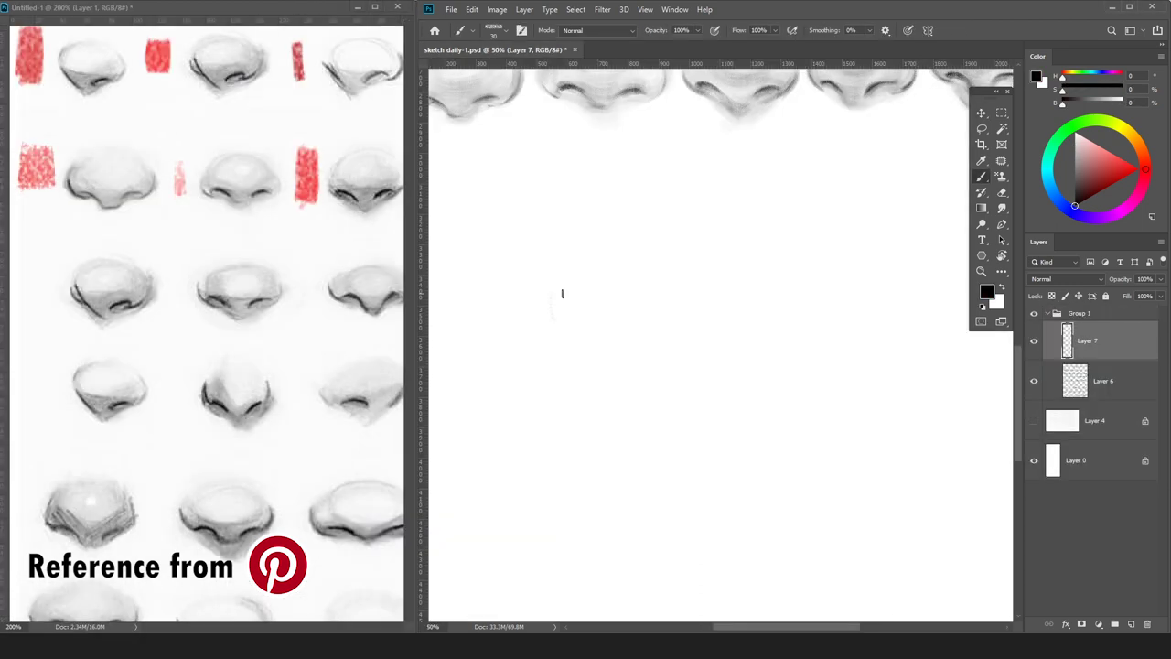
# Sketch the next nose's left wing with two curved lines and arch its right nostril, redrawing unsatisfactory strokes.
pyautogui.moveTo(562, 293)
pyautogui.mouseDown()
pyautogui.moveTo(560, 316)
pyautogui.moveTo(590, 337)
pyautogui.mouseUp()
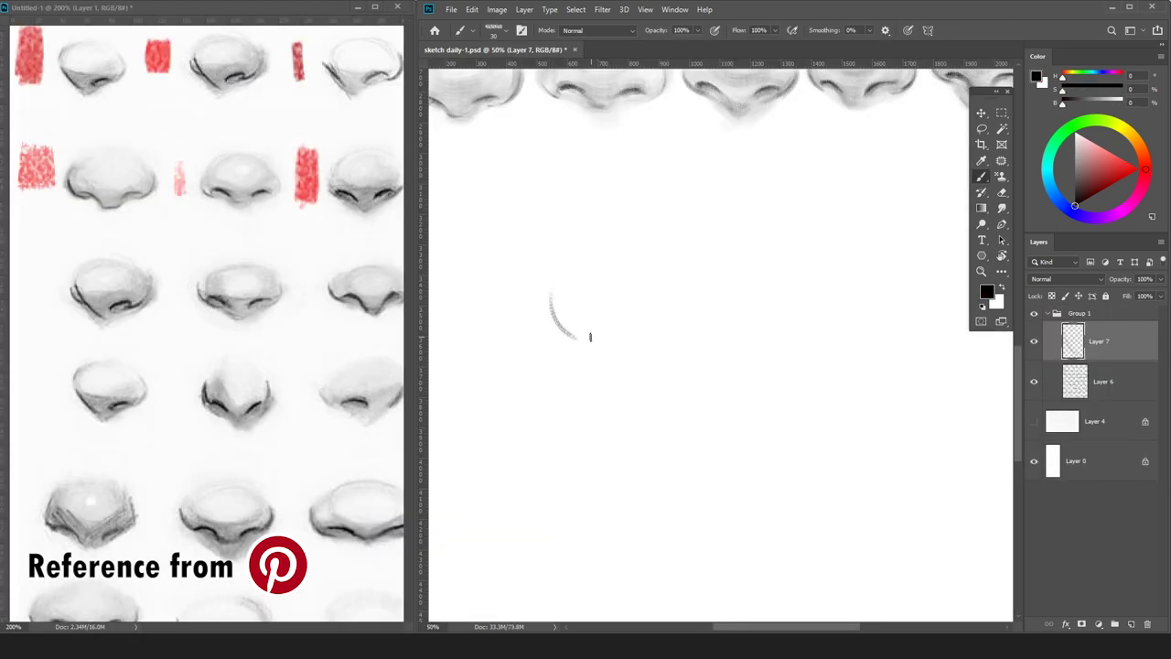
pyautogui.moveTo(562, 271); pyautogui.dragTo(612, 373)
pyautogui.hotkey('ctrl', 'z')
pyautogui.hotkey('ctrl', 'z')
pyautogui.hotkey('ctrl', 'z')
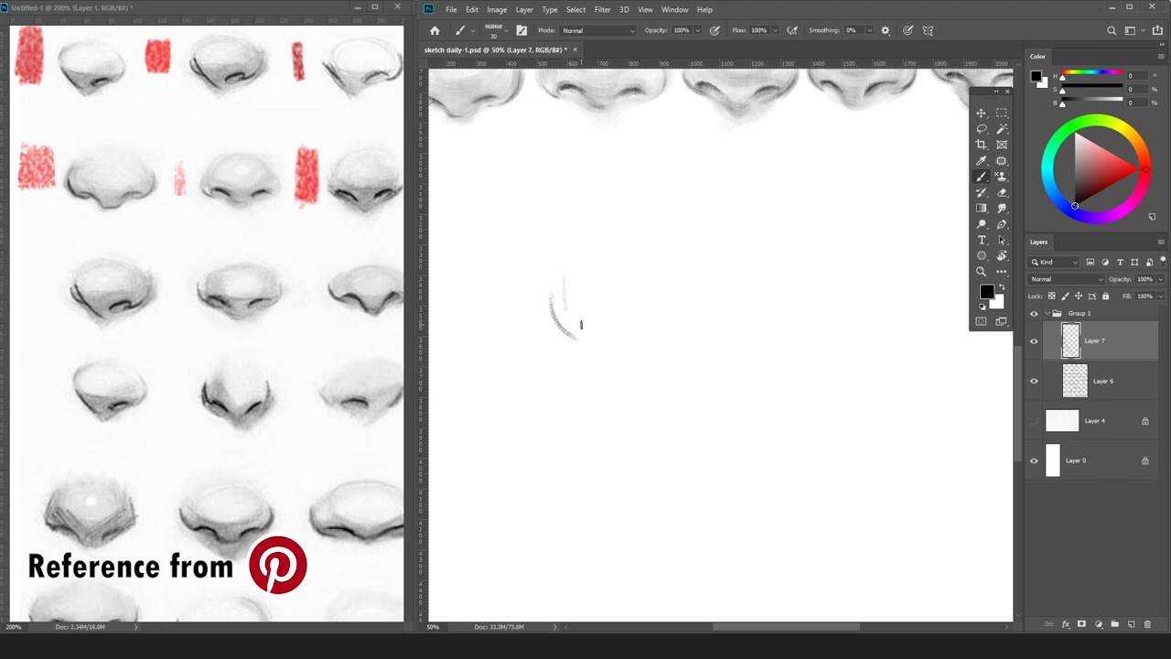
pyautogui.moveTo(563, 296); pyautogui.dragTo(614, 354)
pyautogui.hotkey('ctrl', 'z')
pyautogui.moveTo(563, 285)
pyautogui.mouseDown()
pyautogui.moveTo(578, 335)
pyautogui.moveTo(561, 272)
pyautogui.moveTo(615, 371)
pyautogui.moveTo(566, 268)
pyautogui.moveTo(608, 351)
pyautogui.moveTo(563, 285)
pyautogui.moveTo(566, 268)
pyautogui.moveTo(626, 366)
pyautogui.moveTo(669, 333)
pyautogui.mouseUp()
pyautogui.hotkey('ctrl', 'z')
pyautogui.hotkey('ctrl', 'z')
pyautogui.hotkey('ctrl', 'z')
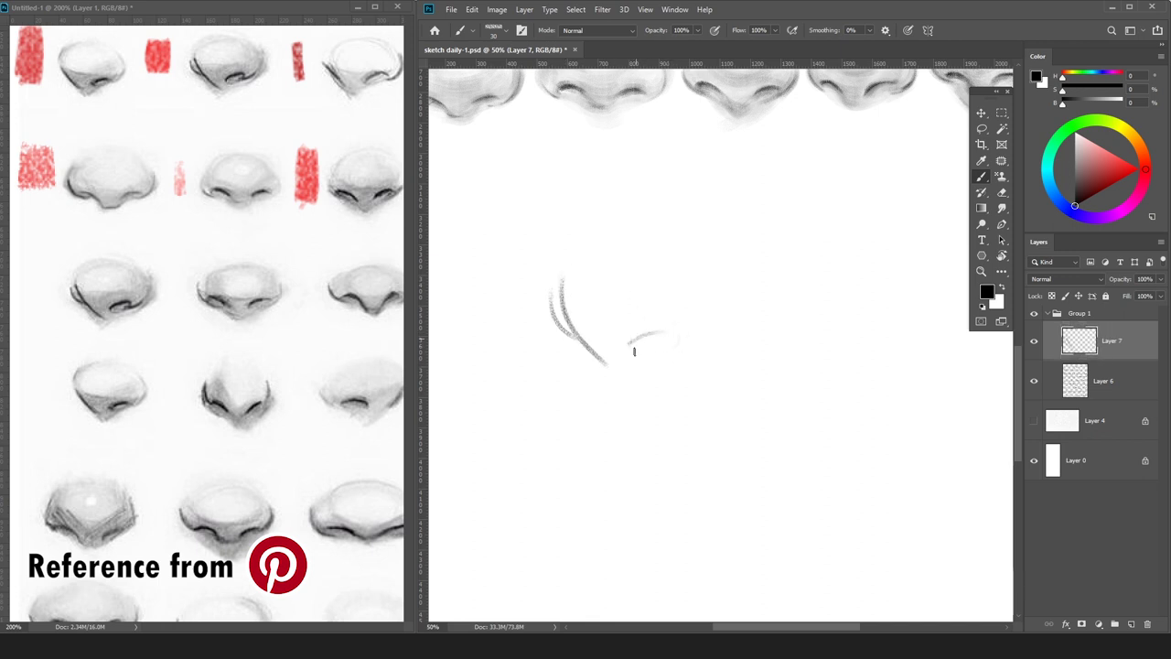
pyautogui.moveTo(630, 342); pyautogui.dragTo(679, 333)
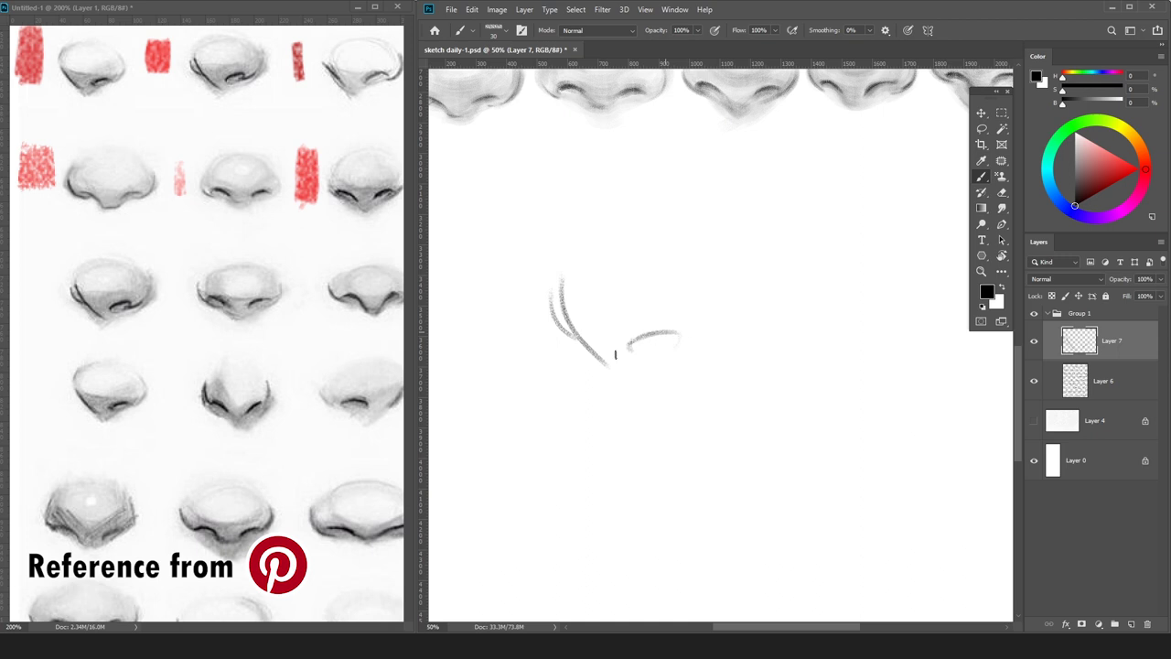
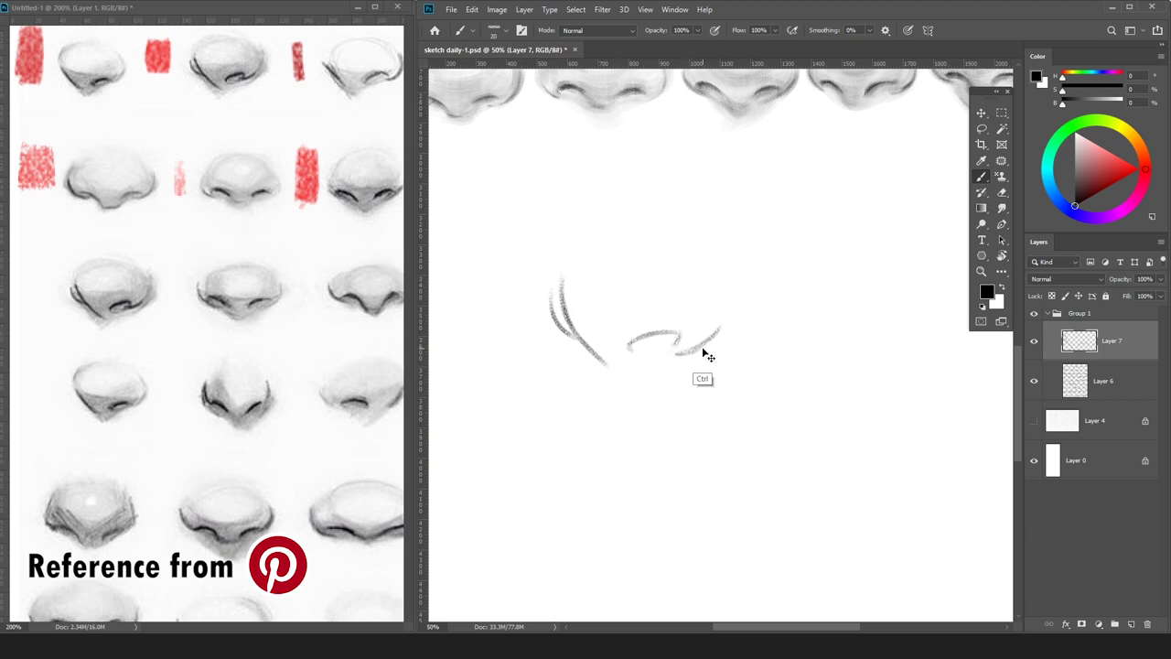
# Add a layer named "\" between the line layer and the finished noses.
pyautogui.click(1102, 380)
pyautogui.hotkey('ctrl', 'shift', 'n')
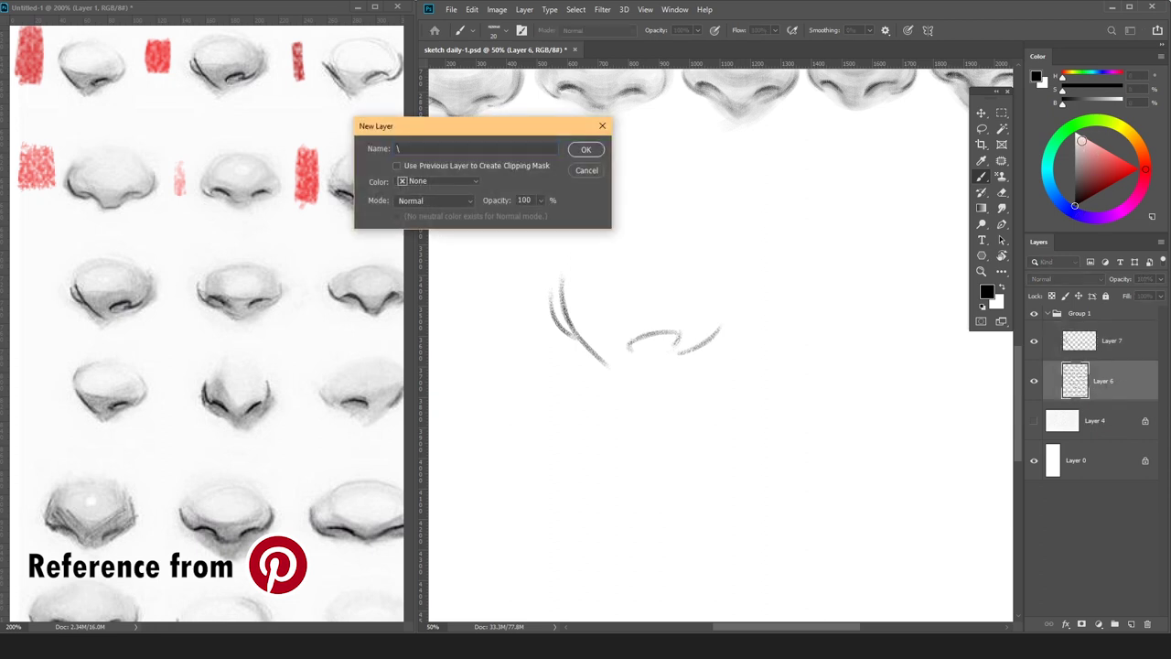
pyautogui.write('\\')
pyautogui.press('Return')
# Shade the new nose in light grey of 85% brightness, leaving the ball's upper centre white, and switch to the Eraser.
pyautogui.hotkey('ctrl', '-')
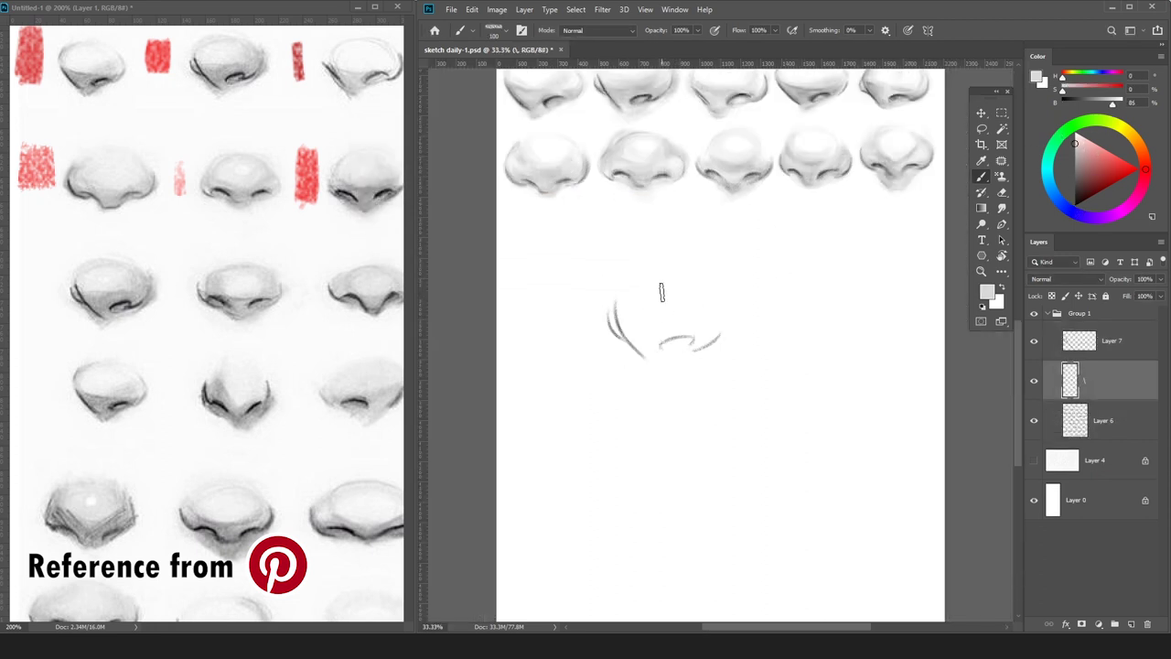
pyautogui.moveTo(701, 305); pyautogui.dragTo(615, 300)
pyautogui.press(']')
pyautogui.press(']')
pyautogui.moveTo(671, 329)
pyautogui.mouseDown()
pyautogui.moveTo(611, 323)
pyautogui.moveTo(713, 327)
pyautogui.moveTo(627, 348)
pyautogui.moveTo(701, 320)
pyautogui.moveTo(619, 316)
pyautogui.moveTo(651, 345)
pyautogui.mouseUp()
pyautogui.press('[')
pyautogui.press('[')
pyautogui.press('[')
pyautogui.moveTo(722, 302)
pyautogui.mouseDown()
pyautogui.moveTo(716, 320)
pyautogui.moveTo(719, 292)
pyautogui.mouseUp()
pyautogui.press(']')
pyautogui.press(']')
pyautogui.moveTo(703, 341)
pyautogui.mouseDown()
pyautogui.moveTo(591, 344)
pyautogui.moveTo(638, 341)
pyautogui.mouseUp()
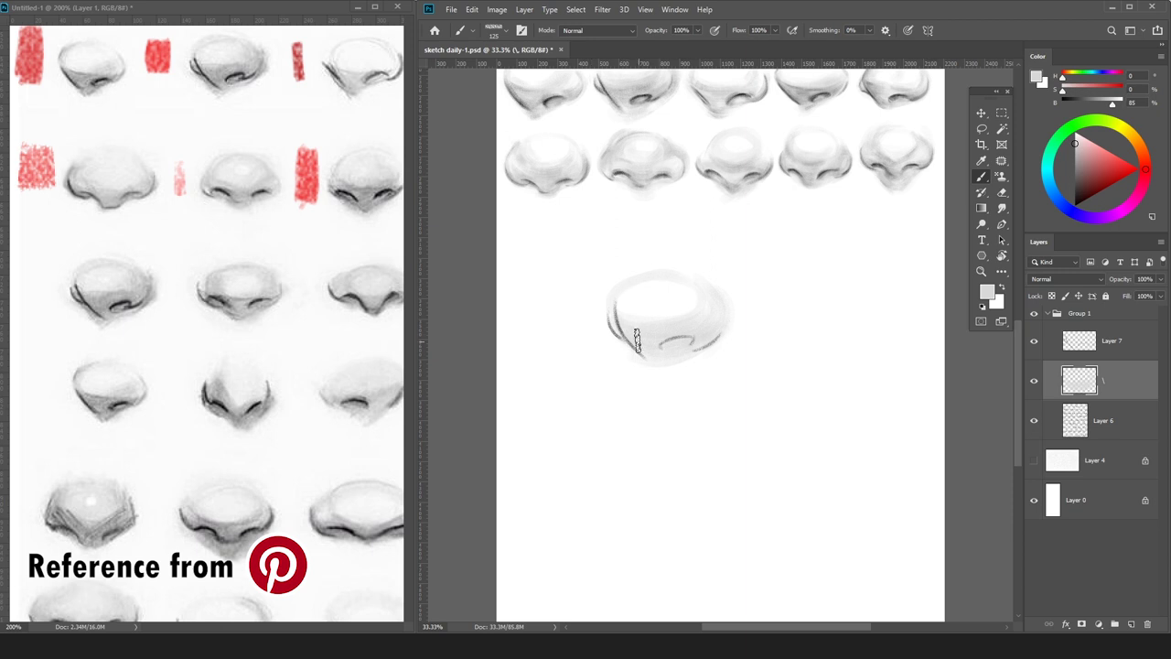
pyautogui.press('e')
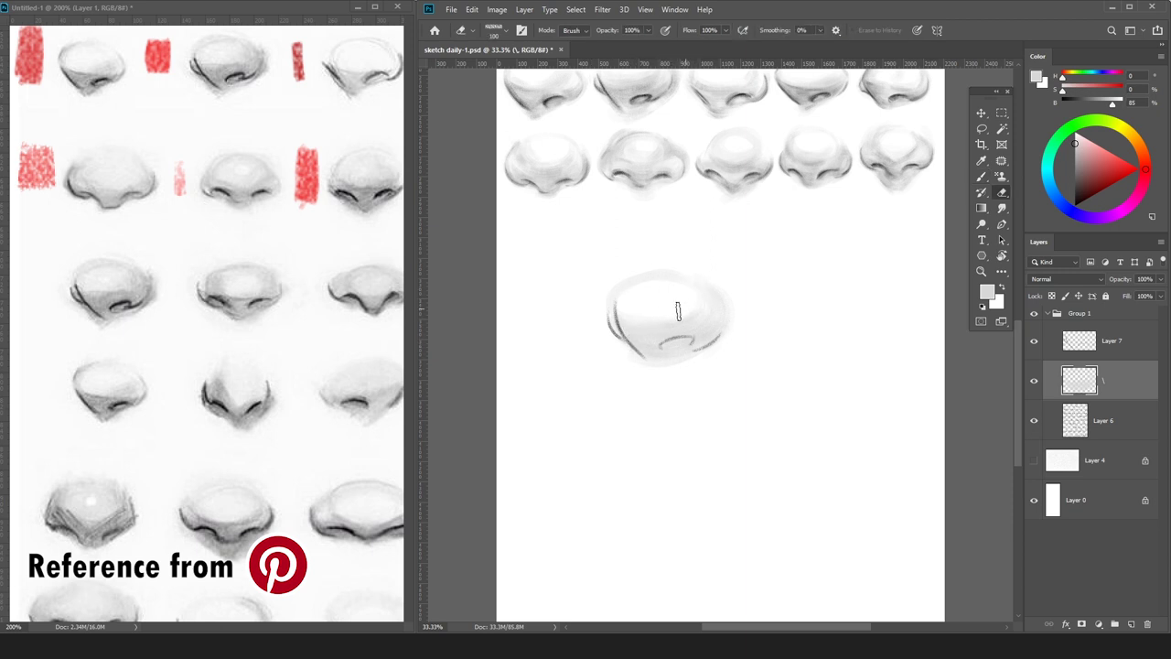
# Shade the new nose's wings, right nostril and lower ball in mid grey of 71% brightness.
pyautogui.press('b')
pyautogui.click(1075, 153)
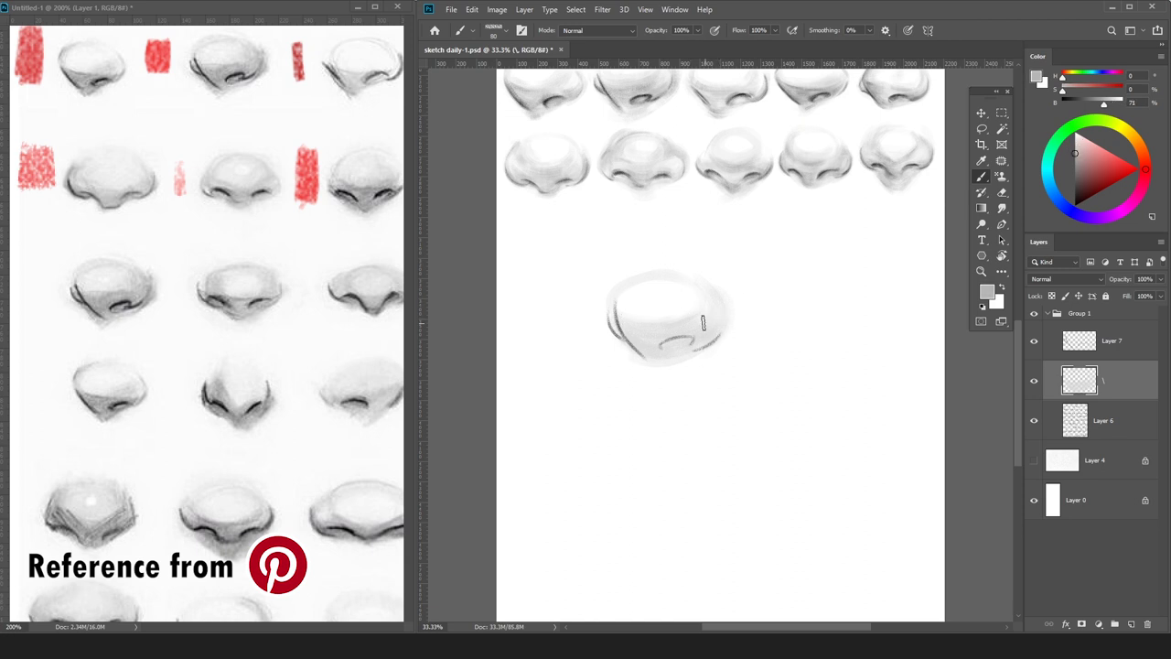
pyautogui.moveTo(663, 343); pyautogui.dragTo(692, 338)
pyautogui.press('[')
pyautogui.press('[')
pyautogui.moveTo(616, 307)
pyautogui.mouseDown()
pyautogui.moveTo(618, 333)
pyautogui.moveTo(606, 305)
pyautogui.moveTo(607, 316)
pyautogui.moveTo(675, 335)
pyautogui.moveTo(630, 341)
pyautogui.moveTo(679, 357)
pyautogui.moveTo(659, 325)
pyautogui.moveTo(634, 339)
pyautogui.moveTo(647, 352)
pyautogui.moveTo(661, 336)
pyautogui.moveTo(618, 324)
pyautogui.moveTo(679, 333)
pyautogui.mouseUp()
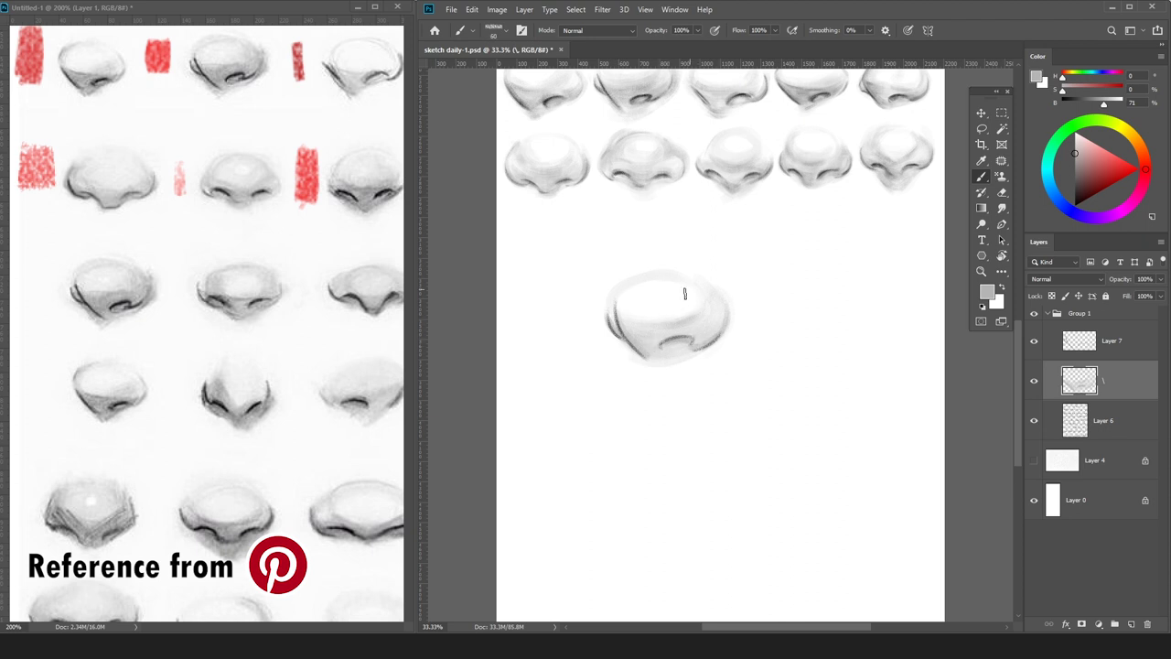
# Build up shading along the ball's underside and right side with a larger brush and sampled greys.
pyautogui.moveTo(1074, 153); pyautogui.dragTo(1074, 171)
pyautogui.keyDown('alt'); pyautogui.click(702, 306); pyautogui.keyUp('alt')
pyautogui.press(']')
pyautogui.press(']')
pyautogui.press(']')
pyautogui.press(']')
pyautogui.press(']')
pyautogui.moveTo(646, 309)
pyautogui.mouseDown()
pyautogui.moveTo(634, 315)
pyautogui.moveTo(694, 313)
pyautogui.mouseUp()
pyautogui.keyDown('alt'); pyautogui.click(681, 318); pyautogui.keyUp('alt')
# Darken the right nostril with a small brush in grey of 52% brightness.
pyautogui.keyDown('alt'); pyautogui.click(705, 371); pyautogui.keyUp('alt')
pyautogui.press('[')
pyautogui.press('[')
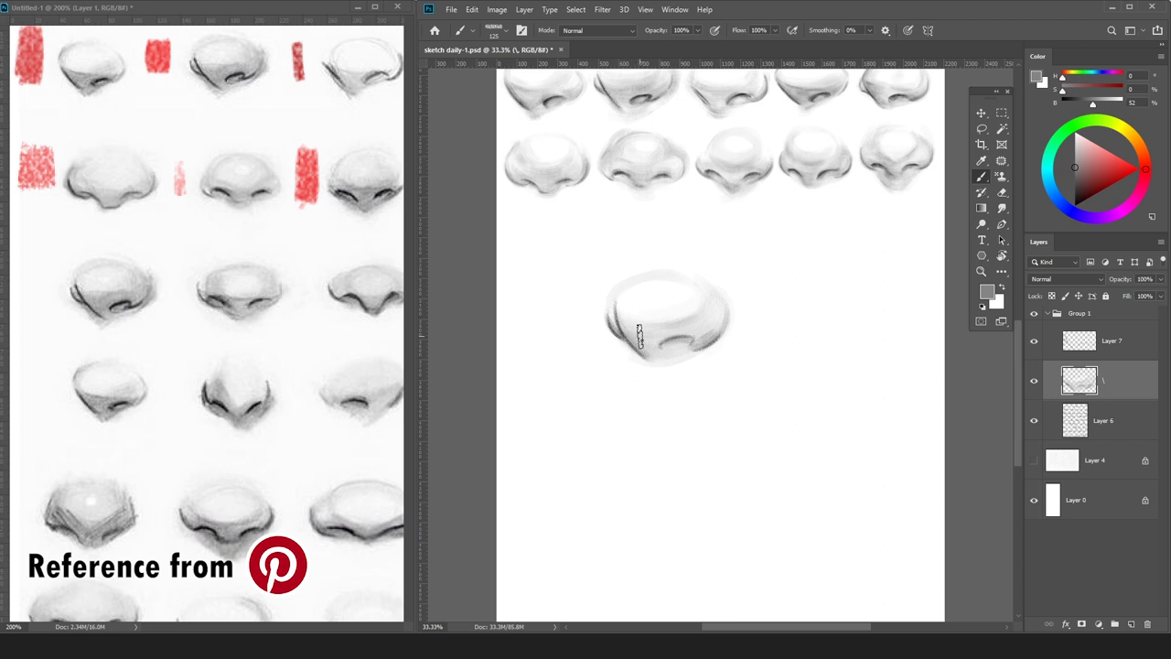
pyautogui.press('[')
pyautogui.moveTo(663, 341); pyautogui.dragTo(690, 343)
# Merge the nose's line layer into its shading layer.
pyautogui.scroll(-1, 719, 349)
pyautogui.click(1106, 347)
pyautogui.hotkey('ctrl', 'e')
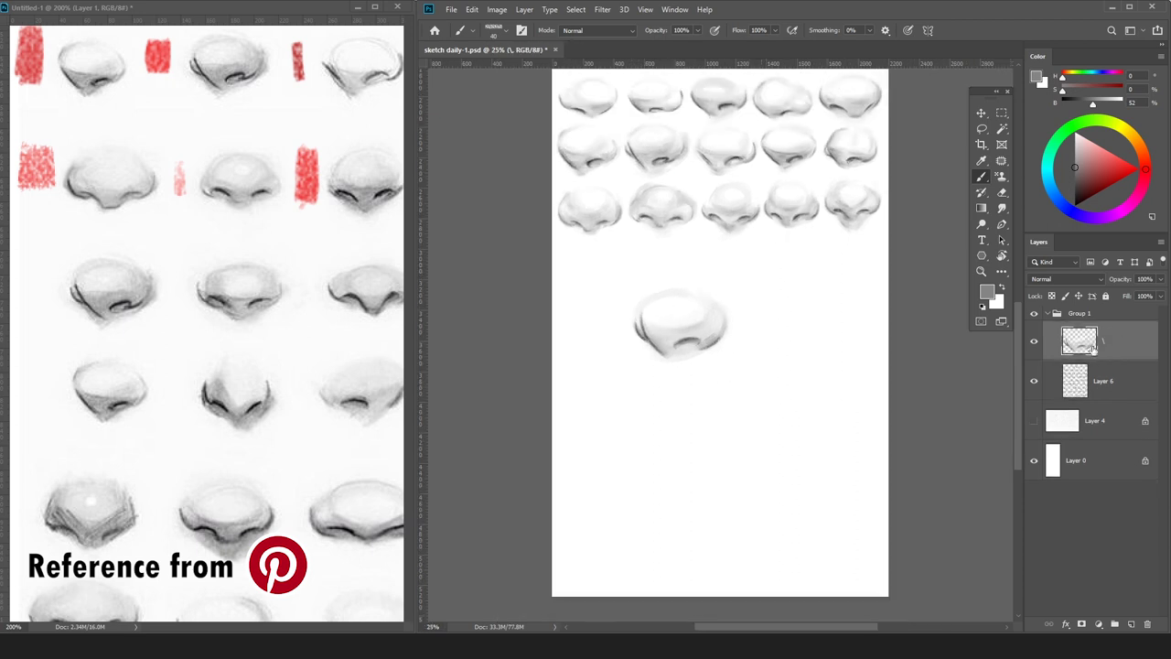
# Deepen the right nostril in dark grey and extend soft shading below the nose's base in grey of 66% brightness.
pyautogui.click(1075, 191)
pyautogui.press(']')
pyautogui.moveTo(701, 346); pyautogui.dragTo(676, 344)
pyautogui.press(']')
pyautogui.press(']')
pyautogui.press(']')
pyautogui.click(1075, 156)
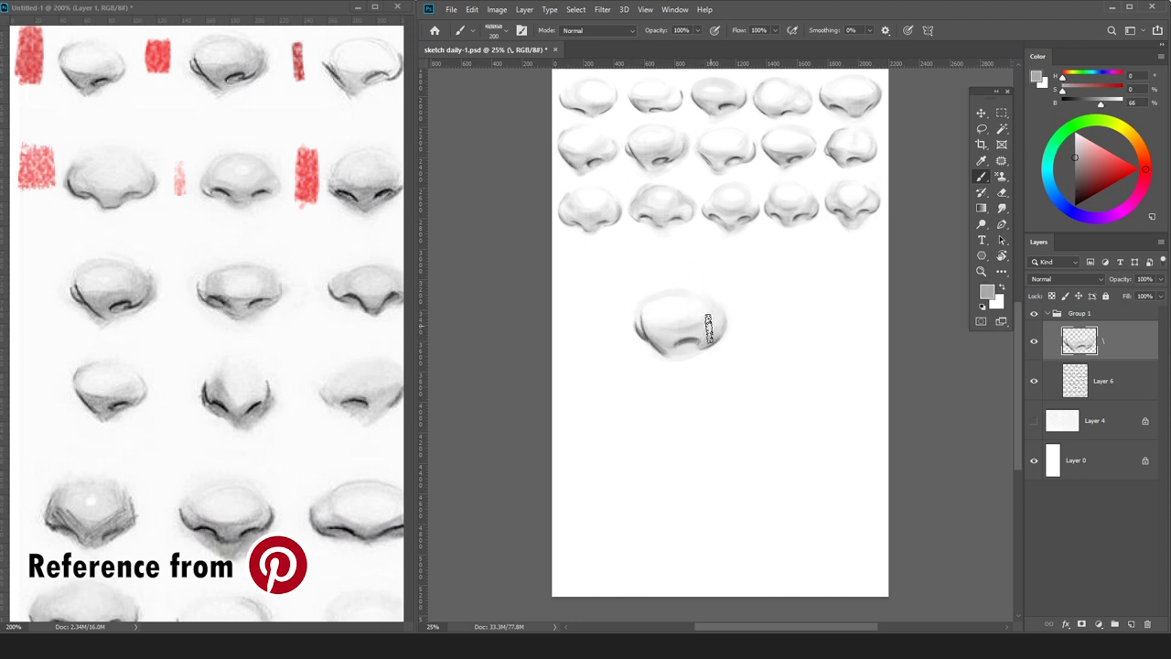
pyautogui.moveTo(665, 367); pyautogui.dragTo(661, 360)
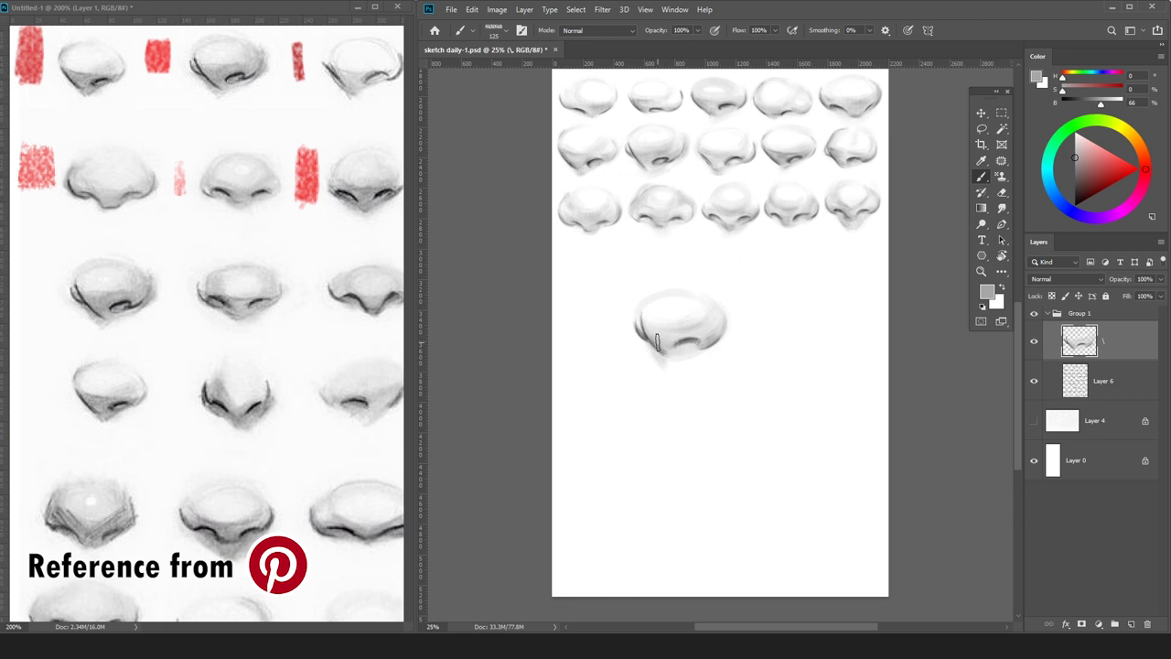
# Scale the nose to 95%, move it to the start of a new row and merge it into the finished noses.
pyautogui.hotkey('ctrl', 't')
pyautogui.moveTo(731, 288)
pyautogui.mouseDown()
pyautogui.moveTo(705, 310)
pyautogui.moveTo(609, 268)
pyautogui.moveTo(630, 244)
pyautogui.mouseUp()
pyautogui.press('Return')
pyautogui.hotkey('ctrl', 't')
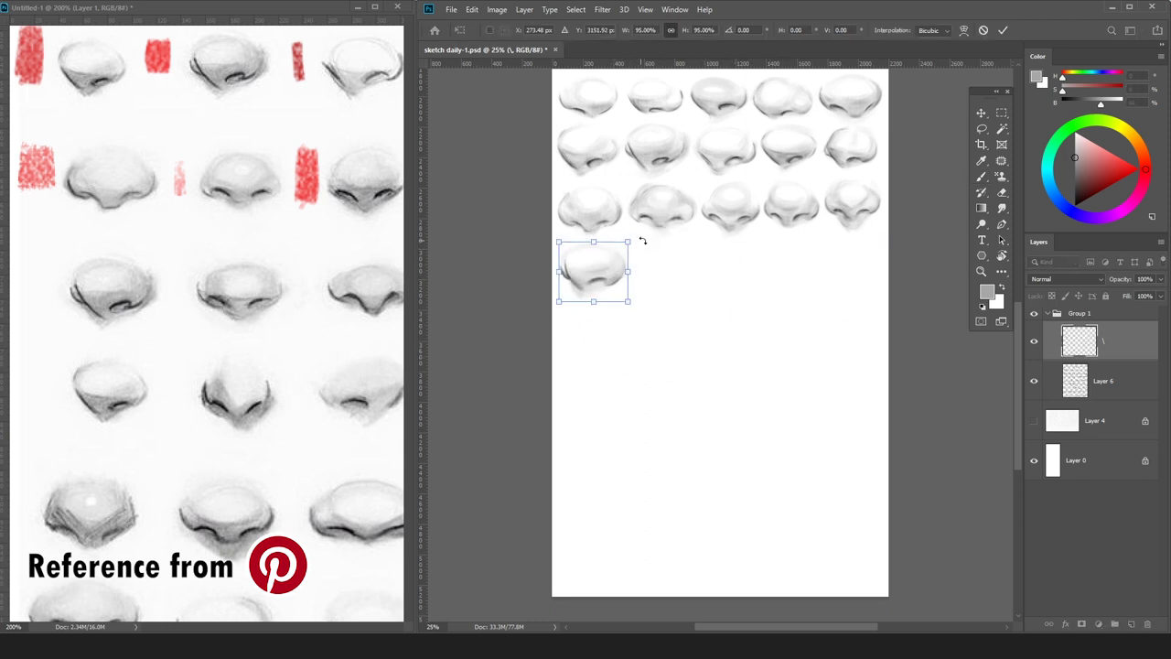
pyautogui.press('Return')
pyautogui.press('b')
pyautogui.hotkey('ctrl', 'e')
# On a new layer, sketch the next nose's left wing, two nostril arches and base in grey of 66% brightness.
pyautogui.hotkey('ctrl', 'shift', 'n')
pyautogui.press('Return')
pyautogui.hotkey('ctrl', '+')
pyautogui.hotkey('ctrl', '+')
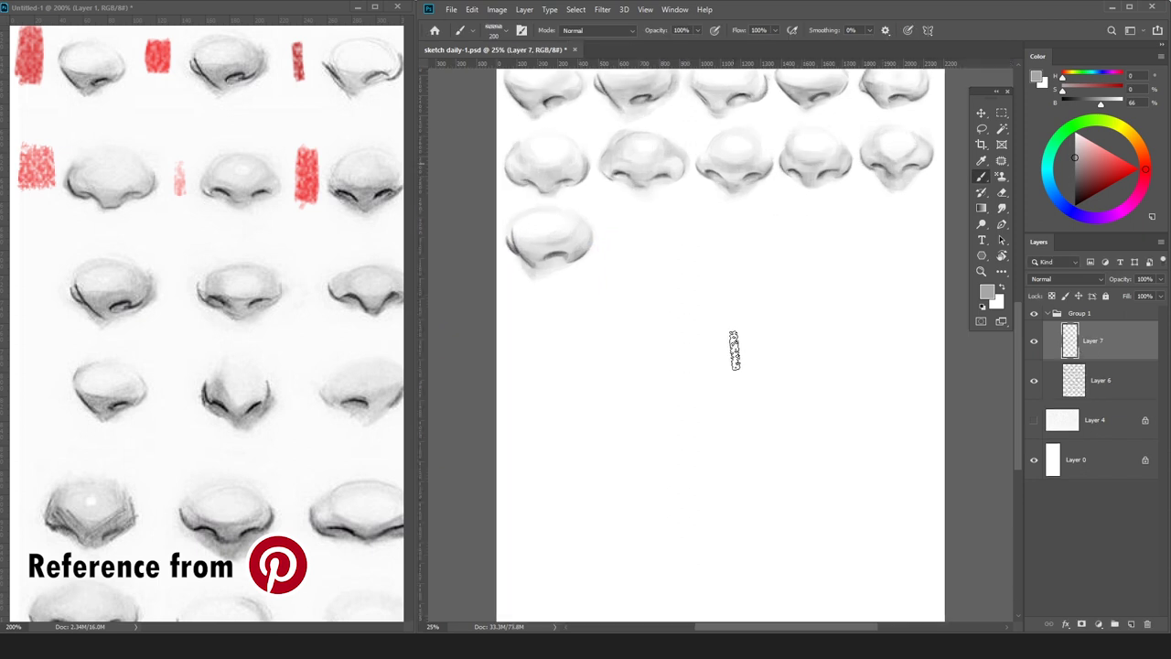
pyautogui.press('[')
pyautogui.press('[')
pyautogui.press('[')
pyautogui.press('[')
pyautogui.press('[')
pyautogui.press('[')
pyautogui.press('[')
pyautogui.press('[')
pyautogui.press('[')
pyautogui.press('[')
pyautogui.press('[')
pyautogui.moveTo(525, 312)
pyautogui.mouseDown()
pyautogui.moveTo(547, 373)
pyautogui.moveTo(562, 365)
pyautogui.moveTo(529, 359)
pyautogui.moveTo(585, 326)
pyautogui.moveTo(549, 357)
pyautogui.moveTo(597, 378)
pyautogui.moveTo(580, 388)
pyautogui.moveTo(584, 376)
pyautogui.moveTo(593, 386)
pyautogui.moveTo(635, 379)
pyautogui.moveTo(699, 356)
pyautogui.mouseUp()
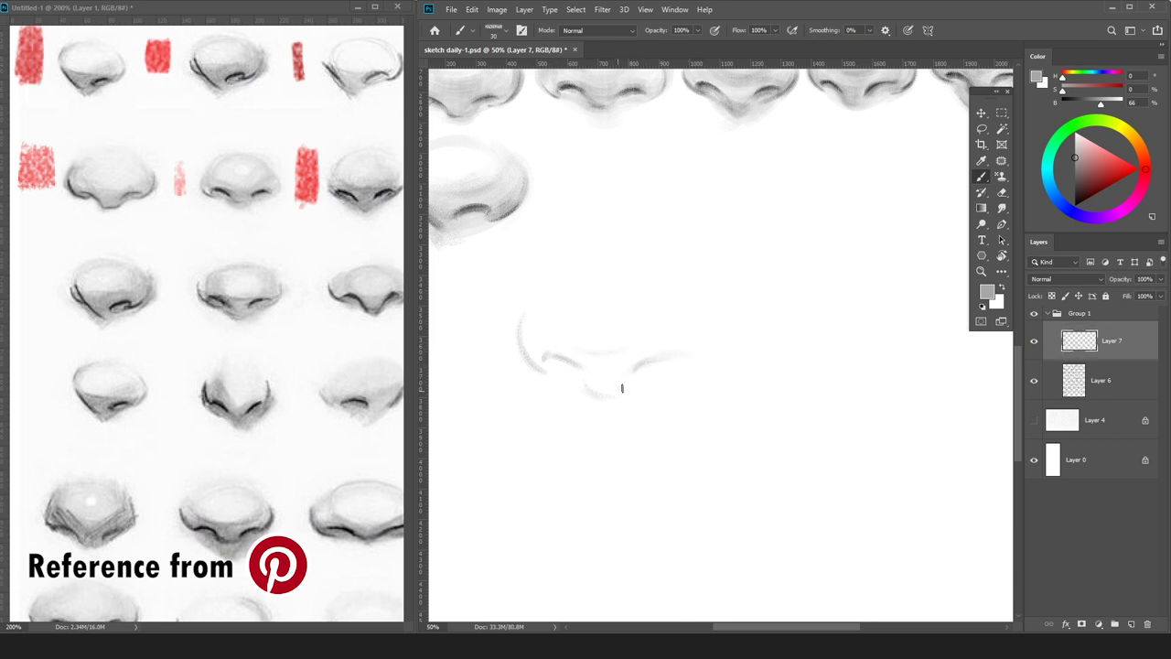
# Add the right wing's curve and strengthen the lines of the left wing and both nostrils.
pyautogui.press(']')
pyautogui.moveTo(695, 374)
pyautogui.mouseDown()
pyautogui.moveTo(709, 338)
pyautogui.moveTo(705, 367)
pyautogui.moveTo(696, 366)
pyautogui.moveTo(708, 343)
pyautogui.moveTo(694, 318)
pyautogui.moveTo(703, 360)
pyautogui.mouseUp()
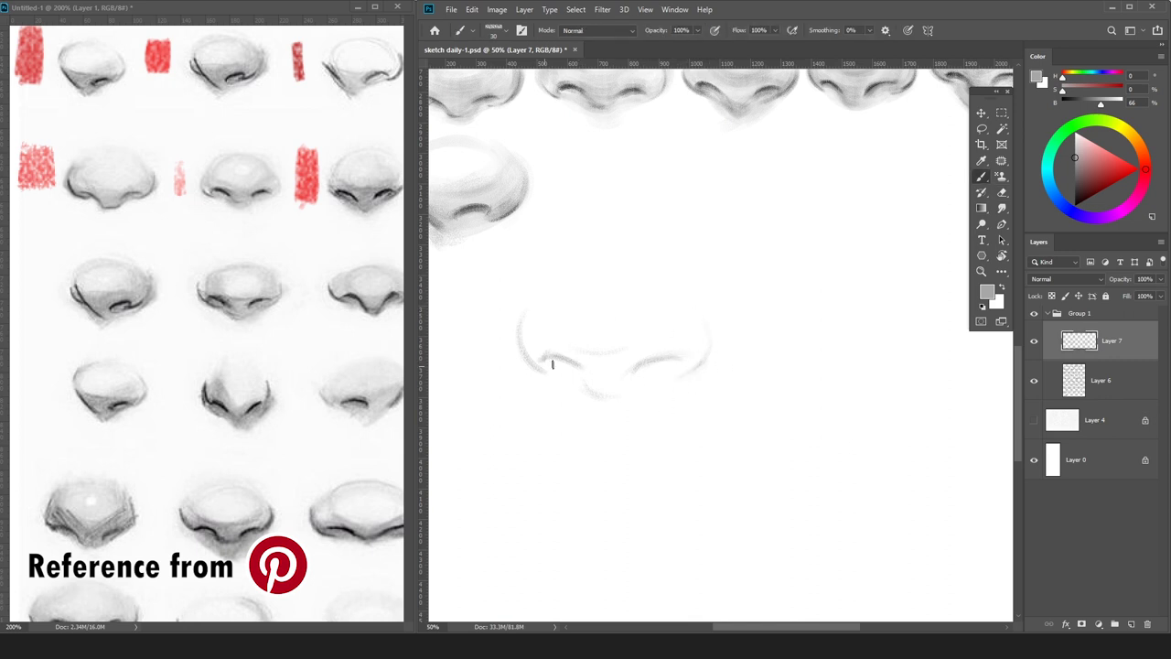
pyautogui.moveTo(538, 357)
pyautogui.mouseDown()
pyautogui.moveTo(603, 372)
pyautogui.moveTo(541, 362)
pyautogui.moveTo(566, 379)
pyautogui.mouseUp()
pyautogui.press(']')
pyautogui.press(']')
pyautogui.moveTo(635, 374); pyautogui.dragTo(724, 354)
# Mark the lower edge of the nose's ball between the nostrils with a larger brush.
pyautogui.press(']')
pyautogui.press(']')
pyautogui.press(']')
pyautogui.press(']')
pyautogui.moveTo(568, 349); pyautogui.dragTo(619, 352)
# Reinforce both nostril arches, the right wing and the base line with a small black brush.
pyautogui.press('d')
pyautogui.press('[')
pyautogui.press('[')
pyautogui.press('[')
pyautogui.press('[')
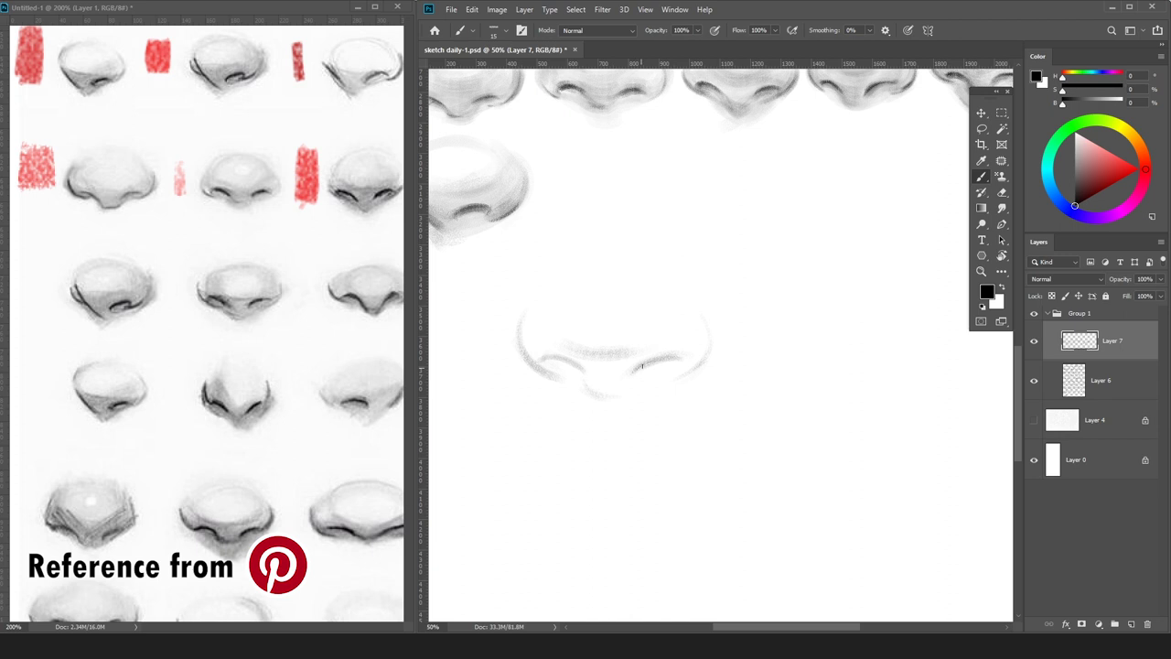
pyautogui.moveTo(638, 369); pyautogui.dragTo(687, 355)
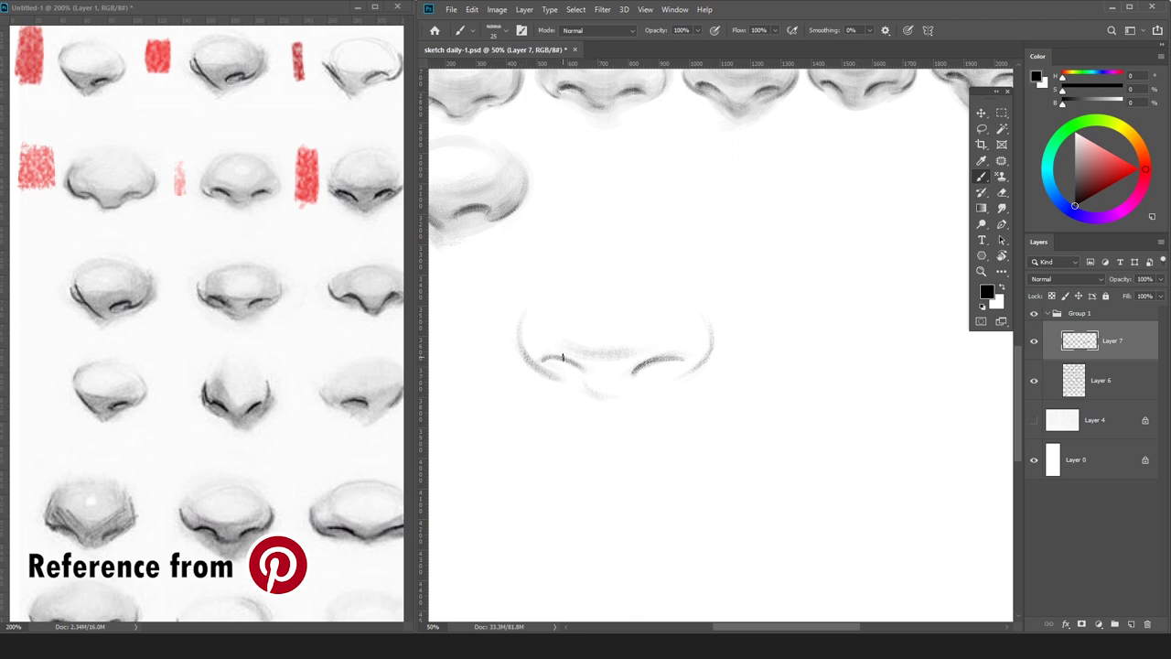
pyautogui.moveTo(614, 398); pyautogui.dragTo(595, 394)
# Soften and widen the shadow under the ball with a size 70 brush in grey of 66% brightness.
pyautogui.moveTo(1075, 179); pyautogui.dragTo(1075, 157)
pyautogui.press(']')
pyautogui.press(']')
pyautogui.press(']')
pyautogui.moveTo(586, 342)
pyautogui.mouseDown()
pyautogui.moveTo(631, 350)
pyautogui.moveTo(586, 357)
pyautogui.moveTo(634, 344)
pyautogui.mouseUp()
pyautogui.press('e')
pyautogui.press('b')
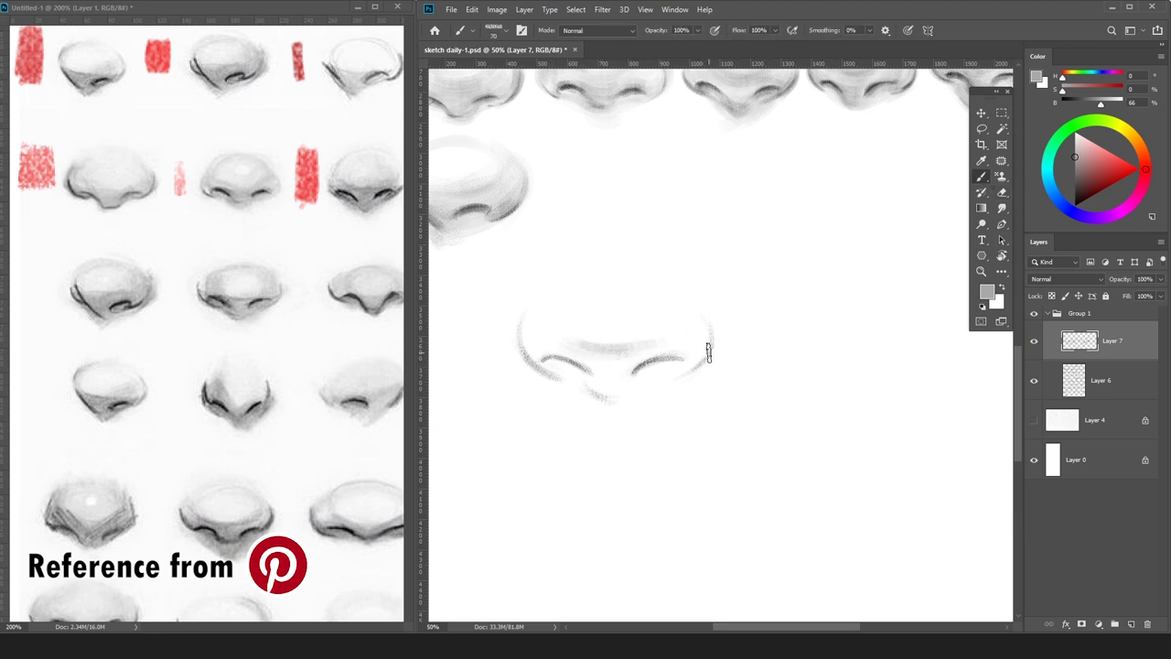
# Add a layer beneath the nose's lines and shade it in light grey of 87% brightness, leaving the ball's centre white.
pyautogui.click(1098, 380)
pyautogui.hotkey('ctrl', 'shift', 'n')
pyautogui.press('Return')
pyautogui.hotkey('ctrl', '-')
pyautogui.press(']')
pyautogui.press(']')
pyautogui.press(']')
pyautogui.moveTo(638, 301); pyautogui.dragTo(614, 313)
pyautogui.moveTo(614, 313)
pyautogui.mouseDown()
pyautogui.moveTo(709, 314)
pyautogui.moveTo(605, 315)
pyautogui.moveTo(640, 313)
pyautogui.moveTo(691, 332)
pyautogui.moveTo(647, 307)
pyautogui.moveTo(669, 343)
pyautogui.moveTo(653, 309)
pyautogui.moveTo(677, 314)
pyautogui.moveTo(653, 307)
pyautogui.moveTo(634, 321)
pyautogui.moveTo(665, 337)
pyautogui.moveTo(598, 320)
pyautogui.moveTo(694, 335)
pyautogui.moveTo(684, 347)
pyautogui.moveTo(591, 339)
pyautogui.moveTo(631, 358)
pyautogui.moveTo(711, 345)
pyautogui.moveTo(626, 361)
pyautogui.mouseUp()
pyautogui.press(']')
pyautogui.press(']')
pyautogui.press('e')
pyautogui.press('b')
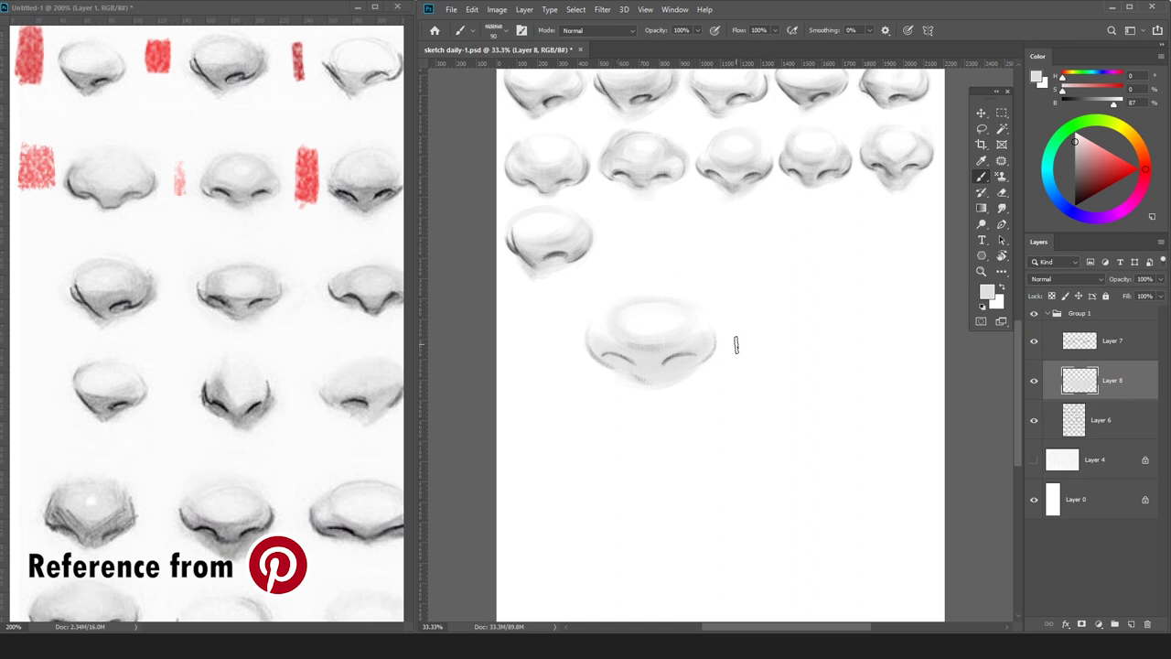
# Shade the nose's left wing in grey of 73% brightness and lighten excess tone with the Eraser.
pyautogui.moveTo(1076, 142); pyautogui.dragTo(1058, 143)
pyautogui.moveTo(588, 349)
pyautogui.mouseDown()
pyautogui.moveTo(640, 369)
pyautogui.moveTo(603, 355)
pyautogui.mouseUp()
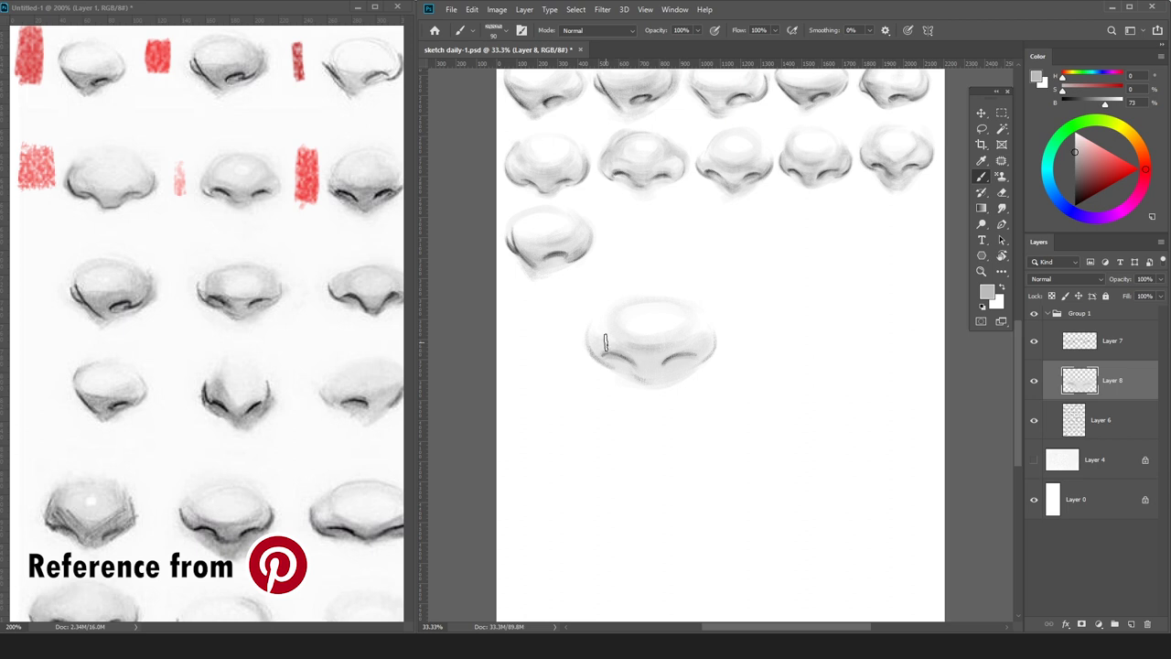
pyautogui.press('e')
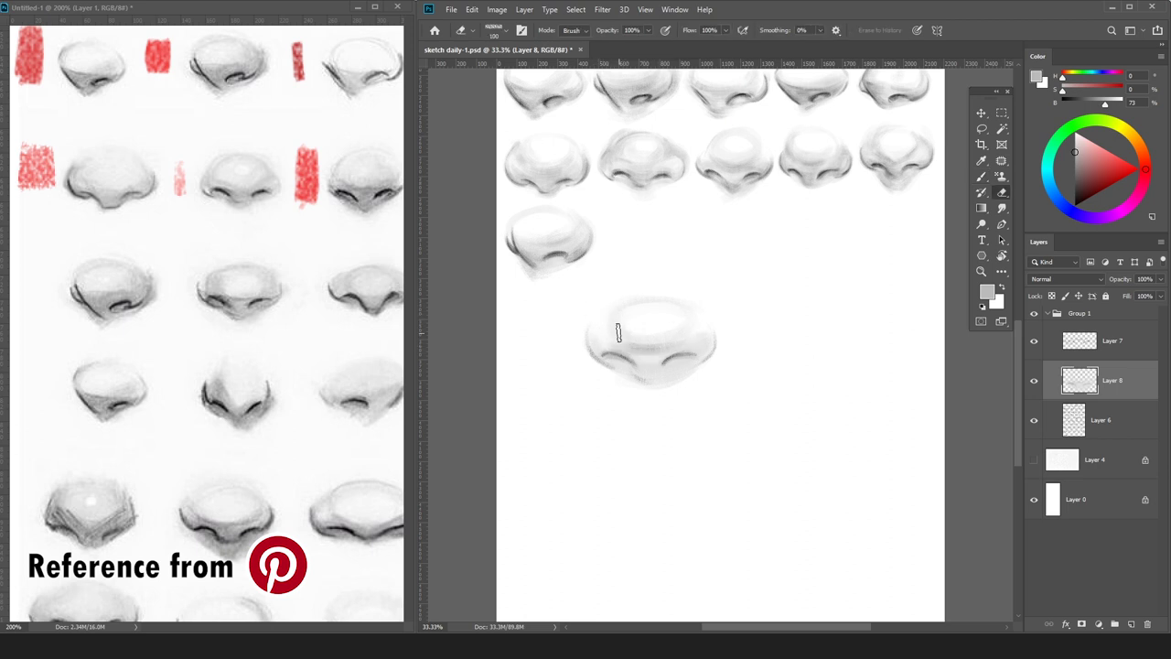
pyautogui.press('b')
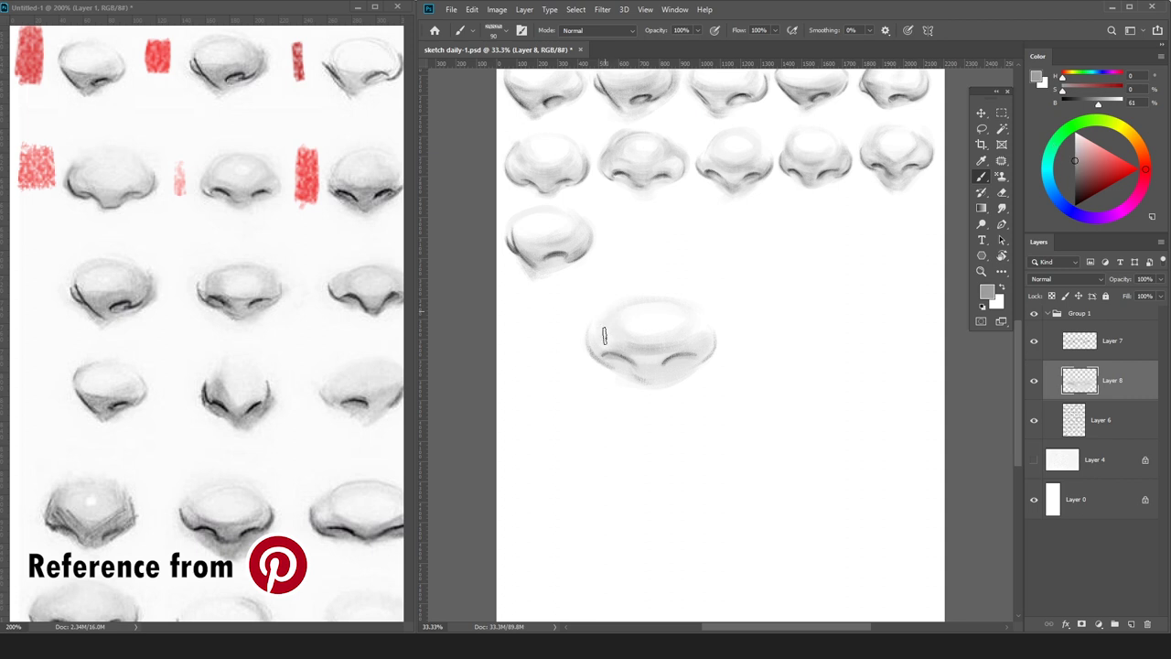
# Shade around the ball and left nostril in grey of 61% brightness with varying brush sizes up to 150.
pyautogui.press('ctrl')
pyautogui.press(']')
pyautogui.press(']')
pyautogui.press(']')
pyautogui.press(']')
pyautogui.moveTo(621, 319); pyautogui.dragTo(662, 347)
pyautogui.press('[')
pyautogui.press('[')
pyautogui.press('[')
pyautogui.press('[')
pyautogui.press(']')
pyautogui.press(']')
pyautogui.press(']')
pyautogui.press(']')
pyautogui.press(']')
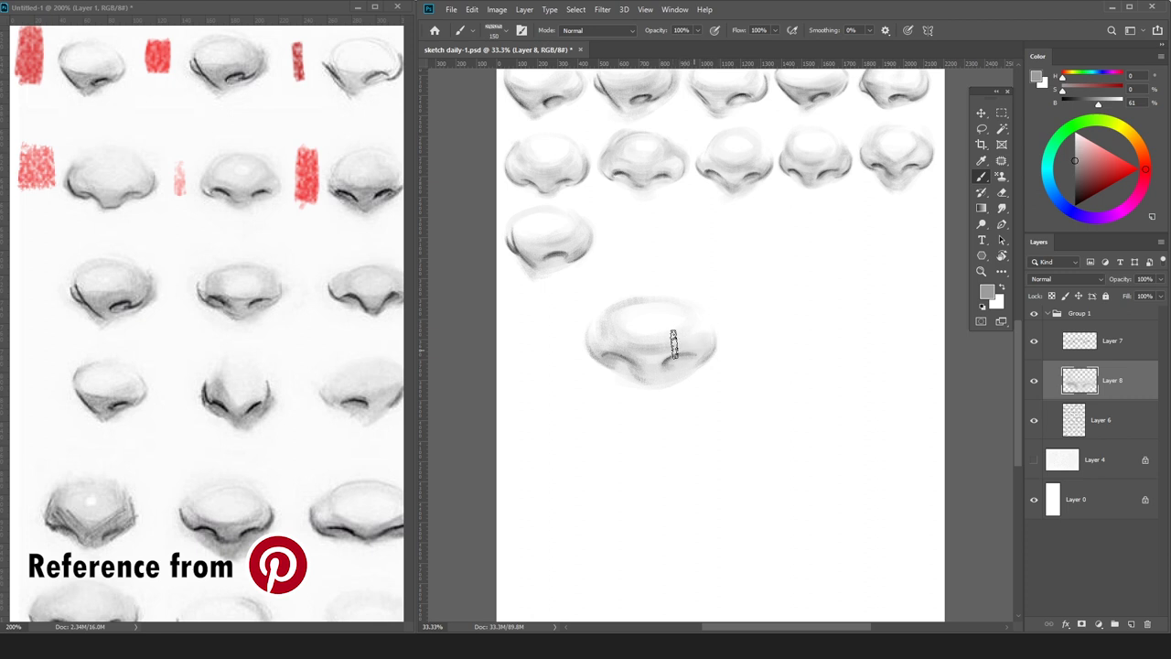
# Model the ball's upper edge and left side with a size 150 brush, blending in sampled greys of 87% and 77% brightness.
pyautogui.press('[')
pyautogui.press('[')
pyautogui.press('[')
pyautogui.press('[')
pyautogui.press(']')
pyautogui.press(']')
pyautogui.press(']')
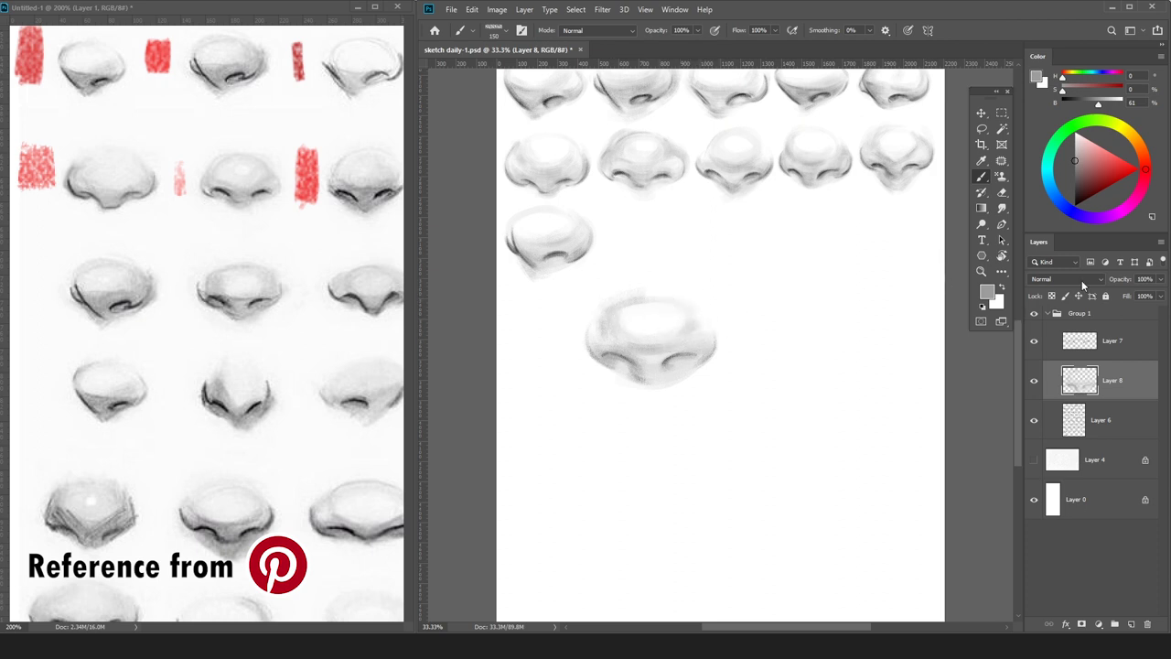
pyautogui.keyDown('alt'); pyautogui.click(629, 300); pyautogui.keyUp('alt')
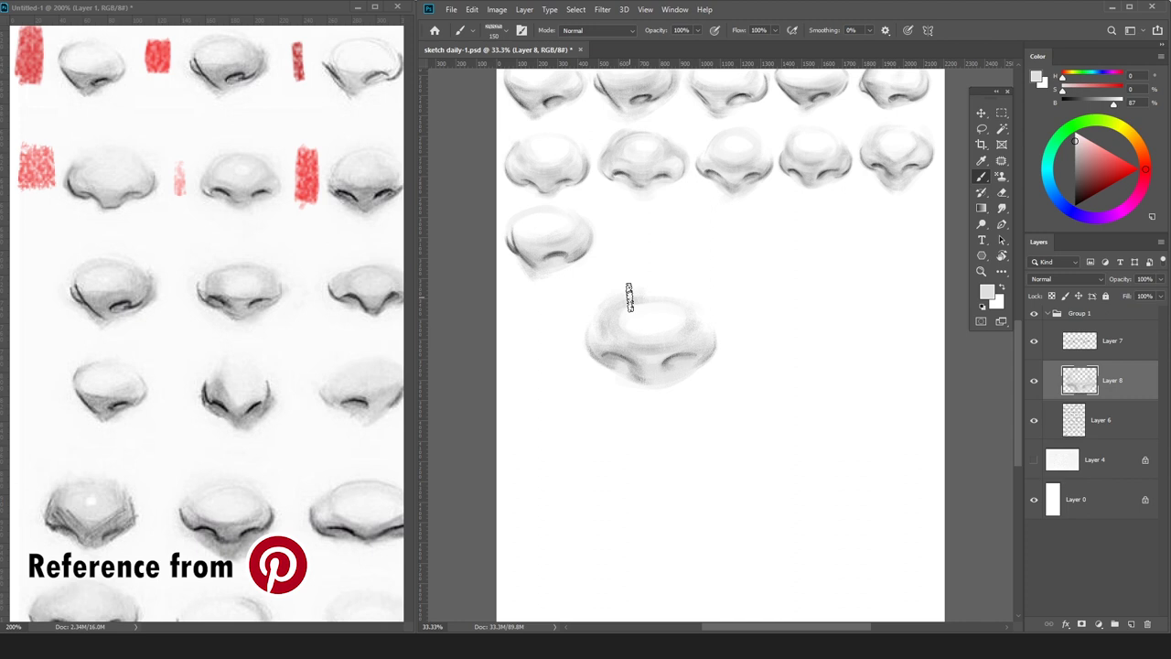
pyautogui.keyDown('alt'); pyautogui.click(615, 362); pyautogui.keyUp('alt')
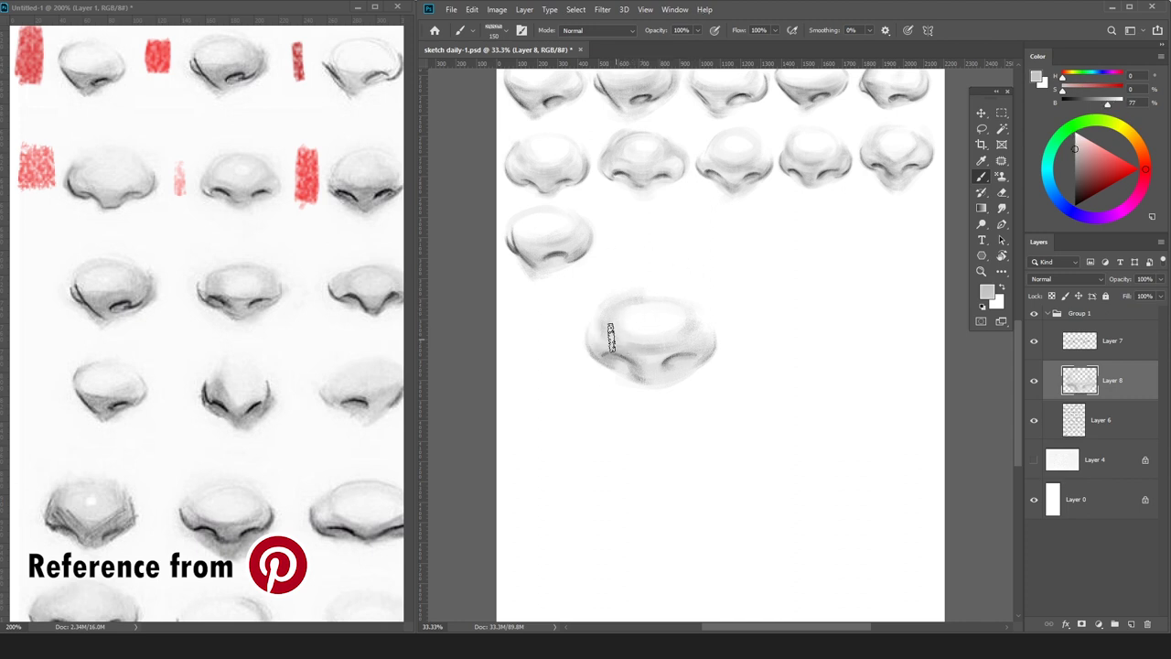
# Merge the line layer into the shading layer and darken the nostrils and wing edges with a small black brush.
pyautogui.click(1131, 354)
pyautogui.press('space')
pyautogui.doubleClick(1134, 341)
pyautogui.press('Escape')
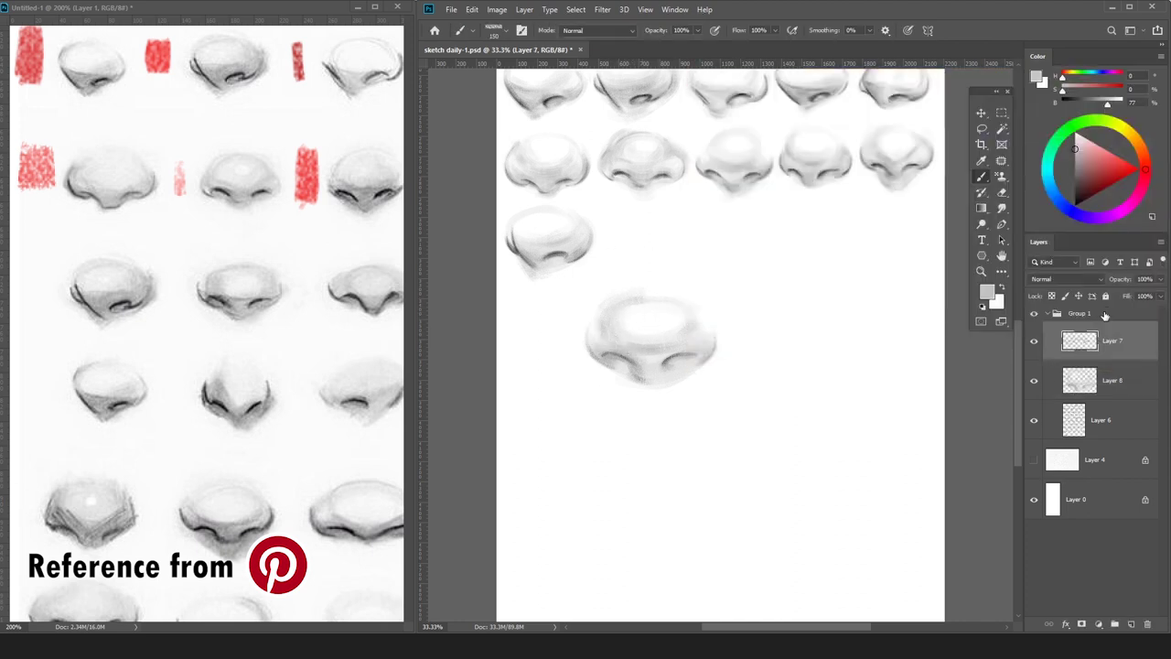
pyautogui.hotkey('ctrl', 'e')
pyautogui.press('d')
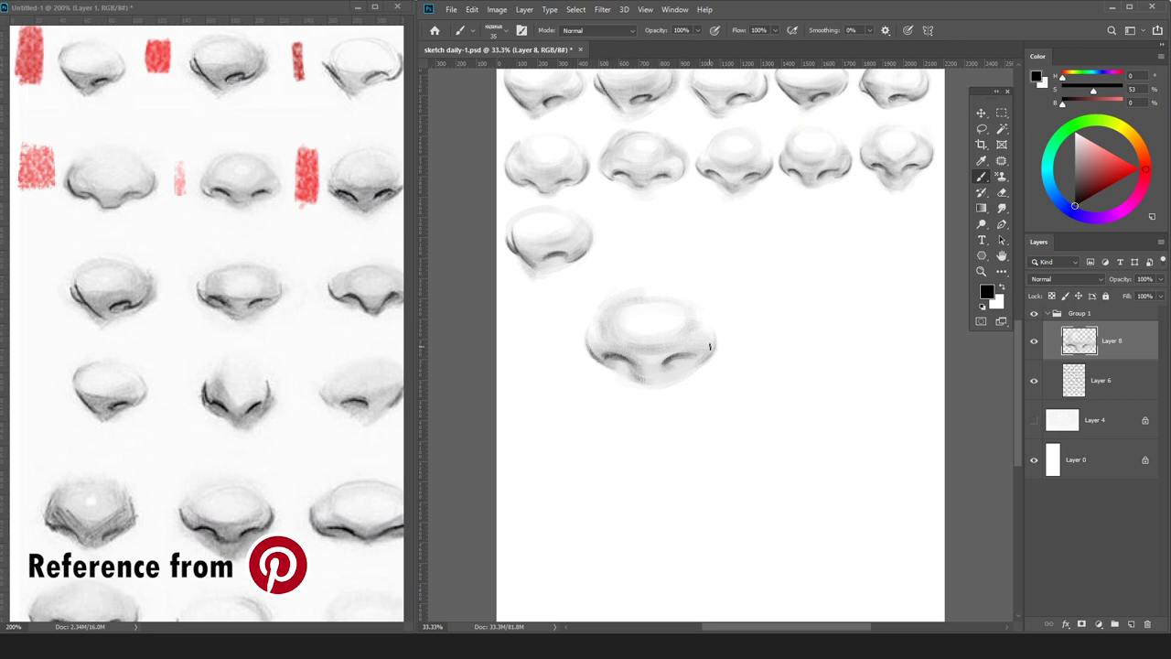
# Shade the nose's base and the ball's left side in sampled grey of 66% brightness, enlarging the brush to 175.
pyautogui.keyDown('alt'); pyautogui.click(655, 383); pyautogui.keyUp('alt')
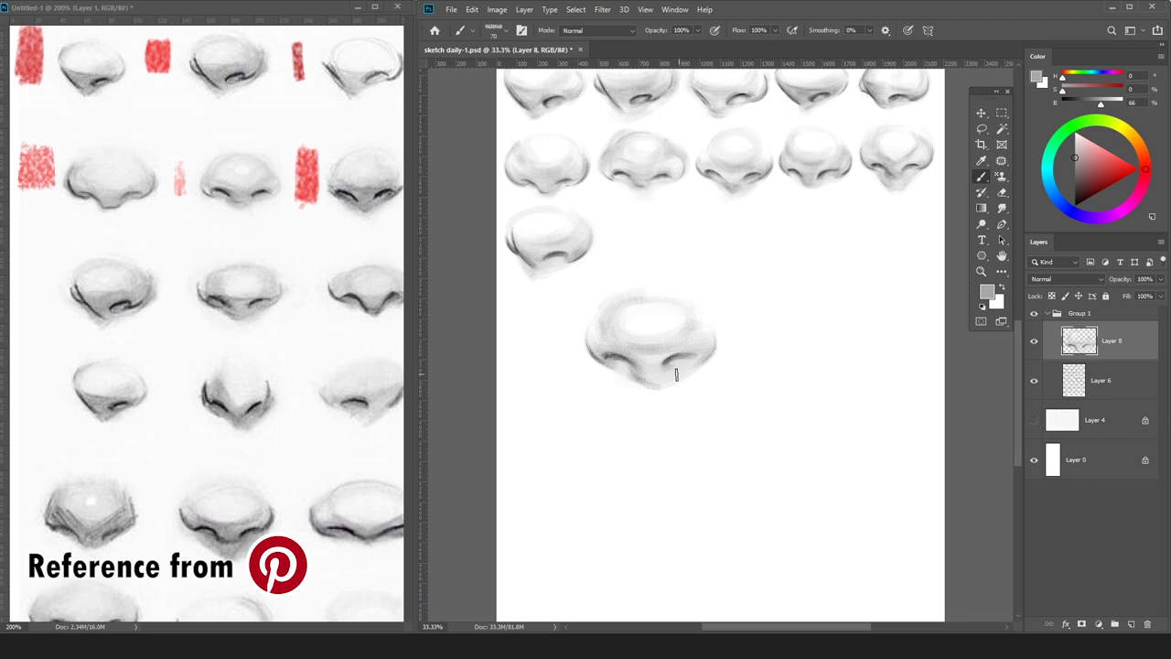
pyautogui.moveTo(645, 393); pyautogui.dragTo(672, 384)
pyautogui.press(']')
pyautogui.press(']')
pyautogui.press(']')
pyautogui.press(']')
pyautogui.moveTo(605, 321); pyautogui.dragTo(627, 321)
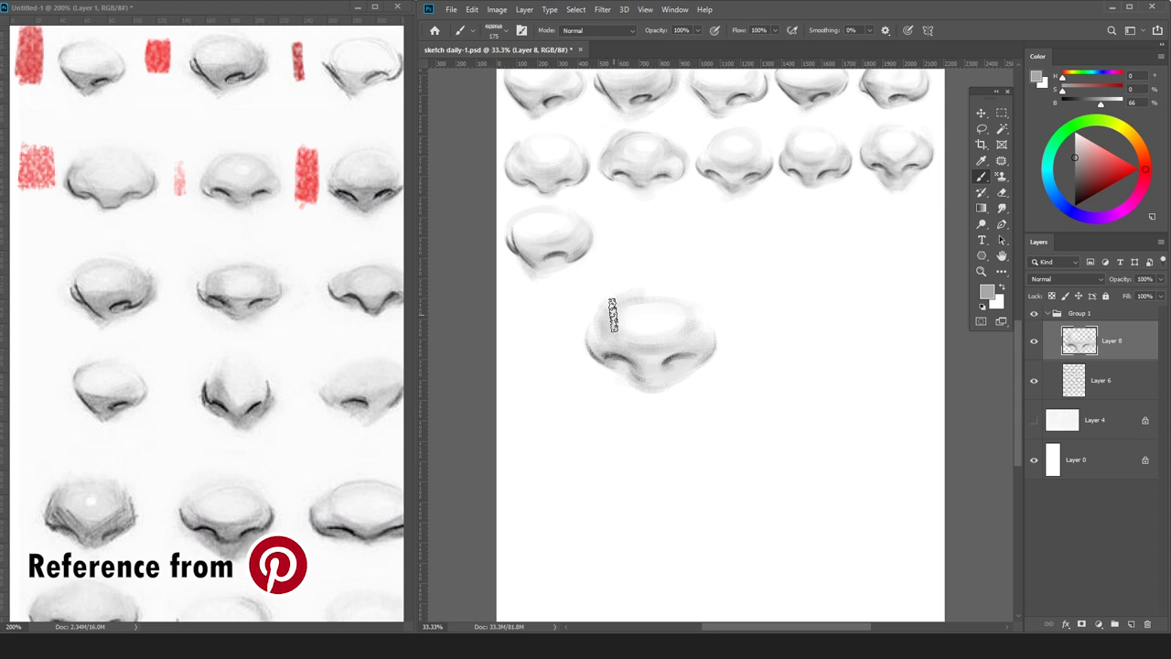
# Touch up the nose's highlights, left nostril and outer edges with a smaller brush in sampled white and greys.
pyautogui.keyDown('alt'); pyautogui.click(592, 307); pyautogui.keyUp('alt')
pyautogui.press('[')
pyautogui.press('[')
pyautogui.press('[')
pyautogui.press('[')
pyautogui.press('[')
pyautogui.press('[')
pyautogui.press('[')
pyautogui.press('[')
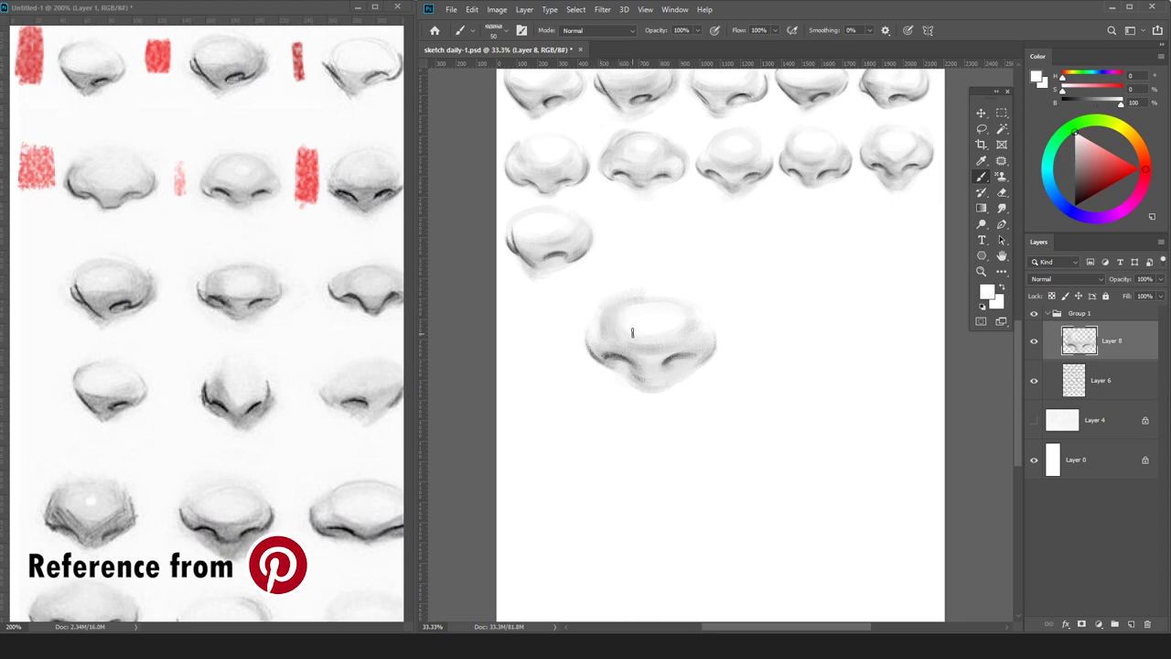
pyautogui.keyDown('alt'); pyautogui.click(624, 358); pyautogui.keyUp('alt')
pyautogui.moveTo(612, 351); pyautogui.dragTo(636, 354)
pyautogui.keyDown('alt'); pyautogui.click(669, 357); pyautogui.keyUp('alt')
pyautogui.keyDown('alt'); pyautogui.click(711, 329); pyautogui.keyUp('alt')
pyautogui.keyDown('alt'); pyautogui.click(607, 298); pyautogui.keyUp('alt')
# Scale down the finished nose, place it second in the last row and merge it into the finished noses.
pyautogui.hotkey('ctrl', 't')
pyautogui.moveTo(718, 285); pyautogui.dragTo(680, 319)
pyautogui.moveTo(640, 359); pyautogui.dragTo(655, 237)
pyautogui.moveTo(695, 196); pyautogui.dragTo(660, 239)
pyautogui.press('Return')
pyautogui.hotkey('ctrl', 'e')
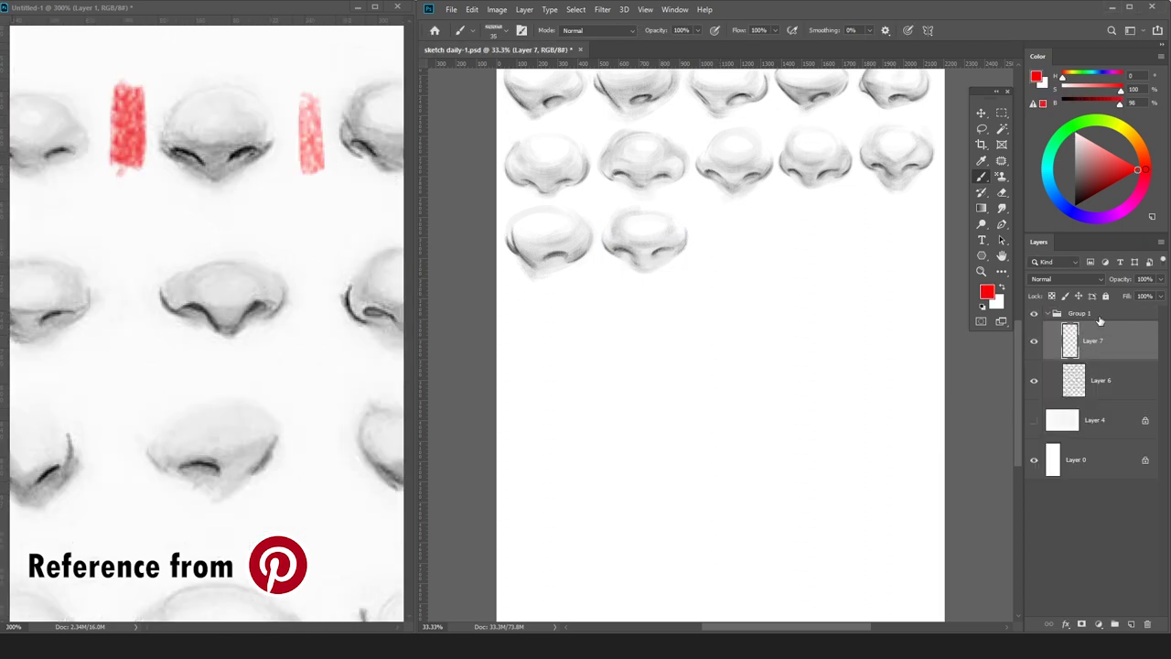
# Sketch the next nose in black below the last row with two curved wings, arched nostrils and a narrow base.
pyautogui.moveTo(1078, 200); pyautogui.dragTo(1030, 240)
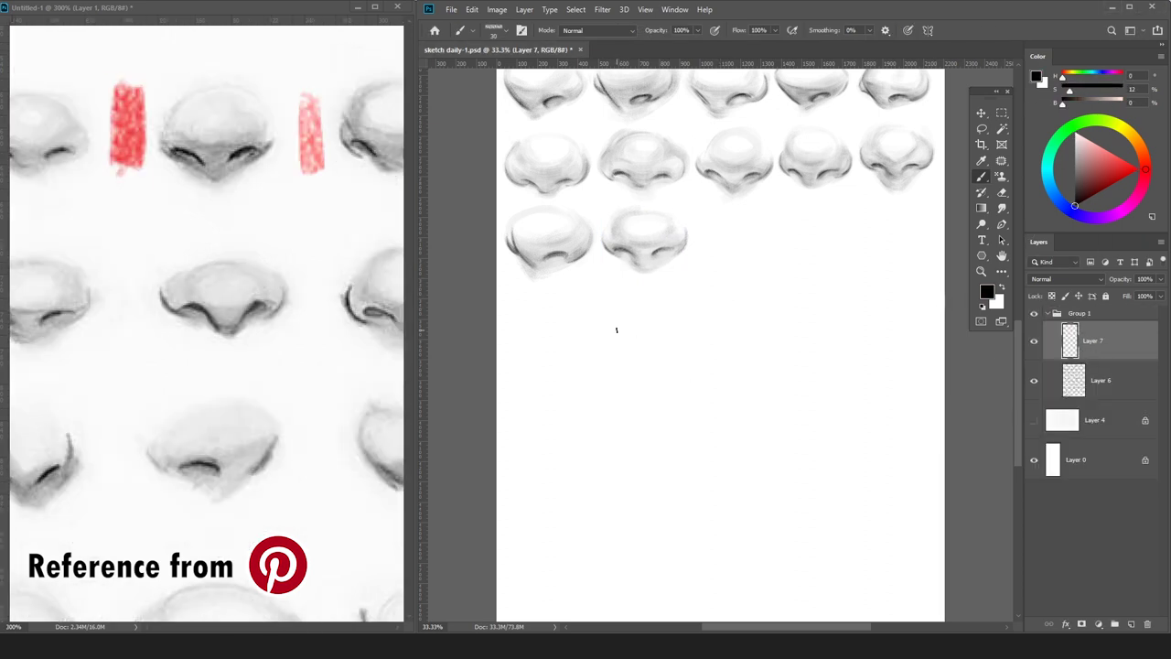
pyautogui.moveTo(617, 381)
pyautogui.mouseDown()
pyautogui.moveTo(562, 326)
pyautogui.moveTo(531, 325)
pyautogui.moveTo(540, 341)
pyautogui.mouseUp()
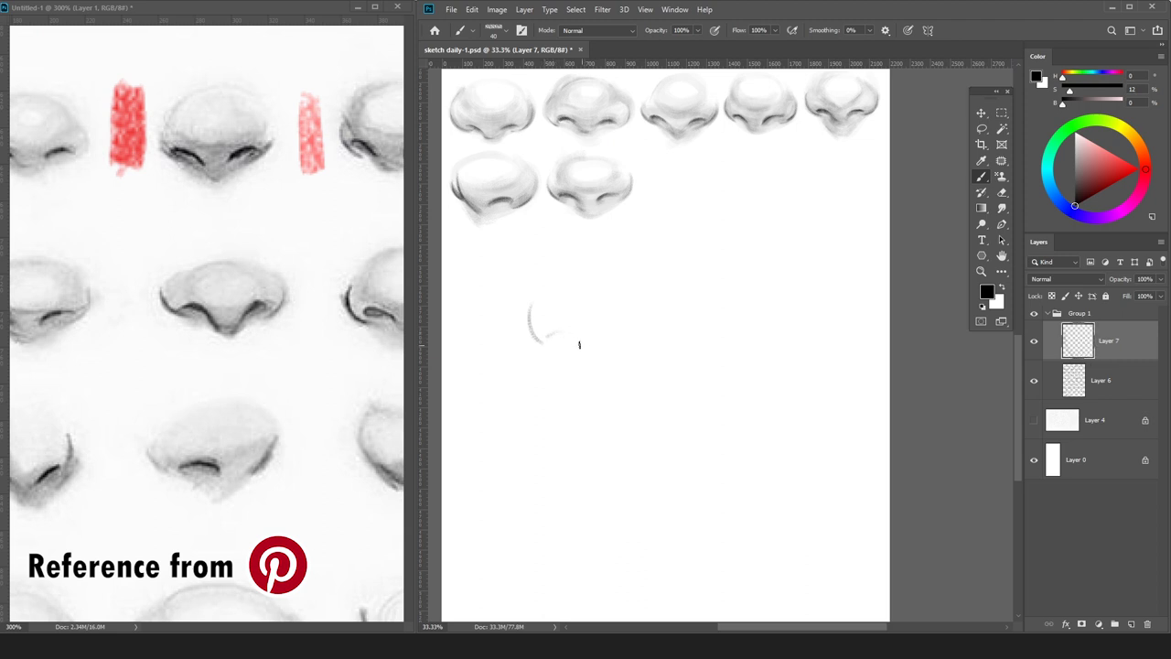
pyautogui.moveTo(545, 340)
pyautogui.mouseDown()
pyautogui.moveTo(589, 360)
pyautogui.moveTo(648, 340)
pyautogui.mouseUp()
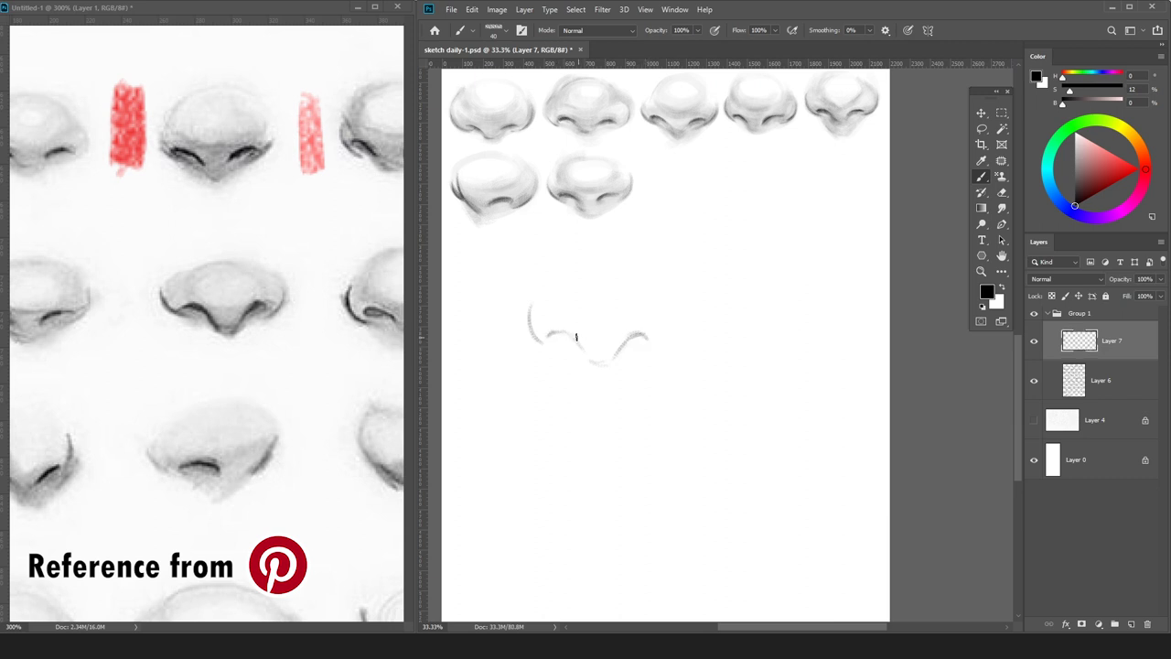
pyautogui.press('e')
pyautogui.press('b')
pyautogui.moveTo(611, 353); pyautogui.dragTo(668, 304)
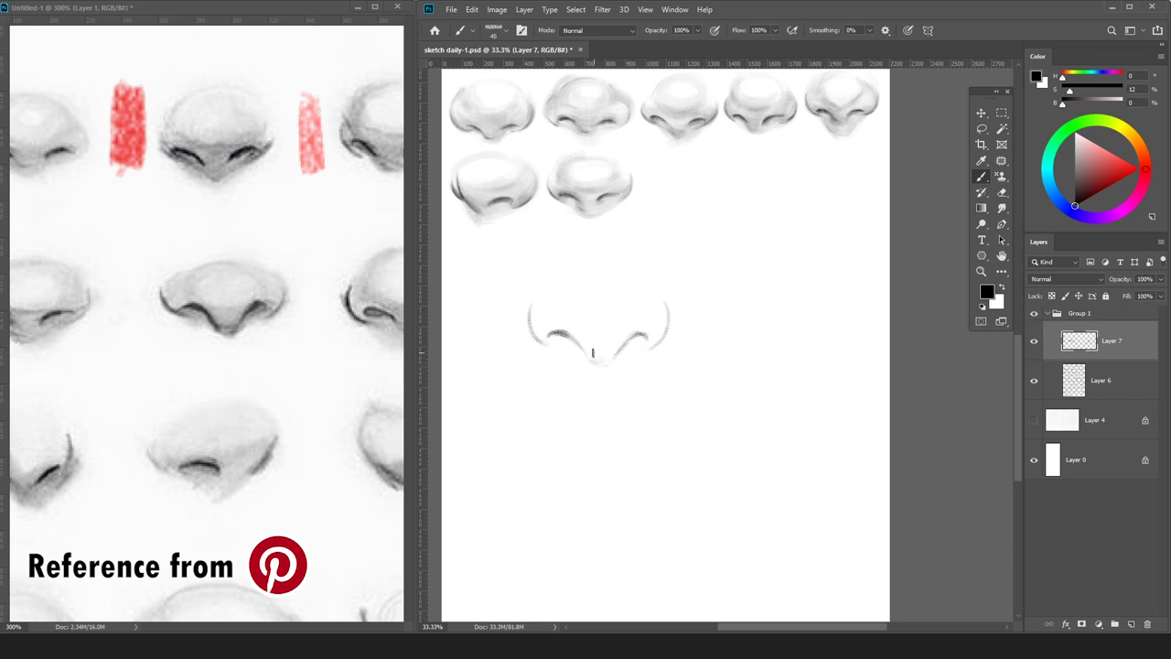
# Complete the nose's base and nostril lines in black and add a new layer beneath the outline.
pyautogui.moveTo(586, 352)
pyautogui.mouseDown()
pyautogui.moveTo(612, 367)
pyautogui.moveTo(638, 343)
pyautogui.mouseUp()
pyautogui.click(1102, 390)
pyautogui.hotkey('ctrl', 'shift', 'n')
pyautogui.press('Return')
# Lay in the rounded ball between the two wings in light grey of 76% brightness.
pyautogui.click(1076, 148)
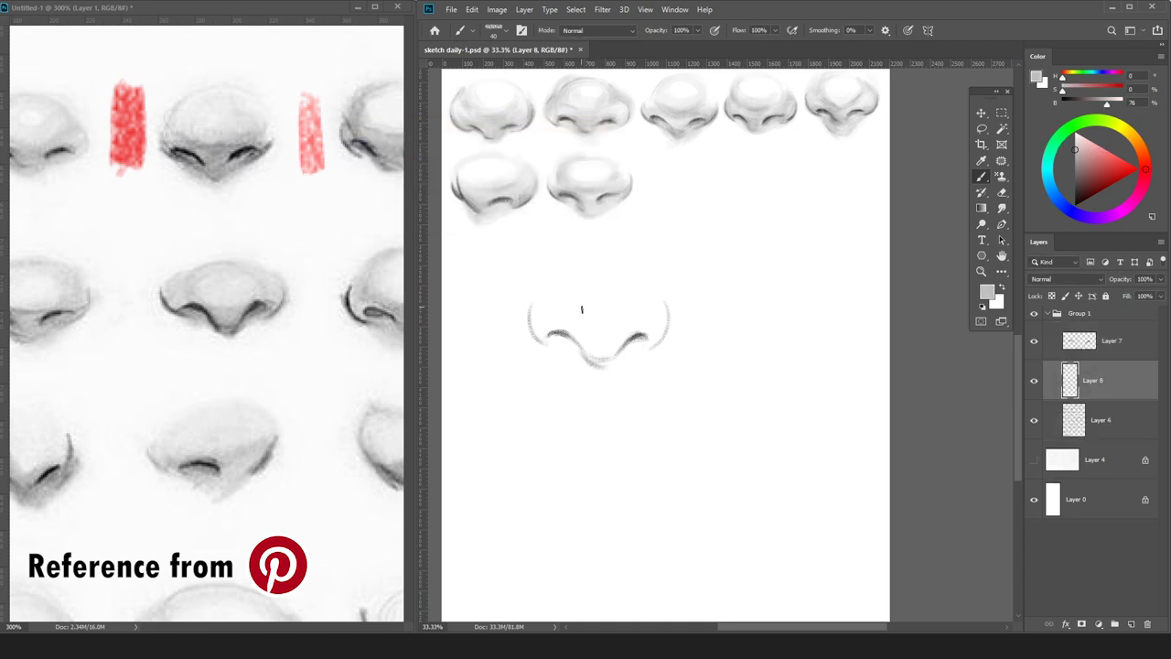
pyautogui.moveTo(615, 279)
pyautogui.mouseDown()
pyautogui.moveTo(575, 314)
pyautogui.moveTo(620, 316)
pyautogui.moveTo(592, 301)
pyautogui.moveTo(565, 324)
pyautogui.moveTo(579, 334)
pyautogui.moveTo(659, 324)
pyautogui.mouseUp()
pyautogui.press(']')
pyautogui.press(']')
pyautogui.press(']')
pyautogui.press(']')
# Shade the wings, the nostril area and the underside of the ball with a large brush in grey of 81% brightness.
pyautogui.click(1075, 145)
pyautogui.press(']')
pyautogui.press(']')
pyautogui.press(']')
pyautogui.moveTo(558, 342); pyautogui.dragTo(547, 320)
pyautogui.moveTo(626, 345); pyautogui.dragTo(646, 310)
pyautogui.moveTo(543, 334)
pyautogui.mouseDown()
pyautogui.moveTo(569, 350)
pyautogui.moveTo(628, 336)
pyautogui.mouseUp()
# Extend the soft light grey shading around both wings, adjusting the edges with the eraser and enlarging the brush to 200.
pyautogui.press('[')
pyautogui.press('[')
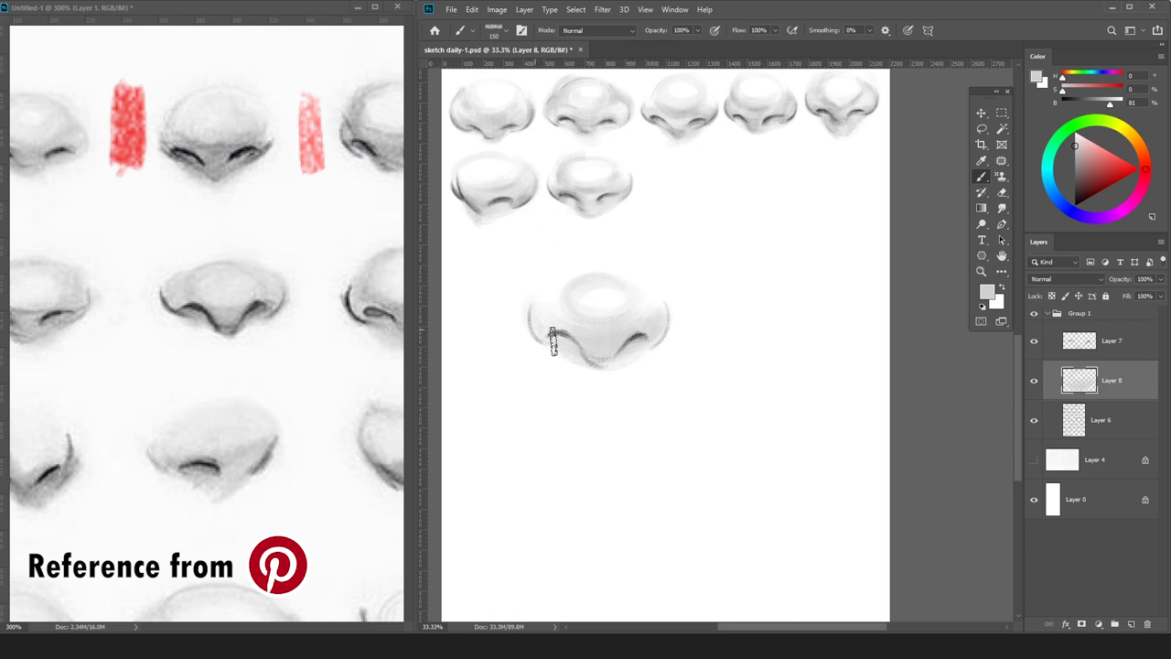
pyautogui.press(']')
pyautogui.press(']')
pyautogui.press('e')
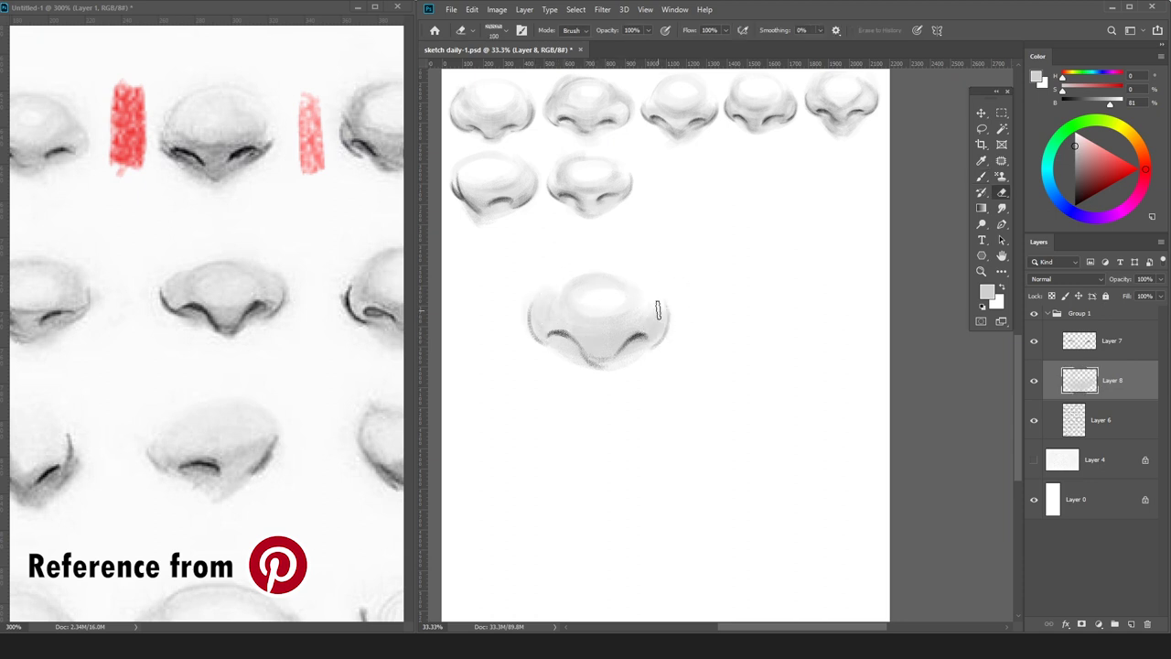
pyautogui.press('b')
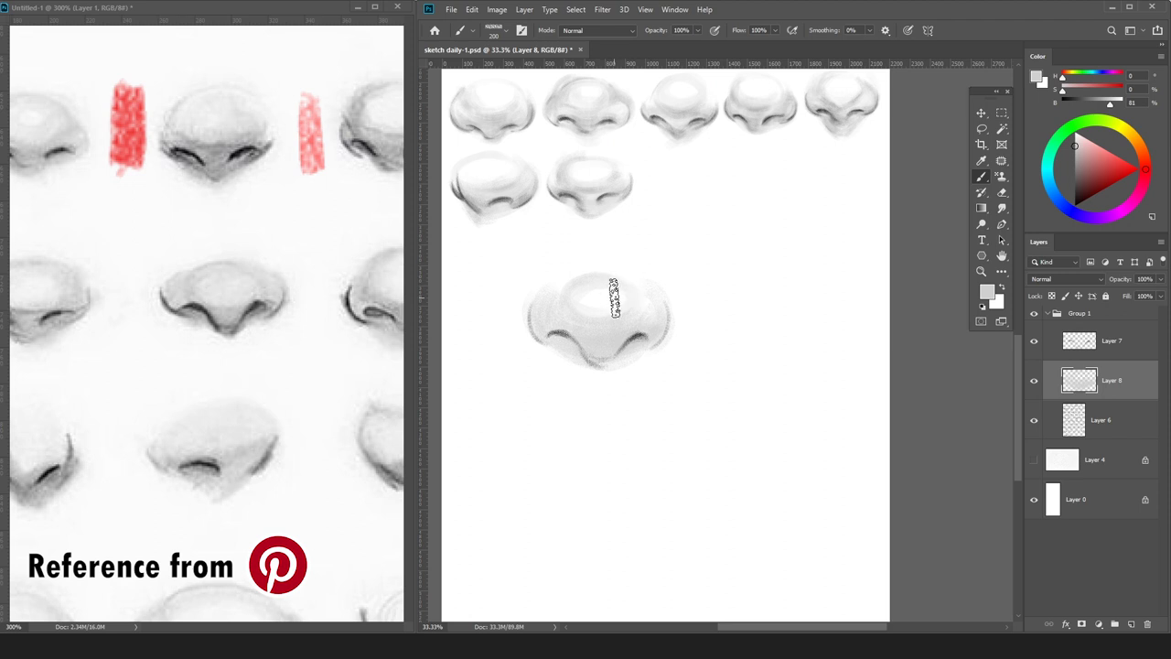
# Darken the lower left wing, nostrils and right side of the base in mid grey of 52% brightness with a smaller brush.
pyautogui.moveTo(1075, 154); pyautogui.dragTo(1074, 167)
pyautogui.press('[')
pyautogui.press('[')
pyautogui.press('[')
pyautogui.press('[')
pyautogui.press('[')
pyautogui.press('[')
pyautogui.press('[')
pyautogui.press('[')
pyautogui.press(']')
pyautogui.press(']')
pyautogui.moveTo(532, 319)
pyautogui.mouseDown()
pyautogui.moveTo(569, 335)
pyautogui.moveTo(549, 341)
pyautogui.moveTo(577, 351)
pyautogui.mouseUp()
pyautogui.press(']')
pyautogui.press(']')
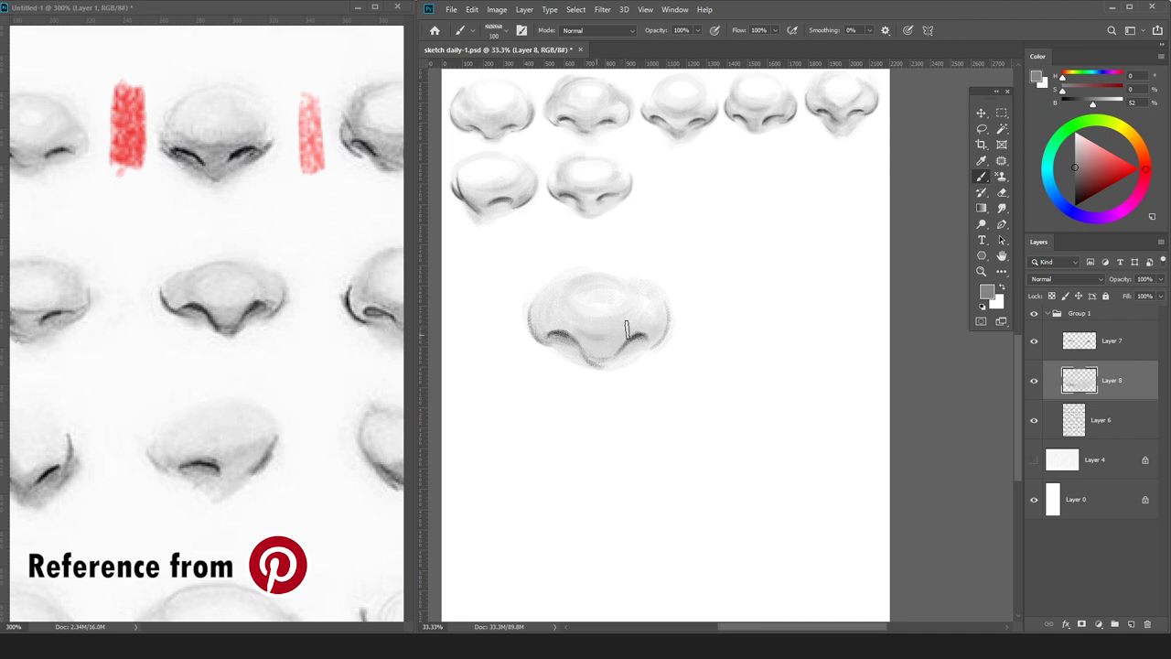
pyautogui.moveTo(649, 341)
pyautogui.mouseDown()
pyautogui.moveTo(615, 354)
pyautogui.moveTo(635, 338)
pyautogui.moveTo(621, 343)
pyautogui.moveTo(600, 374)
pyautogui.mouseUp()
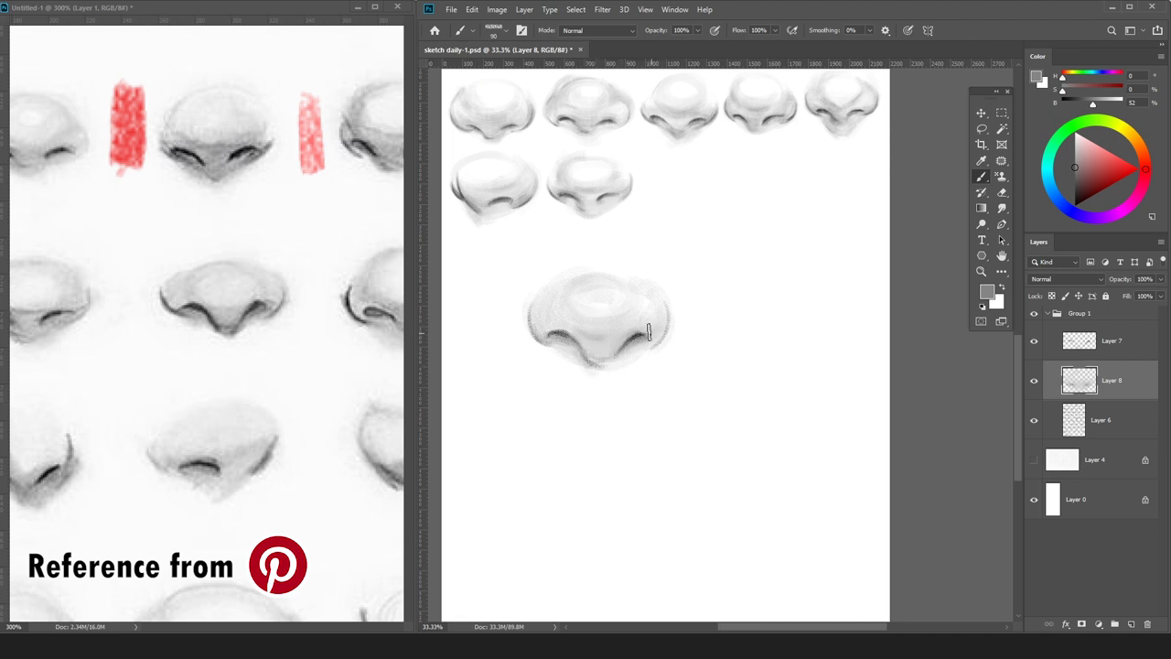
# Shade the outer edges of both wings and the left side of the ball in the same mid grey.
pyautogui.moveTo(666, 313); pyautogui.dragTo(652, 342)
pyautogui.press(']')
pyautogui.moveTo(534, 317); pyautogui.dragTo(546, 342)
pyautogui.press('[')
pyautogui.press('[')
pyautogui.press('[')
pyautogui.press('[')
pyautogui.moveTo(561, 286); pyautogui.dragTo(556, 315)
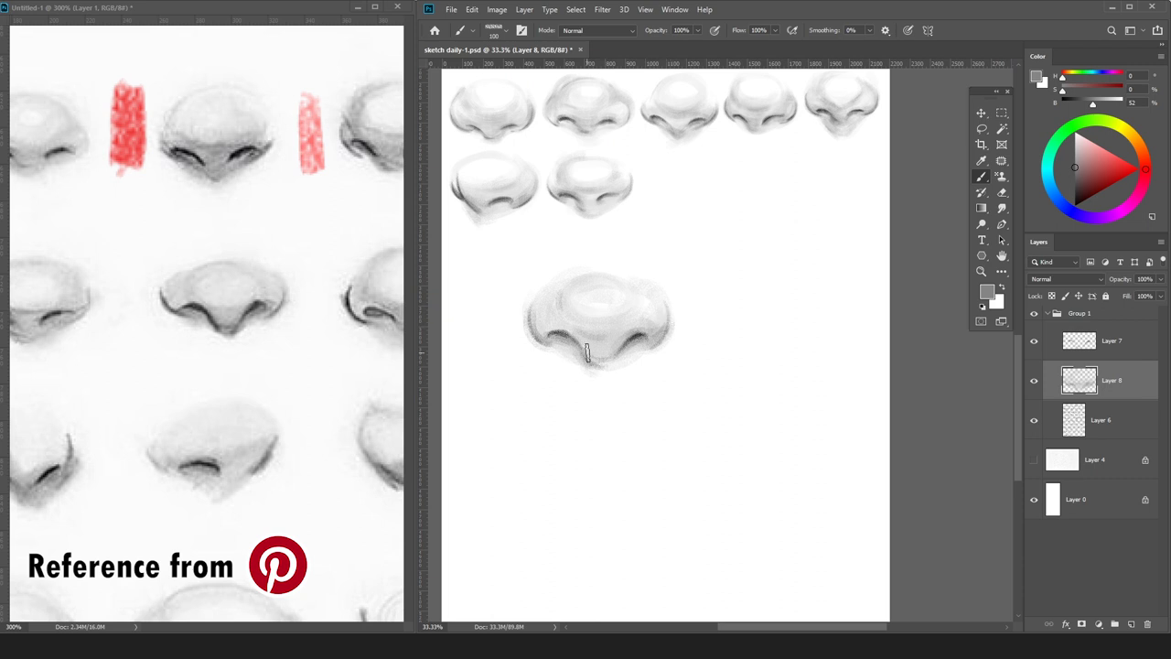
# Deepen the left side of the narrow base below the left nostril with a smaller mid-grey brush.
pyautogui.press('[')
pyautogui.press('[')
pyautogui.press('[')
pyautogui.moveTo(583, 352); pyautogui.dragTo(591, 363)
pyautogui.press('[')
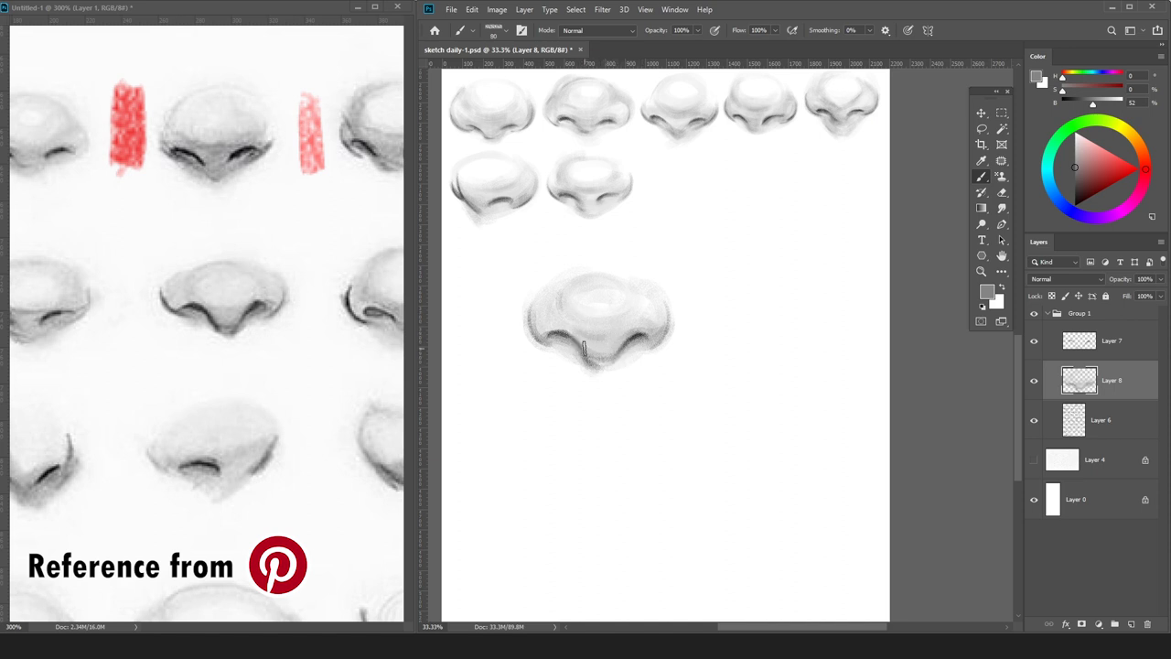
# Touch up the nose's shading in sampled grey of 82% brightness and accent the nostrils and base in black.
pyautogui.press(']')
pyautogui.press(']')
pyautogui.press(']')
pyautogui.keyDown('alt'); pyautogui.click(552, 310); pyautogui.keyUp('alt')
pyautogui.keyDown('alt'); pyautogui.click(565, 327); pyautogui.keyUp('alt')
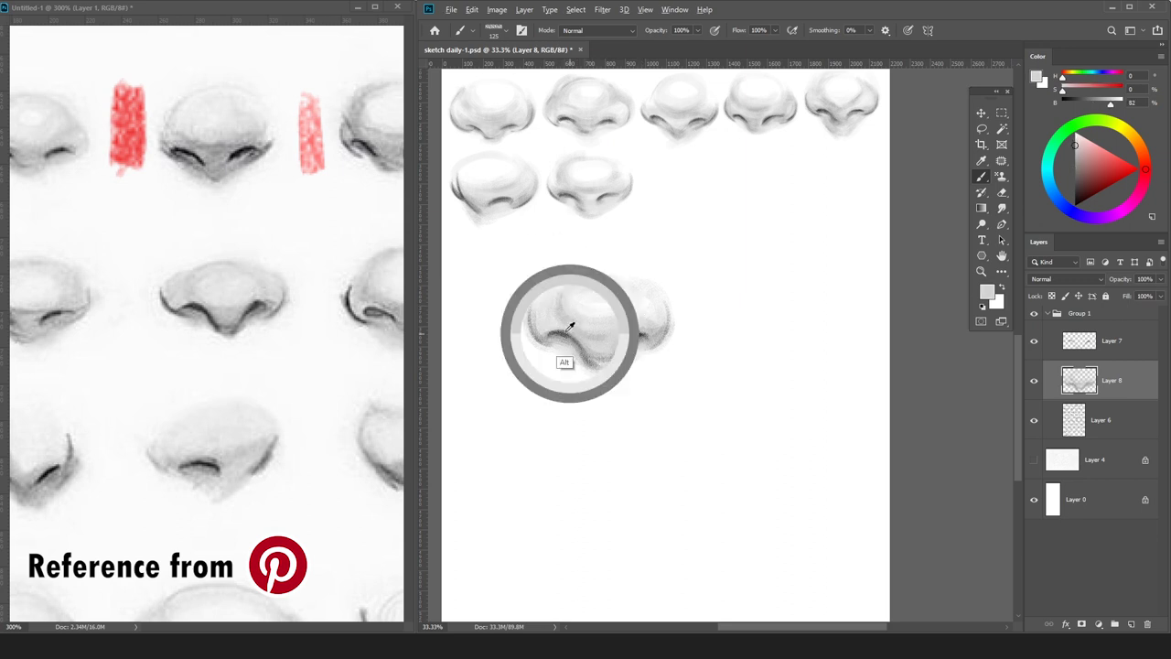
pyautogui.press('d')
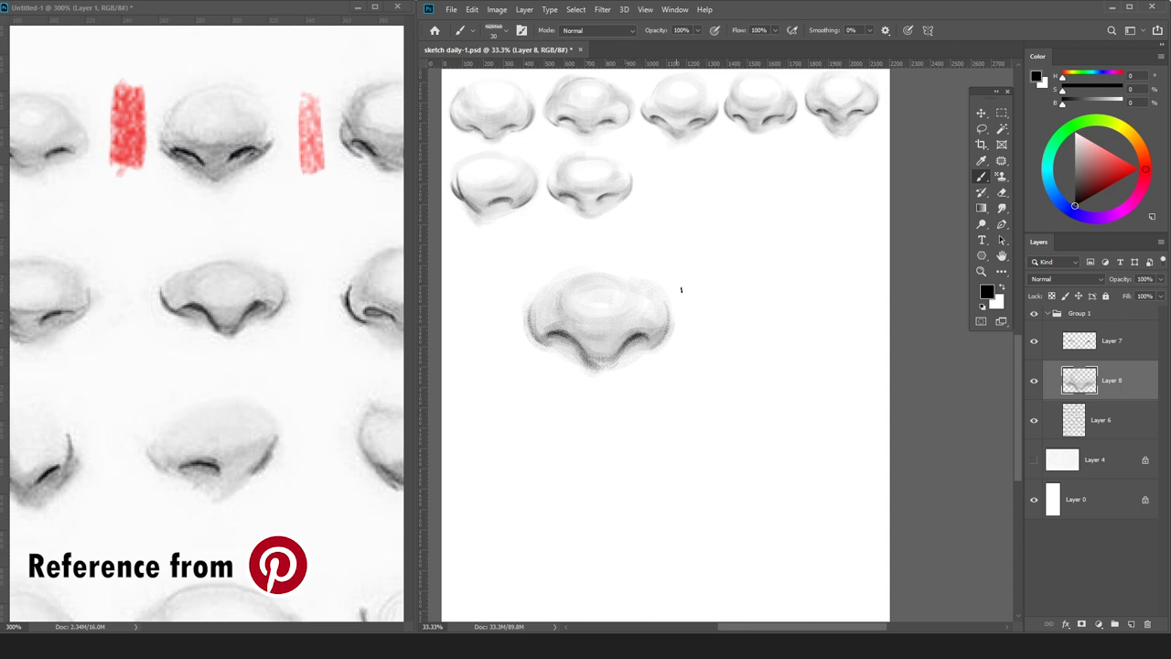
pyautogui.hotkey('ctrl', '-')
pyautogui.hotkey('ctrl', 't')
pyautogui.moveTo(688, 284); pyautogui.dragTo(701, 229)
pyautogui.press('Escape')
# Merge the nose's outline and shading, scale it down into third place in the last row and merge it into the finished noses.
pyautogui.click(1109, 340)
pyautogui.hotkey('ctrl', 'e')
pyautogui.hotkey('ctrl', 't')
pyautogui.press('Return')
pyautogui.press('b')
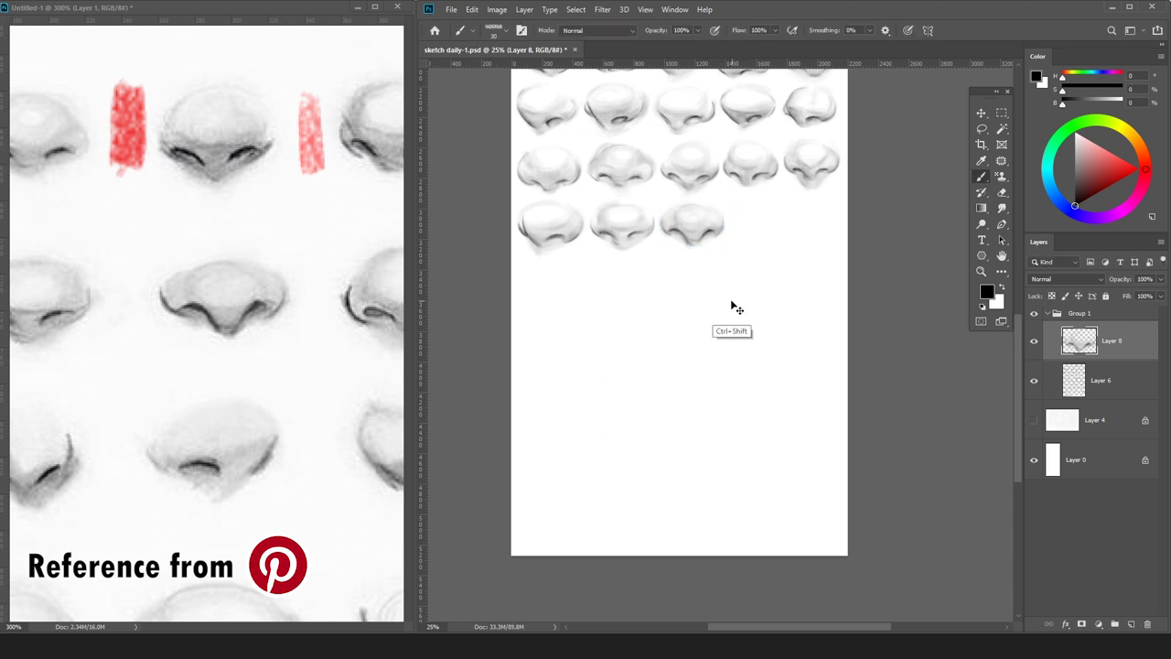
pyautogui.hotkey('ctrl', 'e')
# Add a new layer above the finished noses and mark the copied nose on the reference sheet in red.
pyautogui.hotkey('ctrl', 'shift', 'n')
pyautogui.press('Return')
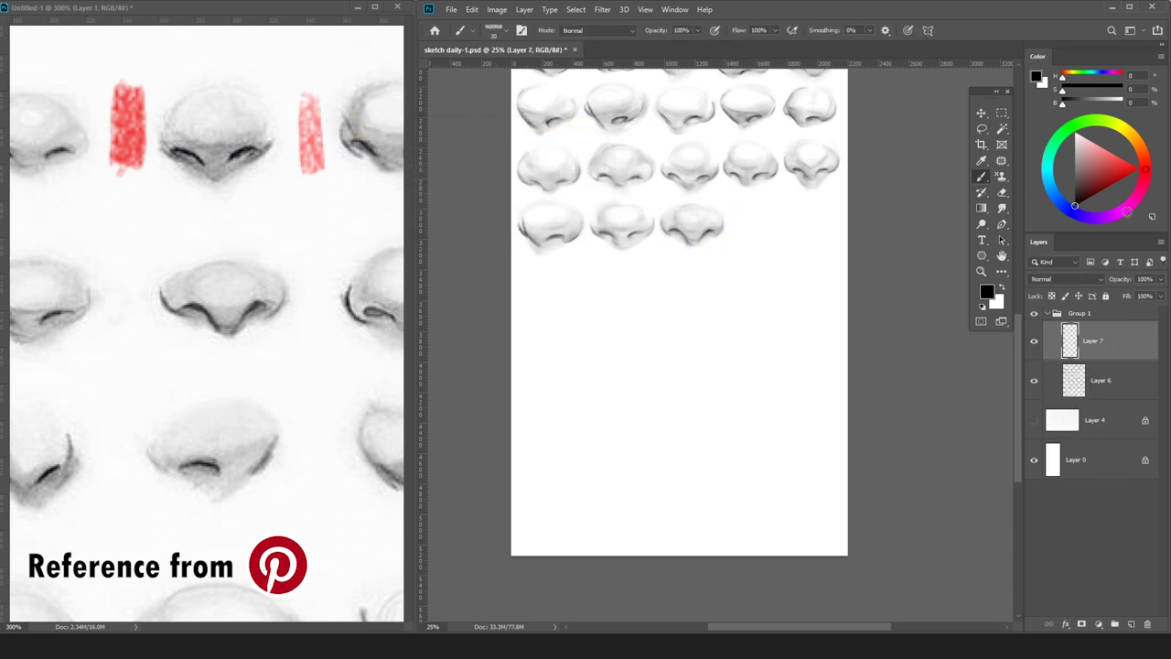
pyautogui.click(1117, 169)
pyautogui.click(116, 304)
pyautogui.moveTo(115, 263); pyautogui.dragTo(132, 328)
pyautogui.moveTo(325, 319); pyautogui.dragTo(177, 305)
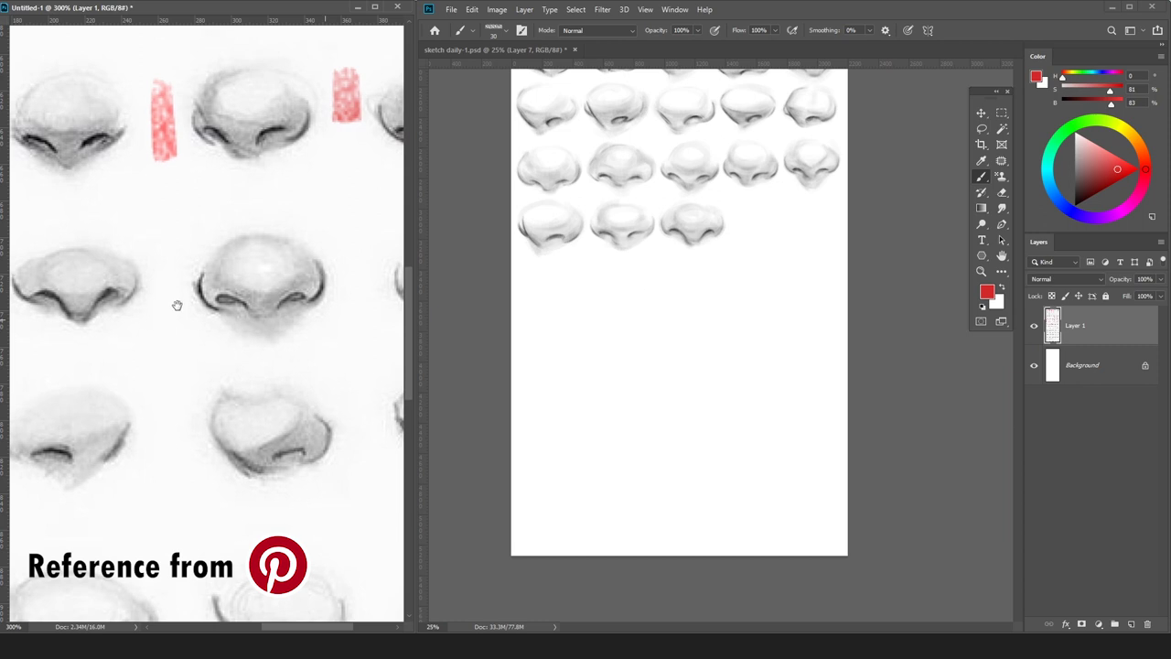
# Sketch the next nose's left wing, both nostrils and the start of its base in black below the last row.
pyautogui.click(918, 329)
pyautogui.click(1076, 206)
pyautogui.hotkey('ctrl', '+')
pyautogui.press(']')
pyautogui.moveTo(533, 322)
pyautogui.mouseDown()
pyautogui.moveTo(537, 371)
pyautogui.moveTo(577, 359)
pyautogui.moveTo(547, 351)
pyautogui.mouseUp()
pyautogui.hotkey('ctrl', 'z')
pyautogui.hotkey('ctrl', 'z')
pyautogui.press('e')
pyautogui.press('b')
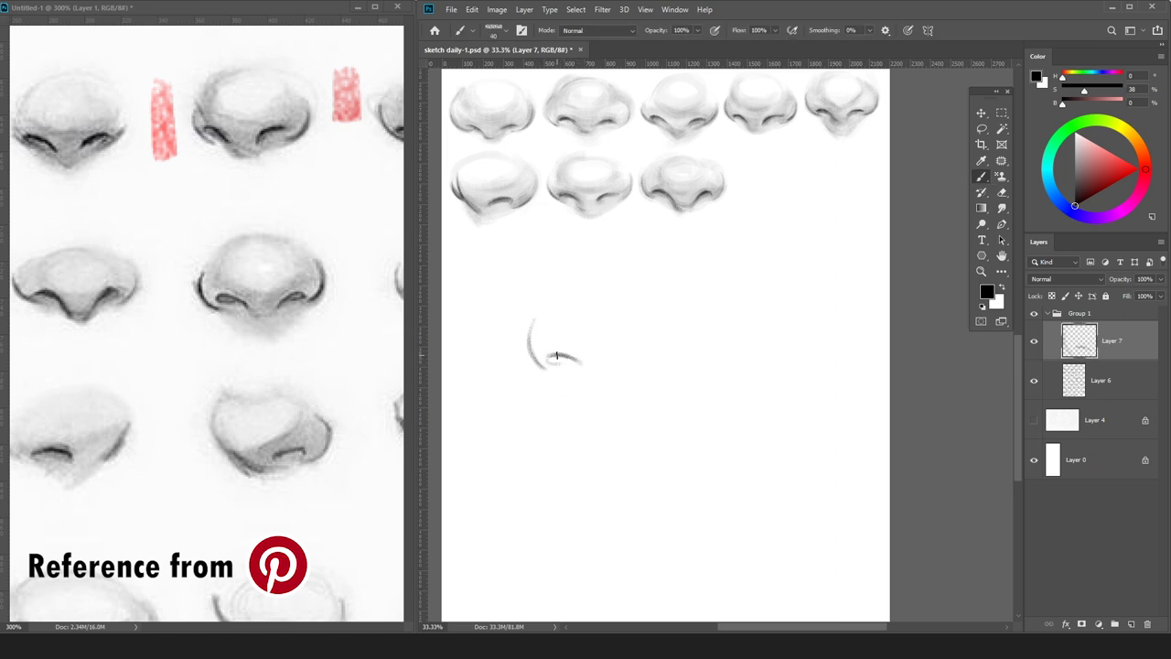
pyautogui.moveTo(600, 381)
pyautogui.mouseDown()
pyautogui.moveTo(584, 374)
pyautogui.moveTo(646, 354)
pyautogui.moveTo(622, 361)
pyautogui.mouseUp()
pyautogui.hotkey('ctrl', 'z')
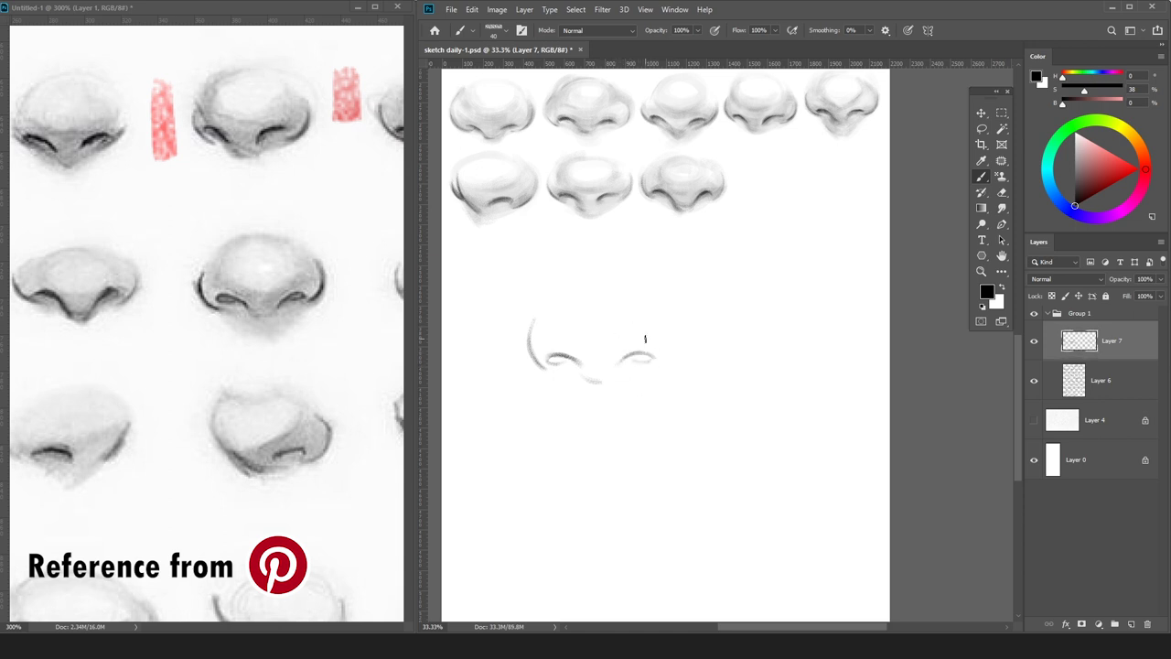
# Select the sketched right nostril and nudge it slightly left, closer to the nose's base.
pyautogui.press('l')
pyautogui.moveTo(601, 338); pyautogui.dragTo(691, 273)
pyautogui.press('v')
pyautogui.press('Left')
pyautogui.press('Left')
pyautogui.press('Left')
pyautogui.press('Left')
pyautogui.press('Left')
pyautogui.press('Left')
pyautogui.press('Left')
pyautogui.press('Left')
pyautogui.press('Left')
pyautogui.press('Left')
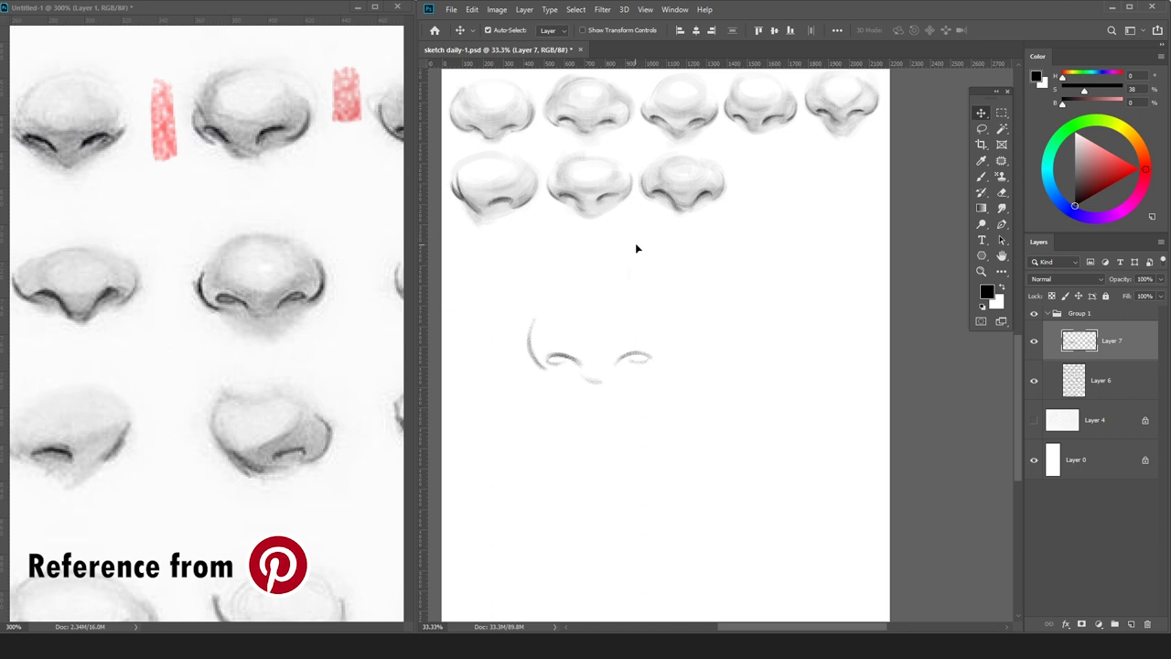
# Draw the curved right wing in black to mirror the left one, refining its line with the eraser.
pyautogui.press('e')
pyautogui.press('b')
pyautogui.moveTo(653, 366)
pyautogui.mouseDown()
pyautogui.moveTo(651, 322)
pyautogui.moveTo(672, 337)
pyautogui.moveTo(651, 312)
pyautogui.moveTo(673, 338)
pyautogui.moveTo(662, 363)
pyautogui.moveTo(658, 310)
pyautogui.moveTo(631, 373)
pyautogui.moveTo(654, 281)
pyautogui.moveTo(656, 357)
pyautogui.moveTo(660, 318)
pyautogui.moveTo(668, 339)
pyautogui.moveTo(651, 370)
pyautogui.mouseUp()
pyautogui.press('e')
pyautogui.press('b')
pyautogui.press('e')
pyautogui.press('b')
pyautogui.press('e')
pyautogui.hotkey('ctrl', 'z')
pyautogui.hotkey('ctrl', 'z')
pyautogui.press('b')
pyautogui.press('e')
pyautogui.press('b')
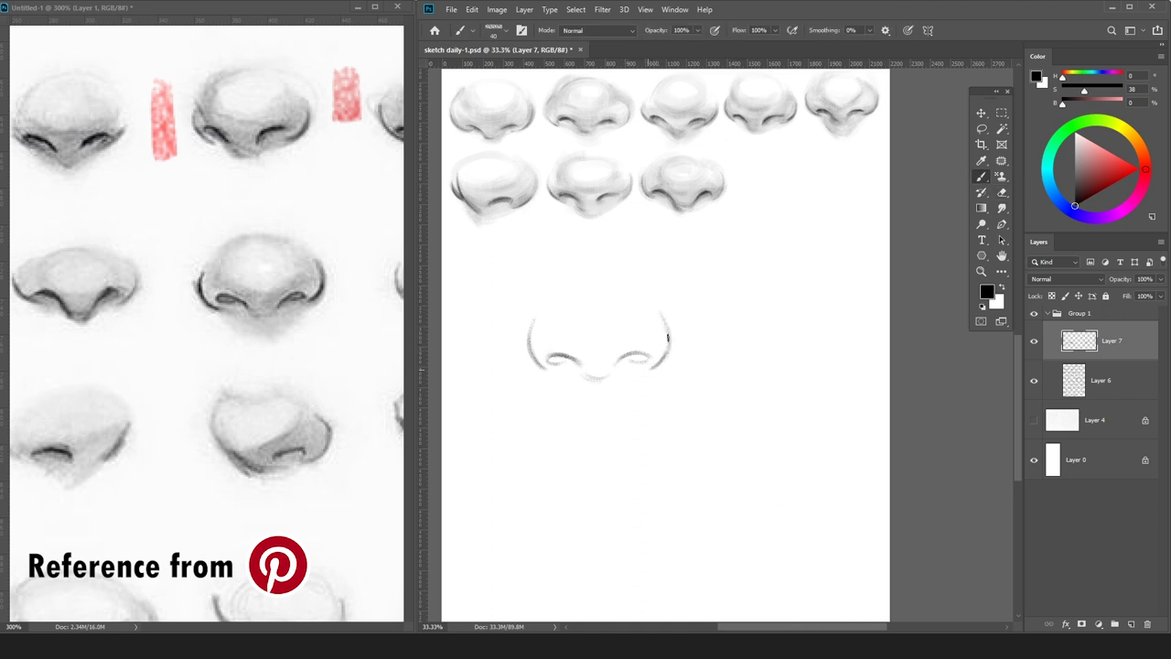
pyautogui.press('e')
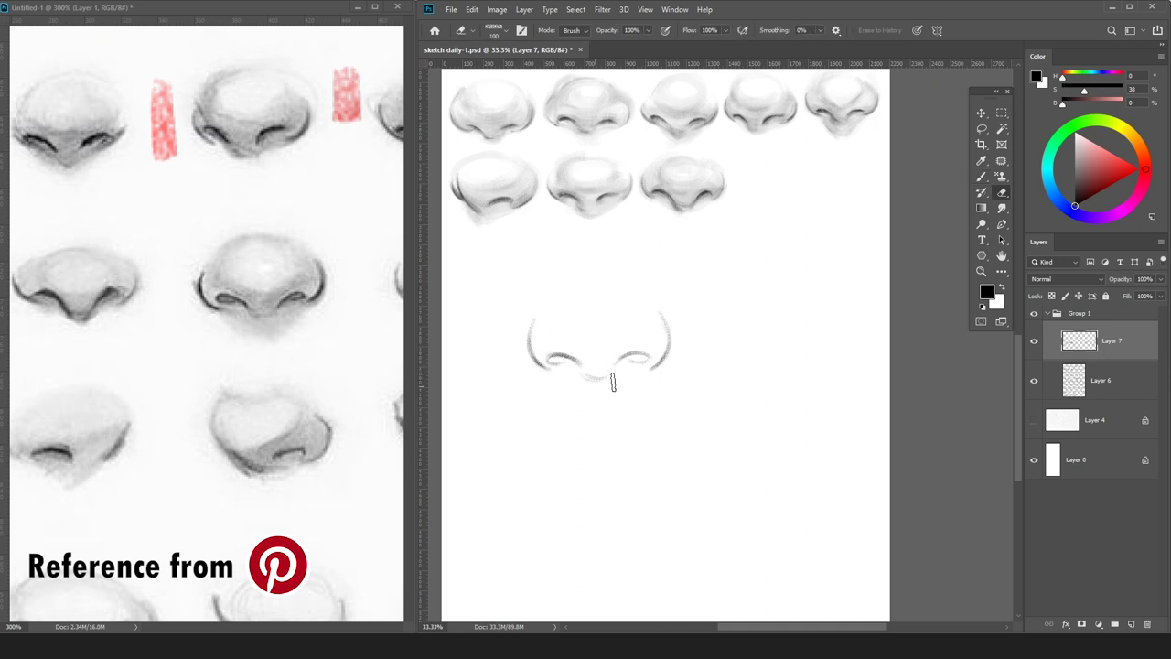
# Darken the left nostril and define the sides of the base, alternating between brush and eraser.
pyautogui.press('b')
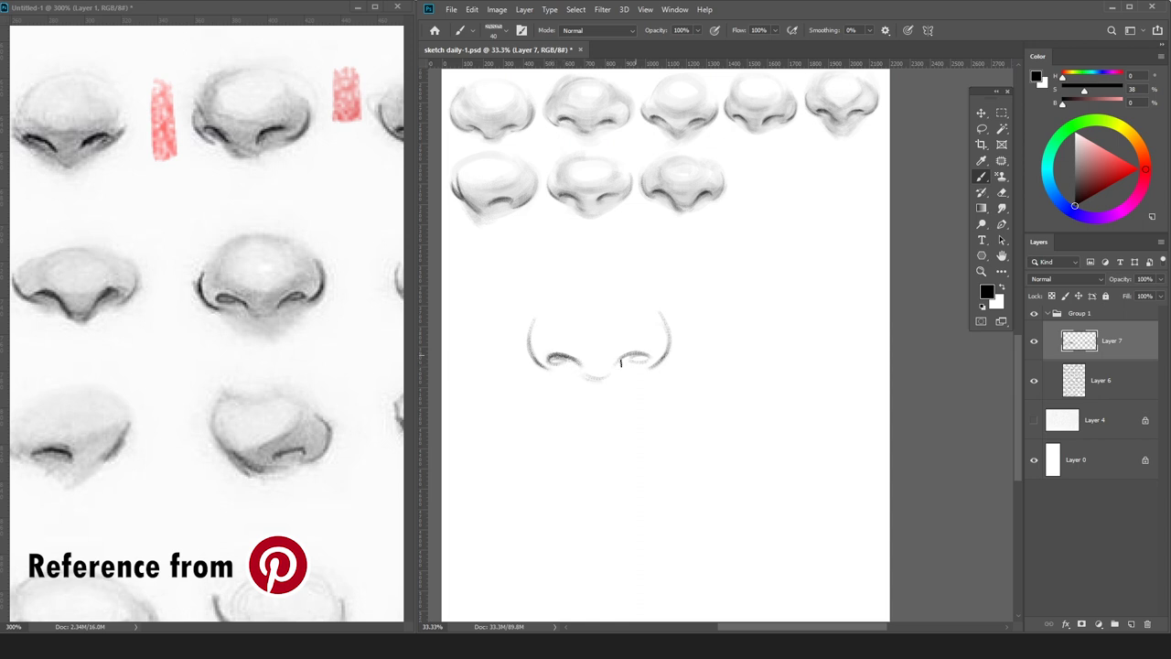
pyautogui.press('e')
pyautogui.press('b')
pyautogui.press('e')
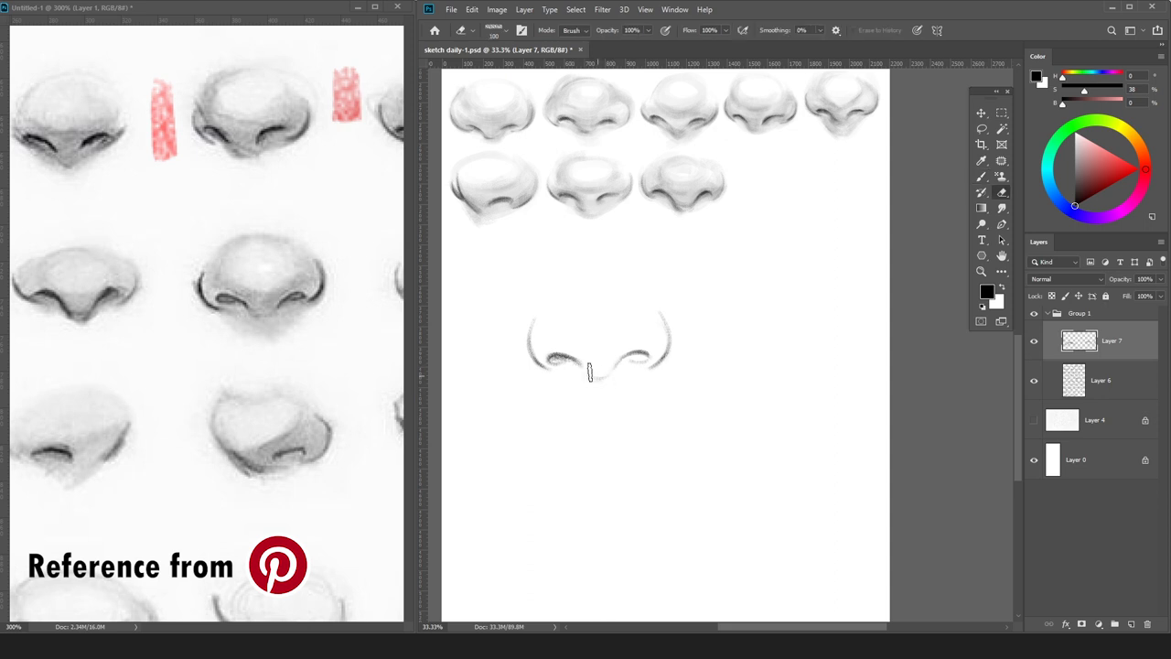
pyautogui.press('b')
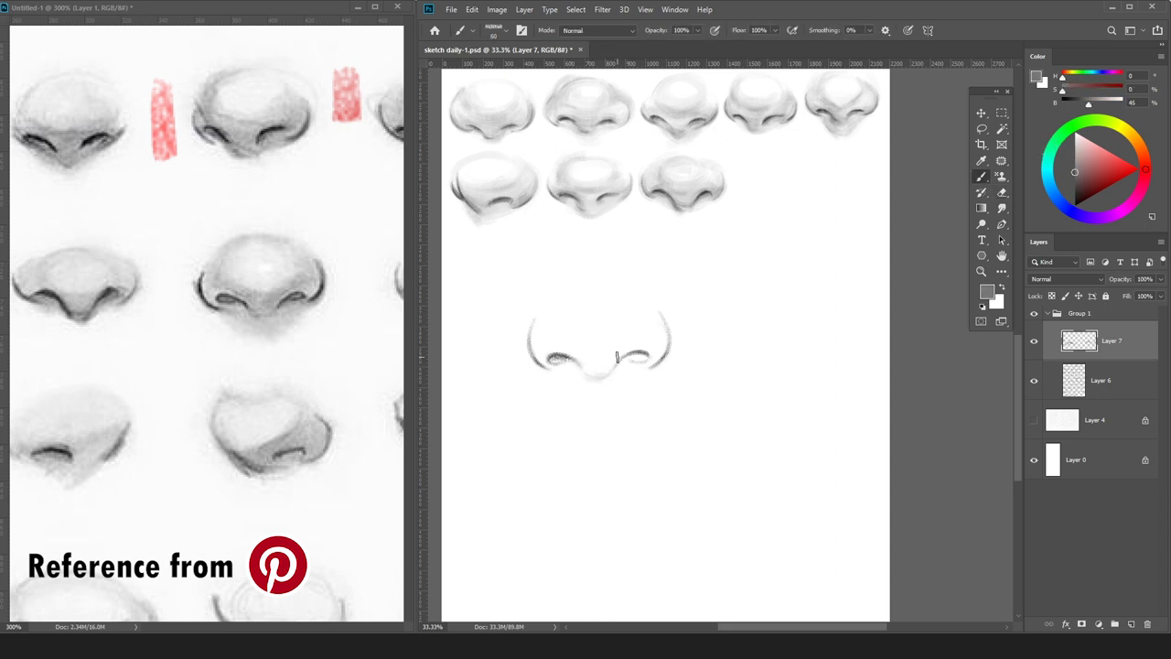
# Lighten the base line with the eraser and fill in the right nostril with a fine black brush.
pyautogui.press('e')
pyautogui.moveTo(607, 364); pyautogui.dragTo(598, 378)
pyautogui.press('b')
pyautogui.press('d')
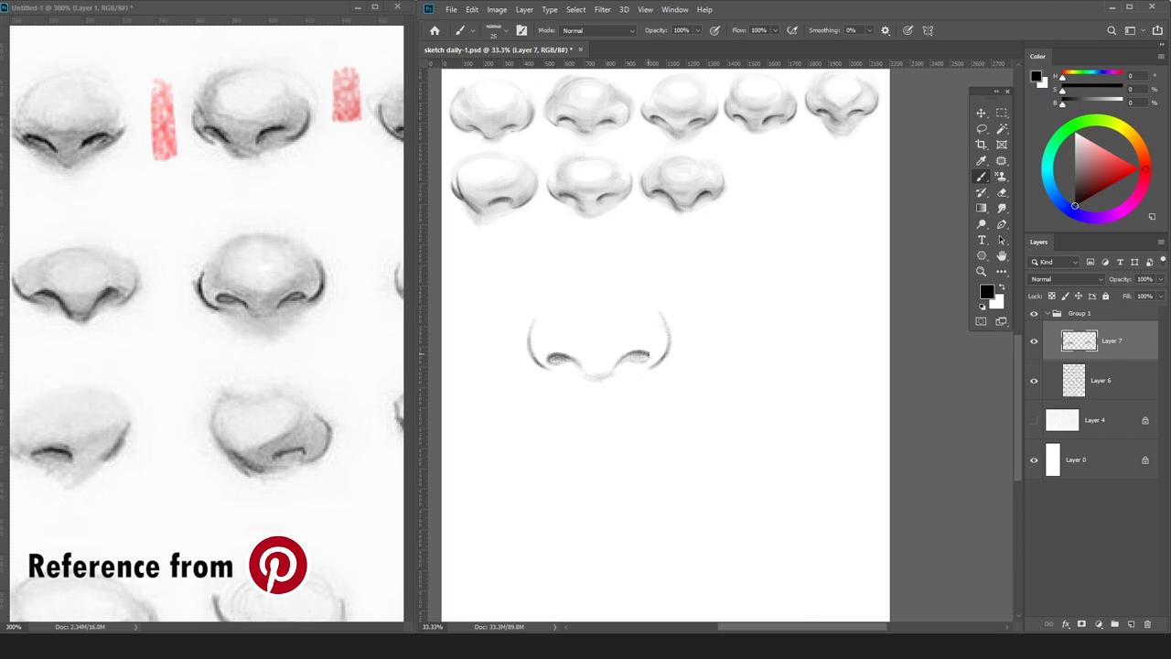
pyautogui.press('e')
pyautogui.press('p')
pyautogui.press('e')
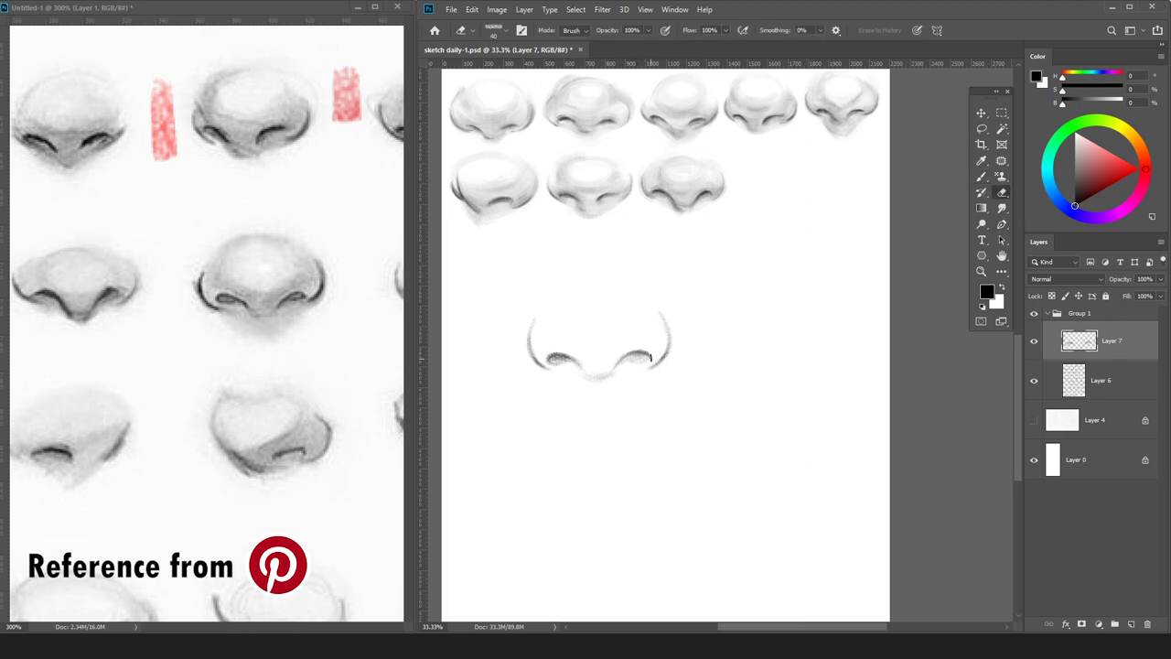
pyautogui.press('b')
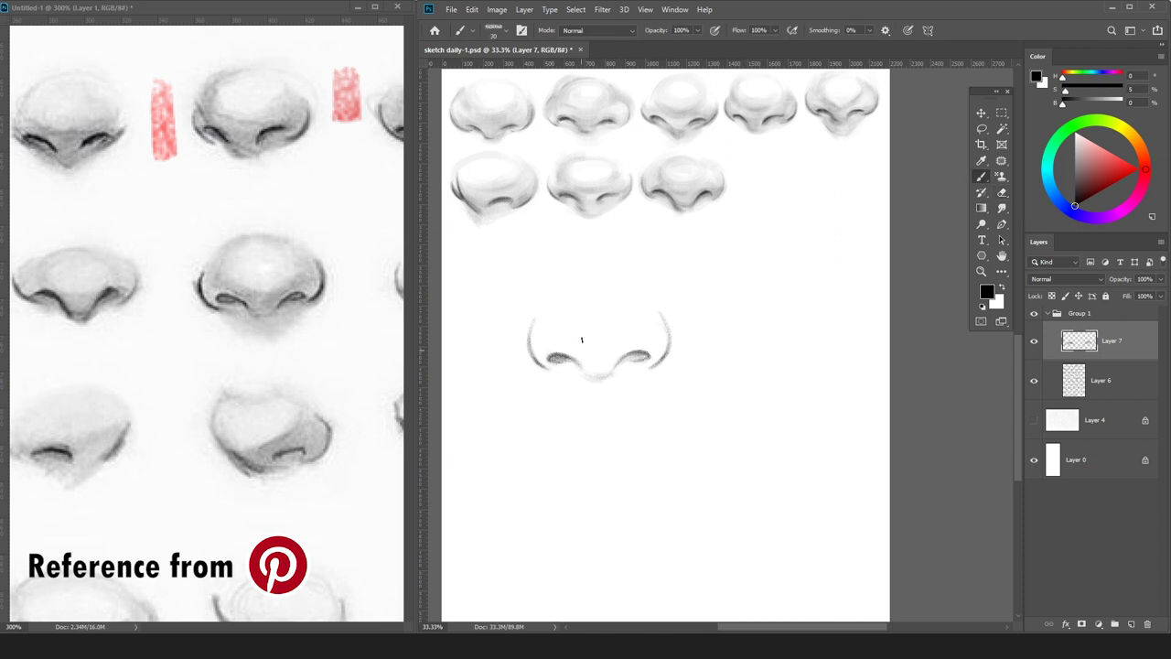
# Add a new layer beneath the outline and draw the nose's ball in light grey of 77% brightness.
pyautogui.hotkey('ctrl', 'shift', 'n')
pyautogui.press('Return')
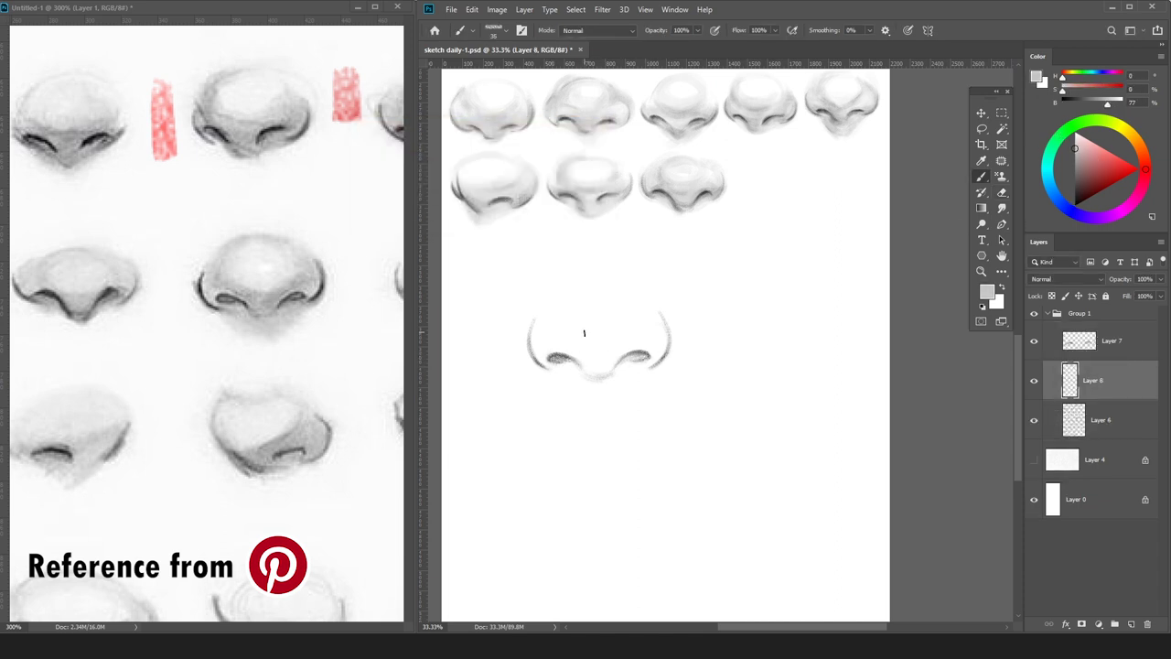
pyautogui.moveTo(600, 295)
pyautogui.mouseDown()
pyautogui.moveTo(621, 339)
pyautogui.moveTo(608, 295)
pyautogui.moveTo(643, 290)
pyautogui.moveTo(617, 308)
pyautogui.mouseUp()
pyautogui.press('e')
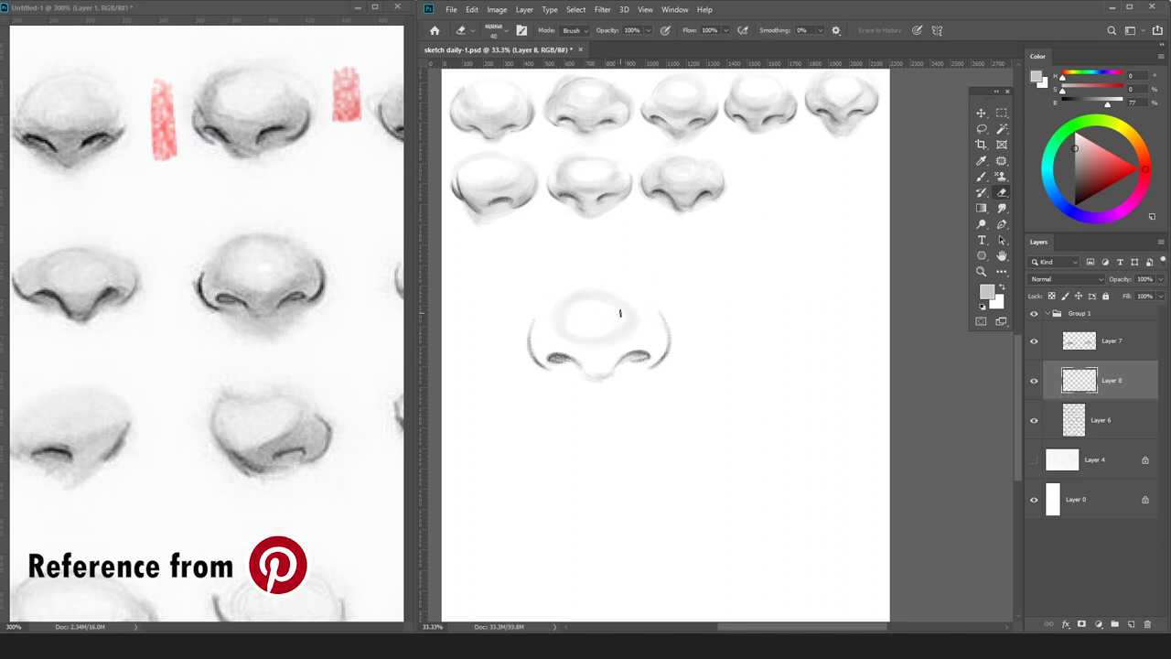
pyautogui.press('b')
# Shade the sides of the ball, the area between the nostrils and the right wing in the same light grey.
pyautogui.moveTo(642, 309)
pyautogui.mouseDown()
pyautogui.moveTo(579, 349)
pyautogui.moveTo(632, 340)
pyautogui.moveTo(553, 348)
pyautogui.moveTo(537, 329)
pyautogui.moveTo(661, 320)
pyautogui.moveTo(543, 334)
pyautogui.moveTo(565, 351)
pyautogui.moveTo(664, 342)
pyautogui.moveTo(657, 329)
pyautogui.moveTo(562, 339)
pyautogui.mouseUp()
pyautogui.press('[')
pyautogui.moveTo(631, 358); pyautogui.dragTo(570, 358)
pyautogui.moveTo(660, 347); pyautogui.dragTo(656, 357)
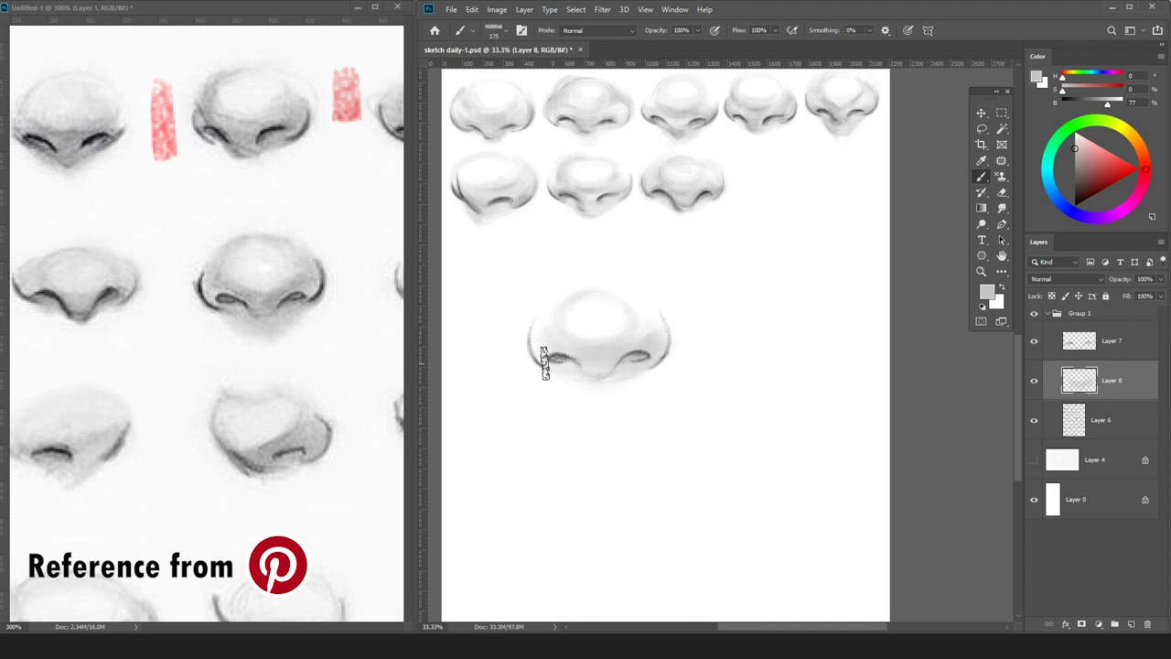
# Shade the left wing's lower edge and the rounded area beneath the nostrils in light grey with a large brush.
pyautogui.moveTo(543, 361); pyautogui.dragTo(640, 396)
pyautogui.press('[')
pyautogui.press('[')
pyautogui.press('[')
pyautogui.press(']')
pyautogui.press(']')
pyautogui.press(']')
pyautogui.press(']')
# Shade around the top of the ball in light grey, enlarging the brush to 200.
pyautogui.moveTo(566, 293)
pyautogui.mouseDown()
pyautogui.moveTo(549, 350)
pyautogui.moveTo(615, 308)
pyautogui.mouseUp()
pyautogui.press('[')
pyautogui.press('[')
pyautogui.press('[')
pyautogui.press('[')
pyautogui.press(']')
pyautogui.press(']')
pyautogui.press(']')
pyautogui.press(']')
pyautogui.press(']')
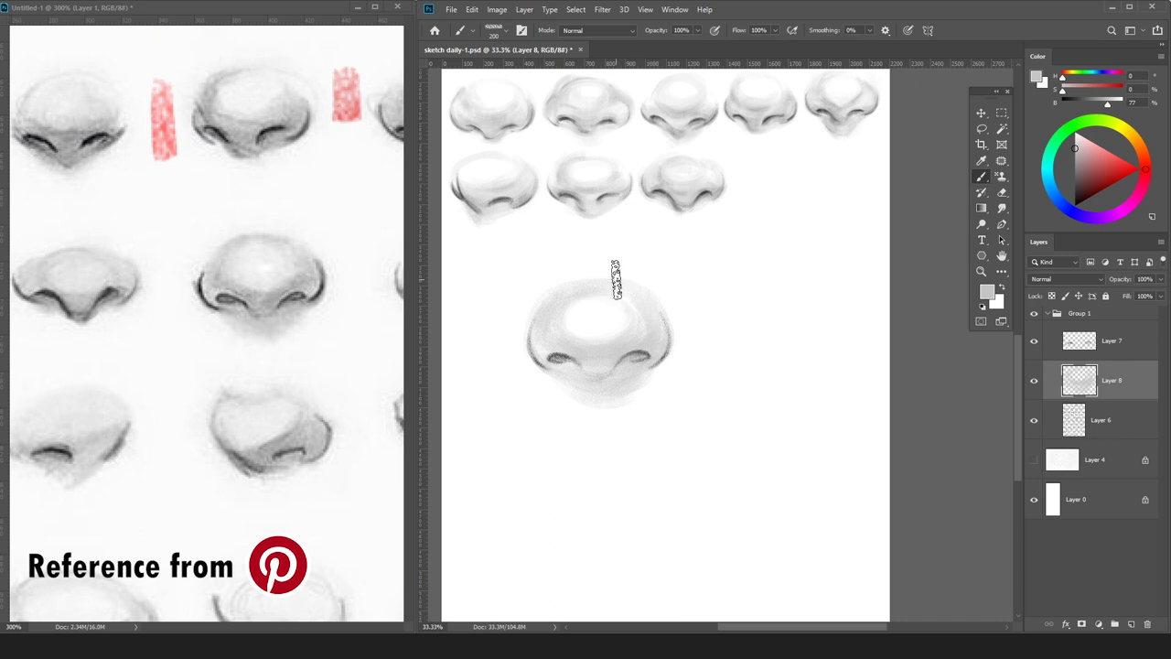
# Refine the ball's highlight with eraser and sampled colour, and darken its underside in grey of 55% brightness.
pyautogui.press('e')
pyautogui.press('b')
pyautogui.keyDown('alt'); pyautogui.click(584, 321); pyautogui.keyUp('alt')
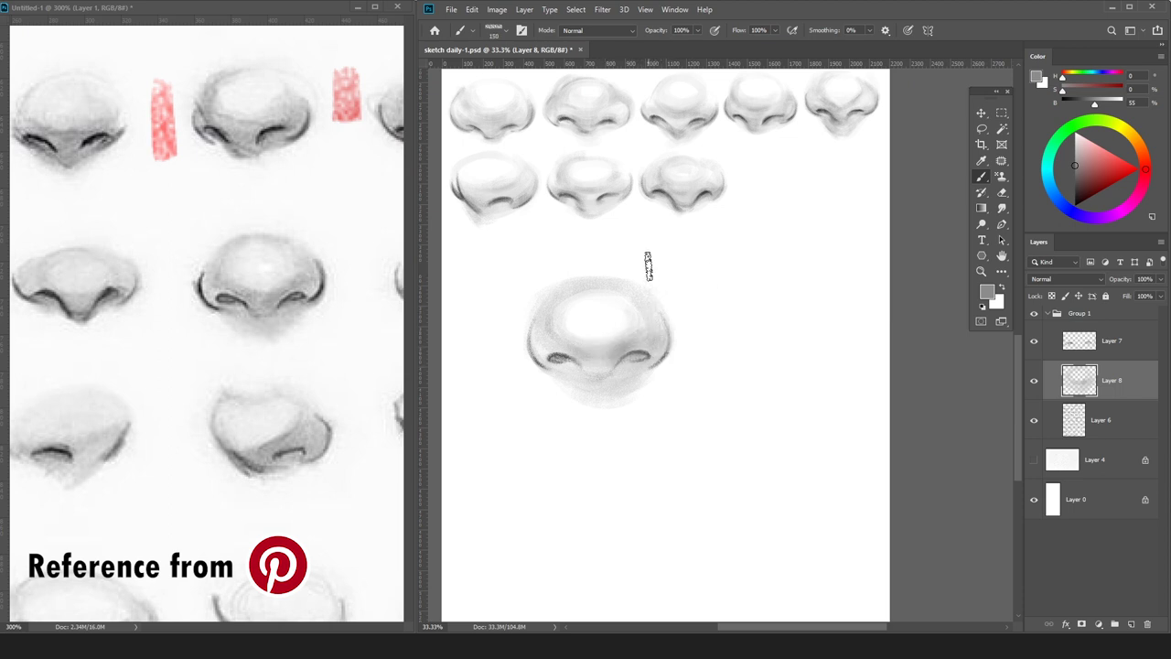
# Shade the ball's underside and the area between the nostrils with sampled greys, reducing the brush to 40 and resetting the colour to black.
pyautogui.keyDown('alt'); pyautogui.click(563, 305); pyautogui.keyUp('alt')
pyautogui.keyDown('alt'); pyautogui.click(635, 323); pyautogui.keyUp('alt')
pyautogui.press('[')
pyautogui.press('[')
pyautogui.press('[')
pyautogui.press('[')
pyautogui.press('[')
pyautogui.press('[')
pyautogui.press('[')
pyautogui.press('[')
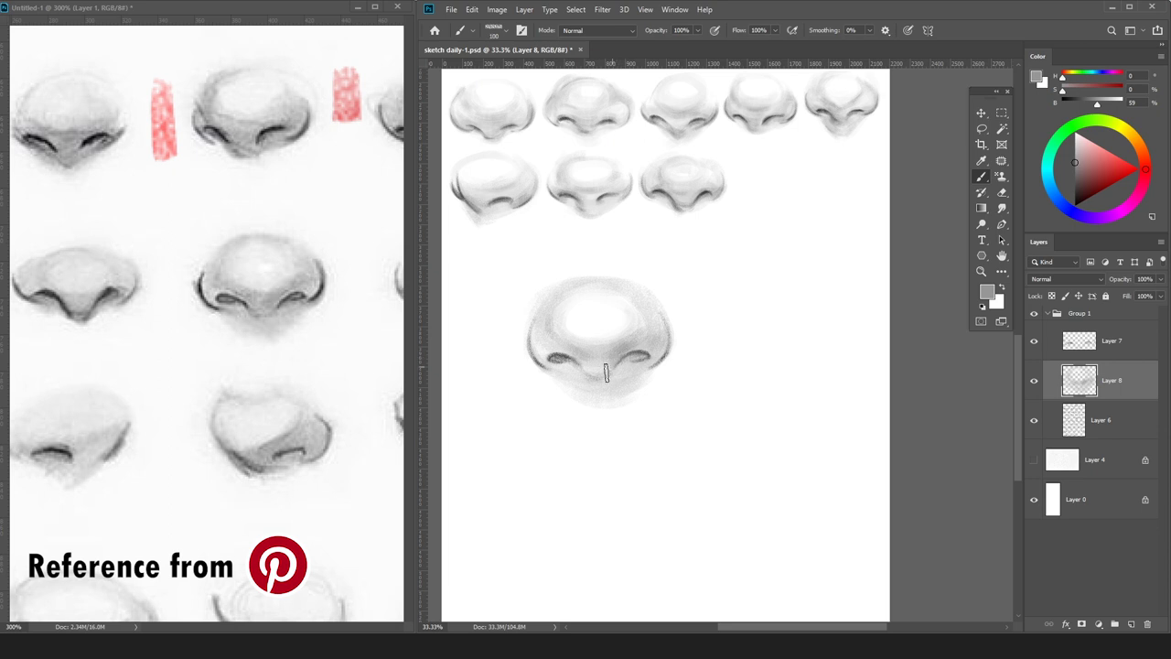
pyautogui.press('d')
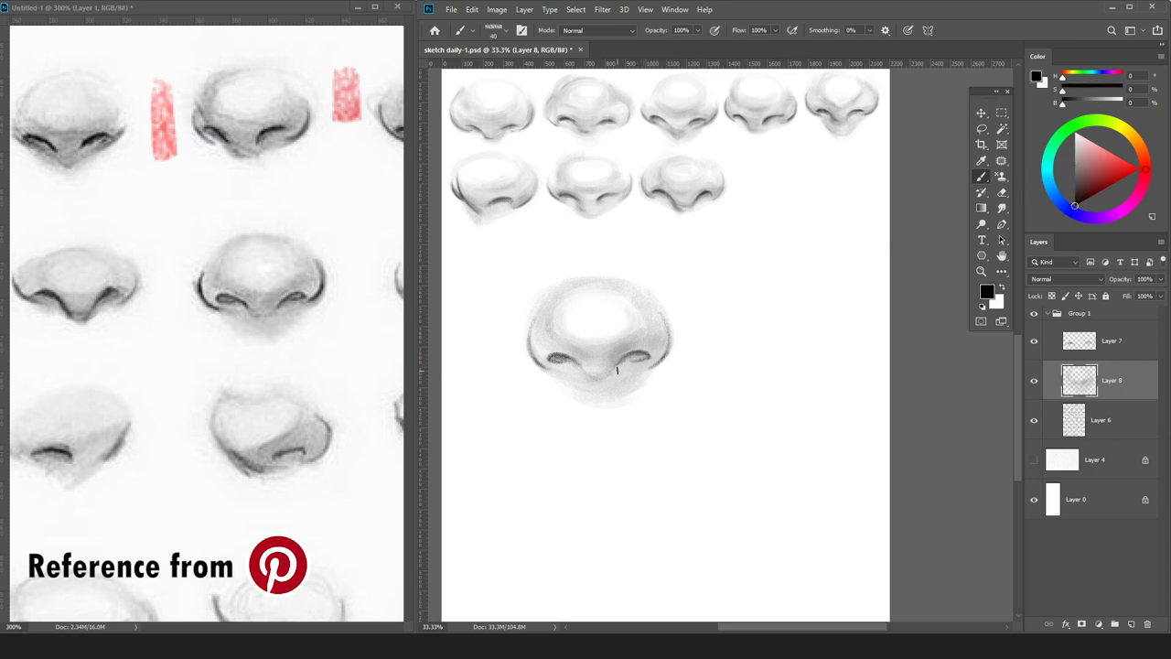
# Sample the light grey beneath the nose and merge Layer 7 with the outlines into Layer 8.
pyautogui.keyDown('alt'); pyautogui.click(571, 397); pyautogui.keyUp('alt')
pyautogui.click(1092, 342)
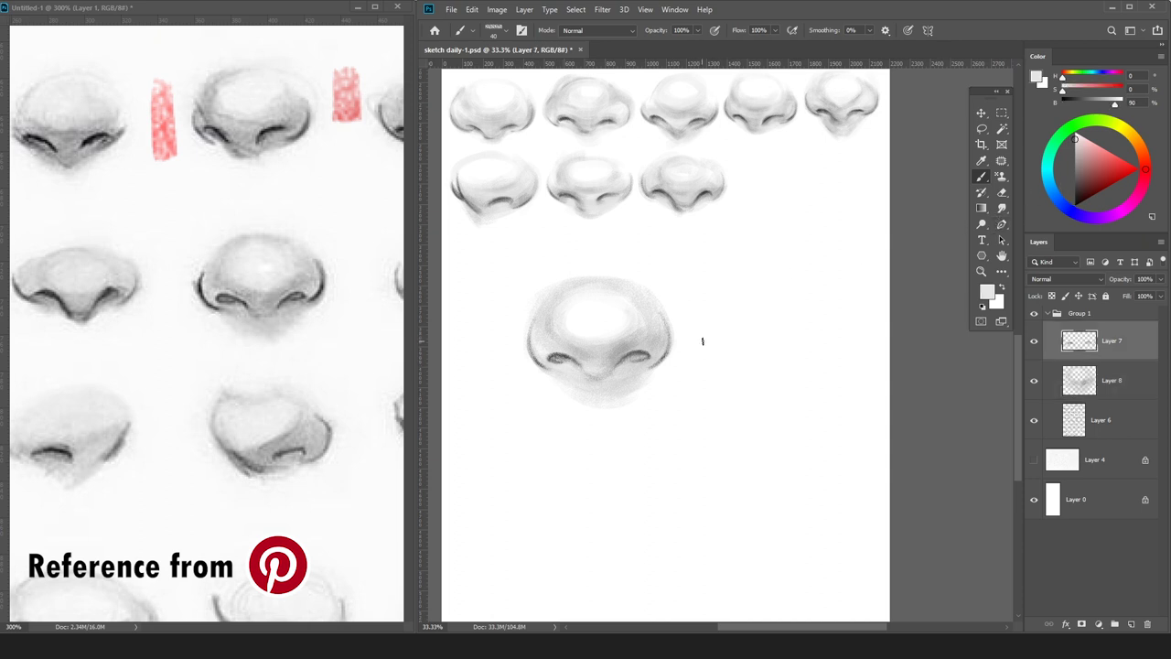
pyautogui.press('Delete')
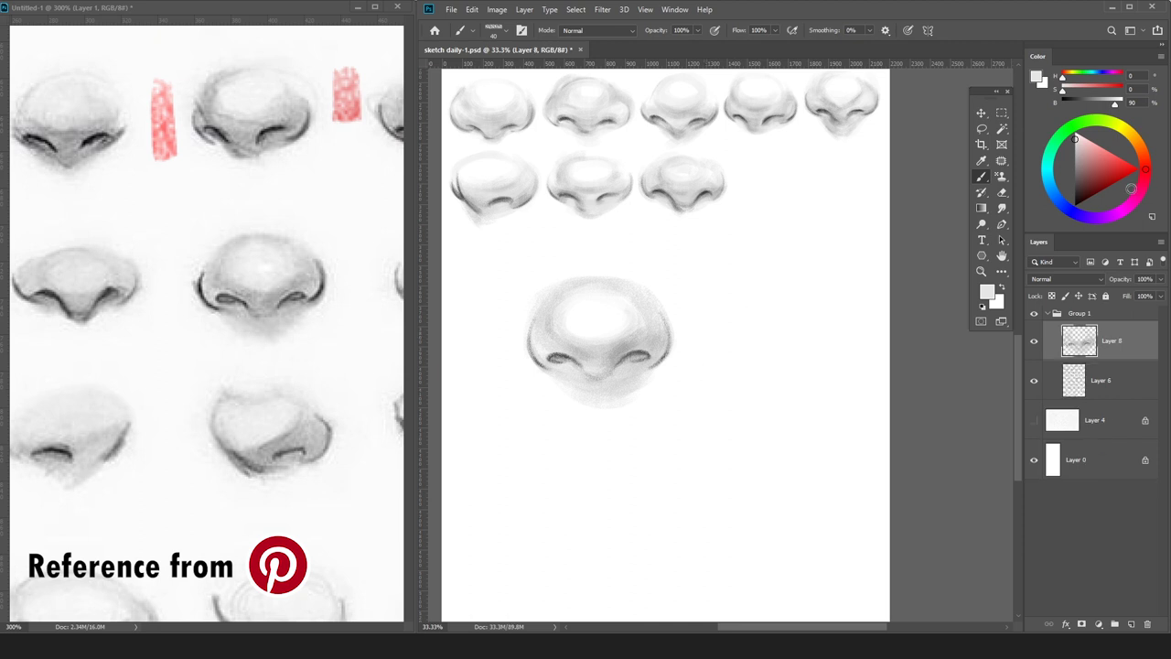
# Deepen the ball's lower edge in grey of 49% brightness, and soften the shading with a sampled light grey of 87% brightness.
pyautogui.keyDown('alt'); pyautogui.click(580, 348); pyautogui.keyUp('alt')
pyautogui.press('[')
pyautogui.press('[')
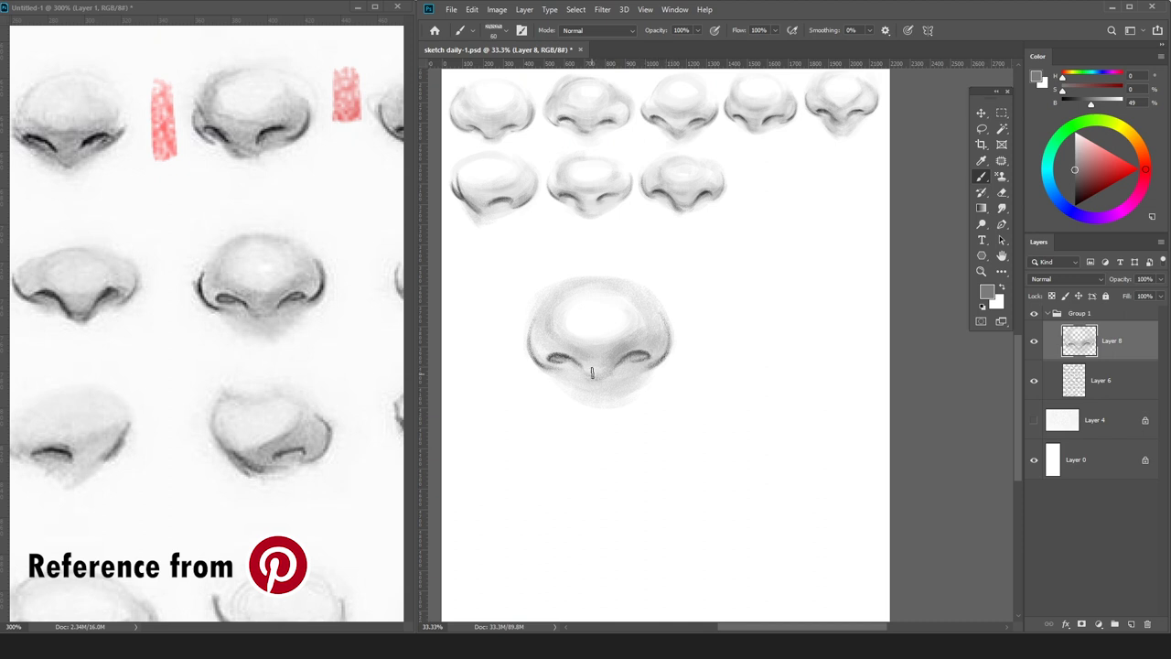
pyautogui.press(']')
pyautogui.keyDown('alt'); pyautogui.click(565, 324); pyautogui.keyUp('alt')
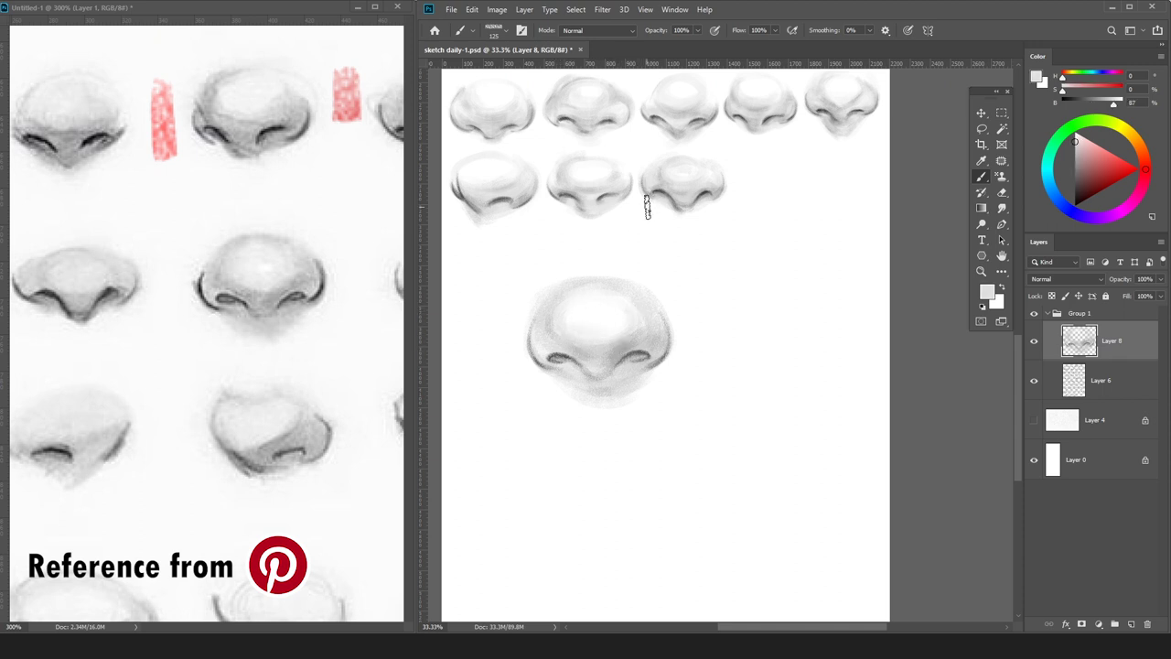
# Scale the finished nose to about 49%, place it fourth in the second row, and merge its layer into Layer 6.
pyautogui.hotkey('ctrl', 'e')
pyautogui.hotkey('ctrl', 'z')
pyautogui.hotkey('ctrl', 't')
pyautogui.moveTo(678, 276); pyautogui.dragTo(622, 325)
pyautogui.moveTo(583, 371); pyautogui.dragTo(789, 190)
pyautogui.moveTo(824, 146)
pyautogui.mouseDown()
pyautogui.moveTo(793, 149)
pyautogui.moveTo(804, 146)
pyautogui.mouseUp()
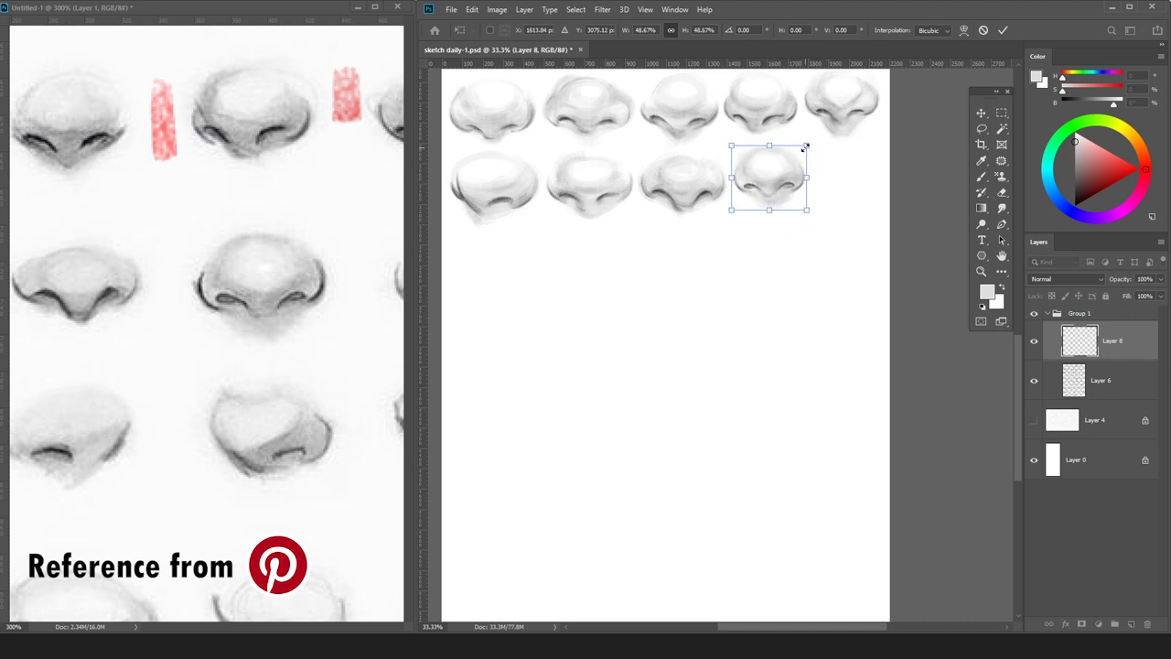
pyautogui.press('Return')
pyautogui.hotkey('ctrl', 'e')
# Add a new layer above Layer 6 and set up a black brush of size 25 for the next nose.
pyautogui.hotkey('ctrl', 'shift', 'n')
pyautogui.press('Return')
pyautogui.press('b')
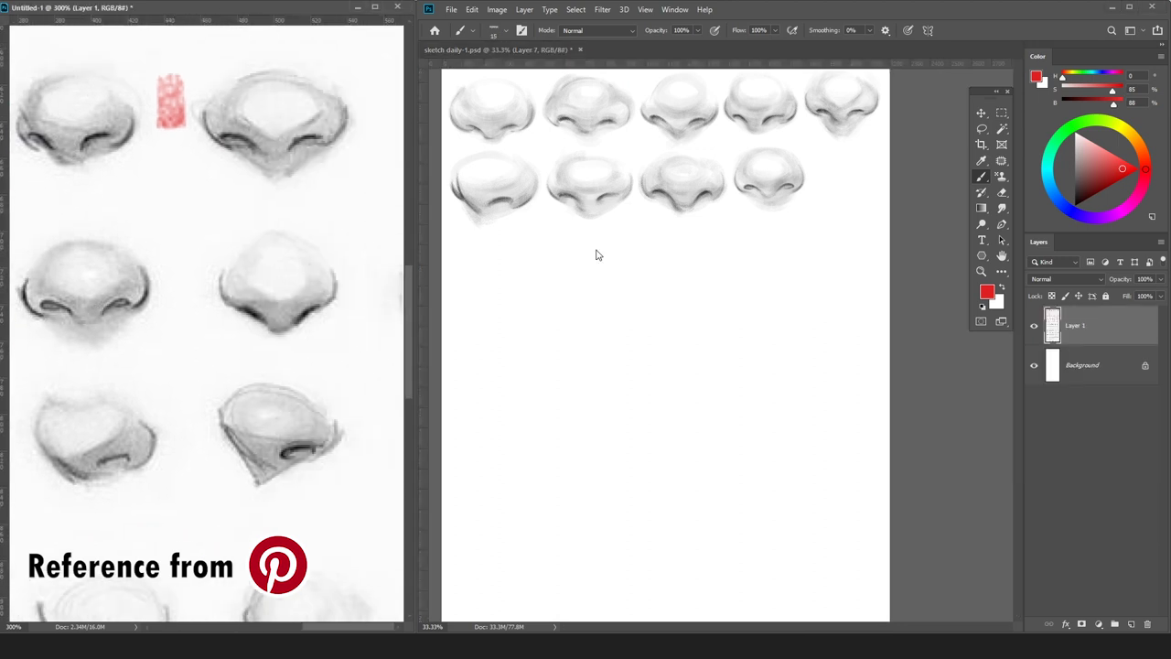
pyautogui.click(984, 386)
pyautogui.press('d')
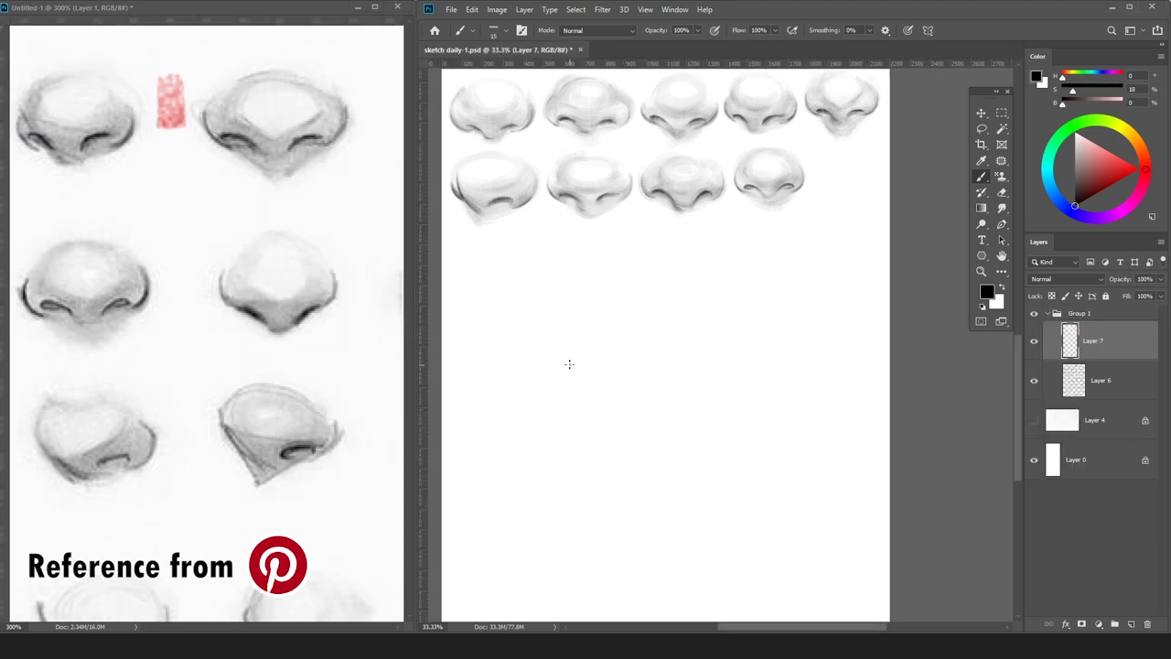
pyautogui.hotkey('ctrl', '+')
pyautogui.press(']')
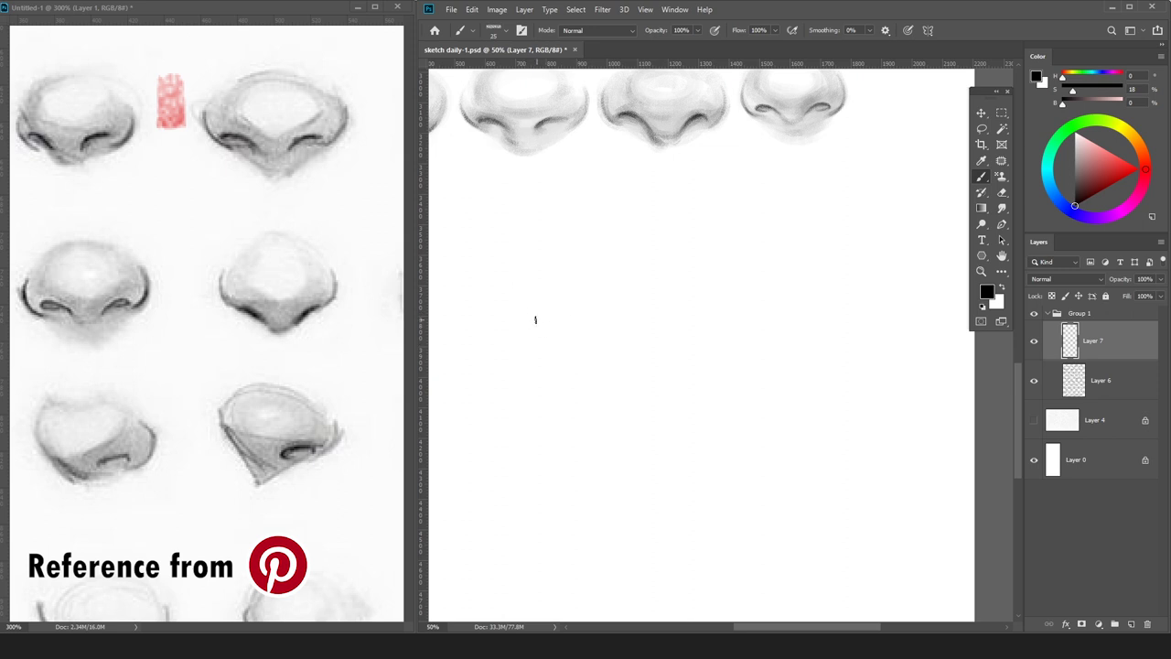
# Sketch a front-view nose outline in black below the finished rows, with two wings, nostril curves and a faint tip.
pyautogui.moveTo(537, 301)
pyautogui.mouseDown()
pyautogui.moveTo(594, 388)
pyautogui.moveTo(686, 356)
pyautogui.moveTo(639, 394)
pyautogui.moveTo(684, 358)
pyautogui.moveTo(642, 375)
pyautogui.moveTo(634, 384)
pyautogui.moveTo(700, 340)
pyautogui.moveTo(693, 306)
pyautogui.moveTo(705, 339)
pyautogui.moveTo(692, 344)
pyautogui.moveTo(696, 298)
pyautogui.mouseUp()
pyautogui.hotkey('ctrl', 'z')
pyautogui.press('e')
pyautogui.press('b')
pyautogui.press('e')
pyautogui.press('b')
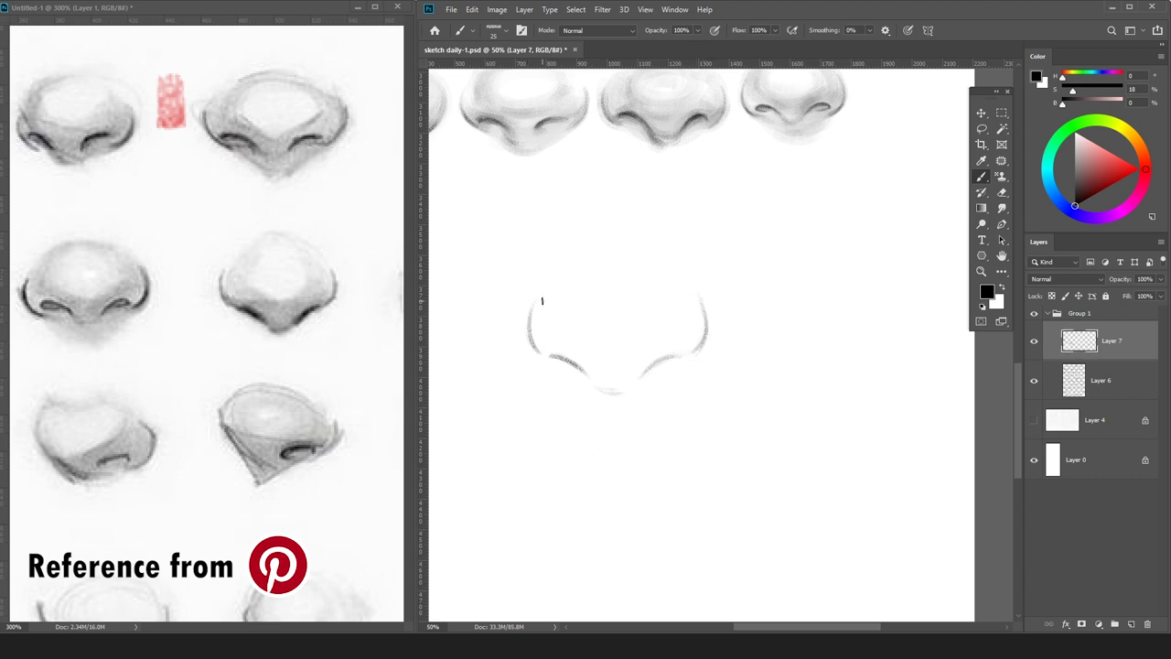
# Refine both wing contours of the new nose and strengthen the line under its tip.
pyautogui.moveTo(529, 296); pyautogui.dragTo(532, 345)
pyautogui.press('e')
pyautogui.moveTo(699, 277); pyautogui.dragTo(720, 346)
pyautogui.press('b')
pyautogui.moveTo(692, 288); pyautogui.dragTo(707, 341)
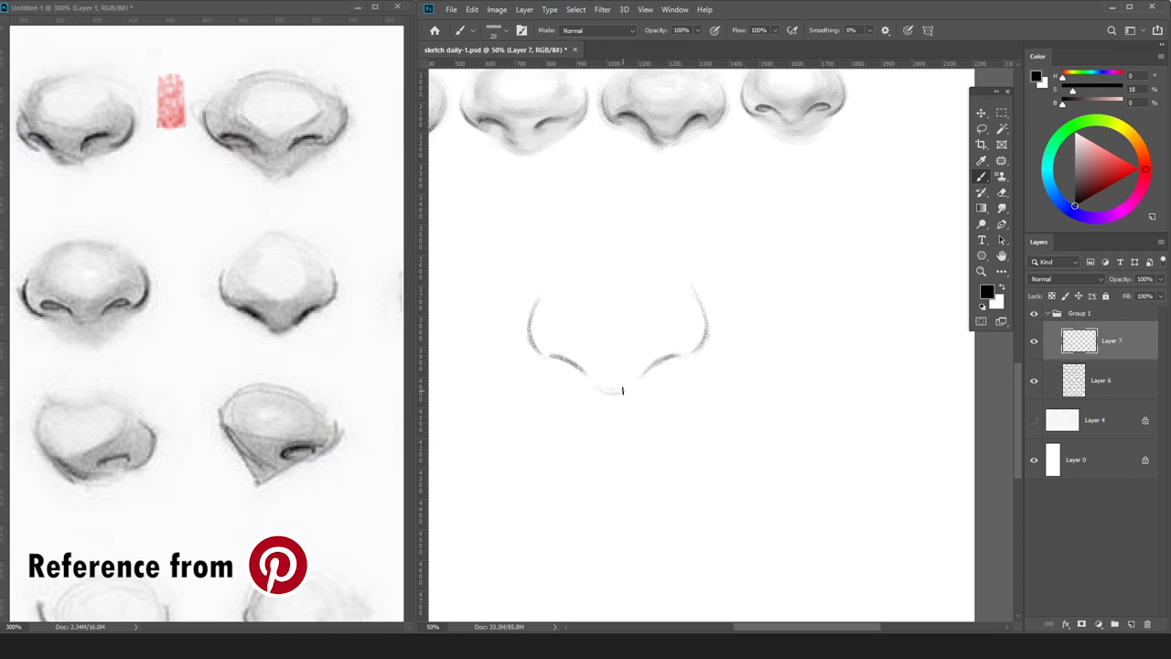
pyautogui.moveTo(593, 375); pyautogui.dragTo(627, 381)
# Lasso the nose's right wing contour and nudge it left toward the centre.
pyautogui.press('l')
pyautogui.moveTo(700, 219)
pyautogui.mouseDown()
pyautogui.moveTo(685, 328)
pyautogui.moveTo(741, 157)
pyautogui.mouseUp()
pyautogui.press('v')
pyautogui.press('Left')
pyautogui.press('Left')
pyautogui.press('Left')
pyautogui.press('Left')
pyautogui.press('Left')
pyautogui.press('Left')
pyautogui.press('Left')
pyautogui.press('Left')
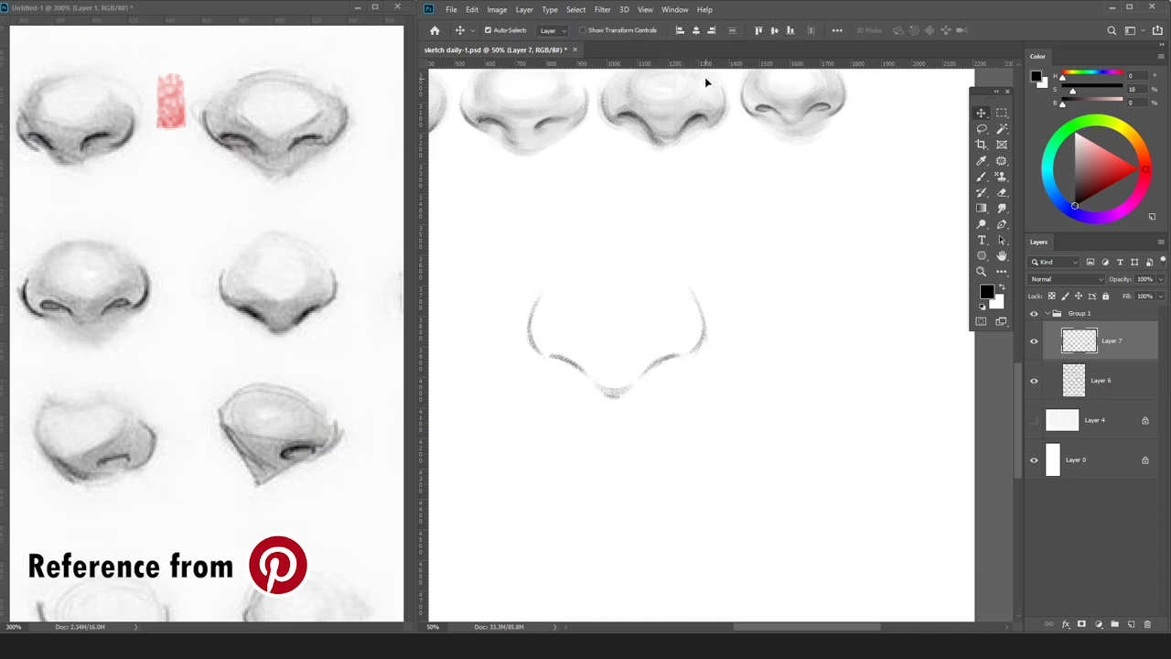
# Reactivate Layer 7, lasso the right wing contour again and nudge it a little farther left.
pyautogui.click(650, 271)
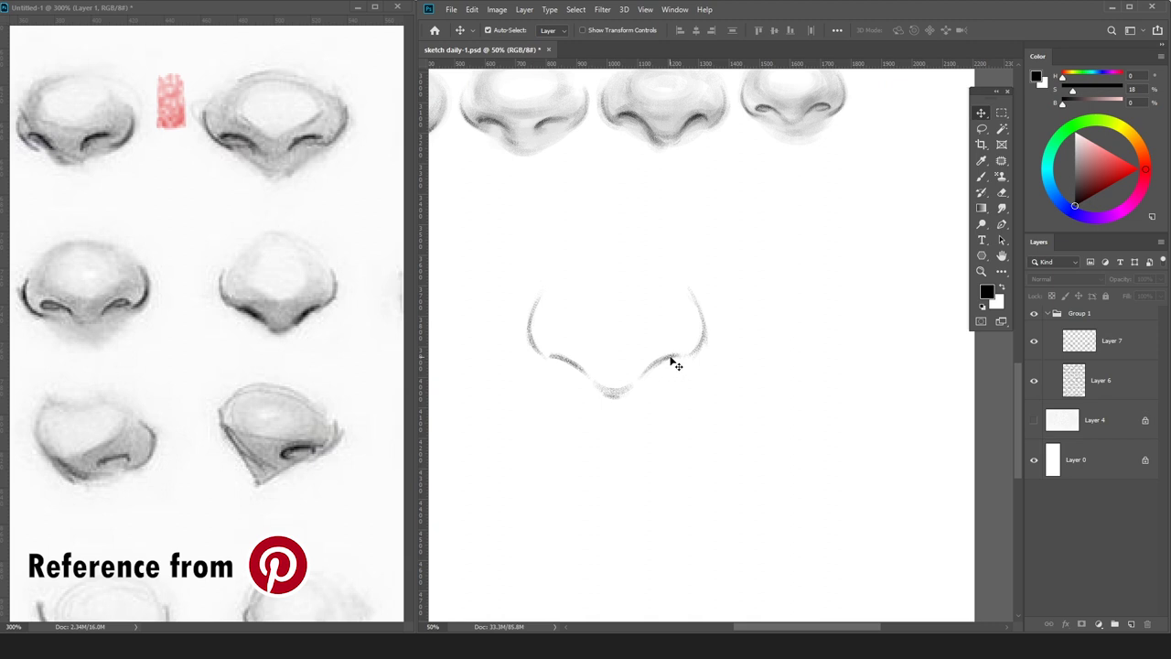
pyautogui.click(1128, 367)
pyautogui.press('l')
pyautogui.moveTo(642, 337)
pyautogui.mouseDown()
pyautogui.moveTo(758, 337)
pyautogui.moveTo(632, 248)
pyautogui.mouseUp()
pyautogui.press('v')
pyautogui.press('Left')
pyautogui.press('Left')
pyautogui.press('Left')
pyautogui.press('Left')
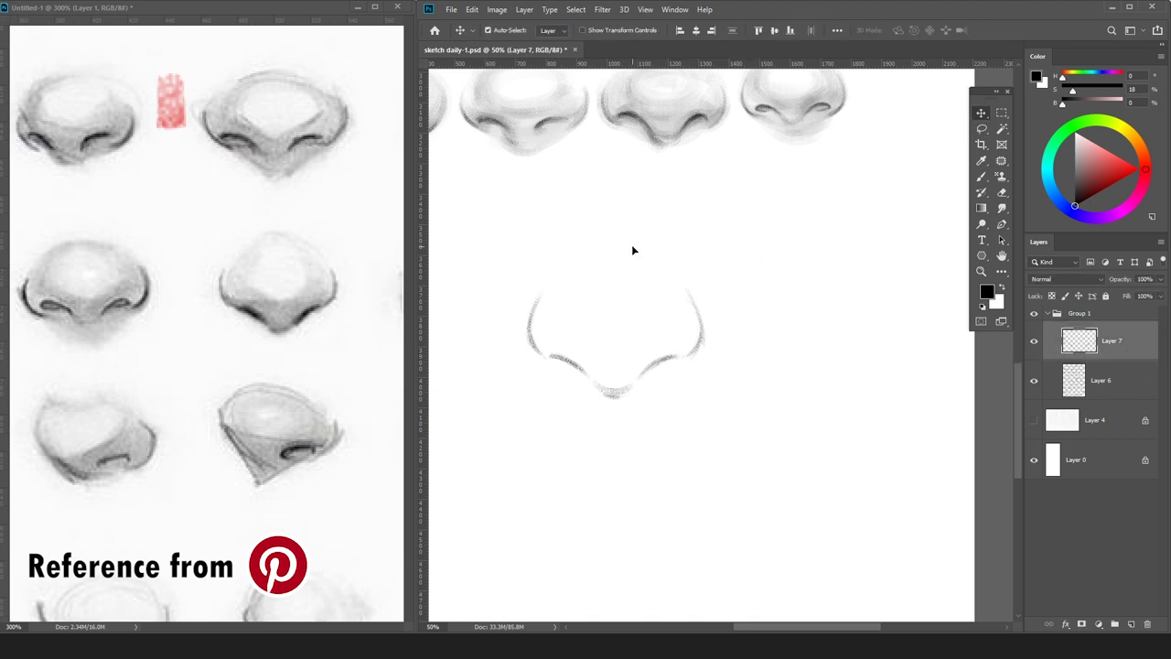
# Darken both nostril curves of the nose with black brush strokes.
pyautogui.press('b')
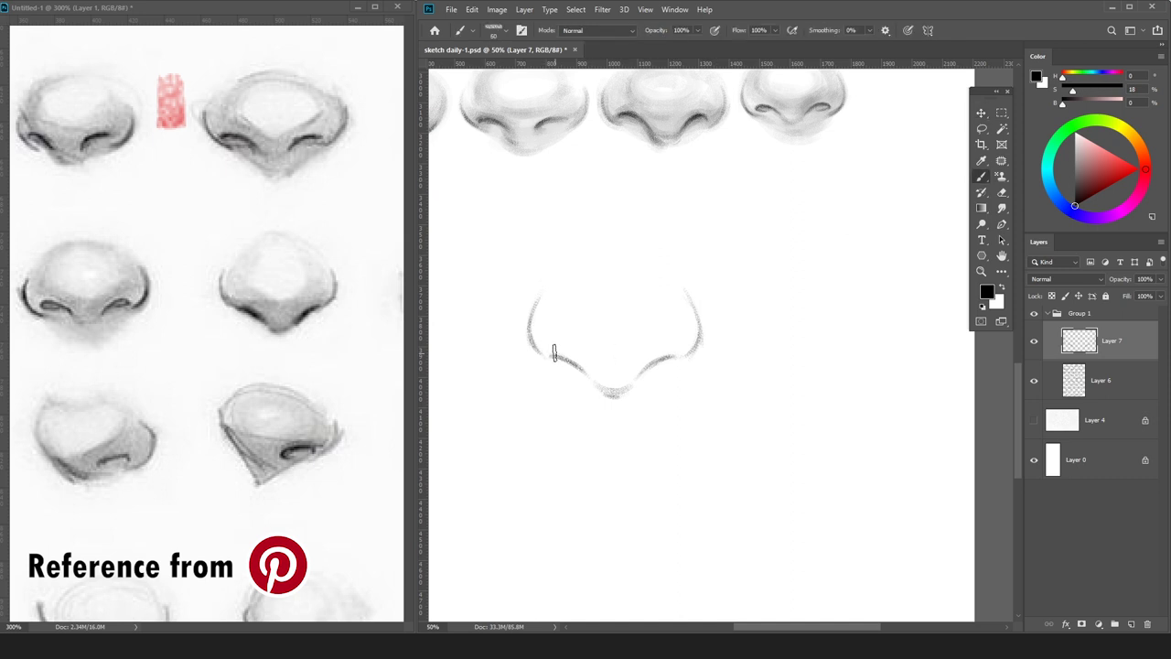
pyautogui.moveTo(1087, 187); pyautogui.dragTo(1076, 206)
pyautogui.press('[')
pyautogui.press('[')
pyautogui.press('[')
pyautogui.moveTo(678, 357); pyautogui.dragTo(638, 375)
# Add a new layer beneath the outline layer and paint a light grey ring for the ball of the nose.
pyautogui.click(1104, 381)
pyautogui.hotkey('ctrl', 'shift', 'n')
pyautogui.press('Return')
pyautogui.moveTo(1075, 161); pyautogui.dragTo(1076, 151)
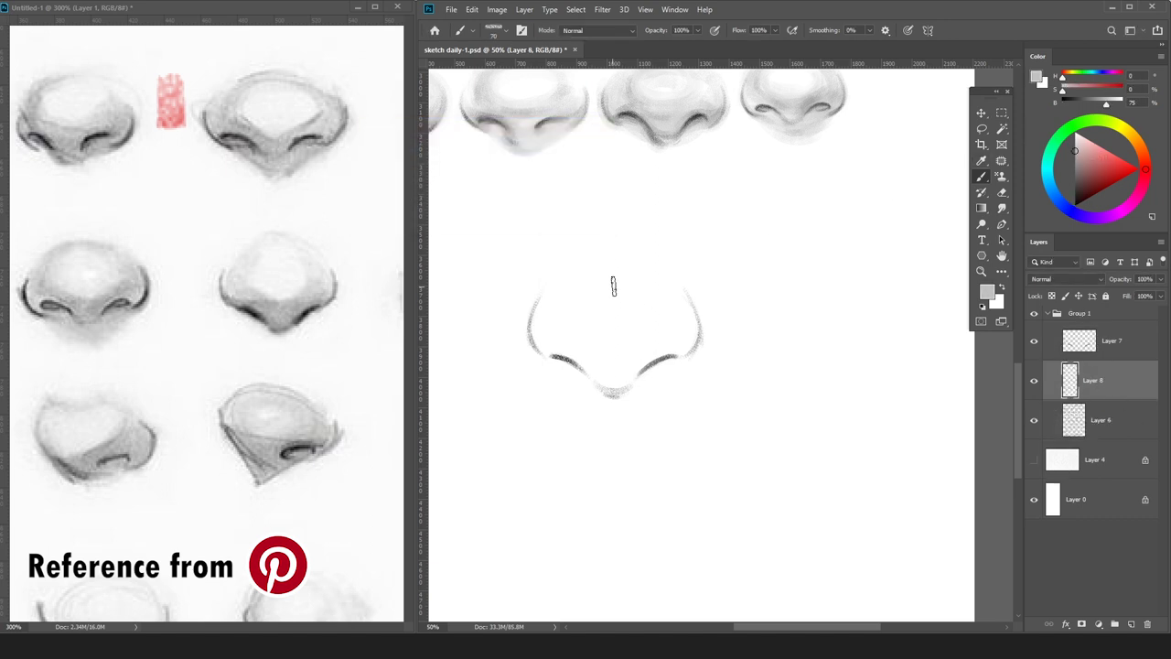
pyautogui.moveTo(635, 283); pyautogui.dragTo(638, 286)
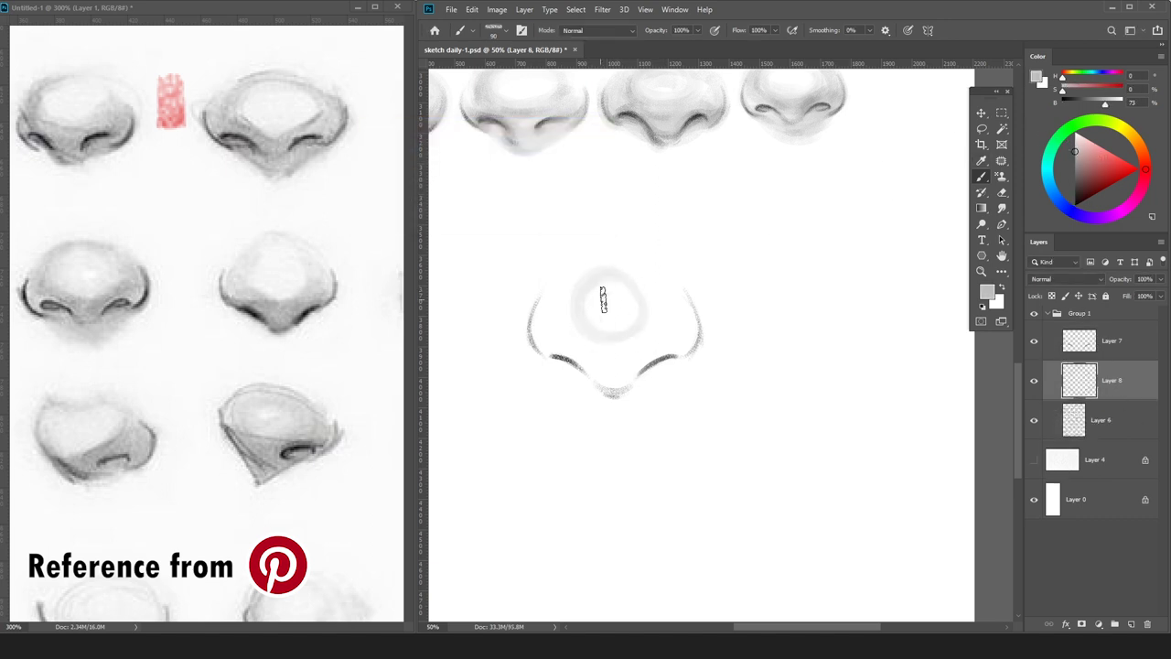
# Shade the underside and wings of the nose in light grey with a larger brush, leaving the ball bright.
pyautogui.press(']')
pyautogui.press(']')
pyautogui.press(']')
pyautogui.press(']')
pyautogui.press(']')
pyautogui.moveTo(613, 341)
pyautogui.mouseDown()
pyautogui.moveTo(645, 341)
pyautogui.moveTo(540, 321)
pyautogui.moveTo(590, 350)
pyautogui.moveTo(681, 337)
pyautogui.moveTo(659, 355)
pyautogui.moveTo(571, 360)
pyautogui.moveTo(601, 384)
pyautogui.mouseUp()
pyautogui.press('e')
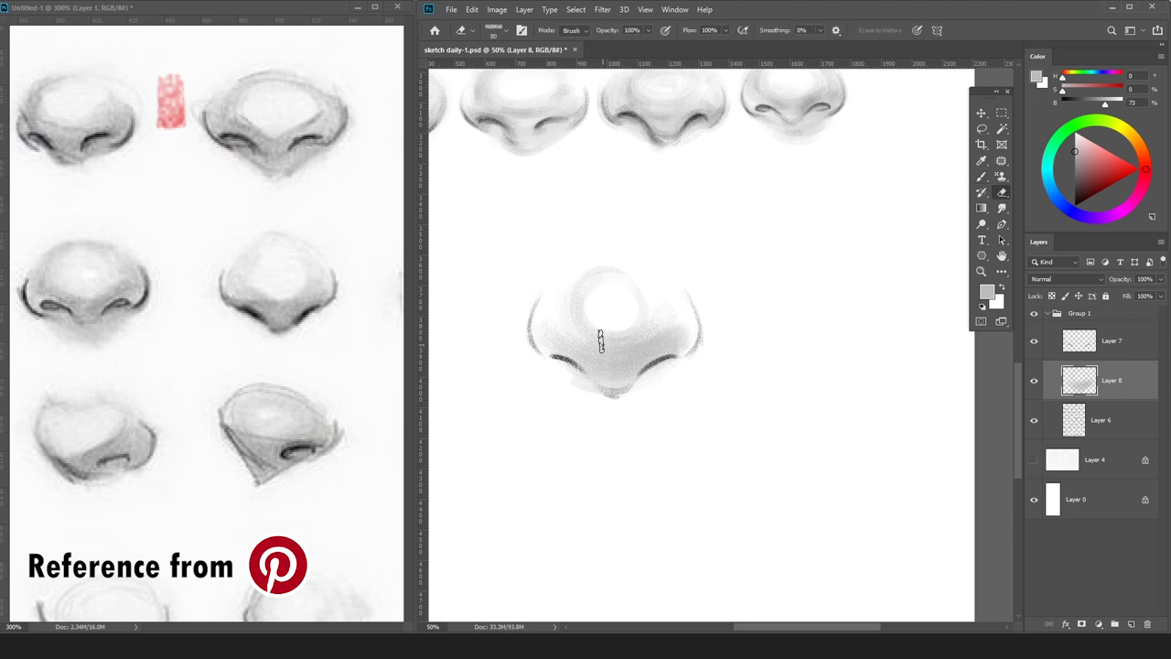
pyautogui.press('b')
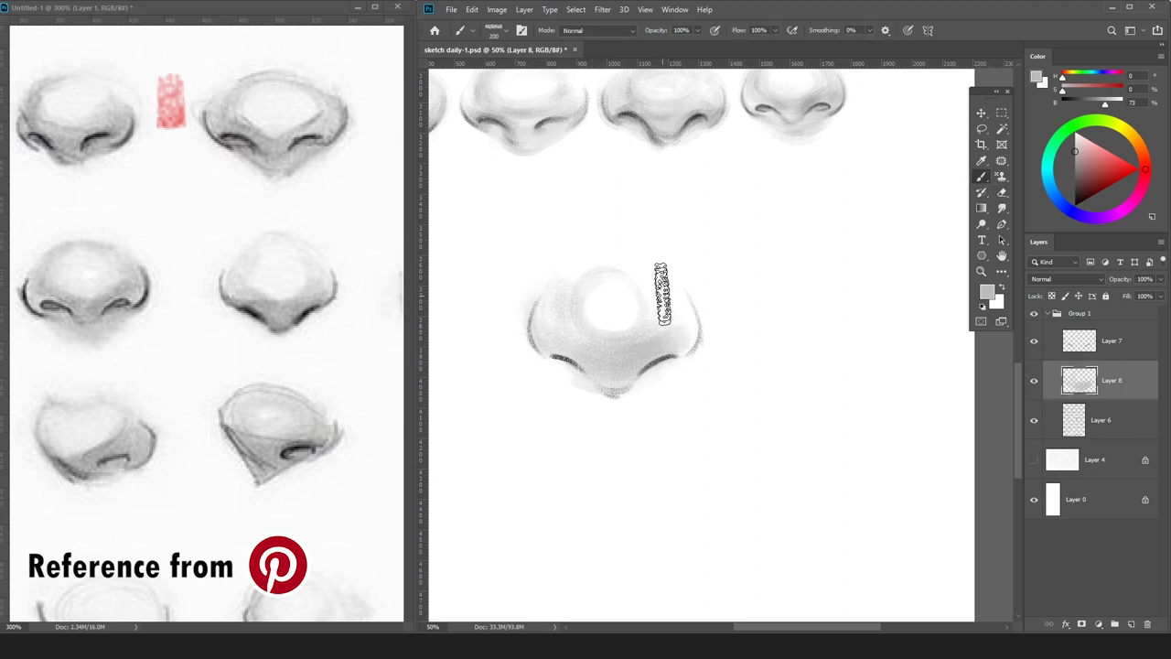
# Soften the highlight and shade both sides of the nose bridge with a lighter grey at 79% brightness.
pyautogui.press('e')
pyautogui.moveTo(636, 326)
pyautogui.mouseDown()
pyautogui.moveTo(631, 274)
pyautogui.moveTo(585, 311)
pyautogui.moveTo(628, 299)
pyautogui.moveTo(593, 262)
pyautogui.mouseUp()
pyautogui.press('b')
pyautogui.moveTo(1087, 156); pyautogui.dragTo(1051, 135)
pyautogui.moveTo(642, 333); pyautogui.dragTo(657, 266)
pyautogui.press('[')
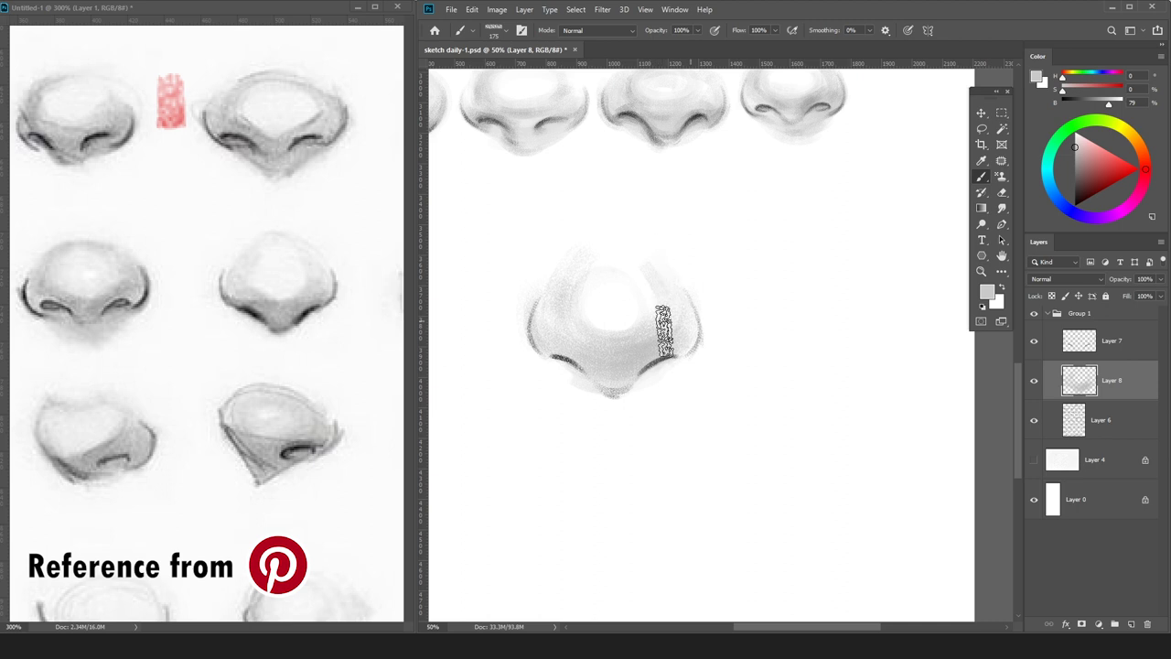
pyautogui.moveTo(567, 287)
pyautogui.mouseDown()
pyautogui.moveTo(602, 240)
pyautogui.moveTo(593, 316)
pyautogui.moveTo(646, 261)
pyautogui.mouseUp()
pyautogui.press('e')
pyautogui.press('b')
pyautogui.moveTo(590, 329)
pyautogui.mouseDown()
pyautogui.moveTo(629, 336)
pyautogui.moveTo(602, 311)
pyautogui.moveTo(587, 319)
pyautogui.moveTo(636, 331)
pyautogui.moveTo(618, 331)
pyautogui.moveTo(645, 314)
pyautogui.moveTo(596, 324)
pyautogui.moveTo(632, 311)
pyautogui.moveTo(614, 348)
pyautogui.mouseUp()
# Deepen the shadow beneath the ball using a smaller size 80 brush and grey at 34% brightness.
pyautogui.moveTo(1113, 168); pyautogui.dragTo(1074, 180)
pyautogui.press('[')
pyautogui.press('[')
pyautogui.press('[')
pyautogui.press('[')
pyautogui.press('[')
pyautogui.press('[')
pyautogui.press('[')
pyautogui.press('[')
pyautogui.moveTo(581, 342)
pyautogui.mouseDown()
pyautogui.moveTo(604, 346)
pyautogui.moveTo(578, 337)
pyautogui.mouseUp()
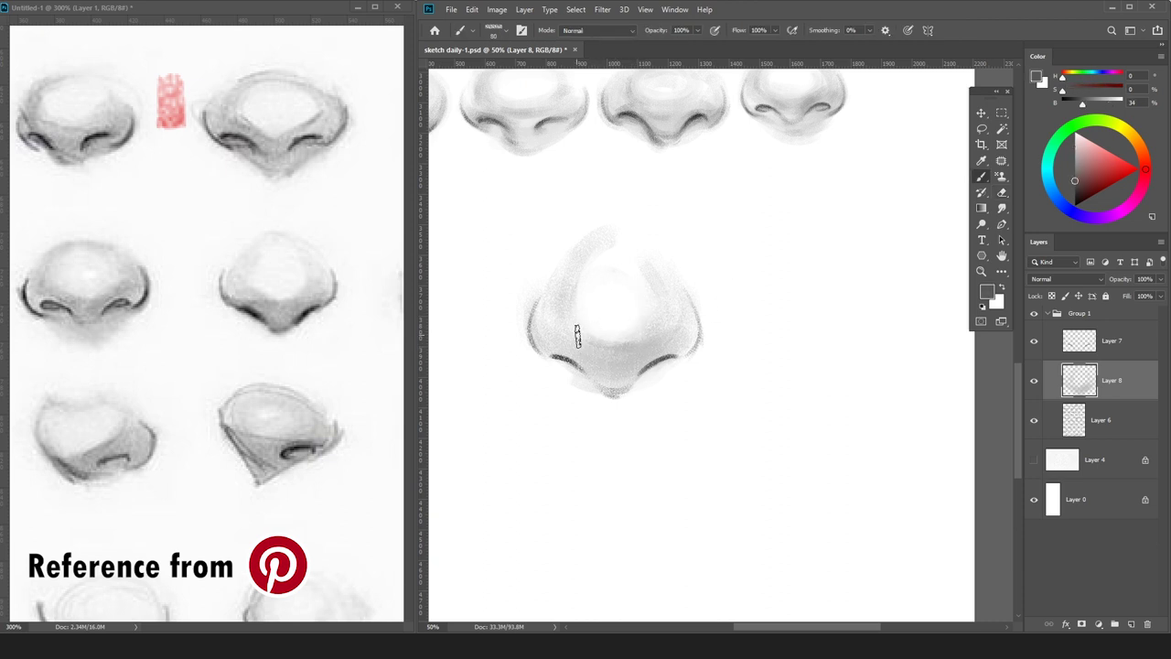
# Darken the wing and nostril edges with grey at 18% brightness and black, and merge the outline and shading layers.
pyautogui.press('z')
pyautogui.press('b')
pyautogui.moveTo(1081, 194); pyautogui.dragTo(1074, 192)
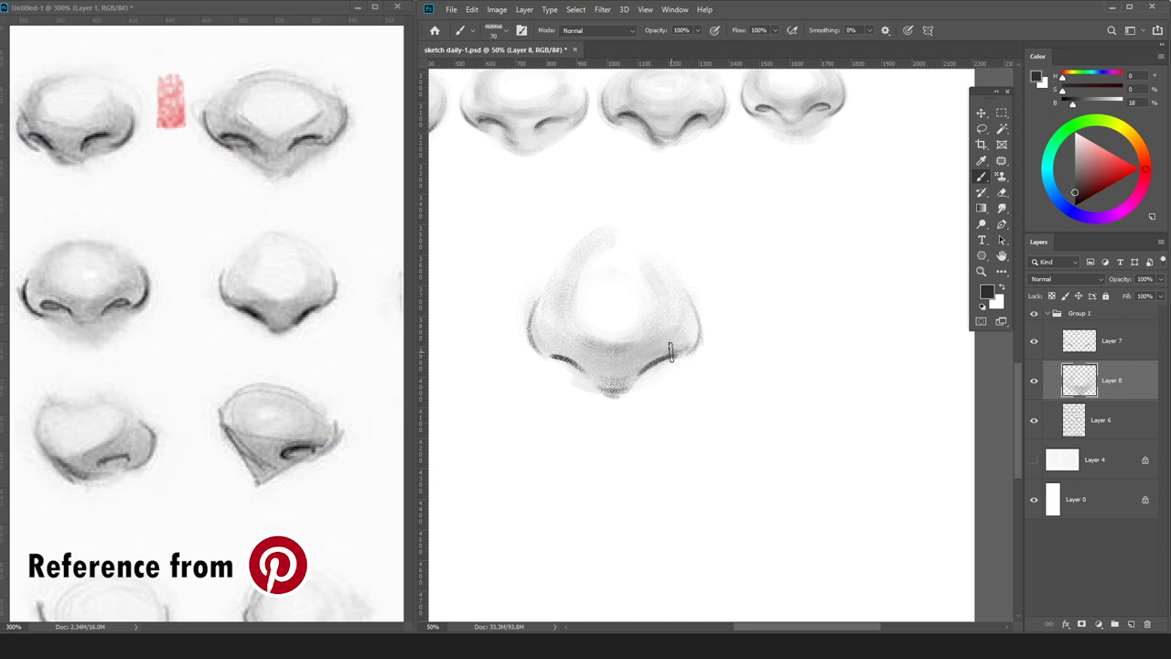
pyautogui.moveTo(534, 326); pyautogui.dragTo(560, 348)
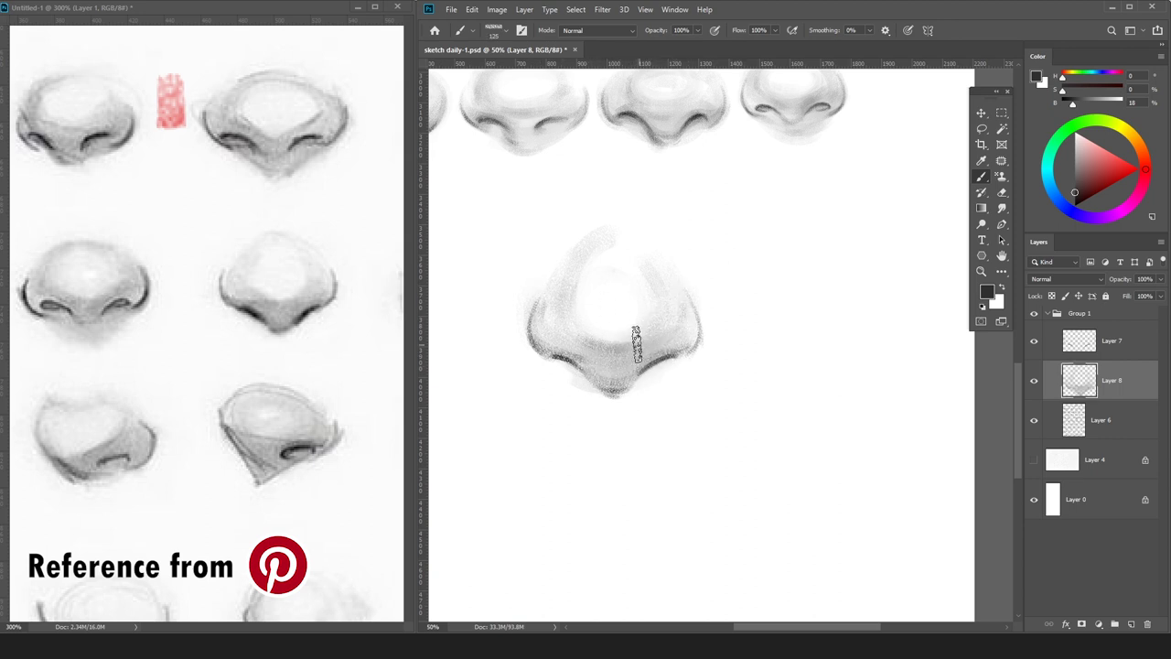
pyautogui.press('e')
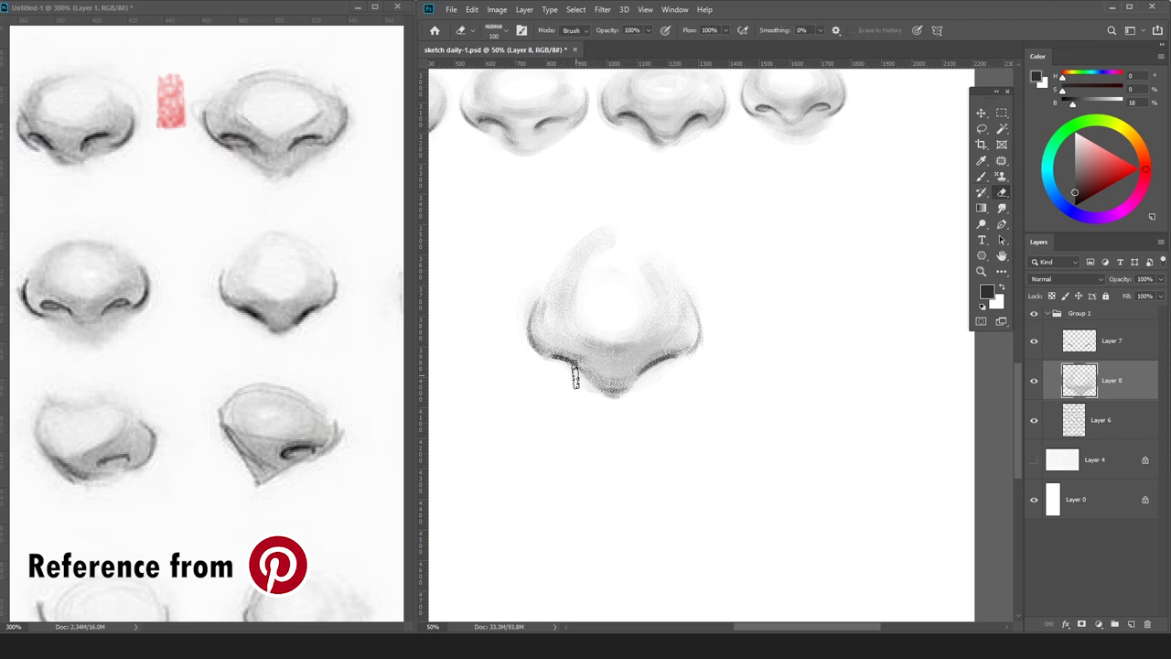
pyautogui.press('d')
pyautogui.press('b')
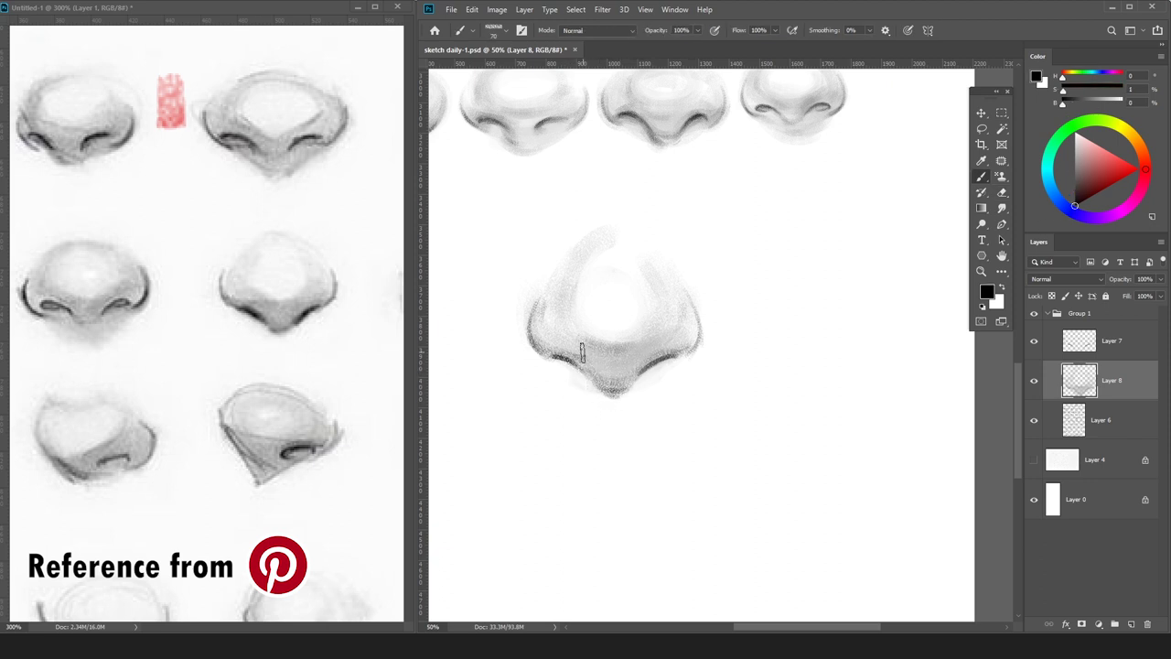
pyautogui.click(1087, 353)
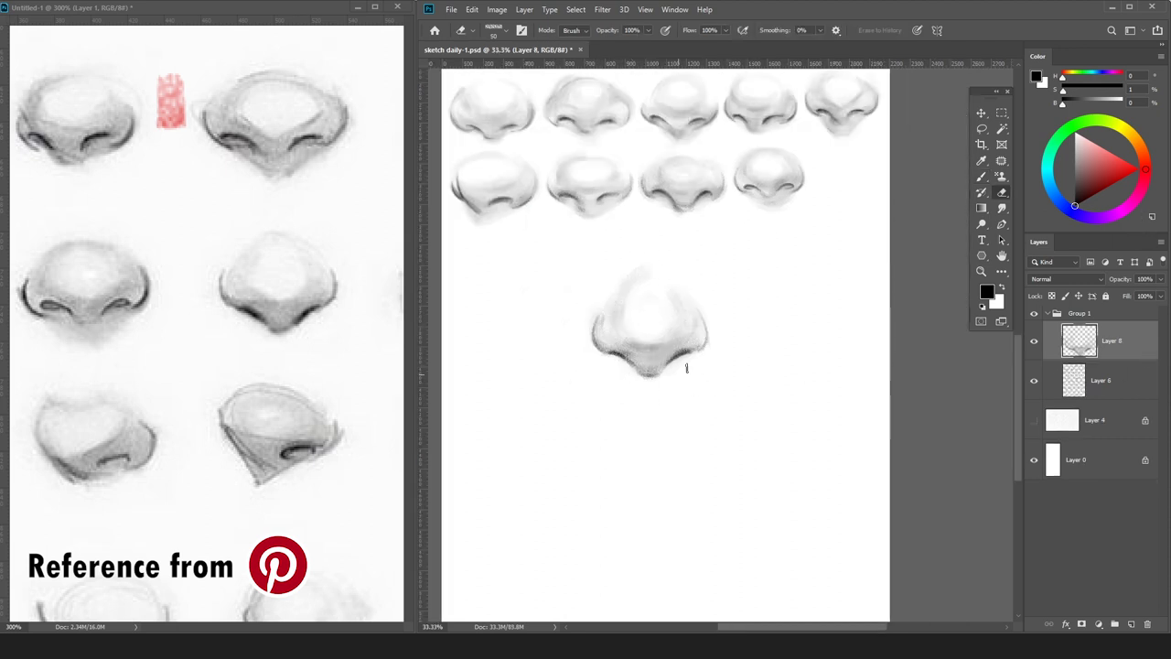
# Deepen the left nostril edge and underside with a dark grey sampled from the nose, cleaning up with the eraser.
pyautogui.press('b')
pyautogui.keyDown('alt'); pyautogui.click(614, 353); pyautogui.keyUp('alt')
pyautogui.moveTo(599, 346); pyautogui.dragTo(616, 345)
pyautogui.press('e')
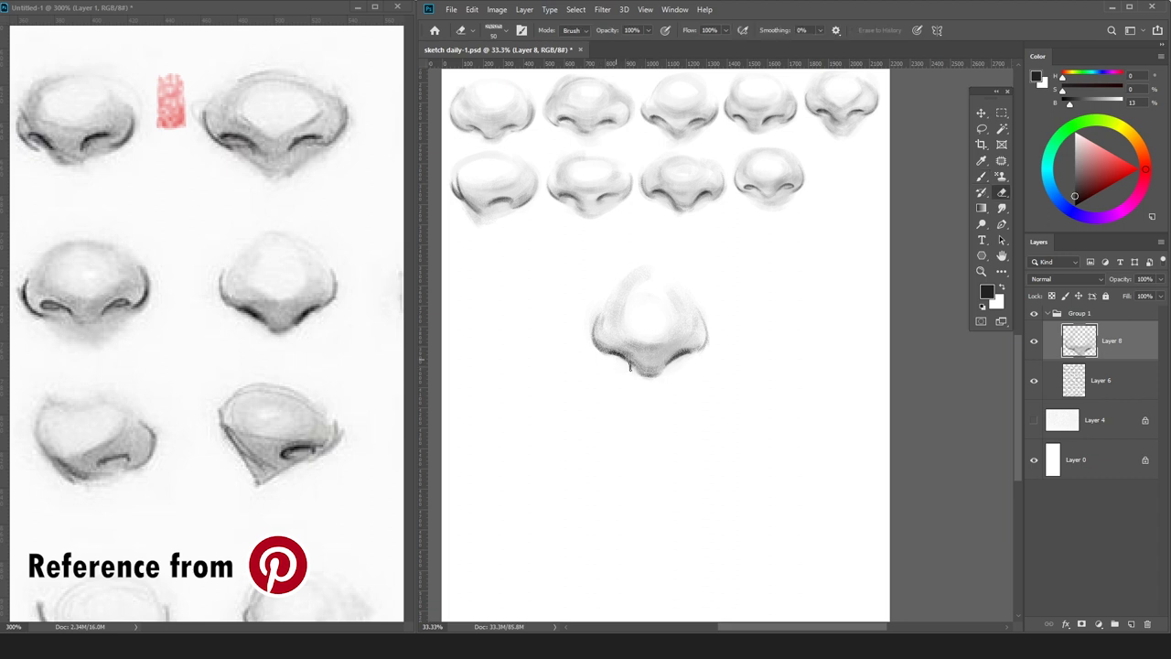
pyautogui.press('b')
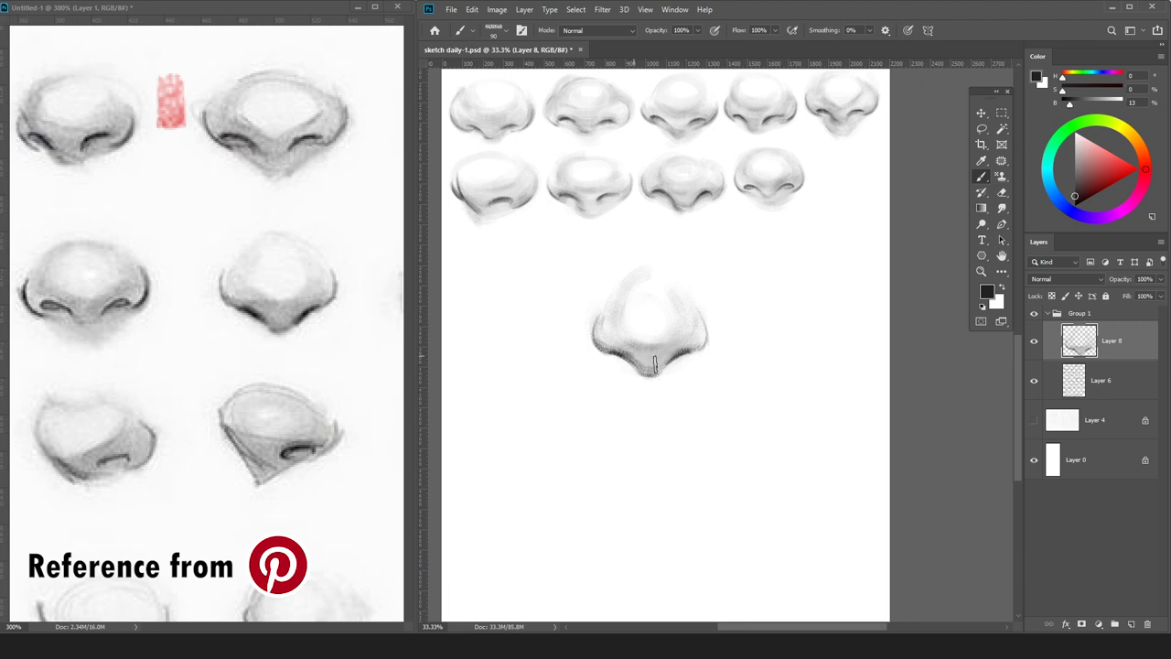
# Blend the shading on the wings and around the ball using grey tones sampled from the drawing.
pyautogui.keyDown('alt'); pyautogui.click(695, 349); pyautogui.keyUp('alt')
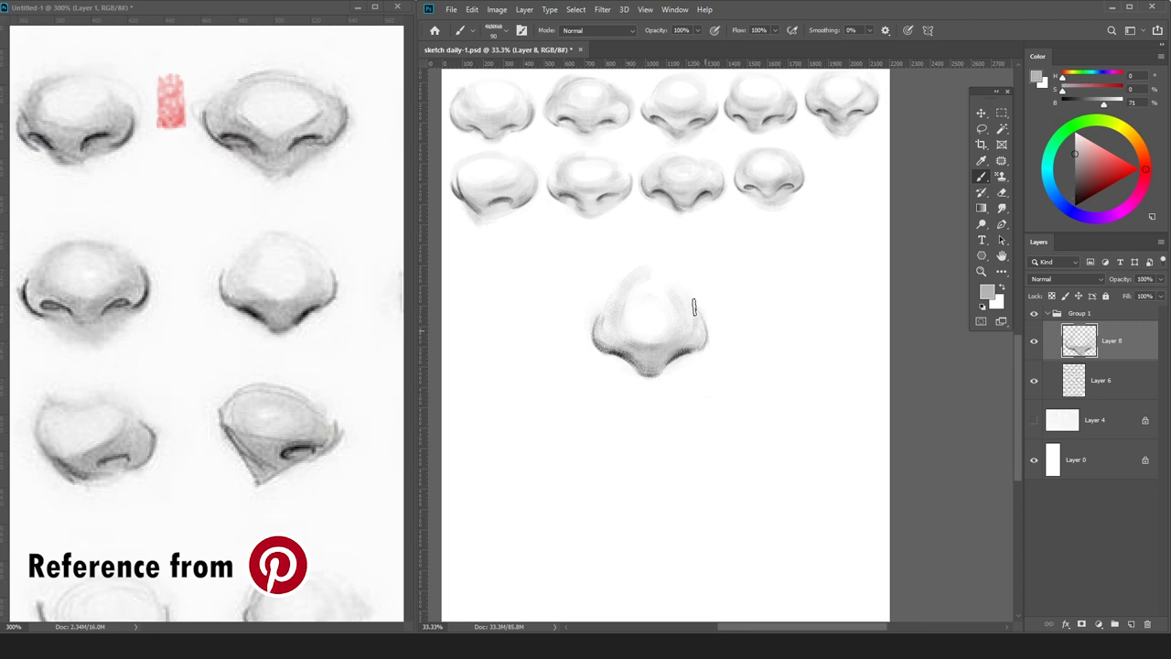
pyautogui.keyDown('alt'); pyautogui.click(633, 331); pyautogui.keyUp('alt')
pyautogui.keyDown('alt'); pyautogui.click(619, 341); pyautogui.keyUp('alt')
pyautogui.keyDown('alt'); pyautogui.click(607, 335); pyautogui.keyUp('alt')
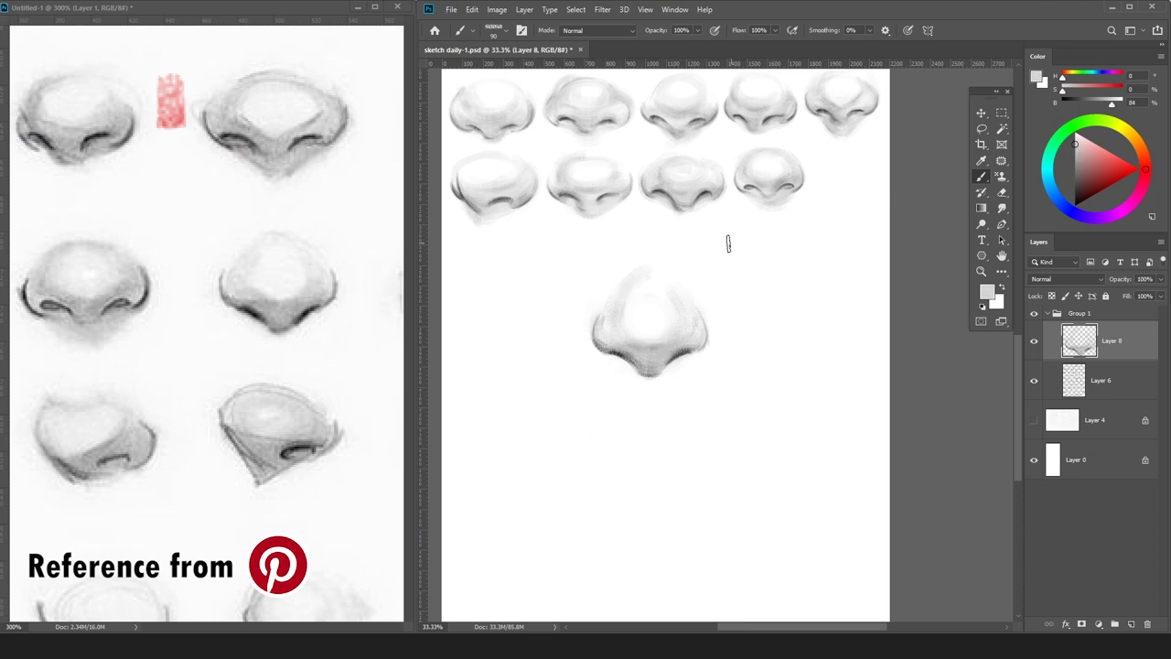
# Select the finished nose, scale it down and place it at the end of the second row.
pyautogui.moveTo(706, 261); pyautogui.dragTo(729, 299)
pyautogui.hotkey('ctrl', 't')
pyautogui.moveTo(720, 340); pyautogui.dragTo(916, 177)
pyautogui.press('Return')
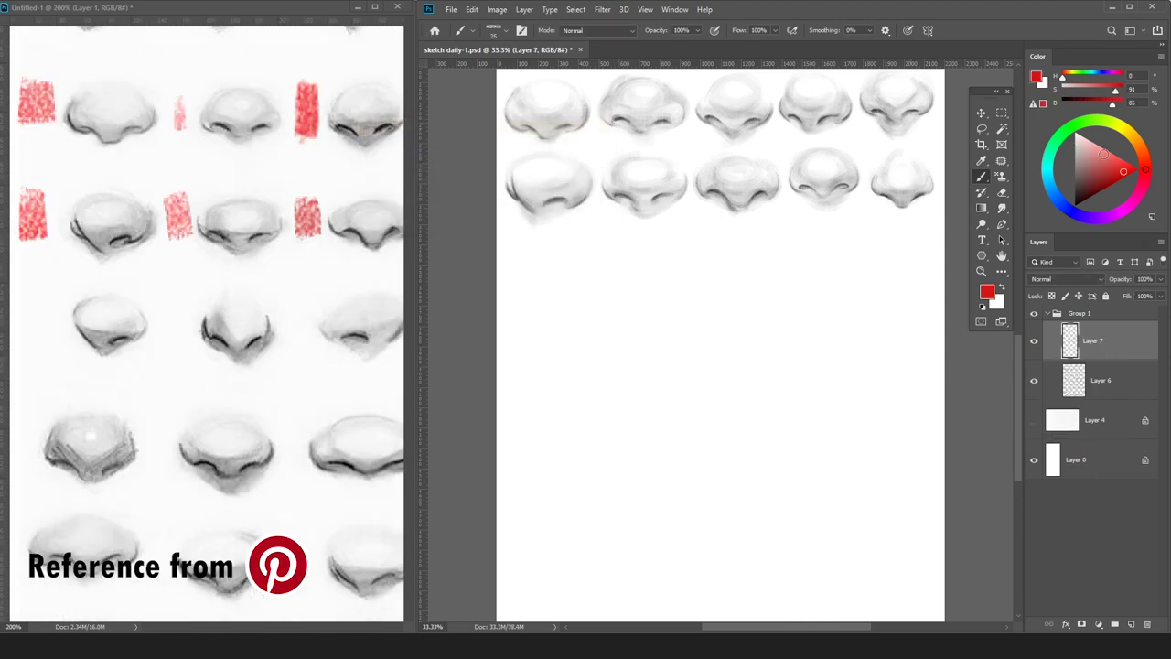
# Start a three-quarter nose in black below the second row, drawing the left contour, the underside edge and the nostril.
pyautogui.click(1076, 205)
pyautogui.hotkey('ctrl', '+')
pyautogui.moveTo(902, 199); pyautogui.dragTo(1002, 216)
pyautogui.press(']')
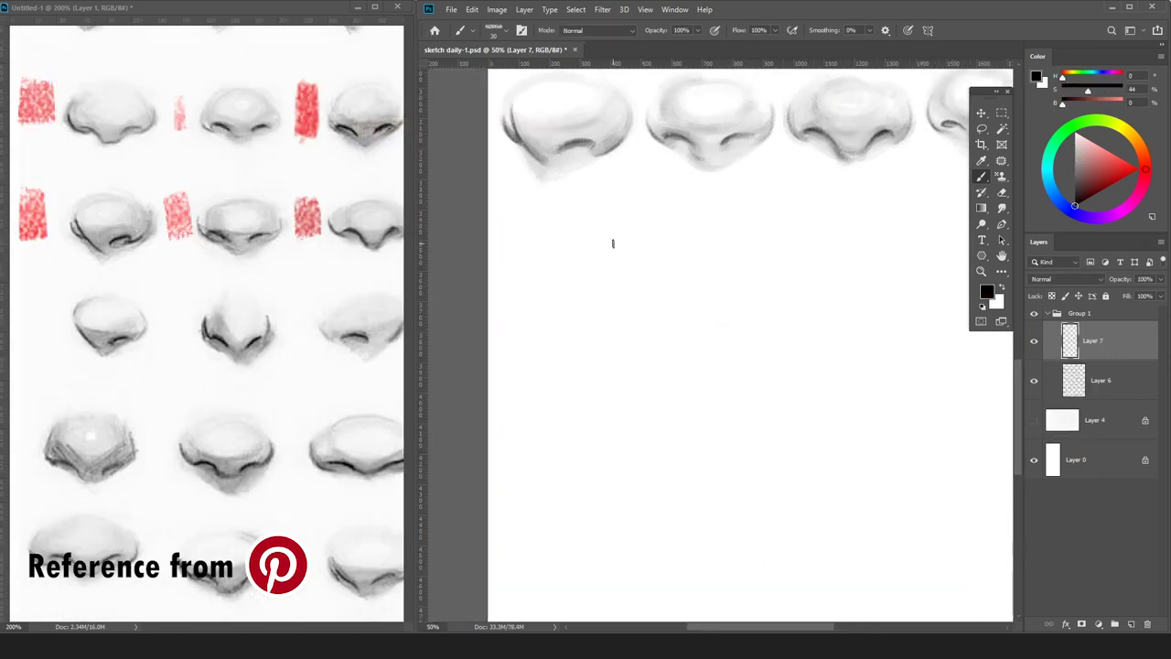
pyautogui.hotkey('ctrl', '-')
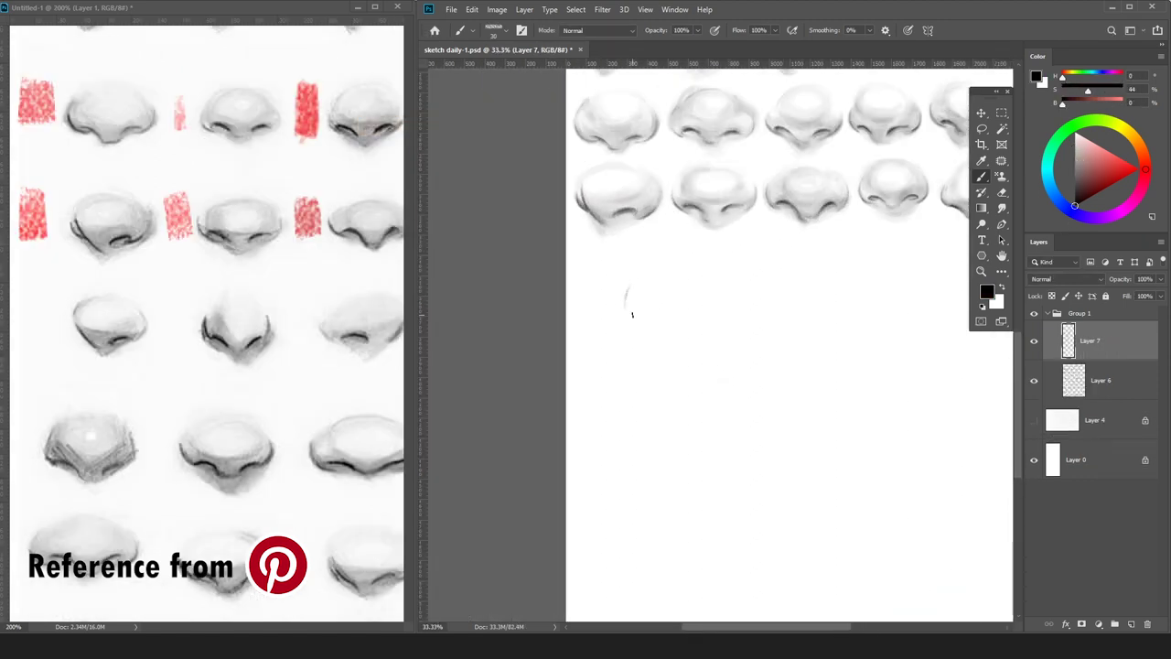
pyautogui.moveTo(638, 326); pyautogui.dragTo(654, 352)
pyautogui.moveTo(625, 311)
pyautogui.mouseDown()
pyautogui.moveTo(665, 358)
pyautogui.moveTo(657, 334)
pyautogui.moveTo(733, 352)
pyautogui.mouseUp()
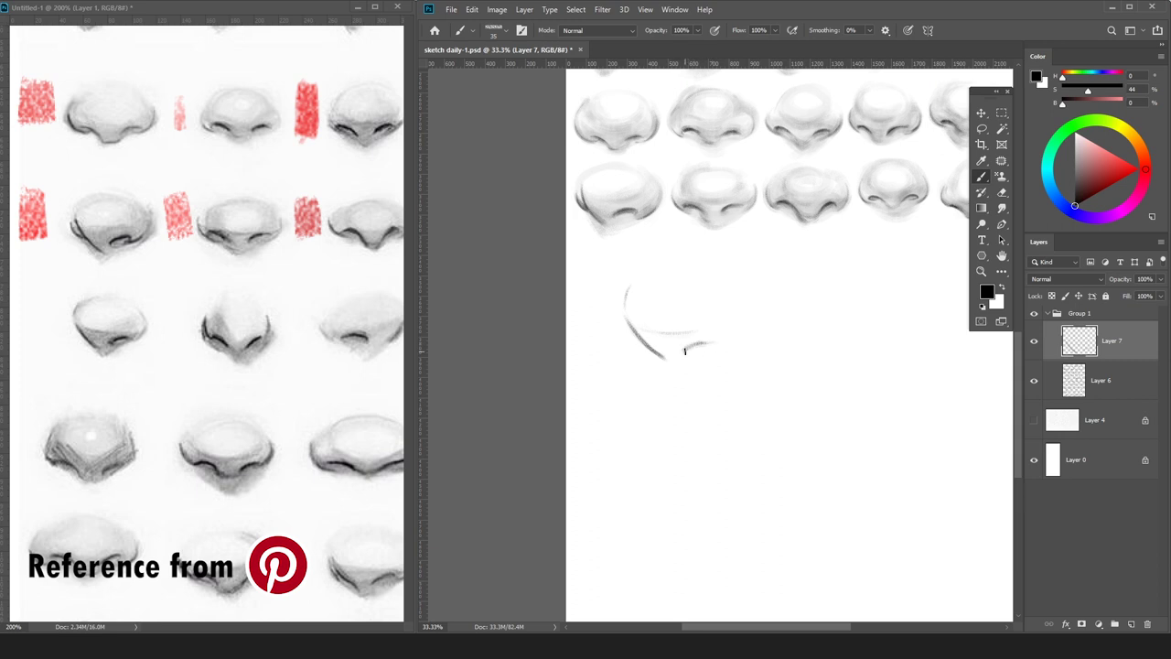
# Draw the right wing contour of the three-quarter nose and refine its nostril curve with brush and eraser.
pyautogui.moveTo(732, 348); pyautogui.dragTo(741, 310)
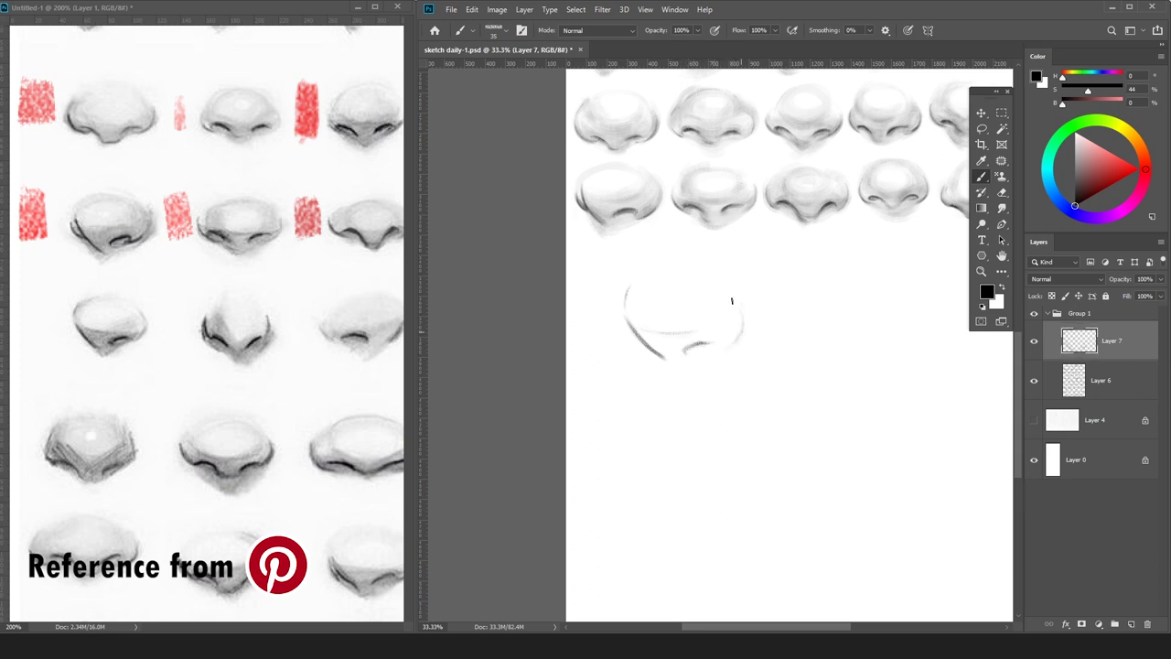
pyautogui.moveTo(724, 351); pyautogui.dragTo(742, 296)
pyautogui.press('e')
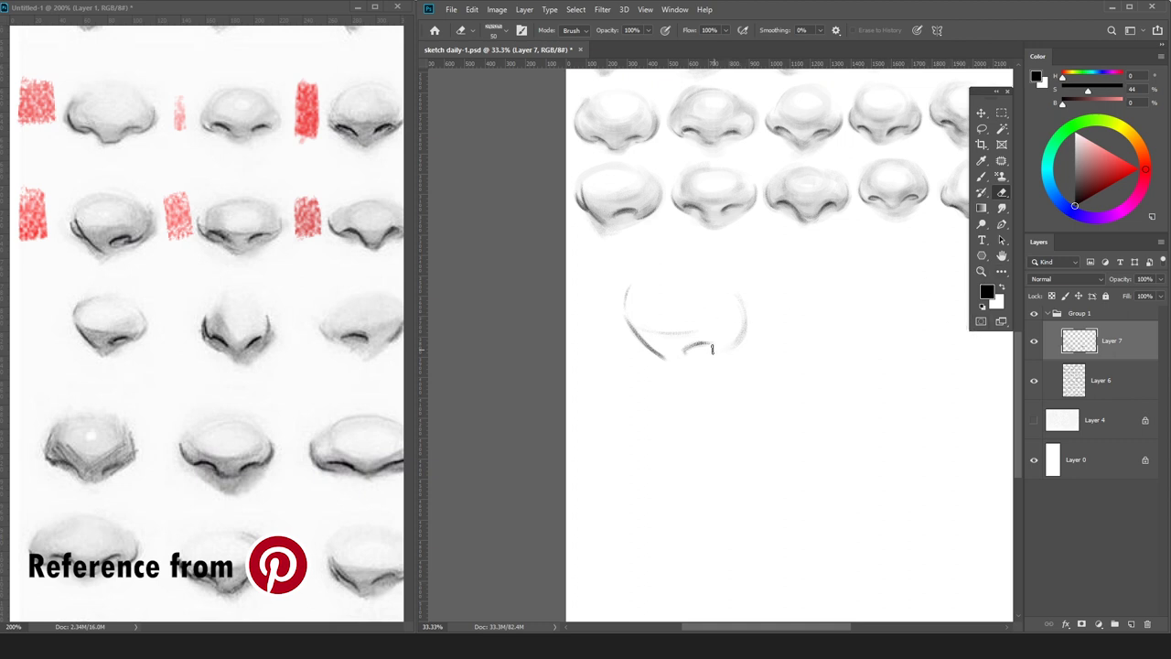
pyautogui.press('b')
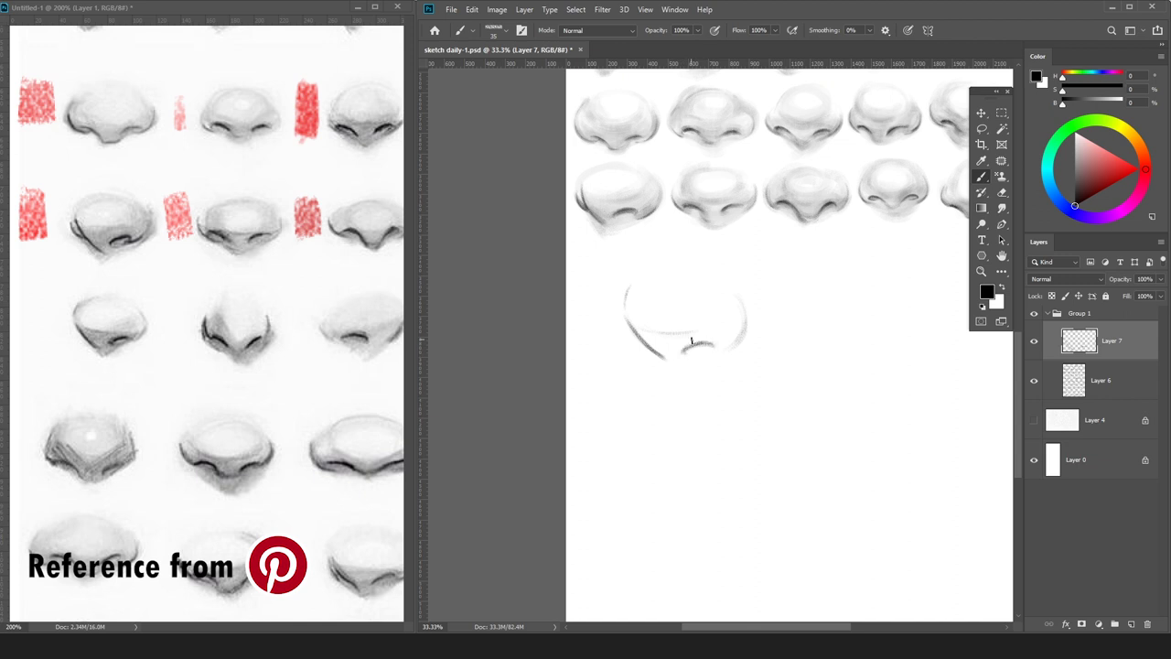
# Add a new layer above Layer 6 and paint the rounded ball of the nose in grey at 80% brightness.
pyautogui.click(1109, 381)
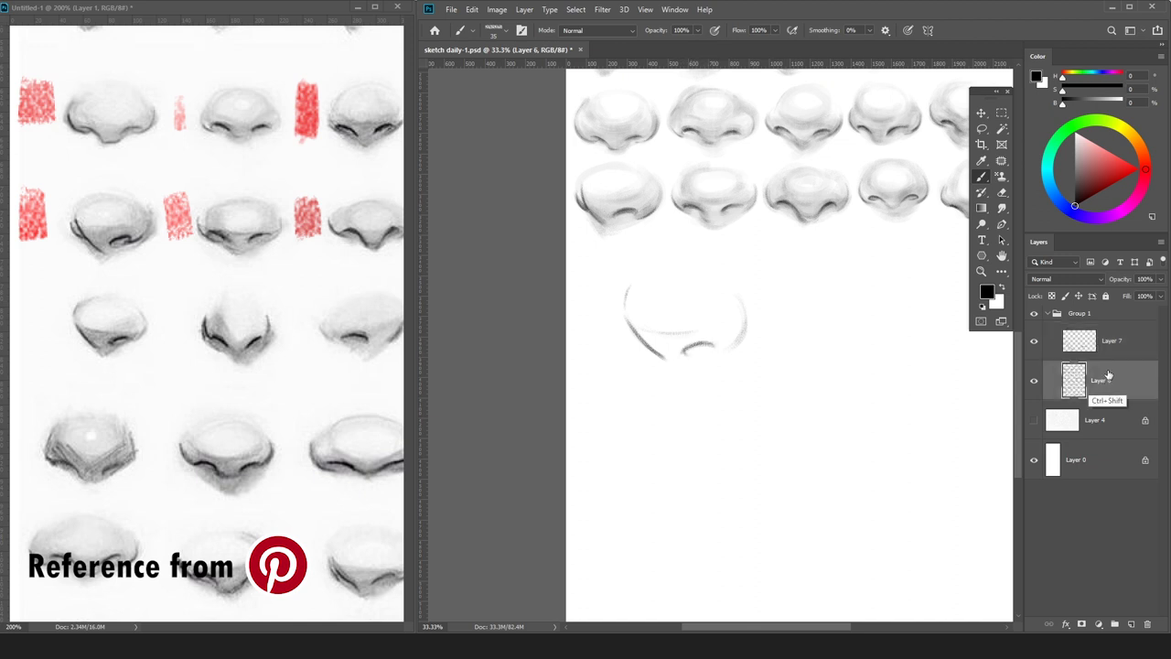
pyautogui.hotkey('ctrl', 'shift', 'n')
pyautogui.press('Return')
pyautogui.click(1069, 142)
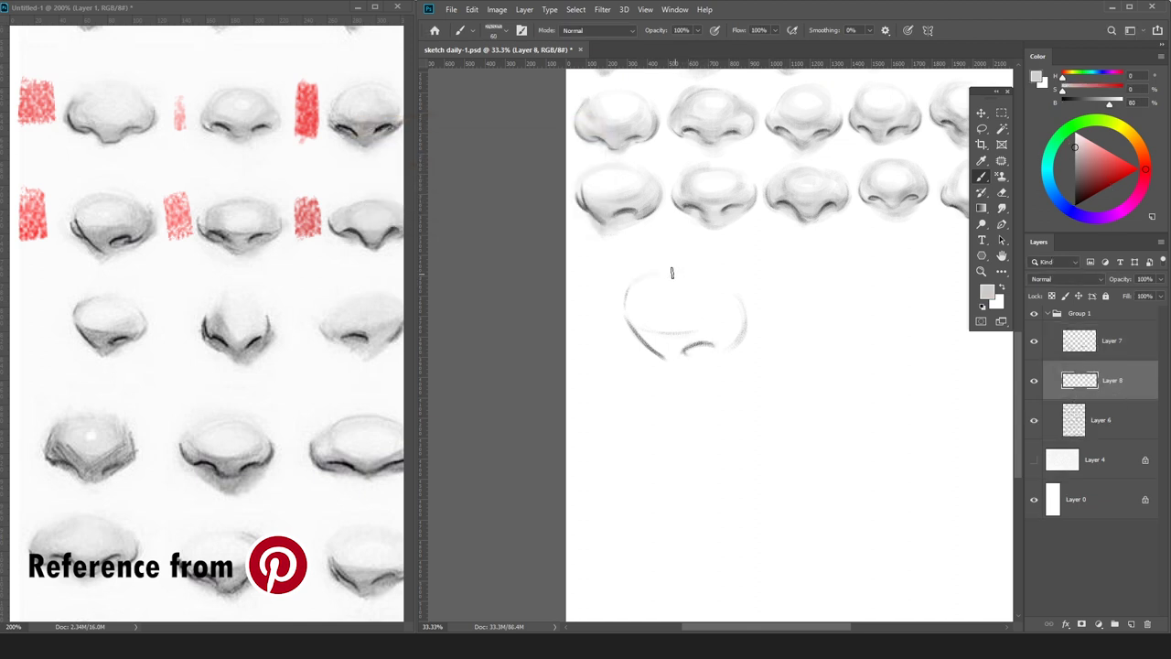
pyautogui.moveTo(633, 305)
pyautogui.mouseDown()
pyautogui.moveTo(704, 335)
pyautogui.moveTo(661, 281)
pyautogui.moveTo(664, 327)
pyautogui.moveTo(699, 273)
pyautogui.moveTo(728, 309)
pyautogui.mouseUp()
pyautogui.press('e')
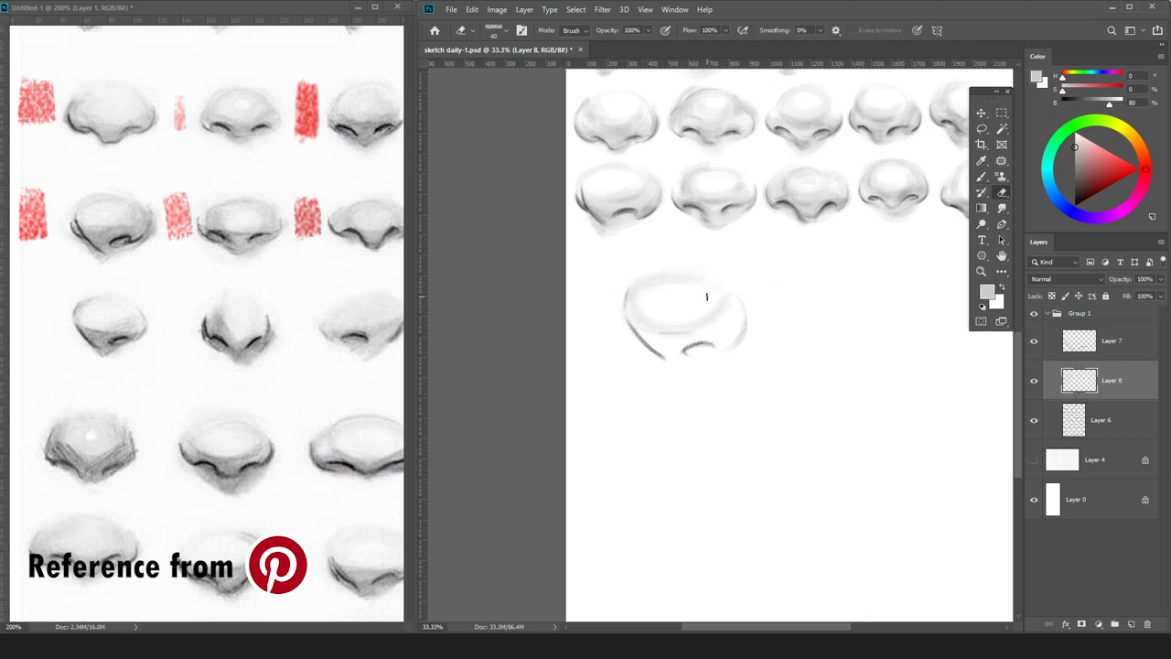
# Fill the underside and wing of the three-quarter nose with light grey using a large brush, erasing stray edges.
pyautogui.press('b')
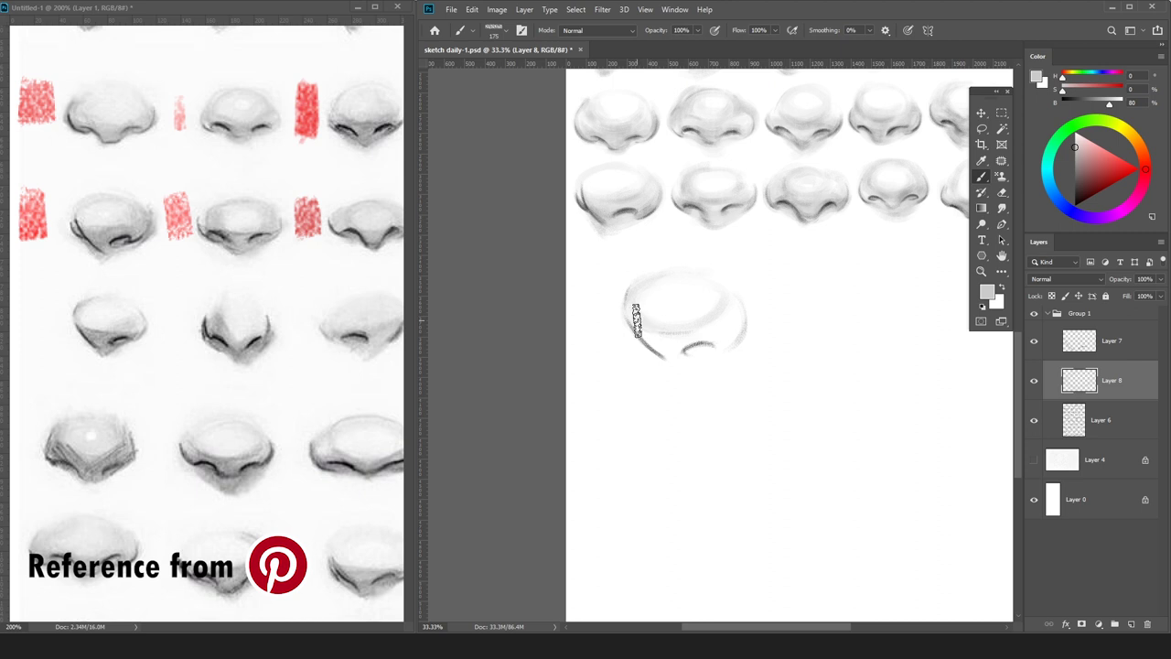
pyautogui.moveTo(654, 340)
pyautogui.mouseDown()
pyautogui.moveTo(745, 311)
pyautogui.moveTo(687, 352)
pyautogui.moveTo(627, 319)
pyautogui.moveTo(711, 339)
pyautogui.moveTo(739, 323)
pyautogui.moveTo(678, 351)
pyautogui.moveTo(629, 316)
pyautogui.moveTo(674, 327)
pyautogui.moveTo(689, 369)
pyautogui.moveTo(658, 342)
pyautogui.moveTo(720, 339)
pyautogui.moveTo(678, 372)
pyautogui.mouseUp()
pyautogui.press('e')
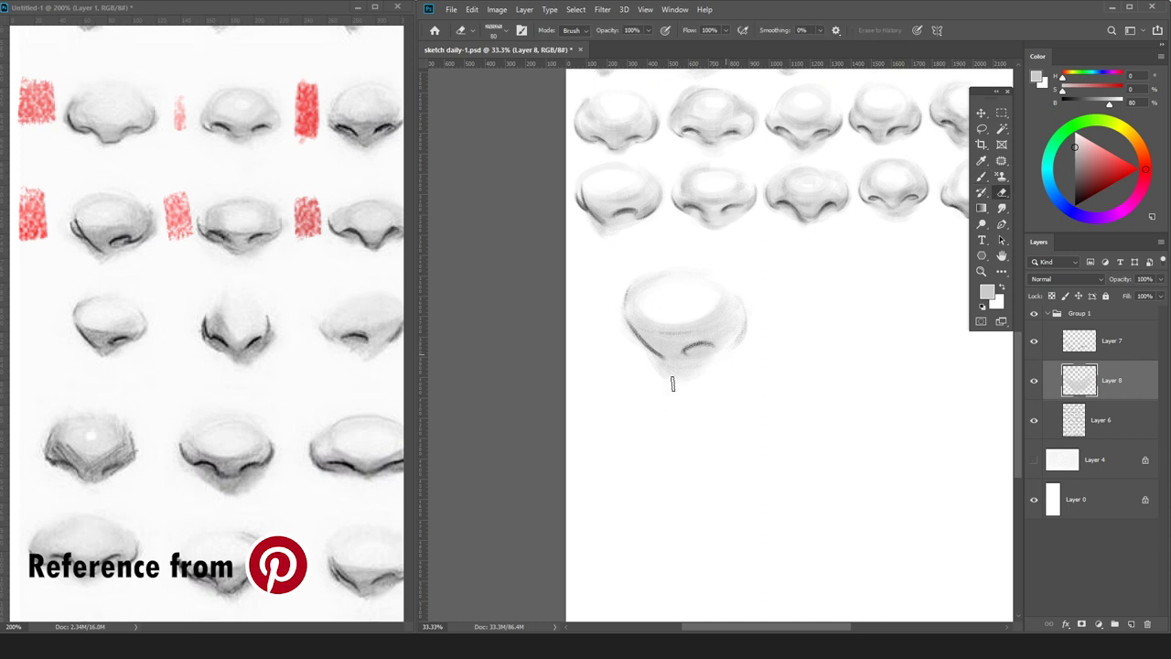
pyautogui.press('b')
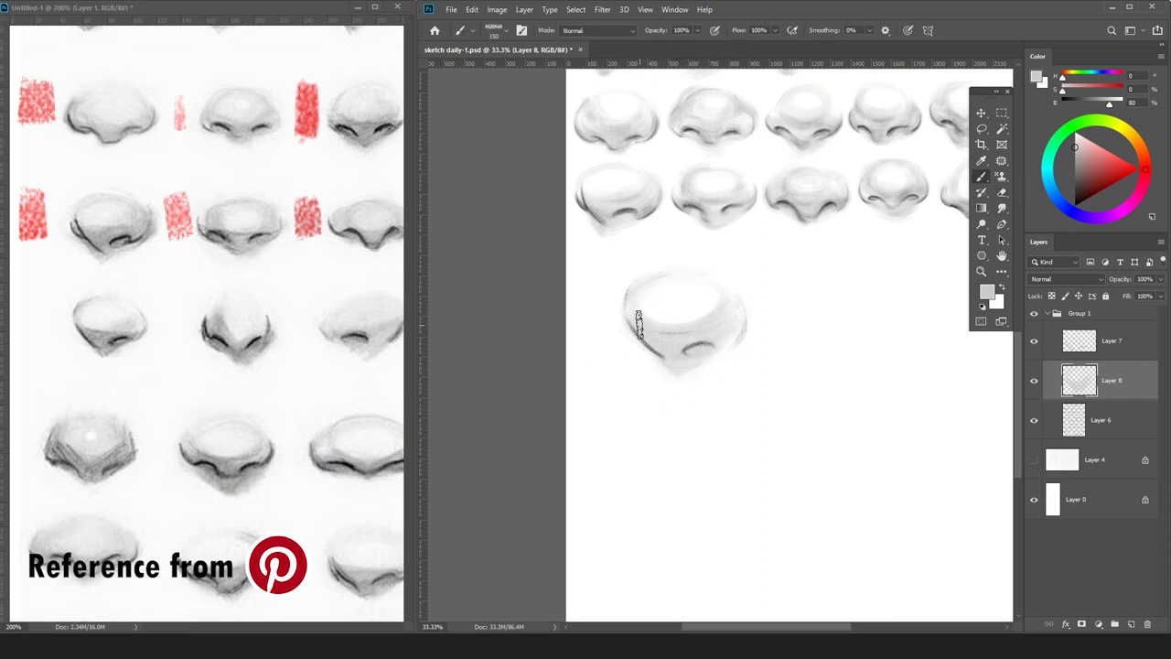
pyautogui.moveTo(717, 333); pyautogui.dragTo(646, 325)
# Darken the underside below the ball with a smaller brush and grey at 53% brightness.
pyautogui.press('[')
pyautogui.press('[')
pyautogui.press('[')
pyautogui.moveTo(1088, 169); pyautogui.dragTo(1042, 143)
pyautogui.moveTo(644, 324)
pyautogui.mouseDown()
pyautogui.moveTo(713, 339)
pyautogui.moveTo(728, 326)
pyautogui.moveTo(653, 332)
pyautogui.moveTo(729, 335)
pyautogui.mouseUp()
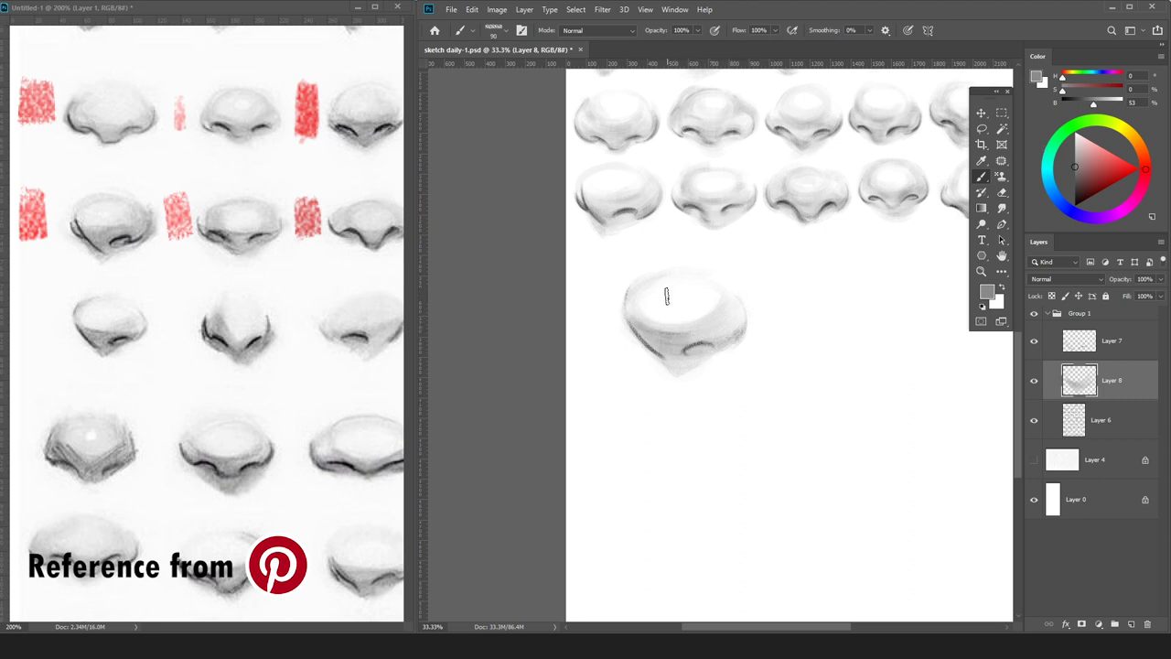
# Erase stray tone at the top of the three-quarter nose and darken its right nostril with a smaller brush.
pyautogui.press('e')
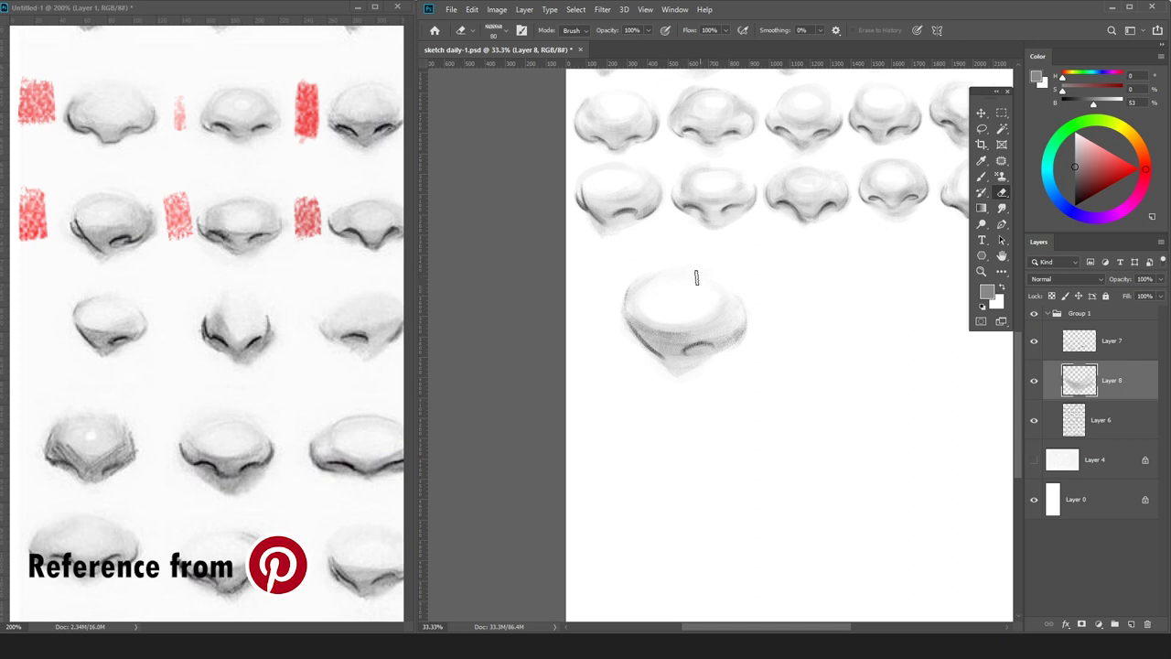
pyautogui.press('b')
pyautogui.moveTo(679, 344); pyautogui.dragTo(709, 346)
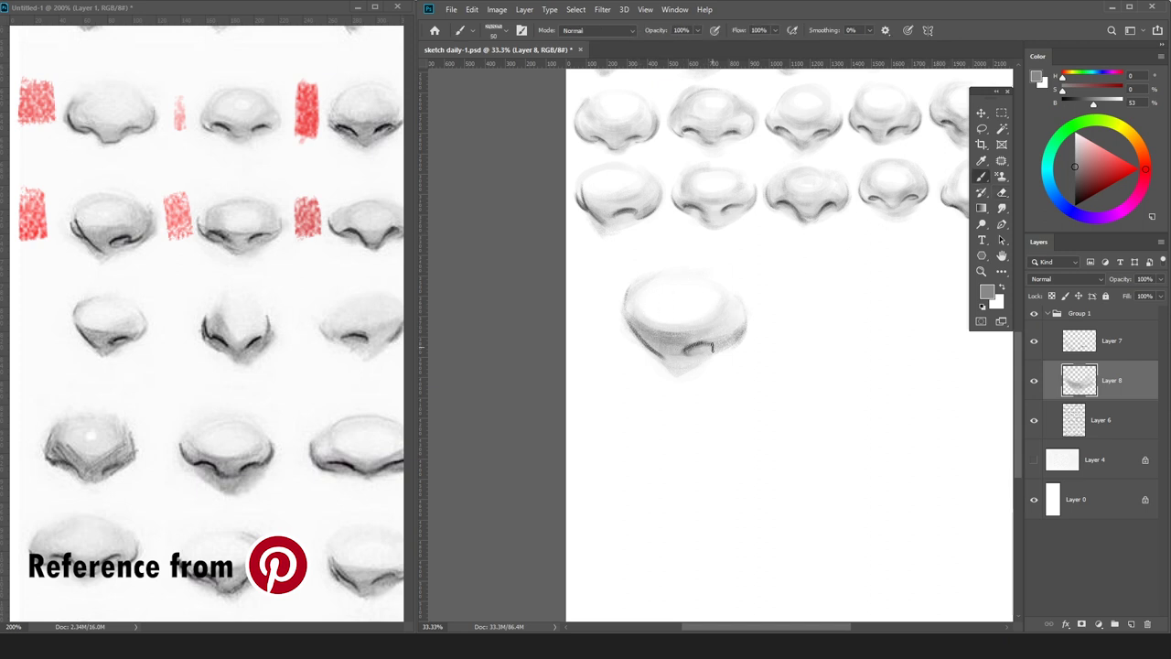
pyautogui.press('d')
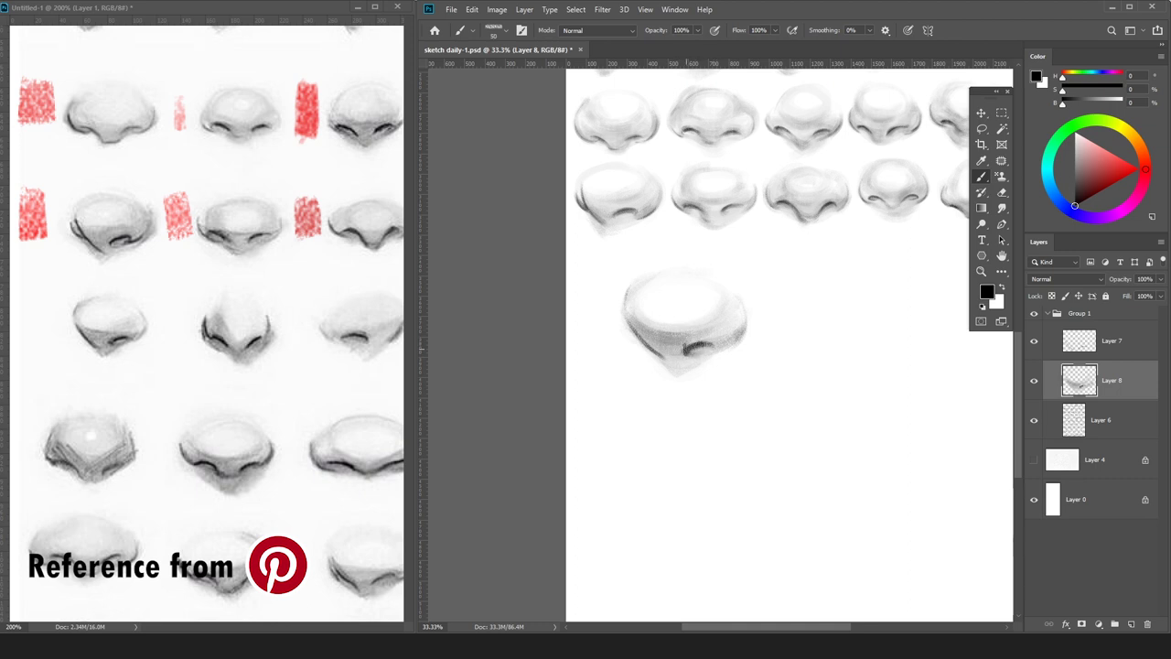
# Blend the underside and right wing of the three-quarter nose with a larger brush, using grey at 46% brightness and tones sampled from the drawing.
pyautogui.press('e')
pyautogui.press('b')
pyautogui.press(']')
pyautogui.press(']')
pyautogui.press(']')
pyautogui.moveTo(688, 367); pyautogui.dragTo(709, 362)
pyautogui.hotkey('ctrl', 'z')
pyautogui.click(1075, 172)
pyautogui.hotkey('ctrl', 'z')
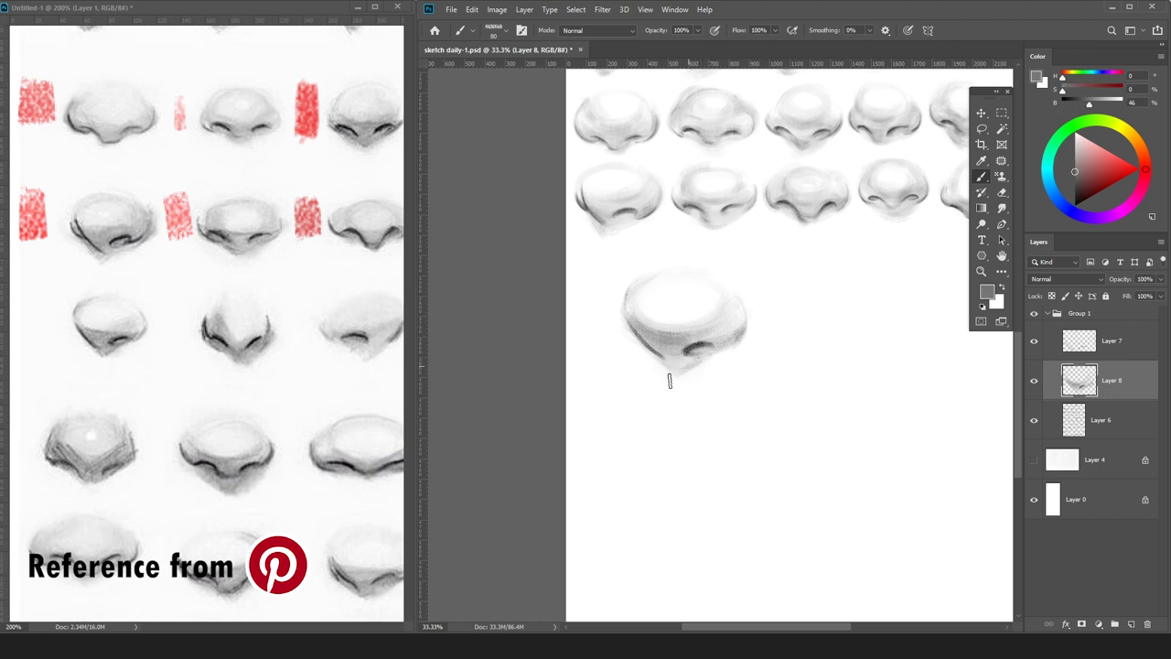
pyautogui.keyDown('alt'); pyautogui.click(682, 366); pyautogui.keyUp('alt')
pyautogui.keyDown('alt'); pyautogui.click(738, 331); pyautogui.keyUp('alt')
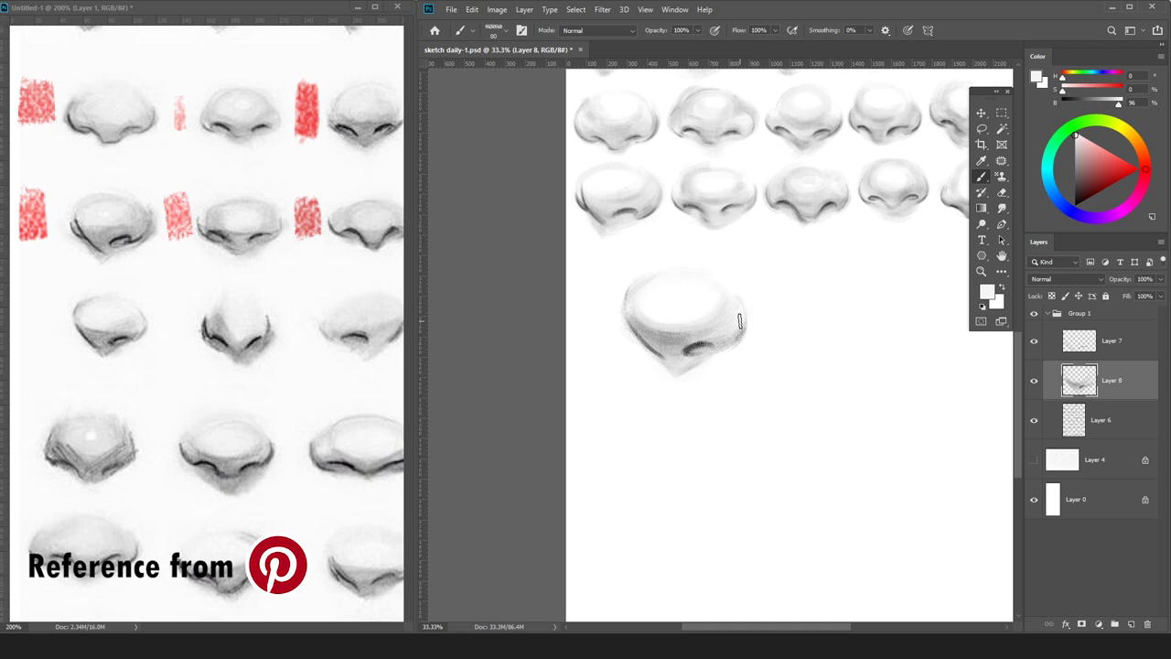
pyautogui.keyDown('alt'); pyautogui.click(688, 349); pyautogui.keyUp('alt')
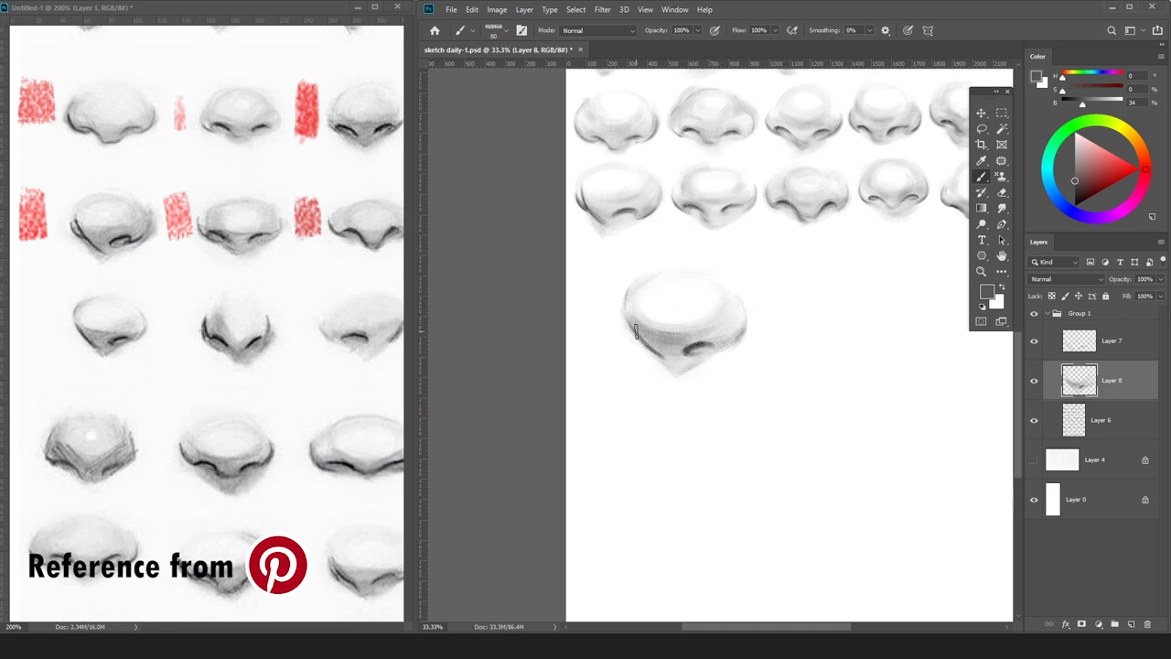
# Merge the outline and shading layers, scale the nose to about 67%, place it first in a new row and merge it into Layer 6.
pyautogui.hotkey('ctrl', '-')
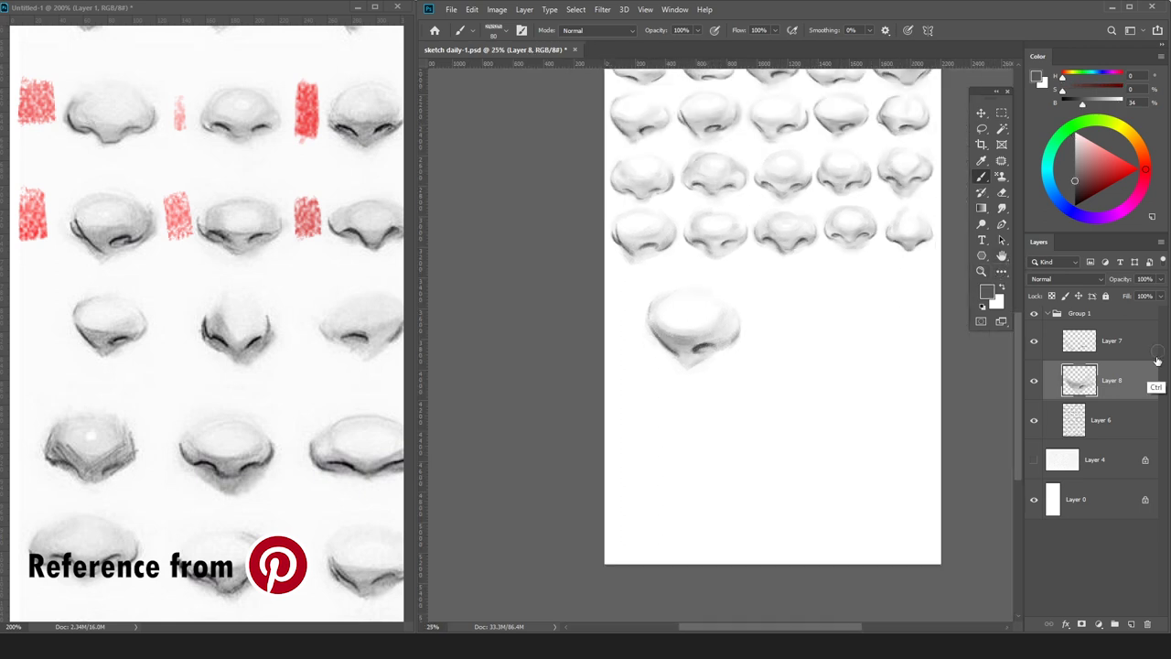
pyautogui.hotkey('ctrl', 'e')
pyautogui.hotkey('ctrl', 'z')
pyautogui.click(1124, 350)
pyautogui.hotkey('ctrl', 'e')
pyautogui.moveTo(700, 321); pyautogui.dragTo(645, 286)
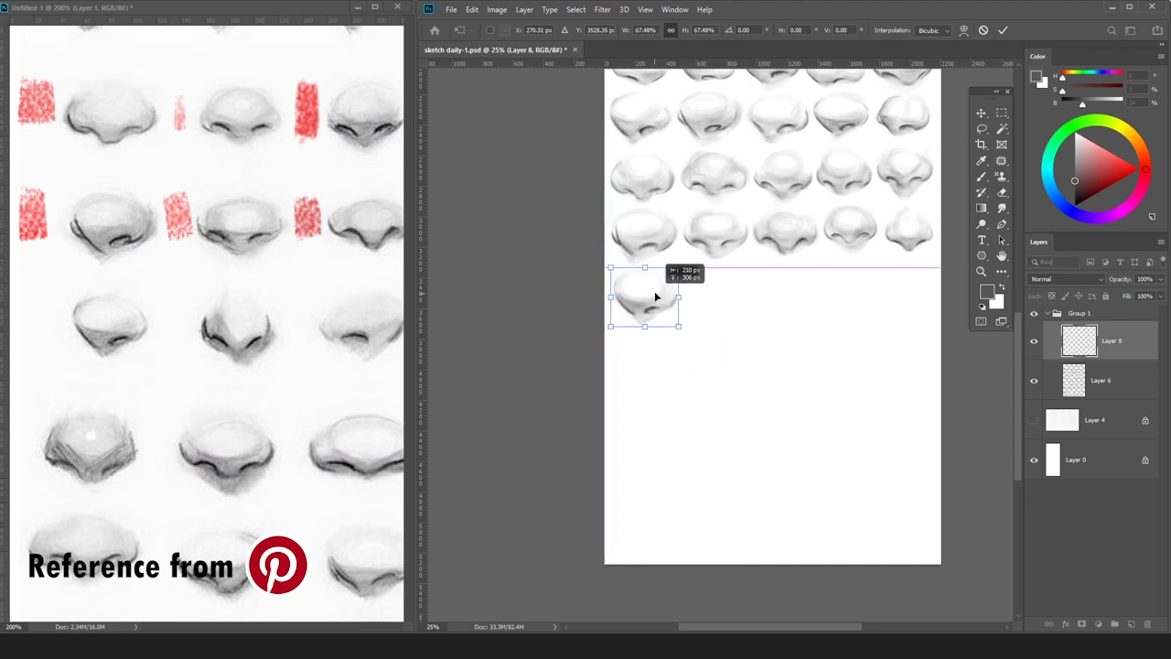
pyautogui.hotkey('ctrl', 'e')
# Add a new layer to the sketch and mark the copied nose in the reference document with a red scribble.
pyautogui.hotkey('ctrl', 'shift', 'n')
pyautogui.press('Return')
pyautogui.click(1126, 172)
pyautogui.click(92, 288)
pyautogui.moveTo(38, 313); pyautogui.dragTo(69, 311)
pyautogui.click(1000, 337)
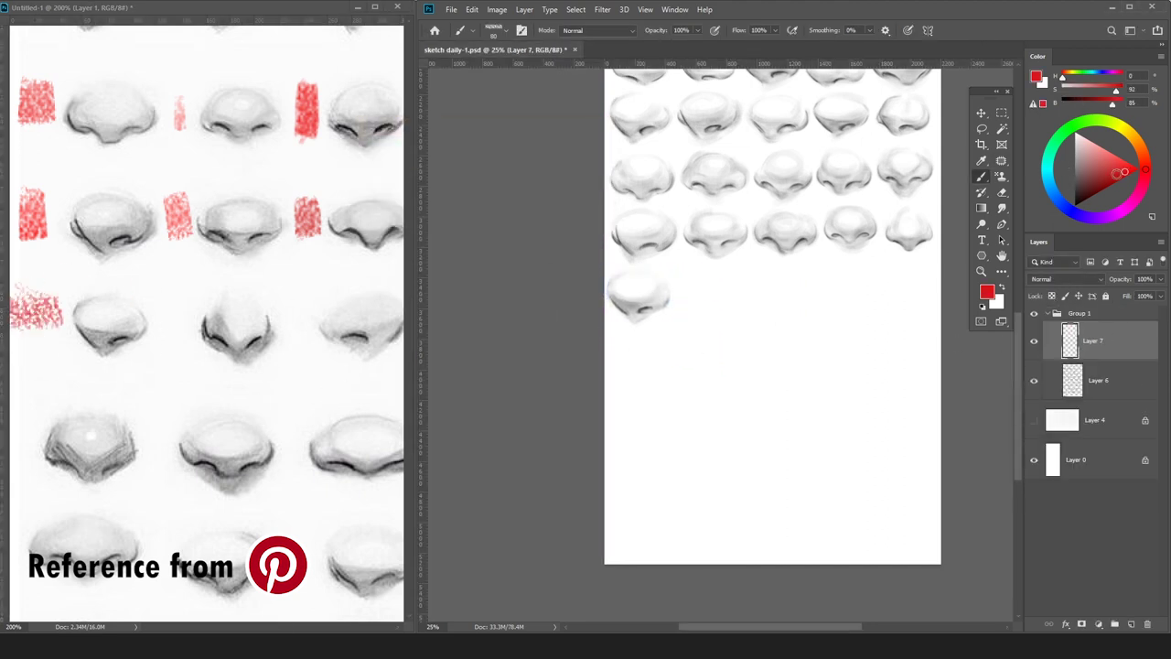
# Draw the wing, nostril and tip contours of the narrow front-view nose in black with a small brush, refining them with the eraser.
pyautogui.click(1074, 207)
pyautogui.hotkey('ctrl', '+')
pyautogui.moveTo(732, 371)
pyautogui.mouseDown()
pyautogui.moveTo(561, 300)
pyautogui.moveTo(748, 366)
pyautogui.mouseUp()
pyautogui.hotkey('ctrl', '+')
pyautogui.hotkey('ctrl', '-')
pyautogui.moveTo(623, 327); pyautogui.dragTo(618, 380)
pyautogui.press('[')
pyautogui.press('[')
pyautogui.press('[')
pyautogui.press('[')
pyautogui.hotkey('ctrl', 'z')
pyautogui.hotkey('ctrl', 'z')
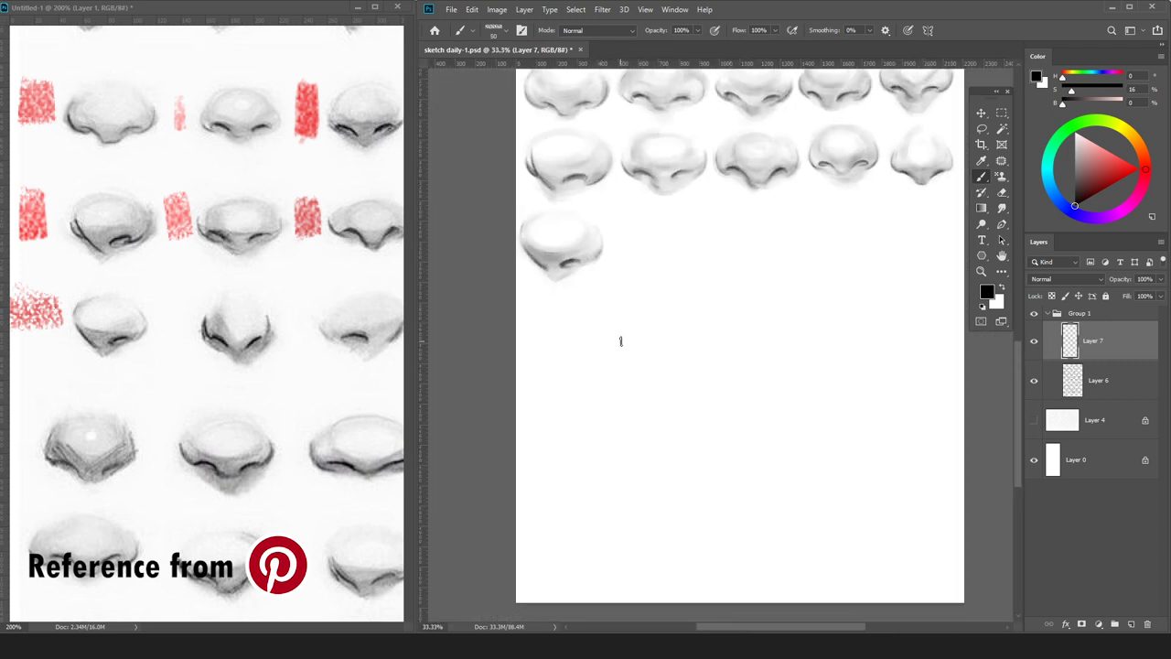
pyautogui.moveTo(620, 333)
pyautogui.mouseDown()
pyautogui.moveTo(634, 366)
pyautogui.moveTo(666, 386)
pyautogui.moveTo(672, 371)
pyautogui.moveTo(664, 382)
pyautogui.moveTo(706, 367)
pyautogui.moveTo(678, 386)
pyautogui.moveTo(705, 368)
pyautogui.moveTo(678, 384)
pyautogui.moveTo(711, 358)
pyautogui.moveTo(714, 330)
pyautogui.mouseUp()
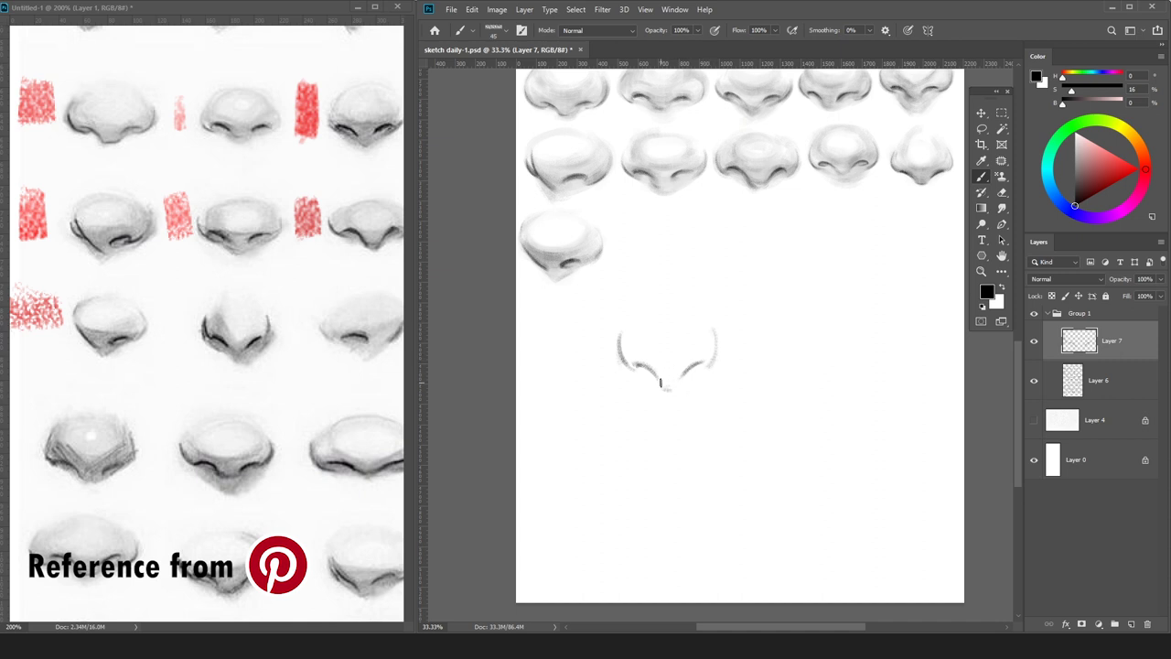
pyautogui.press('e')
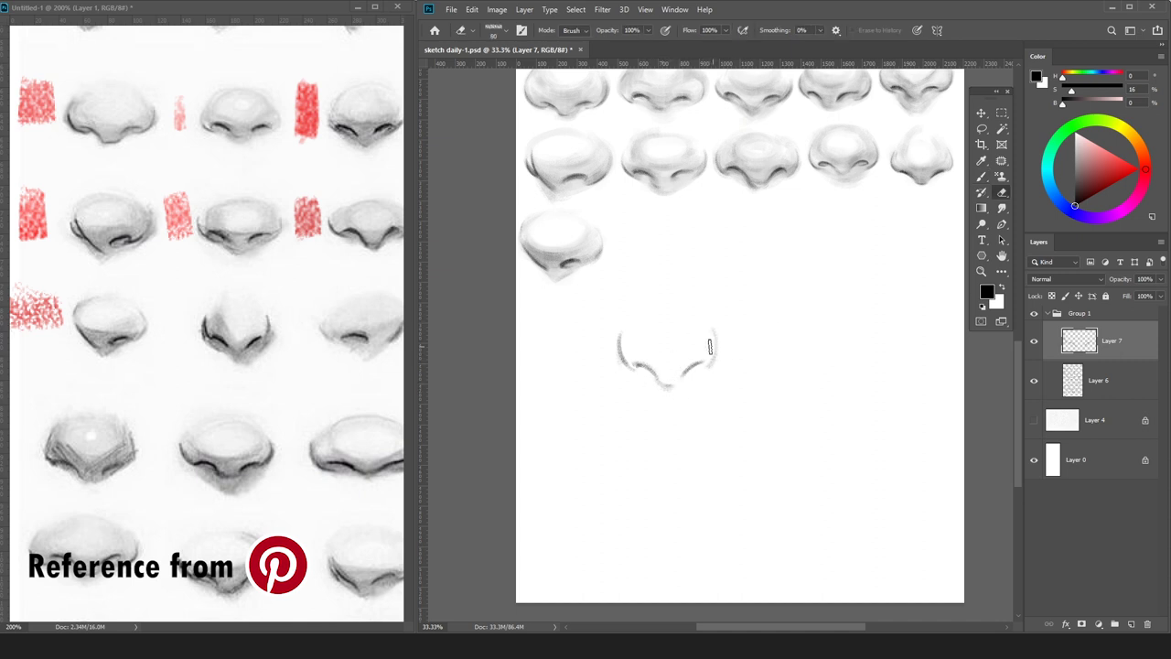
# Add a layer above Layer 6 and paint the elongated ball of the front-view nose in grey at 81% brightness.
pyautogui.click(1118, 384)
pyautogui.hotkey('ctrl', 'shift', 'n')
pyautogui.press('Return')
pyautogui.click(1075, 146)
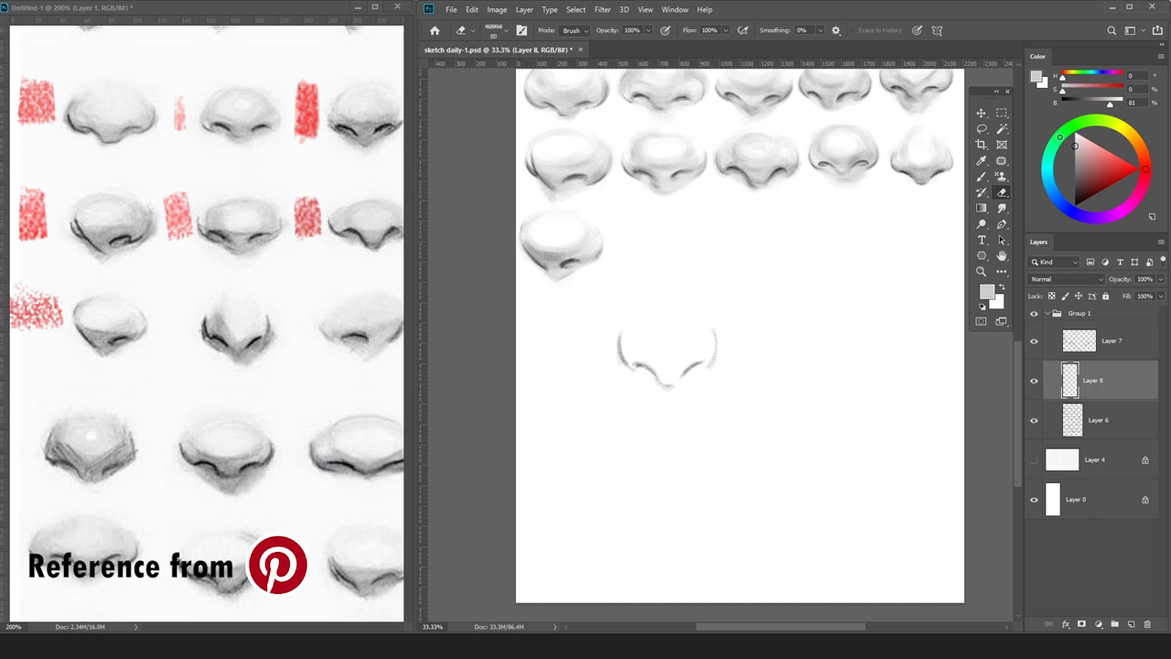
pyautogui.press('b')
pyautogui.moveTo(660, 305)
pyautogui.mouseDown()
pyautogui.moveTo(670, 365)
pyautogui.moveTo(678, 304)
pyautogui.moveTo(671, 361)
pyautogui.moveTo(709, 353)
pyautogui.moveTo(632, 358)
pyautogui.moveTo(641, 370)
pyautogui.moveTo(712, 349)
pyautogui.moveTo(690, 381)
pyautogui.moveTo(638, 375)
pyautogui.moveTo(638, 311)
pyautogui.moveTo(648, 343)
pyautogui.moveTo(708, 350)
pyautogui.moveTo(675, 370)
pyautogui.moveTo(689, 337)
pyautogui.moveTo(706, 351)
pyautogui.moveTo(650, 320)
pyautogui.mouseUp()
pyautogui.press(']')
pyautogui.press(']')
pyautogui.press(']')
pyautogui.press(']')
pyautogui.press(']')
# Shade both sides, wings and nostril areas of the front-view nose with smaller brushes and grey at 42% brightness.
pyautogui.click(1075, 160)
pyautogui.moveTo(1053, 151); pyautogui.dragTo(1063, 178)
pyautogui.press('[')
pyautogui.press('[')
pyautogui.press('[')
pyautogui.moveTo(644, 324); pyautogui.dragTo(624, 355)
pyautogui.moveTo(711, 322); pyautogui.dragTo(708, 362)
pyautogui.moveTo(627, 338); pyautogui.dragTo(653, 370)
pyautogui.press('[')
pyautogui.press('[')
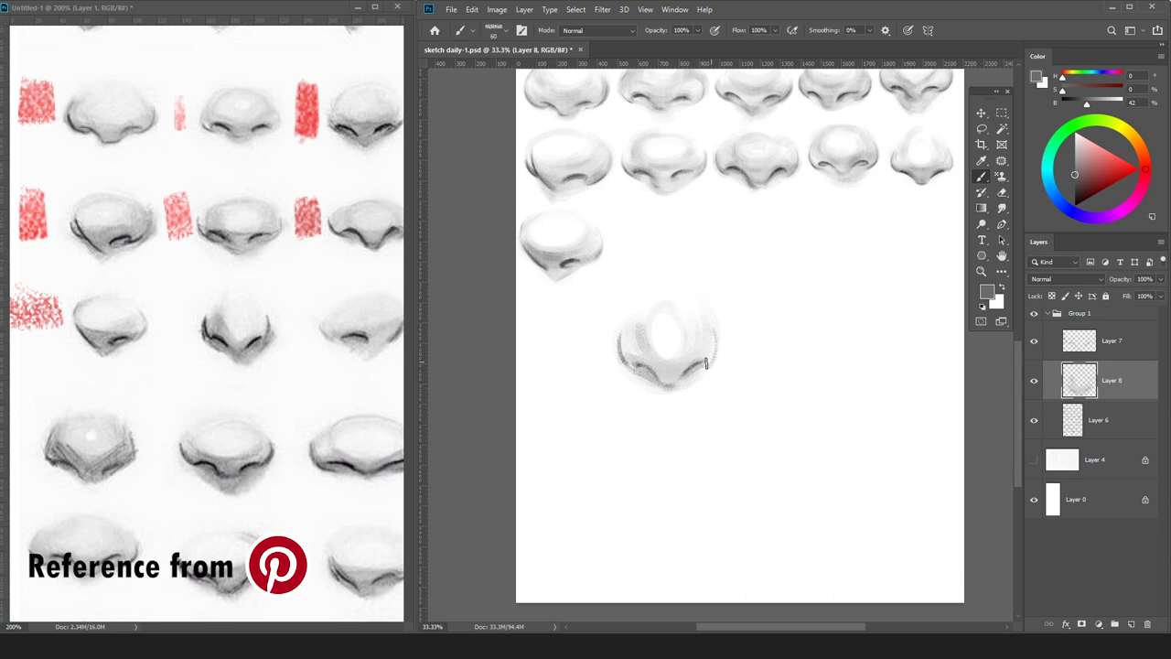
pyautogui.moveTo(712, 368); pyautogui.dragTo(710, 357)
pyautogui.press('[')
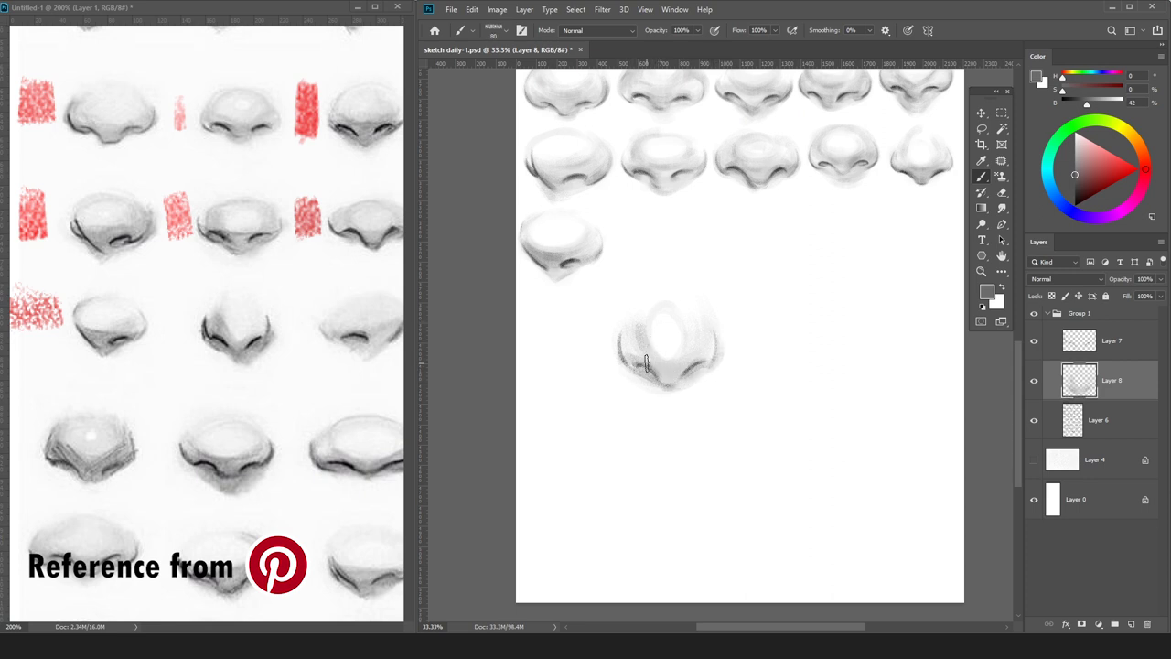
# Deepen the shading left of the ball with a size 125 brush and grey at 63% brightness.
pyautogui.press(']')
pyautogui.press(']')
pyautogui.press(']')
pyautogui.press(']')
pyautogui.press('[')
pyautogui.press('[')
pyautogui.click(1074, 159)
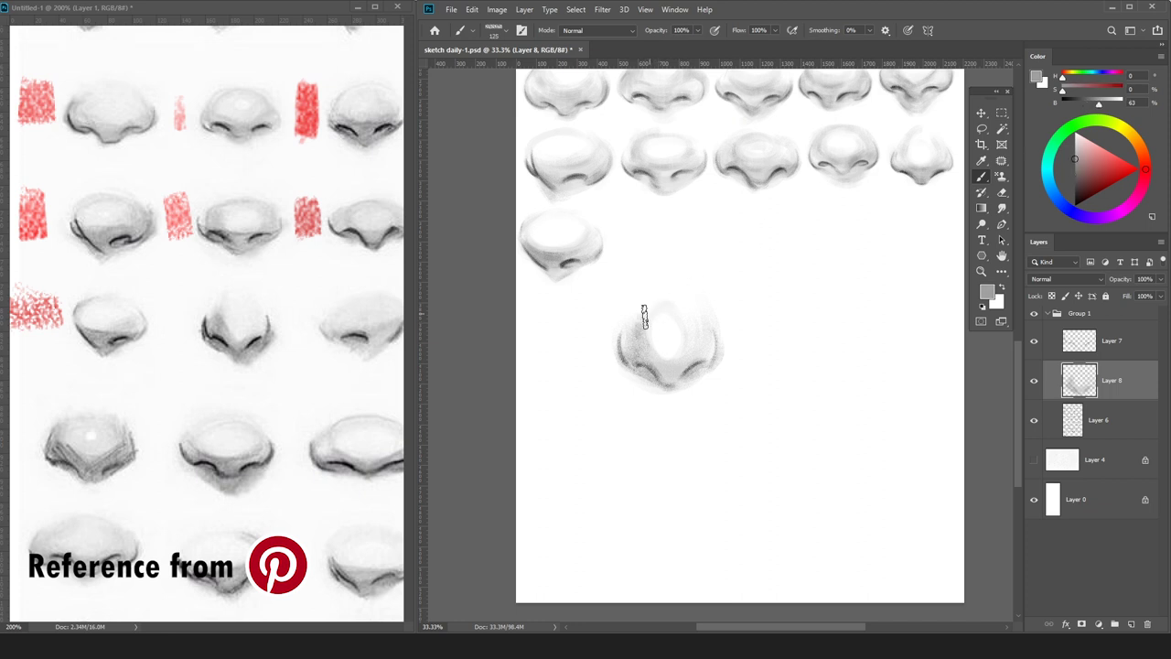
pyautogui.keyDown('alt'); pyautogui.click(642, 316); pyautogui.keyUp('alt')
pyautogui.press('[')
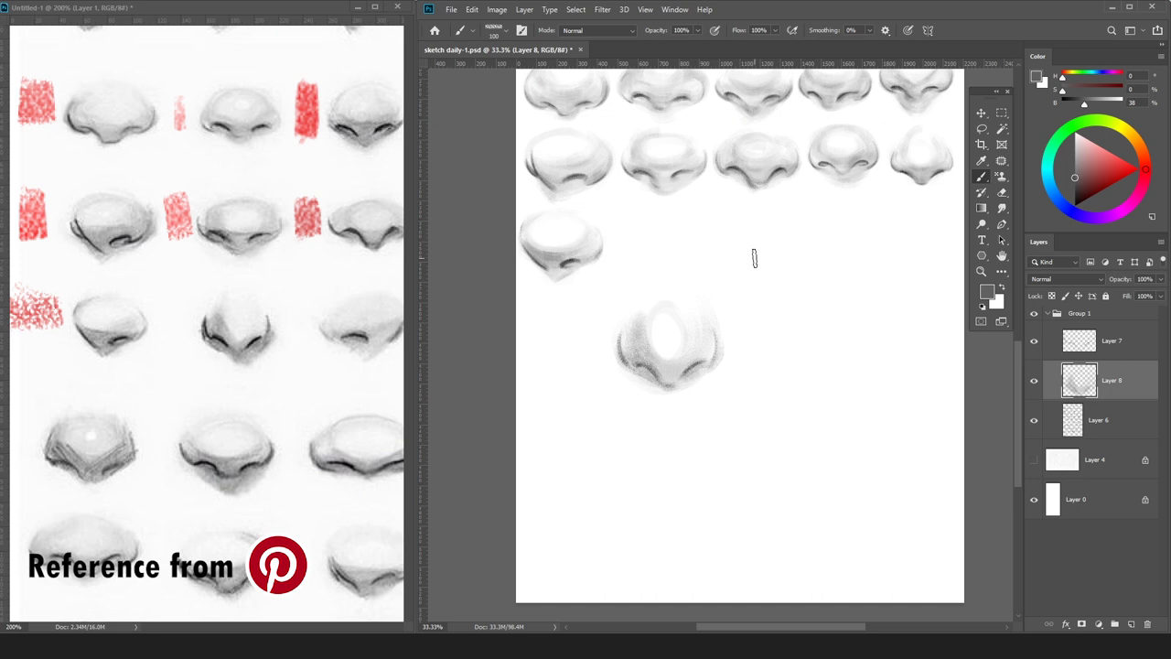
# Darken the nostrils and outer wing edges with a size 40 brush and grey at 25% brightness.
pyautogui.press('[')
pyautogui.press('d')
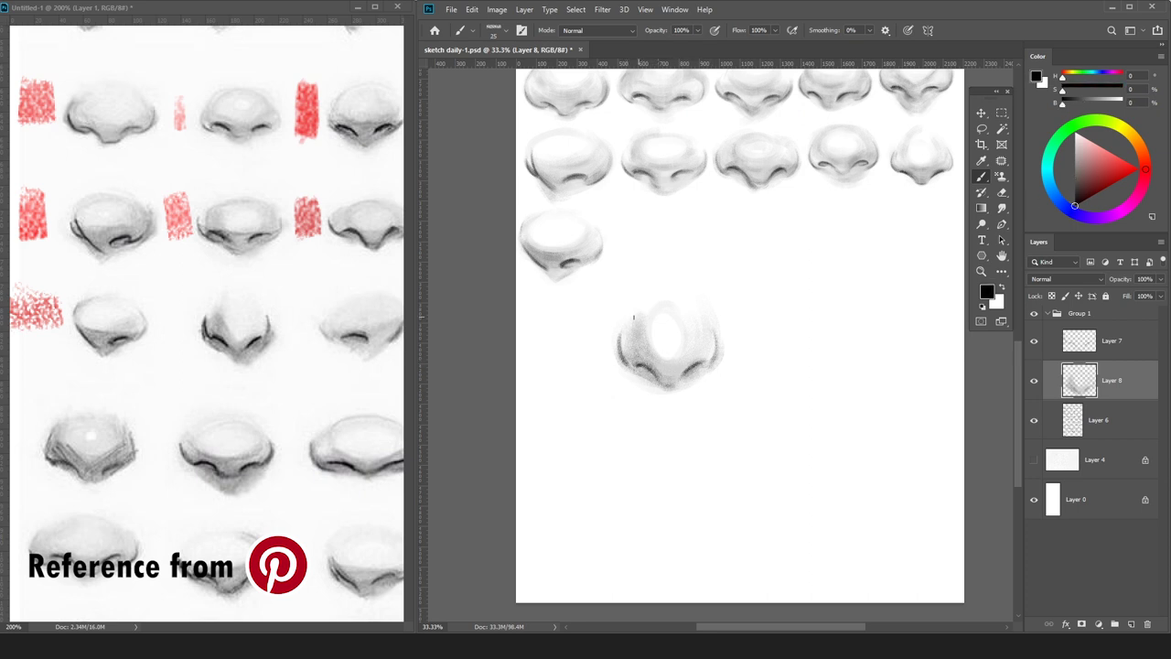
pyautogui.click(1075, 188)
pyautogui.press(']')
pyautogui.press(']')
pyautogui.press(']')
pyautogui.press(']')
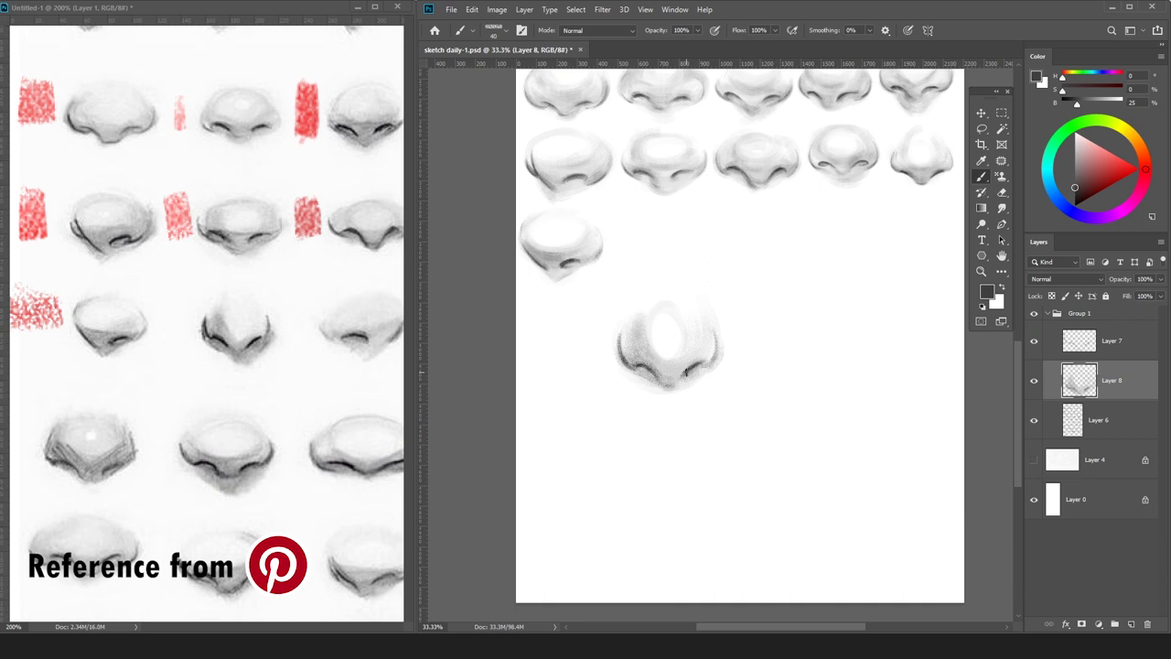
pyautogui.moveTo(716, 357); pyautogui.dragTo(716, 346)
pyautogui.press('e')
# Merge the outline layer into the shading layer of the front-view nose, keeping it separate from Layer 6.
pyautogui.hotkey('ctrl', 'e')
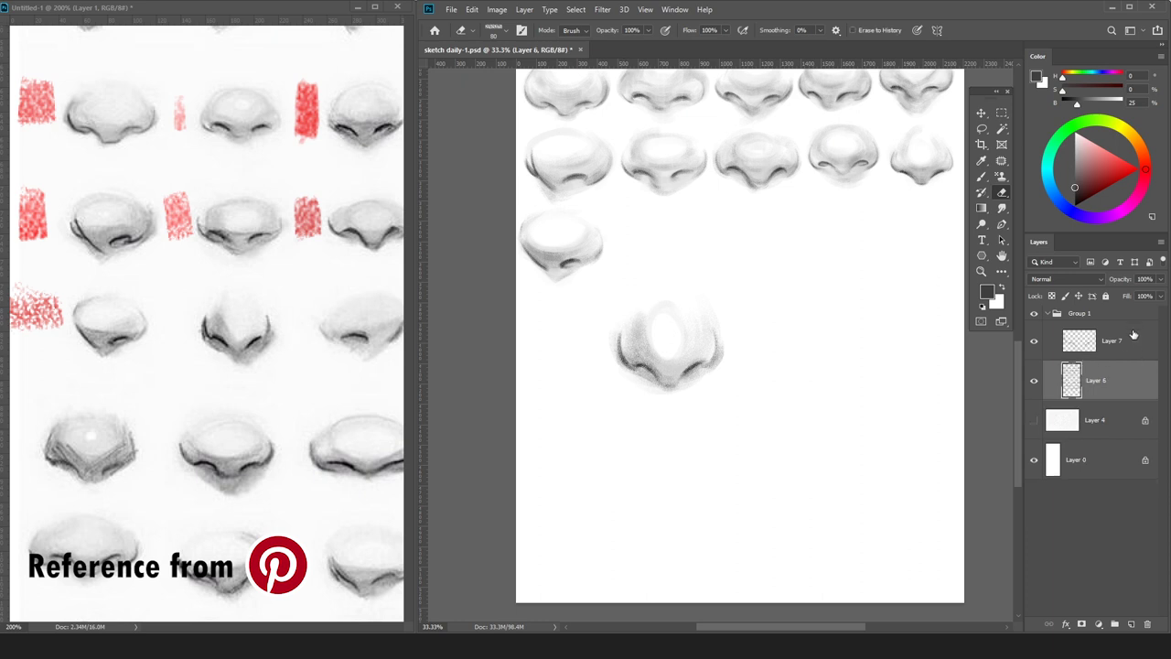
pyautogui.hotkey('ctrl', 'z')
pyautogui.click(1127, 340)
pyautogui.hotkey('ctrl', 'e')
# Darken the area under the tip of the front-view nose with a larger dark grey brush.
pyautogui.press('b')
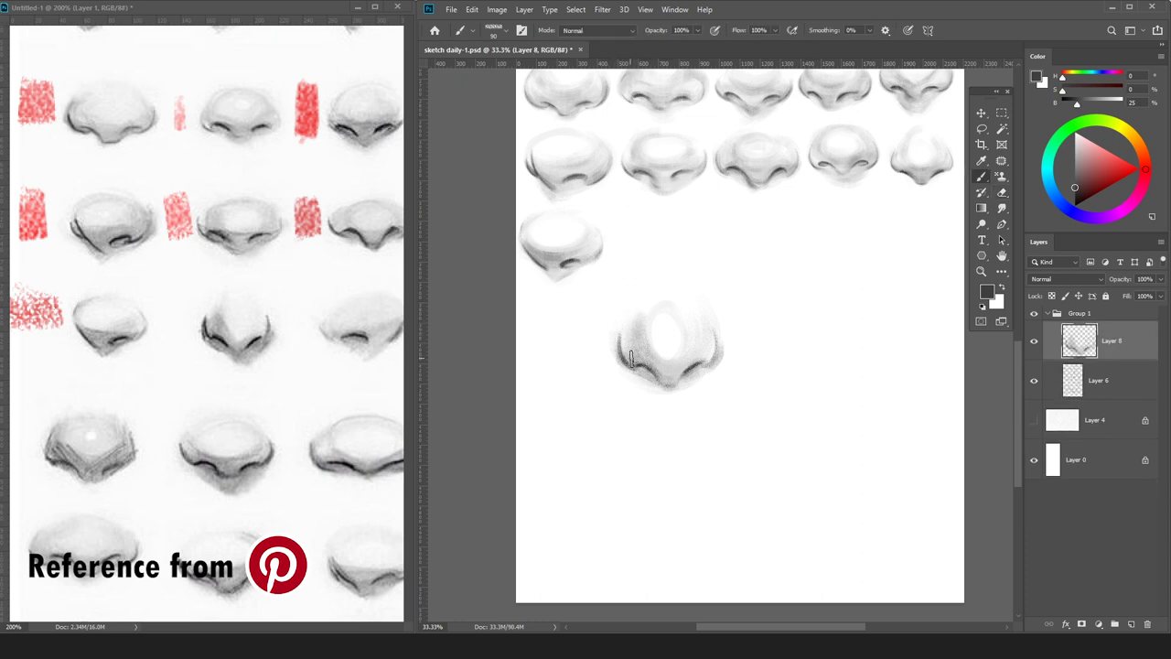
pyautogui.press(']')
pyautogui.press(']')
pyautogui.press('[')
pyautogui.press('[')
pyautogui.press('[')
pyautogui.press(']')
pyautogui.press(']')
pyautogui.press(']')
pyautogui.moveTo(657, 384); pyautogui.dragTo(670, 392)
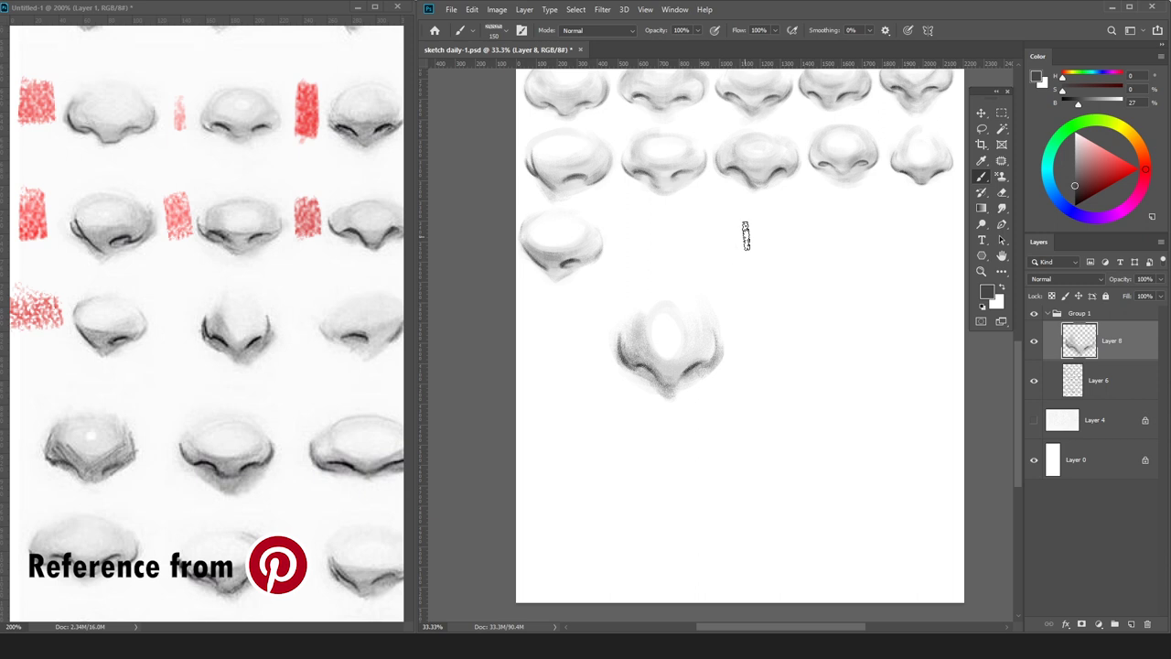
# Soften the ball's highlight with a sampled light grey and deepen the right nostril with a size 60 brush in grey at 33% brightness.
pyautogui.keyDown('alt'); pyautogui.click(642, 306); pyautogui.keyUp('alt')
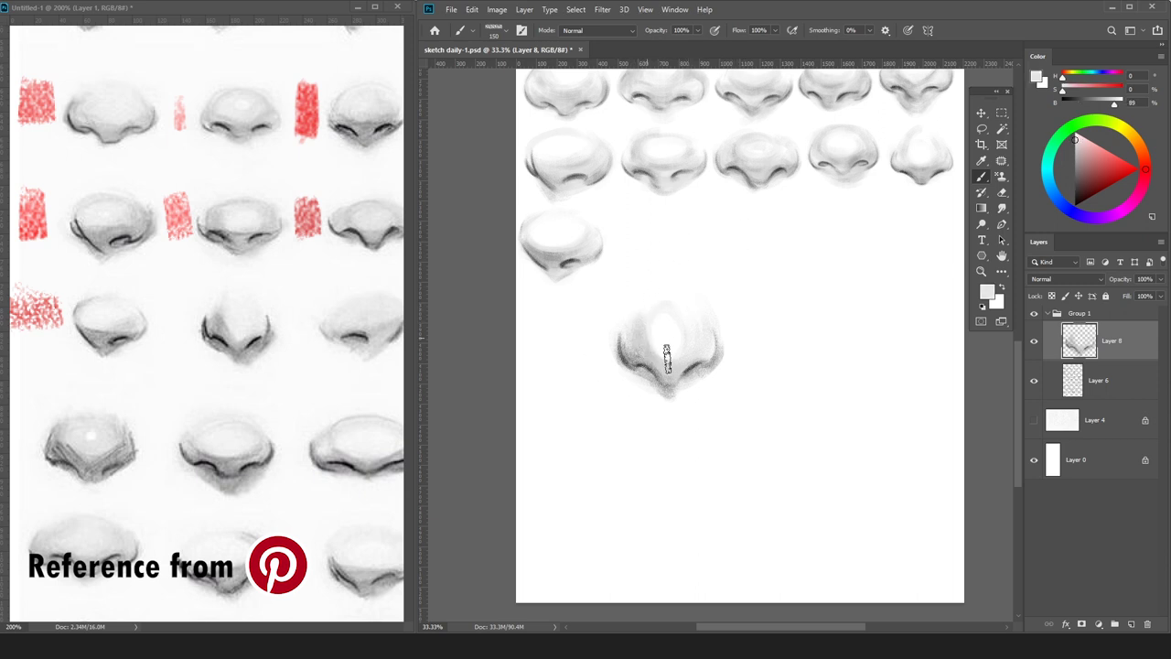
pyautogui.click(1075, 181)
pyautogui.press('[')
pyautogui.press('[')
pyautogui.press('[')
pyautogui.press('[')
pyautogui.press('[')
pyautogui.press('[')
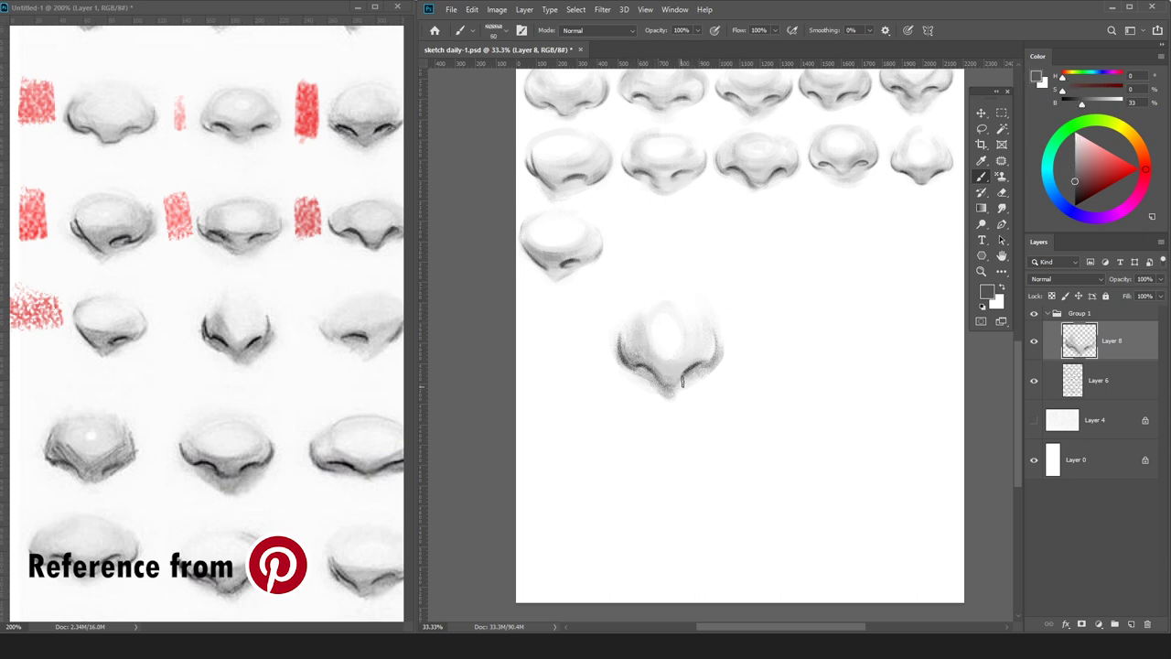
# Blend the base of the tip and the left wing using tones sampled from the drawing.
pyautogui.keyDown('alt'); pyautogui.click(668, 389); pyautogui.keyUp('alt')
pyautogui.keyDown('alt'); pyautogui.click(641, 391); pyautogui.keyUp('alt')
pyautogui.keyDown('alt'); pyautogui.click(644, 357); pyautogui.keyUp('alt')
pyautogui.moveTo(645, 357); pyautogui.dragTo(629, 336)
pyautogui.keyDown('alt'); pyautogui.click(632, 320); pyautogui.keyUp('alt')
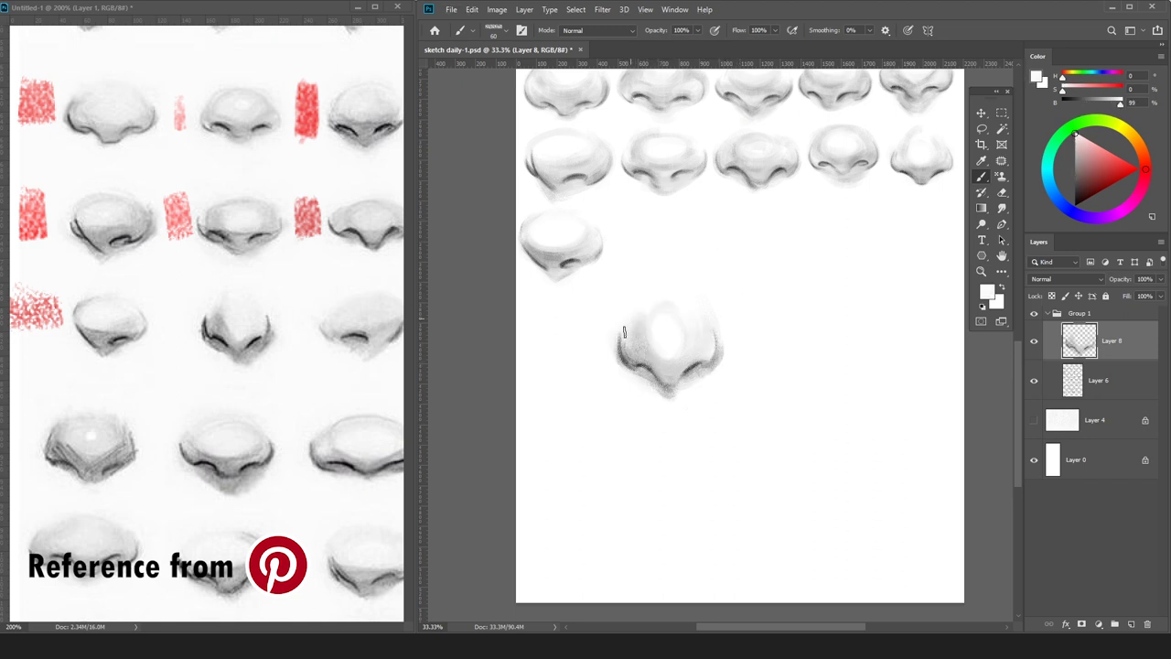
# Smooth the nostrils, ball and outer edges with sampled greys and restore the ball's highlight in white.
pyautogui.keyDown('alt'); pyautogui.click(635, 367); pyautogui.keyUp('alt')
pyautogui.keyDown('alt'); pyautogui.click(701, 370); pyautogui.keyUp('alt')
pyautogui.keyDown('alt'); pyautogui.click(695, 362); pyautogui.keyUp('alt')
pyautogui.keyDown('alt'); pyautogui.click(668, 355); pyautogui.keyUp('alt')
pyautogui.keyDown('alt'); pyautogui.click(647, 302); pyautogui.keyUp('alt')
pyautogui.keyDown('alt'); pyautogui.click(619, 387); pyautogui.keyUp('alt')
pyautogui.keyDown('alt'); pyautogui.click(631, 310); pyautogui.keyUp('alt')
pyautogui.keyDown('alt'); pyautogui.click(674, 364); pyautogui.keyUp('alt')
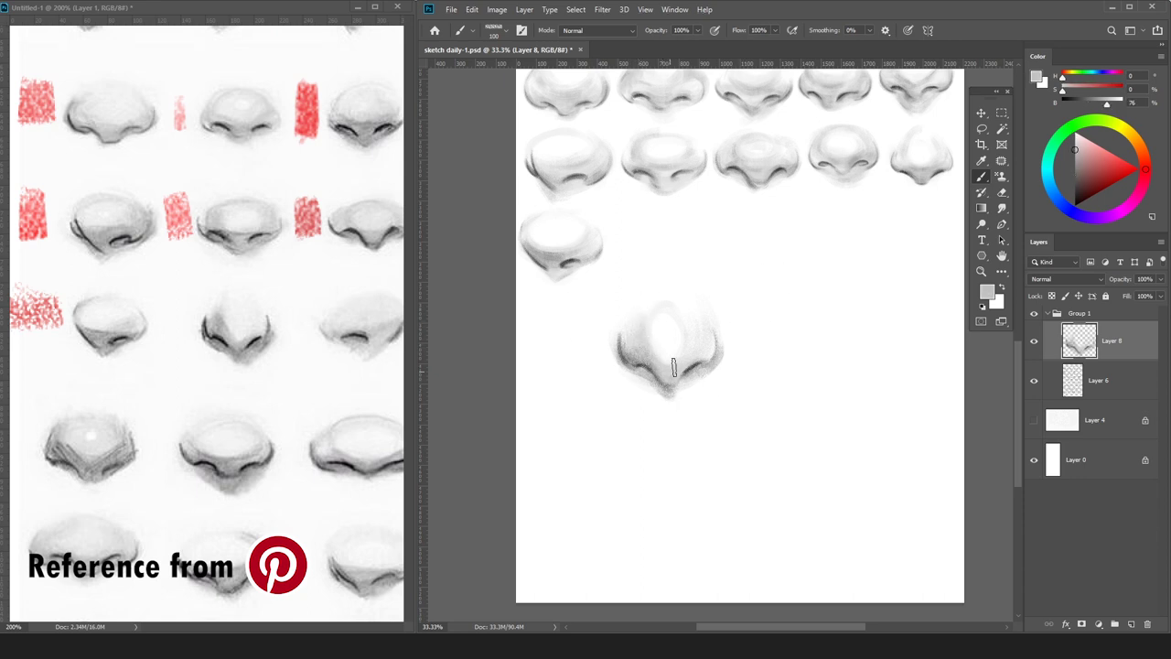
pyautogui.keyDown('alt'); pyautogui.click(721, 316); pyautogui.keyUp('alt')
pyautogui.keyDown('alt'); pyautogui.click(670, 391); pyautogui.keyUp('alt')
pyautogui.keyDown('alt'); pyautogui.click(670, 342); pyautogui.keyUp('alt')
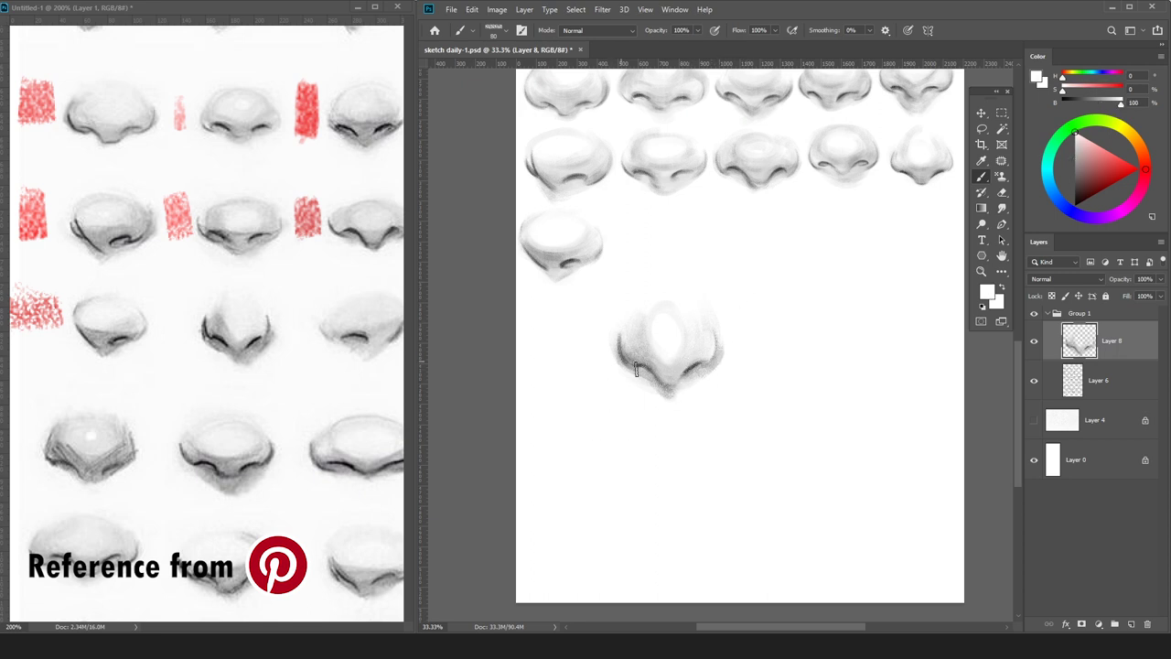
# Scale down the front-view nose and place it second in the last row, beside the three-quarter nose.
pyautogui.press('d')
pyautogui.hotkey('ctrl', 't')
pyautogui.moveTo(666, 286); pyautogui.dragTo(662, 255)
pyautogui.moveTo(690, 253); pyautogui.dragTo(703, 252)
pyautogui.moveTo(676, 266); pyautogui.dragTo(699, 242)
pyautogui.press('Return')
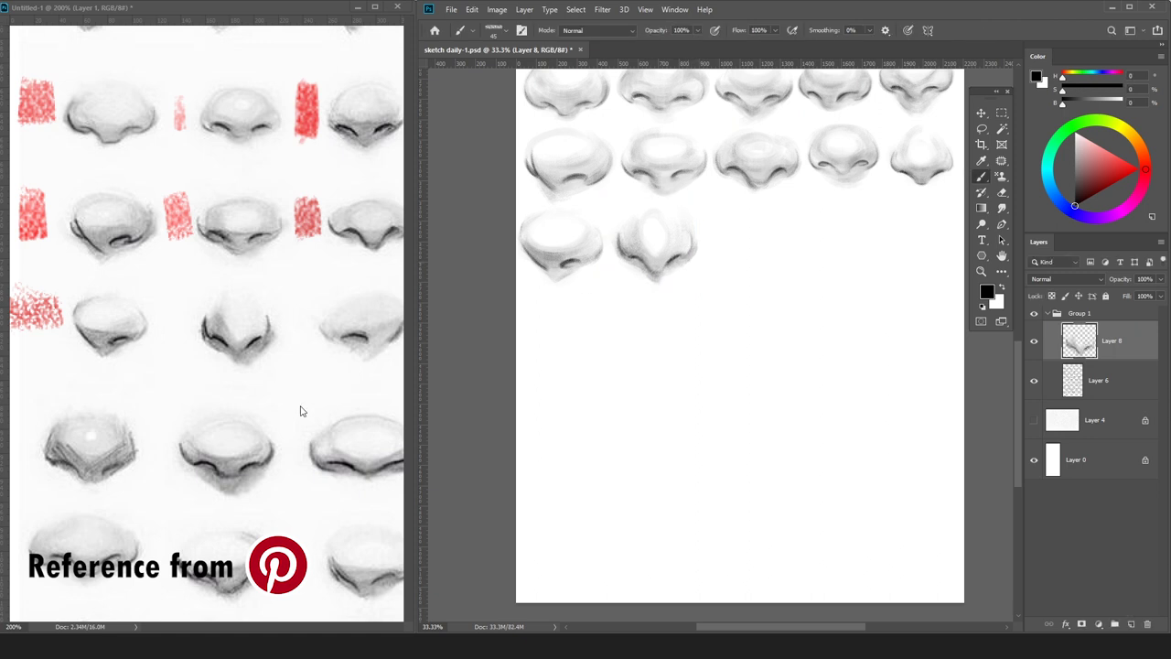
# Mark the copied front-view nose in the reference document with a red scribble and return to the sketch.
pyautogui.click(1124, 173)
pyautogui.moveTo(172, 291)
pyautogui.mouseDown()
pyautogui.moveTo(178, 319)
pyautogui.moveTo(187, 307)
pyautogui.mouseUp()
pyautogui.moveTo(279, 342); pyautogui.dragTo(123, 339)
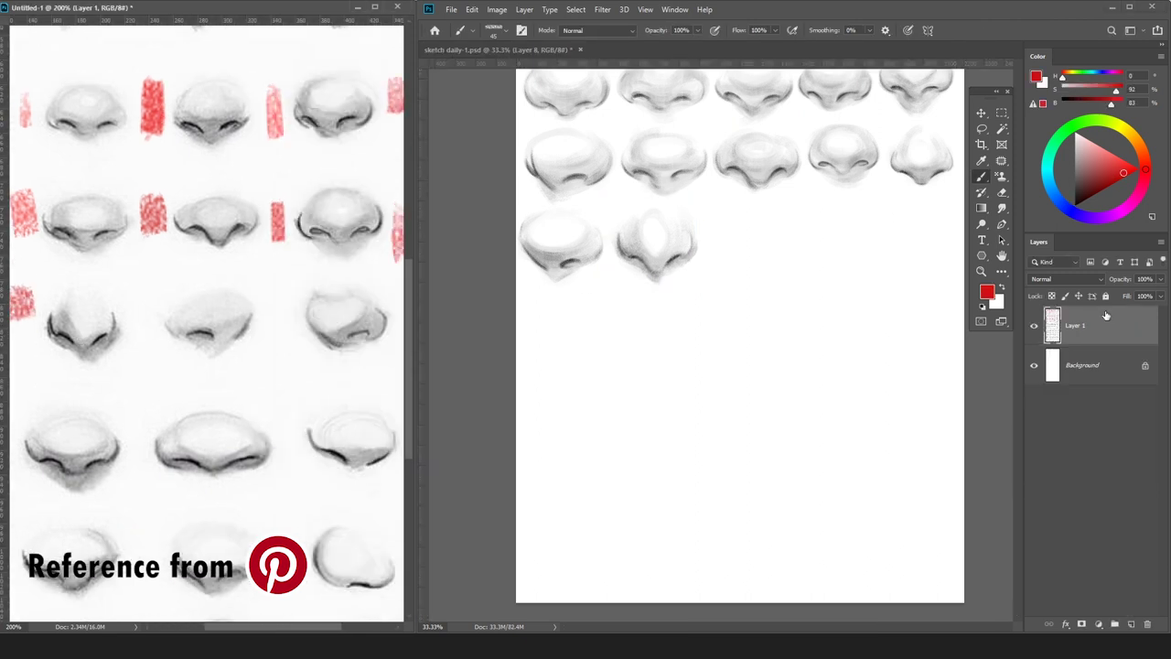
pyautogui.click(1038, 445)
pyautogui.click(1000, 441)
# Merge the finished nose into Layer 6 and draw the next nose's wings and dark left nostril on a new layer.
pyautogui.hotkey('ctrl', 'e')
pyautogui.hotkey('ctrl', 'shift', 'alt', 'n')
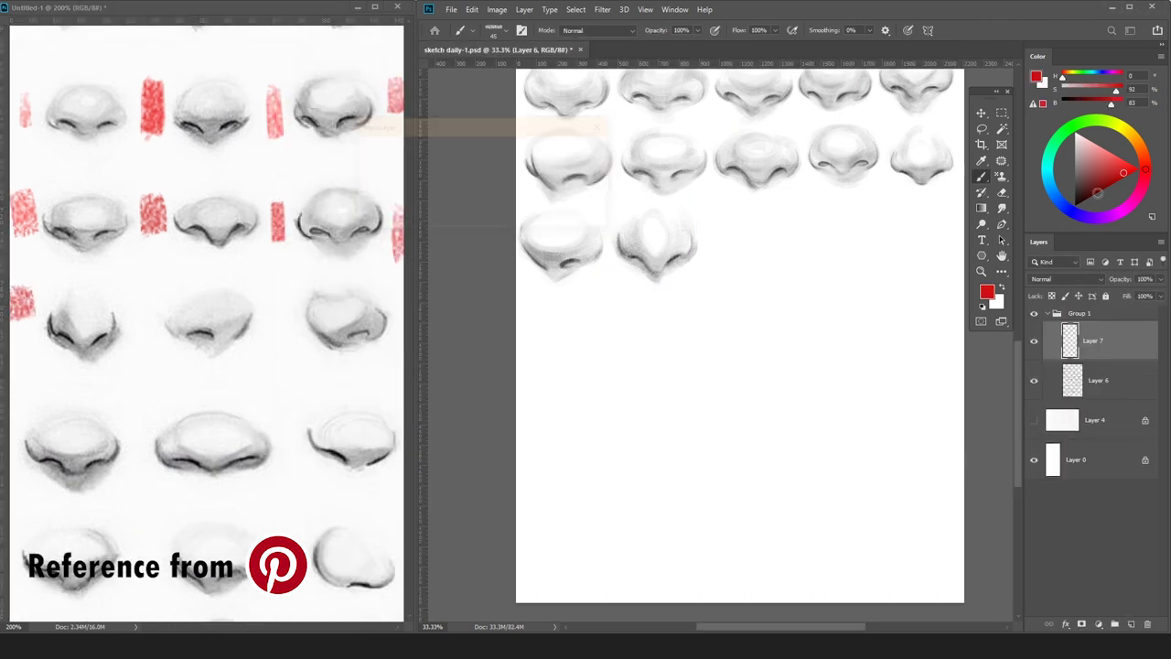
pyautogui.press('d')
pyautogui.moveTo(633, 377); pyautogui.dragTo(653, 372)
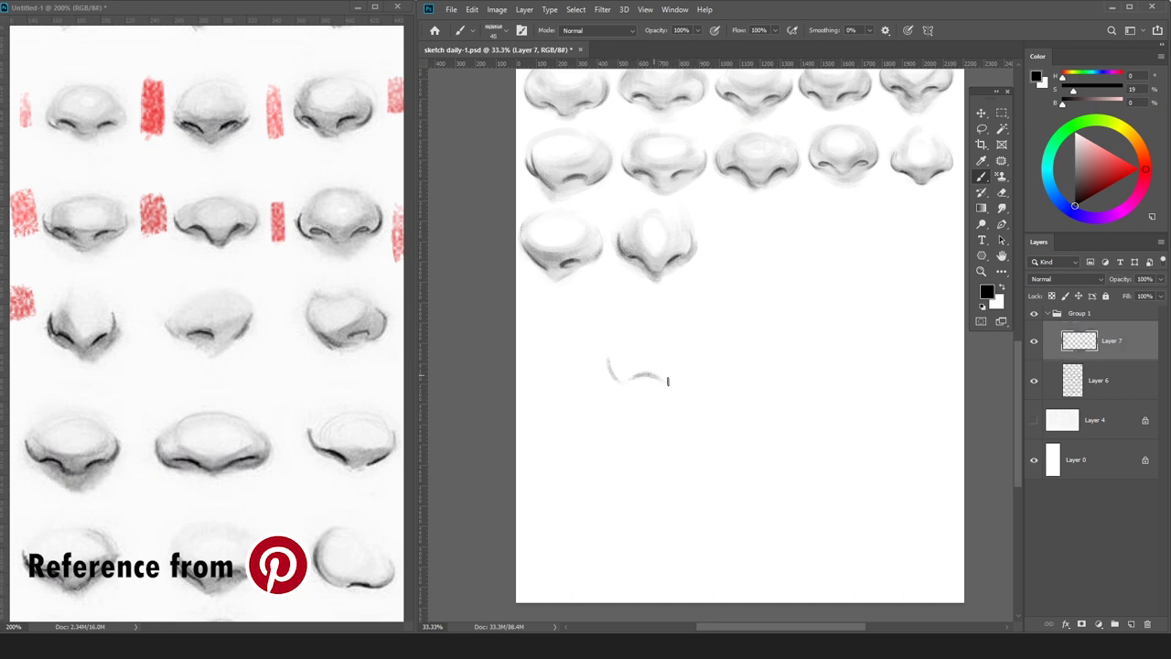
pyautogui.moveTo(706, 360); pyautogui.dragTo(700, 376)
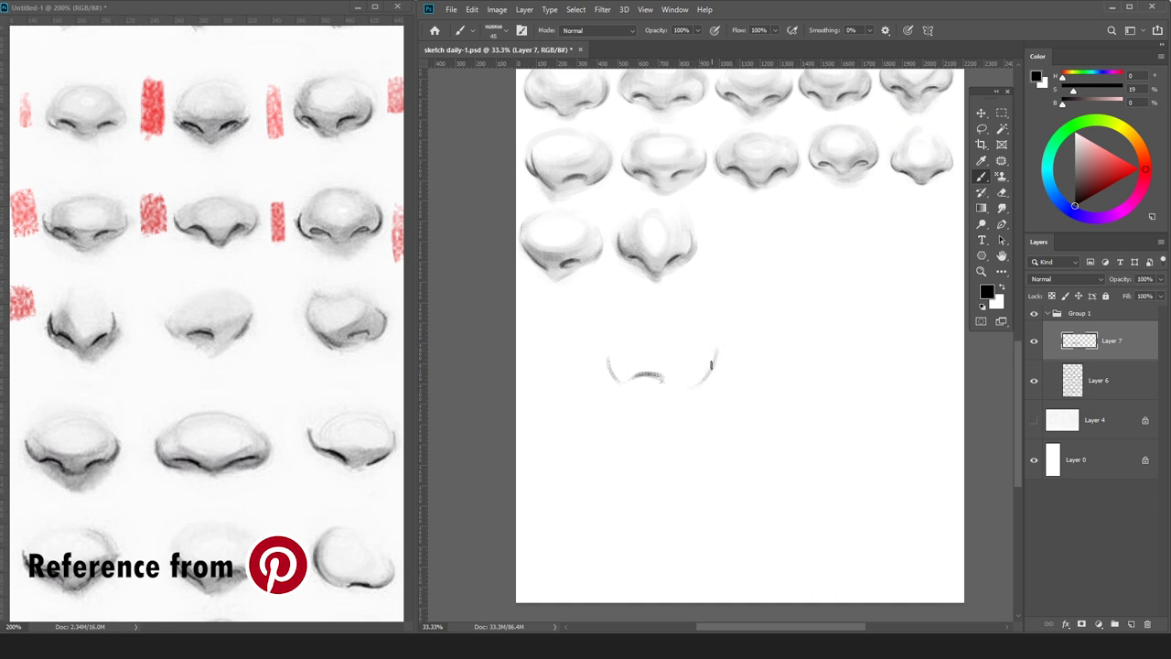
pyautogui.moveTo(1098, 182); pyautogui.dragTo(1075, 205)
pyautogui.press('[')
# Add a layer above Layer 6 and fill the new nose's rounded form in grey at 79% brightness with a large brush.
pyautogui.click(1075, 148)
pyautogui.click(1087, 383)
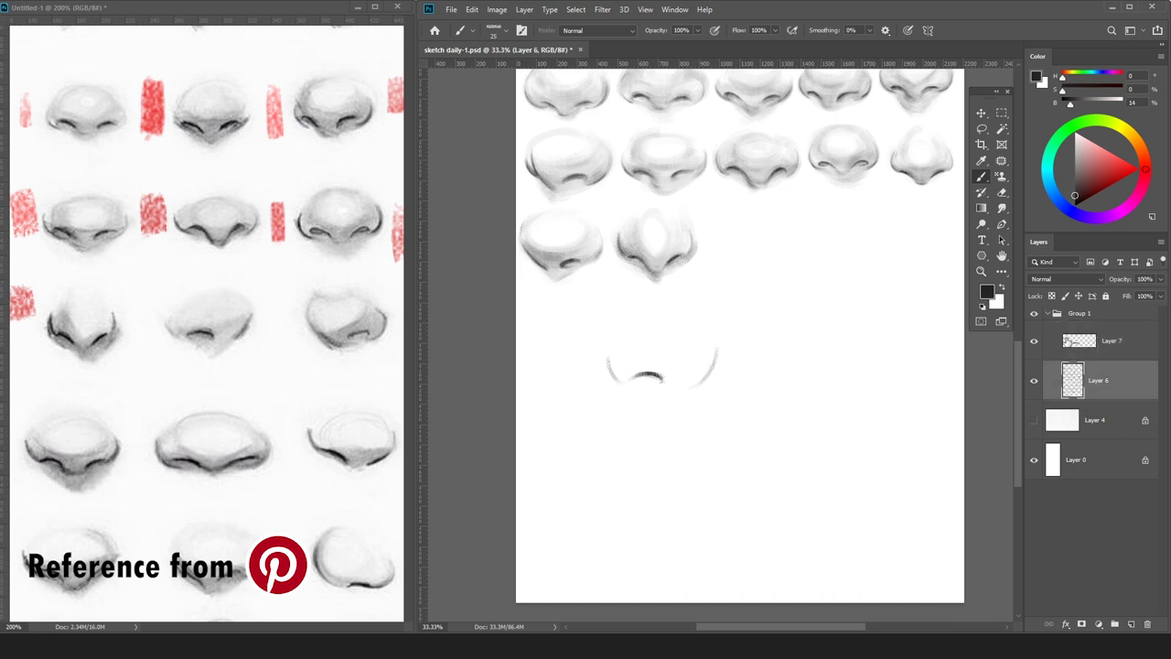
pyautogui.hotkey('ctrl', 'shift', 'n')
pyautogui.press('Return')
pyautogui.press(']')
pyautogui.press(']')
pyautogui.press(']')
pyautogui.press(']')
pyautogui.press(']')
pyautogui.moveTo(640, 331); pyautogui.dragTo(711, 341)
pyautogui.moveTo(613, 368)
pyautogui.mouseDown()
pyautogui.moveTo(684, 371)
pyautogui.moveTo(705, 340)
pyautogui.moveTo(701, 357)
pyautogui.moveTo(657, 384)
pyautogui.moveTo(636, 345)
pyautogui.moveTo(649, 365)
pyautogui.moveTo(688, 341)
pyautogui.mouseUp()
# Undo the excess strokes and shade the nose's rounded form and right side in light grey at 79% brightness.
pyautogui.click(1087, 151)
pyautogui.hotkey('ctrl', 'z')
pyautogui.hotkey('ctrl', 'z')
pyautogui.hotkey('ctrl', 'z')
pyautogui.press('[')
pyautogui.press('[')
pyautogui.hotkey('ctrl', 'z')
pyautogui.moveTo(630, 359)
pyautogui.mouseDown()
pyautogui.moveTo(687, 366)
pyautogui.moveTo(706, 349)
pyautogui.moveTo(692, 364)
pyautogui.moveTo(712, 362)
pyautogui.moveTo(652, 375)
pyautogui.mouseUp()
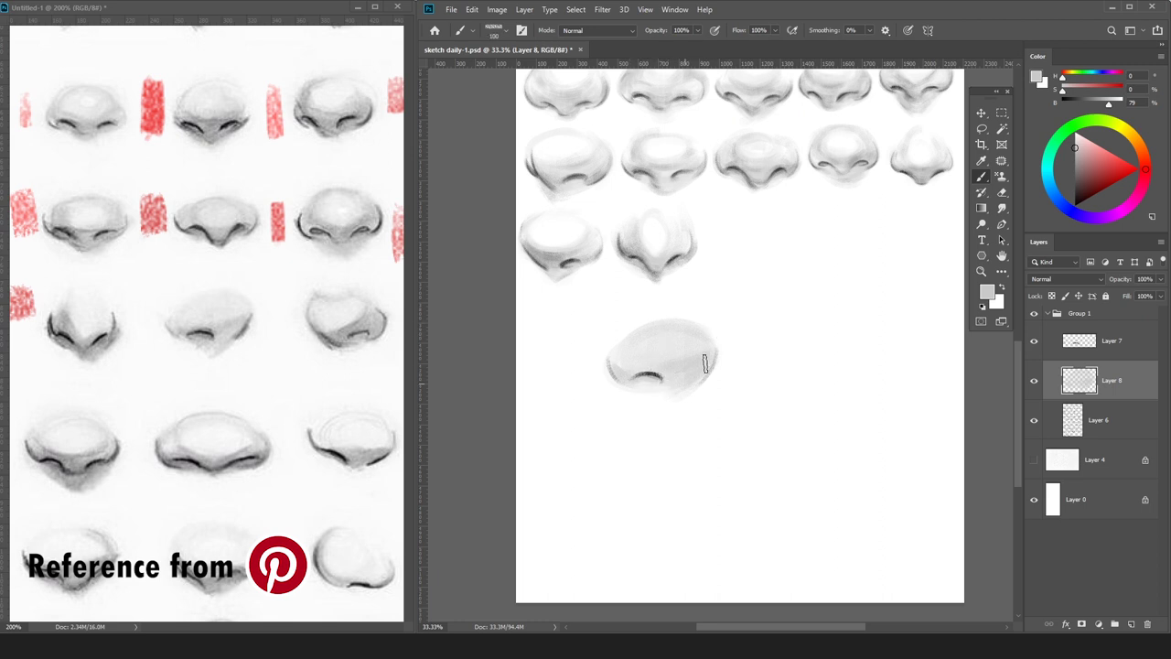
# Clean up the nose's underside with the eraser and deepen its mid-tones with grey at 61% brightness.
pyautogui.press('e')
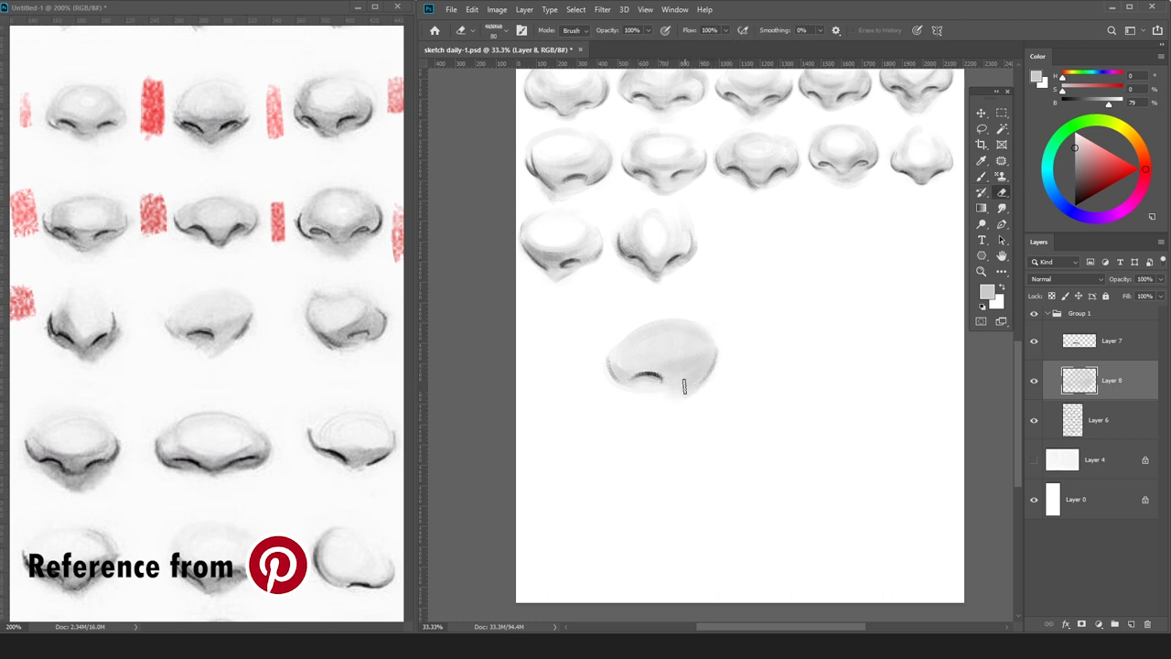
pyautogui.press('b')
pyautogui.keyDown('alt'); pyautogui.click(654, 362); pyautogui.keyUp('alt')
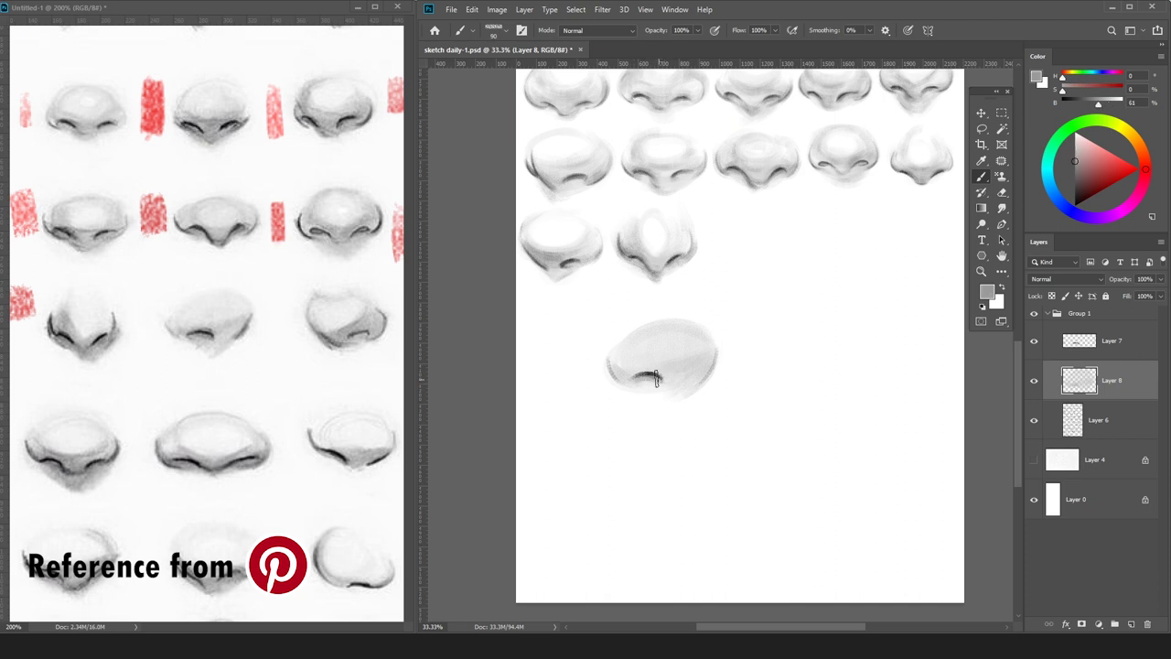
pyautogui.press(']')
pyautogui.press(']')
pyautogui.press(']')
pyautogui.press(']')
pyautogui.press(']')
pyautogui.press(']')
pyautogui.press(']')
pyautogui.press(']')
pyautogui.press(']')
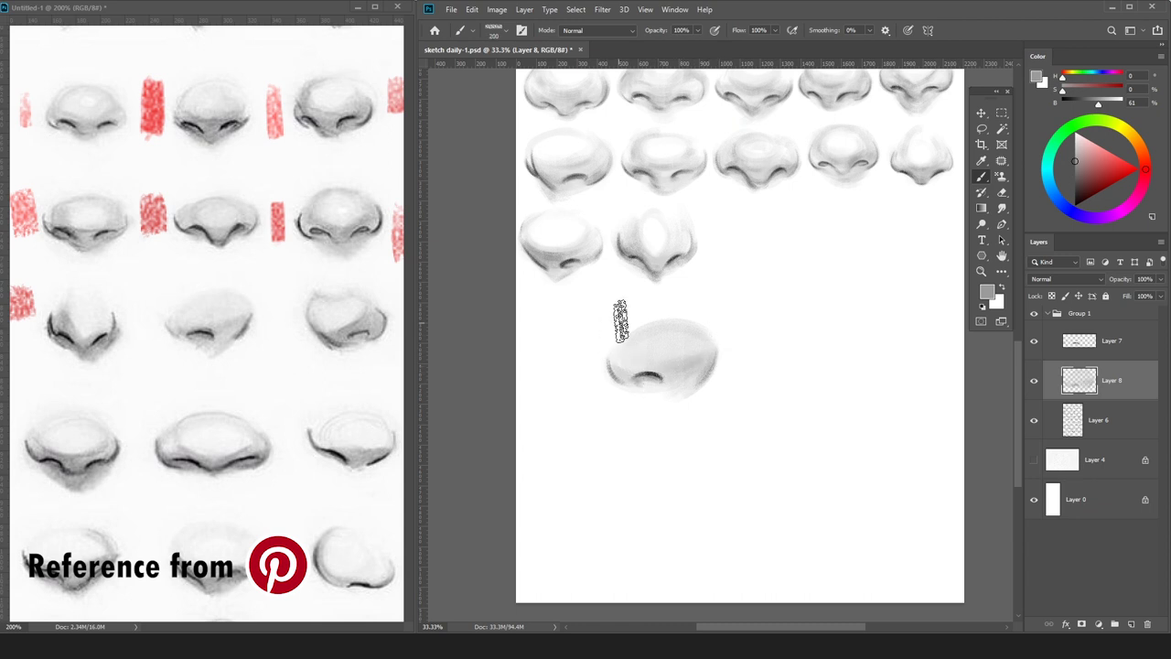
# Shade inside the left nostril and along the underside in grey at 51% brightness, using a smaller brush.
pyautogui.keyDown('alt'); pyautogui.click(700, 300); pyautogui.keyUp('alt')
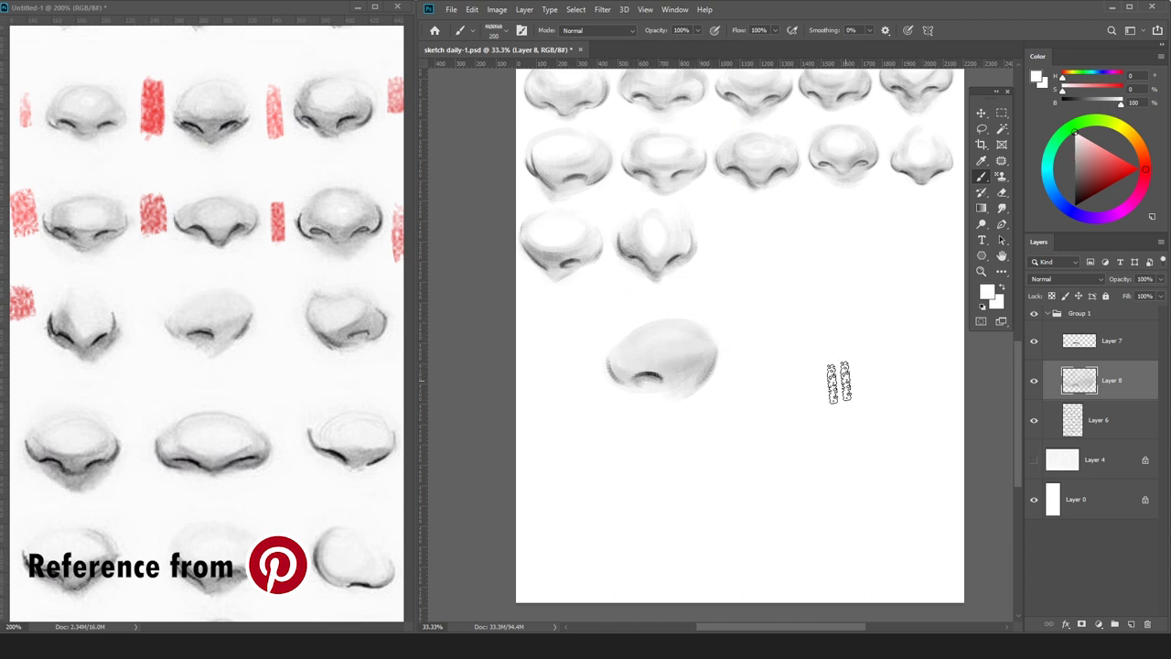
pyautogui.click(1076, 168)
pyautogui.press('[')
pyautogui.press('[')
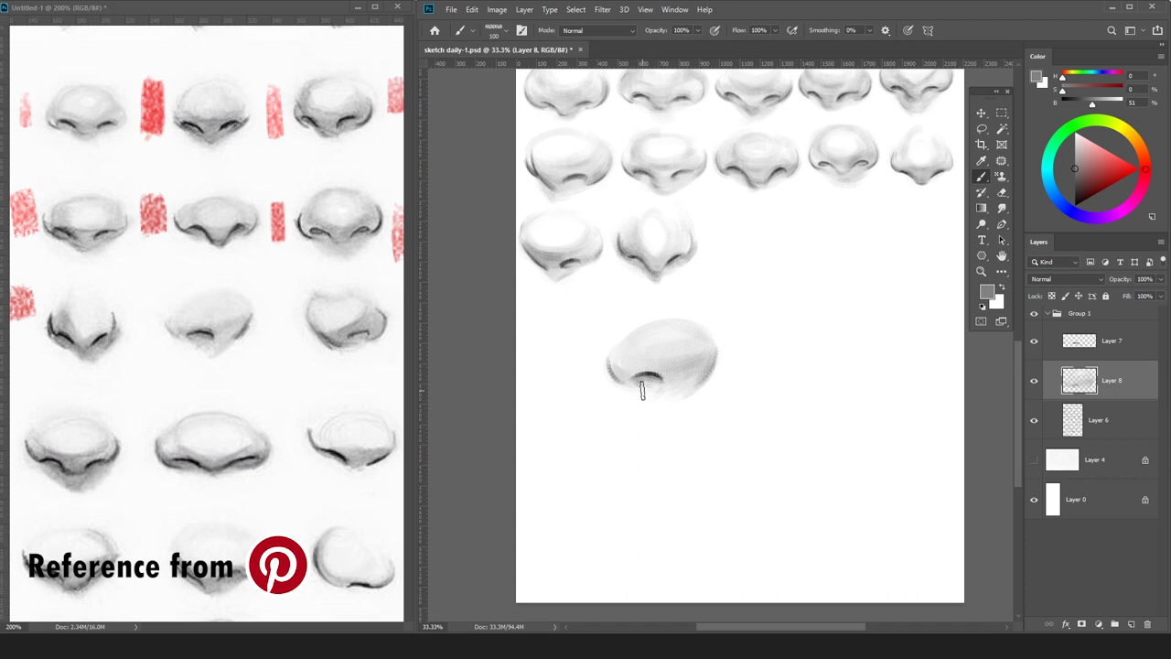
pyautogui.press('[')
pyautogui.press('[')
pyautogui.press('[')
pyautogui.press('[')
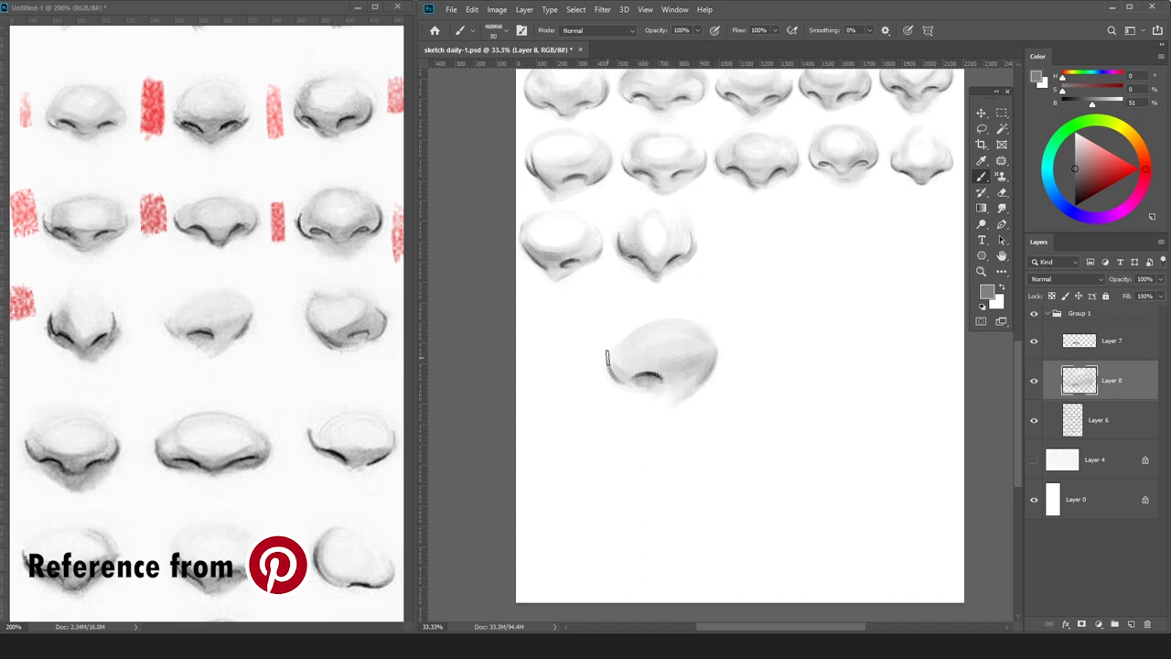
# Refine the nose's upper right edge with 40% brightness grey and white, and darken the nostril with black.
pyautogui.keyDown('alt'); pyautogui.click(695, 344); pyautogui.keyUp('alt')
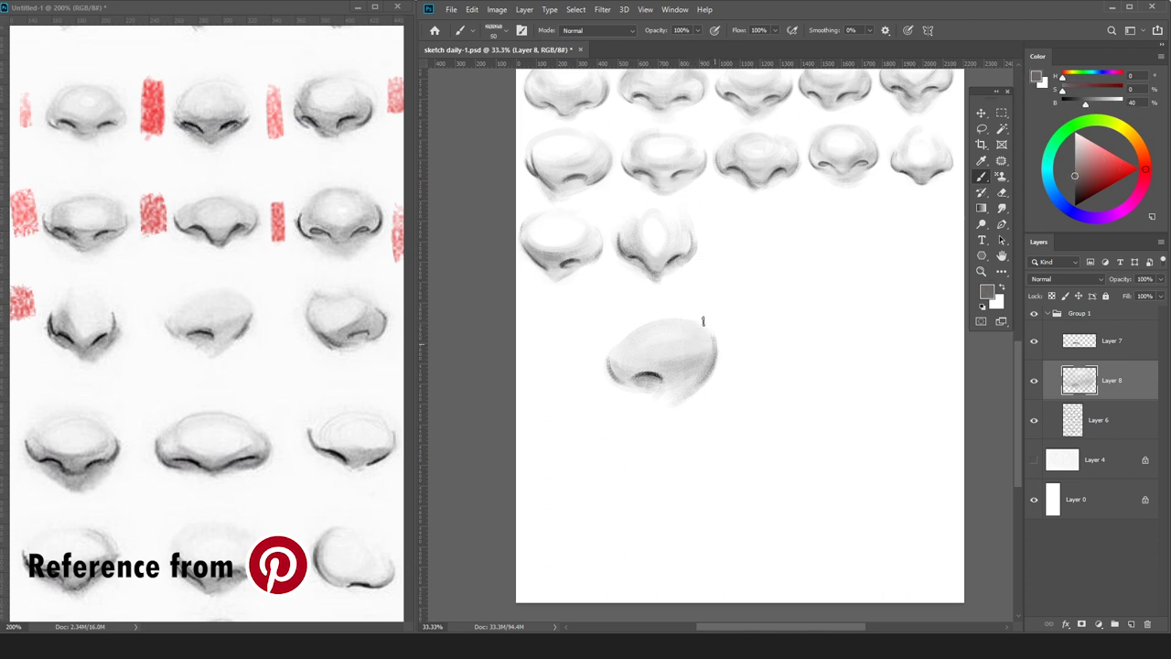
pyautogui.keyDown('alt'); pyautogui.click(728, 332); pyautogui.keyUp('alt')
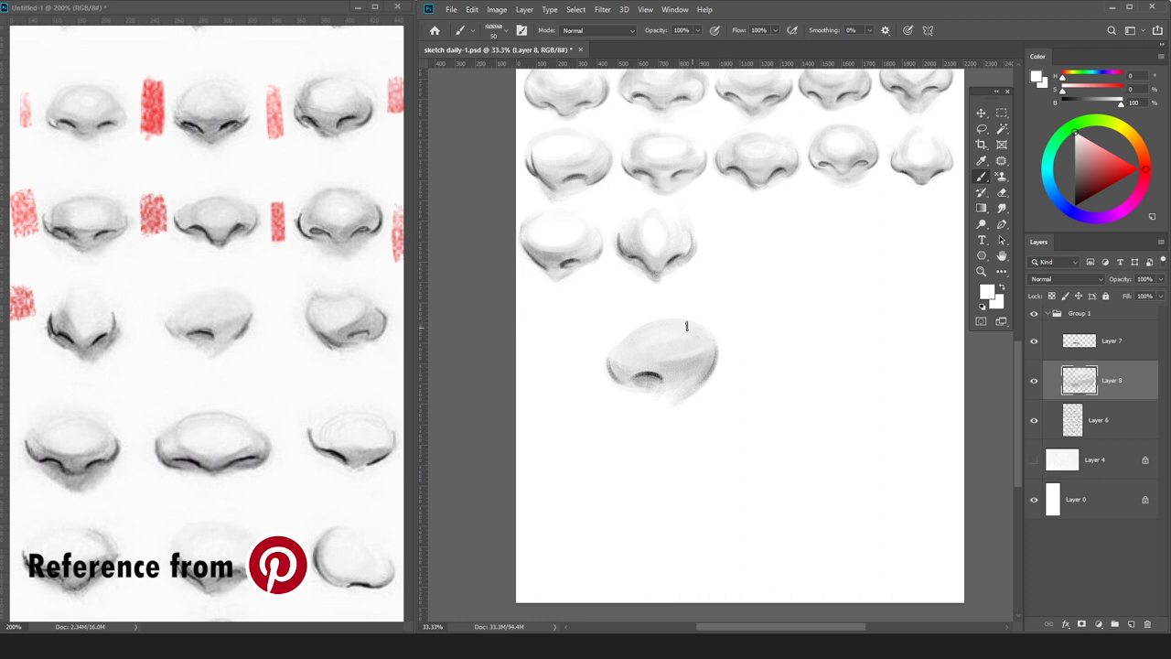
pyautogui.hotkey('ctrl', '-')
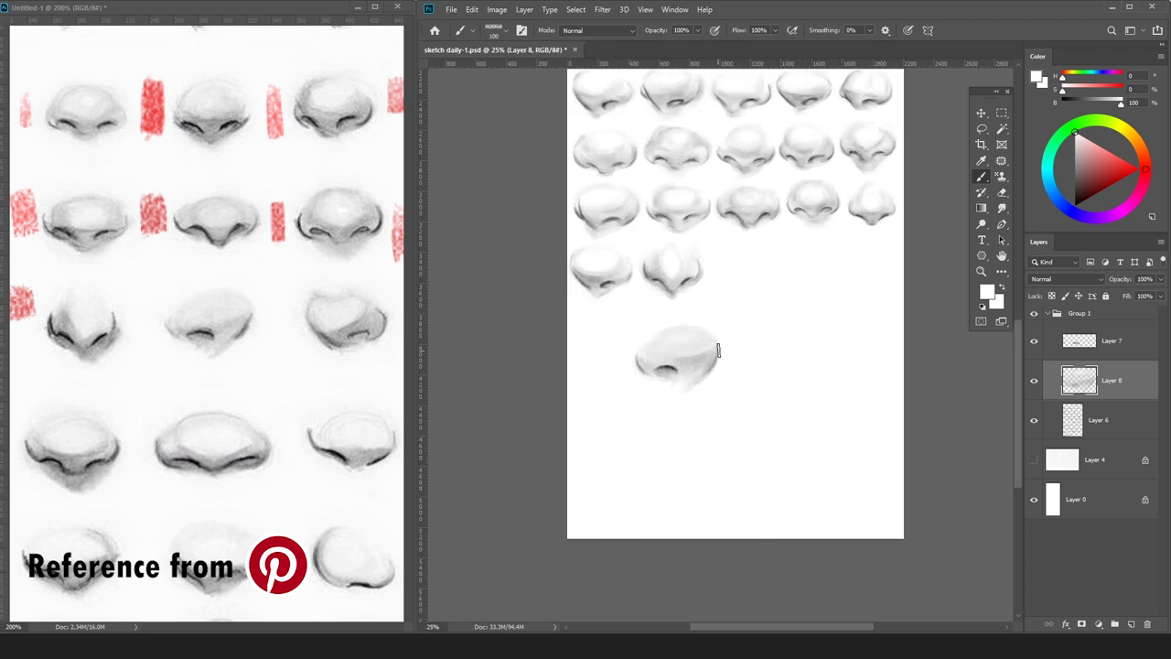
pyautogui.press('d')
pyautogui.hotkey('ctrl', '+')
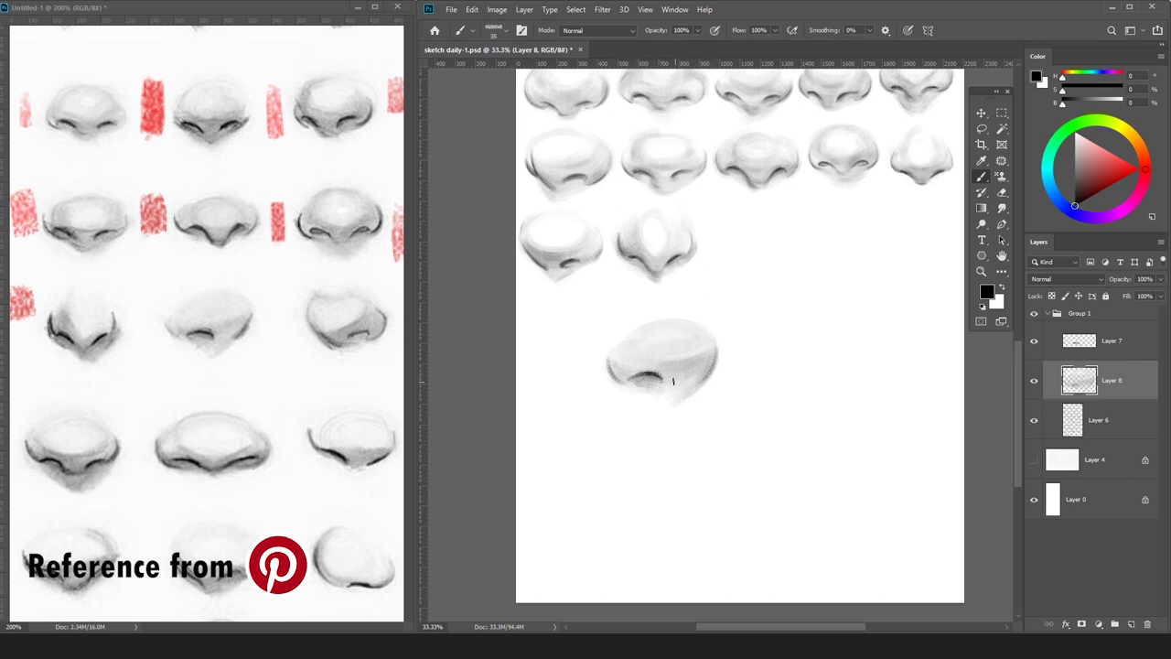
# Merge Layer 7 into Layer 8, then scale the nose down and place it third in the last row.
pyautogui.hotkey('ctrl', 't')
pyautogui.press('Escape')
pyautogui.click(1119, 338)
pyautogui.moveTo(768, 336); pyautogui.dragTo(748, 336)
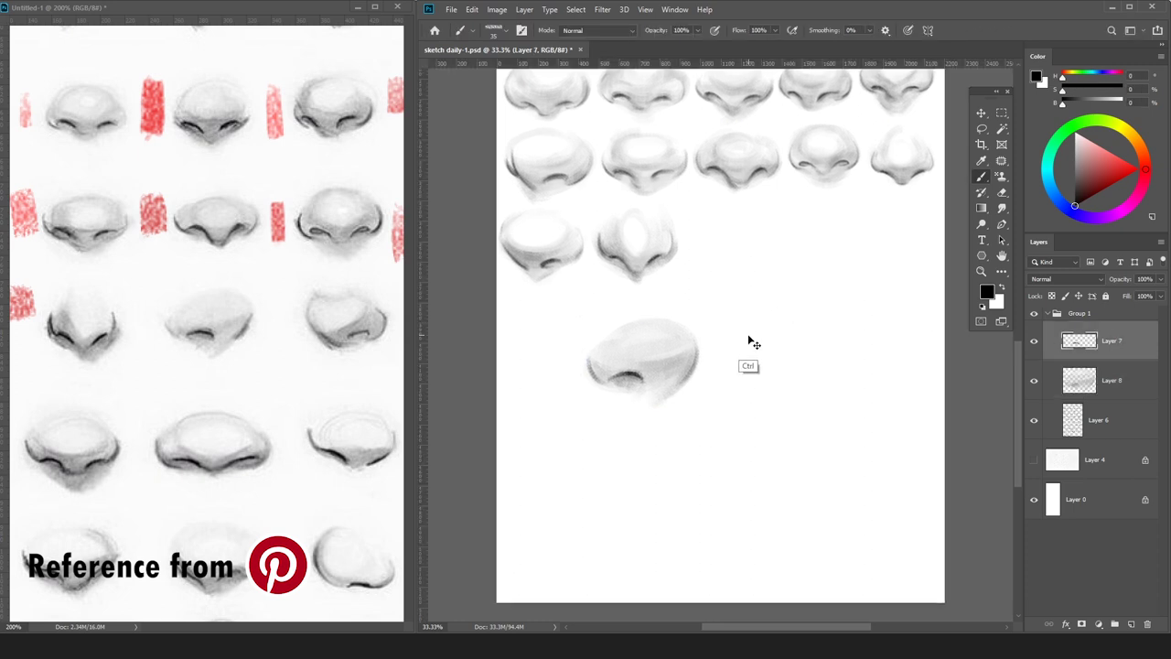
pyautogui.hotkey('ctrl', 'e')
pyautogui.moveTo(654, 360)
pyautogui.mouseDown()
pyautogui.moveTo(766, 230)
pyautogui.moveTo(750, 241)
pyautogui.mouseUp()
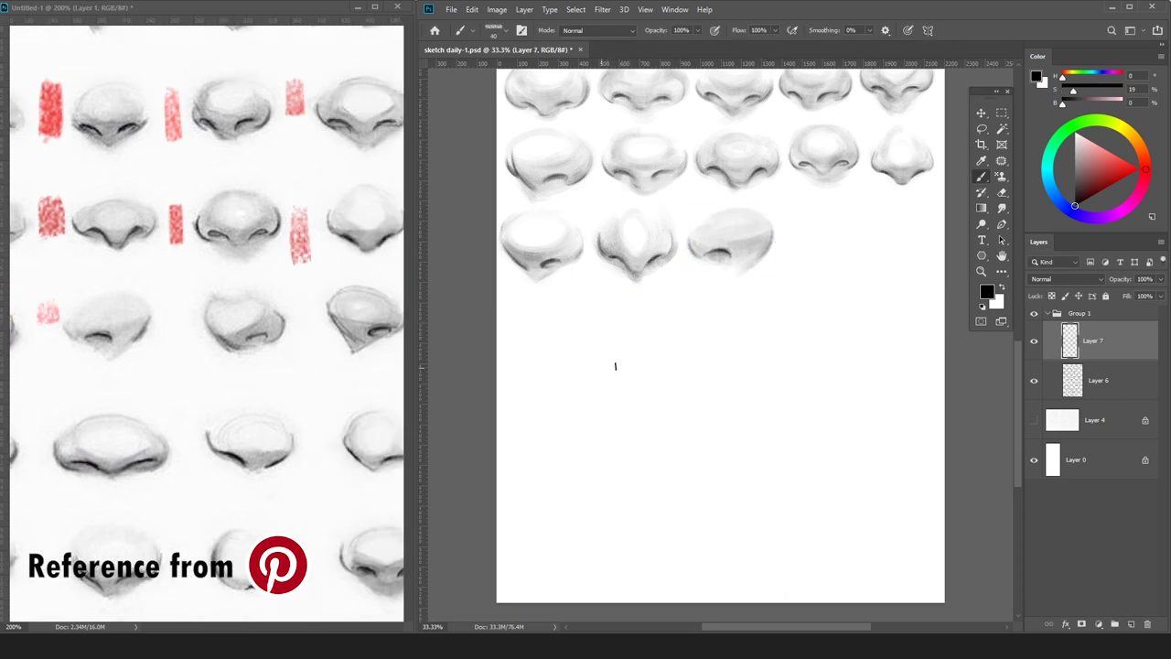
# Sketch the next nose on a new layer with its left contour, rounded tip line, right nostril and right wing.
pyautogui.moveTo(604, 328)
pyautogui.mouseDown()
pyautogui.moveTo(597, 380)
pyautogui.moveTo(593, 359)
pyautogui.moveTo(623, 404)
pyautogui.mouseUp()
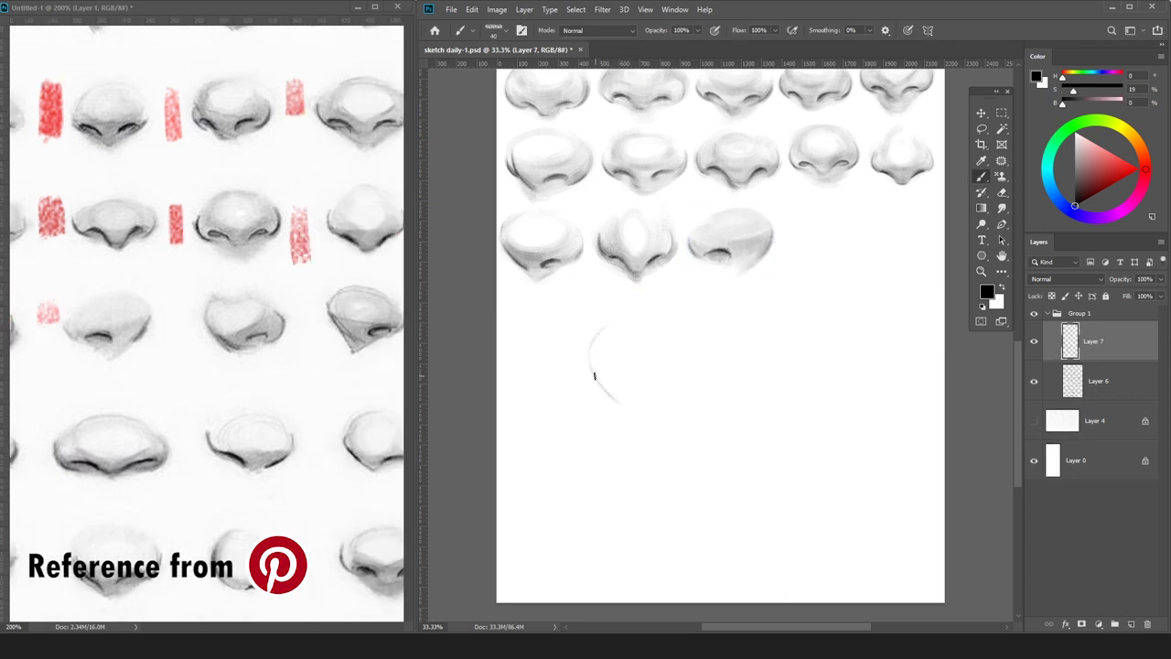
pyautogui.moveTo(593, 364); pyautogui.dragTo(615, 397)
pyautogui.moveTo(595, 335)
pyautogui.mouseDown()
pyautogui.moveTo(641, 319)
pyautogui.moveTo(679, 356)
pyautogui.moveTo(680, 345)
pyautogui.mouseUp()
pyautogui.moveTo(593, 335); pyautogui.dragTo(645, 317)
pyautogui.hotkey('ctrl', 'z')
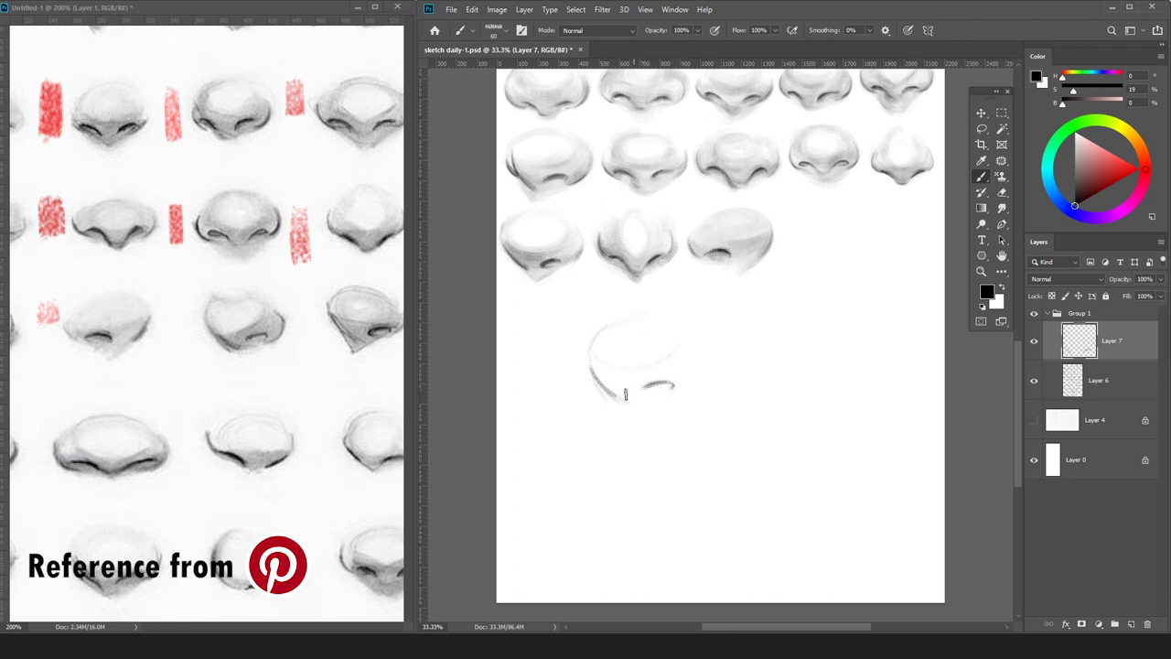
pyautogui.moveTo(605, 388); pyautogui.dragTo(632, 394)
pyautogui.press('[')
pyautogui.moveTo(685, 362); pyautogui.dragTo(695, 386)
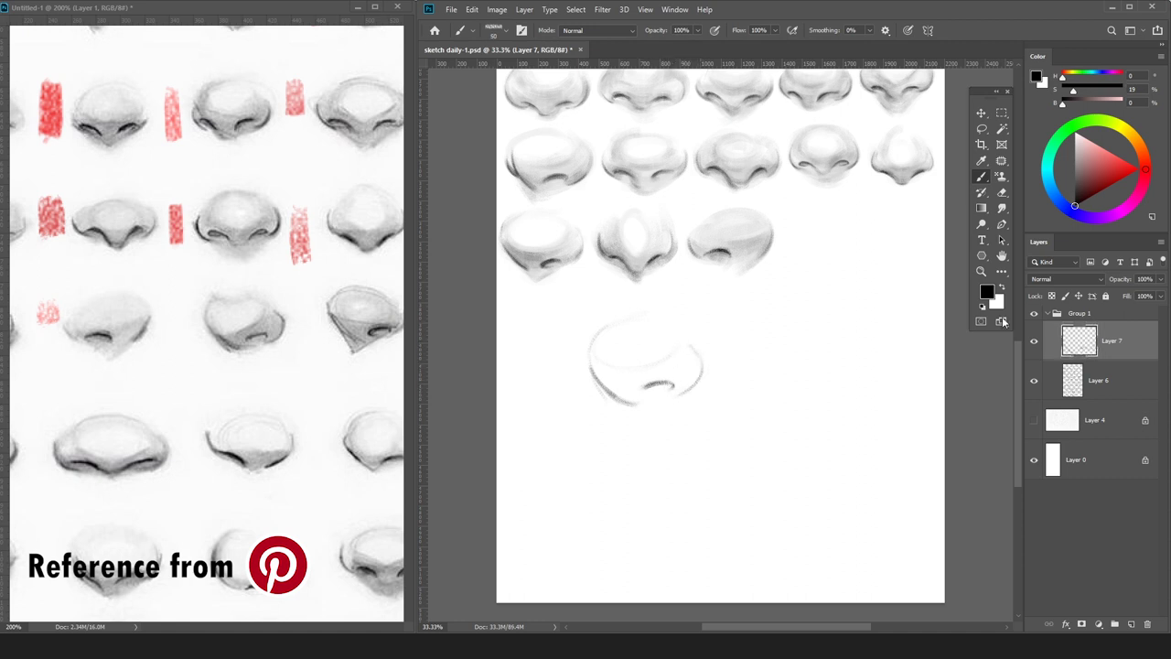
# Add a layer above Layer 6 and fill the new nose's form in light grey with a large brush.
pyautogui.click(1118, 382)
pyautogui.hotkey('ctrl', 'shift', 'n')
pyautogui.press('Return')
pyautogui.click(1075, 139)
pyautogui.press(']')
pyautogui.press(']')
pyautogui.press(']')
pyautogui.press(']')
pyautogui.press(']')
pyautogui.moveTo(621, 318)
pyautogui.mouseDown()
pyautogui.moveTo(675, 314)
pyautogui.moveTo(604, 329)
pyautogui.moveTo(632, 342)
pyautogui.moveTo(622, 393)
pyautogui.moveTo(684, 355)
pyautogui.moveTo(607, 321)
pyautogui.mouseUp()
# Shade the nose's lower left edge in grey at 65% brightness with a smaller brush.
pyautogui.click(1075, 157)
pyautogui.press('[')
pyautogui.press('[')
pyautogui.press('[')
pyautogui.press('[')
pyautogui.press('[')
pyautogui.moveTo(599, 371); pyautogui.dragTo(623, 403)
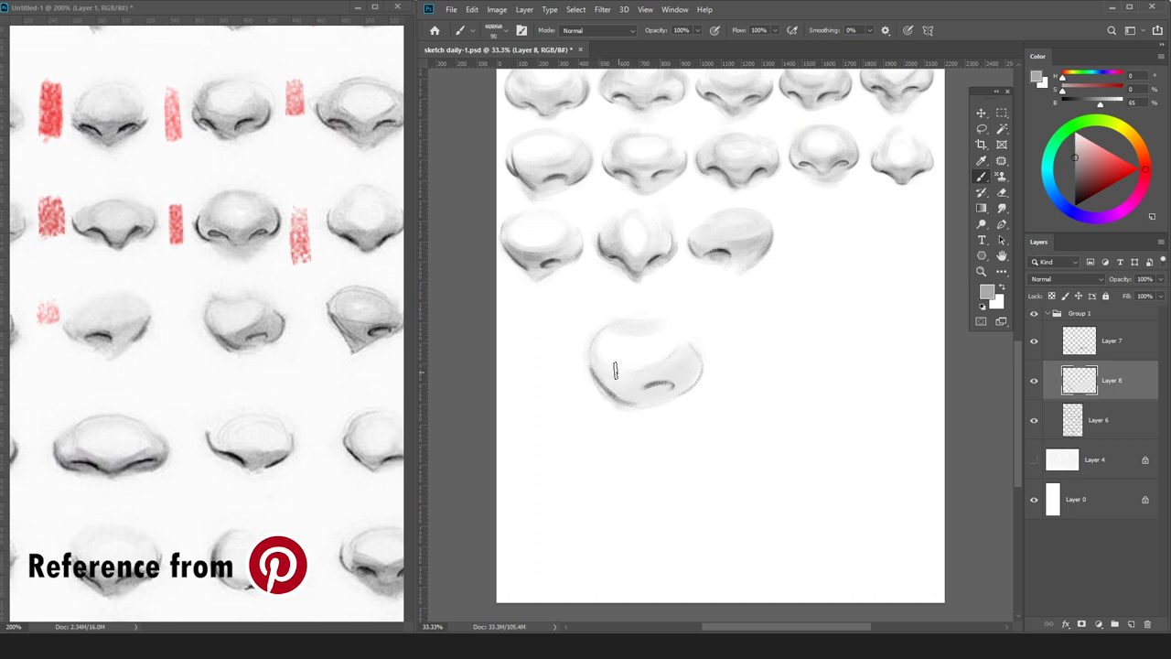
# Shade the underside across to the right wing with a larger brush and strengthen the upper left contour.
pyautogui.press(']')
pyautogui.press(']')
pyautogui.press(']')
pyautogui.press(']')
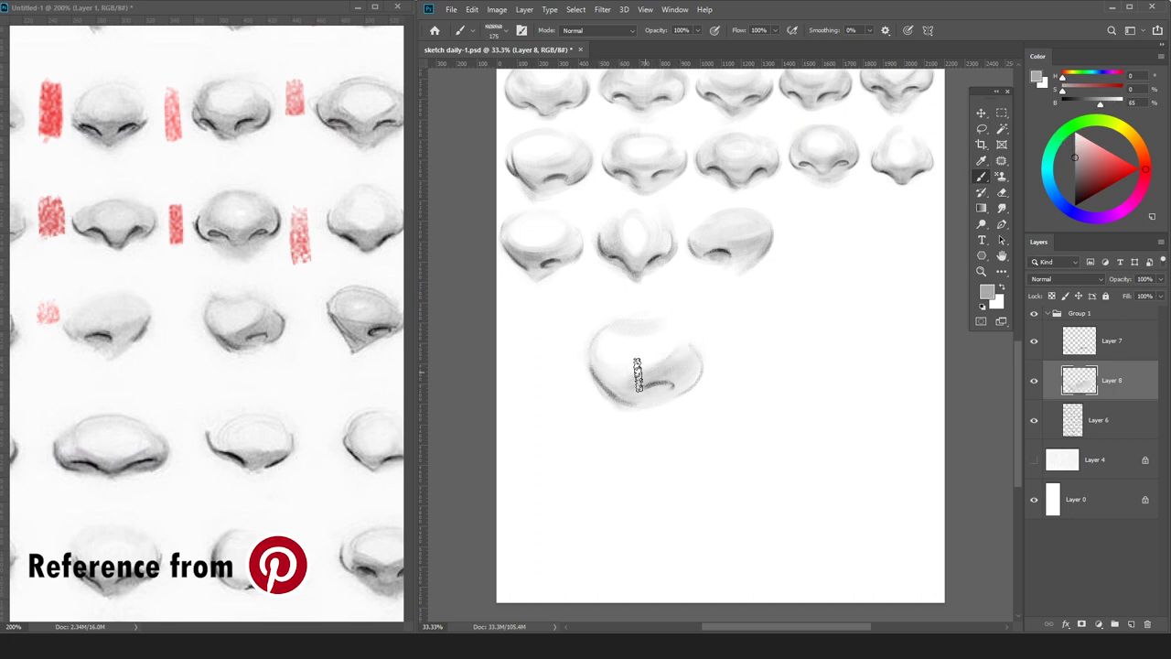
pyautogui.press('[')
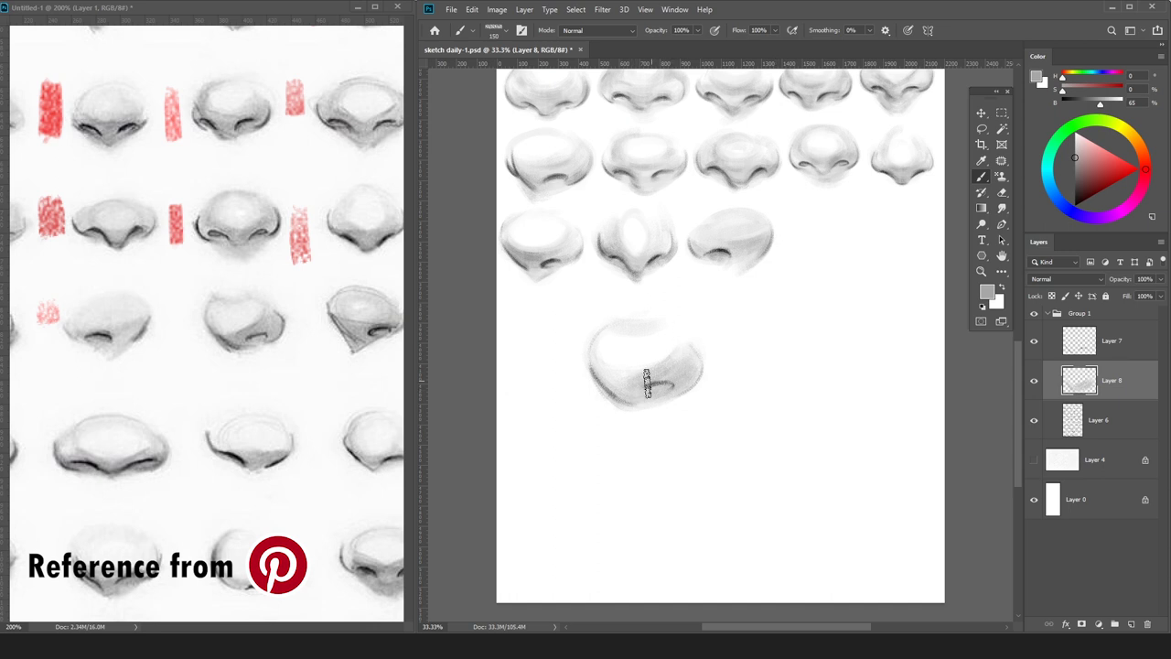
pyautogui.press('[')
pyautogui.press('[')
pyautogui.moveTo(653, 367); pyautogui.dragTo(595, 369)
pyautogui.moveTo(608, 326); pyautogui.dragTo(589, 350)
pyautogui.press('[')
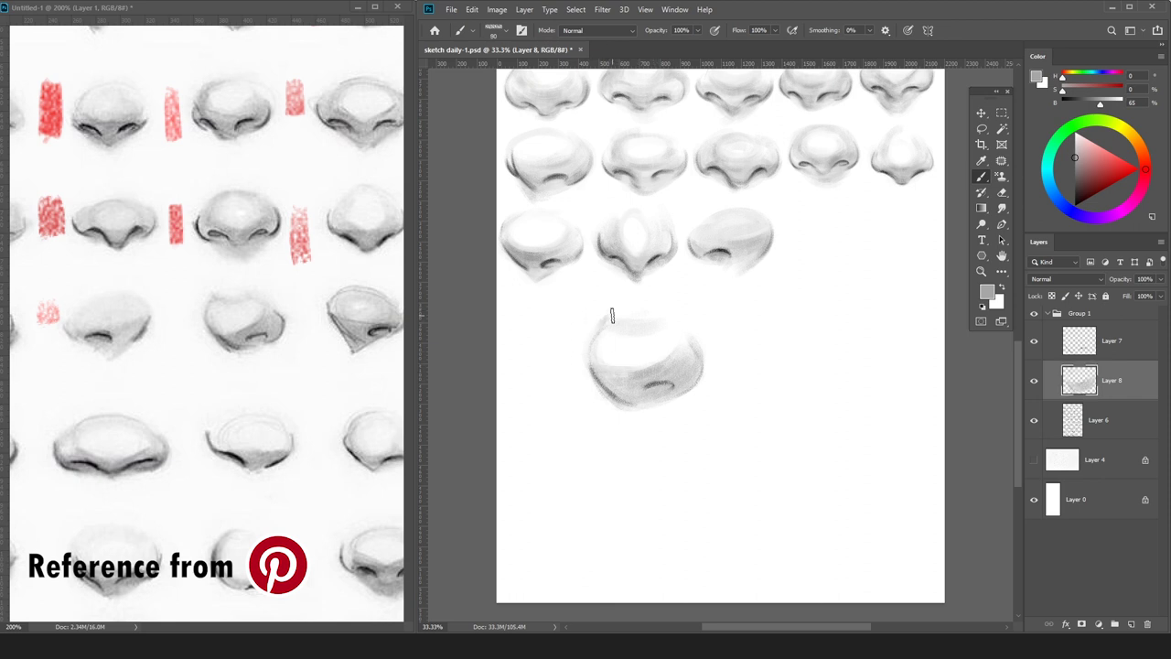
# Darken the nose's contour and nostril with black, then merge Layer 7 into Layer 8.
pyautogui.press('d')
pyautogui.moveTo(593, 366); pyautogui.dragTo(680, 389)
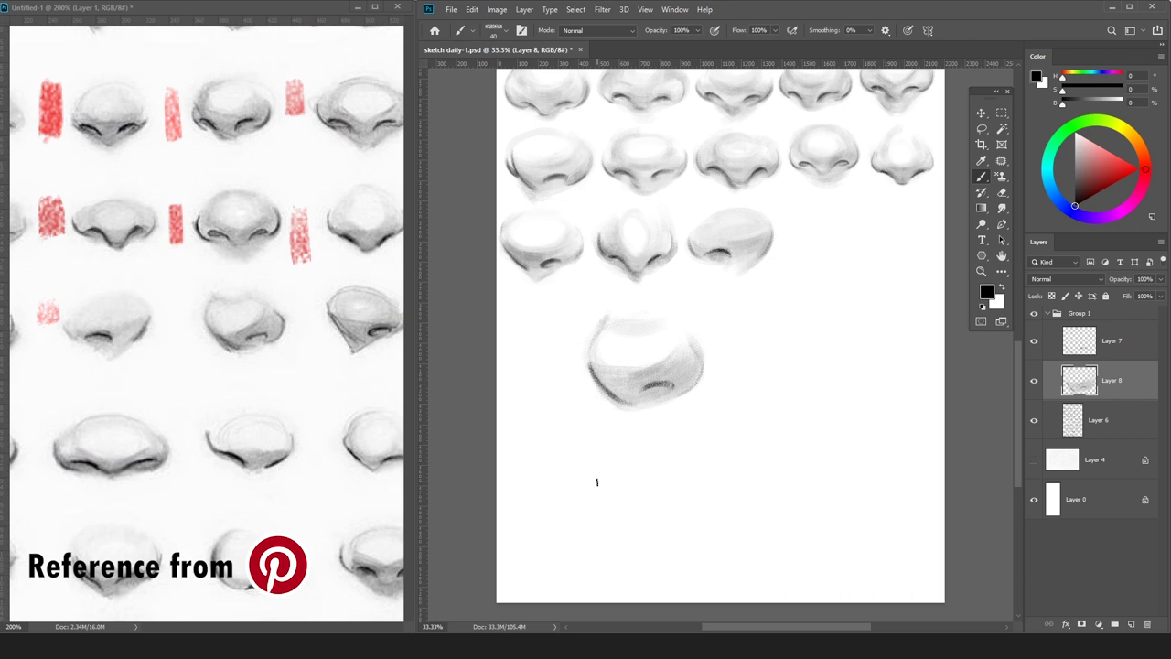
pyautogui.hotkey('ctrl', '-')
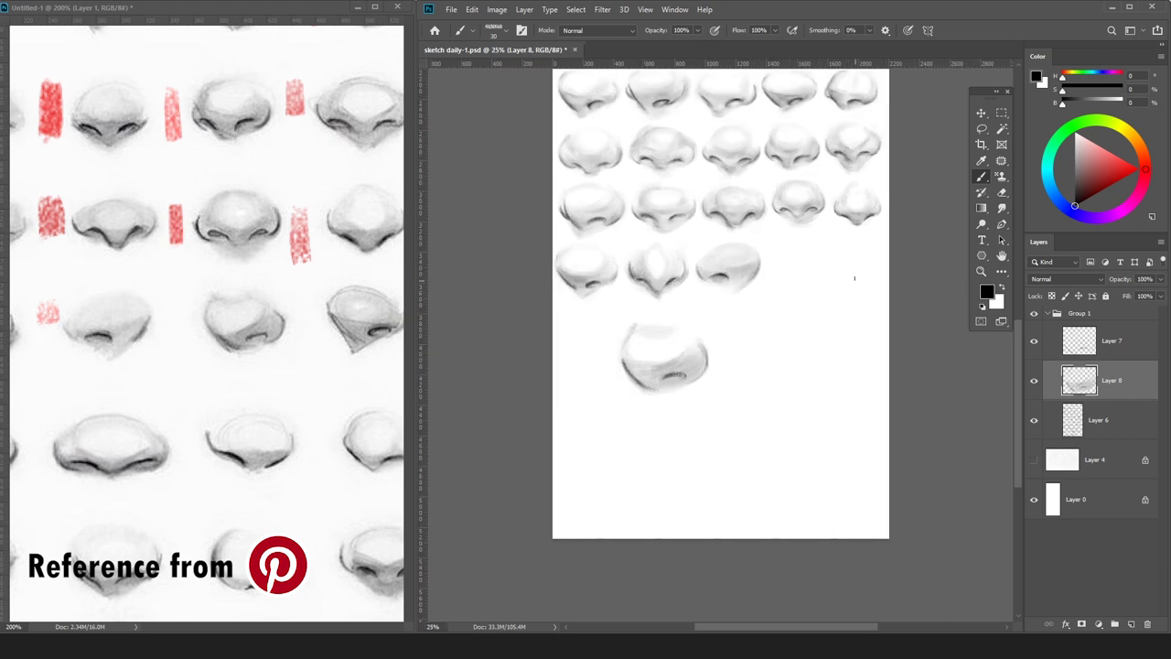
pyautogui.click(1107, 342)
pyautogui.hotkey('ctrl', 'e')
# Reinforce the nose's left contour with mid greys between 52% and 69% brightness and sampled tones.
pyautogui.click(1076, 169)
pyautogui.hotkey('ctrl', '+')
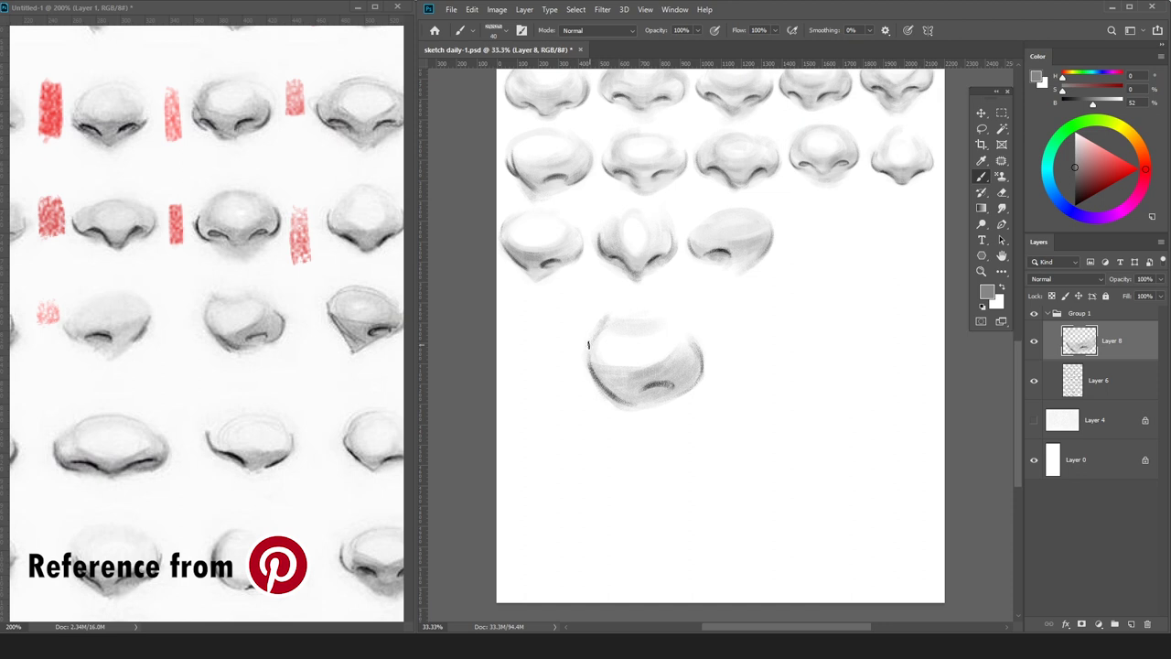
pyautogui.click(1049, 154)
pyautogui.click(1075, 161)
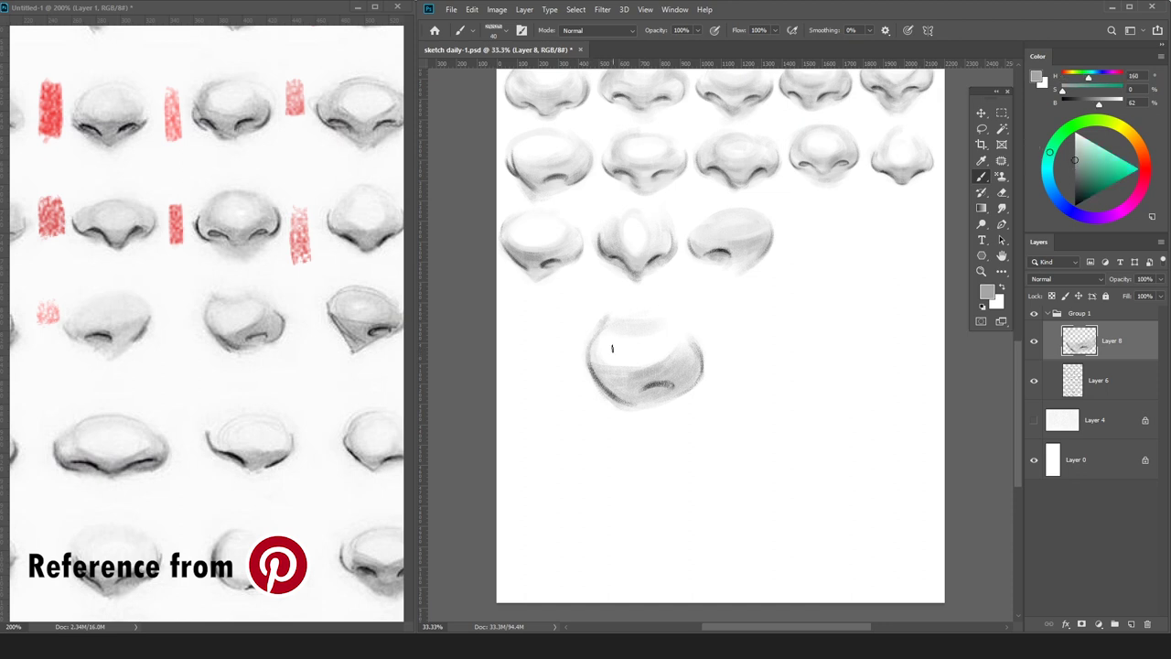
pyautogui.keyDown('alt'); pyautogui.click(609, 324); pyautogui.keyUp('alt')
pyautogui.keyDown('alt'); pyautogui.click(601, 371); pyautogui.keyUp('alt')
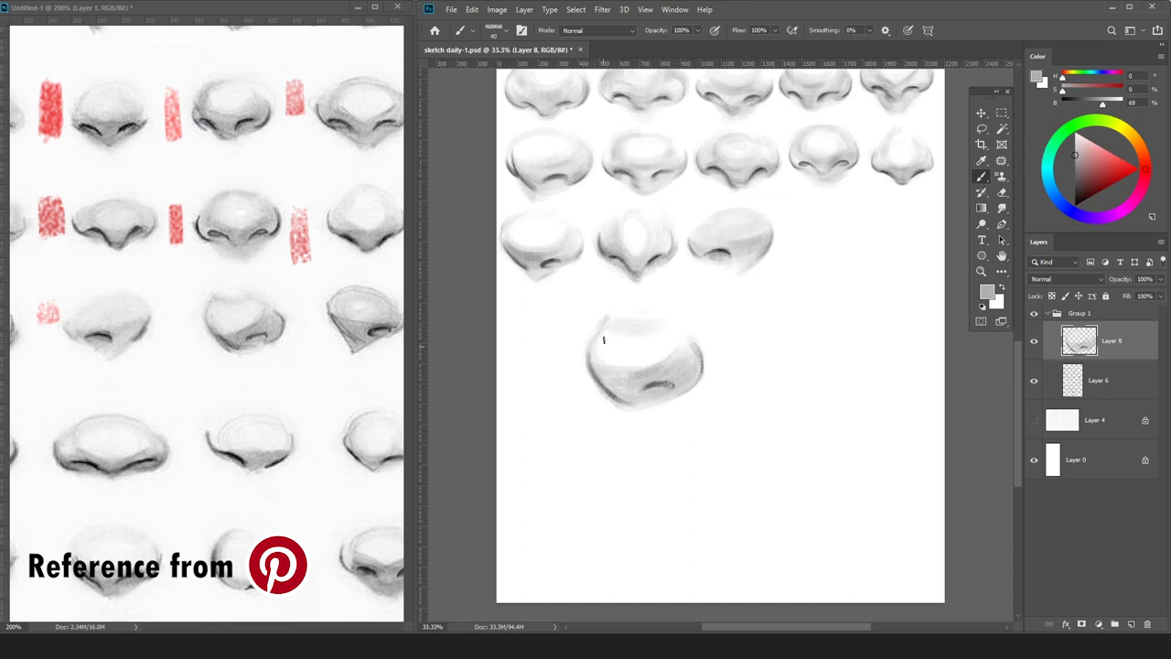
pyautogui.keyDown('alt'); pyautogui.click(618, 307); pyautogui.keyUp('alt')
pyautogui.keyDown('alt'); pyautogui.click(599, 348); pyautogui.keyUp('alt')
# Deepen the shadow along the nose's lower left edge in dark grey with an enlarged brush.
pyautogui.moveTo(1076, 185); pyautogui.dragTo(1074, 204)
pyautogui.press(']')
pyautogui.press(']')
pyautogui.press(']')
pyautogui.press(']')
pyautogui.moveTo(611, 382); pyautogui.dragTo(624, 401)
pyautogui.moveTo(596, 371)
pyautogui.mouseDown()
pyautogui.moveTo(631, 405)
pyautogui.moveTo(617, 392)
pyautogui.mouseUp()
# Define the right nostril and its surrounding shadow with black and sampled dark greys.
pyautogui.keyDown('alt'); pyautogui.click(662, 377); pyautogui.keyUp('alt')
pyautogui.press('d')
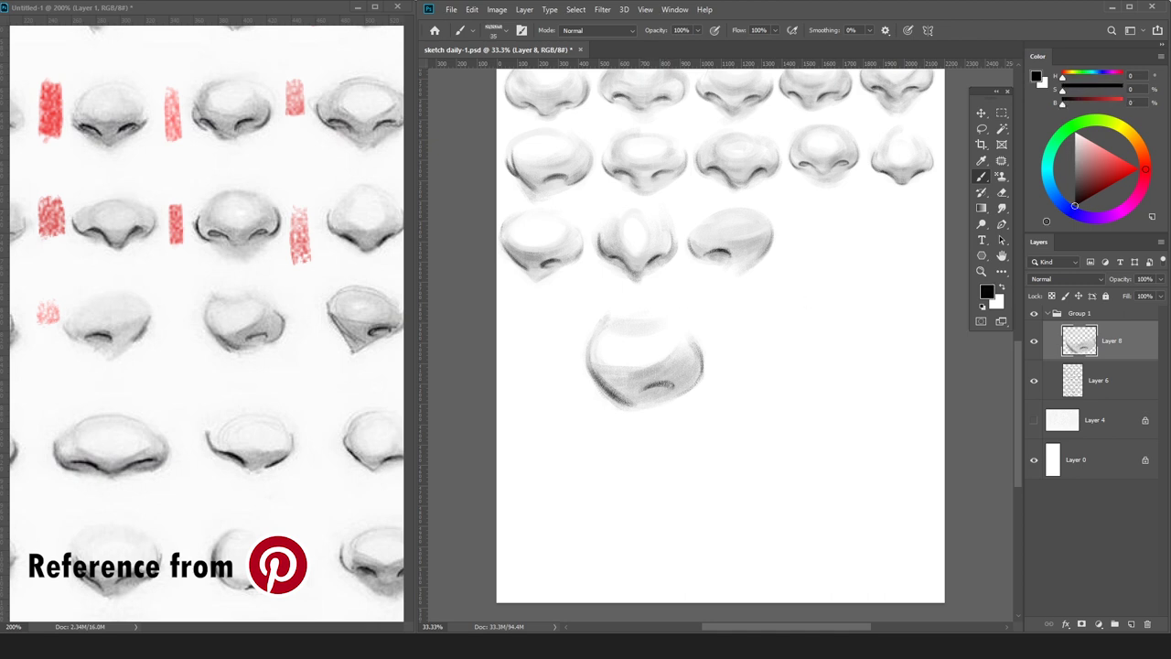
pyautogui.press(']')
pyautogui.keyDown('alt'); pyautogui.click(673, 385); pyautogui.keyUp('alt')
pyautogui.keyDown('alt'); pyautogui.click(653, 392); pyautogui.keyUp('alt')
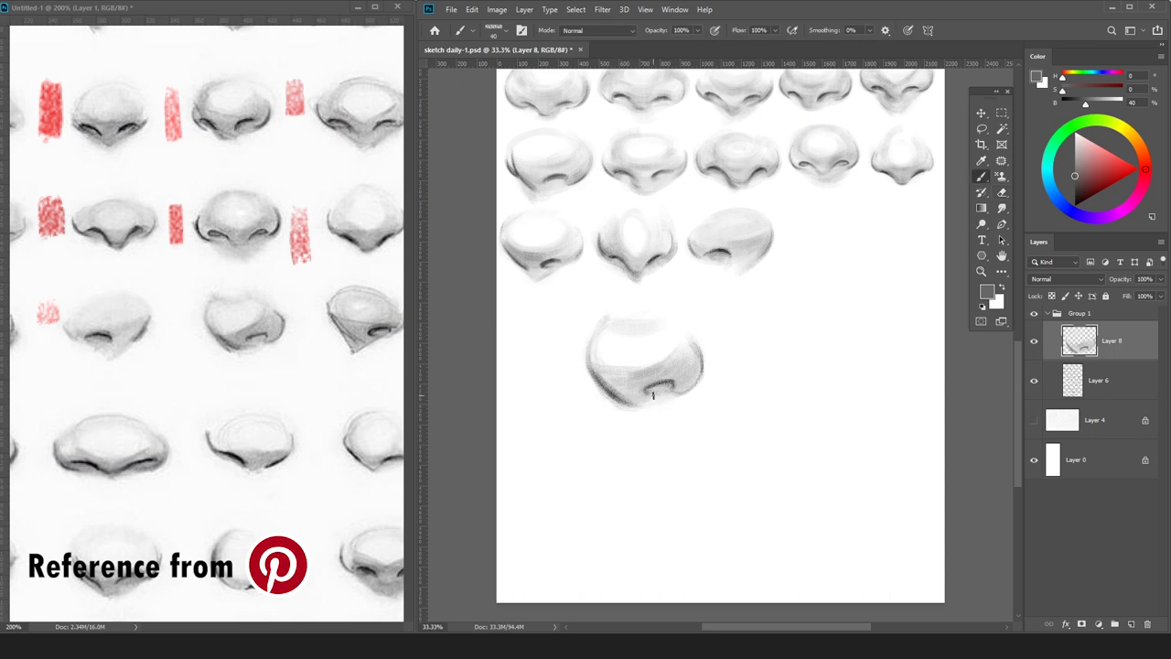
pyautogui.keyDown('alt'); pyautogui.click(613, 395); pyautogui.keyUp('alt')
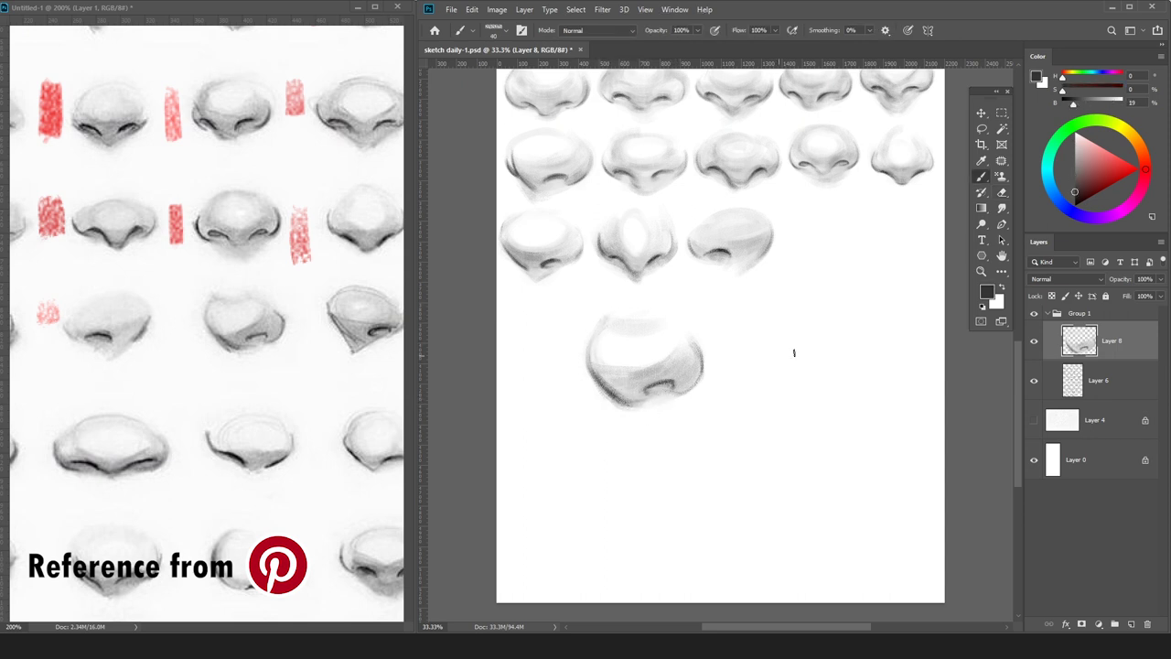
# Scale the nose to about 53%, place it fourth in the last row, and mark its reference in red.
pyautogui.press('e')
pyautogui.hotkey('ctrl', 't')
pyautogui.moveTo(706, 306); pyautogui.dragTo(674, 332)
pyautogui.moveTo(656, 346)
pyautogui.mouseDown()
pyautogui.moveTo(709, 338)
pyautogui.moveTo(855, 209)
pyautogui.moveTo(831, 230)
pyautogui.mouseUp()
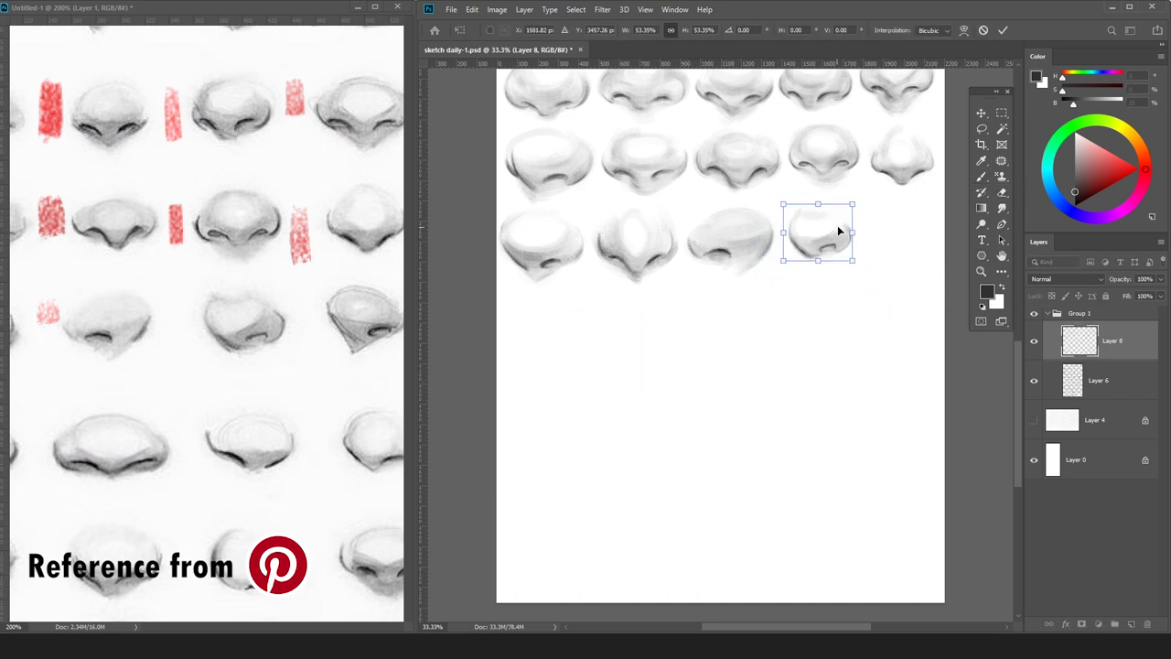
pyautogui.press('Return')
pyautogui.click(1128, 156)
# Draw the next nose's left contour, nostril arch and right wing in black on a new layer.
pyautogui.click(1133, 397)
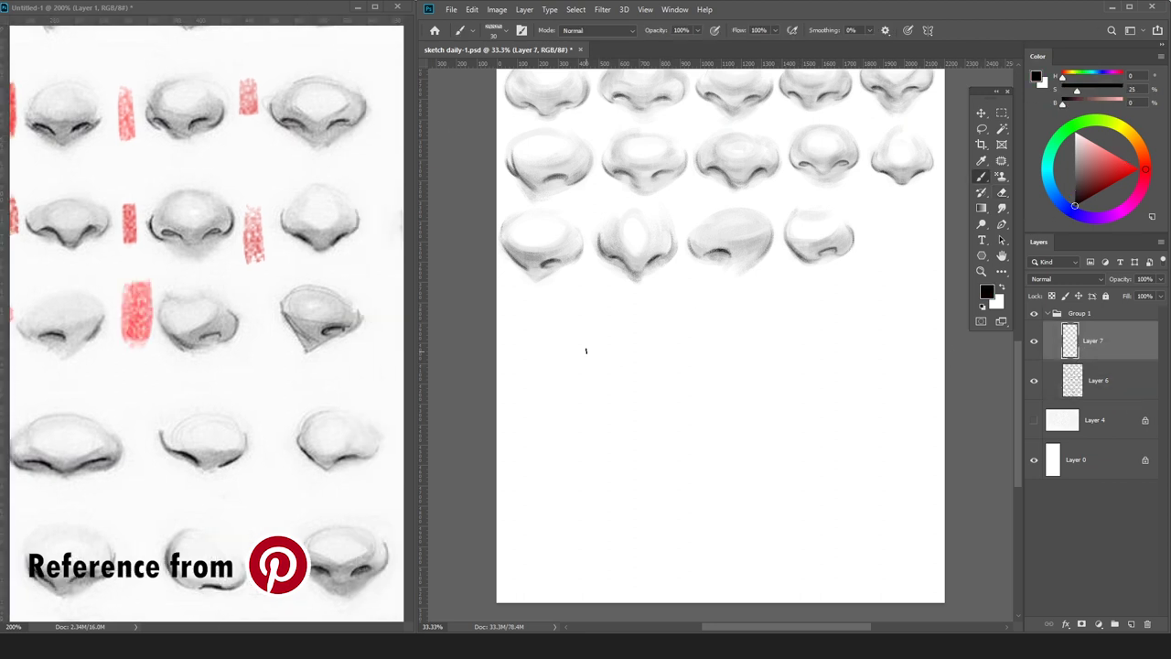
pyautogui.moveTo(579, 349); pyautogui.dragTo(597, 395)
pyautogui.moveTo(581, 354)
pyautogui.mouseDown()
pyautogui.moveTo(644, 390)
pyautogui.moveTo(615, 395)
pyautogui.moveTo(642, 393)
pyautogui.moveTo(636, 383)
pyautogui.moveTo(645, 400)
pyautogui.moveTo(667, 364)
pyautogui.mouseUp()
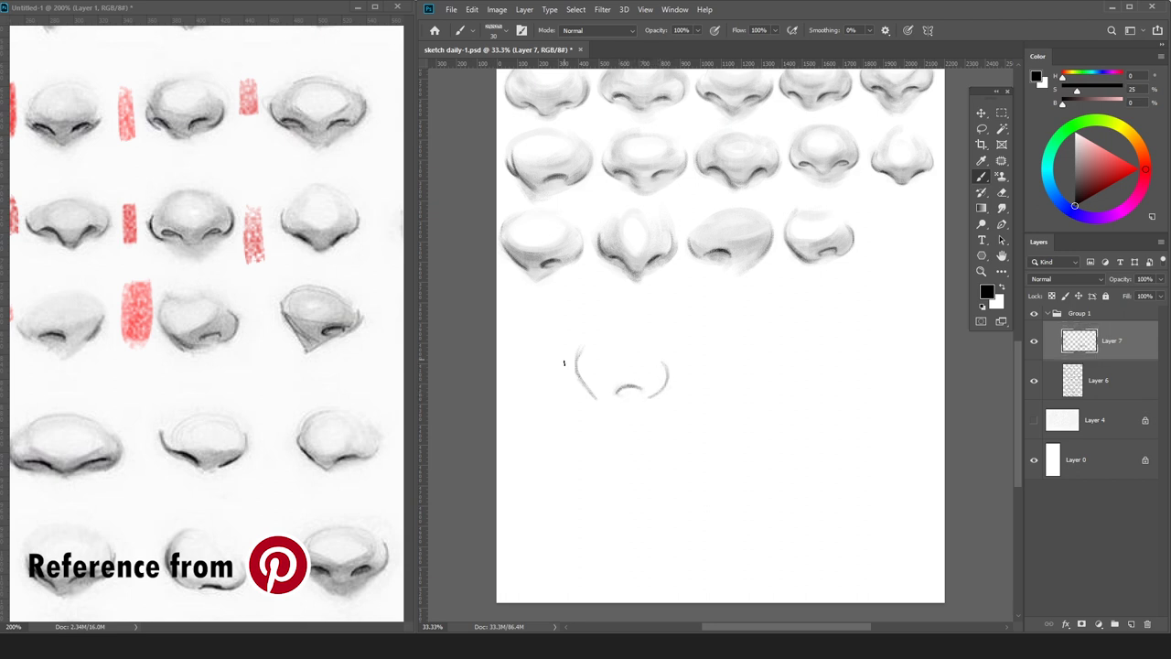
pyautogui.moveTo(578, 378); pyautogui.dragTo(593, 398)
# Add a layer above Layer 6 and fill the nose's rounded form in light grey around a bright tip.
pyautogui.click(1104, 373)
pyautogui.hotkey('ctrl', 'shift', 'n')
pyautogui.press('Return')
pyautogui.keyDown('alt'); pyautogui.click(664, 364); pyautogui.keyUp('alt')
pyautogui.press(']')
pyautogui.press(']')
pyautogui.press(']')
pyautogui.press(']')
pyautogui.press(']')
pyautogui.press(']')
pyautogui.press(']')
pyautogui.moveTo(607, 364)
pyautogui.mouseDown()
pyautogui.moveTo(591, 351)
pyautogui.moveTo(596, 363)
pyautogui.moveTo(646, 370)
pyautogui.moveTo(606, 359)
pyautogui.moveTo(588, 379)
pyautogui.moveTo(596, 393)
pyautogui.moveTo(655, 383)
pyautogui.moveTo(653, 363)
pyautogui.moveTo(657, 388)
pyautogui.mouseUp()
pyautogui.press(']')
pyautogui.moveTo(576, 367); pyautogui.dragTo(608, 385)
# Shade the nose's left side in grey at 53% brightness, tidy its outer edge, and darken the nostril.
pyautogui.press('[')
pyautogui.keyDown('alt'); pyautogui.click(603, 373); pyautogui.keyUp('alt')
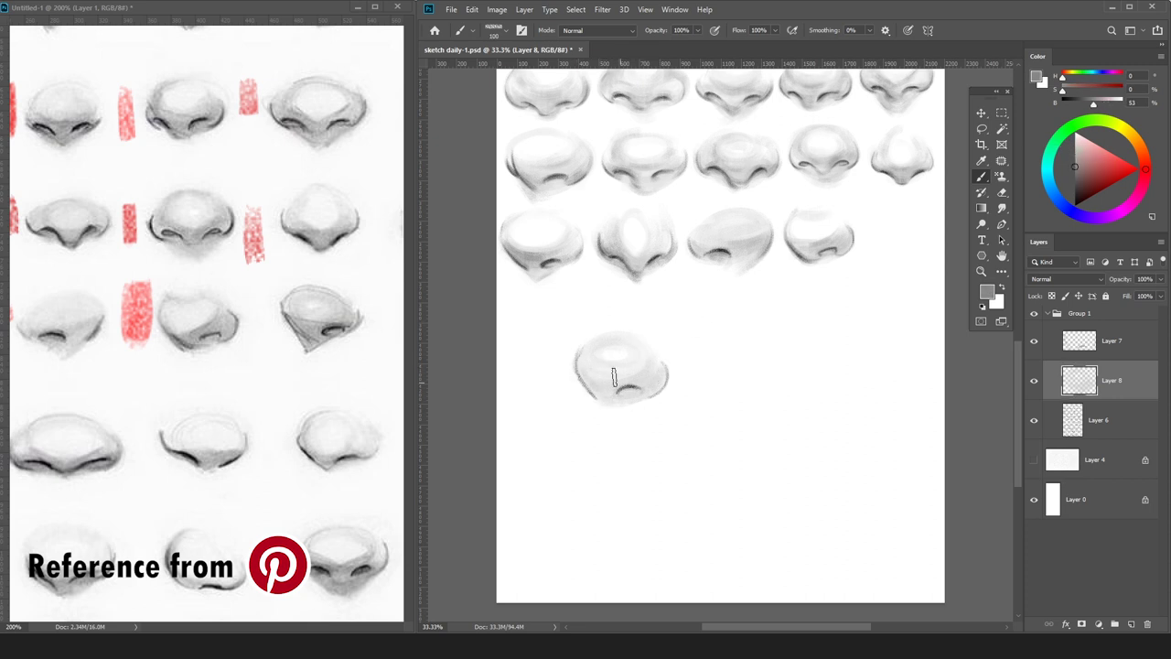
pyautogui.moveTo(603, 370)
pyautogui.mouseDown()
pyautogui.moveTo(634, 386)
pyautogui.moveTo(579, 368)
pyautogui.moveTo(592, 391)
pyautogui.moveTo(573, 338)
pyautogui.mouseUp()
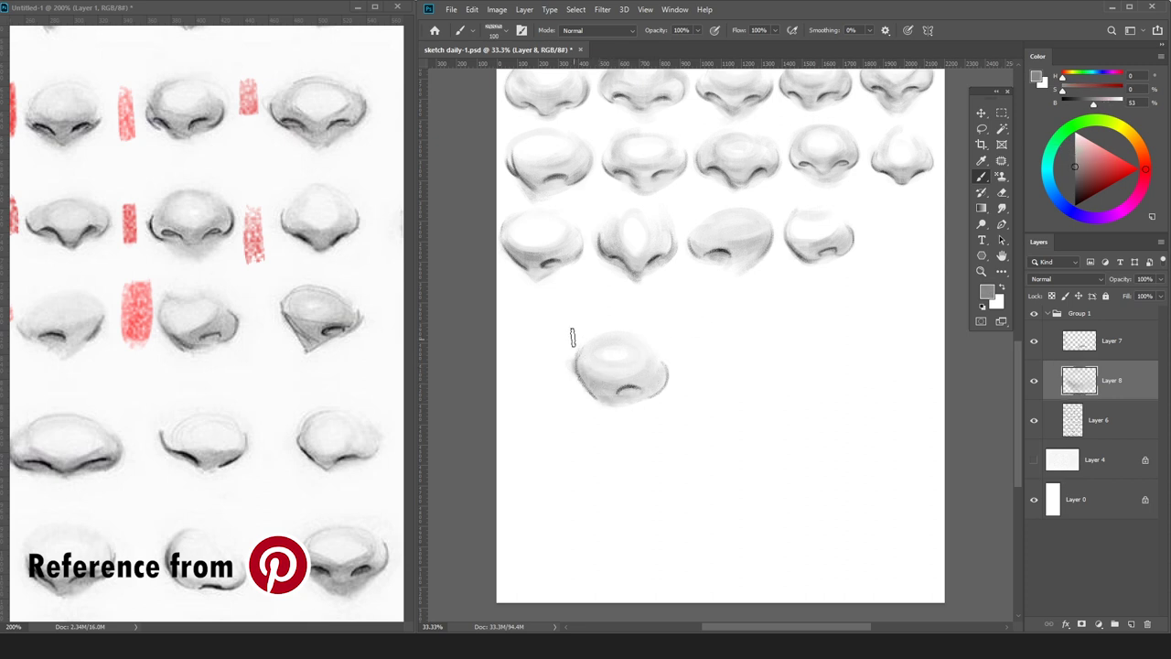
pyautogui.press('e')
pyautogui.press('b')
pyautogui.keyDown('alt'); pyautogui.click(671, 395); pyautogui.keyUp('alt')
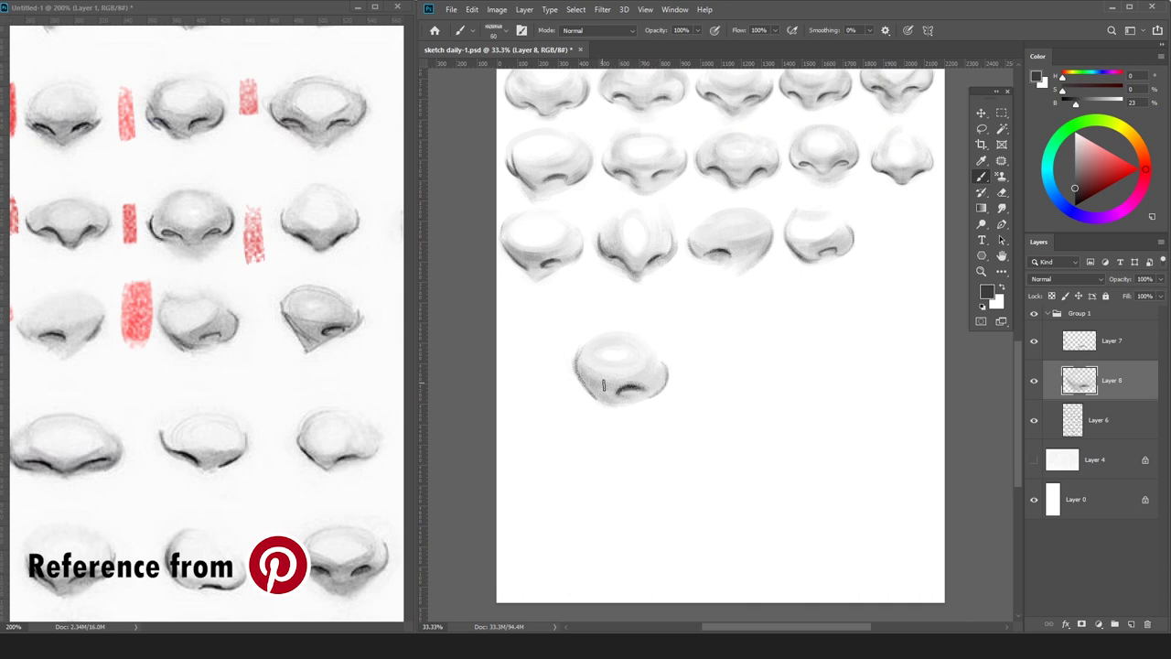
# Paint a soft light grey shadow beneath the nose at about 70% brightness with a larger brush.
pyautogui.click(1062, 148)
pyautogui.press(']')
pyautogui.press(']')
pyautogui.press(']')
pyautogui.moveTo(616, 412); pyautogui.dragTo(617, 418)
pyautogui.click(1062, 144)
pyautogui.moveTo(1062, 144); pyautogui.dragTo(1062, 146)
pyautogui.press(']')
pyautogui.moveTo(650, 396); pyautogui.dragTo(646, 402)
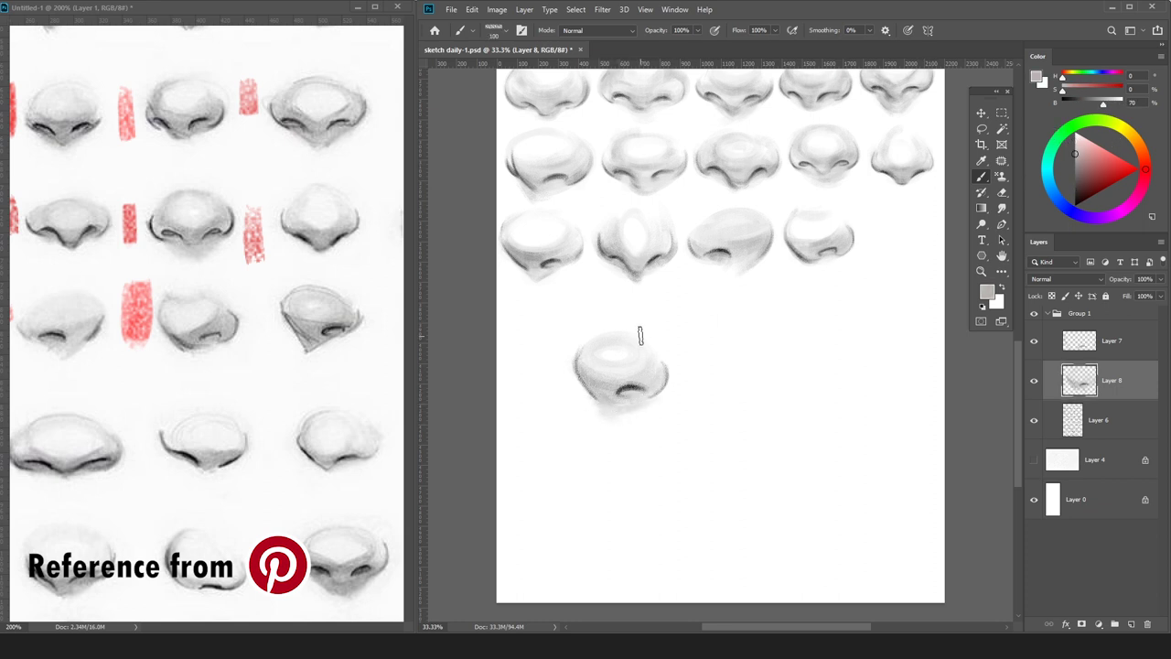
# Soften the nose's bright tip on Layer 7 with light grey at 81% brightness and a larger brush.
pyautogui.keyDown('alt'); pyautogui.click(626, 346); pyautogui.keyUp('alt')
pyautogui.press(']')
pyautogui.keyDown('alt'); pyautogui.click(639, 348); pyautogui.keyUp('alt')
pyautogui.hotkey('alt', ']')
pyautogui.moveTo(617, 348)
pyautogui.mouseDown()
pyautogui.moveTo(613, 369)
pyautogui.moveTo(601, 352)
pyautogui.mouseUp()
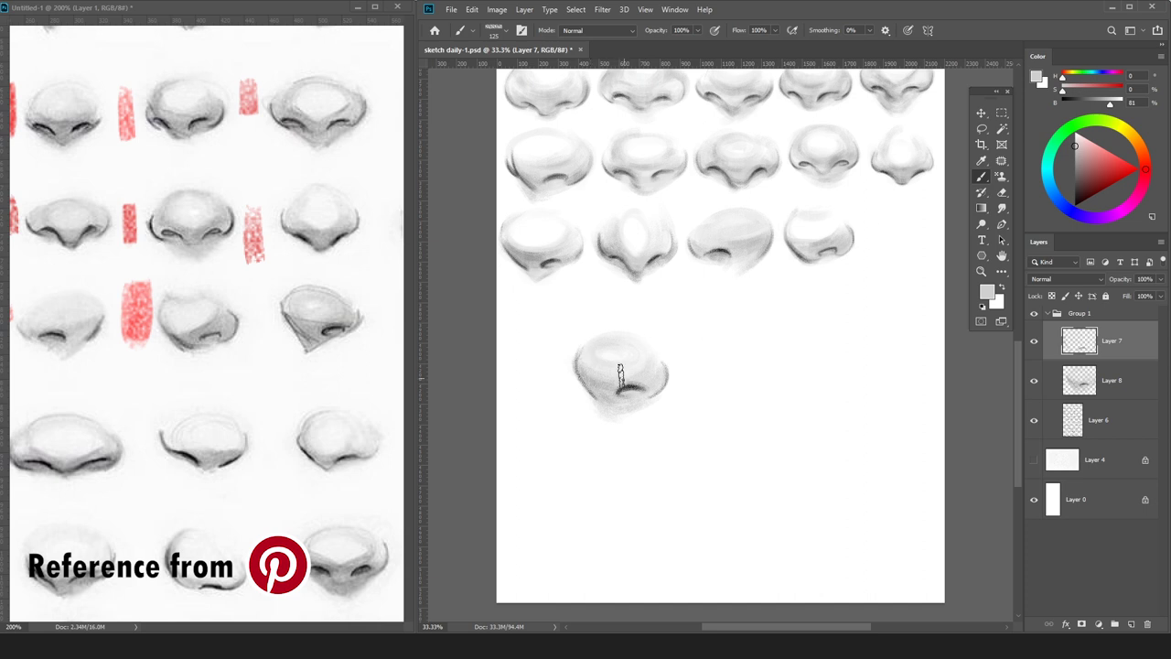
# Shade the nose's underside and lower left edge in dark grey at 25% brightness with a smaller brush.
pyautogui.moveTo(1075, 159); pyautogui.dragTo(1074, 188)
pyautogui.press('[')
pyautogui.press('[')
pyautogui.press('[')
pyautogui.press('[')
pyautogui.press('[')
pyautogui.moveTo(620, 376); pyautogui.dragTo(614, 371)
pyautogui.press(']')
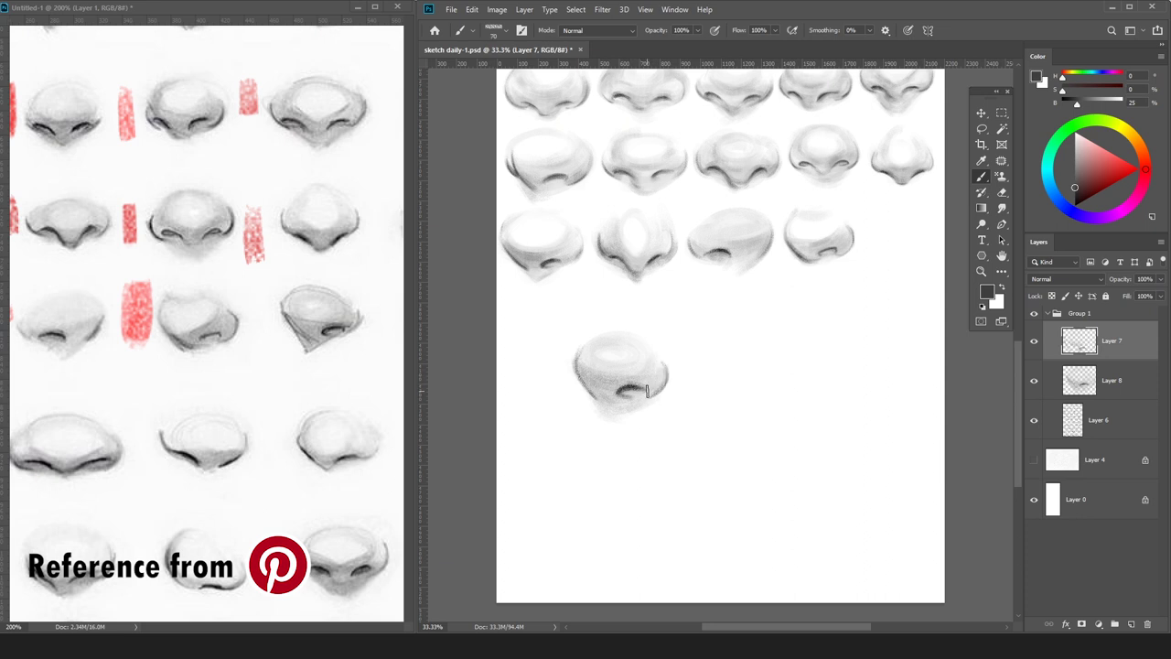
pyautogui.moveTo(592, 388); pyautogui.dragTo(600, 401)
# Touch up the nostril in dark grey at 16% brightness and merge Layer 7 down into Layer 8.
pyautogui.keyDown('alt'); pyautogui.click(639, 394); pyautogui.keyUp('alt')
pyautogui.press('[')
pyautogui.keyDown('alt'); pyautogui.click(640, 384); pyautogui.keyUp('alt')
pyautogui.keyDown('alt'); pyautogui.click(628, 392); pyautogui.keyUp('alt')
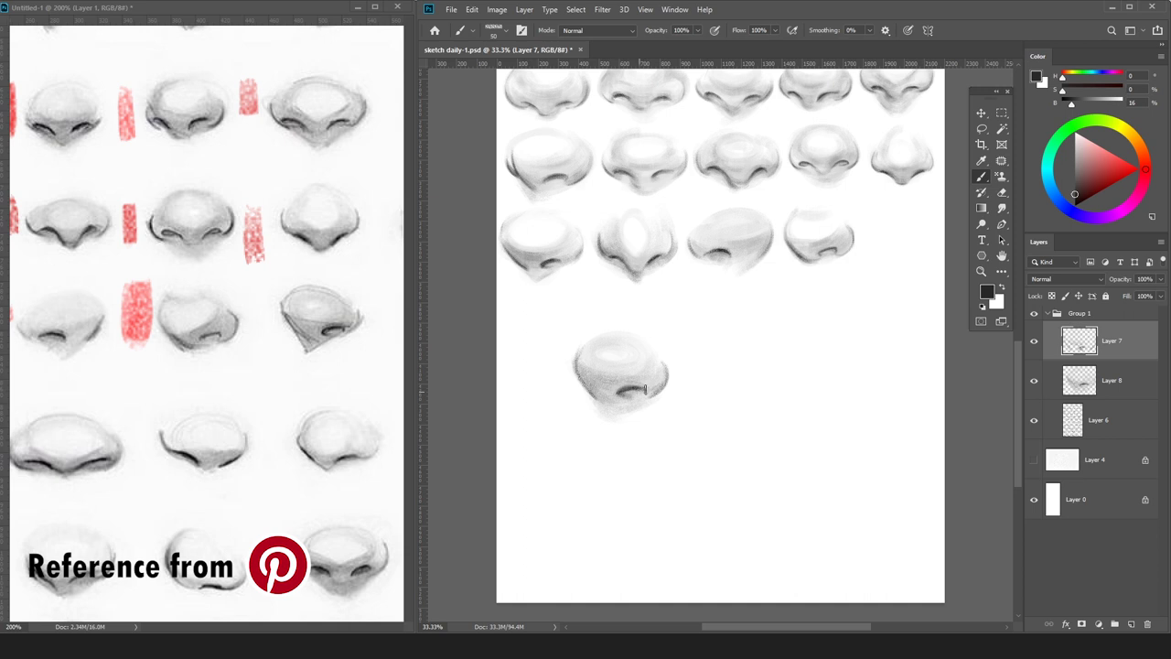
pyautogui.moveTo(618, 394); pyautogui.dragTo(646, 389)
pyautogui.hotkey('ctrl', 'z')
pyautogui.press('e')
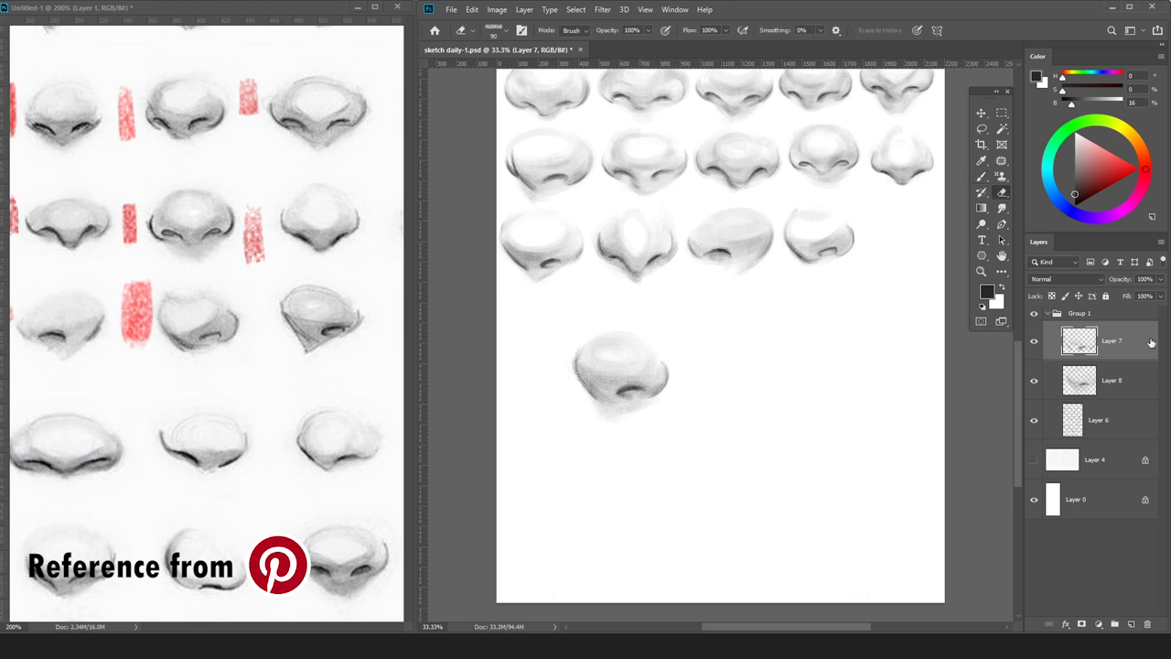
pyautogui.hotkey('ctrl', 'e')
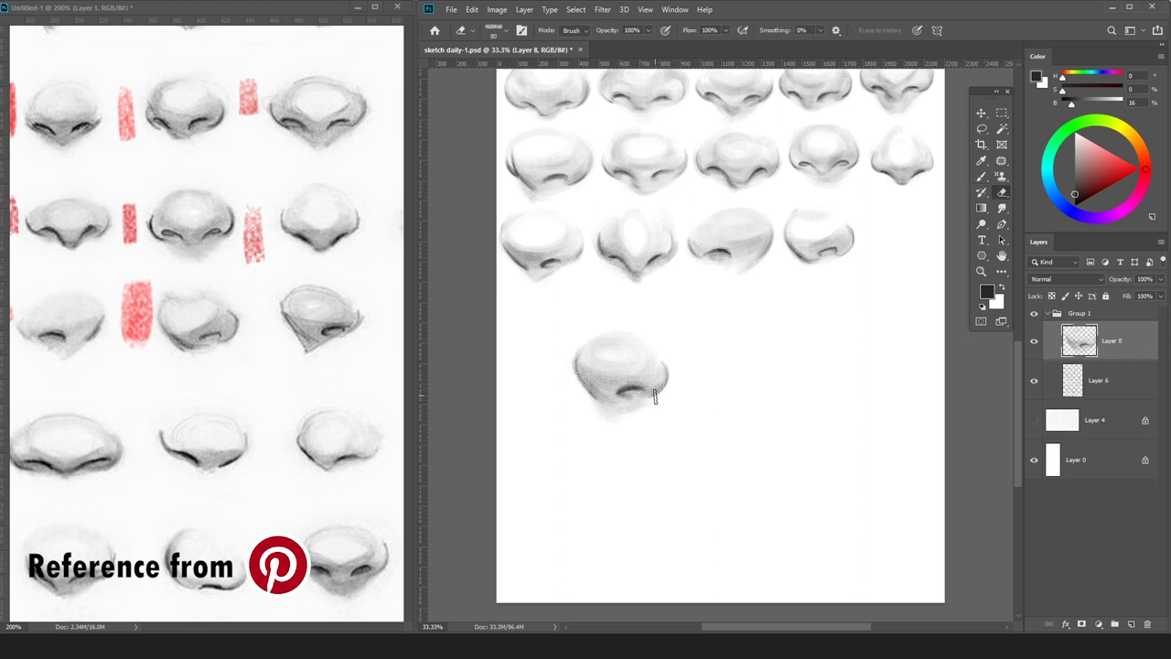
# Paint a dark crease separating the nose's rounded tip from its right wing.
pyautogui.press('b')
pyautogui.press('x')
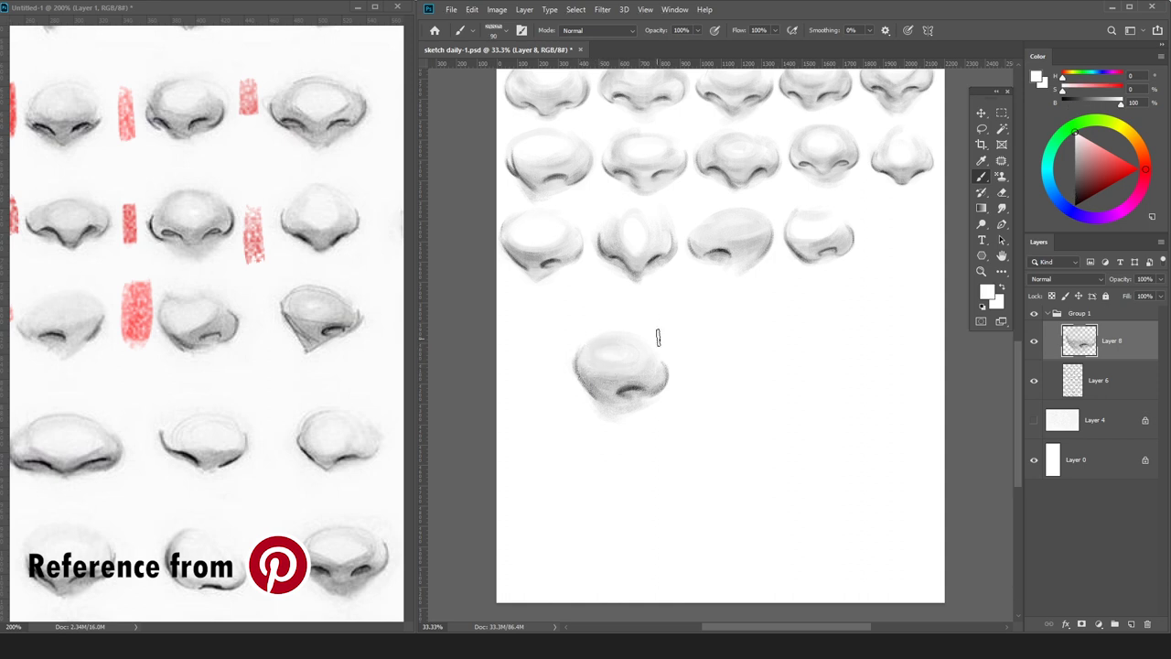
pyautogui.press('x')
pyautogui.moveTo(614, 380); pyautogui.dragTo(653, 352)
pyautogui.hotkey('ctrl', 'z')
pyautogui.moveTo(603, 385); pyautogui.dragTo(654, 356)
pyautogui.hotkey('ctrl', 'z')
pyautogui.press('x')
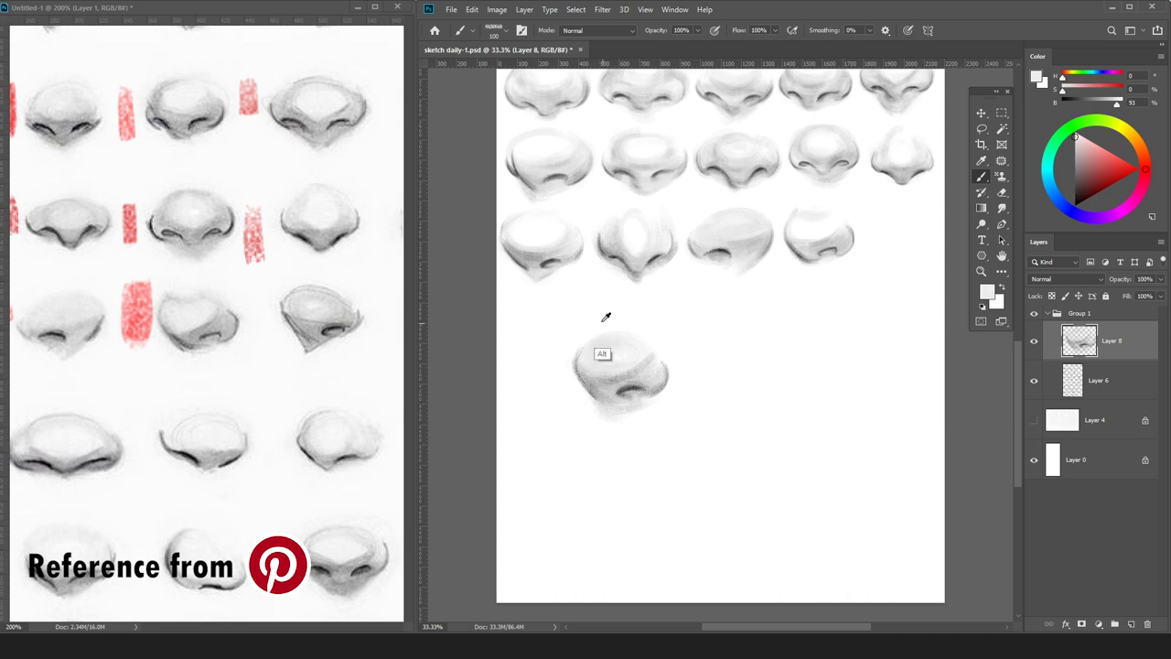
# Blend sampled mid and light greys into the underside and right wing, softening the crease and outer edges.
pyautogui.keyDown('alt'); pyautogui.click(599, 411); pyautogui.keyUp('alt')
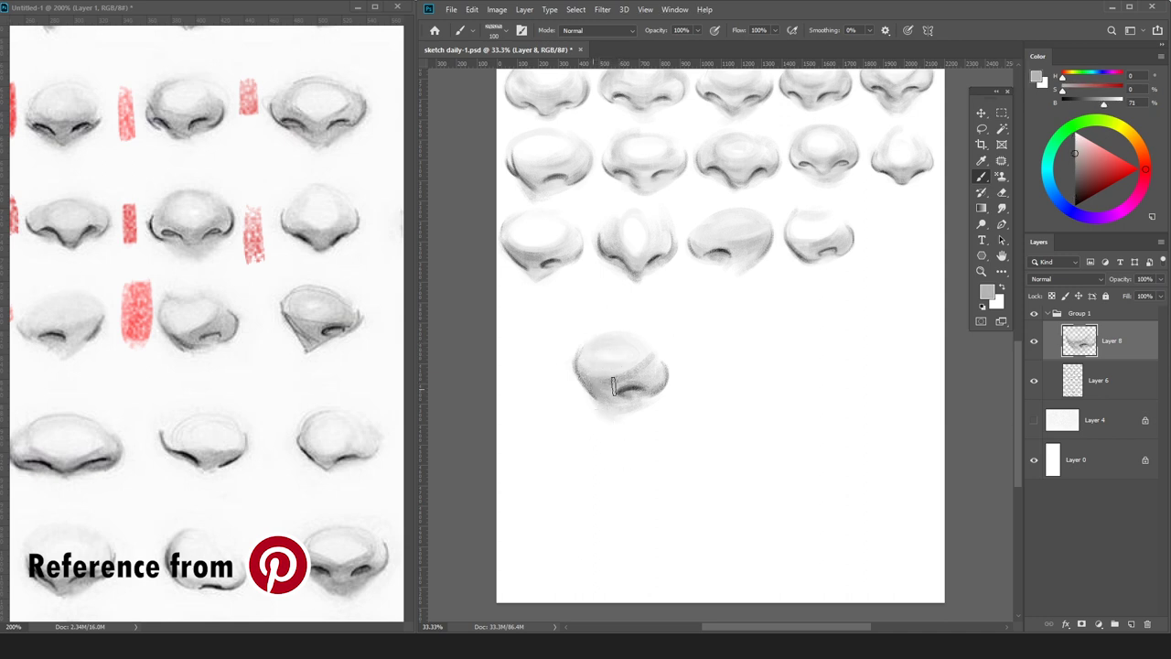
pyautogui.keyDown('alt'); pyautogui.click(577, 407); pyautogui.keyUp('alt')
pyautogui.keyDown('alt'); pyautogui.click(577, 409); pyautogui.keyUp('alt')
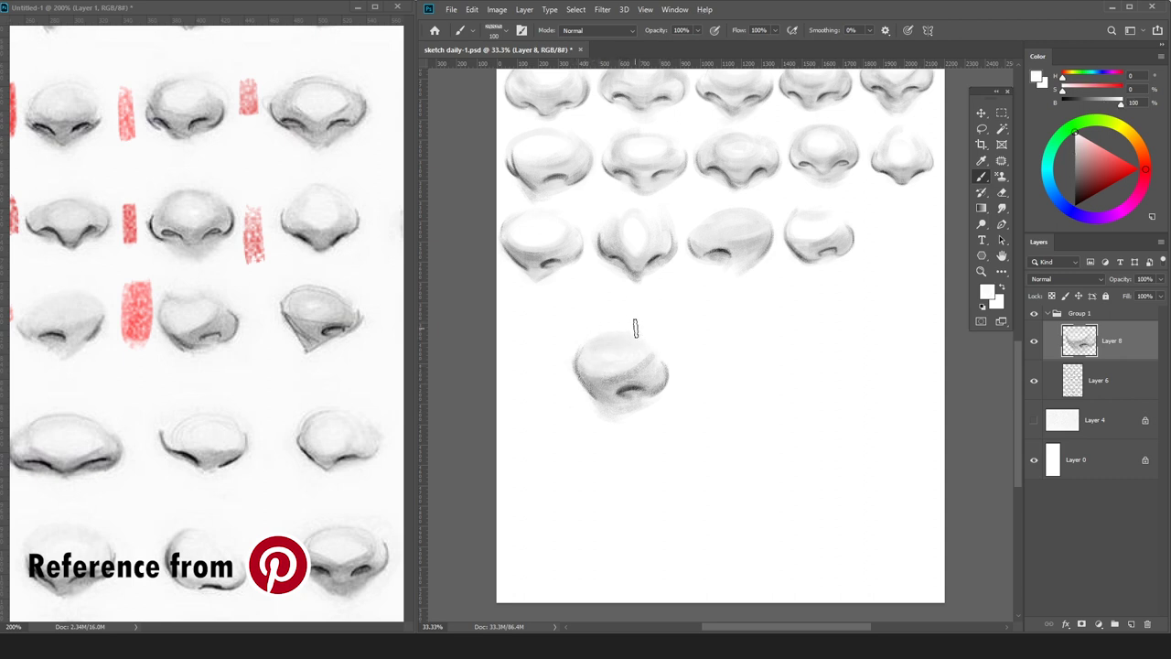
pyautogui.keyDown('alt'); pyautogui.click(646, 384); pyautogui.keyUp('alt')
pyautogui.keyDown('alt'); pyautogui.click(647, 391); pyautogui.keyUp('alt')
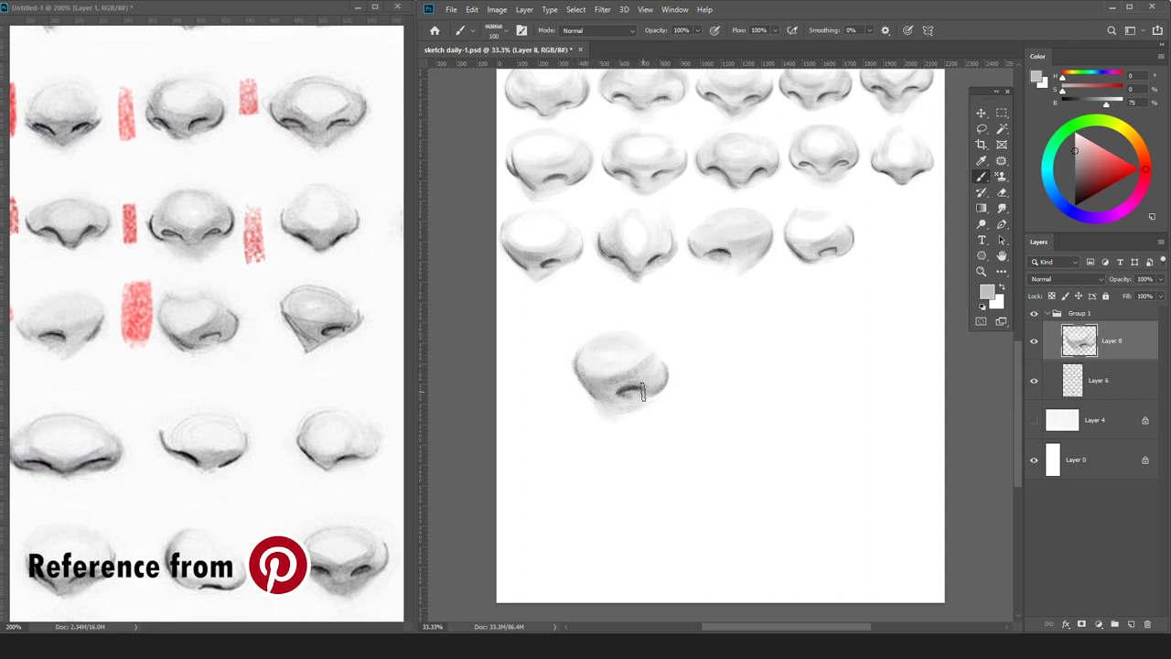
pyautogui.press('[')
pyautogui.press('[')
pyautogui.keyDown('alt'); pyautogui.click(604, 386); pyautogui.keyUp('alt')
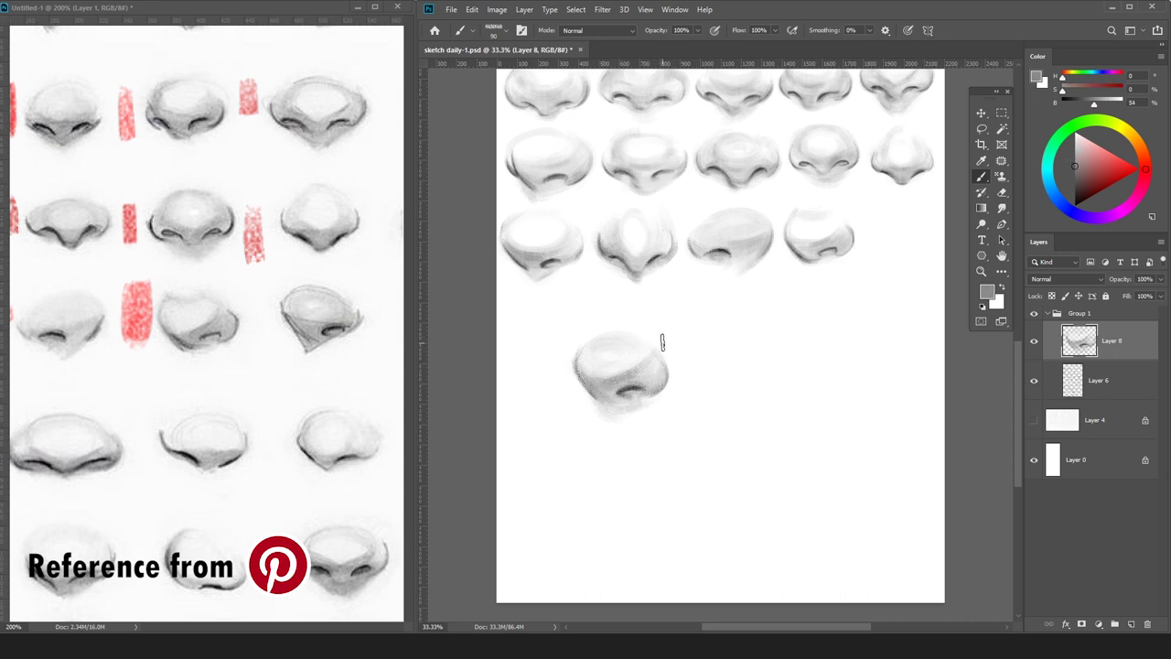
# Darken the nose's lower left contour at 10% brightness and refine the tip and edges with sampled lighter greys.
pyautogui.keyDown('alt'); pyautogui.click(618, 394); pyautogui.keyUp('alt')
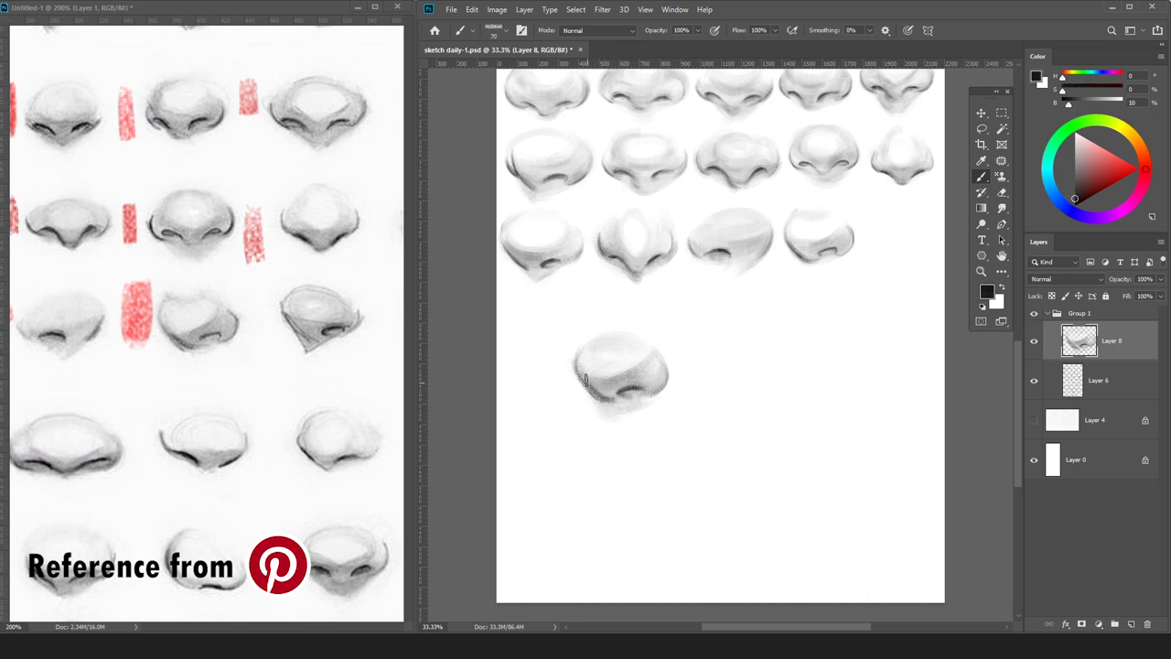
pyautogui.keyDown('alt'); pyautogui.click(593, 421); pyautogui.keyUp('alt')
pyautogui.keyDown('alt'); pyautogui.click(596, 385); pyautogui.keyUp('alt')
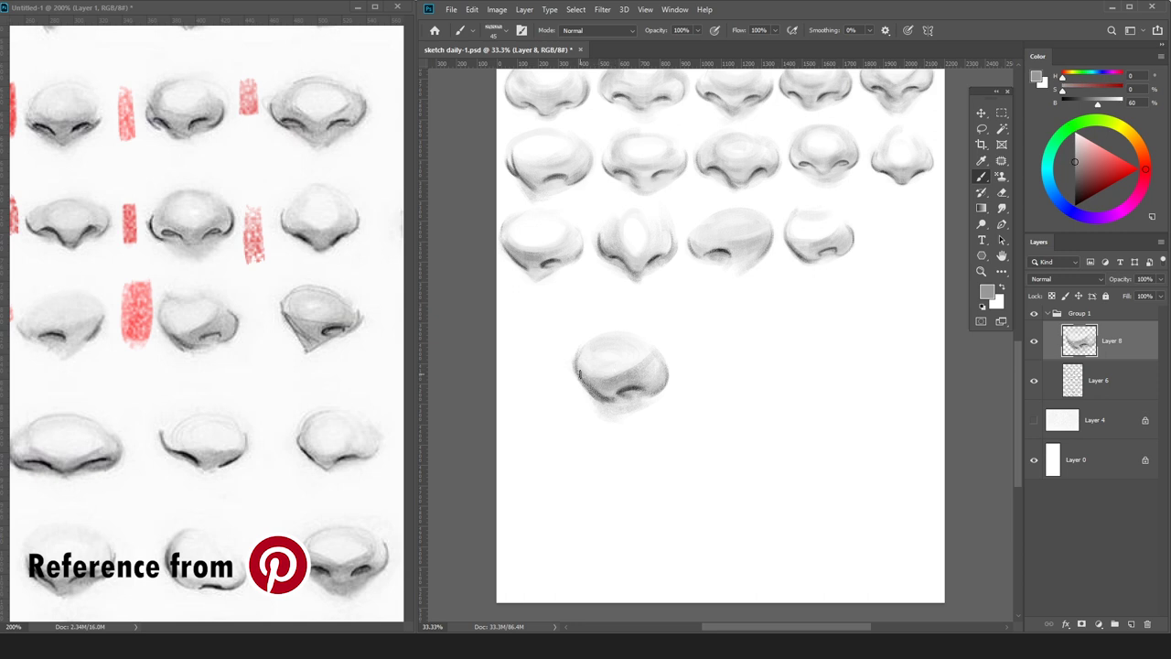
pyautogui.keyDown('alt'); pyautogui.click(622, 419); pyautogui.keyUp('alt')
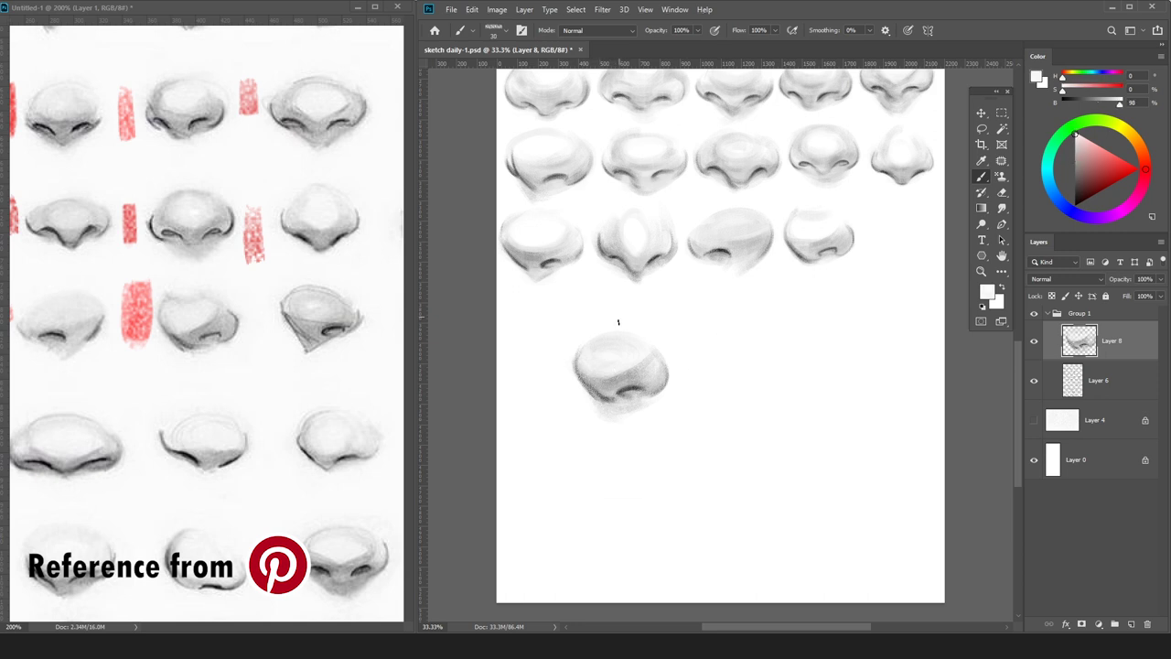
pyautogui.keyDown('alt'); pyautogui.click(603, 368); pyautogui.keyUp('alt')
pyautogui.keyDown('alt'); pyautogui.click(644, 360); pyautogui.keyUp('alt')
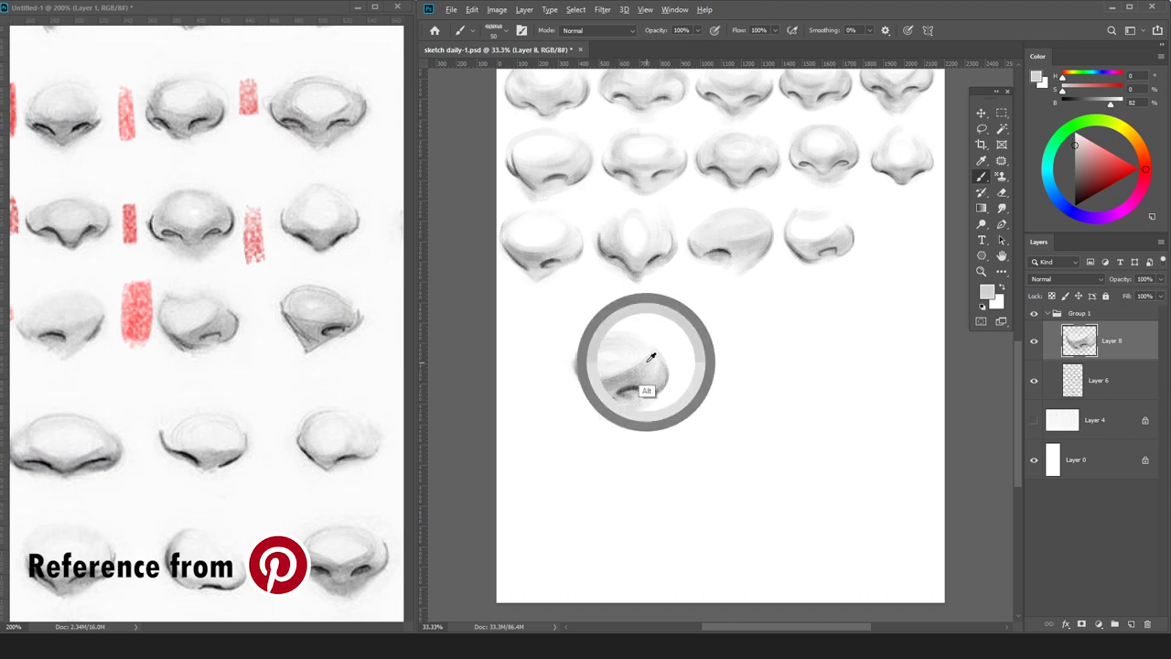
pyautogui.keyDown('alt'); pyautogui.click(653, 348); pyautogui.keyUp('alt')
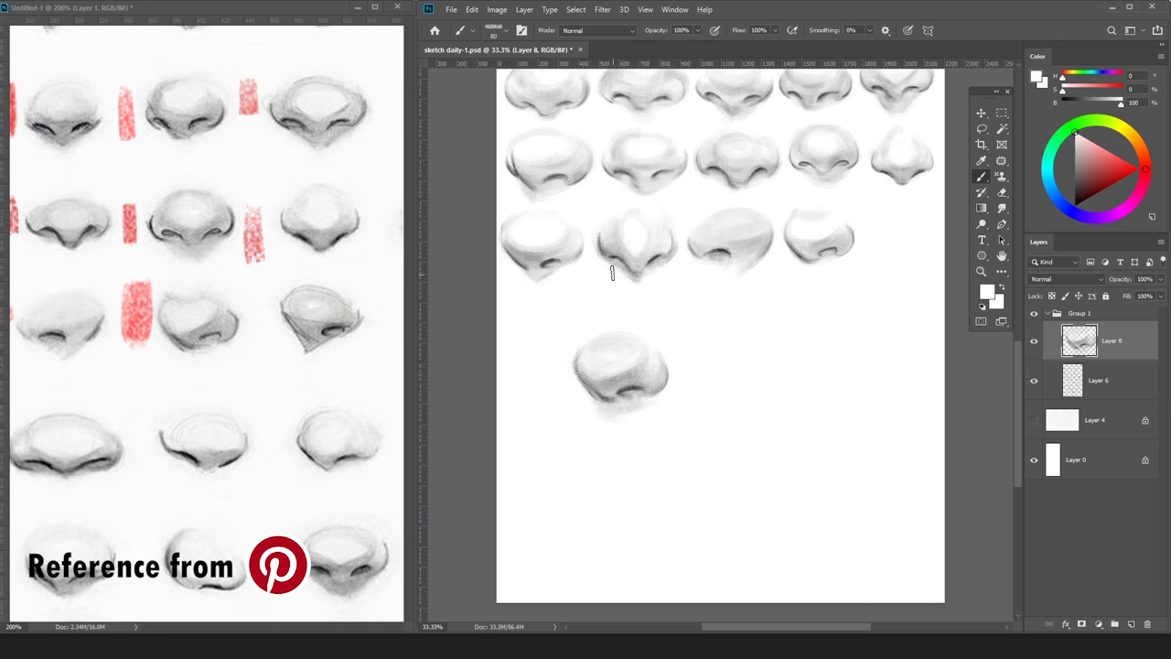
pyautogui.keyDown('alt'); pyautogui.click(590, 354); pyautogui.keyUp('alt')
# Transform the finished nose and place it at the end of the bottom row.
pyautogui.scroll(-1, 666, 144)
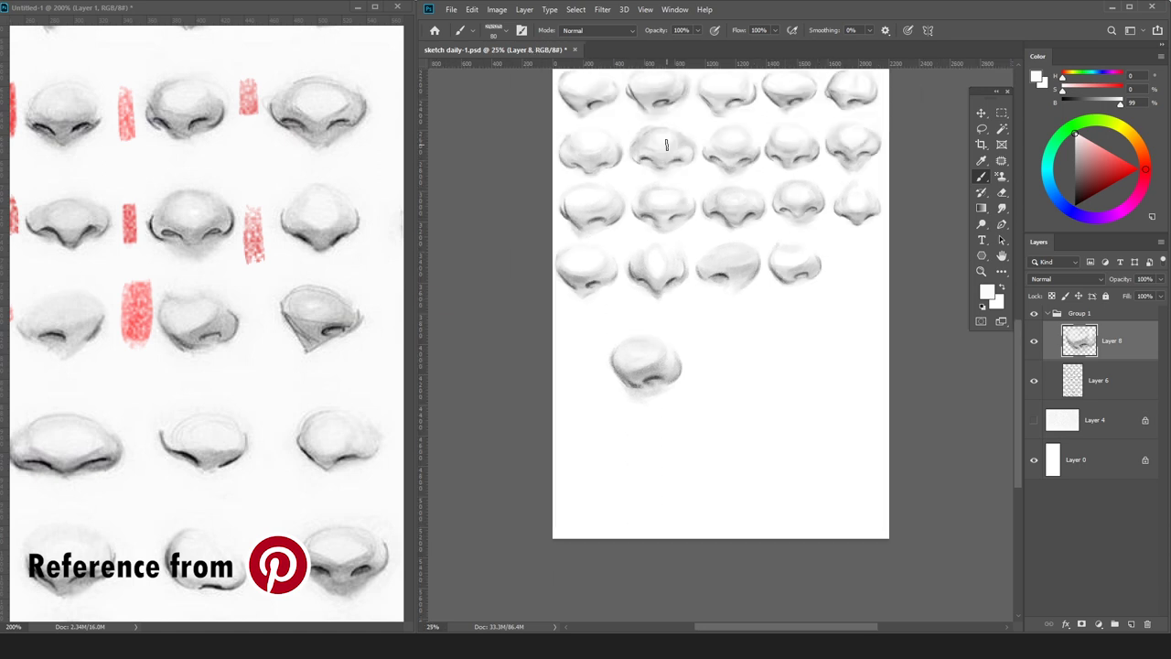
pyautogui.hotkey('ctrl', 't')
pyautogui.moveTo(653, 374); pyautogui.dragTo(872, 264)
pyautogui.press('Return')
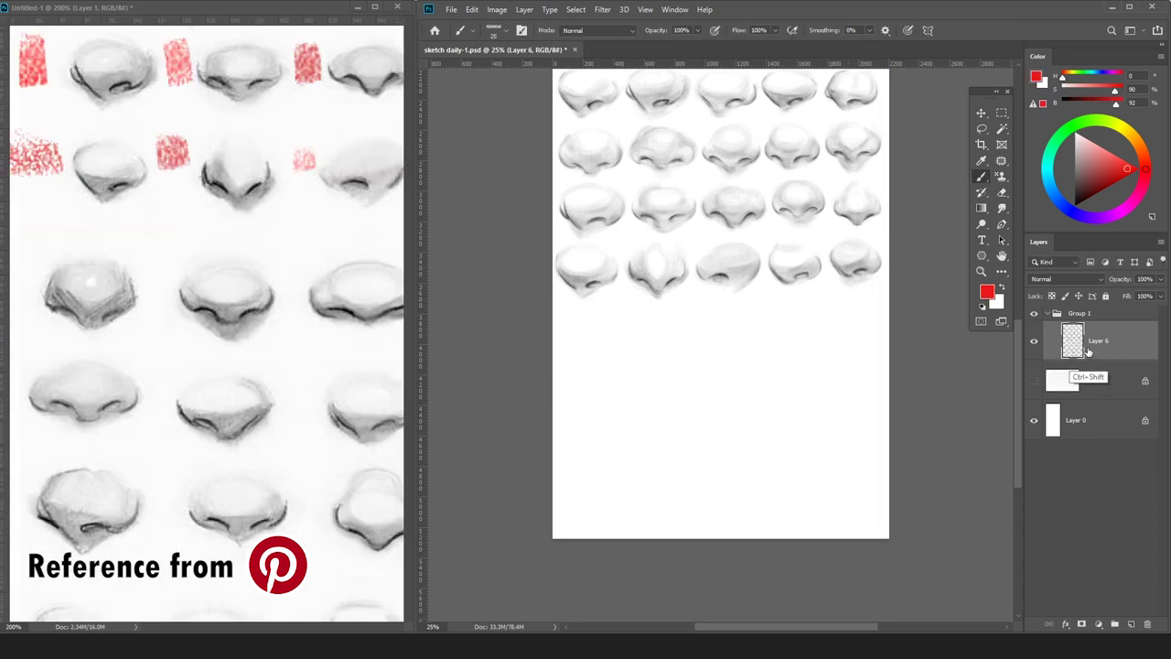
# Add a layer above Layer 6 and draw the next nose's left contour and left nostril arch in black.
pyautogui.hotkey('ctrl', 'shift', 'n')
pyautogui.press('Return')
pyautogui.moveTo(1078, 202); pyautogui.dragTo(1064, 222)
pyautogui.hotkey('ctrl', '+')
pyautogui.moveTo(596, 393); pyautogui.dragTo(535, 328)
pyautogui.press(']')
pyautogui.press(']')
pyautogui.hotkey('ctrl', '+')
pyautogui.hotkey('ctrl', '-')
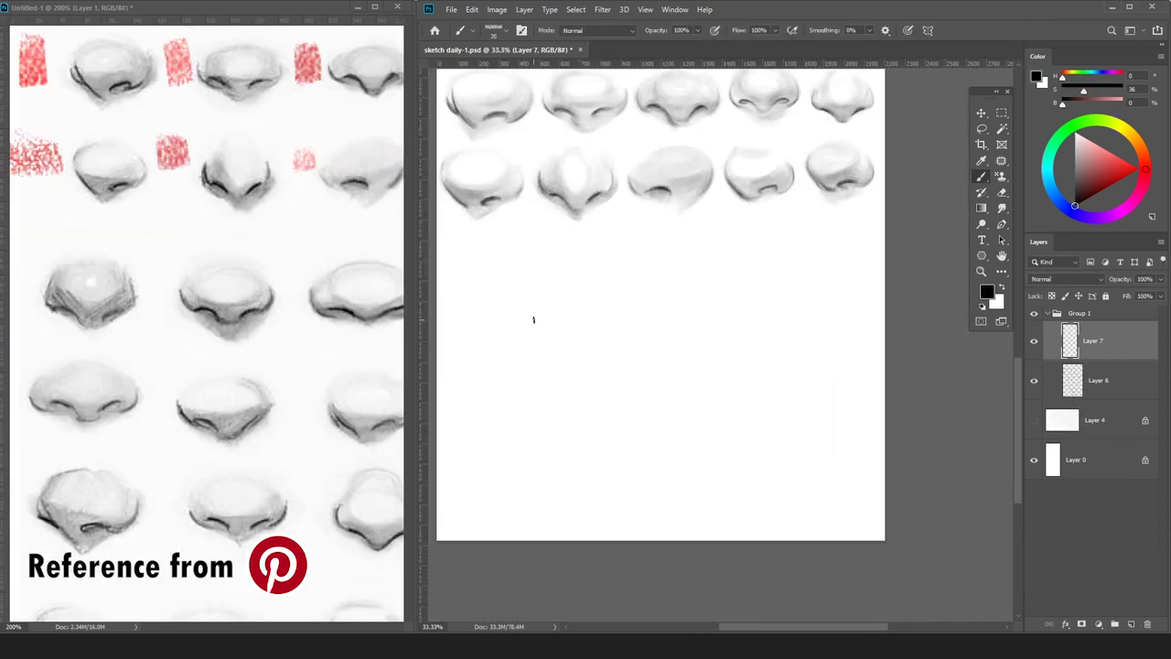
pyautogui.moveTo(529, 266)
pyautogui.mouseDown()
pyautogui.moveTo(566, 326)
pyautogui.moveTo(541, 320)
pyautogui.moveTo(562, 331)
pyautogui.moveTo(559, 318)
pyautogui.moveTo(587, 323)
pyautogui.mouseUp()
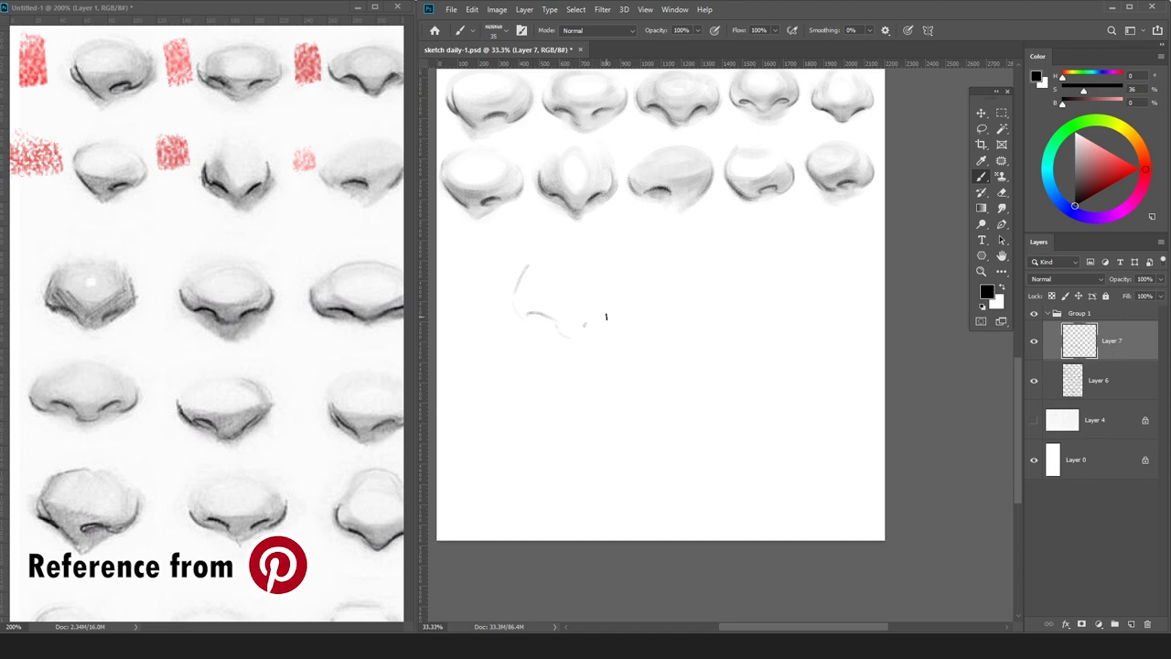
# Draw the right nostril arch and right wing in black, strengthen the lines, and clean up the left nostril with the Eraser.
pyautogui.moveTo(584, 325); pyautogui.dragTo(632, 309)
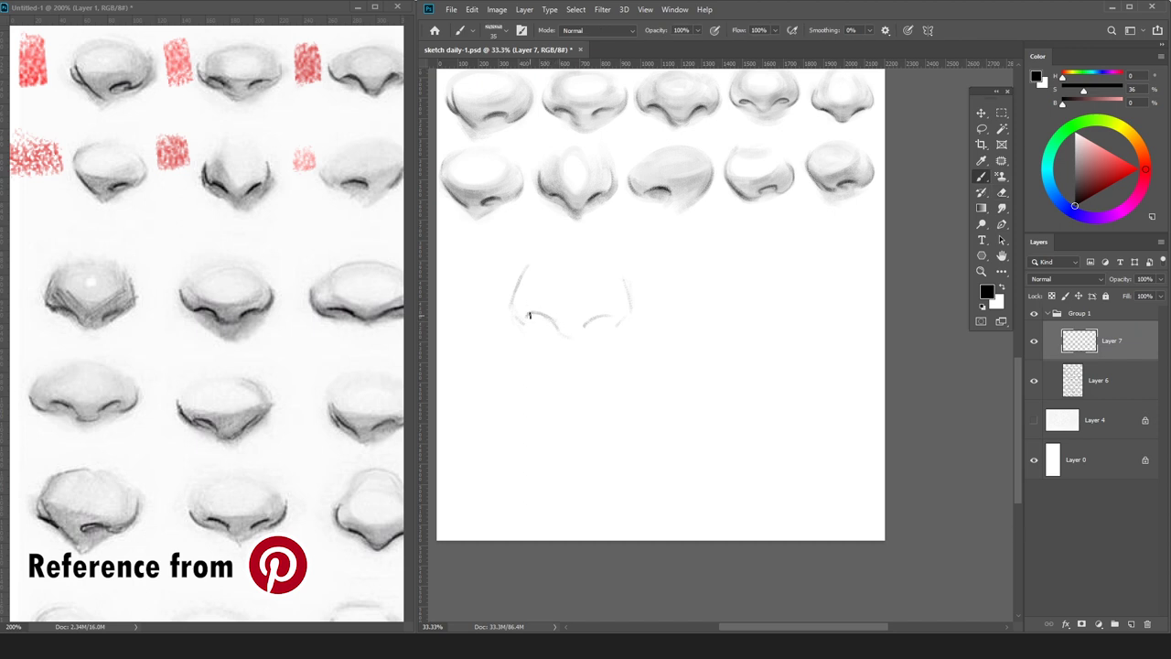
pyautogui.moveTo(537, 313)
pyautogui.mouseDown()
pyautogui.moveTo(562, 337)
pyautogui.moveTo(606, 318)
pyautogui.mouseUp()
pyautogui.press('e')
pyautogui.moveTo(552, 318); pyautogui.dragTo(537, 314)
pyautogui.press('b')
# Add a layer directly above Layer 6 and fill the nose's form in light grey at 82% brightness around a bright tip.
pyautogui.click(1111, 392)
pyautogui.hotkey('ctrl', 'shift', 'n')
pyautogui.press('Return')
pyautogui.click(1073, 142)
pyautogui.moveTo(569, 269)
pyautogui.mouseDown()
pyautogui.moveTo(552, 280)
pyautogui.moveTo(576, 253)
pyautogui.moveTo(524, 291)
pyautogui.moveTo(526, 302)
pyautogui.moveTo(622, 315)
pyautogui.moveTo(570, 334)
pyautogui.mouseUp()
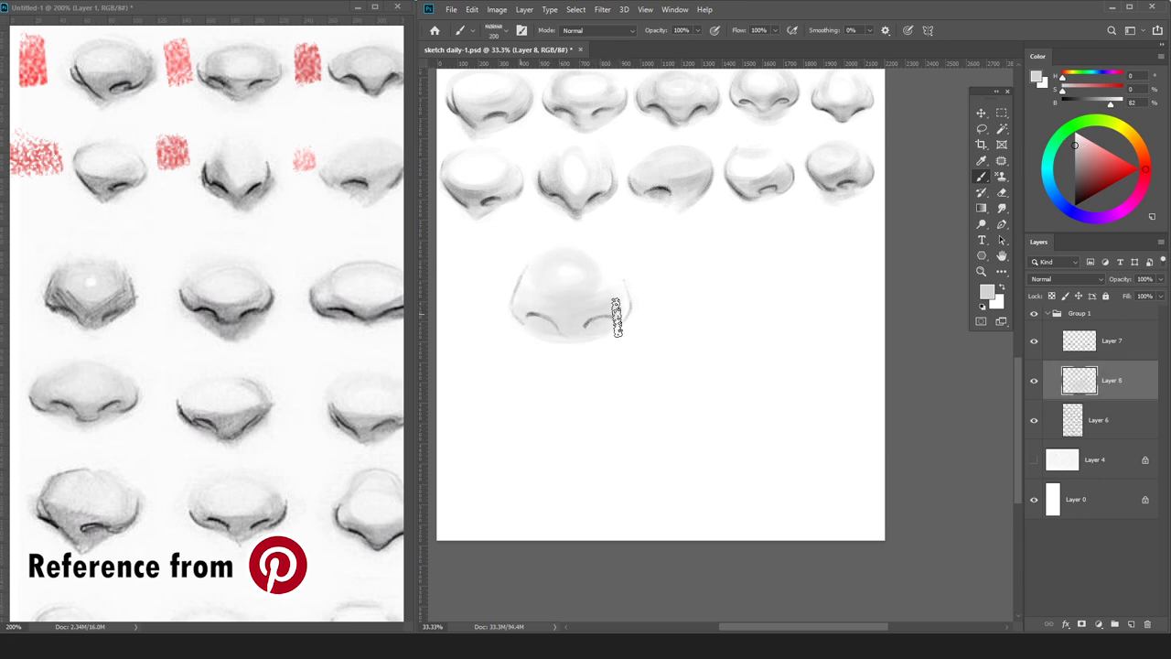
pyautogui.press('[')
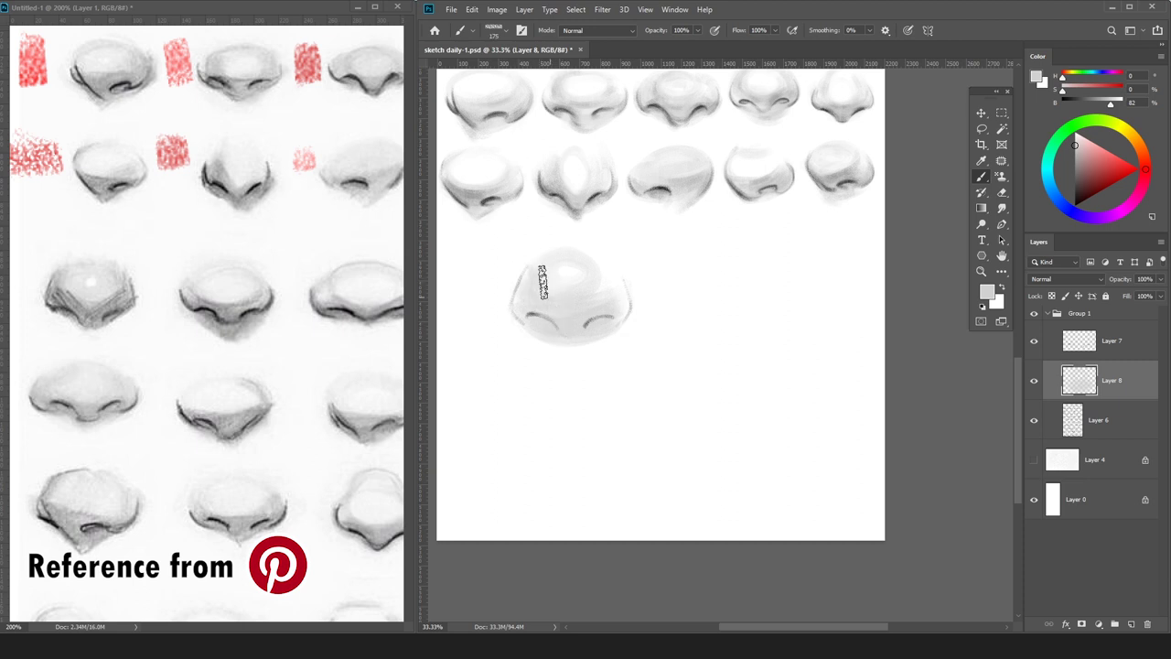
pyautogui.press(']')
# Shade the outer wings and the edges around both nostrils in grey at 53% brightness with a small brush.
pyautogui.moveTo(1091, 158); pyautogui.dragTo(1075, 167)
pyautogui.press('[')
pyautogui.press('[')
pyautogui.press('[')
pyautogui.press('[')
pyautogui.press('[')
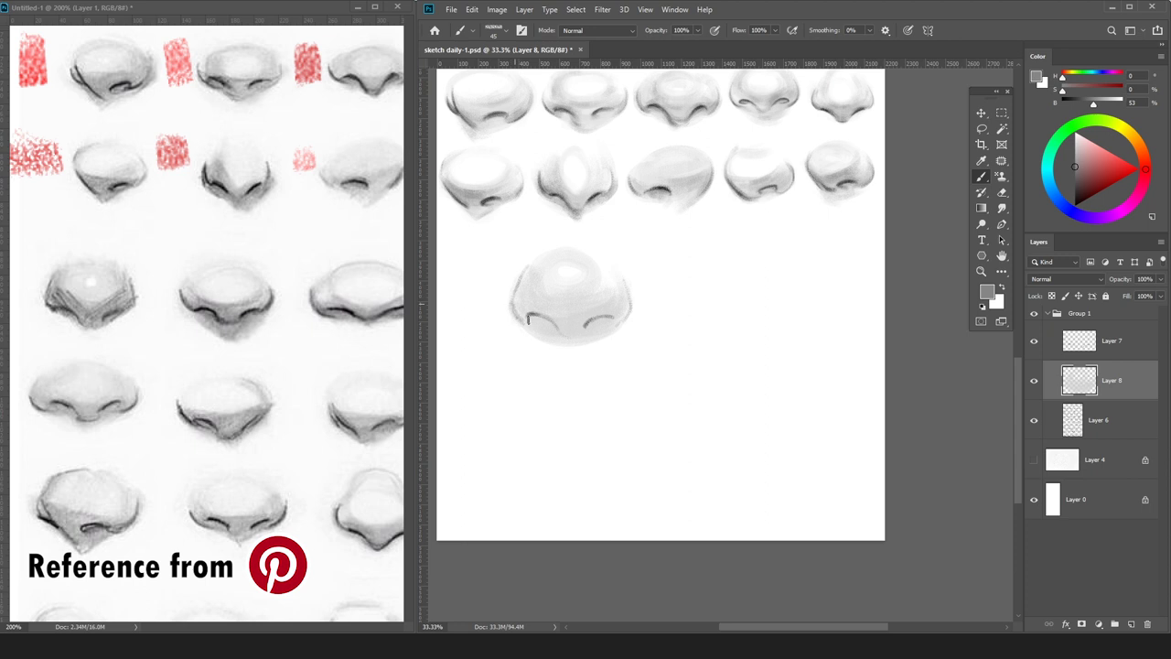
pyautogui.moveTo(515, 313); pyautogui.dragTo(523, 321)
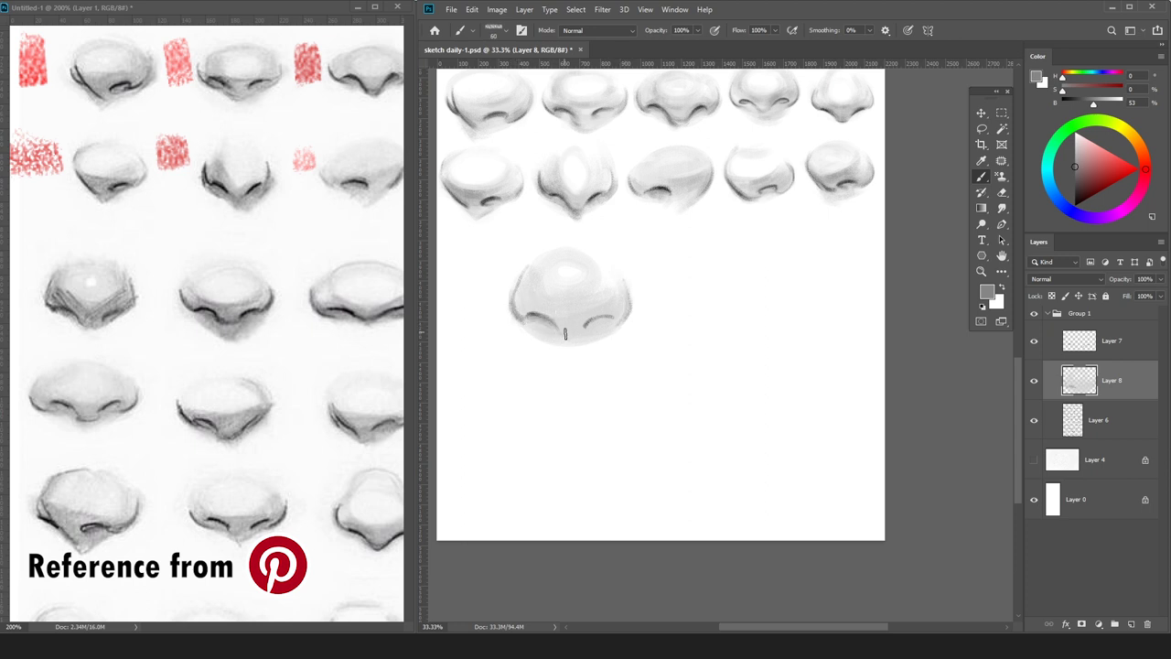
pyautogui.moveTo(602, 323); pyautogui.dragTo(586, 334)
# Shade a broad grey band across the wings and beneath the tip with a larger brush.
pyautogui.press(']')
pyautogui.moveTo(611, 295)
pyautogui.mouseDown()
pyautogui.moveTo(527, 301)
pyautogui.moveTo(621, 310)
pyautogui.moveTo(558, 325)
pyautogui.moveTo(572, 330)
pyautogui.moveTo(522, 287)
pyautogui.moveTo(628, 286)
pyautogui.moveTo(554, 303)
pyautogui.moveTo(561, 324)
pyautogui.moveTo(582, 314)
pyautogui.moveTo(555, 320)
pyautogui.moveTo(579, 327)
pyautogui.moveTo(595, 290)
pyautogui.moveTo(581, 321)
pyautogui.moveTo(617, 304)
pyautogui.mouseUp()
pyautogui.moveTo(514, 301); pyautogui.dragTo(544, 312)
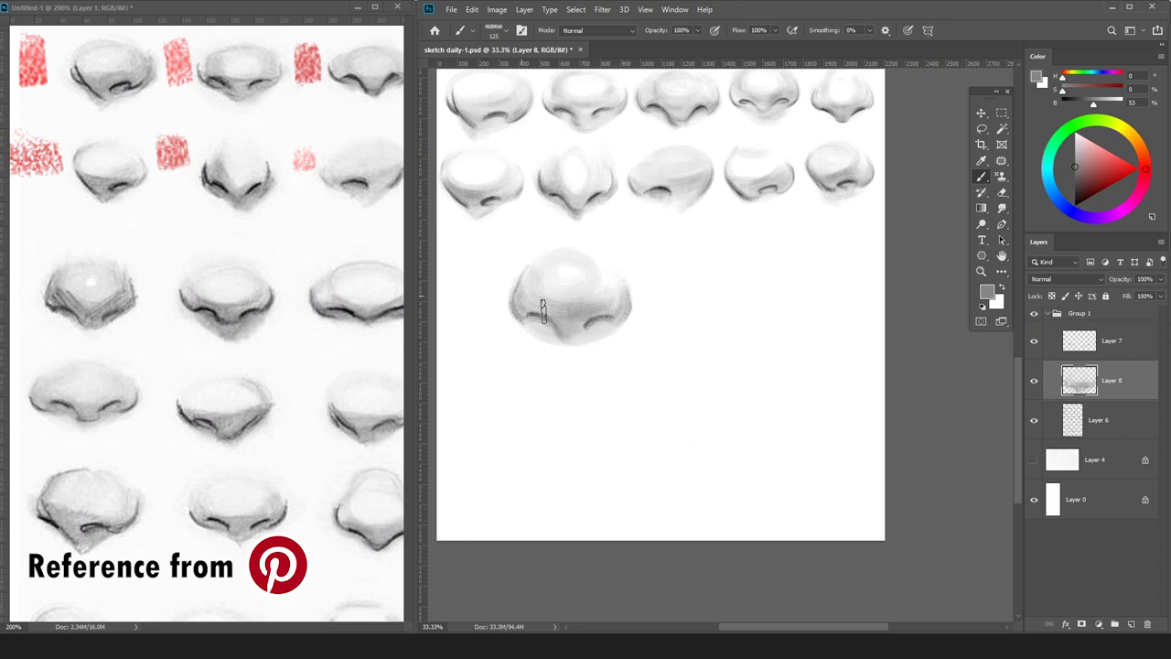
# Clean the upper left edge in white and shade the tip's upper right side in greys at 57% and 76% brightness.
pyautogui.keyDown('alt'); pyautogui.click(523, 257); pyautogui.keyUp('alt')
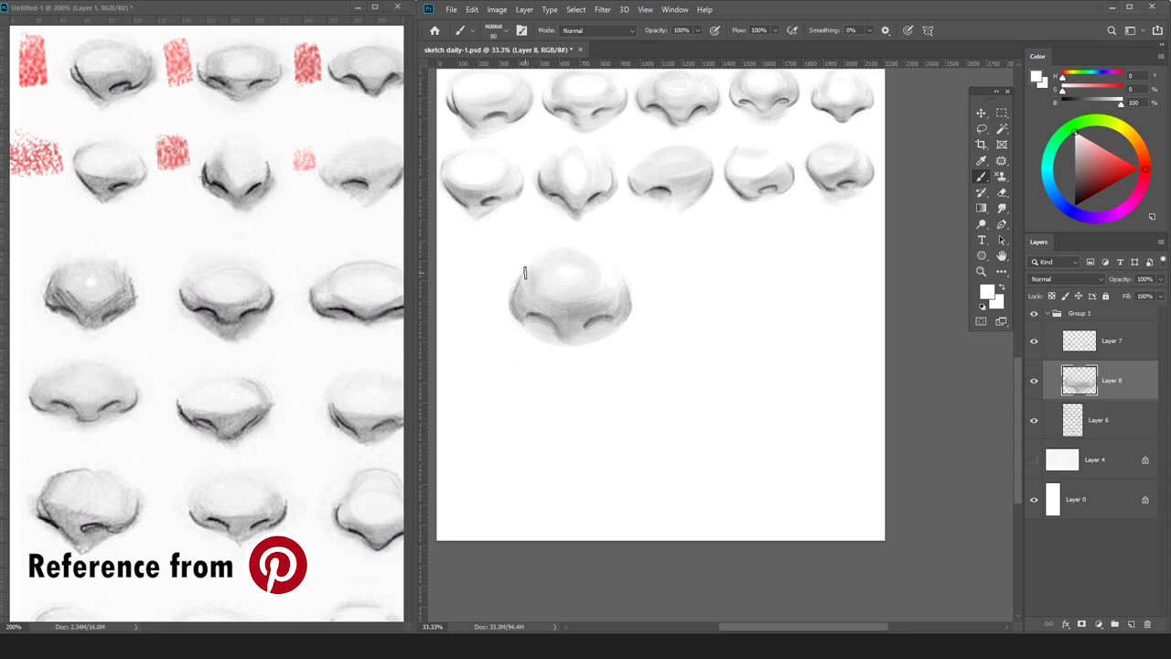
pyautogui.click(1075, 164)
pyautogui.press(']')
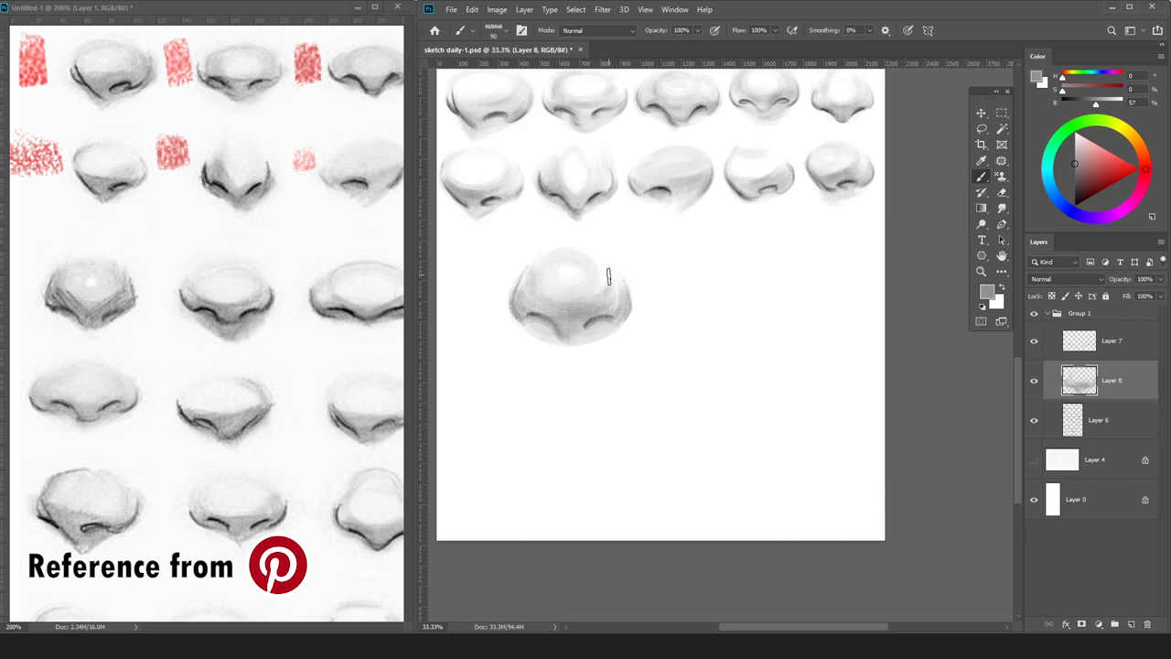
pyautogui.moveTo(604, 260)
pyautogui.mouseDown()
pyautogui.moveTo(599, 284)
pyautogui.moveTo(599, 251)
pyautogui.moveTo(619, 278)
pyautogui.mouseUp()
pyautogui.press(']')
pyautogui.press(']')
pyautogui.click(1076, 150)
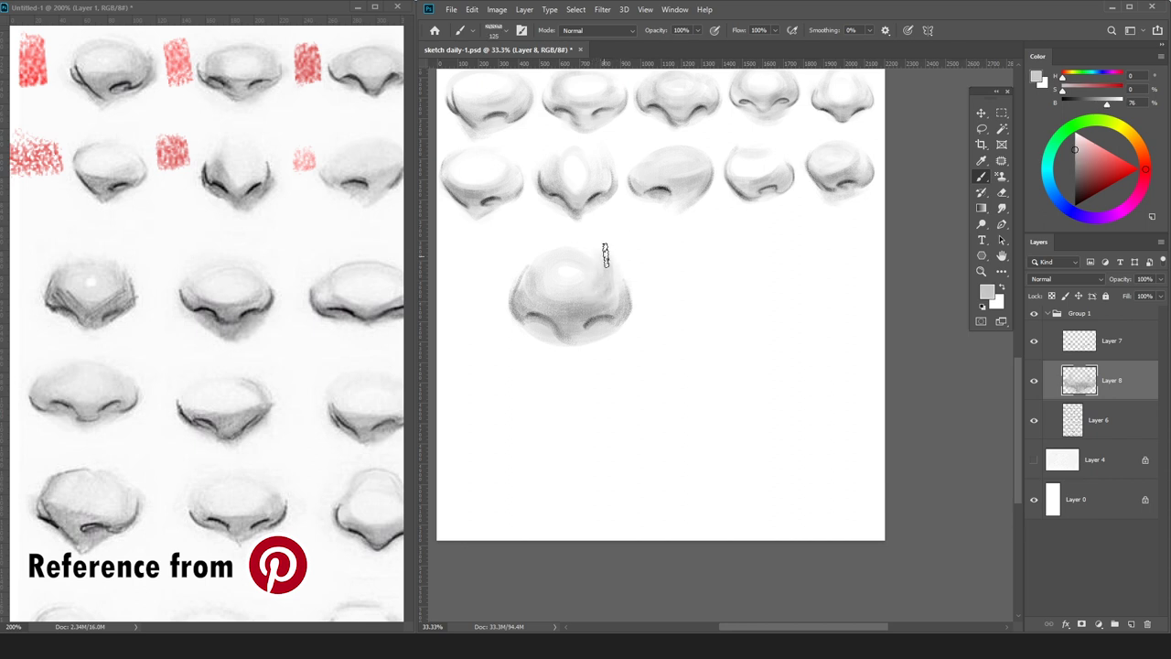
pyautogui.keyDown('alt'); pyautogui.click(600, 261); pyautogui.keyUp('alt')
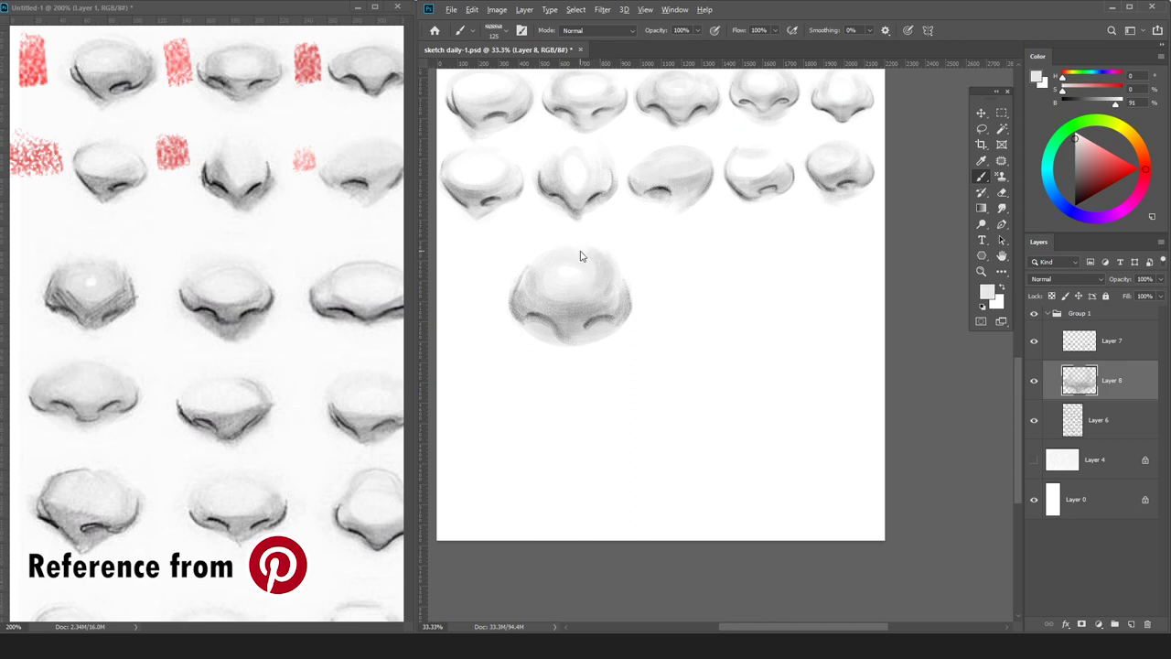
# Blend sampled grey into the right wing's upper side and the left wing.
pyautogui.keyDown('alt'); pyautogui.click(607, 299); pyautogui.keyUp('alt')
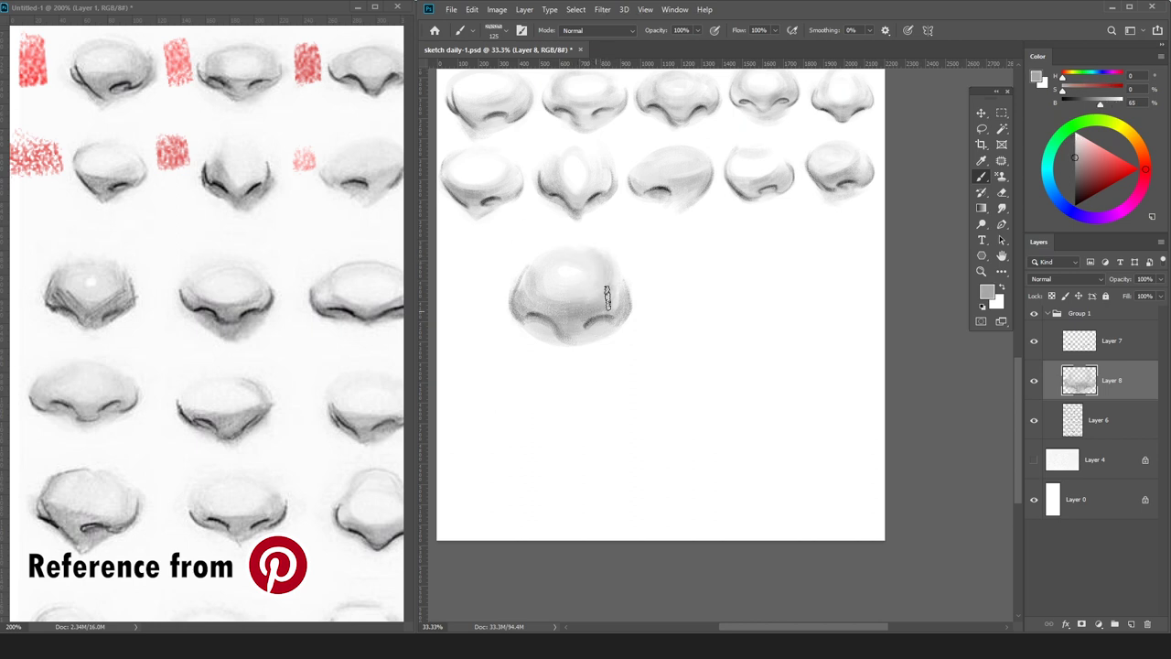
pyautogui.keyDown('alt'); pyautogui.click(591, 344); pyautogui.keyUp('alt')
pyautogui.moveTo(620, 298); pyautogui.dragTo(613, 258)
pyautogui.moveTo(524, 292); pyautogui.dragTo(536, 304)
# Shade the crease between the left wing and the tip in dark grey and merge Layer 7 into Layer 8.
pyautogui.keyDown('alt'); pyautogui.click(1021, 164); pyautogui.keyUp('alt')
pyautogui.press(']')
pyautogui.moveTo(537, 289); pyautogui.dragTo(543, 298)
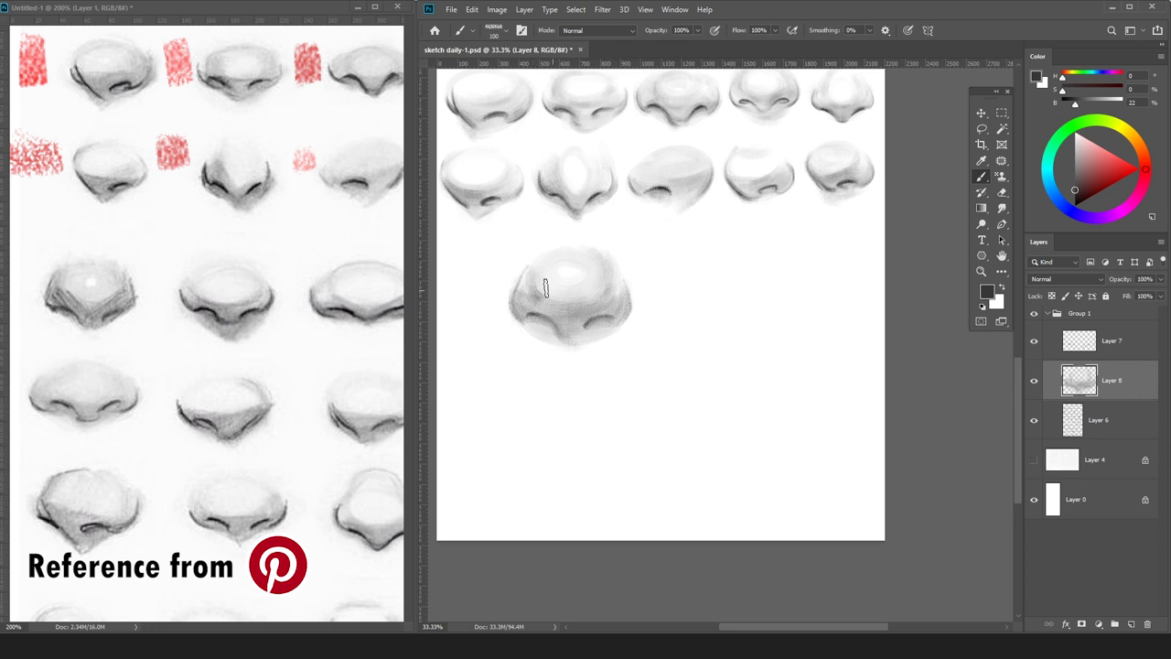
pyautogui.keyDown('alt'); pyautogui.click(535, 322); pyautogui.keyUp('alt')
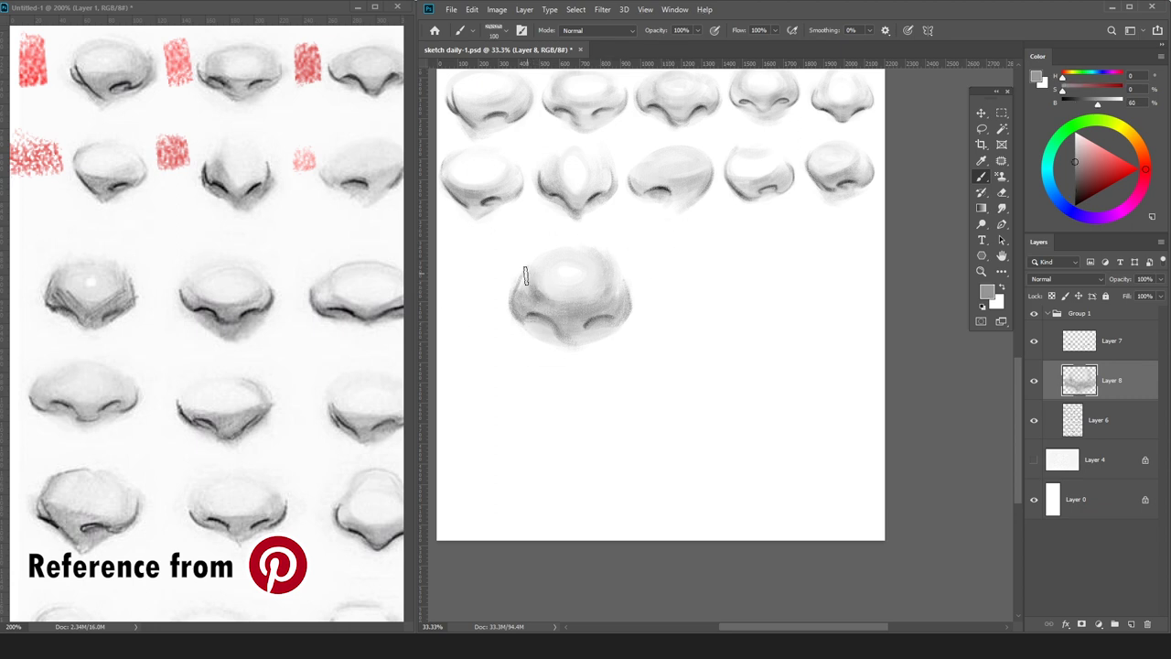
pyautogui.hotkey('ctrl', 'z')
pyautogui.keyDown('alt'); pyautogui.click(543, 286); pyautogui.keyUp('alt')
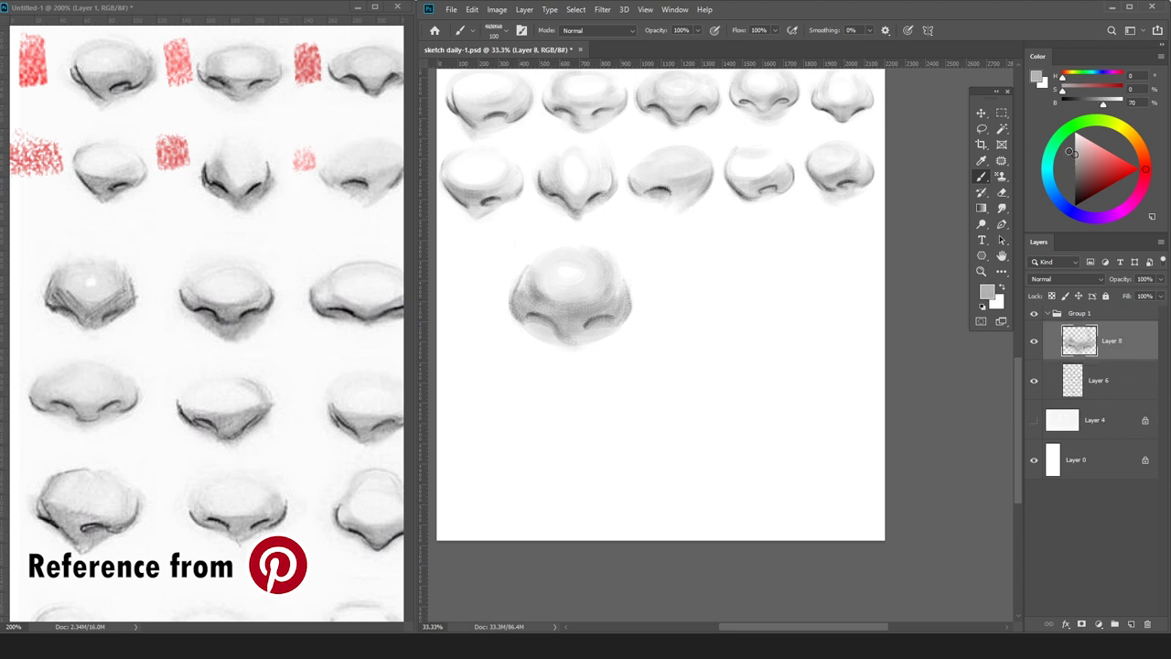
# Darken the right nostril with a small black brush and blend its edge with sampled greys.
pyautogui.press(']')
pyautogui.press('[')
pyautogui.press('[')
pyautogui.press('d')
pyautogui.press('[')
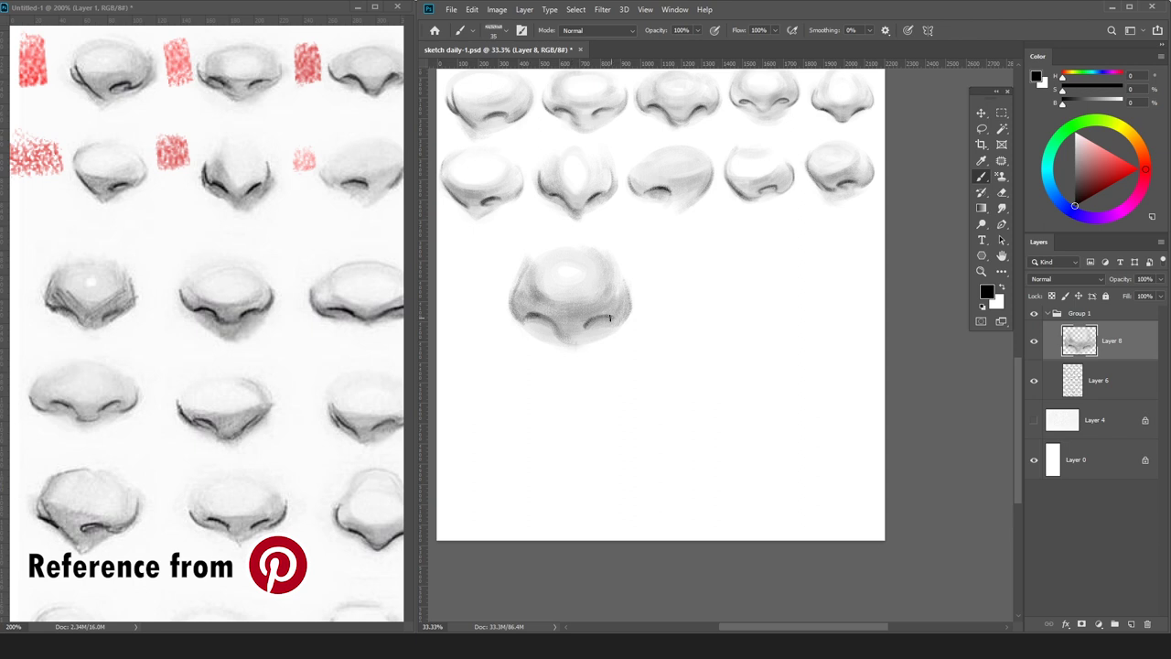
pyautogui.keyDown('alt'); pyautogui.click(604, 322); pyautogui.keyUp('alt')
pyautogui.keyDown('alt'); pyautogui.click(592, 322); pyautogui.keyUp('alt')
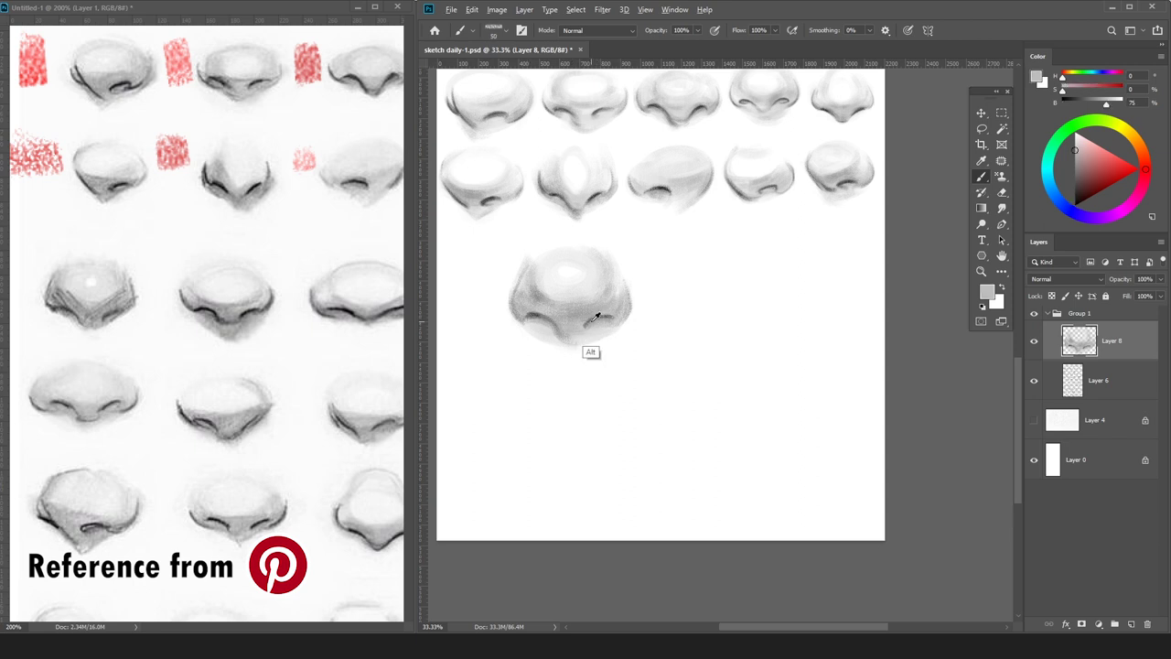
pyautogui.click(1075, 198)
pyautogui.press(']')
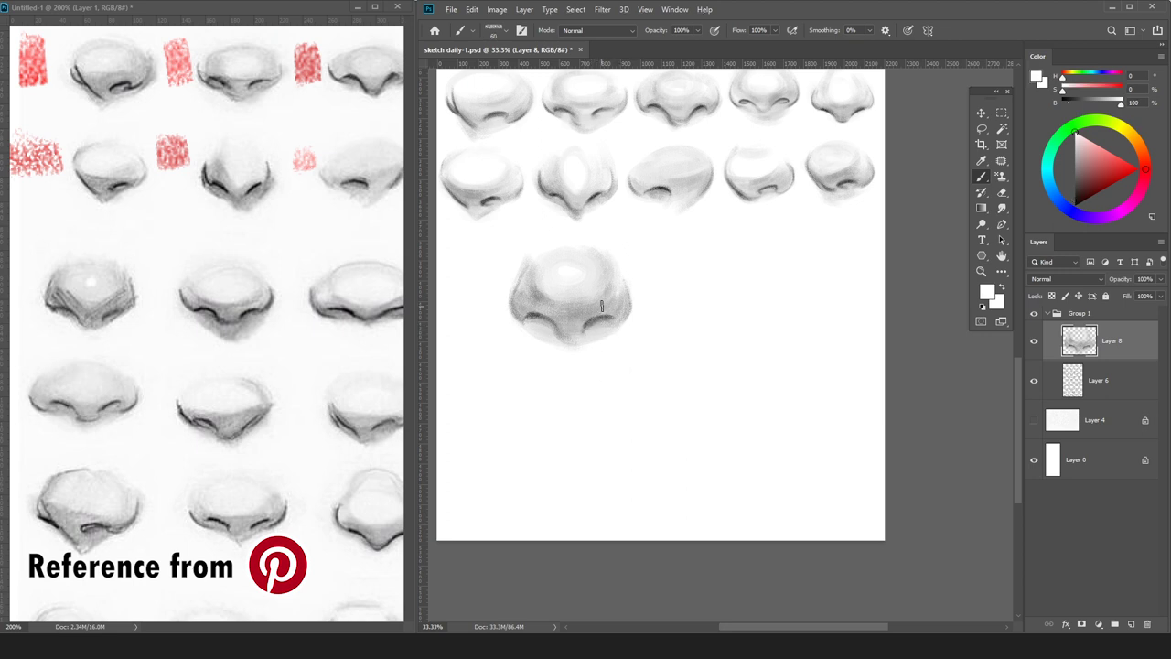
# Shade the right wing's outer edge in grey at 46% brightness with a larger brush.
pyautogui.keyDown('alt'); pyautogui.click(628, 307); pyautogui.keyUp('alt')
pyautogui.moveTo(1076, 159); pyautogui.dragTo(1075, 172)
pyautogui.press(']')
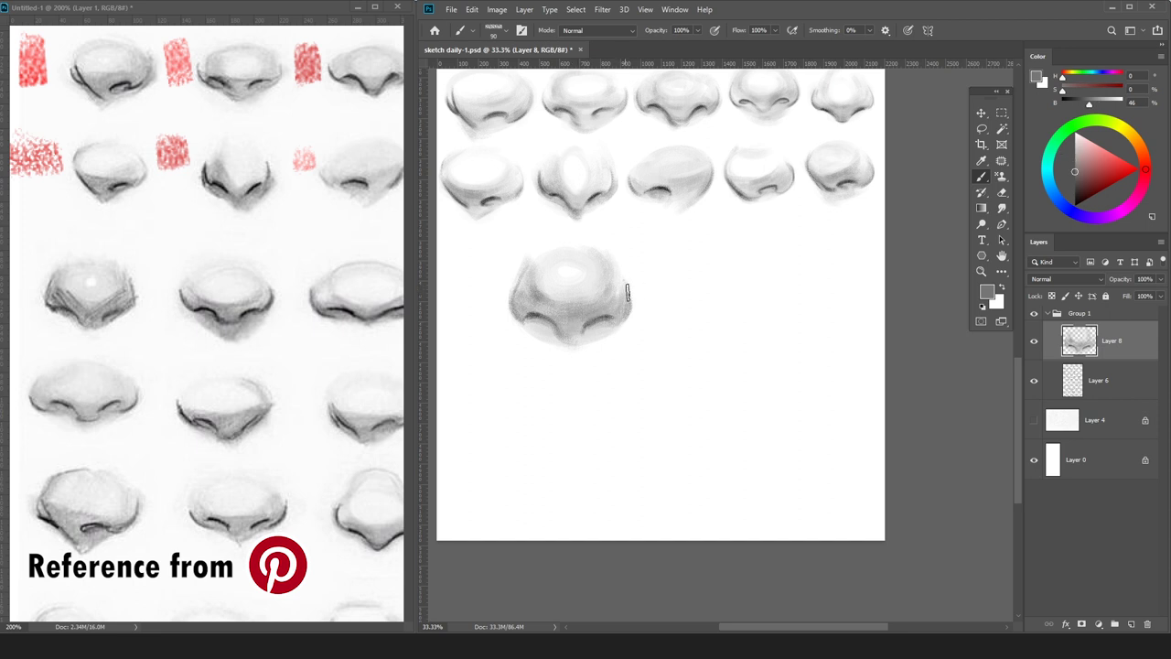
# Darken the left nostril in black with a smaller brush.
pyautogui.click(1076, 206)
pyautogui.press('[')
pyautogui.press('[')
pyautogui.press('[')
pyautogui.press('[')
pyautogui.press('[')
pyautogui.press('[')
pyautogui.press('[')
pyautogui.press('[')
pyautogui.press('[')
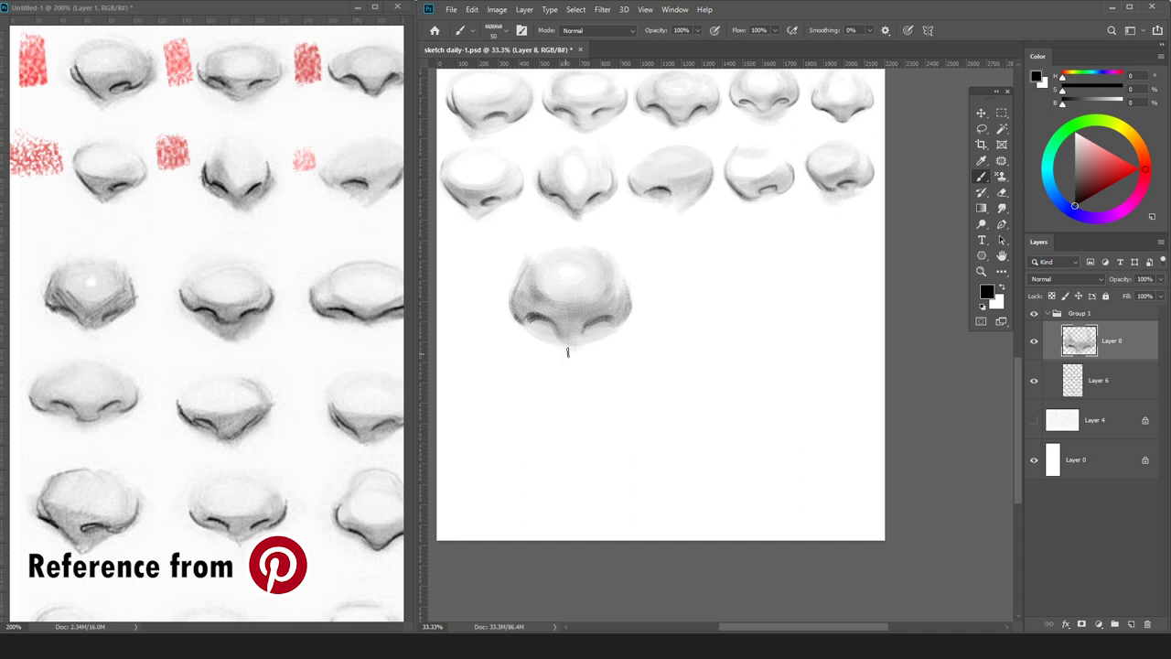
# Blend sampled greys into the left wing and the tip's upper left side.
pyautogui.keyDown('alt'); pyautogui.click(533, 346); pyautogui.keyUp('alt')
pyautogui.keyDown('alt'); pyautogui.click(535, 291); pyautogui.keyUp('alt')
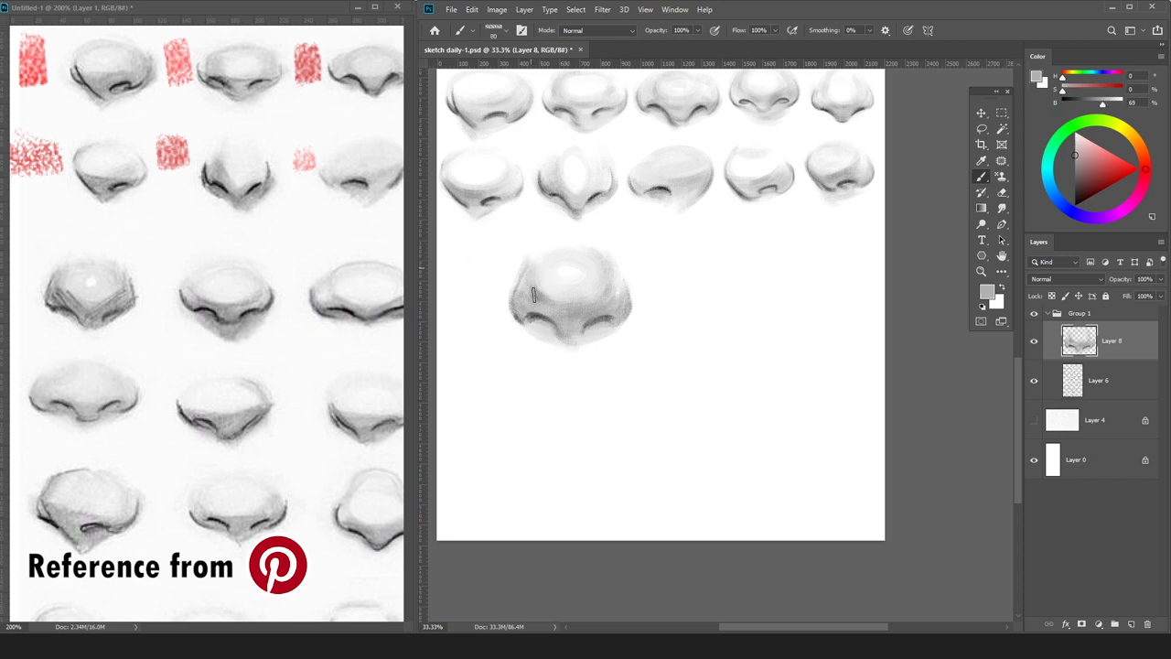
pyautogui.keyDown('alt'); pyautogui.click(560, 273); pyautogui.keyUp('alt')
pyautogui.moveTo(552, 257); pyautogui.dragTo(536, 276)
pyautogui.keyDown('alt'); pyautogui.click(532, 268); pyautogui.keyUp('alt')
pyautogui.keyDown('alt'); pyautogui.click(527, 260); pyautogui.keyUp('alt')
pyautogui.keyDown('alt'); pyautogui.click(526, 263); pyautogui.keyUp('alt')
pyautogui.keyDown('alt'); pyautogui.click(536, 254); pyautogui.keyUp('alt')
pyautogui.keyDown('alt'); pyautogui.click(532, 320); pyautogui.keyUp('alt')
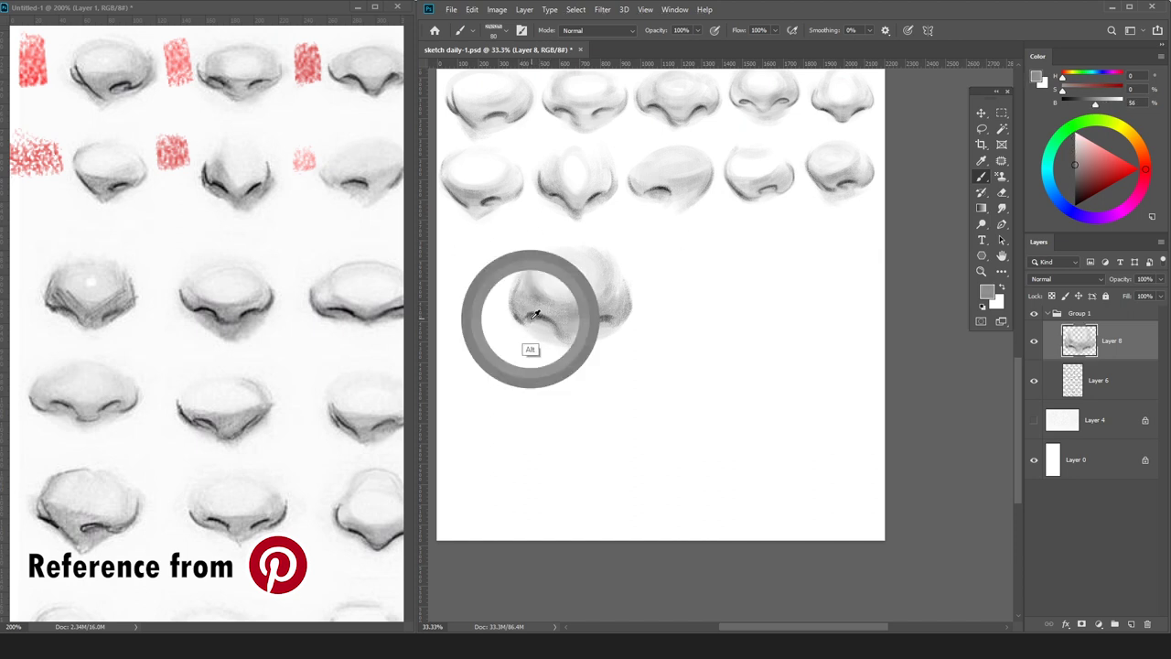
# Soften both wings and the upper sides of the tip with sampled light and mid greys, enlarging the brush to 150.
pyautogui.keyDown('alt'); pyautogui.click(628, 274); pyautogui.keyUp('alt')
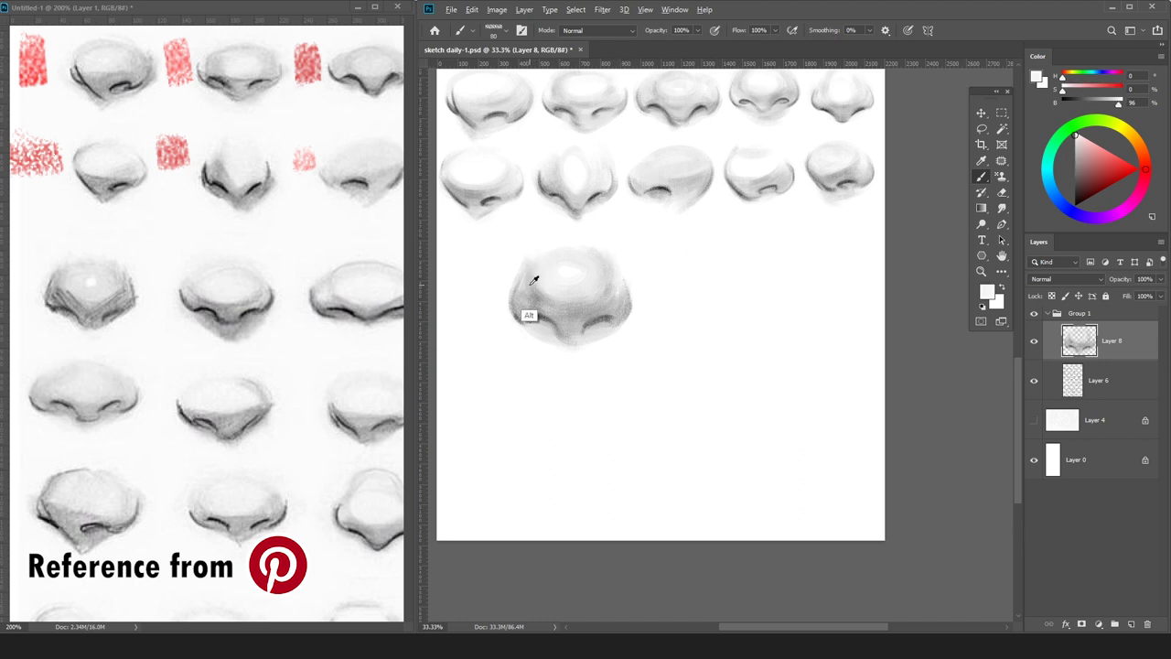
pyautogui.keyDown('alt'); pyautogui.click(522, 325); pyautogui.keyUp('alt')
pyautogui.hotkey('ctrl', '-')
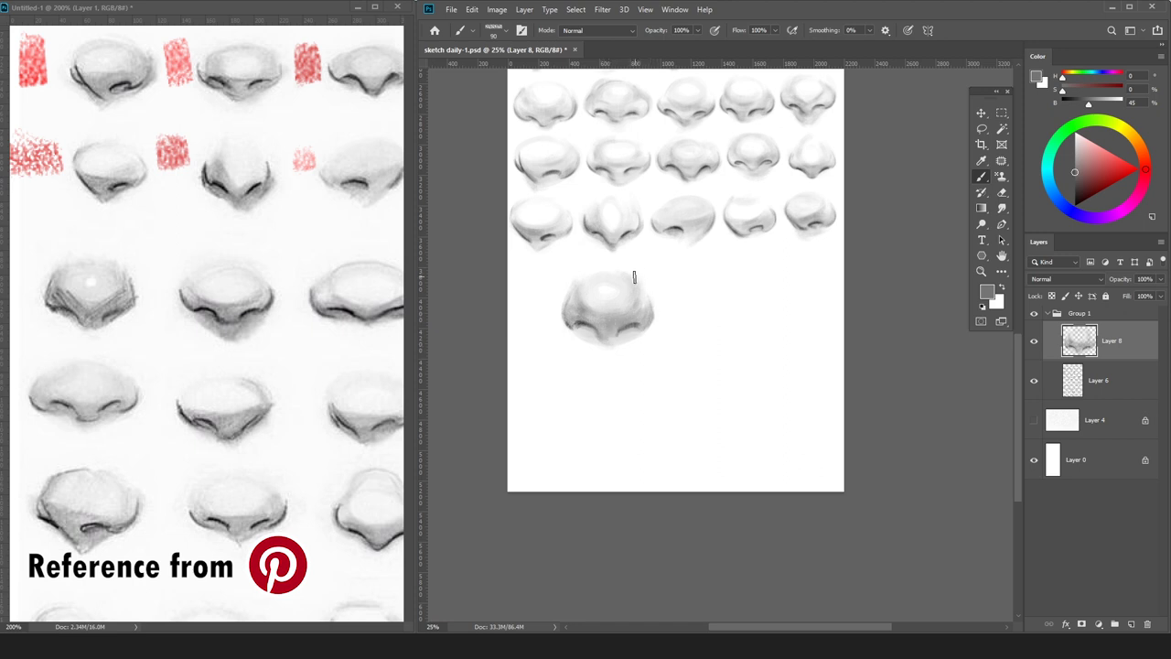
pyautogui.keyDown('alt'); pyautogui.click(582, 286); pyautogui.keyUp('alt')
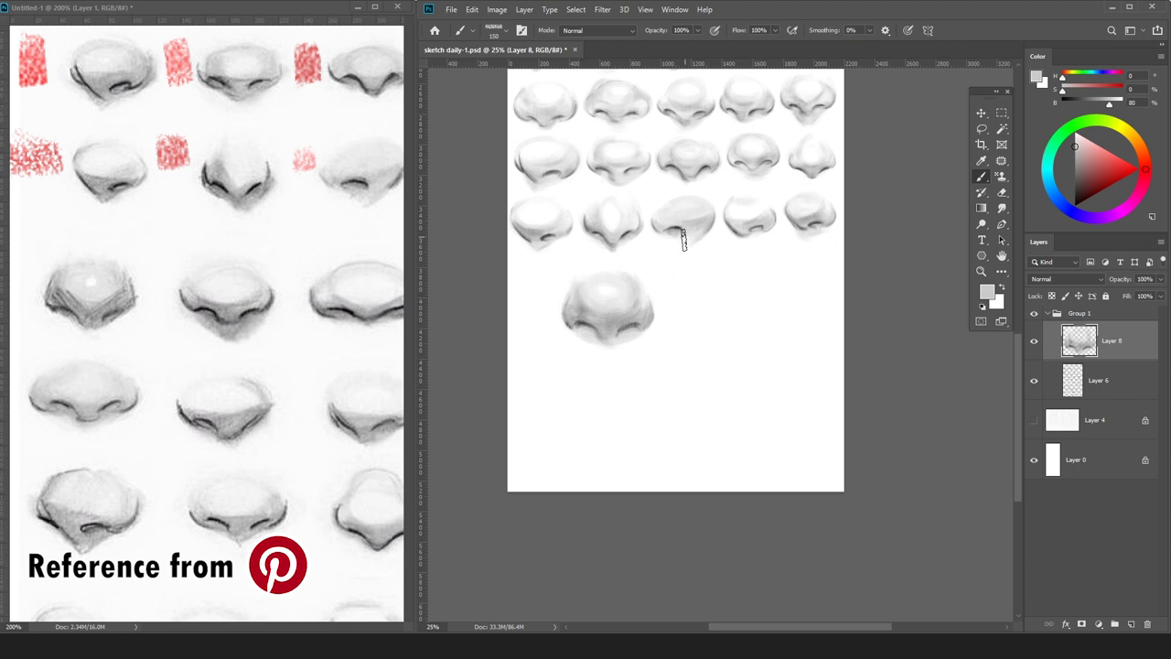
pyautogui.keyDown('alt'); pyautogui.click(637, 287); pyautogui.keyUp('alt')
# Scale the finished nose down and place it at the start of a new row beneath the existing noses.
pyautogui.hotkey('ctrl', 't')
pyautogui.moveTo(653, 268); pyautogui.dragTo(560, 270)
pyautogui.hotkey('shift', 'Right')
pyautogui.press('Return')
pyautogui.press('b')
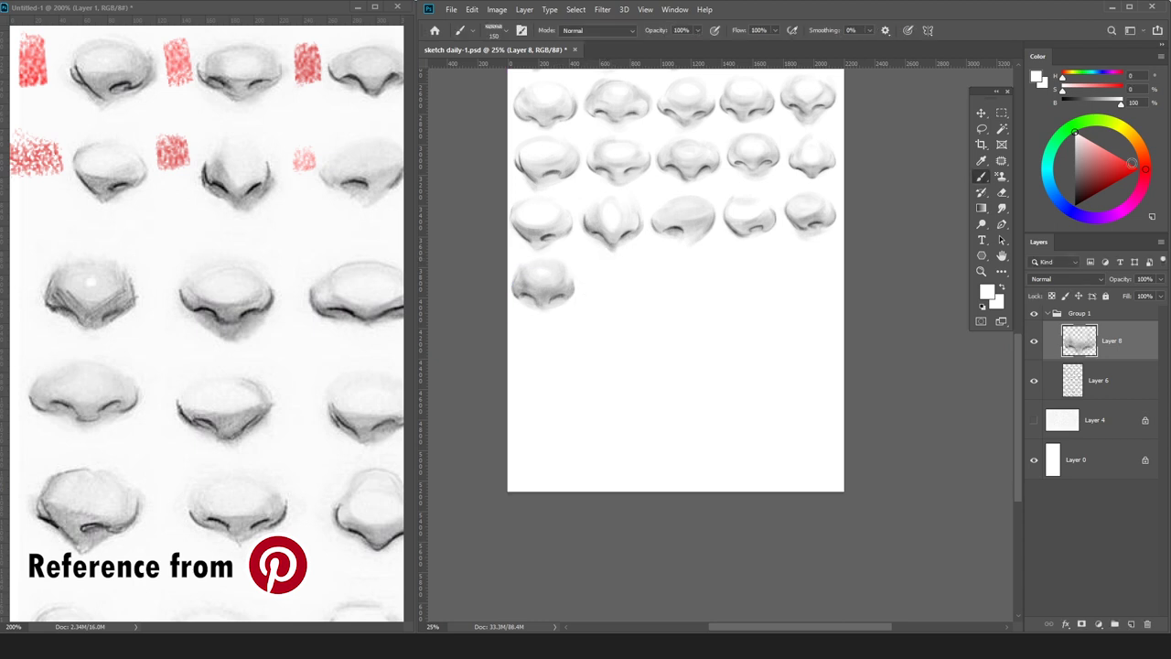
# Mark the first nose of the reference's third row with a red scribble on its left side.
pyautogui.click(1129, 167)
pyautogui.click(294, 13)
pyautogui.press('[')
pyautogui.press('[')
pyautogui.press('[')
pyautogui.press('[')
pyautogui.press('[')
pyautogui.press('[')
pyautogui.press('[')
pyautogui.press('[')
pyautogui.moveTo(18, 265); pyautogui.dragTo(37, 293)
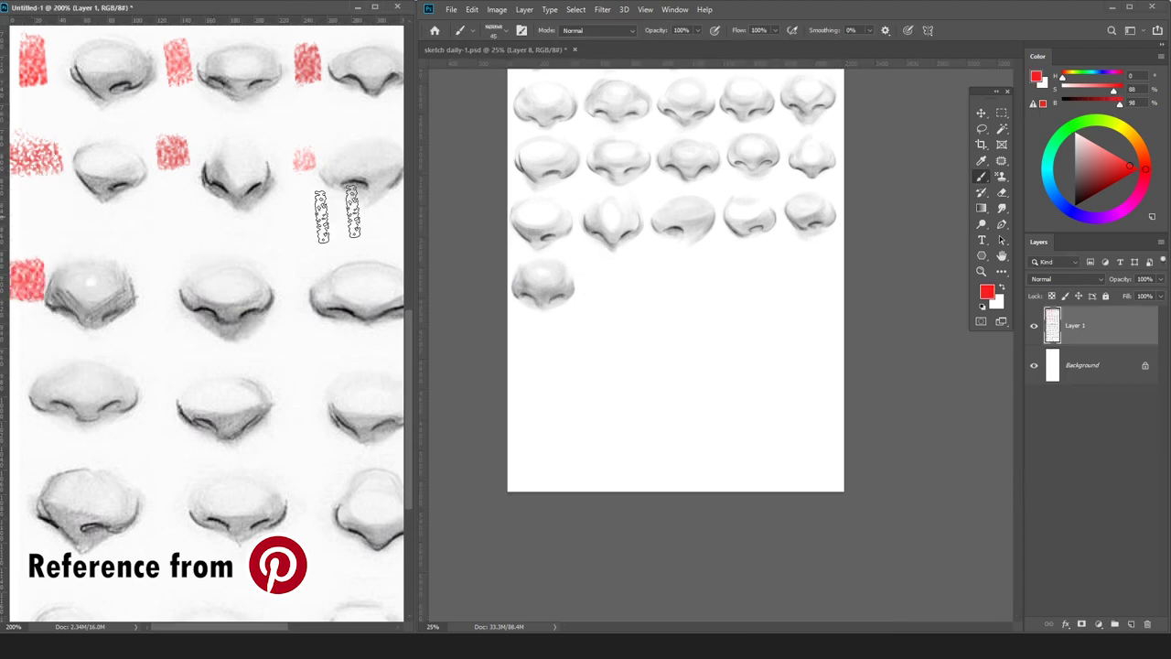
# Merge the placed nose into Layer 6 of the practice sheet and add a new layer for the next nose.
pyautogui.click(638, 333)
pyautogui.hotkey('ctrl', 'e')
pyautogui.hotkey('ctrl', 'shift', 'n')
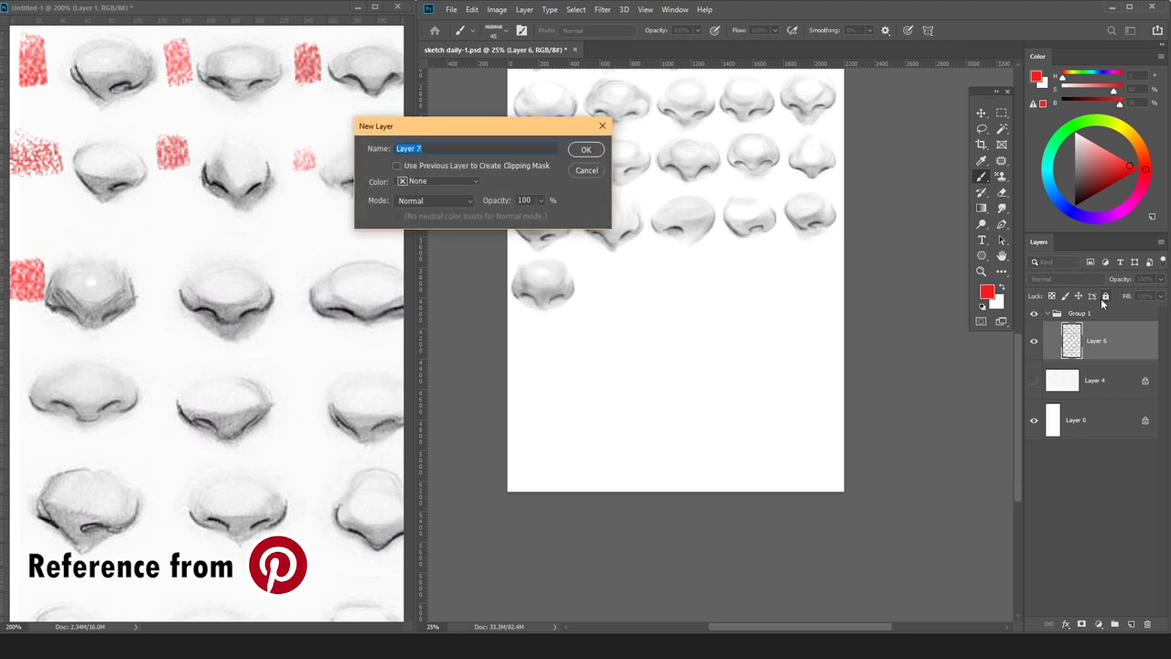
pyautogui.press('Return')
# Outline the wings, nostrils and lower tip of a new nose with light black strokes and tidy them with the eraser.
pyautogui.hotkey('ctrl', '+')
pyautogui.press('d')
pyautogui.moveTo(547, 320)
pyautogui.mouseDown()
pyautogui.moveTo(571, 348)
pyautogui.moveTo(562, 354)
pyautogui.moveTo(606, 363)
pyautogui.moveTo(544, 335)
pyautogui.moveTo(592, 350)
pyautogui.mouseUp()
pyautogui.hotkey('ctrl', 'z')
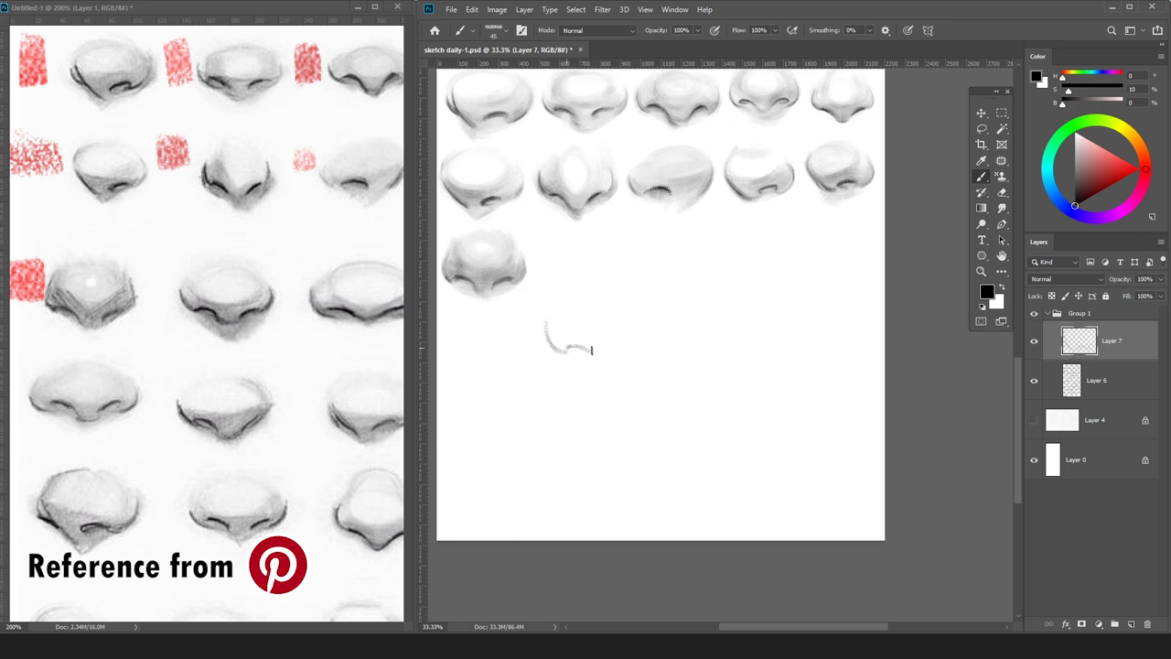
pyautogui.moveTo(592, 354)
pyautogui.mouseDown()
pyautogui.moveTo(620, 359)
pyautogui.moveTo(665, 333)
pyautogui.mouseUp()
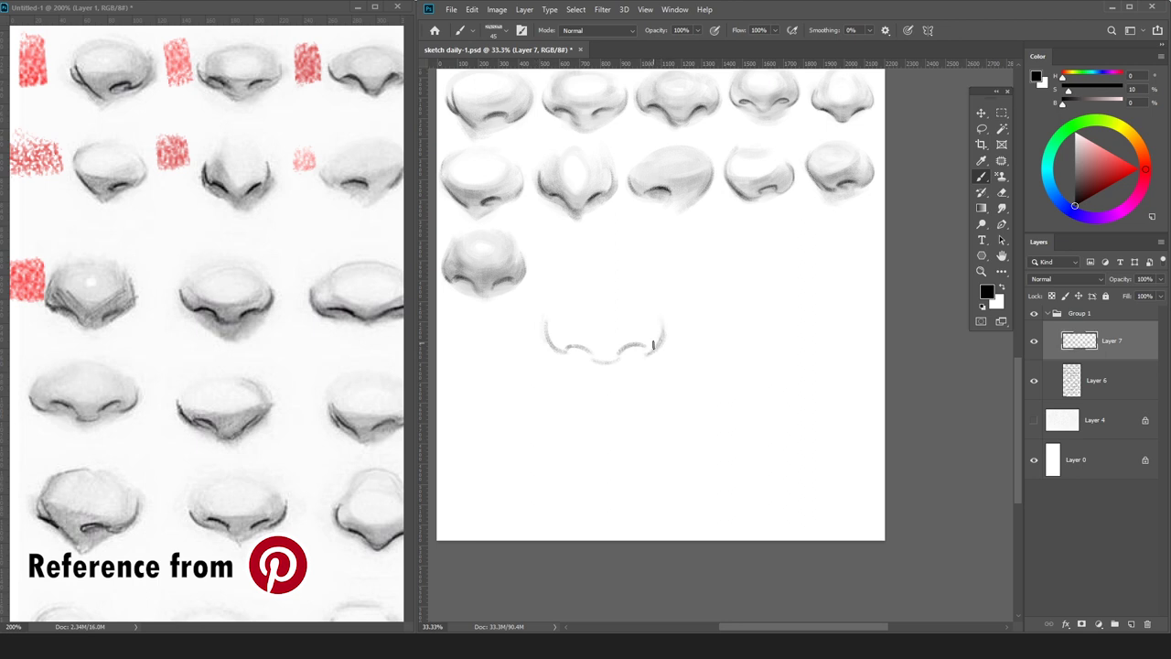
pyautogui.press('e')
pyautogui.press('b')
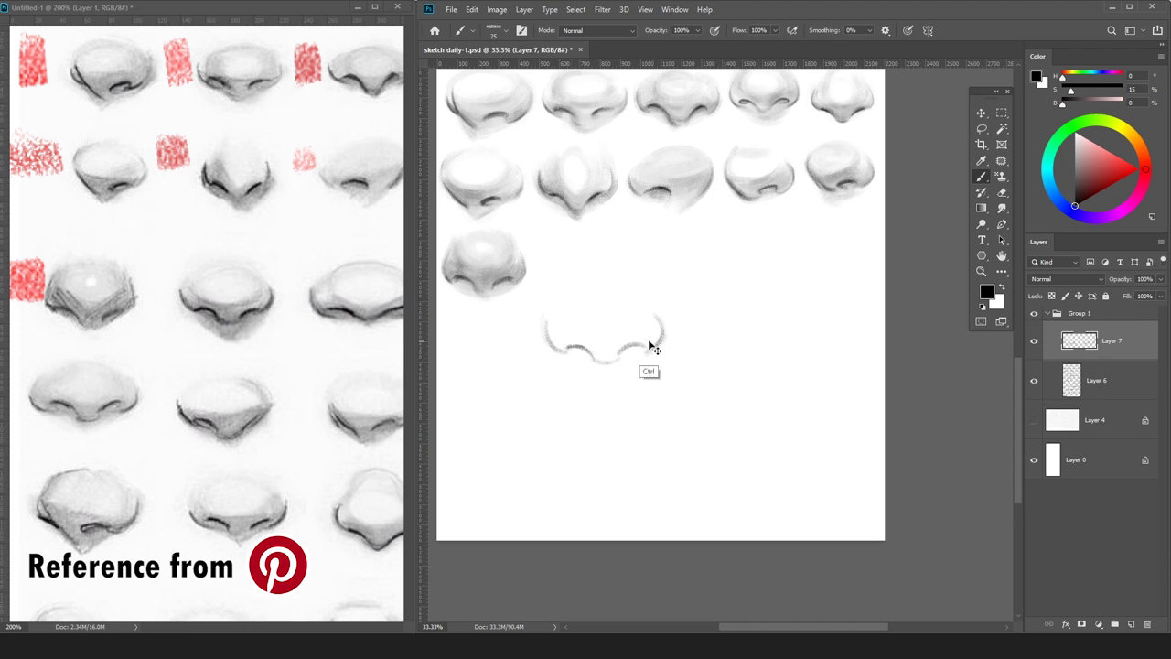
# Darken both nostril arcs with a size 30 brush and lighten the outline's ends with the eraser.
pyautogui.hotkey('ctrl', '+')
pyautogui.press('[')
pyautogui.moveTo(608, 341); pyautogui.dragTo(693, 367)
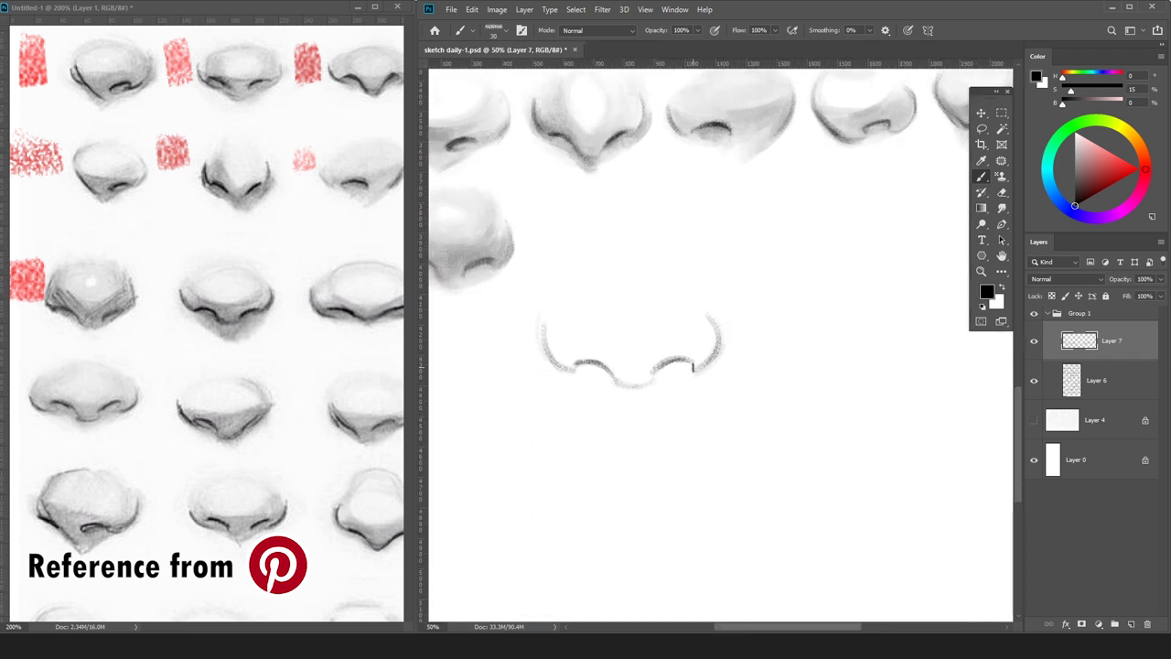
pyautogui.press('e')
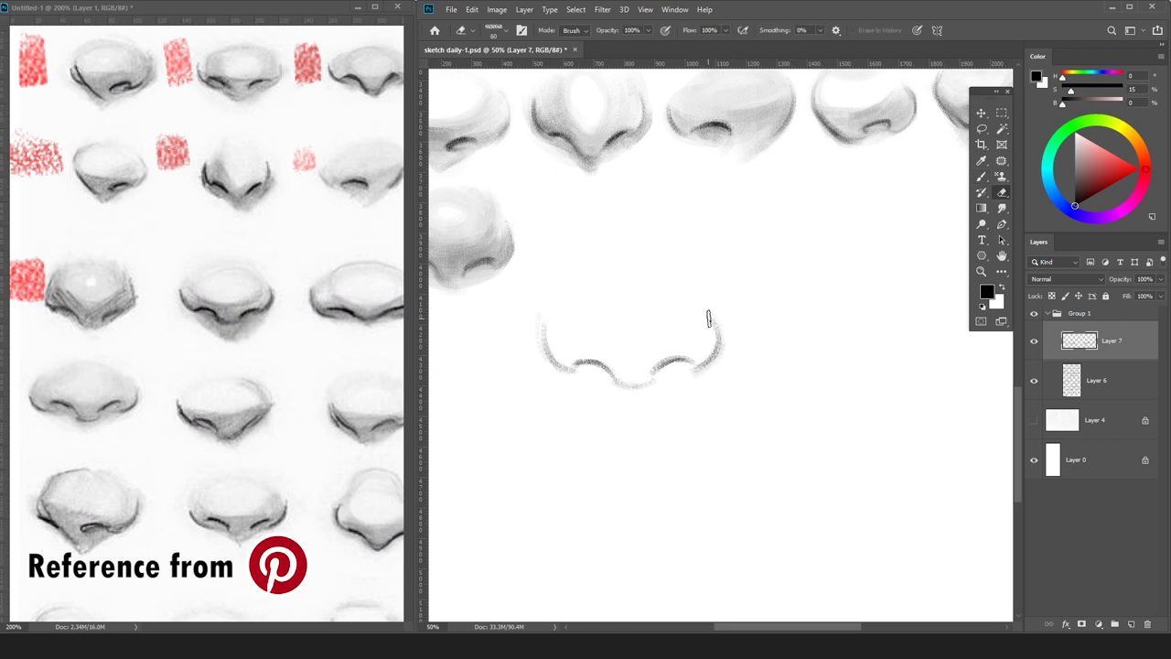
# Add a layer beneath the outline, paint an oval for the nose tip in grey at 81% brightness and soften it with the eraser.
pyautogui.hotkey('ctrl', 'shift', 'n')
pyautogui.press('Return')
pyautogui.press('b')
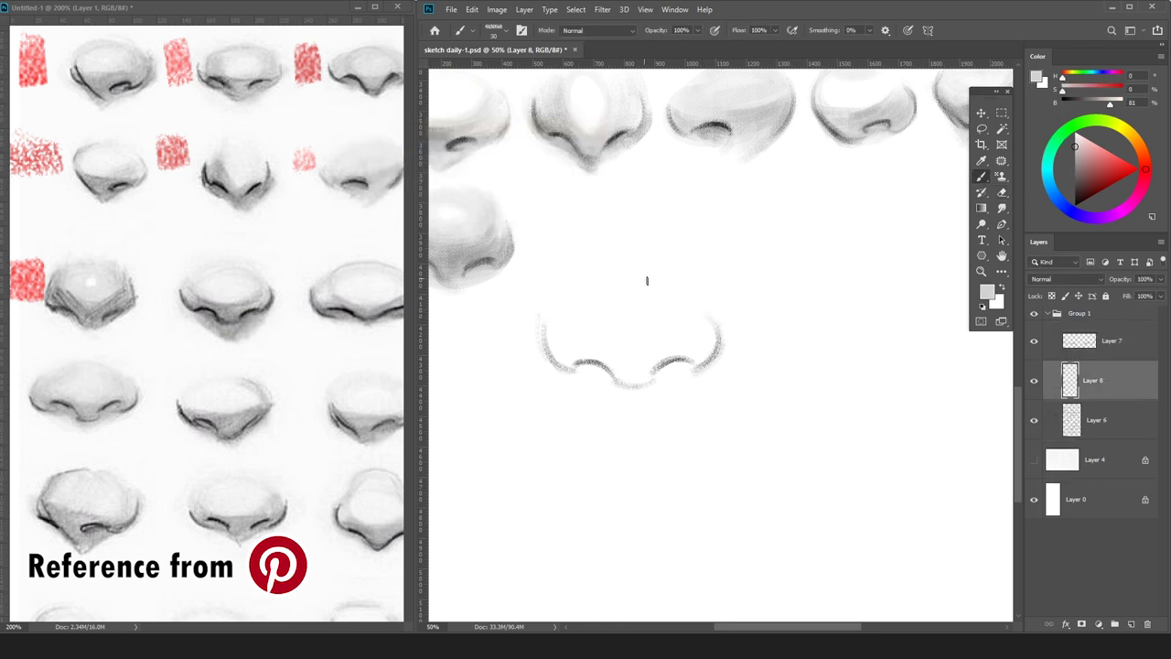
pyautogui.moveTo(641, 283)
pyautogui.mouseDown()
pyautogui.moveTo(688, 318)
pyautogui.moveTo(677, 302)
pyautogui.moveTo(574, 295)
pyautogui.moveTo(658, 298)
pyautogui.moveTo(694, 322)
pyautogui.moveTo(701, 288)
pyautogui.mouseUp()
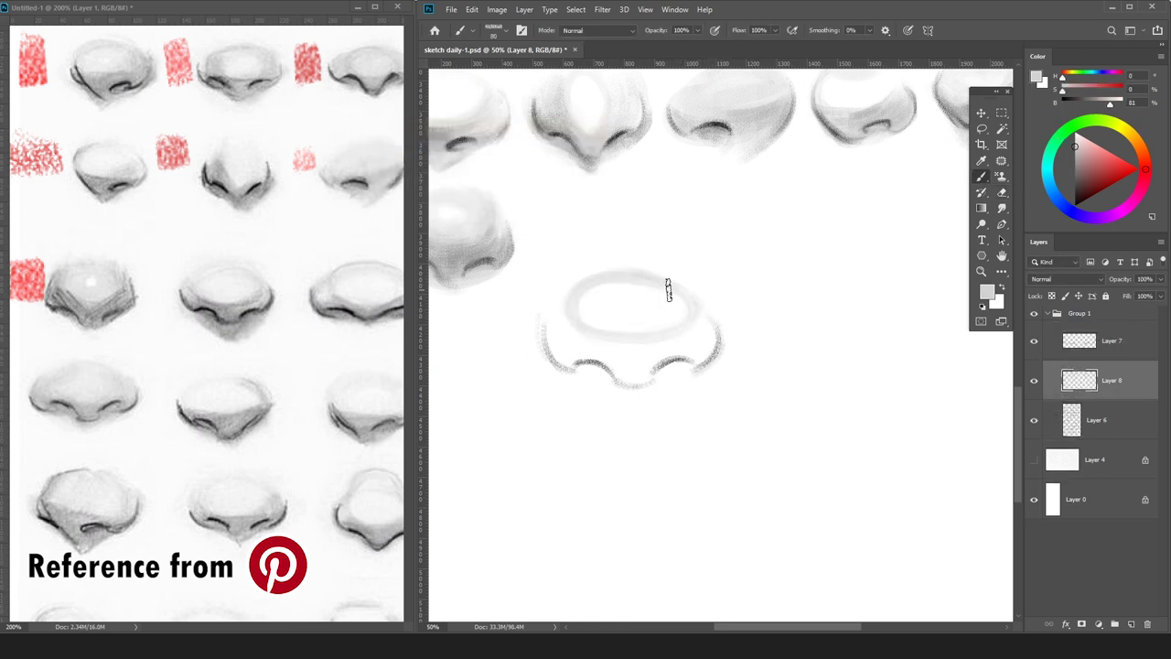
pyautogui.press('e')
pyautogui.press('b')
pyautogui.press('e')
pyautogui.press('b')
pyautogui.press('e')
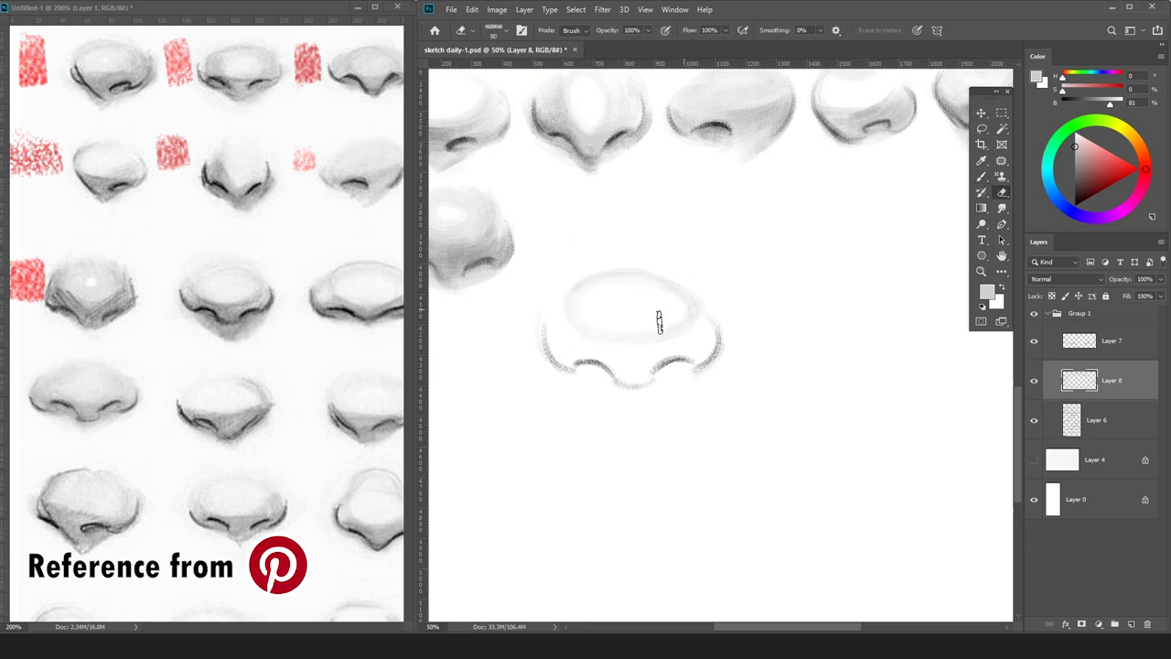
# Shade the wings and the area under the oval in the same light grey, reducing the brush to 70 for the edges.
pyautogui.press('b')
pyautogui.press(']')
pyautogui.press(']')
pyautogui.moveTo(698, 334)
pyautogui.mouseDown()
pyautogui.moveTo(586, 359)
pyautogui.moveTo(660, 361)
pyautogui.moveTo(695, 346)
pyautogui.mouseUp()
pyautogui.press('[')
pyautogui.press('[')
pyautogui.press('[')
pyautogui.press('[')
pyautogui.press('[')
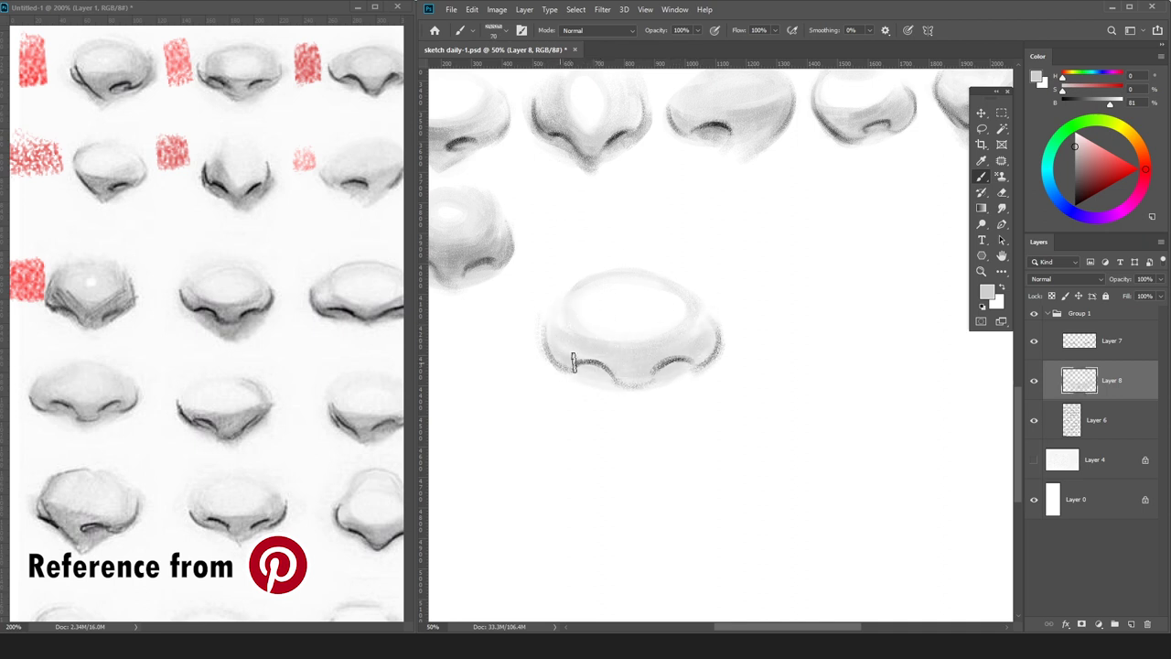
# Deepen the lower edges of the wings, nostrils and tip with sampled grey at 44% brightness.
pyautogui.keyDown('alt'); pyautogui.click(599, 355); pyautogui.keyUp('alt')
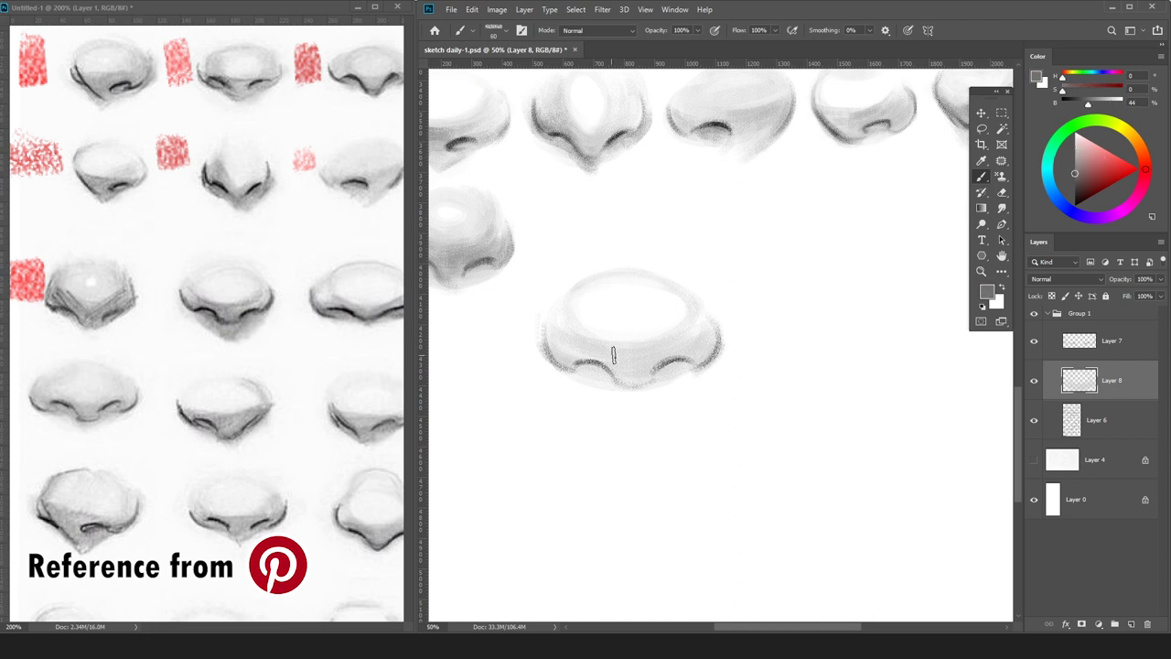
pyautogui.moveTo(551, 346)
pyautogui.mouseDown()
pyautogui.moveTo(620, 366)
pyautogui.moveTo(608, 366)
pyautogui.moveTo(628, 392)
pyautogui.moveTo(619, 380)
pyautogui.moveTo(643, 387)
pyautogui.moveTo(681, 360)
pyautogui.mouseUp()
pyautogui.moveTo(583, 362); pyautogui.dragTo(574, 367)
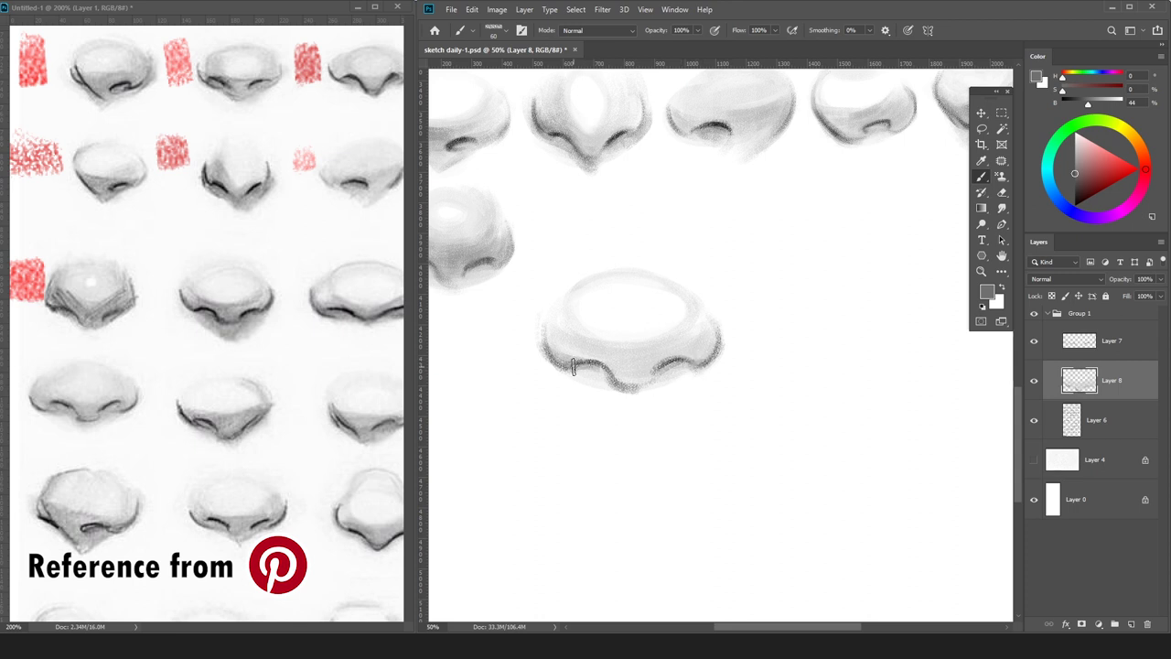
# Shade the rim of the tip's oval in grey at 81% brightness with a size 125 brush.
pyautogui.click(1071, 137)
pyautogui.click(1072, 146)
pyautogui.press(']')
pyautogui.press(']')
pyautogui.press(']')
pyautogui.moveTo(647, 284)
pyautogui.mouseDown()
pyautogui.moveTo(669, 313)
pyautogui.moveTo(658, 291)
pyautogui.moveTo(691, 292)
pyautogui.moveTo(572, 308)
pyautogui.mouseUp()
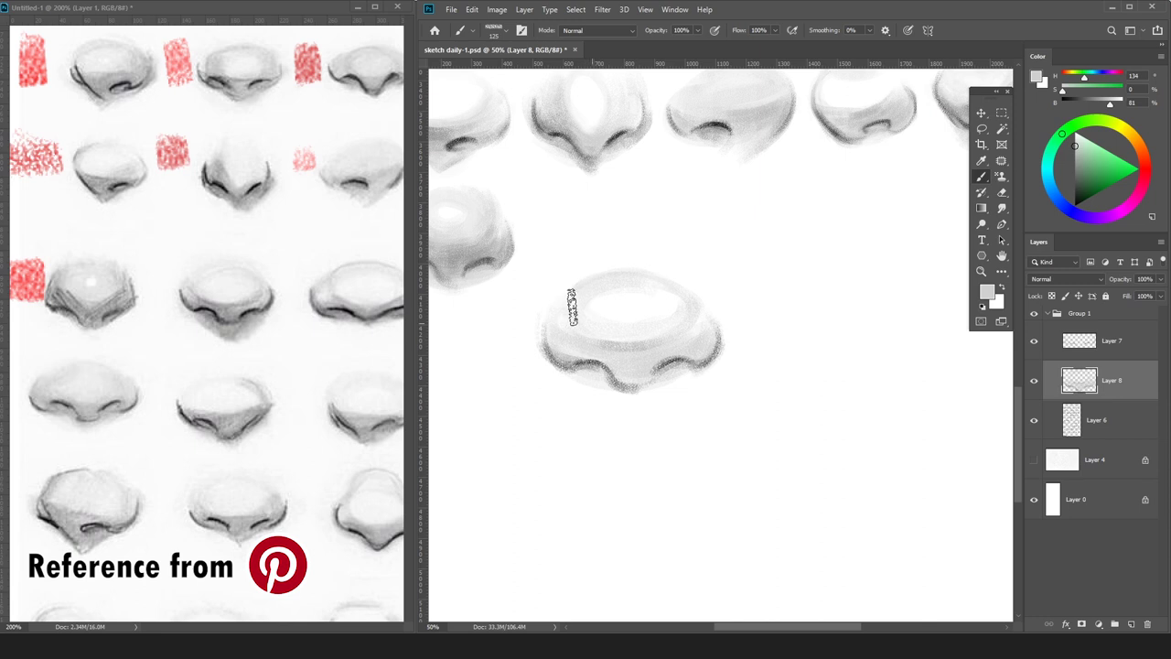
# Shade the lower rim of the oval and the underside of the tip in grey at 50% brightness.
pyautogui.click(1051, 153)
pyautogui.click(1096, 163)
pyautogui.press('[')
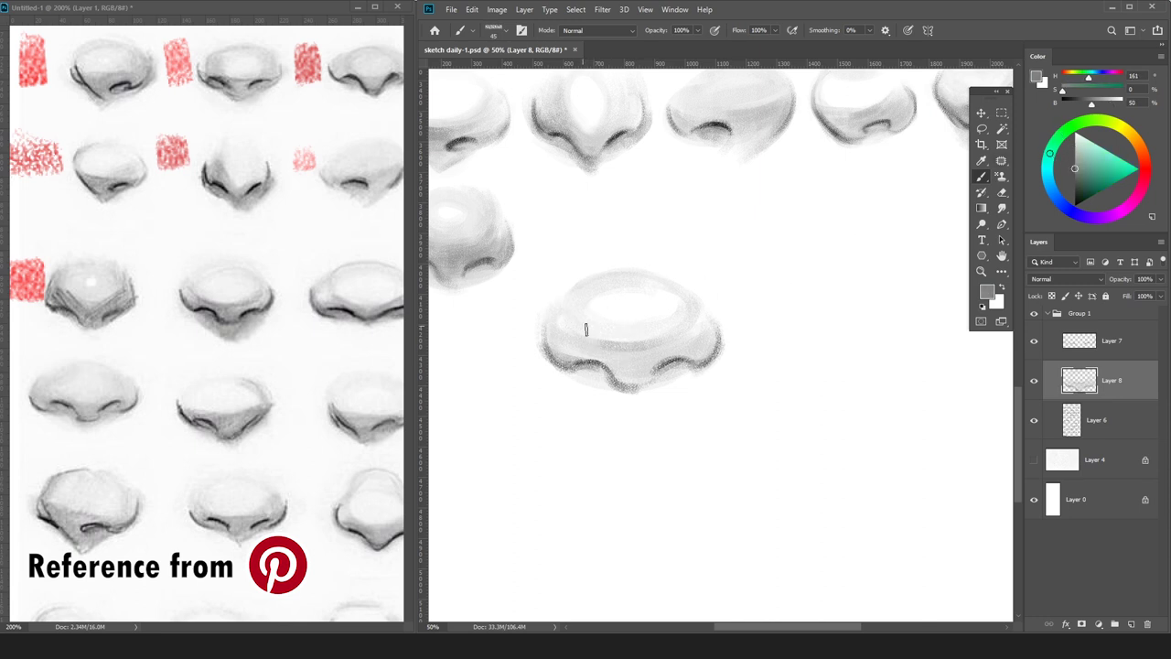
pyautogui.moveTo(595, 335); pyautogui.dragTo(689, 339)
pyautogui.moveTo(616, 350); pyautogui.dragTo(622, 366)
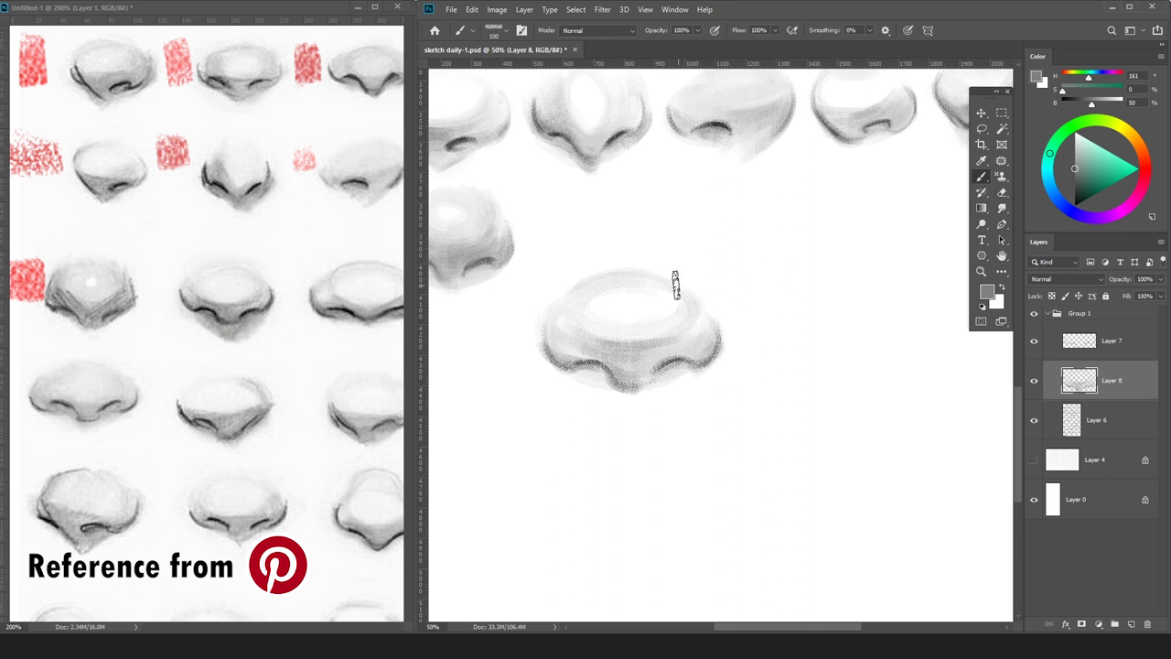
# Paint a broad soft shadow beneath the nose tip with a larger brush.
pyautogui.press(']')
pyautogui.hotkey('ctrl', '-')
pyautogui.hotkey('ctrl', '-')
pyautogui.press(']')
pyautogui.press(']')
pyautogui.press(']')
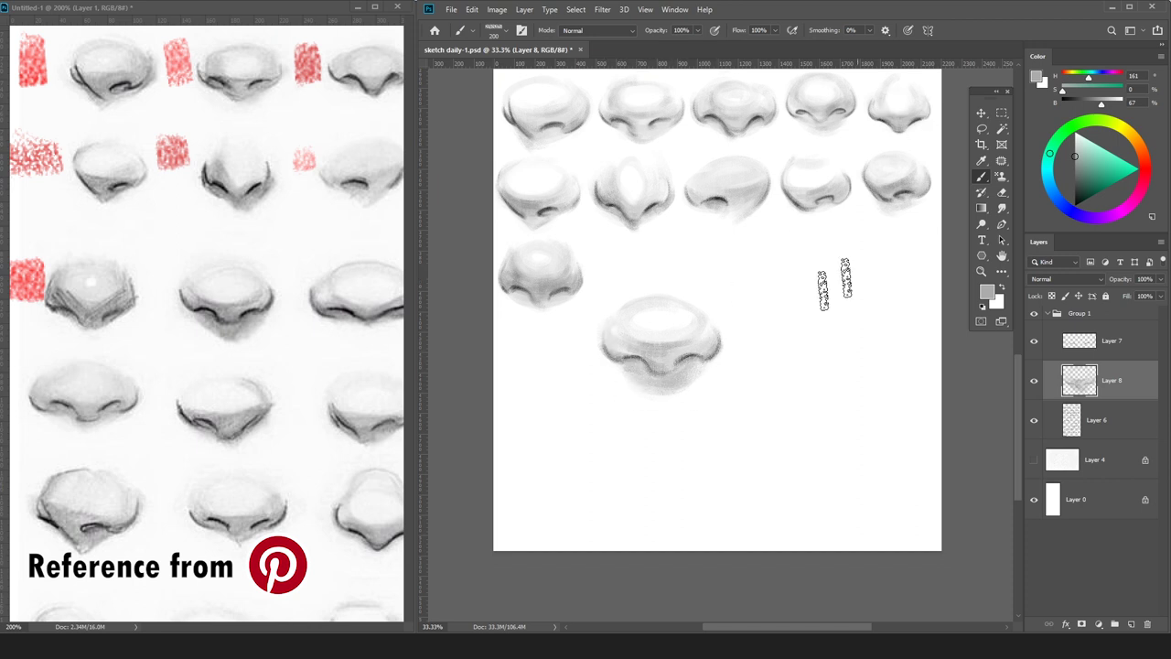
# Deepen the shadow beneath the tip and the tone across the wings in dark grey at 32% brightness.
pyautogui.press('[')
pyautogui.press('[')
pyautogui.press('[')
pyautogui.press('[')
pyautogui.moveTo(1071, 165); pyautogui.dragTo(1074, 183)
pyautogui.press(']')
pyautogui.press(']')
pyautogui.press(']')
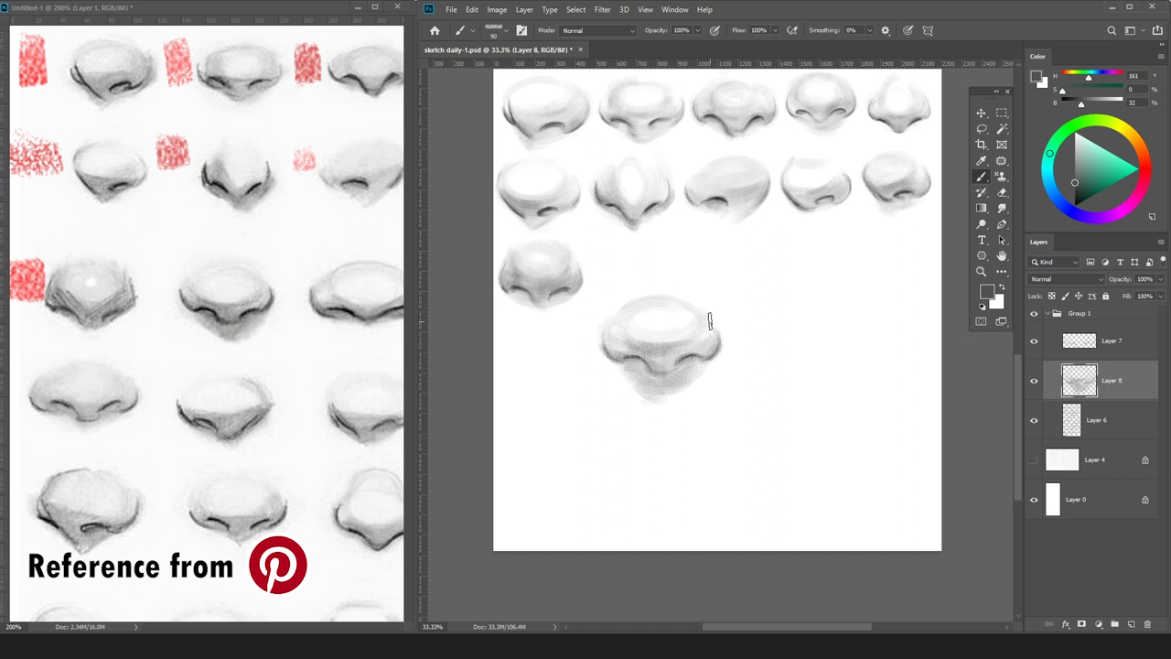
pyautogui.press(']')
pyautogui.press(']')
pyautogui.press('[')
pyautogui.press('[')
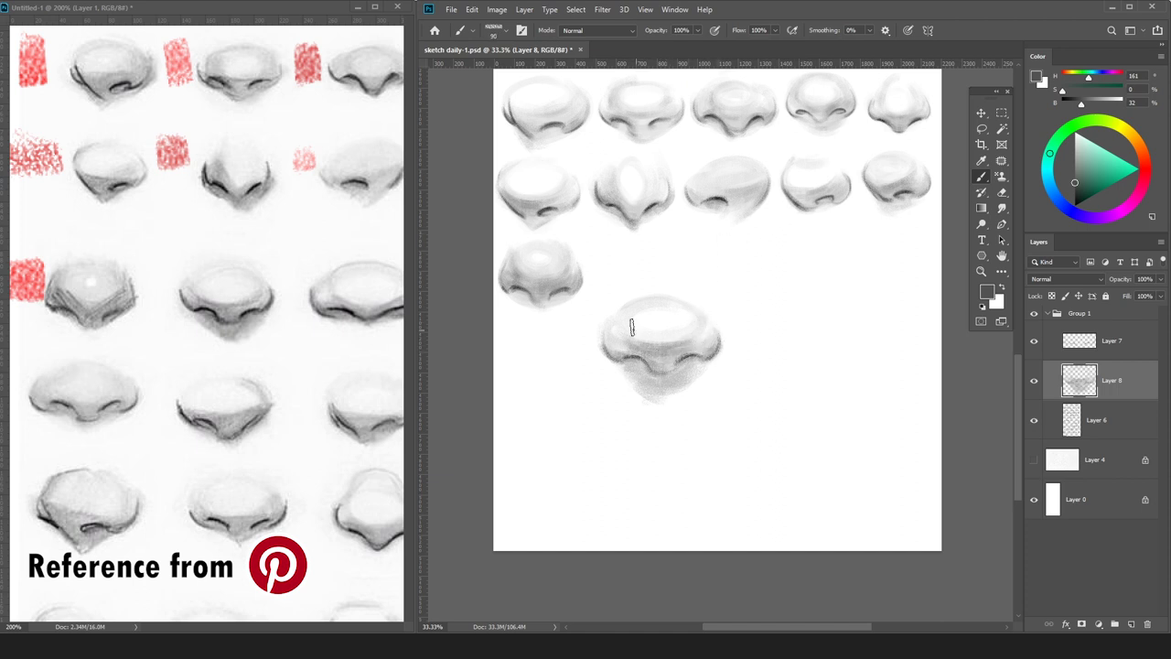
pyautogui.moveTo(608, 355); pyautogui.dragTo(650, 325)
pyautogui.moveTo(699, 357); pyautogui.dragTo(631, 344)
# Blend sampled greys and white over the tip and wings with a size 100 brush.
pyautogui.keyDown('alt'); pyautogui.click(619, 354); pyautogui.keyUp('alt')
pyautogui.keyDown('alt'); pyautogui.click(689, 391); pyautogui.keyUp('alt')
pyautogui.keyDown('alt'); pyautogui.click(643, 341); pyautogui.keyUp('alt')
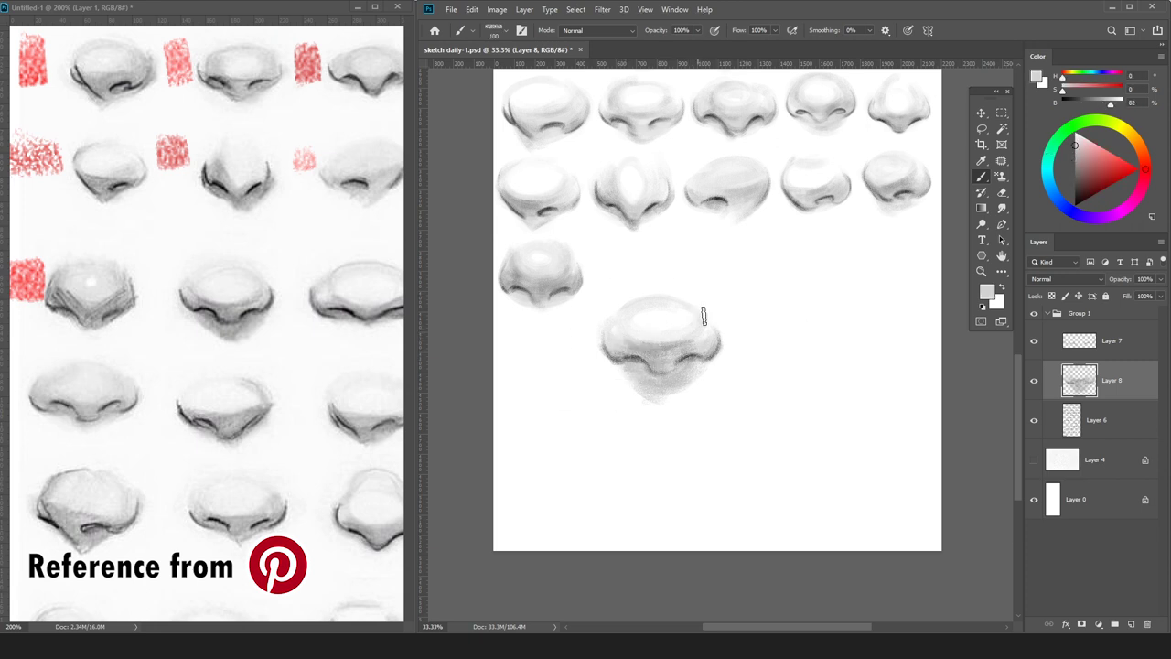
pyautogui.keyDown('alt'); pyautogui.click(716, 360); pyautogui.keyUp('alt')
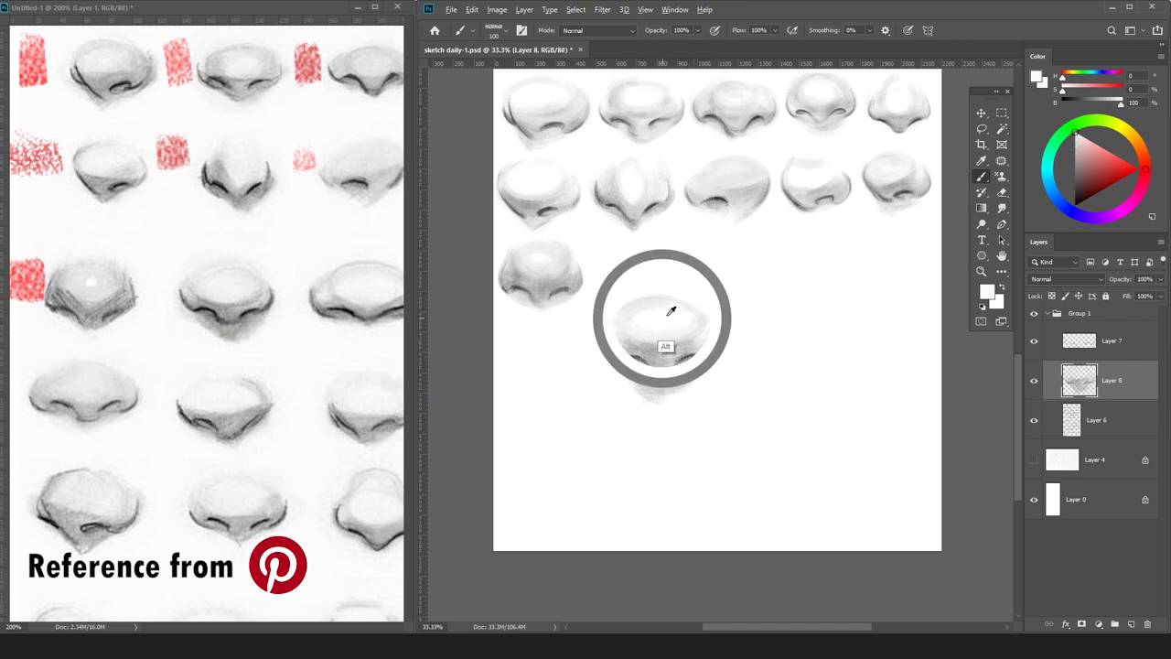
pyautogui.keyDown('alt'); pyautogui.click(628, 370); pyautogui.keyUp('alt')
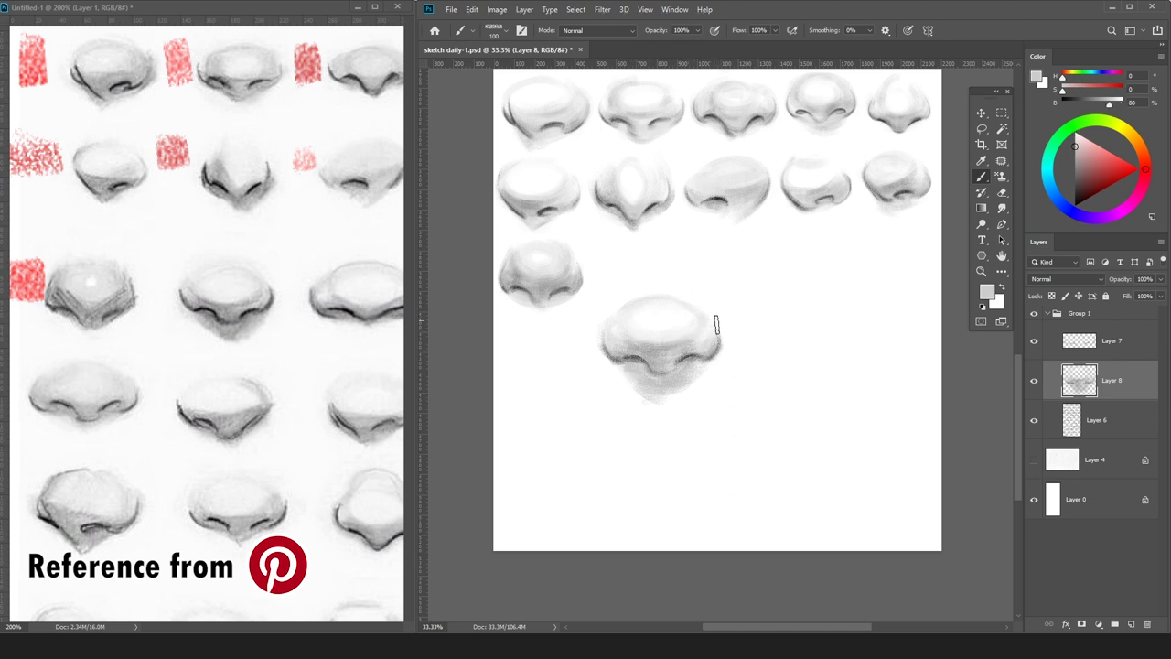
# Darken the nostrils and the tip's lower edge with sampled grey at 28% brightness and a size 45 brush.
pyautogui.keyDown('alt'); pyautogui.click(636, 359); pyautogui.keyUp('alt')
pyautogui.press('[')
pyautogui.press('[')
pyautogui.press('[')
pyautogui.press('[')
pyautogui.press('[')
pyautogui.press('[')
pyautogui.press('[')
pyautogui.press('[')
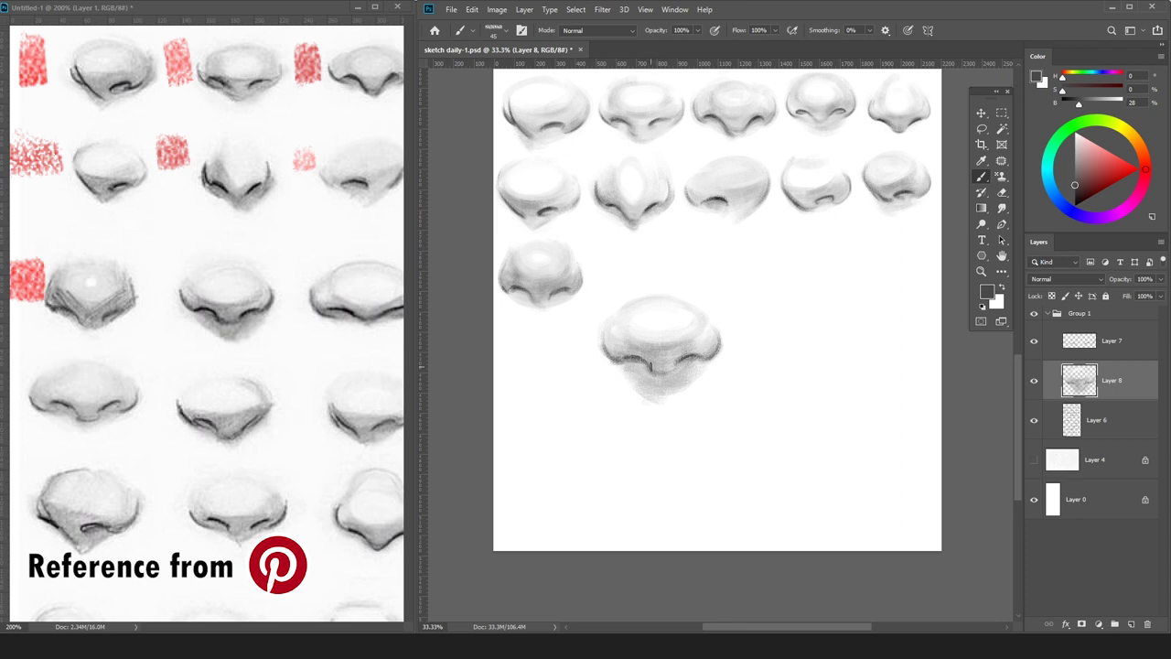
pyautogui.hotkey('ctrl', 't')
pyautogui.moveTo(721, 296); pyautogui.dragTo(701, 324)
pyautogui.press('Escape')
# Merge the finished nose's line and shading layers and scale the nose down to about 76%.
pyautogui.click(1123, 348)
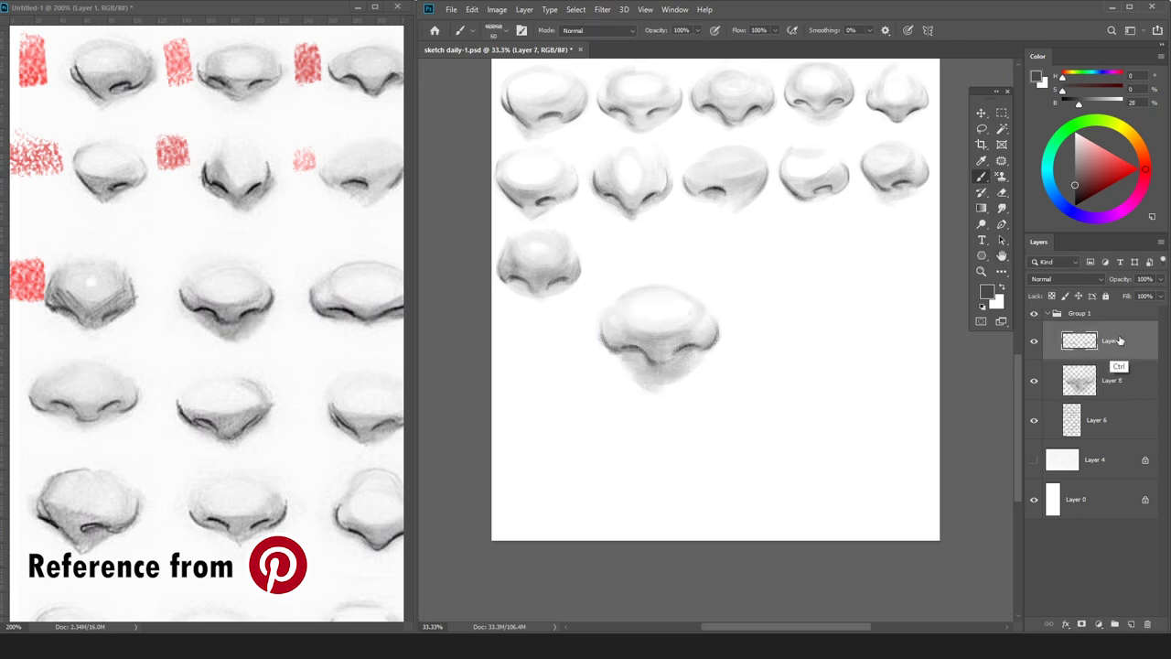
pyautogui.hotkey('ctrl', 'e')
pyautogui.hotkey('ctrl', 't')
pyautogui.moveTo(725, 275); pyautogui.dragTo(705, 297)
pyautogui.hotkey('ctrl', 'z')
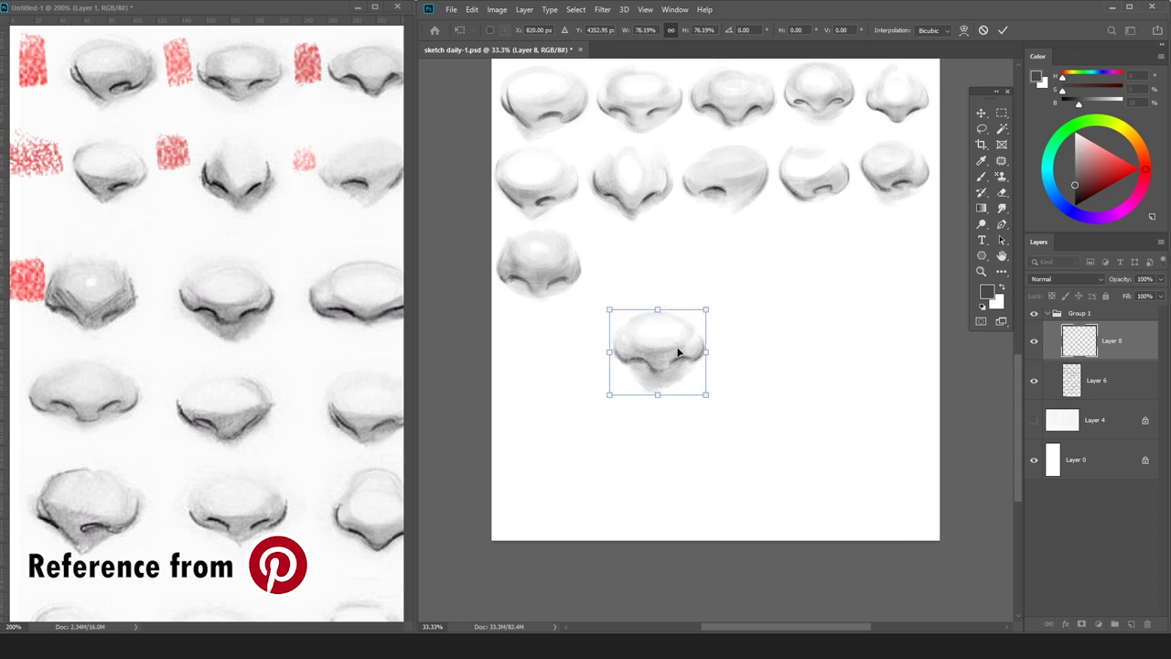
# Fit the nose into second place in the third row, merge it into the sheet layer and add a new layer.
pyautogui.moveTo(685, 353); pyautogui.dragTo(666, 269)
pyautogui.moveTo(687, 226); pyautogui.dragTo(680, 233)
pyautogui.moveTo(662, 268); pyautogui.dragTo(657, 256)
pyautogui.press('Return')
pyautogui.press('b')
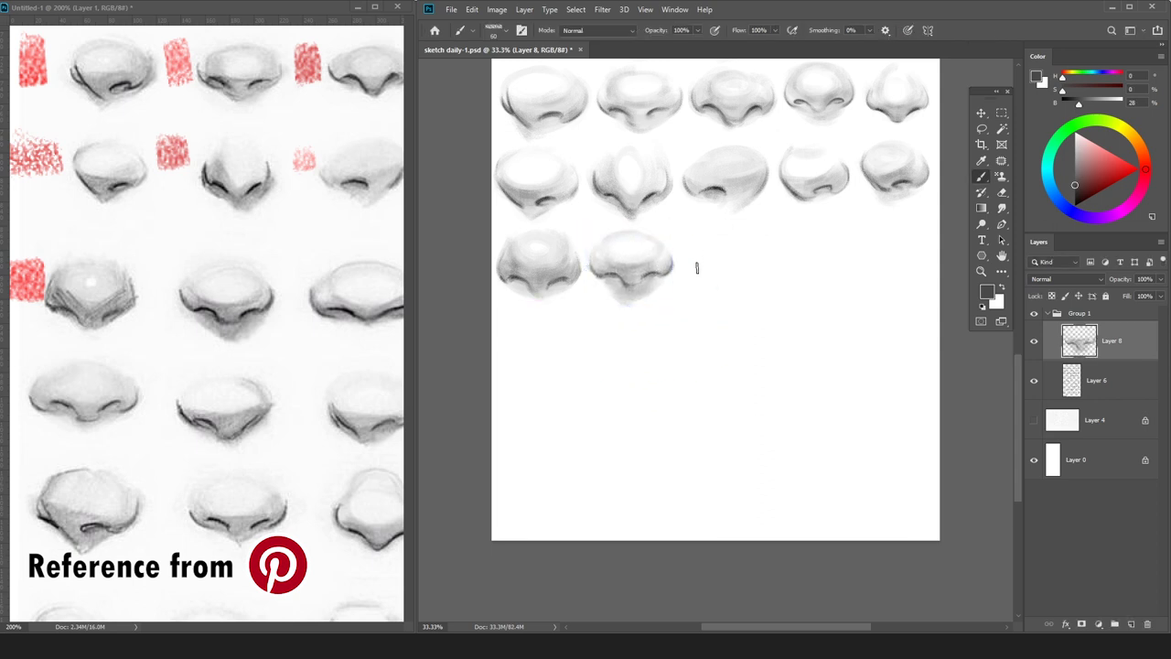
pyautogui.hotkey('ctrl', 'e')
pyautogui.hotkey('ctrl', 'alt', 'shift', 'n')
# Mark the second nose of the third row in the reference with a vertical red brush mark beside it.
pyautogui.click(333, 405)
pyautogui.click(1145, 162)
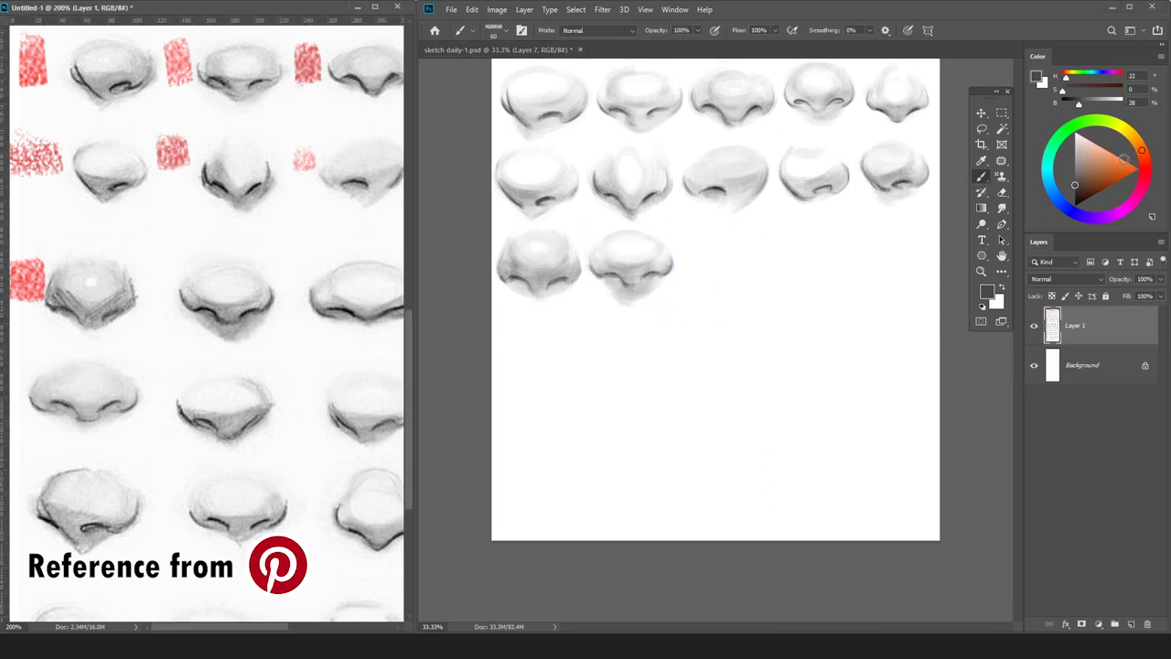
pyautogui.click(1129, 167)
pyautogui.moveTo(168, 269); pyautogui.dragTo(167, 309)
pyautogui.moveTo(368, 340); pyautogui.dragTo(223, 349)
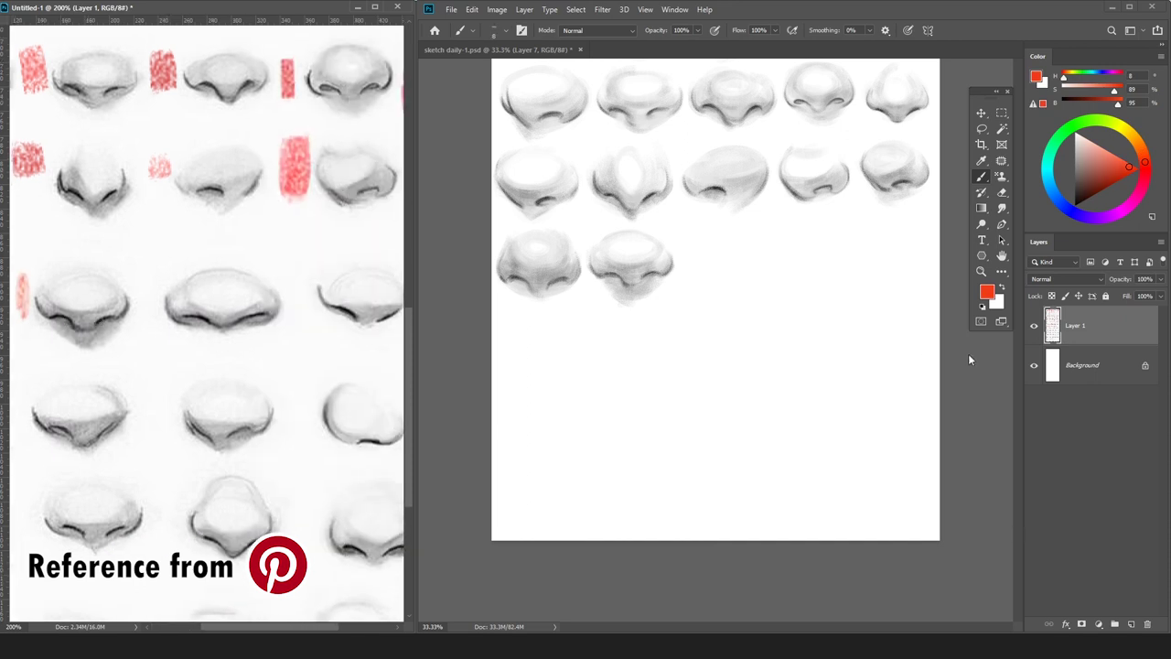
# Sketch the wings, nostrils and lower tip contour of the next, wide nose in black on Layer 7.
pyautogui.click(968, 354)
pyautogui.hotkey('ctrl', '+')
pyautogui.click(1075, 206)
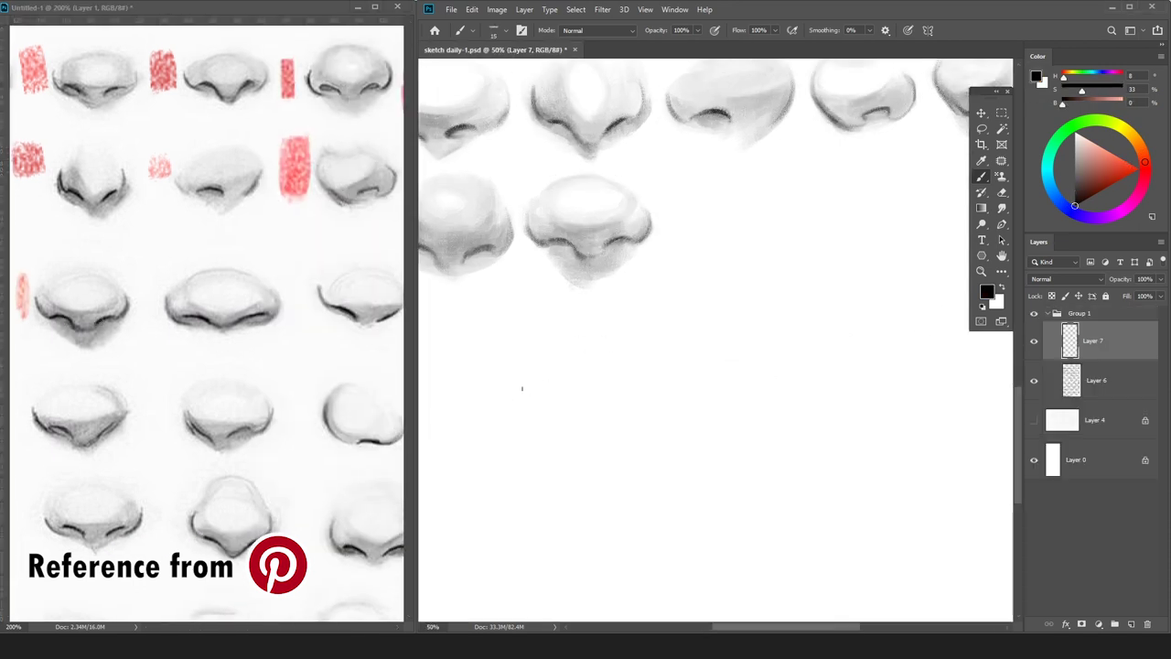
pyautogui.moveTo(502, 409); pyautogui.dragTo(499, 368)
pyautogui.moveTo(541, 399)
pyautogui.mouseDown()
pyautogui.moveTo(609, 432)
pyautogui.moveTo(636, 413)
pyautogui.moveTo(570, 410)
pyautogui.moveTo(633, 414)
pyautogui.moveTo(608, 430)
pyautogui.mouseUp()
pyautogui.hotkey('ctrl', 'z')
pyautogui.press('e')
pyautogui.press('b')
pyautogui.moveTo(690, 412); pyautogui.dragTo(635, 418)
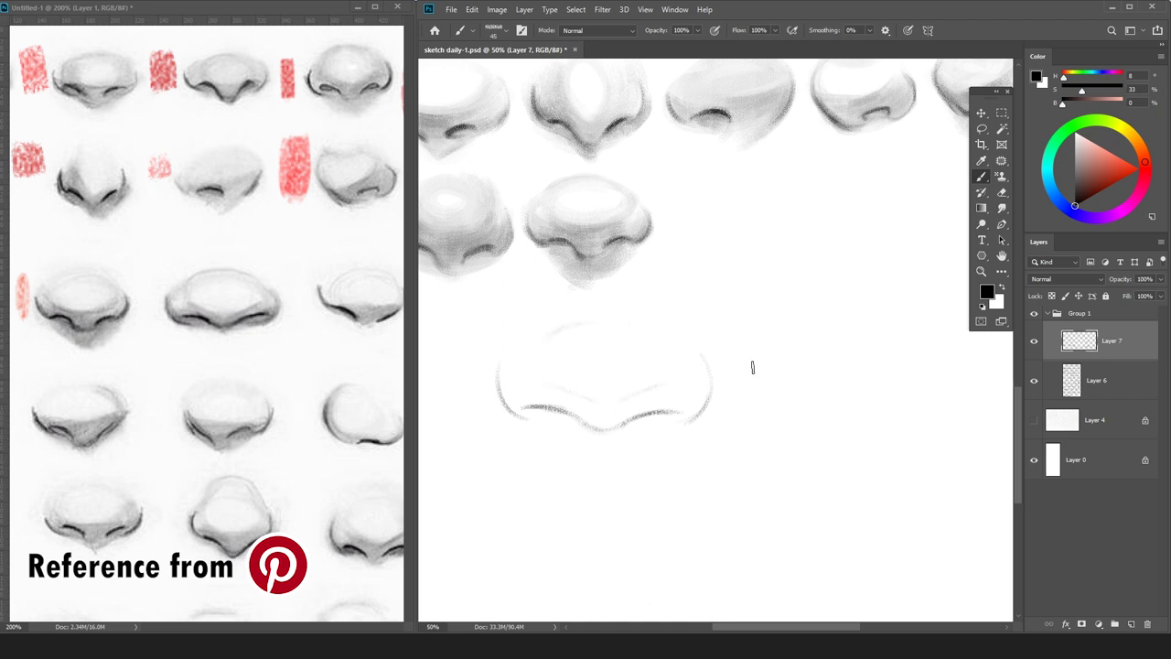
# Add a new layer beneath the nose outline and choose a light grey at 76% brightness.
pyautogui.click(1086, 390)
pyautogui.hotkey('ctrl', 'shift', 'n')
pyautogui.press('Return')
pyautogui.click(1074, 148)
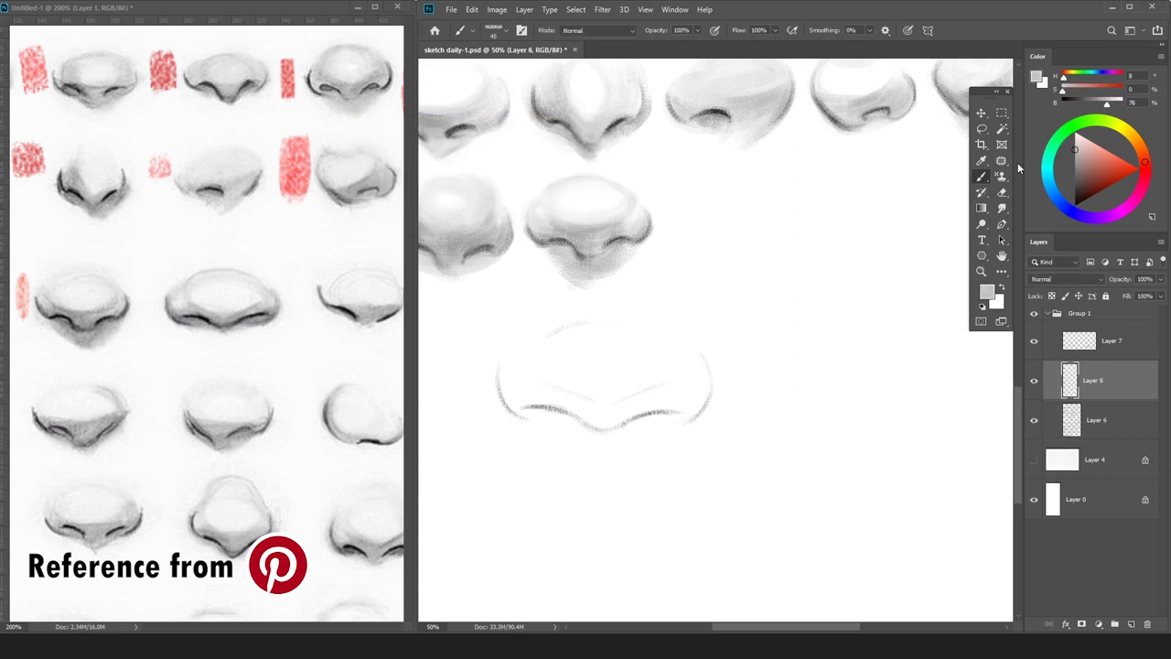
# Block in a pale grey base tone around the tip and across the wings with an enlarged brush.
pyautogui.hotkey('ctrl', '-')
pyautogui.press(']')
pyautogui.press(']')
pyautogui.press(']')
pyautogui.press(']')
pyautogui.press(']')
pyautogui.press(']')
pyautogui.moveTo(608, 343)
pyautogui.mouseDown()
pyautogui.moveTo(688, 359)
pyautogui.moveTo(677, 335)
pyautogui.moveTo(635, 382)
pyautogui.moveTo(686, 387)
pyautogui.moveTo(647, 354)
pyautogui.moveTo(698, 375)
pyautogui.mouseUp()
pyautogui.hotkey('ctrl', 'z')
pyautogui.press('e')
pyautogui.press('b')
pyautogui.press(']')
pyautogui.press(']')
pyautogui.press(']')
pyautogui.moveTo(1074, 142); pyautogui.dragTo(1076, 148)
pyautogui.moveTo(623, 372)
pyautogui.mouseDown()
pyautogui.moveTo(685, 387)
pyautogui.moveTo(637, 396)
pyautogui.moveTo(594, 378)
pyautogui.moveTo(702, 375)
pyautogui.mouseUp()
# Shade around both nostrils in light grey, using smaller brush sizes.
pyautogui.press('[')
pyautogui.press('[')
pyautogui.press('[')
pyautogui.moveTo(587, 385); pyautogui.dragTo(615, 389)
pyautogui.press(']')
pyautogui.moveTo(685, 392); pyautogui.dragTo(676, 396)
pyautogui.press(']')
# Darken the tip's underside, the nostrils and the wing edges in mid grey at 54% brightness, refining with a smaller brush.
pyautogui.click(1075, 146)
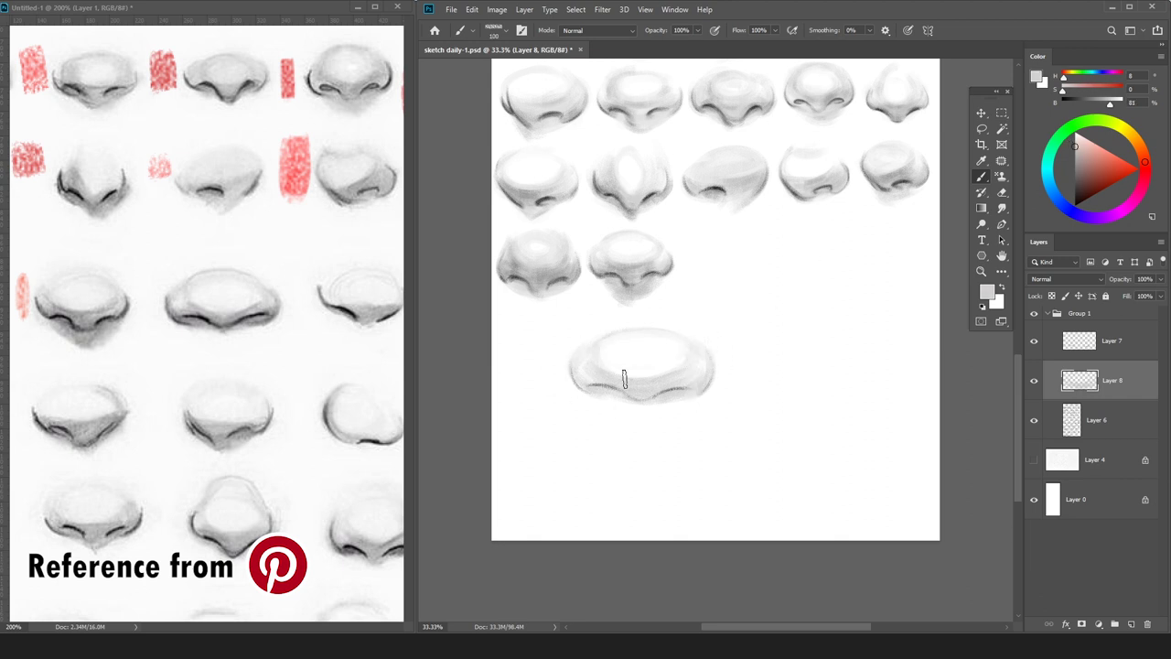
pyautogui.press('[')
pyautogui.press('[')
pyautogui.press('[')
pyautogui.keyDown('alt'); pyautogui.click(635, 379); pyautogui.keyUp('alt')
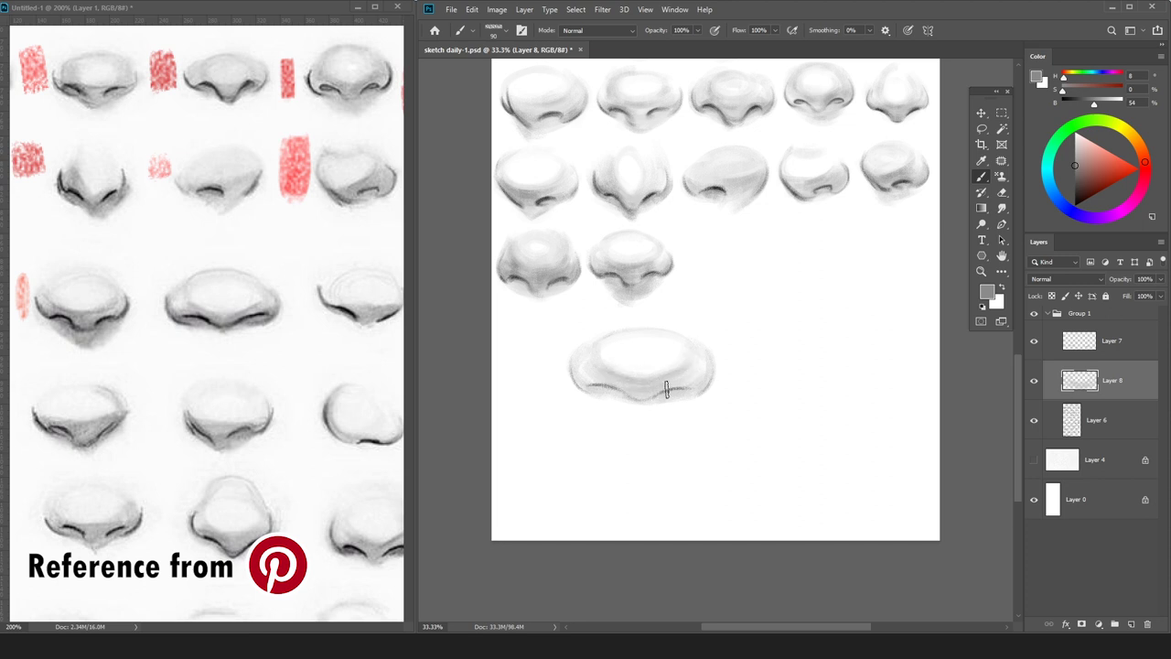
pyautogui.moveTo(630, 399)
pyautogui.mouseDown()
pyautogui.moveTo(698, 391)
pyautogui.moveTo(707, 364)
pyautogui.moveTo(698, 351)
pyautogui.moveTo(689, 393)
pyautogui.moveTo(657, 397)
pyautogui.mouseUp()
pyautogui.press('[')
pyautogui.press('[')
pyautogui.press('[')
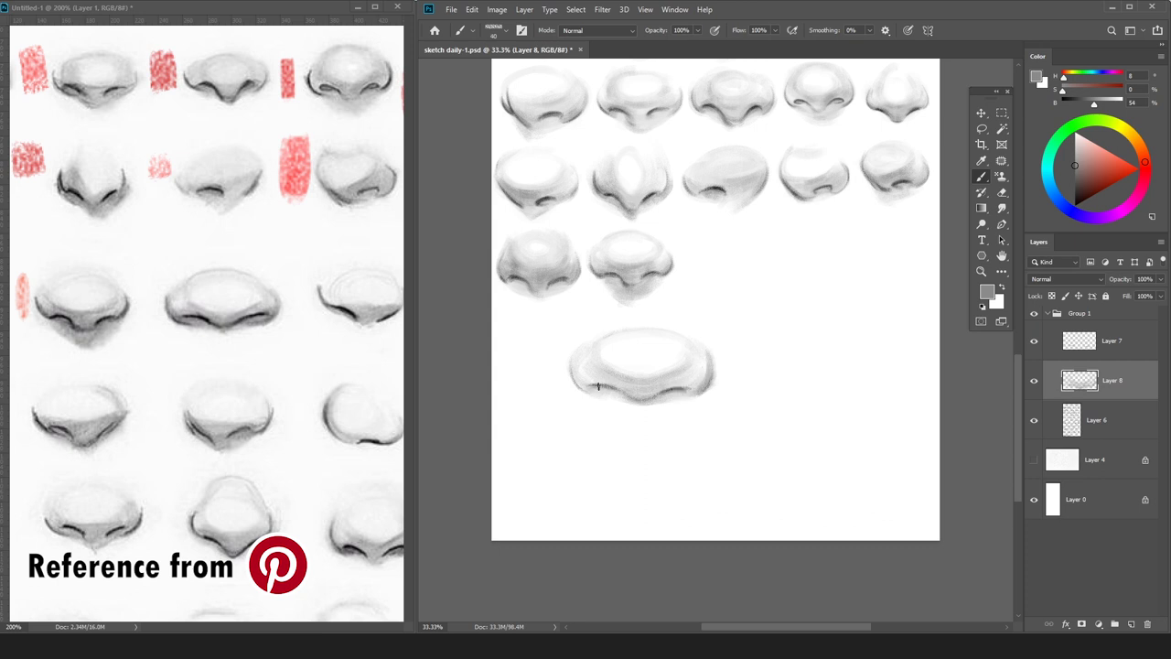
pyautogui.moveTo(601, 383); pyautogui.dragTo(614, 382)
# Broaden the shading under the tip and along the upper edge in grey at 64% brightness with a size 125 brush.
pyautogui.press(']')
pyautogui.press(']')
pyautogui.press(']')
pyautogui.press(']')
pyautogui.moveTo(617, 395); pyautogui.dragTo(659, 392)
pyautogui.moveTo(621, 332); pyautogui.dragTo(599, 334)
pyautogui.moveTo(1080, 156); pyautogui.dragTo(1074, 159)
pyautogui.press('[')
pyautogui.moveTo(617, 333)
pyautogui.mouseDown()
pyautogui.moveTo(589, 351)
pyautogui.moveTo(628, 326)
pyautogui.moveTo(618, 325)
pyautogui.mouseUp()
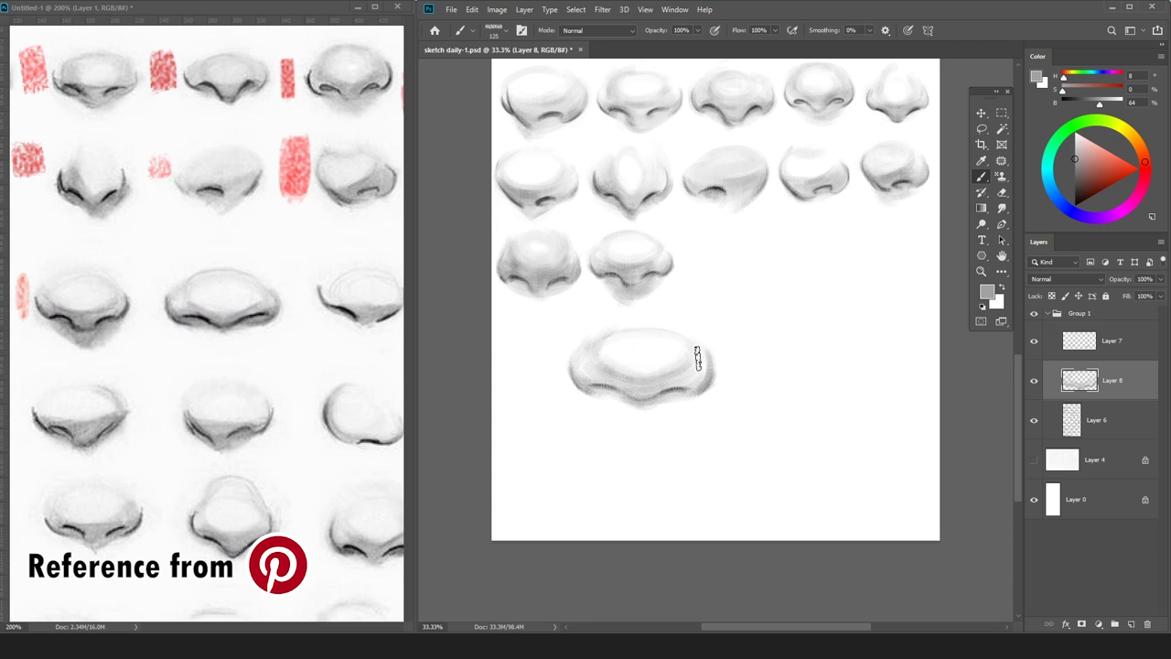
# Blend the tip with sampled near-white at 98% brightness and its lower edge with sampled grey at 49%.
pyautogui.keyDown('alt'); pyautogui.click(693, 355); pyautogui.keyUp('alt')
pyautogui.keyDown('alt'); pyautogui.click(631, 370); pyautogui.keyUp('alt')
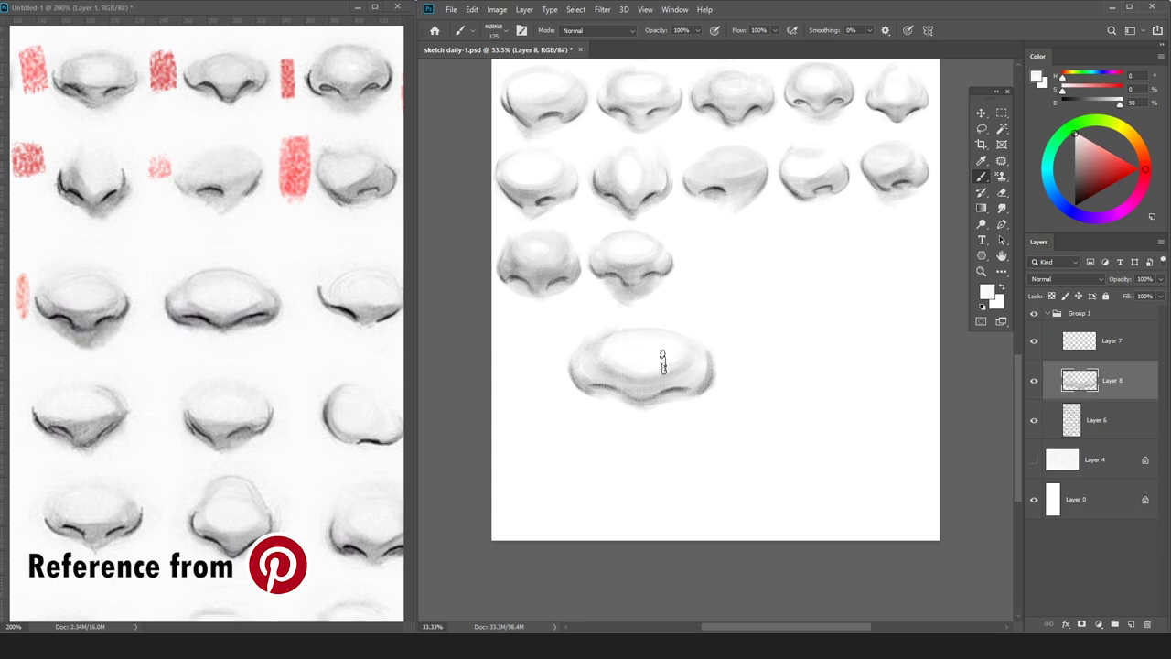
pyautogui.keyDown('alt'); pyautogui.click(637, 400); pyautogui.keyUp('alt')
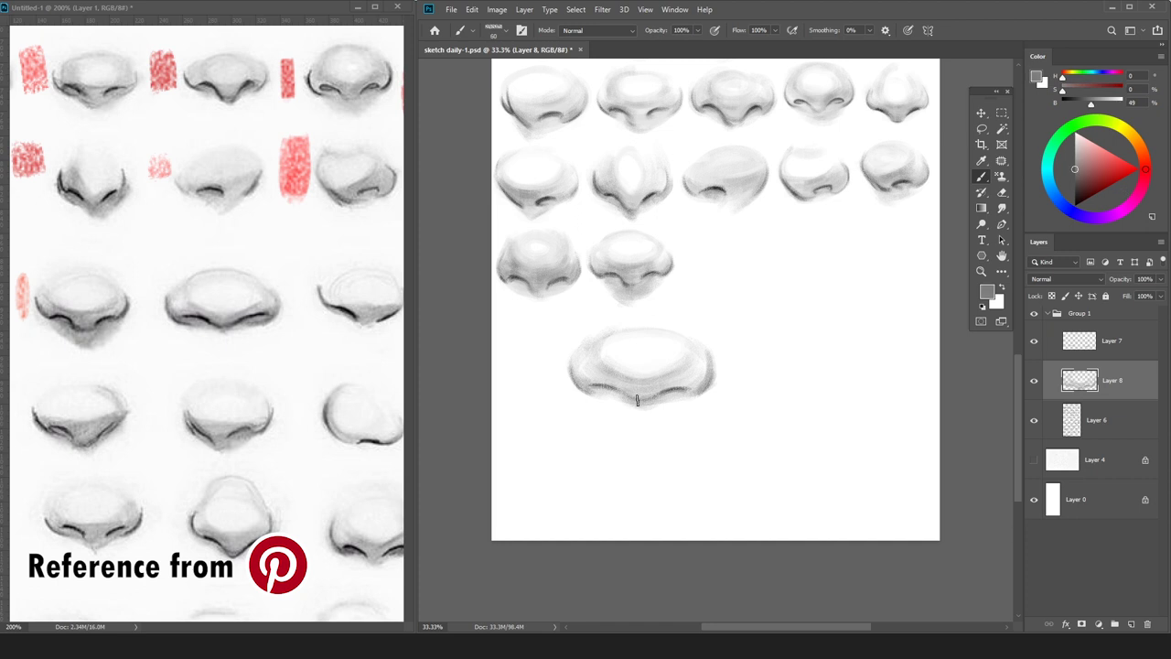
# Darken the nostril and wing lines in black on Layer 7, and merge it into the shading layer.
pyautogui.hotkey('alt', ']')
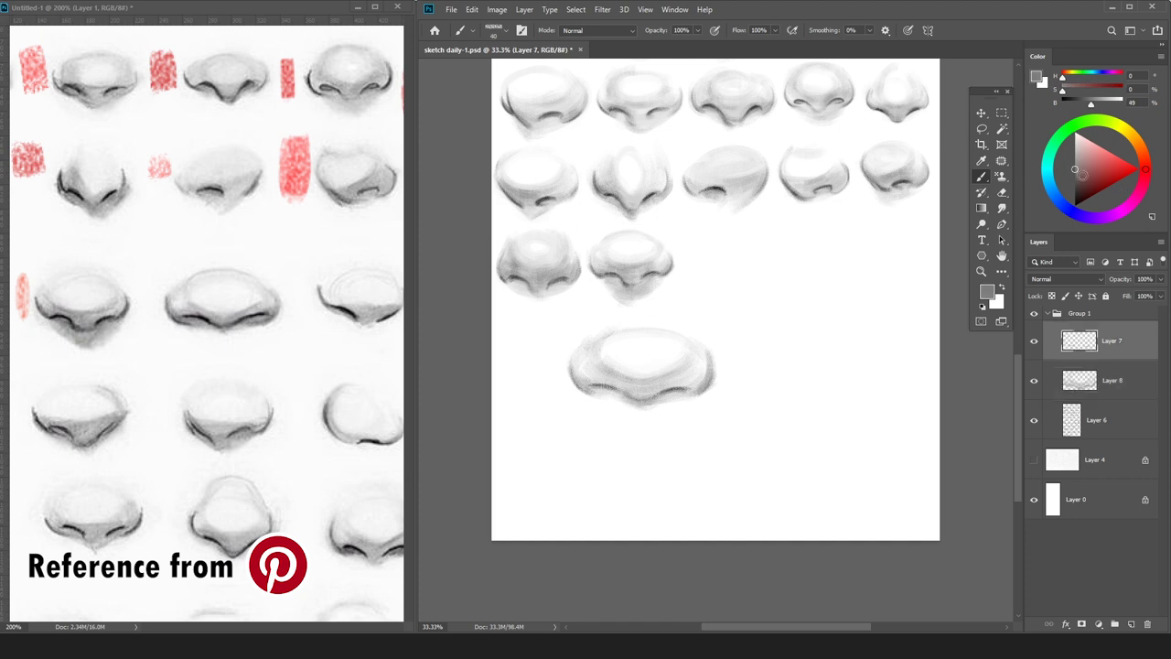
pyautogui.press('d')
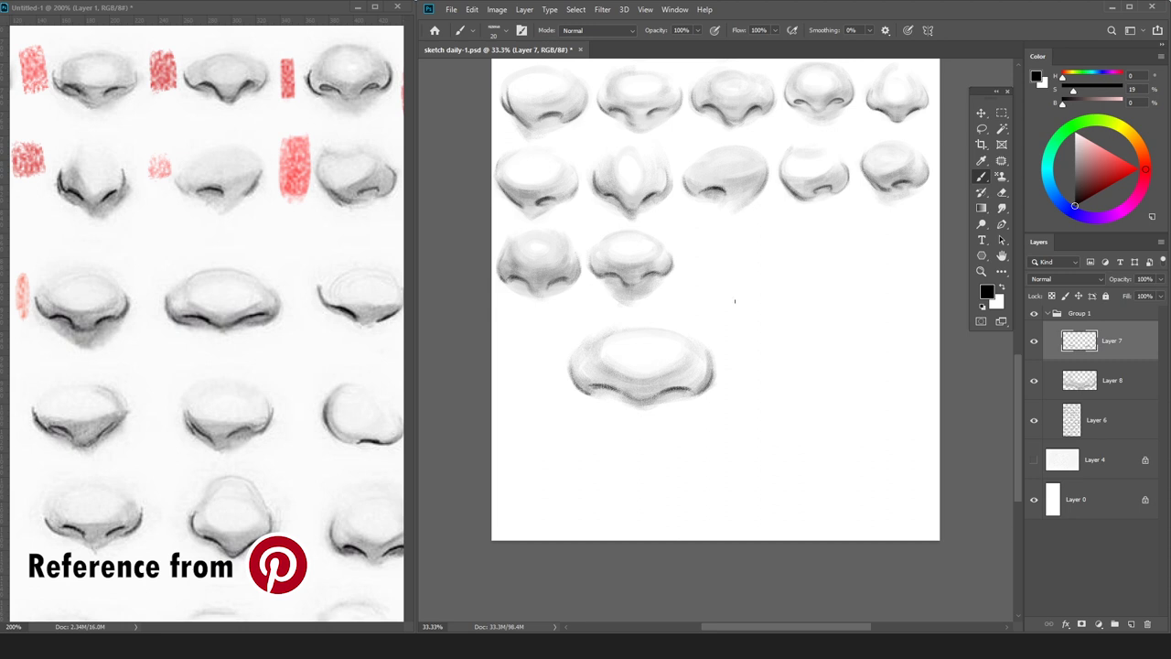
pyautogui.moveTo(1074, 148); pyautogui.dragTo(1074, 157)
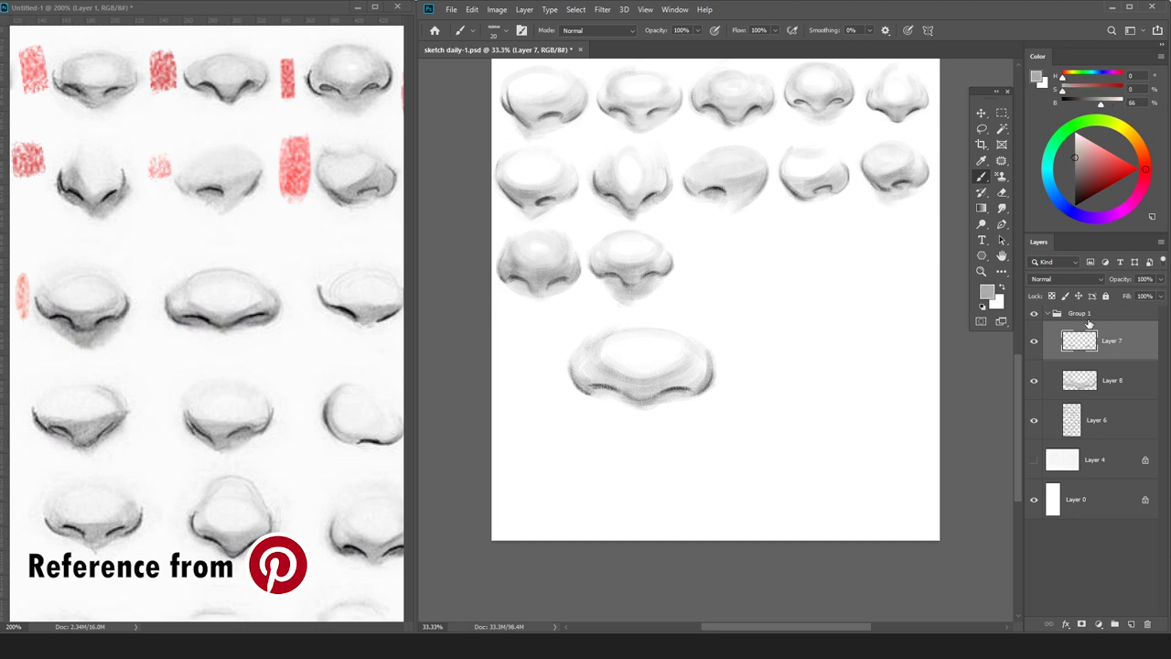
pyautogui.hotkey('ctrl', 'e')
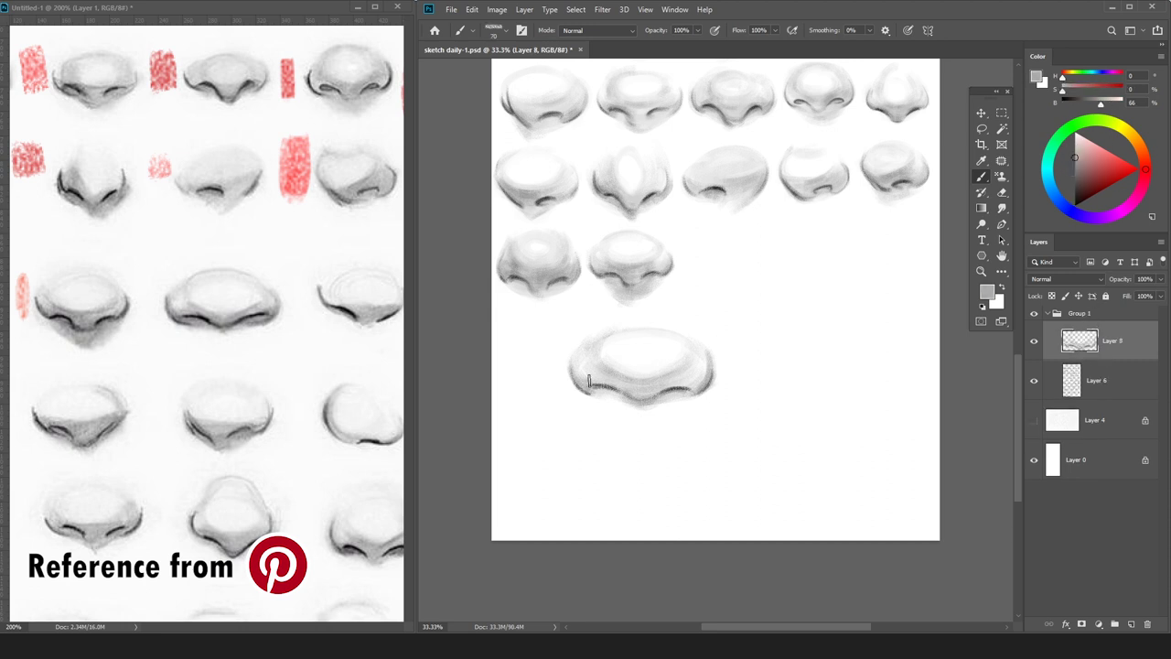
# Blend the wings and tip with sampled greys using a size 70 brush, and reinforce the nostrils with a size 35 black brush.
pyautogui.keyDown('alt'); pyautogui.click(704, 355); pyautogui.keyUp('alt')
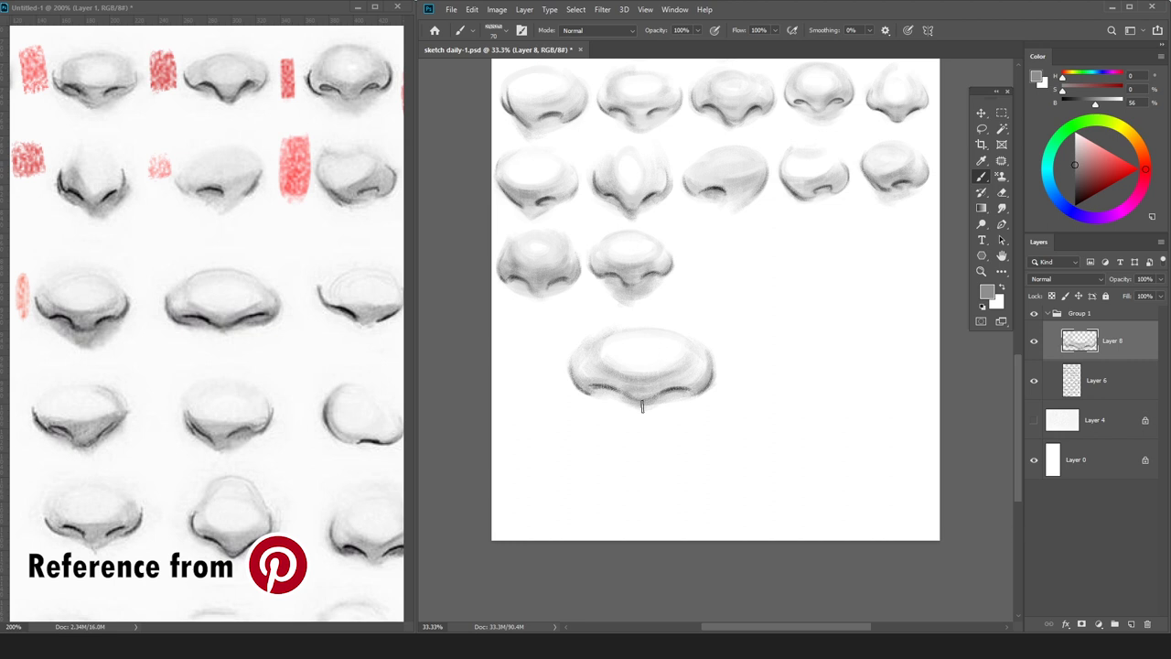
pyautogui.keyDown('alt'); pyautogui.click(643, 391); pyautogui.keyUp('alt')
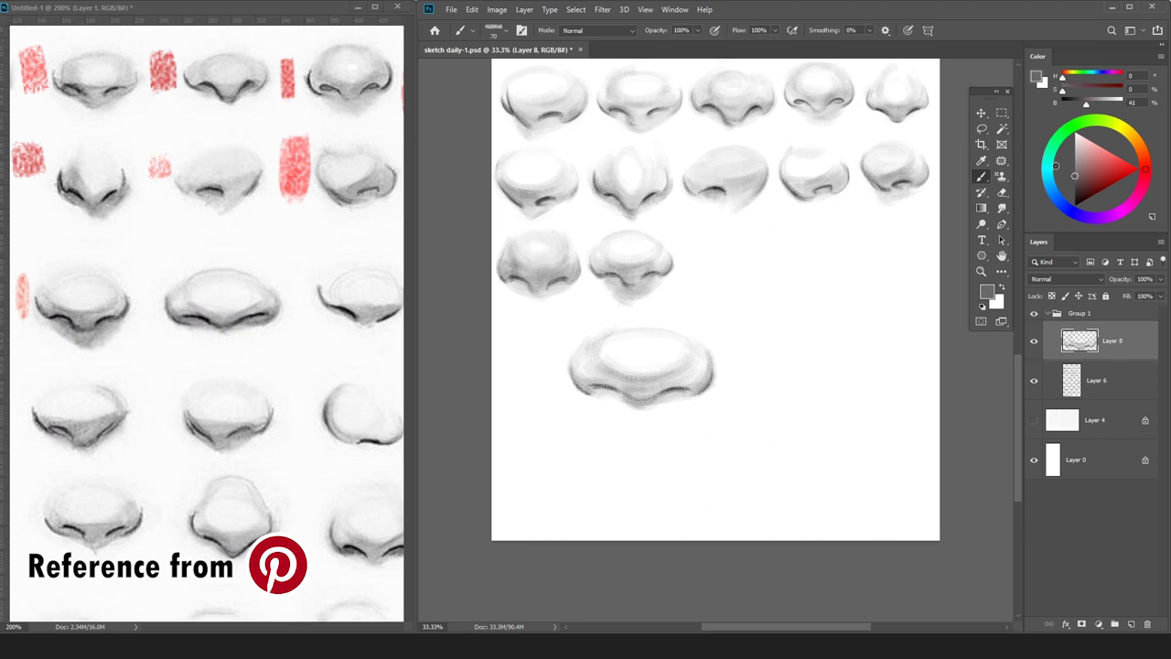
pyautogui.keyDown('alt'); pyautogui.click(634, 395); pyautogui.keyUp('alt')
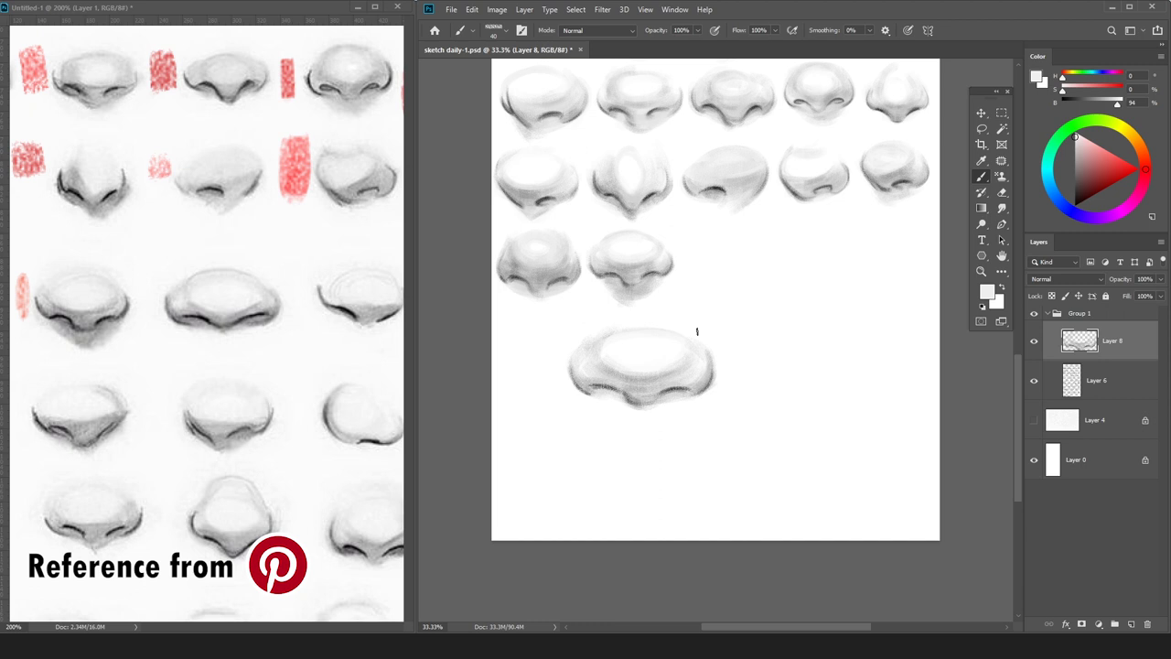
pyautogui.press('d')
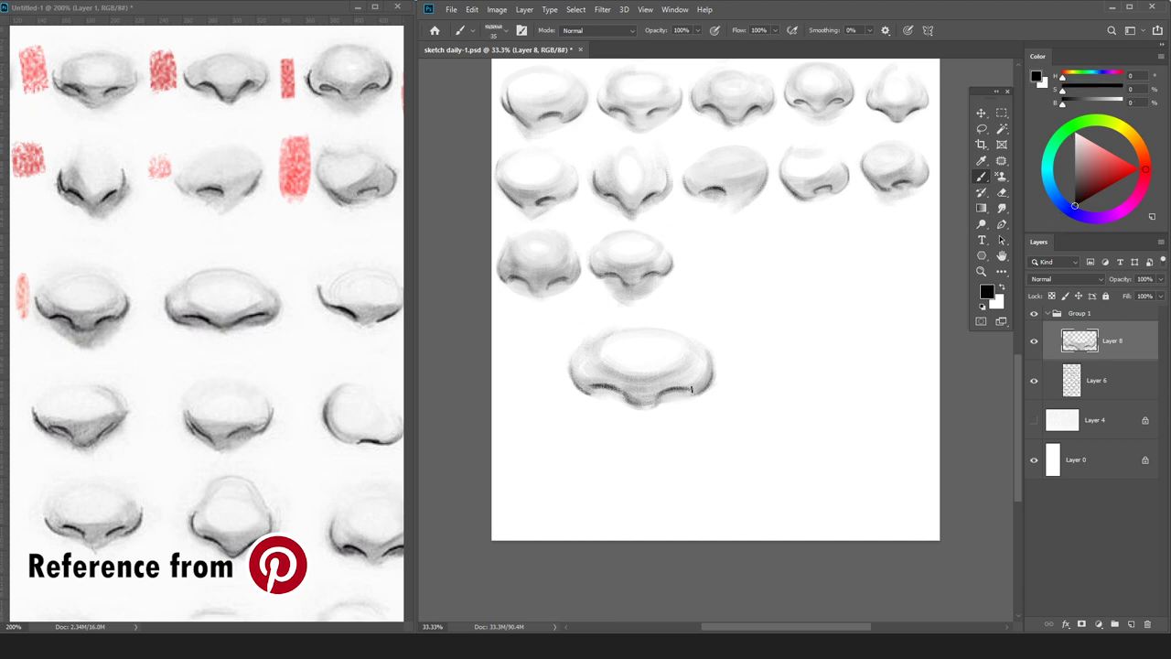
pyautogui.hotkey('ctrl', 't')
pyautogui.moveTo(725, 319); pyautogui.dragTo(711, 327)
pyautogui.press('Return')
# Deepen the tip's lower edge with sampled grey and soften the surrounding tone with pale grey at 86% brightness.
pyautogui.keyDown('alt'); pyautogui.click(628, 395); pyautogui.keyUp('alt')
pyautogui.moveTo(628, 399); pyautogui.dragTo(641, 408)
pyautogui.keyDown('alt'); pyautogui.click(670, 398); pyautogui.keyUp('alt')
pyautogui.press(']')
pyautogui.press(']')
pyautogui.press(']')
pyautogui.press(']')
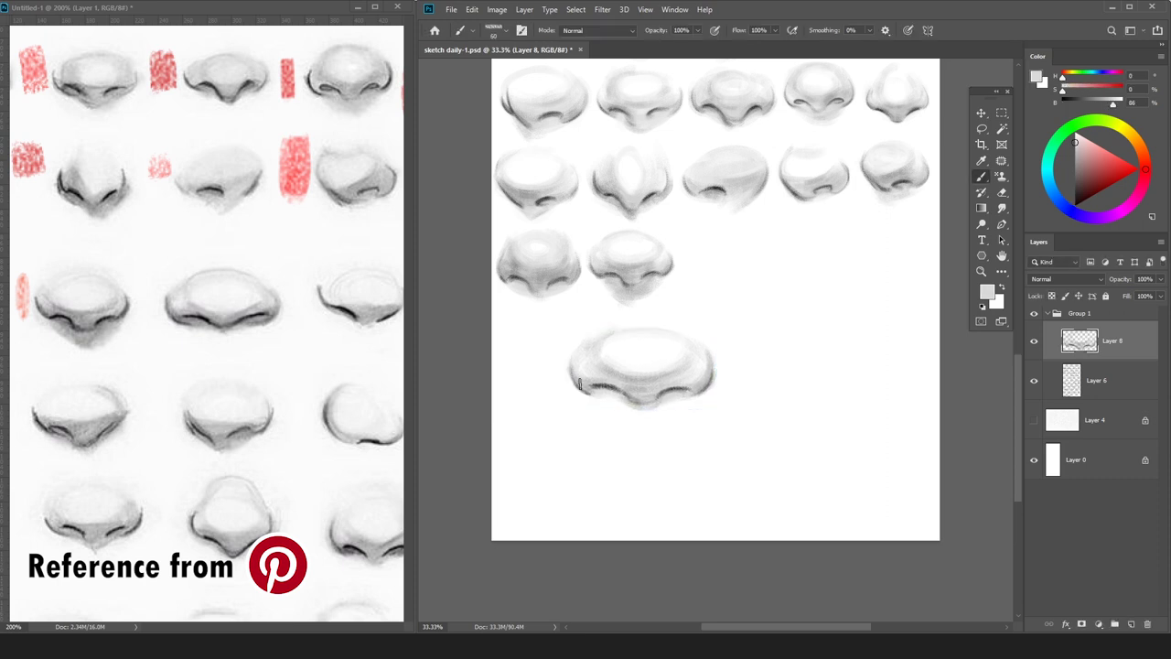
# Smooth the shading along the tip's underside and nostrils with sampled greys, including 39% brightness.
pyautogui.keyDown('alt'); pyautogui.click(628, 397); pyautogui.keyUp('alt')
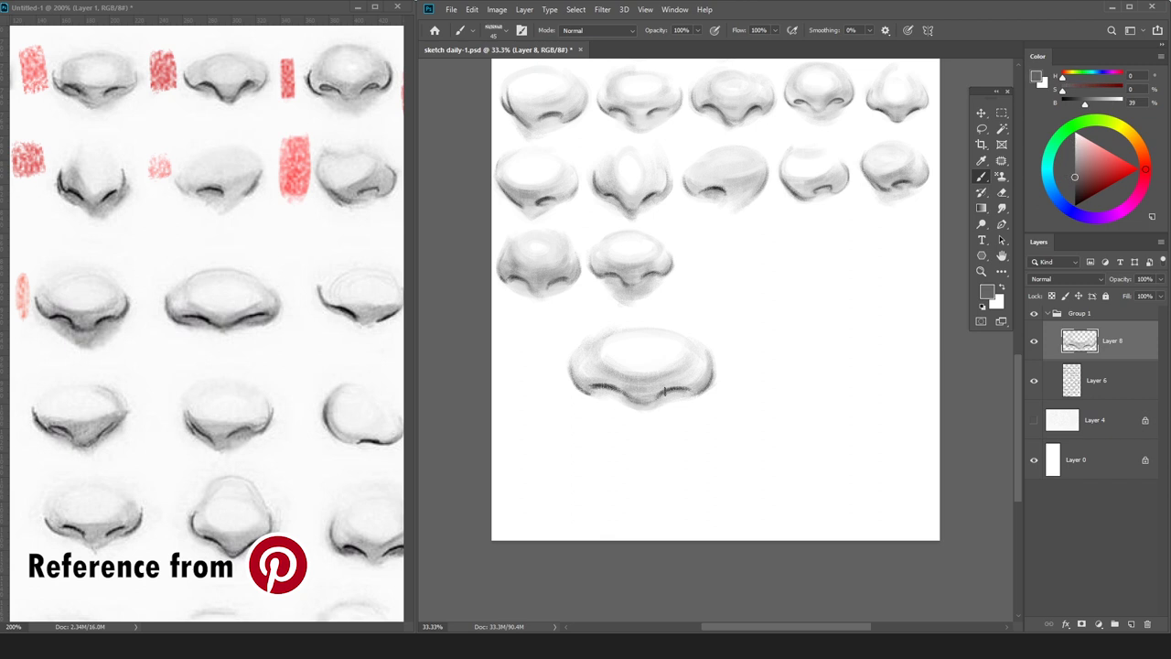
pyautogui.keyDown('alt'); pyautogui.click(647, 411); pyautogui.keyUp('alt')
pyautogui.keyDown('alt'); pyautogui.click(619, 402); pyautogui.keyUp('alt')
pyautogui.moveTo(620, 403); pyautogui.dragTo(693, 394)
pyautogui.keyDown('alt'); pyautogui.click(588, 390); pyautogui.keyUp('alt')
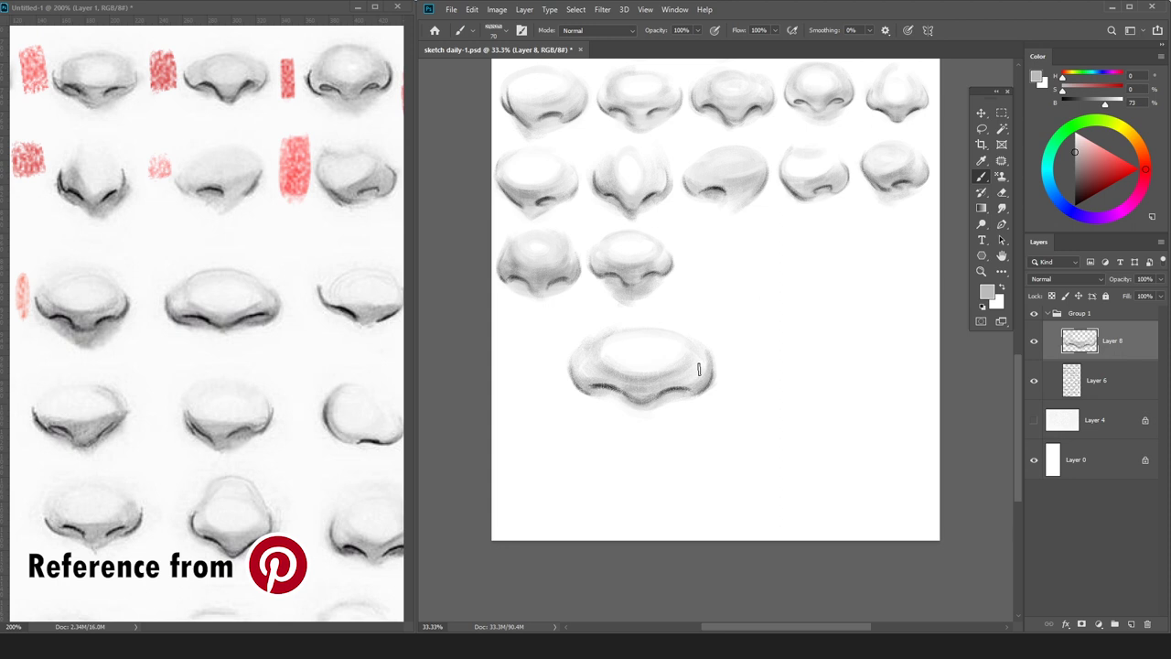
# Blend the upper edge and side of the tip with sampled light greys.
pyautogui.keyDown('alt'); pyautogui.click(622, 332); pyautogui.keyUp('alt')
pyautogui.keyDown('alt'); pyautogui.click(610, 337); pyautogui.keyUp('alt')
pyautogui.moveTo(610, 337); pyautogui.dragTo(604, 355)
pyautogui.keyDown('alt'); pyautogui.click(634, 368); pyautogui.keyUp('alt')
# Scale the wide nose to about 54% and place it third in the third row.
pyautogui.hotkey('ctrl', 't')
pyautogui.moveTo(728, 319)
pyautogui.mouseDown()
pyautogui.moveTo(687, 340)
pyautogui.moveTo(767, 246)
pyautogui.moveTo(744, 255)
pyautogui.mouseUp()
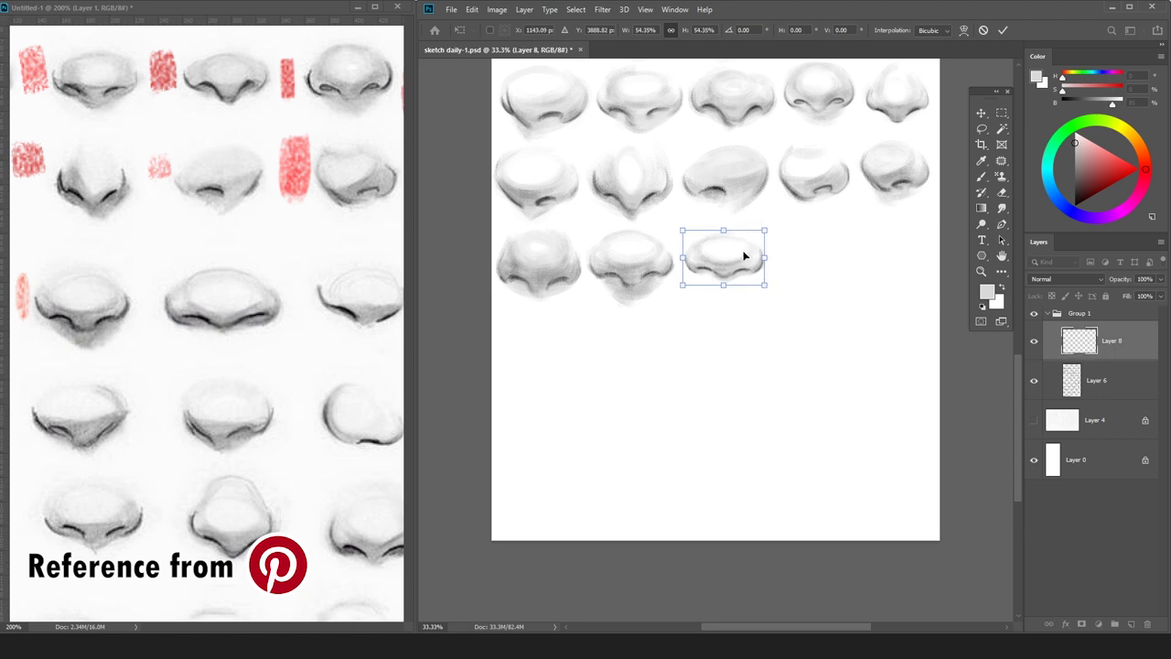
pyautogui.press('Return')
# Mark the third nose of the third row in the reference with a red stroke, using a smaller brush.
pyautogui.click(1127, 164)
pyautogui.click(222, 10)
pyautogui.press('[')
pyautogui.press('[')
pyautogui.press('[')
pyautogui.press('[')
pyautogui.press('[')
pyautogui.press('[')
pyautogui.press('[')
pyautogui.press('[')
pyautogui.press('[')
pyautogui.press('[')
pyautogui.moveTo(152, 283); pyautogui.dragTo(149, 320)
pyautogui.moveTo(344, 226); pyautogui.dragTo(208, 228)
# Merge the placed wide nose into the sheet layer and add a new layer above it.
pyautogui.click(933, 307)
pyautogui.hotkey('ctrl', 'e')
pyautogui.hotkey('ctrl', 'shift', 'n')
pyautogui.press('Return')
# Sketch the wing, nostril and lower side contours of the next angled nose in black below the third row.
pyautogui.moveTo(1083, 197); pyautogui.dragTo(1050, 219)
pyautogui.hotkey('ctrl', '+')
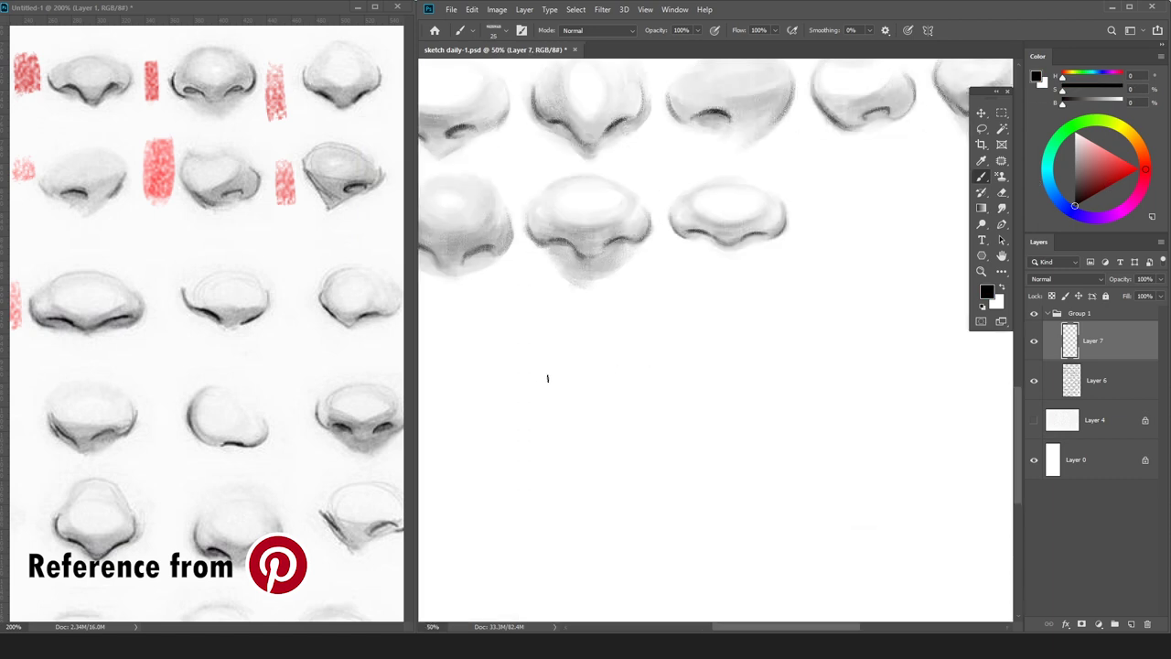
pyautogui.hotkey('ctrl', '-')
pyautogui.moveTo(609, 353)
pyautogui.mouseDown()
pyautogui.moveTo(644, 386)
pyautogui.moveTo(615, 386)
pyautogui.moveTo(626, 387)
pyautogui.moveTo(600, 349)
pyautogui.moveTo(623, 382)
pyautogui.moveTo(618, 367)
pyautogui.moveTo(611, 374)
pyautogui.moveTo(598, 353)
pyautogui.moveTo(659, 410)
pyautogui.moveTo(609, 401)
pyautogui.moveTo(655, 402)
pyautogui.mouseUp()
pyautogui.press('e')
pyautogui.press('b')
pyautogui.press('e')
pyautogui.press('b')
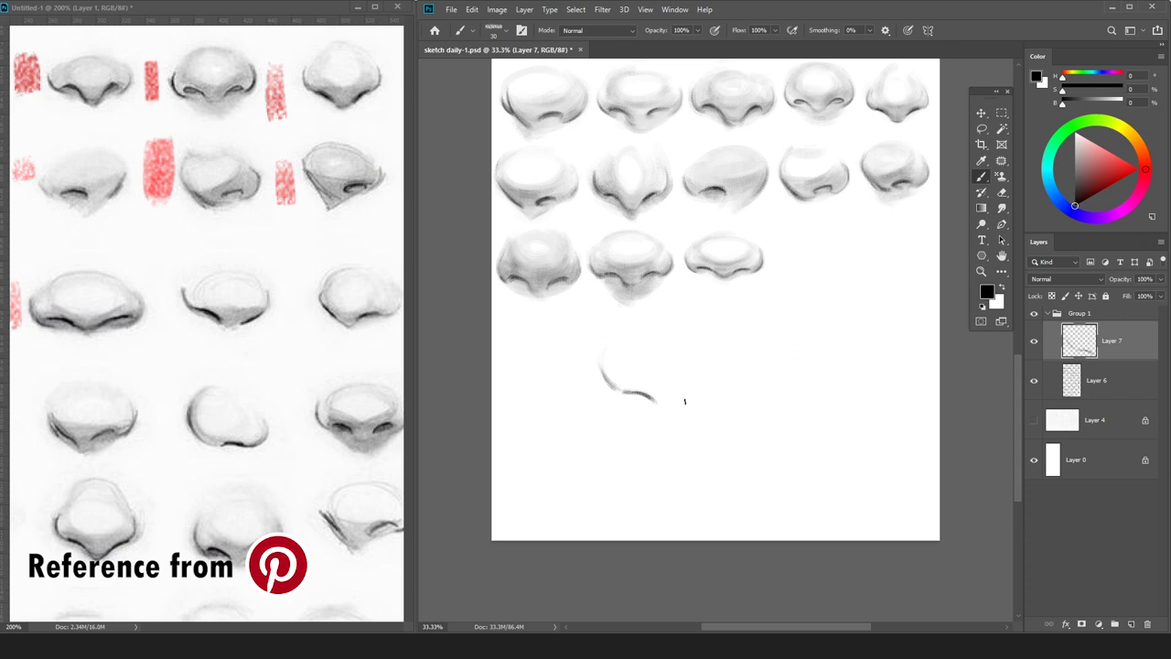
pyautogui.moveTo(684, 401)
pyautogui.mouseDown()
pyautogui.moveTo(709, 377)
pyautogui.moveTo(684, 400)
pyautogui.mouseUp()
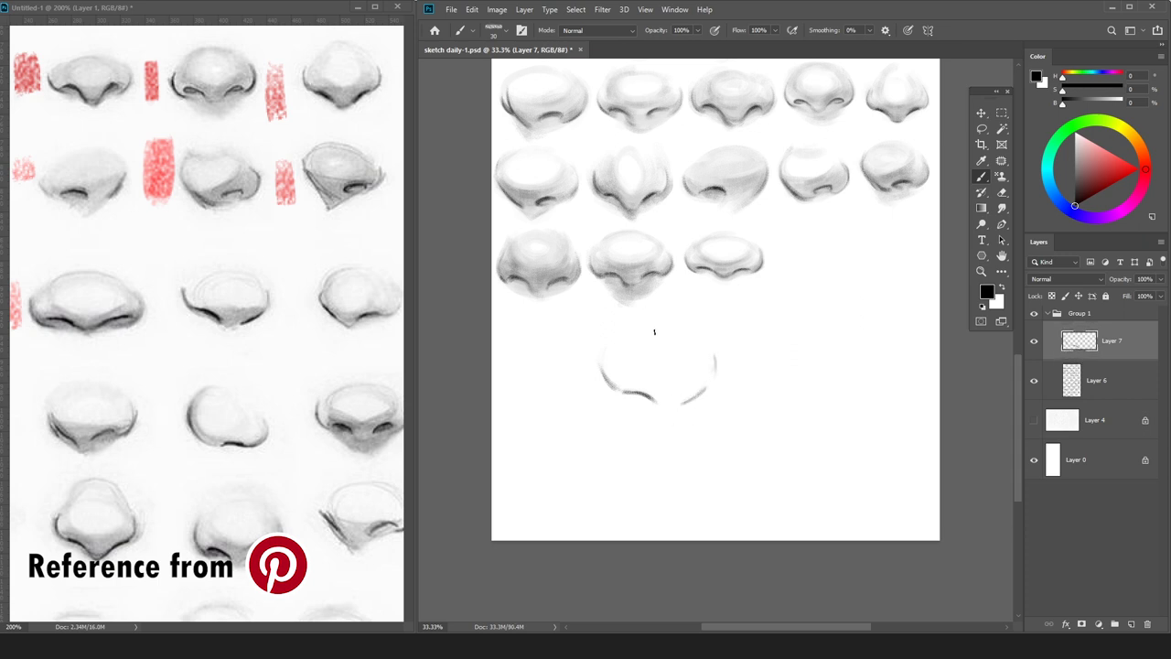
pyautogui.press('e')
# Add a new layer beneath the outline and block in the nose's pale tone with light grey at 79% brightness.
pyautogui.click(1120, 382)
pyautogui.hotkey('ctrl', 'shift', 'n')
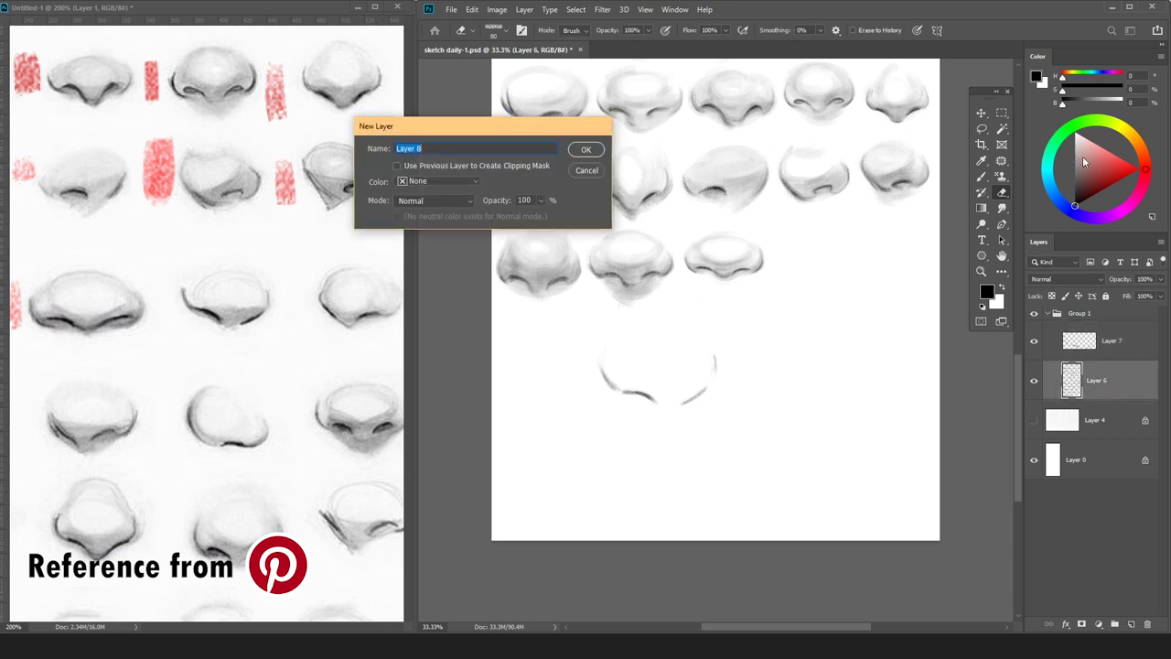
pyautogui.press('Return')
pyautogui.press('b')
pyautogui.moveTo(642, 339)
pyautogui.mouseDown()
pyautogui.moveTo(693, 344)
pyautogui.moveTo(706, 374)
pyautogui.moveTo(672, 385)
pyautogui.moveTo(701, 384)
pyautogui.moveTo(635, 350)
pyautogui.moveTo(680, 387)
pyautogui.moveTo(735, 370)
pyautogui.moveTo(670, 406)
pyautogui.mouseUp()
pyautogui.press(']')
pyautogui.press(']')
pyautogui.press(']')
pyautogui.press(']')
pyautogui.press(']')
pyautogui.press('e')
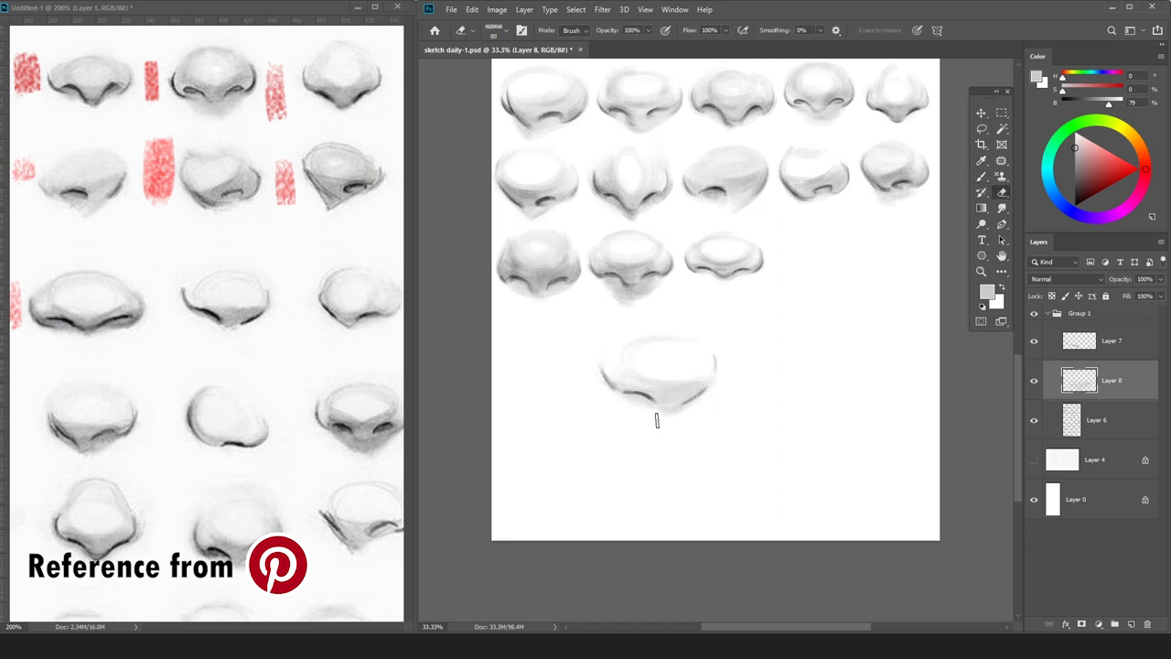
pyautogui.press('b')
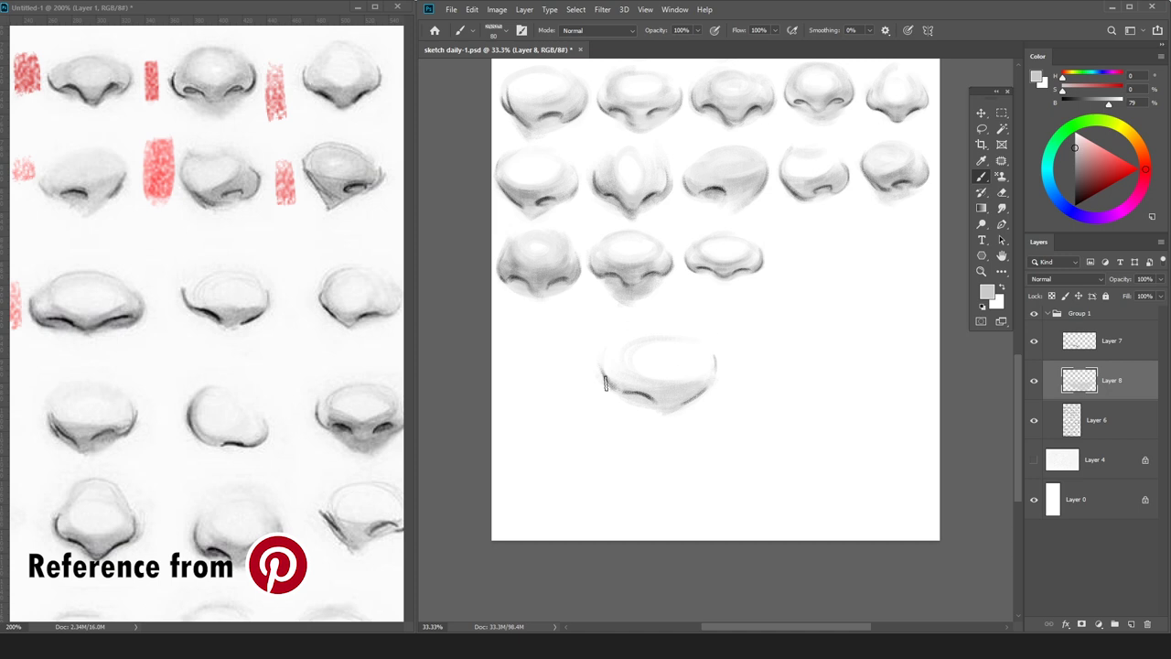
# Shade the angled nose's wing and underside in mid grey at 53% brightness, then blend with lighter greys sampled from the nose.
pyautogui.click(1075, 167)
pyautogui.press('[')
pyautogui.moveTo(638, 392); pyautogui.dragTo(617, 387)
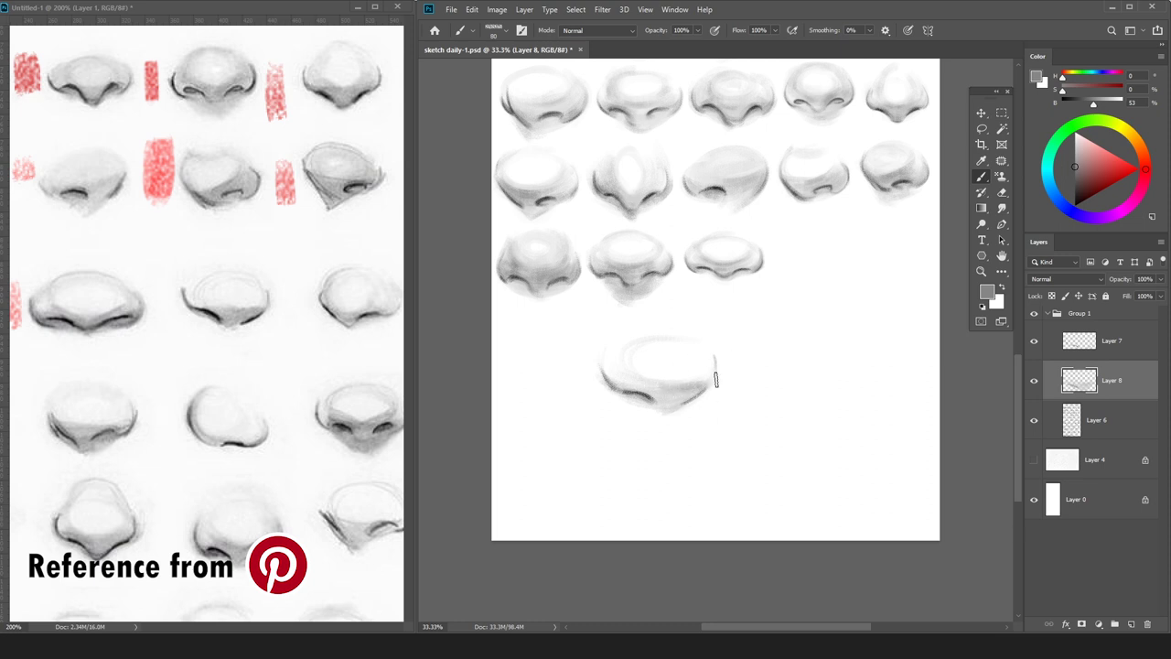
pyautogui.keyDown('alt'); pyautogui.click(677, 382); pyautogui.keyUp('alt')
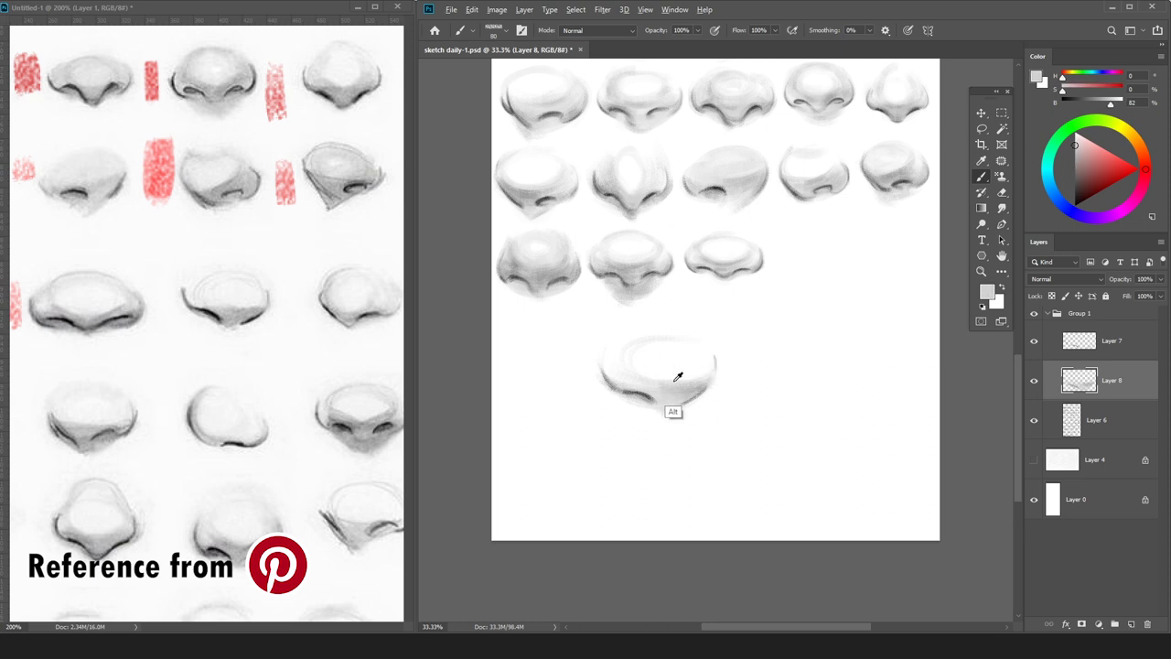
pyautogui.keyDown('alt'); pyautogui.click(674, 368); pyautogui.keyUp('alt')
pyautogui.keyDown('alt'); pyautogui.click(702, 394); pyautogui.keyUp('alt')
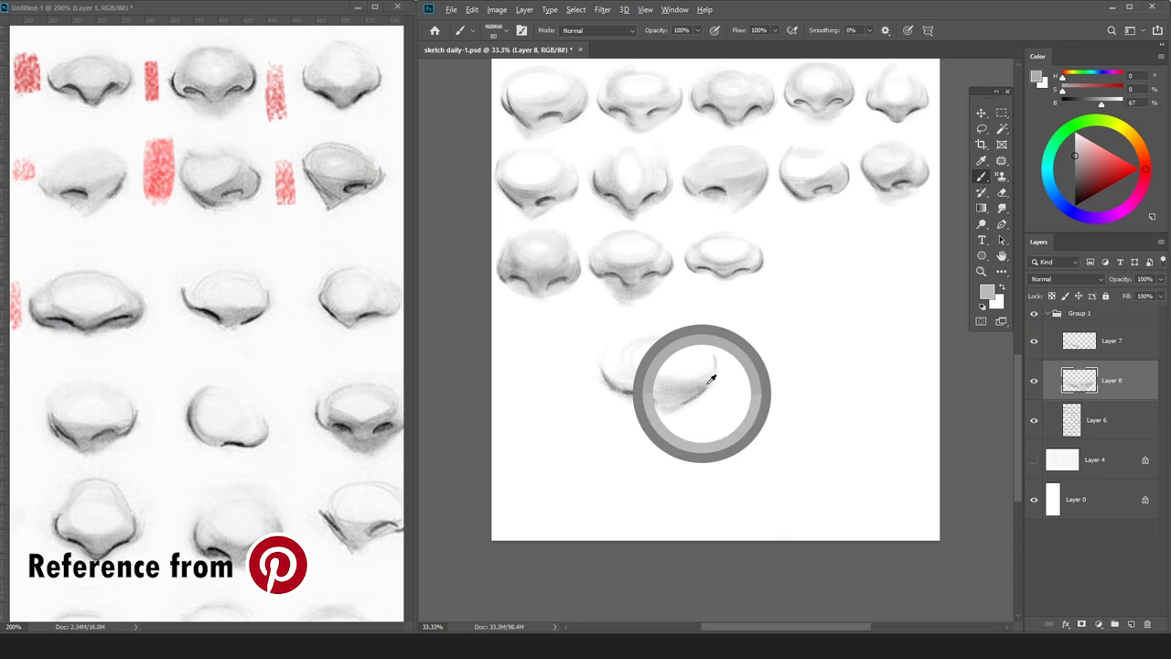
# Merge the outline layer into the shading layer and pick black for touching up the contours.
pyautogui.click(1105, 341)
pyautogui.hotkey('ctrl', 'e')
pyautogui.click(1077, 205)
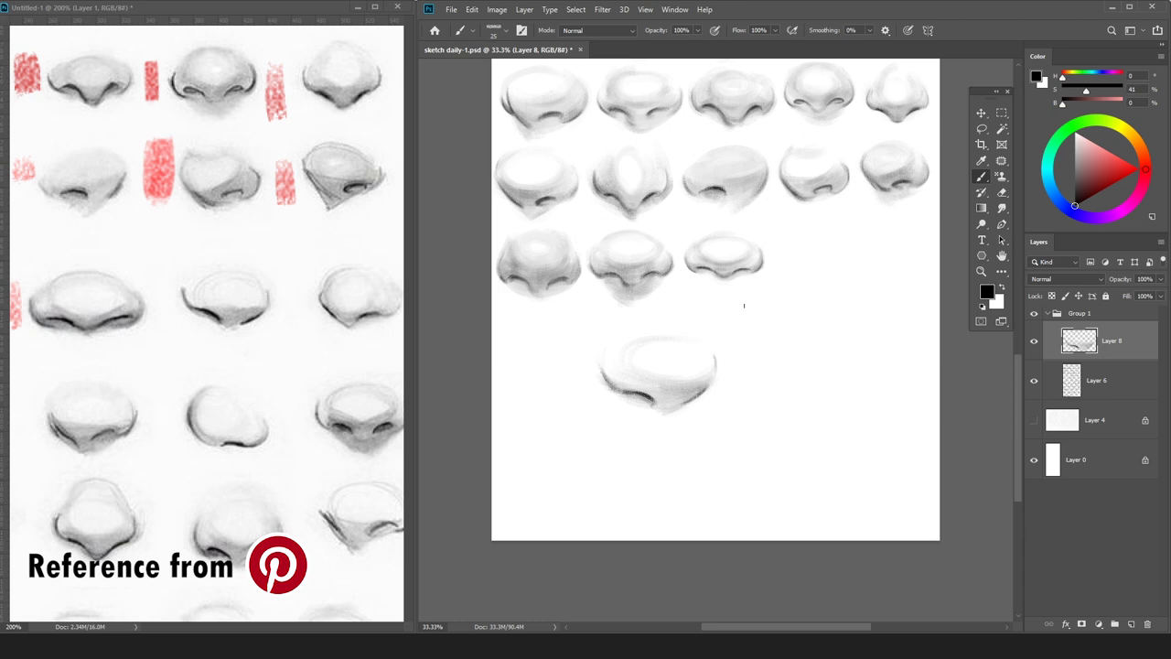
# Deepen the shading along the nose's underside and wings in mid grey at 54% brightness, using a larger brush.
pyautogui.press(']')
pyautogui.press(']')
pyautogui.press(']')
pyautogui.press(']')
pyautogui.click(1076, 166)
pyautogui.press(']')
pyautogui.press(']')
pyautogui.press(']')
pyautogui.press(']')
pyautogui.press('[')
pyautogui.moveTo(704, 384); pyautogui.dragTo(641, 385)
pyautogui.hotkey('ctrl', '-')
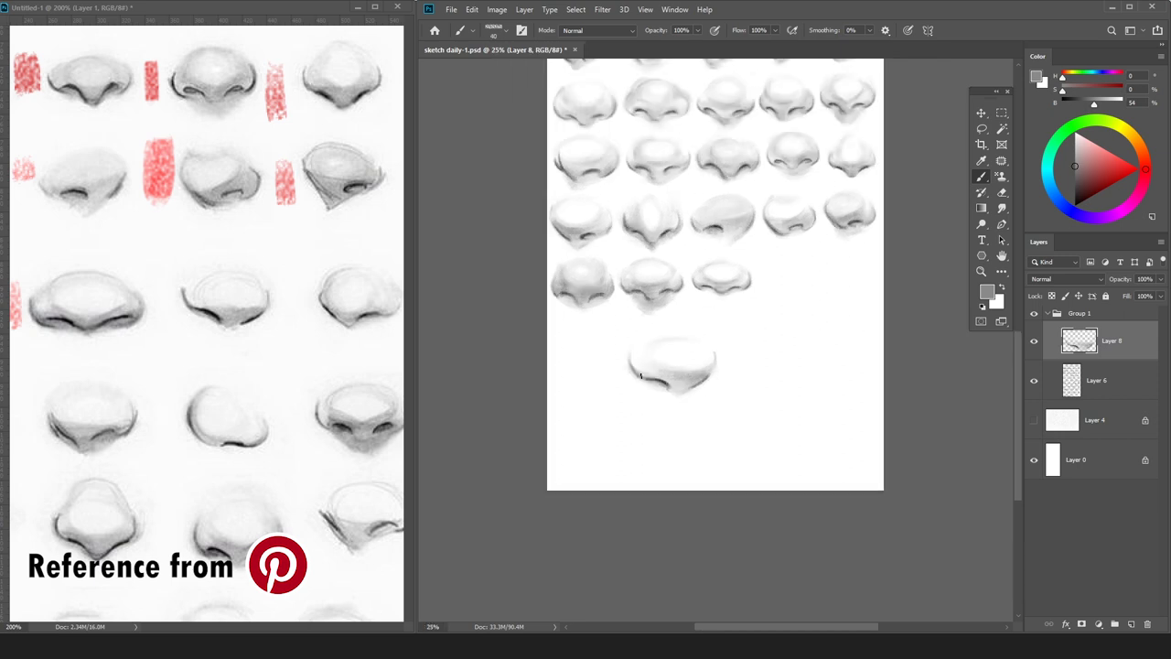
pyautogui.moveTo(645, 371); pyautogui.dragTo(628, 355)
# Scale the finished angled nose down and place it as the fourth nose of the last row.
pyautogui.hotkey('ctrl', 't')
pyautogui.moveTo(720, 335)
pyautogui.mouseDown()
pyautogui.moveTo(695, 357)
pyautogui.moveTo(824, 258)
pyautogui.mouseUp()
pyautogui.press('Return')
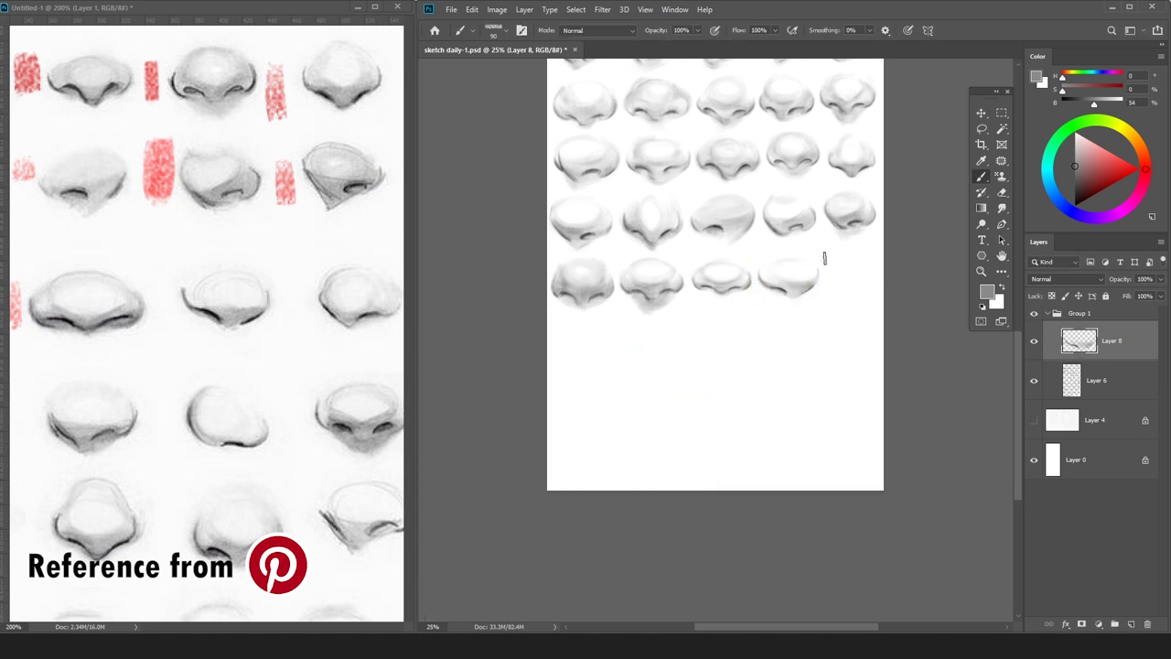
# Mark the angled nose right after the wide one in the reference with a red stroke, using a smaller brush.
pyautogui.click(1130, 171)
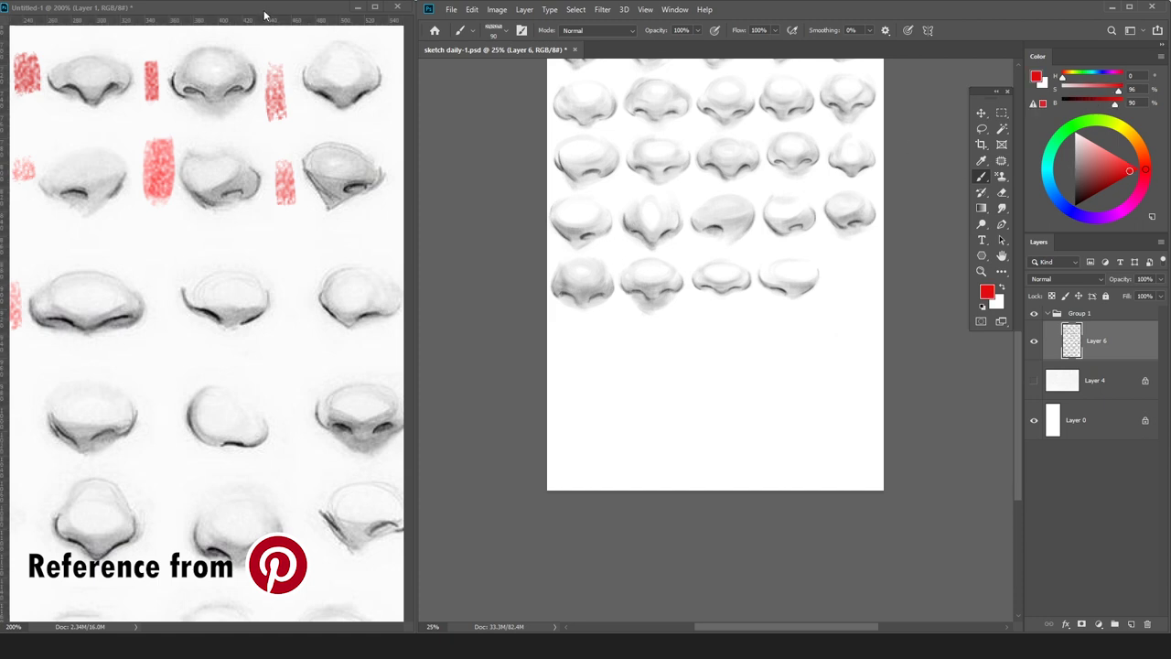
pyautogui.click(265, 7)
pyautogui.press('[')
pyautogui.press('[')
pyautogui.press('[')
pyautogui.press('[')
pyautogui.press('[')
pyautogui.press('[')
pyautogui.press('[')
pyautogui.moveTo(163, 281); pyautogui.dragTo(167, 299)
pyautogui.moveTo(278, 292); pyautogui.dragTo(256, 305)
pyautogui.click(693, 126)
# Add a new layer above the sheet and sketch the next nose's left contour and nostril in black below the last row.
pyautogui.click(1075, 205)
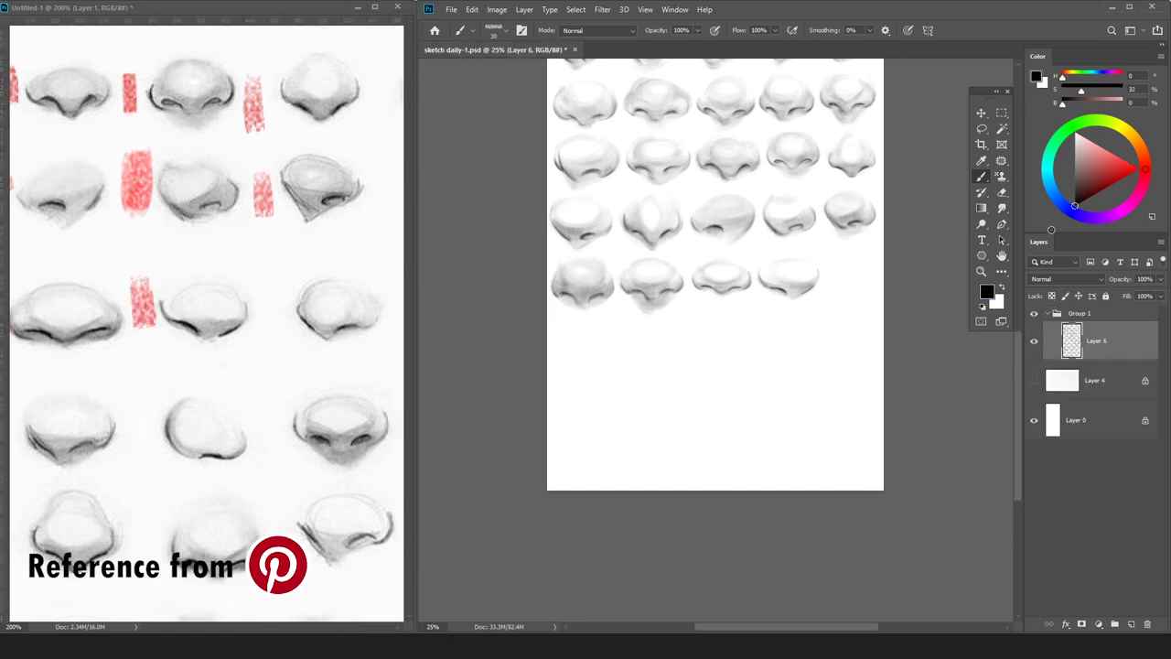
pyautogui.hotkey('ctrl', 'shift', 'n')
pyautogui.press('Return')
pyautogui.hotkey('ctrl', '+')
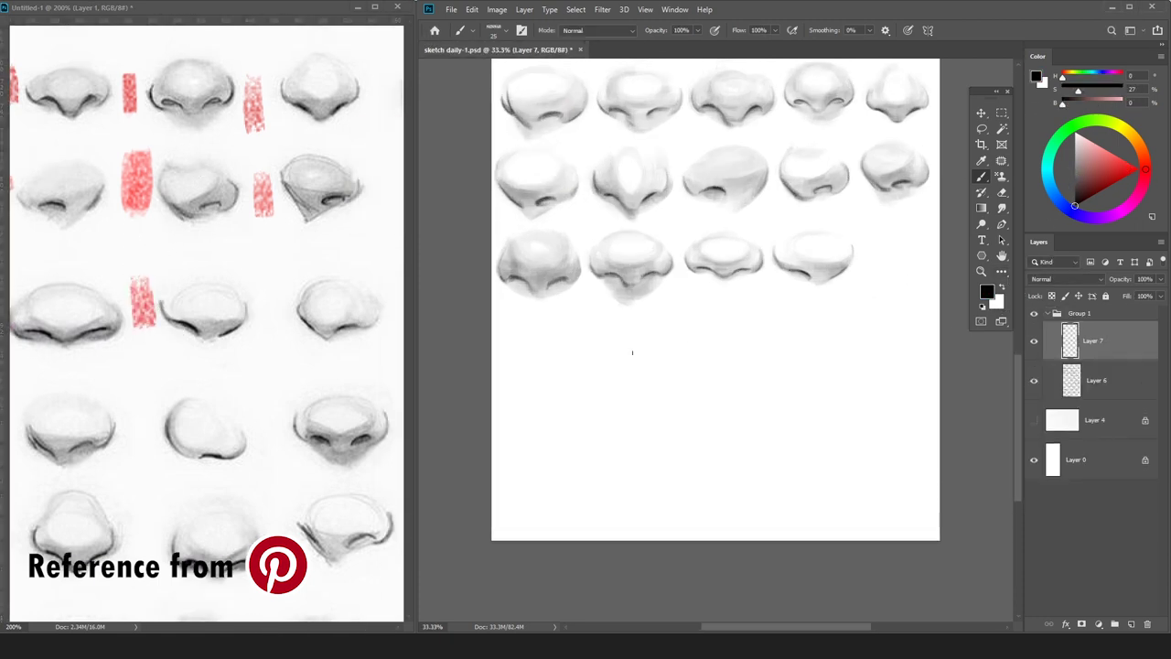
pyautogui.moveTo(627, 378)
pyautogui.mouseDown()
pyautogui.moveTo(653, 412)
pyautogui.moveTo(636, 393)
pyautogui.moveTo(698, 421)
pyautogui.moveTo(655, 412)
pyautogui.moveTo(710, 401)
pyautogui.mouseUp()
pyautogui.hotkey('ctrl', 'z')
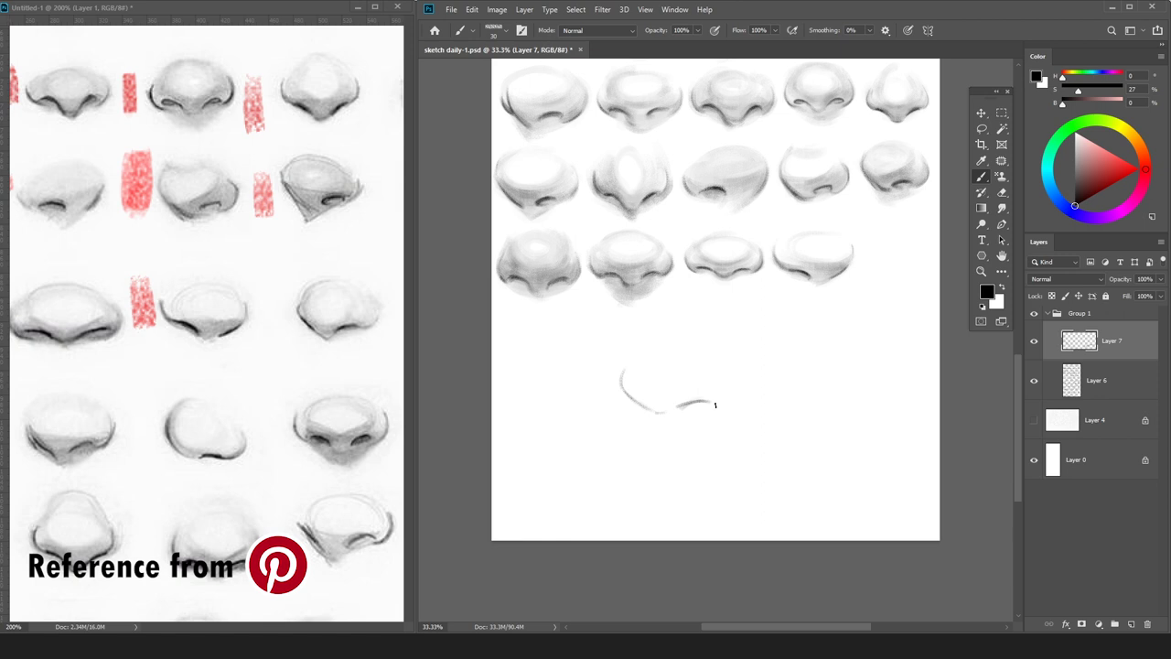
pyautogui.moveTo(723, 403)
pyautogui.mouseDown()
pyautogui.moveTo(732, 394)
pyautogui.moveTo(726, 401)
pyautogui.mouseUp()
# Draw the right wing's contour and darken the nostril, cleaning up the lines with the Eraser.
pyautogui.press('e')
pyautogui.press('b')
pyautogui.press('e')
pyautogui.press('b')
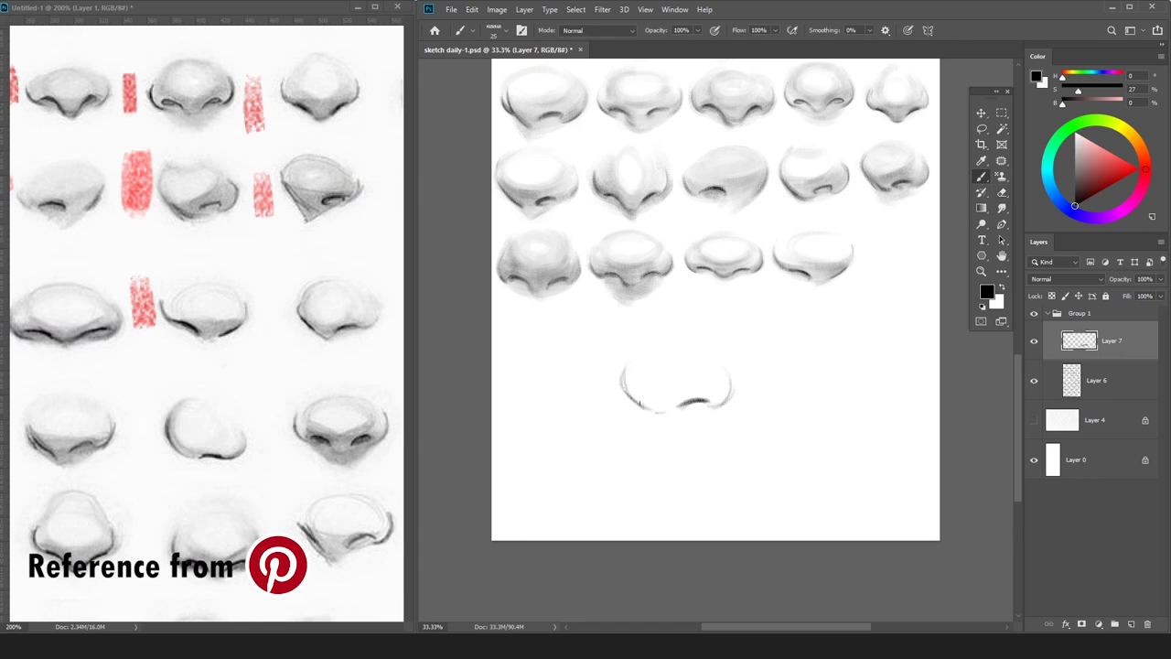
pyautogui.press('e')
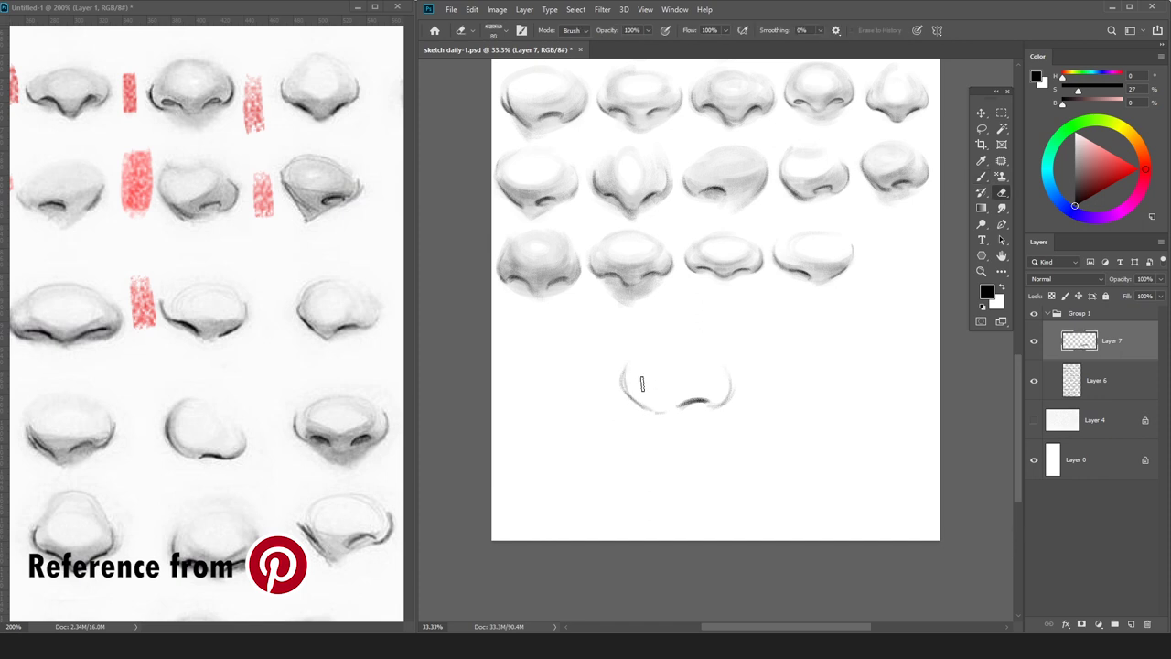
pyautogui.press('b')
pyautogui.hotkey('ctrl', '+')
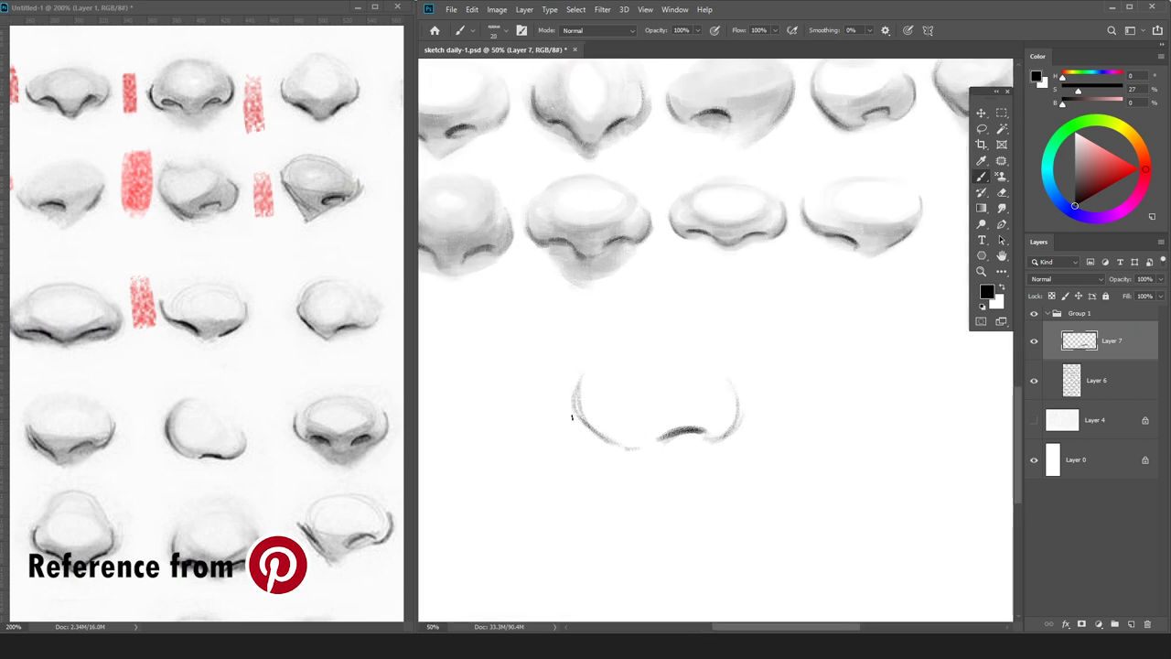
# Strengthen the lower left contour of the nose in black and trim its edges with the Eraser.
pyautogui.press('e')
pyautogui.moveTo(607, 428)
pyautogui.mouseDown()
pyautogui.moveTo(630, 438)
pyautogui.moveTo(628, 461)
pyautogui.mouseUp()
pyautogui.press('b')
pyautogui.press('e')
pyautogui.press('b')
pyautogui.press('e')
pyautogui.press('b')
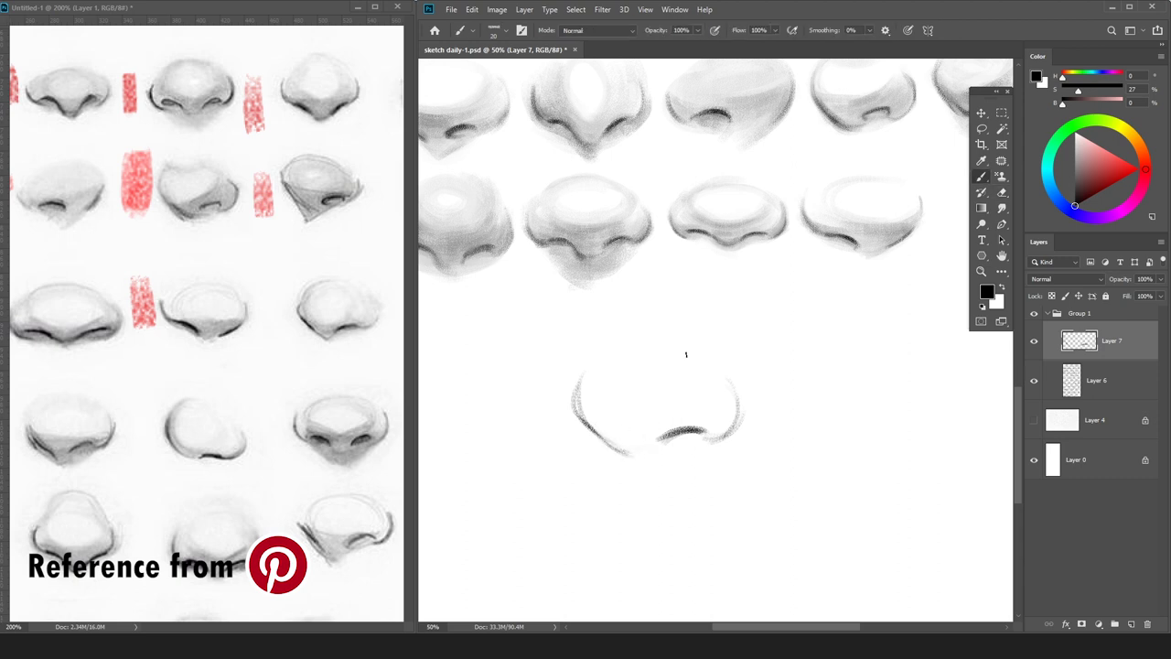
# Sketch the underside of the tip between the left contour and the nostril, and refine the nostril edge with the Eraser.
pyautogui.moveTo(655, 449); pyautogui.dragTo(624, 448)
pyautogui.press('e')
pyautogui.moveTo(734, 440); pyautogui.dragTo(663, 440)
pyautogui.press('b')
pyautogui.press('e')
pyautogui.press('b')
# Add a new layer beneath the outline and block in the ball and wing of the nose with light grey tones, using a larger brush.
pyautogui.hotkey('ctrl', 'shift', 'n')
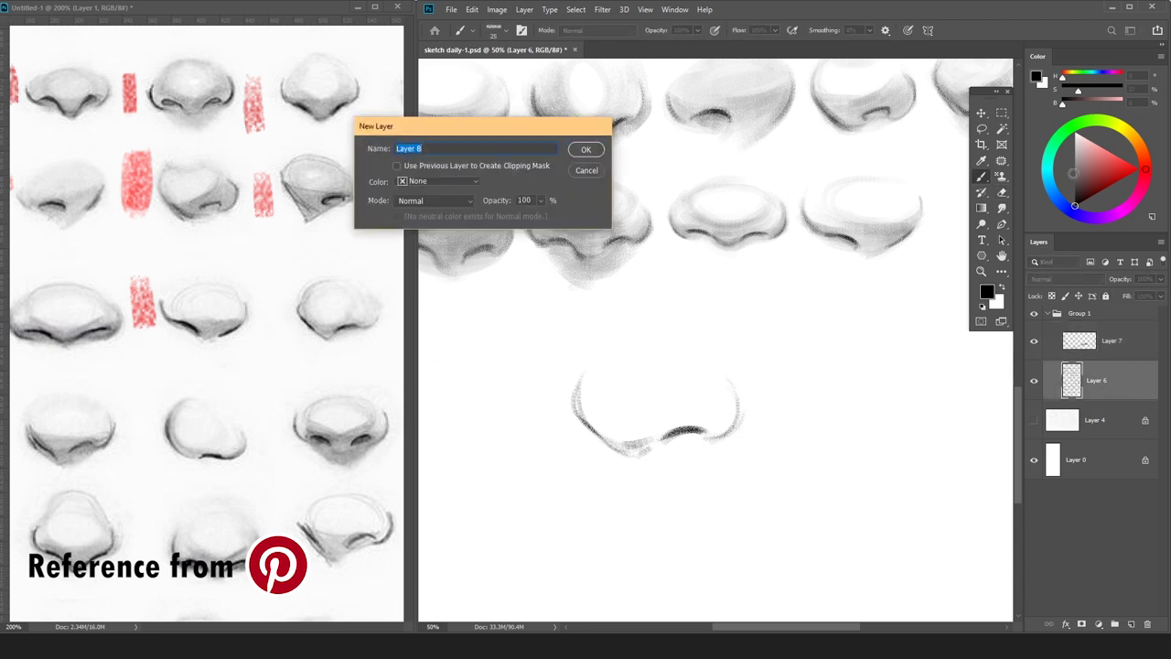
pyautogui.press('Return')
pyautogui.hotkey('ctrl', '-')
pyautogui.press(']')
pyautogui.press(']')
pyautogui.press(']')
pyautogui.press(']')
pyautogui.moveTo(633, 374)
pyautogui.mouseDown()
pyautogui.moveTo(679, 395)
pyautogui.moveTo(687, 375)
pyautogui.moveTo(647, 357)
pyautogui.moveTo(658, 400)
pyautogui.moveTo(712, 365)
pyautogui.moveTo(636, 384)
pyautogui.moveTo(698, 386)
pyautogui.moveTo(672, 403)
pyautogui.moveTo(625, 380)
pyautogui.moveTo(659, 408)
pyautogui.moveTo(708, 382)
pyautogui.moveTo(702, 394)
pyautogui.moveTo(724, 397)
pyautogui.moveTo(687, 380)
pyautogui.moveTo(722, 377)
pyautogui.moveTo(699, 389)
pyautogui.moveTo(727, 381)
pyautogui.mouseUp()
pyautogui.hotkey('ctrl', 'z')
pyautogui.press(']')
pyautogui.press(']')
pyautogui.press(']')
pyautogui.press(']')
pyautogui.press('[')
pyautogui.press('[')
pyautogui.press('[')
pyautogui.press('[')
pyautogui.press('[')
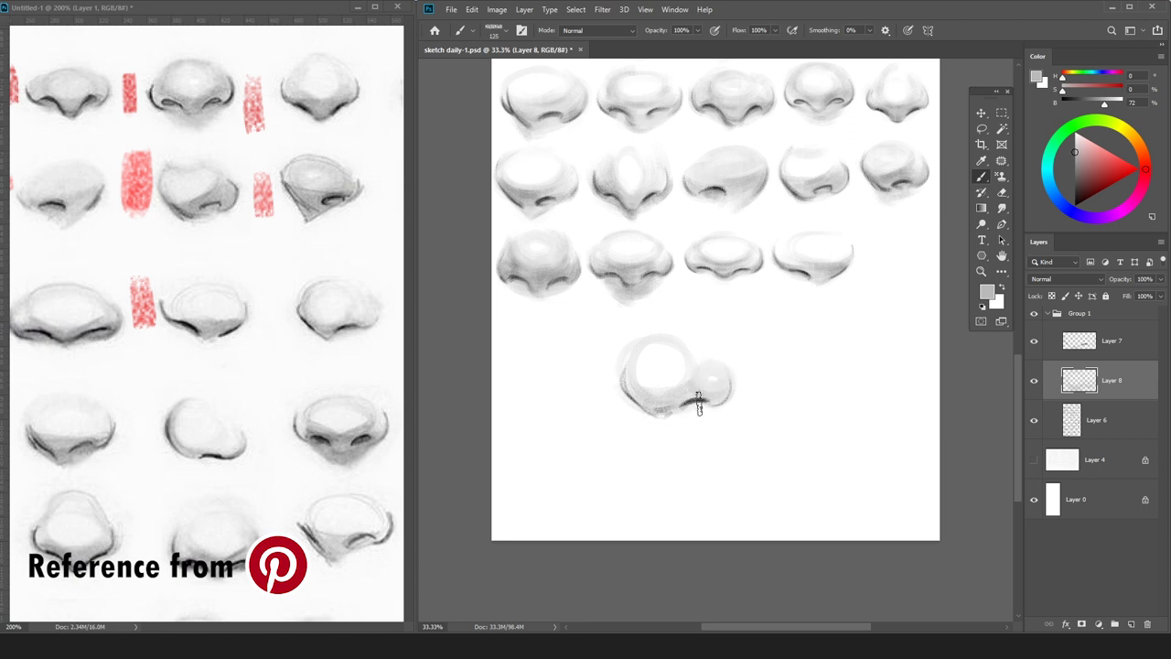
# Soften the ball of the nose with a sampled light grey at 81% brightness, using a larger brush.
pyautogui.keyDown('alt'); pyautogui.click(650, 377); pyautogui.keyUp('alt')
pyautogui.press(']')
pyautogui.press(']')
pyautogui.press(']')
pyautogui.press(']')
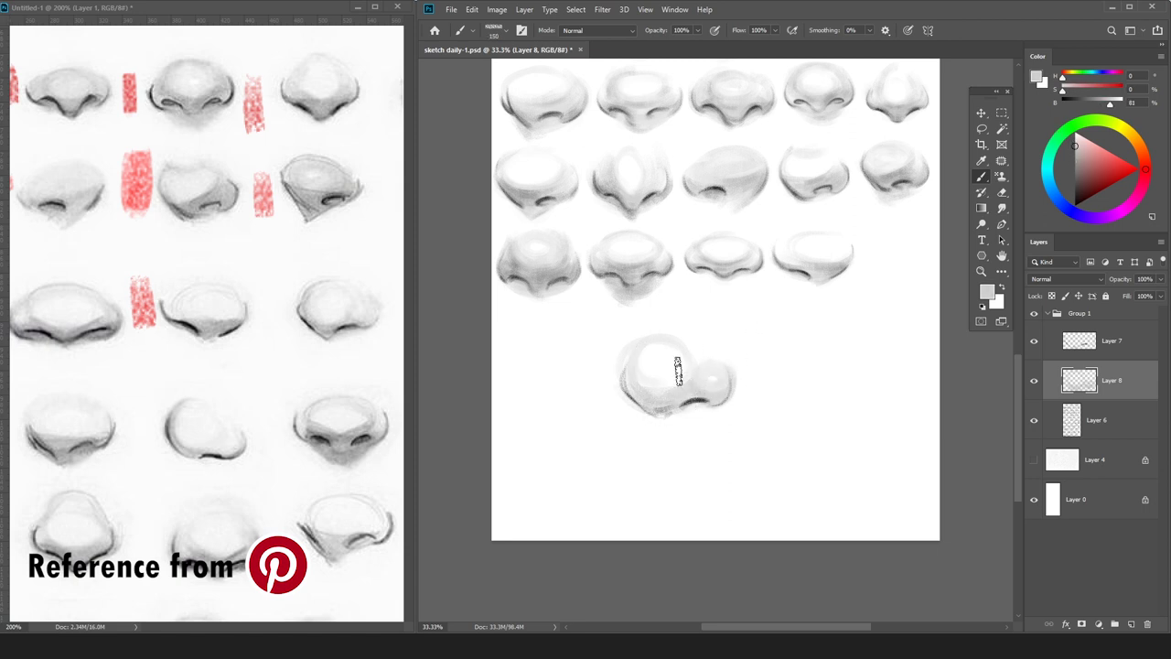
pyautogui.moveTo(666, 351)
pyautogui.mouseDown()
pyautogui.moveTo(679, 365)
pyautogui.moveTo(638, 370)
pyautogui.moveTo(679, 350)
pyautogui.mouseUp()
# Blend the ball's highlight and the underside of the nose with sampled greys, adjusting the brush size.
pyautogui.keyDown('alt'); pyautogui.click(674, 365); pyautogui.keyUp('alt')
pyautogui.press('[')
pyautogui.press('[')
pyautogui.press('[')
pyautogui.press('[')
pyautogui.press(']')
pyautogui.keyDown('alt'); pyautogui.click(736, 396); pyautogui.keyUp('alt')
pyautogui.press('[')
pyautogui.press(']')
pyautogui.press(']')
pyautogui.moveTo(654, 400); pyautogui.dragTo(682, 396)
# Shade the underside from the tip to the nostril in grey at 72% brightness.
pyautogui.click(1070, 148)
pyautogui.moveTo(1085, 147); pyautogui.dragTo(1067, 141)
pyautogui.click(1072, 152)
pyautogui.moveTo(656, 413); pyautogui.dragTo(722, 397)
# Darken the wing's edge and the underside of the tip in grey at 60% brightness, using a smaller brush.
pyautogui.press('[')
pyautogui.press('[')
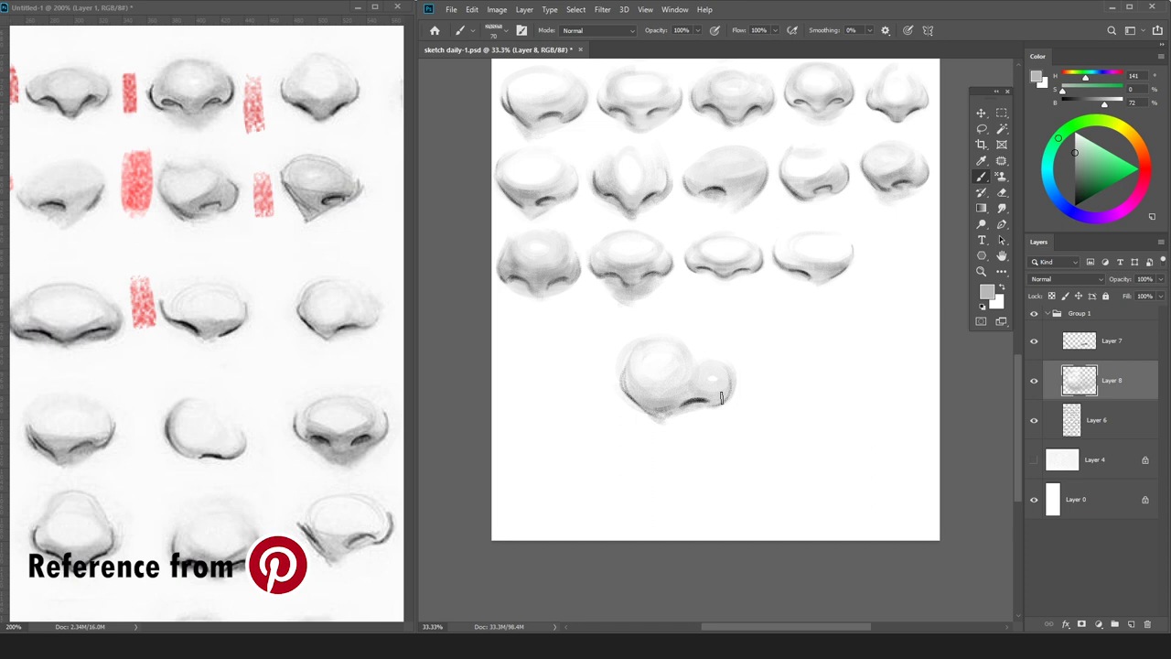
pyautogui.click(1075, 161)
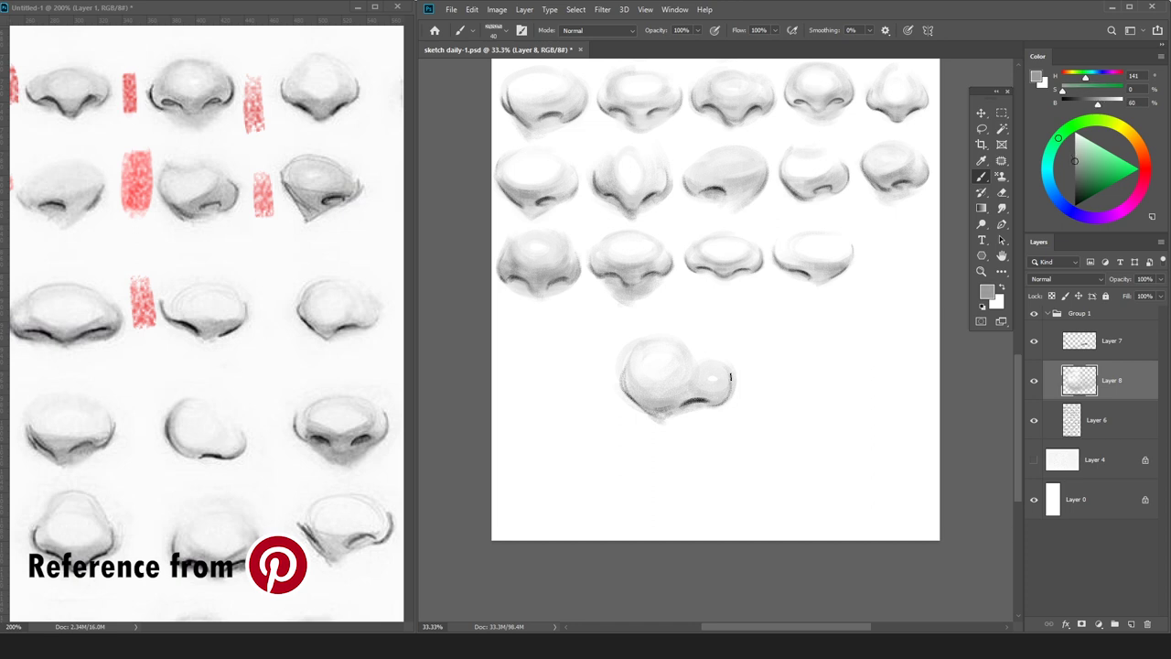
pyautogui.moveTo(652, 404); pyautogui.dragTo(681, 406)
# Merge the outline layer into the shading layer and tone the ball's left edge with a sampled grey at 61% brightness.
pyautogui.press(']')
pyautogui.press(']')
pyautogui.press(']')
pyautogui.click(1129, 344)
pyautogui.hotkey('ctrl', 'e')
pyautogui.keyDown('alt'); pyautogui.click(654, 397); pyautogui.keyUp('alt')
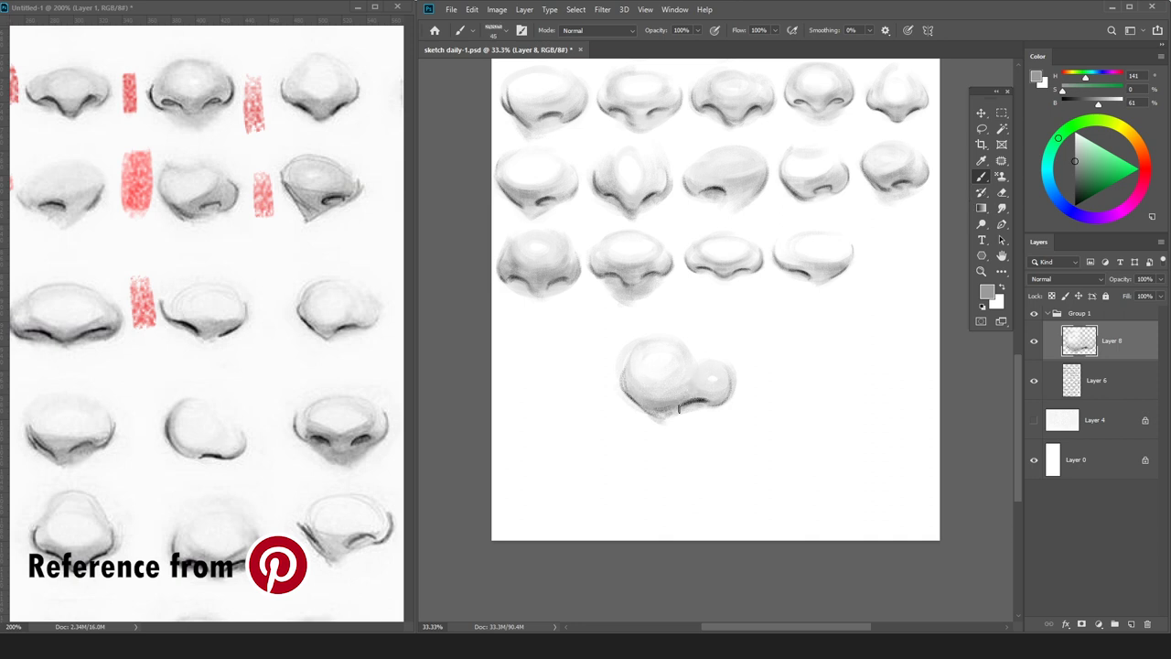
pyautogui.moveTo(641, 345); pyautogui.dragTo(628, 377)
# Add a soft shadow below the tip of the nose in light grey at 80% brightness, using a brush of size 125.
pyautogui.click(1075, 148)
pyautogui.press(']')
pyautogui.press(']')
pyautogui.press(']')
pyautogui.press(']')
pyautogui.press(']')
pyautogui.press(']')
pyautogui.moveTo(670, 424)
pyautogui.mouseDown()
pyautogui.moveTo(718, 404)
pyautogui.moveTo(667, 421)
pyautogui.moveTo(715, 400)
pyautogui.moveTo(659, 421)
pyautogui.mouseUp()
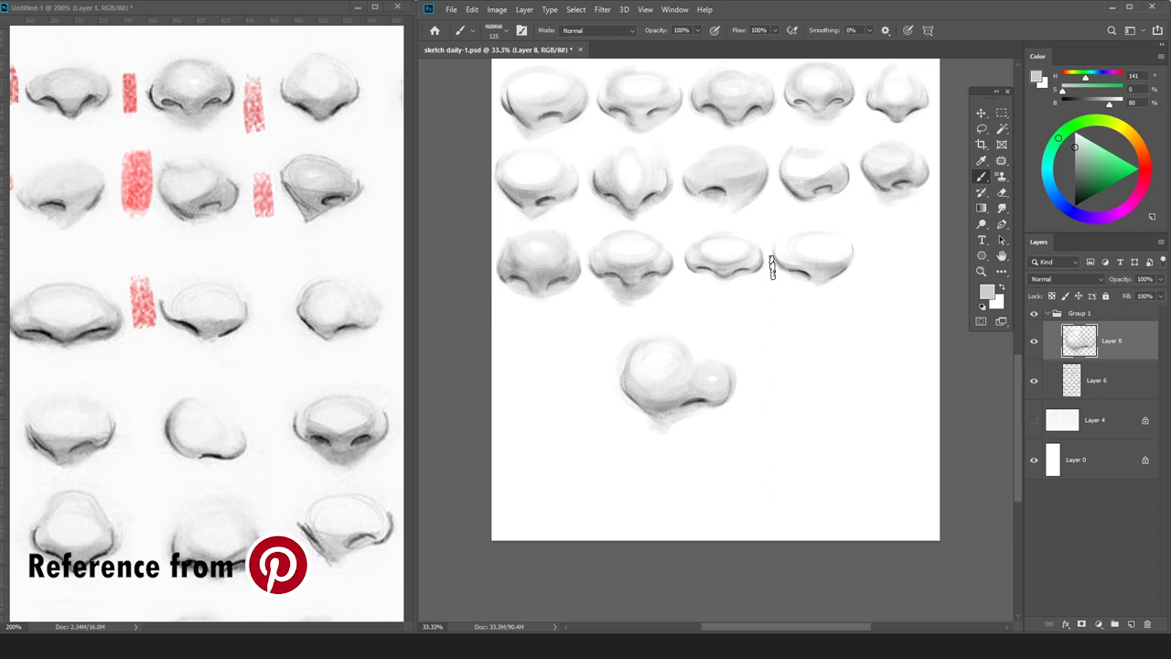
# Scale the finished nose down and place it as the fifth nose of the last row.
pyautogui.hotkey('ctrl', 't')
pyautogui.moveTo(736, 341); pyautogui.dragTo(718, 344)
pyautogui.moveTo(655, 401); pyautogui.dragTo(886, 263)
pyautogui.press('Return')
pyautogui.press('v')
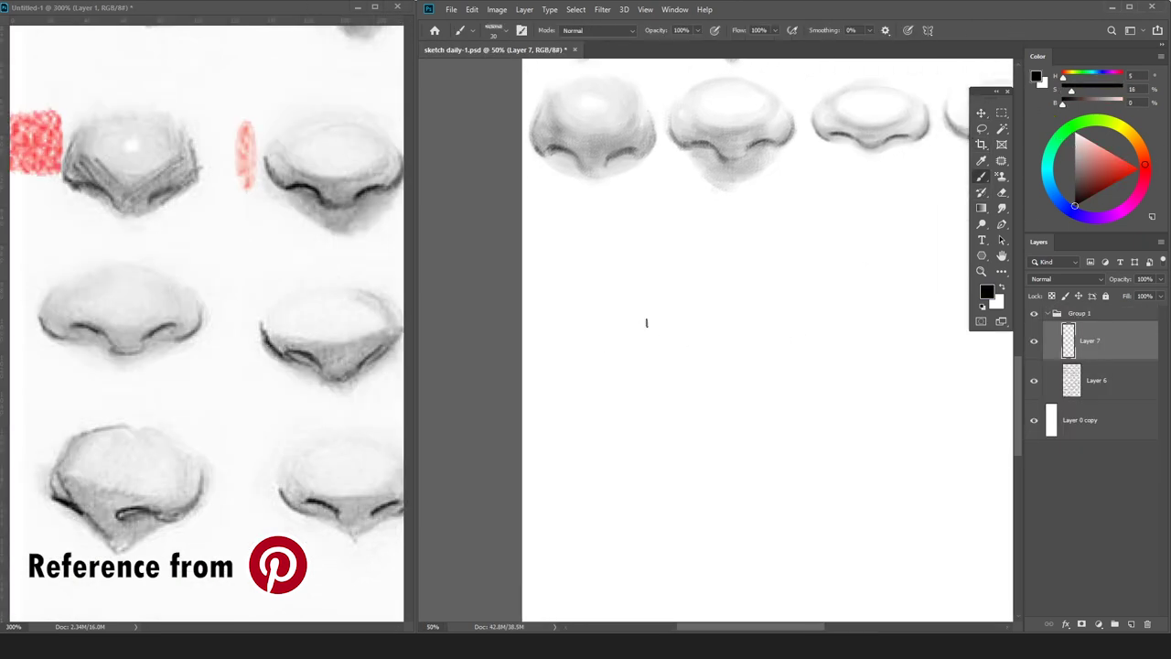
# Sketch the left wing, both nostrils and the tip of a front-facing nose in black below the last row, redoing misplaced strokes.
pyautogui.moveTo(620, 341); pyautogui.dragTo(650, 399)
pyautogui.moveTo(647, 400); pyautogui.dragTo(578, 386)
pyautogui.moveTo(551, 329)
pyautogui.mouseDown()
pyautogui.moveTo(583, 384)
pyautogui.moveTo(638, 378)
pyautogui.moveTo(654, 393)
pyautogui.mouseUp()
pyautogui.hotkey('ctrl', 'z')
pyautogui.hotkey('ctrl', 'z')
pyautogui.hotkey('ctrl', 'z')
pyautogui.moveTo(591, 367)
pyautogui.mouseDown()
pyautogui.moveTo(643, 378)
pyautogui.moveTo(691, 409)
pyautogui.moveTo(766, 361)
pyautogui.moveTo(737, 363)
pyautogui.moveTo(709, 390)
pyautogui.mouseUp()
pyautogui.press('e')
pyautogui.press('b')
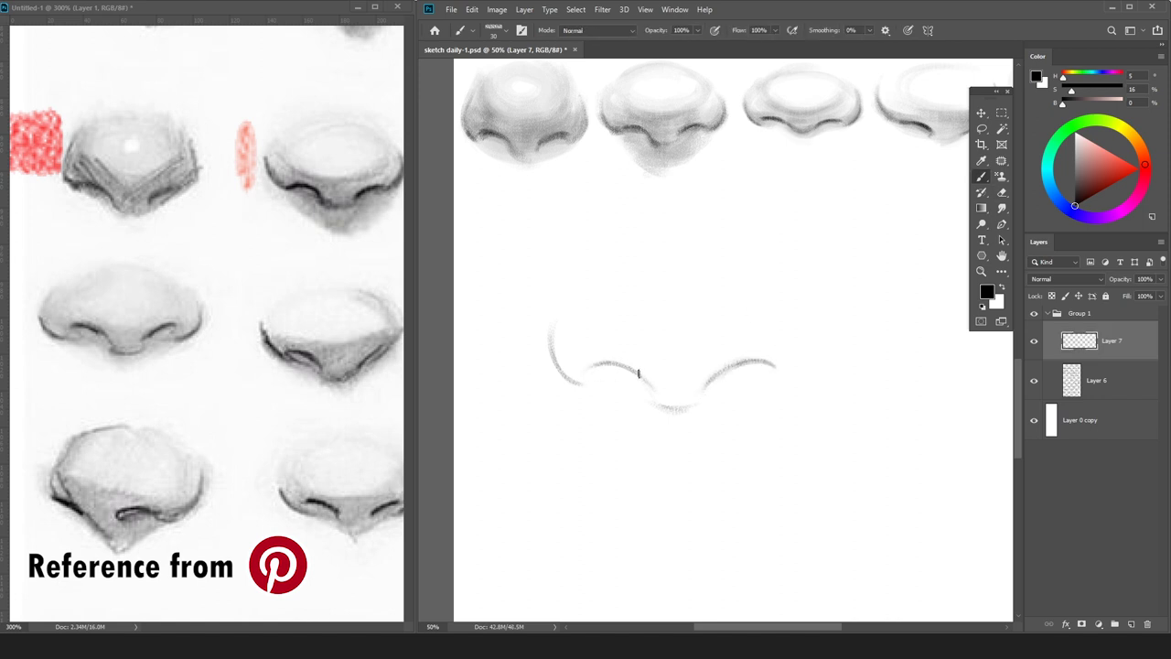
# Draw the right wing's contour of the front-facing nose and darken both wings and the left nostril line.
pyautogui.moveTo(780, 388)
pyautogui.mouseDown()
pyautogui.moveTo(801, 352)
pyautogui.moveTo(789, 322)
pyautogui.mouseUp()
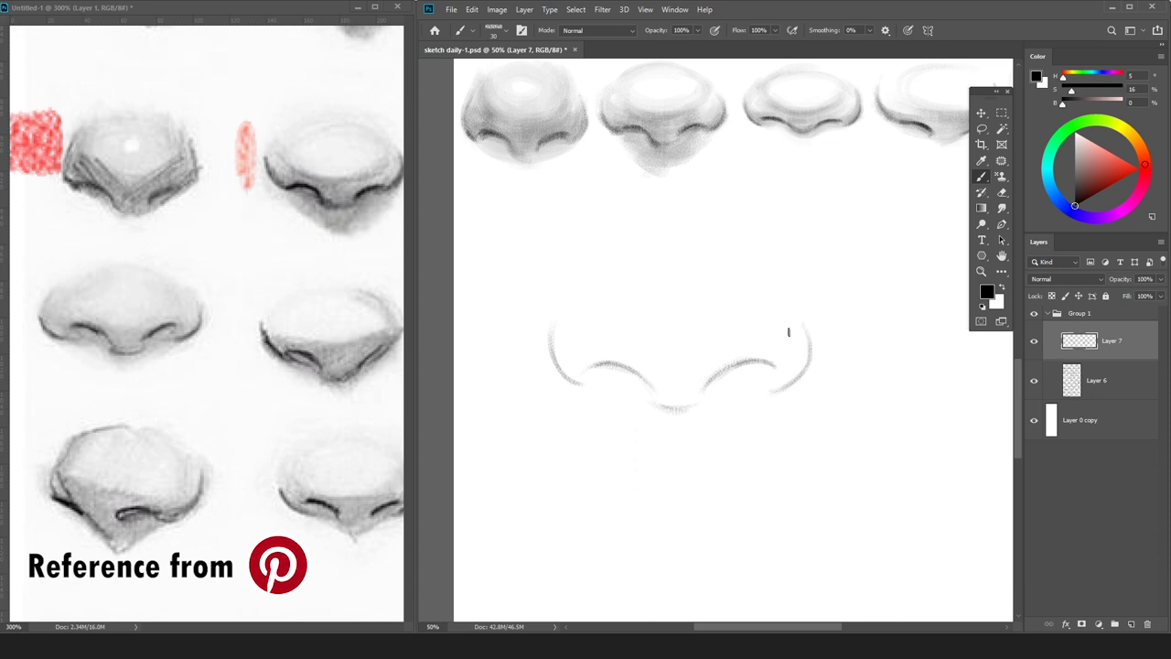
pyautogui.moveTo(801, 373); pyautogui.dragTo(776, 389)
pyautogui.moveTo(579, 383); pyautogui.dragTo(549, 355)
pyautogui.moveTo(631, 372); pyautogui.dragTo(645, 373)
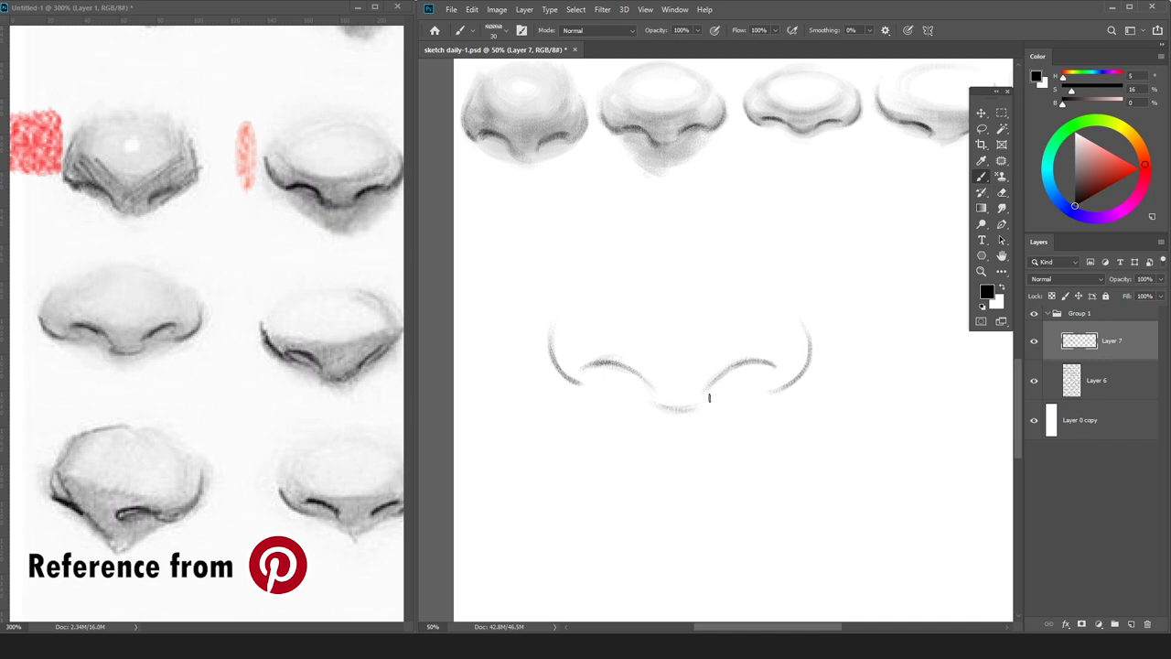
pyautogui.hotkey('ctrl', '-')
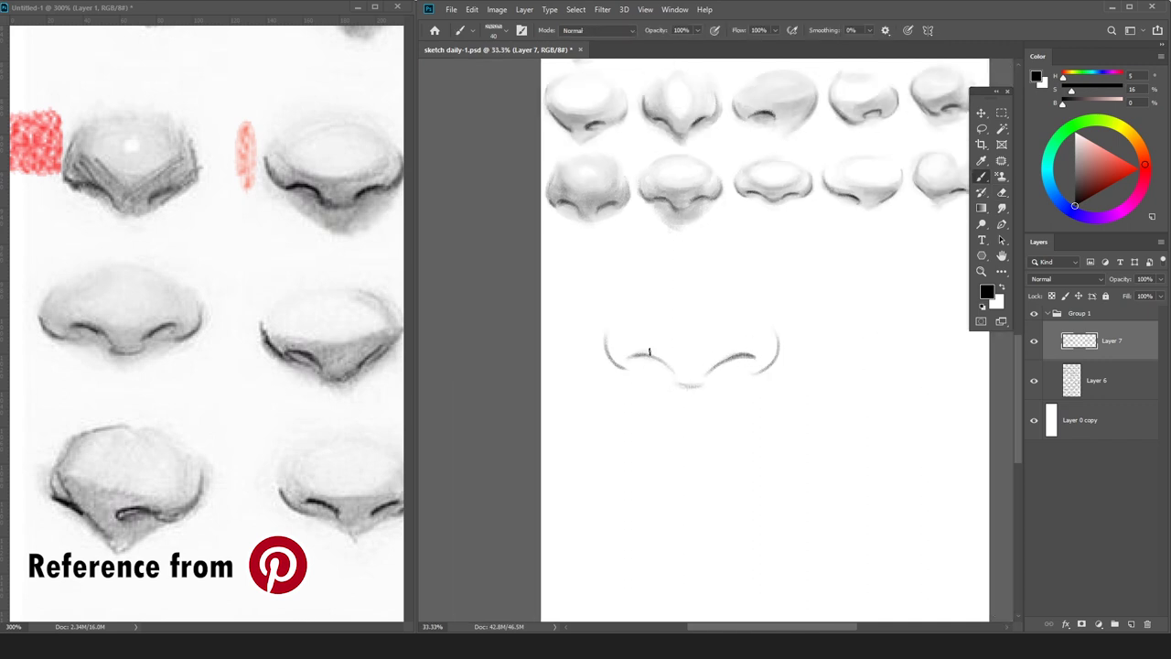
# Lay a light grey base tone across the front-facing nose on a new layer beneath its outlines.
pyautogui.click(1078, 377)
pyautogui.hotkey('ctrl', 'shift', 'n')
pyautogui.press('Return')
pyautogui.moveTo(1075, 145); pyautogui.dragTo(1075, 151)
pyautogui.press(']')
pyautogui.hotkey('ctrl', '-')
pyautogui.press(']')
pyautogui.press(']')
pyautogui.press(']')
pyautogui.press(']')
pyautogui.moveTo(698, 306)
pyautogui.mouseDown()
pyautogui.moveTo(727, 315)
pyautogui.moveTo(702, 318)
pyautogui.moveTo(679, 348)
pyautogui.moveTo(641, 325)
pyautogui.moveTo(670, 354)
pyautogui.moveTo(758, 345)
pyautogui.moveTo(717, 373)
pyautogui.moveTo(647, 354)
pyautogui.moveTo(761, 337)
pyautogui.moveTo(745, 351)
pyautogui.moveTo(747, 323)
pyautogui.moveTo(739, 351)
pyautogui.mouseUp()
# Shade the wings and underside of the front-facing nose in grey at 75% brightness, using a brush of size 250.
pyautogui.press(']')
pyautogui.press(']')
pyautogui.press(']')
pyautogui.press('[')
pyautogui.press('[')
pyautogui.press('[')
pyautogui.press(']')
pyautogui.press(']')
pyautogui.press(']')
pyautogui.press(']')
pyautogui.press('[')
pyautogui.press('[')
pyautogui.moveTo(657, 354)
pyautogui.mouseDown()
pyautogui.moveTo(649, 308)
pyautogui.moveTo(660, 296)
pyautogui.moveTo(690, 315)
pyautogui.moveTo(655, 343)
pyautogui.moveTo(634, 324)
pyautogui.moveTo(676, 350)
pyautogui.mouseUp()
pyautogui.hotkey('ctrl', 'z')
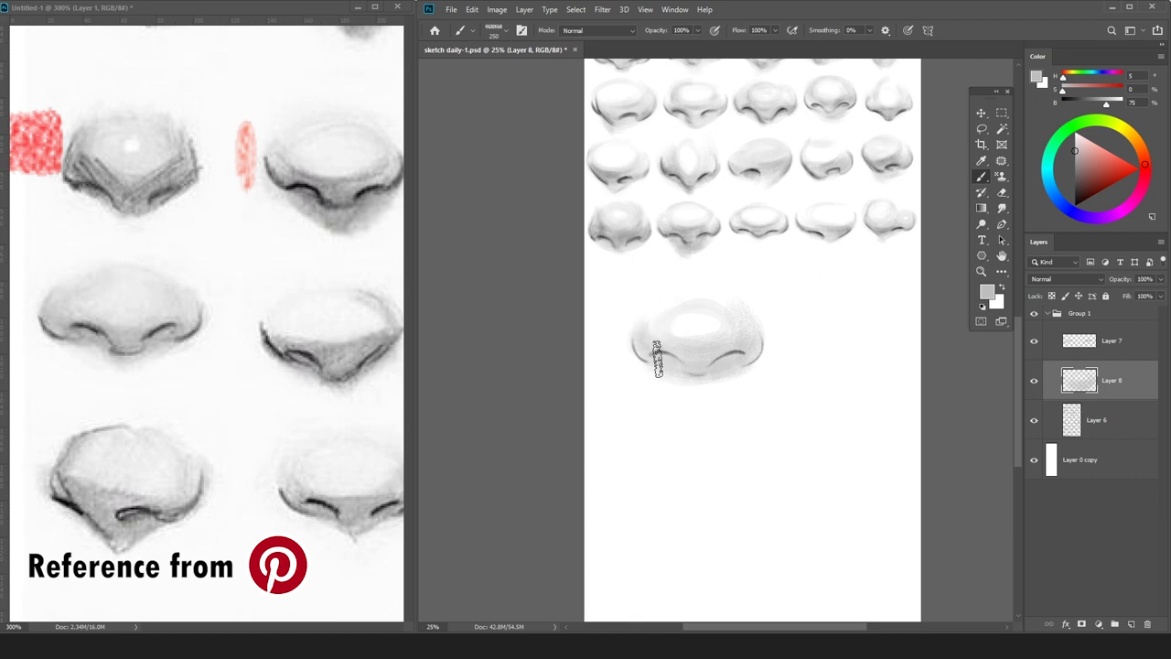
# Blend the bridge and sides of the front-facing nose with light greys sampled from its shading.
pyautogui.keyDown('alt'); pyautogui.click(668, 325); pyautogui.keyUp('alt')
pyautogui.keyDown('alt'); pyautogui.click(697, 353); pyautogui.keyUp('alt')
pyautogui.moveTo(723, 339)
pyautogui.mouseDown()
pyautogui.moveTo(711, 310)
pyautogui.moveTo(744, 328)
pyautogui.moveTo(711, 304)
pyautogui.mouseUp()
pyautogui.keyDown('alt'); pyautogui.click(698, 332); pyautogui.keyUp('alt')
pyautogui.keyDown('alt'); pyautogui.click(661, 343); pyautogui.keyUp('alt')
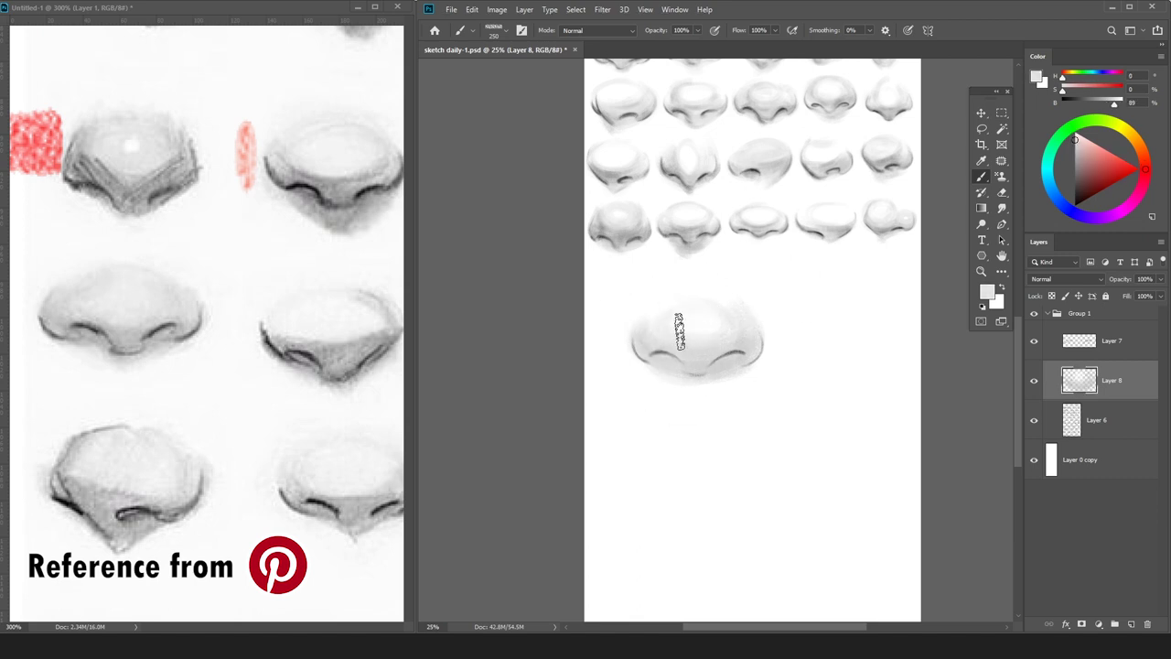
pyautogui.moveTo(747, 316); pyautogui.dragTo(753, 323)
# Darken both wings and nostrils of the front-facing nose in grey at 46% brightness, reducing the brush from size 150 to 90.
pyautogui.keyDown('alt'); pyautogui.click(735, 354); pyautogui.keyUp('alt')
pyautogui.press('[')
pyautogui.press('[')
pyautogui.press('[')
pyautogui.press('[')
pyautogui.press('[')
pyautogui.press('[')
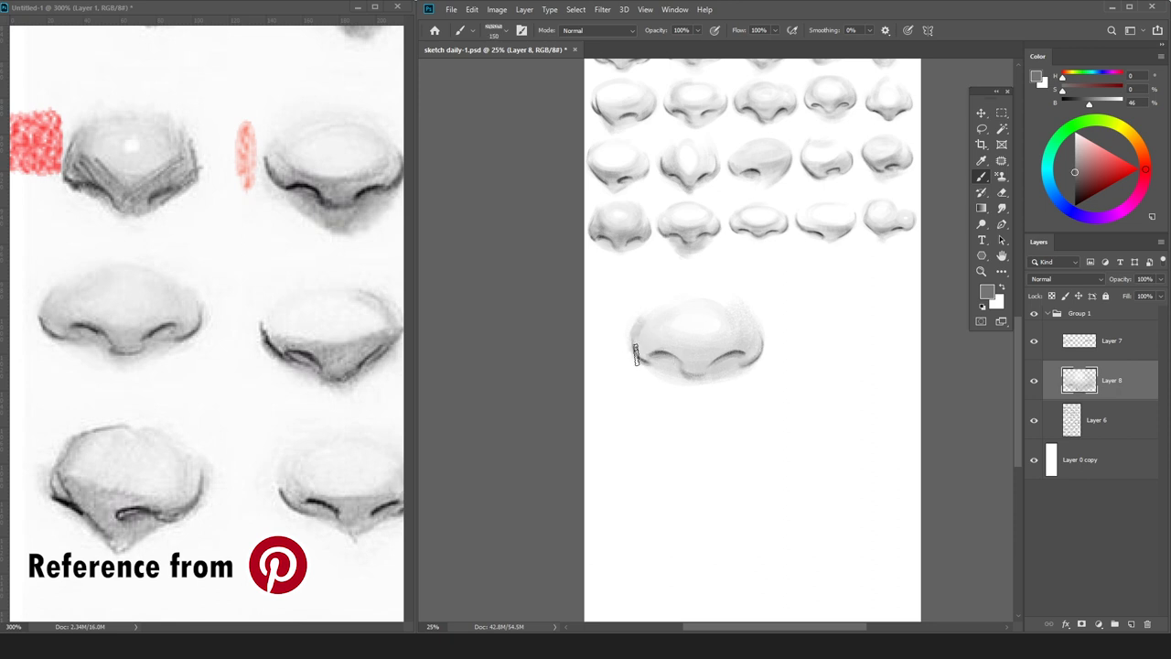
pyautogui.press('[')
pyautogui.press('[')
pyautogui.press(']')
pyautogui.press(']')
pyautogui.press(']')
pyautogui.press('[')
pyautogui.press('[')
pyautogui.press('[')
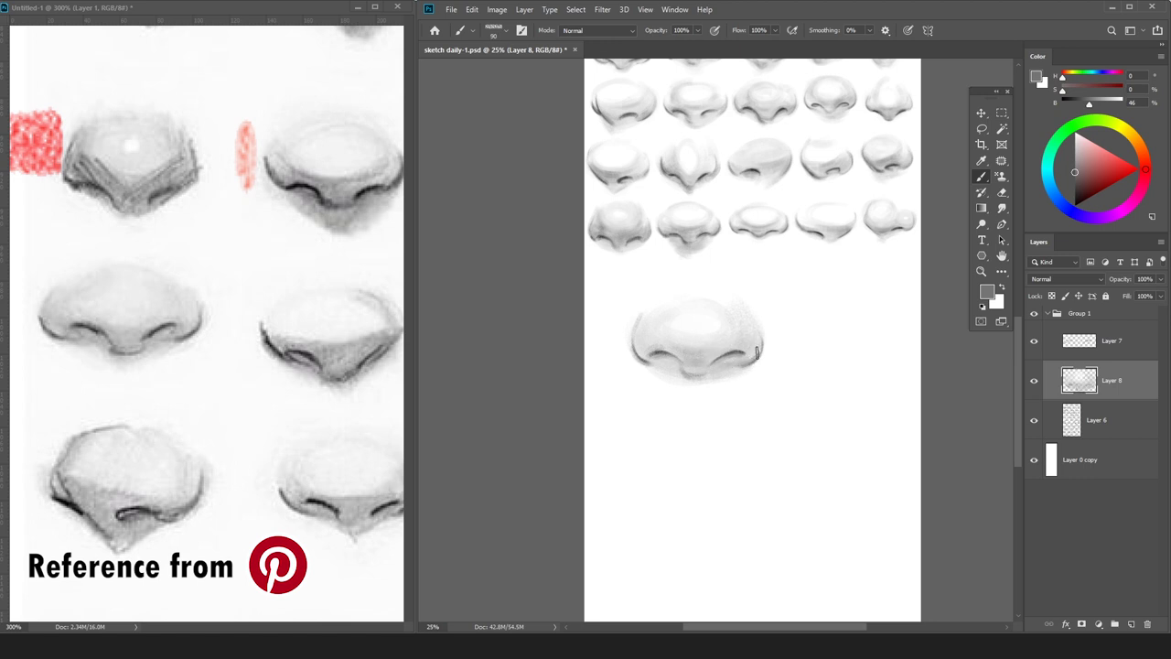
# Add soft shading to the upper left of the front-facing nose with a brush of size 175, undoing the last stroke.
pyautogui.press(']')
pyautogui.press(']')
pyautogui.press(']')
pyautogui.press(']')
pyautogui.moveTo(675, 311); pyautogui.dragTo(659, 314)
pyautogui.click(1075, 161)
pyautogui.hotkey('ctrl', 'z')
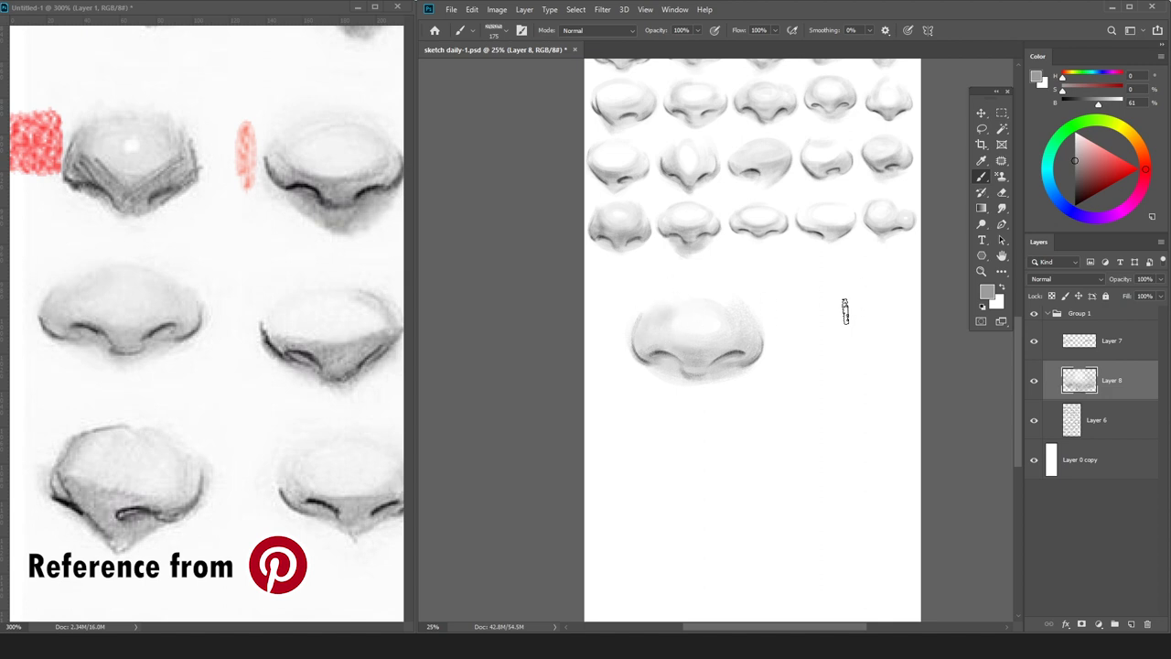
pyautogui.hotkey('ctrl', '-')
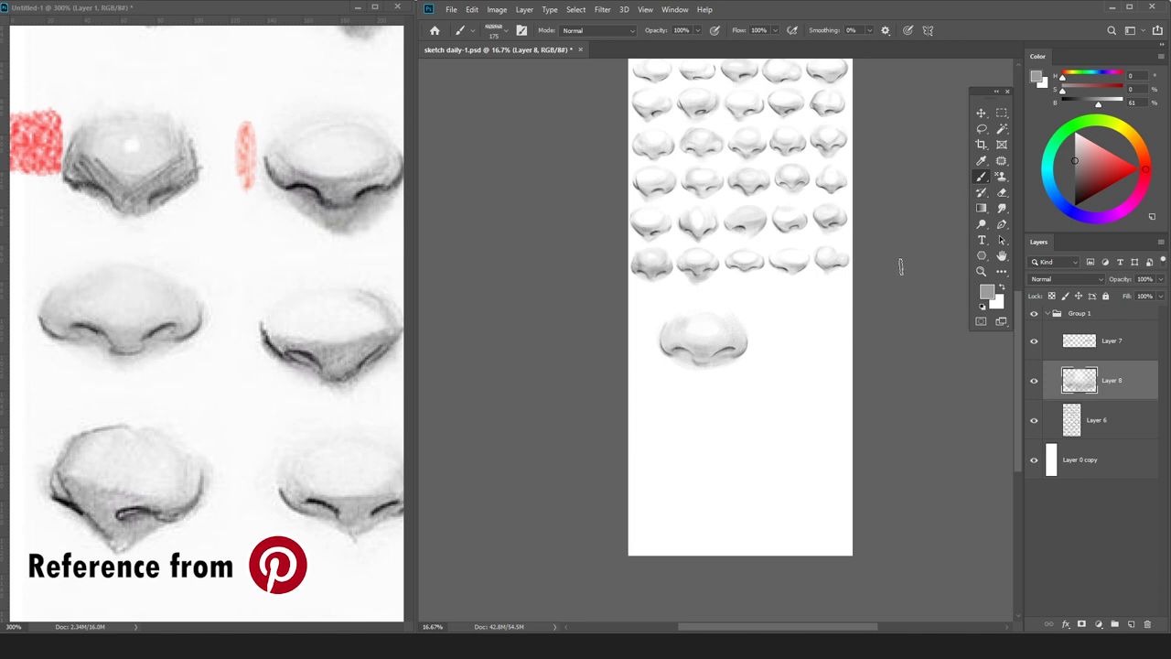
# Merge the nose's outline and shading, scale it down as the first nose of a new row, and merge it with the finished noses.
pyautogui.hotkey('ctrl', '+')
pyautogui.click(1113, 341)
pyautogui.hotkey('ctrl', 'e')
pyautogui.hotkey('ctrl', 't')
pyautogui.moveTo(773, 294)
pyautogui.mouseDown()
pyautogui.moveTo(701, 335)
pyautogui.moveTo(649, 259)
pyautogui.mouseUp()
pyautogui.press('Return')
pyautogui.press('b')
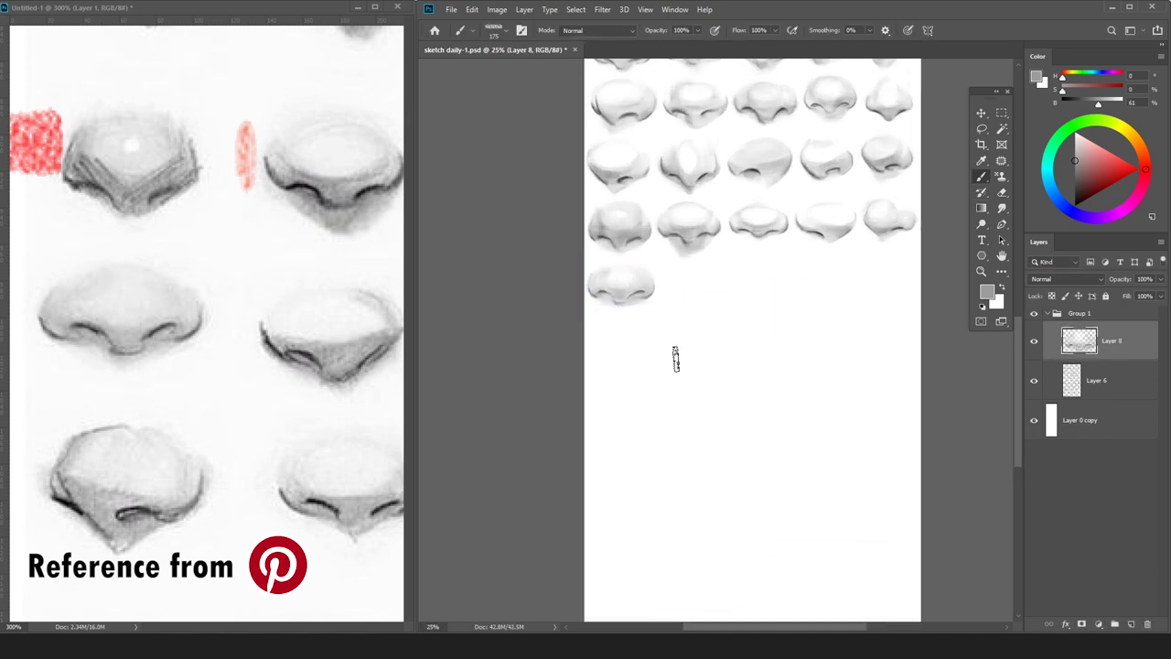
pyautogui.hotkey('ctrl', 'e')
# Create a new layer for the next nose and mark the finished one in the reference with a red stroke beside it.
pyautogui.hotkey('ctrl', 'shift', 'n')
pyautogui.press('Return')
pyautogui.keyDown('alt'); pyautogui.click(44, 146); pyautogui.keyUp('alt')
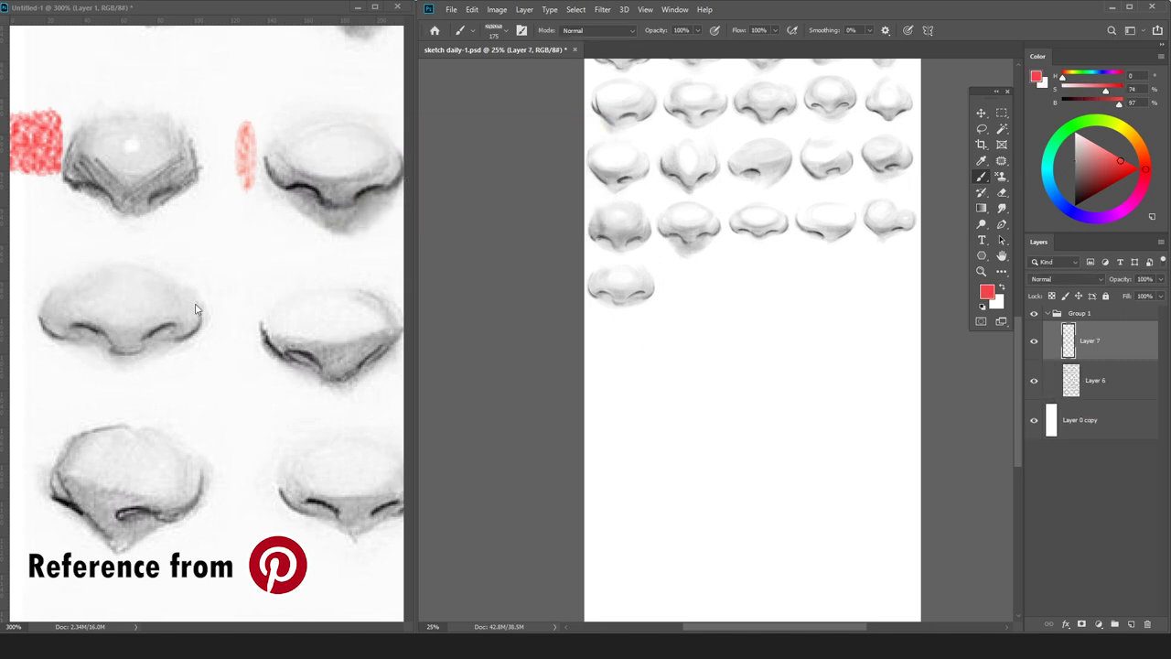
pyautogui.click(156, 7)
pyautogui.press('[')
pyautogui.press('[')
pyautogui.press('[')
pyautogui.press('[')
pyautogui.press('[')
pyautogui.press('[')
pyautogui.press('[')
pyautogui.press('[')
pyautogui.press('[')
pyautogui.press('[')
pyautogui.press('[')
pyautogui.press('[')
pyautogui.press('[')
pyautogui.moveTo(18, 288); pyautogui.dragTo(28, 316)
# Sketch the left wing and left nostril of the next reference nose in black below the new row, using a brush of size 35.
pyautogui.hscroll(3, 330, 208)
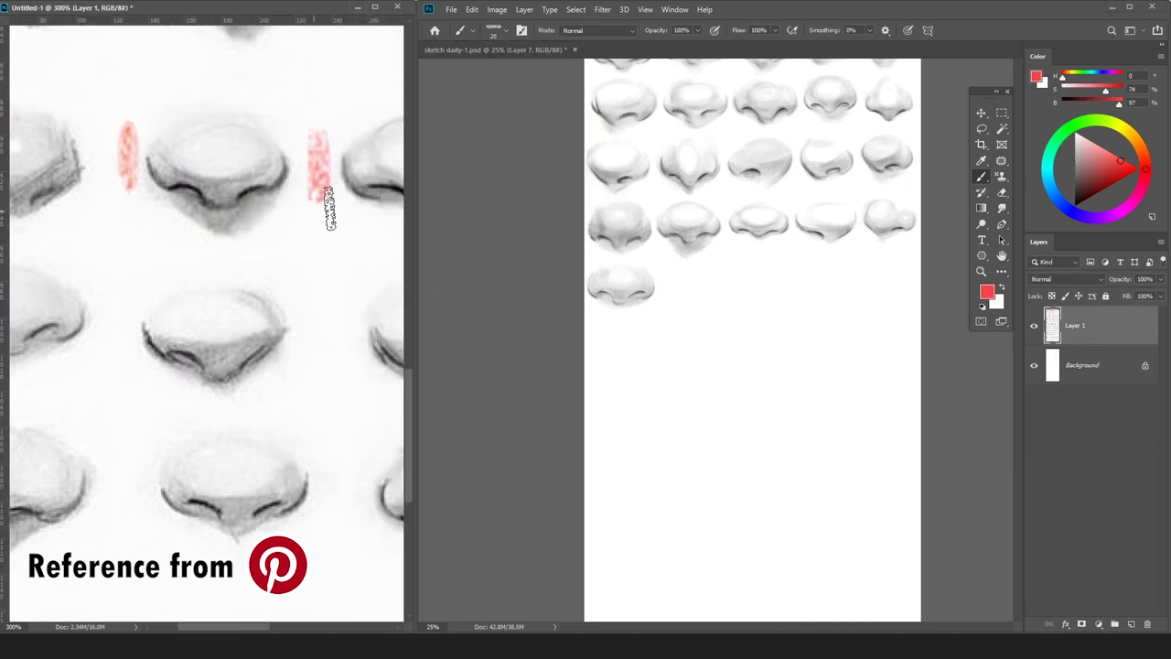
pyautogui.click(494, 49)
pyautogui.click(1075, 206)
pyautogui.hotkey('ctrl', '+')
pyautogui.press(']')
pyautogui.press(']')
pyautogui.moveTo(611, 375)
pyautogui.mouseDown()
pyautogui.moveTo(638, 419)
pyautogui.moveTo(669, 410)
pyautogui.moveTo(676, 423)
pyautogui.mouseUp()
pyautogui.hotkey('ctrl', 'z')
pyautogui.hotkey('ctrl', 'z')
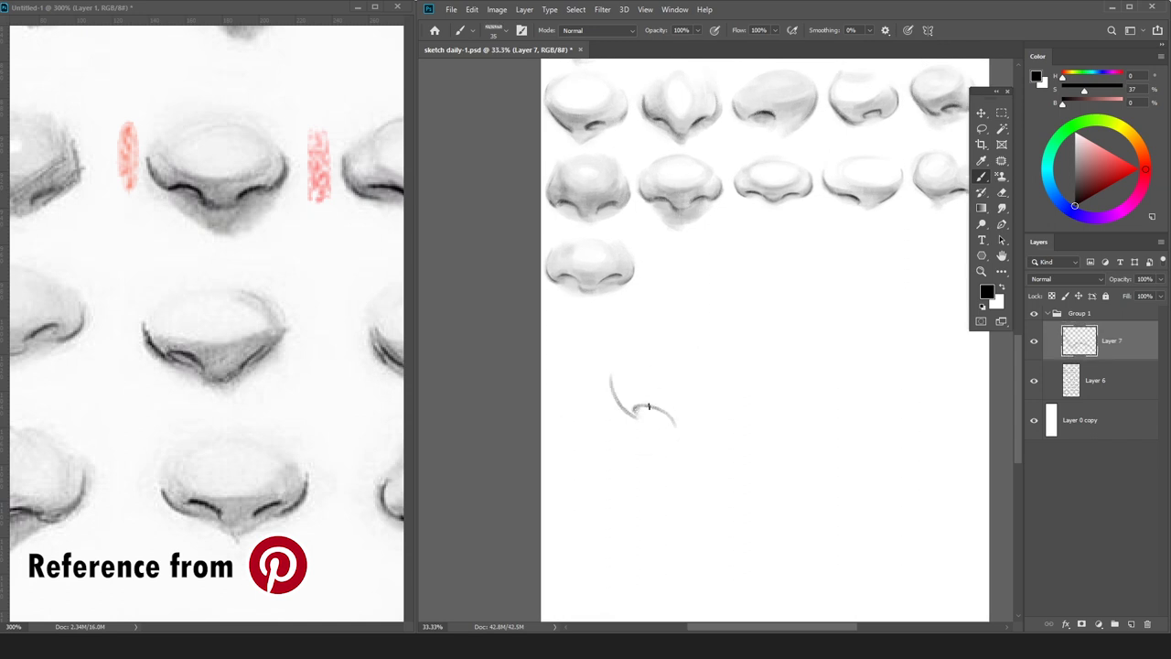
# Draw the right nostril, the tip and the right wing of the new nose.
pyautogui.moveTo(675, 428)
pyautogui.mouseDown()
pyautogui.moveTo(704, 442)
pyautogui.moveTo(740, 409)
pyautogui.mouseUp()
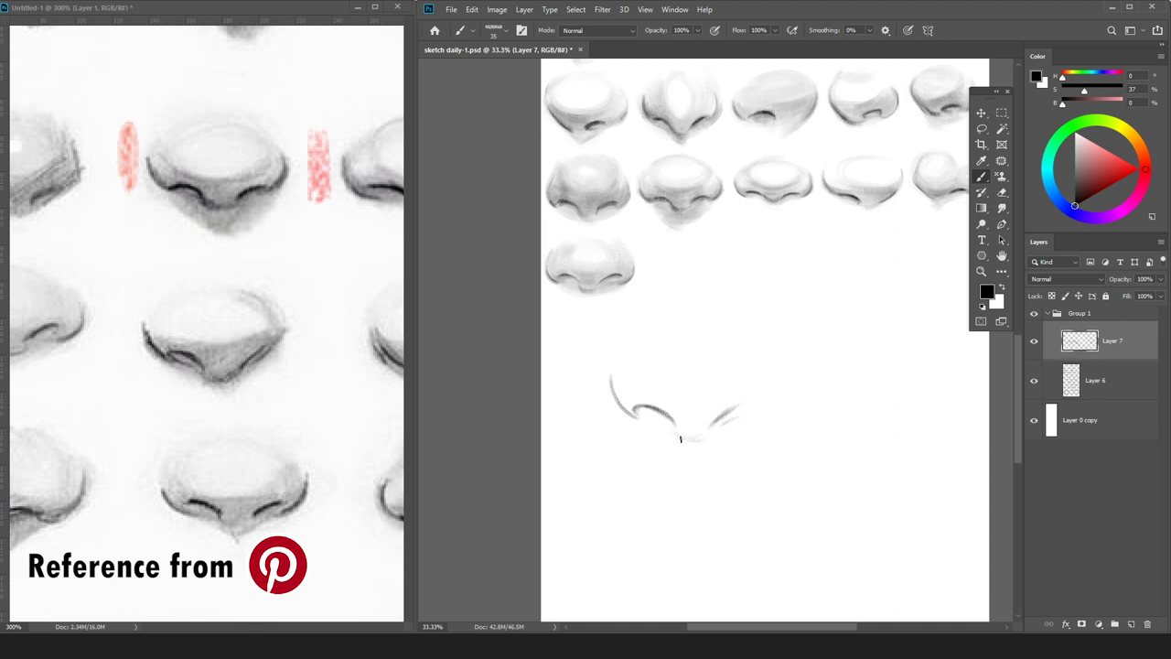
pyautogui.press('b')
pyautogui.moveTo(740, 413)
pyautogui.mouseDown()
pyautogui.moveTo(758, 382)
pyautogui.moveTo(731, 420)
pyautogui.moveTo(750, 404)
pyautogui.mouseUp()
pyautogui.press('e')
pyautogui.press('b')
# Clean up the new nose's outline with the Eraser and darken its left nostril line.
pyautogui.press('e')
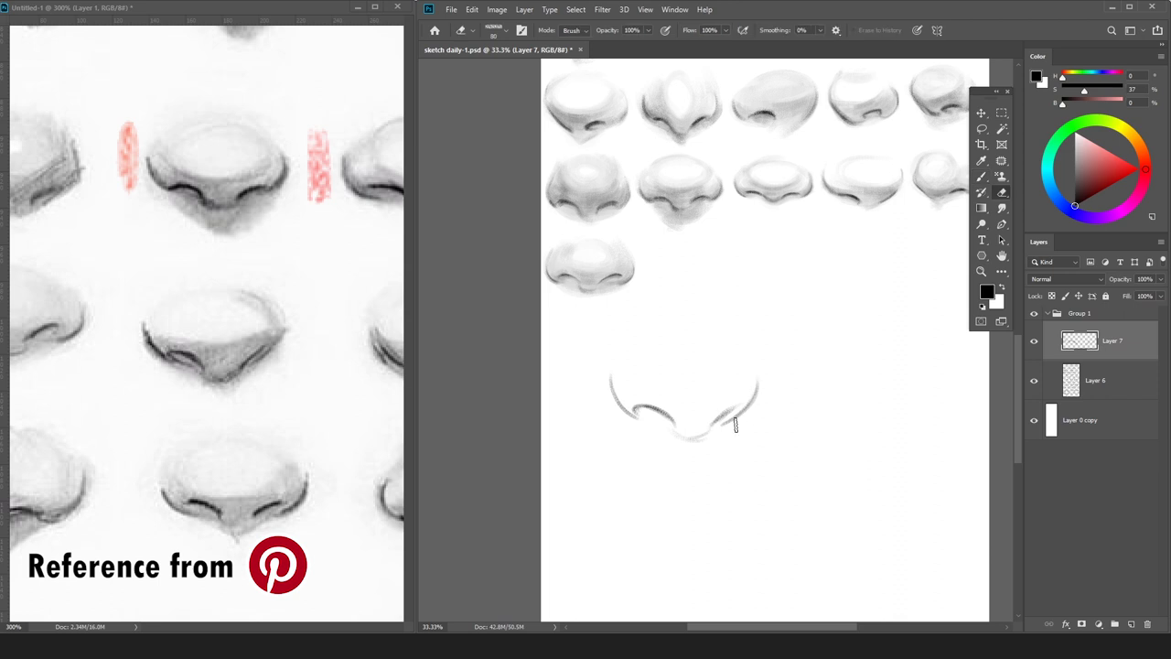
pyautogui.press('b')
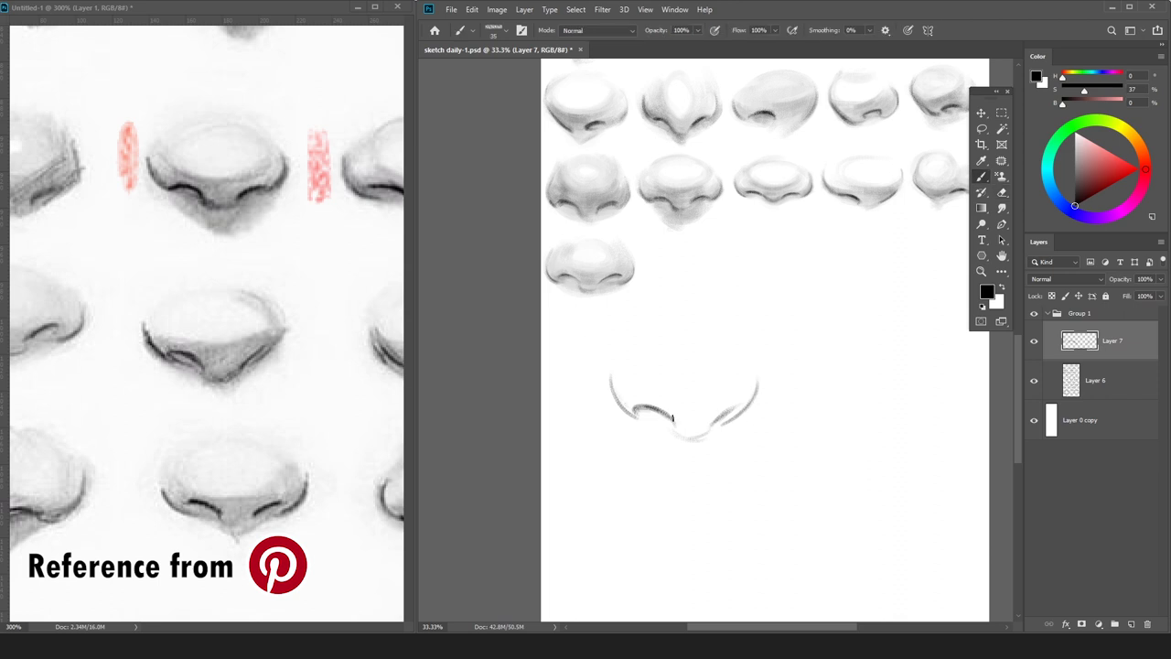
pyautogui.press('e')
pyautogui.press('b')
pyautogui.press('e')
pyautogui.press('b')
pyautogui.press('b')
# Lay a pale grey base tone over the new nose on a new layer beneath its outlines, undoing the last stroke.
pyautogui.click(1086, 379)
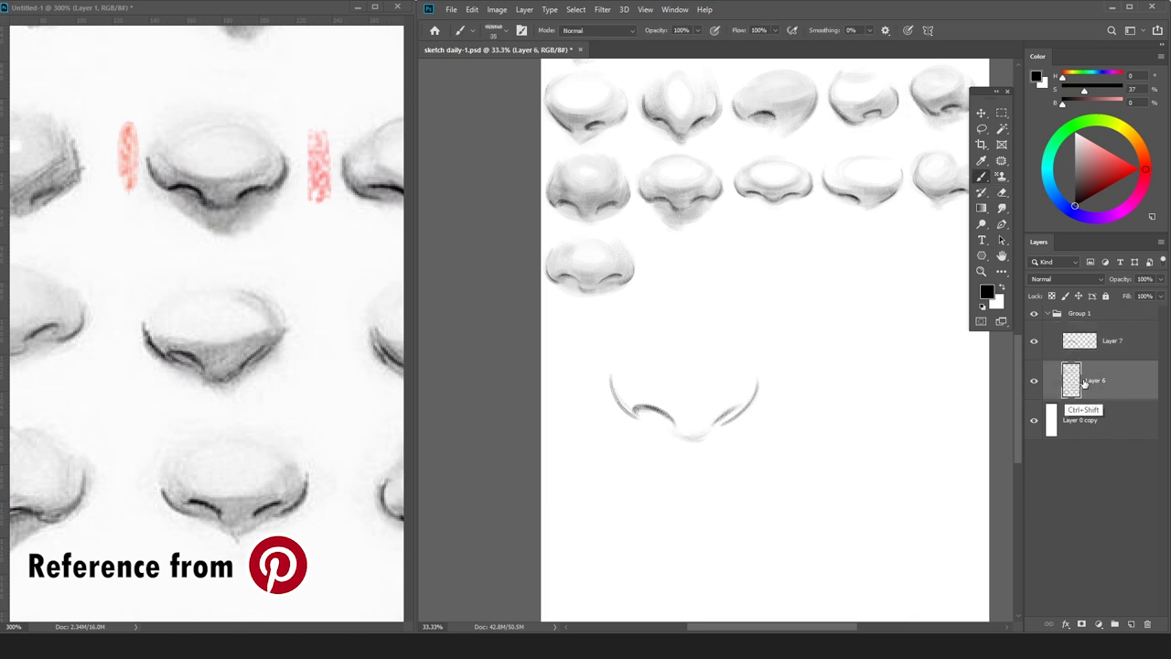
pyautogui.hotkey('ctrl', 'shift', 'n')
pyautogui.press('Return')
pyautogui.click(1075, 140)
pyautogui.press(']')
pyautogui.press(']')
pyautogui.press(']')
pyautogui.press(']')
pyautogui.press(']')
pyautogui.press(']')
pyautogui.press(']')
pyautogui.press(']')
pyautogui.press(']')
pyautogui.moveTo(693, 346)
pyautogui.mouseDown()
pyautogui.moveTo(647, 385)
pyautogui.moveTo(729, 379)
pyautogui.moveTo(679, 376)
pyautogui.moveTo(698, 370)
pyautogui.moveTo(662, 387)
pyautogui.moveTo(742, 377)
pyautogui.moveTo(623, 371)
pyautogui.moveTo(717, 350)
pyautogui.moveTo(712, 365)
pyautogui.moveTo(671, 372)
pyautogui.moveTo(721, 364)
pyautogui.moveTo(633, 405)
pyautogui.moveTo(749, 406)
pyautogui.moveTo(674, 421)
pyautogui.moveTo(680, 437)
pyautogui.moveTo(708, 436)
pyautogui.moveTo(750, 393)
pyautogui.mouseUp()
pyautogui.hotkey('ctrl', 'z')
# Shade the lower half of the new nose in grey at 72% brightness with a brush of size 125.
pyautogui.press(']')
pyautogui.click(1076, 153)
pyautogui.press(']')
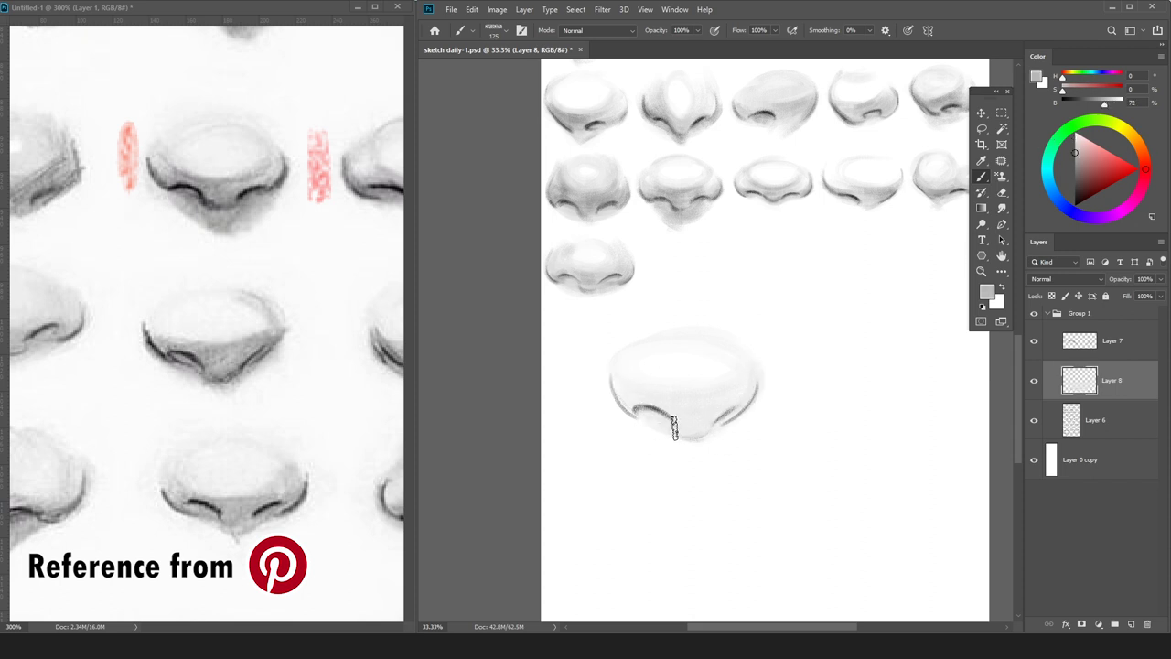
pyautogui.moveTo(625, 383)
pyautogui.mouseDown()
pyautogui.moveTo(659, 398)
pyautogui.moveTo(757, 369)
pyautogui.moveTo(698, 414)
pyautogui.moveTo(661, 407)
pyautogui.moveTo(750, 402)
pyautogui.mouseUp()
# Shade beneath the left nostril of the new nose, reducing the brush to size 70.
pyautogui.press('[')
pyautogui.press('[')
pyautogui.press('[')
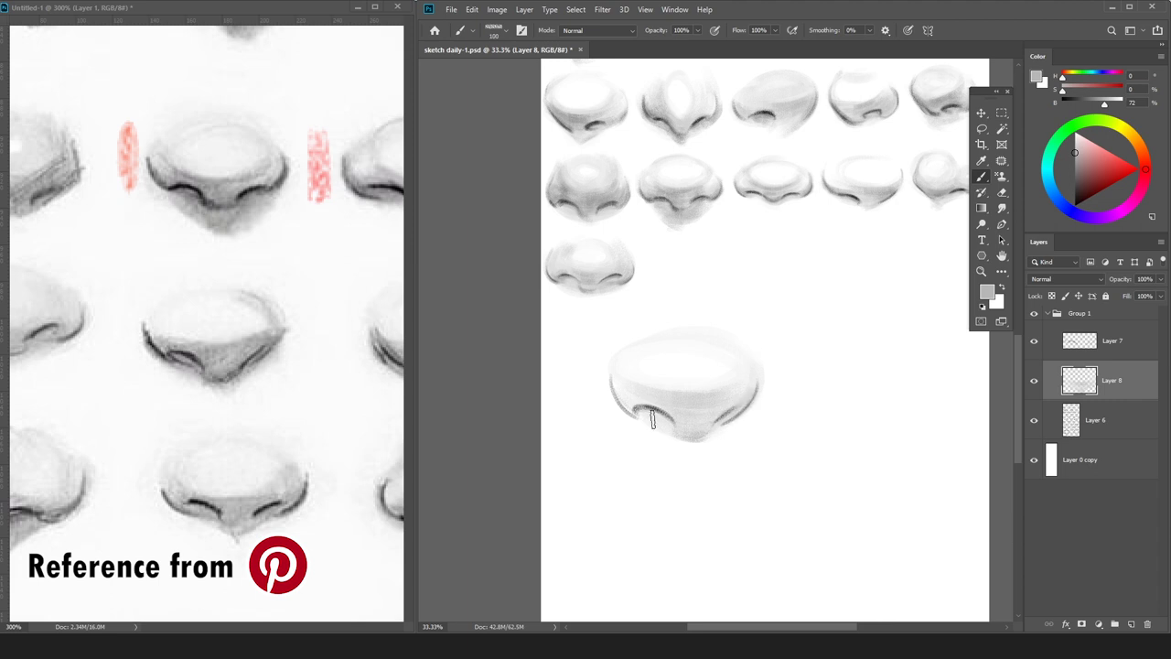
pyautogui.press('[')
pyautogui.press('[')
pyautogui.press('[')
pyautogui.moveTo(638, 417)
pyautogui.mouseDown()
pyautogui.moveTo(626, 386)
pyautogui.moveTo(667, 421)
pyautogui.moveTo(626, 381)
pyautogui.moveTo(729, 388)
pyautogui.moveTo(757, 365)
pyautogui.moveTo(751, 330)
pyautogui.moveTo(717, 392)
pyautogui.moveTo(667, 416)
pyautogui.mouseUp()
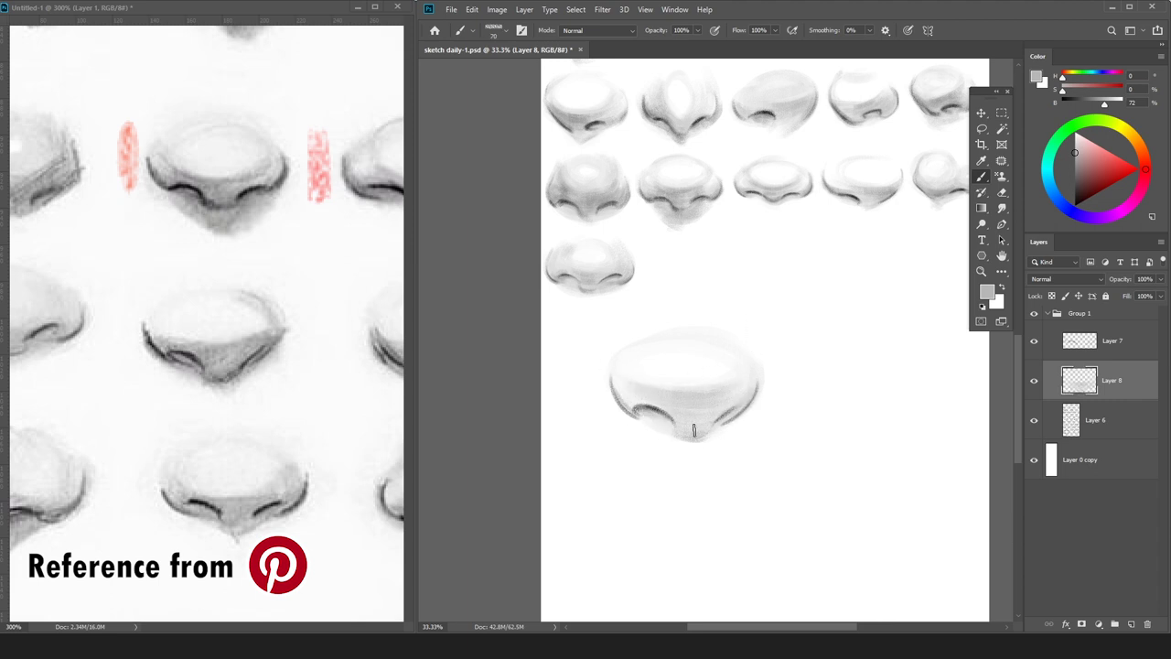
# Darken both wings and the left nostril of the new nose in grey at 32% brightness with a brush of size 40.
pyautogui.press('[')
pyautogui.press('[')
pyautogui.press('[')
pyautogui.keyDown('alt'); pyautogui.click(755, 401); pyautogui.keyUp('alt')
pyautogui.press('[')
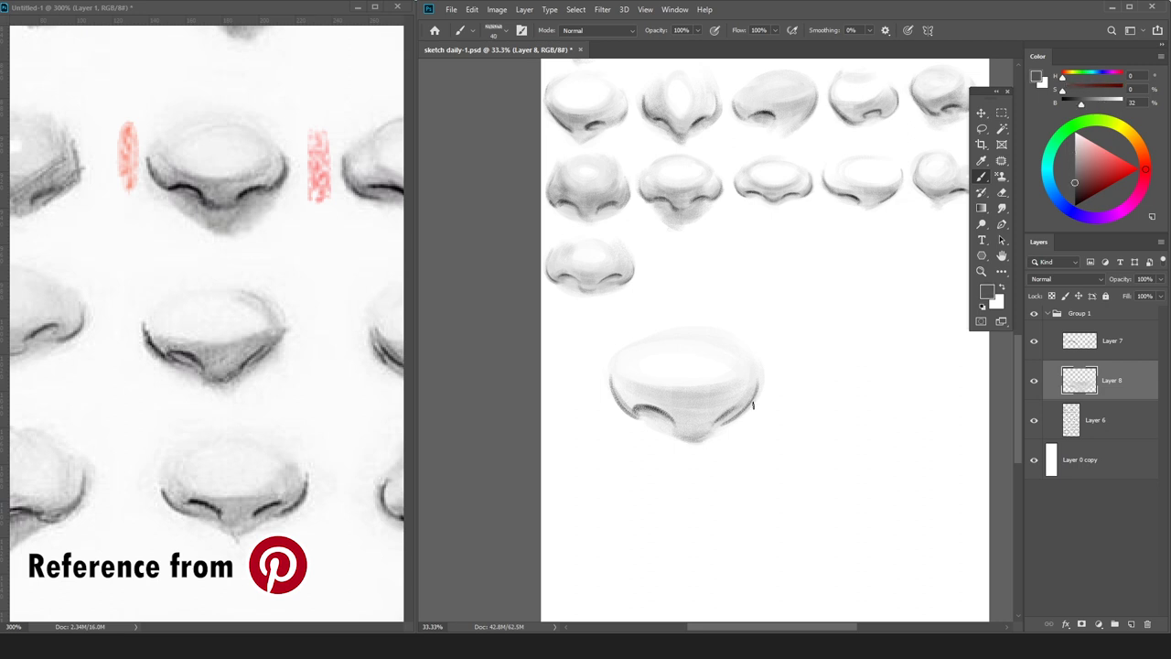
pyautogui.moveTo(755, 396); pyautogui.dragTo(728, 424)
pyautogui.moveTo(614, 395)
pyautogui.mouseDown()
pyautogui.moveTo(645, 418)
pyautogui.moveTo(672, 418)
pyautogui.mouseUp()
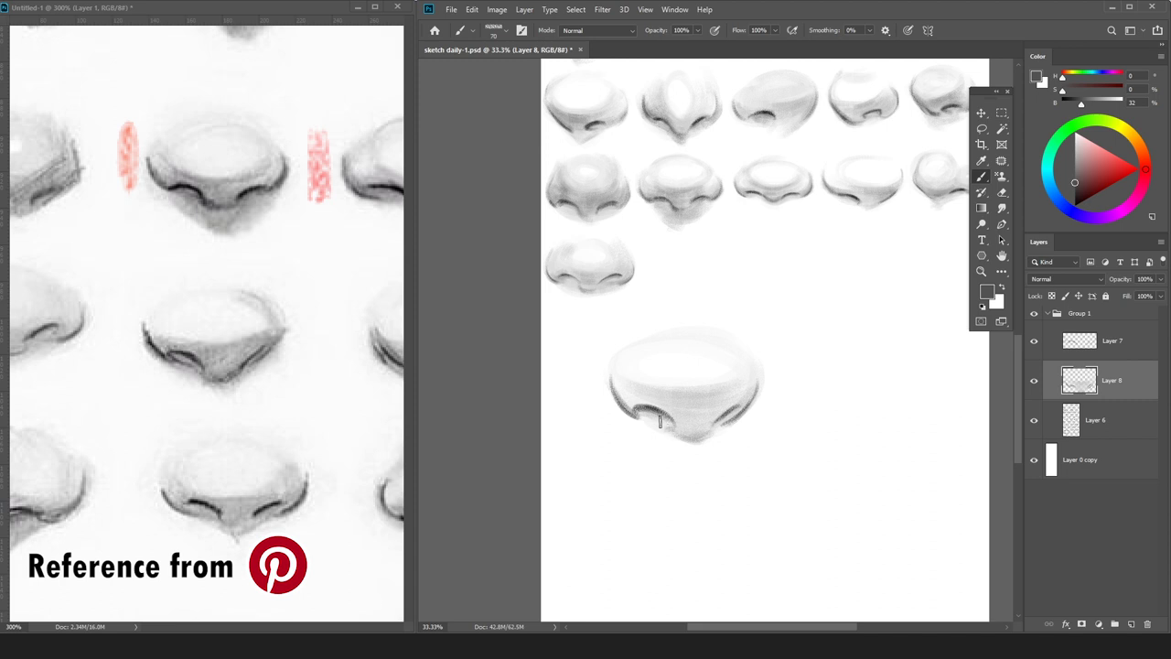
# Darken the underside of the tip and add a soft shadow below it in grey at 76% brightness, using a brush of size 125.
pyautogui.moveTo(677, 436); pyautogui.dragTo(710, 442)
pyautogui.keyDown('alt'); pyautogui.click(703, 425); pyautogui.keyUp('alt')
pyautogui.press(']')
pyautogui.press(']')
pyautogui.press(']')
pyautogui.press(']')
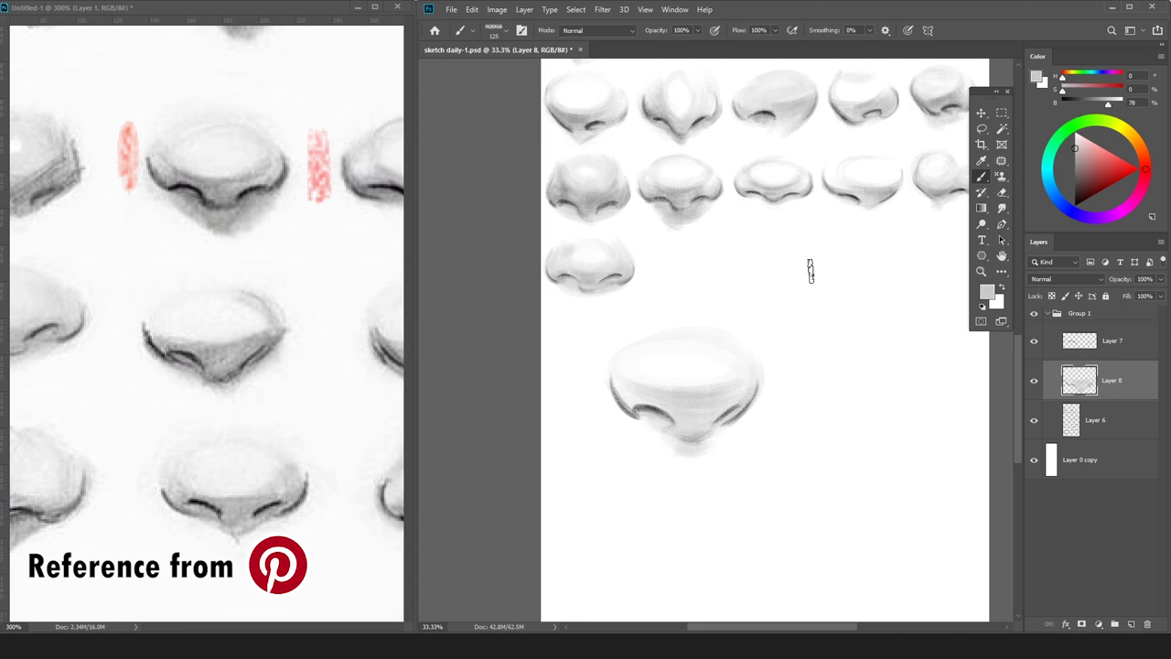
pyautogui.moveTo(626, 378)
pyautogui.mouseDown()
pyautogui.moveTo(667, 383)
pyautogui.moveTo(646, 408)
pyautogui.moveTo(632, 394)
pyautogui.mouseUp()
# Darken the underside of the new nose in grey at 59% brightness, varying the brush between sizes 45 and 150.
pyautogui.click(1076, 163)
pyautogui.press('[')
pyautogui.press('[')
pyautogui.press('[')
pyautogui.press('[')
pyautogui.press('[')
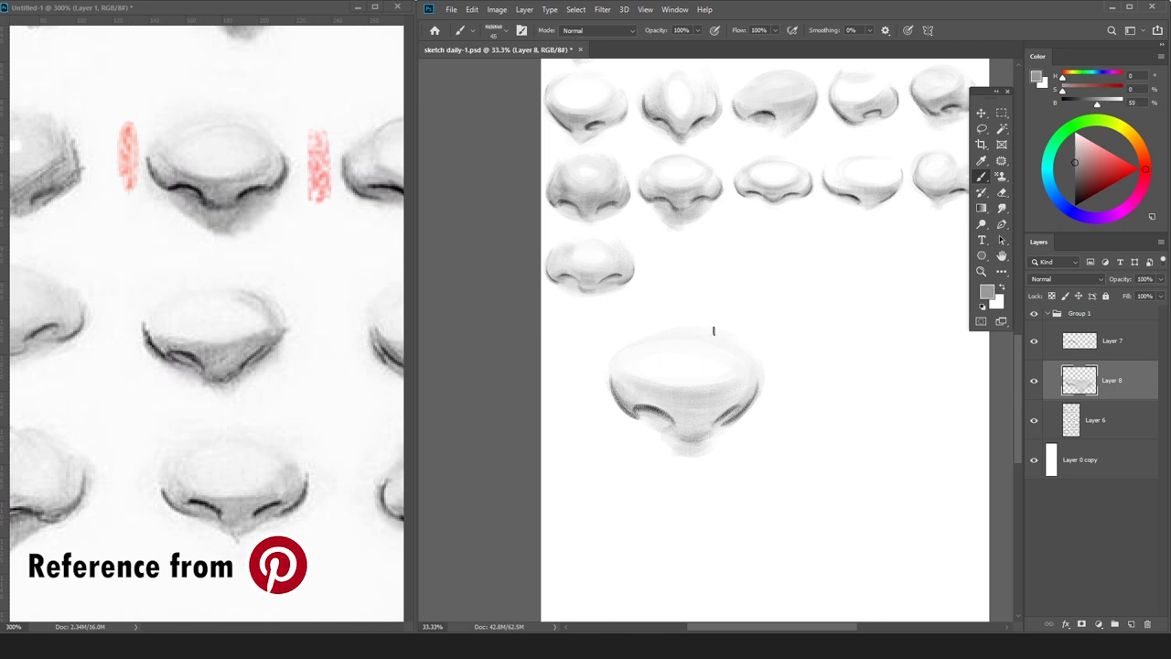
pyautogui.press(']')
pyautogui.press(']')
pyautogui.press(']')
pyautogui.press(']')
pyautogui.press(']')
pyautogui.press(']')
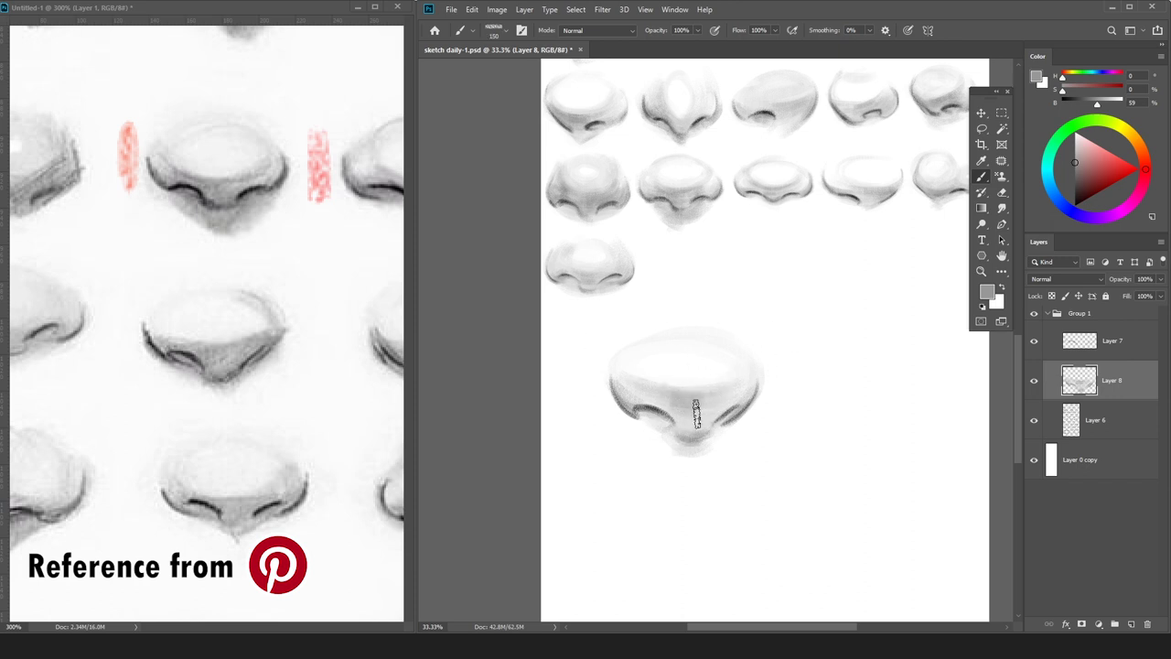
pyautogui.press('[')
pyautogui.press('[')
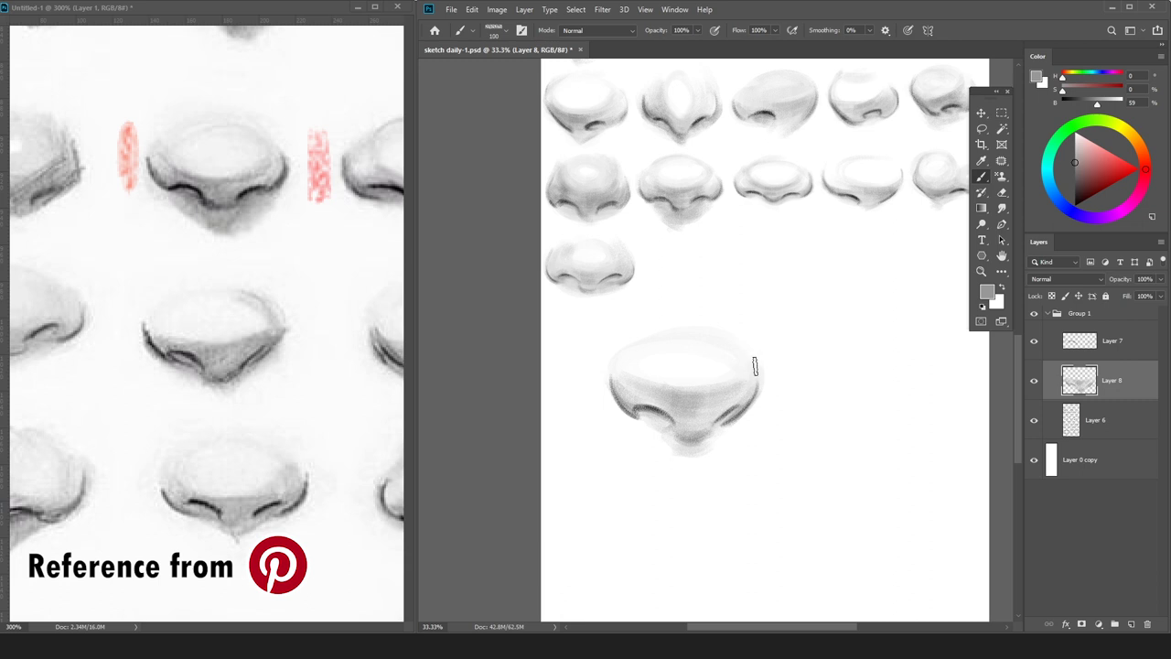
# Clean the outer edge of the nose with the eraser and merge its outline layer with its shading layer.
pyautogui.press('[')
pyautogui.press('[')
pyautogui.press('[')
pyautogui.press('[')
pyautogui.press('e')
pyautogui.click(1109, 347)
pyautogui.hotkey('ctrl', 'e')
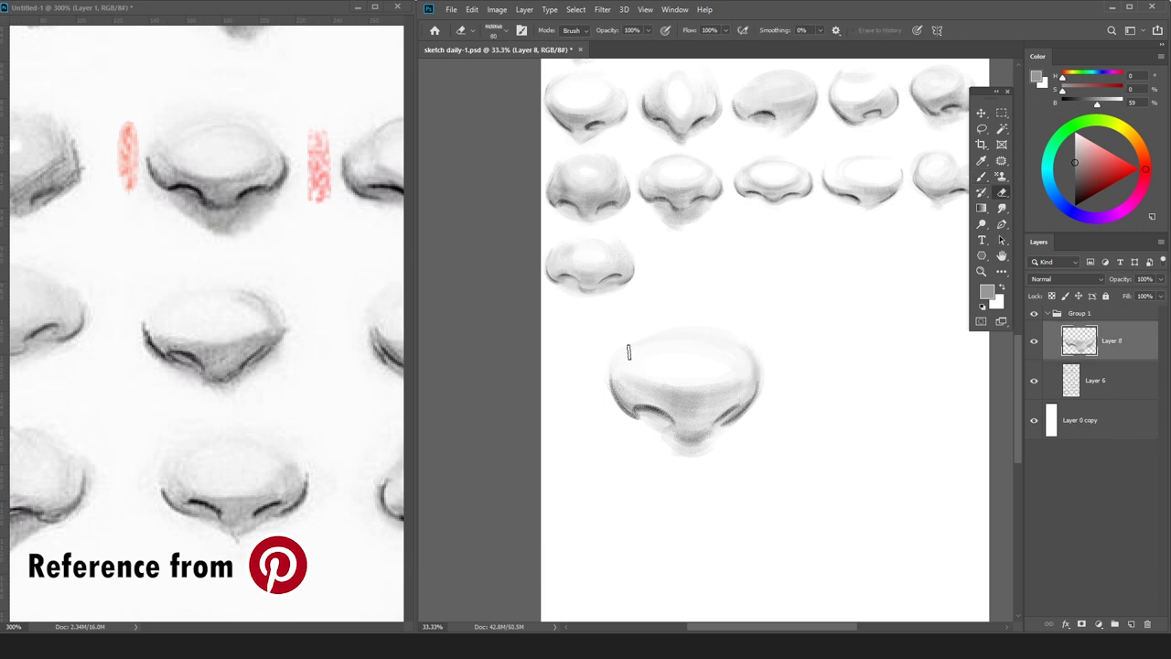
# Shade the right edge of the nose in grey at 54% brightness with a brush of size 60.
pyautogui.rightClick(655, 314)
pyautogui.click(654, 314)
pyautogui.press('b')
pyautogui.press('[')
pyautogui.press('[')
pyautogui.moveTo(756, 367); pyautogui.dragTo(758, 377)
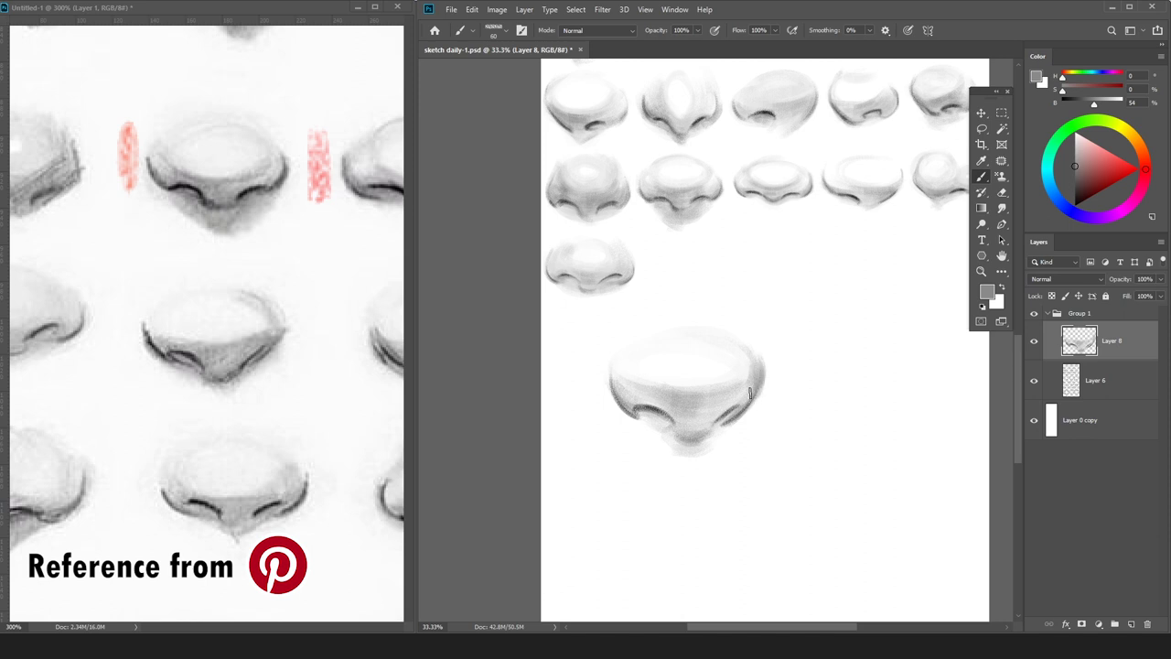
# Shrink the finished nose and place it as the second nose of the last row.
pyautogui.hotkey('ctrl', '-')
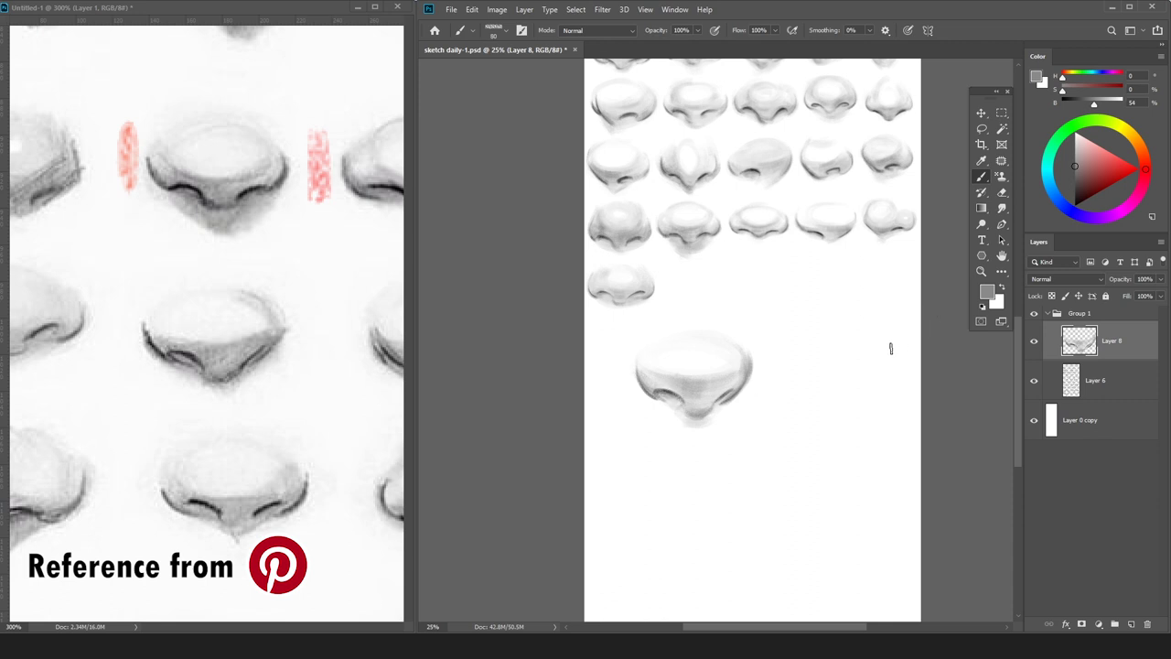
pyautogui.hscroll(2, 772, 332)
pyautogui.hotkey('ctrl', 't')
pyautogui.moveTo(719, 332); pyautogui.dragTo(671, 274)
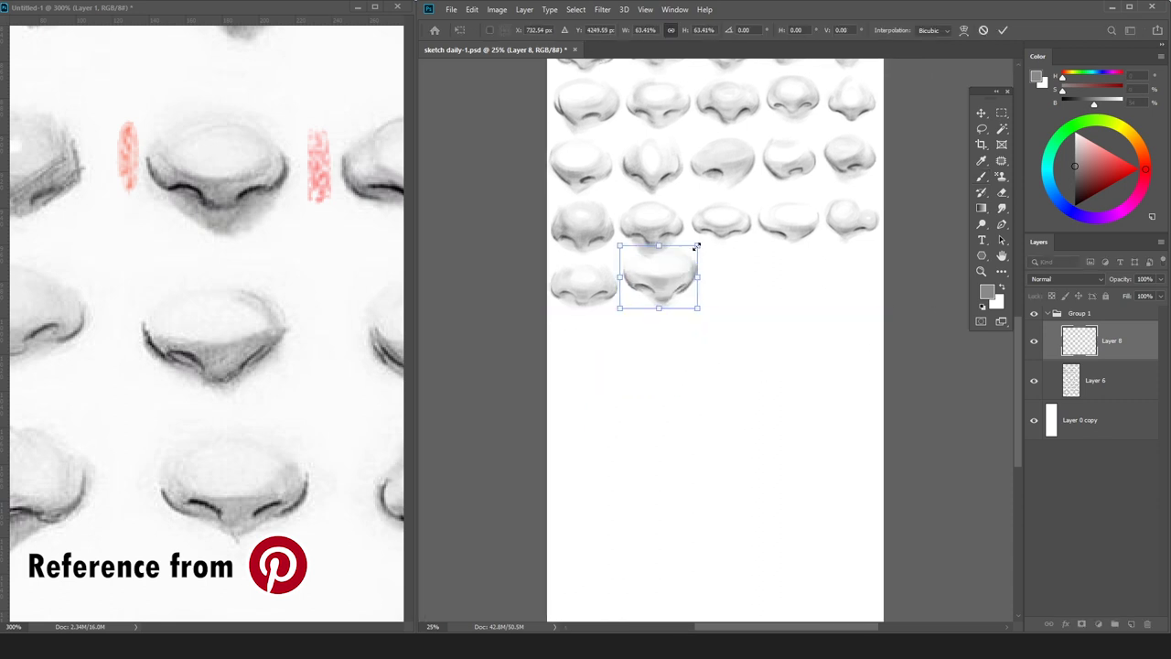
pyautogui.press('Return')
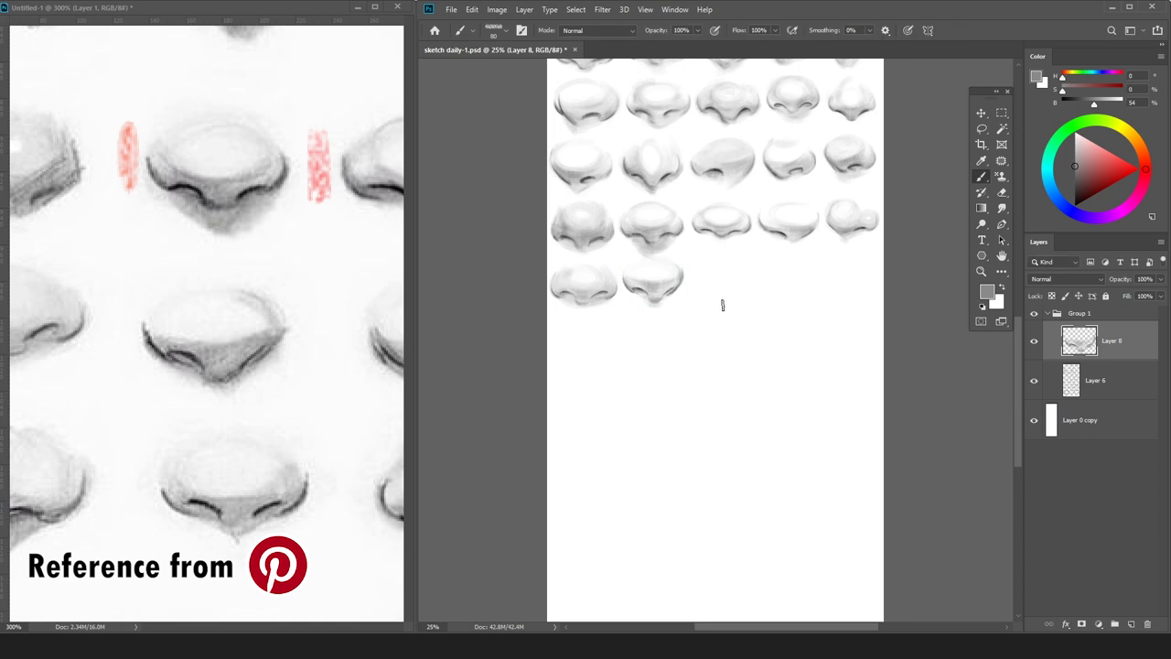
pyautogui.press('v')
pyautogui.hotkey('shift', 'Down')
# Merge the placed nose into the layer of finished noses and add a new layer for the next one.
pyautogui.hotkey('ctrl', 'e')
pyautogui.hotkey('ctrl', 'shift', 'n')
pyautogui.press('Return')
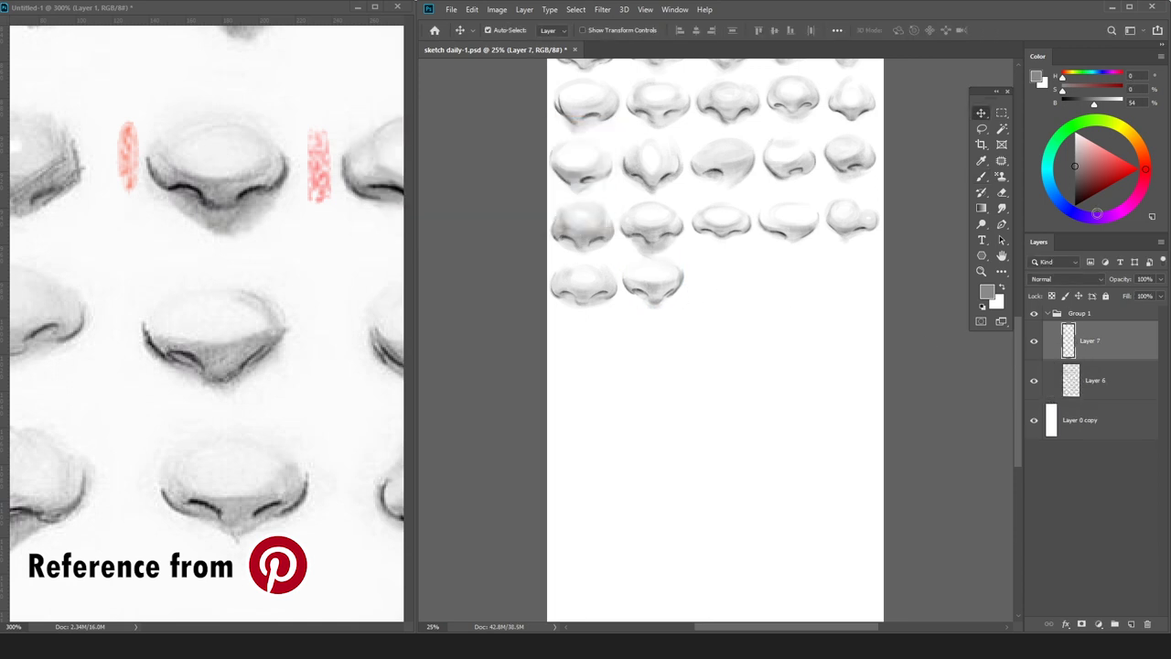
# Mark the nose just completed with a red scribble in the reference image and reduce the brush to size 15.
pyautogui.press('d')
pyautogui.press('b')
pyautogui.click(1135, 170)
pyautogui.click(119, 262)
pyautogui.moveTo(119, 262)
pyautogui.mouseDown()
pyautogui.moveTo(162, 254)
pyautogui.moveTo(158, 329)
pyautogui.mouseUp()
pyautogui.press('[')
pyautogui.press('[')
pyautogui.press('[')
pyautogui.press('[')
pyautogui.press('[')
pyautogui.press('[')
pyautogui.press('[')
pyautogui.press('[')
pyautogui.press('[')
pyautogui.press('[')
pyautogui.moveTo(303, 362); pyautogui.dragTo(97, 345)
# Sketch the wings and nostril curves of a new nose below the rows in black with a brush of size 35.
pyautogui.click(495, 50)
pyautogui.press('d')
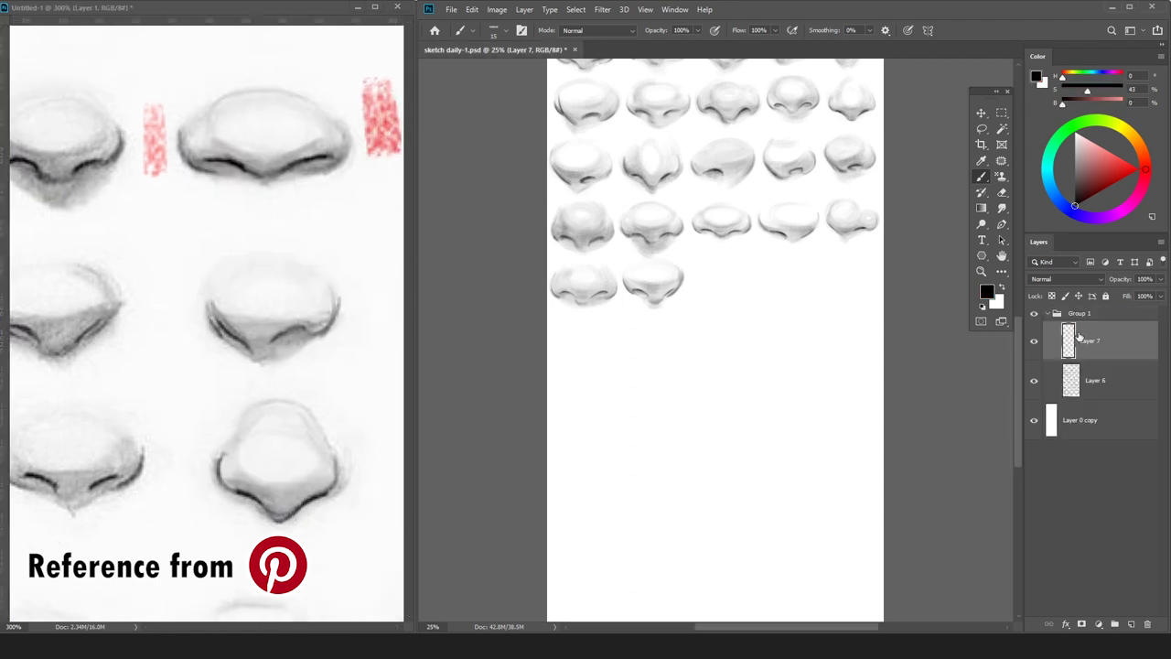
pyautogui.hotkey('ctrl', '+')
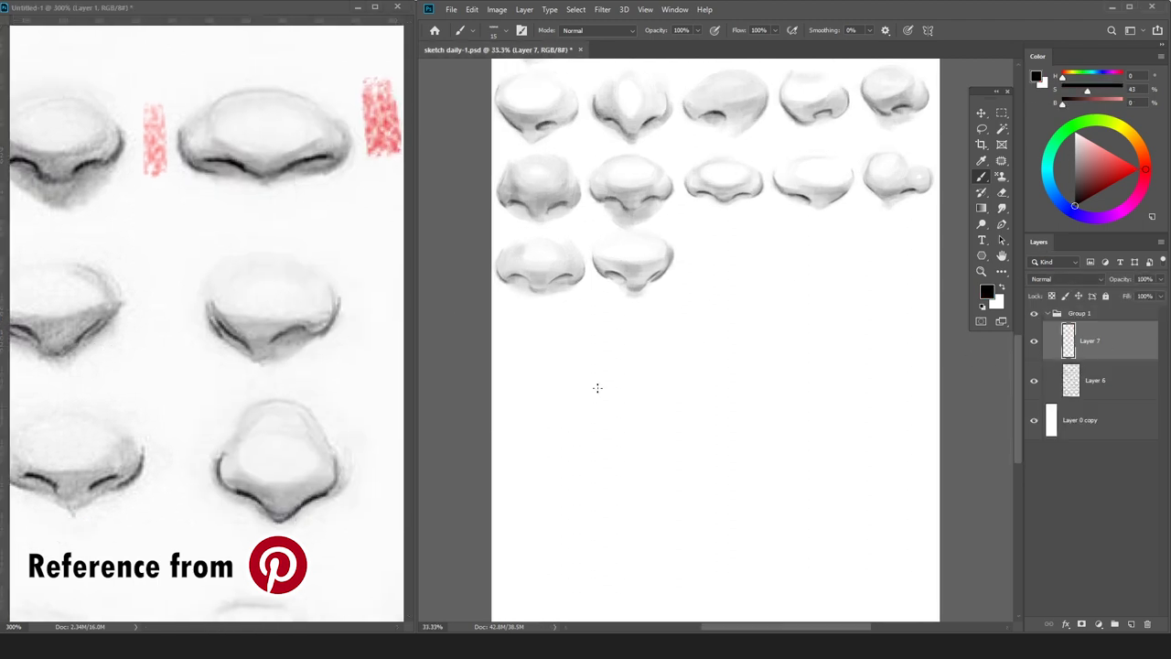
pyautogui.moveTo(591, 418)
pyautogui.mouseDown()
pyautogui.moveTo(601, 412)
pyautogui.moveTo(624, 437)
pyautogui.moveTo(678, 419)
pyautogui.mouseUp()
pyautogui.hotkey('ctrl', 'z')
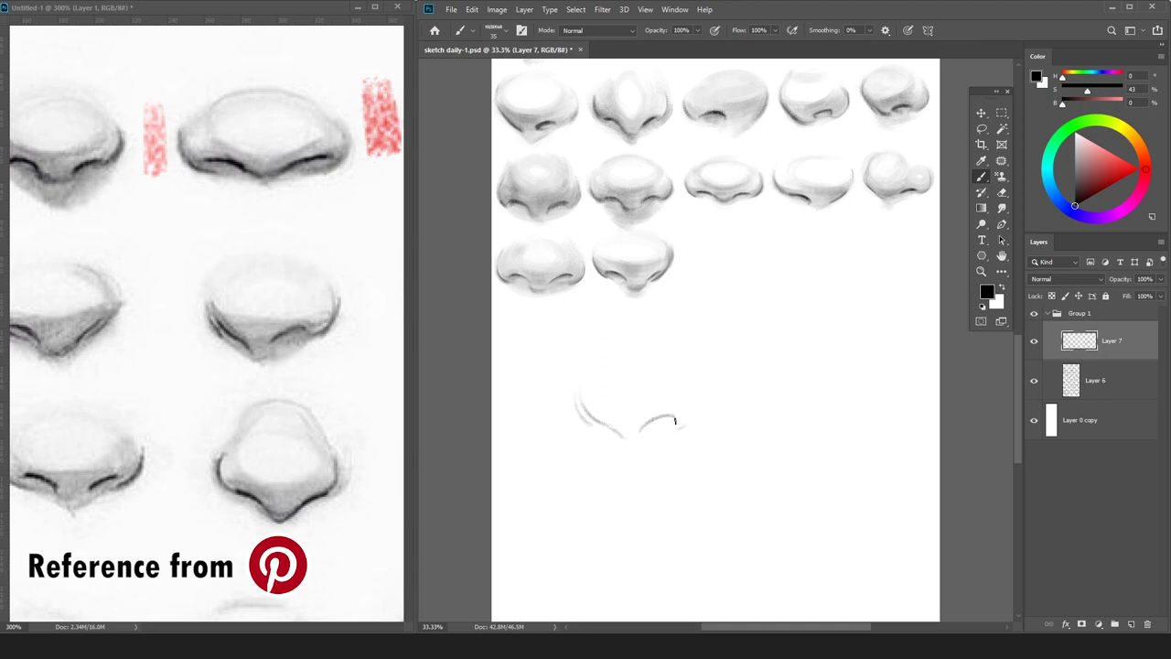
pyautogui.moveTo(677, 420); pyautogui.dragTo(697, 403)
# Refine the left wing's outline of the new nose by alternately erasing and redrawing it.
pyautogui.press('e')
pyautogui.press('b')
pyautogui.press('e')
pyautogui.press('b')
pyautogui.moveTo(587, 421)
pyautogui.mouseDown()
pyautogui.moveTo(578, 402)
pyautogui.moveTo(602, 431)
pyautogui.mouseUp()
pyautogui.press('e')
pyautogui.press('b')
pyautogui.moveTo(575, 394); pyautogui.dragTo(590, 421)
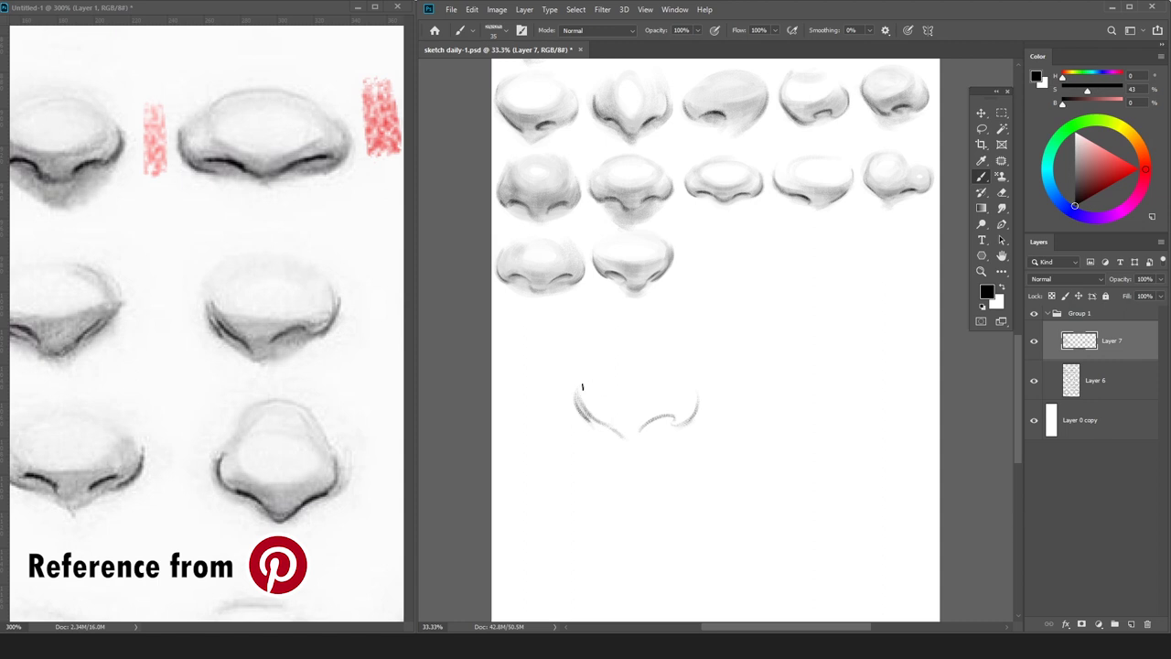
# Clean up both nostril lines and redraw the right nostril and wing darker, enlarging the brush to size 40.
pyautogui.press('e')
pyautogui.moveTo(584, 400); pyautogui.dragTo(620, 434)
pyautogui.press('b')
pyautogui.press('e')
pyautogui.press('b')
pyautogui.moveTo(646, 424); pyautogui.dragTo(675, 418)
pyautogui.press('e')
pyautogui.press('b')
pyautogui.moveTo(697, 396); pyautogui.dragTo(678, 424)
pyautogui.press(']')
pyautogui.press(']')
pyautogui.press(']')
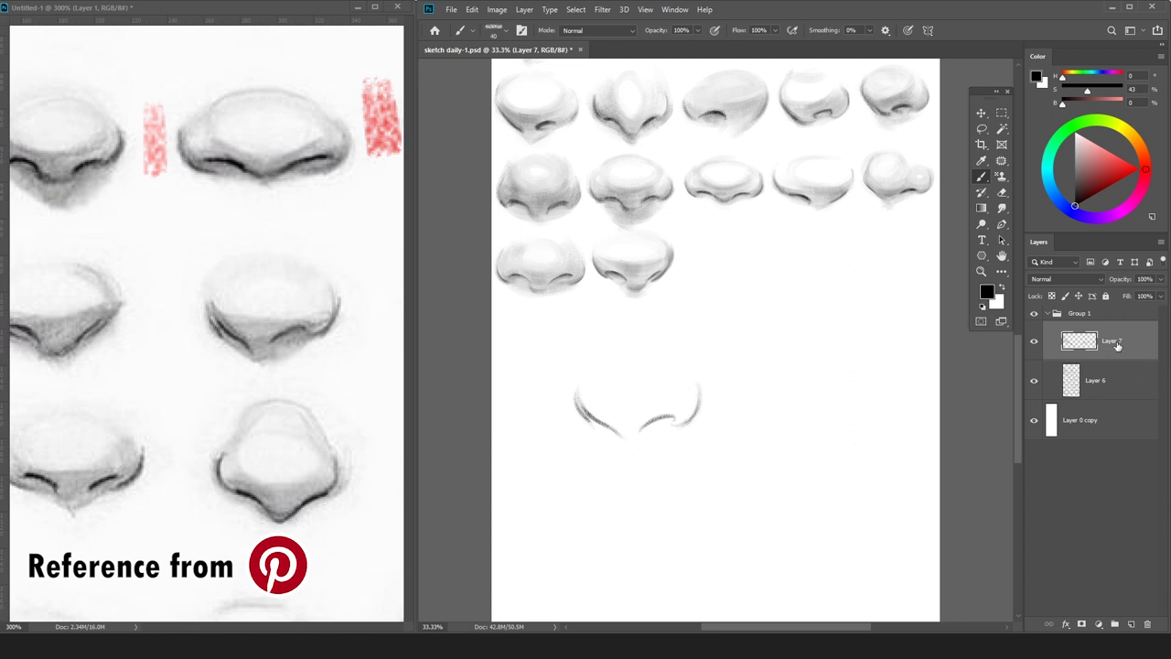
# Add a layer beneath the outlines and start shading the nose's upper contour in grey at 79% brightness.
pyautogui.click(1118, 379)
pyautogui.hotkey('ctrl', 'shift', 'n')
pyautogui.press('Return')
pyautogui.click(1075, 147)
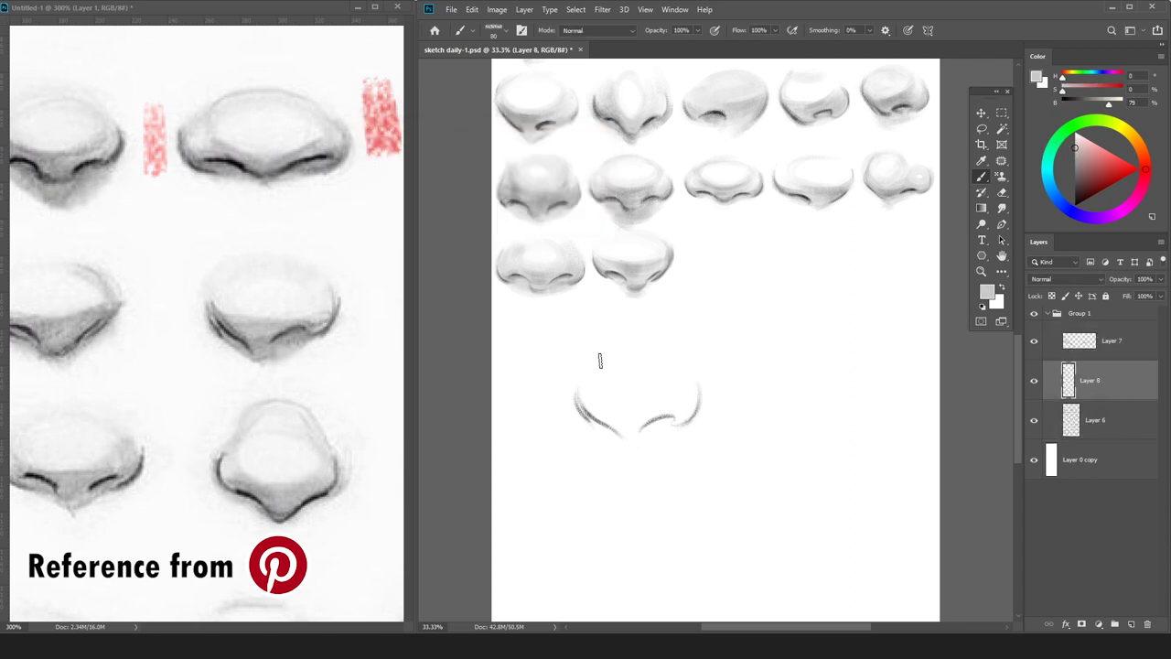
pyautogui.moveTo(600, 360)
pyautogui.mouseDown()
pyautogui.moveTo(638, 355)
pyautogui.moveTo(588, 380)
pyautogui.moveTo(640, 371)
pyautogui.moveTo(666, 403)
pyautogui.moveTo(638, 357)
pyautogui.moveTo(652, 375)
pyautogui.moveTo(595, 378)
pyautogui.moveTo(640, 384)
pyautogui.moveTo(611, 400)
pyautogui.mouseUp()
# Shade the right side and lower half of the nose in light grey with a brush of size 125.
pyautogui.press('e')
pyautogui.press(']')
pyautogui.press(']')
pyautogui.press(']')
pyautogui.press('b')
pyautogui.moveTo(682, 390)
pyautogui.mouseDown()
pyautogui.moveTo(587, 388)
pyautogui.moveTo(633, 388)
pyautogui.moveTo(597, 408)
pyautogui.moveTo(699, 394)
pyautogui.moveTo(627, 418)
pyautogui.moveTo(573, 395)
pyautogui.moveTo(602, 416)
pyautogui.moveTo(655, 417)
pyautogui.moveTo(678, 395)
pyautogui.mouseUp()
pyautogui.press('e')
pyautogui.press('b')
pyautogui.moveTo(615, 426); pyautogui.dragTo(692, 403)
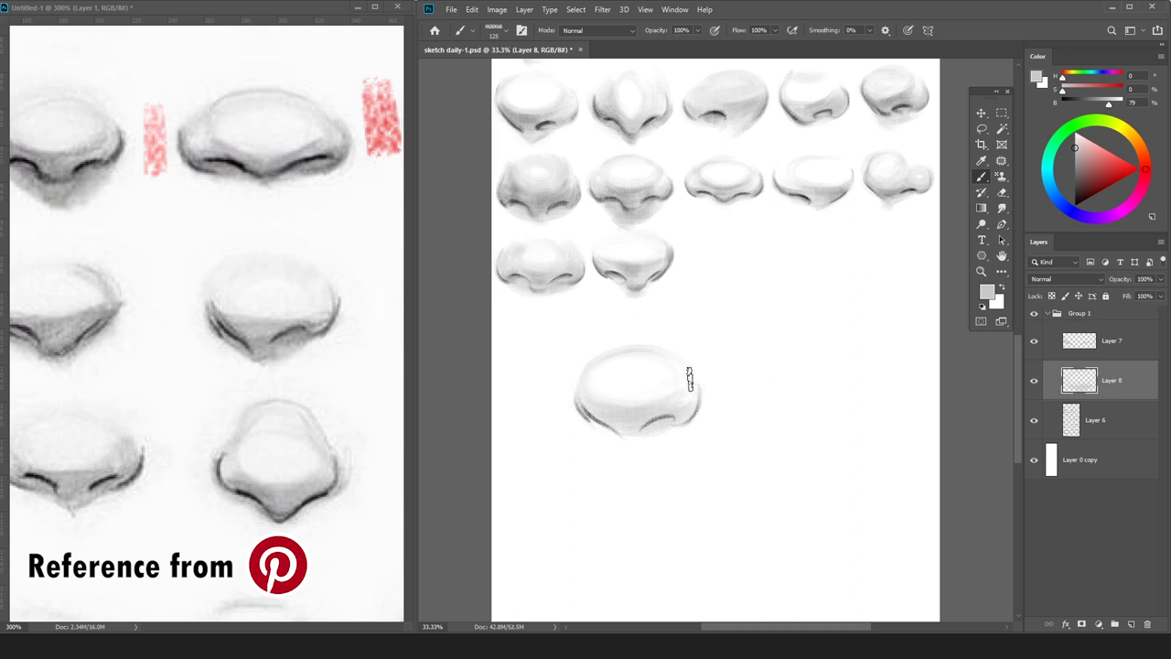
# Erase a highlight on the tip and extend the light grey shading beneath the nostrils.
pyautogui.press('e')
pyautogui.moveTo(619, 400); pyautogui.dragTo(661, 372)
pyautogui.press('b')
pyautogui.moveTo(601, 417)
pyautogui.mouseDown()
pyautogui.moveTo(675, 416)
pyautogui.moveTo(612, 443)
pyautogui.moveTo(659, 440)
pyautogui.moveTo(654, 410)
pyautogui.moveTo(653, 425)
pyautogui.moveTo(701, 406)
pyautogui.moveTo(657, 426)
pyautogui.moveTo(689, 414)
pyautogui.moveTo(686, 392)
pyautogui.moveTo(672, 424)
pyautogui.moveTo(699, 395)
pyautogui.mouseUp()
pyautogui.press('e')
pyautogui.press('b')
pyautogui.press('[')
pyautogui.press('[')
pyautogui.press('[')
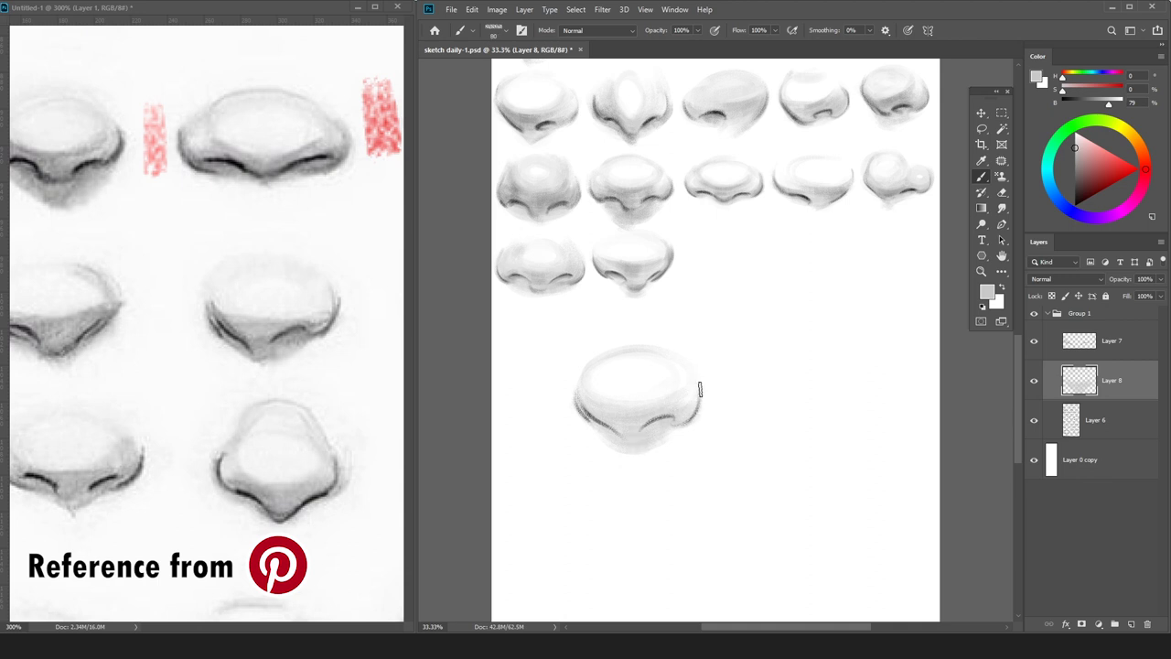
# Darken both wings and the nostrils in grey at 56% brightness, using brush sizes 40 and 60.
pyautogui.click(1076, 163)
pyautogui.moveTo(587, 393)
pyautogui.mouseDown()
pyautogui.moveTo(600, 420)
pyautogui.moveTo(675, 419)
pyautogui.moveTo(650, 427)
pyautogui.moveTo(684, 426)
pyautogui.mouseUp()
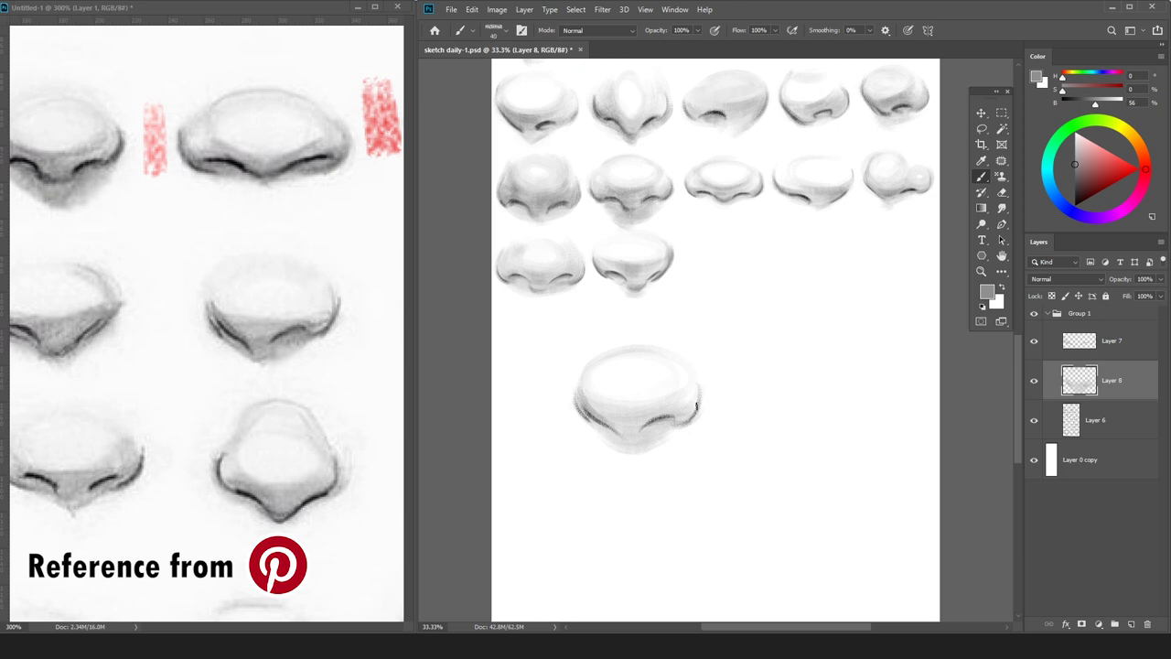
pyautogui.moveTo(695, 403); pyautogui.dragTo(690, 418)
pyautogui.moveTo(593, 409); pyautogui.dragTo(649, 414)
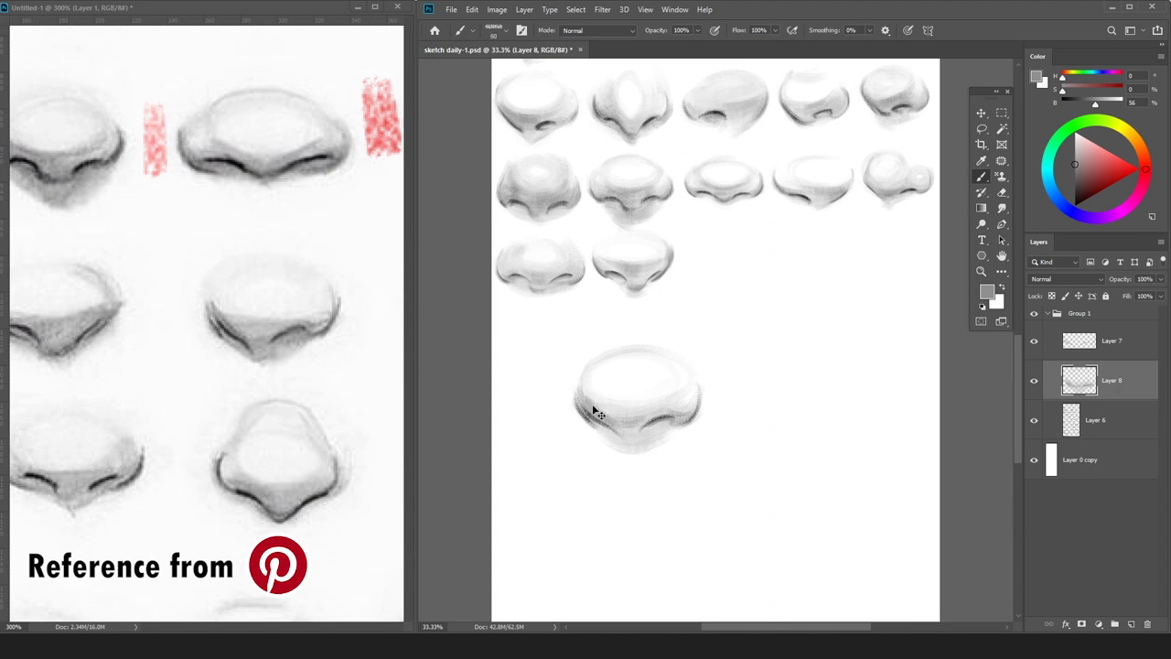
# Blend the shading of the tip, left wing and underside using greys sampled from the nose.
pyautogui.keyDown('alt'); pyautogui.click(619, 395); pyautogui.keyUp('alt')
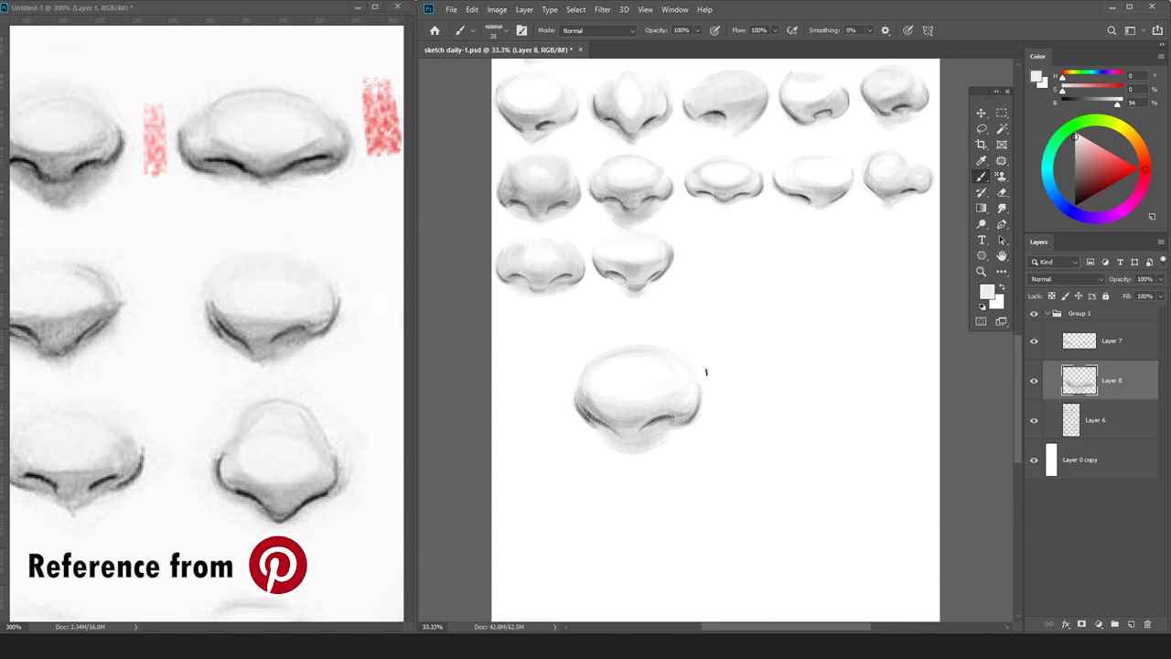
pyautogui.keyDown('alt'); pyautogui.click(622, 362); pyautogui.keyUp('alt')
pyautogui.keyDown('alt'); pyautogui.click(595, 390); pyautogui.keyUp('alt')
pyautogui.keyDown('alt'); pyautogui.click(604, 425); pyautogui.keyUp('alt')
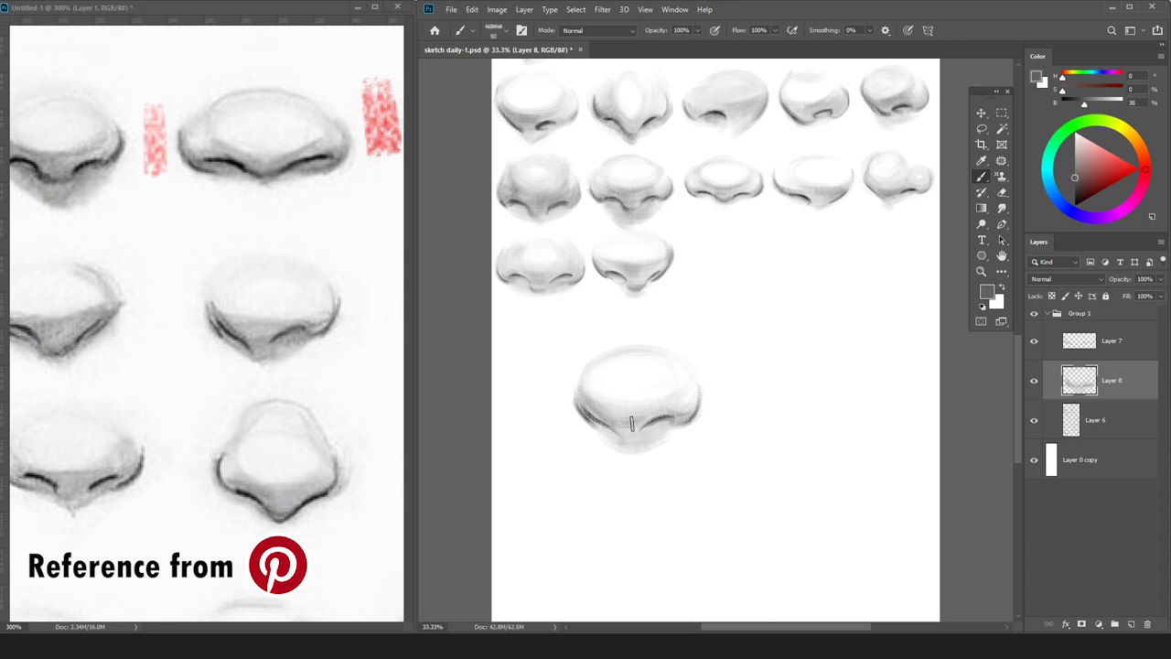
pyautogui.keyDown('alt'); pyautogui.click(641, 445); pyautogui.keyUp('alt')
pyautogui.keyDown('alt'); pyautogui.click(665, 423); pyautogui.keyUp('alt')
pyautogui.keyDown('alt'); pyautogui.click(678, 447); pyautogui.keyUp('alt')
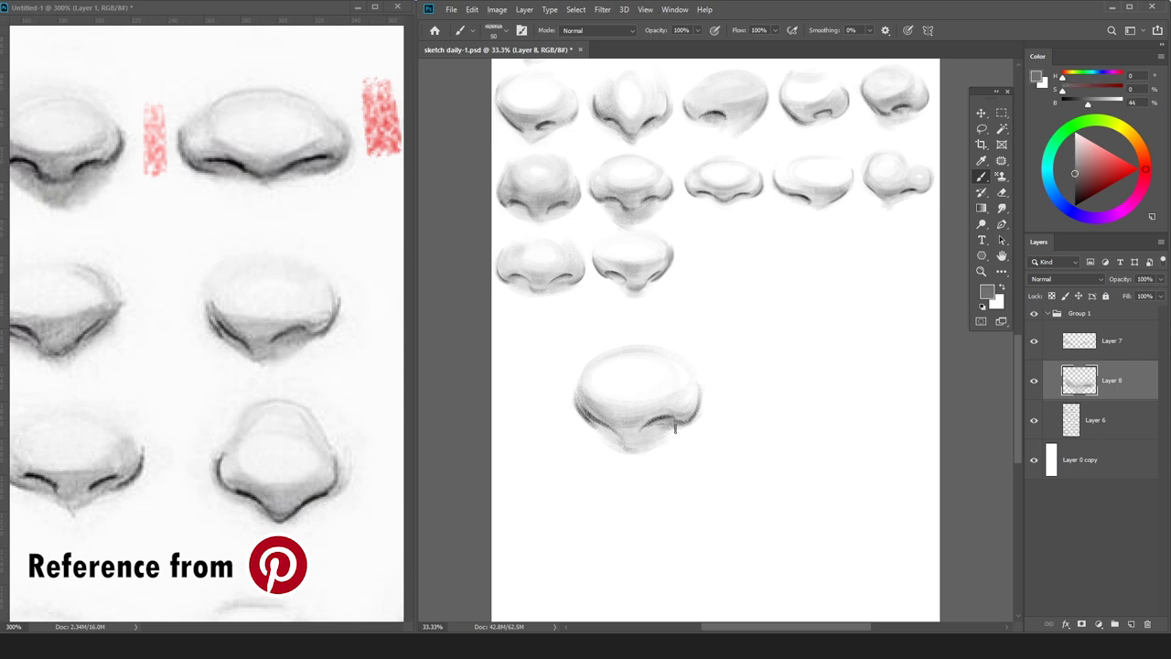
# Strengthen the right wing's contour in grey at 51% brightness with a brush of size 50.
pyautogui.keyDown('alt'); pyautogui.click(701, 396); pyautogui.keyUp('alt')
pyautogui.keyDown('alt'); pyautogui.click(697, 405); pyautogui.keyUp('alt')
pyautogui.keyDown('alt'); pyautogui.click(697, 404); pyautogui.keyUp('alt')
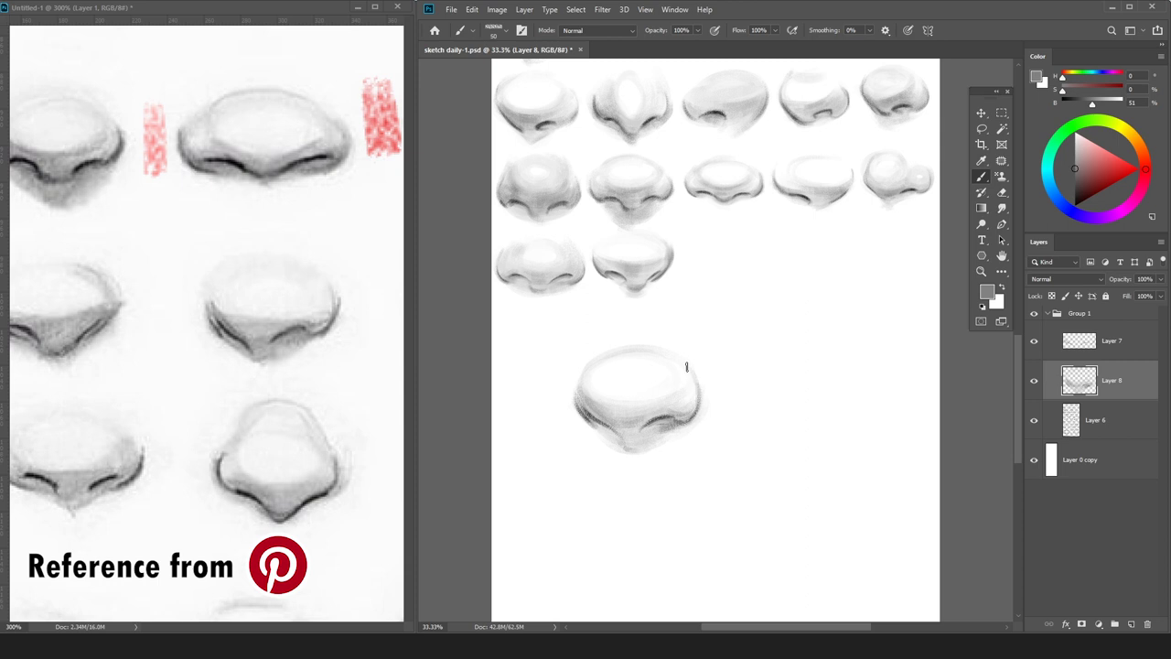
# Deepen the shading between the nostrils with an enlarged brush, then reduce the brush to size 70.
pyautogui.press(']')
pyautogui.press(']')
pyautogui.press(']')
pyautogui.moveTo(625, 412)
pyautogui.mouseDown()
pyautogui.moveTo(697, 377)
pyautogui.moveTo(676, 349)
pyautogui.moveTo(689, 388)
pyautogui.moveTo(670, 410)
pyautogui.mouseUp()
pyautogui.press('[')
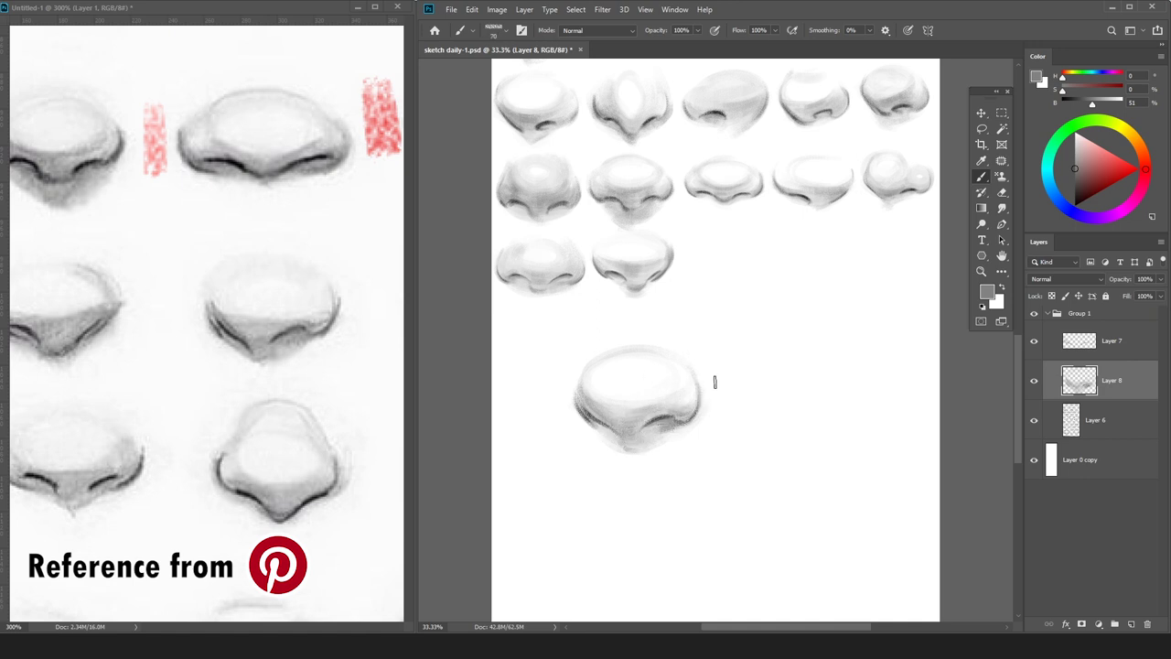
# Soften the nose's shading with an eraser of size 150 and merge its outline and shading layers.
pyautogui.press(']')
pyautogui.press(']')
pyautogui.press('e')
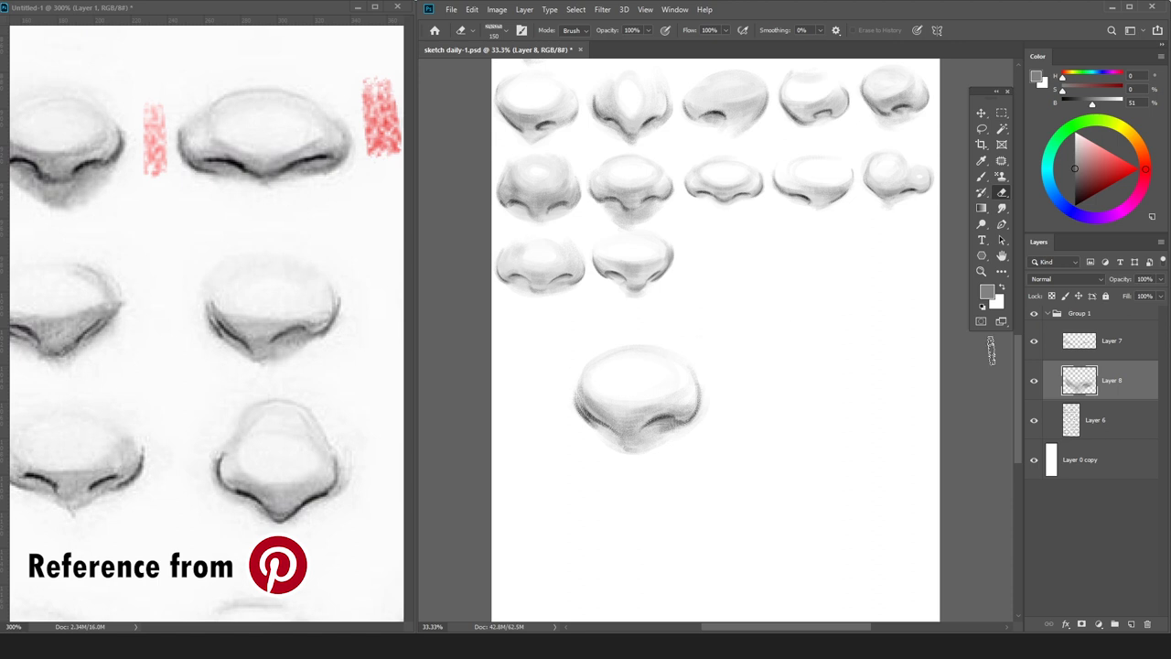
pyautogui.click(1098, 340)
pyautogui.hotkey('ctrl', 'e')
# Darken the nostril creases of the nose in black with a brush of size 20.
pyautogui.press('d')
pyautogui.press('b')
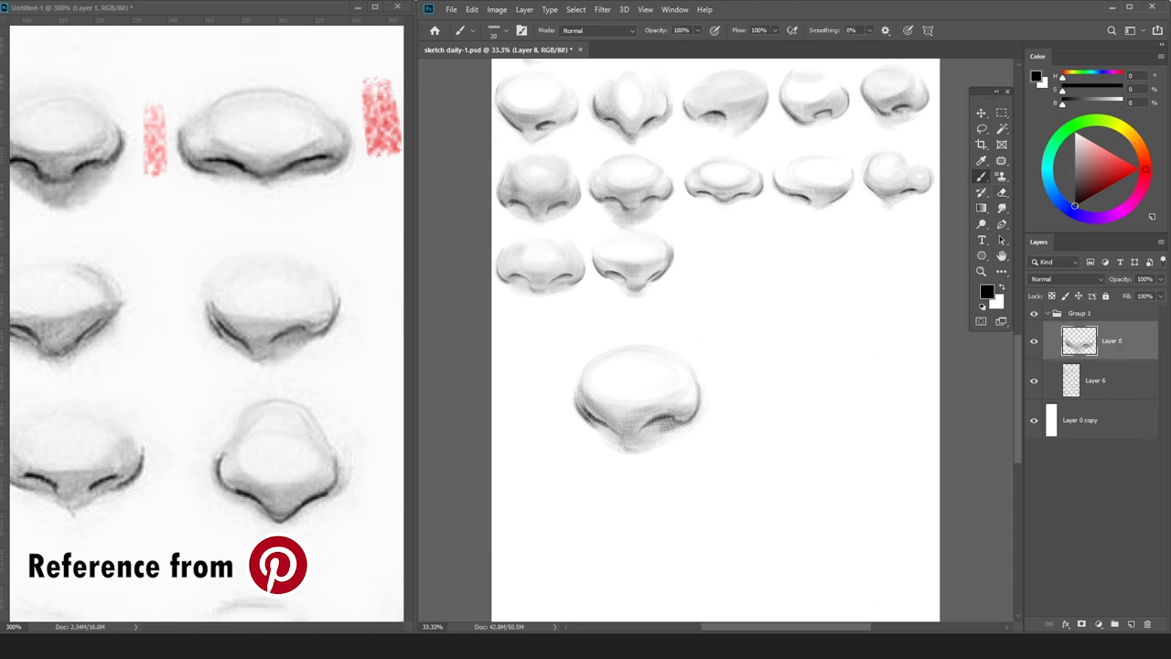
pyautogui.keyDown('alt'); pyautogui.click(671, 421); pyautogui.keyUp('alt')
pyautogui.keyDown('alt'); pyautogui.click(682, 421); pyautogui.keyUp('alt')
pyautogui.hotkey('ctrl', '-')
pyautogui.press('d')
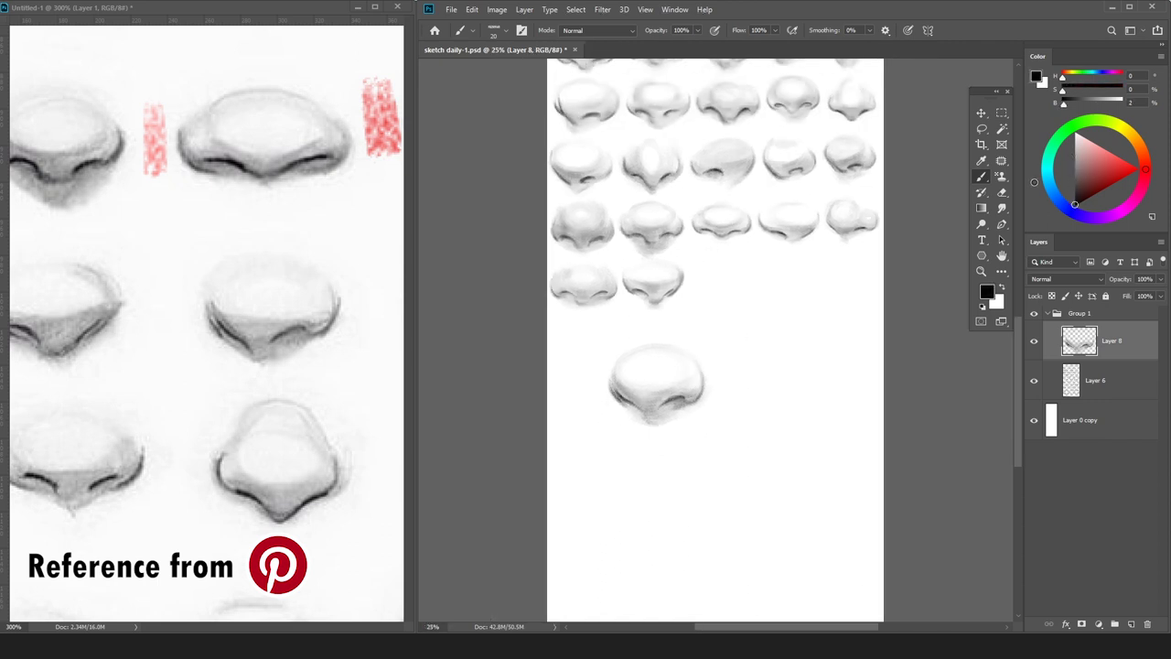
# Reinforce the left nostril line in black at brush size 30 and blend the centre in grey at 55% brightness.
pyautogui.hotkey('ctrl', '+')
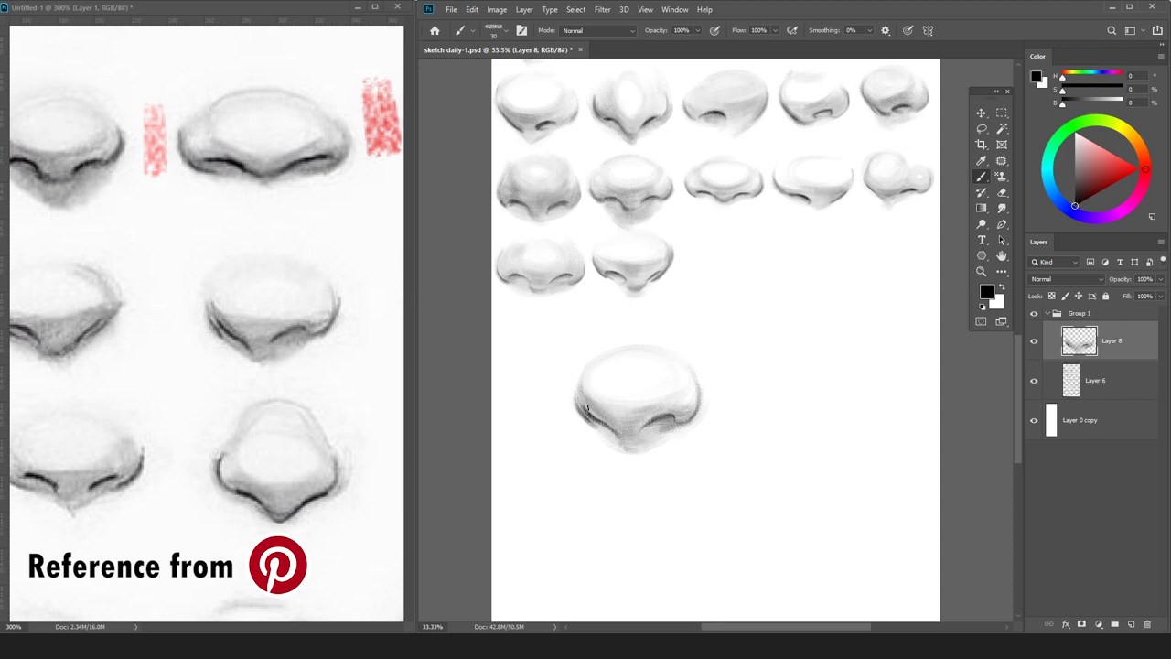
pyautogui.moveTo(625, 429); pyautogui.dragTo(623, 427)
pyautogui.keyDown('alt'); pyautogui.click(631, 423); pyautogui.keyUp('alt')
pyautogui.keyDown('alt'); pyautogui.click(637, 423); pyautogui.keyUp('alt')
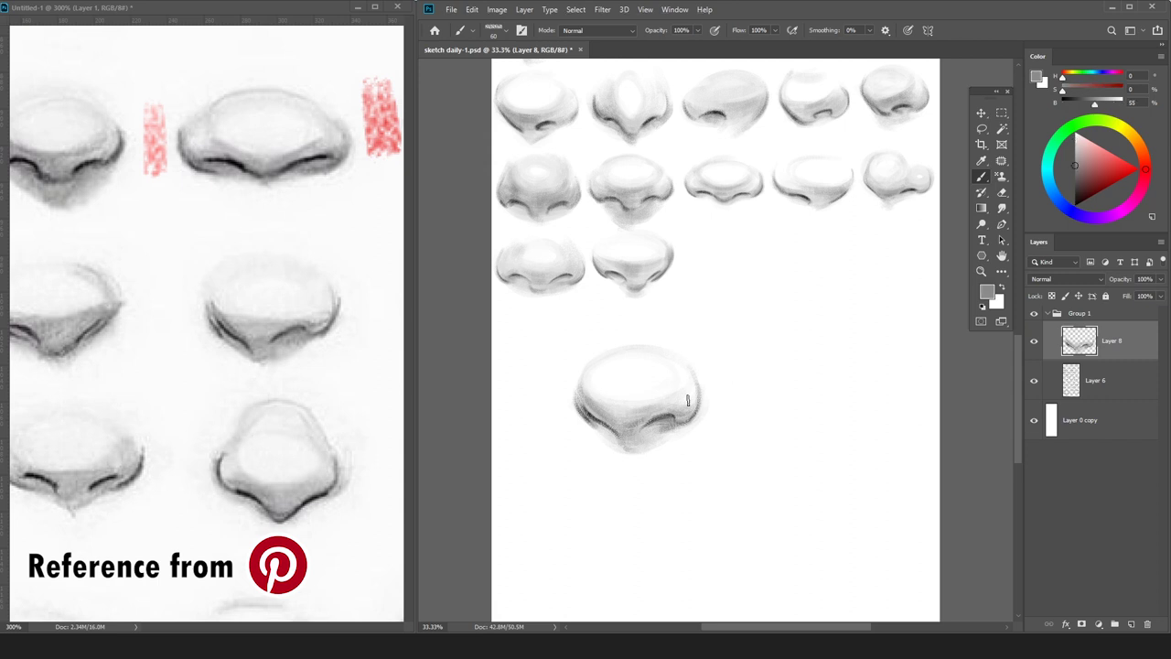
# Shrink the finished nose and place it as the third nose of the last row.
pyautogui.hotkey('ctrl', '-')
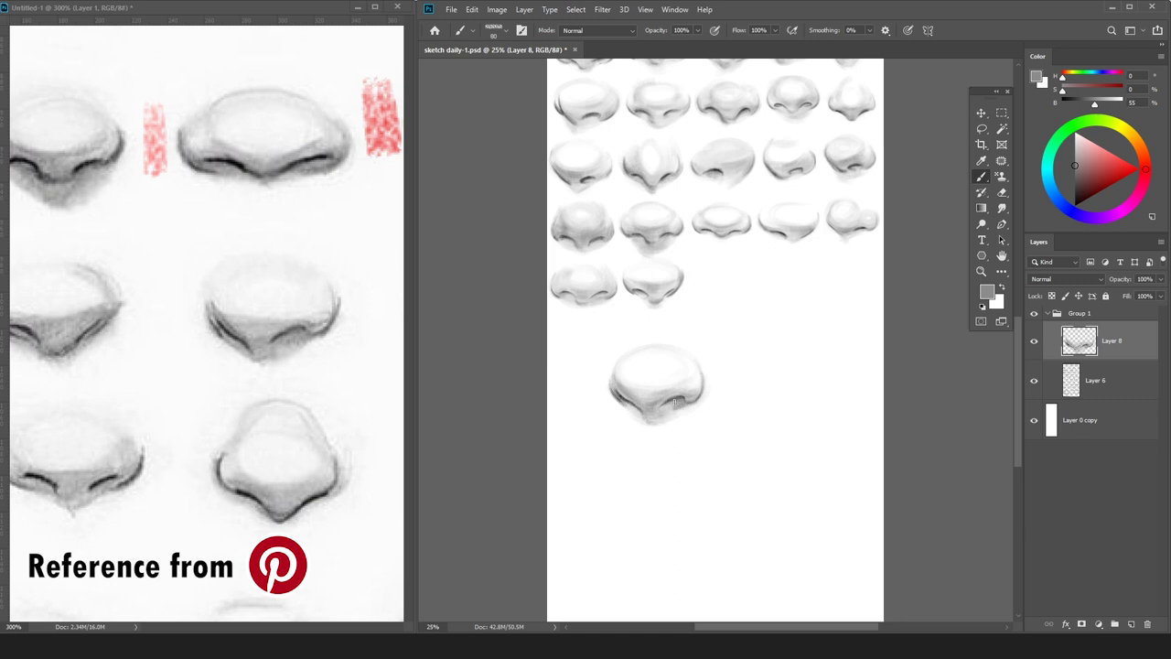
pyautogui.keyDown('alt'); pyautogui.click(678, 405); pyautogui.keyUp('alt')
pyautogui.hotkey('ctrl', 't')
pyautogui.moveTo(705, 340); pyautogui.dragTo(753, 259)
pyautogui.press('Return')
pyautogui.press('b')
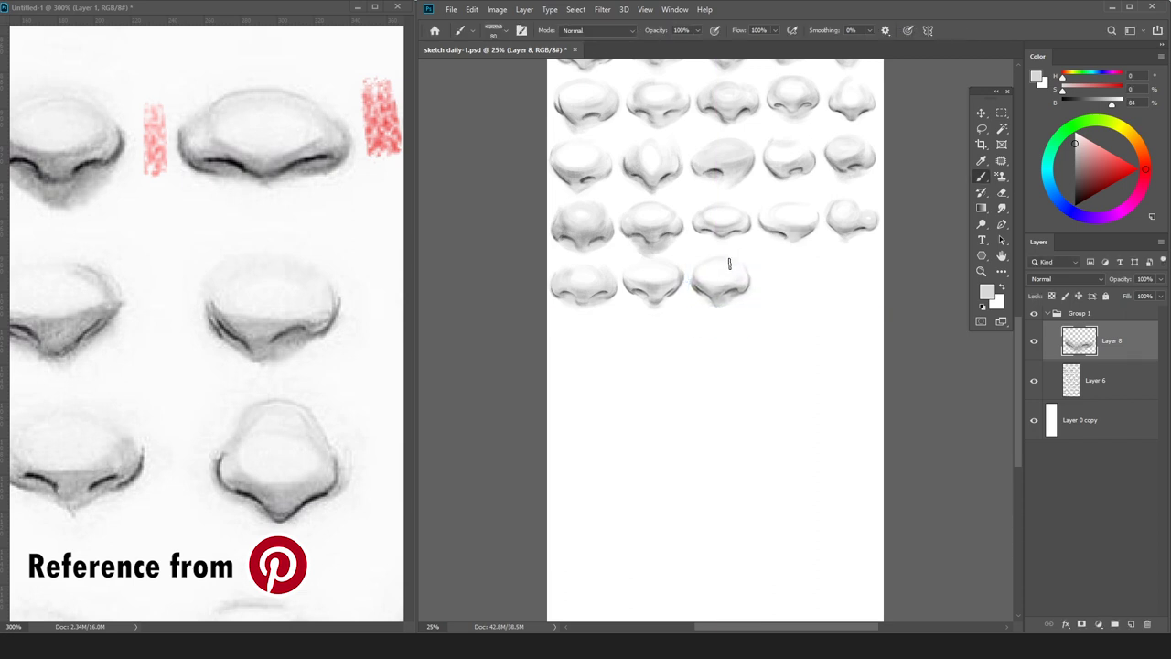
# Merge the third nose into the finished noses' layer and add a new layer with black as the paint colour.
pyautogui.hotkey('ctrl', 'e')
pyautogui.hotkey('ctrl', 'shift', 'n')
pyautogui.press('Return')
pyautogui.press('d')
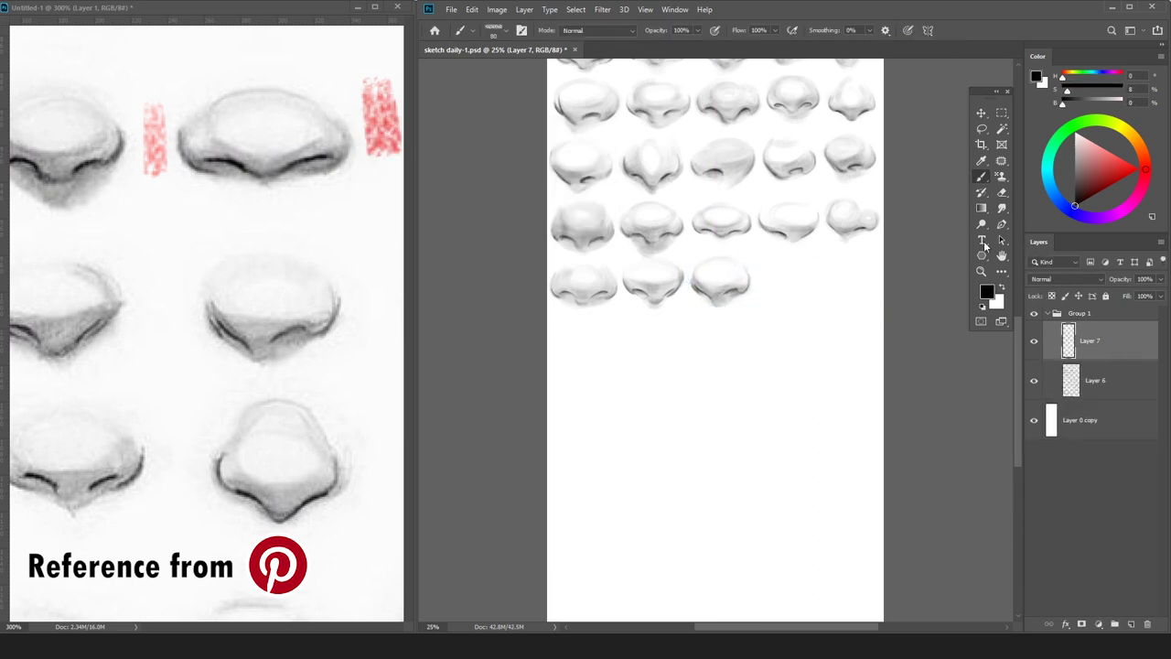
# Mark the finished nose in the reference with a red brush patch beside it, and reduce the brush size to 25.
pyautogui.click(1117, 170)
pyautogui.click(233, 236)
pyautogui.press('[')
pyautogui.press('[')
pyautogui.press('[')
pyautogui.press('[')
pyautogui.press('[')
pyautogui.press('[')
pyautogui.press('[')
pyautogui.press('[')
pyautogui.moveTo(161, 280); pyautogui.dragTo(163, 307)
pyautogui.moveTo(246, 304)
pyautogui.mouseDown()
pyautogui.moveTo(131, 323)
pyautogui.moveTo(141, 301)
pyautogui.mouseUp()
# Sketch the left contour of the next nose in black below the last row of the practice sheet.
pyautogui.click(958, 263)
pyautogui.press('d')
pyautogui.hotkey('ctrl', '+')
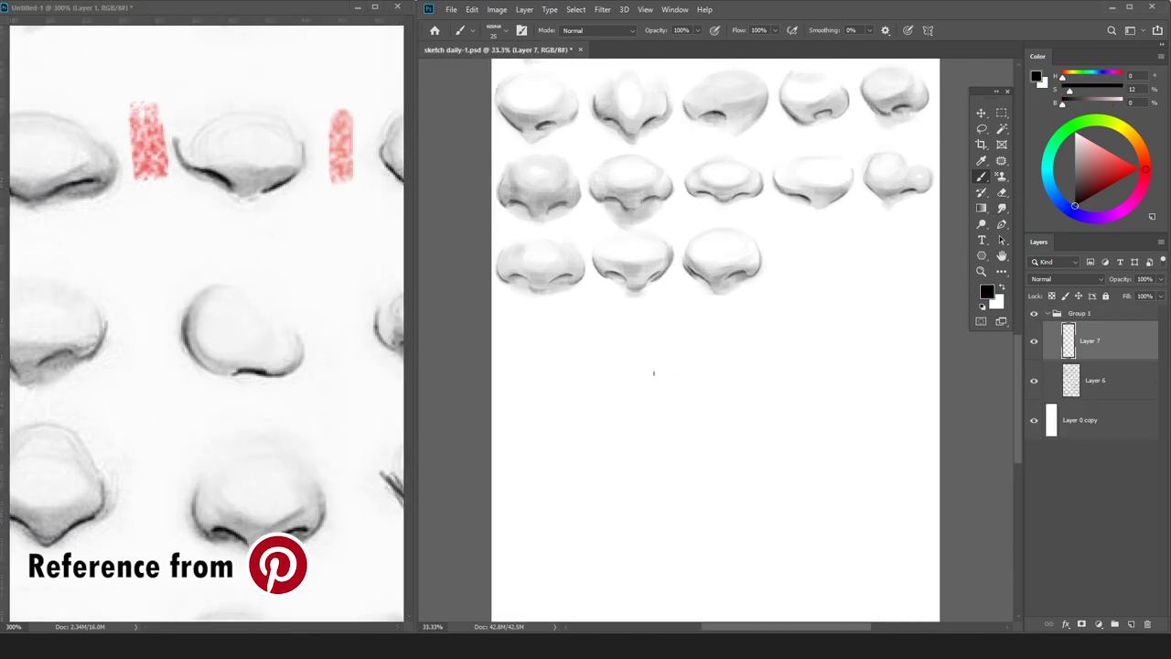
pyautogui.moveTo(607, 369); pyautogui.dragTo(621, 438)
pyautogui.hotkey('ctrl', 'z')
pyautogui.moveTo(616, 361); pyautogui.dragTo(621, 435)
pyautogui.hotkey('ctrl', 'z')
pyautogui.hotkey('ctrl', 'z')
pyautogui.moveTo(612, 359); pyautogui.dragTo(621, 436)
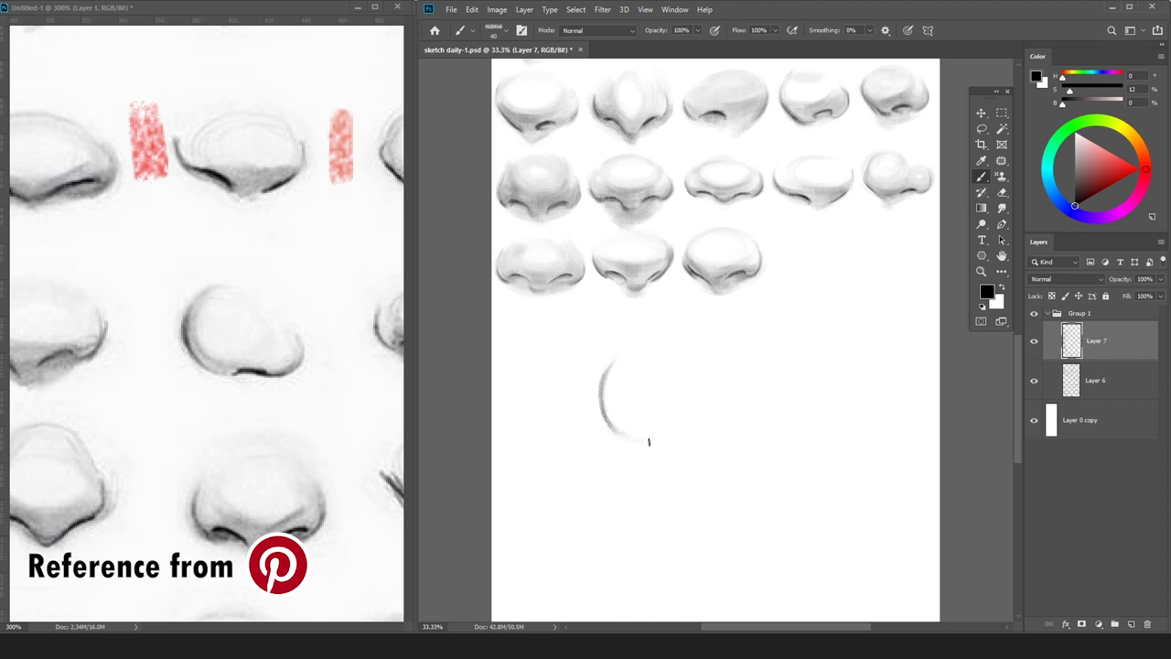
# Draw the nose's bottom crease and the rounded right side of its outline in black.
pyautogui.moveTo(691, 433); pyautogui.dragTo(657, 434)
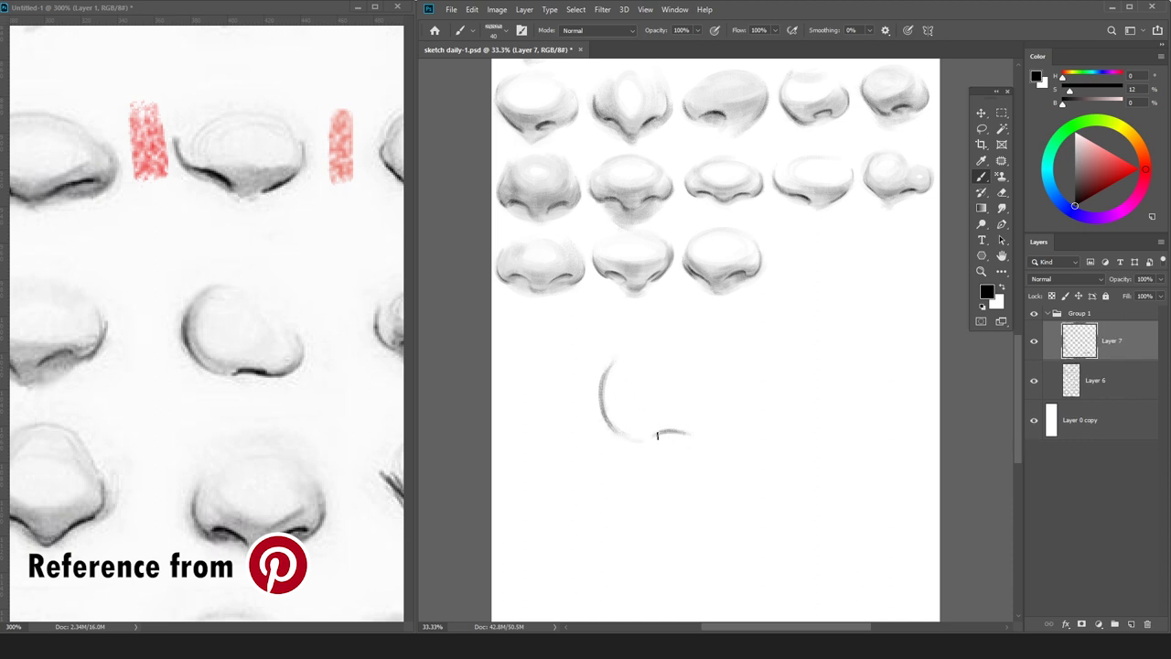
pyautogui.moveTo(694, 436); pyautogui.dragTo(732, 403)
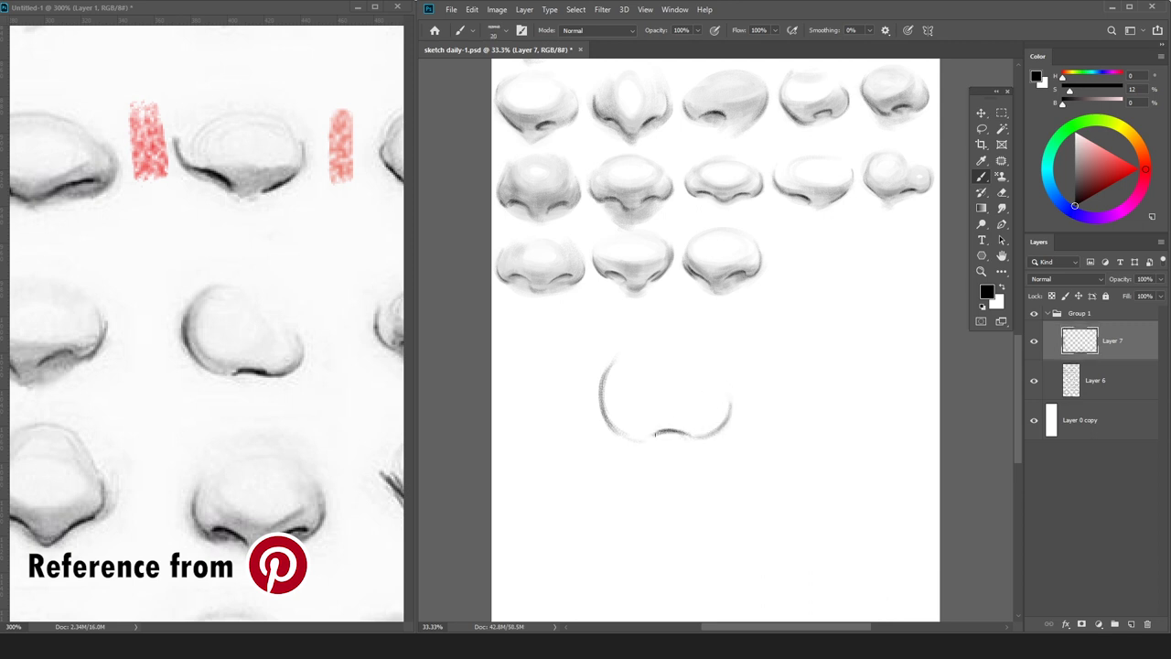
pyautogui.moveTo(601, 391); pyautogui.dragTo(604, 425)
pyautogui.hotkey('ctrl', 'z')
# Add a layer beneath the outline and shade the nose's round tip and right lobe in grey at 70% brightness.
pyautogui.moveTo(1075, 160); pyautogui.dragTo(1075, 151)
pyautogui.click(1101, 378)
pyautogui.hotkey('ctrl', 'shift', 'alt', 'n')
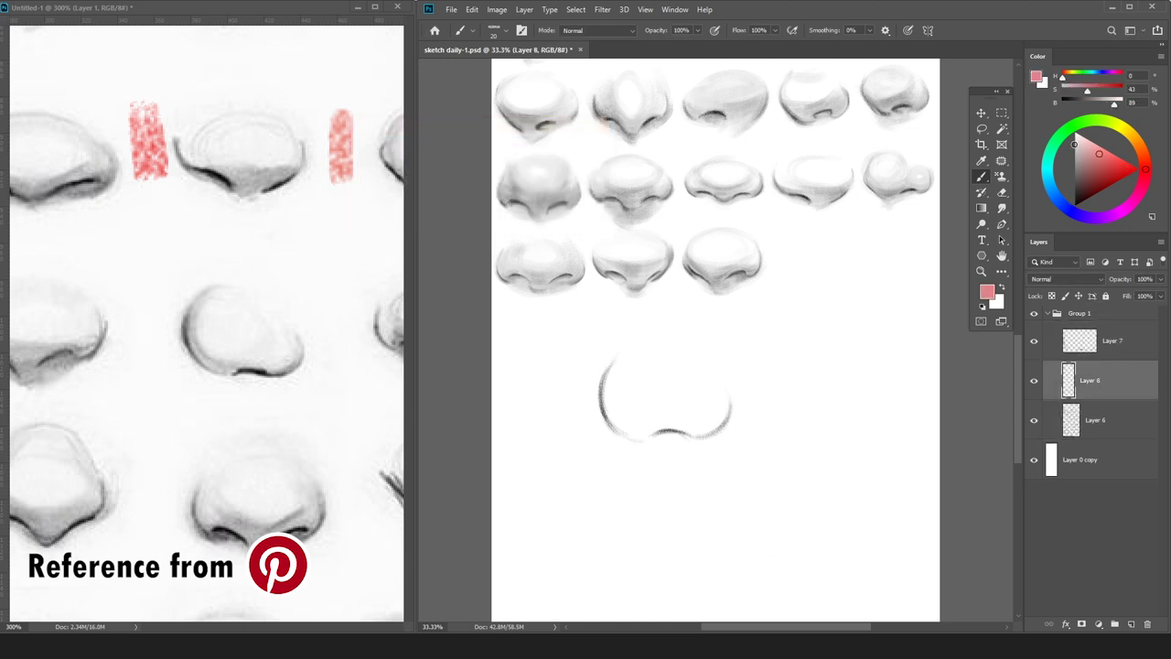
pyautogui.moveTo(645, 361)
pyautogui.mouseDown()
pyautogui.moveTo(621, 396)
pyautogui.moveTo(682, 360)
pyautogui.moveTo(700, 395)
pyautogui.moveTo(667, 416)
pyautogui.moveTo(619, 418)
pyautogui.moveTo(608, 367)
pyautogui.moveTo(689, 408)
pyautogui.moveTo(659, 429)
pyautogui.moveTo(605, 391)
pyautogui.moveTo(706, 430)
pyautogui.moveTo(736, 393)
pyautogui.moveTo(695, 421)
pyautogui.moveTo(743, 389)
pyautogui.moveTo(674, 421)
pyautogui.moveTo(720, 421)
pyautogui.moveTo(635, 419)
pyautogui.moveTo(665, 428)
pyautogui.moveTo(642, 409)
pyautogui.moveTo(638, 345)
pyautogui.moveTo(604, 386)
pyautogui.mouseUp()
pyautogui.click(1074, 154)
pyautogui.press('[')
pyautogui.press('[')
pyautogui.press('[')
pyautogui.press('[')
pyautogui.moveTo(708, 432); pyautogui.dragTo(727, 419)
pyautogui.press('[')
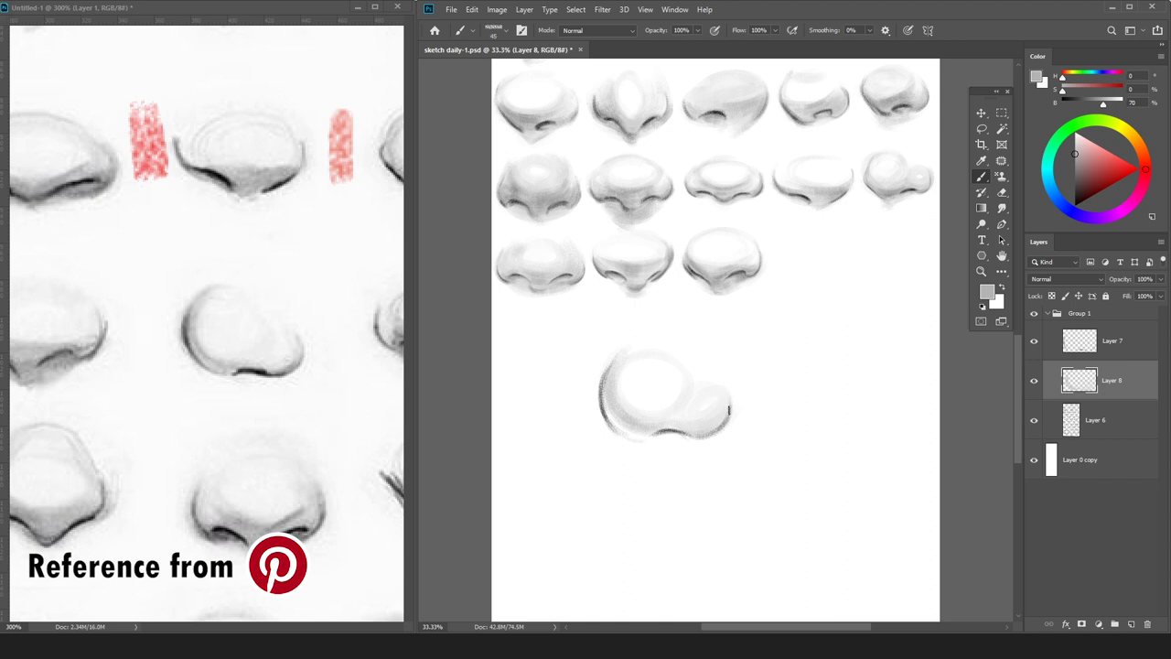
# Shade the nose's lower left in grey, its top in lighter grey and the right lobe in darker grey.
pyautogui.press(']')
pyautogui.moveTo(604, 414); pyautogui.dragTo(630, 432)
pyautogui.click(1075, 143)
pyautogui.press(']')
pyautogui.press(']')
pyautogui.press(']')
pyautogui.moveTo(677, 340); pyautogui.dragTo(609, 359)
pyautogui.click(1076, 158)
pyautogui.moveTo(662, 420)
pyautogui.mouseDown()
pyautogui.moveTo(699, 423)
pyautogui.moveTo(769, 392)
pyautogui.moveTo(750, 388)
pyautogui.moveTo(723, 418)
pyautogui.moveTo(718, 386)
pyautogui.mouseUp()
# Merge the outline into the shading layer and set black with a brush size of 30.
pyautogui.press('[')
pyautogui.press('[')
pyautogui.press('[')
pyautogui.press('[')
pyautogui.press('[')
pyautogui.press('[')
pyautogui.click(1121, 345)
pyautogui.hotkey('ctrl', 'e')
pyautogui.press('d')
pyautogui.press('[')
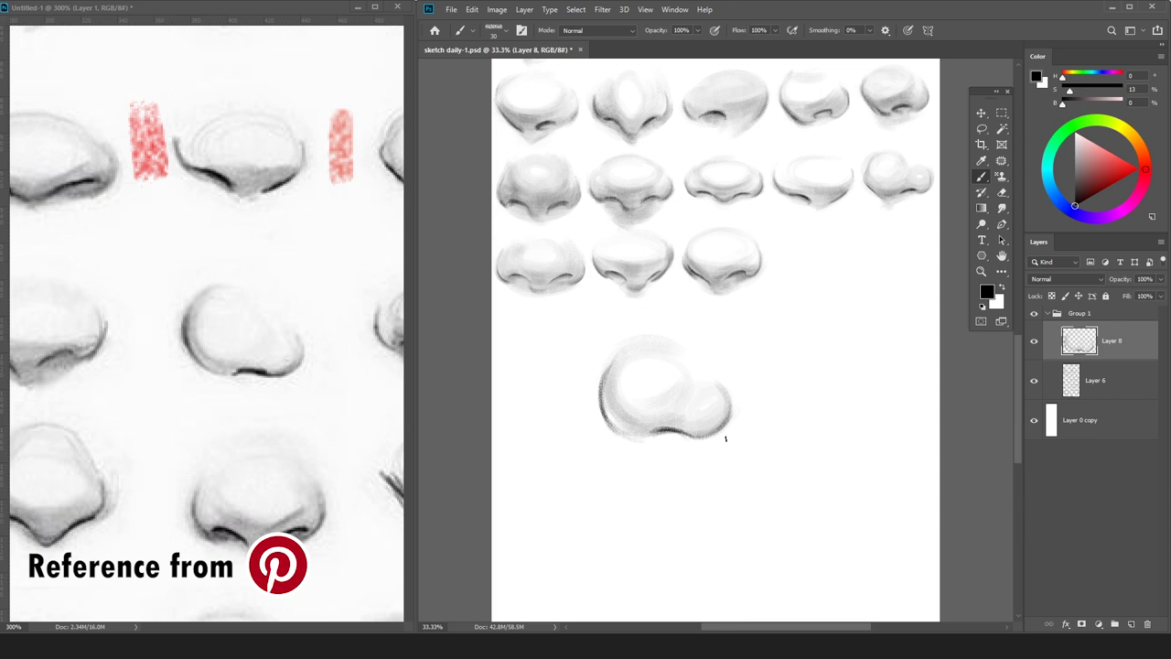
# Erase the stray shading along the nose's lower left edge and return to painting in black.
pyautogui.press('z')
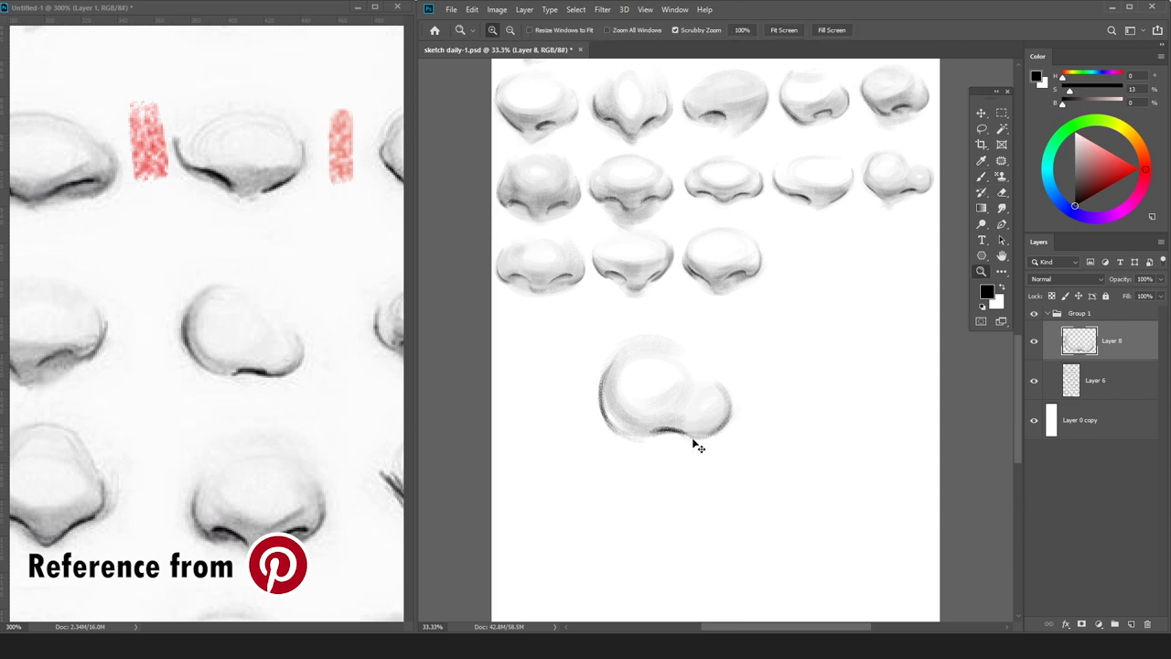
pyautogui.press('b')
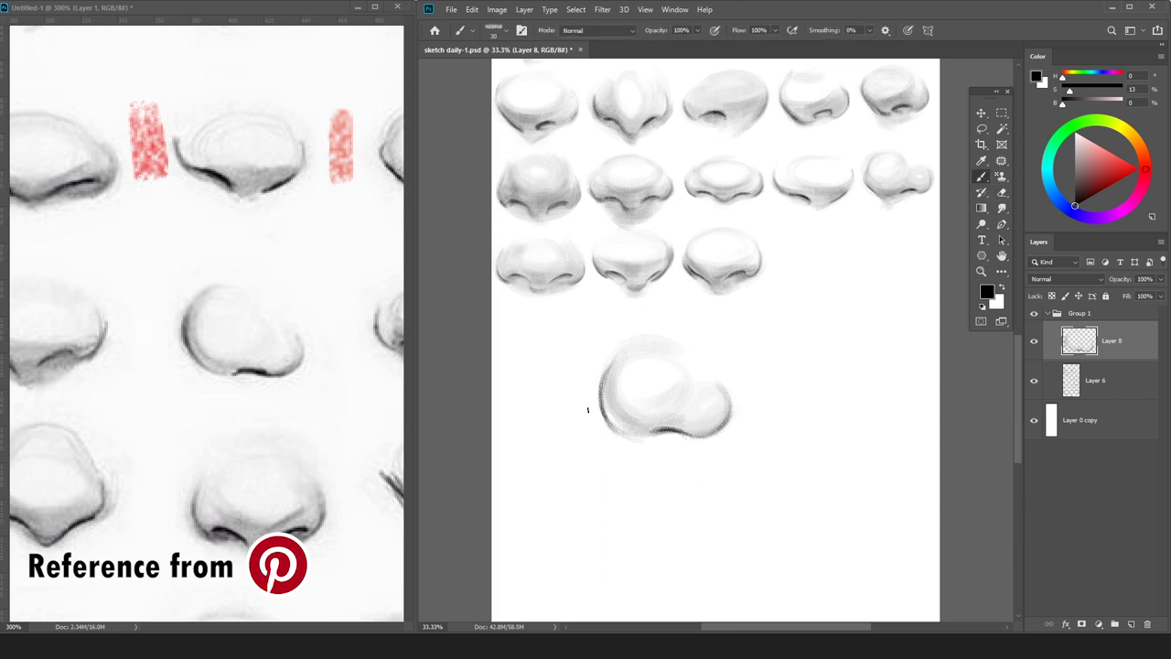
pyautogui.press('e')
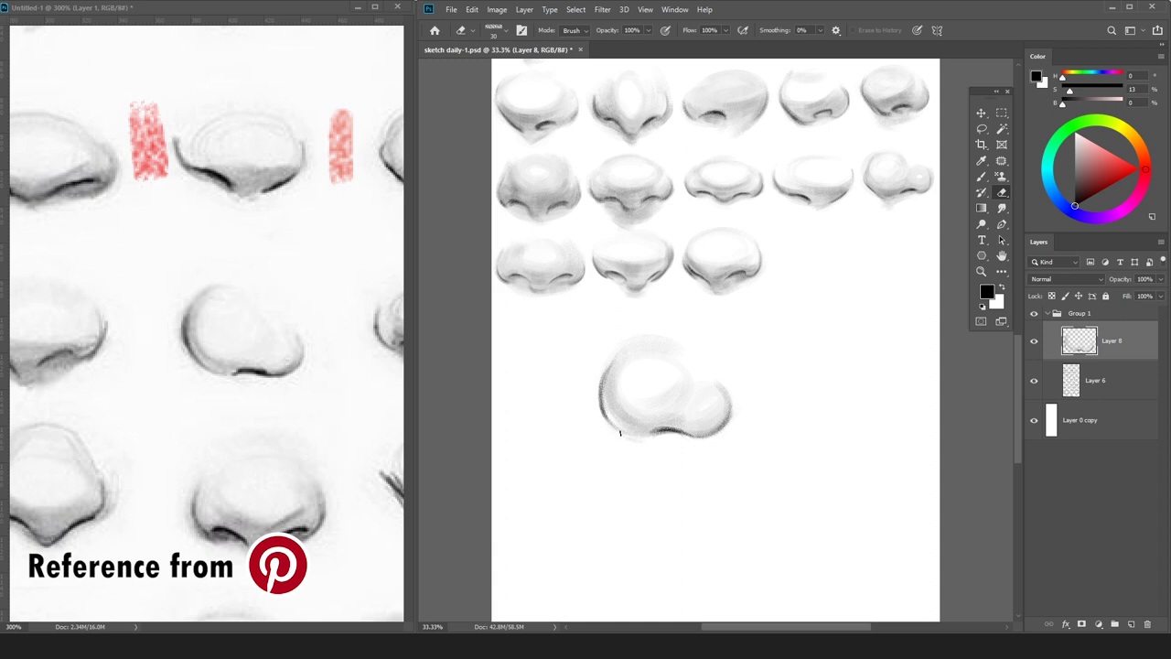
pyautogui.press('x')
pyautogui.press('x')
pyautogui.press('b')
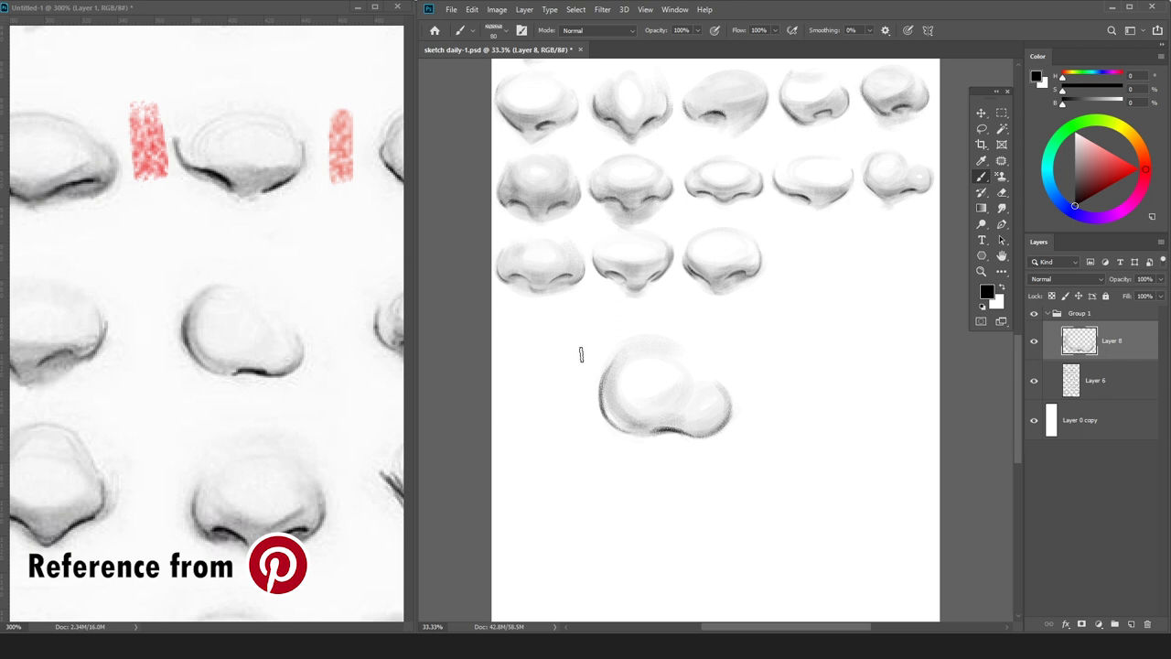
# Shade the edge of the right lobe and darken its lower contour in black with a smaller brush.
pyautogui.press('[')
pyautogui.moveTo(699, 430); pyautogui.dragTo(728, 402)
pyautogui.keyDown('alt'); pyautogui.click(716, 370); pyautogui.keyUp('alt')
pyautogui.moveTo(1067, 102); pyautogui.dragTo(1043, 101)
pyautogui.press('[')
pyautogui.press('[')
pyautogui.press('[')
pyautogui.press('[')
pyautogui.press('[')
pyautogui.press('[')
pyautogui.moveTo(699, 436); pyautogui.dragTo(717, 432)
# Deepen the shading on the tip's left side in dark grey at 14% brightness with a brush size of 70.
pyautogui.hotkey('ctrl', '-')
pyautogui.click(1075, 196)
pyautogui.press(']')
pyautogui.moveTo(646, 362); pyautogui.dragTo(643, 390)
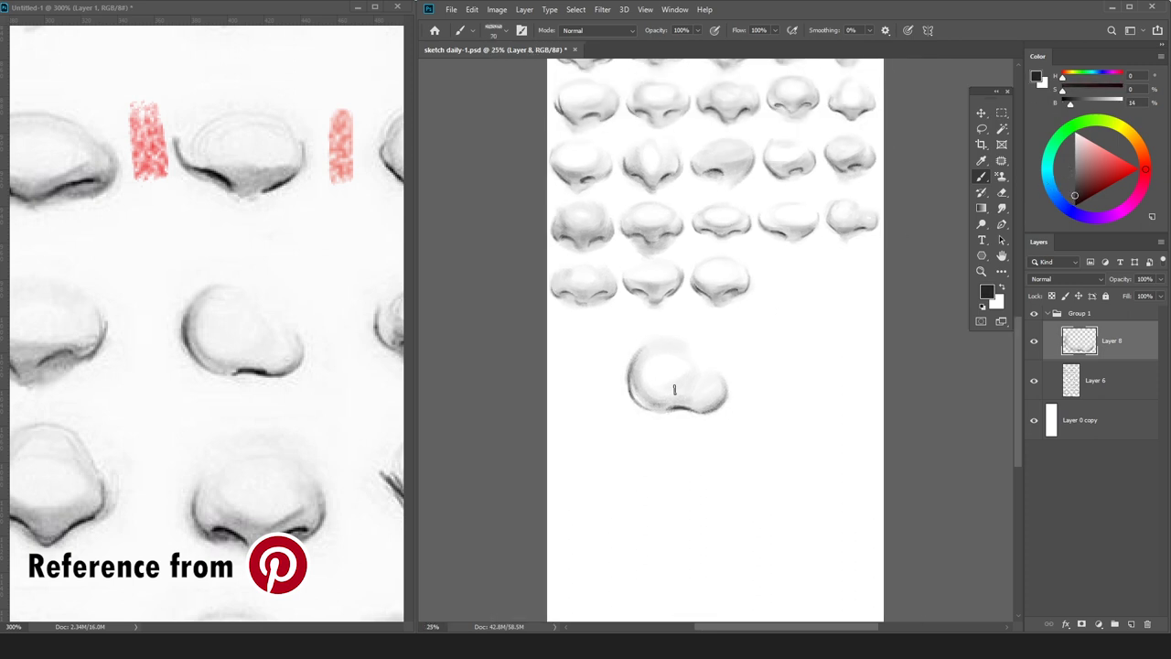
# Clean the nose's left edge with the eraser and try to place the nose fourth in the last row.
pyautogui.press('e')
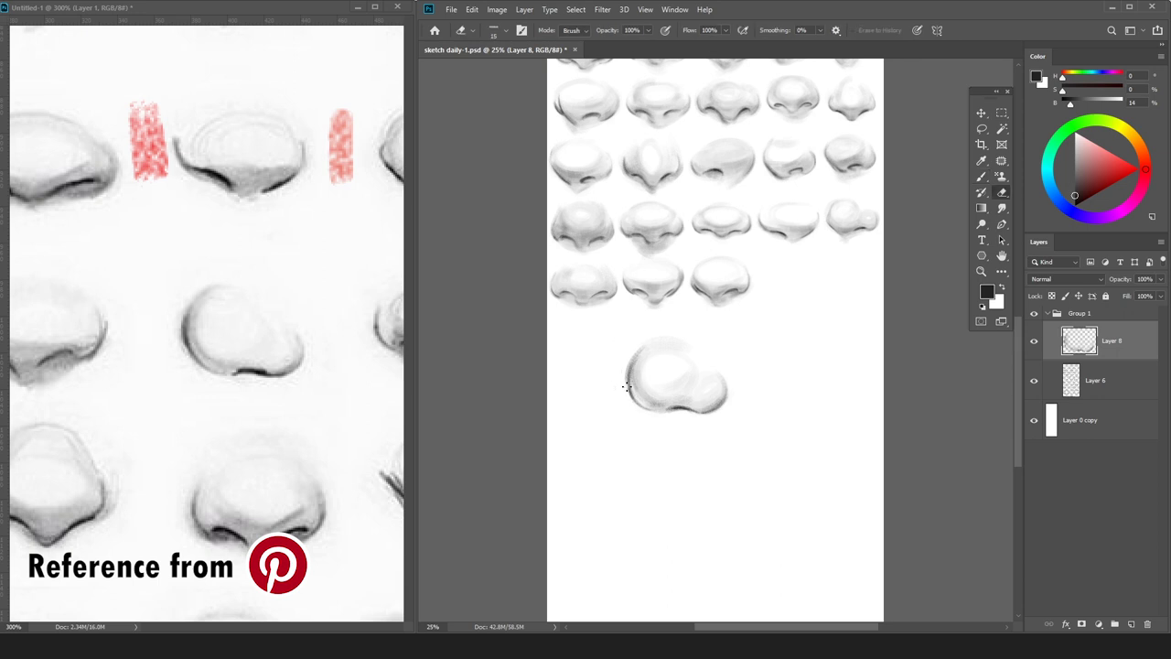
pyautogui.press('d')
pyautogui.press('b')
pyautogui.hotkey('ctrl', 't')
pyautogui.moveTo(729, 338)
pyautogui.mouseDown()
pyautogui.moveTo(694, 361)
pyautogui.moveTo(795, 275)
pyautogui.mouseUp()
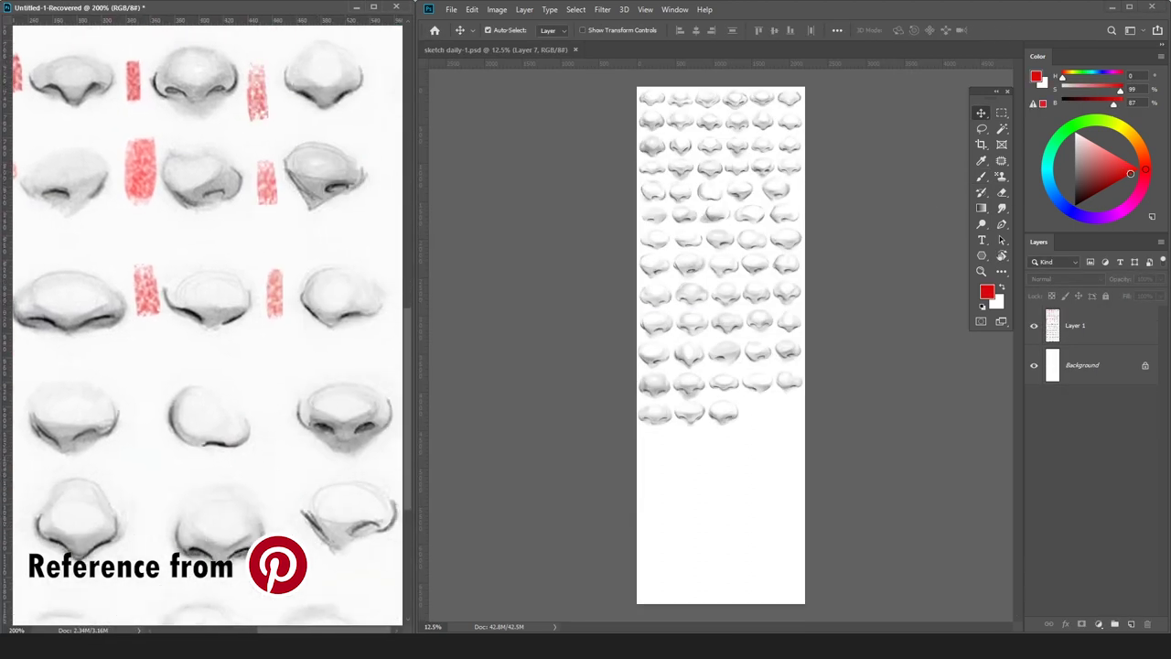
# Redraw the left contour of the fourth nose in black at brush size 25 below the last row.
pyautogui.press('b')
pyautogui.click(880, 406)
pyautogui.click(1075, 205)
pyautogui.hotkey('ctrl', '+')
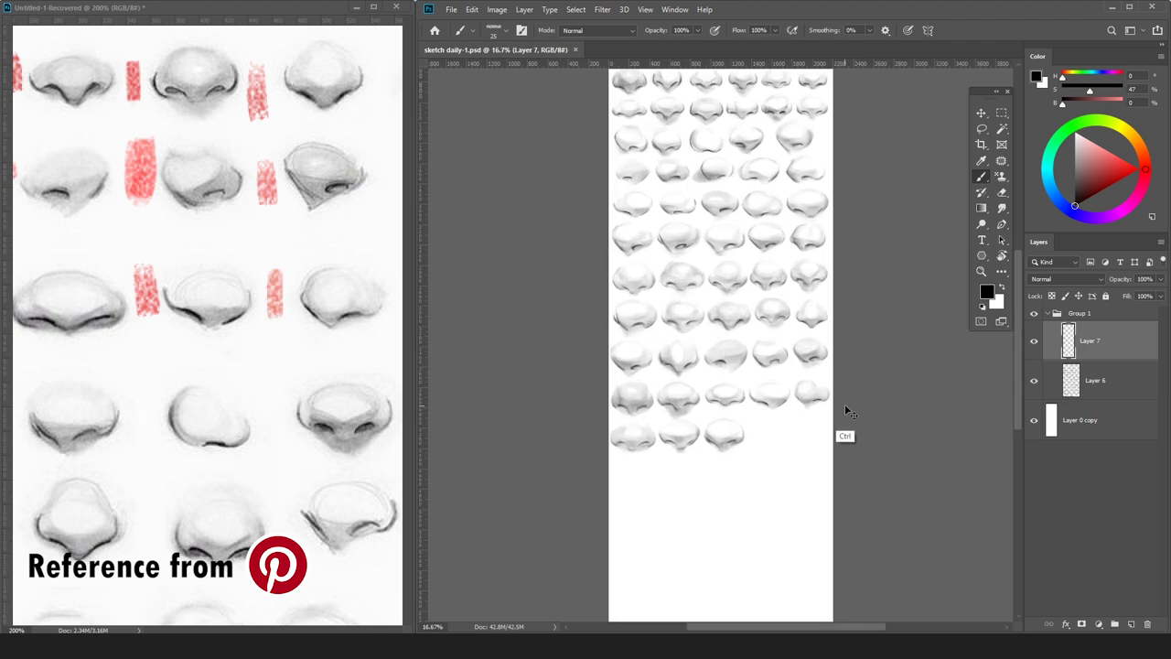
pyautogui.hotkey('ctrl', '+')
pyautogui.hotkey('ctrl', '+')
pyautogui.moveTo(729, 501); pyautogui.dragTo(657, 280)
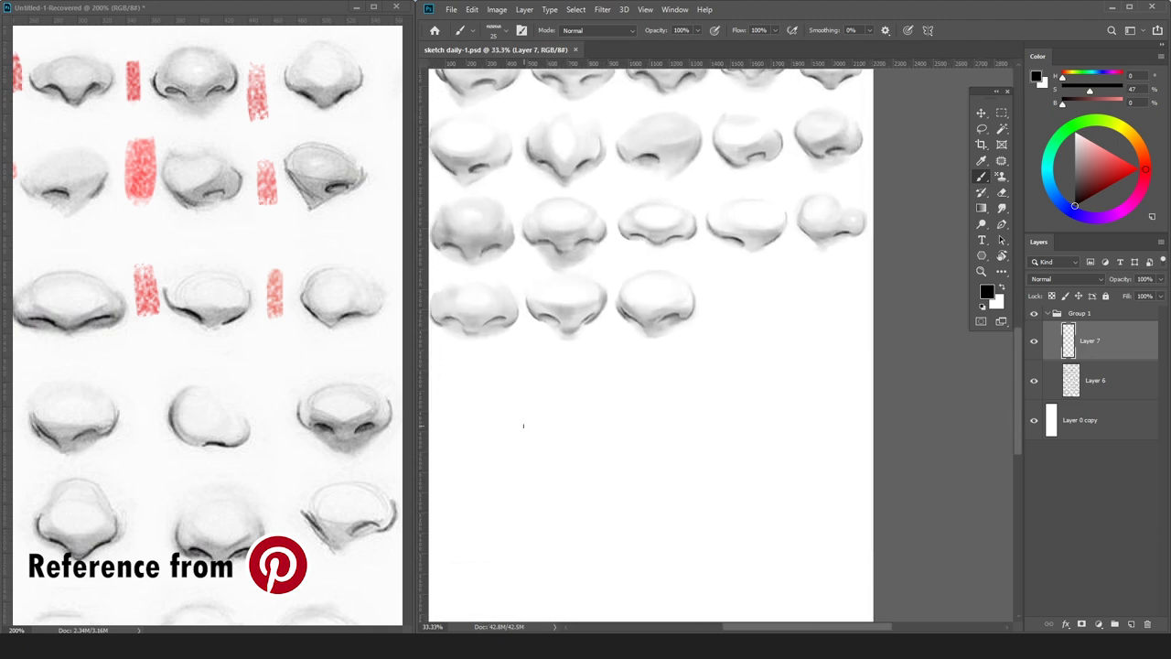
pyautogui.moveTo(538, 399); pyautogui.dragTo(540, 468)
pyautogui.hotkey('ctrl', 'z')
pyautogui.moveTo(537, 384)
pyautogui.mouseDown()
pyautogui.moveTo(539, 459)
pyautogui.moveTo(542, 385)
pyautogui.mouseUp()
pyautogui.hotkey('ctrl', 'z')
pyautogui.hotkey('ctrl', 'z')
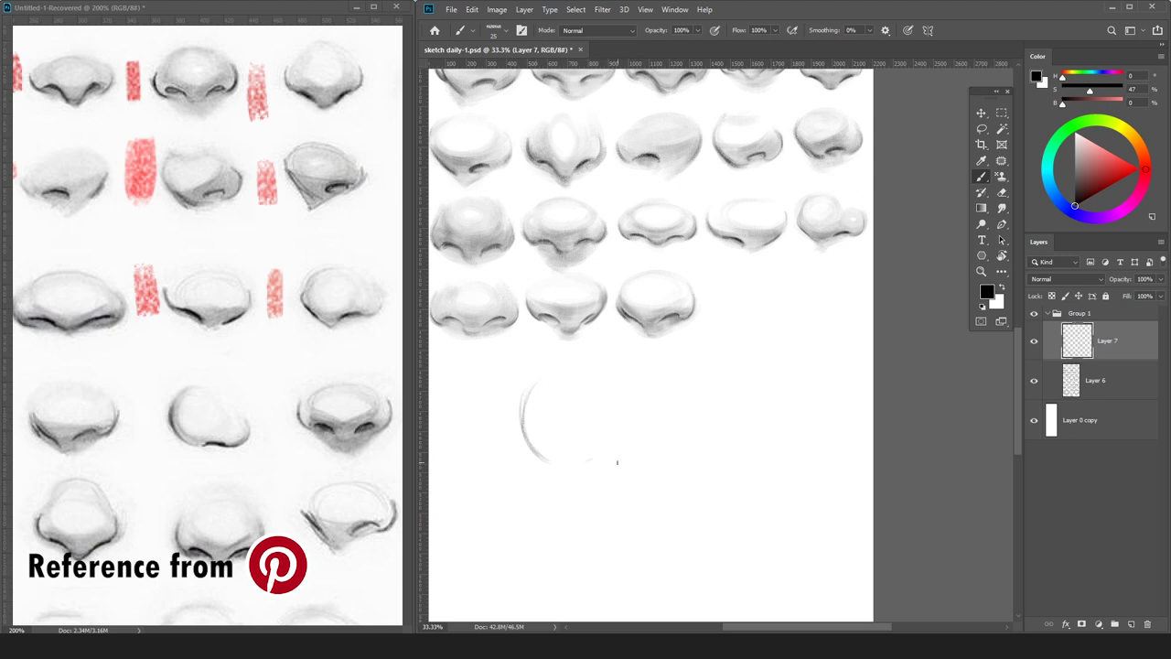
# Draw the nose's bottom crease and right contour in black, strengthen the left contour and switch to the eraser.
pyautogui.moveTo(587, 459)
pyautogui.mouseDown()
pyautogui.moveTo(637, 465)
pyautogui.moveTo(626, 461)
pyautogui.moveTo(659, 407)
pyautogui.mouseUp()
pyautogui.moveTo(655, 448); pyautogui.dragTo(653, 399)
pyautogui.moveTo(531, 395); pyautogui.dragTo(541, 454)
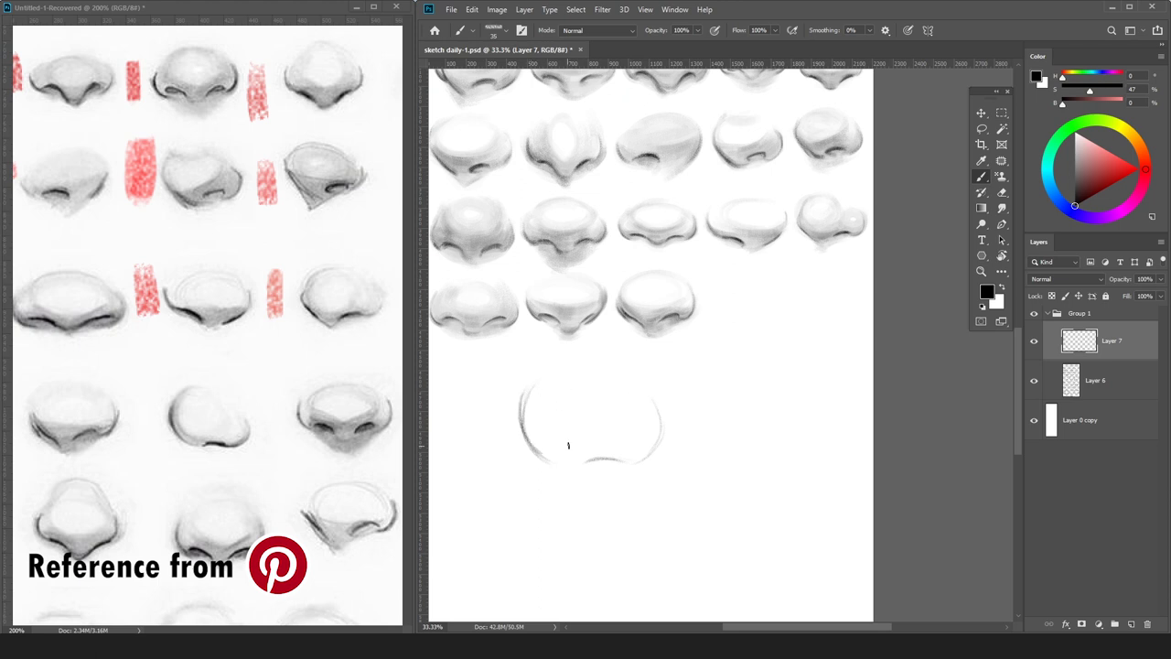
pyautogui.hotkey('ctrl', 'z')
pyautogui.moveTo(532, 389); pyautogui.dragTo(532, 445)
pyautogui.press('e')
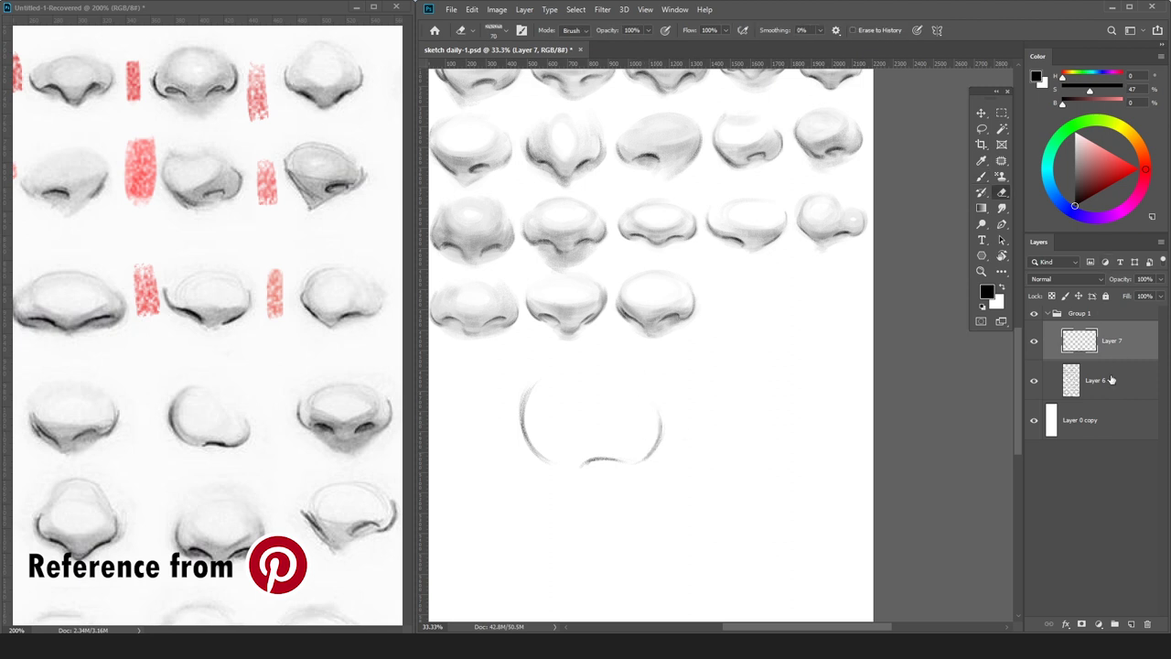
# Add a layer beneath the outline and paint the nose's round tip in light grey at 79% brightness.
pyautogui.click(1111, 379)
pyautogui.hotkey('ctrl', 'shift', 'n')
pyautogui.press('Return')
pyautogui.press('b')
pyautogui.moveTo(562, 379)
pyautogui.mouseDown()
pyautogui.moveTo(616, 428)
pyautogui.moveTo(564, 380)
pyautogui.mouseUp()
pyautogui.press('e')
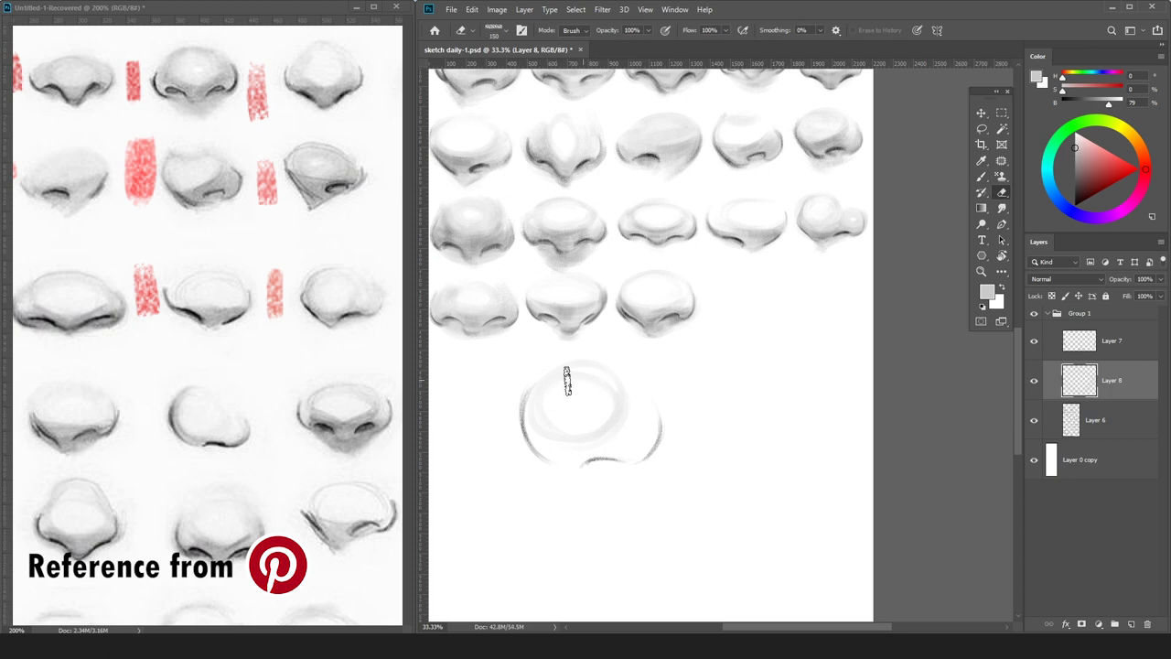
pyautogui.press('b')
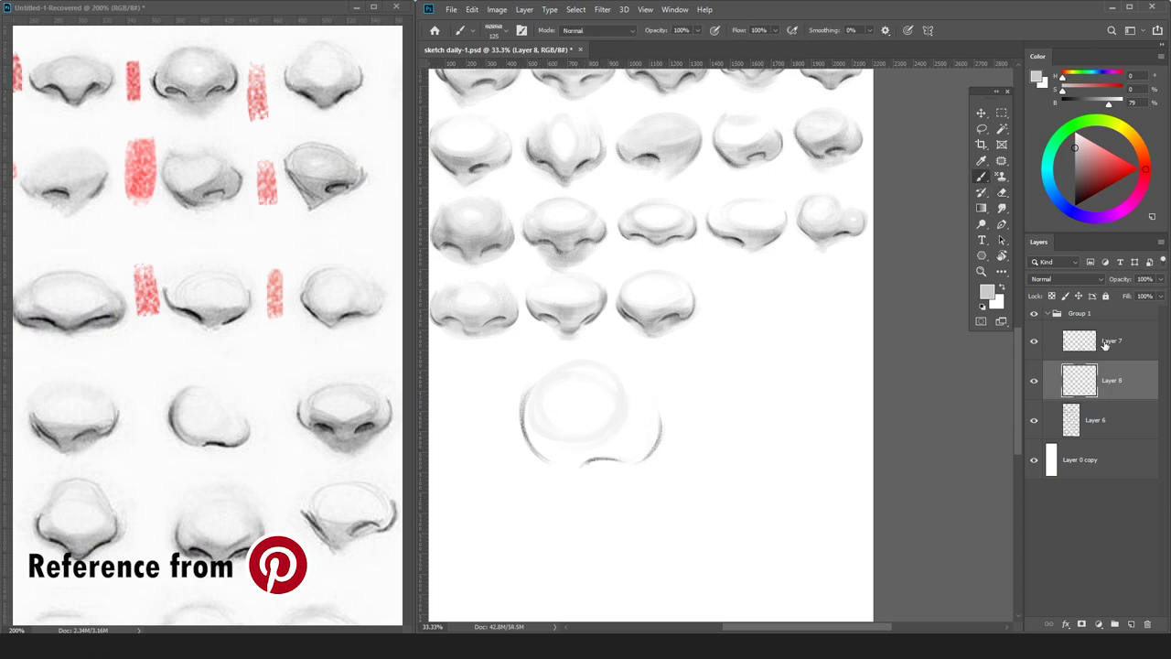
# Reinforce the nose's right contour in black at brush size 40 on the outline layer.
pyautogui.click(1105, 343)
pyautogui.press('d')
pyautogui.press('[')
pyautogui.press('[')
pyautogui.press('[')
pyautogui.press('[')
pyautogui.press('[')
pyautogui.press('[')
pyautogui.press('[')
pyautogui.press('[')
pyautogui.moveTo(649, 455); pyautogui.dragTo(654, 418)
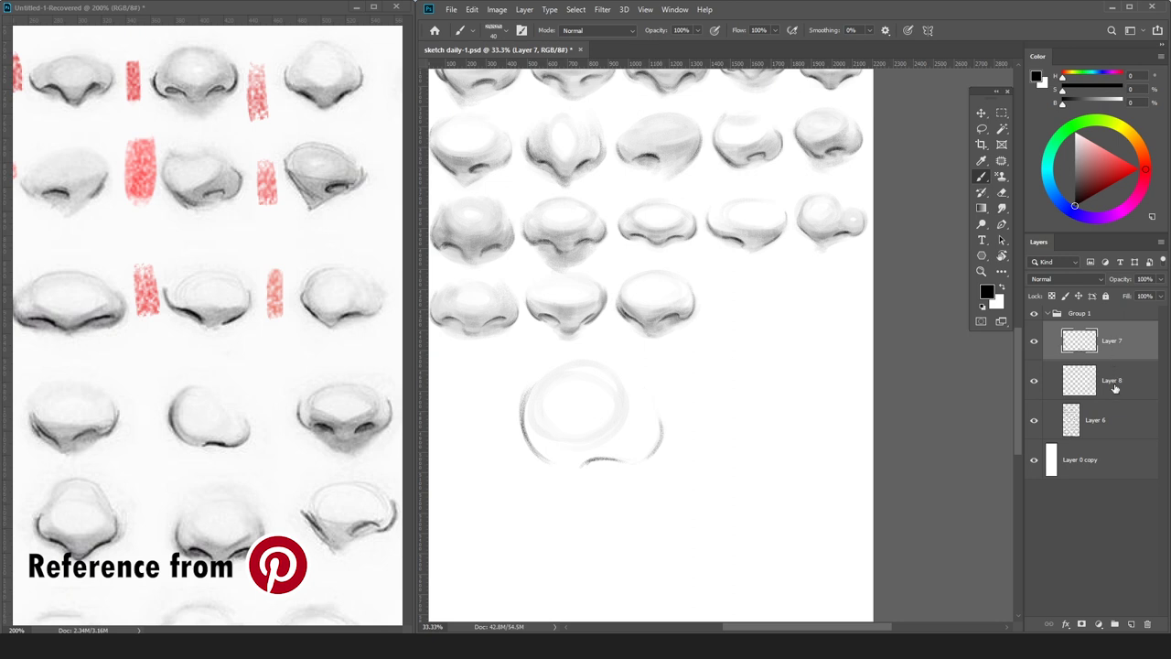
# Shade inside the right contour in light grey at 81% brightness with a brush size of 90 on the shading layer.
pyautogui.click(1115, 388)
pyautogui.click(1075, 146)
pyautogui.press(']')
pyautogui.press(']')
pyautogui.press(']')
pyautogui.press(']')
pyautogui.press(']')
pyautogui.press(']')
pyautogui.moveTo(607, 458)
pyautogui.mouseDown()
pyautogui.moveTo(629, 458)
pyautogui.moveTo(648, 437)
pyautogui.mouseUp()
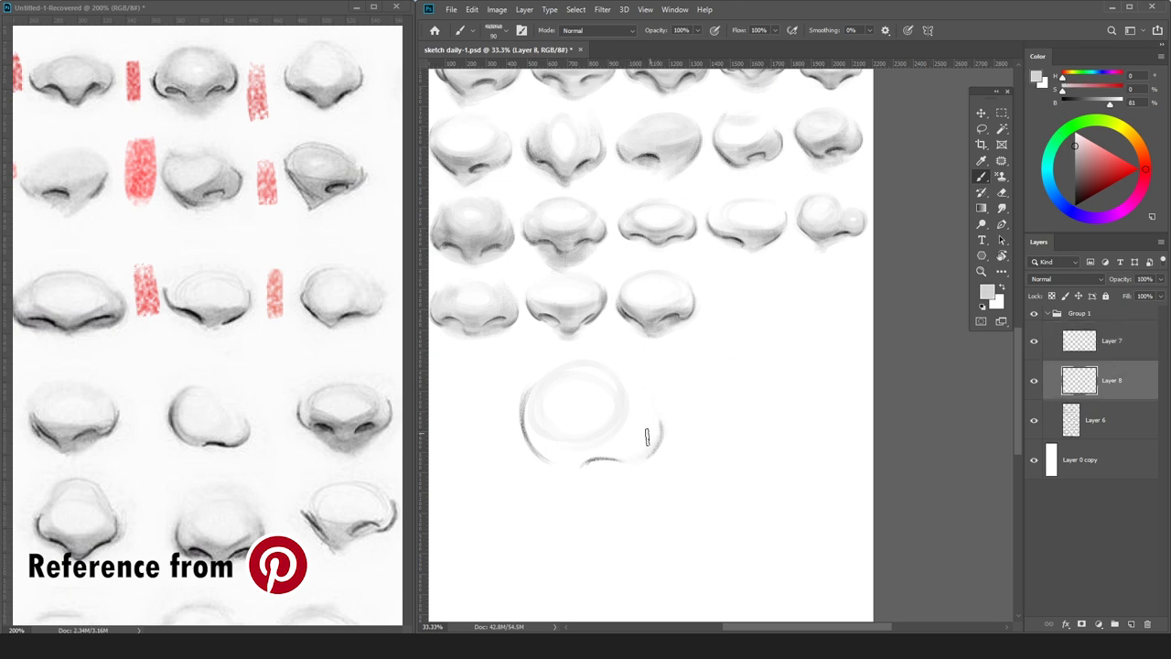
pyautogui.moveTo(651, 391); pyautogui.dragTo(643, 458)
# Shade the nose's left side and underside in the same light grey, enlarging the brush to 250.
pyautogui.press(']')
pyautogui.press(']')
pyautogui.moveTo(533, 376); pyautogui.dragTo(557, 455)
pyautogui.moveTo(525, 407); pyautogui.dragTo(569, 449)
pyautogui.press(']')
pyautogui.press(']')
pyautogui.press(']')
pyautogui.press(']')
pyautogui.moveTo(538, 384)
pyautogui.mouseDown()
pyautogui.moveTo(553, 457)
pyautogui.moveTo(638, 451)
pyautogui.mouseUp()
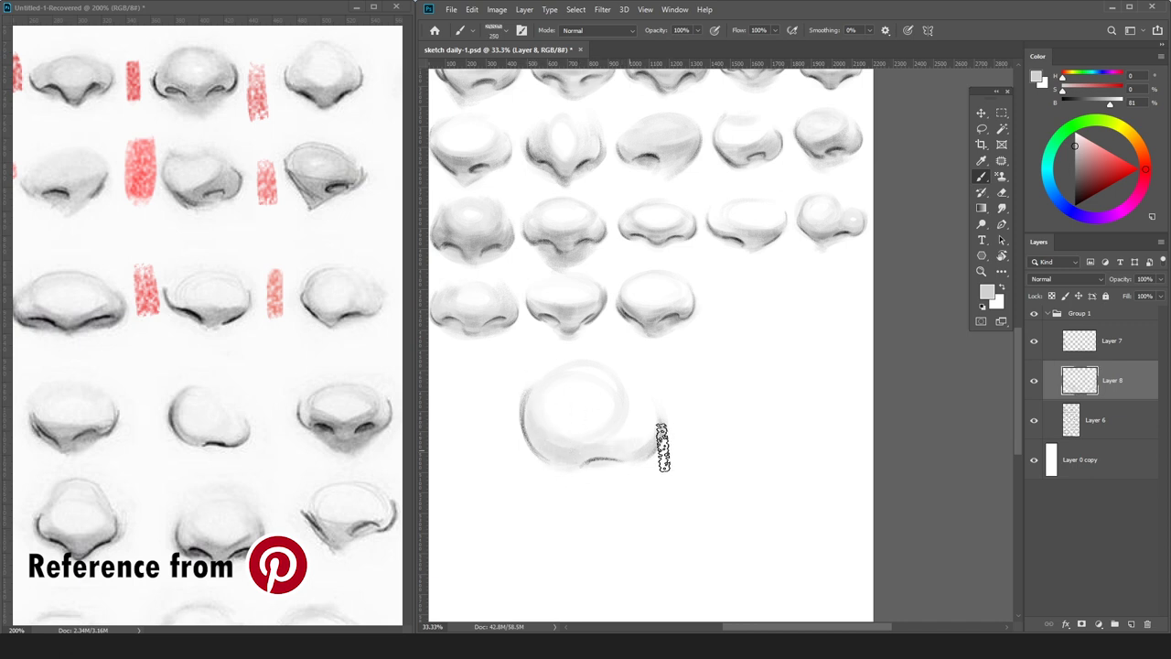
# Deepen the shading along the nose's left and lower edges in grey at 60% brightness with a smaller brush.
pyautogui.press('[')
pyautogui.press('[')
pyautogui.press('[')
pyautogui.press('[')
pyautogui.press('[')
pyautogui.press('[')
pyautogui.press('[')
pyautogui.press('[')
pyautogui.press('[')
pyautogui.click(1075, 161)
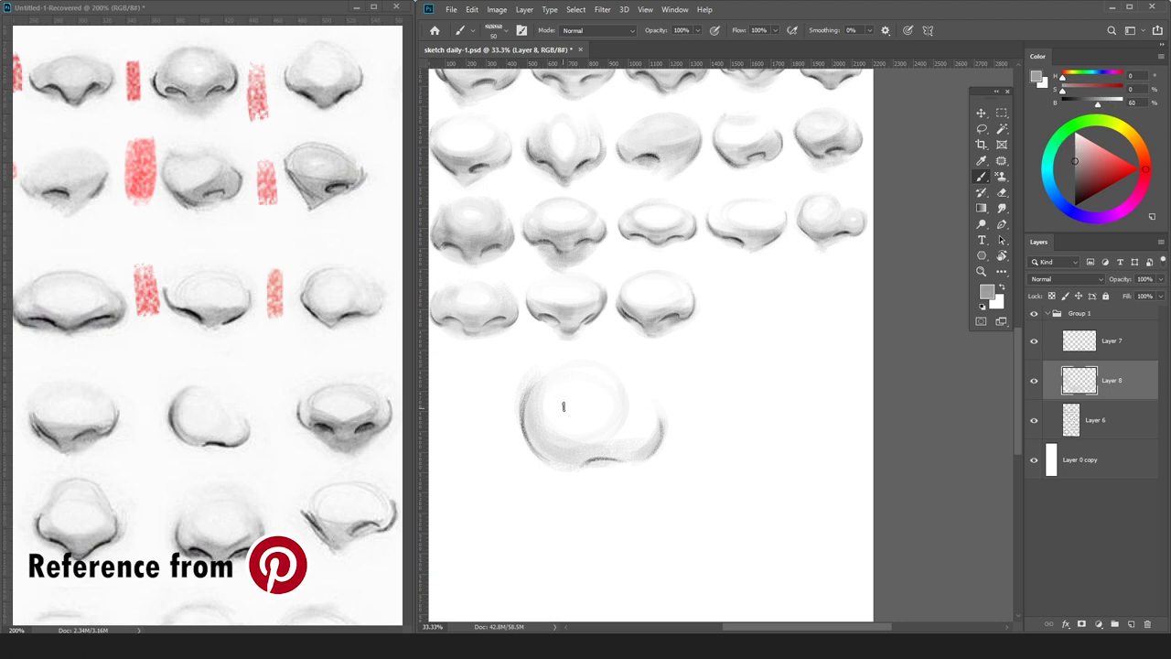
pyautogui.press(']')
pyautogui.press(']')
pyautogui.moveTo(528, 393); pyautogui.dragTo(556, 447)
pyautogui.moveTo(527, 388); pyautogui.dragTo(569, 454)
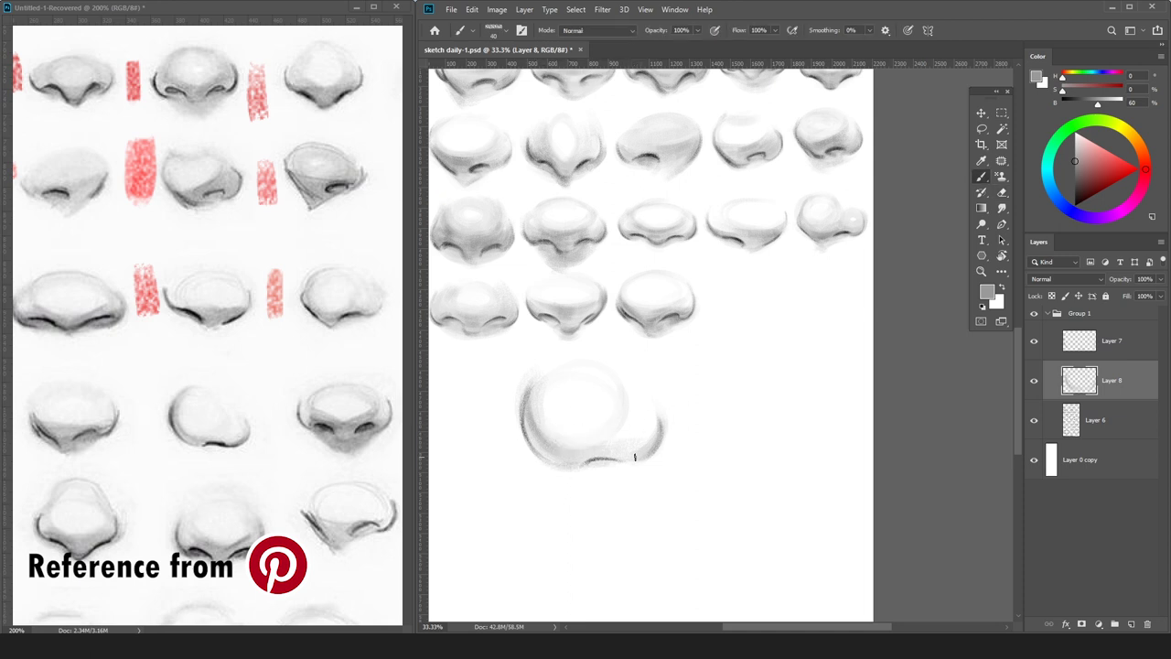
# Merge the nose's outline layer into its shading layer.
pyautogui.click(1087, 347)
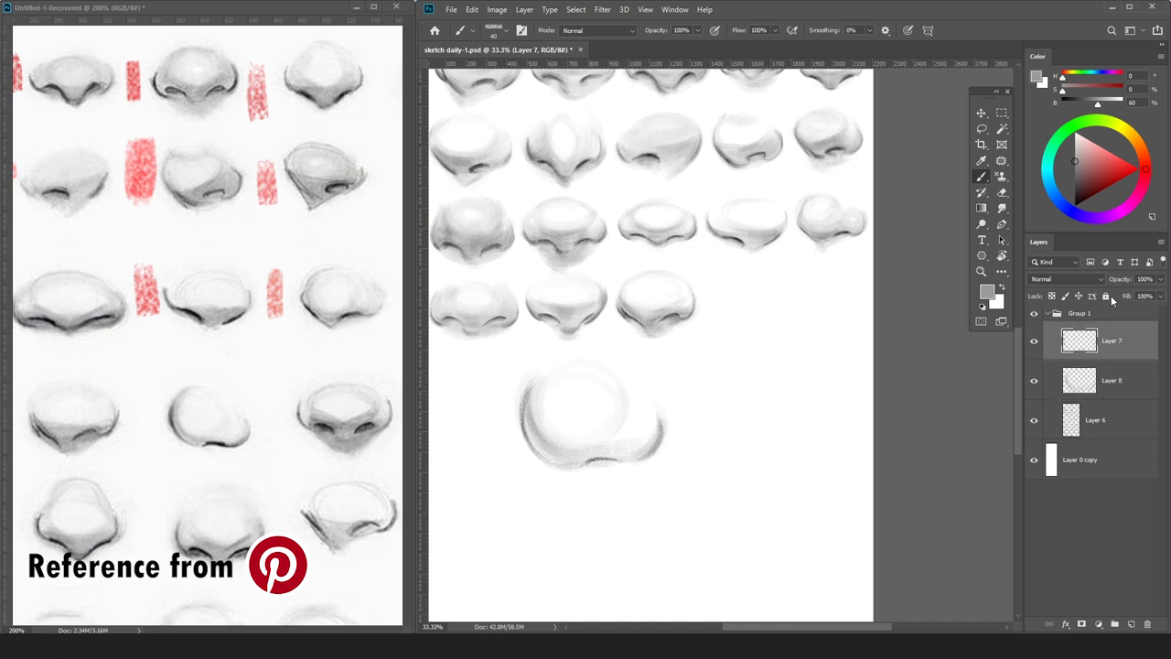
pyautogui.hotkey('ctrl', 'e')
pyautogui.click(512, 350)
pyautogui.press('w')
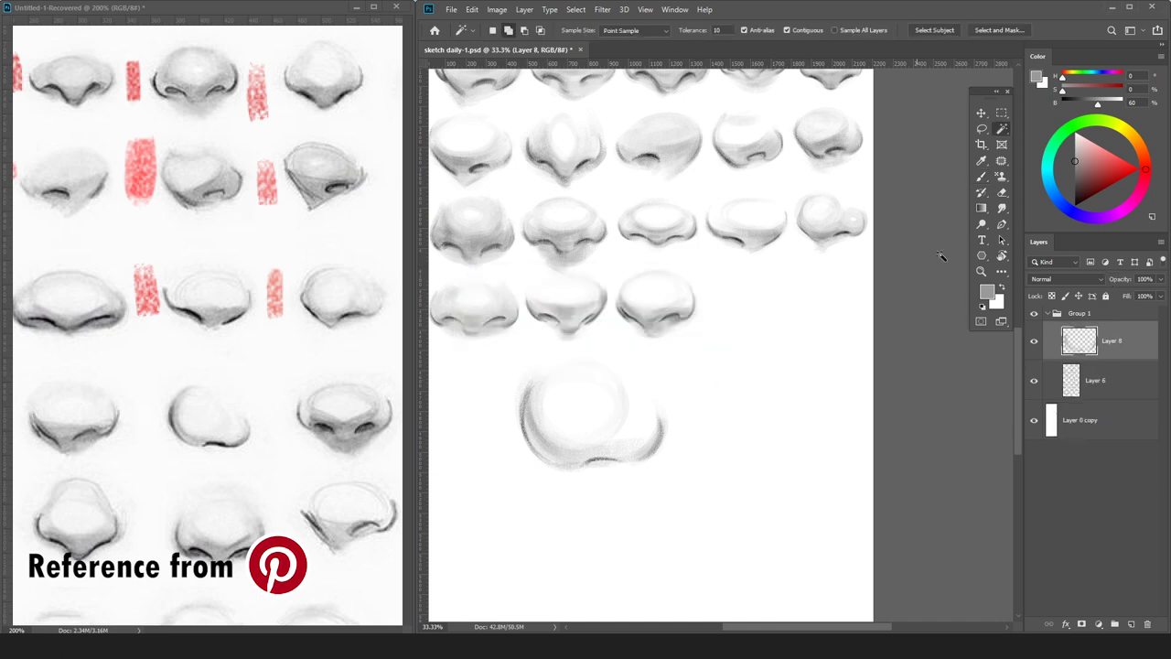
# Darken the nose's left contour in black at brush size 40 and soften its outer edge with the eraser.
pyautogui.press('b')
pyautogui.press('d')
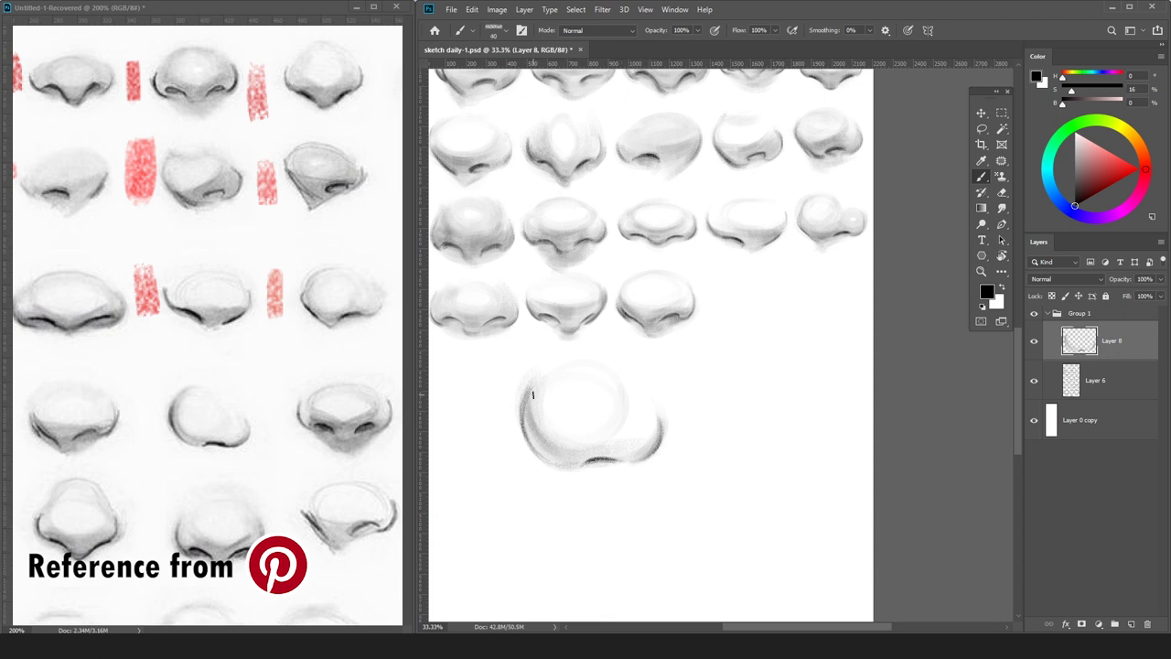
pyautogui.moveTo(521, 412); pyautogui.dragTo(529, 446)
pyautogui.press('e')
pyautogui.moveTo(526, 404)
pyautogui.mouseDown()
pyautogui.moveTo(529, 424)
pyautogui.moveTo(522, 394)
pyautogui.mouseUp()
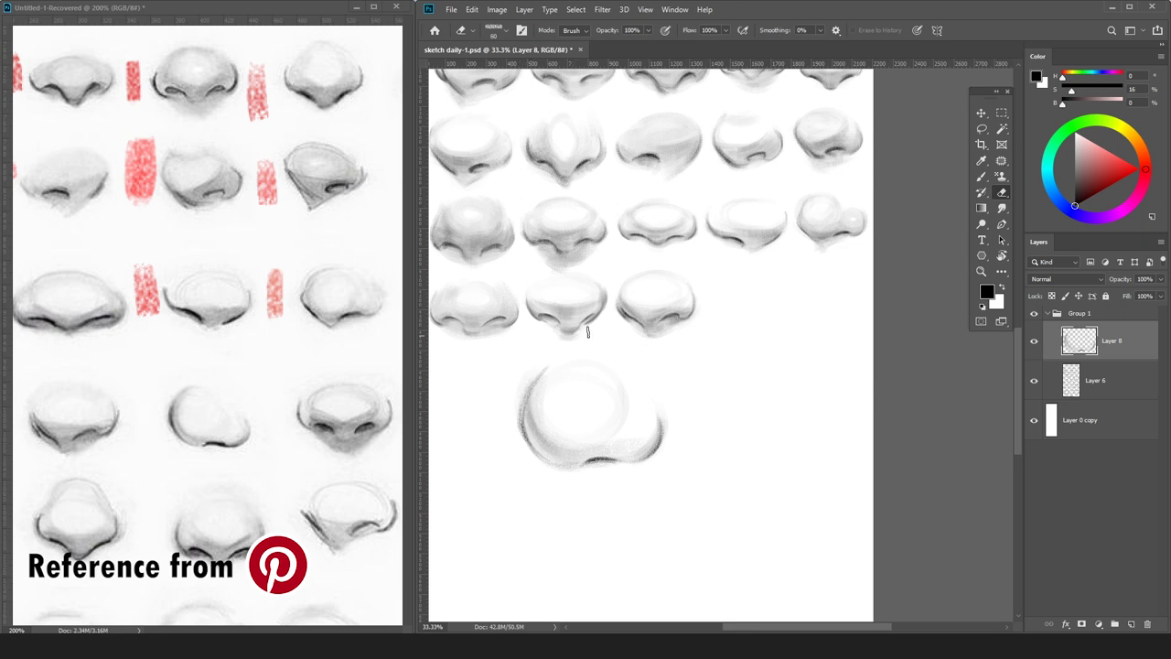
# Undo the last eraser stroke, then deepen the nose's left and lower contours in black at brush size 35, softening them with the eraser.
pyautogui.hotkey('ctrl', 'z')
pyautogui.press('b')
pyautogui.hotkey('ctrl', 'space')
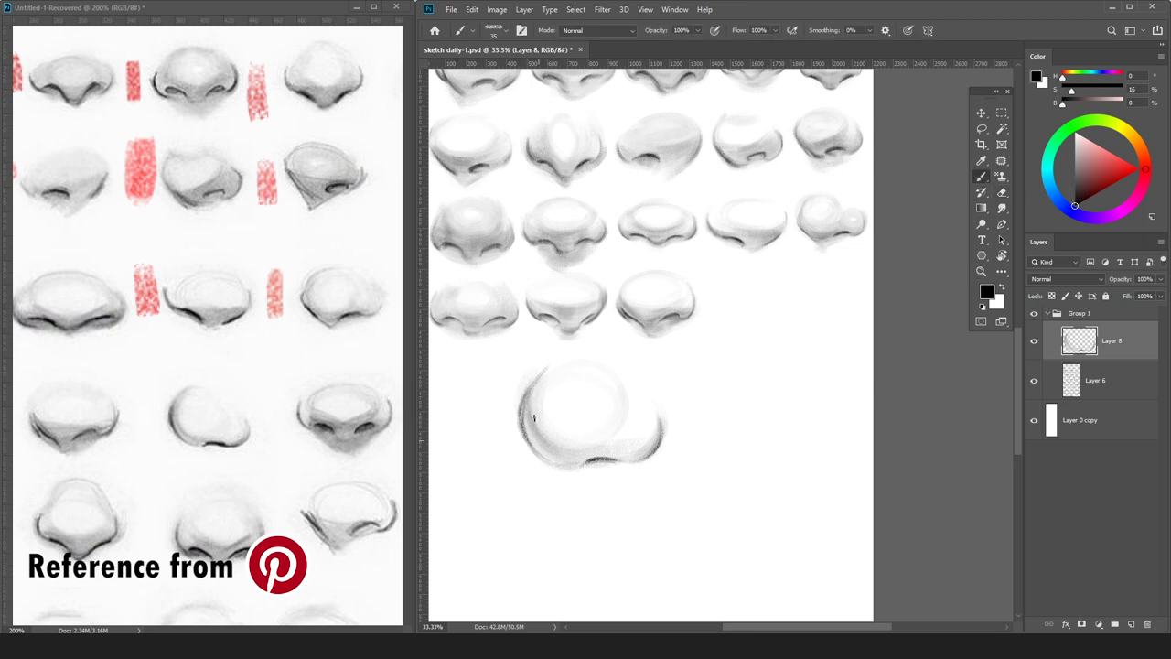
pyautogui.moveTo(520, 413); pyautogui.dragTo(532, 449)
pyautogui.press('e')
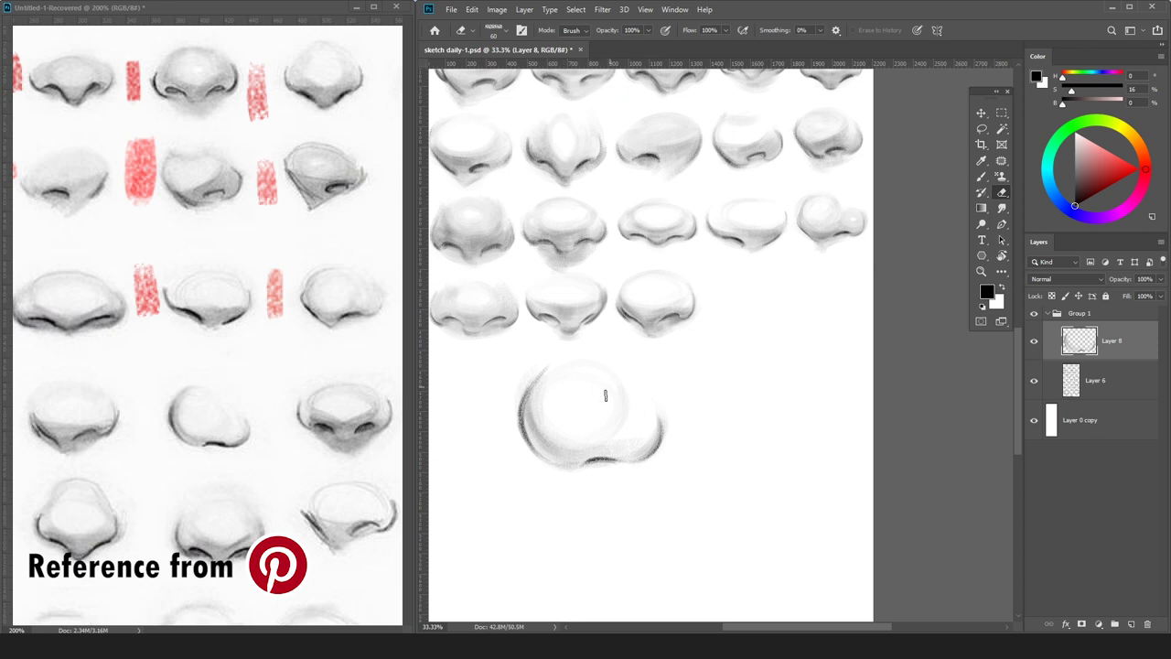
pyautogui.press('b')
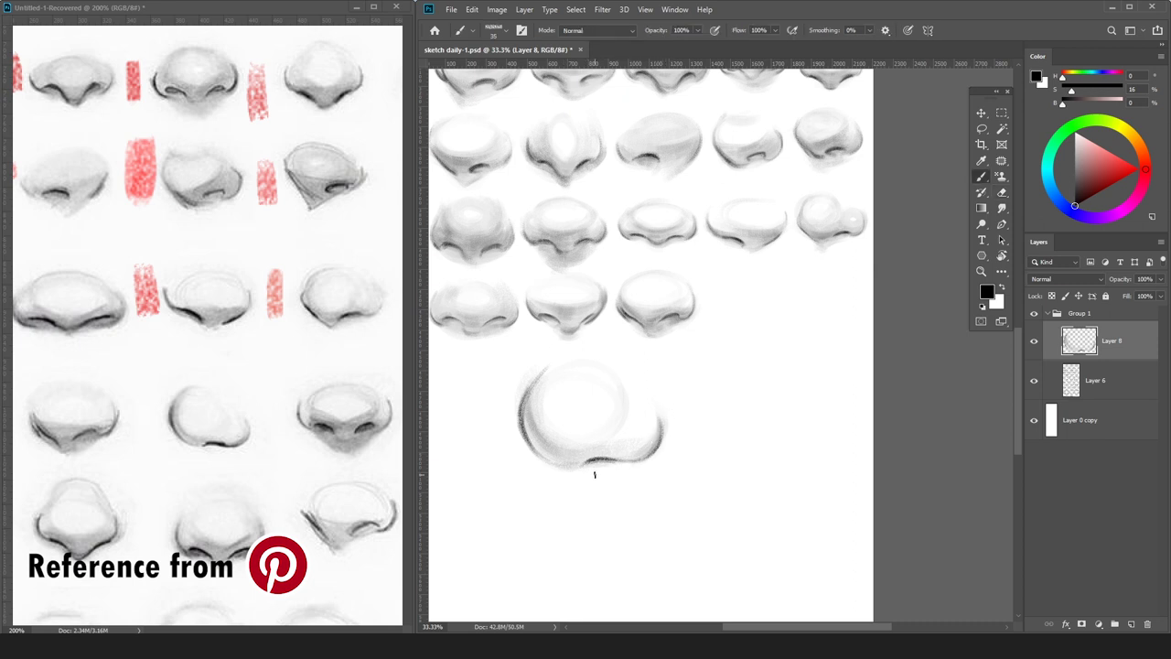
pyautogui.press('e')
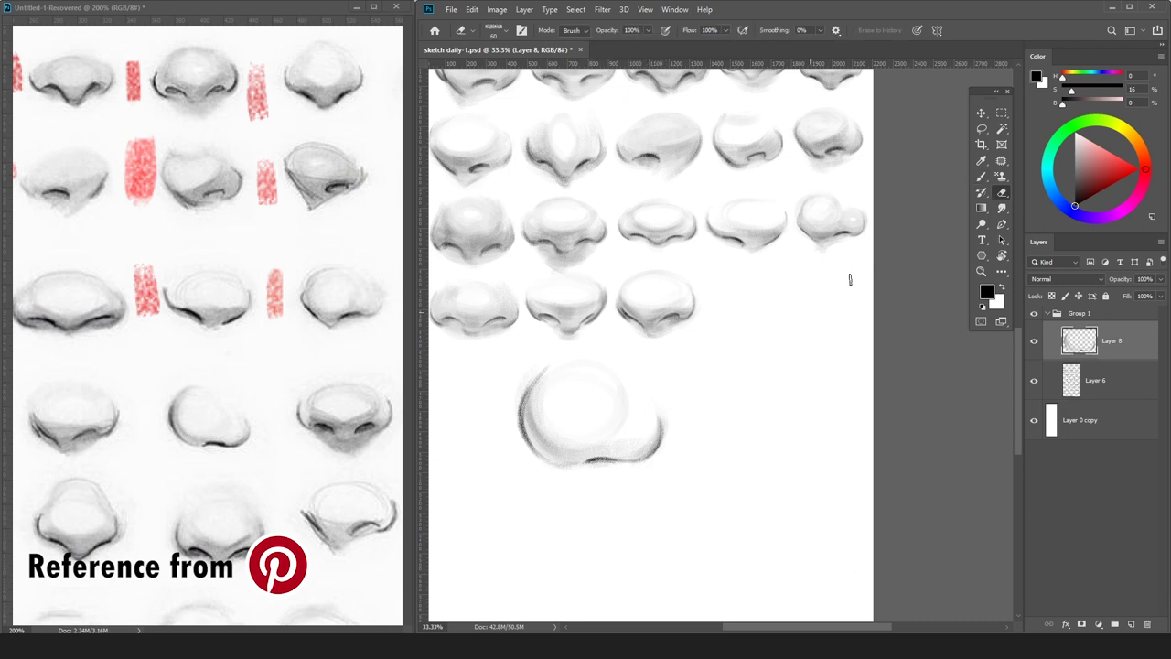
# Shade the nose's right side in light grey at 73% brightness, soften it with the eraser and reinforce the lower-right contour in black.
pyautogui.press('b')
pyautogui.click(1075, 151)
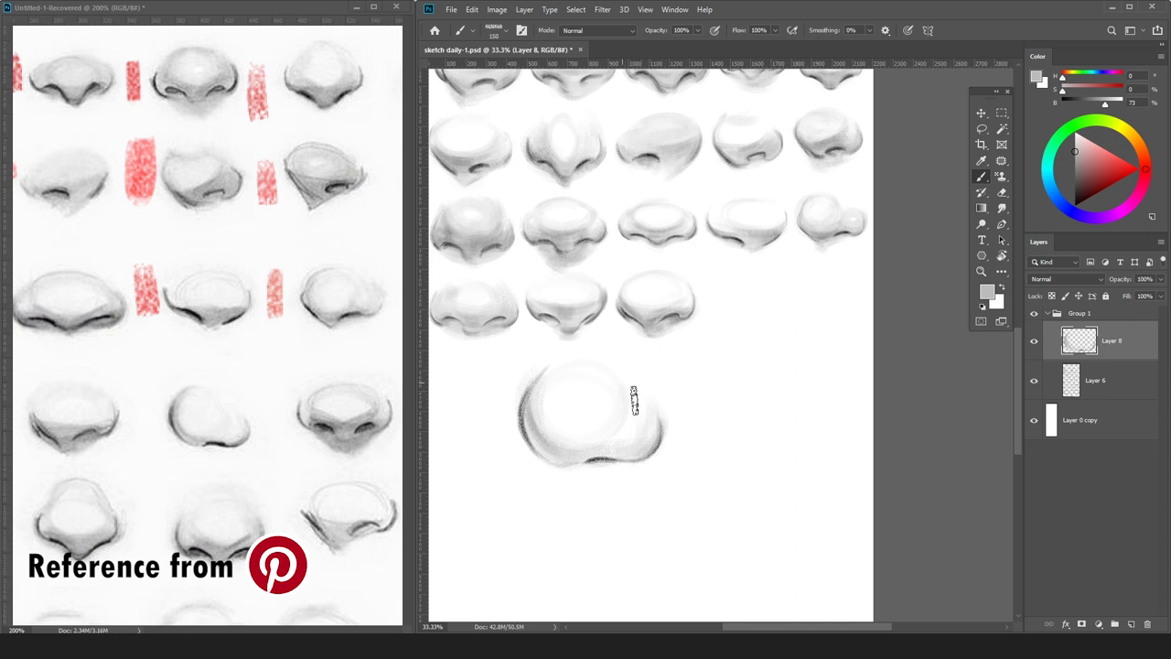
pyautogui.press('e')
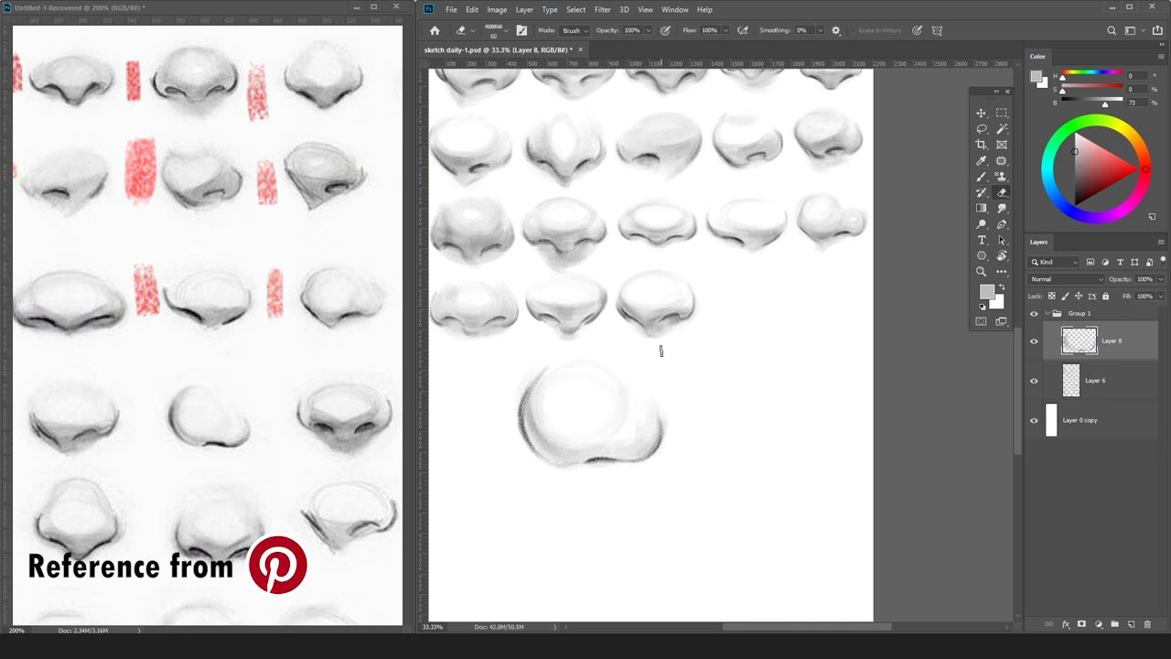
pyautogui.press('d')
pyautogui.press('b')
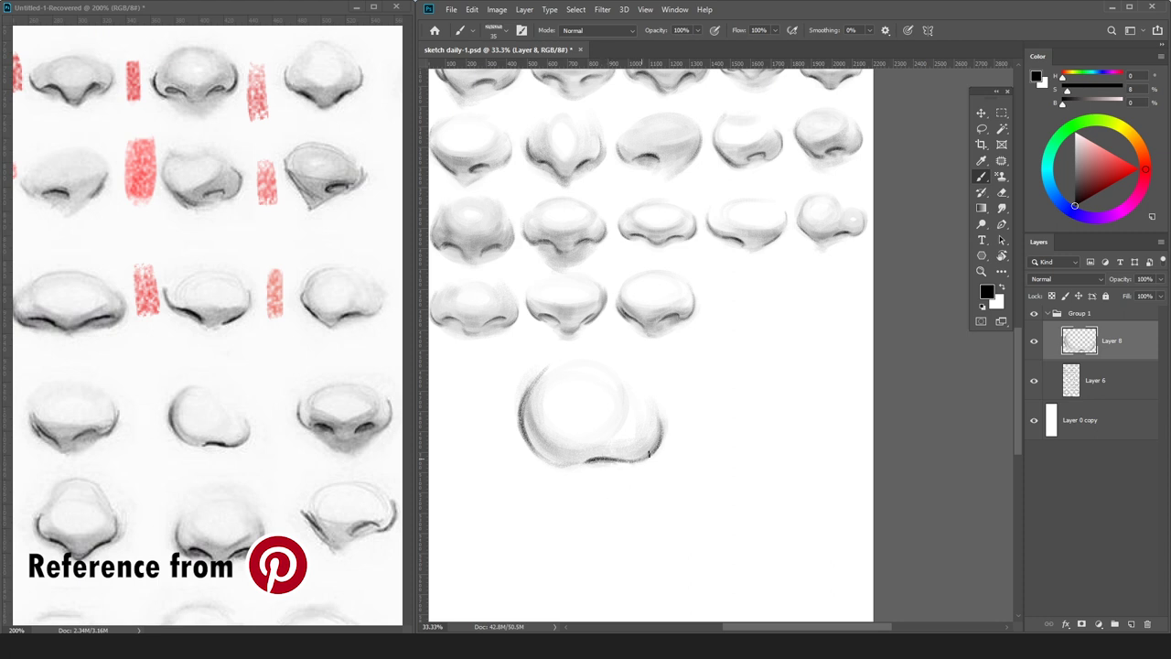
# Scale the finished nose to about 56% and place it as the fourth nose of the last row.
pyautogui.hotkey('ctrl', '+')
pyautogui.hotkey('ctrl', '-')
pyautogui.hotkey('ctrl', 't')
pyautogui.moveTo(739, 358); pyautogui.dragTo(666, 421)
pyautogui.moveTo(626, 448); pyautogui.dragTo(832, 295)
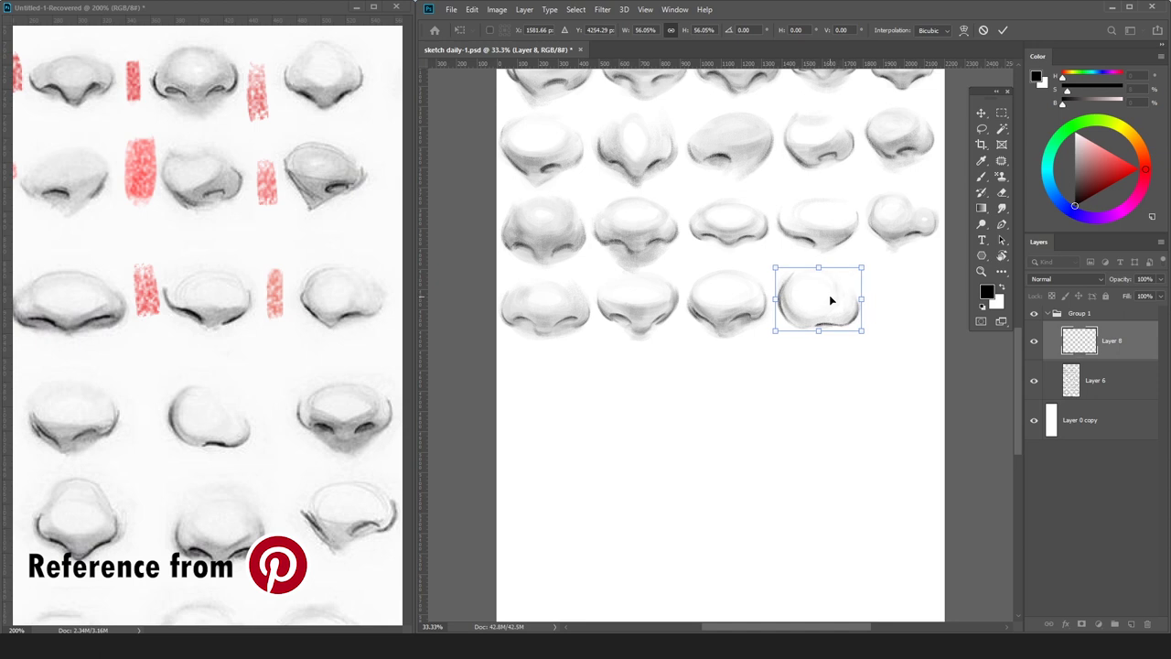
pyautogui.press('Return')
# Mark the first nose of the reference's fourth row with a red scribble on Layer 1, using a smaller brush.
pyautogui.click(1127, 168)
pyautogui.click(219, 408)
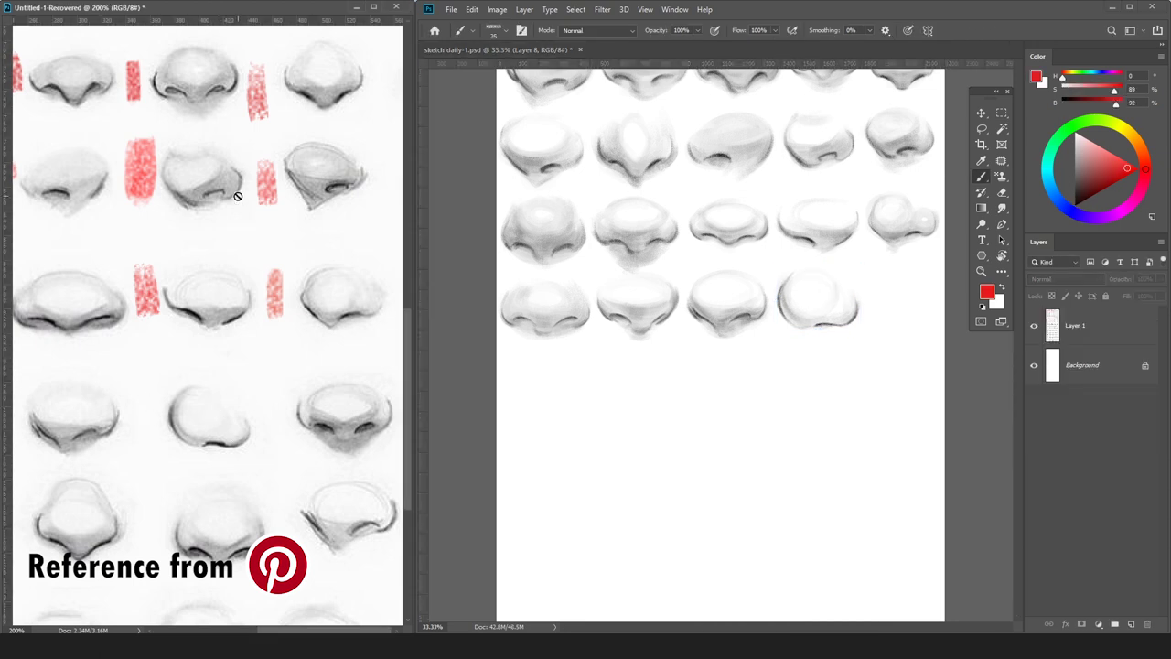
pyautogui.click(1112, 323)
pyautogui.press('[')
pyautogui.press('[')
pyautogui.press('[')
pyautogui.moveTo(143, 392); pyautogui.dragTo(148, 434)
pyautogui.moveTo(130, 453)
pyautogui.mouseDown()
pyautogui.moveTo(211, 431)
pyautogui.moveTo(123, 435)
pyautogui.mouseUp()
# Return to the sketch document, merge the finished nose into Layer 6 and add a new layer with black as the paint colour.
pyautogui.click(965, 411)
pyautogui.hotkey('ctrl', 'e')
pyautogui.hotkey('ctrl', 'shift', 'n')
pyautogui.press('Return')
pyautogui.click(1076, 206)
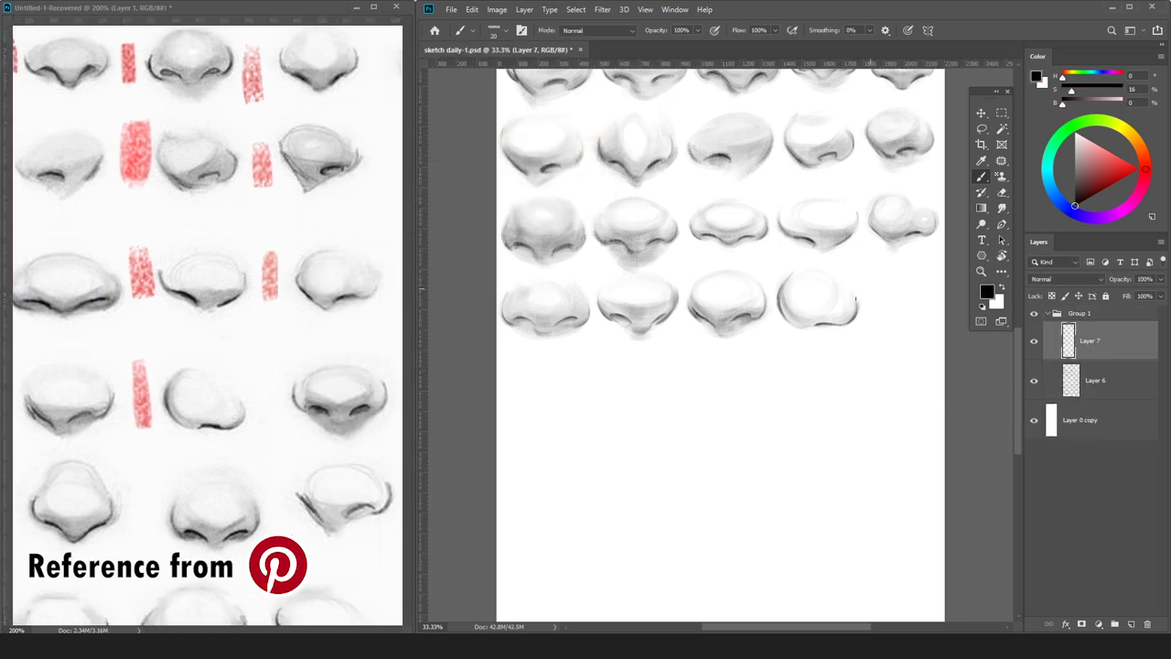
# Sketch the next nose's side contours, nostril arcs and base below the last row in black, cleaning the lines with the eraser.
pyautogui.hotkey('ctrl', '+')
pyautogui.moveTo(561, 438)
pyautogui.mouseDown()
pyautogui.moveTo(564, 492)
pyautogui.moveTo(579, 499)
pyautogui.moveTo(561, 476)
pyautogui.moveTo(585, 499)
pyautogui.moveTo(598, 487)
pyautogui.moveTo(583, 494)
pyautogui.moveTo(661, 514)
pyautogui.moveTo(710, 493)
pyautogui.mouseUp()
pyautogui.press('e')
pyautogui.press('b')
pyautogui.moveTo(736, 434); pyautogui.dragTo(721, 505)
pyautogui.press('e')
pyautogui.press('b')
pyautogui.moveTo(561, 443)
pyautogui.mouseDown()
pyautogui.moveTo(564, 490)
pyautogui.moveTo(626, 518)
pyautogui.mouseUp()
pyautogui.press('e')
pyautogui.press('b')
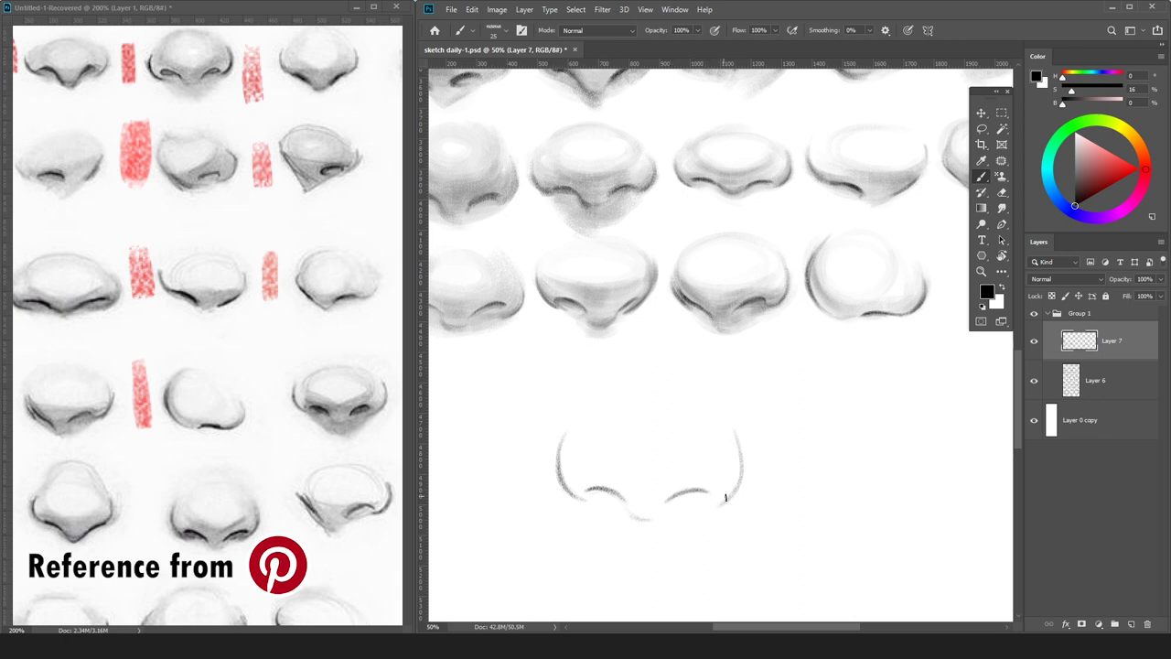
# Refine the nose outline's right contour and complete the curve at its base, trimming the strokes with the eraser.
pyautogui.press('e')
pyautogui.moveTo(740, 495); pyautogui.dragTo(738, 482)
pyautogui.press('b')
pyautogui.moveTo(735, 435); pyautogui.dragTo(739, 471)
pyautogui.press('e')
pyautogui.press('b')
pyautogui.press(']')
pyautogui.press(']')
pyautogui.press(']')
pyautogui.press(']')
pyautogui.moveTo(650, 521); pyautogui.dragTo(662, 516)
pyautogui.press('e')
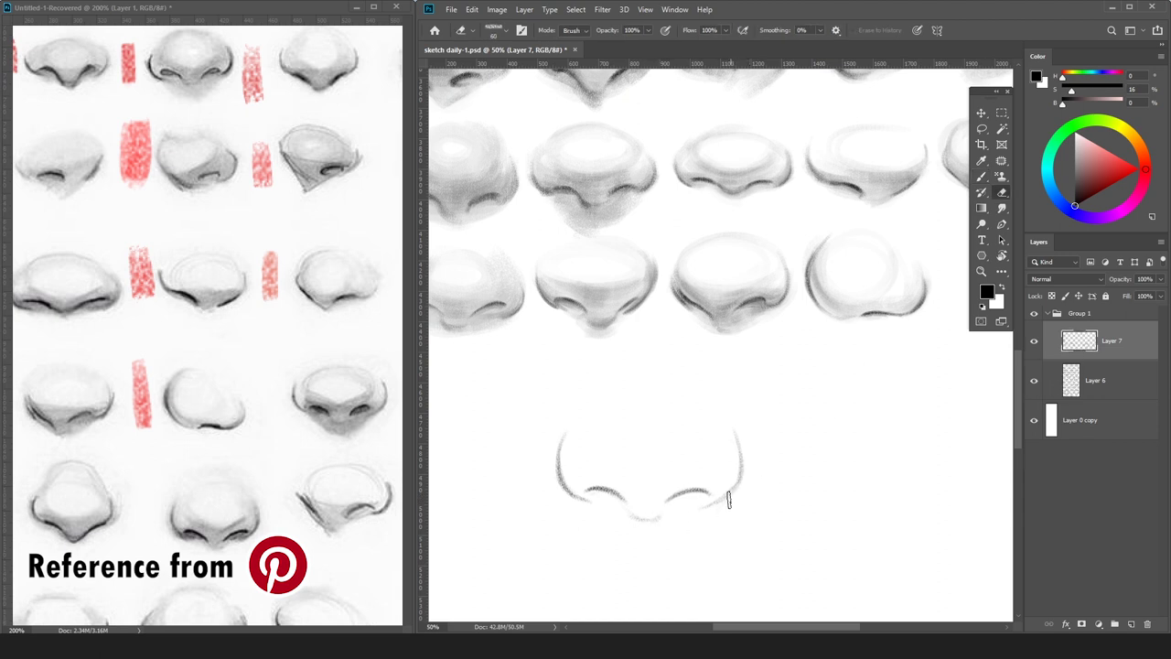
# Add a layer beneath the outline and paint the oval of the nose's tip in light grey at 70% brightness.
pyautogui.click(1119, 380)
pyautogui.hotkey('ctrl', 'shift', 'n')
pyautogui.press('Return')
pyautogui.press('b')
pyautogui.moveTo(711, 412)
pyautogui.mouseDown()
pyautogui.moveTo(614, 412)
pyautogui.moveTo(685, 424)
pyautogui.moveTo(630, 405)
pyautogui.moveTo(705, 438)
pyautogui.mouseUp()
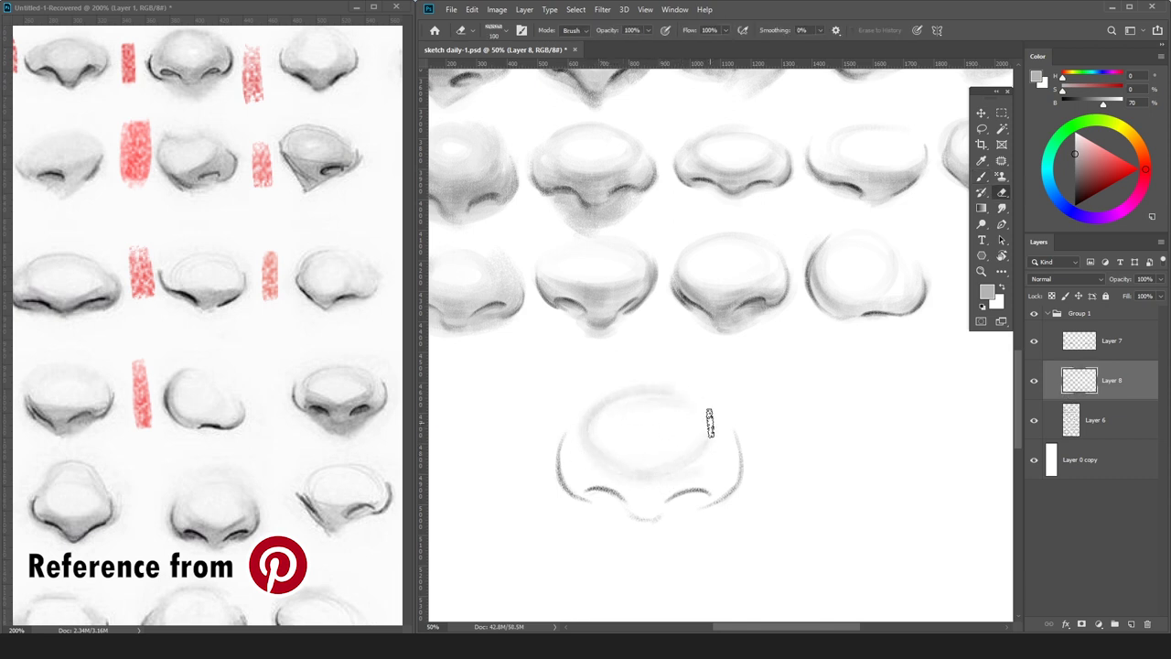
# Shade the nose's wings and underside in the same light grey with an enlarged brush.
pyautogui.press(']')
pyautogui.press(']')
pyautogui.press(']')
pyautogui.press(']')
pyautogui.press(']')
pyautogui.moveTo(590, 471)
pyautogui.mouseDown()
pyautogui.moveTo(702, 477)
pyautogui.moveTo(602, 501)
pyautogui.moveTo(604, 477)
pyautogui.moveTo(668, 483)
pyautogui.moveTo(645, 512)
pyautogui.moveTo(664, 514)
pyautogui.moveTo(644, 512)
pyautogui.moveTo(691, 515)
pyautogui.moveTo(616, 513)
pyautogui.moveTo(680, 522)
pyautogui.mouseUp()
# Deepen the light grey shading around both nostrils at brush size 50.
pyautogui.press('[')
pyautogui.press('[')
pyautogui.press('[')
pyautogui.press('[')
pyautogui.press('[')
pyautogui.press('[')
pyautogui.press('[')
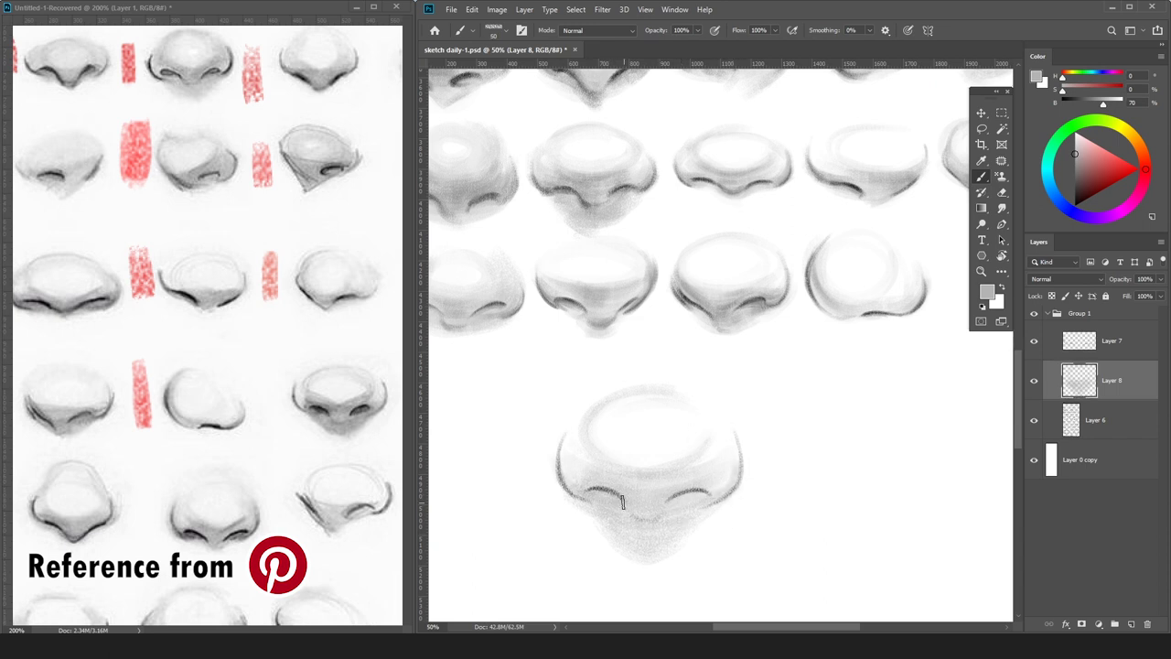
pyautogui.moveTo(703, 496); pyautogui.dragTo(710, 497)
# Blend the shading below the nose's tip at brush size 90 and lighten the oval's upper rim with the eraser.
pyautogui.press(']')
pyautogui.press(']')
pyautogui.press(']')
pyautogui.press(']')
pyautogui.press(']')
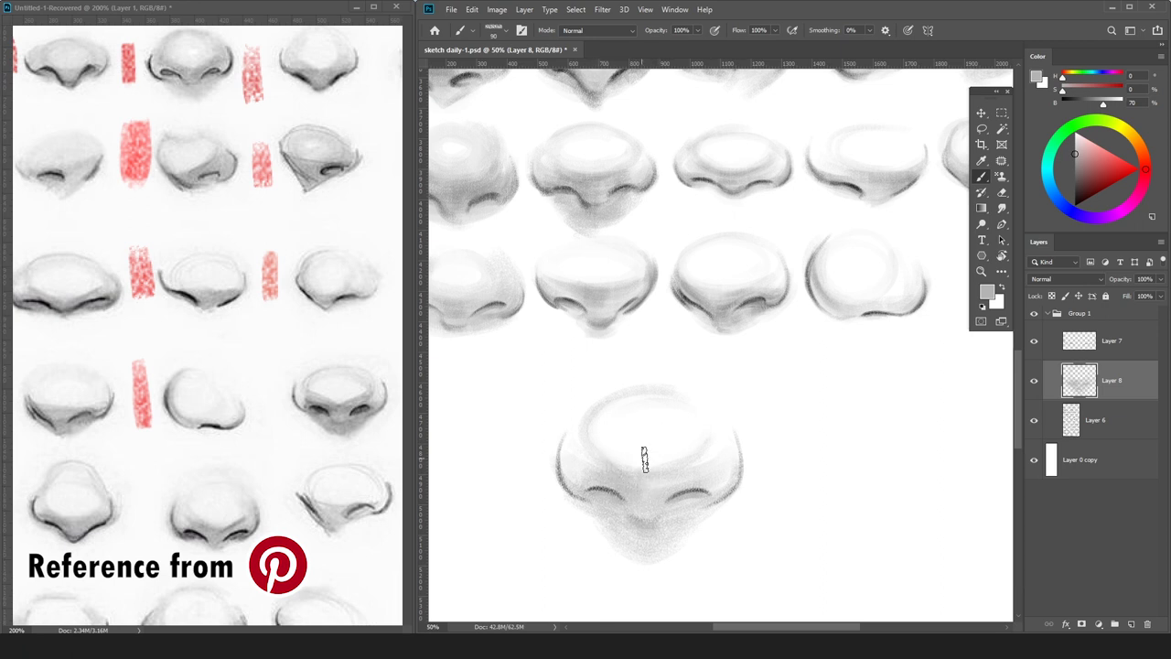
pyautogui.press('e')
pyautogui.moveTo(703, 401)
pyautogui.mouseDown()
pyautogui.moveTo(583, 418)
pyautogui.moveTo(570, 444)
pyautogui.moveTo(717, 436)
pyautogui.mouseUp()
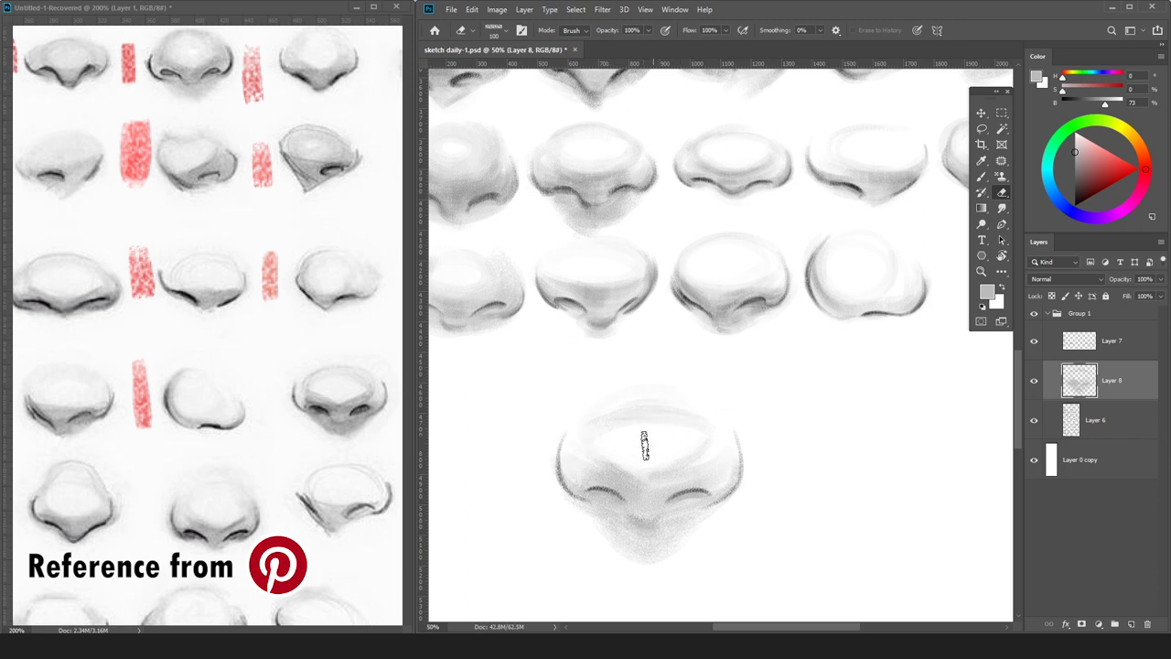
# Darken the areas around both nostrils and the nose's lower wings in grey at 43% brightness, adjusting the brush size.
pyautogui.press('b')
pyautogui.keyDown('alt'); pyautogui.click(616, 492); pyautogui.keyUp('alt')
pyautogui.press('[')
pyautogui.press('[')
pyautogui.press('[')
pyautogui.press('[')
pyautogui.press('[')
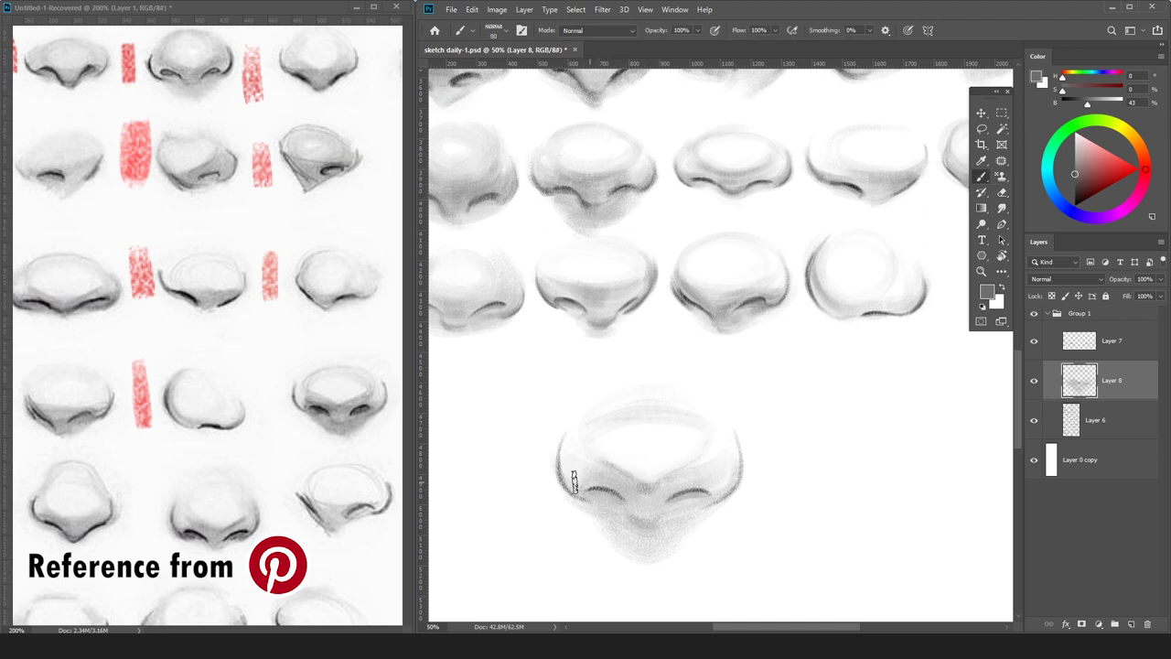
pyautogui.press(']')
pyautogui.press(']')
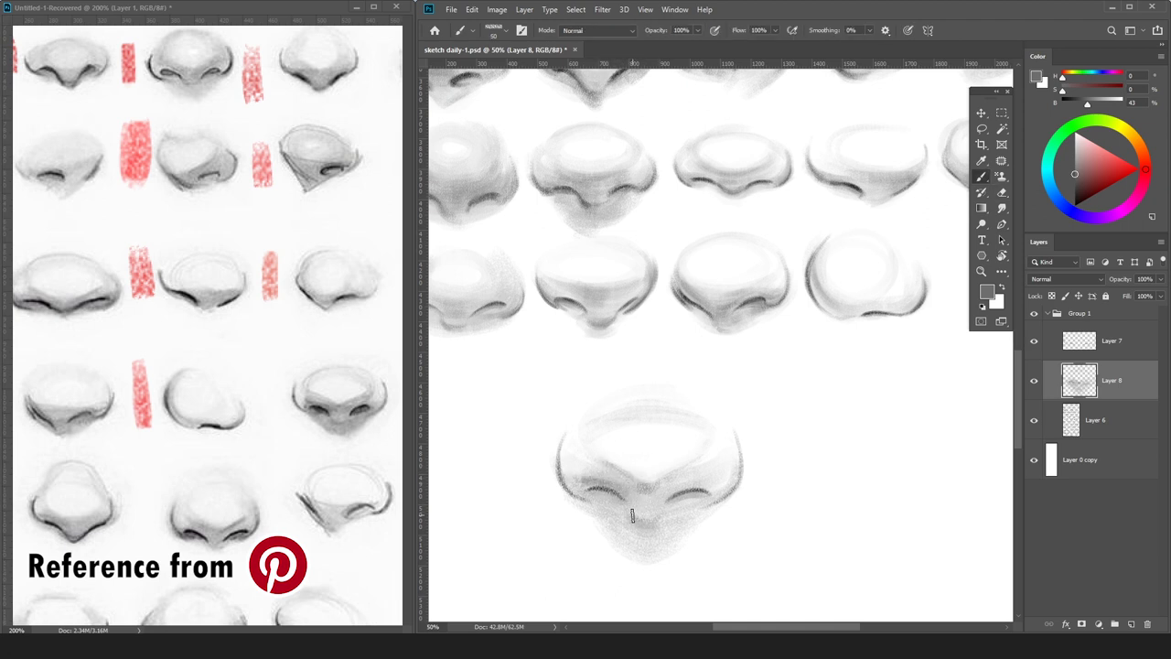
pyautogui.moveTo(674, 494); pyautogui.dragTo(709, 497)
# Blend the nose's underside in grey at 67% brightness and darken both nostrils and the base in black.
pyautogui.keyDown('alt'); pyautogui.click(724, 505); pyautogui.keyUp('alt')
pyautogui.press(']')
pyautogui.press(']')
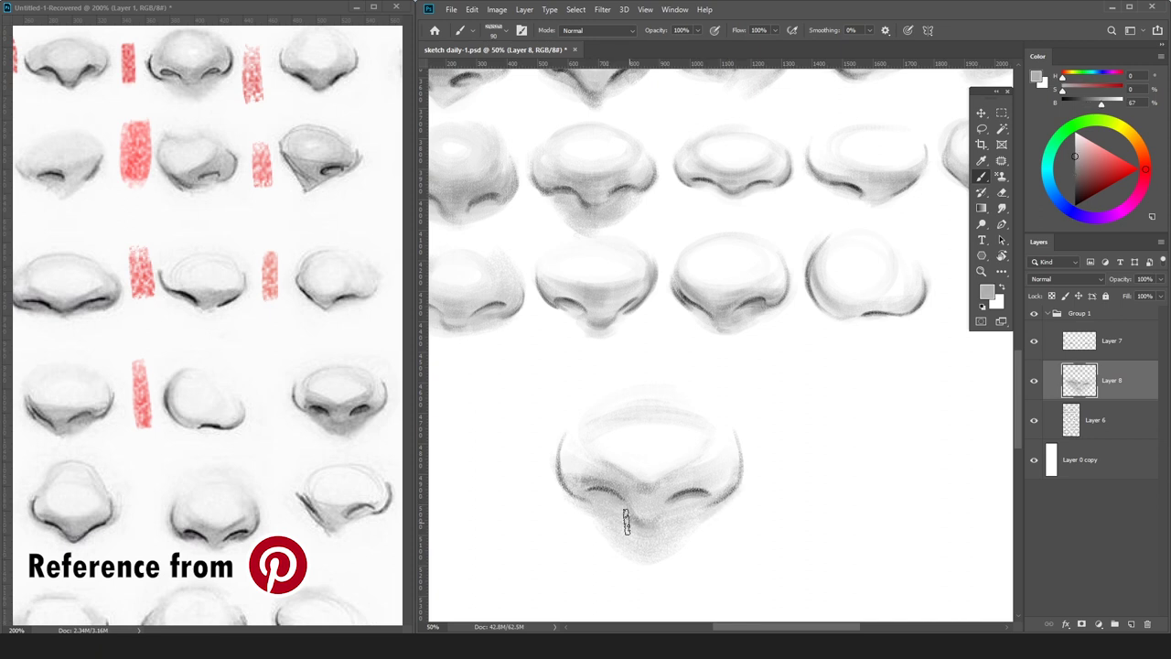
pyautogui.press('d')
pyautogui.moveTo(604, 492); pyautogui.dragTo(623, 504)
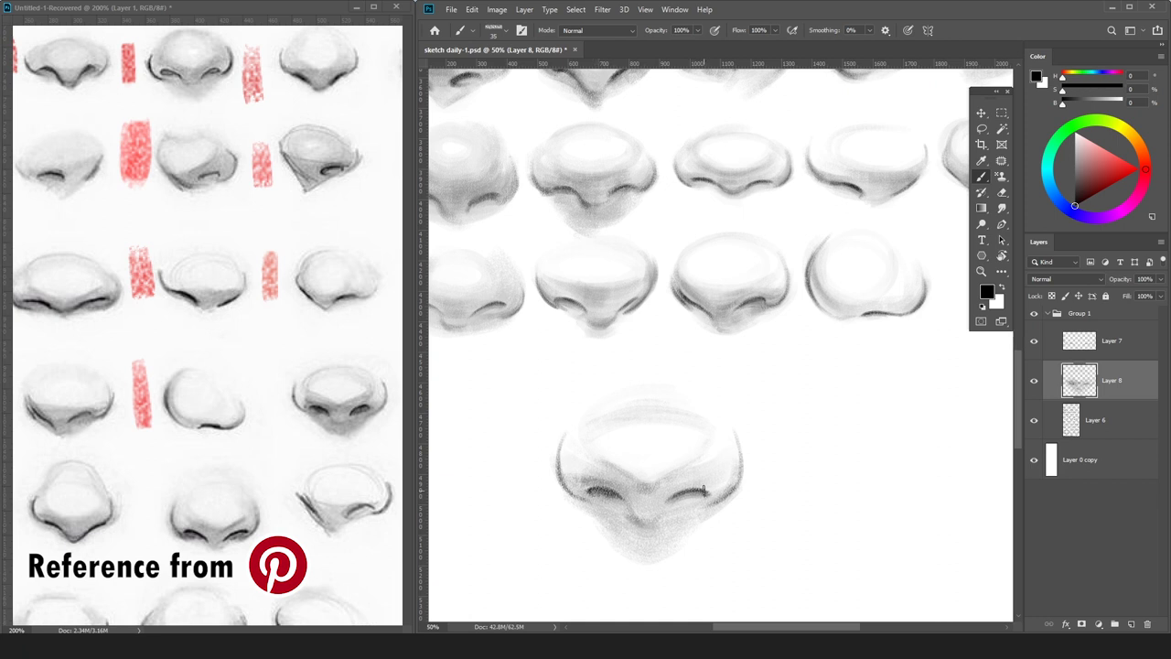
pyautogui.press(']')
pyautogui.moveTo(683, 495); pyautogui.dragTo(637, 525)
# Shade the nose's underside and the area between the nostrils in sampled grey at 60% brightness, using brush size 125.
pyautogui.keyDown('alt'); pyautogui.click(698, 508); pyautogui.keyUp('alt')
pyautogui.keyDown('alt'); pyautogui.click(678, 506); pyautogui.keyUp('alt')
pyautogui.press(']')
pyautogui.press(']')
pyautogui.press(']')
pyautogui.press(']')
pyautogui.press('[')
pyautogui.press('[')
pyautogui.press('[')
pyautogui.press('[')
pyautogui.press('[')
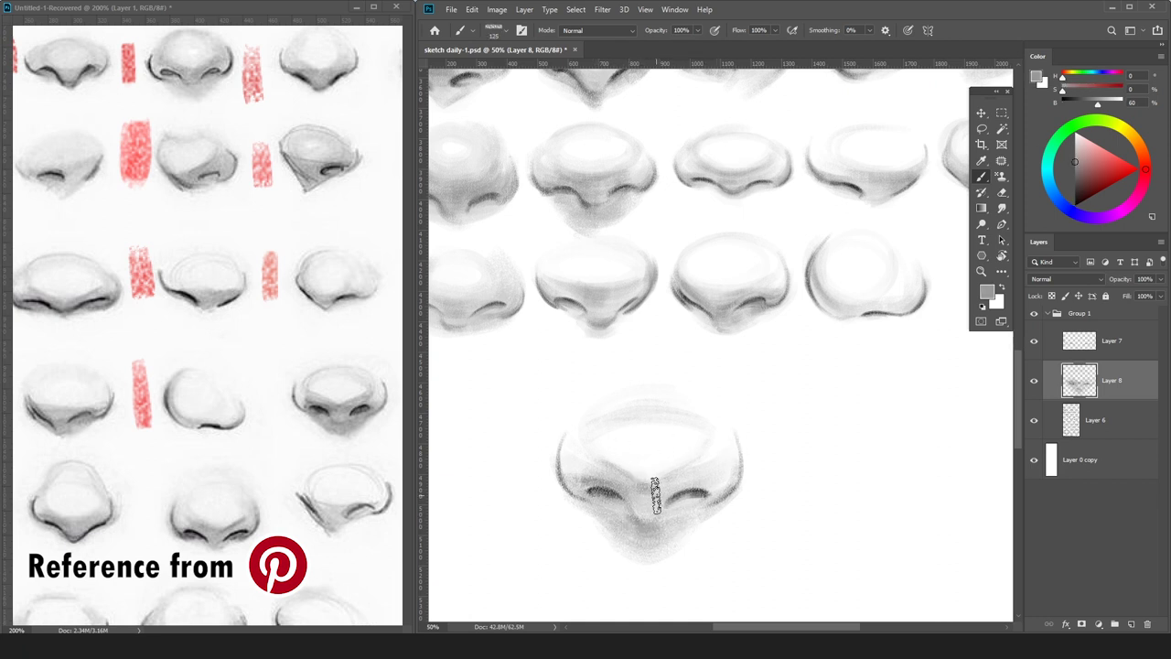
pyautogui.press(']')
pyautogui.press(']')
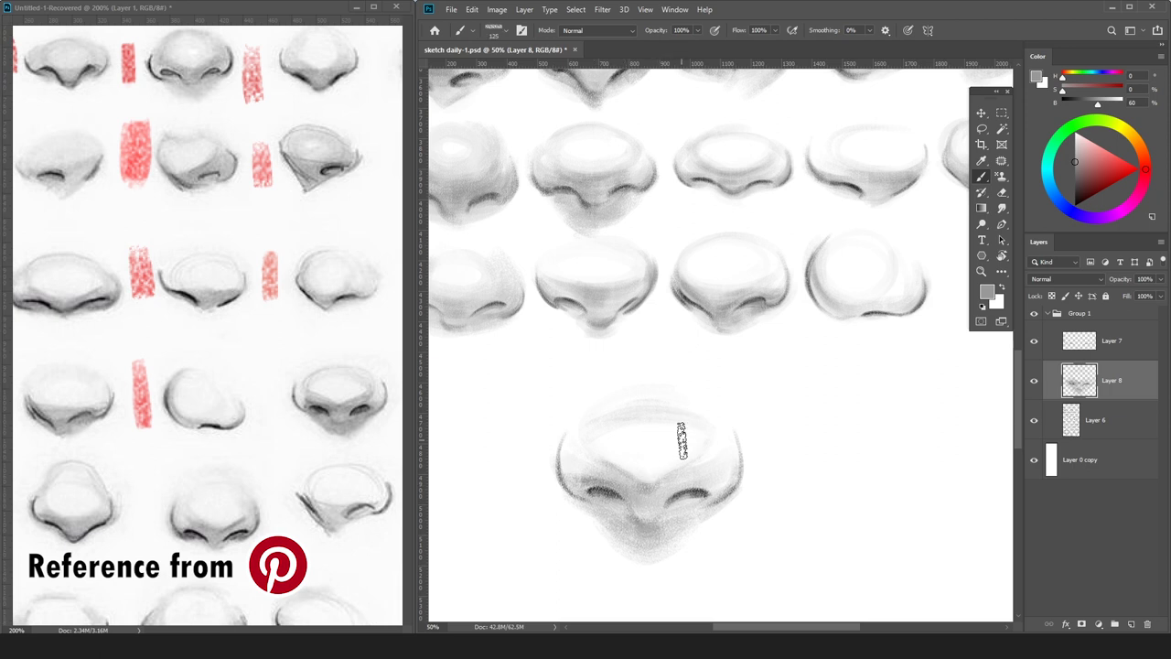
pyautogui.press(']')
pyautogui.press(']')
pyautogui.press('[')
pyautogui.press('[')
pyautogui.press('[')
pyautogui.press('[')
pyautogui.press('[')
pyautogui.press('[')
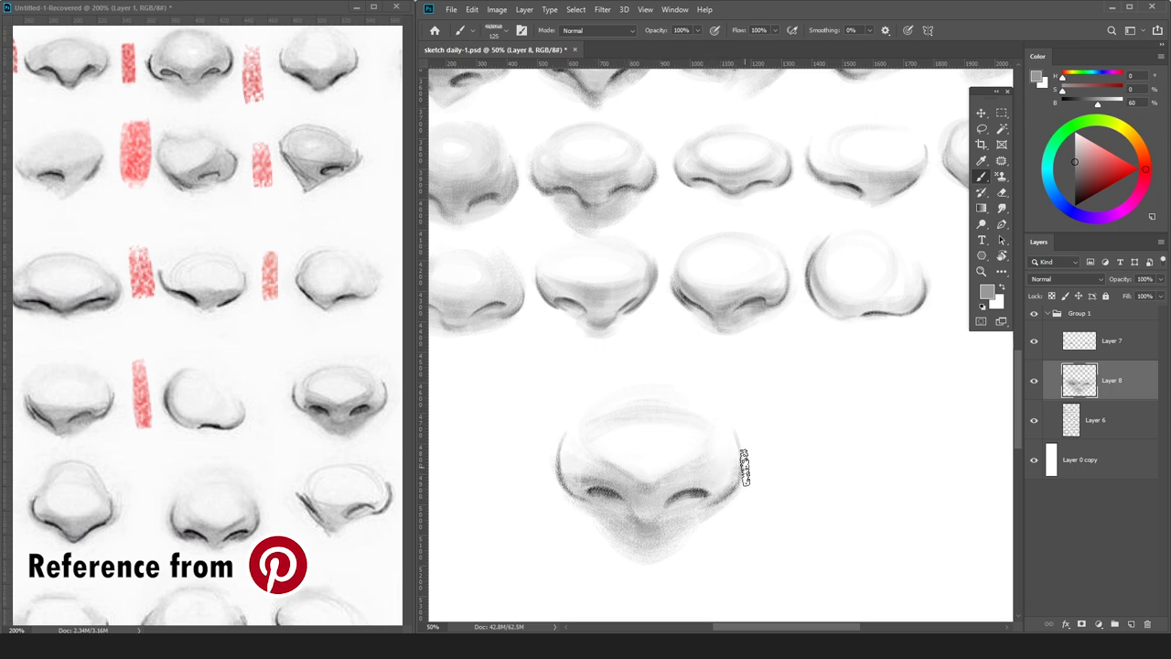
pyautogui.moveTo(729, 480); pyautogui.dragTo(730, 459)
pyautogui.press(']')
pyautogui.press(']')
pyautogui.hotkey('ctrl', 'z')
# Shade the central underside of the large nose in grey at 54% brightness with an 80 px brush.
pyautogui.click(1075, 147)
pyautogui.press('[')
pyautogui.press('[')
pyautogui.press('[')
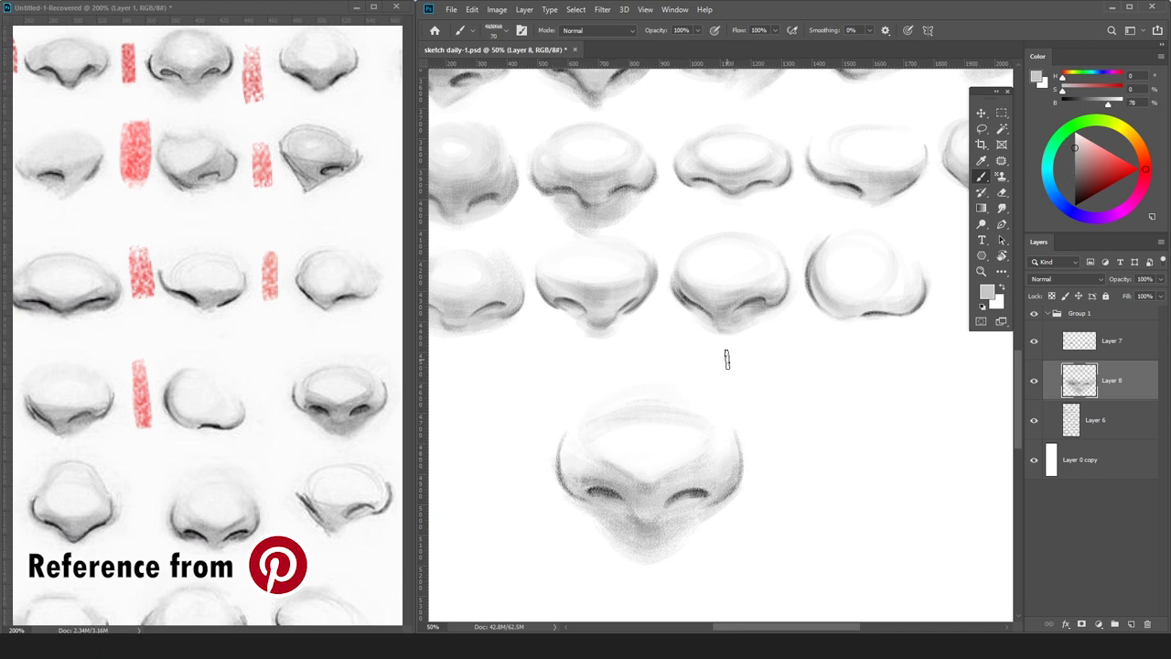
pyautogui.click(1075, 167)
pyautogui.press(']')
pyautogui.press(']')
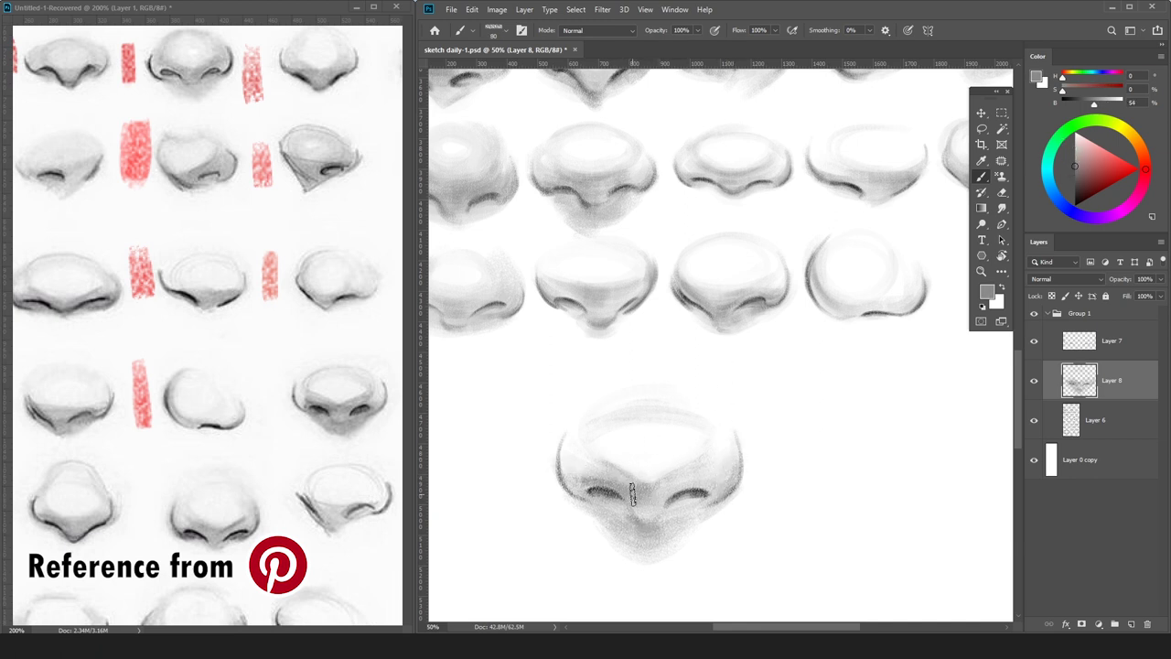
# Blend the left side, nostrils and underside of the large nose with light and dark greys sampled from the drawing.
pyautogui.press('e')
pyautogui.hotkey('ctrl', '-')
pyautogui.hotkey('alt', 'e')
pyautogui.press('Escape')
pyautogui.press('b')
pyautogui.keyDown('alt'); pyautogui.click(706, 424); pyautogui.keyUp('alt')
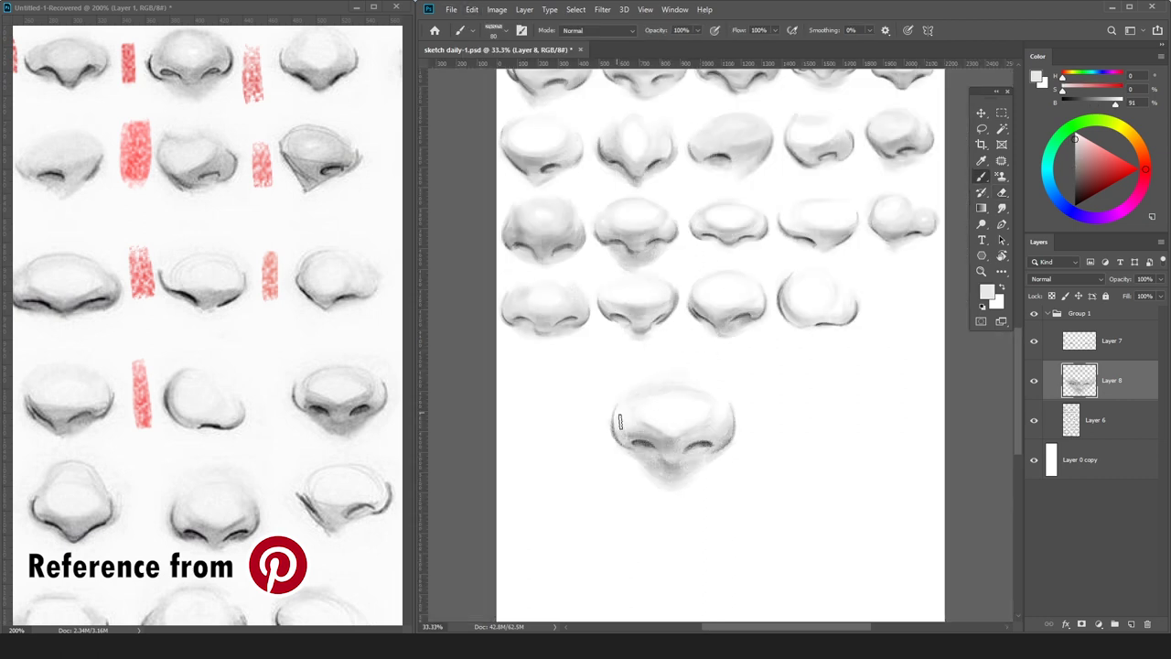
pyautogui.keyDown('alt'); pyautogui.click(705, 448); pyautogui.keyUp('alt')
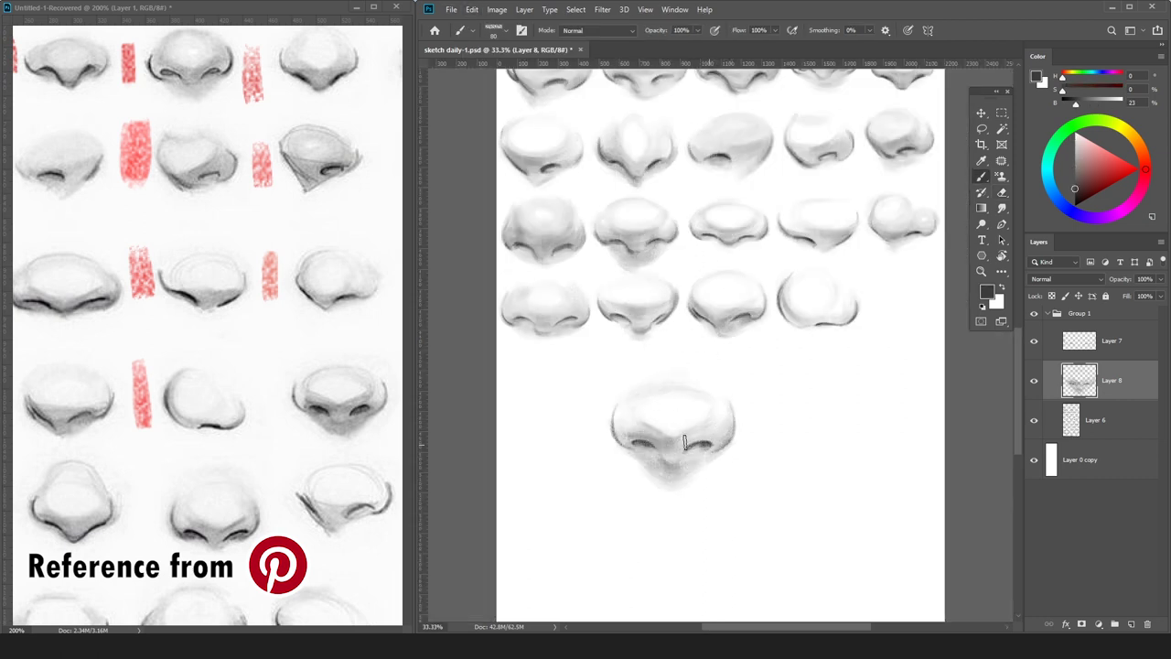
pyautogui.keyDown('alt'); pyautogui.click(637, 423); pyautogui.keyUp('alt')
pyautogui.keyDown('alt'); pyautogui.click(645, 474); pyautogui.keyUp('alt')
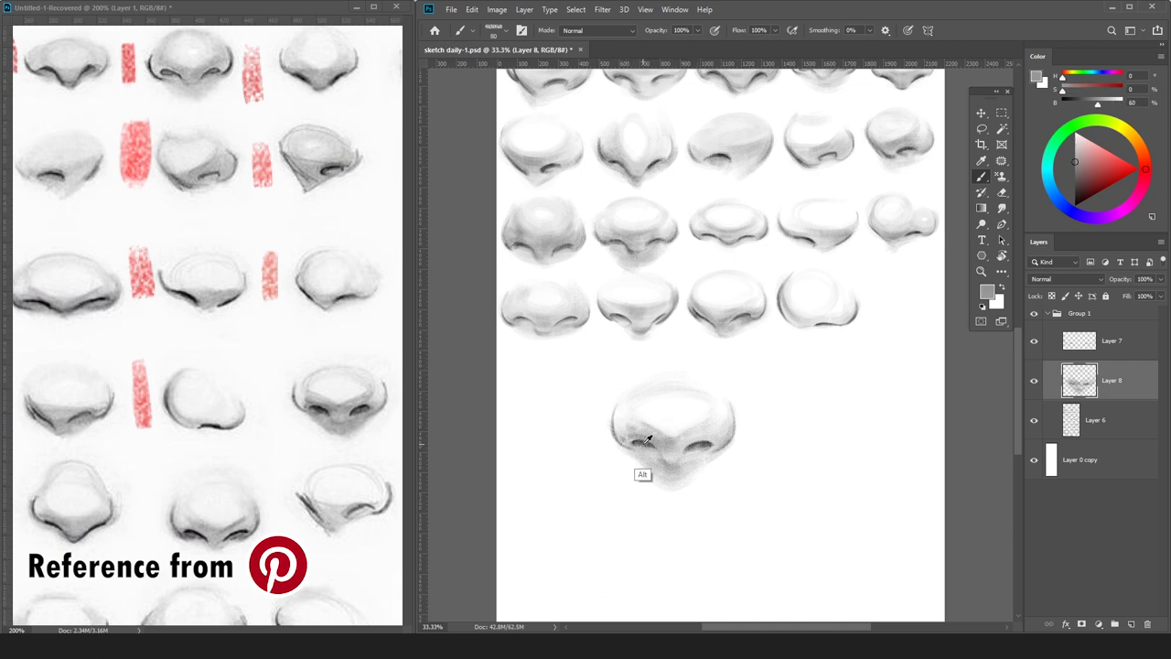
pyautogui.moveTo(651, 462); pyautogui.dragTo(633, 454)
pyautogui.keyDown('alt'); pyautogui.click(644, 457); pyautogui.keyUp('alt')
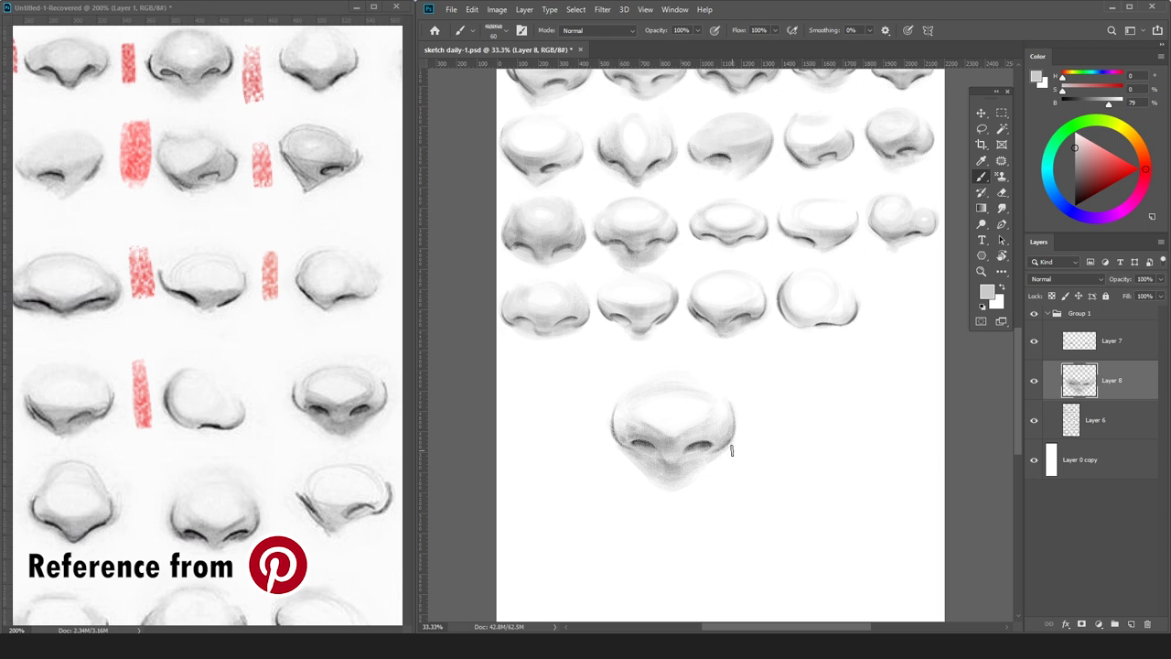
# Smooth the shading around the nose tip and right wing using greys sampled from the drawing.
pyautogui.keyDown('alt'); pyautogui.click(676, 434); pyautogui.keyUp('alt')
pyautogui.moveTo(670, 454); pyautogui.dragTo(667, 463)
pyautogui.keyDown('alt'); pyautogui.click(687, 450); pyautogui.keyUp('alt')
pyautogui.keyDown('alt'); pyautogui.click(727, 392); pyautogui.keyUp('alt')
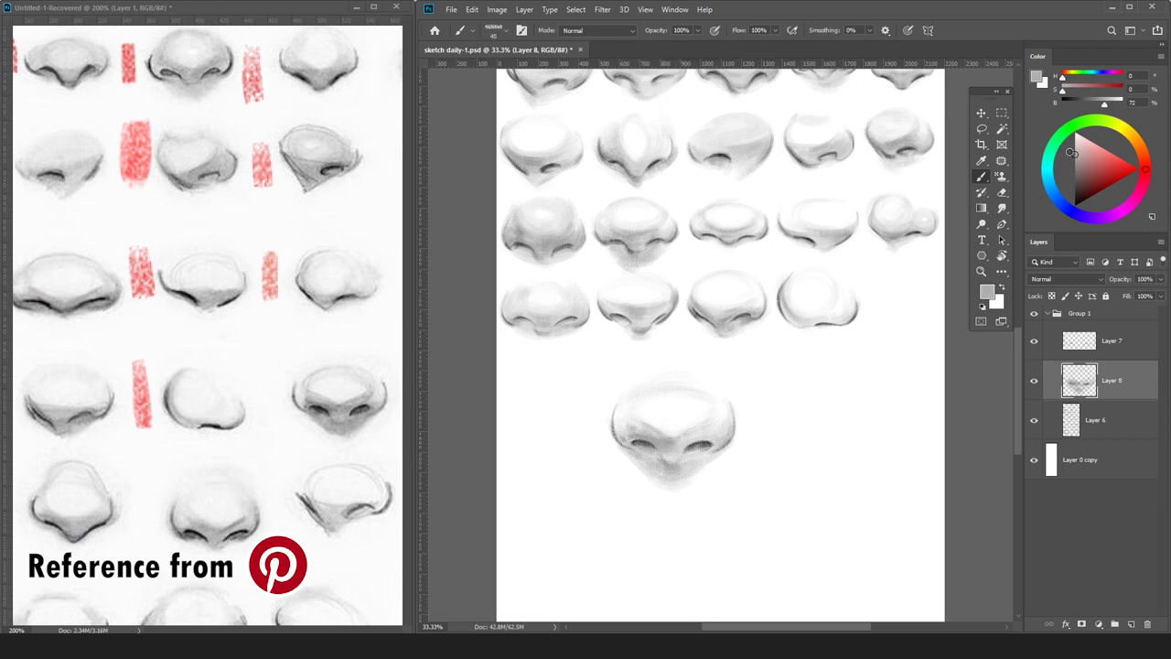
# Lighten the upper right of the nose ball with the Eraser and soften its edge with sampled light grey.
pyautogui.keyDown('alt'); pyautogui.click(703, 414); pyautogui.keyUp('alt')
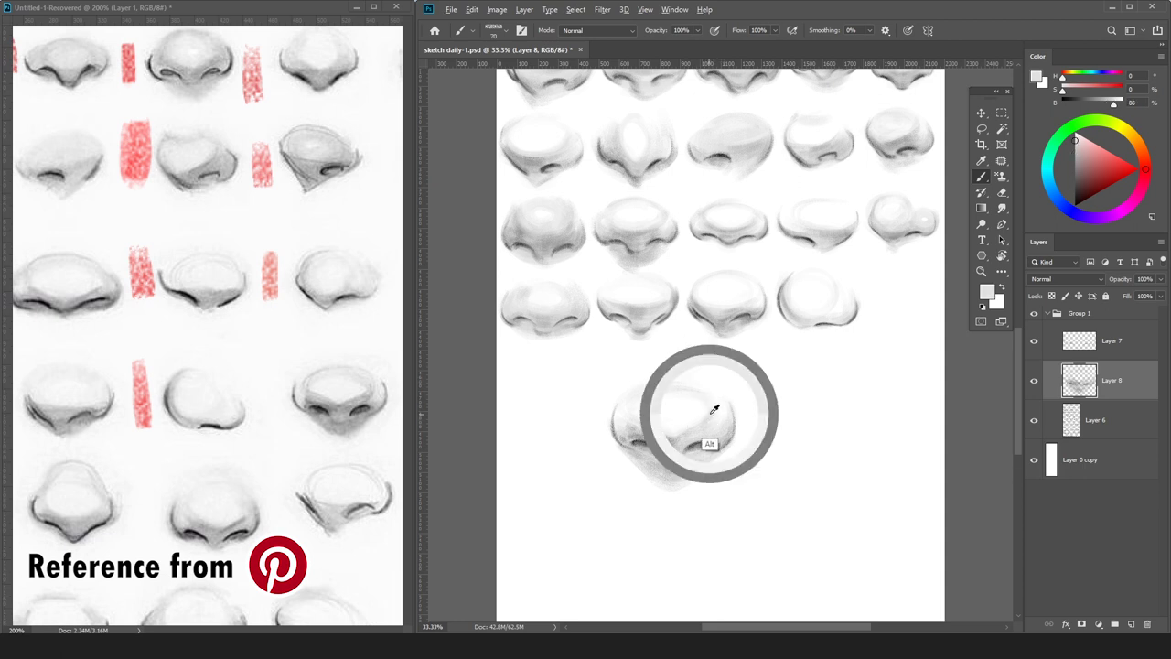
pyautogui.press('e')
pyautogui.moveTo(705, 410); pyautogui.dragTo(704, 399)
pyautogui.press('b')
pyautogui.keyDown('alt'); pyautogui.click(711, 416); pyautogui.keyUp('alt')
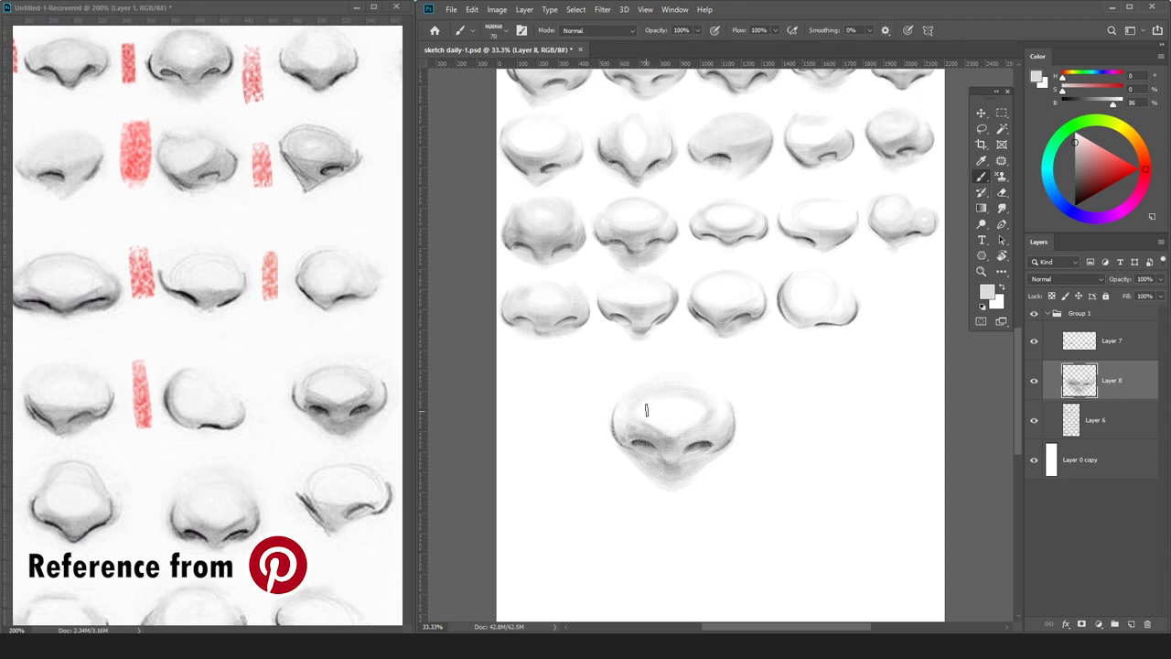
# Refine the nostrils and lower shadow of the large nose with greys sampled from the underside.
pyautogui.keyDown('alt'); pyautogui.click(651, 454); pyautogui.keyUp('alt')
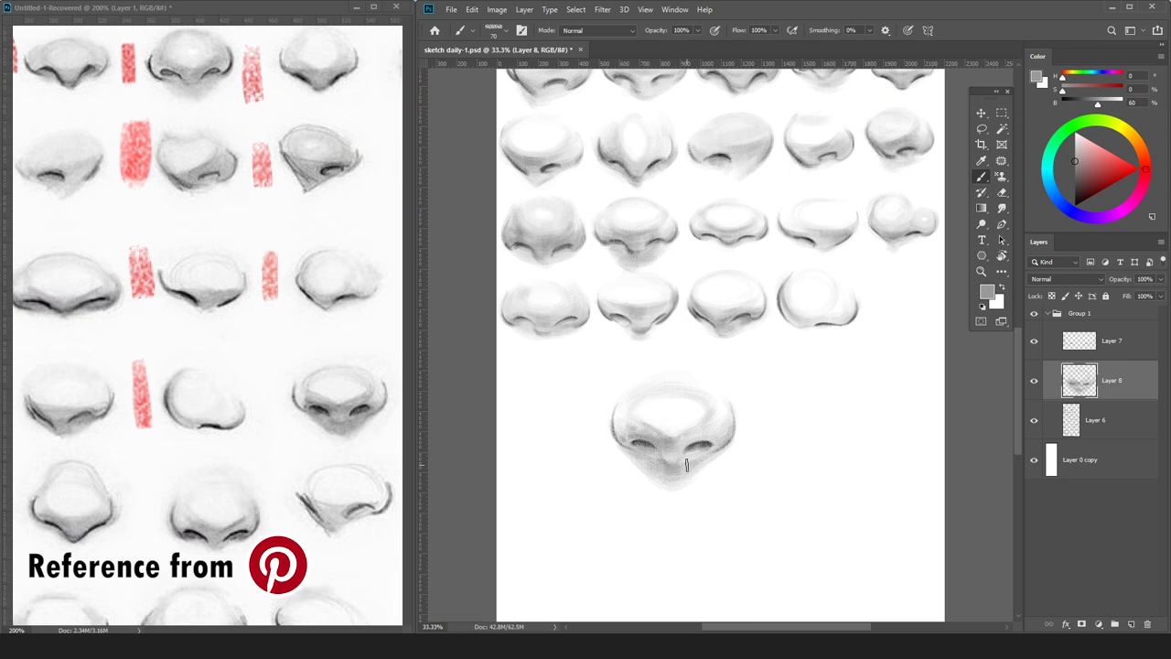
pyautogui.keyDown('alt'); pyautogui.click(639, 467); pyautogui.keyUp('alt')
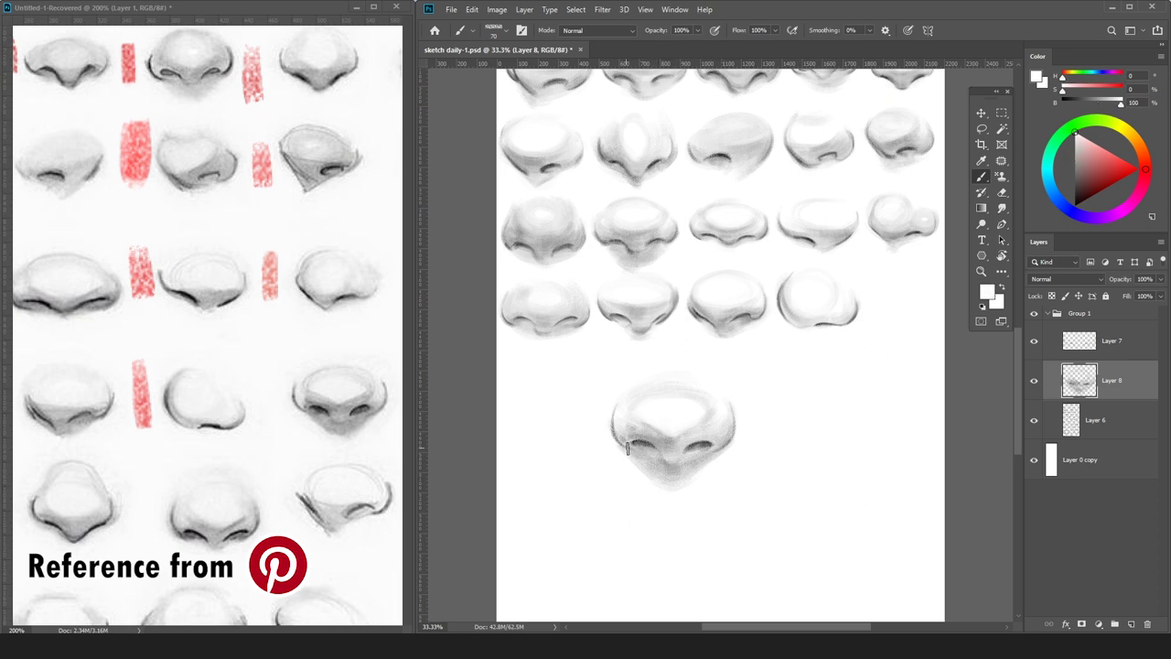
pyautogui.keyDown('alt'); pyautogui.click(637, 450); pyautogui.keyUp('alt')
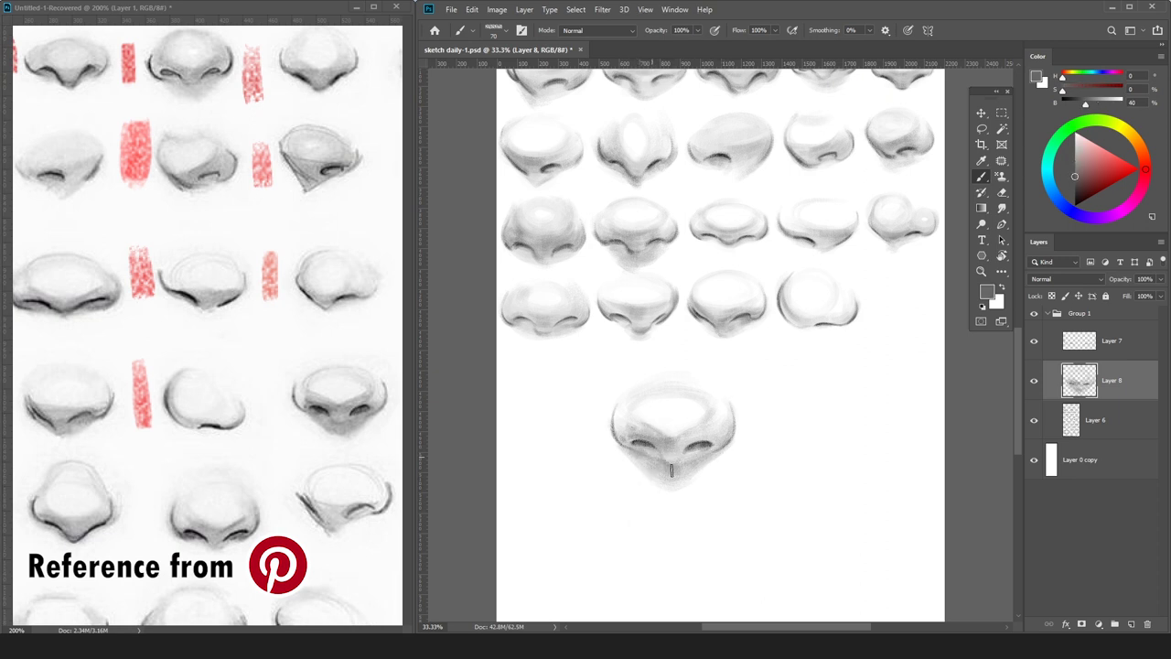
pyautogui.keyDown('alt'); pyautogui.click(660, 474); pyautogui.keyUp('alt')
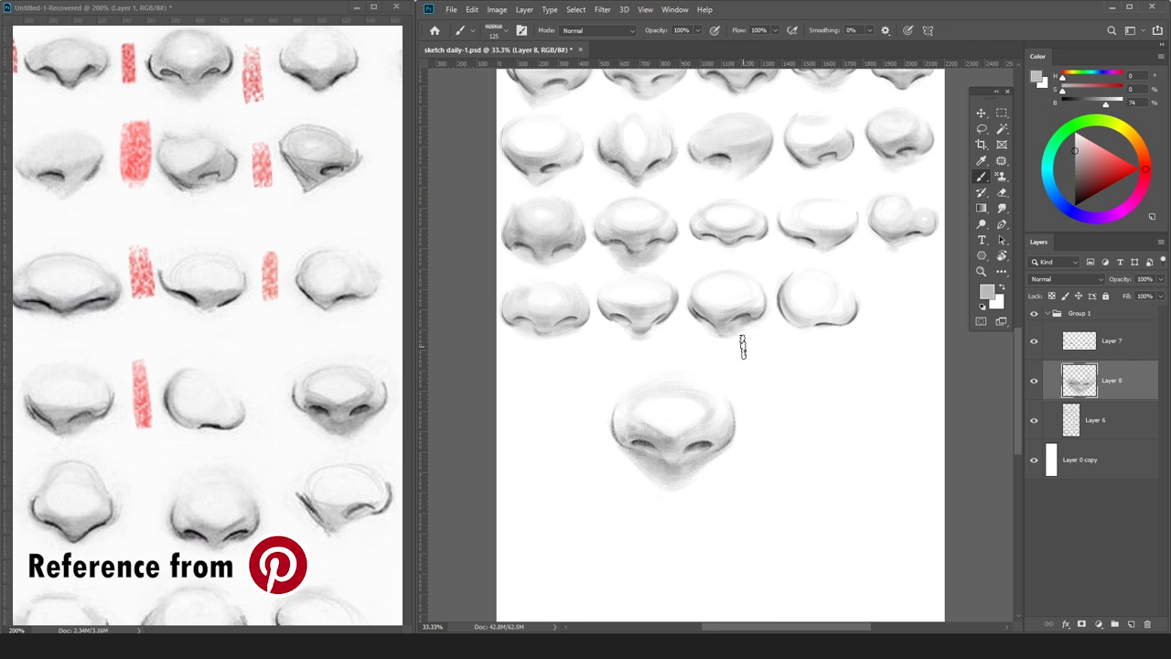
# Merge the large nose's line and shading layers, scale the nose down and place it fifth in the fourth row.
pyautogui.click(1086, 344)
pyautogui.hotkey('ctrl', 'e')
pyautogui.hotkey('ctrl', 't')
pyautogui.moveTo(738, 370); pyautogui.dragTo(923, 268)
pyautogui.moveTo(898, 298)
pyautogui.mouseDown()
pyautogui.moveTo(918, 290)
pyautogui.moveTo(898, 332)
pyautogui.moveTo(860, 336)
pyautogui.mouseUp()
pyautogui.press('Return')
# Lasso the fourth nose of the fourth row on Layer 6, shift it slightly left and deselect it.
pyautogui.click(1096, 380)
pyautogui.press('l')
pyautogui.moveTo(771, 265)
pyautogui.mouseDown()
pyautogui.moveTo(773, 302)
pyautogui.moveTo(793, 267)
pyautogui.moveTo(830, 282)
pyautogui.mouseUp()
pyautogui.press('v')
pyautogui.hotkey('ctrl', 'd')
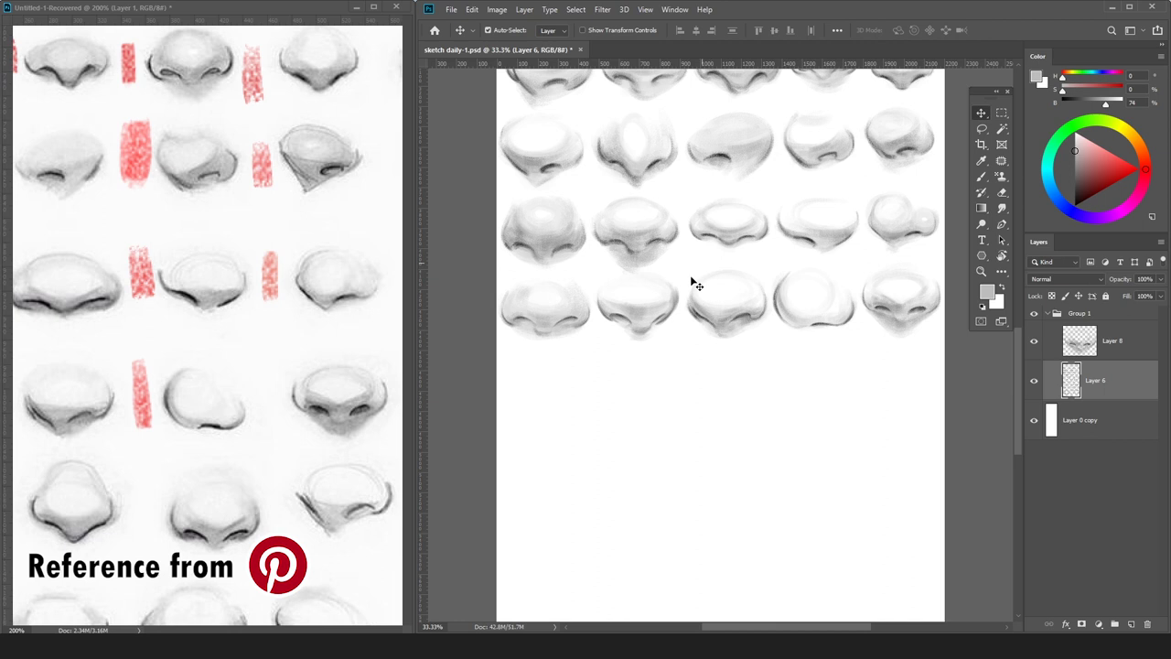
# Add a new layer and sketch the light outline of the next nose in black, undoing the misplaced stroke.
pyautogui.hotkey('ctrl', 'shift', 'n')
pyautogui.press('Return')
pyautogui.press('b')
pyautogui.press('d')
pyautogui.moveTo(590, 419)
pyautogui.mouseDown()
pyautogui.moveTo(595, 397)
pyautogui.moveTo(641, 386)
pyautogui.mouseUp()
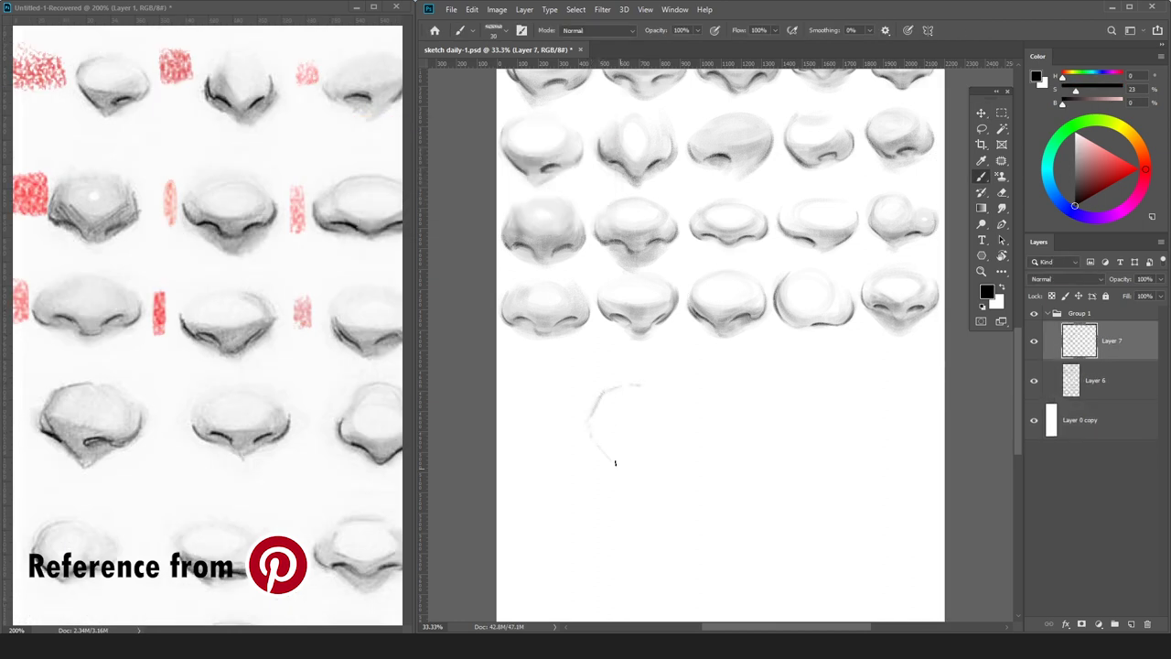
pyautogui.moveTo(588, 420); pyautogui.dragTo(582, 432)
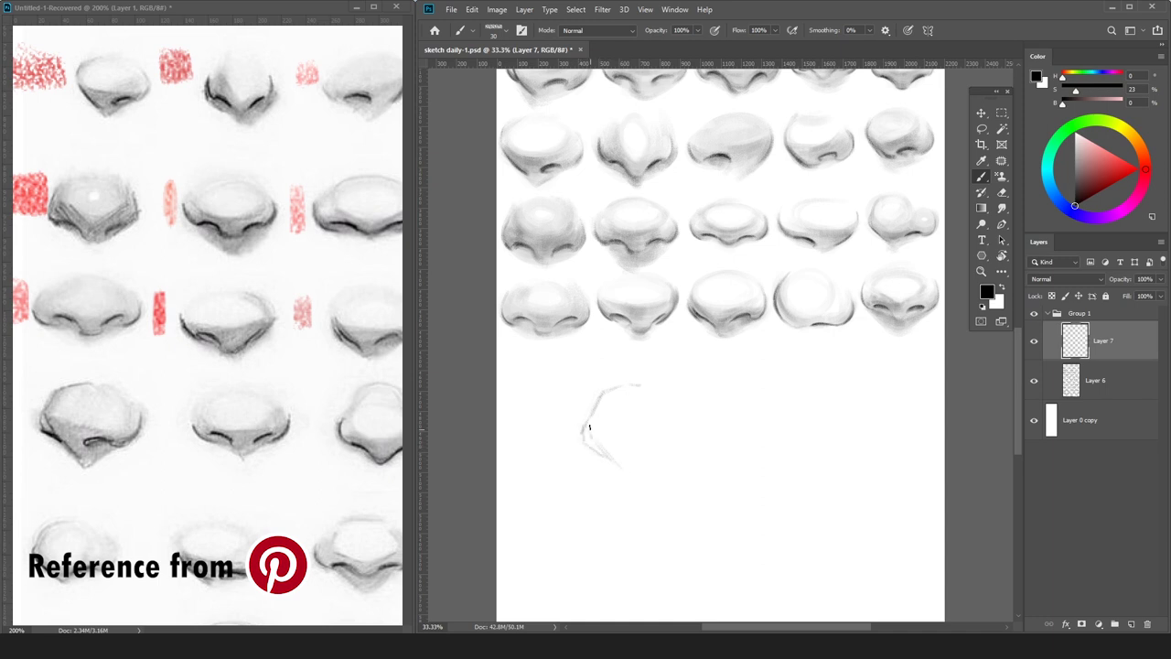
pyautogui.moveTo(601, 450)
pyautogui.mouseDown()
pyautogui.moveTo(628, 481)
pyautogui.moveTo(601, 451)
pyautogui.moveTo(625, 445)
pyautogui.moveTo(623, 468)
pyautogui.moveTo(640, 483)
pyautogui.moveTo(666, 465)
pyautogui.mouseUp()
pyautogui.hotkey('ctrl', 'z')
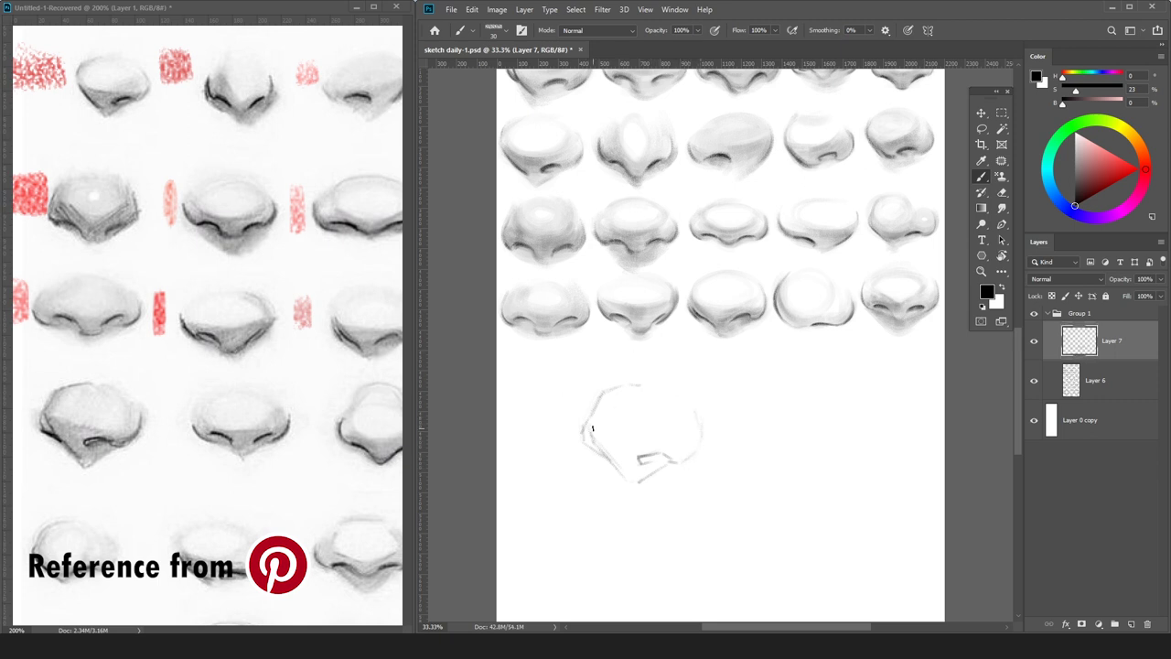
# Darken the nose's side contours and nostril with black strokes, enlarging the brush to 50 px.
pyautogui.moveTo(629, 476); pyautogui.dragTo(583, 452)
pyautogui.moveTo(638, 467); pyautogui.dragTo(653, 455)
pyautogui.press(']')
pyautogui.press(']')
pyautogui.moveTo(658, 459)
pyautogui.mouseDown()
pyautogui.moveTo(642, 463)
pyautogui.moveTo(698, 450)
pyautogui.mouseUp()
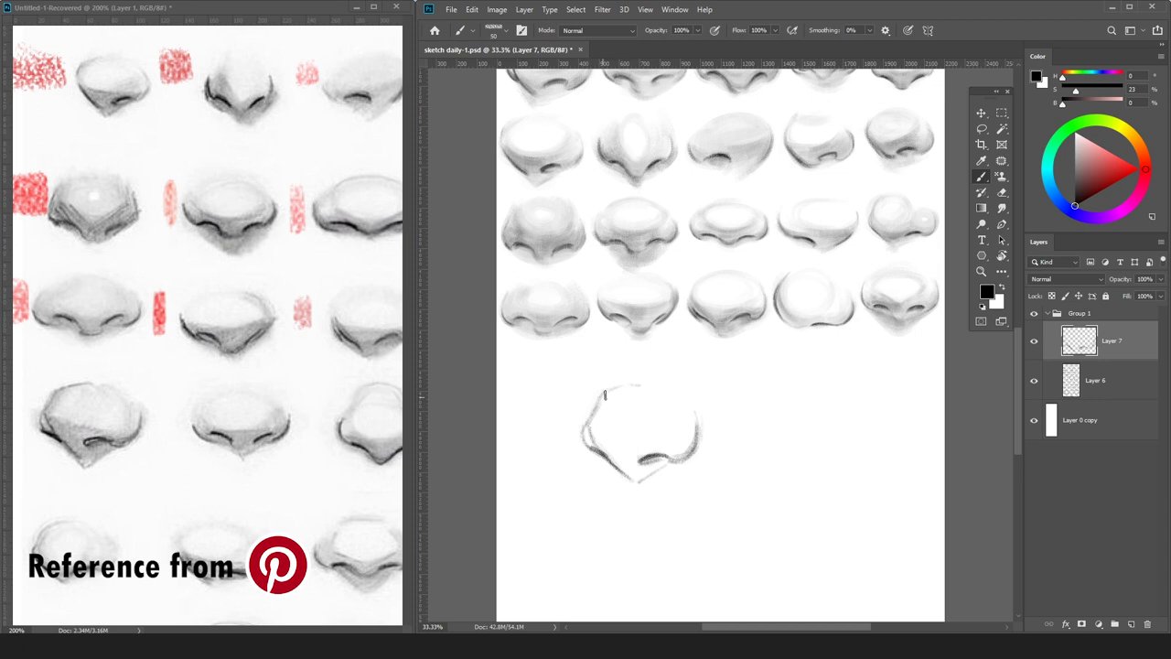
# Add a shading layer, cover the nose with light grey at 84% brightness using a large brush, and move it below the line layer.
pyautogui.keyDown('shift'); pyautogui.click(1095, 387); pyautogui.keyUp('shift')
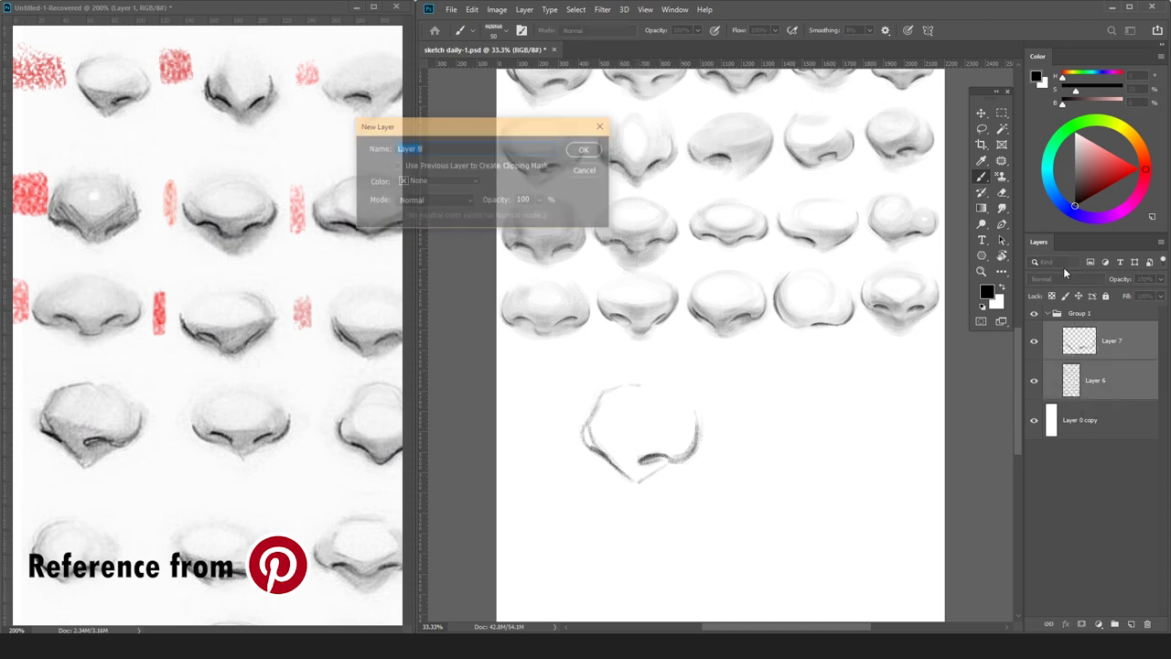
pyautogui.hotkey('ctrl', 'shift', 'alt', 'n')
pyautogui.keyDown('alt'); pyautogui.click(580, 197); pyautogui.keyUp('alt')
pyautogui.press(']')
pyautogui.press(']')
pyautogui.press(']')
pyautogui.press(']')
pyautogui.press(']')
pyautogui.press(']')
pyautogui.moveTo(646, 396)
pyautogui.mouseDown()
pyautogui.moveTo(690, 423)
pyautogui.moveTo(631, 391)
pyautogui.moveTo(638, 426)
pyautogui.moveTo(691, 424)
pyautogui.moveTo(678, 440)
pyautogui.moveTo(691, 378)
pyautogui.moveTo(667, 395)
pyautogui.moveTo(689, 421)
pyautogui.moveTo(672, 428)
pyautogui.moveTo(665, 412)
pyautogui.moveTo(627, 405)
pyautogui.moveTo(650, 442)
pyautogui.moveTo(587, 434)
pyautogui.moveTo(608, 411)
pyautogui.moveTo(659, 434)
pyautogui.mouseUp()
pyautogui.press('e')
pyautogui.press('b')
pyautogui.press('e')
pyautogui.press('b')
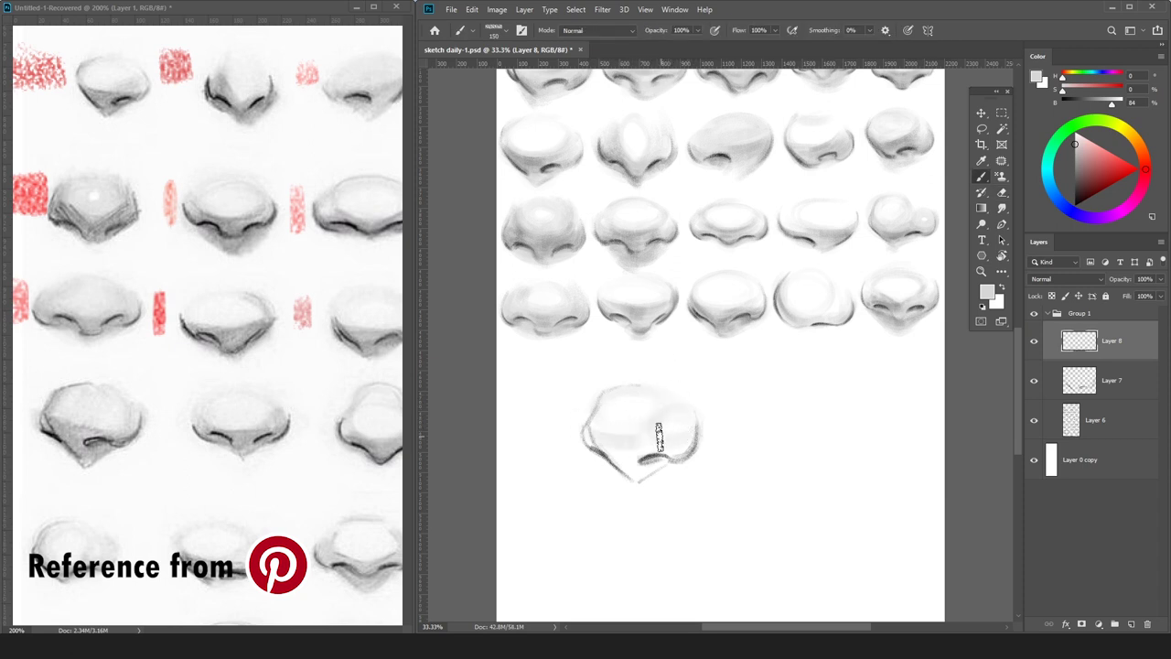
pyautogui.moveTo(589, 438); pyautogui.dragTo(664, 451)
pyautogui.moveTo(1117, 347); pyautogui.dragTo(1112, 400)
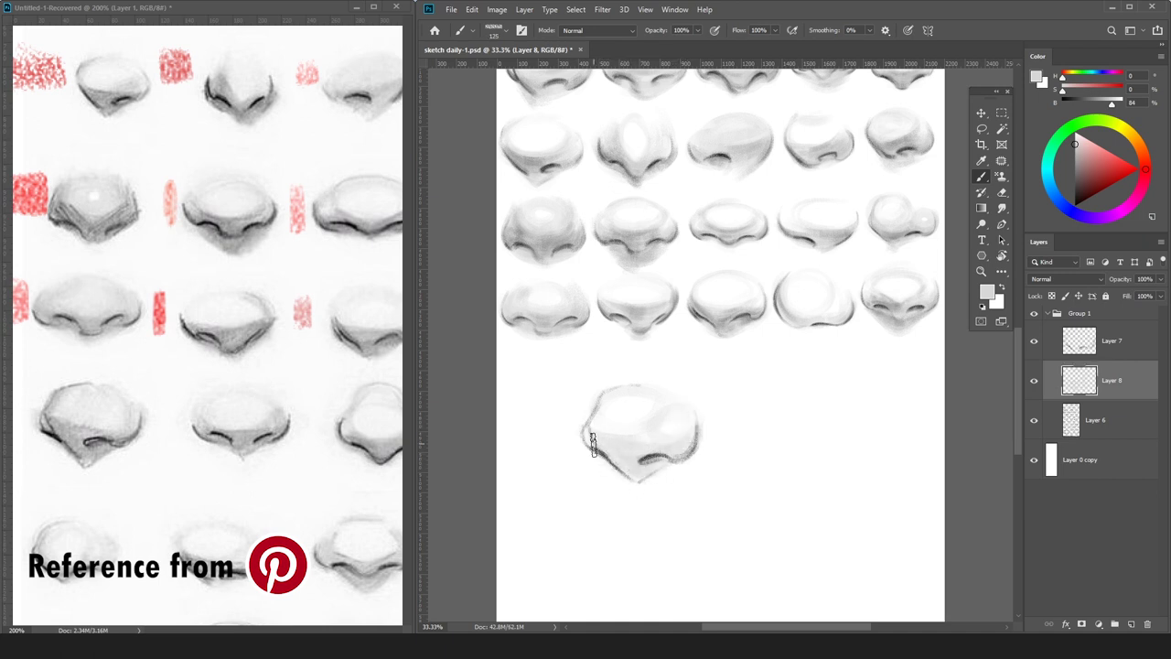
# Darken the left edge and underside of the nose with grey at 55% brightness.
pyautogui.keyDown('alt'); pyautogui.click(643, 458); pyautogui.keyUp('alt')
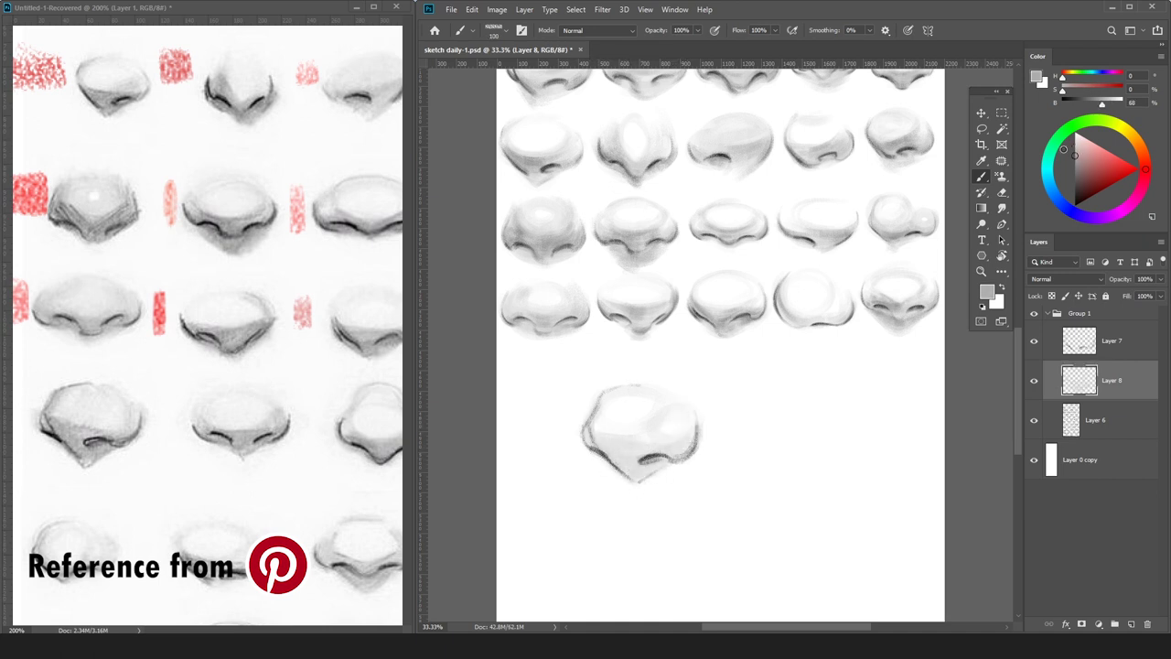
pyautogui.press('[')
pyautogui.press('[')
pyautogui.press('[')
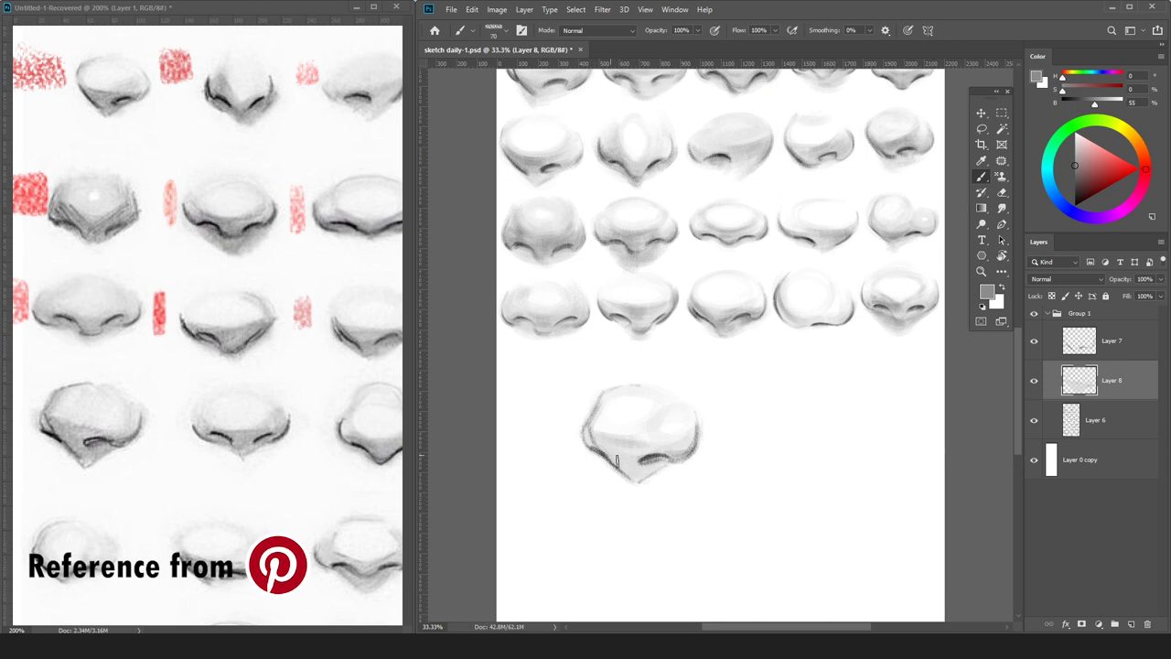
pyautogui.press(']')
pyautogui.press(']')
pyautogui.press(']')
pyautogui.moveTo(595, 439); pyautogui.dragTo(631, 473)
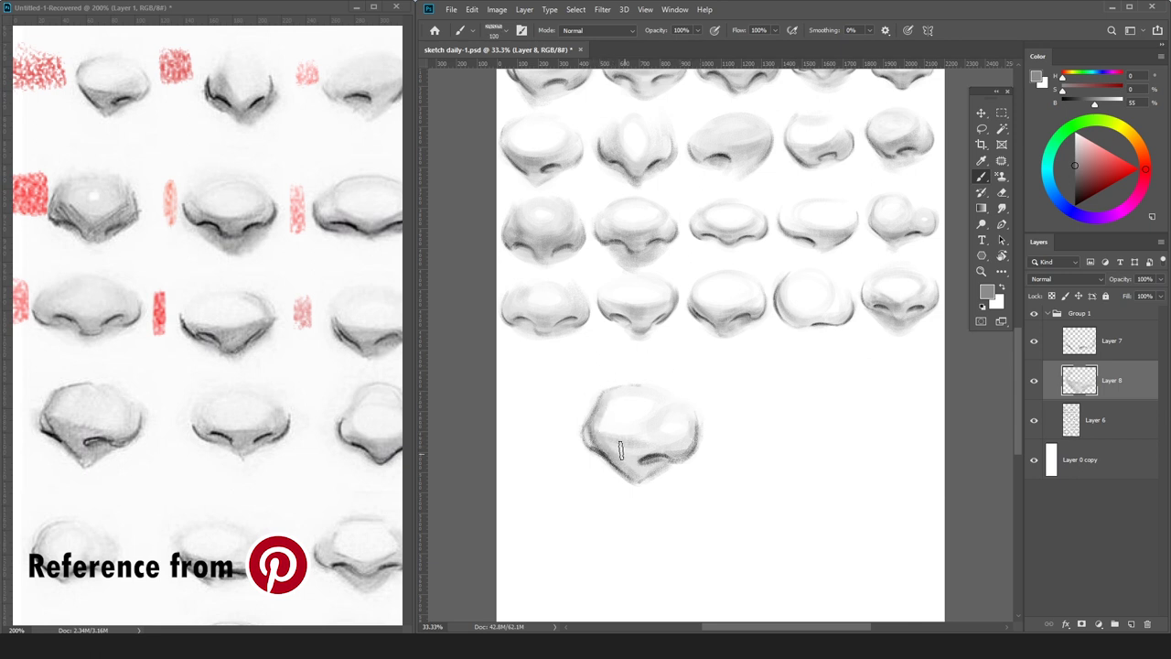
# Blend the nose ball, centre and left underside using light and mid greys sampled from the drawing.
pyautogui.keyDown('alt'); pyautogui.click(614, 419); pyautogui.keyUp('alt')
pyautogui.keyDown('alt'); pyautogui.click(611, 412); pyautogui.keyUp('alt')
pyautogui.keyDown('alt'); pyautogui.click(615, 412); pyautogui.keyUp('alt')
pyautogui.keyDown('alt'); pyautogui.click(642, 435); pyautogui.keyUp('alt')
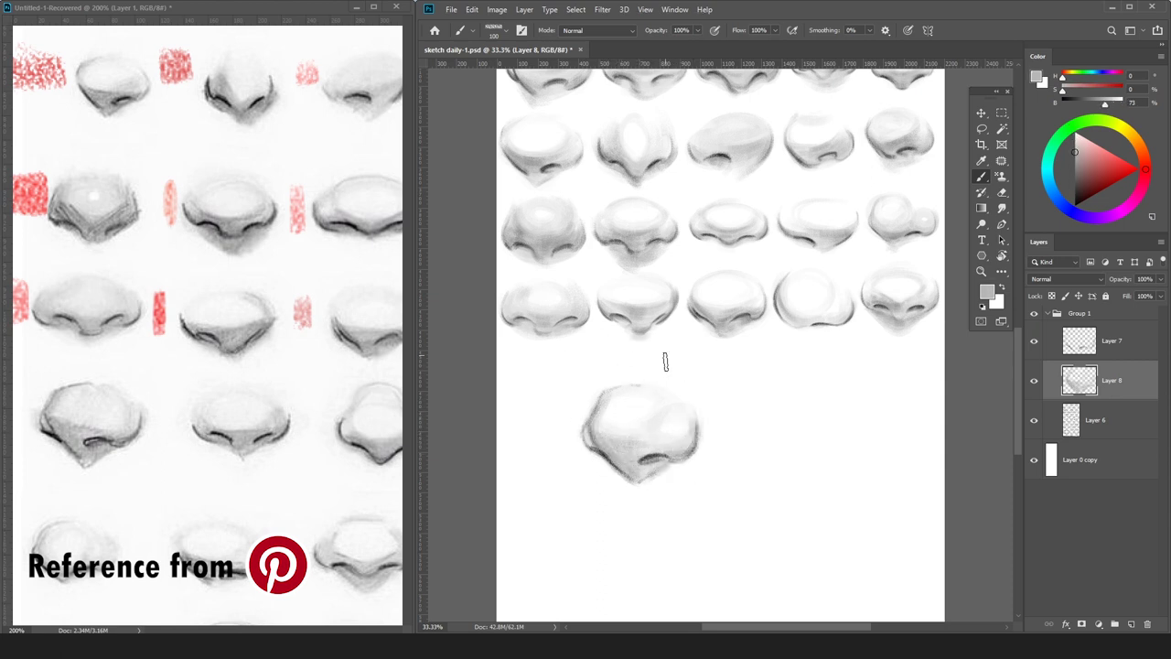
pyautogui.keyDown('alt'); pyautogui.click(624, 467); pyautogui.keyUp('alt')
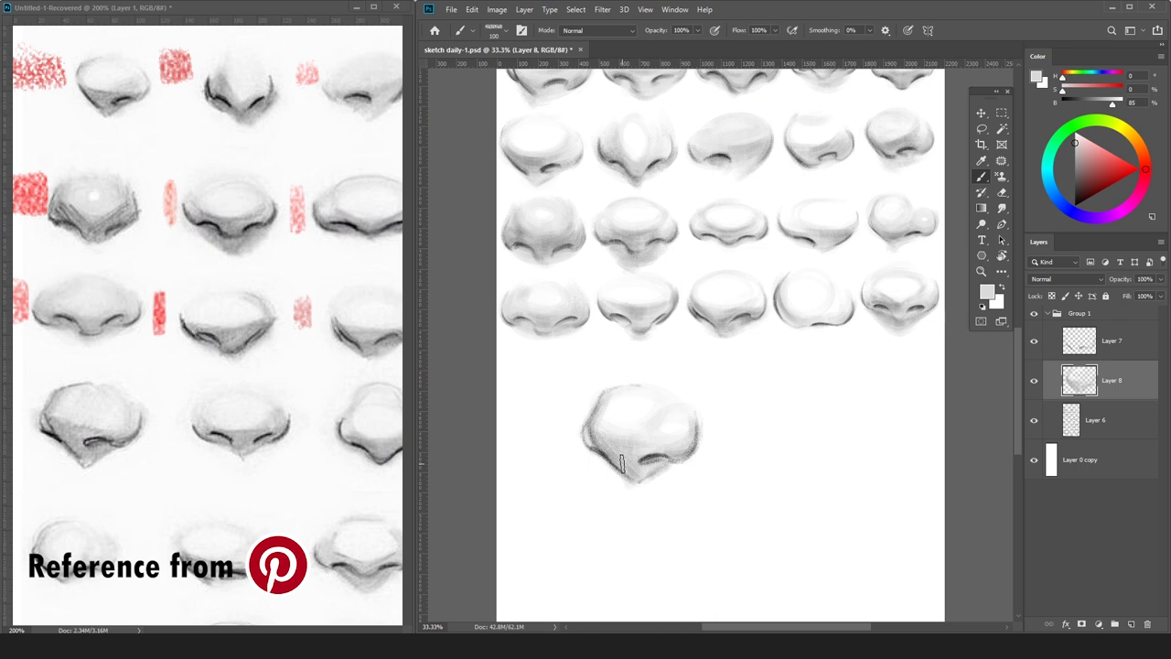
pyautogui.keyDown('alt'); pyautogui.click(640, 434); pyautogui.keyUp('alt')
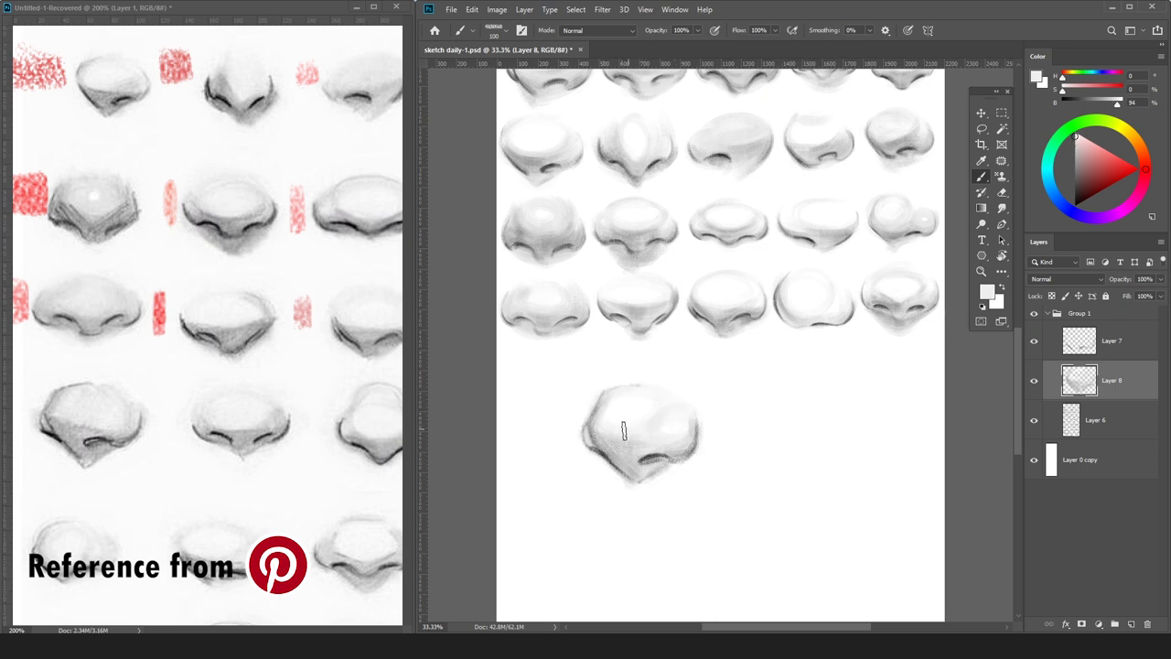
pyautogui.keyDown('alt'); pyautogui.click(622, 467); pyautogui.keyUp('alt')
pyautogui.moveTo(659, 428)
pyautogui.mouseDown()
pyautogui.moveTo(686, 445)
pyautogui.moveTo(620, 447)
pyautogui.moveTo(633, 438)
pyautogui.moveTo(661, 446)
pyautogui.moveTo(607, 440)
pyautogui.moveTo(670, 439)
pyautogui.moveTo(603, 450)
pyautogui.moveTo(630, 444)
pyautogui.moveTo(629, 433)
pyautogui.moveTo(661, 451)
pyautogui.mouseUp()
# Soften the right wing and deepen the lower shadow with sampled greys and a 125 px brush.
pyautogui.keyDown('alt'); pyautogui.click(684, 454); pyautogui.keyUp('alt')
pyautogui.press('[')
pyautogui.press('[')
pyautogui.press('[')
pyautogui.press('[')
pyautogui.press(']')
pyautogui.press(']')
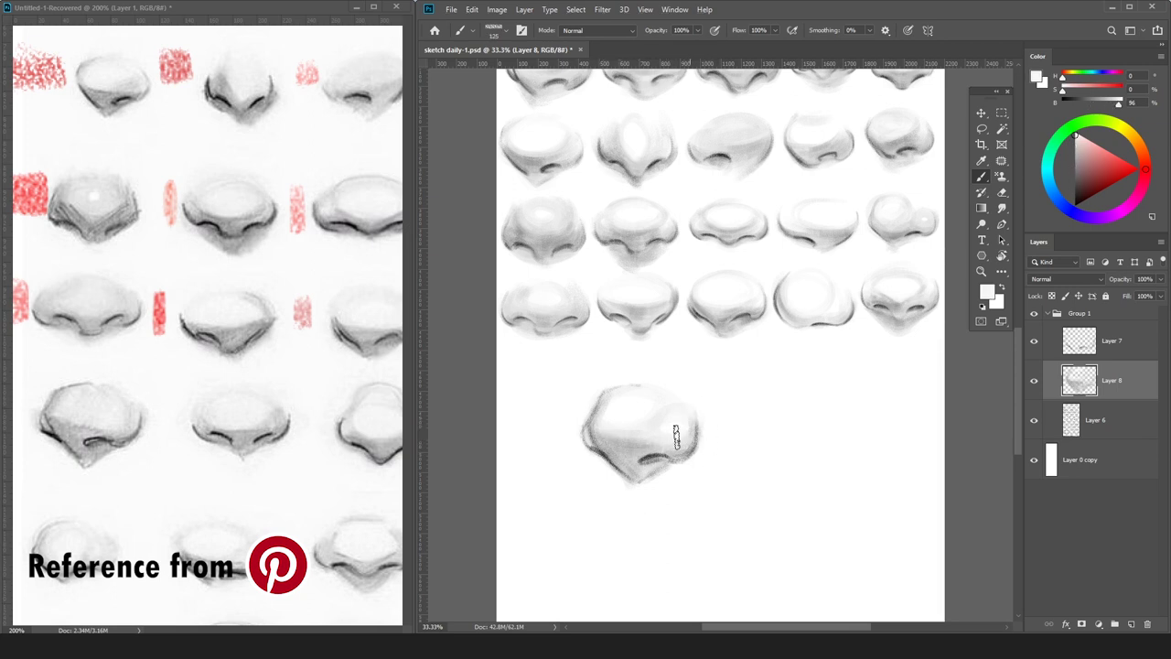
pyautogui.keyDown('alt'); pyautogui.click(668, 437); pyautogui.keyUp('alt')
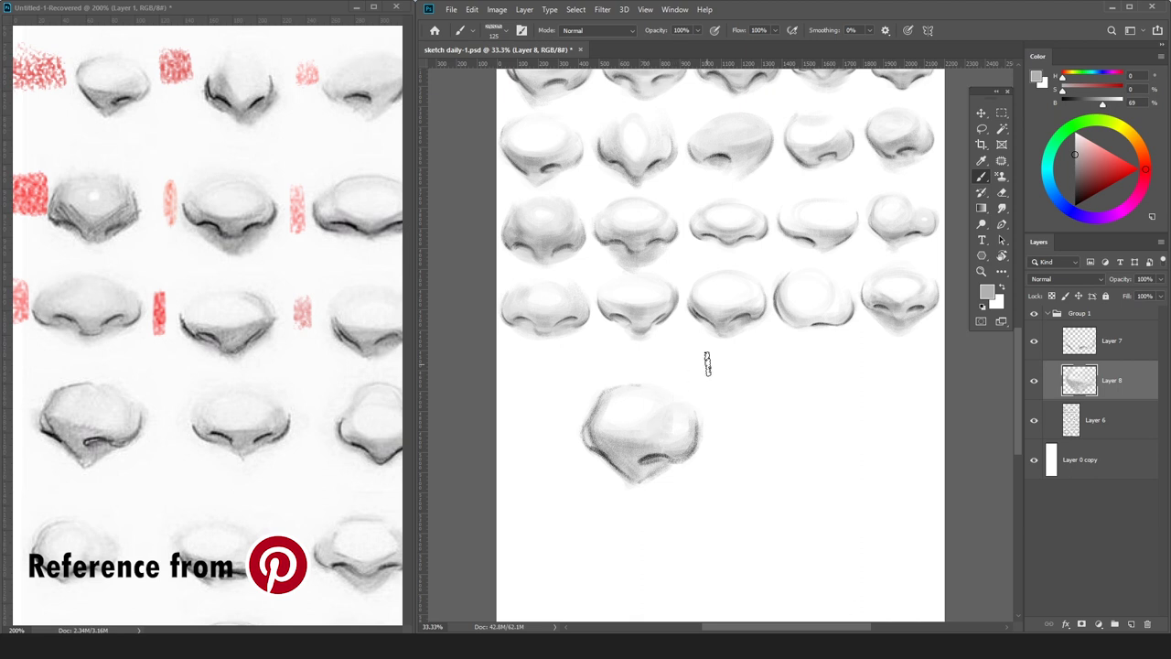
pyautogui.keyDown('alt'); pyautogui.click(625, 482); pyautogui.keyUp('alt')
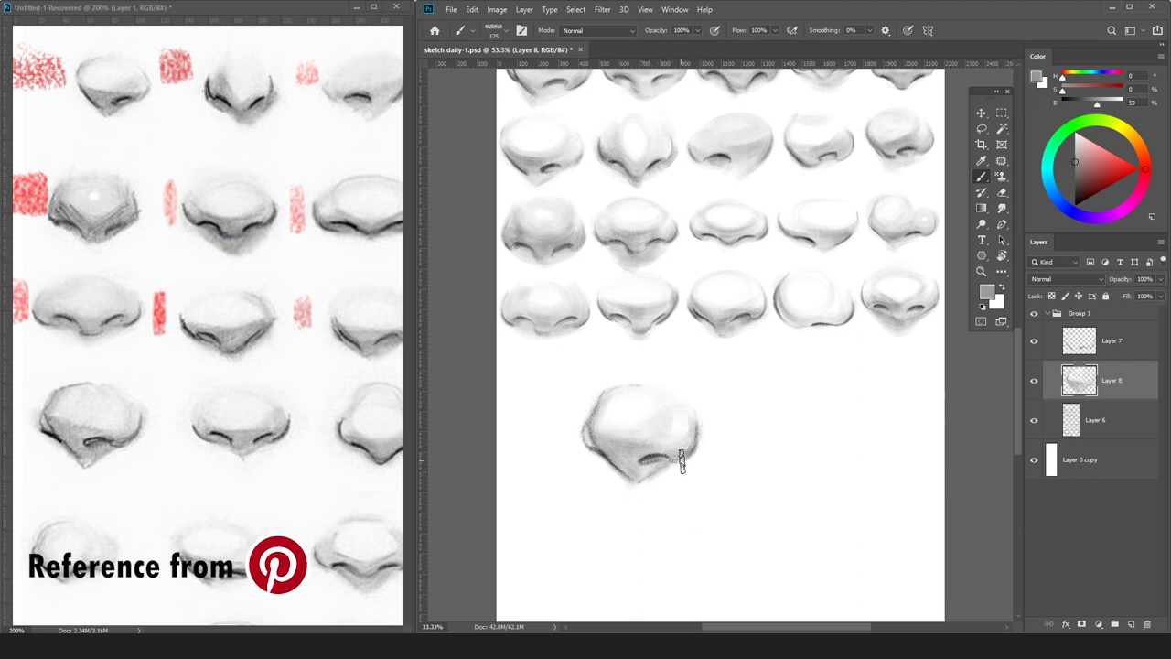
pyautogui.hotkey('ctrl', 'r')
pyautogui.hotkey('ctrl', 'r')
pyautogui.hotkey('ctrl', 't')
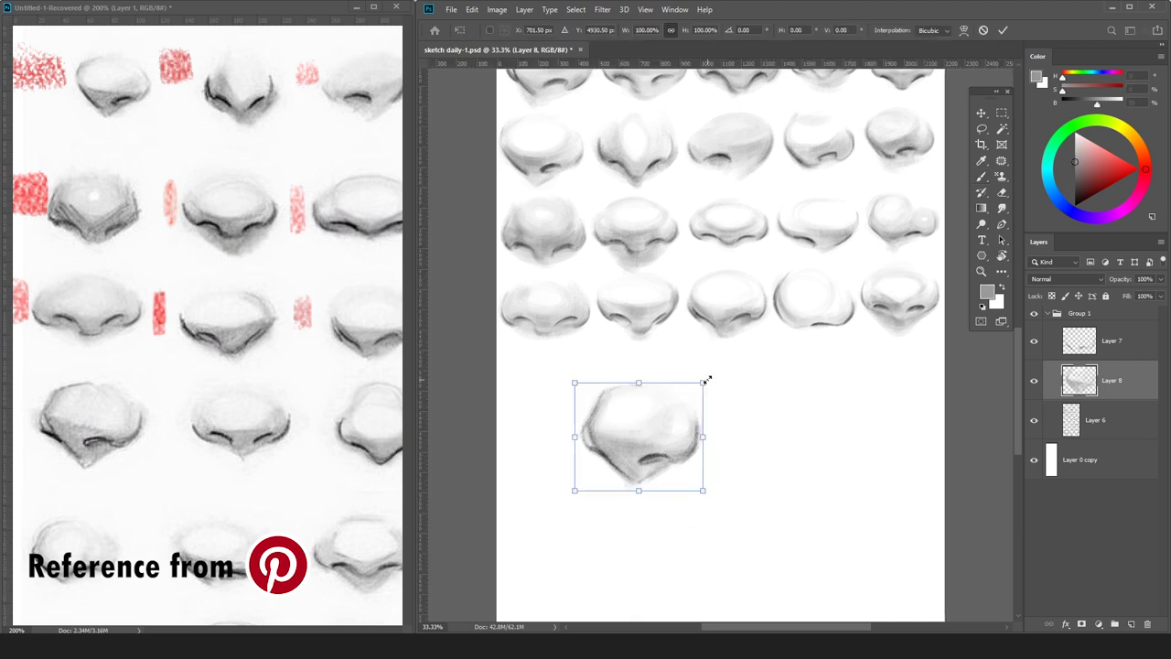
pyautogui.moveTo(703, 384); pyautogui.dragTo(660, 419)
pyautogui.press('Escape')
# Merge the nose's shading with Layer 7, scale it down and place it at the start of the fifth row.
pyautogui.click(1111, 341)
pyautogui.hotkey('ctrl', 'e')
pyautogui.hotkey('ctrl', 't')
pyautogui.moveTo(703, 383); pyautogui.dragTo(560, 397)
pyautogui.press('Return')
# Mark the copied nose in the Untitled-1-Recovered reference document with a red patch beside it, using a smaller brush.
pyautogui.hotkey('ctrl', 'Tab')
pyautogui.click(1128, 169)
pyautogui.press('[')
pyautogui.press('[')
pyautogui.press('[')
pyautogui.press('[')
pyautogui.press('[')
pyautogui.press('[')
pyautogui.press('[')
pyautogui.press('[')
pyautogui.press('[')
pyautogui.press('[')
pyautogui.press('[')
pyautogui.moveTo(24, 432); pyautogui.dragTo(23, 447)
# Return to sketch daily-1.psd, choose black, merge the finished nose into Layer 6 and add a new layer.
pyautogui.click(997, 459)
pyautogui.moveTo(1078, 196); pyautogui.dragTo(1027, 284)
pyautogui.hotkey('ctrl', 'e')
pyautogui.hotkey('ctrl', 'shift', 'n')
pyautogui.press('Return')
# Sketch the wing contours, nostrils and base of the next nose in black with a 25 px brush.
pyautogui.hotkey('ctrl', '+')
pyautogui.moveTo(628, 471); pyautogui.dragTo(631, 510)
pyautogui.moveTo(615, 489)
pyautogui.mouseDown()
pyautogui.moveTo(678, 501)
pyautogui.moveTo(626, 490)
pyautogui.moveTo(647, 516)
pyautogui.moveTo(670, 514)
pyautogui.moveTo(642, 501)
pyautogui.moveTo(672, 516)
pyautogui.moveTo(646, 501)
pyautogui.moveTo(703, 526)
pyautogui.moveTo(743, 501)
pyautogui.mouseUp()
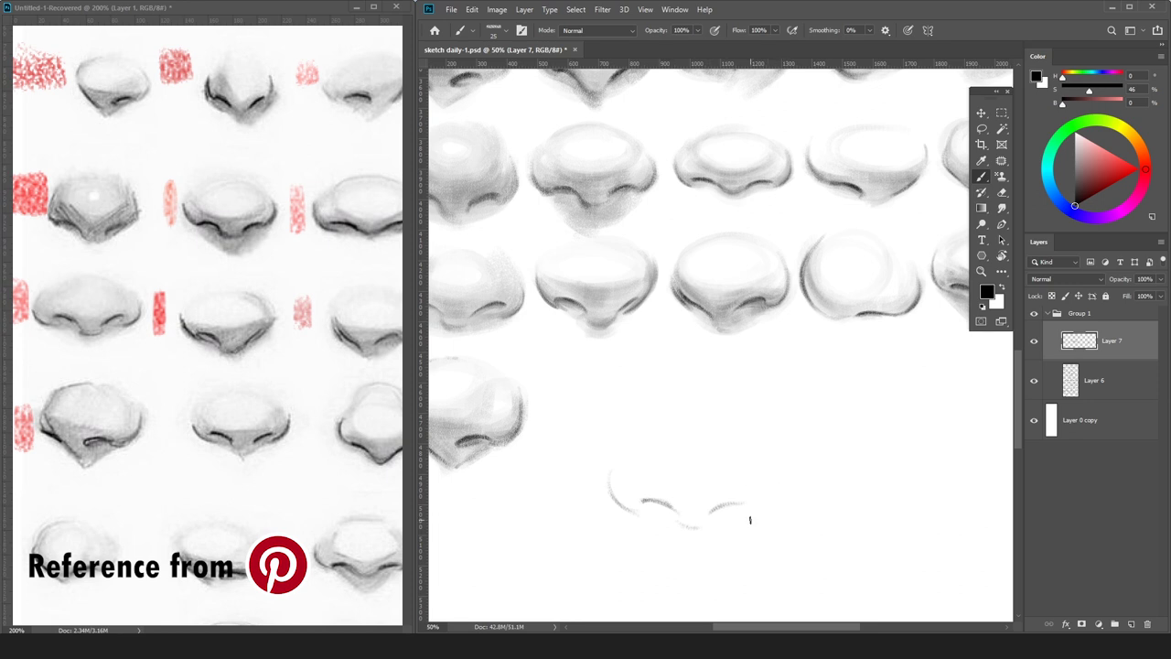
pyautogui.press('z')
pyautogui.moveTo(745, 518)
pyautogui.mouseDown()
pyautogui.moveTo(781, 481)
pyautogui.moveTo(768, 430)
pyautogui.mouseUp()
pyautogui.press('b')
pyautogui.hotkey('ctrl', '-')
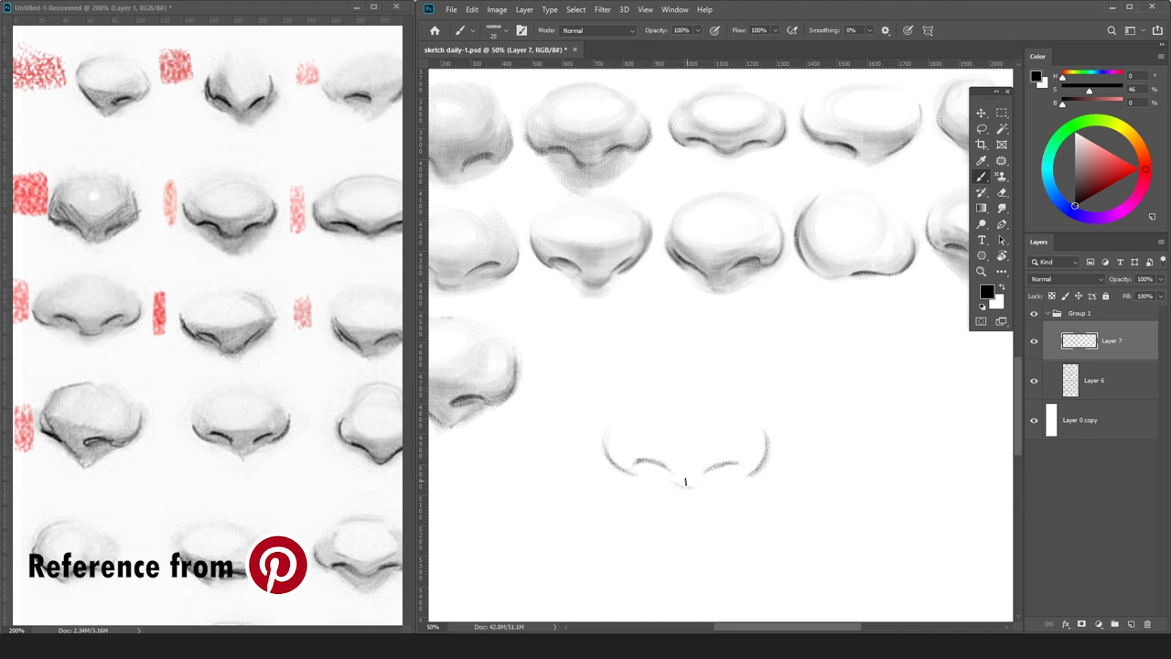
pyautogui.press('e')
# Add a layer above Layer 6 and shade the nose ball and underside in light grey at 82% brightness with a 125 px brush.
pyautogui.click(1098, 383)
pyautogui.hotkey('ctrl', 'shift', 'n')
pyautogui.press('Return')
pyautogui.click(1076, 145)
pyautogui.press('b')
pyautogui.moveTo(705, 393)
pyautogui.mouseDown()
pyautogui.moveTo(649, 444)
pyautogui.moveTo(686, 379)
pyautogui.mouseUp()
pyautogui.press('e')
pyautogui.press('b')
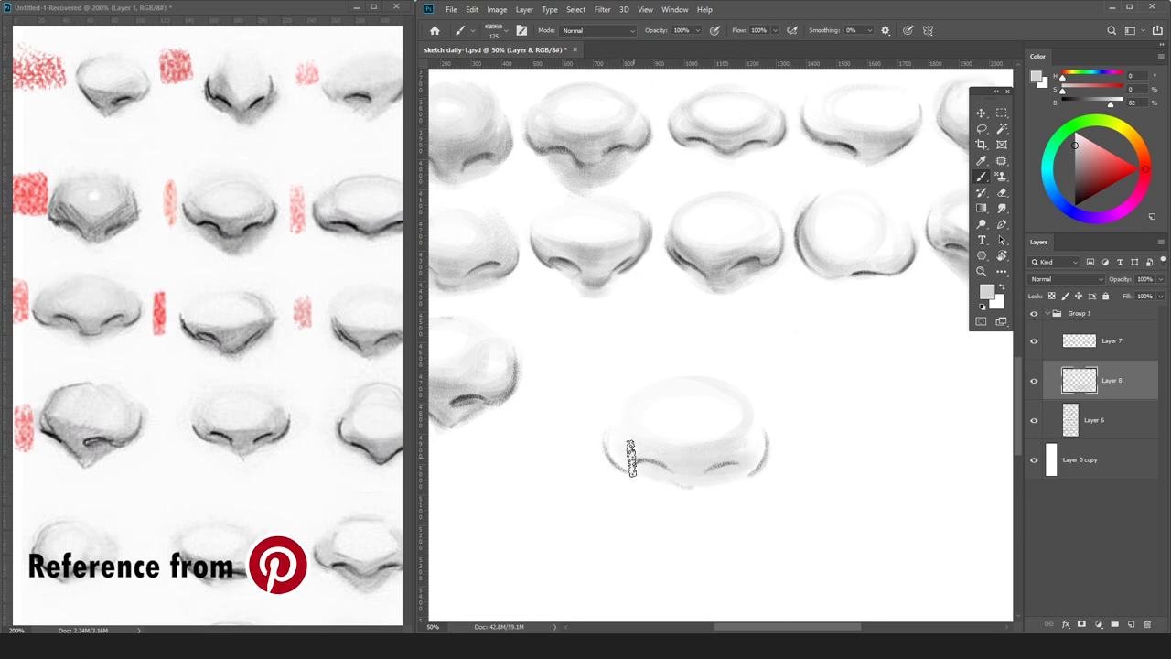
# Deepen the shading on the nose's wings, base and underside in mid-grey at 58% brightness with a 60 px brush.
pyautogui.press(']')
pyautogui.press(']')
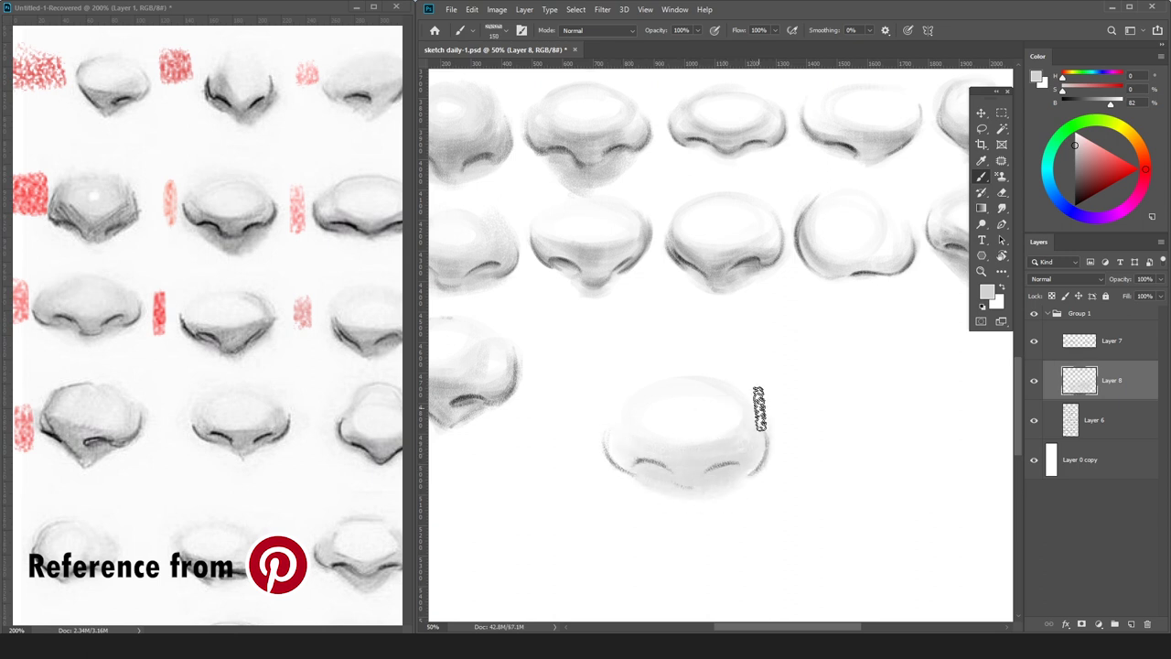
pyautogui.hotkey('ctrl', '-')
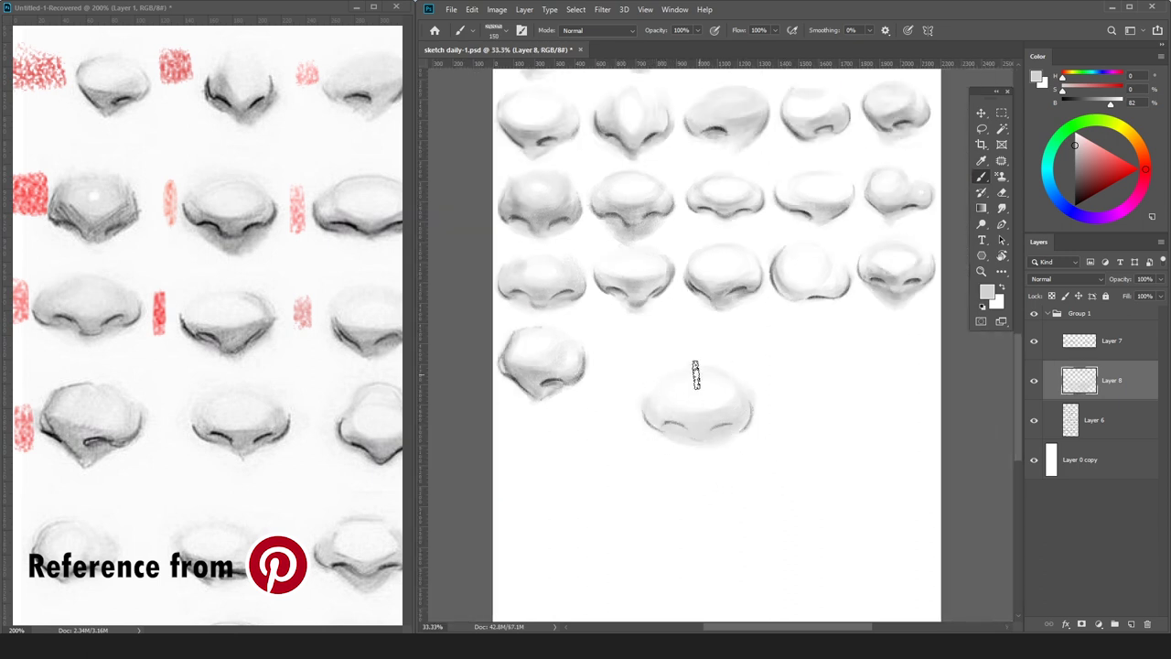
pyautogui.keyDown('alt'); pyautogui.click(721, 430); pyautogui.keyUp('alt')
pyautogui.moveTo(741, 437); pyautogui.dragTo(750, 394)
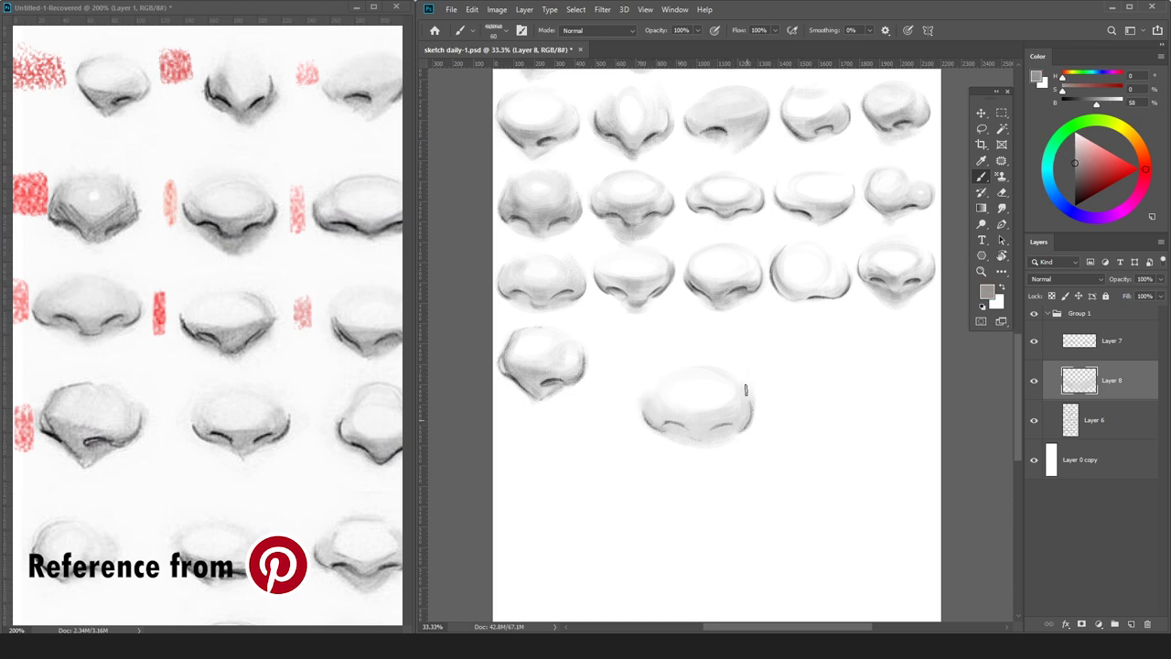
pyautogui.moveTo(709, 430)
pyautogui.mouseDown()
pyautogui.moveTo(733, 424)
pyautogui.moveTo(708, 432)
pyautogui.mouseUp()
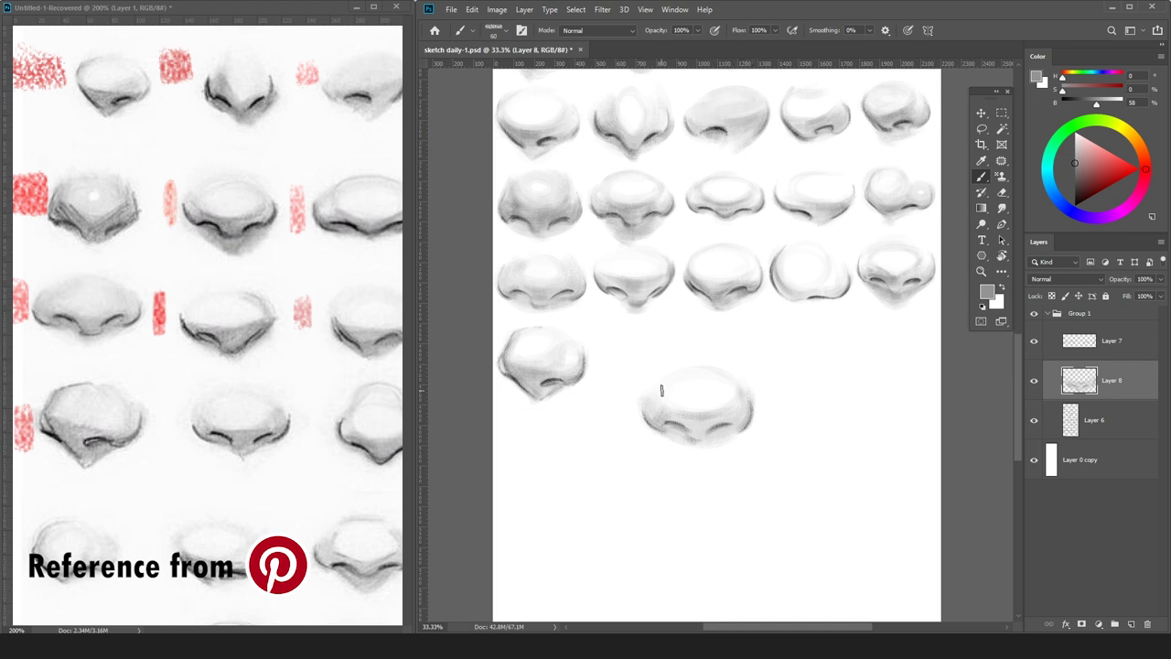
# Merge Layer 7's outlines into Layer 8 and strengthen the nostril lines in black with a 30 px brush.
pyautogui.press('e')
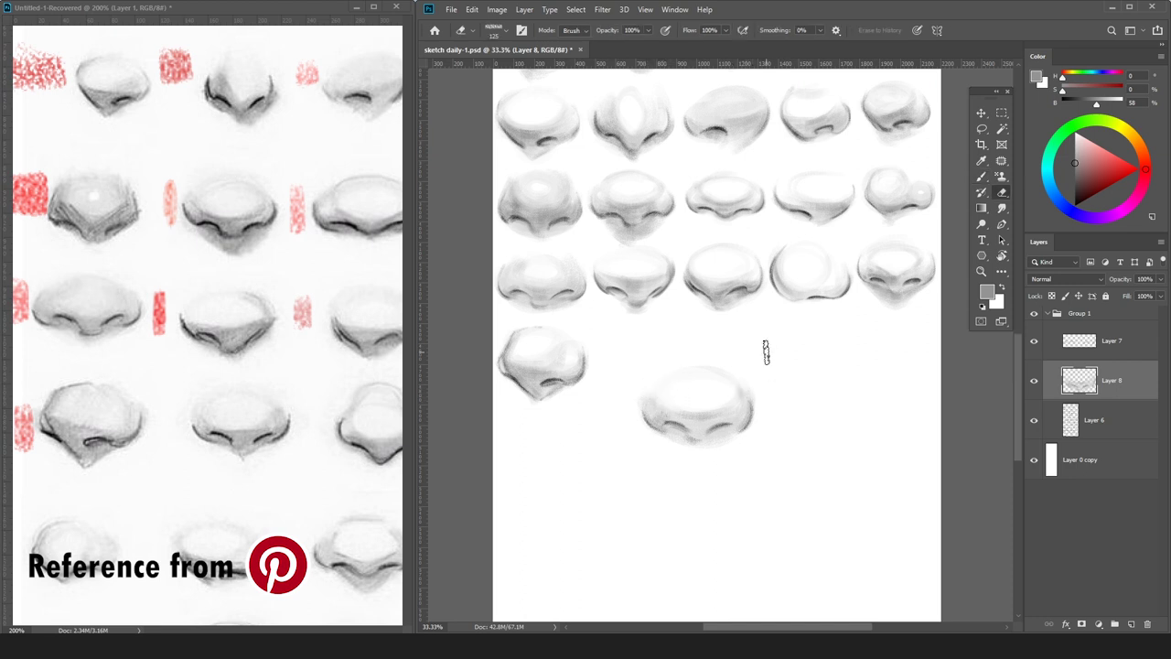
pyautogui.click(1114, 351)
pyautogui.hotkey('ctrl', 'e')
pyautogui.press('b')
pyautogui.press('b')
pyautogui.press('d')
pyautogui.moveTo(700, 262); pyautogui.dragTo(700, 273)
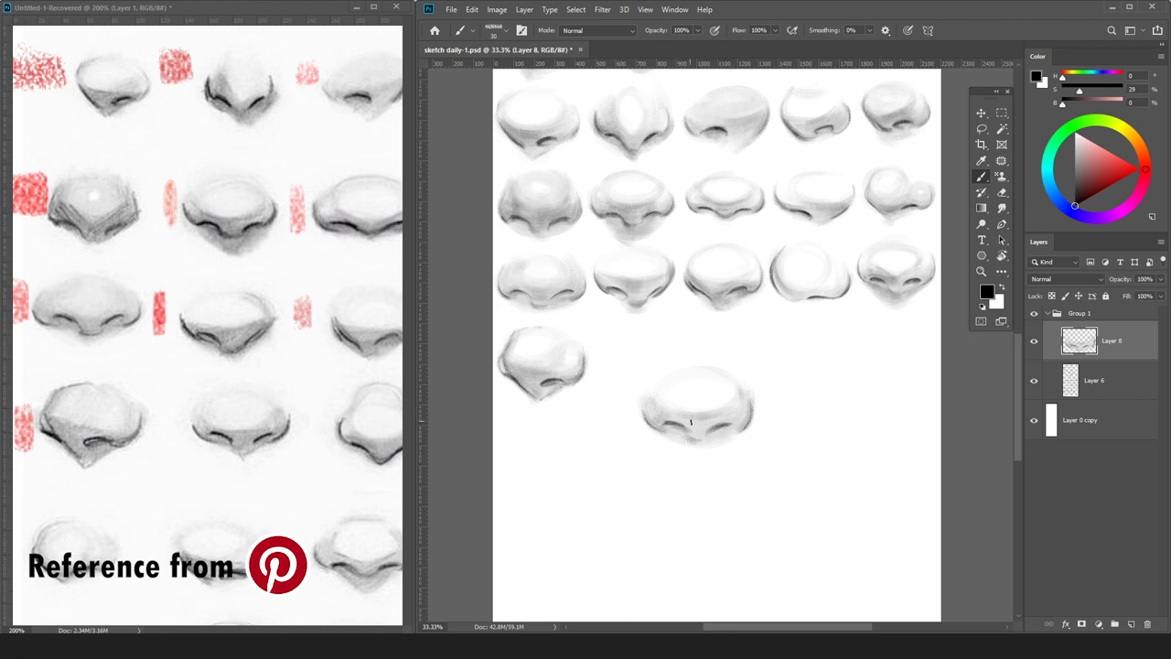
# Blend the nostrils, base and wing edges of the nose using white and grey tones sampled from the drawing.
pyautogui.keyDown('alt'); pyautogui.click(701, 450); pyautogui.keyUp('alt')
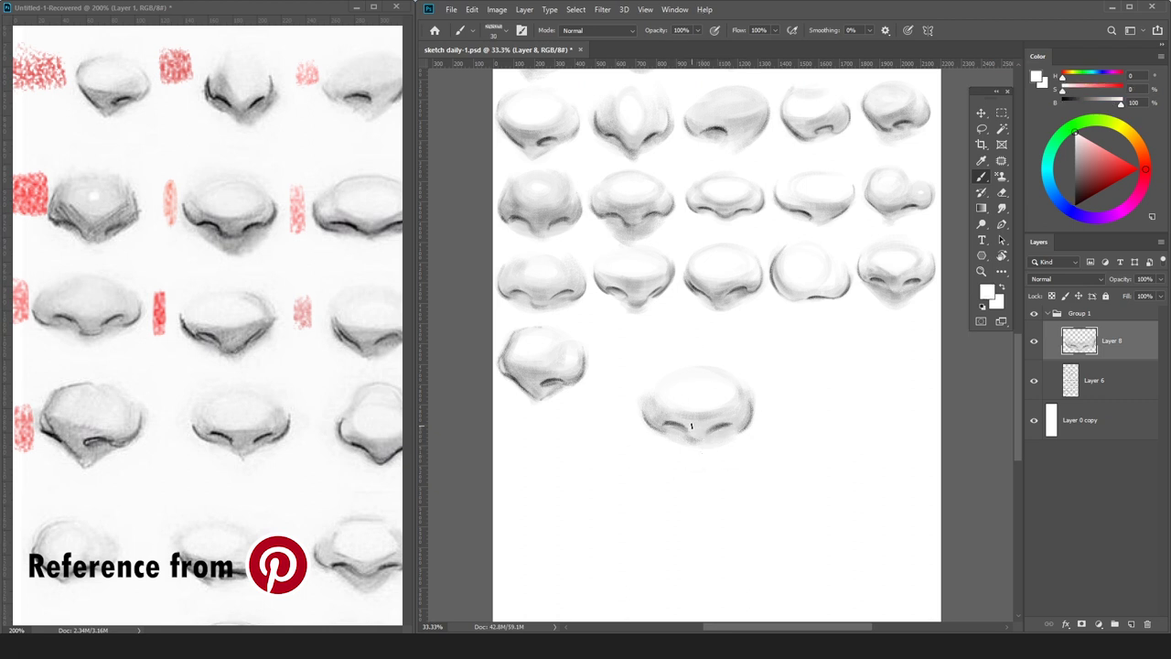
pyautogui.keyDown('alt'); pyautogui.click(718, 434); pyautogui.keyUp('alt')
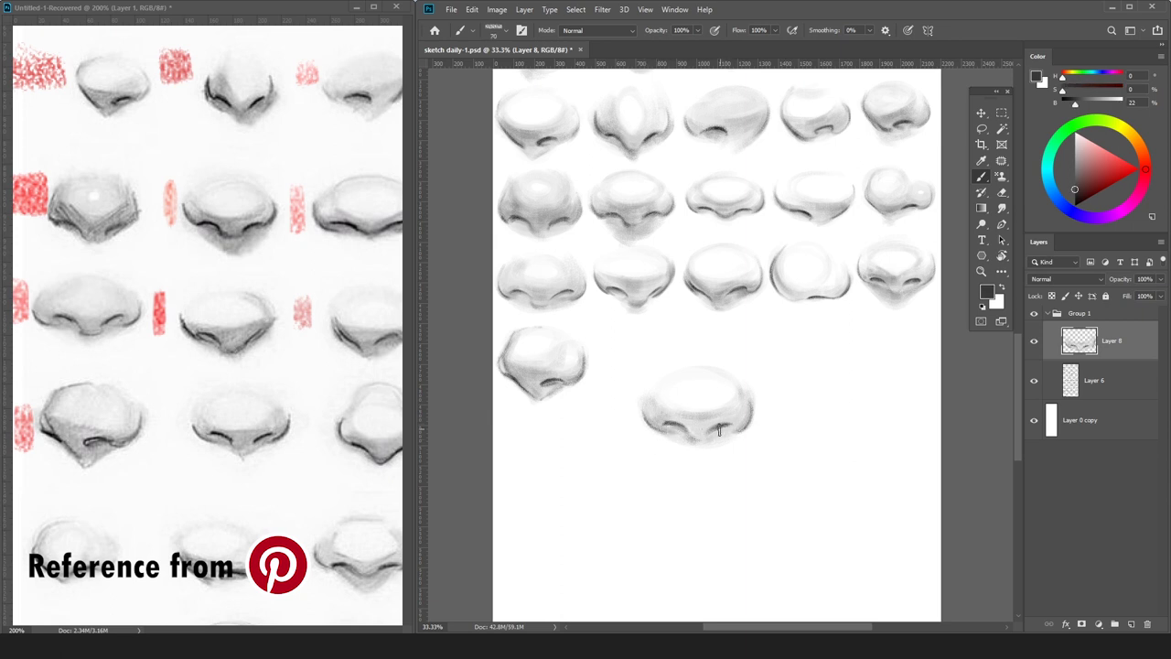
pyautogui.keyDown('alt'); pyautogui.click(712, 426); pyautogui.keyUp('alt')
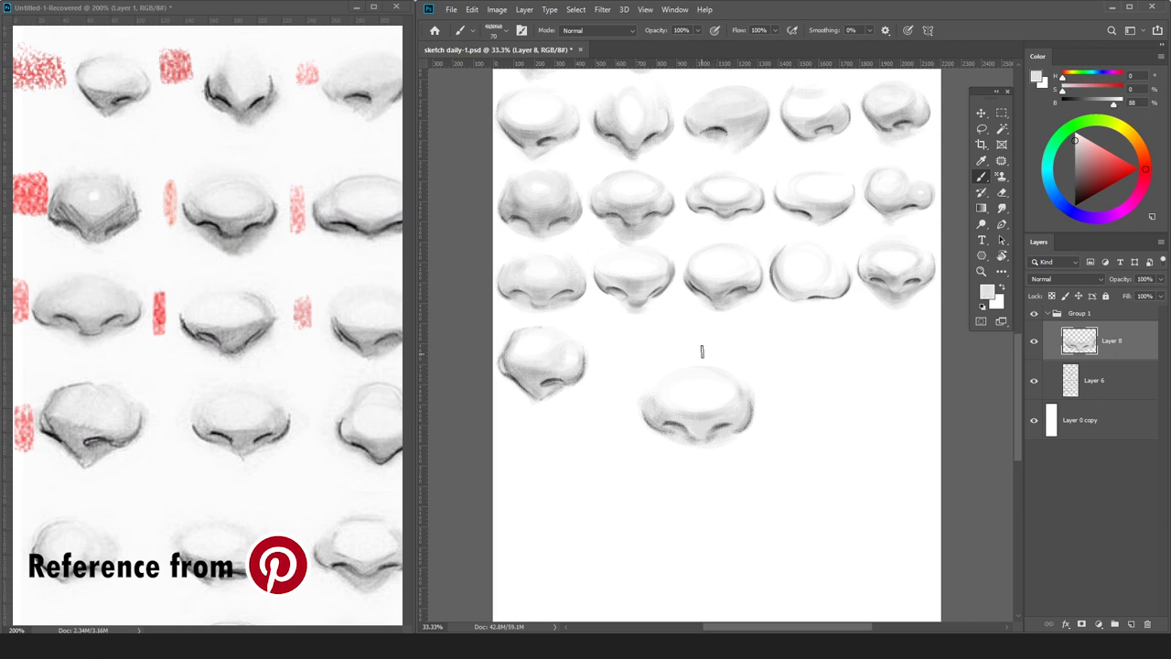
pyautogui.keyDown('alt'); pyautogui.click(745, 417); pyautogui.keyUp('alt')
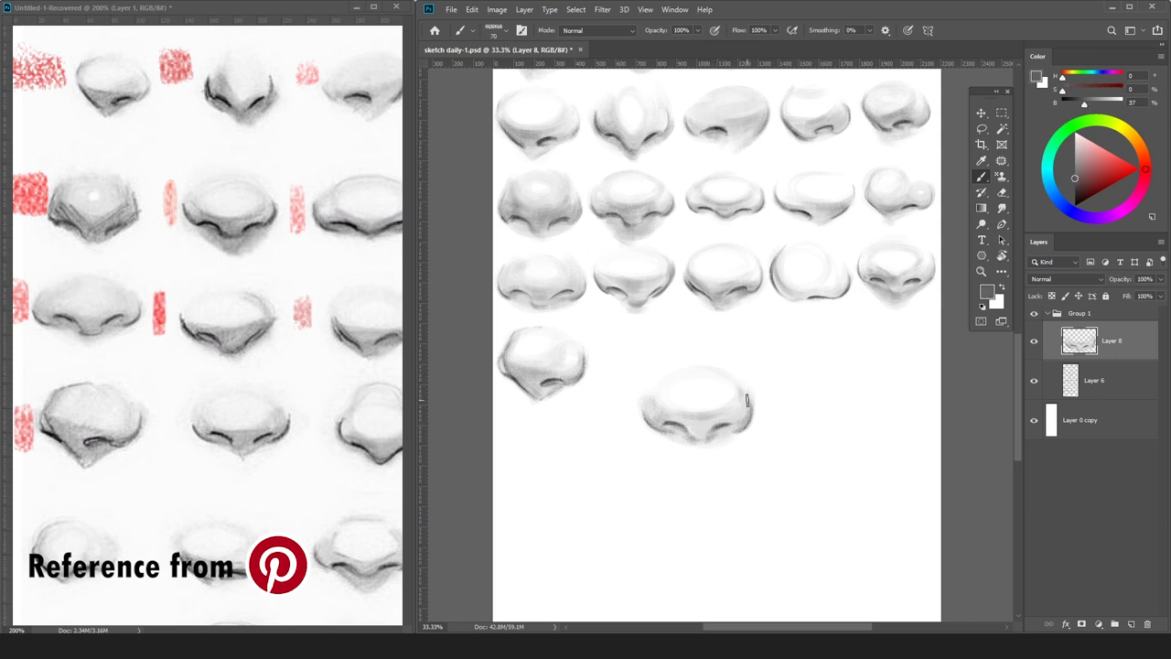
pyautogui.keyDown('alt'); pyautogui.click(651, 387); pyautogui.keyUp('alt')
pyautogui.keyDown('alt'); pyautogui.click(654, 426); pyautogui.keyUp('alt')
pyautogui.keyDown('alt'); pyautogui.click(663, 425); pyautogui.keyUp('alt')
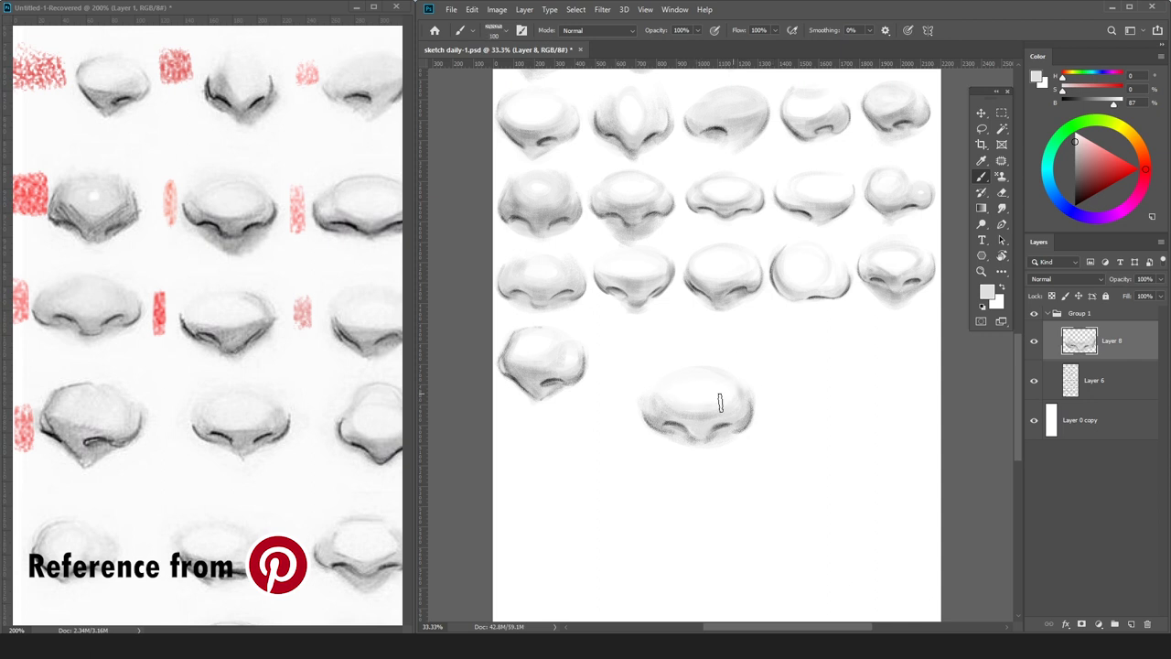
# Accent the nostrils in black with a 30 px brush, then add soft grey shading at 64% brightness with an 80 px brush.
pyautogui.keyDown('alt'); pyautogui.click(739, 431); pyautogui.keyUp('alt')
pyautogui.press('d')
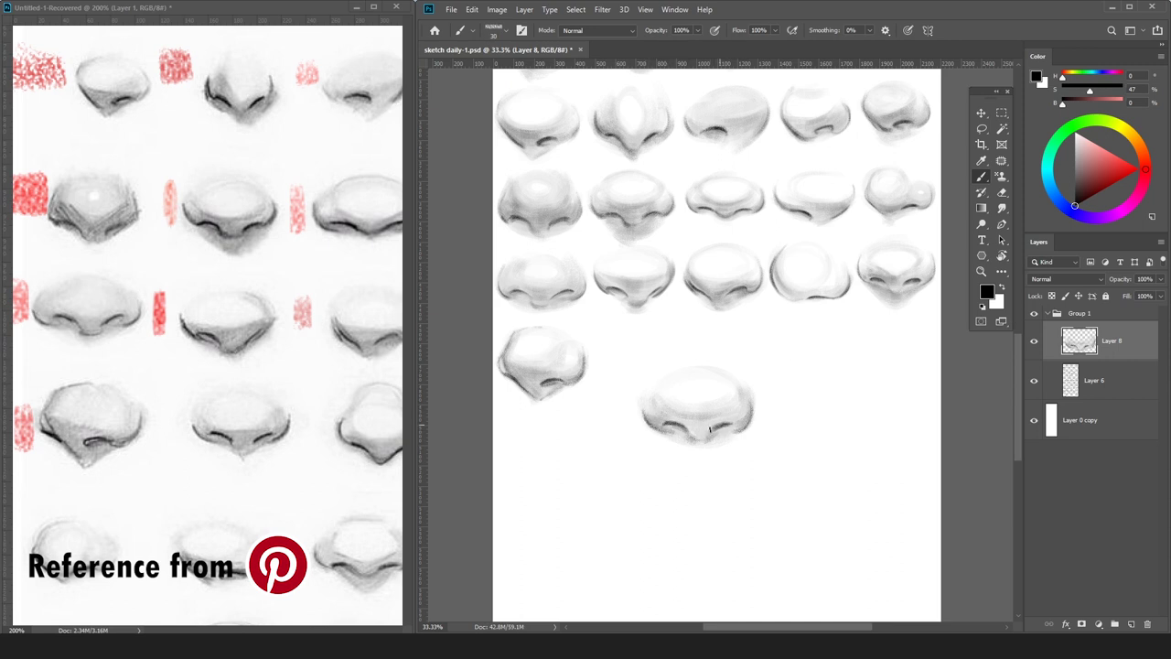
pyautogui.click(1070, 150)
pyautogui.click(1075, 158)
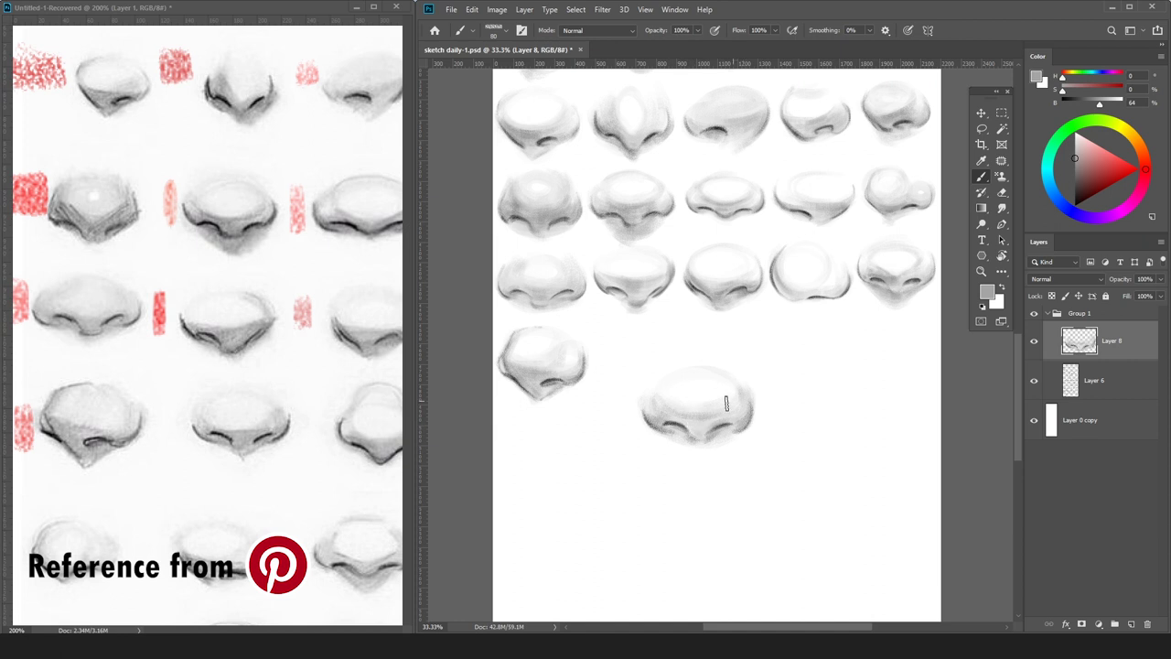
# Smooth the ball, outer wing and nostril edges with sampled greys and redefine the dark nostril accents.
pyautogui.keyDown('alt'); pyautogui.click(705, 410); pyautogui.keyUp('alt')
pyautogui.keyDown('alt'); pyautogui.click(755, 415); pyautogui.keyUp('alt')
pyautogui.keyDown('alt'); pyautogui.click(747, 418); pyautogui.keyUp('alt')
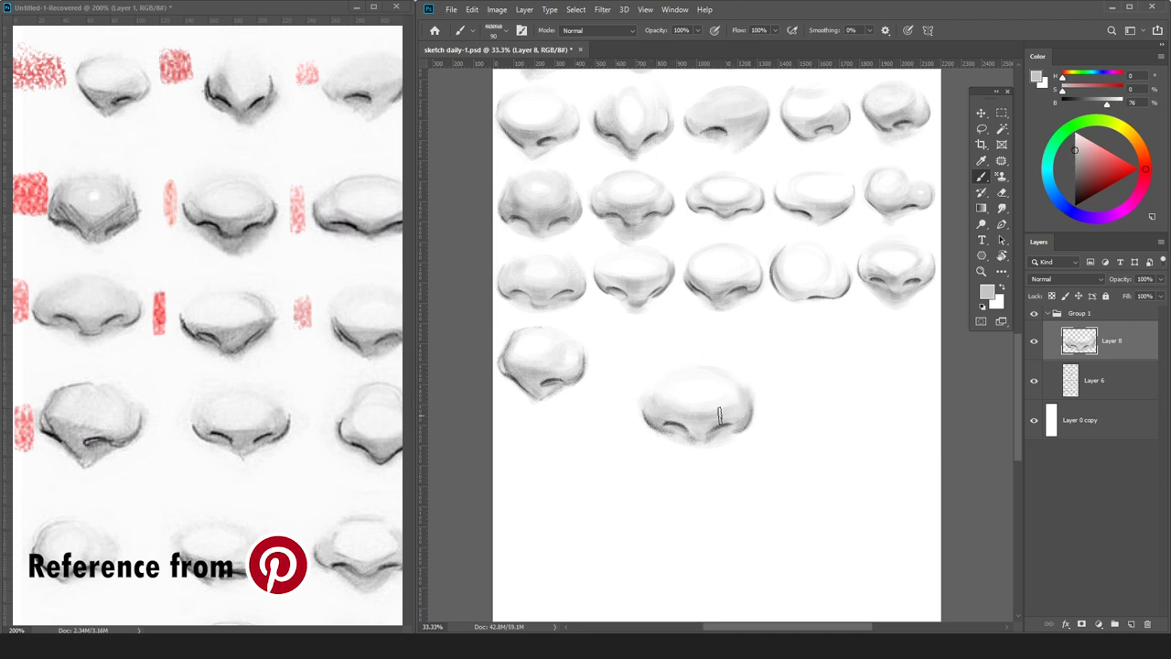
pyautogui.keyDown('alt'); pyautogui.click(713, 449); pyautogui.keyUp('alt')
pyautogui.keyDown('alt'); pyautogui.click(693, 435); pyautogui.keyUp('alt')
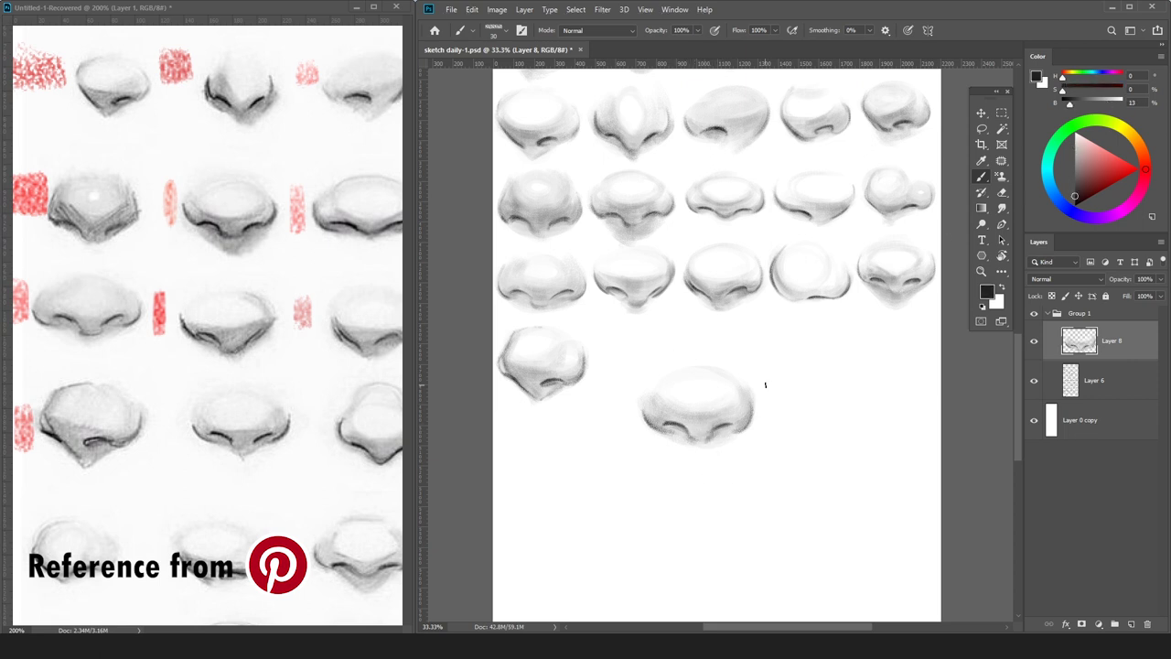
pyautogui.keyDown('alt'); pyautogui.click(731, 428); pyautogui.keyUp('alt')
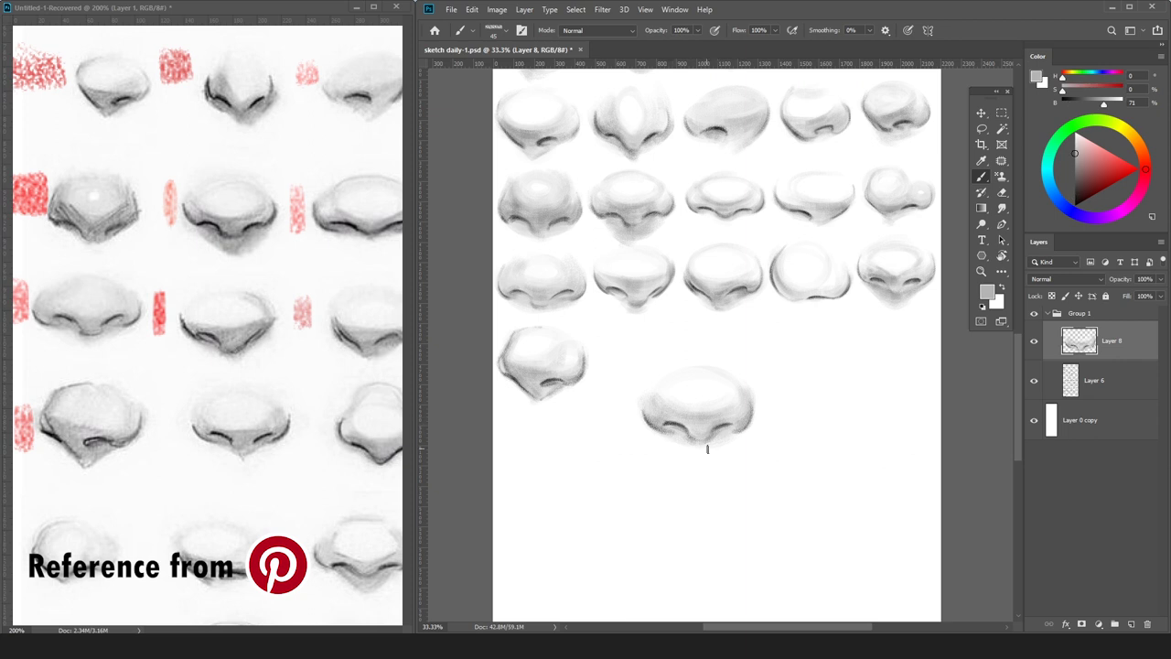
# Shape the base between the nostrils and soften the underside and ball with sampled greys.
pyautogui.moveTo(676, 436); pyautogui.dragTo(695, 447)
pyautogui.keyDown('alt'); pyautogui.click(701, 450); pyautogui.keyUp('alt')
pyautogui.keyDown('alt'); pyautogui.click(677, 462); pyautogui.keyUp('alt')
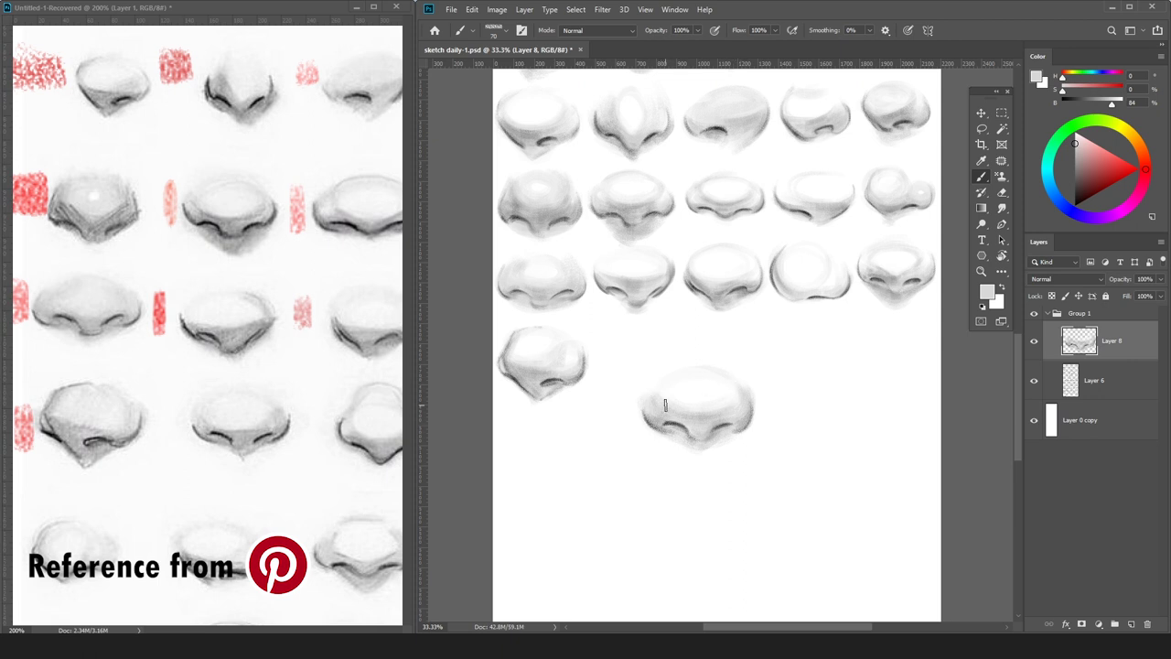
pyautogui.keyDown('alt'); pyautogui.click(674, 407); pyautogui.keyUp('alt')
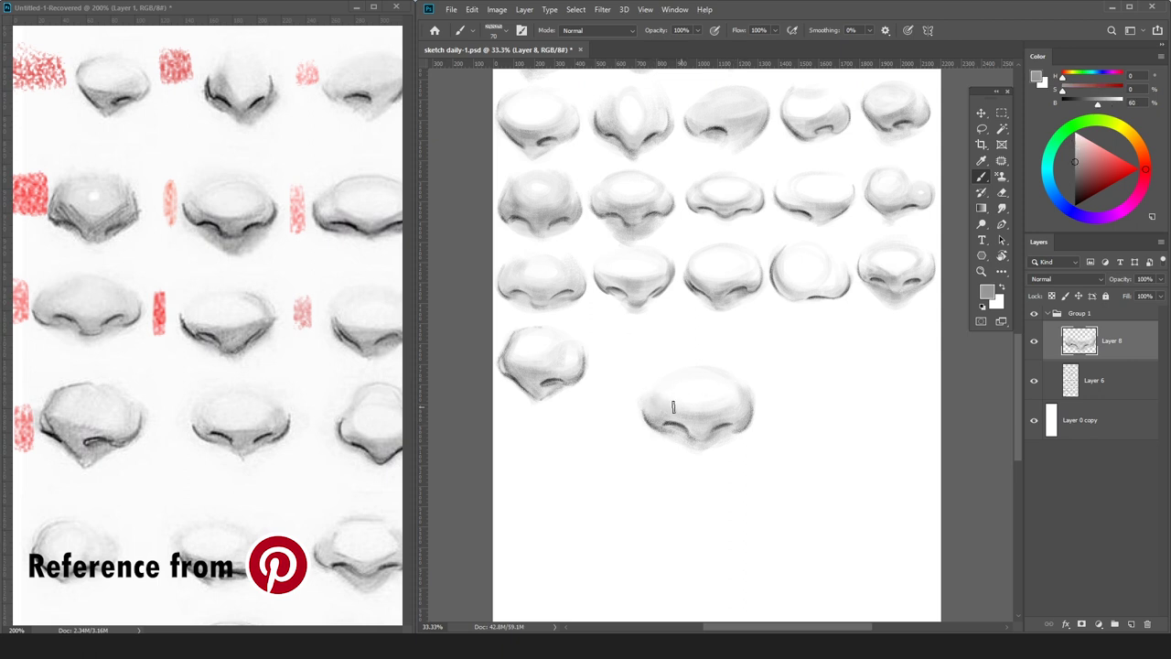
pyautogui.keyDown('alt'); pyautogui.click(746, 391); pyautogui.keyUp('alt')
# Scale the finished nose down and place it second in the fourth row, beside the three-quarter nose.
pyautogui.hotkey('ctrl', 't')
pyautogui.moveTo(758, 364); pyautogui.dragTo(641, 374)
pyautogui.press('Return')
pyautogui.hotkey('ctrl', 't')
pyautogui.press('Return')
# Mark the copied nose in the Untitled-1-Recovered reference with a red patch using a 25 px brush, and bring the next nose into view.
pyautogui.click(1127, 173)
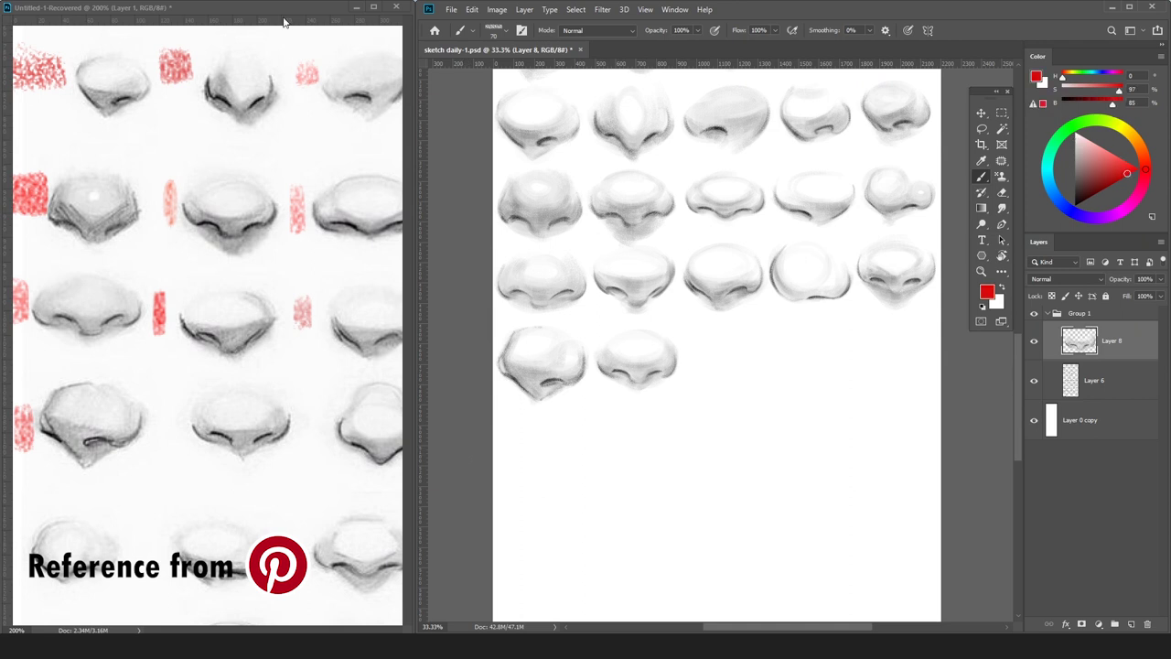
pyautogui.click(283, 17)
pyautogui.press('[')
pyautogui.press('[')
pyautogui.press('[')
pyautogui.press('[')
pyautogui.press('[')
pyautogui.press('[')
pyautogui.press('[')
pyautogui.moveTo(168, 408); pyautogui.dragTo(174, 435)
pyautogui.moveTo(319, 476); pyautogui.dragTo(191, 449)
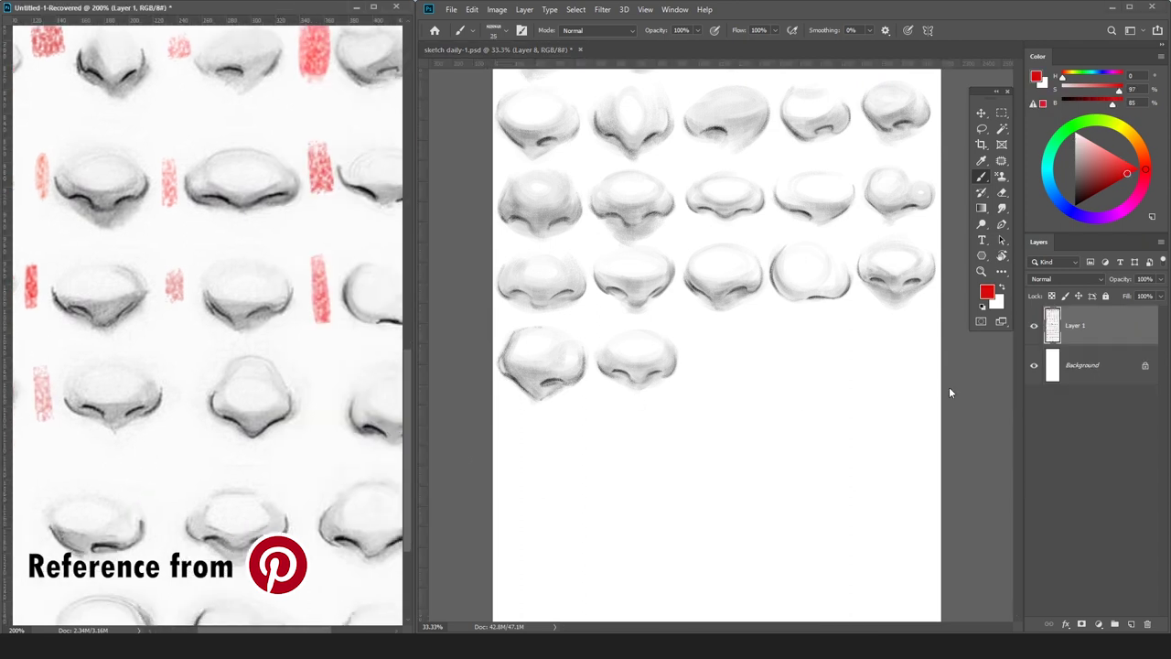
# Return to sketch daily-1.psd, choose black, merge the finished nose into Layer 6 and add a new layer named Layer 7.
pyautogui.click(950, 389)
pyautogui.moveTo(1080, 200); pyautogui.dragTo(1051, 241)
pyautogui.hotkey('ctrl', 'e')
pyautogui.hotkey('ctrl', 'shift', 'n')
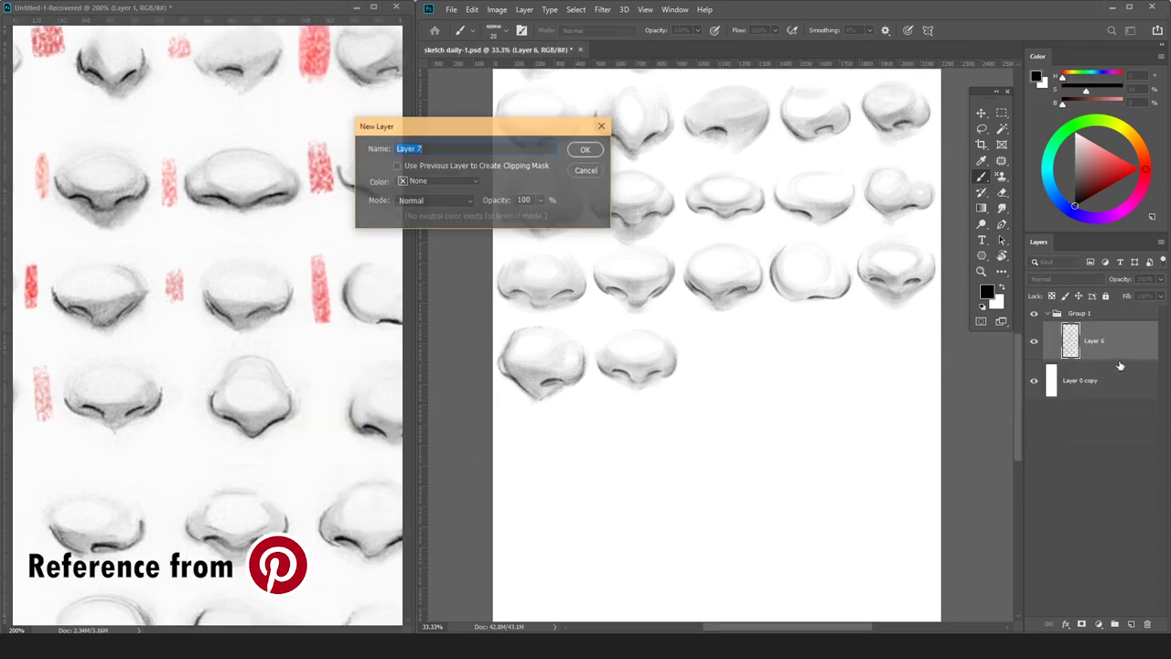
pyautogui.press('Return')
# Sketch both wing contours, the nostril curves and the pointed base of the next nose in black with 25 and 20 px brushes.
pyautogui.hotkey('ctrl', '+')
pyautogui.scroll(-3, 712, 427)
pyautogui.moveTo(550, 388)
pyautogui.mouseDown()
pyautogui.moveTo(556, 432)
pyautogui.moveTo(610, 452)
pyautogui.mouseUp()
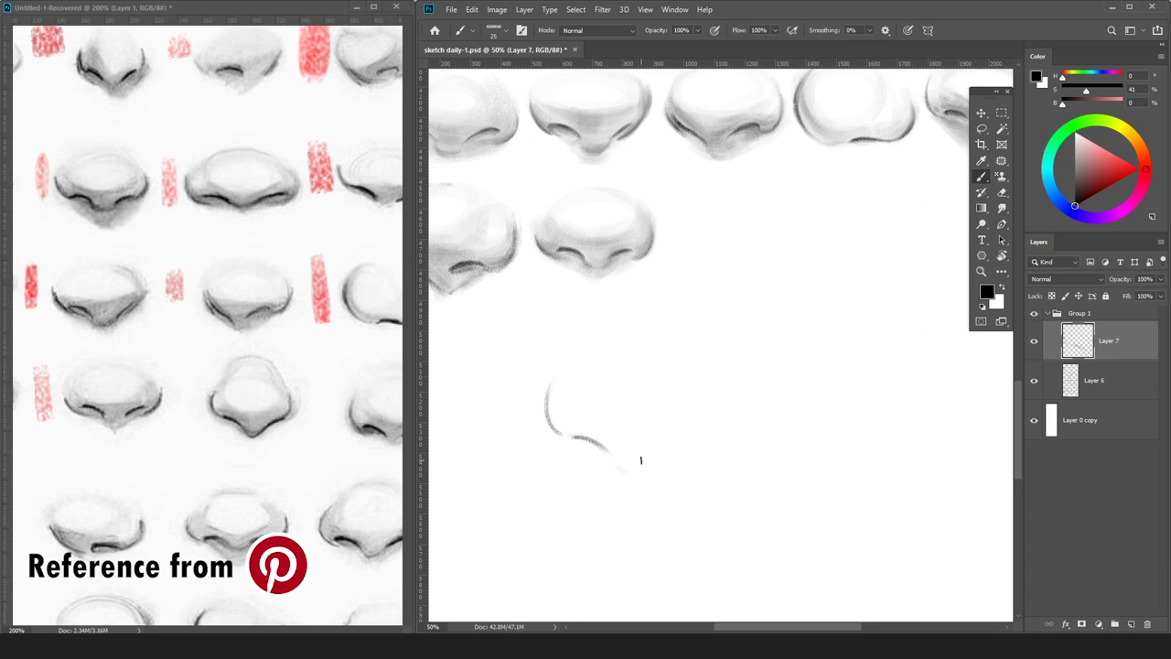
pyautogui.moveTo(638, 456)
pyautogui.mouseDown()
pyautogui.moveTo(693, 401)
pyautogui.moveTo(693, 377)
pyautogui.moveTo(683, 438)
pyautogui.moveTo(699, 386)
pyautogui.mouseUp()
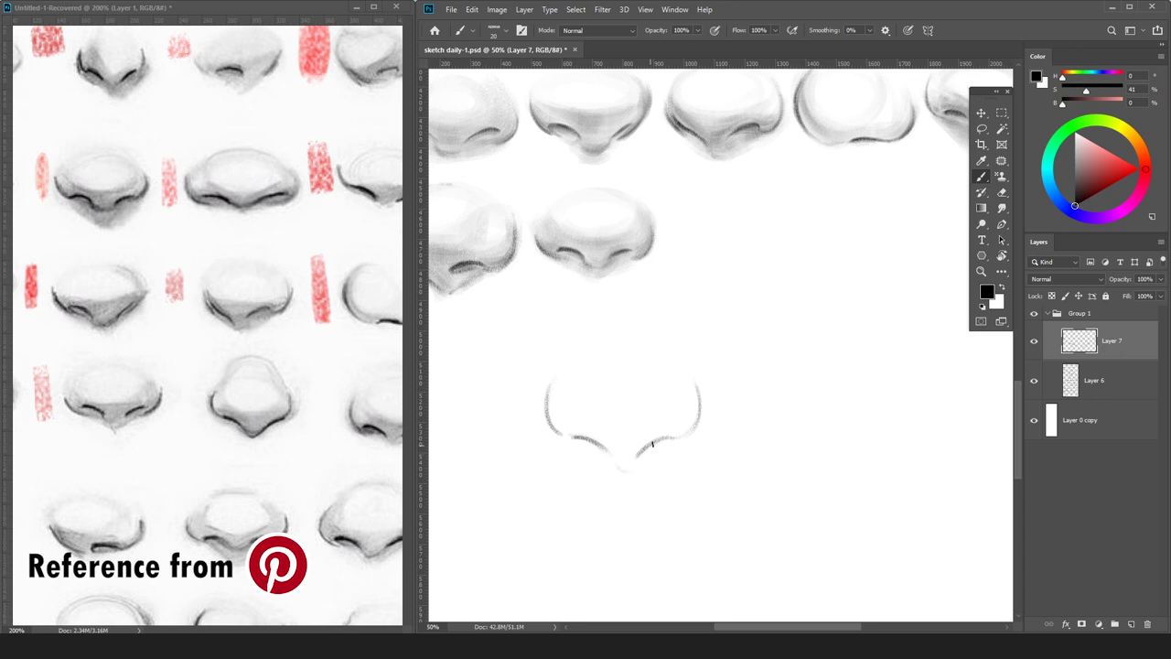
pyautogui.press('[')
pyautogui.moveTo(567, 434); pyautogui.dragTo(602, 448)
pyautogui.moveTo(639, 454)
pyautogui.mouseDown()
pyautogui.moveTo(689, 436)
pyautogui.moveTo(661, 442)
pyautogui.moveTo(656, 427)
pyautogui.moveTo(674, 439)
pyautogui.moveTo(636, 463)
pyautogui.mouseUp()
pyautogui.press('e')
pyautogui.press('b')
# Add a layer above Layer 6 and shade the nose's ball, wings and underside in light grey at about 72% brightness.
pyautogui.click(1096, 387)
pyautogui.hotkey('ctrl', 'shift', 'n')
pyautogui.press('Return')
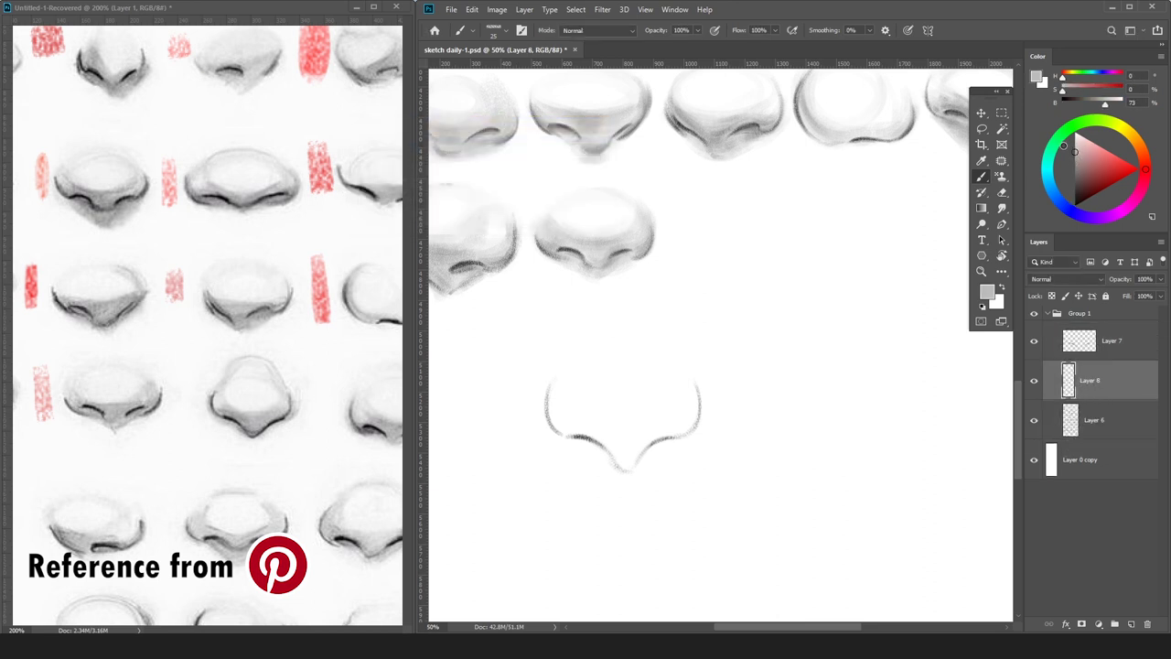
pyautogui.moveTo(626, 353)
pyautogui.mouseDown()
pyautogui.moveTo(651, 410)
pyautogui.moveTo(657, 369)
pyautogui.moveTo(686, 377)
pyautogui.moveTo(572, 368)
pyautogui.moveTo(665, 381)
pyautogui.moveTo(593, 404)
pyautogui.moveTo(589, 384)
pyautogui.moveTo(628, 355)
pyautogui.moveTo(663, 361)
pyautogui.moveTo(553, 404)
pyautogui.moveTo(683, 398)
pyautogui.mouseUp()
pyautogui.press('e')
pyautogui.press('b')
pyautogui.moveTo(557, 426); pyautogui.dragTo(638, 449)
pyautogui.moveTo(562, 425)
pyautogui.mouseDown()
pyautogui.moveTo(657, 434)
pyautogui.moveTo(691, 415)
pyautogui.mouseUp()
pyautogui.press(']')
pyautogui.press(']')
pyautogui.moveTo(625, 449); pyautogui.dragTo(639, 457)
# Shade the bridge's rounded top and sides and the upper rim of the ball in light grey with progressively smaller brushes.
pyautogui.moveTo(638, 331)
pyautogui.mouseDown()
pyautogui.moveTo(575, 352)
pyautogui.moveTo(617, 331)
pyautogui.moveTo(624, 306)
pyautogui.moveTo(589, 333)
pyautogui.moveTo(592, 302)
pyautogui.mouseUp()
pyautogui.press('p')
pyautogui.press('b')
pyautogui.press('[')
pyautogui.press('[')
pyautogui.press('[')
pyautogui.moveTo(578, 359)
pyautogui.mouseDown()
pyautogui.moveTo(654, 304)
pyautogui.moveTo(681, 359)
pyautogui.mouseUp()
pyautogui.press('[')
pyautogui.press('[')
pyautogui.press('[')
pyautogui.moveTo(660, 301); pyautogui.dragTo(683, 375)
pyautogui.moveTo(648, 308)
pyautogui.mouseDown()
pyautogui.moveTo(688, 323)
pyautogui.moveTo(661, 290)
pyautogui.moveTo(673, 348)
pyautogui.moveTo(654, 303)
pyautogui.moveTo(693, 402)
pyautogui.mouseUp()
pyautogui.press('[')
pyautogui.press('[')
pyautogui.press('[')
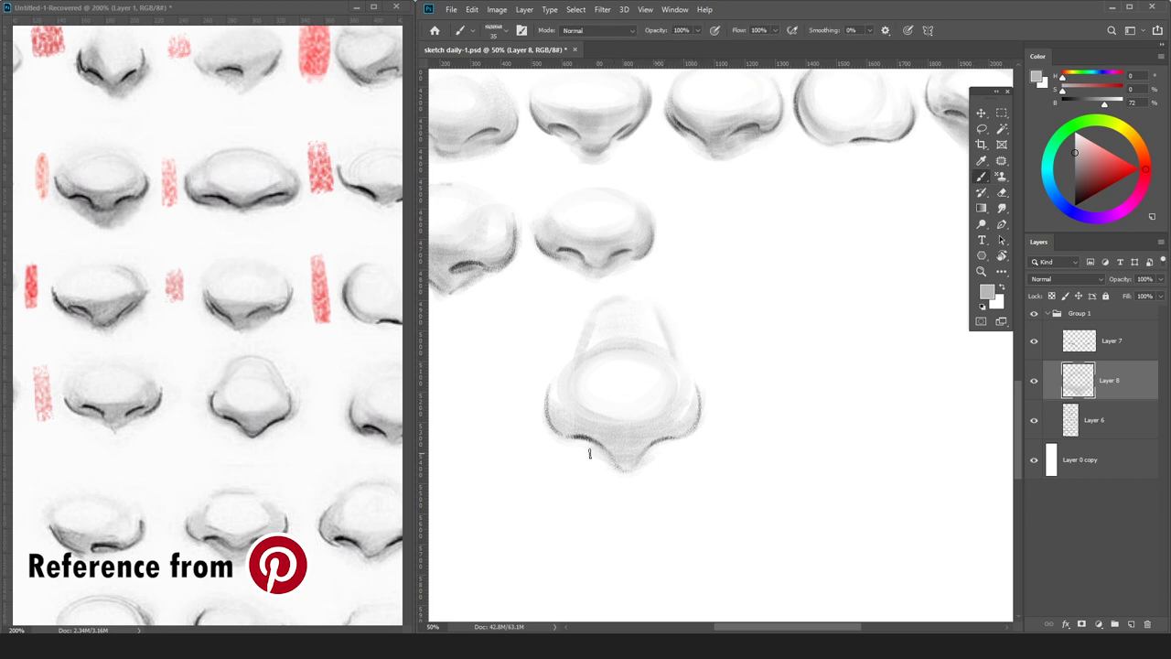
# Darken the nose's base, underside and wing edge on Layer 8 with mid-grey at 56% brightness.
pyautogui.click(1075, 165)
pyautogui.moveTo(608, 451)
pyautogui.mouseDown()
pyautogui.moveTo(624, 473)
pyautogui.moveTo(637, 458)
pyautogui.mouseUp()
pyautogui.press(']')
pyautogui.press(']')
pyautogui.moveTo(556, 417); pyautogui.dragTo(604, 432)
pyautogui.moveTo(575, 422); pyautogui.dragTo(617, 448)
pyautogui.moveTo(583, 430)
pyautogui.mouseDown()
pyautogui.moveTo(617, 443)
pyautogui.moveTo(600, 427)
pyautogui.moveTo(612, 426)
pyautogui.mouseUp()
pyautogui.press(']')
pyautogui.press(']')
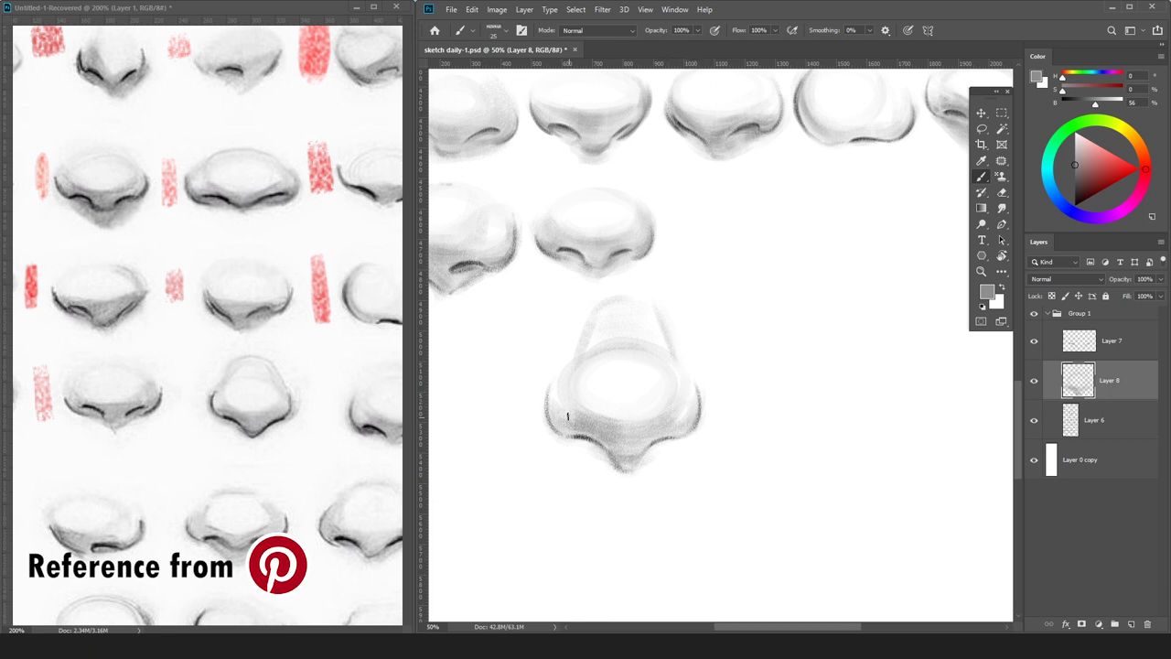
pyautogui.press(']')
pyautogui.press(']')
pyautogui.press(']')
pyautogui.press(']')
pyautogui.press(']')
pyautogui.moveTo(548, 403); pyautogui.dragTo(561, 434)
# Switch to black, select the outline layer and merge Layer 7 down into Layer 8.
pyautogui.press('d')
pyautogui.click(1111, 341)
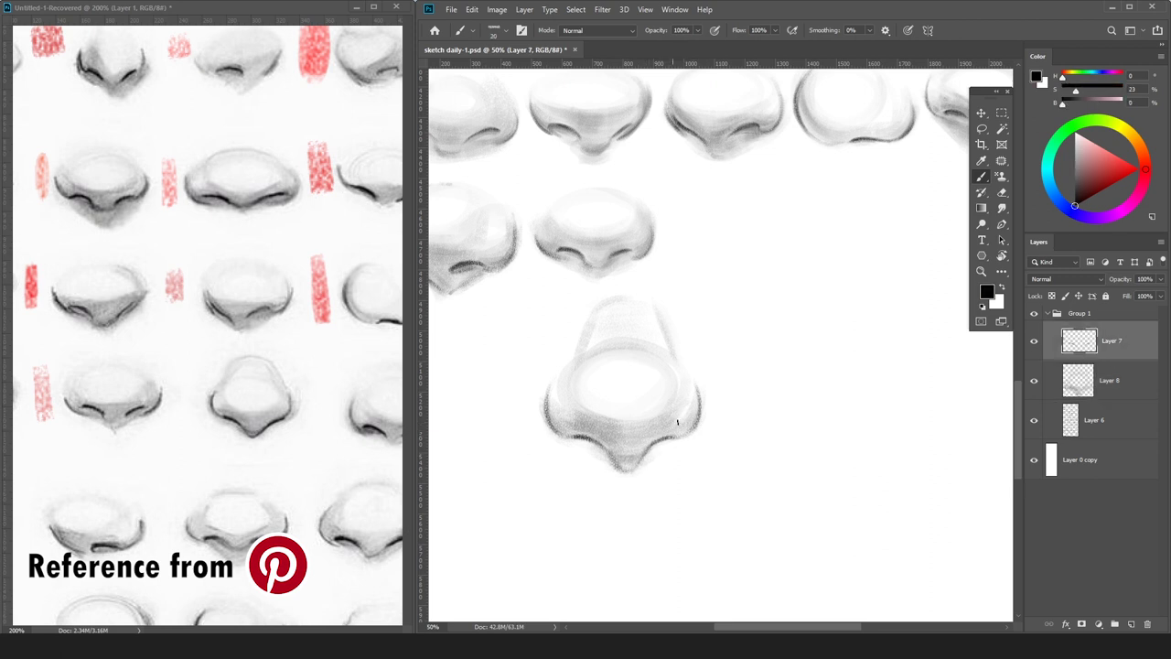
pyautogui.hotkey('ctrl', 'r')
pyautogui.hotkey('ctrl', 'r')
pyautogui.hotkey('ctrl', 'e')
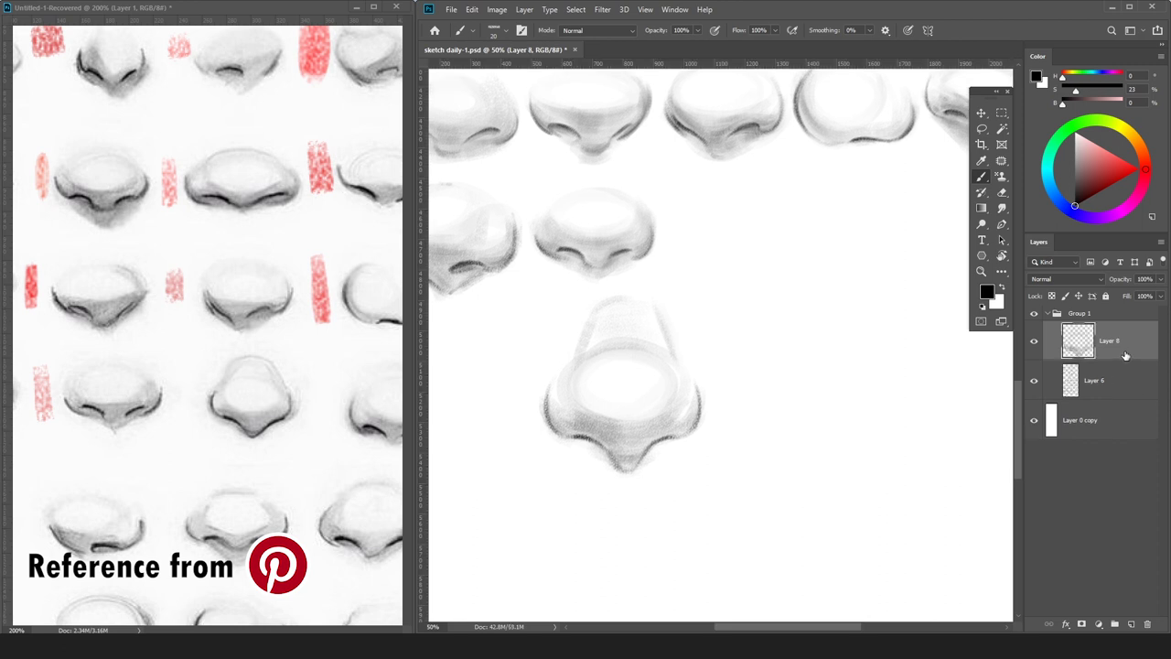
# Strengthen the nostrils and base of the nose with grey tones and black, ending with dark grey at 33% brightness and a 45 px brush.
pyautogui.hotkey('ctrl', '-')
pyautogui.click(1074, 152)
pyautogui.keyDown('alt'); pyautogui.click(640, 403); pyautogui.keyUp('alt')
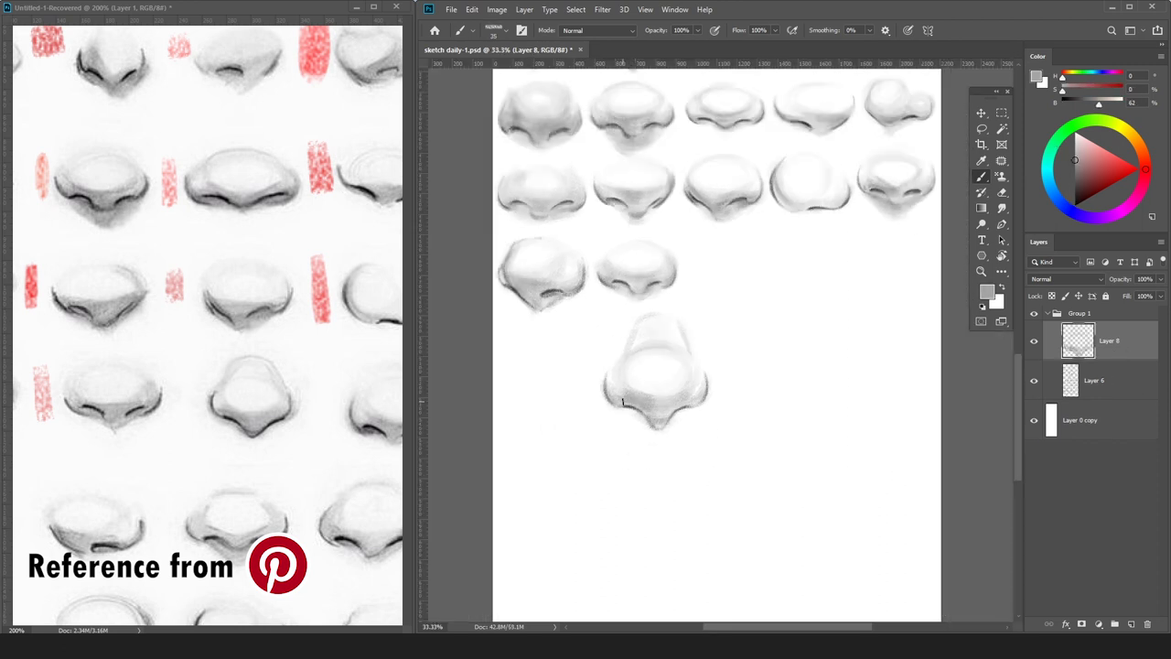
pyautogui.press('d')
pyautogui.press('[')
pyautogui.press('[')
pyautogui.press('[')
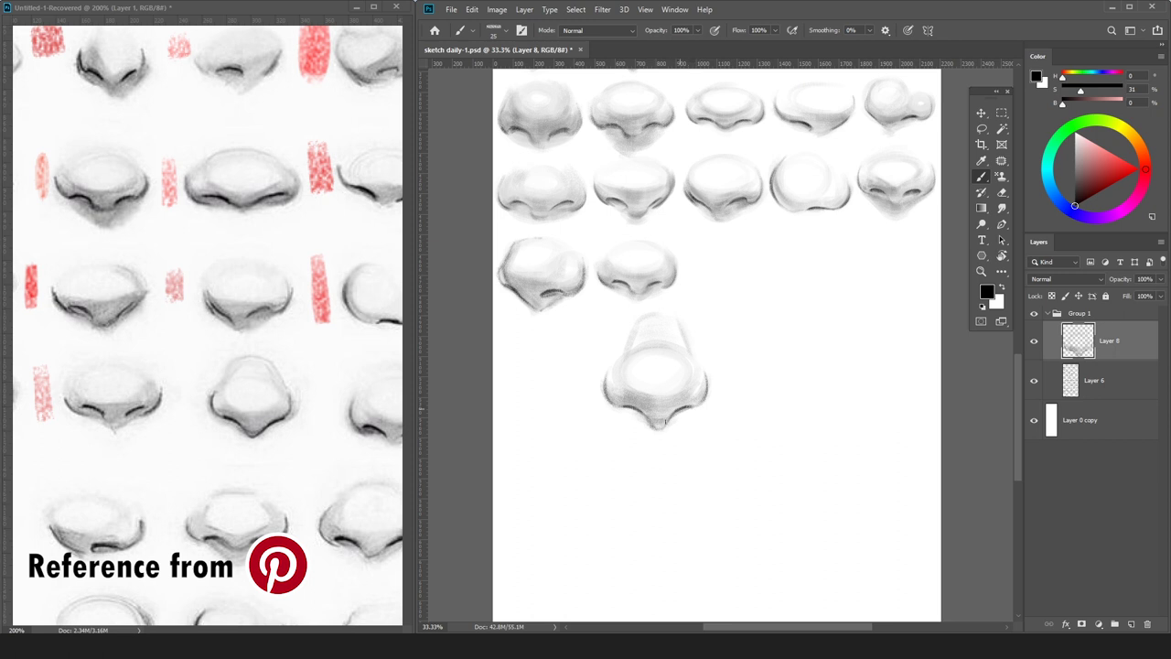
pyautogui.click(1076, 181)
pyautogui.press(']')
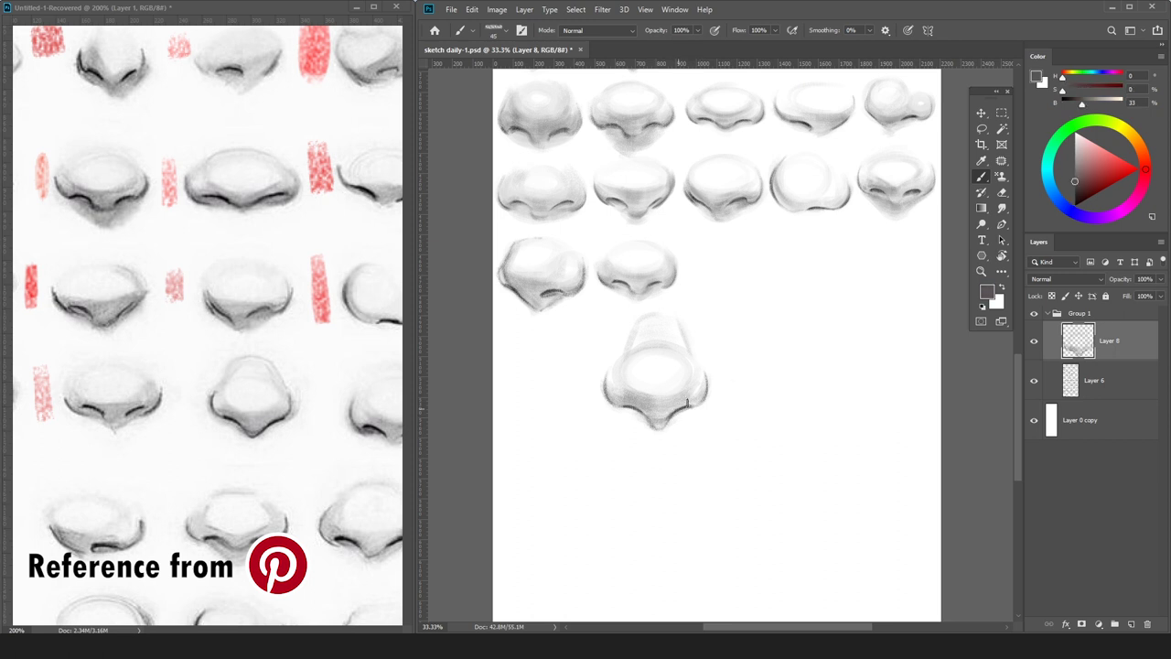
# Blend the nose's underside, tip and ball edge with greys sampled from the shading, using brushes of 50 to 90 px.
pyautogui.keyDown('alt'); pyautogui.click(661, 428); pyautogui.keyUp('alt')
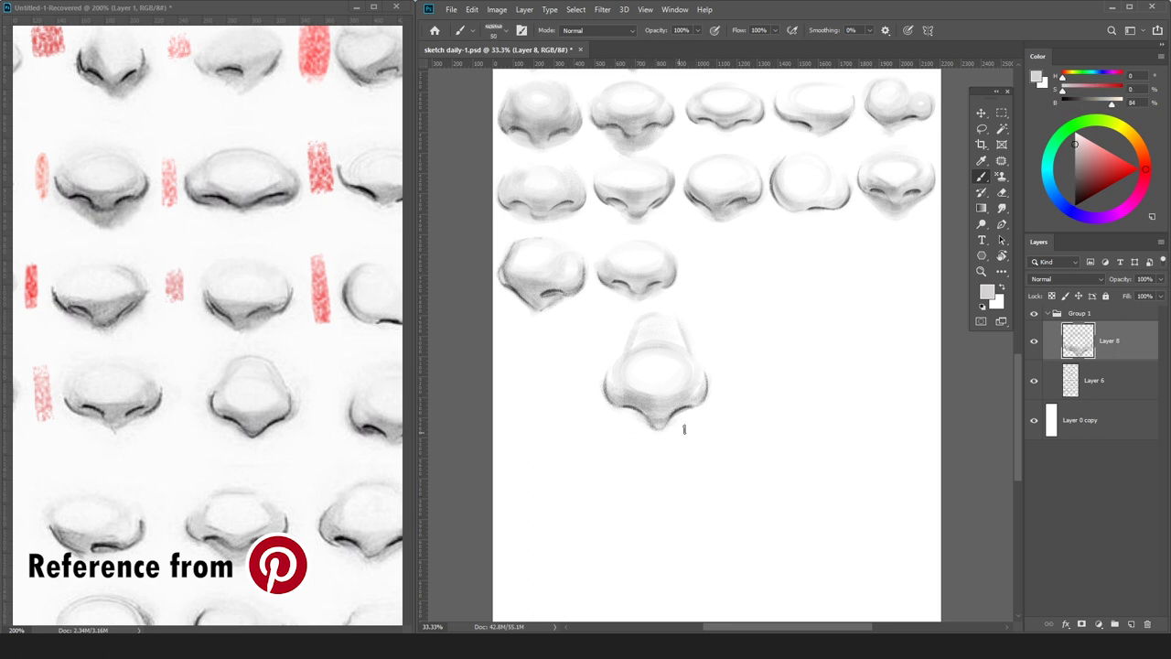
pyautogui.press('d')
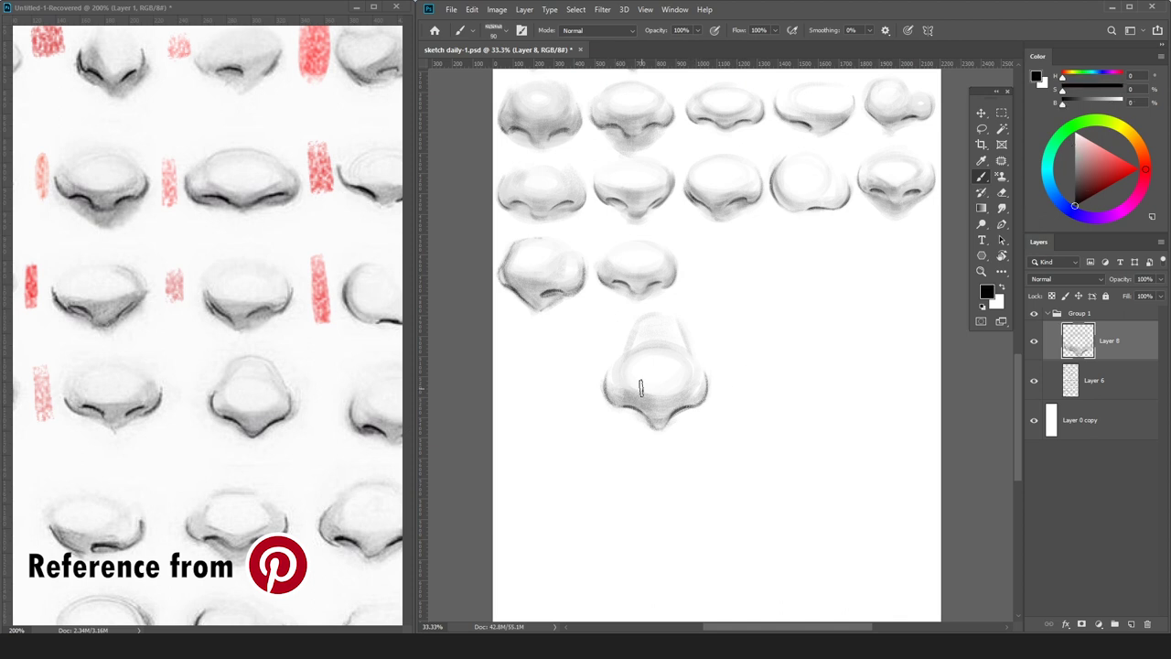
pyautogui.keyDown('alt'); pyautogui.click(673, 377); pyautogui.keyUp('alt')
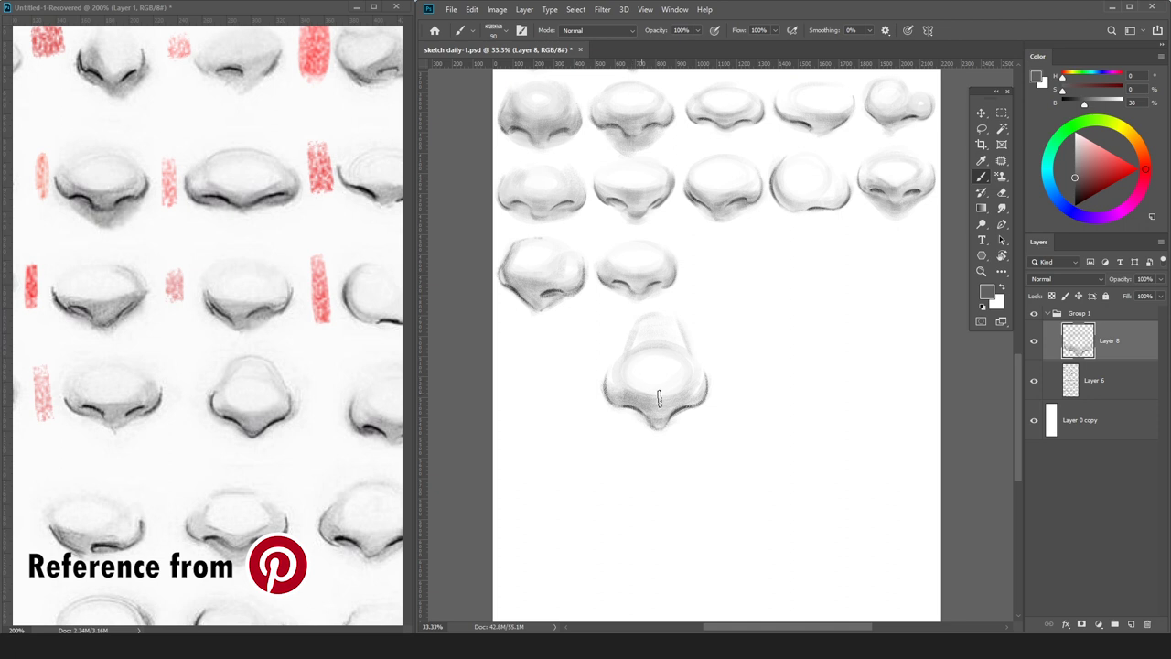
pyautogui.keyDown('alt'); pyautogui.click(621, 402); pyautogui.keyUp('alt')
pyautogui.keyDown('alt'); pyautogui.click(684, 373); pyautogui.keyUp('alt')
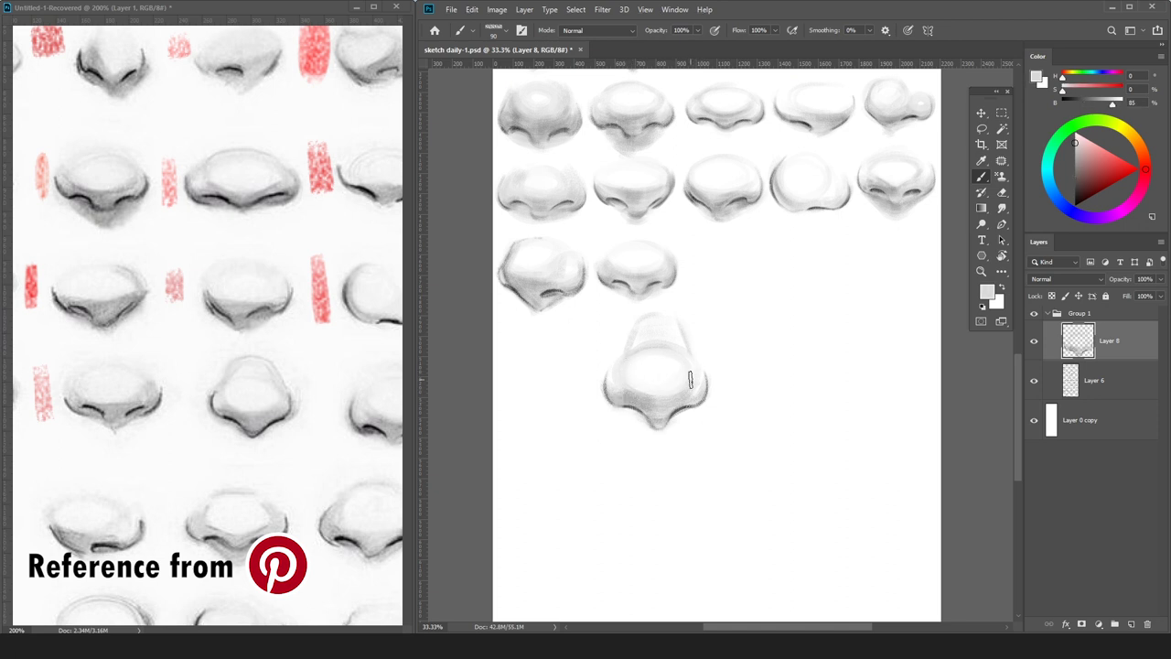
pyautogui.keyDown('alt'); pyautogui.click(640, 402); pyautogui.keyUp('alt')
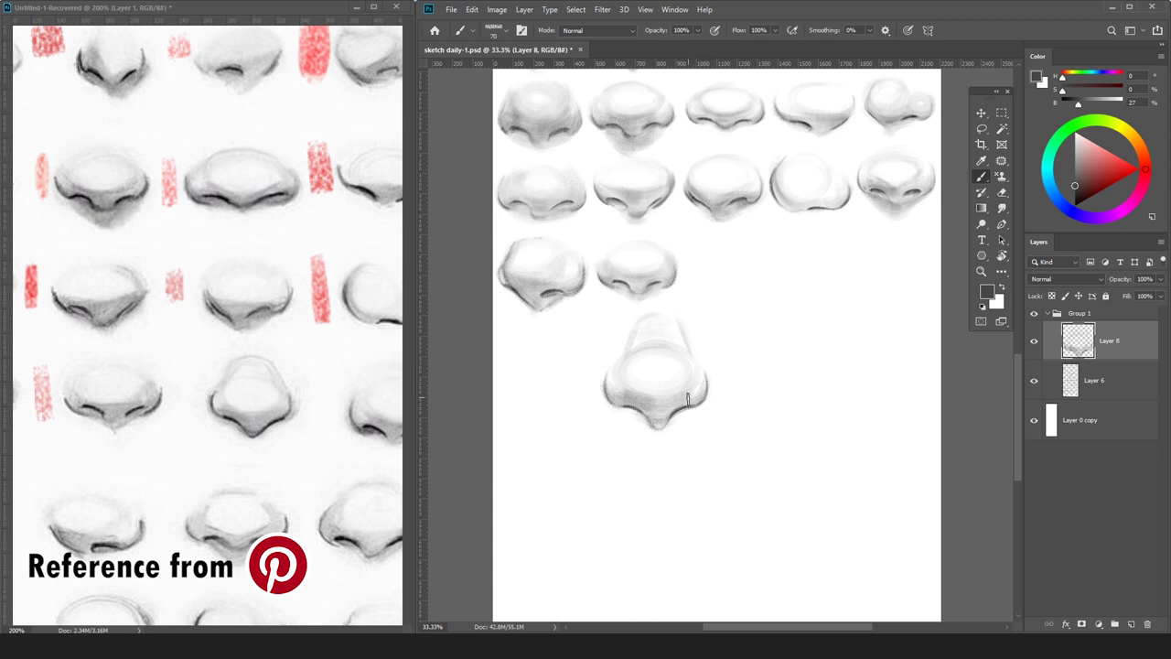
# Darken the right wing's edge and the left nostril with dark tones, reducing the brush to 35 px.
pyautogui.moveTo(706, 384); pyautogui.dragTo(700, 404)
pyautogui.press('[')
pyautogui.press('[')
pyautogui.keyDown('alt'); pyautogui.click(620, 393); pyautogui.keyUp('alt')
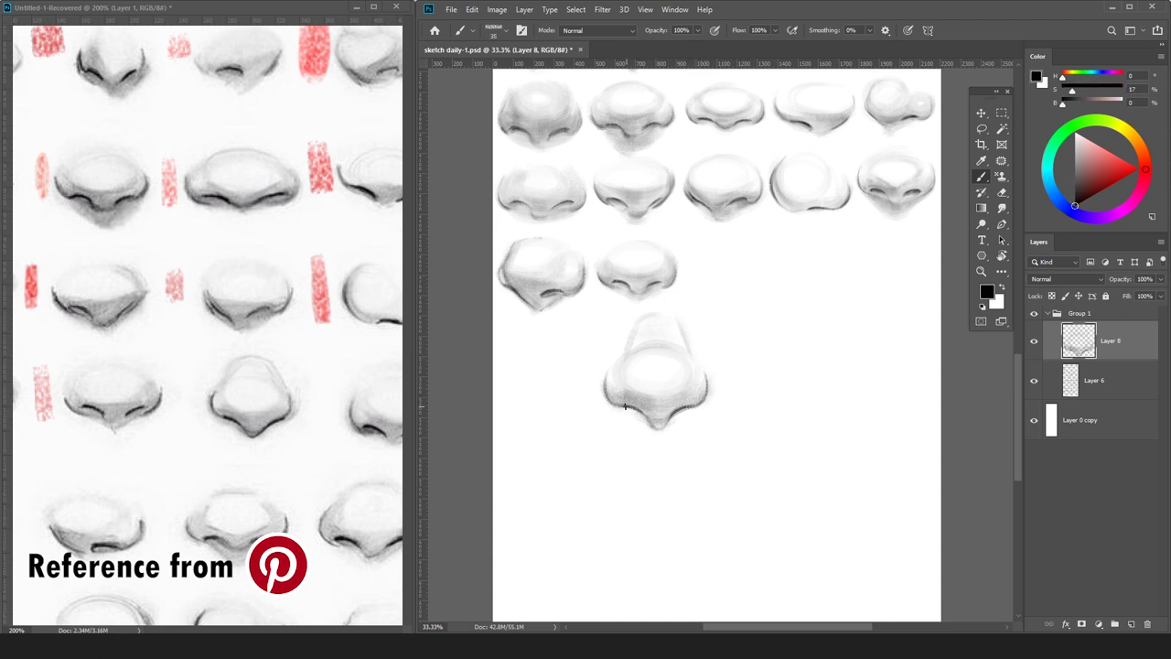
# Shade both sides of the bridge in grey at 65% brightness with a 90 px brush, tidy it with the Eraser and return to black.
pyautogui.keyDown('alt'); pyautogui.click(665, 350); pyautogui.keyUp('alt')
pyautogui.press(']')
pyautogui.press(']')
pyautogui.press(']')
pyautogui.press(']')
pyautogui.moveTo(635, 339); pyautogui.dragTo(626, 369)
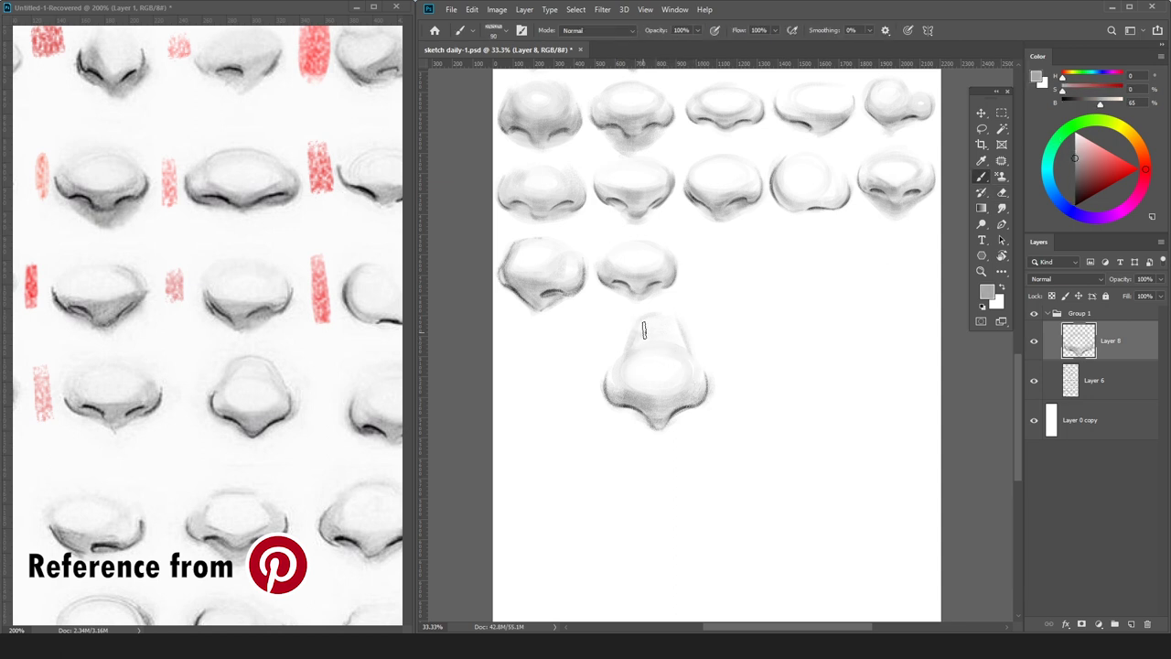
pyautogui.moveTo(678, 335); pyautogui.dragTo(690, 366)
pyautogui.press('e')
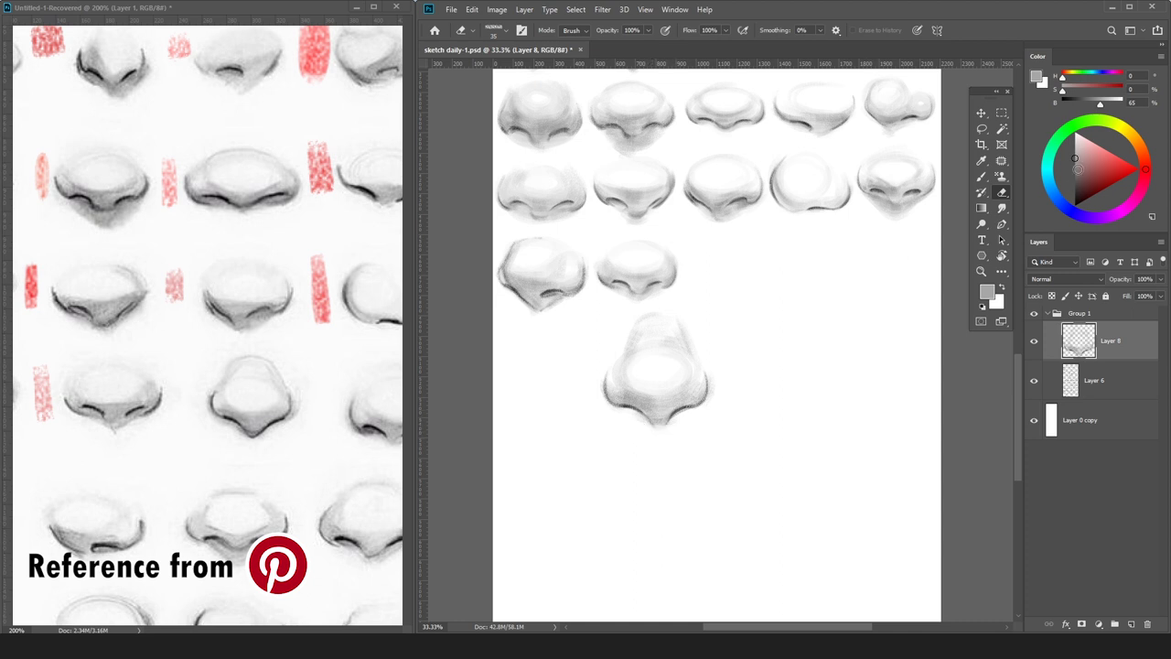
pyautogui.press('b')
pyautogui.press('d')
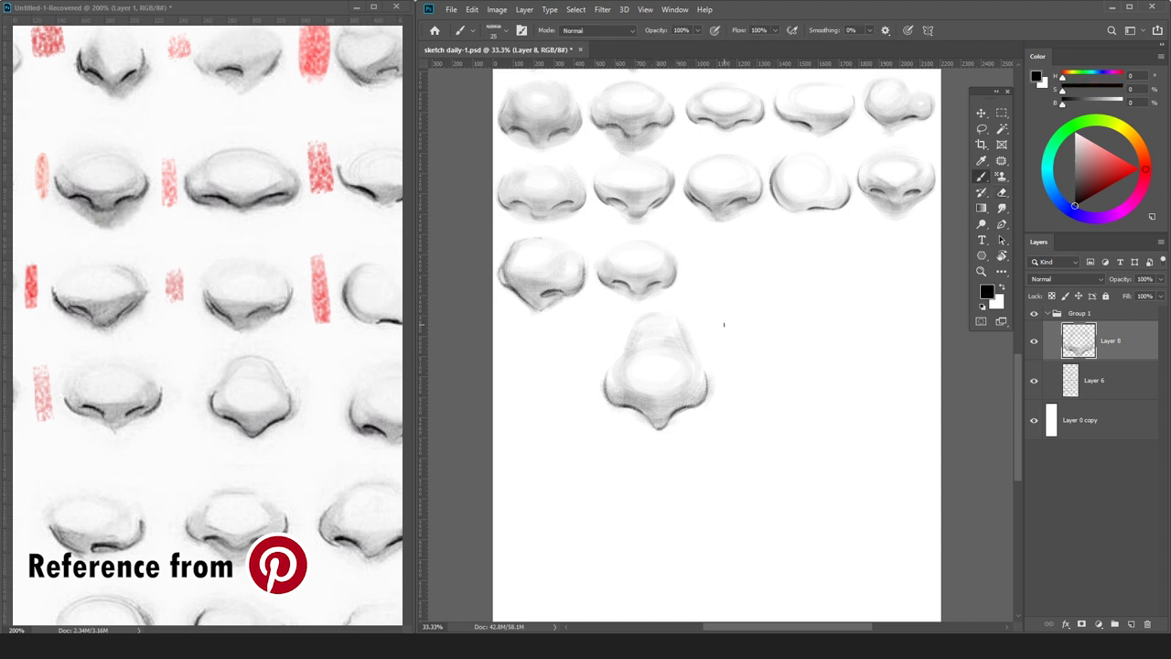
# Scale down the finished nose and place it third in the bottom row of noses.
pyautogui.hotkey('ctrl', 't')
pyautogui.moveTo(715, 312)
pyautogui.mouseDown()
pyautogui.moveTo(671, 356)
pyautogui.moveTo(768, 227)
pyautogui.moveTo(756, 225)
pyautogui.mouseUp()
pyautogui.press('Return')
# Mark the copied nose with a red patch in the reference, and return to the sketch on an empty Layer 7.
pyautogui.click(188, 364)
pyautogui.moveTo(188, 364); pyautogui.dragTo(187, 402)
pyautogui.moveTo(275, 436); pyautogui.dragTo(96, 403)
pyautogui.click(1082, 366)
pyautogui.click(1083, 326)
pyautogui.click(498, 49)
pyautogui.moveTo(1083, 198); pyautogui.dragTo(1042, 226)
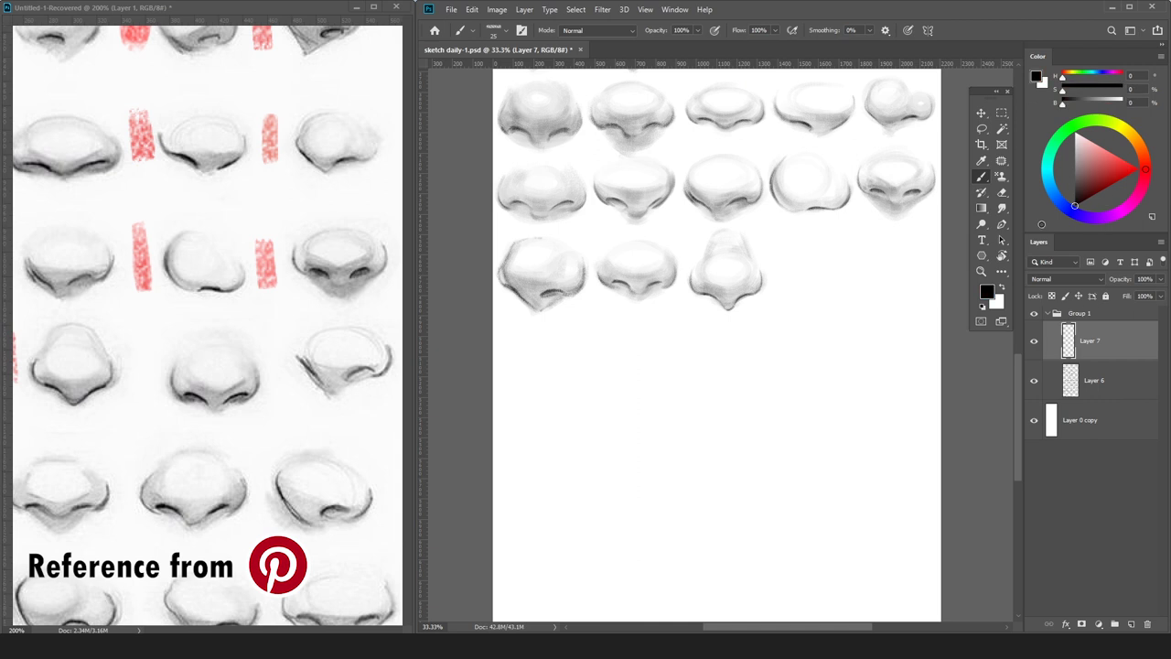
# Outline the next nose's curved wings and both nostril arches in black with a 25 px brush below the bottom row.
pyautogui.hotkey('ctrl', '+')
pyautogui.moveTo(546, 387)
pyautogui.mouseDown()
pyautogui.moveTo(575, 456)
pyautogui.moveTo(604, 457)
pyautogui.mouseUp()
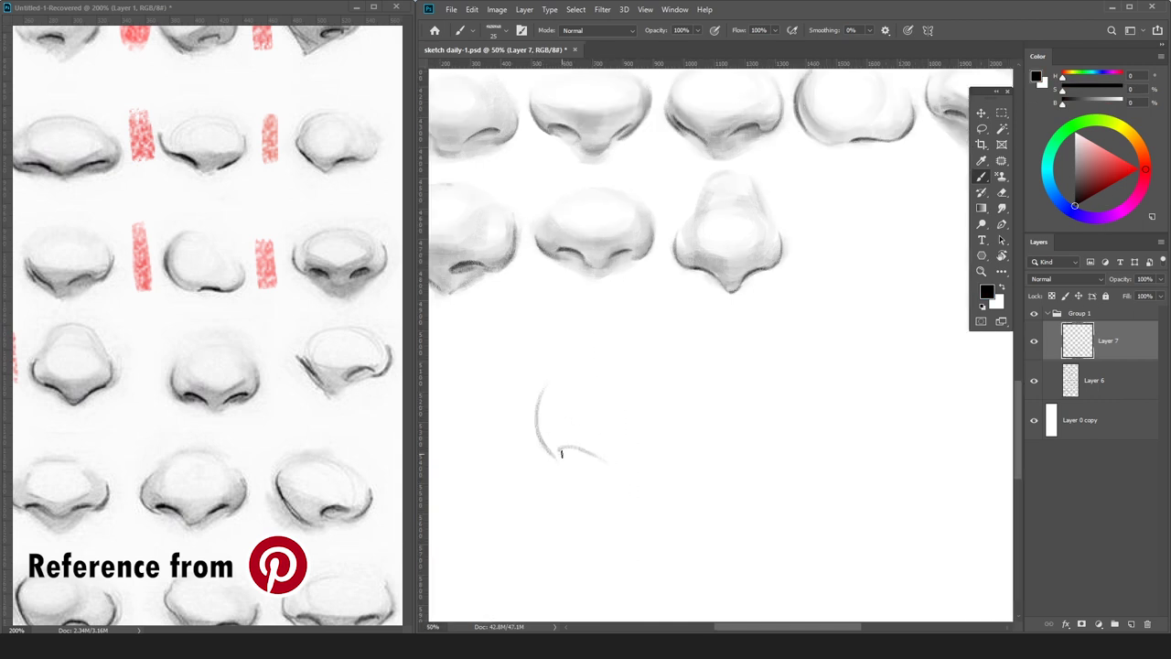
pyautogui.moveTo(638, 464)
pyautogui.mouseDown()
pyautogui.moveTo(691, 455)
pyautogui.moveTo(627, 473)
pyautogui.moveTo(671, 451)
pyautogui.moveTo(682, 459)
pyautogui.moveTo(620, 478)
pyautogui.moveTo(685, 457)
pyautogui.moveTo(630, 471)
pyautogui.moveTo(685, 455)
pyautogui.moveTo(665, 446)
pyautogui.moveTo(700, 440)
pyautogui.moveTo(698, 455)
pyautogui.moveTo(701, 421)
pyautogui.moveTo(684, 450)
pyautogui.moveTo(695, 445)
pyautogui.moveTo(697, 404)
pyautogui.moveTo(704, 445)
pyautogui.mouseUp()
pyautogui.hotkey('ctrl', 'z')
pyautogui.press('e')
pyautogui.press('b')
pyautogui.hotkey('ctrl', 'z')
pyautogui.moveTo(709, 403)
pyautogui.mouseDown()
pyautogui.moveTo(692, 458)
pyautogui.moveTo(704, 442)
pyautogui.mouseUp()
pyautogui.press('e')
pyautogui.press('b')
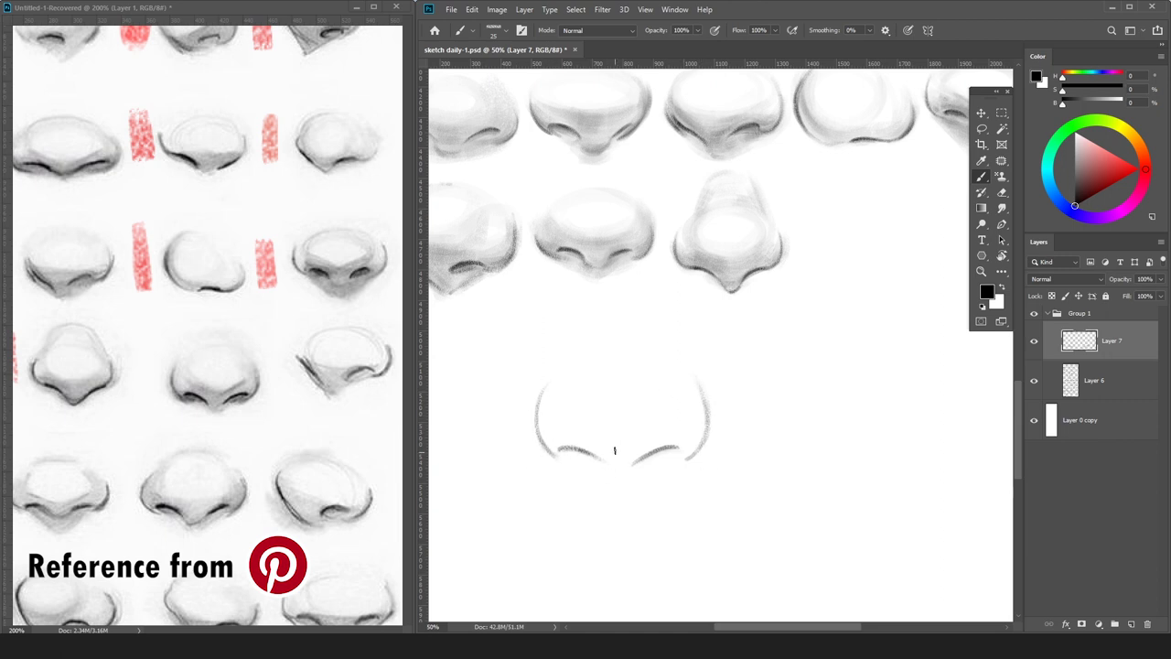
# Darken the nostril arches with extra black strokes and clean up the outline with the Eraser.
pyautogui.moveTo(593, 456); pyautogui.dragTo(608, 467)
pyautogui.press(']')
pyautogui.press(']')
pyautogui.press(']')
pyautogui.moveTo(644, 463)
pyautogui.mouseDown()
pyautogui.moveTo(675, 449)
pyautogui.moveTo(687, 461)
pyautogui.mouseUp()
pyautogui.hotkey('ctrl', 'z')
pyautogui.press('e')
pyautogui.press('b')
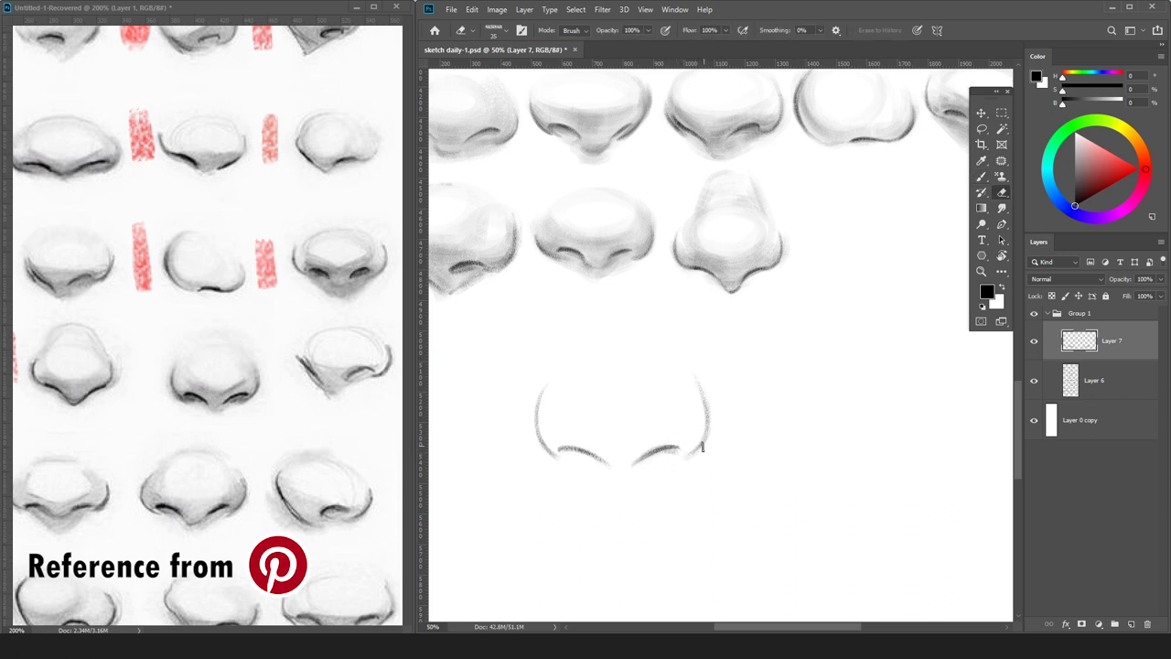
# Redraw the right wing's curve slightly further in and erase the stray parts of the old line.
pyautogui.moveTo(700, 430); pyautogui.dragTo(687, 454)
pyautogui.hotkey('ctrl', 'z')
pyautogui.moveTo(704, 414)
pyautogui.mouseDown()
pyautogui.moveTo(700, 441)
pyautogui.moveTo(706, 392)
pyautogui.mouseUp()
pyautogui.press('e')
pyautogui.press('b')
pyautogui.press('b')
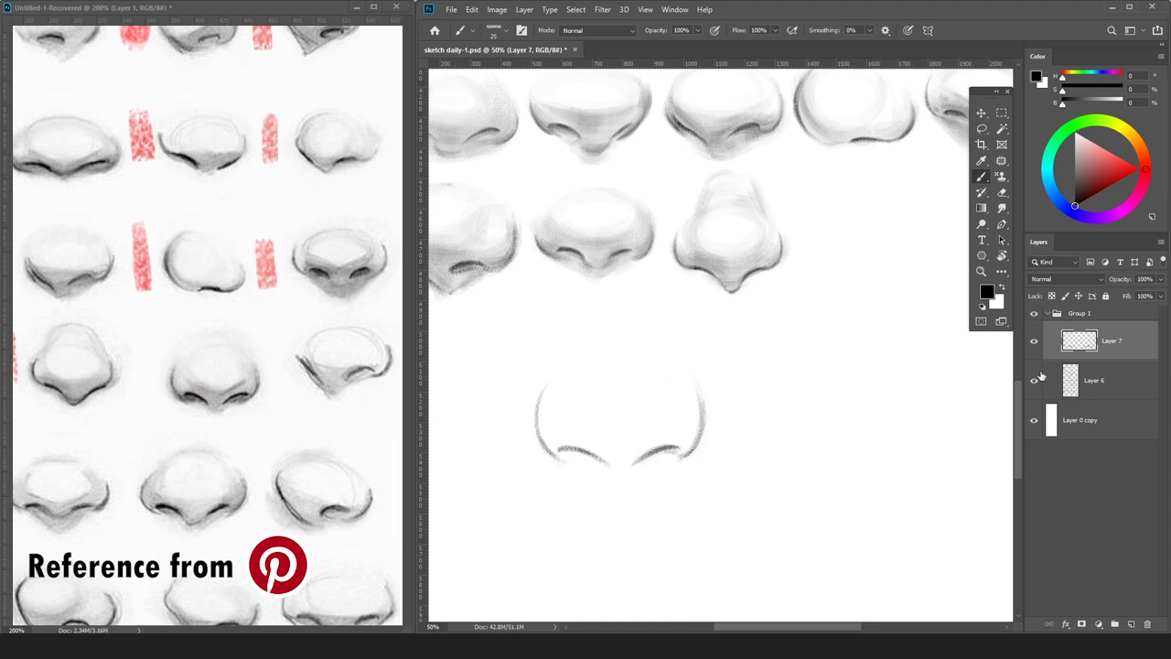
# Create Layer 8 beneath the outline layer and shade around the nose's ball in light grey at 75% brightness.
pyautogui.click(1123, 383)
pyautogui.hotkey('ctrl', 'shift', 'n')
pyautogui.press('Return')
pyautogui.click(1075, 151)
pyautogui.press(']')
pyautogui.press(']')
pyautogui.press(']')
pyautogui.press(']')
pyautogui.moveTo(601, 350)
pyautogui.mouseDown()
pyautogui.moveTo(620, 428)
pyautogui.moveTo(627, 368)
pyautogui.moveTo(574, 424)
pyautogui.moveTo(686, 406)
pyautogui.moveTo(543, 424)
pyautogui.moveTo(606, 454)
pyautogui.moveTo(669, 430)
pyautogui.mouseUp()
# Fill the nose's underside and left side with light grey, varying the brush between about 90 and 125 px.
pyautogui.press(']')
pyautogui.press('[')
pyautogui.press('[')
pyautogui.press('[')
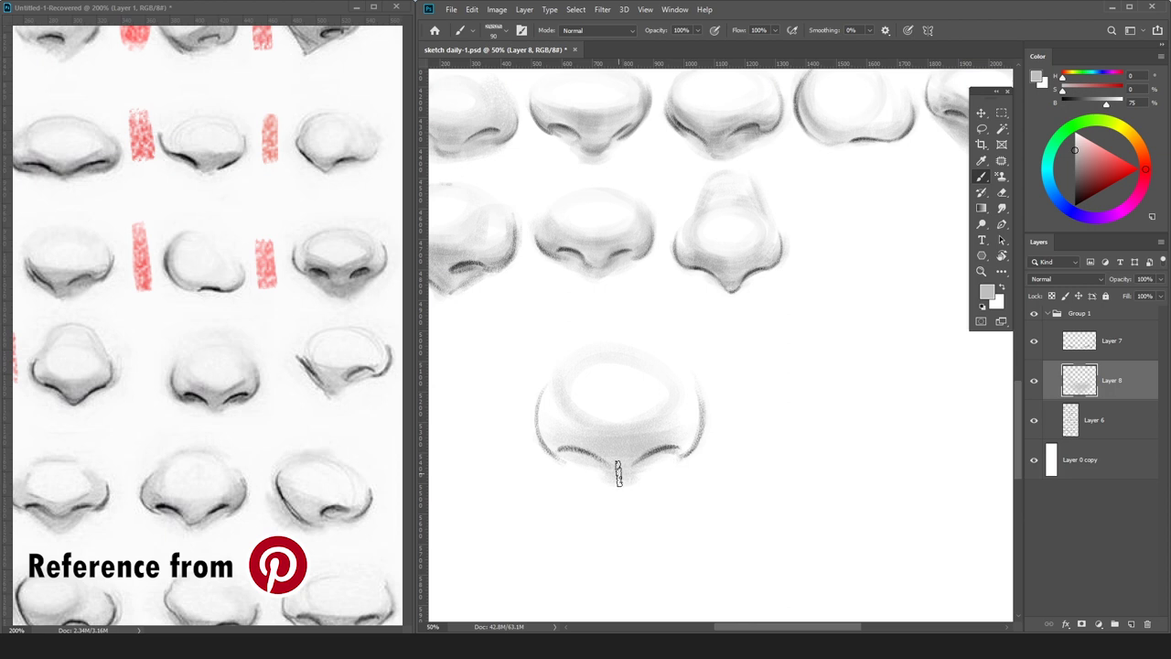
pyautogui.press(']')
pyautogui.press(']')
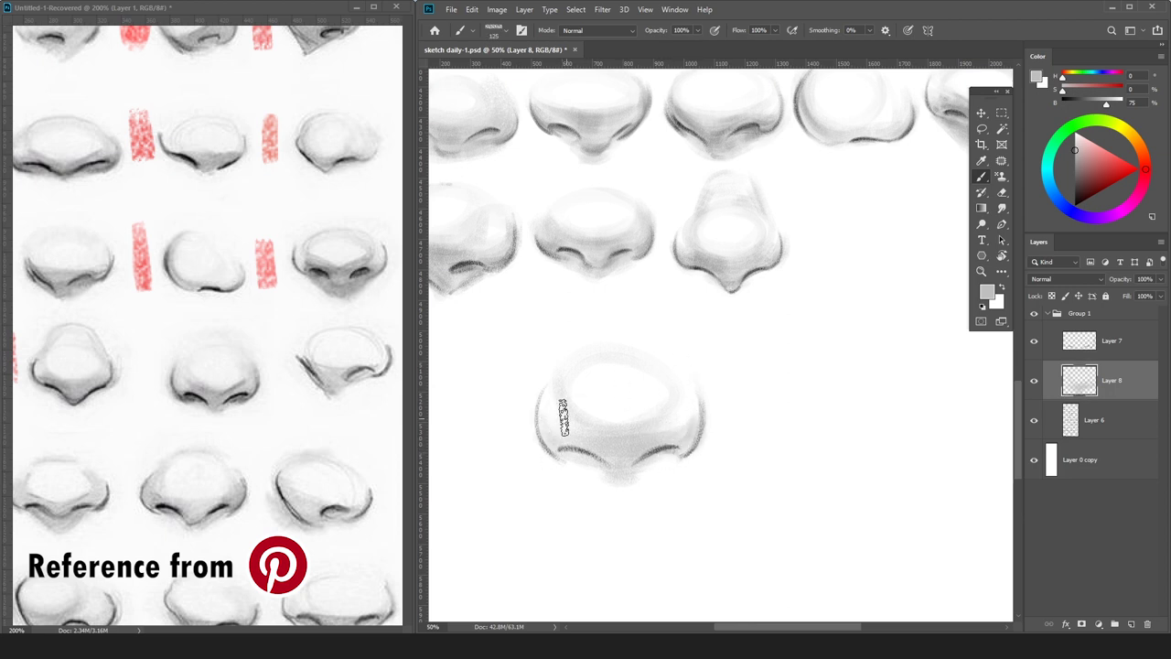
pyautogui.press('[')
pyautogui.press(']')
pyautogui.press(']')
pyautogui.moveTo(533, 395); pyautogui.dragTo(599, 395)
# Soften the ball's lower and side edges with sampled grey at 81% brightness, and lighten its highlight with the Eraser.
pyautogui.press(']')
pyautogui.keyDown('alt'); pyautogui.click(590, 422); pyautogui.keyUp('alt')
pyautogui.press('[')
pyautogui.press('[')
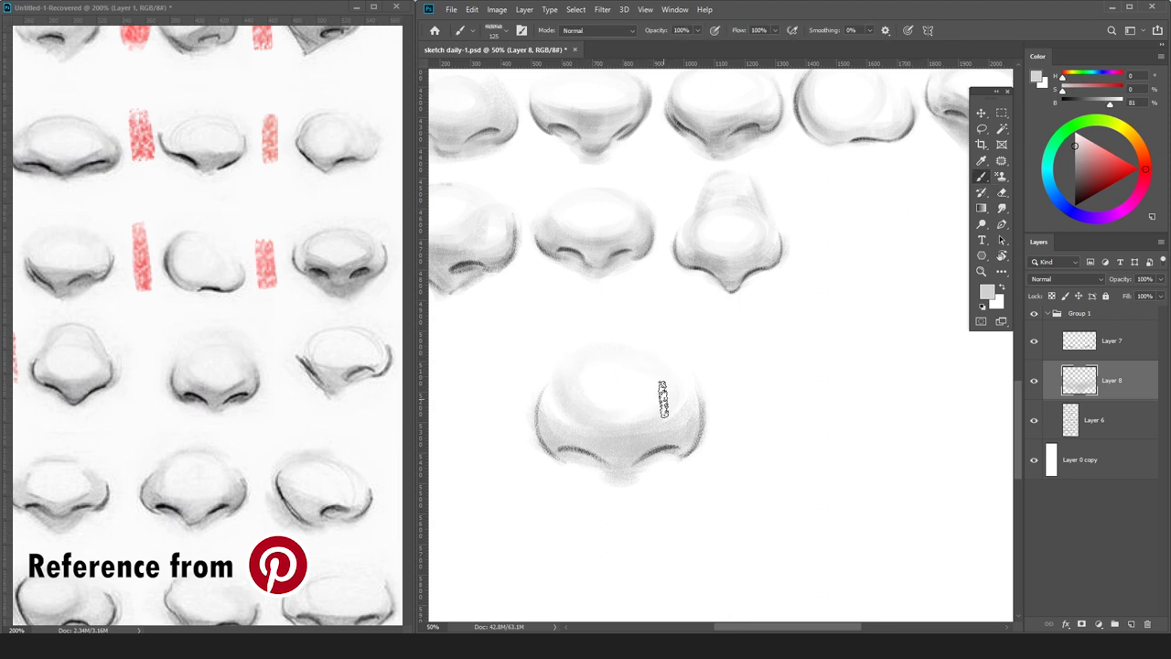
pyautogui.press('e')
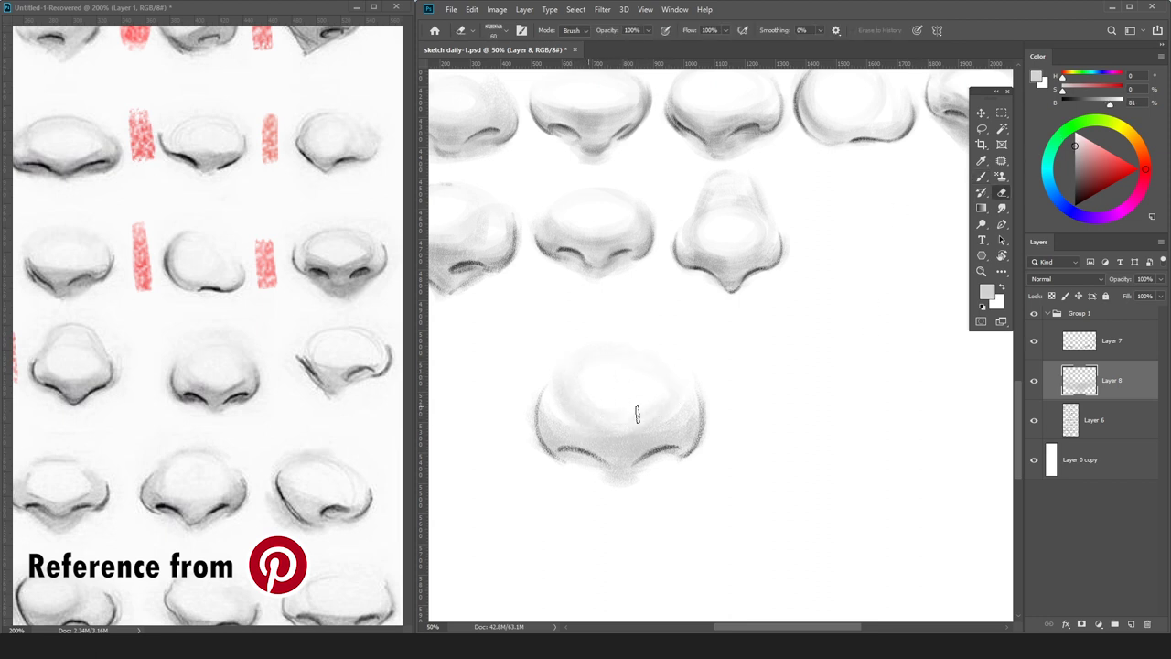
pyautogui.press('b')
# Darken the fold beneath the ball, the wing edges and the nostrils with grey at 41% brightness, reducing the brush to 40 px.
pyautogui.keyDown('alt'); pyautogui.click(640, 446); pyautogui.keyUp('alt')
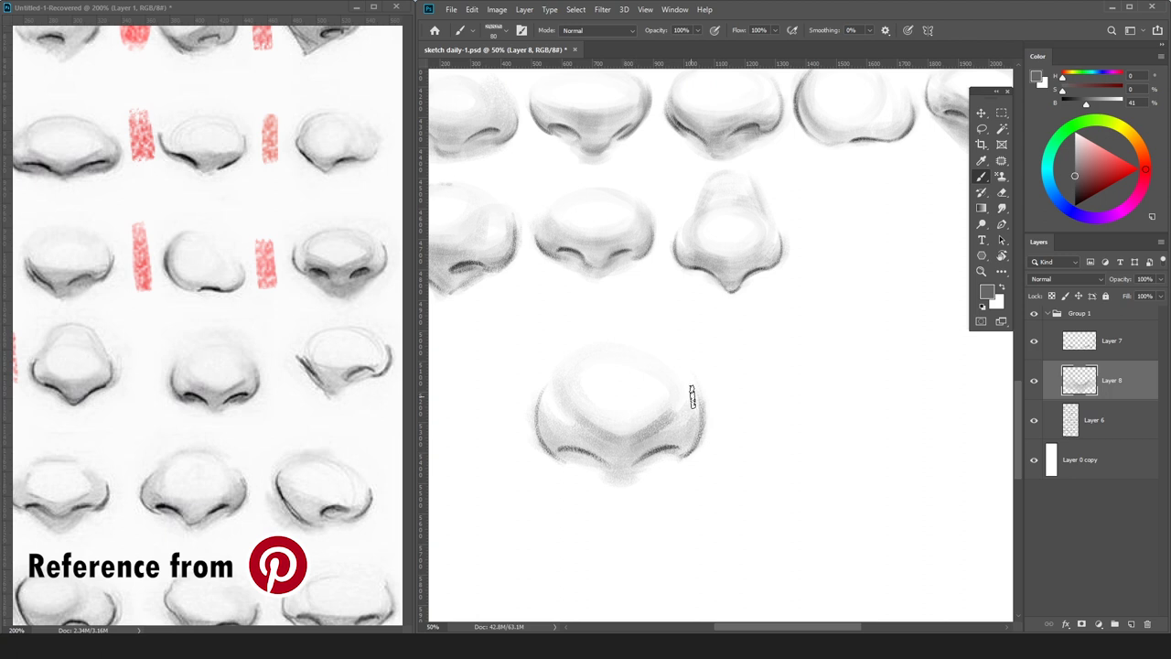
pyautogui.press('[')
pyautogui.press('[')
pyautogui.press('[')
pyautogui.press('[')
pyautogui.moveTo(678, 451); pyautogui.dragTo(642, 457)
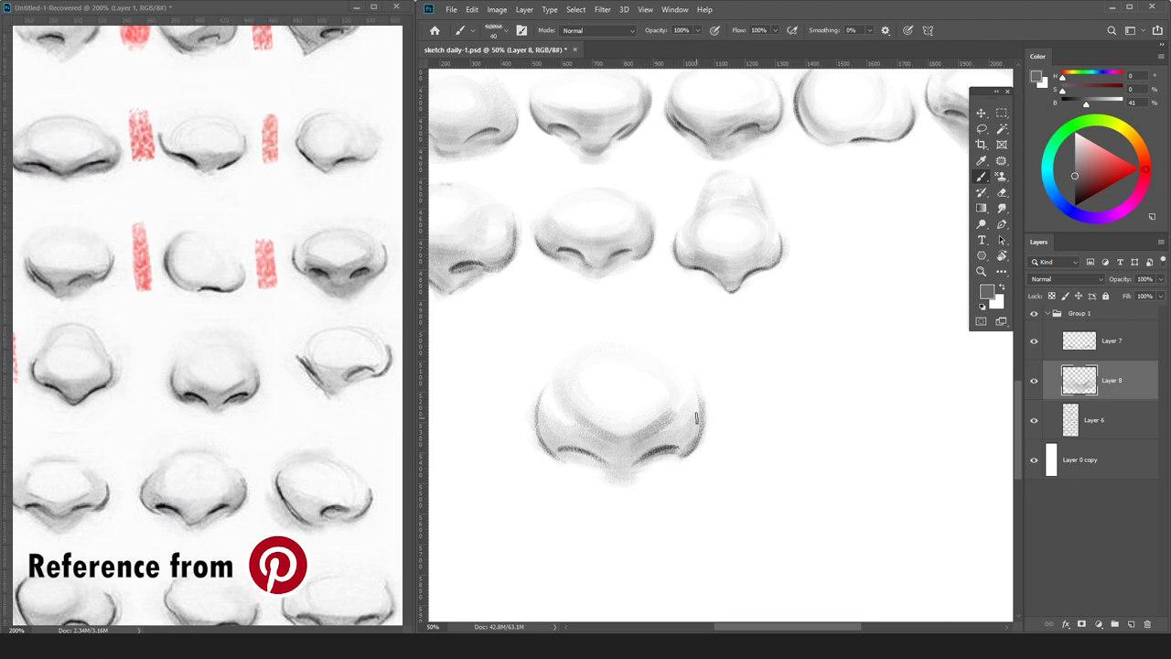
pyautogui.press('e')
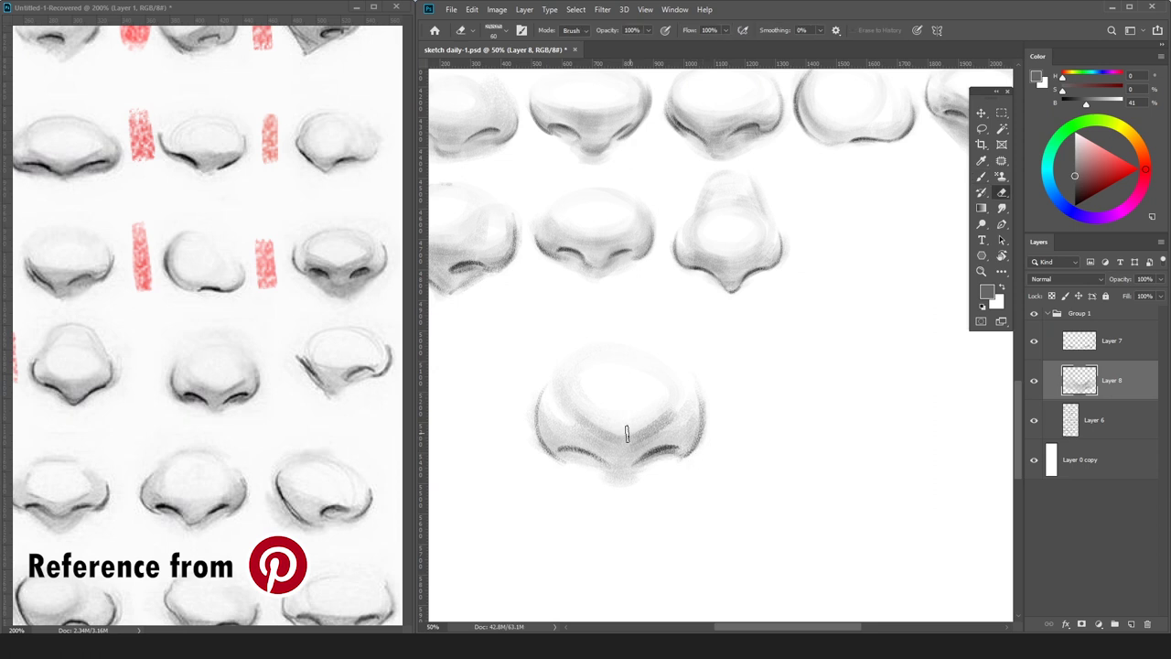
pyautogui.press('b')
pyautogui.moveTo(587, 455)
pyautogui.mouseDown()
pyautogui.moveTo(535, 420)
pyautogui.moveTo(569, 453)
pyautogui.mouseUp()
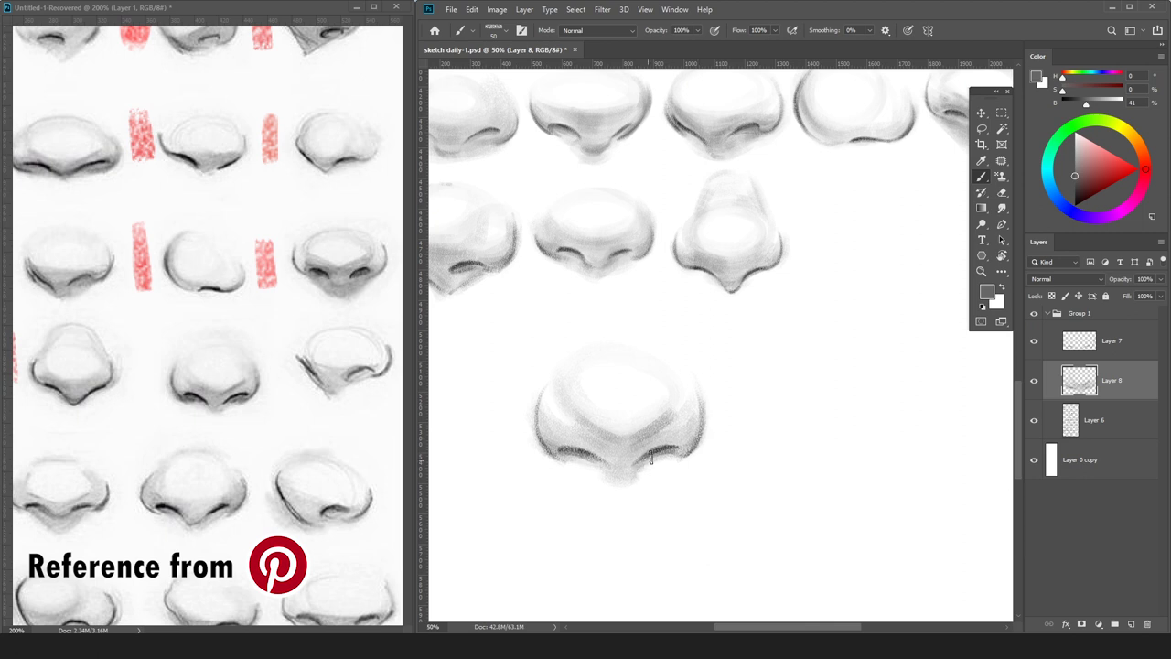
# Deepen the shadow beneath the ball and blend the sides with sampled greys and a brush enlarged up to 125 px.
pyautogui.press(']')
pyautogui.press(']')
pyautogui.press(']')
pyautogui.moveTo(608, 445); pyautogui.dragTo(630, 443)
pyautogui.hotkey('ctrl', '-')
pyautogui.keyDown('alt'); pyautogui.click(696, 384); pyautogui.keyUp('alt')
pyautogui.keyDown('alt'); pyautogui.click(672, 398); pyautogui.keyUp('alt')
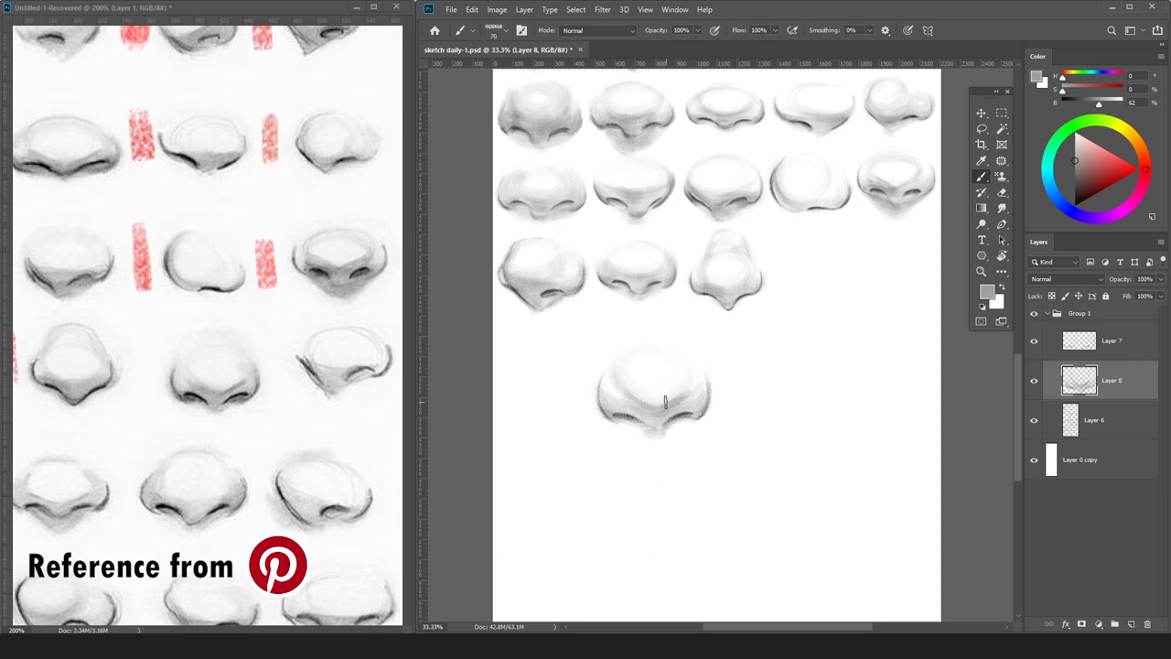
pyautogui.click(1074, 151)
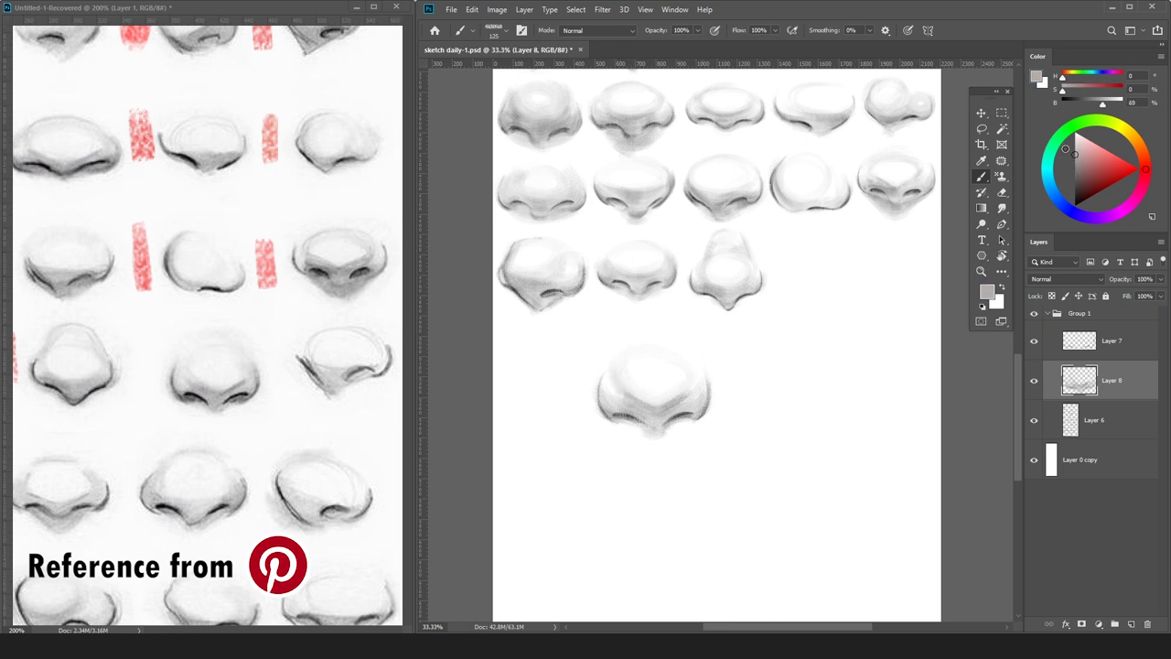
pyautogui.keyDown('alt'); pyautogui.click(624, 376); pyautogui.keyUp('alt')
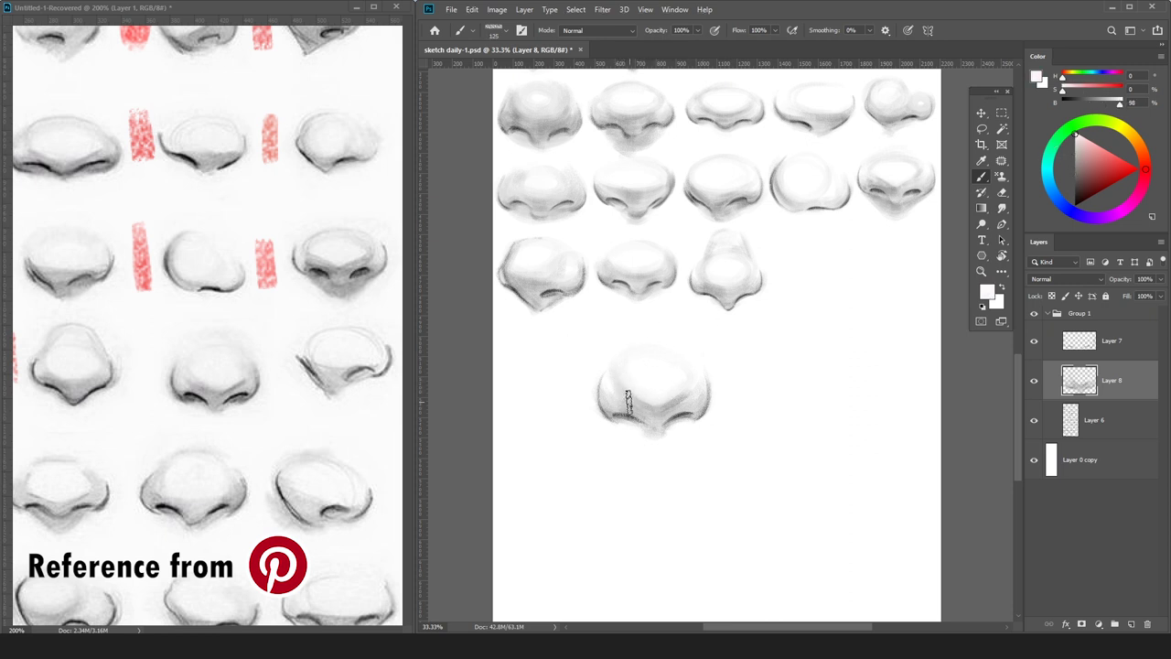
# Reinforce the left nostril in black with a 30 px brush.
pyautogui.press('d')
pyautogui.press('[')
pyautogui.press('[')
pyautogui.press('[')
pyautogui.press('[')
pyautogui.press('[')
pyautogui.press('[')
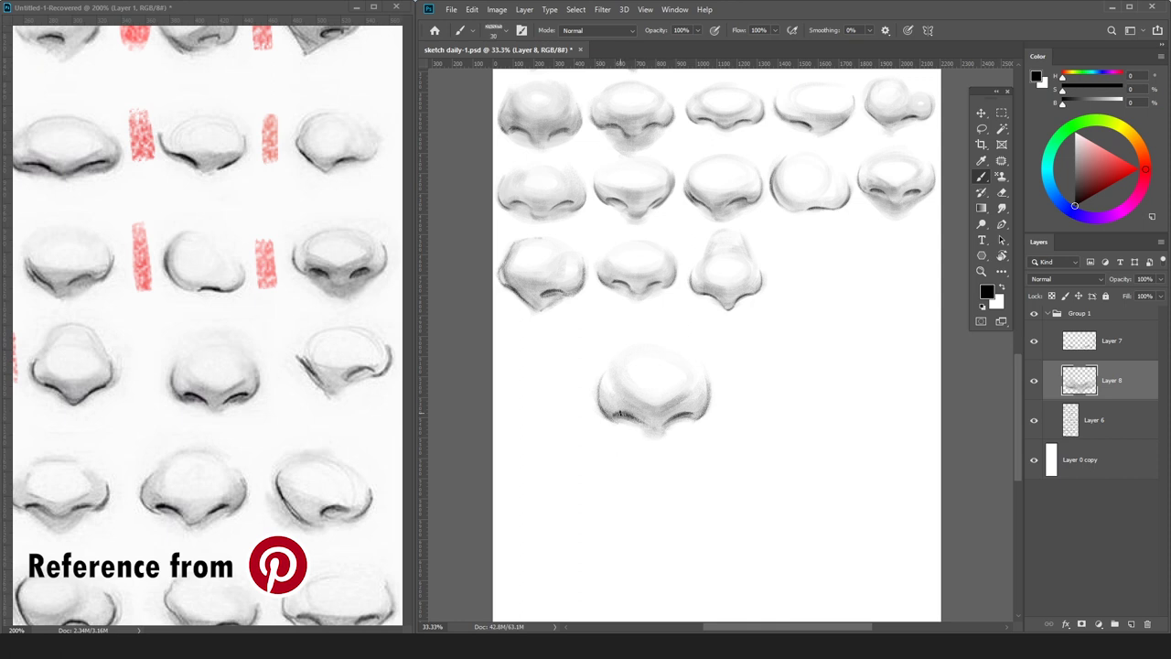
# Touch up around the nostrils with light grey, choose mid-grey at 45% brightness and merge Layer 7 down into Layer 8.
pyautogui.keyDown('alt'); pyautogui.click(649, 417); pyautogui.keyUp('alt')
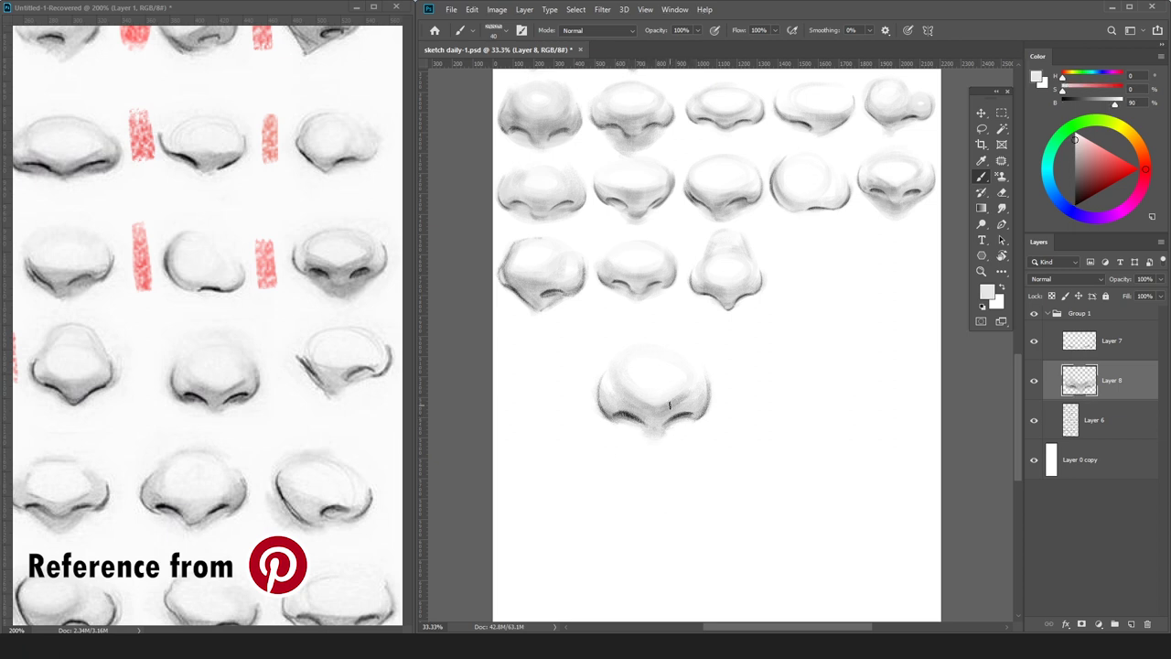
pyautogui.click(1074, 172)
pyautogui.press('e')
pyautogui.click(1103, 335)
pyautogui.hotkey('ctrl', 'e')
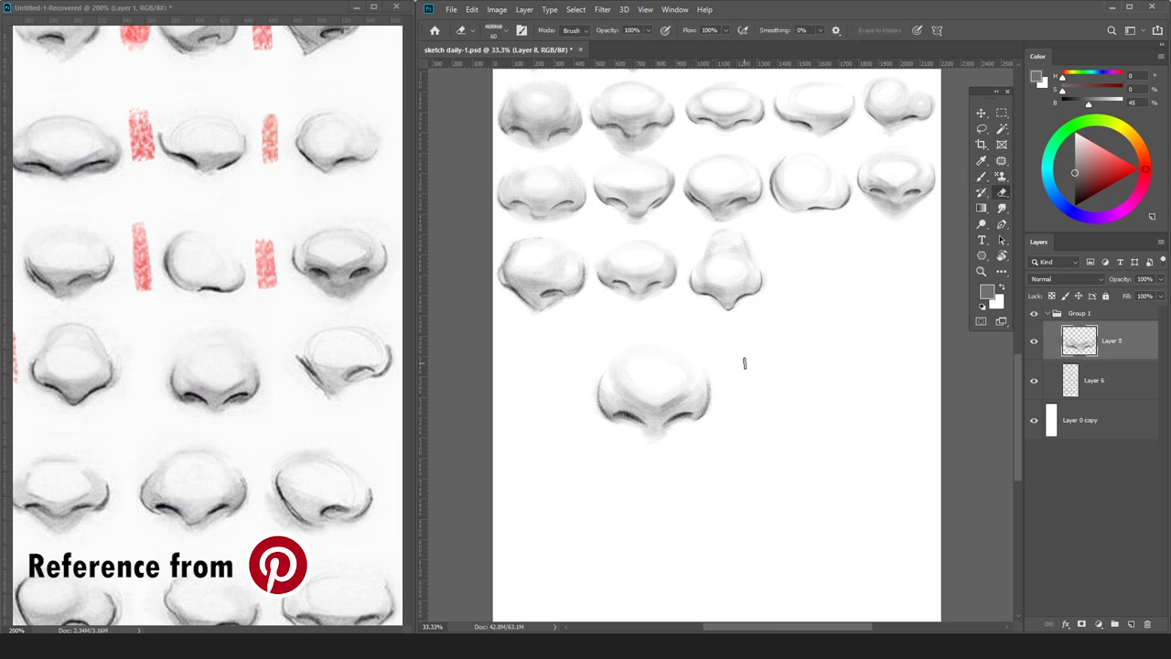
# Blend the merged nose's nostrils, wings and ball shadow with greys sampled from the surrounding shading.
pyautogui.press('b')
pyautogui.keyDown('alt'); pyautogui.click(704, 382); pyautogui.keyUp('alt')
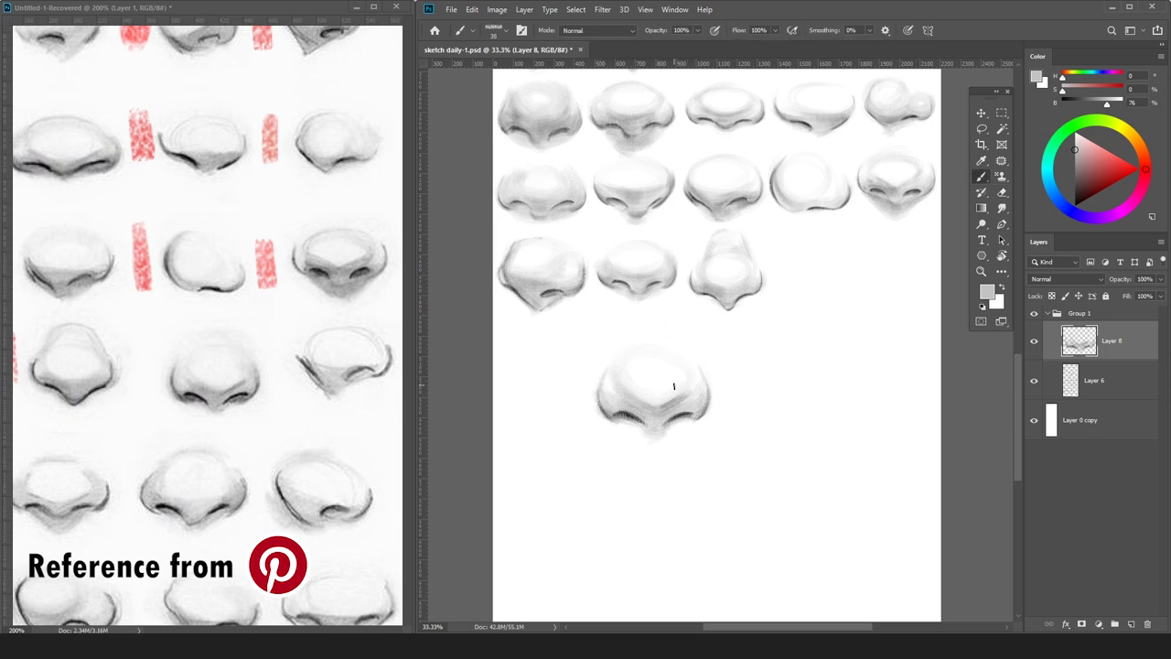
pyautogui.keyDown('alt'); pyautogui.click(614, 413); pyautogui.keyUp('alt')
pyautogui.keyDown('alt'); pyautogui.click(647, 424); pyautogui.keyUp('alt')
pyautogui.keyDown('alt'); pyautogui.click(674, 439); pyautogui.keyUp('alt')
pyautogui.keyDown('alt'); pyautogui.click(635, 402); pyautogui.keyUp('alt')
pyautogui.keyDown('alt'); pyautogui.click(621, 393); pyautogui.keyUp('alt')
pyautogui.moveTo(627, 391); pyautogui.dragTo(648, 395)
pyautogui.keyDown('alt'); pyautogui.click(630, 397); pyautogui.keyUp('alt')
pyautogui.scroll(-1, 734, 339)
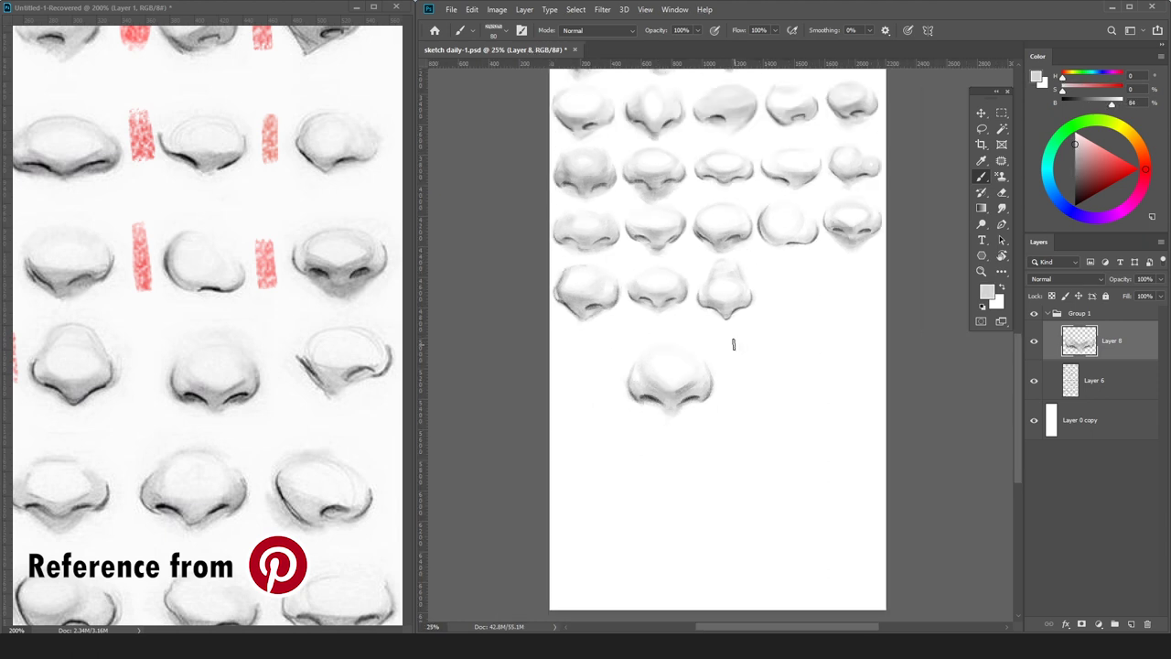
pyautogui.keyDown('alt'); pyautogui.click(642, 397); pyautogui.keyUp('alt')
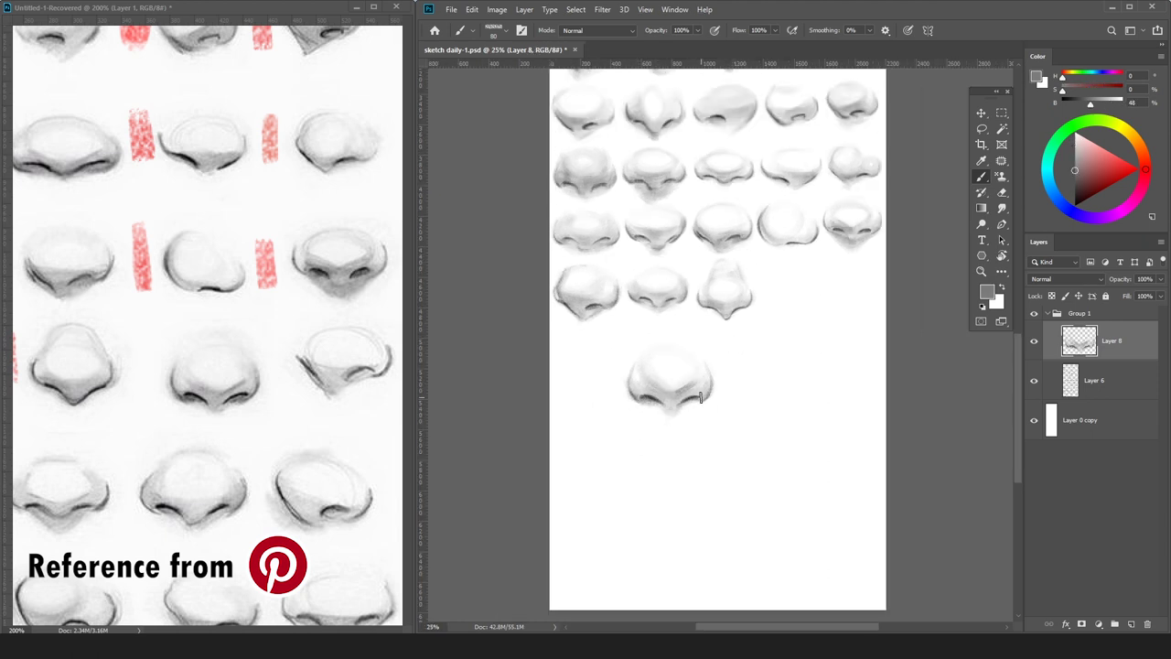
# Scale down the finished nose and place it fourth in the bottom row of noses.
pyautogui.hotkey('ctrl', 't')
pyautogui.moveTo(717, 342); pyautogui.dragTo(695, 360)
pyautogui.moveTo(652, 409); pyautogui.dragTo(781, 307)
pyautogui.press('Return')
# Mark the copied nose with a red patch in the reference and select the reference's Background layer.
pyautogui.click(248, 8)
pyautogui.moveTo(144, 351); pyautogui.dragTo(144, 381)
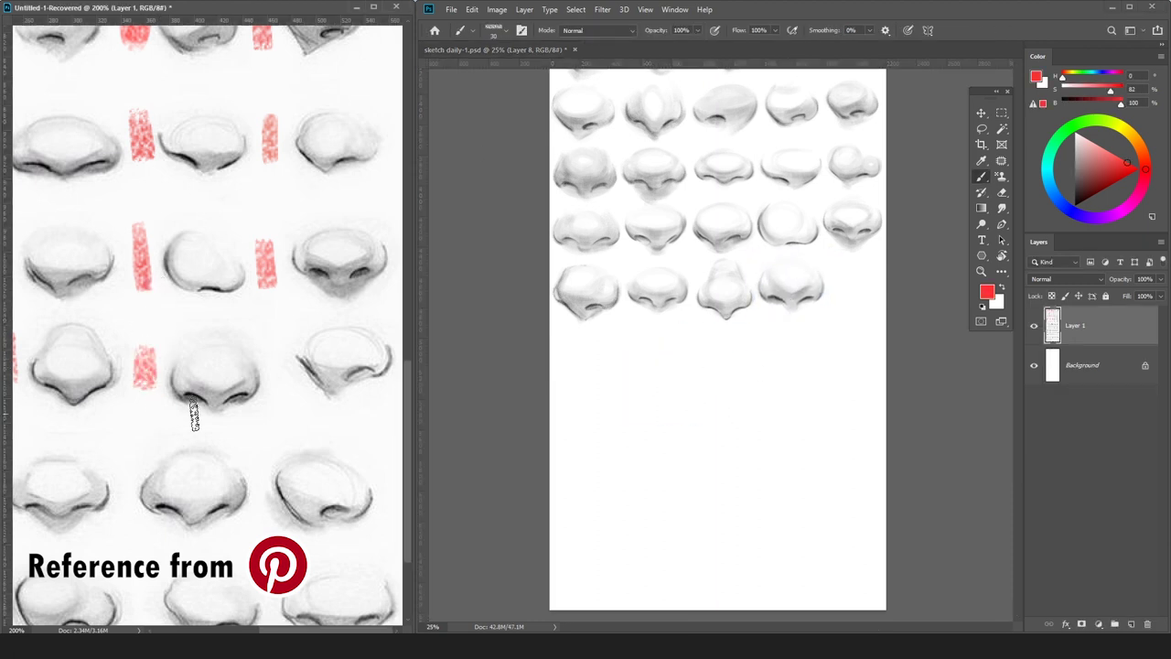
pyautogui.scroll(-1, 163, 413)
pyautogui.moveTo(1098, 168); pyautogui.dragTo(1076, 207)
pyautogui.click(1067, 363)
# Return to the sketch, merge the placed nose down into Layer 6 and create a new Layer 7.
pyautogui.click(943, 400)
pyautogui.hotkey('ctrl', 'e')
pyautogui.hotkey('ctrl', 'shift', 'n')
pyautogui.press('Return')
# Outline the next three-quarter nose in black with a 25 px brush, drawing its slanted left edge, ball line, nostril and right wing.
pyautogui.hotkey('ctrl', '+')
pyautogui.moveTo(591, 389)
pyautogui.mouseDown()
pyautogui.moveTo(633, 426)
pyautogui.moveTo(596, 395)
pyautogui.moveTo(653, 421)
pyautogui.moveTo(691, 406)
pyautogui.moveTo(681, 404)
pyautogui.moveTo(694, 412)
pyautogui.moveTo(638, 434)
pyautogui.mouseUp()
pyautogui.moveTo(683, 404)
pyautogui.mouseDown()
pyautogui.moveTo(713, 414)
pyautogui.moveTo(708, 370)
pyautogui.mouseUp()
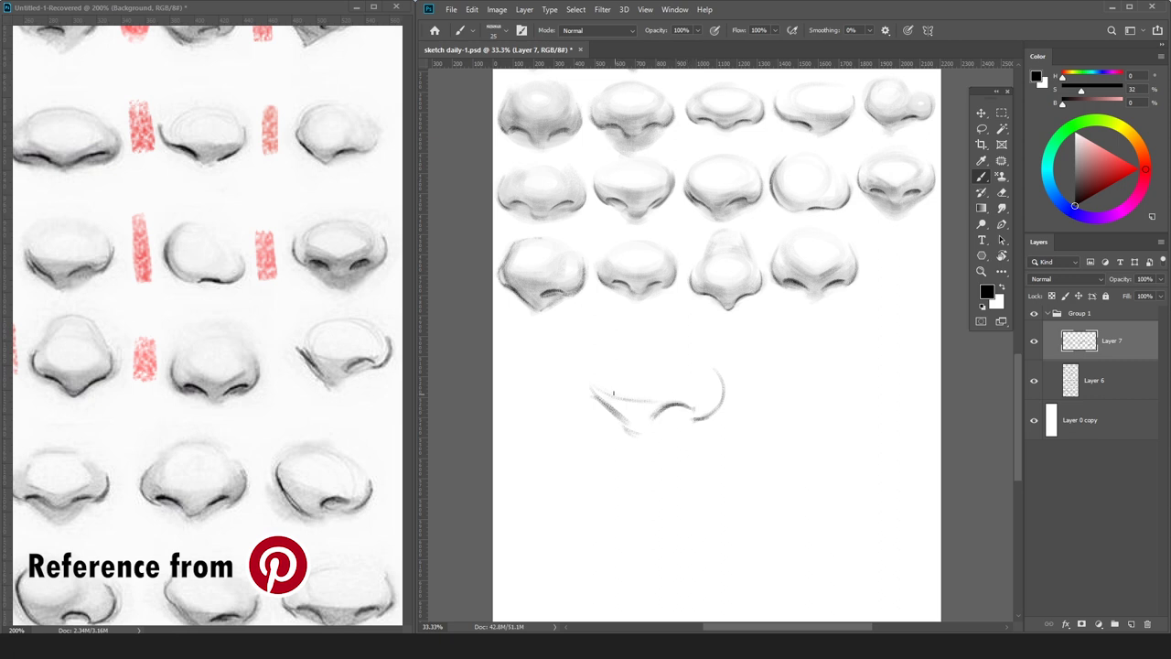
pyautogui.moveTo(596, 390); pyautogui.dragTo(622, 418)
# Create Layer 8 beneath the outline layer and paint the ball's rim in light grey at 79% brightness with a 90 px brush.
pyautogui.click(1117, 386)
pyautogui.hotkey('ctrl', 'shift', 'n')
pyautogui.press('Return')
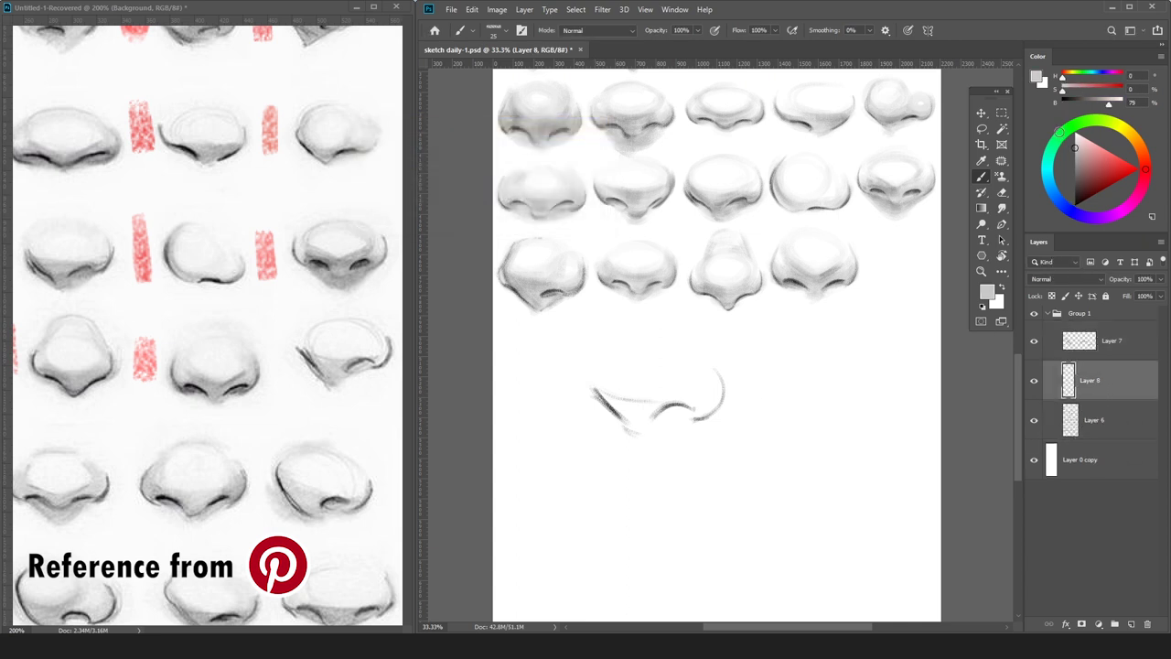
pyautogui.moveTo(702, 378); pyautogui.dragTo(641, 337)
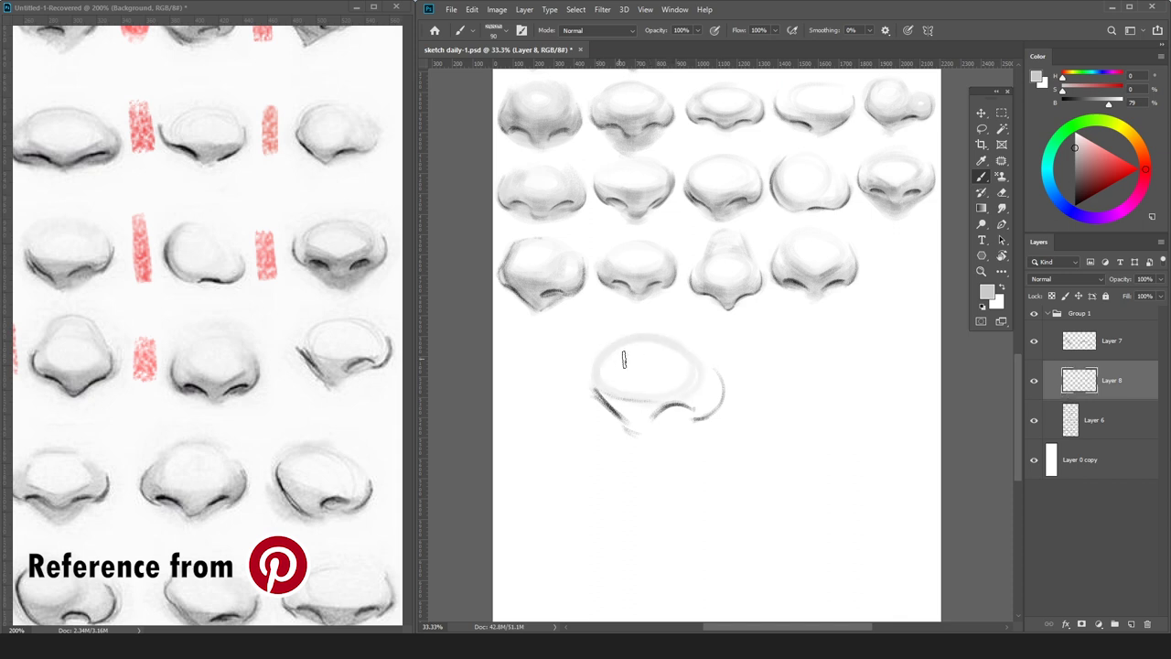
# Fill the nose's underside and wing with light grey shading on Layer 8, enlarging the brush from 100 px to 175 px.
pyautogui.press(']')
pyautogui.press(']')
pyautogui.press(']')
pyautogui.moveTo(590, 385)
pyautogui.mouseDown()
pyautogui.moveTo(636, 410)
pyautogui.moveTo(610, 410)
pyautogui.moveTo(623, 418)
pyautogui.moveTo(649, 418)
pyautogui.moveTo(703, 382)
pyautogui.moveTo(709, 412)
pyautogui.mouseUp()
pyautogui.moveTo(611, 421); pyautogui.dragTo(682, 406)
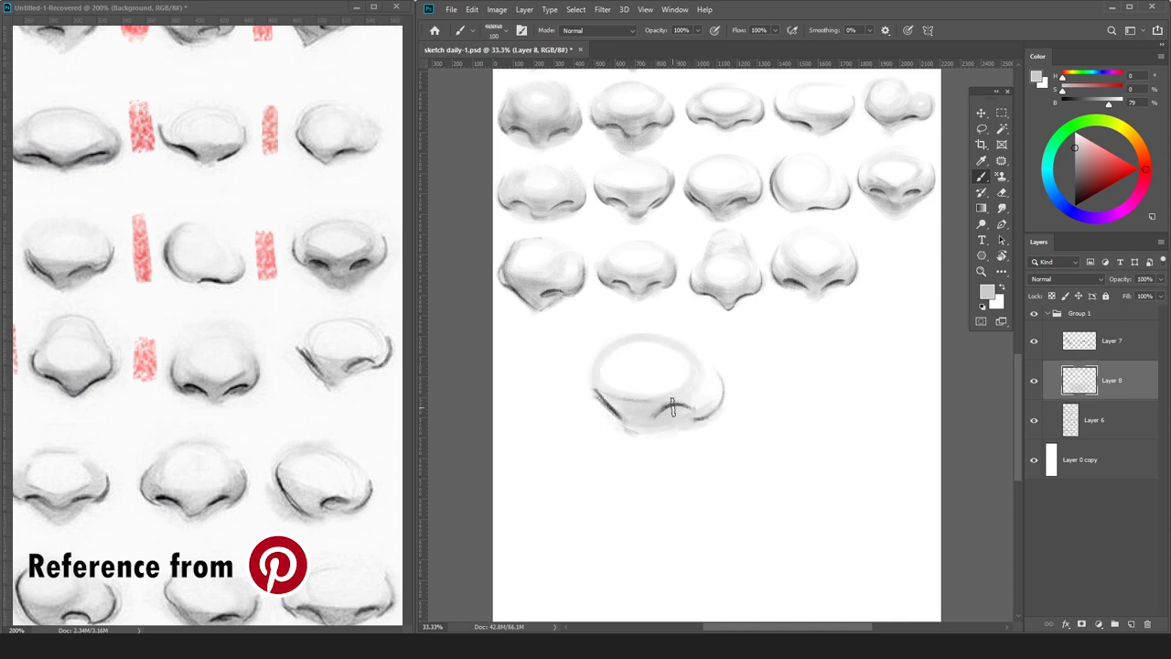
pyautogui.moveTo(638, 439)
pyautogui.mouseDown()
pyautogui.moveTo(658, 418)
pyautogui.moveTo(632, 440)
pyautogui.mouseUp()
pyautogui.press('e')
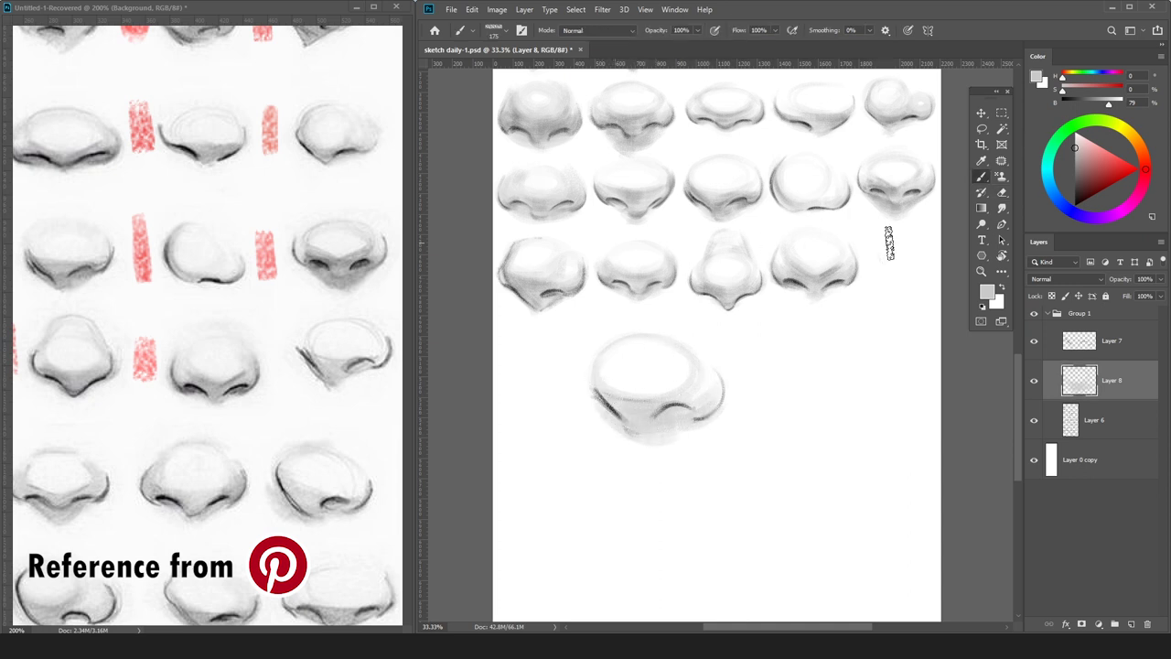
# Shade the slanted edge, nostril and right wing in darker grey at 43% brightness, starting with a 45 px brush.
pyautogui.click(1049, 160)
pyautogui.click(1076, 174)
pyautogui.press('[')
pyautogui.press('[')
pyautogui.press('[')
pyautogui.press('[')
pyautogui.press('[')
pyautogui.press('[')
pyautogui.press('[')
pyautogui.moveTo(643, 422)
pyautogui.mouseDown()
pyautogui.moveTo(624, 400)
pyautogui.moveTo(621, 419)
pyautogui.moveTo(648, 419)
pyautogui.moveTo(608, 404)
pyautogui.moveTo(623, 429)
pyautogui.moveTo(673, 391)
pyautogui.moveTo(655, 414)
pyautogui.mouseUp()
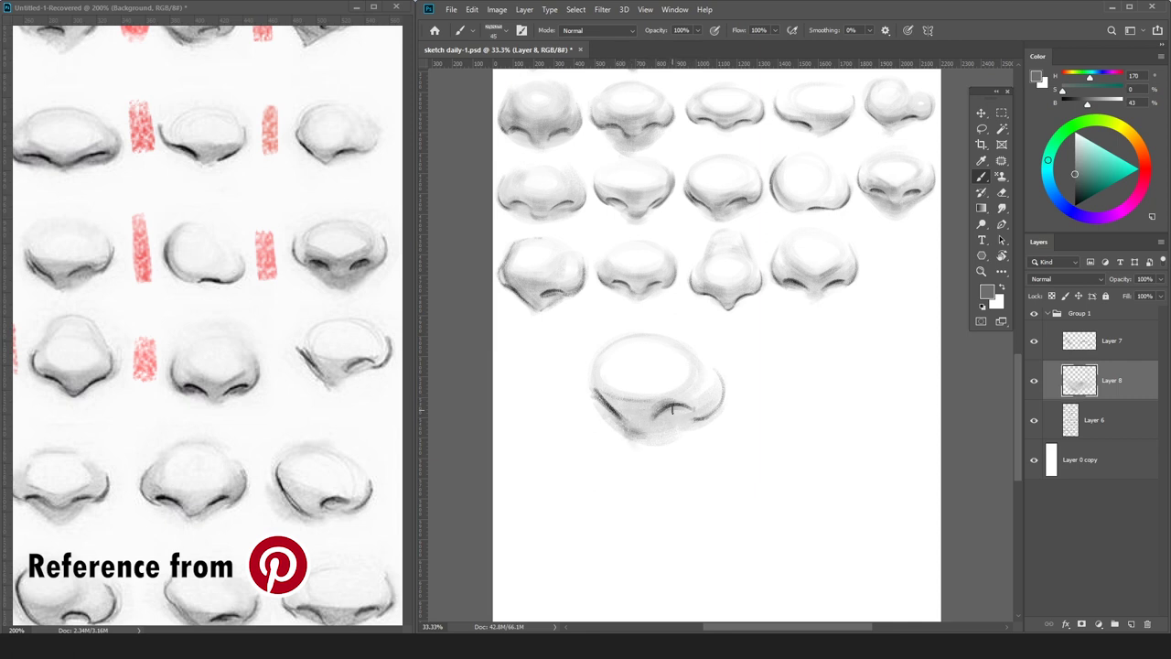
pyautogui.press(']')
pyautogui.moveTo(710, 406); pyautogui.dragTo(721, 379)
pyautogui.moveTo(628, 421)
pyautogui.mouseDown()
pyautogui.moveTo(589, 382)
pyautogui.moveTo(635, 398)
pyautogui.mouseUp()
# Blend the shading below the ball and around the nostril with greys sampled from the drawing and small brush strokes.
pyautogui.keyDown('alt'); pyautogui.click(597, 377); pyautogui.keyUp('alt')
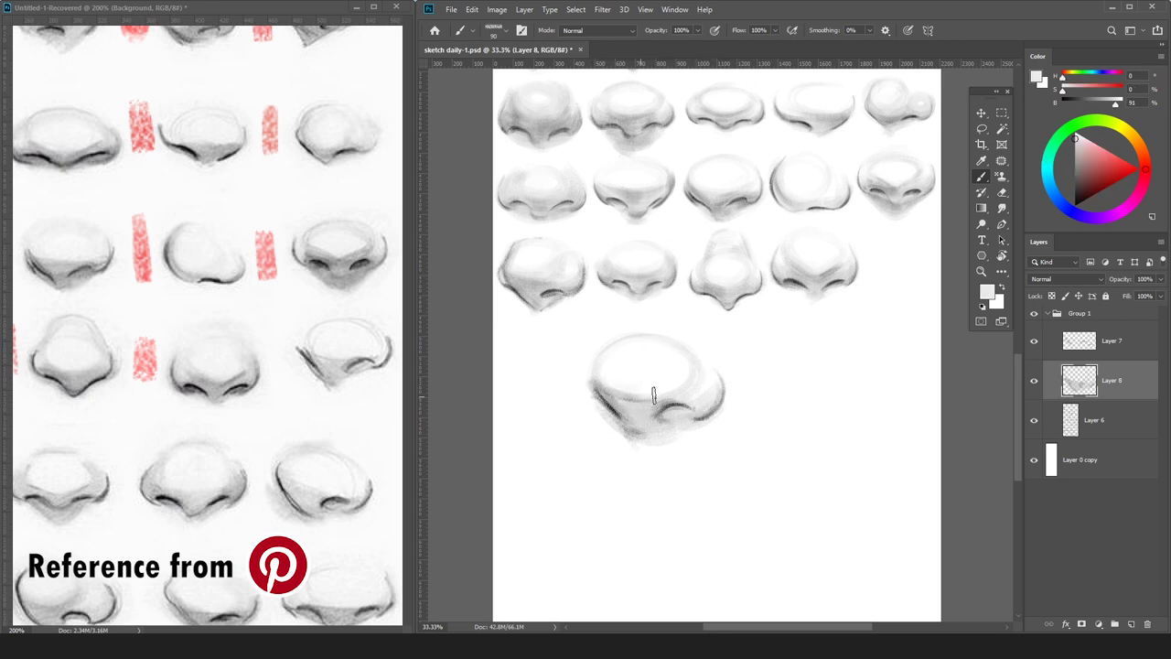
pyautogui.keyDown('alt'); pyautogui.click(602, 425); pyautogui.keyUp('alt')
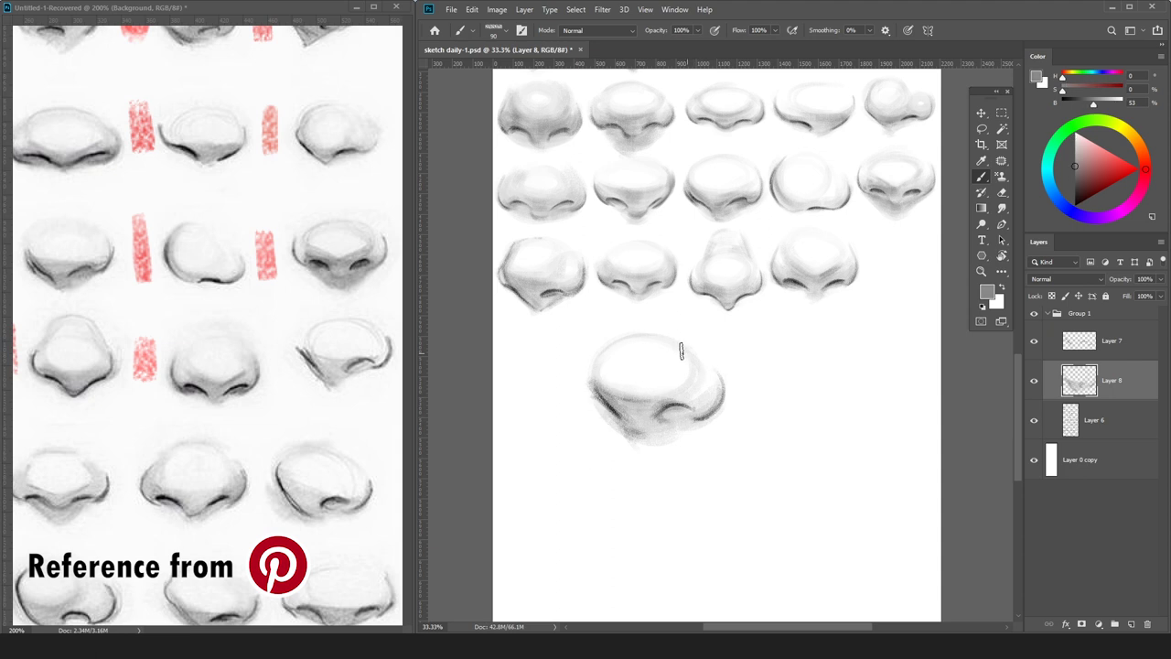
pyautogui.press('d')
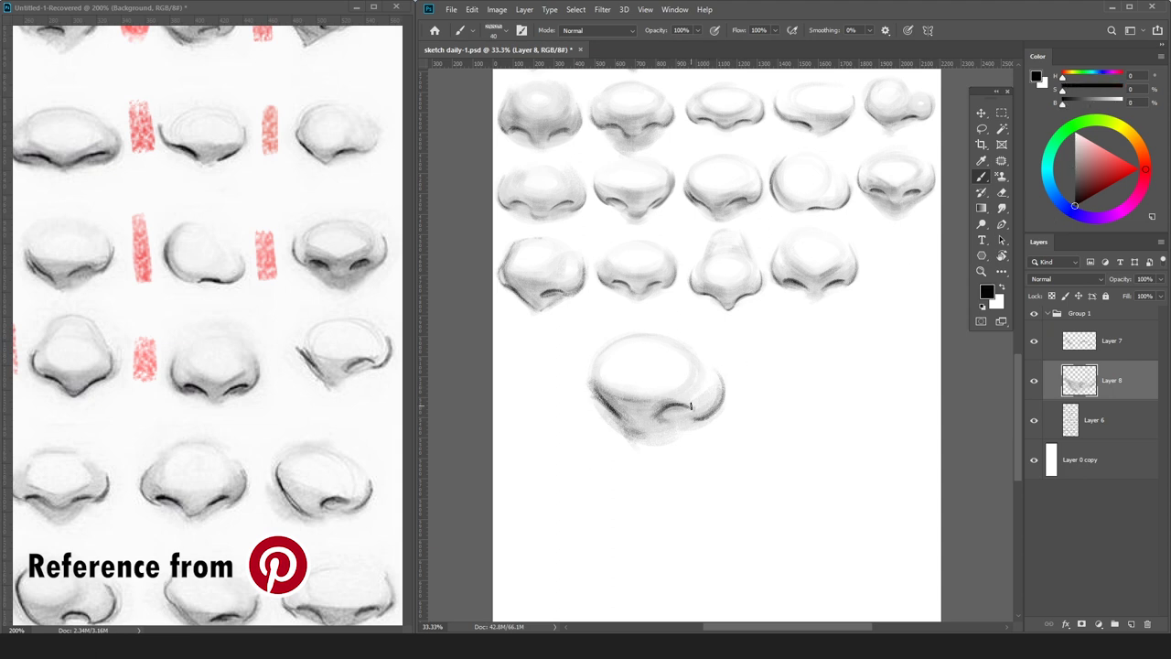
pyautogui.keyDown('alt'); pyautogui.click(684, 402); pyautogui.keyUp('alt')
pyautogui.moveTo(685, 400)
pyautogui.mouseDown()
pyautogui.moveTo(646, 417)
pyautogui.moveTo(682, 400)
pyautogui.mouseUp()
pyautogui.keyDown('alt'); pyautogui.click(687, 399); pyautogui.keyUp('alt')
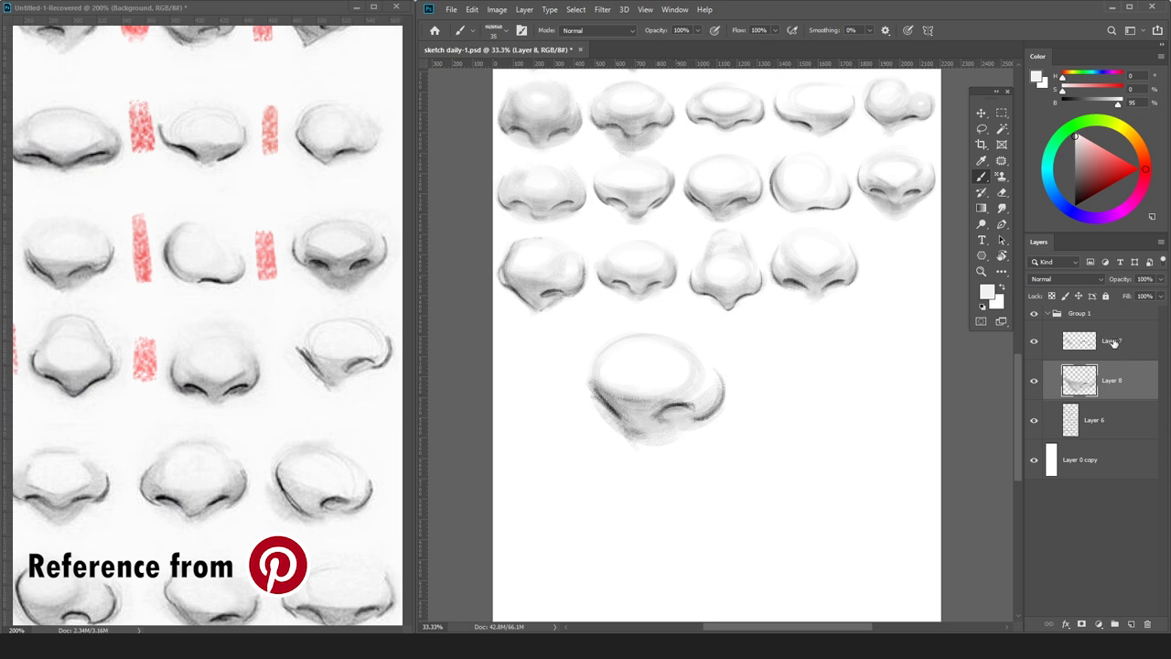
# On Layer 7, deepen the nostril with sampled 13% brightness grey at 35 px and soften the ball's left edge with sampled lighter greys.
pyautogui.click(1116, 352)
pyautogui.keyDown('alt'); pyautogui.click(664, 415); pyautogui.keyUp('alt')
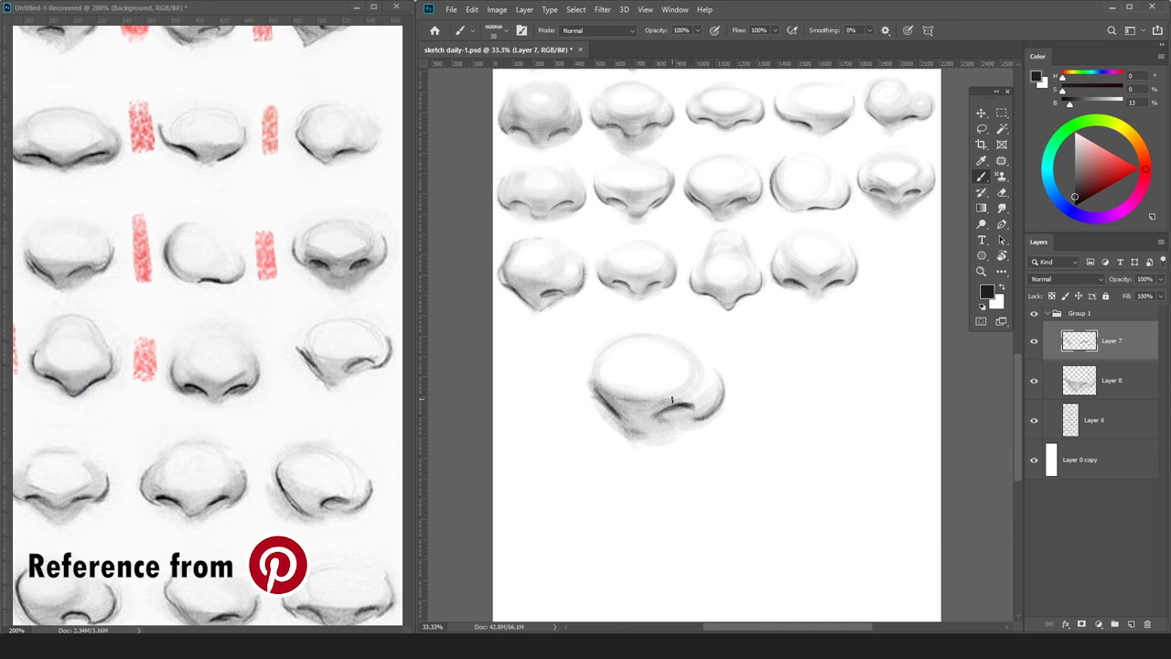
pyautogui.keyDown('alt'); pyautogui.click(615, 390); pyautogui.keyUp('alt')
pyautogui.keyDown('alt'); pyautogui.click(604, 390); pyautogui.keyUp('alt')
pyautogui.keyDown('alt'); pyautogui.click(613, 357); pyautogui.keyUp('alt')
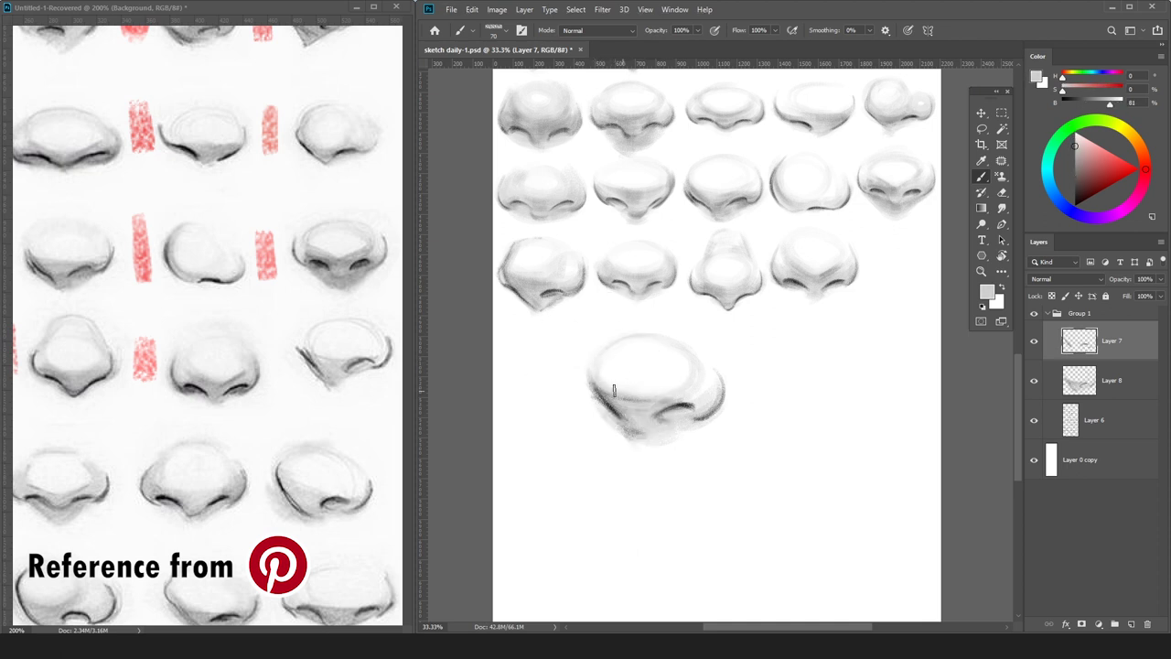
# Darken the nose's left edge with a 125 px brush in 34% brightness grey and blend the underside with lighter sampled greys.
pyautogui.keyDown('alt'); pyautogui.click(600, 389); pyautogui.keyUp('alt')
pyautogui.press(']')
pyautogui.press(']')
pyautogui.moveTo(600, 388); pyautogui.dragTo(633, 421)
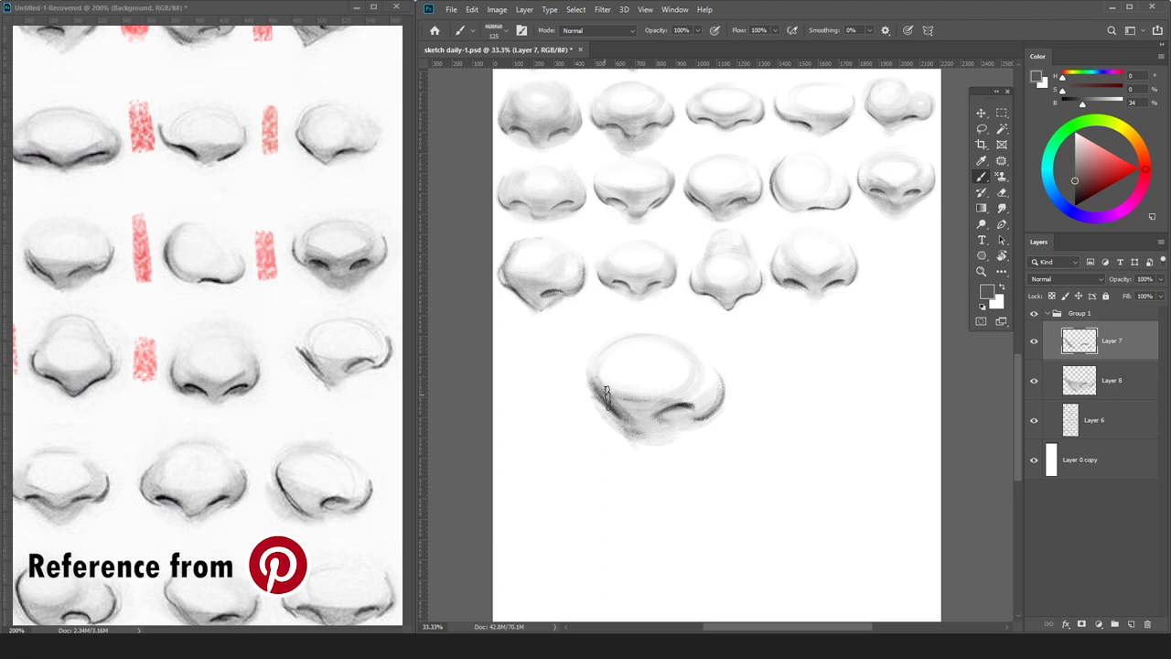
pyautogui.keyDown('alt'); pyautogui.click(672, 429); pyautogui.keyUp('alt')
pyautogui.keyDown('alt'); pyautogui.click(666, 428); pyautogui.keyUp('alt')
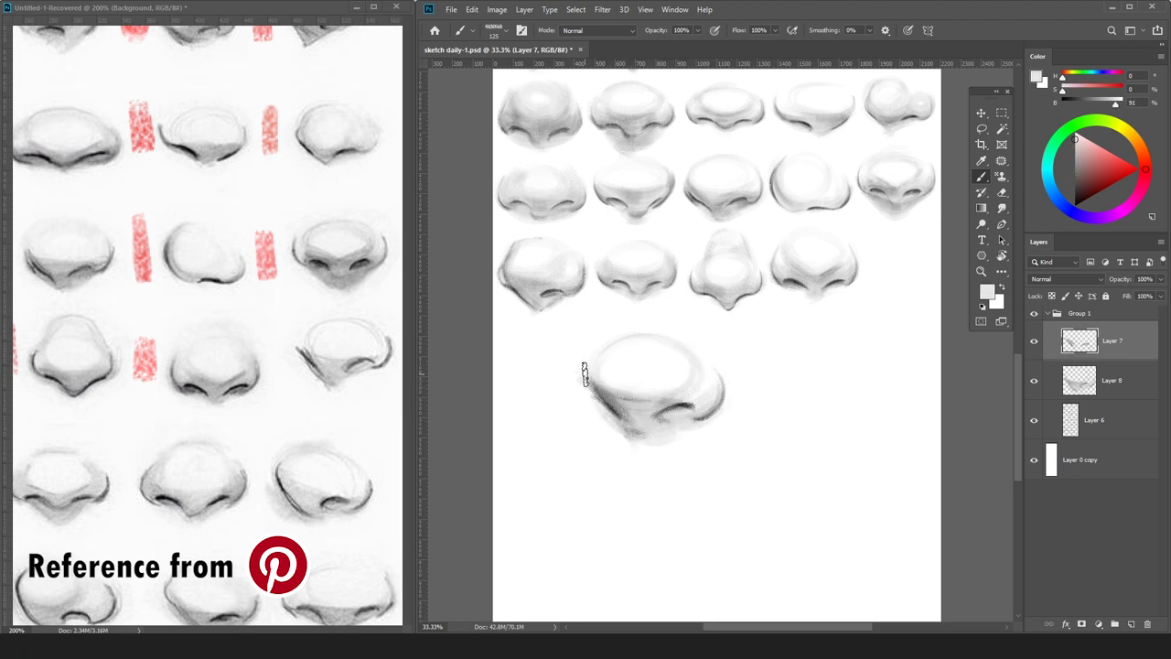
pyautogui.keyDown('alt'); pyautogui.click(675, 440); pyautogui.keyUp('alt')
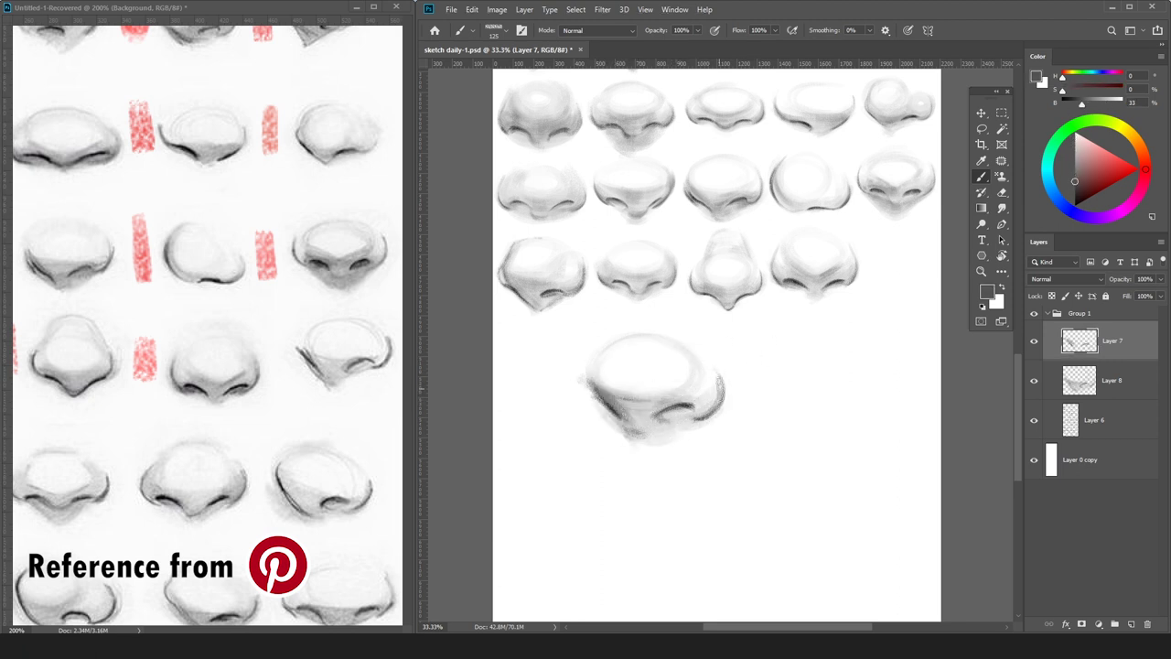
pyautogui.keyDown('alt'); pyautogui.click(716, 362); pyautogui.keyUp('alt')
pyautogui.keyDown('alt'); pyautogui.click(639, 424); pyautogui.keyUp('alt')
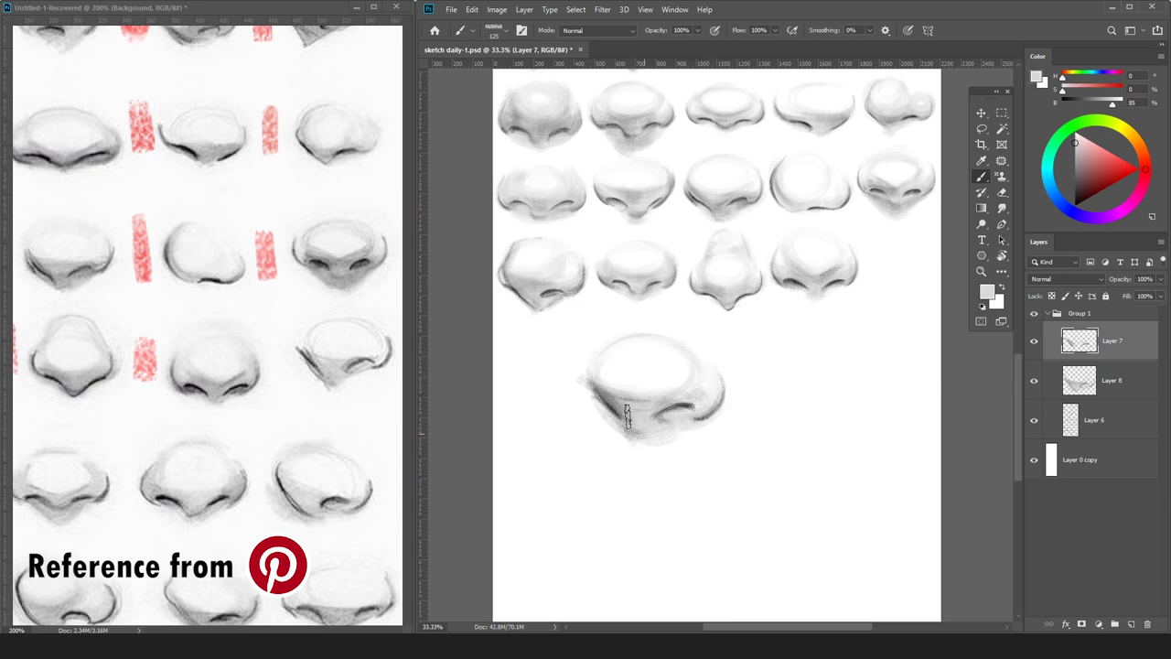
# Brighten the ball of the nose with white and refine its lower left shading with tones sampled from the drawing.
pyautogui.hotkey('ctrl', '-')
pyautogui.keyDown('alt'); pyautogui.click(670, 366); pyautogui.keyUp('alt')
pyautogui.keyDown('alt'); pyautogui.click(621, 370); pyautogui.keyUp('alt')
pyautogui.moveTo(641, 376)
pyautogui.mouseDown()
pyautogui.moveTo(659, 377)
pyautogui.moveTo(666, 338)
pyautogui.mouseUp()
pyautogui.keyDown('alt'); pyautogui.click(677, 362); pyautogui.keyUp('alt')
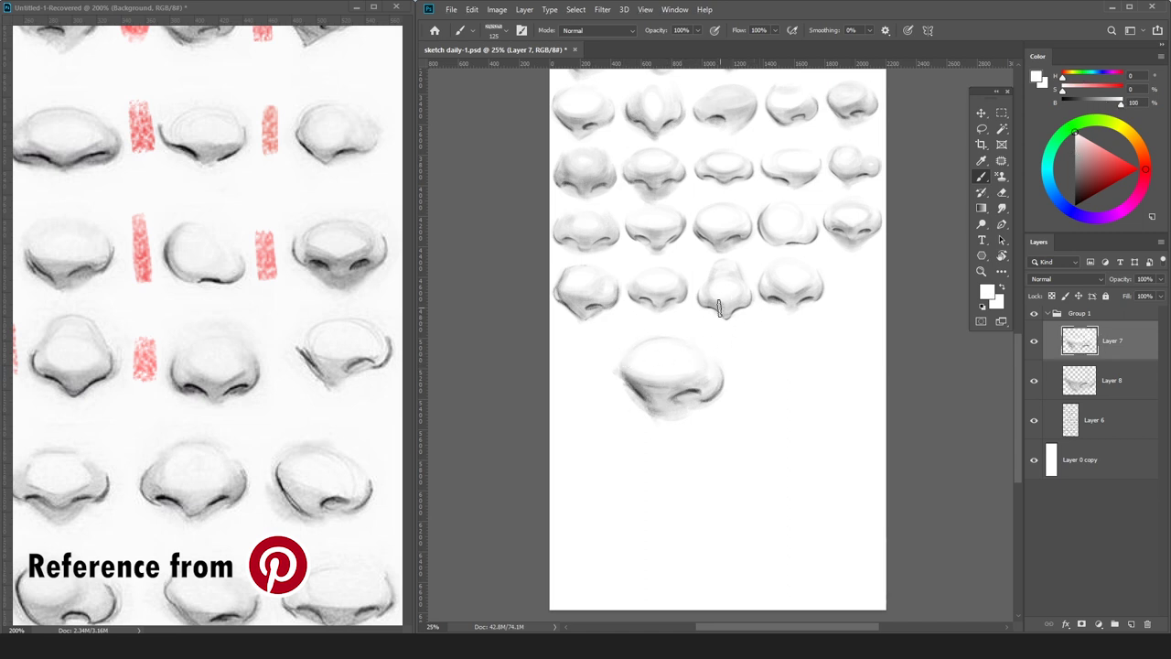
pyautogui.press('e')
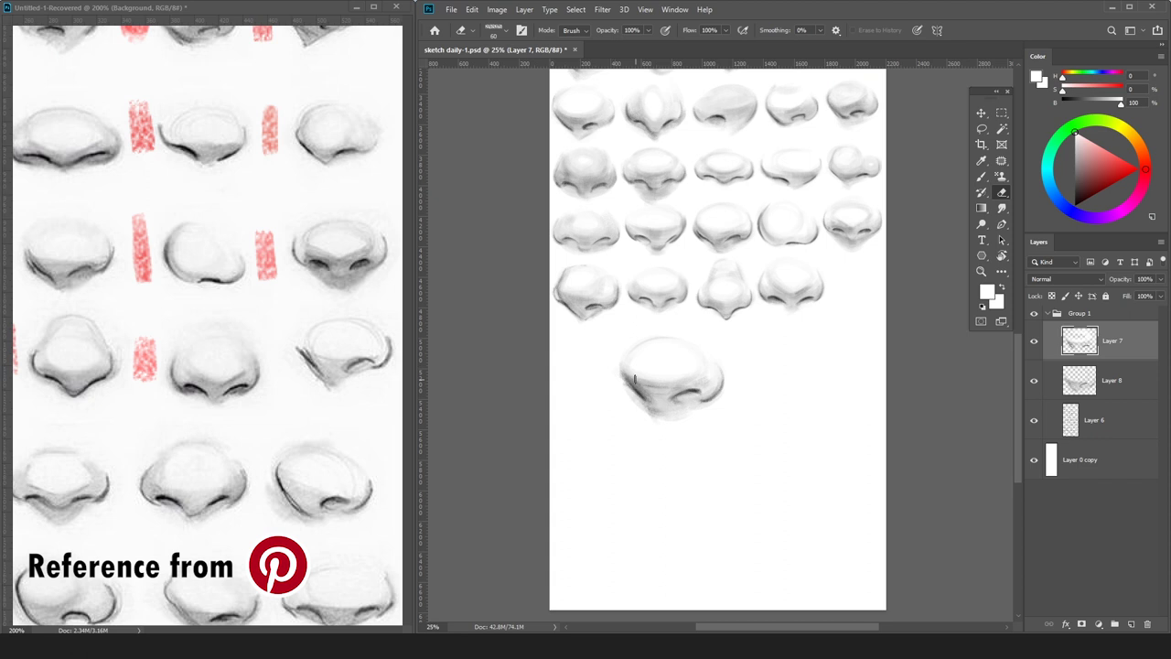
pyautogui.press('b')
pyautogui.keyDown('alt'); pyautogui.click(631, 379); pyautogui.keyUp('alt')
pyautogui.keyDown('alt'); pyautogui.click(644, 379); pyautogui.keyUp('alt')
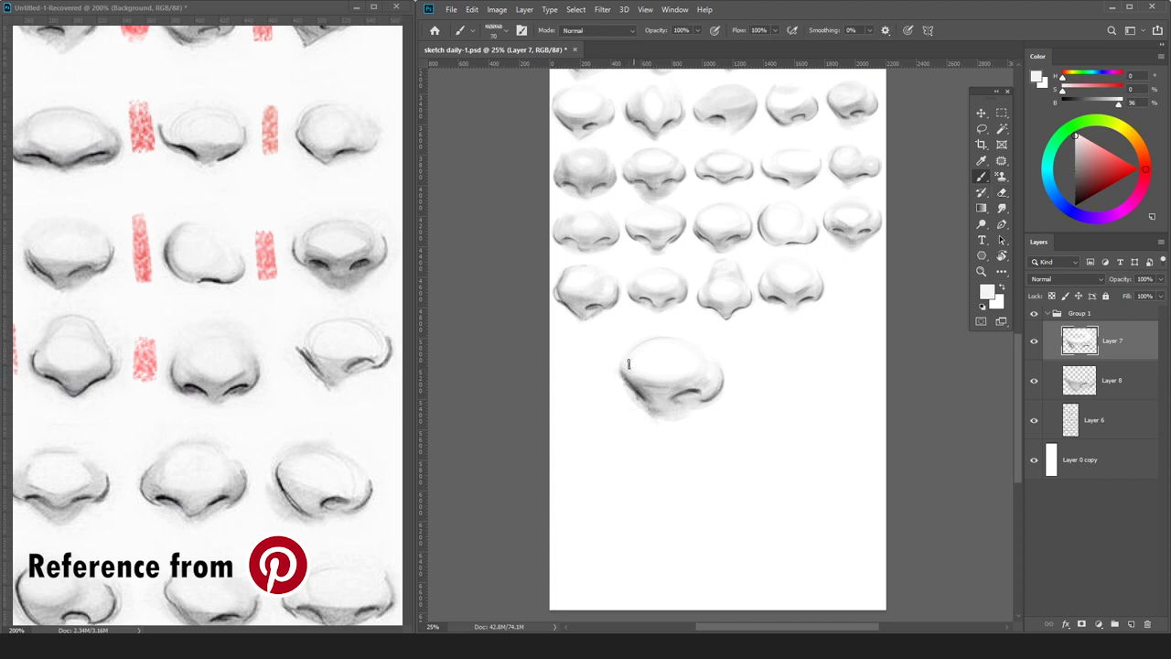
pyautogui.keyDown('alt'); pyautogui.click(694, 391); pyautogui.keyUp('alt')
# Merge Layer 7 into Layer 8, scale the nose to 50.59% and place it at the end of the fourth visible row.
pyautogui.hotkey('ctrl', 't')
pyautogui.moveTo(725, 333); pyautogui.dragTo(861, 274)
pyautogui.press('Return')
pyautogui.hotkey('ctrl', 'z')
pyautogui.hotkey('ctrl', 'e')
pyautogui.hotkey('ctrl', 't')
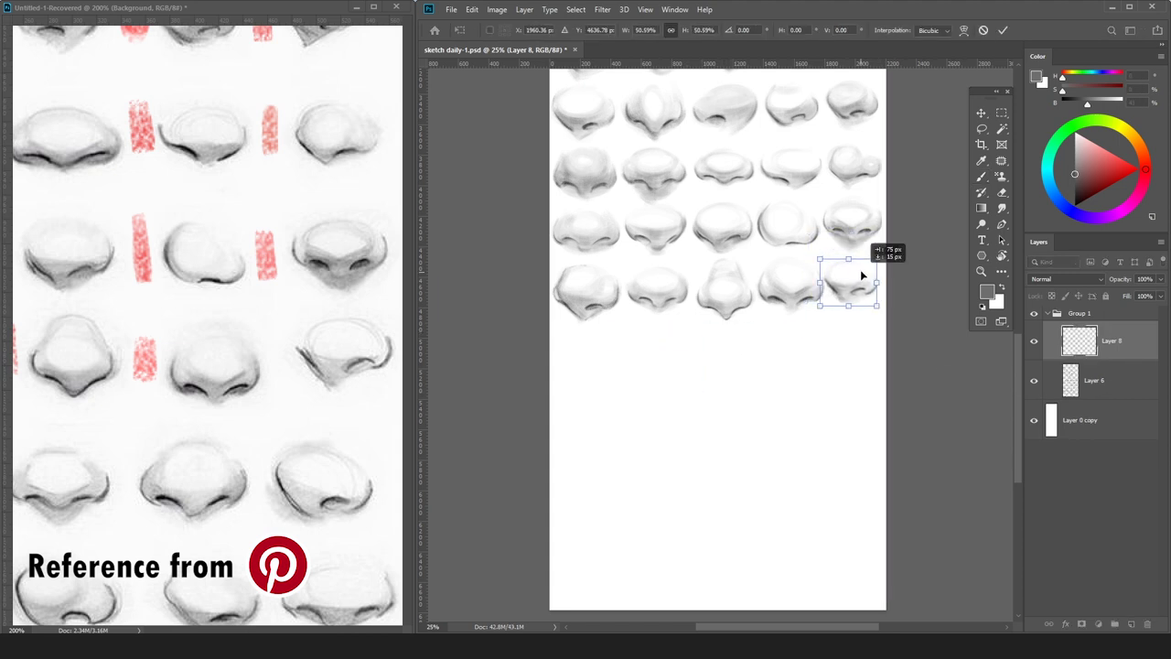
pyautogui.press('Return')
pyautogui.press('b')
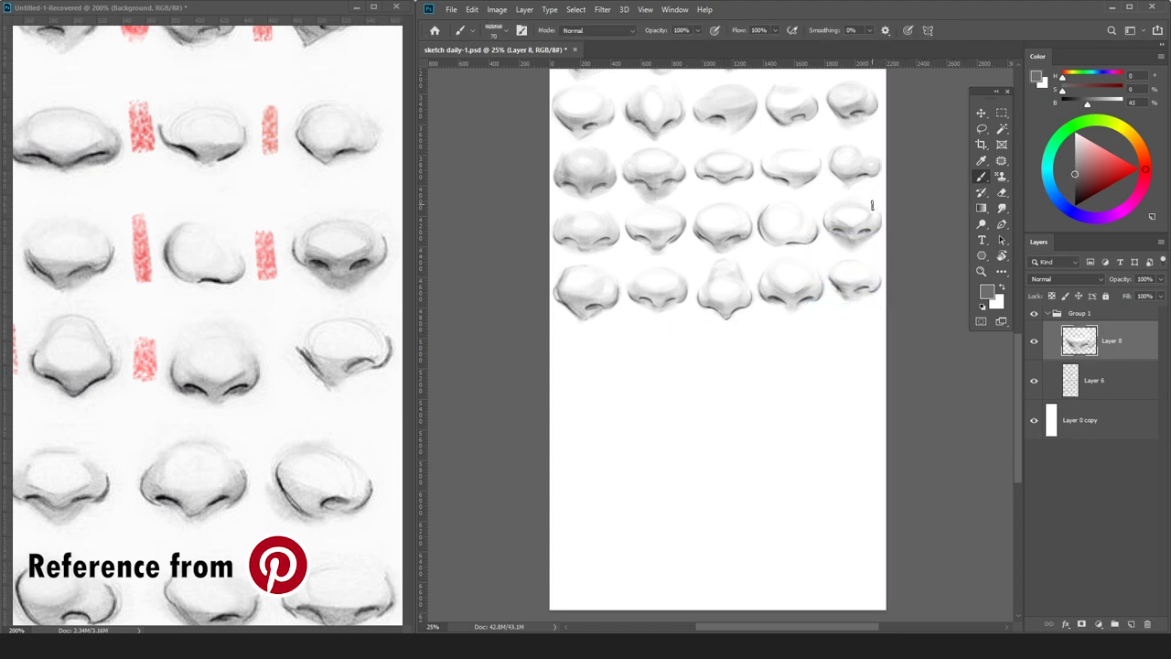
# Mark the copied nose with a red 60 px brush patch on Layer 1 of the reference image.
pyautogui.click(1126, 165)
pyautogui.click(289, 9)
pyautogui.press('[')
pyautogui.press('[')
pyautogui.press('[')
pyautogui.press('[')
pyautogui.press('[')
pyautogui.press('[')
pyautogui.press('[')
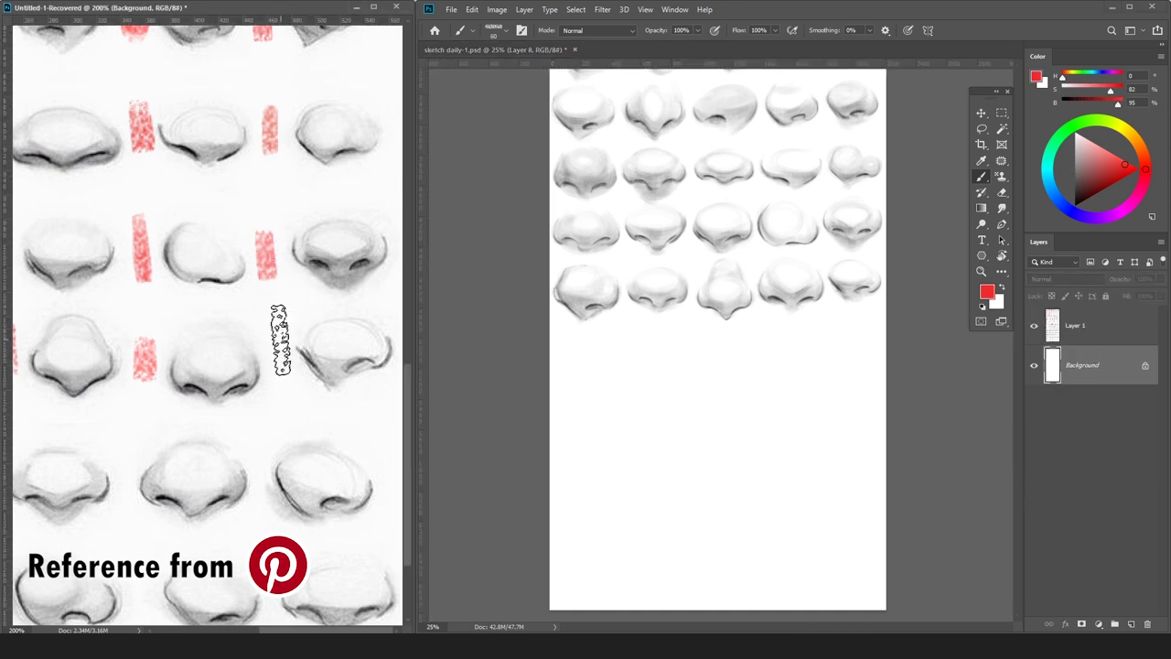
pyautogui.click(1084, 335)
pyautogui.moveTo(280, 343); pyautogui.dragTo(288, 393)
# Show the reference's next noses, return to the sketch, merge the placed nose into Layer 6 and create Layer 7.
pyautogui.moveTo(259, 454); pyautogui.dragTo(559, 304)
pyautogui.click(672, 314)
pyautogui.hotkey('ctrl', 'e')
pyautogui.hotkey('ctrl', 'shift', 'n')
pyautogui.press('Return')
# Outline the next nose in black with a 25–35 px brush, drawing its left curve, nostril and round right wing.
pyautogui.click(1076, 206)
pyautogui.press(']')
pyautogui.press(']')
pyautogui.moveTo(591, 386)
pyautogui.mouseDown()
pyautogui.moveTo(612, 414)
pyautogui.moveTo(600, 395)
pyautogui.moveTo(619, 414)
pyautogui.moveTo(664, 408)
pyautogui.moveTo(634, 415)
pyautogui.moveTo(642, 395)
pyautogui.moveTo(656, 405)
pyautogui.moveTo(628, 413)
pyautogui.moveTo(672, 403)
pyautogui.mouseUp()
pyautogui.press('e')
pyautogui.press('b')
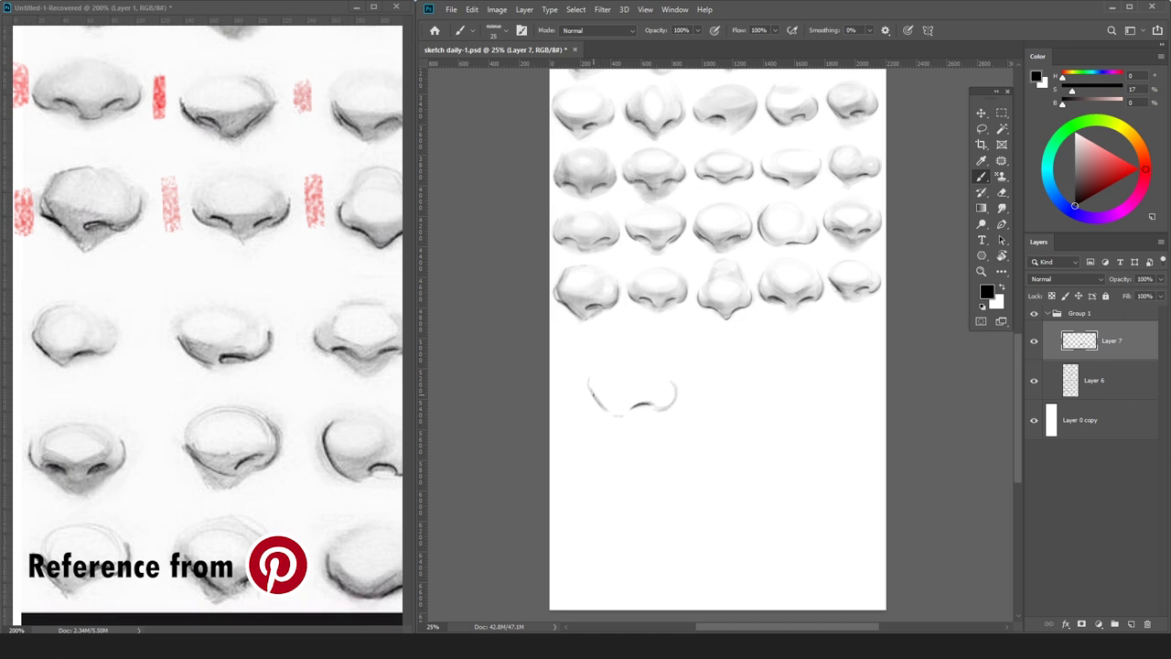
pyautogui.moveTo(590, 375); pyautogui.dragTo(595, 400)
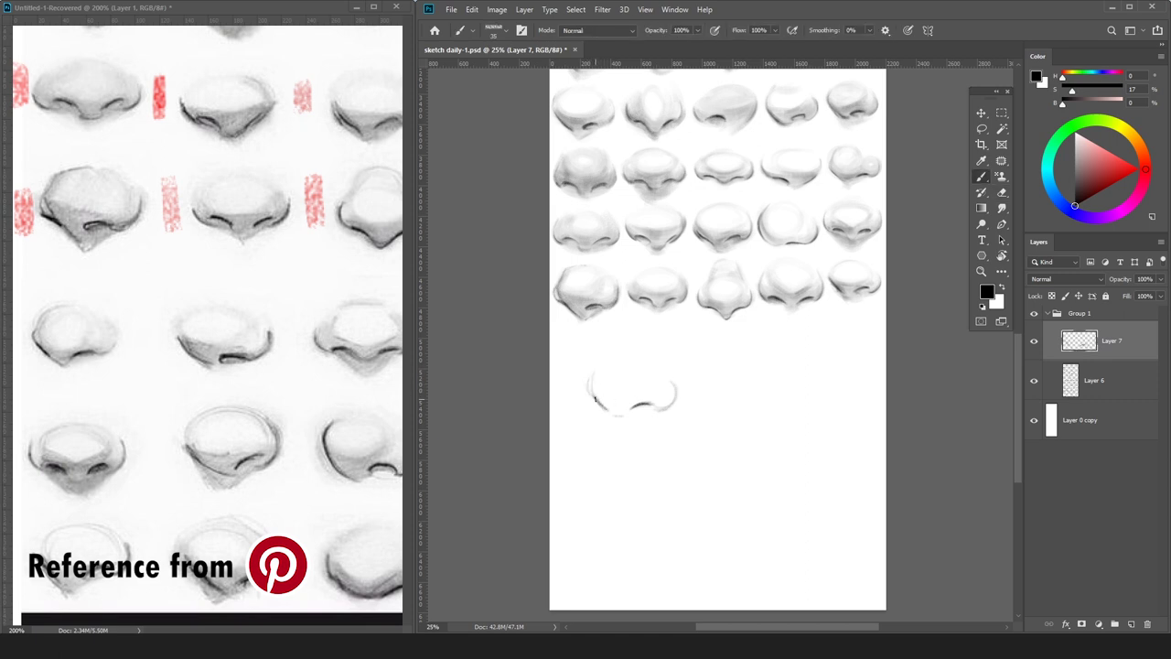
# Create Layer 8 beneath the outline and shade the ball, underside and wing in 82% brightness grey with an 80–125 px brush.
pyautogui.click(1135, 377)
pyautogui.hotkey('ctrl', 'shift', 'n')
pyautogui.press('Return')
pyautogui.moveTo(1074, 155); pyautogui.dragTo(1058, 140)
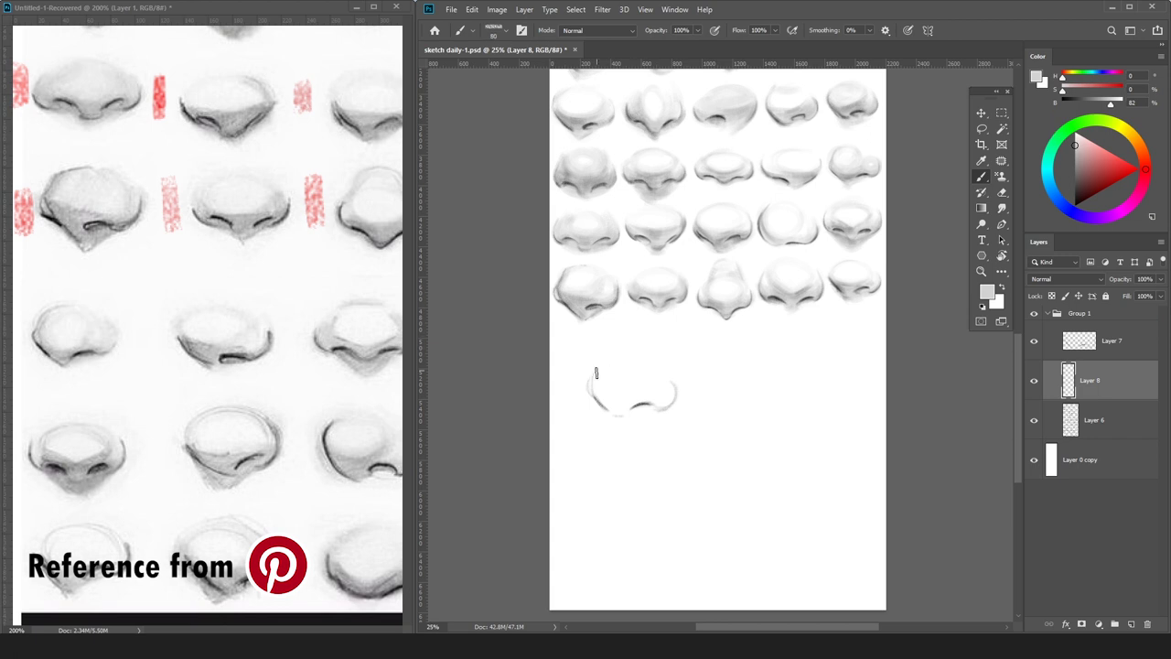
pyautogui.moveTo(637, 363)
pyautogui.mouseDown()
pyautogui.moveTo(627, 394)
pyautogui.moveTo(583, 382)
pyautogui.moveTo(593, 394)
pyautogui.moveTo(656, 397)
pyautogui.moveTo(660, 378)
pyautogui.moveTo(675, 380)
pyautogui.moveTo(644, 369)
pyautogui.moveTo(680, 392)
pyautogui.moveTo(671, 375)
pyautogui.moveTo(649, 392)
pyautogui.mouseUp()
pyautogui.press(']')
pyautogui.press(']')
pyautogui.press(']')
pyautogui.press(']')
pyautogui.press(']')
pyautogui.press('[')
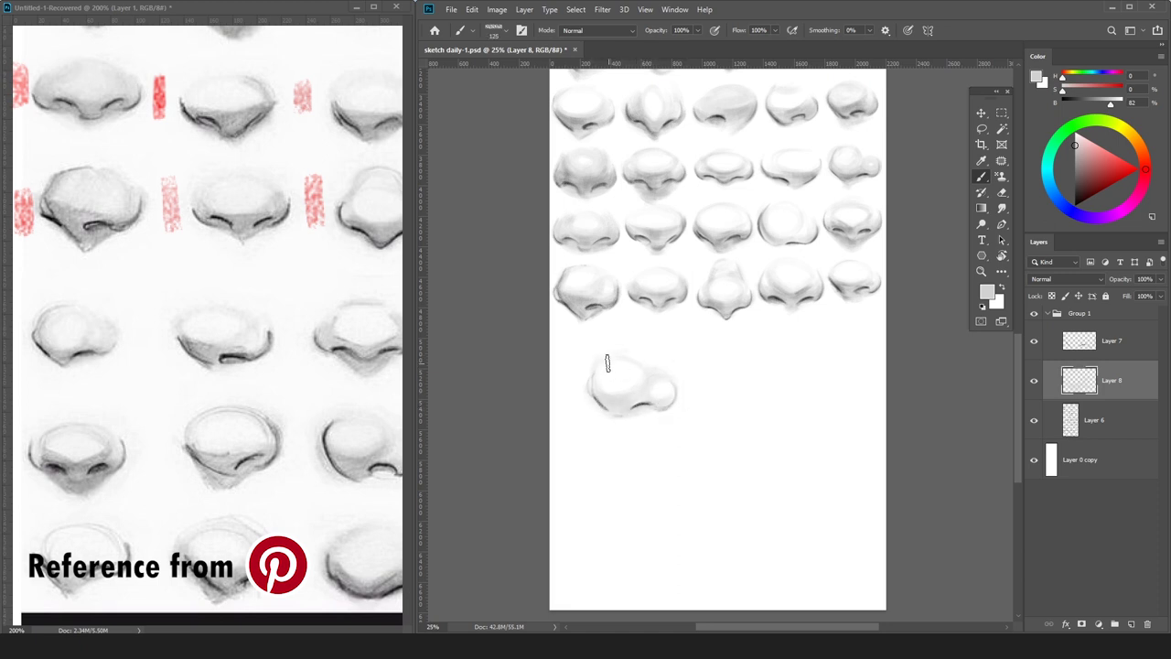
# Erase a highlight into the ball and shade its lower left edge in 52% brightness grey with a 70 px brush.
pyautogui.press('e')
pyautogui.press('b')
pyautogui.press('e')
pyautogui.moveTo(611, 369); pyautogui.dragTo(600, 388)
pyautogui.press('b')
pyautogui.moveTo(1077, 159); pyautogui.dragTo(1074, 168)
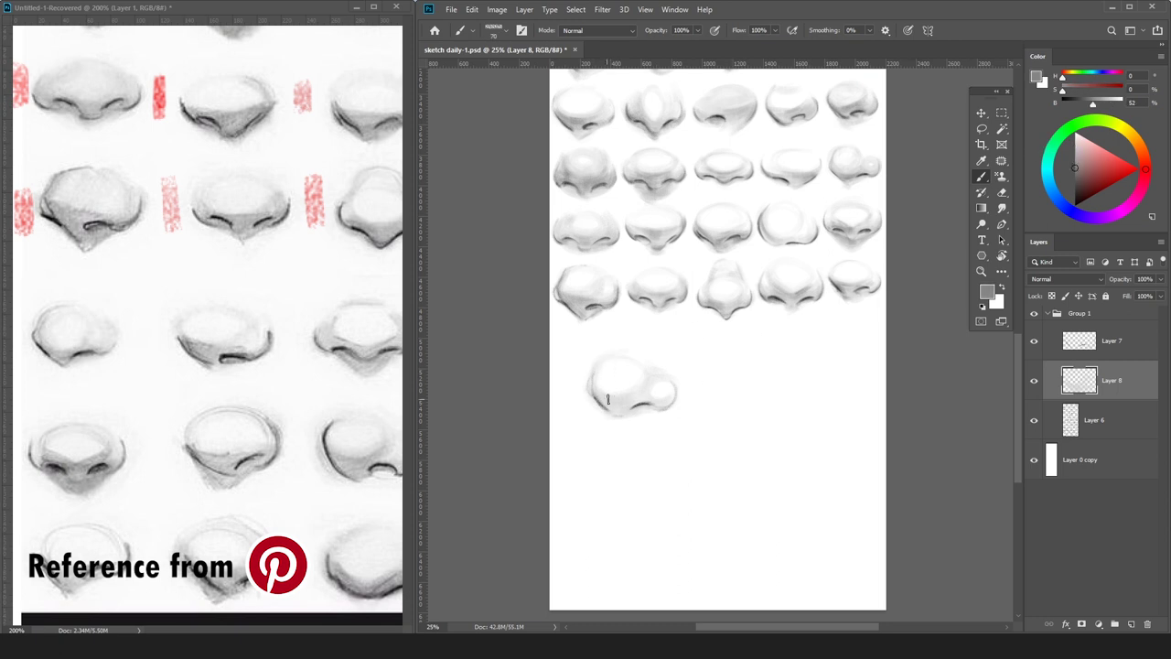
pyautogui.moveTo(596, 395); pyautogui.dragTo(610, 400)
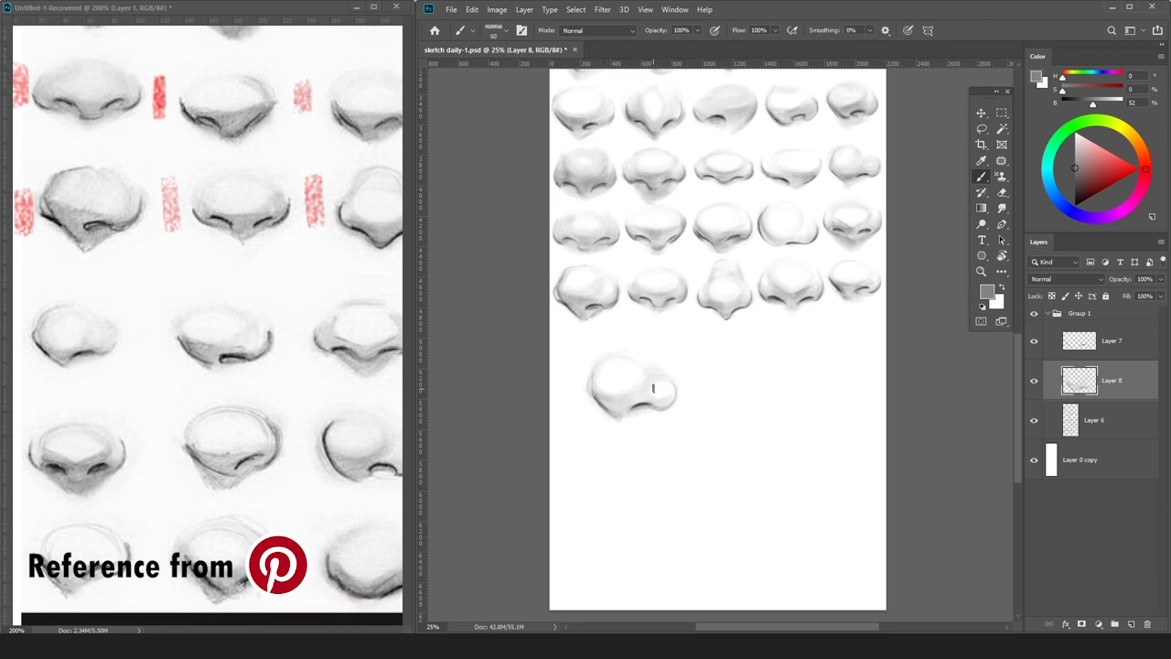
# Strengthen the shading around the wing and darken the nostril with sampled 25% brightness grey using a 35 px brush.
pyautogui.press(']')
pyautogui.press(']')
pyautogui.press(']')
pyautogui.press(']')
pyautogui.press('[')
pyautogui.press('[')
pyautogui.press('[')
pyautogui.keyDown('alt'); pyautogui.click(645, 407); pyautogui.keyUp('alt')
pyautogui.press('[')
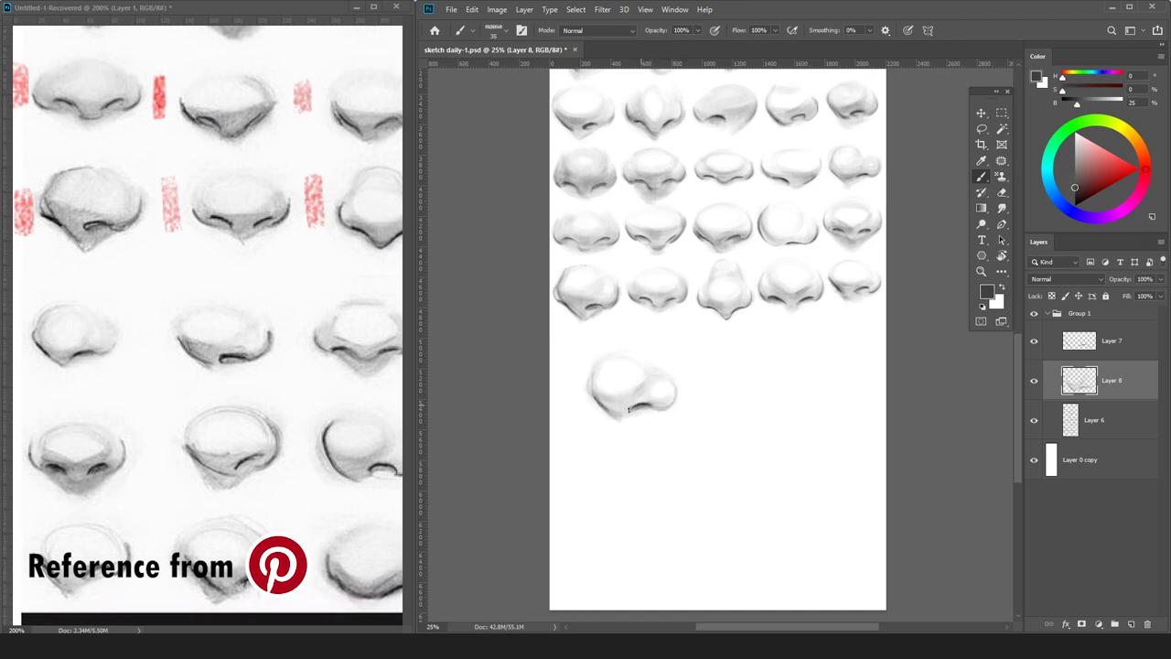
# Merge Layer 7 into Layer 8, scale the nose to 69.84% and place it at the start of a new row.
pyautogui.hotkey('ctrl', 't')
pyautogui.click(1129, 326)
pyautogui.moveTo(803, 411)
pyautogui.mouseDown()
pyautogui.moveTo(800, 400)
pyautogui.moveTo(806, 411)
pyautogui.mouseUp()
pyautogui.hotkey('ctrl', 'e')
pyautogui.hotkey('ctrl', 't')
pyautogui.moveTo(684, 349); pyautogui.dragTo(623, 329)
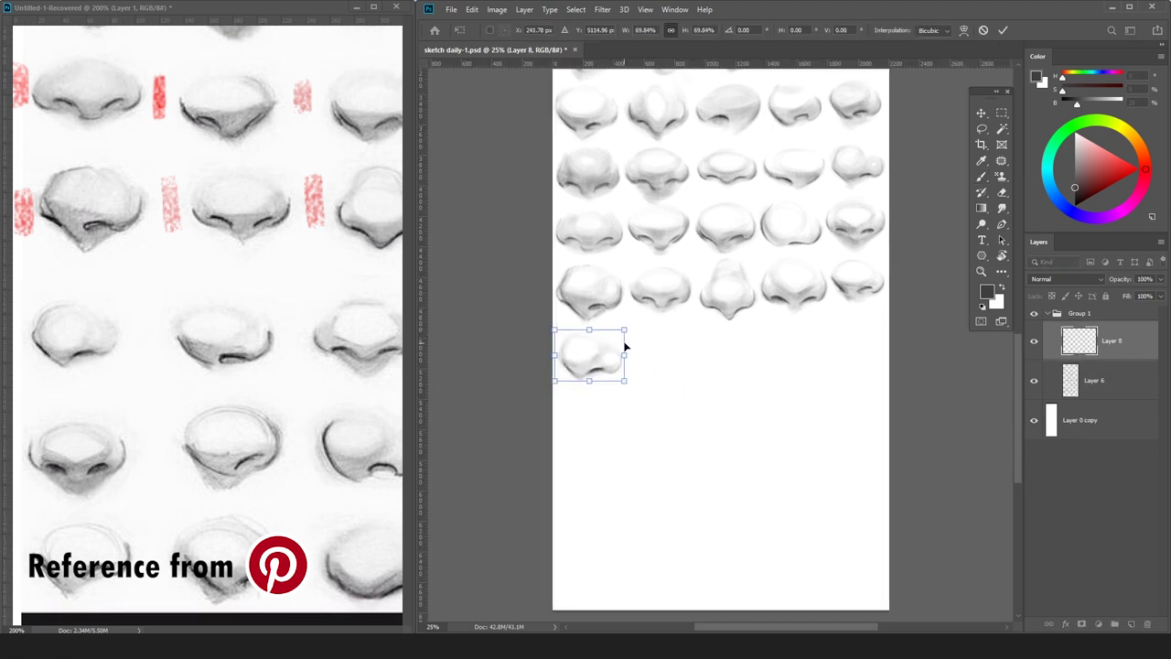
pyautogui.press('Return')
# Merge the placed nose into Layer 6, create a new Layer 7 and choose black as the brush colour.
pyautogui.hotkey('ctrl', 'e')
pyautogui.hotkey('ctrl', 'shift', 'n')
pyautogui.press('Return')
pyautogui.click(1076, 206)
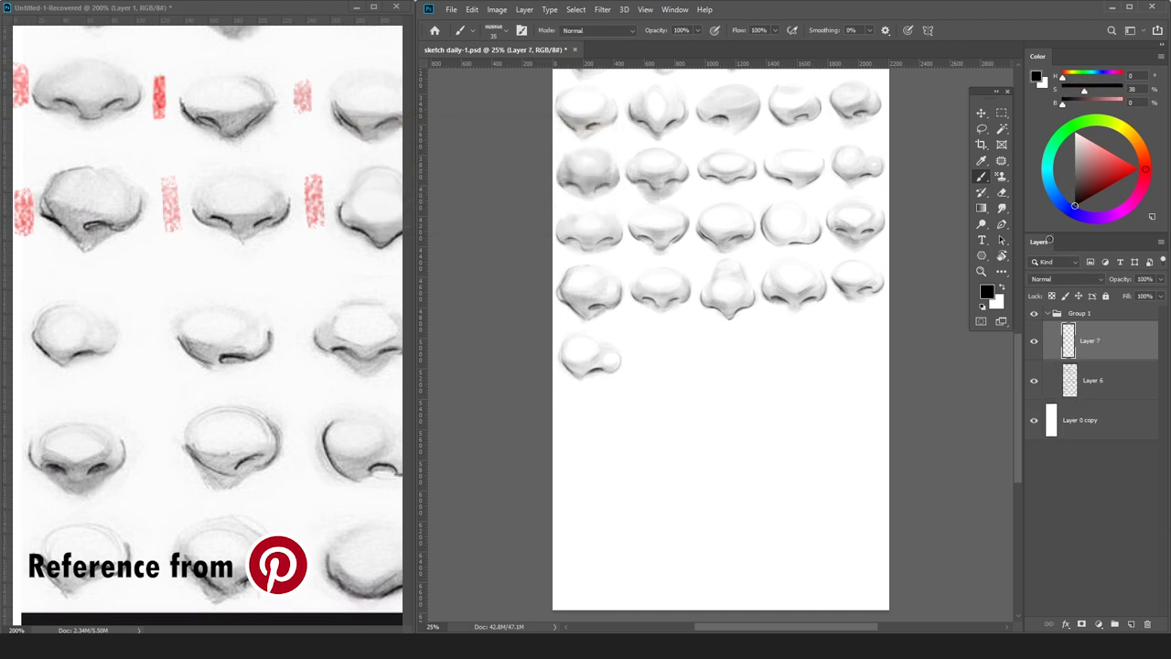
pyautogui.moveTo(612, 422)
pyautogui.mouseDown()
pyautogui.moveTo(625, 443)
pyautogui.moveTo(618, 483)
pyautogui.moveTo(629, 484)
pyautogui.mouseUp()
pyautogui.hotkey('ctrl', '+')
pyautogui.hotkey('ctrl', 'z')
pyautogui.hotkey('ctrl', 'z')
# Outline the next nose in black with a 35 px brush, drawing its left curve, nostril and right wing.
pyautogui.moveTo(589, 448)
pyautogui.mouseDown()
pyautogui.moveTo(628, 485)
pyautogui.moveTo(672, 477)
pyautogui.mouseUp()
pyautogui.moveTo(704, 434); pyautogui.dragTo(690, 481)
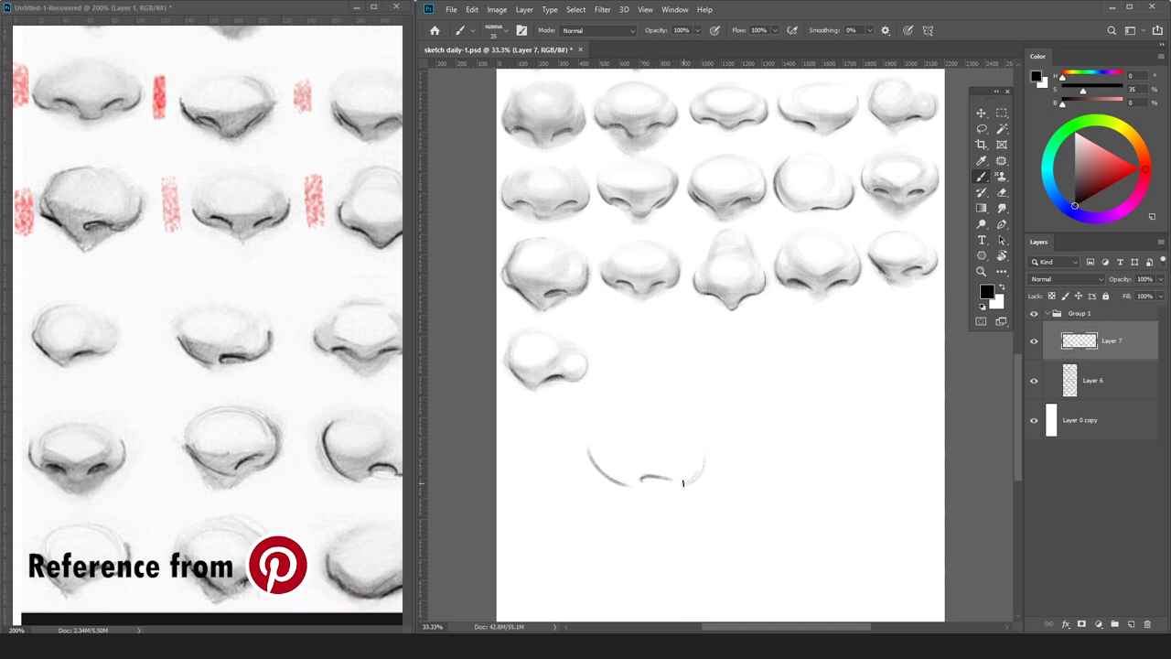
pyautogui.press('e')
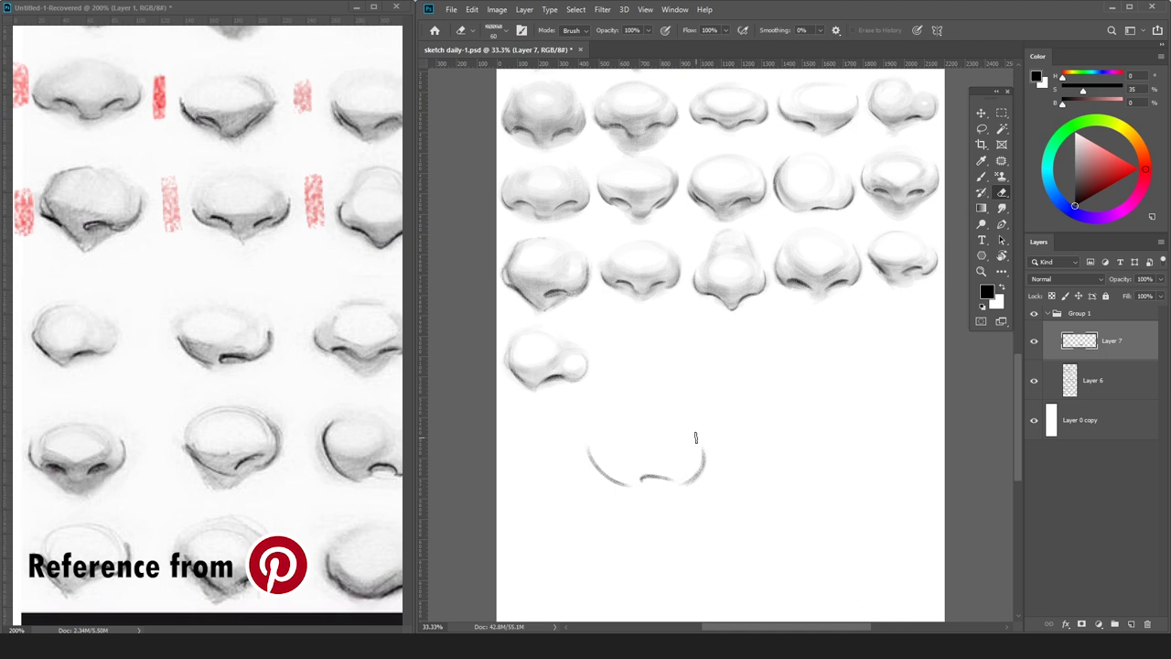
pyautogui.press('b')
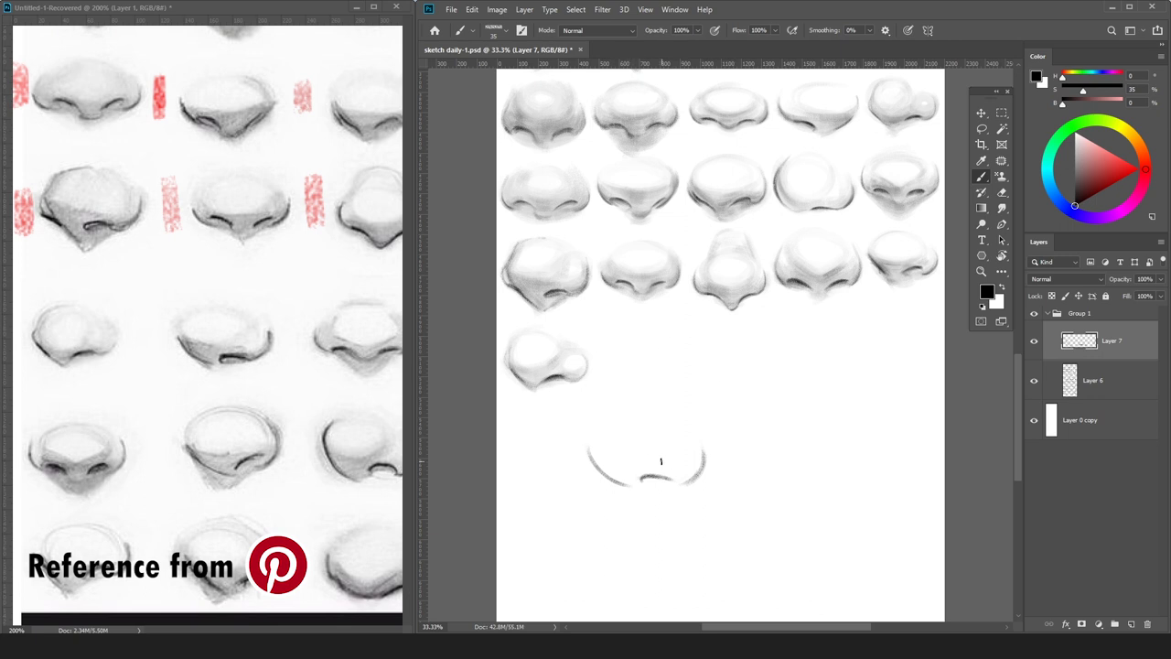
# Create Layer 8 beneath the outline and paint the ball's rim and underside in sampled 80% brightness grey with an enlarged brush.
pyautogui.click(1112, 392)
pyautogui.hotkey('ctrl', 'shift', 'n')
pyautogui.press('Return')
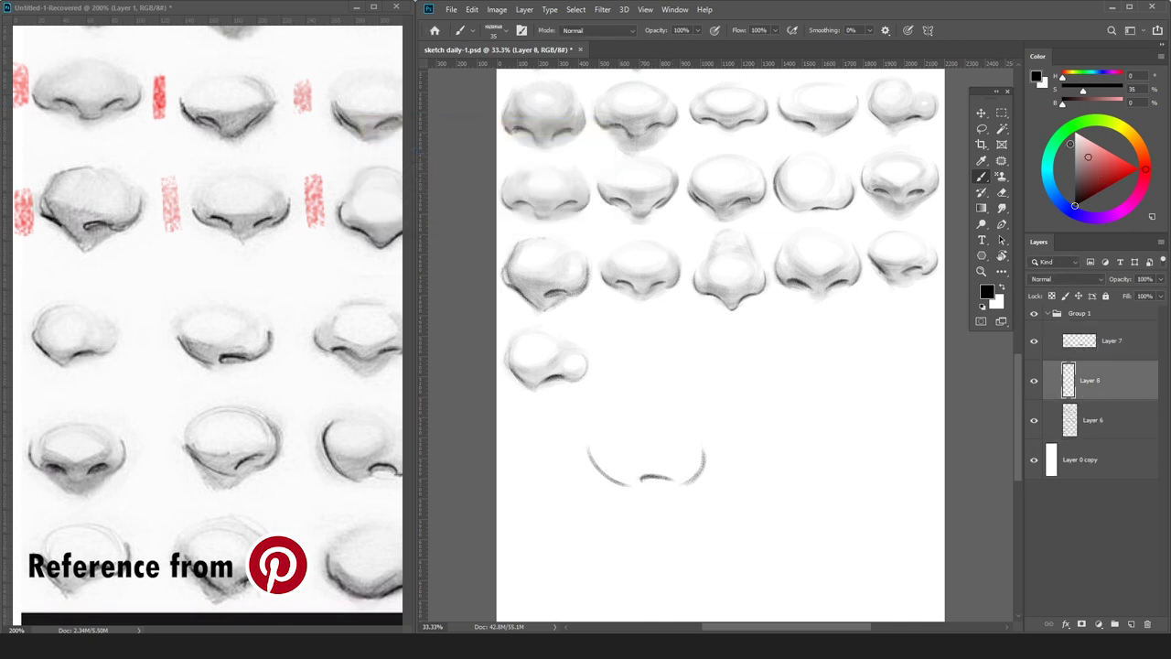
pyautogui.keyDown('alt'); pyautogui.click(558, 365); pyautogui.keyUp('alt')
pyautogui.press(']')
pyautogui.press(']')
pyautogui.press(']')
pyautogui.press(']')
pyautogui.press(']')
pyautogui.moveTo(664, 421)
pyautogui.mouseDown()
pyautogui.moveTo(604, 432)
pyautogui.moveTo(656, 461)
pyautogui.moveTo(667, 452)
pyautogui.moveTo(591, 437)
pyautogui.moveTo(652, 461)
pyautogui.moveTo(570, 426)
pyautogui.moveTo(668, 470)
pyautogui.moveTo(635, 466)
pyautogui.moveTo(700, 450)
pyautogui.moveTo(653, 465)
pyautogui.moveTo(698, 460)
pyautogui.moveTo(569, 444)
pyautogui.mouseUp()
pyautogui.press('e')
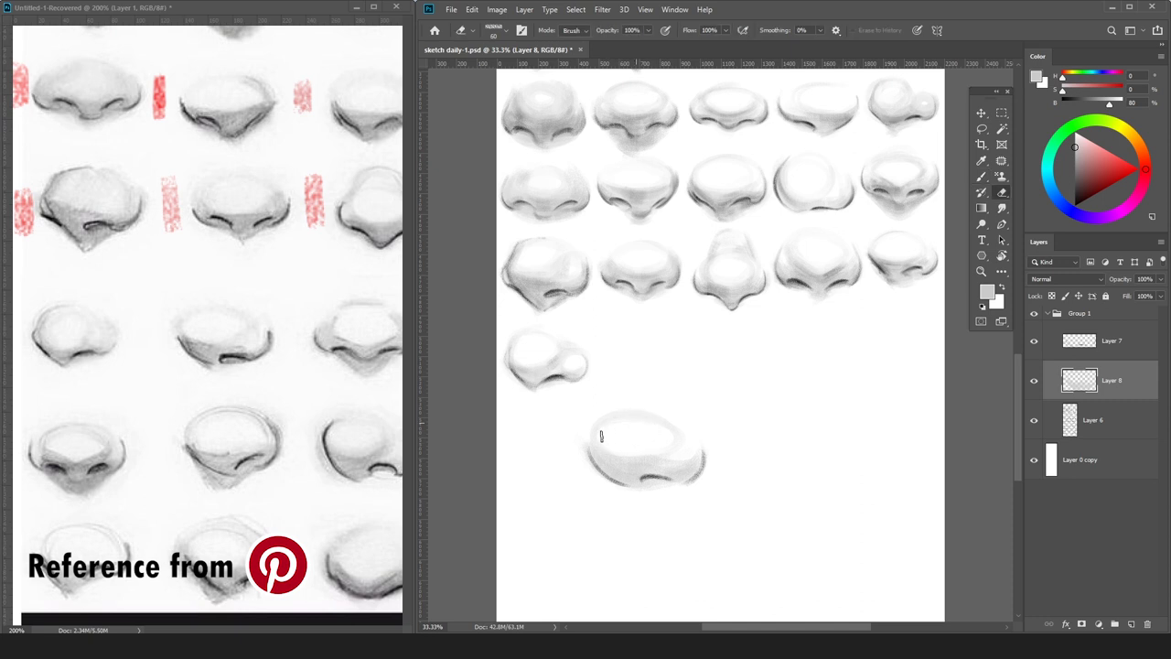
# Shade the underside and nostril area in sampled 47% brightness grey with a 50–60 px brush.
pyautogui.press('b')
pyautogui.keyDown('alt'); pyautogui.click(609, 458); pyautogui.keyUp('alt')
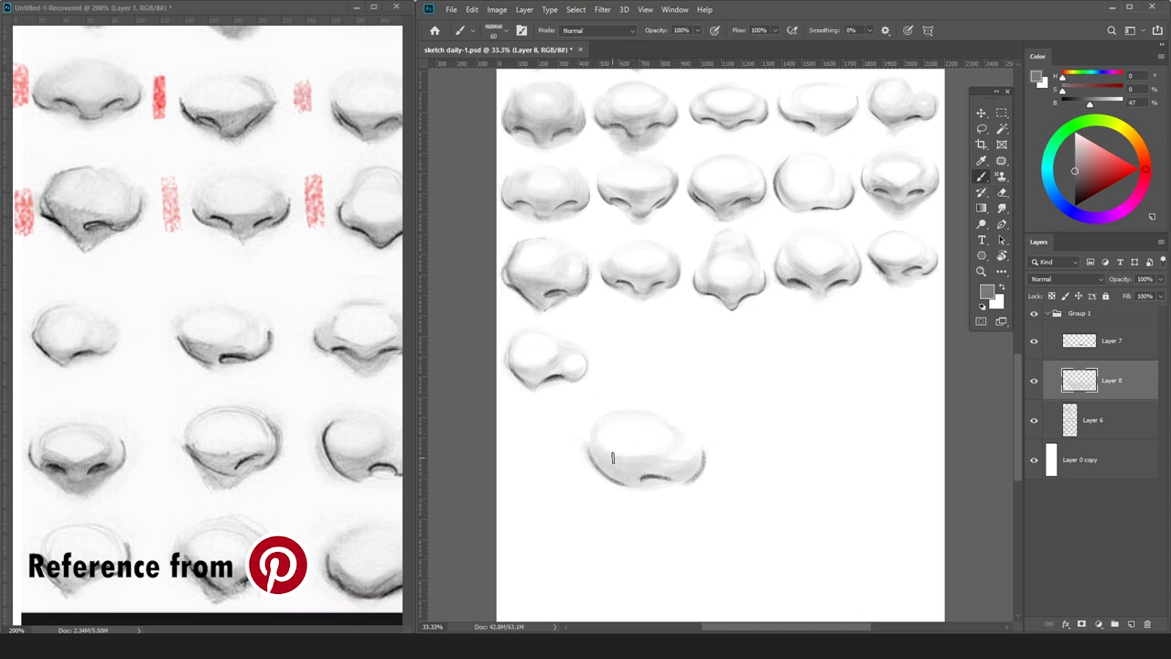
pyautogui.moveTo(619, 465)
pyautogui.mouseDown()
pyautogui.moveTo(621, 465)
pyautogui.moveTo(591, 439)
pyautogui.moveTo(628, 460)
pyautogui.moveTo(618, 469)
pyautogui.moveTo(667, 468)
pyautogui.moveTo(663, 482)
pyautogui.moveTo(639, 482)
pyautogui.moveTo(698, 473)
pyautogui.moveTo(669, 480)
pyautogui.mouseUp()
pyautogui.press(']')
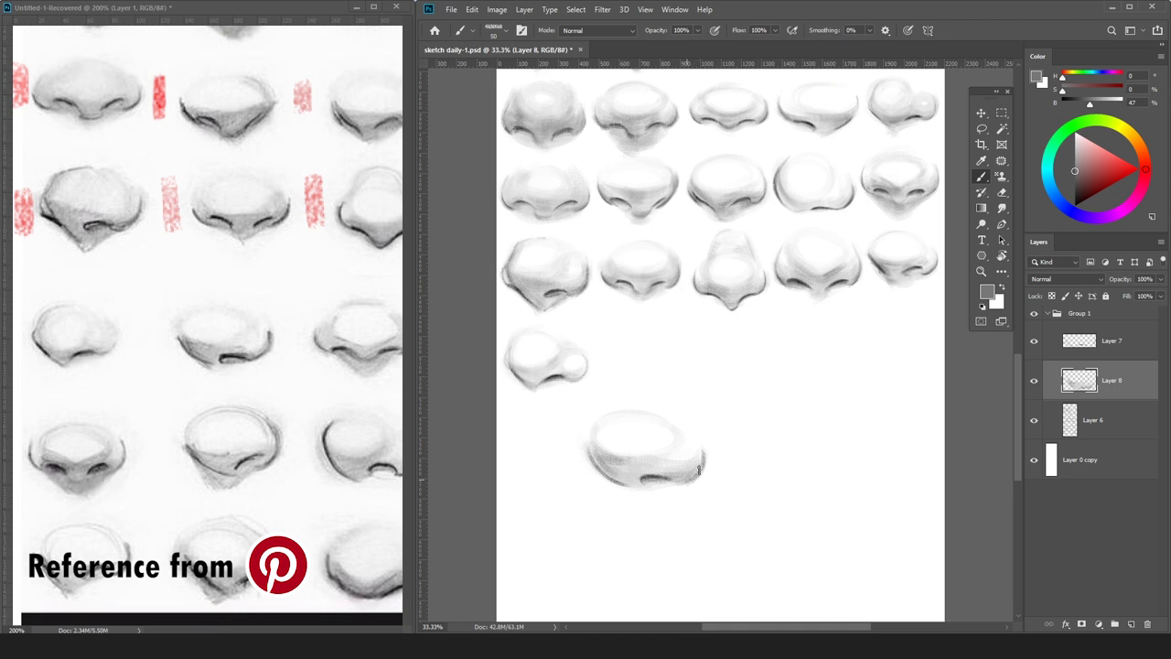
# Blend the nose's underside, nostril and lower ball edge with sampled greys, including 26% and 87% brightness, using a 40–100 px brush.
pyautogui.press(']')
pyautogui.press(']')
pyautogui.moveTo(626, 479); pyautogui.dragTo(611, 467)
pyautogui.keyDown('alt'); pyautogui.click(633, 478); pyautogui.keyUp('alt')
pyautogui.keyDown('alt'); pyautogui.click(605, 465); pyautogui.keyUp('alt')
pyautogui.keyDown('alt'); pyautogui.click(647, 476); pyautogui.keyUp('alt')
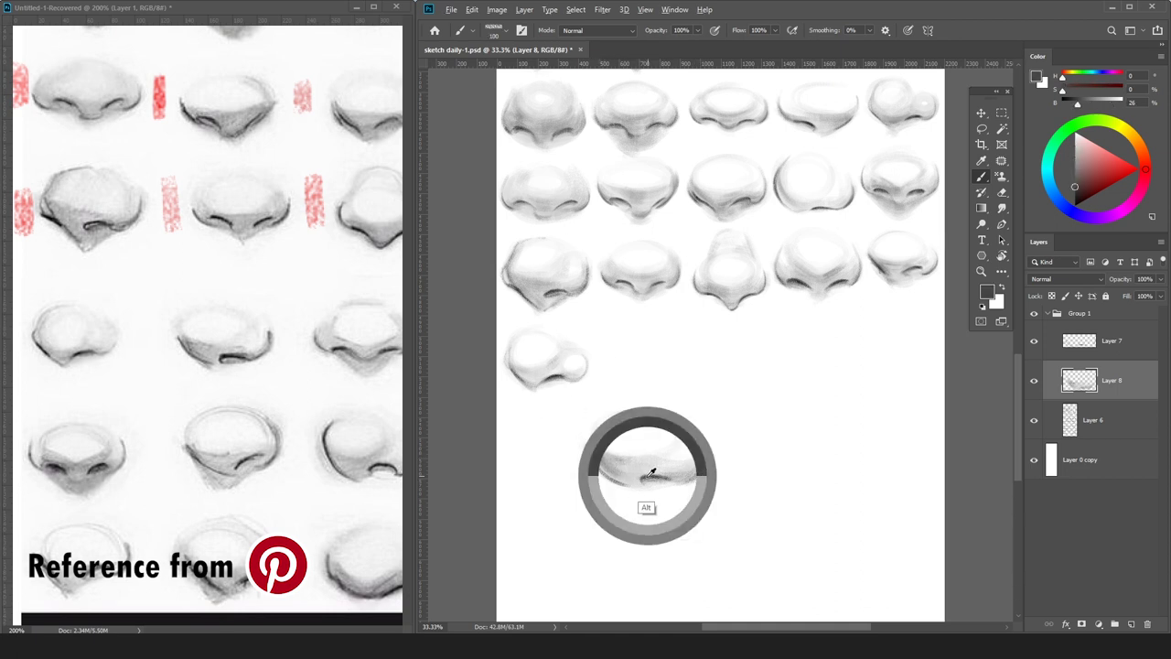
pyautogui.keyDown('alt'); pyautogui.click(636, 465); pyautogui.keyUp('alt')
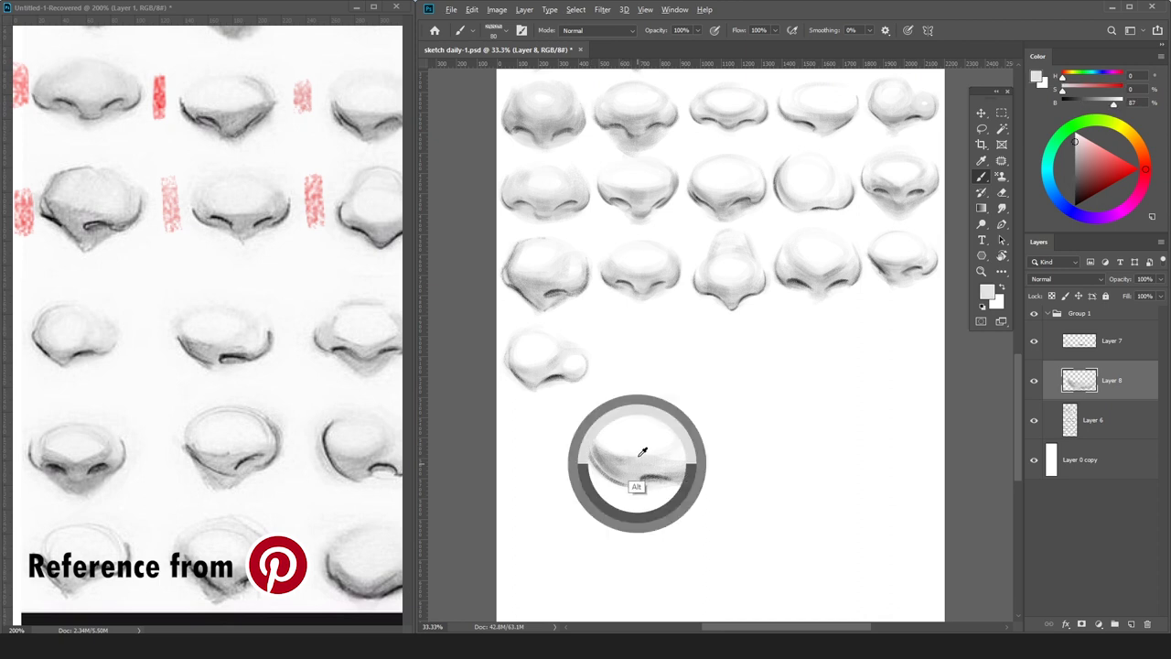
pyautogui.keyDown('alt'); pyautogui.click(643, 465); pyautogui.keyUp('alt')
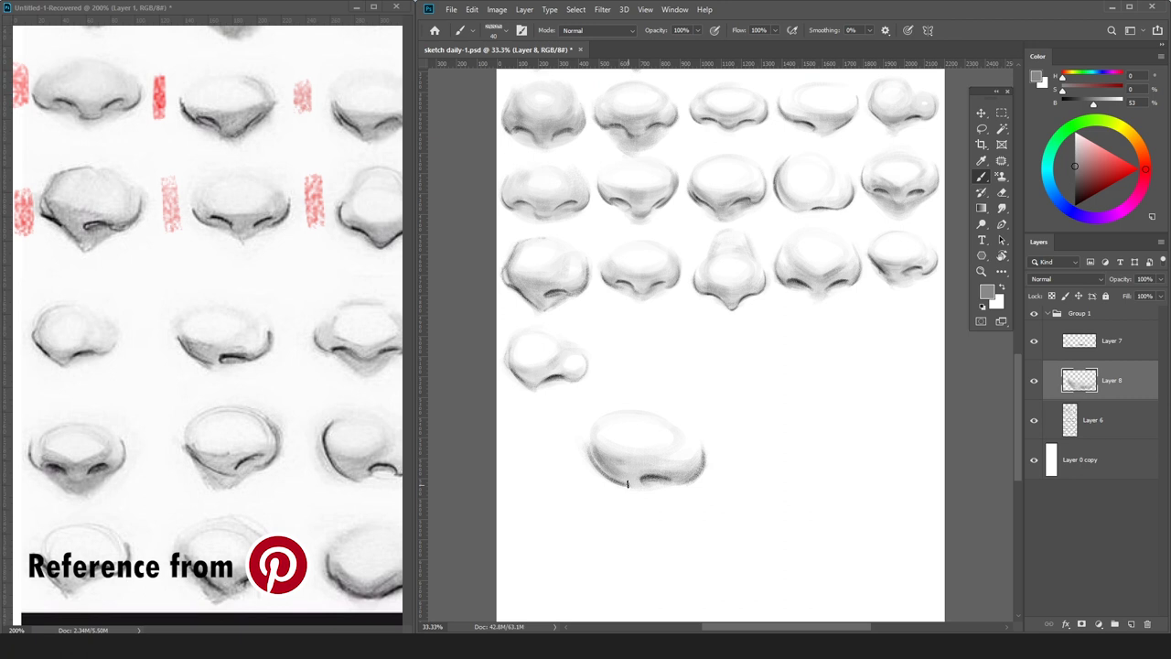
# Shade the upper right side in 79% brightness grey with a 100 px brush and soften it with an 80 px eraser.
pyautogui.moveTo(1073, 157); pyautogui.dragTo(1057, 136)
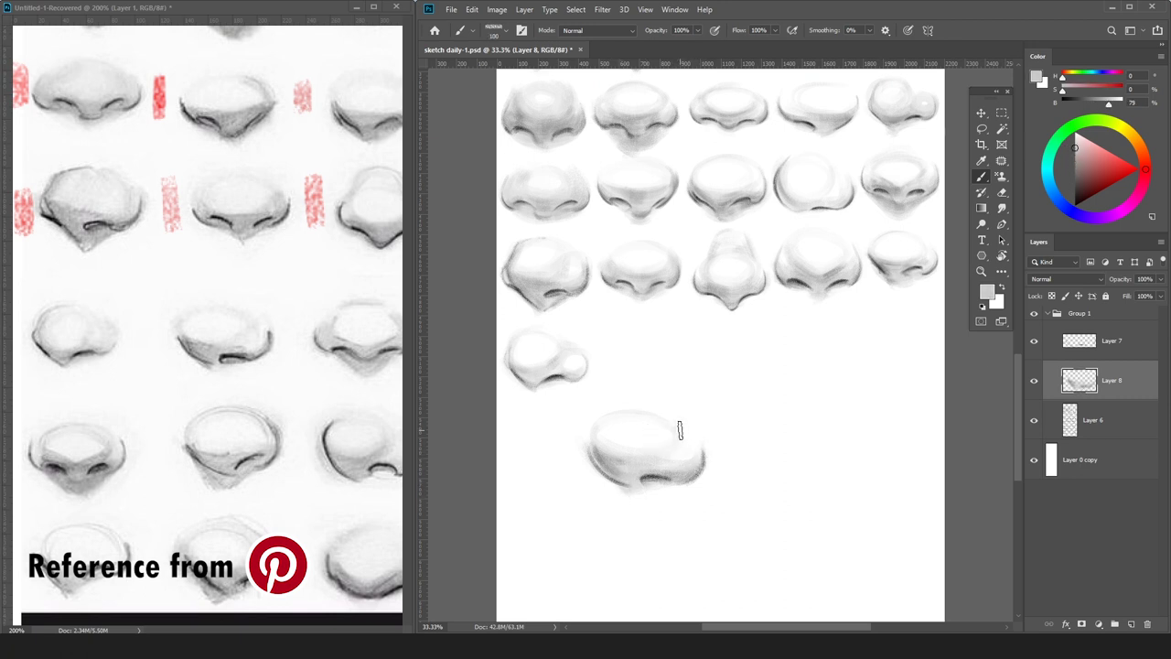
pyautogui.press(']')
pyautogui.press(']')
pyautogui.press(']')
pyautogui.press(']')
pyautogui.press(']')
pyautogui.press(']')
pyautogui.press('e')
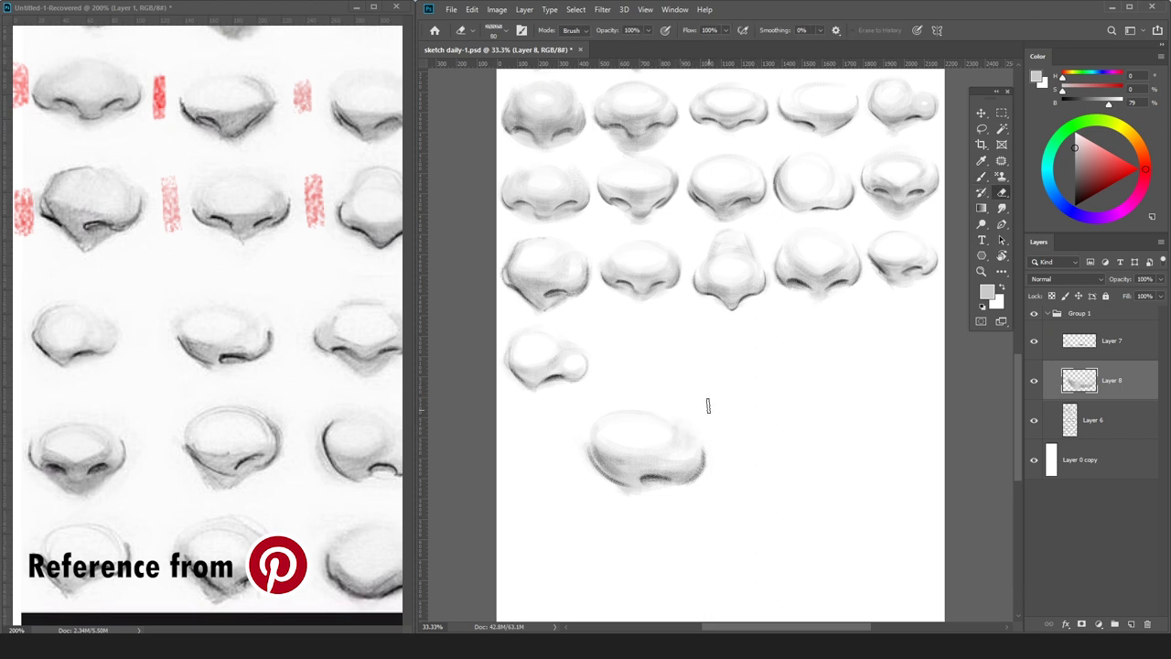
# Merge Layer 7 into Layer 8 and darken the nostril and right wing's lower edge in black with a 30 px brush.
pyautogui.click(1132, 342)
pyautogui.hotkey('ctrl', 'e')
pyautogui.click(1075, 206)
pyautogui.press('b')
pyautogui.press('[')
pyautogui.press('[')
pyautogui.press('[')
pyautogui.press('[')
pyautogui.press('[')
pyautogui.press('[')
pyautogui.press('[')
pyautogui.press('[')
pyautogui.press('[')
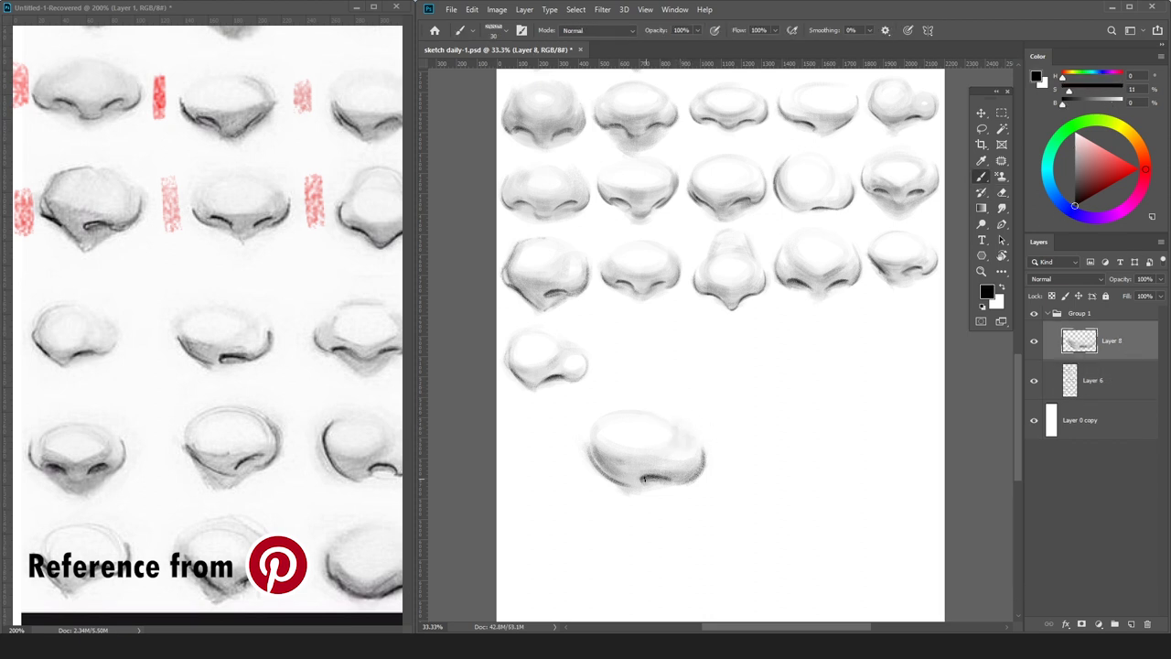
pyautogui.moveTo(685, 486); pyautogui.dragTo(701, 471)
# Scale the finished nose down and place it second in the unfinished row of noses.
pyautogui.hotkey('ctrl', 't')
pyautogui.moveTo(707, 413); pyautogui.dragTo(675, 434)
pyautogui.moveTo(640, 474)
pyautogui.mouseDown()
pyautogui.moveTo(656, 347)
pyautogui.moveTo(672, 372)
pyautogui.mouseUp()
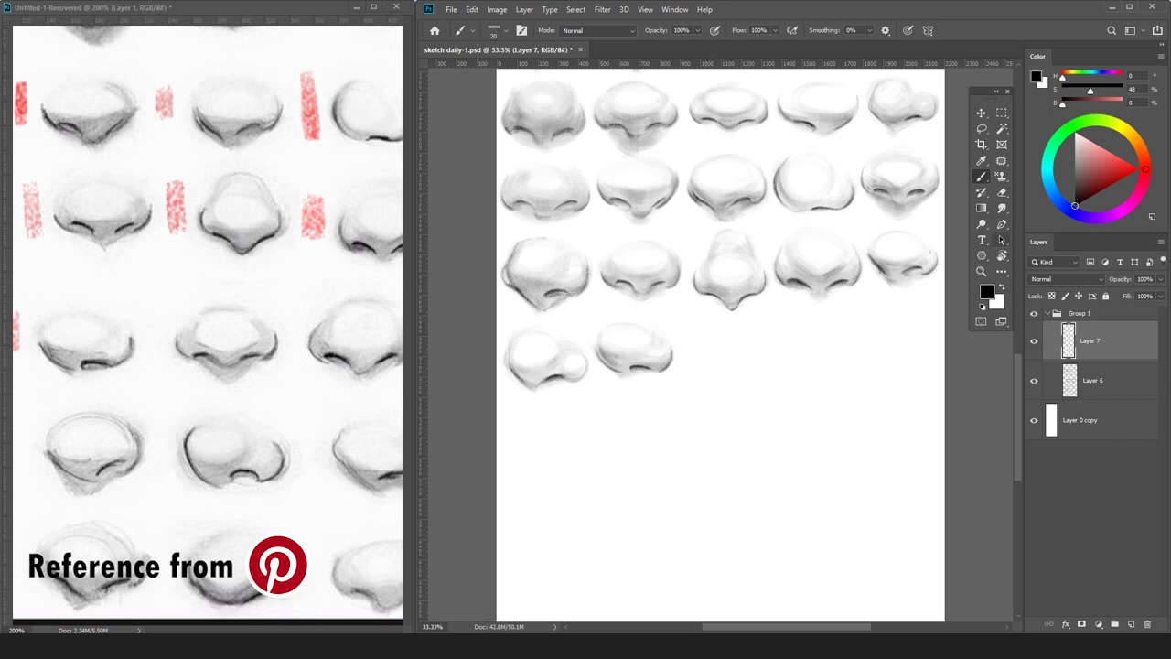
# Outline the next front-facing nose in black on Layer 7, drawing both wings, the nostrils and the tip curve with a 40 px brush.
pyautogui.moveTo(584, 455)
pyautogui.mouseDown()
pyautogui.moveTo(596, 488)
pyautogui.moveTo(655, 481)
pyautogui.moveTo(665, 499)
pyautogui.moveTo(720, 489)
pyautogui.mouseUp()
pyautogui.moveTo(724, 485); pyautogui.dragTo(737, 465)
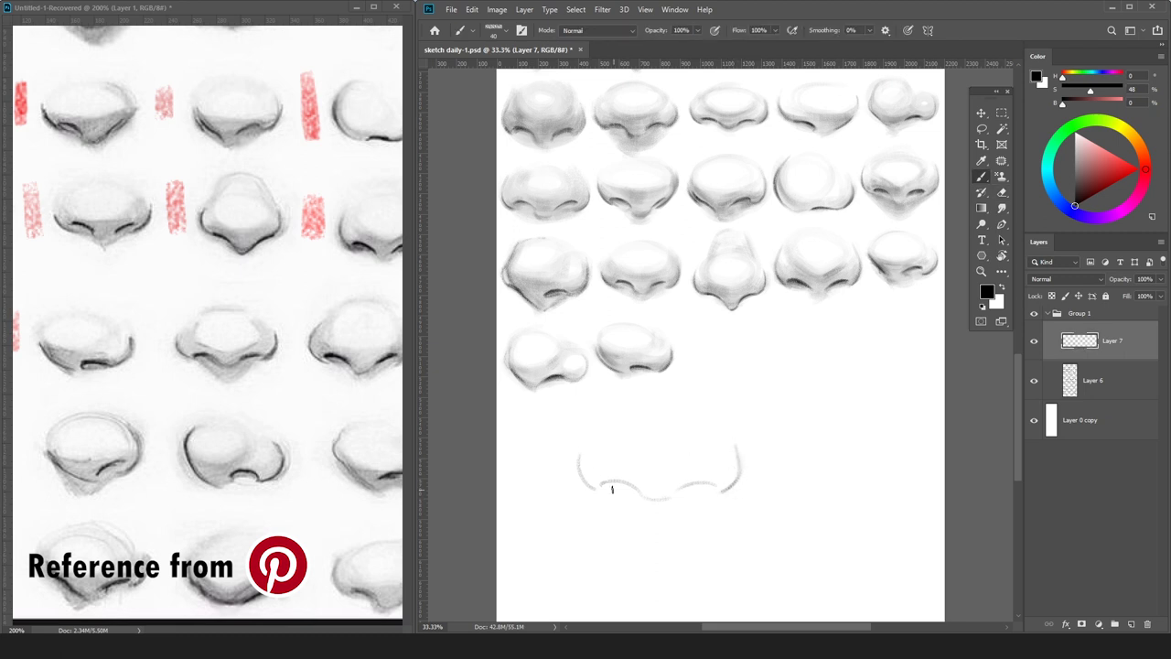
pyautogui.moveTo(712, 483)
pyautogui.mouseDown()
pyautogui.moveTo(673, 500)
pyautogui.moveTo(613, 484)
pyautogui.moveTo(684, 493)
pyautogui.mouseUp()
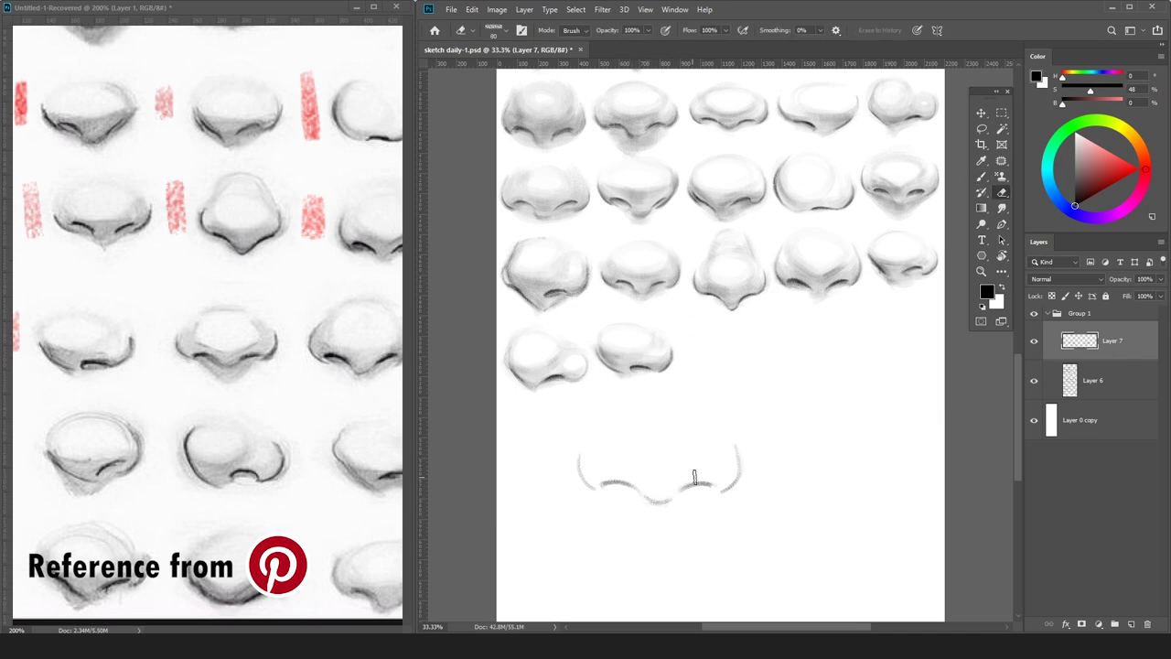
pyautogui.moveTo(732, 485); pyautogui.dragTo(739, 456)
pyautogui.moveTo(584, 447); pyautogui.dragTo(604, 490)
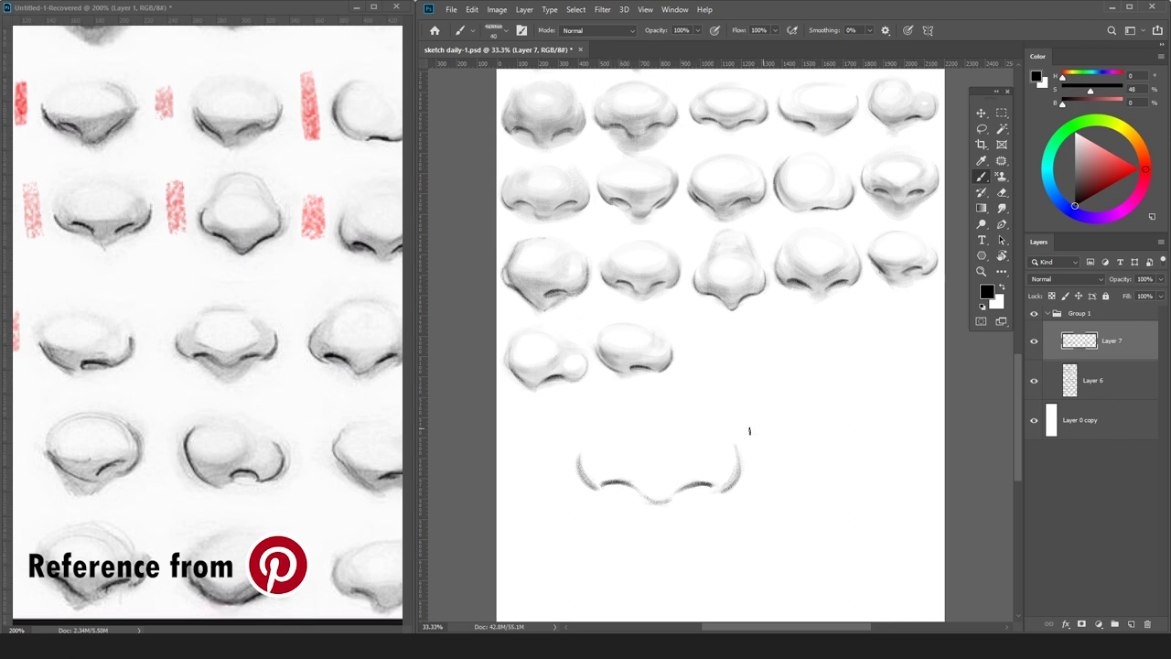
# Lasso the outline's right wing and shift it slightly inward.
pyautogui.press('l')
pyautogui.moveTo(706, 501)
pyautogui.mouseDown()
pyautogui.moveTo(738, 439)
pyautogui.moveTo(746, 463)
pyautogui.mouseUp()
pyautogui.press('v')
# Create Layer 8 beneath the outline and paint the ball's oval rim in 63% brightness grey with an 80 px brush.
pyautogui.click(1119, 379)
pyautogui.hotkey('ctrl', 'shift', 'n')
pyautogui.press('Return')
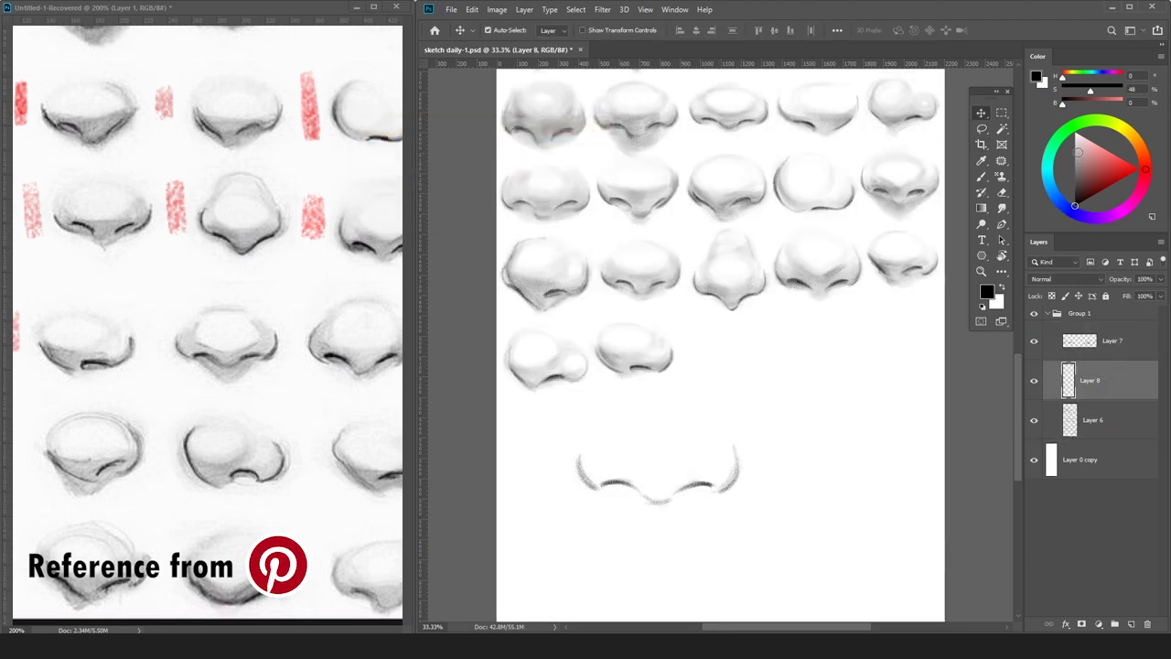
pyautogui.click(1076, 160)
pyautogui.press('b')
pyautogui.press(']')
pyautogui.press(']')
pyautogui.press(']')
pyautogui.press(']')
pyautogui.press(']')
pyautogui.press(']')
pyautogui.moveTo(679, 413)
pyautogui.mouseDown()
pyautogui.moveTo(698, 447)
pyautogui.moveTo(693, 431)
pyautogui.moveTo(610, 445)
pyautogui.moveTo(605, 431)
pyautogui.mouseUp()
pyautogui.hotkey('ctrl', 'z')
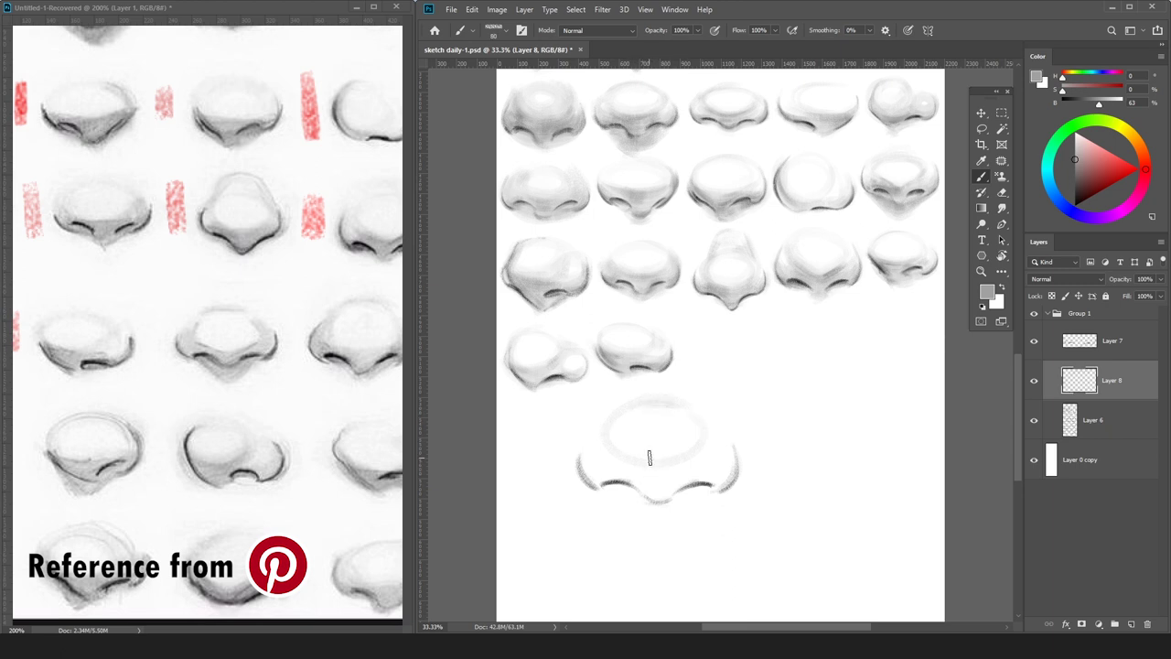
# Enlarge the brush to 250 px and fill in broad grey shading on the left wing, around the ball and underneath.
pyautogui.press(']')
pyautogui.press(']')
pyautogui.press(']')
pyautogui.press(']')
pyautogui.press(']')
pyautogui.press(']')
pyautogui.press(']')
pyautogui.moveTo(607, 424)
pyautogui.mouseDown()
pyautogui.moveTo(647, 470)
pyautogui.moveTo(705, 475)
pyautogui.mouseUp()
pyautogui.moveTo(617, 480)
pyautogui.mouseDown()
pyautogui.moveTo(706, 477)
pyautogui.moveTo(632, 470)
pyautogui.mouseUp()
# Shade the right wing in 73% brightness grey and blend the base with sampled 77% and 79% greys.
pyautogui.click(1076, 151)
pyautogui.moveTo(717, 461)
pyautogui.mouseDown()
pyautogui.moveTo(719, 470)
pyautogui.moveTo(601, 466)
pyautogui.moveTo(659, 497)
pyautogui.moveTo(732, 457)
pyautogui.mouseUp()
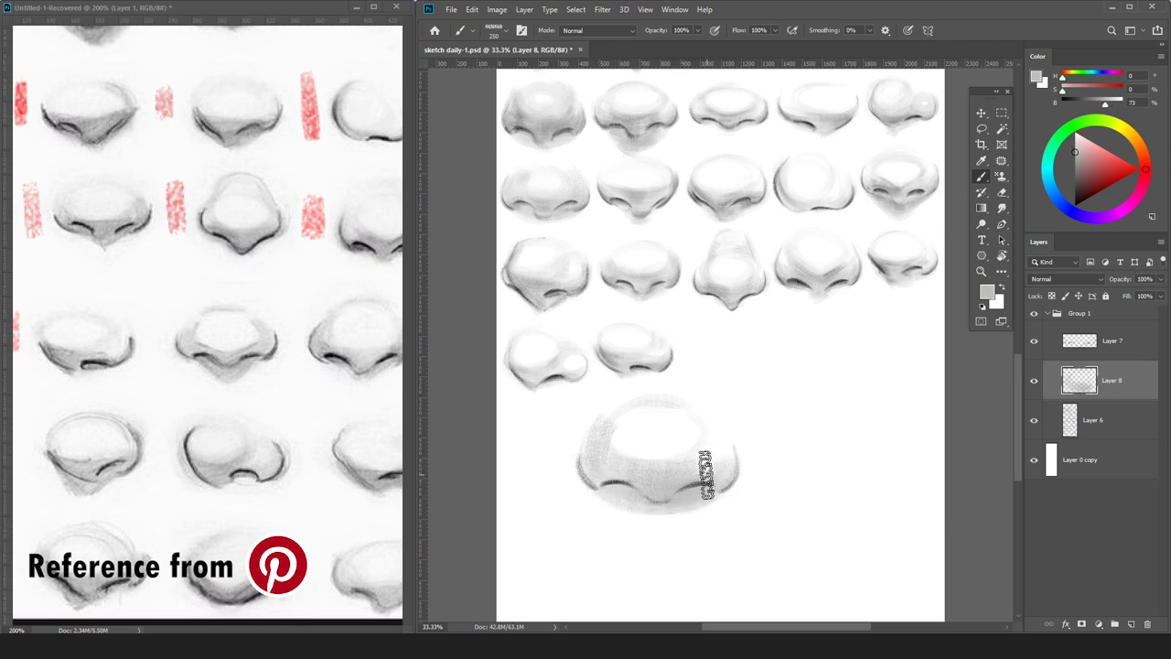
pyautogui.keyDown('alt'); pyautogui.click(715, 474); pyautogui.keyUp('alt')
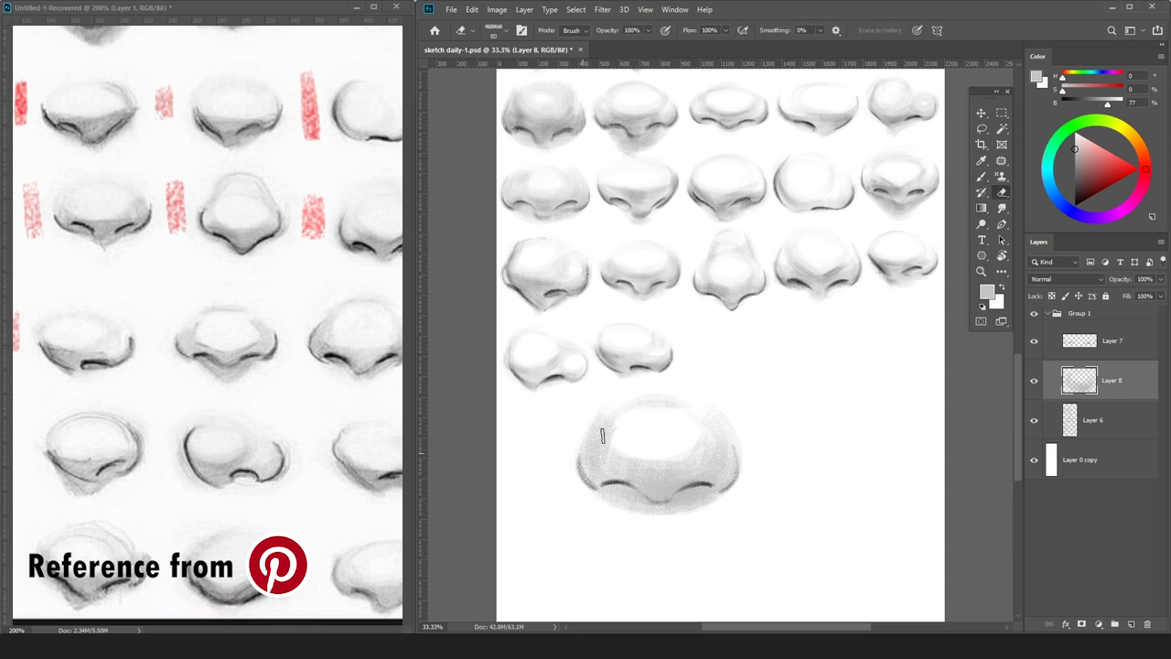
pyautogui.keyDown('alt'); pyautogui.click(656, 477); pyautogui.keyUp('alt')
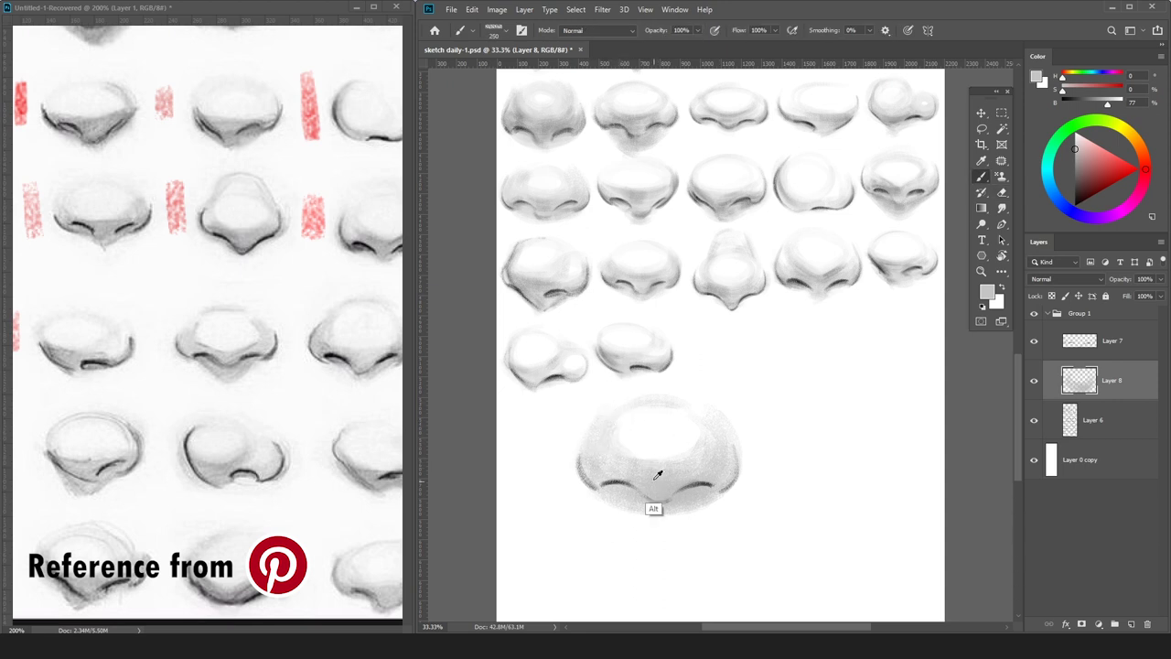
# Lighten the tip's lower edge and trim the shading beneath the nostrils with a 100–150 px eraser.
pyautogui.press('e')
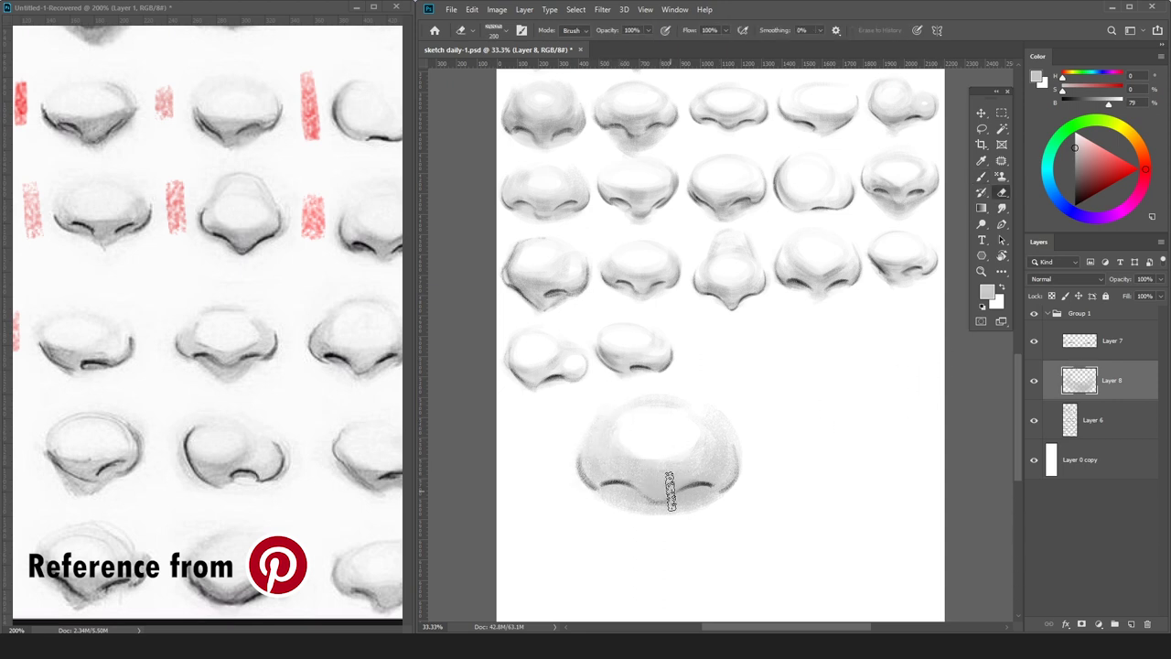
pyautogui.press('[')
pyautogui.press('[')
pyautogui.press('[')
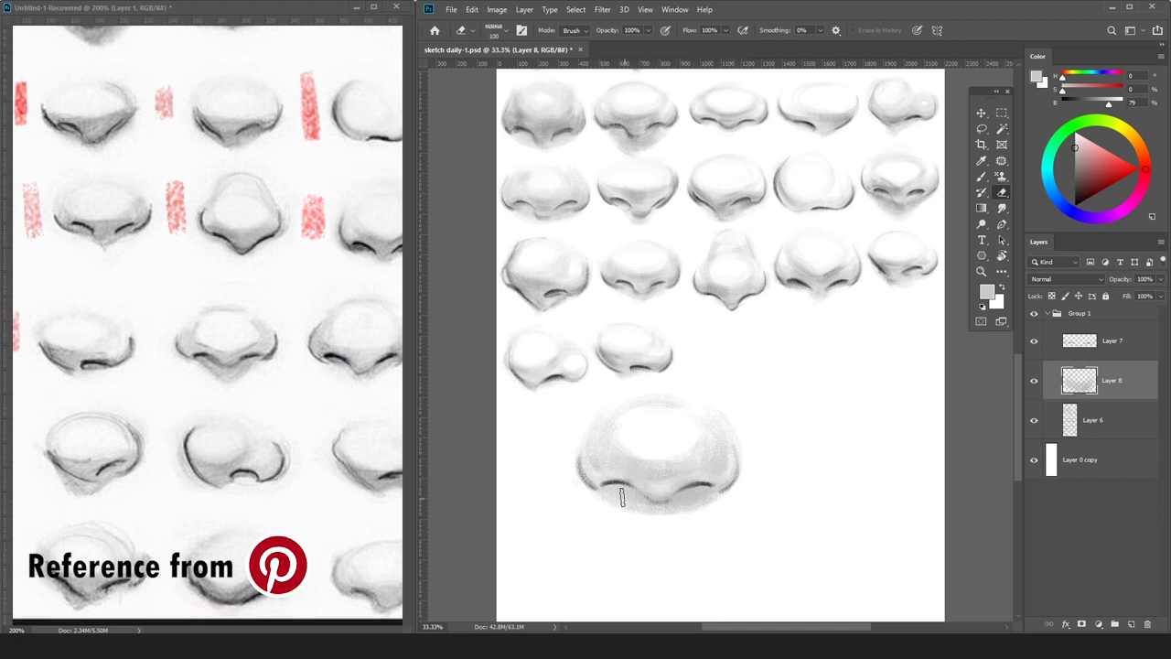
pyautogui.press(']')
pyautogui.press(']')
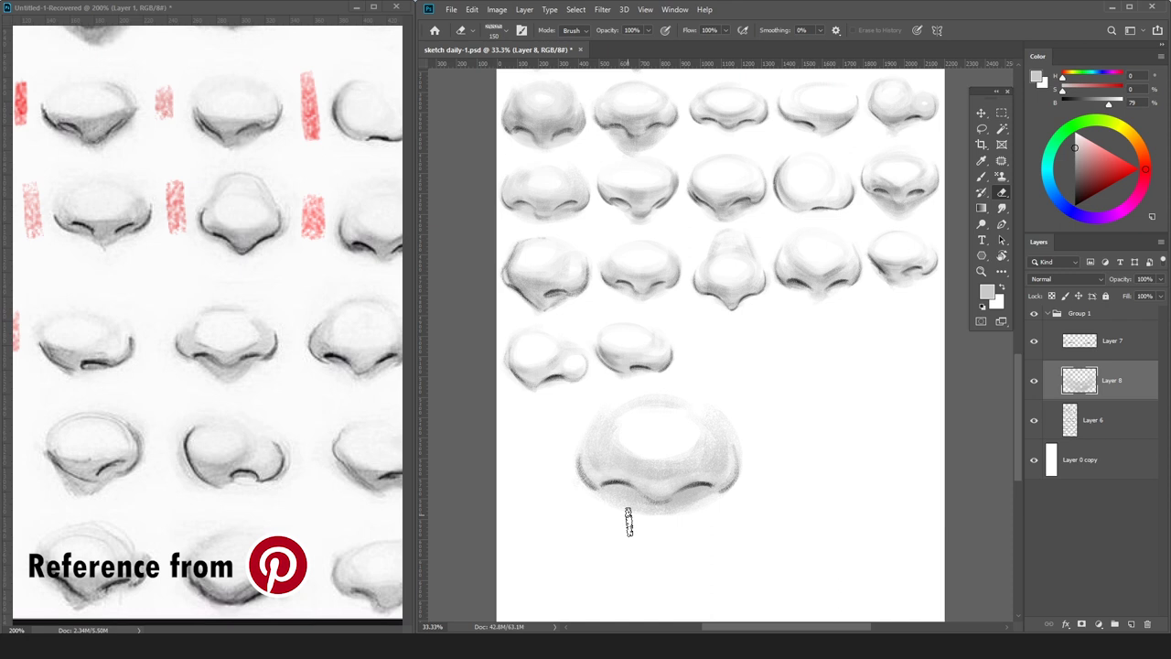
# Shade the ball's left and lower rim and the area beneath the tip in 59% brightness grey with a smaller brush.
pyautogui.press('b')
pyautogui.keyDown('alt'); pyautogui.click(618, 443); pyautogui.keyUp('alt')
pyautogui.press('[')
pyautogui.press('[')
pyautogui.press('[')
pyautogui.press('[')
pyautogui.press('[')
pyautogui.press('[')
pyautogui.click(1076, 162)
pyautogui.press('[')
pyautogui.press('[')
pyautogui.press('[')
pyautogui.press('[')
pyautogui.moveTo(609, 427); pyautogui.dragTo(614, 450)
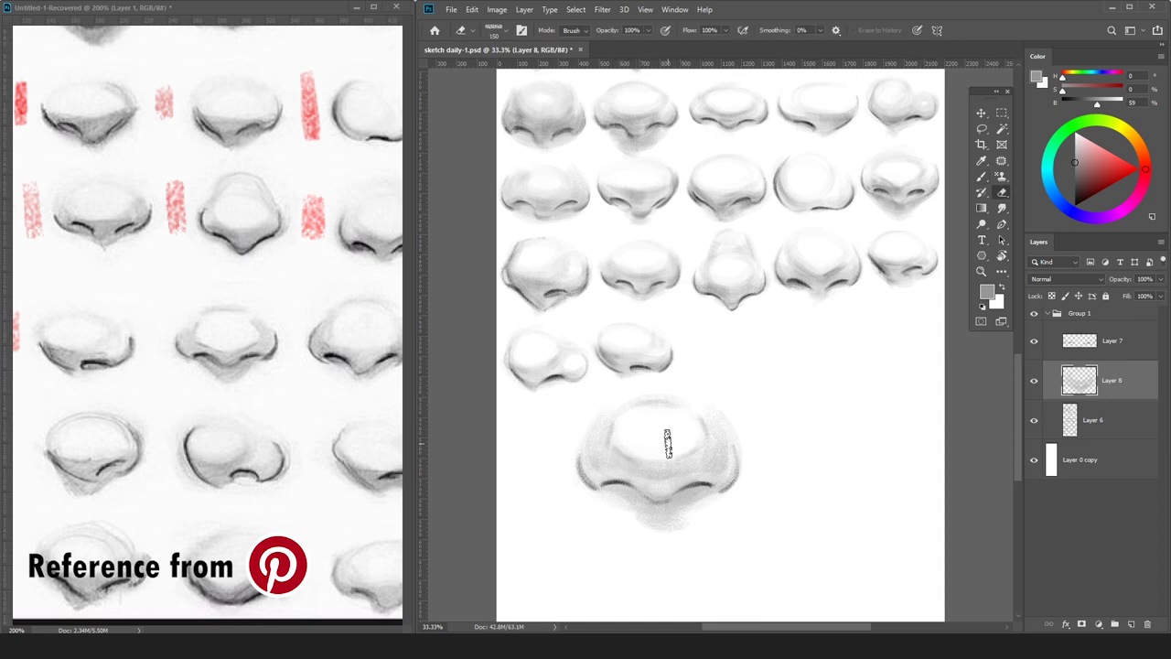
# Clean the ball's highlight with a 150 px eraser and blend around the nostrils in sampled 74% brightness grey.
pyautogui.press('e')
pyautogui.press('b')
pyautogui.keyDown('alt'); pyautogui.click(627, 486); pyautogui.keyUp('alt')
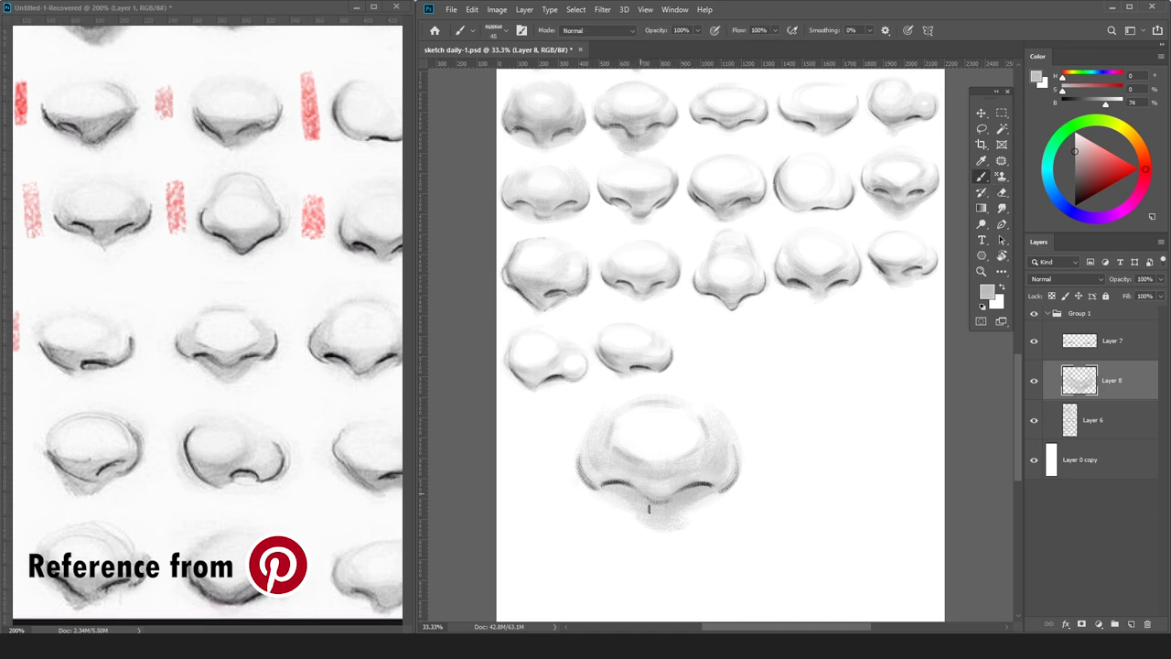
# Merge Layer 7 into Layer 8 and strengthen the nostrils and tip curve in sampled 34% brightness grey with a 50 px brush.
pyautogui.click(1110, 343)
pyautogui.hotkey('ctrl', 'e')
pyautogui.keyDown('alt'); pyautogui.click(700, 403); pyautogui.keyUp('alt')
pyautogui.keyDown('alt'); pyautogui.click(637, 492); pyautogui.keyUp('alt')
pyautogui.press('[')
pyautogui.press(']')
pyautogui.moveTo(666, 501)
pyautogui.mouseDown()
pyautogui.moveTo(648, 500)
pyautogui.moveTo(706, 494)
pyautogui.mouseUp()
pyautogui.hotkey('ctrl', 'z')
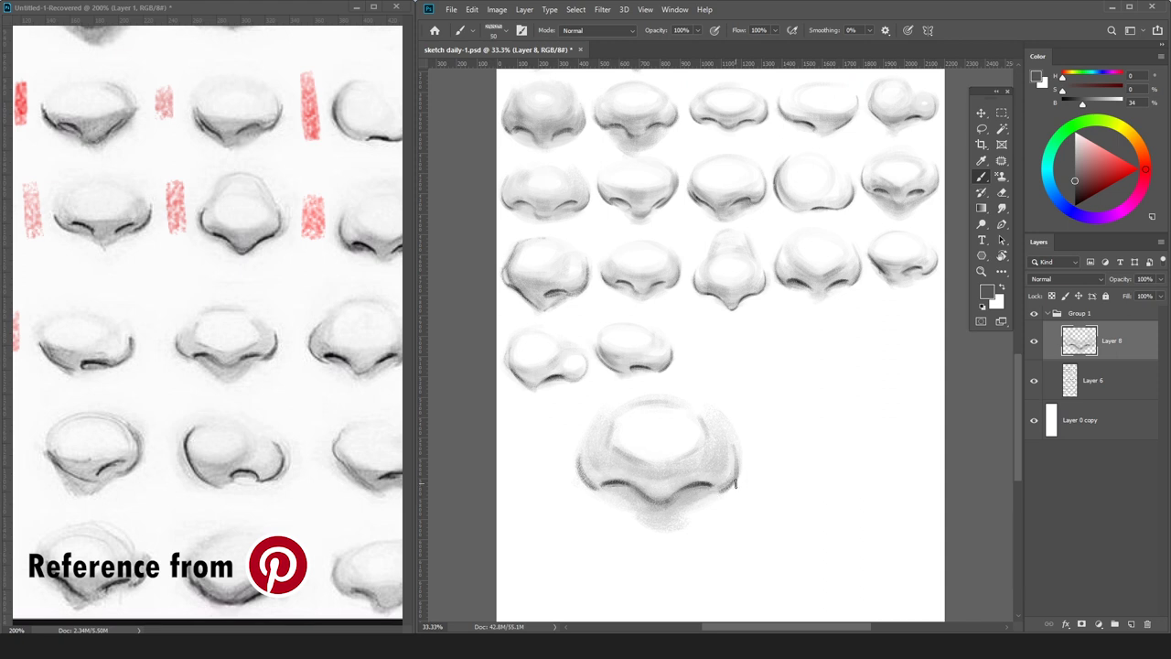
# Blend the right wing, nostrils and ball using sampled greys and white with a 50–125 px brush.
pyautogui.keyDown('alt'); pyautogui.click(722, 475); pyautogui.keyUp('alt')
pyautogui.moveTo(732, 437); pyautogui.dragTo(737, 458)
pyautogui.keyDown('alt'); pyautogui.click(735, 469); pyautogui.keyUp('alt')
pyautogui.keyDown('alt'); pyautogui.click(722, 447); pyautogui.keyUp('alt')
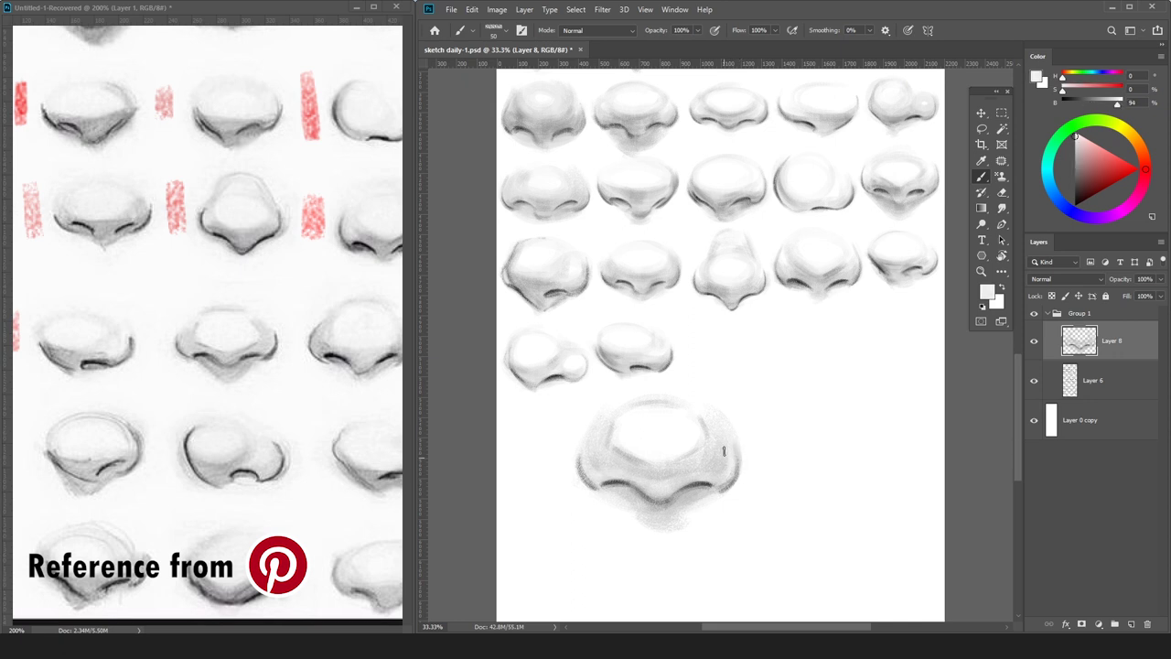
pyautogui.keyDown('alt'); pyautogui.click(677, 507); pyautogui.keyUp('alt')
pyautogui.keyDown('alt'); pyautogui.click(692, 486); pyautogui.keyUp('alt')
pyautogui.keyDown('alt'); pyautogui.click(635, 440); pyautogui.keyUp('alt')
# Soften the ball's lower edge with a 90 px eraser.
pyautogui.hotkey('ctrl', '-')
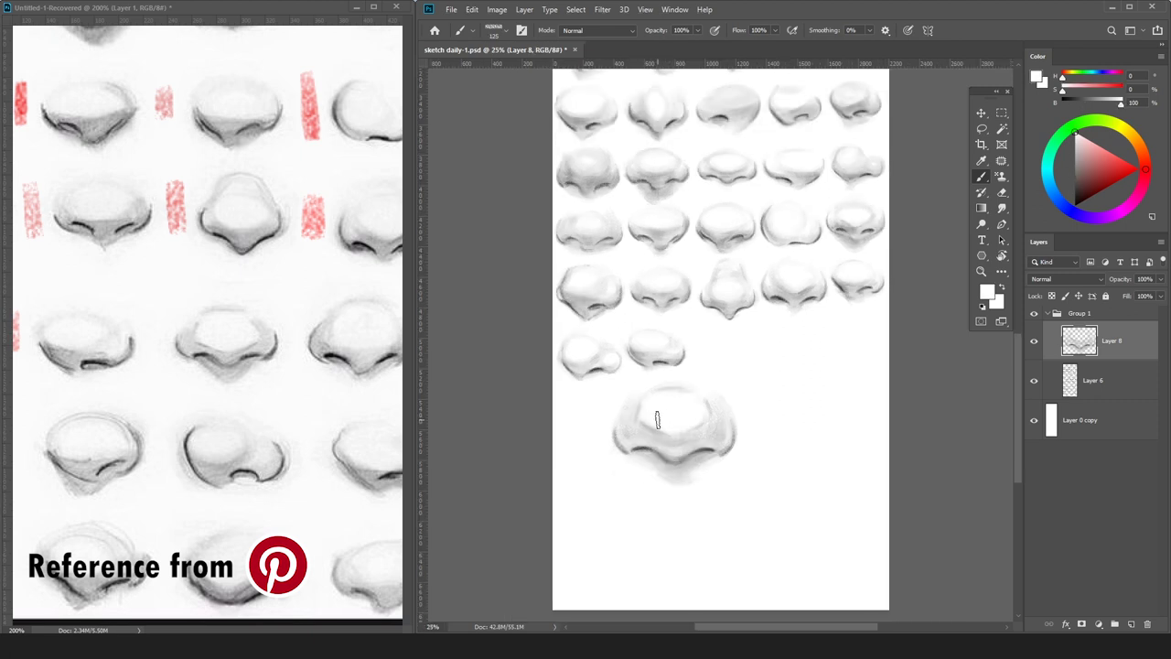
pyautogui.press('e')
pyautogui.moveTo(641, 419); pyautogui.dragTo(701, 441)
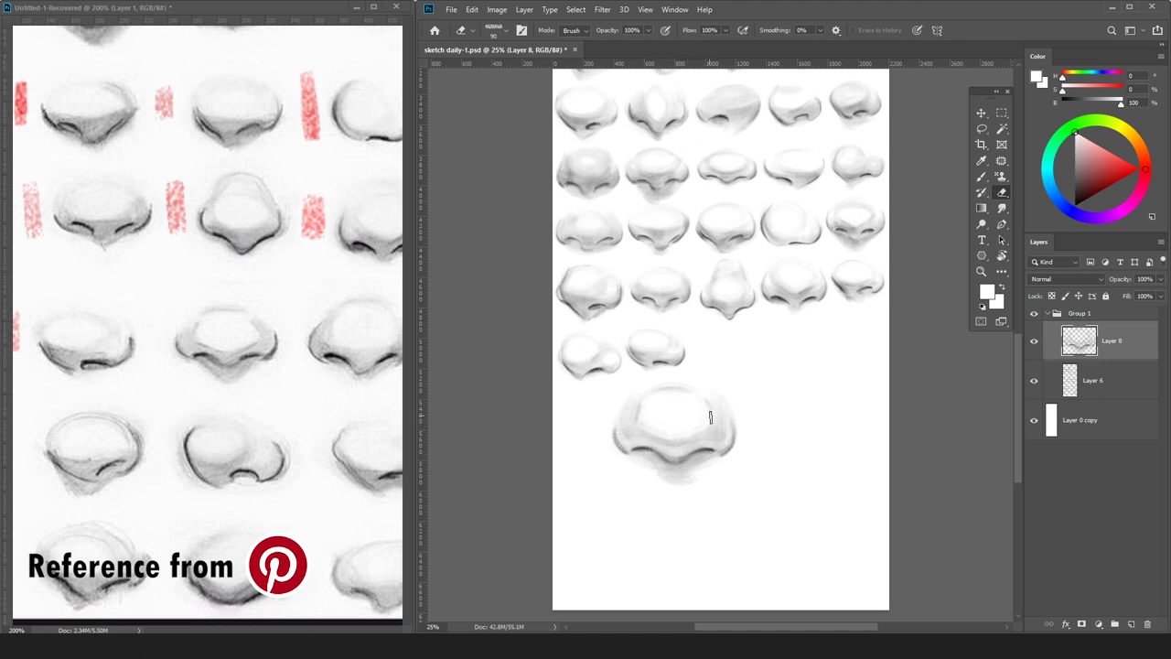
# Shade around the ball in 64% brightness grey and darken the wings and nostrils in black with a 60 px brush.
pyautogui.moveTo(1070, 193)
pyautogui.mouseDown()
pyautogui.moveTo(1071, 204)
pyautogui.moveTo(1075, 159)
pyautogui.mouseUp()
pyautogui.press('b')
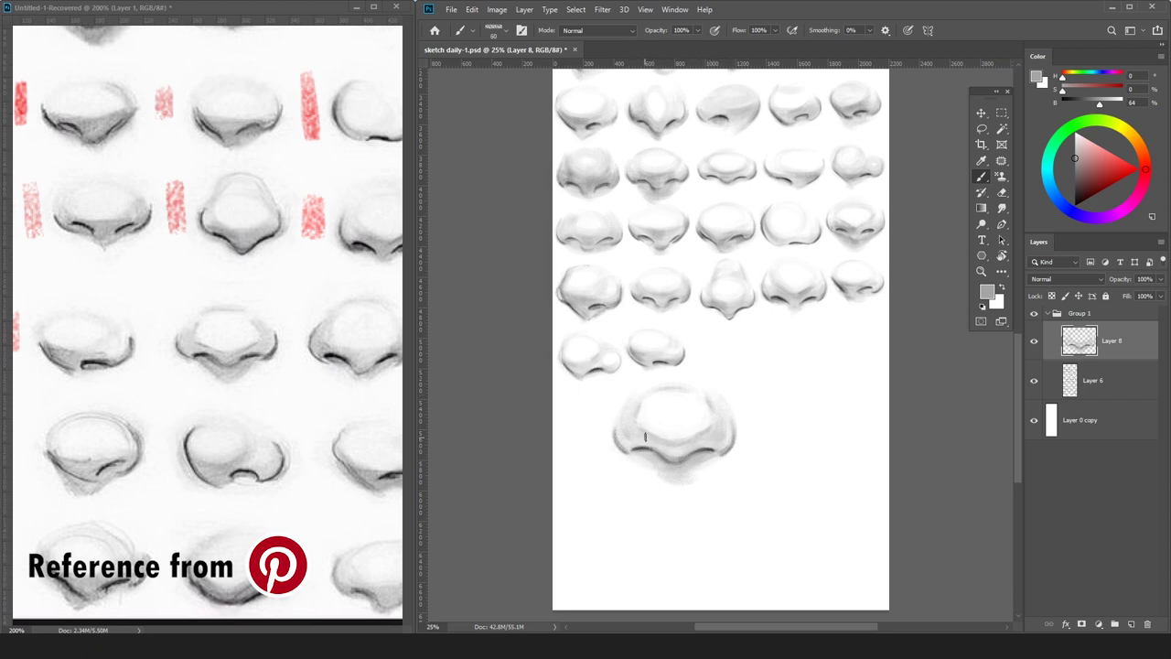
pyautogui.press('e')
pyautogui.press('b')
pyautogui.press('d')
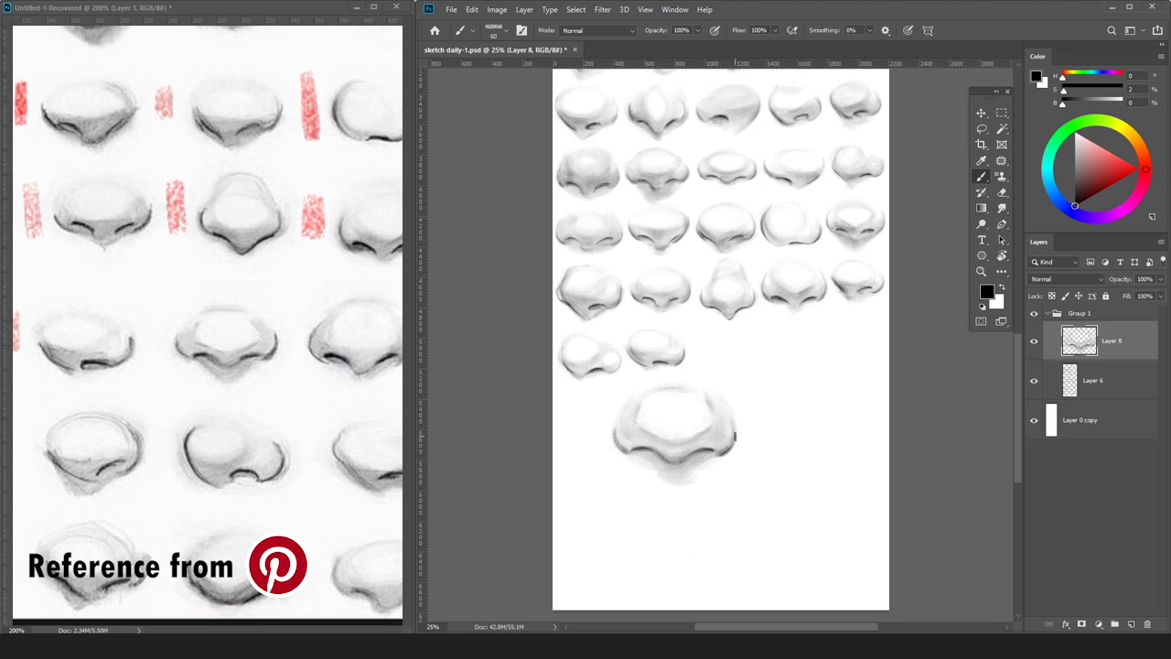
# Scale the finished front-facing nose down and place it third in the unfinished row of noses.
pyautogui.hotkey('ctrl', 't')
pyautogui.moveTo(738, 382); pyautogui.dragTo(687, 426)
pyautogui.moveTo(649, 457); pyautogui.dragTo(732, 358)
pyautogui.moveTo(766, 325); pyautogui.dragTo(755, 336)
pyautogui.moveTo(738, 361); pyautogui.dragTo(742, 356)
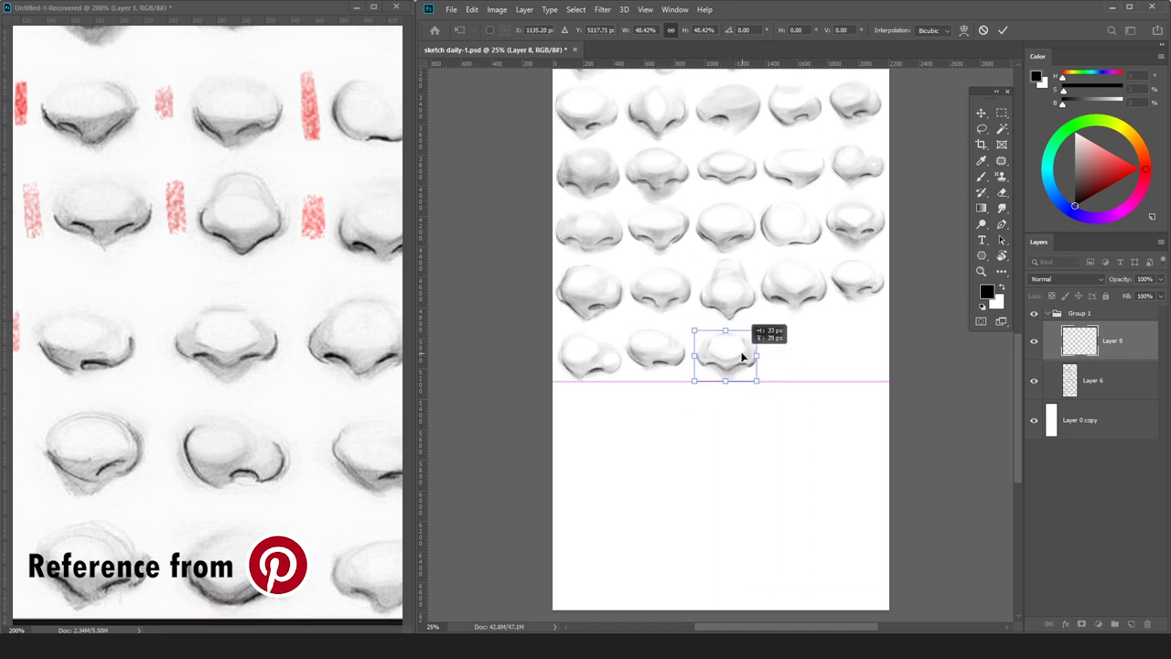
pyautogui.press('Return')
pyautogui.press('b')
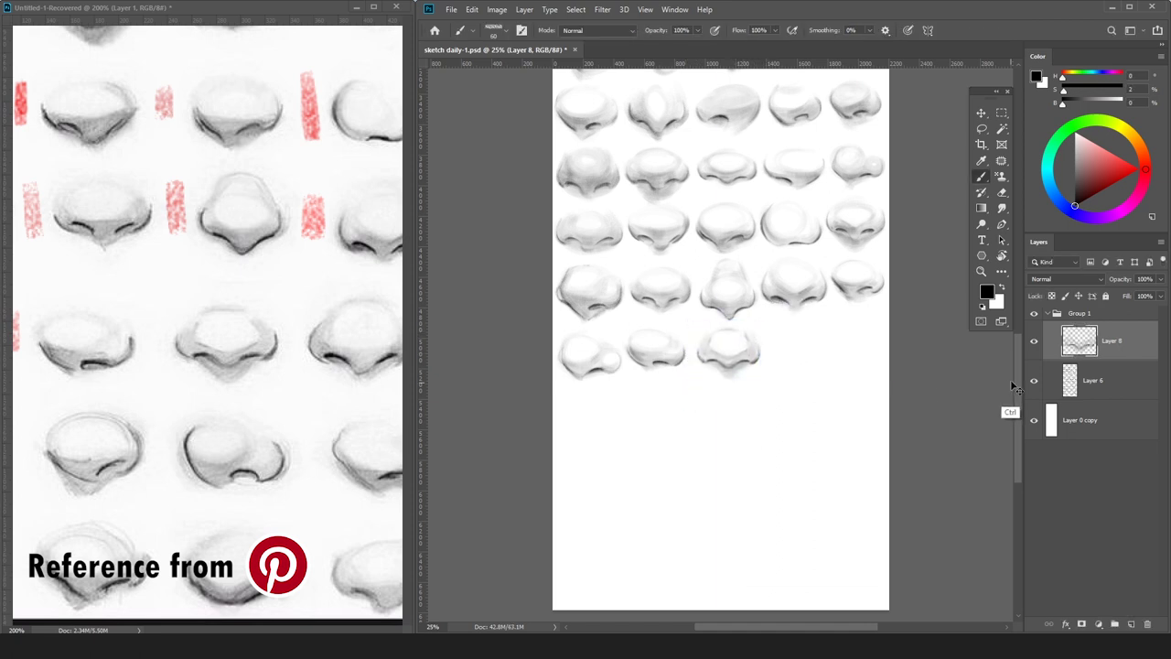
# Merge the placed nose into Layer 6 and mark the copied nose in the reference image with a red brush stroke.
pyautogui.hotkey('ctrl', 'e')
pyautogui.click(1134, 165)
pyautogui.click(227, 176)
pyautogui.press('[')
pyautogui.press('[')
pyautogui.press('[')
pyautogui.press('[')
pyautogui.press('[')
pyautogui.press('[')
pyautogui.press('[')
pyautogui.moveTo(161, 314); pyautogui.dragTo(162, 352)
pyautogui.moveTo(291, 354); pyautogui.dragTo(162, 356)
# Switch back to the sketch document, choose black as the brush colour and create a new Layer 7.
pyautogui.click(787, 371)
pyautogui.click(1075, 205)
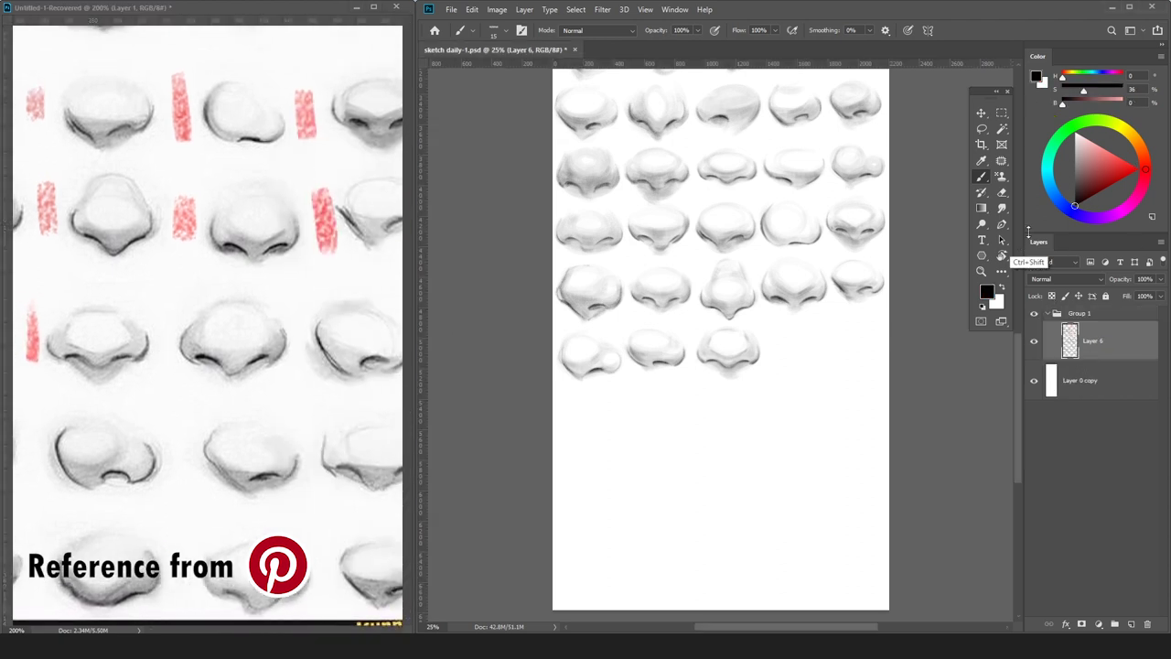
pyautogui.hotkey('ctrl', 'shift', 'n')
pyautogui.press('Return')
# Sketch the next nose's outline in black below the unfinished row, drawing its wings, nostrils and tip.
pyautogui.hotkey('ctrl', '+')
pyautogui.moveTo(652, 501)
pyautogui.mouseDown()
pyautogui.moveTo(624, 419)
pyautogui.moveTo(654, 440)
pyautogui.moveTo(700, 427)
pyautogui.moveTo(710, 388)
pyautogui.mouseUp()
pyautogui.hotkey('ctrl', 'z')
pyautogui.moveTo(593, 379); pyautogui.dragTo(588, 413)
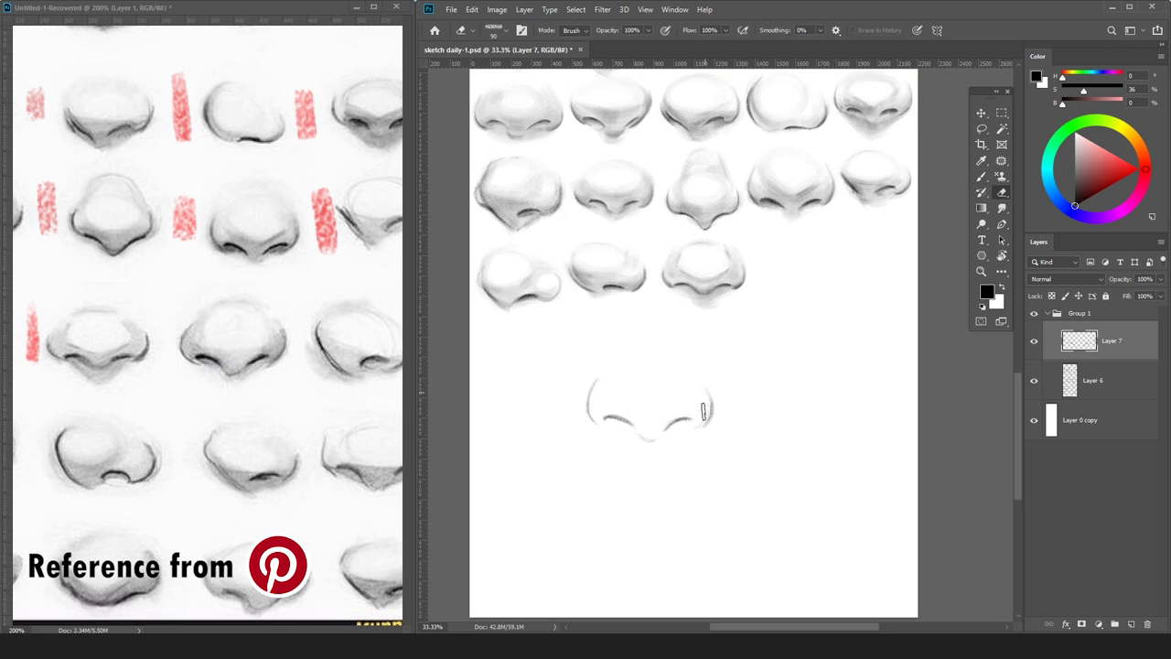
# Refine the wing and nostril lines with a 90 px eraser and a 35 px black brush.
pyautogui.press('e')
pyautogui.press('b')
pyautogui.moveTo(593, 380); pyautogui.dragTo(589, 423)
pyautogui.hotkey('ctrl', 'z')
pyautogui.press('e')
pyautogui.press('b')
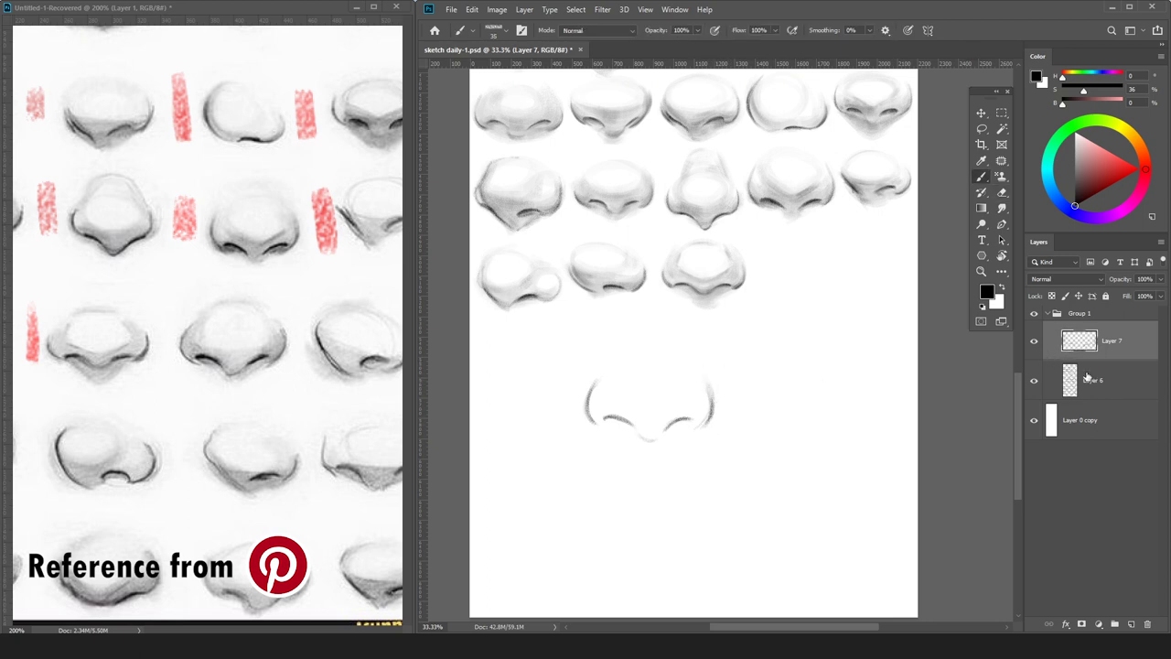
# Create a new Layer 8 between Layer 6 and the outline layer and choose light grey at 78% brightness.
pyautogui.click(1078, 376)
pyautogui.hotkey('ctrl', 'shift', 'n')
pyautogui.press('Return')
pyautogui.click(1075, 148)
# Shade the nose's round tip, wings and underside in light grey with an enlarged brush.
pyautogui.press(']')
pyautogui.press(']')
pyautogui.press(']')
pyautogui.press(']')
pyautogui.press(']')
pyautogui.press(']')
pyautogui.press(']')
pyautogui.press(']')
pyautogui.press(']')
pyautogui.press(']')
pyautogui.moveTo(645, 367)
pyautogui.mouseDown()
pyautogui.moveTo(607, 408)
pyautogui.moveTo(675, 407)
pyautogui.moveTo(658, 378)
pyautogui.moveTo(700, 398)
pyautogui.mouseUp()
pyautogui.moveTo(606, 395)
pyautogui.mouseDown()
pyautogui.moveTo(669, 409)
pyautogui.moveTo(596, 406)
pyautogui.moveTo(651, 448)
pyautogui.mouseUp()
pyautogui.moveTo(709, 411)
pyautogui.mouseDown()
pyautogui.moveTo(699, 378)
pyautogui.moveTo(706, 413)
pyautogui.mouseUp()
# Build up light grey shading on both wings and clean the edges with a 90 px eraser.
pyautogui.press('[')
pyautogui.press('[')
pyautogui.press('[')
pyautogui.press('[')
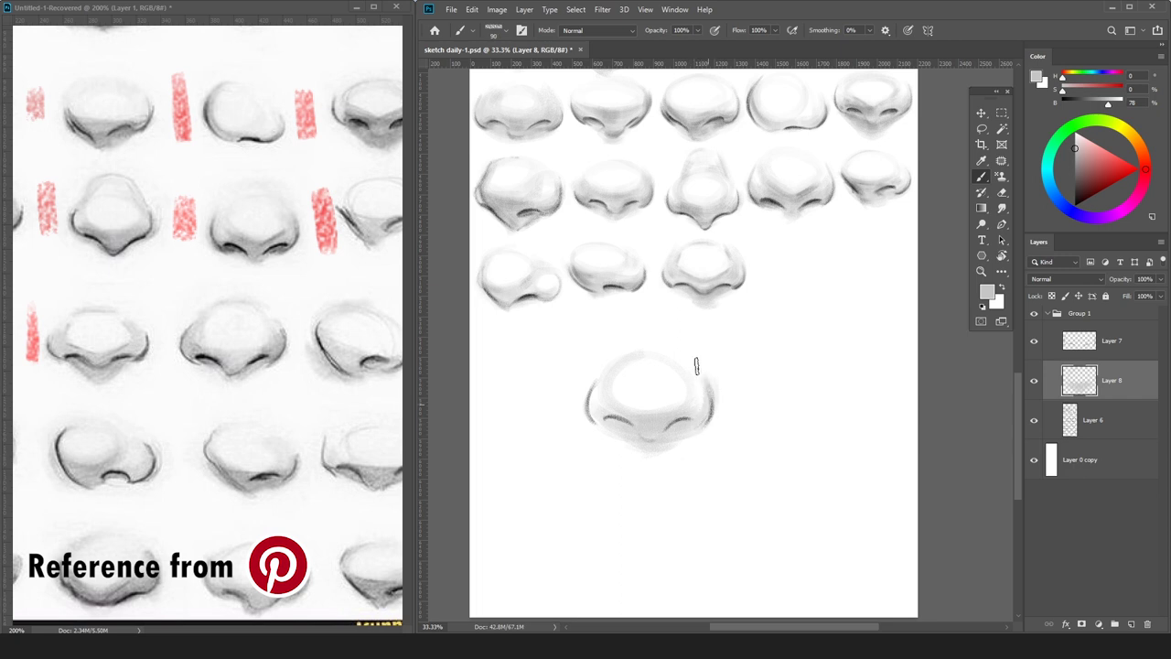
pyautogui.moveTo(592, 388); pyautogui.dragTo(593, 421)
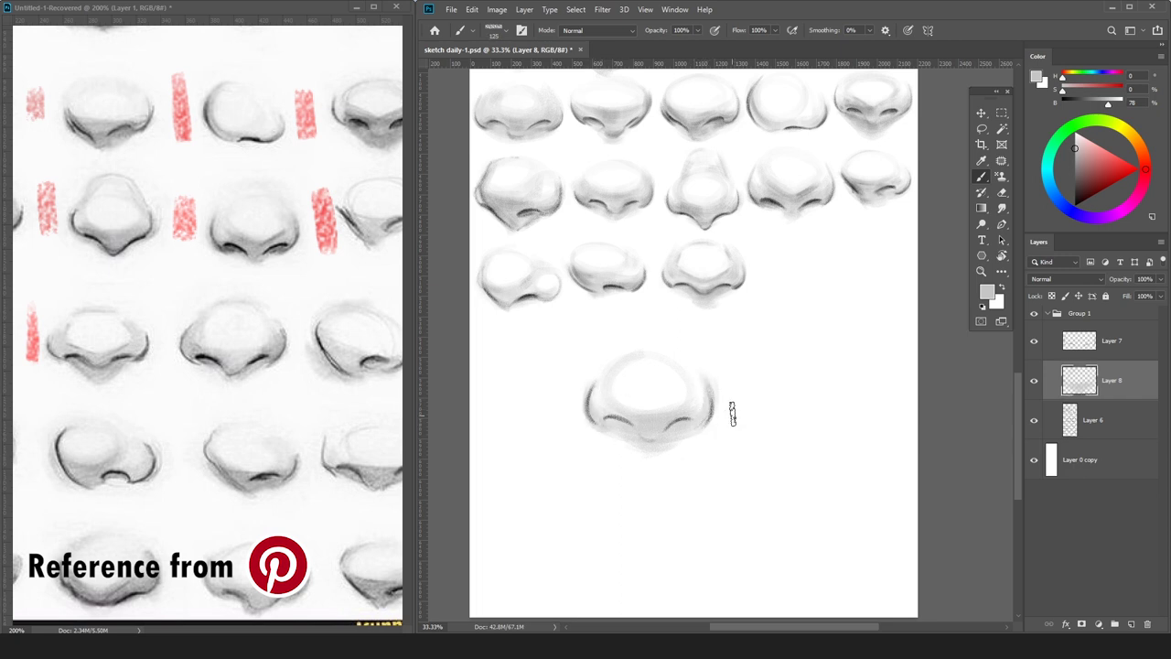
pyautogui.press('e')
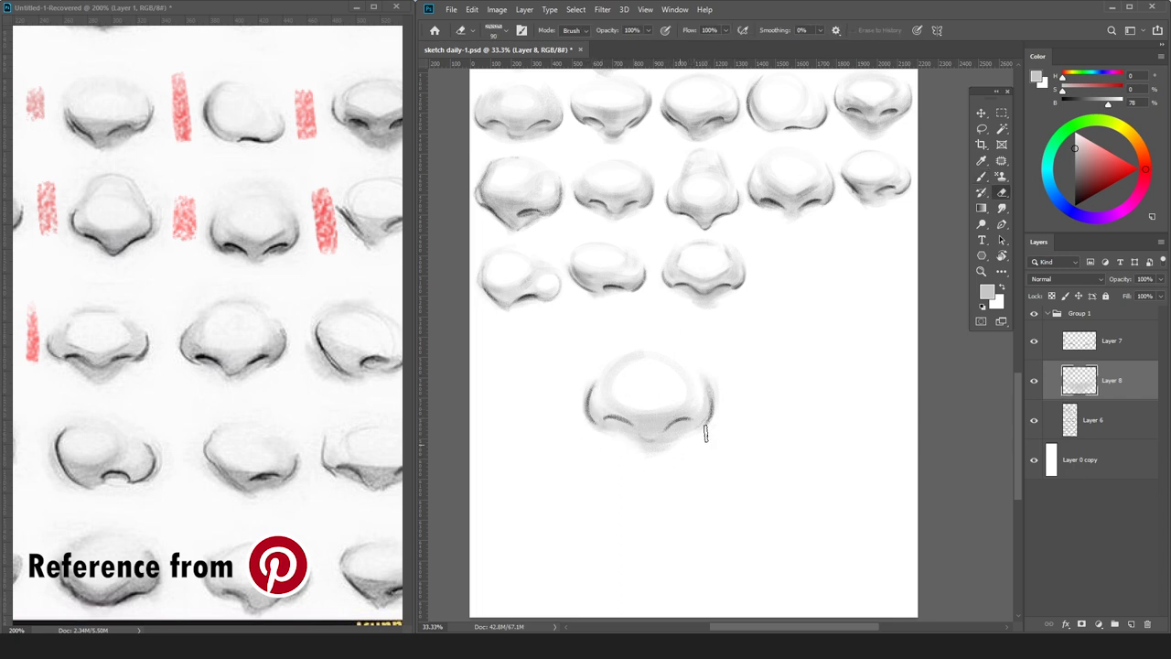
pyautogui.press('b')
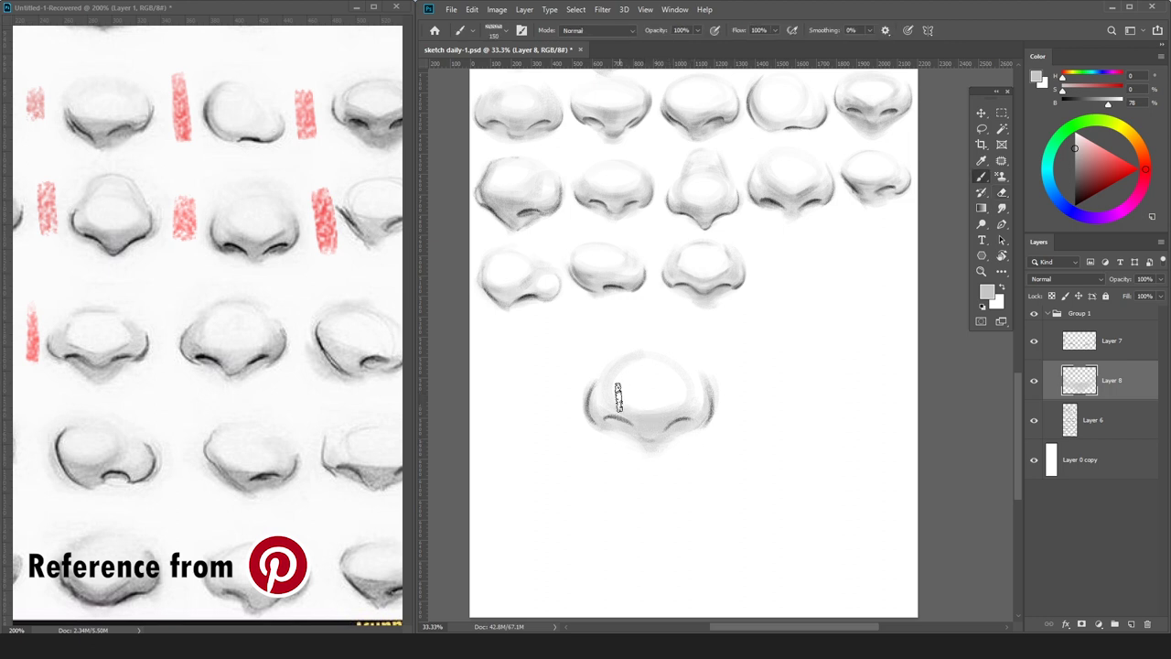
# Darken the nostrils and nearby wing shadows with a 40 px brush in grey at 58% brightness.
pyautogui.keyDown('alt'); pyautogui.click(656, 400); pyautogui.keyUp('alt')
pyautogui.press('[')
pyautogui.press('[')
pyautogui.press('[')
pyautogui.press('[')
pyautogui.press('[')
pyautogui.press('[')
pyautogui.press('[')
pyautogui.press('[')
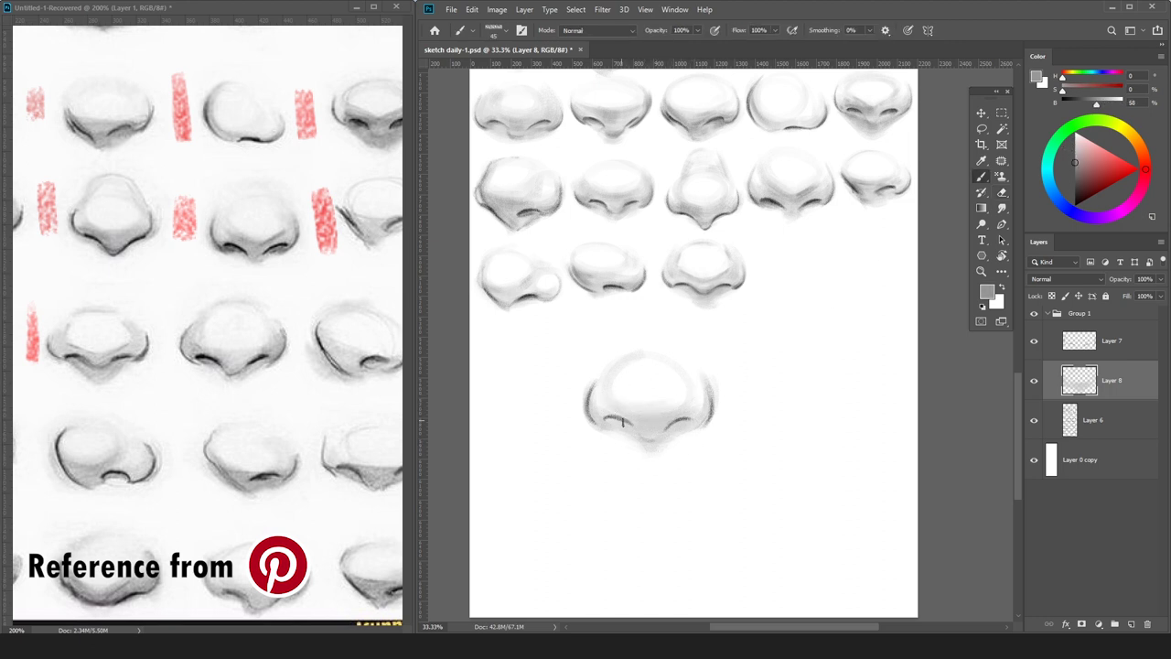
pyautogui.press(']')
pyautogui.press(']')
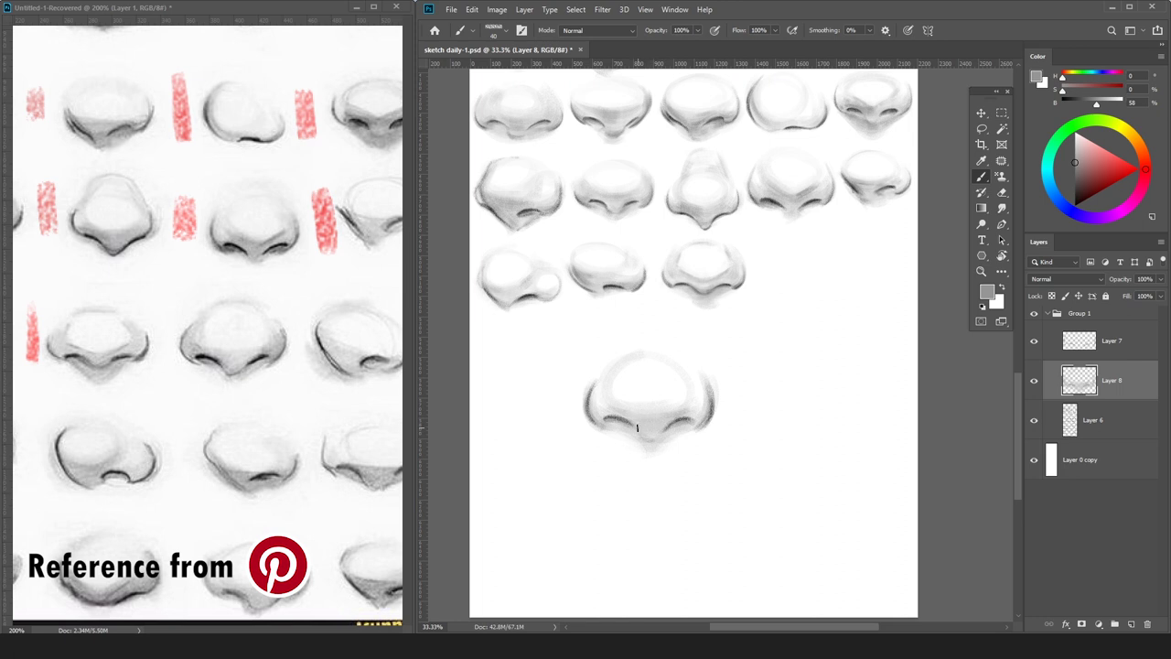
# Deepen the shadows on the wings and under the tip with a 60 px grey brush.
pyautogui.press(']')
pyautogui.press(']')
pyautogui.press(']')
pyautogui.hotkey('ctrl', 'z')
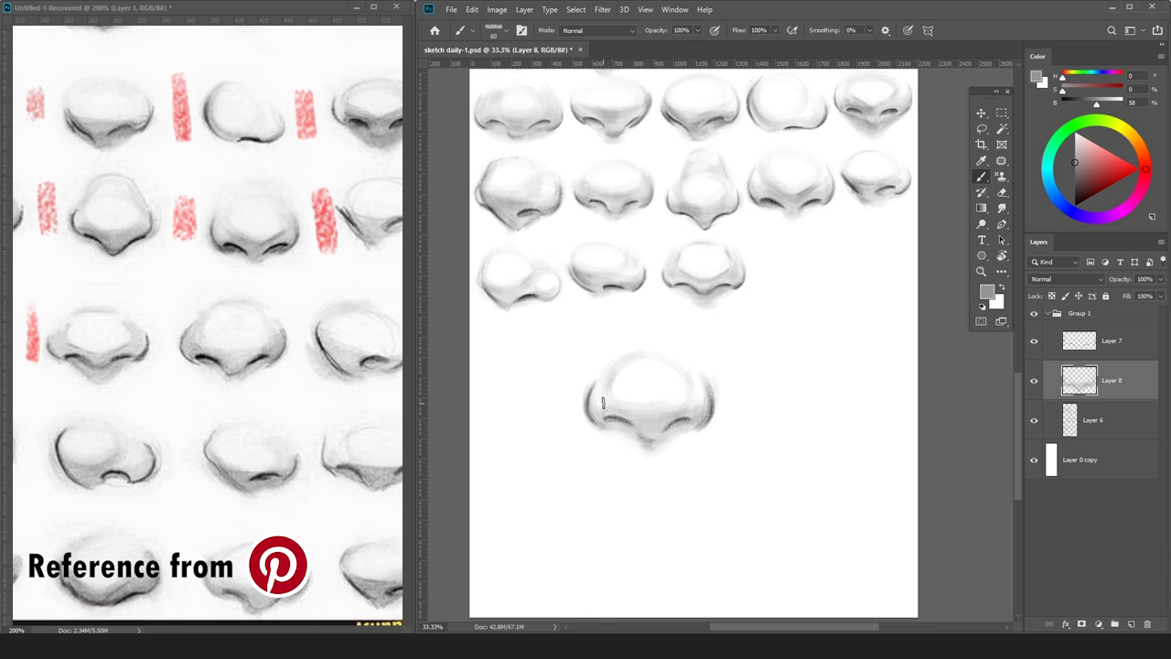
pyautogui.press(']')
# Merge Layer 7 into Layer 8 and reinforce the nostril lines with a 25 px black brush.
pyautogui.click(1095, 344)
pyautogui.hotkey('ctrl', 'e')
pyautogui.moveTo(1076, 197); pyautogui.dragTo(1050, 238)
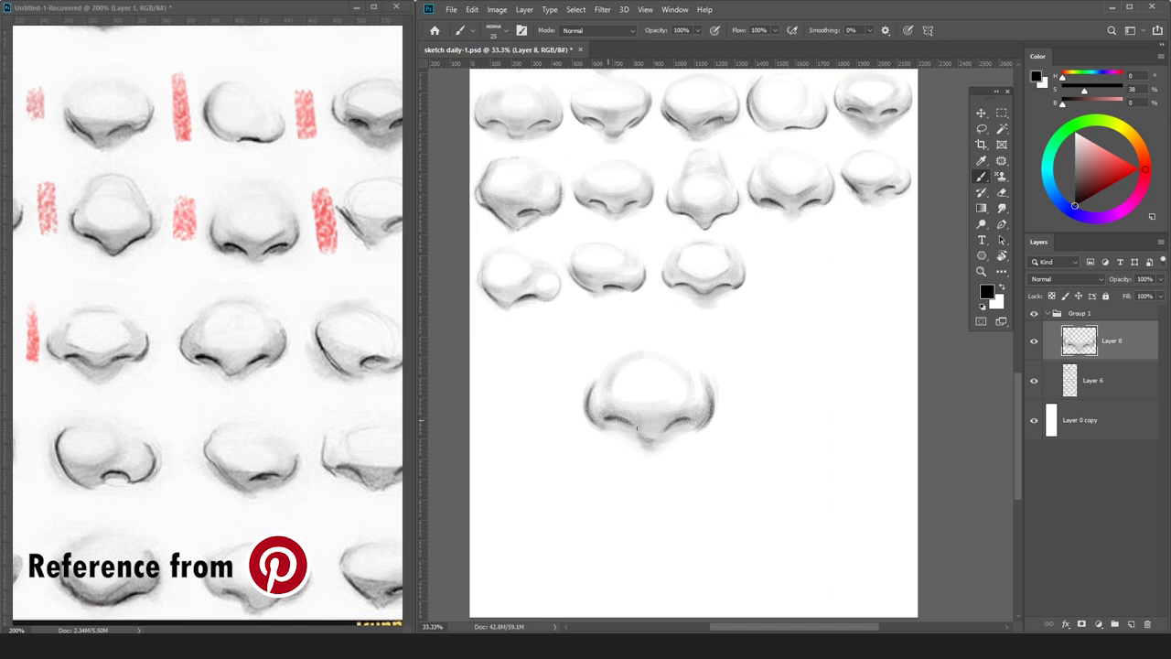
# Scale down the finished nose and place it as the fourth nose in the third row.
pyautogui.hotkey('ctrl', 't')
pyautogui.moveTo(716, 352); pyautogui.dragTo(680, 379)
pyautogui.moveTo(633, 421); pyautogui.dragTo(806, 275)
pyautogui.moveTo(852, 233); pyautogui.dragTo(836, 247)
pyautogui.press('Return')
pyautogui.press('b')
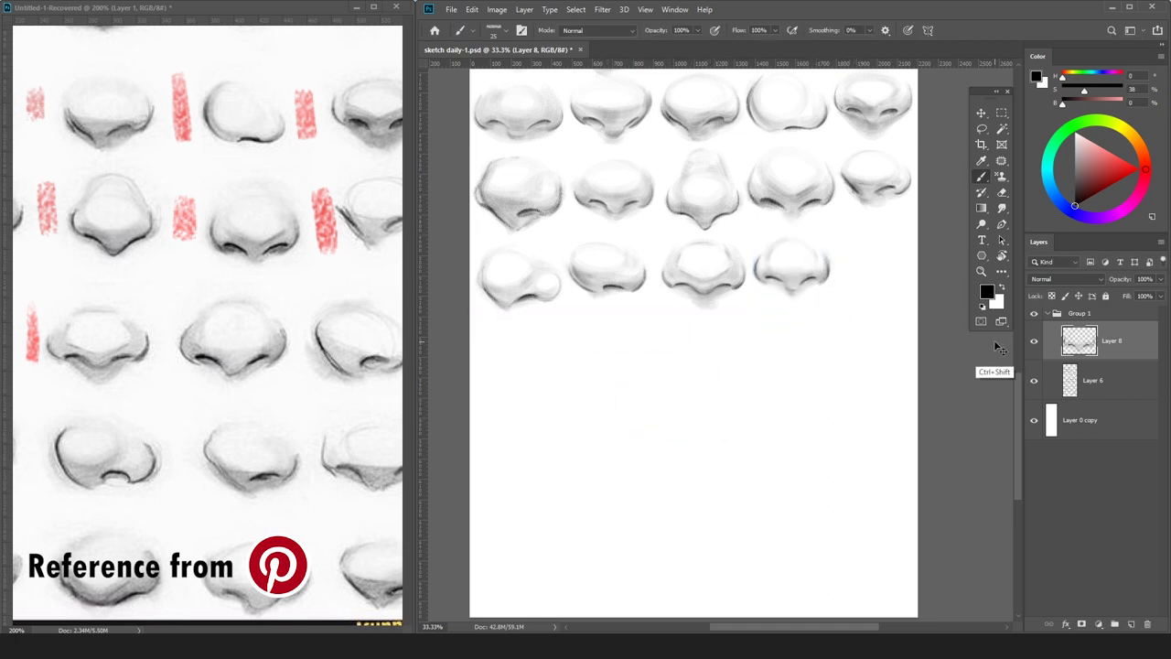
# Merge the placed nose into Layer 6 and create a new Layer 7 for the next sketch.
pyautogui.hotkey('ctrl', 'w')
pyautogui.click(852, 245)
pyautogui.hotkey('ctrl', 'e')
pyautogui.hotkey('ctrl', 'shift', 'n')
pyautogui.press('Return')
# Choose red as the brush colour and mark the copied nose in the reference image with a brush stroke.
pyautogui.moveTo(1077, 197); pyautogui.dragTo(1050, 214)
pyautogui.click(1122, 170)
pyautogui.click(294, 52)
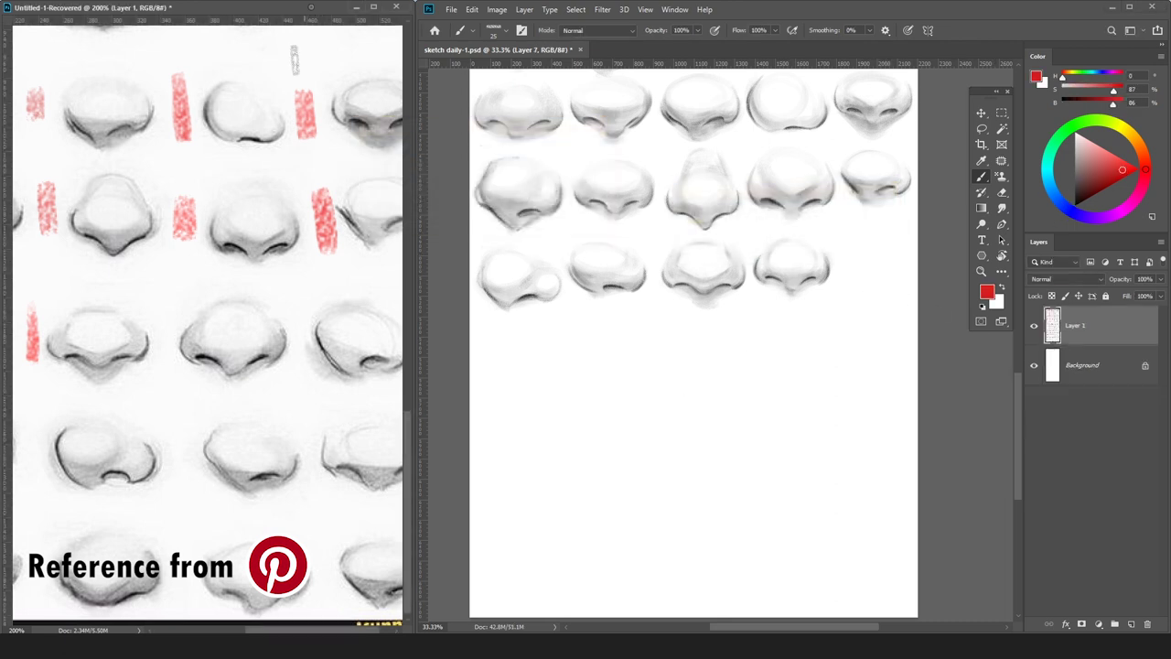
pyautogui.moveTo(169, 314); pyautogui.dragTo(170, 351)
pyautogui.moveTo(261, 365); pyautogui.dragTo(143, 366)
# Switch back to the sketch document and draw the next nose's long curved side in black below the third row.
pyautogui.click(981, 424)
pyautogui.click(1057, 220)
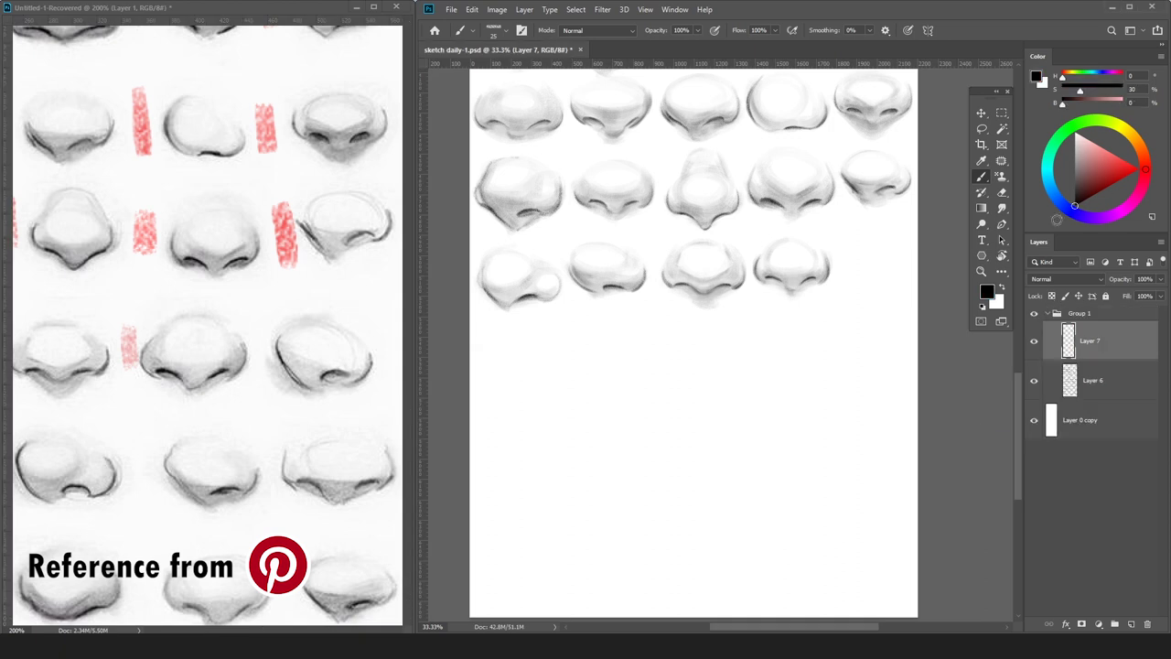
pyautogui.hotkey('ctrl', '+')
pyautogui.moveTo(562, 371); pyautogui.dragTo(597, 432)
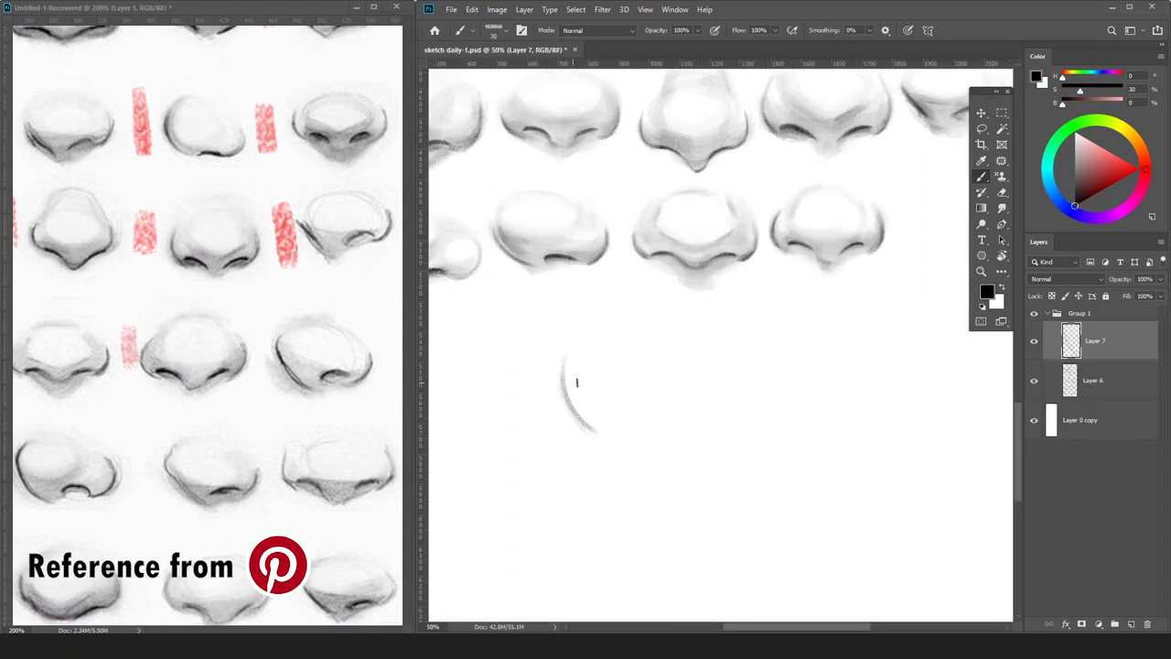
pyautogui.hotkey('ctrl', 'z')
pyautogui.moveTo(572, 354)
pyautogui.mouseDown()
pyautogui.moveTo(586, 433)
pyautogui.moveTo(562, 385)
pyautogui.mouseUp()
pyautogui.moveTo(574, 349)
pyautogui.mouseDown()
pyautogui.moveTo(561, 381)
pyautogui.moveTo(606, 445)
pyautogui.mouseUp()
pyautogui.moveTo(562, 382); pyautogui.dragTo(609, 446)
pyautogui.moveTo(565, 390); pyautogui.dragTo(607, 446)
# Refine the curved side with eraser and brush, and draw the nostril arc and the opposite wing.
pyautogui.press('e')
pyautogui.moveTo(554, 358); pyautogui.dragTo(557, 386)
pyautogui.press('b')
pyautogui.moveTo(561, 365); pyautogui.dragTo(612, 450)
pyautogui.press('e')
pyautogui.hotkey('ctrl', 'z')
pyautogui.moveTo(674, 426)
pyautogui.mouseDown()
pyautogui.moveTo(640, 434)
pyautogui.moveTo(712, 427)
pyautogui.moveTo(720, 388)
pyautogui.moveTo(688, 443)
pyautogui.mouseUp()
pyautogui.hotkey('ctrl', 'z')
pyautogui.hotkey('ctrl', 'z')
pyautogui.moveTo(721, 388); pyautogui.dragTo(697, 439)
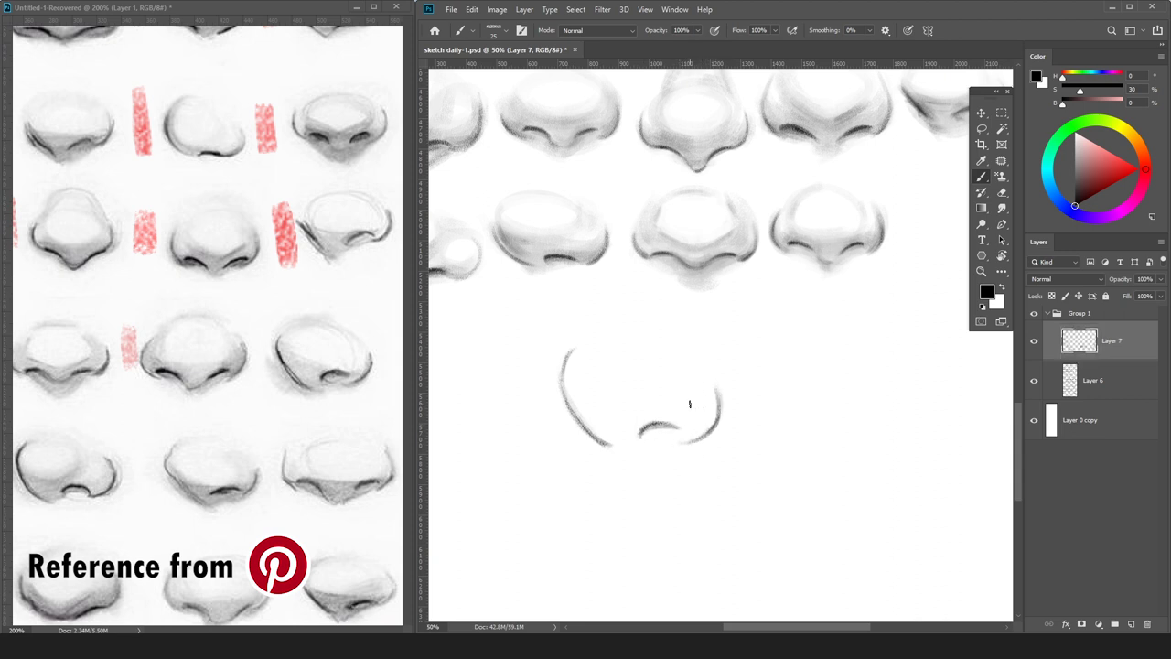
# Sample a grey from the nostril line and create a new Layer 8 beneath the outline layer.
pyautogui.keyDown('alt'); pyautogui.click(674, 427); pyautogui.keyUp('alt')
pyautogui.hotkey('alt', '[')
pyautogui.hotkey('ctrl', 'shift', 'n')
pyautogui.press('Return')
pyautogui.hotkey('ctrl', '-')
# Shade the nose's tip, wing, curved side and underside in light grey with an enlarged brush.
pyautogui.press(']')
pyautogui.press(']')
pyautogui.press(']')
pyautogui.press(']')
pyautogui.press(']')
pyautogui.moveTo(653, 345)
pyautogui.mouseDown()
pyautogui.moveTo(635, 346)
pyautogui.moveTo(692, 355)
pyautogui.moveTo(622, 357)
pyautogui.mouseUp()
pyautogui.moveTo(735, 386)
pyautogui.mouseDown()
pyautogui.moveTo(700, 402)
pyautogui.moveTo(720, 395)
pyautogui.mouseUp()
pyautogui.press('e')
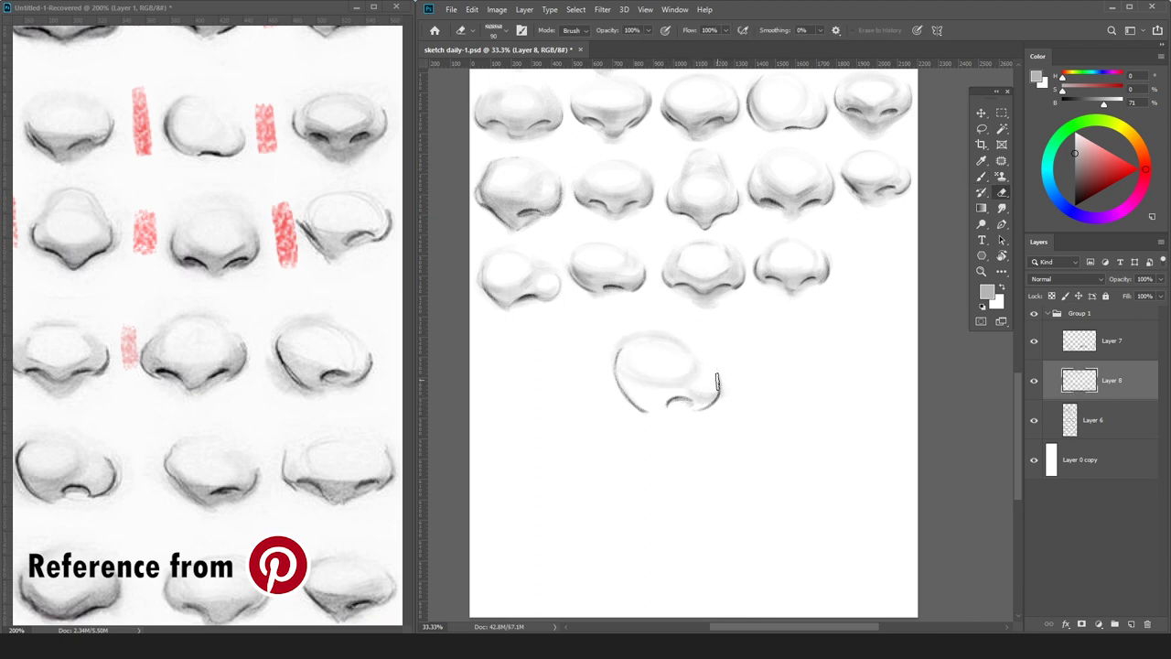
pyautogui.press('b')
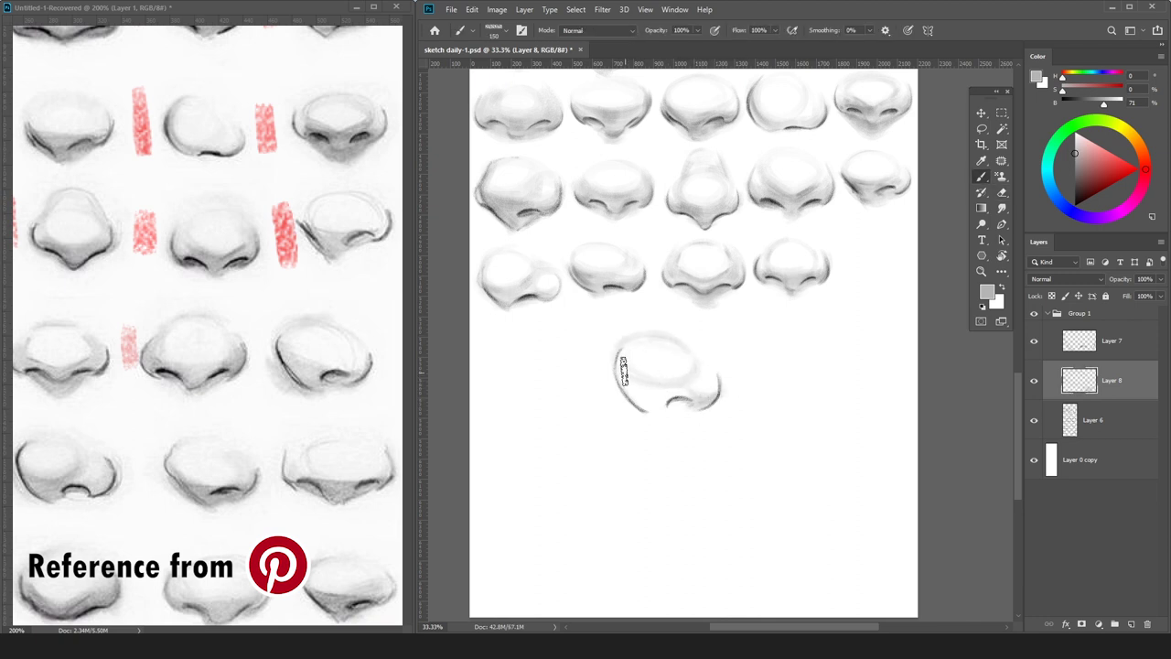
pyautogui.moveTo(615, 388); pyautogui.dragTo(662, 406)
pyautogui.press('[')
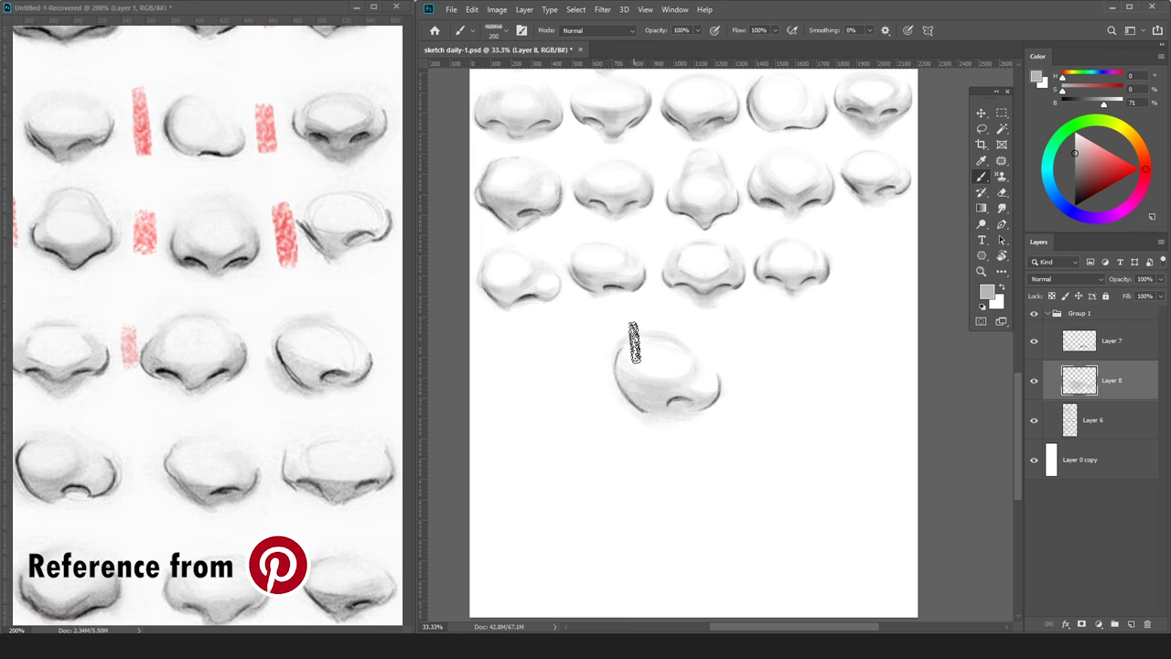
# Clean up the grey shading around the nose with a 150 px eraser.
pyautogui.press('e')
pyautogui.press(']')
pyautogui.press(']')
pyautogui.press(']')
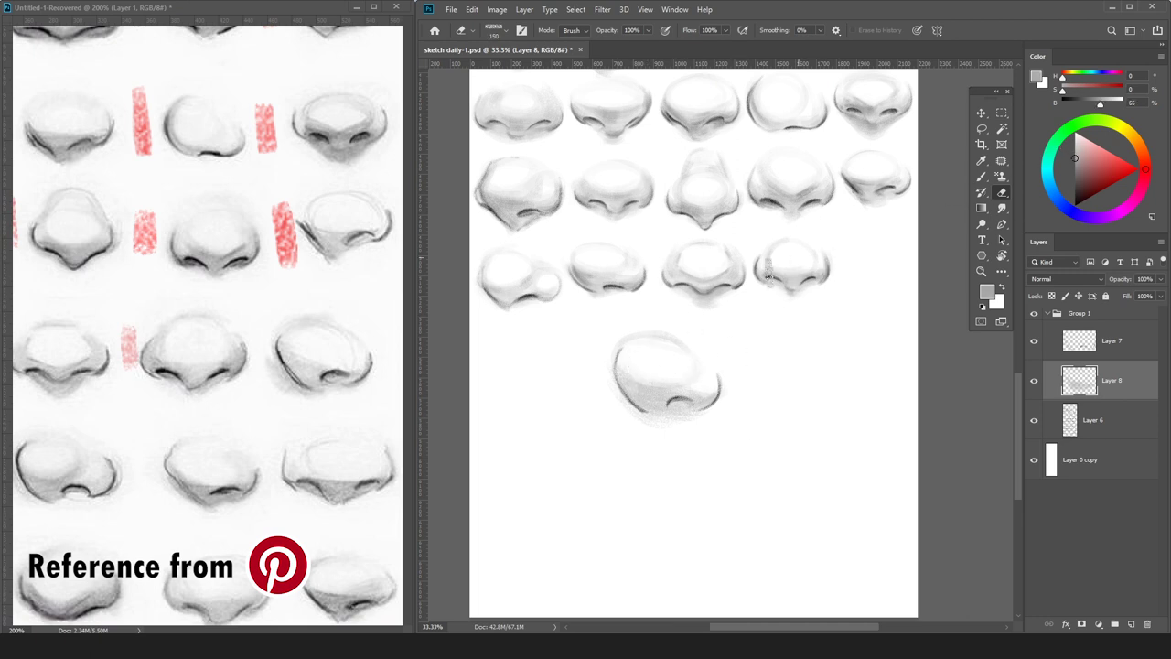
# Refine the curved side's contour on Layer 7 with a 125 px eraser and a 35 px black brush.
pyautogui.press('b')
pyautogui.click(1058, 327)
pyautogui.press('e')
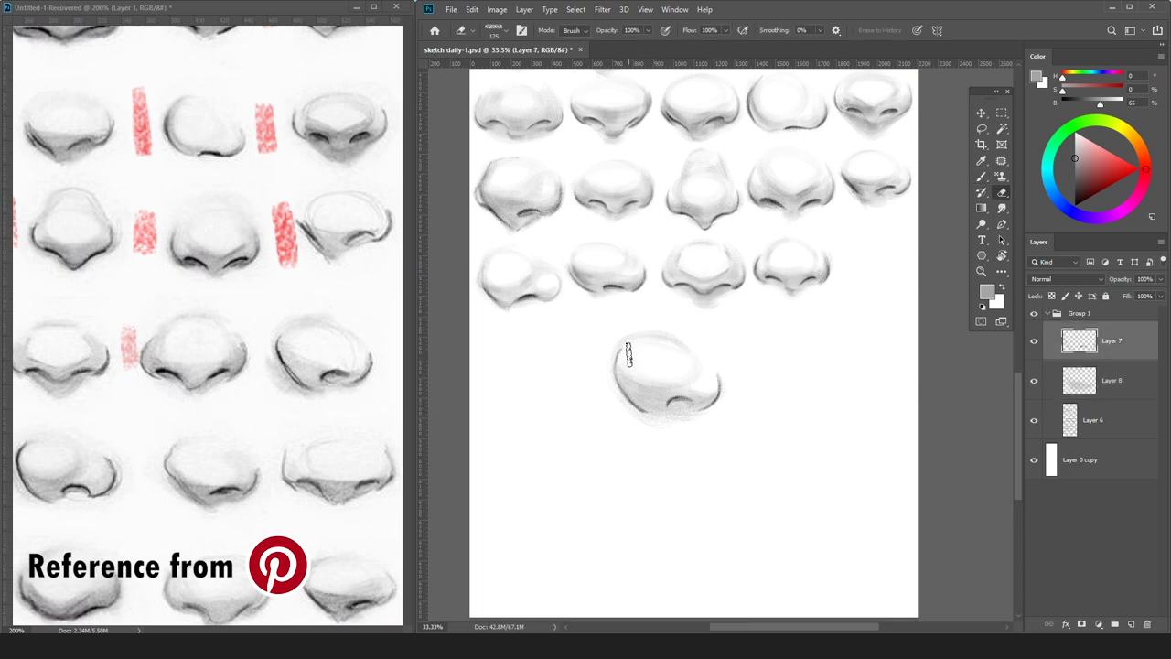
pyautogui.press('b')
pyautogui.press('d')
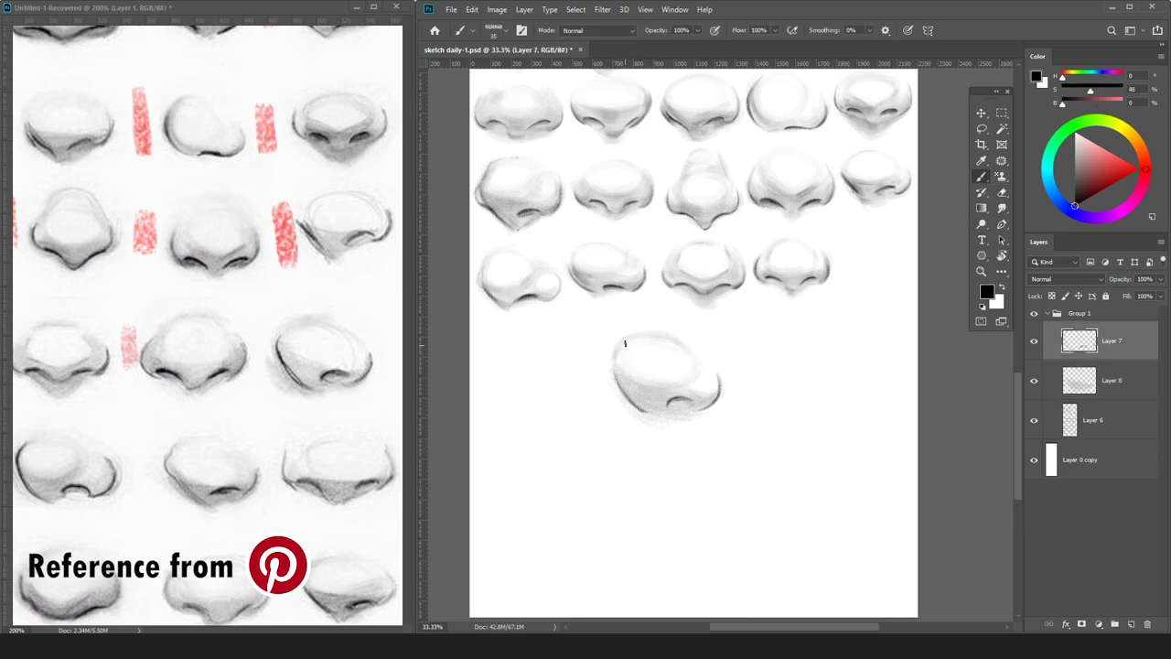
pyautogui.press('e')
pyautogui.press('b')
# Shade the curved side on Layer 8 in sampled light grey and fill the nostril in dark grey.
pyautogui.click(1114, 391)
pyautogui.keyDown('alt'); pyautogui.click(625, 369); pyautogui.keyUp('alt')
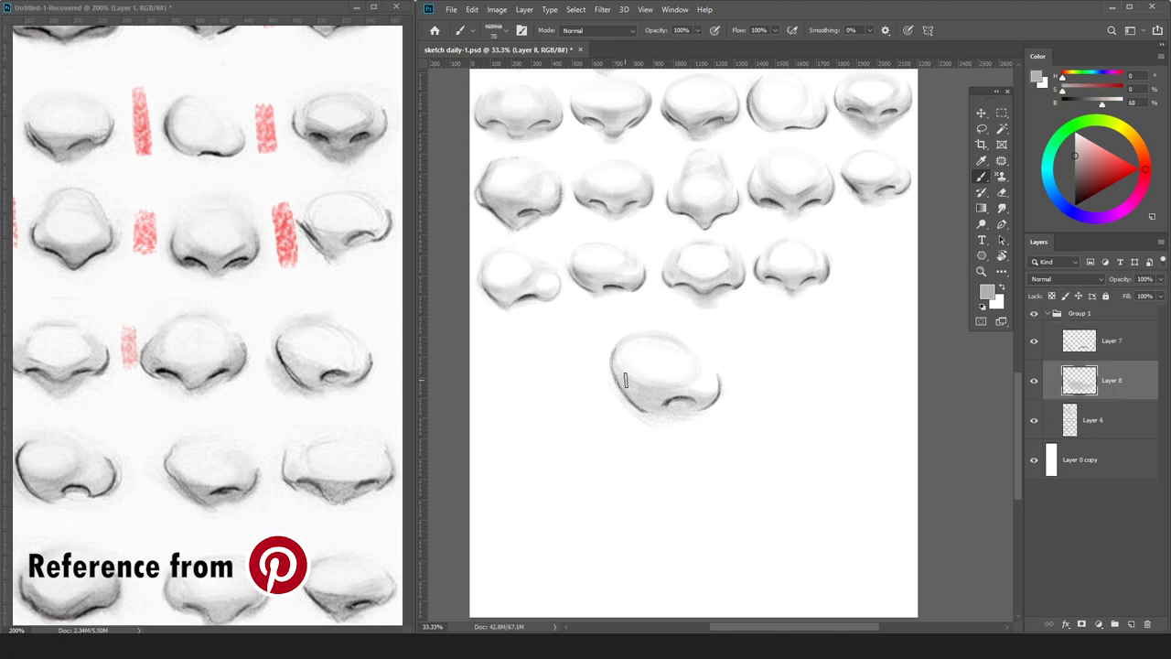
pyautogui.moveTo(638, 400)
pyautogui.mouseDown()
pyautogui.moveTo(638, 411)
pyautogui.moveTo(627, 406)
pyautogui.mouseUp()
pyautogui.keyDown('alt'); pyautogui.click(683, 400); pyautogui.keyUp('alt')
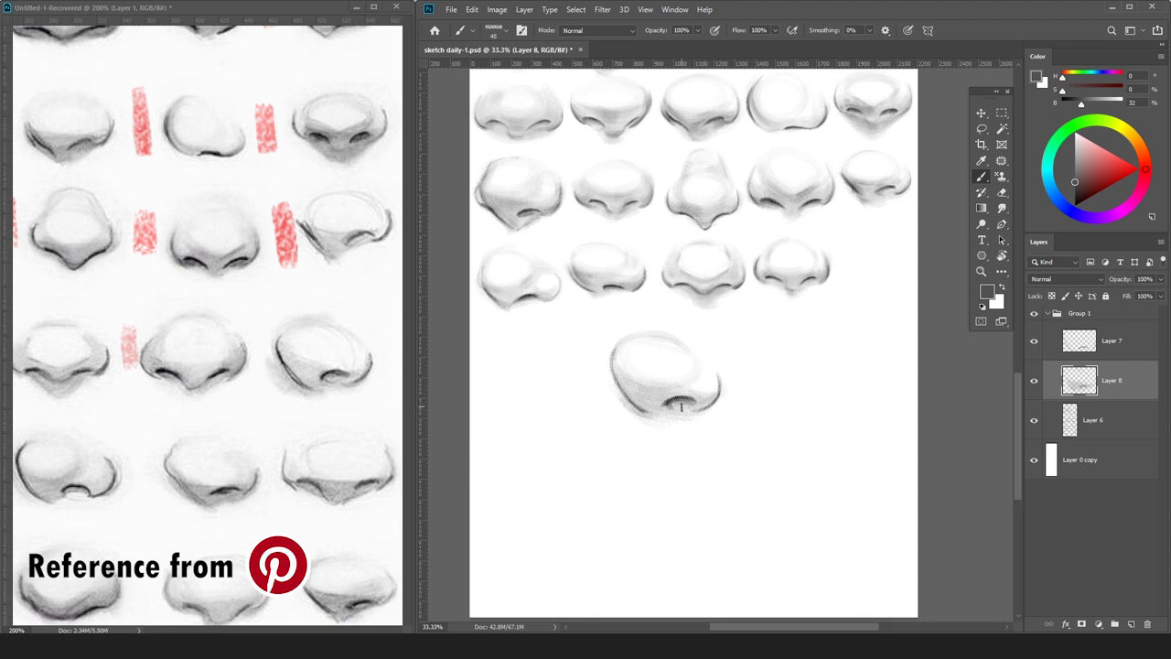
# Add grey shadow around the wing and curved side, softening the wing's edge with near-white at 91% brightness.
pyautogui.click(1076, 149)
pyautogui.press(']')
pyautogui.press(']')
pyautogui.press(']')
pyautogui.moveTo(724, 380); pyautogui.dragTo(715, 408)
pyautogui.keyDown('alt'); pyautogui.click(722, 409); pyautogui.keyUp('alt')
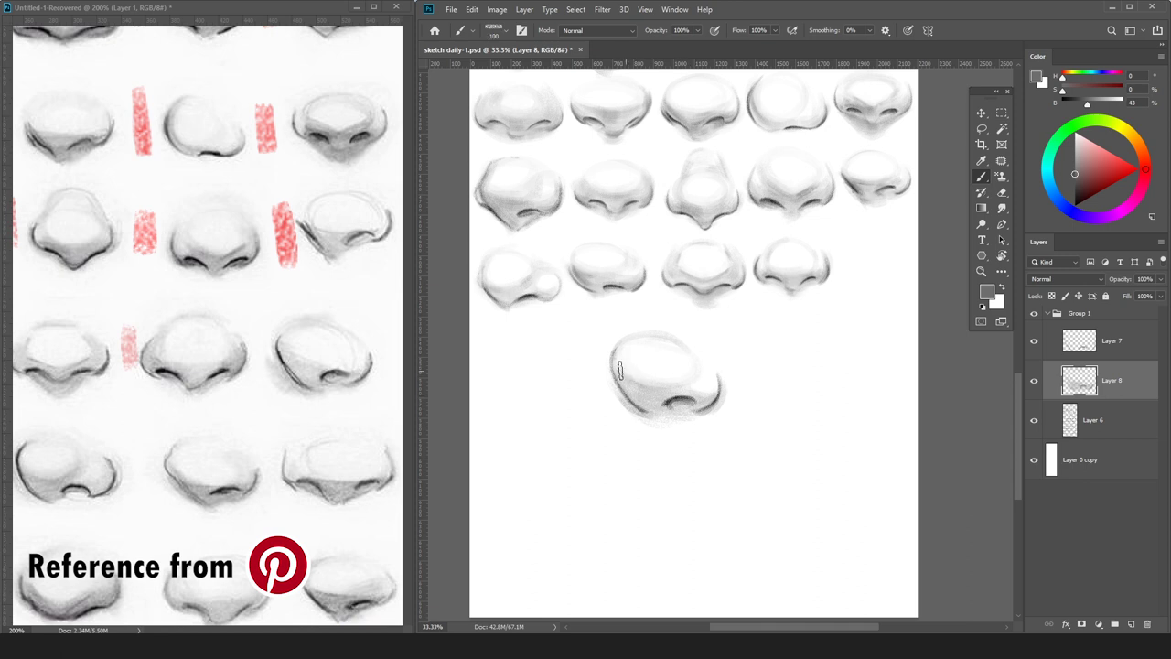
pyautogui.press(']')
pyautogui.press(']')
pyautogui.press(']')
pyautogui.keyDown('alt'); pyautogui.click(722, 393); pyautogui.keyUp('alt')
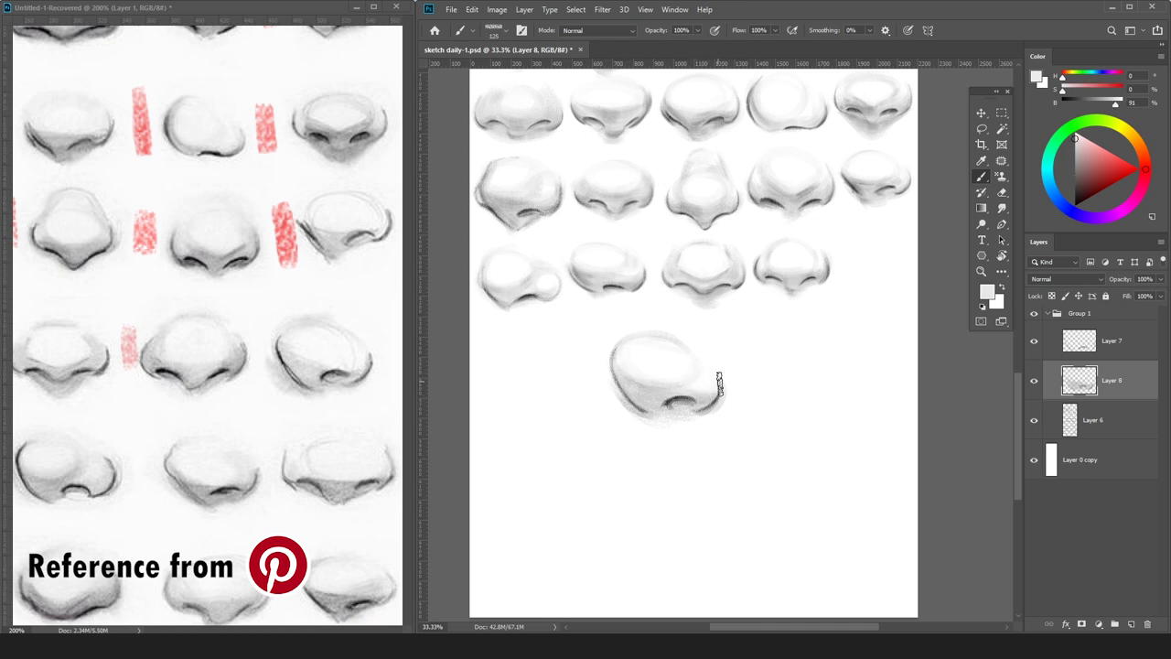
# Merge Layer 7 into Layer 8 and strengthen the nose's contour in black with a smaller brush.
pyautogui.click(1132, 344)
pyautogui.hotkey('ctrl', 'e')
pyautogui.moveTo(1090, 166); pyautogui.dragTo(1074, 207)
pyautogui.press('[')
pyautogui.press('[')
pyautogui.press('[')
pyautogui.press('[')
pyautogui.press('[')
pyautogui.press('[')
pyautogui.press('[')
pyautogui.moveTo(617, 376); pyautogui.dragTo(654, 416)
pyautogui.hotkey('ctrl', 'z')
pyautogui.press('[')
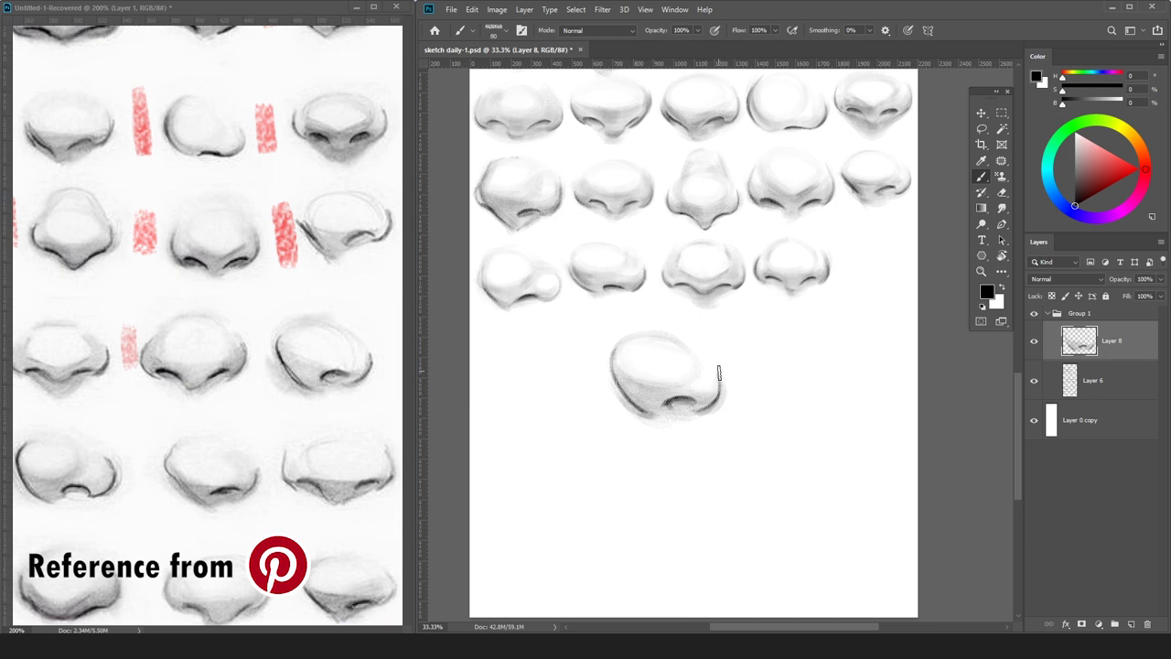
# Scale down the nose, place it at the end of the third row and merge it into Layer 6.
pyautogui.hotkey('ctrl', 't')
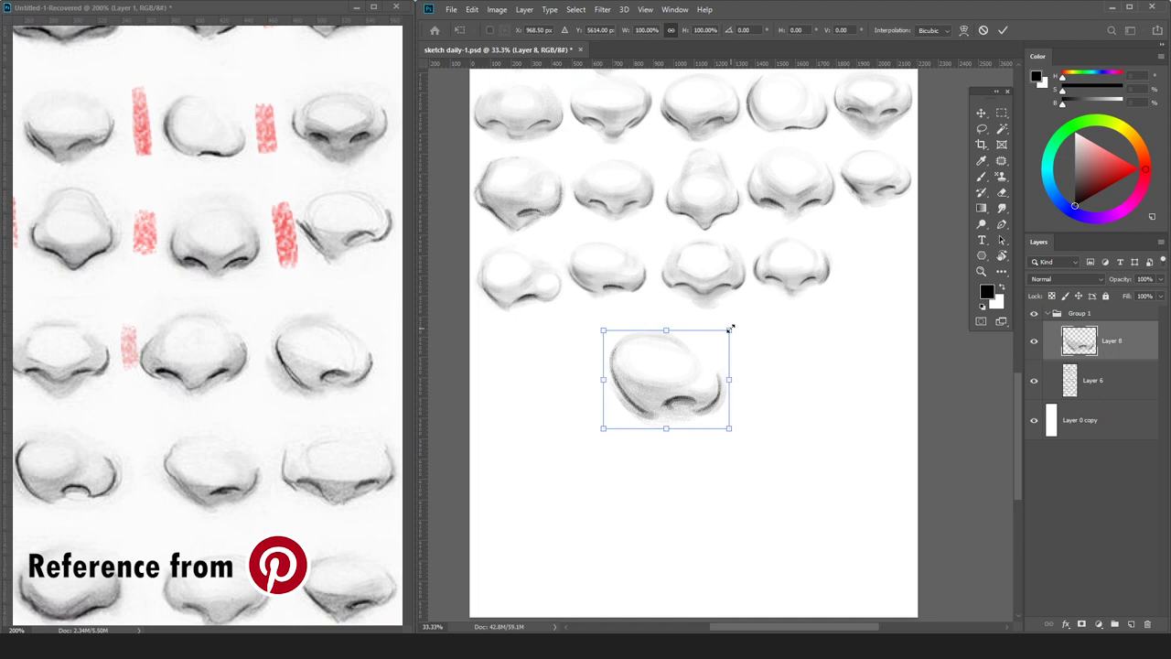
pyautogui.moveTo(727, 332); pyautogui.dragTo(817, 331)
pyautogui.moveTo(693, 376); pyautogui.dragTo(874, 279)
pyautogui.press('Return')
pyautogui.hotkey('ctrl', 'e')
pyautogui.press('b')
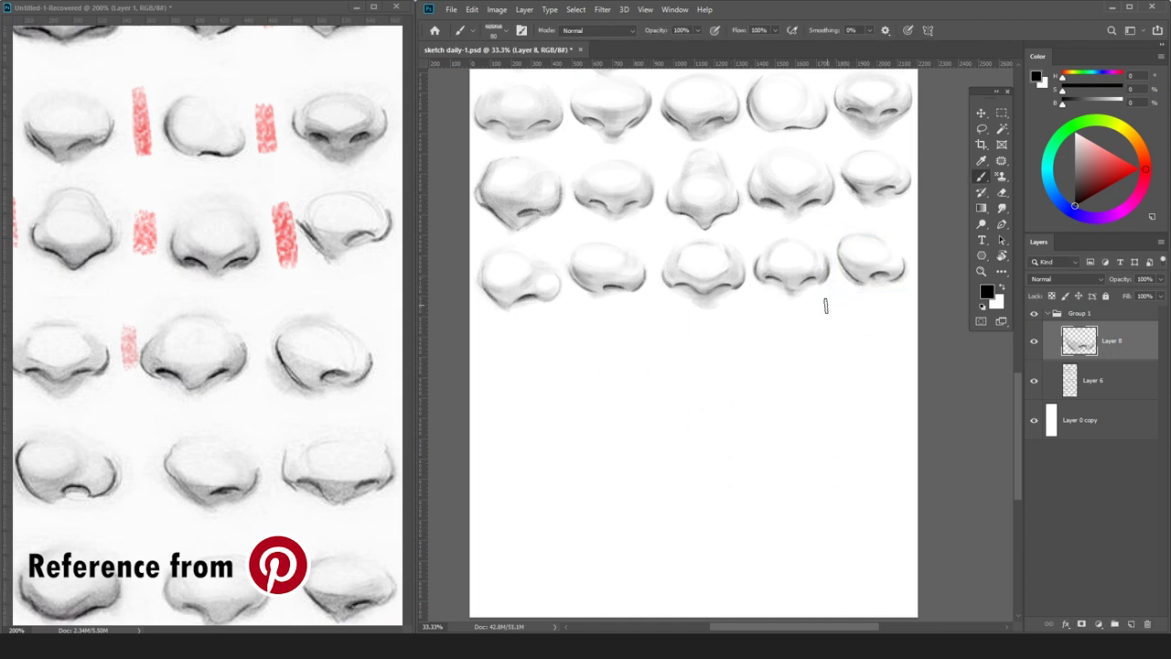
# Sketch the next nose's wings and nostrils in black on Layer 7 below the third row, using a 35 px brush.
pyautogui.press('[')
pyautogui.moveTo(564, 388)
pyautogui.mouseDown()
pyautogui.moveTo(573, 420)
pyautogui.moveTo(607, 436)
pyautogui.moveTo(579, 427)
pyautogui.moveTo(653, 425)
pyautogui.mouseUp()
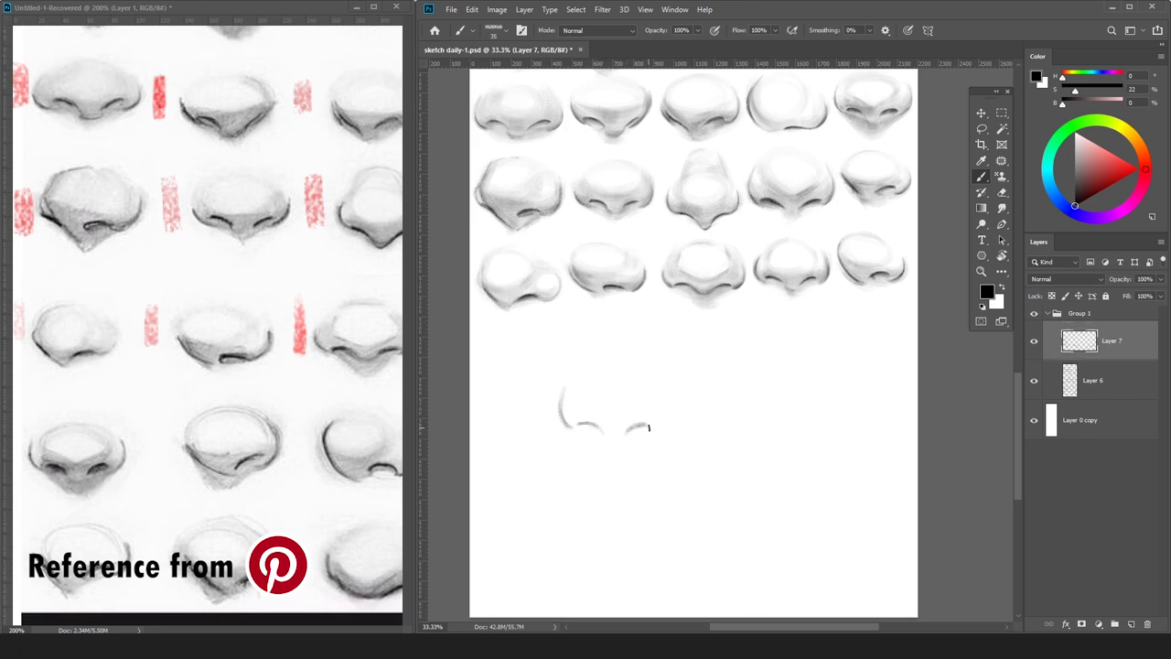
pyautogui.moveTo(669, 393); pyautogui.dragTo(660, 431)
pyautogui.hotkey('ctrl', 'z')
pyautogui.hotkey('ctrl', 'z')
pyautogui.moveTo(661, 385); pyautogui.dragTo(656, 431)
pyautogui.hotkey('ctrl', 'z')
# Complete the nose's line sketch in black, strengthening the wings and nostrils and adding the central curve between them.
pyautogui.press('e')
pyautogui.press('b')
pyautogui.moveTo(561, 410); pyautogui.dragTo(577, 431)
pyautogui.press('e')
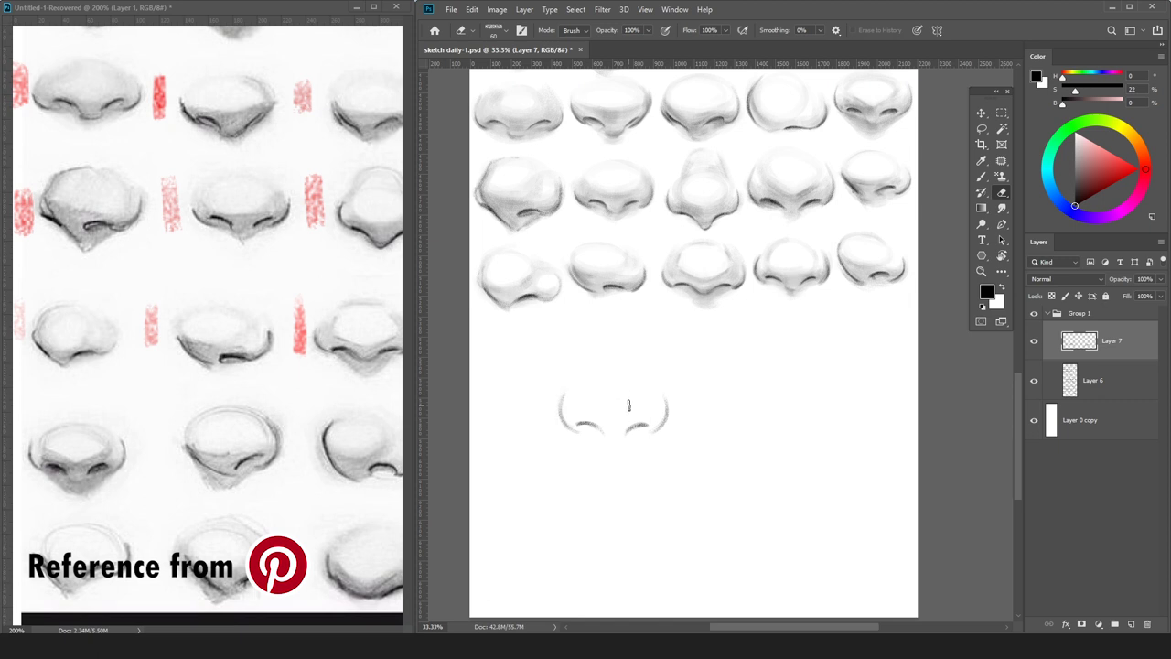
pyautogui.press('b')
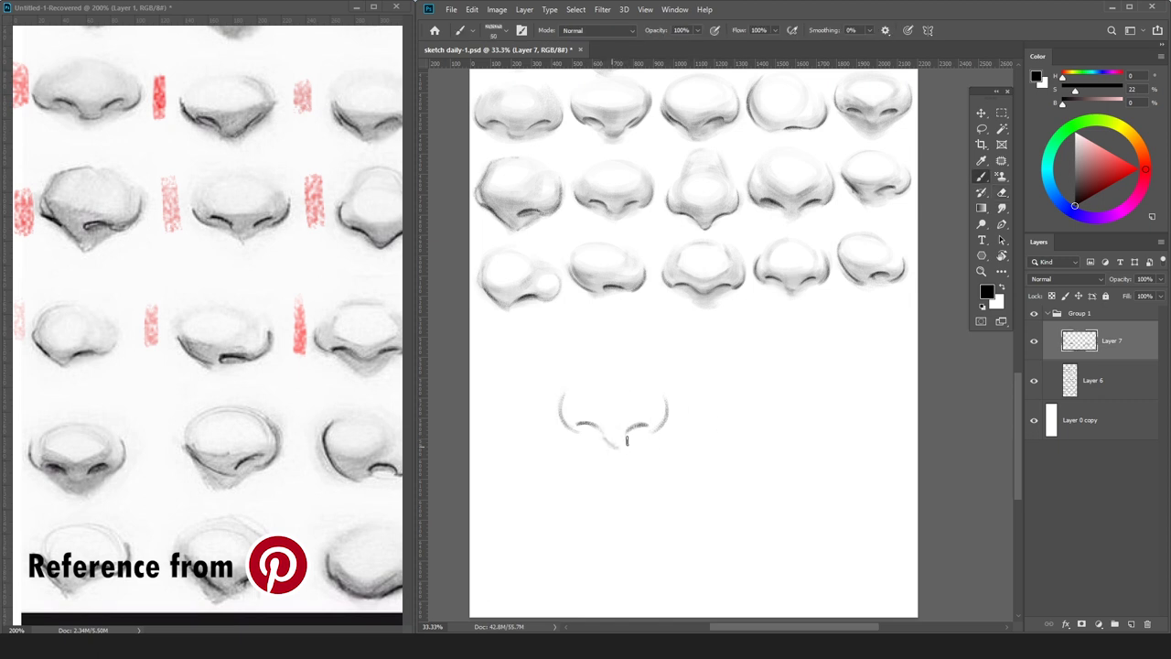
pyautogui.moveTo(612, 444)
pyautogui.mouseDown()
pyautogui.moveTo(629, 446)
pyautogui.moveTo(606, 437)
pyautogui.mouseUp()
pyautogui.press('e')
pyautogui.press('b')
pyautogui.press('e')
pyautogui.press('b')
# Create Layer 8 beneath Layer 7 and block in the ball, wings and underside in light grey at 82% brightness.
pyautogui.click(1100, 365)
pyautogui.hotkey('ctrl', 'shift', 'n')
pyautogui.press('Return')
pyautogui.moveTo(1078, 158); pyautogui.dragTo(1061, 138)
pyautogui.moveTo(591, 381)
pyautogui.mouseDown()
pyautogui.moveTo(617, 377)
pyautogui.moveTo(634, 406)
pyautogui.moveTo(644, 394)
pyautogui.moveTo(641, 418)
pyautogui.moveTo(630, 408)
pyautogui.moveTo(595, 430)
pyautogui.mouseUp()
pyautogui.press(']')
pyautogui.press(']')
pyautogui.press(']')
pyautogui.press(']')
pyautogui.press(']')
pyautogui.press(']')
pyautogui.moveTo(665, 416)
pyautogui.mouseDown()
pyautogui.moveTo(632, 435)
pyautogui.moveTo(662, 403)
pyautogui.moveTo(557, 408)
pyautogui.moveTo(626, 451)
pyautogui.moveTo(611, 441)
pyautogui.moveTo(595, 450)
pyautogui.moveTo(639, 442)
pyautogui.mouseUp()
pyautogui.press('[')
pyautogui.press('[')
pyautogui.press('[')
pyautogui.press('[')
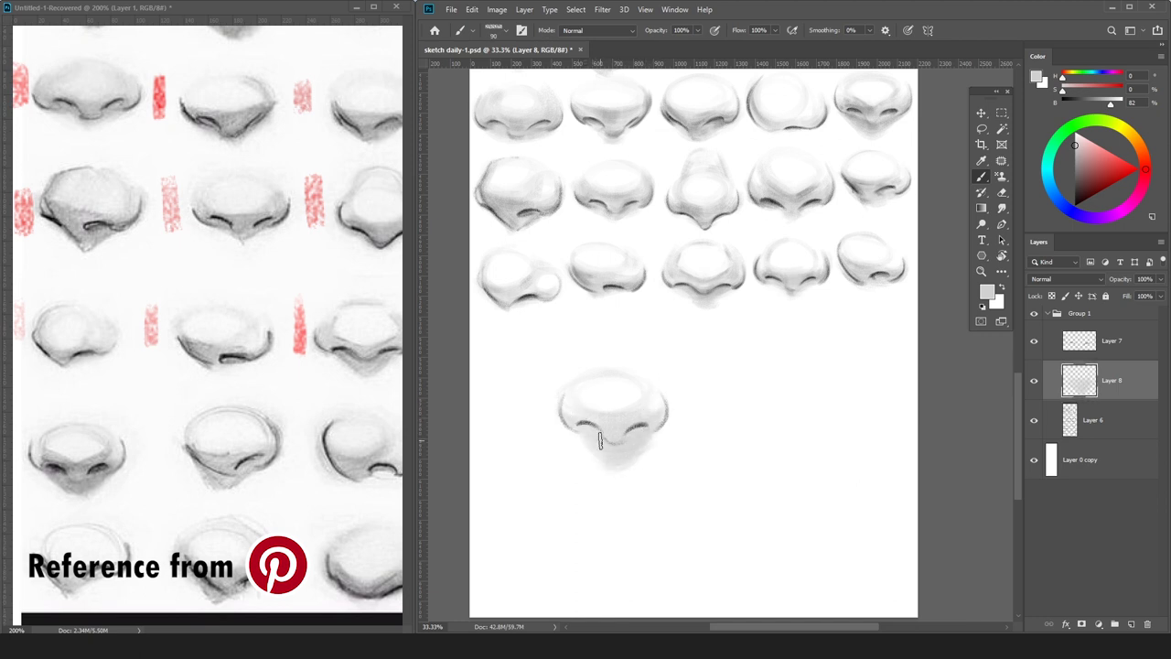
# Shape the highlight on the tip into a V above the nostrils by alternately erasing and repainting the light grey.
pyautogui.press('e')
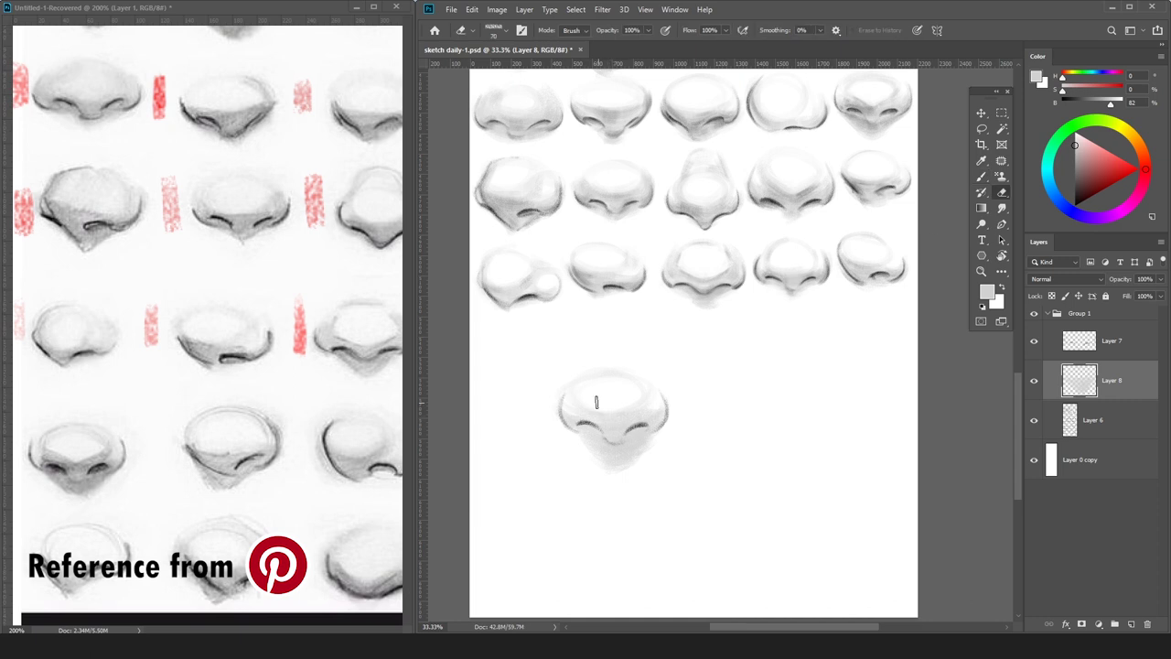
pyautogui.press('b')
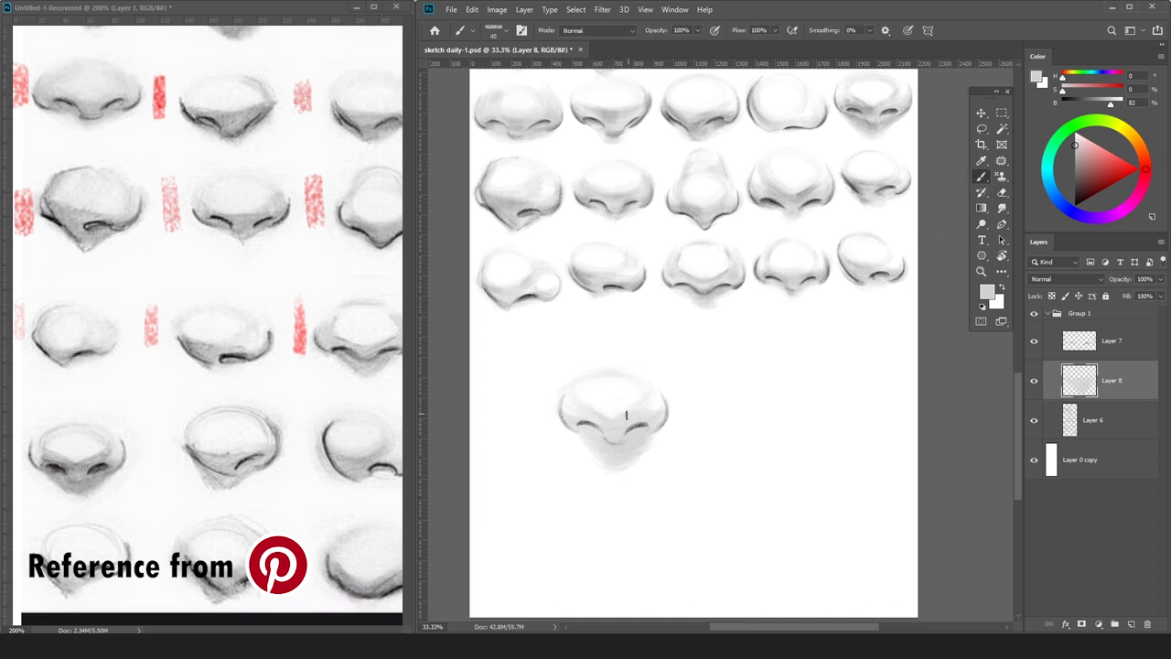
pyautogui.press('e')
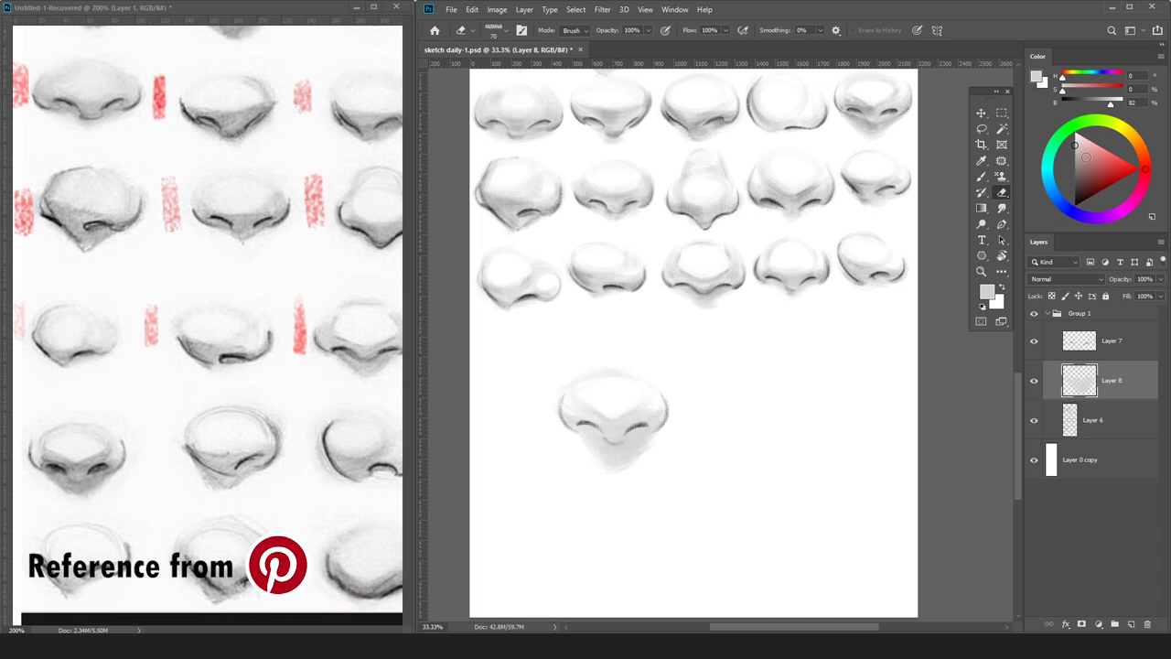
# Darken the underside, nostril area and wing edges in mid grey at 59% brightness, varying the brush size.
pyautogui.press('b')
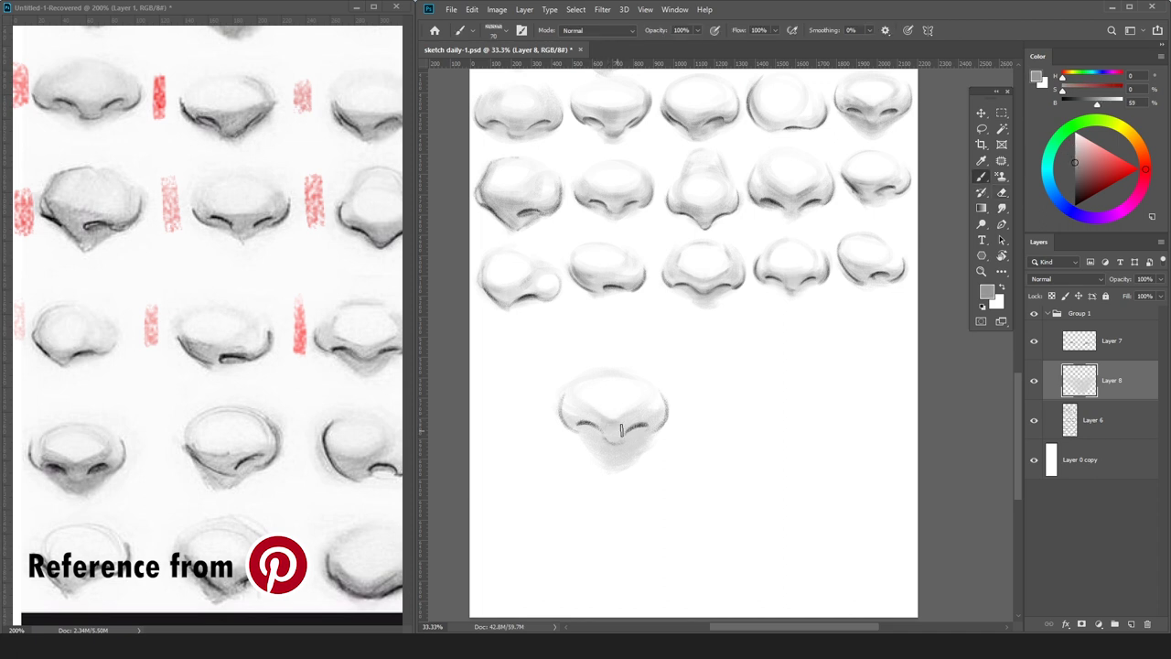
pyautogui.moveTo(619, 444); pyautogui.dragTo(603, 457)
pyautogui.moveTo(650, 426)
pyautogui.mouseDown()
pyautogui.moveTo(592, 425)
pyautogui.moveTo(665, 418)
pyautogui.mouseUp()
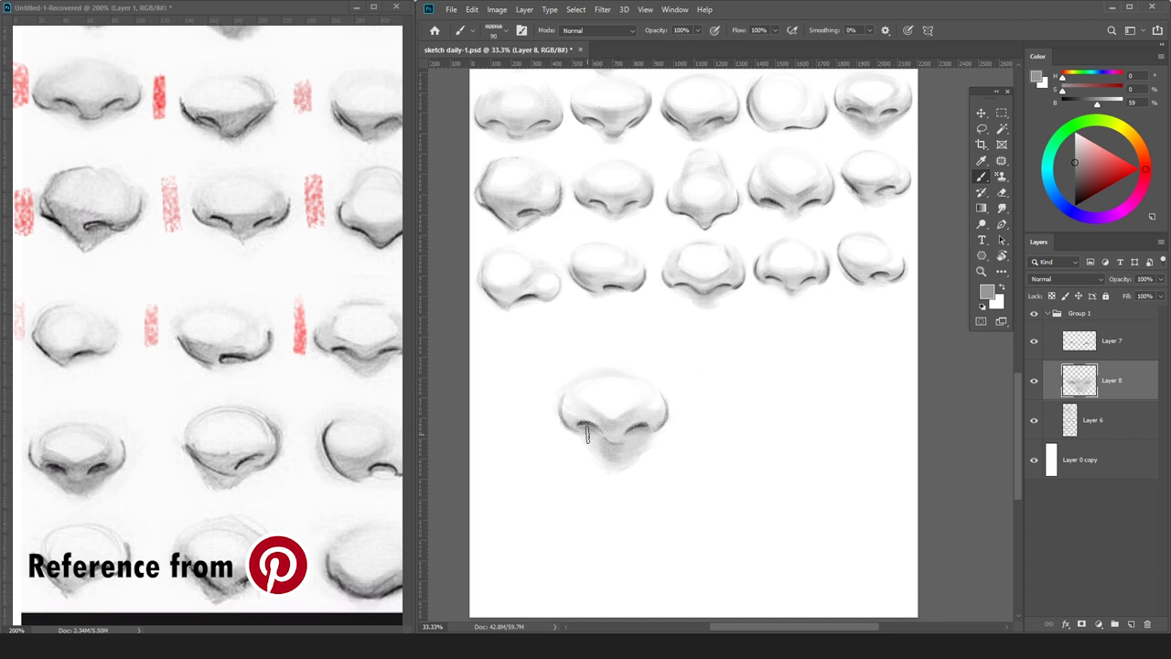
pyautogui.press(']')
pyautogui.press(']')
pyautogui.press(']')
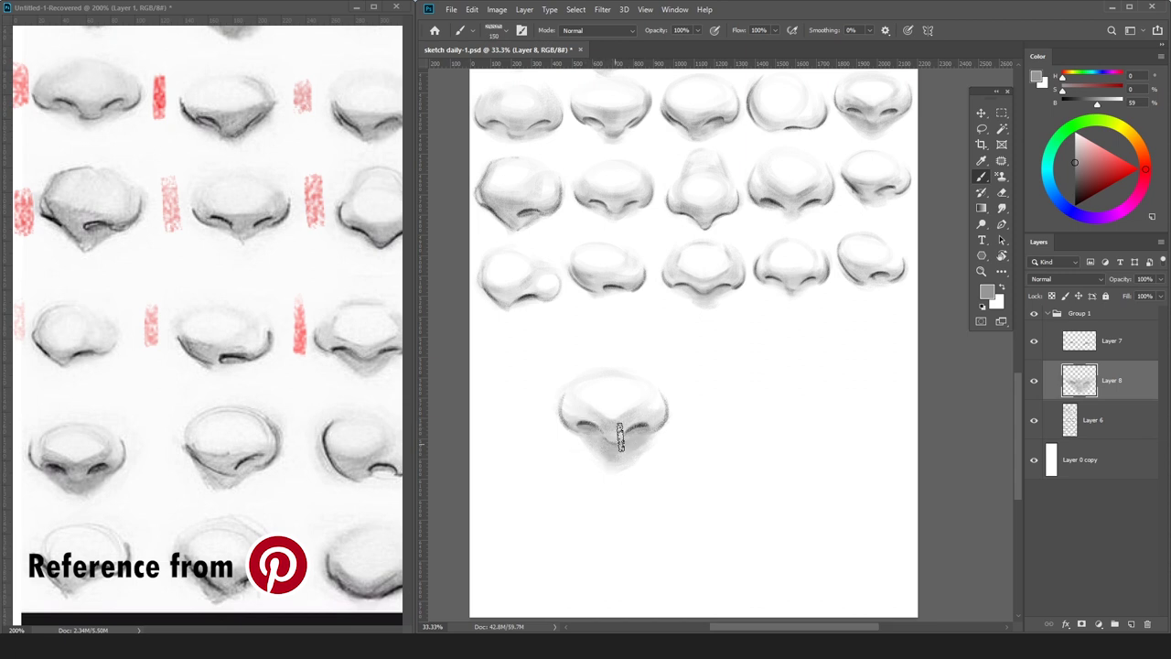
pyautogui.press('[')
pyautogui.press('[')
pyautogui.press('[')
pyautogui.press('[')
pyautogui.press('[')
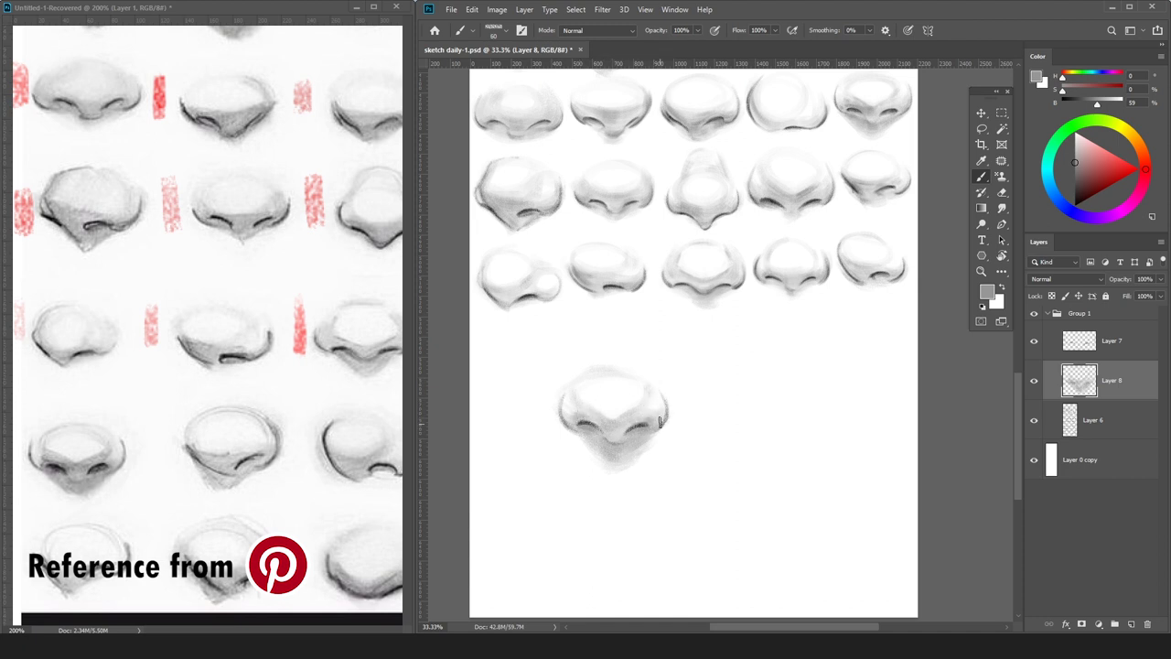
# Darken both nostrils on Layer 7 in near-black at 11% brightness.
pyautogui.click(1043, 342)
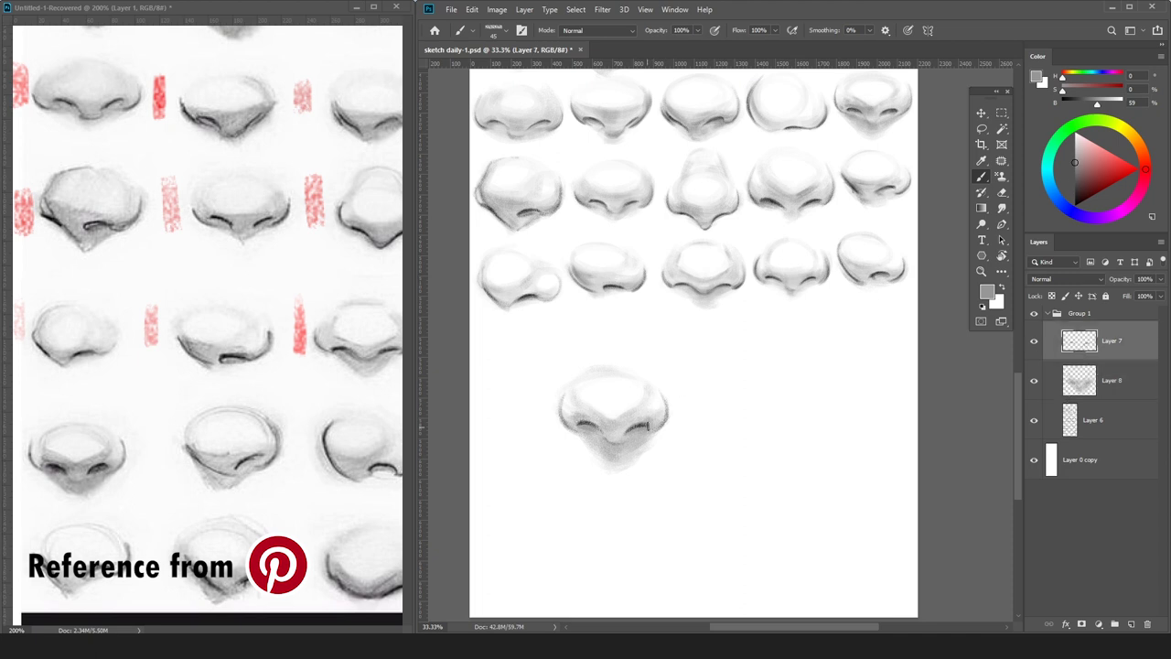
pyautogui.click(1075, 198)
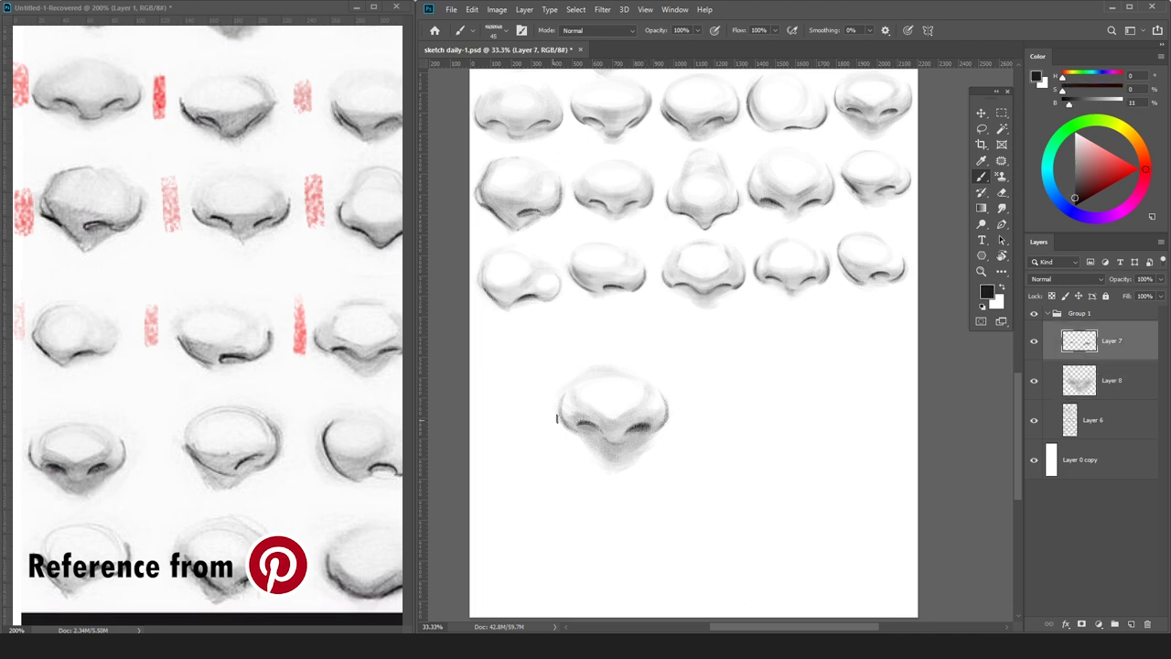
pyautogui.moveTo(577, 424); pyautogui.dragTo(601, 428)
# Soften the wing edges and upper contour with white and light grey sampled from the nose.
pyautogui.keyDown('alt'); pyautogui.click(607, 404); pyautogui.keyUp('alt')
pyautogui.press('[')
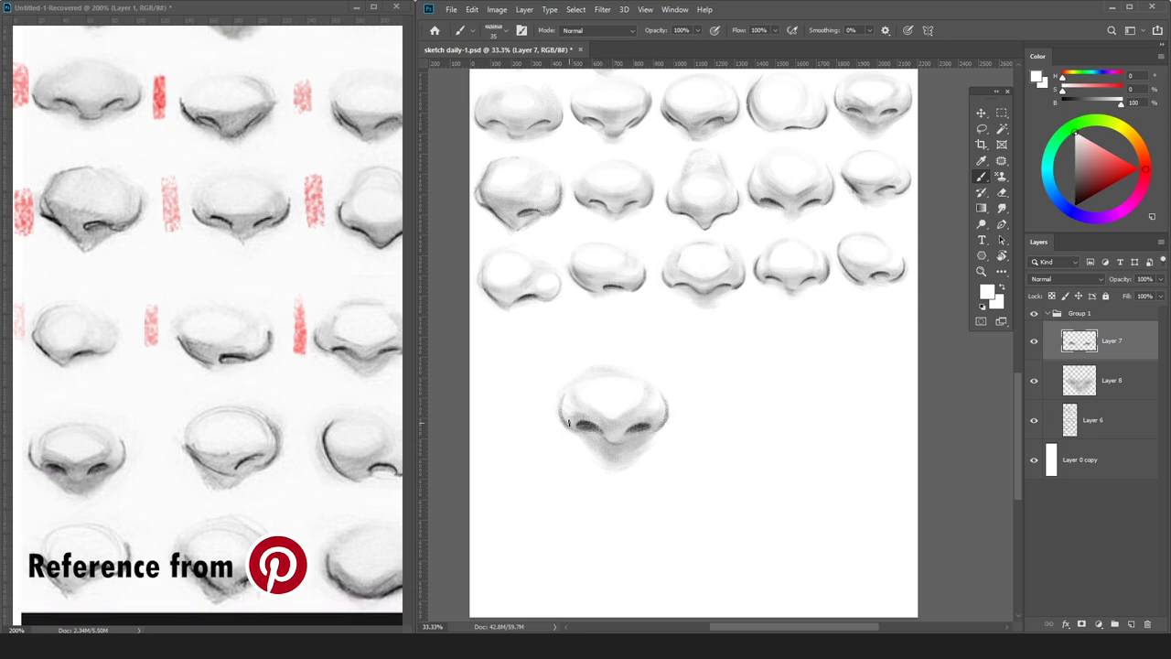
pyautogui.keyDown('alt'); pyautogui.click(577, 413); pyautogui.keyUp('alt')
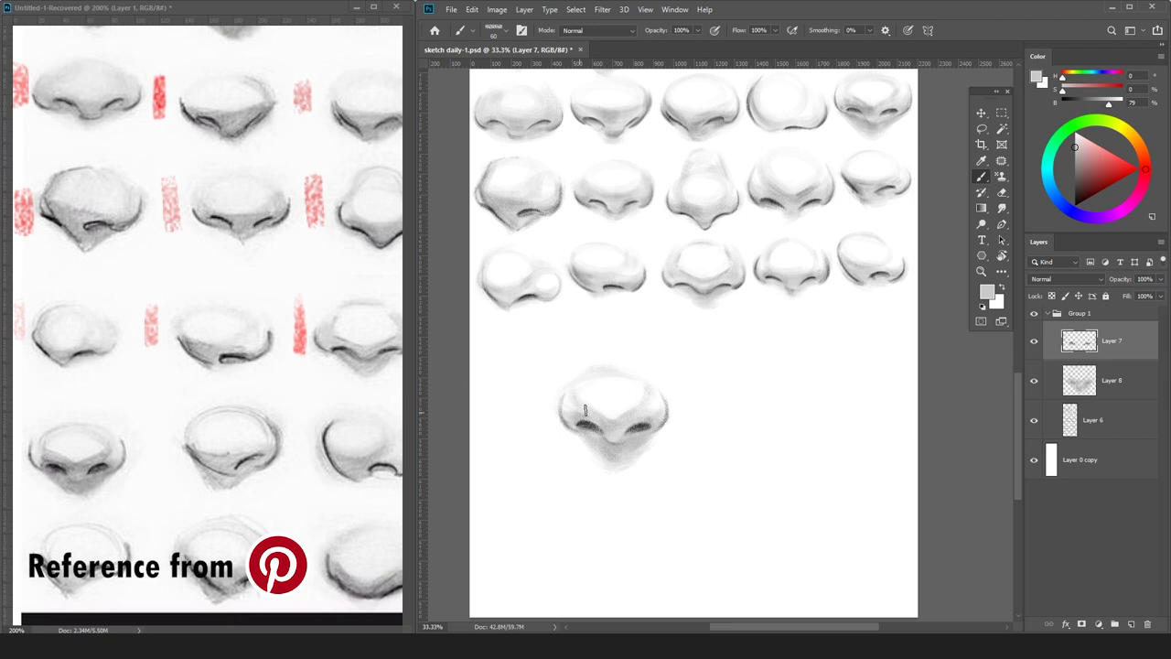
pyautogui.keyDown('alt'); pyautogui.click(640, 386); pyautogui.keyUp('alt')
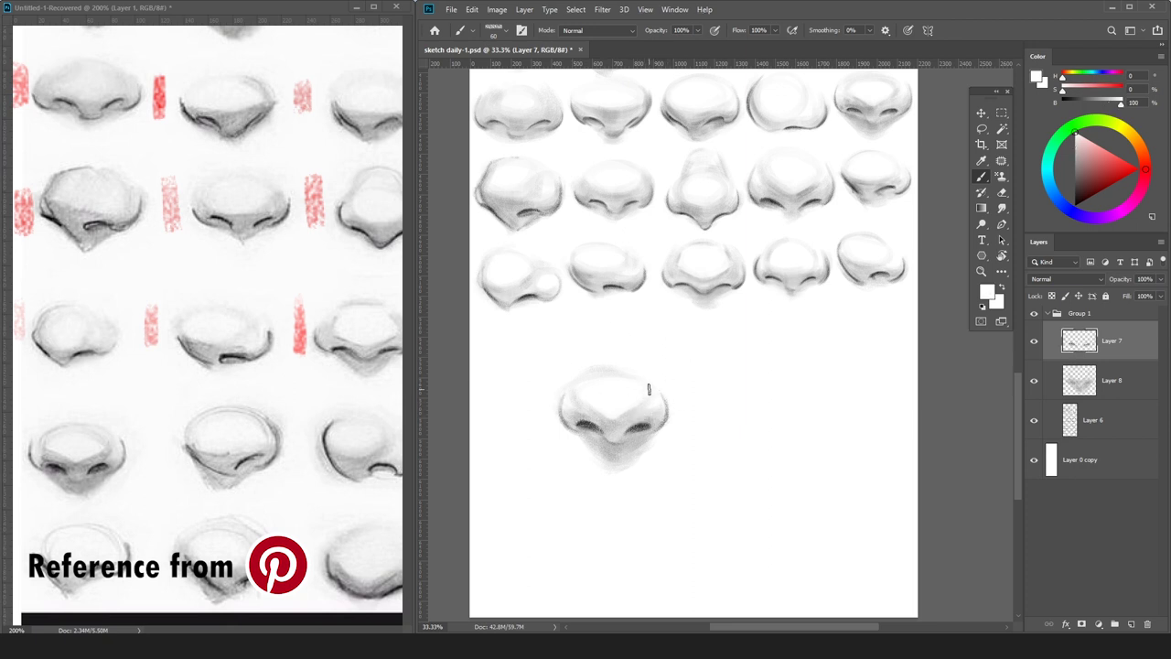
pyautogui.press(']')
pyautogui.press(']')
pyautogui.press(']')
pyautogui.press(']')
pyautogui.press(']')
pyautogui.press(']')
pyautogui.moveTo(634, 379)
pyautogui.mouseDown()
pyautogui.moveTo(568, 388)
pyautogui.moveTo(675, 376)
pyautogui.mouseUp()
# Deepen the shadow beneath the nostrils with grey sampled from the nose.
pyautogui.keyDown('alt'); pyautogui.click(590, 427); pyautogui.keyUp('alt')
pyautogui.moveTo(601, 444); pyautogui.dragTo(639, 443)
pyautogui.press('[')
pyautogui.press('[')
pyautogui.press('[')
pyautogui.press('[')
pyautogui.press('[')
pyautogui.keyDown('alt'); pyautogui.click(648, 436); pyautogui.keyUp('alt')
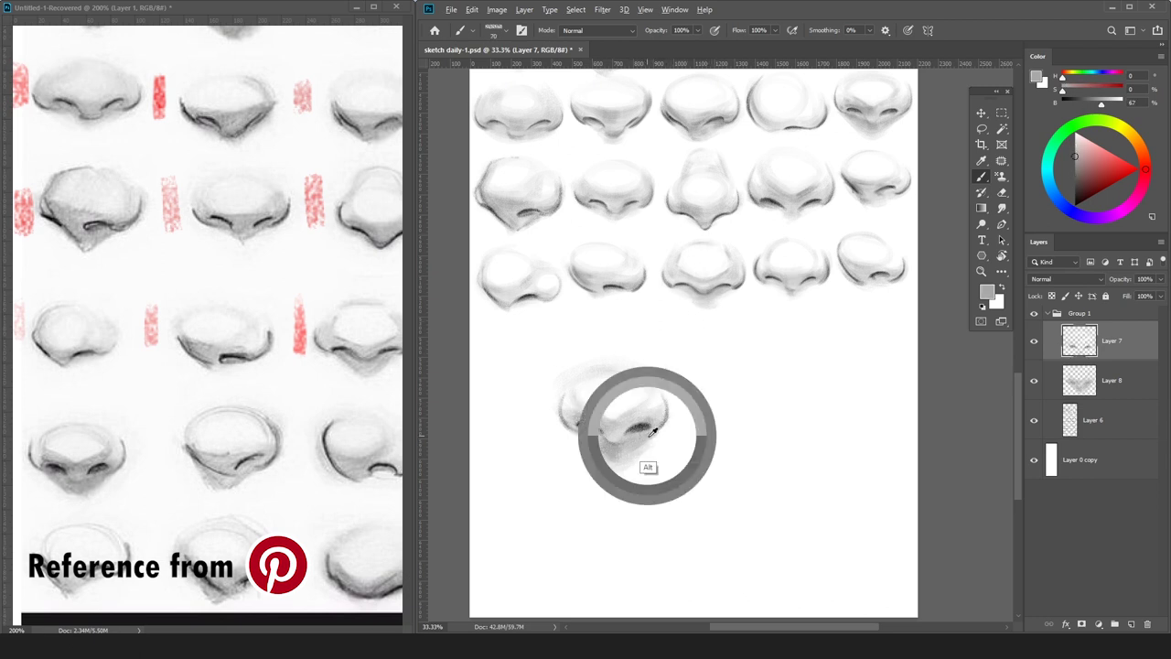
# Refine the nose's wing and nostril contours in black with a 25 px brush, touching up with sampled light greys.
pyautogui.press('d')
pyautogui.press('[')
pyautogui.press('[')
pyautogui.press('[')
pyautogui.press('[')
pyautogui.press('[')
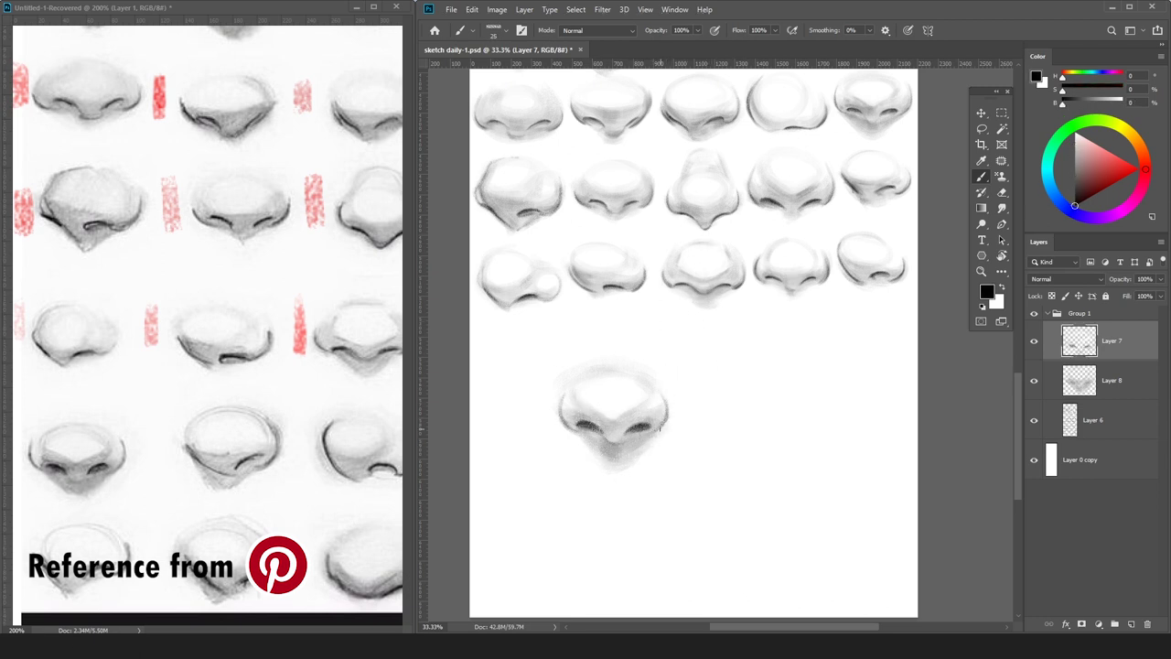
pyautogui.keyDown('alt'); pyautogui.click(567, 423); pyautogui.keyUp('alt')
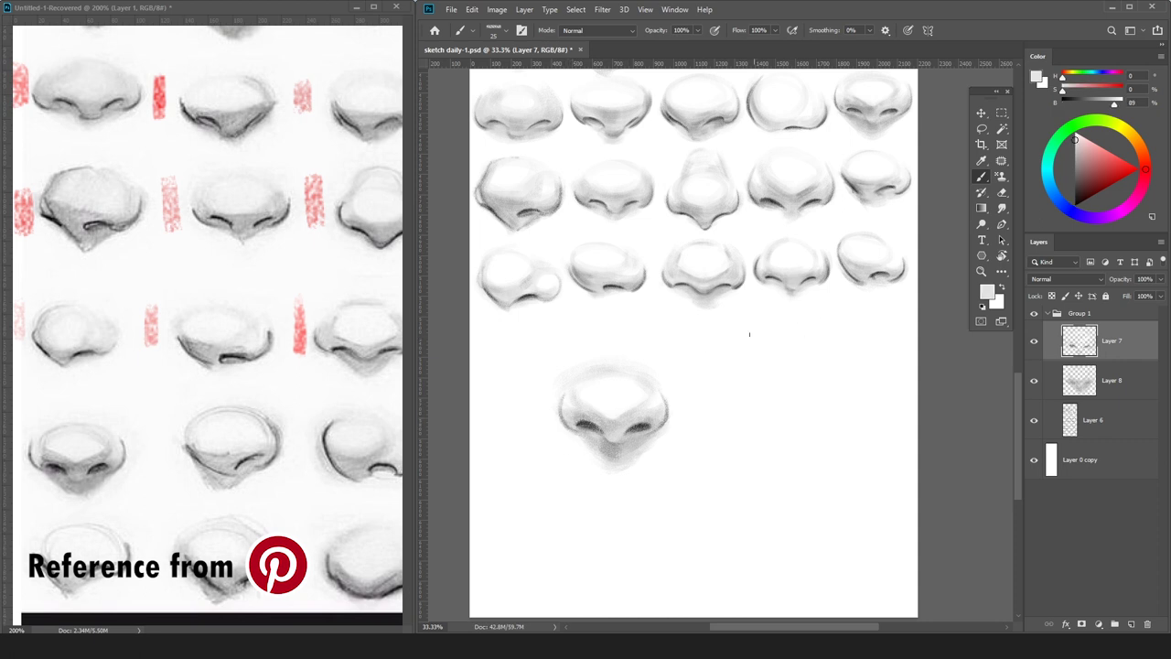
pyautogui.keyDown('alt'); pyautogui.click(607, 437); pyautogui.keyUp('alt')
# Merge Layer 7 into Layer 8, scale the nose to about 75%, place it starting the fourth row and merge it into Layer 6.
pyautogui.hotkey('ctrl', 't')
pyautogui.moveTo(672, 357); pyautogui.dragTo(642, 384)
pyautogui.press('Escape')
pyautogui.hotkey('ctrl', 'e')
pyautogui.hotkey('ctrl', 't')
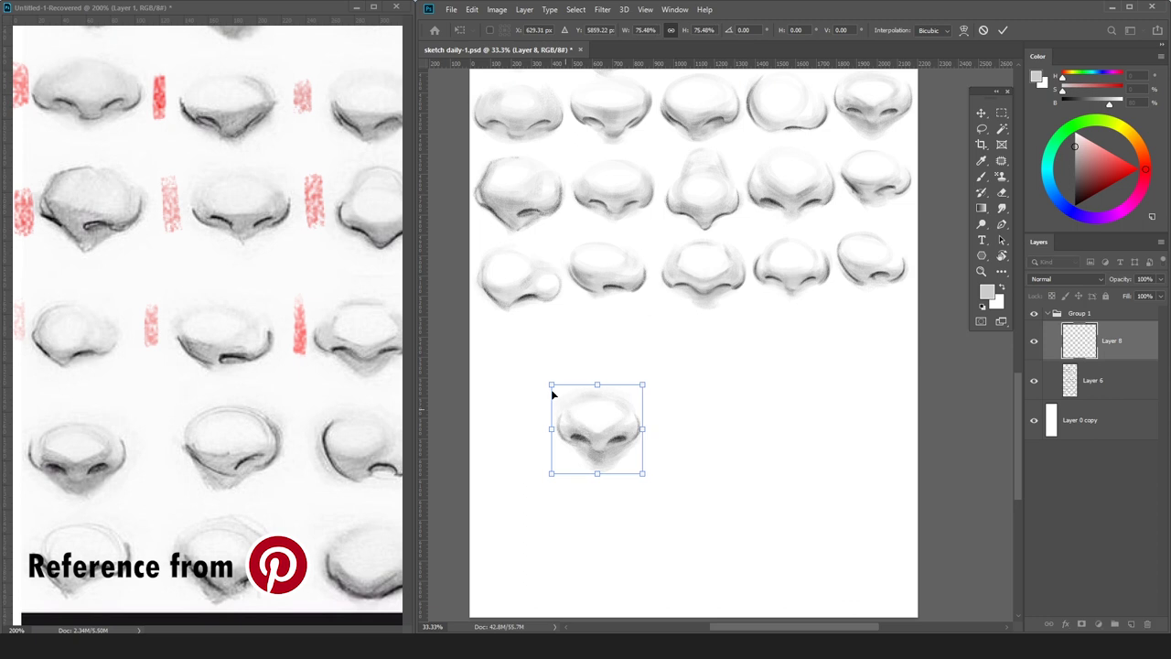
pyautogui.moveTo(600, 424); pyautogui.dragTo(525, 358)
pyautogui.press('Return')
# Mark the copied nose as done in the reference image with a red scribble above it.
pyautogui.click(1121, 171)
pyautogui.click(155, 402)
pyautogui.moveTo(79, 397); pyautogui.dragTo(38, 414)
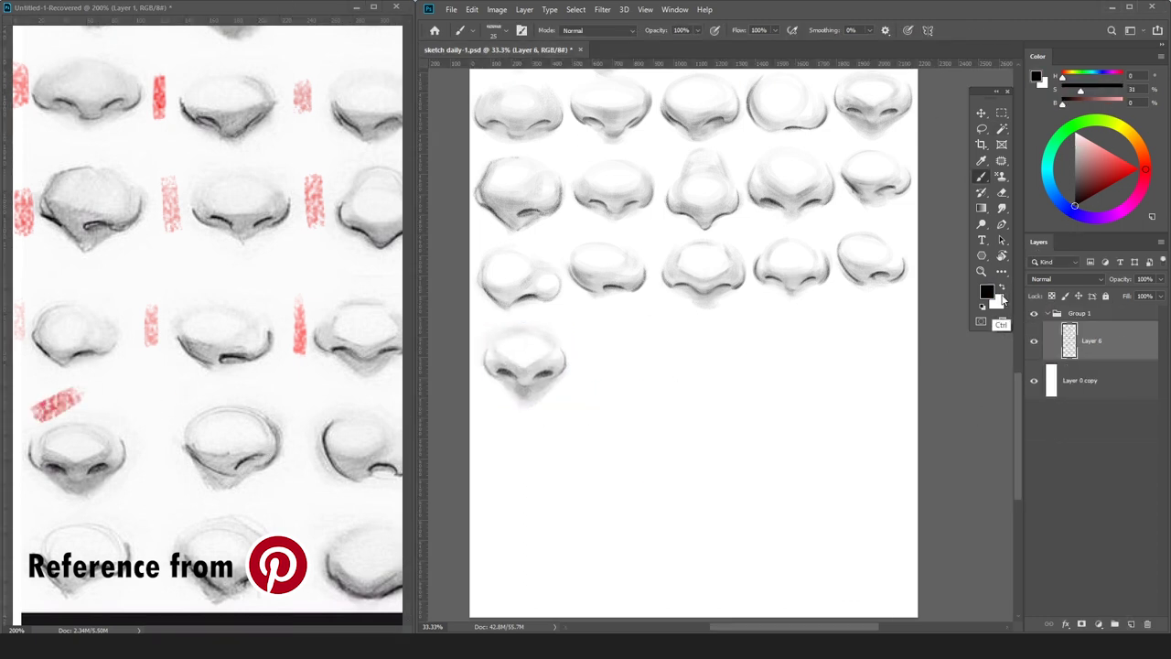
# Create Layer 7 above Layer 6 and sketch the next nose's lower contour and nostril in black.
pyautogui.hotkey('ctrl', 'shift', 'n')
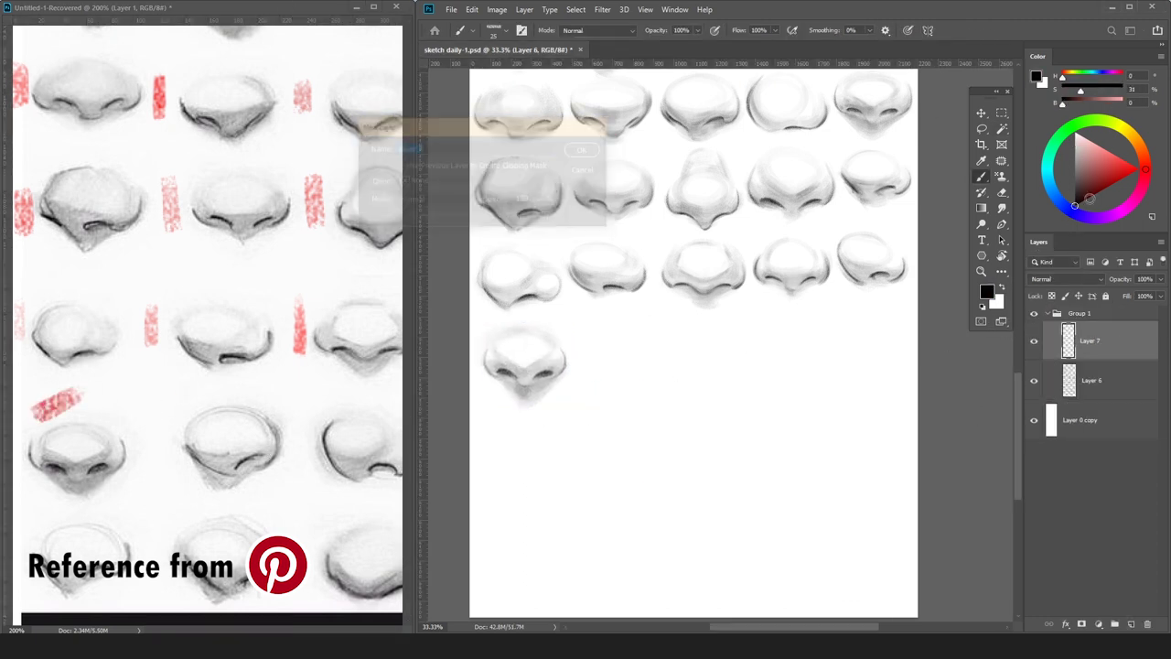
pyautogui.moveTo(598, 412); pyautogui.dragTo(643, 459)
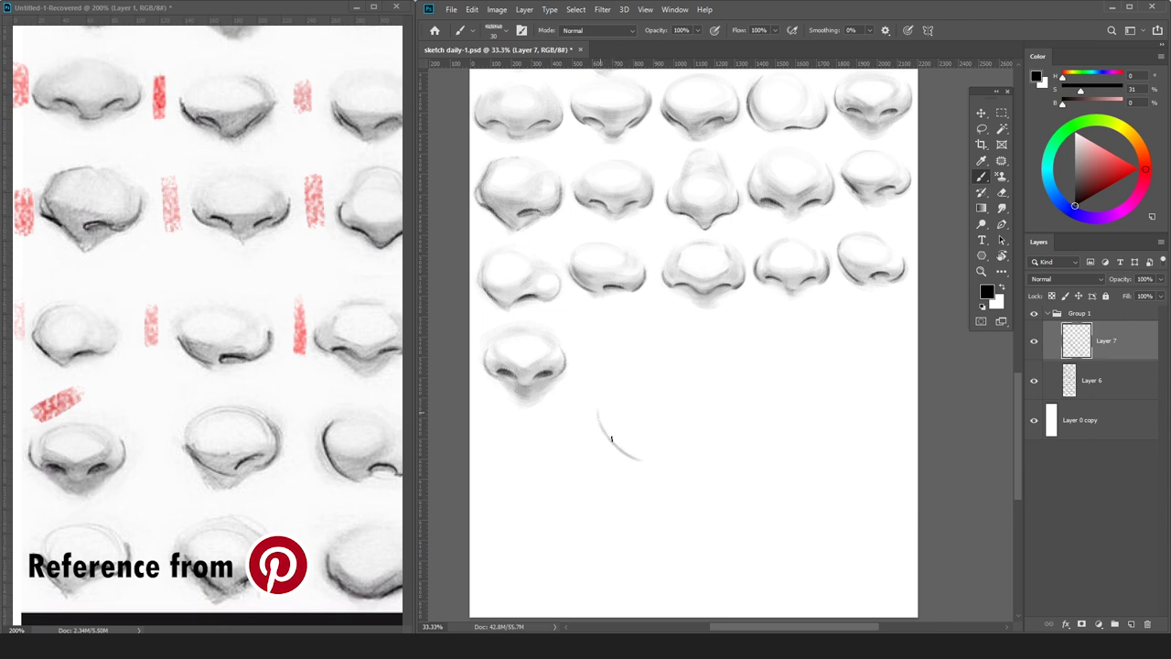
pyautogui.press(']')
pyautogui.moveTo(601, 425); pyautogui.dragTo(645, 458)
pyautogui.moveTo(599, 419)
pyautogui.mouseDown()
pyautogui.moveTo(656, 442)
pyautogui.moveTo(615, 450)
pyautogui.mouseUp()
pyautogui.press('e')
pyautogui.press('b')
pyautogui.moveTo(599, 421)
pyautogui.mouseDown()
pyautogui.moveTo(654, 458)
pyautogui.moveTo(659, 445)
pyautogui.mouseUp()
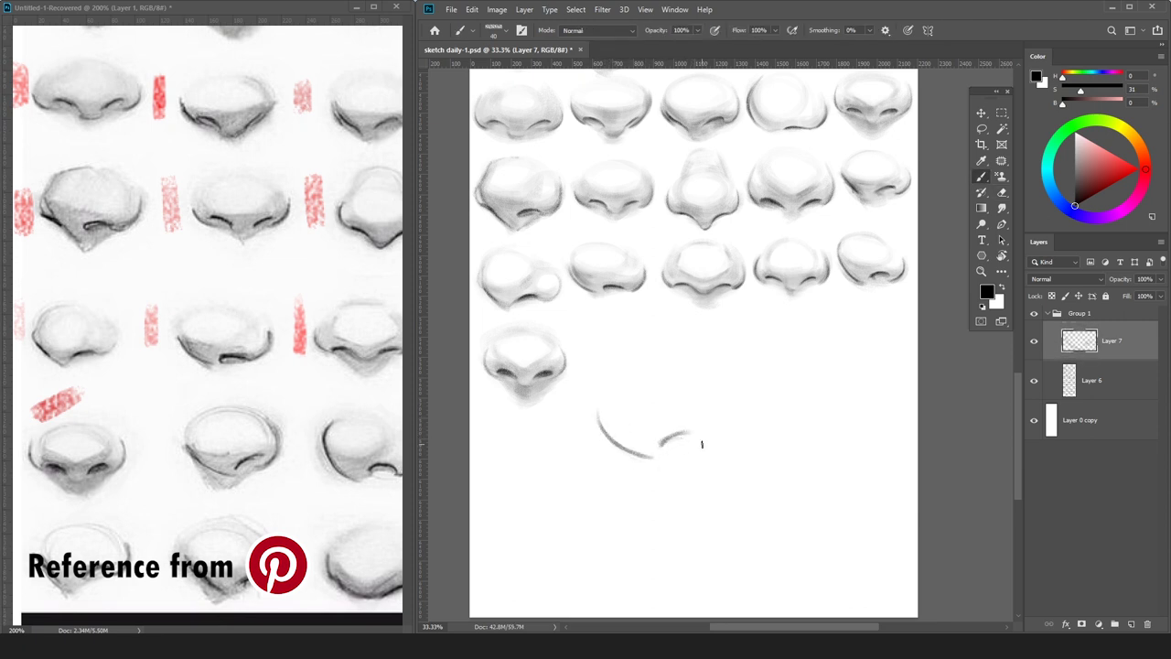
# Add the curved wing beside the nostril in black, undoing the unwanted strokes.
pyautogui.moveTo(692, 449)
pyautogui.mouseDown()
pyautogui.moveTo(718, 417)
pyautogui.moveTo(714, 403)
pyautogui.mouseUp()
pyautogui.hotkey('ctrl', 'z')
pyautogui.hotkey('ctrl', 'z')
pyautogui.hotkey('ctrl', 'z')
pyautogui.press(']')
pyautogui.press(']')
pyautogui.press(']')
pyautogui.press(']')
pyautogui.press(']')
pyautogui.moveTo(600, 419); pyautogui.dragTo(613, 440)
pyautogui.hotkey('ctrl', 'z')
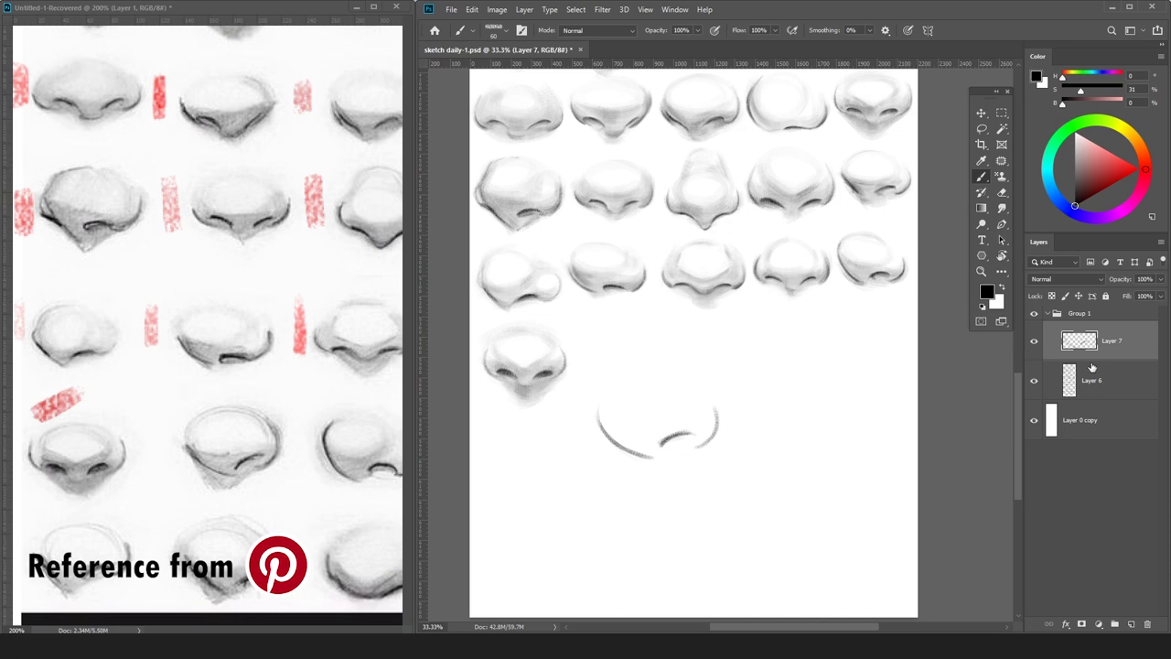
# Create Layer 8 beneath Layer 7 and shade the rounded tip's outline and underside in grey at 66% brightness.
pyautogui.click(1100, 386)
pyautogui.hotkey('ctrl', 'shift', 'n')
pyautogui.press('Return')
pyautogui.click(1075, 158)
pyautogui.moveTo(604, 393)
pyautogui.mouseDown()
pyautogui.moveTo(693, 410)
pyautogui.moveTo(637, 383)
pyautogui.moveTo(604, 400)
pyautogui.moveTo(701, 394)
pyautogui.moveTo(670, 393)
pyautogui.moveTo(617, 432)
pyautogui.moveTo(719, 414)
pyautogui.mouseUp()
pyautogui.press('e')
pyautogui.press('b')
pyautogui.press('e')
pyautogui.press('b')
pyautogui.press(']')
pyautogui.press(']')
pyautogui.press(']')
pyautogui.press(']')
pyautogui.moveTo(604, 428)
pyautogui.mouseDown()
pyautogui.moveTo(623, 414)
pyautogui.moveTo(694, 450)
pyautogui.moveTo(695, 440)
pyautogui.mouseUp()
# Shade the outer wing and the area below the nose in the same grey, varying the brush size.
pyautogui.press('[')
pyautogui.press('[')
pyautogui.press('[')
pyautogui.moveTo(711, 392)
pyautogui.mouseDown()
pyautogui.moveTo(692, 445)
pyautogui.moveTo(712, 435)
pyautogui.mouseUp()
pyautogui.press('[')
pyautogui.press('[')
pyautogui.press('[')
pyautogui.press(']')
pyautogui.press(']')
pyautogui.press(']')
pyautogui.press(']')
pyautogui.press(']')
pyautogui.press(']')
pyautogui.moveTo(616, 441)
pyautogui.mouseDown()
pyautogui.moveTo(674, 462)
pyautogui.moveTo(667, 479)
pyautogui.mouseUp()
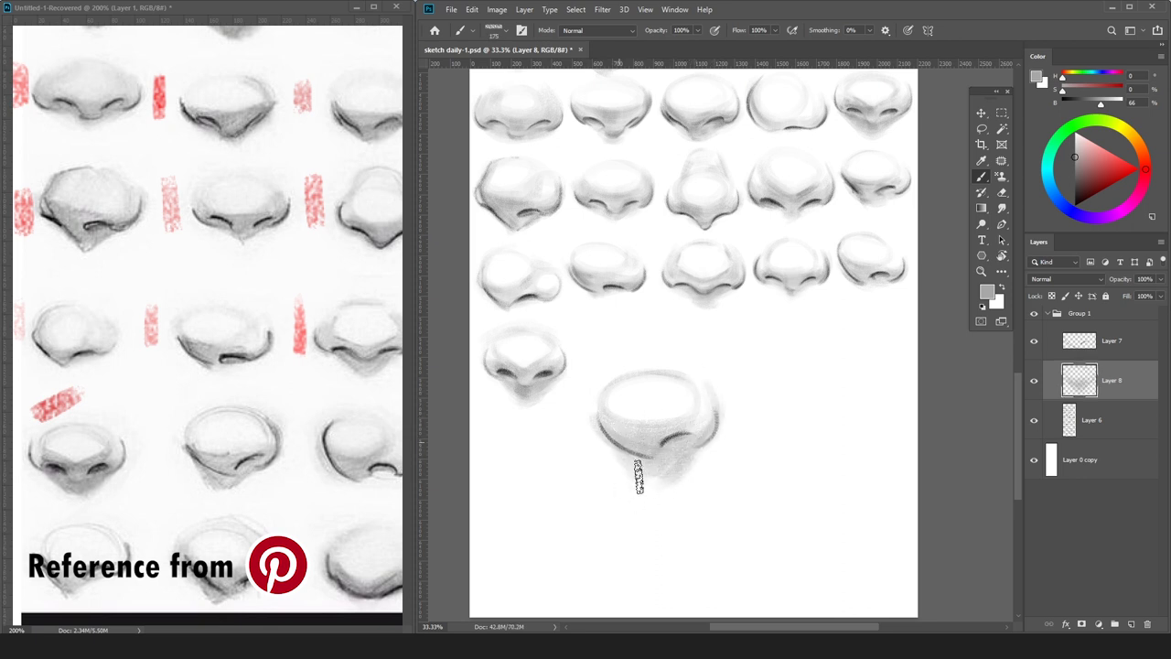
# Erase the edges of the shadow beneath the nose to taper it to a point.
pyautogui.press('e')
pyautogui.moveTo(620, 465); pyautogui.dragTo(650, 495)
pyautogui.moveTo(681, 470); pyautogui.dragTo(655, 497)
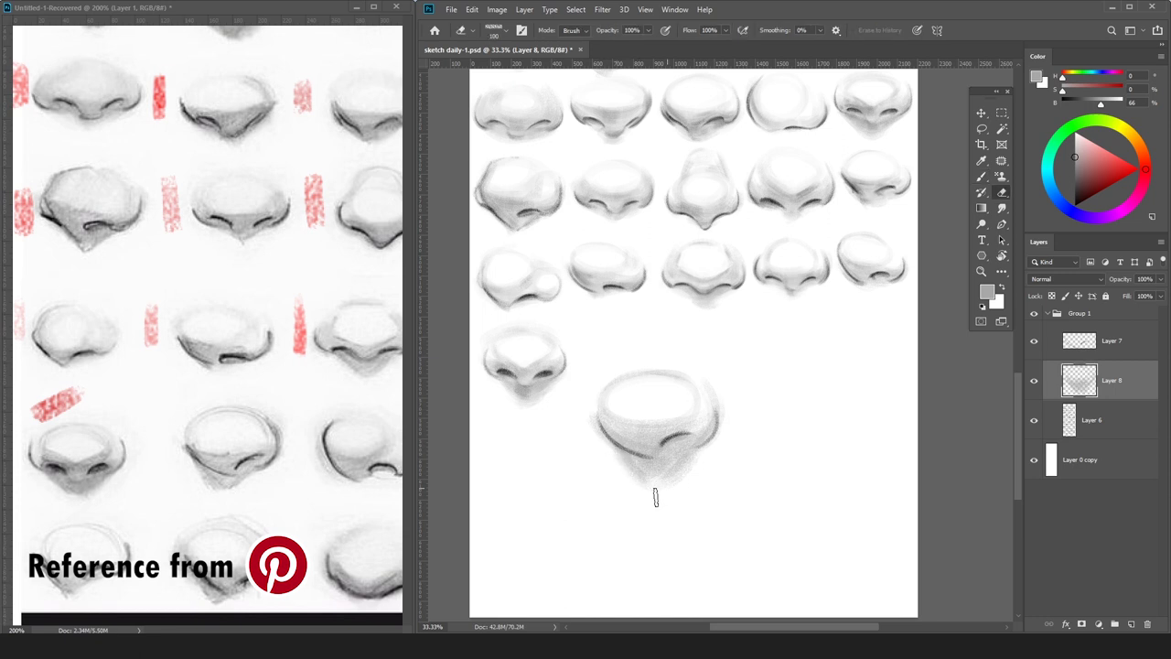
pyautogui.press('b')
pyautogui.press('e')
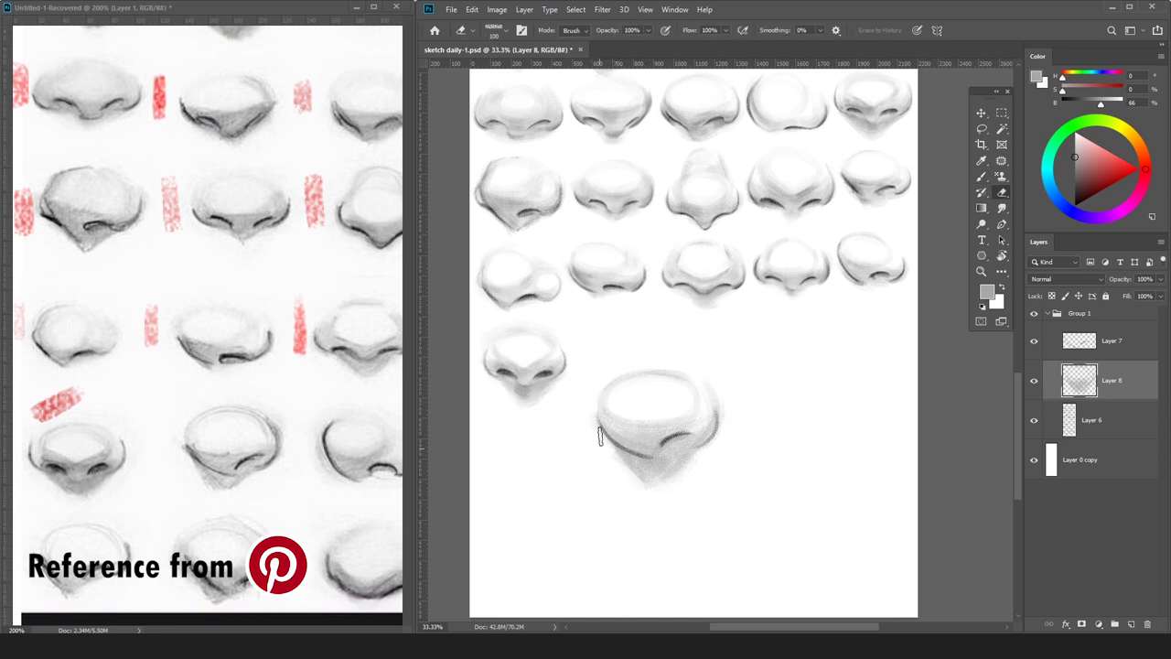
# Strengthen the grey shading along the nose's side contour and lower plane.
pyautogui.press('b')
pyautogui.press('b')
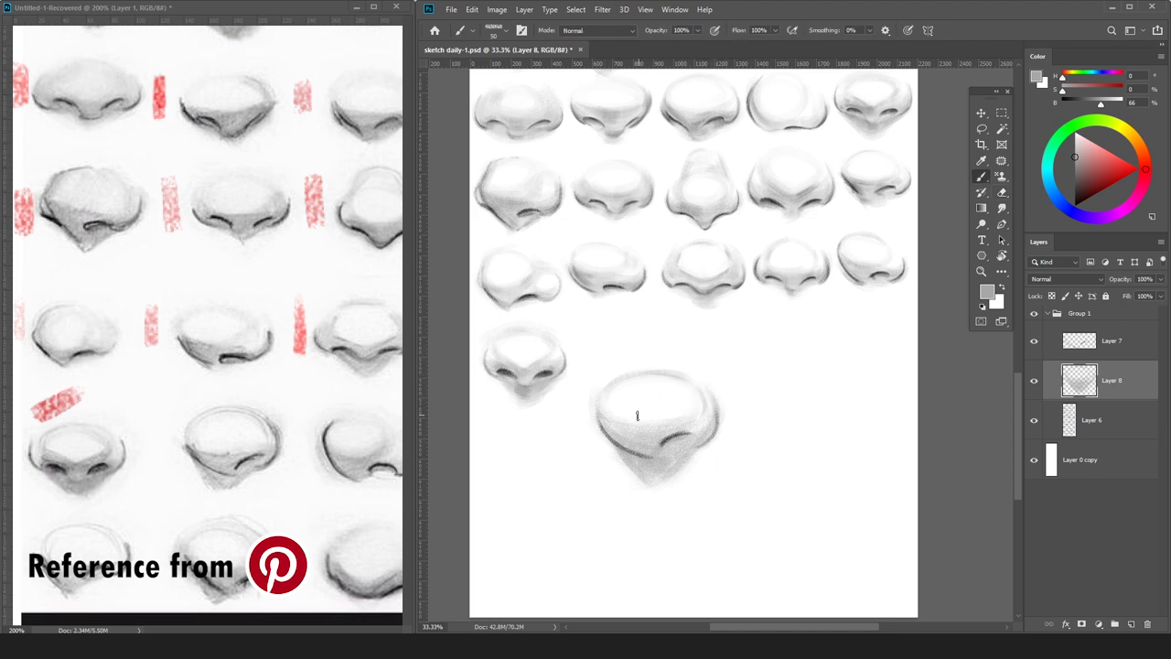
pyautogui.moveTo(648, 423)
pyautogui.mouseDown()
pyautogui.moveTo(617, 429)
pyautogui.moveTo(626, 443)
pyautogui.mouseUp()
# Deepen the underside, nostril surround and outer wing in dark grey at 34% brightness, varying the brush size.
pyautogui.click(1075, 180)
pyautogui.press('[')
pyautogui.press('[')
pyautogui.press('[')
pyautogui.press('[')
pyautogui.press('[')
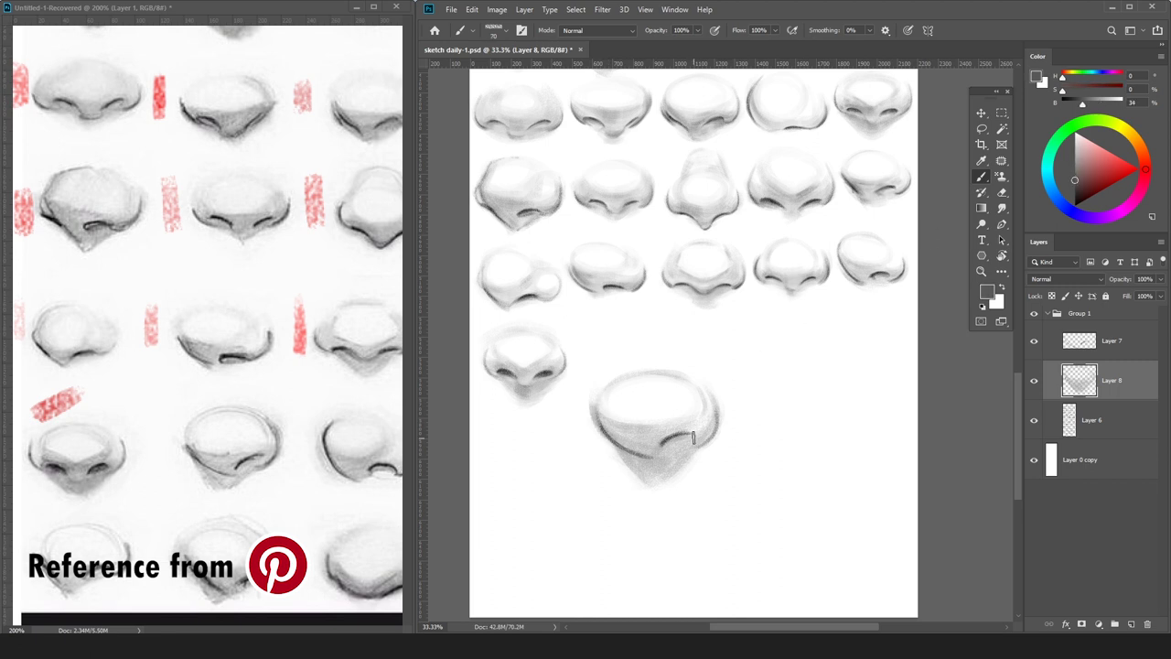
pyautogui.moveTo(654, 476); pyautogui.dragTo(683, 462)
pyautogui.press('[')
pyautogui.press('[')
pyautogui.press('[')
pyautogui.press('[')
pyautogui.press('[')
pyautogui.press('[')
pyautogui.moveTo(718, 413); pyautogui.dragTo(700, 442)
pyautogui.press(']')
pyautogui.press(']')
pyautogui.press(']')
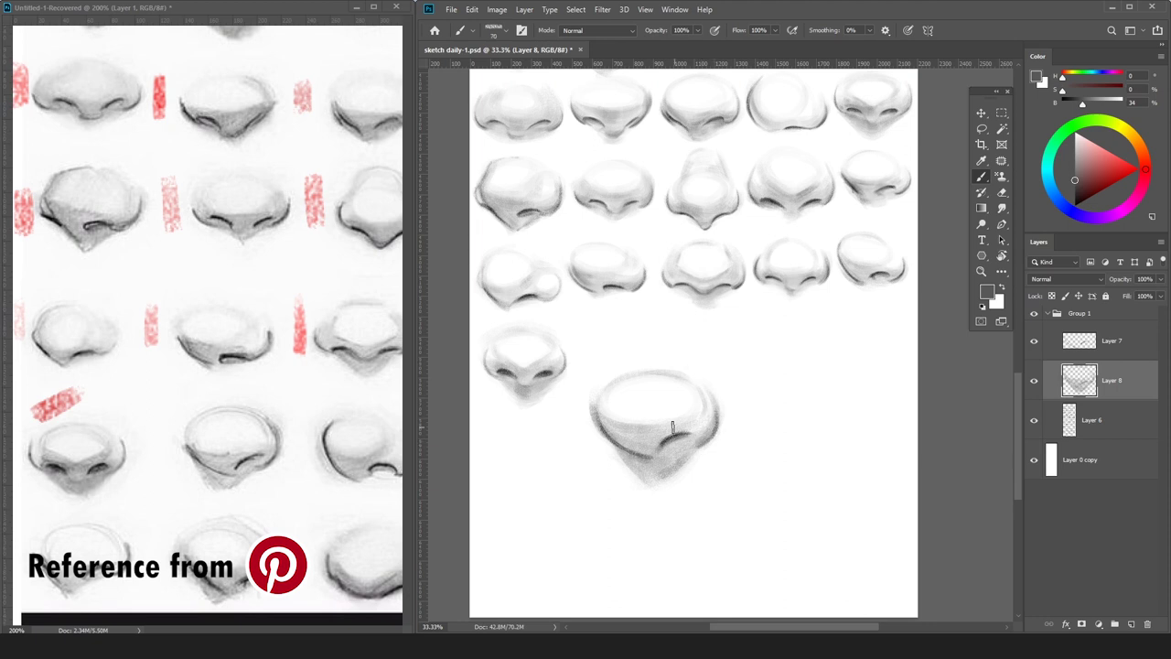
# Blend the shading across the nose's lower ball, underside and outer wing with light and mid greys sampled from the drawing.
pyautogui.keyDown('alt'); pyautogui.click(603, 417); pyautogui.keyUp('alt')
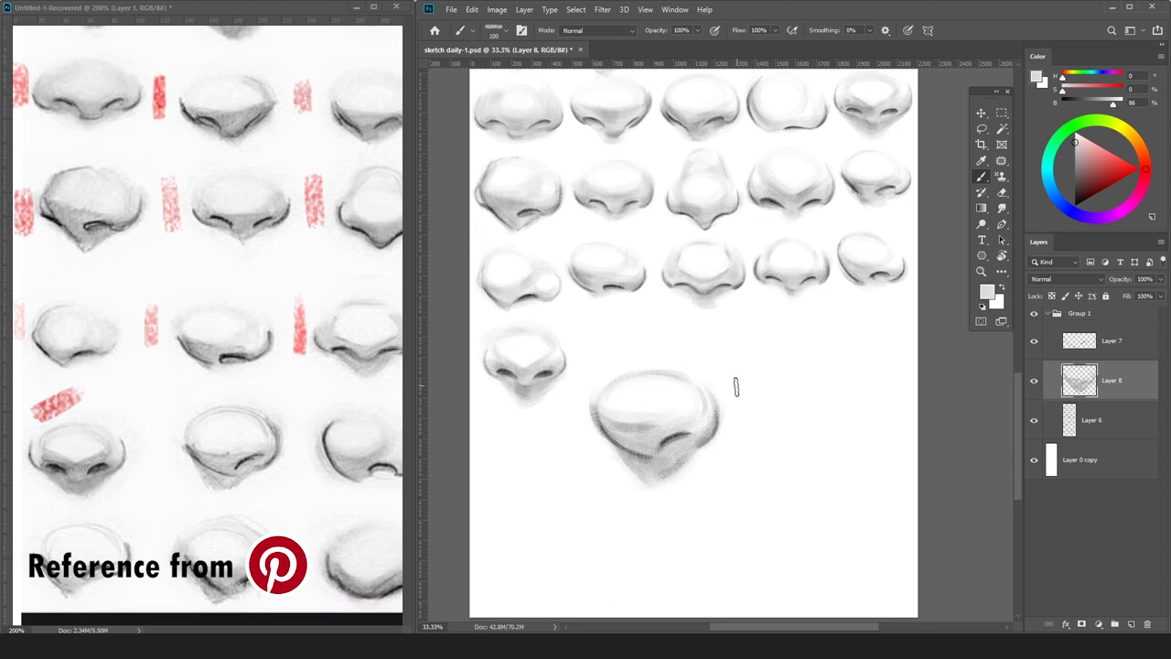
pyautogui.keyDown('alt'); pyautogui.click(710, 435); pyautogui.keyUp('alt')
pyautogui.moveTo(661, 471)
pyautogui.mouseDown()
pyautogui.moveTo(698, 444)
pyautogui.moveTo(666, 467)
pyautogui.mouseUp()
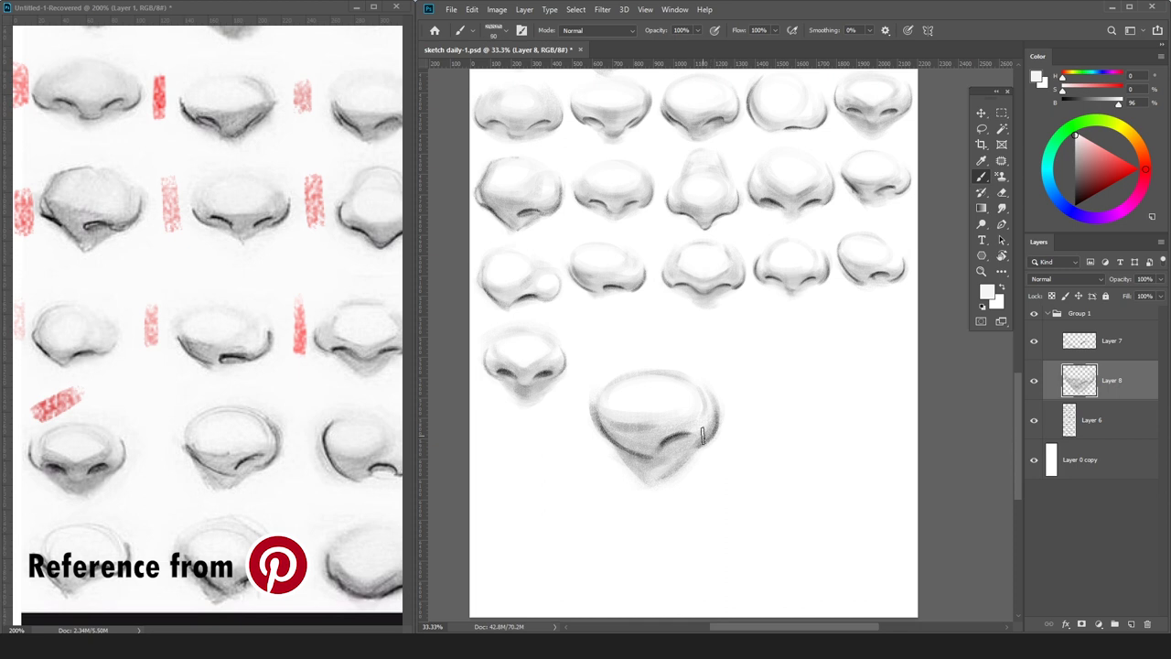
pyautogui.keyDown('alt'); pyautogui.click(645, 453); pyautogui.keyUp('alt')
# Merge the nose's outline and shading layers and scale the nose down to sit second in the bottom row.
pyautogui.hotkey('ctrl', '-')
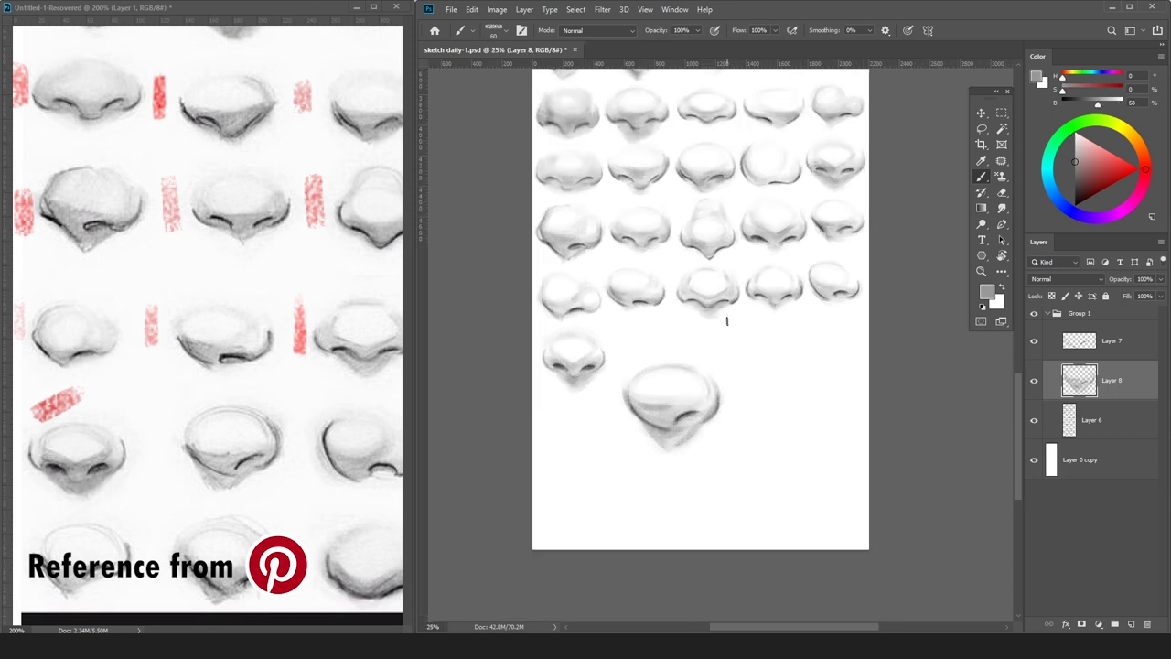
pyautogui.hotkey('alt', ']')
pyautogui.hotkey('ctrl', 'e')
pyautogui.hotkey('ctrl', 't')
pyautogui.moveTo(726, 362); pyautogui.dragTo(697, 387)
pyautogui.moveTo(669, 432); pyautogui.dragTo(662, 369)
pyautogui.moveTo(686, 330); pyautogui.dragTo(676, 344)
pyautogui.moveTo(662, 360); pyautogui.dragTo(662, 341)
pyautogui.press('Return')
# Mark the copied nose in the reference image with a stroke in the sampled red.
pyautogui.press('m')
pyautogui.press('b')
pyautogui.keyDown('alt'); pyautogui.click(152, 330); pyautogui.keyUp('alt')
pyautogui.click(159, 401)
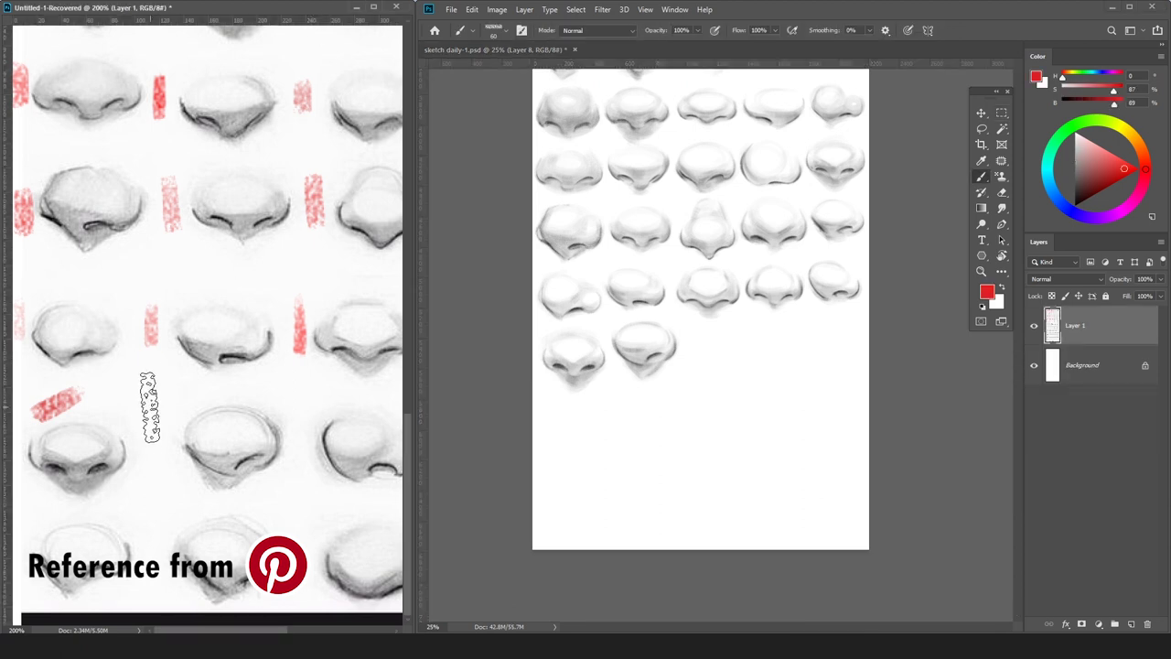
pyautogui.moveTo(146, 416); pyautogui.dragTo(166, 413)
pyautogui.moveTo(289, 416); pyautogui.dragTo(159, 364)
# Merge the placed nose into the layer of finished noses and add a new layer.
pyautogui.click(659, 439)
pyautogui.hotkey('ctrl', 'e')
pyautogui.hotkey('ctrl', 'shift', 'alt', 'n')
# Sketch the next nose's two side contours and arched nostril in black below the bottom row, cleaning the lines.
pyautogui.press('d')
pyautogui.hotkey('ctrl', '+')
pyautogui.moveTo(617, 428)
pyautogui.mouseDown()
pyautogui.moveTo(638, 484)
pyautogui.moveTo(602, 450)
pyautogui.moveTo(620, 460)
pyautogui.moveTo(609, 454)
pyautogui.moveTo(622, 487)
pyautogui.moveTo(612, 482)
pyautogui.moveTo(644, 497)
pyautogui.moveTo(685, 501)
pyautogui.mouseUp()
pyautogui.moveTo(713, 450); pyautogui.dragTo(724, 484)
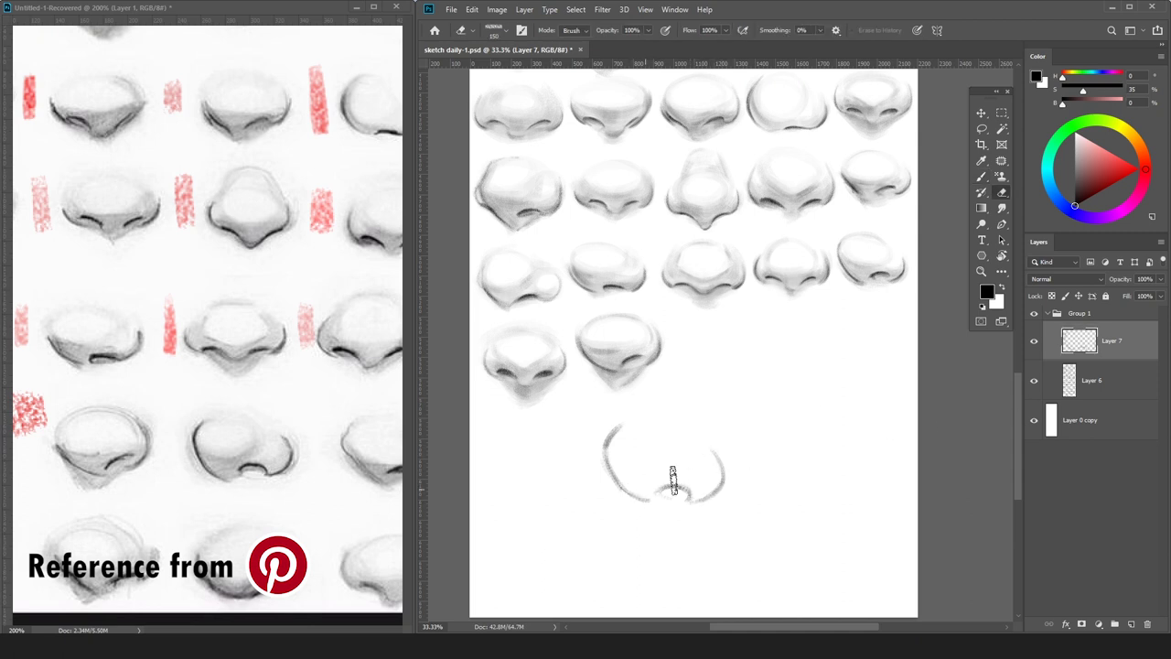
pyautogui.moveTo(1061, 255); pyautogui.dragTo(1041, 207)
pyautogui.press('[')
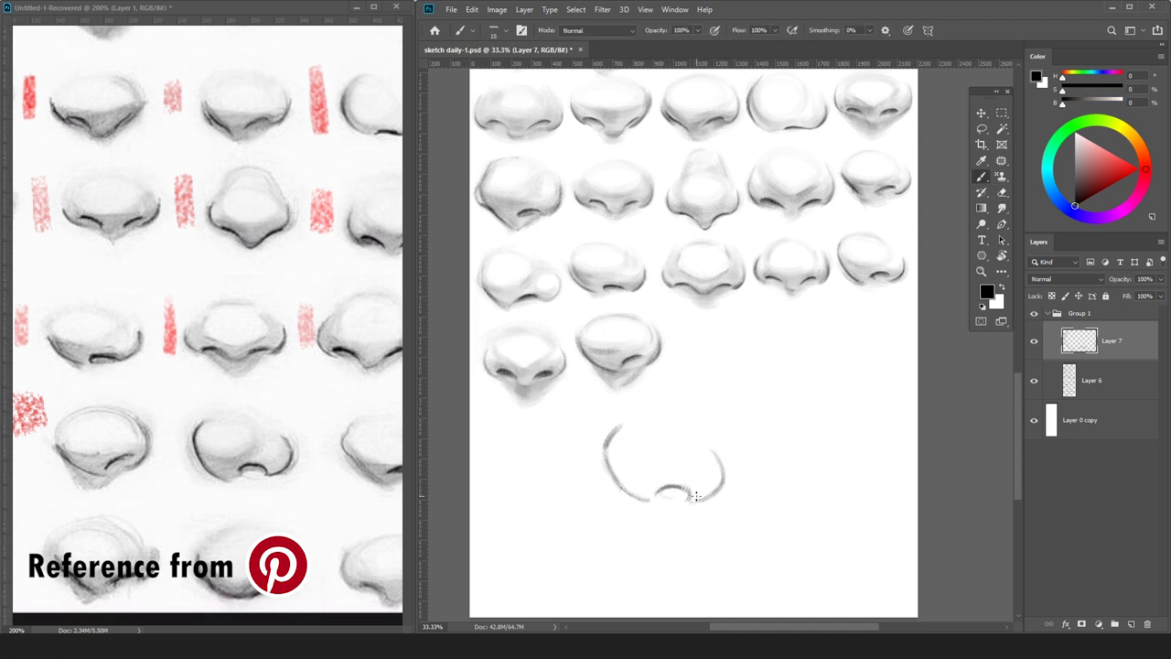
# Add a new layer above Layer 6 and set the foreground to light grey at 77% brightness.
pyautogui.click(1092, 383)
pyautogui.hotkey('ctrl', 'shift', 'n')
pyautogui.press('Return')
pyautogui.moveTo(1077, 157); pyautogui.dragTo(1043, 145)
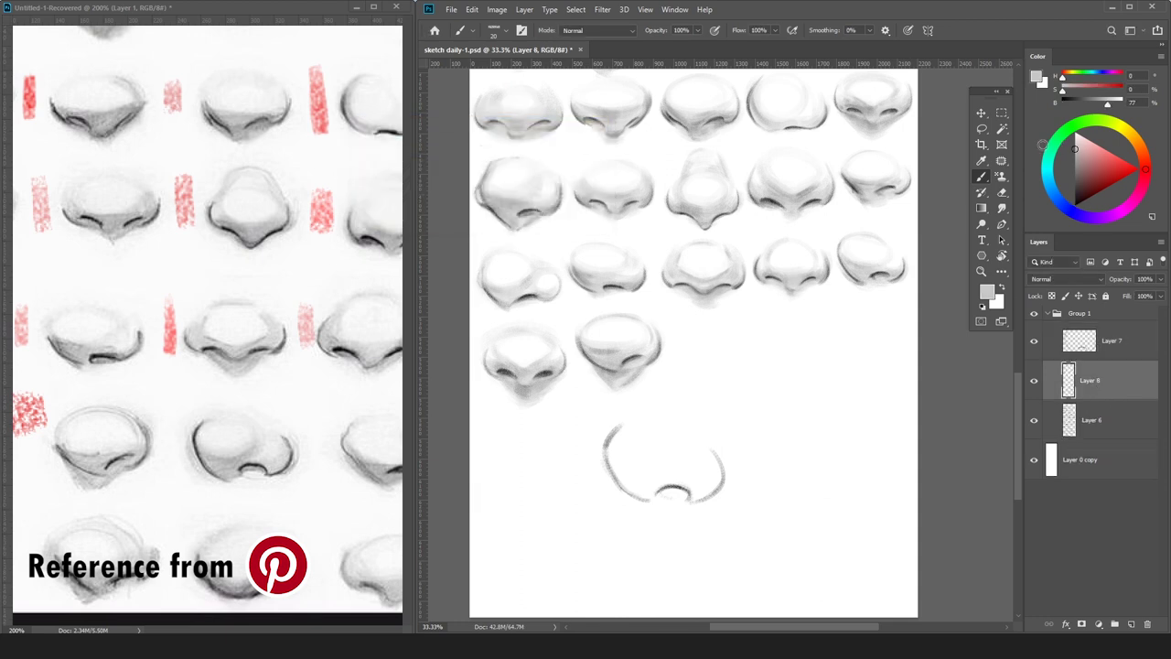
# Shade the nose's ball and wing in light grey with an enlarged brush, lightening the highlight areas.
pyautogui.moveTo(637, 465)
pyautogui.mouseDown()
pyautogui.moveTo(686, 451)
pyautogui.moveTo(613, 430)
pyautogui.moveTo(690, 496)
pyautogui.moveTo(706, 466)
pyautogui.moveTo(649, 481)
pyautogui.mouseUp()
pyautogui.press(']')
pyautogui.press(']')
pyautogui.press(']')
pyautogui.press(']')
pyautogui.press(']')
pyautogui.press(']')
pyautogui.press(']')
pyautogui.press(']')
pyautogui.press(']')
pyautogui.keyDown('alt'); pyautogui.click(675, 476); pyautogui.keyUp('alt')
pyautogui.keyDown('alt'); pyautogui.click(641, 449); pyautogui.keyUp('alt')
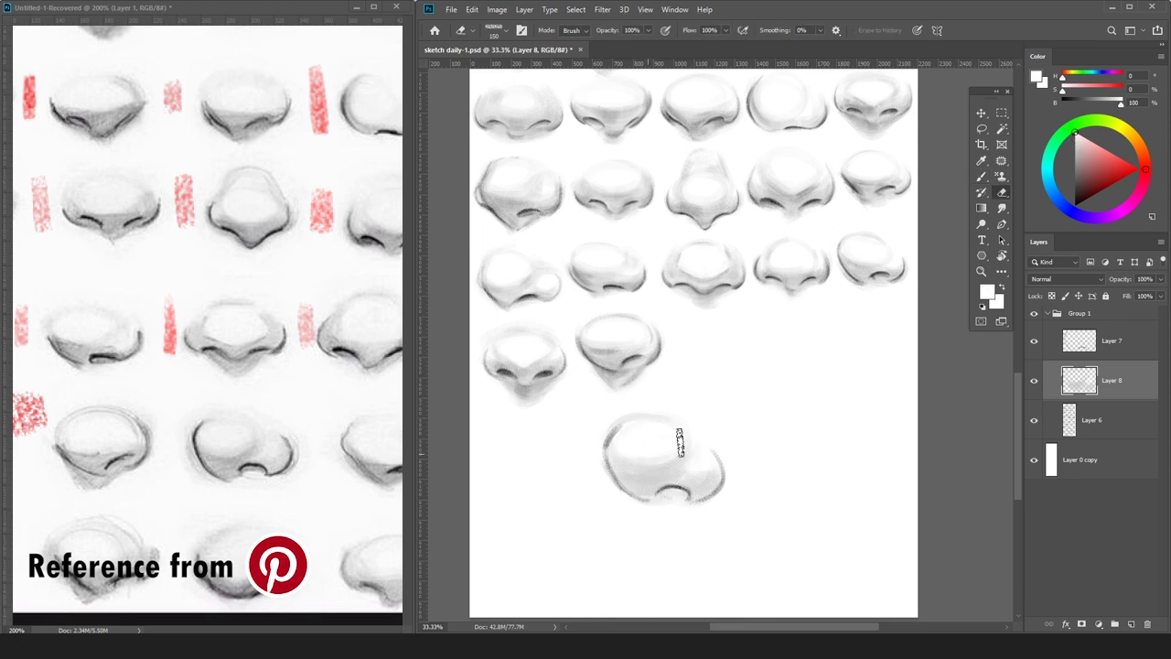
# Define the rounded ball of the nose with sampled greys, reducing the brush size to 100.
pyautogui.keyDown('alt'); pyautogui.click(611, 463); pyautogui.keyUp('alt')
pyautogui.keyDown('alt'); pyautogui.click(621, 463); pyautogui.keyUp('alt')
pyautogui.press('[')
pyautogui.press('[')
pyautogui.press('[')
pyautogui.press('[')
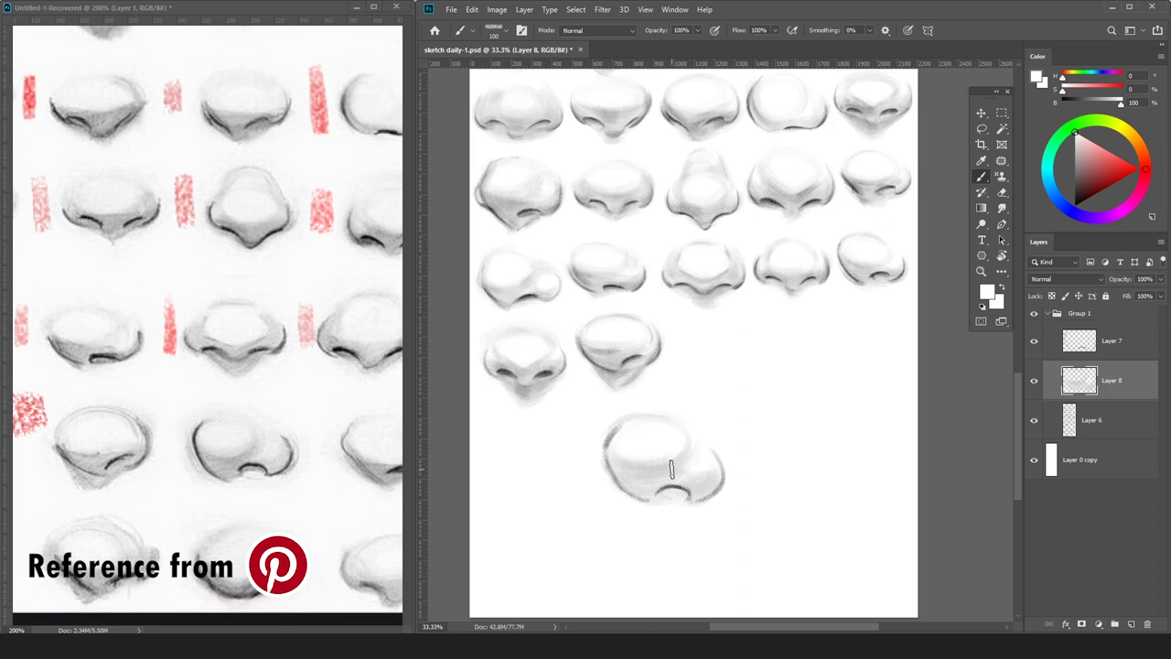
# Darken the nostril in grey at 45% brightness with a brush of size 50.
pyautogui.keyDown('alt'); pyautogui.click(711, 478); pyautogui.keyUp('alt')
pyautogui.click(1076, 174)
pyautogui.press('[')
pyautogui.press('[')
pyautogui.press('[')
pyautogui.press('[')
pyautogui.press('[')
pyautogui.moveTo(688, 497)
pyautogui.mouseDown()
pyautogui.moveTo(661, 492)
pyautogui.moveTo(689, 497)
pyautogui.mouseUp()
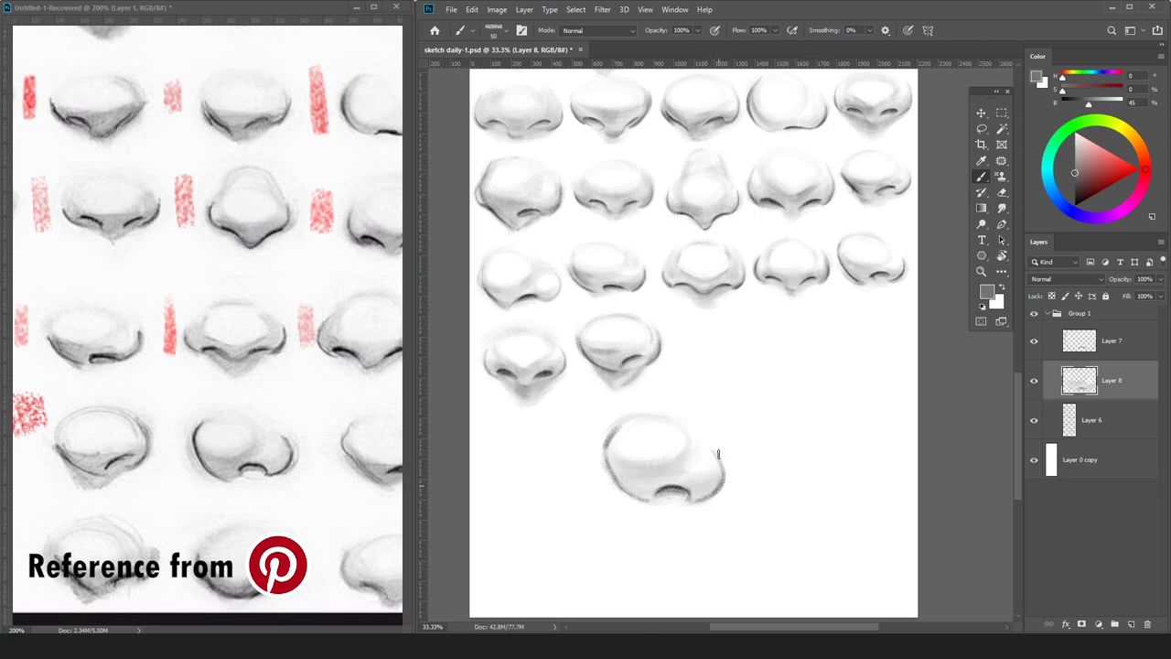
# Strengthen the shading along the nose's right wing and left contour with a new grey.
pyautogui.moveTo(1067, 134); pyautogui.dragTo(1056, 142)
pyautogui.click(1075, 153)
pyautogui.moveTo(724, 476); pyautogui.dragTo(710, 501)
pyautogui.press(']')
pyautogui.moveTo(617, 480); pyautogui.dragTo(605, 456)
# Merge the outline and shading layers and reinforce the right wing's contour in black.
pyautogui.click(1122, 358)
pyautogui.hotkey('ctrl', 'e')
pyautogui.press('d')
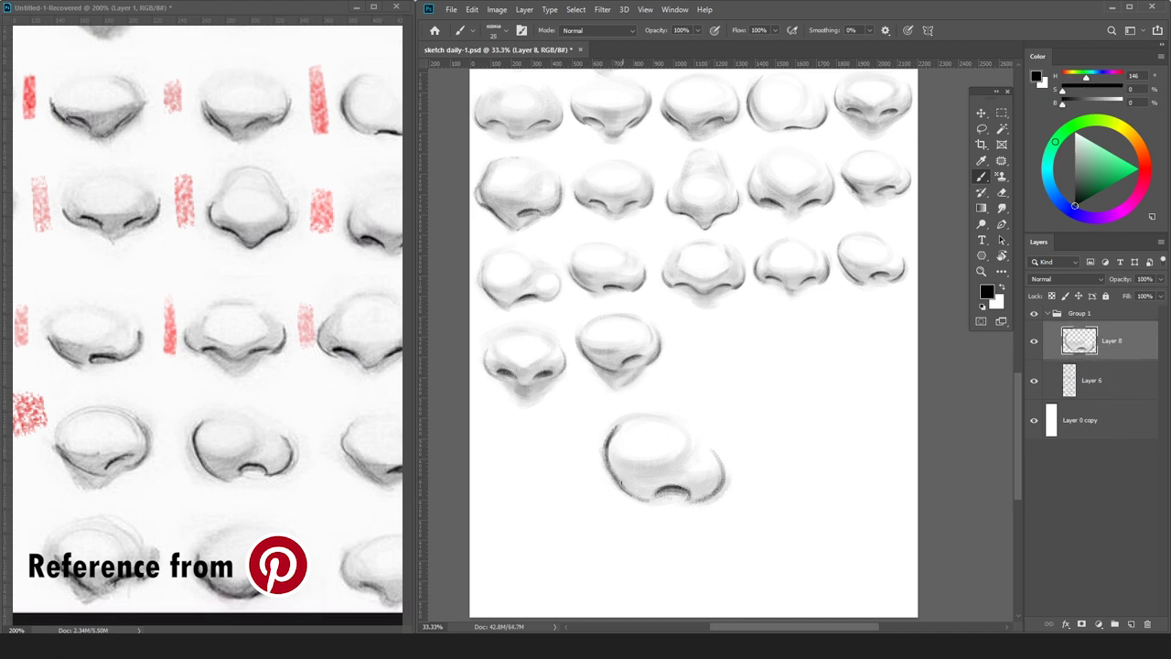
pyautogui.press('.')
pyautogui.moveTo(710, 498); pyautogui.dragTo(723, 474)
# Deepen the shading under the ball of the nose with an enlarged brush, picking a darker grey.
pyautogui.press(']')
pyautogui.press(']')
pyautogui.moveTo(643, 476); pyautogui.dragTo(650, 464)
pyautogui.hotkey('ctrl', '-')
pyautogui.press(']')
pyautogui.press(']')
pyautogui.click(1075, 188)
pyautogui.keyDown('alt'); pyautogui.click(663, 449); pyautogui.keyUp('alt')
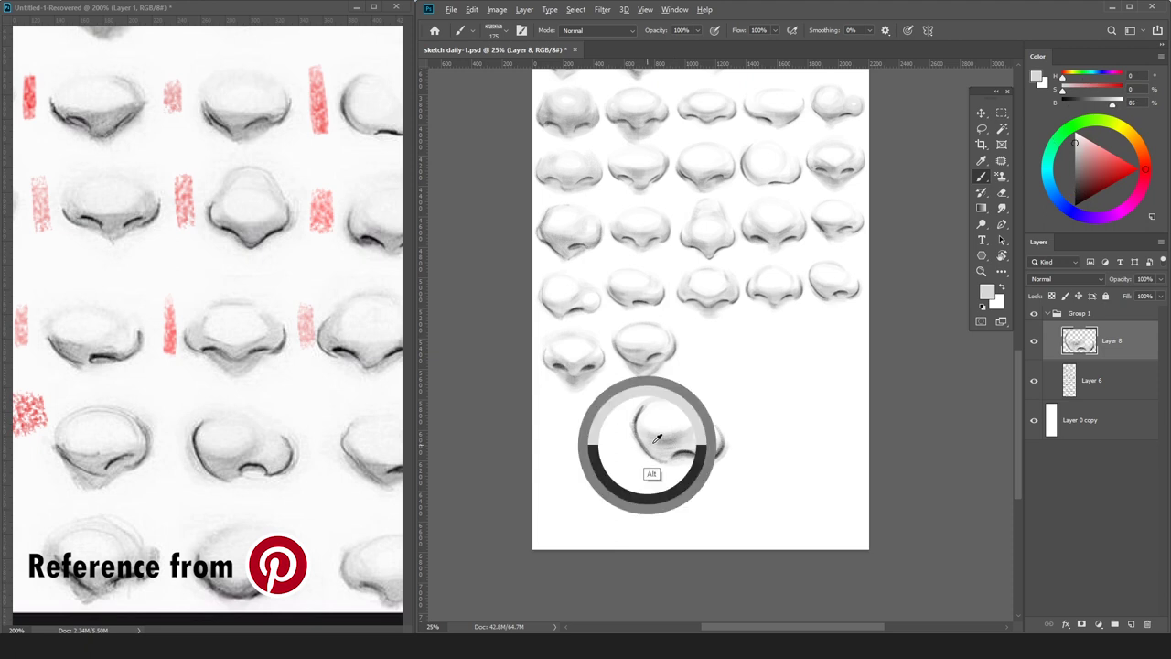
# Blend the nose's middle shading with sampled tones and place the reduced nose third in the bottom row.
pyautogui.keyDown('alt'); pyautogui.click(669, 433); pyautogui.keyUp('alt')
pyautogui.keyDown('alt'); pyautogui.click(680, 419); pyautogui.keyUp('alt')
pyautogui.moveTo(697, 422); pyautogui.dragTo(698, 411)
pyautogui.keyDown('alt'); pyautogui.click(656, 433); pyautogui.keyUp('alt')
pyautogui.keyDown('alt'); pyautogui.click(707, 490); pyautogui.keyUp('alt')
pyautogui.moveTo(730, 403); pyautogui.dragTo(760, 331)
# Paint a red mark beside the copied nose in the reference image.
pyautogui.click(164, 421)
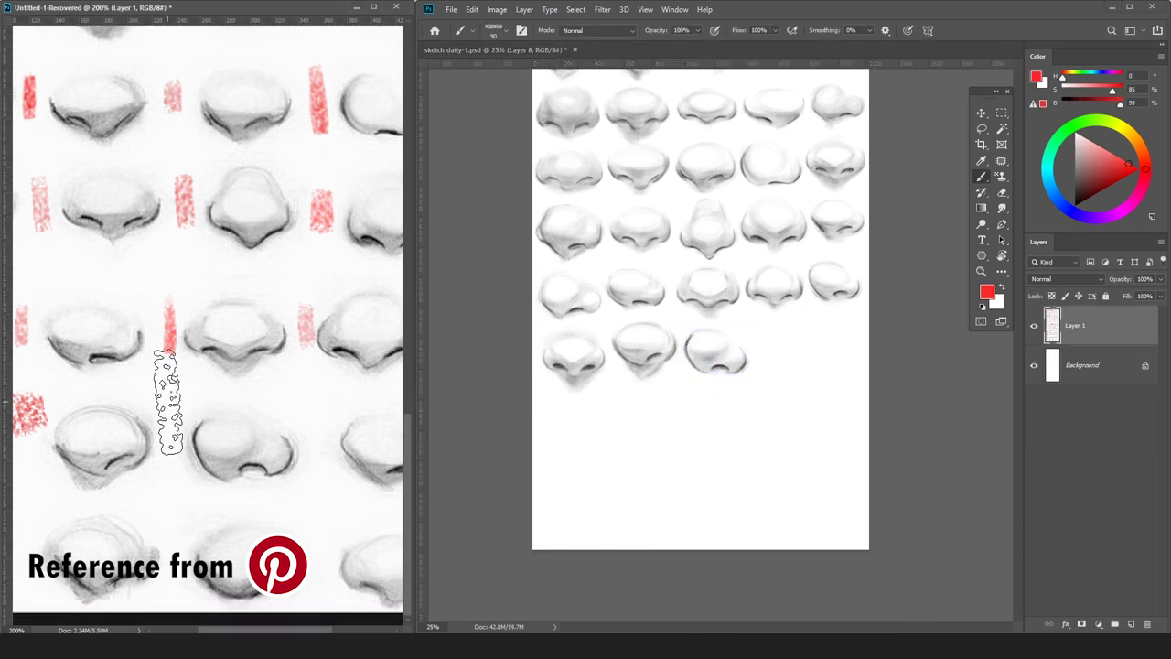
pyautogui.click(175, 424)
pyautogui.hscroll(5, 280, 470)
# Sketch the next nose's side contours and nostril in black on Layer 7, clearing part of the first contour with the Lasso.
pyautogui.click(996, 402)
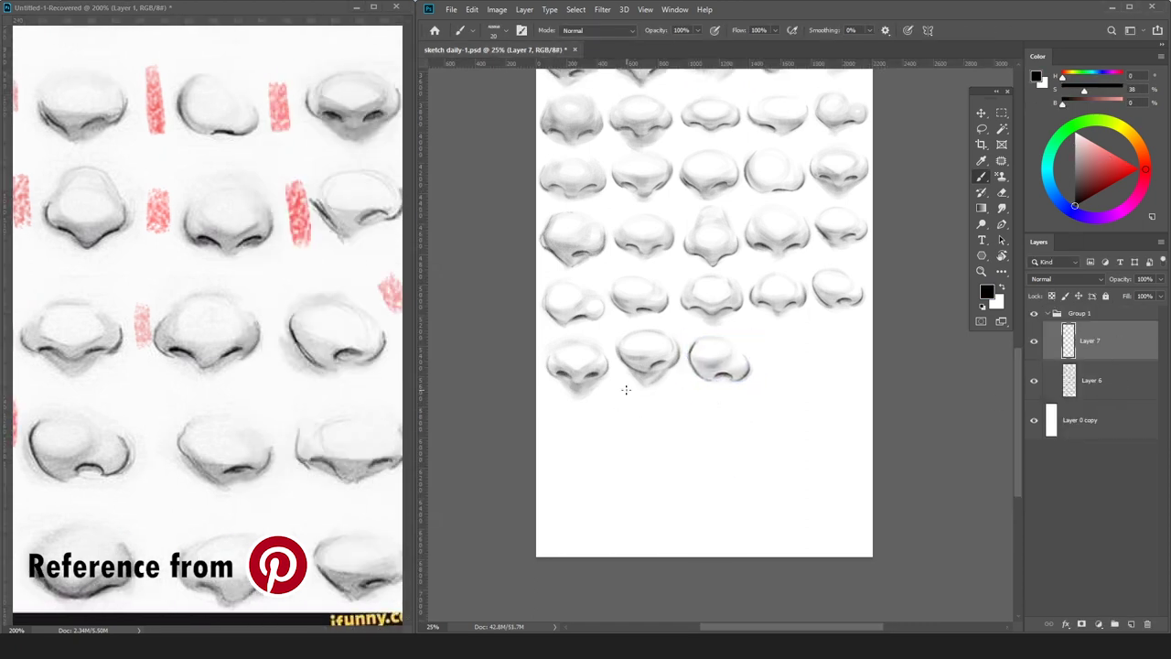
pyautogui.hotkey('ctrl', '+')
pyautogui.moveTo(587, 441)
pyautogui.mouseDown()
pyautogui.moveTo(606, 512)
pyautogui.moveTo(602, 503)
pyautogui.moveTo(634, 520)
pyautogui.mouseUp()
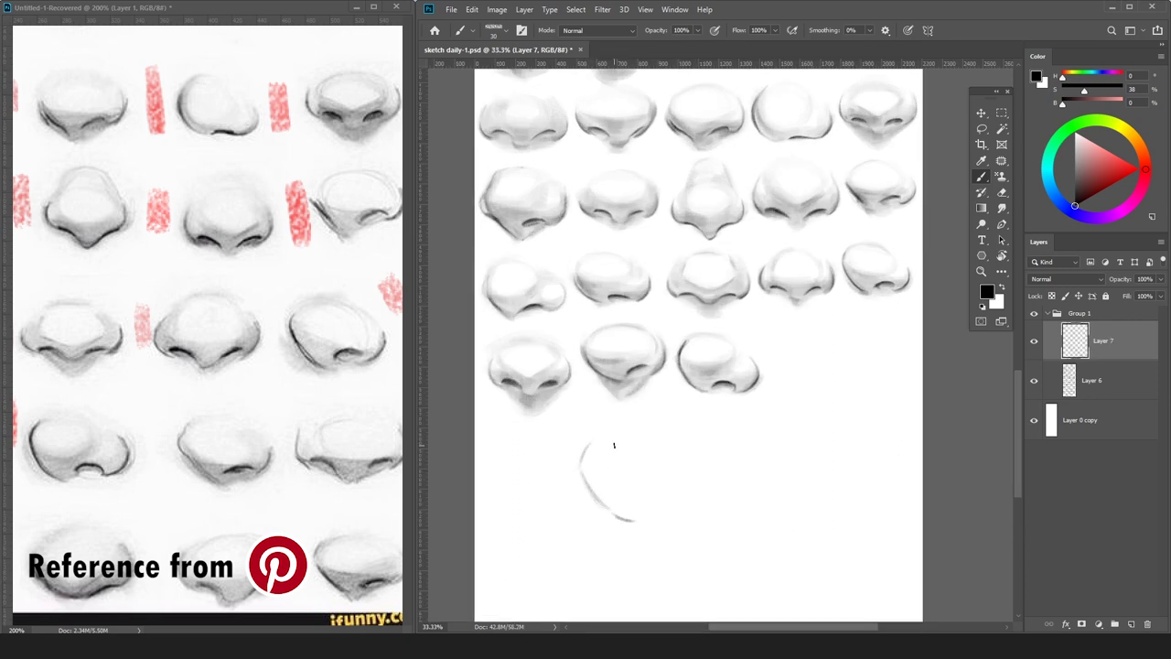
pyautogui.press('l')
pyautogui.press('Delete')
pyautogui.hotkey('ctrl', 'd')
pyautogui.moveTo(625, 421); pyautogui.dragTo(583, 447)
pyautogui.press('b')
pyautogui.moveTo(577, 447)
pyautogui.mouseDown()
pyautogui.moveTo(607, 501)
pyautogui.moveTo(612, 489)
pyautogui.moveTo(616, 498)
pyautogui.moveTo(594, 475)
pyautogui.moveTo(643, 499)
pyautogui.moveTo(665, 495)
pyautogui.moveTo(642, 491)
pyautogui.moveTo(679, 466)
pyautogui.moveTo(678, 480)
pyautogui.moveTo(667, 489)
pyautogui.moveTo(674, 457)
pyautogui.mouseUp()
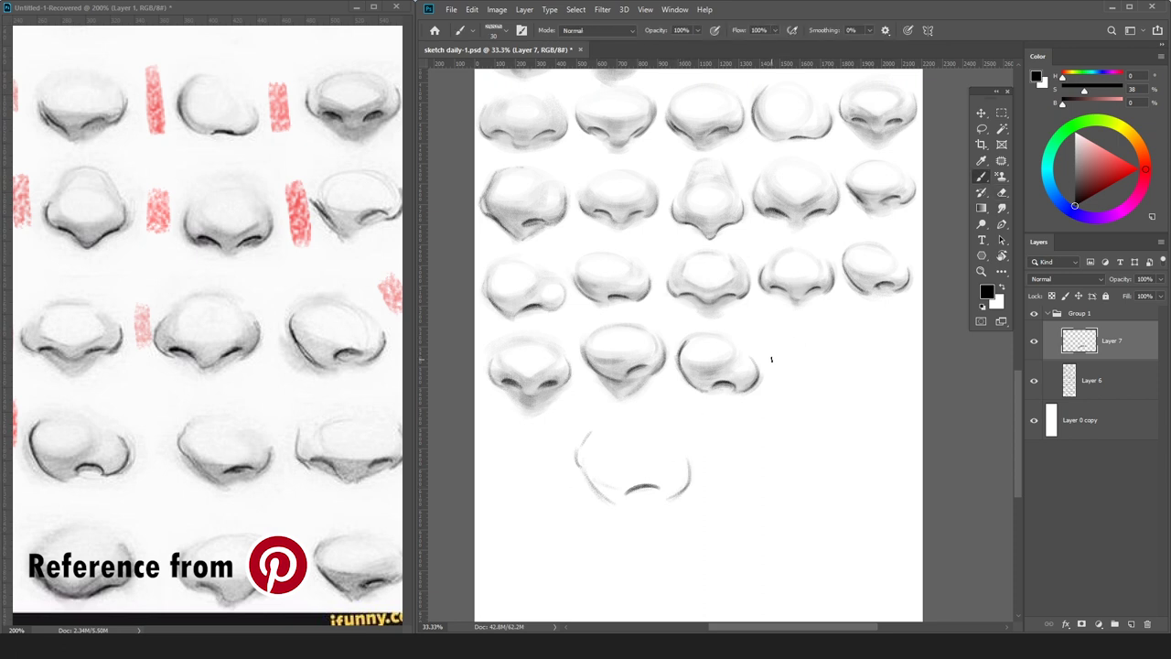
# Add a new layer under the outline and shade the whole nose in light grey at 81% brightness.
pyautogui.hotkey('ctrl', 'shift', 'n')
pyautogui.press('Return')
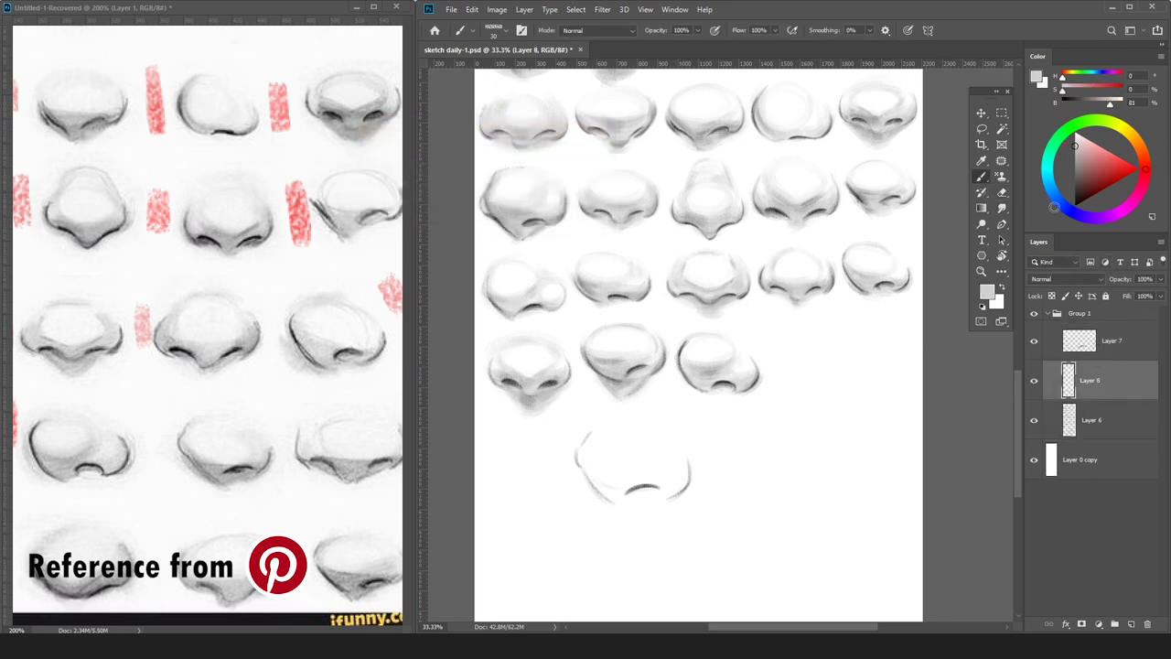
pyautogui.press(']')
pyautogui.moveTo(623, 458)
pyautogui.mouseDown()
pyautogui.moveTo(604, 467)
pyautogui.moveTo(674, 465)
pyautogui.moveTo(603, 469)
pyautogui.moveTo(678, 476)
pyautogui.moveTo(594, 463)
pyautogui.moveTo(626, 509)
pyautogui.mouseUp()
pyautogui.press('[')
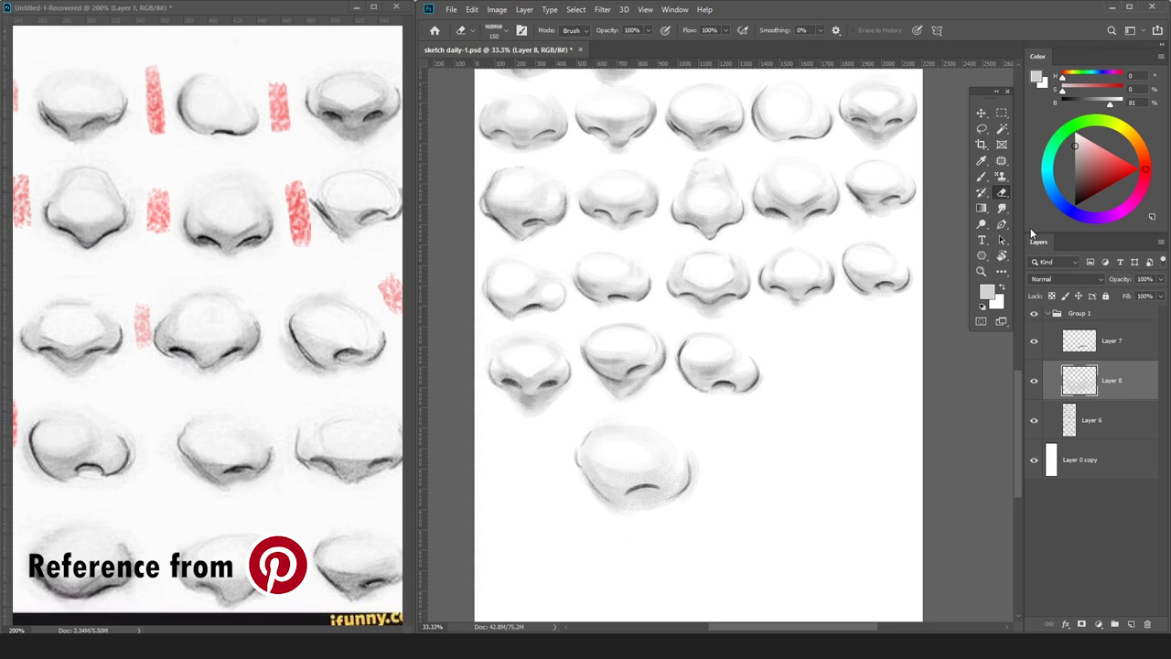
# Shade the nose's lower left plane in mid grey at 60% brightness with a reduced brush.
pyautogui.keyDown('alt'); pyautogui.click(647, 453); pyautogui.keyUp('alt')
pyautogui.press('[')
pyautogui.press('[')
pyautogui.press('[')
pyautogui.press('[')
pyautogui.press('[')
pyautogui.press('[')
pyautogui.press('[')
pyautogui.press('[')
pyautogui.moveTo(613, 485); pyautogui.dragTo(618, 502)
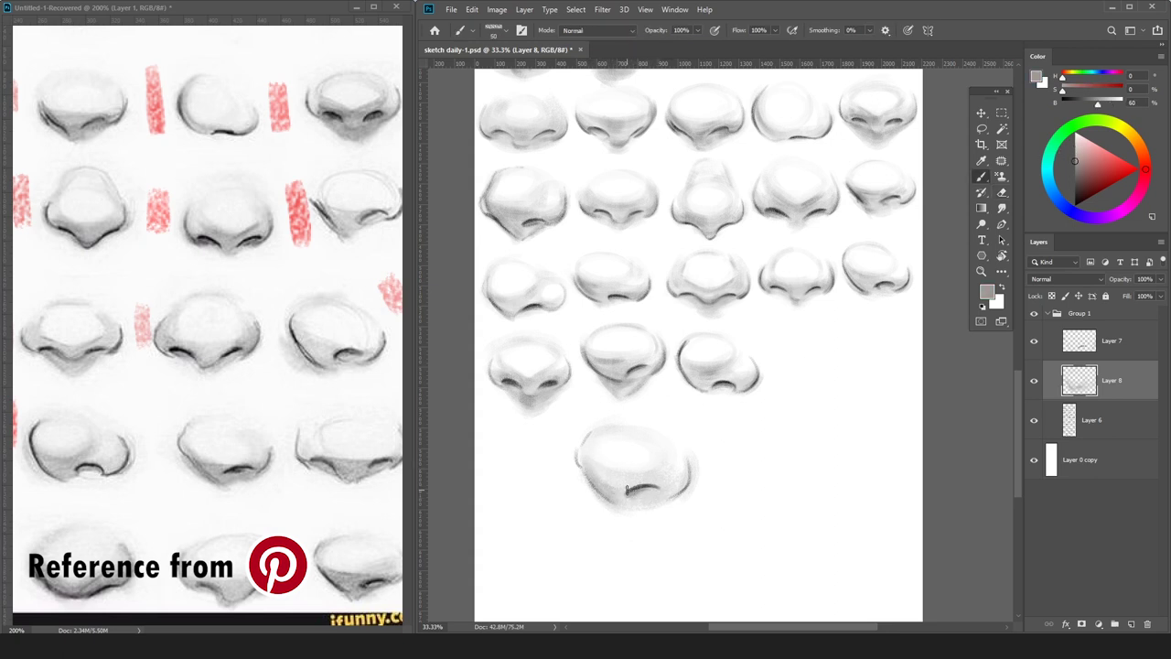
# Fill in the nostril and blend the area around it with tones sampled from the drawing.
pyautogui.keyDown('alt'); pyautogui.click(639, 488); pyautogui.keyUp('alt')
pyautogui.keyDown('alt'); pyautogui.click(654, 492); pyautogui.keyUp('alt')
pyautogui.keyDown('alt'); pyautogui.click(686, 486); pyautogui.keyUp('alt')
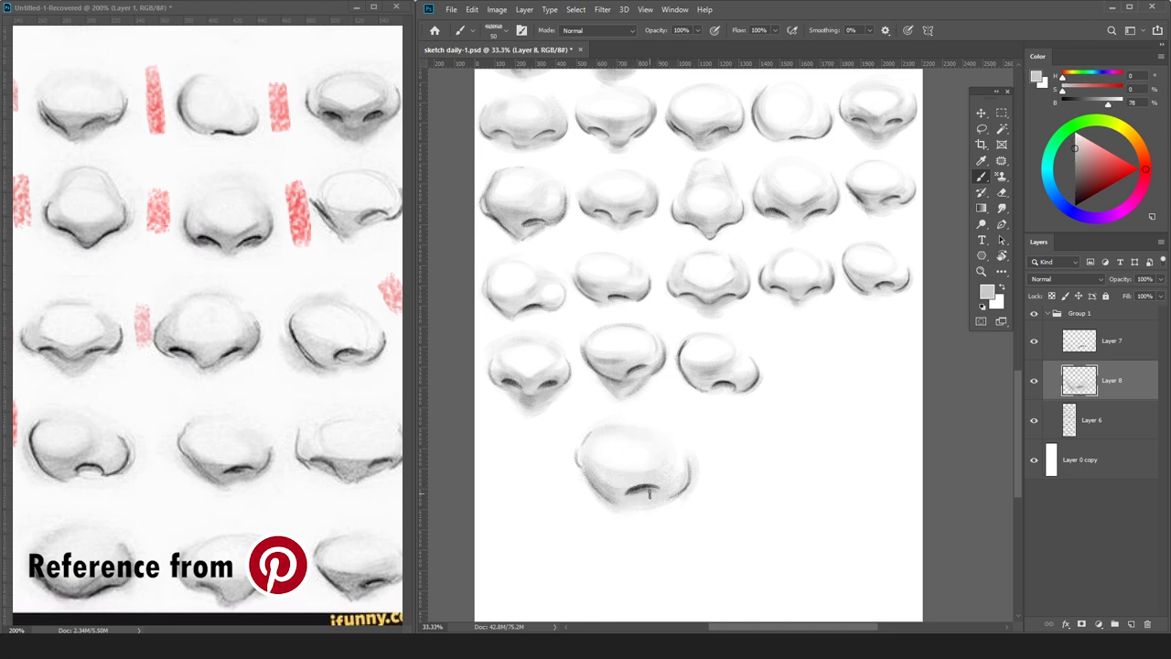
pyautogui.keyDown('alt'); pyautogui.click(656, 511); pyautogui.keyUp('alt')
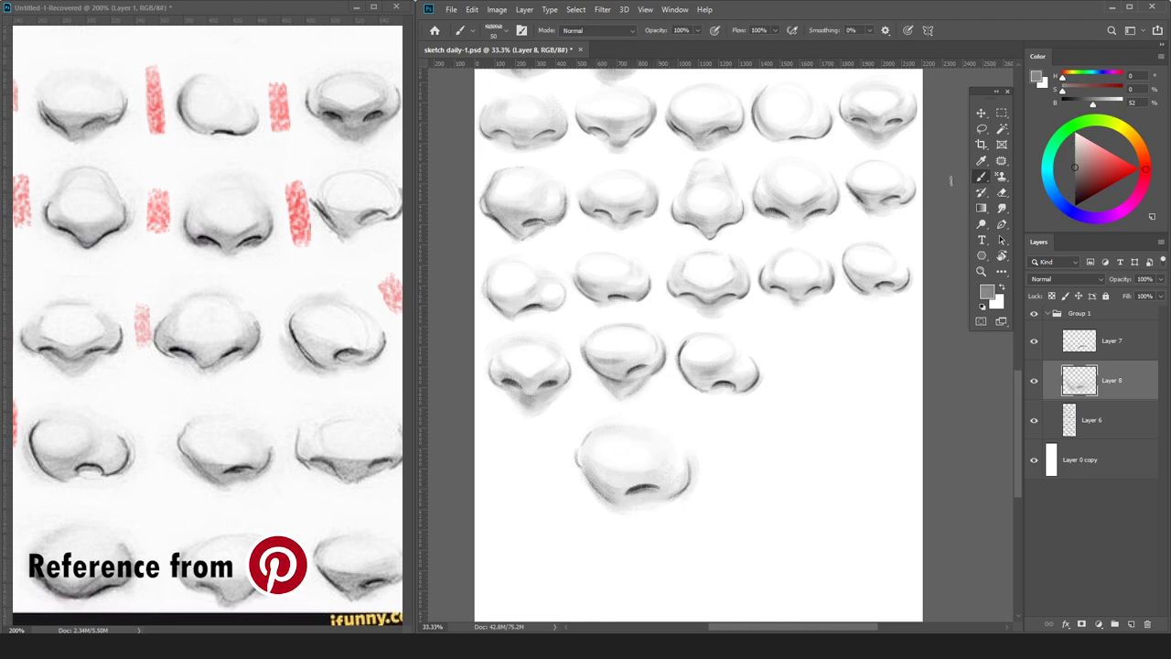
# Deepen the lower left side and the right wing of the nose with sampled greys and a larger brush.
pyautogui.press(']')
pyautogui.moveTo(596, 474)
pyautogui.mouseDown()
pyautogui.moveTo(646, 494)
pyautogui.moveTo(609, 498)
pyautogui.mouseUp()
pyautogui.keyDown('alt'); pyautogui.click(608, 482); pyautogui.keyUp('alt')
pyautogui.keyDown('alt'); pyautogui.click(615, 492); pyautogui.keyUp('alt')
pyautogui.moveTo(687, 492)
pyautogui.mouseDown()
pyautogui.moveTo(664, 485)
pyautogui.moveTo(690, 475)
pyautogui.mouseUp()
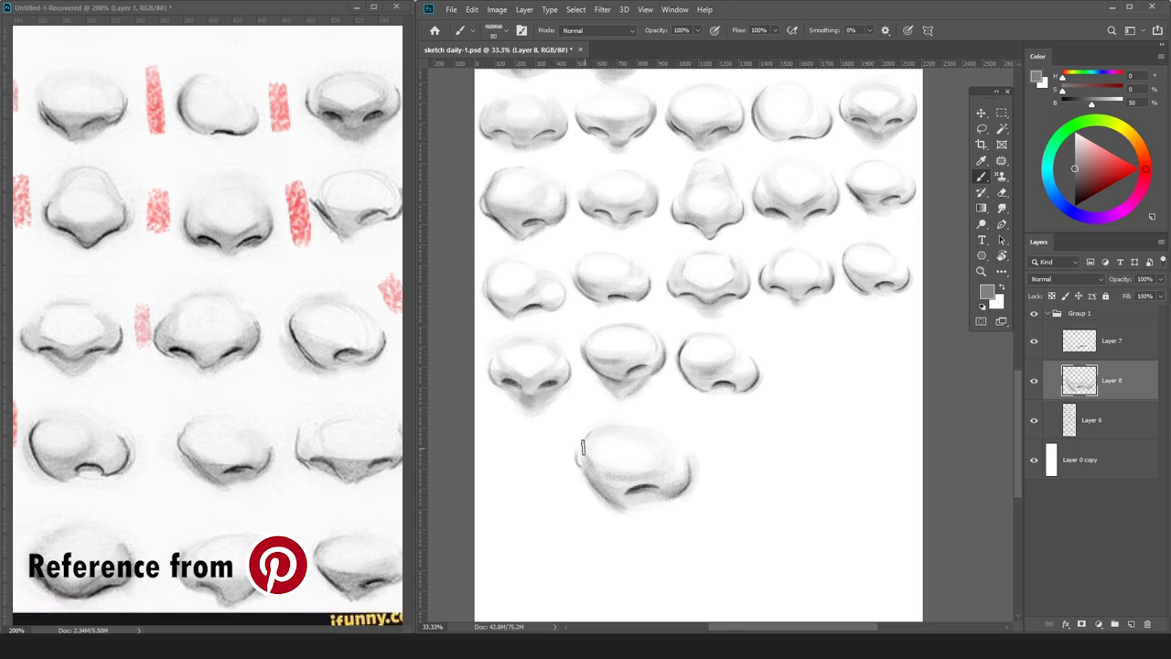
pyautogui.hotkey('ctrl', 't')
pyautogui.moveTo(700, 414); pyautogui.dragTo(658, 448)
pyautogui.press('Escape')
# Merge the outline and shading layers and scale the nose down to sit fourth in the bottom row.
pyautogui.click(1112, 340)
pyautogui.hotkey('ctrl', 'e')
pyautogui.hotkey('ctrl', 't')
pyautogui.moveTo(620, 497); pyautogui.dragTo(790, 368)
pyautogui.press('Return')
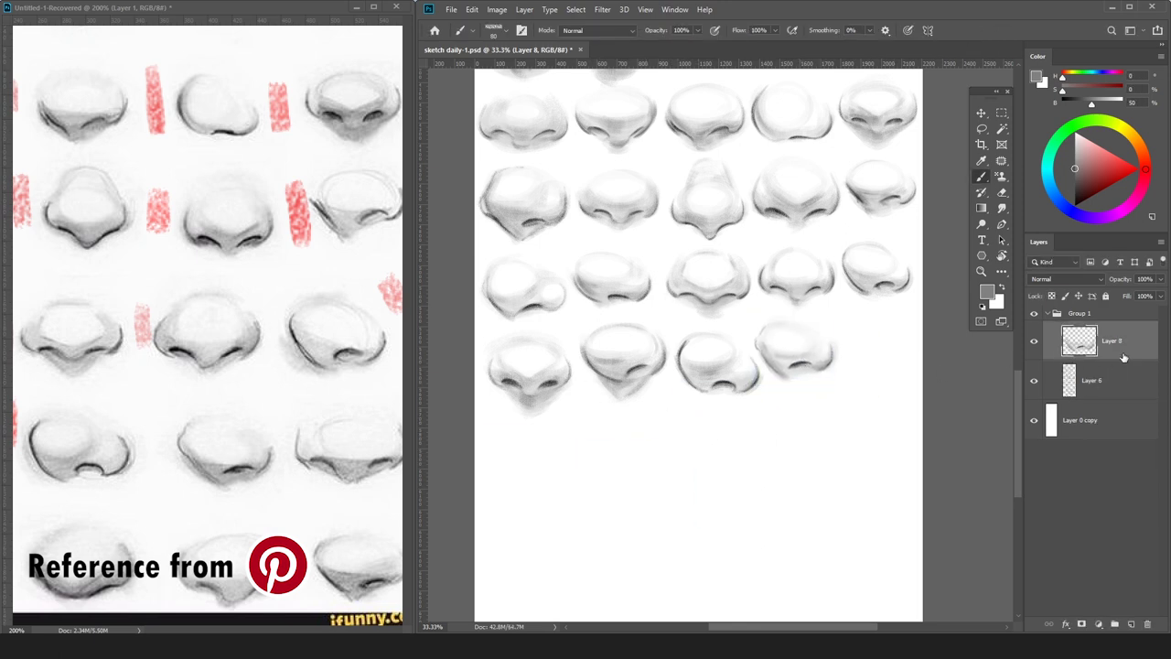
# Mark the latest copied nose in the reference image with a red stroke, using a smaller brush.
pyautogui.click(1125, 172)
pyautogui.click(125, 406)
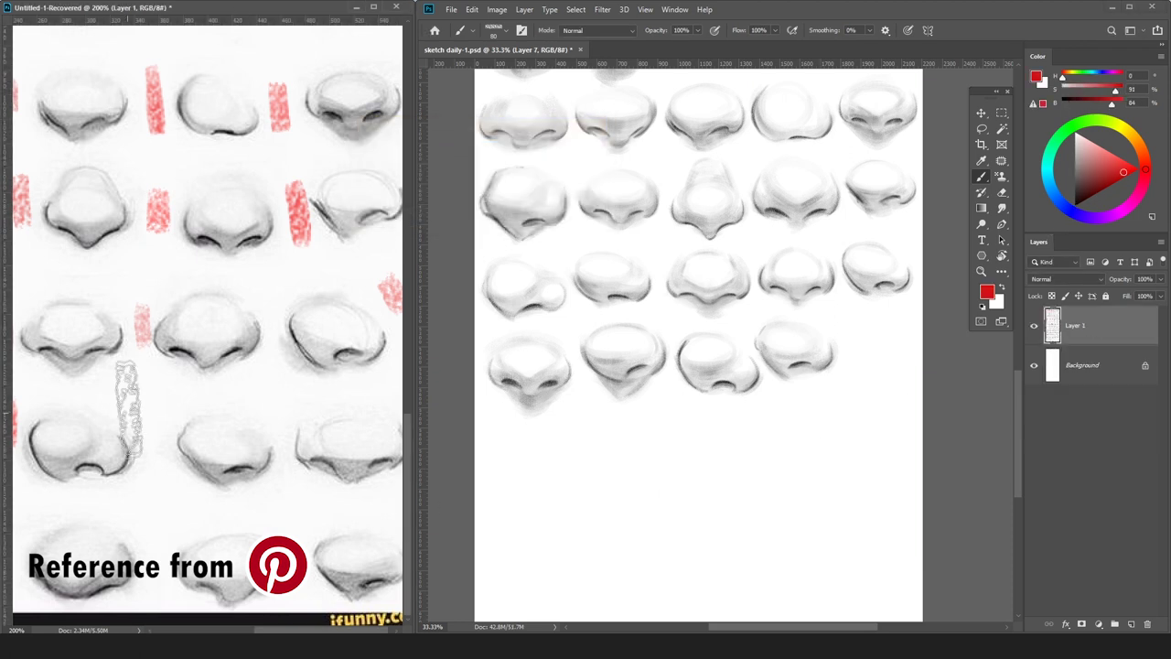
pyautogui.press('[')
pyautogui.press('[')
pyautogui.press('[')
pyautogui.press('[')
pyautogui.press('[')
pyautogui.press('[')
pyautogui.press('[')
pyautogui.press('[')
pyautogui.moveTo(154, 416); pyautogui.dragTo(154, 442)
pyautogui.moveTo(112, 364); pyautogui.dragTo(99, 364)
# Sketch a wide front-view nose's side contours, nostril arches and pointed base in black below the bottom row.
pyautogui.click(668, 402)
pyautogui.press('d')
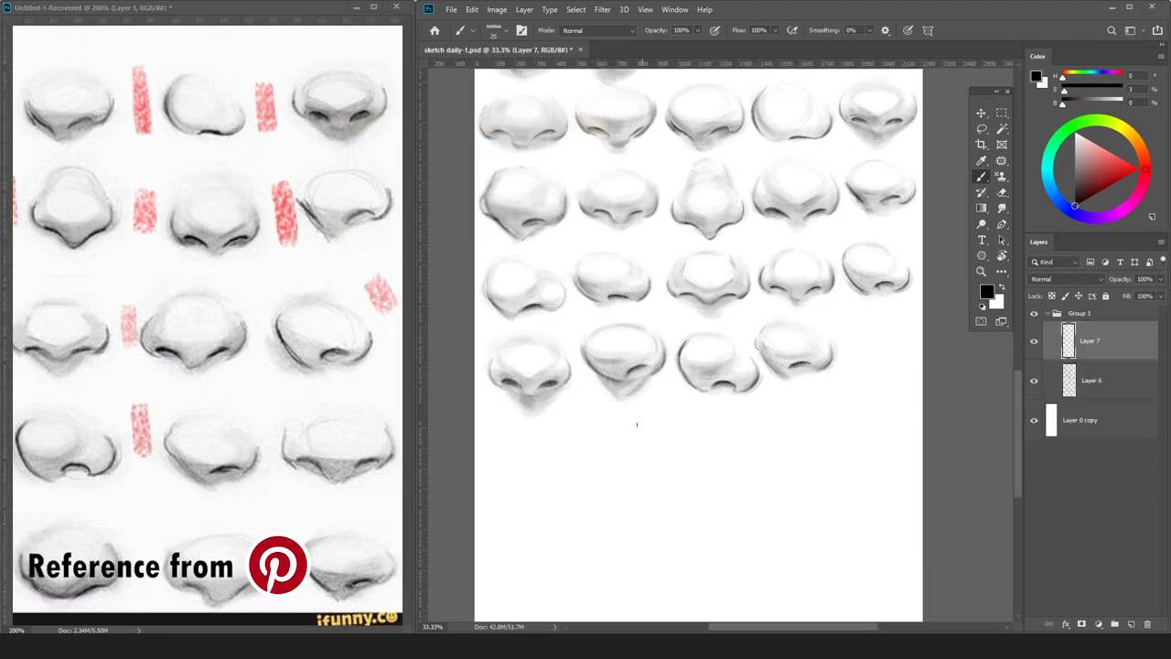
pyautogui.moveTo(639, 439)
pyautogui.mouseDown()
pyautogui.moveTo(631, 486)
pyautogui.moveTo(648, 507)
pyautogui.moveTo(626, 477)
pyautogui.moveTo(676, 504)
pyautogui.mouseUp()
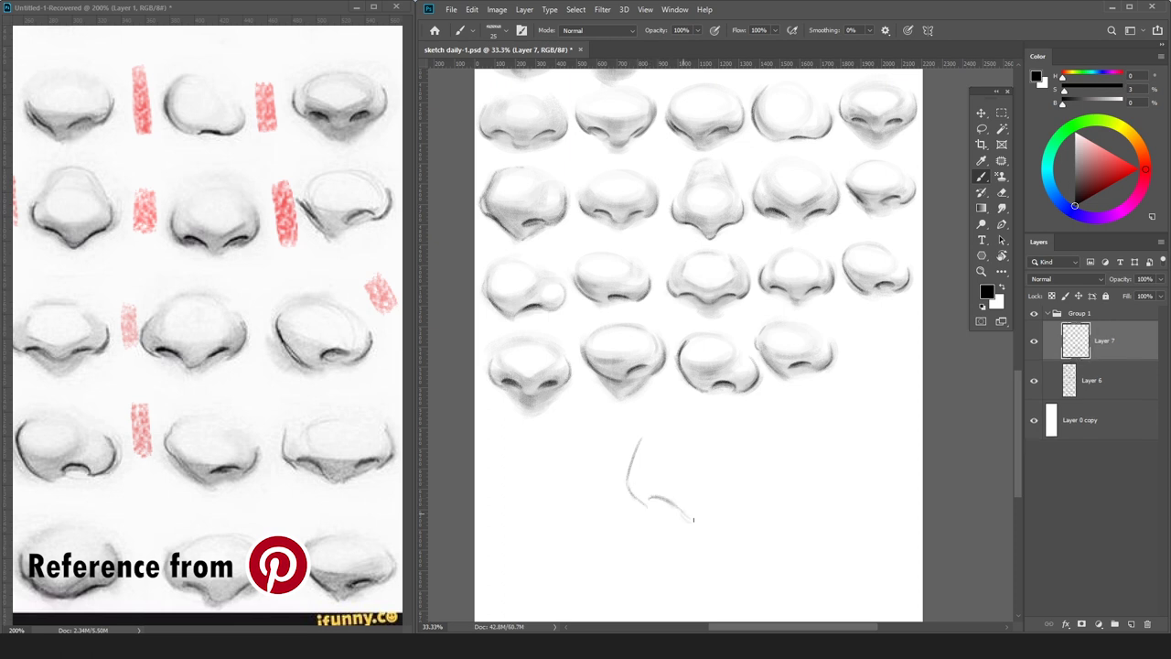
pyautogui.moveTo(693, 519)
pyautogui.mouseDown()
pyautogui.moveTo(770, 482)
pyautogui.moveTo(755, 439)
pyautogui.moveTo(774, 473)
pyautogui.moveTo(732, 497)
pyautogui.moveTo(776, 443)
pyautogui.moveTo(779, 484)
pyautogui.moveTo(780, 462)
pyautogui.moveTo(765, 456)
pyautogui.moveTo(770, 493)
pyautogui.moveTo(760, 459)
pyautogui.moveTo(767, 451)
pyautogui.moveTo(756, 514)
pyautogui.mouseUp()
# Clean up the wide nose's outline with the Eraser and redraw the lines between the nostrils.
pyautogui.press('e')
pyautogui.press('b')
pyautogui.press('e')
pyautogui.press('b')
pyautogui.press('e')
pyautogui.hotkey('ctrl', 'z')
pyautogui.press('b')
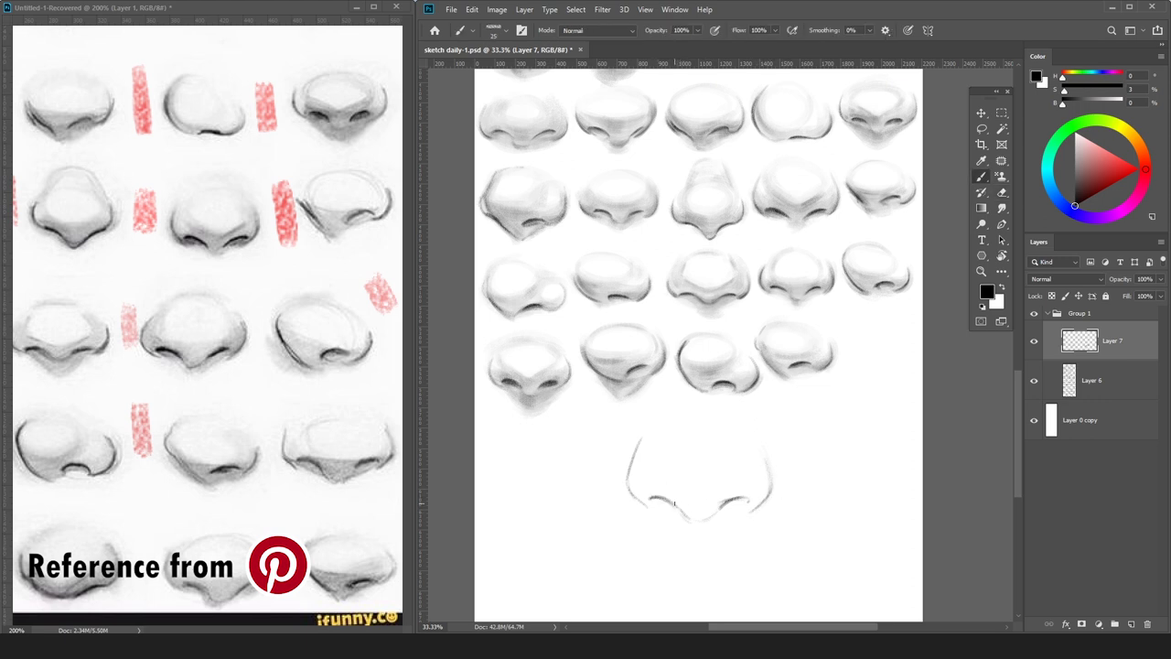
pyautogui.moveTo(688, 497)
pyautogui.mouseDown()
pyautogui.moveTo(705, 499)
pyautogui.moveTo(697, 523)
pyautogui.mouseUp()
# Add a new layer above Layer 6 and shade the wide nose in light grey at 77% brightness, erasing the highlight.
pyautogui.click(1101, 384)
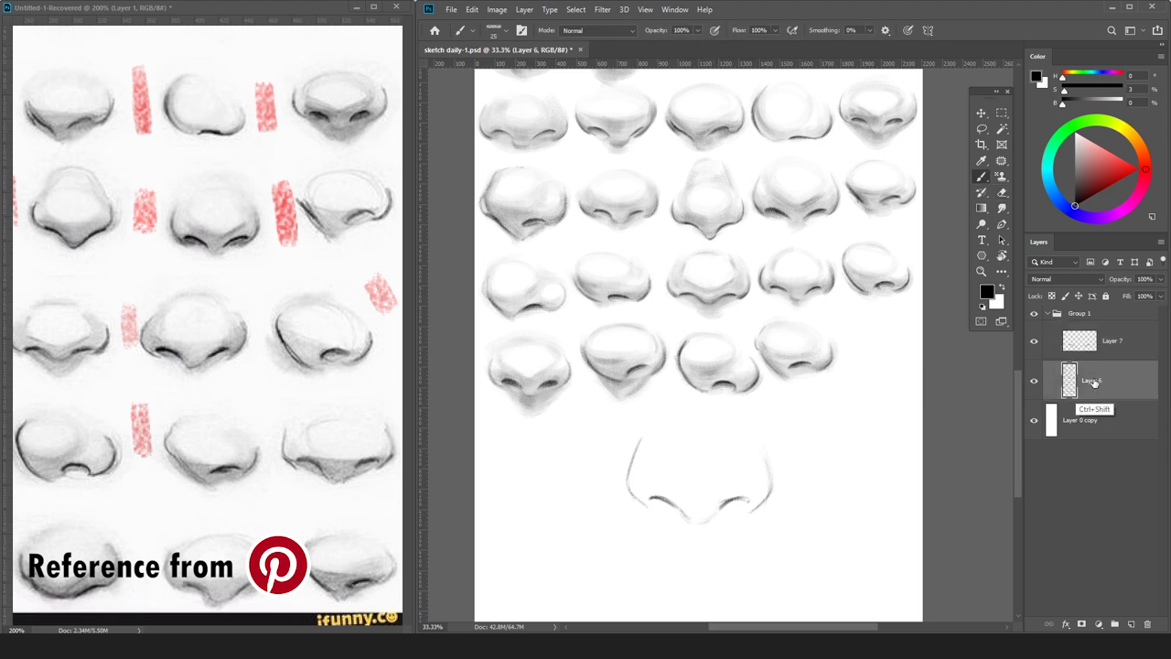
pyautogui.hotkey('ctrl', 'shift', 'n')
pyautogui.press('Return')
pyautogui.click(1075, 149)
pyautogui.moveTo(691, 487)
pyautogui.mouseDown()
pyautogui.moveTo(735, 458)
pyautogui.moveTo(688, 492)
pyautogui.moveTo(647, 452)
pyautogui.moveTo(731, 467)
pyautogui.moveTo(680, 498)
pyautogui.moveTo(741, 494)
pyautogui.moveTo(626, 481)
pyautogui.moveTo(645, 497)
pyautogui.moveTo(640, 471)
pyautogui.moveTo(682, 495)
pyautogui.moveTo(629, 485)
pyautogui.moveTo(668, 504)
pyautogui.moveTo(661, 513)
pyautogui.moveTo(733, 506)
pyautogui.moveTo(724, 517)
pyautogui.moveTo(770, 451)
pyautogui.moveTo(757, 454)
pyautogui.moveTo(754, 487)
pyautogui.moveTo(767, 470)
pyautogui.moveTo(677, 465)
pyautogui.mouseUp()
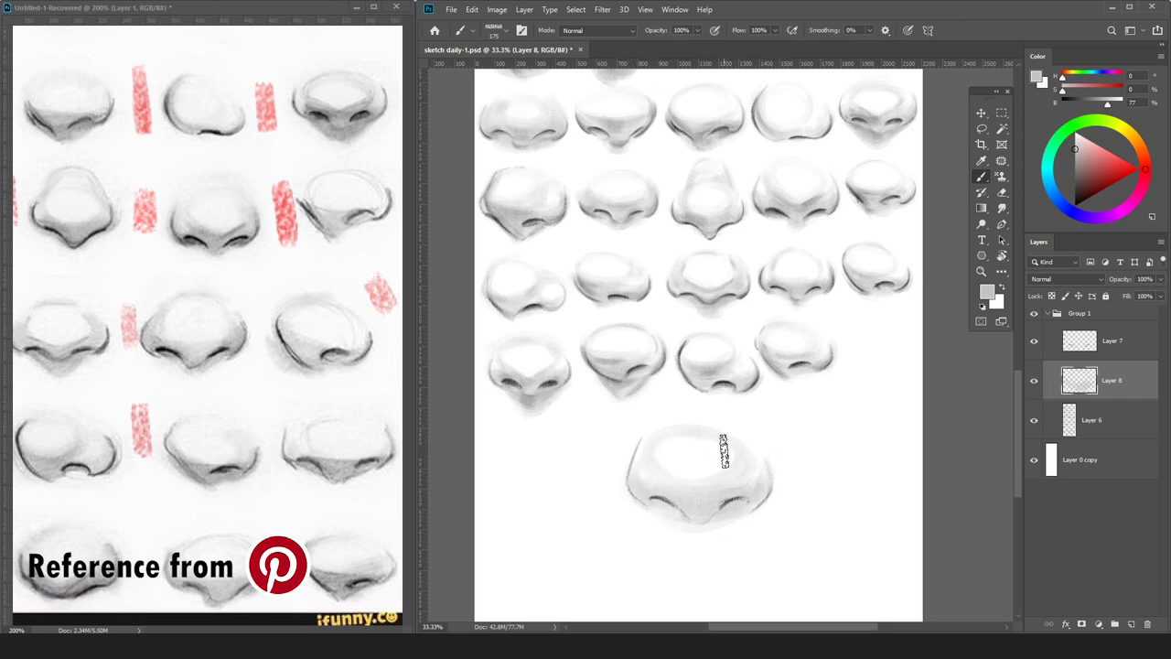
pyautogui.press('e')
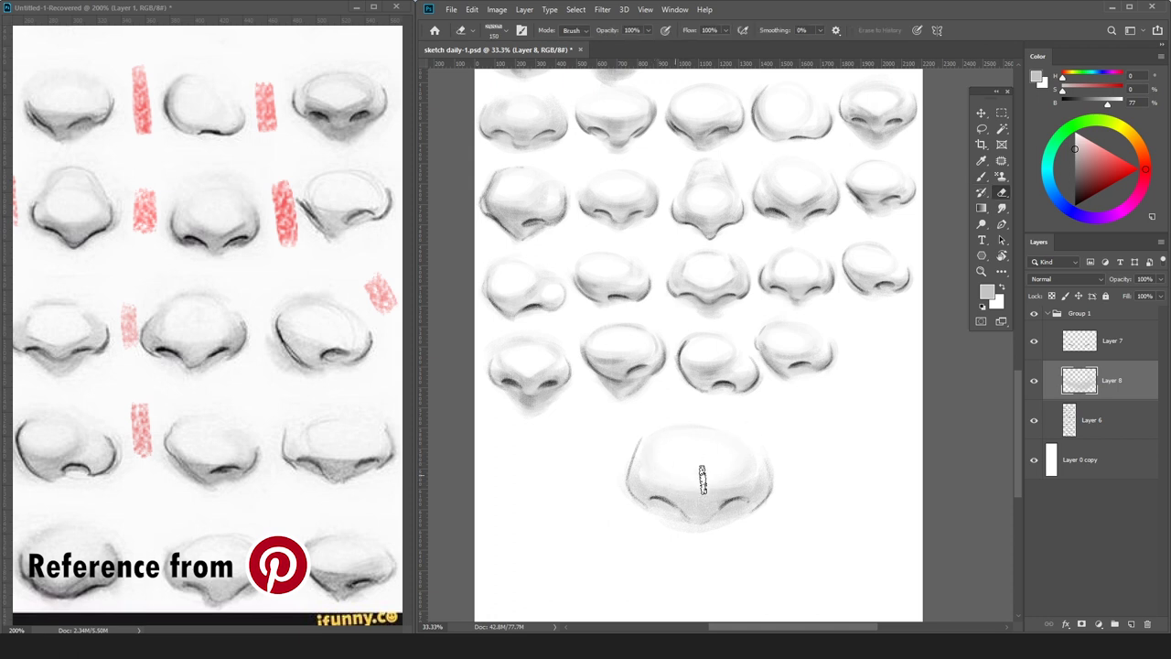
# Shade the wide nose's underside in mid-grey at 49% brightness with a larger brush and erase the excess around its base and sides.
pyautogui.press('b')
pyautogui.press(']')
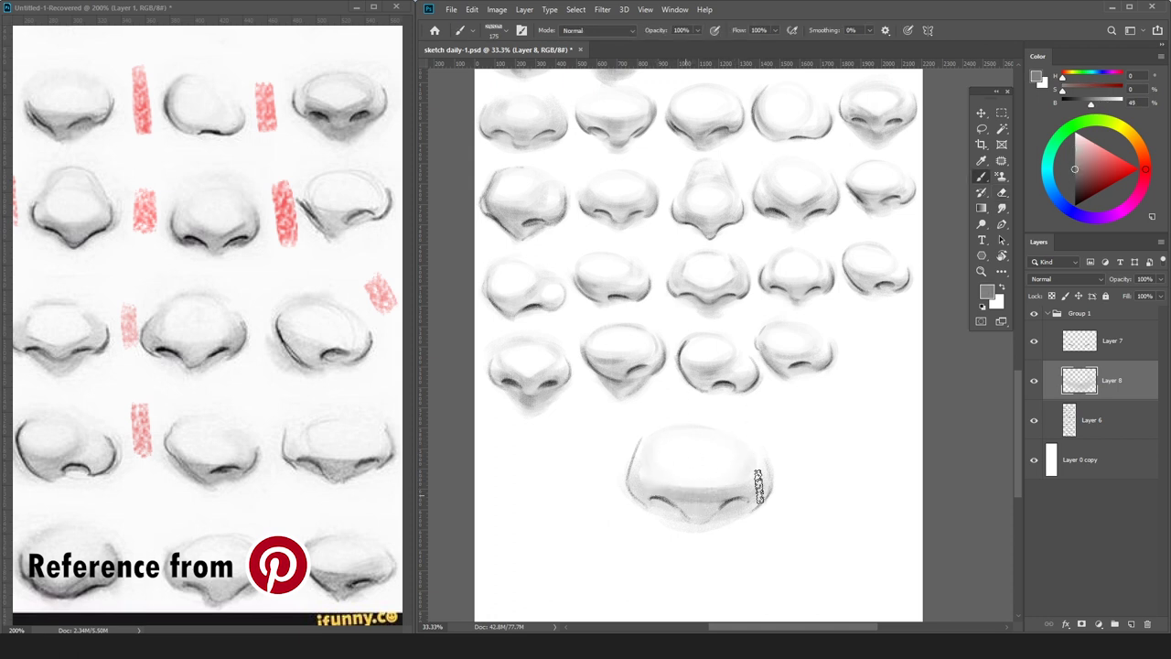
pyautogui.moveTo(703, 510); pyautogui.dragTo(773, 483)
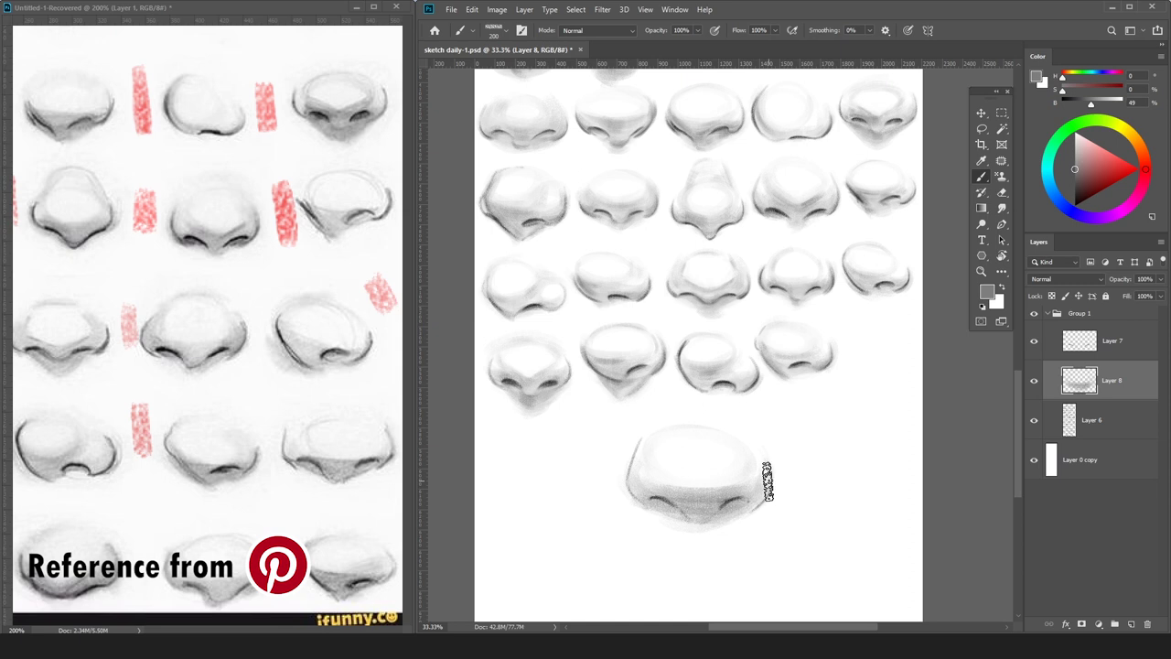
pyautogui.press('e')
pyautogui.moveTo(675, 465)
pyautogui.mouseDown()
pyautogui.moveTo(650, 481)
pyautogui.moveTo(723, 490)
pyautogui.moveTo(709, 477)
pyautogui.moveTo(659, 518)
pyautogui.mouseUp()
pyautogui.moveTo(781, 510); pyautogui.dragTo(718, 527)
pyautogui.hotkey('alt', ']')
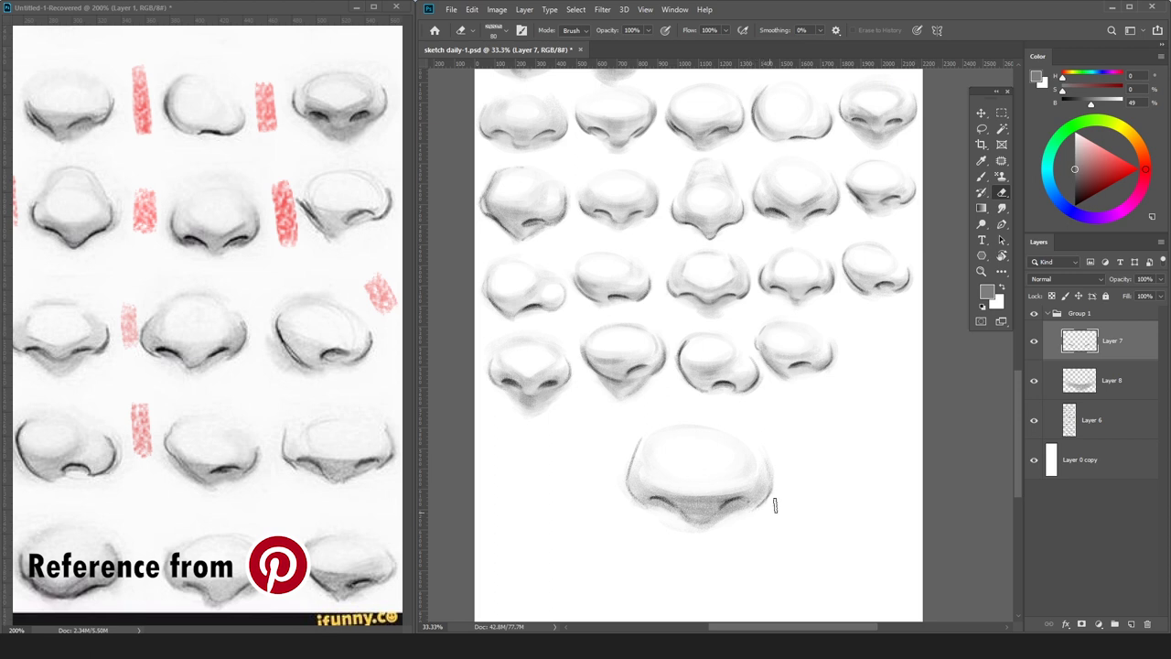
pyautogui.hotkey('alt', '[')
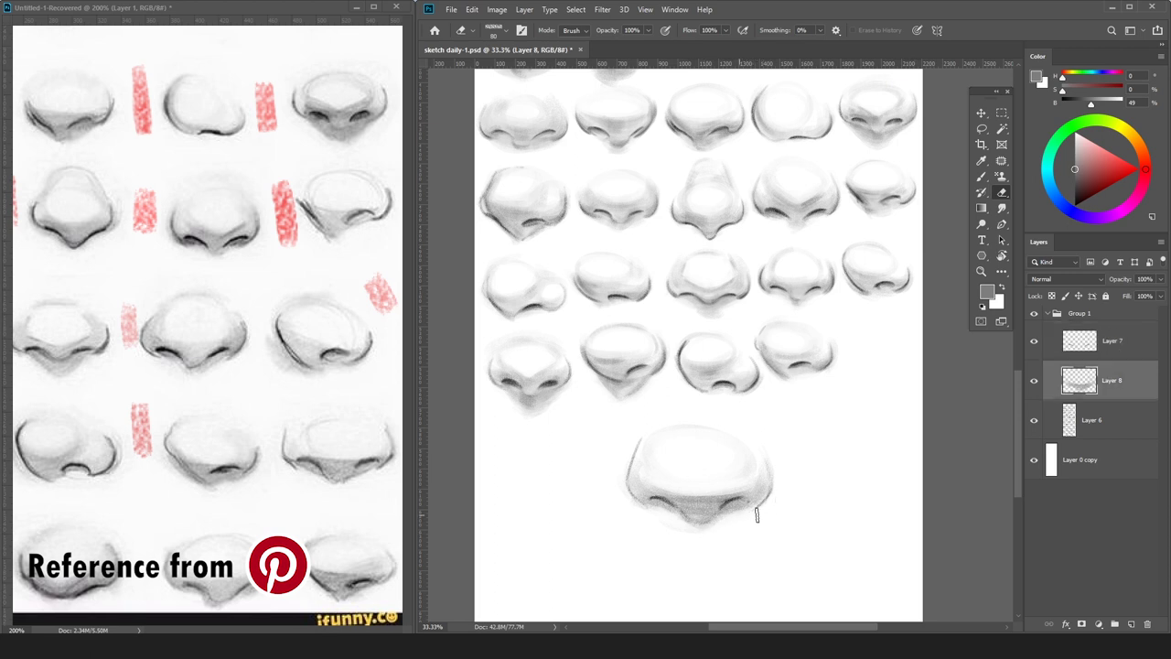
# Darken the wide nose's nostrils and lower edges with smaller brush strokes in 40% grey and a sampled 61% grey.
pyautogui.press('b')
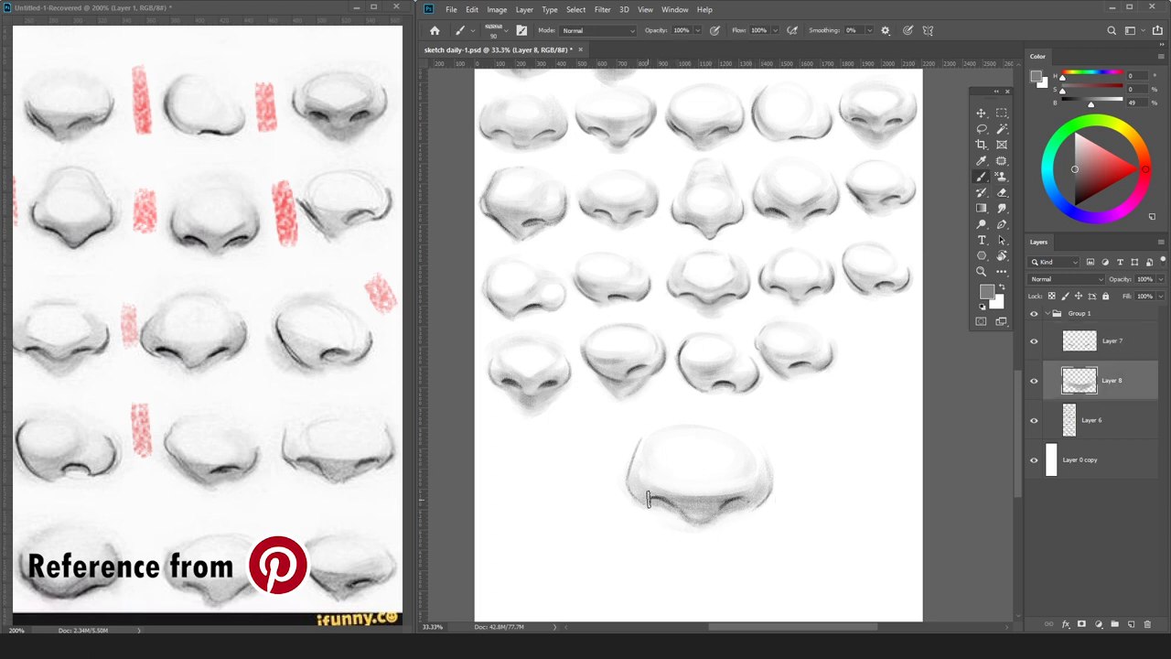
pyautogui.click(1074, 175)
pyautogui.press('[')
pyautogui.press('[')
pyautogui.press('[')
pyautogui.press('[')
pyautogui.press('[')
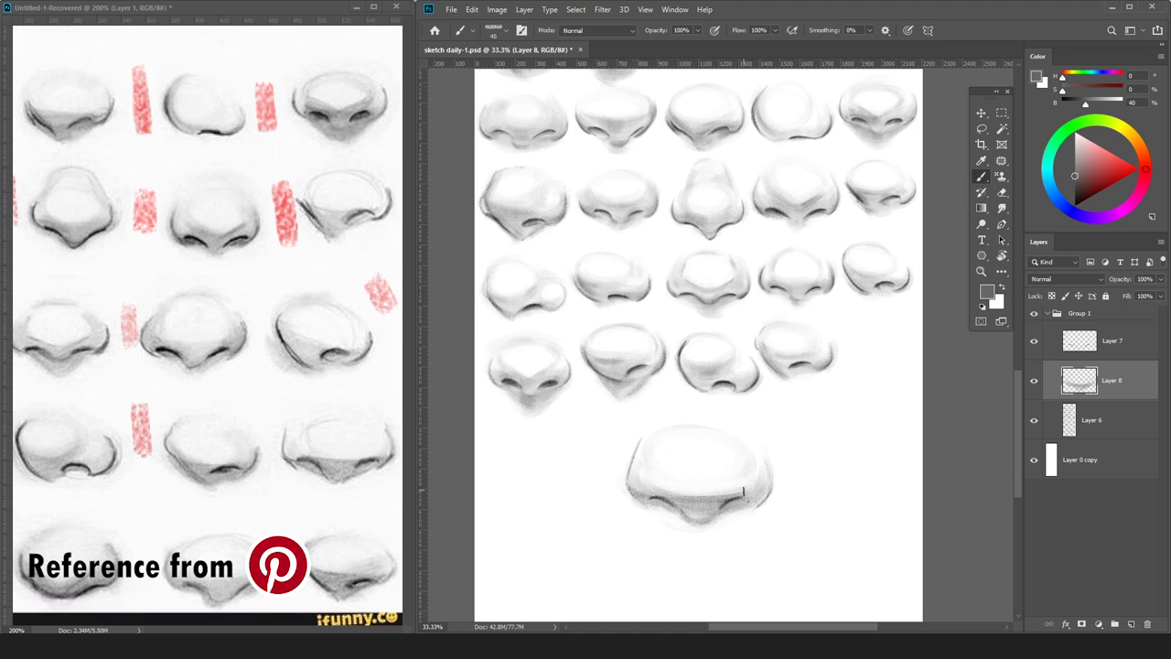
pyautogui.keyDown('alt'); pyautogui.click(811, 370); pyautogui.keyUp('alt')
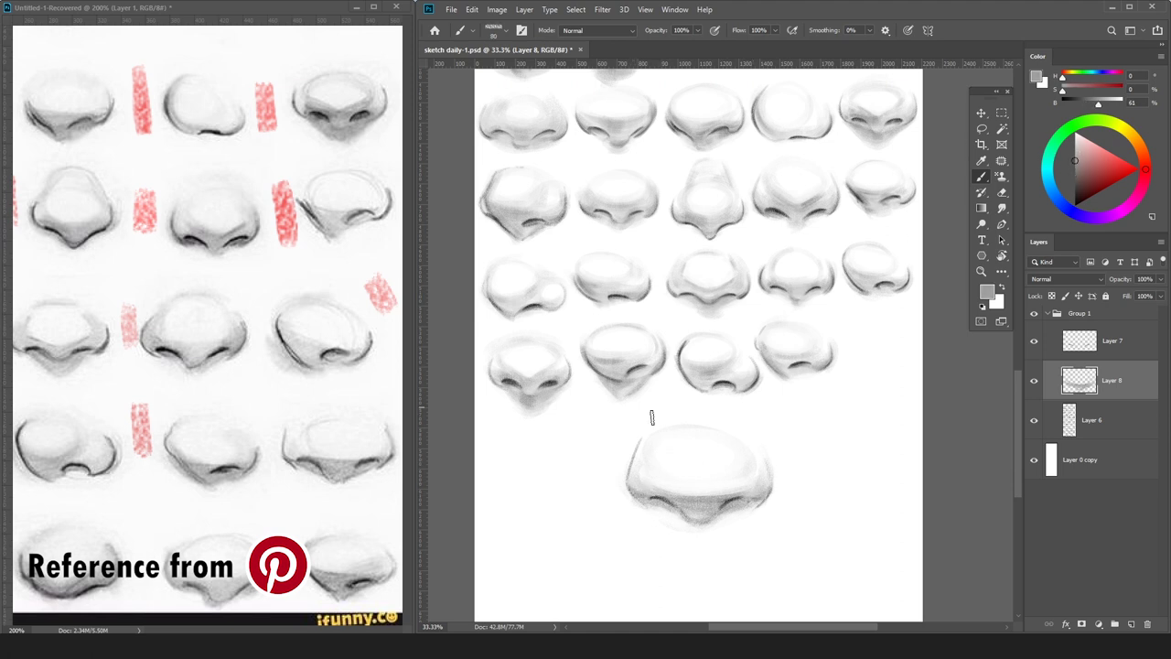
# Clean up the wide nose's outline on Layer 7 with the Eraser and reinforce its contours and nostrils in black.
pyautogui.press('e')
pyautogui.click(1080, 344)
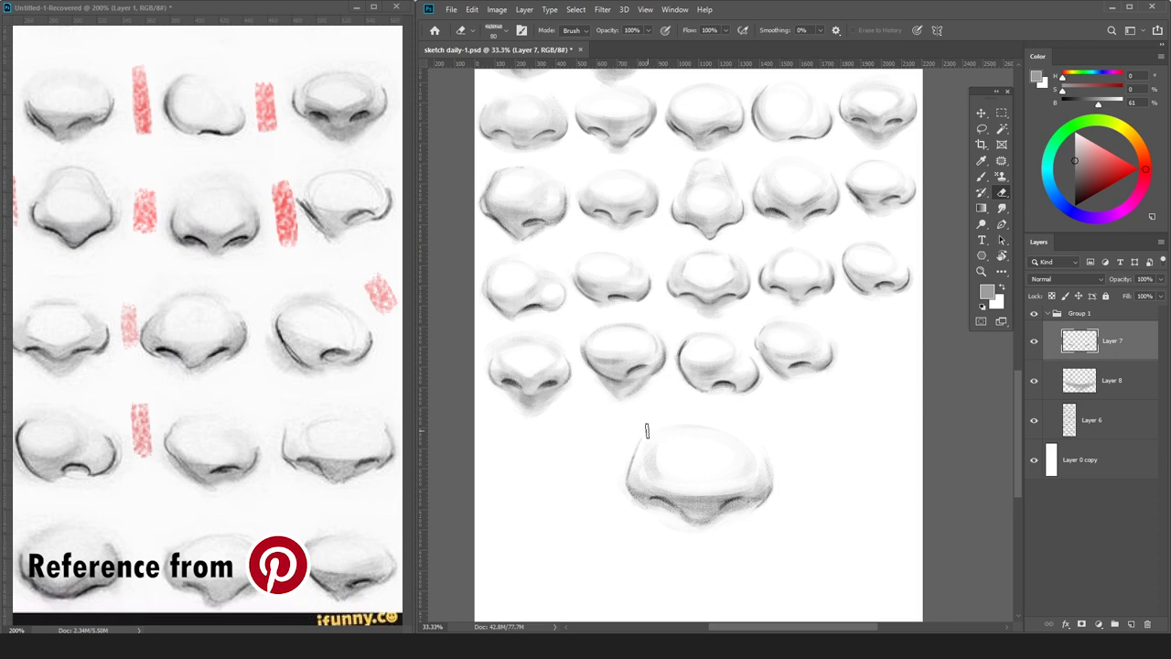
pyautogui.press('d')
pyautogui.press('b')
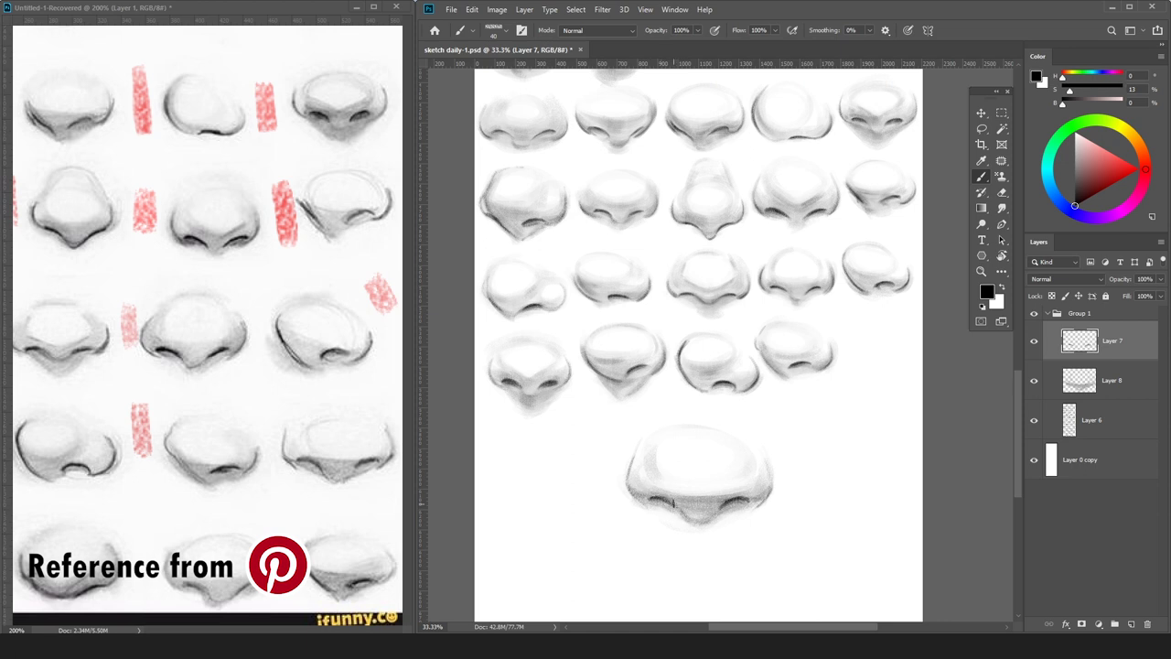
# Merge the wide nose's outline and shading layers, scale the nose down and place it at the end of the bottom row.
pyautogui.hotkey('ctrl', 'e')
pyautogui.hotkey('ctrl', 't')
pyautogui.moveTo(777, 478); pyautogui.dragTo(899, 335)
pyautogui.moveTo(889, 356); pyautogui.dragTo(902, 344)
pyautogui.press('Return')
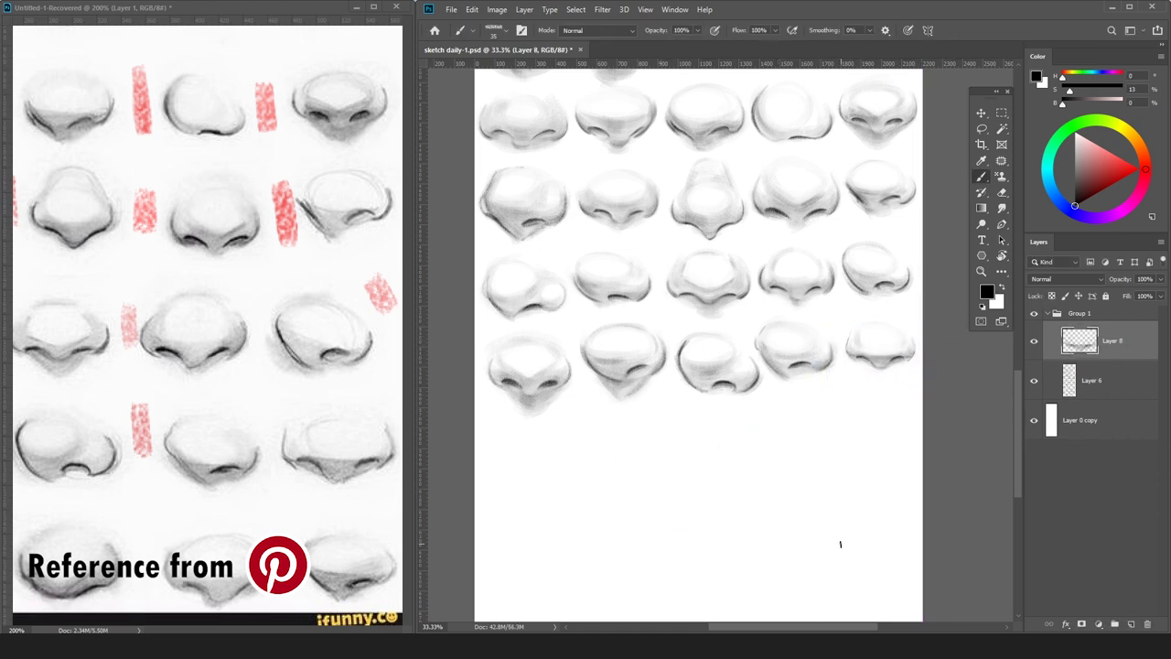
# Mark the copied wide nose in the reference image with a red stroke and merge the finished drawing into Layer 6.
pyautogui.keyDown('alt'); pyautogui.click(283, 197); pyautogui.keyUp('alt')
pyautogui.click(280, 188)
pyautogui.press('[')
pyautogui.press('[')
pyautogui.press('[')
pyautogui.press('[')
pyautogui.moveTo(268, 405); pyautogui.dragTo(269, 430)
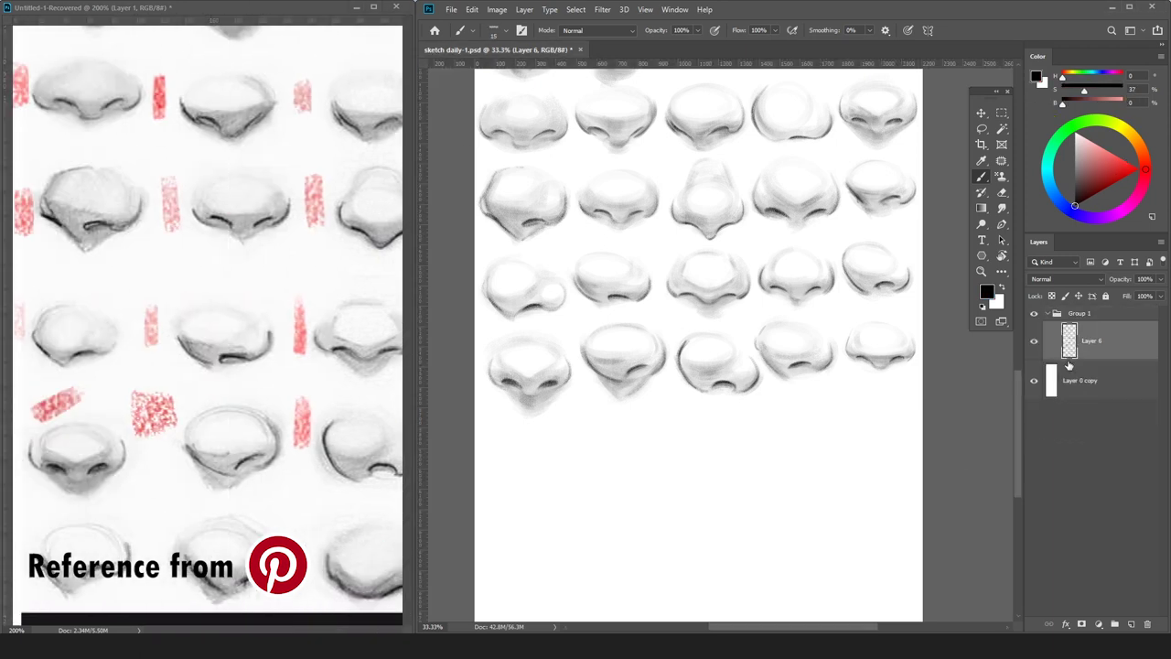
# Add a layer and sketch an angled nose's slanted side, base, nostril arch and wing in black below the bottom row.
pyautogui.hotkey('ctrl', 'shift', 'alt', 'n')
pyautogui.moveTo(582, 488)
pyautogui.mouseDown()
pyautogui.moveTo(615, 517)
pyautogui.moveTo(682, 496)
pyautogui.moveTo(667, 500)
pyautogui.mouseUp()
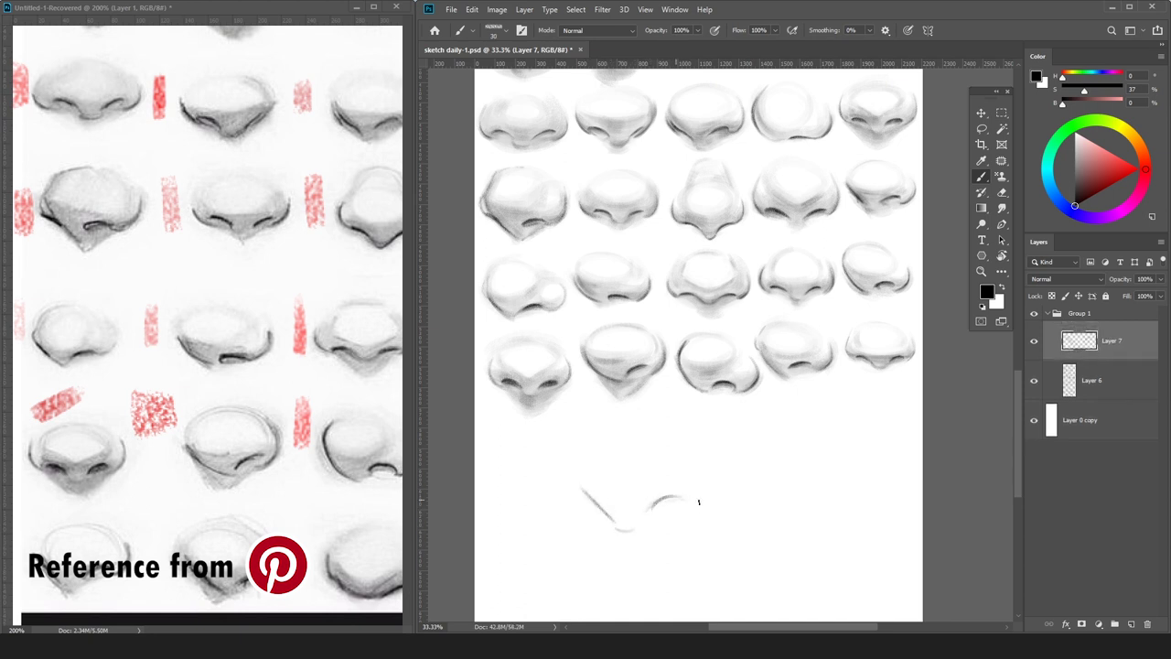
pyautogui.moveTo(686, 510); pyautogui.dragTo(703, 495)
pyautogui.moveTo(705, 473); pyautogui.dragTo(701, 505)
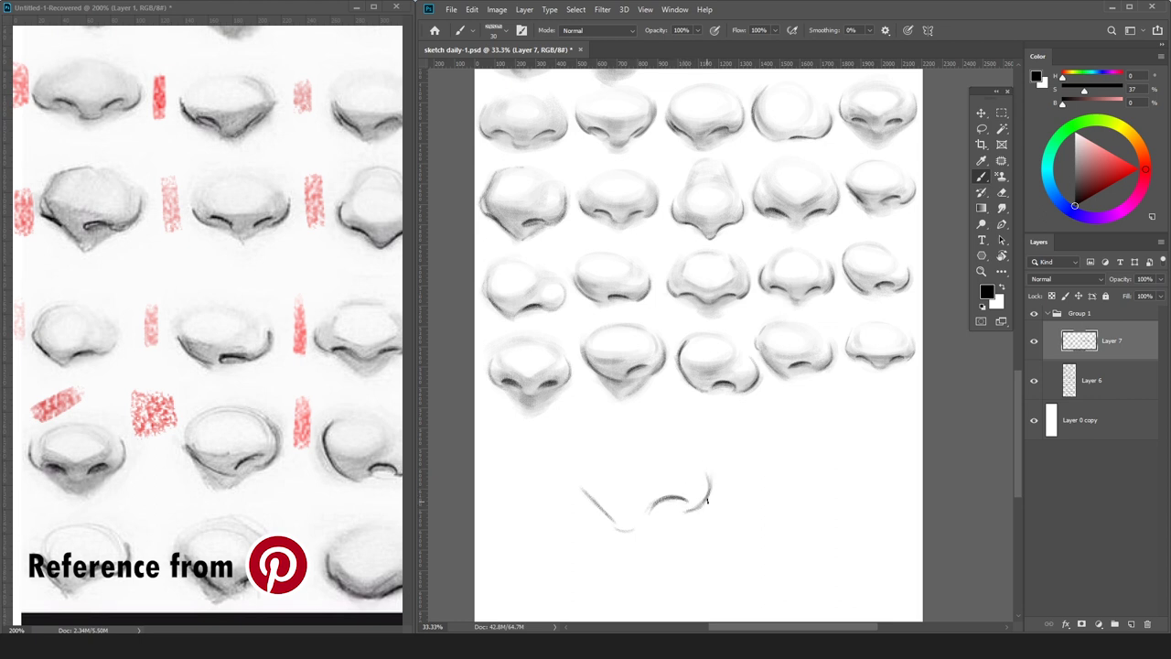
pyautogui.press('e')
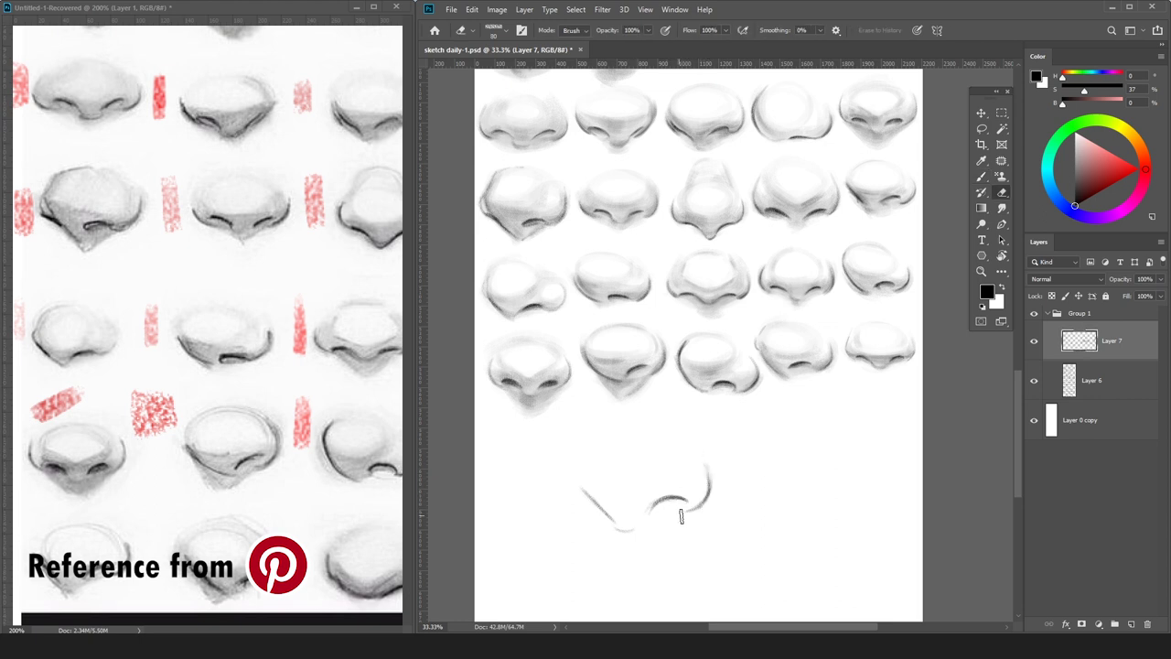
pyautogui.press('b')
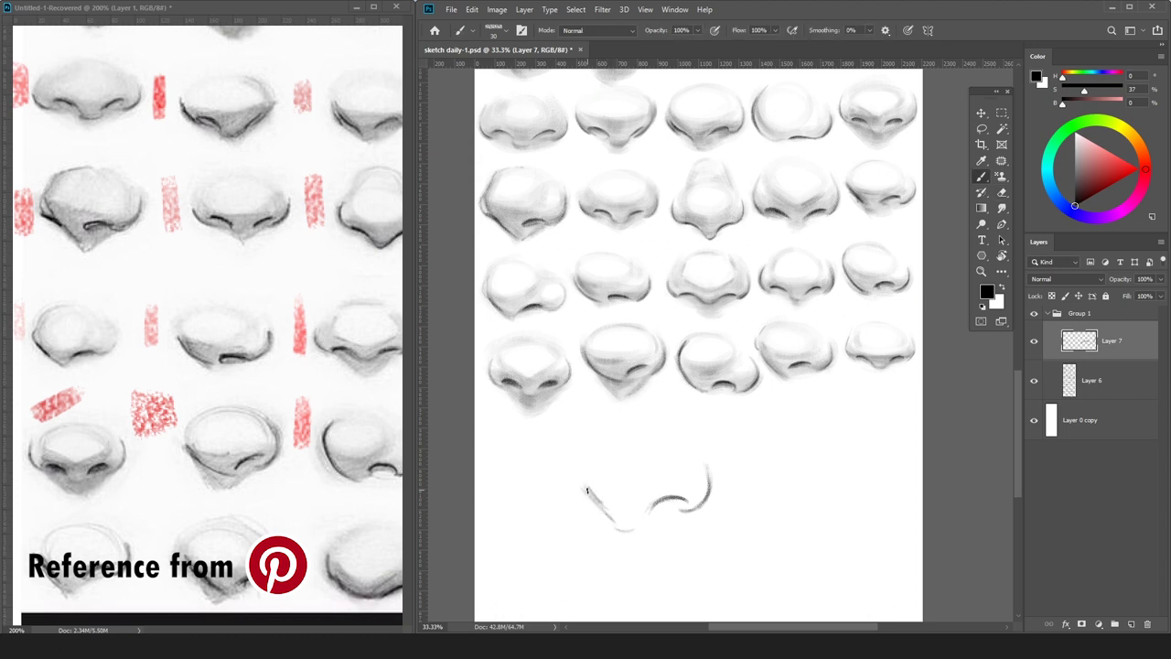
# Select the angled nose's slanted side and base lines and shift them slightly towards the nostril.
pyautogui.press('l')
pyautogui.moveTo(645, 546); pyautogui.dragTo(640, 538)
pyautogui.press('v')
pyautogui.hotkey('shift', 'Right')
pyautogui.hotkey('ctrl', 'd')
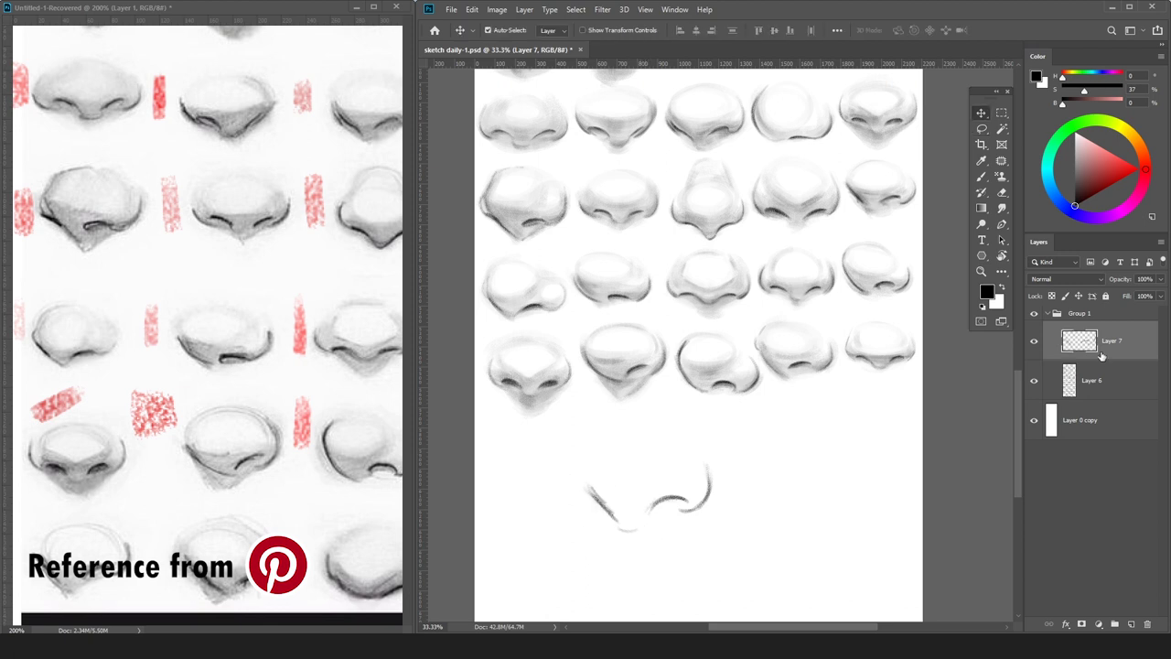
# Add a layer above Layer 6 and block in the angled nose's shading in light grey at 84% brightness, erasing the excess.
pyautogui.click(1080, 391)
pyautogui.hotkey('ctrl', 'shift', 'n')
pyautogui.press('Return')
pyautogui.moveTo(1074, 166); pyautogui.dragTo(1075, 144)
pyautogui.press('b')
pyautogui.moveTo(633, 452)
pyautogui.mouseDown()
pyautogui.moveTo(682, 440)
pyautogui.moveTo(610, 434)
pyautogui.moveTo(676, 480)
pyautogui.moveTo(586, 480)
pyautogui.moveTo(643, 502)
pyautogui.moveTo(590, 488)
pyautogui.moveTo(613, 506)
pyautogui.moveTo(602, 502)
pyautogui.moveTo(645, 503)
pyautogui.moveTo(616, 511)
pyautogui.moveTo(709, 489)
pyautogui.moveTo(648, 518)
pyautogui.moveTo(615, 513)
pyautogui.moveTo(620, 523)
pyautogui.moveTo(586, 466)
pyautogui.mouseUp()
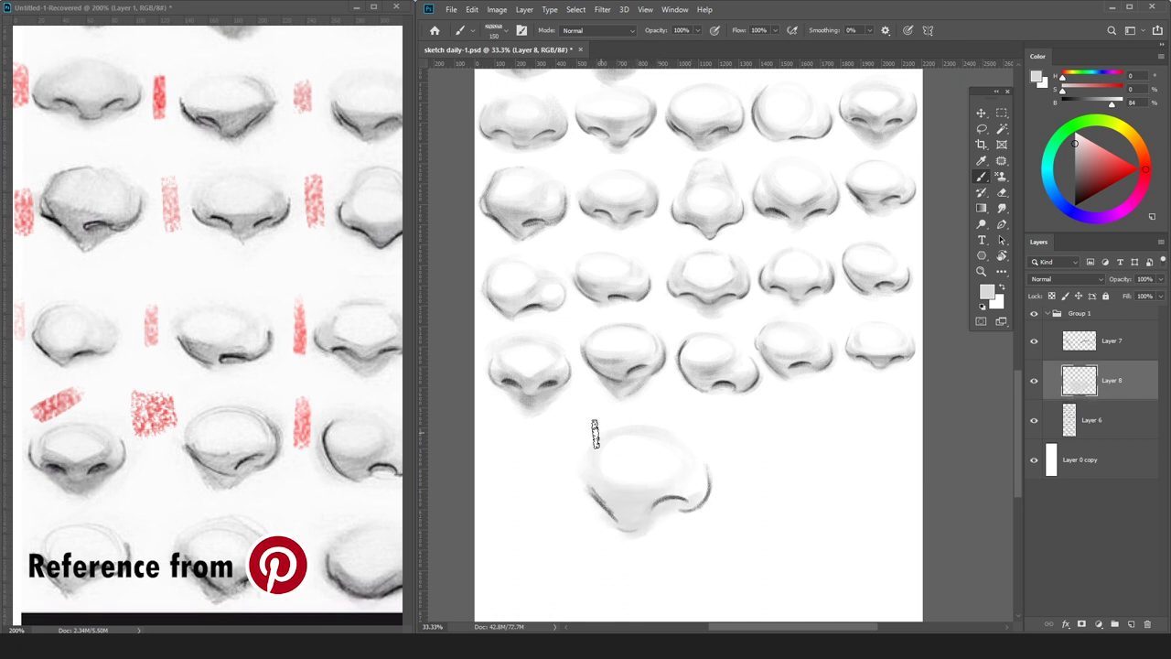
pyautogui.press('e')
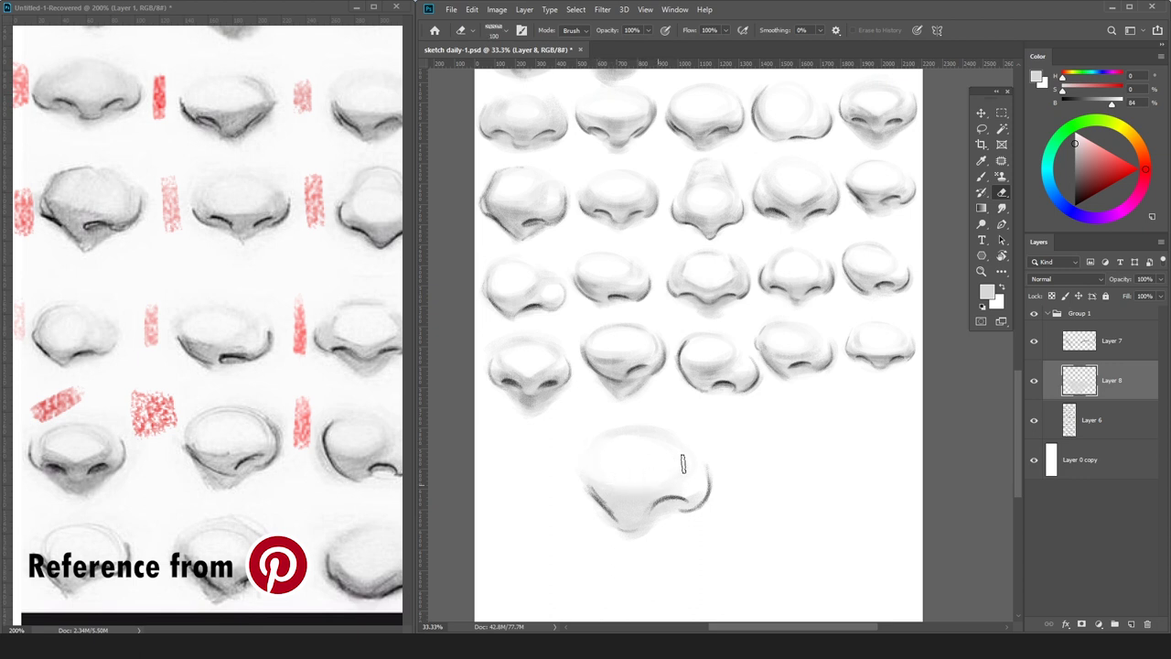
pyautogui.press('b')
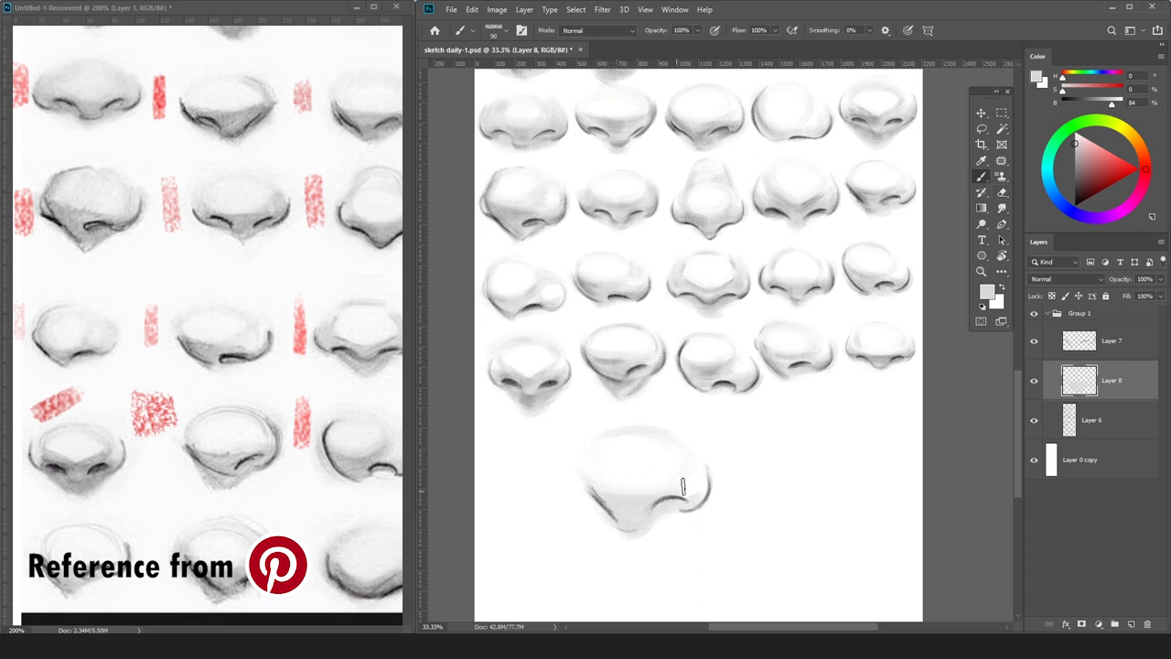
# Deepen the angled nose's underside, nostril and slanted side with sampled mid-greys of 55% and 49% brightness.
pyautogui.keyDown('alt'); pyautogui.click(619, 522); pyautogui.keyUp('alt')
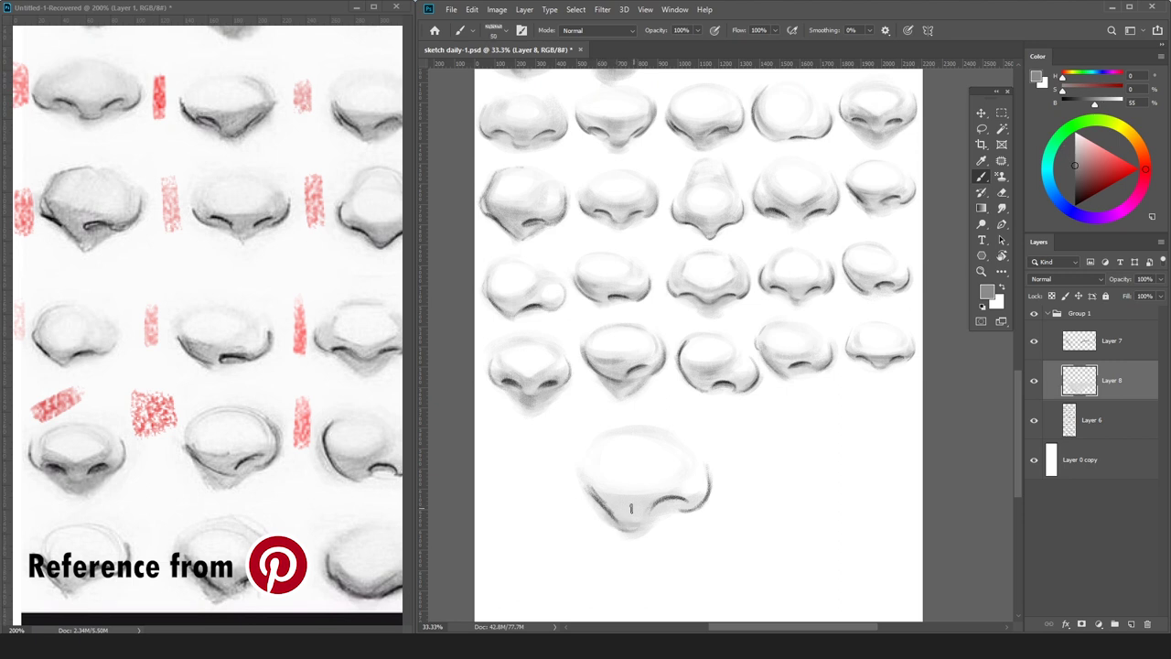
pyautogui.keyDown('alt'); pyautogui.click(612, 516); pyautogui.keyUp('alt')
pyautogui.keyDown('alt'); pyautogui.click(702, 497); pyautogui.keyUp('alt')
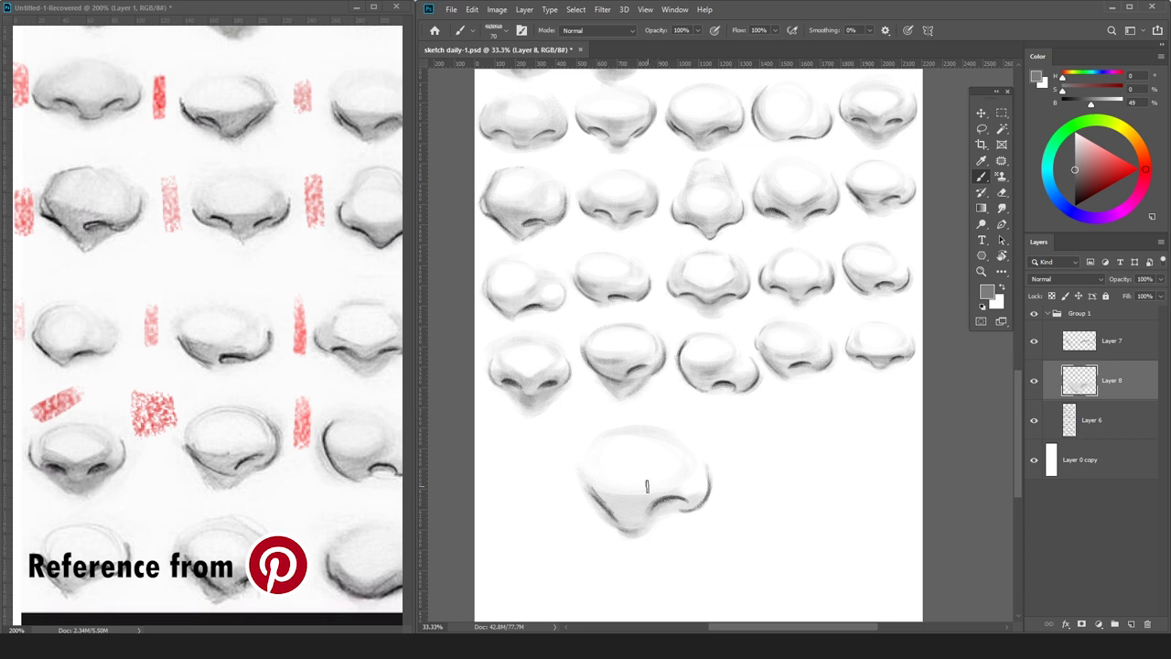
pyautogui.moveTo(628, 494); pyautogui.dragTo(591, 465)
pyautogui.moveTo(597, 496); pyautogui.dragTo(618, 501)
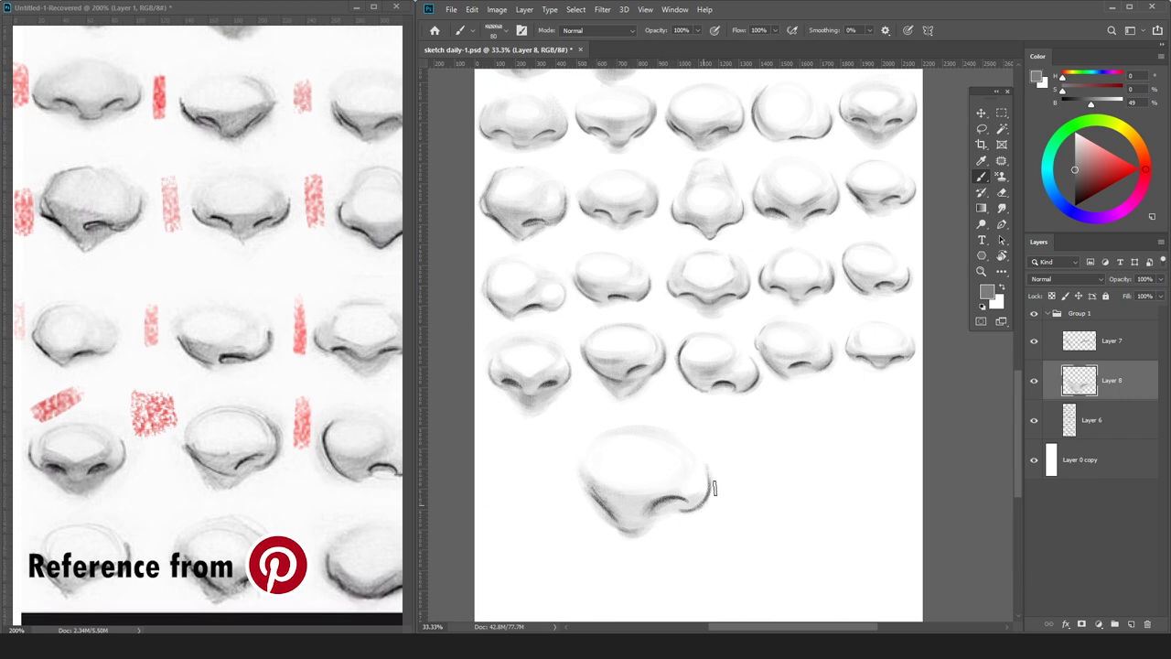
# Refine the angled nose's upper and side shading with 69% grey, white highlights and a 56% grey.
pyautogui.hotkey('ctrl', '-')
pyautogui.keyDown('alt'); pyautogui.click(654, 450); pyautogui.keyUp('alt')
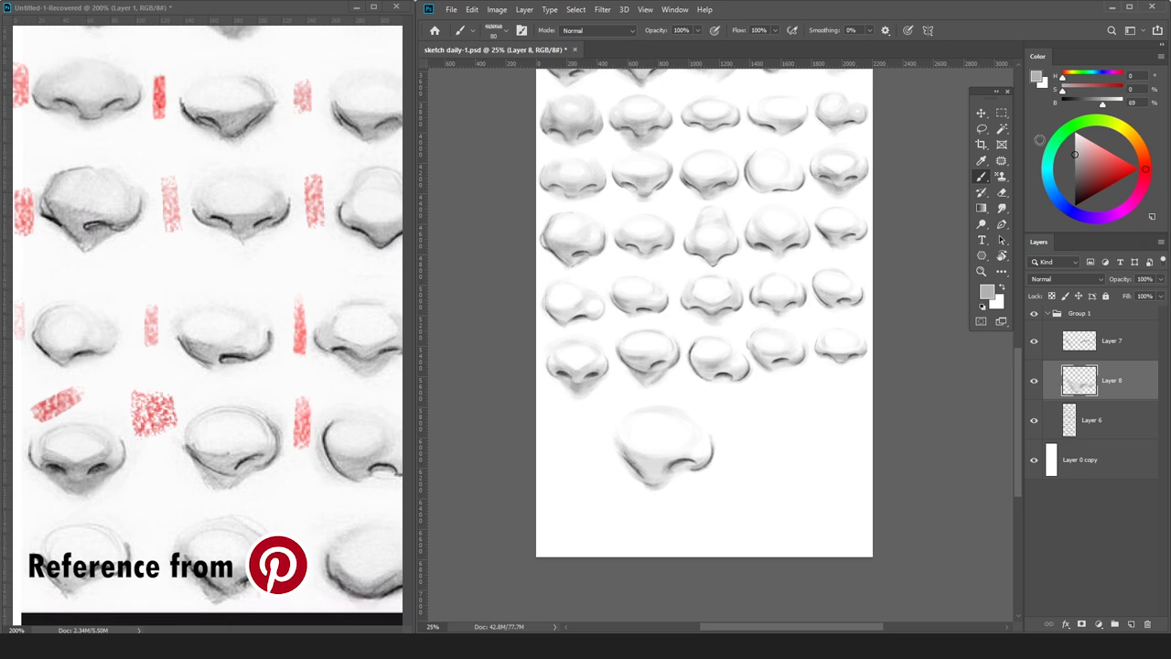
pyautogui.moveTo(628, 429)
pyautogui.mouseDown()
pyautogui.moveTo(691, 445)
pyautogui.moveTo(692, 398)
pyautogui.moveTo(634, 432)
pyautogui.moveTo(675, 433)
pyautogui.mouseUp()
pyautogui.keyDown('alt'); pyautogui.click(690, 434); pyautogui.keyUp('alt')
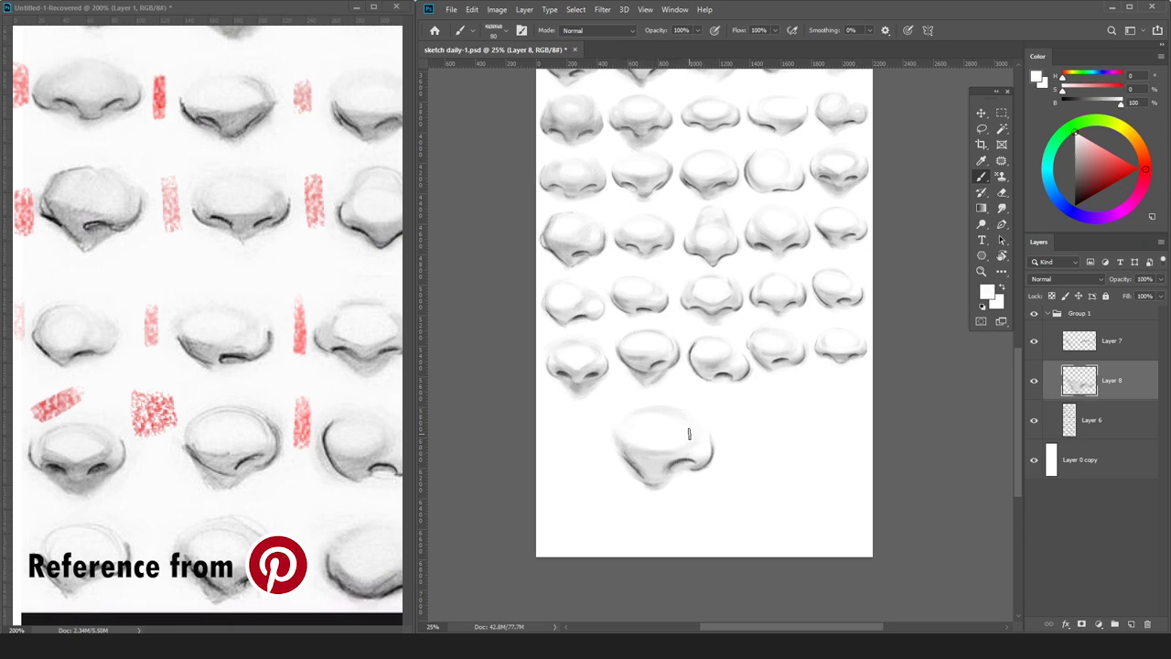
pyautogui.keyDown('alt'); pyautogui.click(623, 451); pyautogui.keyUp('alt')
pyautogui.press('d')
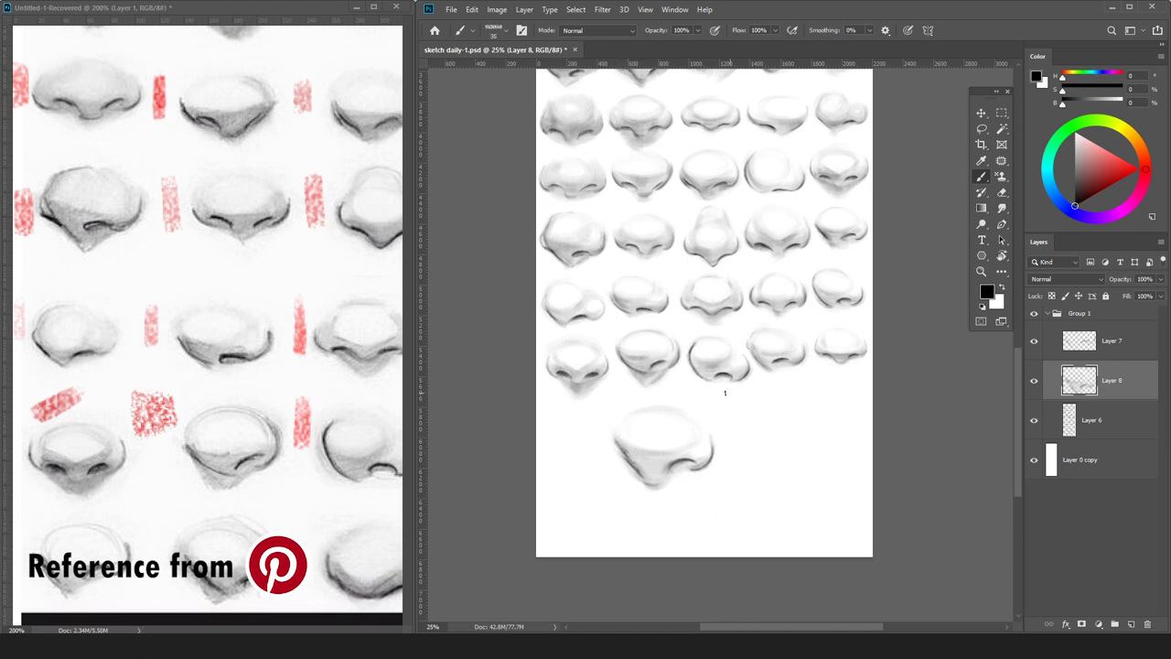
pyautogui.press(']')
pyautogui.press(']')
pyautogui.press(']')
pyautogui.press(']')
pyautogui.moveTo(1093, 159)
pyautogui.mouseDown()
pyautogui.moveTo(1044, 144)
pyautogui.moveTo(1052, 153)
pyautogui.mouseUp()
# Merge the angled nose's outline and shading layers, scale the nose down and place it at the start of a new row.
pyautogui.hotkey('ctrl', 't')
pyautogui.press('Escape')
pyautogui.click(1121, 352)
pyautogui.hotkey('ctrl', 'e')
pyautogui.hotkey('ctrl', 't')
pyautogui.moveTo(716, 403); pyautogui.dragTo(575, 440)
pyautogui.press('Return')
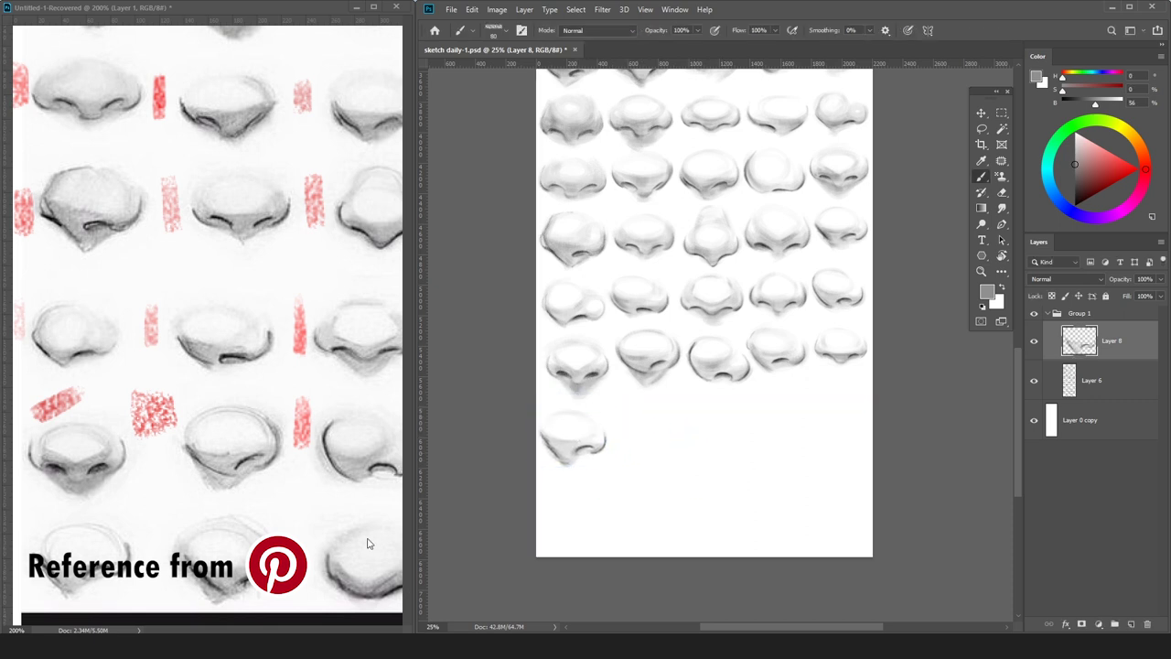
# Nudge the placed angled nose slightly to the right and merge it into Layer 6.
pyautogui.press('v')
pyautogui.press('Right')
pyautogui.press('Right')
pyautogui.press('Right')
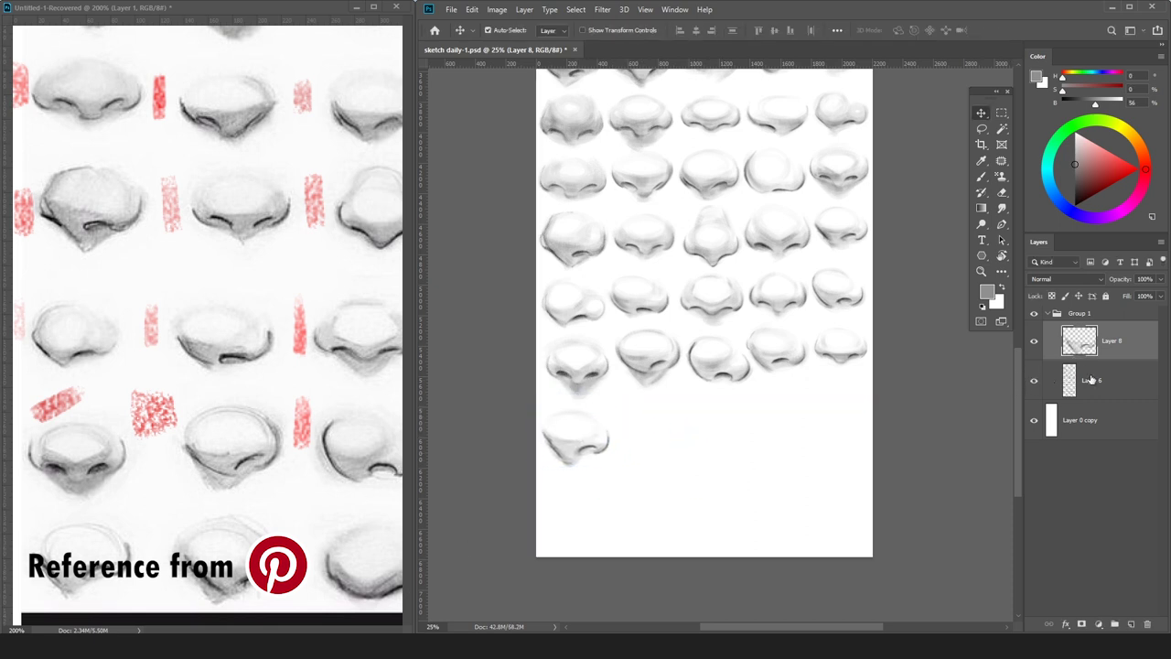
pyautogui.hotkey('ctrl', 'e')
# Add a layer and sketch the next nose's side contours, nostril arch and wing in black beside the new row's first nose.
pyautogui.hotkey('ctrl', 'shift', 'n')
pyautogui.press('Return')
pyautogui.click(1075, 205)
pyautogui.press('b')
pyautogui.hotkey('ctrl', '+')
pyautogui.moveTo(678, 495)
pyautogui.mouseDown()
pyautogui.moveTo(682, 390)
pyautogui.moveTo(651, 395)
pyautogui.moveTo(687, 427)
pyautogui.moveTo(771, 366)
pyautogui.mouseUp()
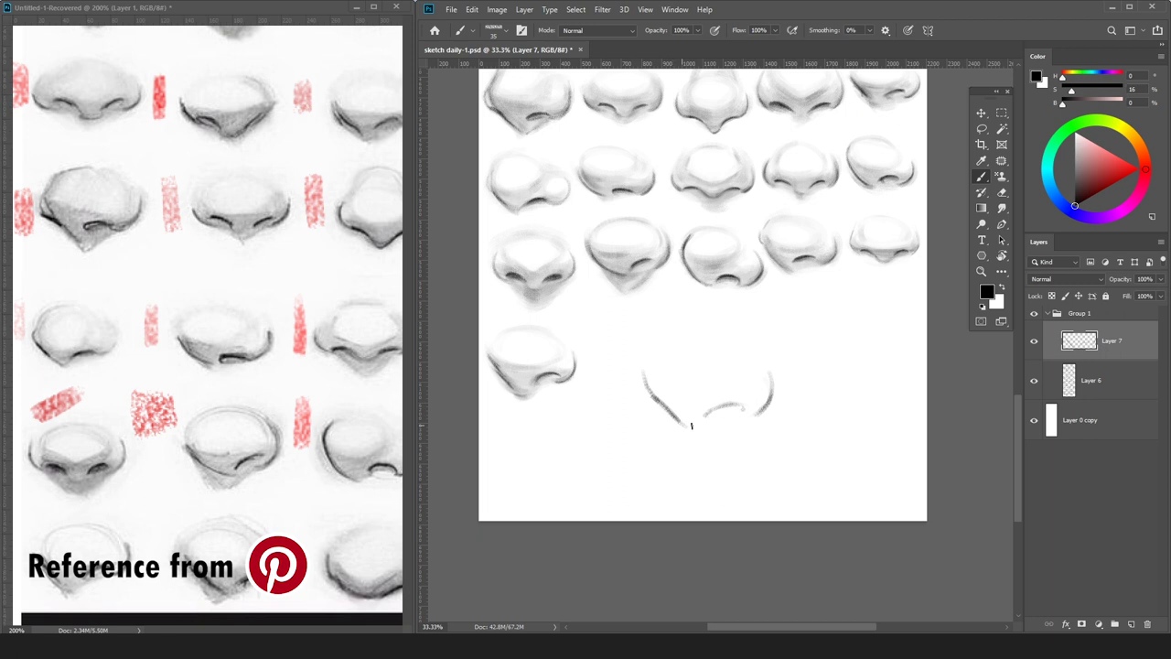
# Add a layer above Layer 6 and block in light grey shading around the new nose's oval tip with a larger brush.
pyautogui.click(1108, 379)
pyautogui.hotkey('ctrl', 'shift', 'n')
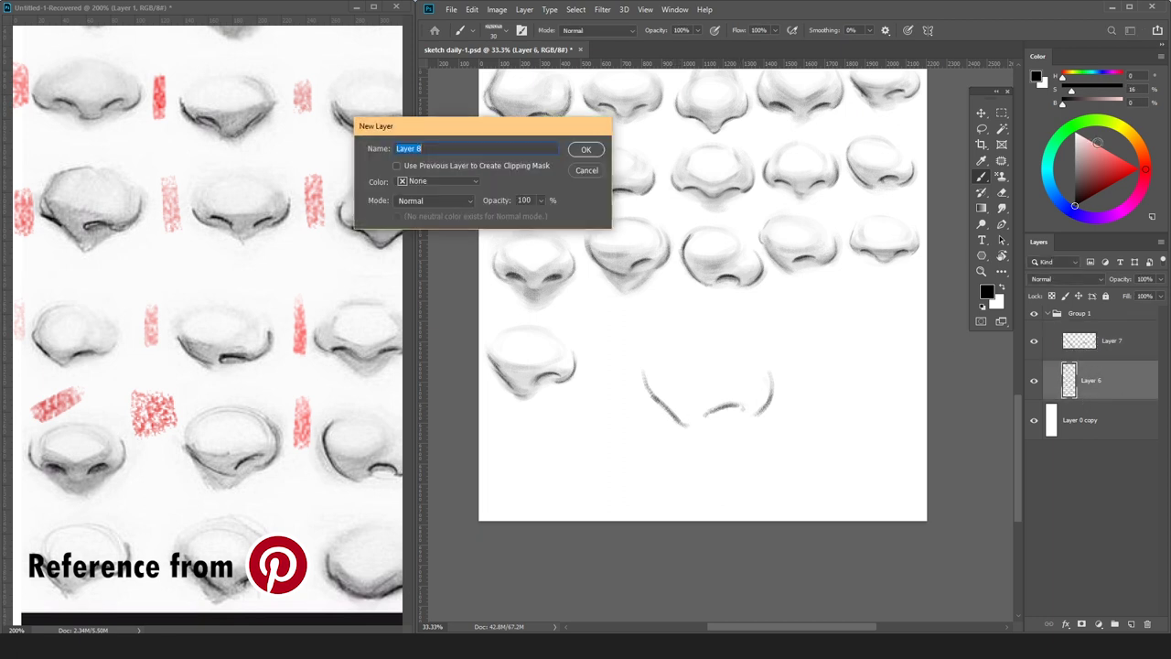
pyautogui.press('Return')
pyautogui.moveTo(666, 385); pyautogui.dragTo(738, 367)
pyautogui.moveTo(665, 342)
pyautogui.mouseDown()
pyautogui.moveTo(744, 364)
pyautogui.moveTo(662, 390)
pyautogui.moveTo(753, 379)
pyautogui.moveTo(737, 393)
pyautogui.moveTo(655, 397)
pyautogui.moveTo(682, 406)
pyautogui.moveTo(742, 403)
pyautogui.moveTo(767, 373)
pyautogui.moveTo(757, 351)
pyautogui.moveTo(693, 384)
pyautogui.moveTo(771, 375)
pyautogui.moveTo(679, 388)
pyautogui.moveTo(641, 371)
pyautogui.moveTo(738, 408)
pyautogui.moveTo(653, 403)
pyautogui.moveTo(653, 362)
pyautogui.moveTo(652, 409)
pyautogui.moveTo(637, 383)
pyautogui.moveTo(654, 404)
pyautogui.moveTo(719, 414)
pyautogui.moveTo(679, 453)
pyautogui.moveTo(677, 339)
pyautogui.moveTo(650, 373)
pyautogui.moveTo(680, 418)
pyautogui.moveTo(647, 387)
pyautogui.mouseUp()
pyautogui.press(']')
pyautogui.press(']')
pyautogui.press(']')
pyautogui.press(']')
pyautogui.press(']')
pyautogui.press(']')
pyautogui.press(']')
pyautogui.press(']')
pyautogui.press(']')
# Shade the new nose's underside, wing and lower tip in a sampled 58% grey with a smaller brush.
pyautogui.keyDown('alt'); pyautogui.click(822, 264); pyautogui.keyUp('alt')
pyautogui.press('[')
pyautogui.press('[')
pyautogui.press('[')
pyautogui.press('[')
pyautogui.press('[')
pyautogui.press('[')
pyautogui.press('[')
pyautogui.press('[')
pyautogui.press('[')
pyautogui.press('[')
pyautogui.press('[')
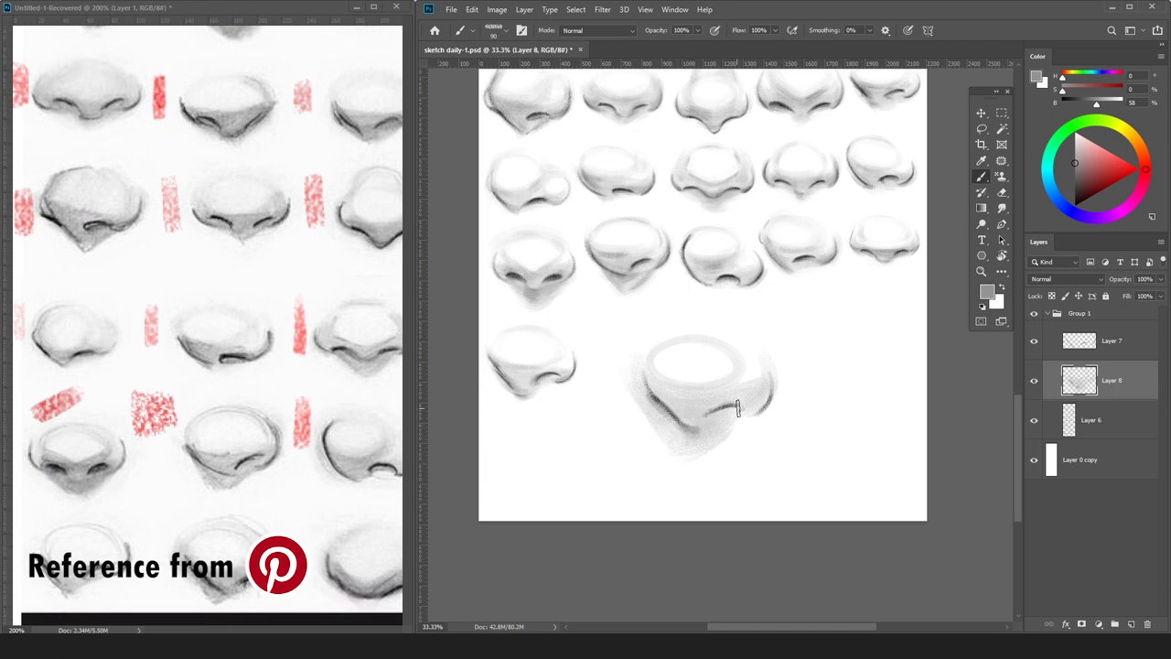
pyautogui.moveTo(706, 422)
pyautogui.mouseDown()
pyautogui.moveTo(746, 407)
pyautogui.moveTo(770, 366)
pyautogui.mouseUp()
pyautogui.press('[')
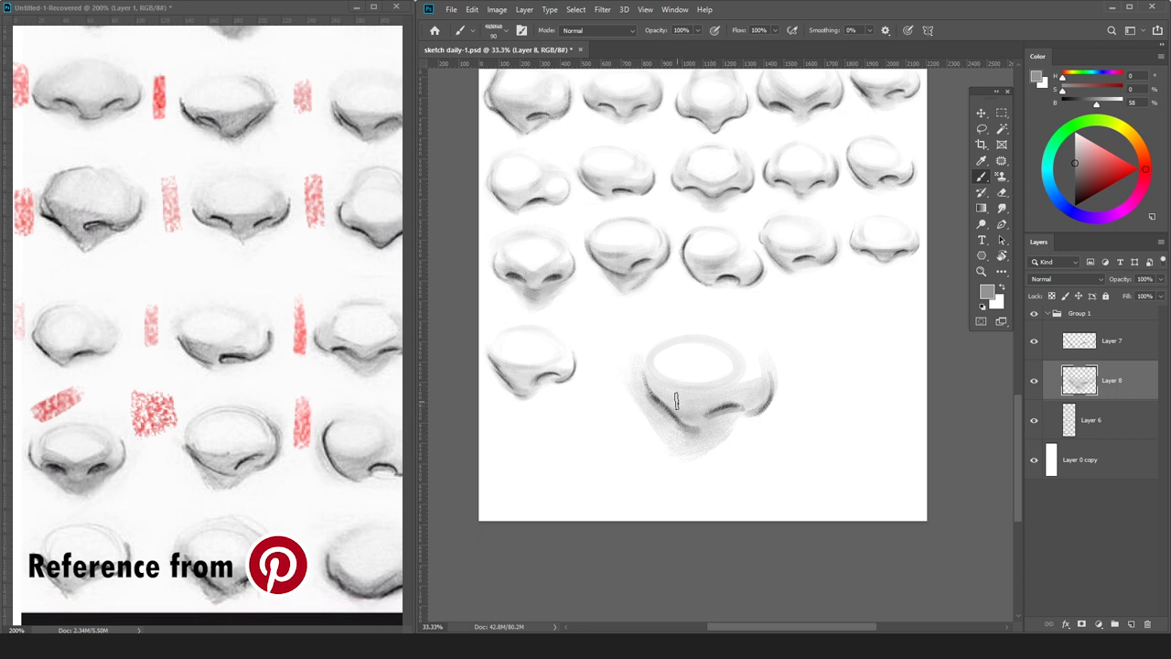
pyautogui.moveTo(652, 377); pyautogui.dragTo(736, 369)
# Erase the hard ring around the nose tip on Layer 8 and paint lighter grey shading across the nose's upper edge.
pyautogui.click(1114, 351)
pyautogui.click(1113, 377)
pyautogui.press('e')
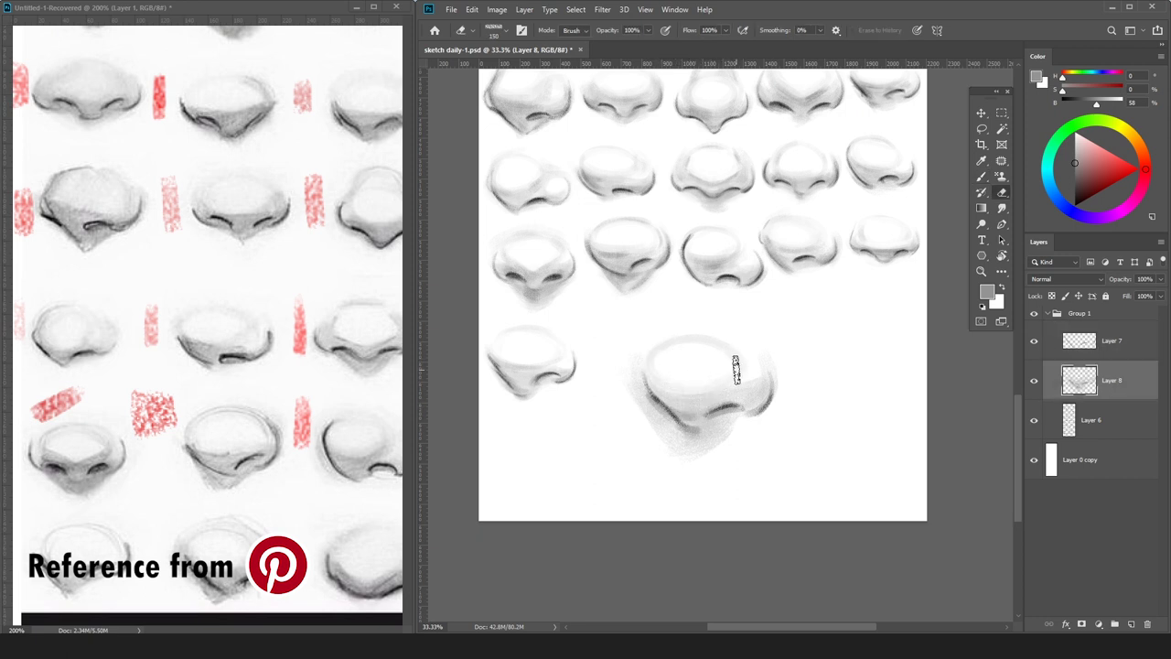
pyautogui.press('b')
pyautogui.click(1075, 150)
pyautogui.press(']')
pyautogui.moveTo(671, 329); pyautogui.dragTo(746, 339)
pyautogui.press('e')
pyautogui.press('b')
# Darken the shadow beneath the nose tip and around the nostril in 50% grey with a smaller brush.
pyautogui.click(1075, 170)
pyautogui.press('[')
pyautogui.press('[')
pyautogui.press('[')
pyautogui.press('[')
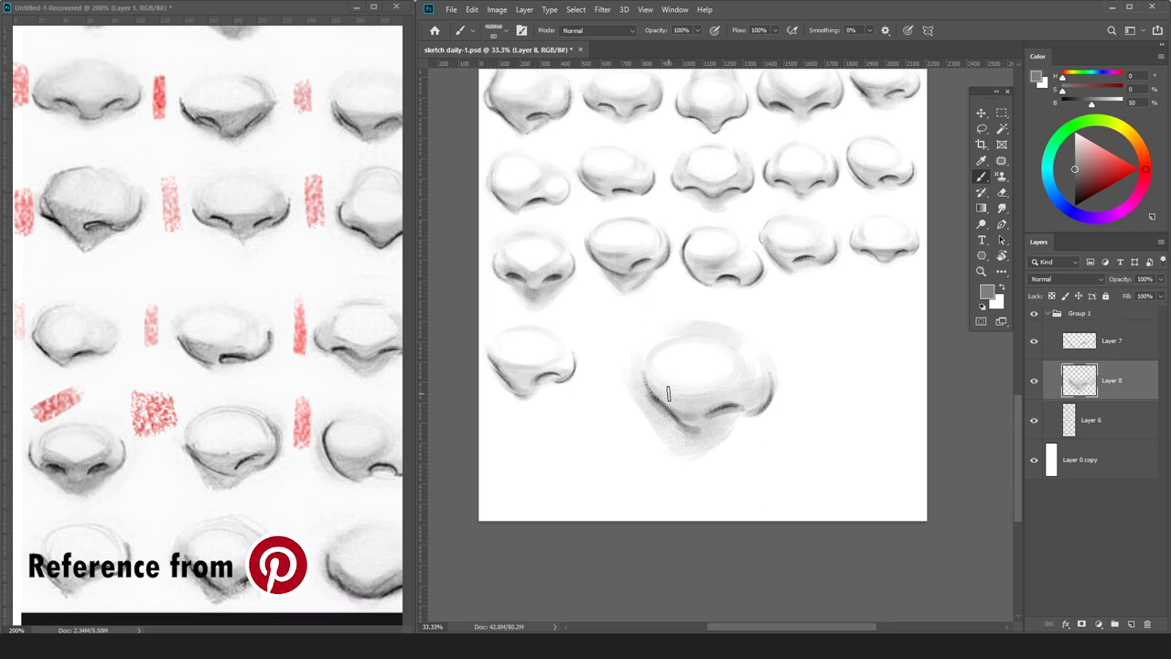
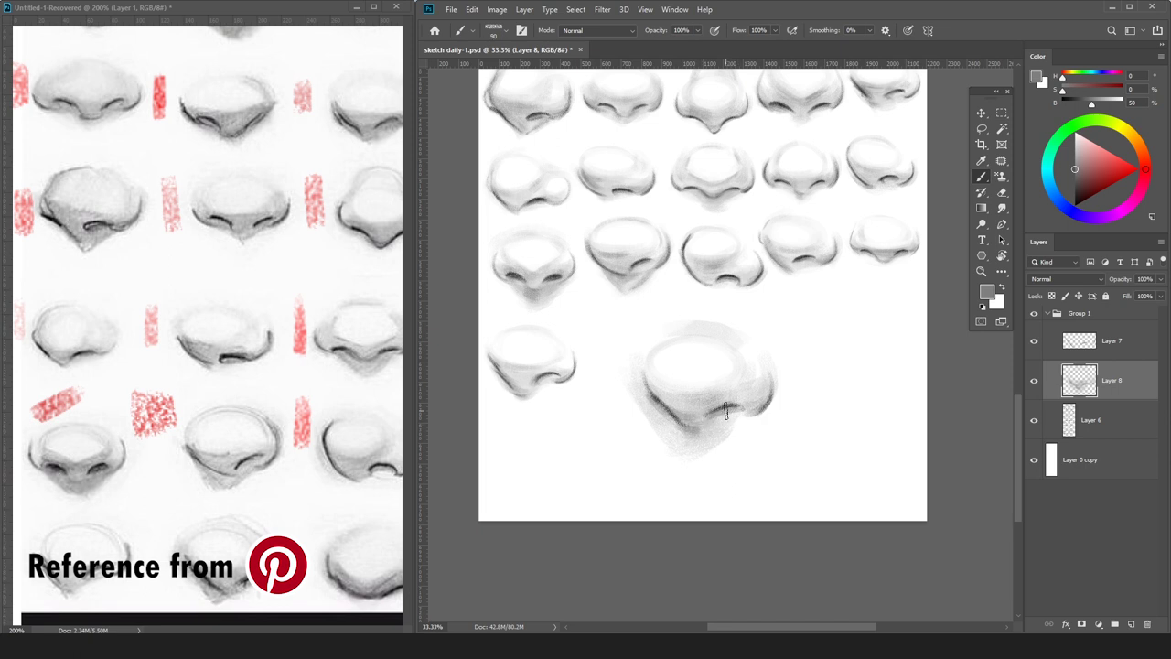
pyautogui.hotkey('ctrl', '-')
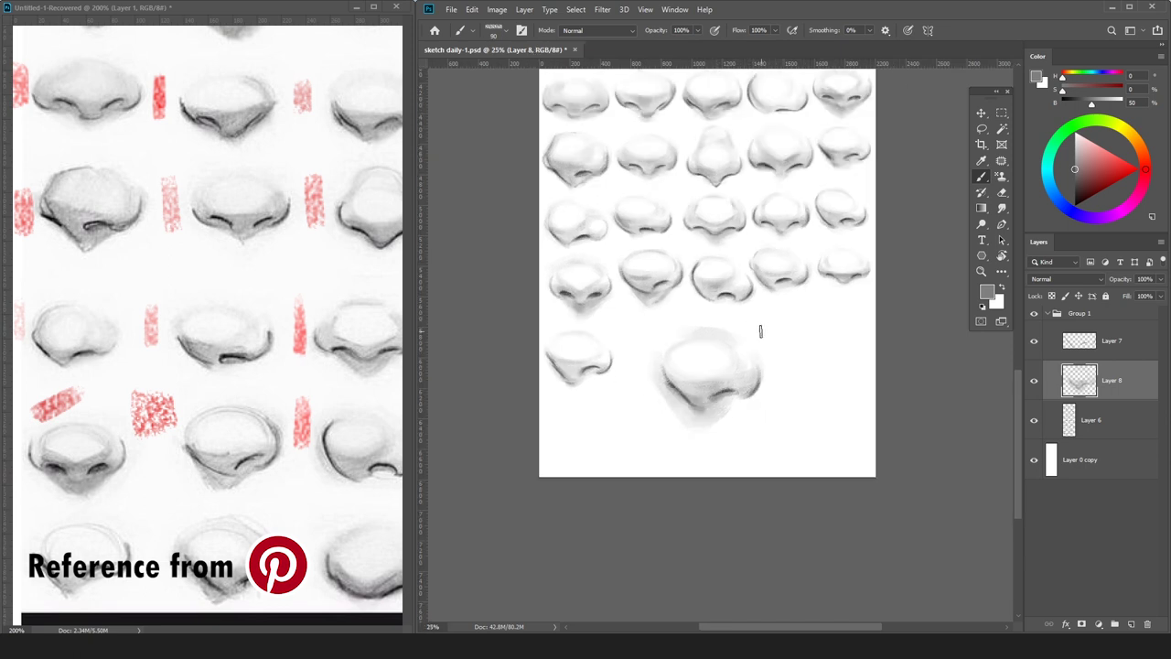
# Merge the finished nose's outline and shading layers, scale the nose down and place it second in the bottom row.
pyautogui.hotkey('ctrl', 'e')
pyautogui.hotkey('ctrl', 't')
pyautogui.moveTo(766, 326); pyautogui.dragTo(661, 350)
pyautogui.press('Return')
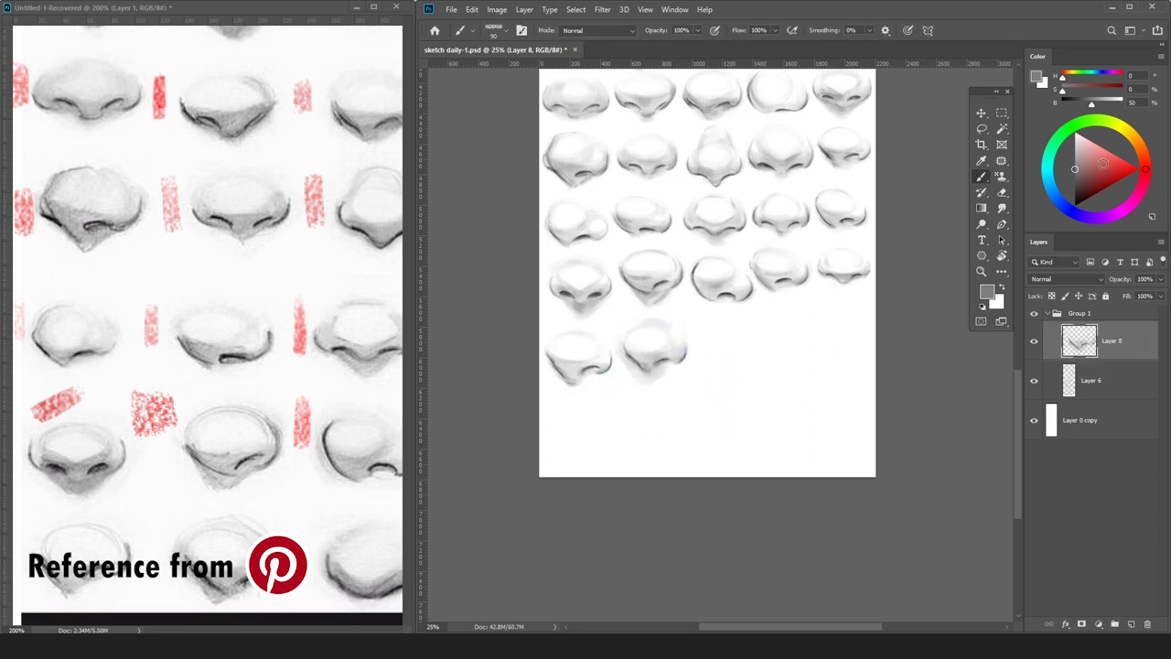
# Mark the copied nose on the reference image in red with a size 25 brush.
pyautogui.click(1130, 163)
pyautogui.click(324, 10)
pyautogui.press('[')
pyautogui.press('[')
pyautogui.press('[')
pyautogui.press('[')
pyautogui.press('[')
pyautogui.press('[')
pyautogui.press('[')
pyautogui.press('[')
pyautogui.press('[')
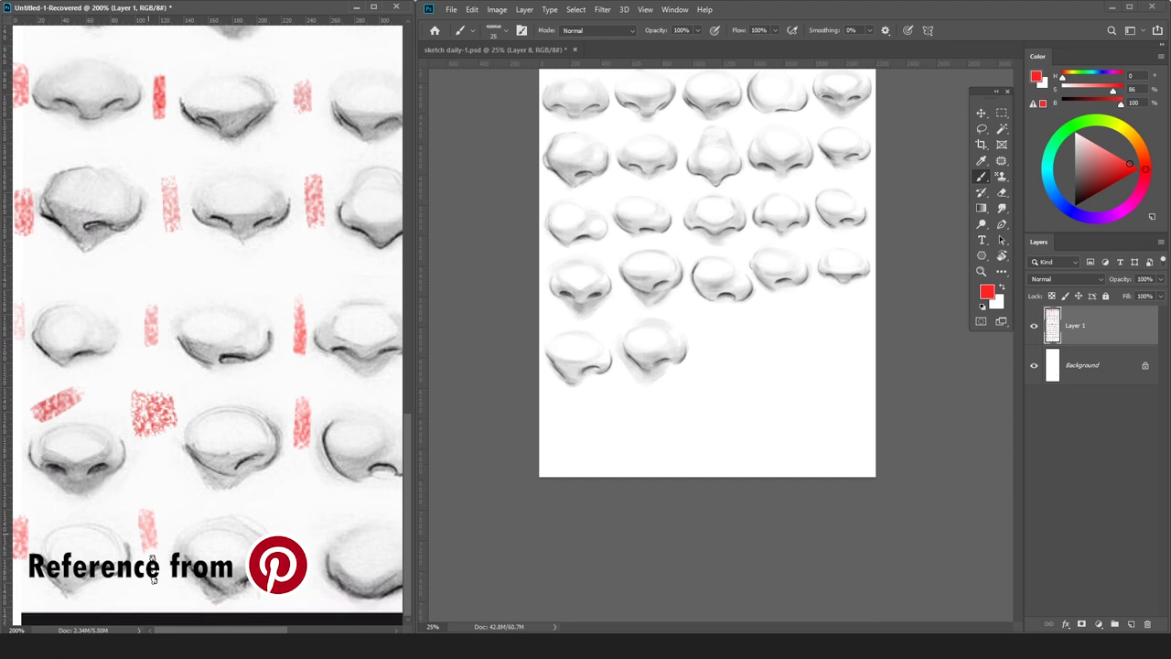
# Merge the finished nose into Layer 6 of the sketch and add a new Layer 7 above it.
pyautogui.moveTo(269, 437); pyautogui.dragTo(54, 437)
pyautogui.click(499, 50)
pyautogui.hotkey('ctrl', 'e')
pyautogui.hotkey('ctrl', 'shift', 'n')
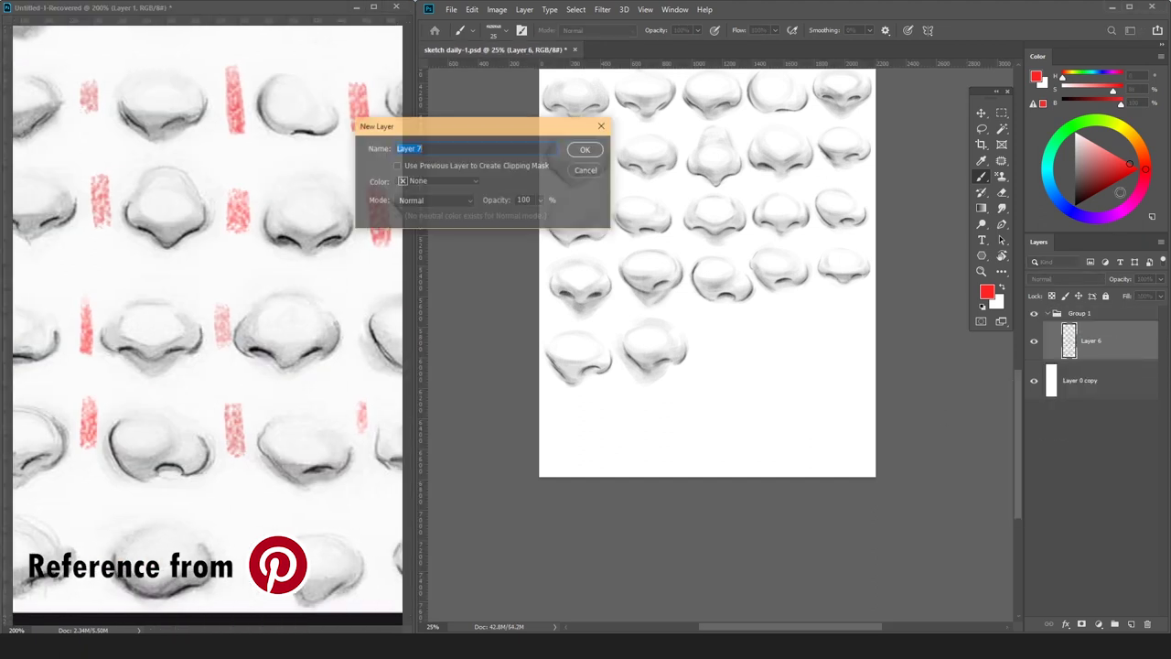
pyautogui.press('Return')
# Outline the sides, wing and curved underside of the next nose in black in the empty space below the rows.
pyautogui.click(1075, 207)
pyautogui.hotkey('ctrl', '+')
pyautogui.hotkey('ctrl', '=')
pyautogui.moveTo(678, 342)
pyautogui.mouseDown()
pyautogui.moveTo(621, 412)
pyautogui.moveTo(825, 400)
pyautogui.moveTo(708, 403)
pyautogui.moveTo(667, 427)
pyautogui.moveTo(635, 391)
pyautogui.moveTo(634, 364)
pyautogui.moveTo(635, 418)
pyautogui.moveTo(662, 431)
pyautogui.moveTo(634, 417)
pyautogui.moveTo(680, 441)
pyautogui.moveTo(655, 439)
pyautogui.moveTo(749, 426)
pyautogui.moveTo(727, 445)
pyautogui.moveTo(759, 423)
pyautogui.moveTo(738, 438)
pyautogui.moveTo(771, 433)
pyautogui.moveTo(784, 377)
pyautogui.mouseUp()
pyautogui.press(']')
pyautogui.moveTo(639, 374)
pyautogui.mouseDown()
pyautogui.moveTo(641, 413)
pyautogui.moveTo(625, 407)
pyautogui.moveTo(640, 426)
pyautogui.moveTo(641, 468)
pyautogui.moveTo(646, 430)
pyautogui.moveTo(685, 445)
pyautogui.mouseUp()
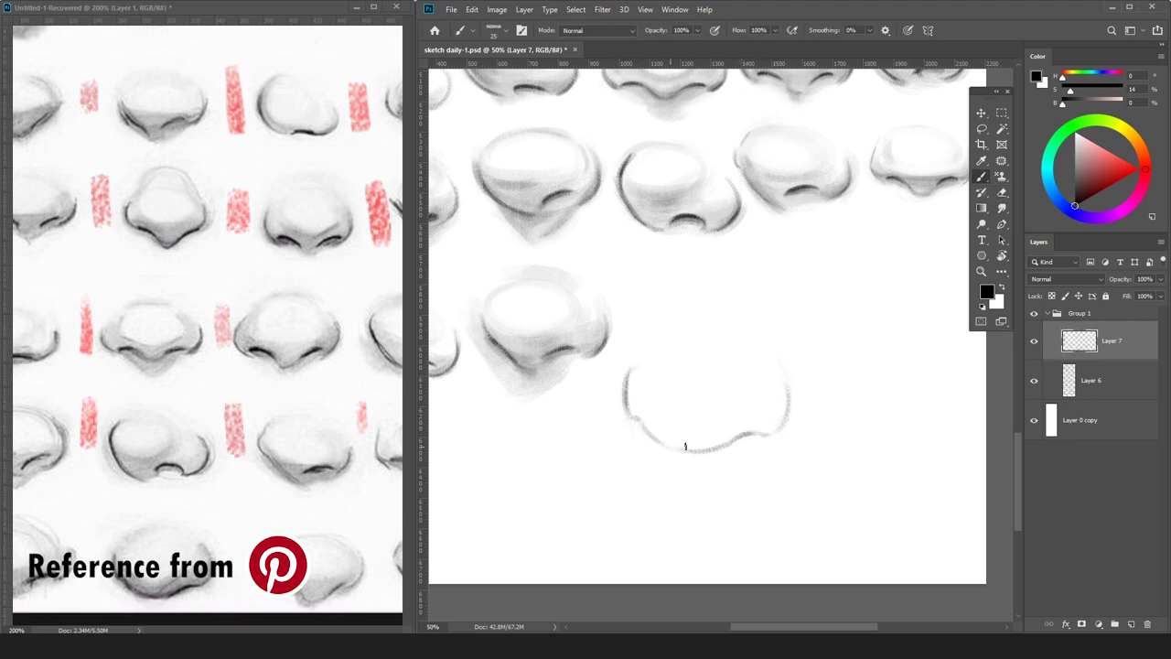
pyautogui.moveTo(632, 419); pyautogui.dragTo(695, 450)
pyautogui.moveTo(768, 433); pyautogui.dragTo(787, 374)
pyautogui.press('e')
# Add a layer above Layer 6 and block in 80% light grey shading around the new nose's oval tip.
pyautogui.click(1101, 386)
pyautogui.hotkey('ctrl', 'shift', 'n')
pyautogui.press('Return')
pyautogui.click(1075, 146)
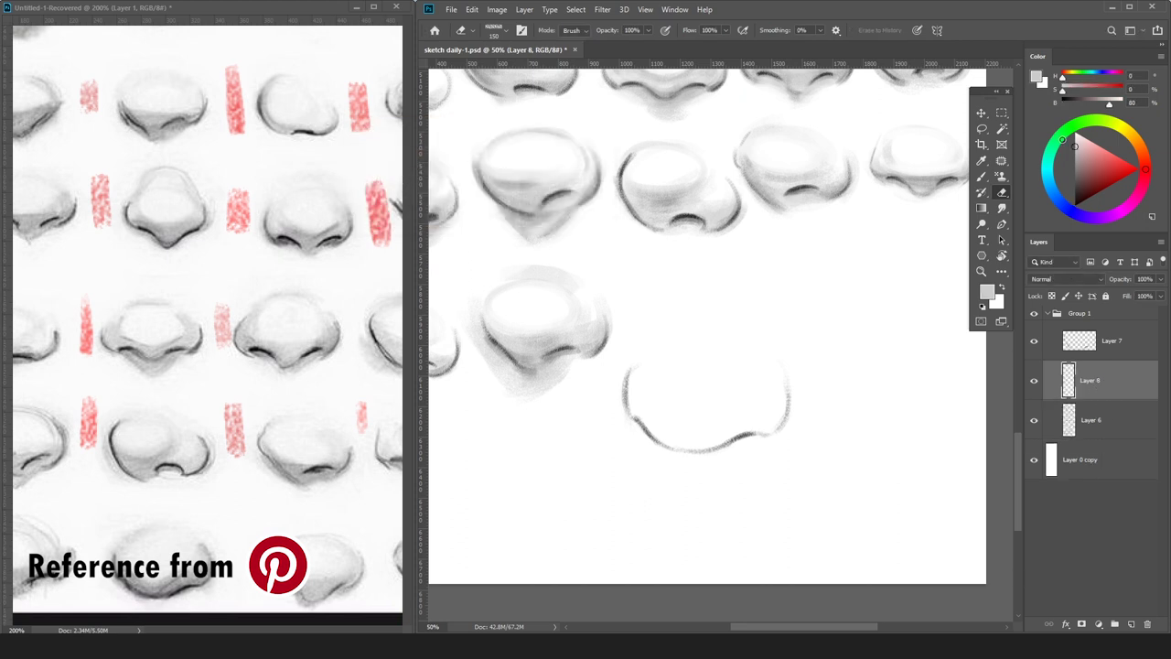
pyautogui.moveTo(644, 357)
pyautogui.mouseDown()
pyautogui.moveTo(740, 393)
pyautogui.moveTo(724, 345)
pyautogui.moveTo(622, 397)
pyautogui.moveTo(747, 418)
pyautogui.moveTo(739, 424)
pyautogui.moveTo(776, 389)
pyautogui.moveTo(656, 419)
pyautogui.moveTo(685, 426)
pyautogui.mouseUp()
# Shade the new nose's underside in 52% grey with a smaller brush.
pyautogui.press('b')
pyautogui.press('[')
pyautogui.press('[')
pyautogui.press('[')
pyautogui.press('[')
pyautogui.click(1076, 168)
pyautogui.moveTo(662, 435); pyautogui.dragTo(723, 444)
pyautogui.press(']')
pyautogui.press(']')
pyautogui.press(']')
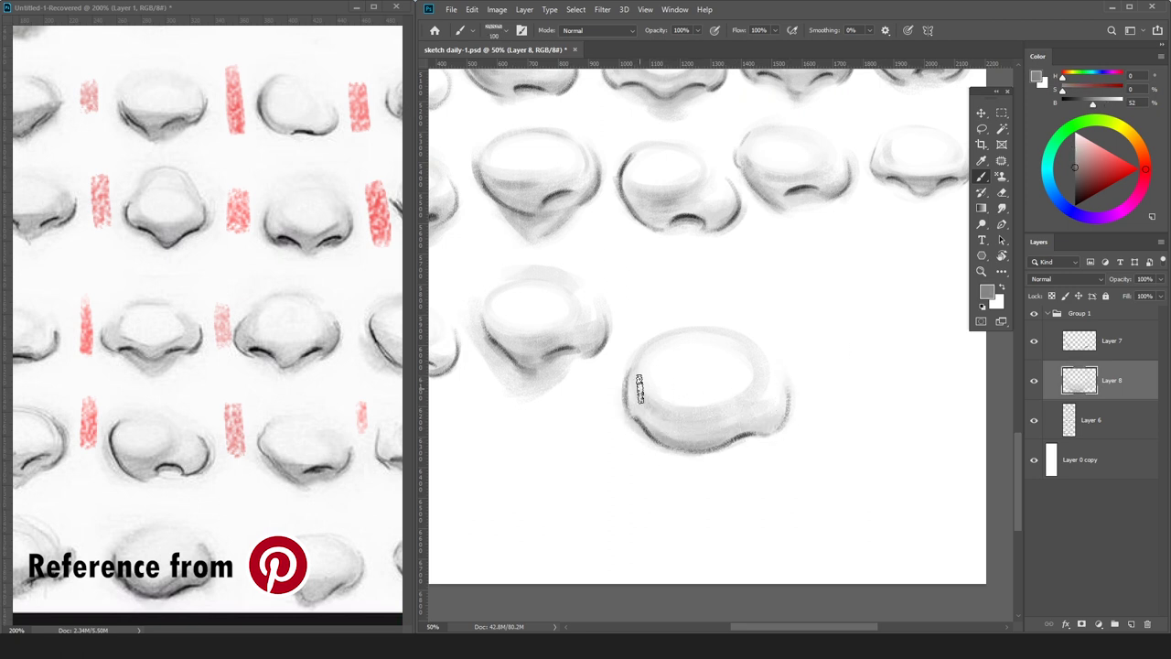
# Build up the shading around the nose's upper edge, lower contour and wing with sampled greys.
pyautogui.keyDown('alt'); pyautogui.click(782, 366); pyautogui.keyUp('alt')
pyautogui.moveTo(661, 347)
pyautogui.mouseDown()
pyautogui.moveTo(646, 374)
pyautogui.moveTo(780, 387)
pyautogui.mouseUp()
pyautogui.hotkey('ctrl', 'z')
pyautogui.keyDown('alt'); pyautogui.click(652, 425); pyautogui.keyUp('alt')
pyautogui.keyDown('alt'); pyautogui.click(767, 432); pyautogui.keyUp('alt')
pyautogui.press('[')
pyautogui.press('[')
pyautogui.press('[')
pyautogui.press('[')
pyautogui.press('[')
pyautogui.press('[')
pyautogui.press('[')
pyautogui.press('[')
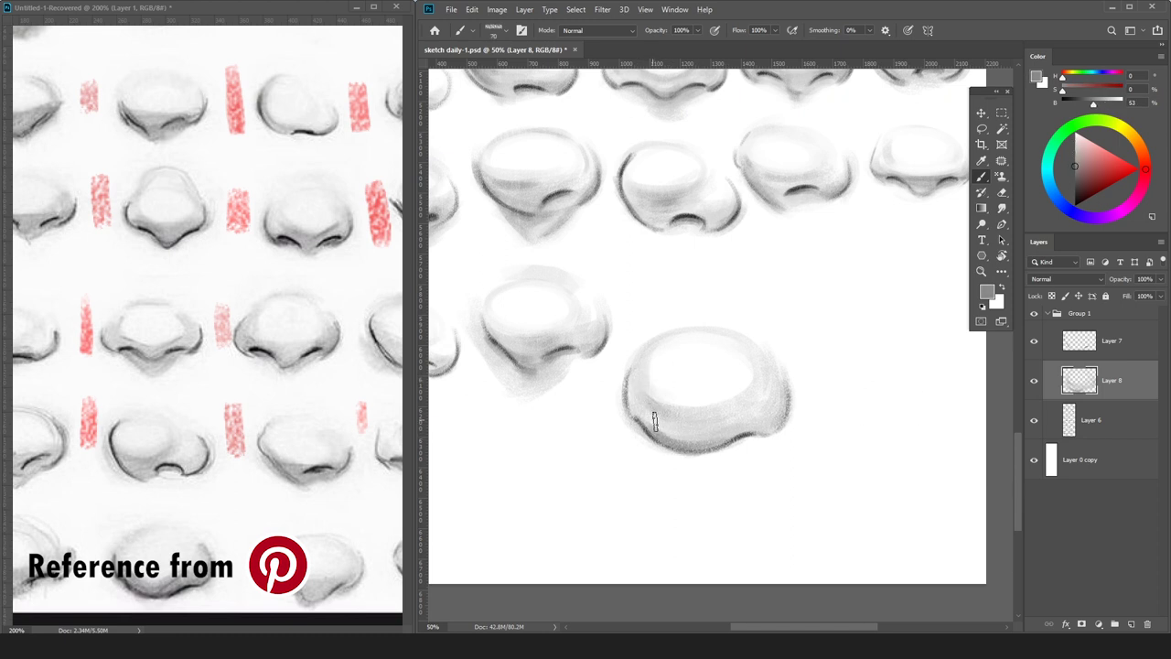
# Soften the outline of the nose's right wing with the eraser and merge Layer 7 into Layer 8.
pyautogui.press('e')
pyautogui.click(1157, 352)
pyautogui.hotkey('ctrl', 'e')
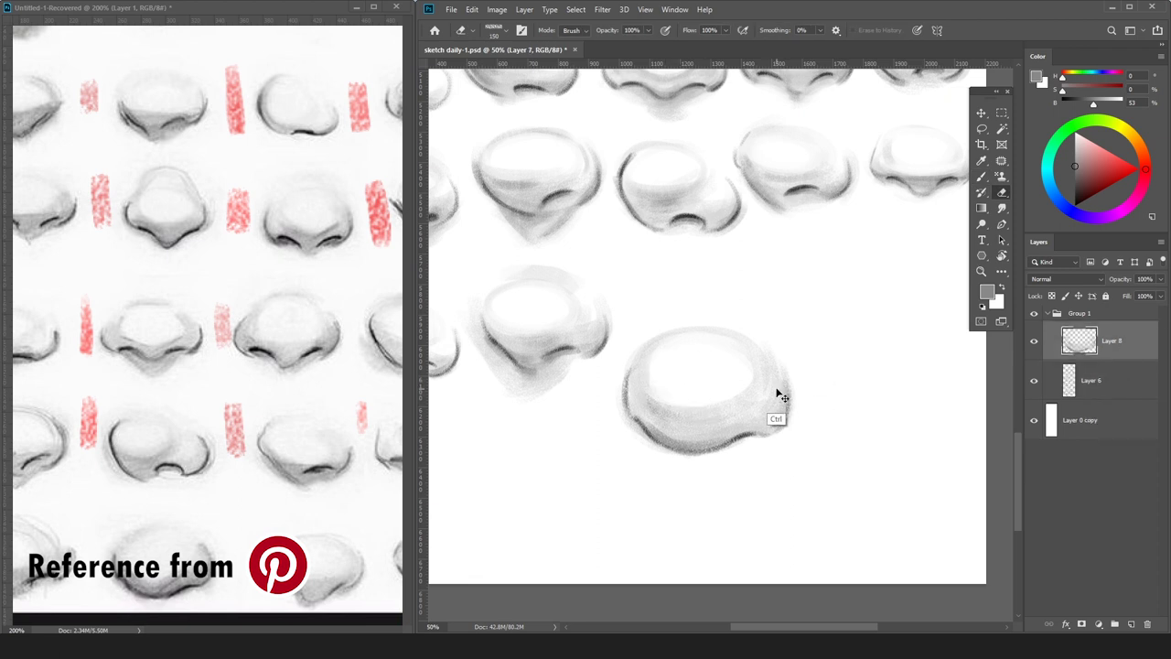
# Darken the shadow beneath the oval tip and shade the right wing in dark and sampled greys.
pyautogui.click(1075, 189)
pyautogui.press('b')
pyautogui.press(']')
pyautogui.moveTo(646, 403)
pyautogui.mouseDown()
pyautogui.moveTo(734, 441)
pyautogui.moveTo(742, 424)
pyautogui.moveTo(715, 441)
pyautogui.moveTo(753, 404)
pyautogui.moveTo(691, 450)
pyautogui.moveTo(749, 407)
pyautogui.moveTo(706, 406)
pyautogui.moveTo(710, 419)
pyautogui.moveTo(693, 401)
pyautogui.moveTo(717, 420)
pyautogui.moveTo(682, 436)
pyautogui.moveTo(715, 425)
pyautogui.moveTo(695, 444)
pyautogui.moveTo(664, 425)
pyautogui.moveTo(748, 395)
pyautogui.moveTo(767, 346)
pyautogui.moveTo(777, 378)
pyautogui.mouseUp()
pyautogui.press('[')
pyautogui.keyDown('alt'); pyautogui.click(683, 441); pyautogui.keyUp('alt')
pyautogui.press('z')
pyautogui.press('b')
pyautogui.press('[')
pyautogui.press('[')
pyautogui.press('[')
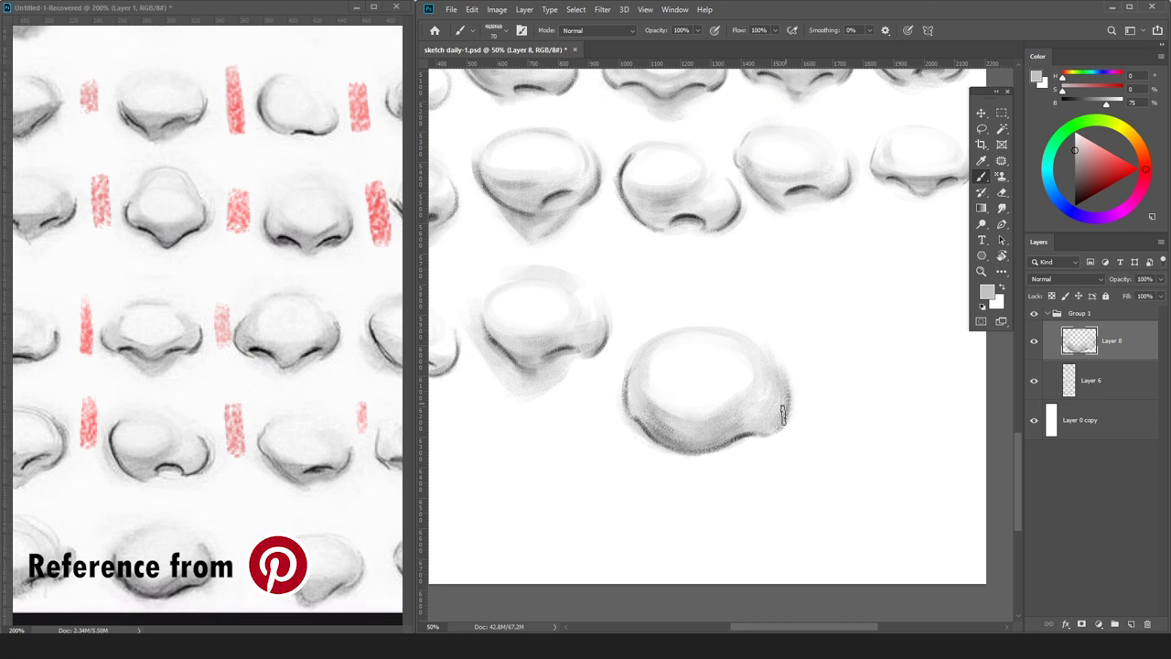
# Refine the nose's outer edges with the eraser and blend its left side using sampled 54% and 87% greys.
pyautogui.press('e')
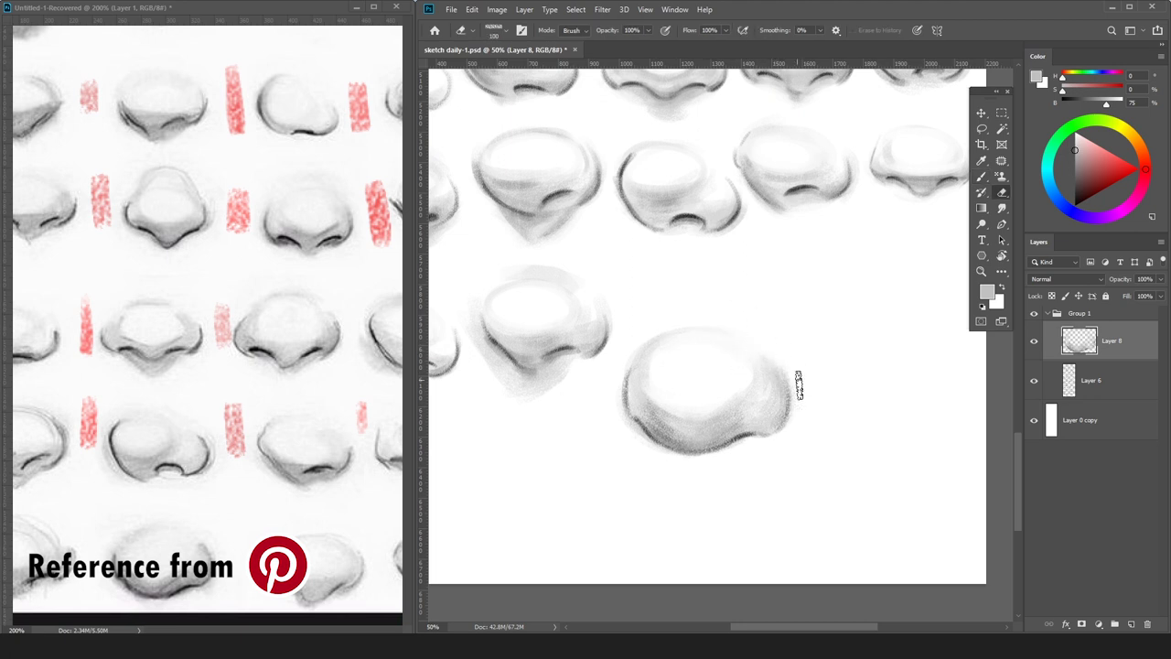
pyautogui.press('[')
pyautogui.press('[')
pyautogui.press('[')
pyautogui.press('[')
pyautogui.moveTo(1089, 189); pyautogui.dragTo(1046, 175)
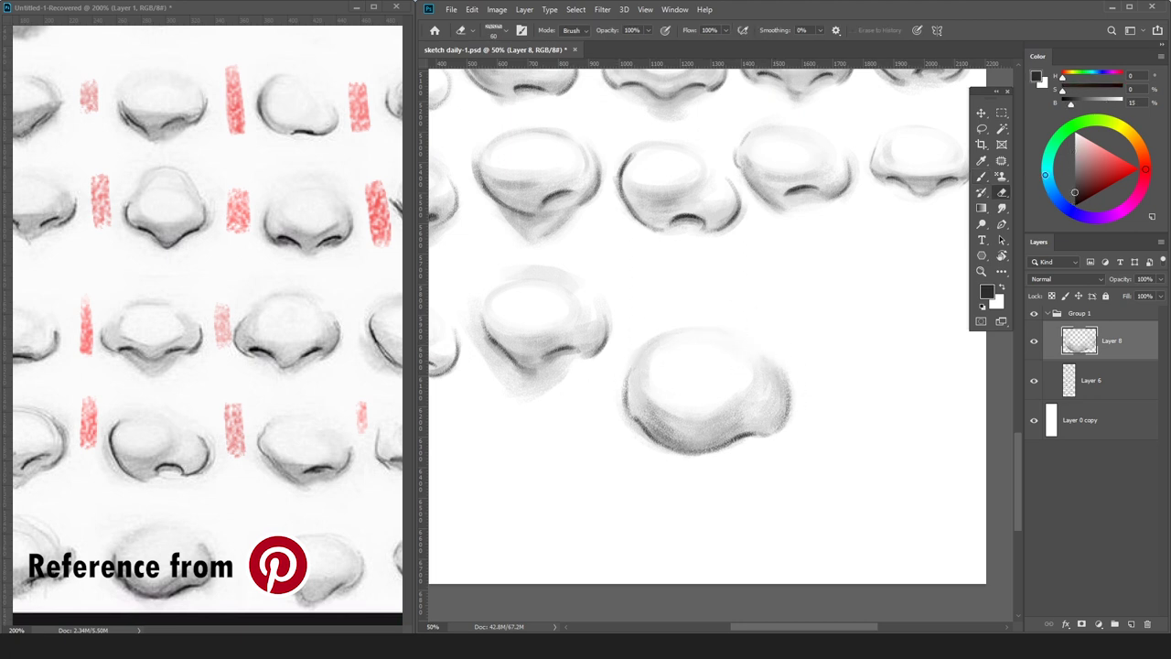
pyautogui.press('b')
pyautogui.press('d')
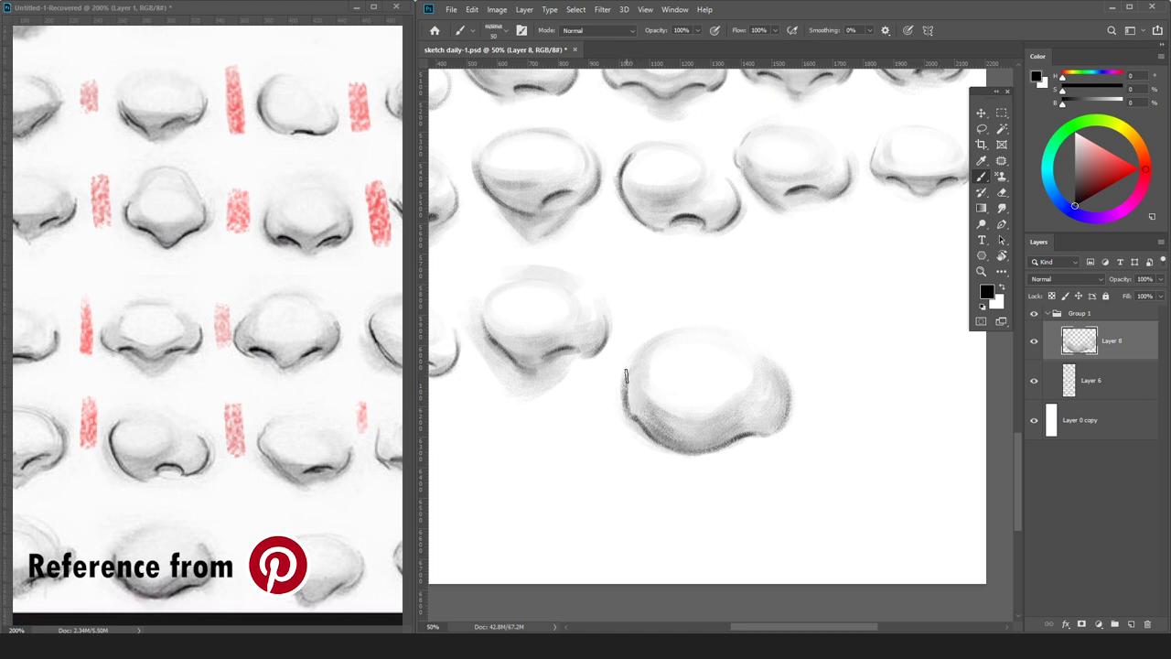
pyautogui.press('e')
pyautogui.press('b')
pyautogui.keyDown('alt'); pyautogui.click(632, 417); pyautogui.keyUp('alt')
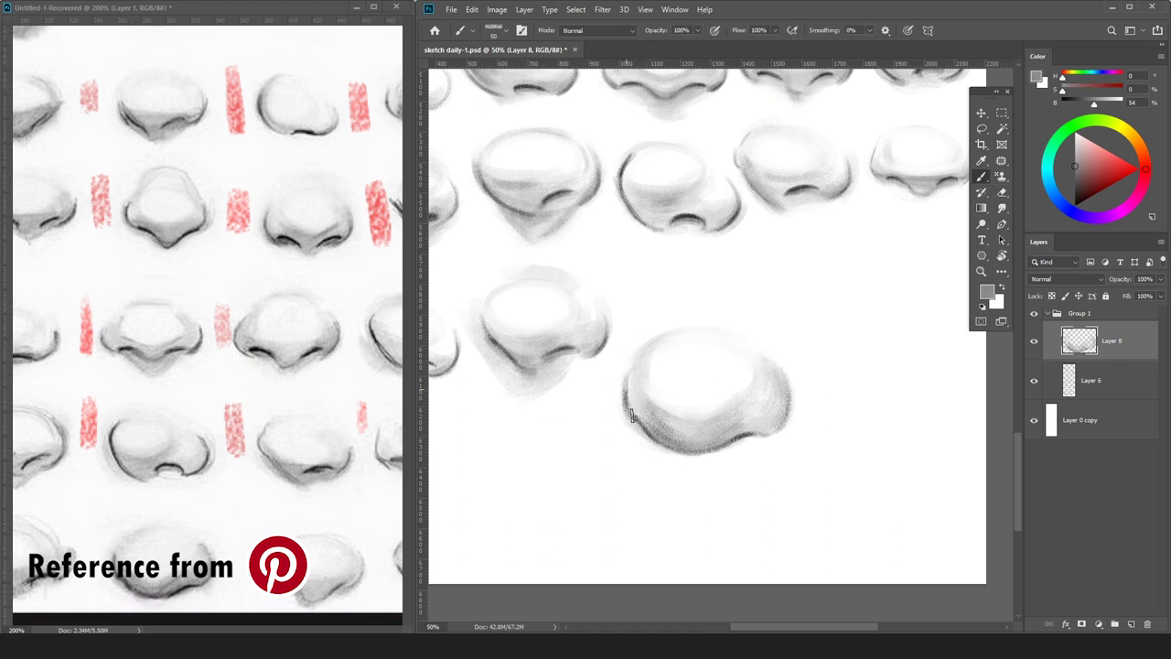
pyautogui.keyDown('alt'); pyautogui.click(643, 375); pyautogui.keyUp('alt')
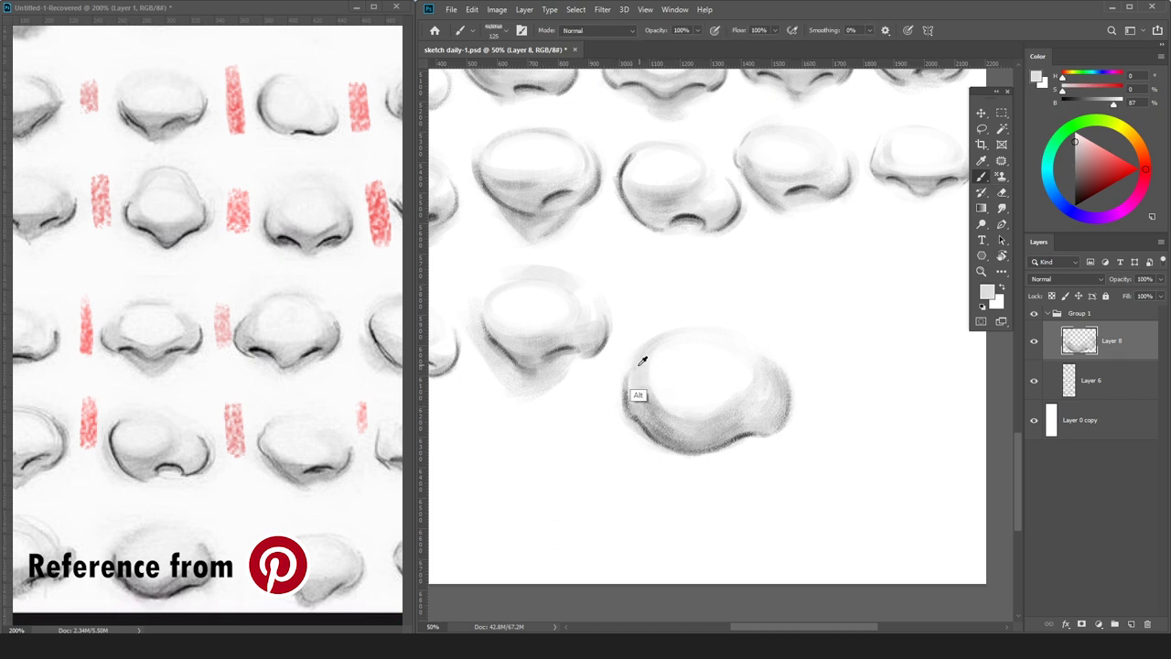
# Darken the nose's lower contour and right wing edge in black with a size 40 brush.
pyautogui.keyDown('alt'); pyautogui.click(684, 436); pyautogui.keyUp('alt')
pyautogui.moveTo(1082, 161); pyautogui.dragTo(989, 258)
pyautogui.moveTo(666, 445)
pyautogui.mouseDown()
pyautogui.moveTo(739, 447)
pyautogui.moveTo(706, 444)
pyautogui.moveTo(739, 434)
pyautogui.mouseUp()
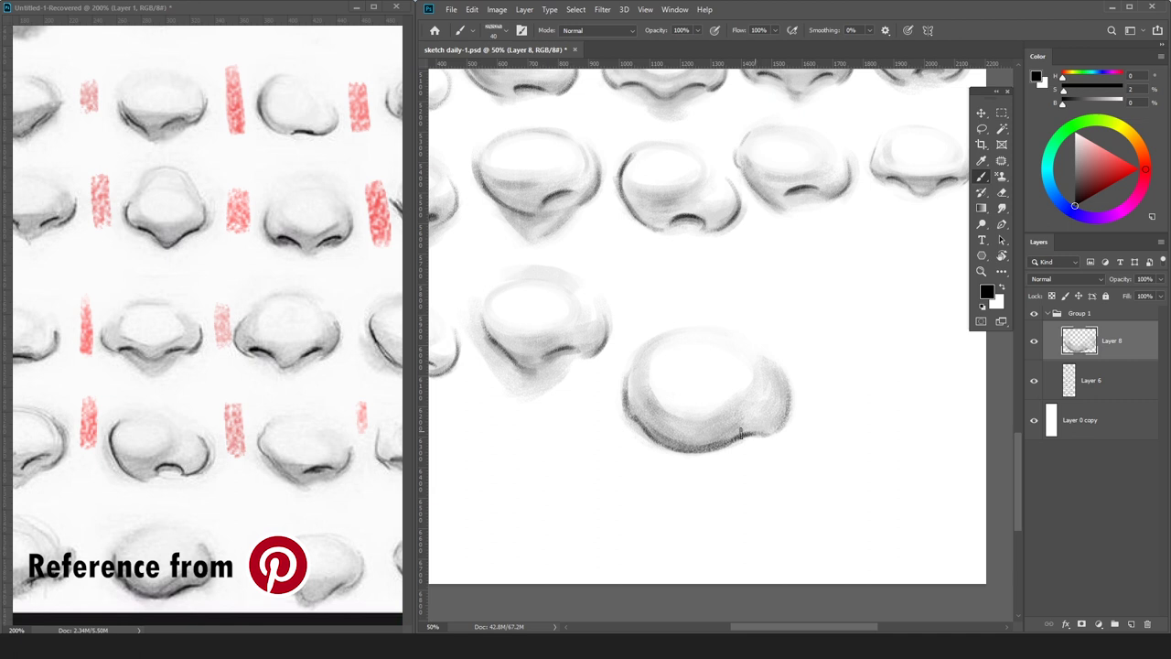
pyautogui.moveTo(769, 431); pyautogui.dragTo(776, 371)
# Clean up the nose's edges, blend its lower shading with sampled greys and undo the last two changes.
pyautogui.hotkey('ctrl', '-')
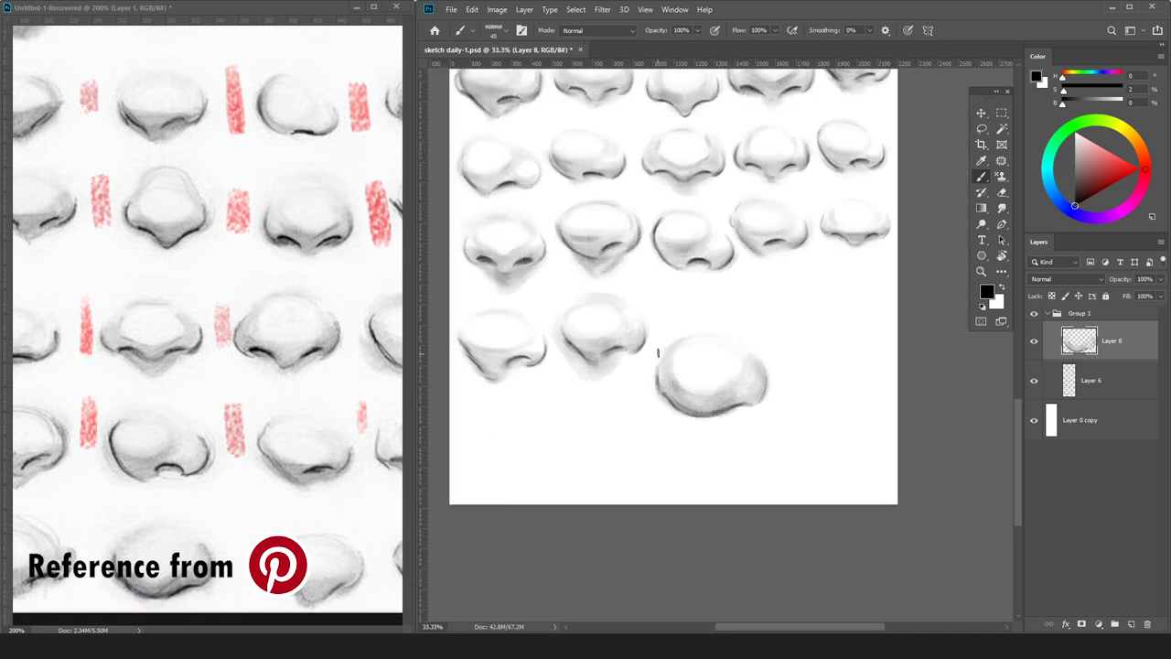
pyautogui.press('e')
pyautogui.press('b')
pyautogui.press('x')
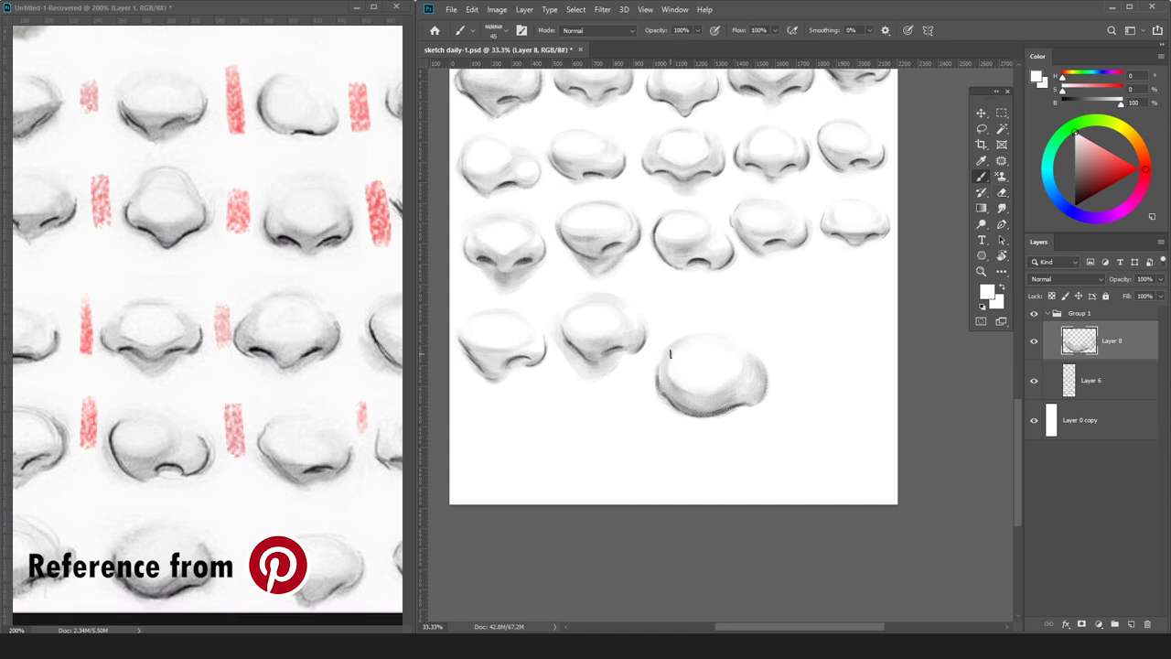
pyautogui.keyDown('alt'); pyautogui.click(730, 401); pyautogui.keyUp('alt')
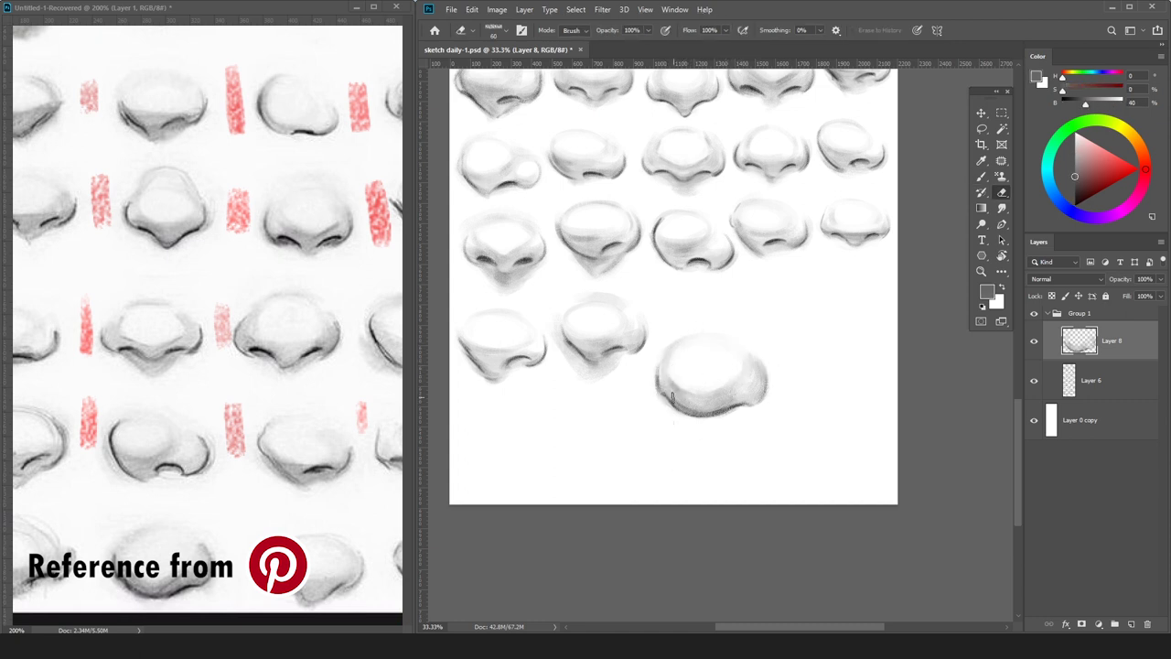
pyautogui.press('b')
pyautogui.keyDown('alt'); pyautogui.click(697, 412); pyautogui.keyUp('alt')
pyautogui.keyDown('alt'); pyautogui.click(707, 416); pyautogui.keyUp('alt')
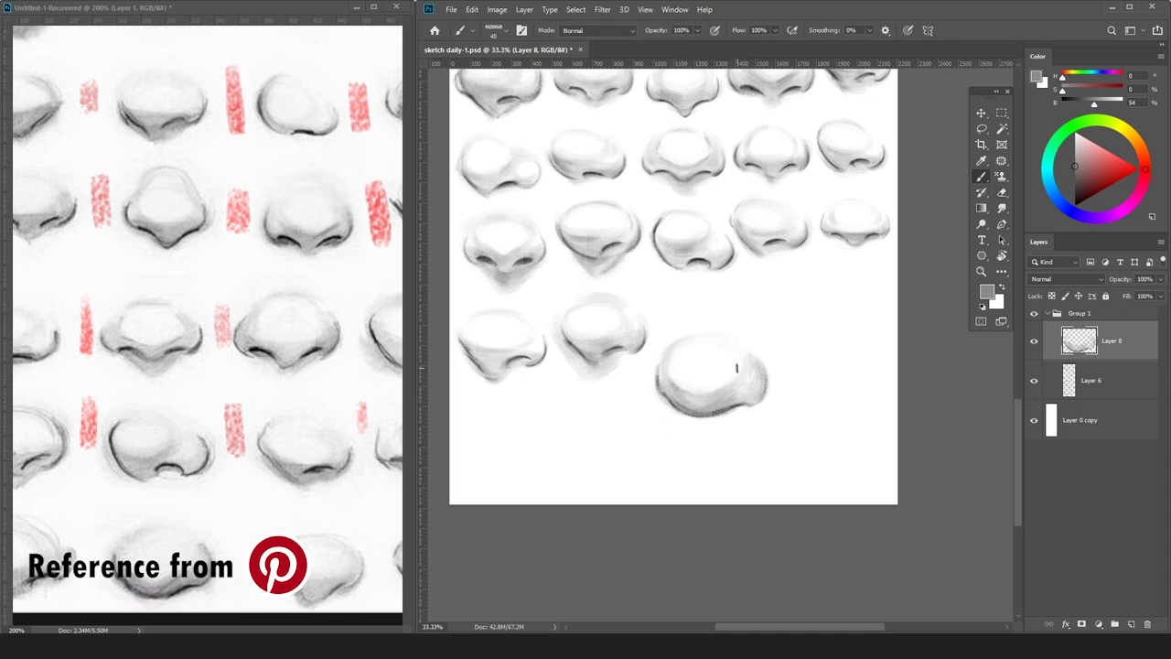
pyautogui.hotkey('ctrl', 'z')
pyautogui.hotkey('ctrl', 'z')
# Scale the finished nose down and place it third in the bottom row.
pyautogui.hotkey('ctrl', 't')
pyautogui.moveTo(771, 333); pyautogui.dragTo(738, 379)
pyautogui.moveTo(706, 390); pyautogui.dragTo(721, 318)
pyautogui.moveTo(741, 292); pyautogui.dragTo(754, 284)
pyautogui.press('Return')
# Outline the next front-facing nose with both wings, nostrils and pointed base in black below the bottom row.
pyautogui.press('[')
pyautogui.press('[')
pyautogui.moveTo(620, 397)
pyautogui.mouseDown()
pyautogui.moveTo(643, 426)
pyautogui.moveTo(628, 431)
pyautogui.moveTo(656, 434)
pyautogui.moveTo(624, 400)
pyautogui.moveTo(619, 424)
pyautogui.moveTo(666, 442)
pyautogui.moveTo(655, 430)
pyautogui.moveTo(668, 431)
pyautogui.moveTo(682, 442)
pyautogui.moveTo(672, 446)
pyautogui.moveTo(688, 430)
pyautogui.moveTo(655, 450)
pyautogui.moveTo(704, 413)
pyautogui.mouseUp()
pyautogui.hotkey('ctrl', 'z')
pyautogui.press('e')
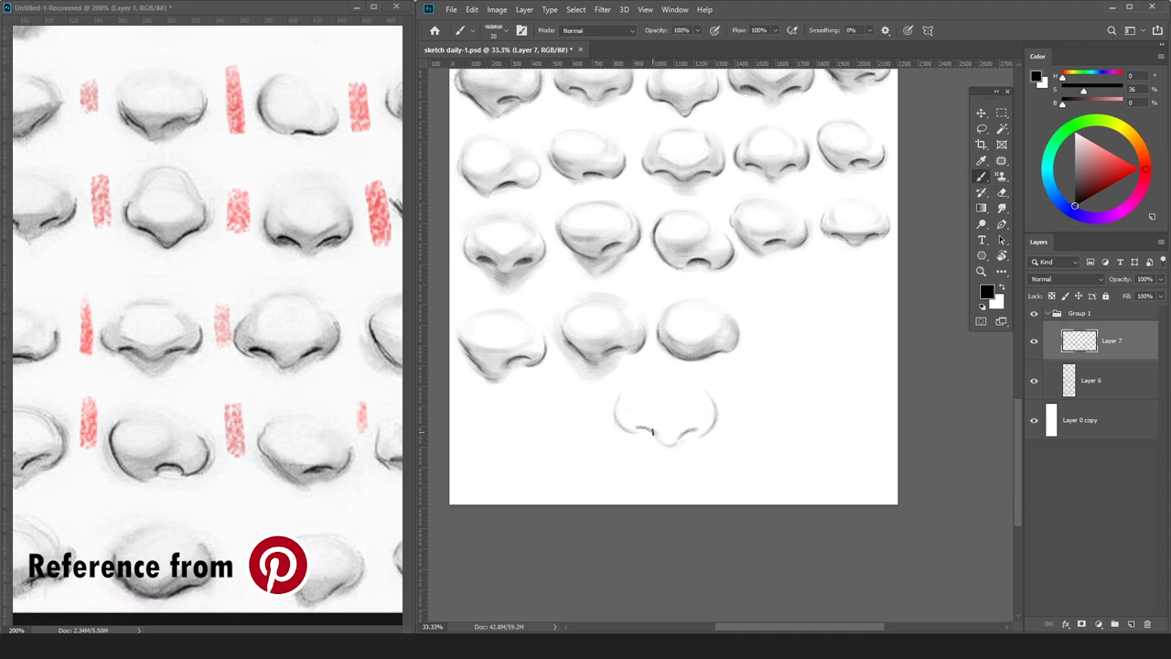
pyautogui.press('b')
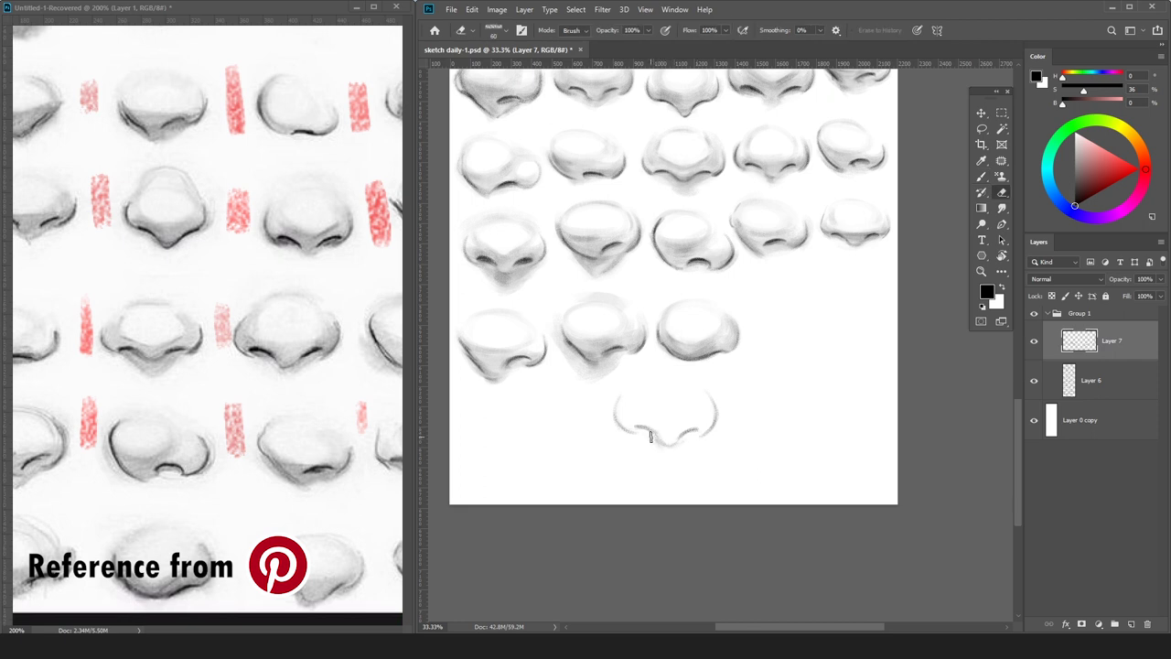
pyautogui.press('e')
pyautogui.press('b')
pyautogui.press('d')
pyautogui.moveTo(702, 426); pyautogui.dragTo(692, 435)
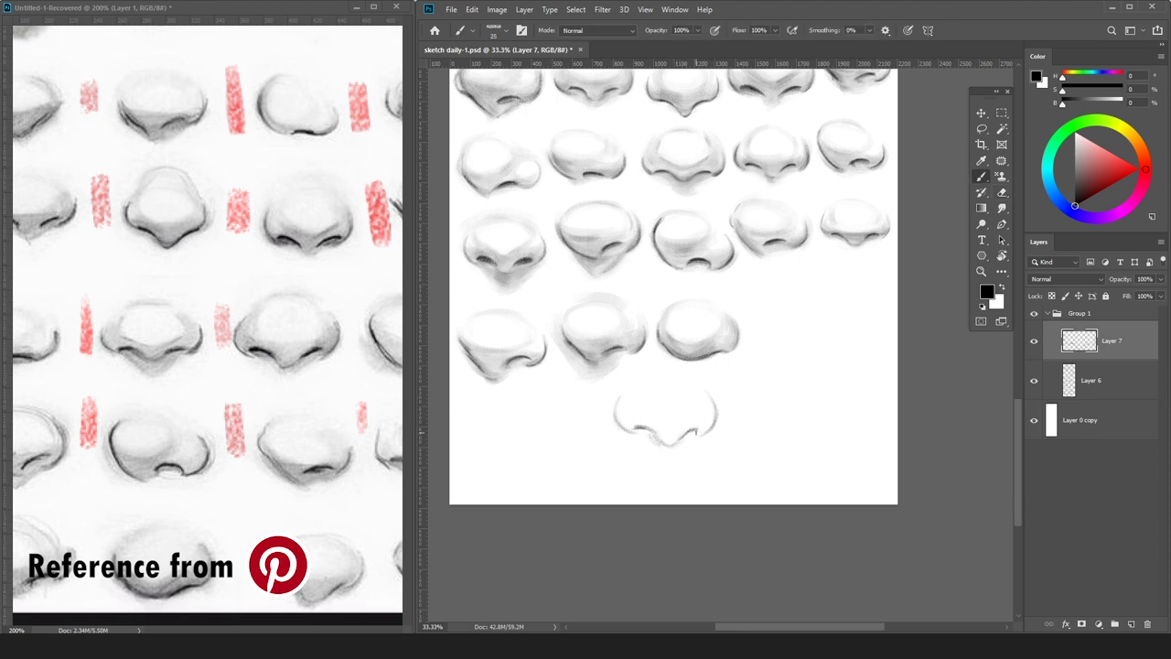
# Add a layer above Layer 6 and block in 72% grey shading around the front-facing nose's oval tip.
pyautogui.click(1134, 374)
pyautogui.hotkey('ctrl', 'shift', 'n')
pyautogui.press('Return')
pyautogui.click(1073, 150)
pyautogui.moveTo(640, 412)
pyautogui.mouseDown()
pyautogui.moveTo(680, 386)
pyautogui.moveTo(695, 407)
pyautogui.moveTo(655, 435)
pyautogui.moveTo(702, 416)
pyautogui.moveTo(657, 437)
pyautogui.moveTo(708, 418)
pyautogui.moveTo(621, 393)
pyautogui.moveTo(631, 425)
pyautogui.mouseUp()
pyautogui.press('e')
pyautogui.press('b')
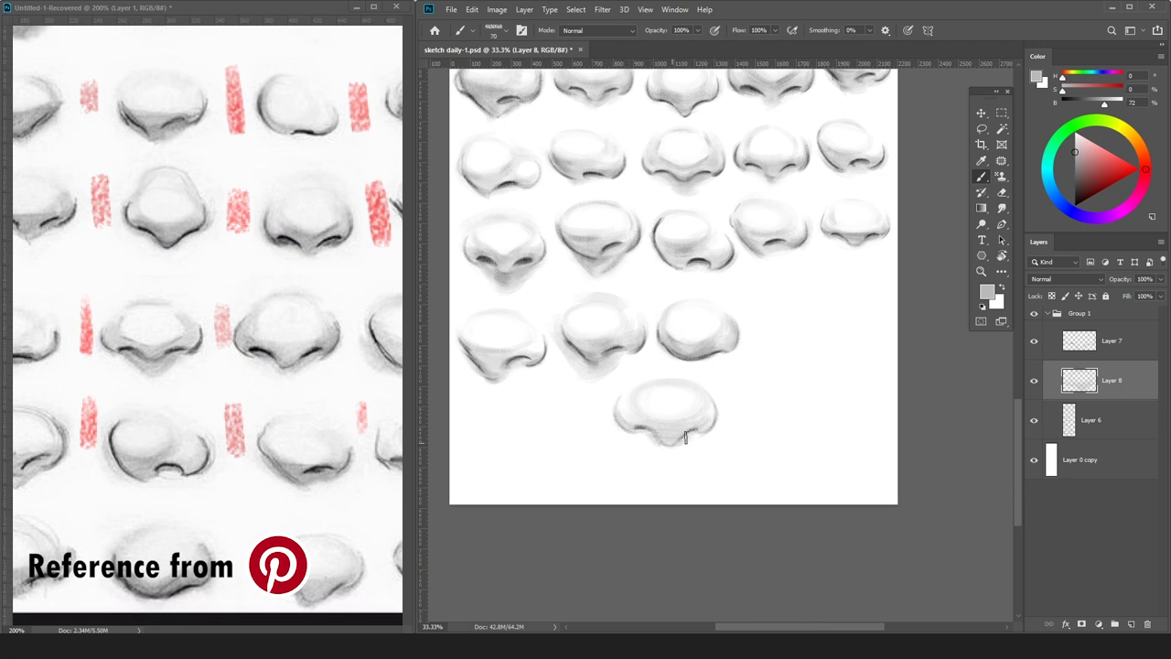
# Clean up the front-facing nose's shading with the eraser and merge Layer 7 into Layer 8.
pyautogui.press('e')
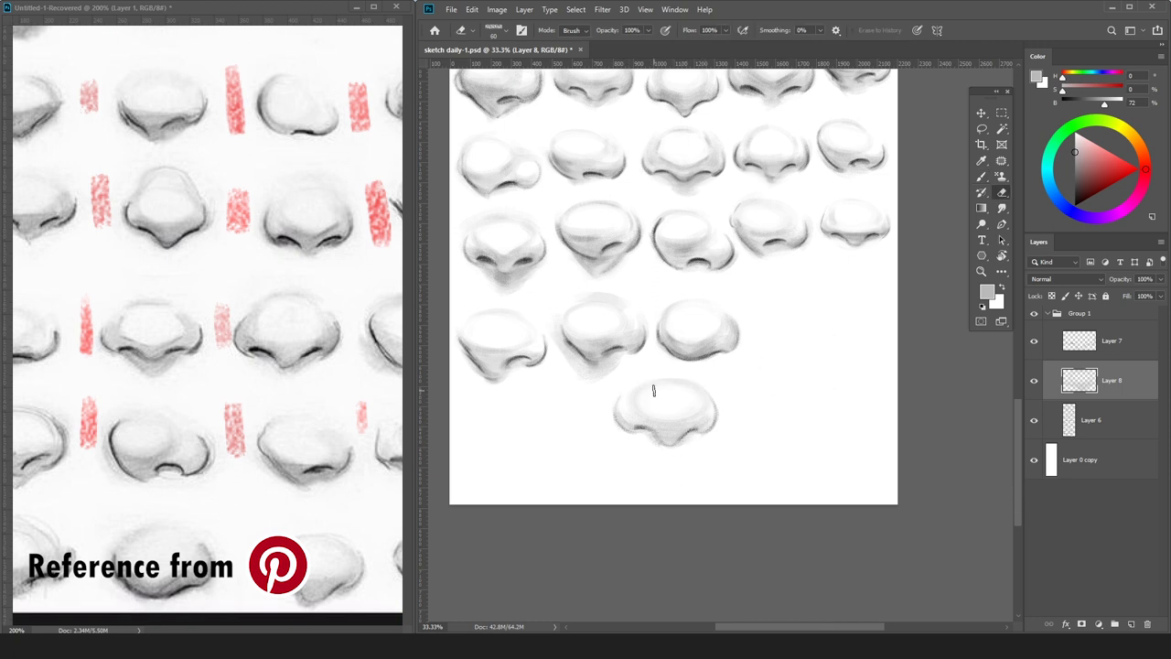
pyautogui.press('b')
pyautogui.click(1110, 344)
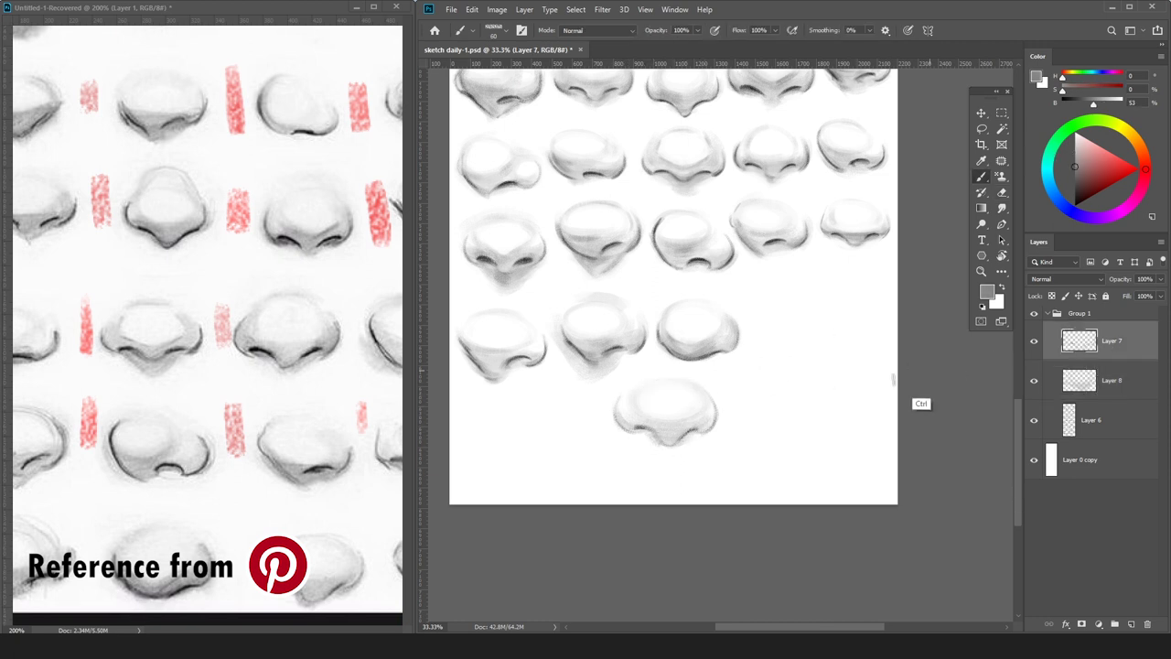
pyautogui.hotkey('ctrl', 'e')
# Darken the front-facing nose's nostrils, wings and underside using a smaller brush and sampled greys.
pyautogui.press('[')
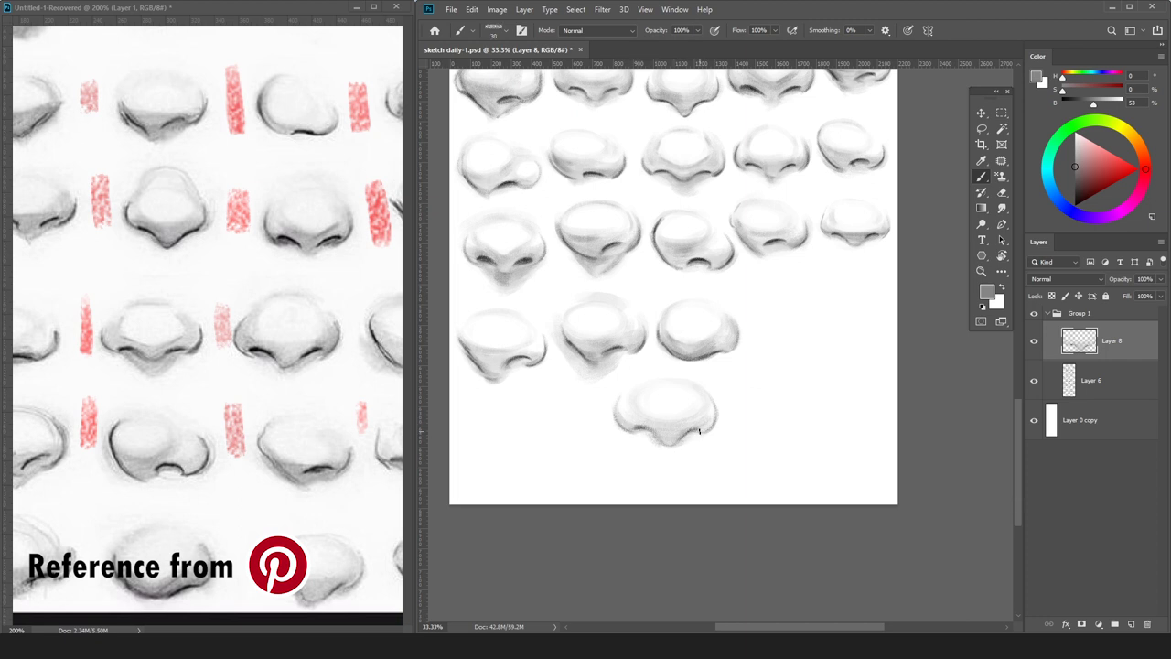
pyautogui.keyDown('alt'); pyautogui.click(718, 415); pyautogui.keyUp('alt')
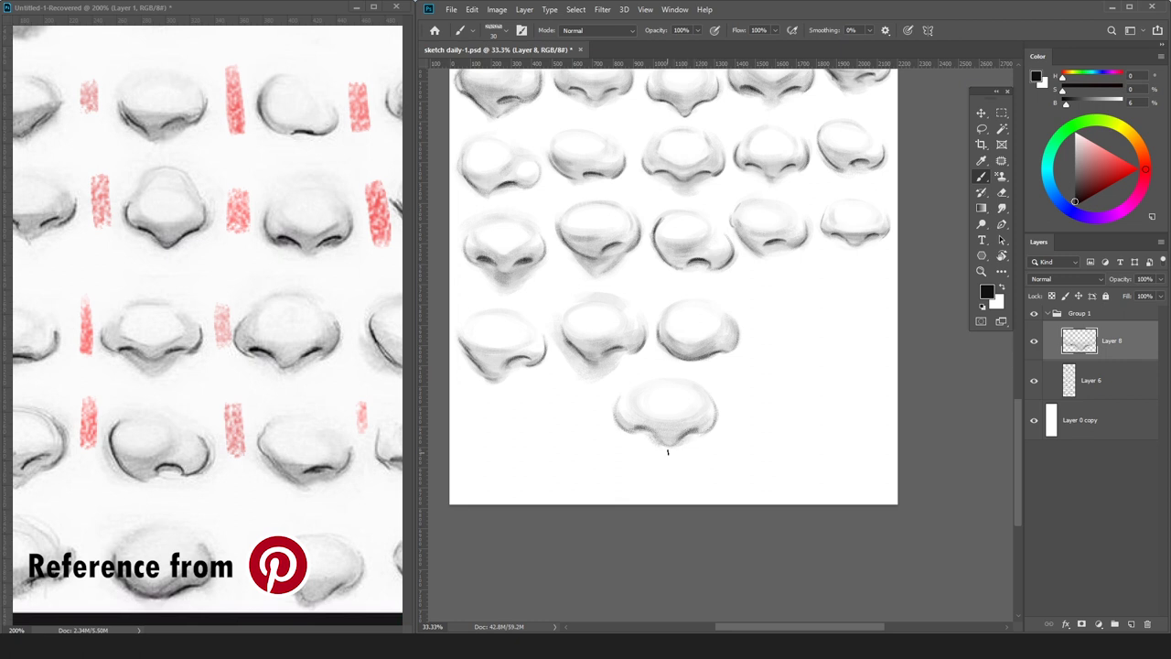
pyautogui.keyDown('alt'); pyautogui.click(703, 430); pyautogui.keyUp('alt')
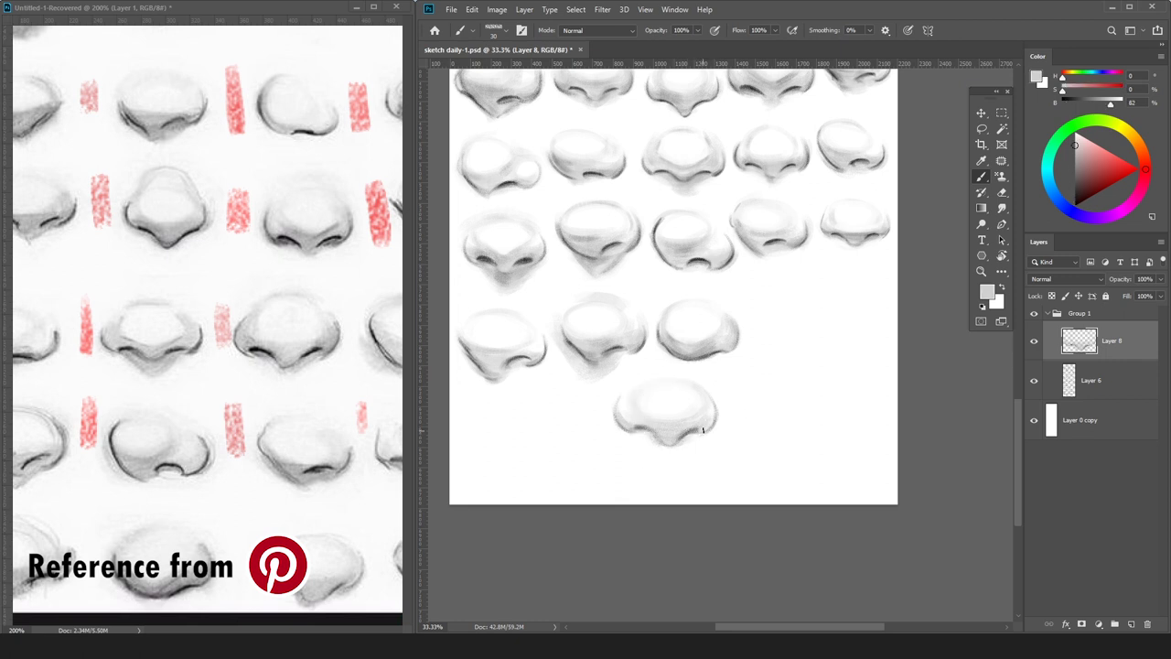
pyautogui.keyDown('alt'); pyautogui.click(646, 424); pyautogui.keyUp('alt')
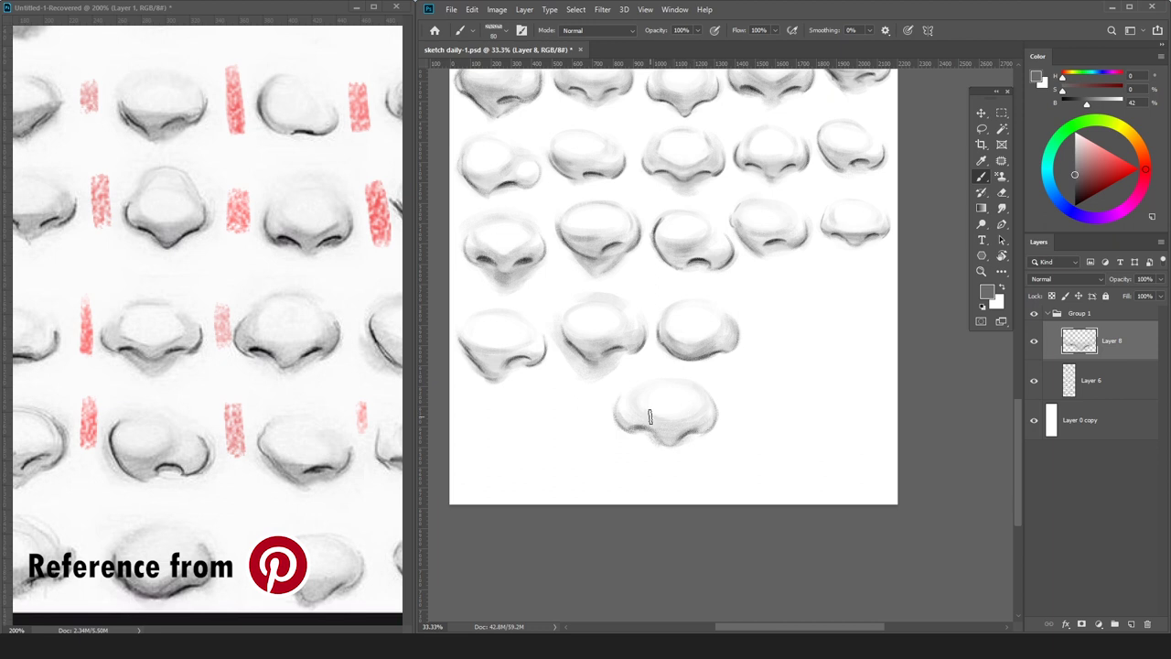
# Scale the front-facing nose down and place it fourth in the bottom row.
pyautogui.hotkey('ctrl', 't')
pyautogui.moveTo(720, 377); pyautogui.dragTo(688, 399)
pyautogui.moveTo(652, 429); pyautogui.dragTo(772, 304)
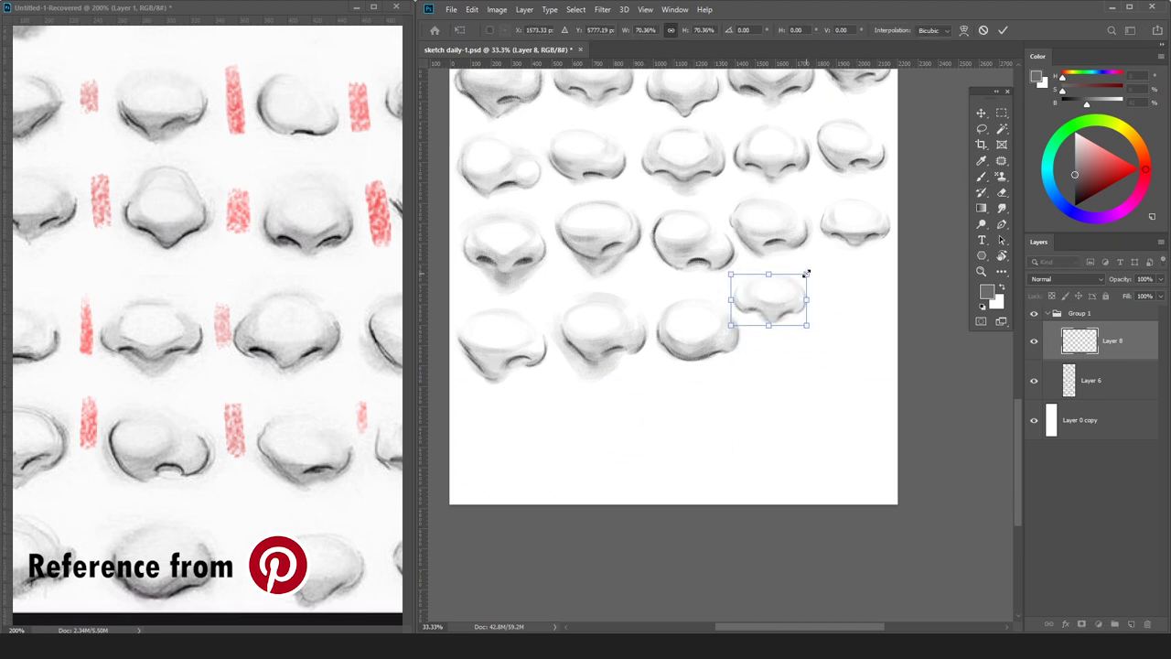
pyautogui.press('Return')
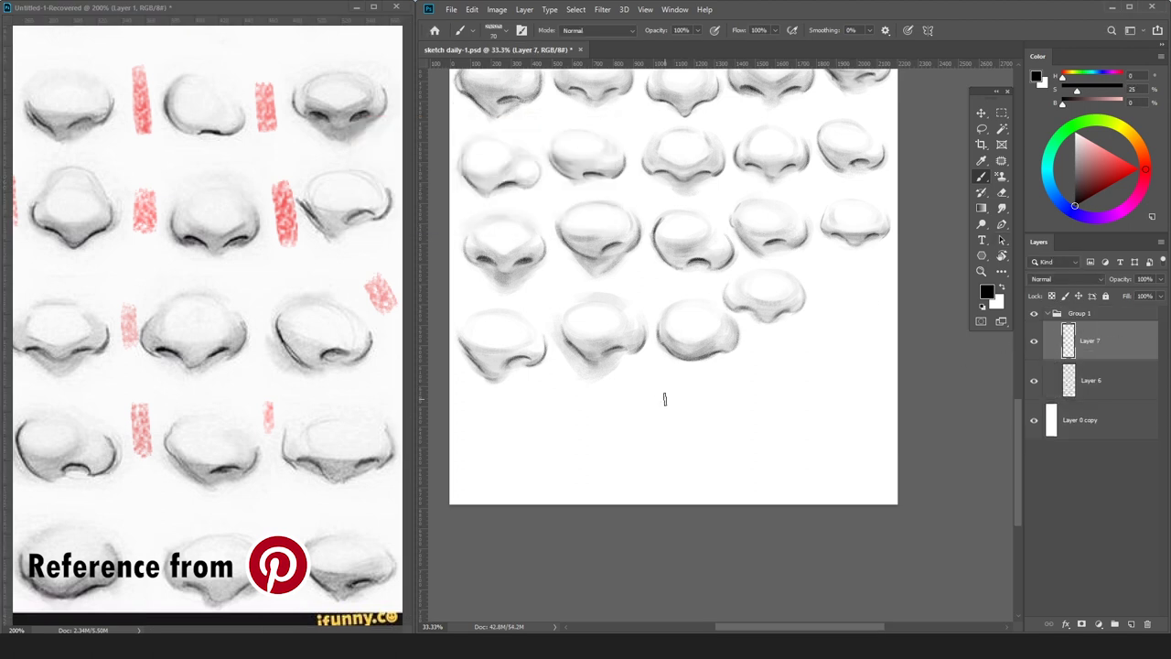
# Outline the next angled nose and its nostril in black below the bottom row and add a layer above Layer 6.
pyautogui.moveTo(656, 392); pyautogui.dragTo(648, 421)
pyautogui.moveTo(701, 385)
pyautogui.mouseDown()
pyautogui.moveTo(665, 439)
pyautogui.moveTo(677, 448)
pyautogui.moveTo(714, 438)
pyautogui.moveTo(740, 447)
pyautogui.moveTo(778, 430)
pyautogui.mouseUp()
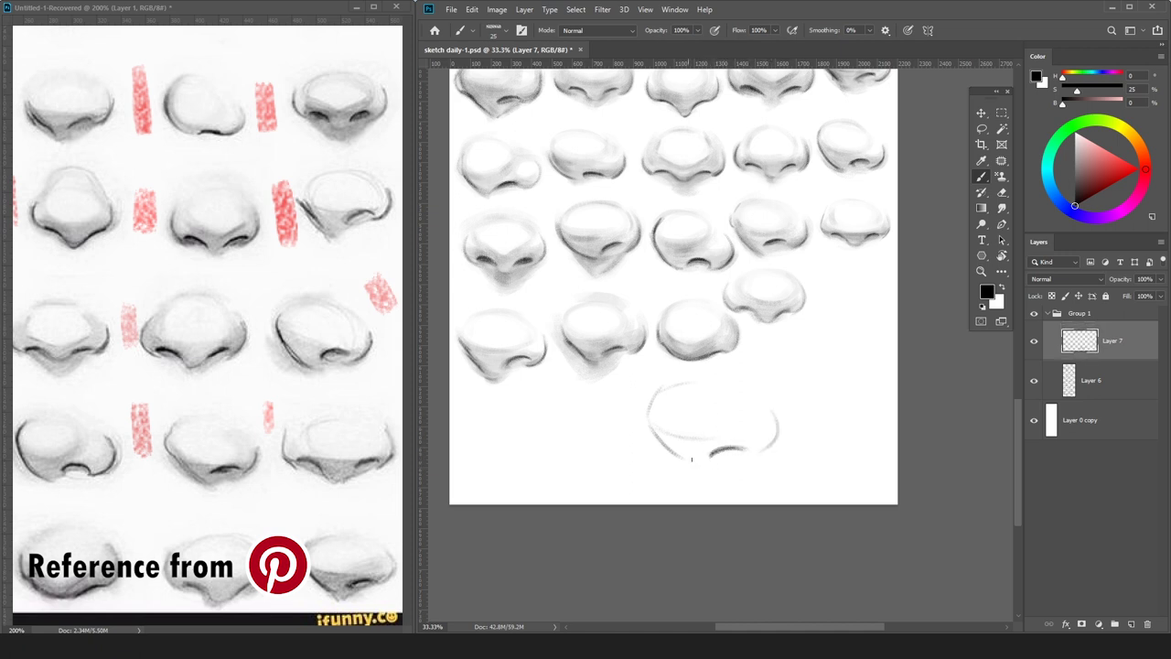
pyautogui.click(1101, 382)
pyautogui.hotkey('ctrl', 'shift', 'n')
pyautogui.press('Return')
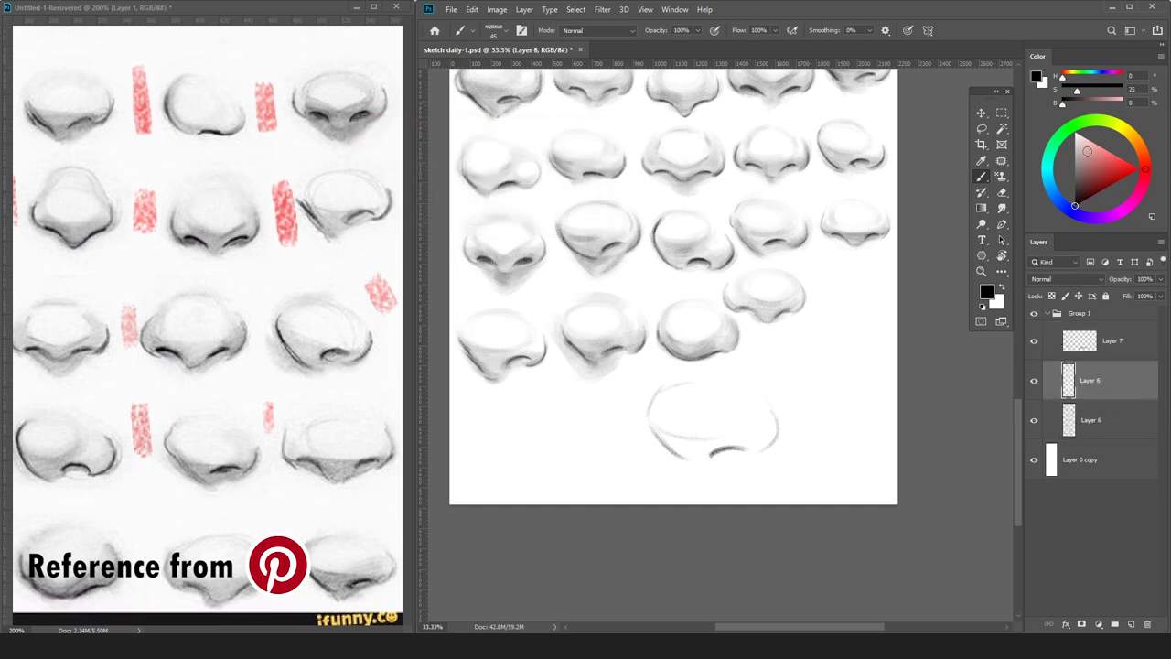
# Block in 74% grey shading around the angled nose's oval tip and pointed base with a larger brush.
pyautogui.click(1076, 151)
pyautogui.press(']')
pyautogui.press(']')
pyautogui.moveTo(749, 403); pyautogui.dragTo(719, 390)
pyautogui.moveTo(720, 391)
pyautogui.mouseDown()
pyautogui.moveTo(754, 403)
pyautogui.moveTo(698, 400)
pyautogui.moveTo(753, 411)
pyautogui.moveTo(679, 443)
pyautogui.moveTo(751, 425)
pyautogui.moveTo(729, 443)
pyautogui.moveTo(689, 439)
pyautogui.moveTo(739, 438)
pyautogui.moveTo(705, 446)
pyautogui.moveTo(695, 462)
pyautogui.moveTo(683, 453)
pyautogui.moveTo(723, 457)
pyautogui.moveTo(696, 477)
pyautogui.moveTo(780, 428)
pyautogui.moveTo(767, 399)
pyautogui.moveTo(697, 468)
pyautogui.mouseUp()
# Build up the 74% grey shading around the angled nose's sides, wing and pointed base, and erase the excess to keep highlights clean.
pyautogui.press('e')
pyautogui.press('b')
pyautogui.press(']')
pyautogui.press(']')
pyautogui.press('[')
pyautogui.press('[')
pyautogui.press('[')
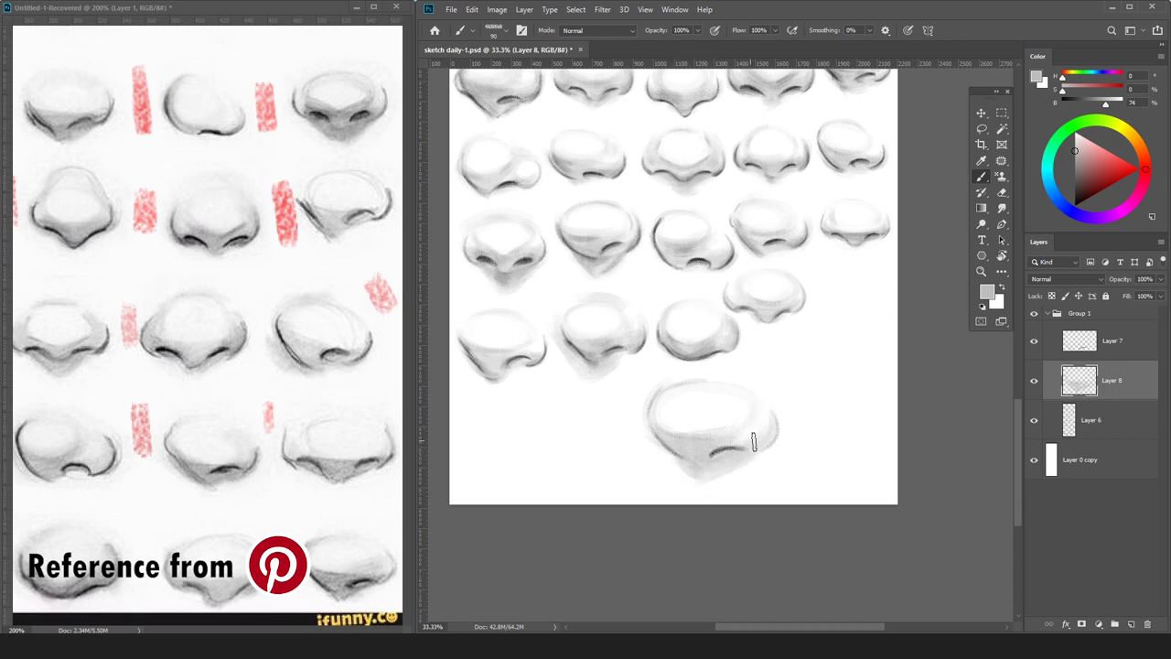
pyautogui.press('e')
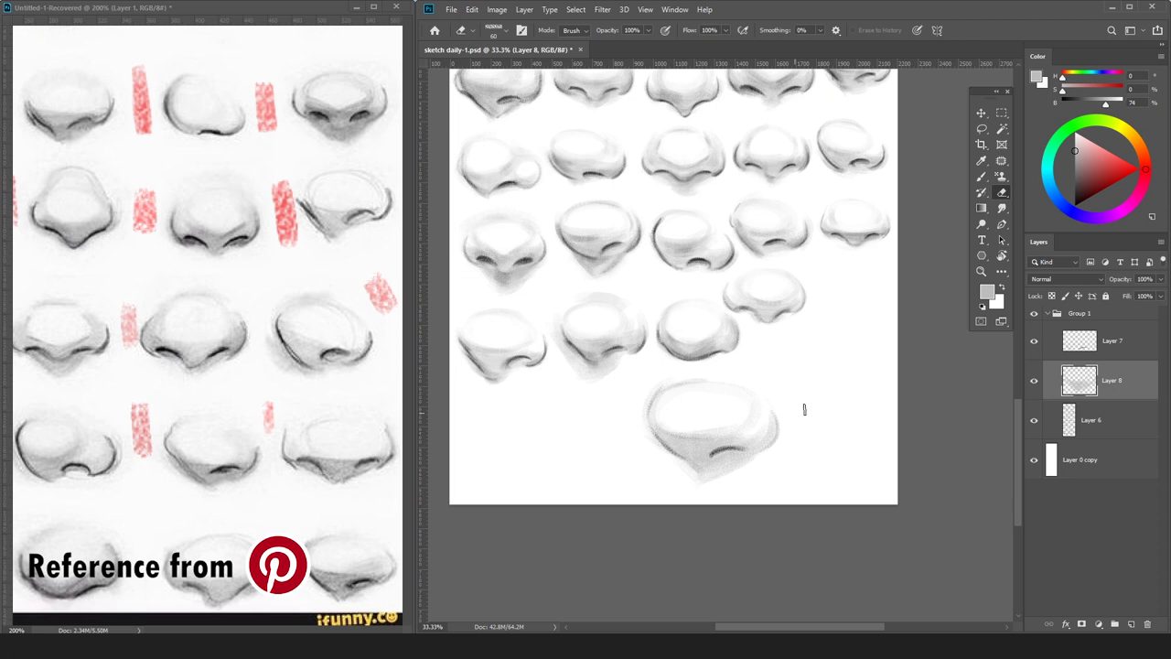
# Deepen the angled nose's underside and pointed base with a sampled 56% grey and a smaller brush.
pyautogui.press('b')
pyautogui.keyDown('alt'); pyautogui.click(719, 446); pyautogui.keyUp('alt')
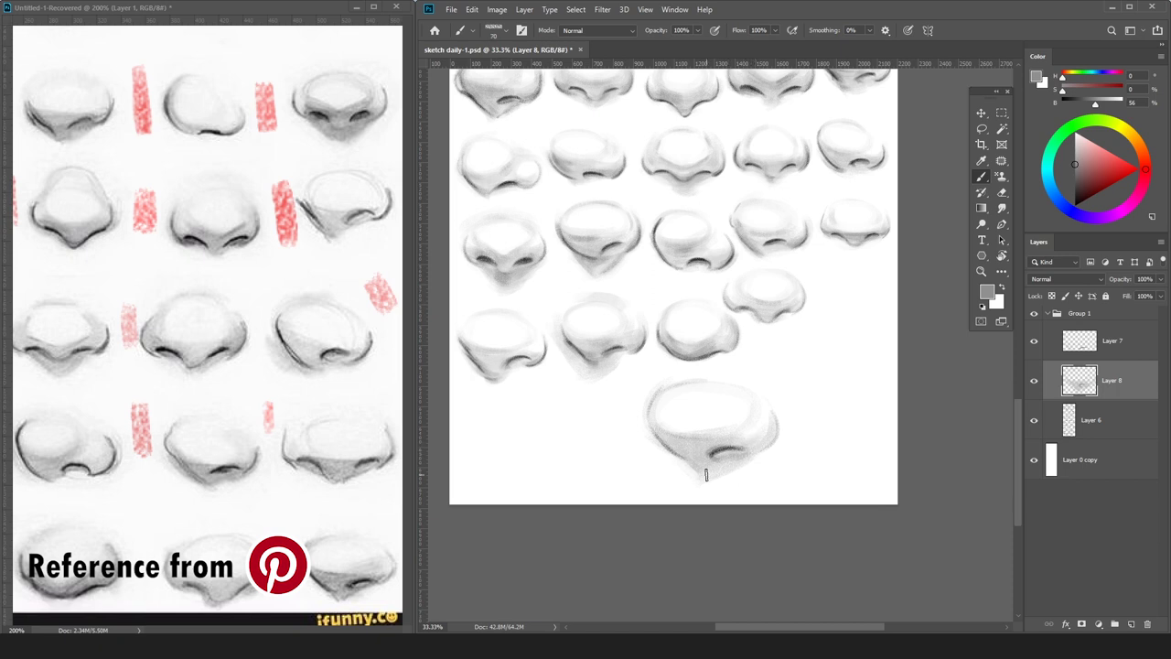
pyautogui.moveTo(693, 433)
pyautogui.mouseDown()
pyautogui.moveTo(659, 432)
pyautogui.moveTo(719, 434)
pyautogui.mouseUp()
pyautogui.hotkey('ctrl', 'z')
pyautogui.press('[')
pyautogui.press('[')
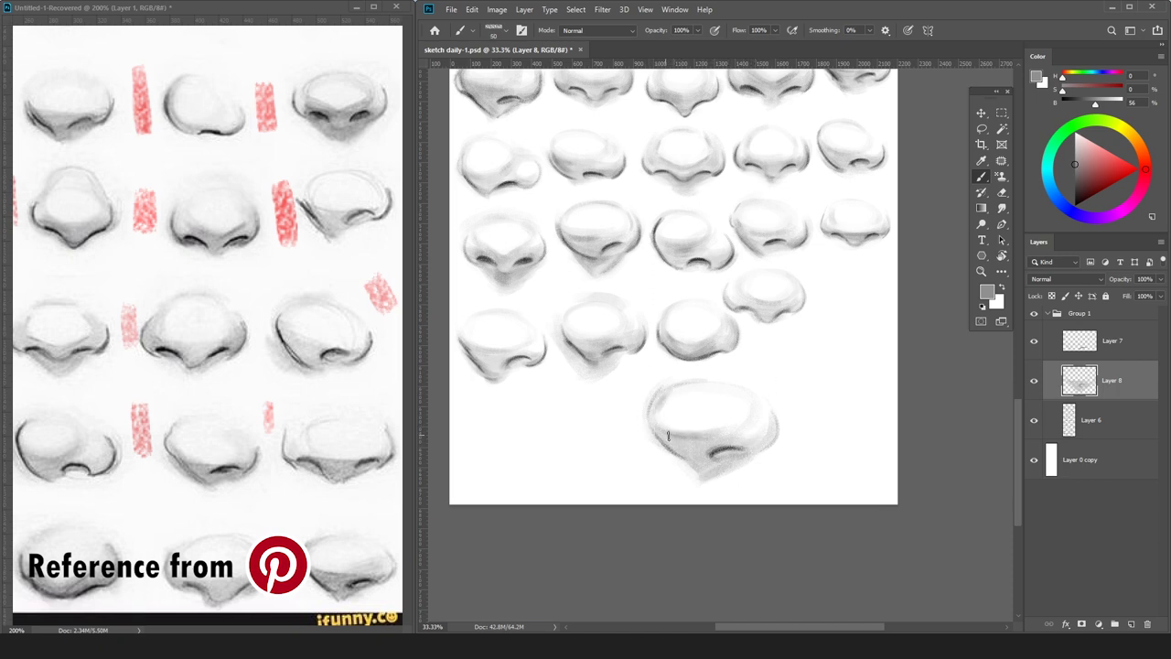
pyautogui.press(']')
# Darken the angled nose's lower contour, underside edge and nostril on Layer 7 with a 21% dark grey.
pyautogui.click(1105, 340)
pyautogui.press('e')
pyautogui.press('b')
pyautogui.click(1076, 190)
pyautogui.moveTo(661, 440)
pyautogui.mouseDown()
pyautogui.moveTo(692, 458)
pyautogui.moveTo(675, 446)
pyautogui.moveTo(759, 443)
pyautogui.mouseUp()
pyautogui.press(']')
pyautogui.press(']')
pyautogui.press('[')
pyautogui.press('[')
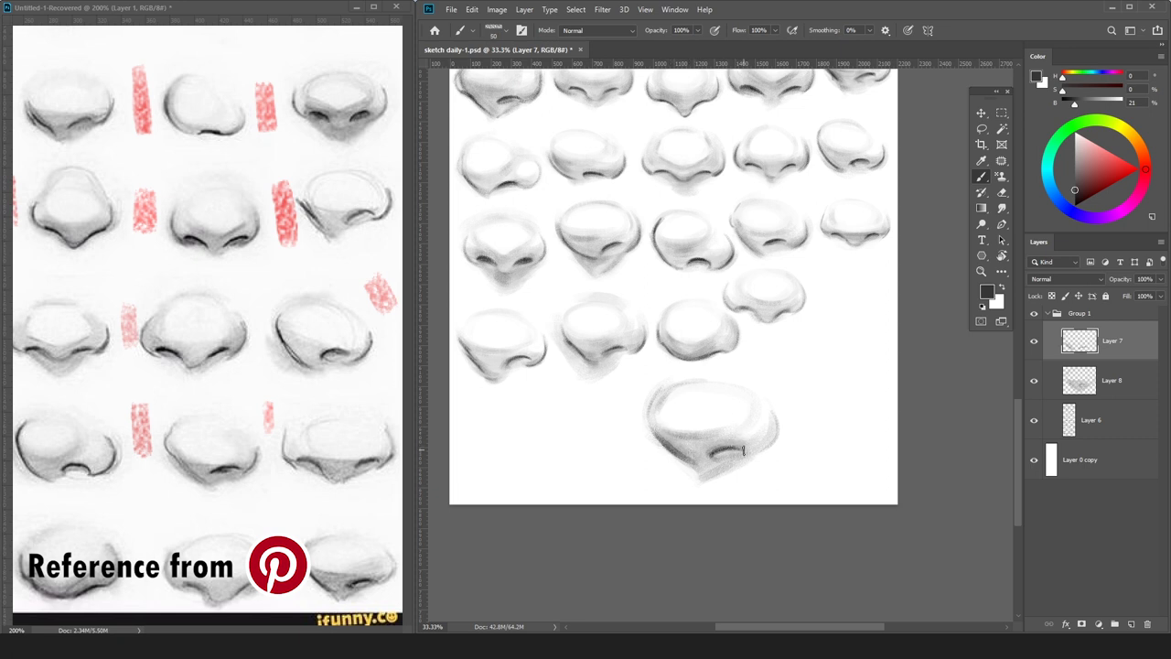
# Scale the first three noses of the bottom row on Layer 6 down to about 93%.
pyautogui.hotkey('ctrl', '-')
pyautogui.hotkey('ctrl', '-')
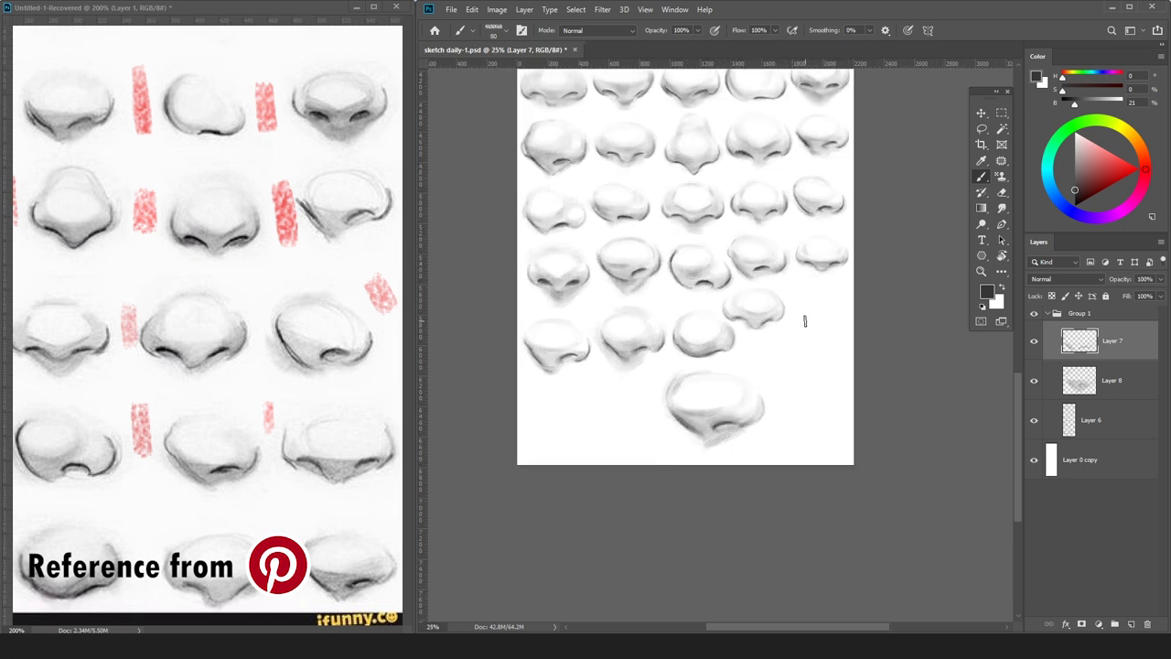
pyautogui.hotkey('ctrl', '+')
pyautogui.hotkey('ctrl', '+')
pyautogui.press('v')
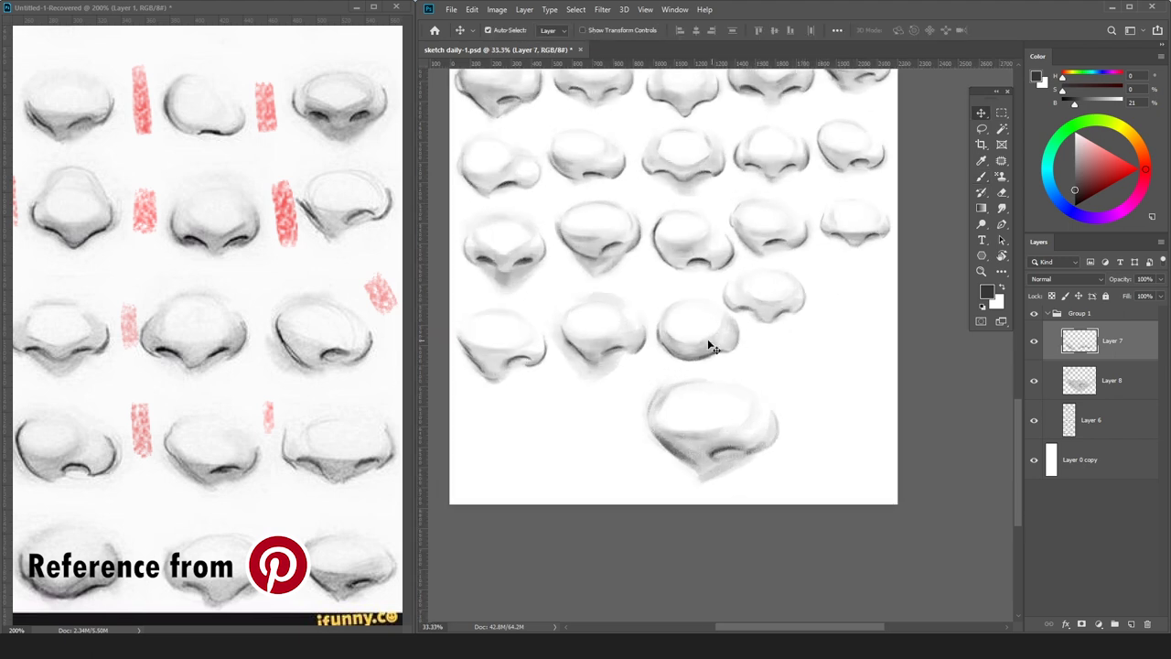
pyautogui.click(702, 355)
pyautogui.moveTo(758, 310)
pyautogui.mouseDown()
pyautogui.moveTo(778, 325)
pyautogui.moveTo(595, 293)
pyautogui.moveTo(392, 341)
pyautogui.moveTo(764, 382)
pyautogui.mouseUp()
pyautogui.hotkey('ctrl', 'z')
pyautogui.press('l')
pyautogui.hotkey('ctrl', 't')
pyautogui.moveTo(771, 457); pyautogui.dragTo(750, 441)
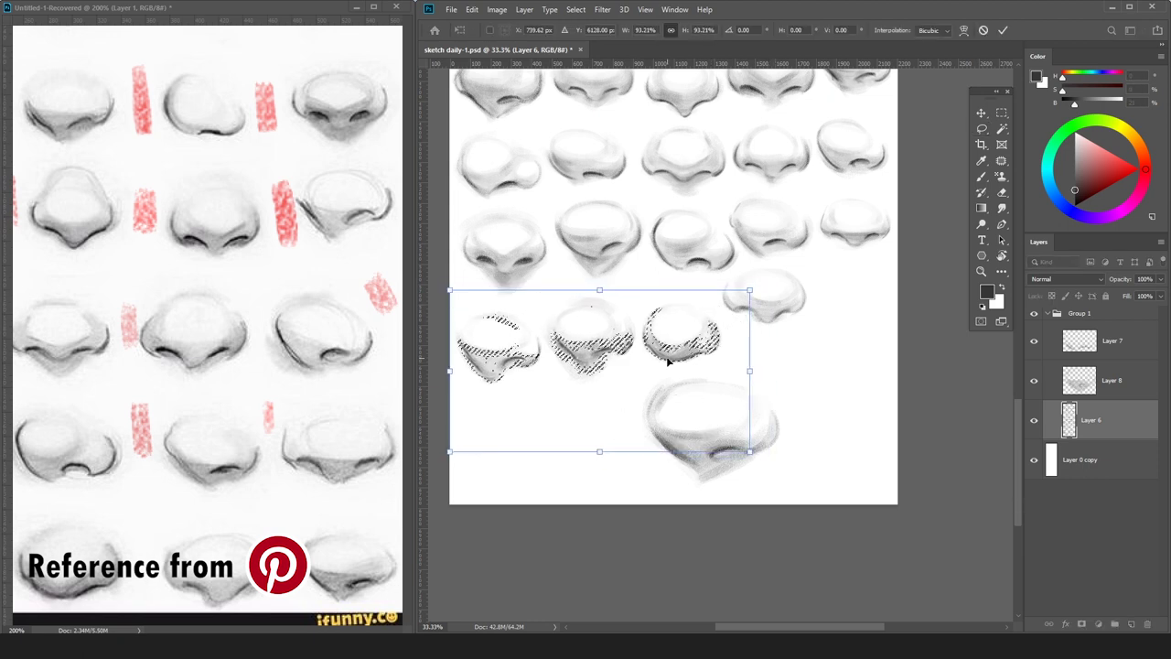
pyautogui.press('Return')
# Select the fourth, front-facing nose and fit it into line with the other bottom-row noses.
pyautogui.moveTo(744, 263)
pyautogui.mouseDown()
pyautogui.moveTo(730, 289)
pyautogui.moveTo(784, 344)
pyautogui.moveTo(753, 275)
pyautogui.moveTo(788, 295)
pyautogui.mouseUp()
pyautogui.hotkey('ctrl', 't')
pyautogui.press('Return')
pyautogui.press('d')
pyautogui.hotkey('ctrl', 'd')
# Merge Layer 7 into Layer 8, then scale the angled nose down and place it fifth in the bottom row.
pyautogui.click(1116, 348)
pyautogui.hotkey('ctrl', 'e')
pyautogui.hotkey('ctrl', 't')
pyautogui.moveTo(779, 377); pyautogui.dragTo(740, 411)
pyautogui.moveTo(698, 451); pyautogui.dragTo(858, 320)
pyautogui.moveTo(901, 276)
pyautogui.mouseDown()
pyautogui.moveTo(879, 290)
pyautogui.moveTo(879, 320)
pyautogui.moveTo(864, 325)
pyautogui.mouseUp()
pyautogui.press('Return')
# Crop away the empty canvas below the bottom row of noses.
pyautogui.press('v')
pyautogui.press('c')
pyautogui.moveTo(673, 502); pyautogui.dragTo(717, 546)
pyautogui.press('Return')
# Compare the whole sheet of drawn noses with the complete reference image.
pyautogui.hotkey('ctrl', '-')
pyautogui.hotkey('ctrl', '-')
pyautogui.hotkey('ctrl', '-')
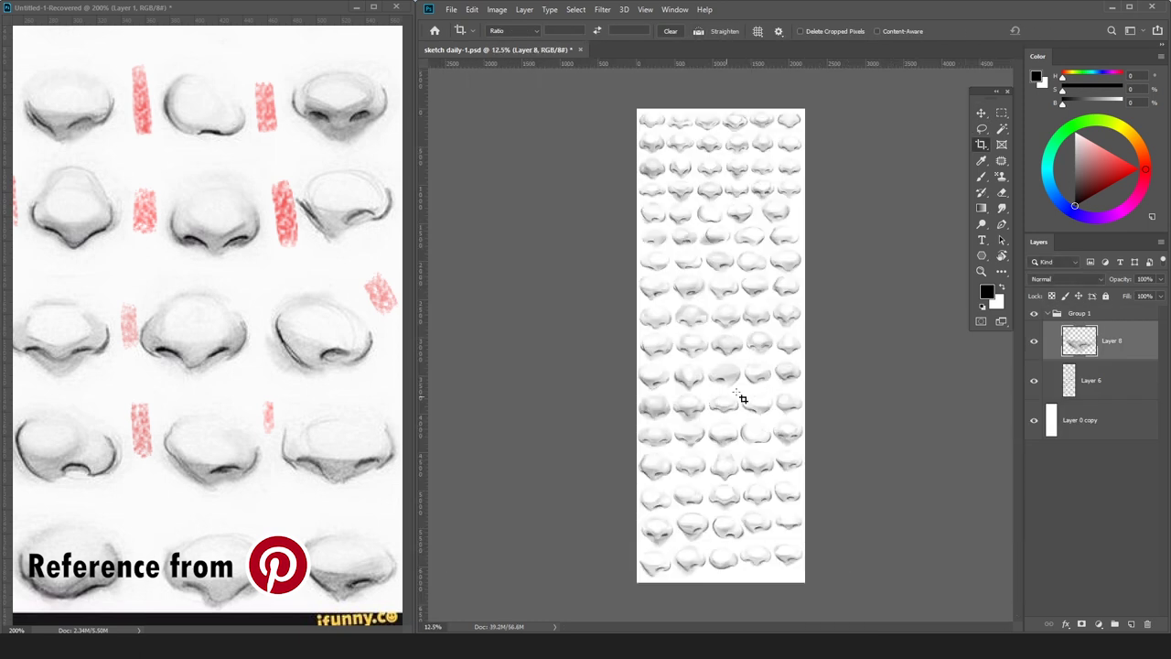
pyautogui.click(352, 582)
pyautogui.hotkey('ctrl', '-')
pyautogui.hotkey('ctrl', '-')
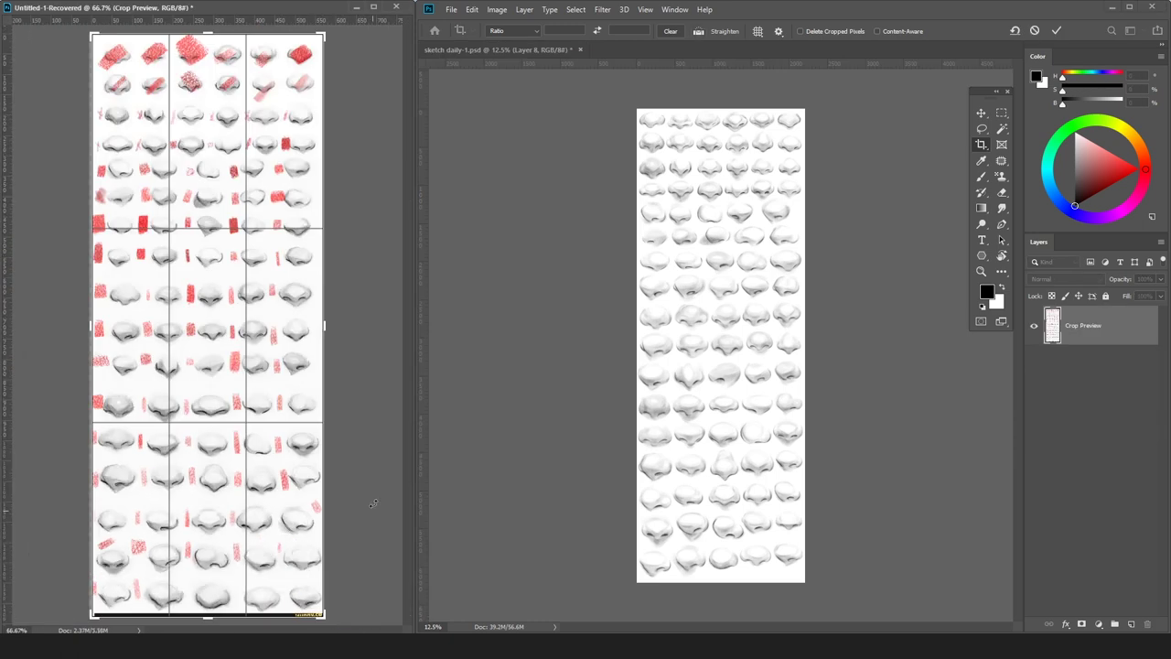
pyautogui.hotkey('ctrl', 'Tab')
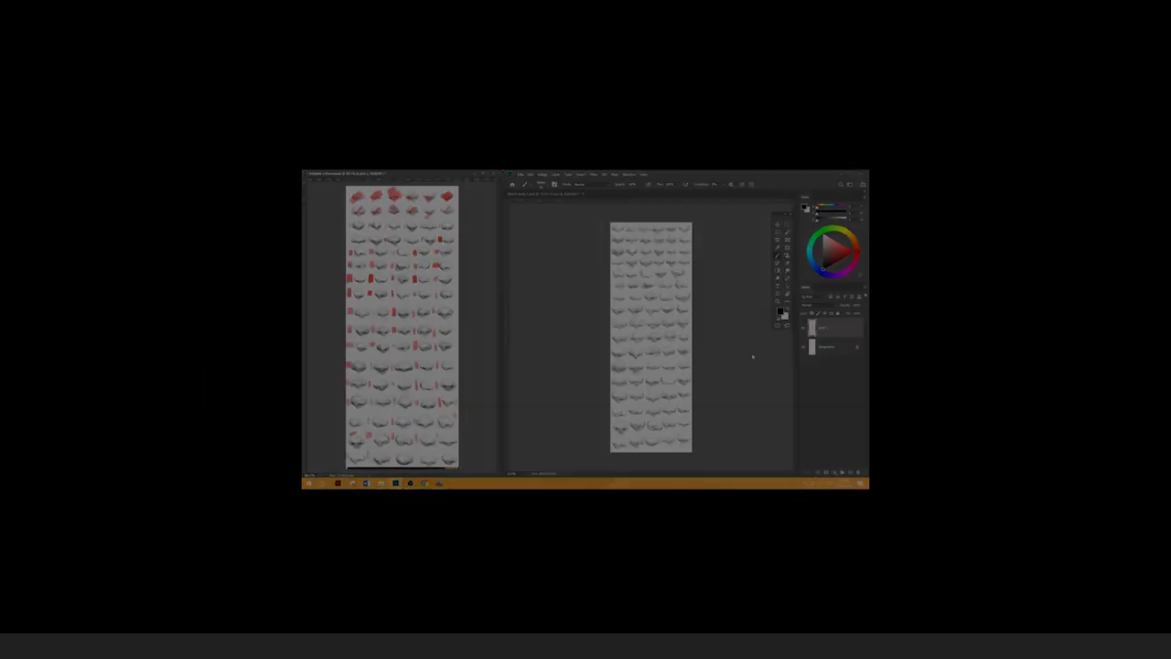